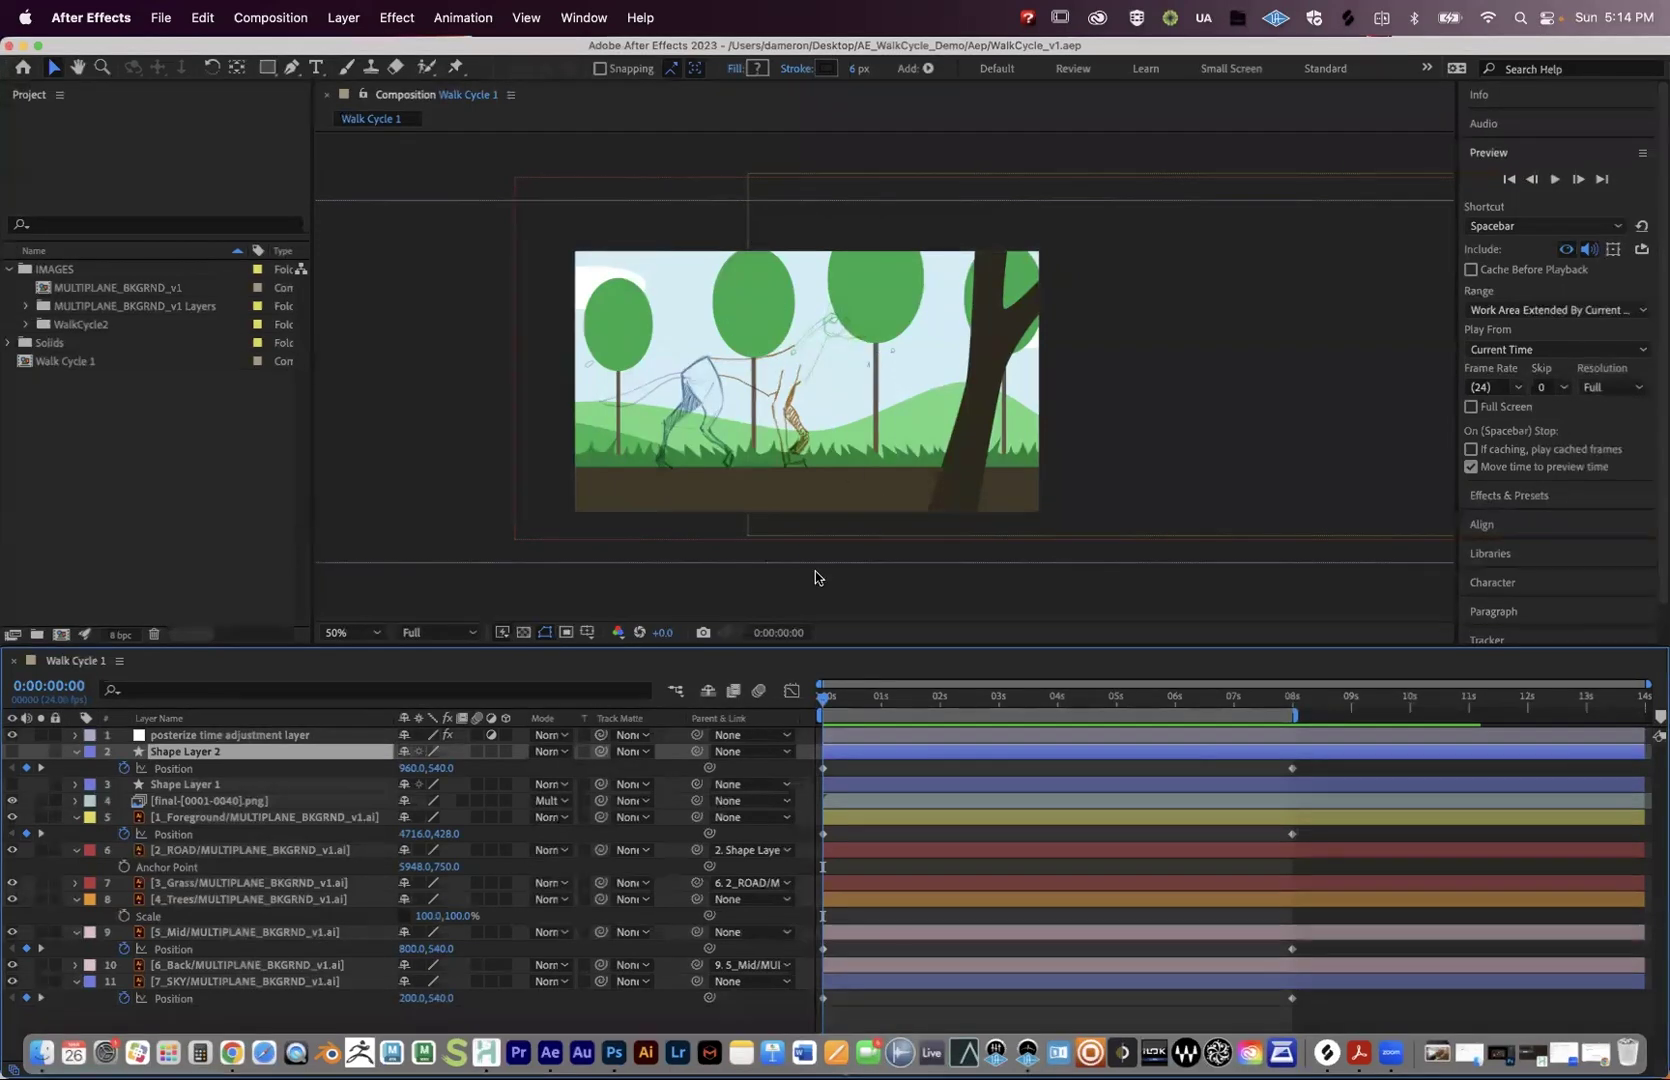
Play a preview of the Walk Cycle 1 composition, stop it and minimize the project window.
key(space)
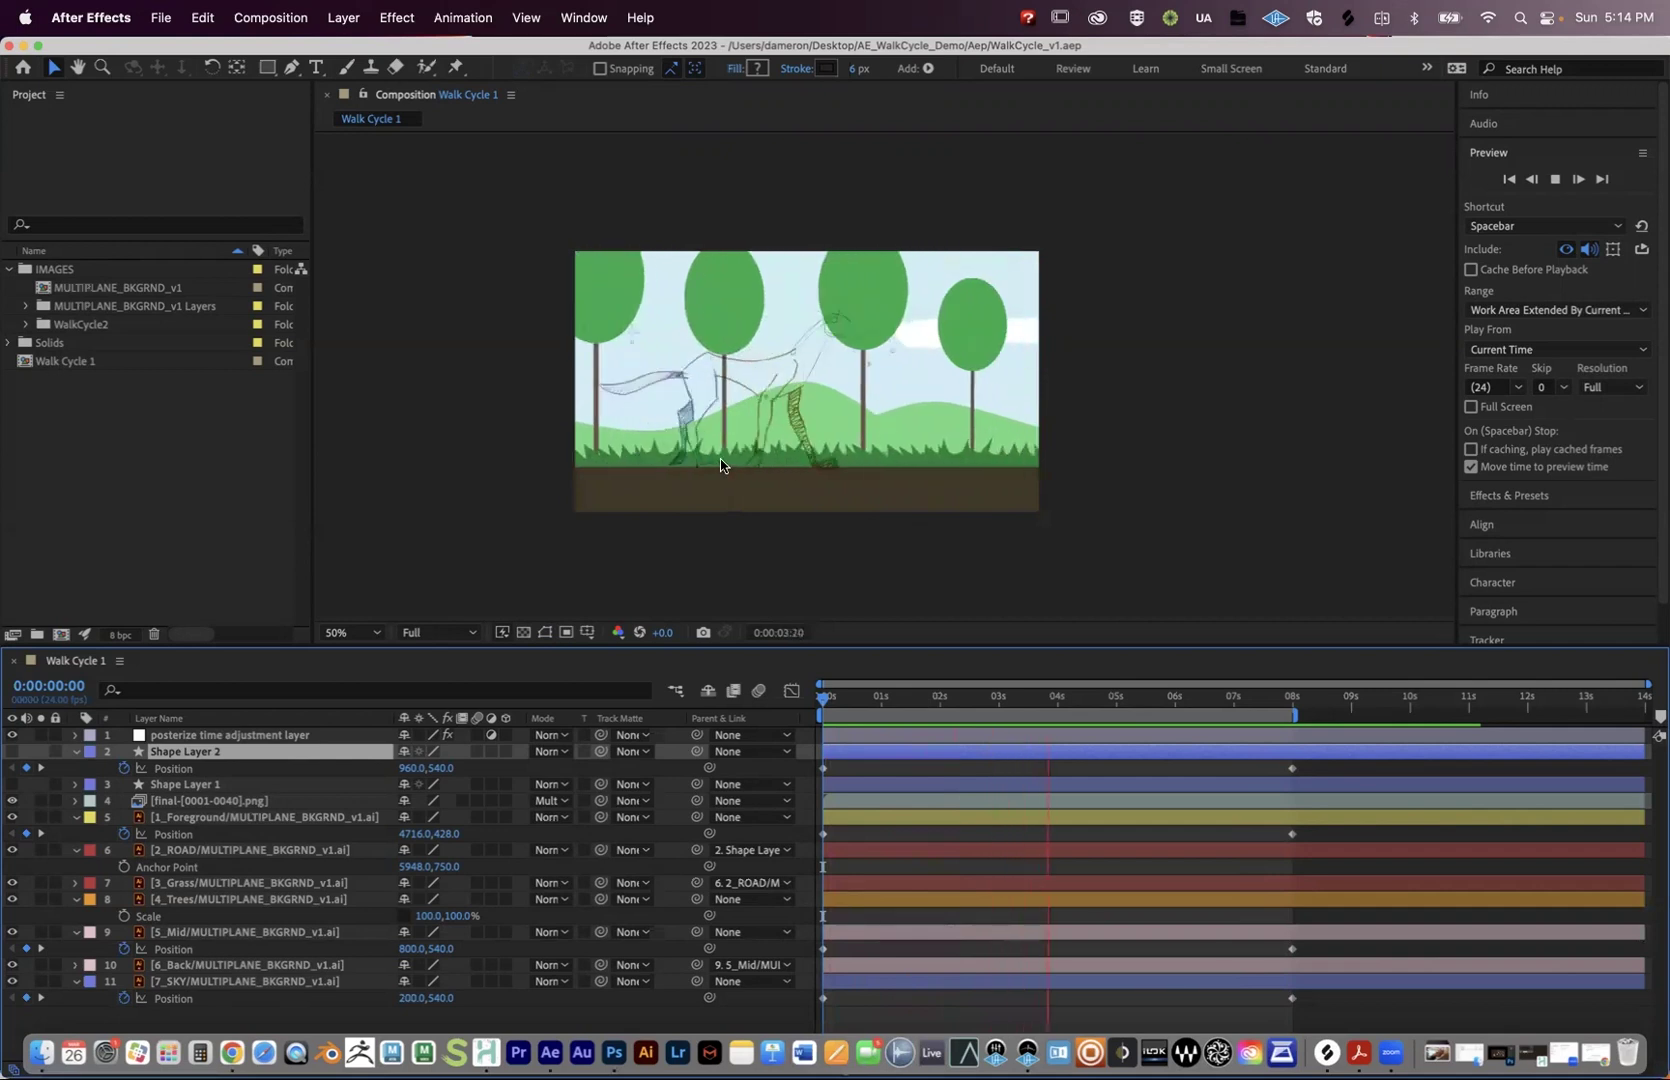
key(space)
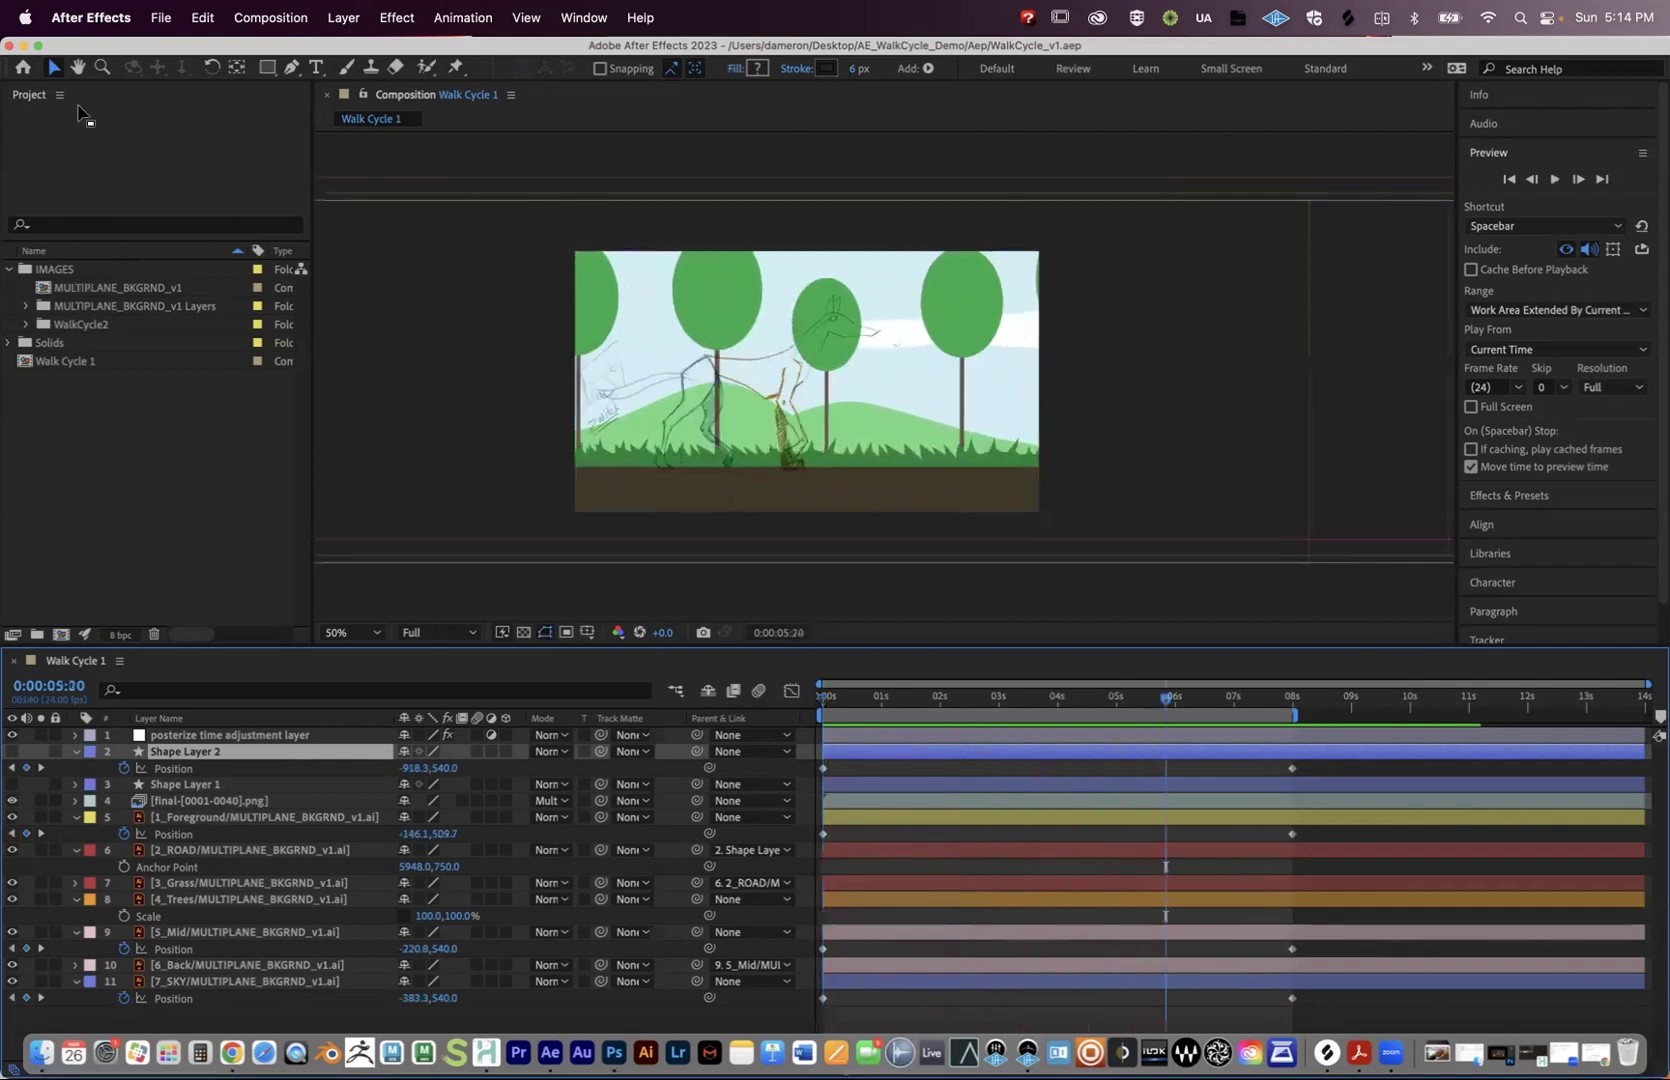
click(24, 47)
Switch to Toon Boom Harmony, bring up the Creature_WalkCycle_Demo scene and scrub its animation to frame 8.
click(476, 1050)
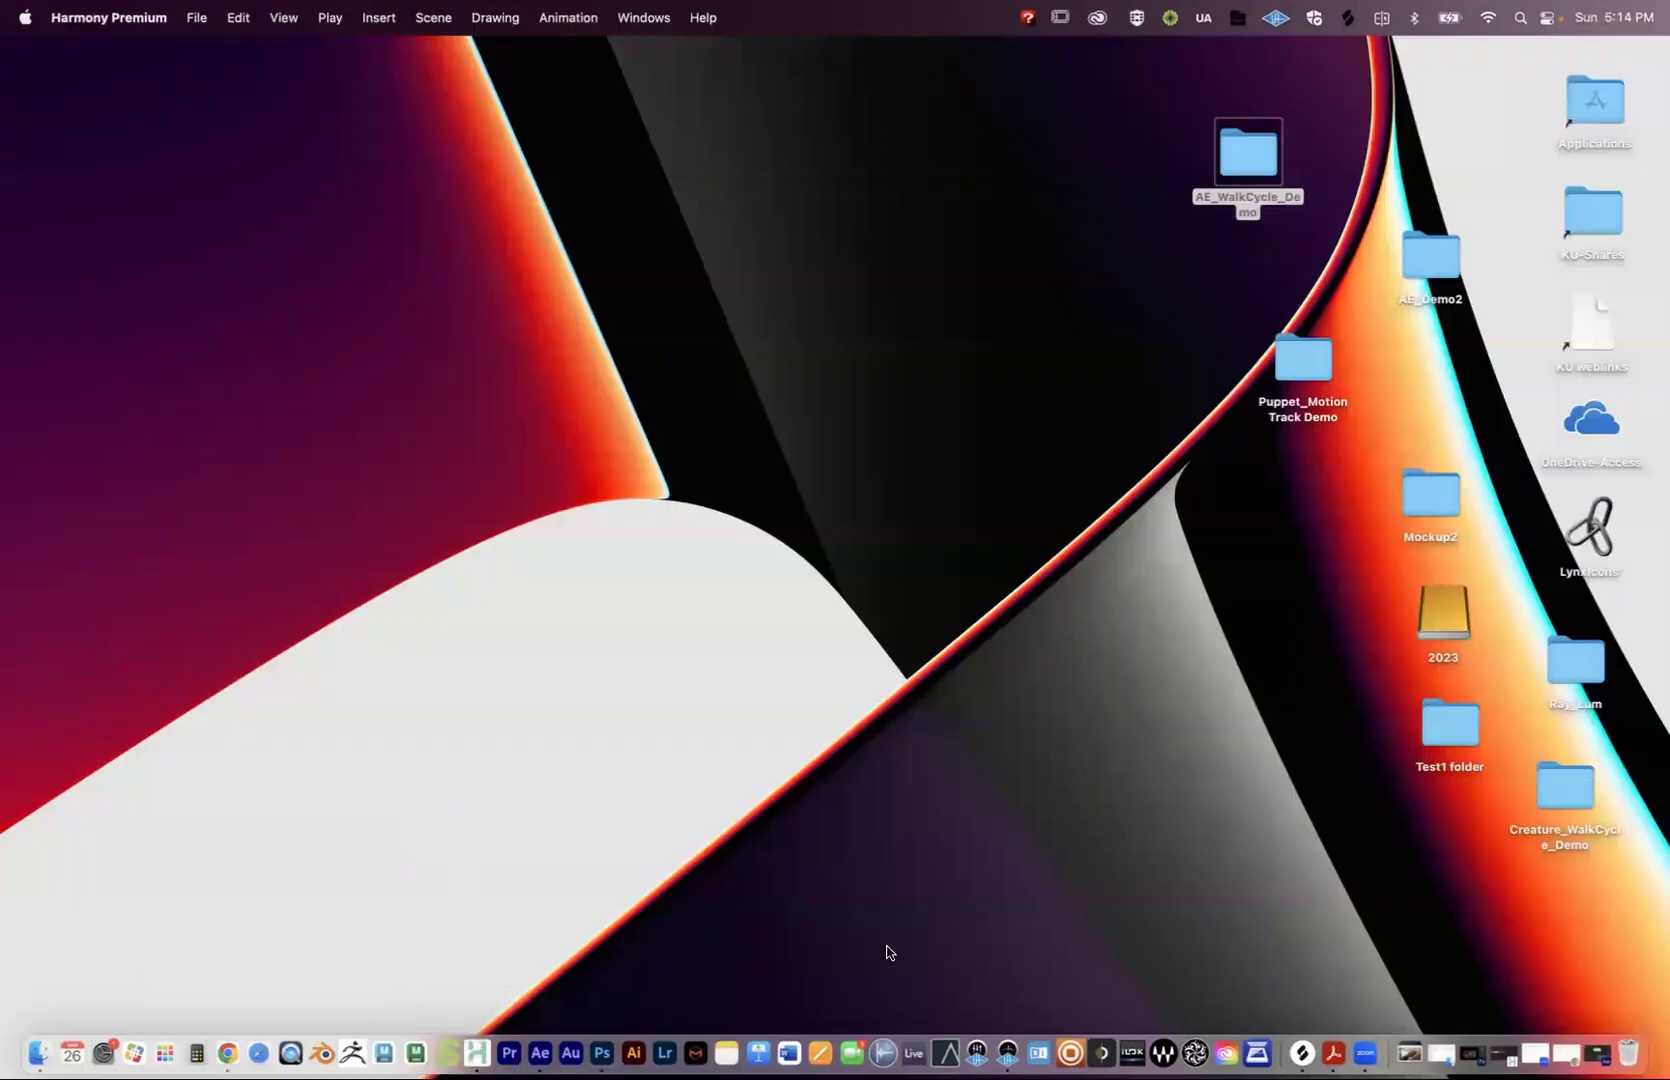
click(1505, 1050)
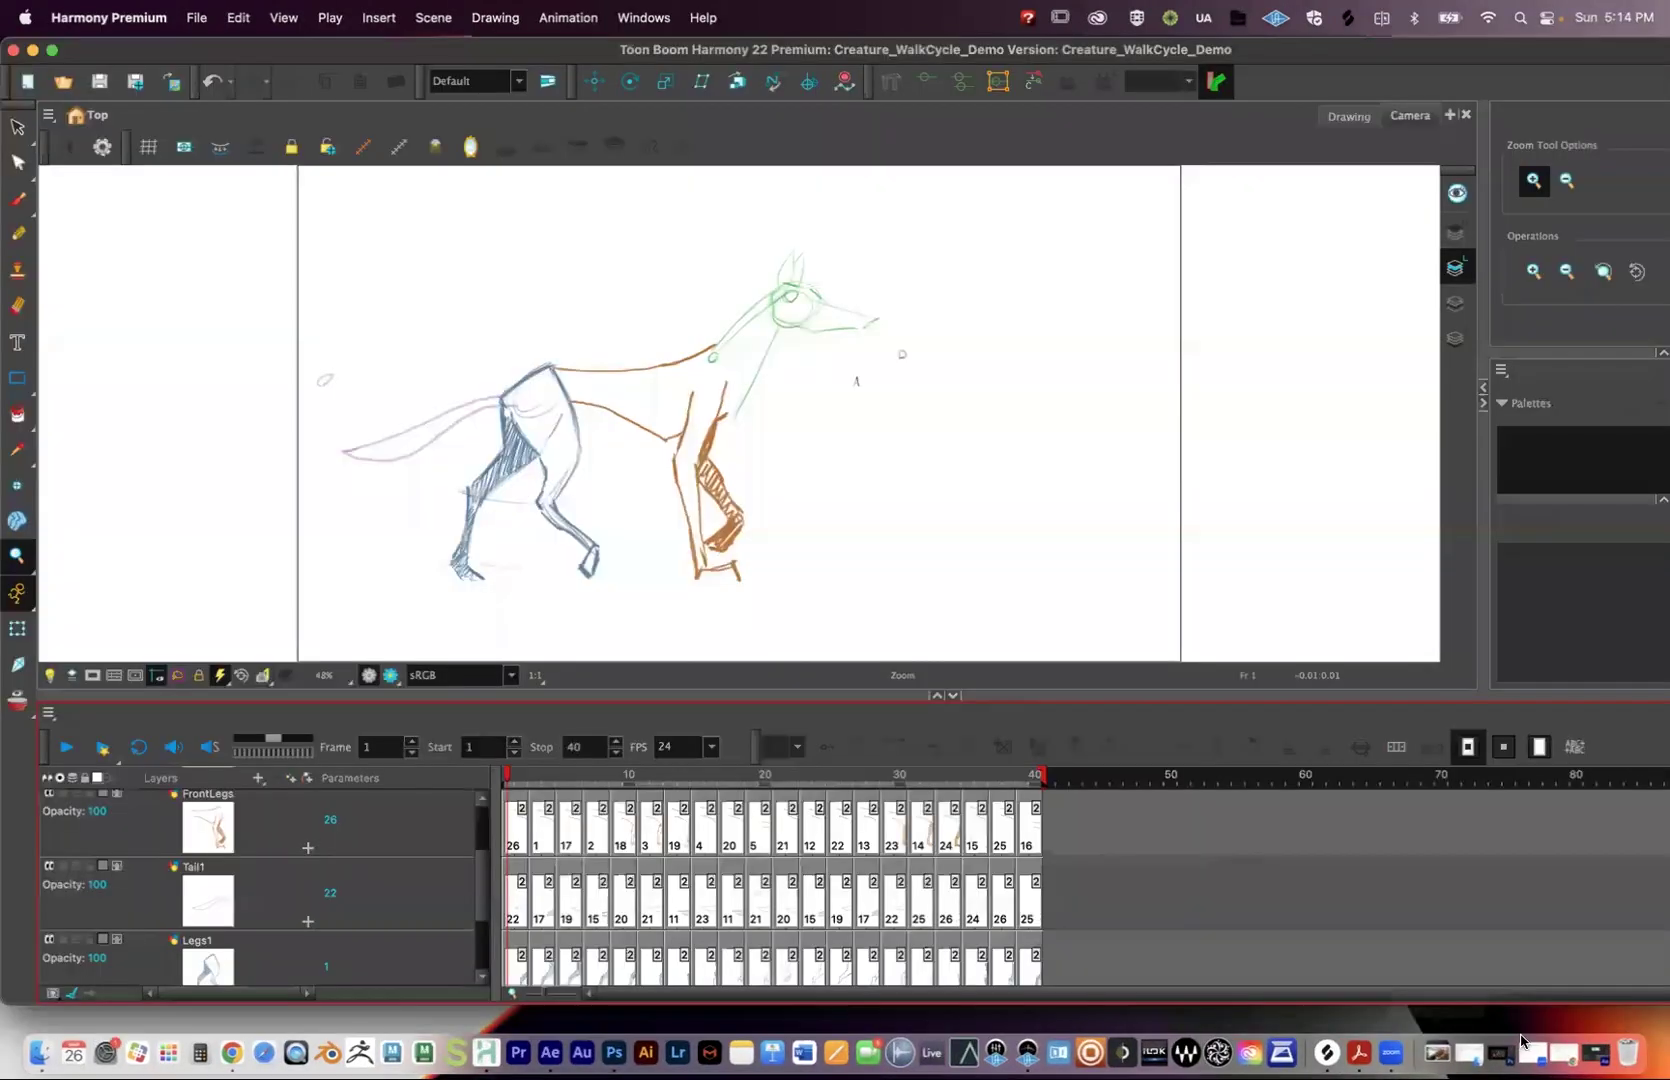
drag(527, 772, 601, 730)
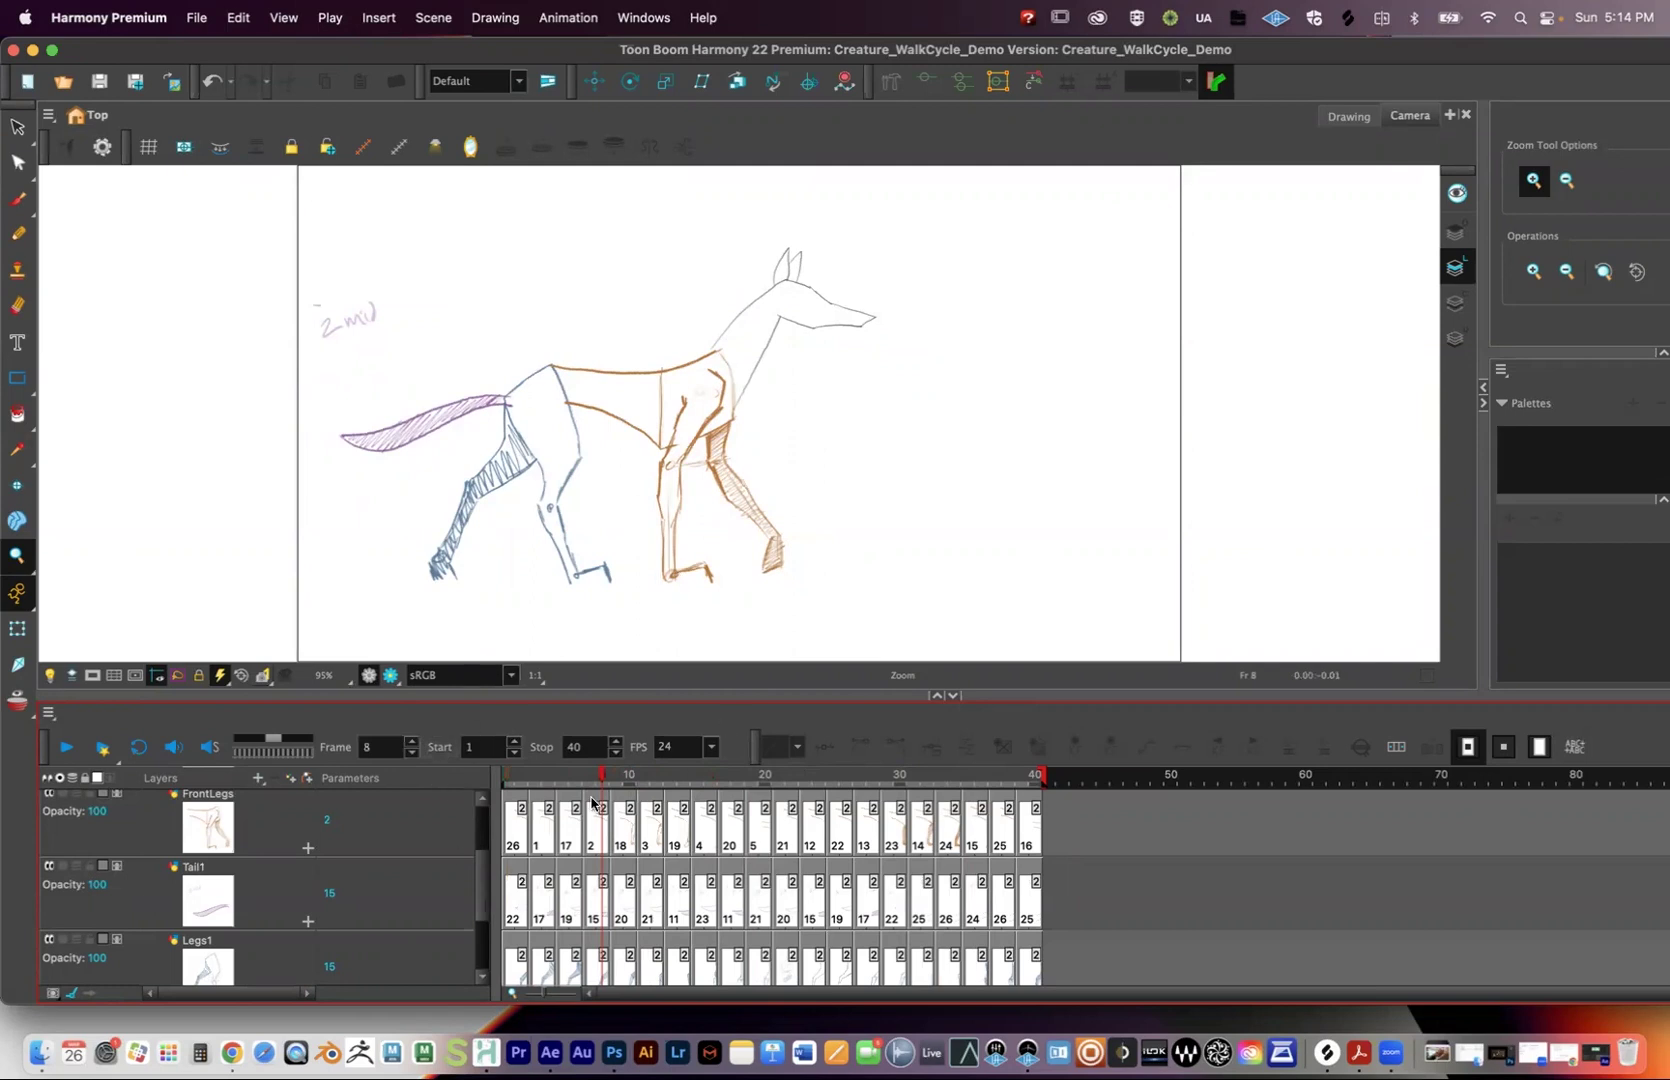
Review the scene's available export formats without exporting, and minimize the Harmony window.
click(196, 18)
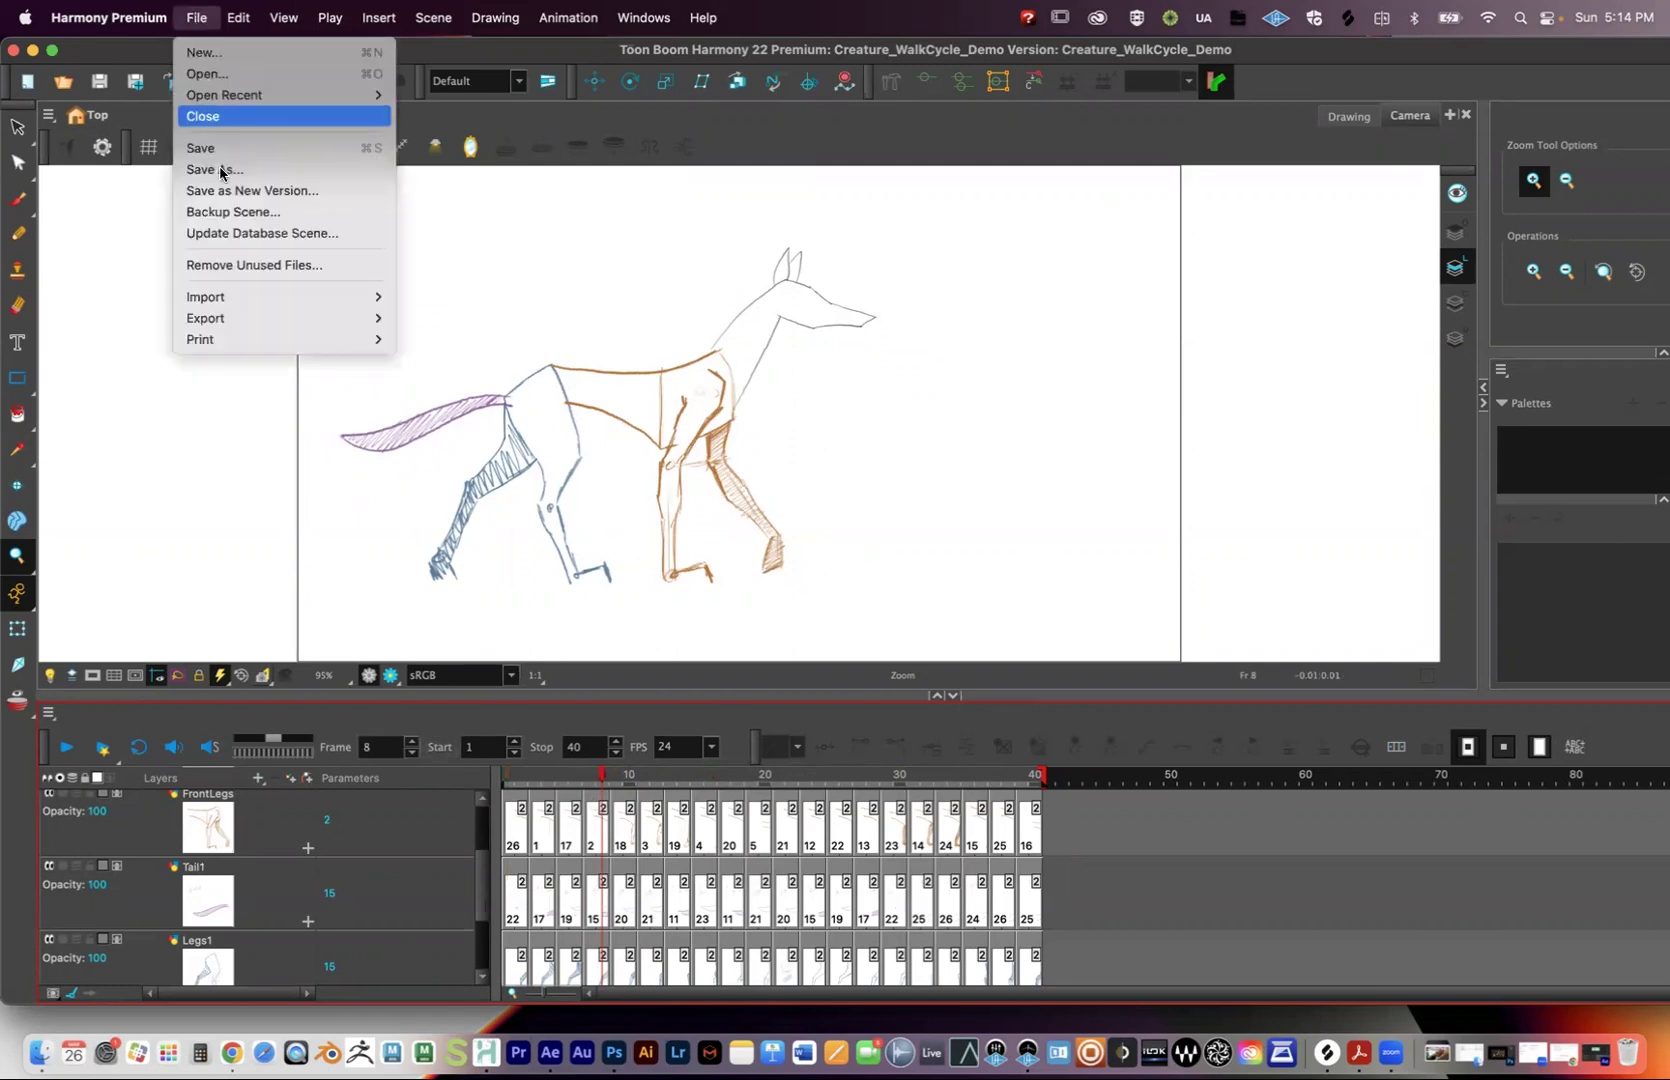
mouse_move(292, 318)
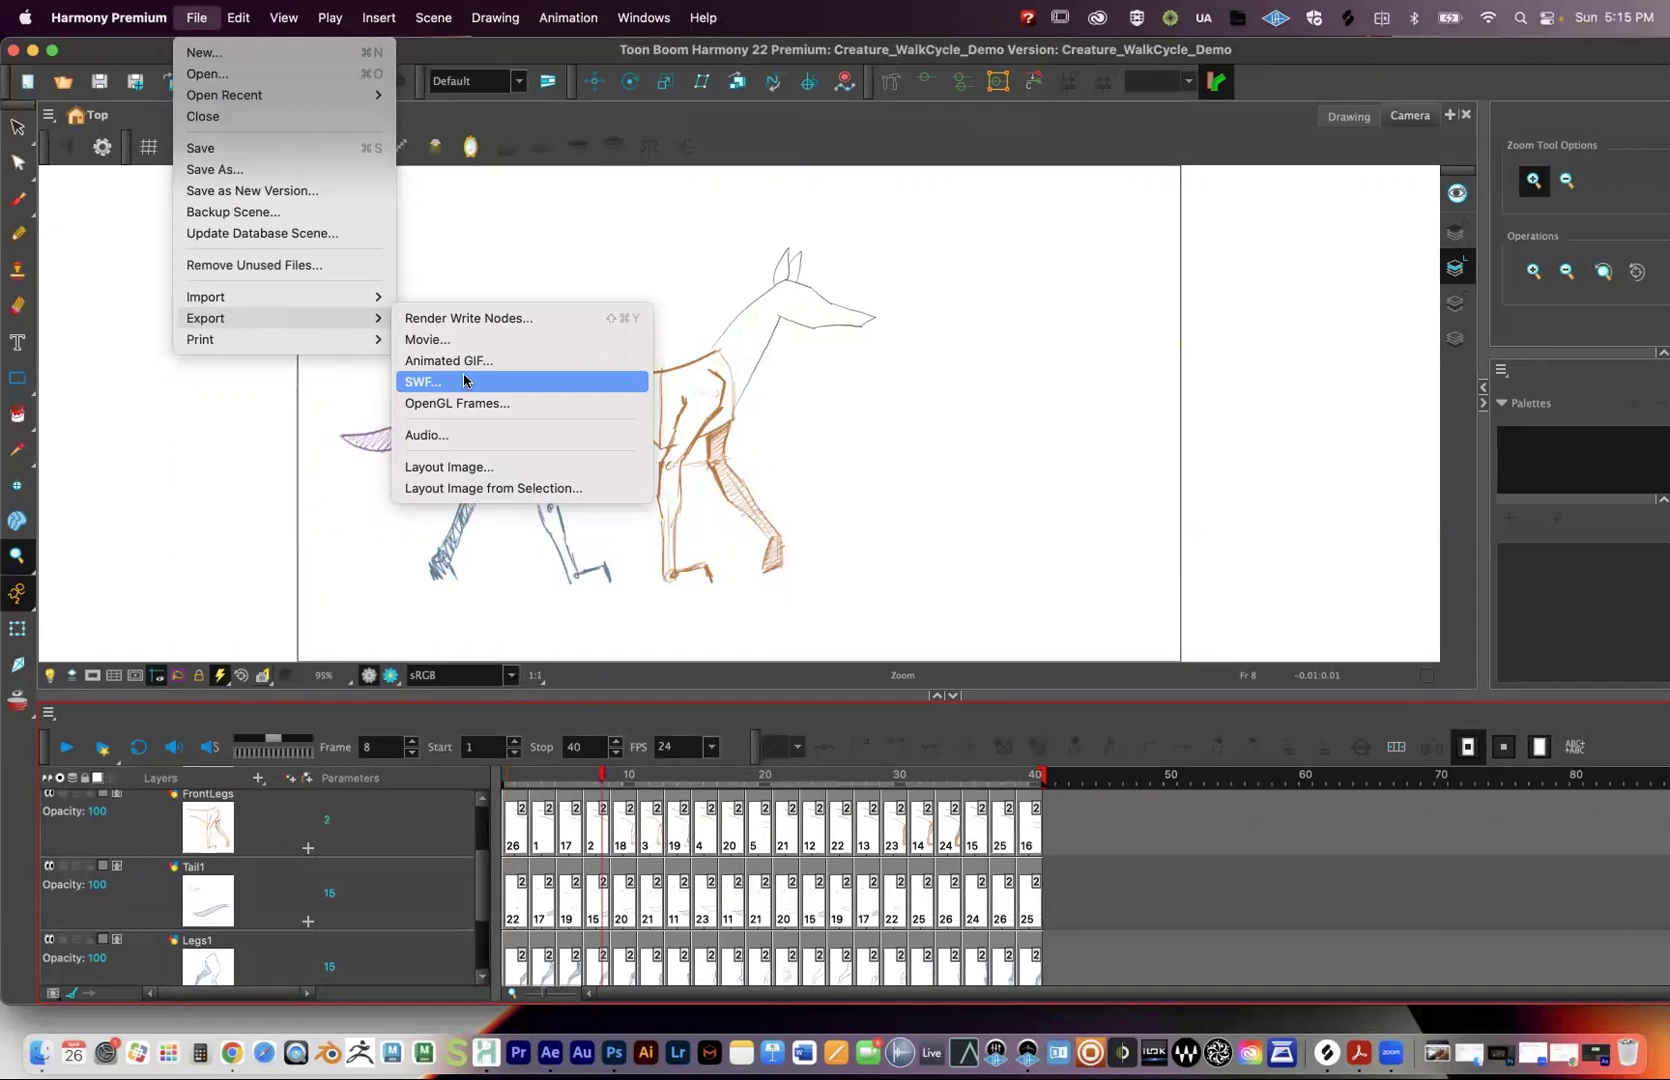
click(186, 17)
click(31, 50)
Open the AE_WalkCycle_Demo folder from the desktop and collapse its contents to the top-level project folders.
drag(1259, 166, 910, 318)
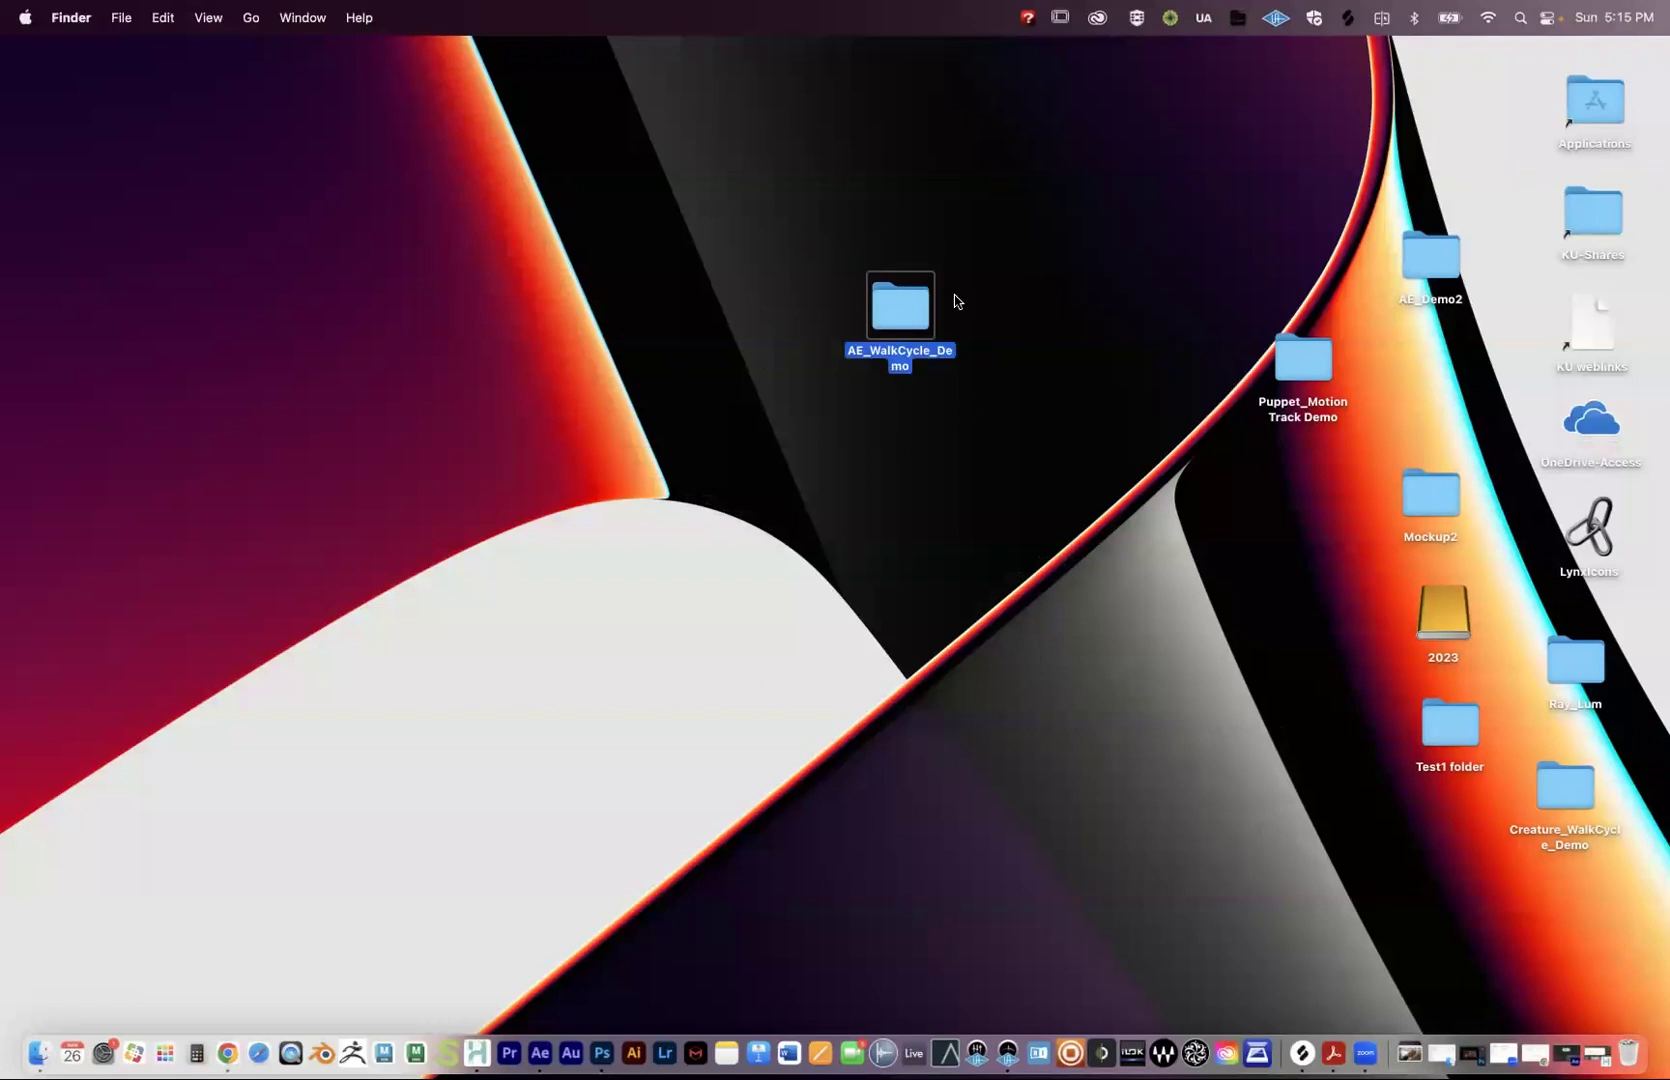
double_click(908, 311)
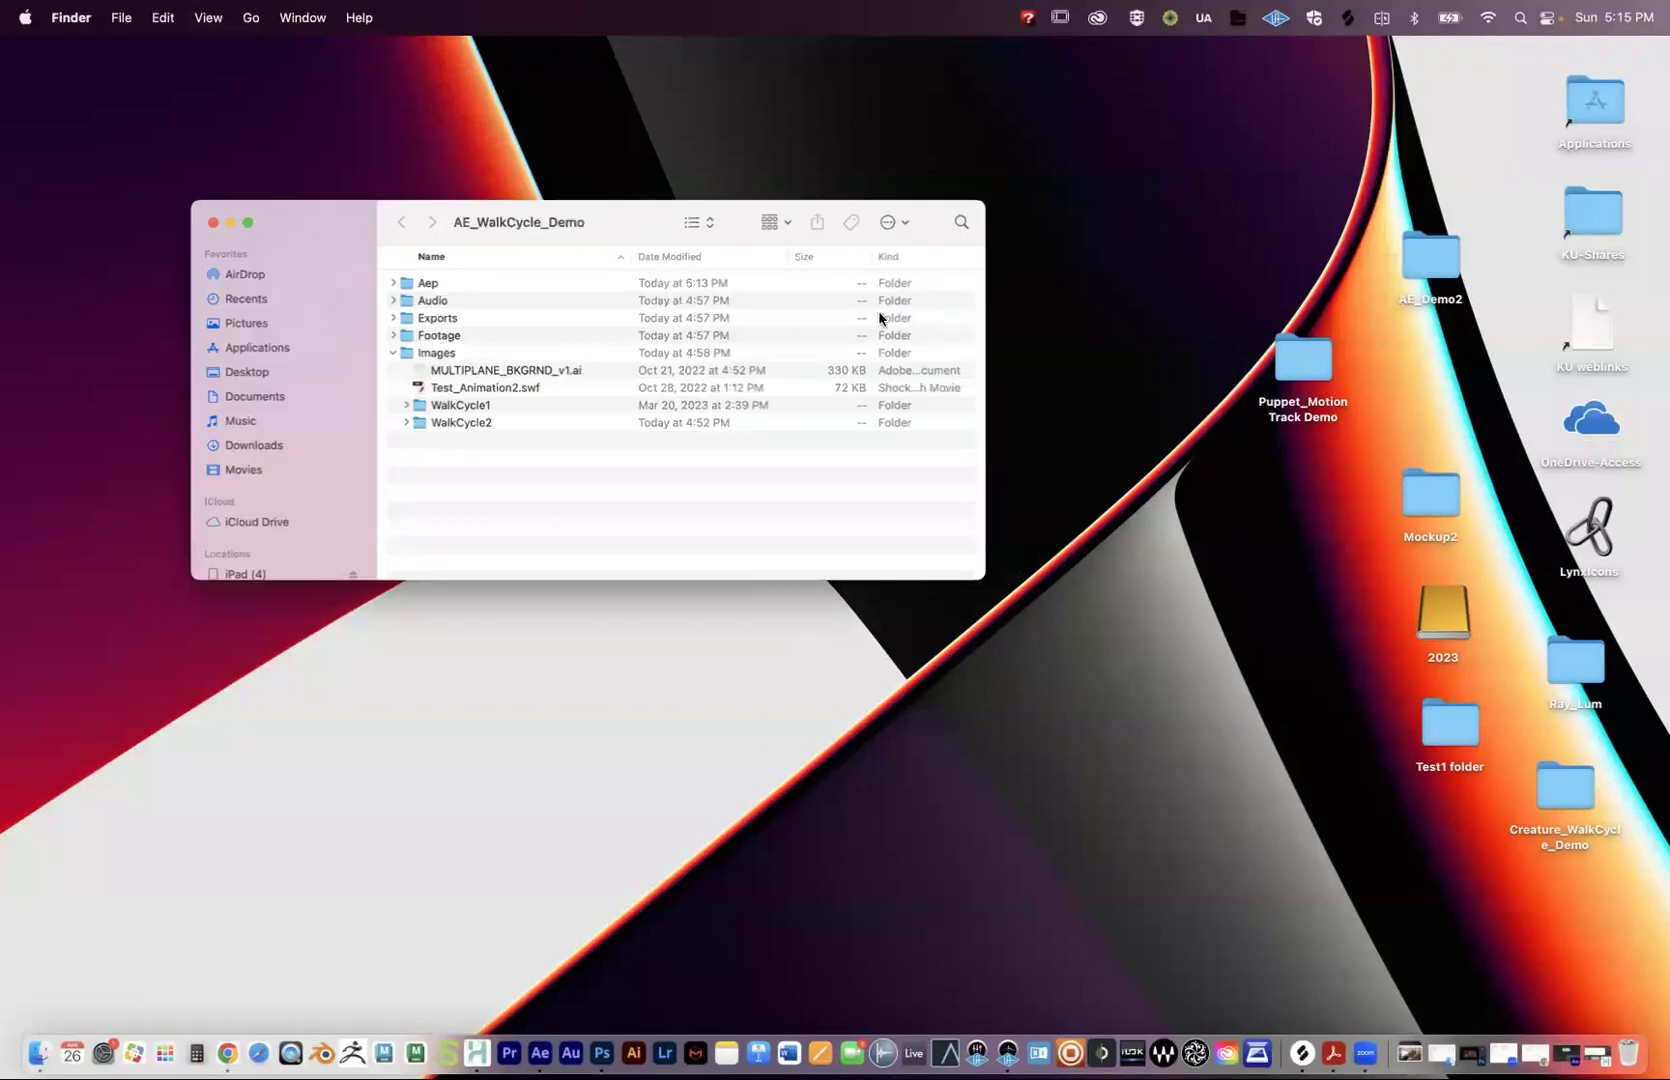
click(330, 360)
drag(241, 196, 263, 268)
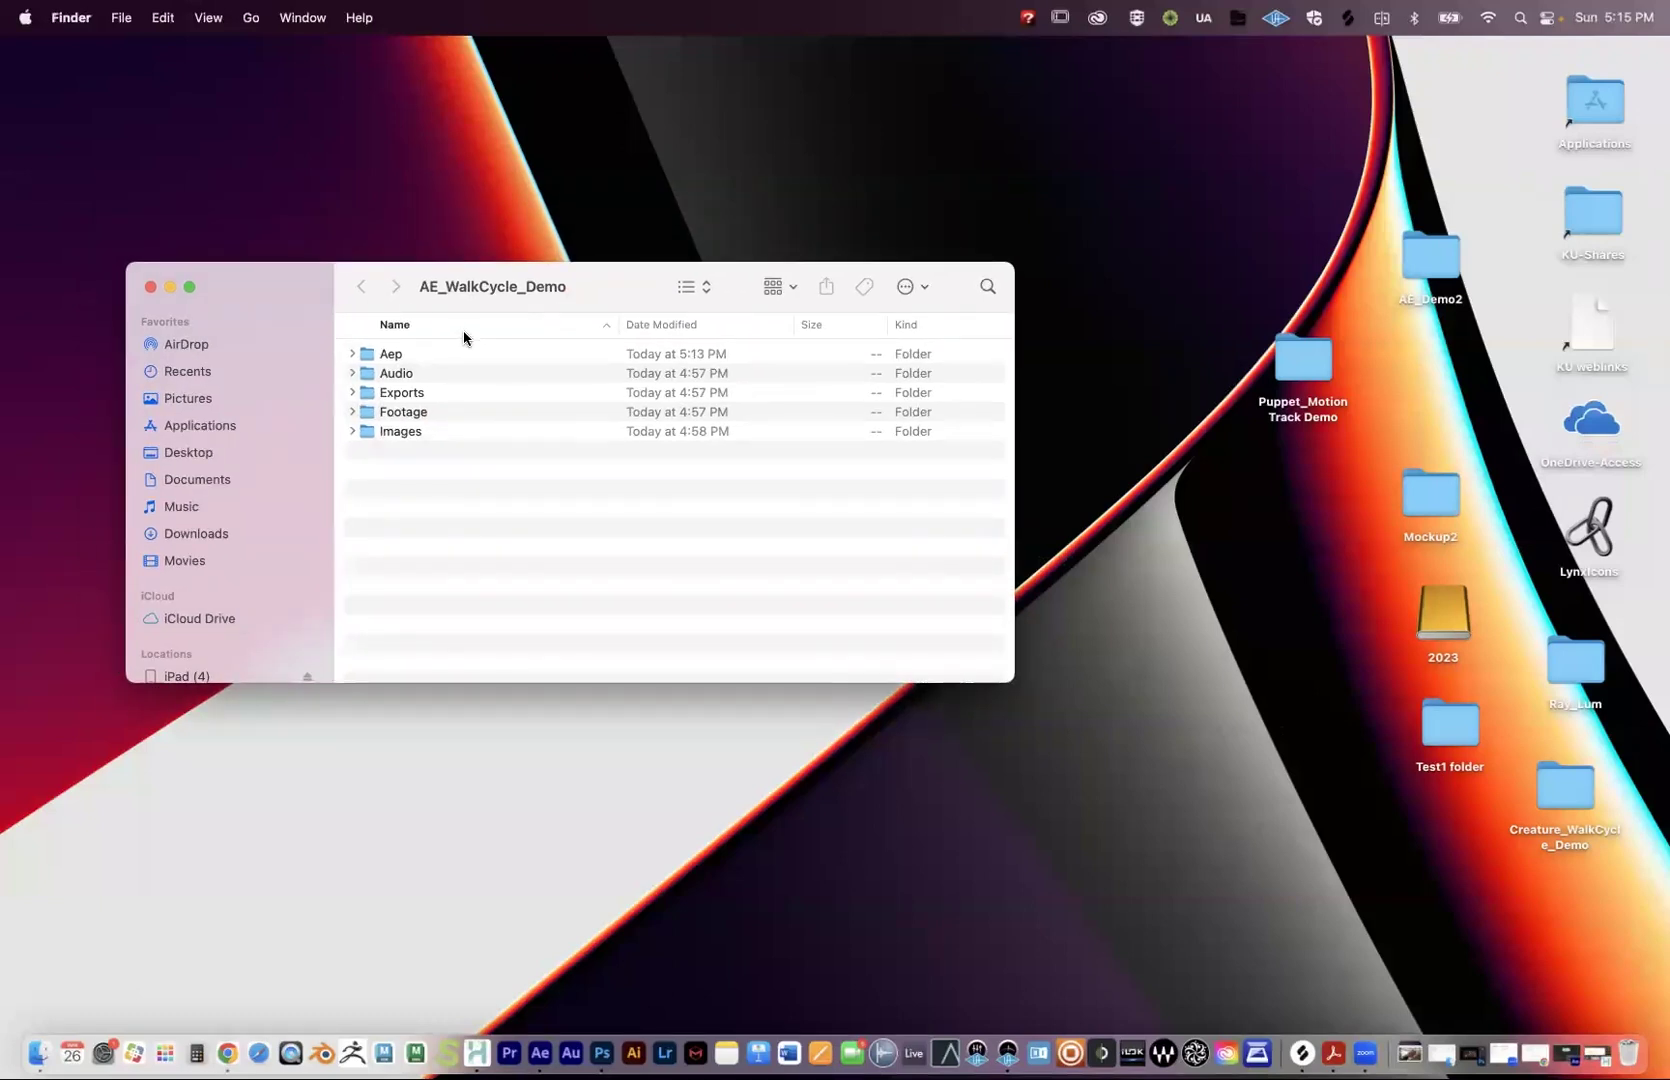
click(352, 354)
click(352, 354)
drag(314, 286, 394, 624)
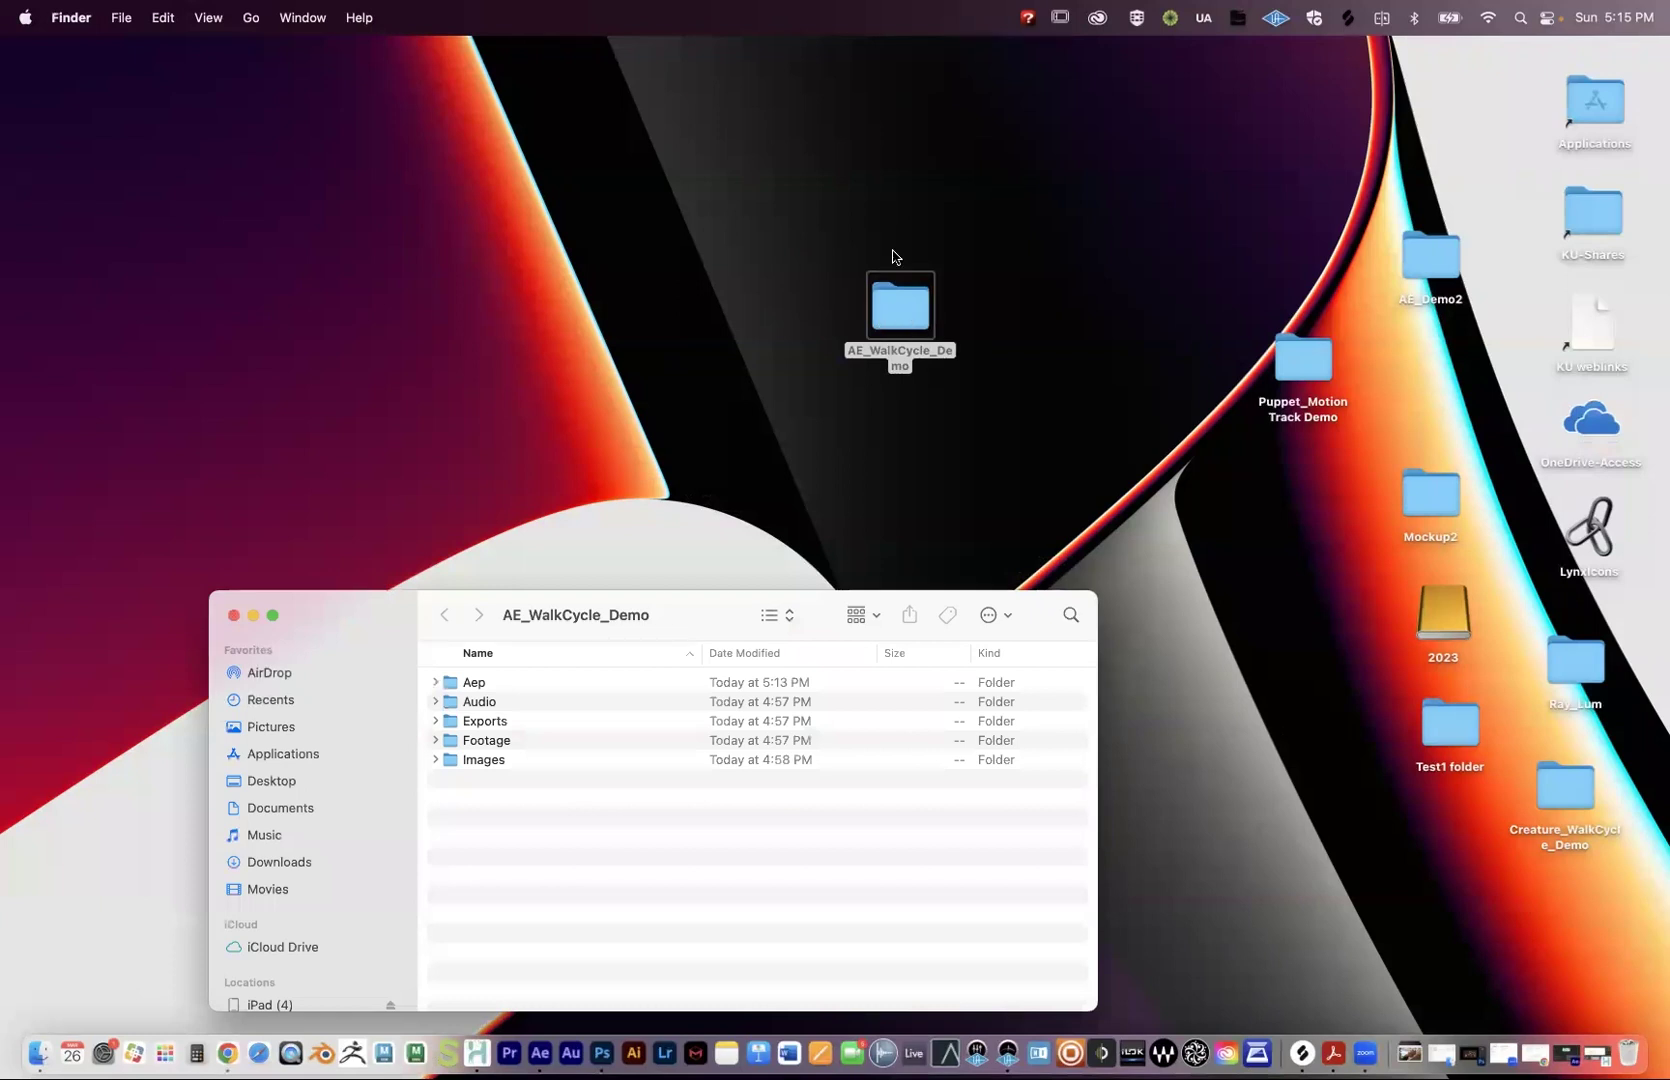
drag(359, 624, 311, 428)
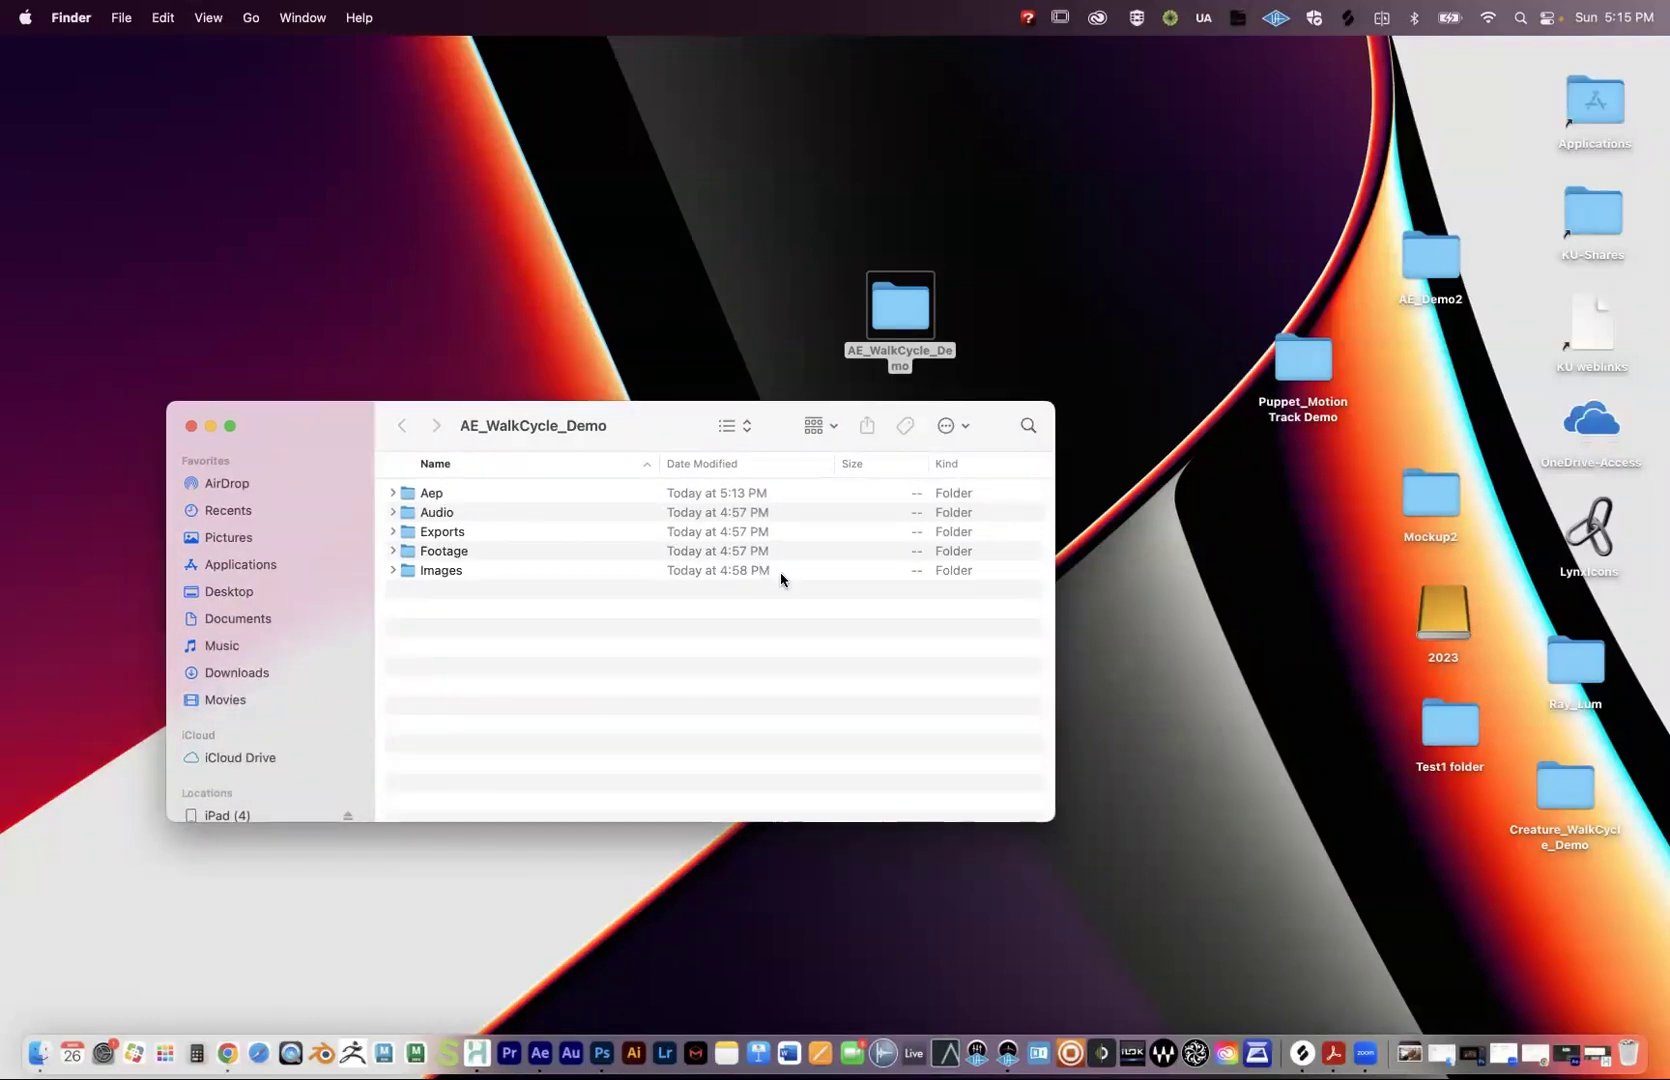
Examine the project's Audio, Aep, Exports and Footage folders, including the project files stored inside Aep.
click(434, 518)
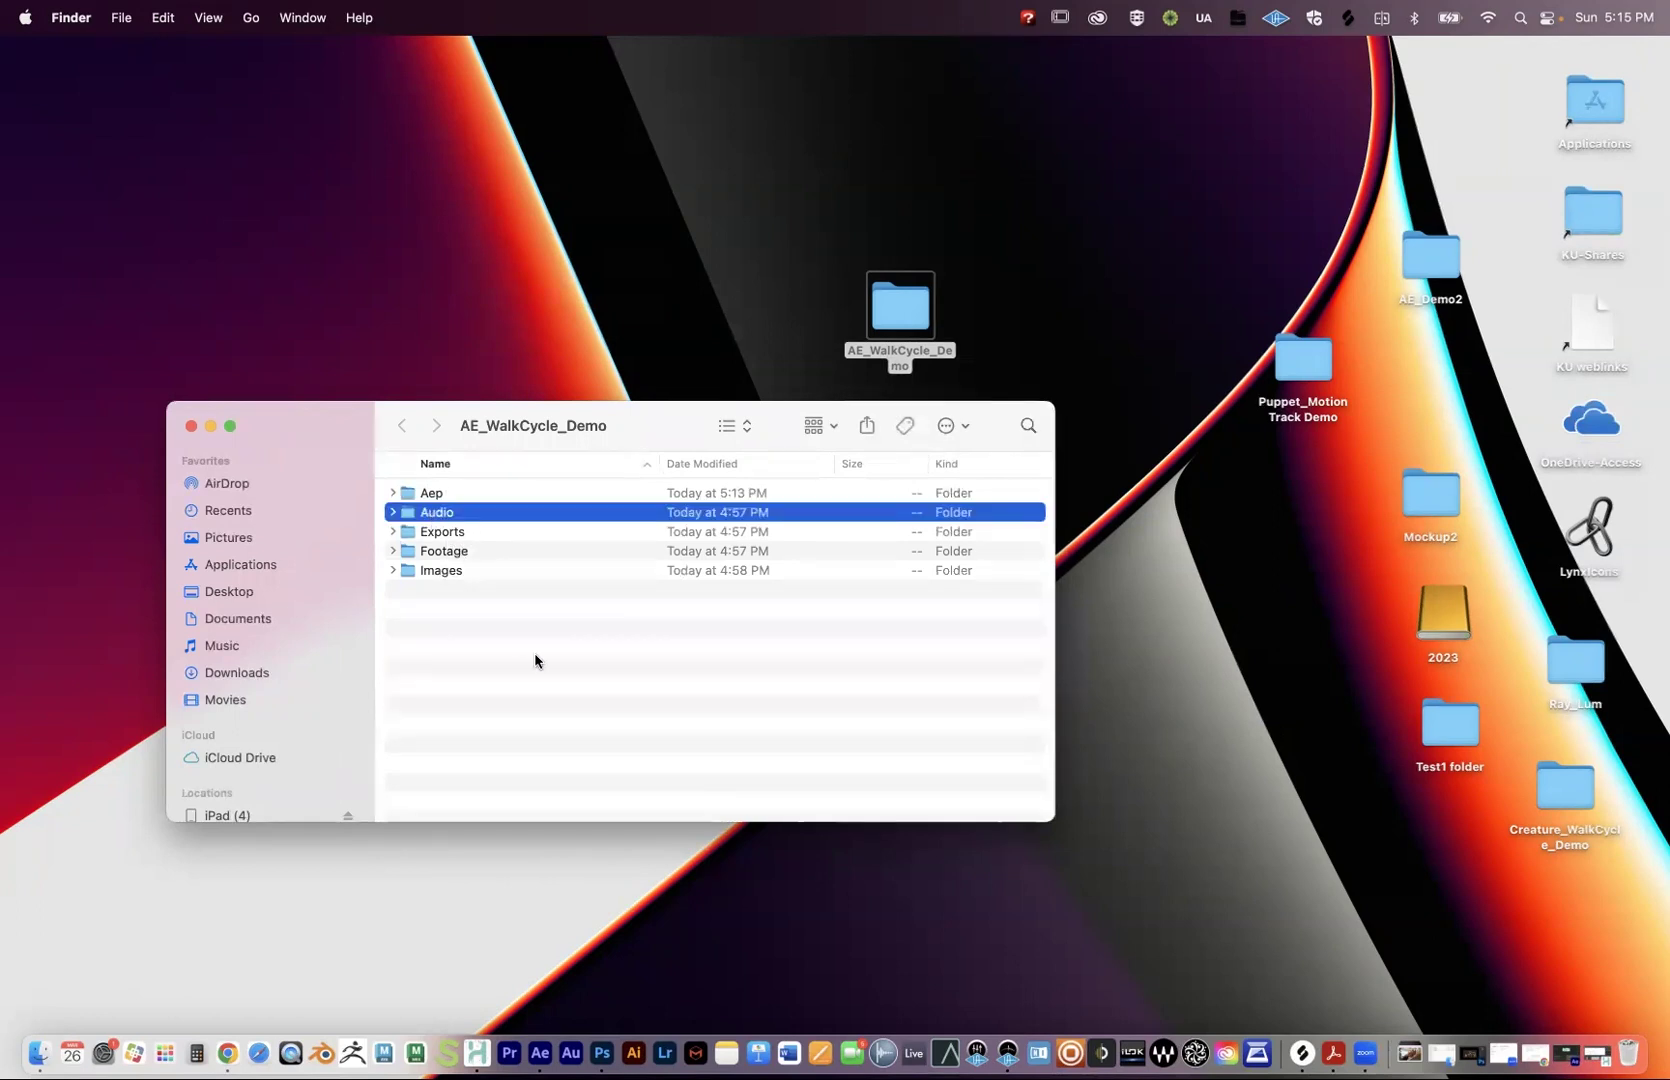
right_click(503, 641)
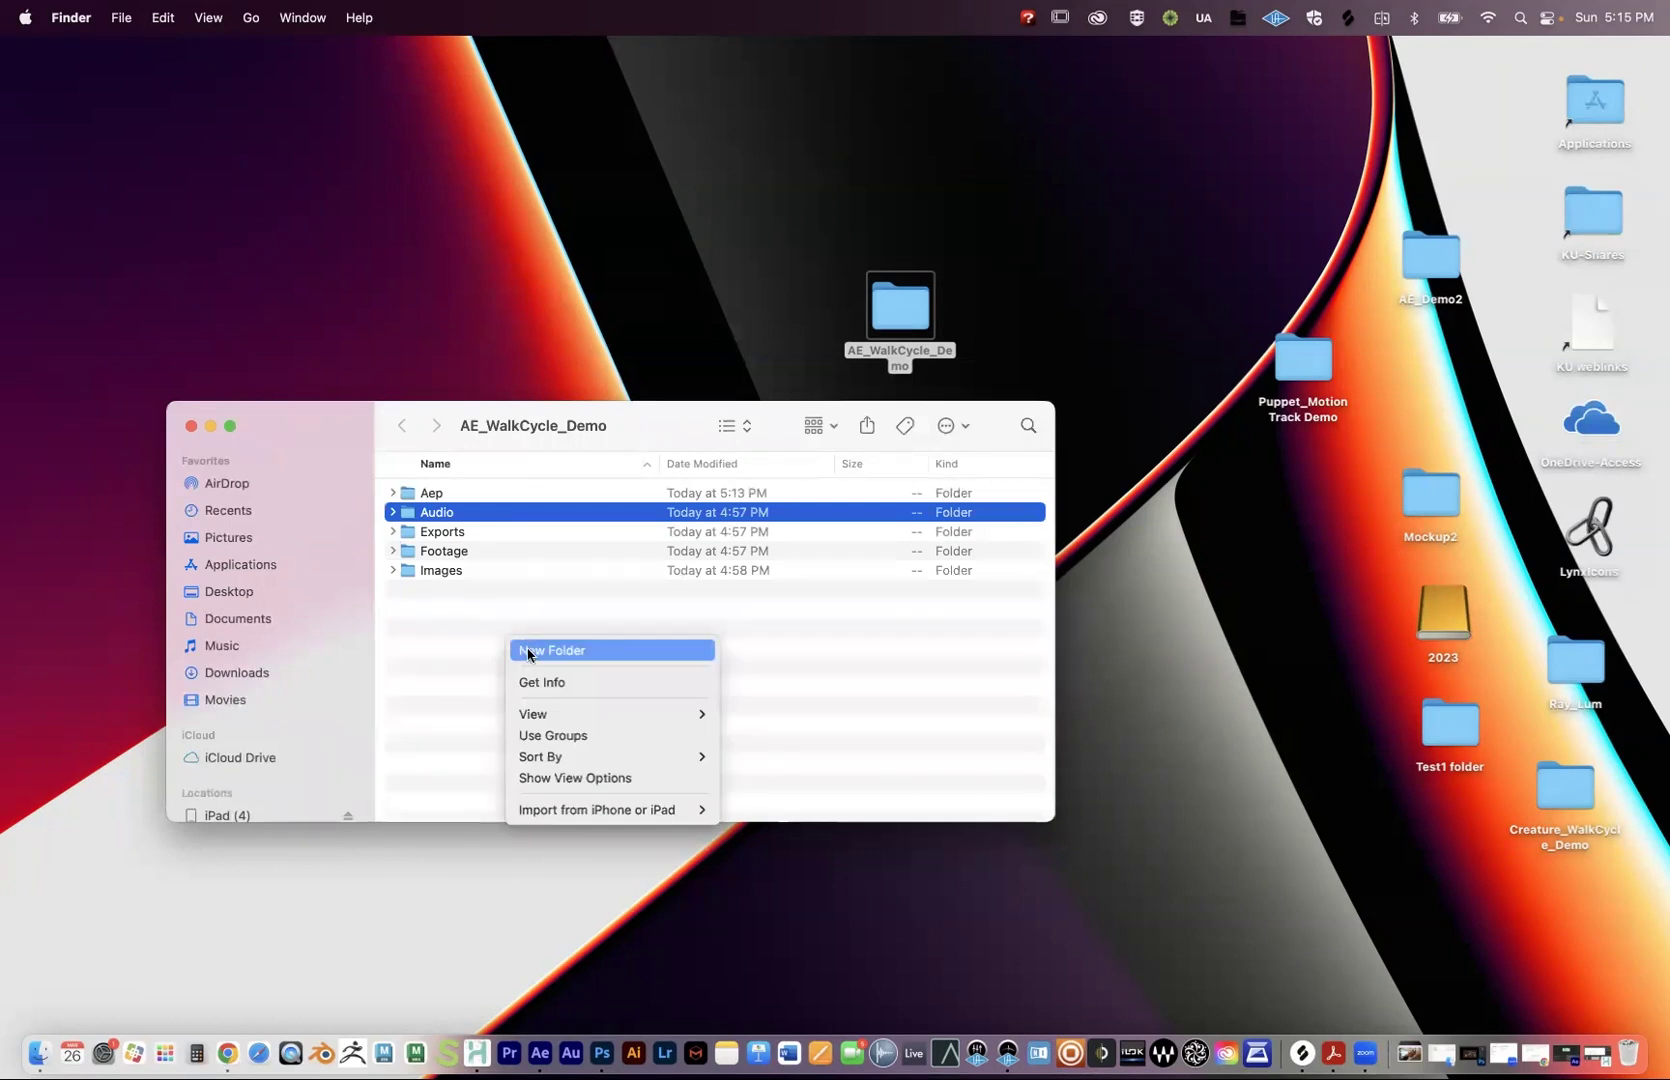
click(433, 517)
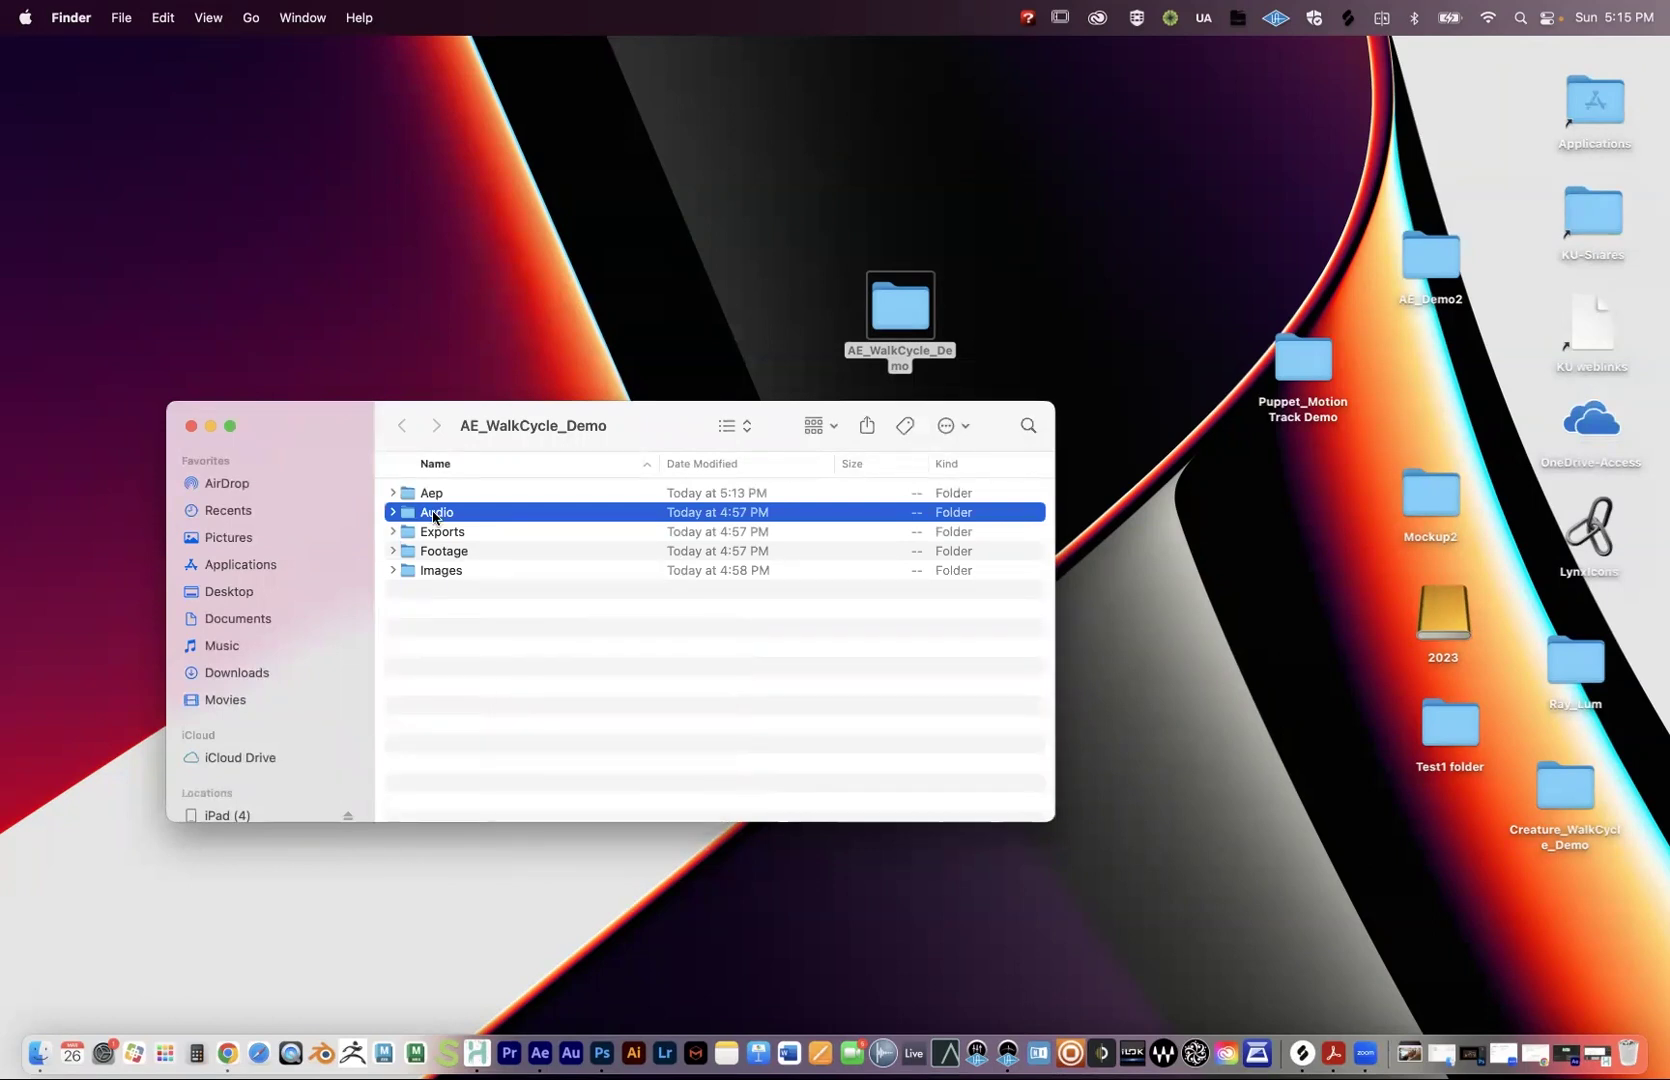
click(436, 496)
click(394, 493)
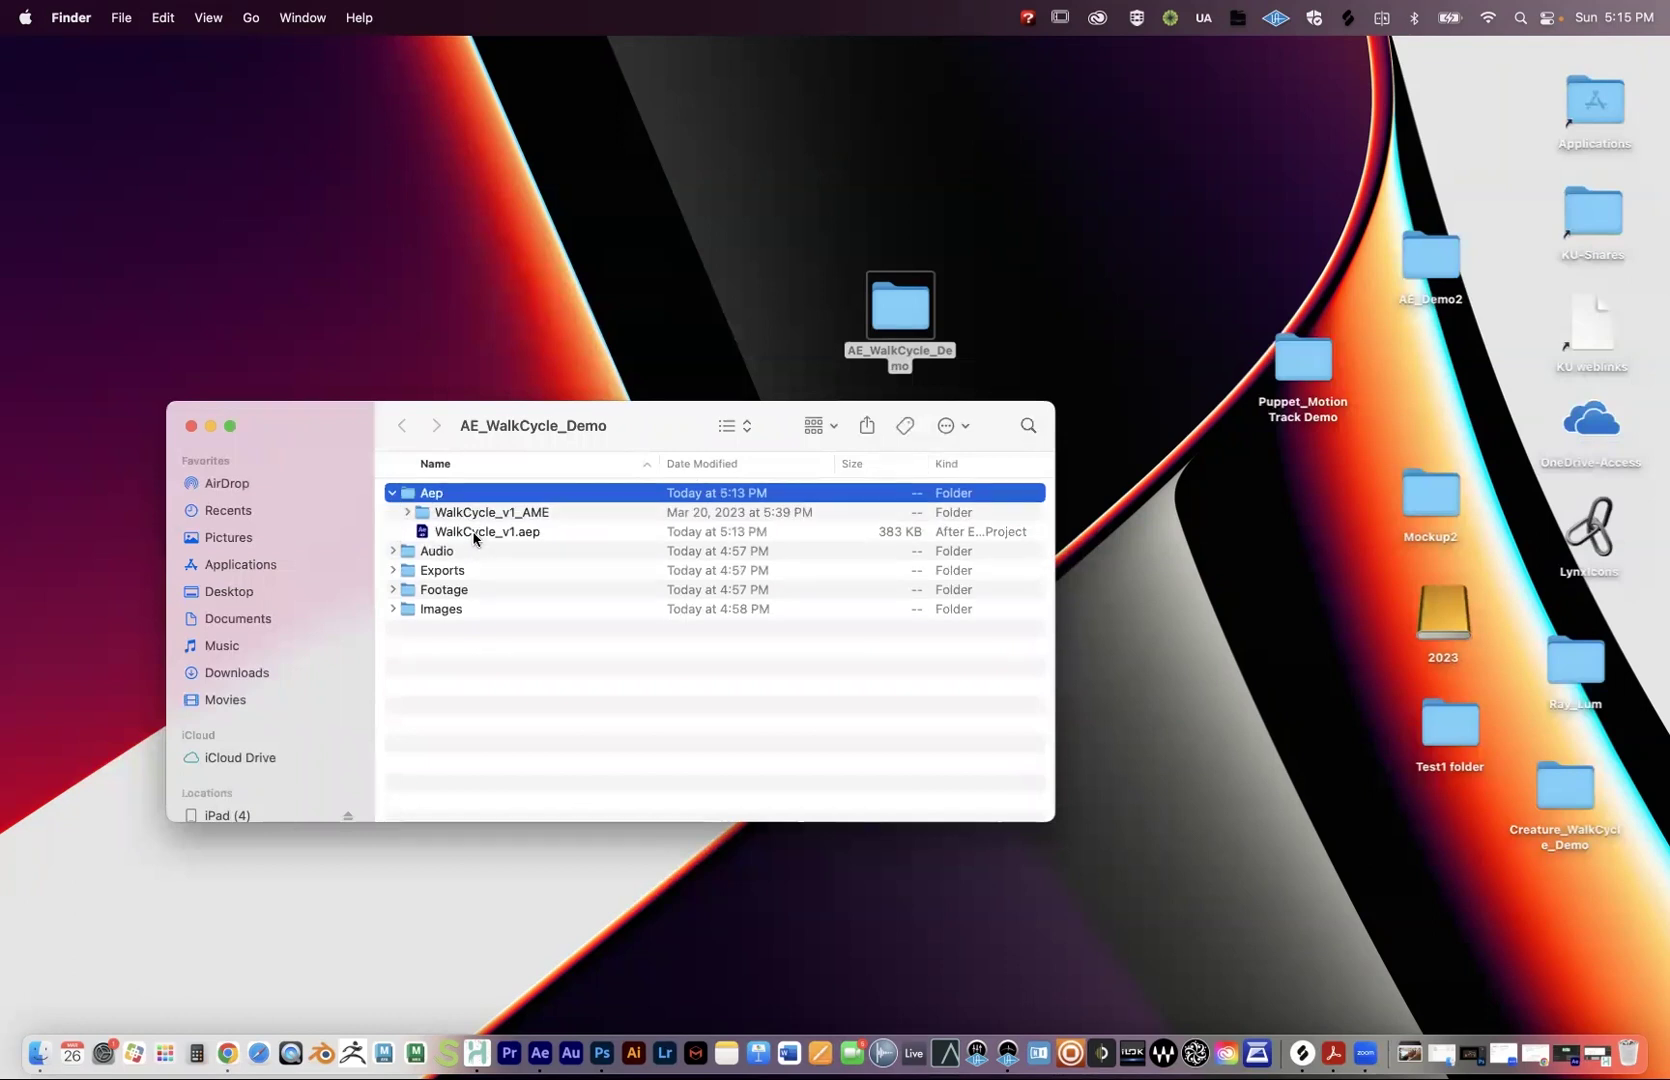
click(396, 494)
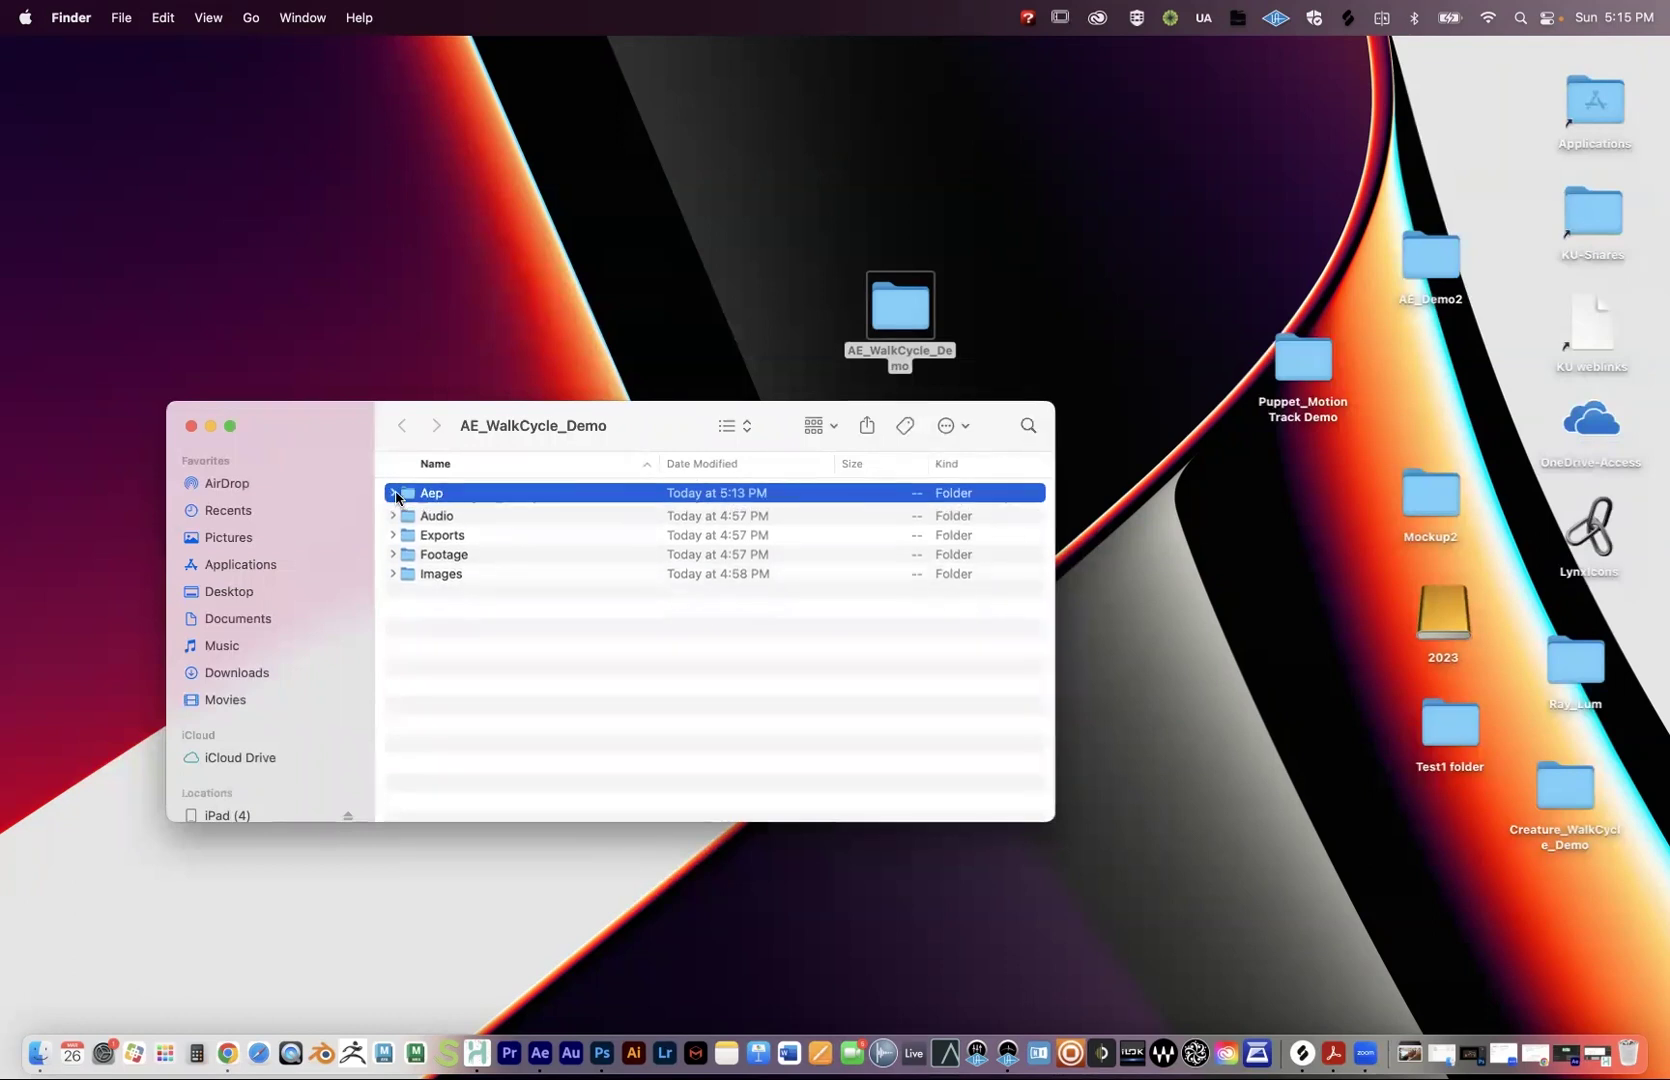
click(442, 532)
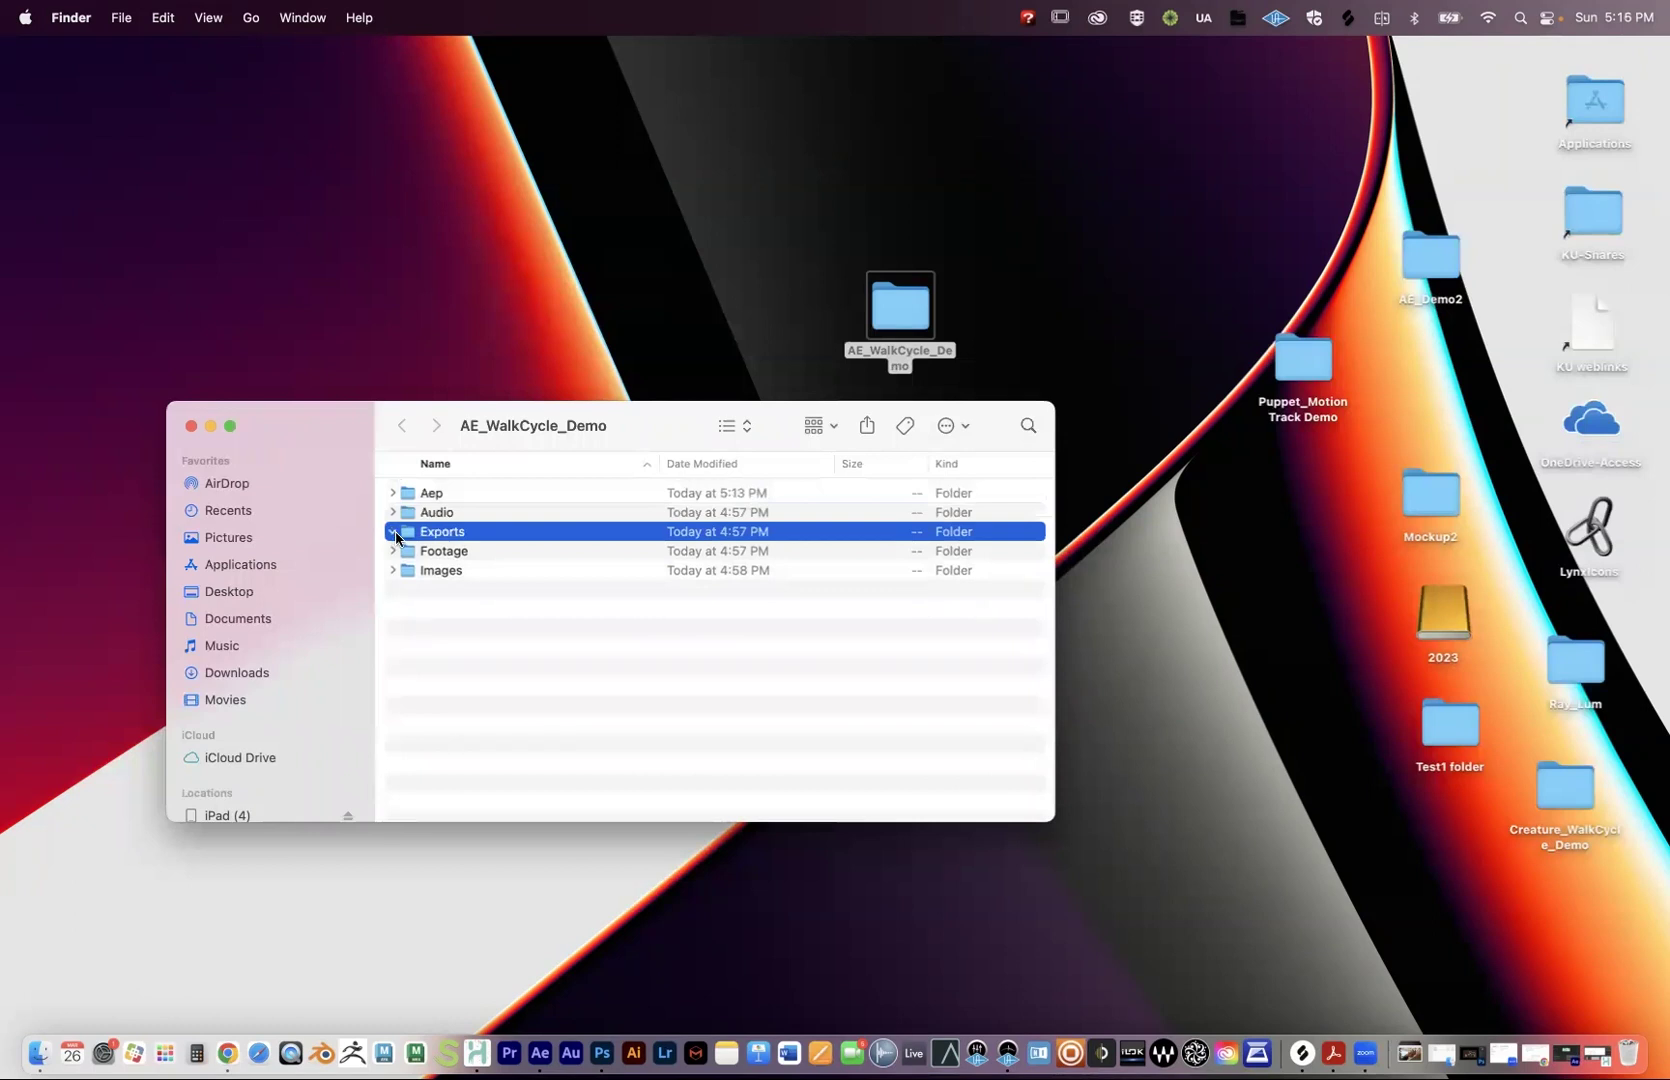
click(446, 556)
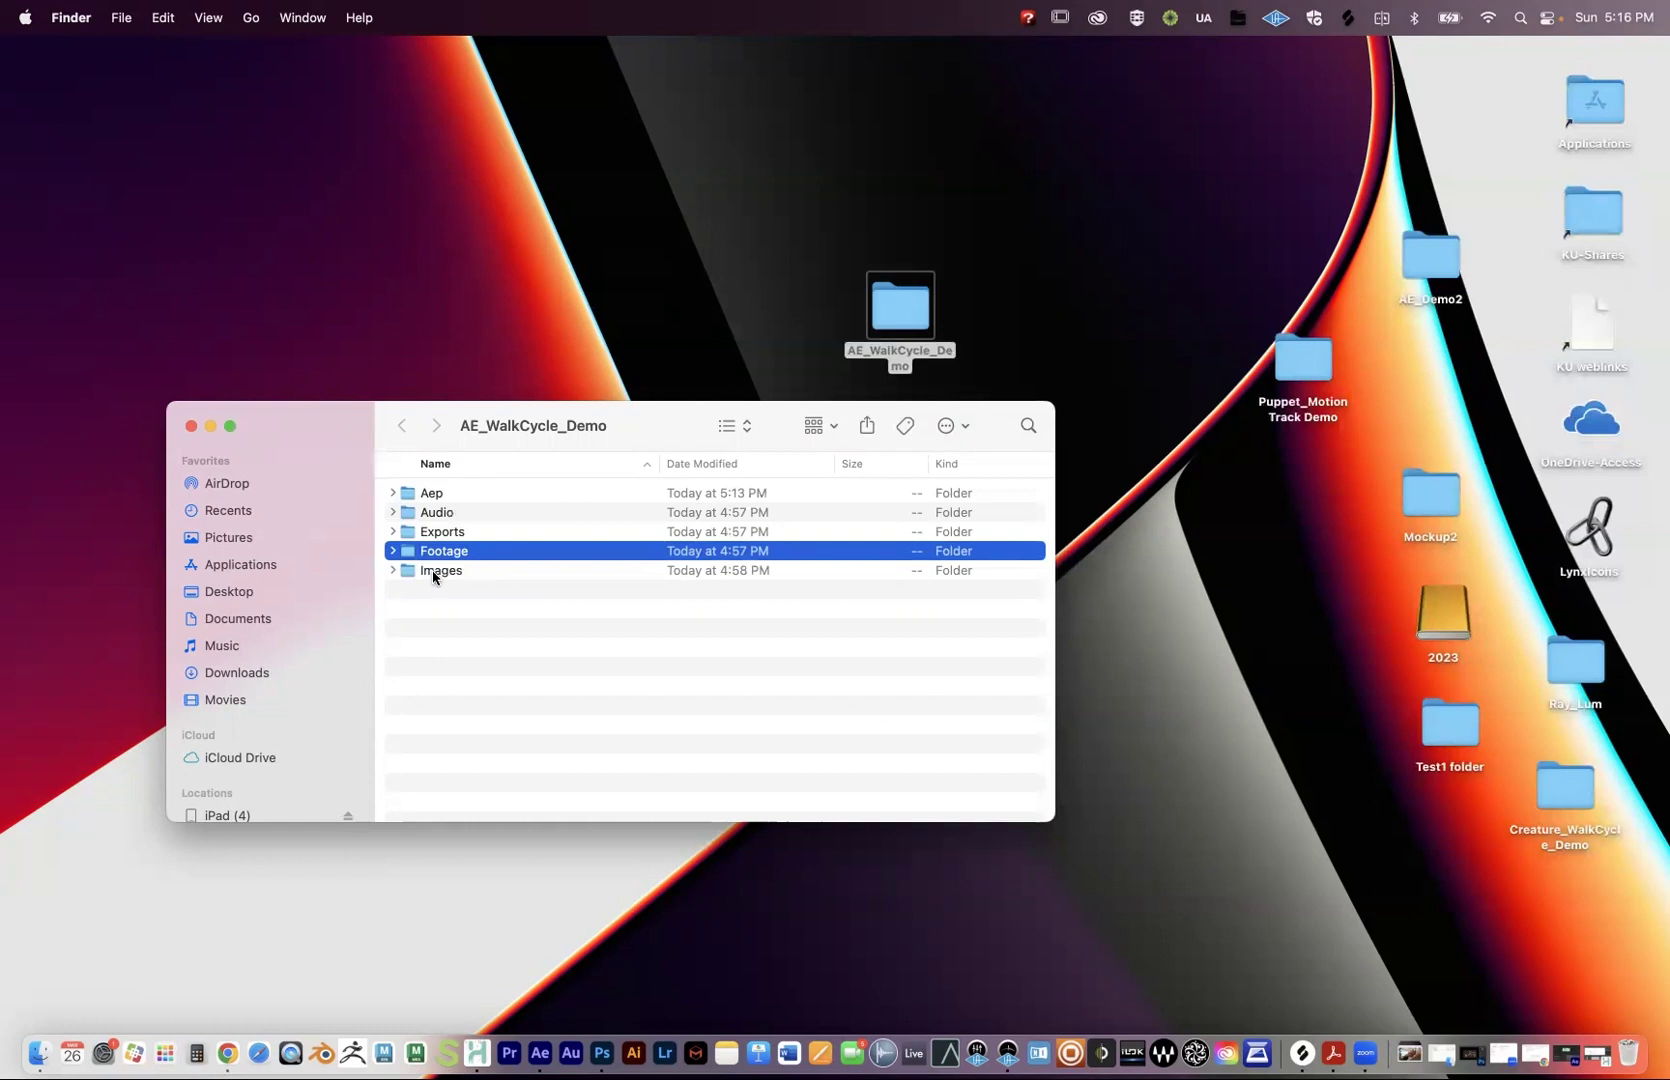
Examine the Images folder's MULTIPLANE_BKGRND_v1.ai and Test_Animation2.swf files and the WalkCycle2 PNG sequence, and collapse WalkCycle2.
click(434, 572)
click(393, 570)
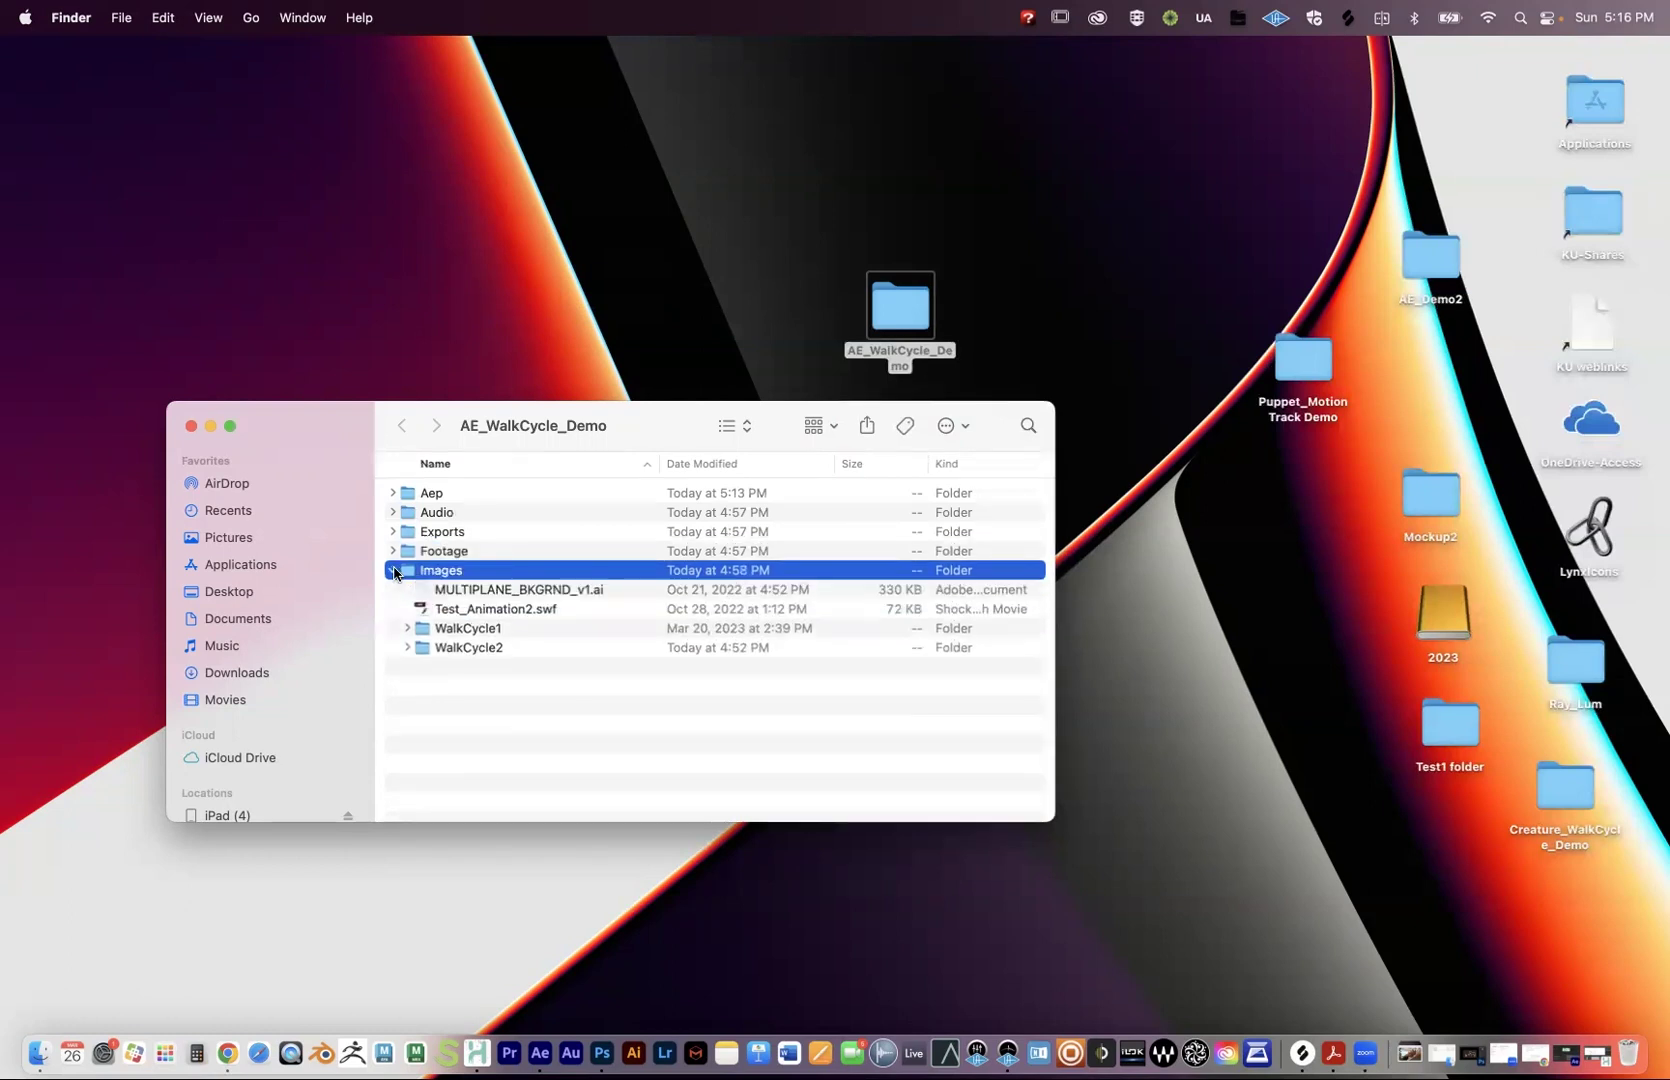
click(480, 592)
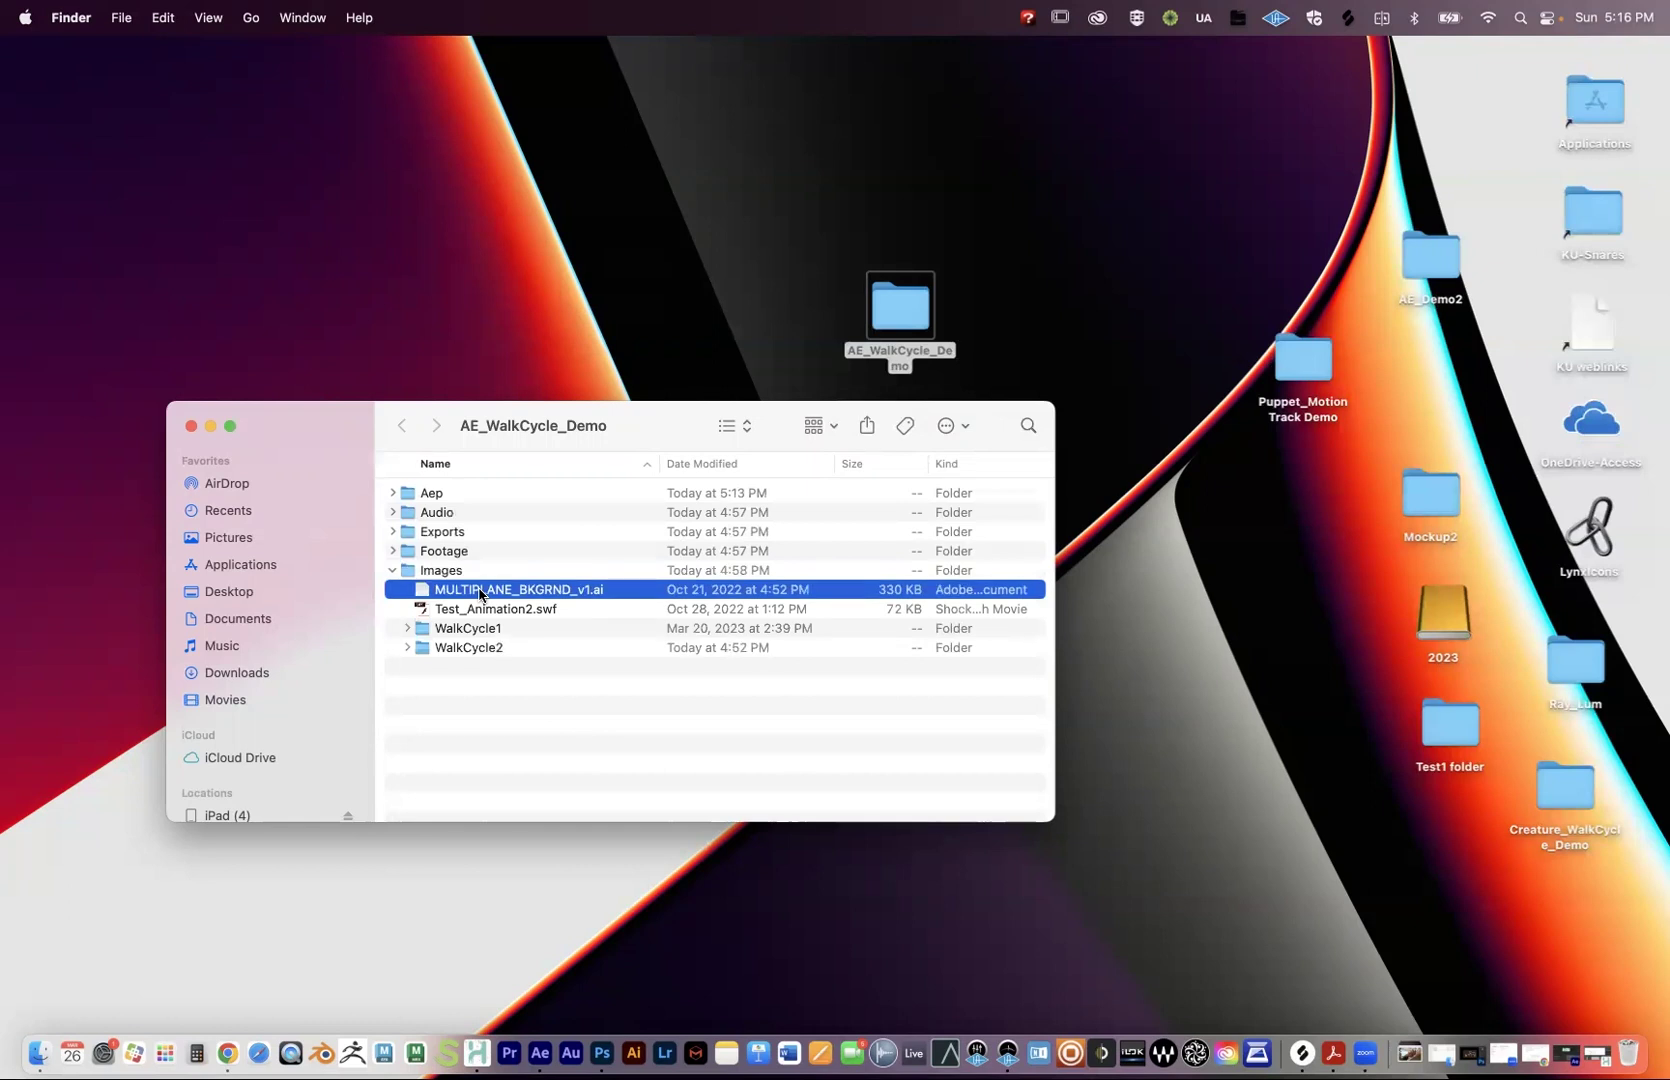
click(489, 612)
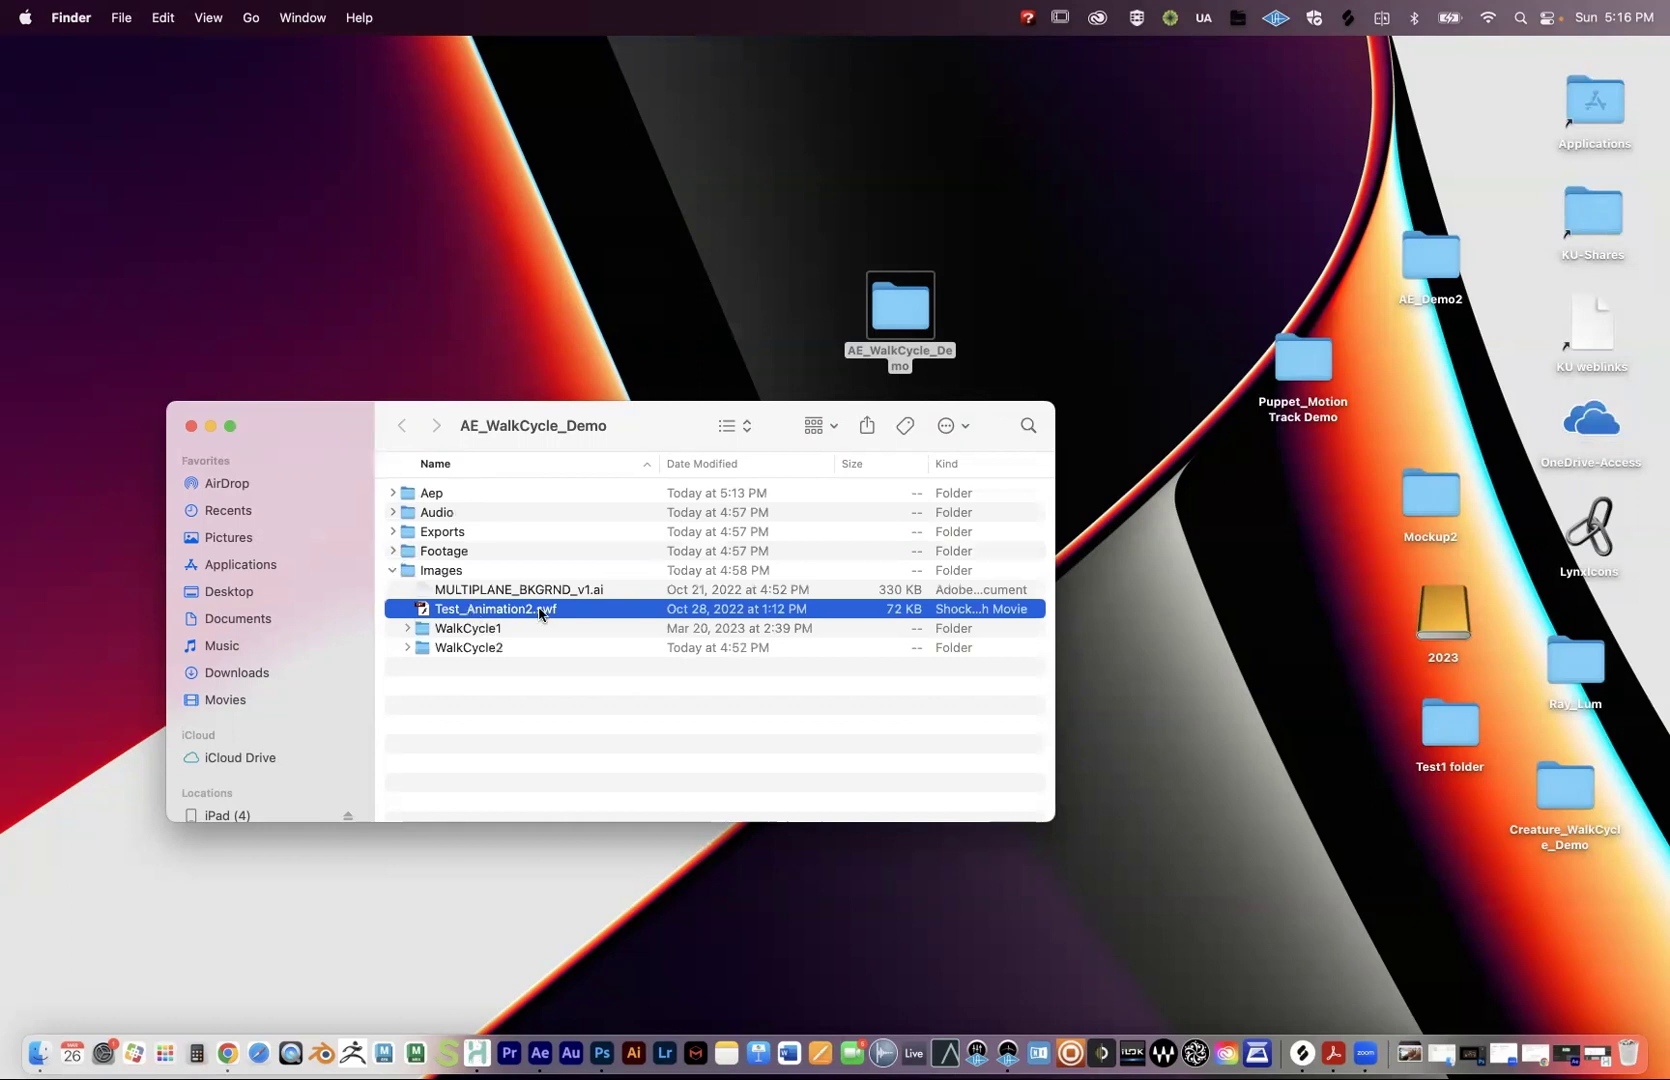
click(462, 648)
key(Right)
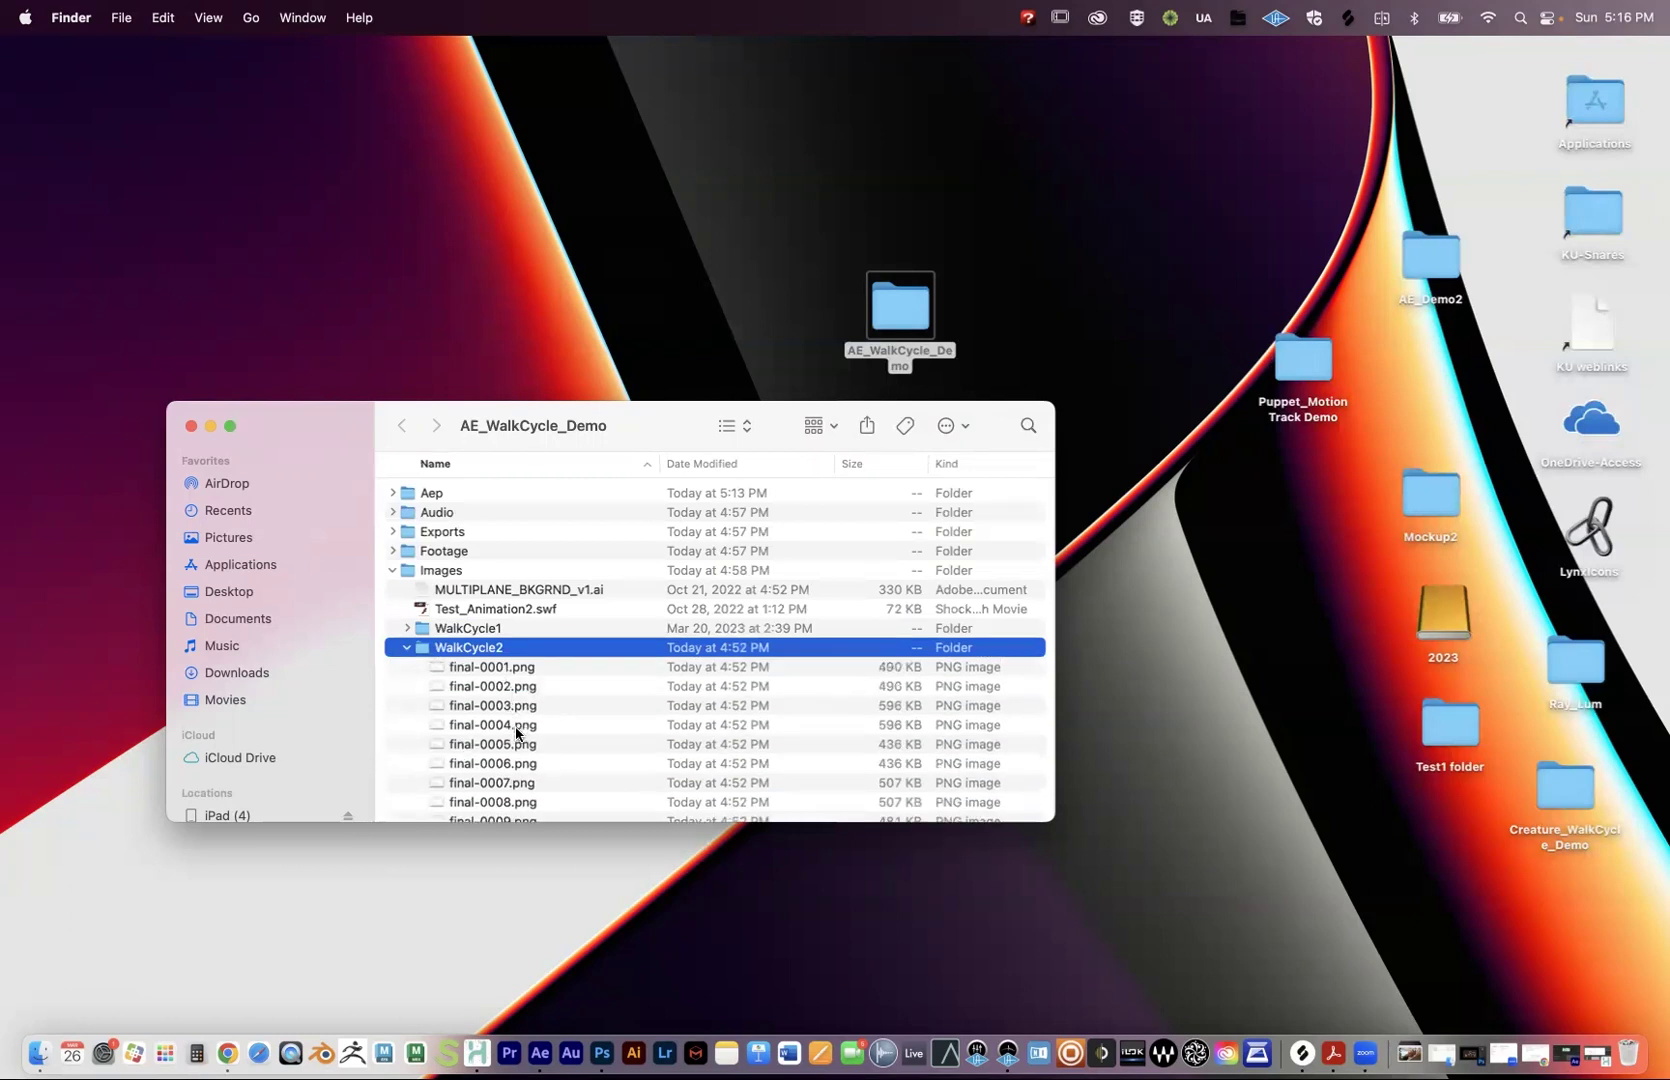
click(393, 570)
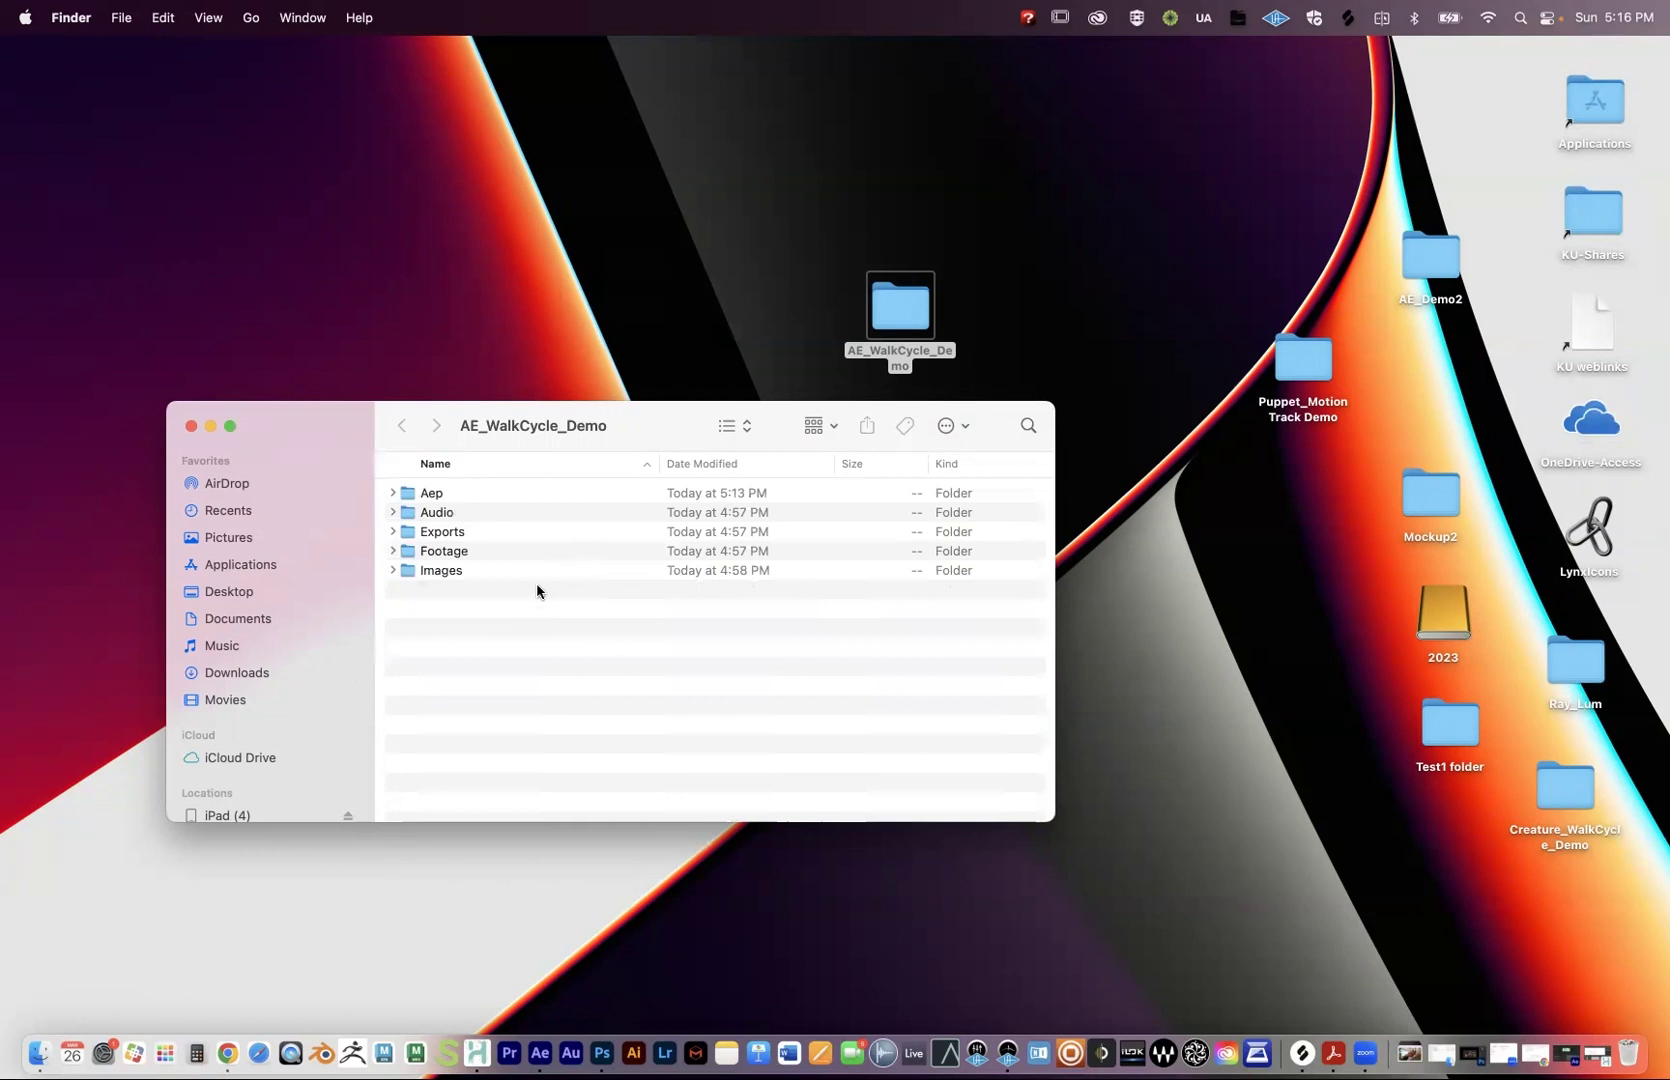
click(392, 570)
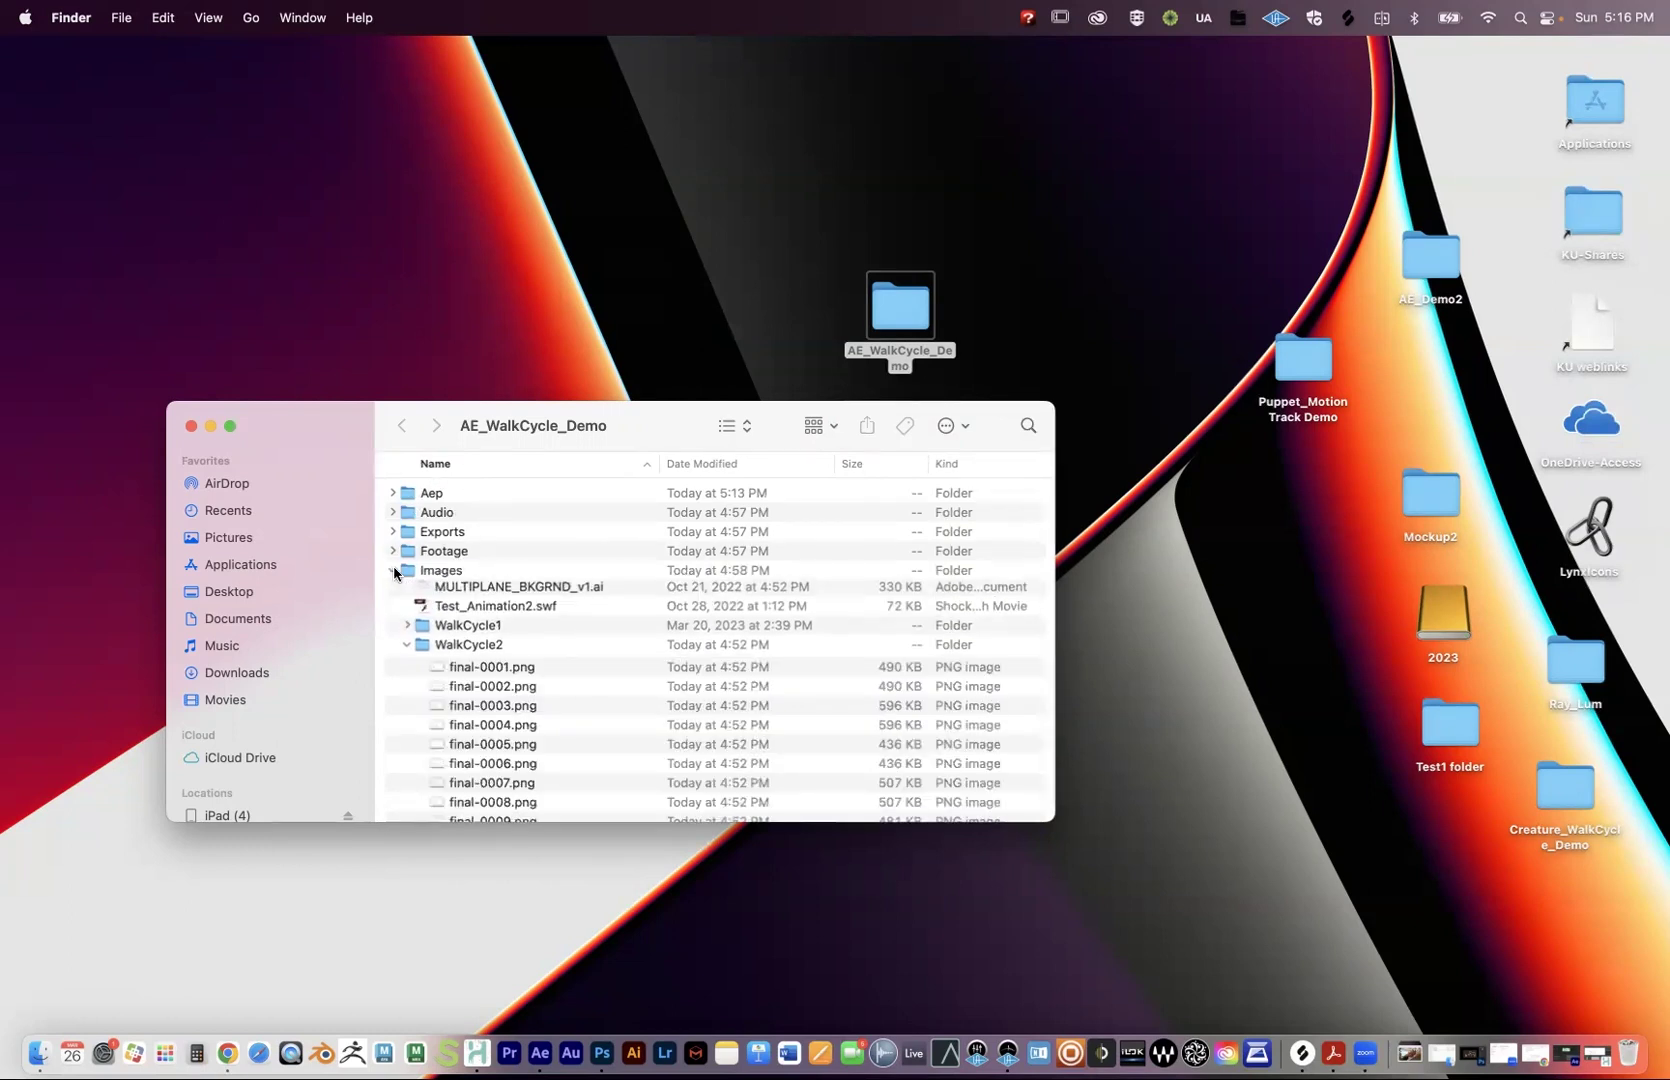
click(405, 648)
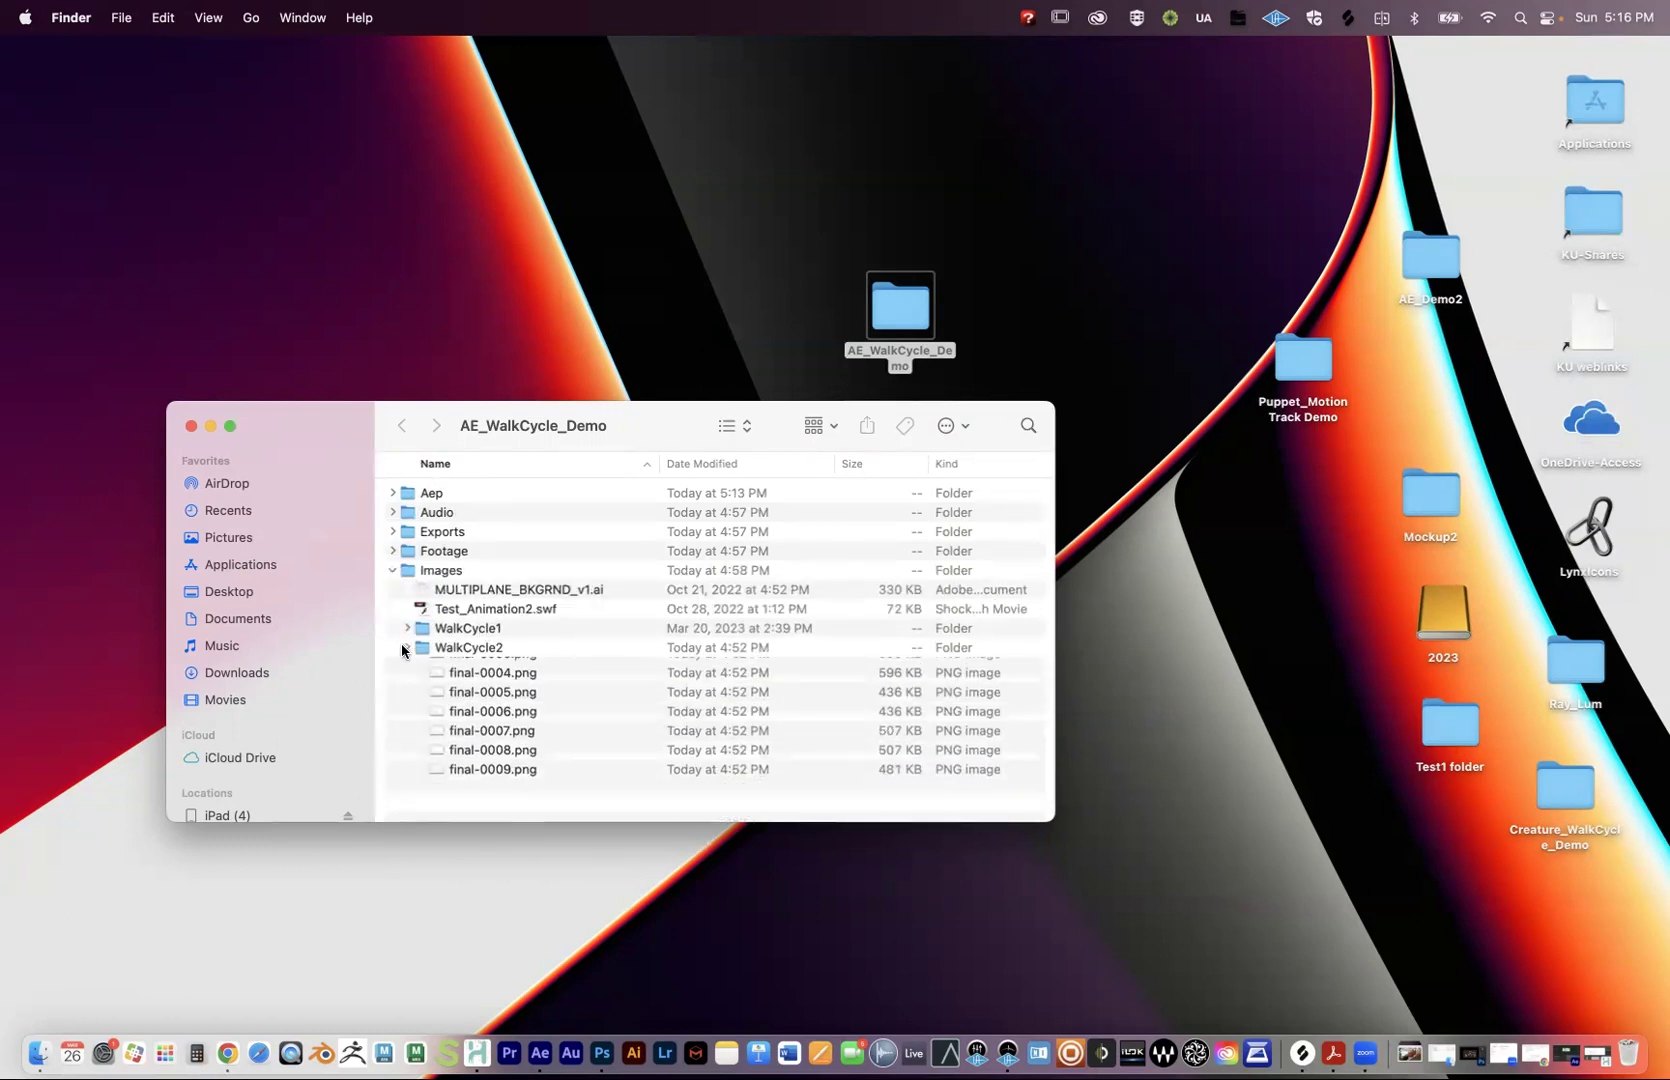
Close the project folder window, reopen AE_WalkCycle_Demo to check its top-level folders, and close it again.
click(190, 426)
drag(898, 309, 775, 357)
double_click(792, 367)
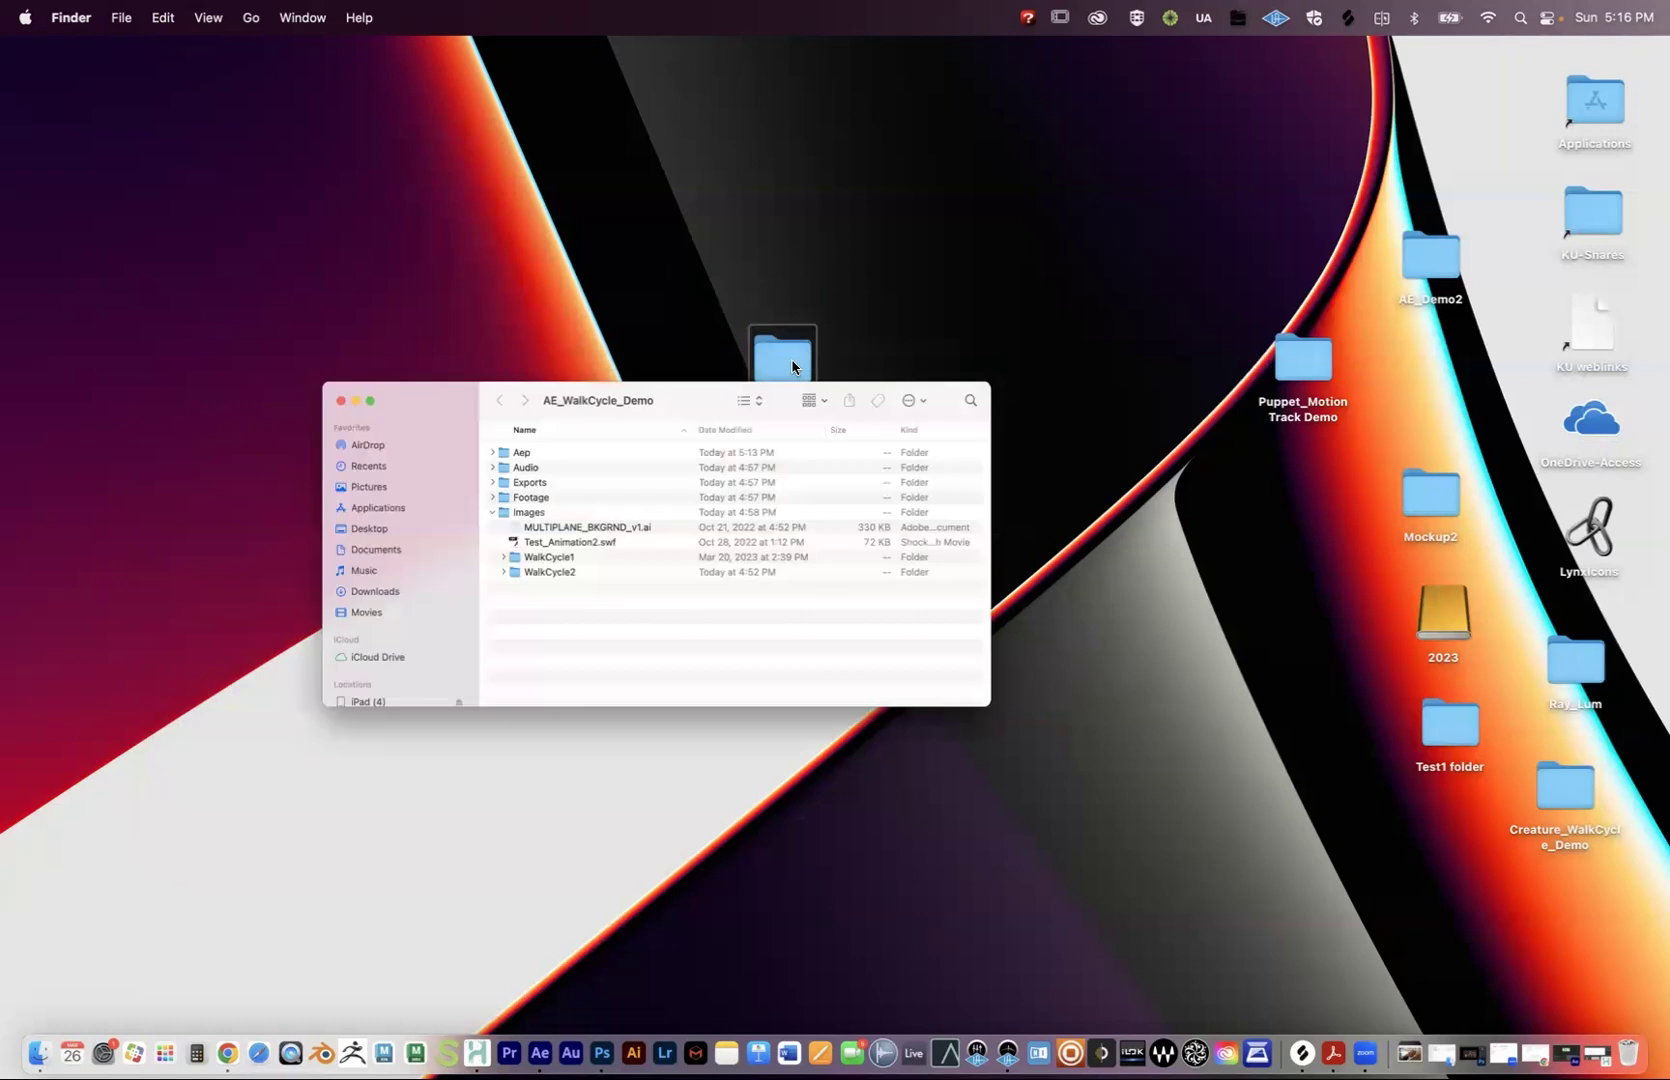
click(391, 571)
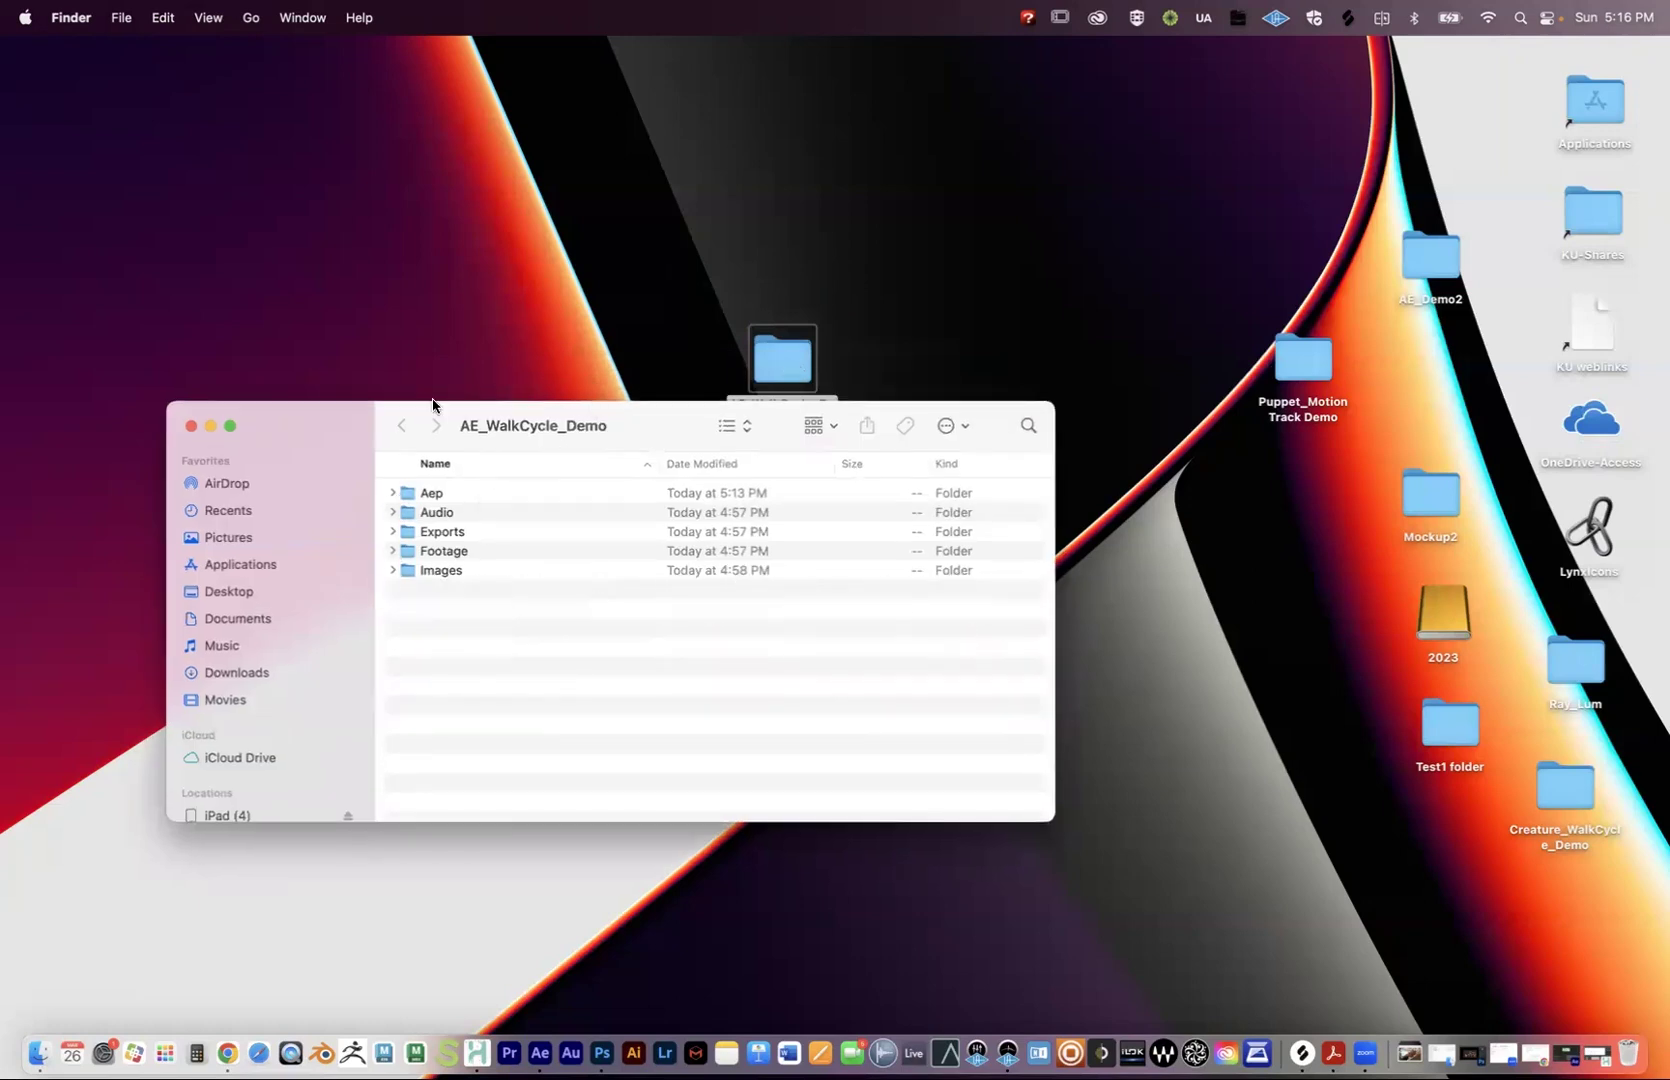
click(190, 426)
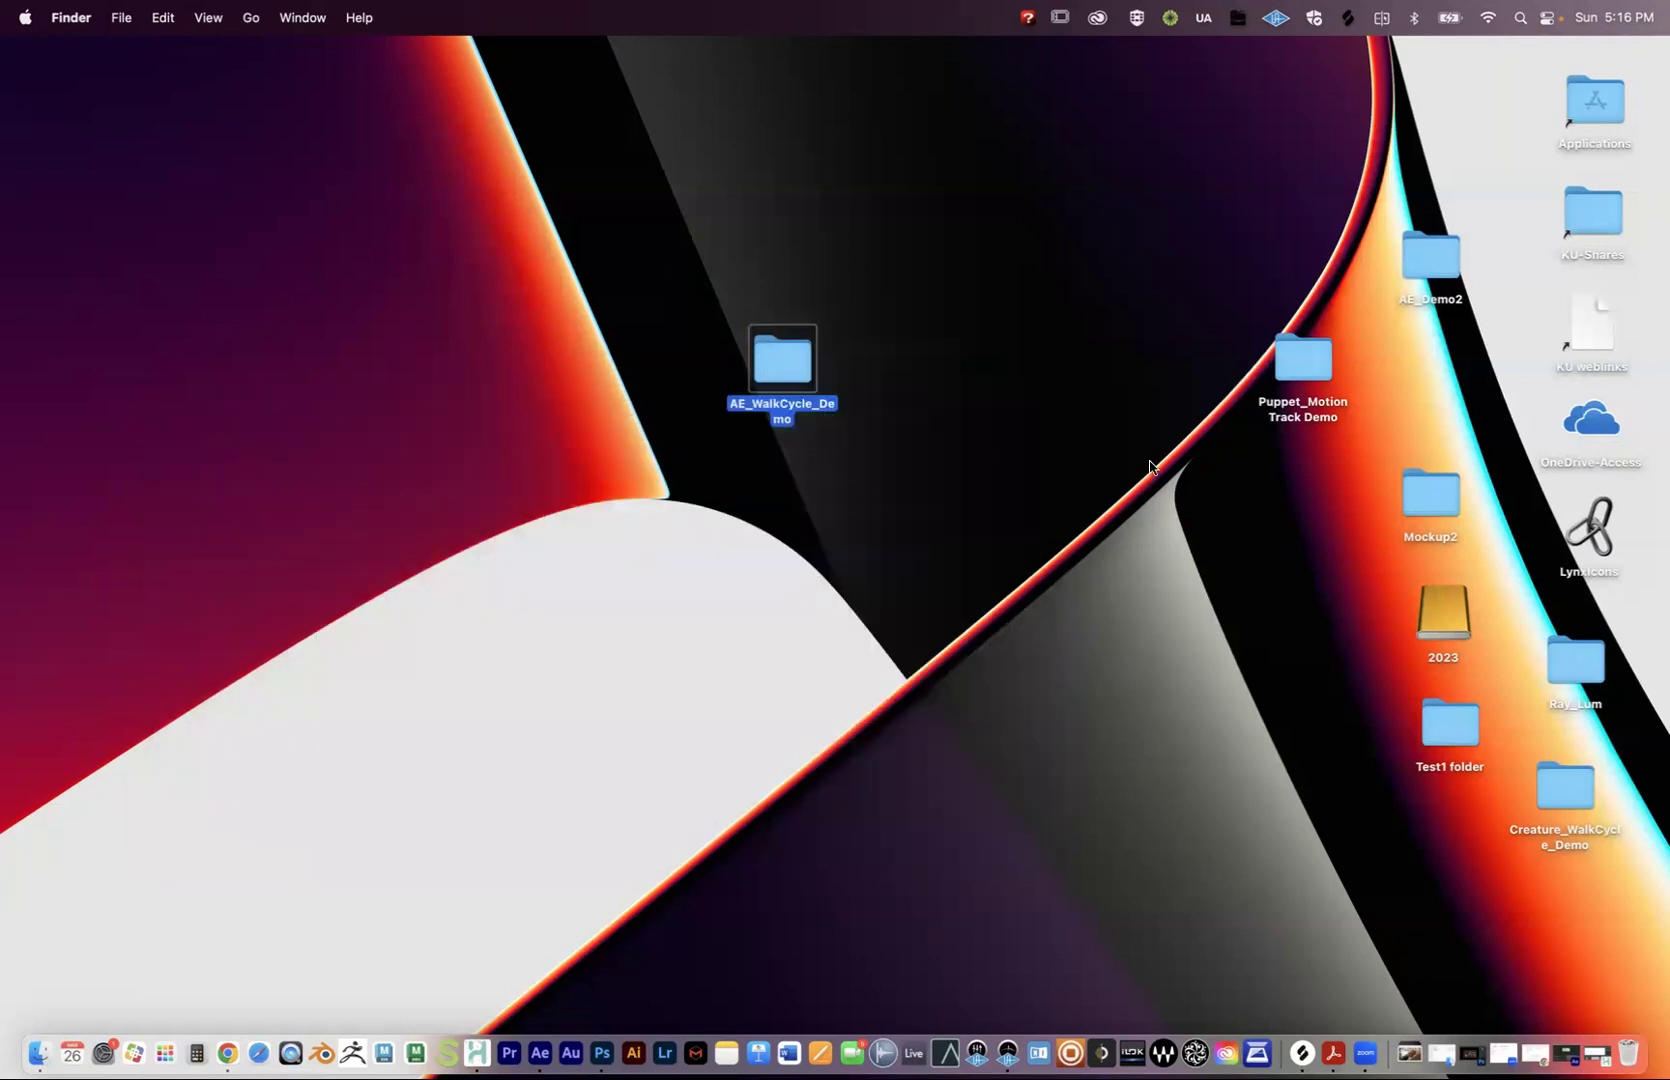
Look at the Compress option for AE_WalkCycle_Demo without running it, and move the folder above Puppet_Motion Track Demo on the desktop.
right_click(798, 360)
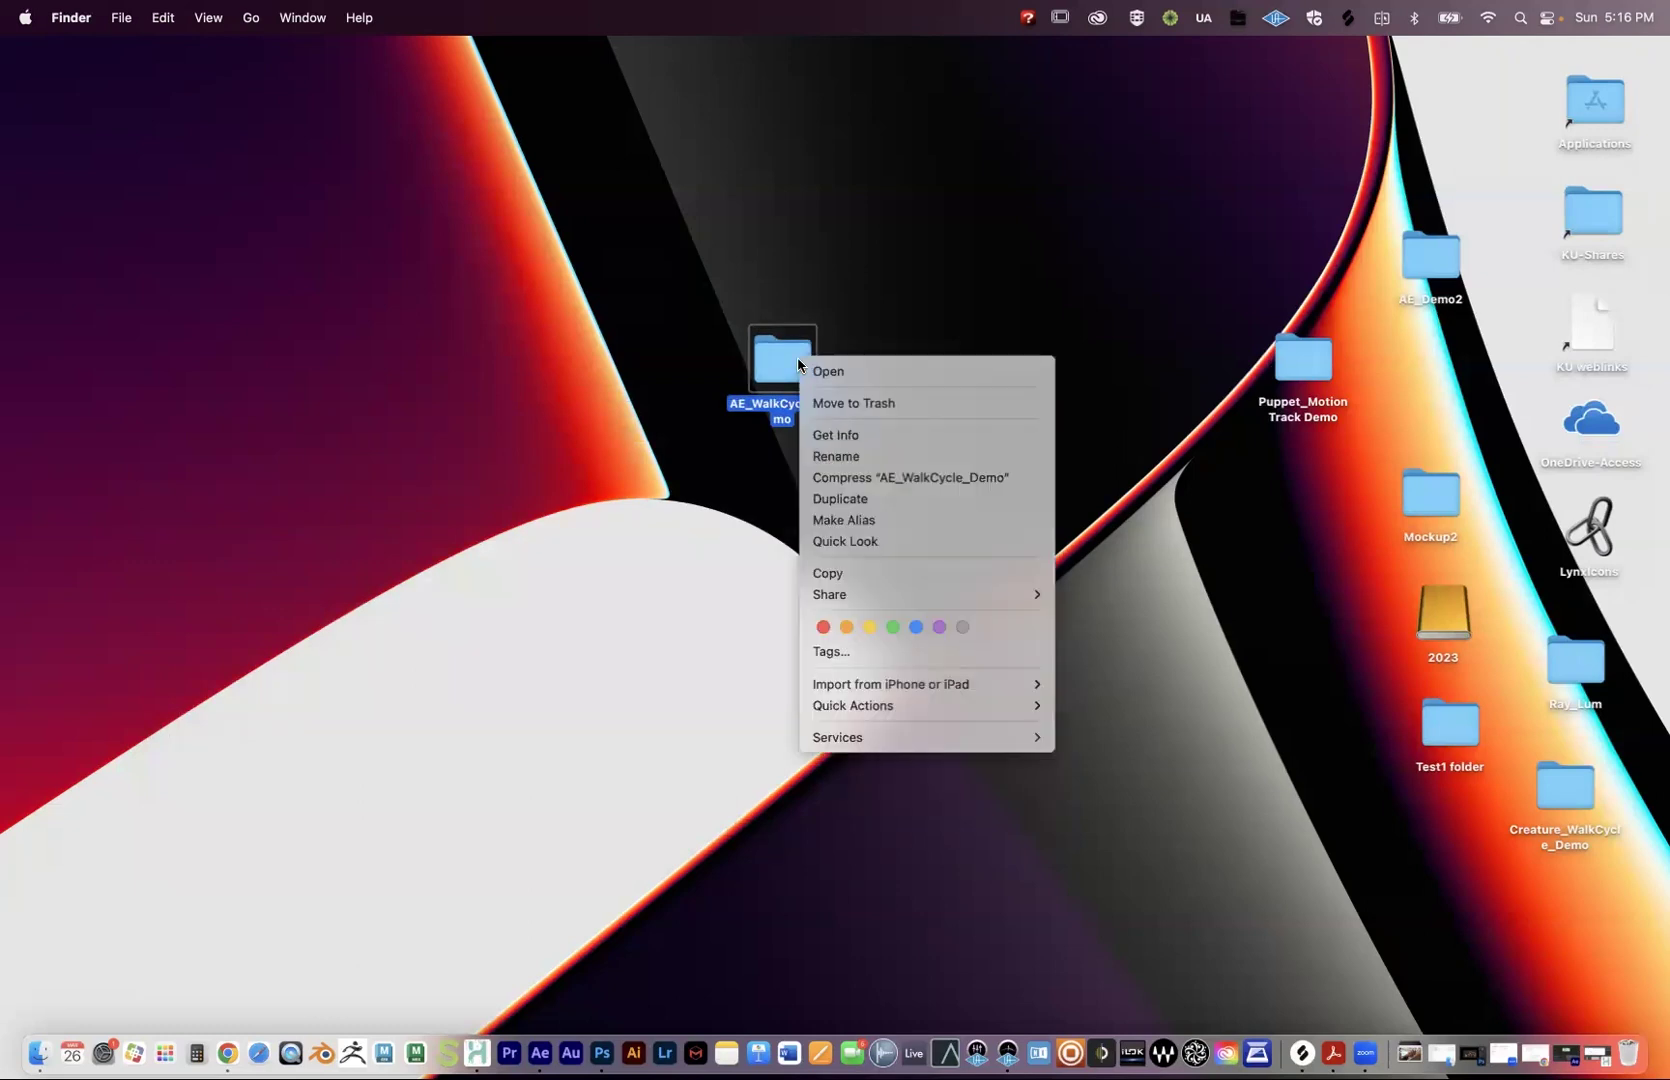
click(828, 478)
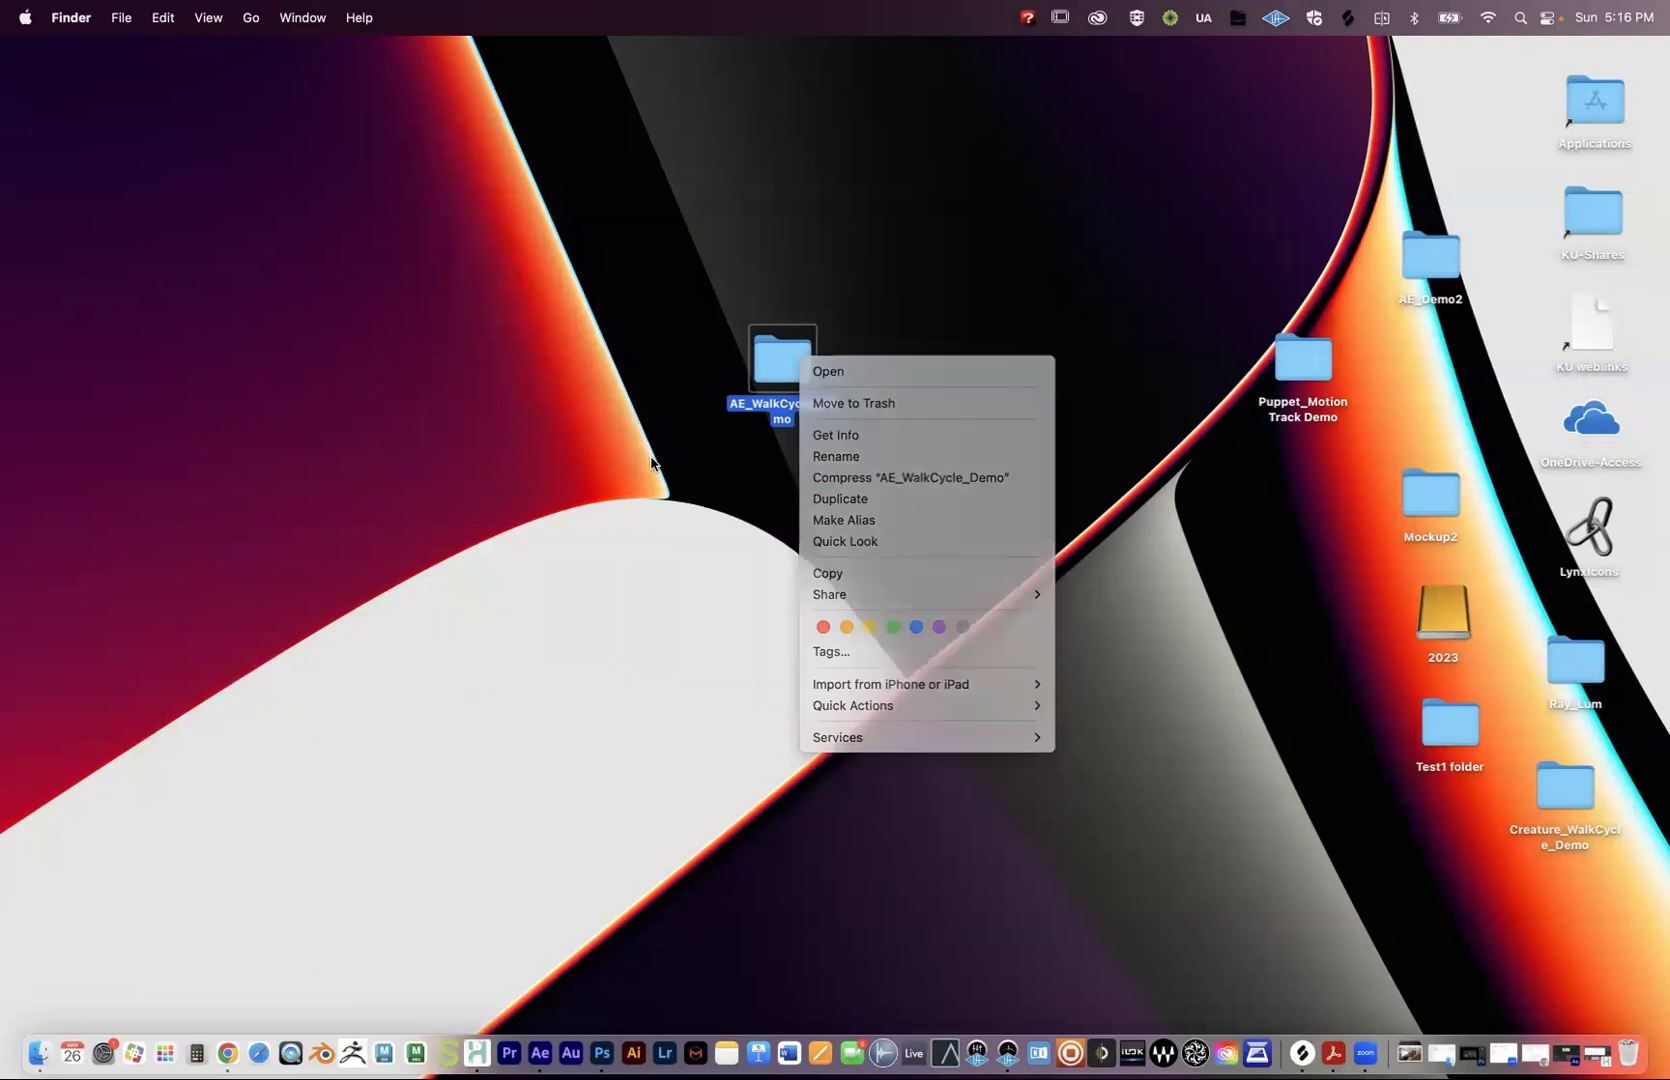
drag(795, 366, 1188, 483)
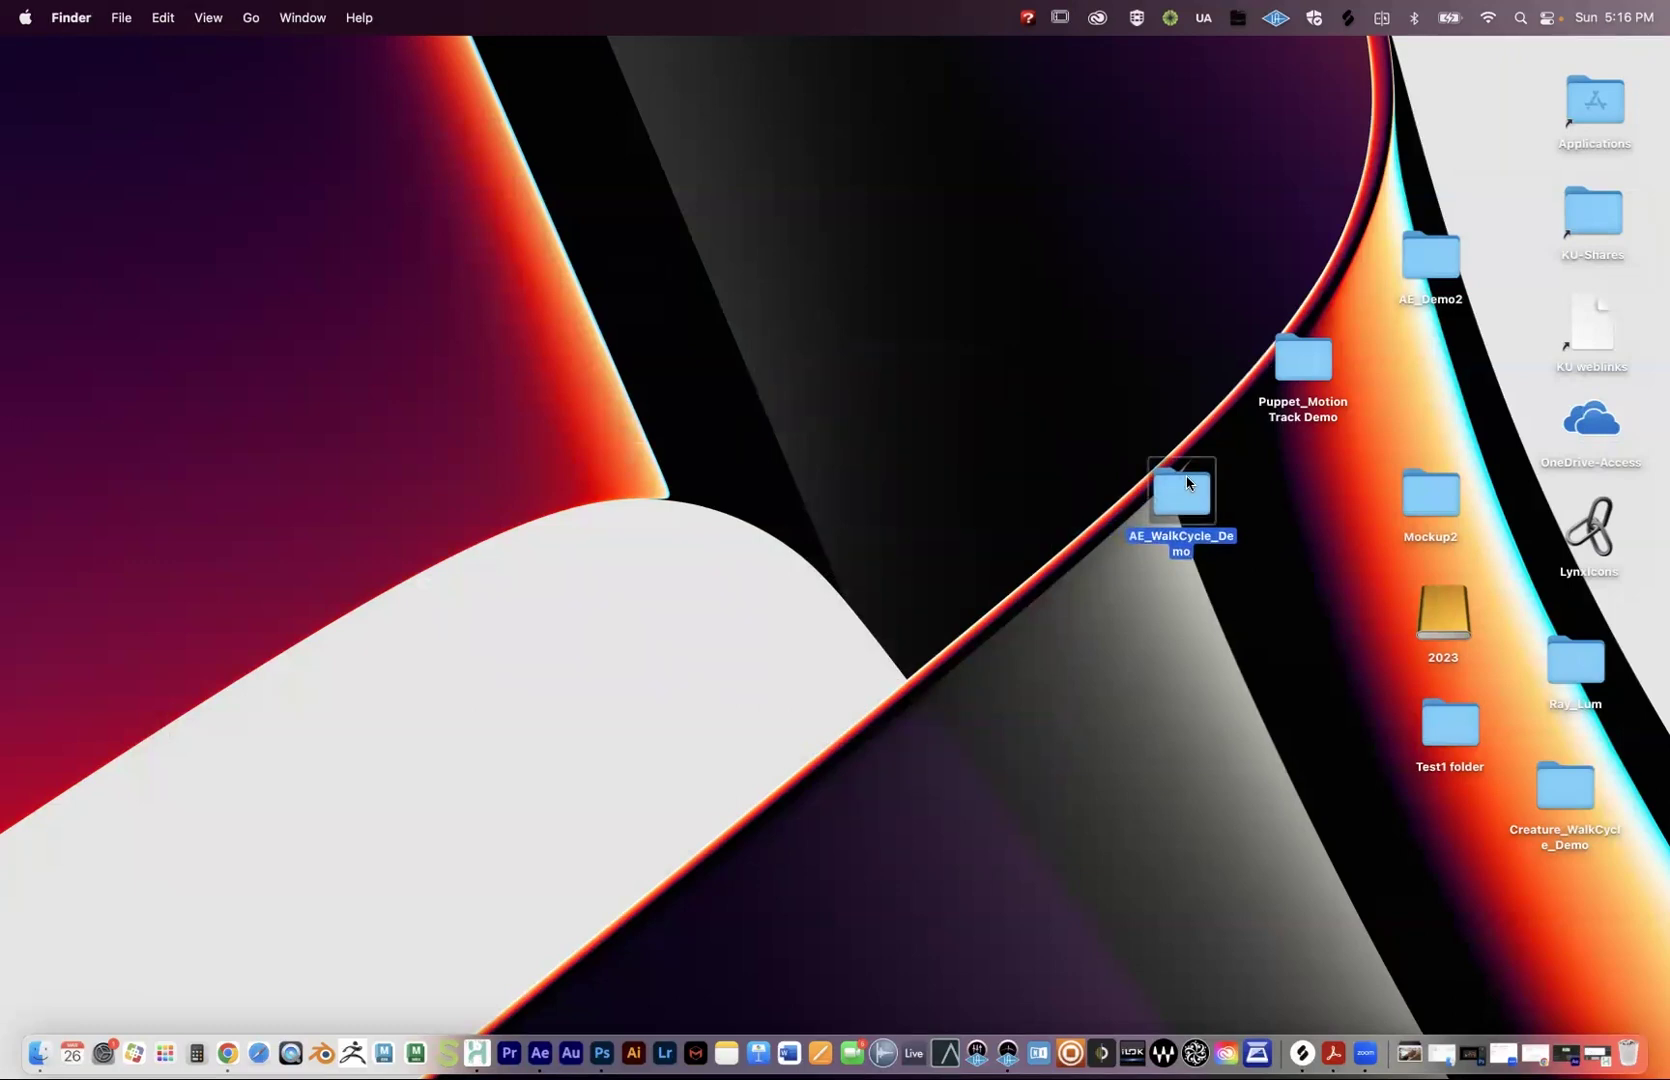
drag(1187, 483, 1232, 216)
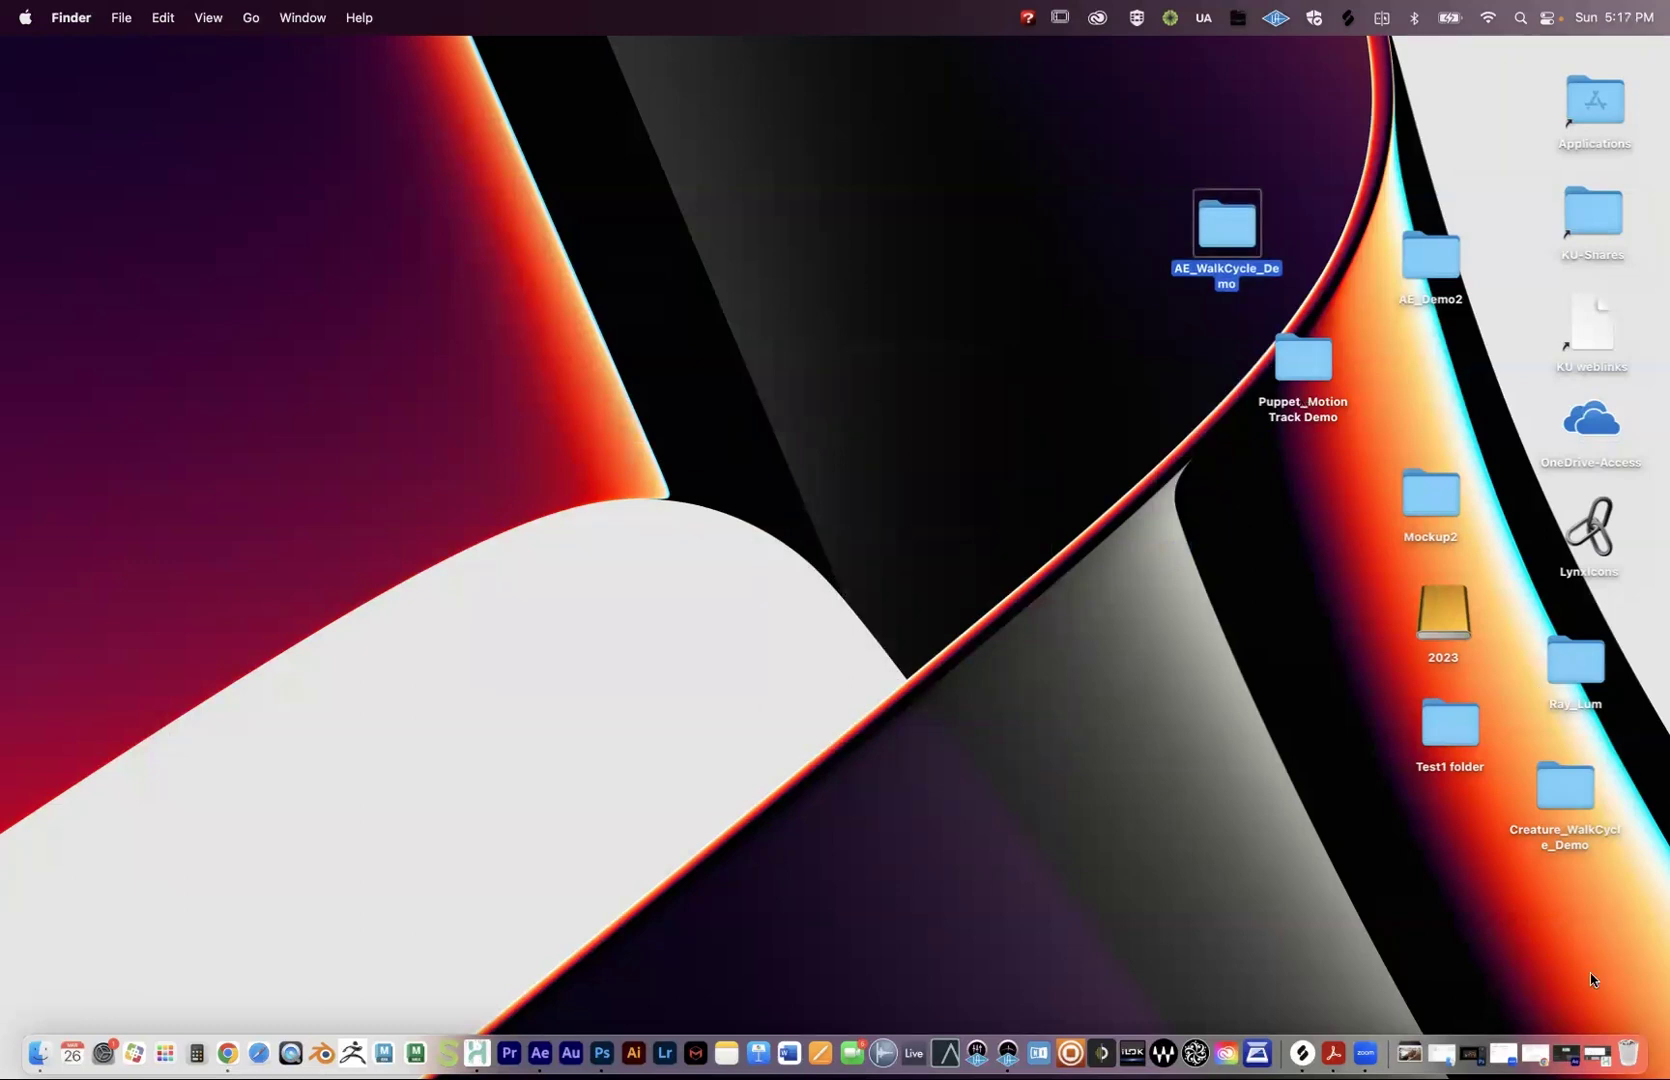
Switch back to After Effects and return the Walk Cycle 1 playhead to the start of the timeline.
click(1567, 1052)
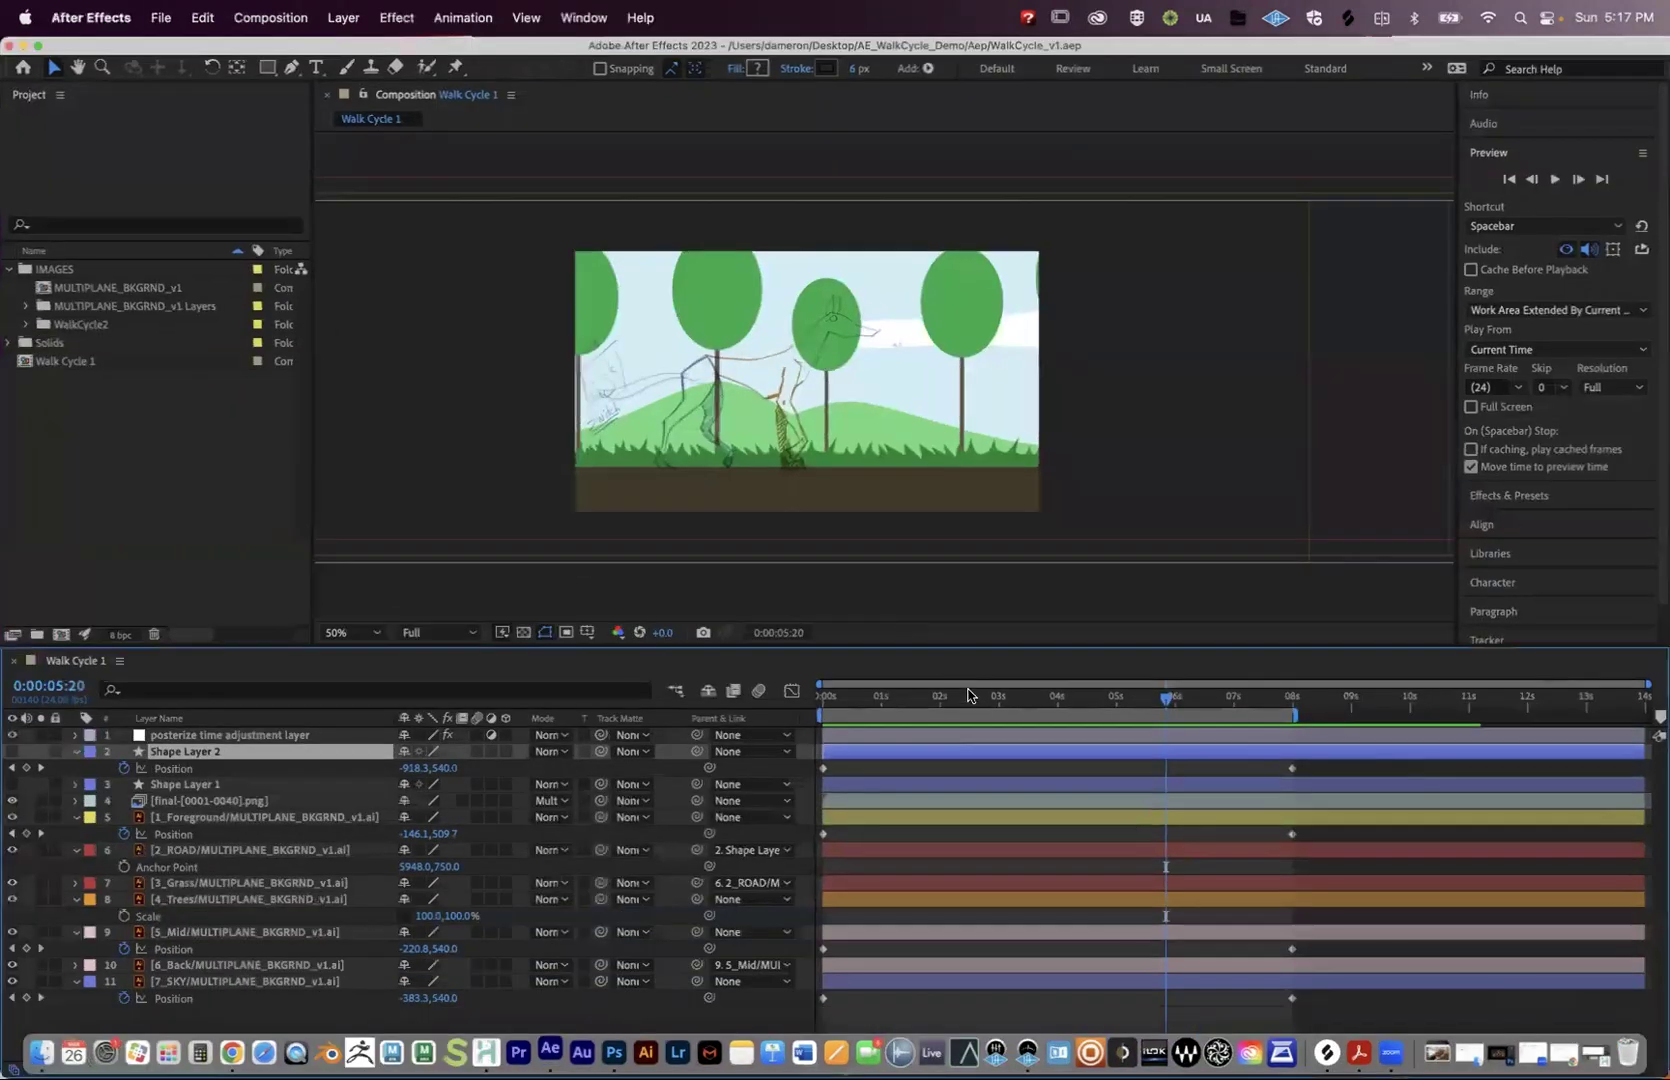
key(Home)
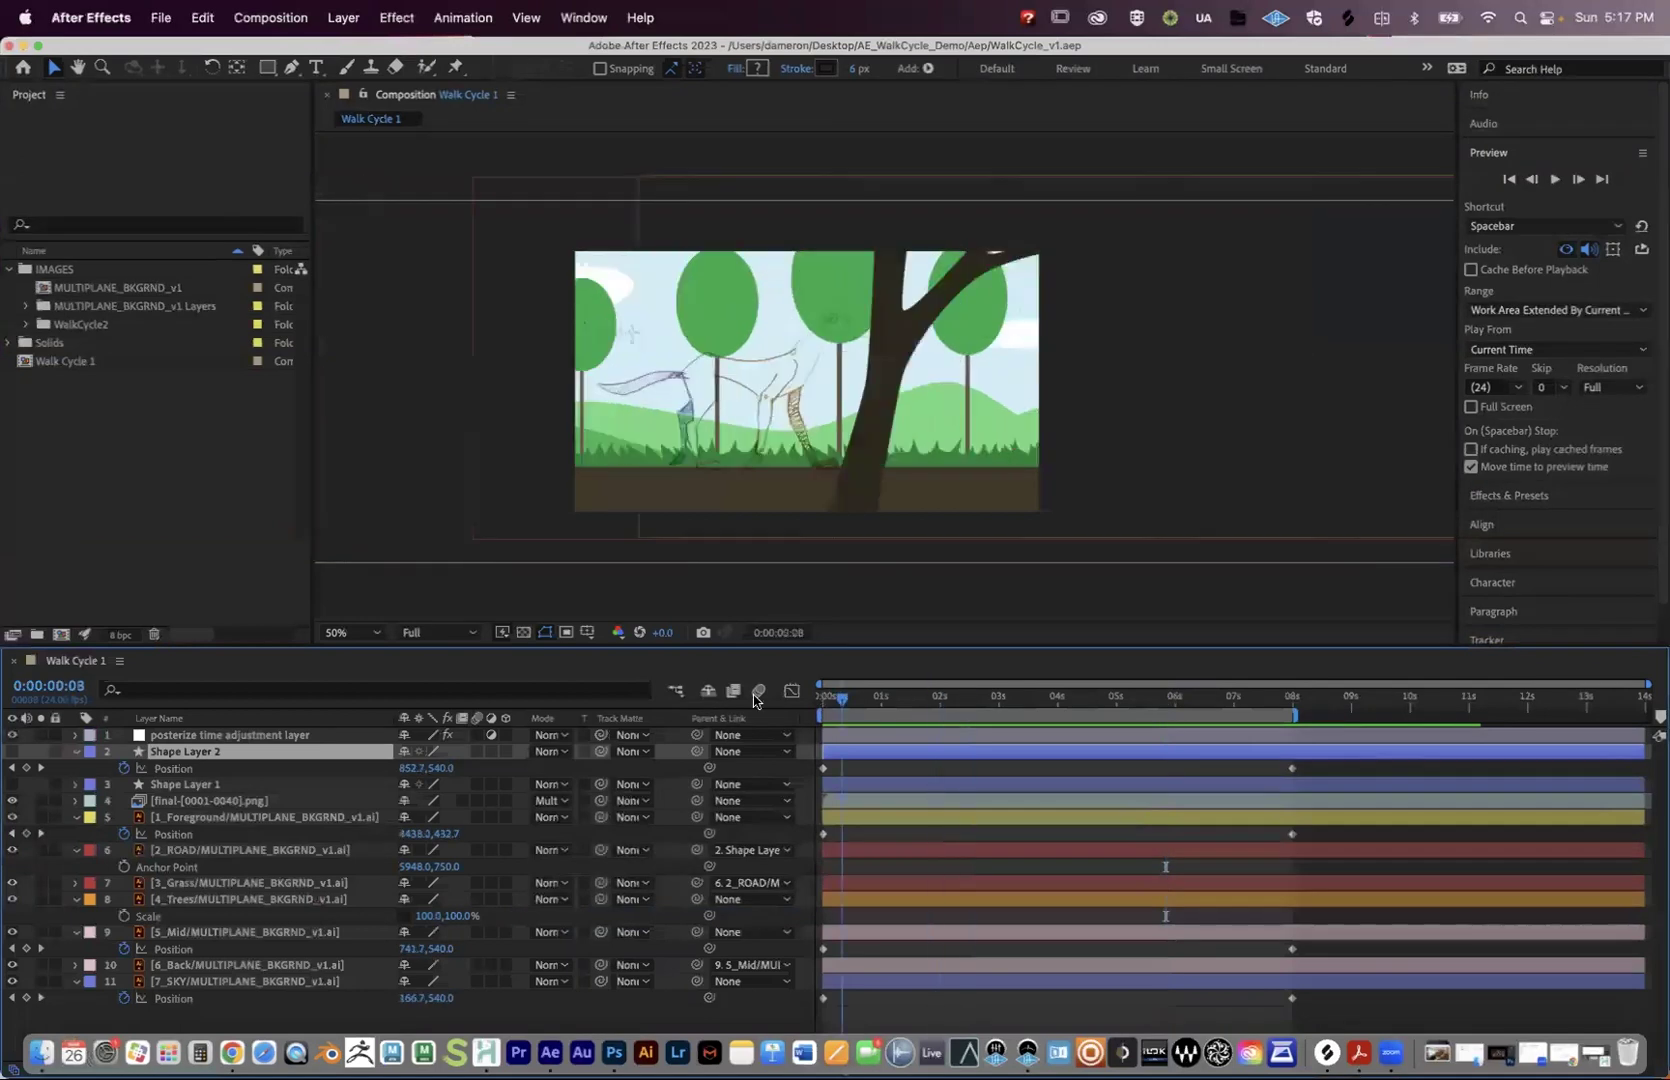
Play a short preview of the Walk Cycle 1 composition from the start, and collapse the IMAGES project folder.
key(space)
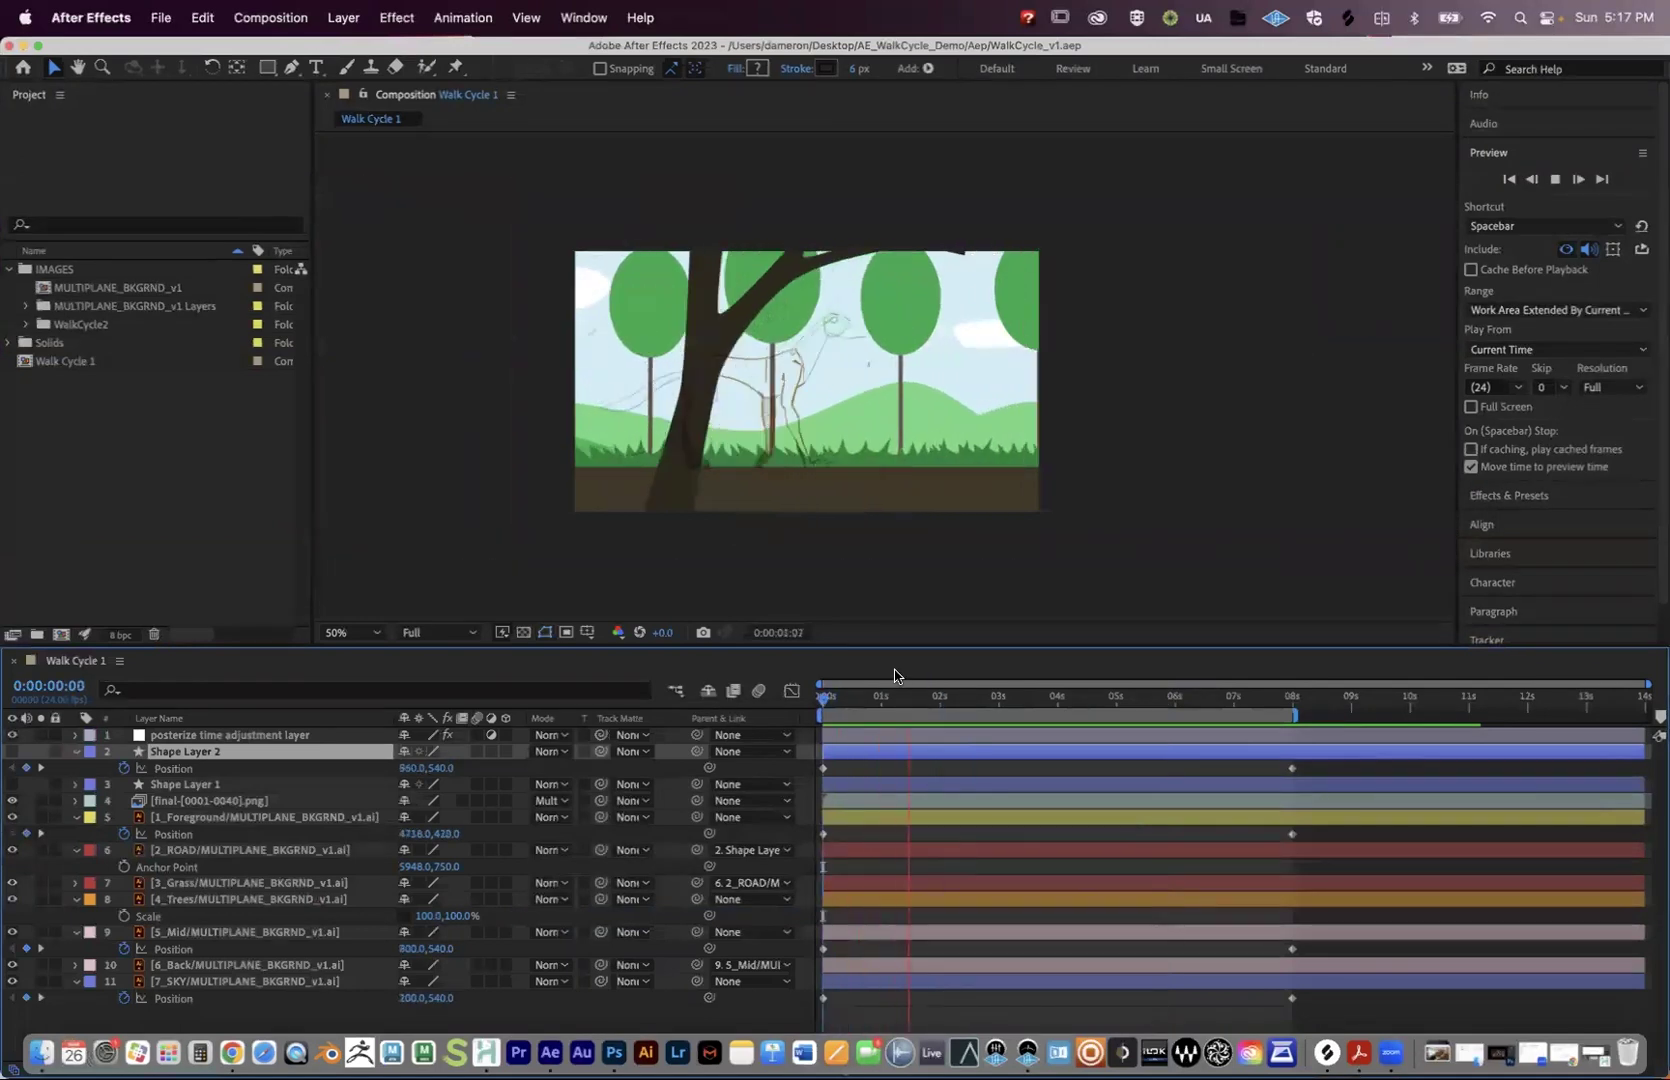
key(space)
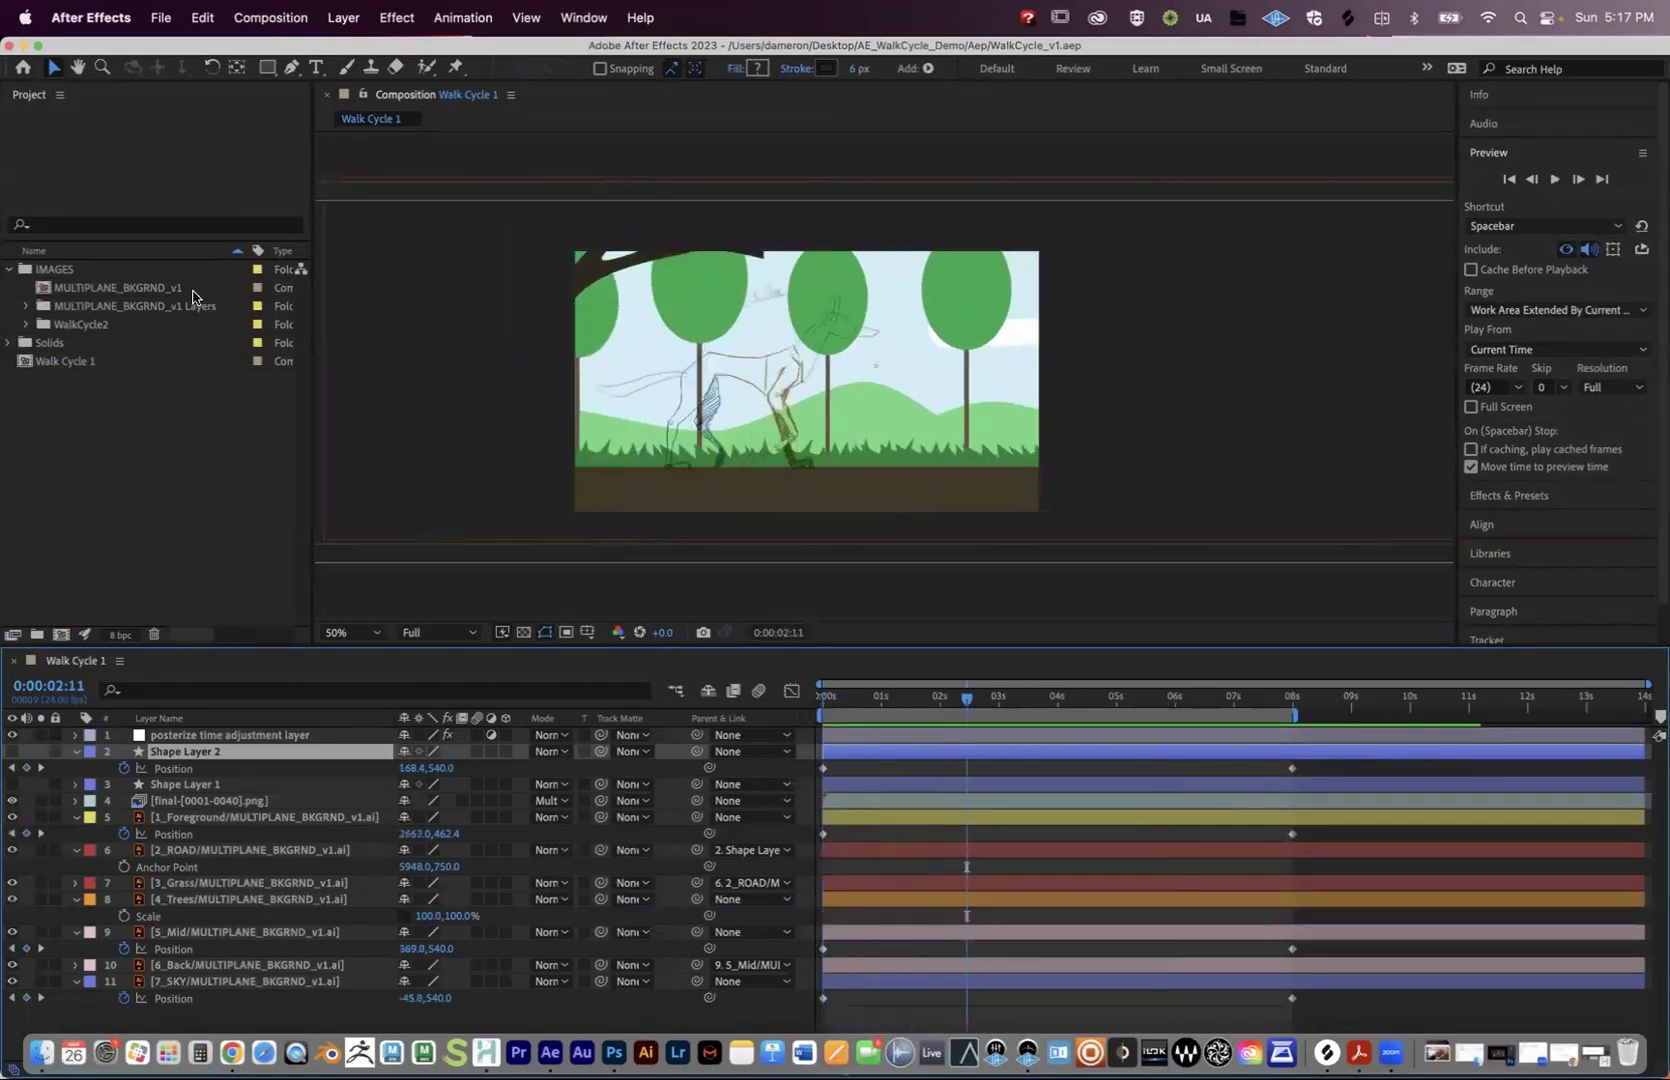
click(9, 270)
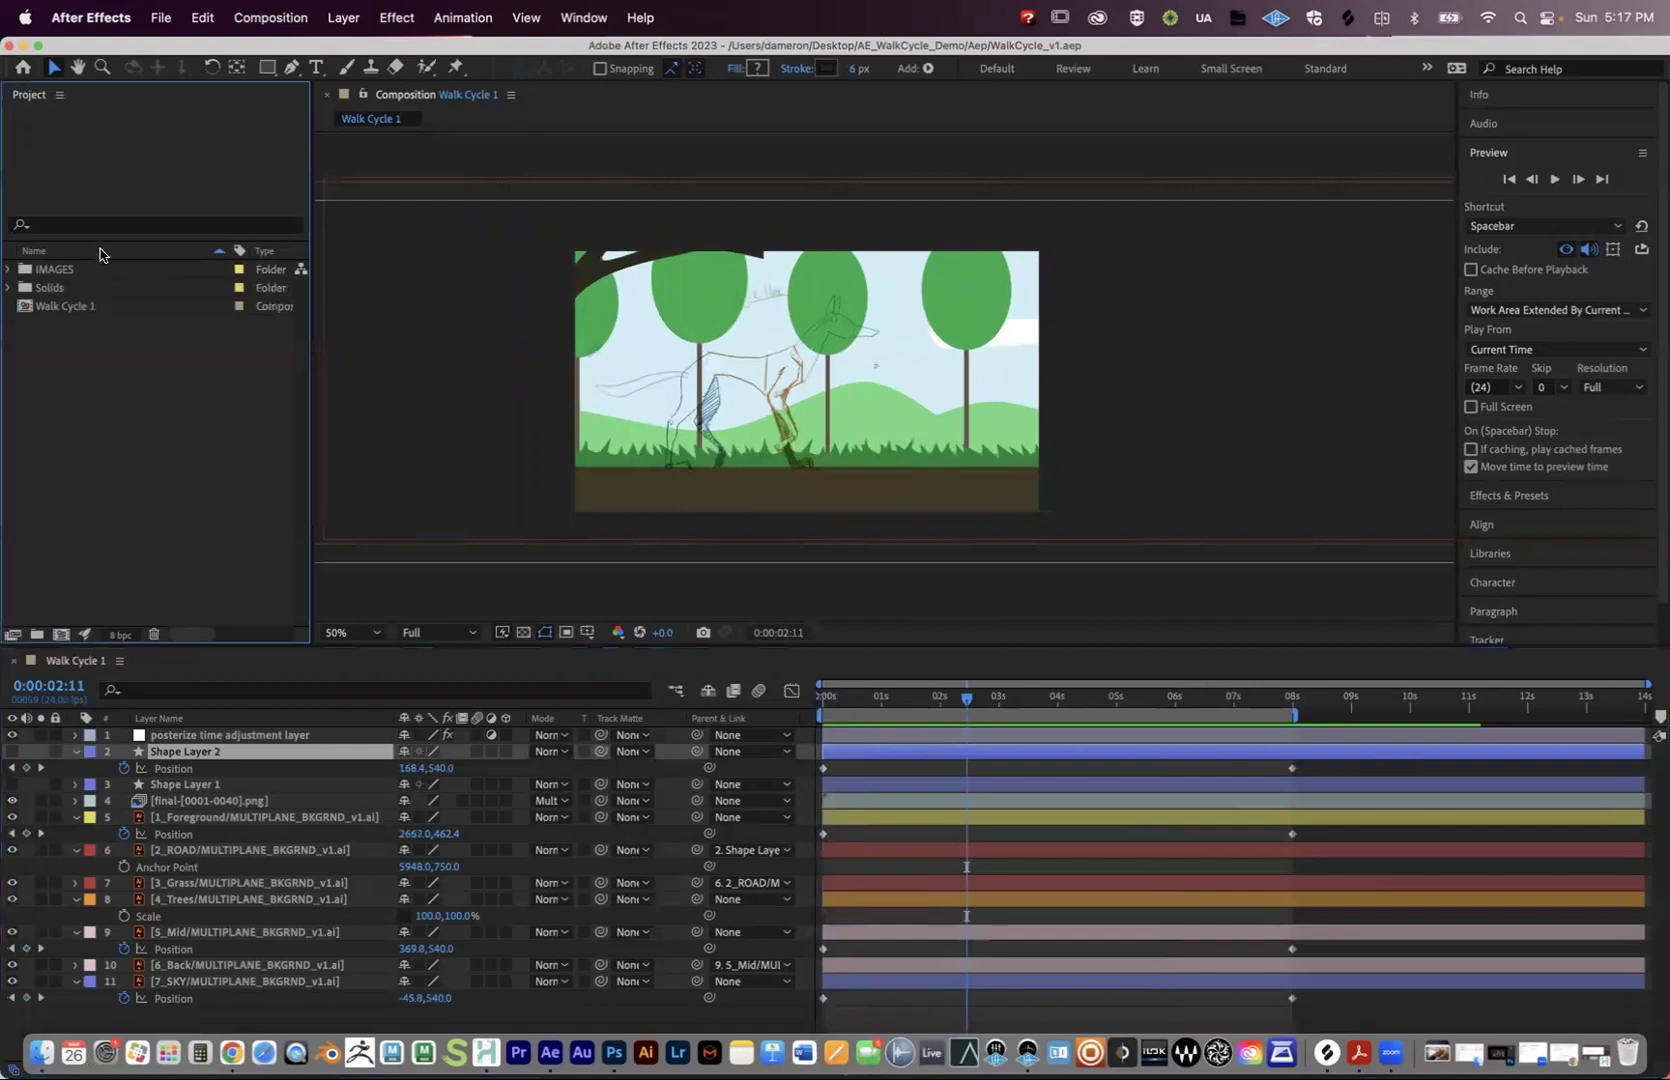
Replace the open WalkCycle_v1 project with a new, empty project.
click(158, 18)
mouse_move(166, 52)
click(427, 55)
drag(234, 47, 212, 169)
drag(60, 167, 325, 212)
key(ctrl+alt+Return)
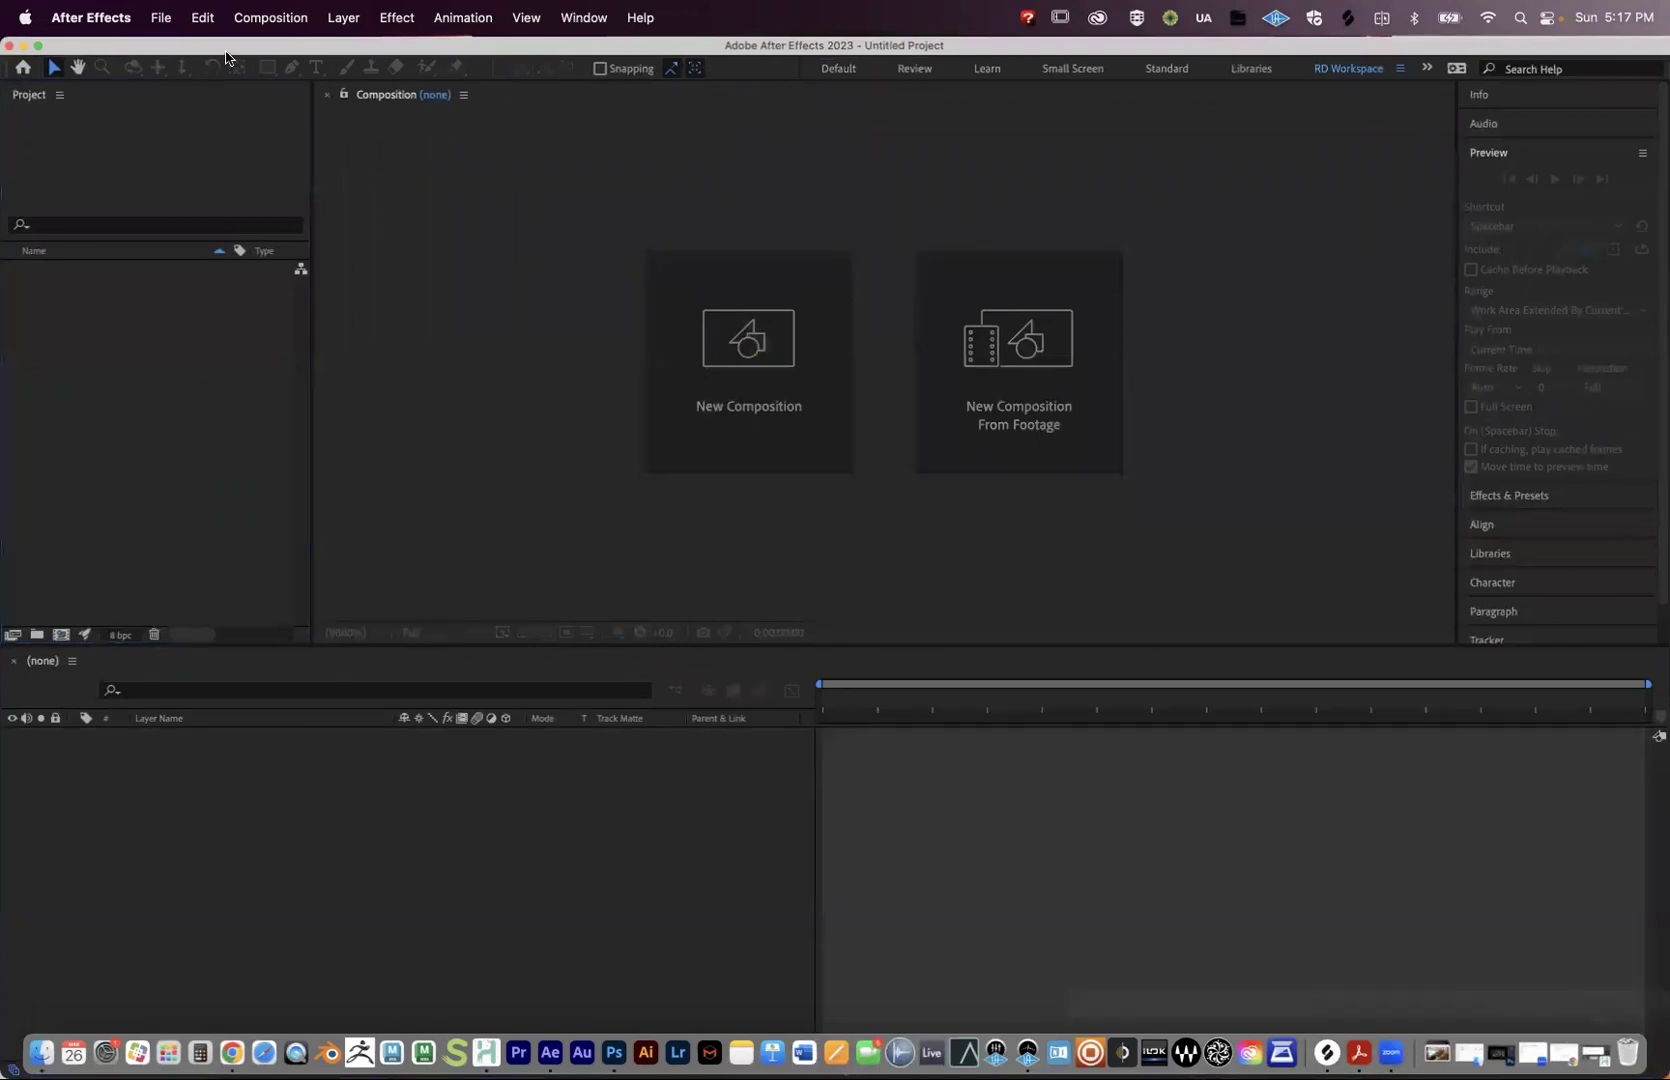
Create two top-level project folders named IMAGES and Comps.
click(155, 363)
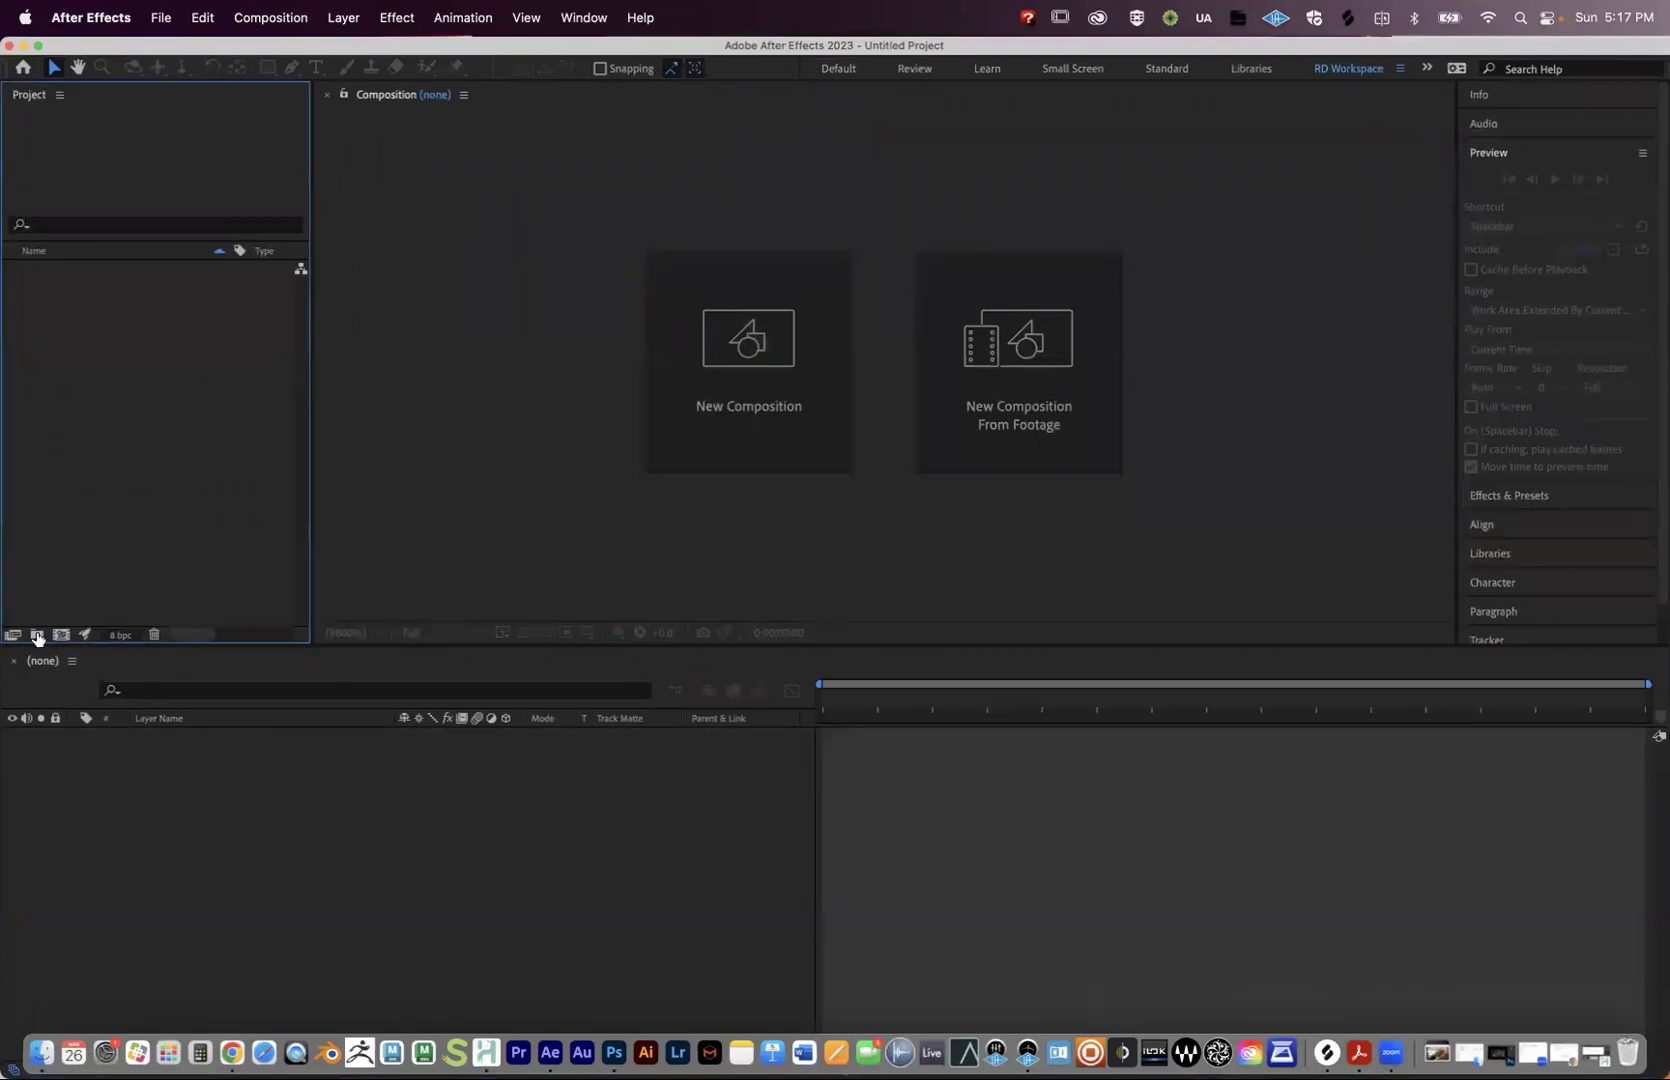
key(BackSpace)
key(Return)
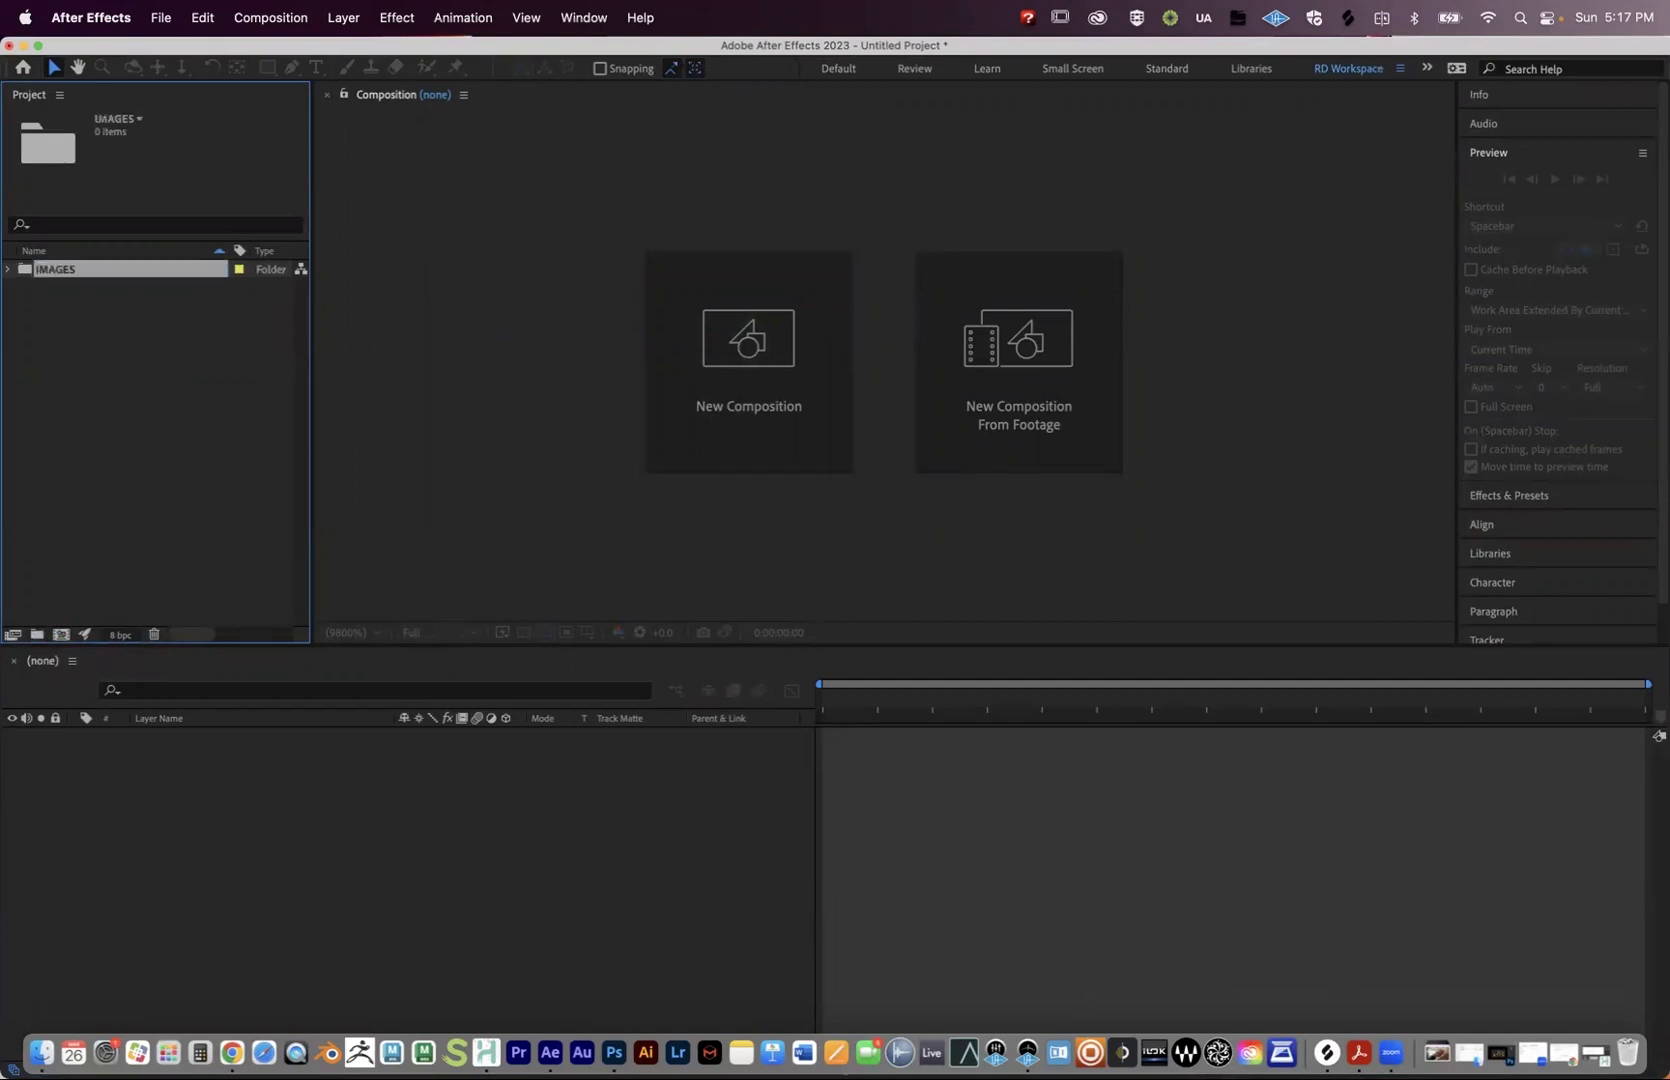
click(185, 410)
click(36, 634)
text(comps)
key(Return)
Create another top-level project folder named Audio and leave no folder selected.
click(89, 463)
click(37, 634)
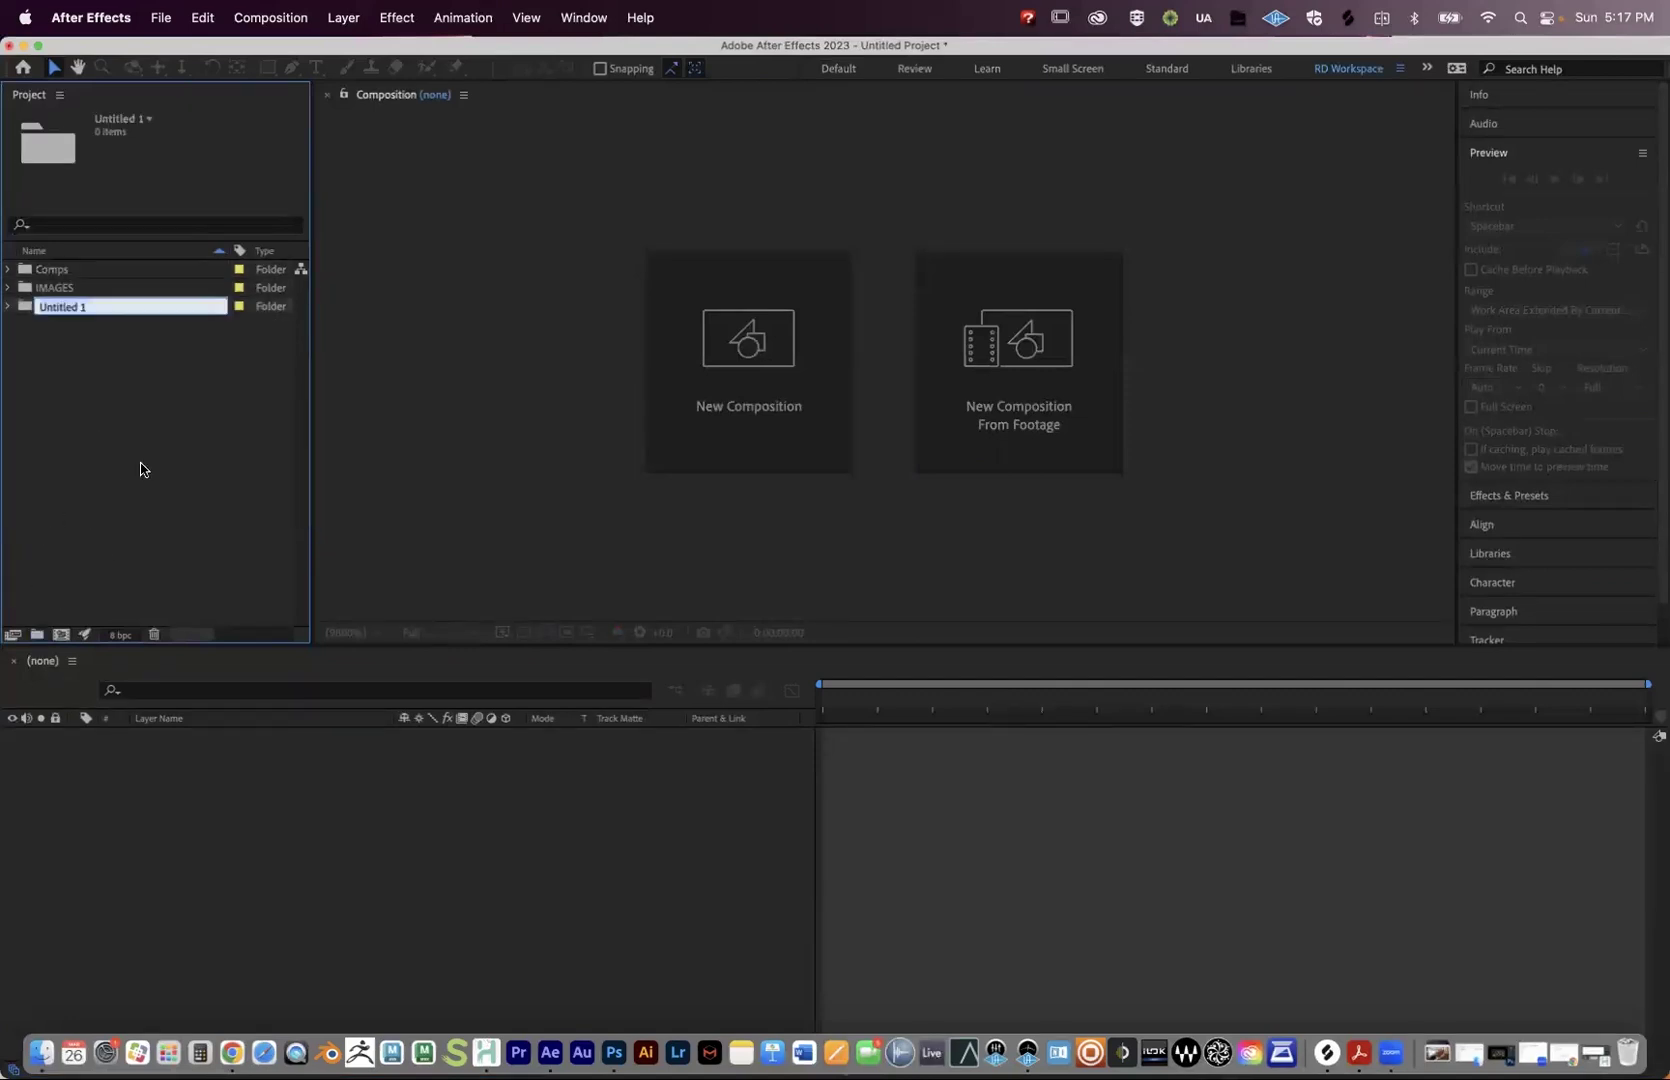
text(Audio)
key(Return)
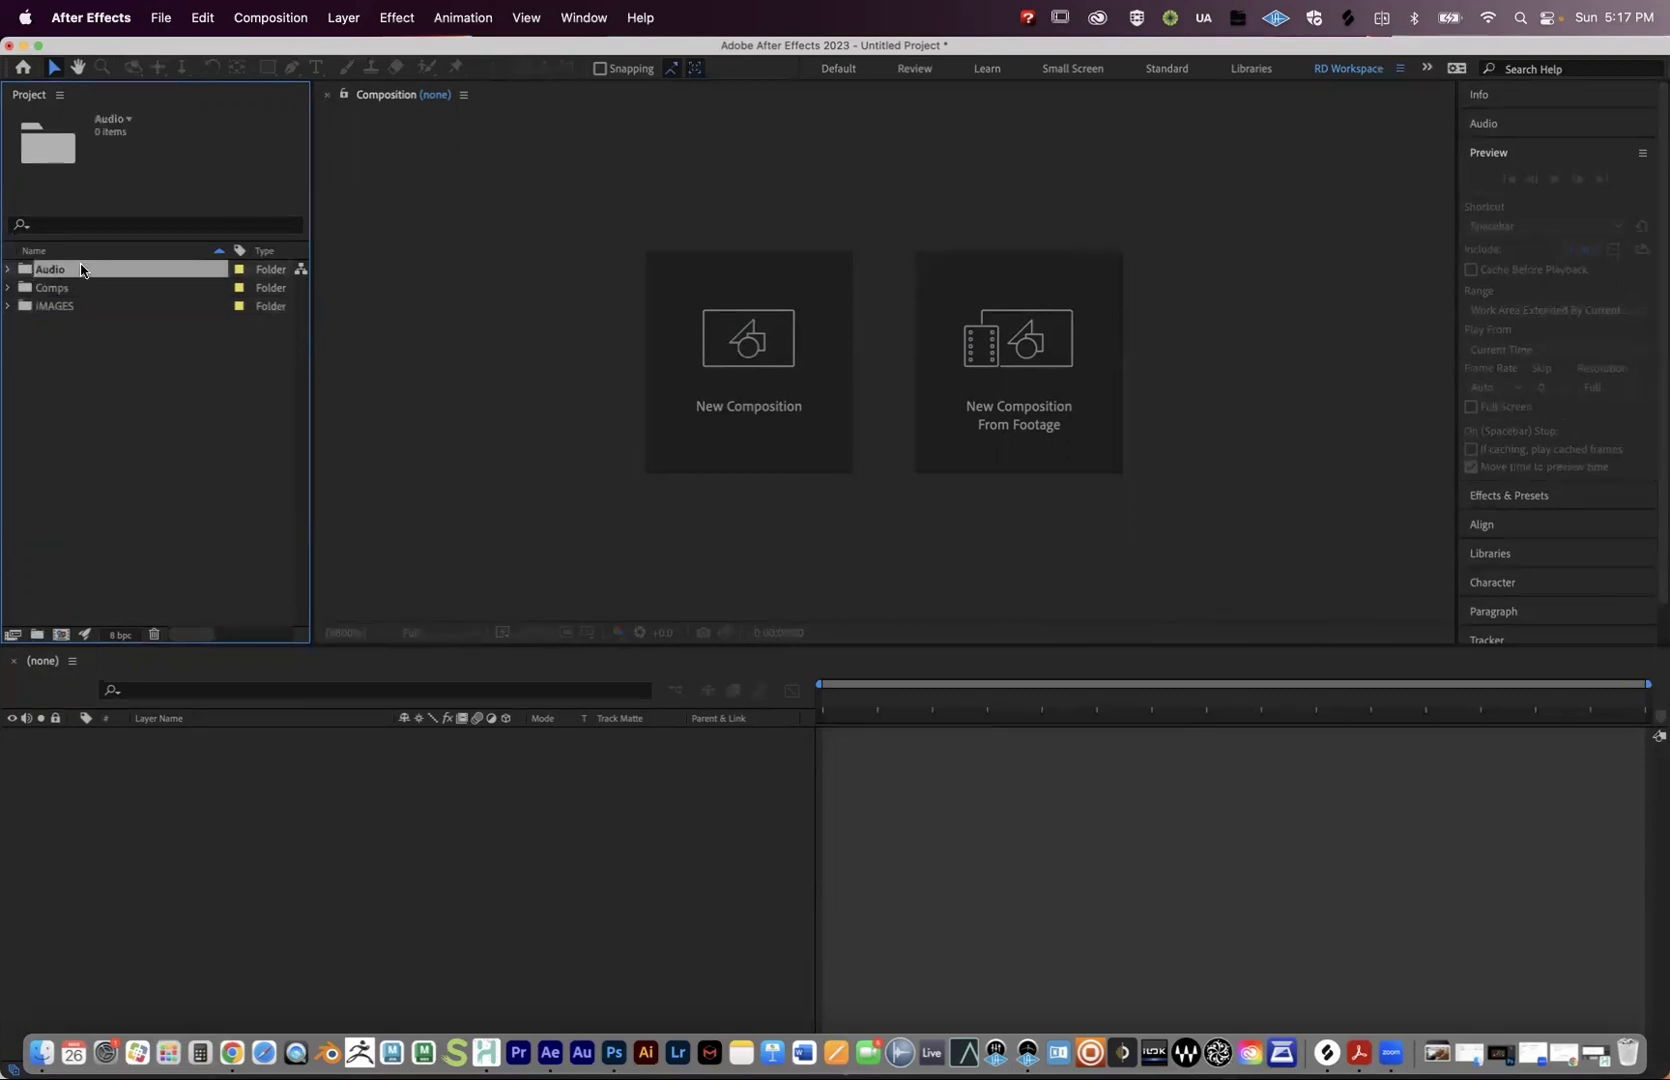
click(100, 472)
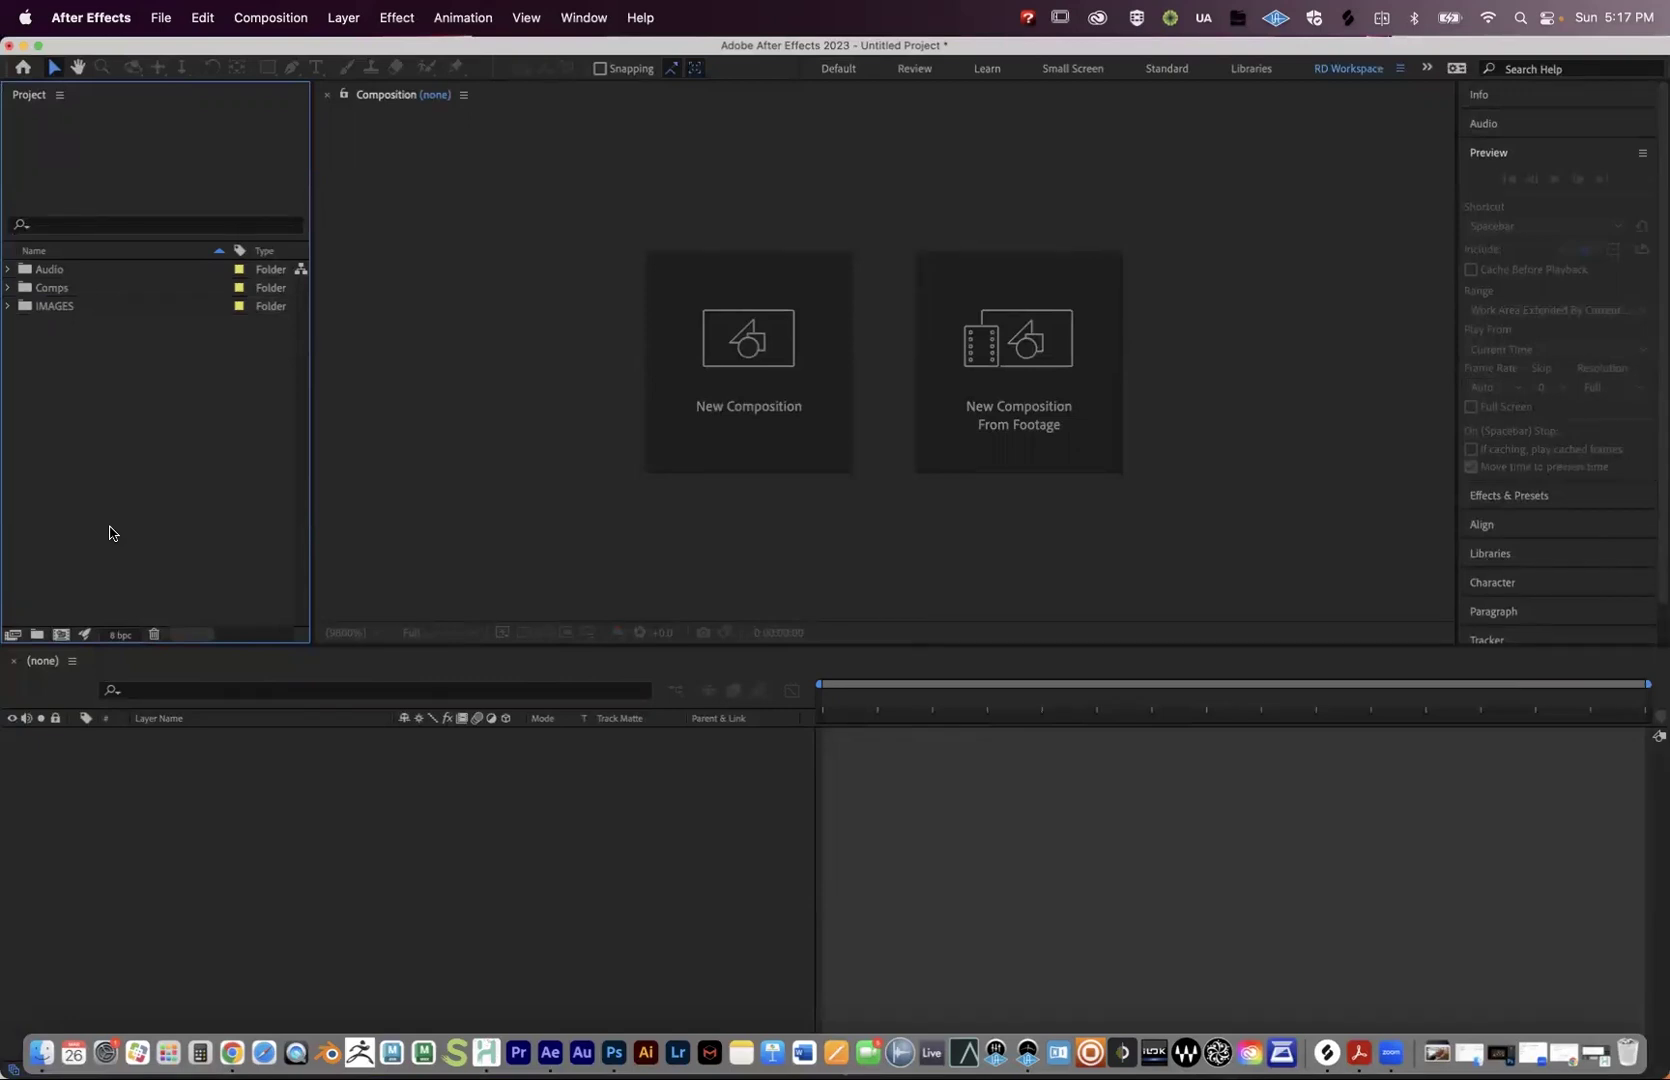
Start a file import into the IMAGES folder and browse to Images > WalkCycle2 inside AE_WalkCycle_Demo.
click(8, 306)
click(63, 308)
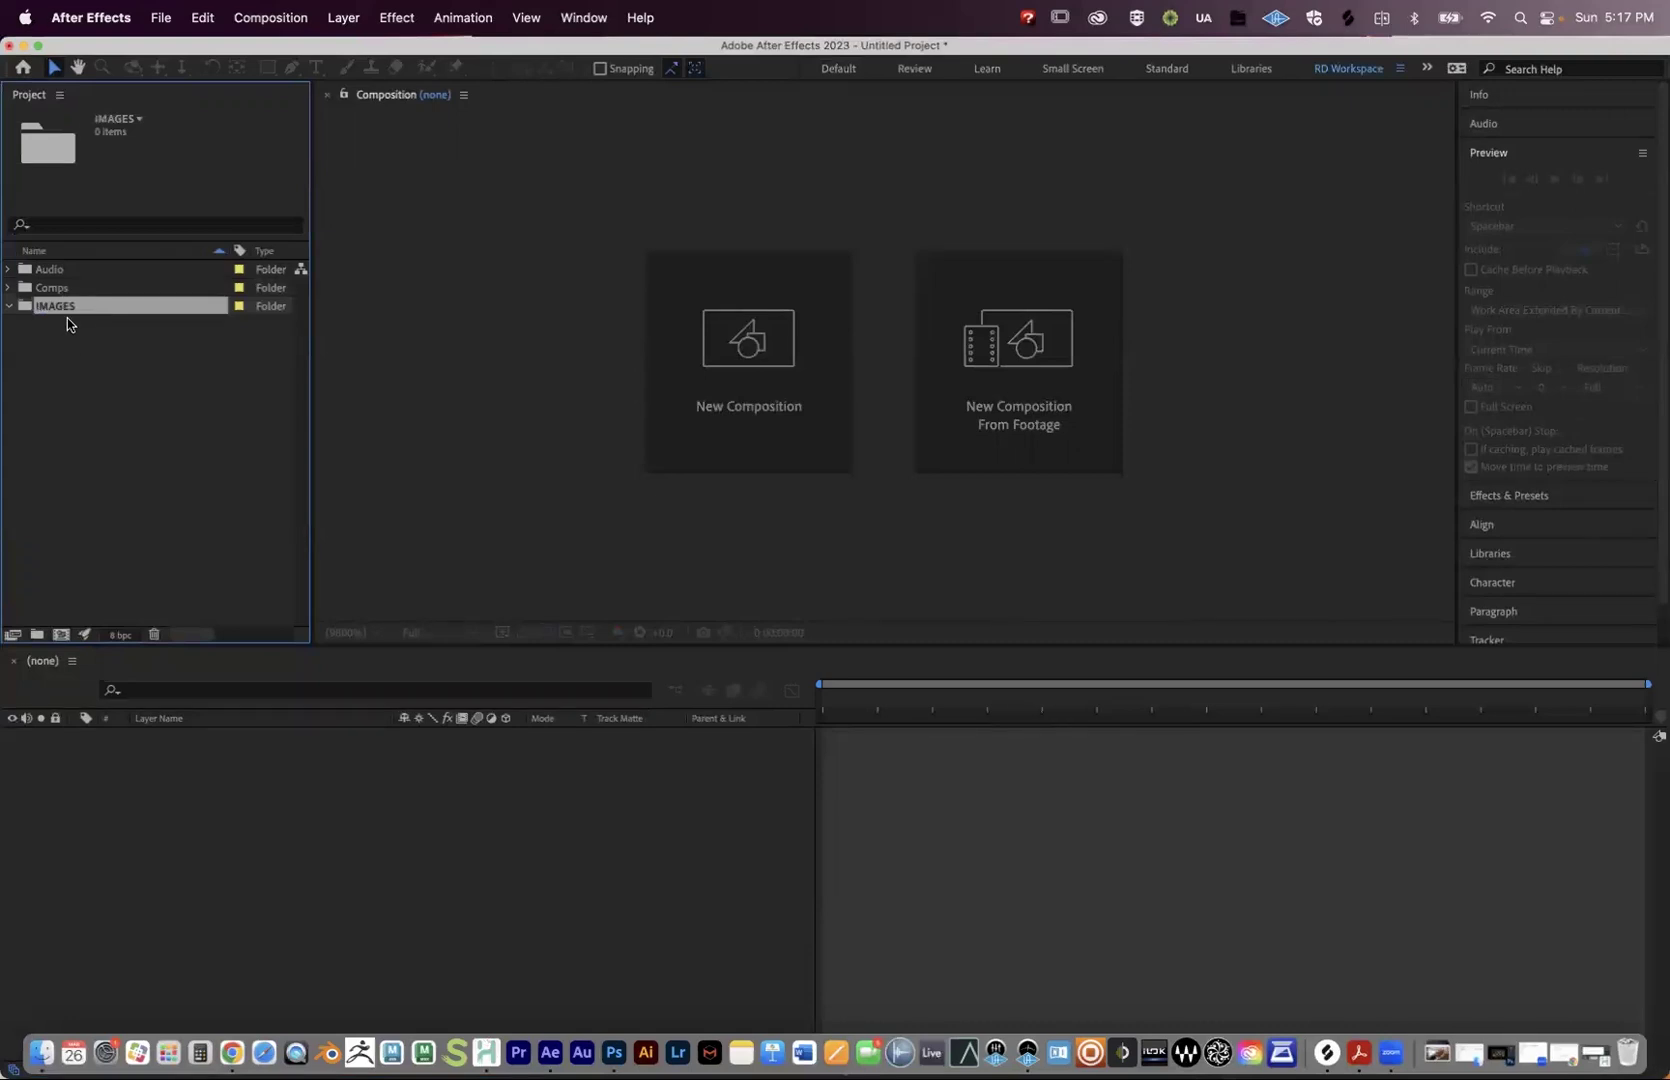
click(161, 18)
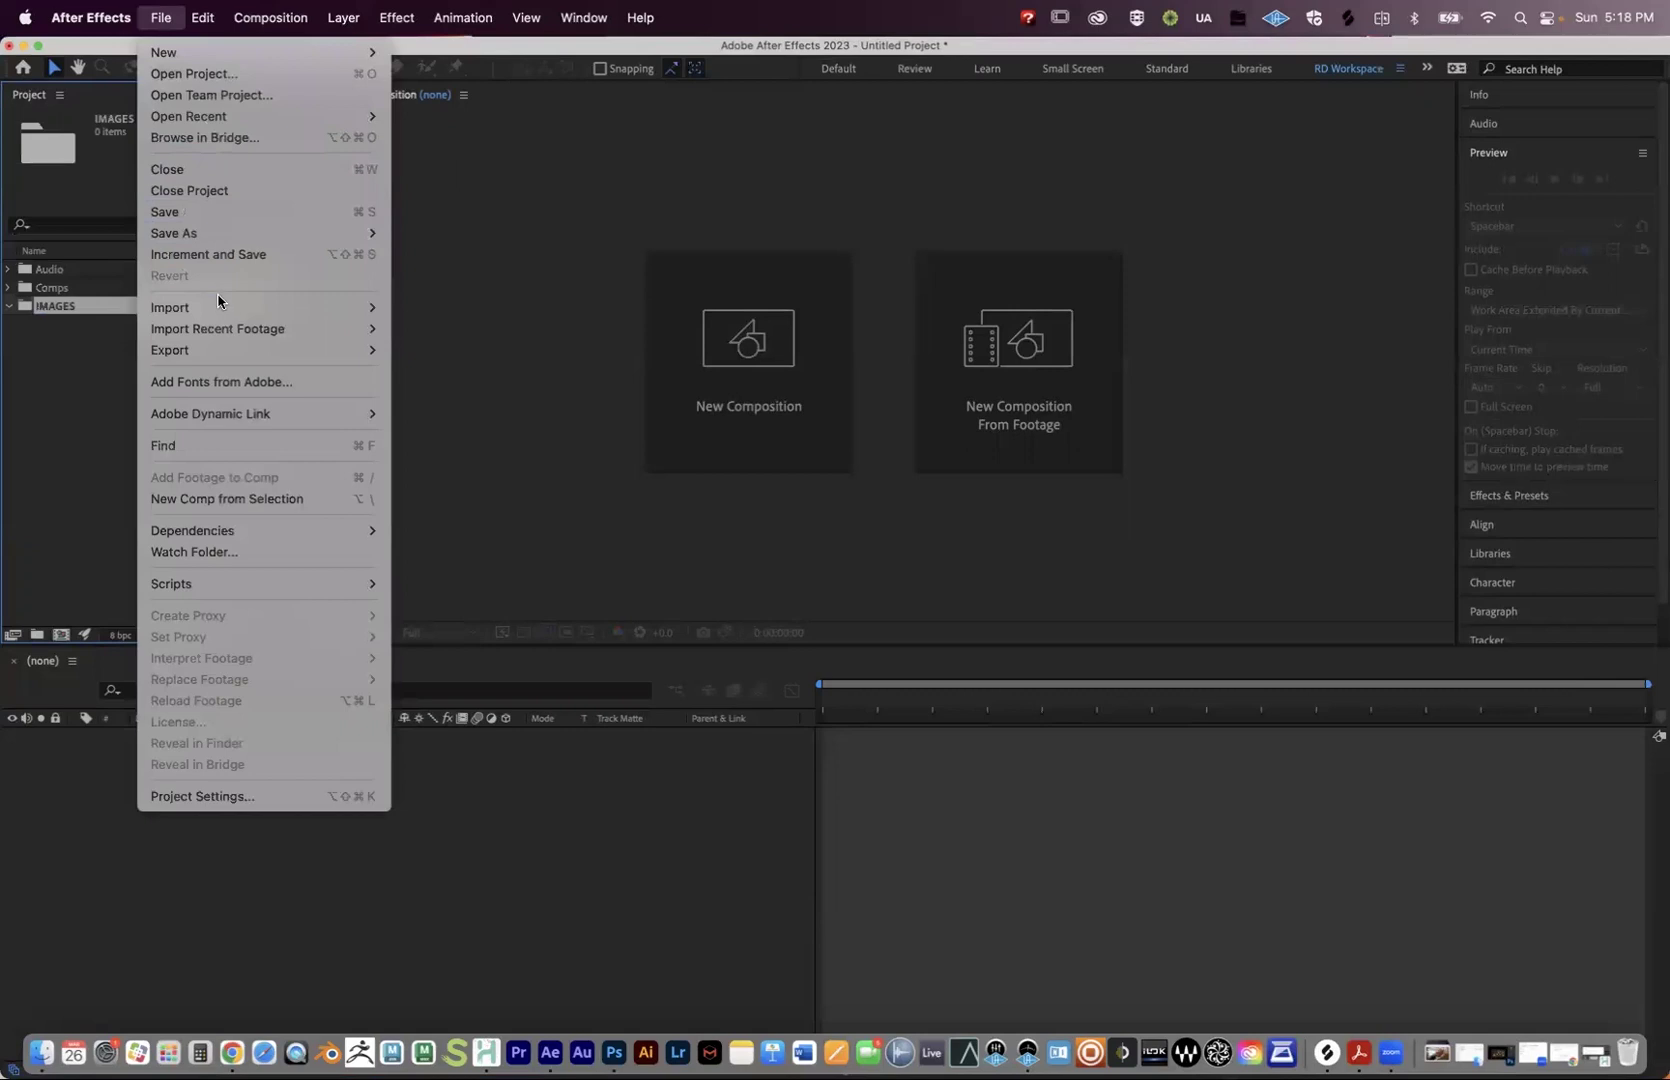
mouse_move(220, 307)
click(471, 311)
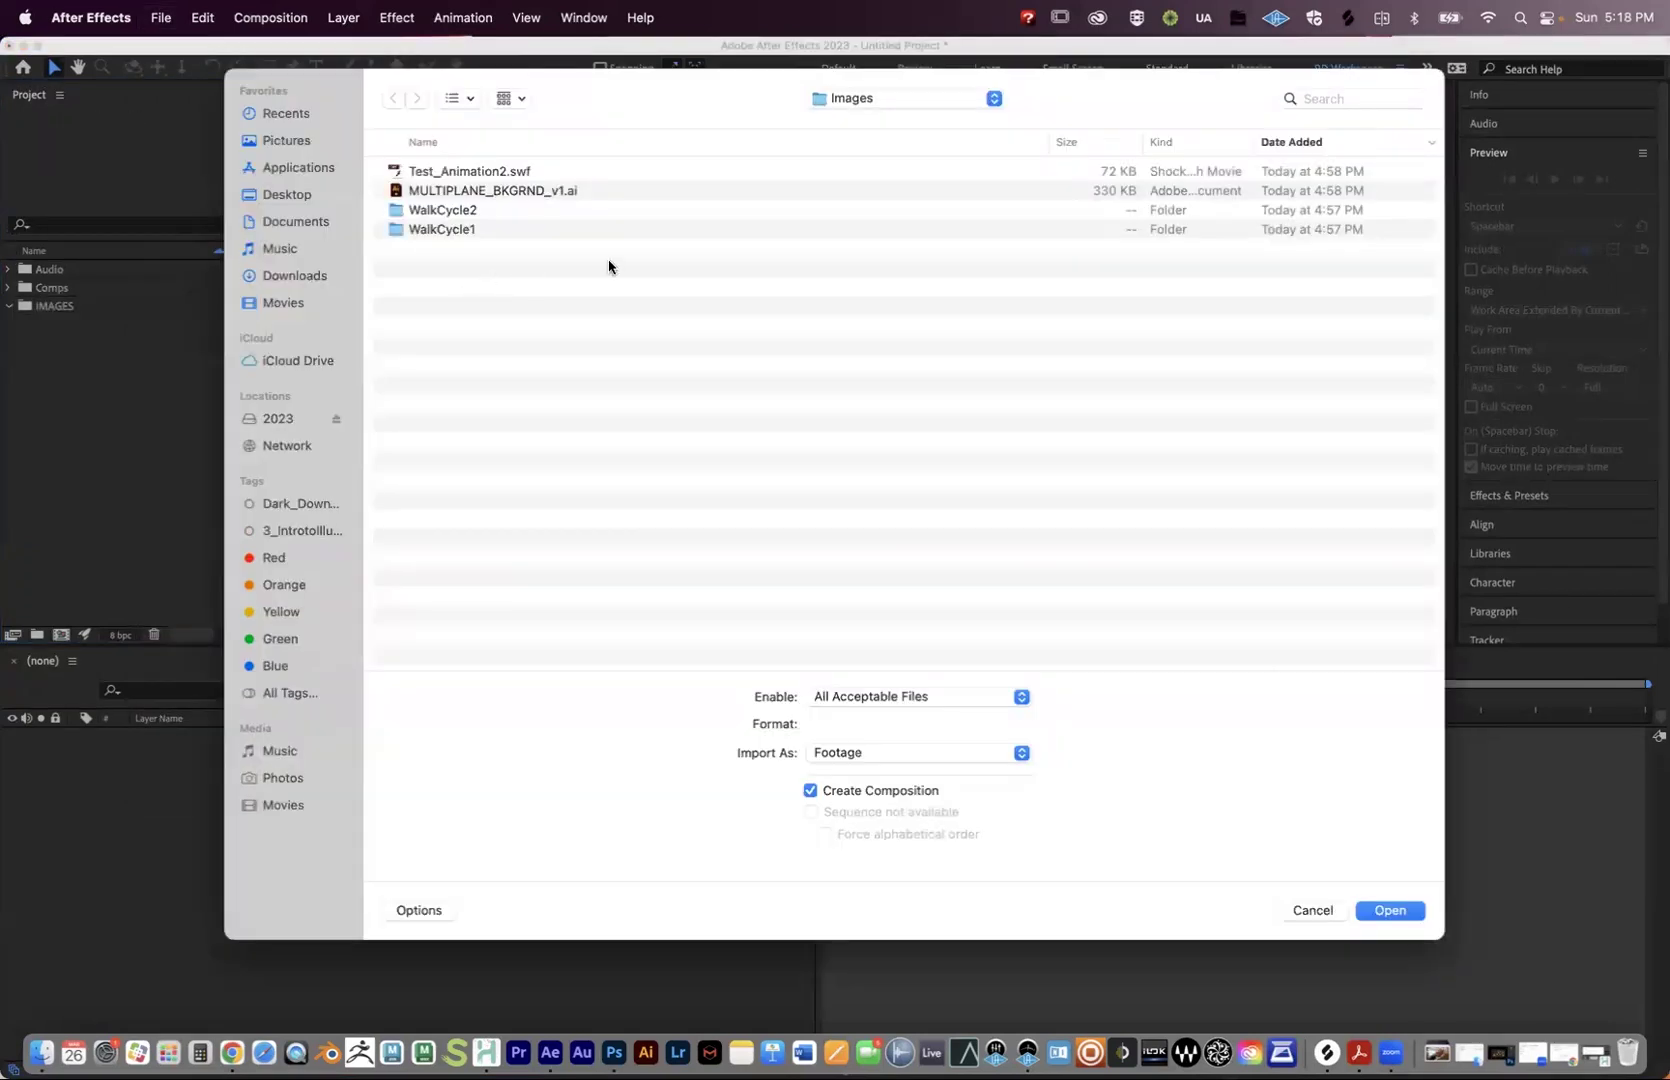
click(856, 96)
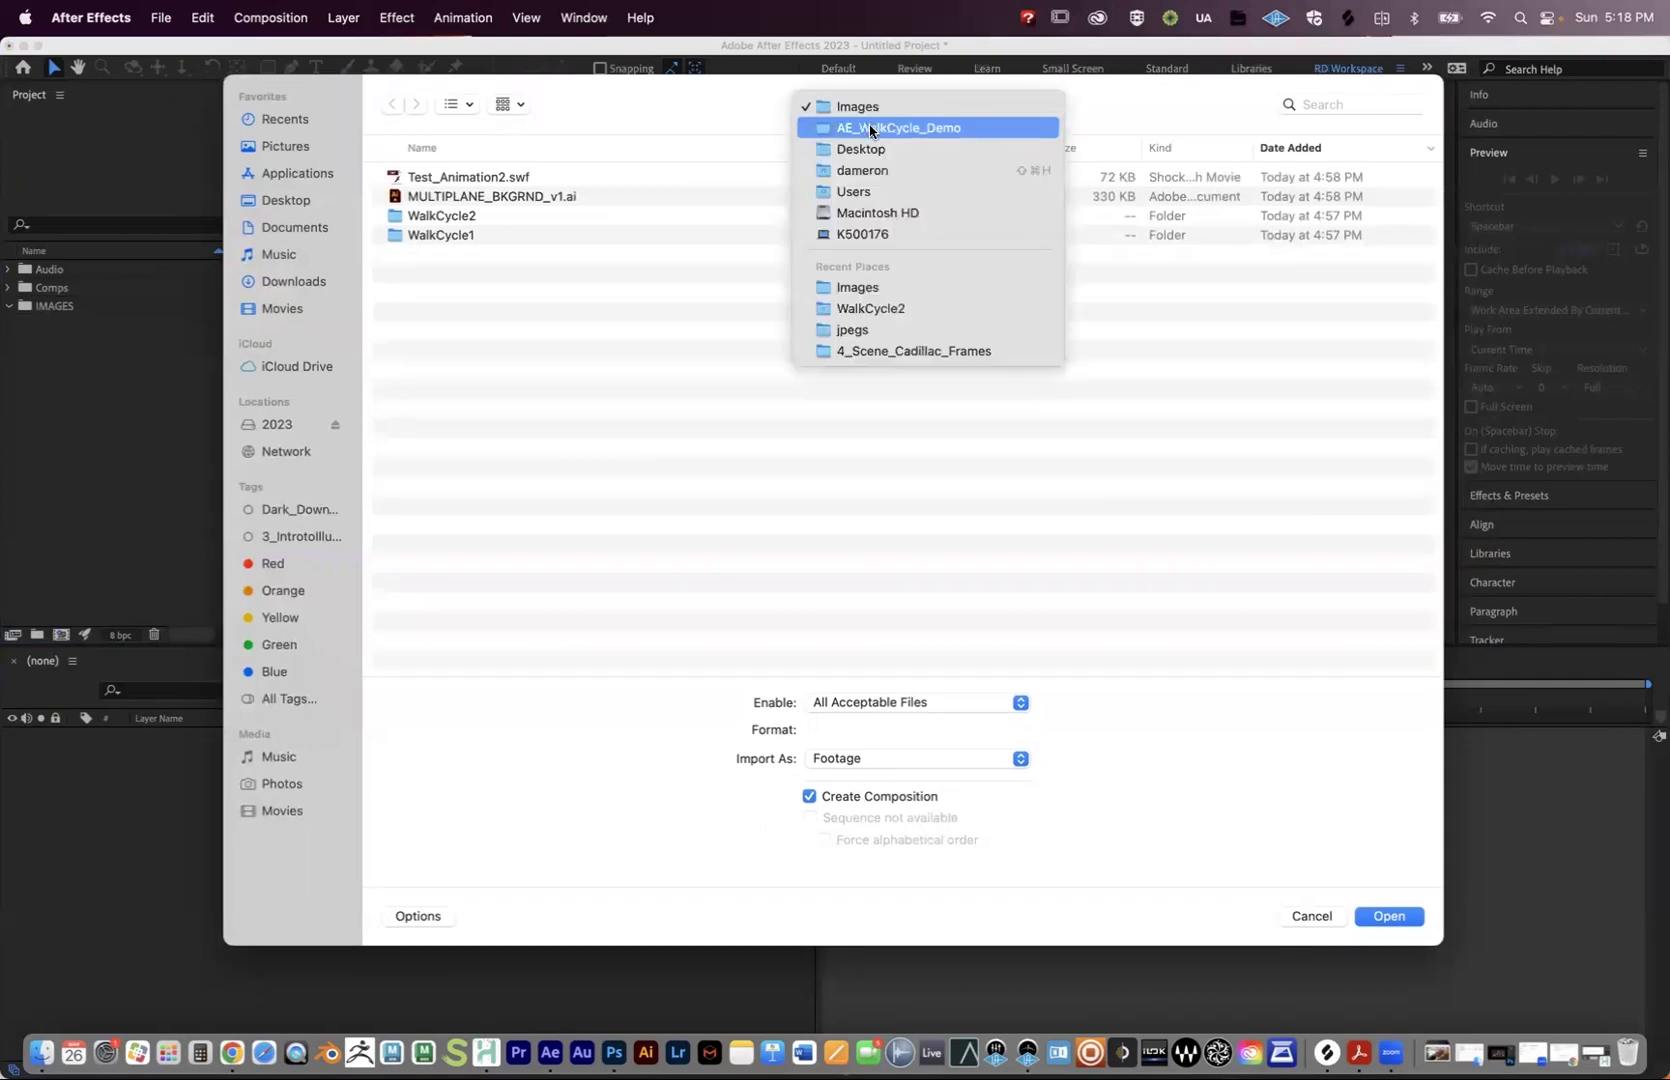
click(870, 128)
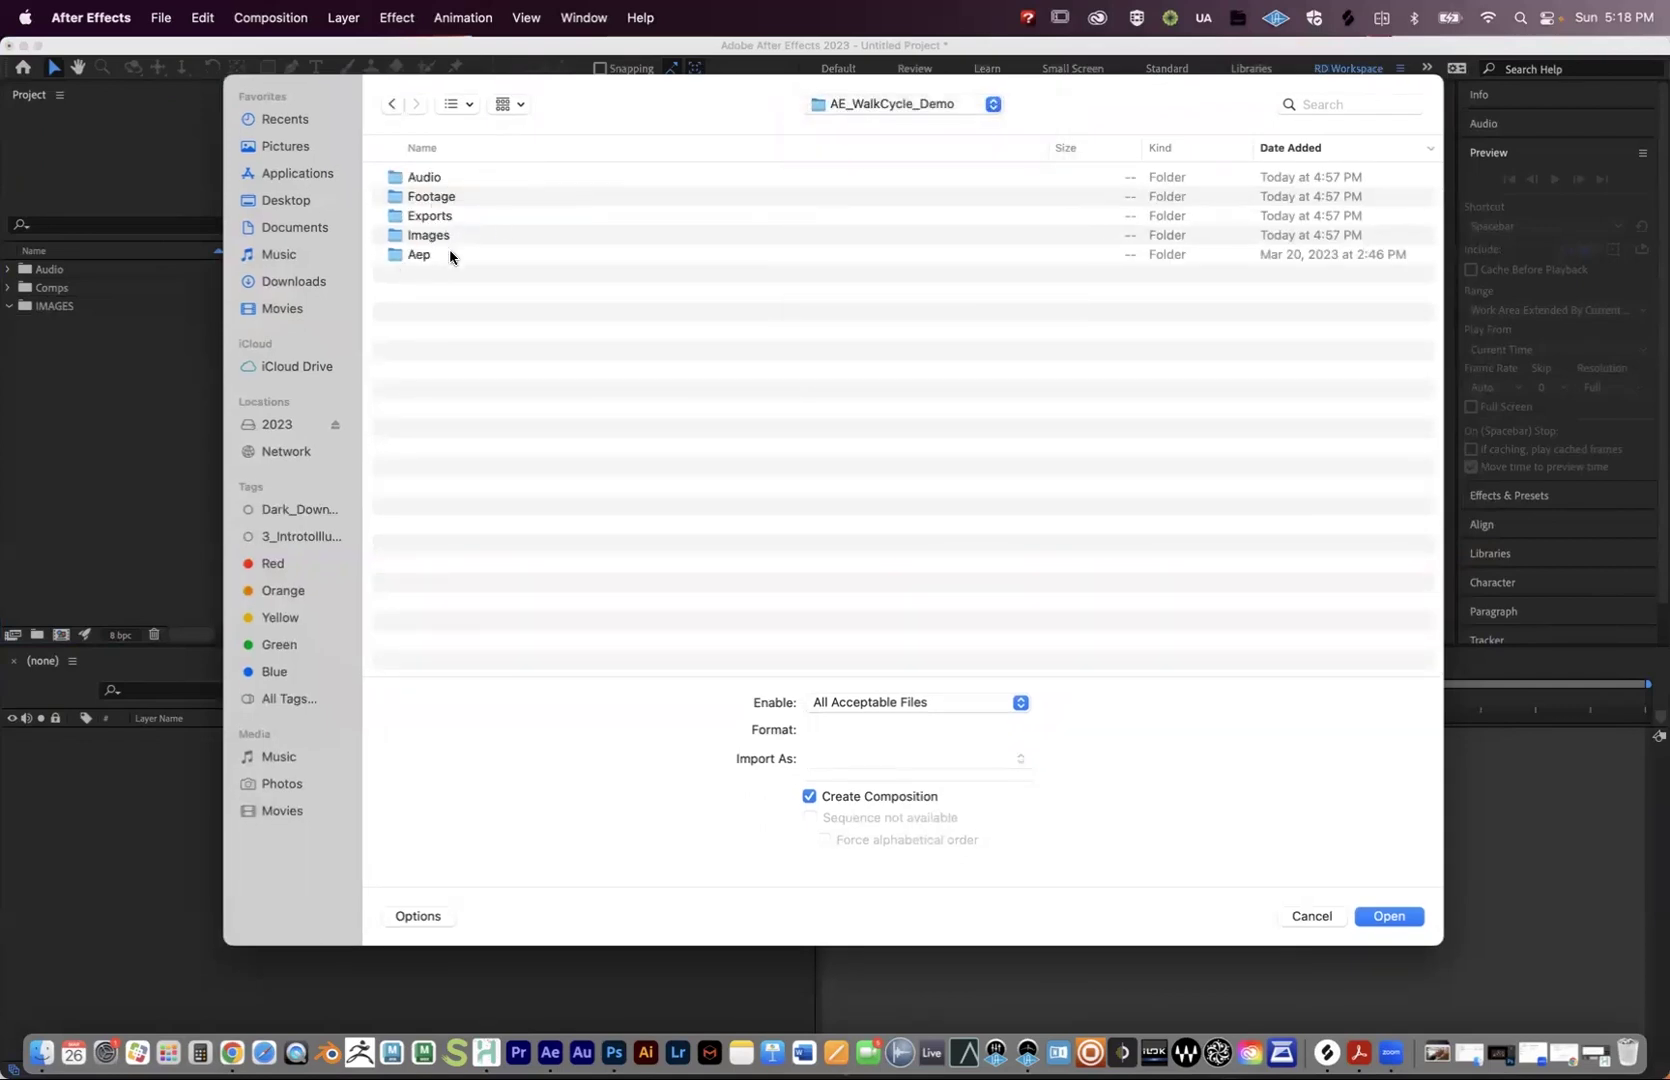
double_click(432, 236)
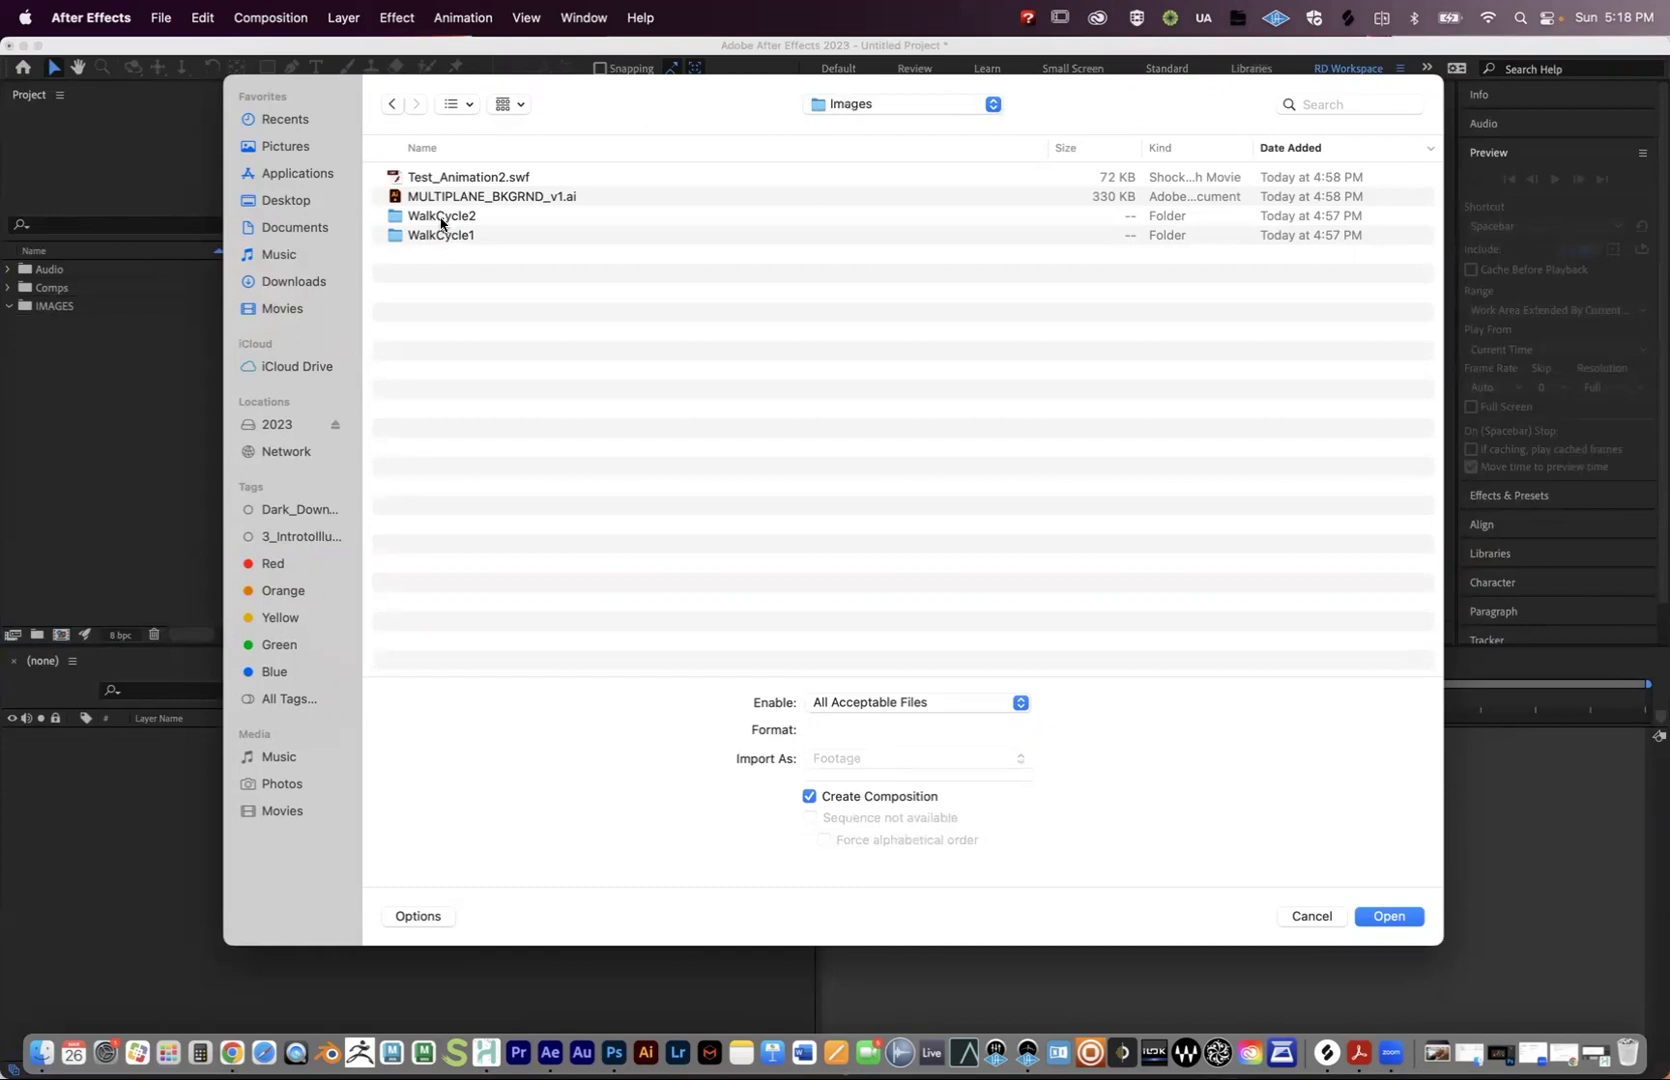
double_click(440, 217)
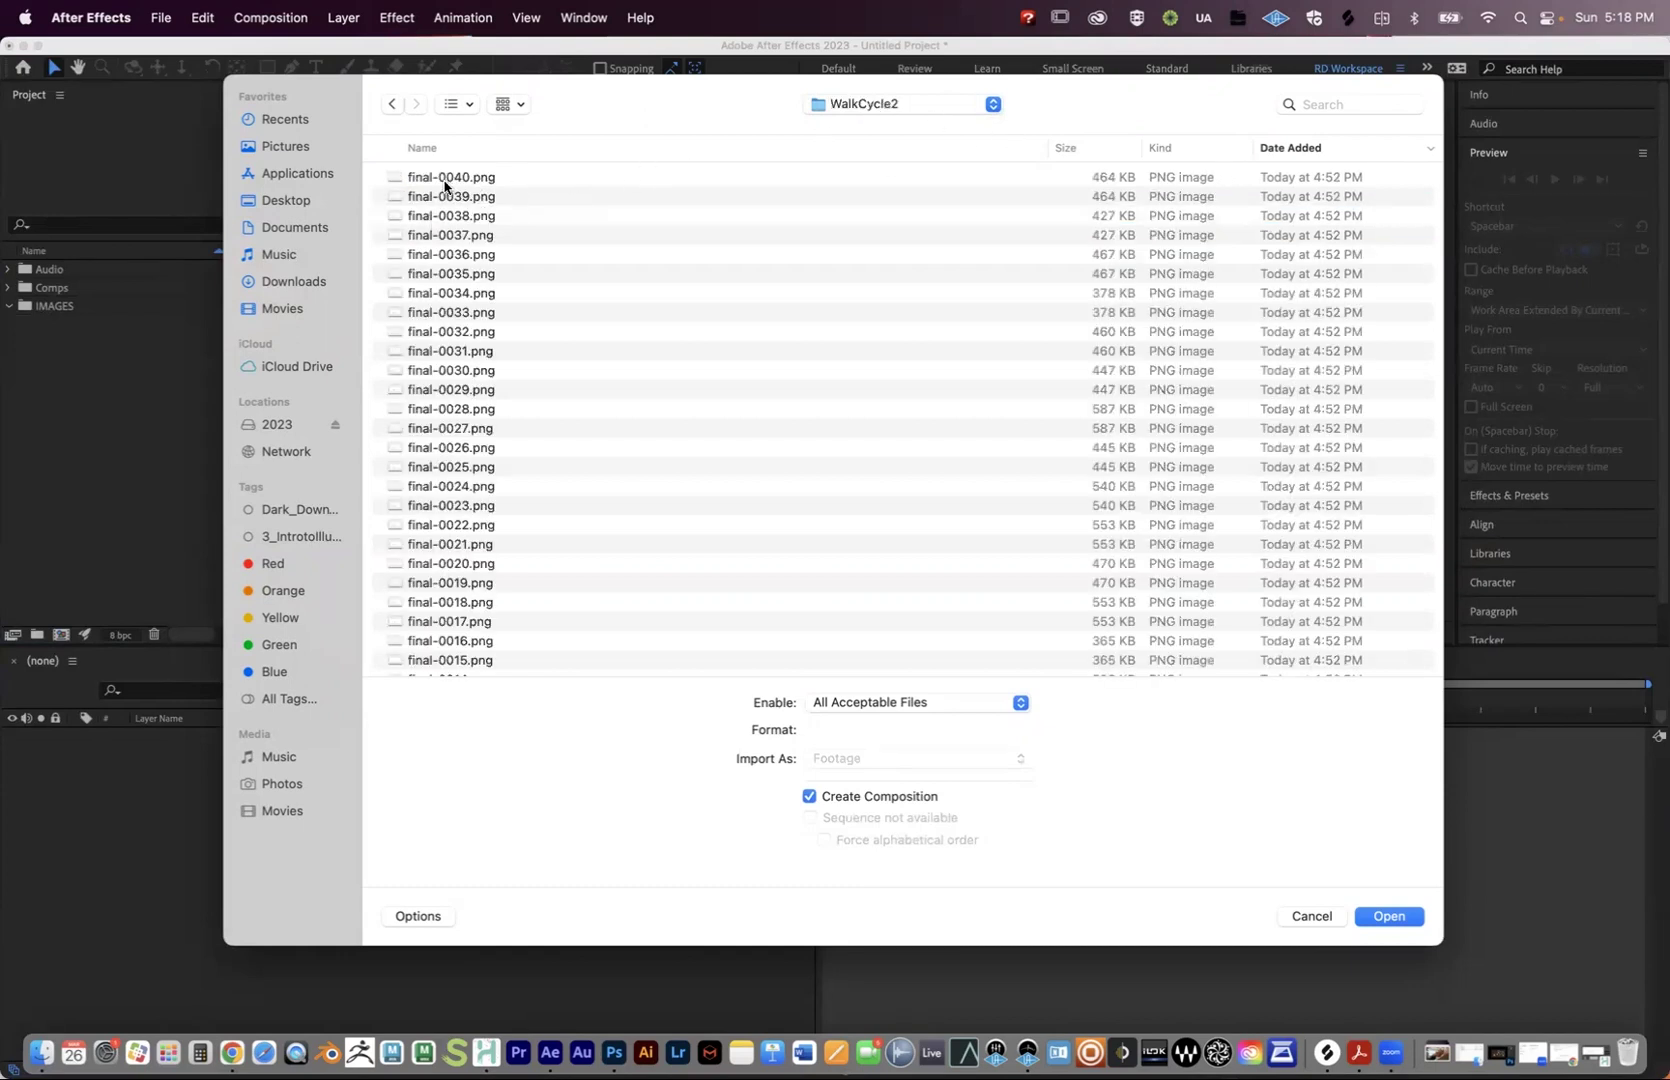
Select final-0001.png as the first frame of the walk cycle and check its drawing in a quick preview.
click(445, 184)
scroll(515, 474, down, 5)
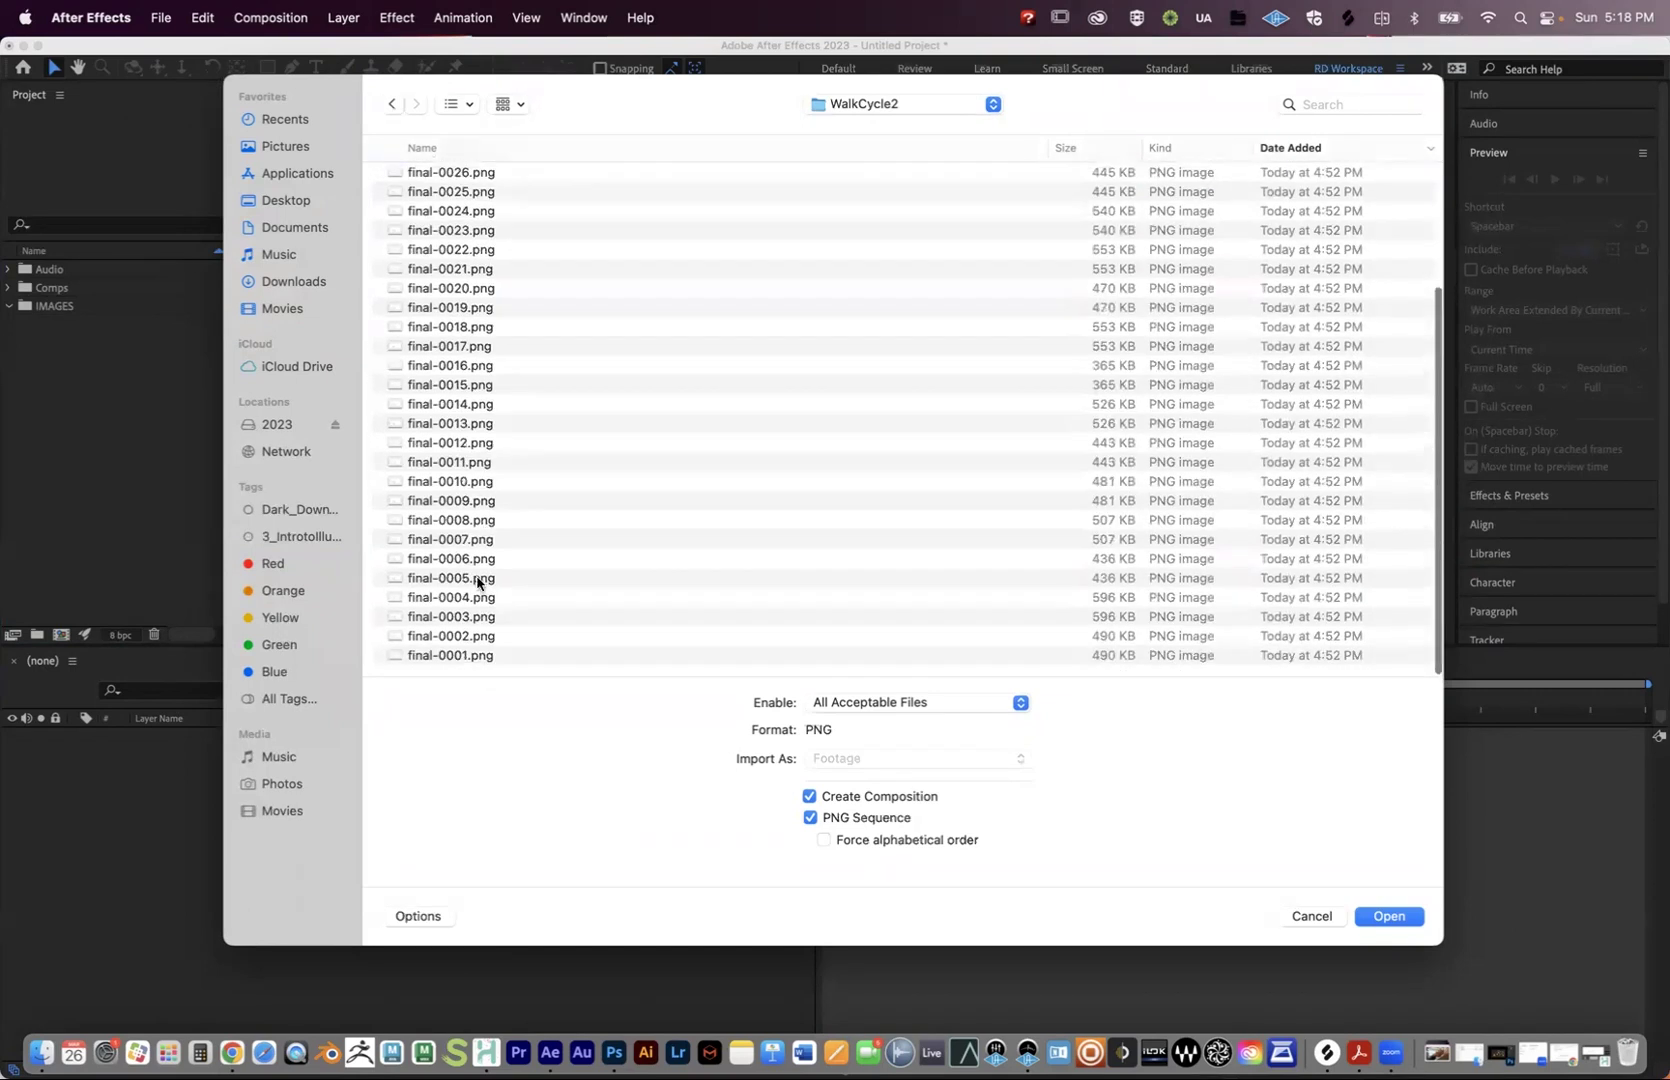
click(432, 657)
key(space)
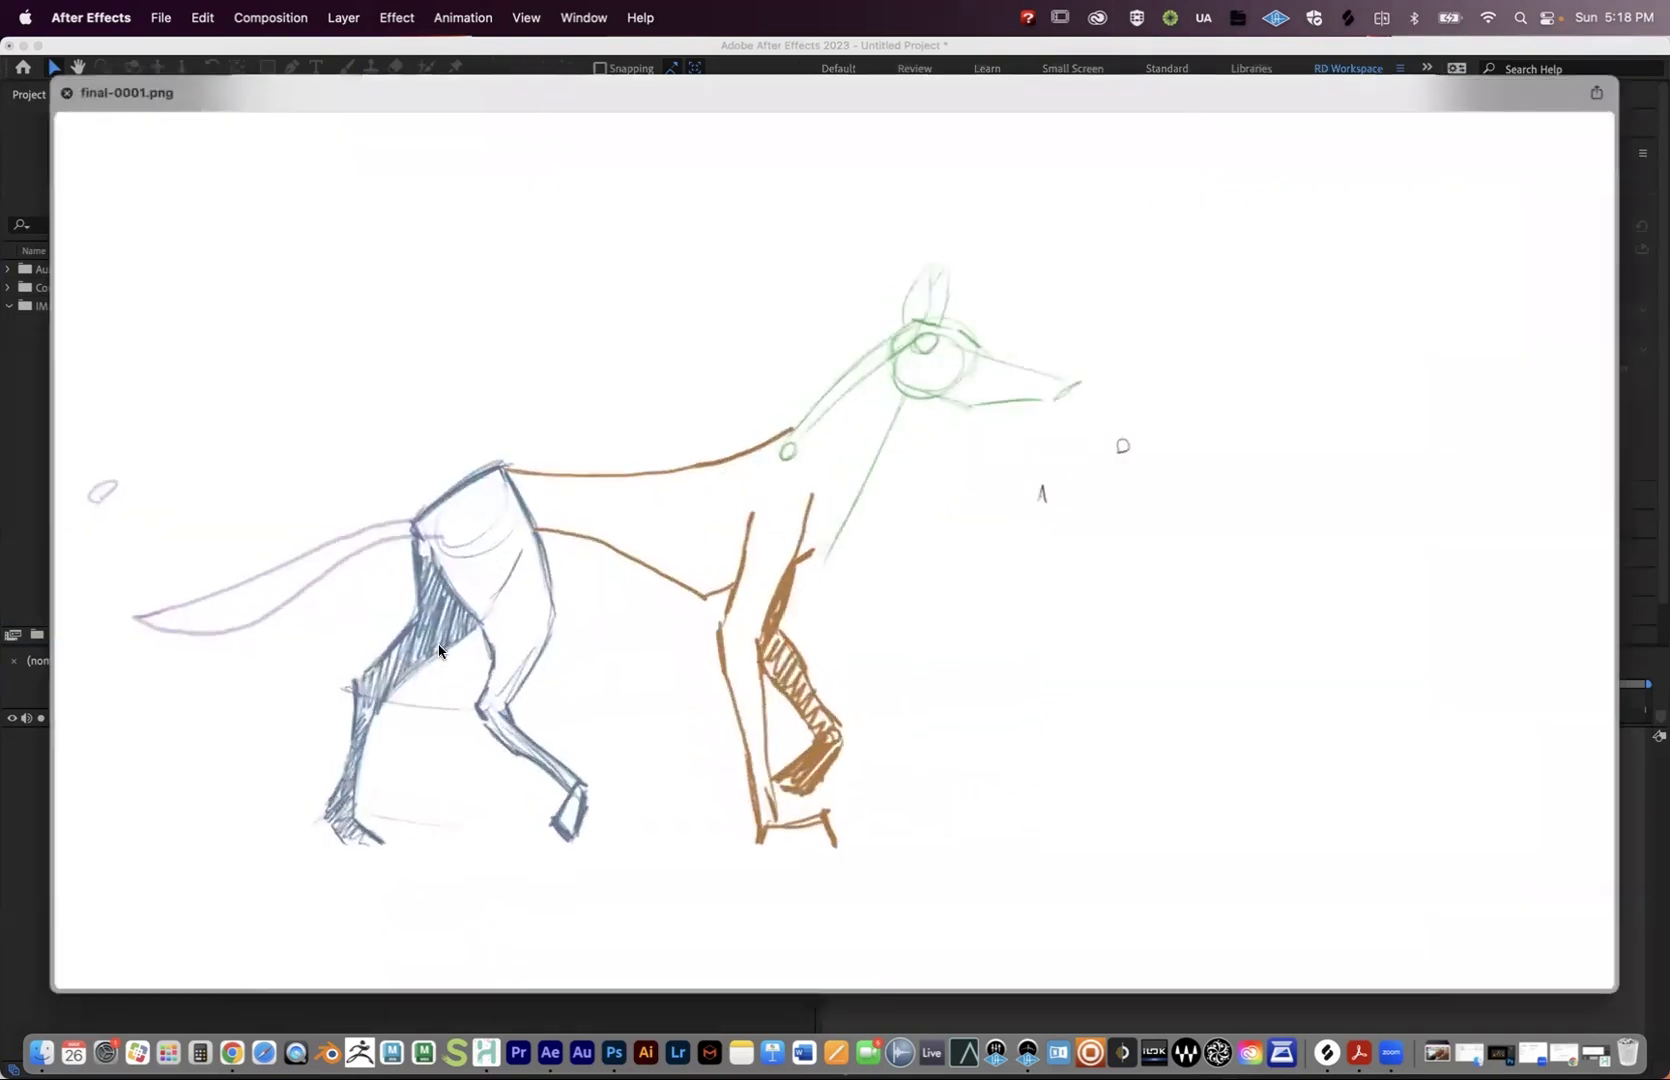
key(space)
key(space)
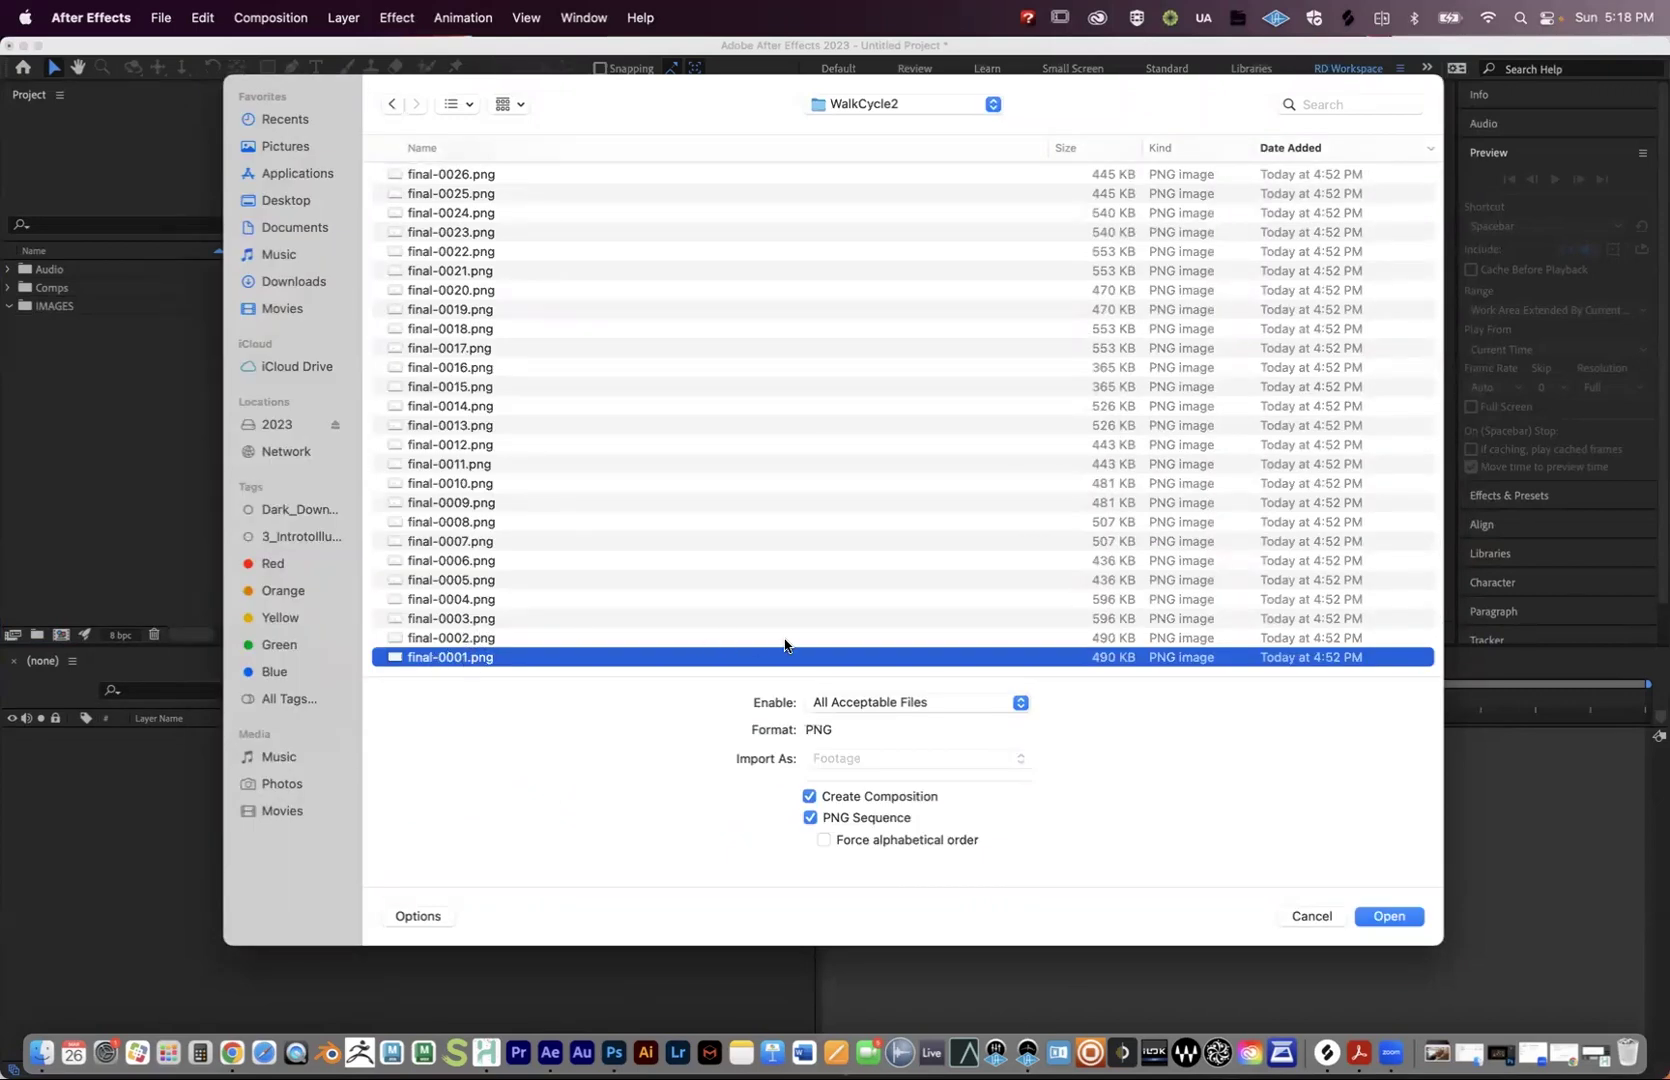
Import the selected frames as a PNG sequence with composition creation turned off.
click(809, 797)
click(806, 817)
click(808, 817)
click(1389, 916)
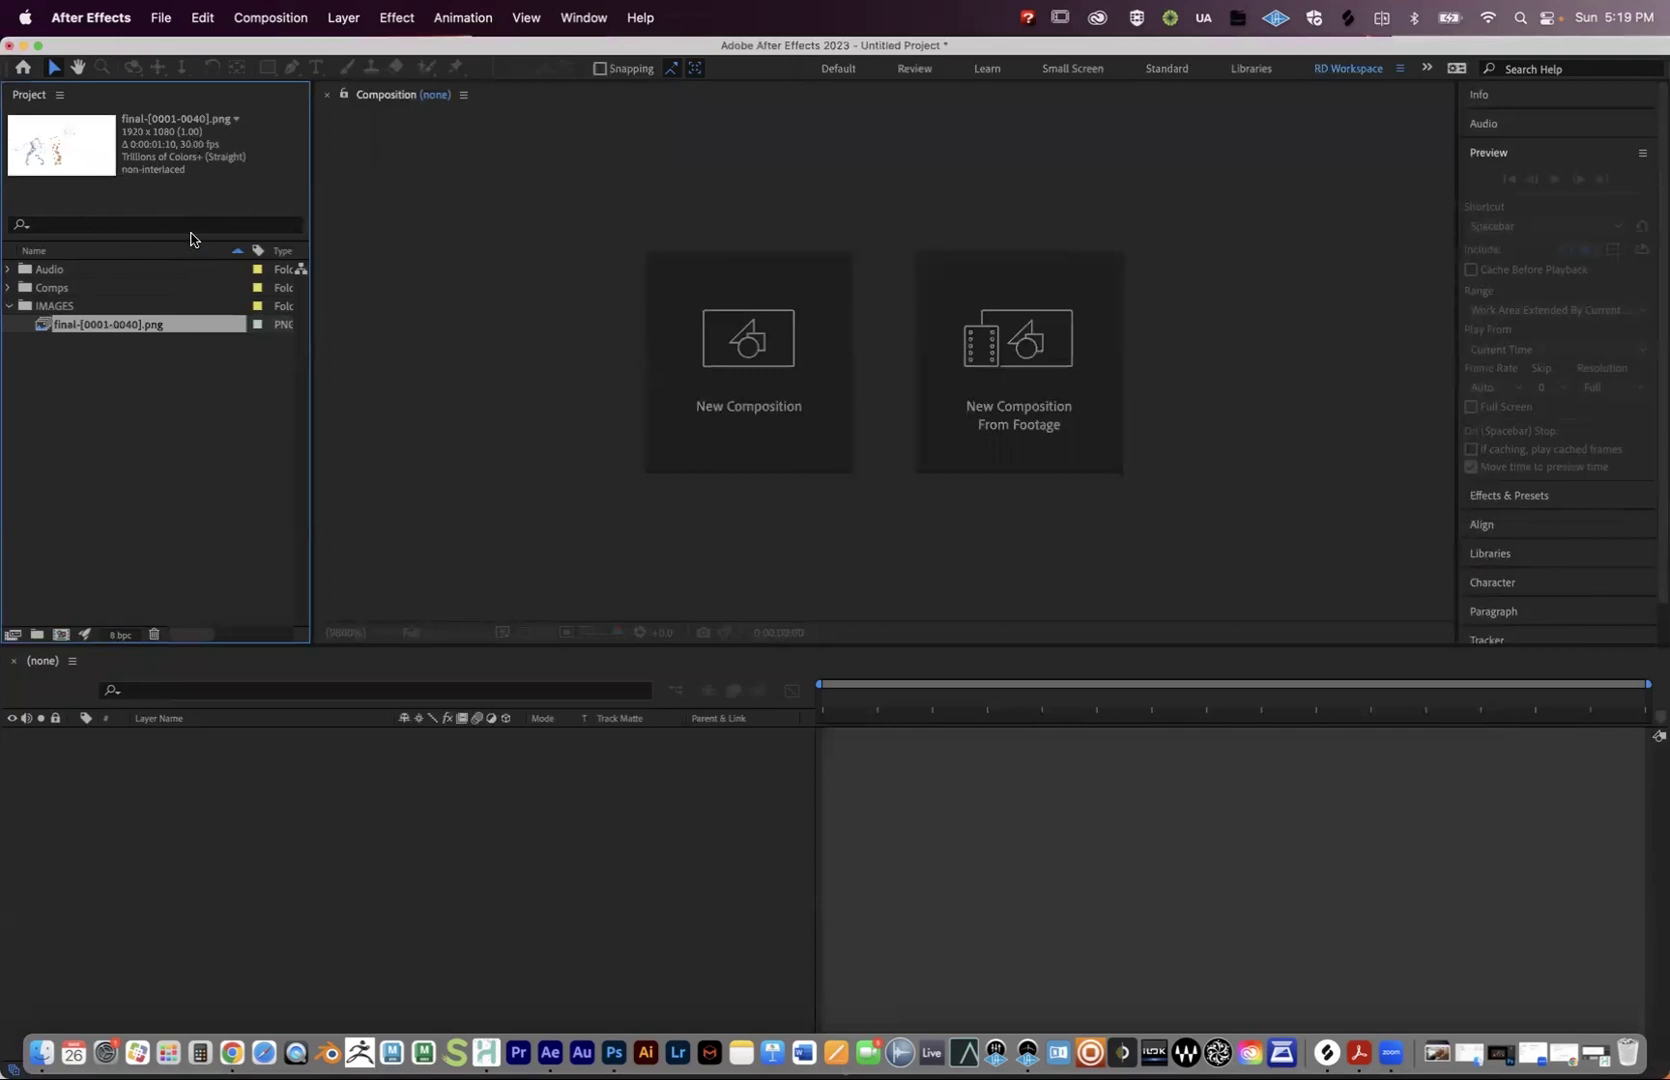
Start a new composition in the Comps folder using the HD 1920x1080 24 fps preset.
double_click(57, 289)
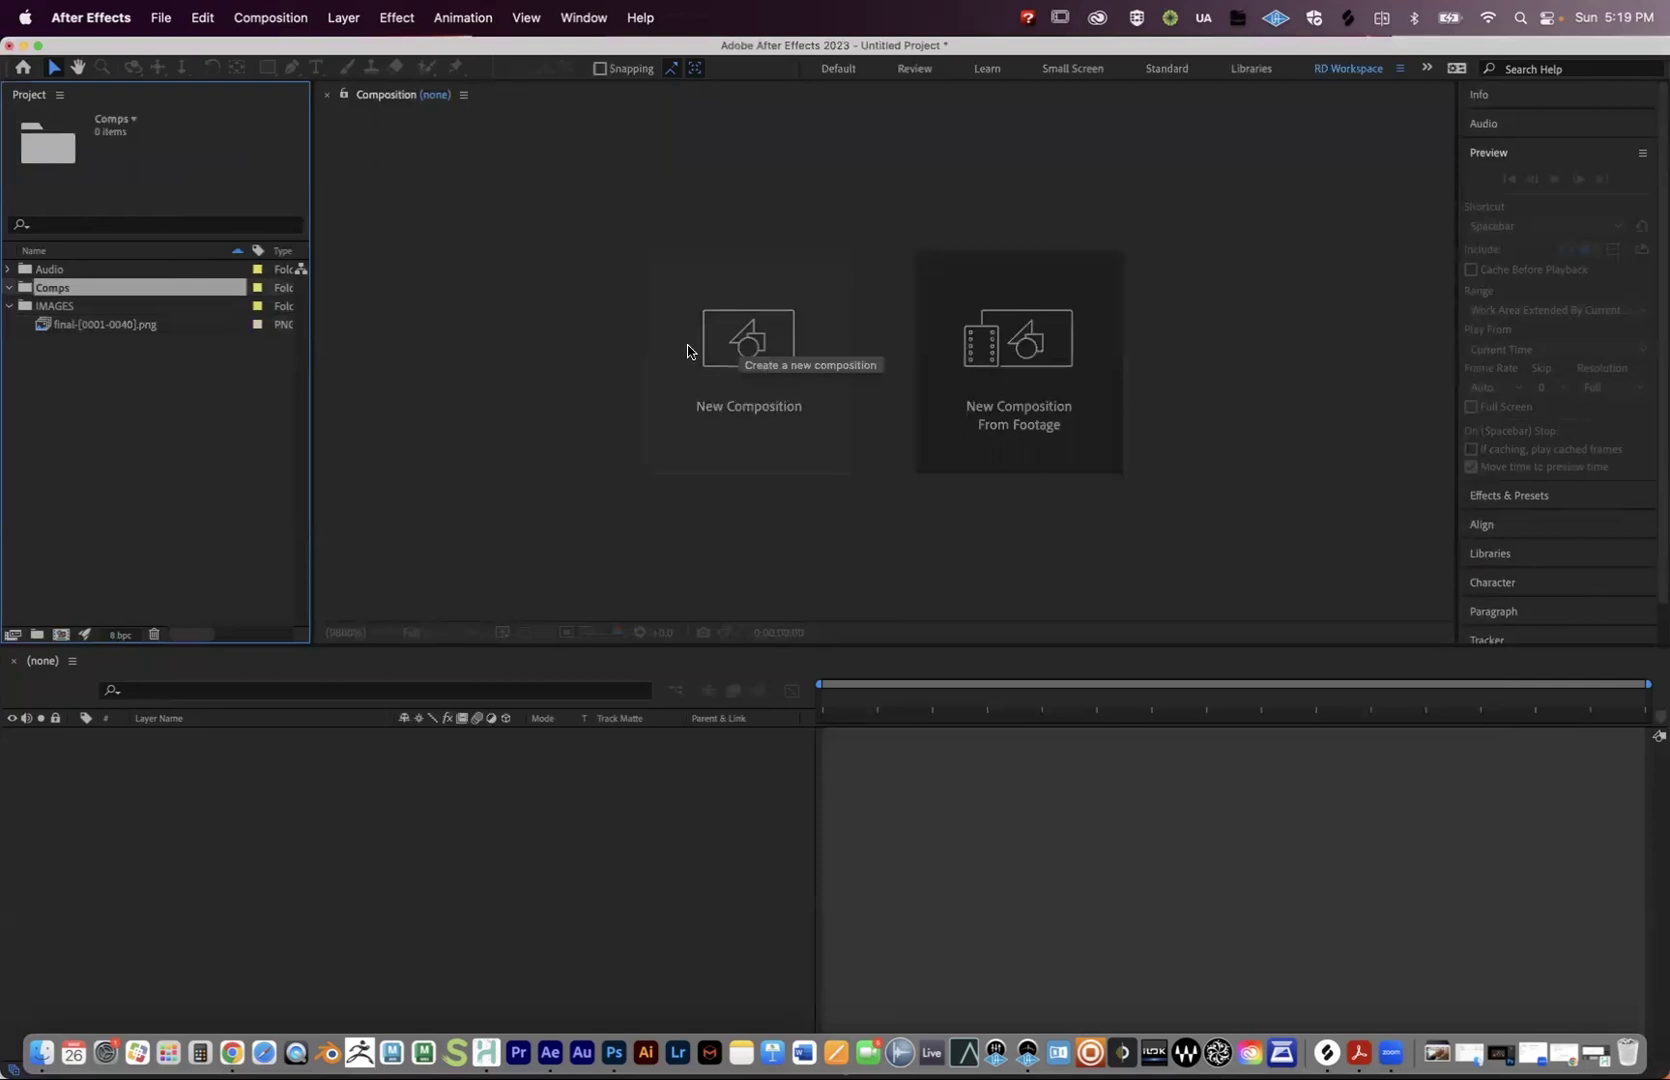
click(281, 20)
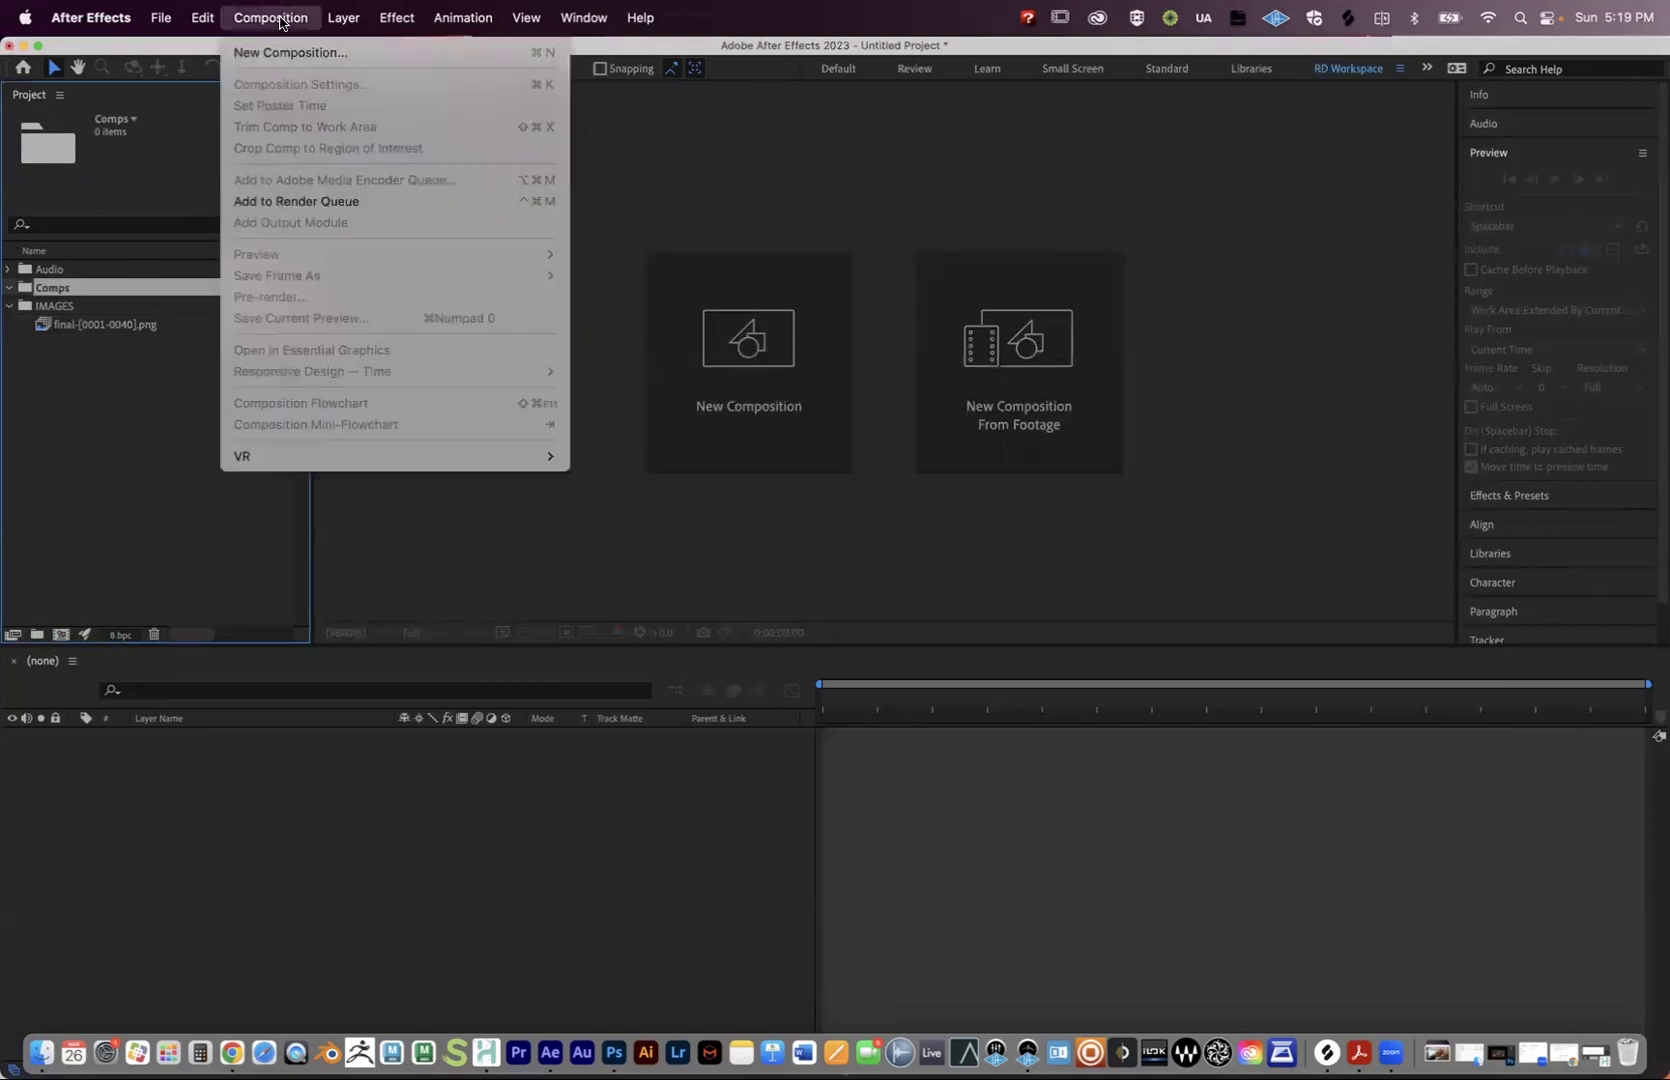
click(295, 52)
drag(1122, 130, 534, 204)
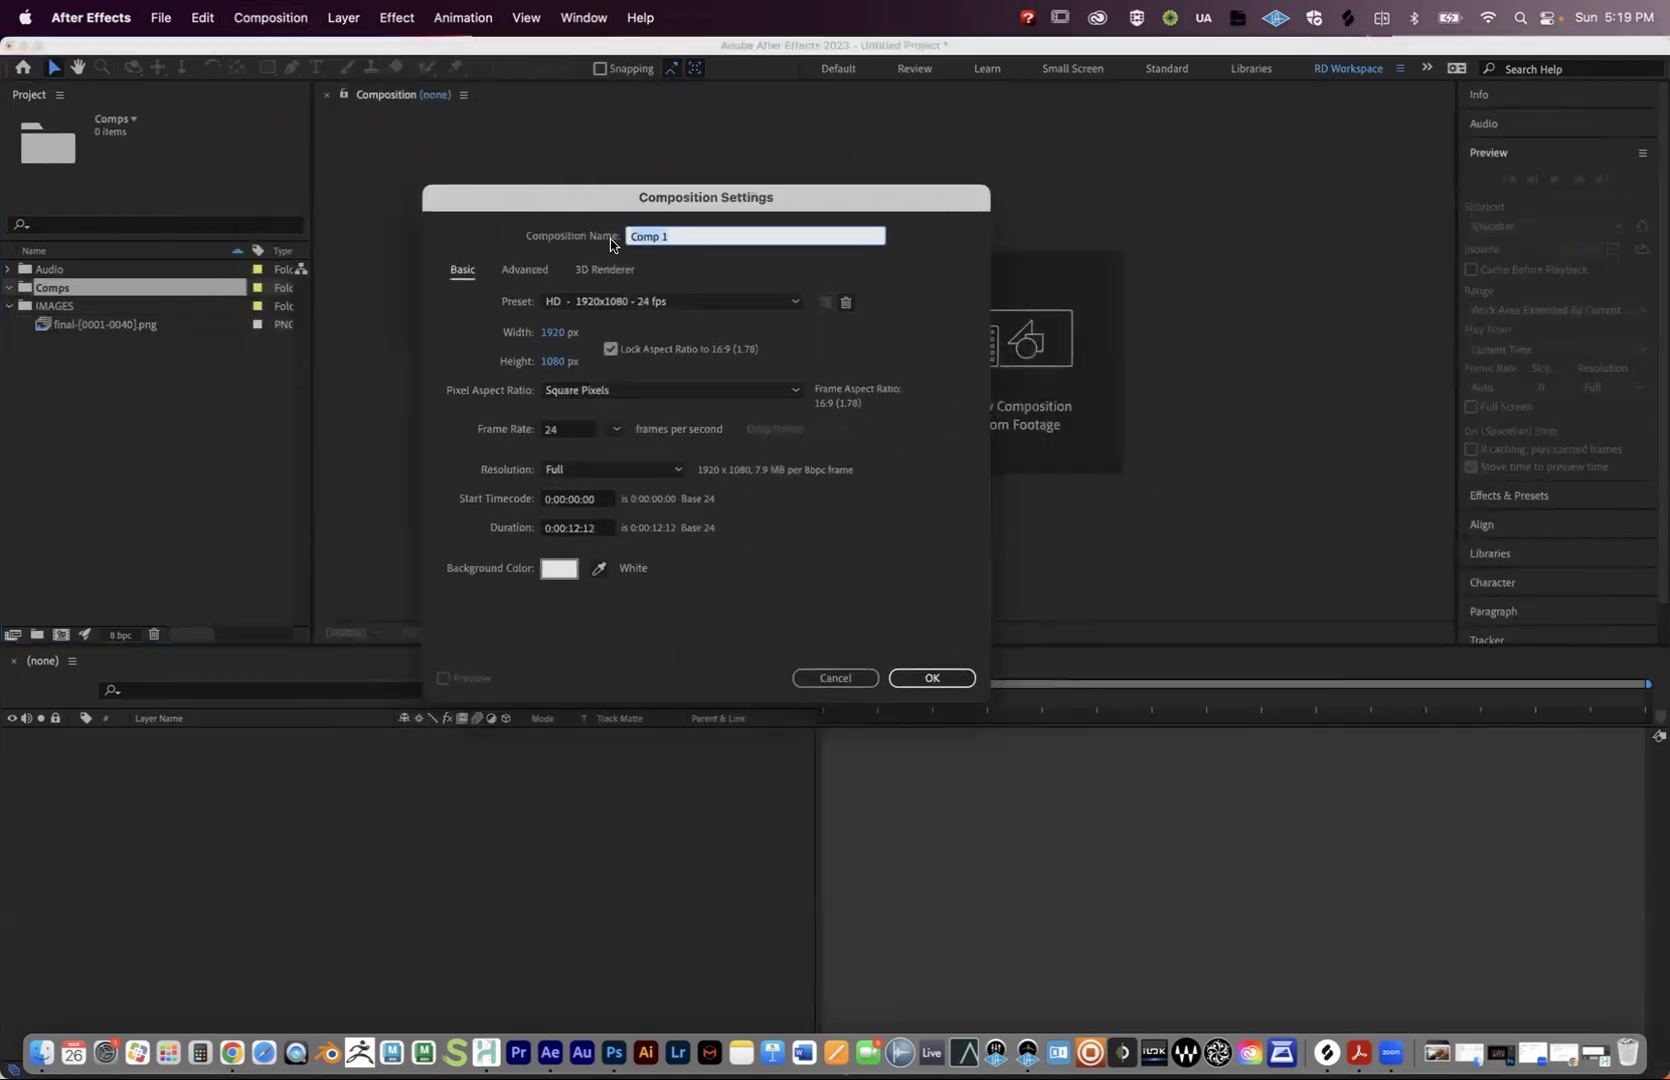
click(786, 303)
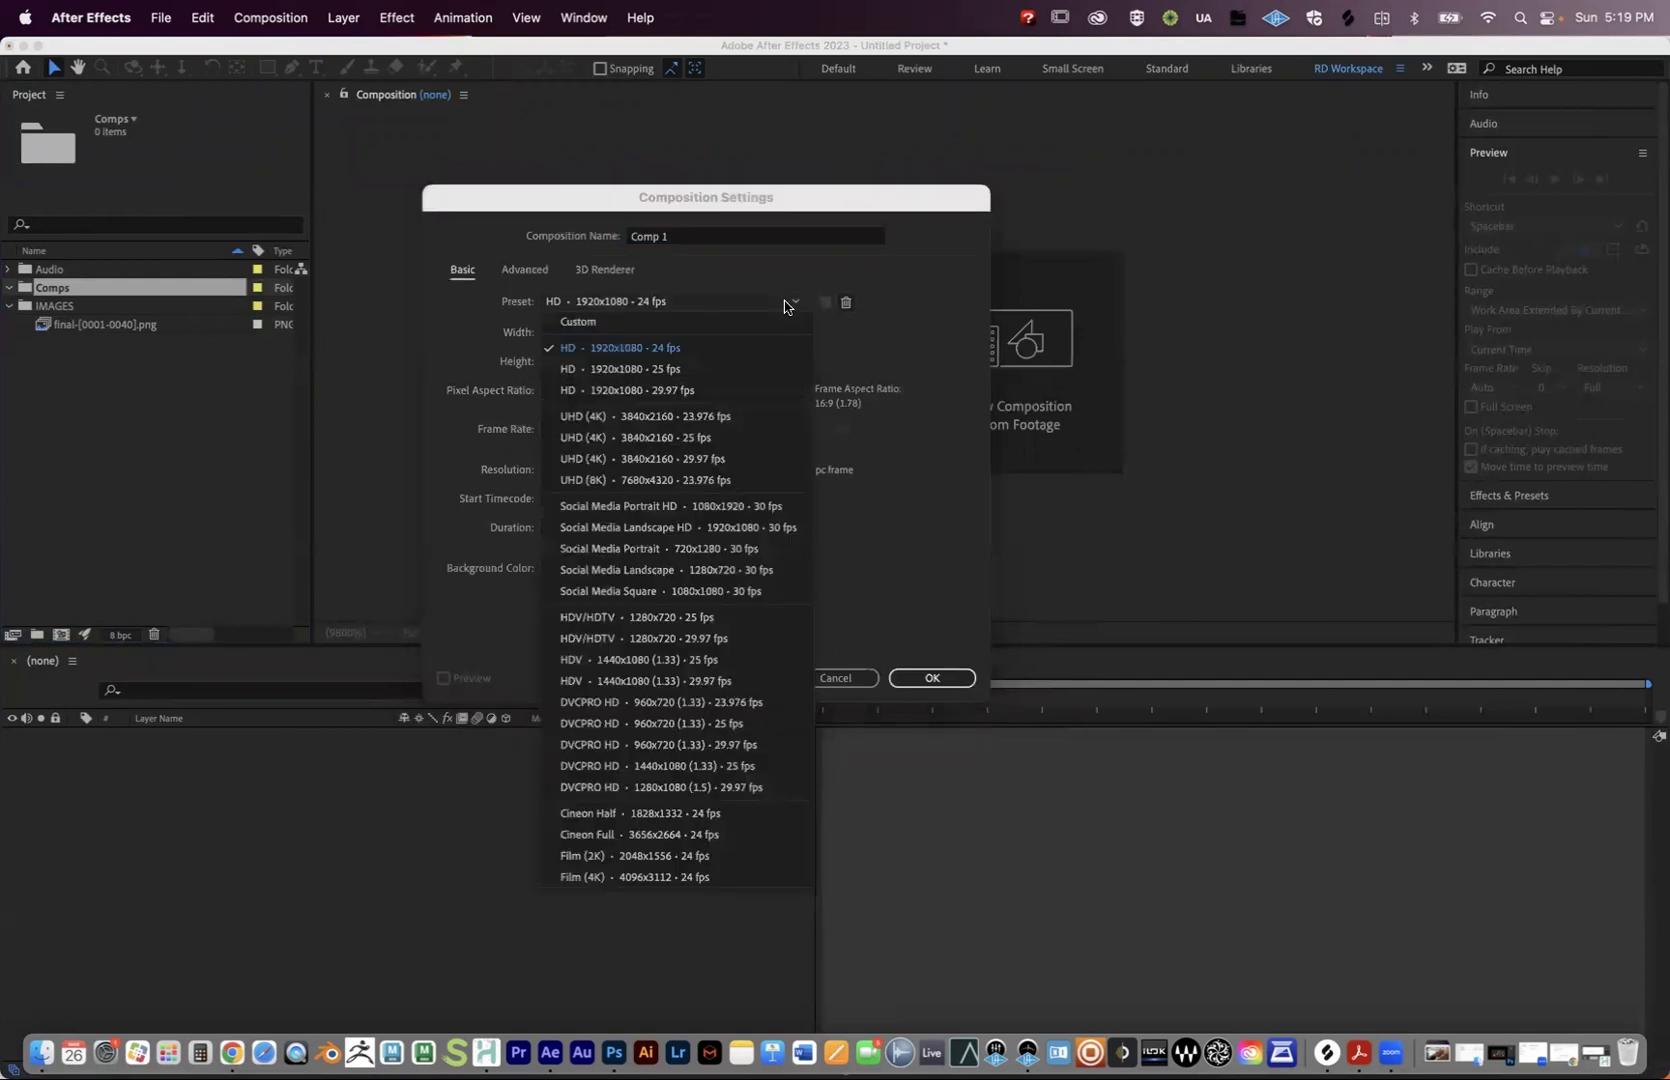
click(724, 350)
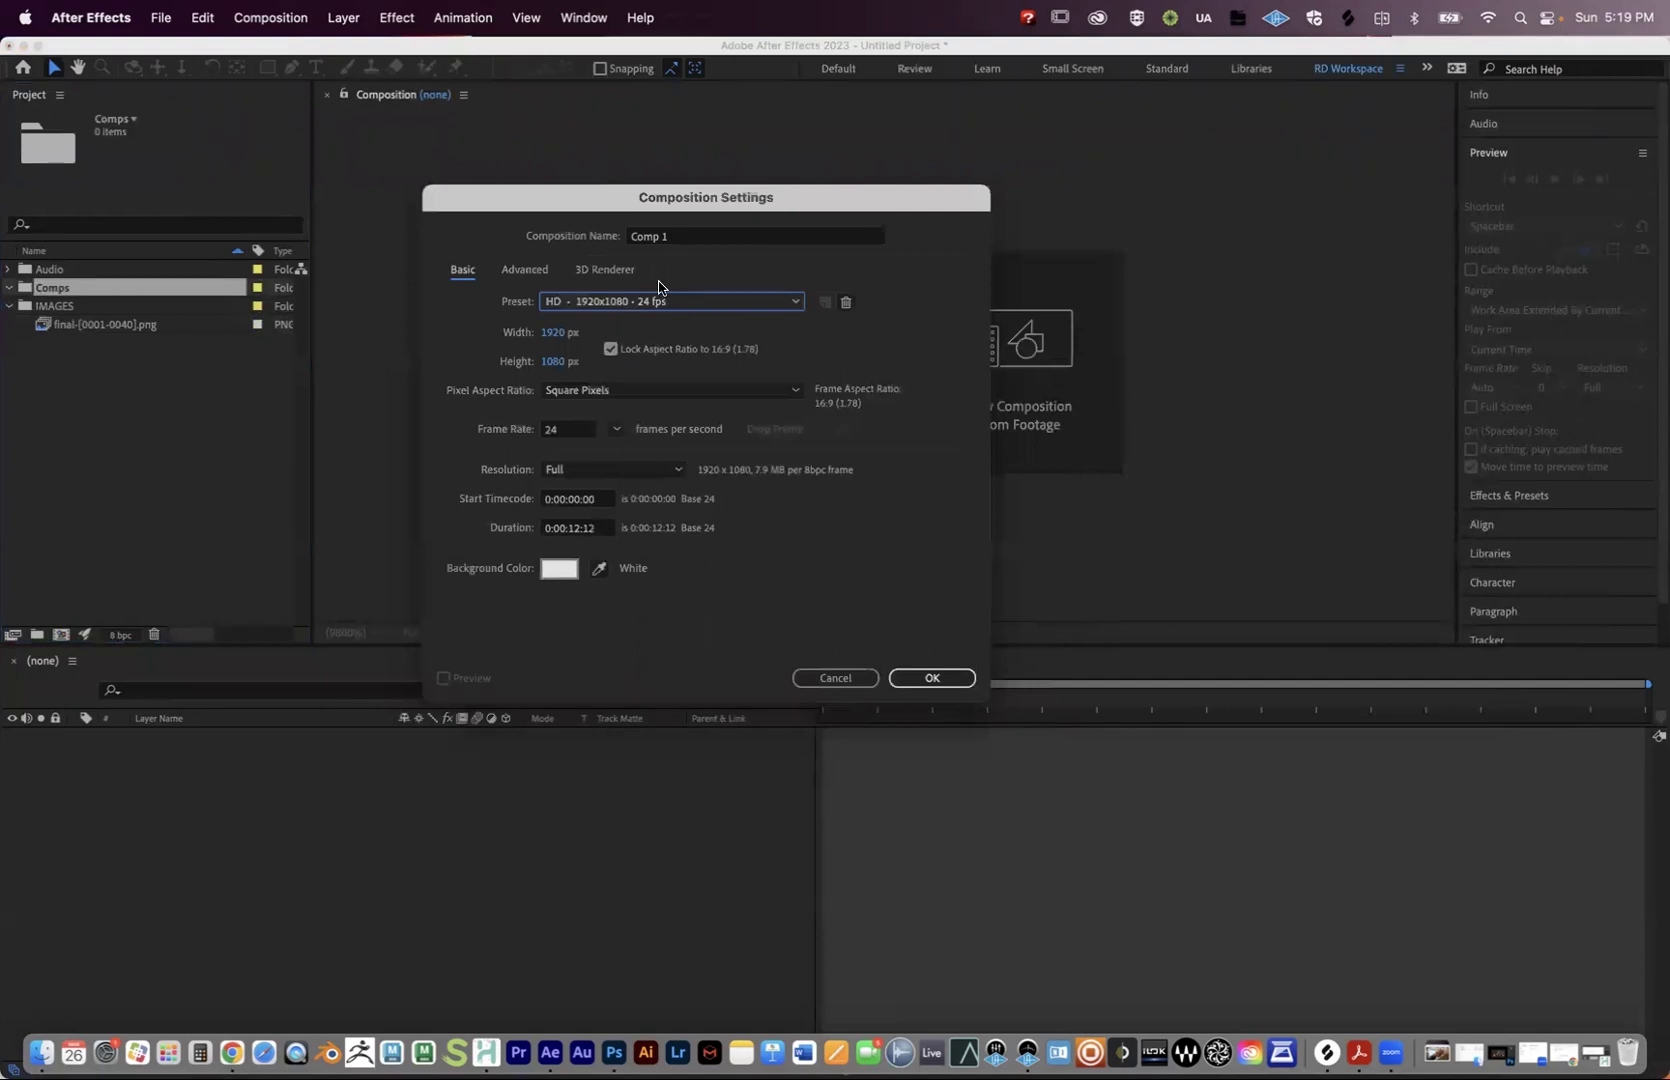
Try the HD 1920x1080 25 fps preset for the new composition, and restore the 24 fps preset.
click(703, 237)
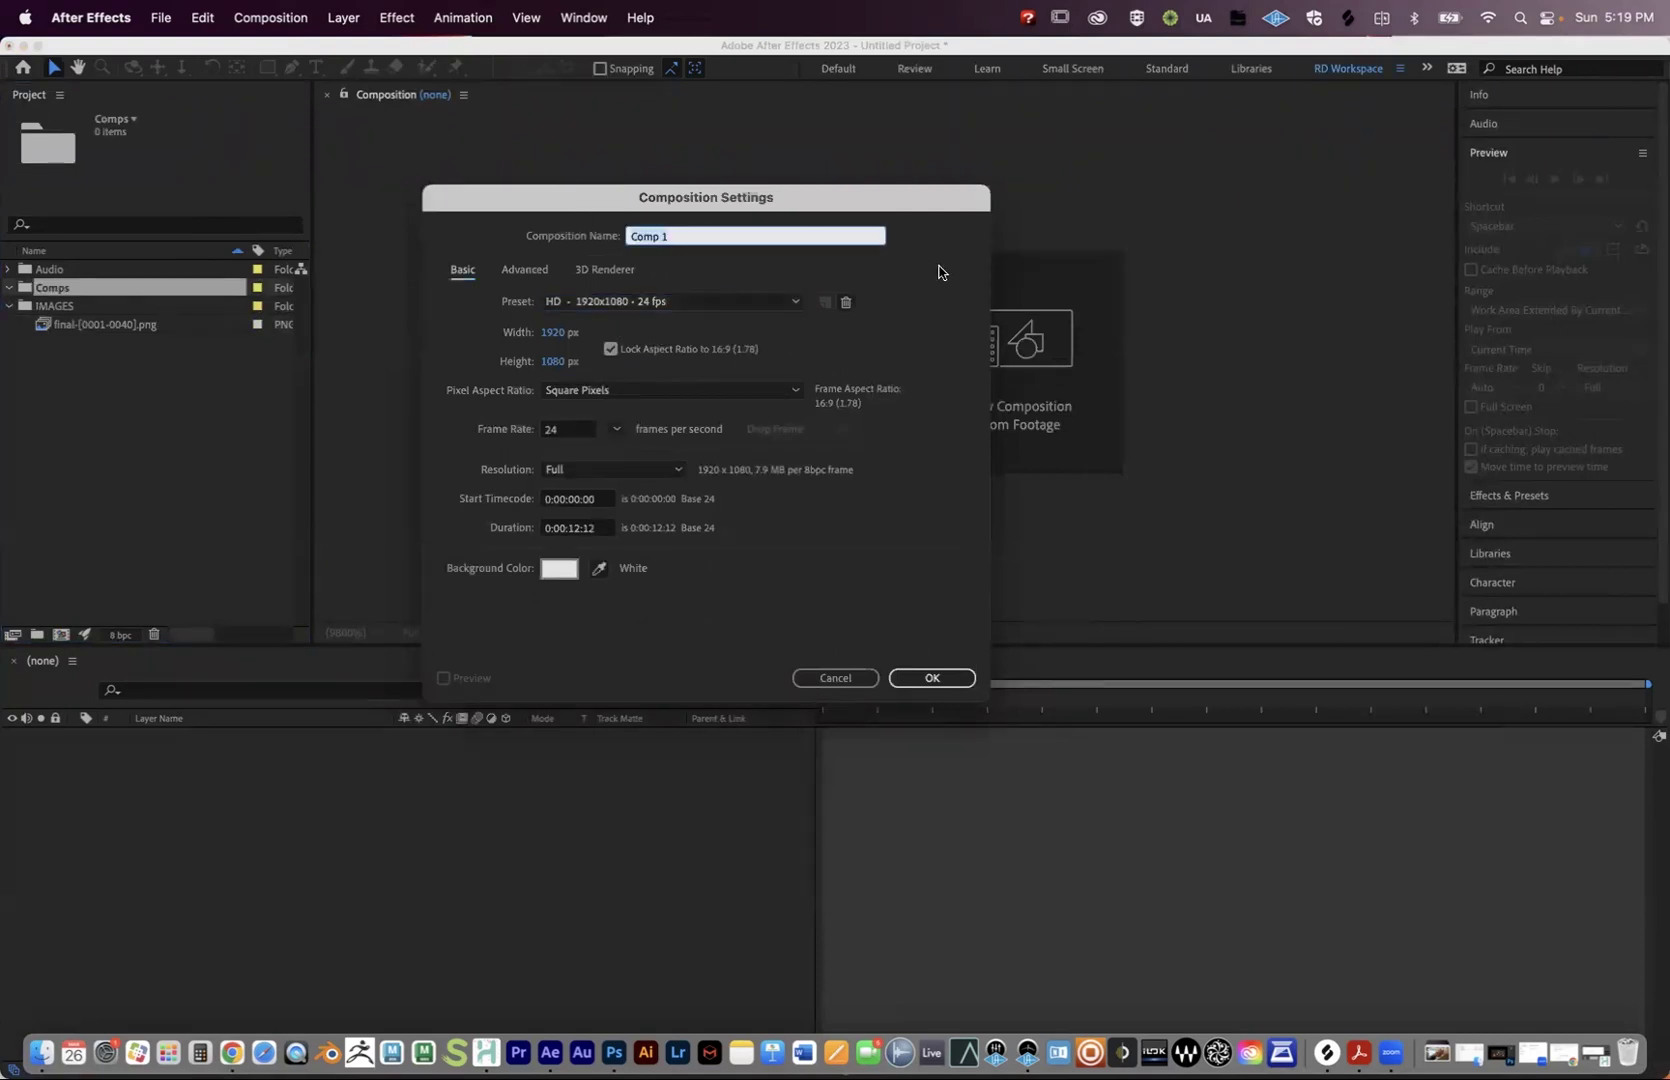
click(666, 304)
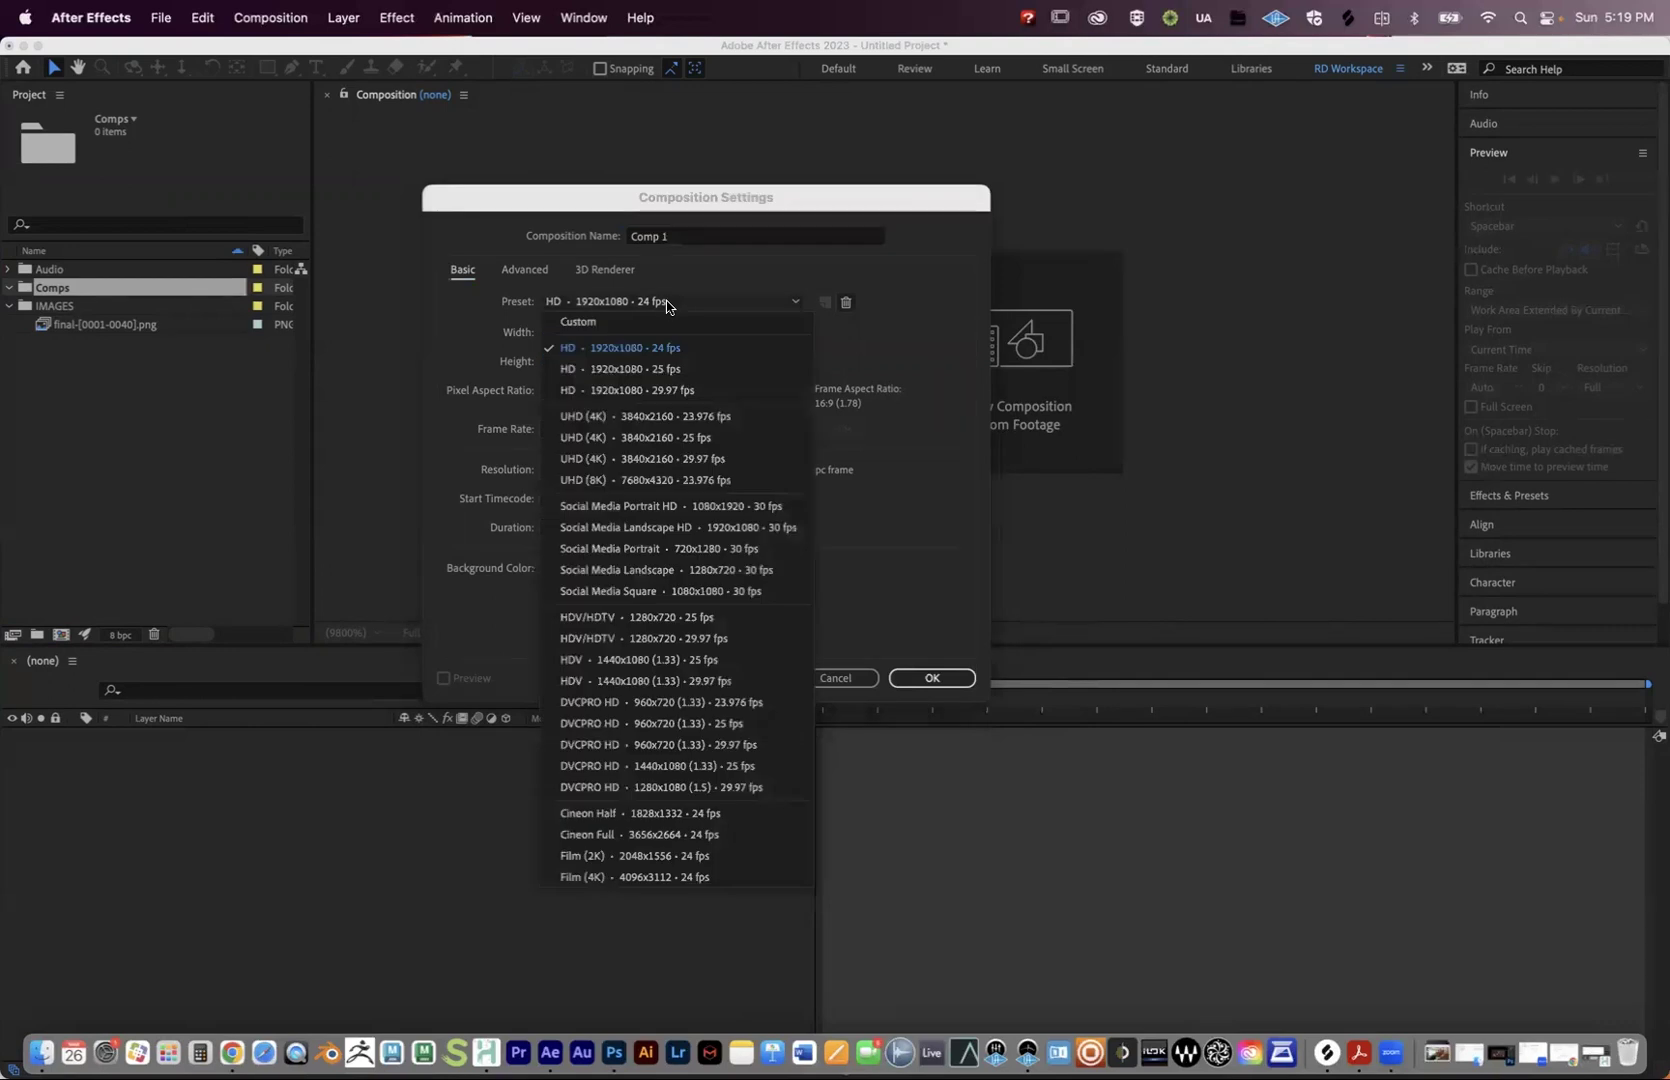
click(666, 304)
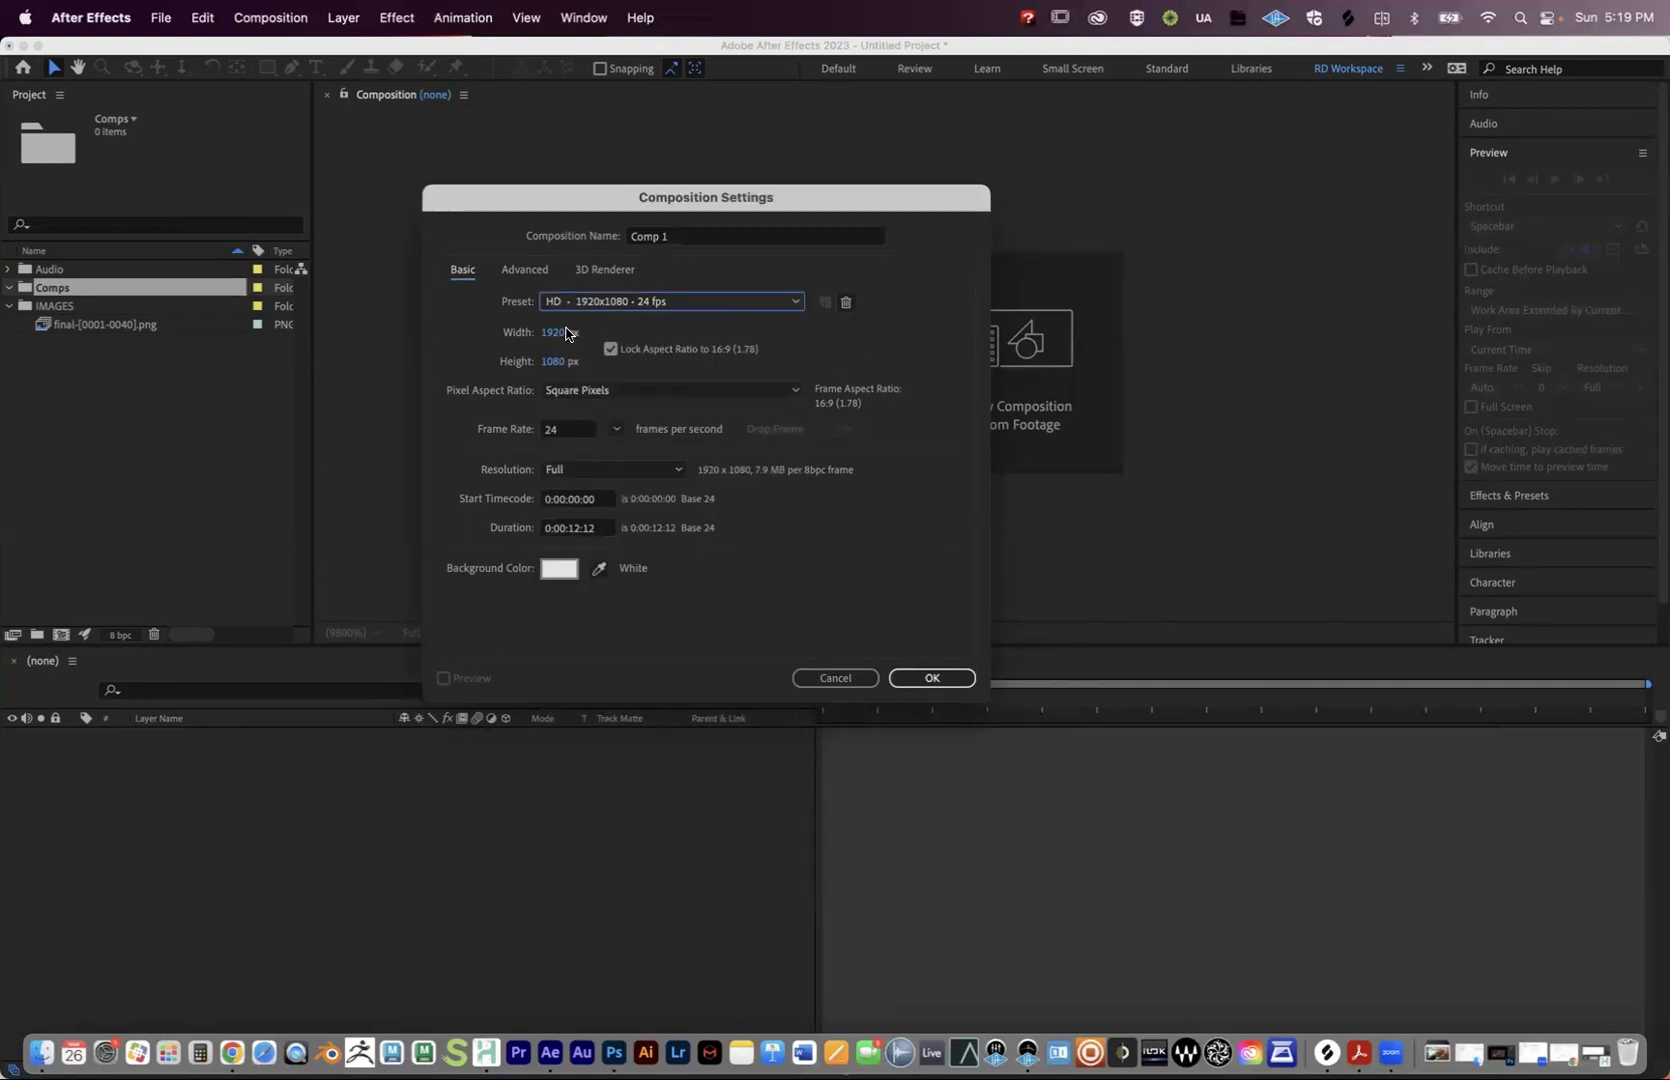
click(620, 301)
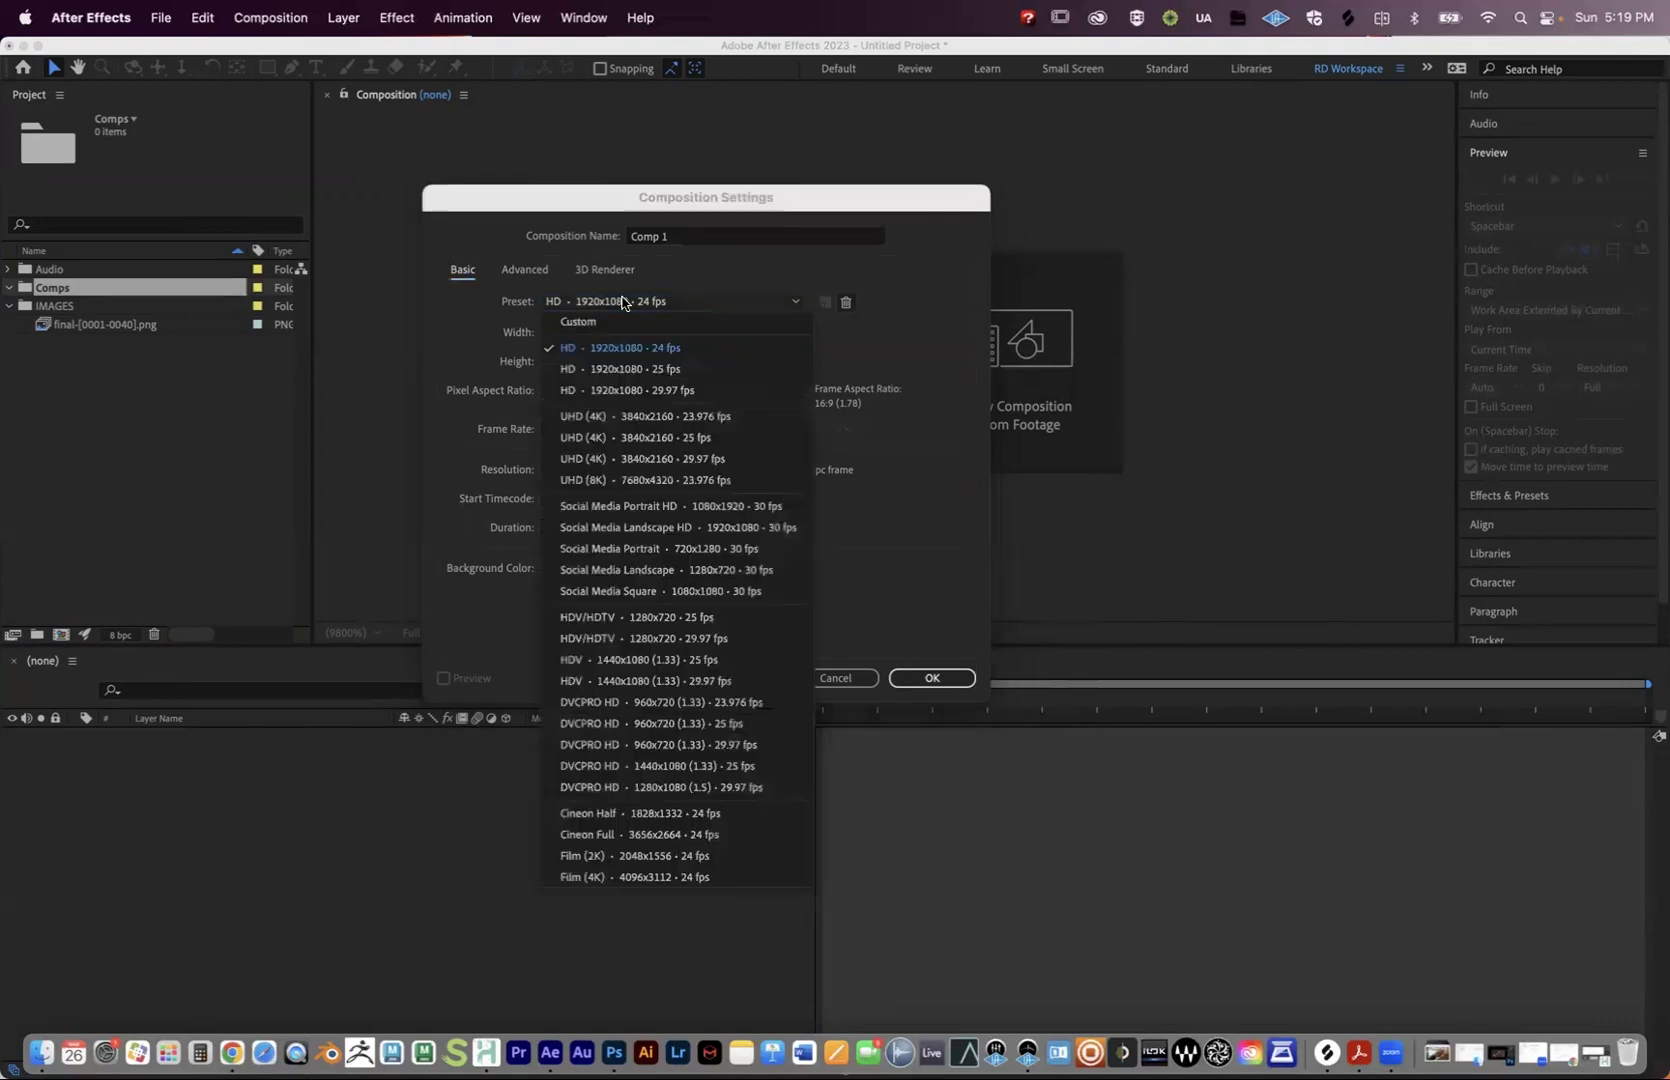
click(621, 372)
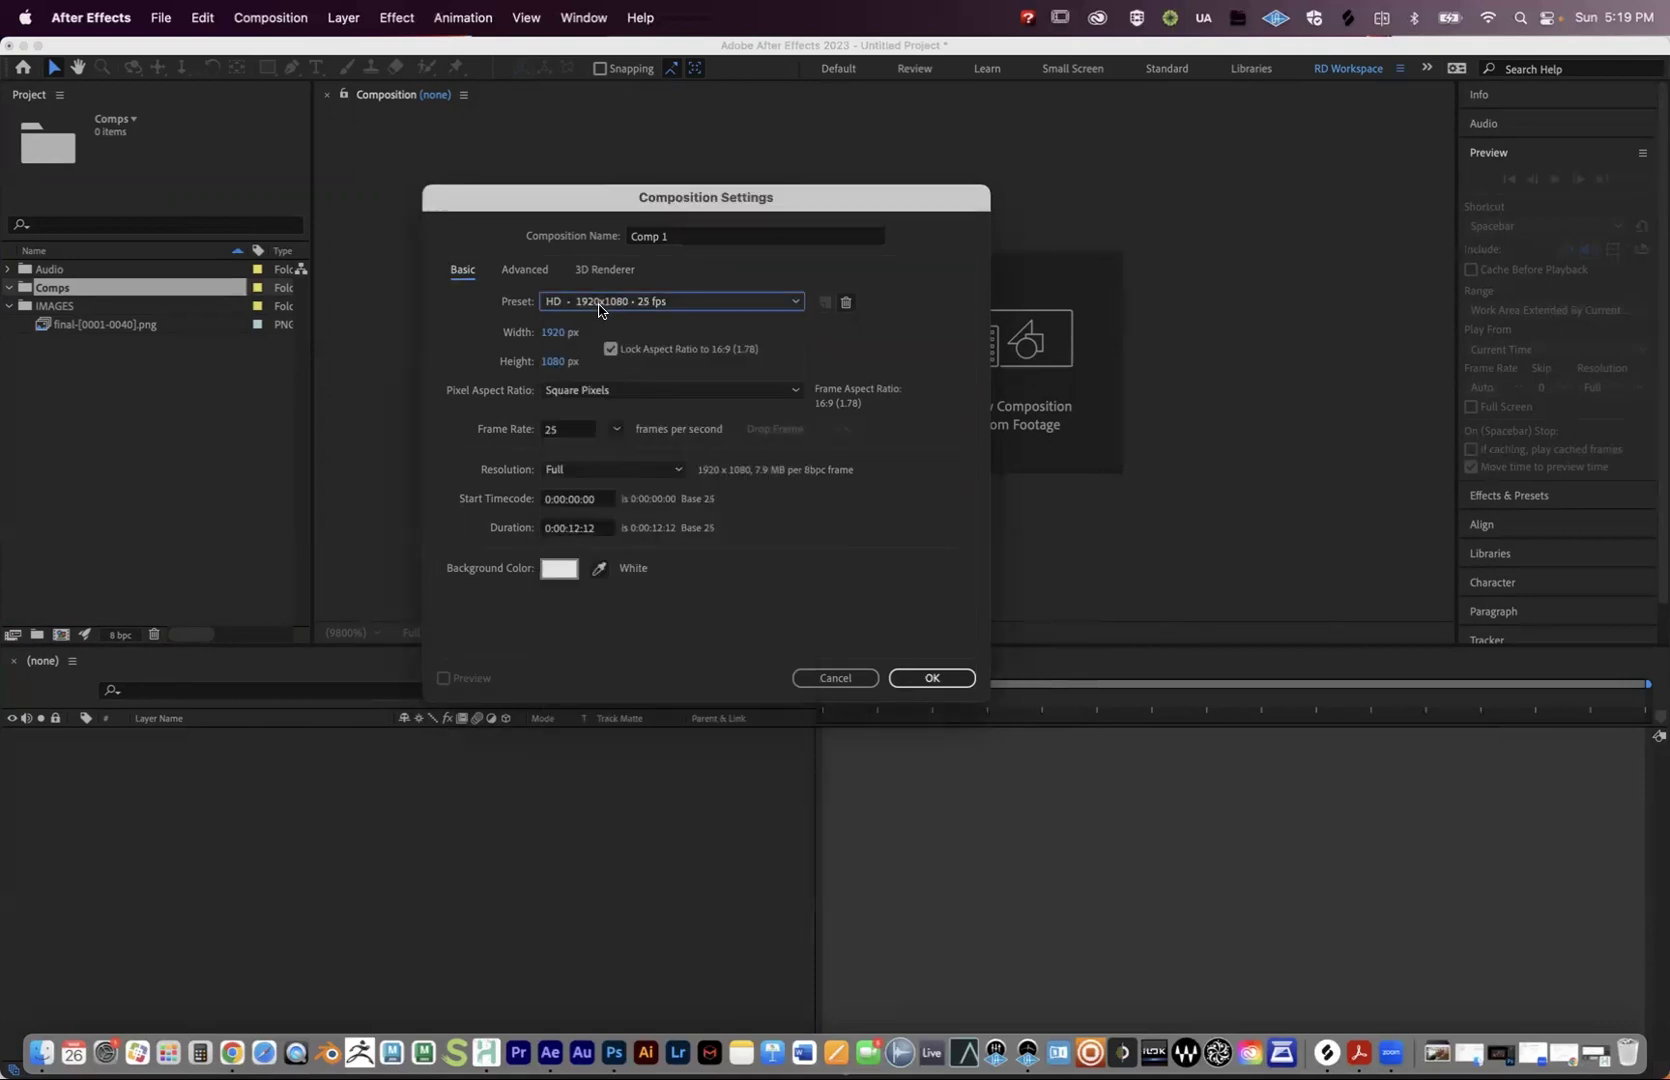
click(601, 305)
click(610, 349)
Name the new composition Walk Cycle 1 and choose a frame rate of 24 frames per second.
click(690, 238)
text(Walk Cycle)
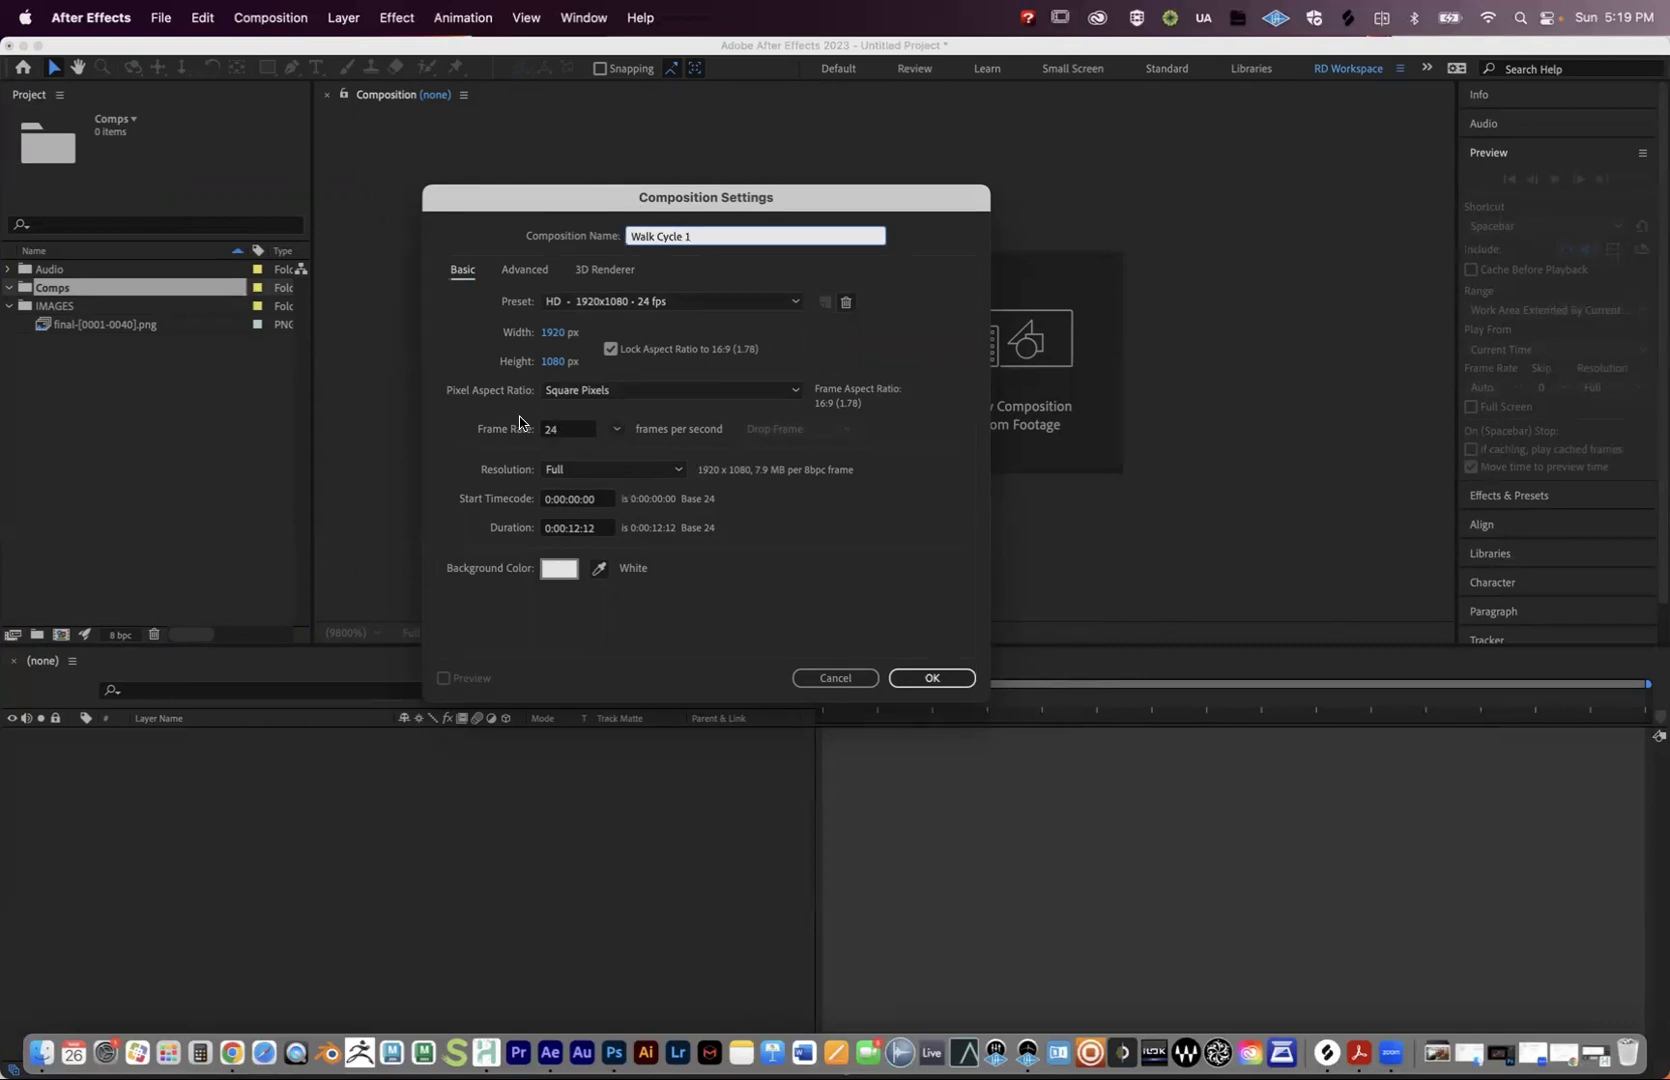
click(618, 432)
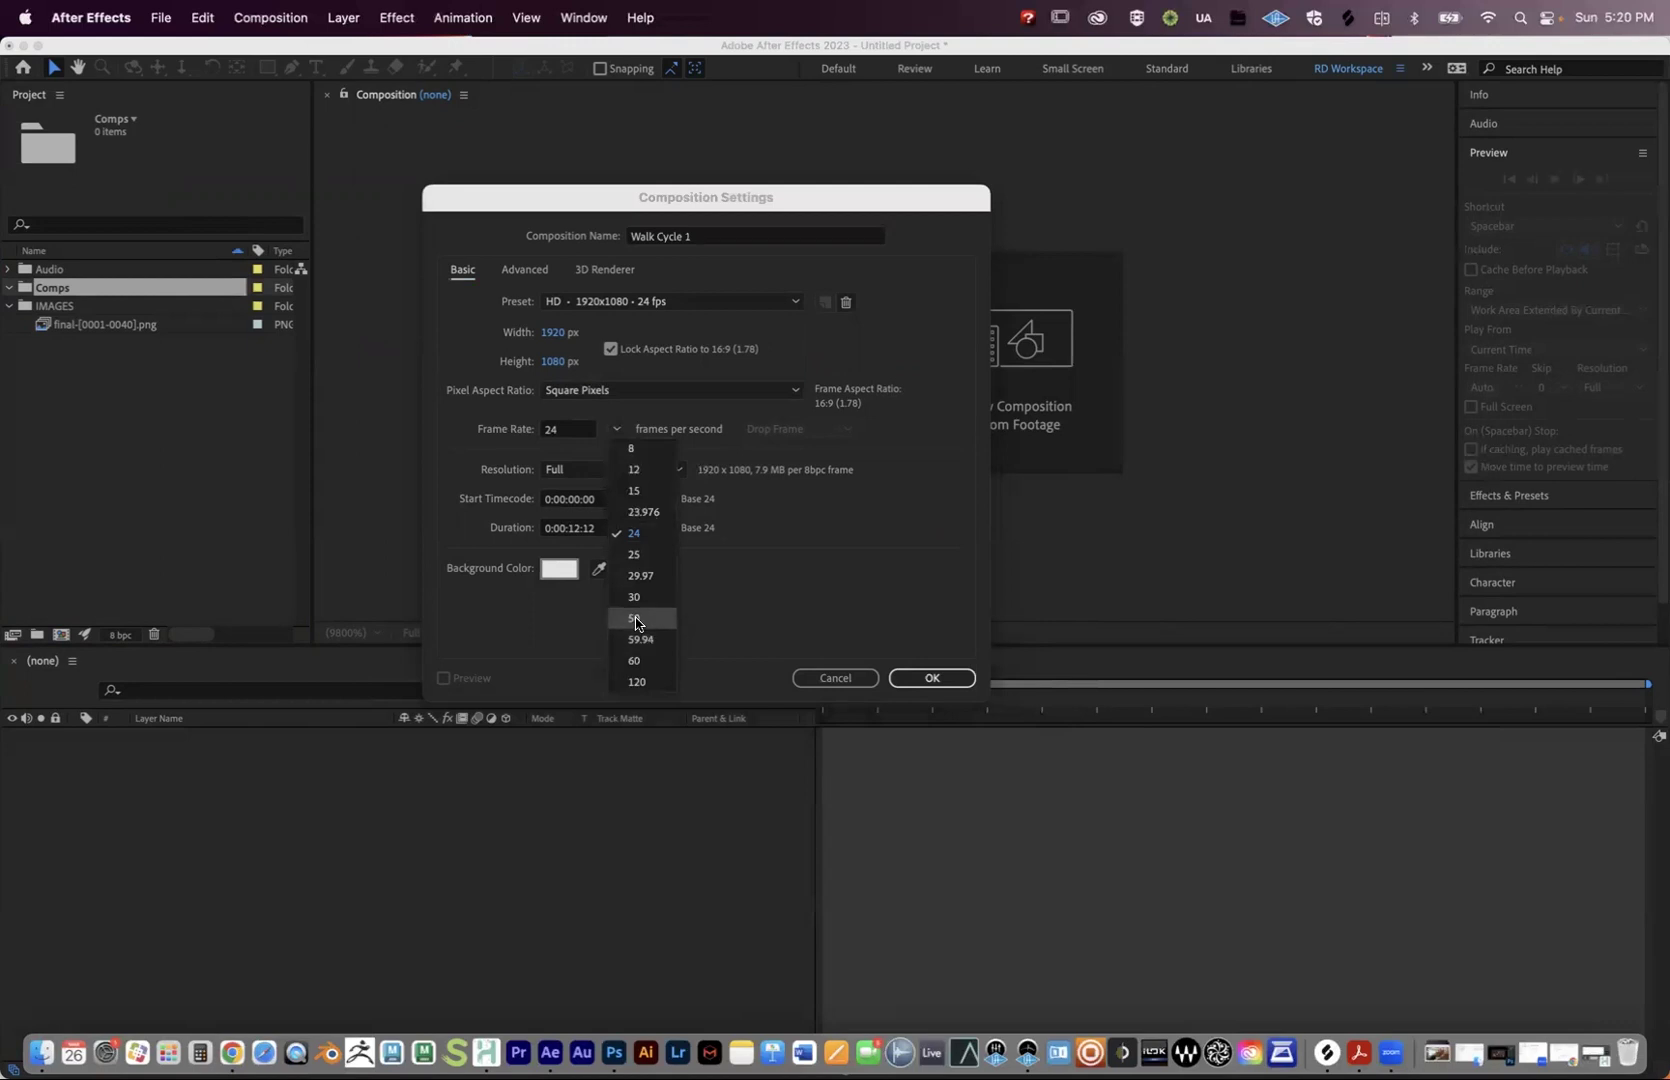
click(641, 536)
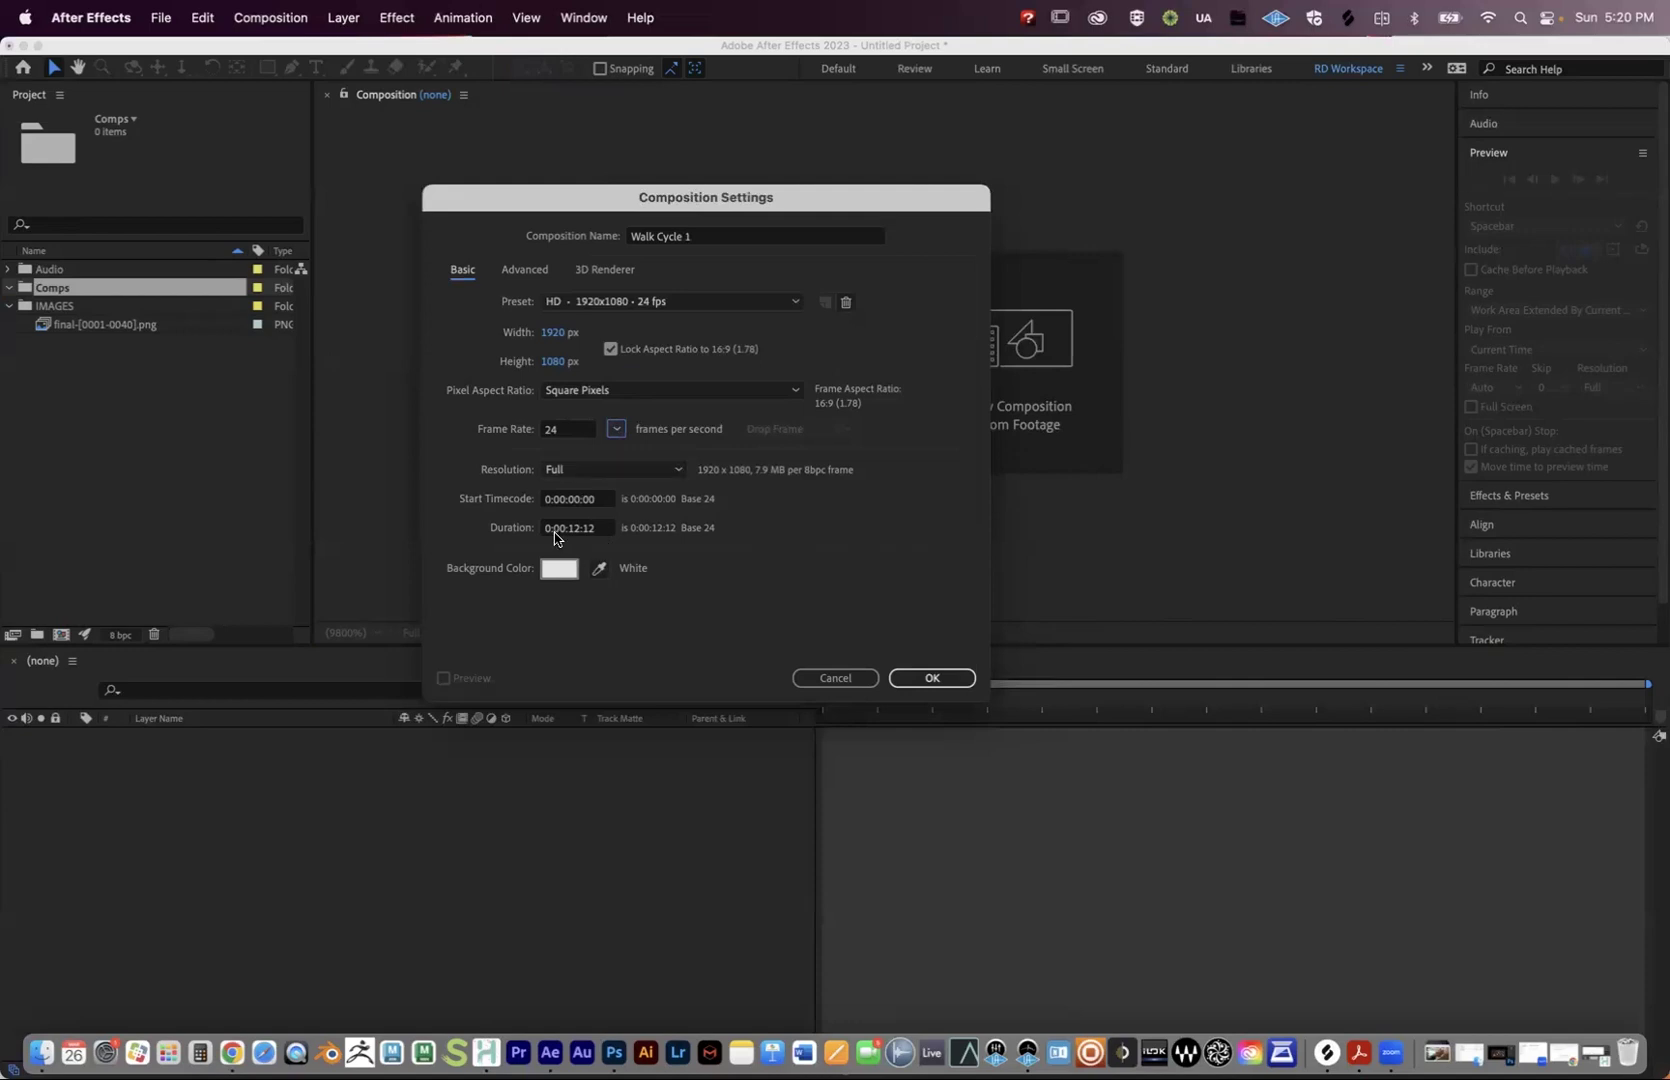
Set the duration to 0:00:12:00, create the composition, and select Walk Cycle 1 in the Comps folder.
click(588, 533)
key(BackSpace)
key(BackSpace)
text(00)
drag(576, 534, 539, 532)
click(545, 532)
click(930, 679)
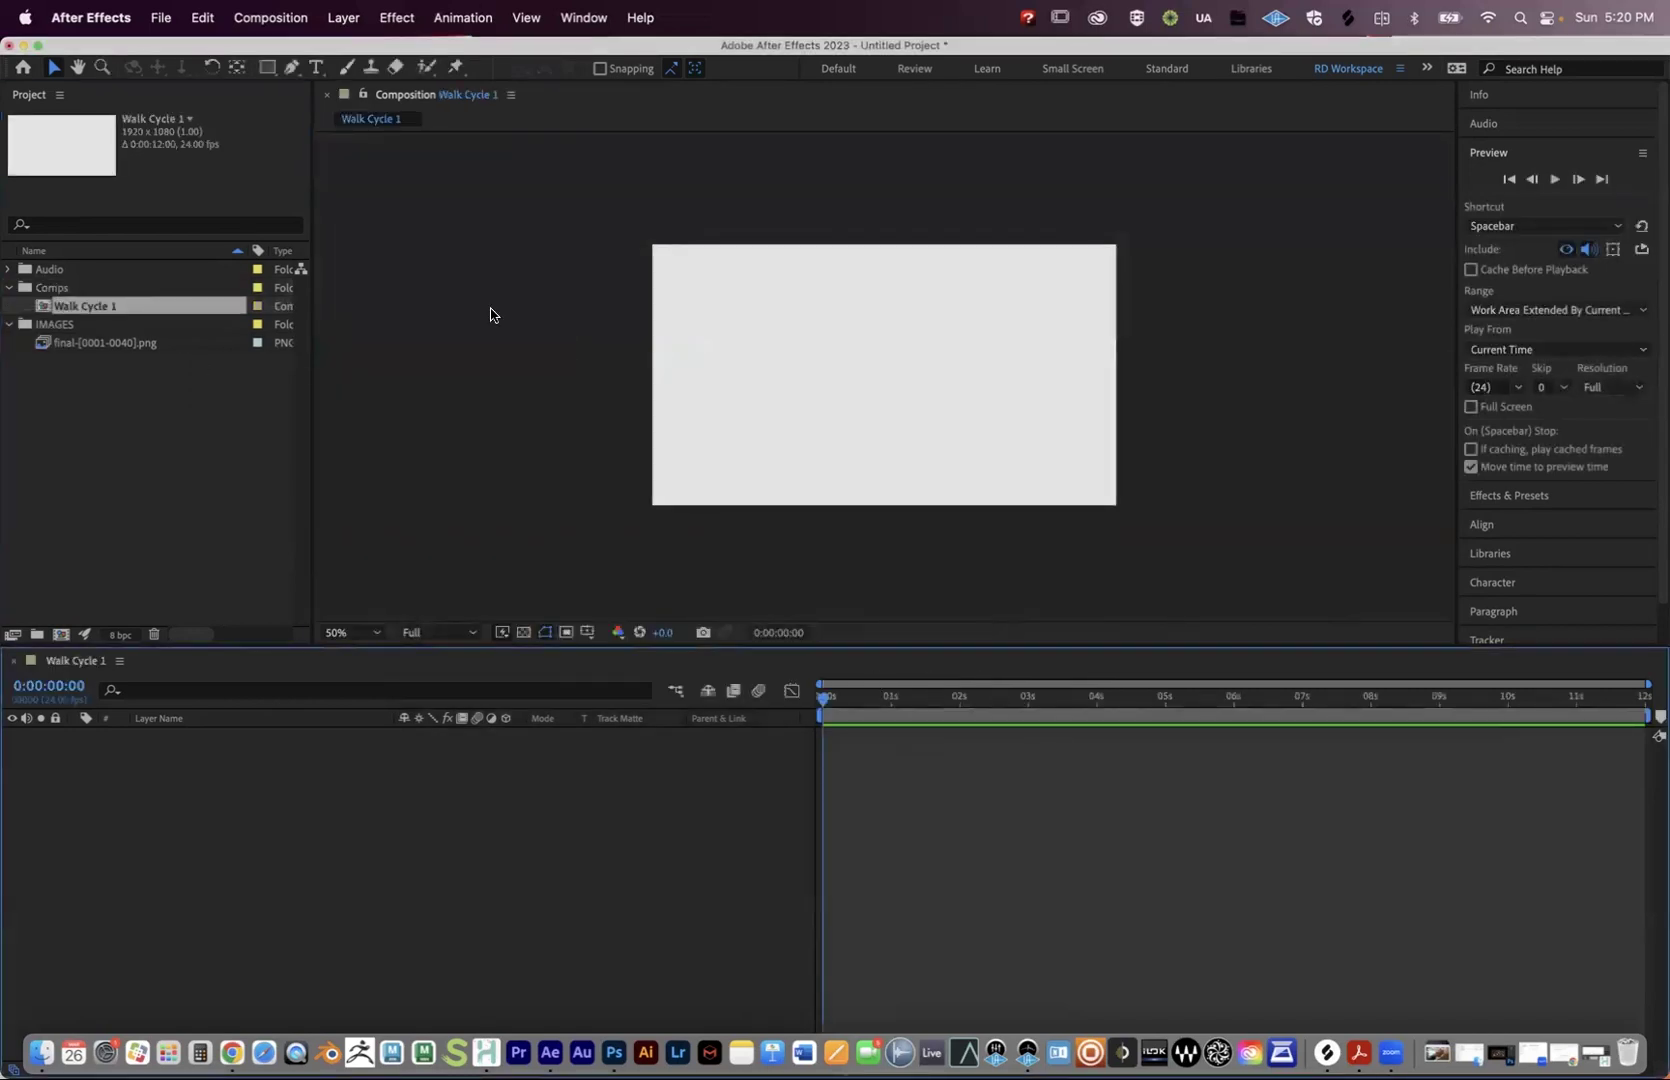
click(56, 287)
click(49, 310)
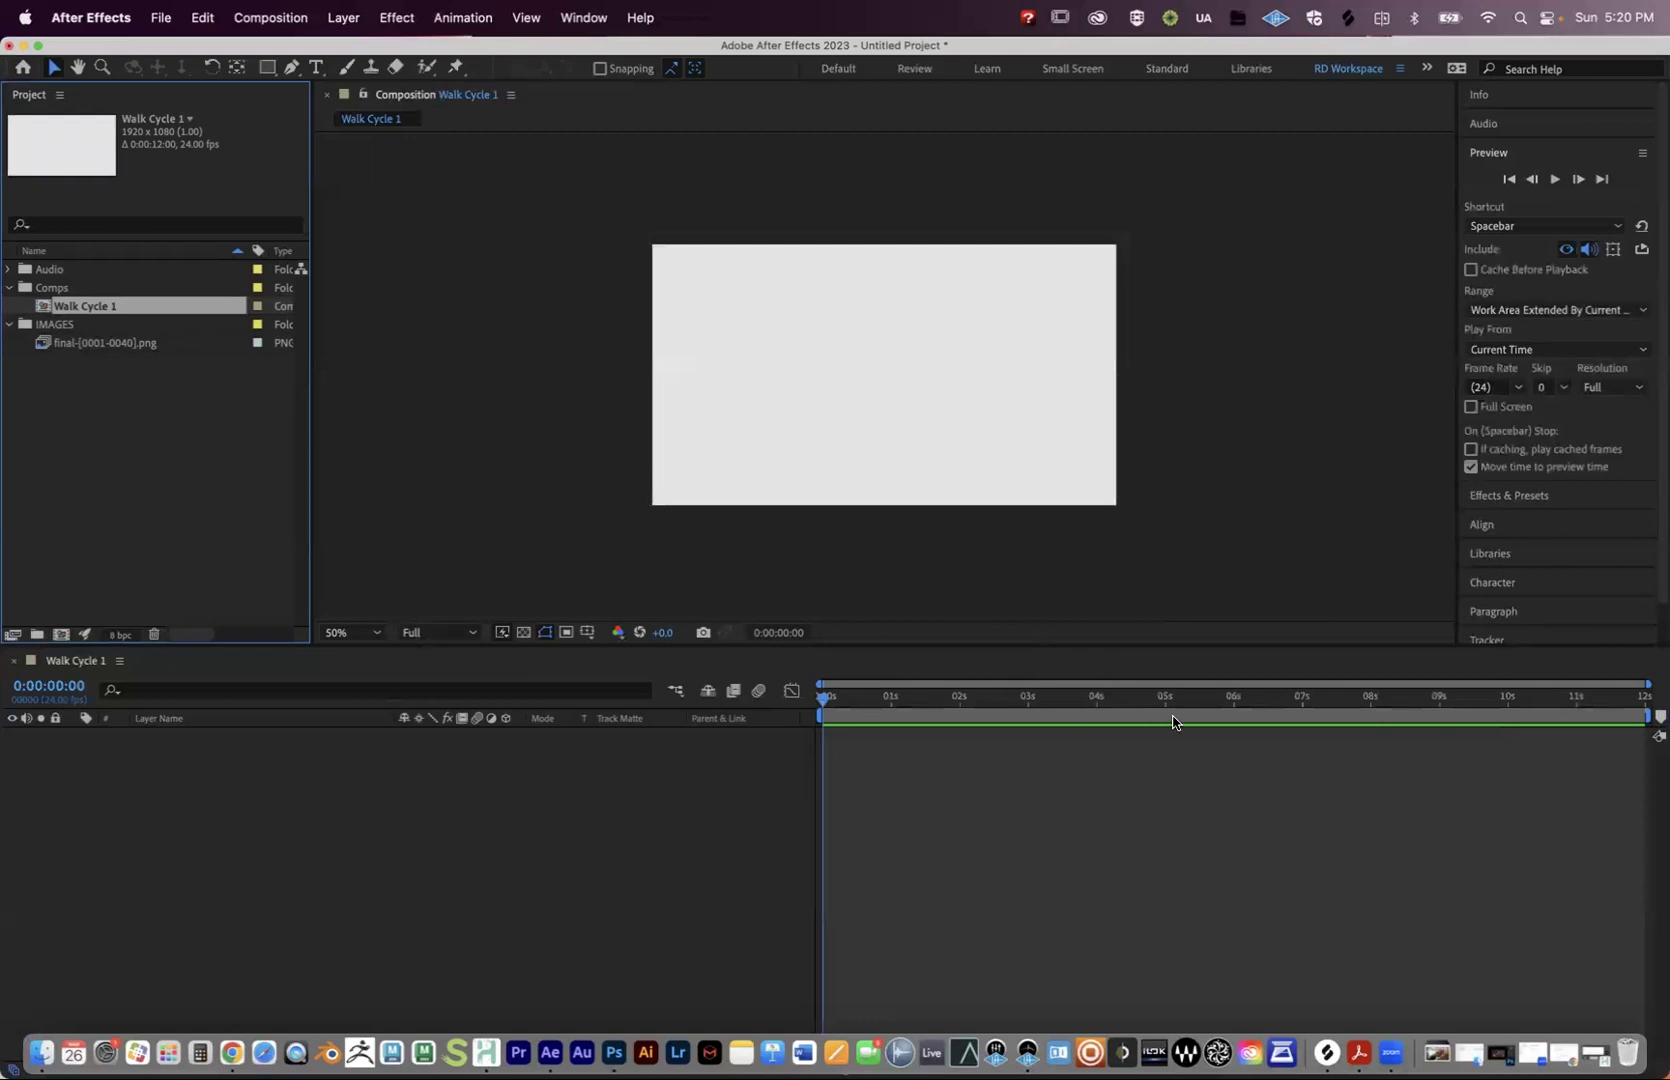
Add the final-[0001-0040].png sequence to the Walk Cycle 1 composition as a layer and preview it.
click(1645, 698)
drag(1655, 702, 765, 695)
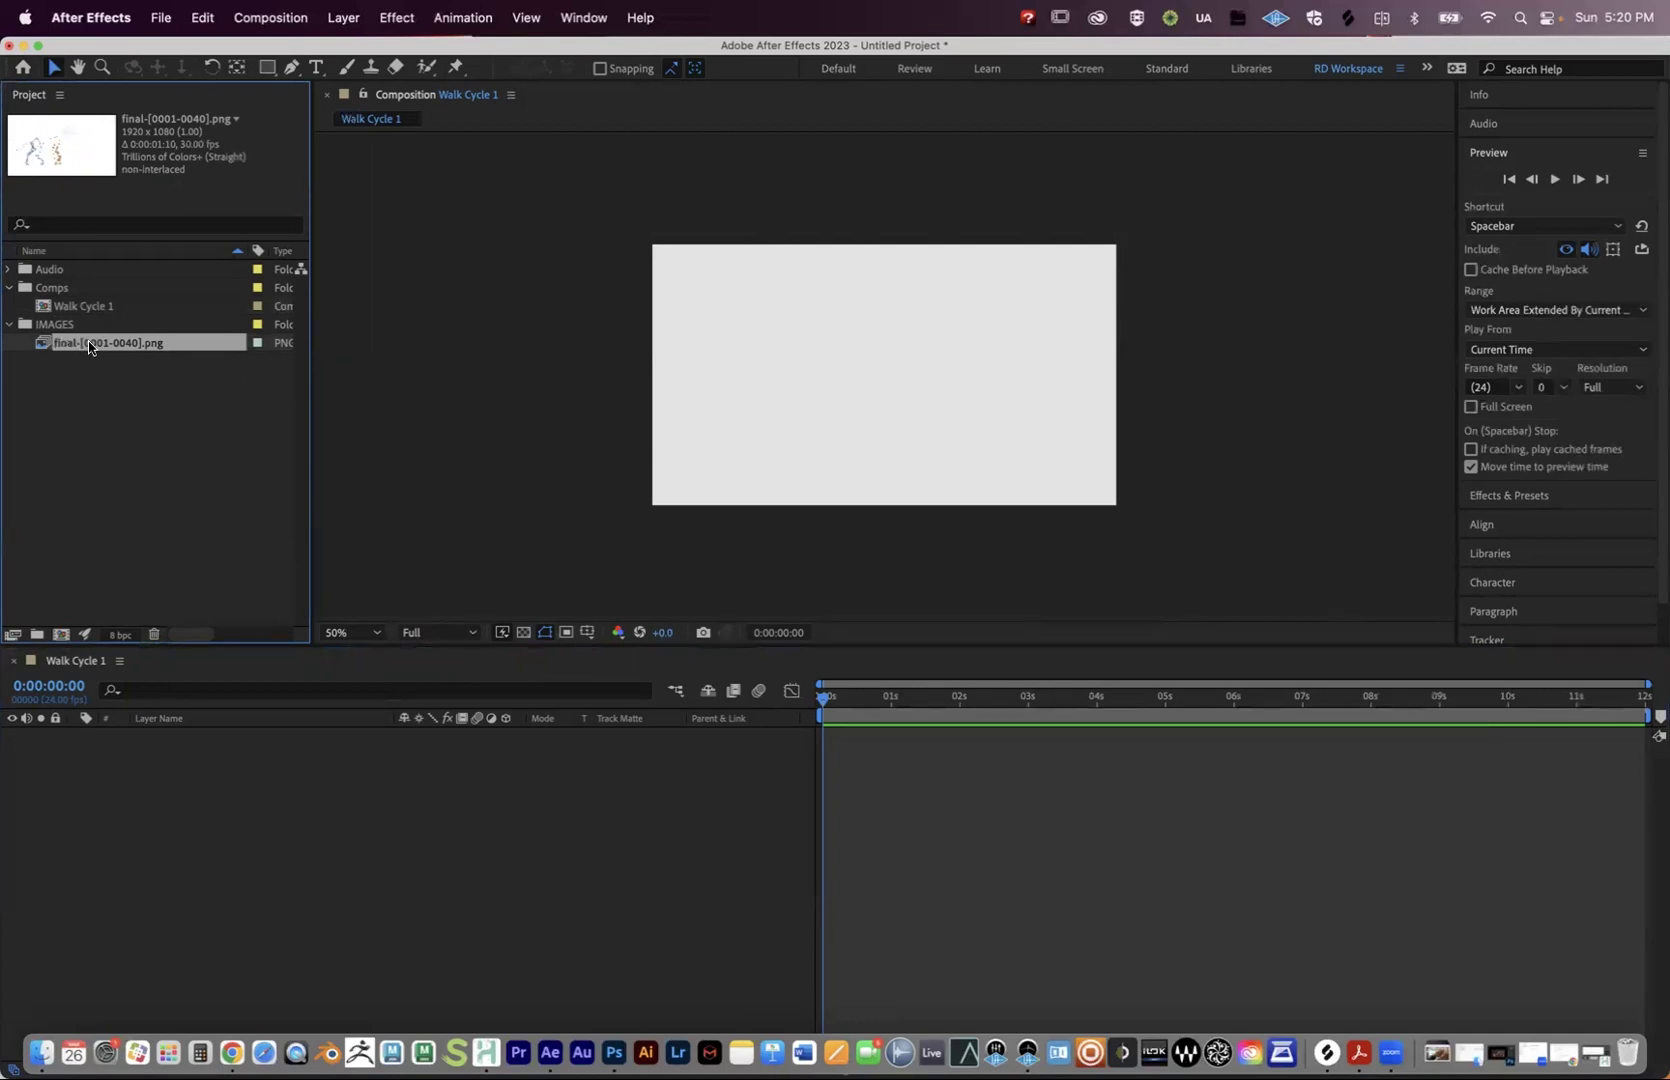
mouse_move(106, 346)
mouse_down()
mouse_move(253, 607)
mouse_move(438, 852)
mouse_up()
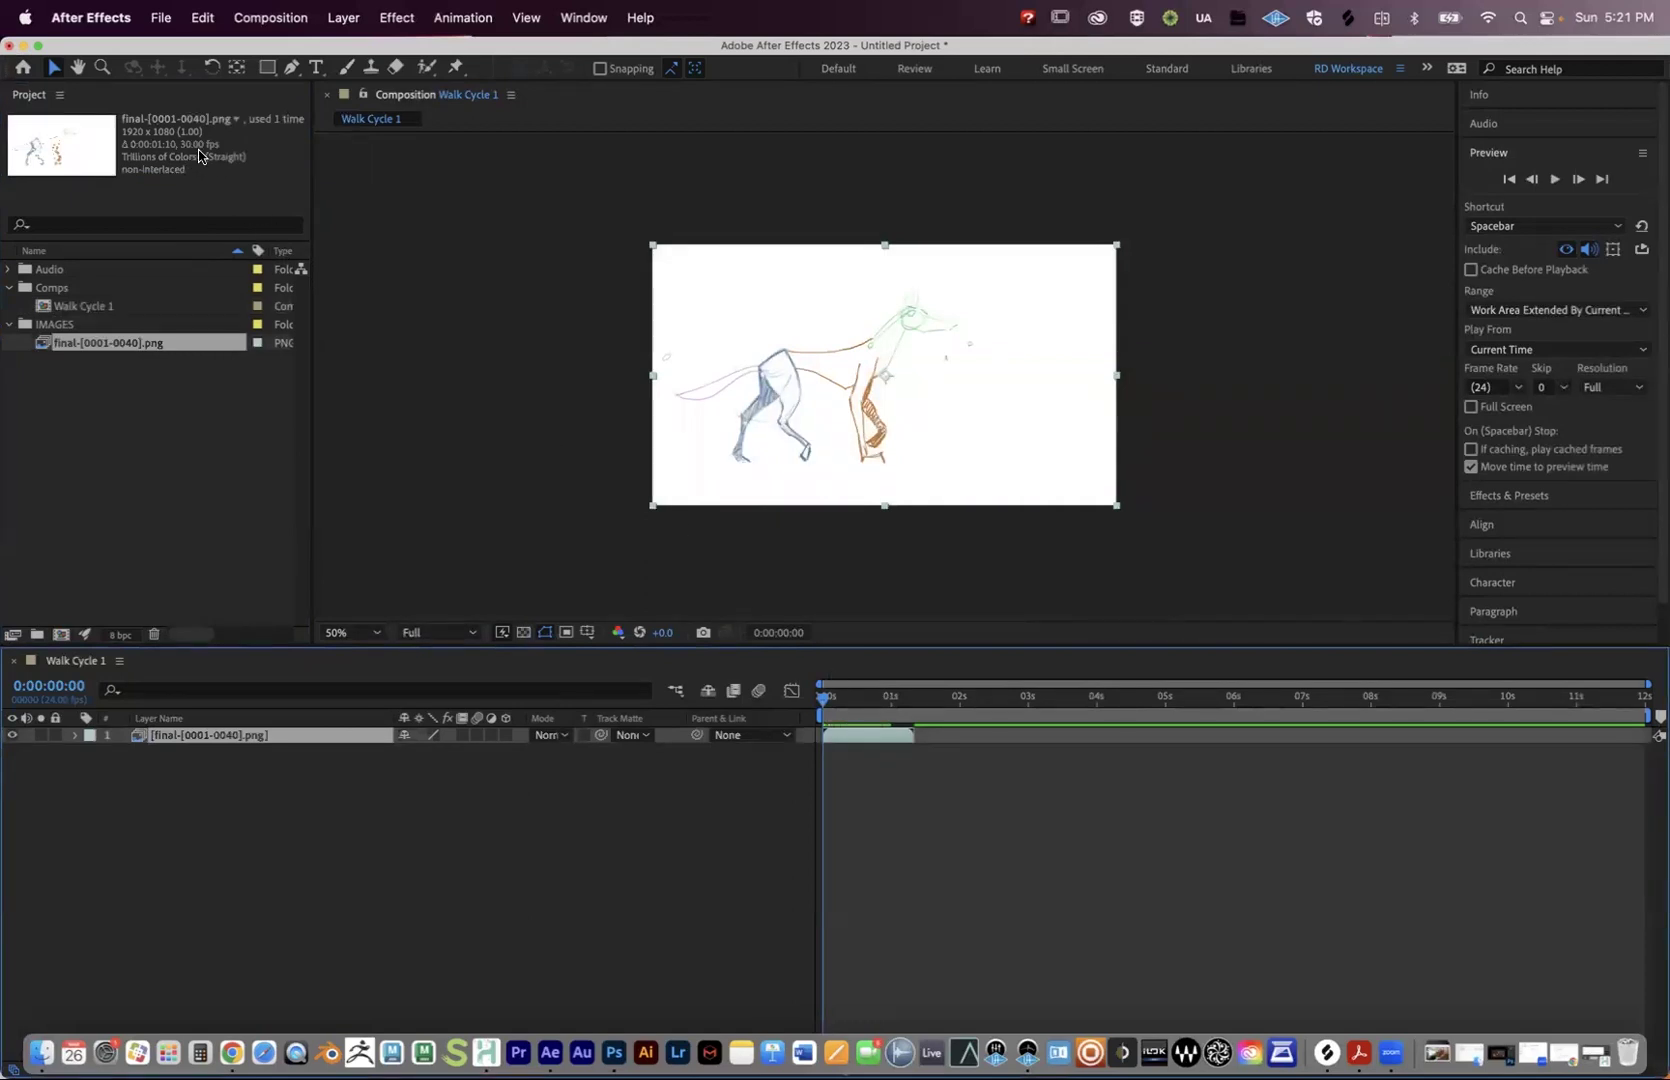
key(space)
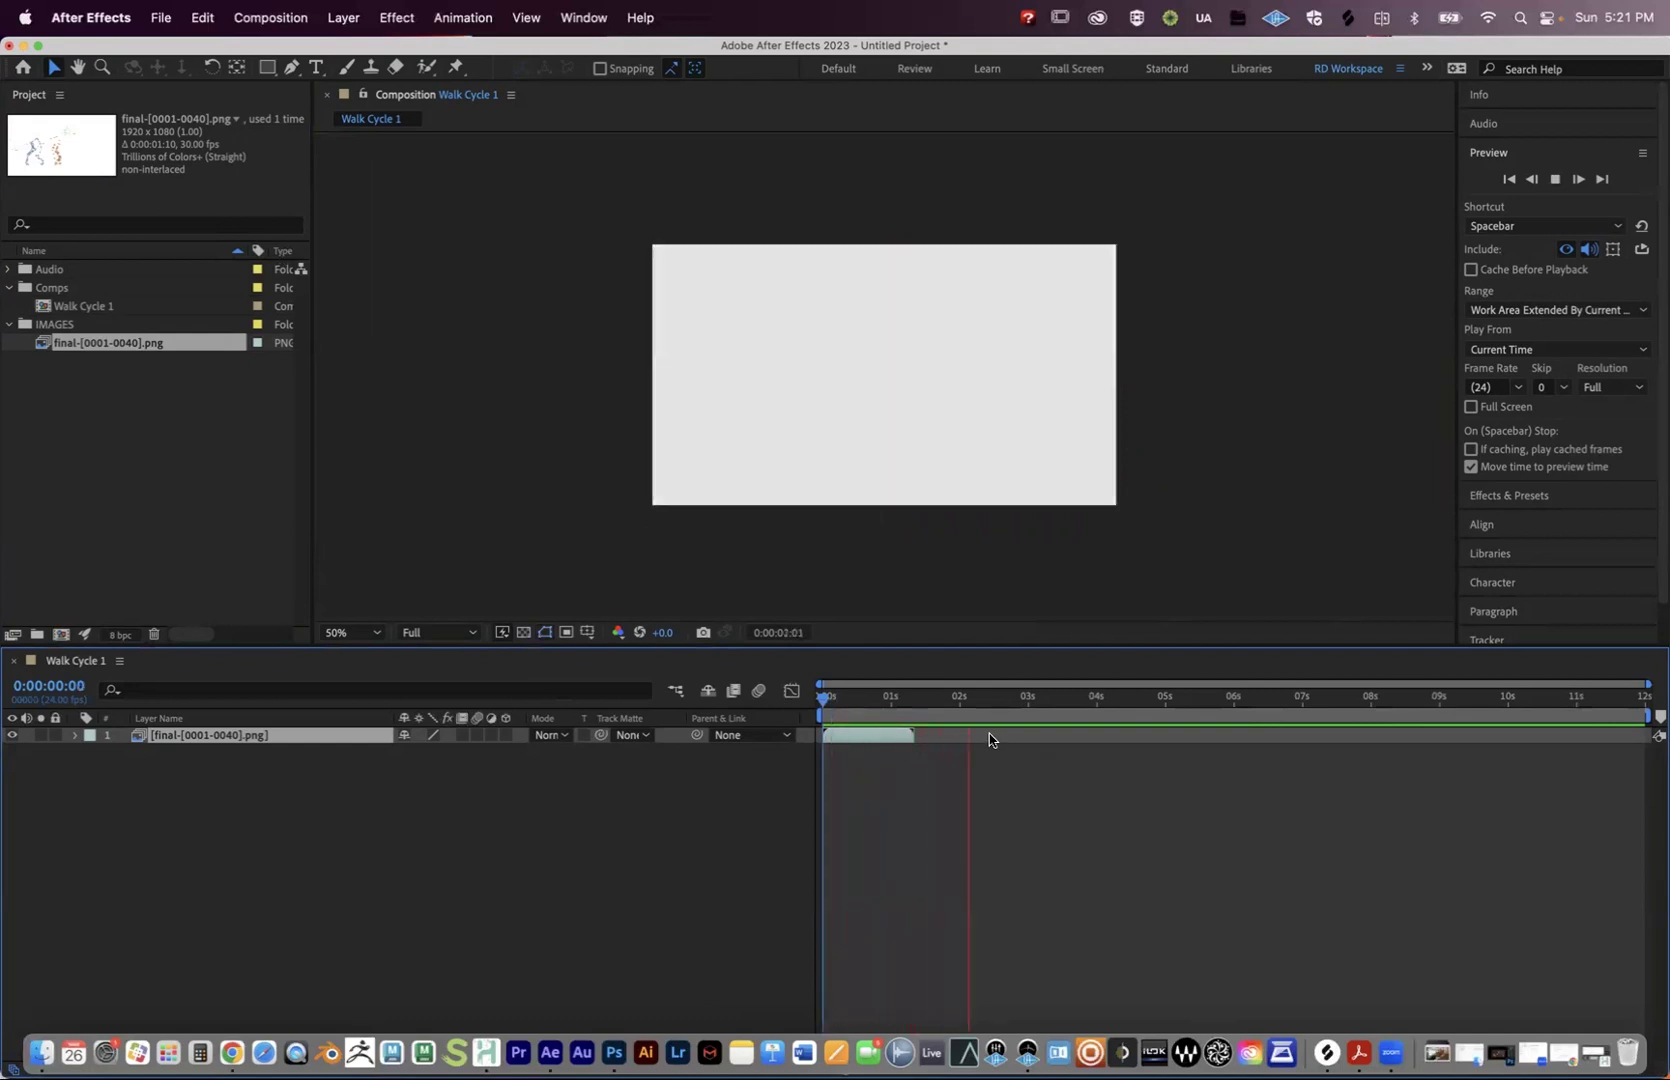
mouse_move(902, 704)
mouse_down()
mouse_move(828, 702)
mouse_move(889, 702)
mouse_up()
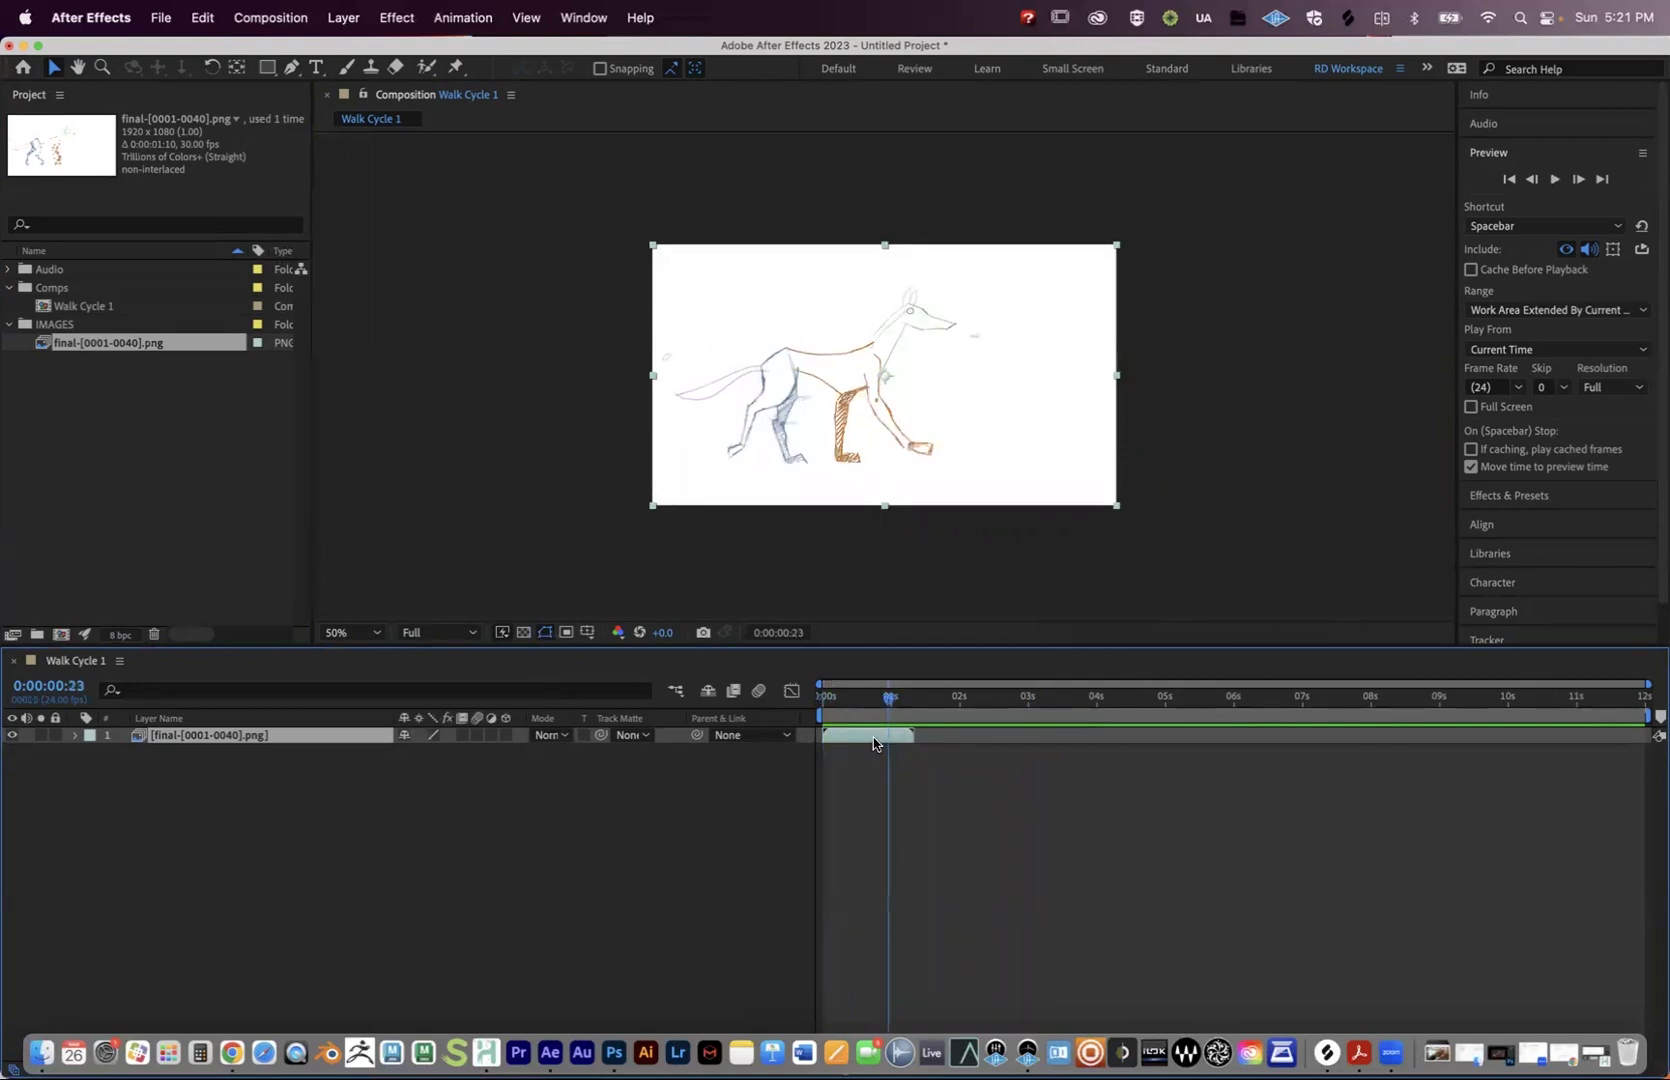
Try to repeat the walk by duplicating the sequence layer three times, placing the copies end to end and previewing the result.
key(super+d)
click(202, 17)
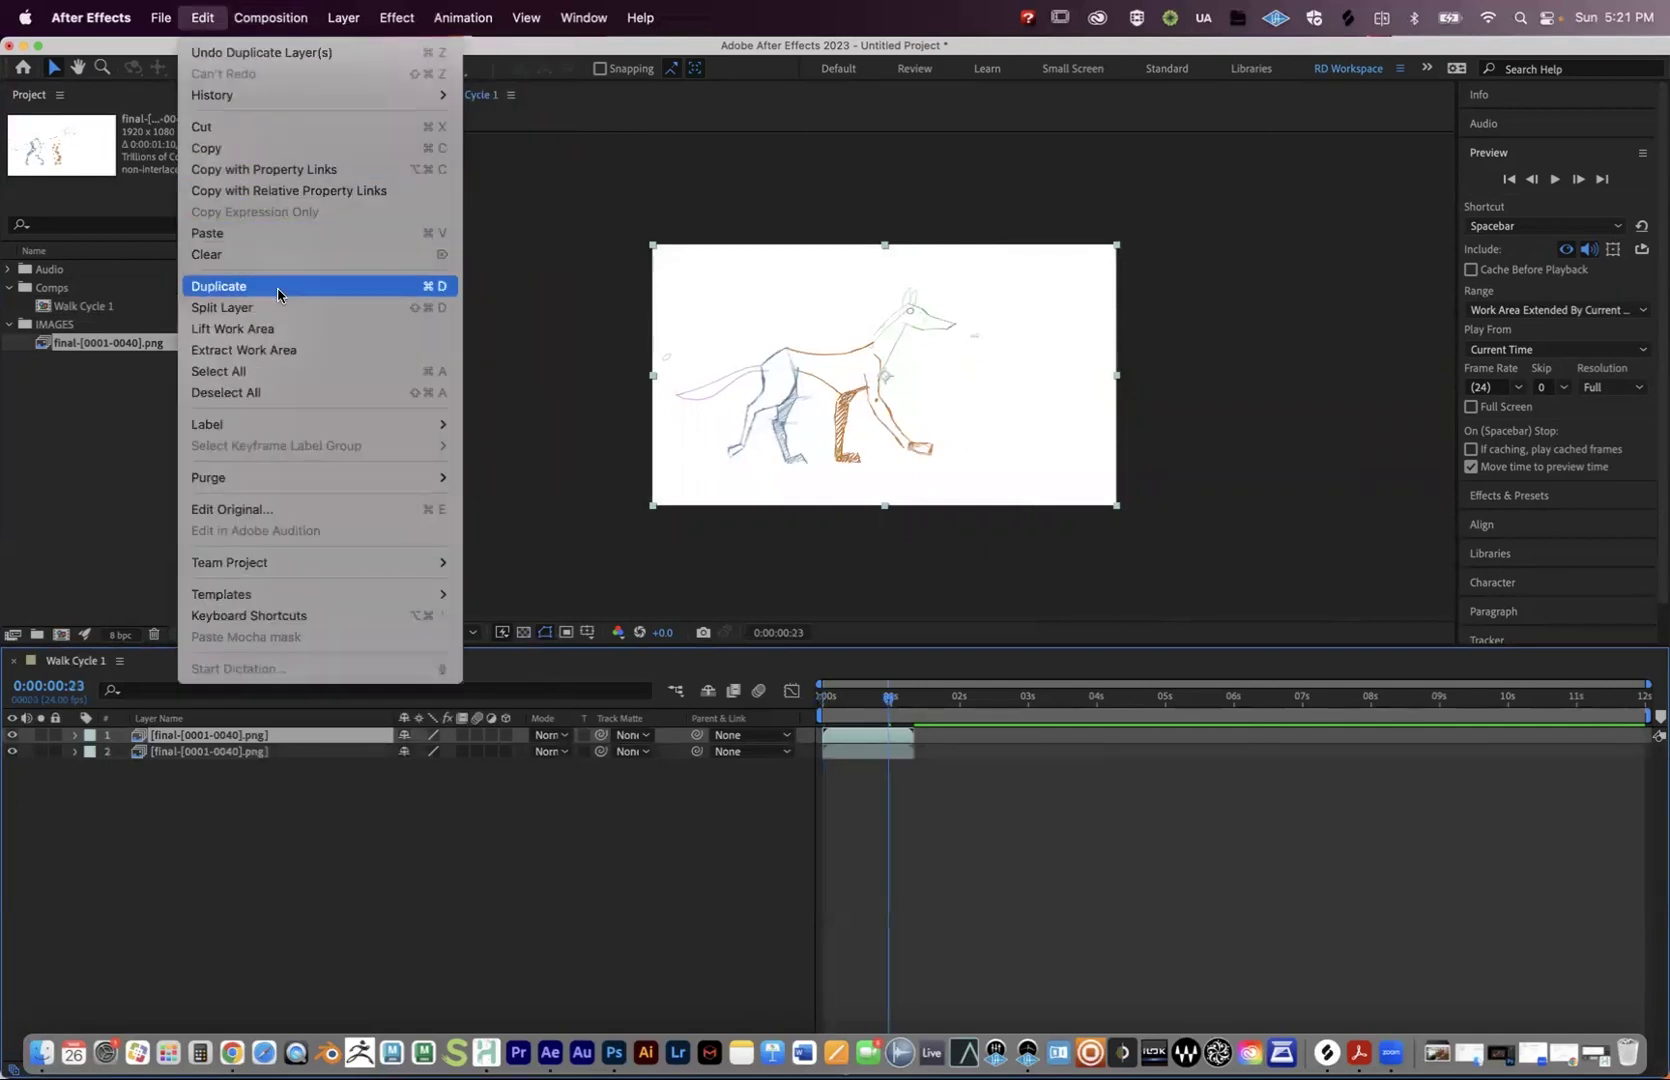
click(888, 800)
drag(868, 737, 1152, 749)
click(960, 703)
key(super+d)
key(super+d)
key(space)
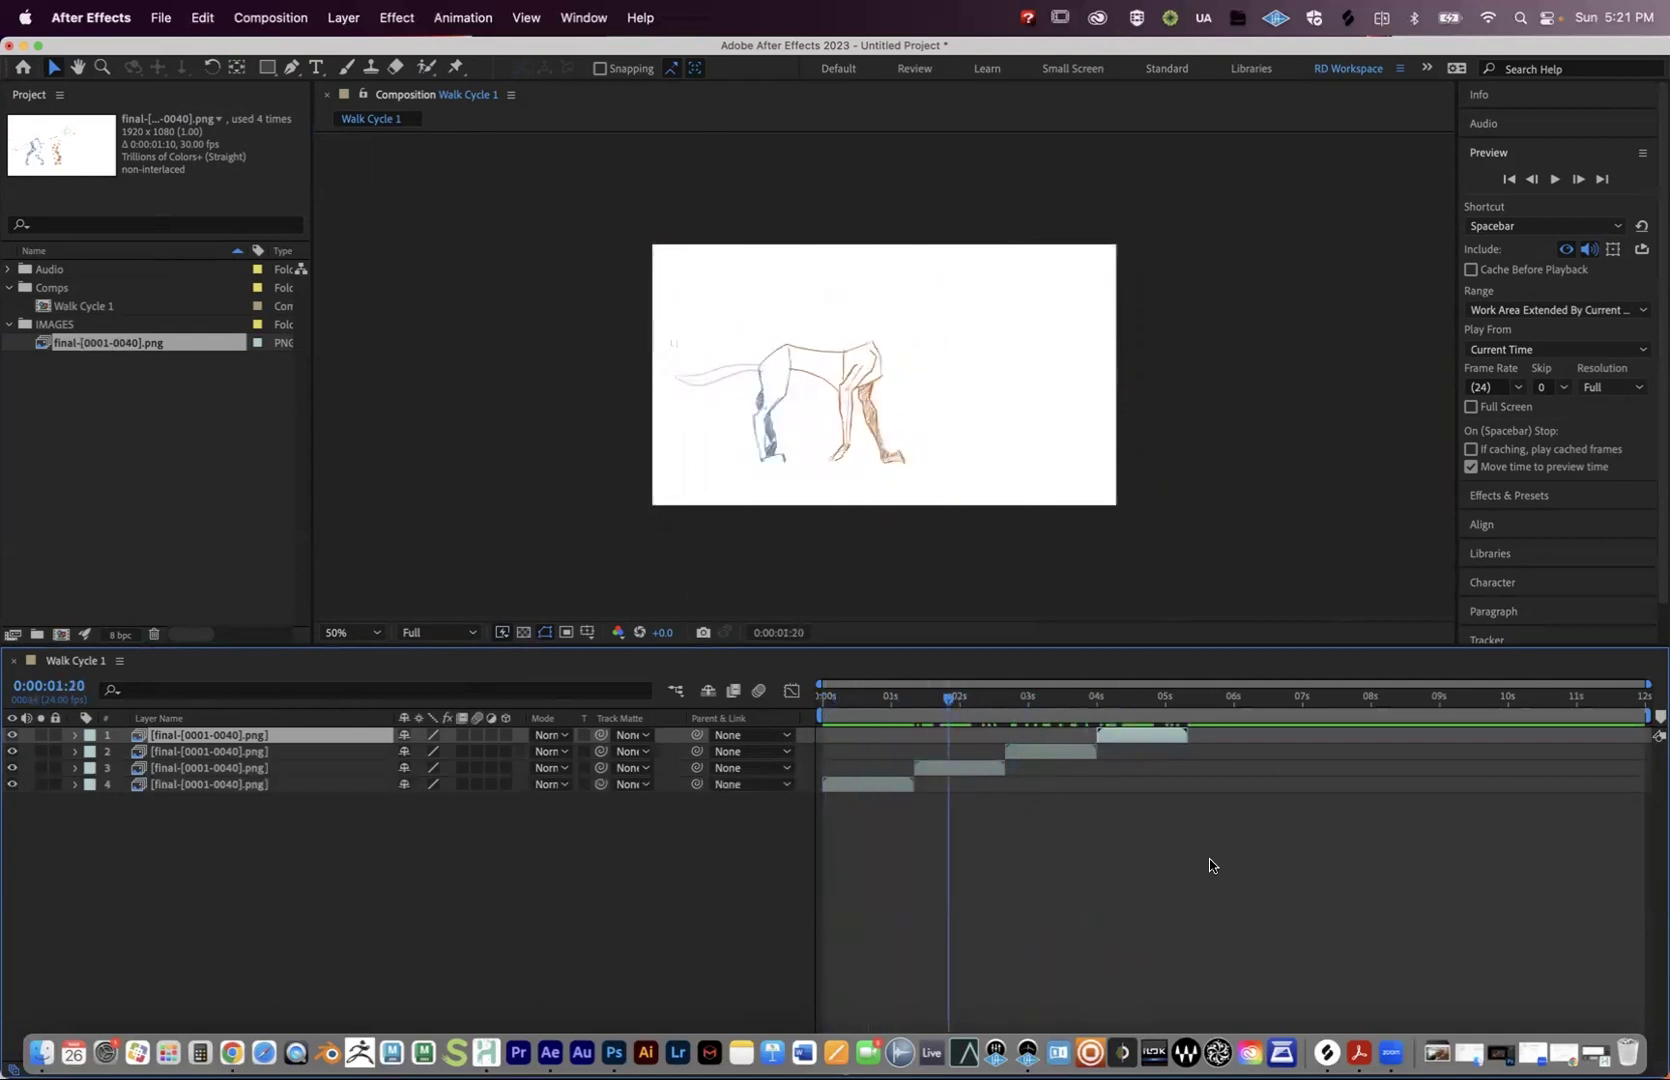
Delete the three duplicated sequence layers, keeping only the original that starts at 0:00:00:00.
click(1180, 840)
drag(1255, 869, 840, 728)
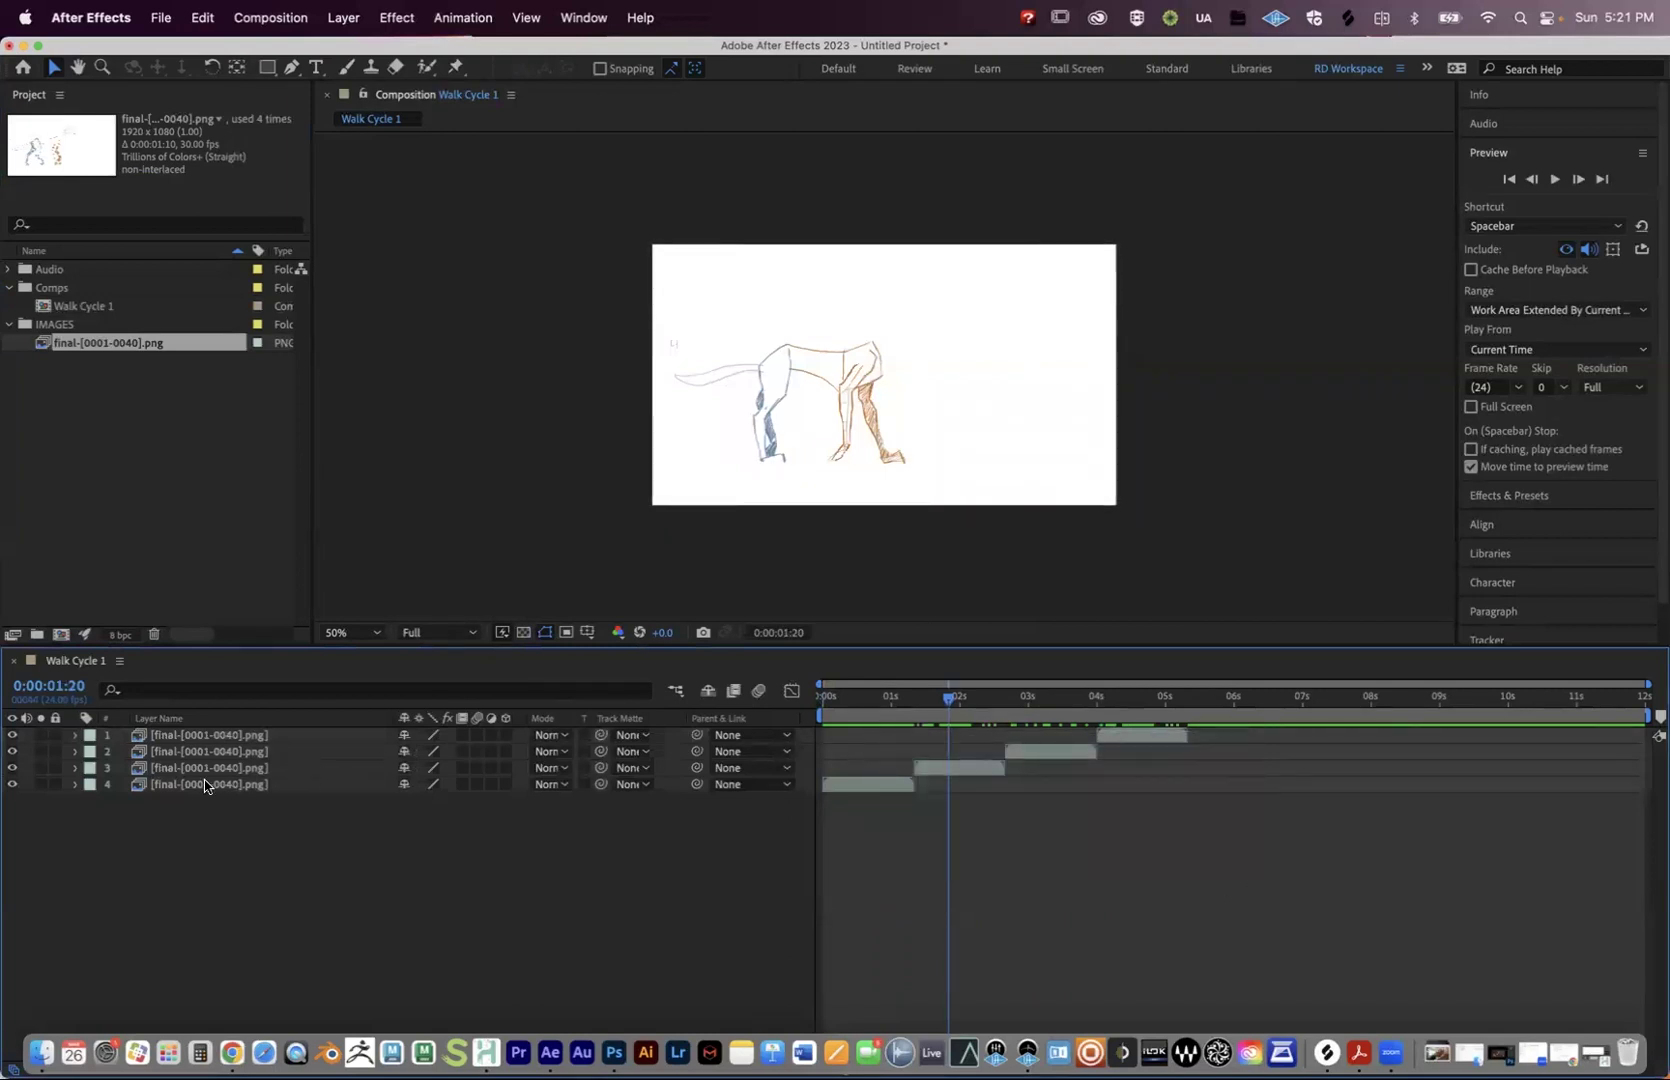
click(305, 783)
click(214, 738)
shift+click(220, 768)
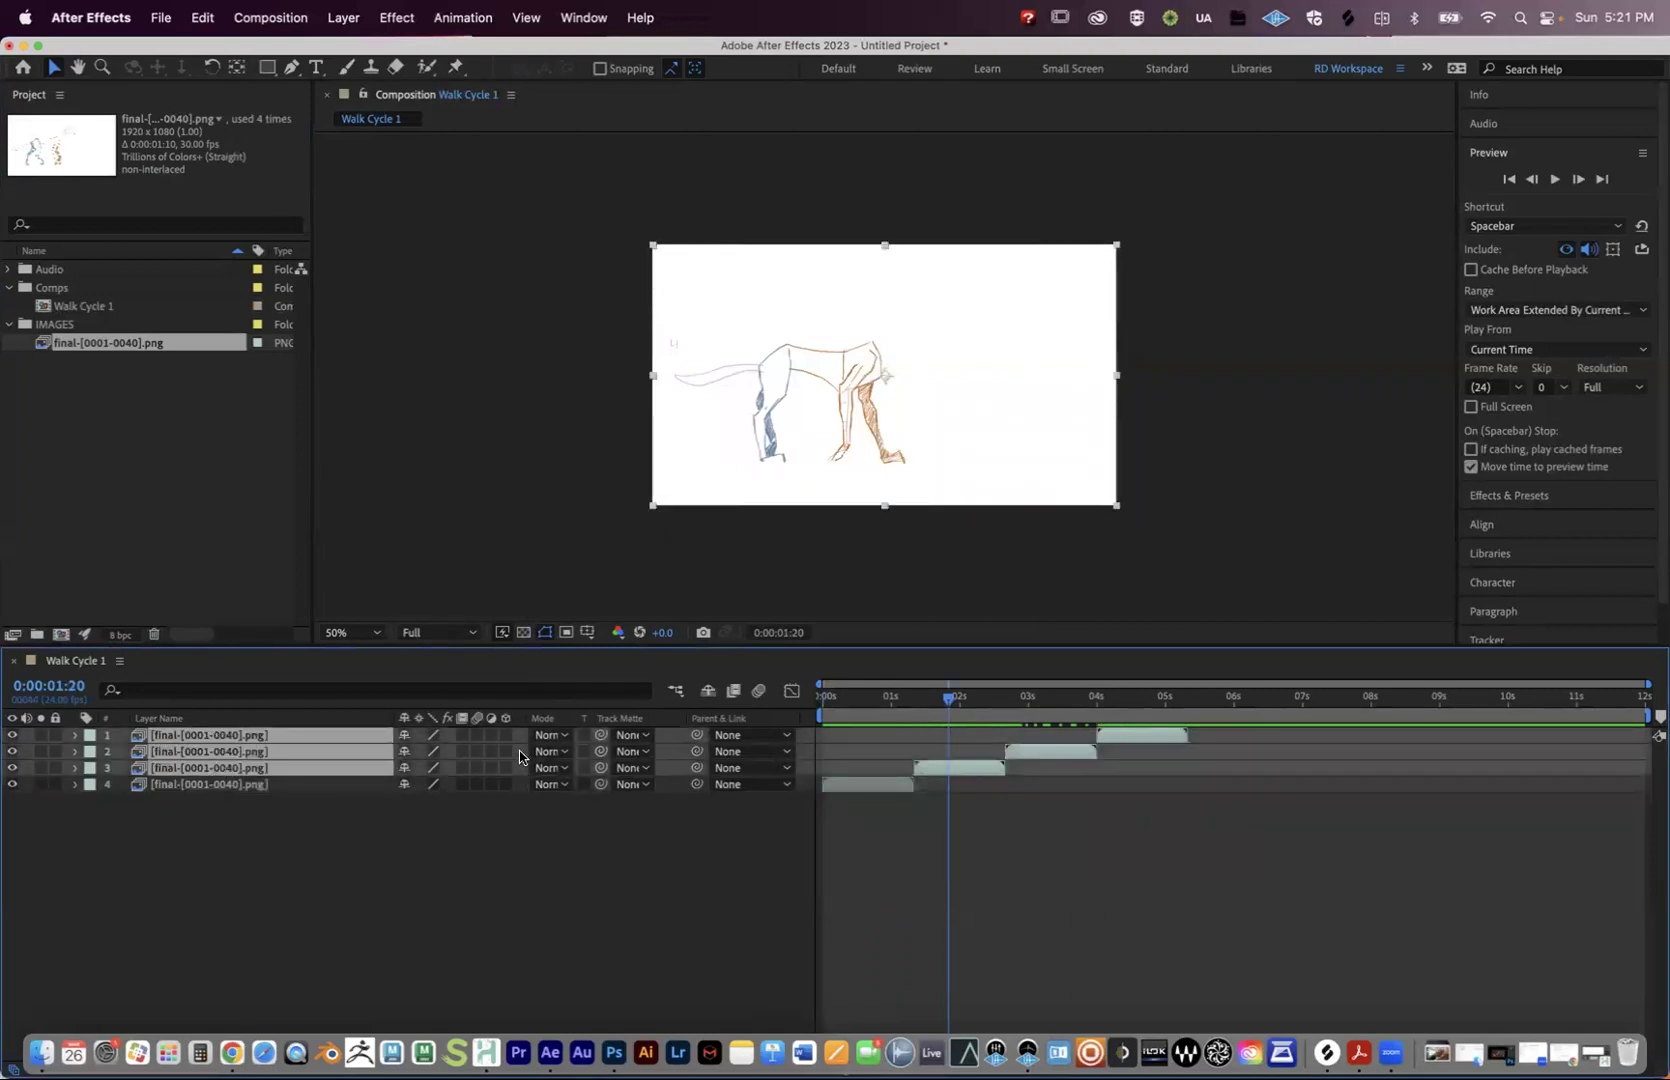
key(=)
key(Delete)
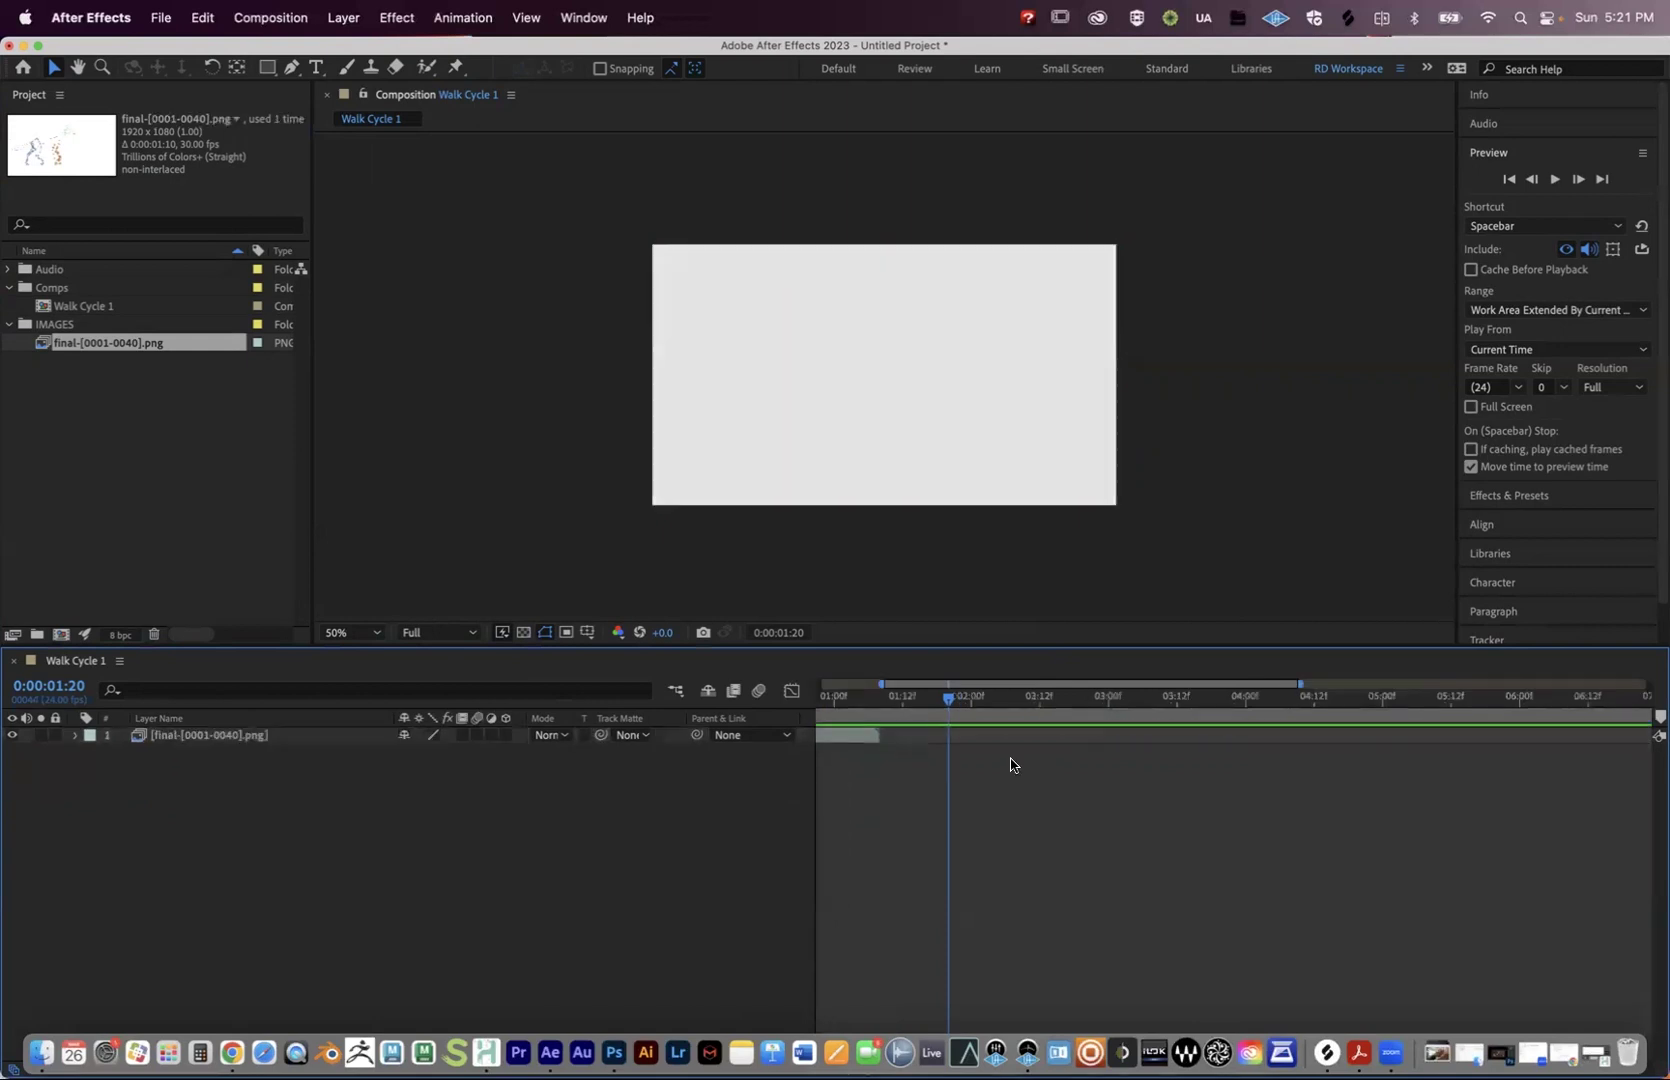
Interpret the final-[0001-0040].png footage at an assumed frame rate of 24 frames per second and loop it 50 times.
click(37, 46)
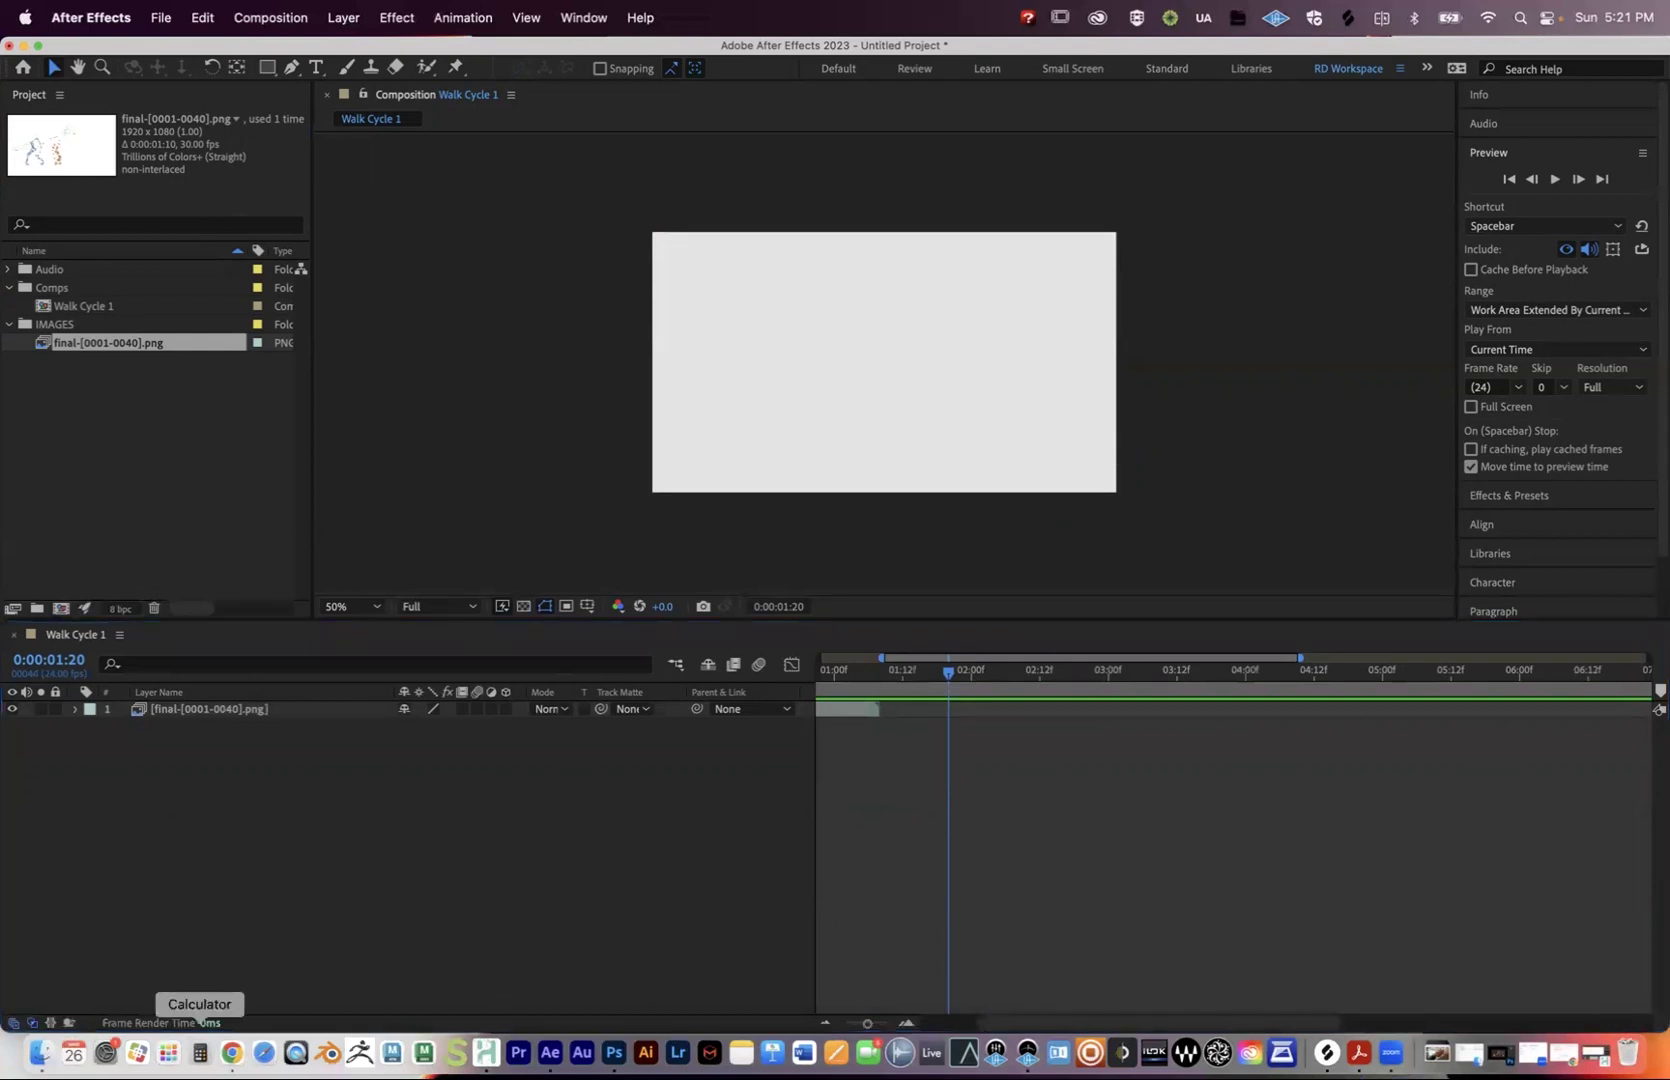
drag(867, 1023, 856, 1024)
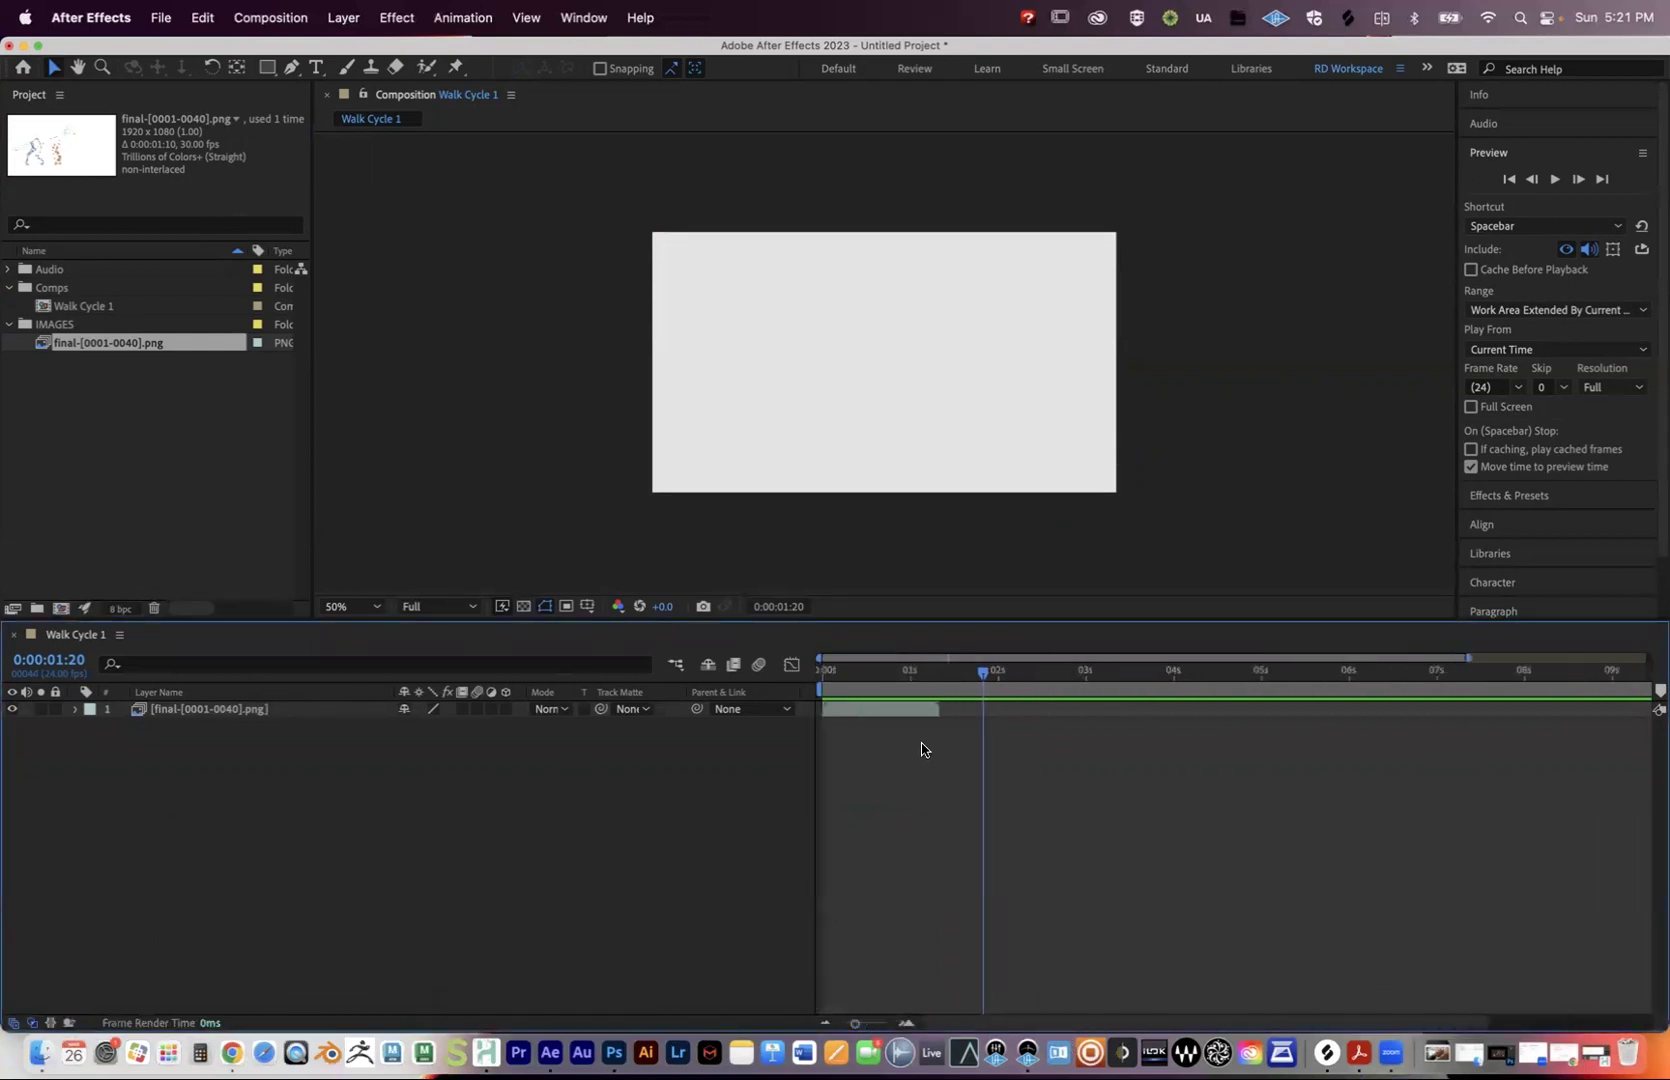
click(836, 674)
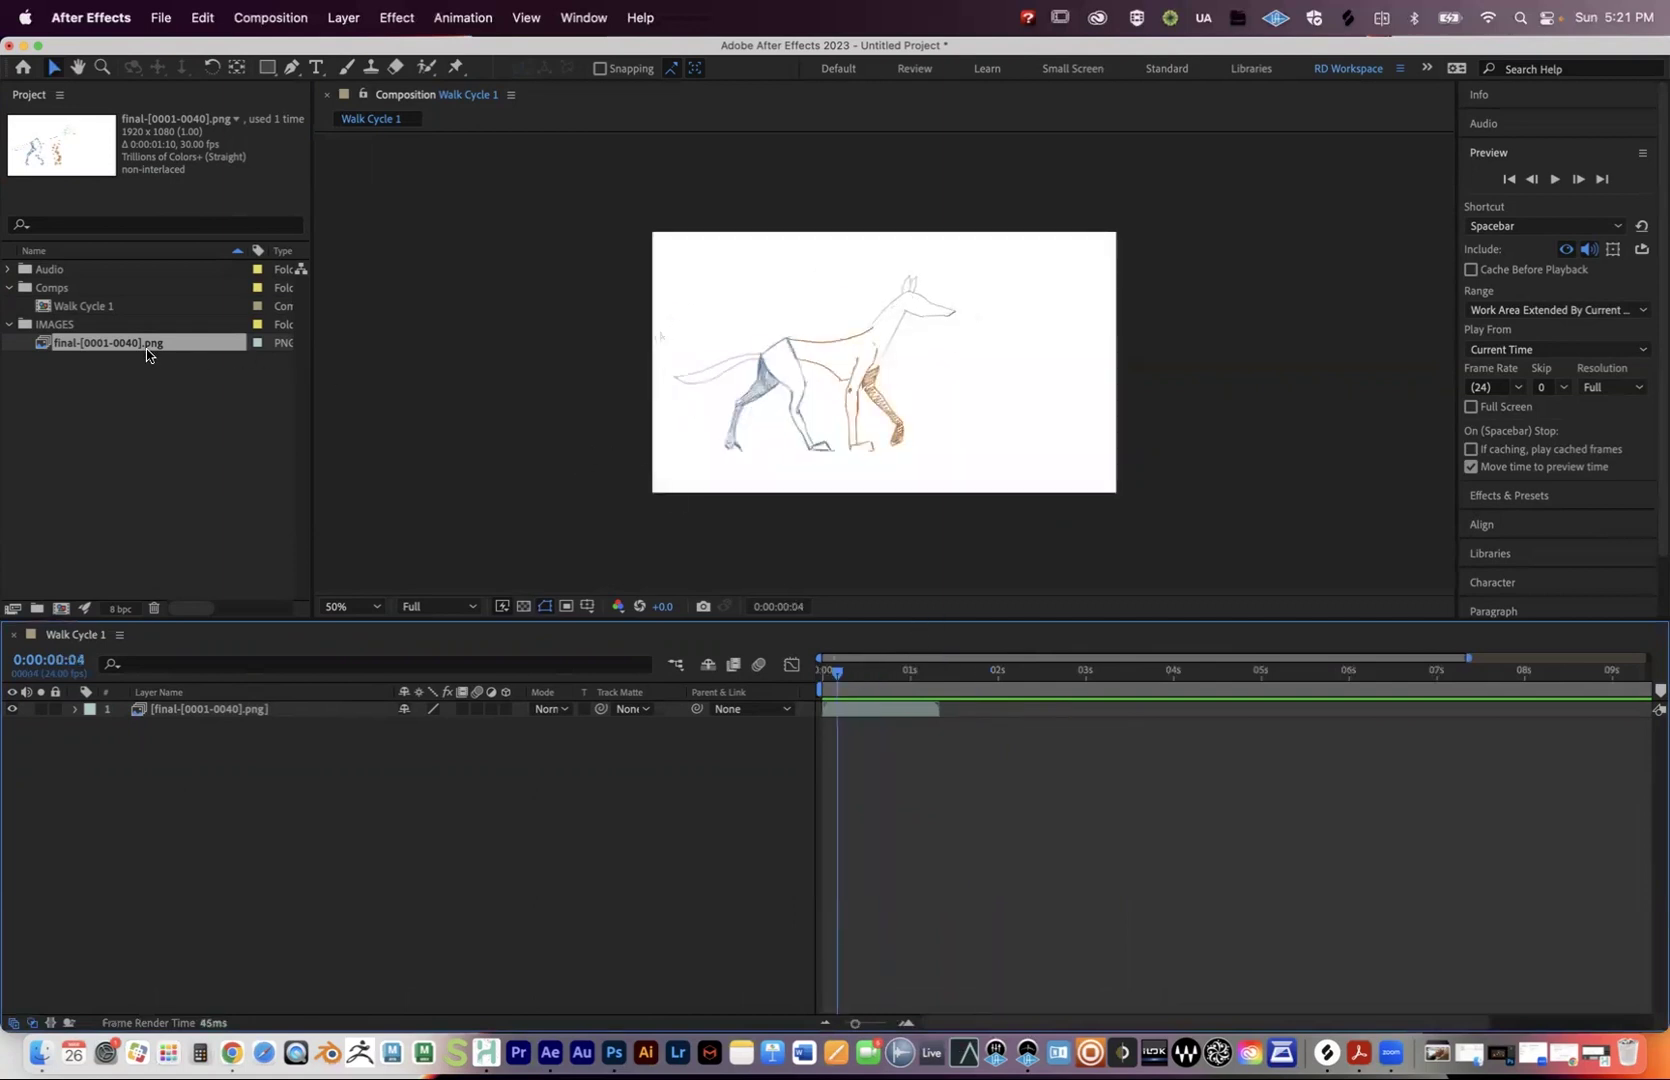
click(879, 710)
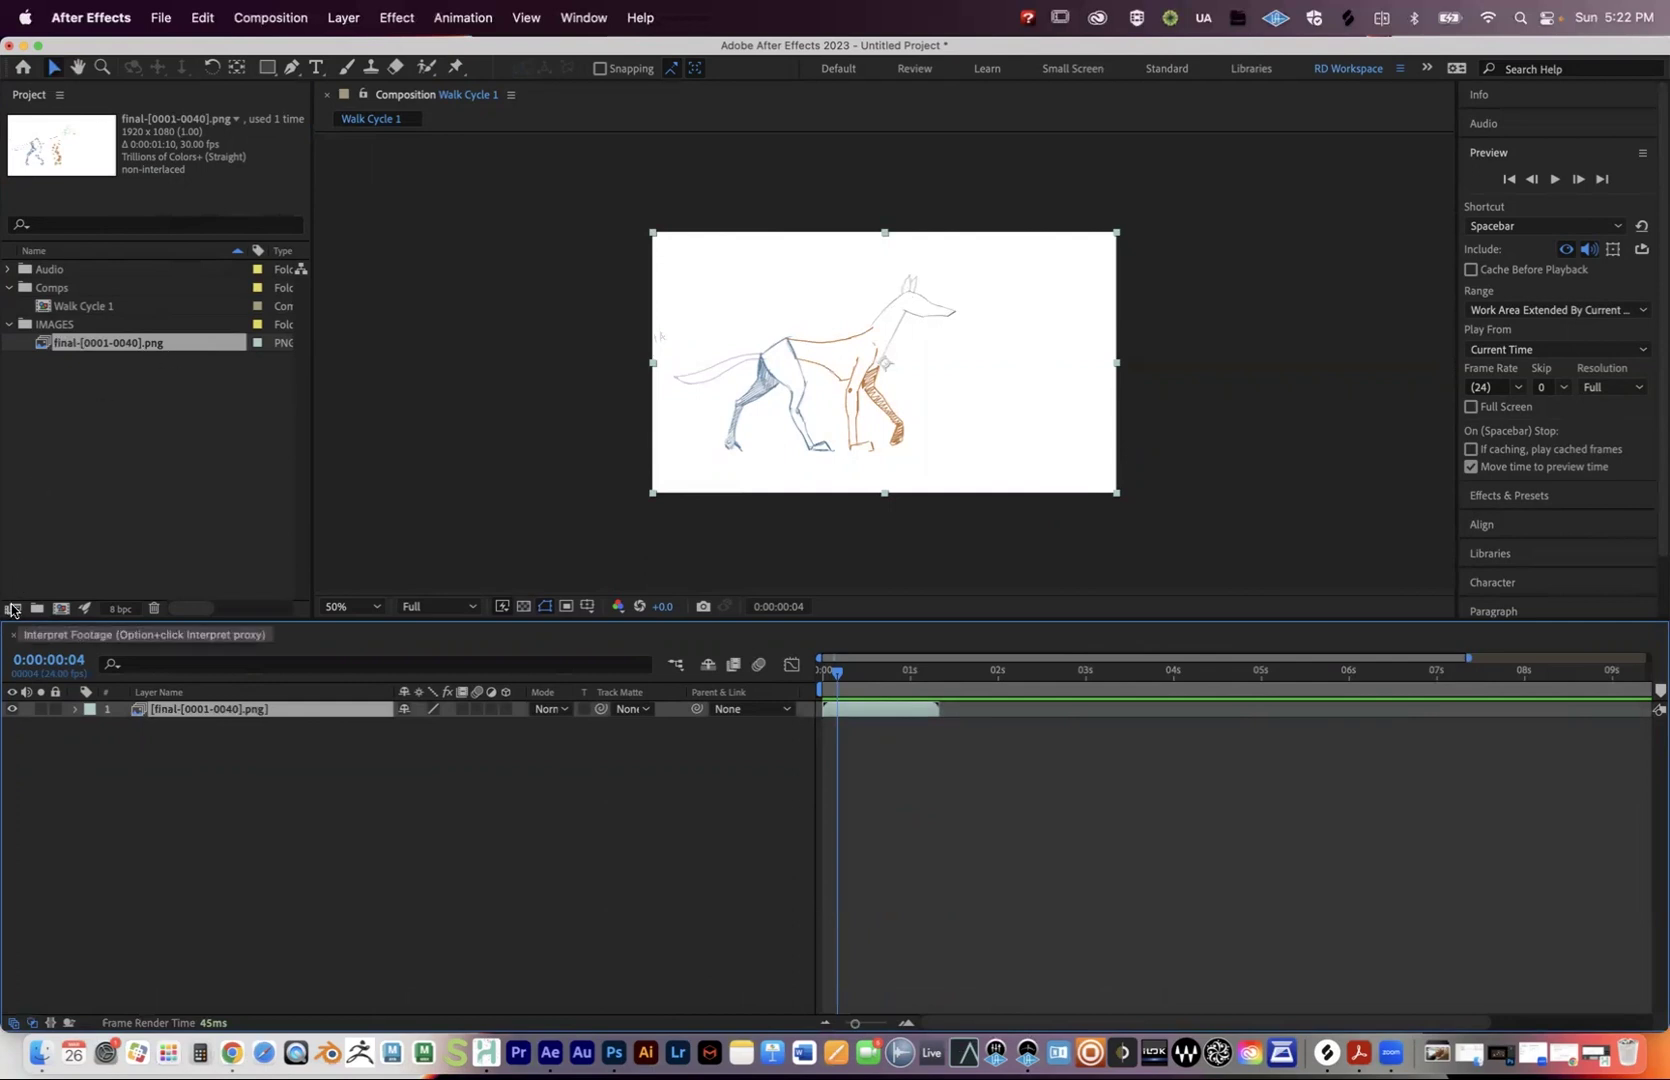
right_click(117, 346)
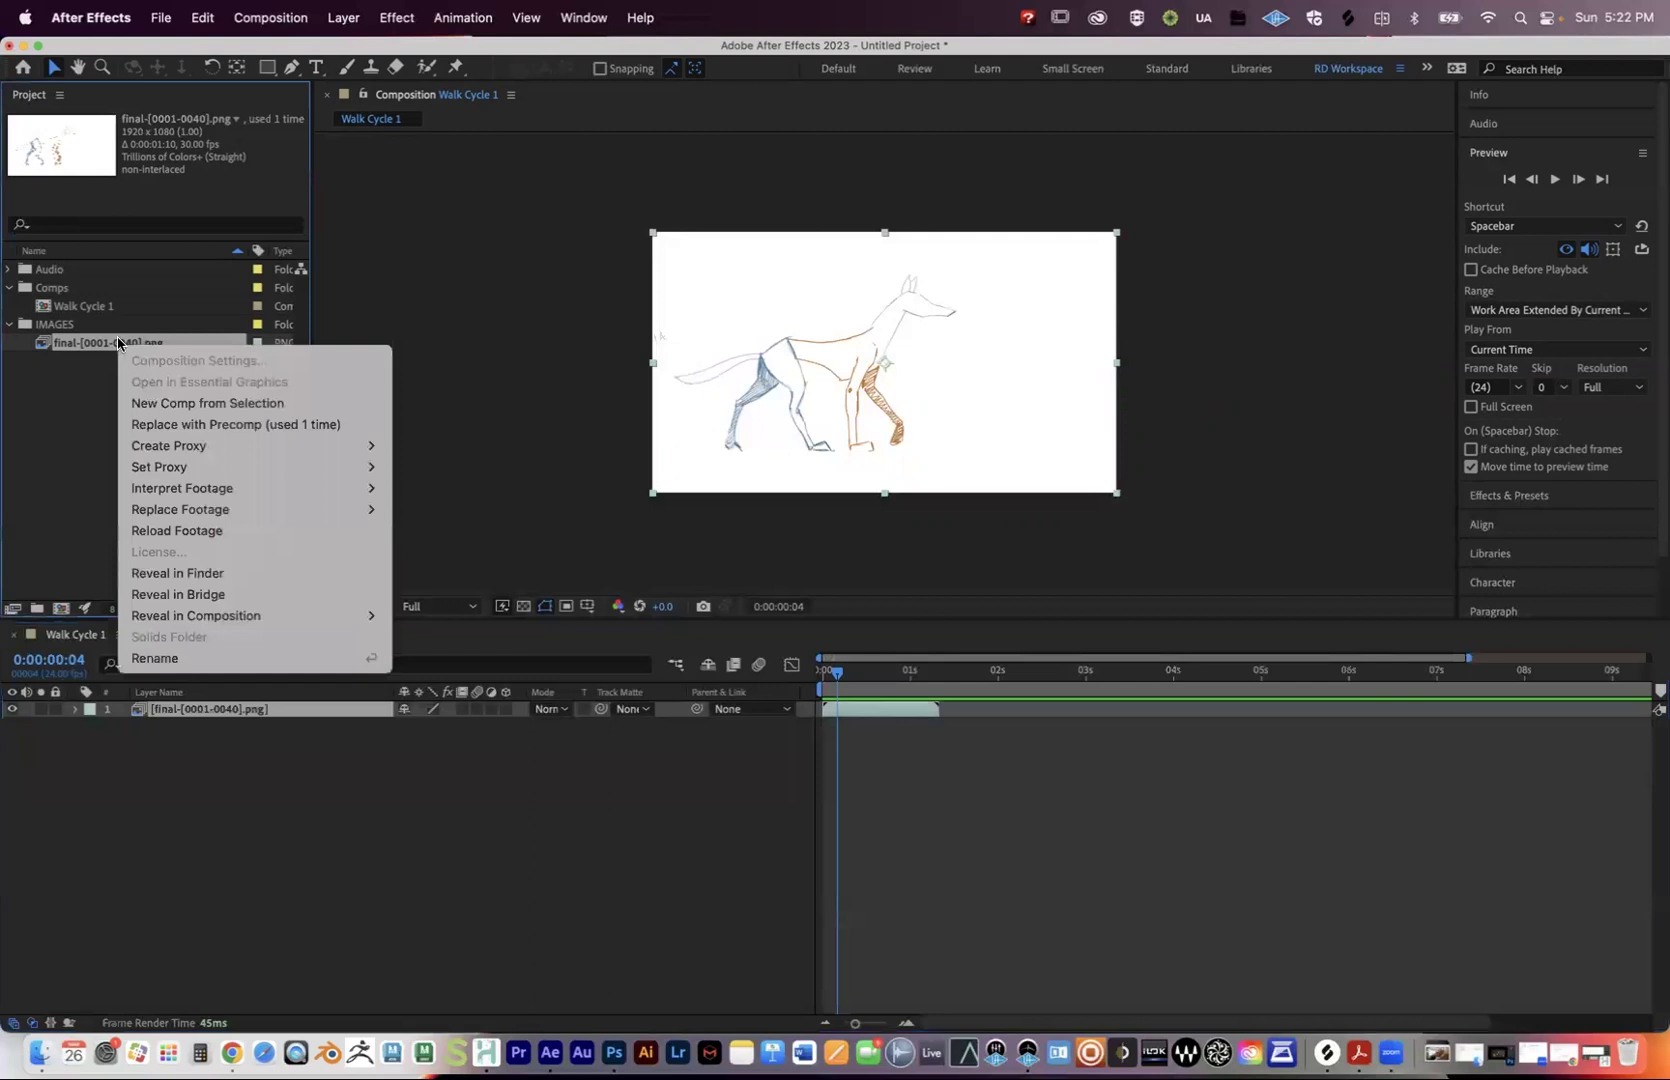
mouse_move(195, 488)
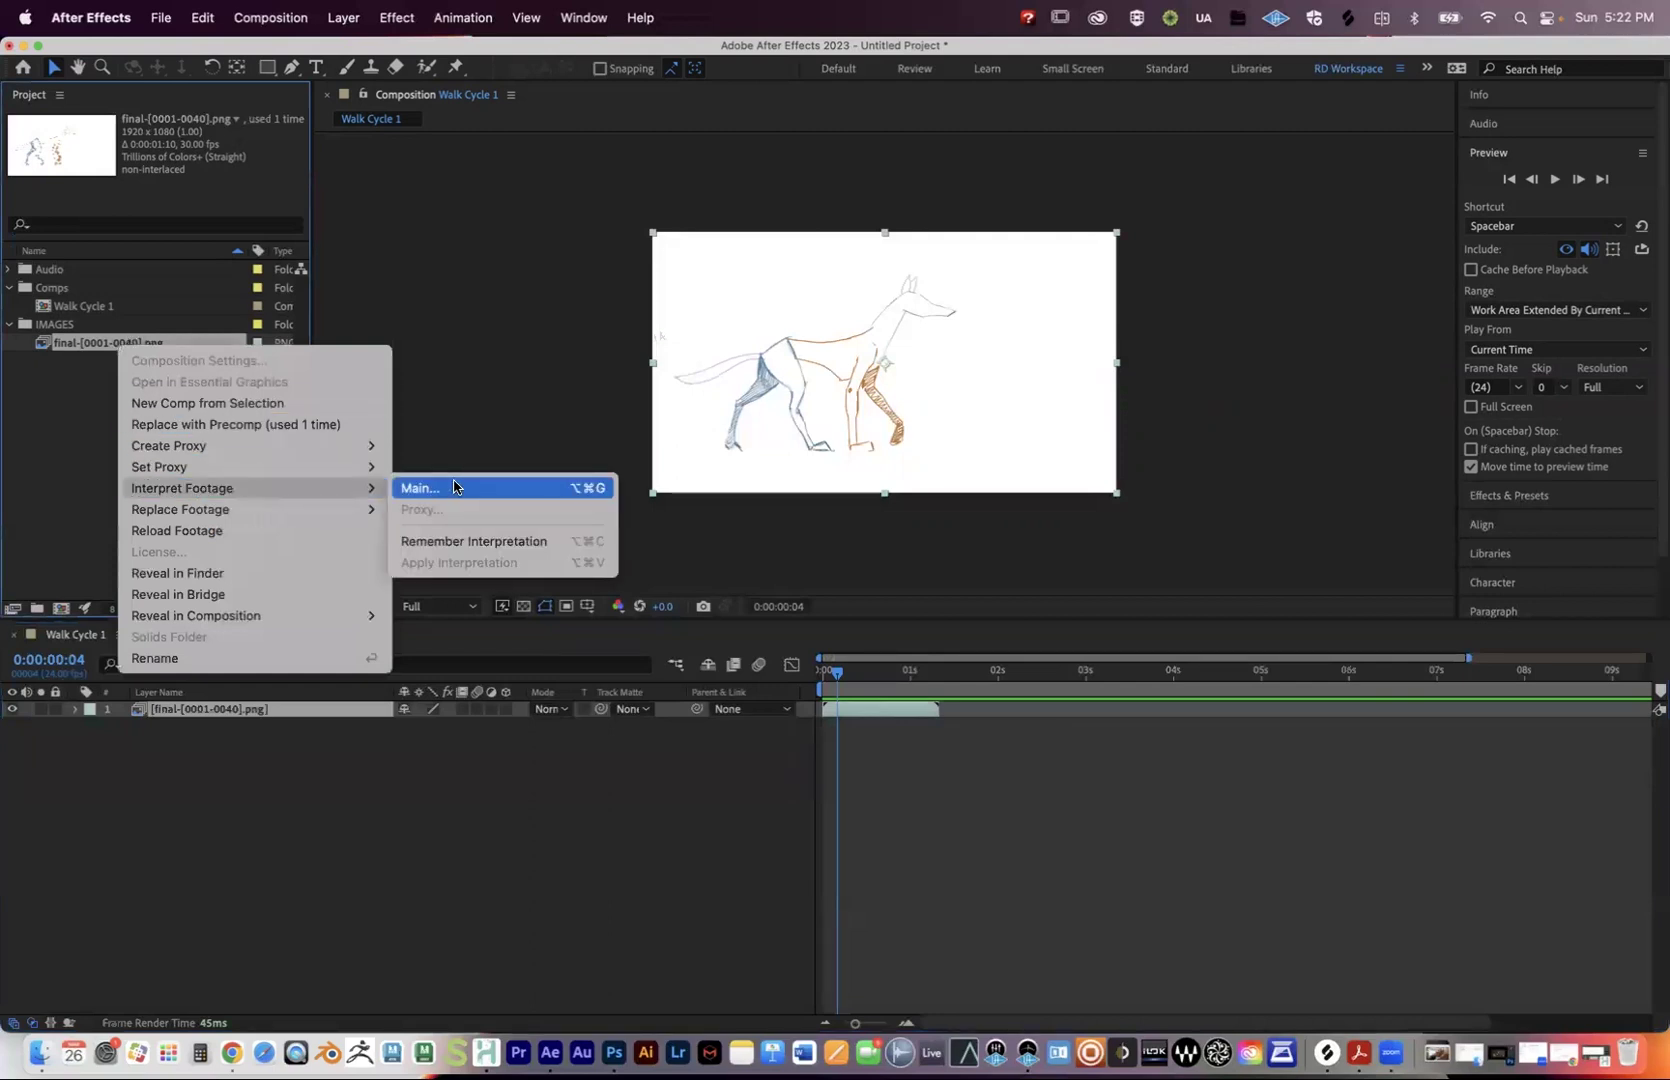
click(88, 355)
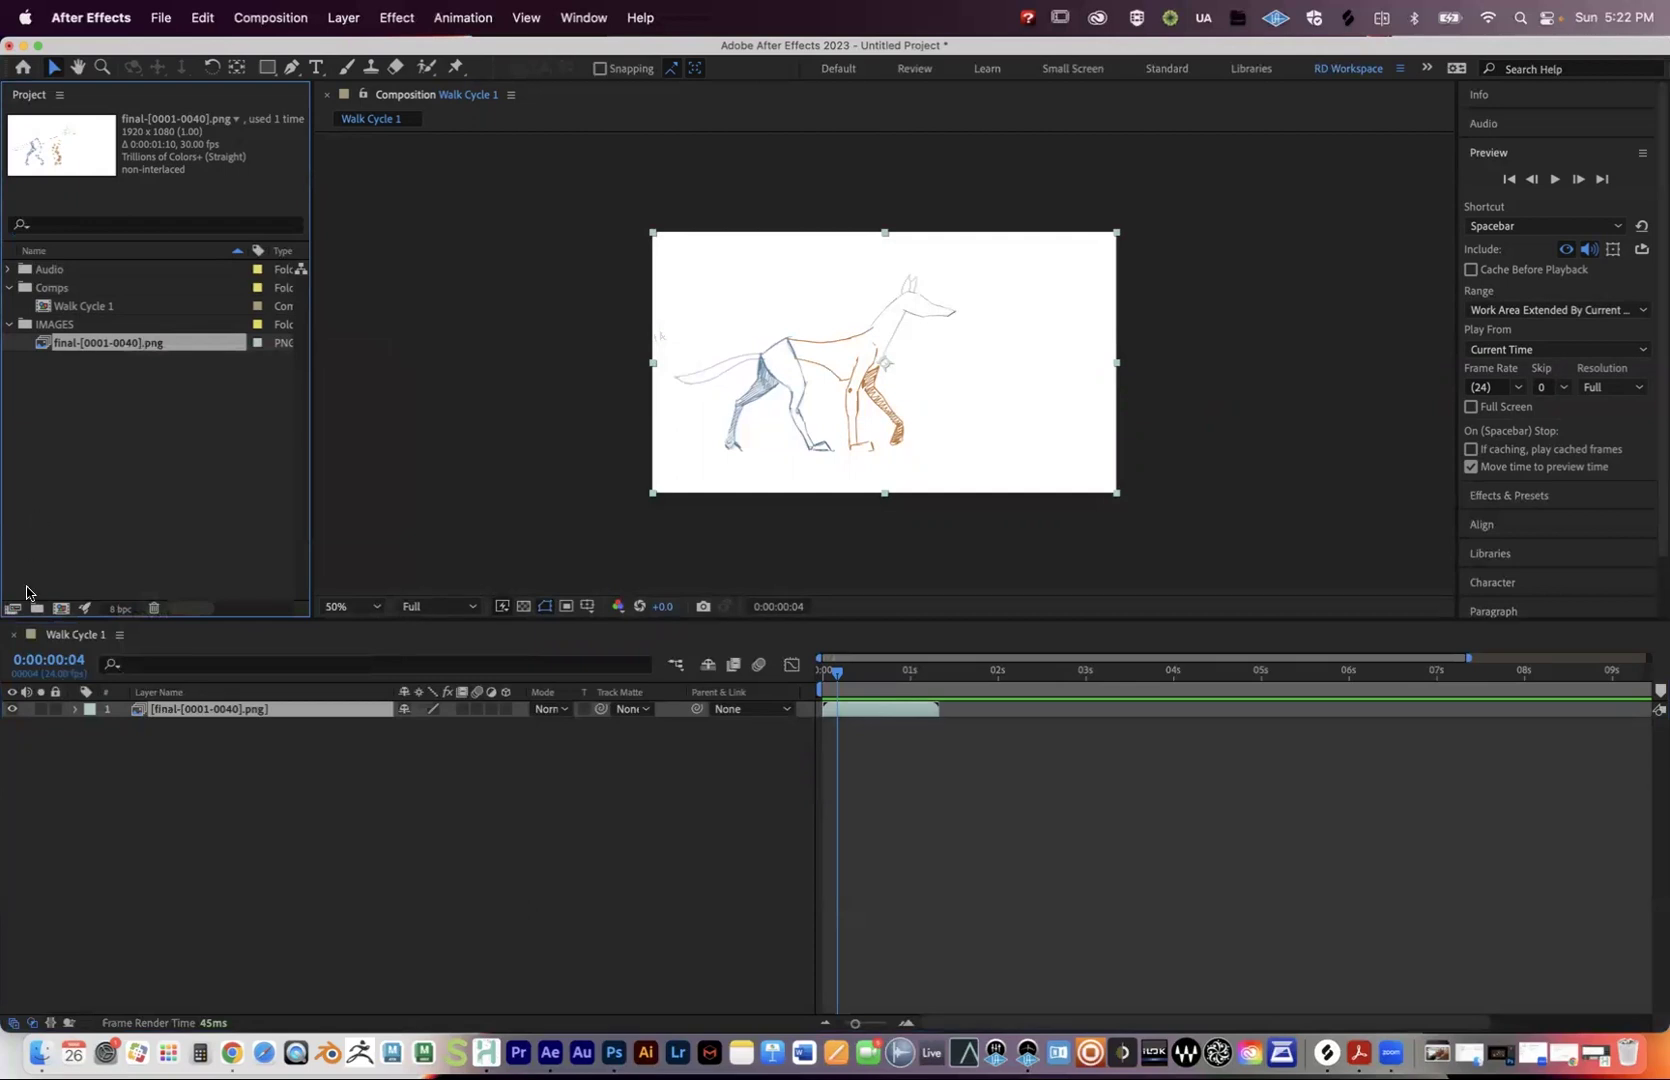
click(12, 610)
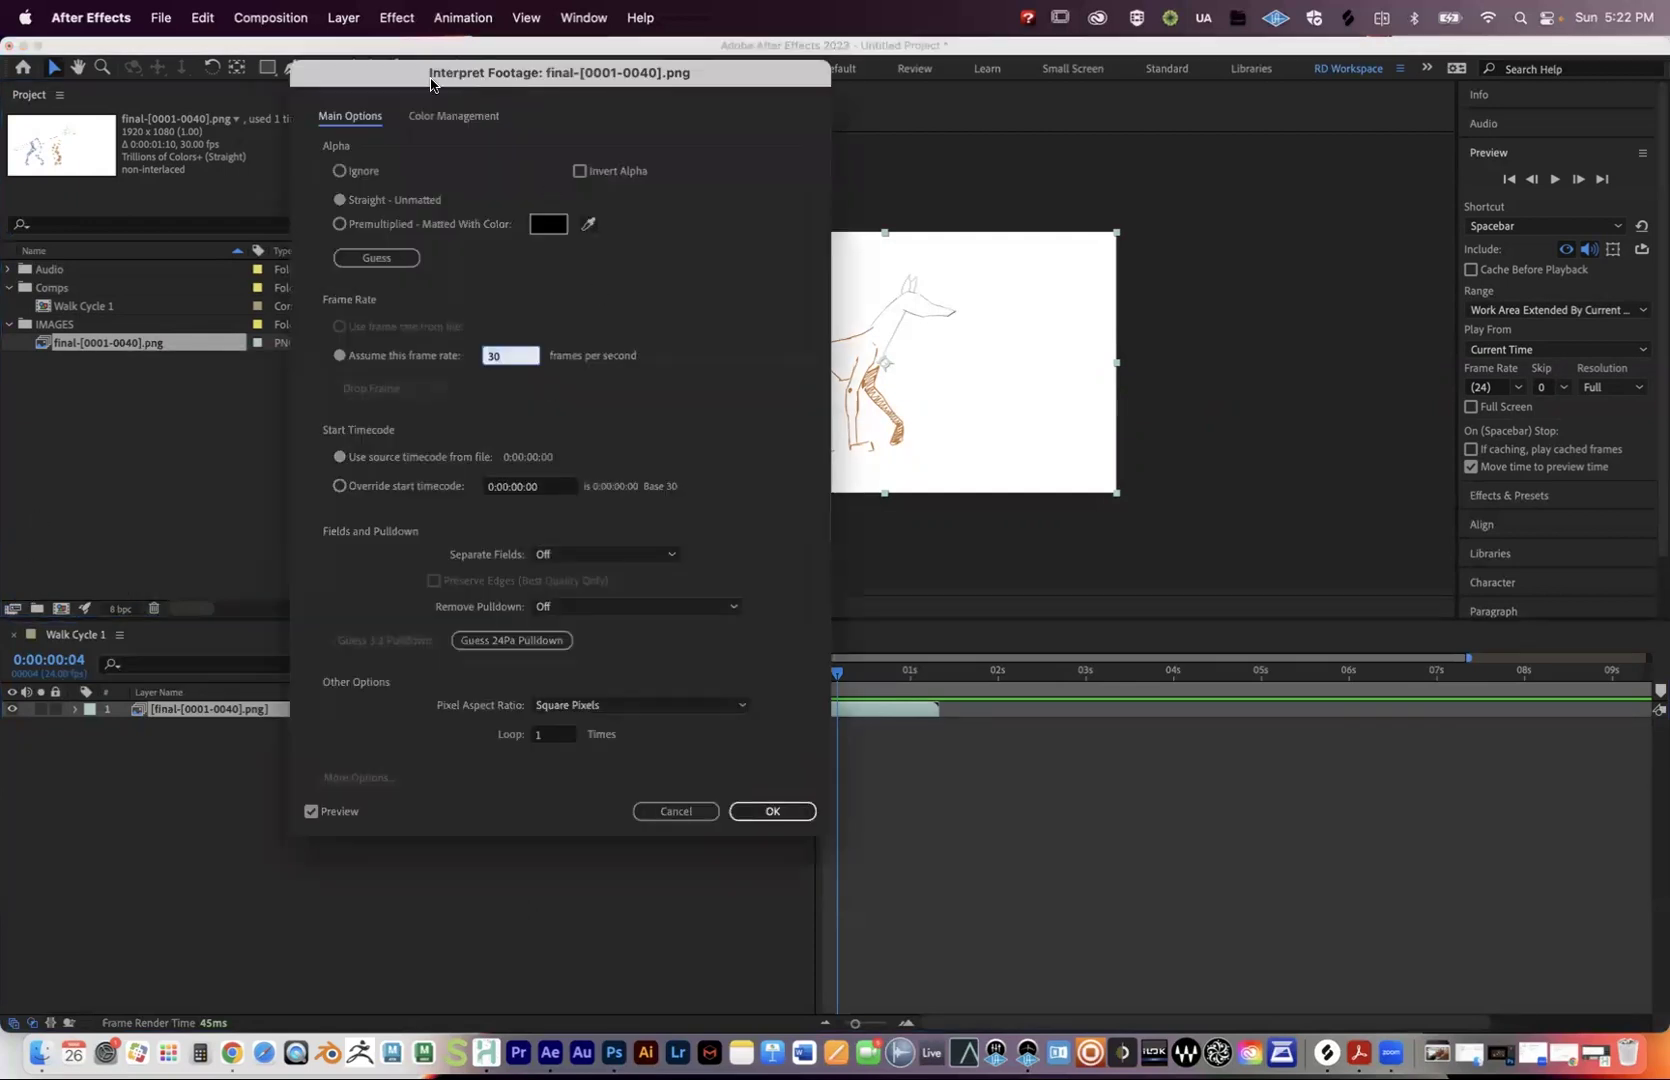
drag(430, 83, 375, 100)
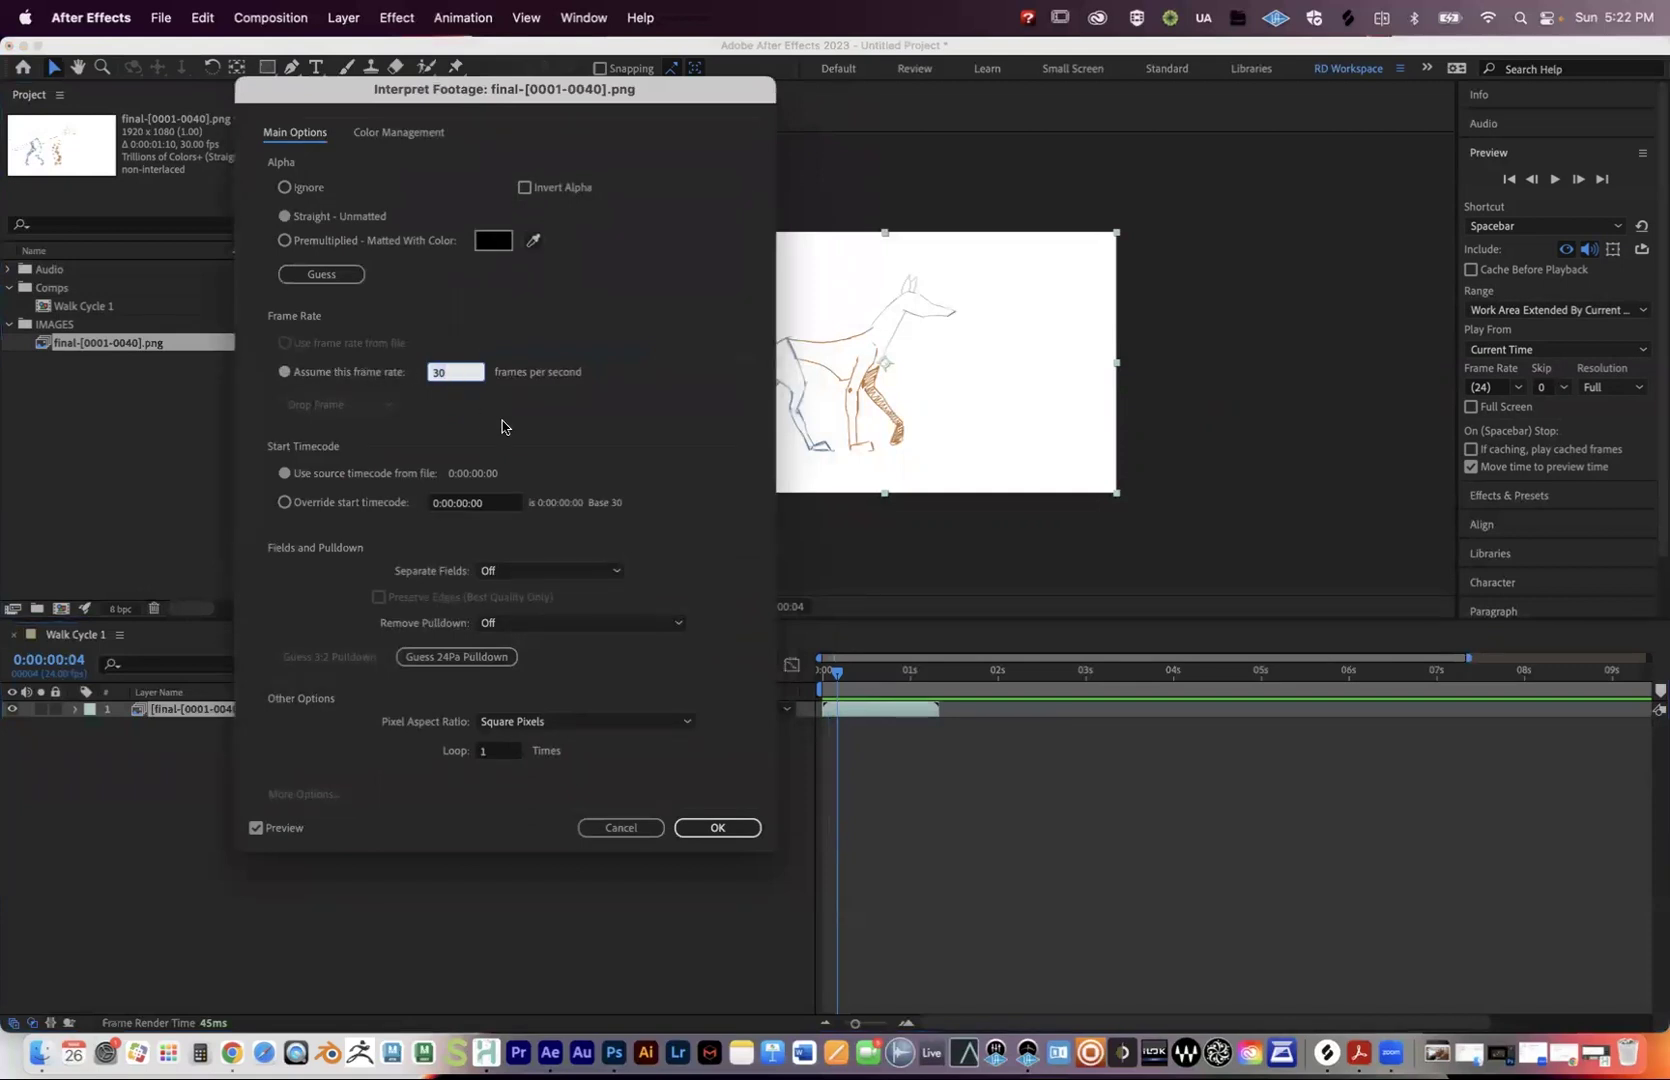
text(24)
click(489, 752)
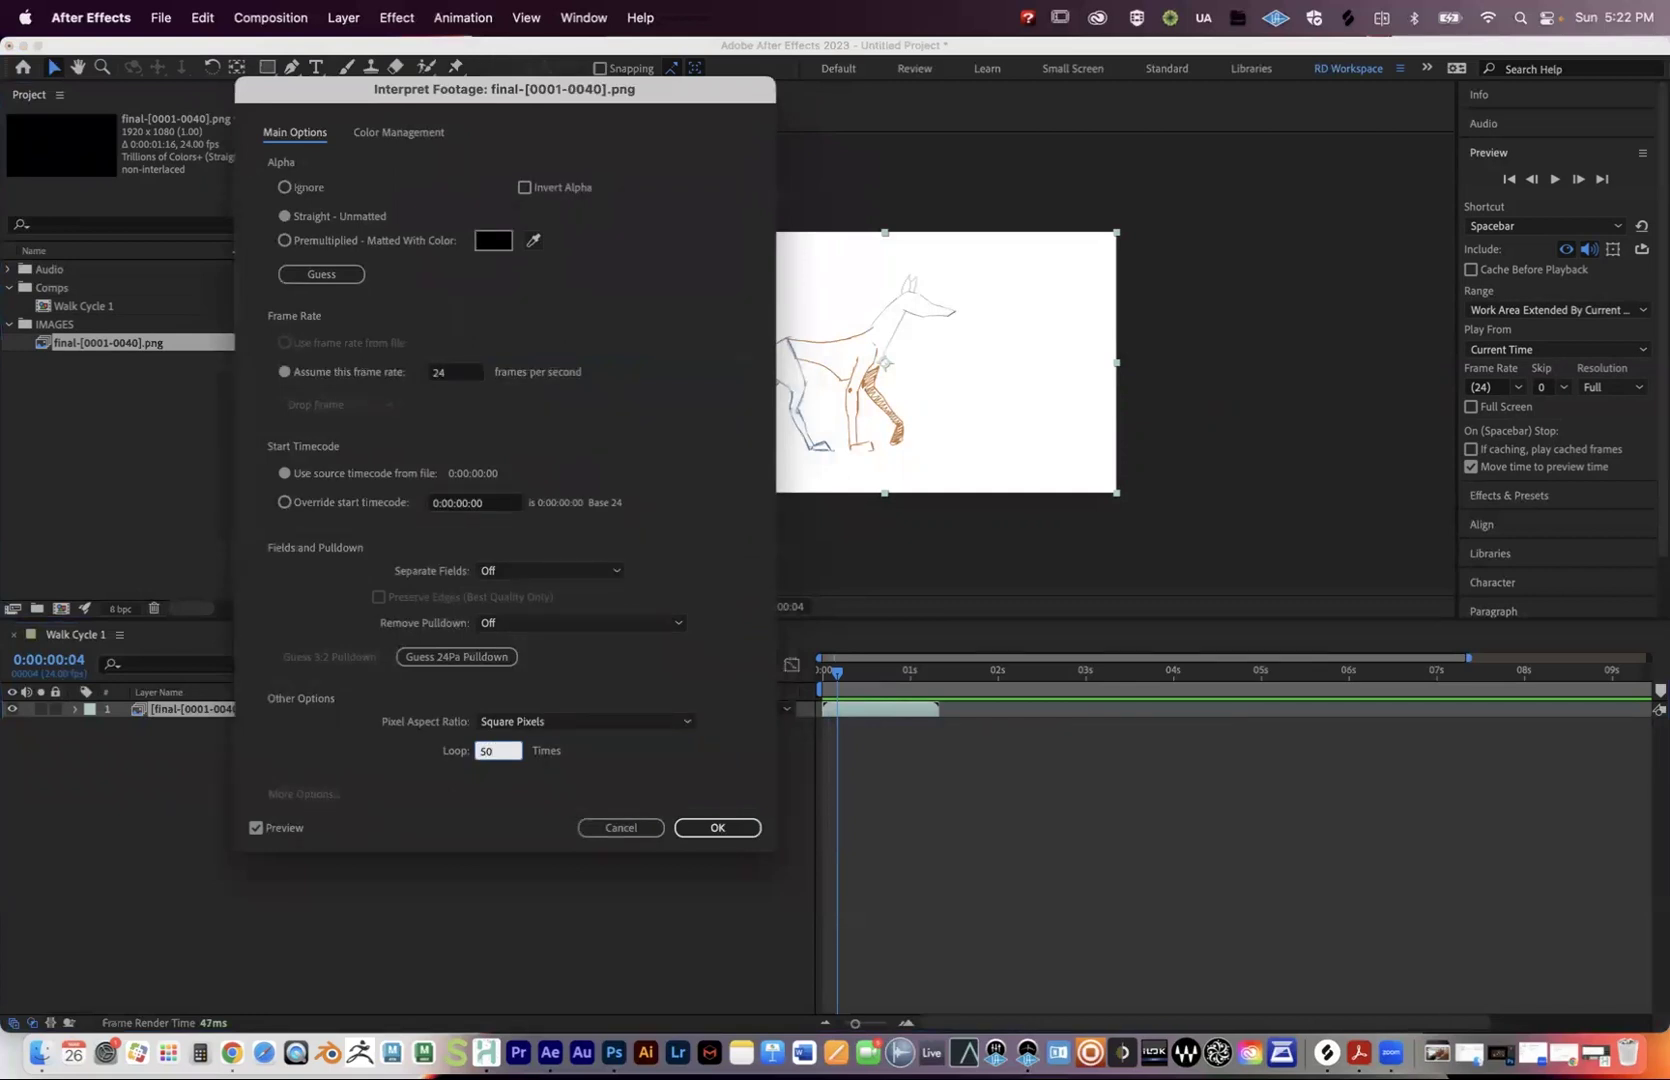
click(716, 827)
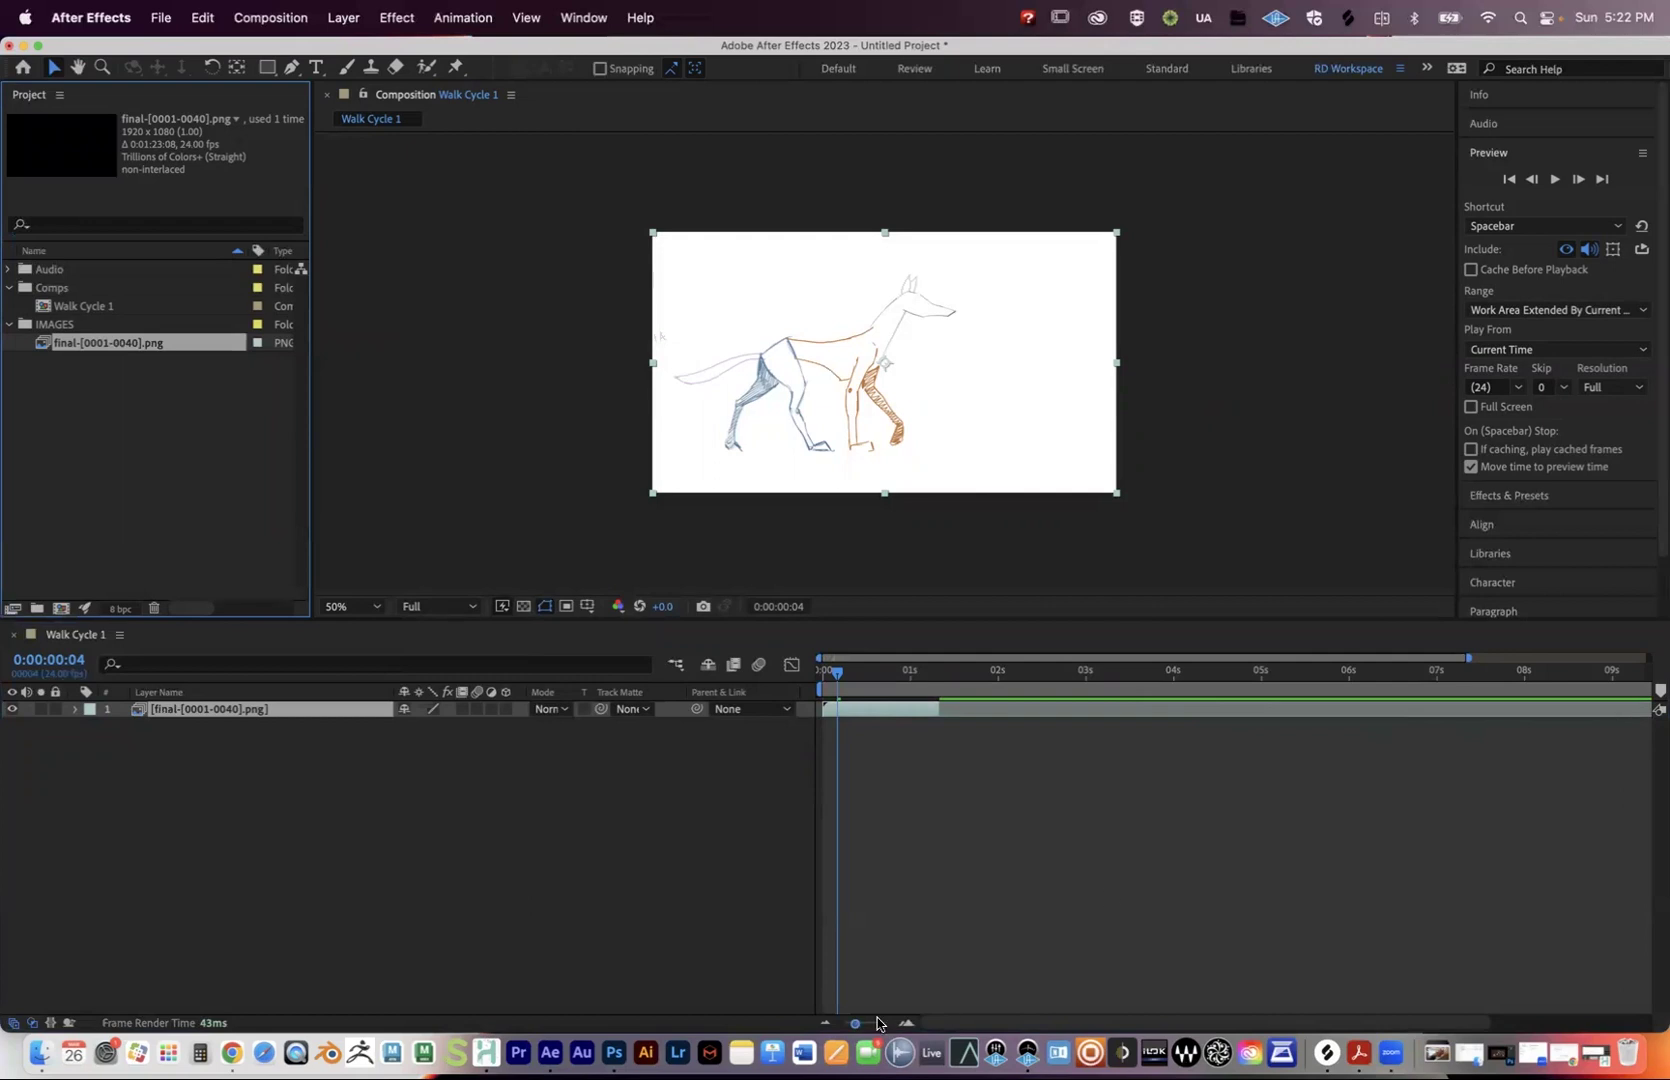
Extend the PNG sequence layer past the 8-second mark of the timeline and preview the looping walk.
drag(855, 1024, 812, 1026)
drag(919, 709, 1402, 731)
key(space)
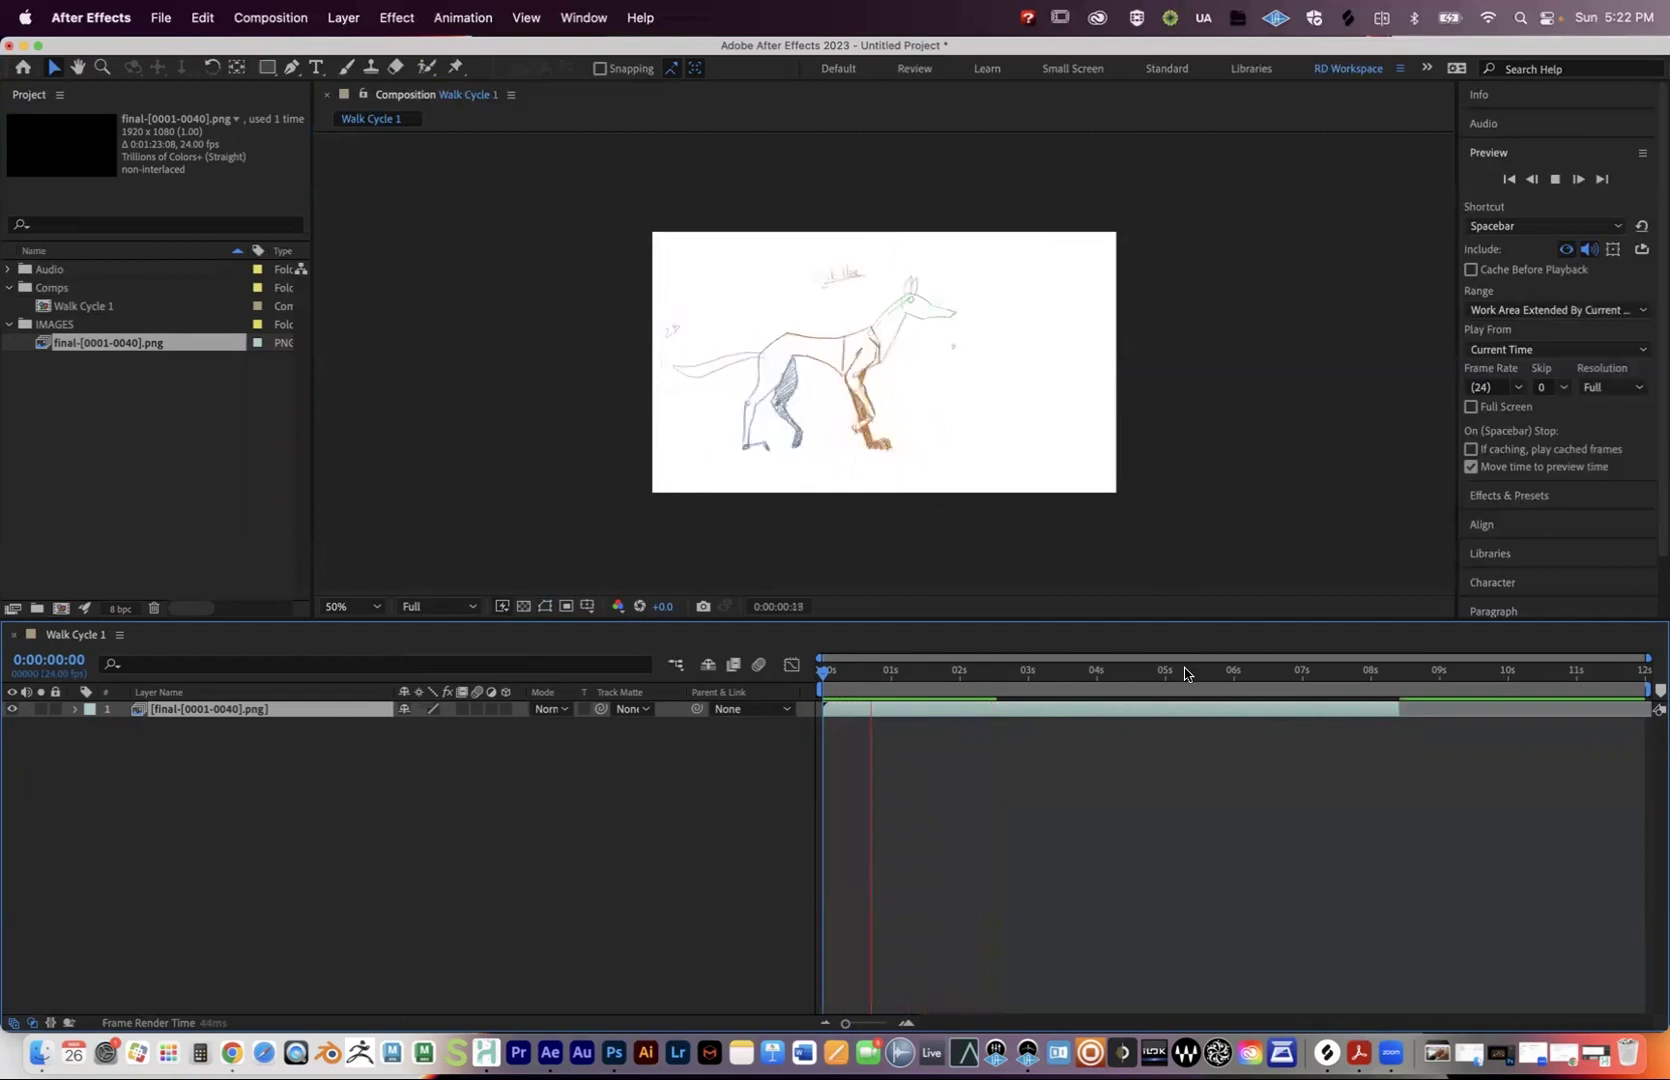
click(1018, 670)
Trim the PNG sequence layer to end at 0:00:08:00 and return the current time to the start.
drag(1041, 673, 1366, 712)
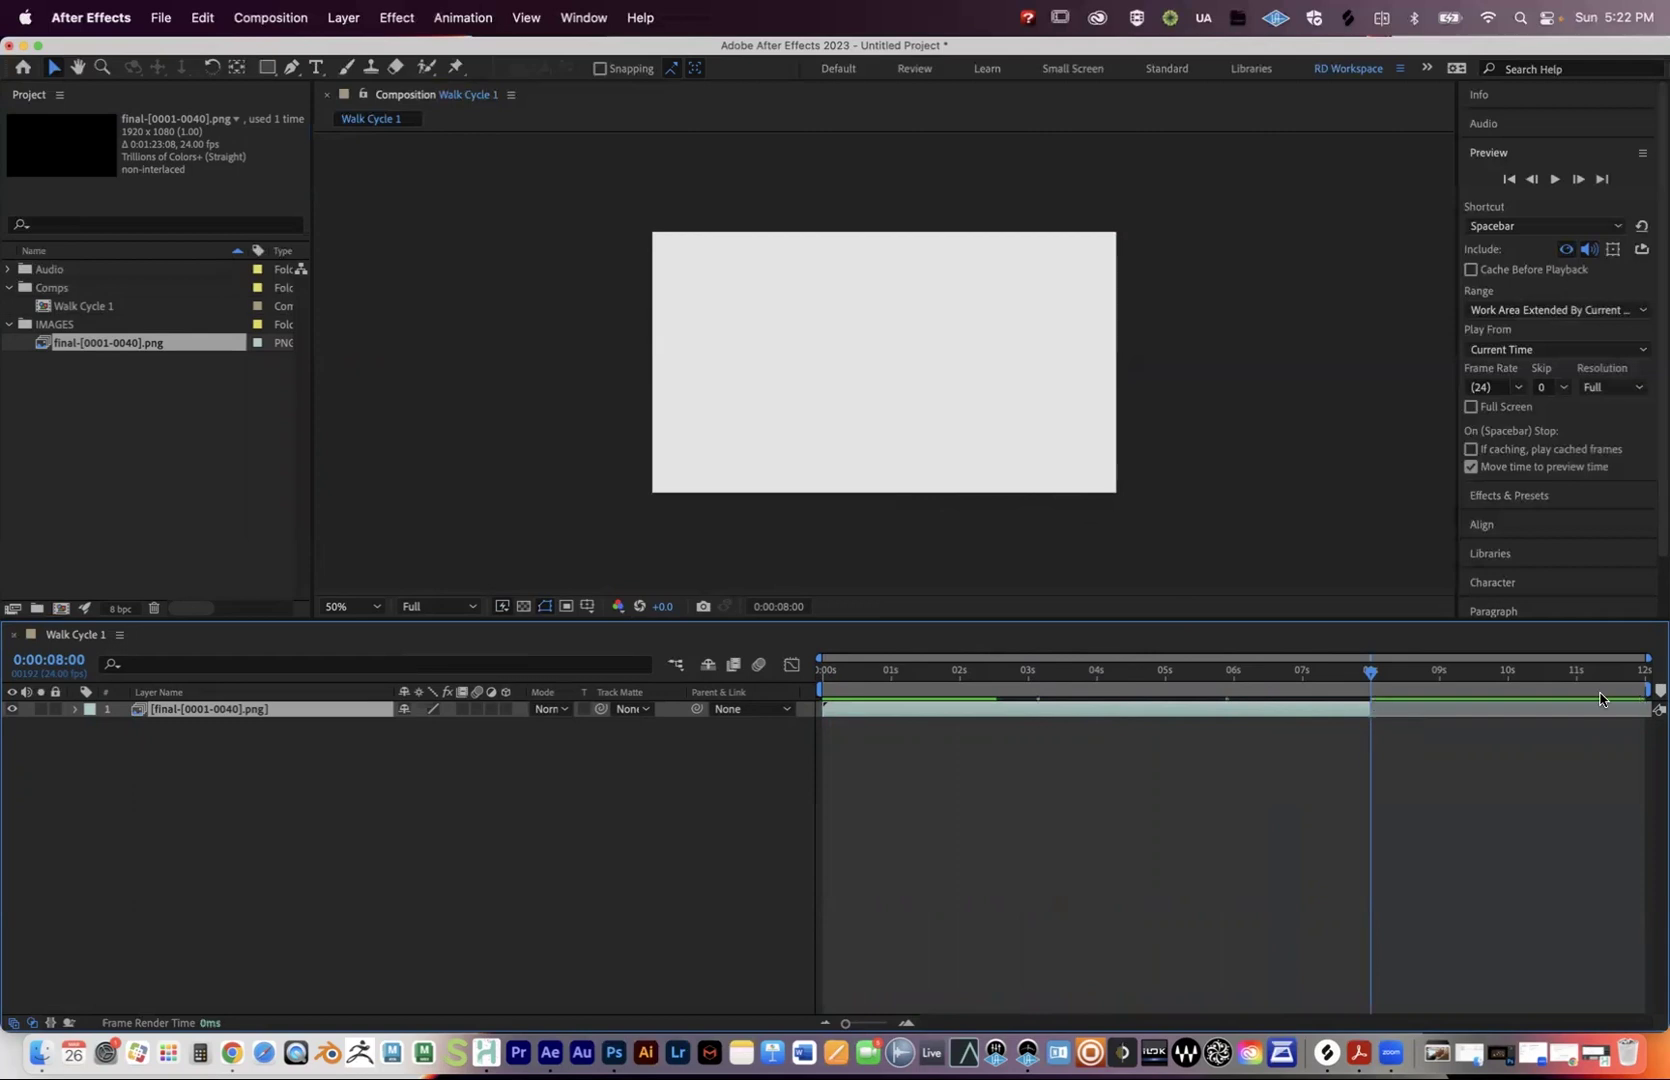
click(902, 1021)
drag(1226, 672, 1245, 713)
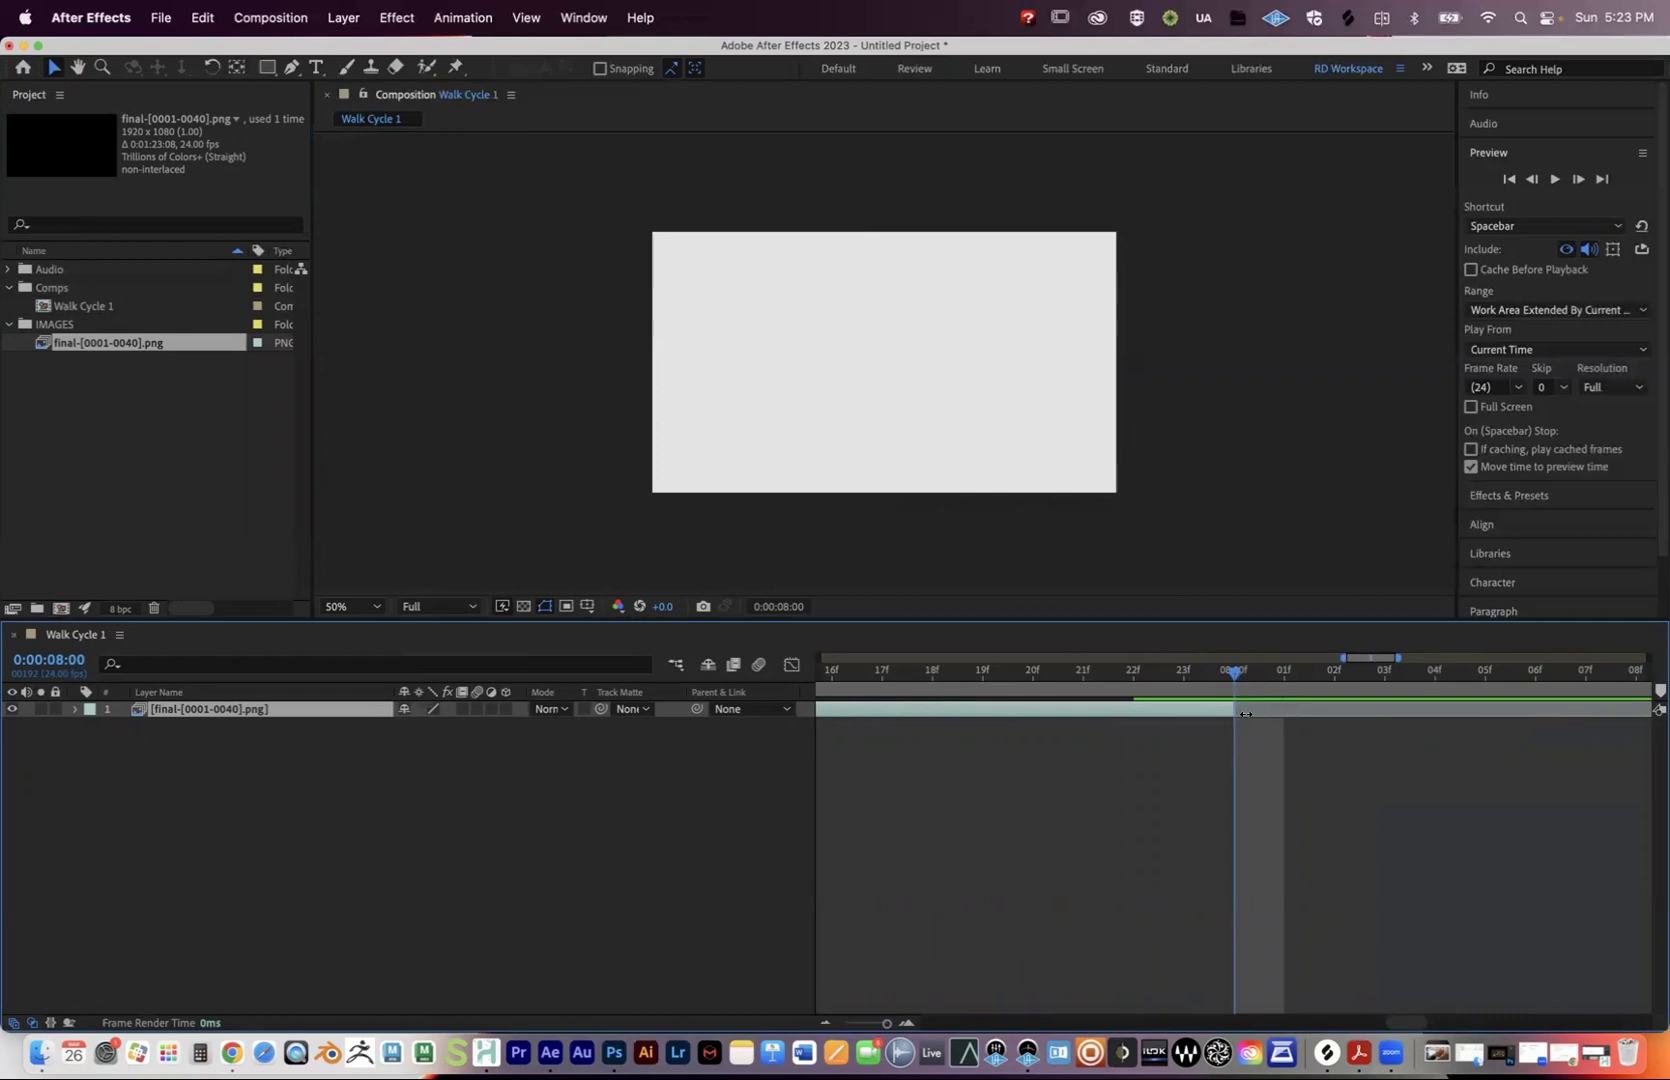
drag(897, 1024, 765, 1012)
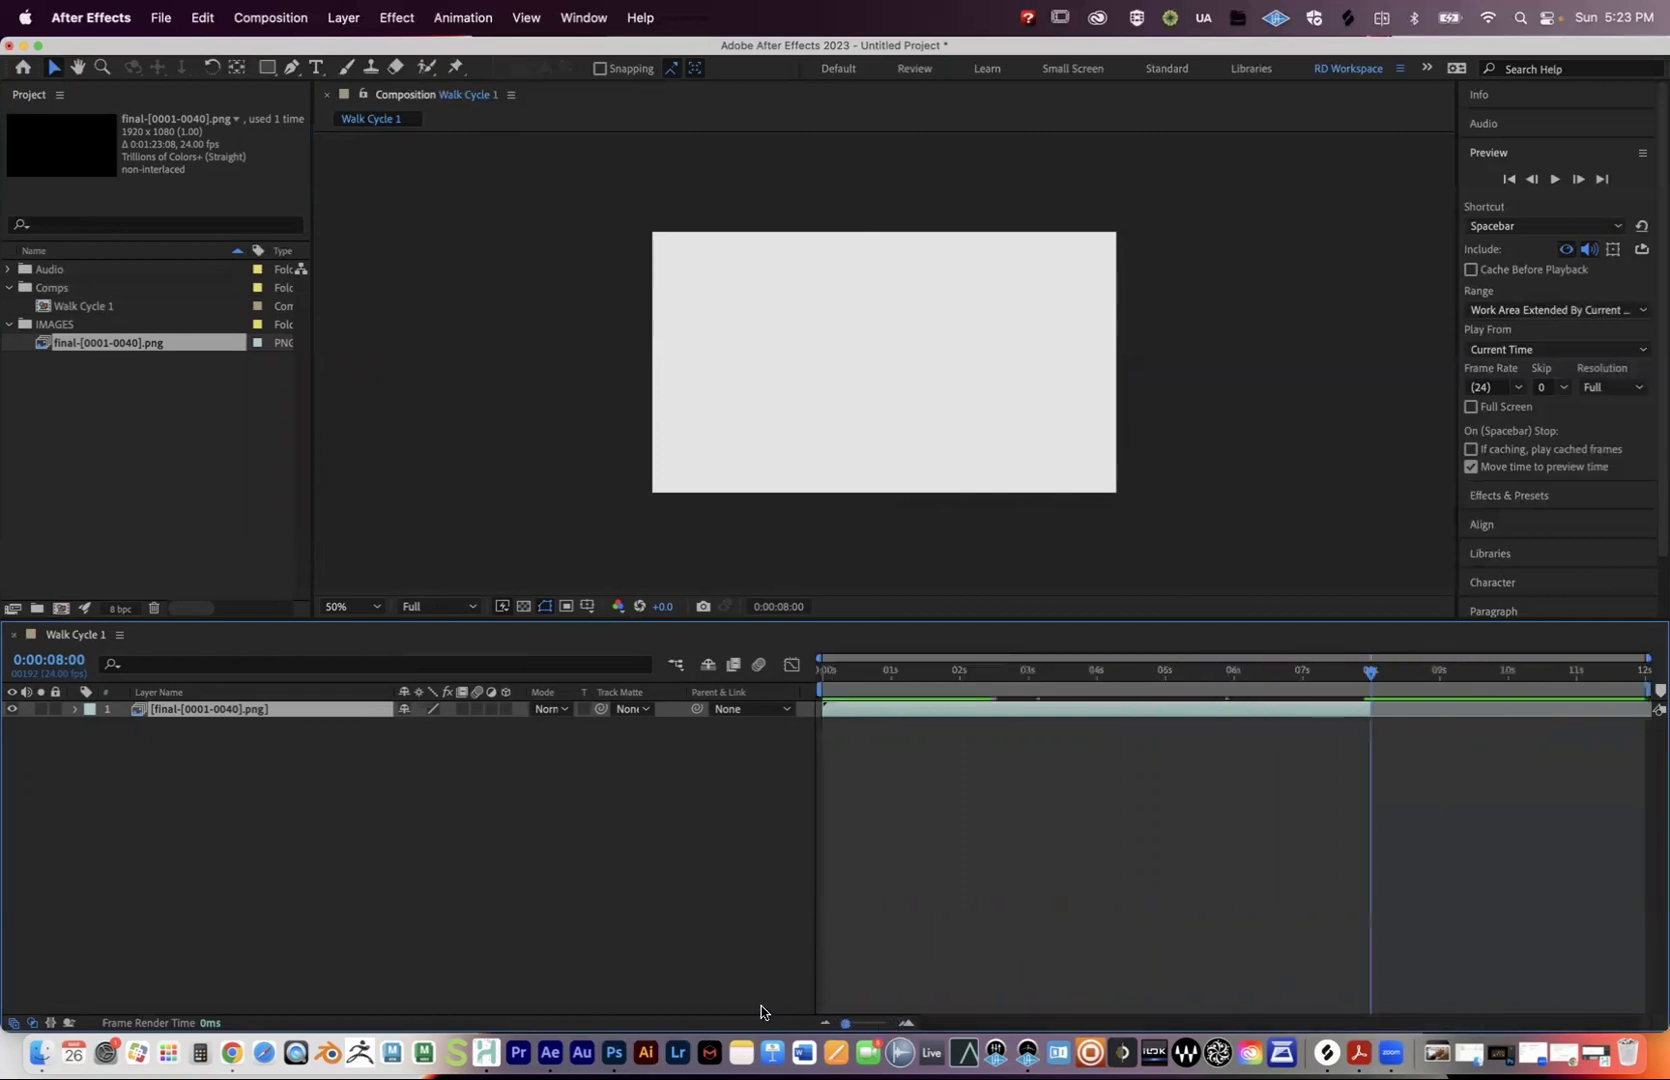
drag(1259, 665, 791, 665)
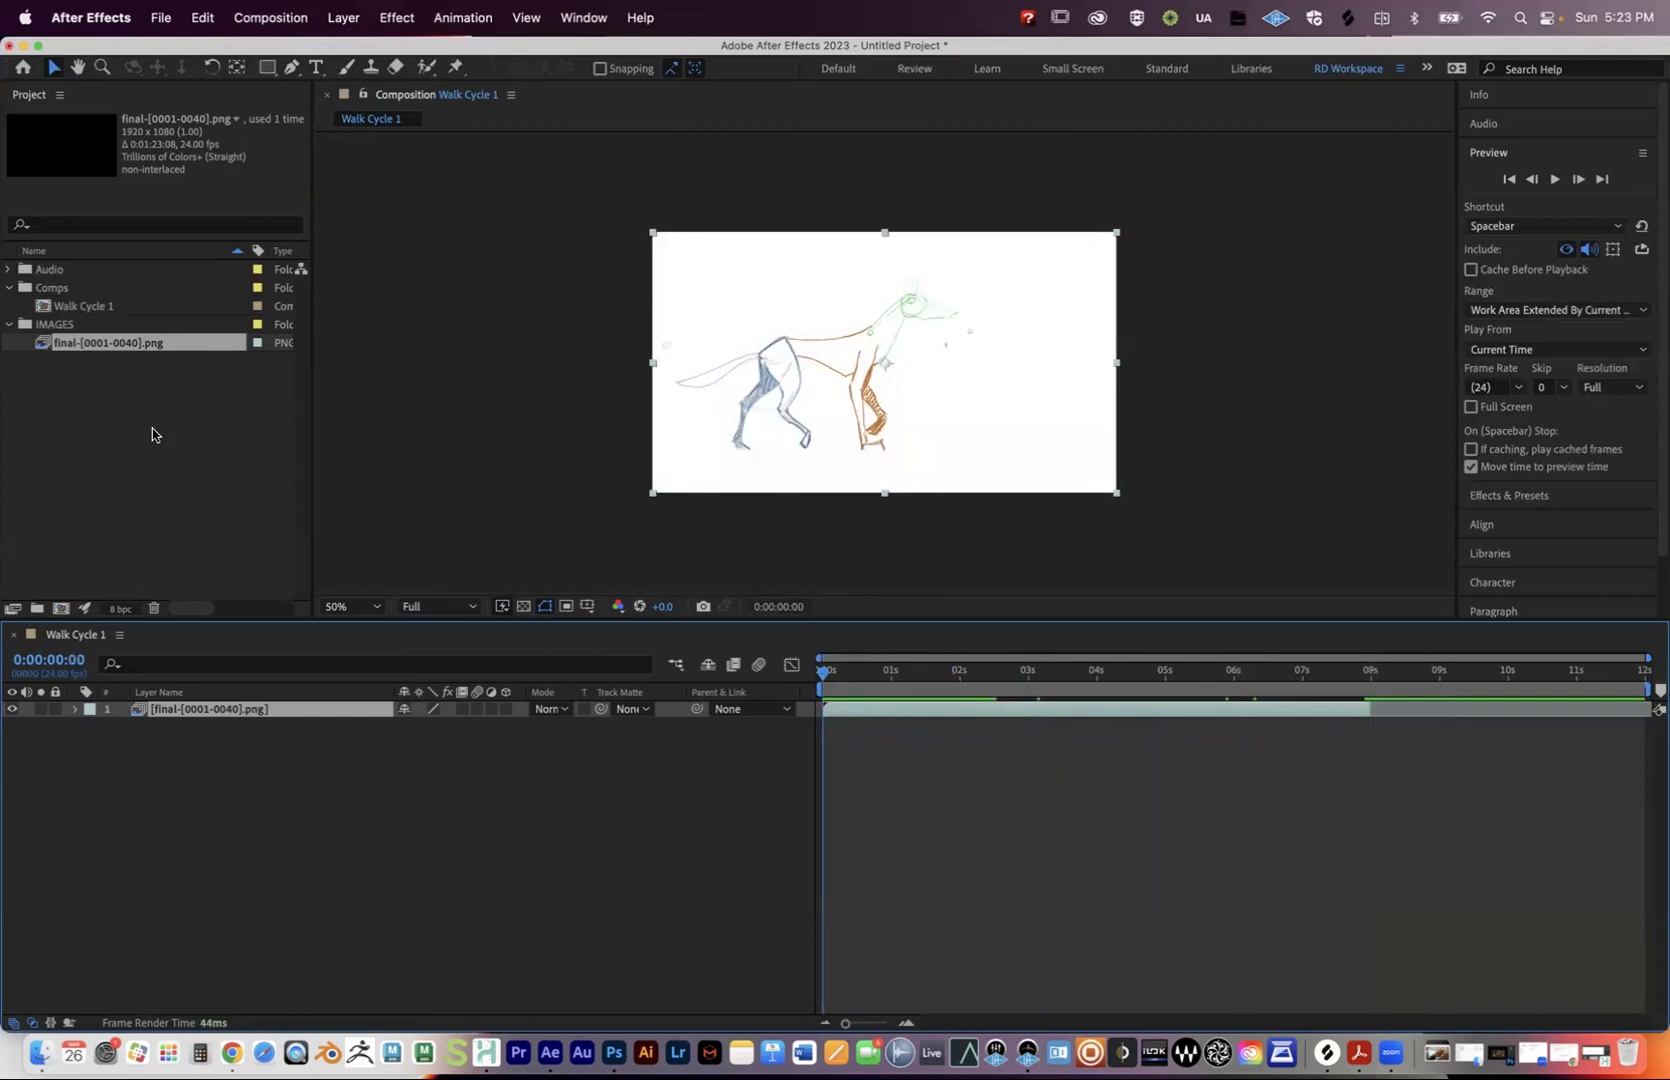
Import Test_Animation2.swf from the Images directory into the project's IMAGES folder, previewing the file before opening it.
click(70, 326)
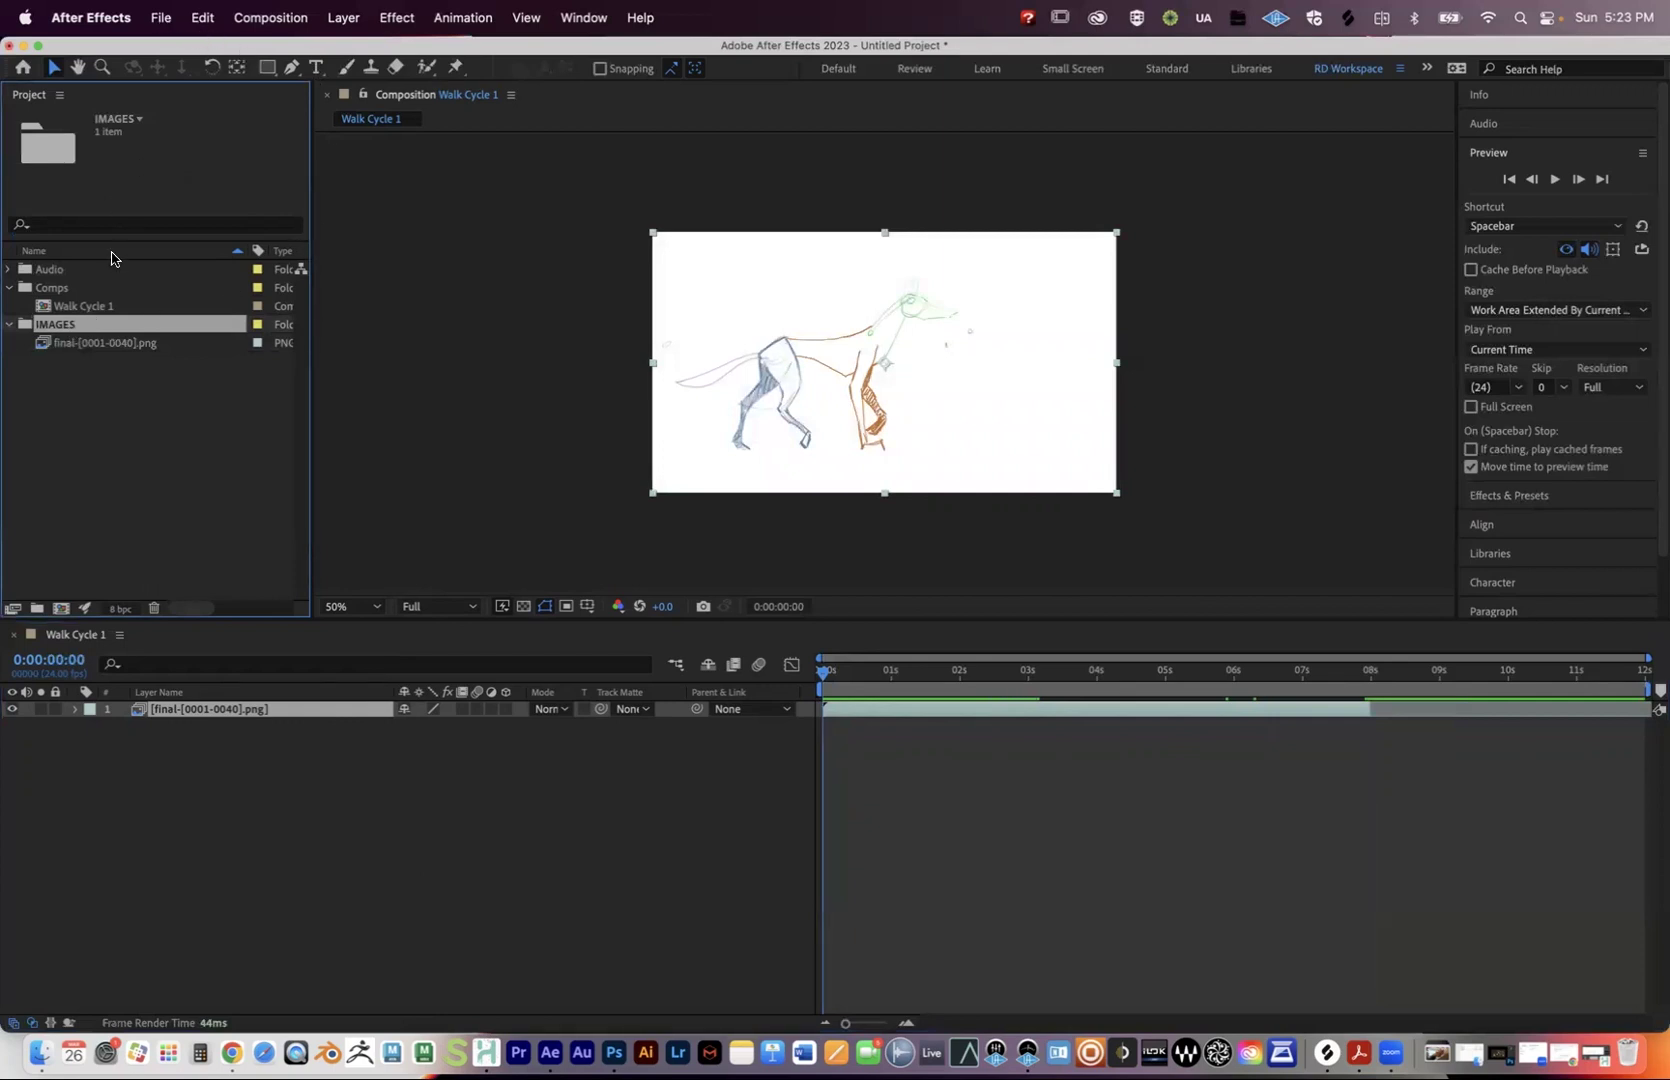
click(162, 17)
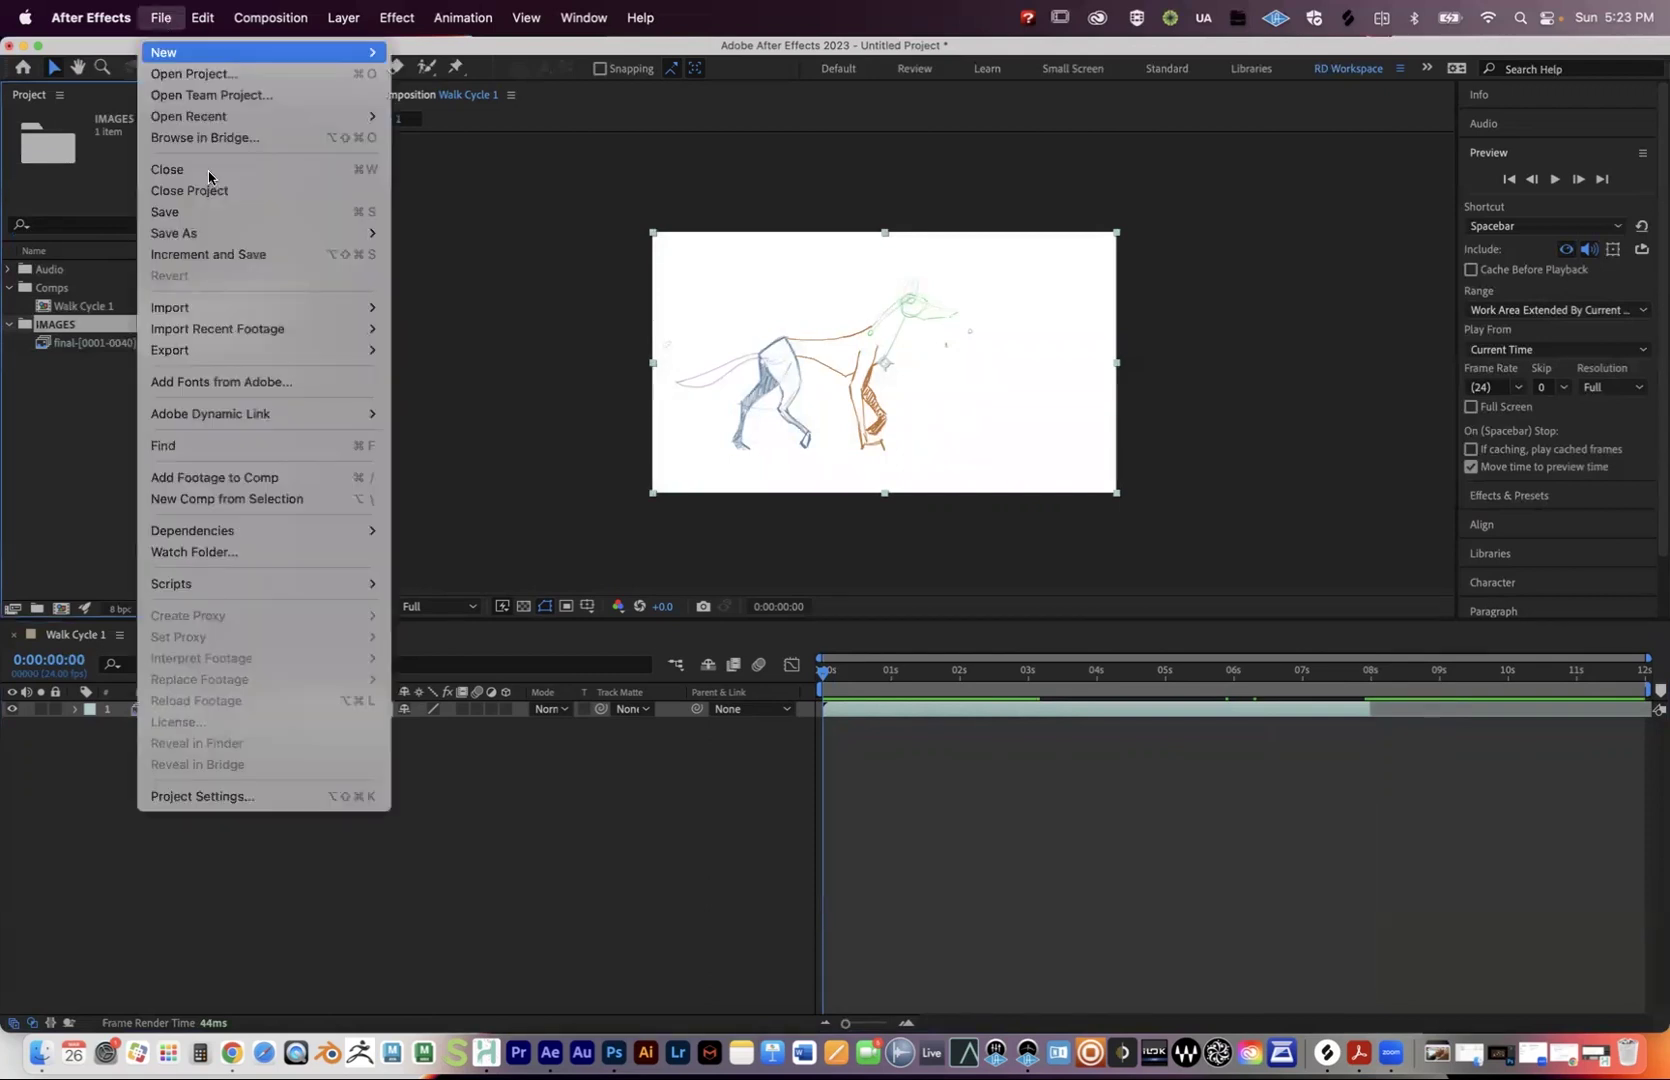
mouse_move(360, 305)
click(488, 305)
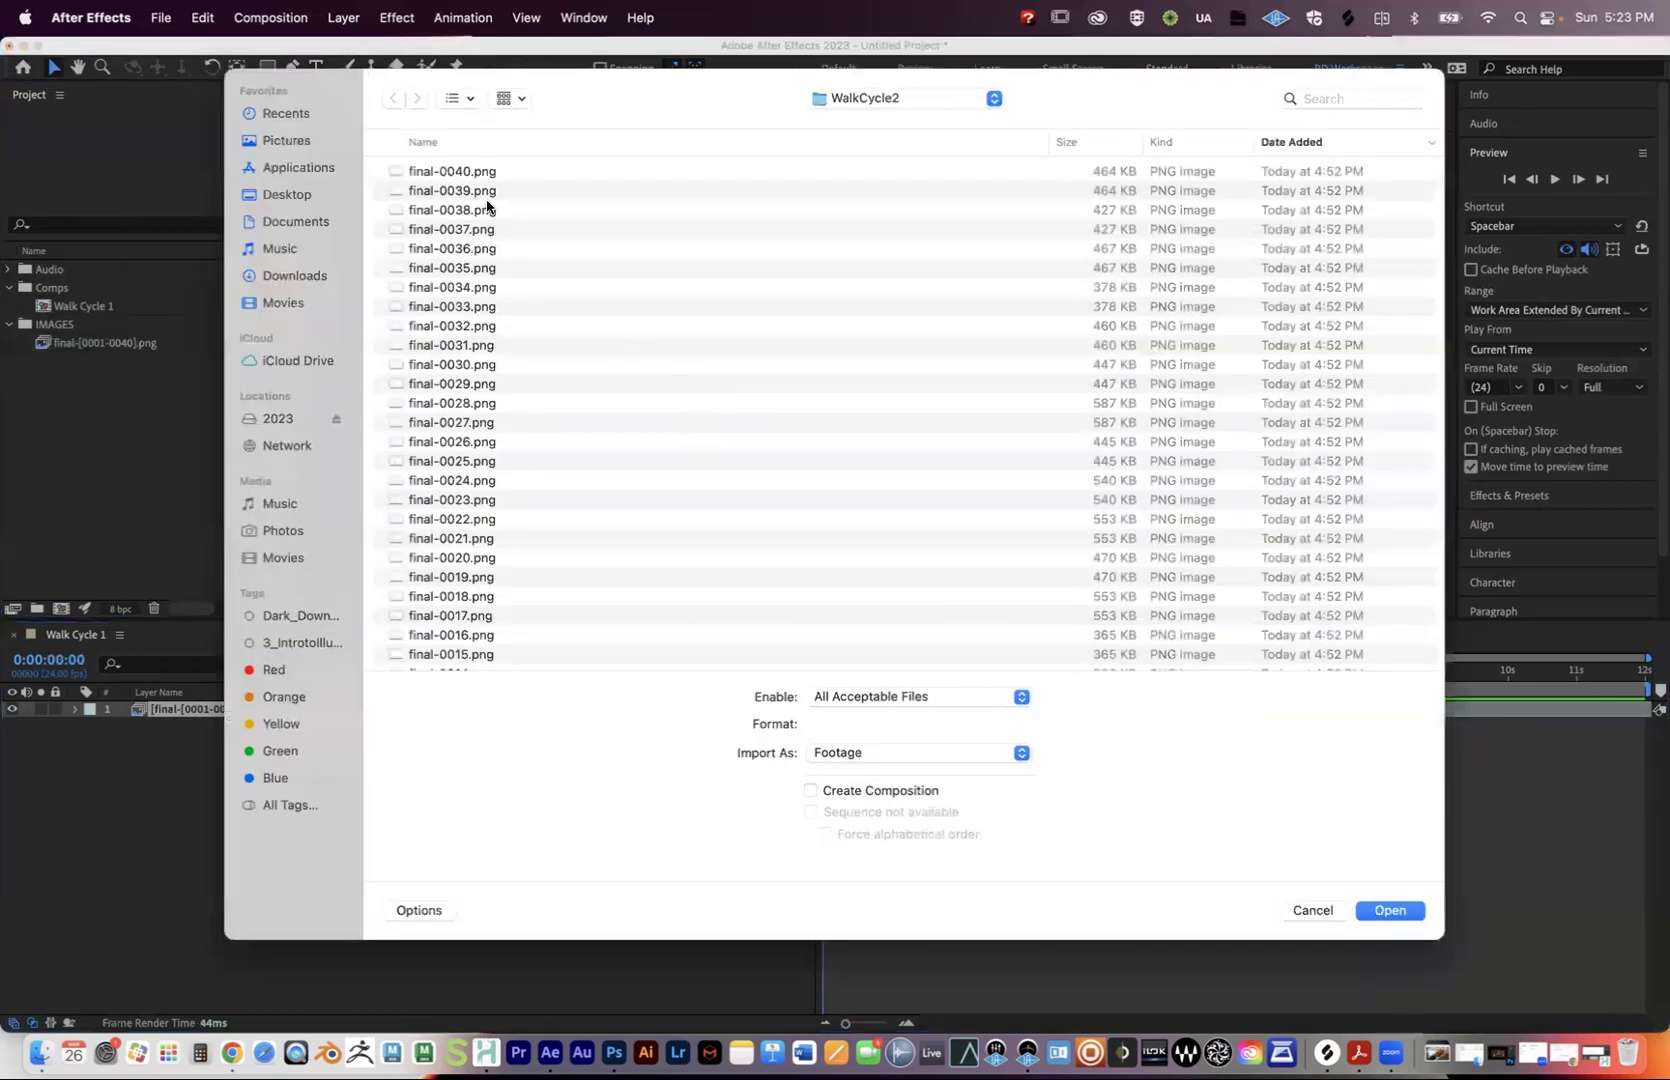
click(880, 102)
click(866, 123)
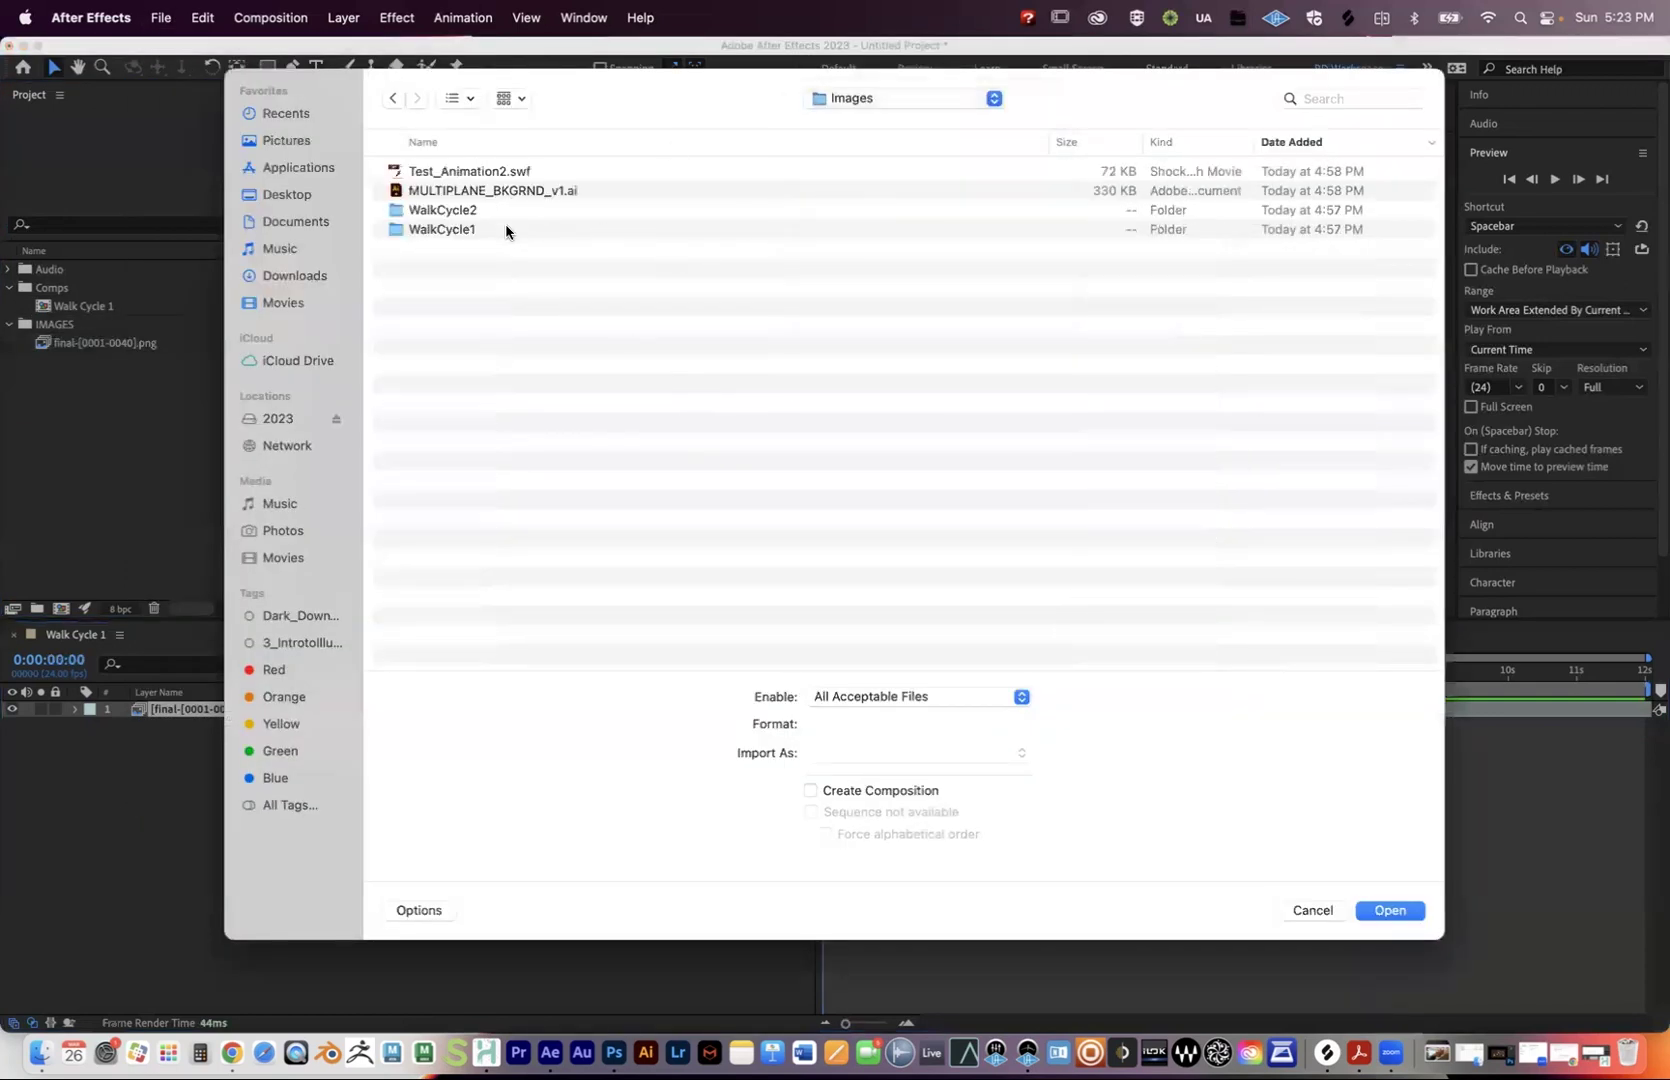
click(460, 174)
key(space)
key(space)
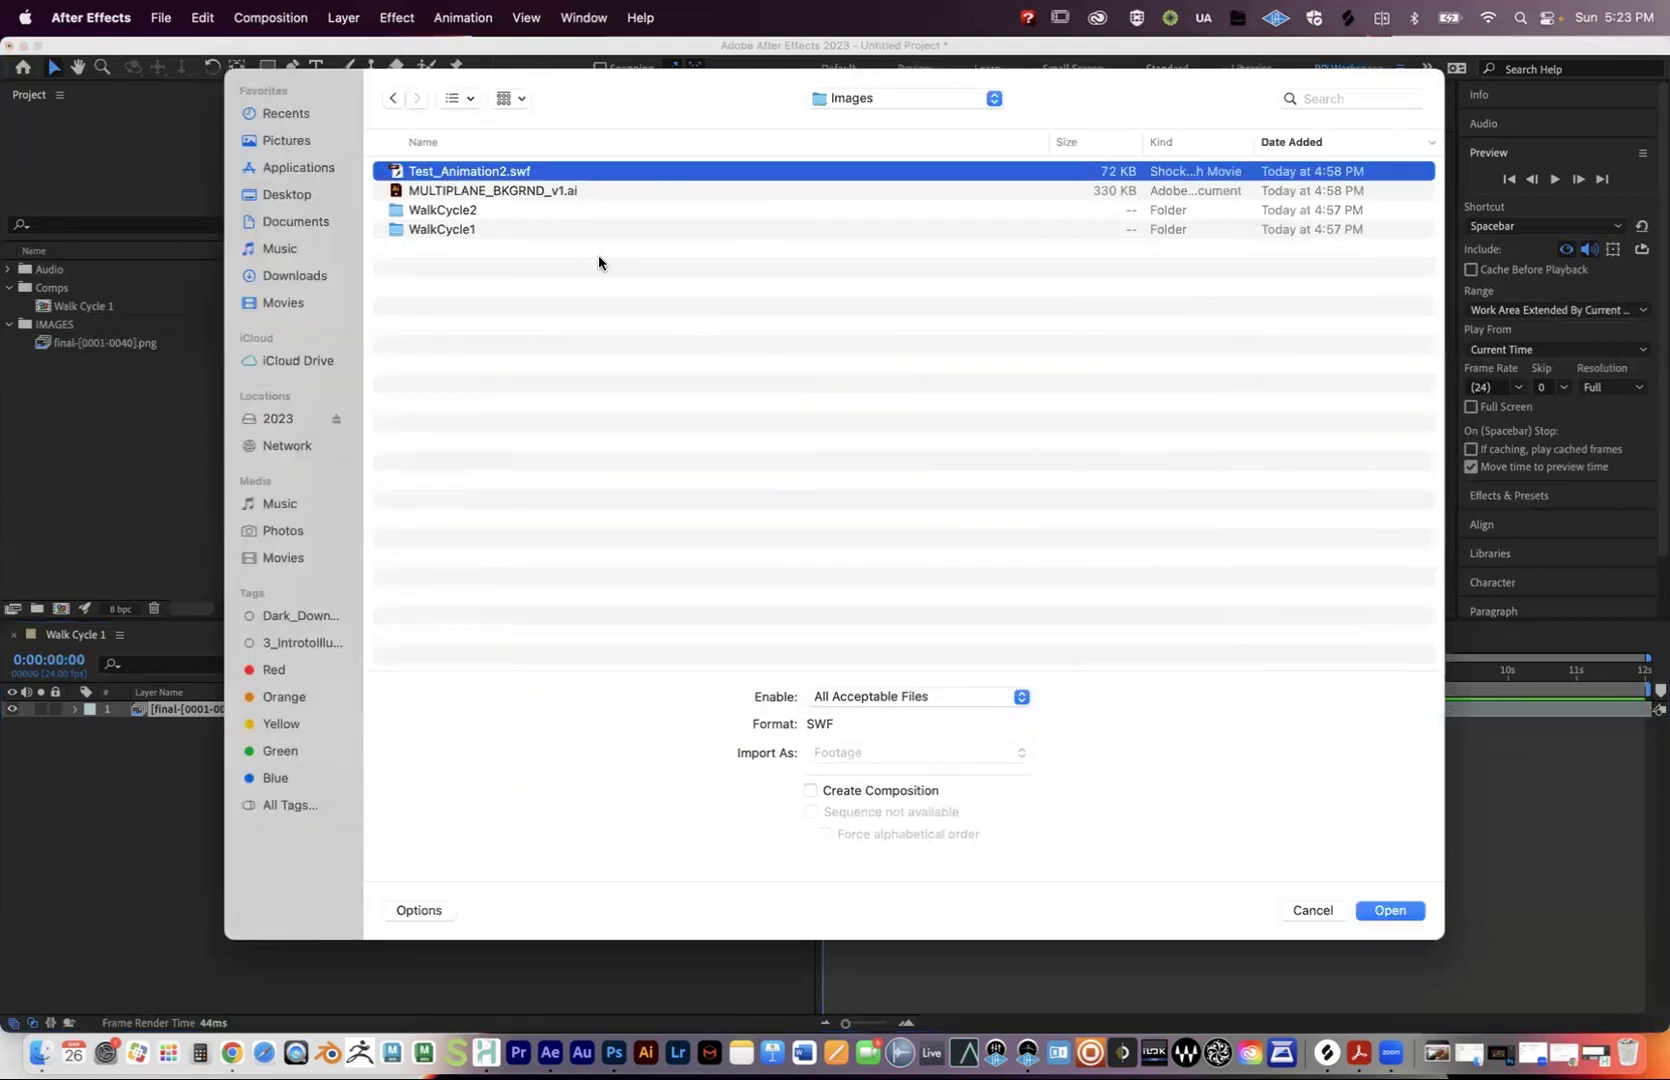
click(1390, 910)
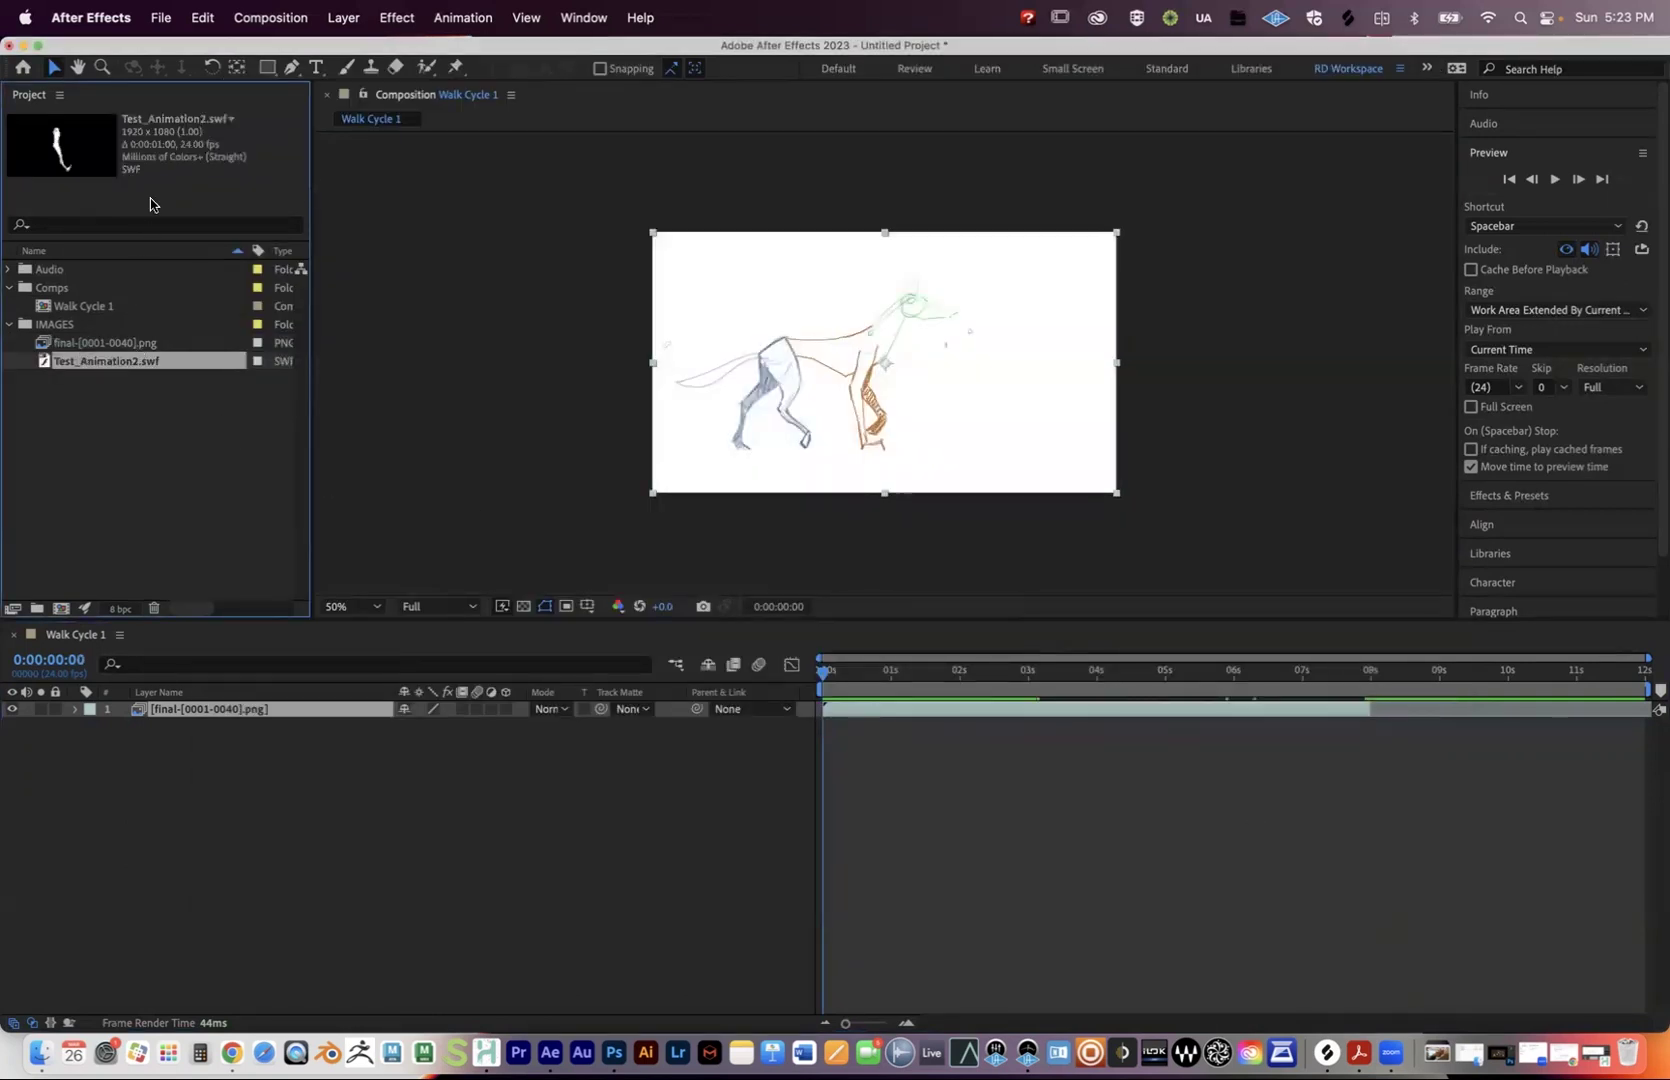
Set the Test_Animation2.swf footage to loop 50 times and add it above the PNG sequence layer in Walk Cycle 1.
click(10, 604)
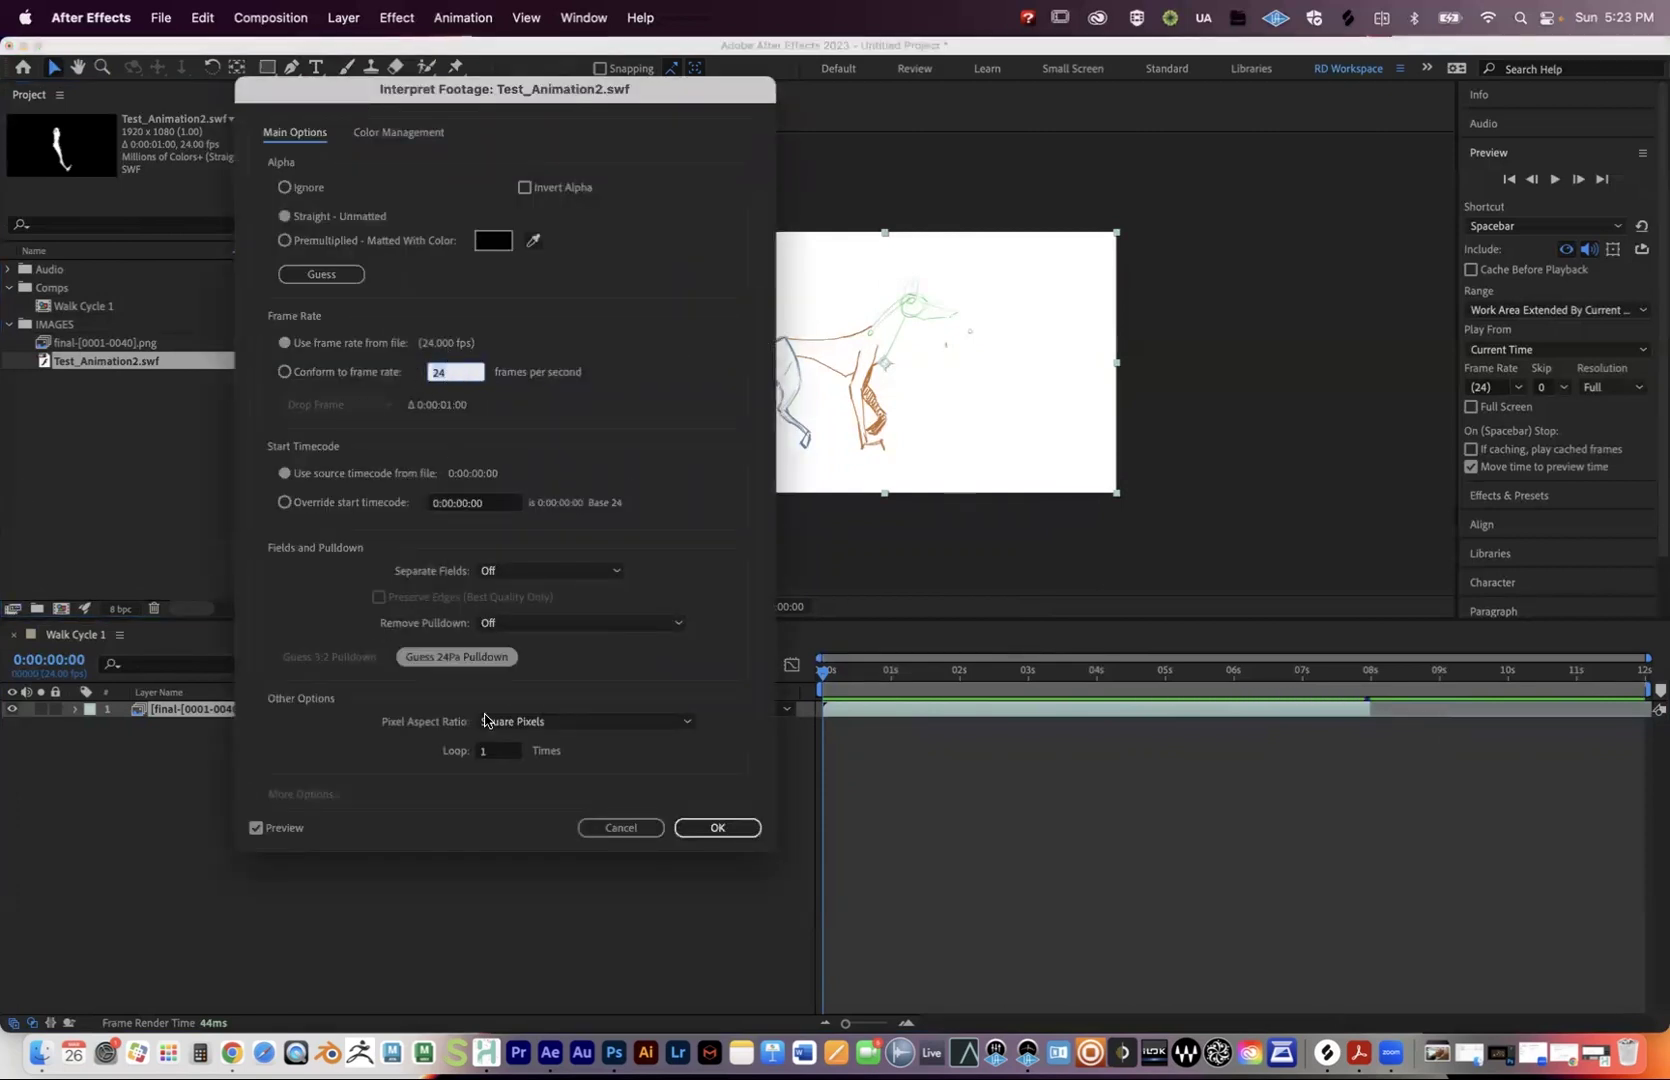
click(495, 752)
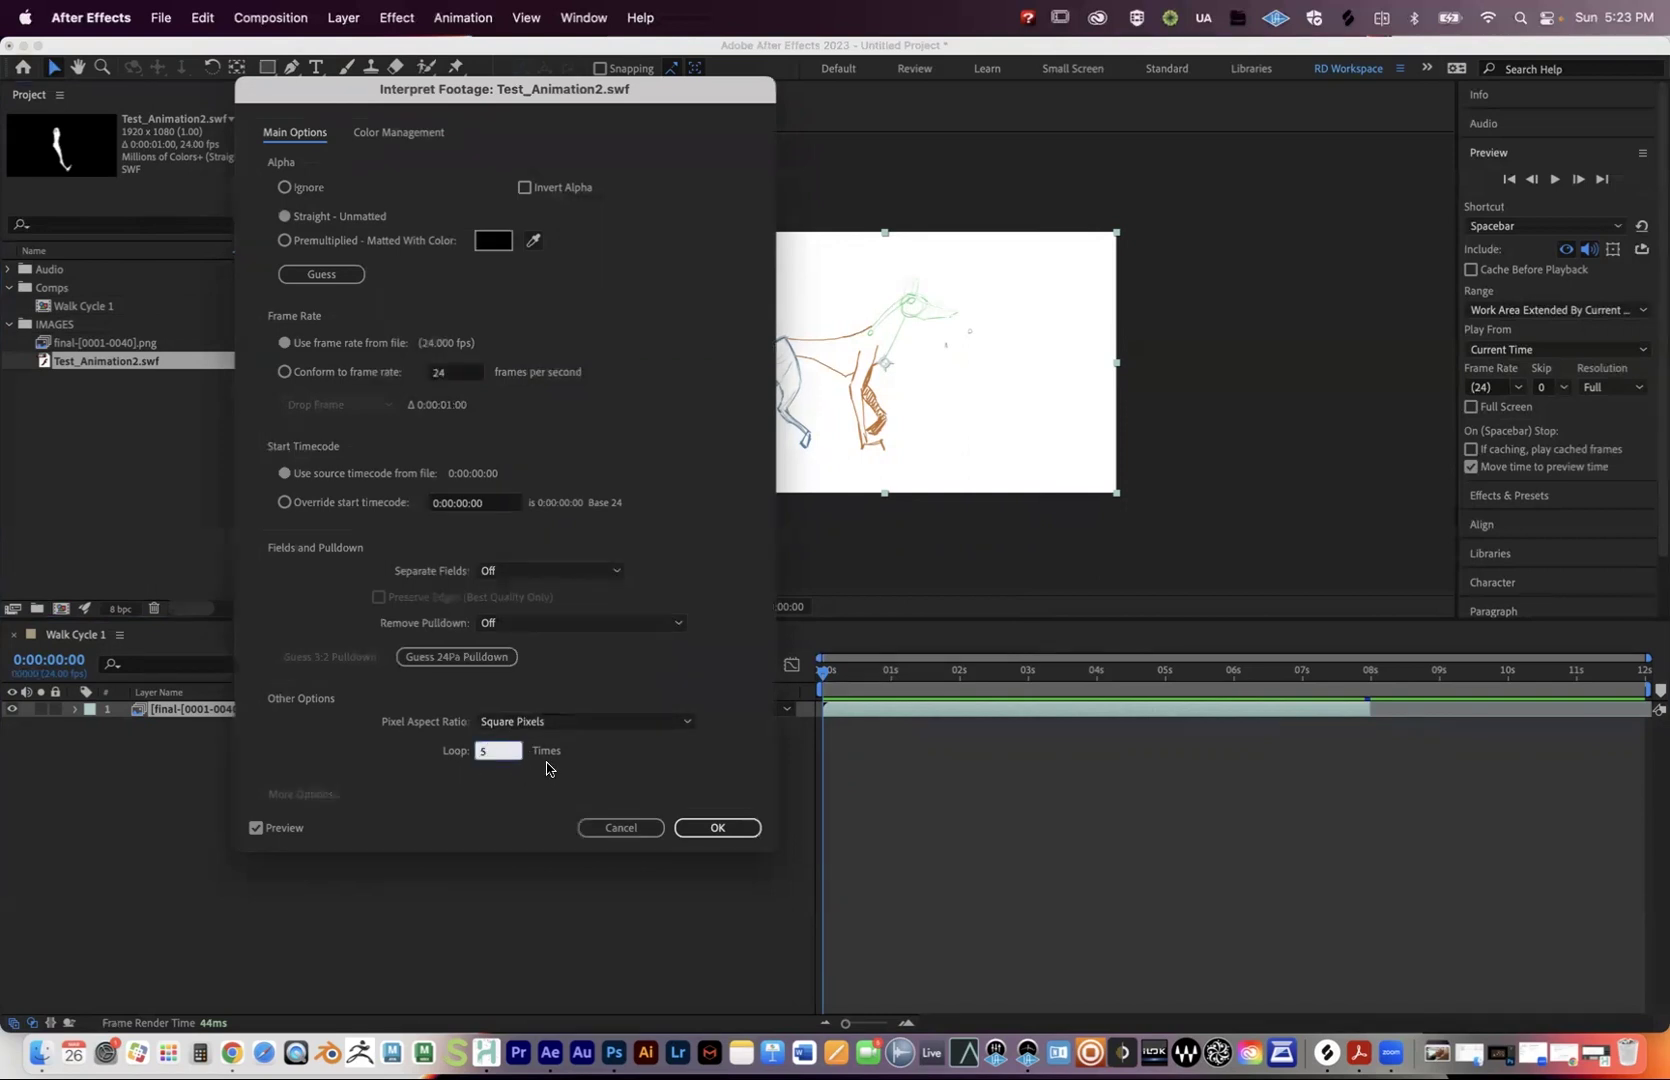
click(718, 827)
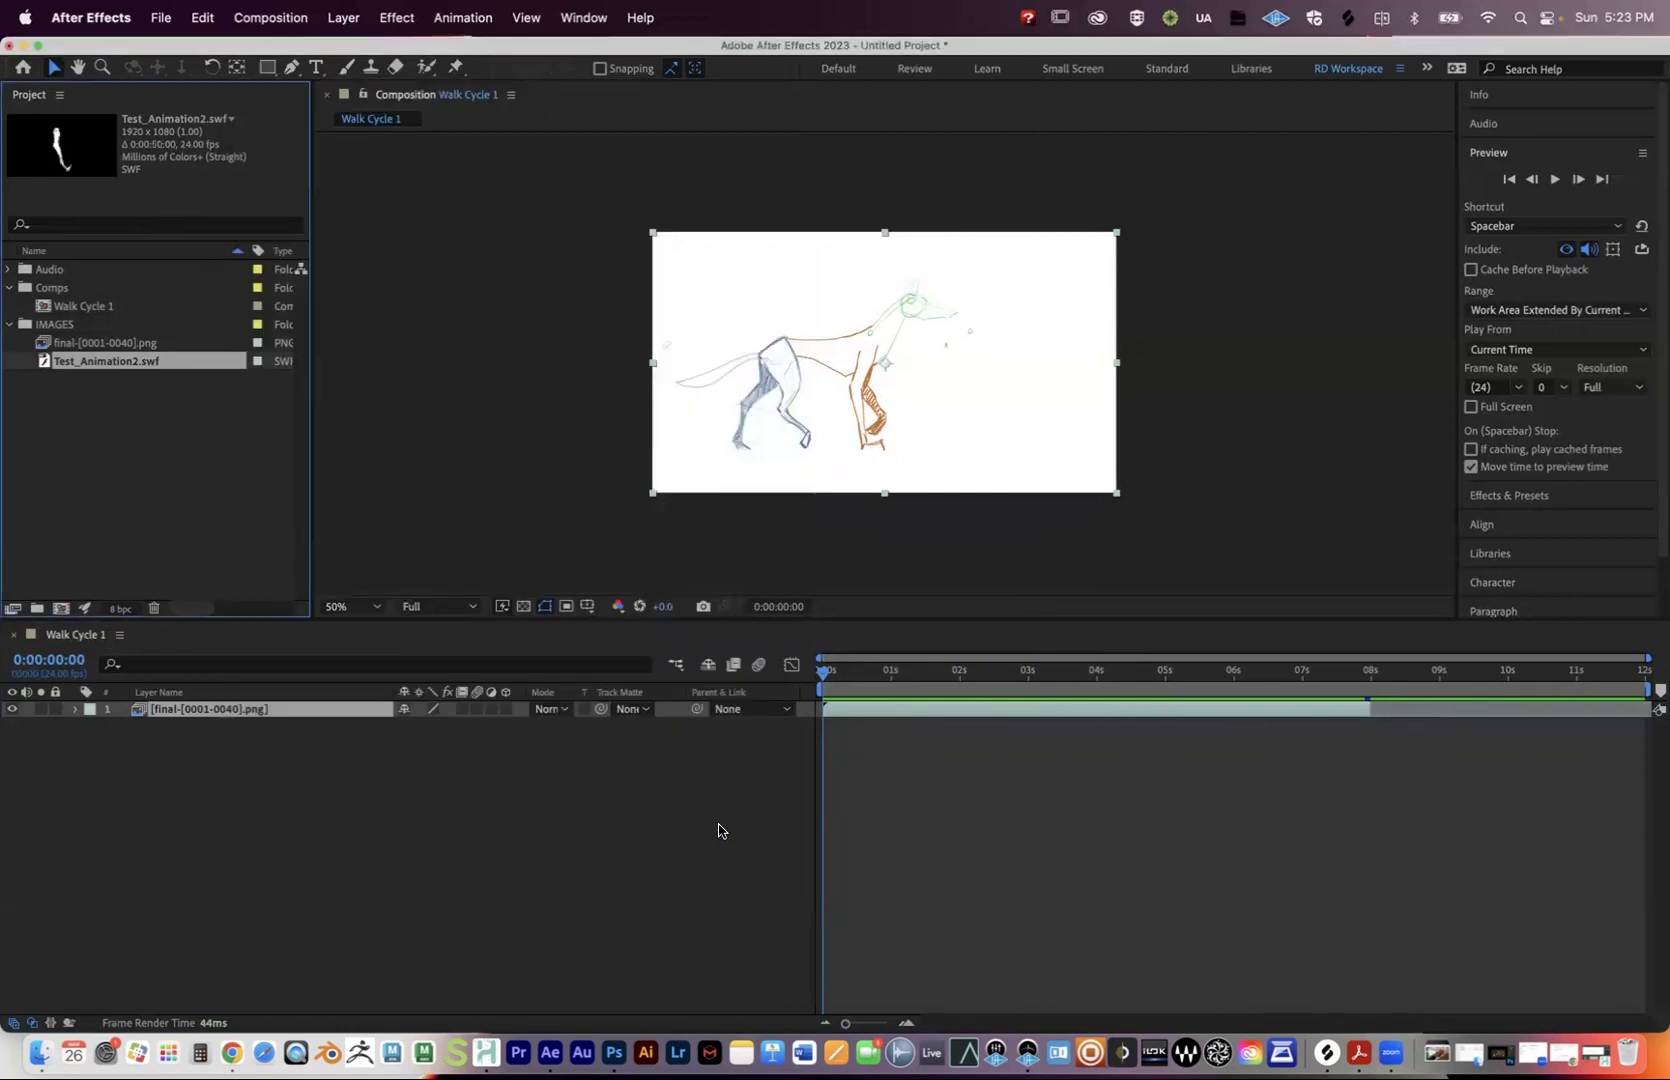
drag(97, 367, 168, 705)
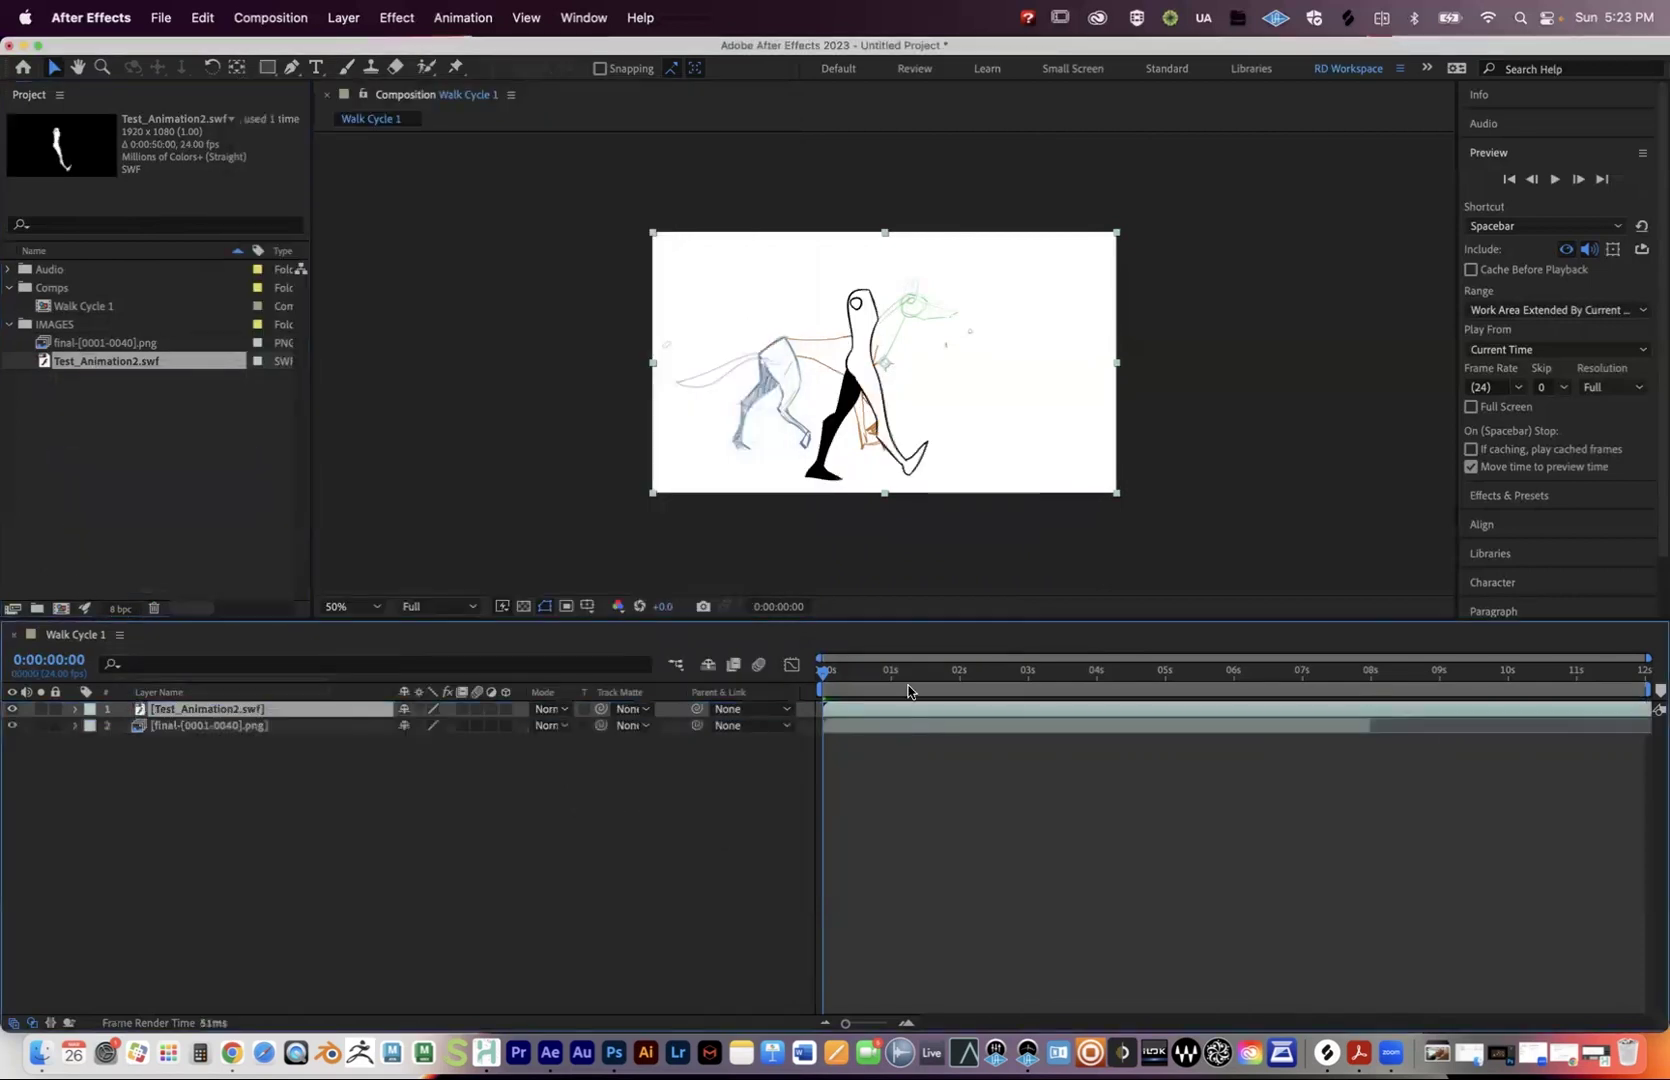
Preview the two walk animations together, then delete the Test_Animation2.swf layer from Walk Cycle 1, leaving the PNG sequence layer selected.
key(space)
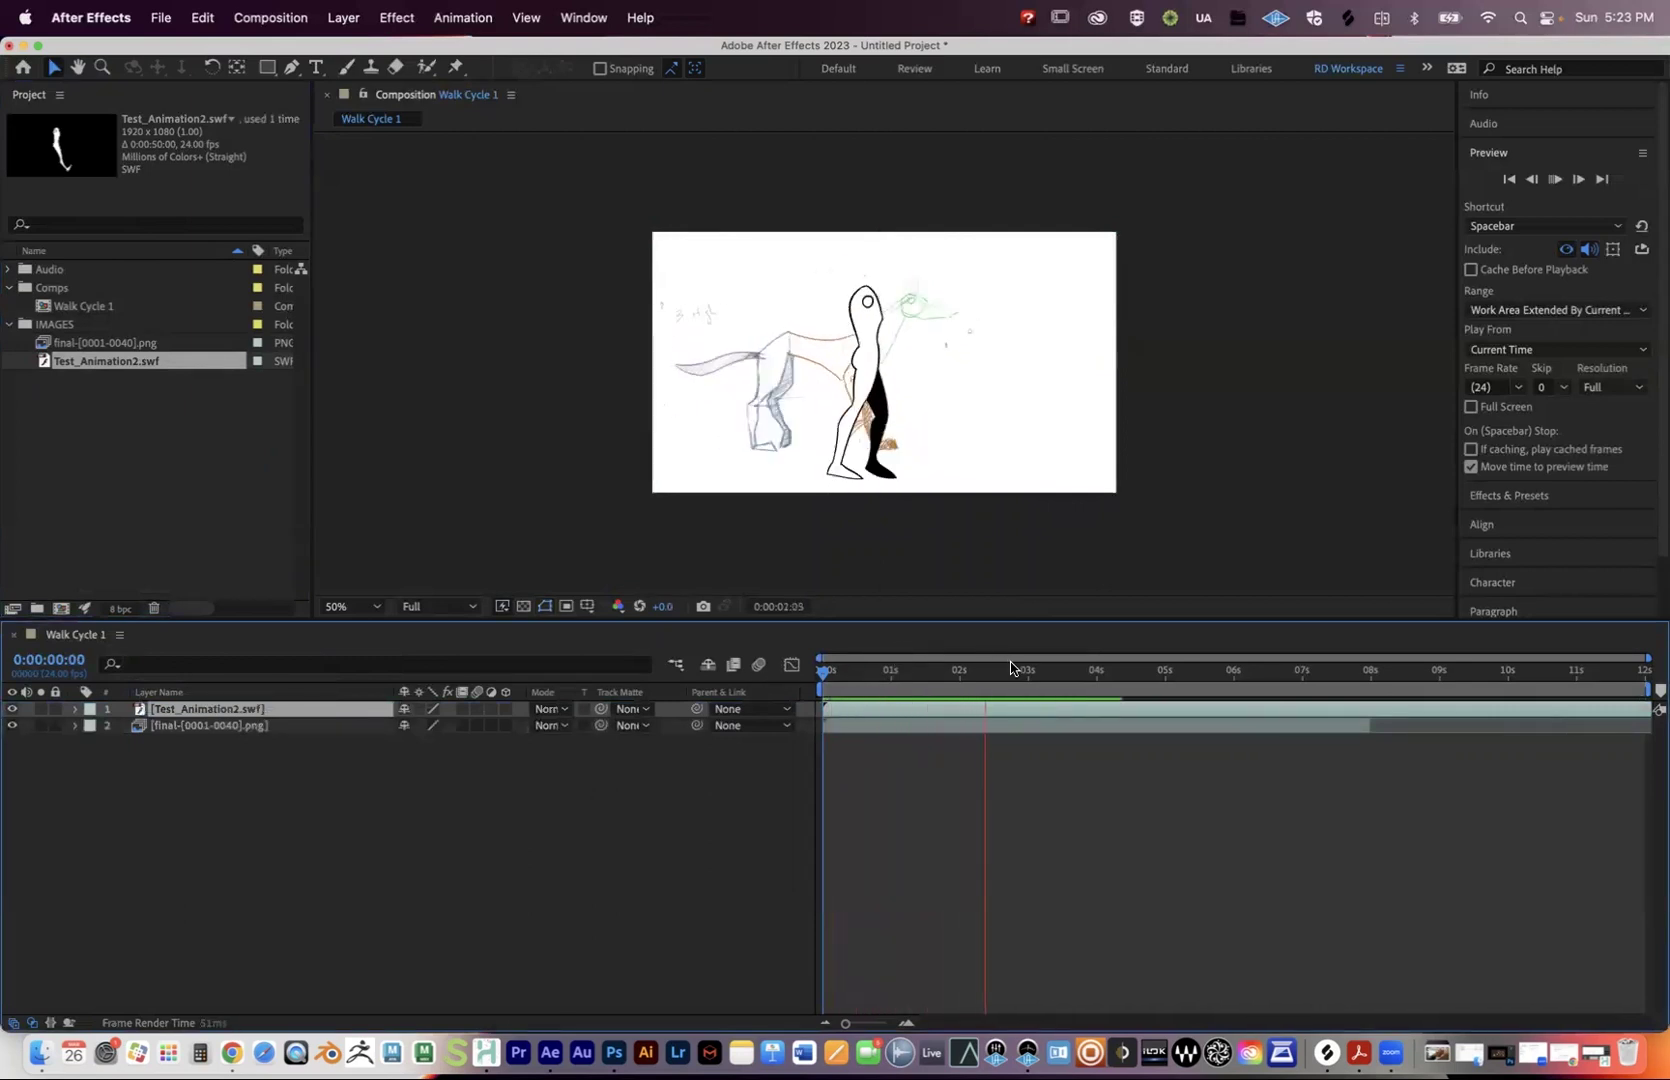
key(space)
key(Delete)
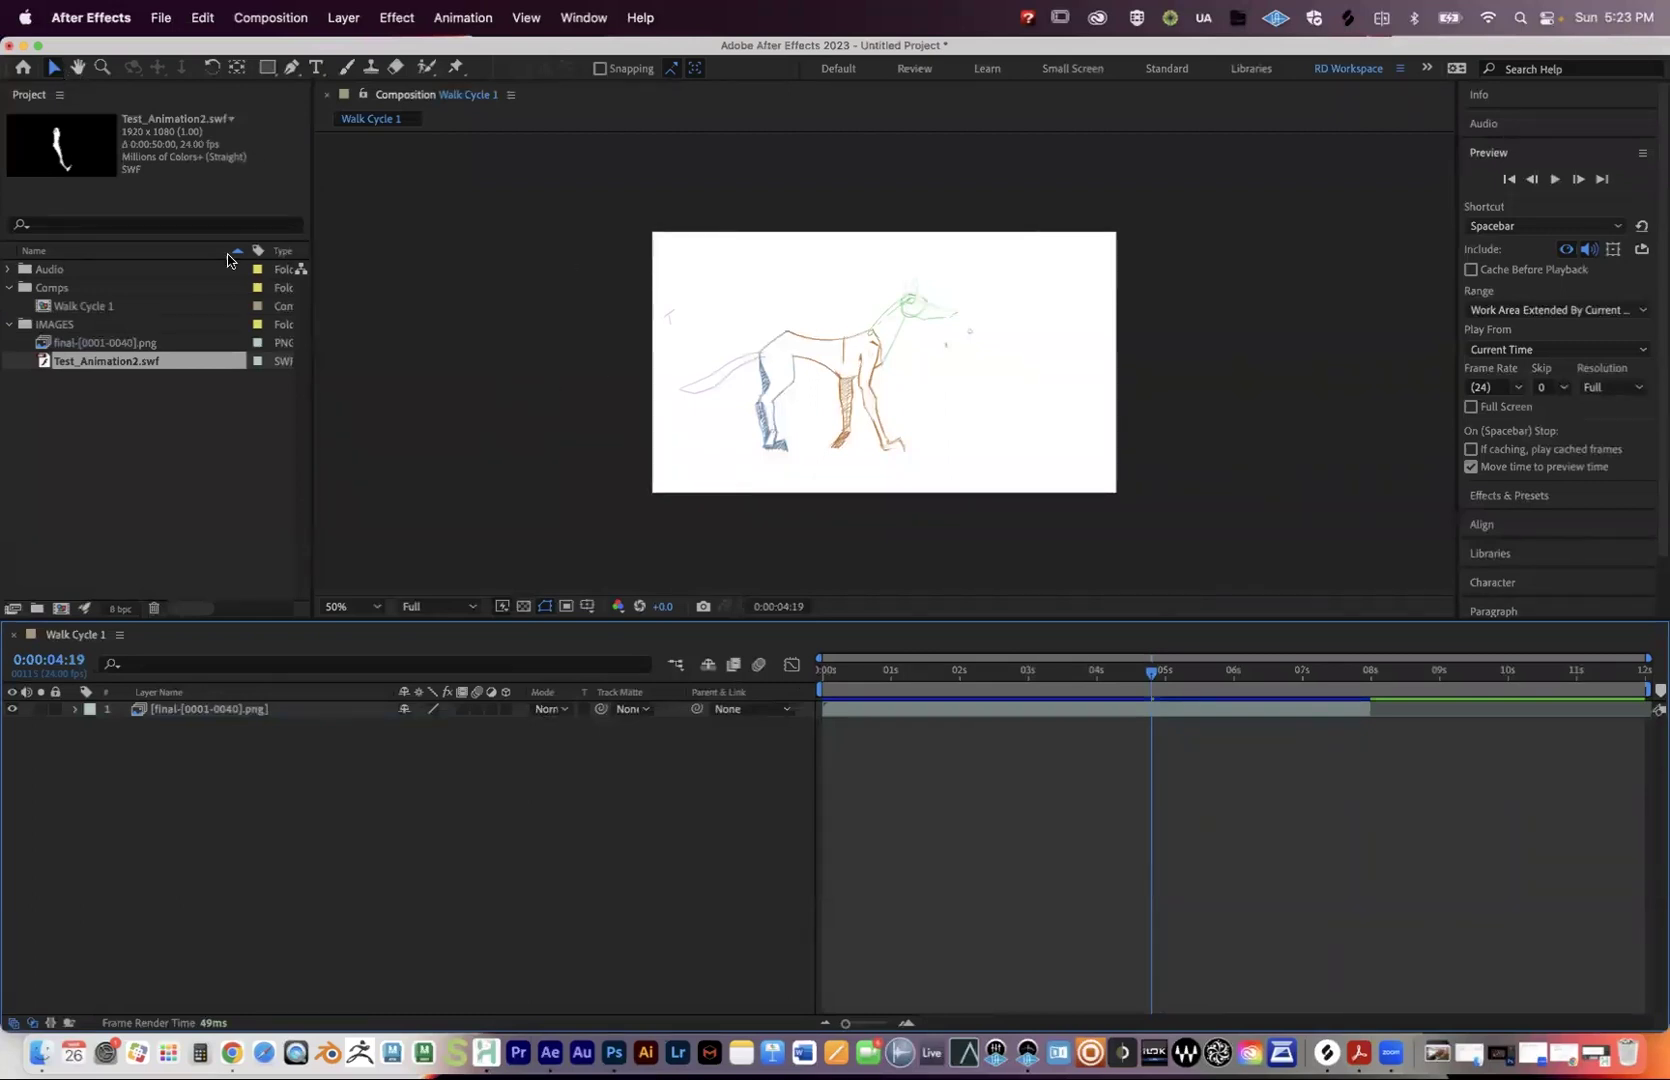
click(234, 710)
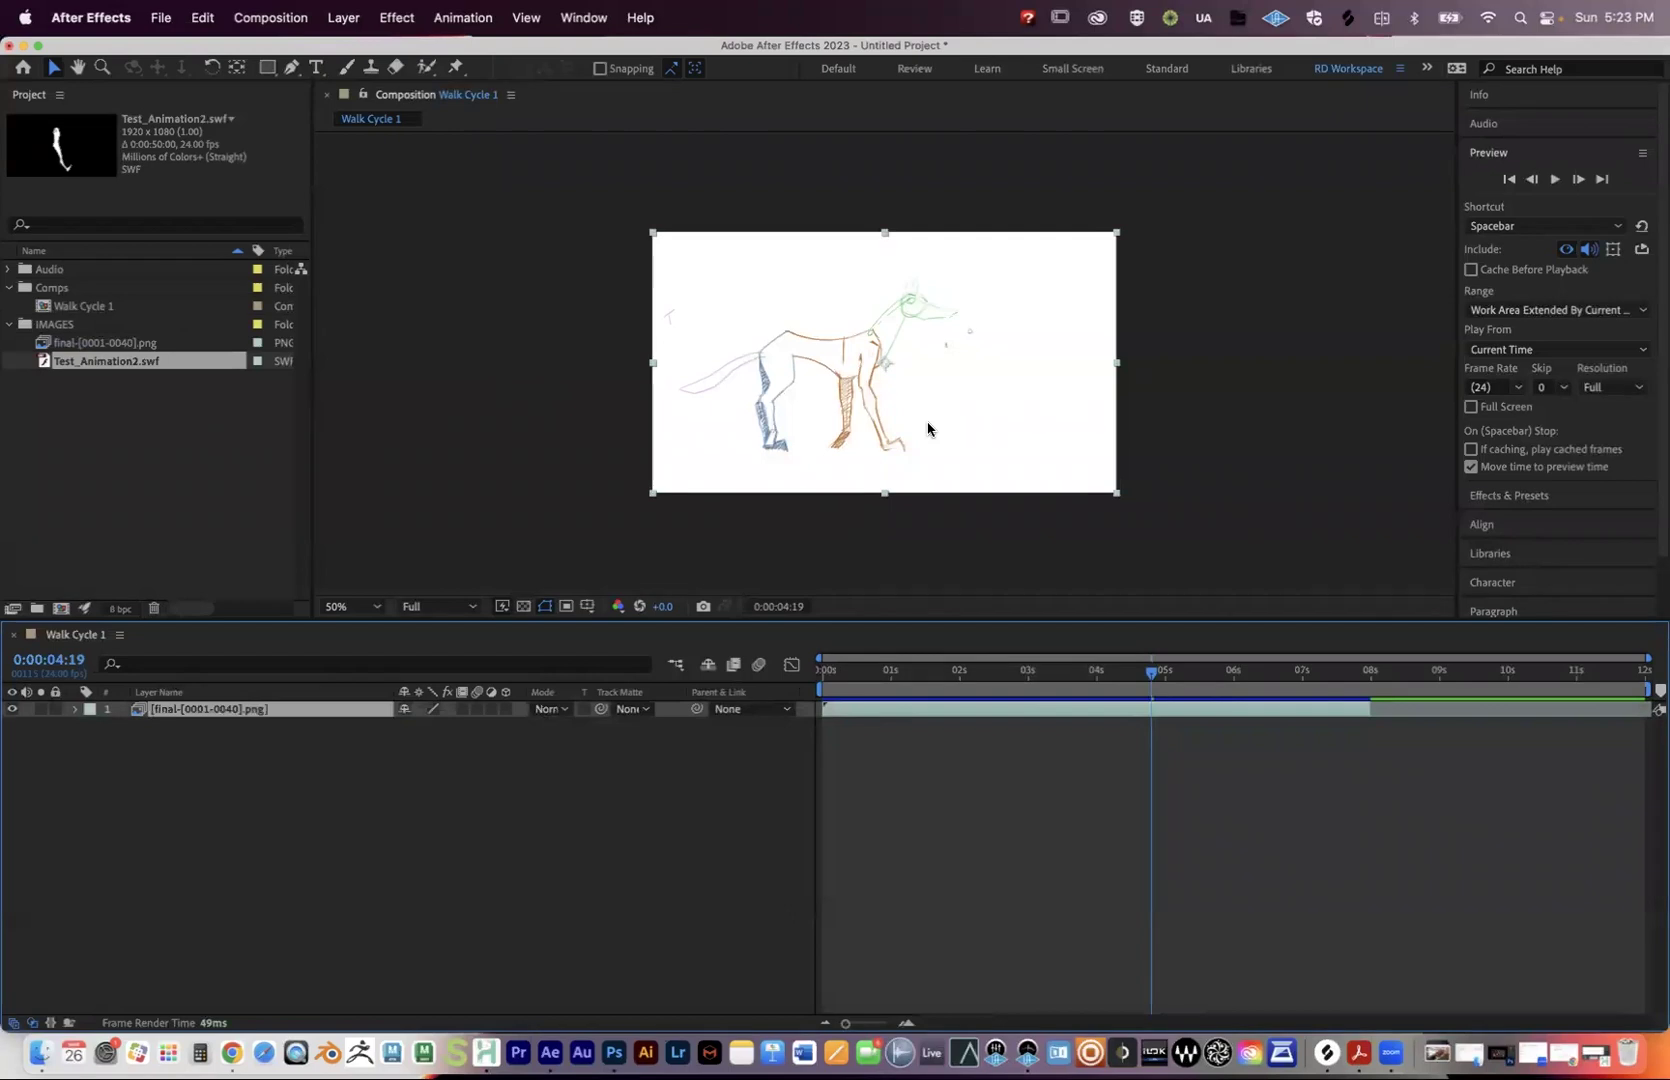
Import MULTIPLANE_BKGRND_v1.ai from the Images directory into the project's IMAGES folder as a Composition, previewing the artwork before opening it.
click(62, 325)
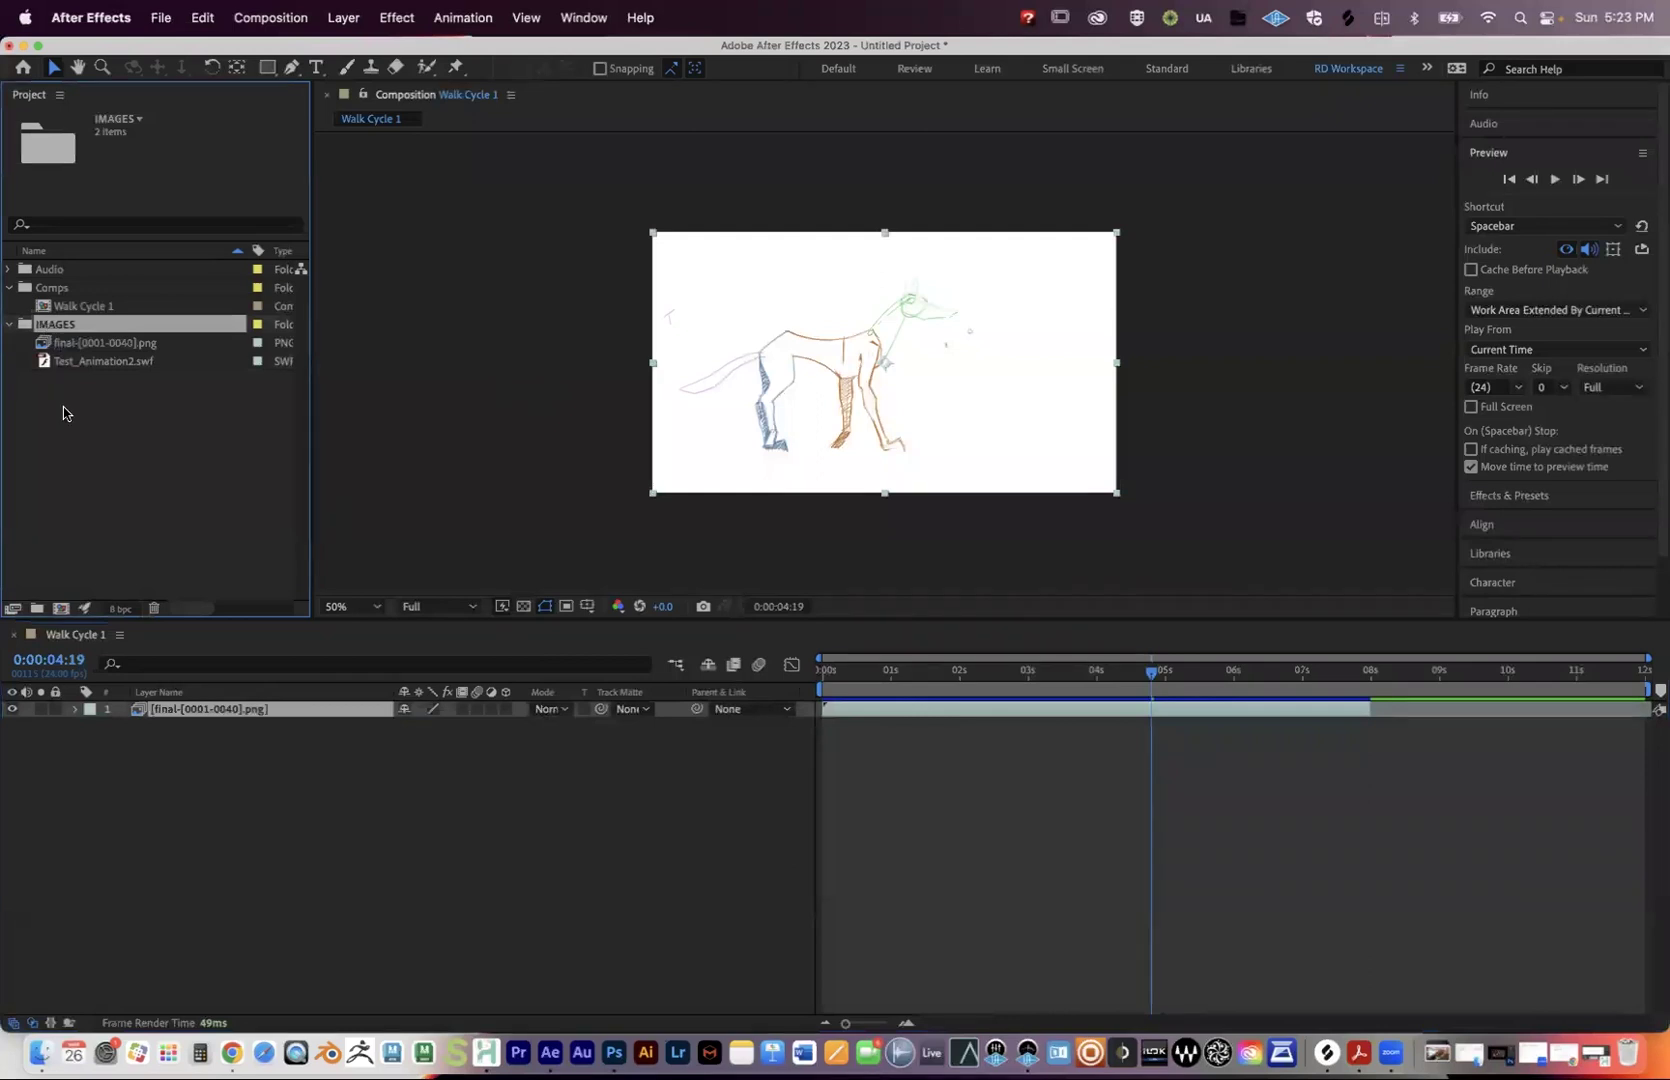
click(161, 17)
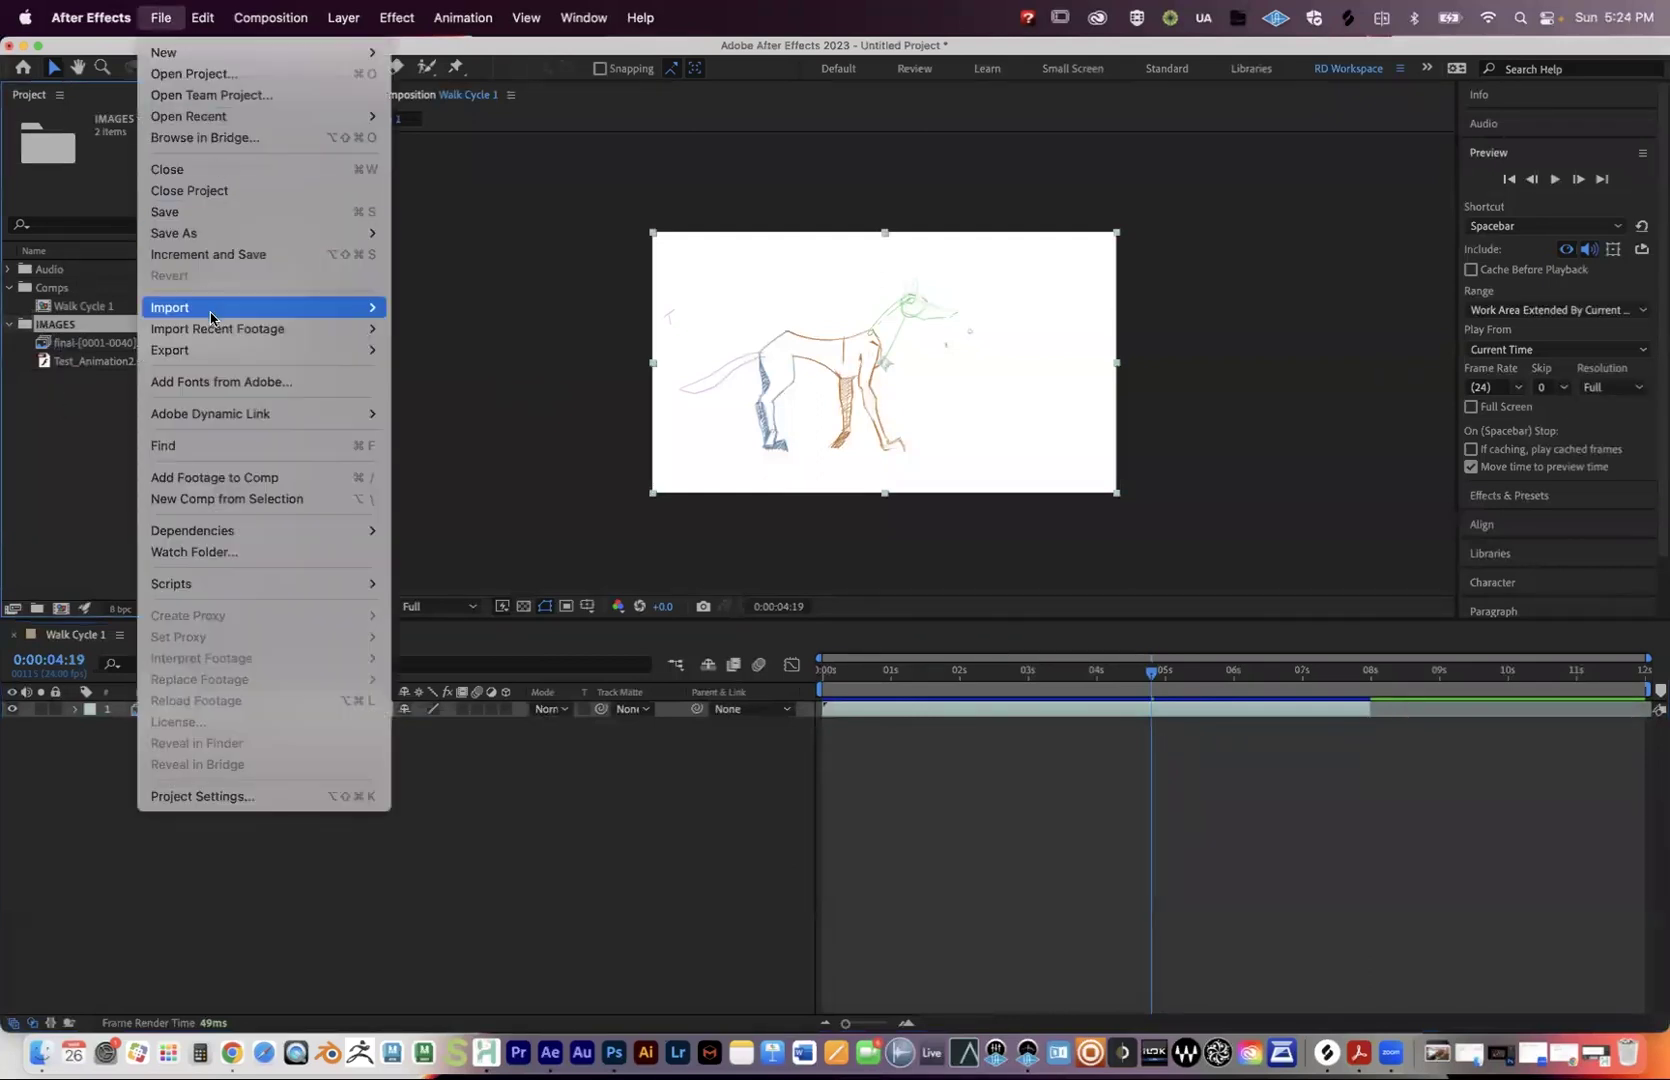
mouse_move(224, 310)
click(455, 309)
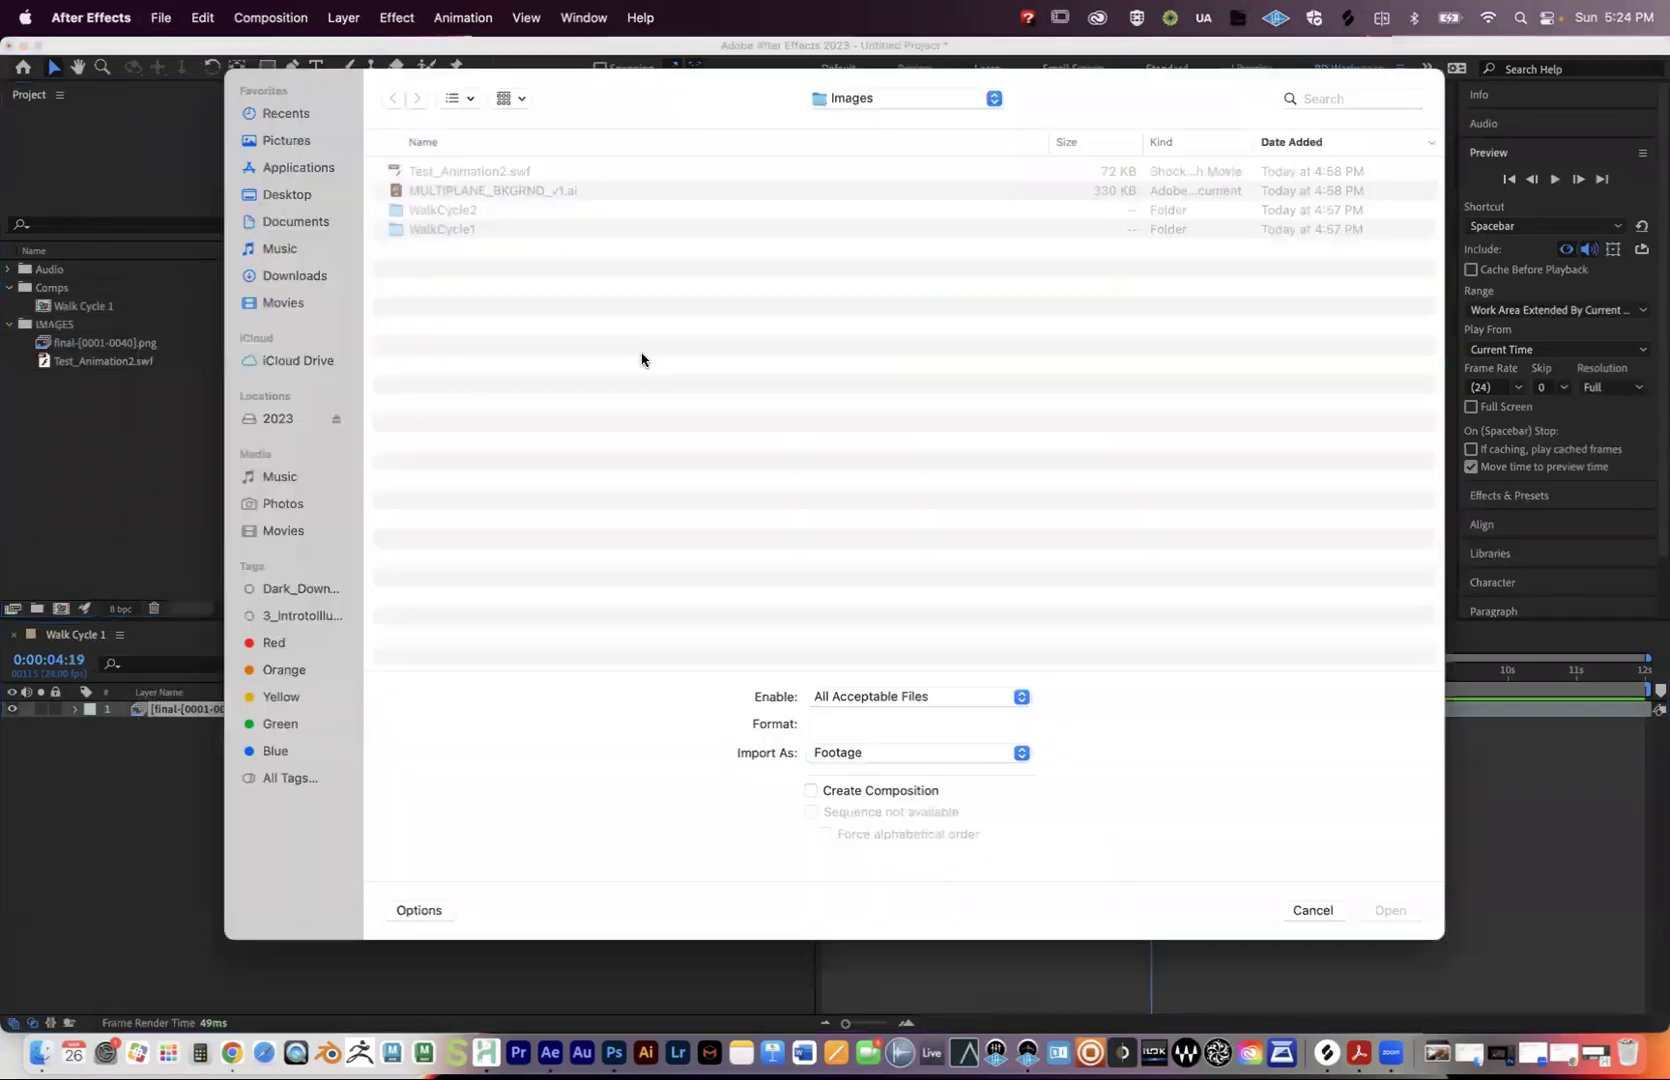
click(474, 192)
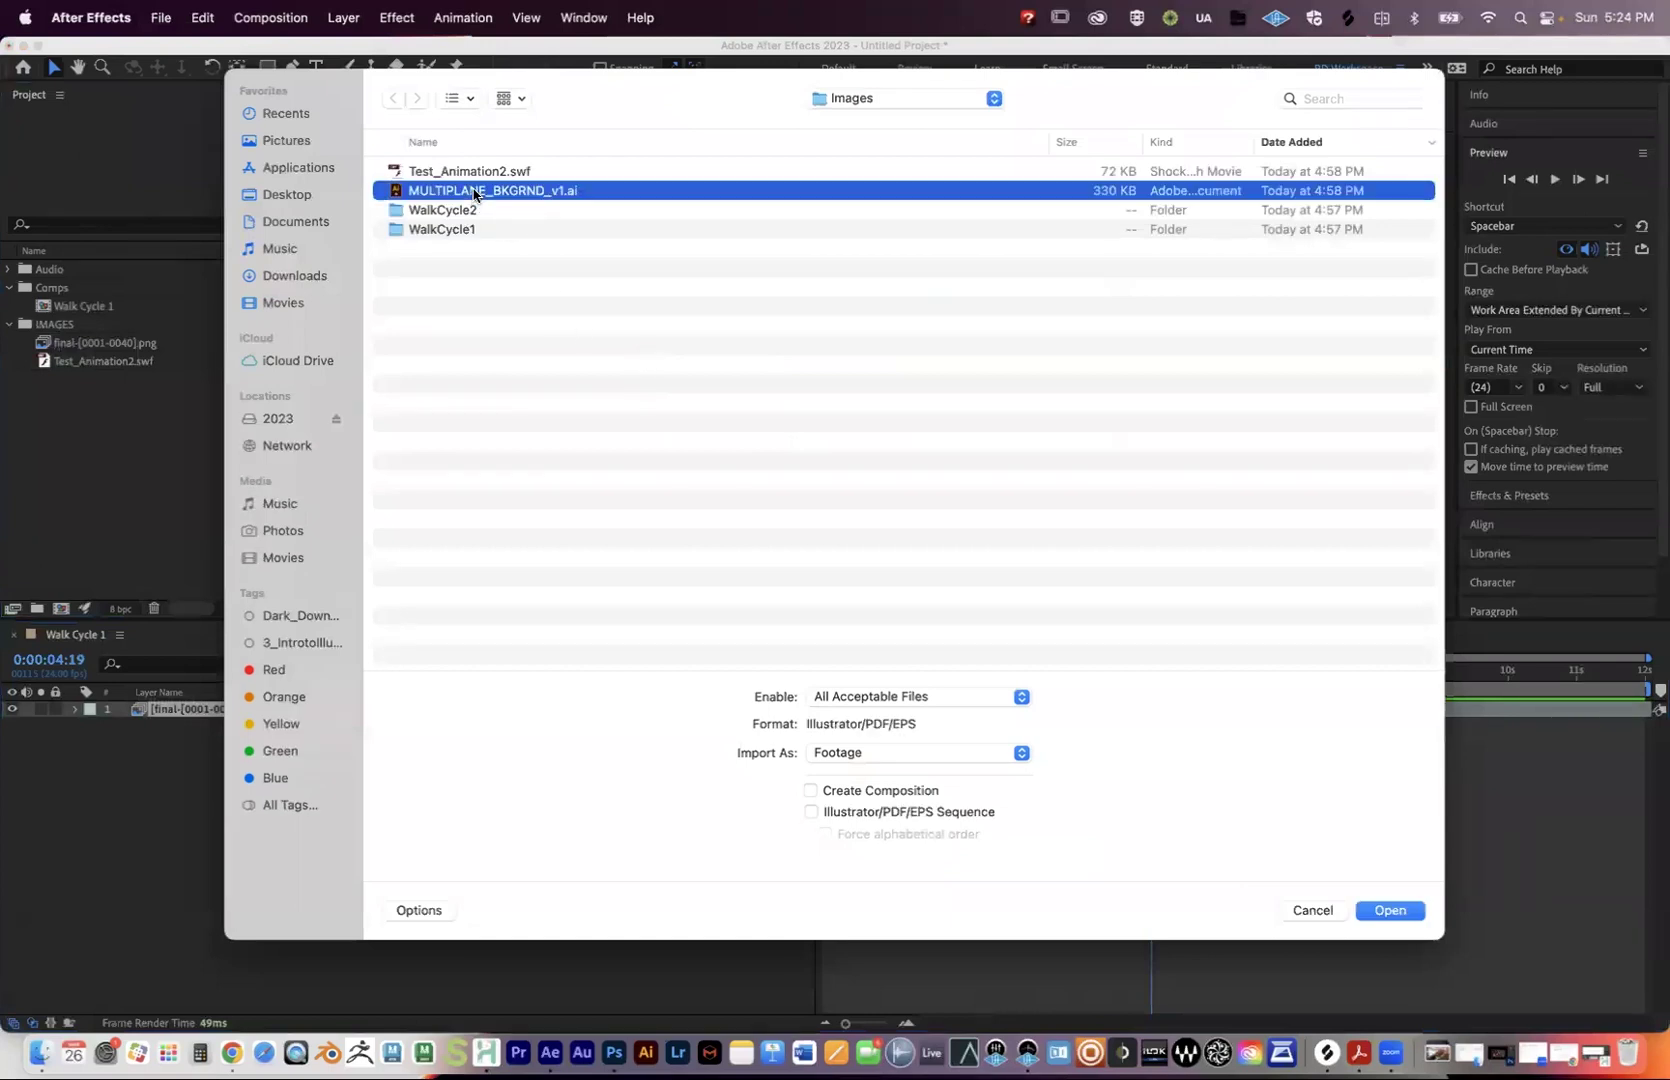
key(space)
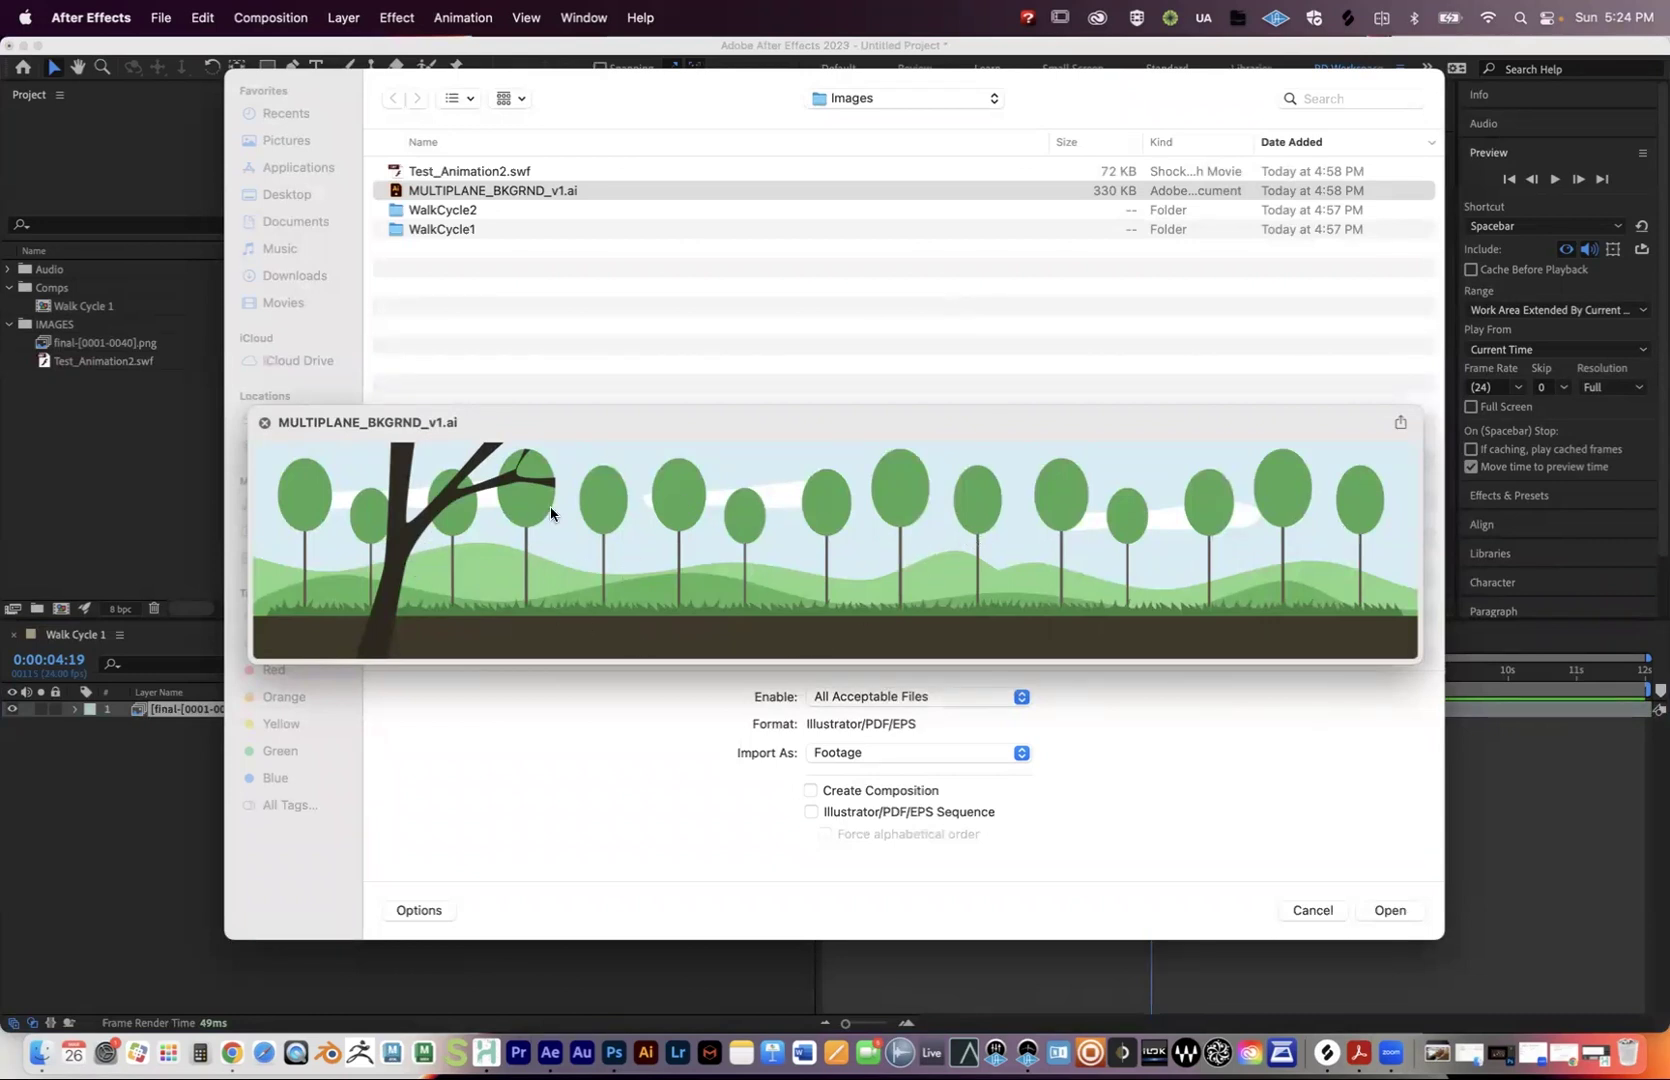
key(space)
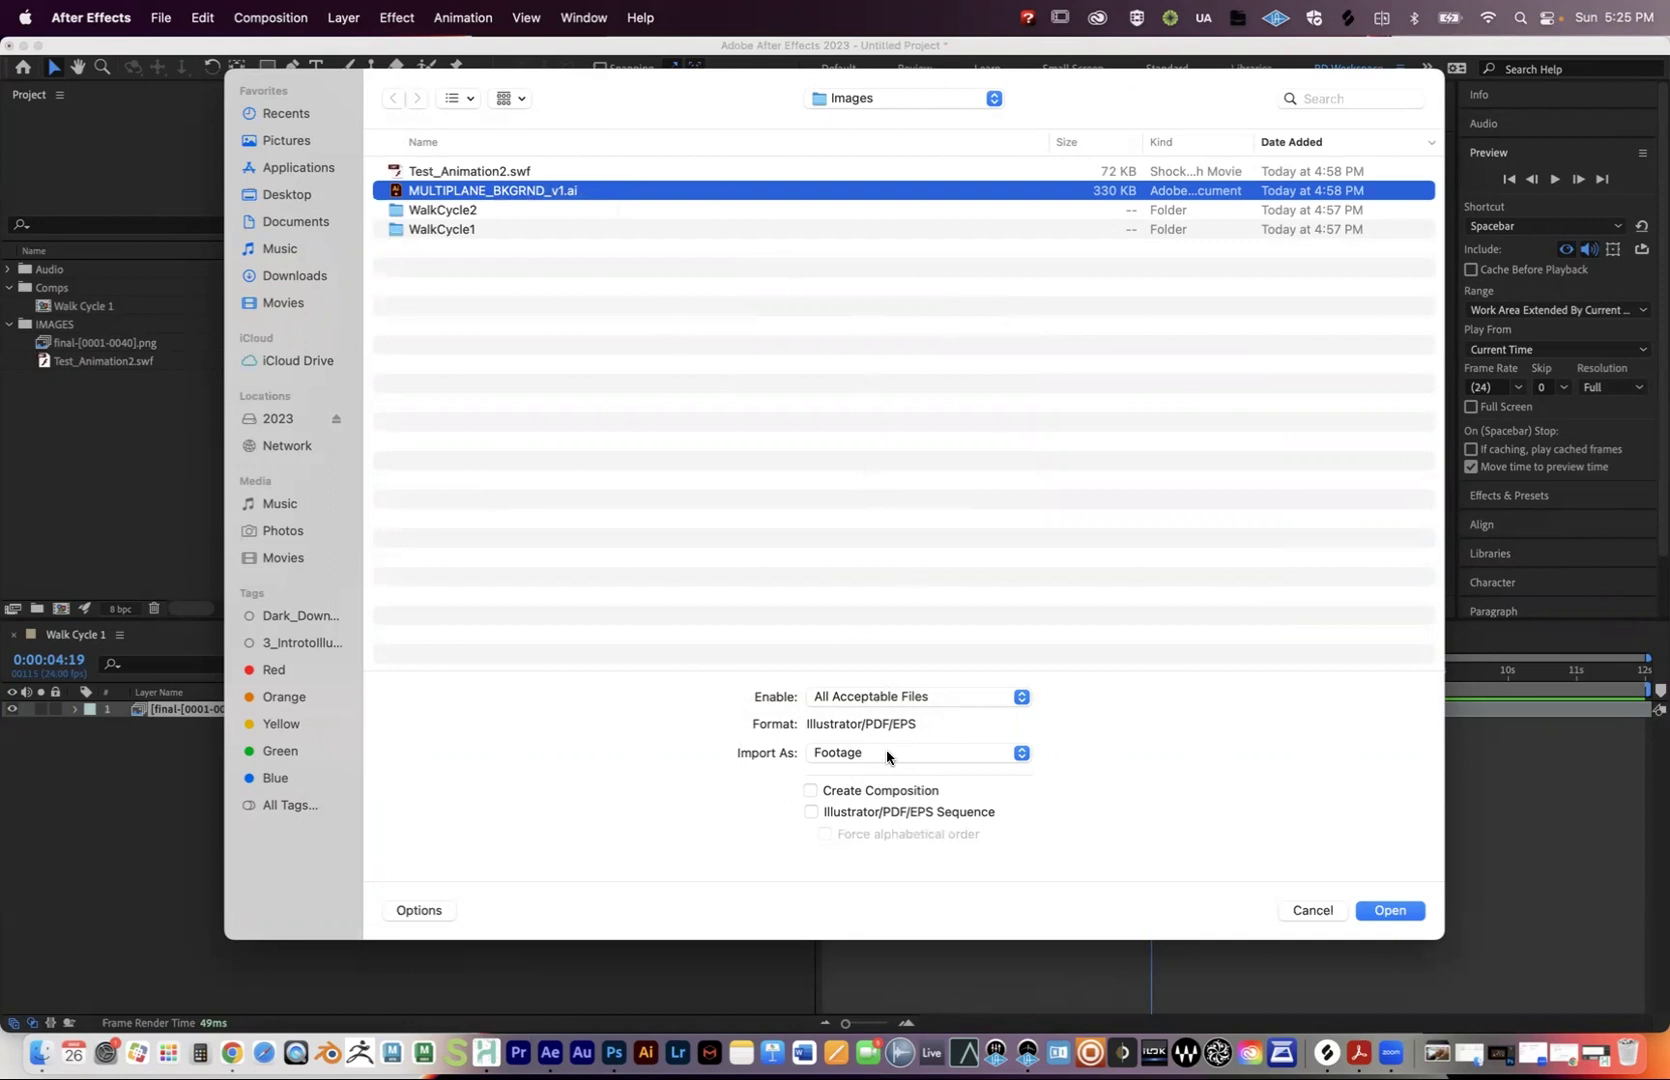
click(864, 758)
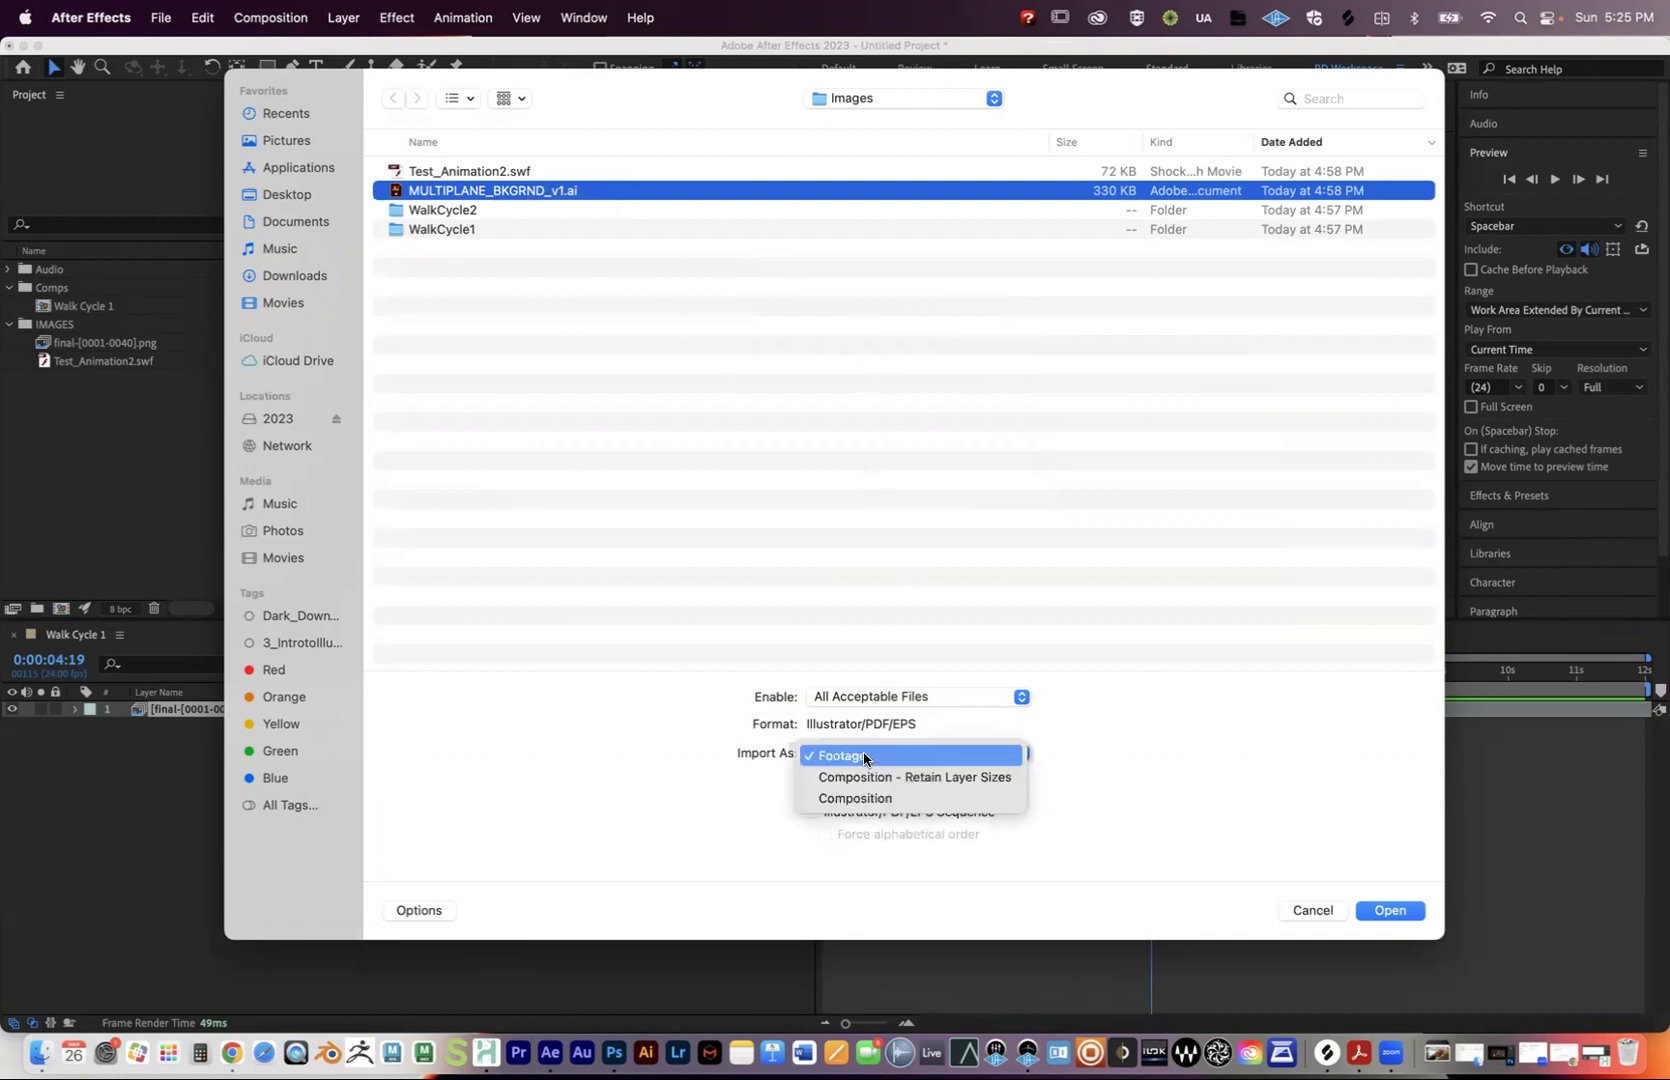
click(867, 799)
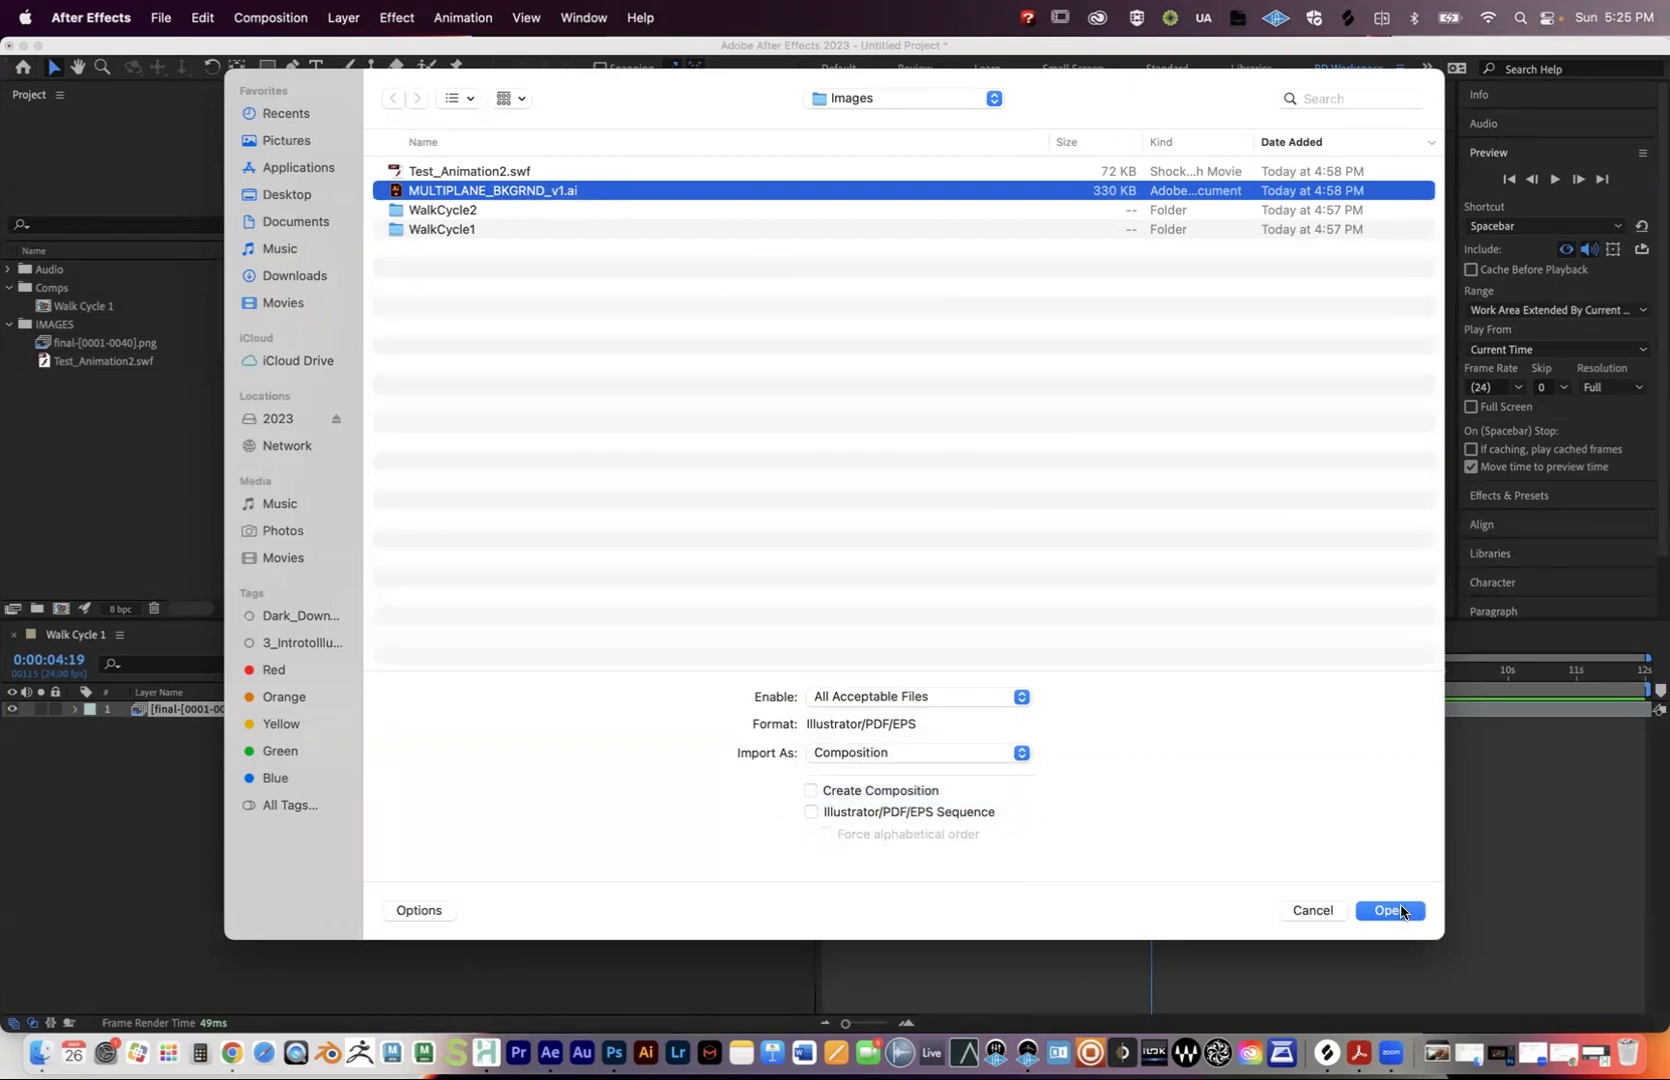
click(1009, 755)
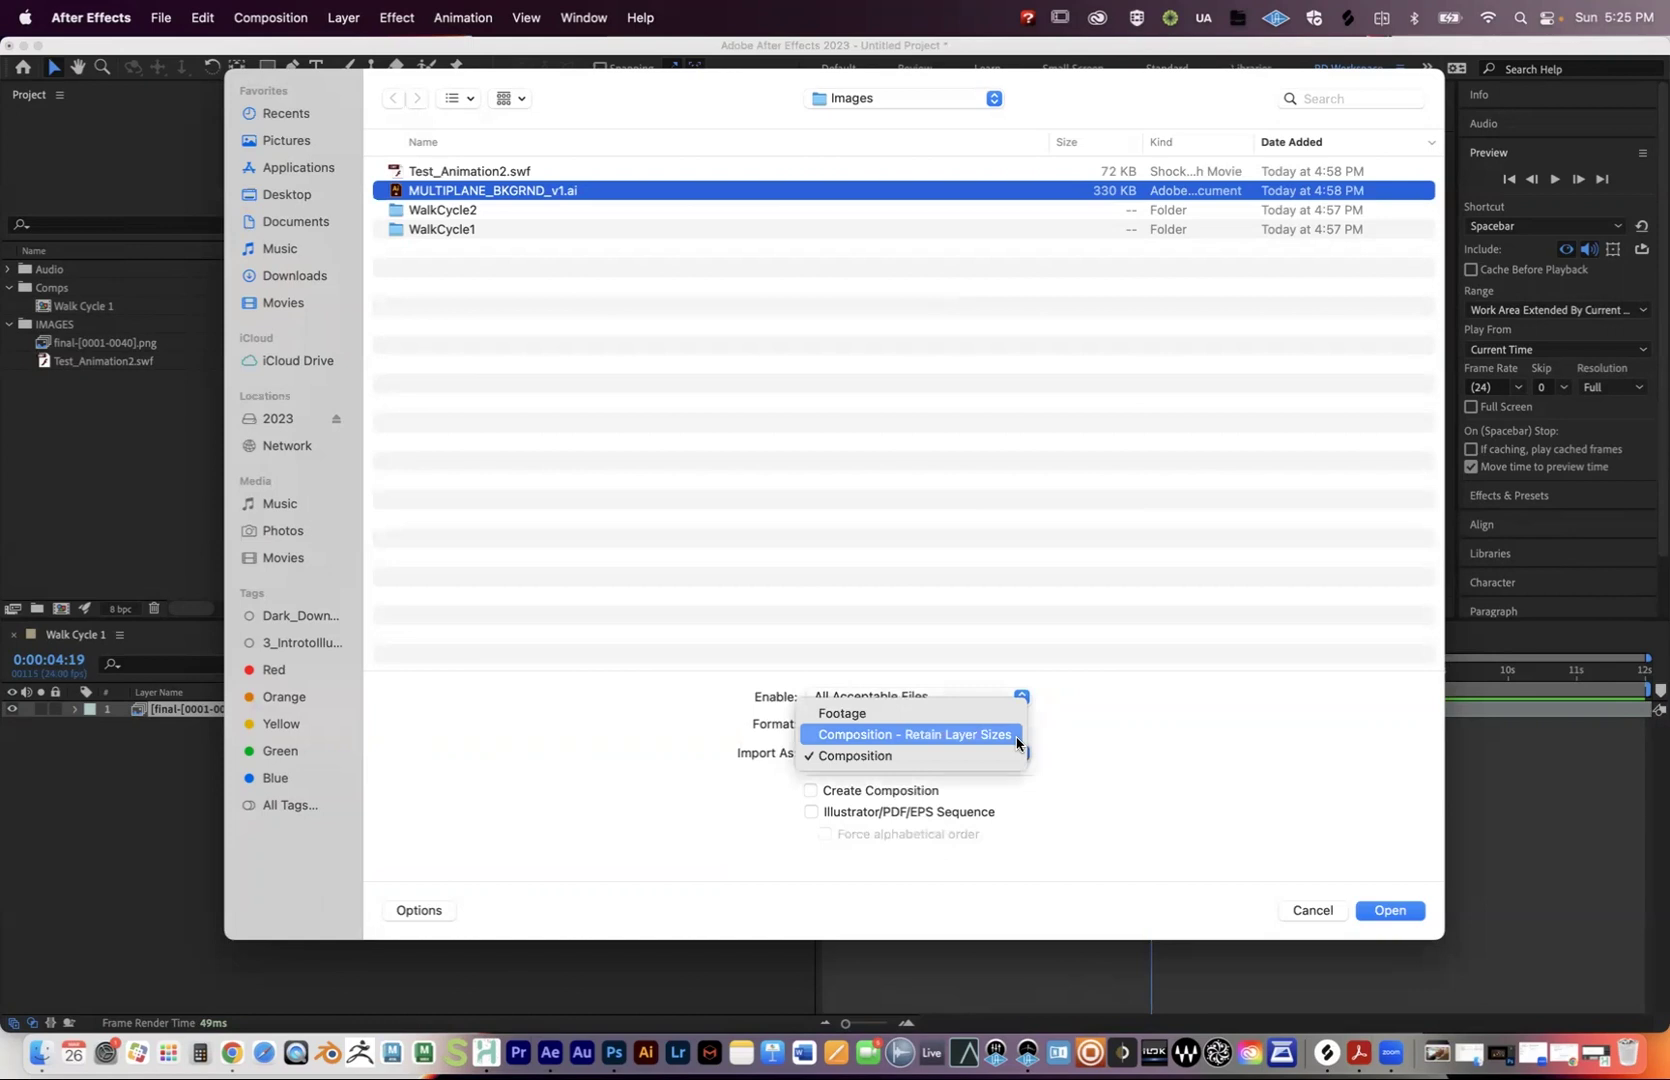
click(882, 756)
click(1386, 910)
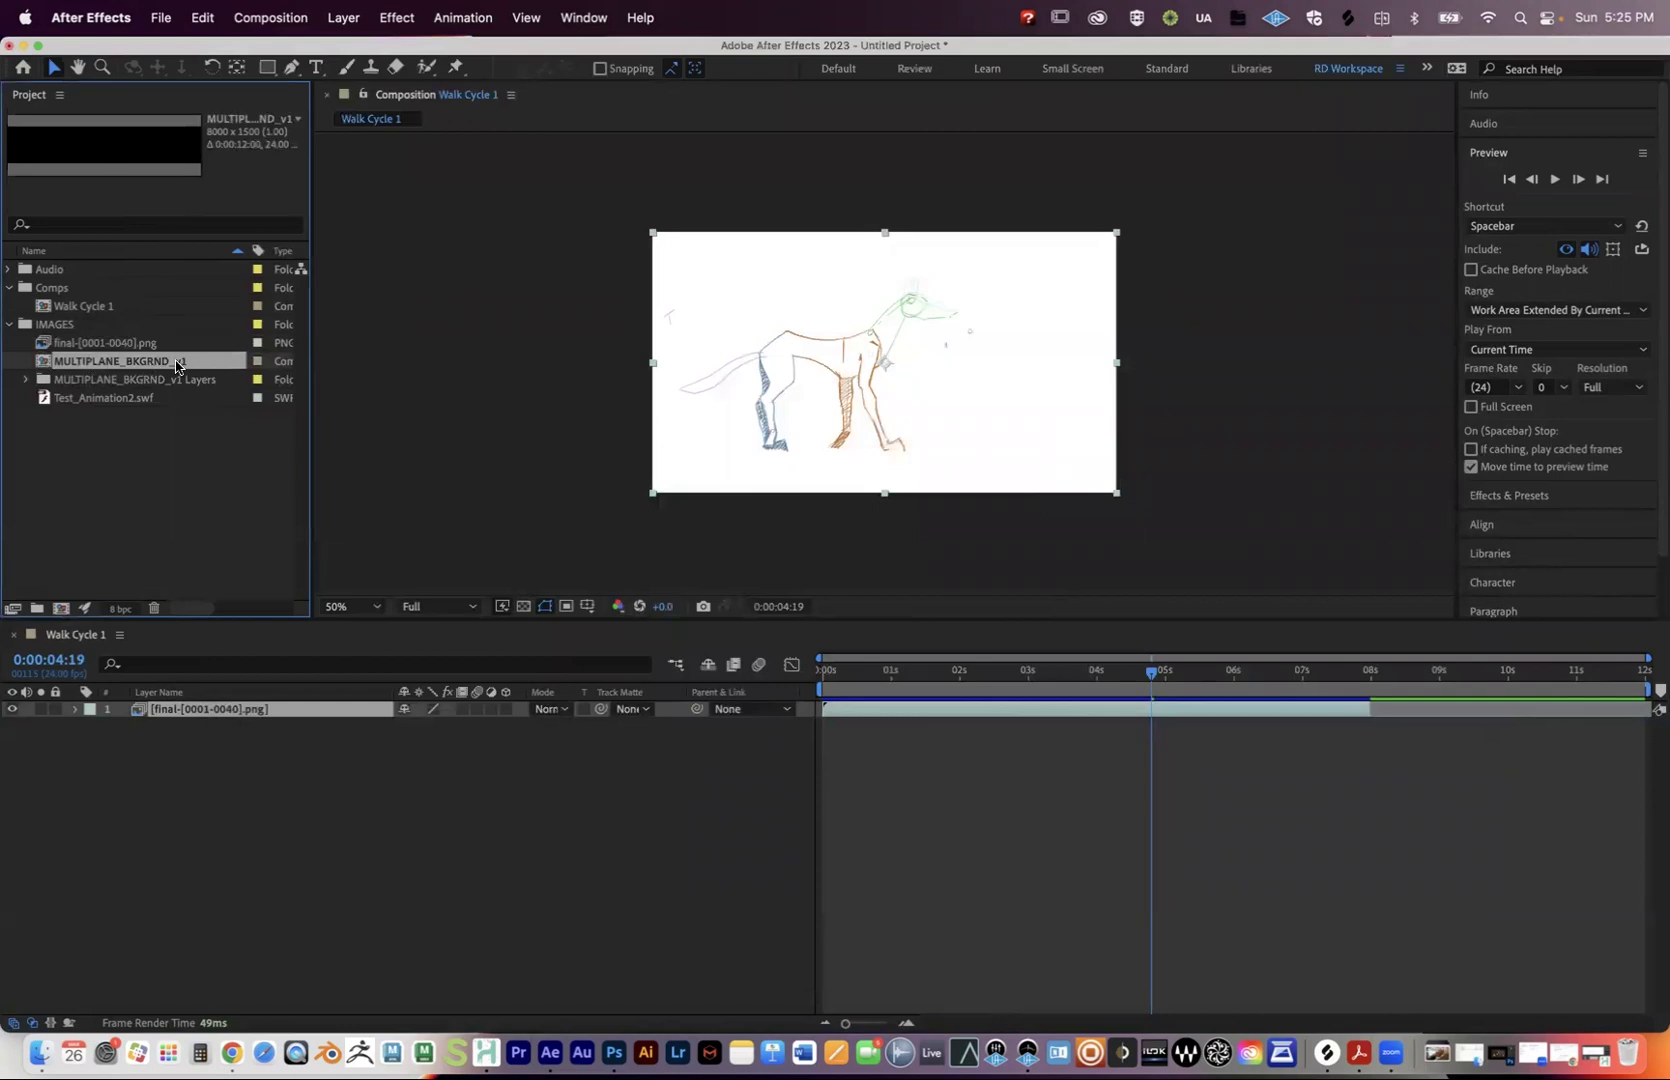
Examine each of the individual layers inside the MULTIPLANE_BKGRND_v1 Layers folder, from 1_Foreground to 7_SKY and back.
click(26, 380)
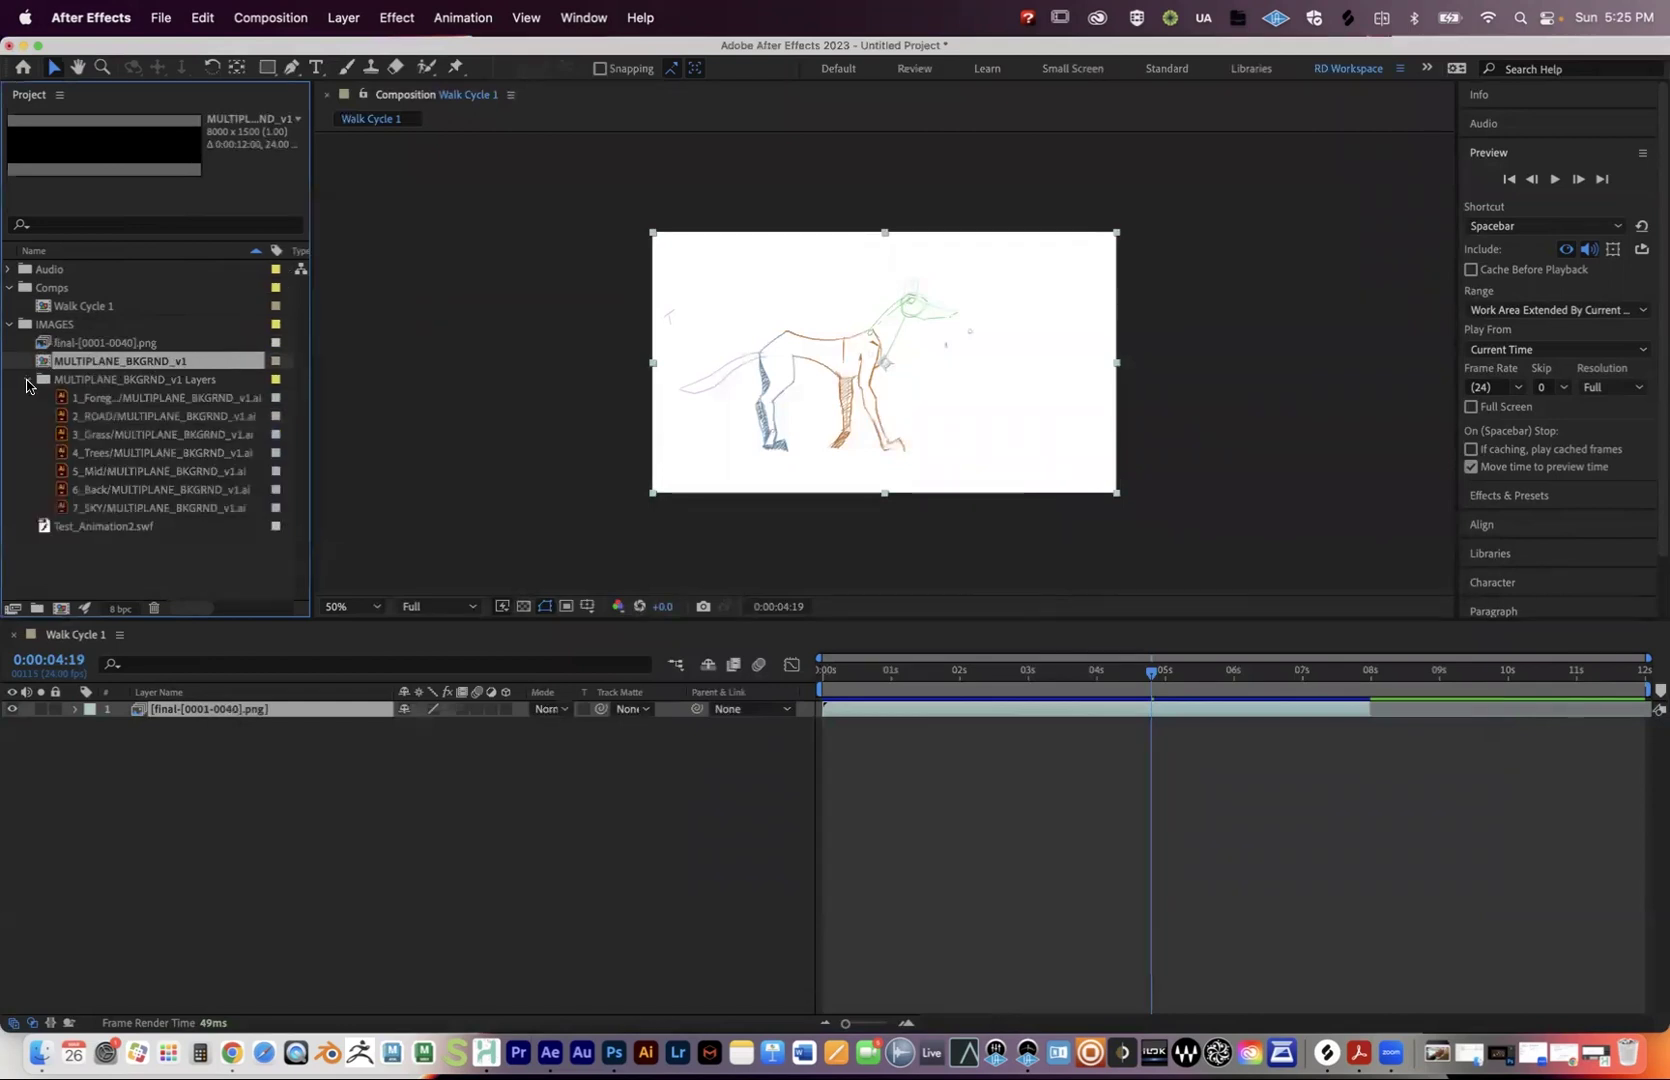
click(110, 400)
click(114, 416)
click(121, 437)
click(120, 455)
click(121, 472)
click(122, 490)
click(123, 508)
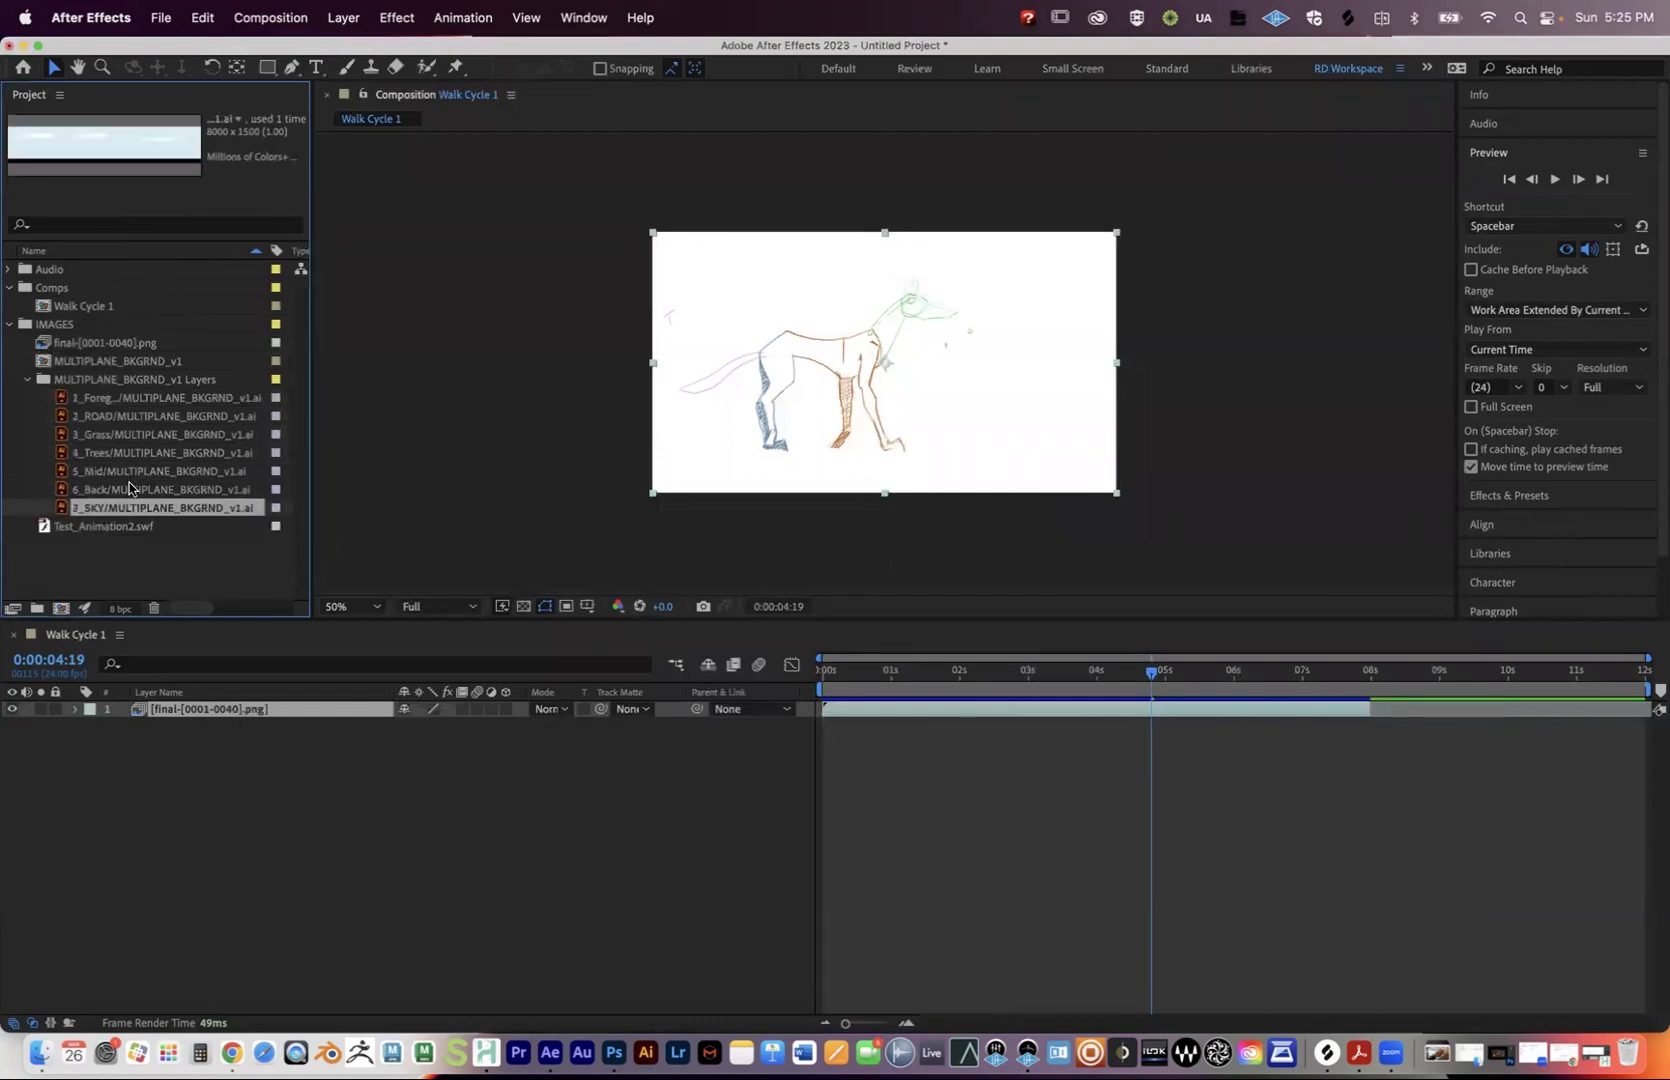
click(129, 488)
click(125, 471)
click(121, 454)
click(119, 436)
click(128, 417)
click(128, 400)
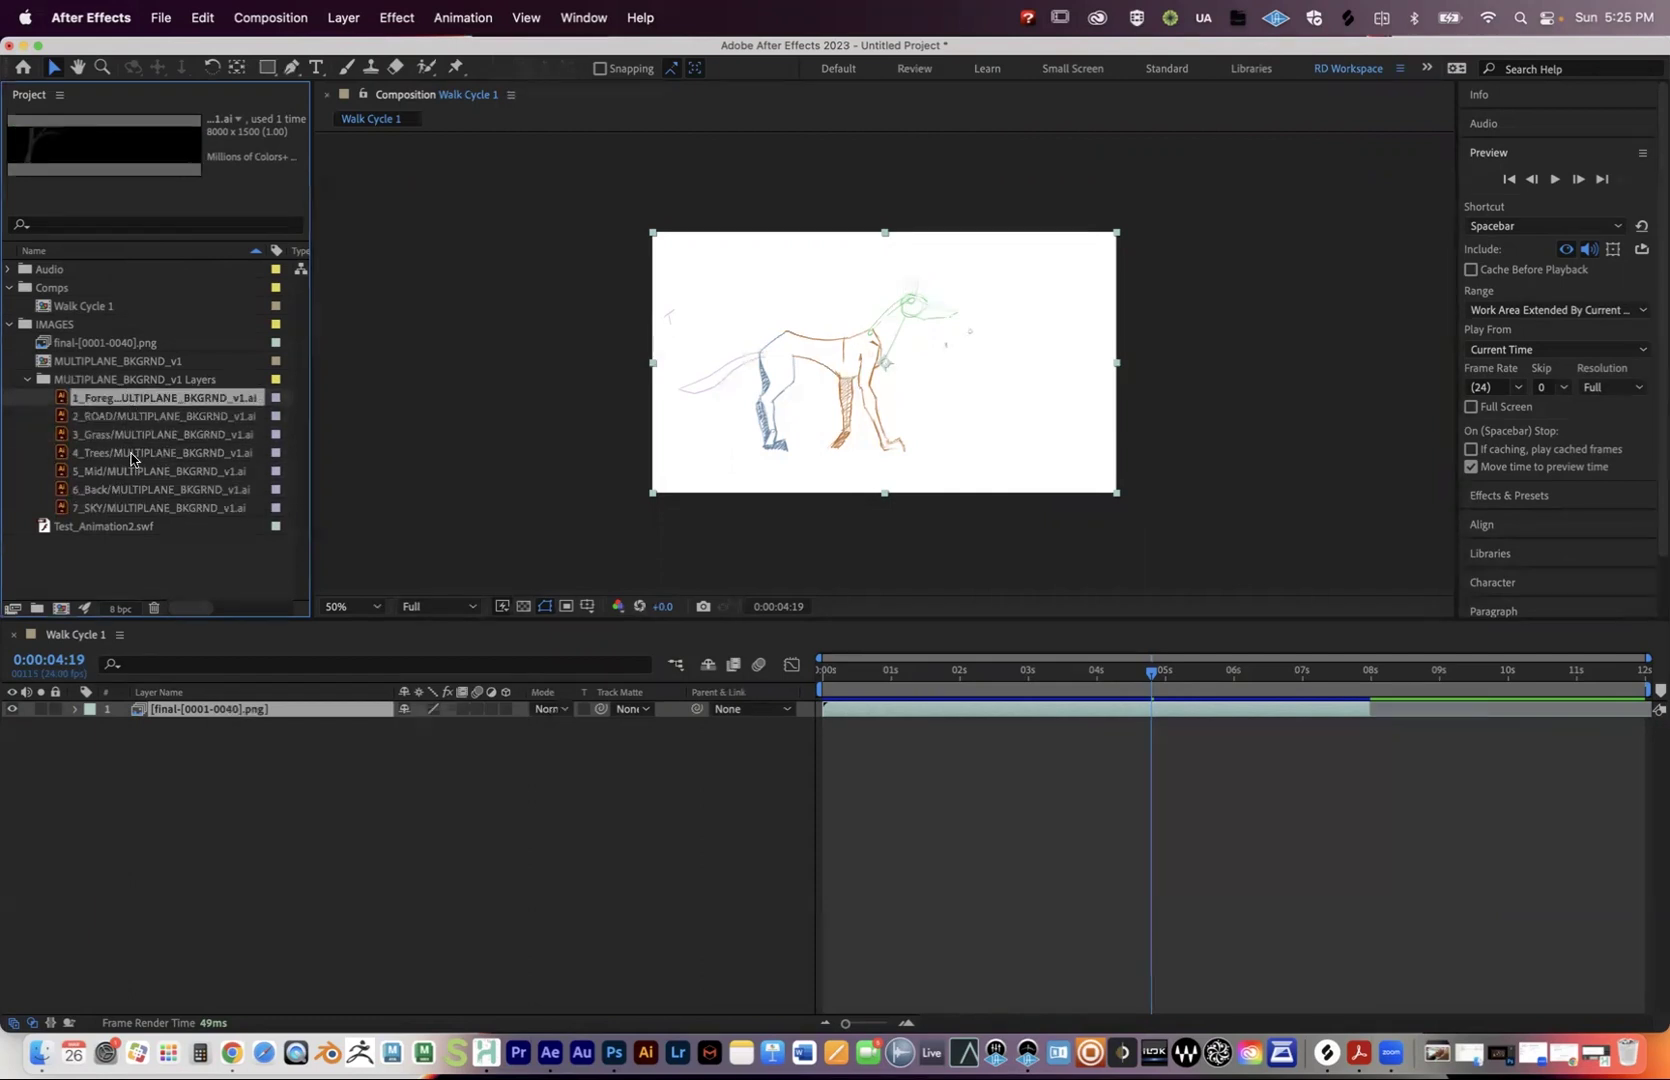
Add all seven MULTIPLANE_BKGRND_v1 layers below the PNG sequence in Walk Cycle 1 and set the sequence's blending mode to Multiply.
shift+click(125, 507)
drag(123, 404, 277, 823)
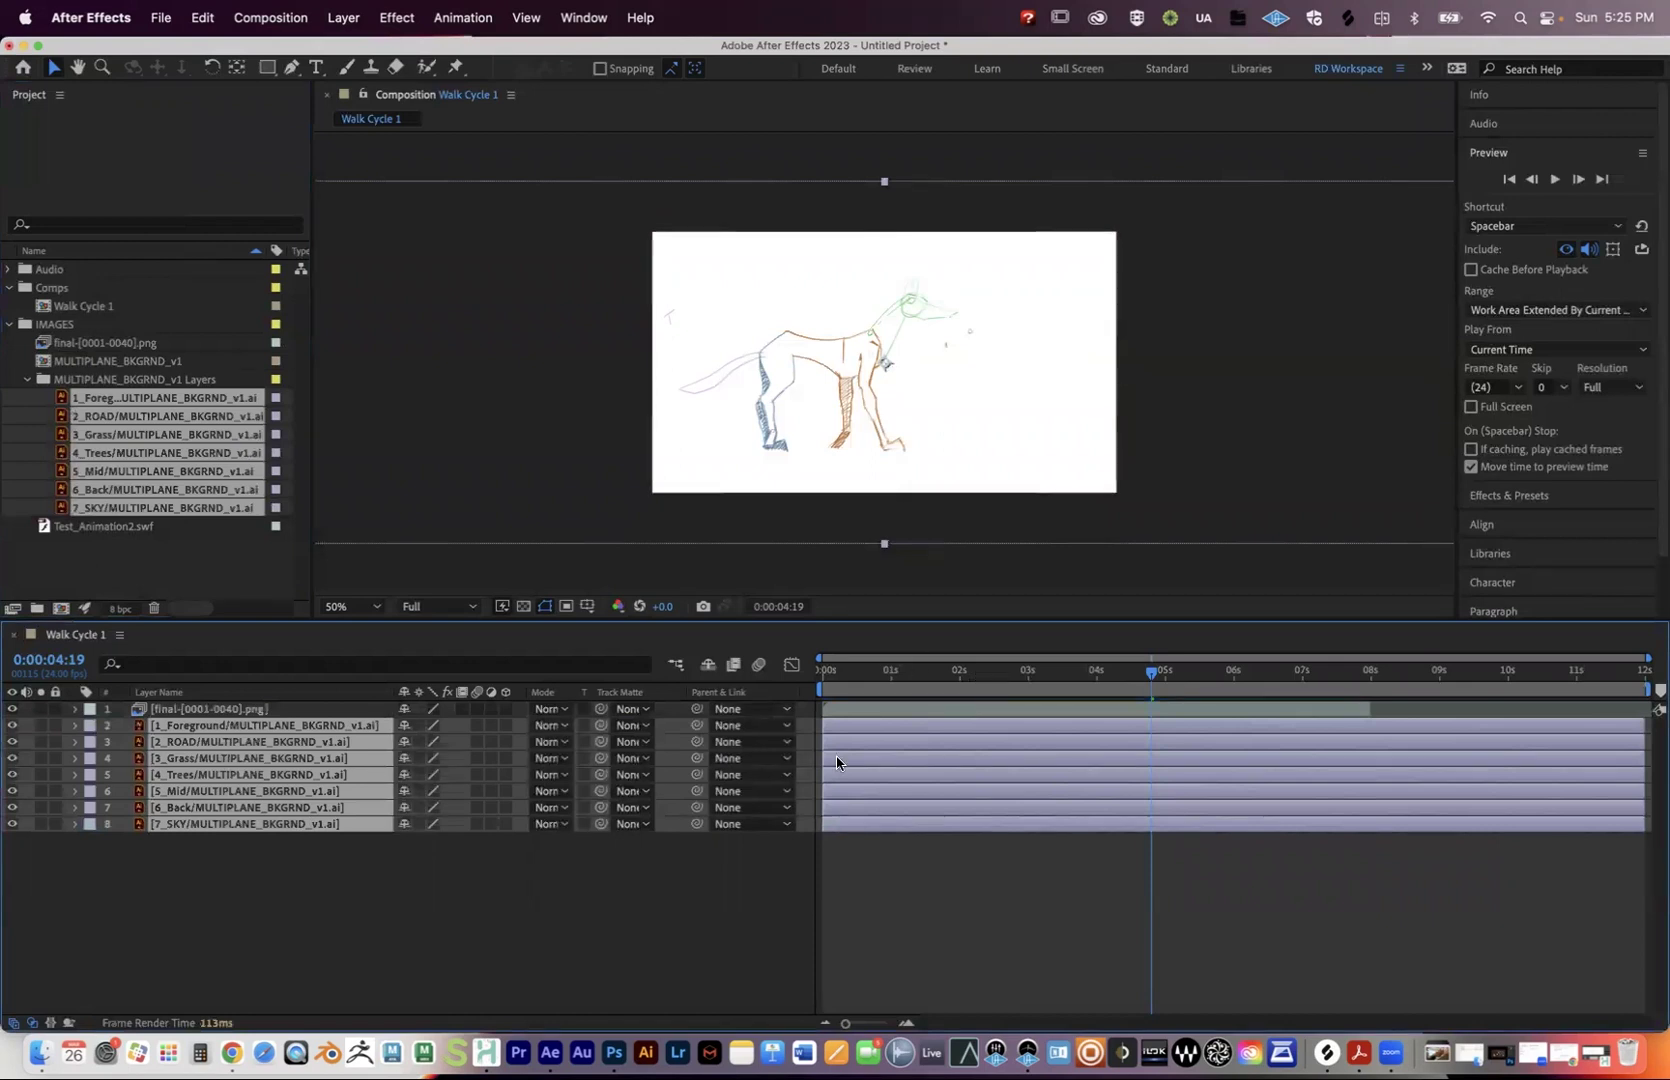
click(195, 709)
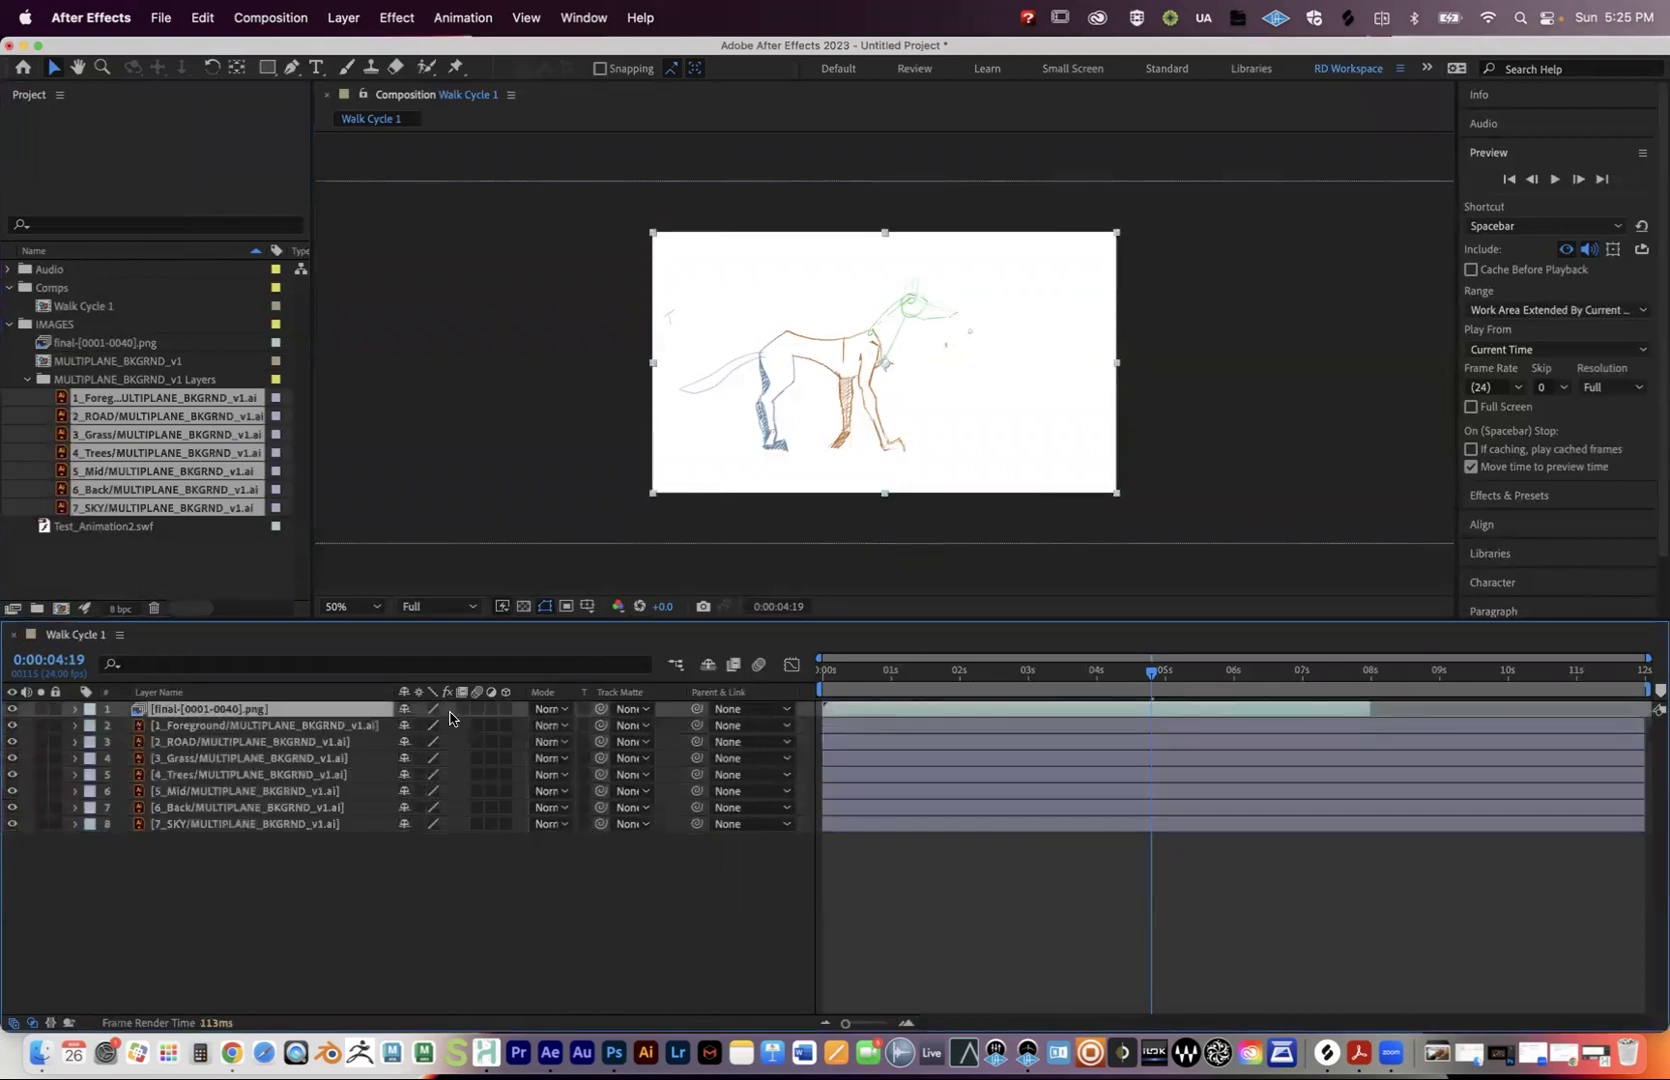
click(550, 709)
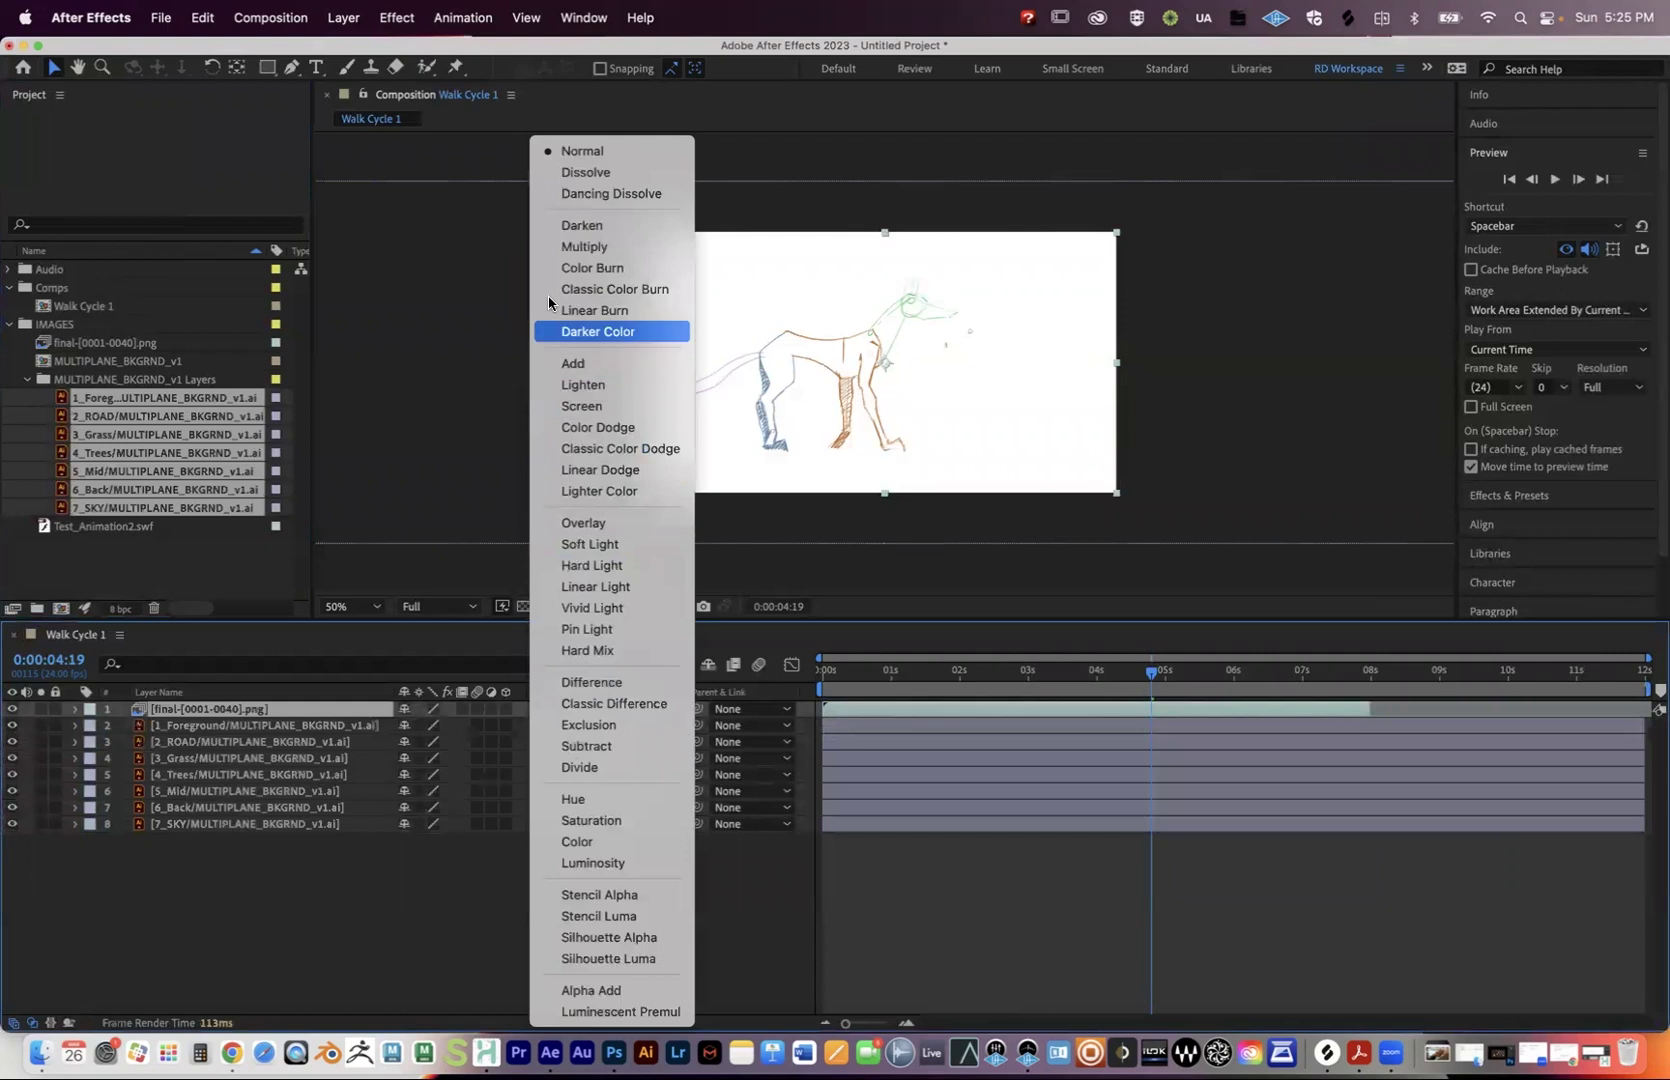
click(584, 247)
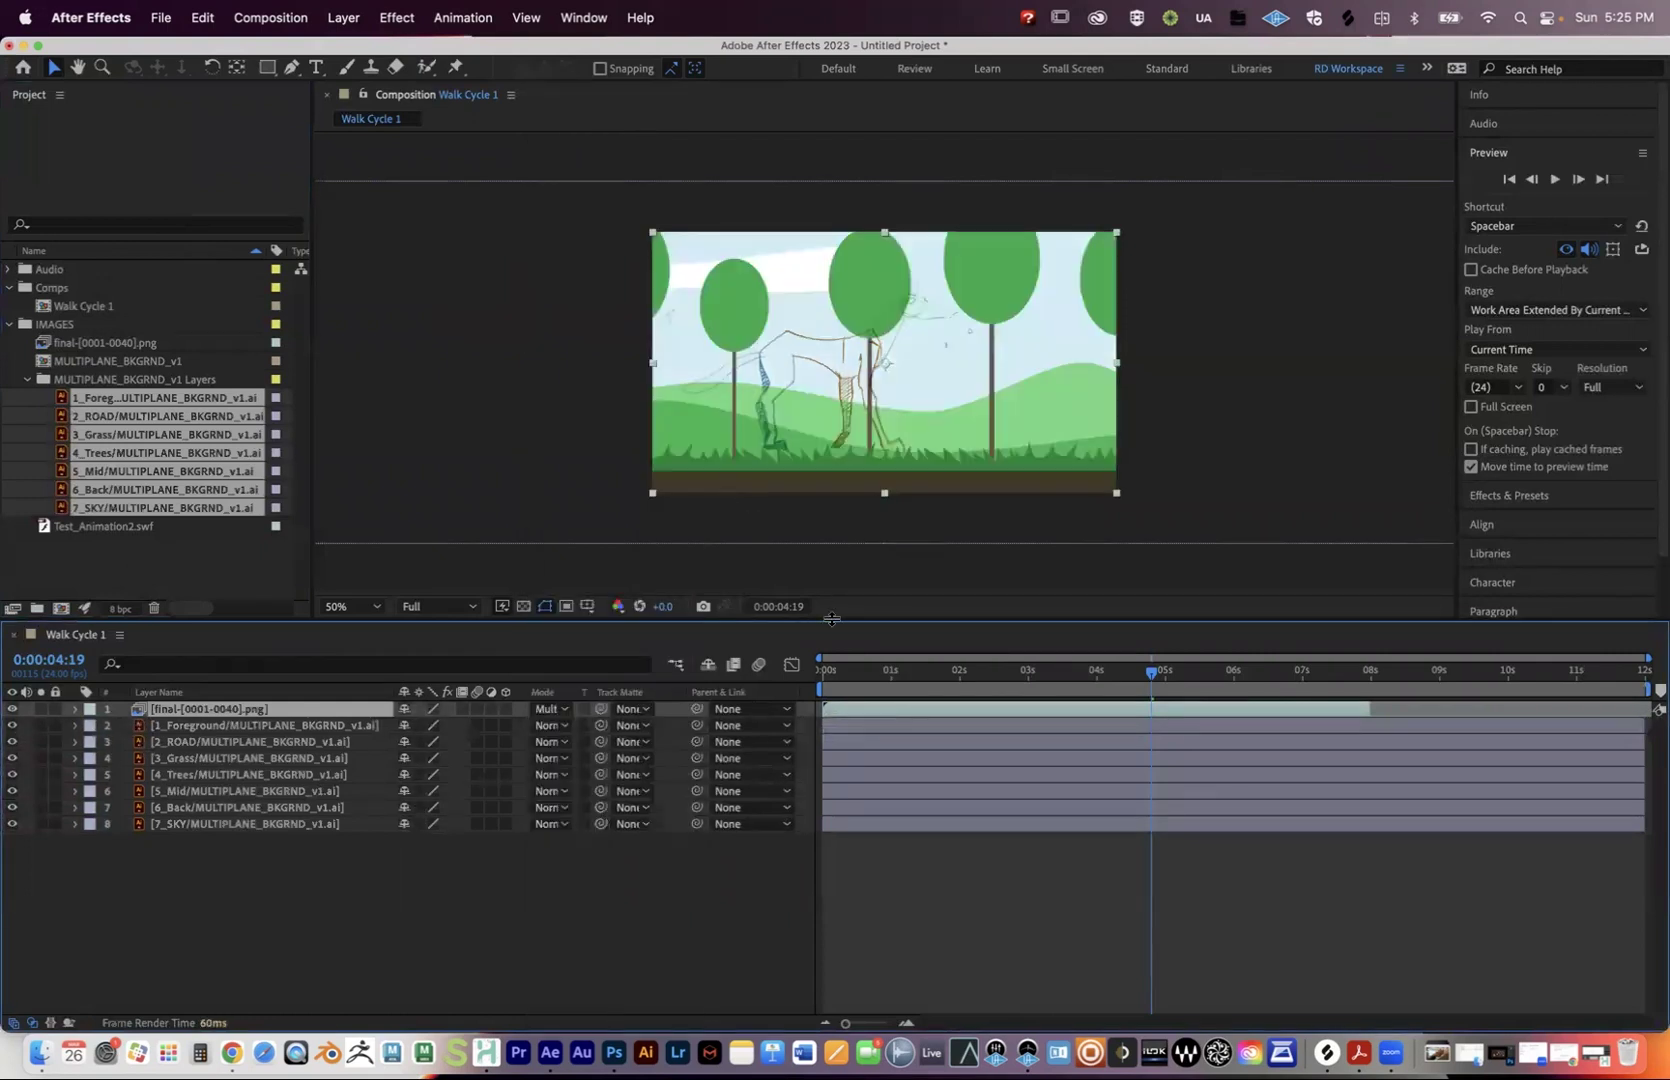
Move the 1_Foreground layer horizontally so its dark tree stands near the right edge of the composition frame.
click(895, 729)
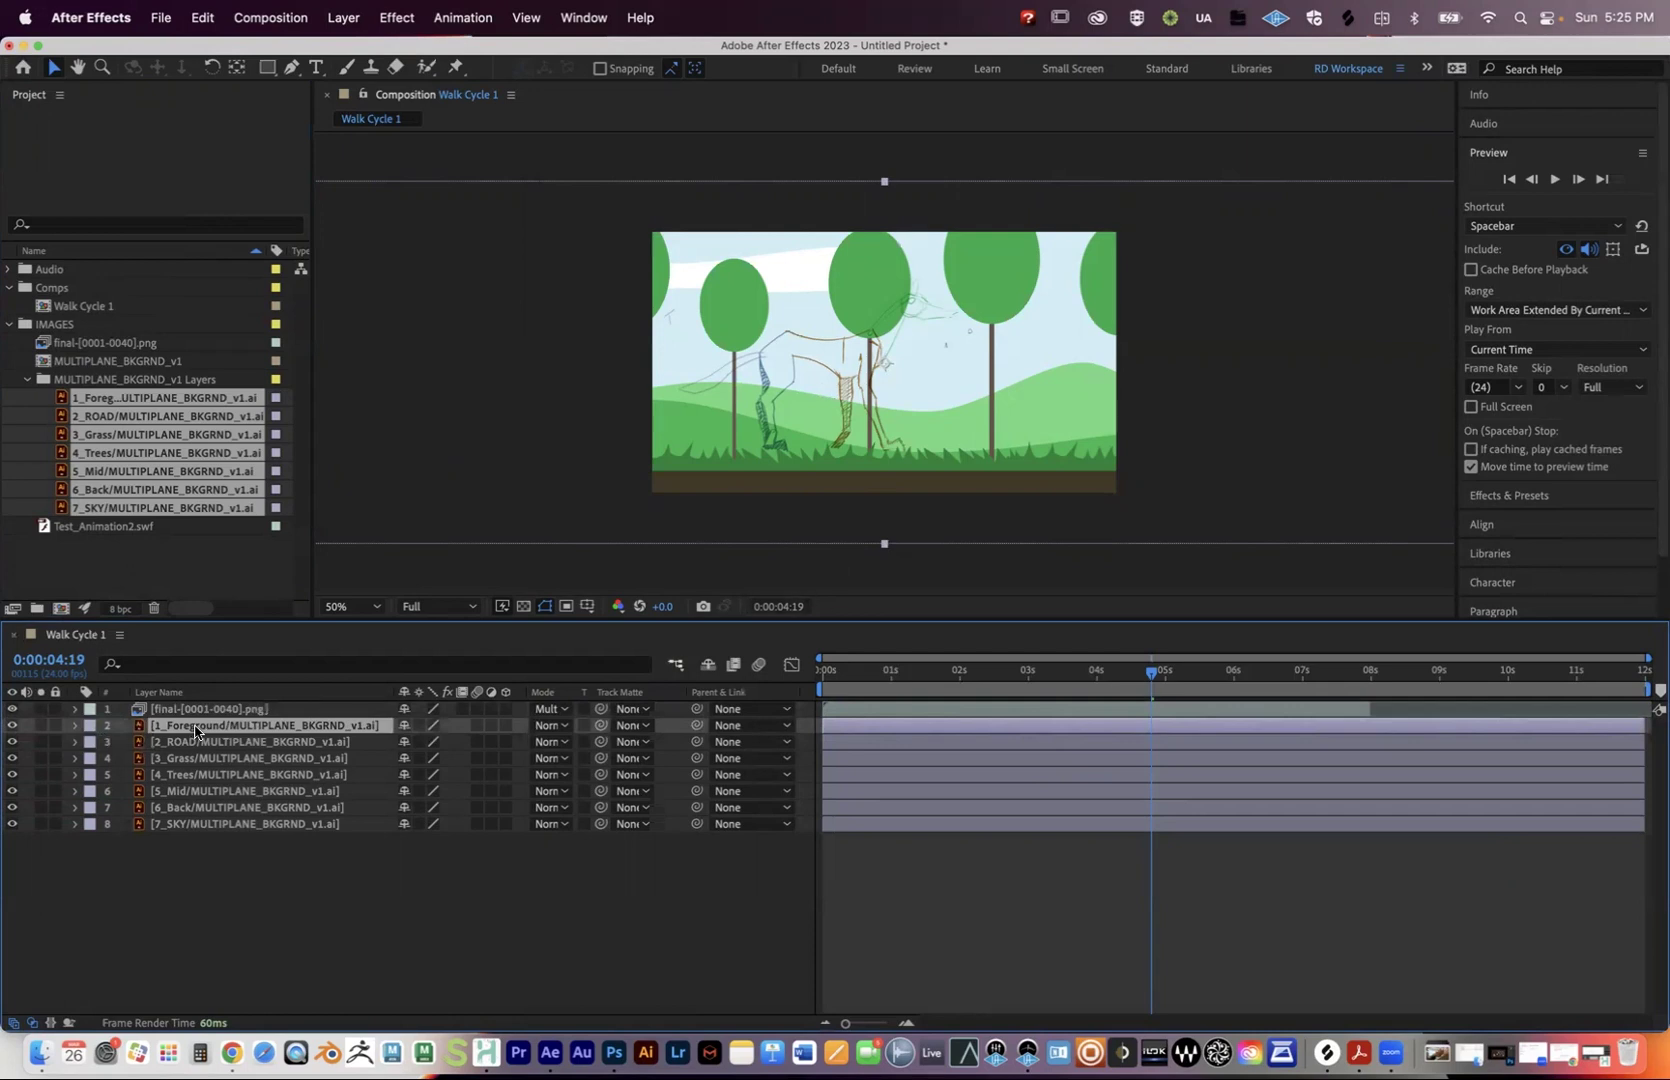
drag(718, 401, 1446, 457)
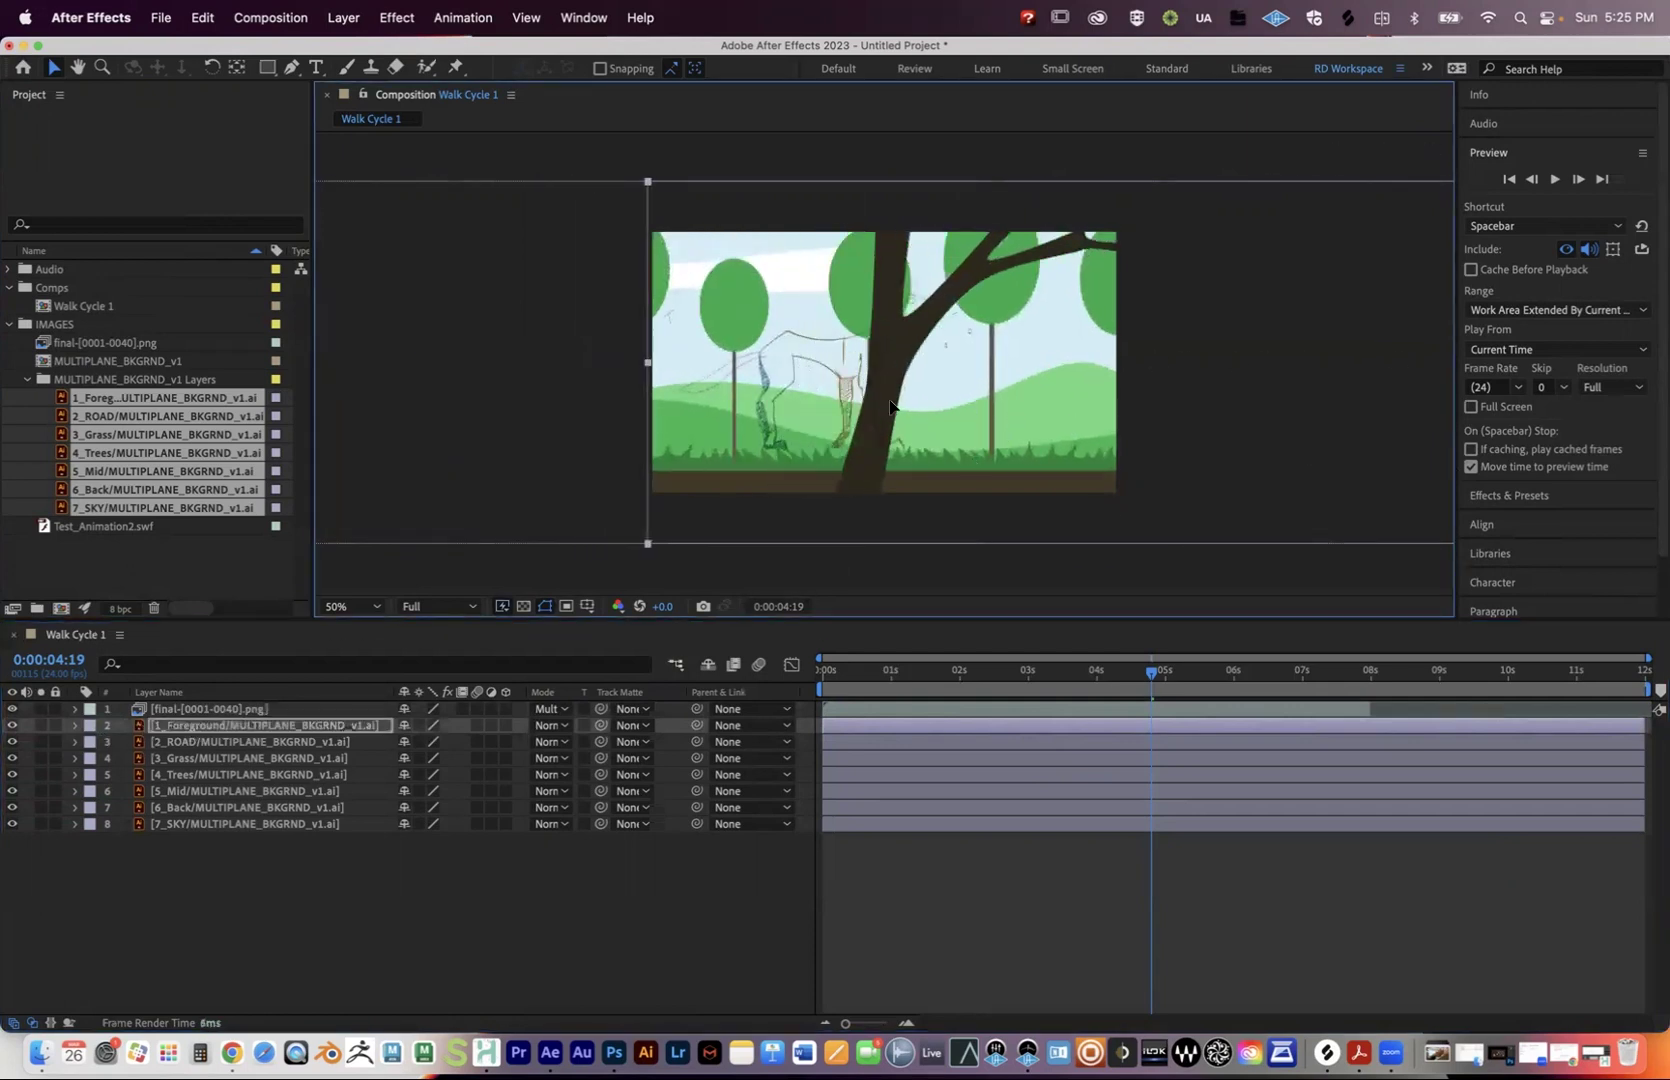
drag(890, 405, 1098, 405)
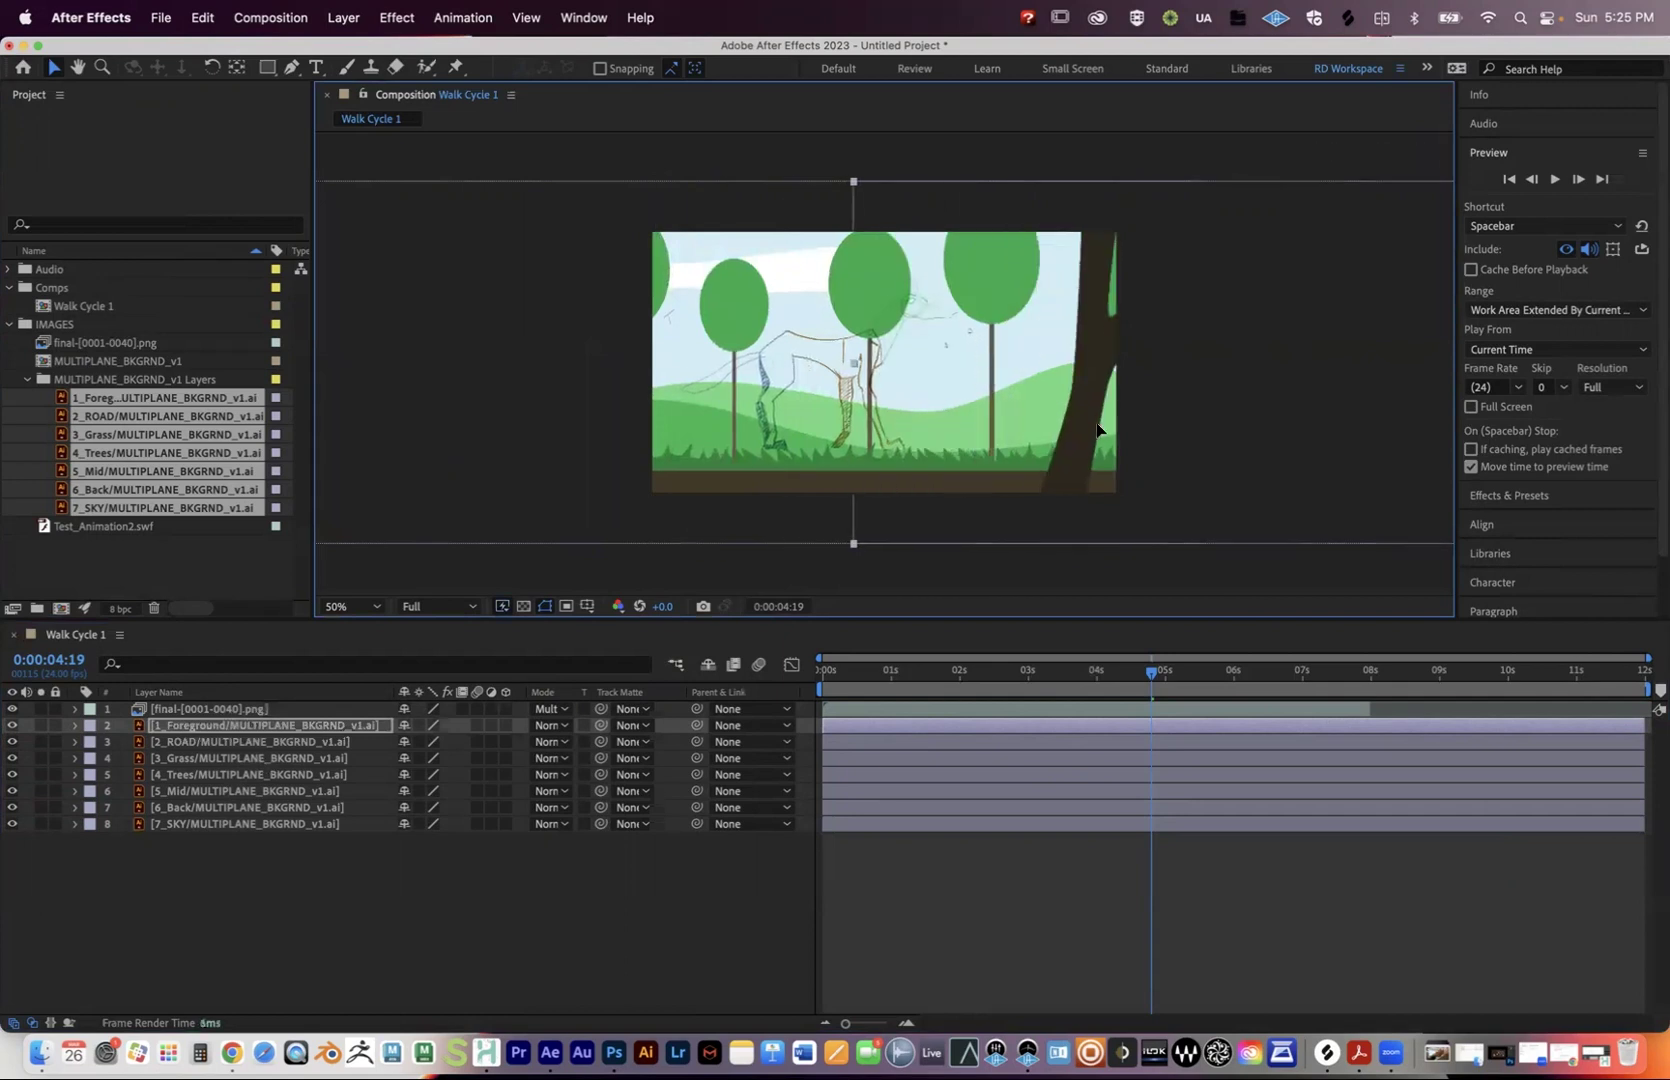
Select the 2_ROAD and 3_Grass layers together and toggle their visibility off and on to check what they contain.
click(210, 745)
click(206, 759)
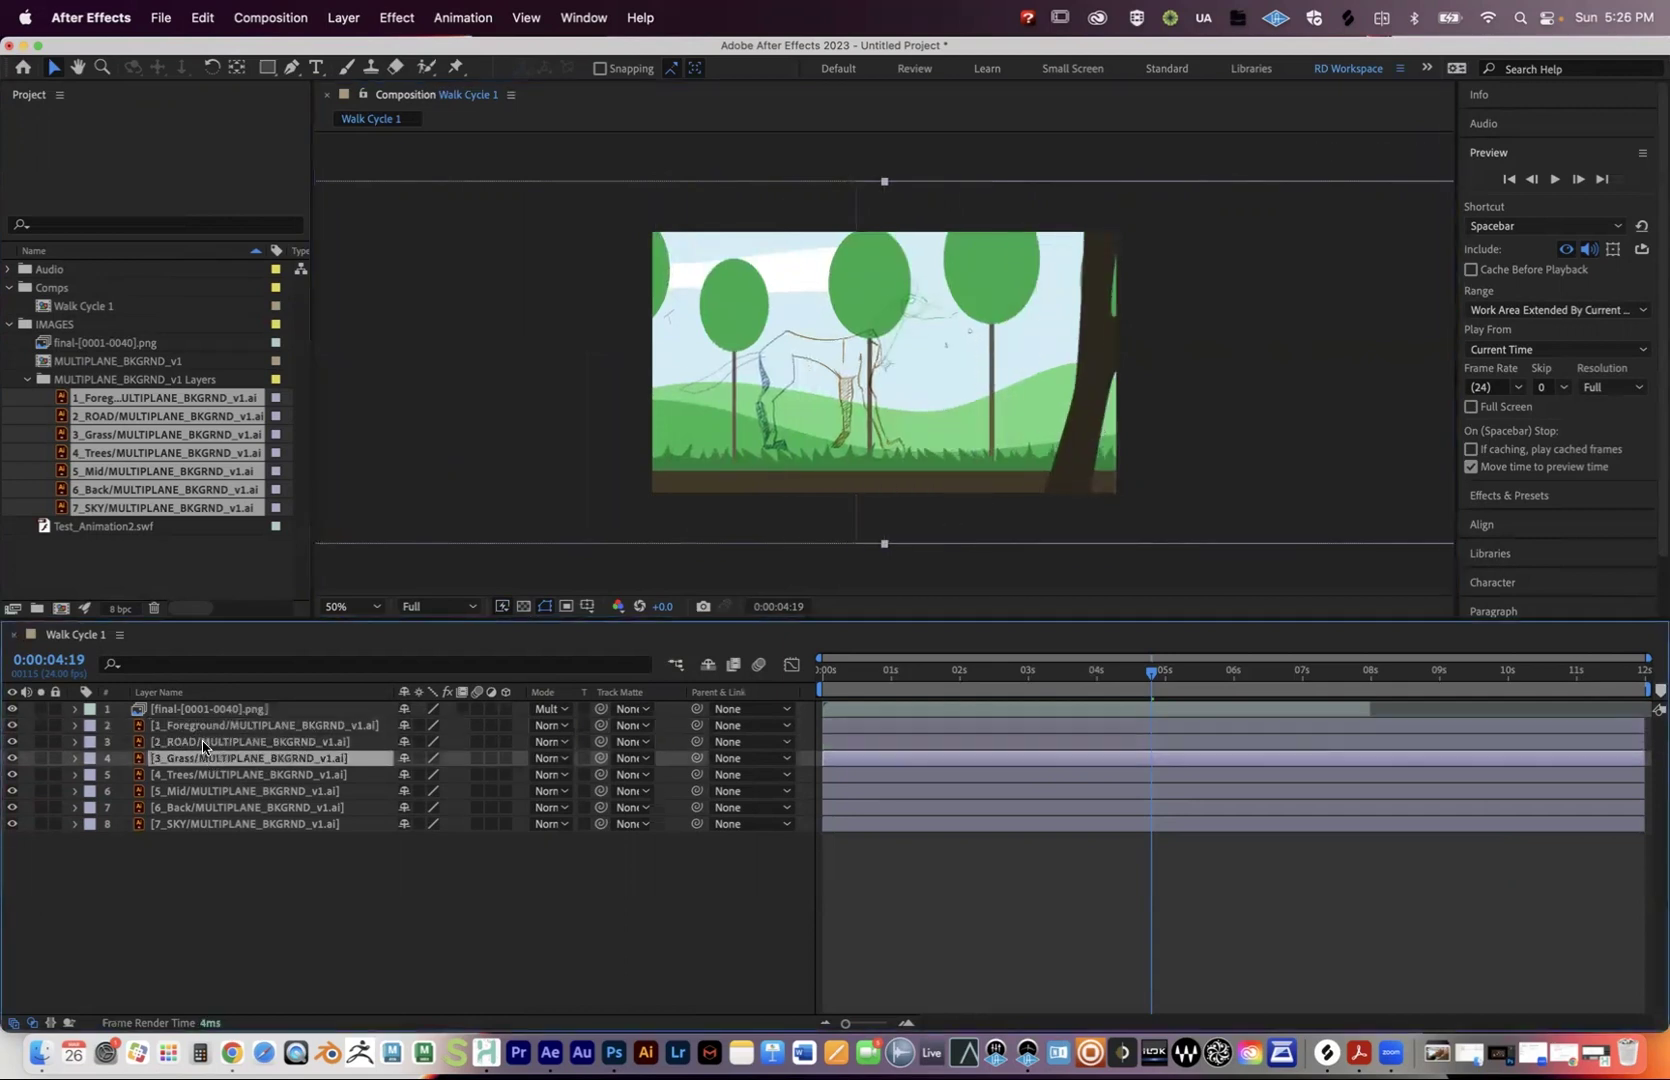
shift+click(203, 744)
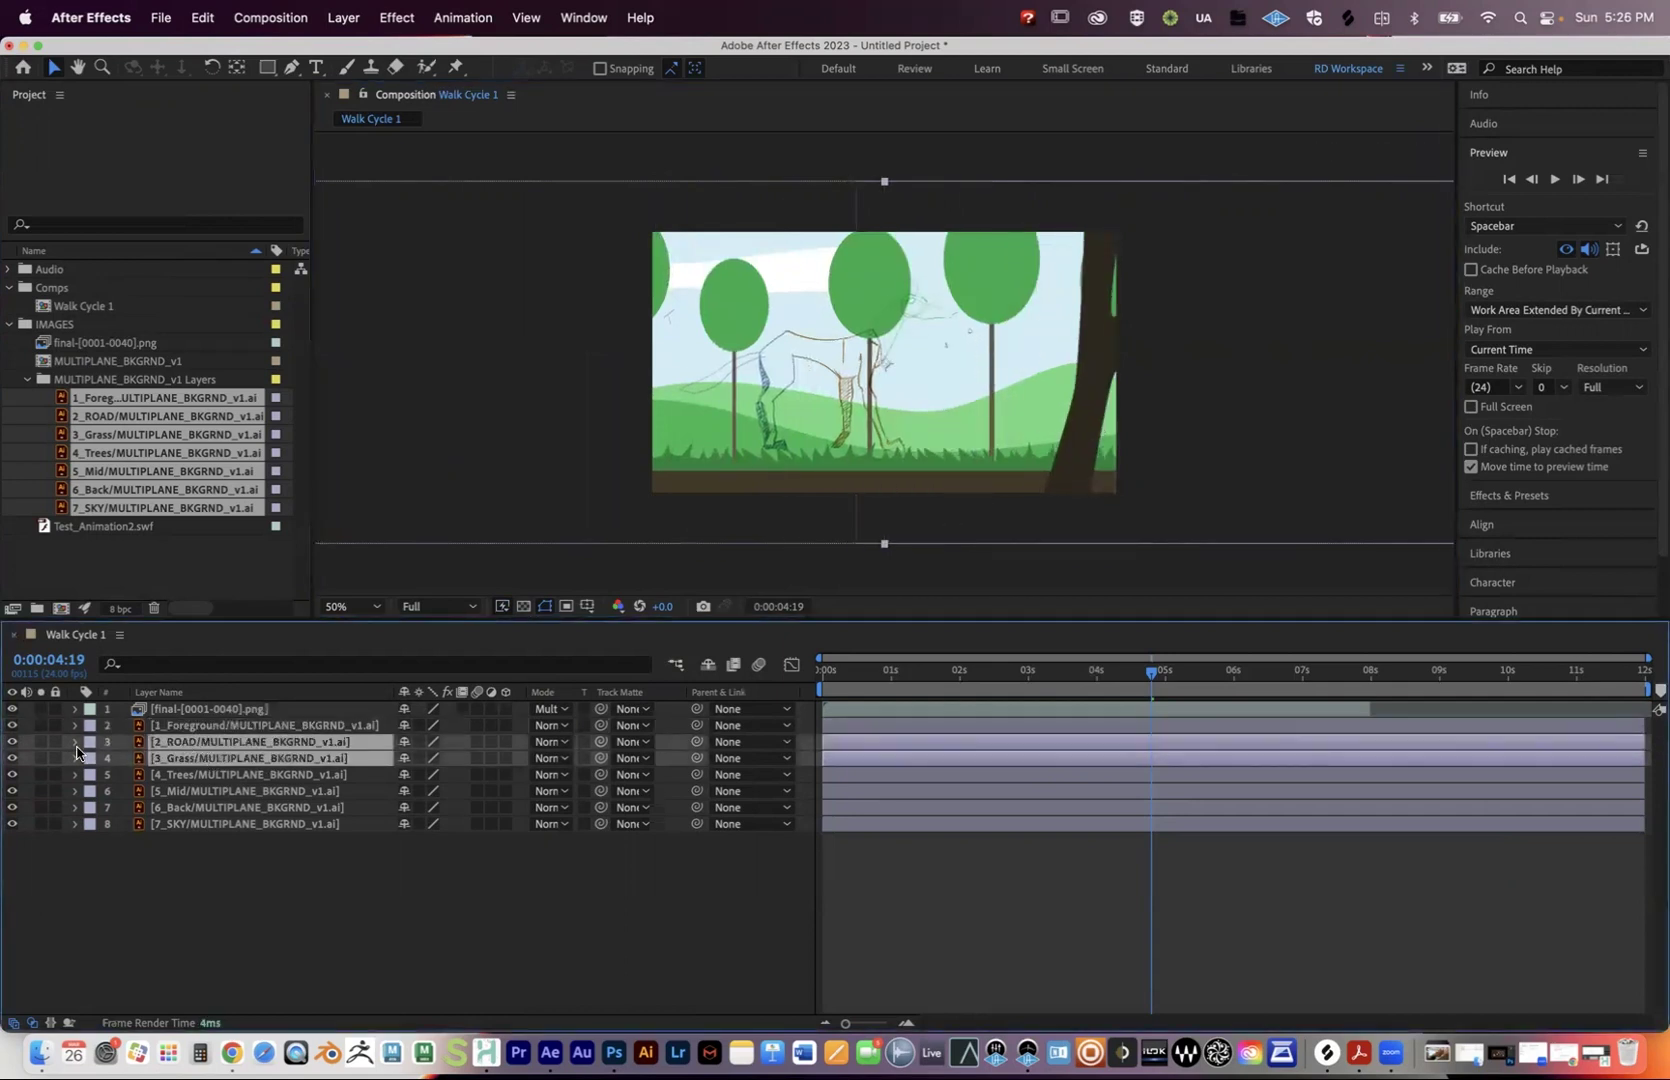
click(12, 742)
click(12, 742)
click(12, 742)
click(12, 742)
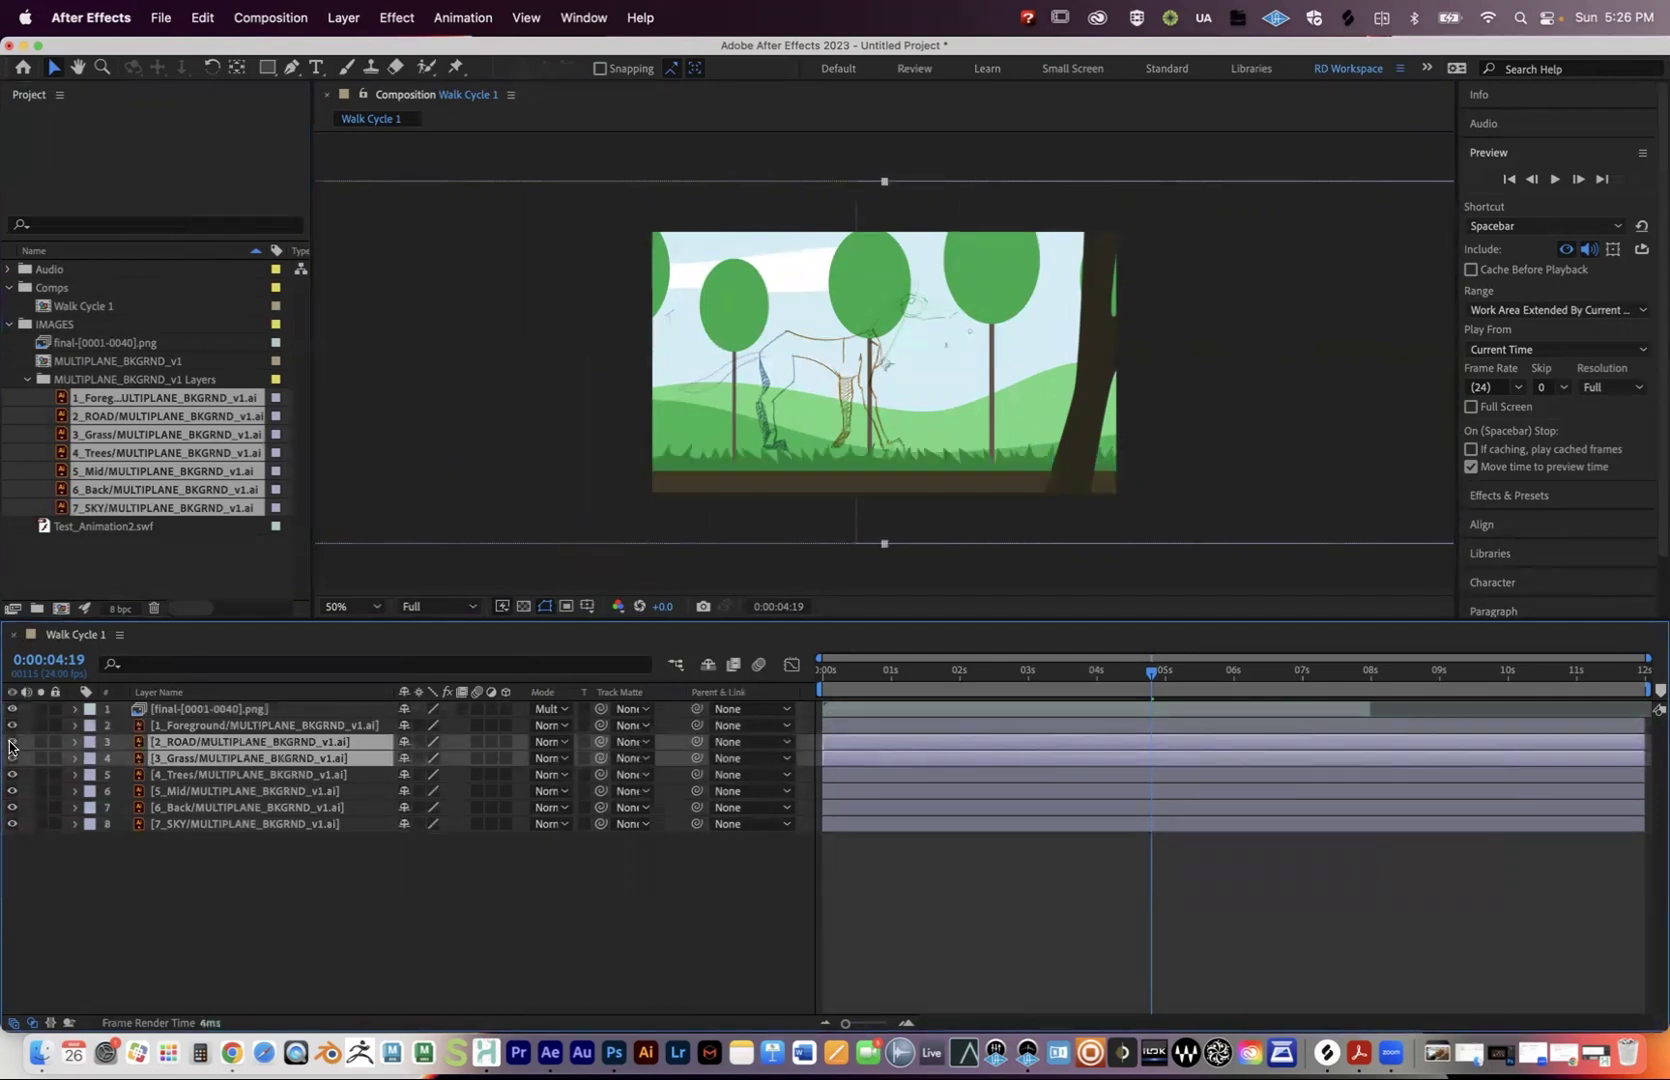
Set the label colour of the 1_Foreground layer to Red.
click(196, 726)
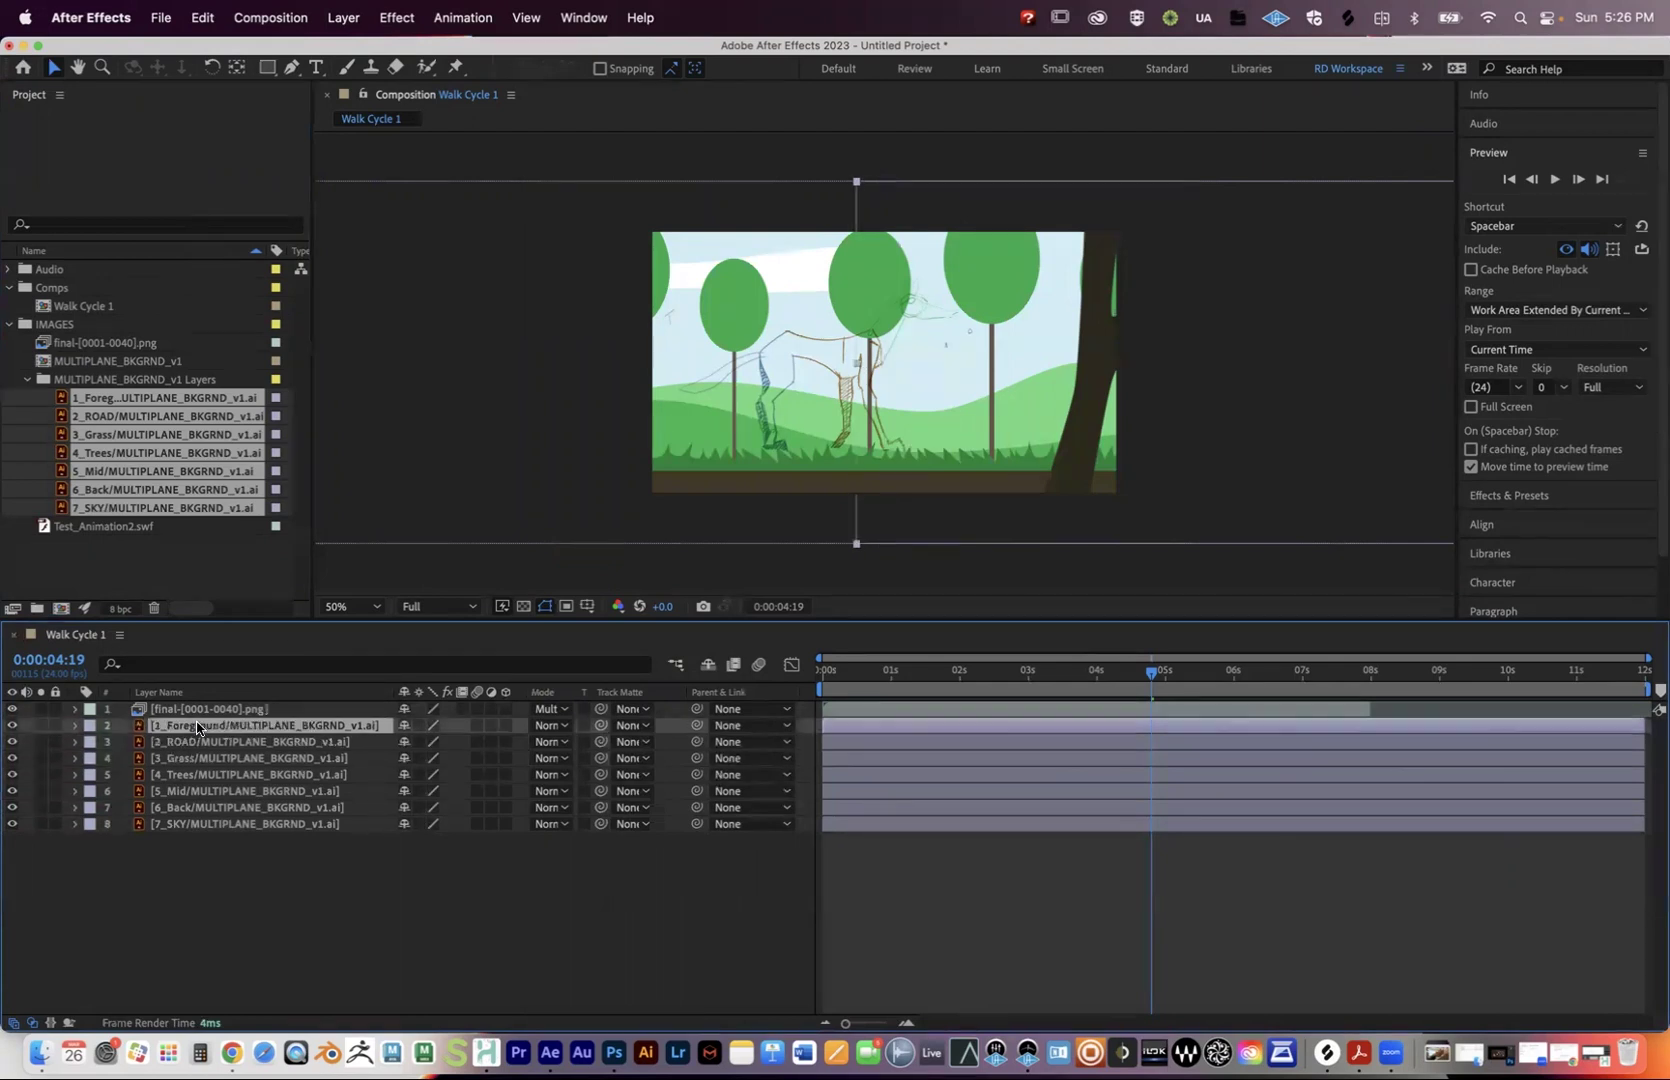
click(87, 727)
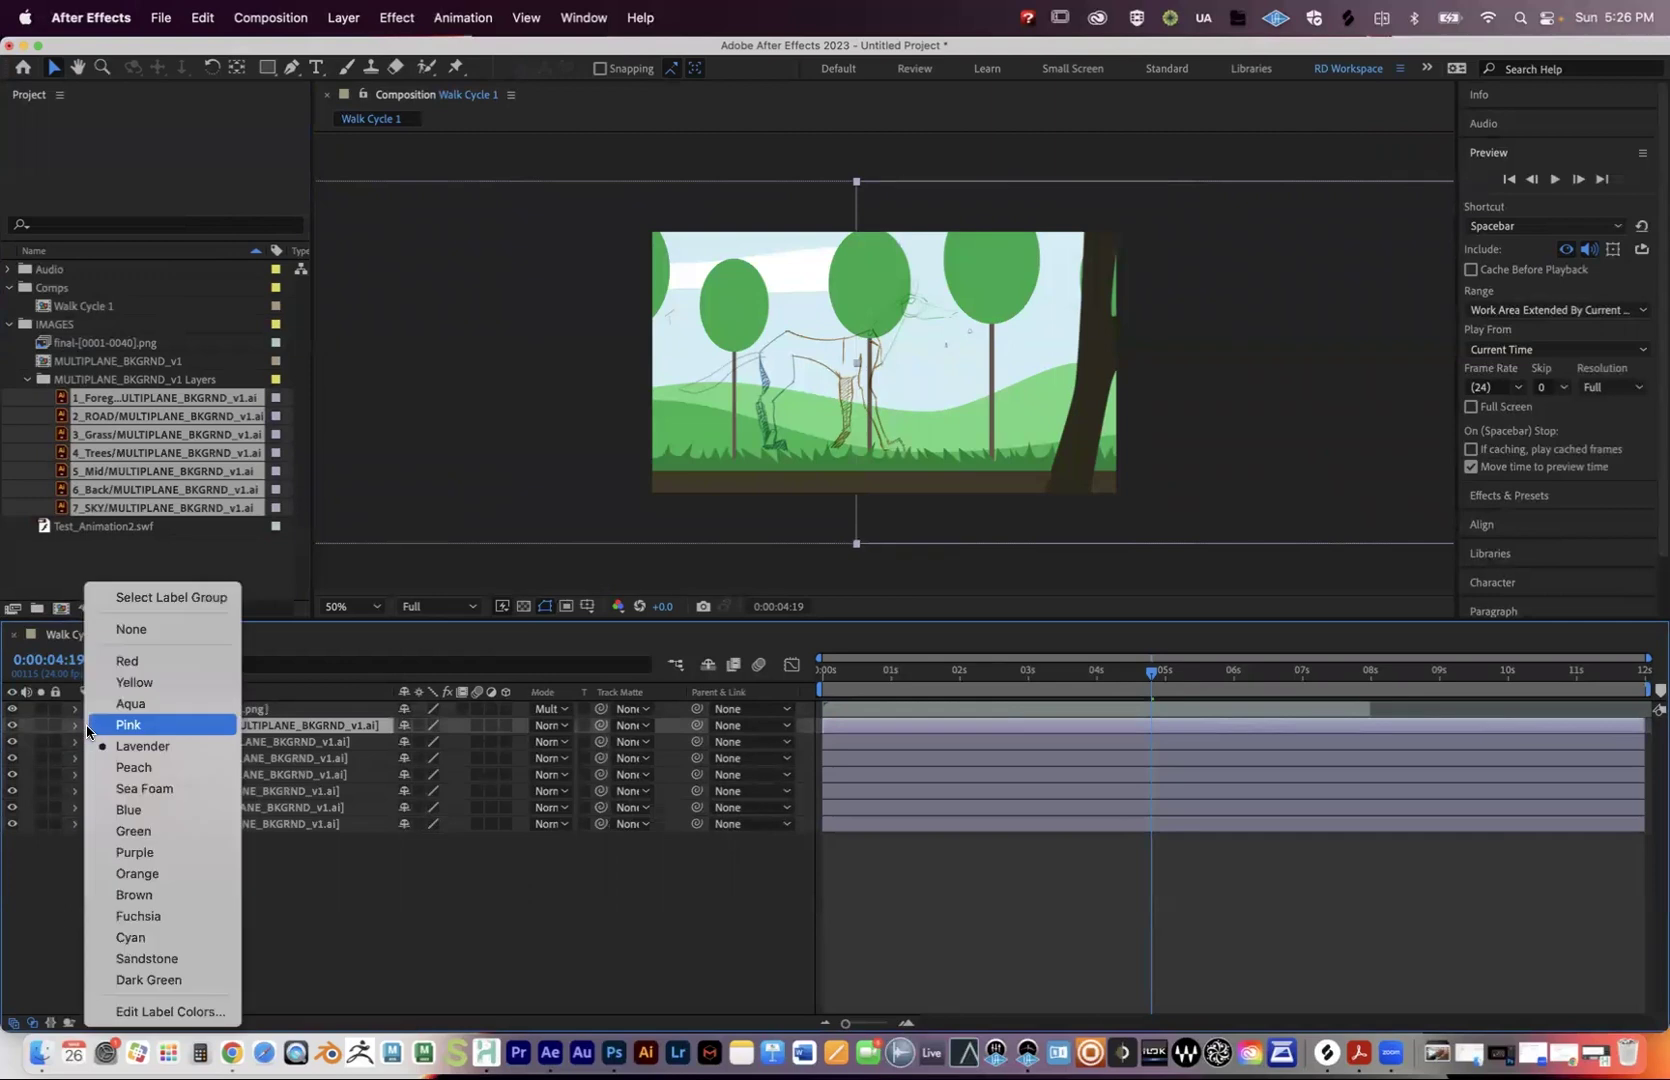
click(87, 728)
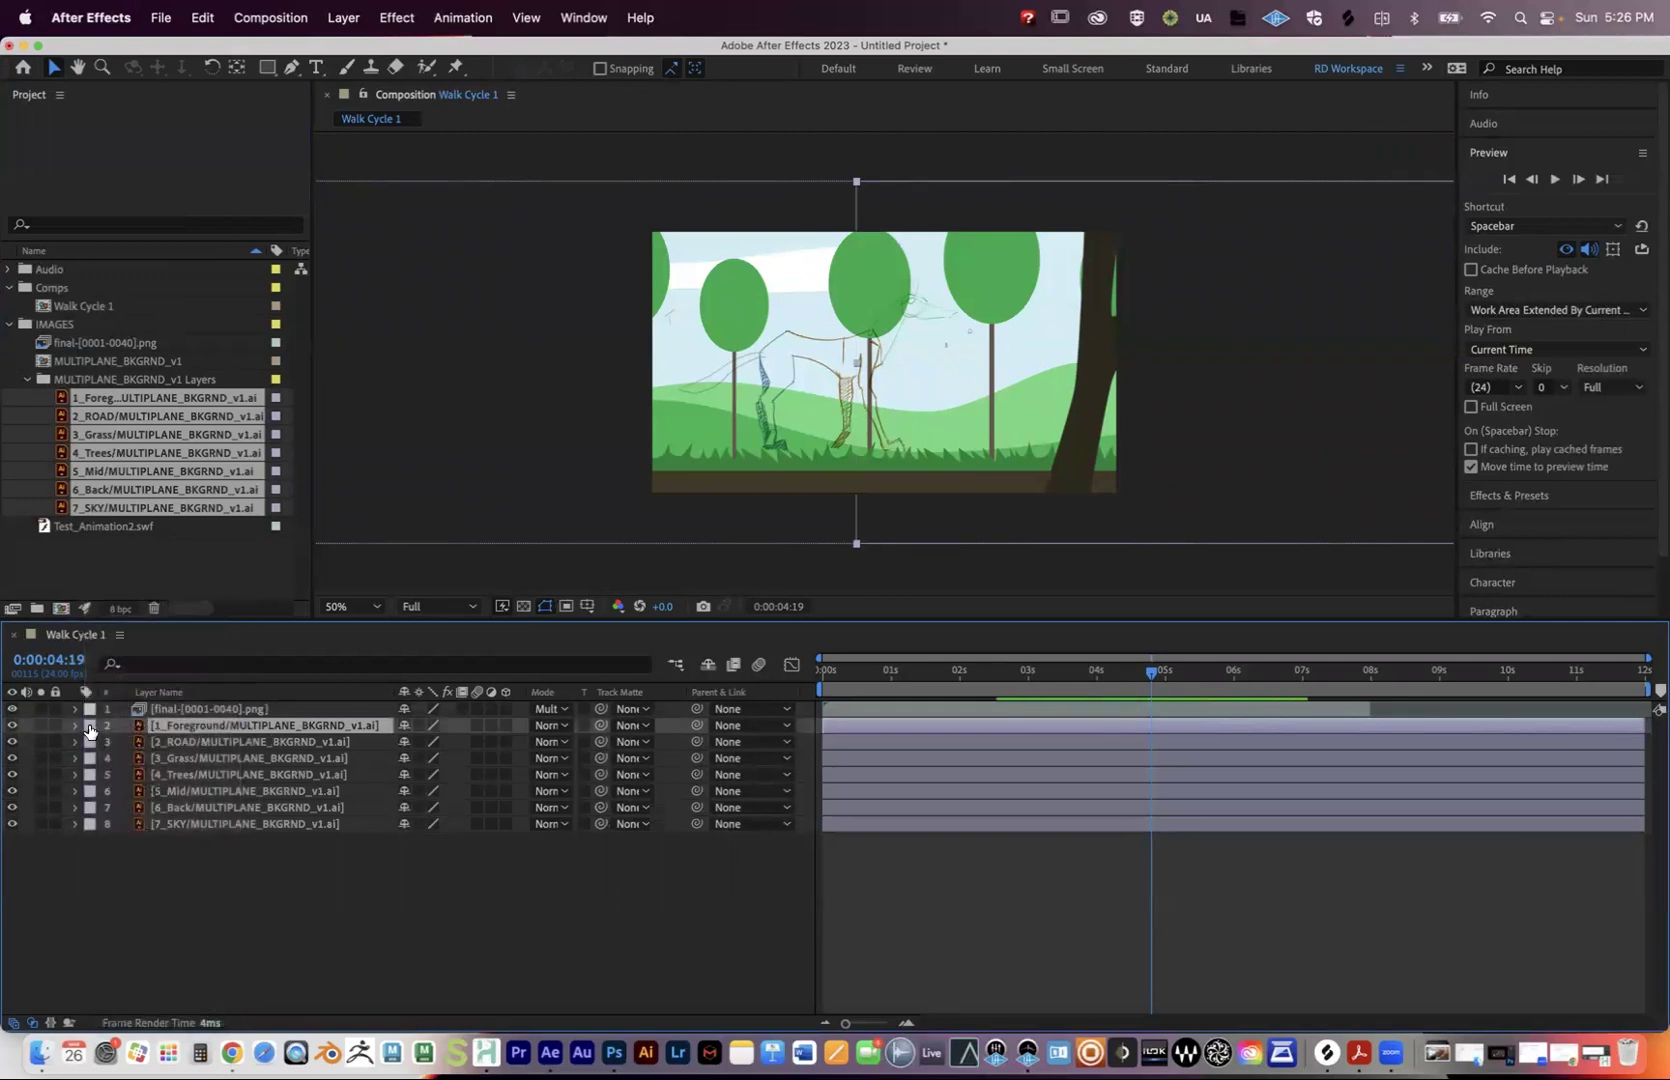
click(90, 728)
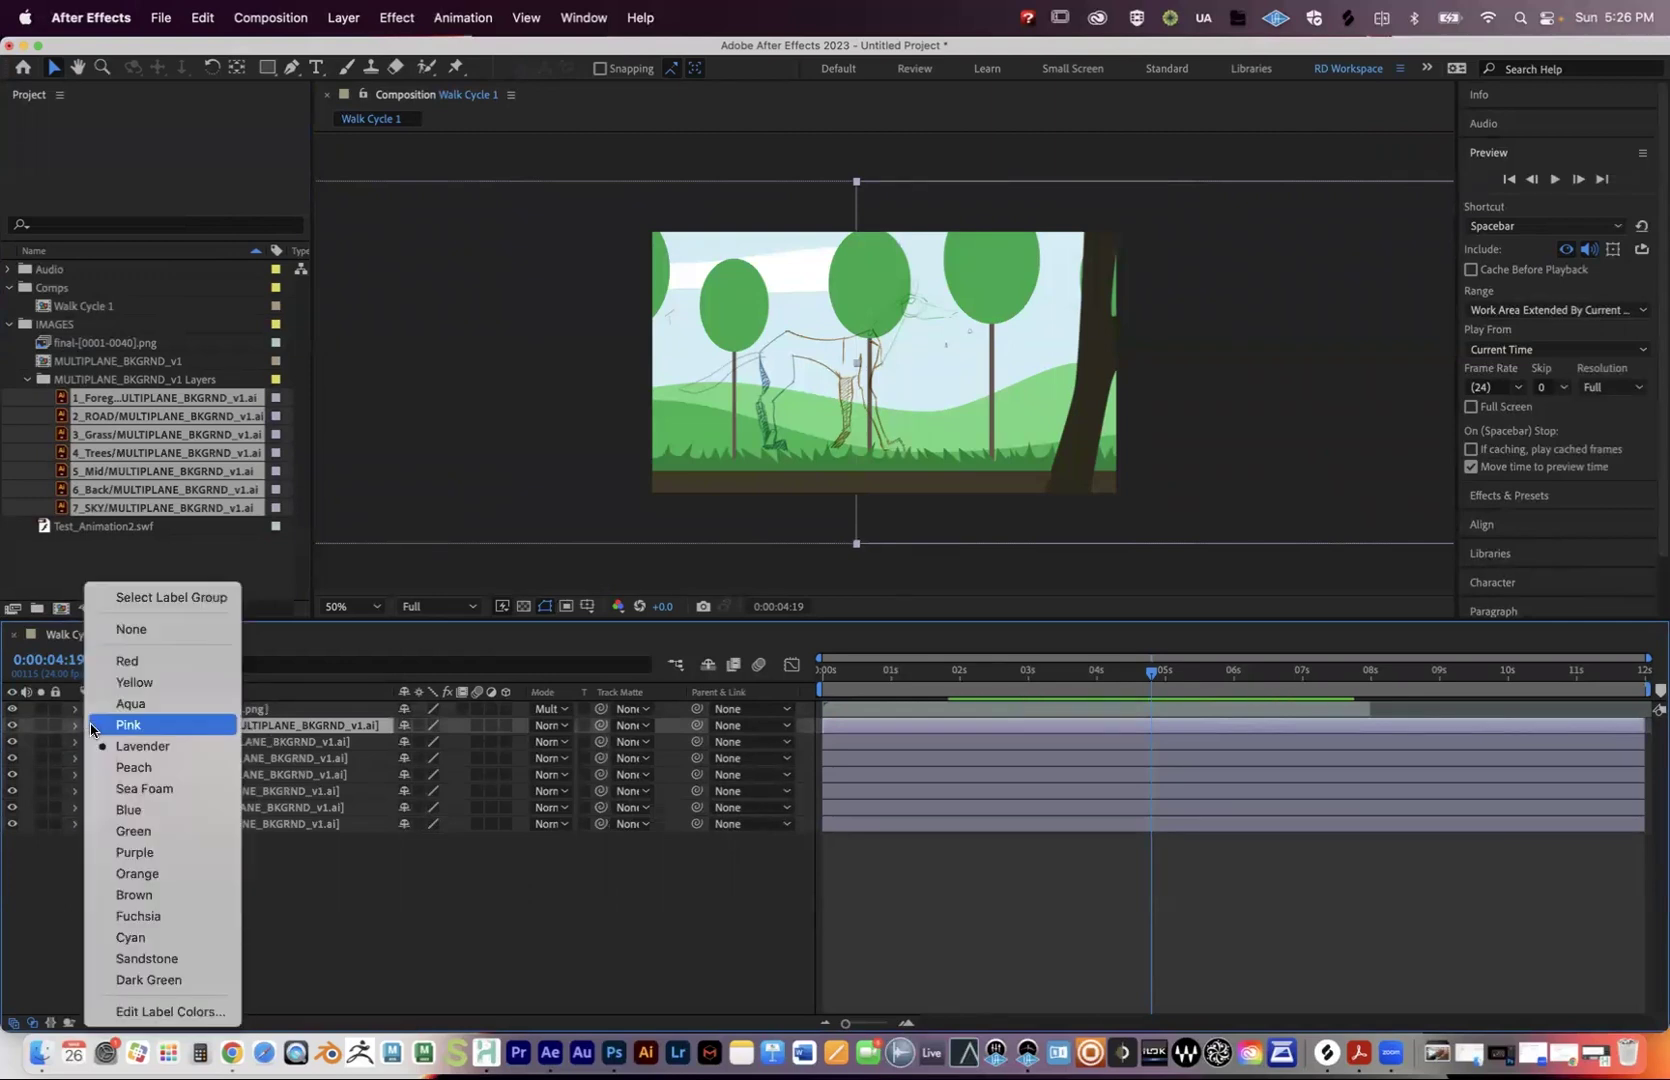
click(127, 661)
Set the label colour of the 2_ROAD and 3_Grass layers to Yellow.
click(241, 741)
shift+click(200, 758)
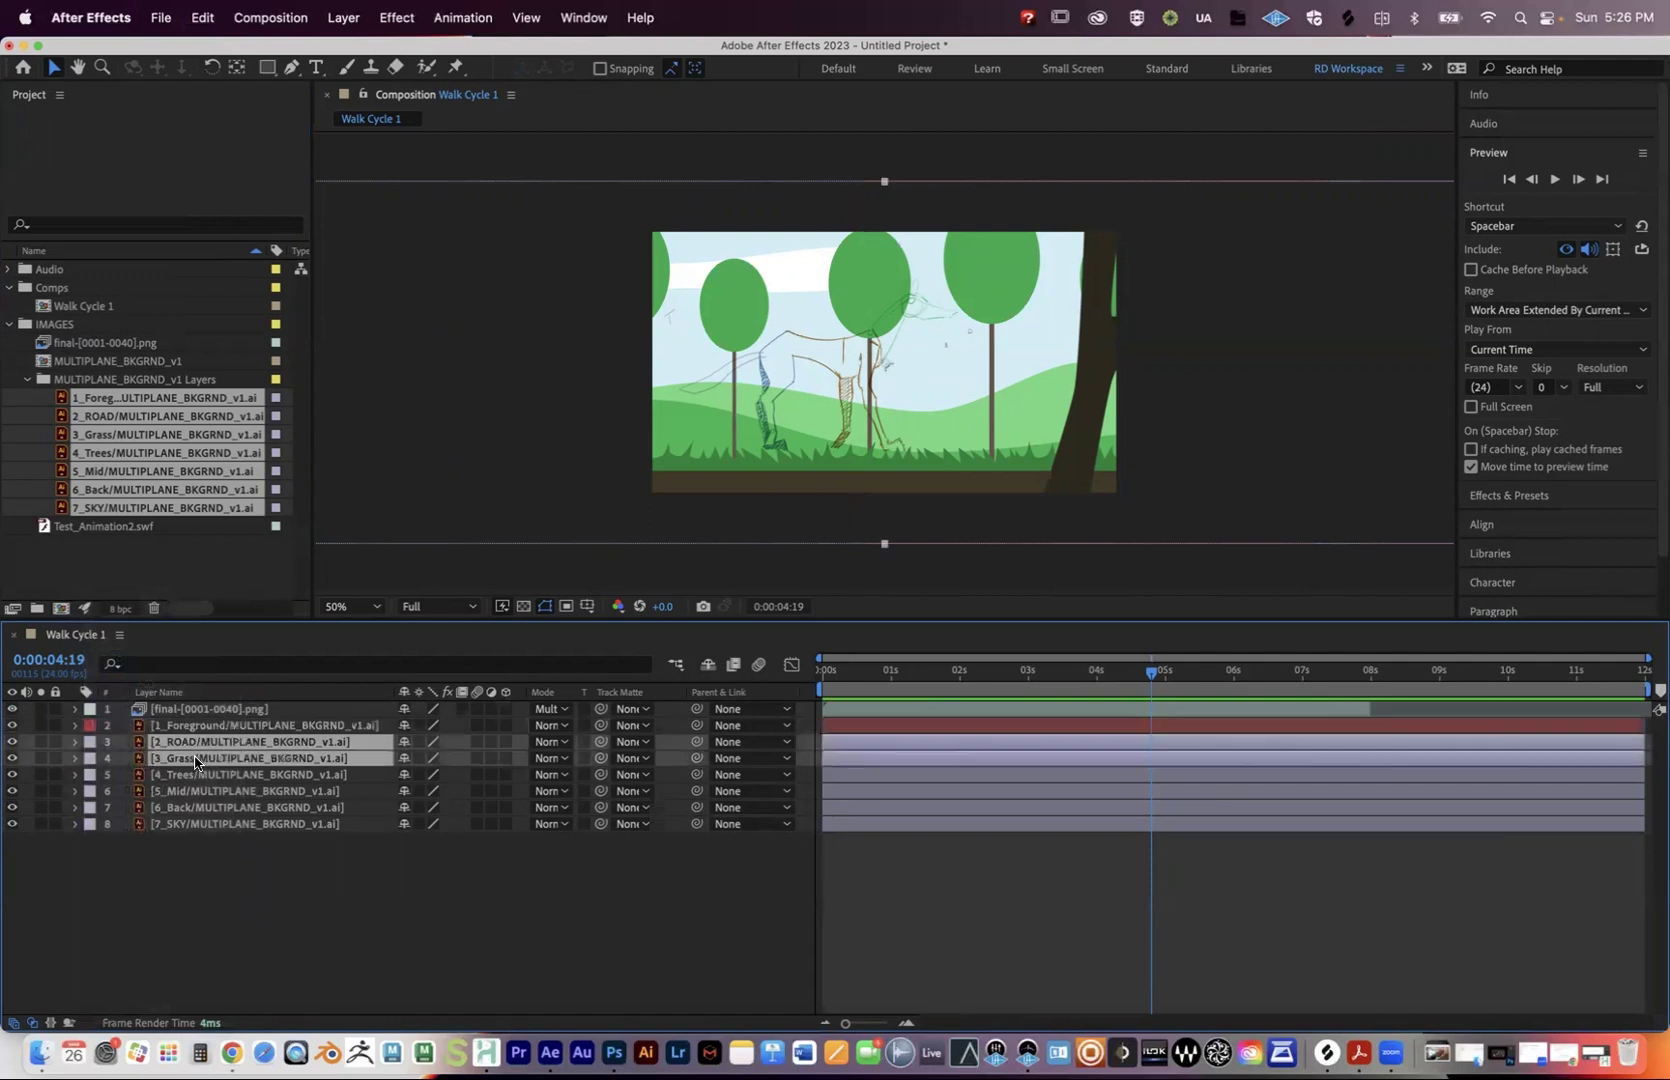
click(93, 747)
click(135, 679)
Toggle the visibility of the 4_Trees layer to check it, and set its label colour to Orange.
click(211, 778)
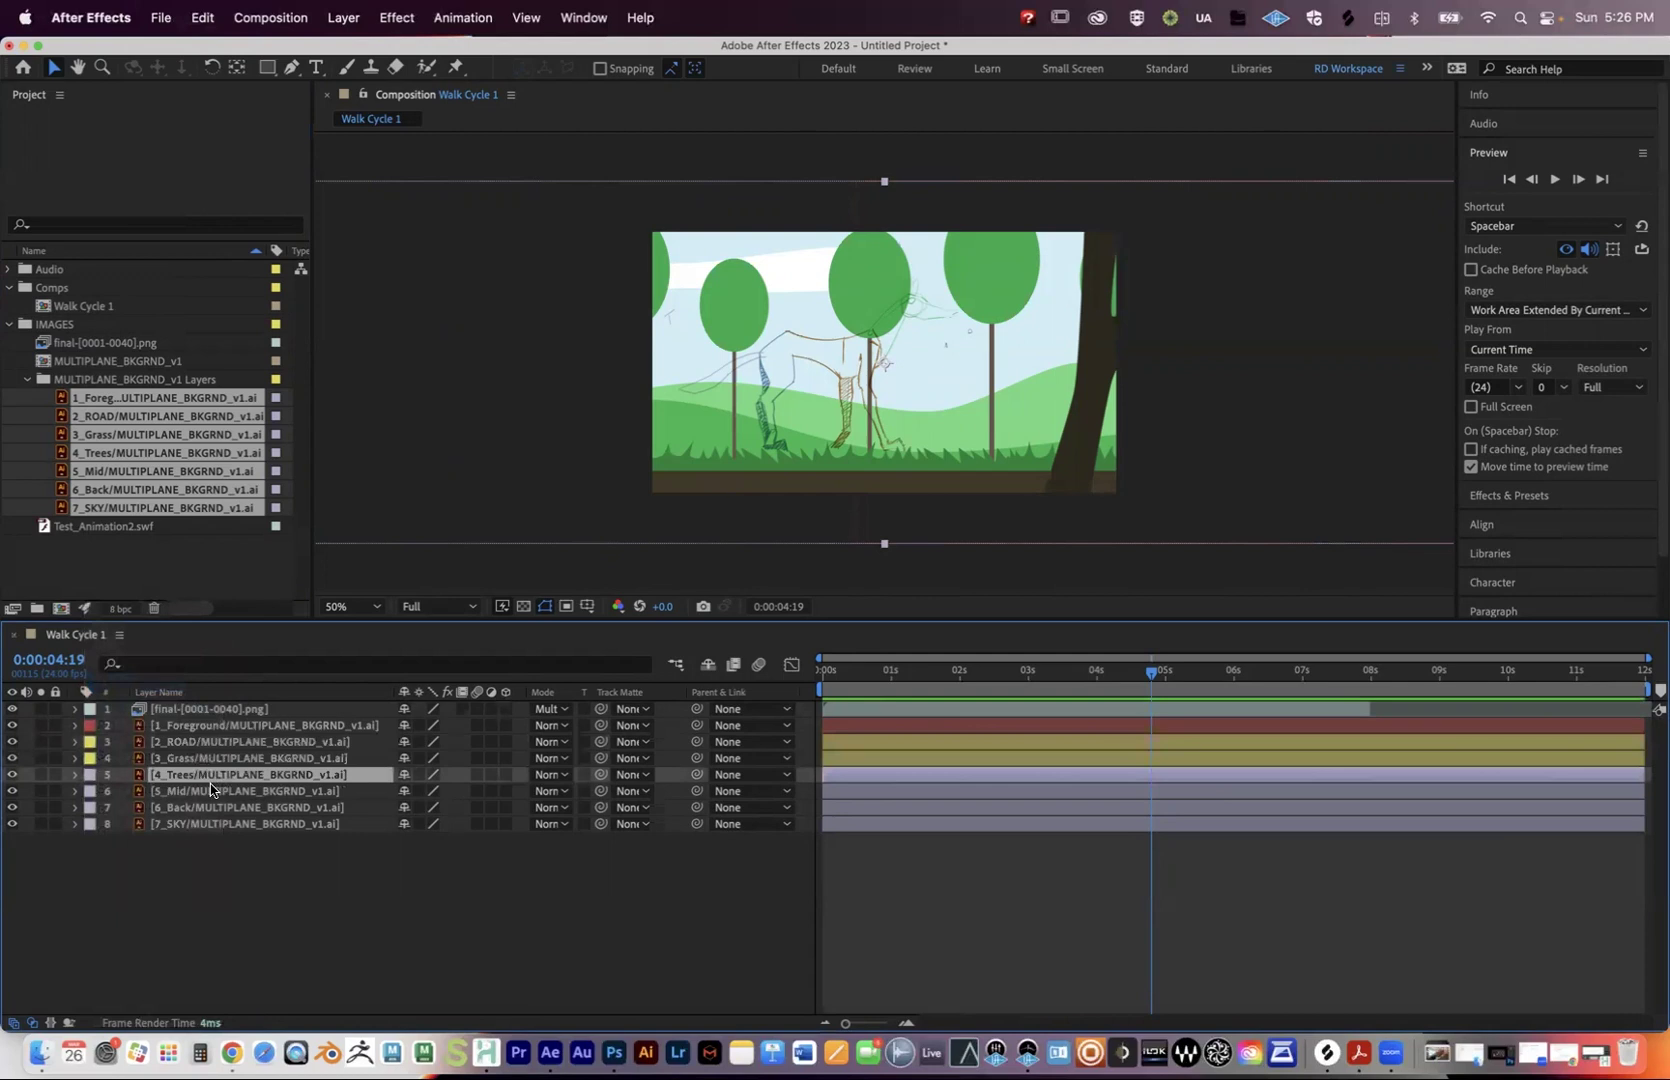
click(9, 779)
click(11, 774)
click(11, 774)
click(94, 774)
click(90, 775)
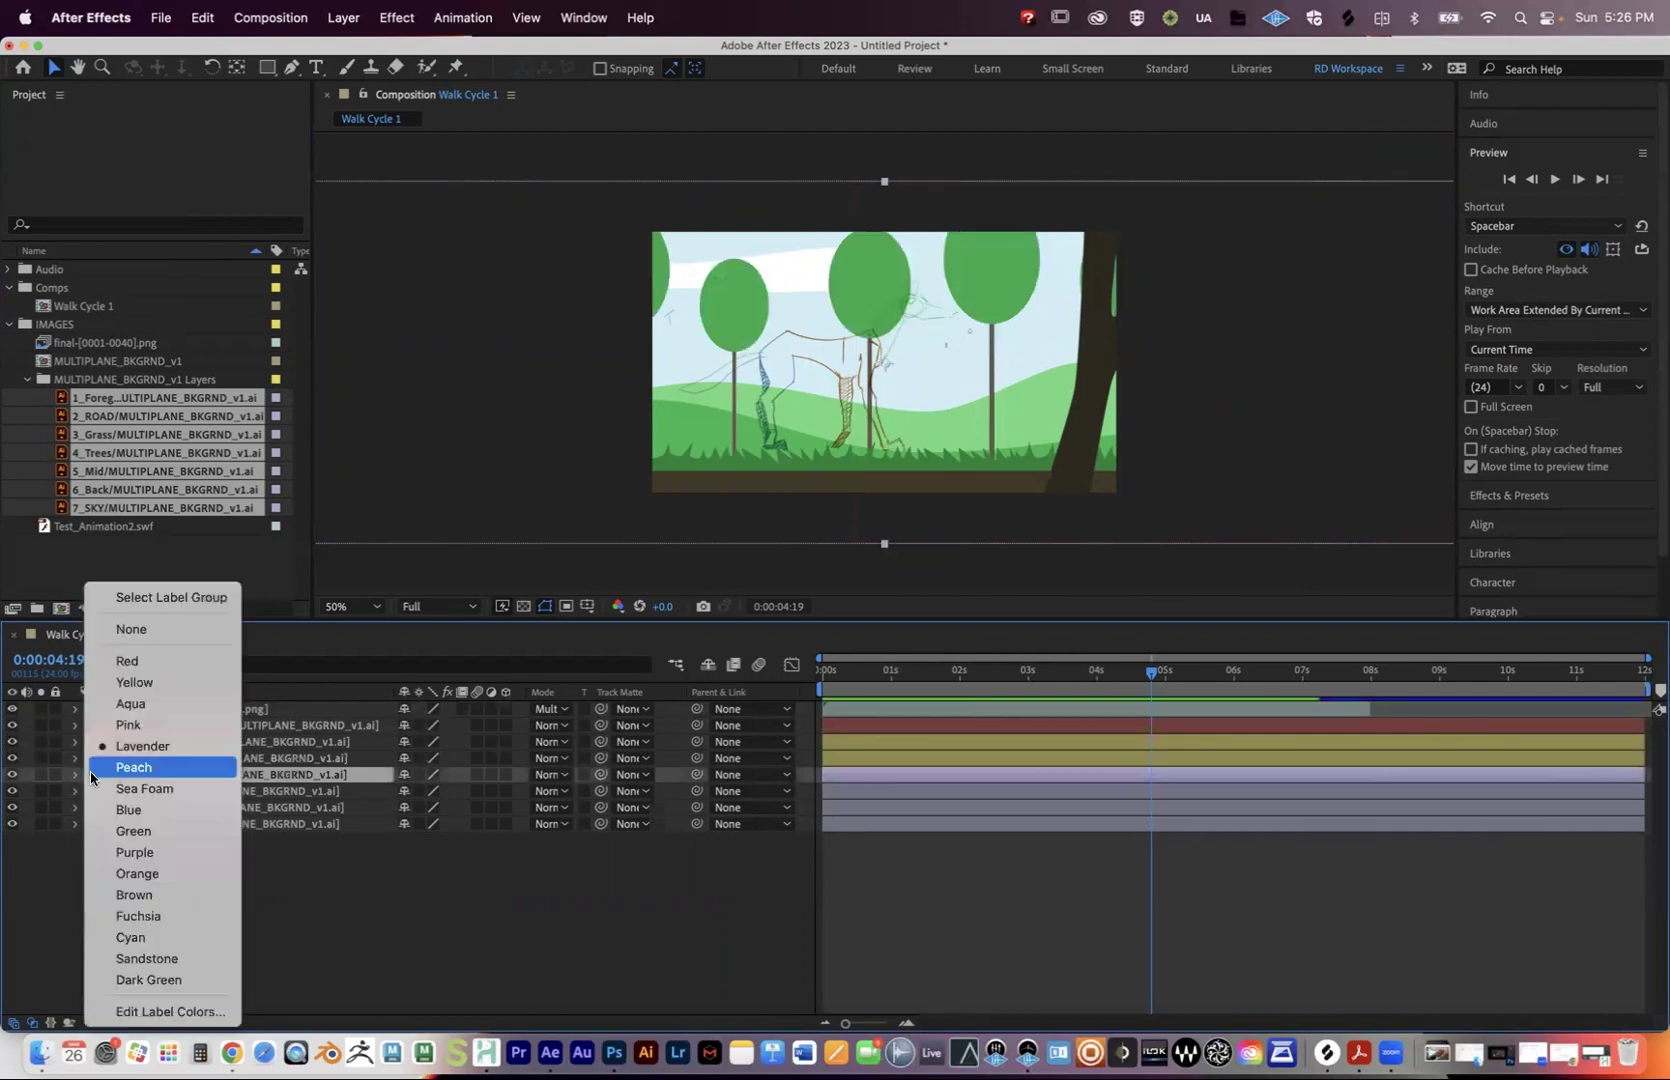
click(137, 873)
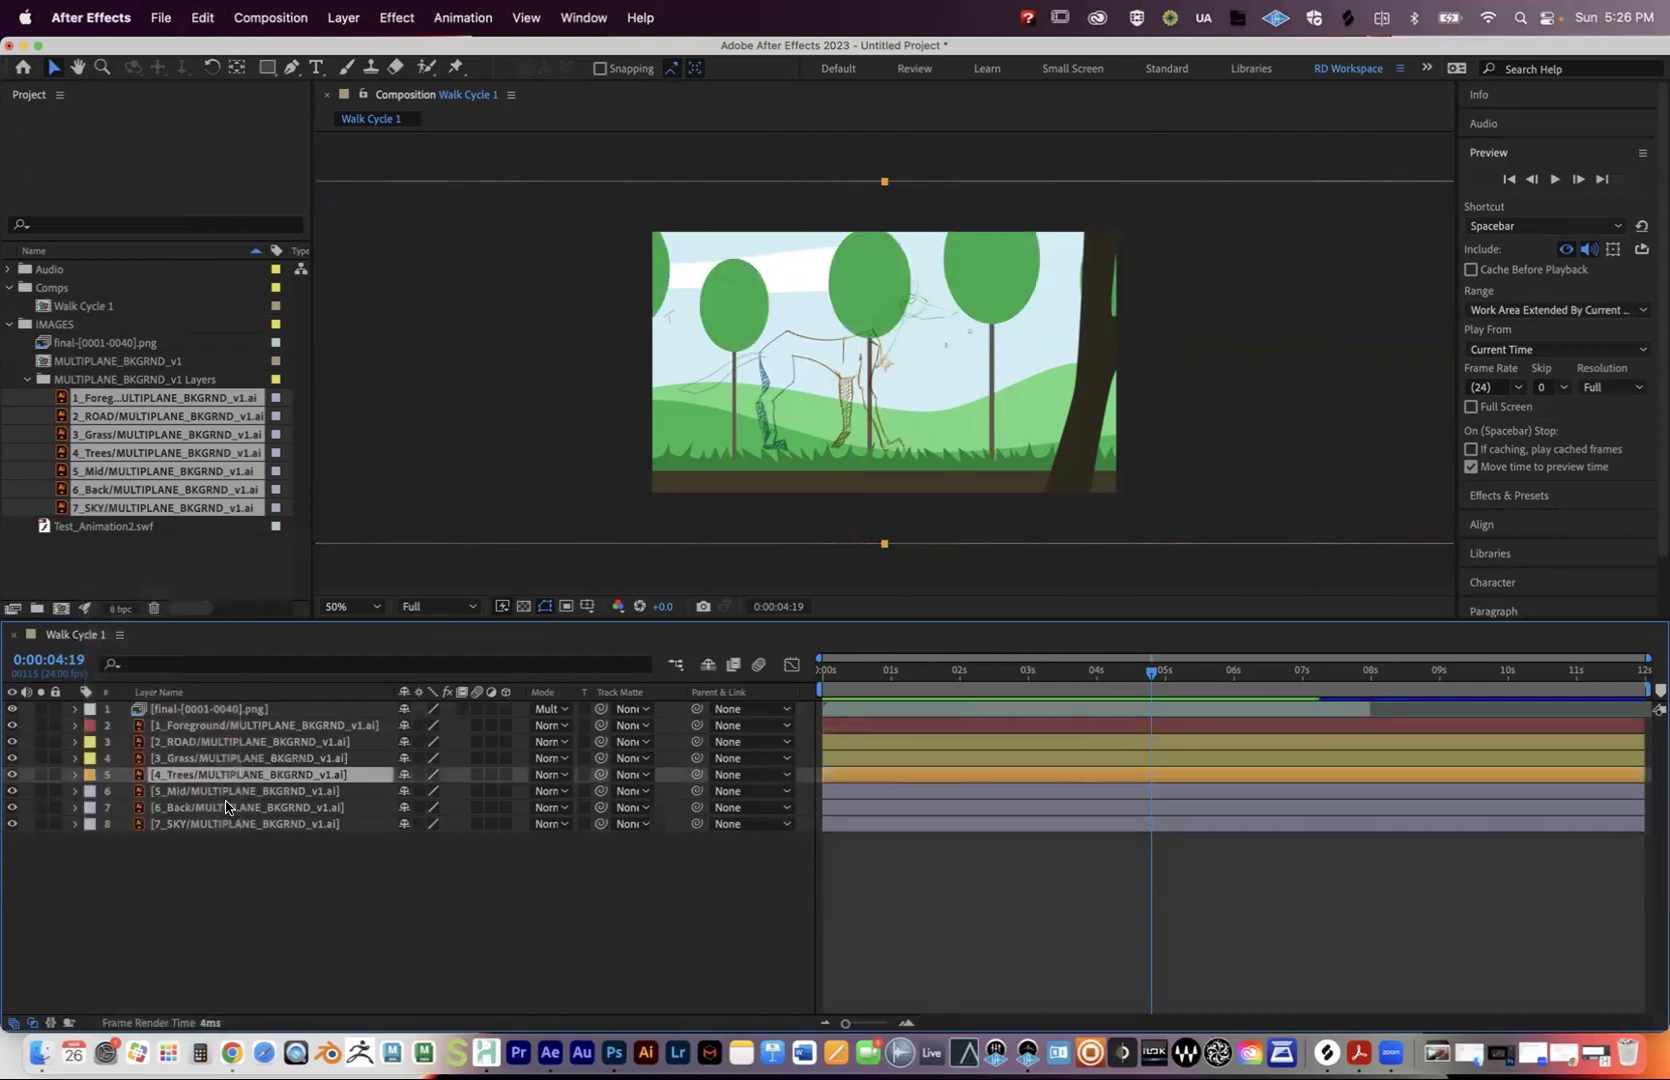
Set the label colour of the 5_Mid and 6_Back layers to Sea Foam.
click(216, 791)
shift+click(214, 808)
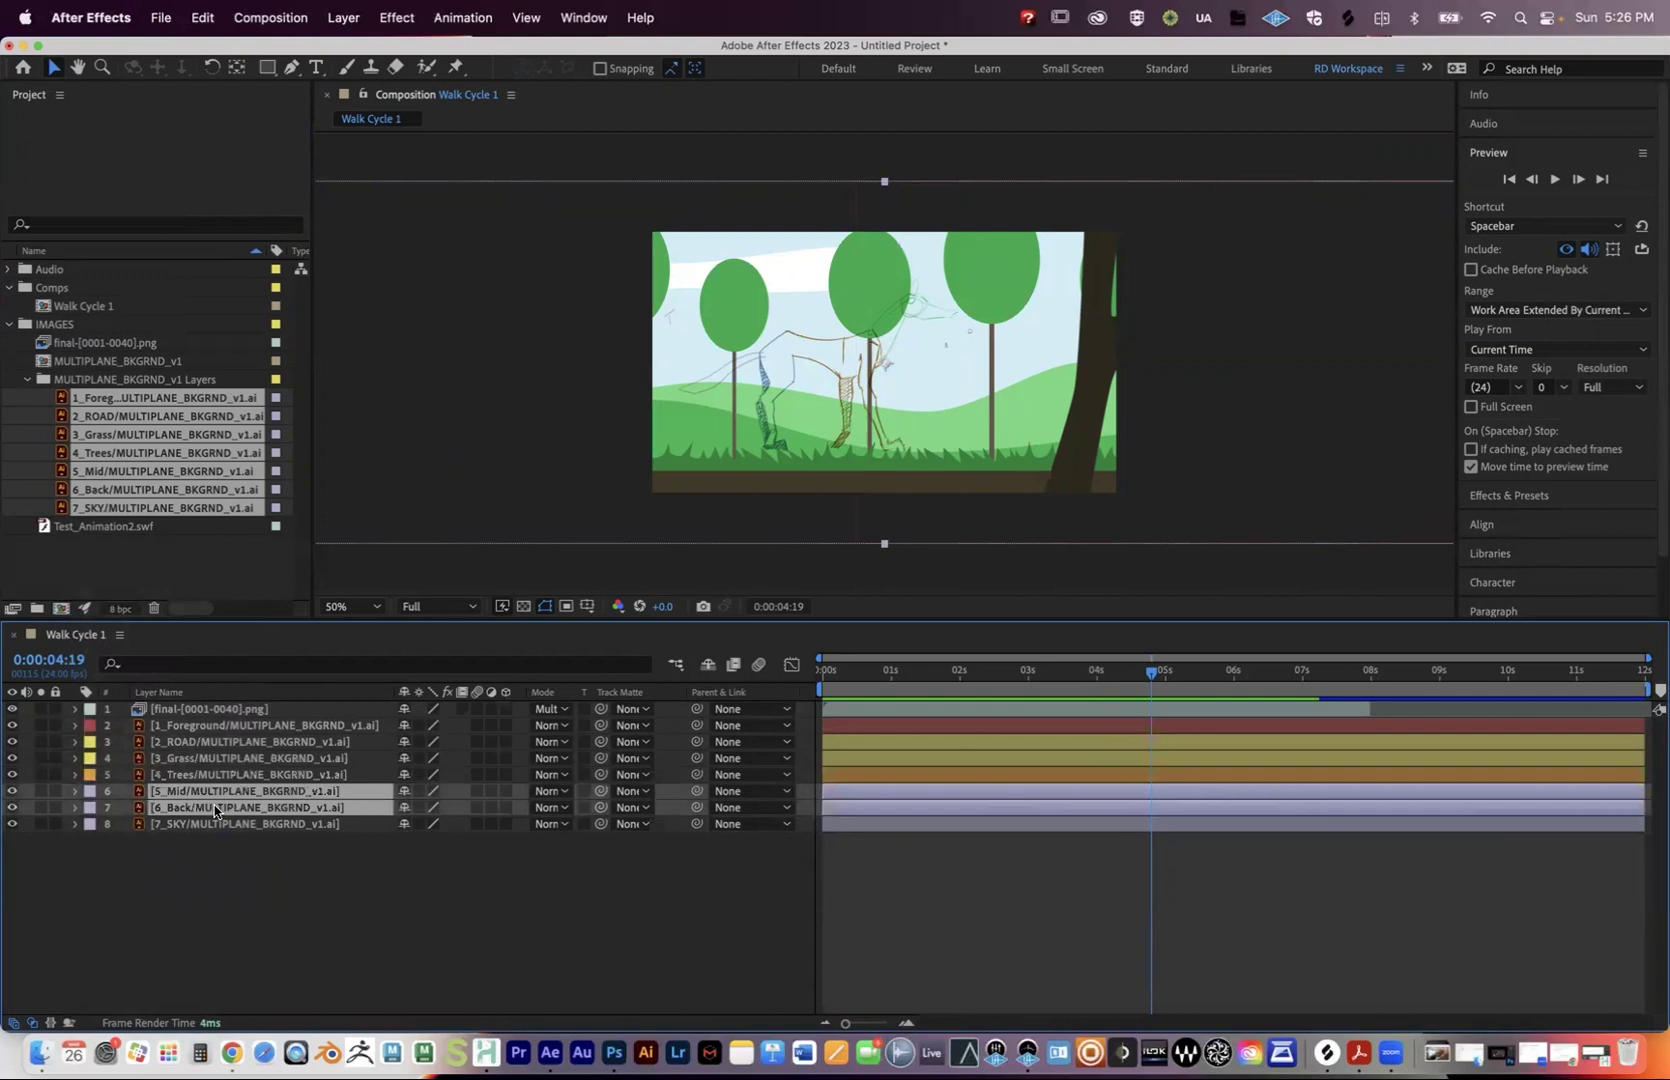
click(89, 799)
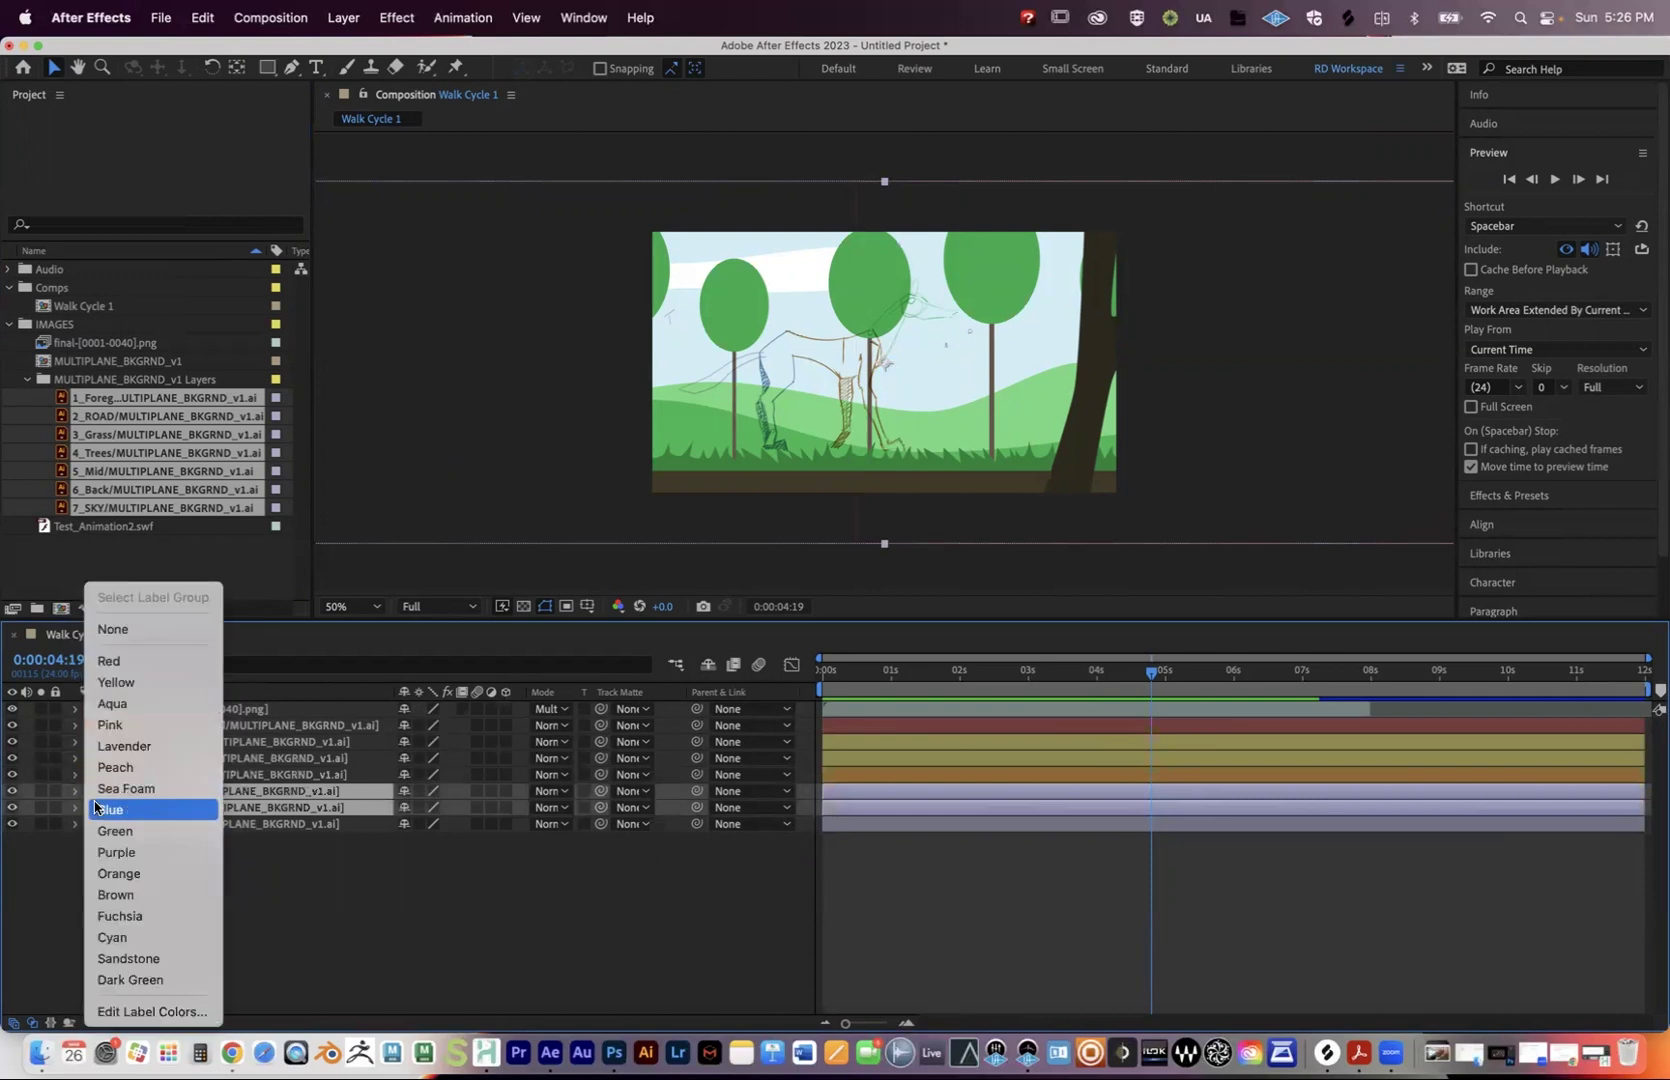
click(110, 788)
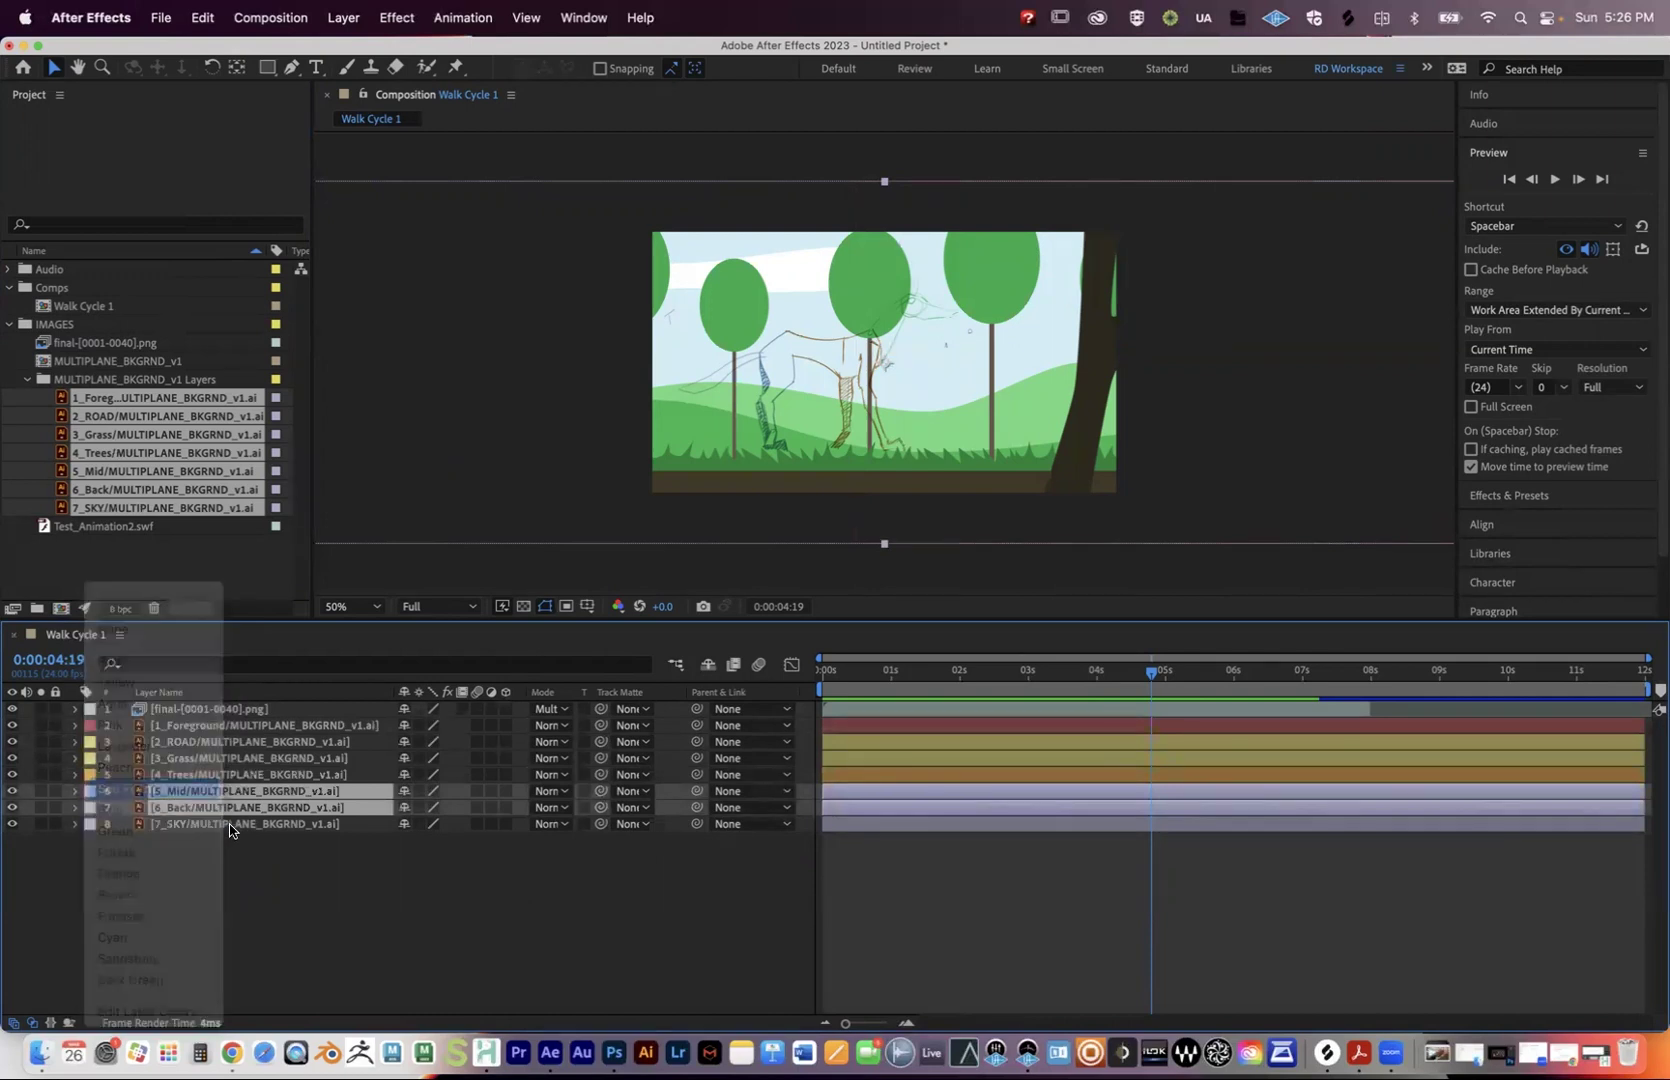
Set the label colour of the 7_SKY layer to Fuchsia and deselect it.
click(95, 826)
click(94, 826)
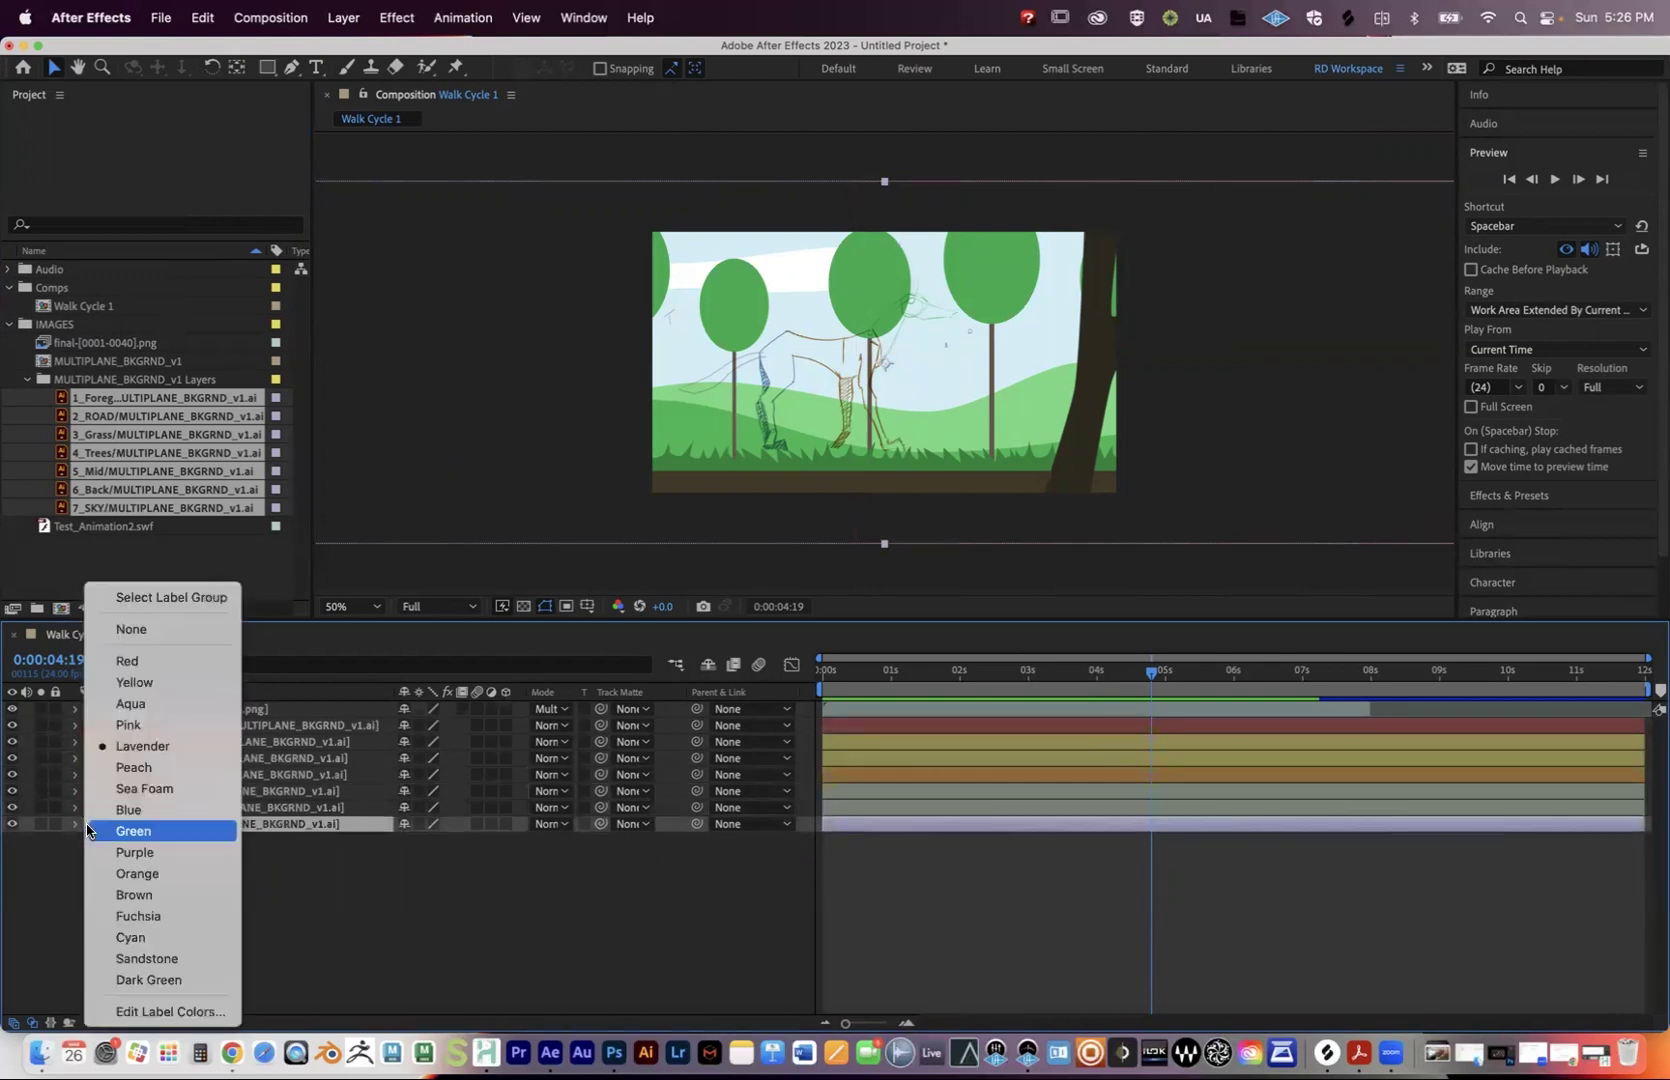
click(131, 913)
click(386, 871)
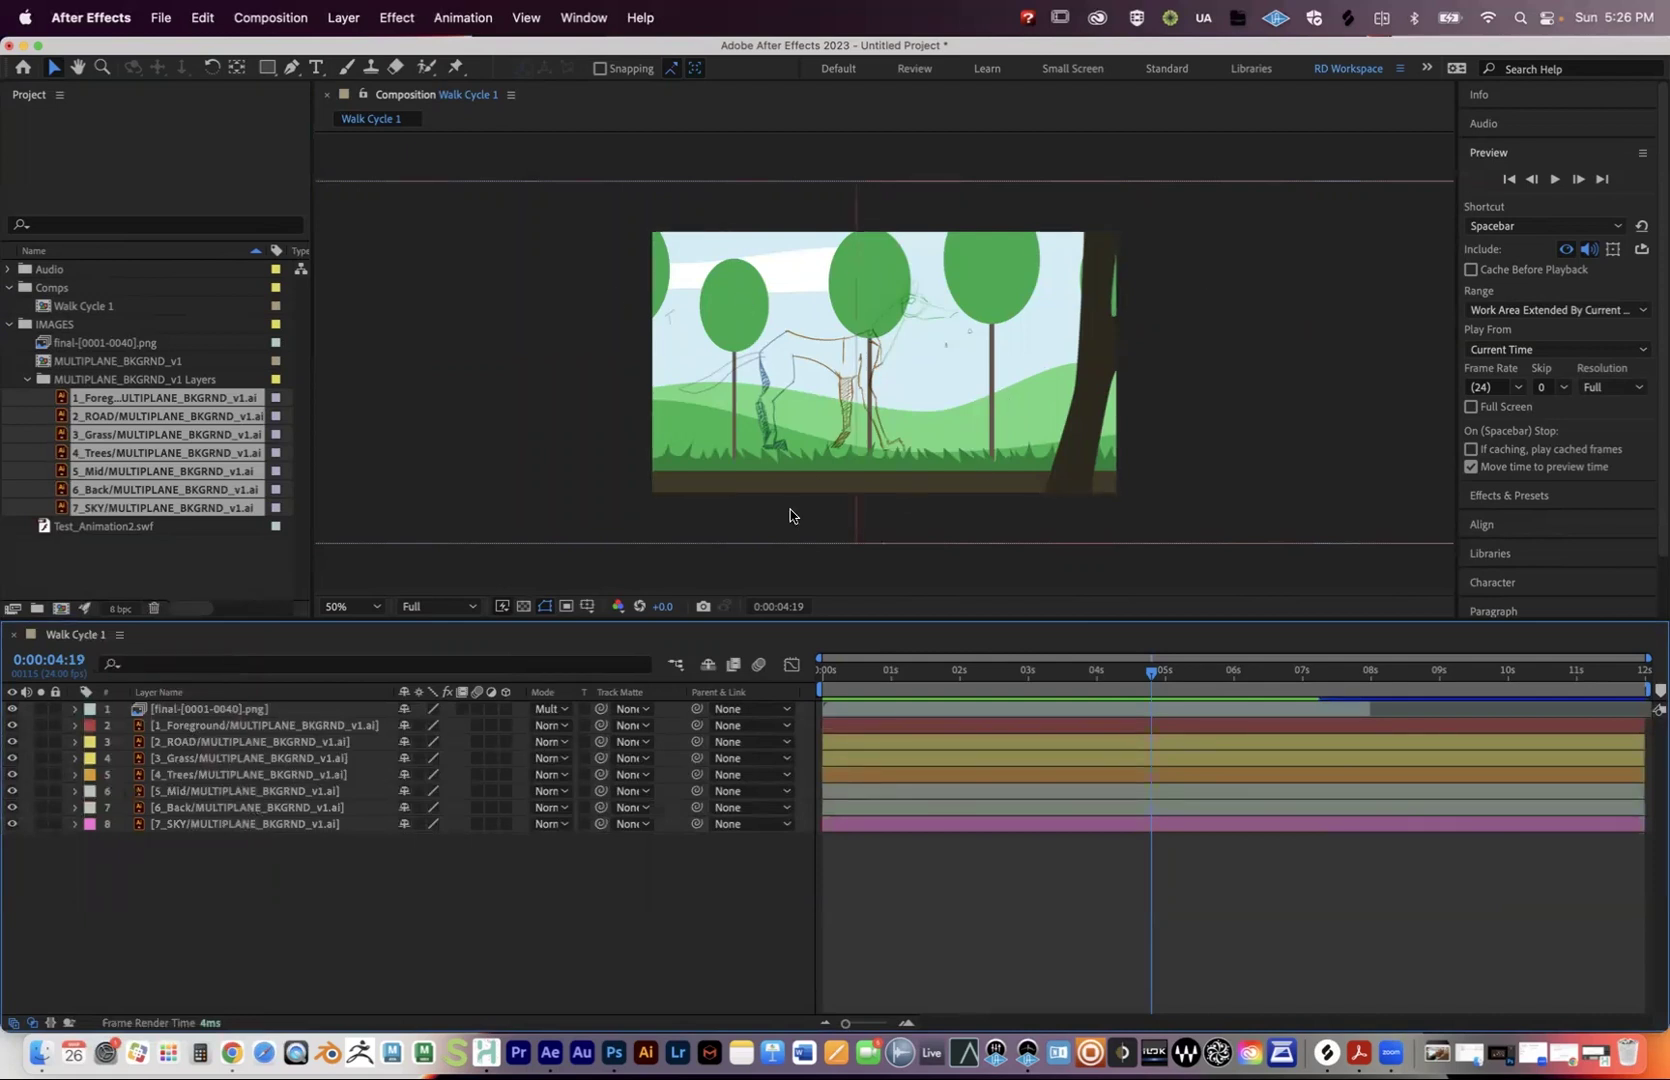
Hide all background layers from 1_Foreground to 7_SKY, leaving only the walk cycle sequence visible.
click(186, 742)
shift+click(192, 811)
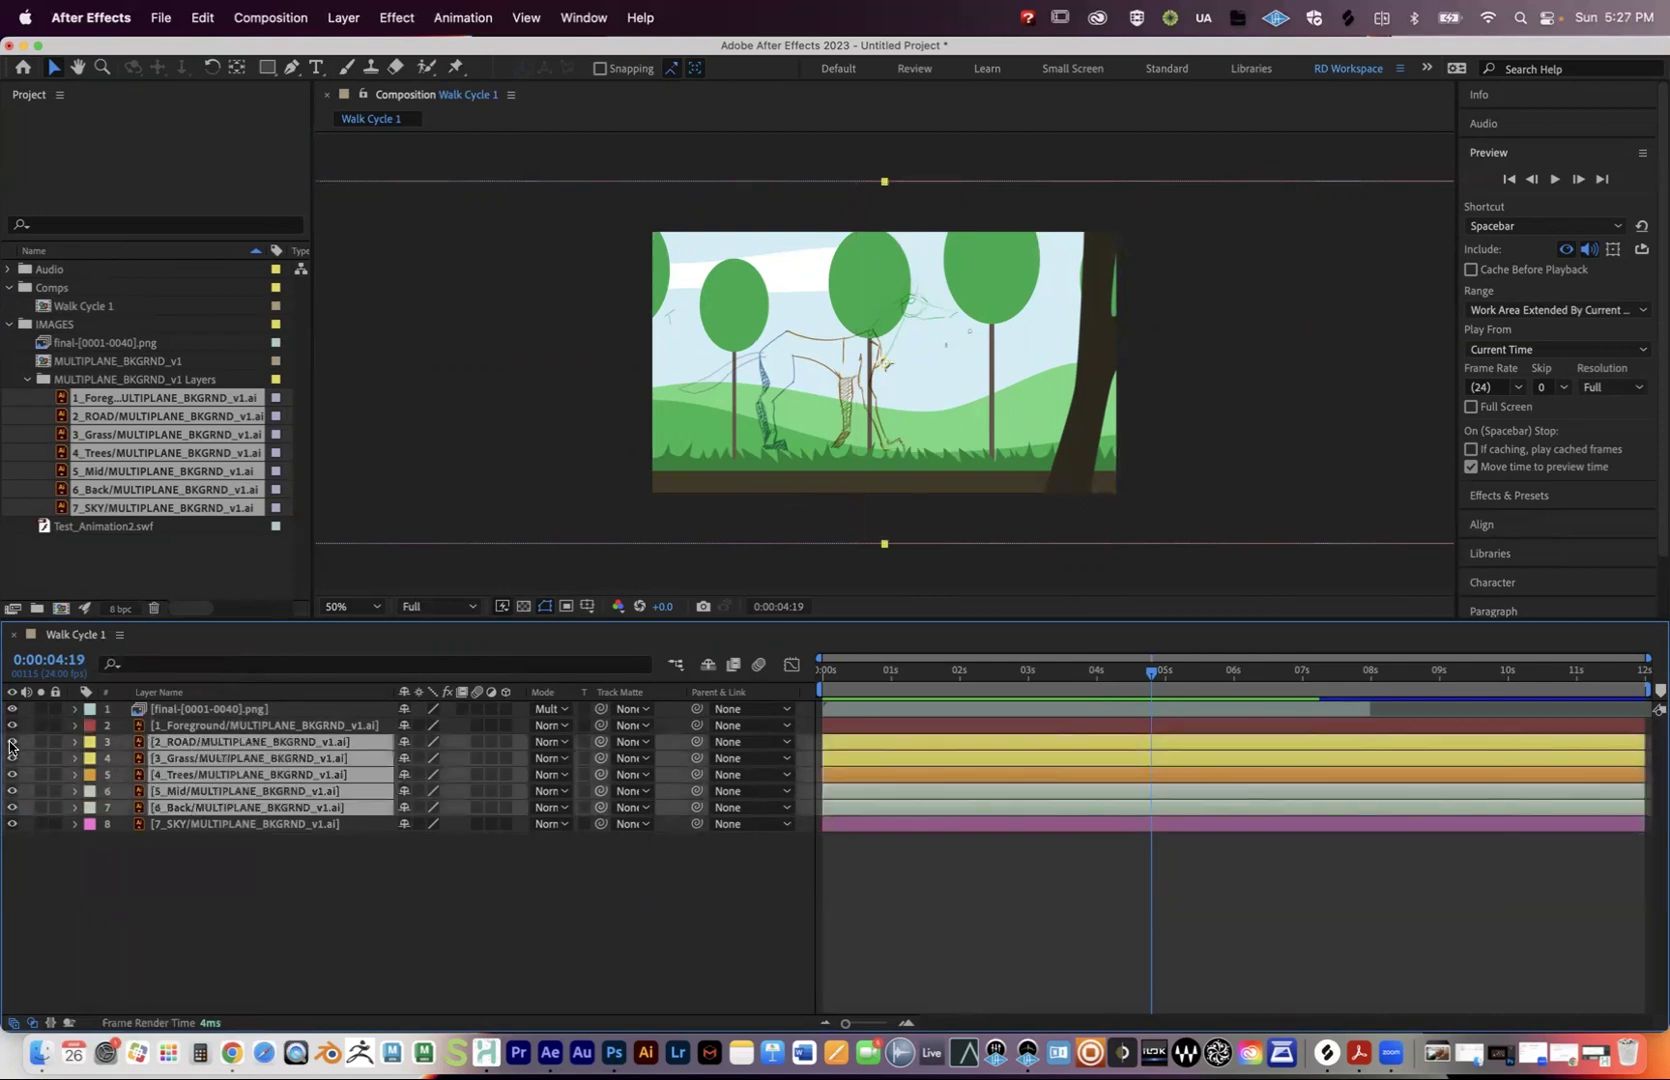
drag(11, 742, 11, 808)
click(11, 824)
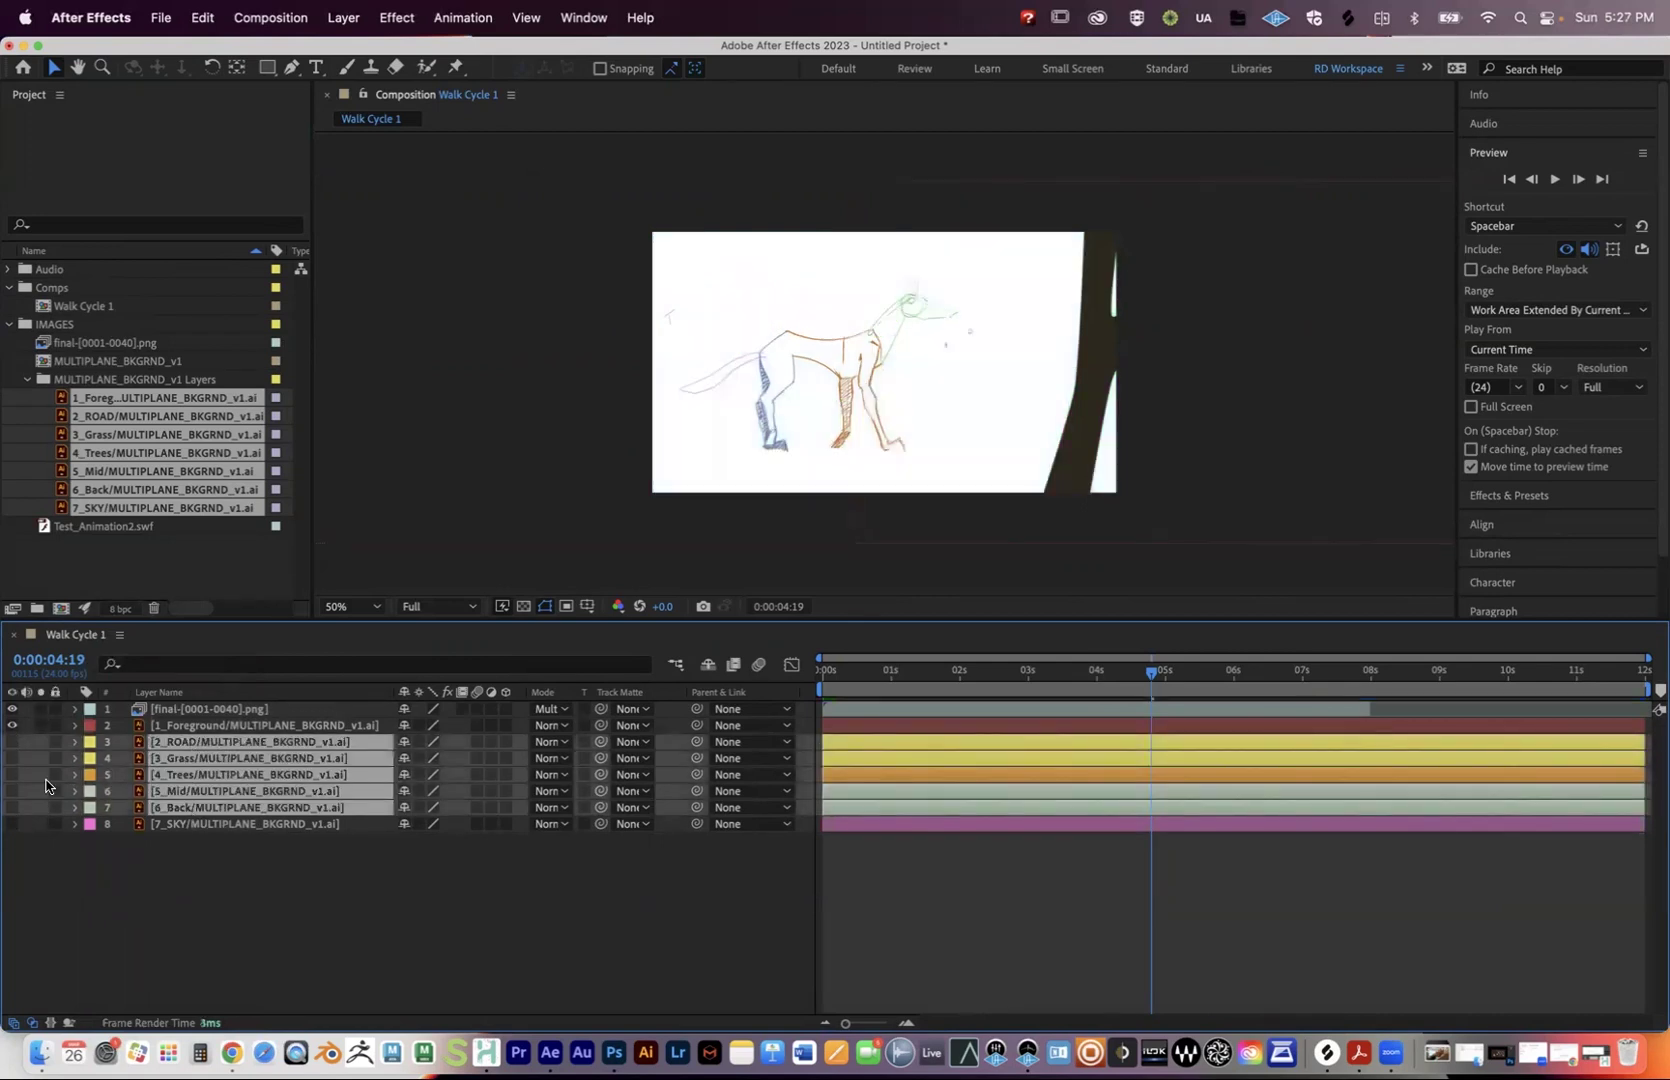
click(195, 726)
click(12, 726)
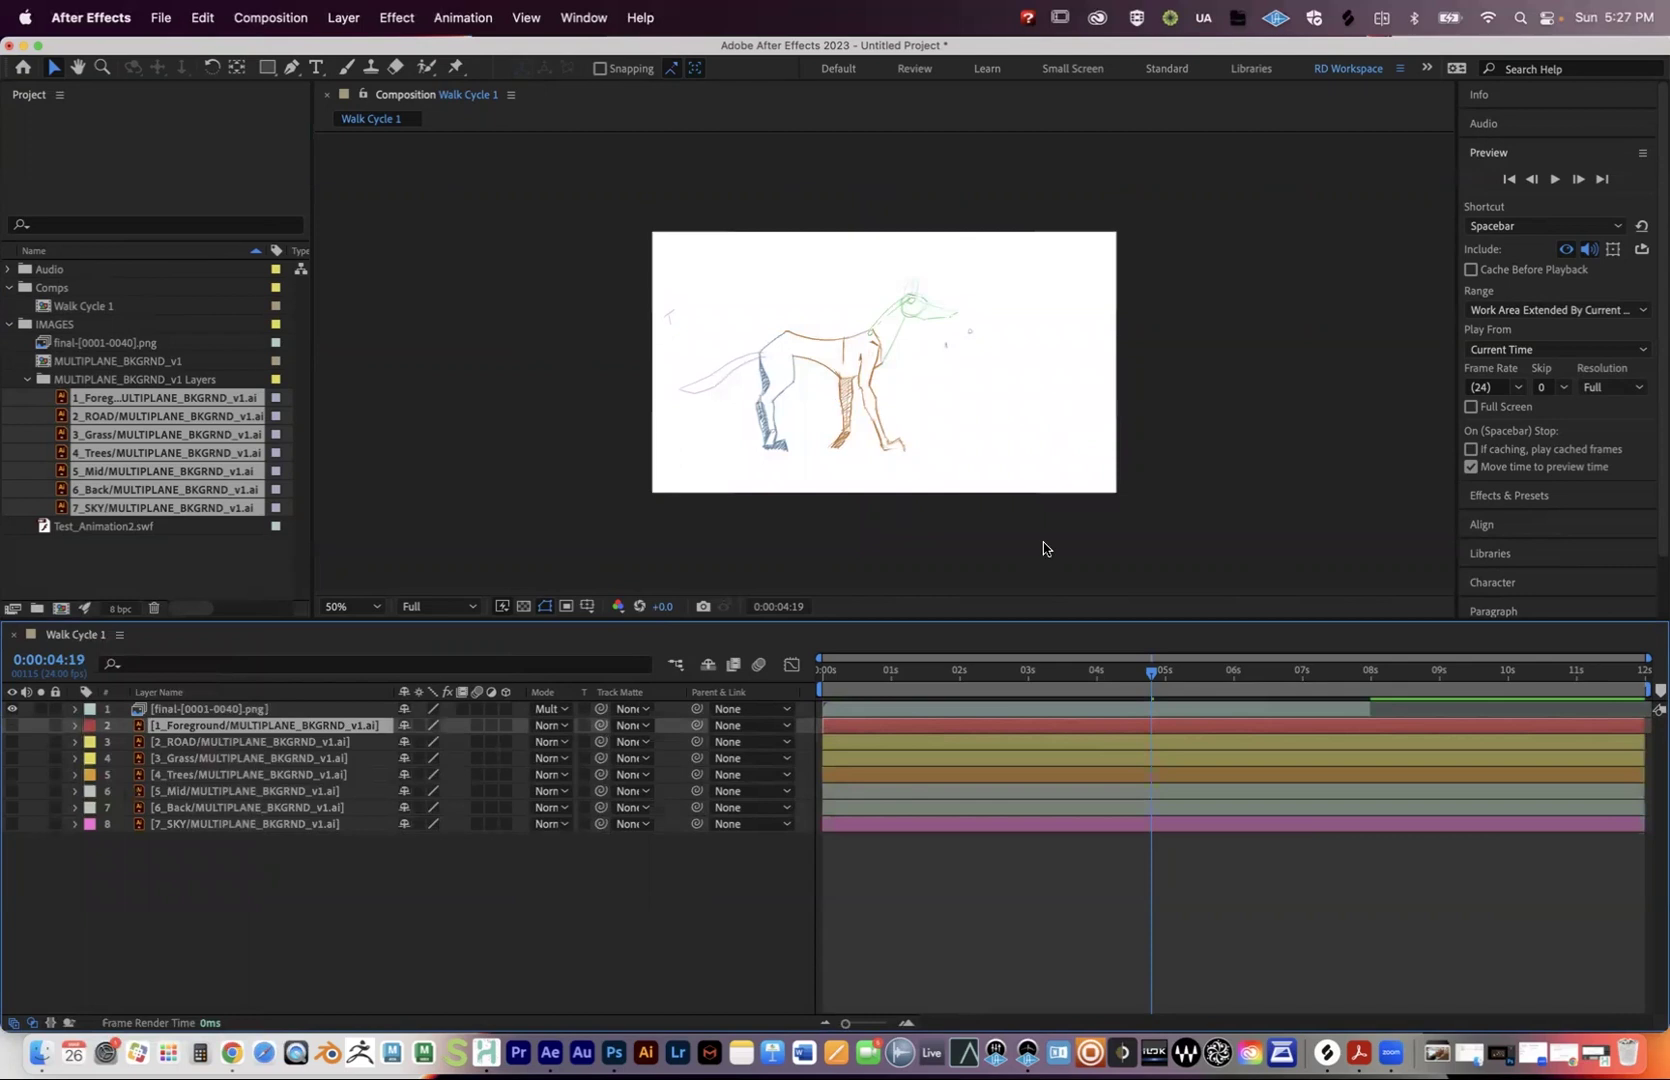
Return the playhead to 0:00:00:00 and collapse the MULTIPLANE_BKGRND_v1 Layers folder in the project.
drag(1055, 675, 806, 677)
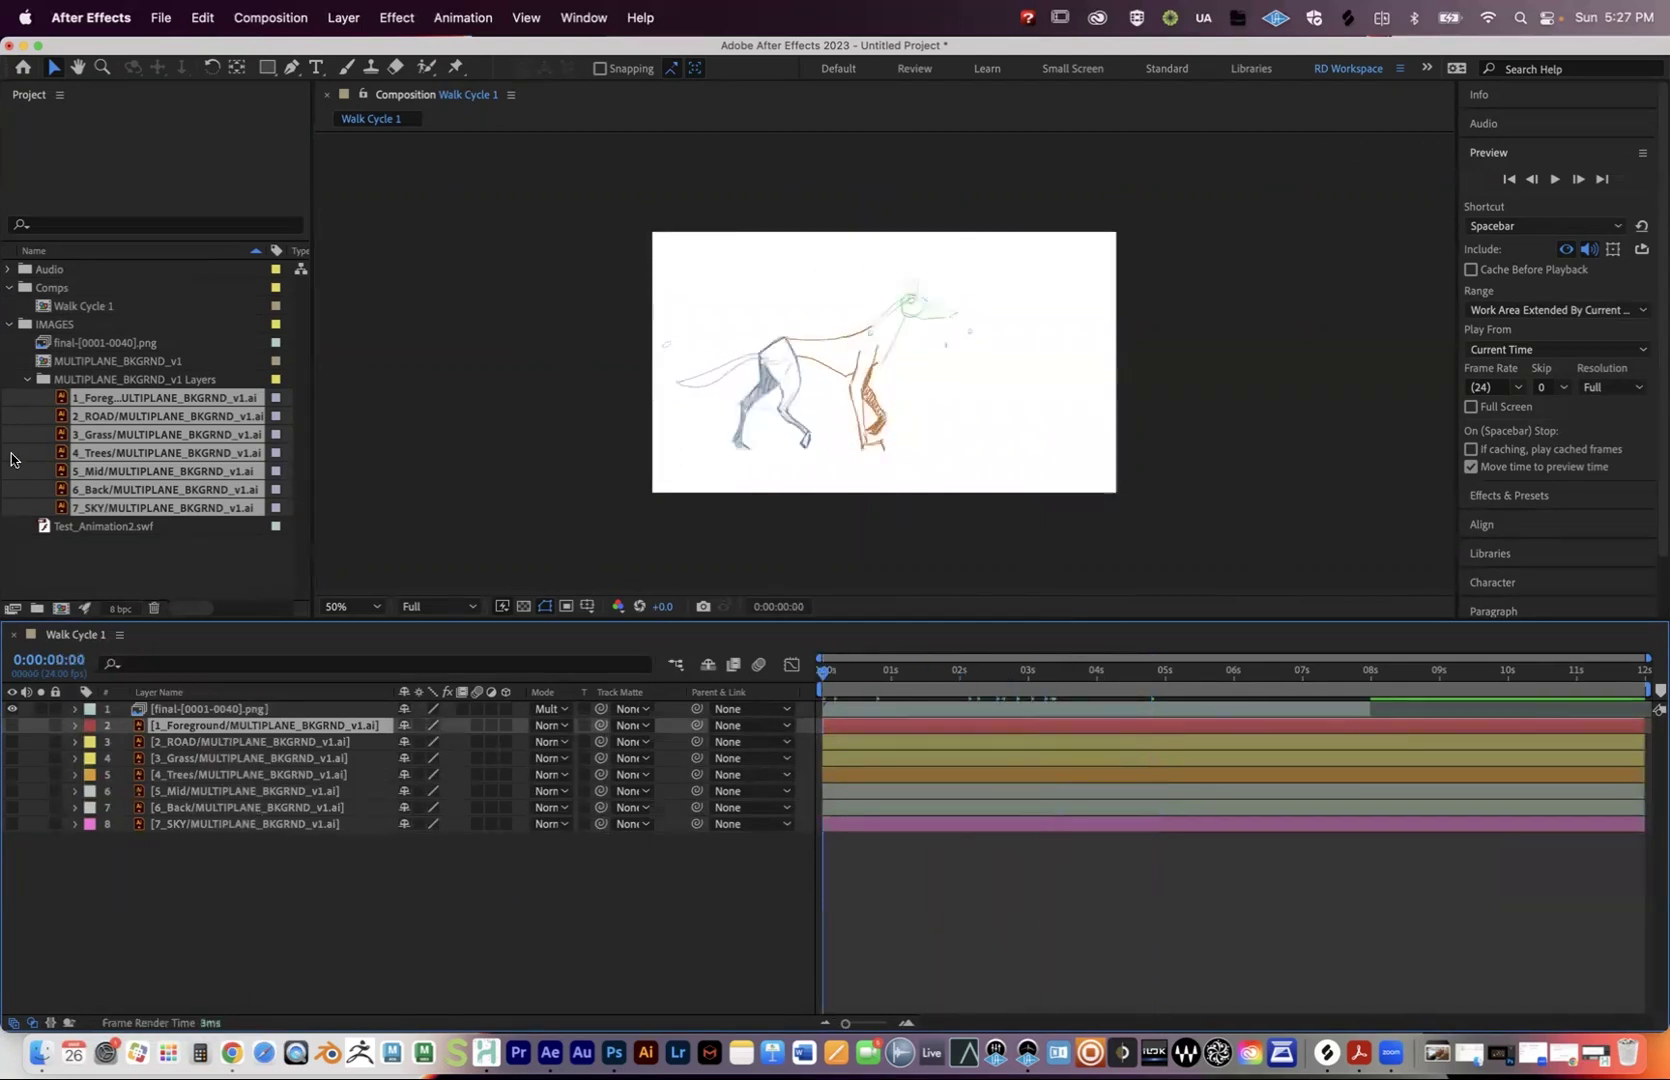
click(29, 388)
click(28, 381)
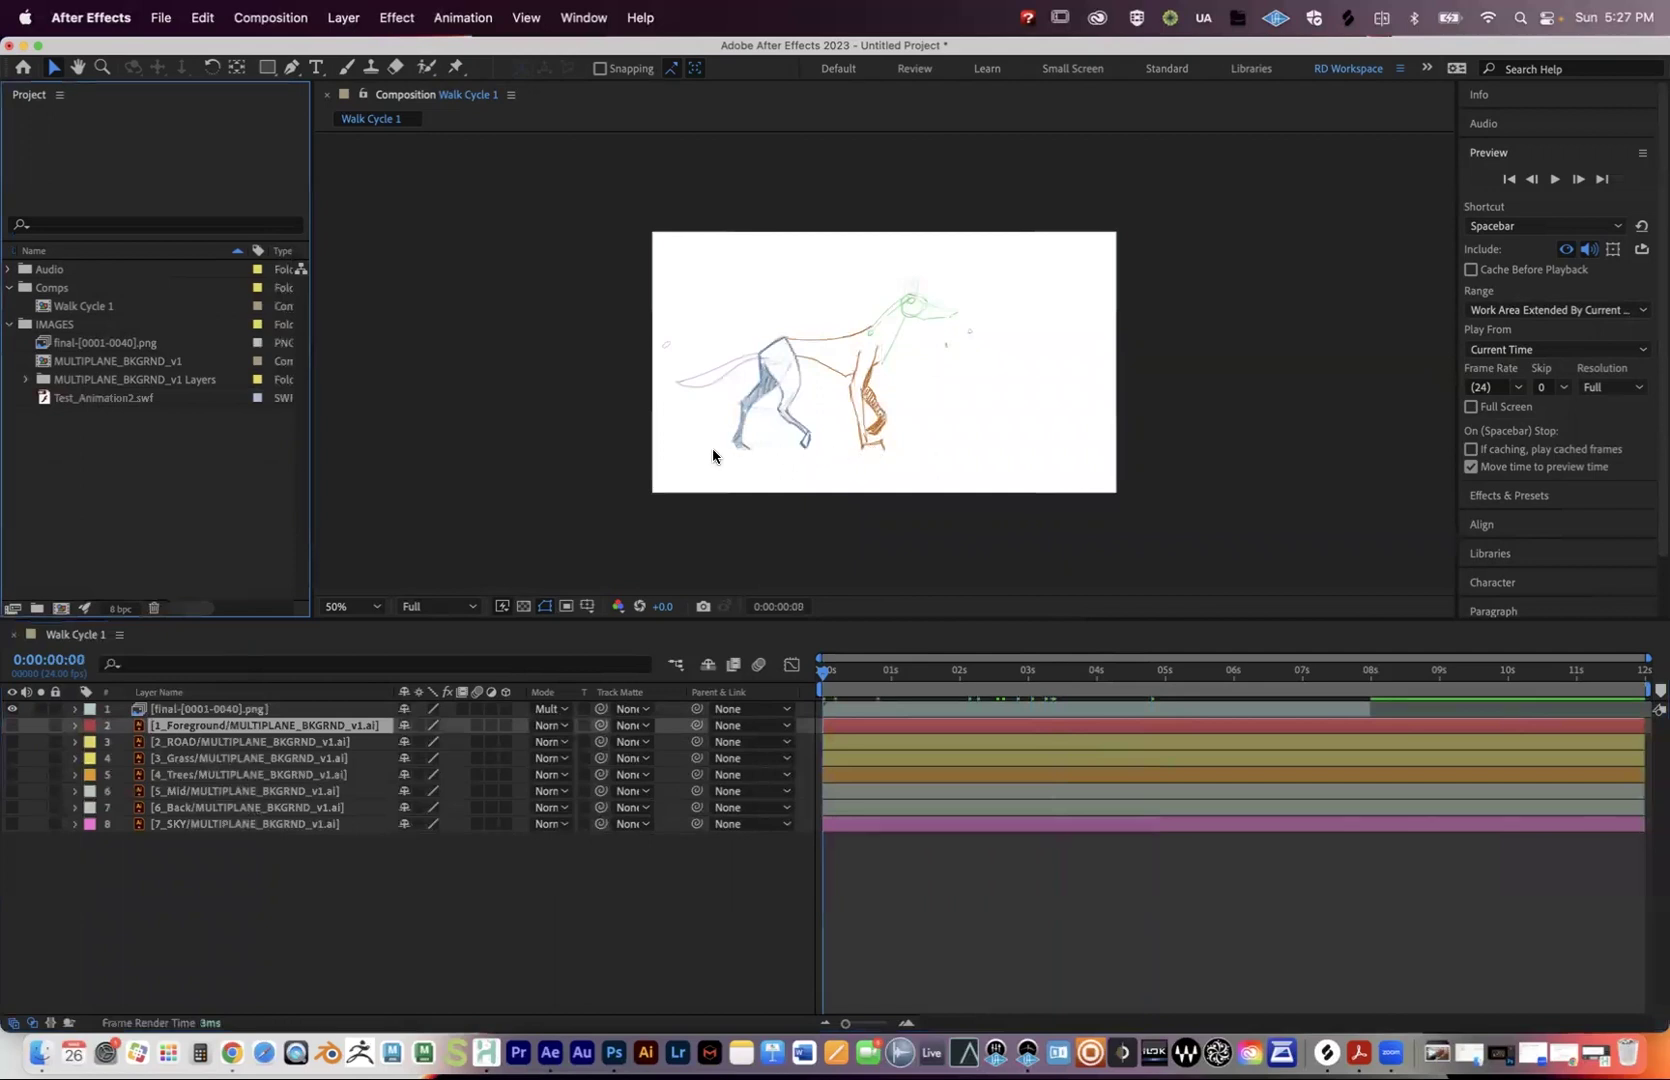
Scrub through the walk cycle around the one-second mark and return the playhead to the start.
click(844, 678)
mouse_move(844, 678)
mouse_down()
mouse_move(888, 680)
mouse_move(806, 675)
mouse_move(893, 676)
mouse_up()
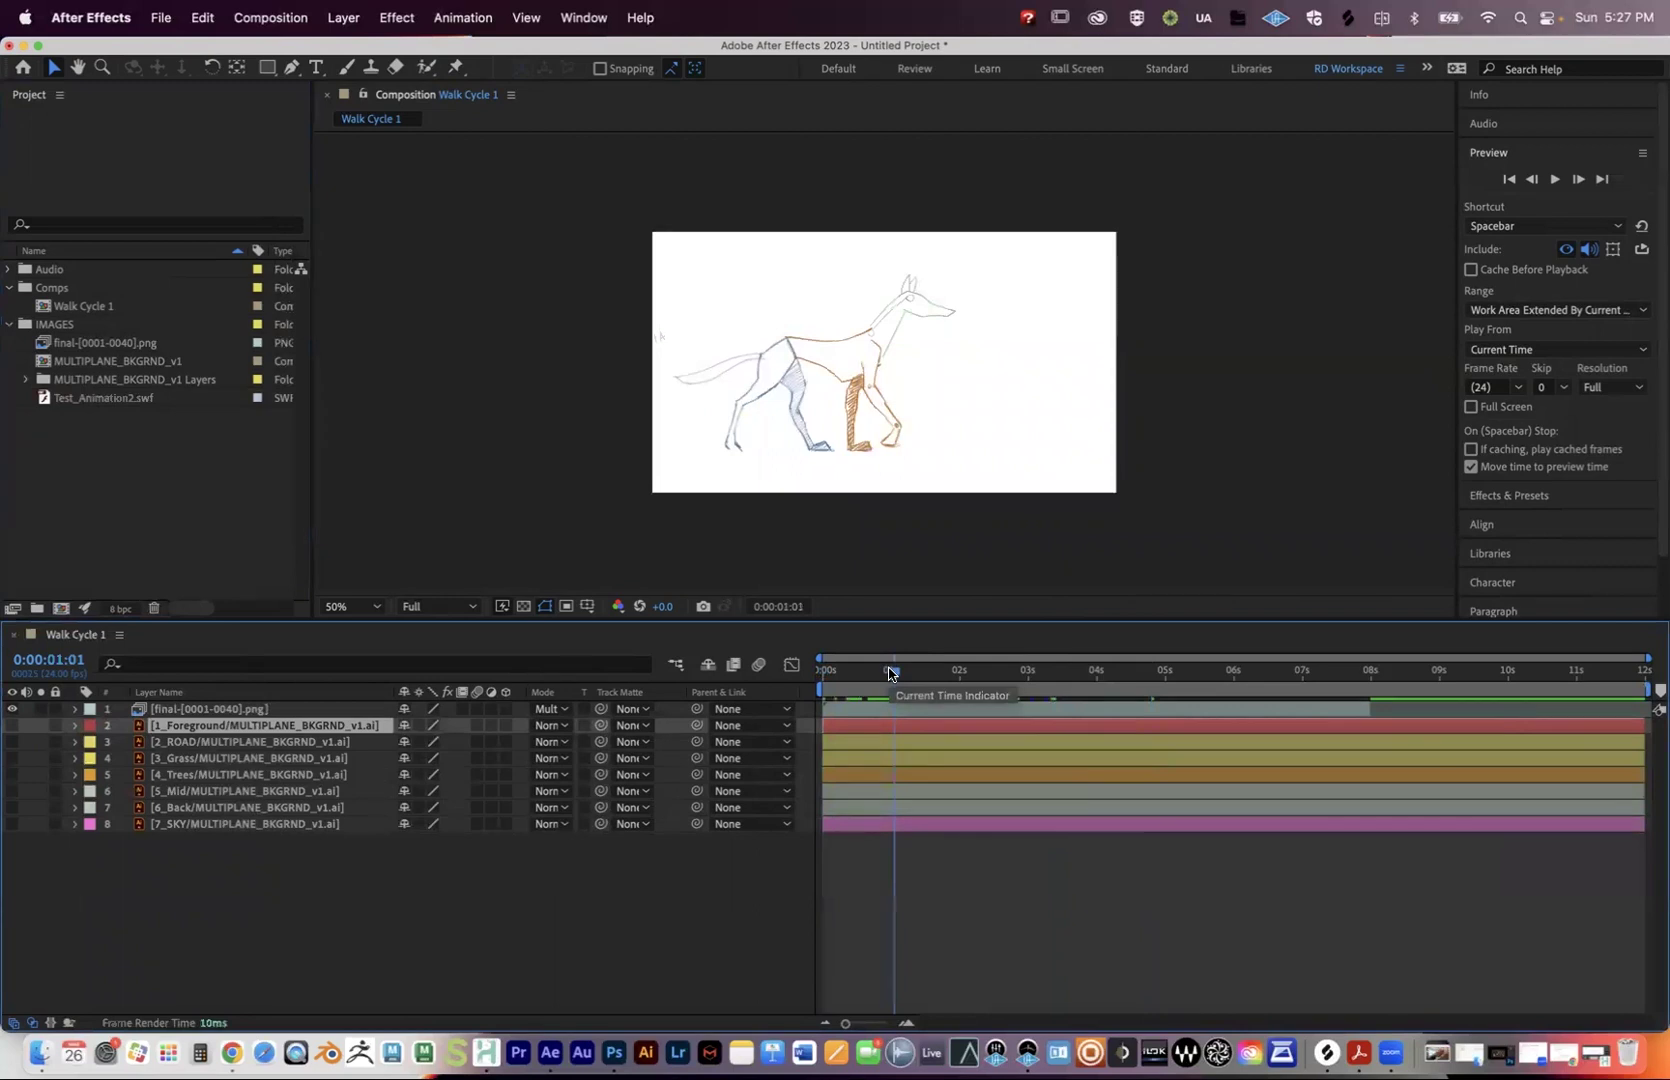
drag(889, 674, 885, 675)
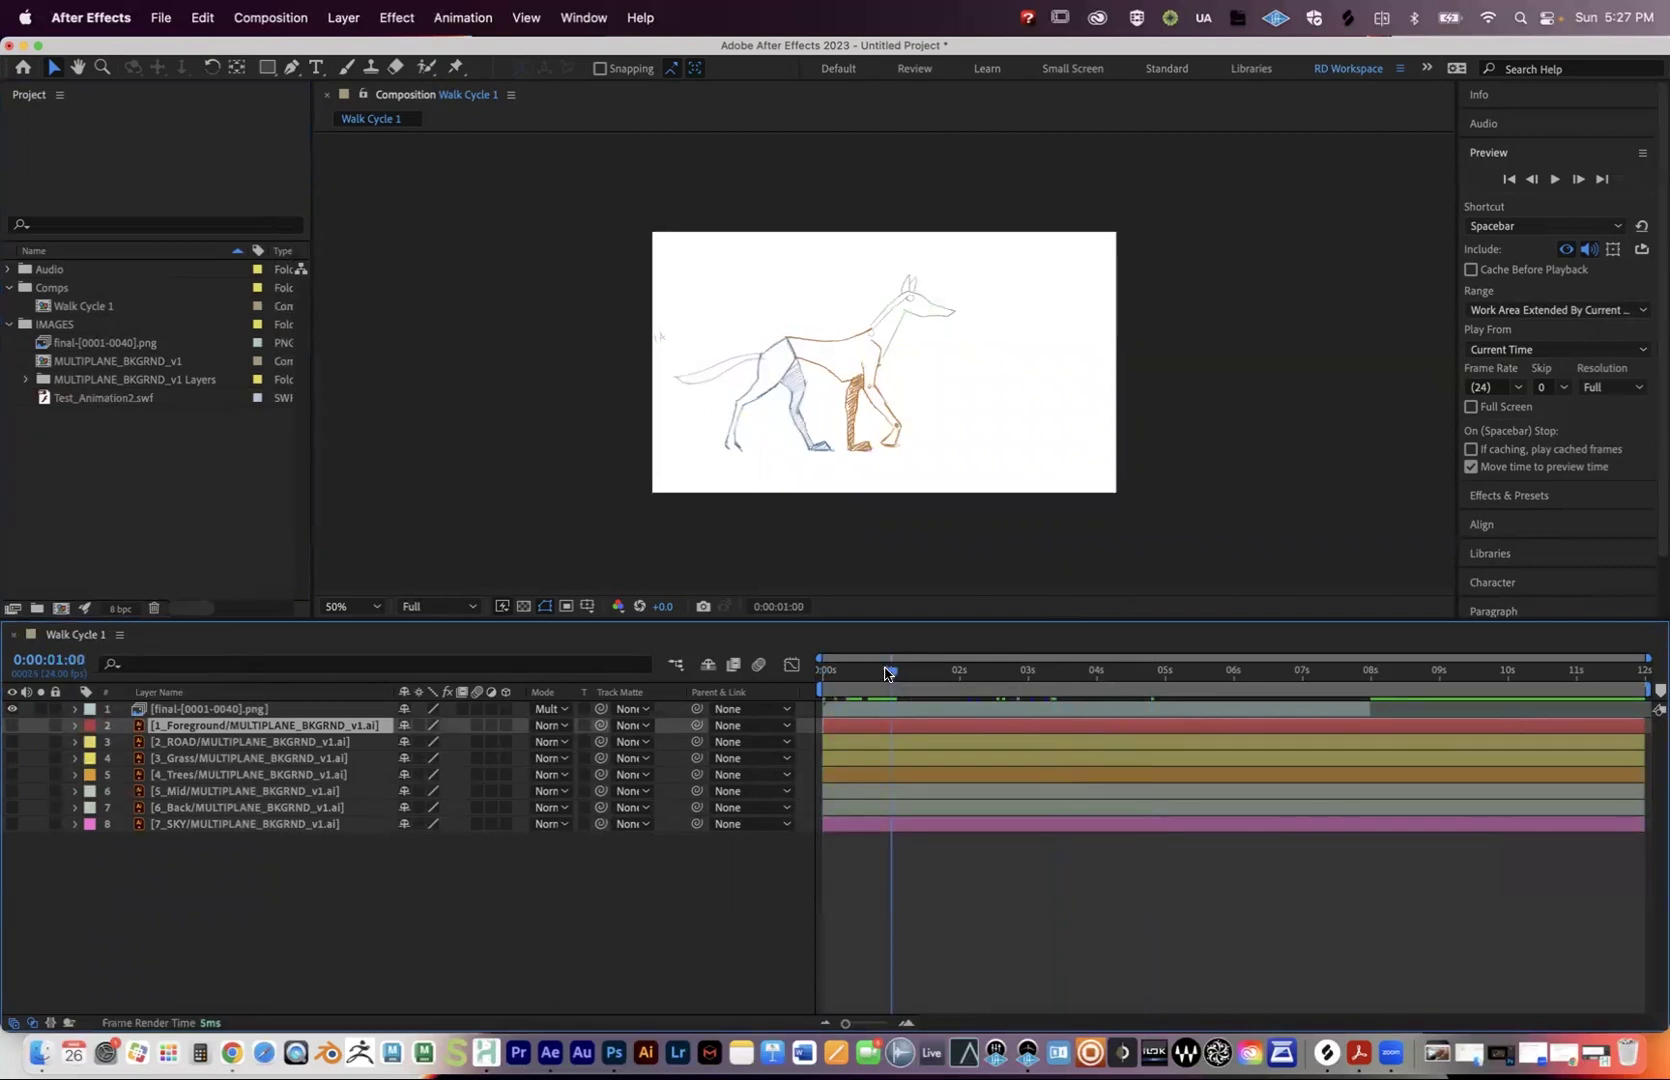
drag(1213, 683, 771, 690)
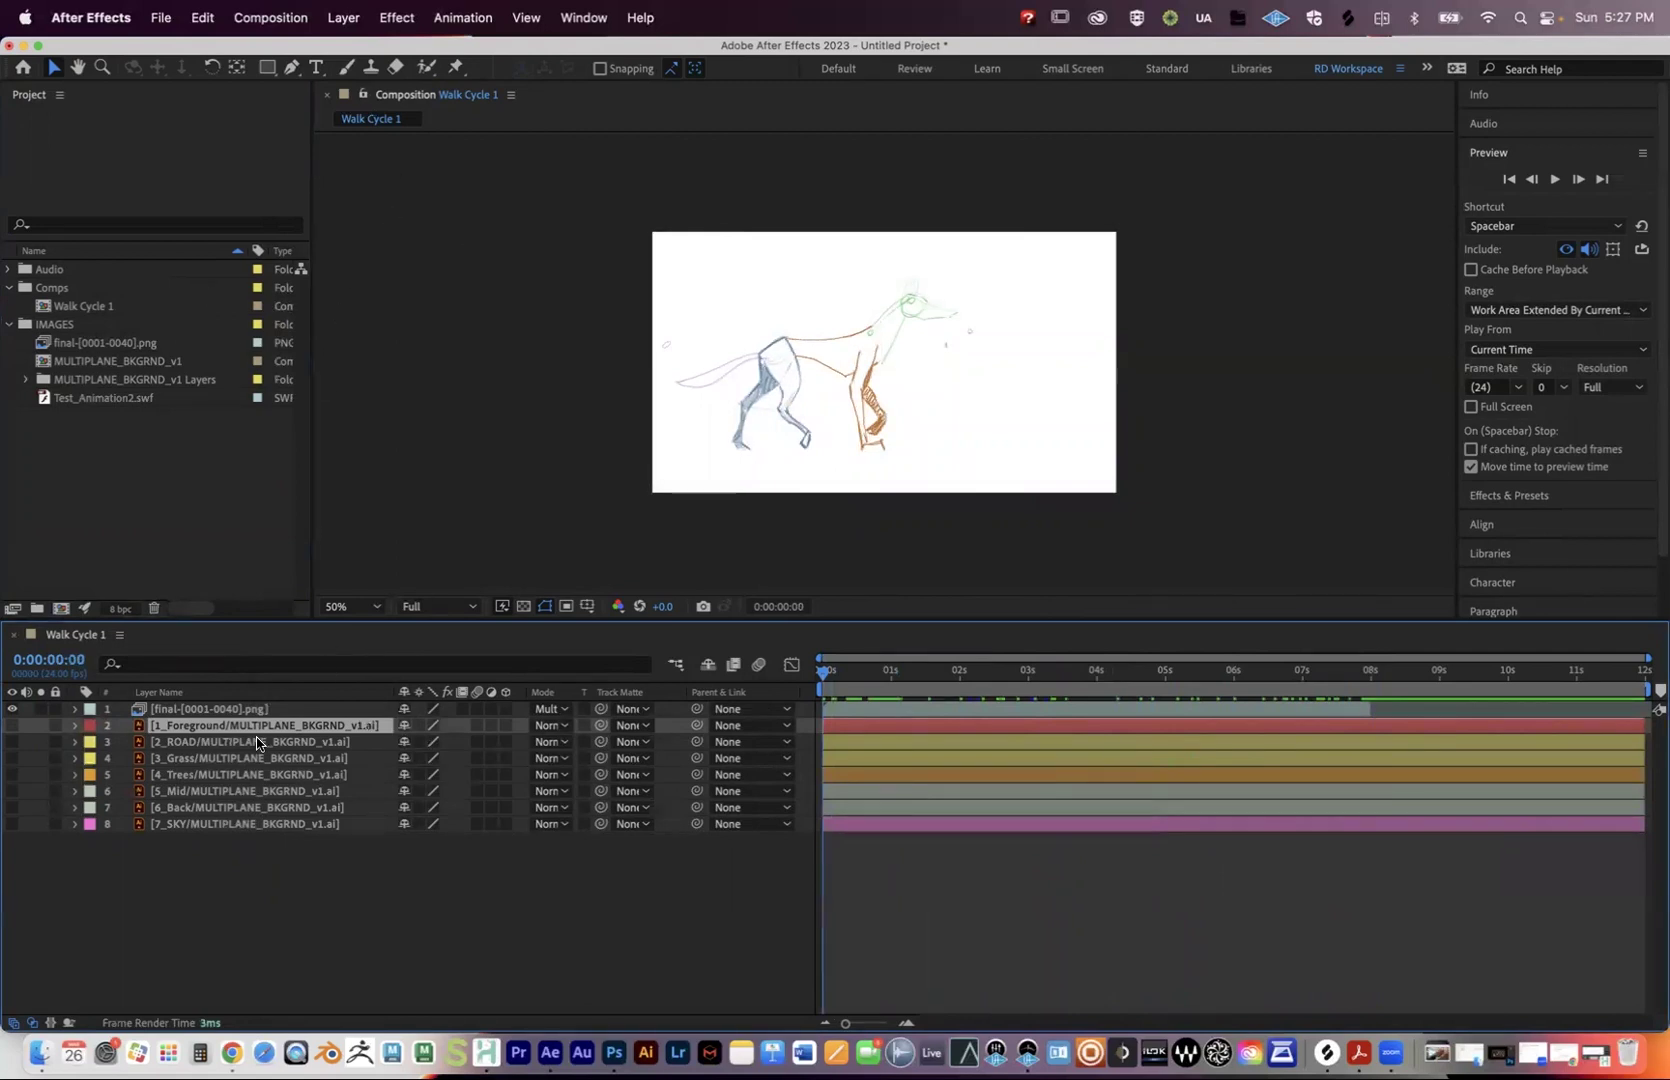
Add a new shape layer above the 1_Foreground layer.
click(343, 17)
mouse_move(350, 52)
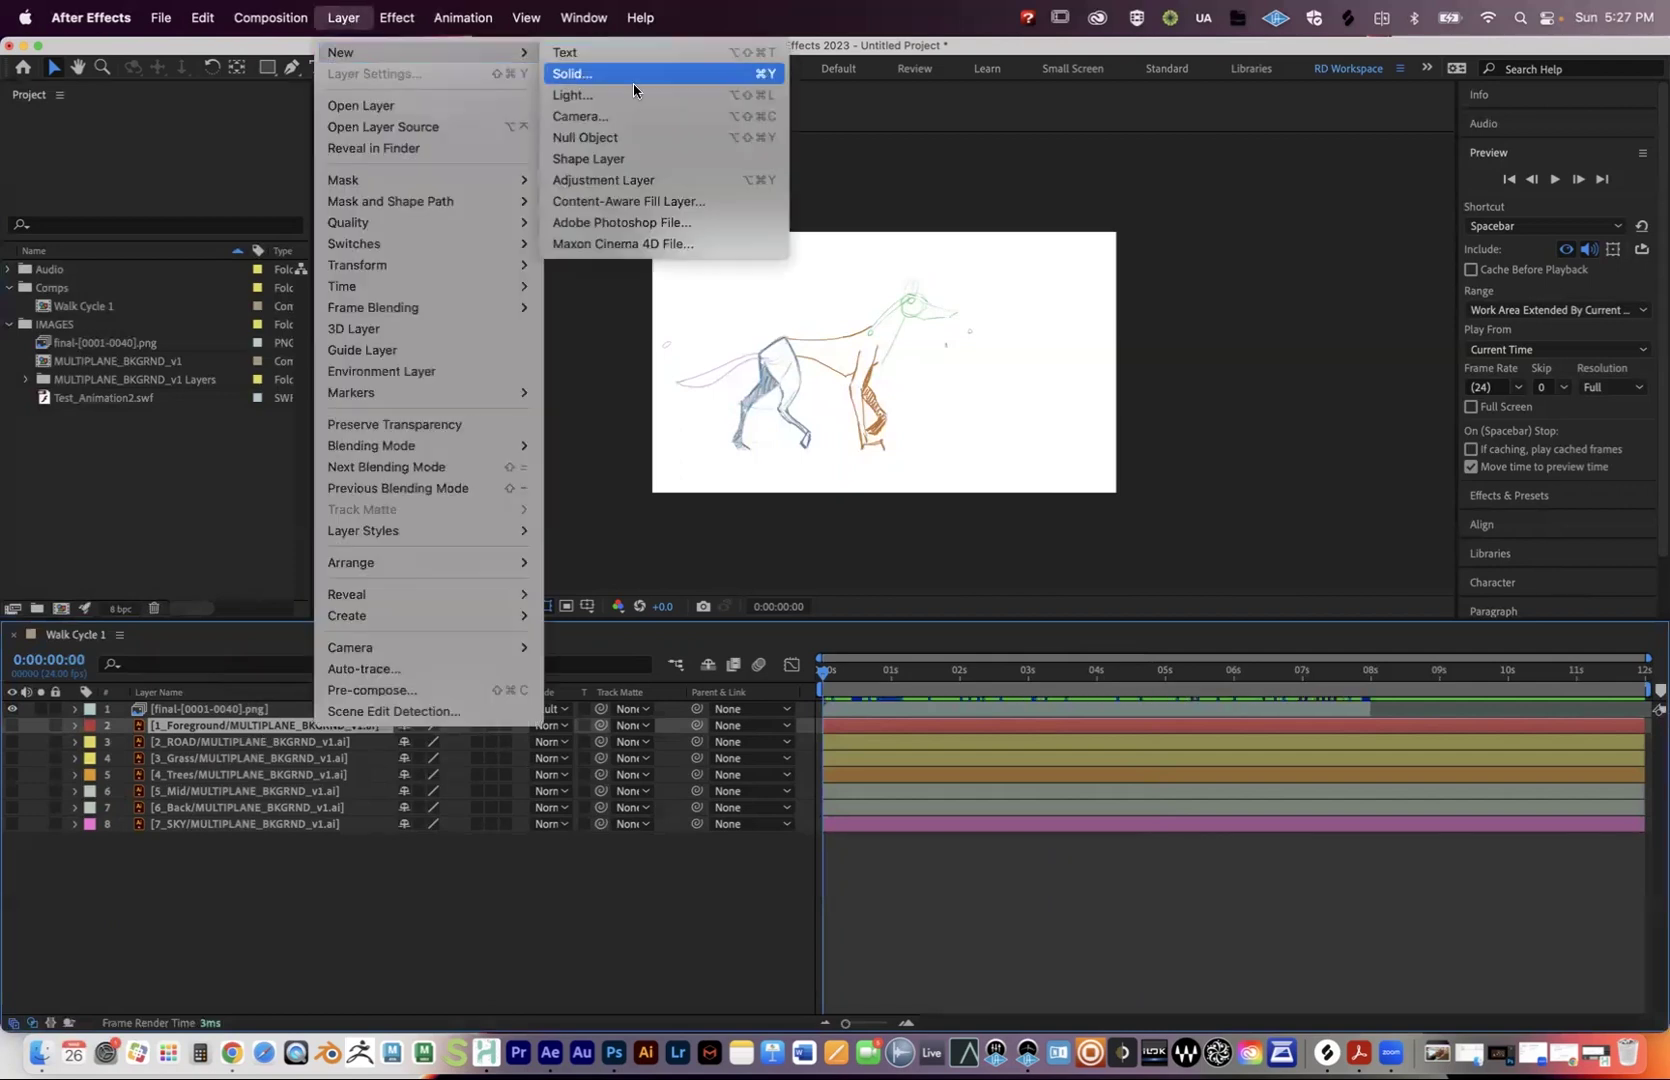
click(651, 160)
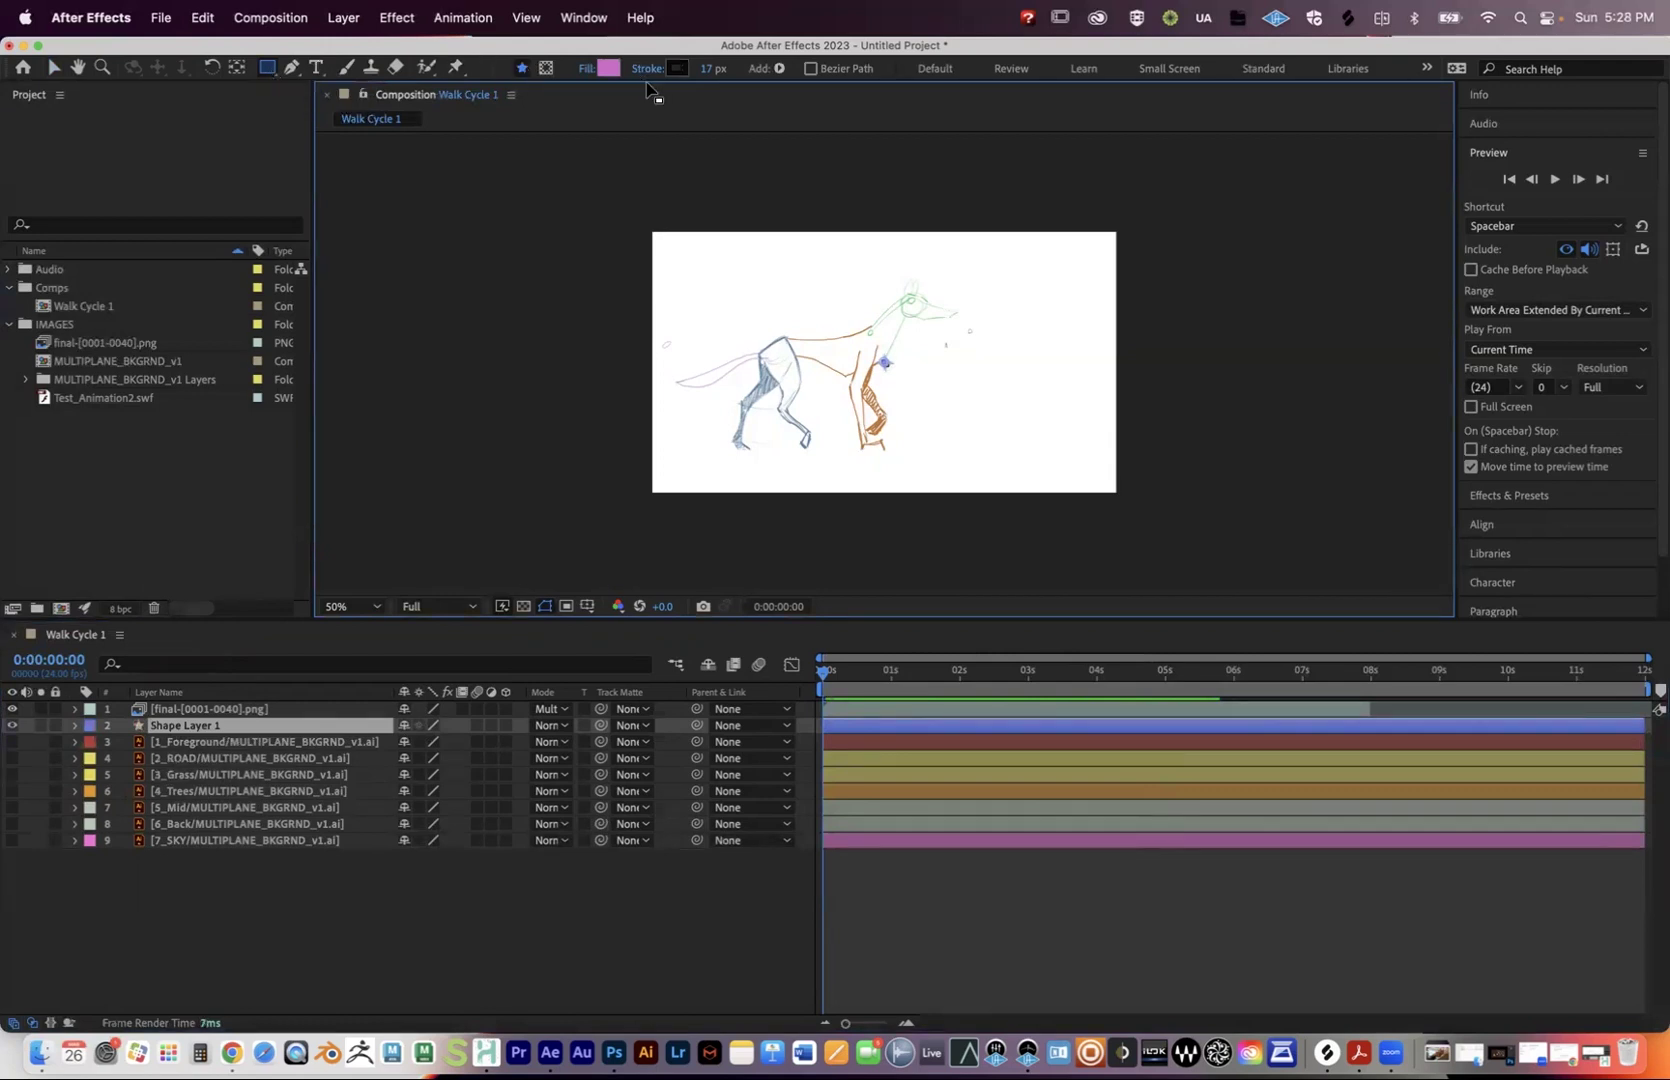
Try drawing a star and a rectangle on the new shape layer, undoing each test shape.
click(271, 74)
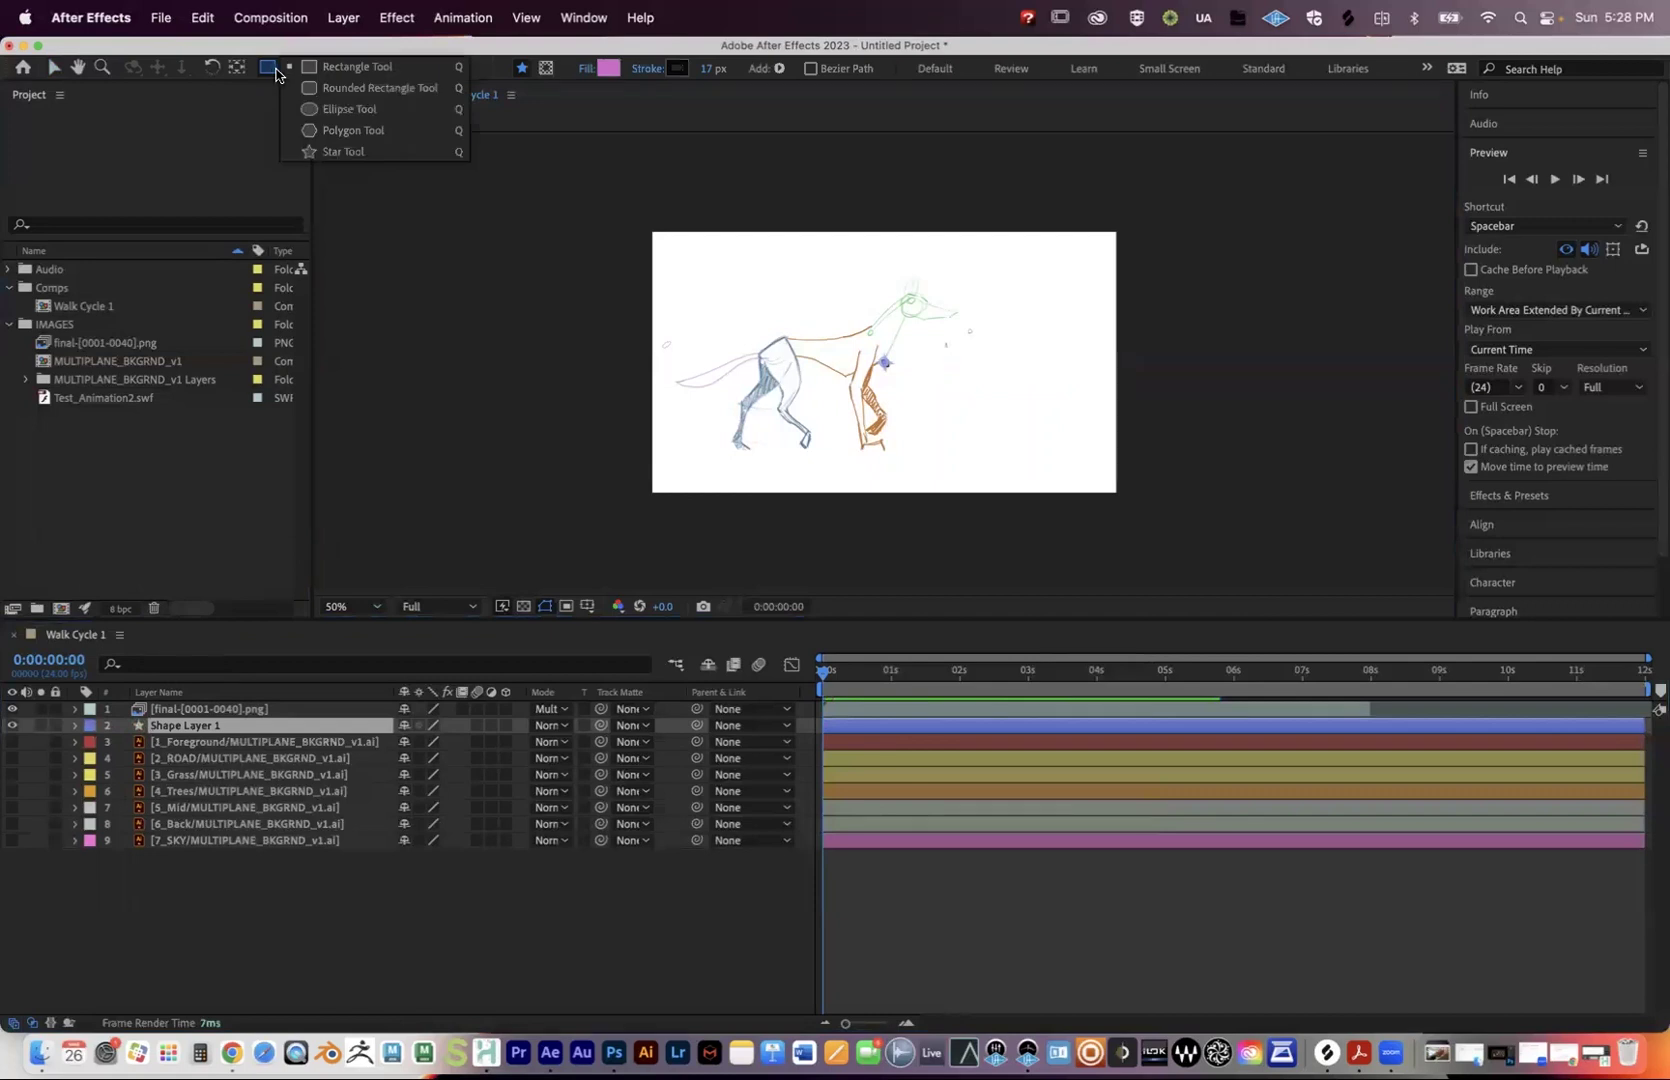
click(320, 151)
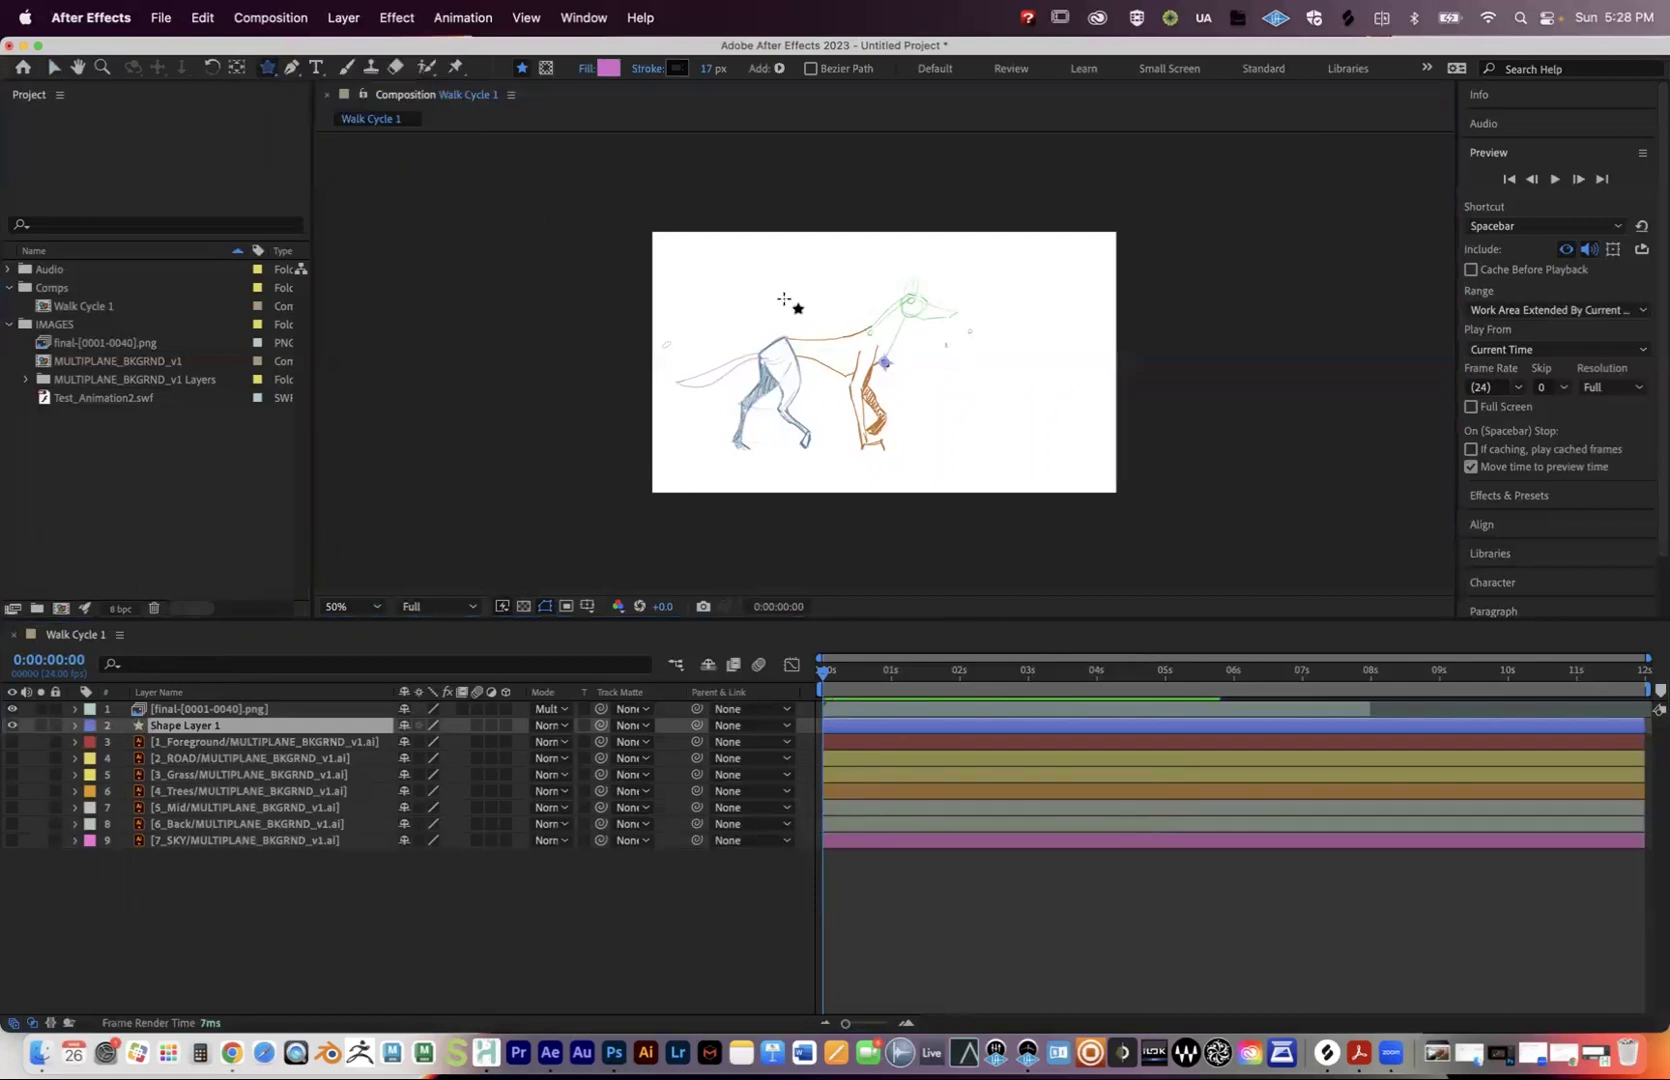
drag(784, 299, 812, 366)
key(cmd+z)
drag(268, 72, 320, 80)
drag(780, 287, 826, 340)
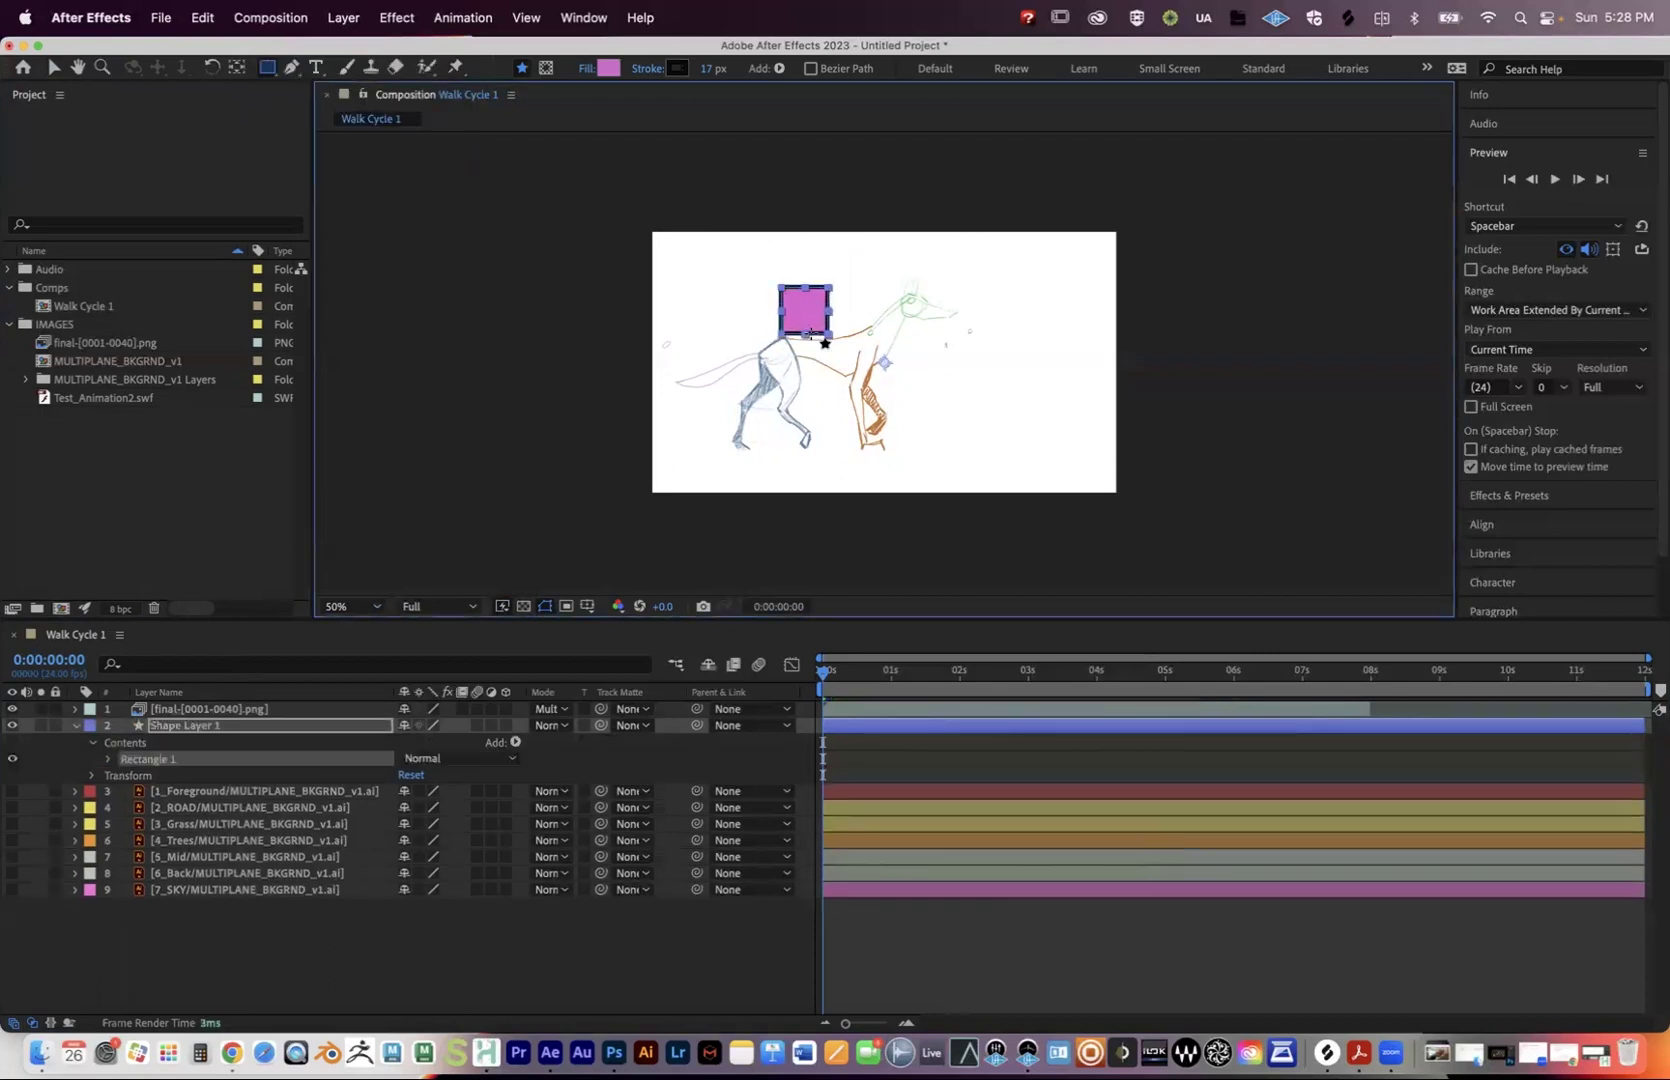
key(cmd+z)
Draw an irregular freeform shape with straight and curved segments over the dog on the shape layer, using the Pen tool.
key(g)
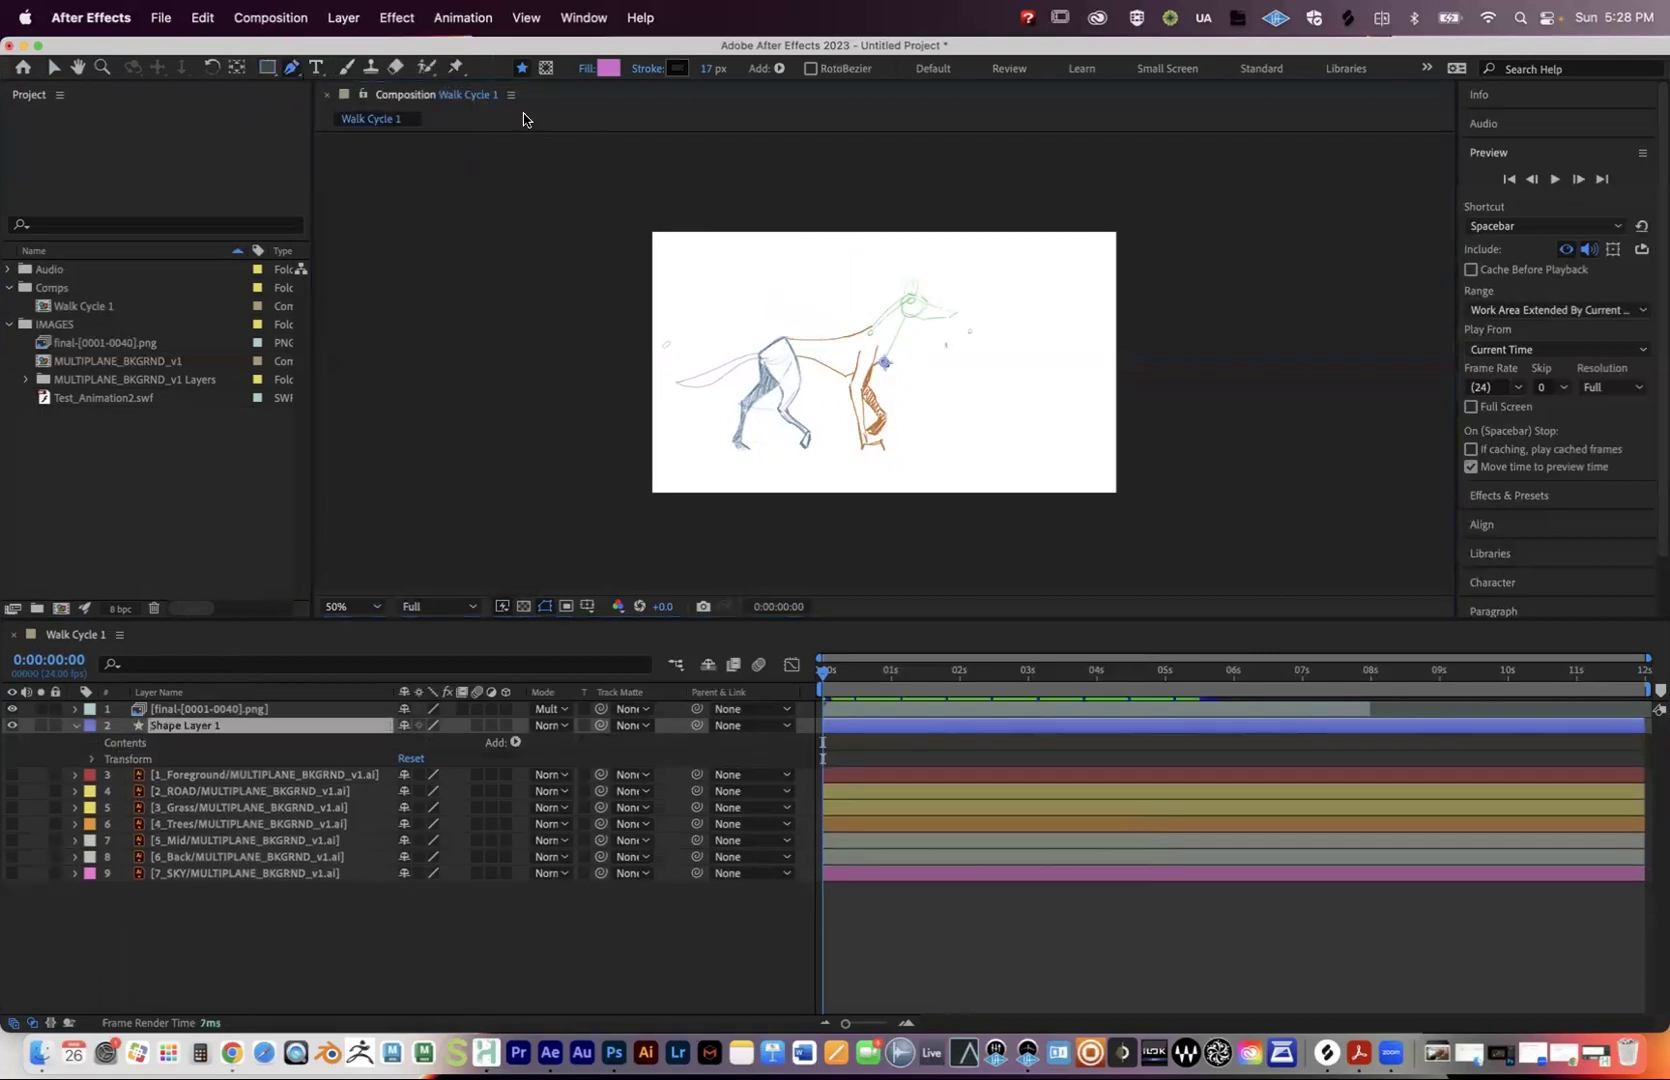
click(722, 307)
click(788, 299)
click(799, 262)
click(856, 312)
click(949, 376)
click(864, 411)
click(805, 343)
click(722, 307)
drag(732, 311, 709, 358)
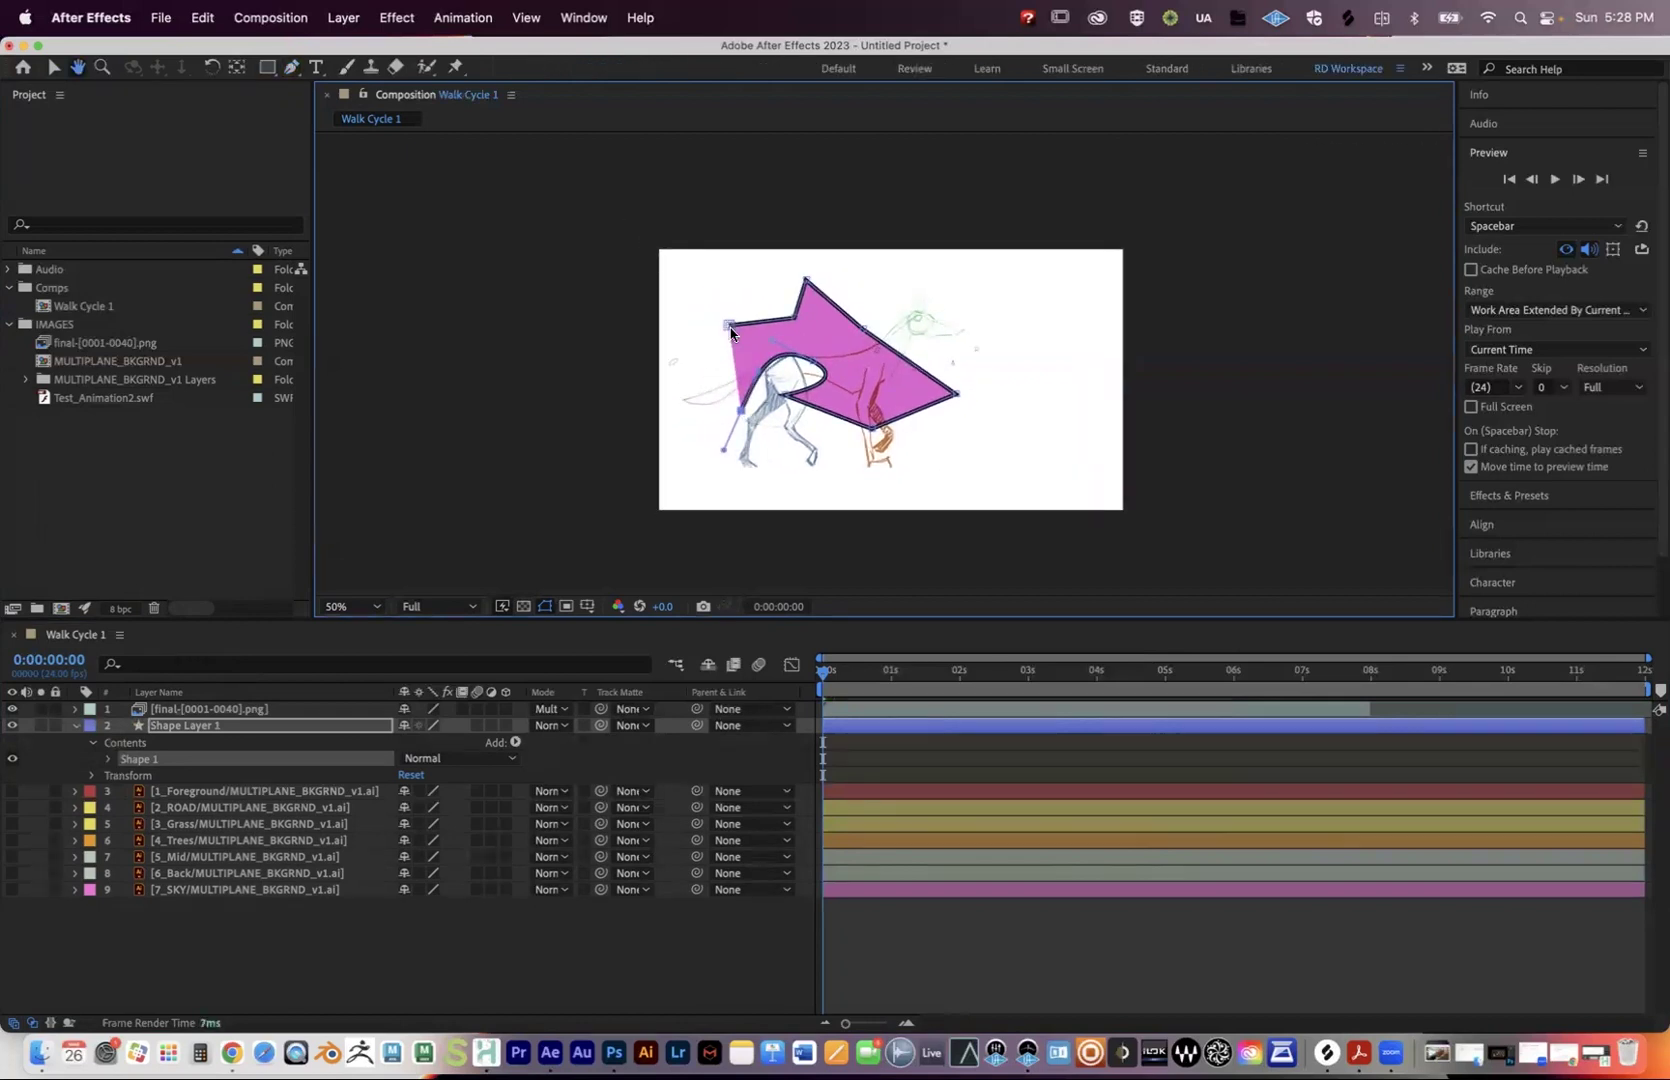
key(g)
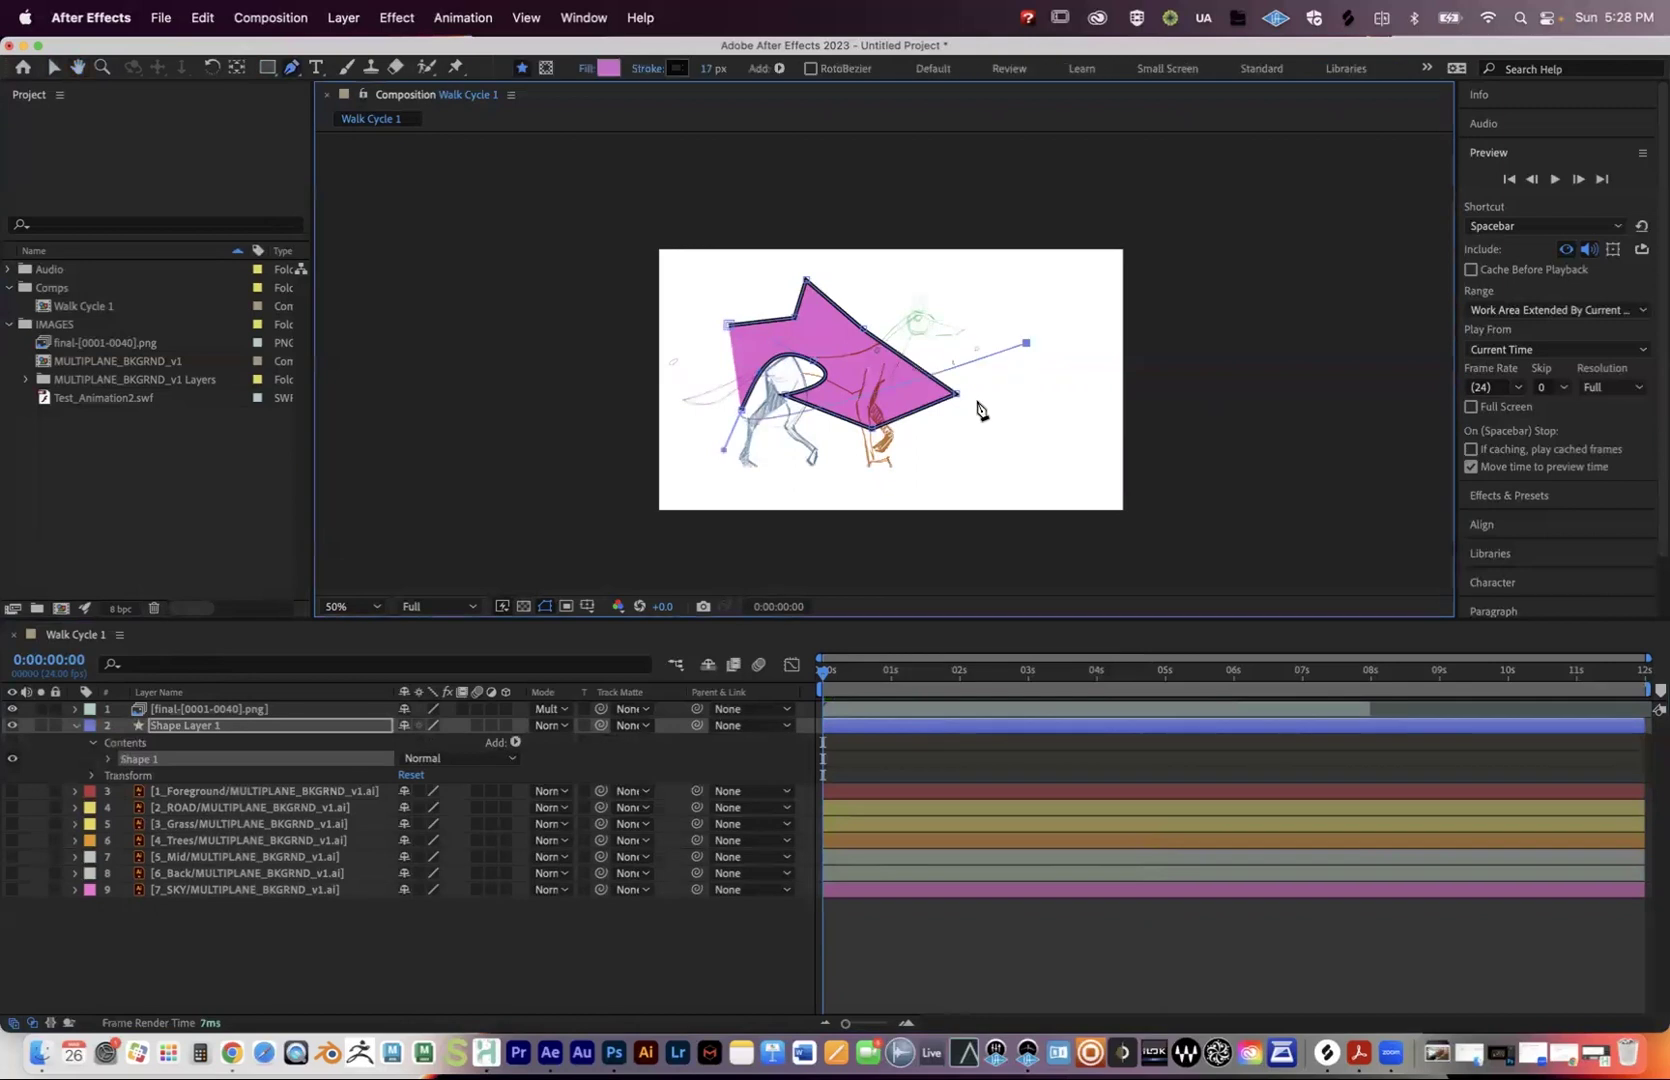
click(729, 325)
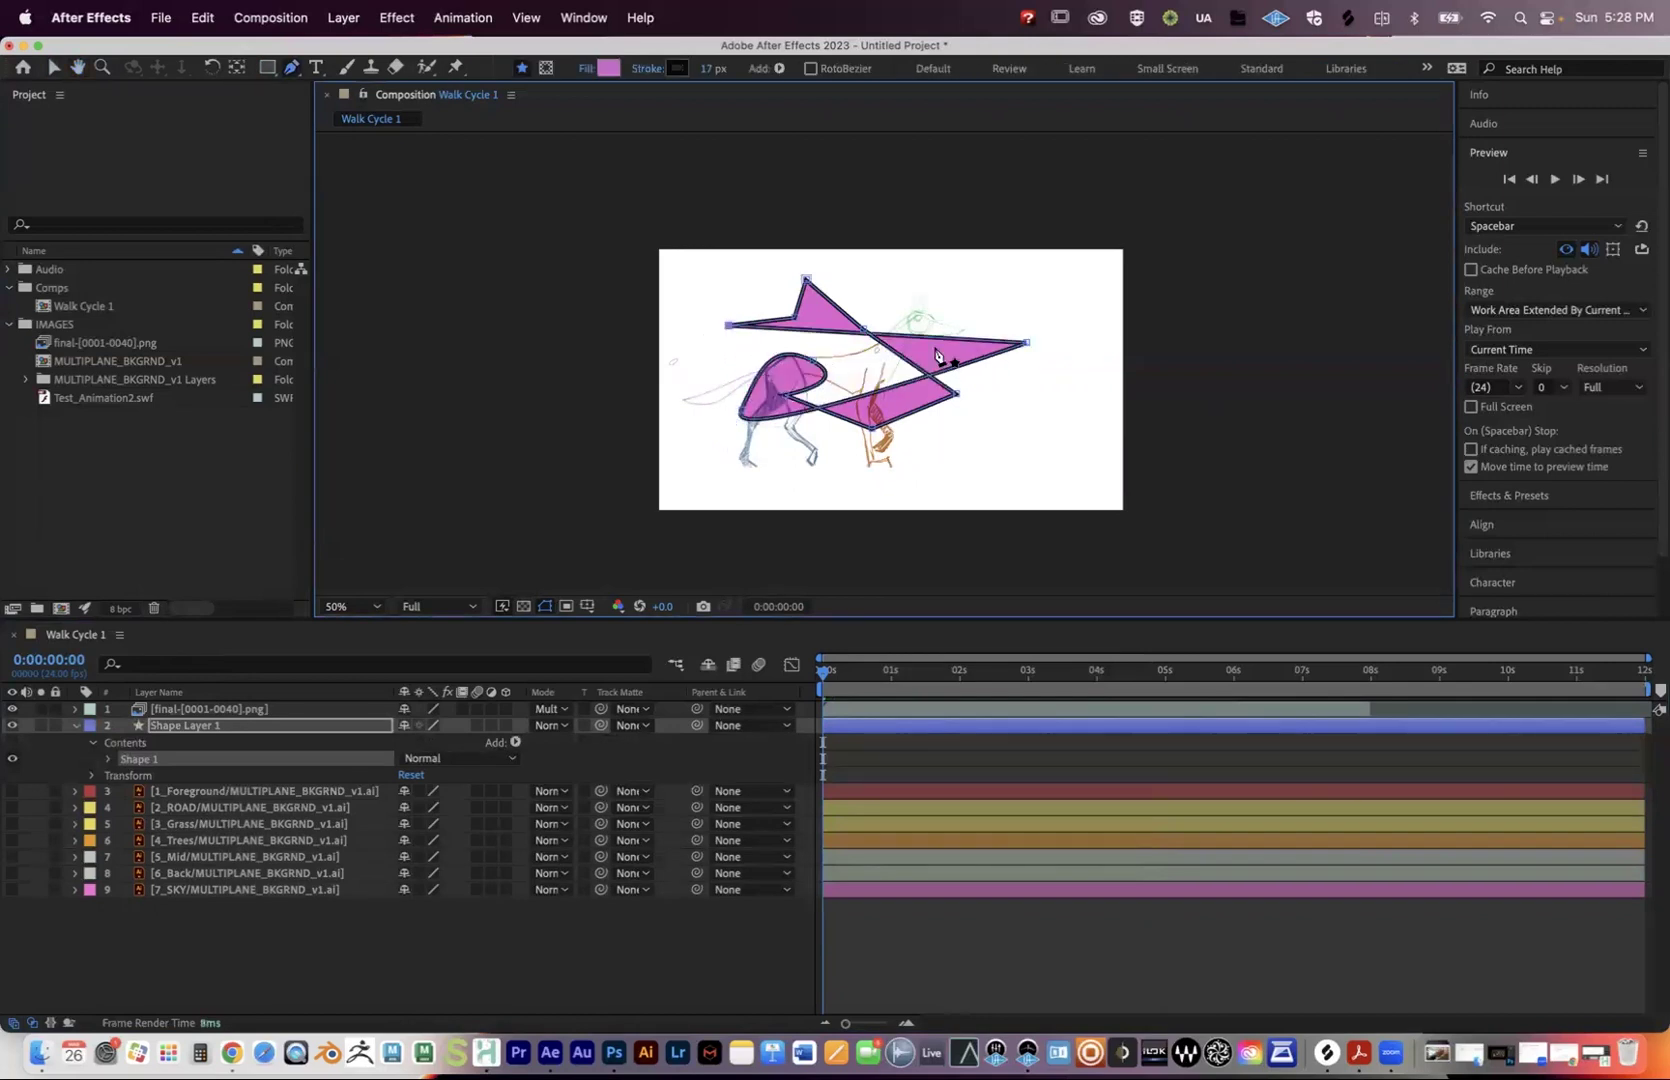
Try moving the far-right point of the freeform shape across to the opposite side, and undo the move.
key(v)
drag(1026, 346, 657, 374)
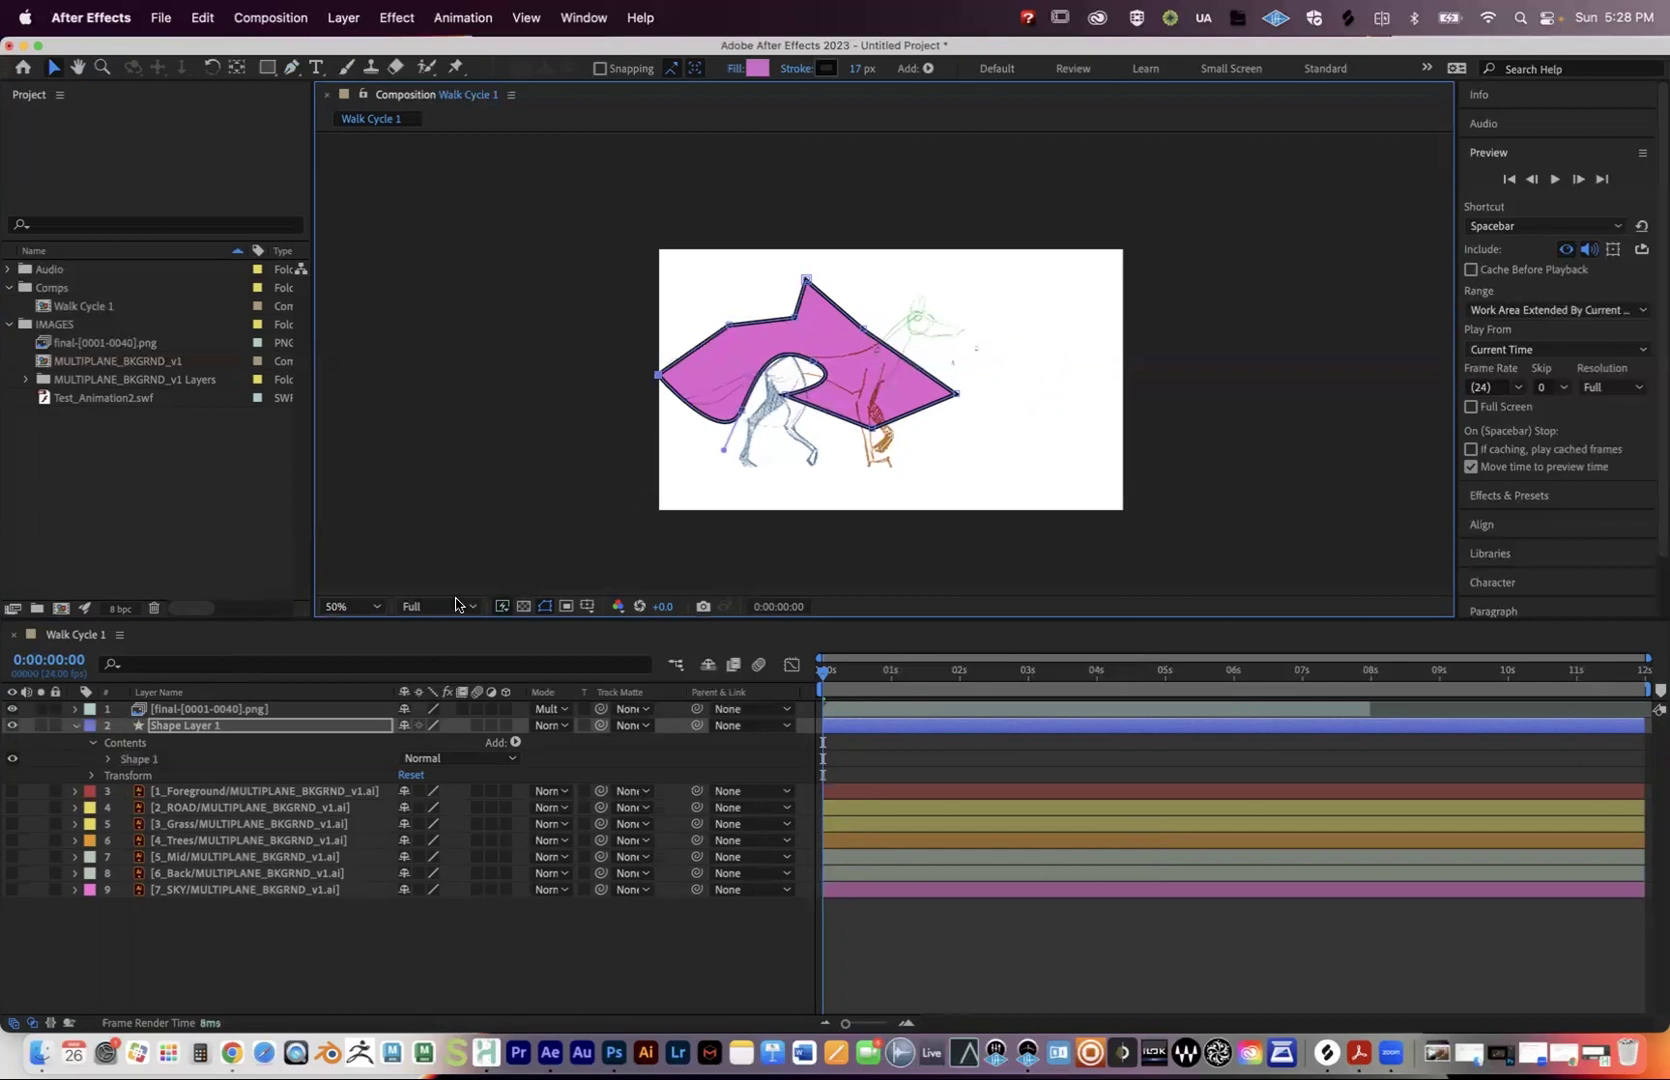
key(super+z)
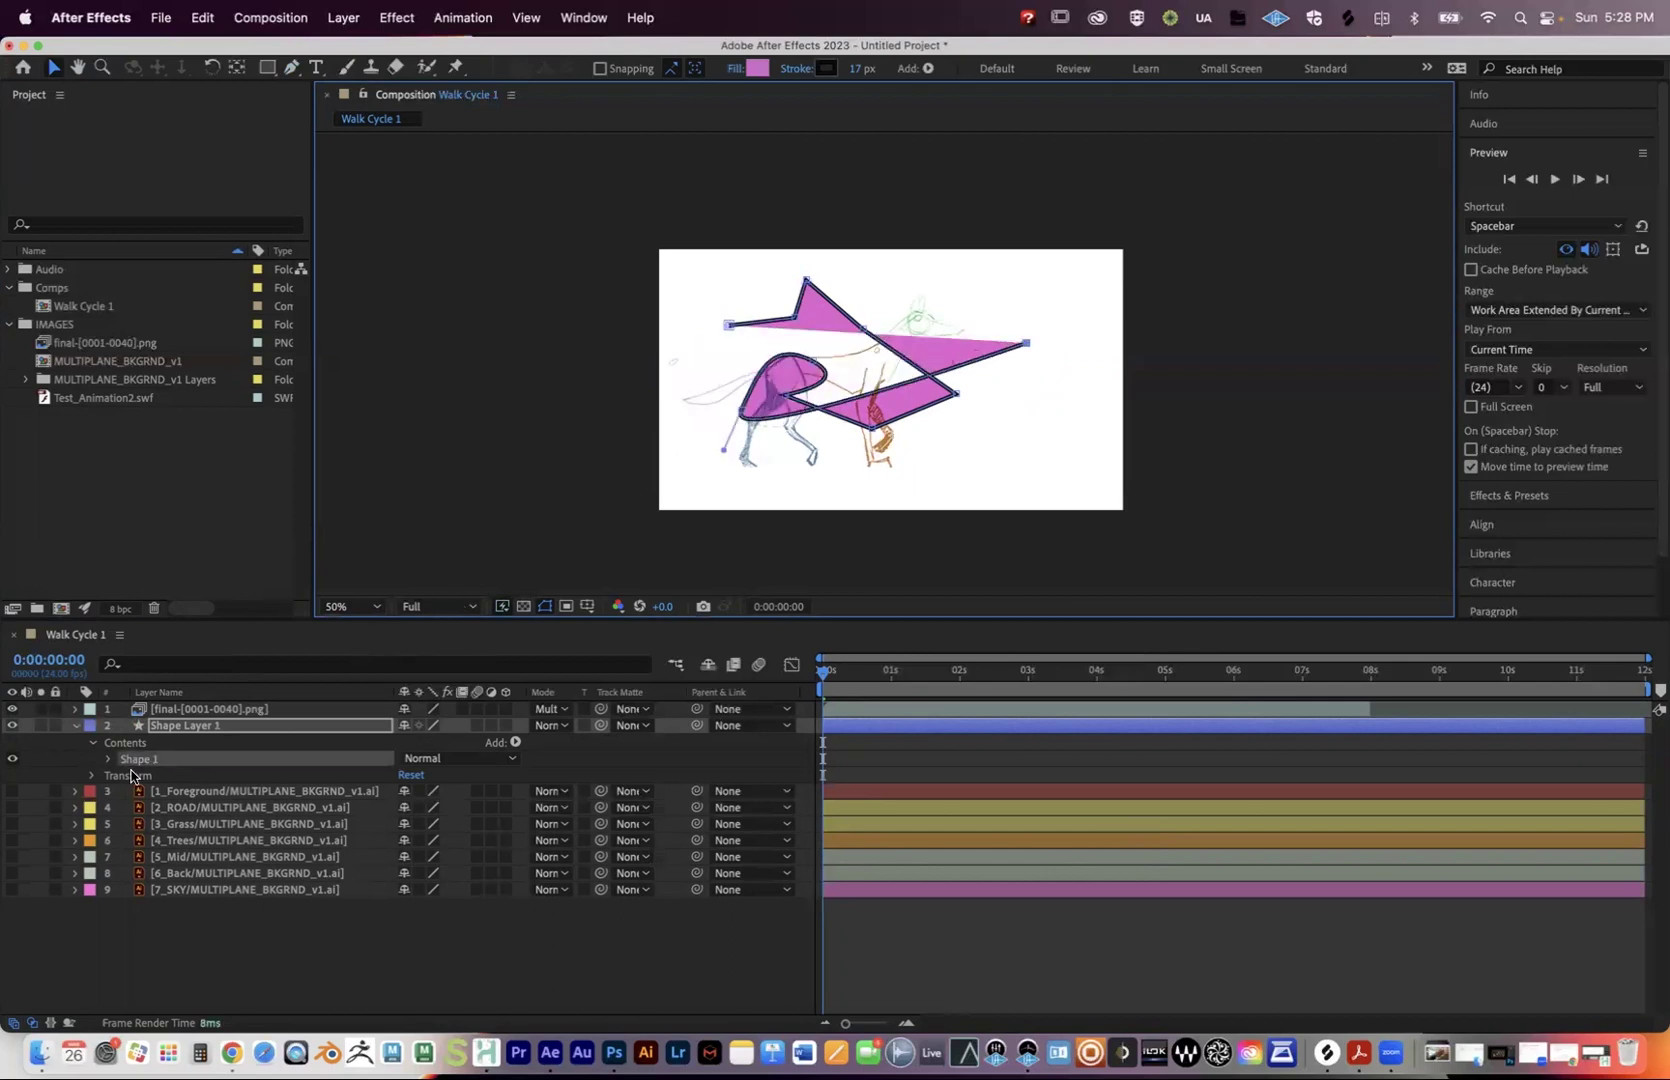
Select the shape layer and look through its Contents and Transform groups, collapsing them again.
click(173, 728)
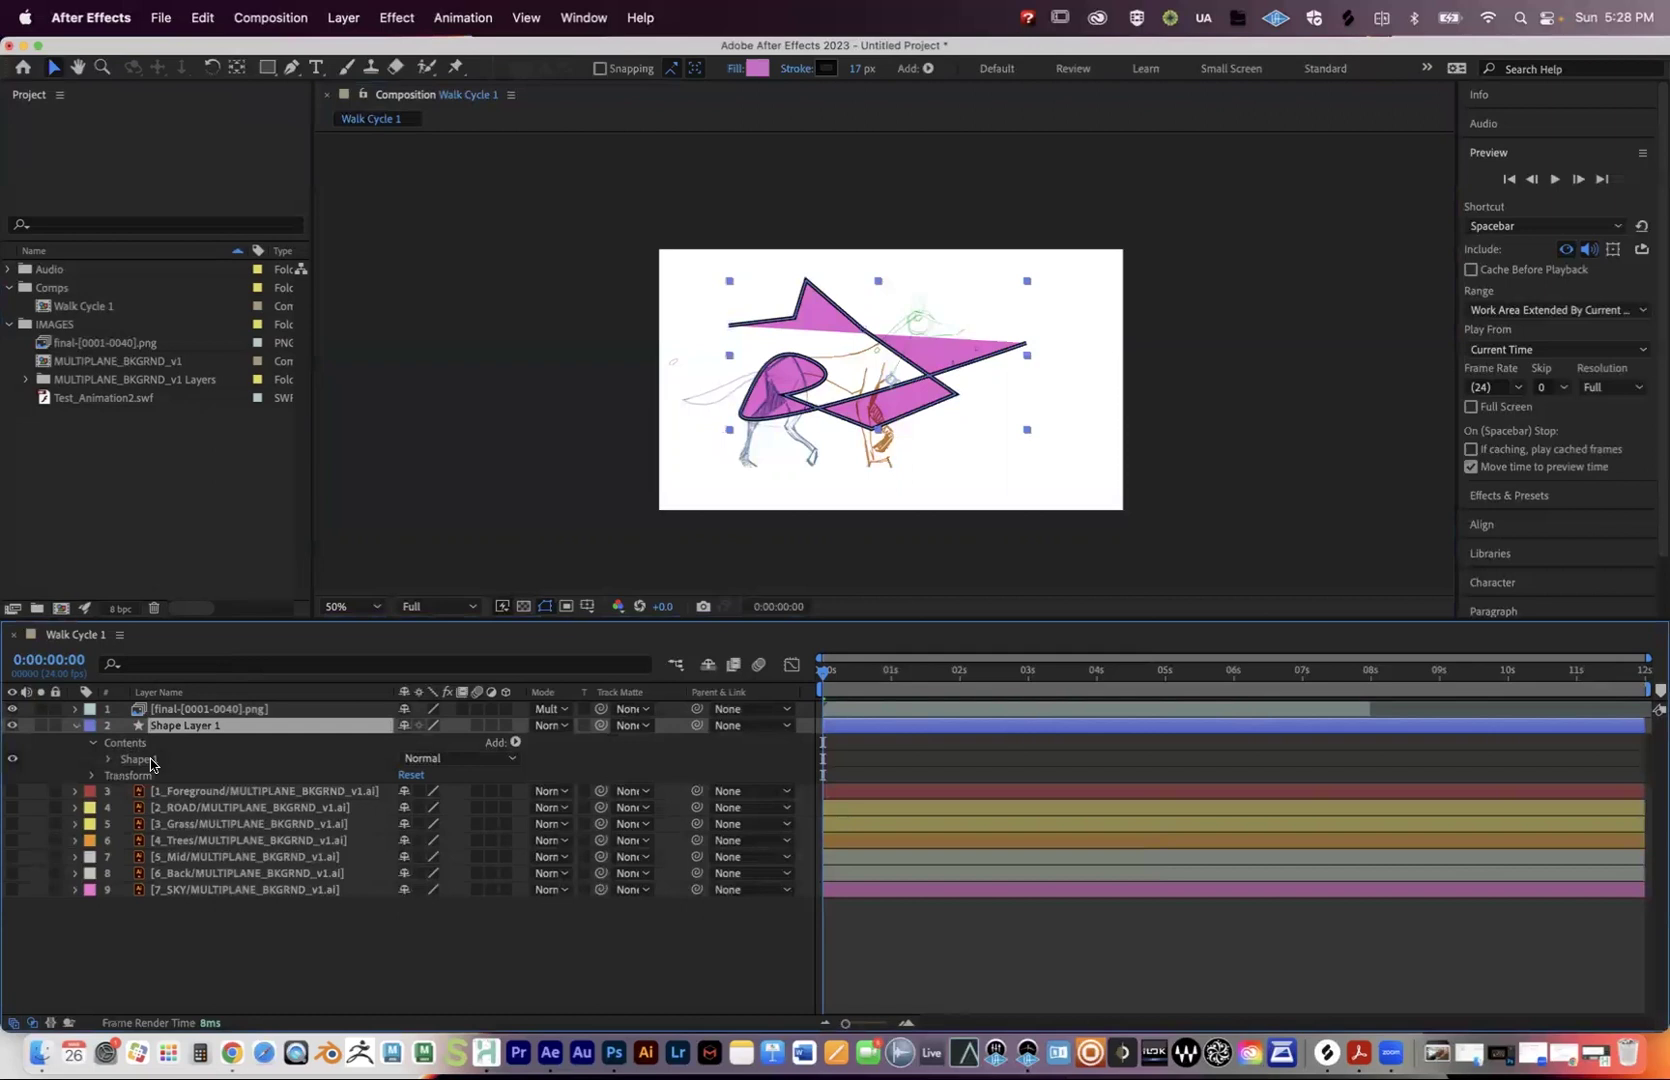
click(76, 726)
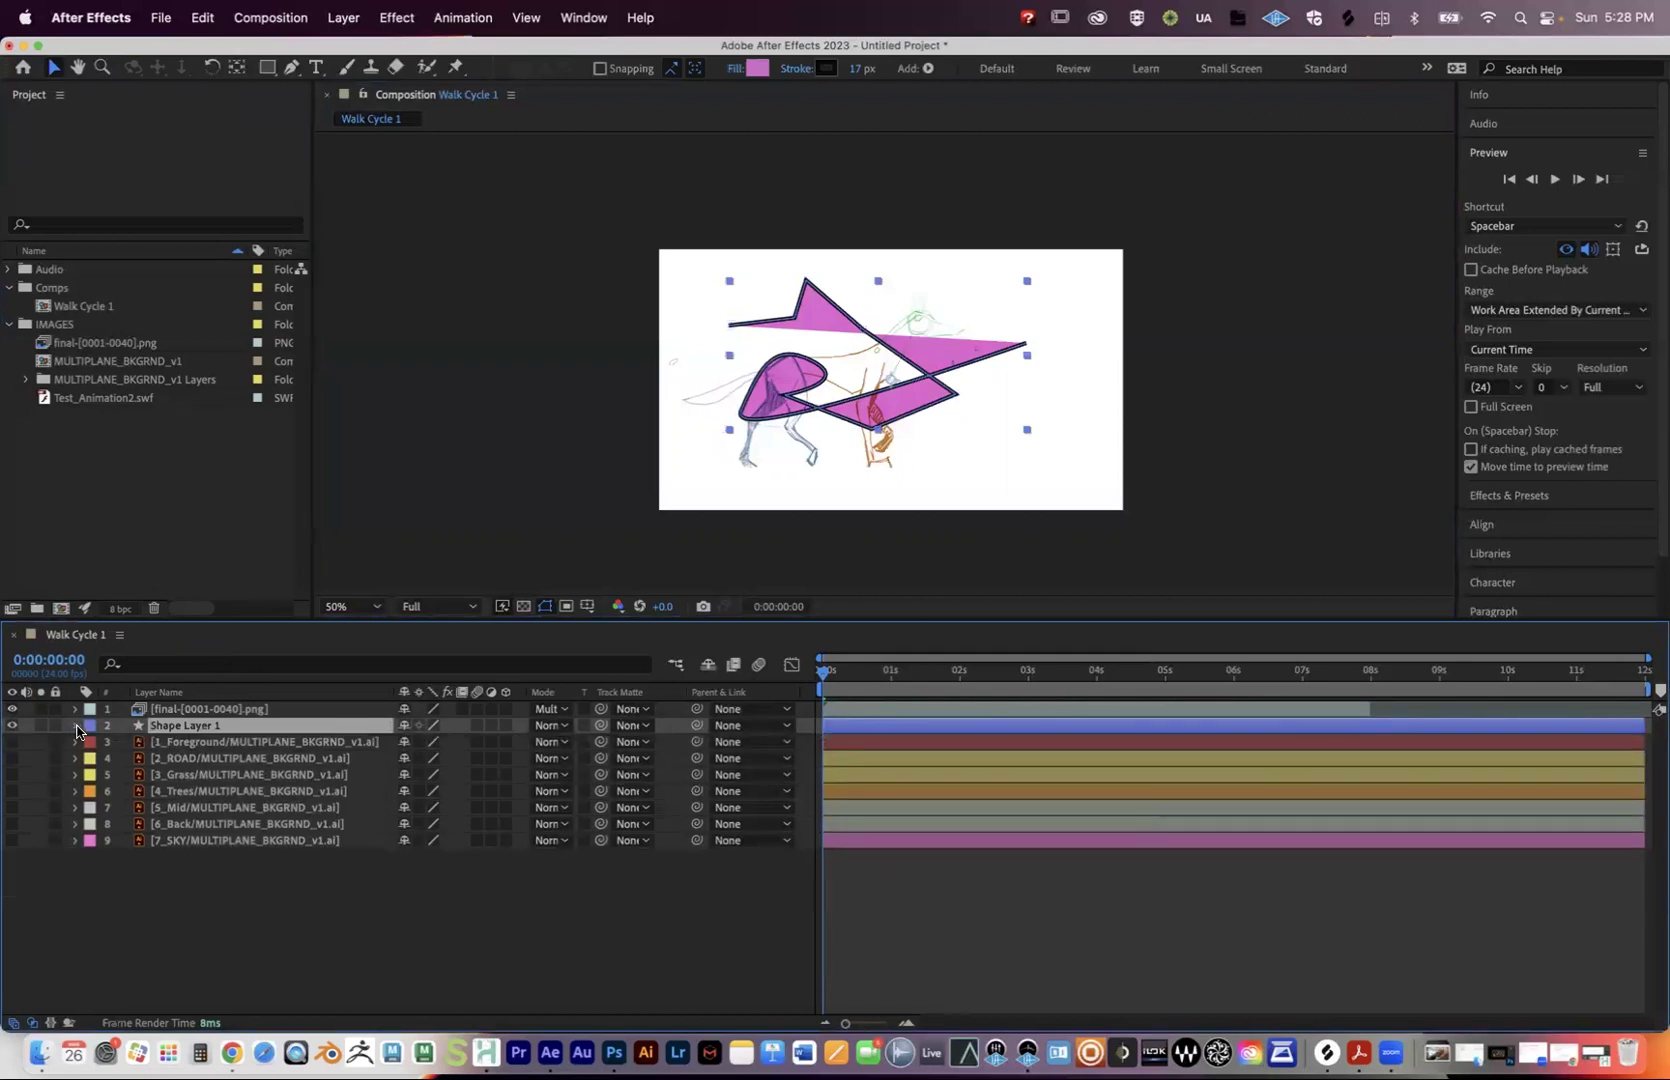
click(76, 726)
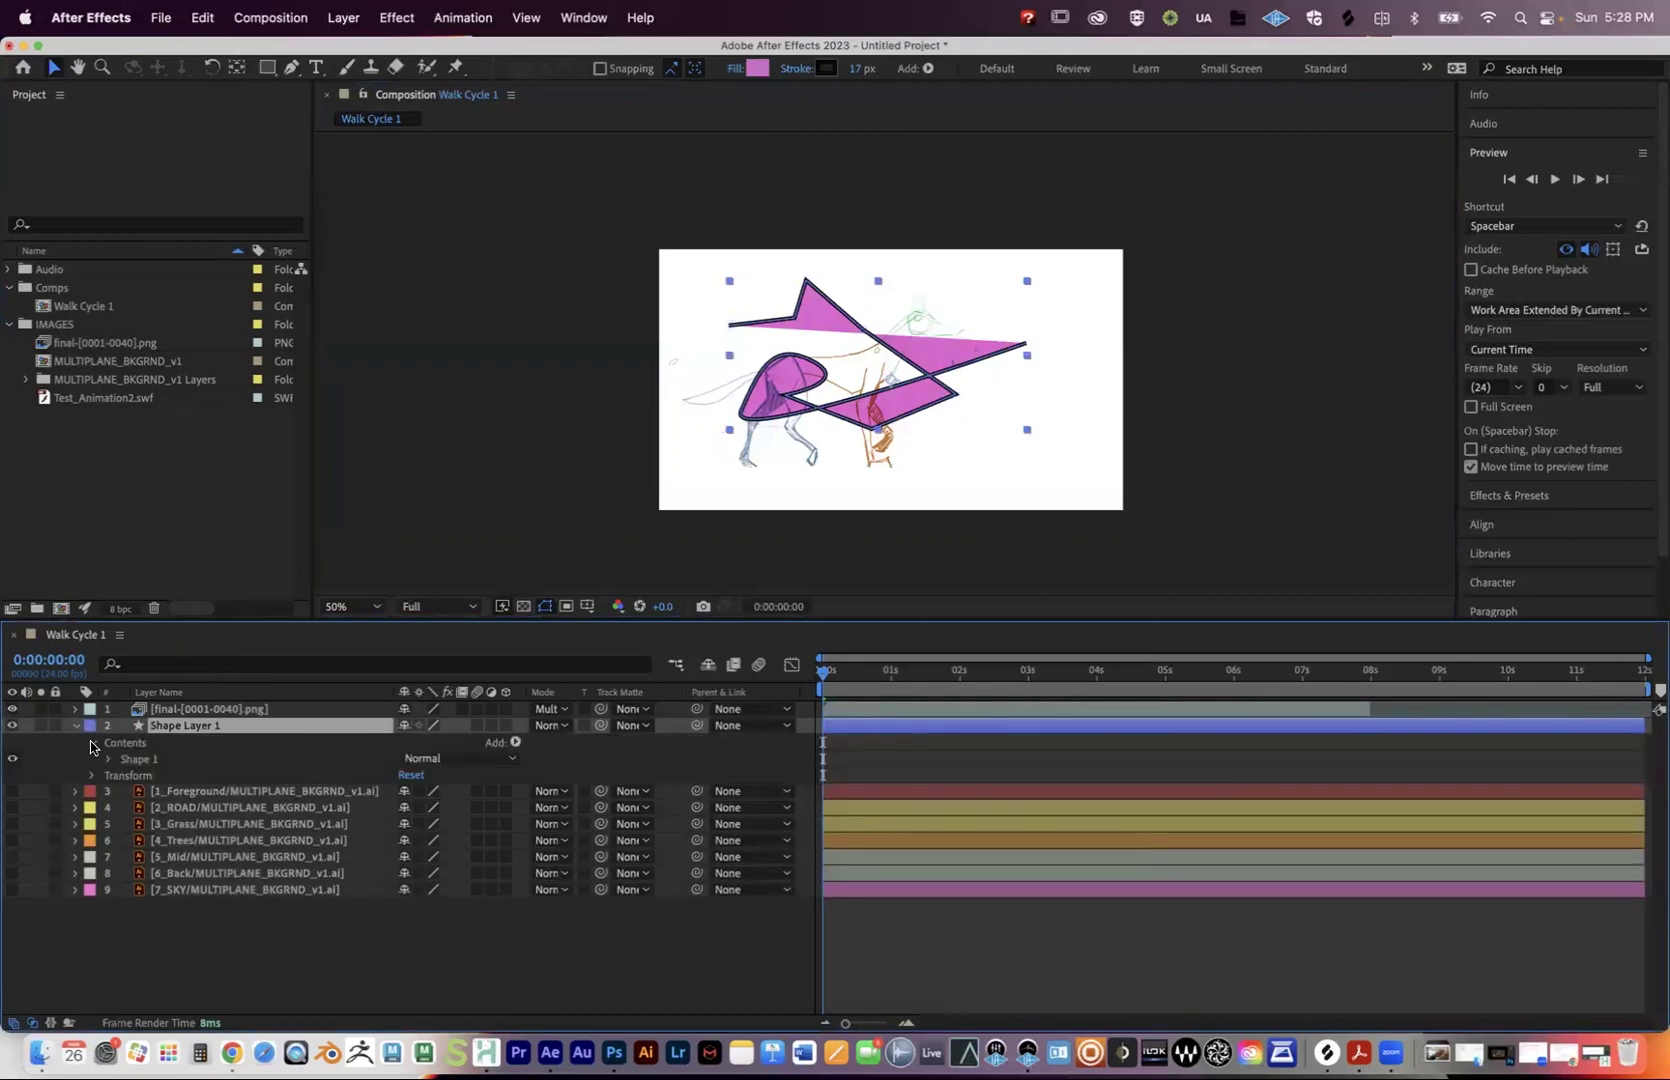
click(92, 743)
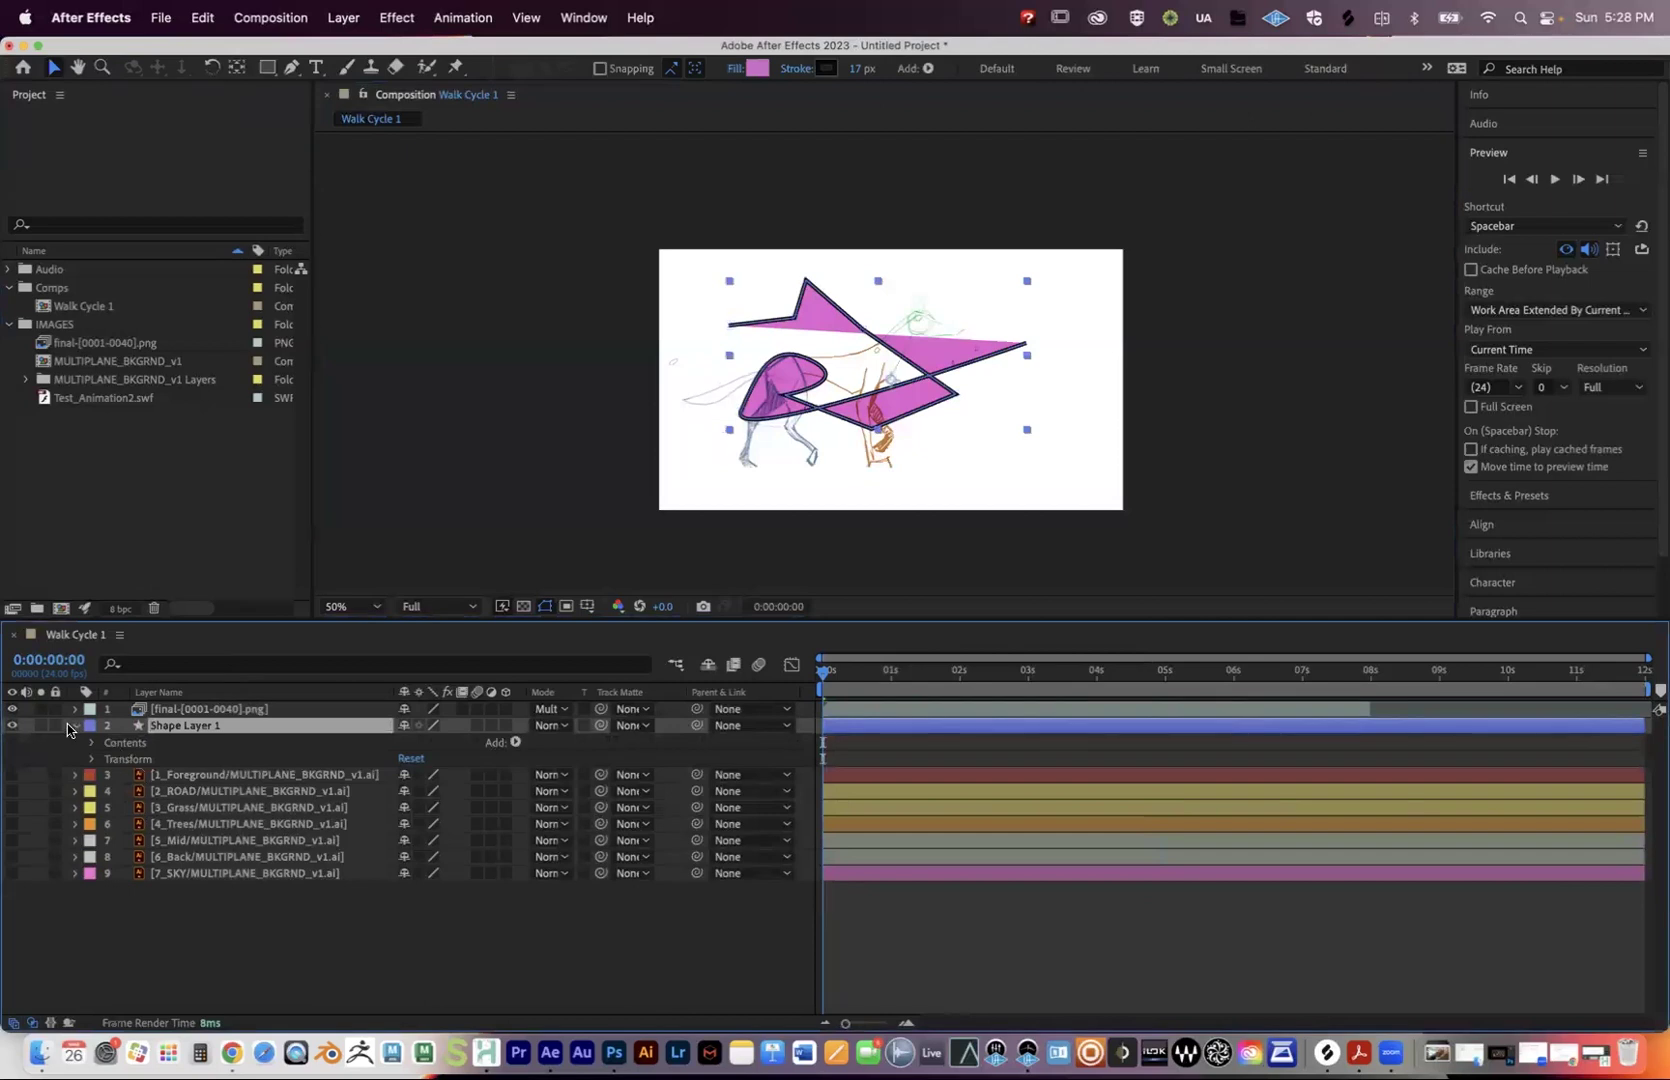
click(77, 728)
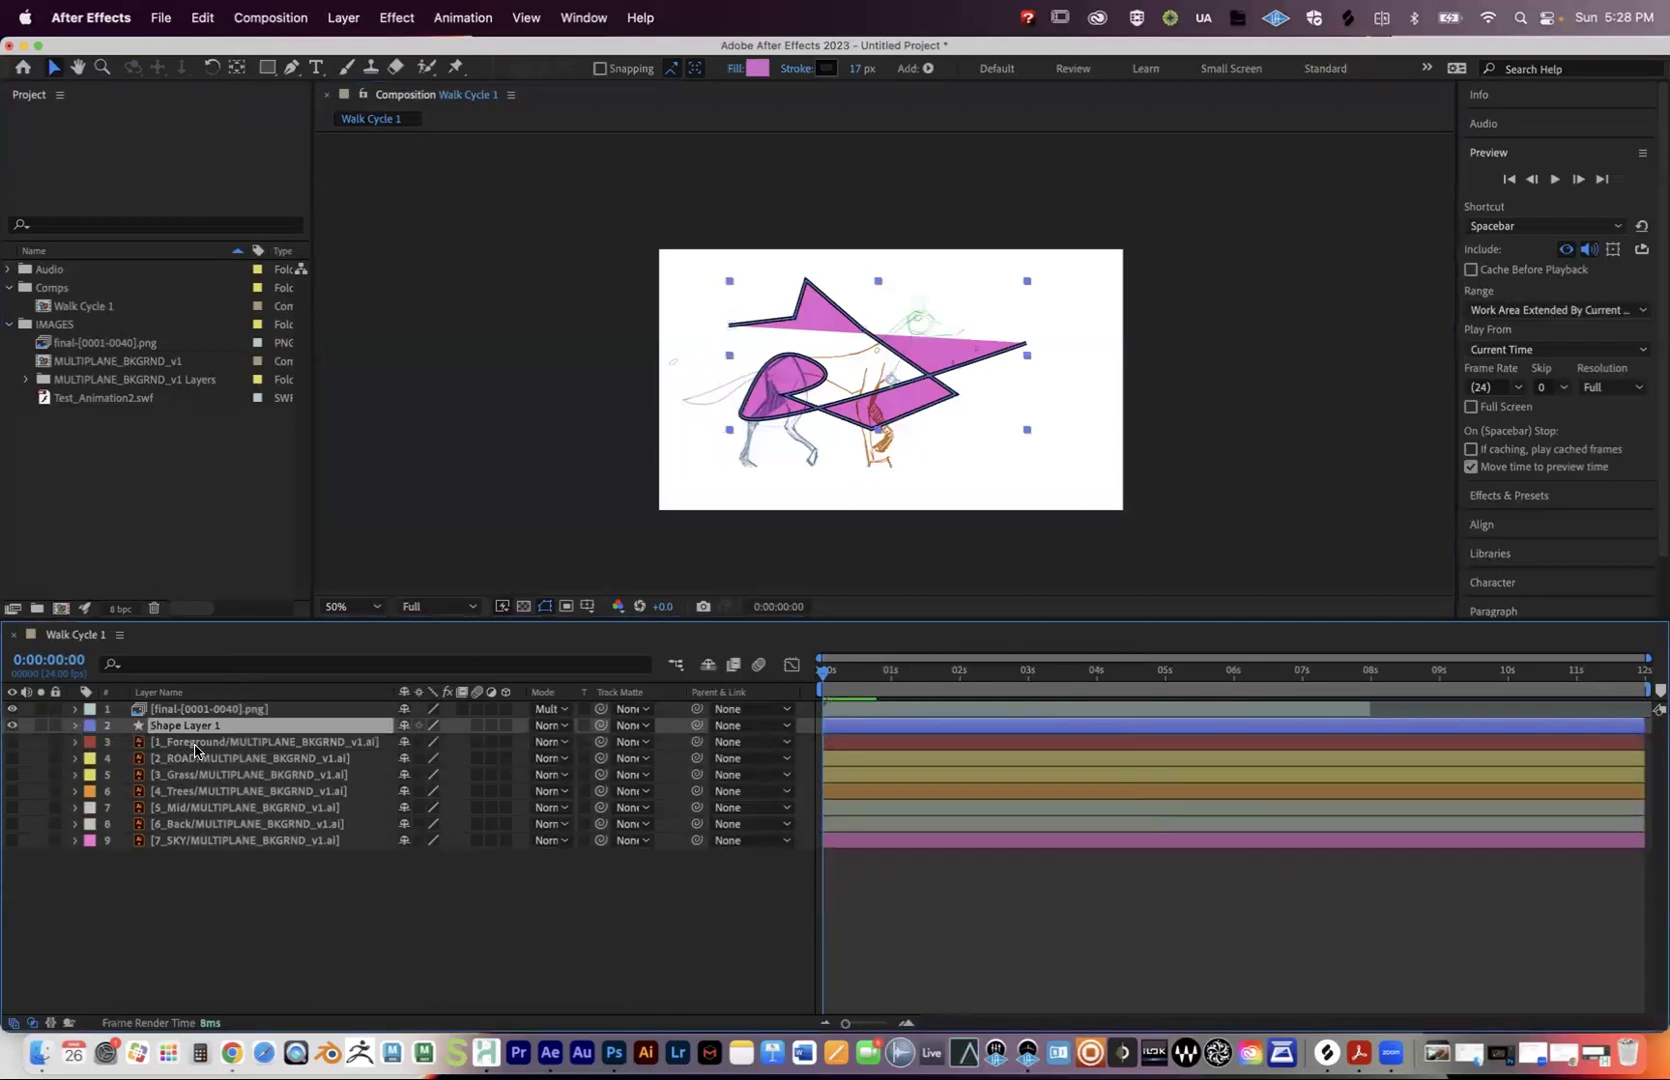
Show the 1_Foreground layer and shift it sideways to about 4368, 540, bringing its tree further into the frame.
click(11, 742)
click(1031, 457)
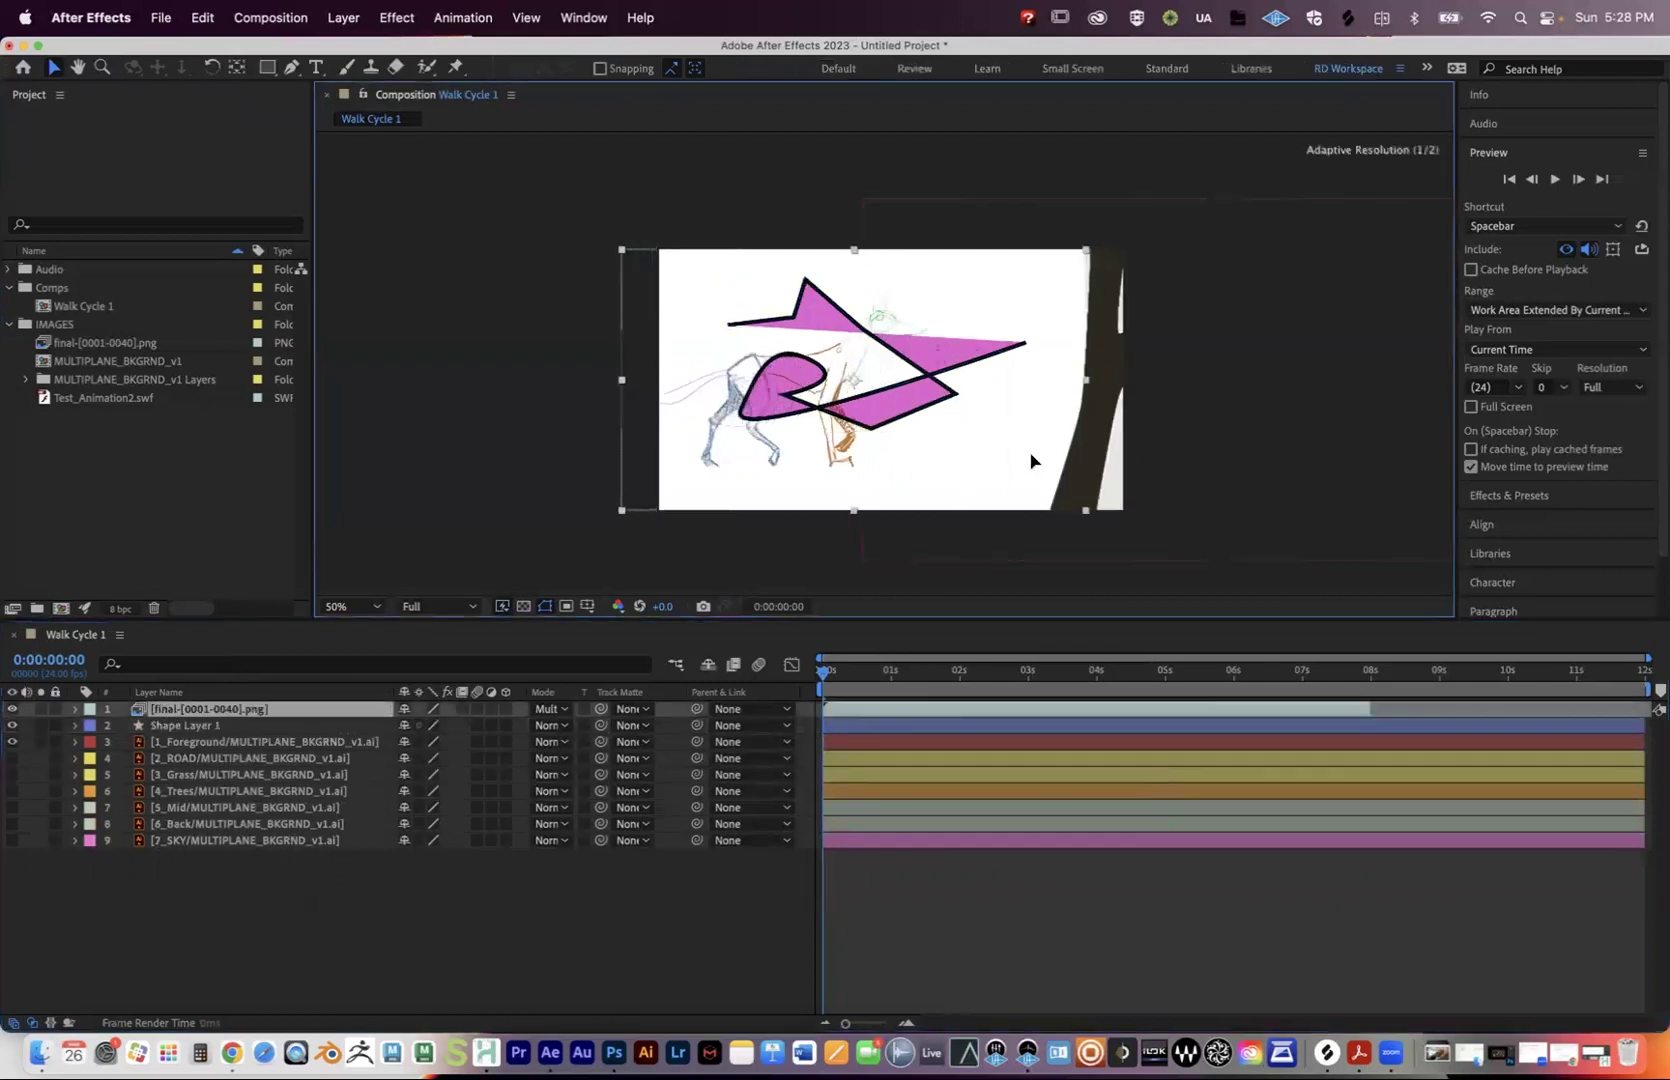
click(250, 742)
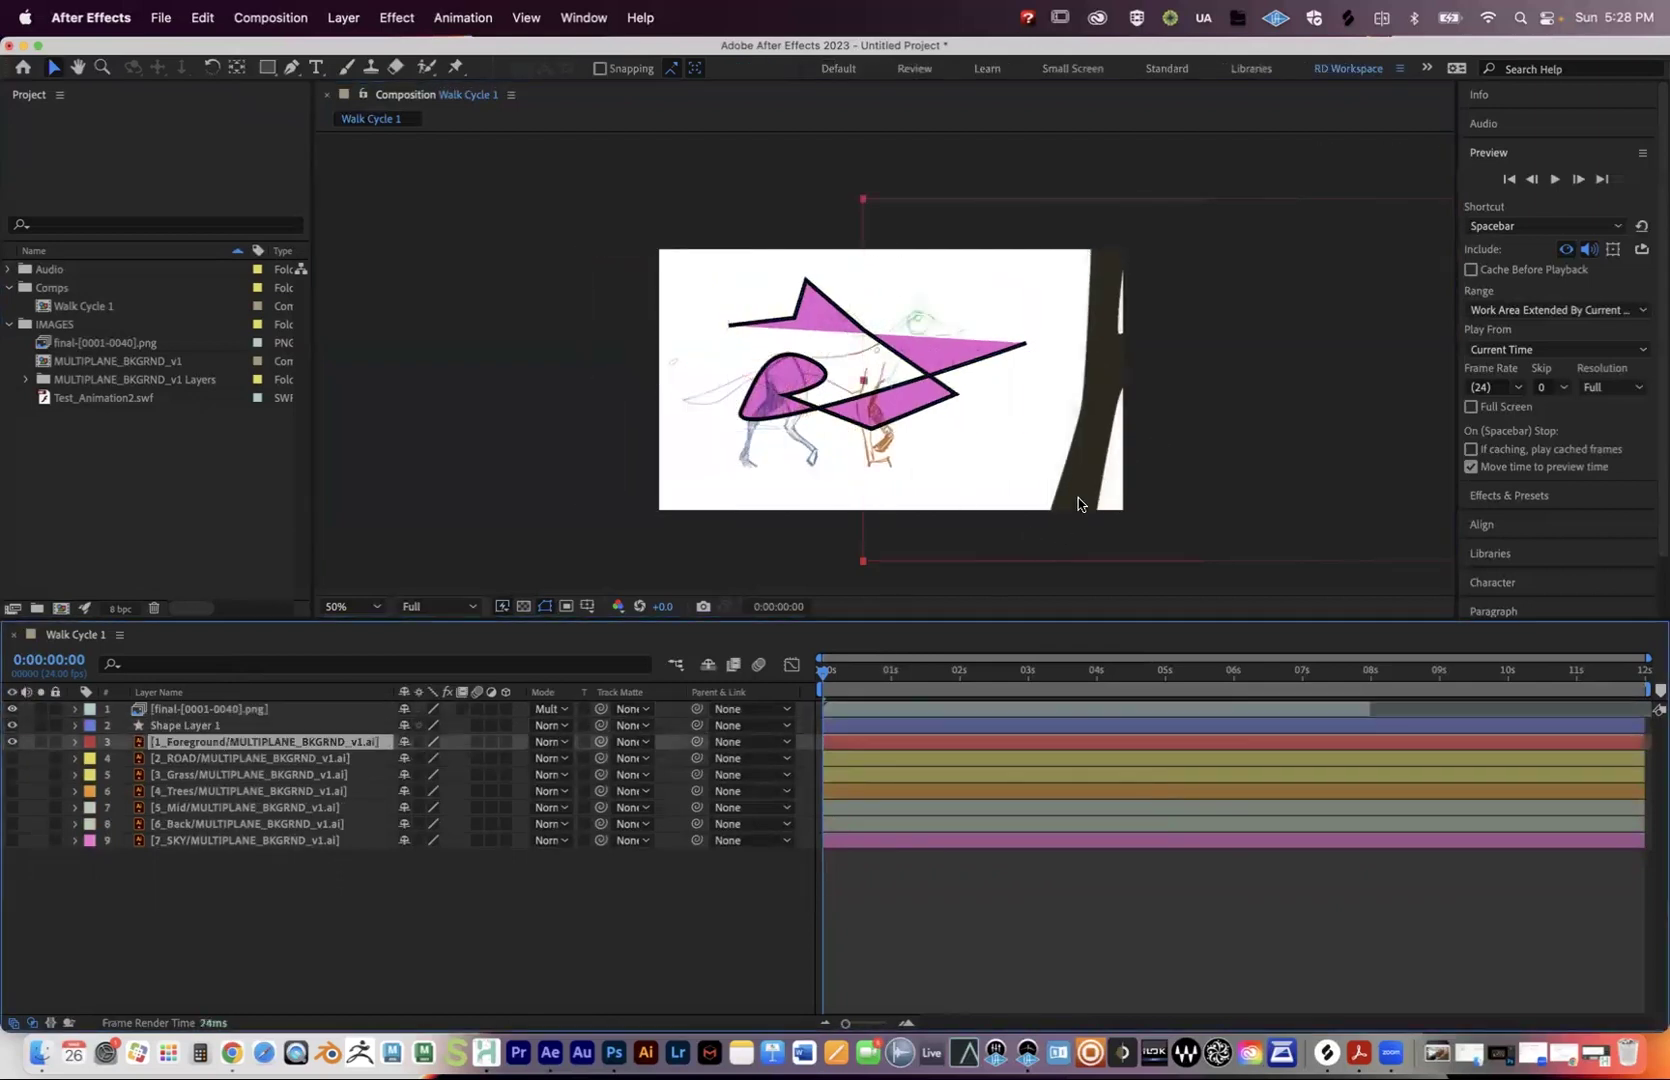
drag(1320, 370, 1205, 372)
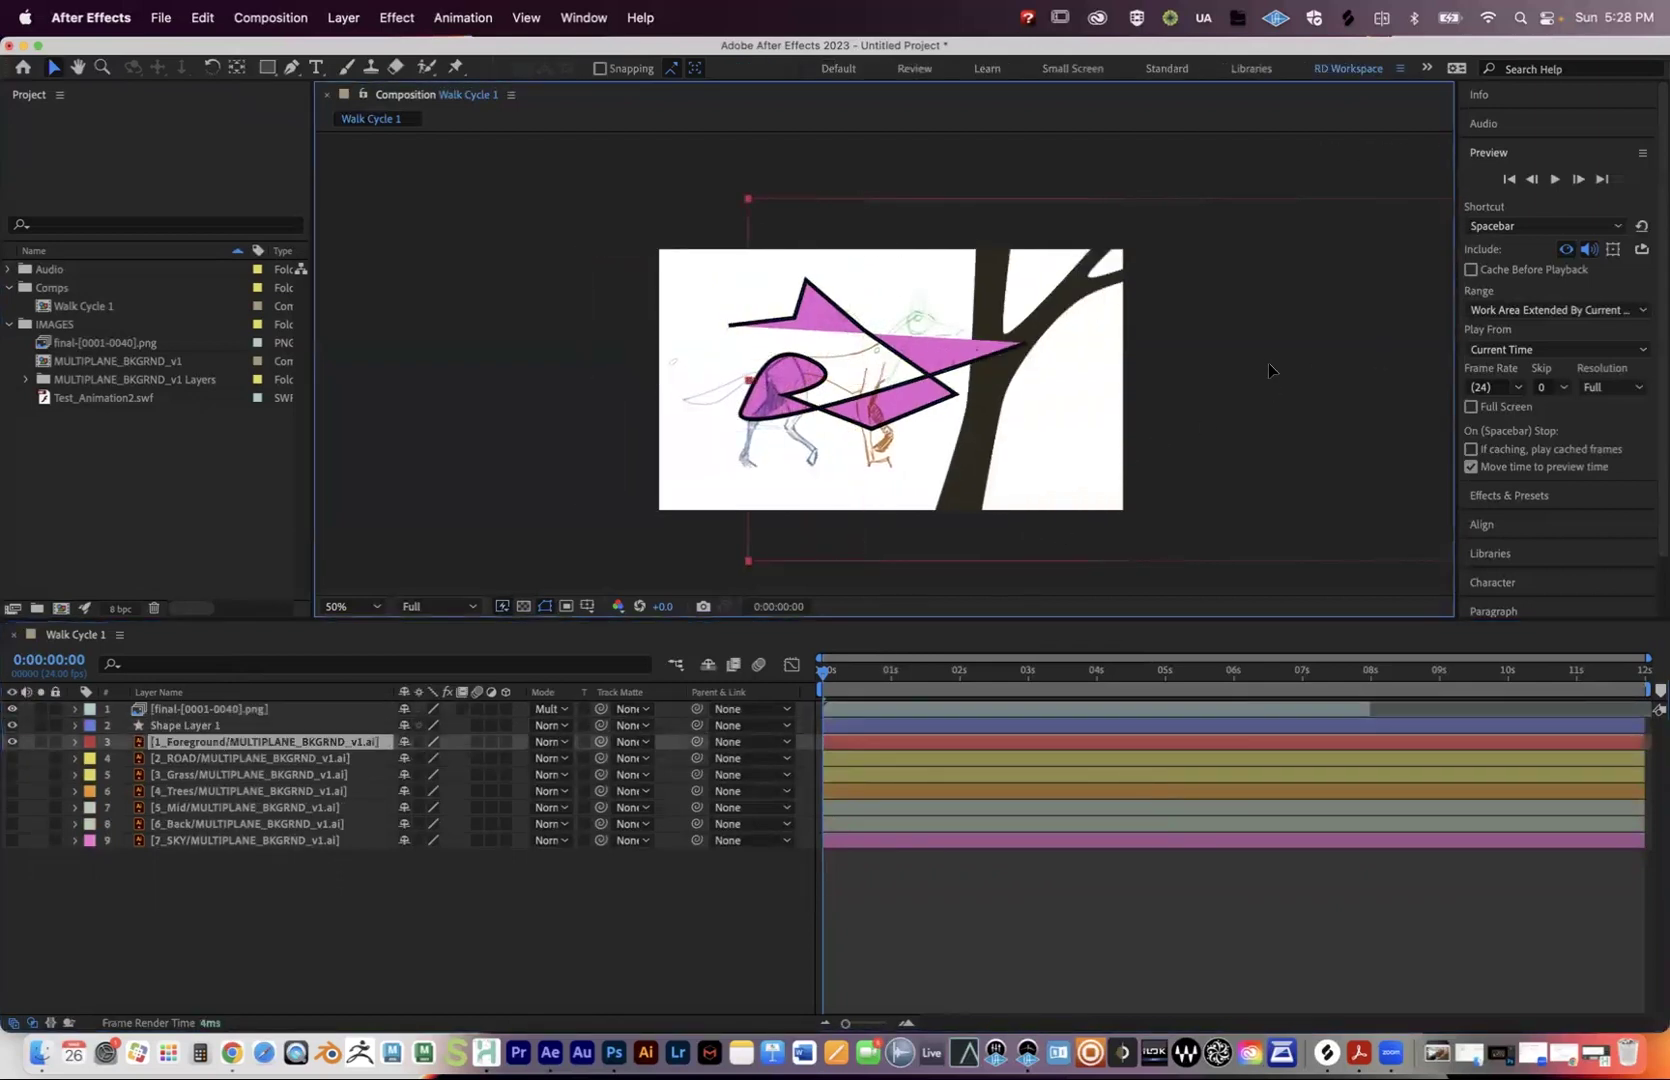
Reveal the 1_Foreground layer's Transform properties and try out its Position, entering an X value of 4368 and undoing the test changes.
click(74, 742)
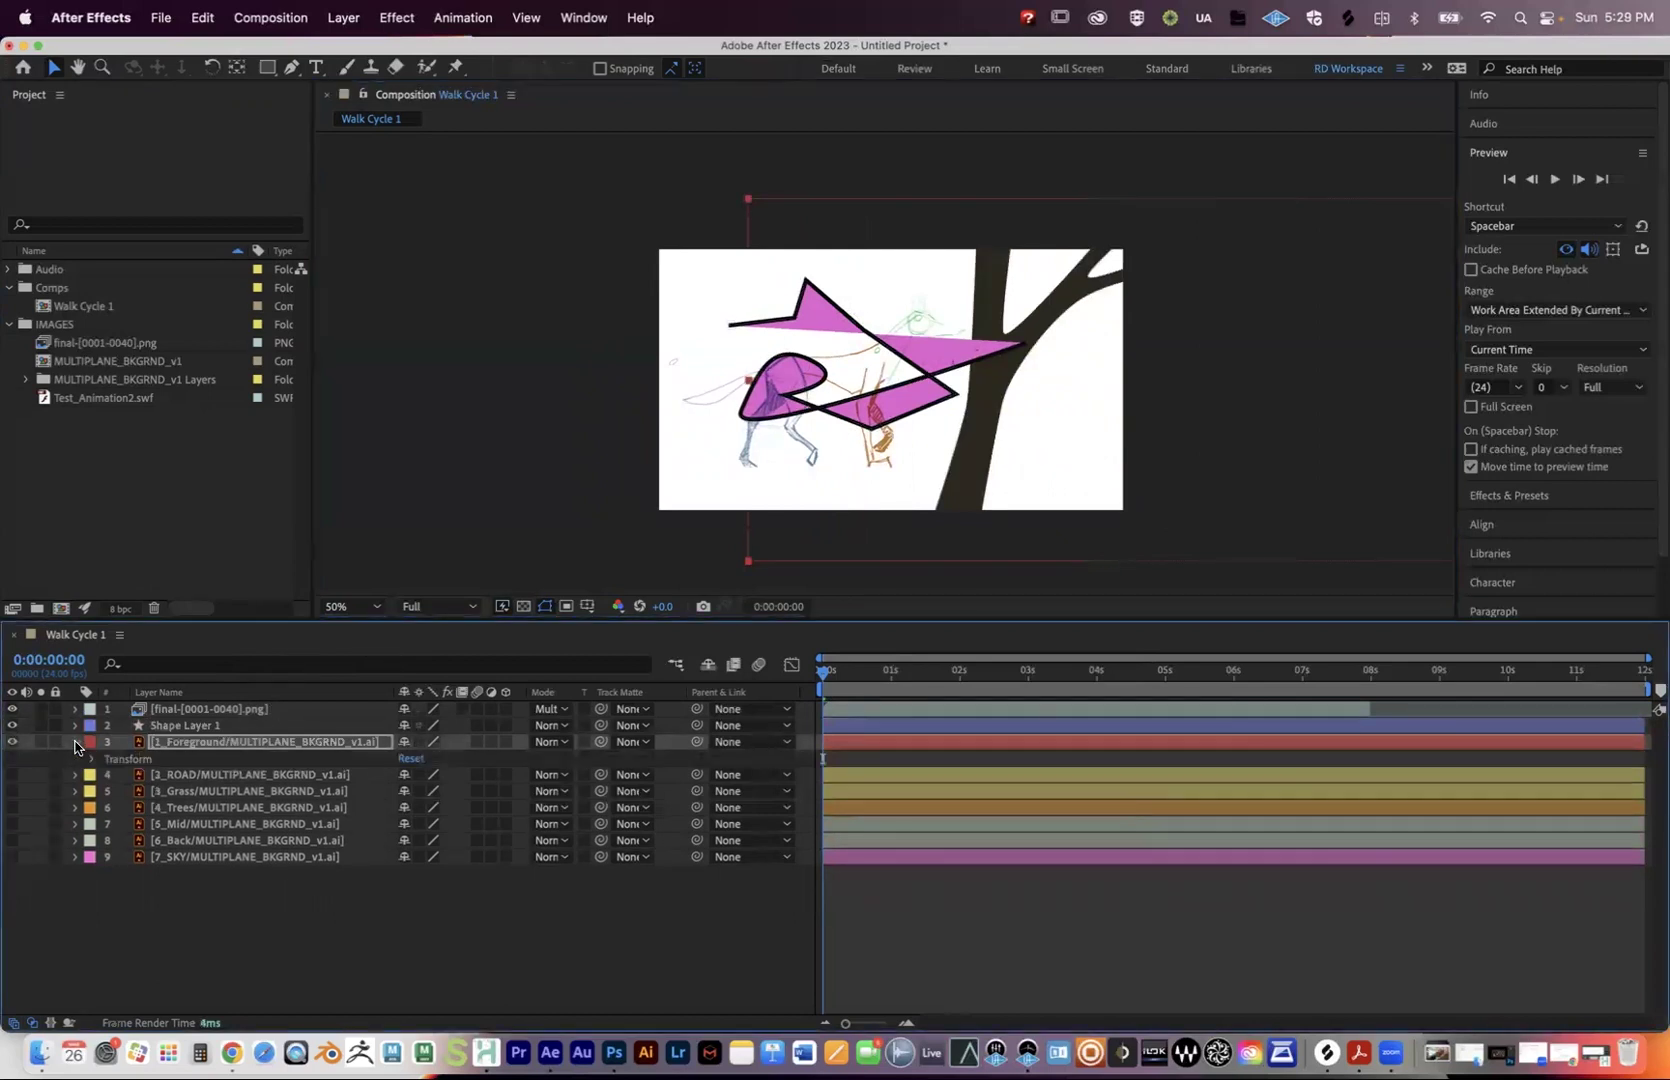
click(92, 759)
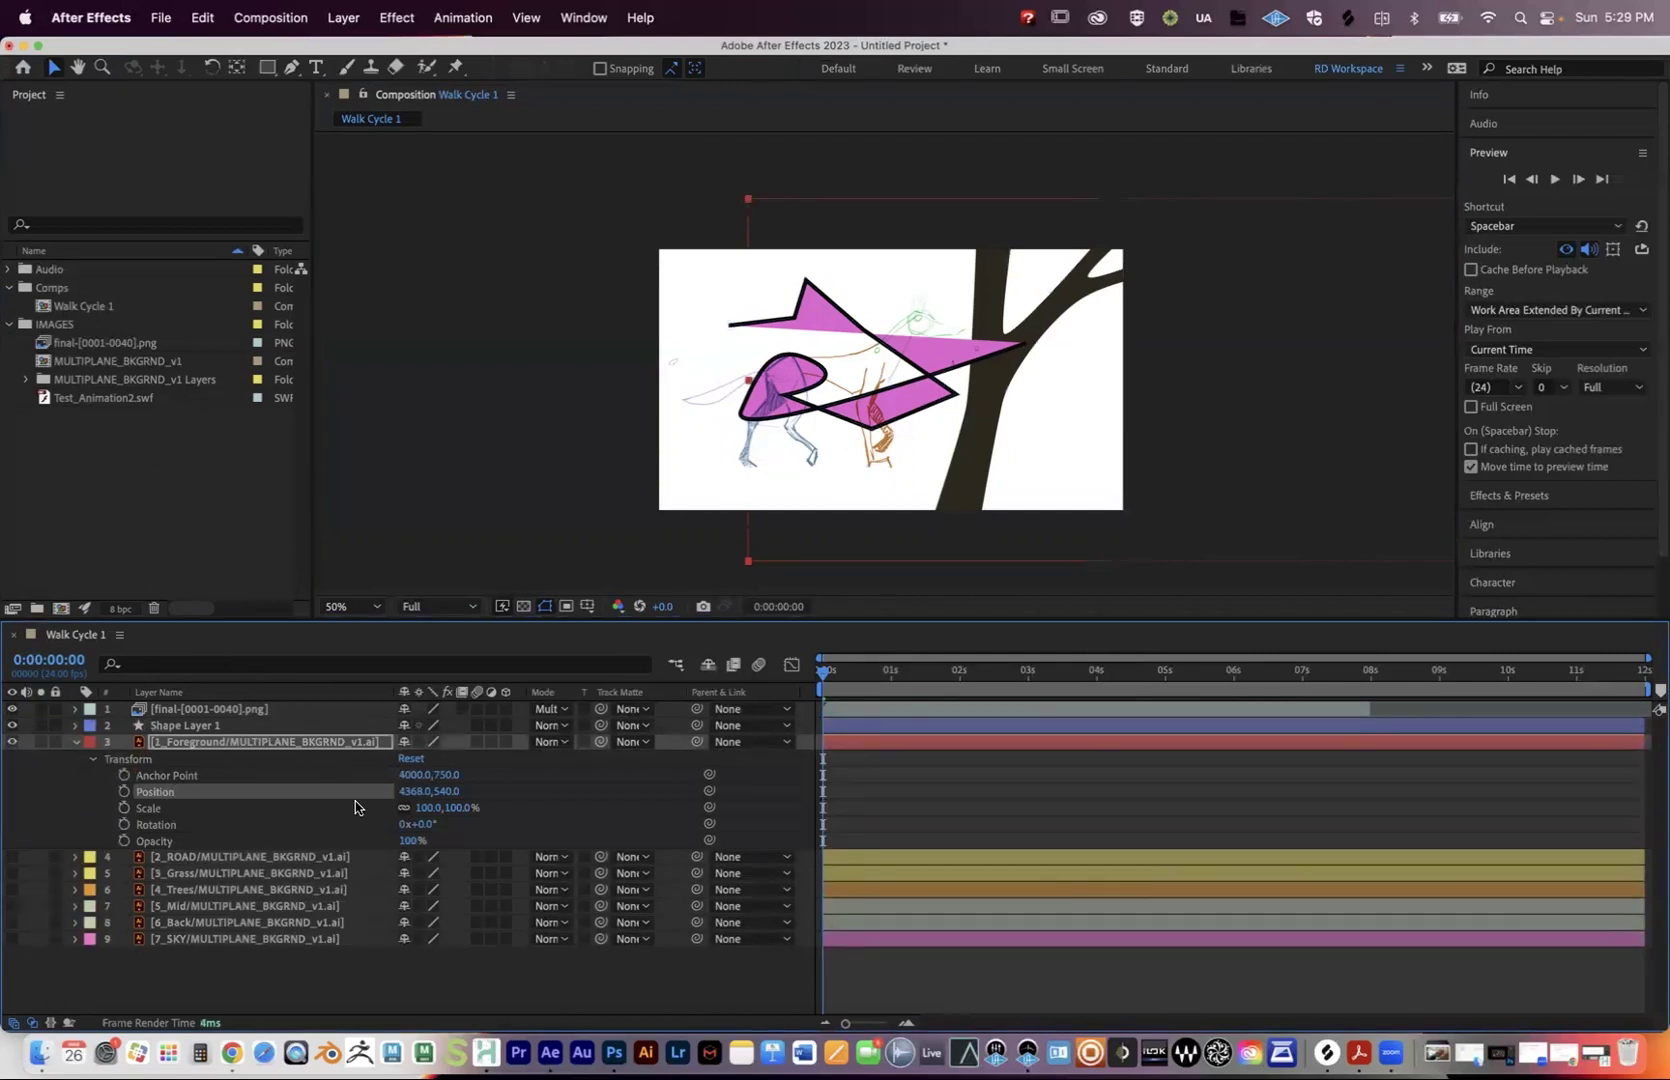
drag(410, 791, 795, 795)
click(412, 791)
text(4368)
key(Return)
key(super+z)
Try scaling the 1_Foreground layer and rotating it to 90°, undoing each change.
drag(425, 808, 438, 800)
key(super+z)
click(421, 824)
text(90)
key(Return)
key(super+z)
Zoom the composition view out to 12.5% to examine the full extent of the 1_Foreground layer.
key(comma)
key(comma)
key(comma)
key(comma)
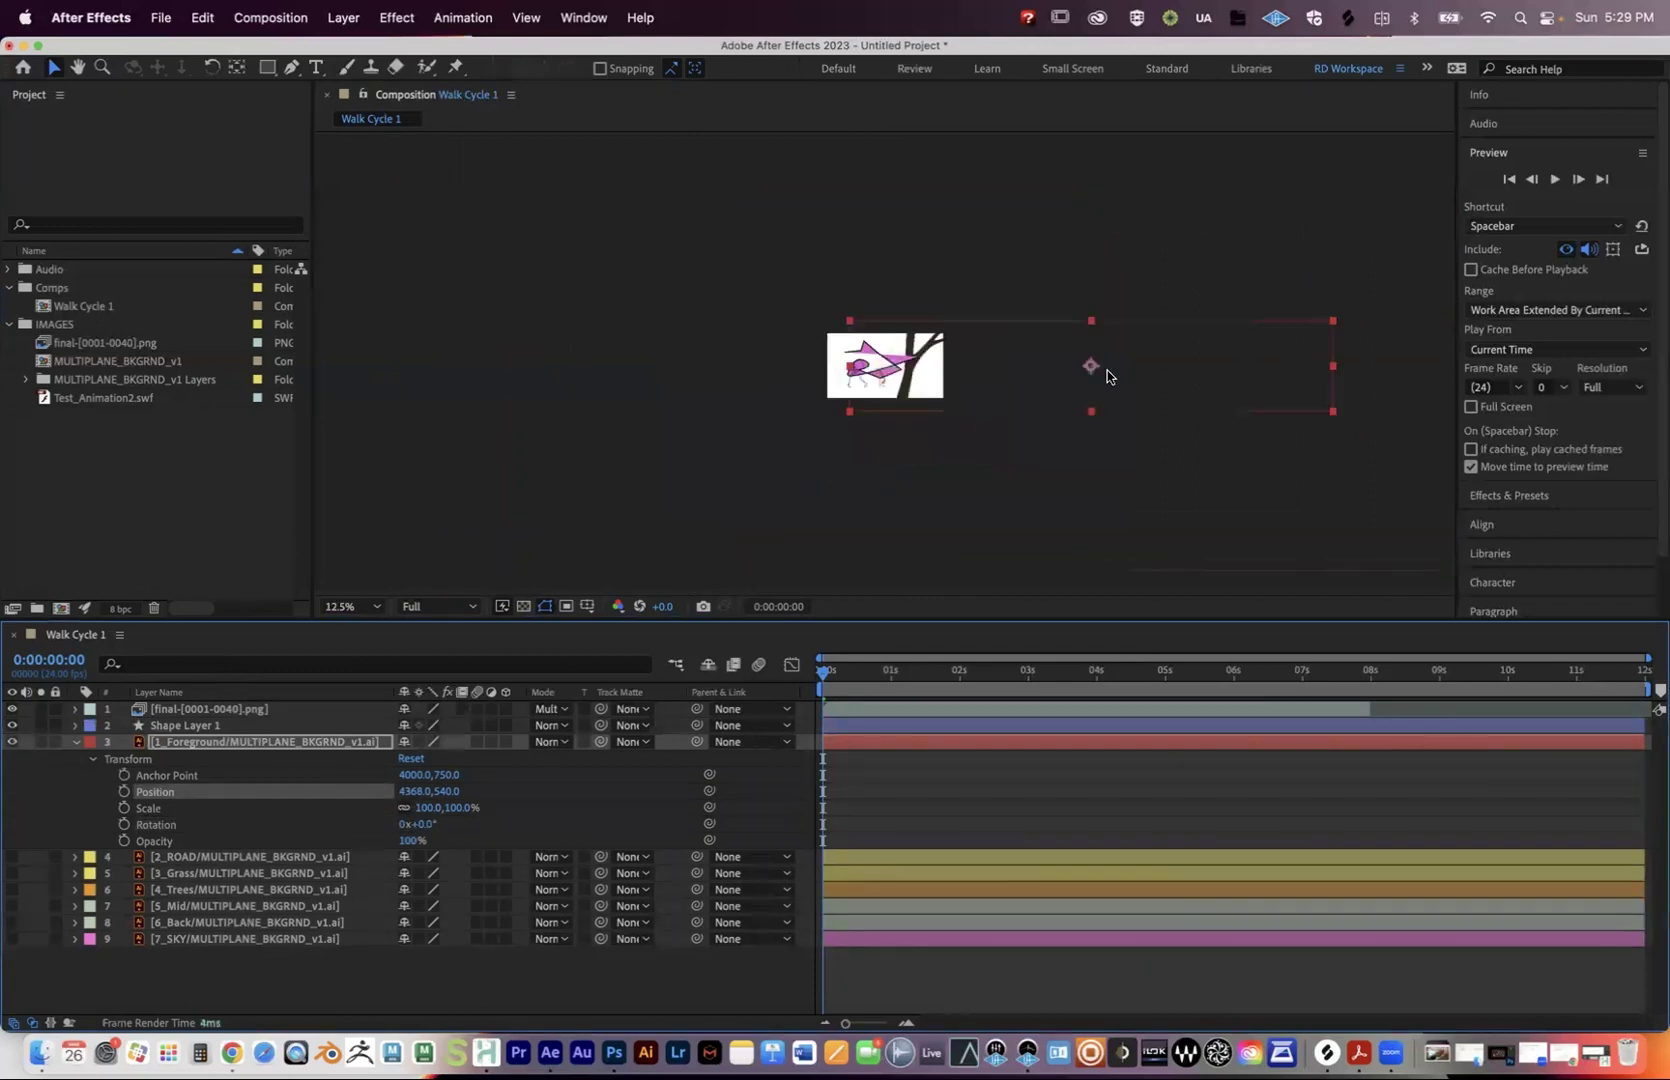
Try changing the 1_Foreground layer's Opacity and undo the change.
drag(1085, 399, 974, 449)
scroll(846, 443, down, 1)
scroll(850, 447, up, 2)
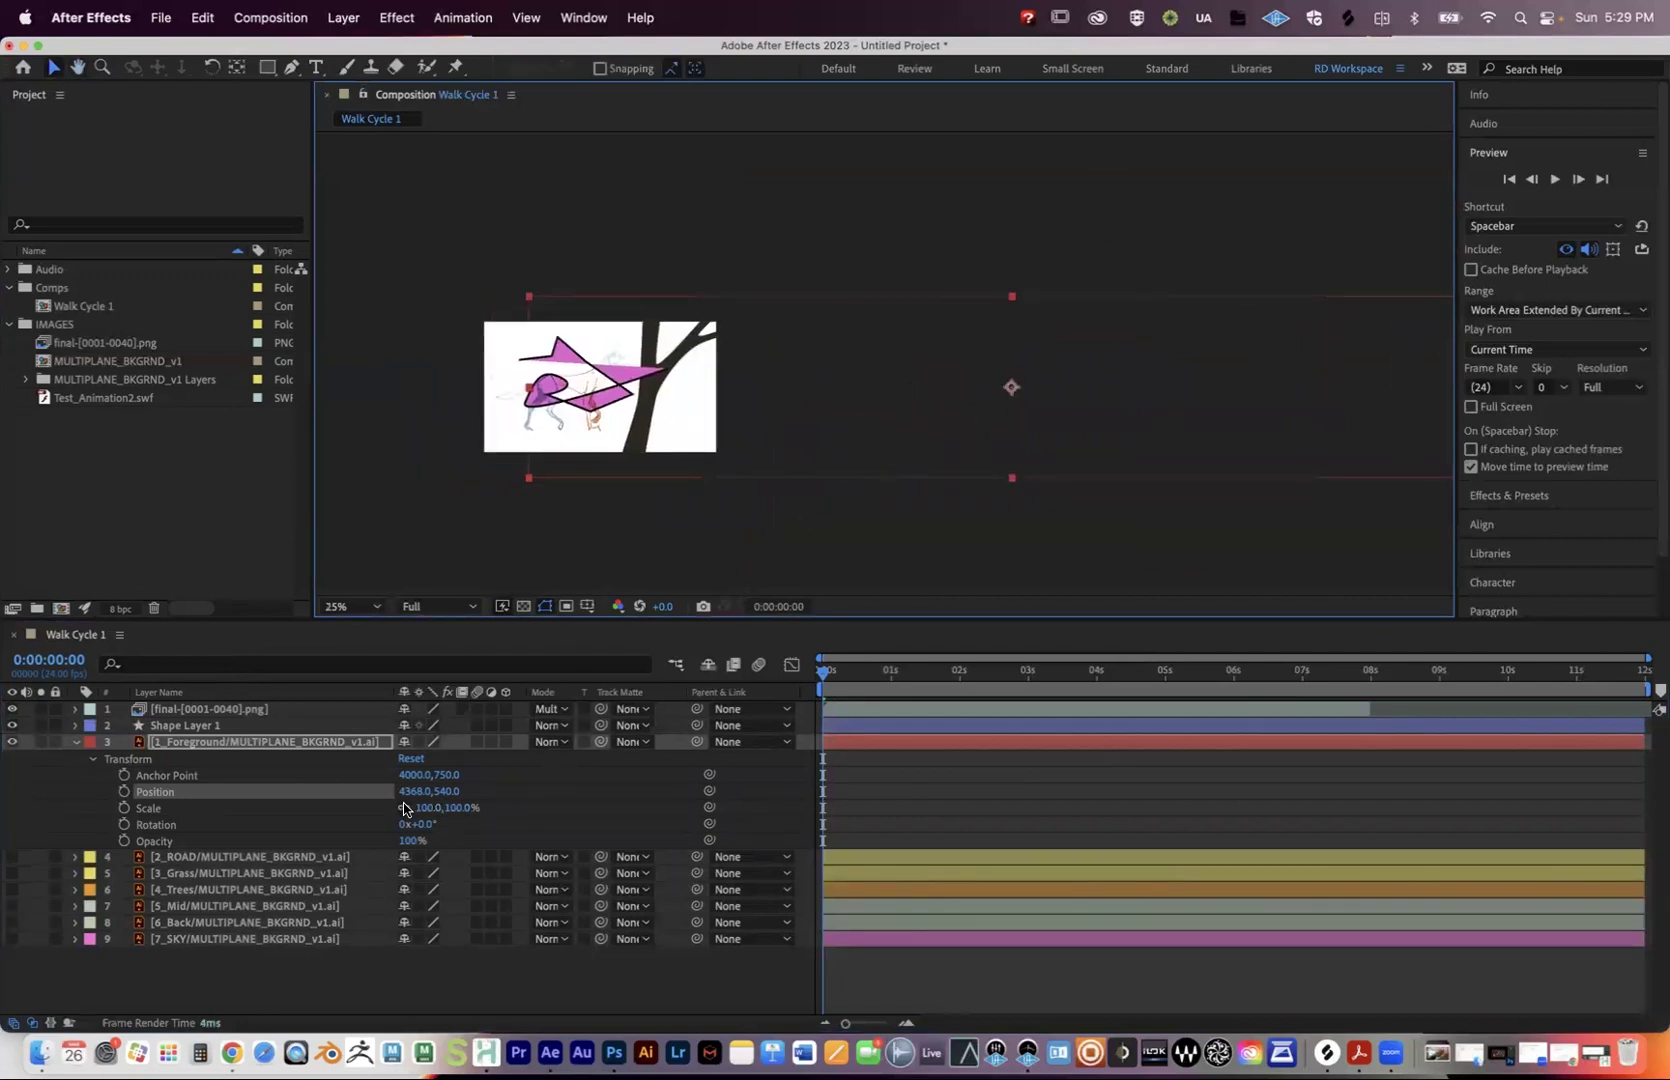
mouse_move(424, 823)
mouse_down()
mouse_move(355, 825)
mouse_move(430, 812)
mouse_move(372, 841)
mouse_move(440, 844)
mouse_up()
key(super+z)
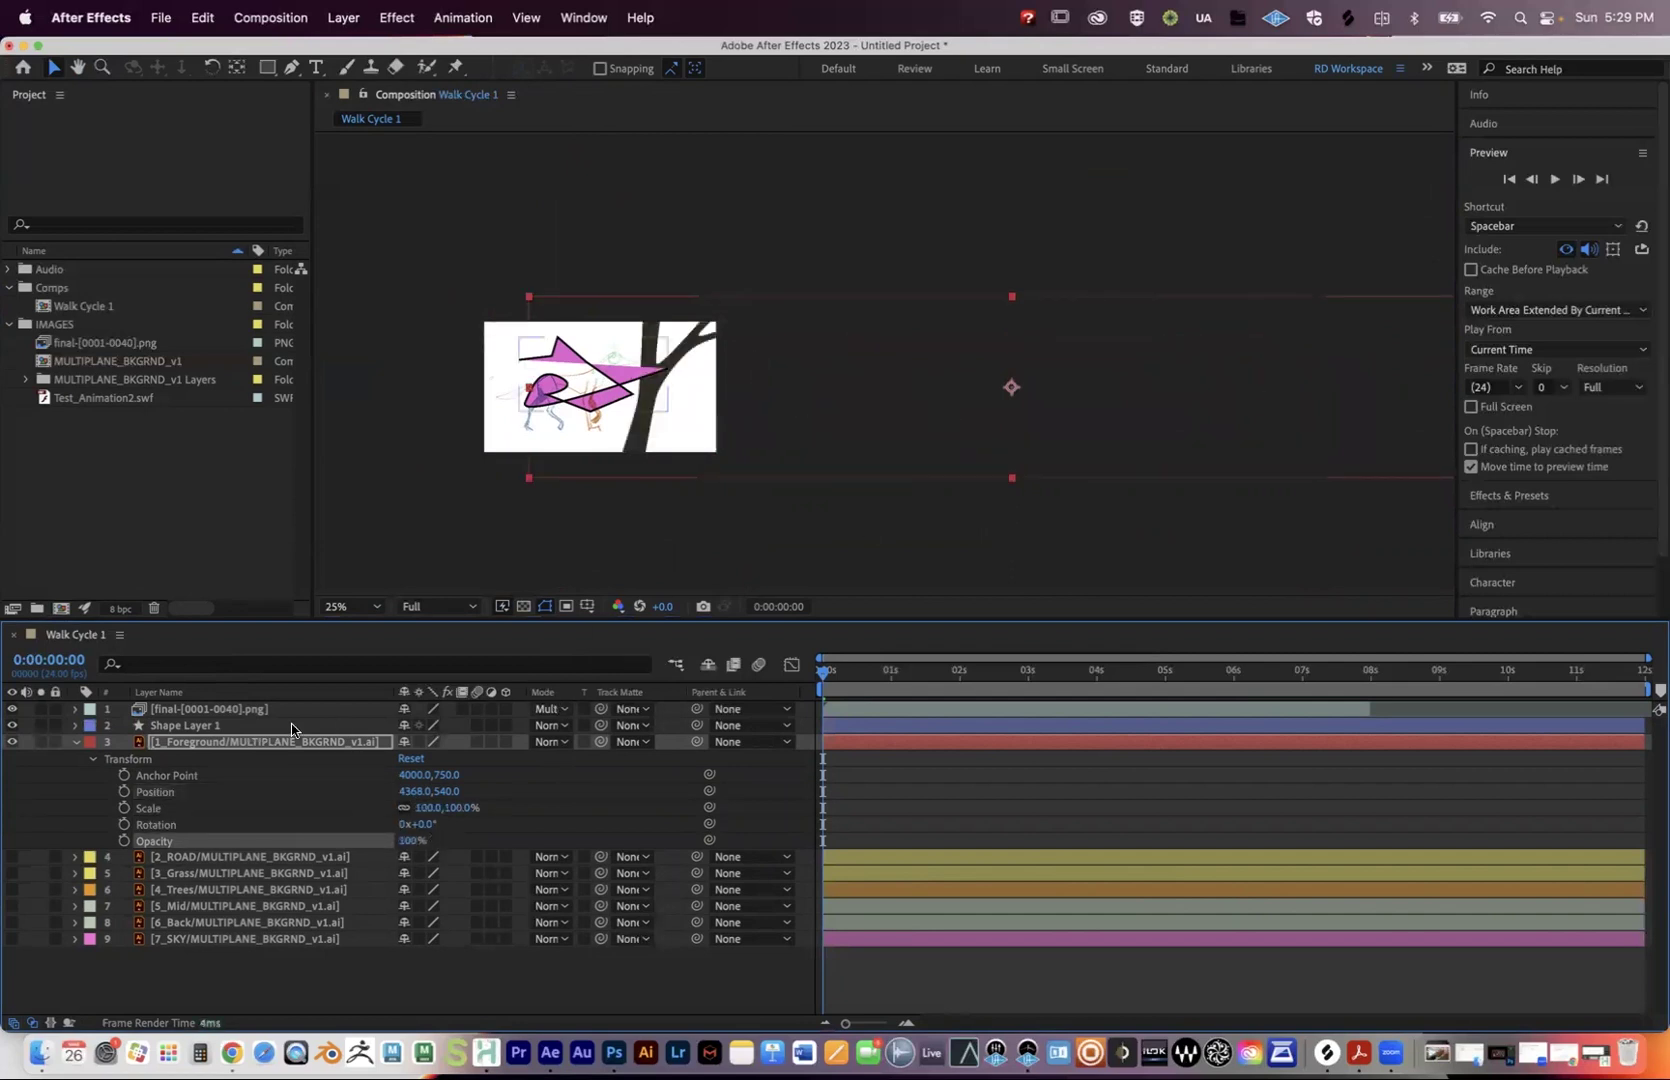
Move the 1_Foreground layer's anchor point to about 904, 846 near the tree trunk, try rotating the layer and undo the rotation.
click(243, 742)
drag(717, 384, 783, 373)
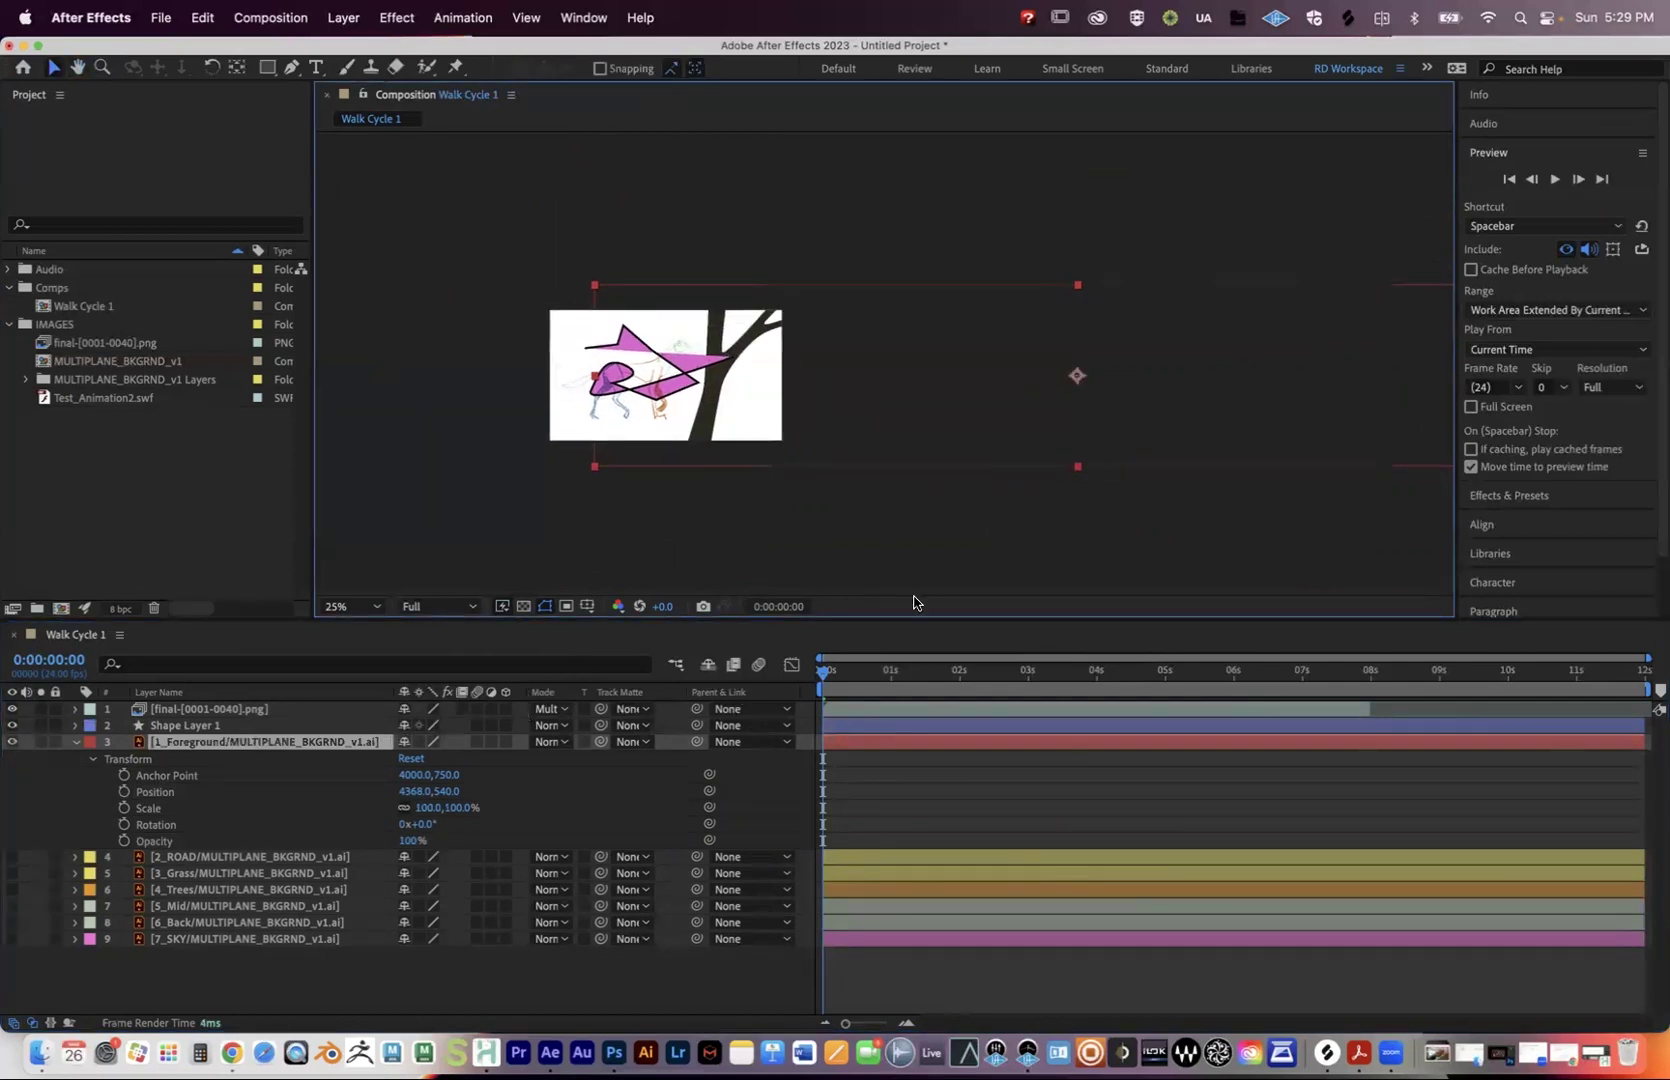
click(237, 67)
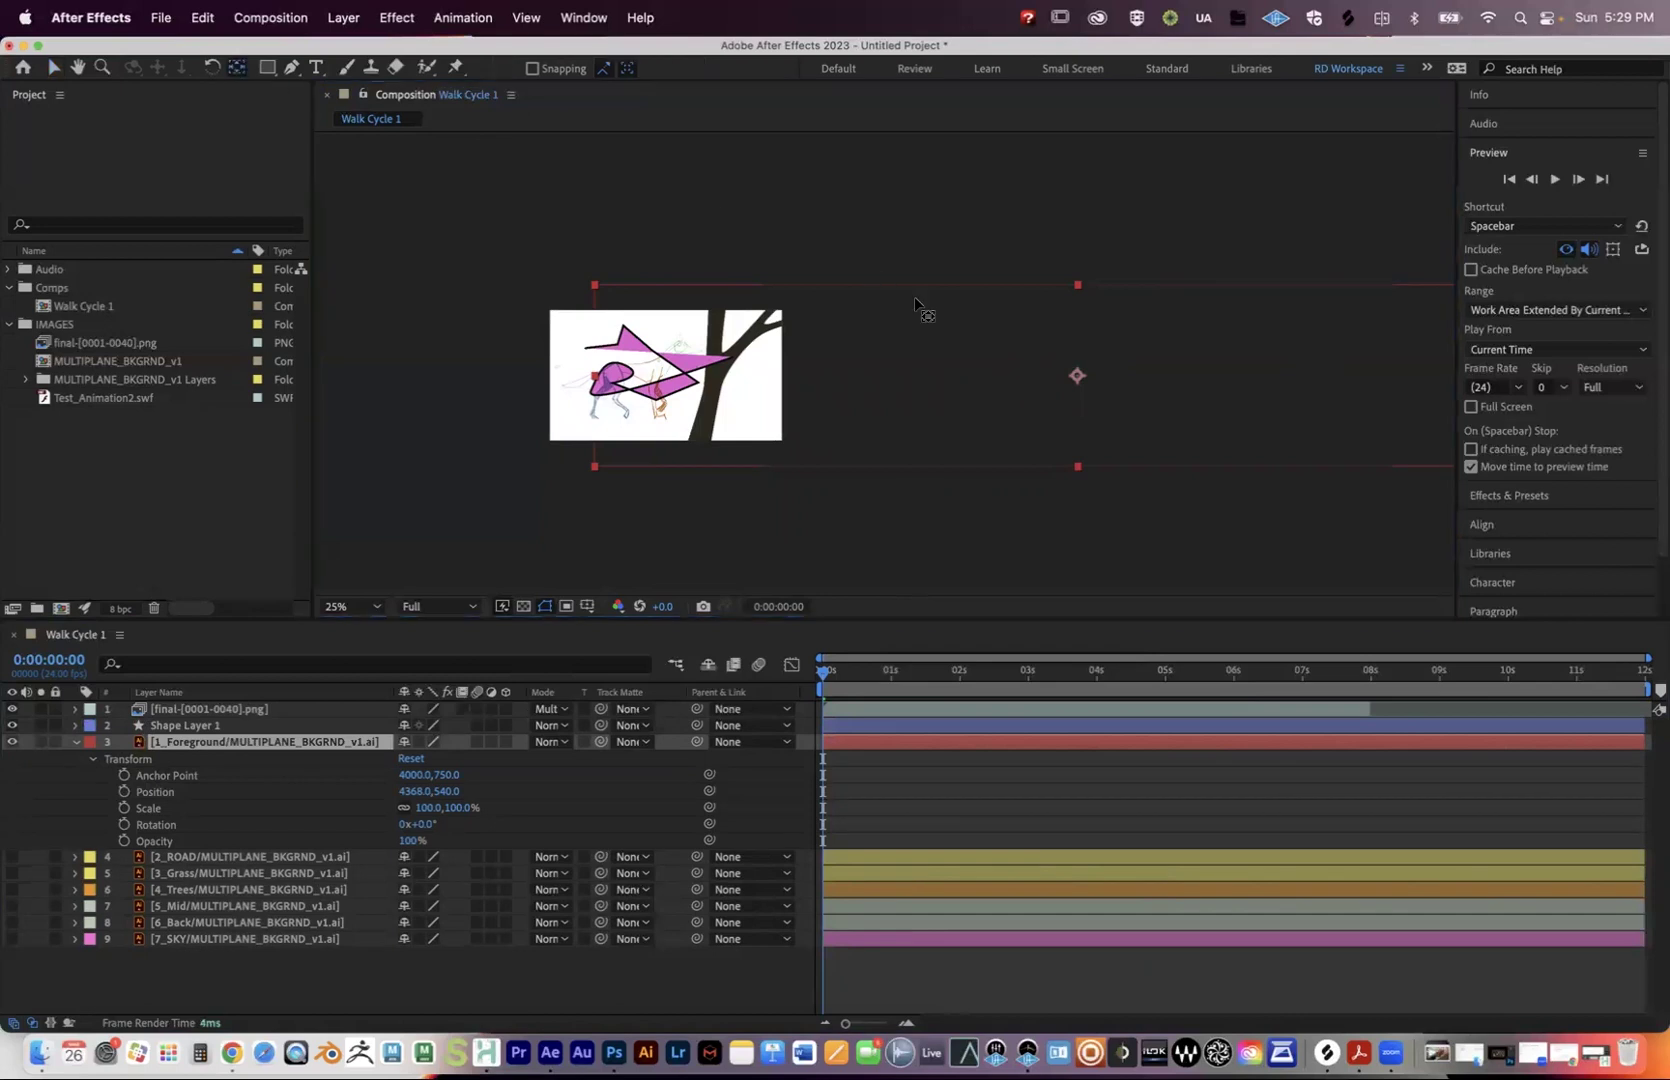
drag(1072, 373, 705, 388)
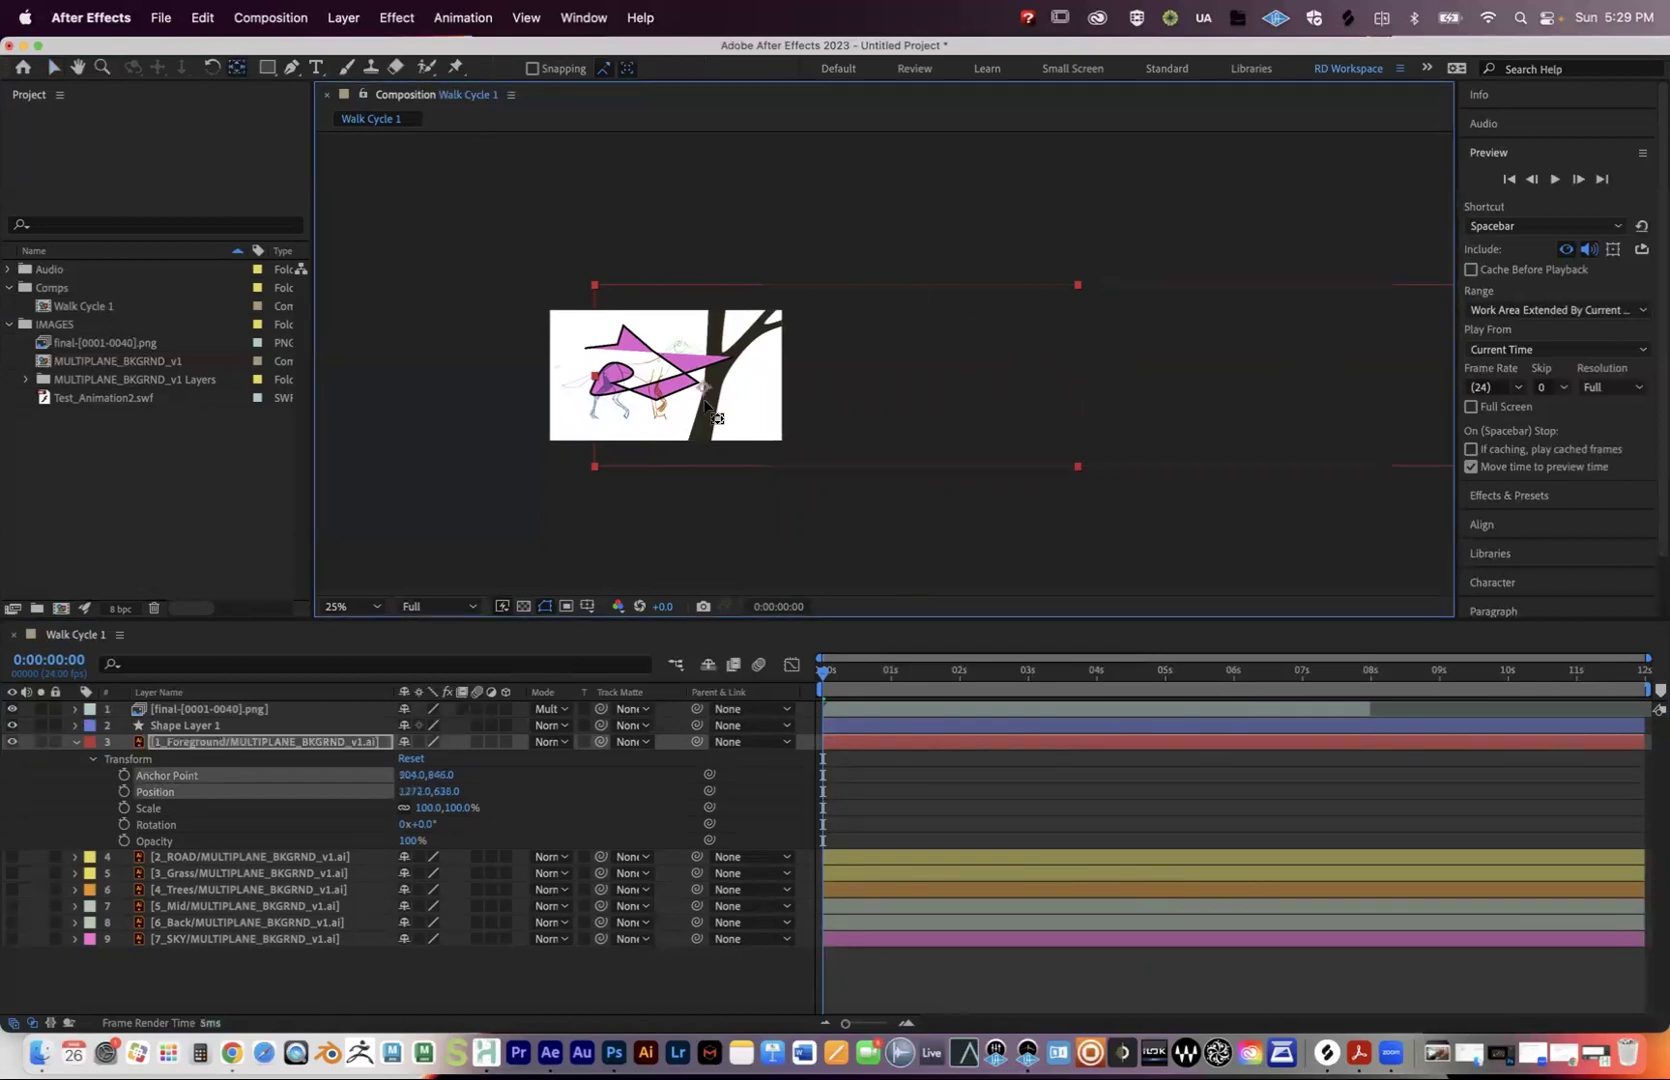
mouse_move(419, 824)
mouse_down()
mouse_move(392, 822)
mouse_move(429, 820)
mouse_up()
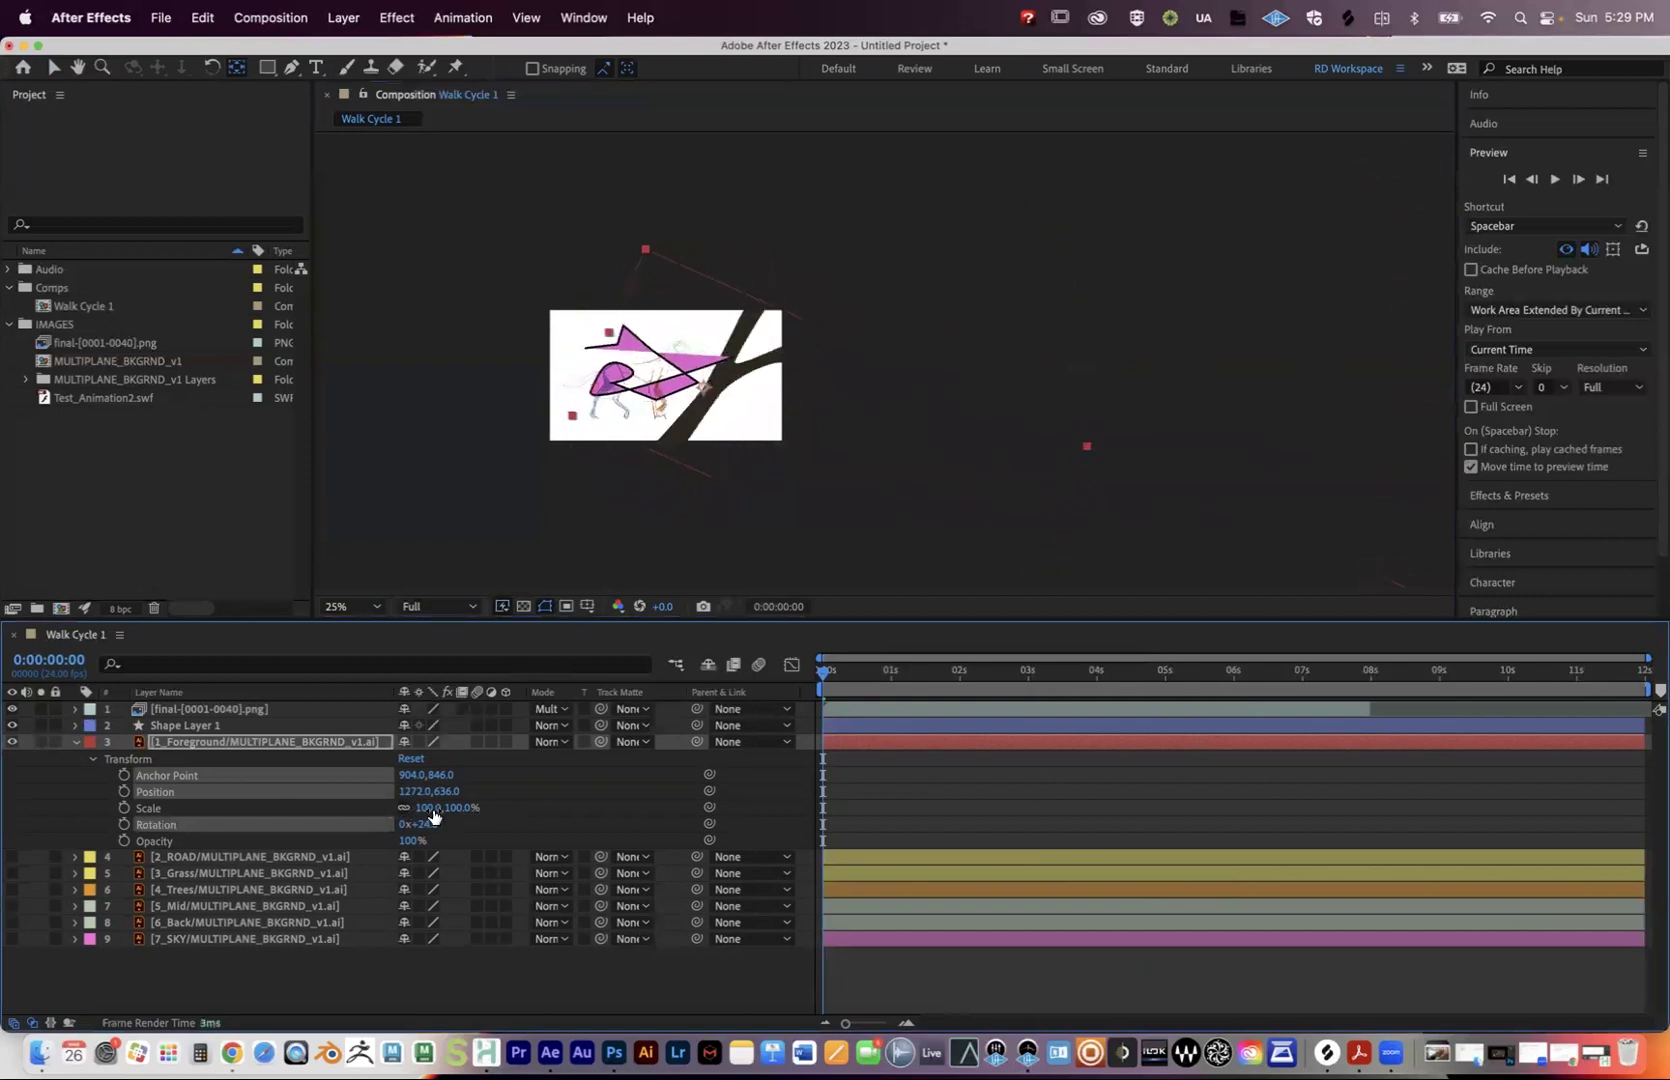
key(super+z)
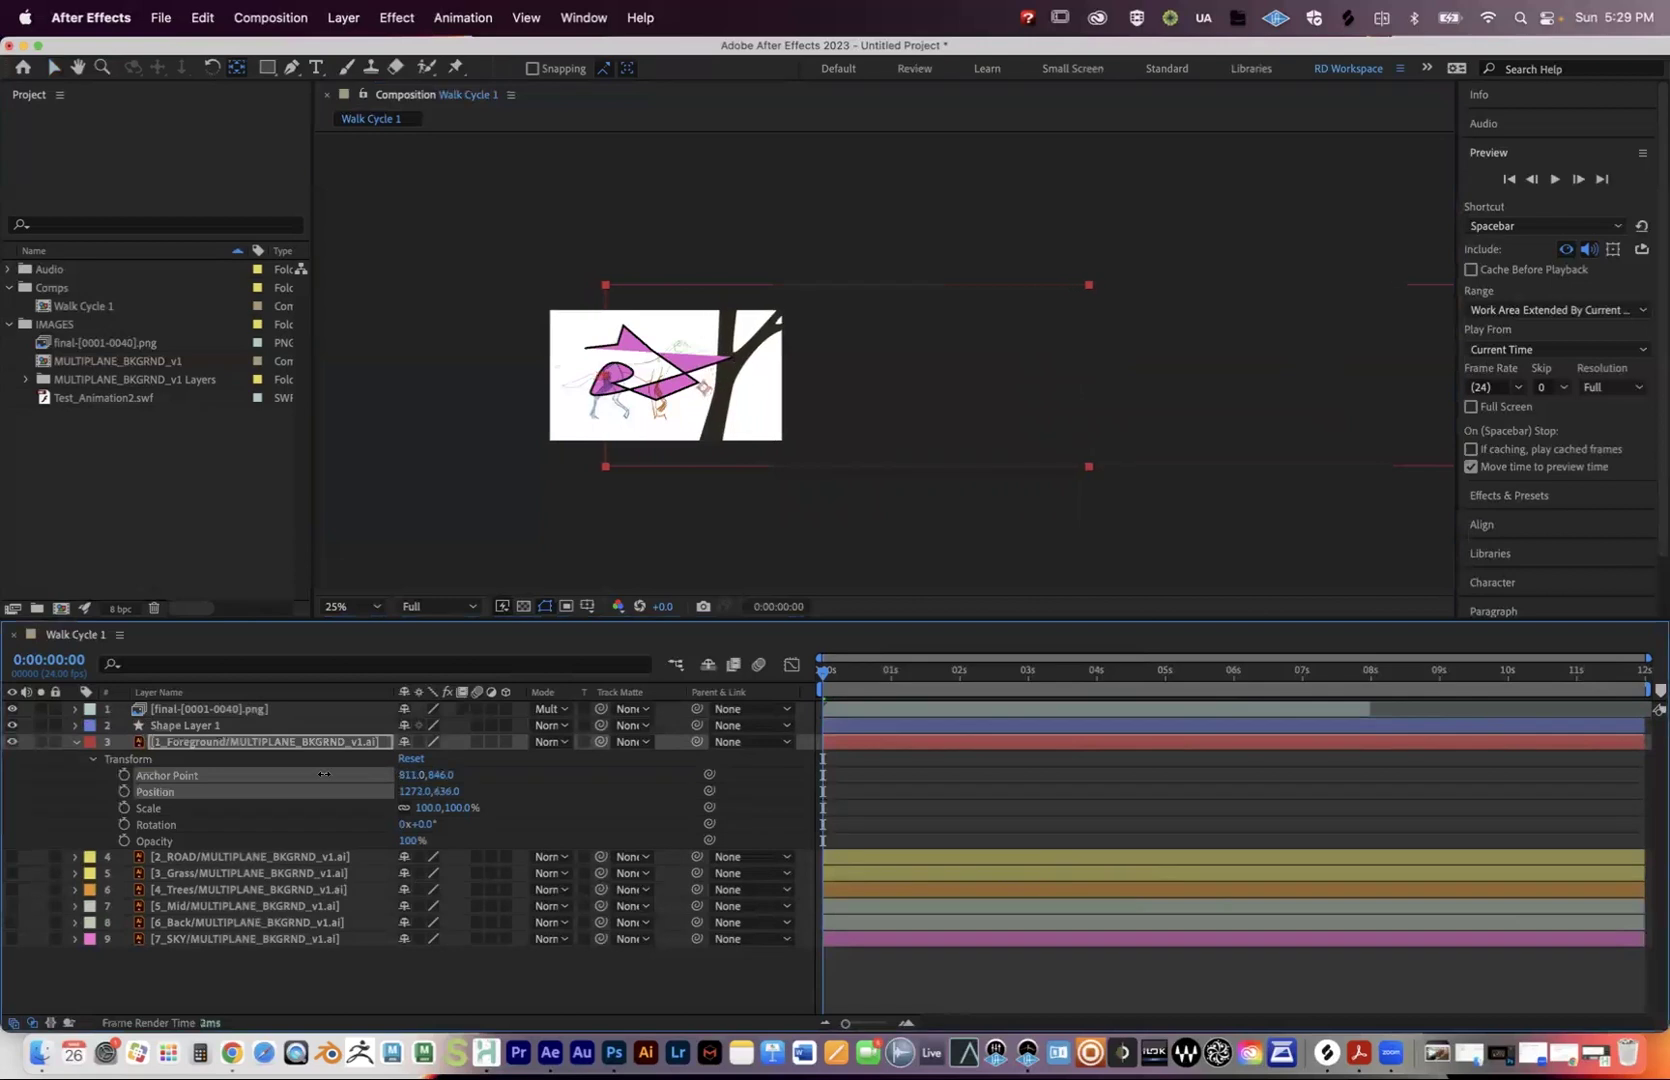
Reposition the 1_Foreground layer's anchor point onto the tree trunk at about 1008, 822, collapse its properties and hide the layer.
mouse_move(714, 400)
mouse_down()
mouse_move(745, 402)
mouse_move(727, 405)
mouse_up()
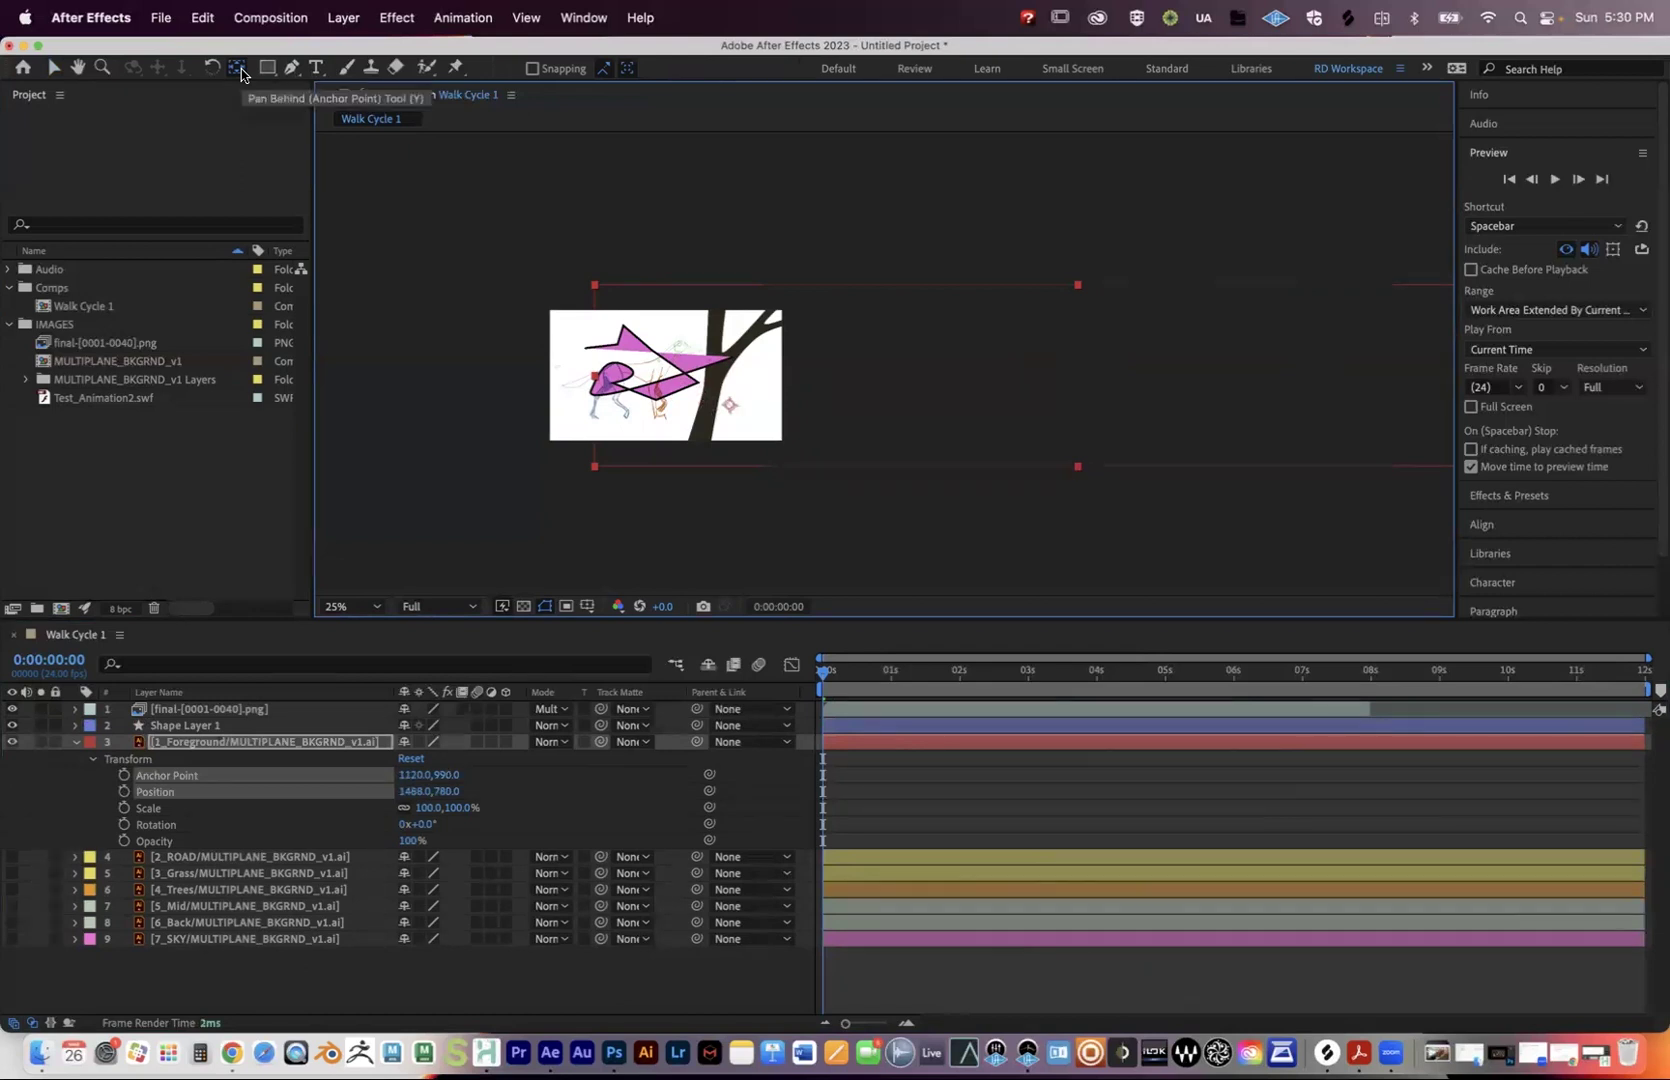
mouse_move(738, 405)
mouse_down()
mouse_move(671, 410)
mouse_move(716, 381)
mouse_up()
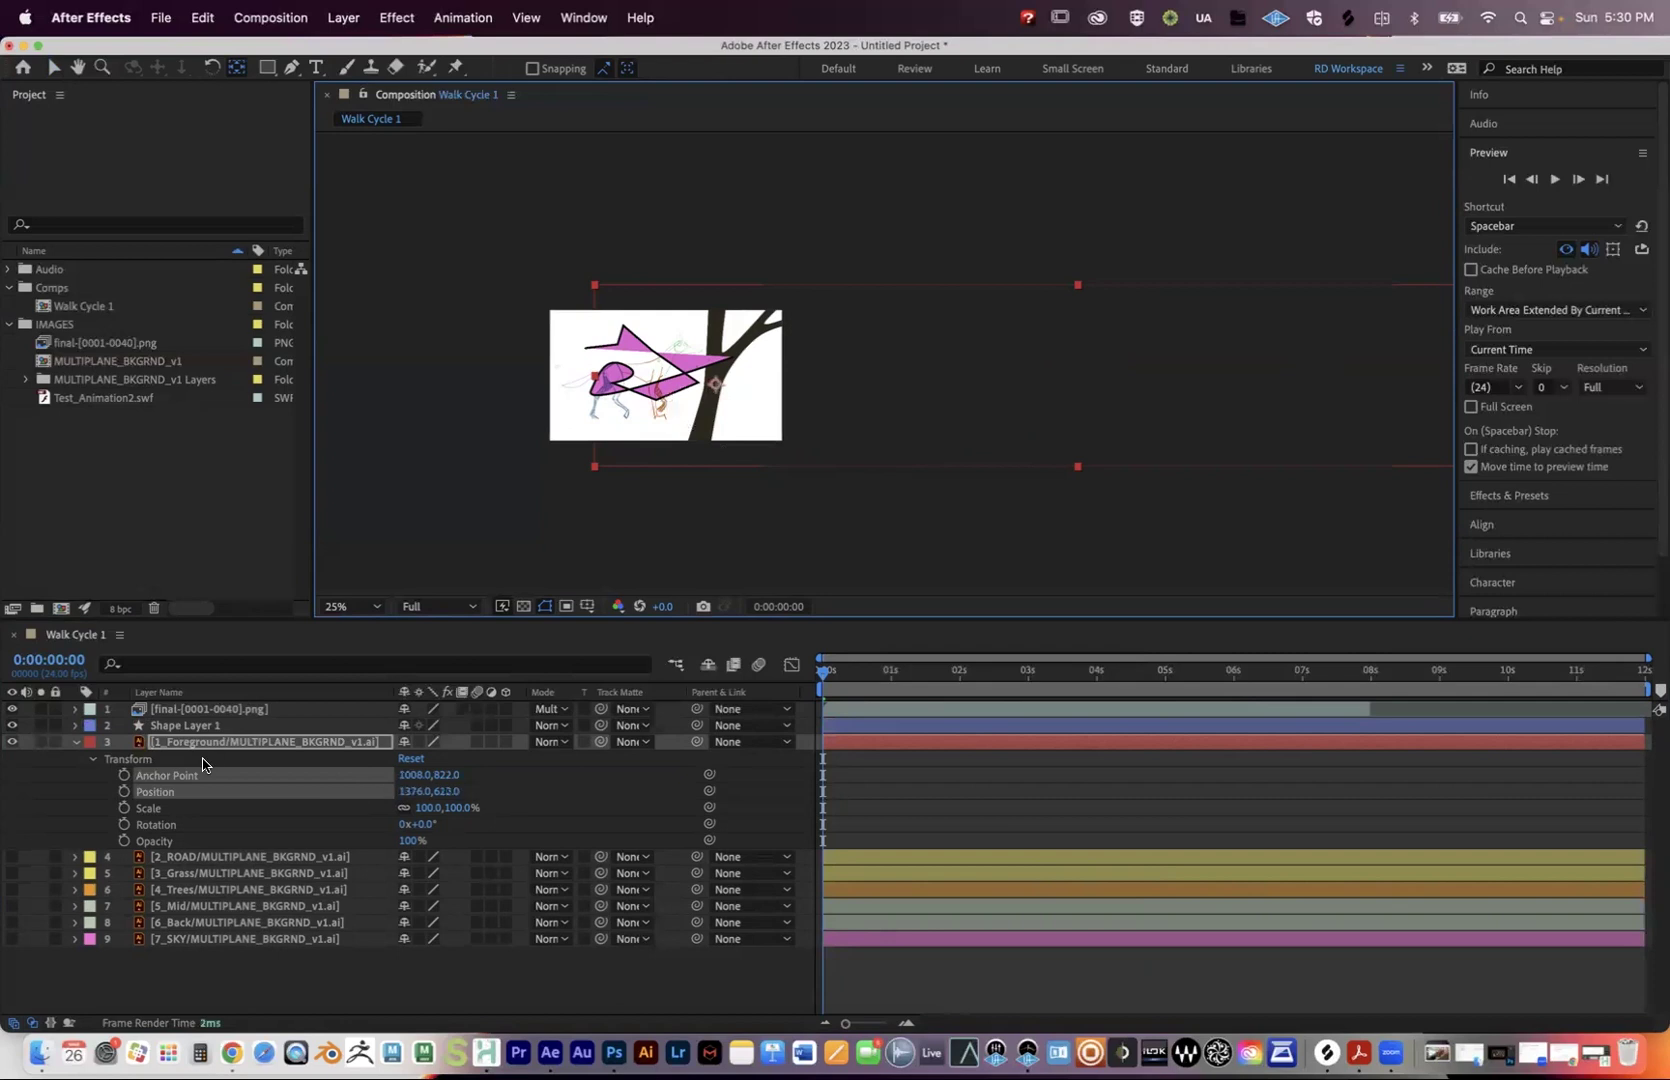
click(74, 744)
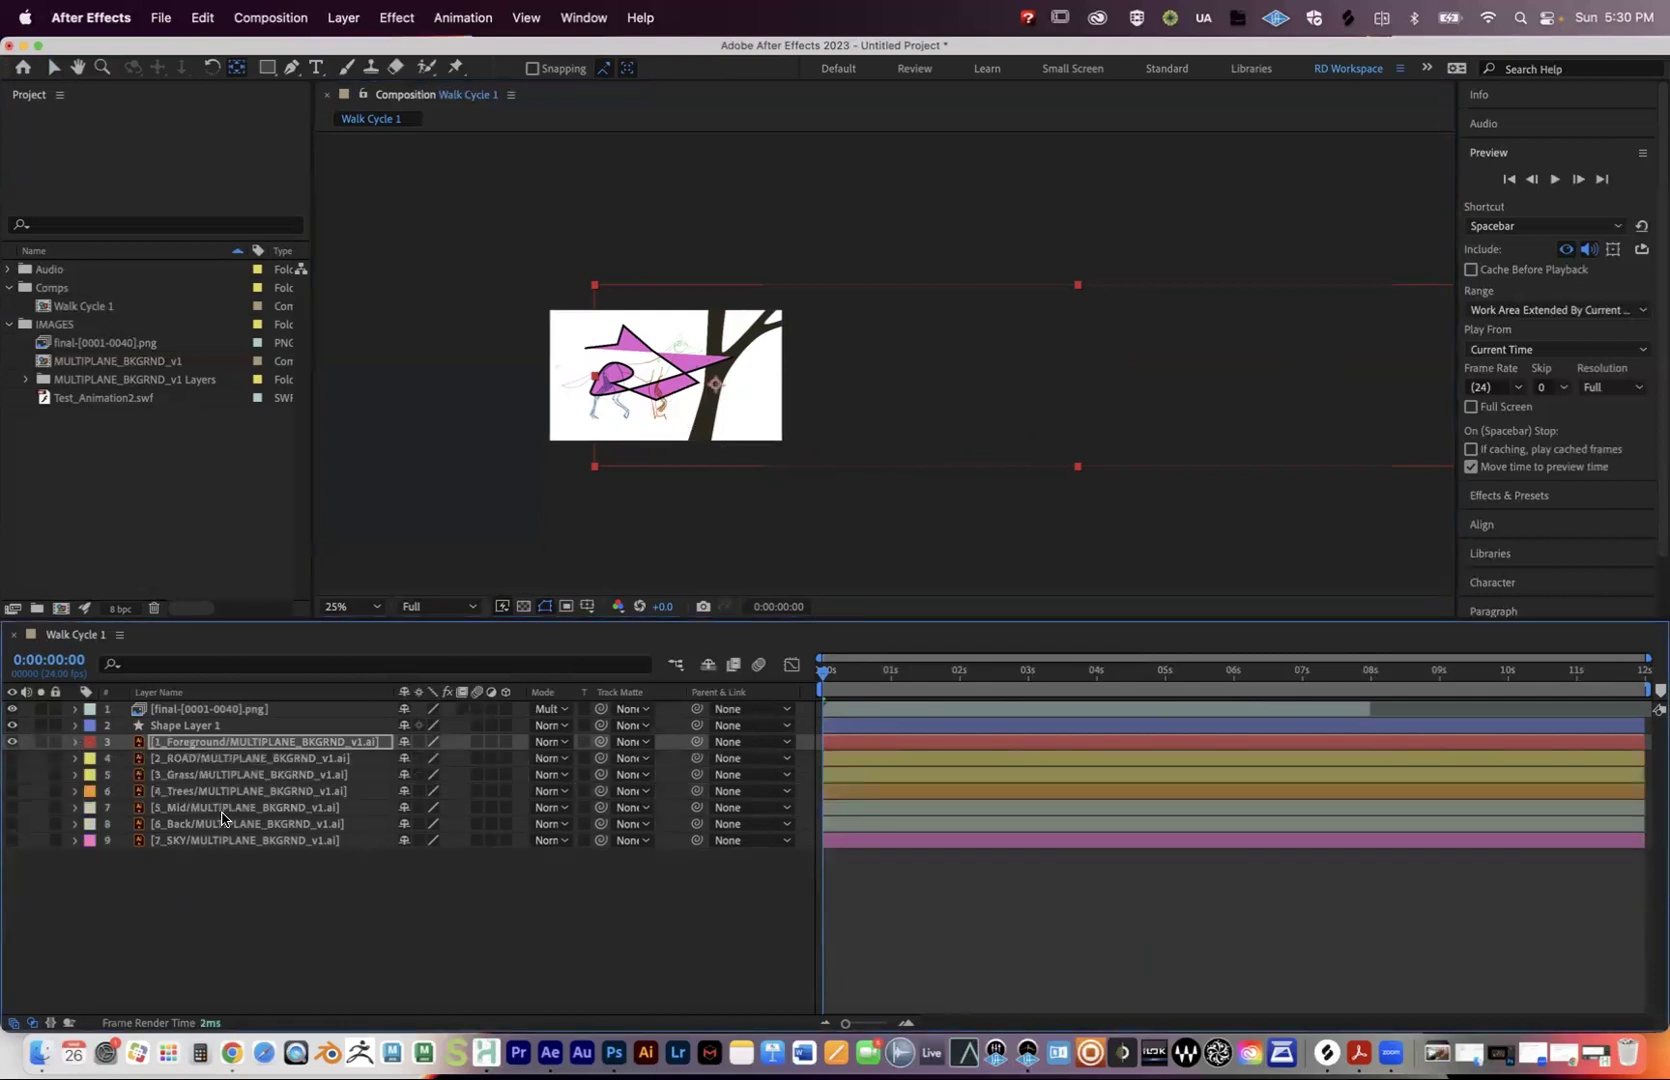
click(12, 742)
Examine the Transform properties of Shape Layer 1 and collapse them again.
click(205, 731)
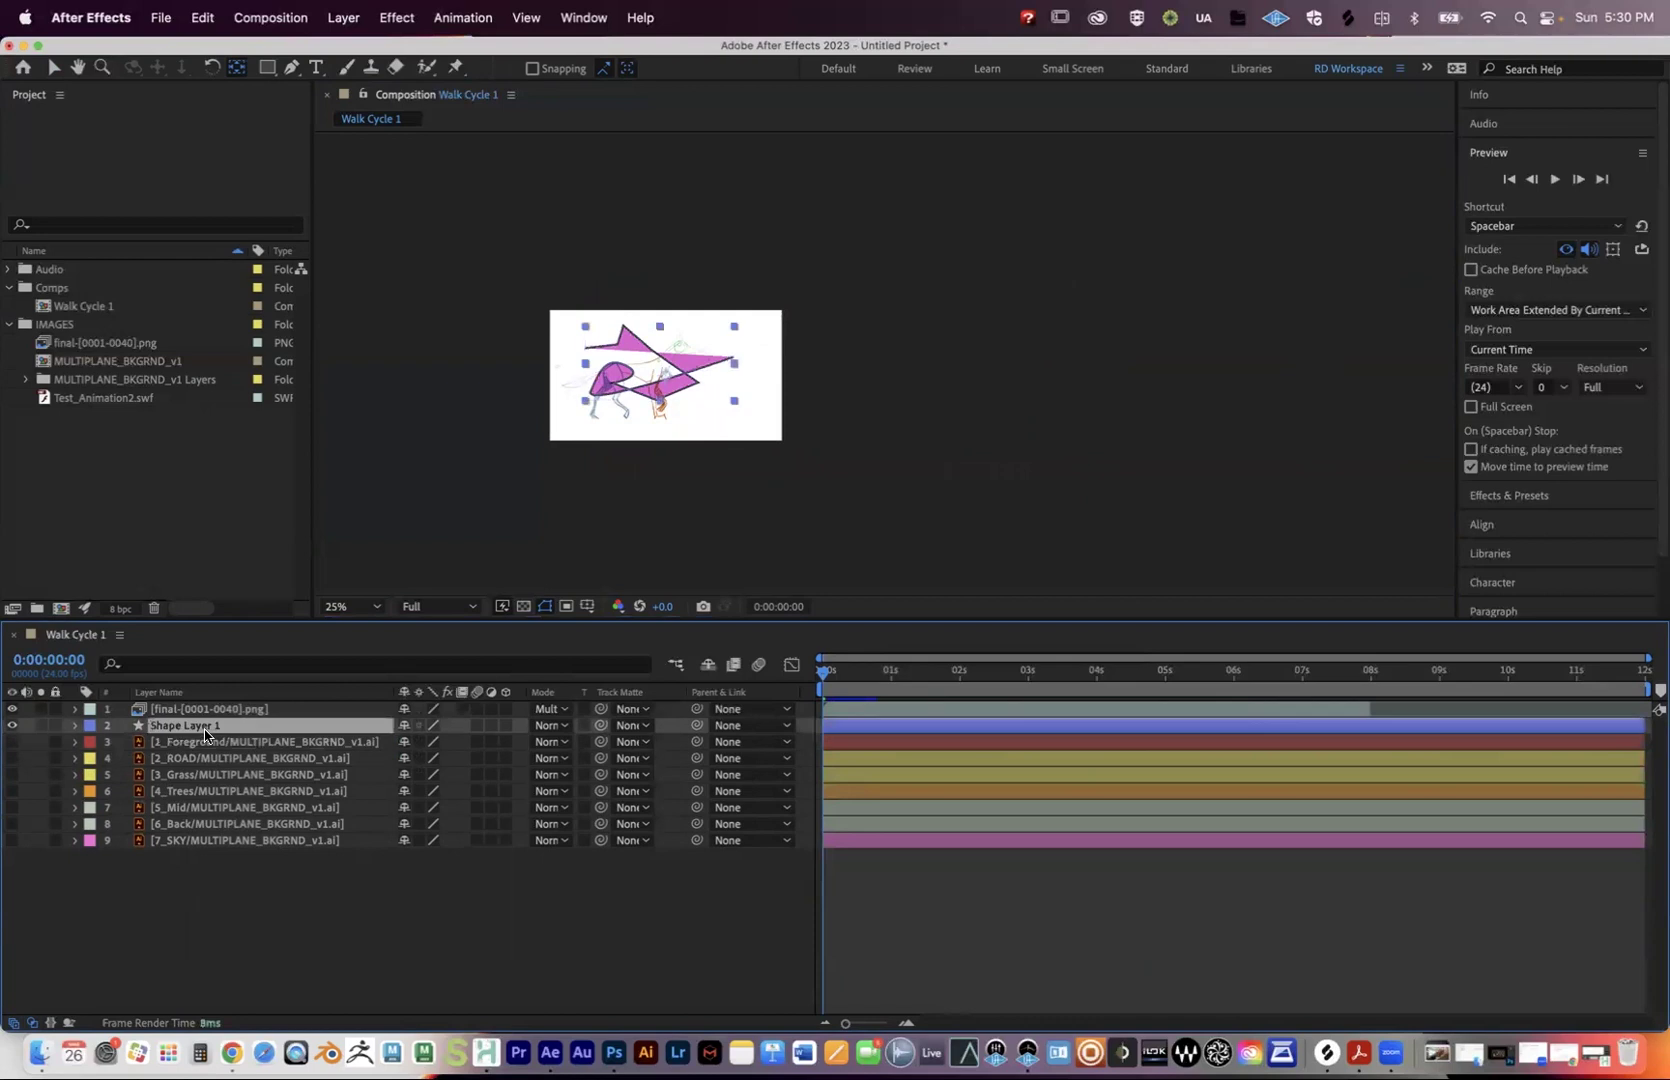
click(75, 725)
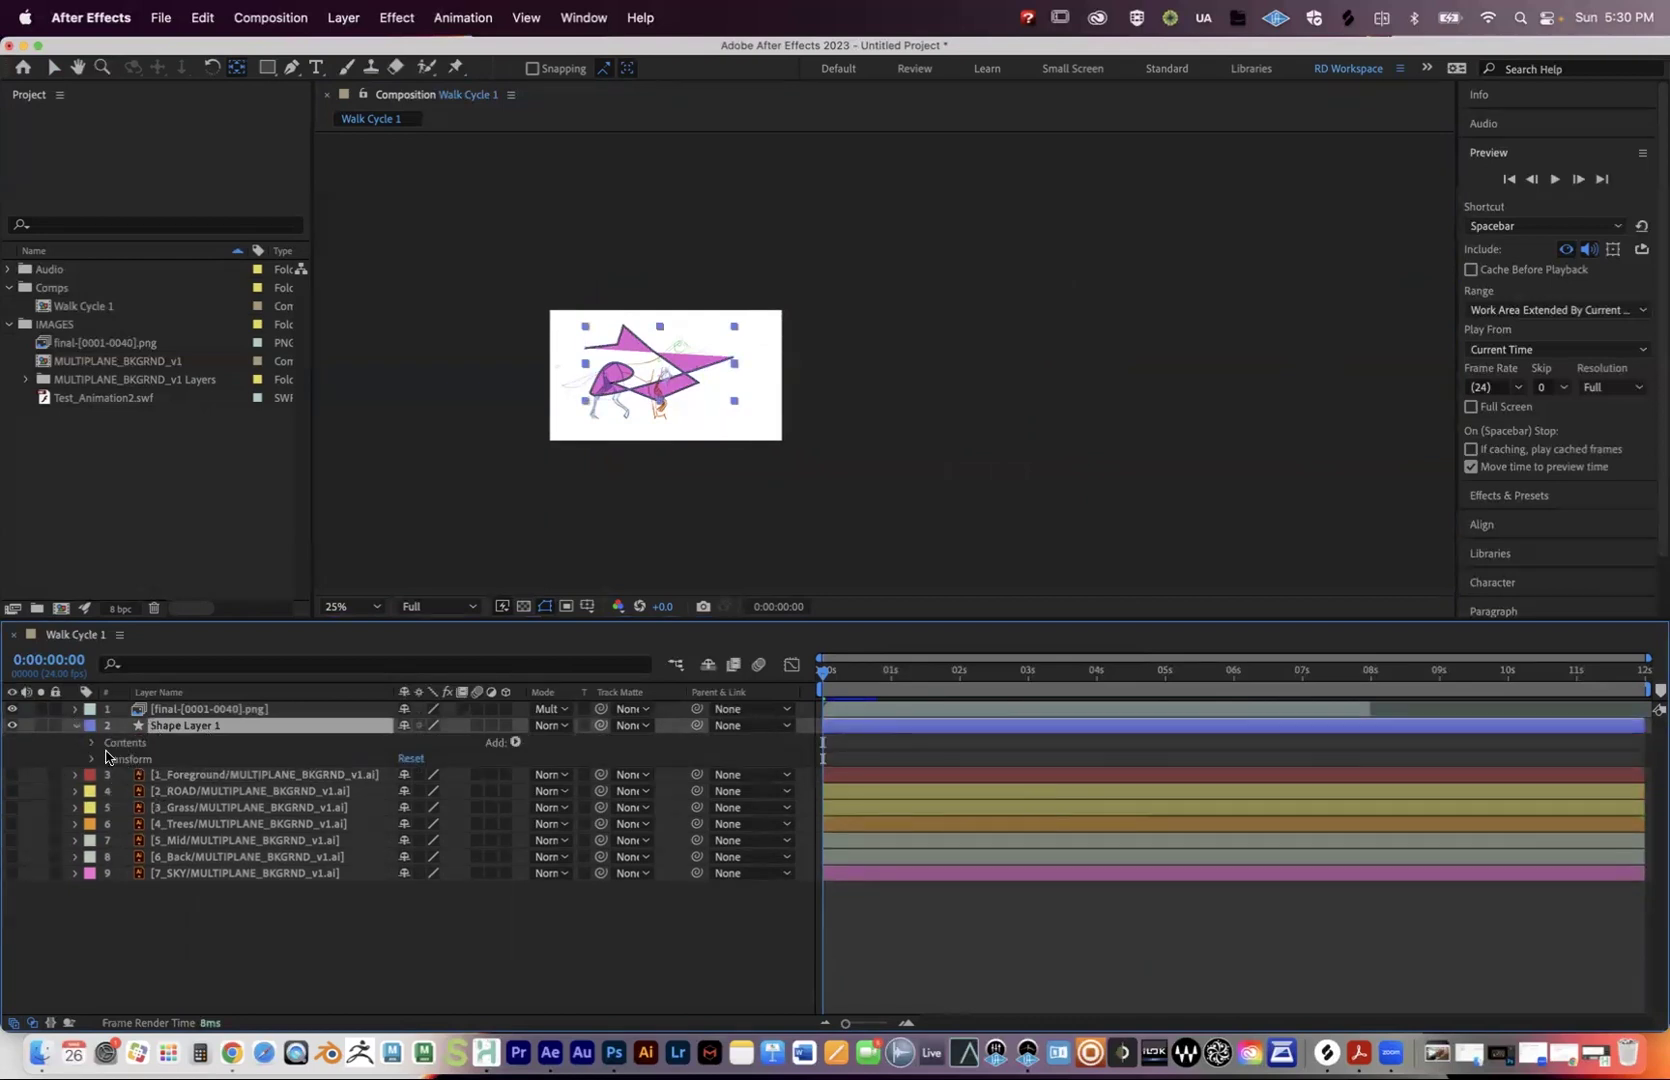
click(130, 759)
click(92, 759)
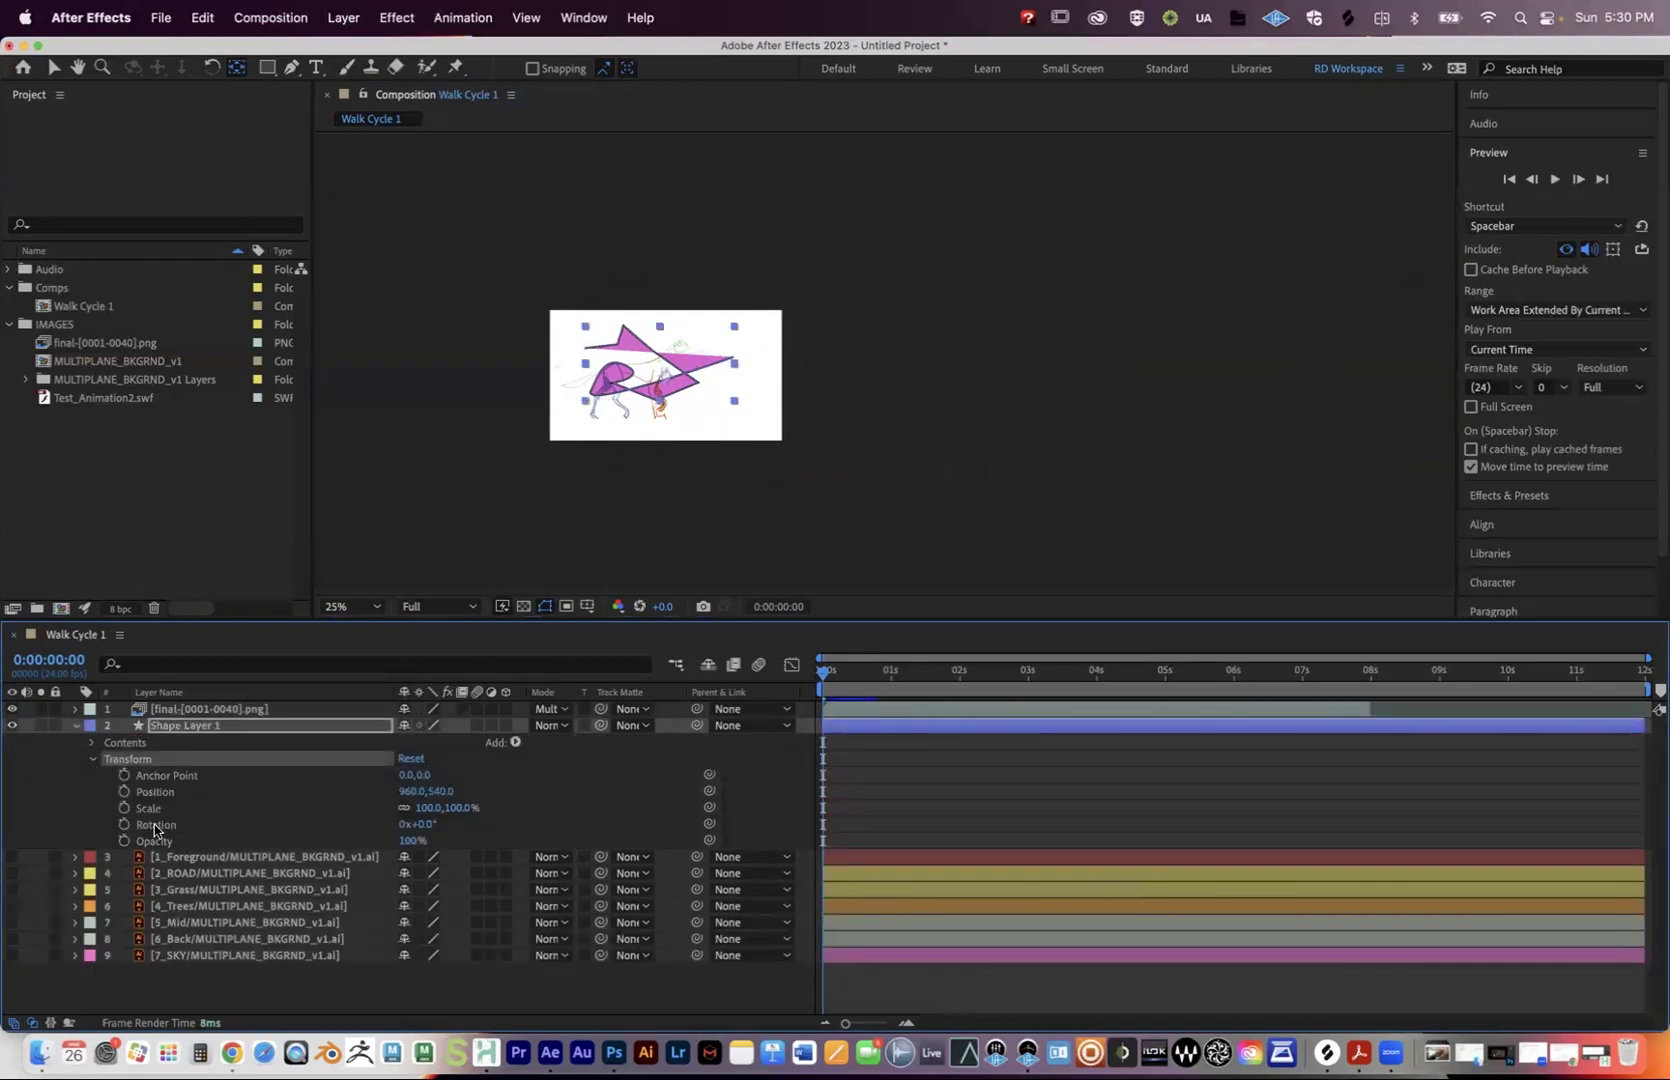
click(93, 760)
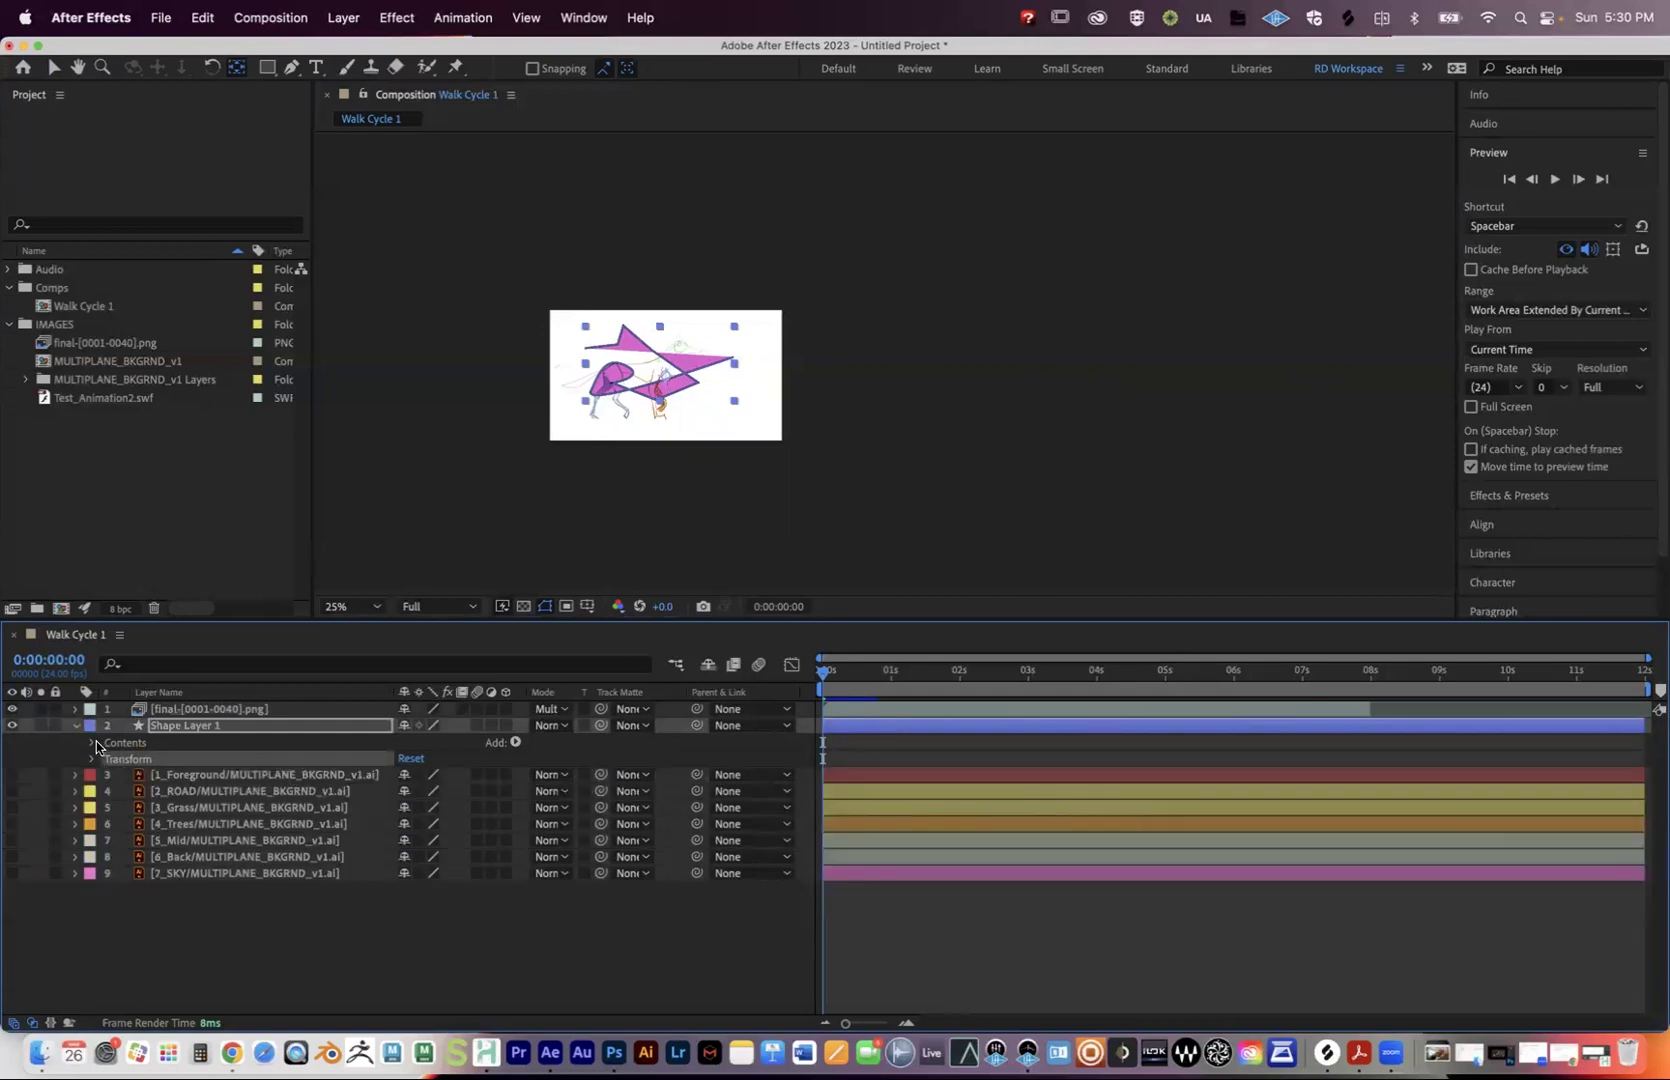
Delete the freeform Shape 1 from the Contents of Shape Layer 1.
click(93, 742)
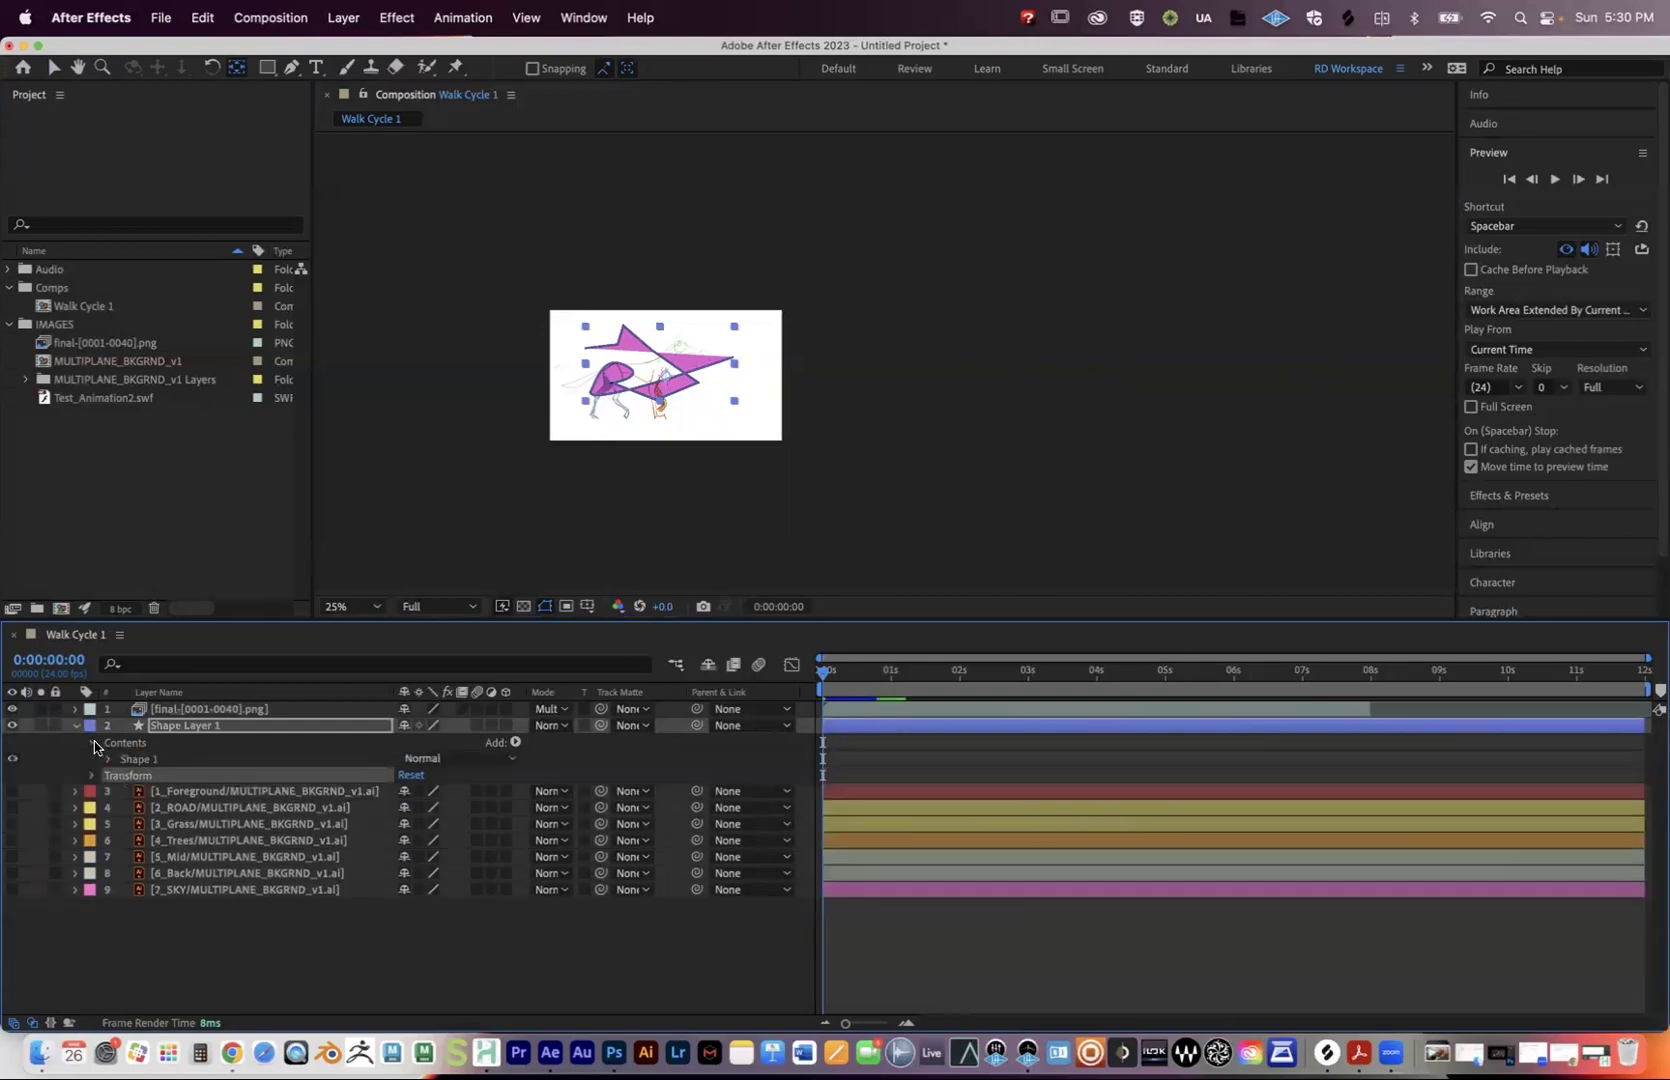
click(160, 764)
key(comma)
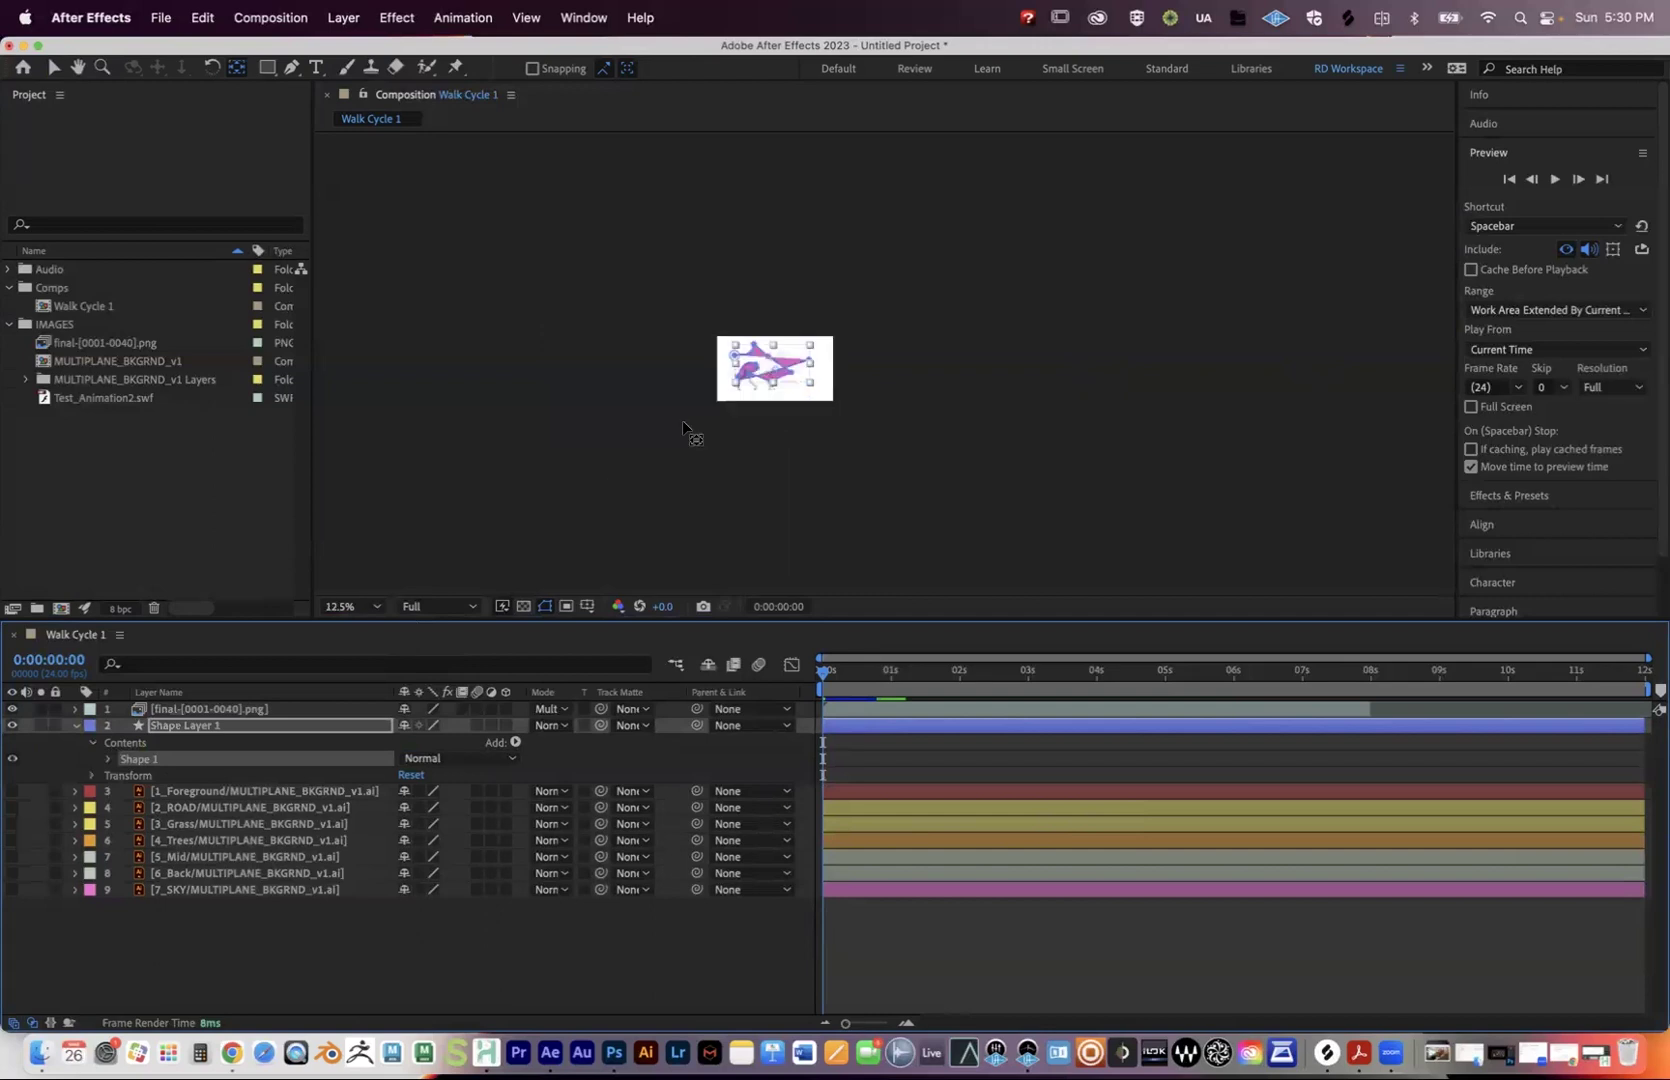
key(period)
key(period)
scroll(898, 387, left, 5)
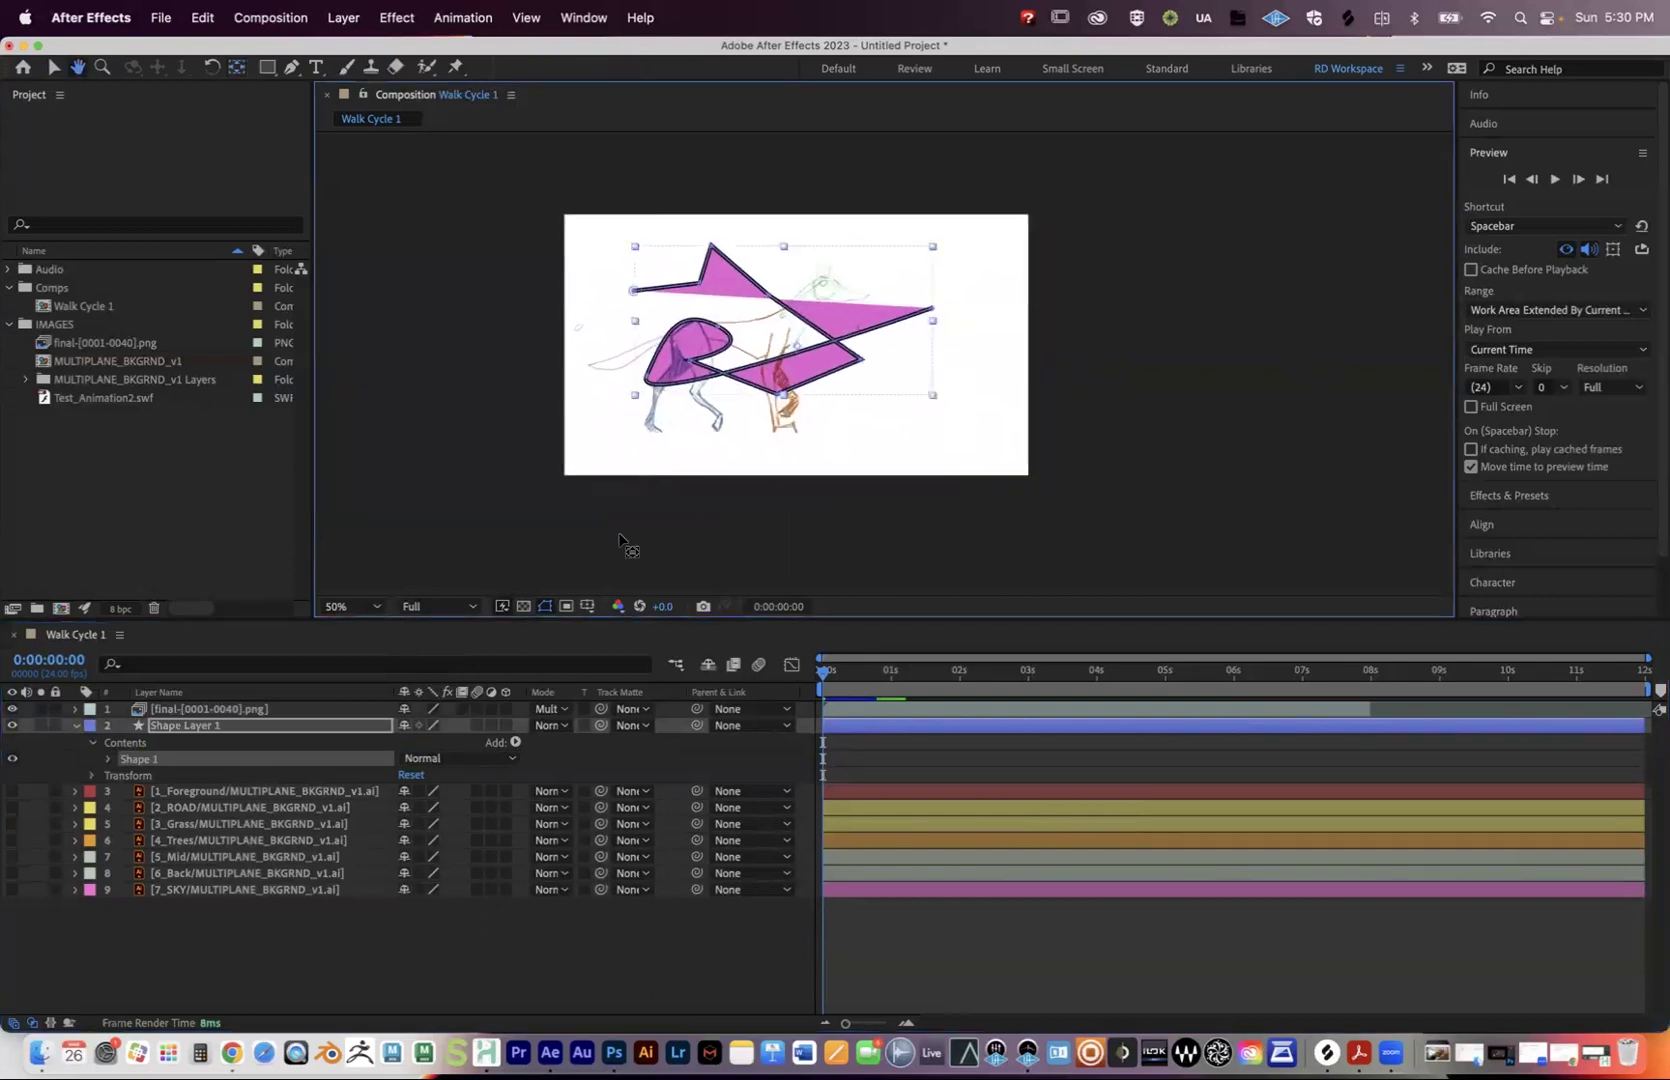
click(155, 767)
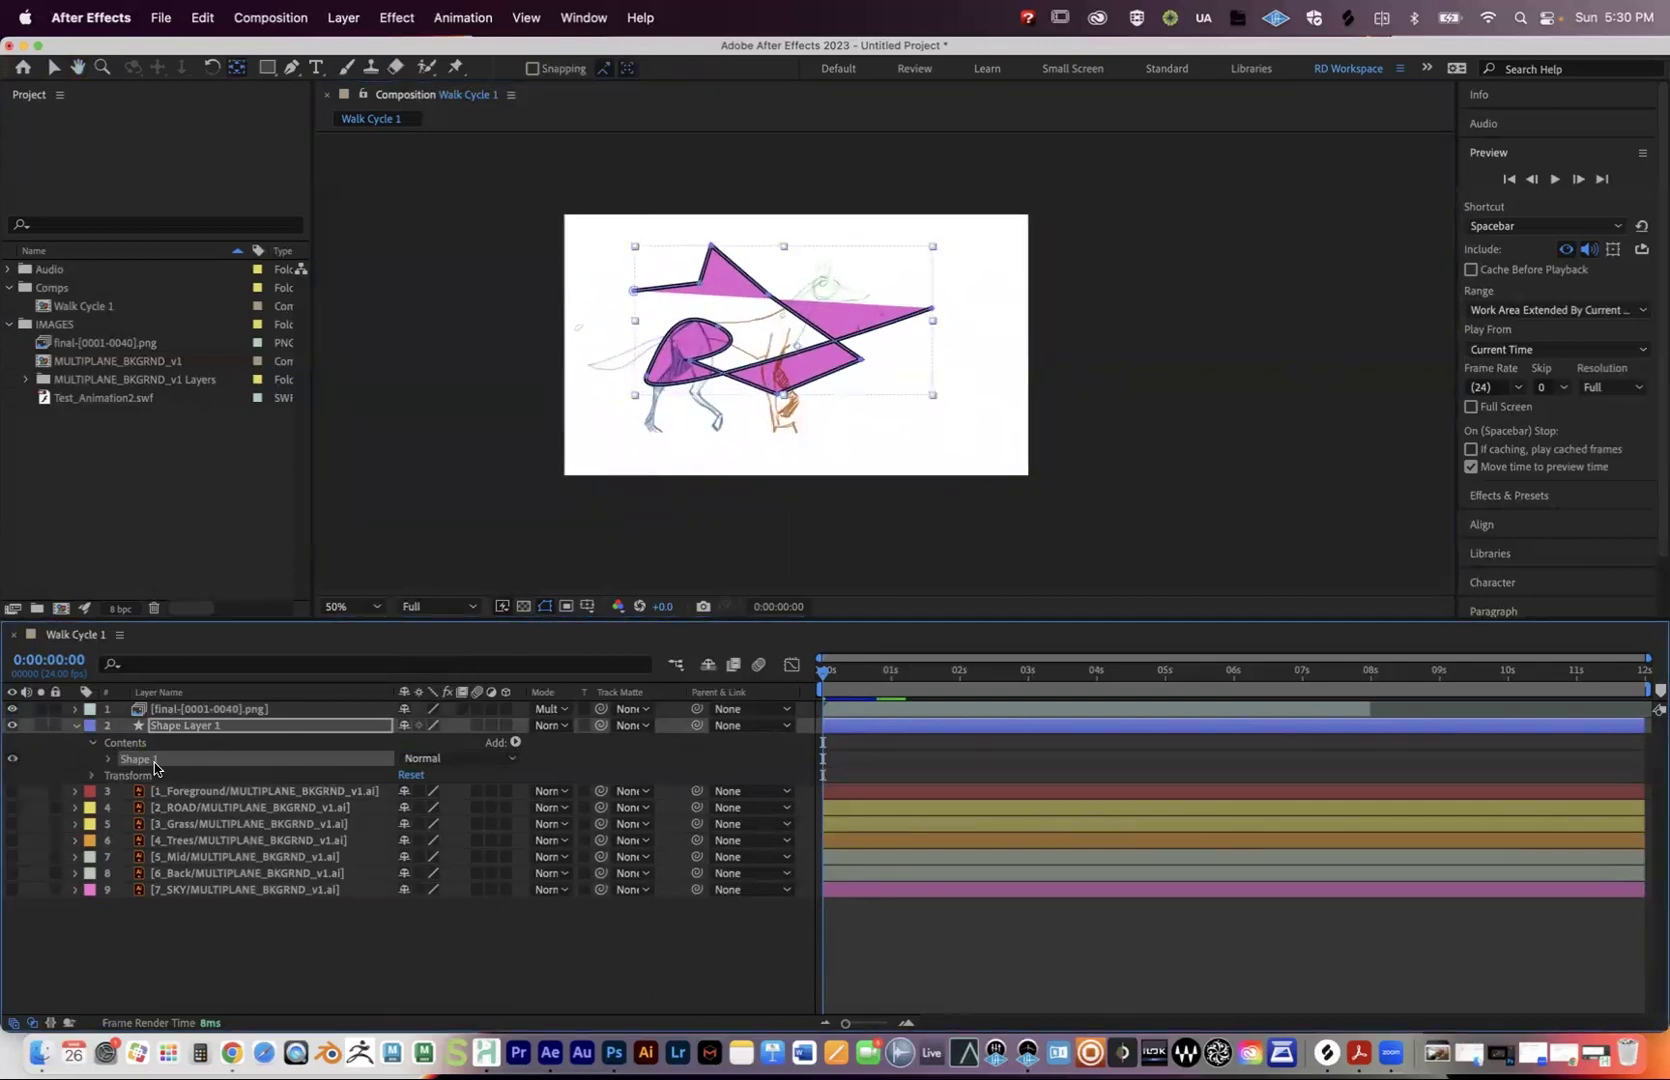
key(Delete)
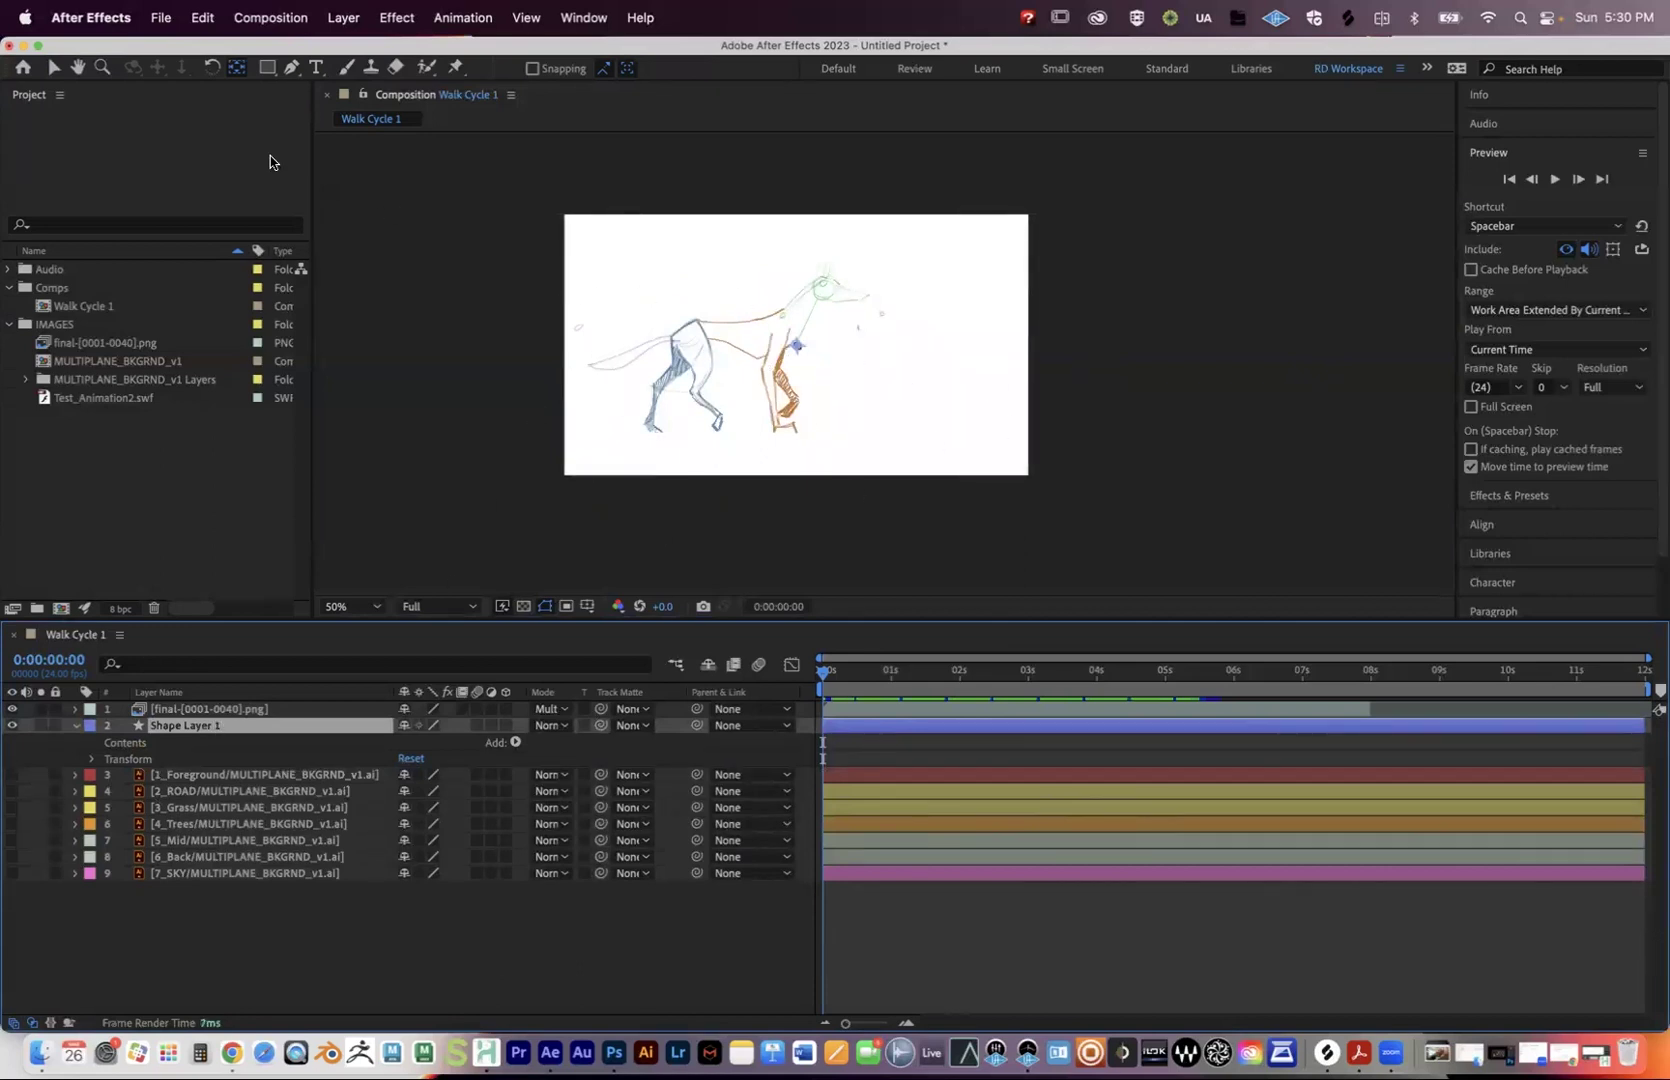
click(54, 70)
scroll(839, 529, down, 3)
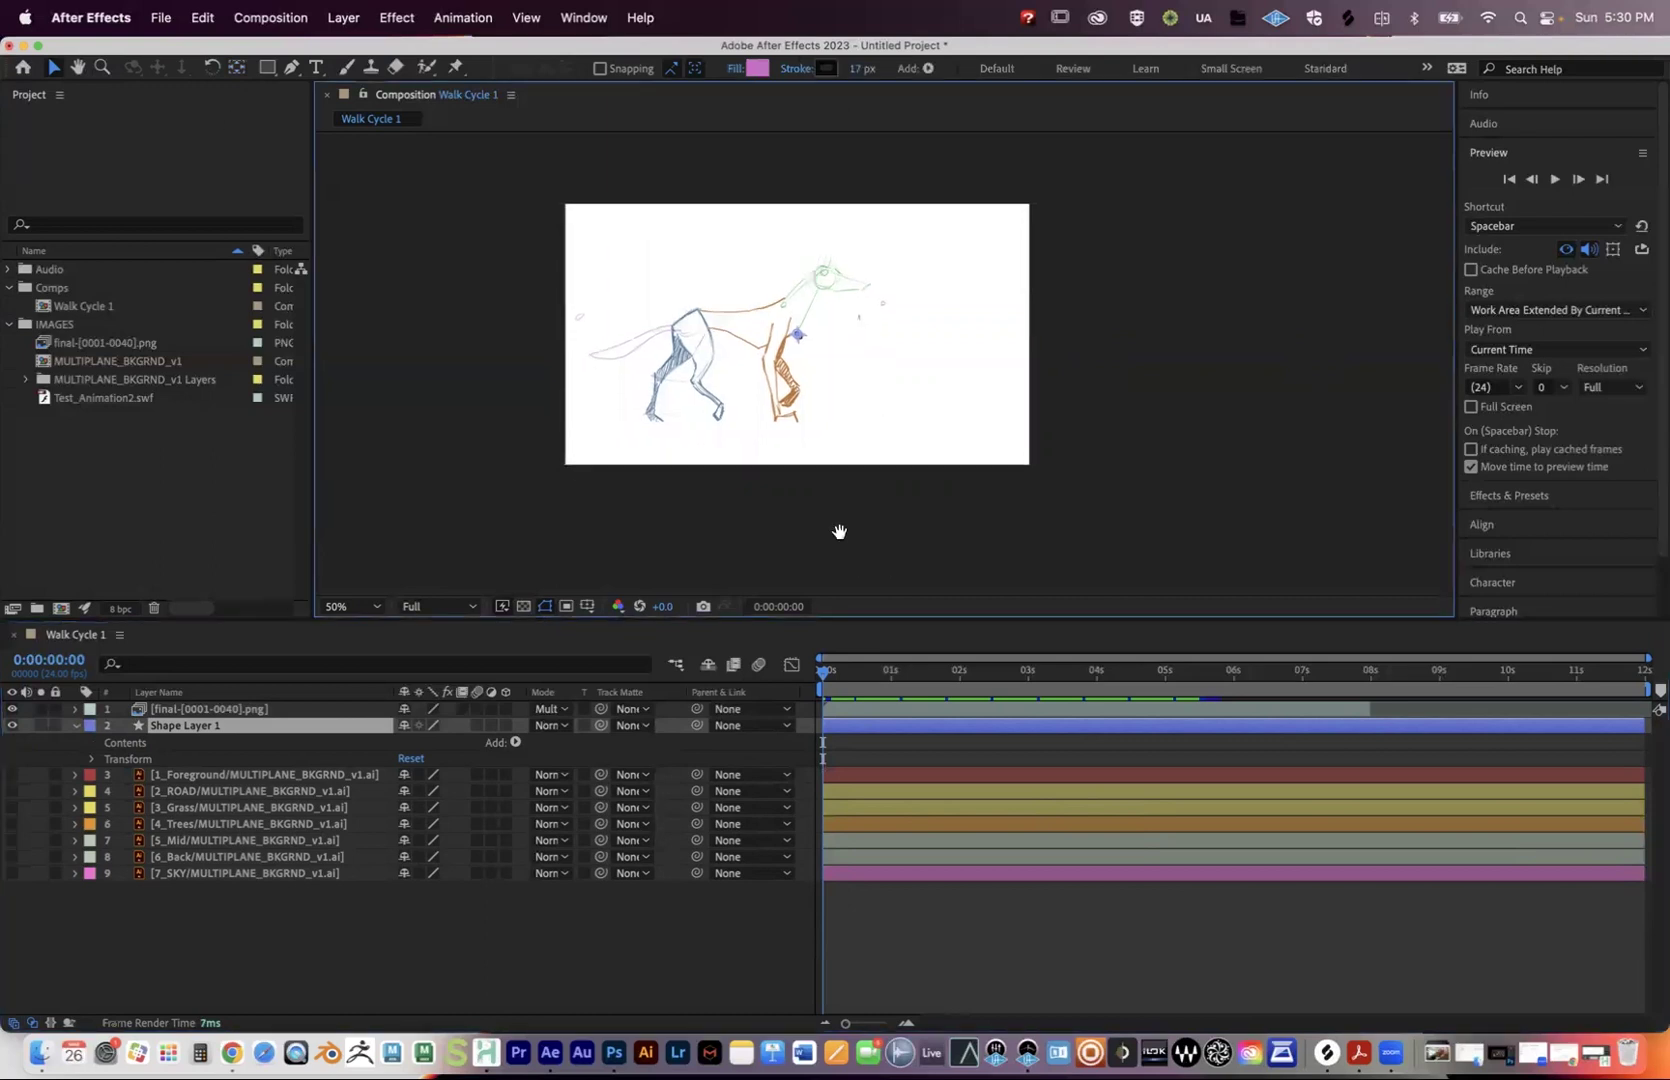
key(h)
key(period)
drag(677, 395, 787, 437)
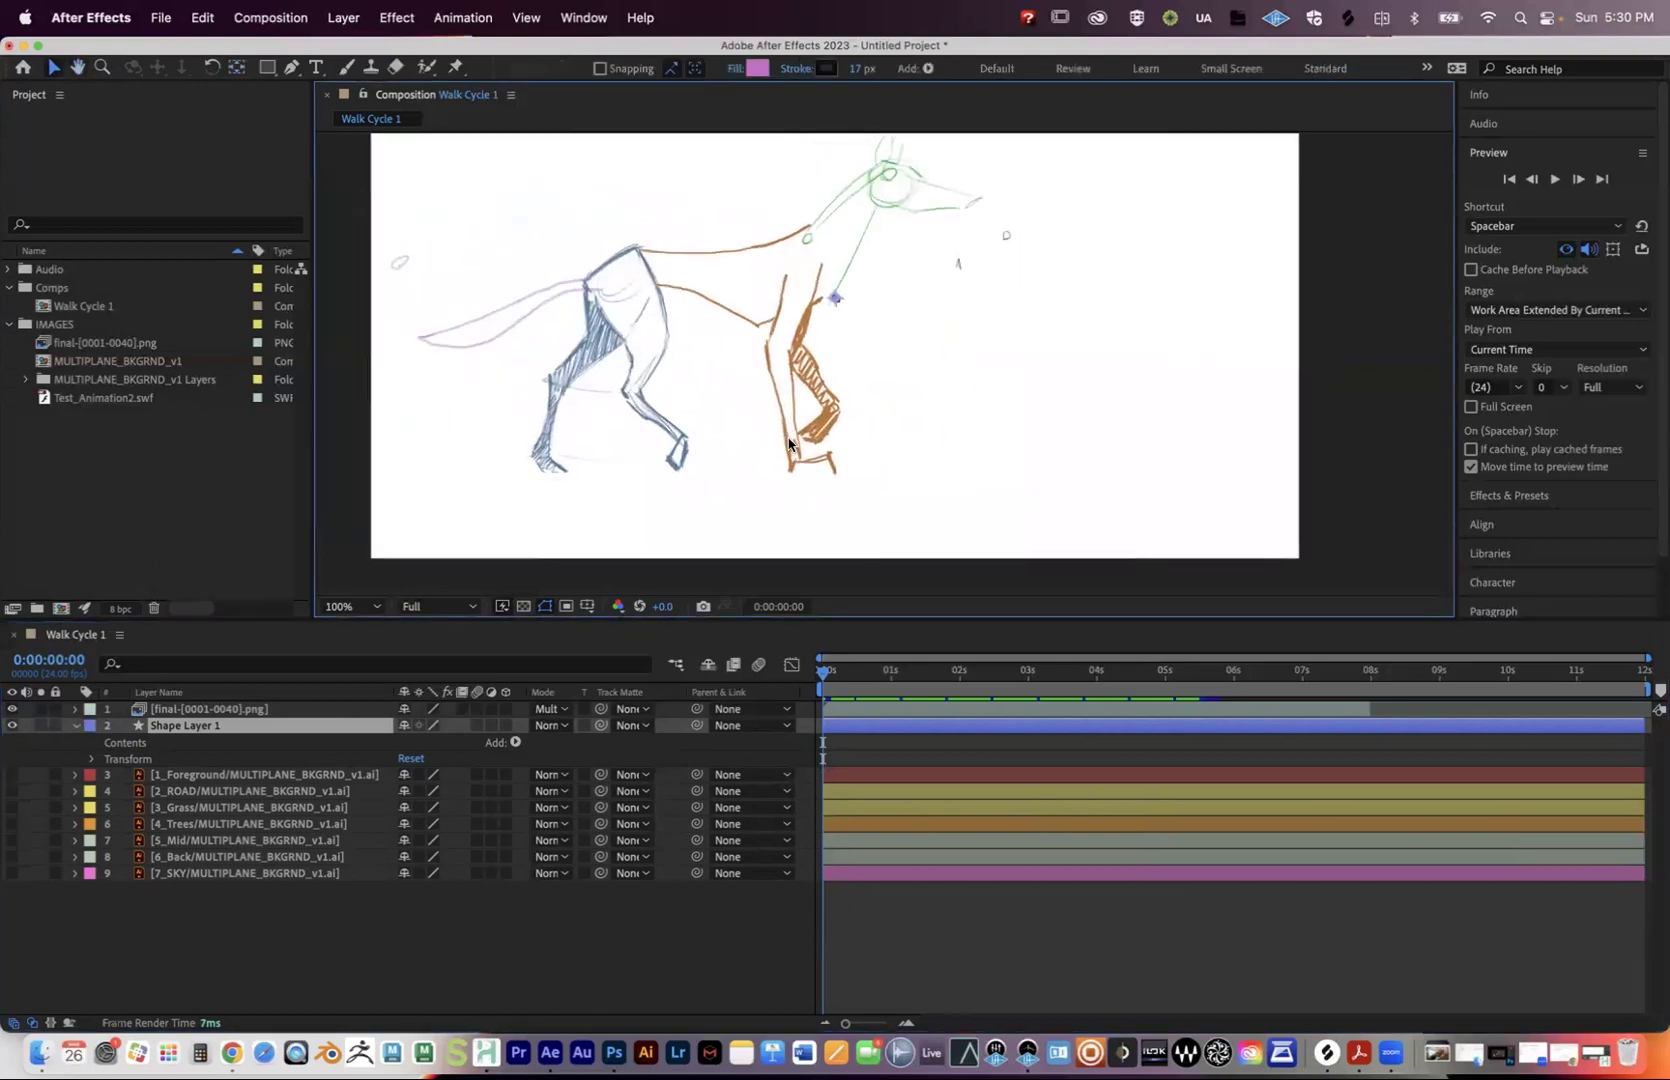
key(comma)
key(v)
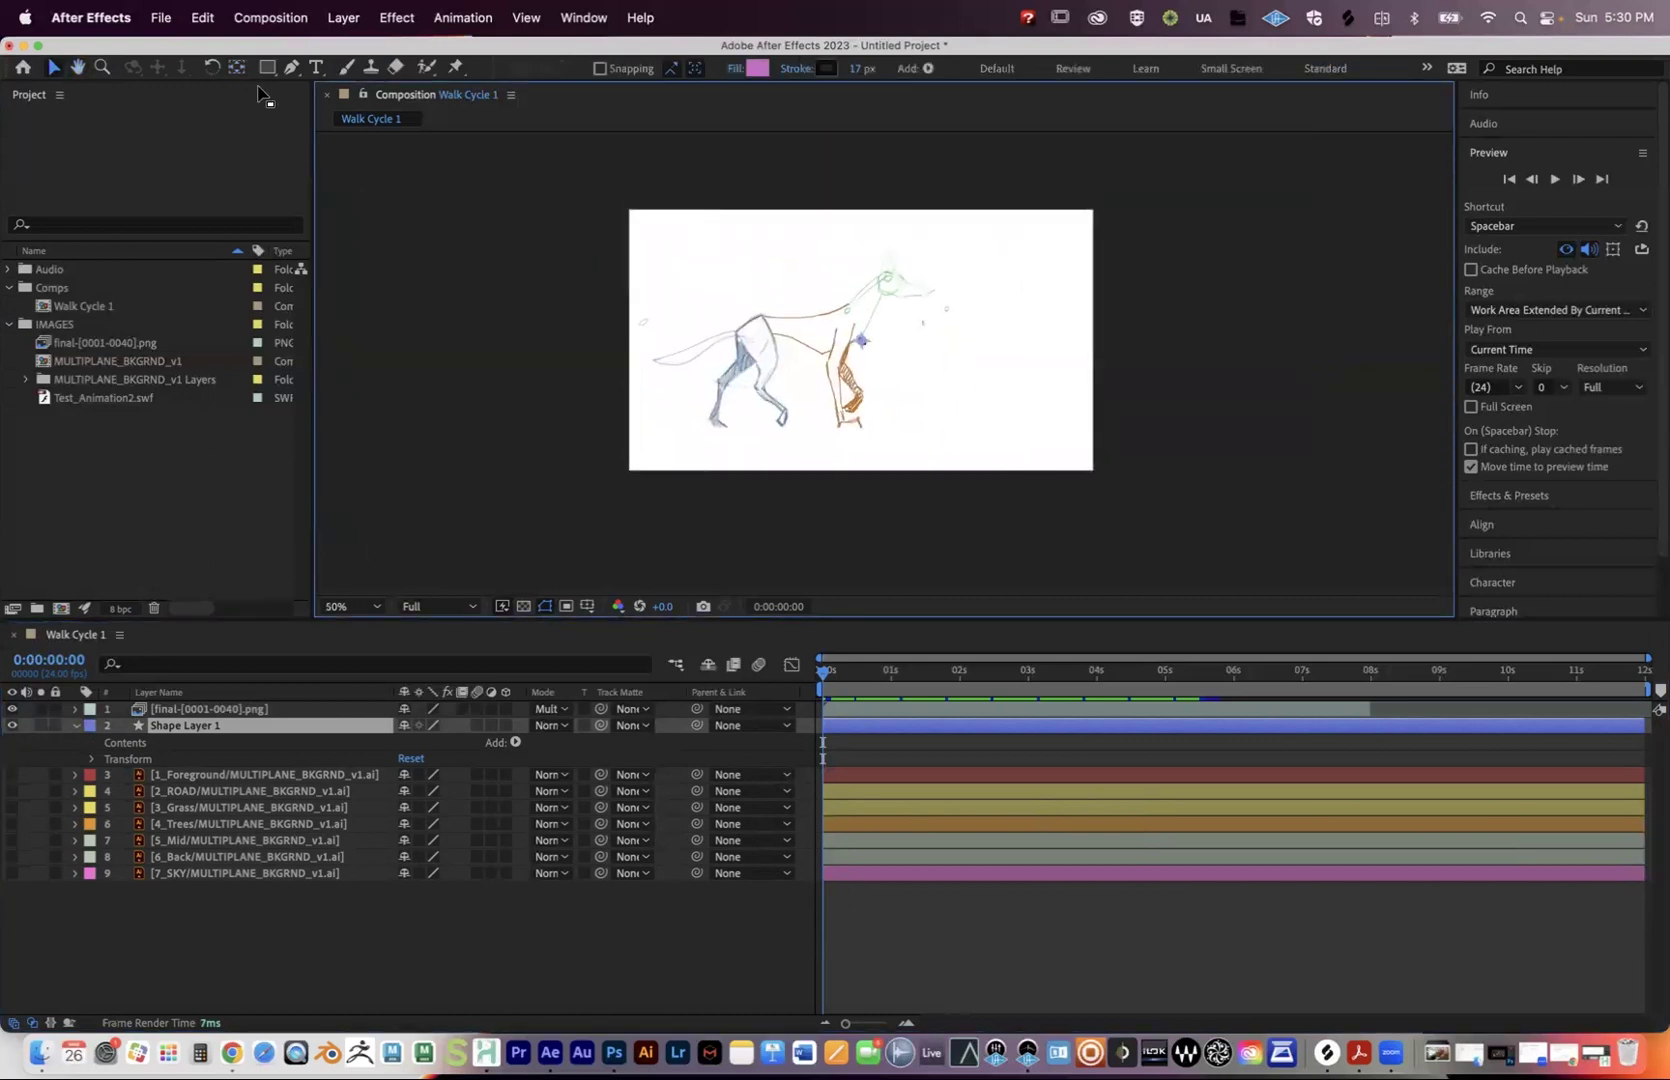
Try placing a small star under the animal's hind foot on Shape Layer 1, previewing the walk, and undo it.
drag(266, 67, 326, 152)
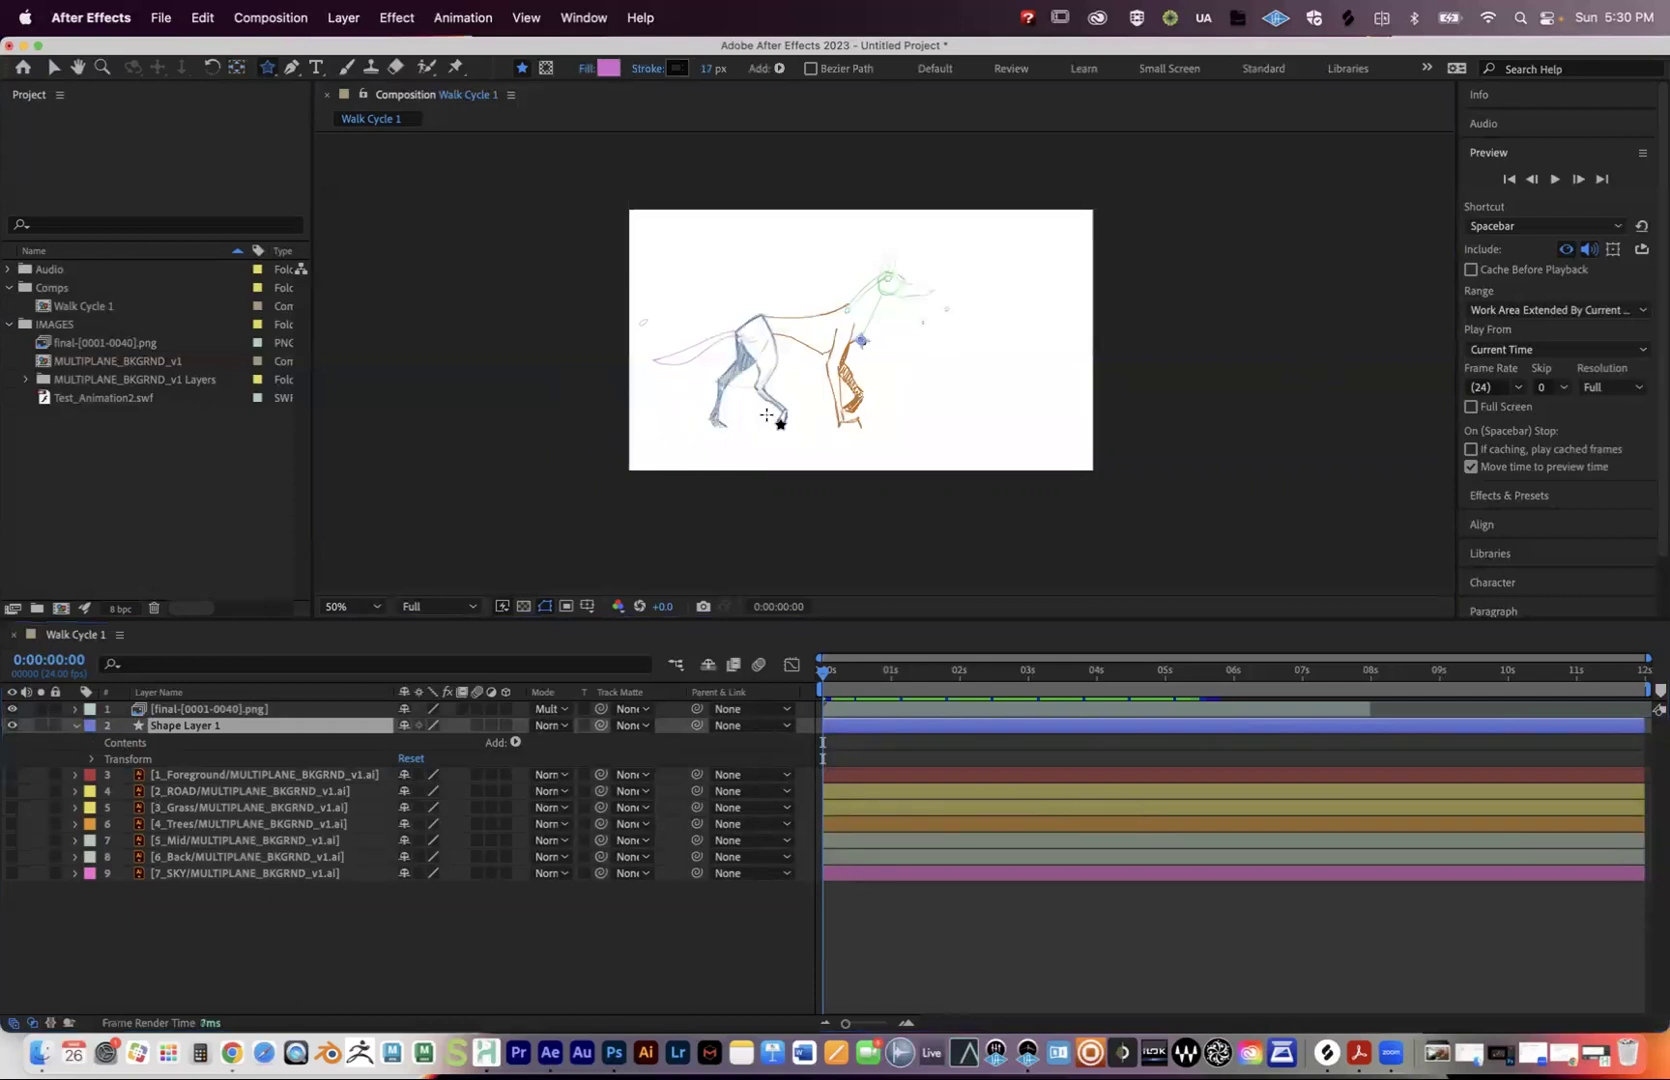
key(period)
key(period)
key(comma)
scroll(774, 421, left, 3)
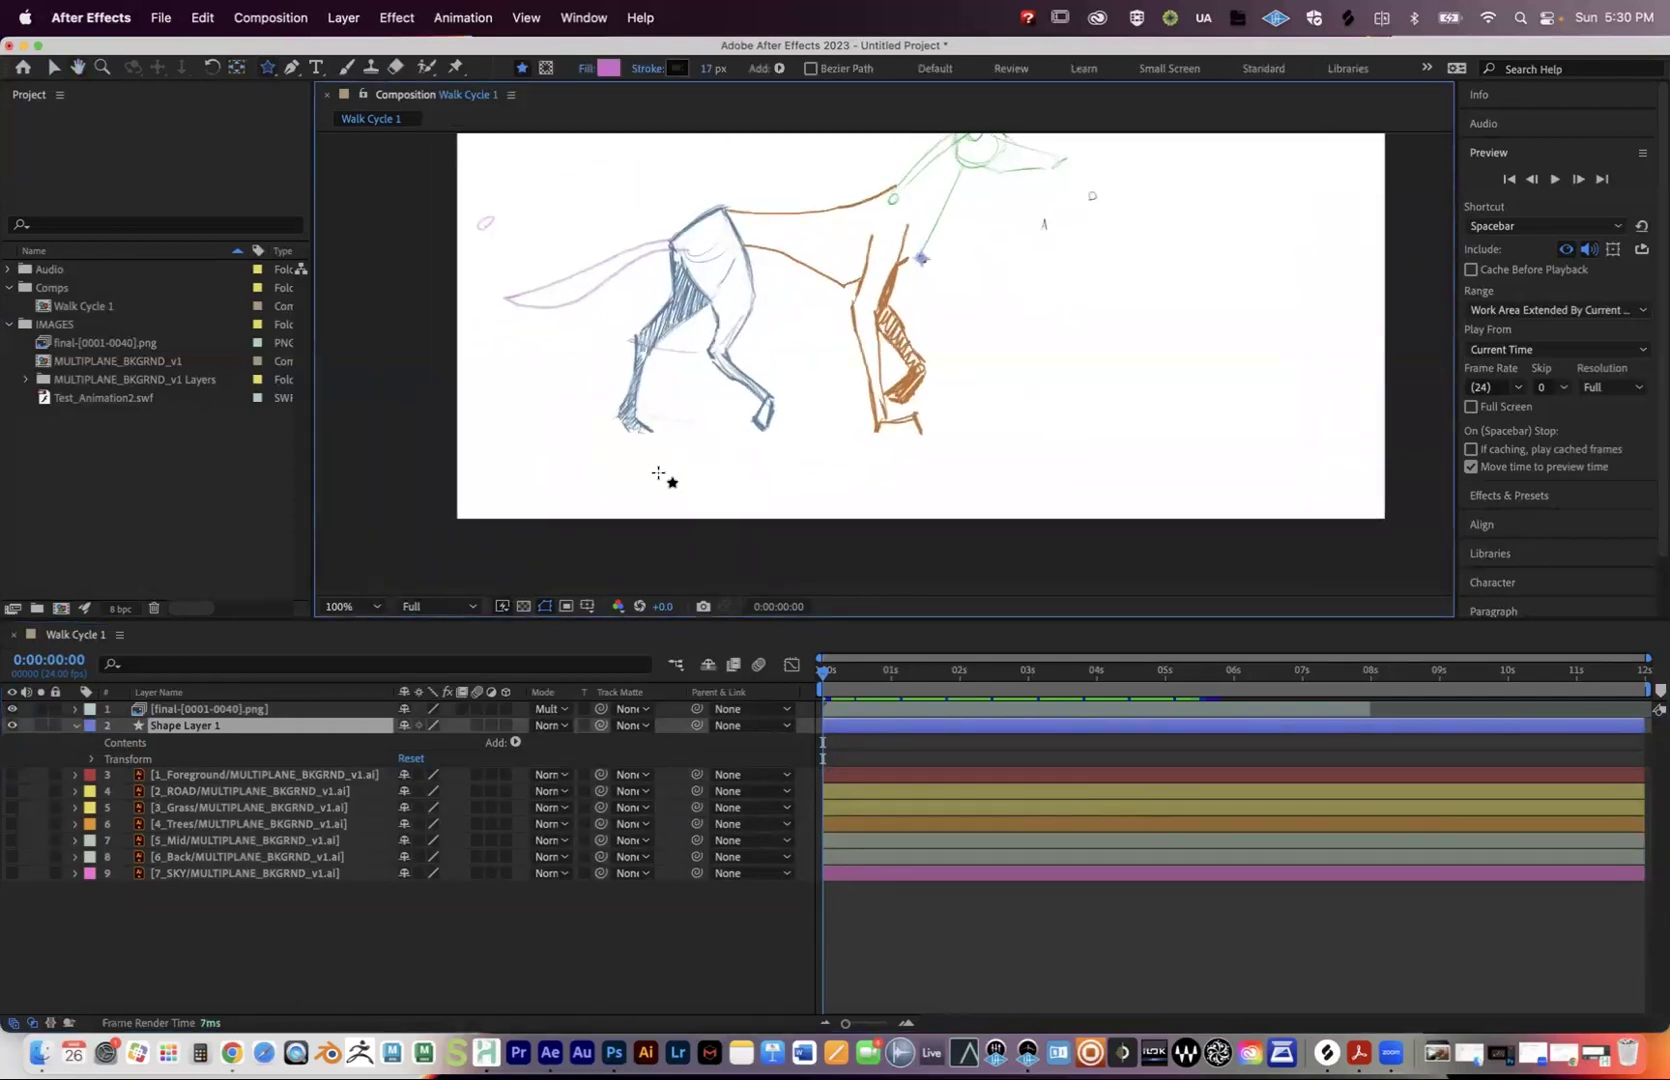
drag(660, 456, 665, 478)
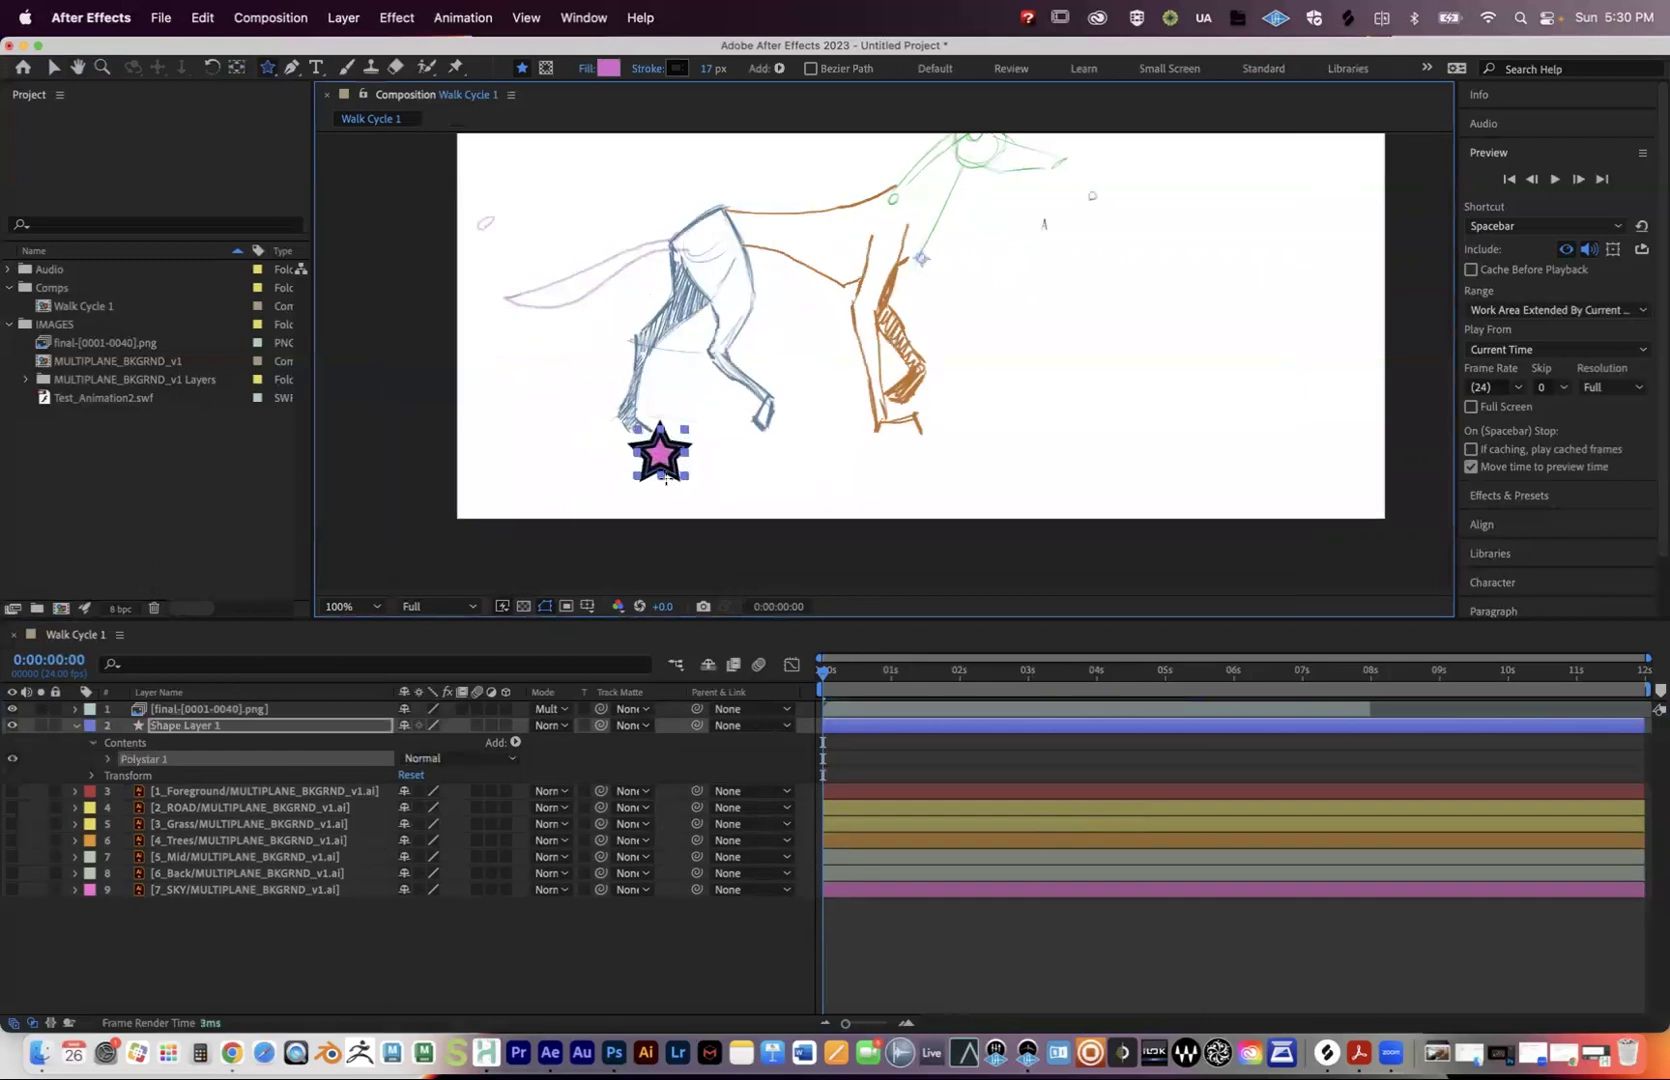
key(v)
key(space)
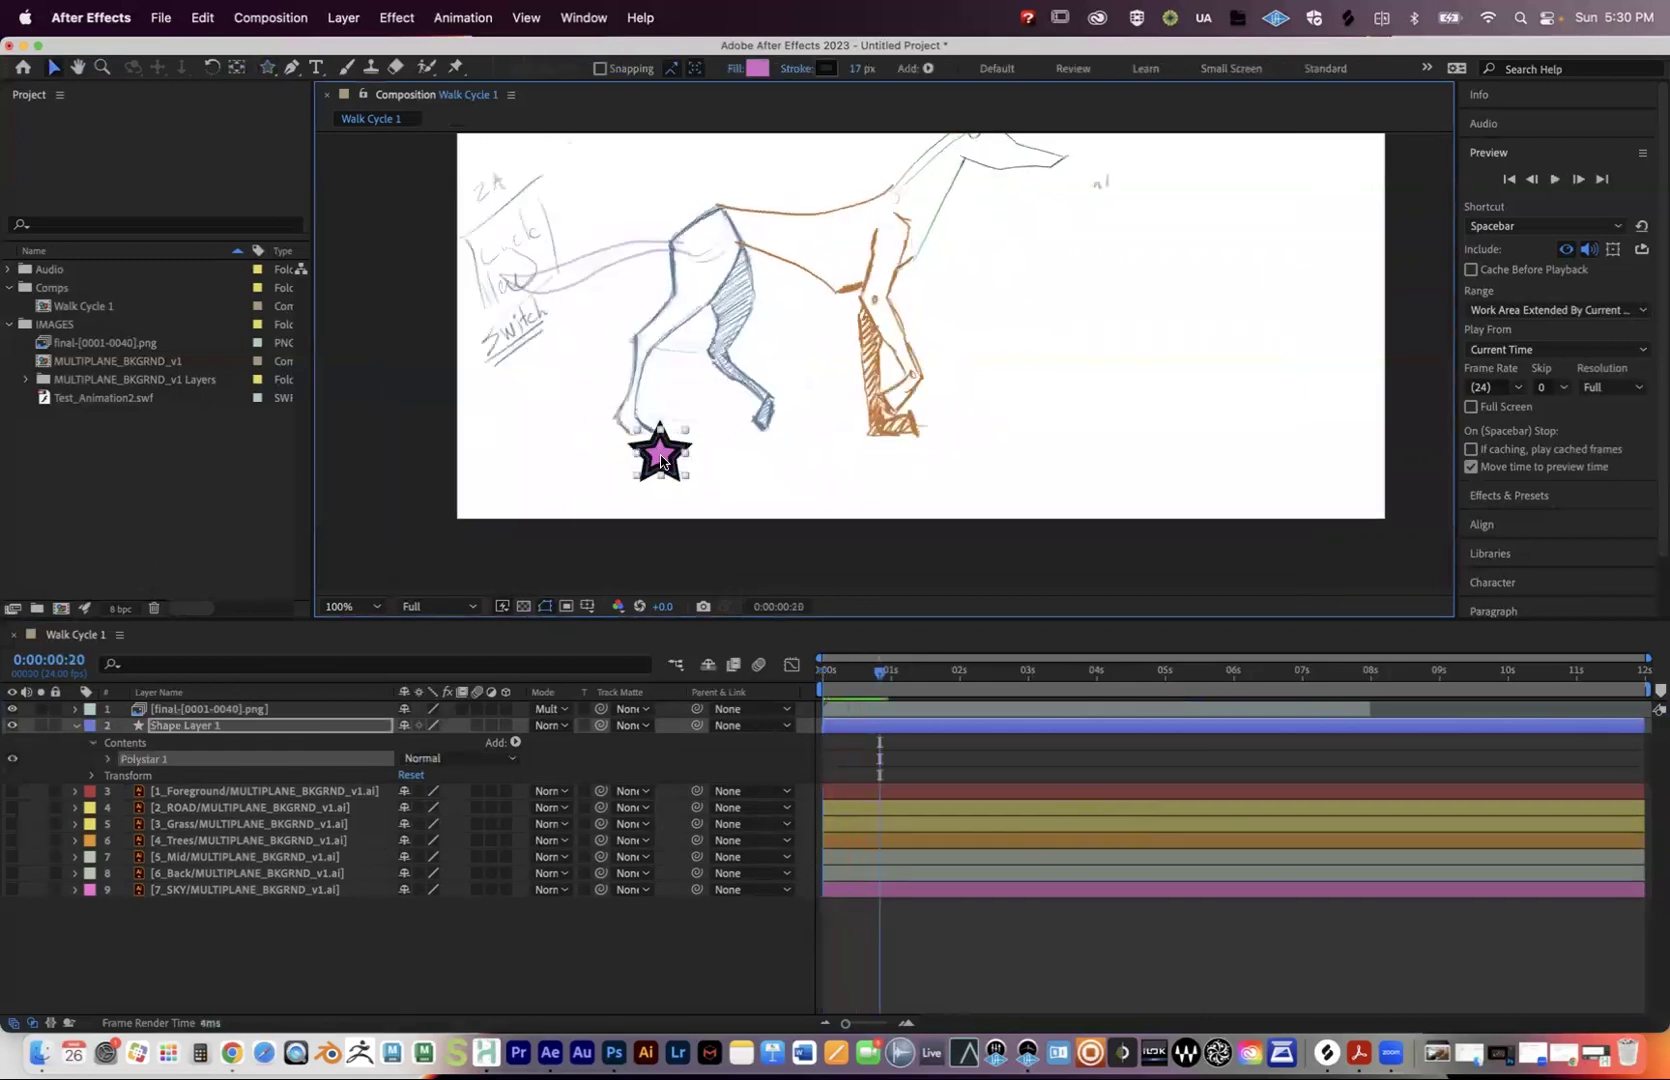
mouse_move(661, 461)
mouse_down()
mouse_move(639, 477)
mouse_move(653, 474)
mouse_up()
key(super+z)
key(super+z)
Try a larger star by the hind legs, move it up over the tail and delete it.
click(267, 66)
drag(605, 330, 683, 480)
key(v)
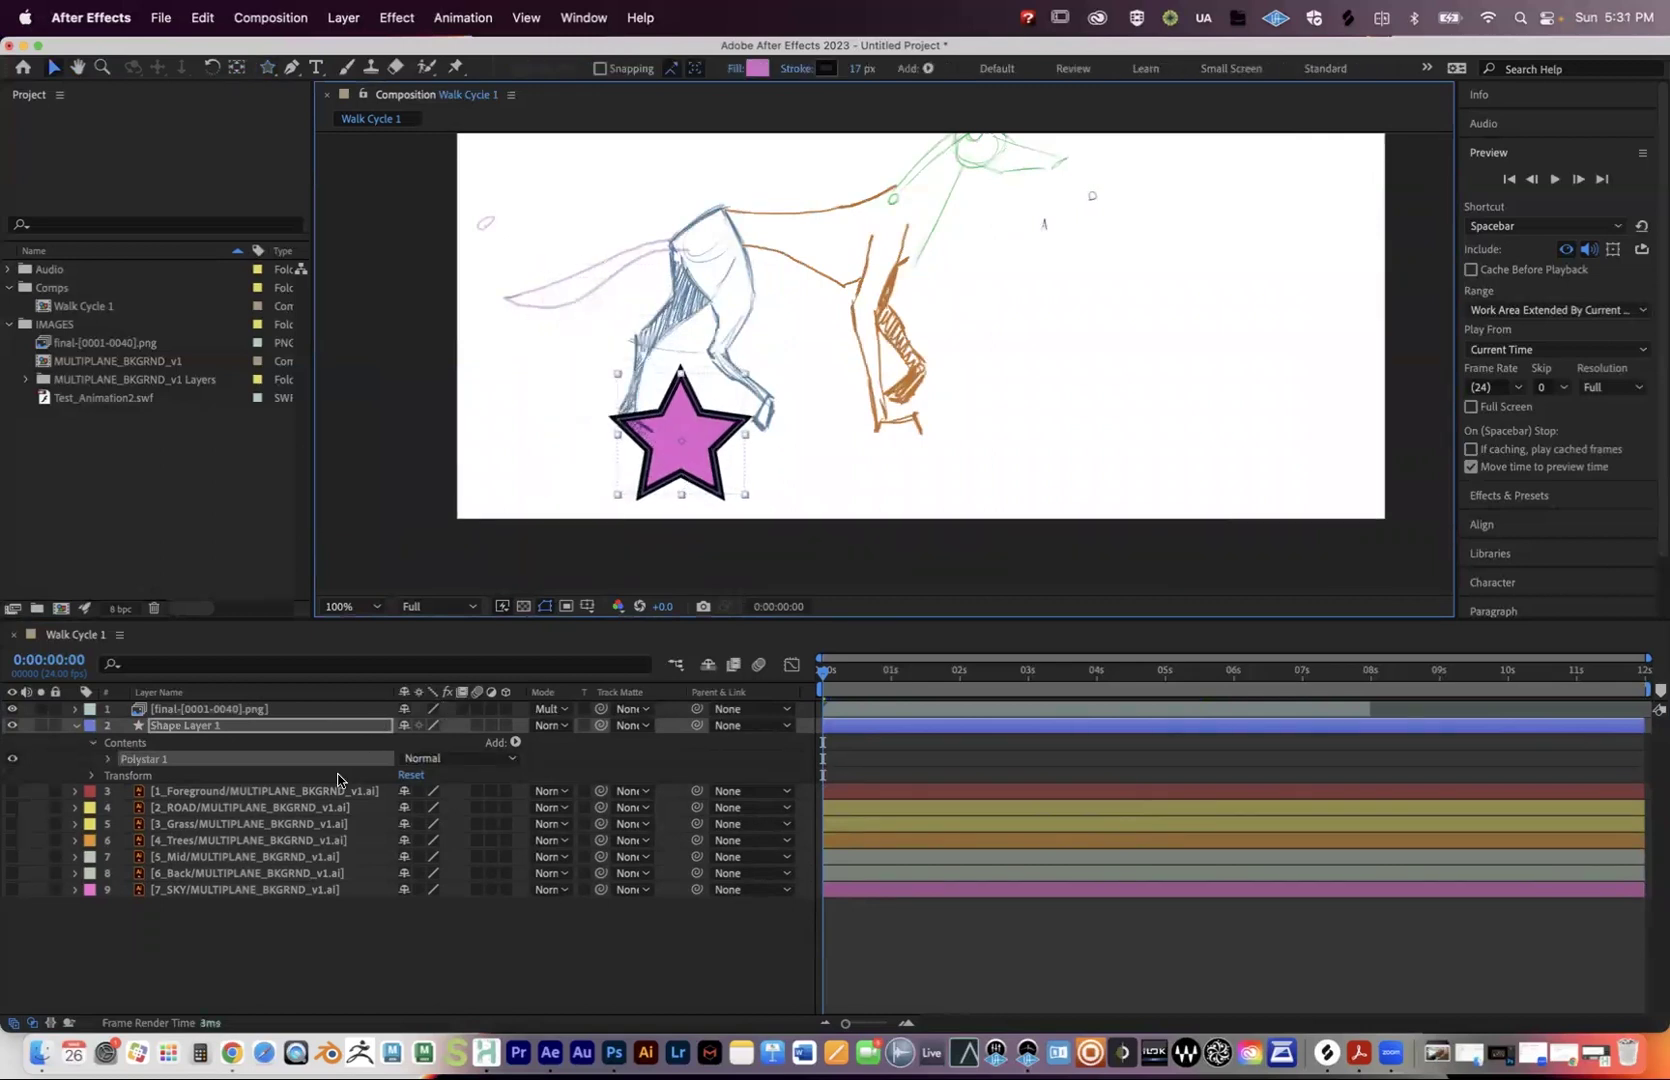
click(103, 760)
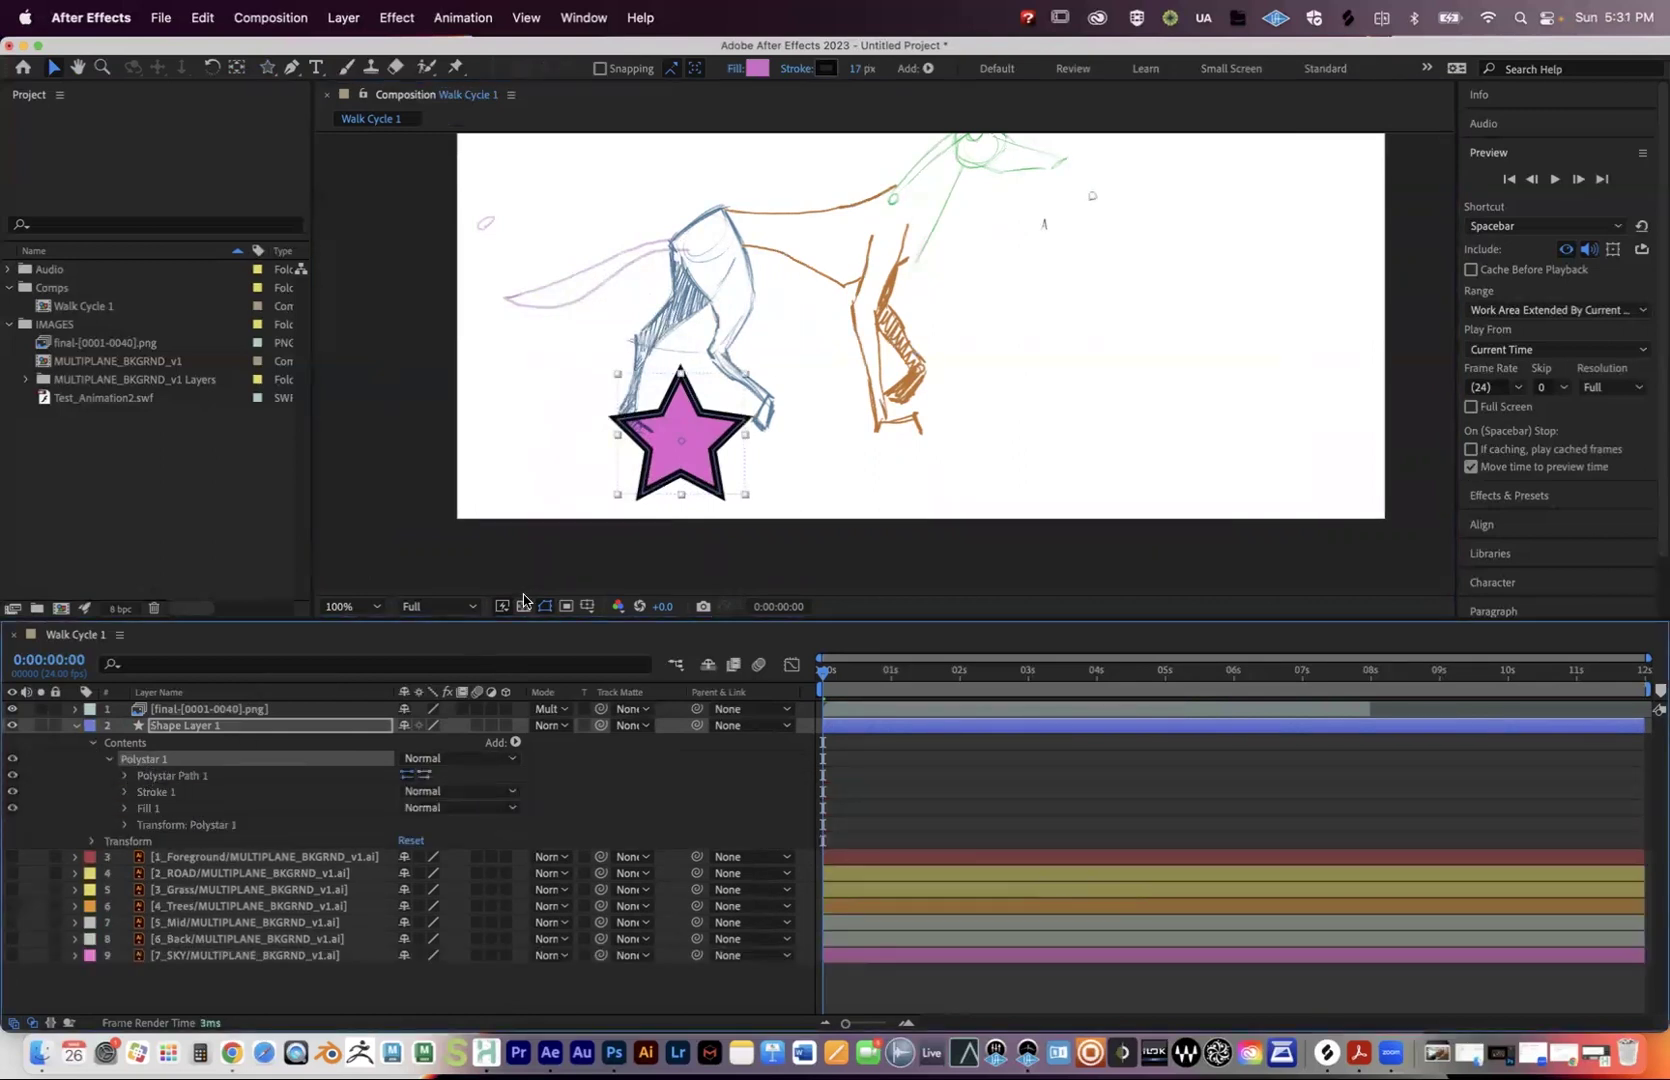
drag(680, 440, 604, 328)
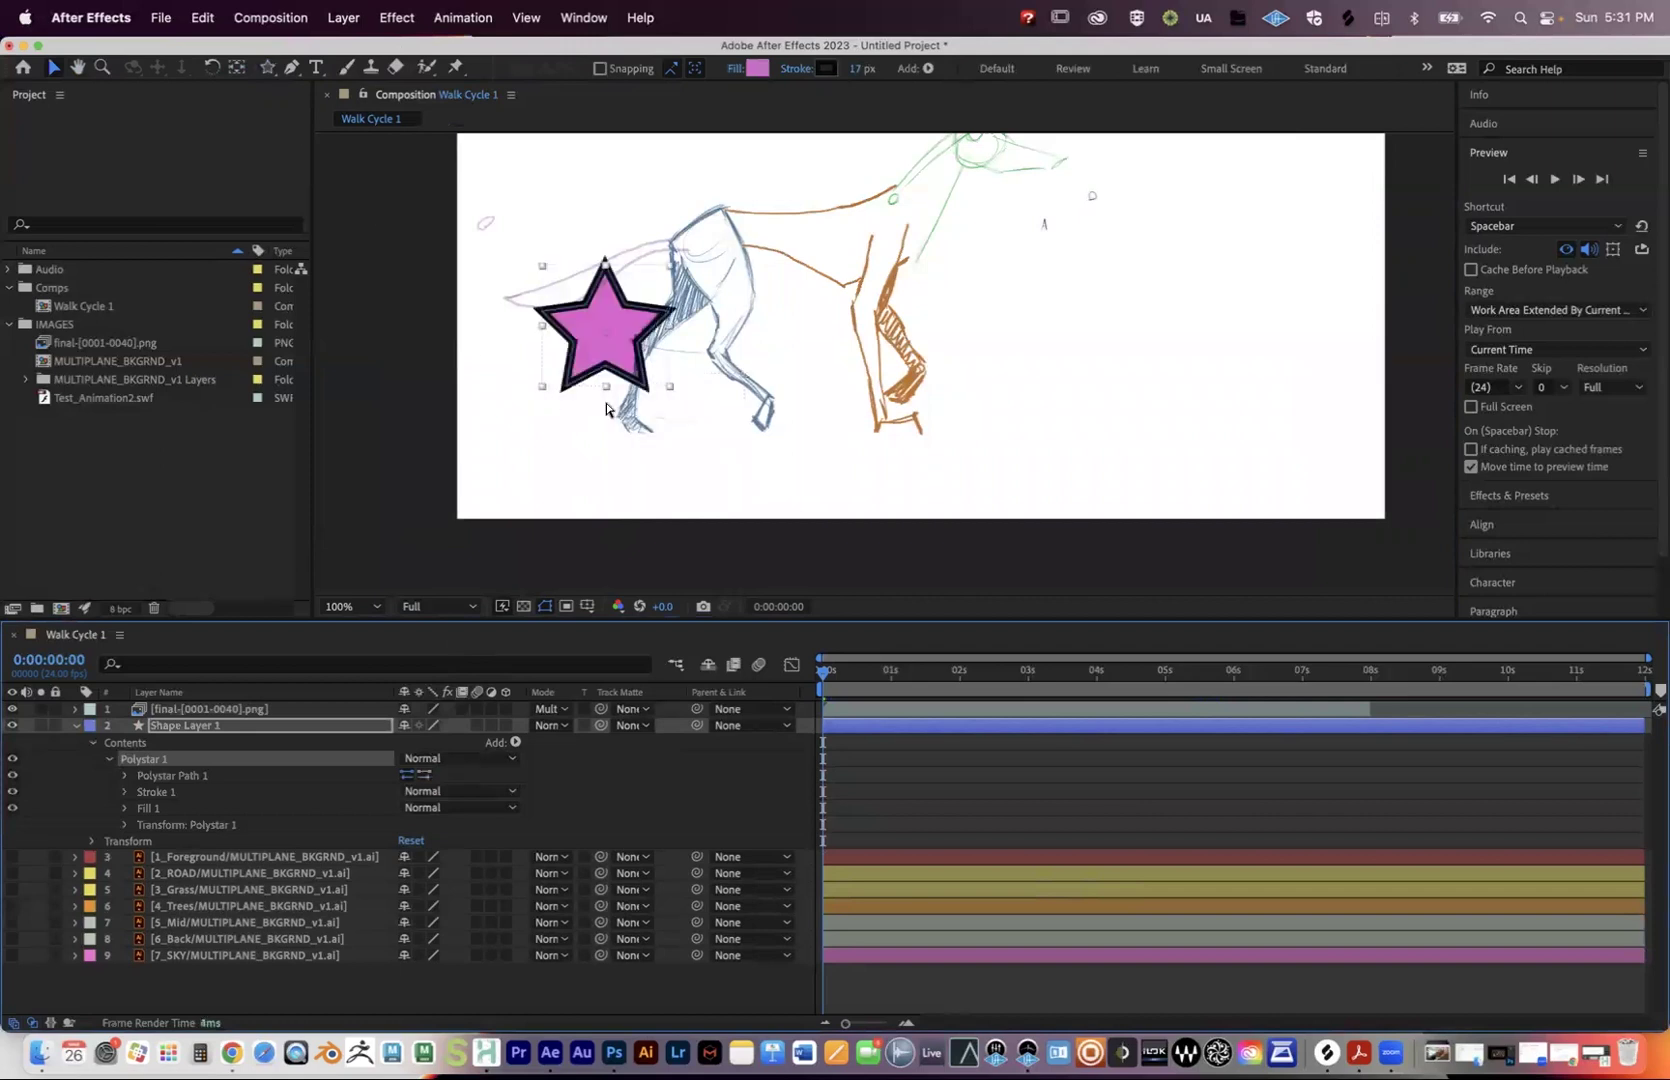
key(Delete)
Draw two small stars on Shape Layer 1, one beneath each of the animal's hind feet.
click(268, 67)
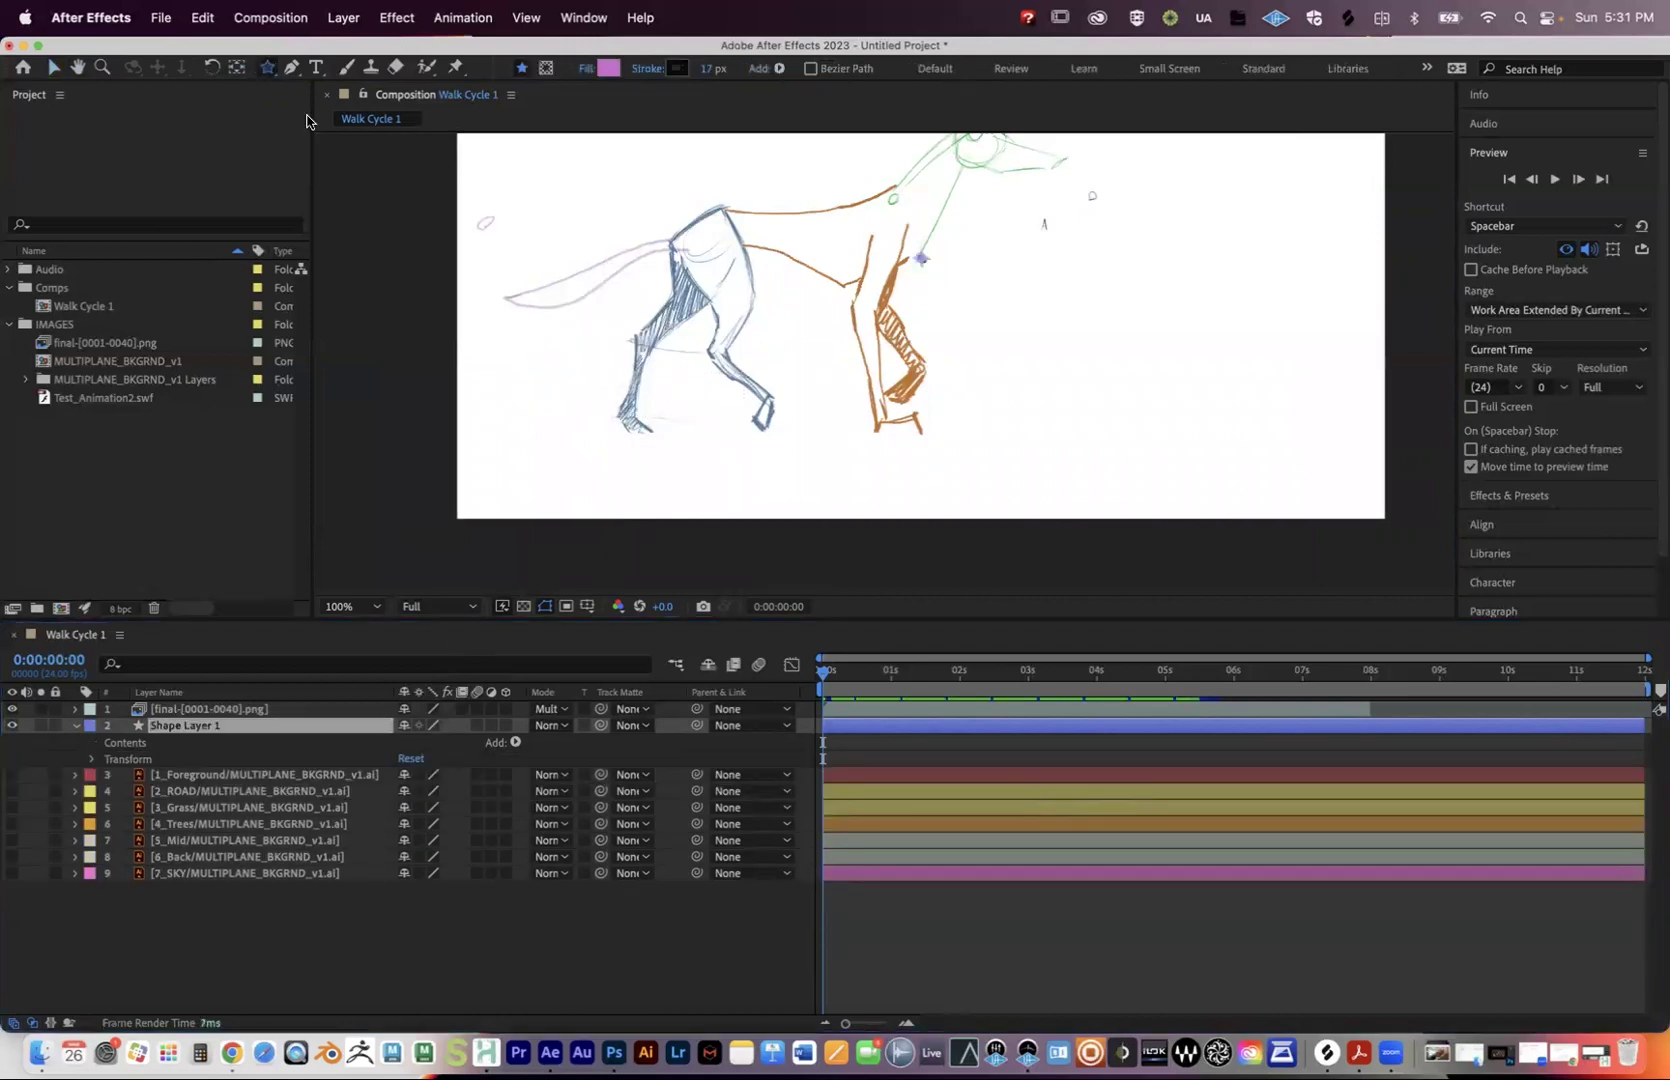
drag(660, 463, 685, 493)
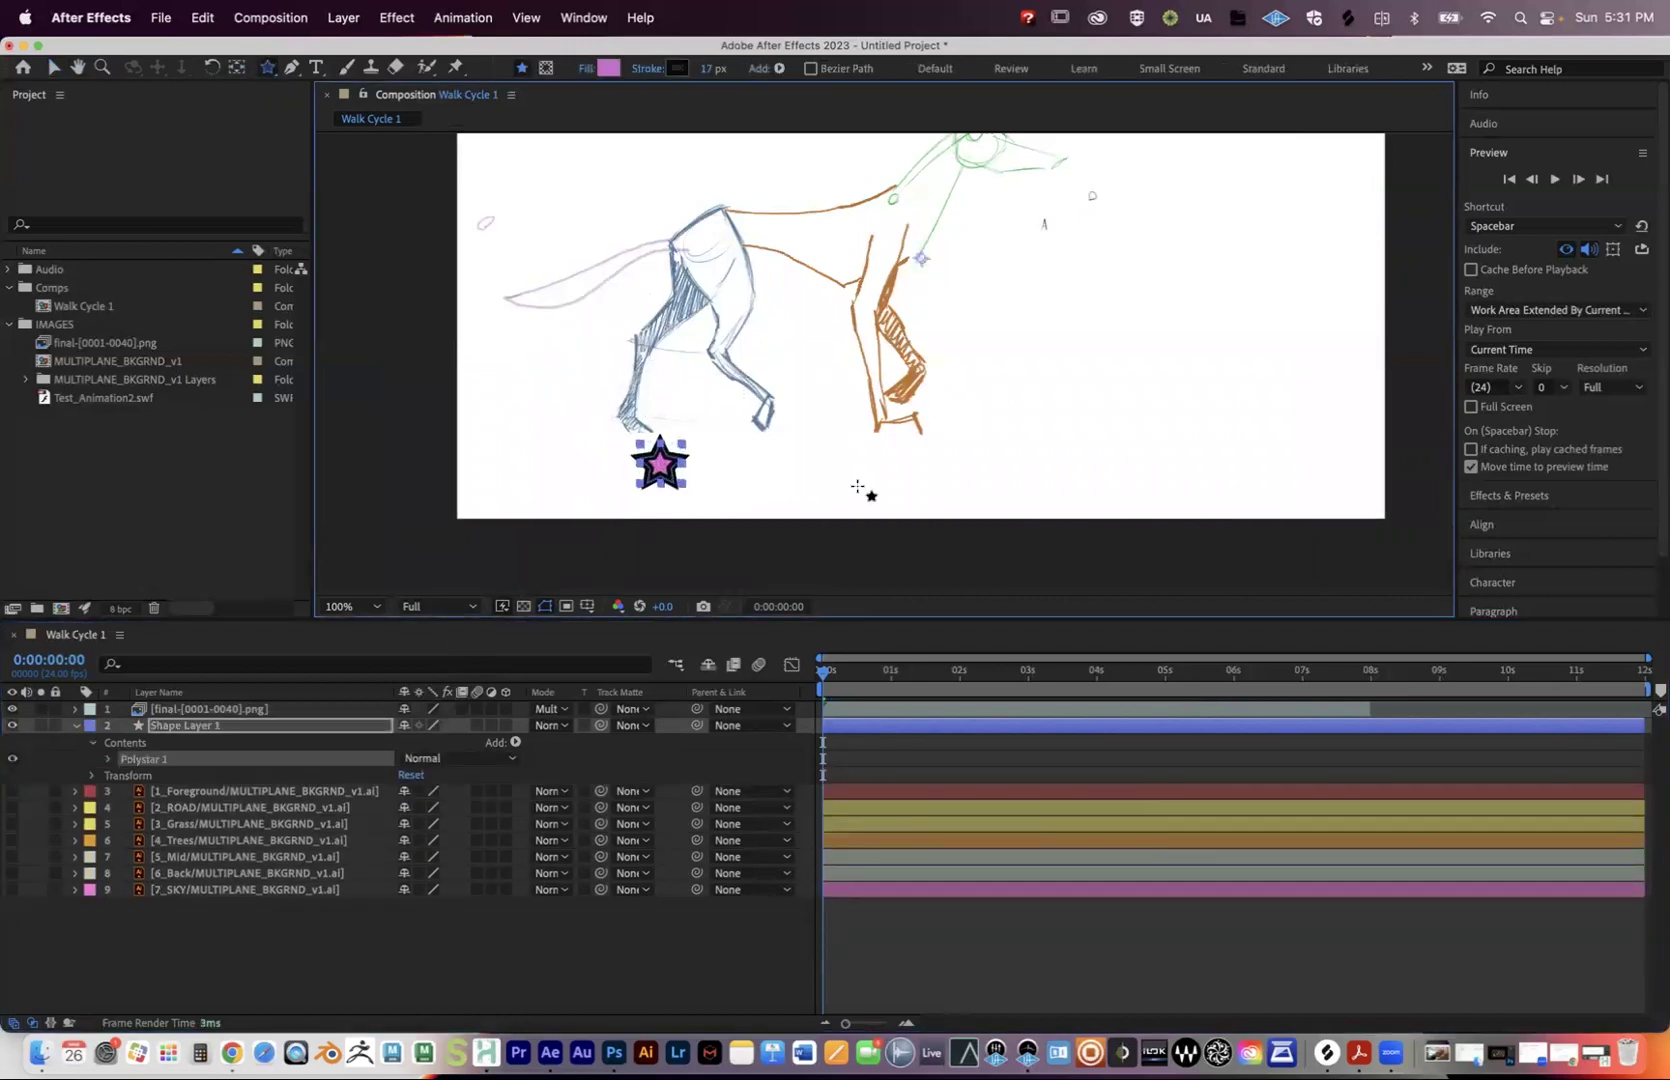
drag(832, 472, 856, 497)
key(cmd+z)
mouse_move(760, 454)
mouse_down()
mouse_move(777, 487)
mouse_move(890, 493)
mouse_move(778, 485)
mouse_up()
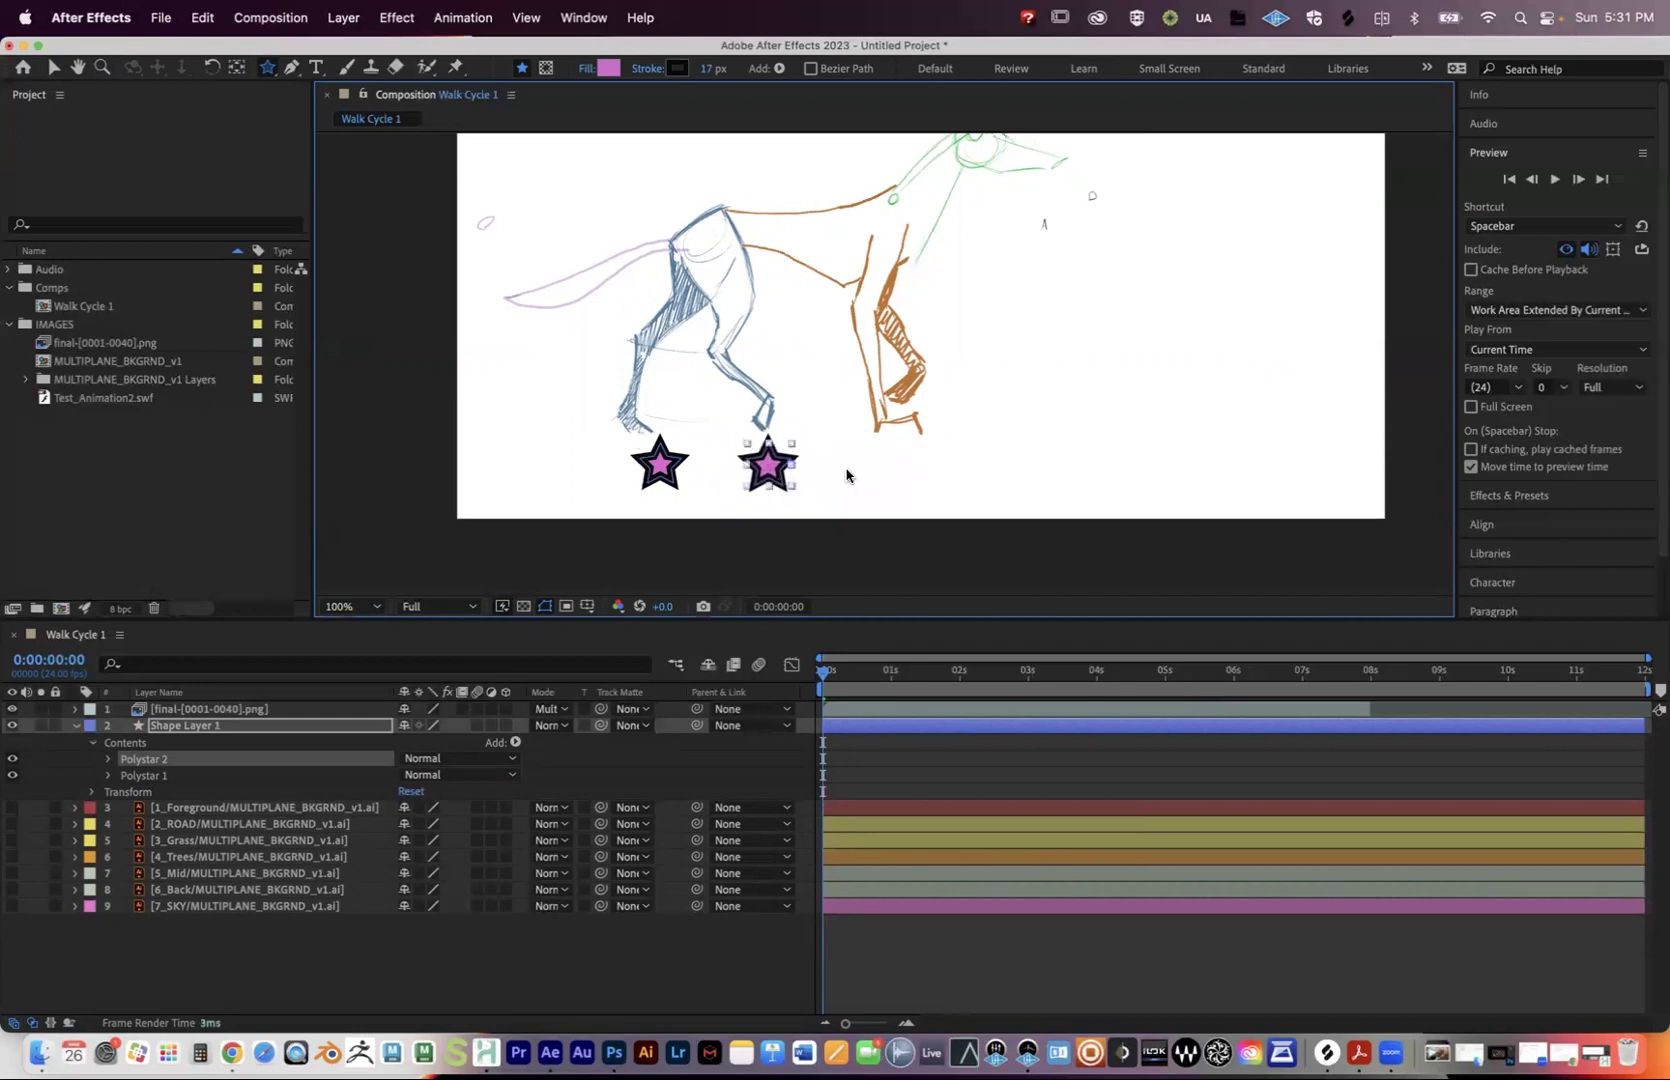
Continue the row below the animal with four more small evenly spaced stars and select Polystar 6.
key(space)
drag(898, 467, 908, 490)
drag(1031, 473, 1056, 488)
drag(1167, 474, 1172, 497)
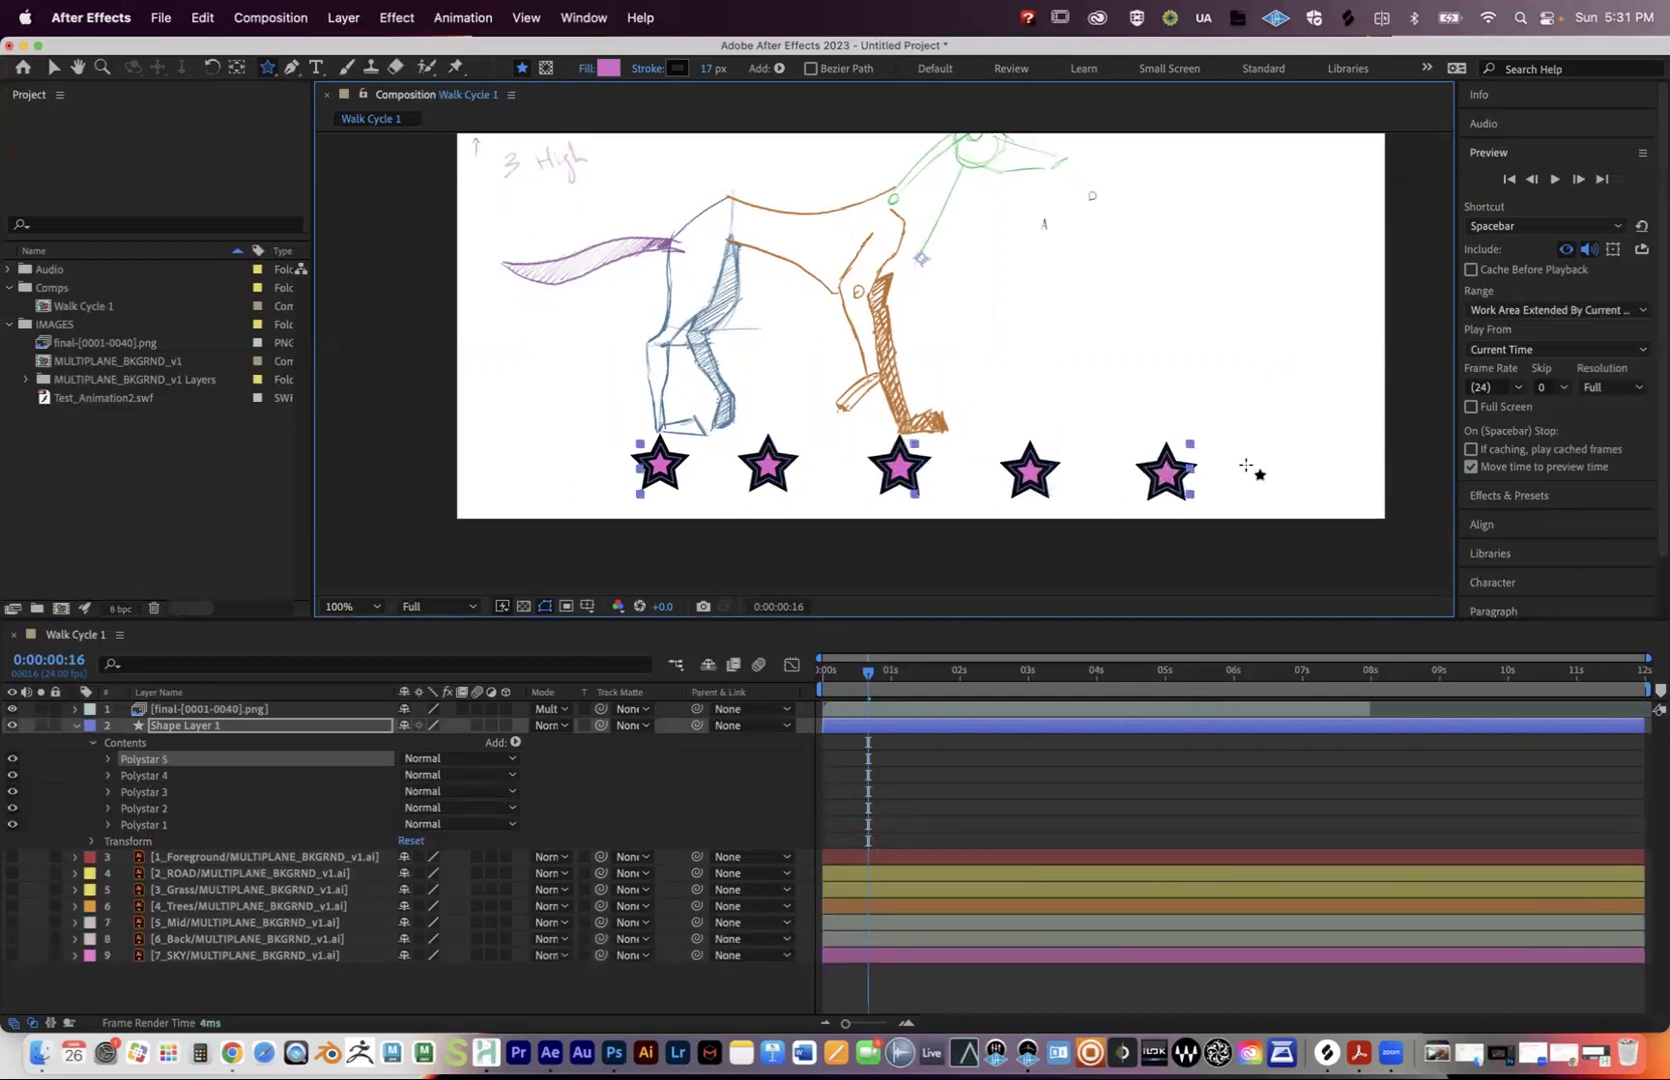
drag(1286, 470, 1291, 494)
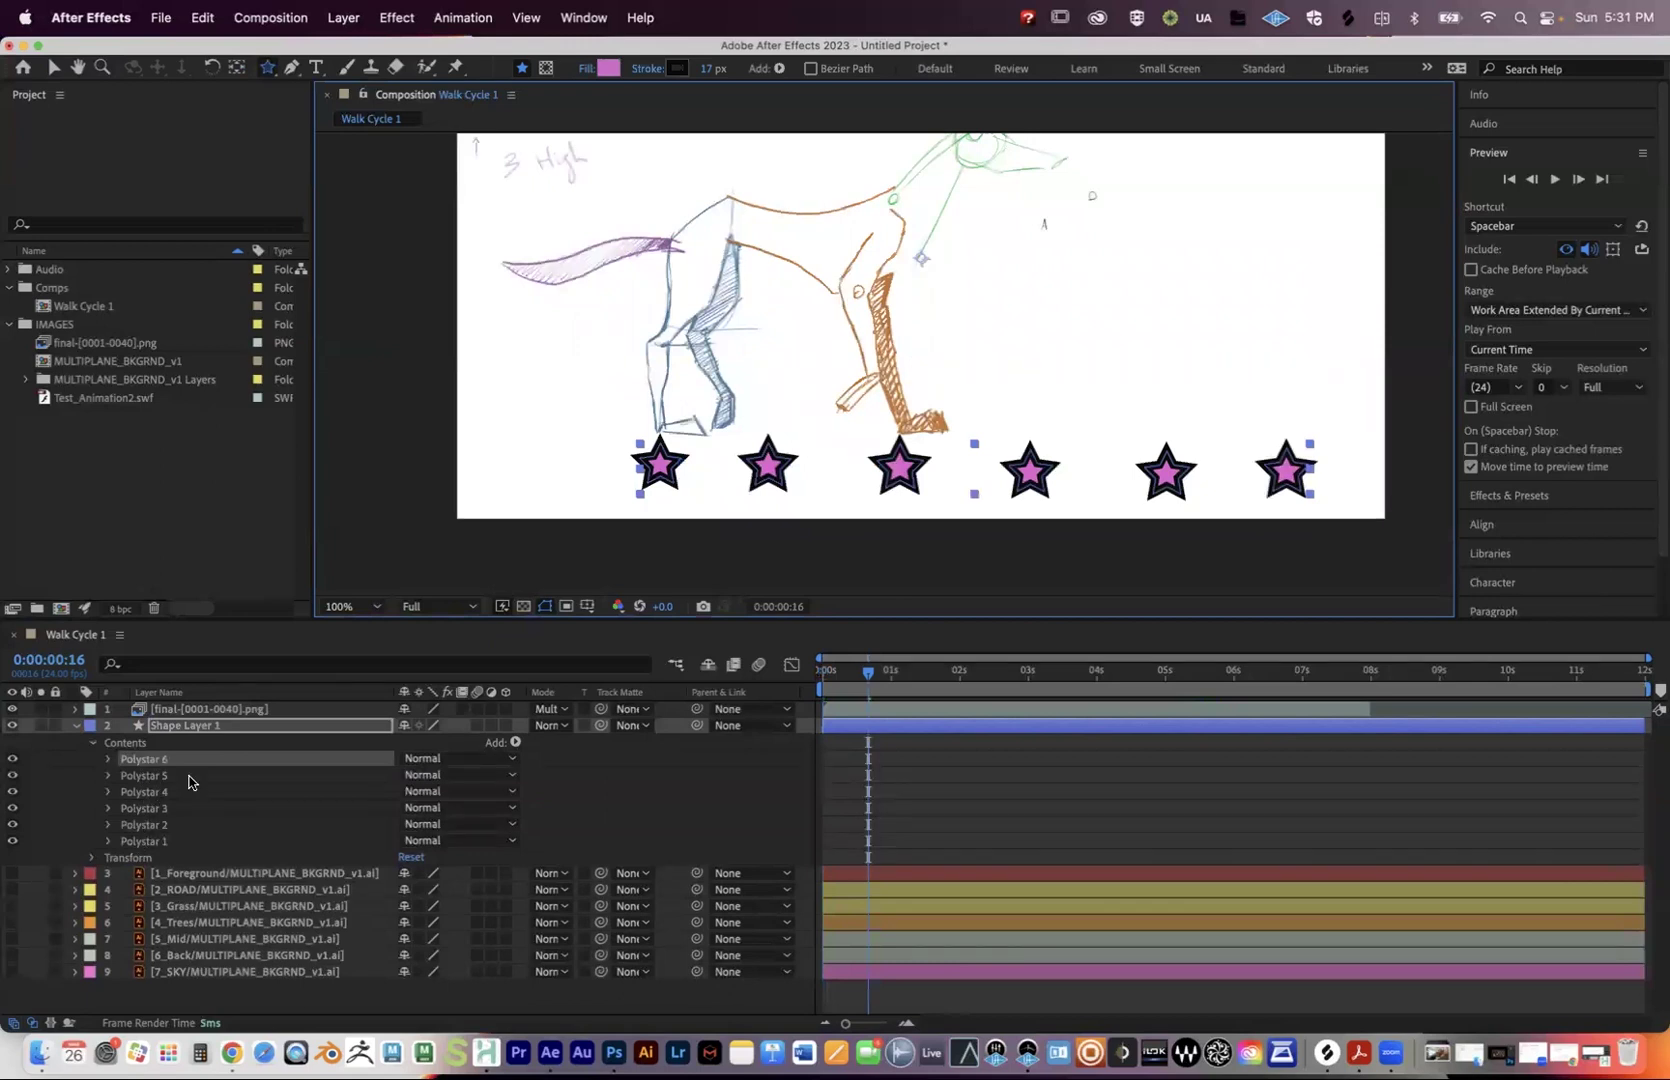
click(162, 763)
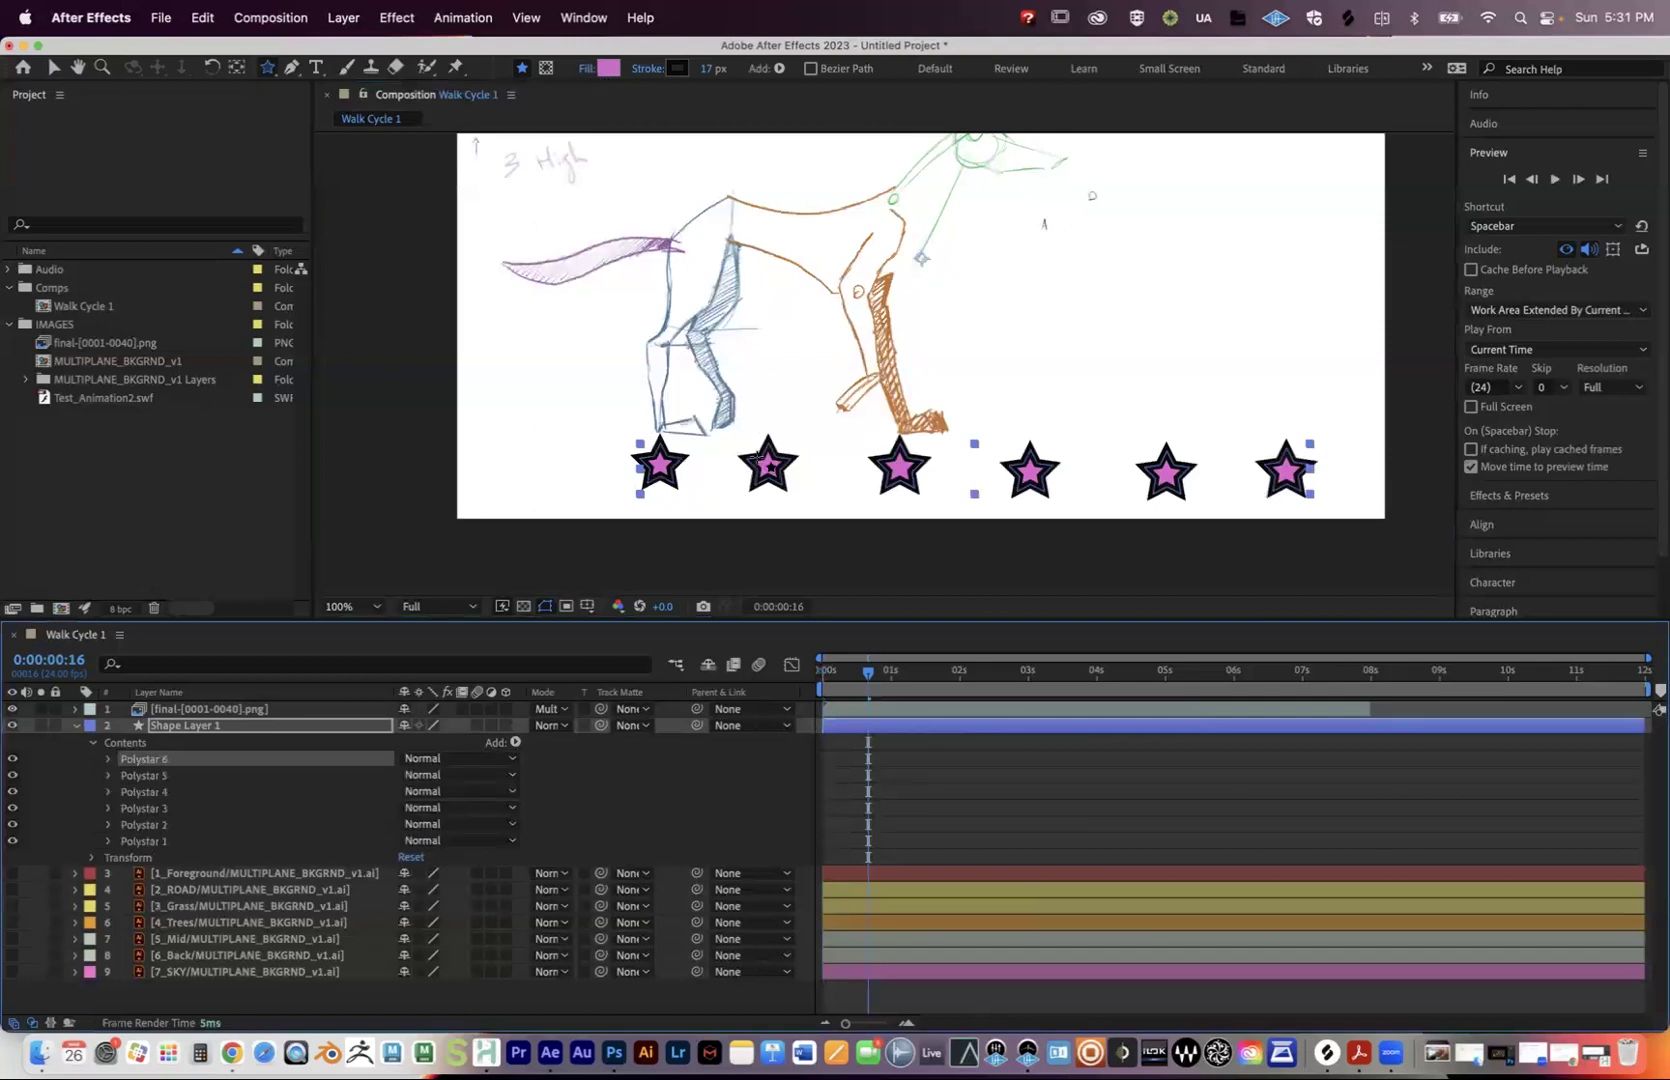
Add a seventh small star at the front end of the row and set its fill to light orange.
drag(851, 683, 868, 683)
drag(1364, 469, 1366, 494)
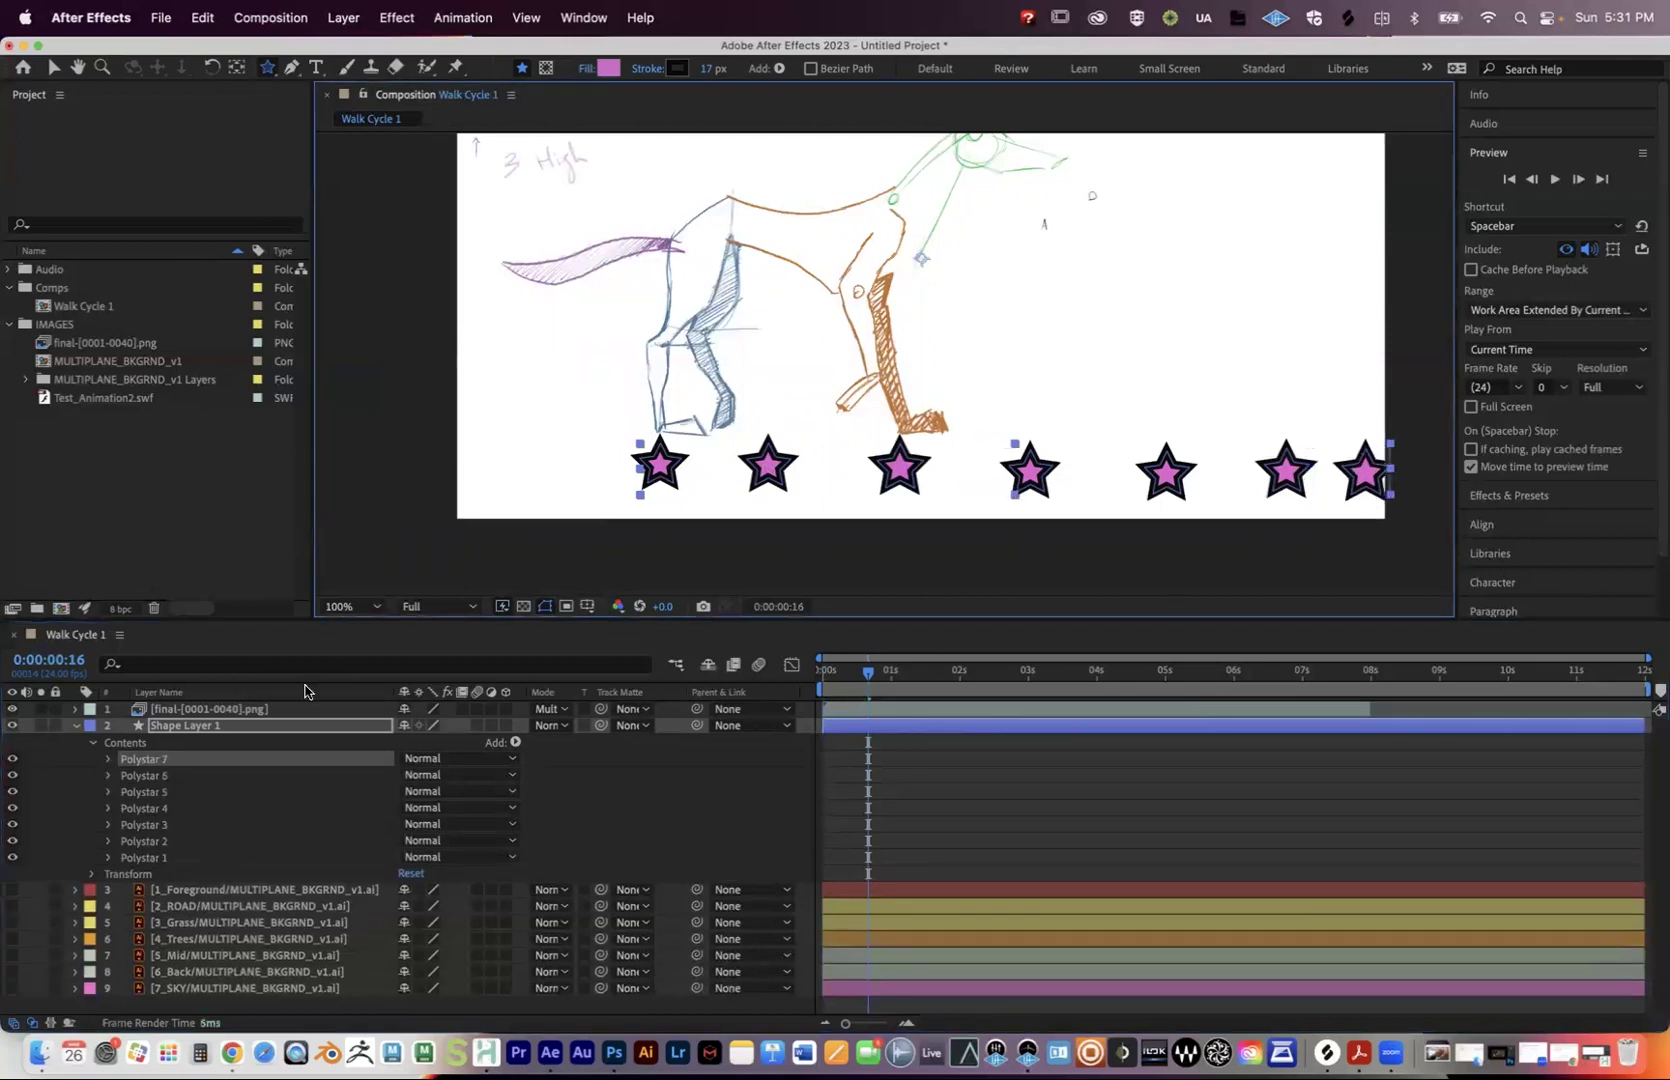
click(136, 776)
click(142, 792)
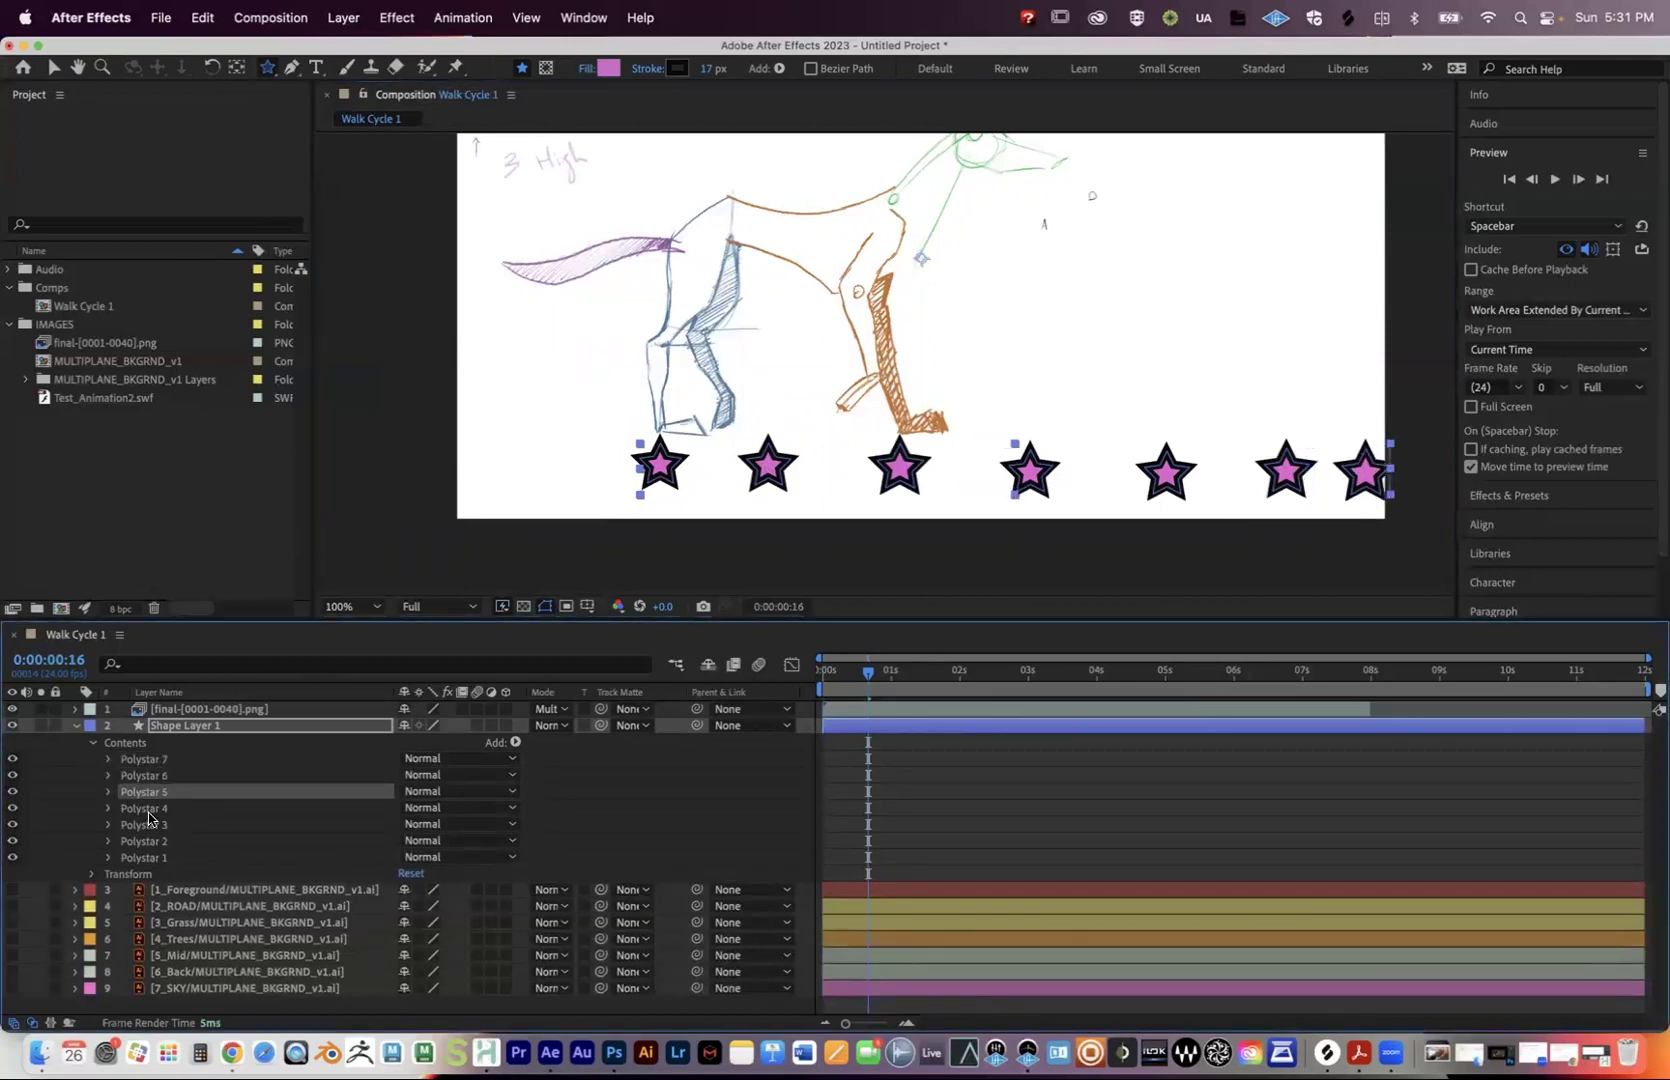
click(148, 811)
click(147, 762)
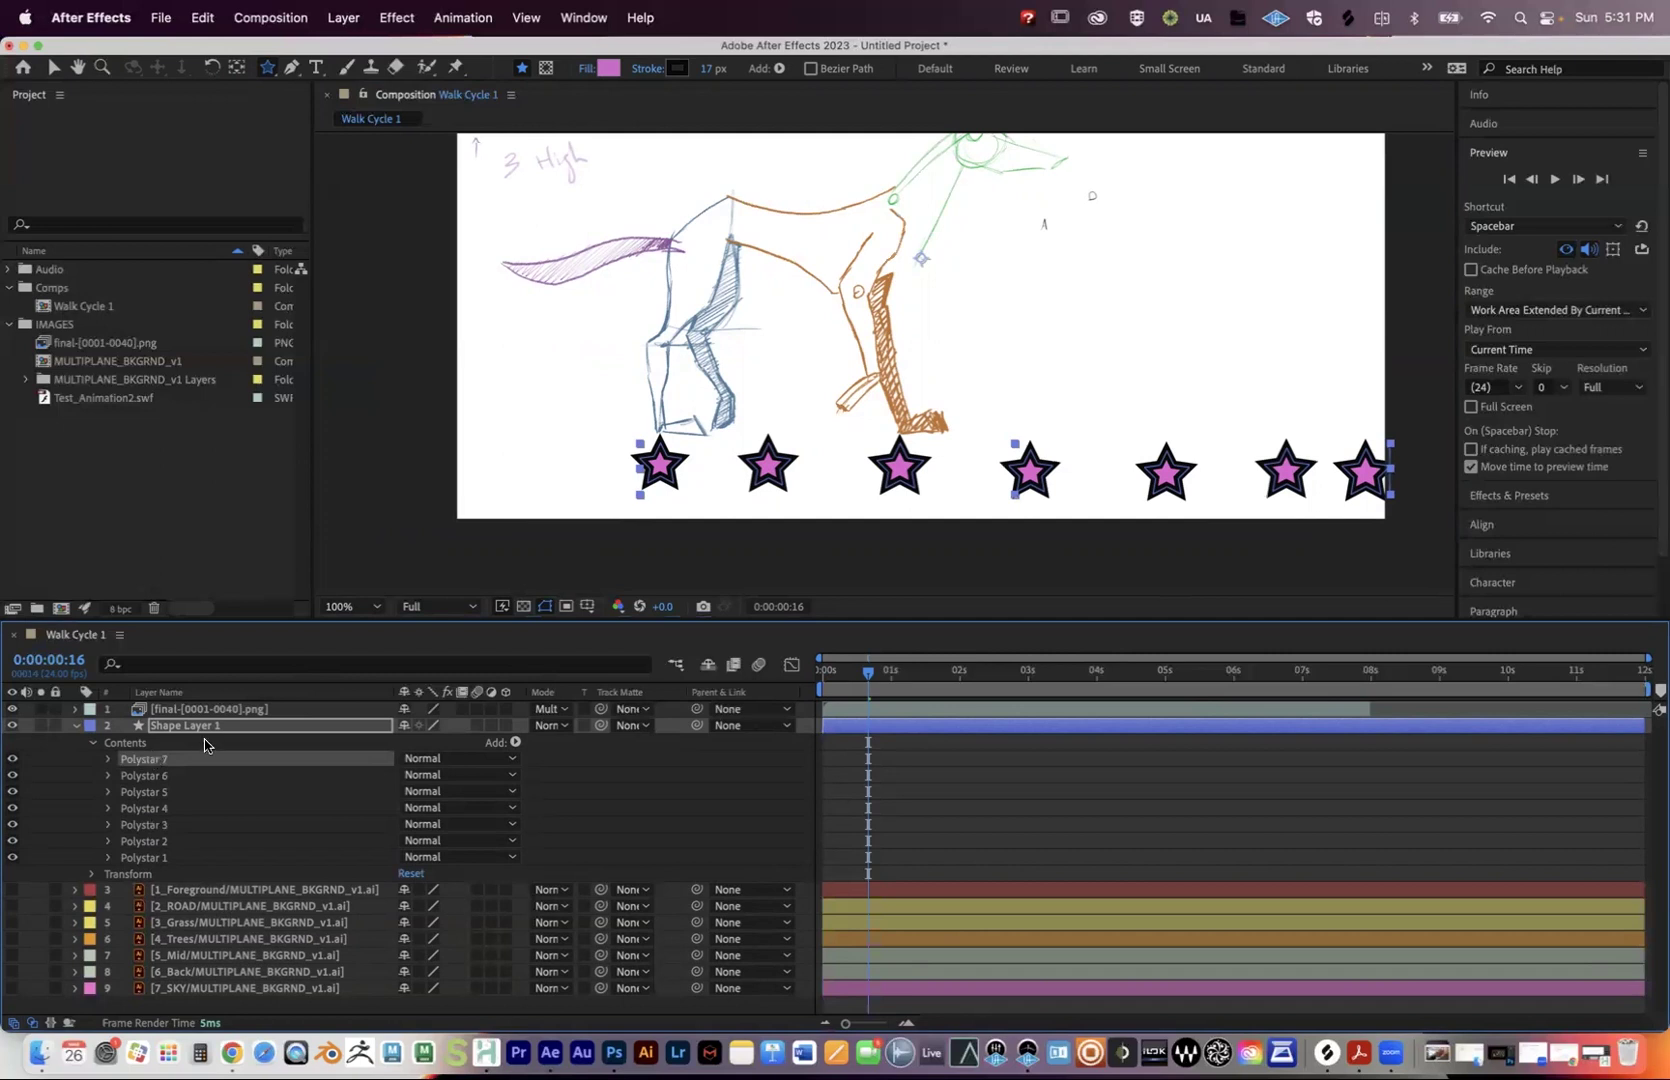
click(605, 70)
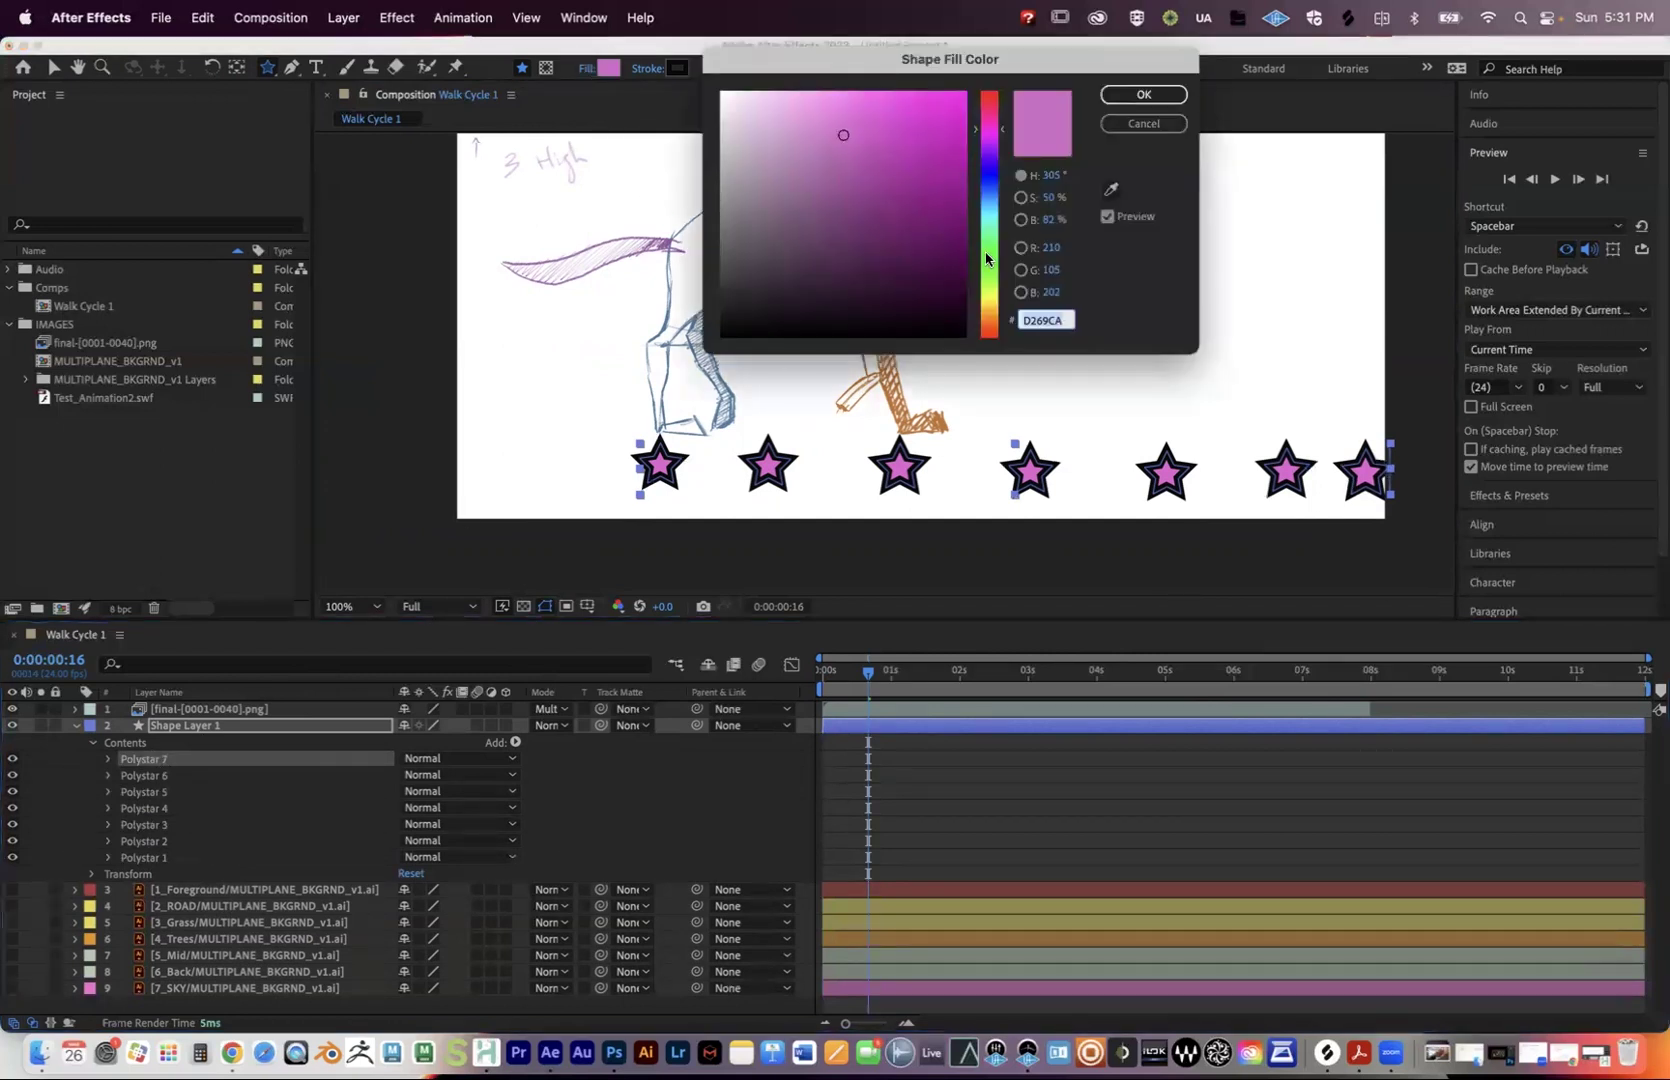
drag(986, 259, 987, 320)
click(1130, 96)
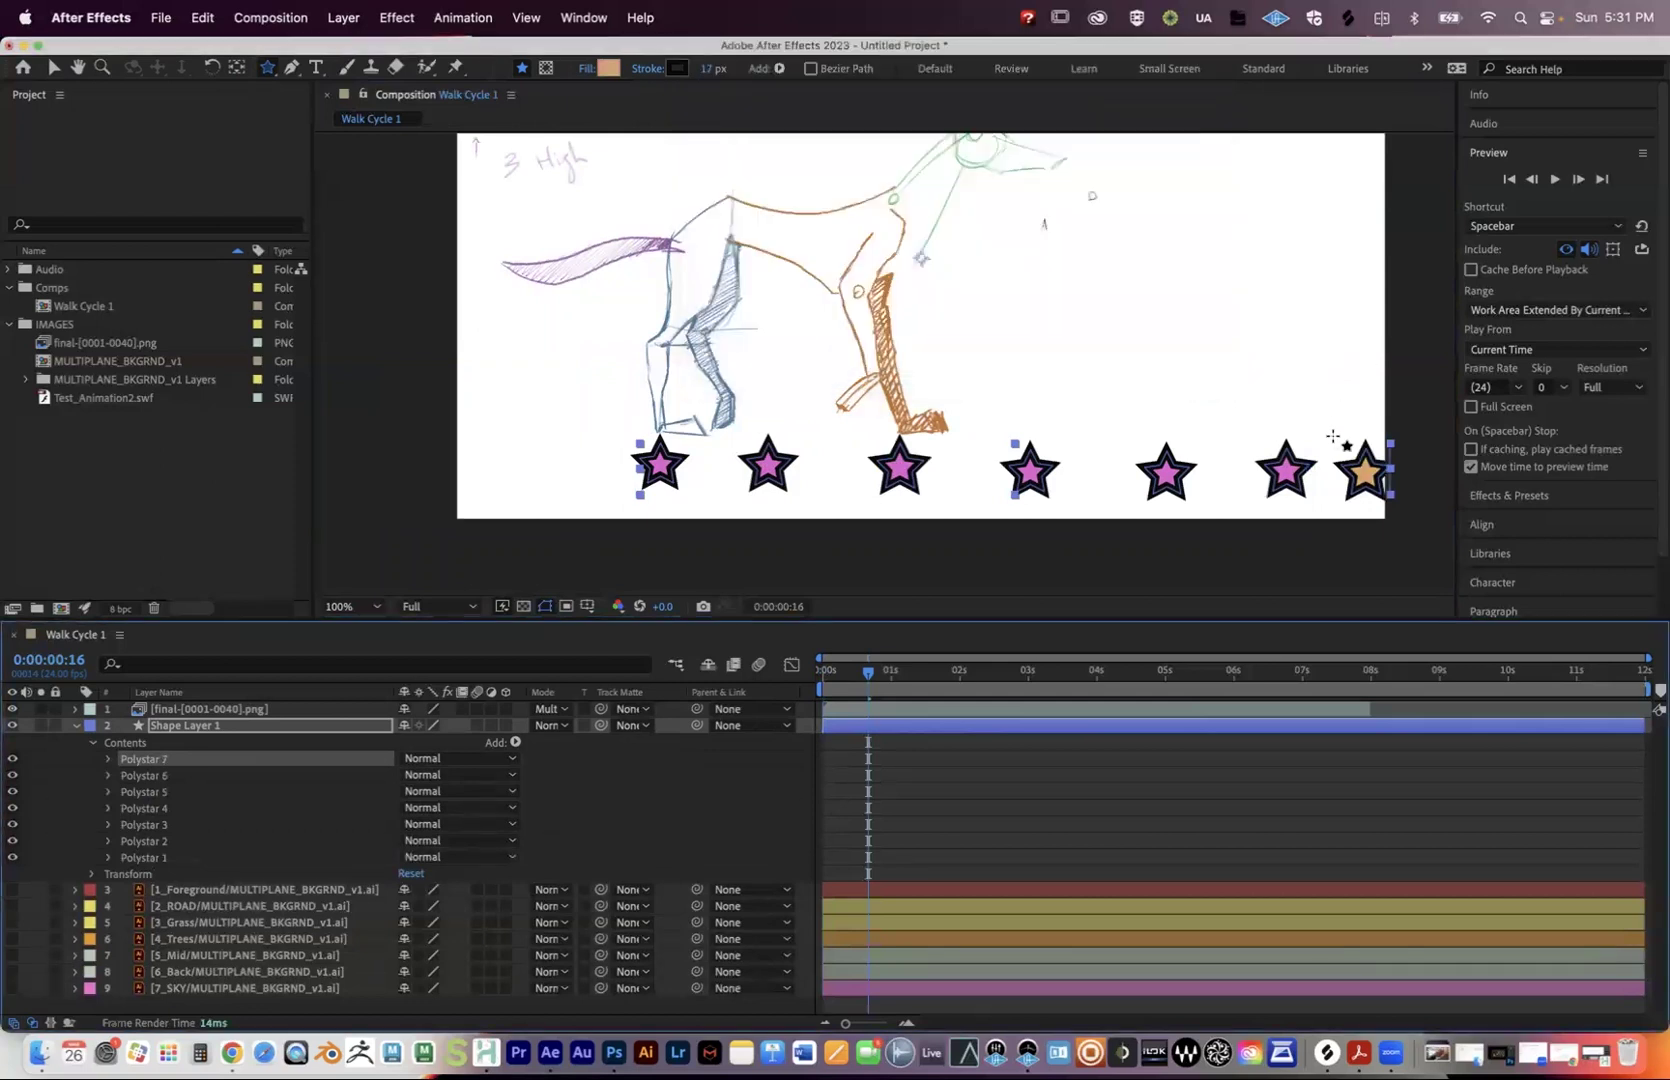
Set the fill of Polystar 5 to dark teal, hex 177779.
click(168, 791)
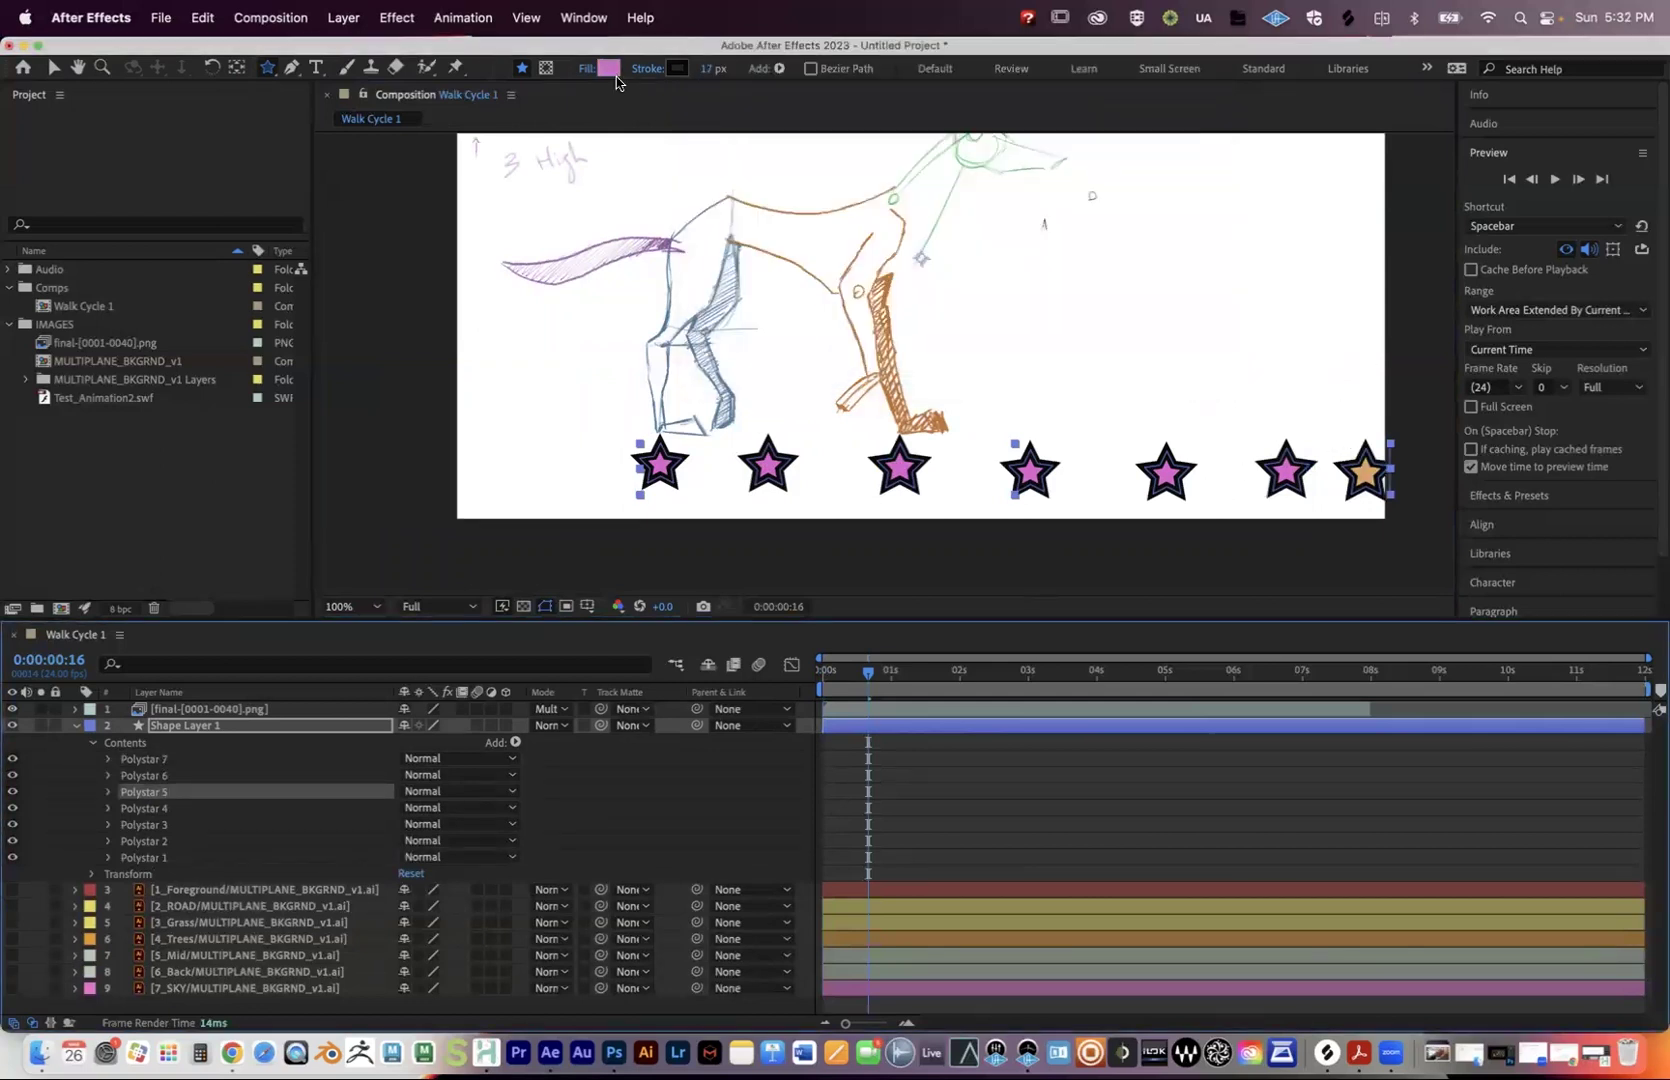
click(608, 69)
click(993, 219)
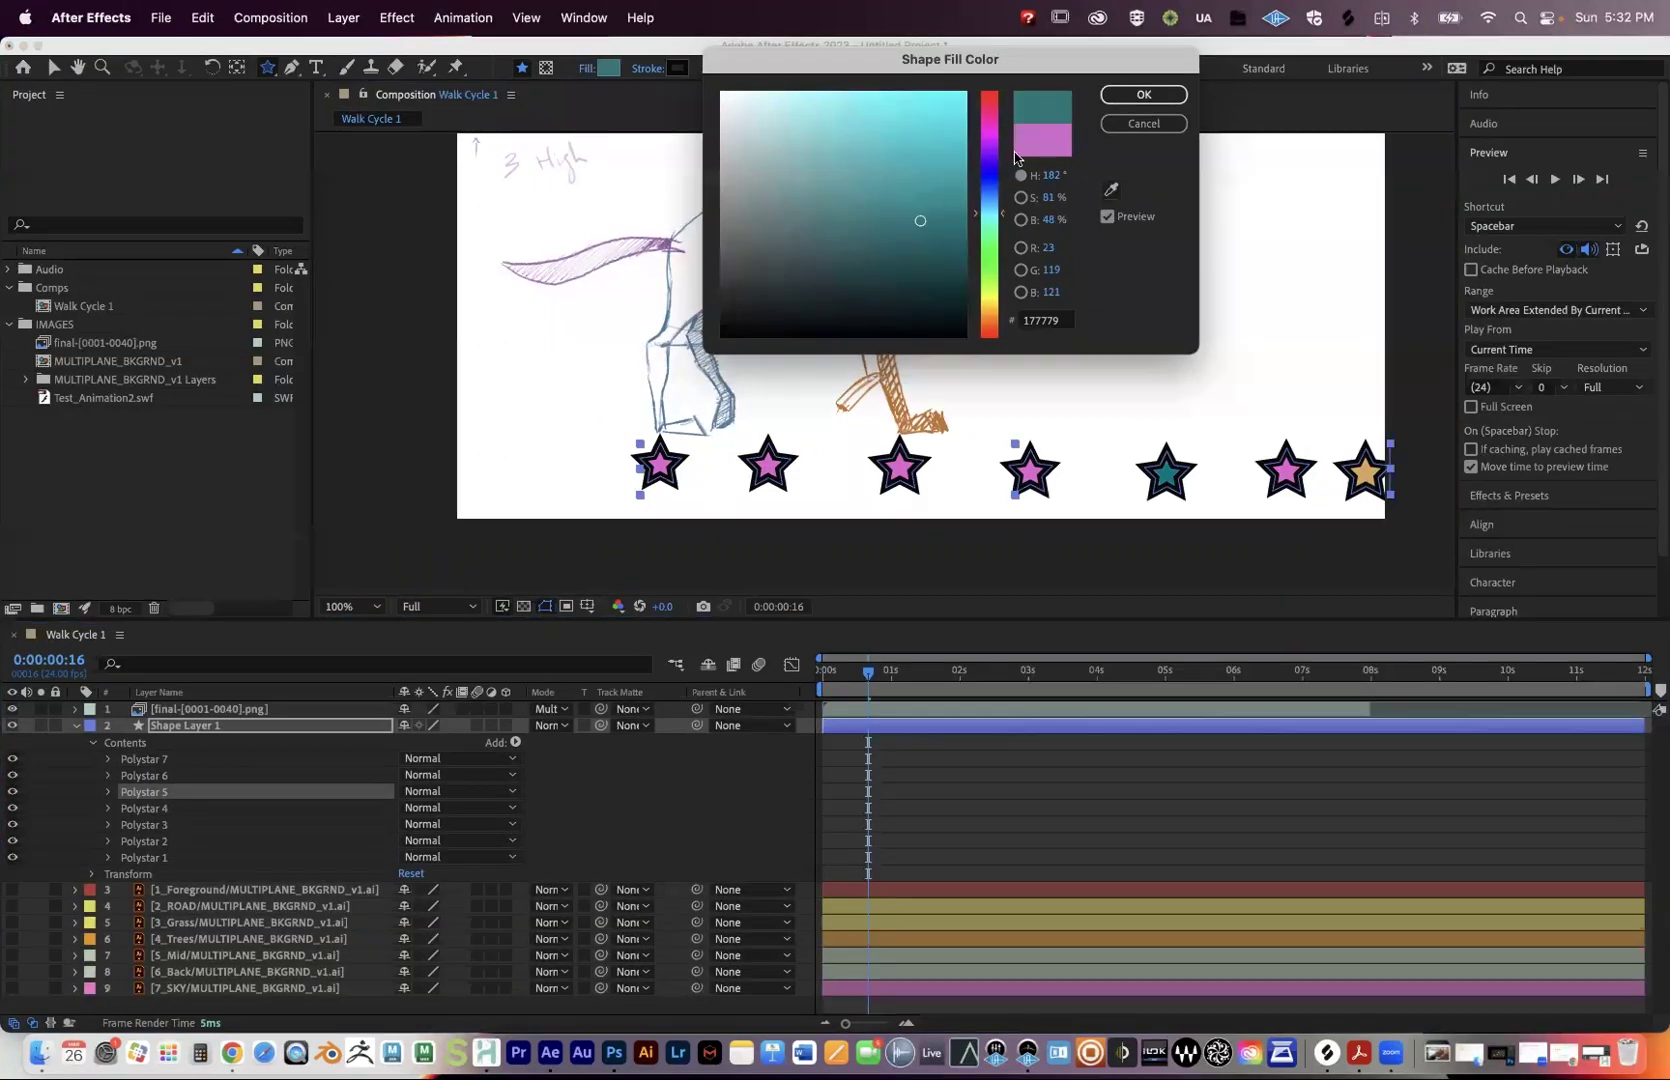
click(1146, 95)
Set the fill of Polystar 3 to dark red, hex 7E2D29.
click(145, 829)
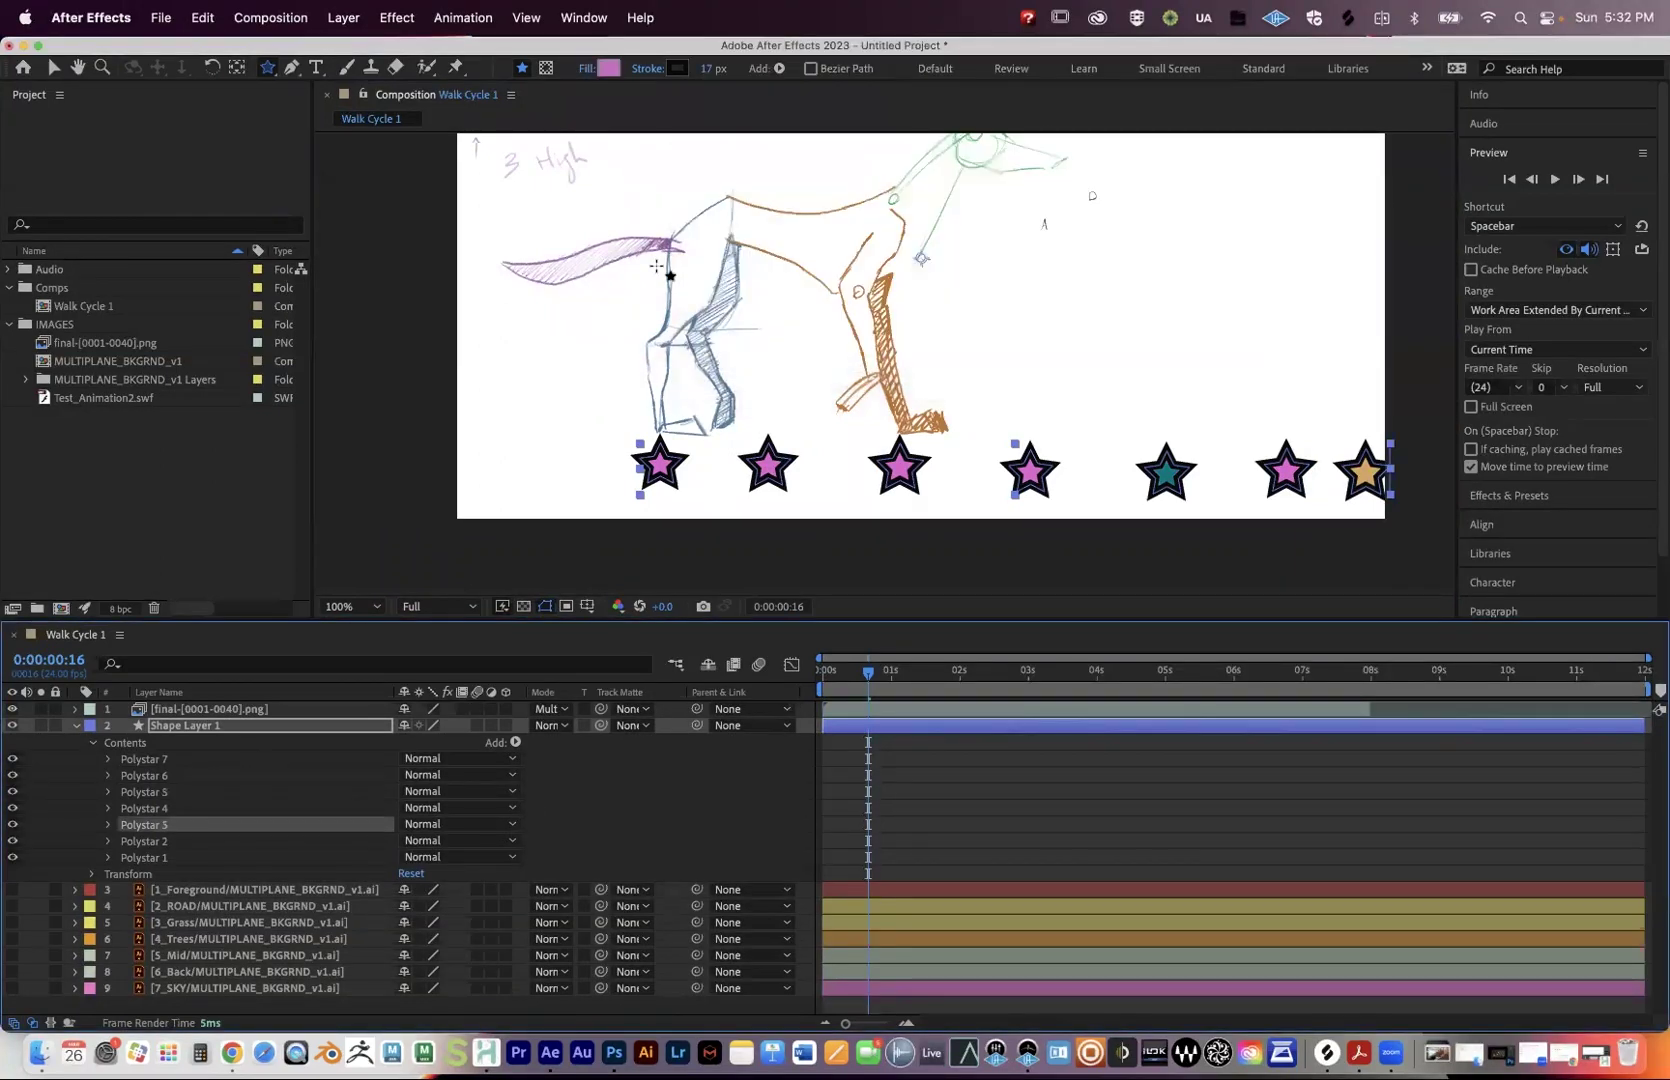
click(608, 69)
click(887, 216)
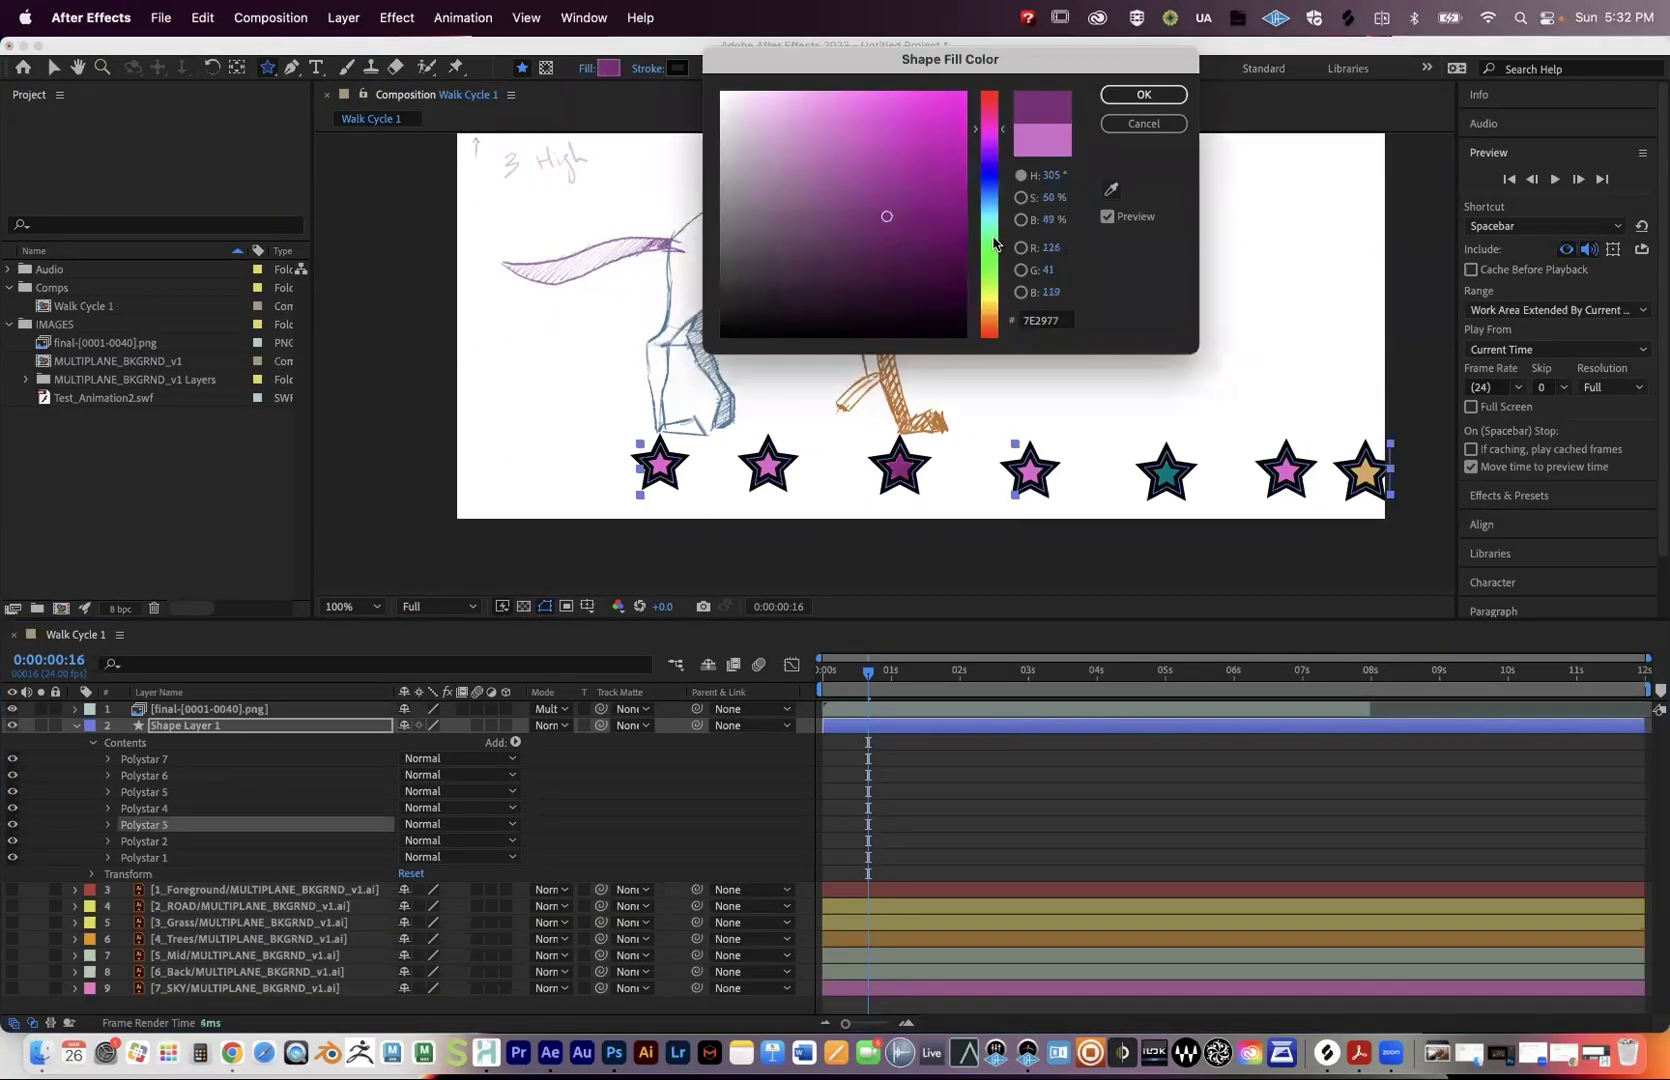
click(986, 305)
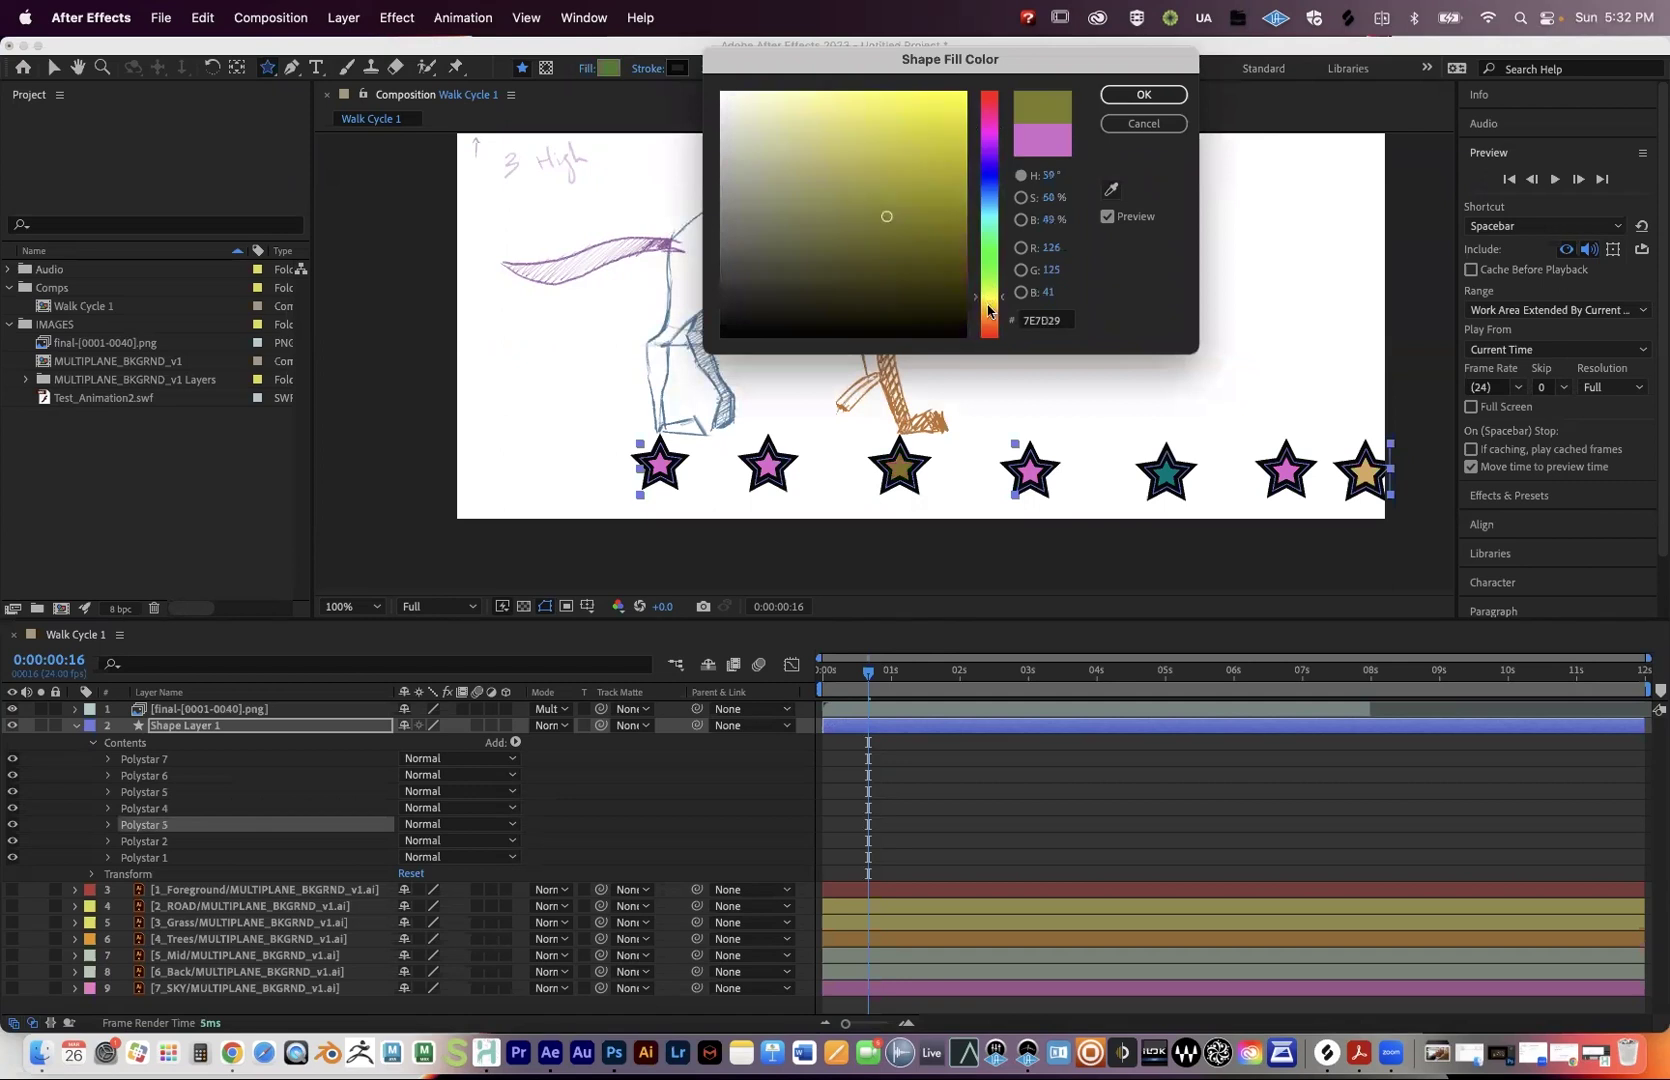
drag(988, 310, 991, 340)
click(1120, 98)
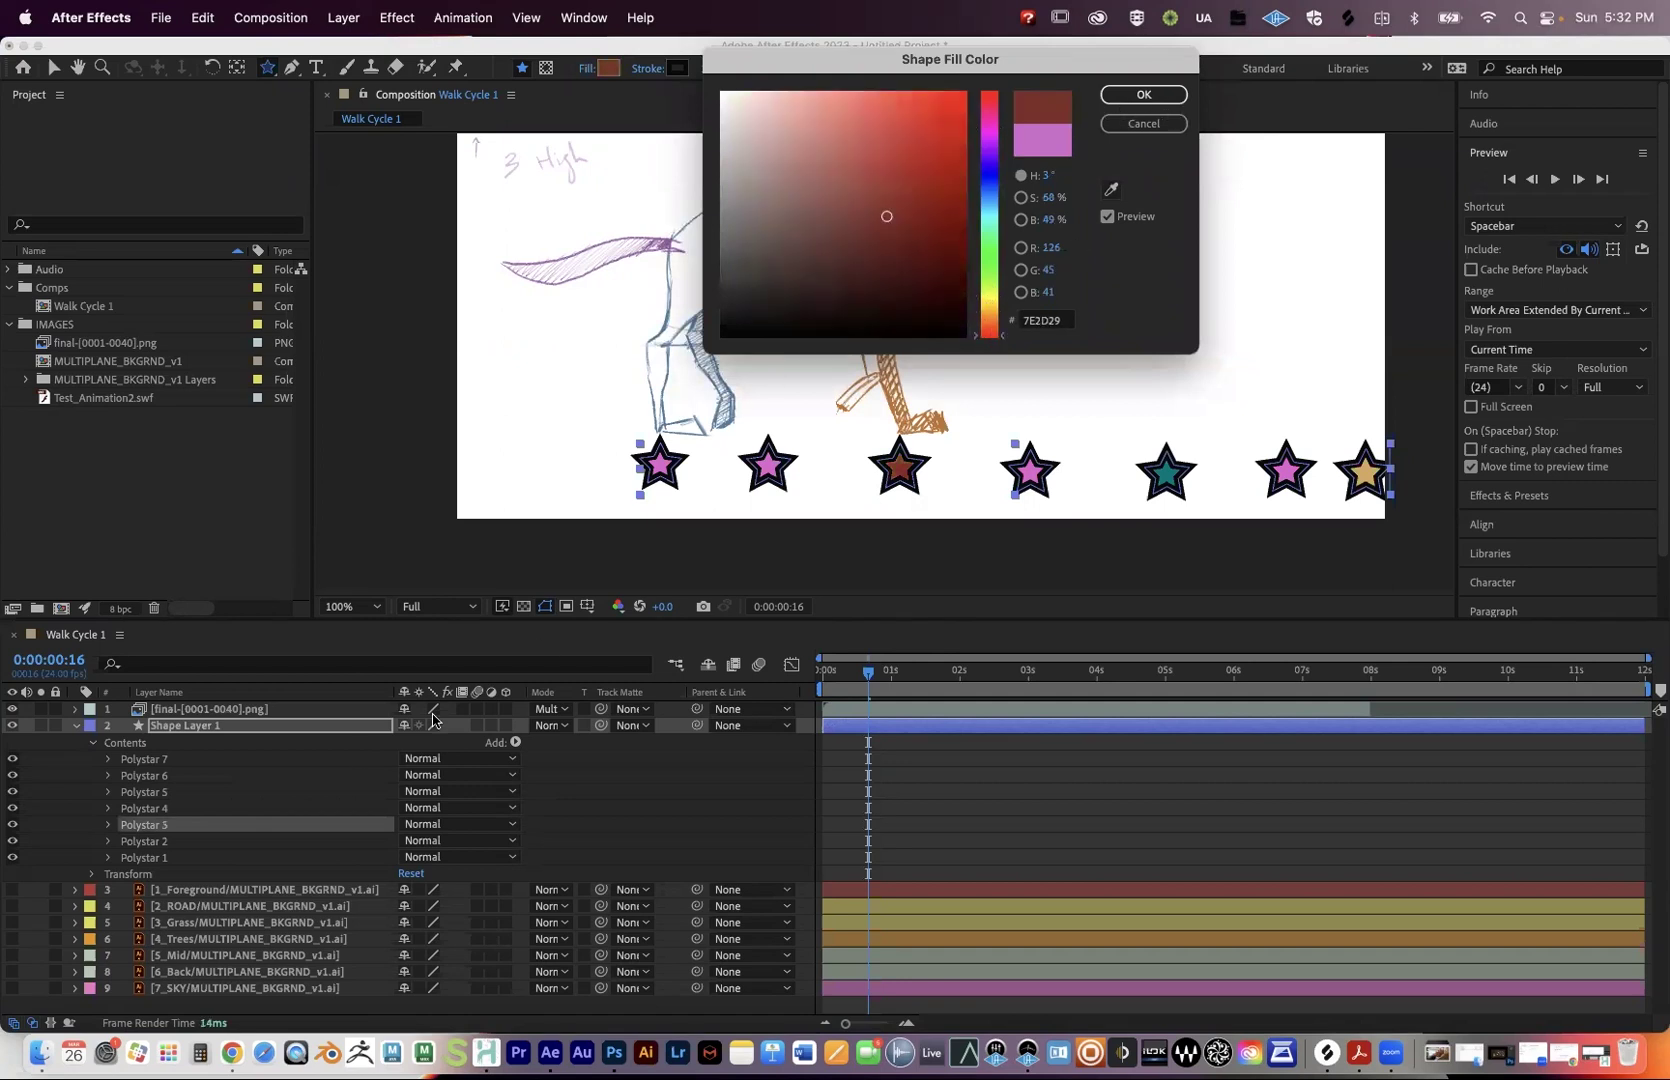
Set the fill of Polystar 1, the star beneath the hind foot, to bright green.
click(147, 858)
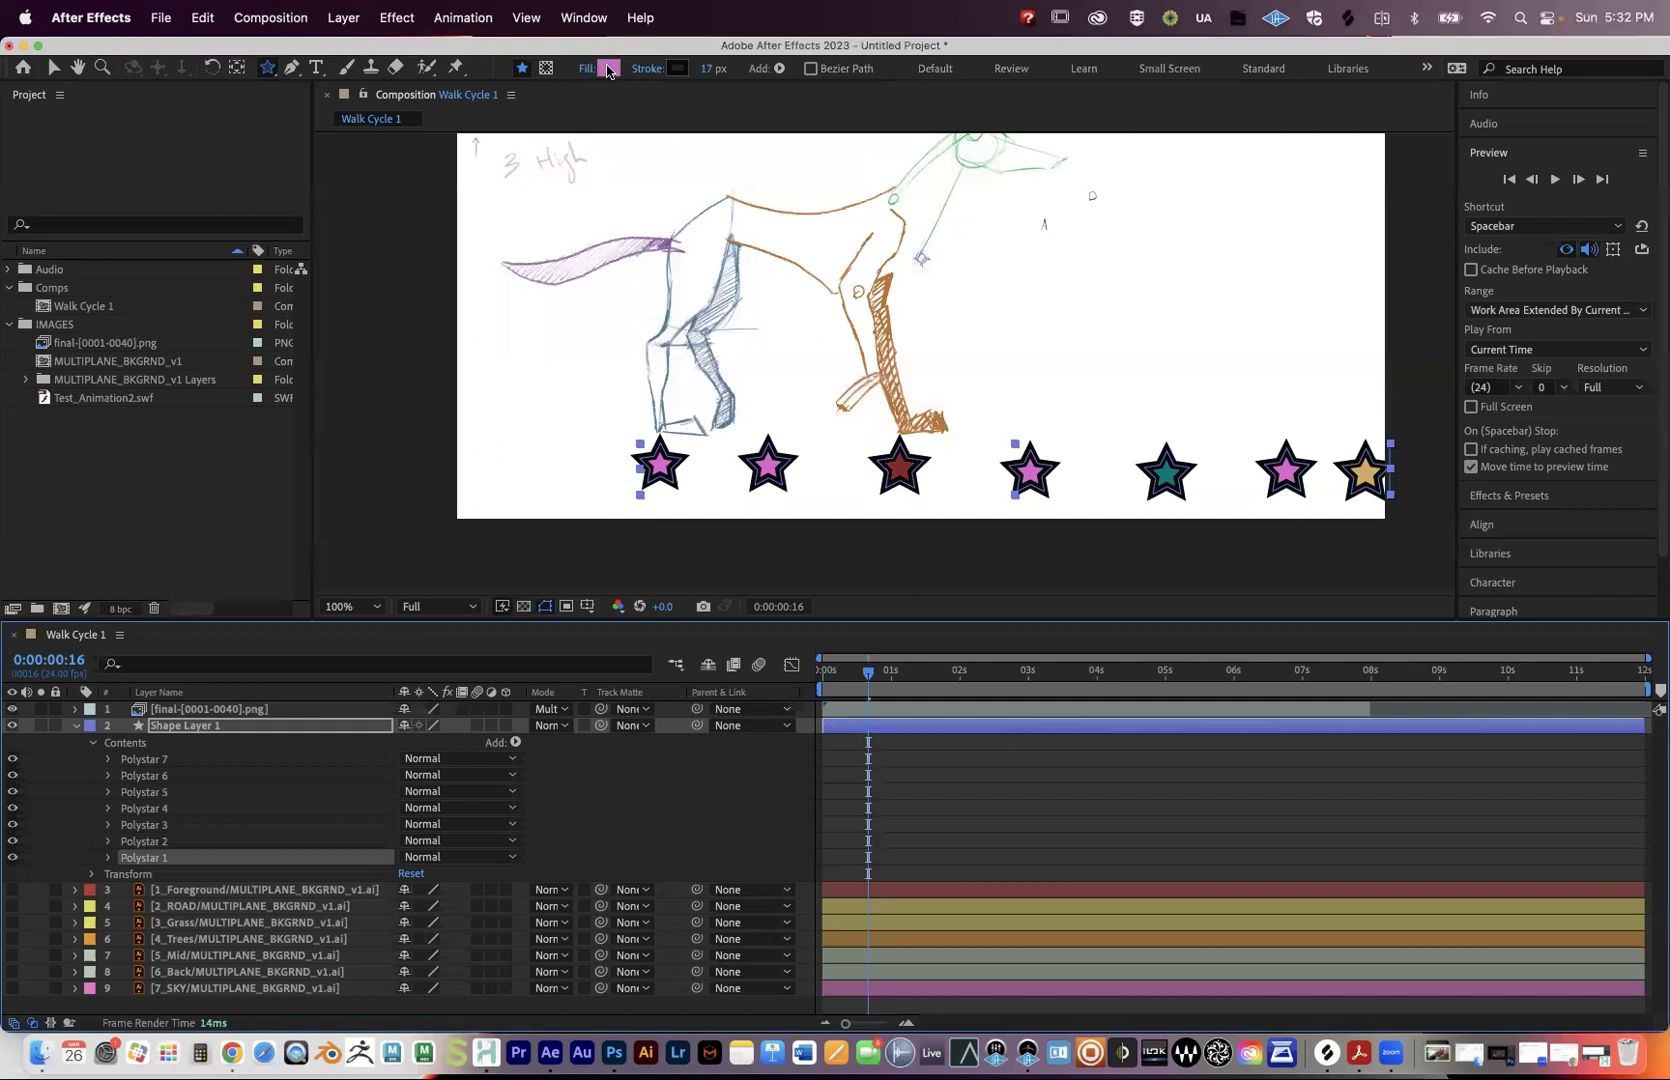
click(607, 69)
click(982, 248)
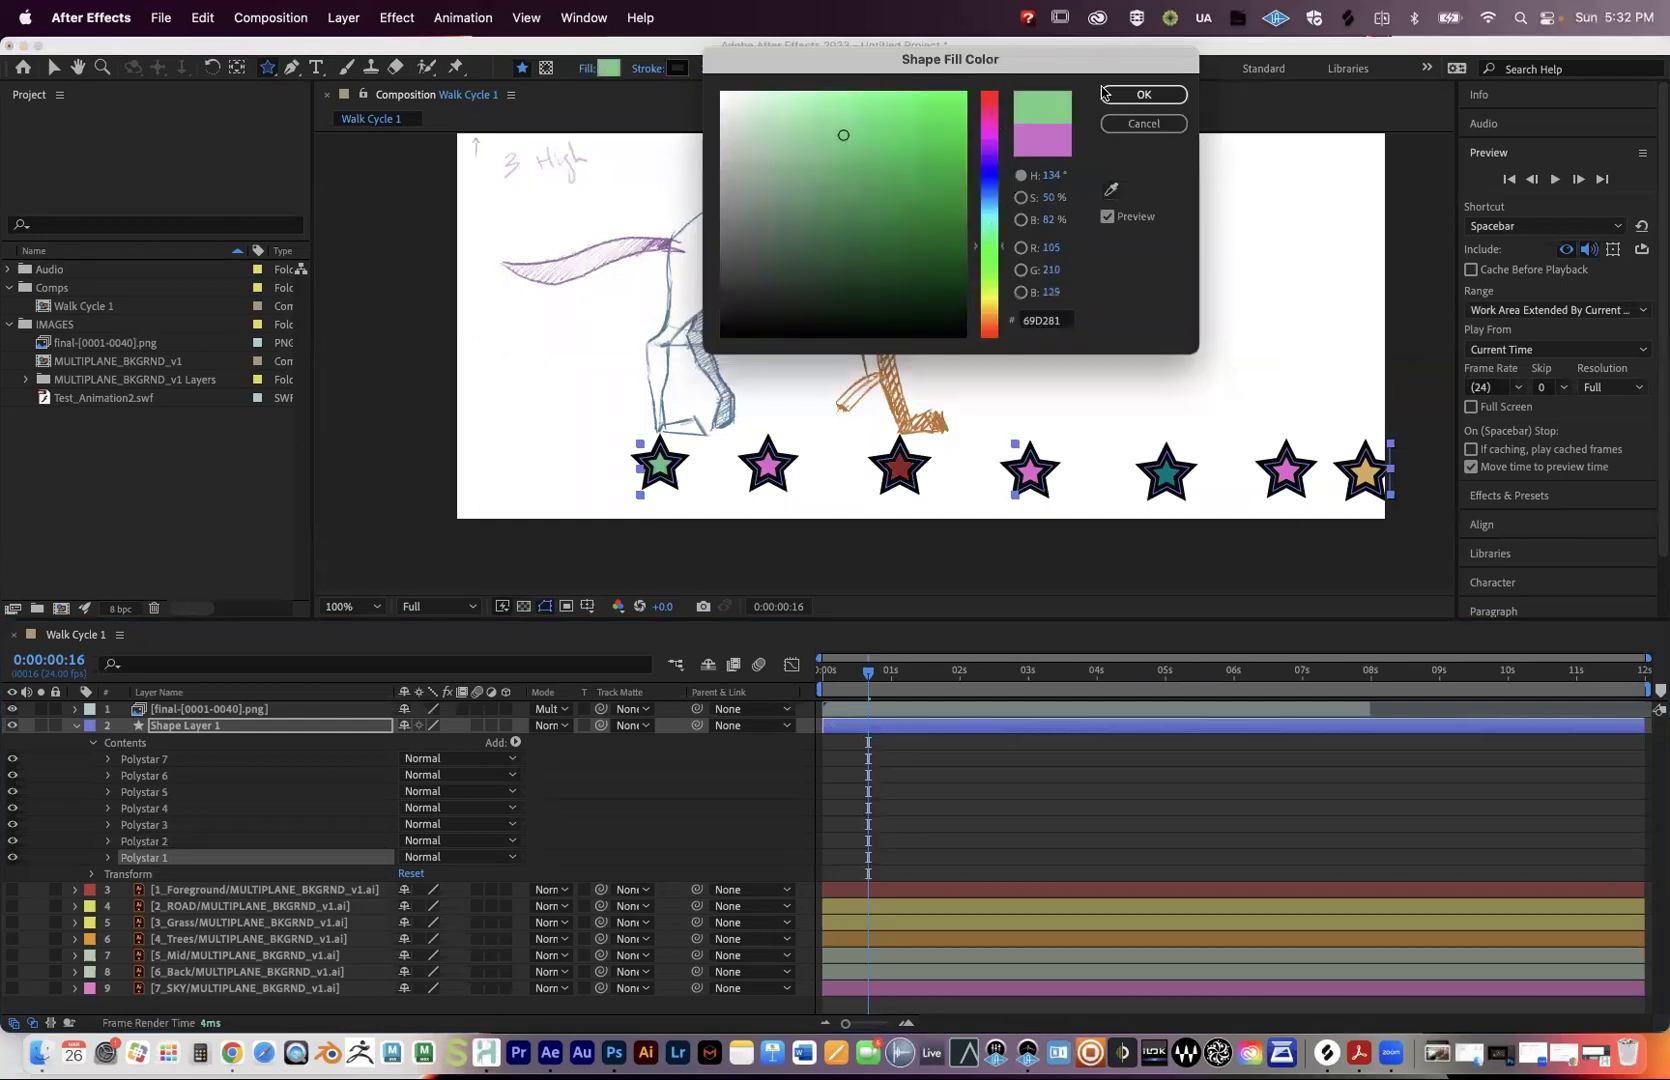
click(1143, 94)
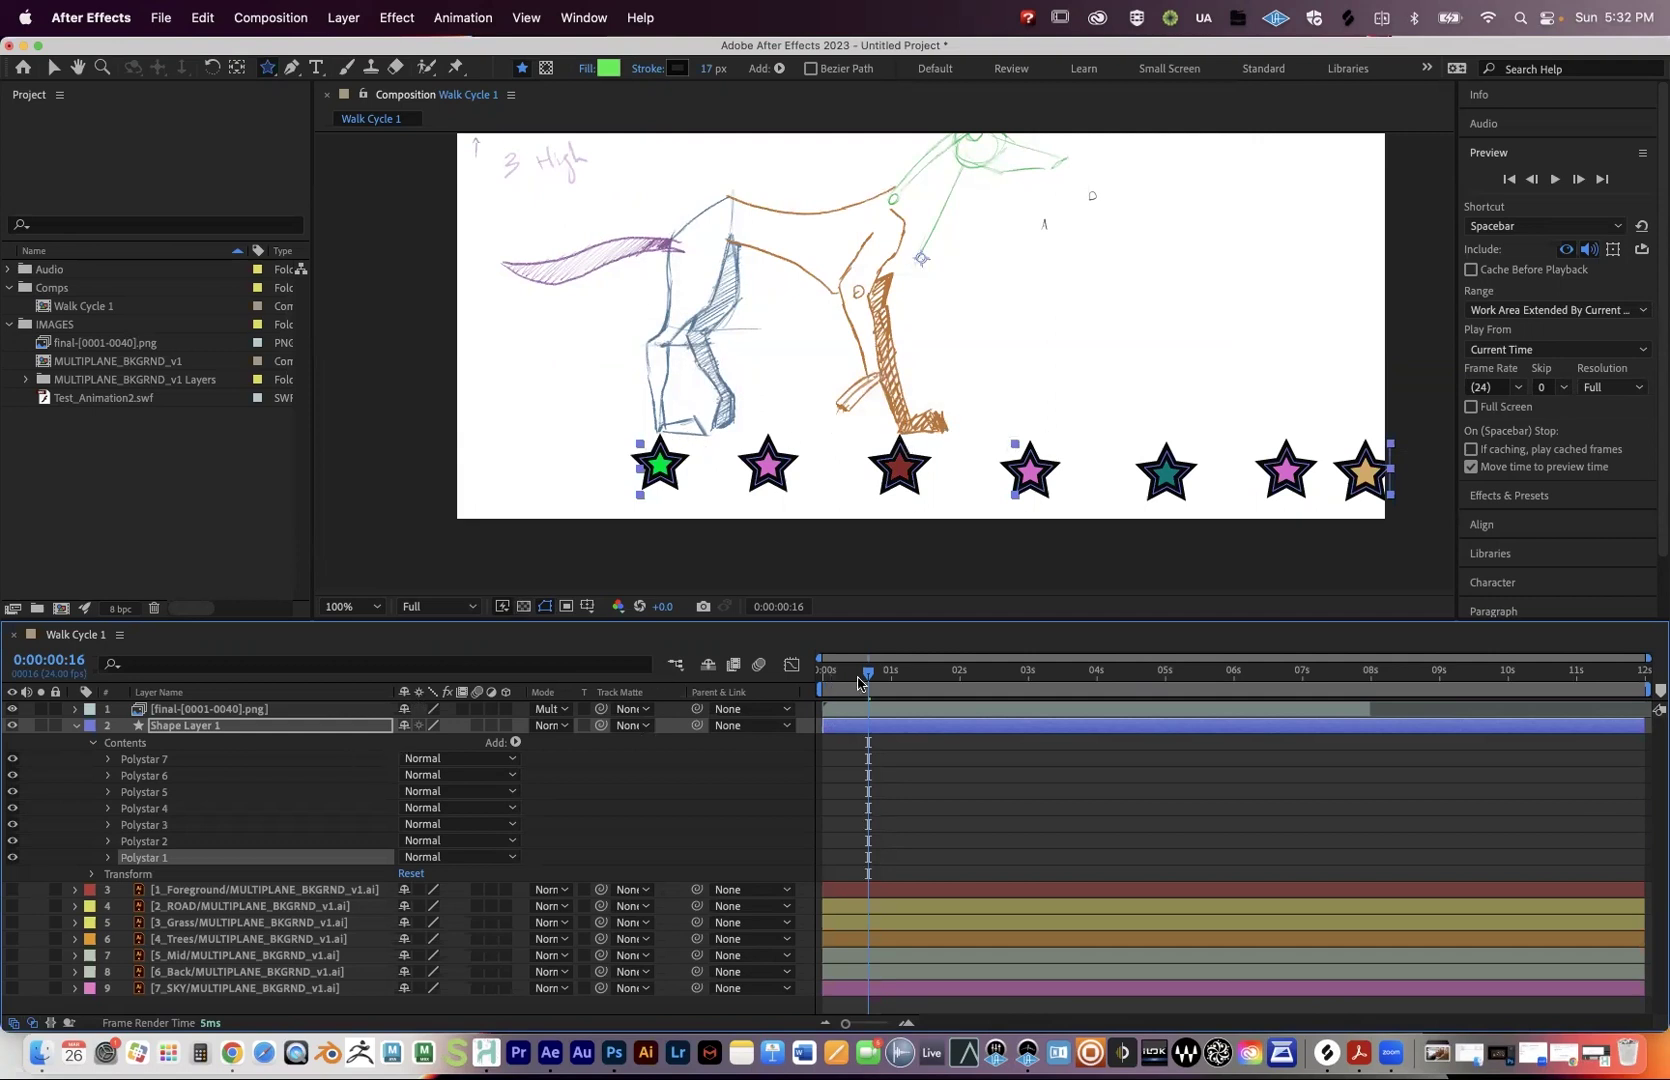
Return to the first frame and examine up close how the animal's feet line up with the stars.
key(Home)
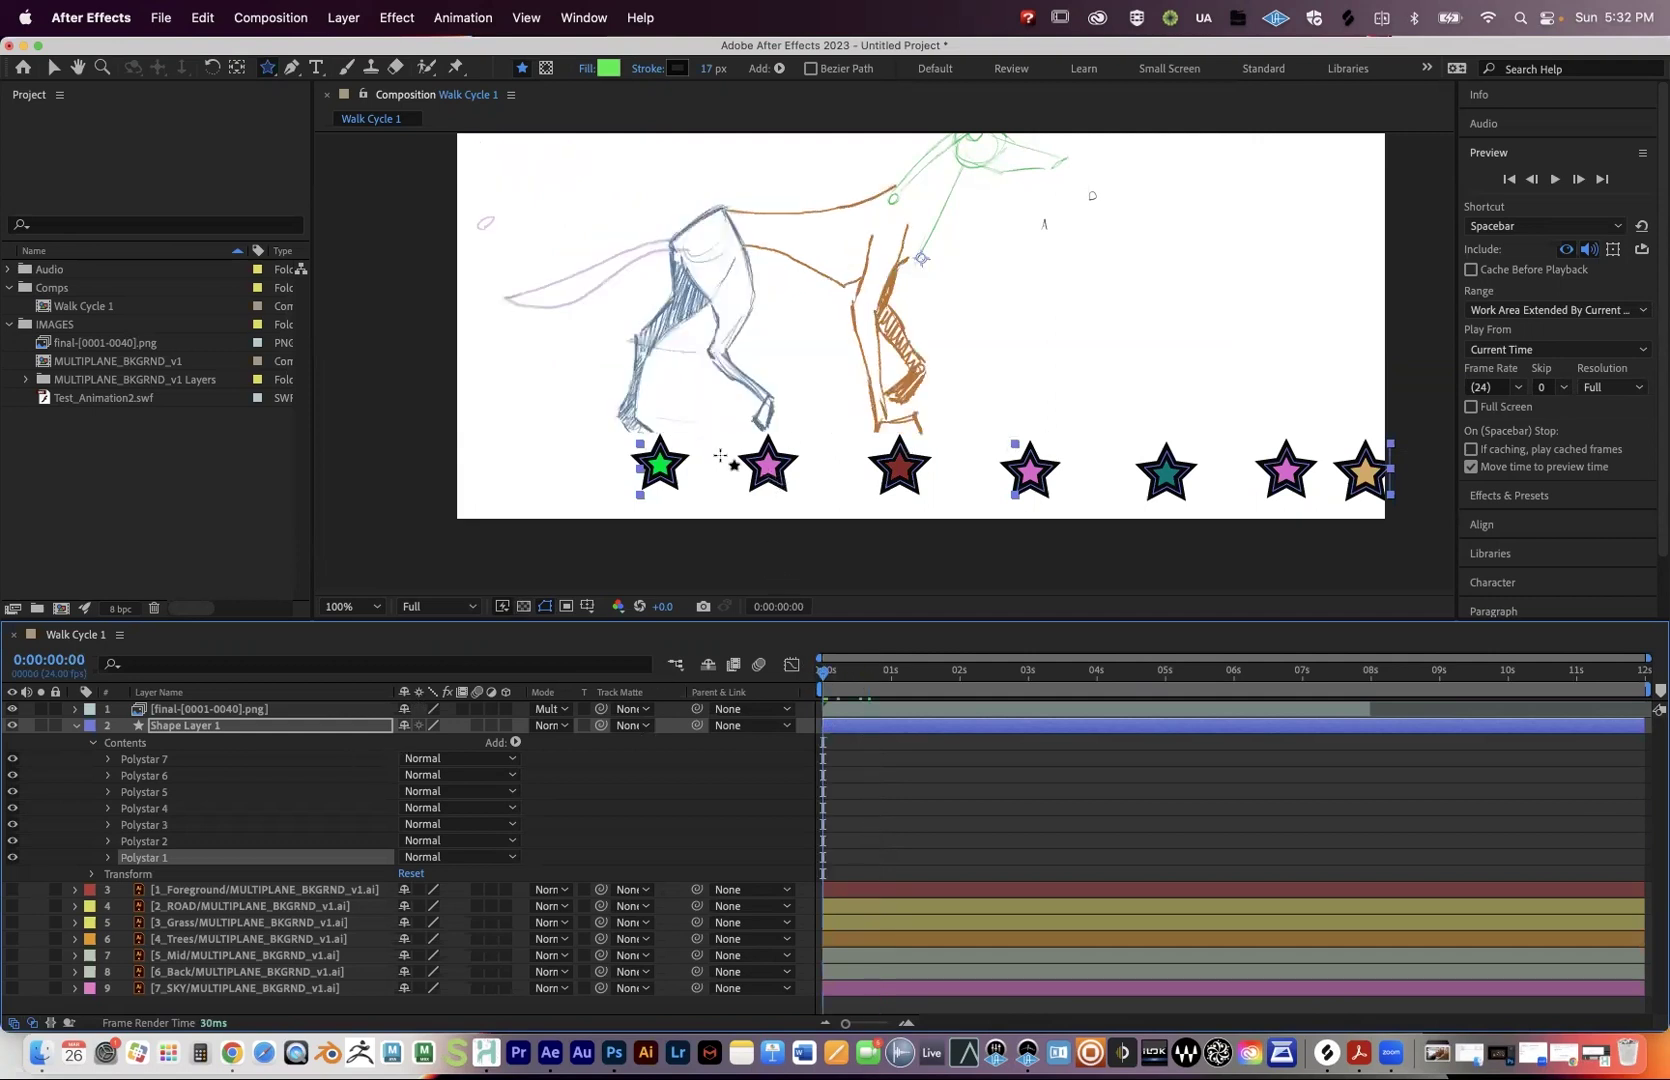
key(period)
key(h)
key(period)
drag(731, 459, 1003, 212)
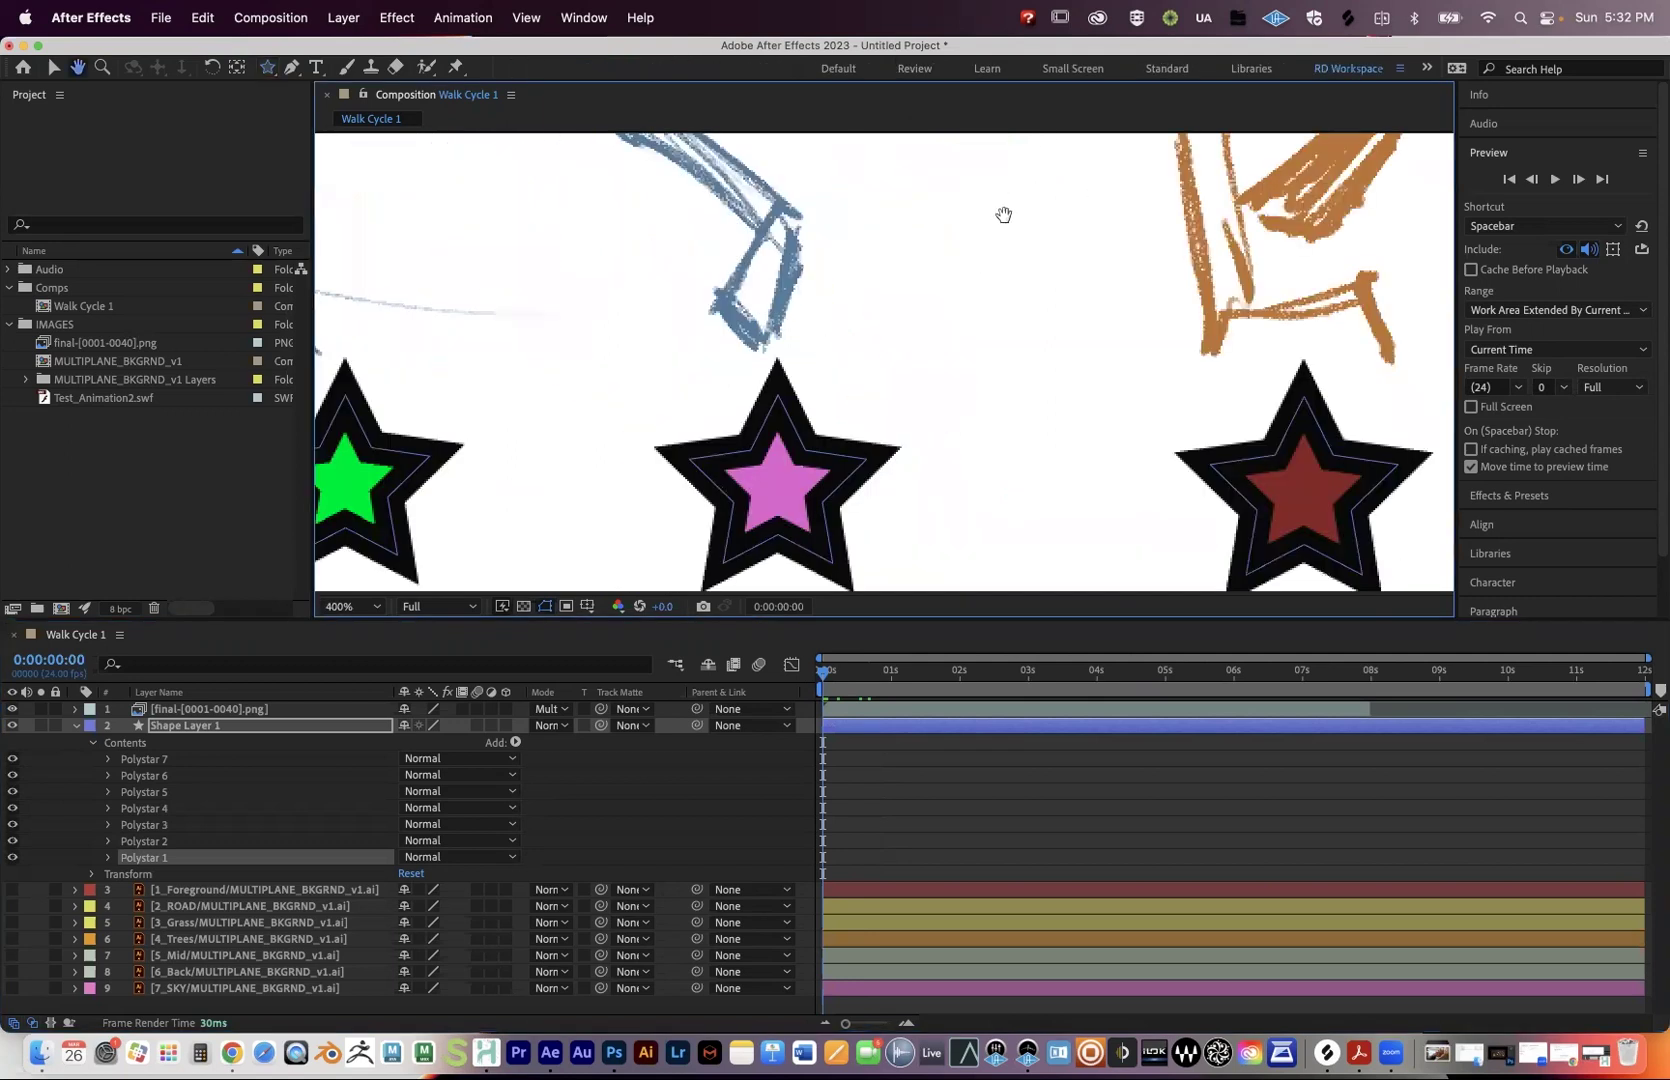
key(comma)
key(comma)
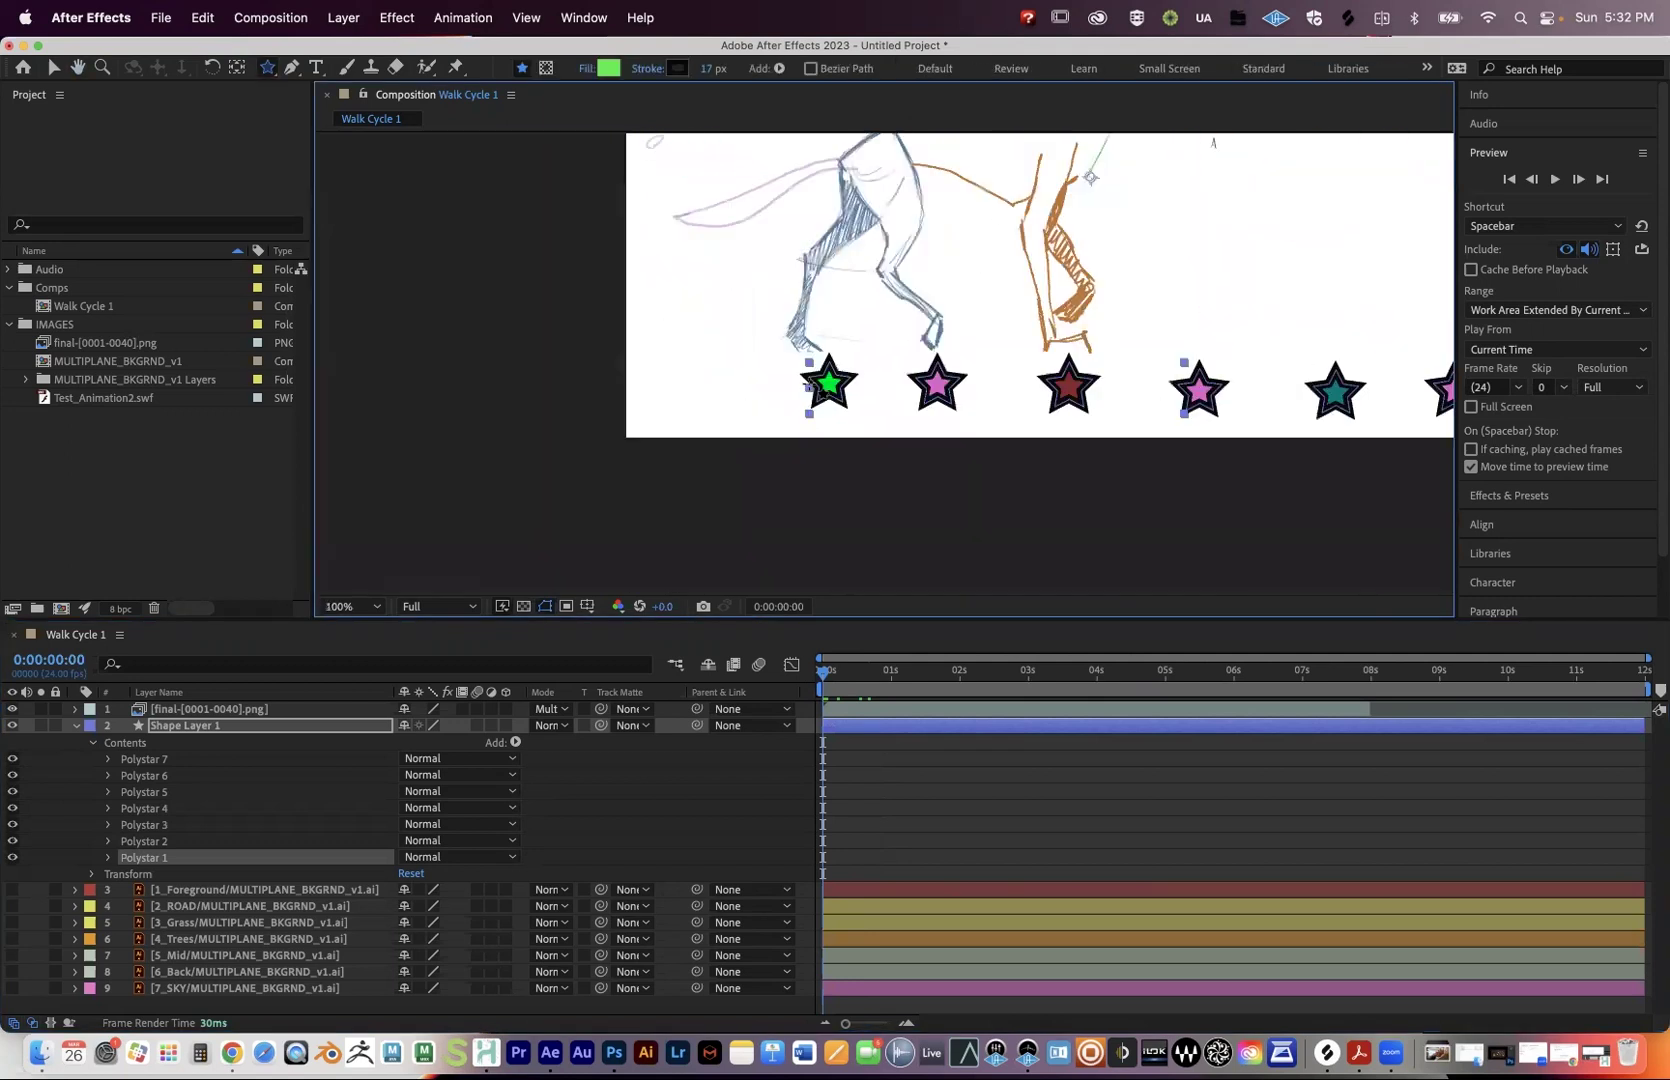
key(period)
key(h)
scroll(761, 365, up, 1)
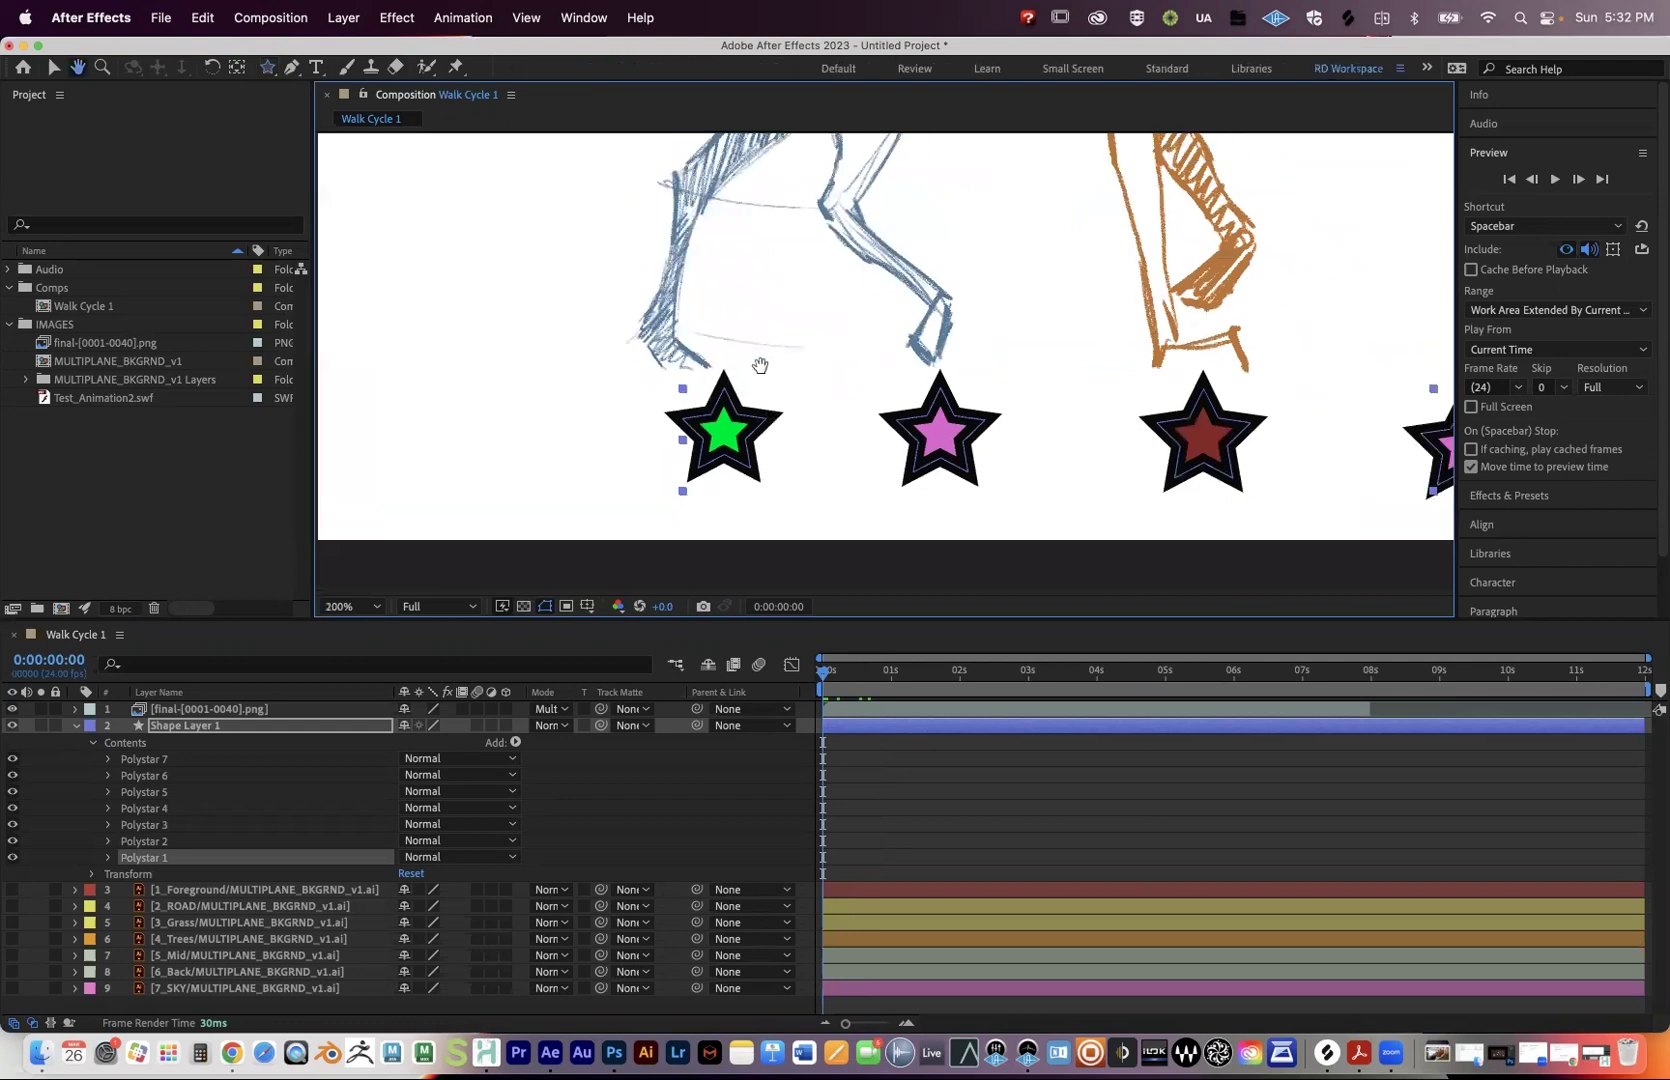
scroll(667, 322, right, 3)
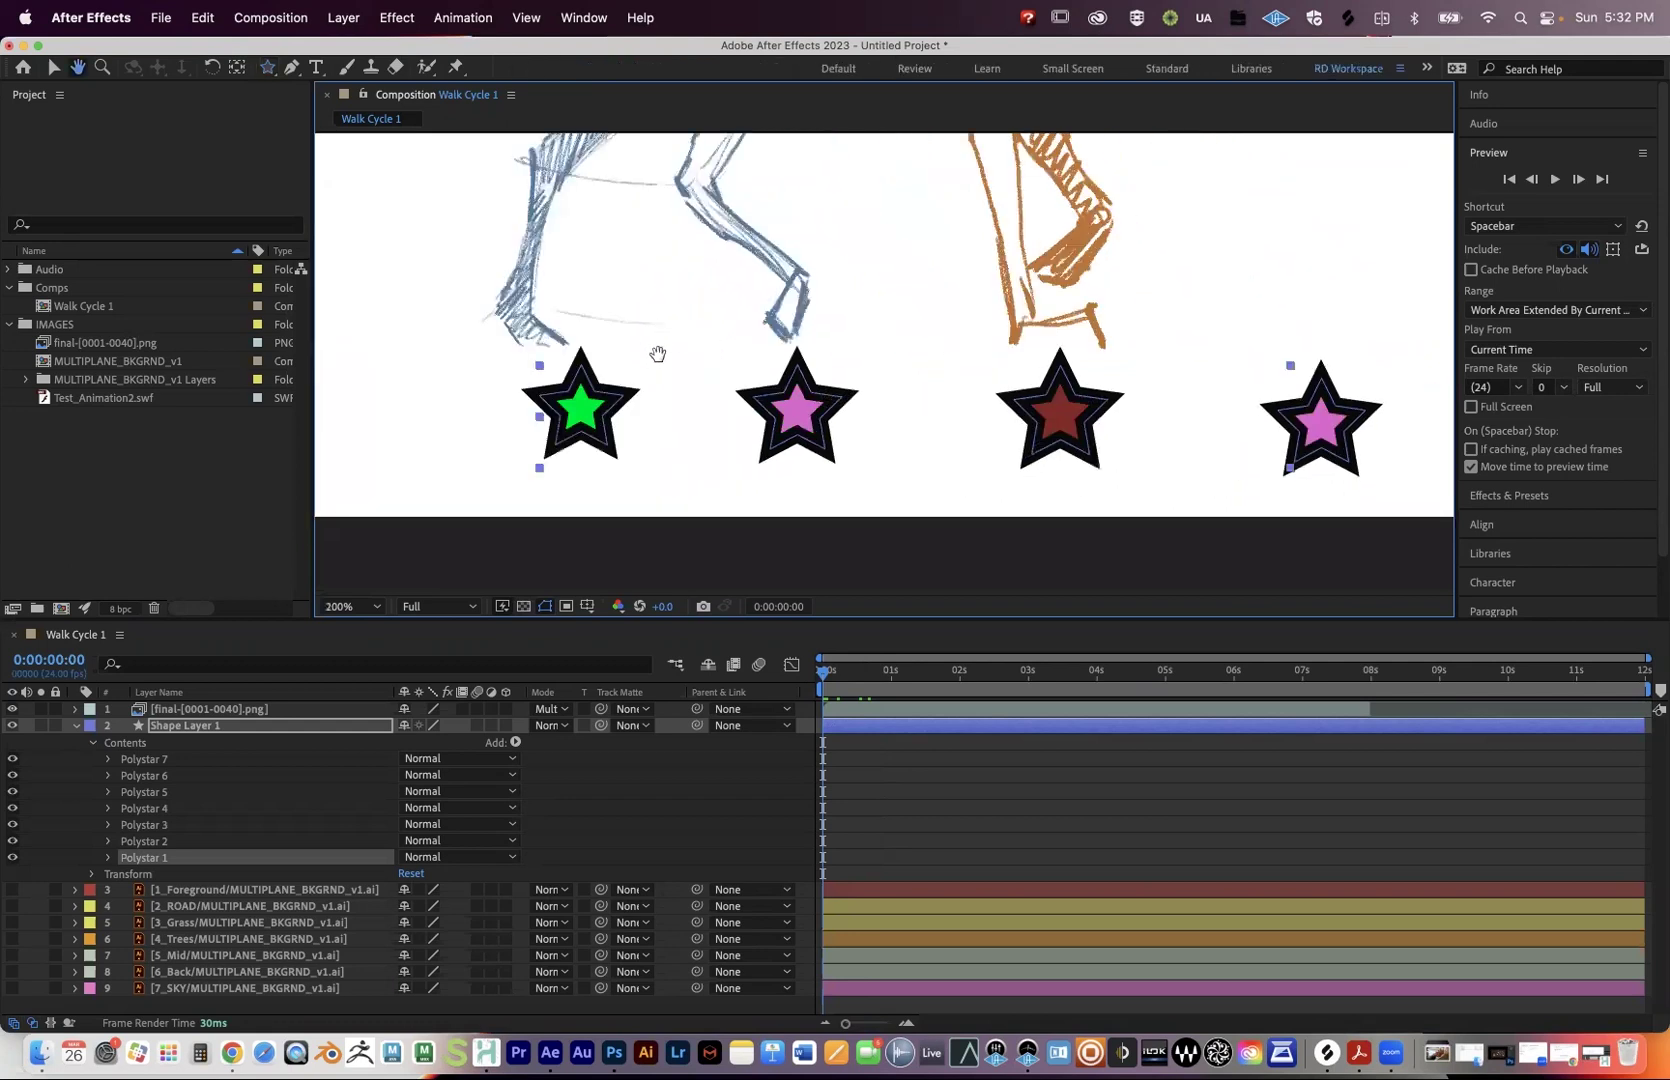
scroll(655, 352, left, 1)
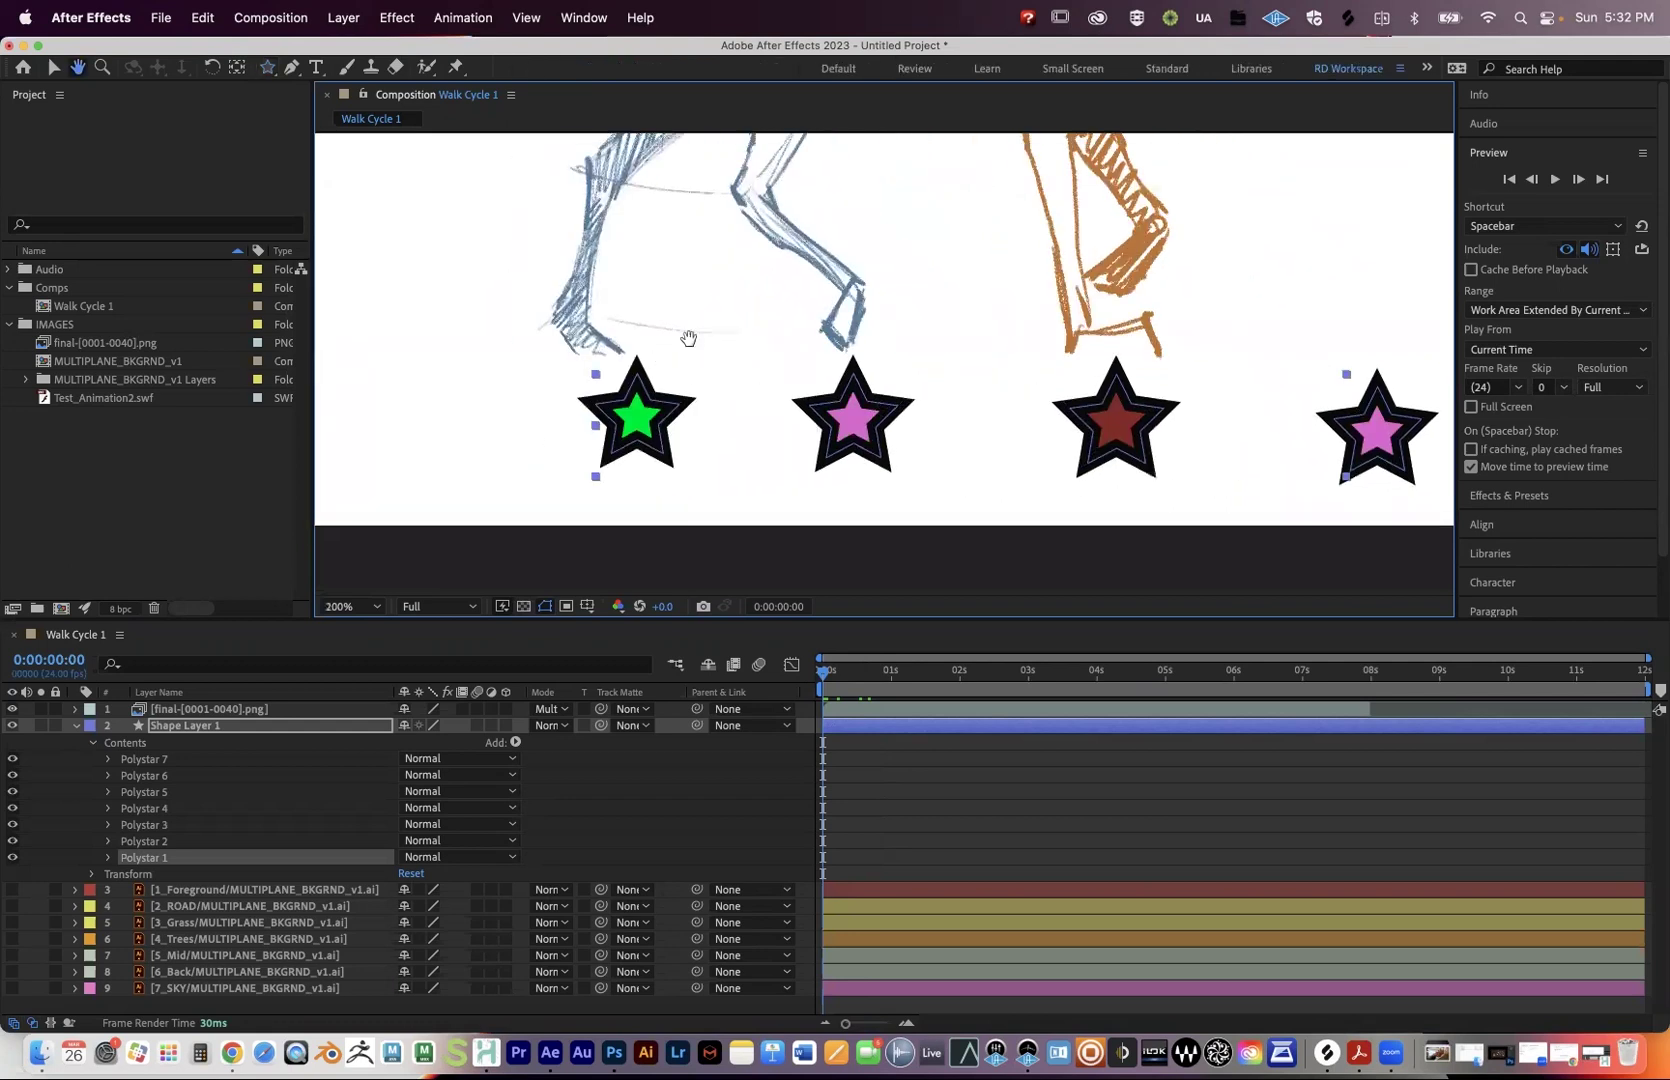
Play the walk over the coloured stars, stop at 0:00:01:13 and activate the Selection tool.
key(q)
key(space)
key(space)
click(53, 68)
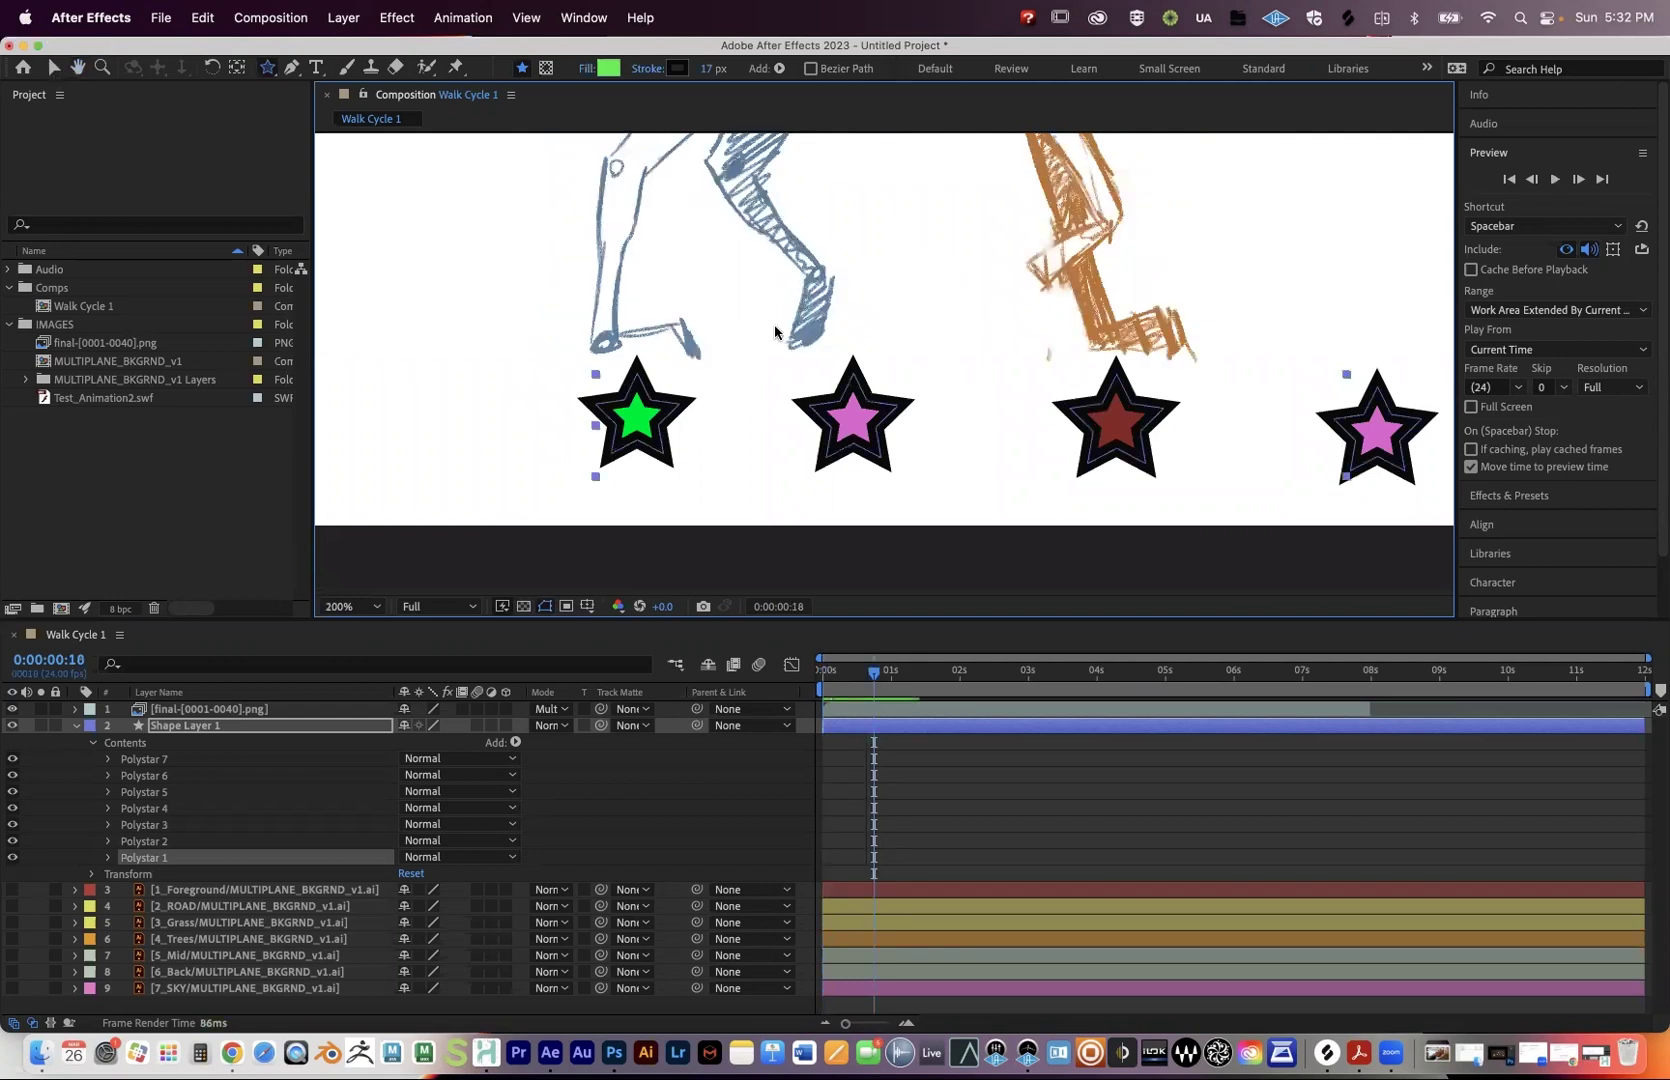
key(space)
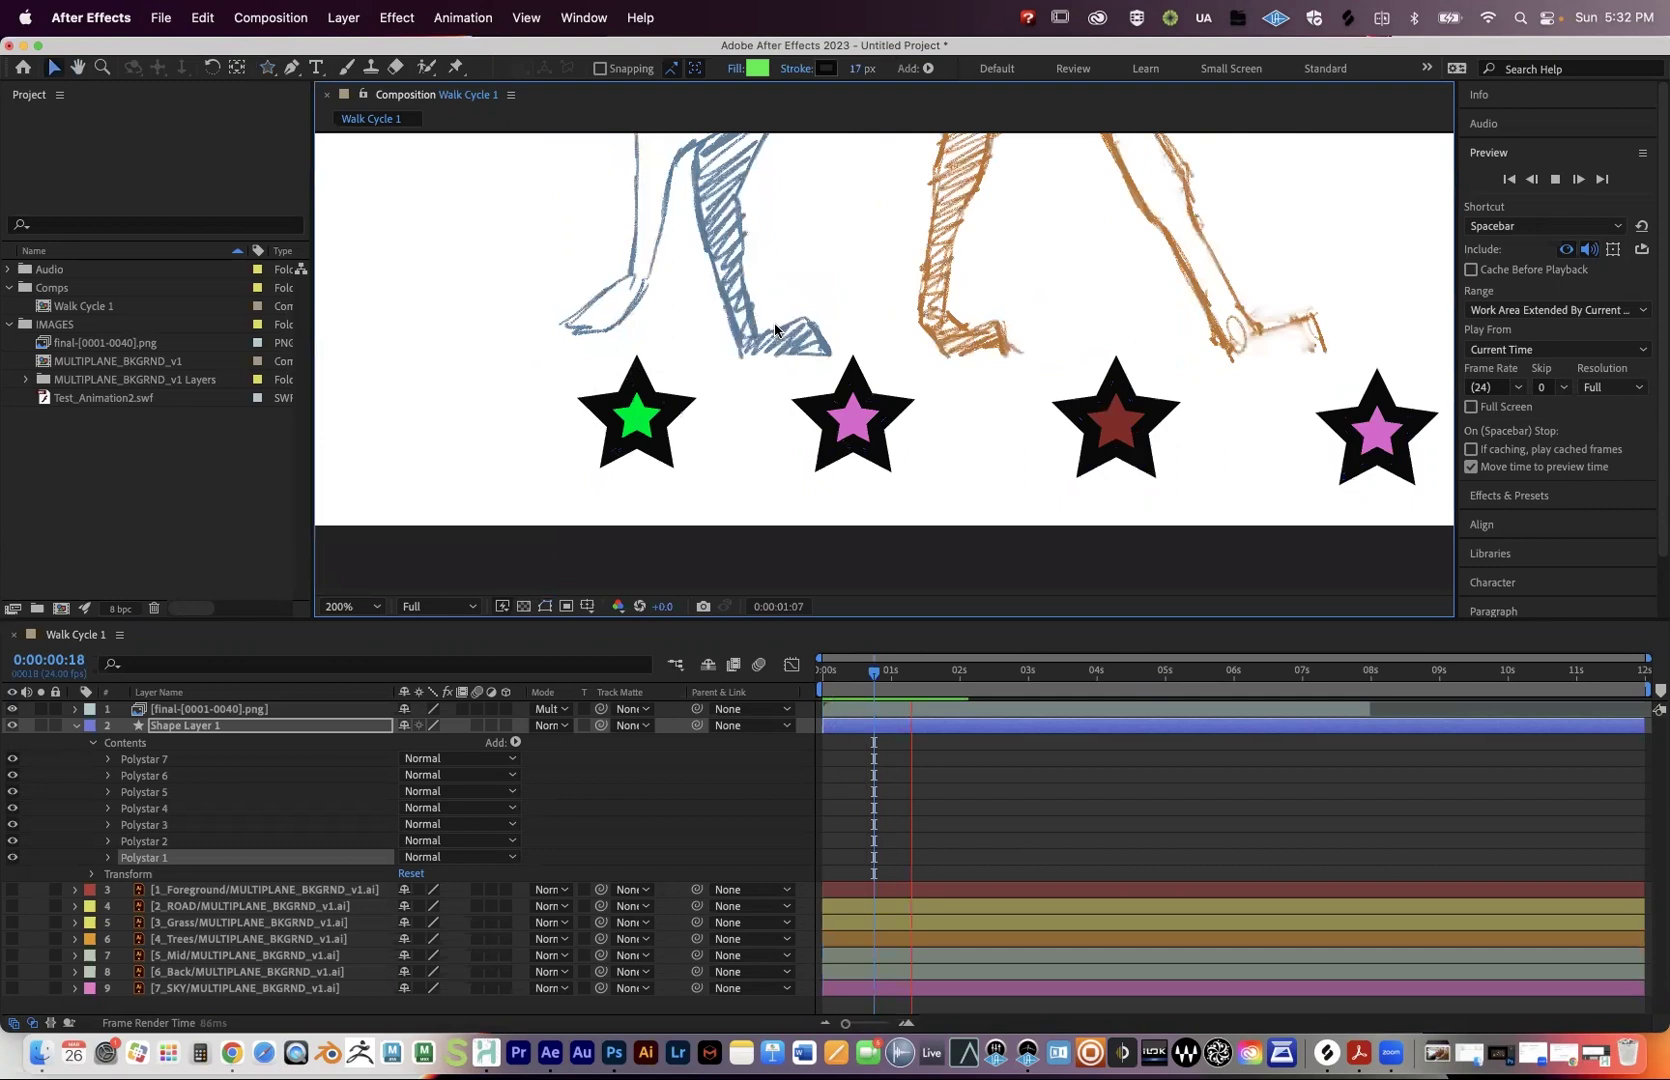
key(space)
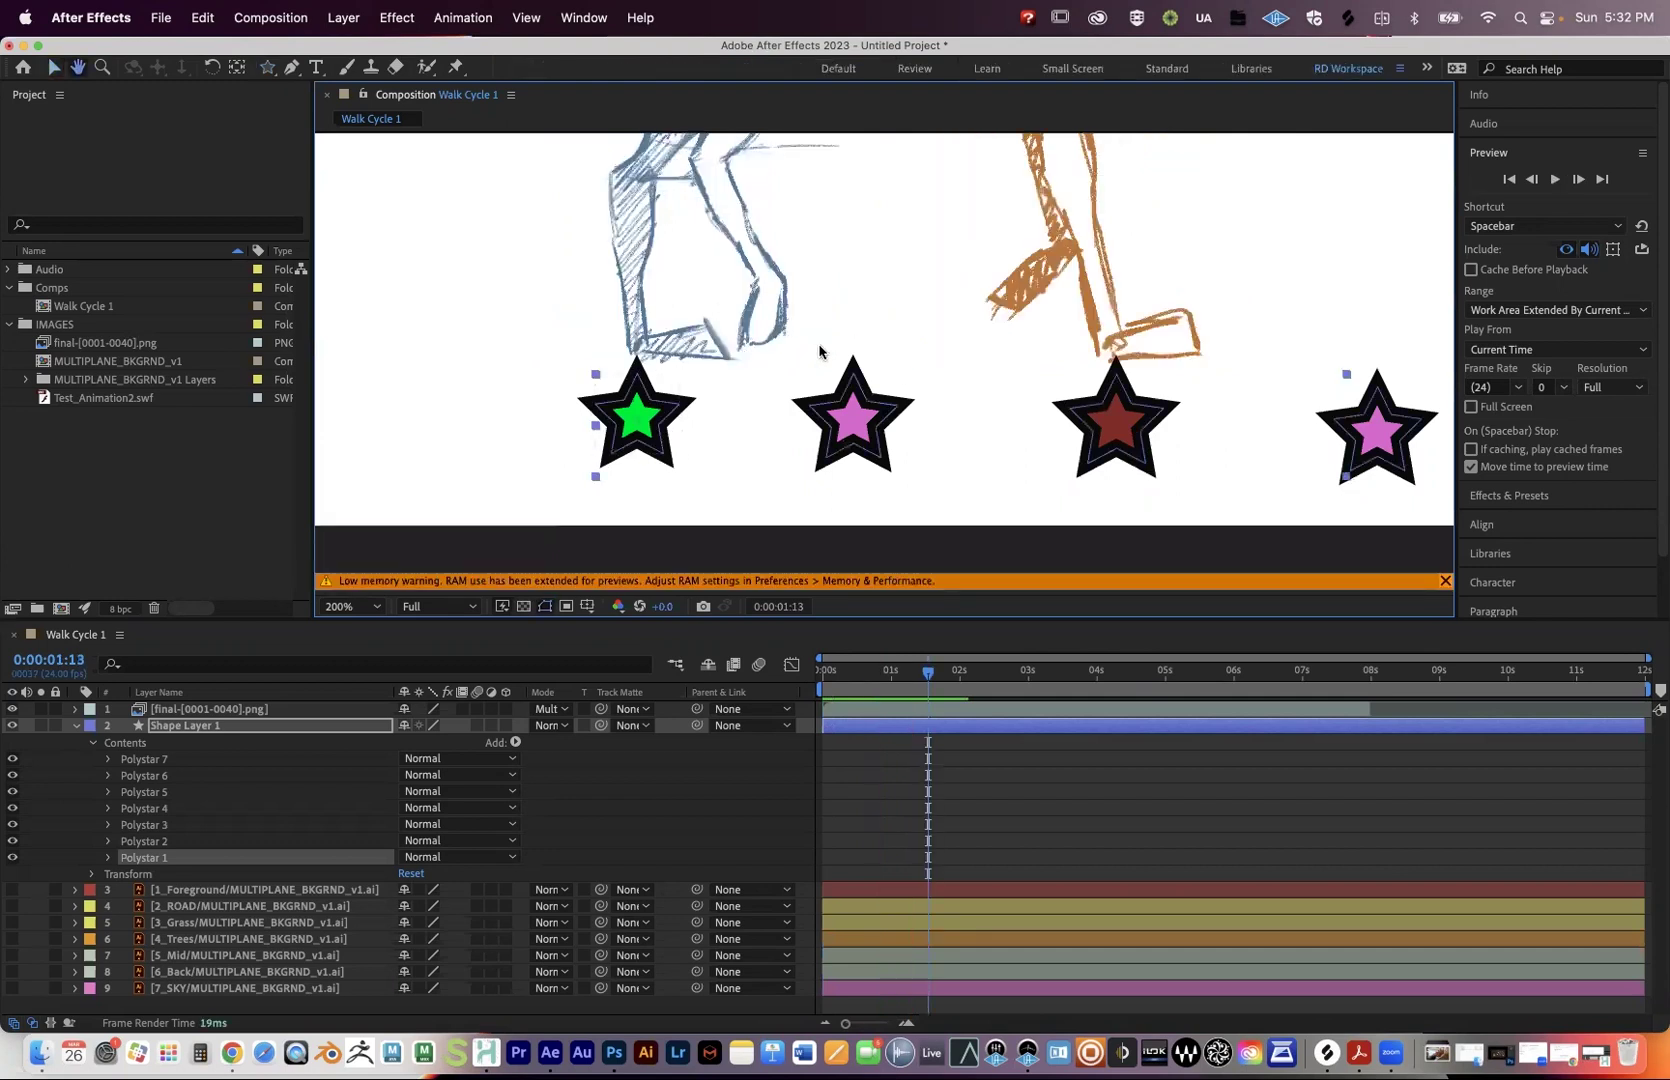
Examine the hind and front feet against the stars at 100%, 200% and 400% magnification.
scroll(925, 335, down, 2)
scroll(843, 390, up, 2)
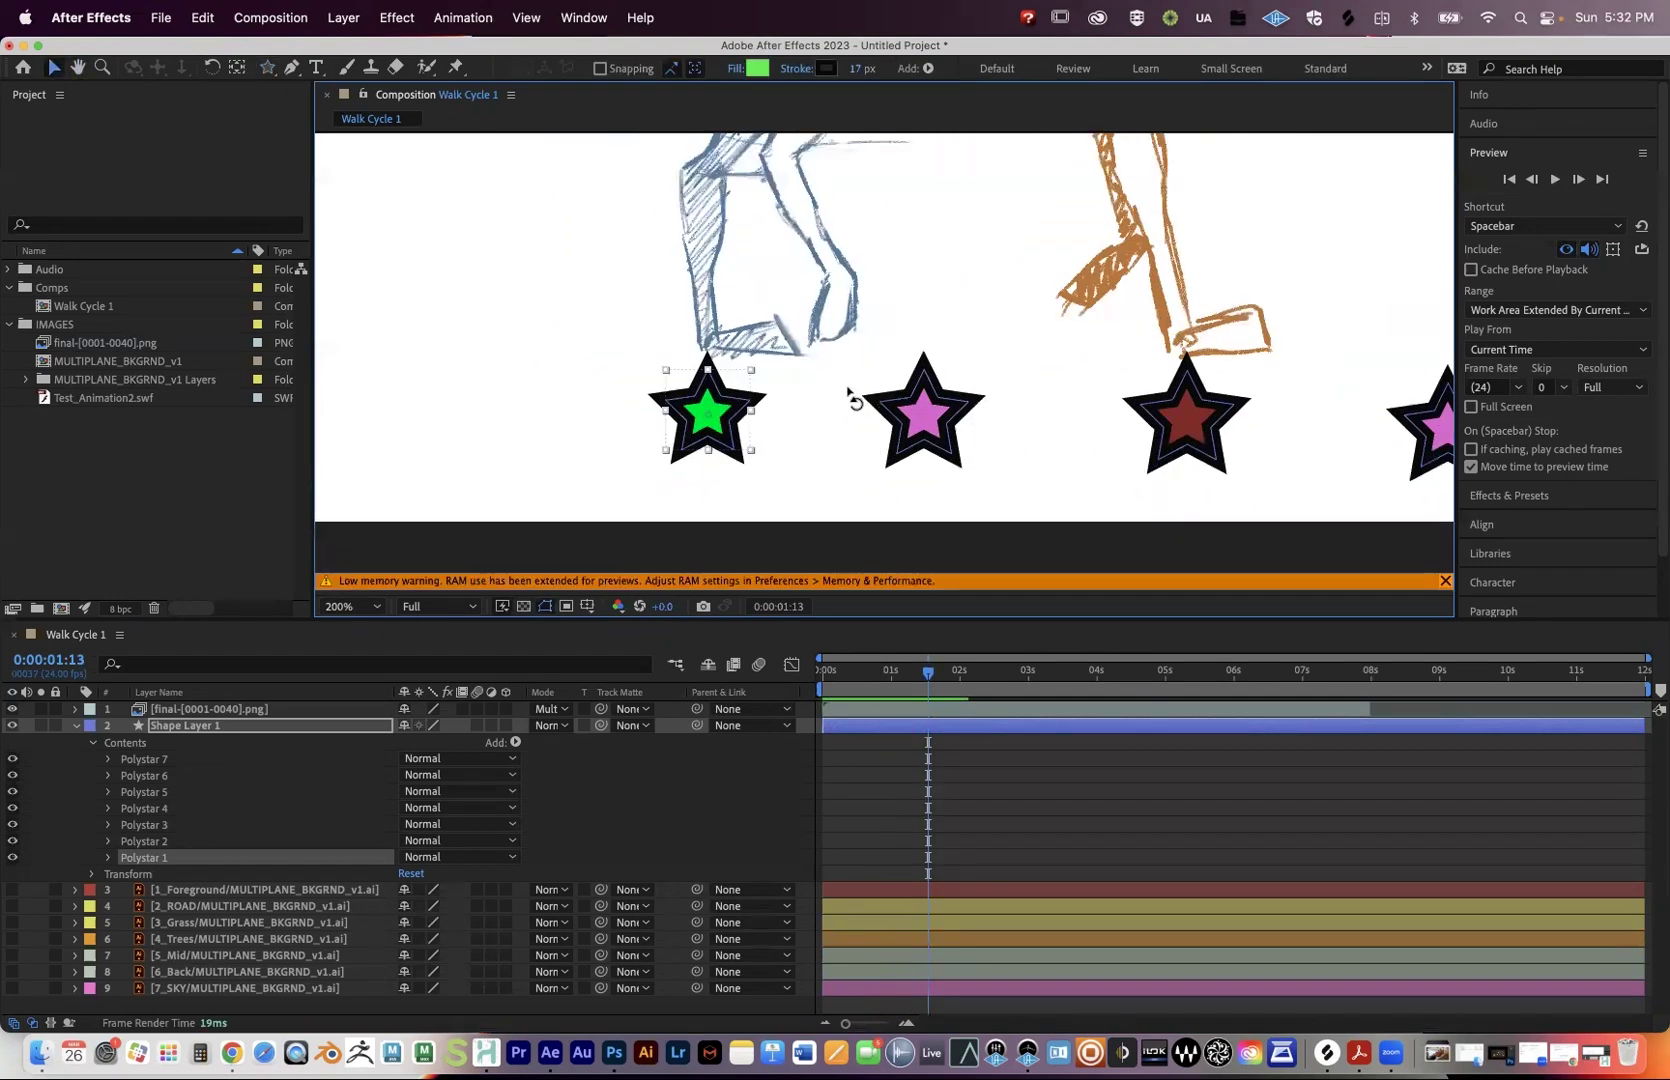
scroll(848, 393, down, 5)
scroll(850, 395, up, 3)
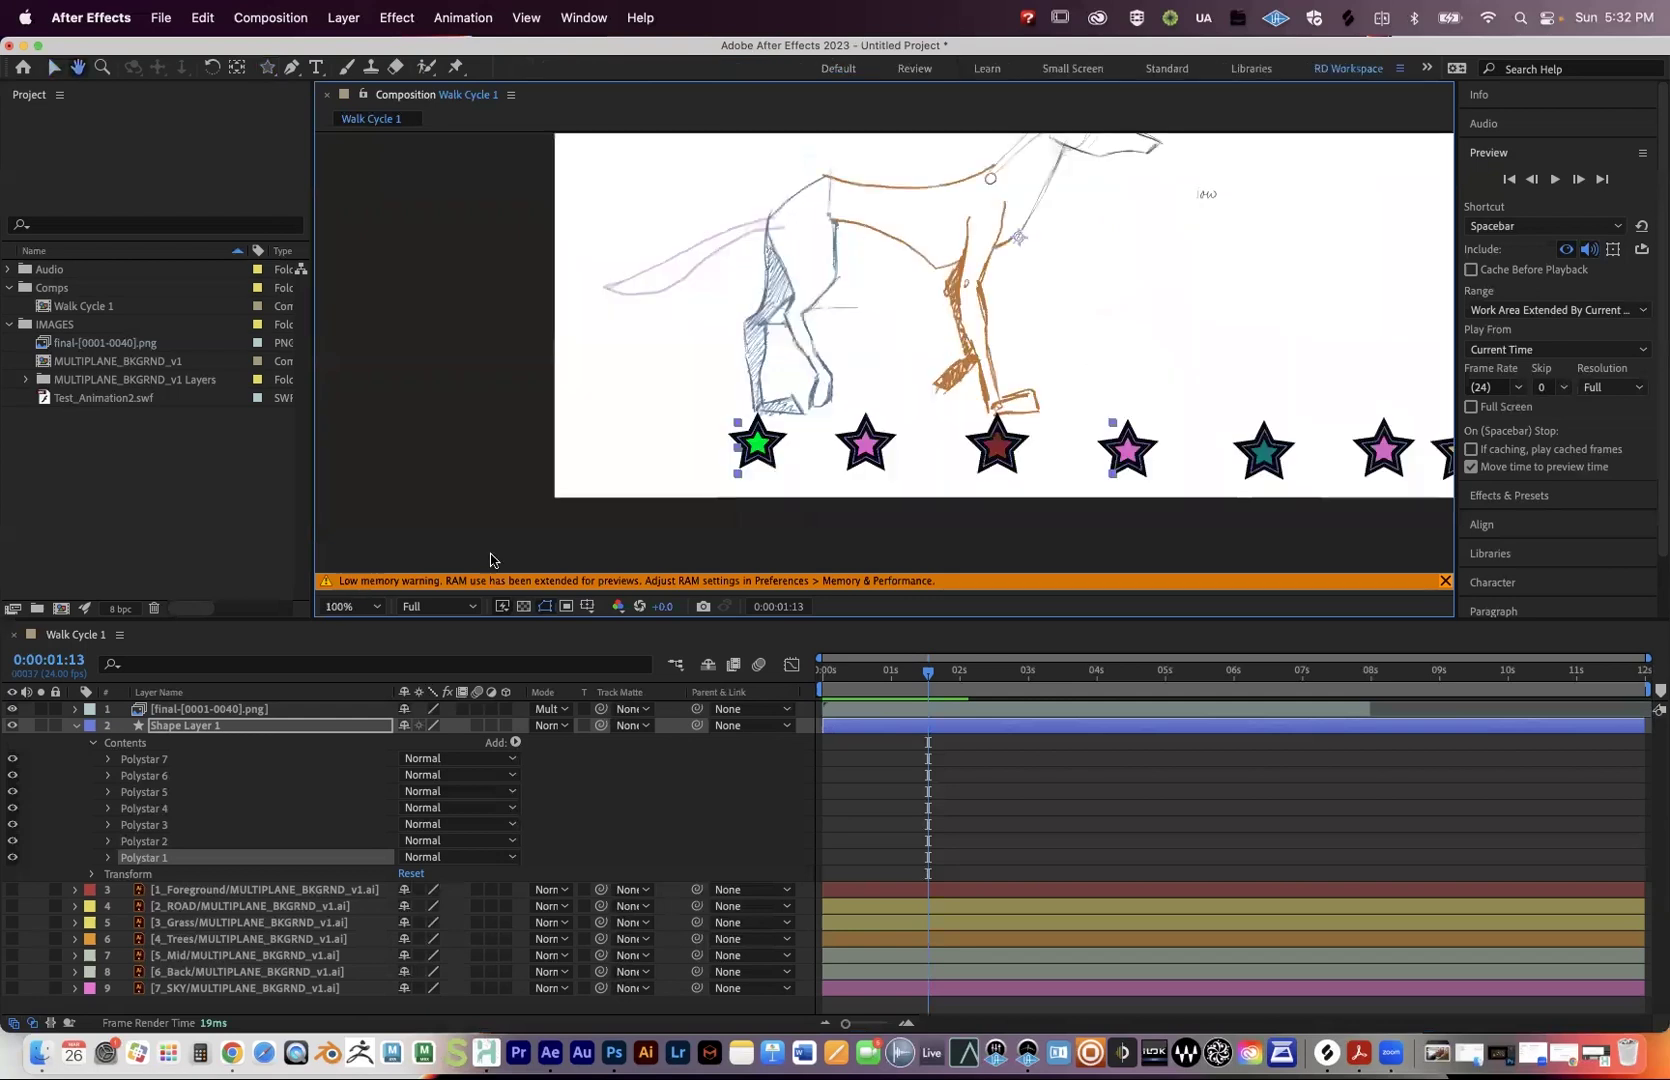
click(362, 607)
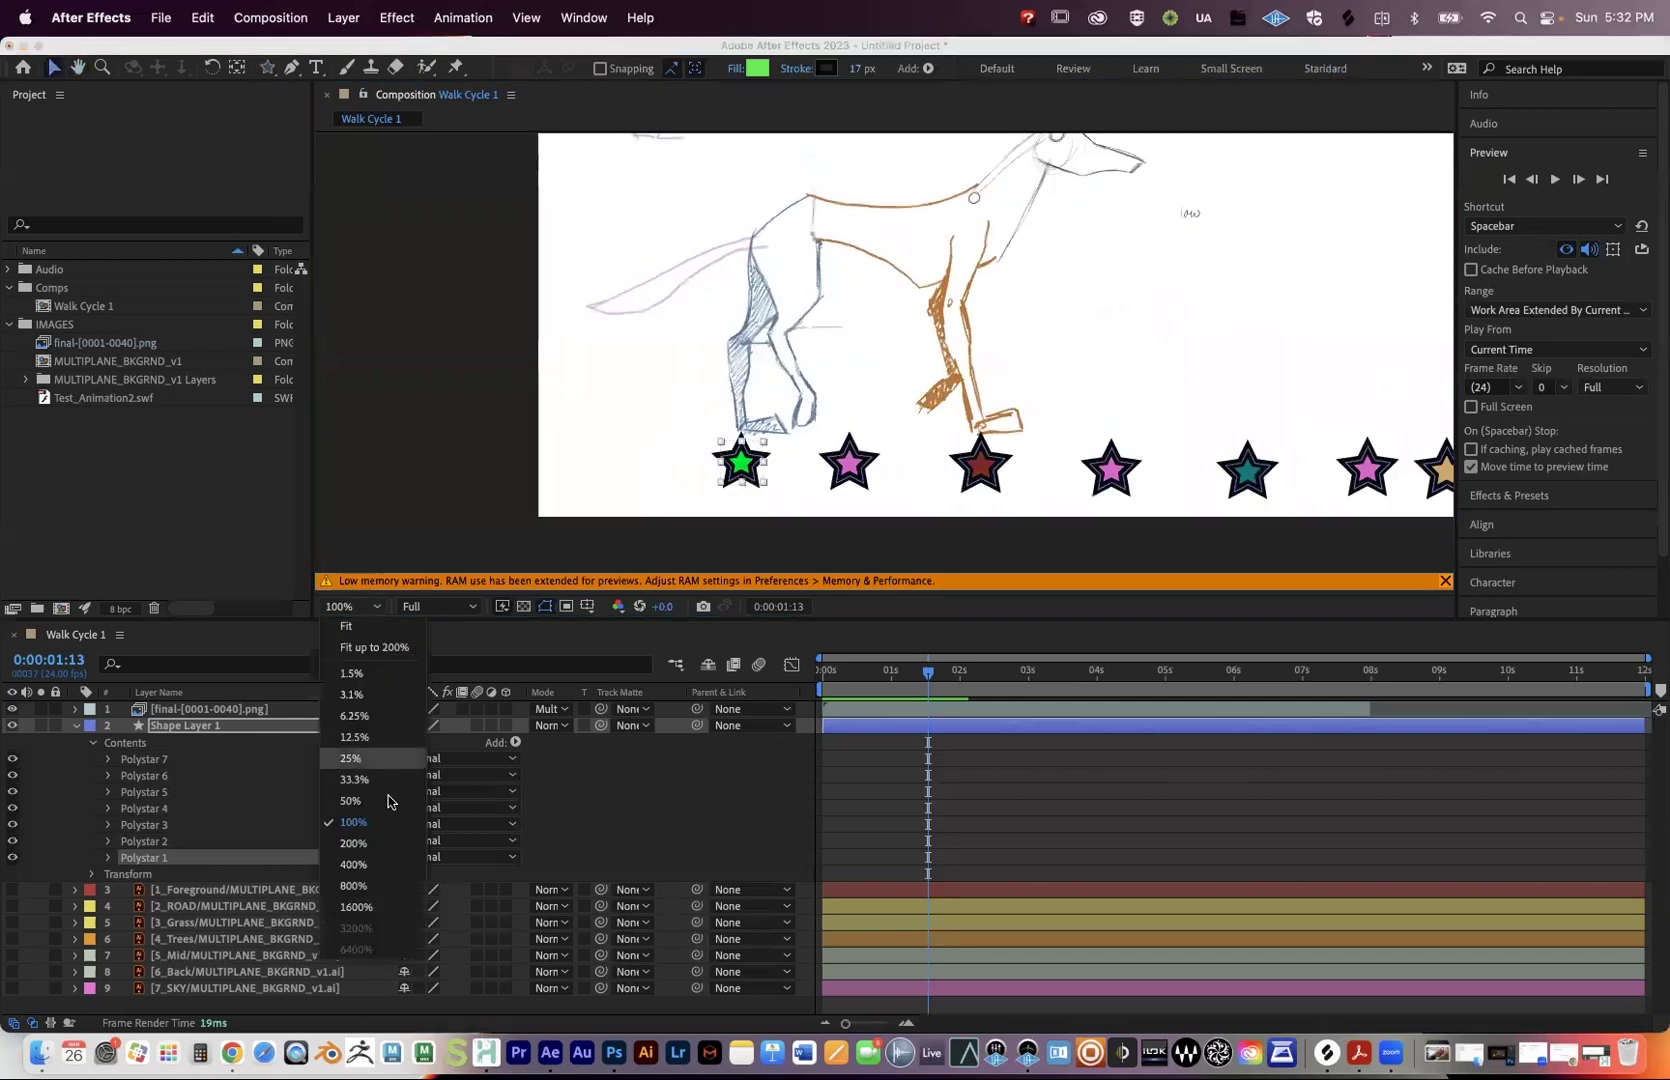
click(390, 845)
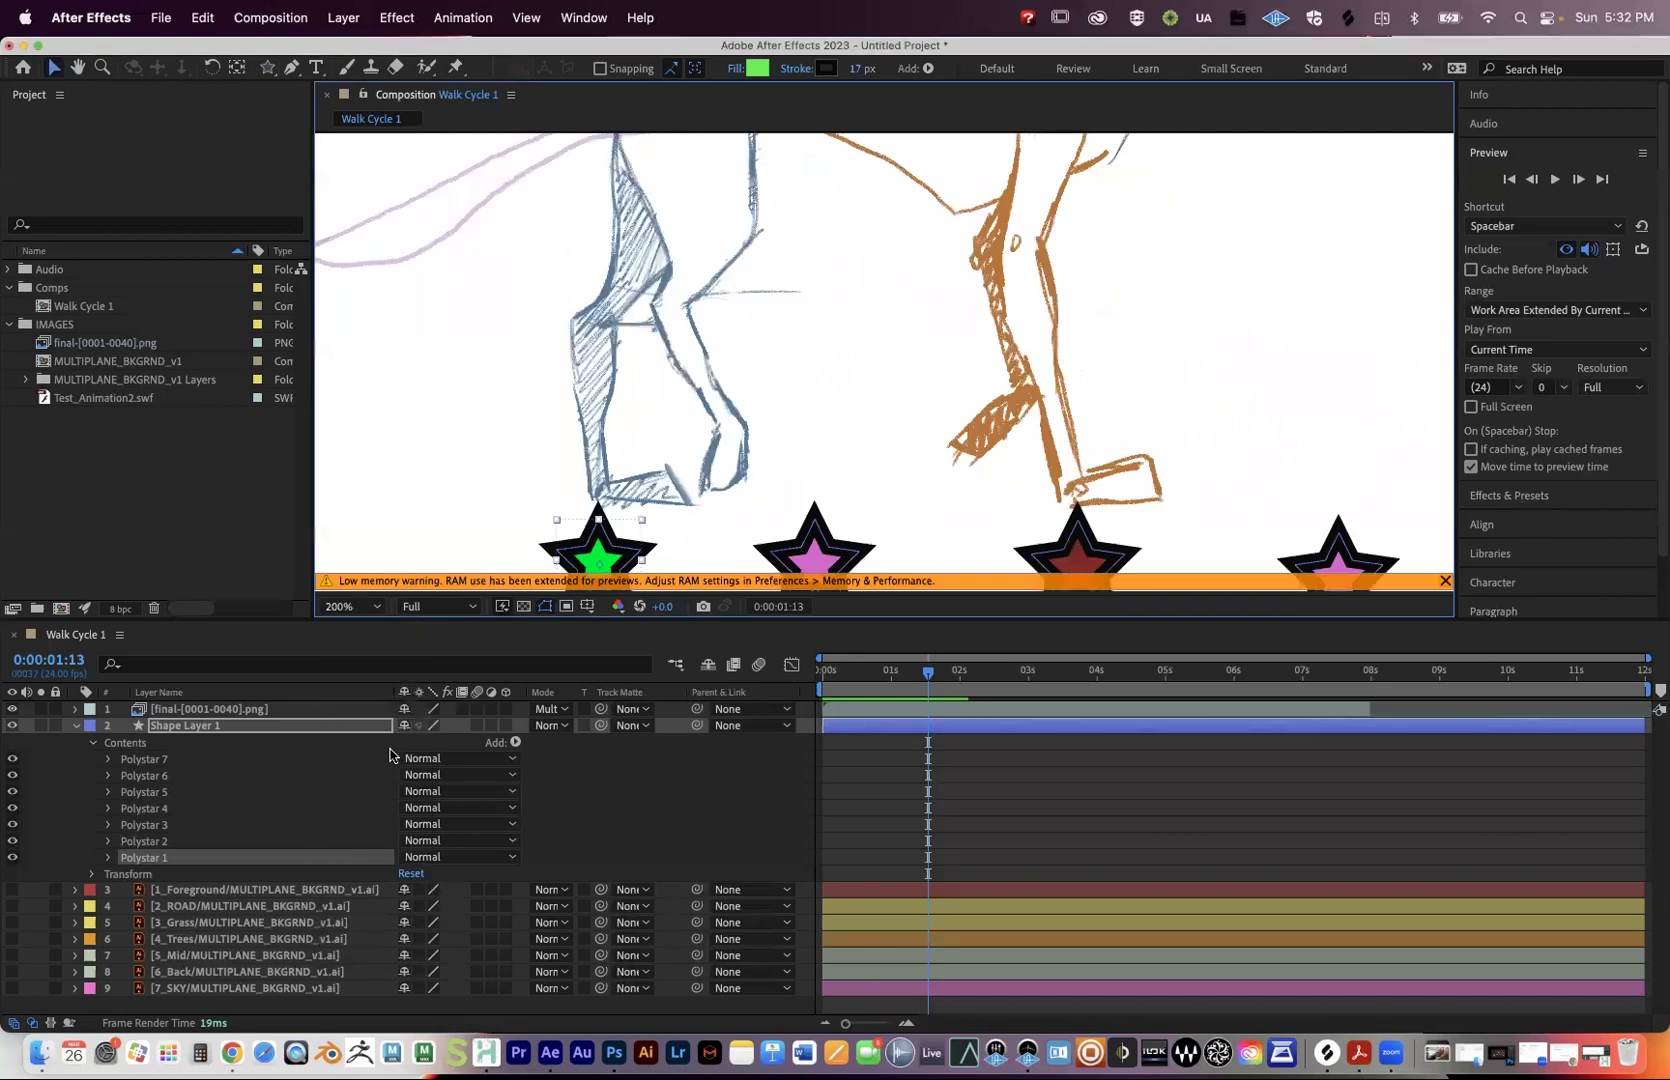
click(341, 609)
click(356, 864)
key(h)
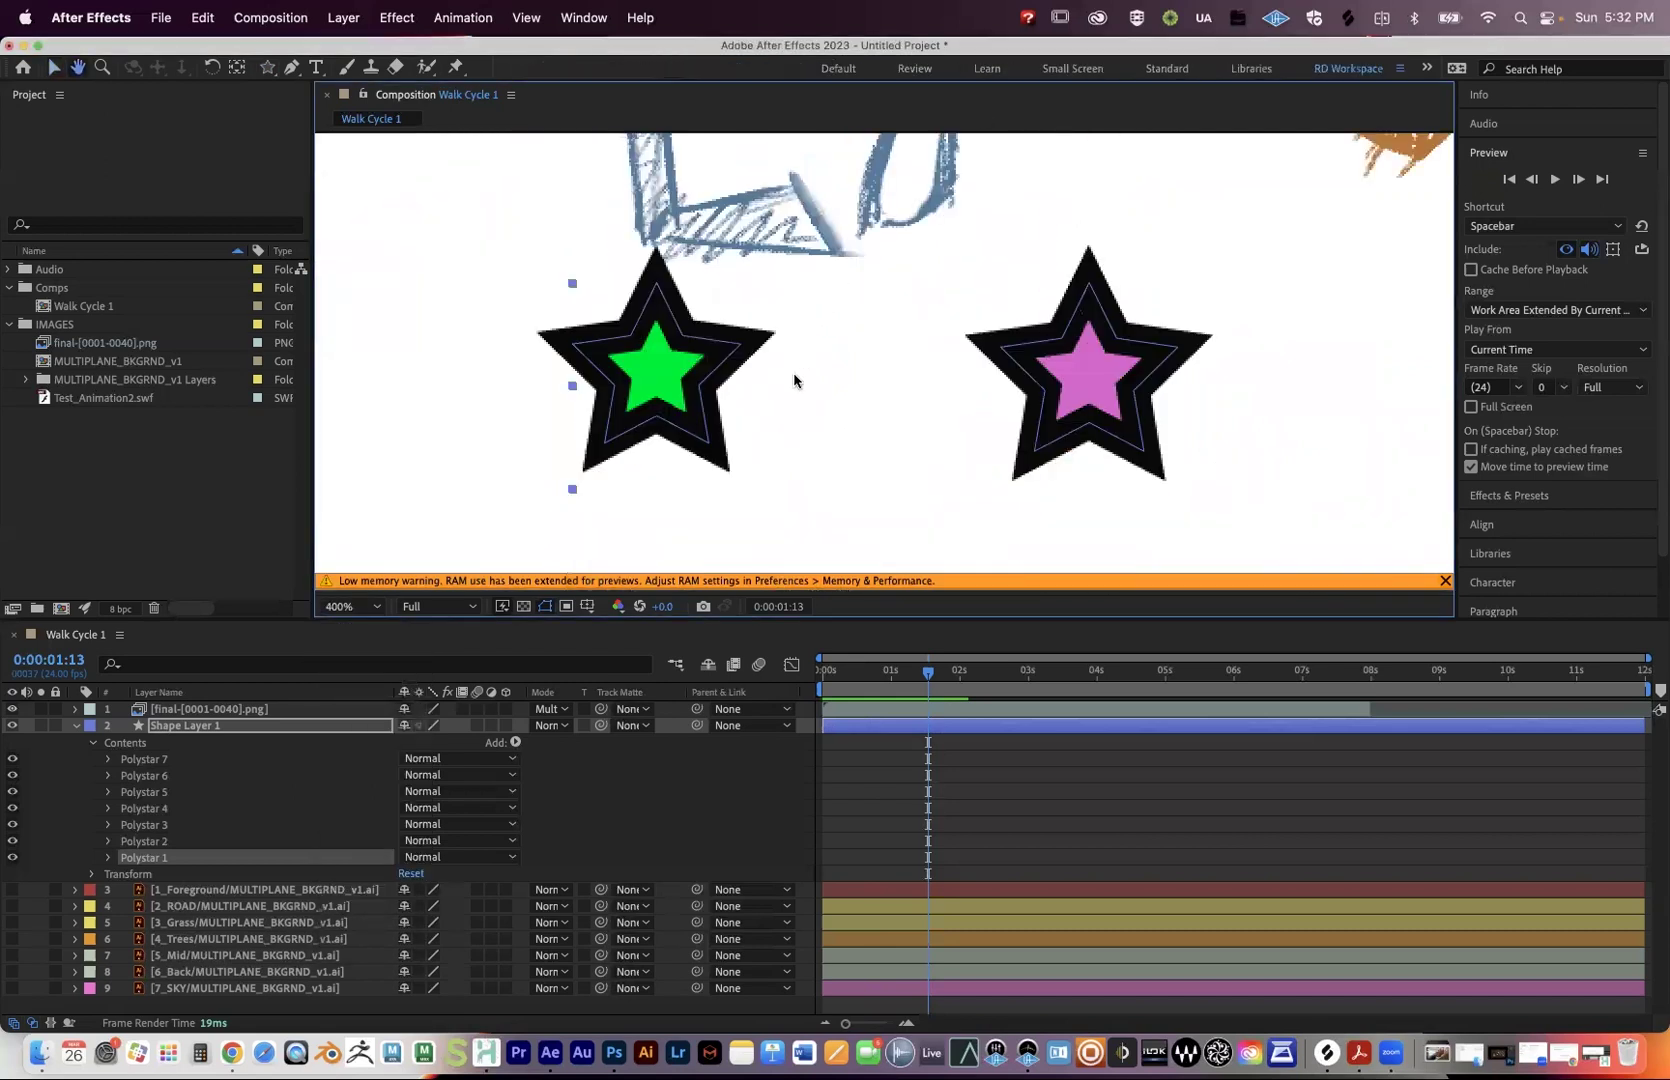
scroll(793, 372, down, 2)
scroll(725, 352, down, 2)
key(v)
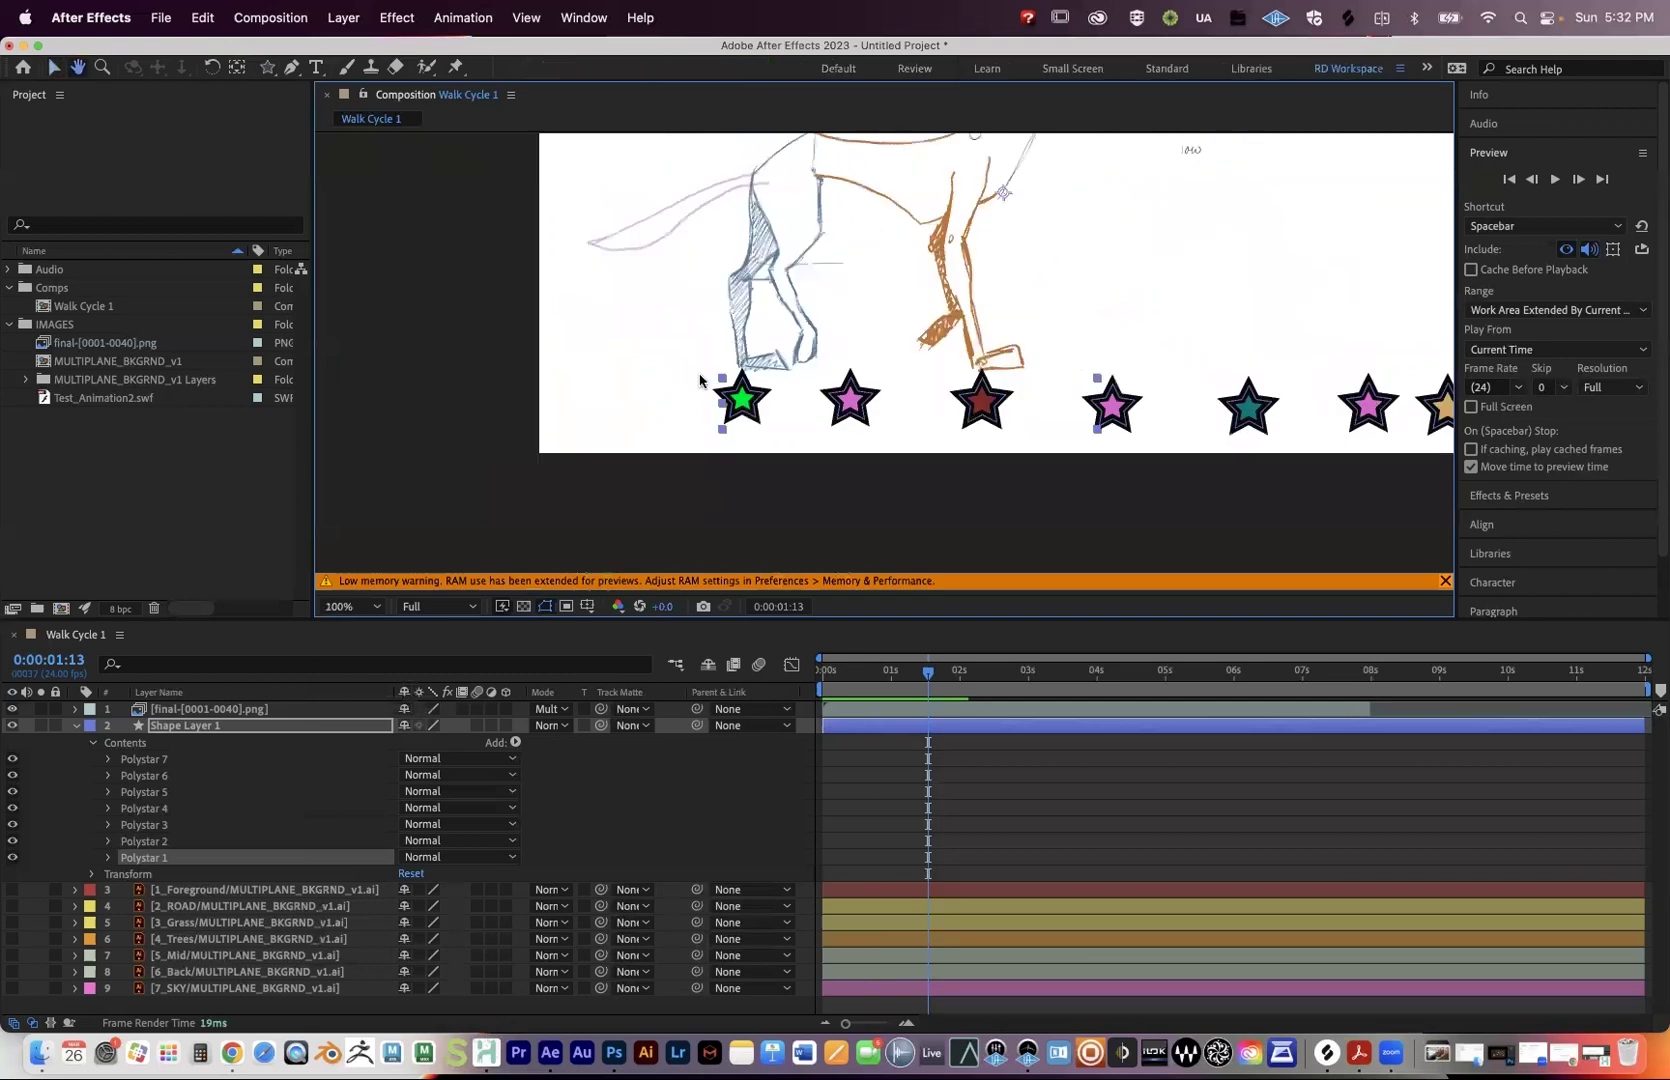
scroll(700, 390, right, 2)
scroll(688, 397, up, 1)
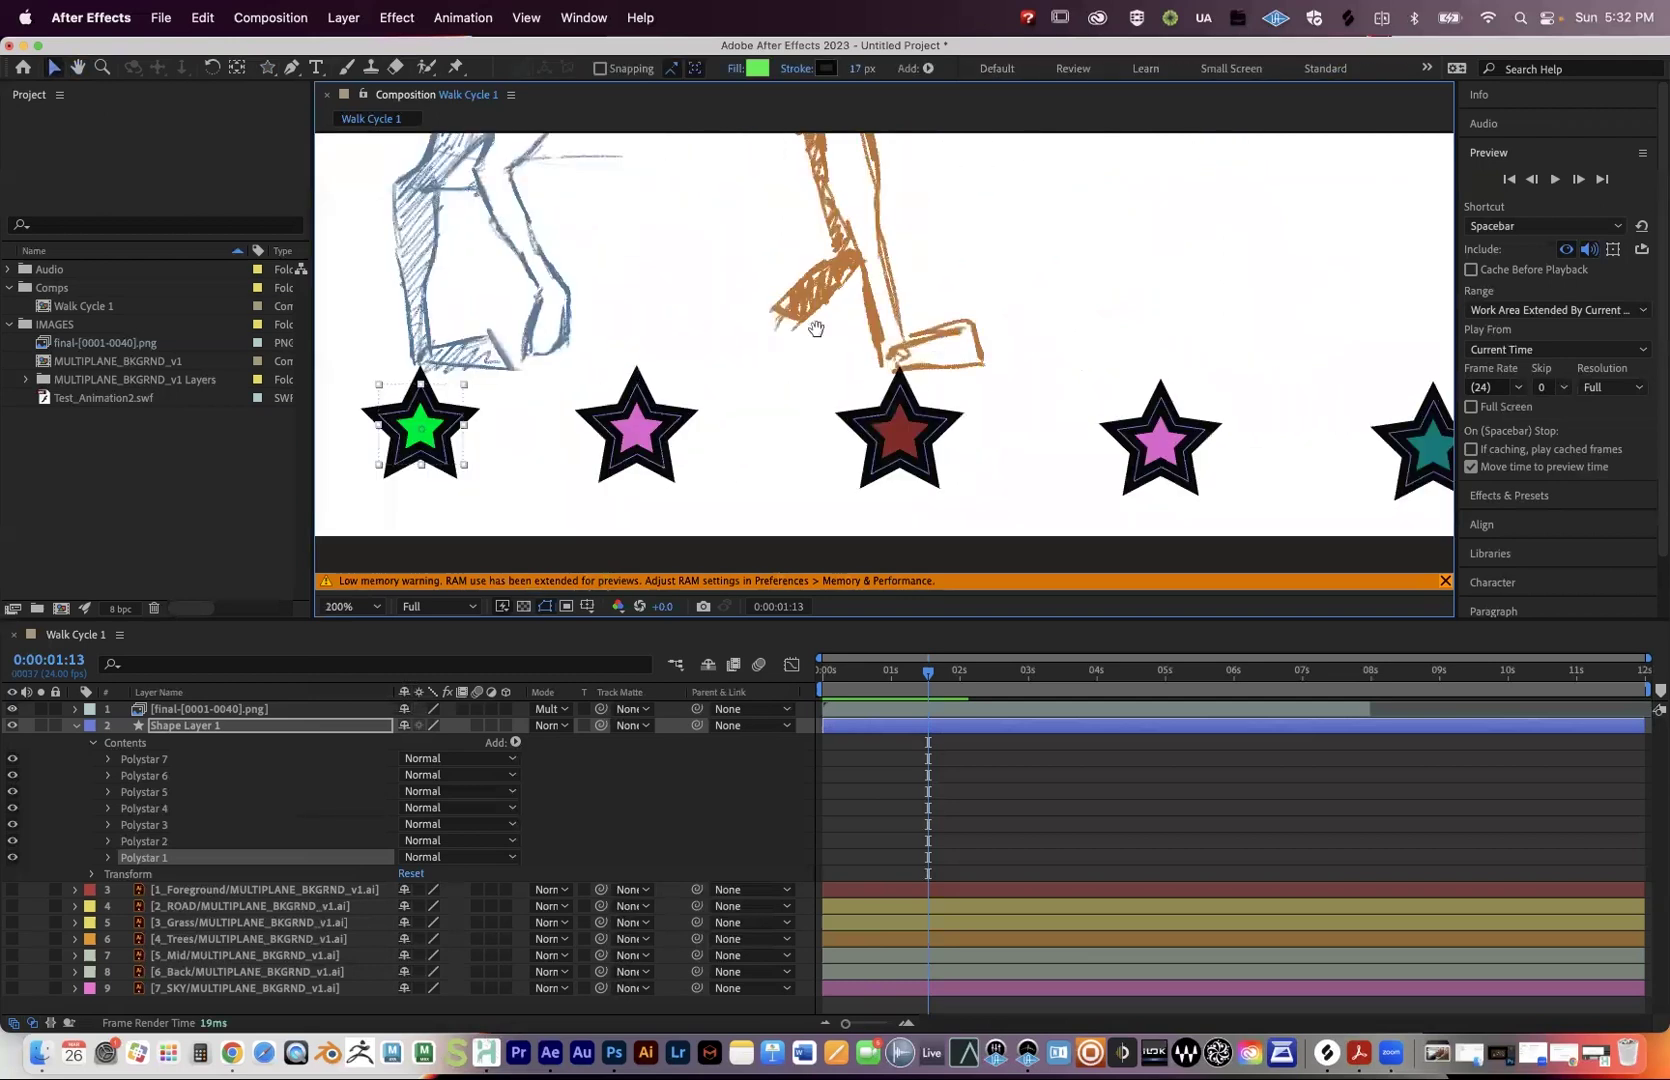
Try moving only the green star a little backward from the hind foot, and undo the move.
click(303, 733)
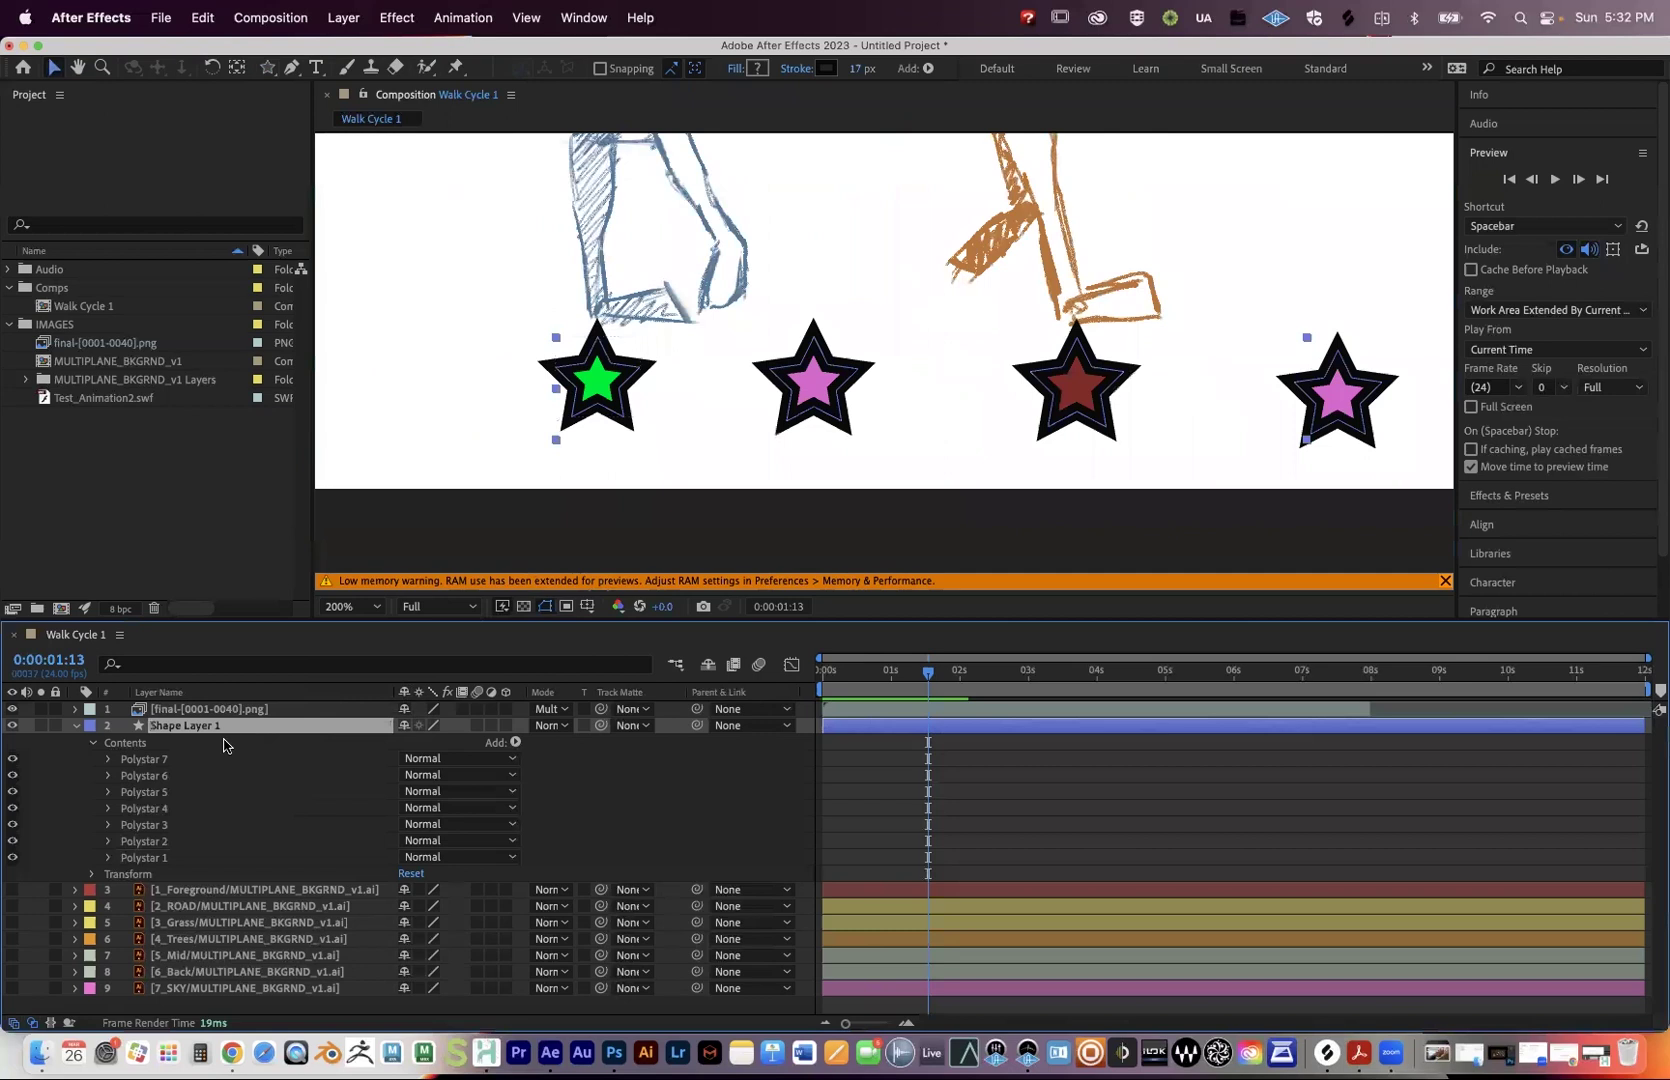
click(300, 758)
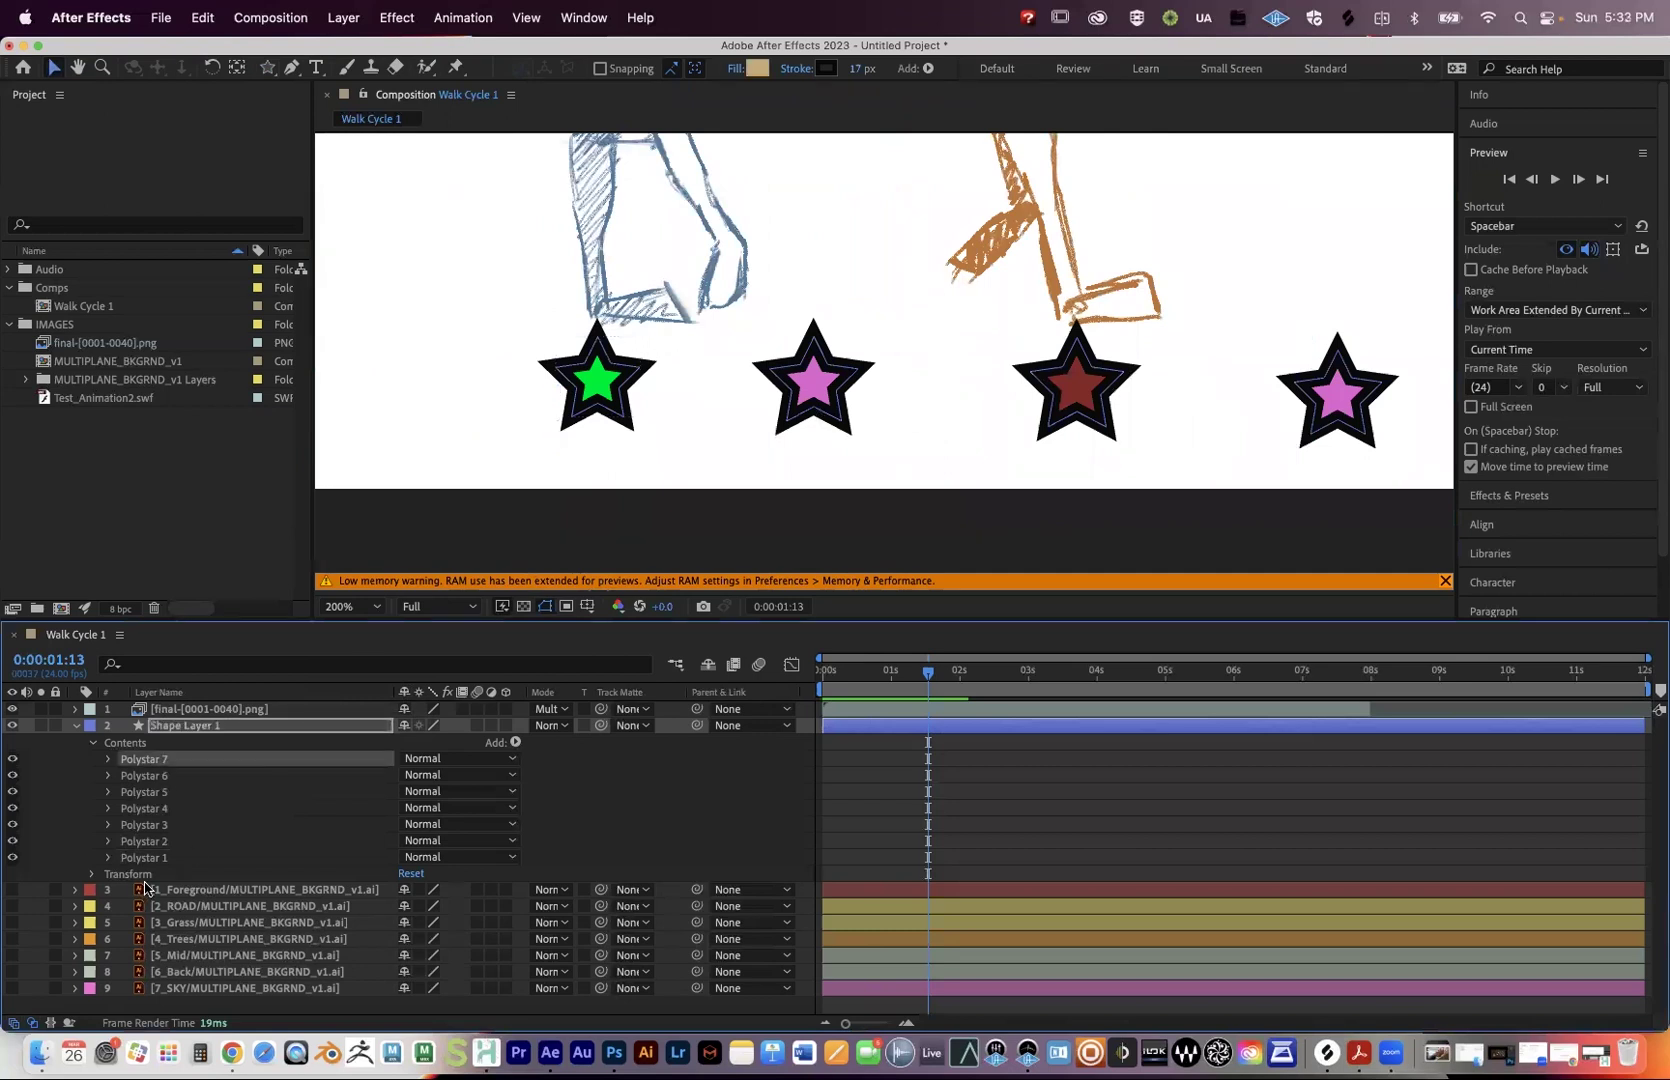
click(615, 388)
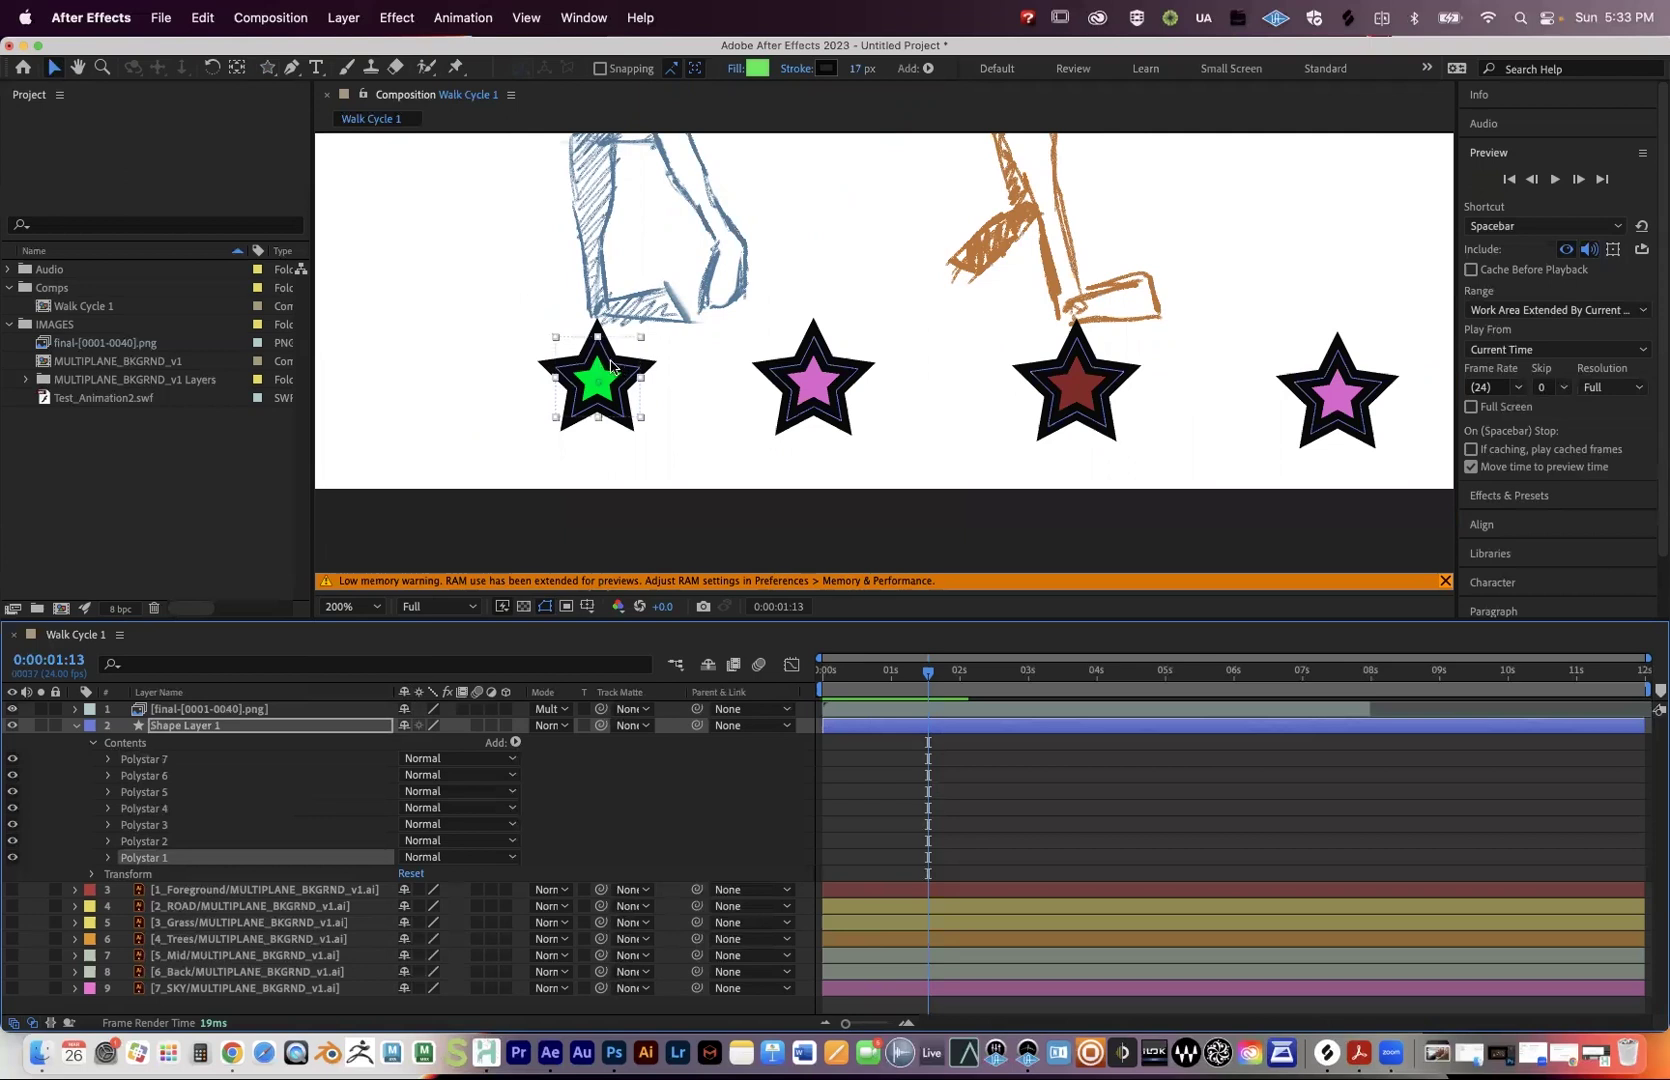
drag(597, 380, 525, 332)
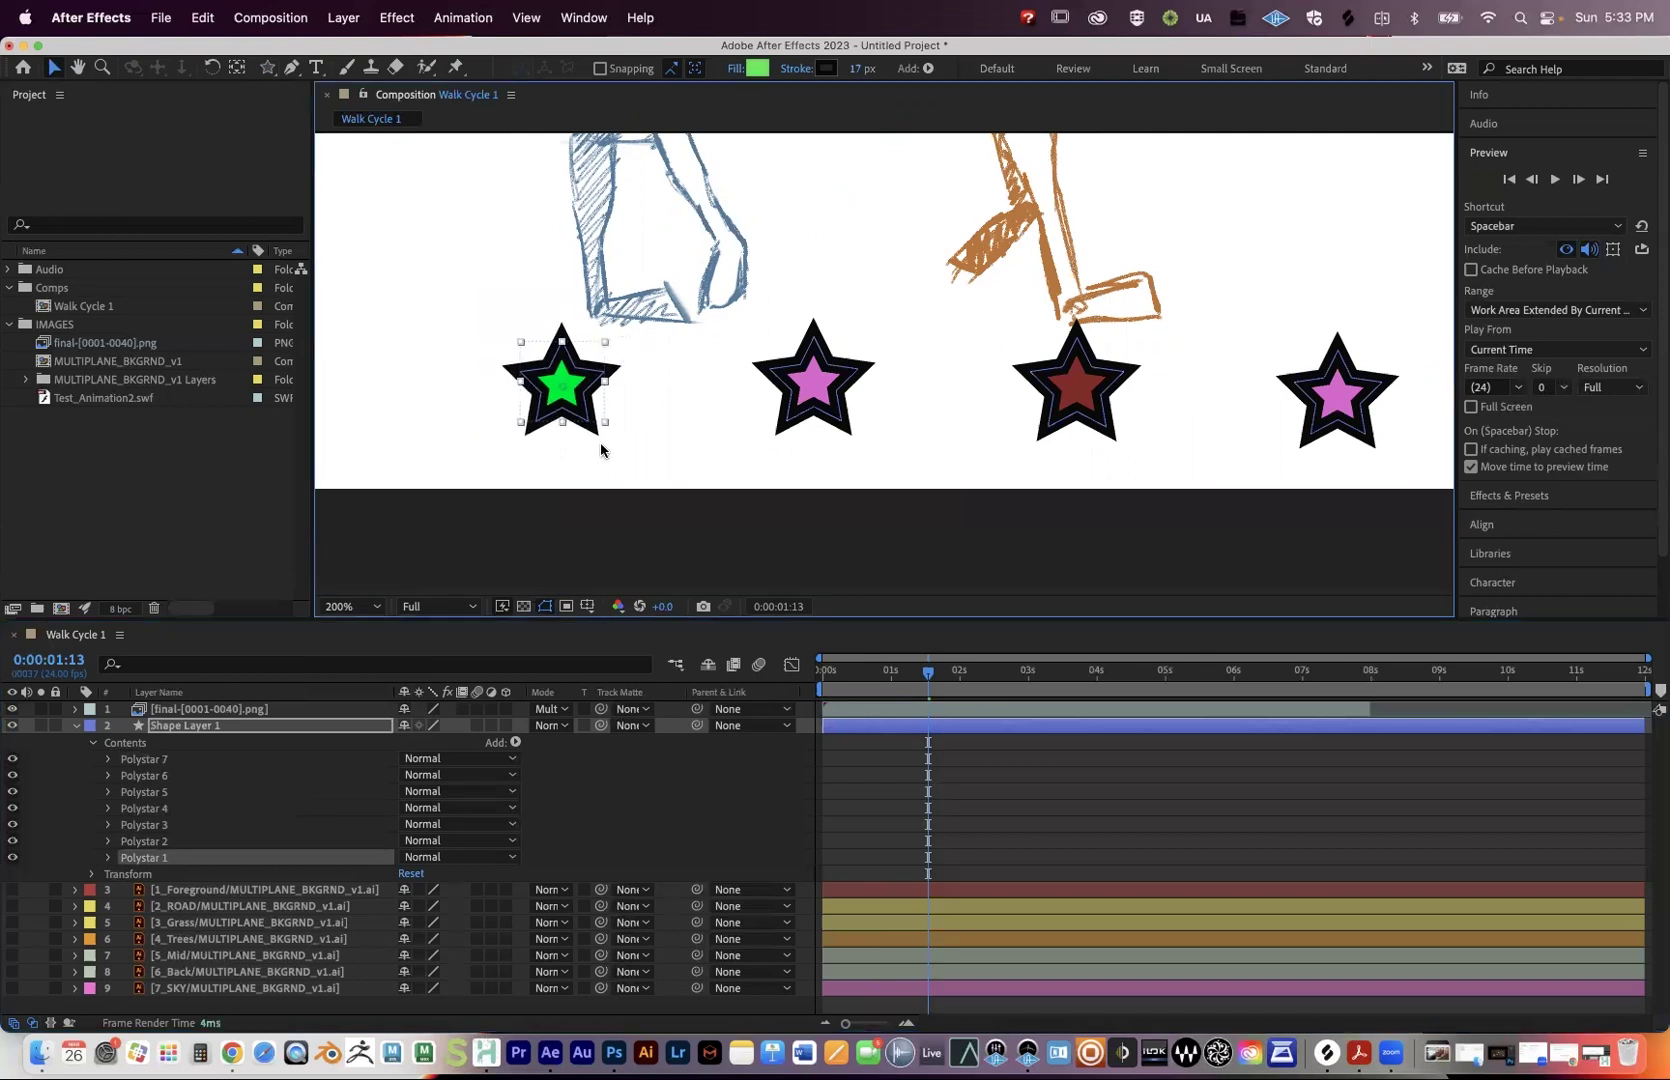
key(super+z)
Try shifting the whole star row sideways on Shape Layer 1, and undo the move.
click(189, 728)
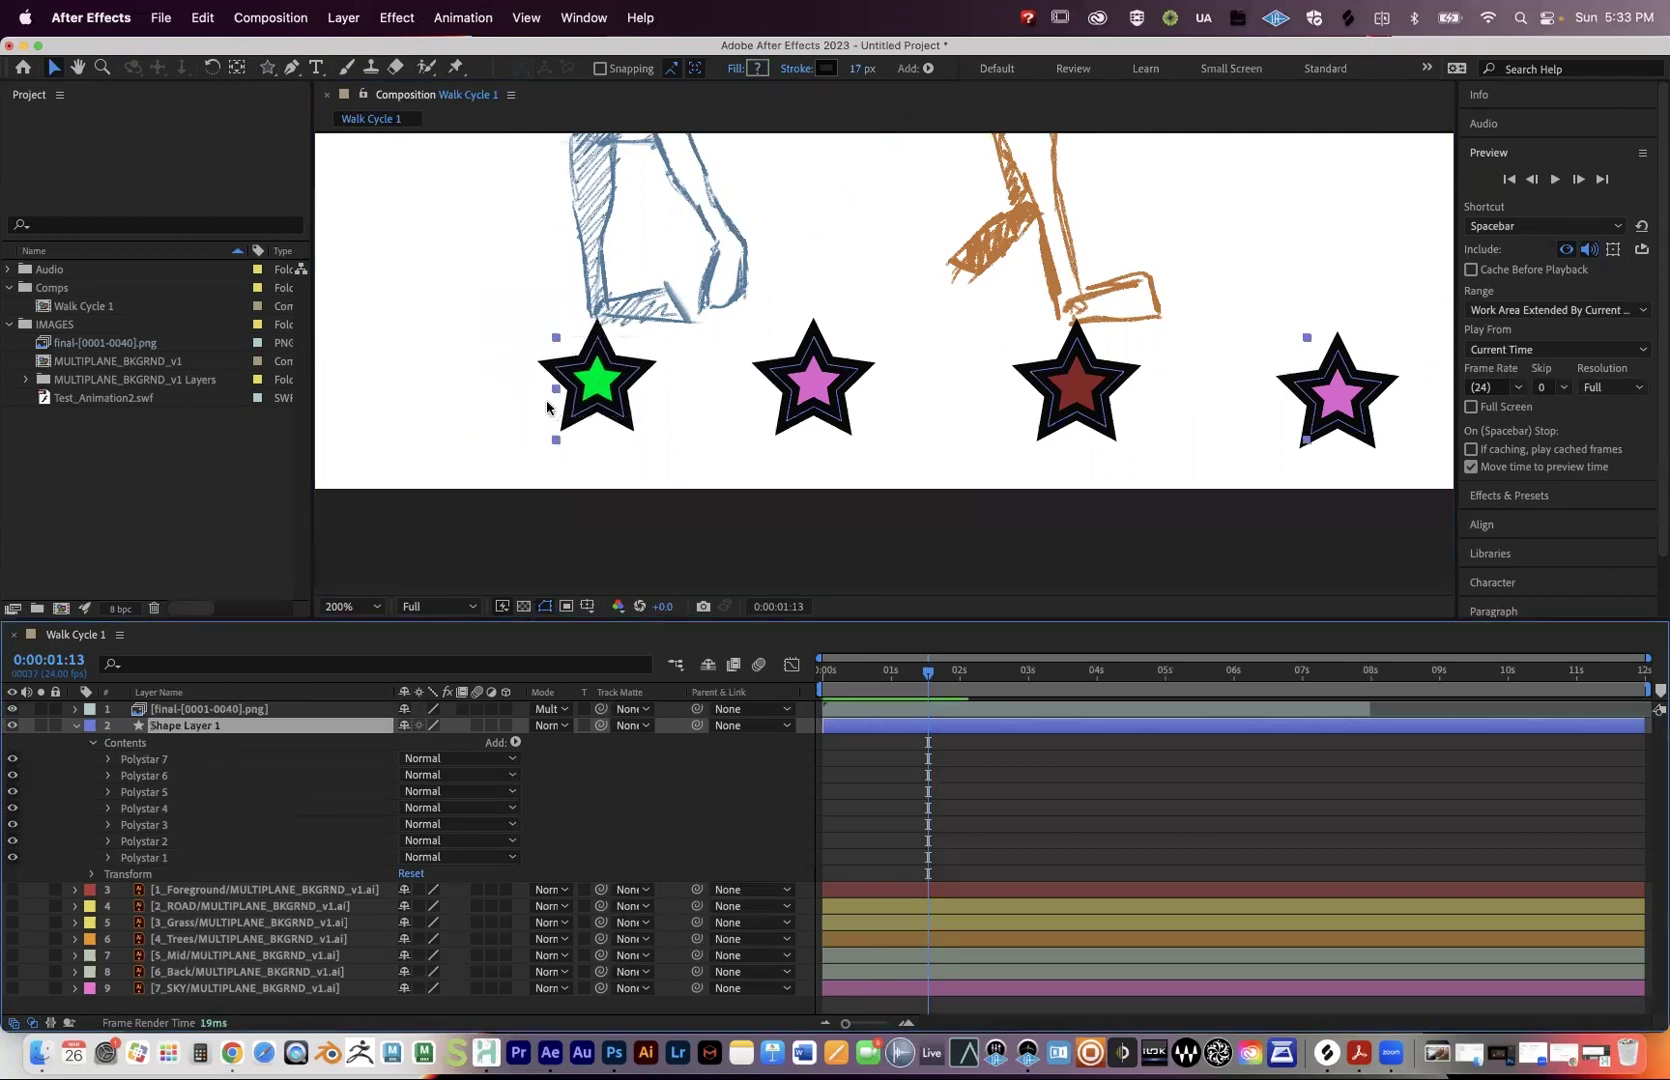
drag(607, 403, 436, 401)
key(super+z)
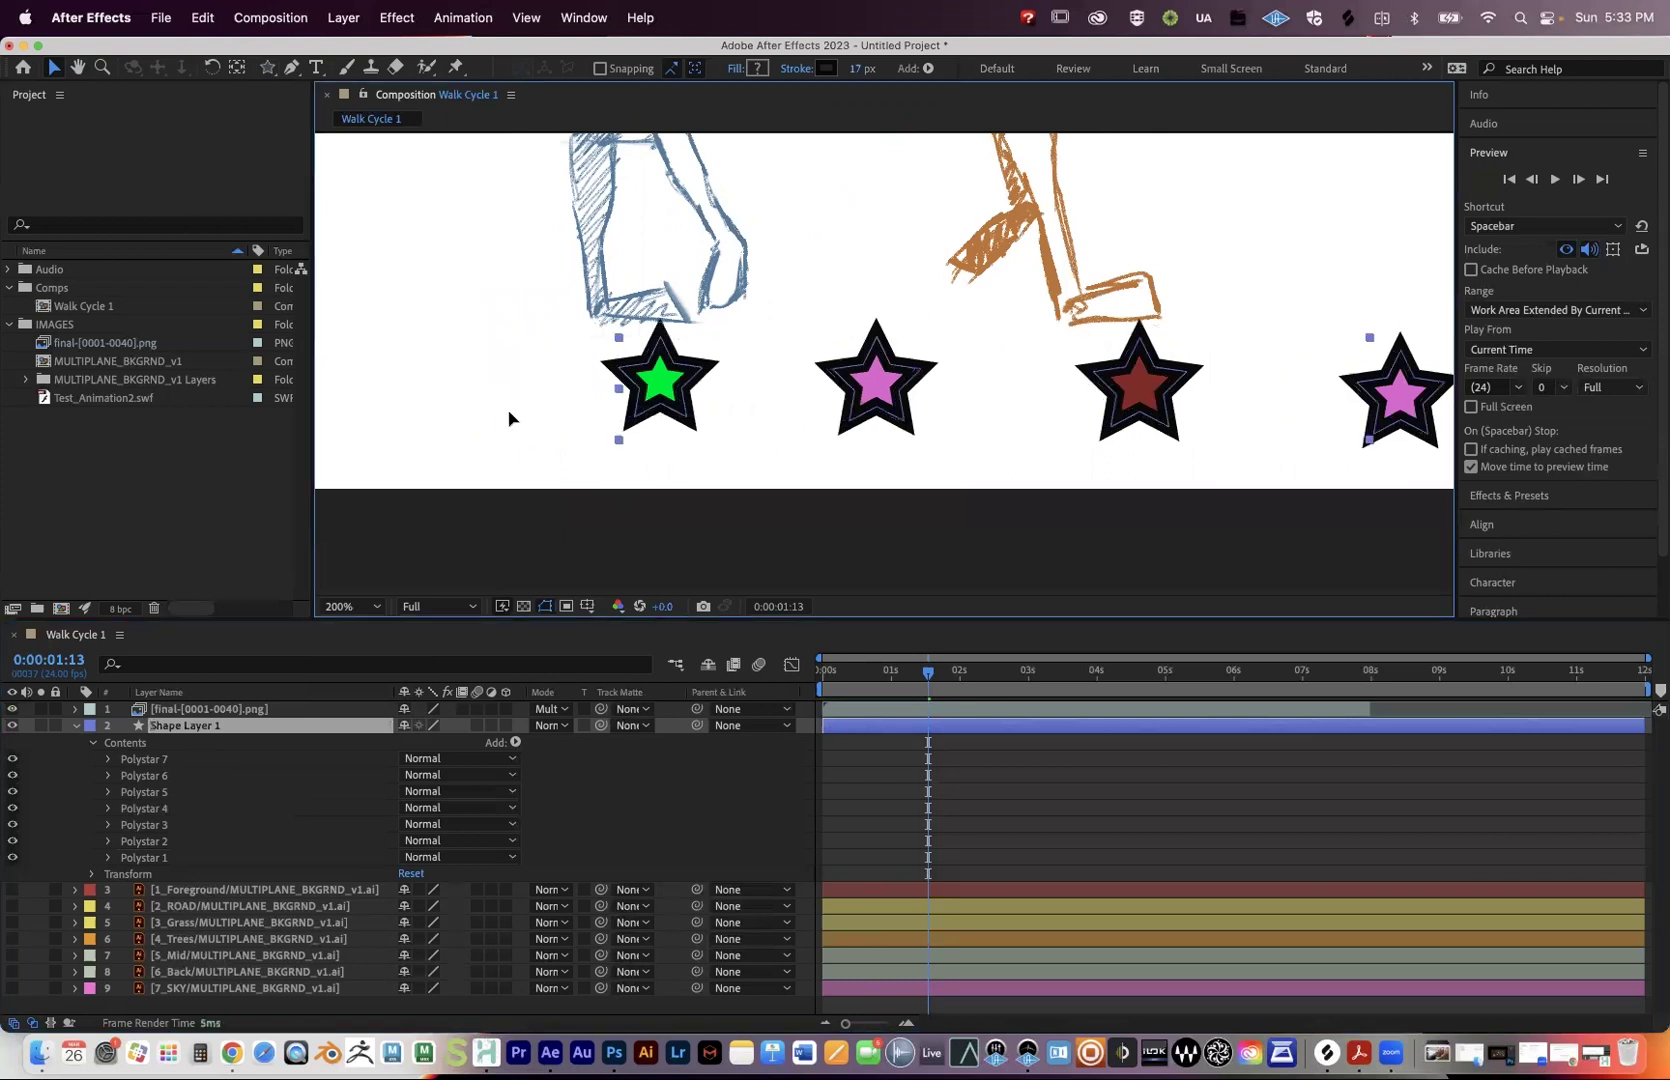
key(super+z)
key(super+shift+z)
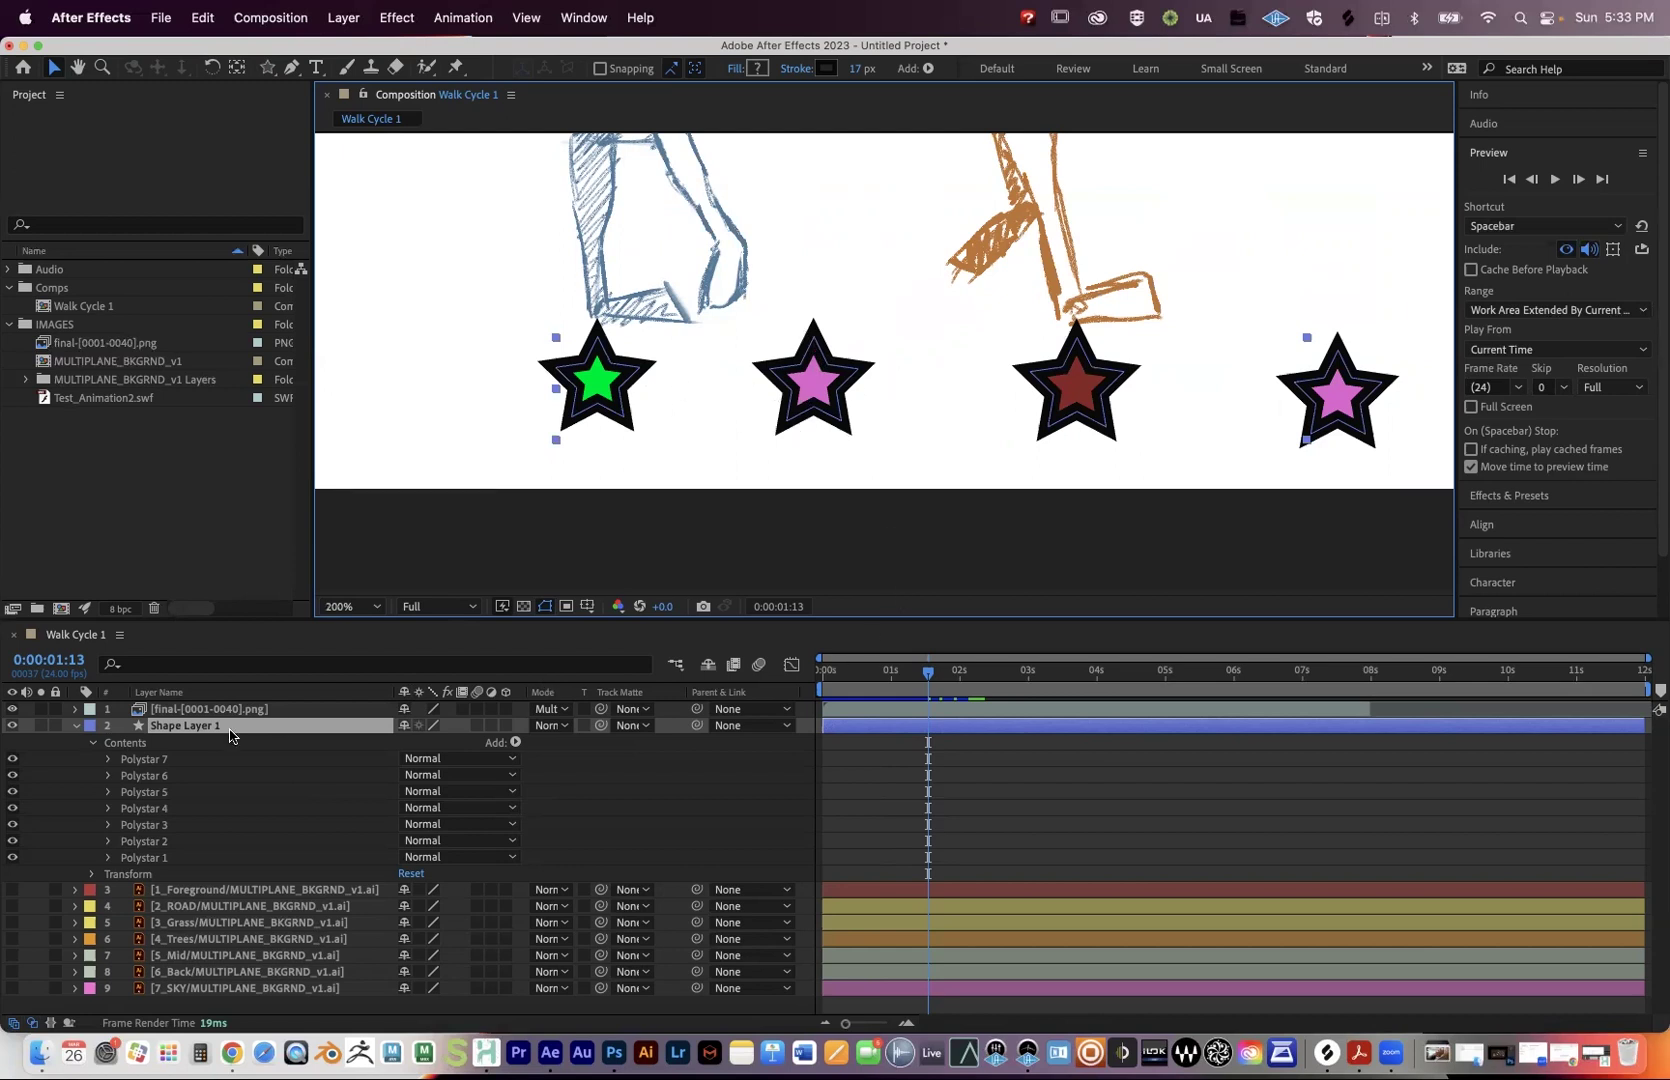
Reselect Shape Layer 1 and nudge the whole star row forward until the green star sits under the hind foot's toe at 0:00:01:13.
click(230, 907)
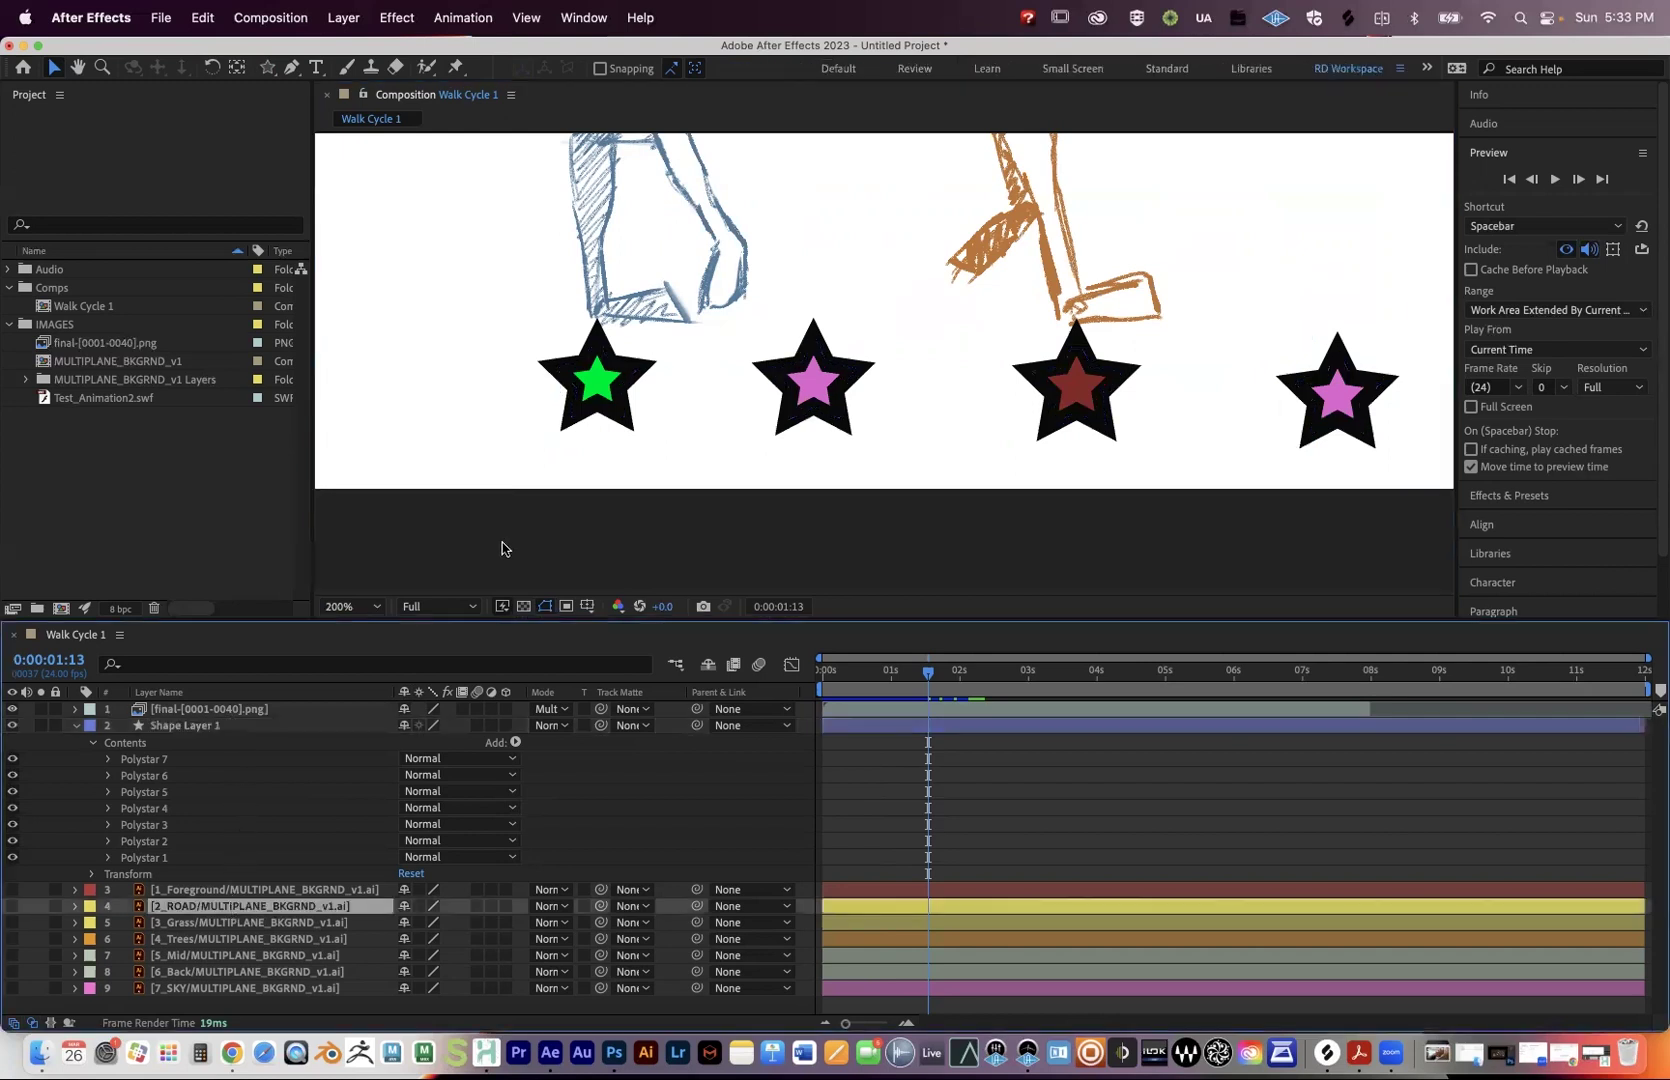
click(226, 724)
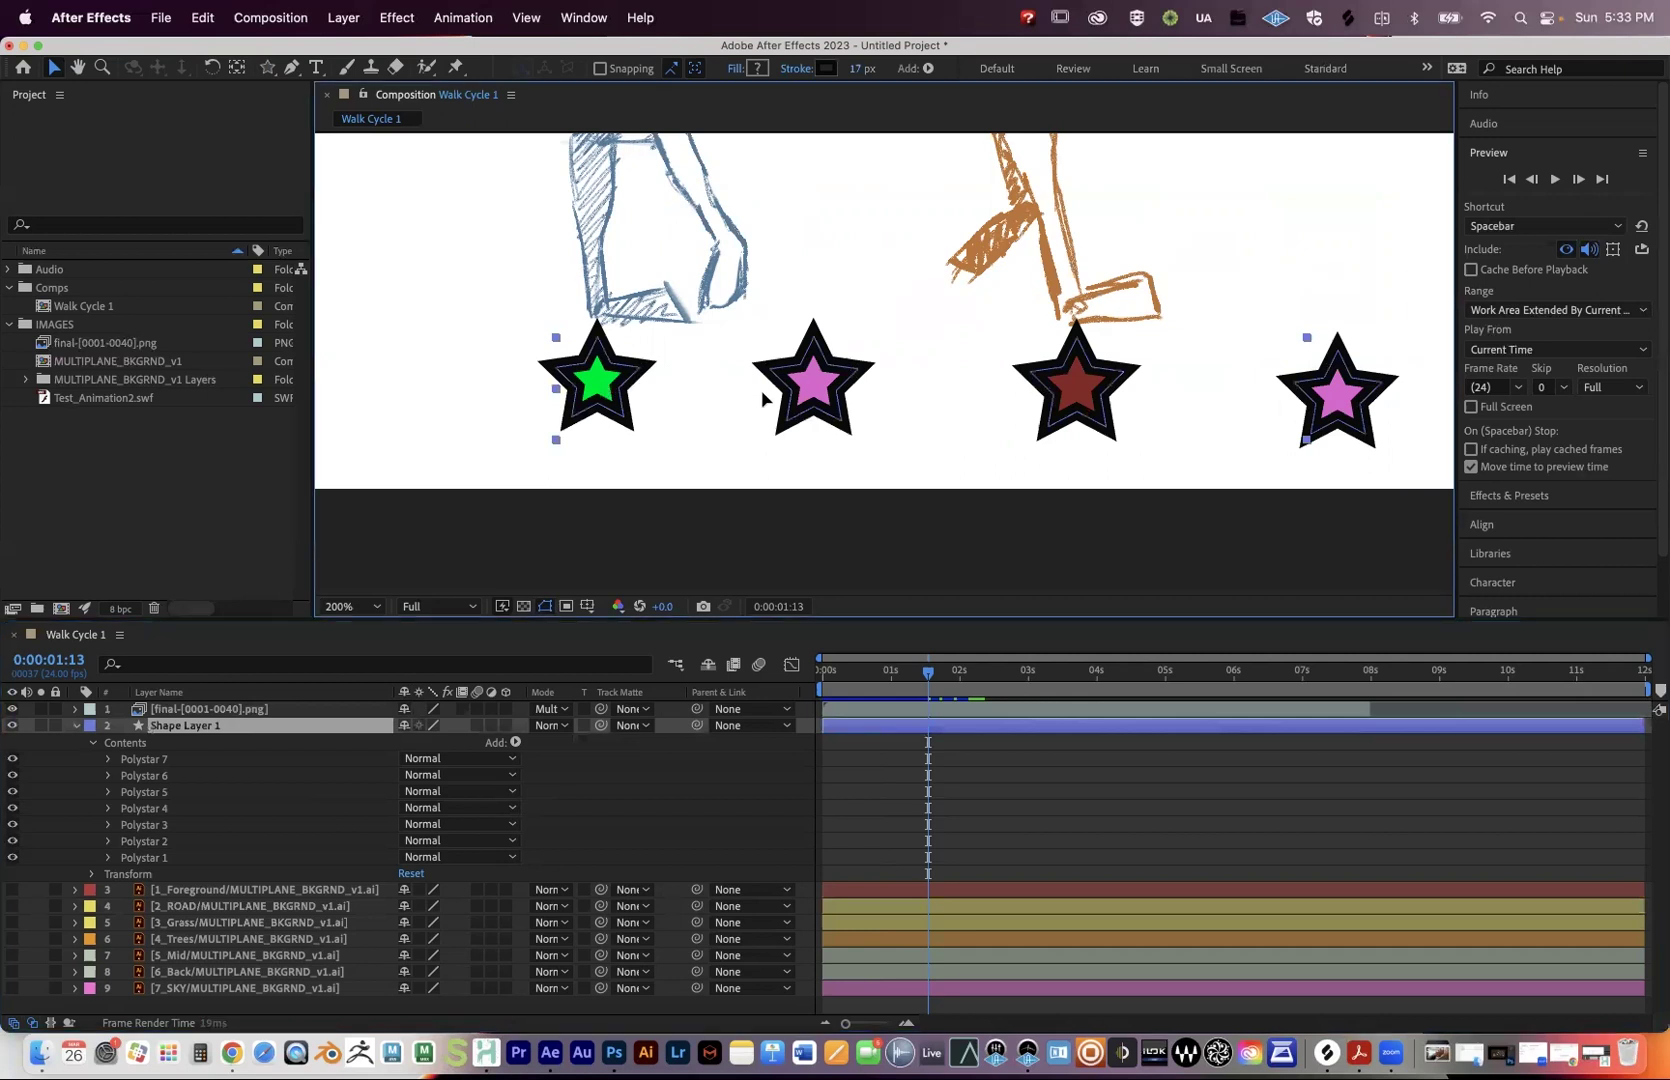
key(shift+Right)
key(shift+Right)
key(shift+Right)
key(shift+Right)
key(Right)
key(Right)
key(Right)
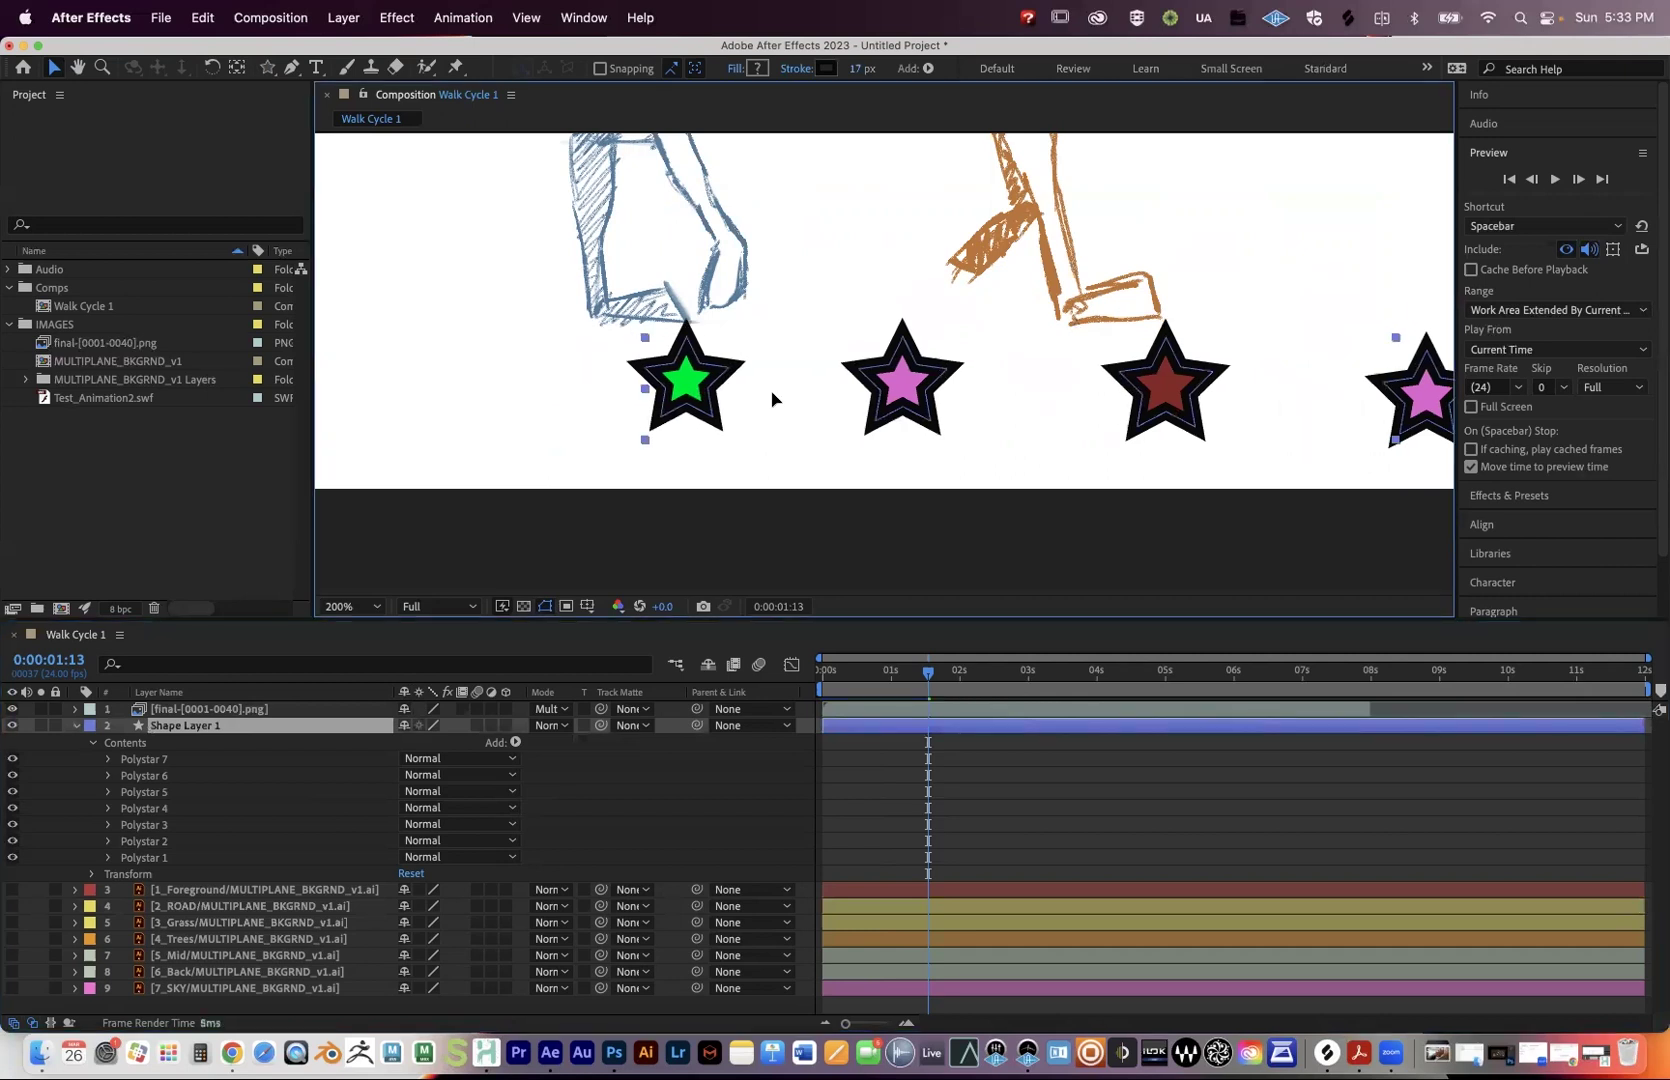
key(Left)
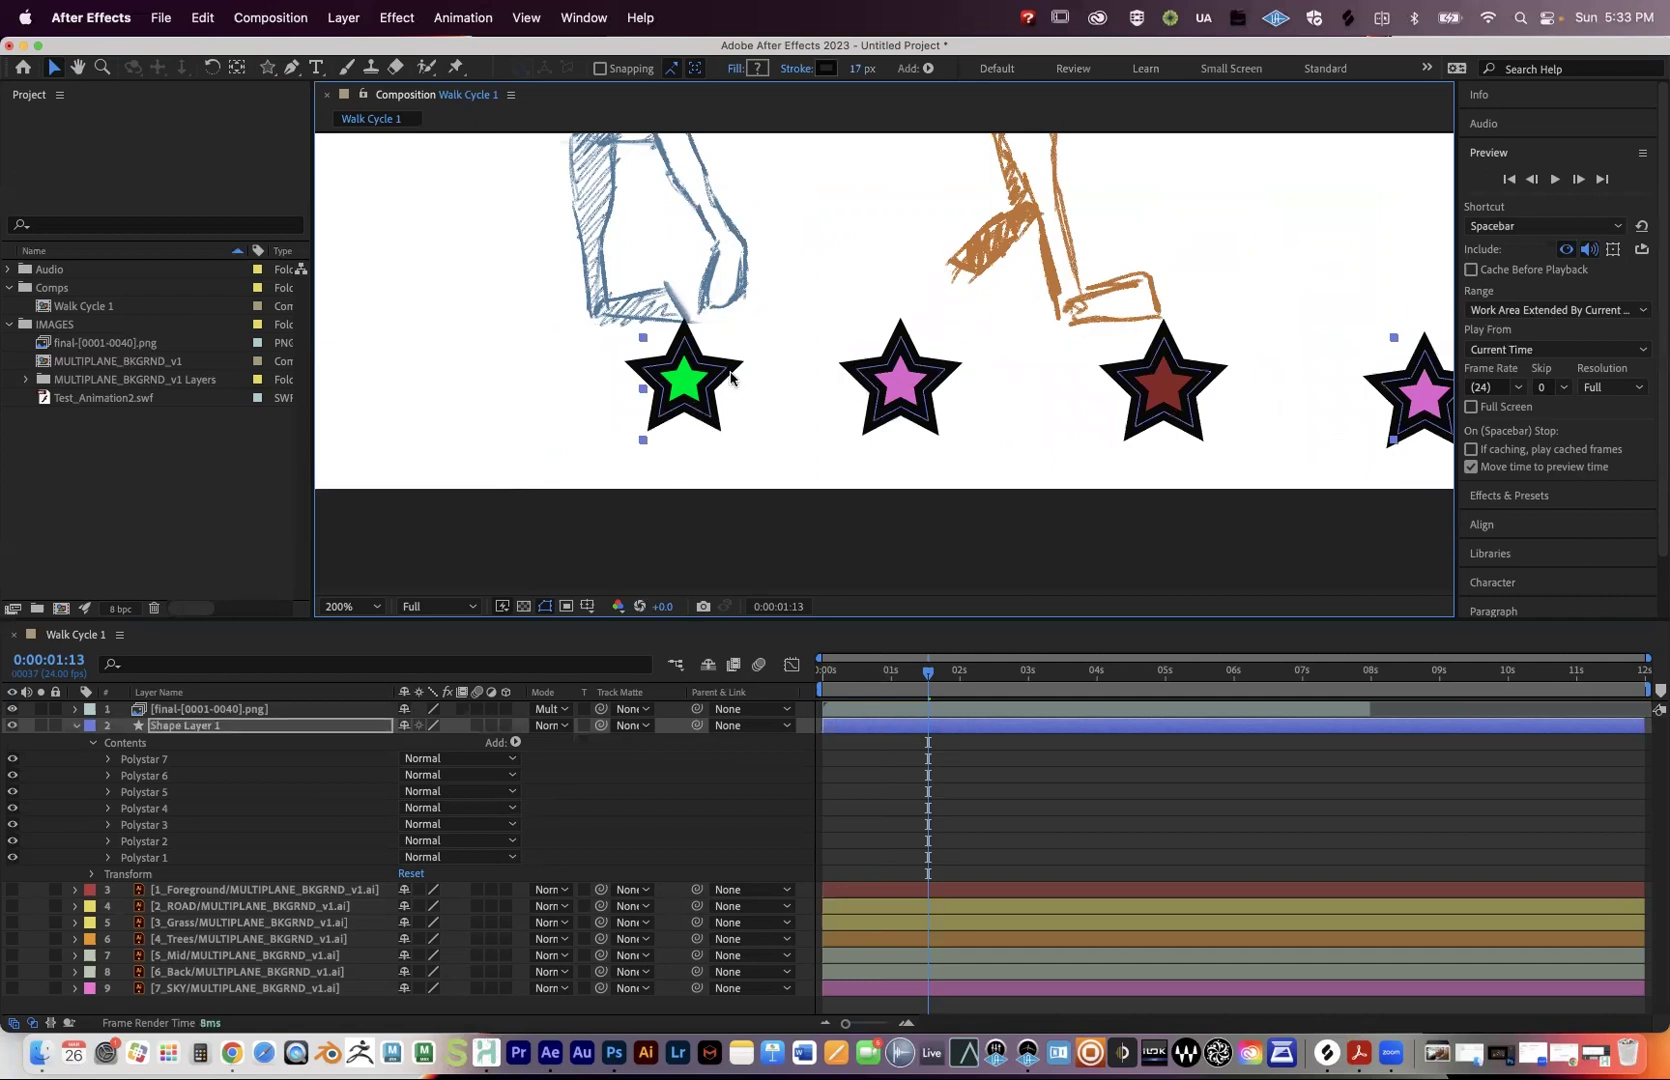
At the first frame, move the whole star row back so the green star sits under the planted hind foot's toe.
key(Home)
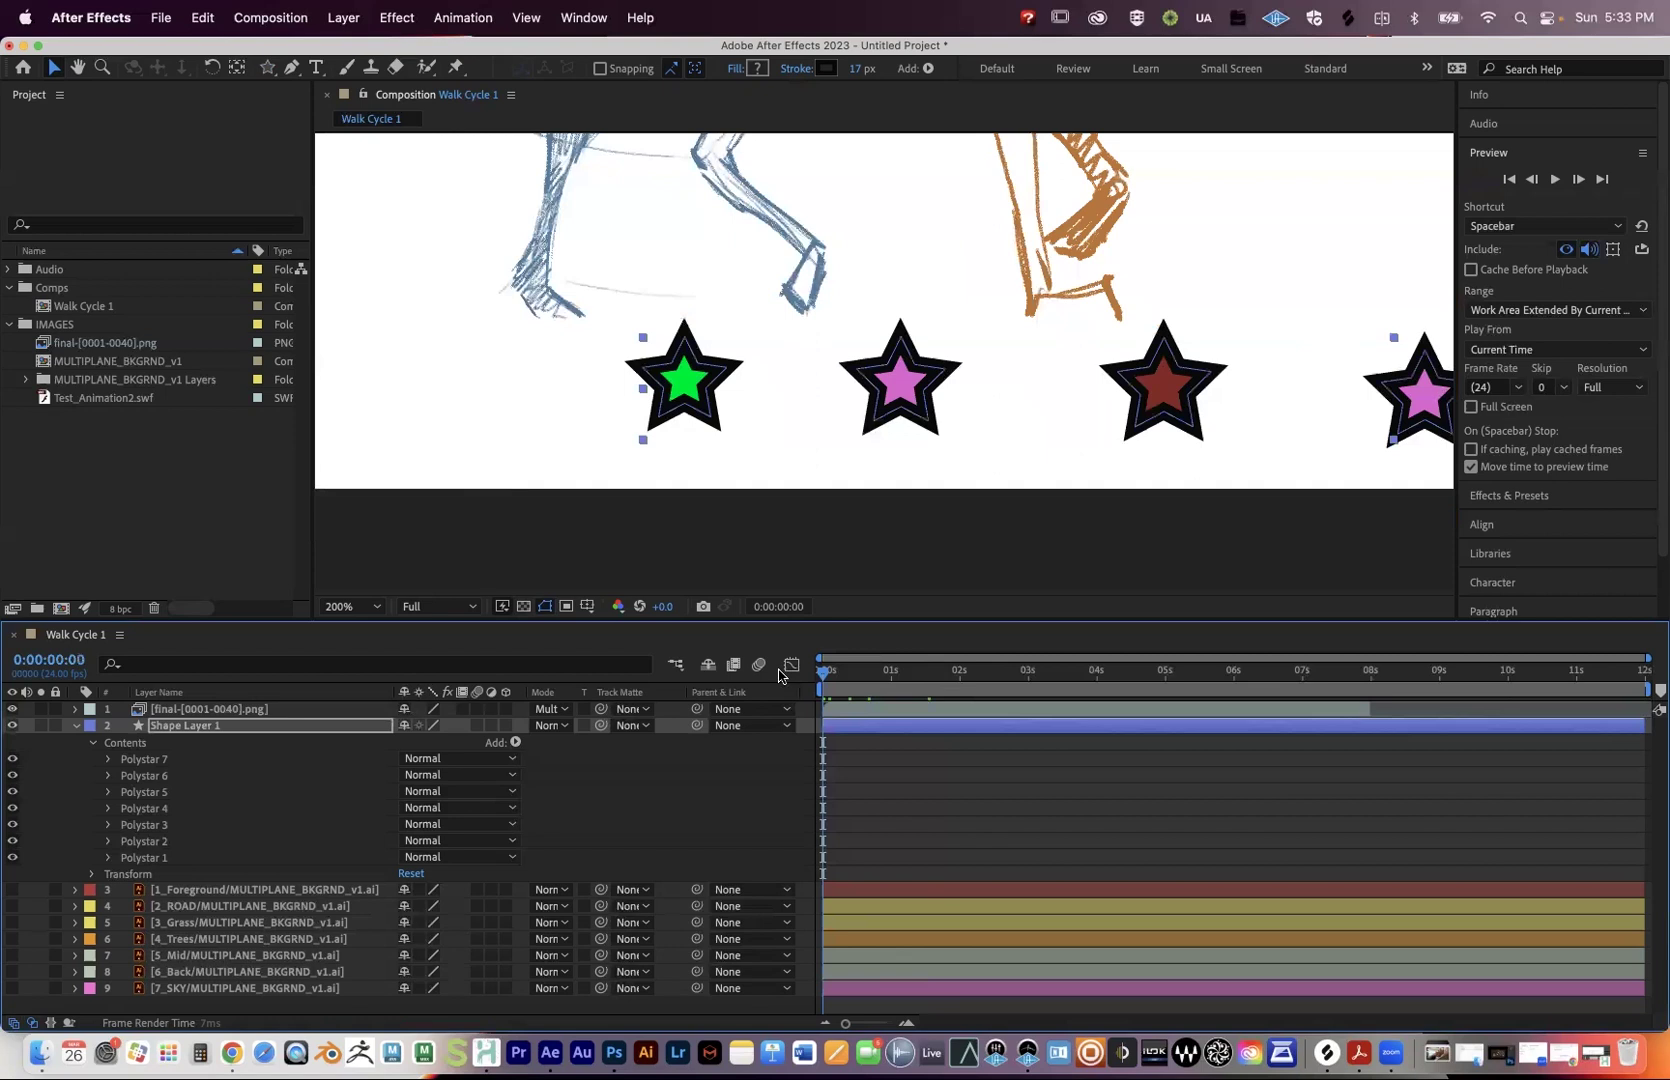
drag(674, 383, 584, 383)
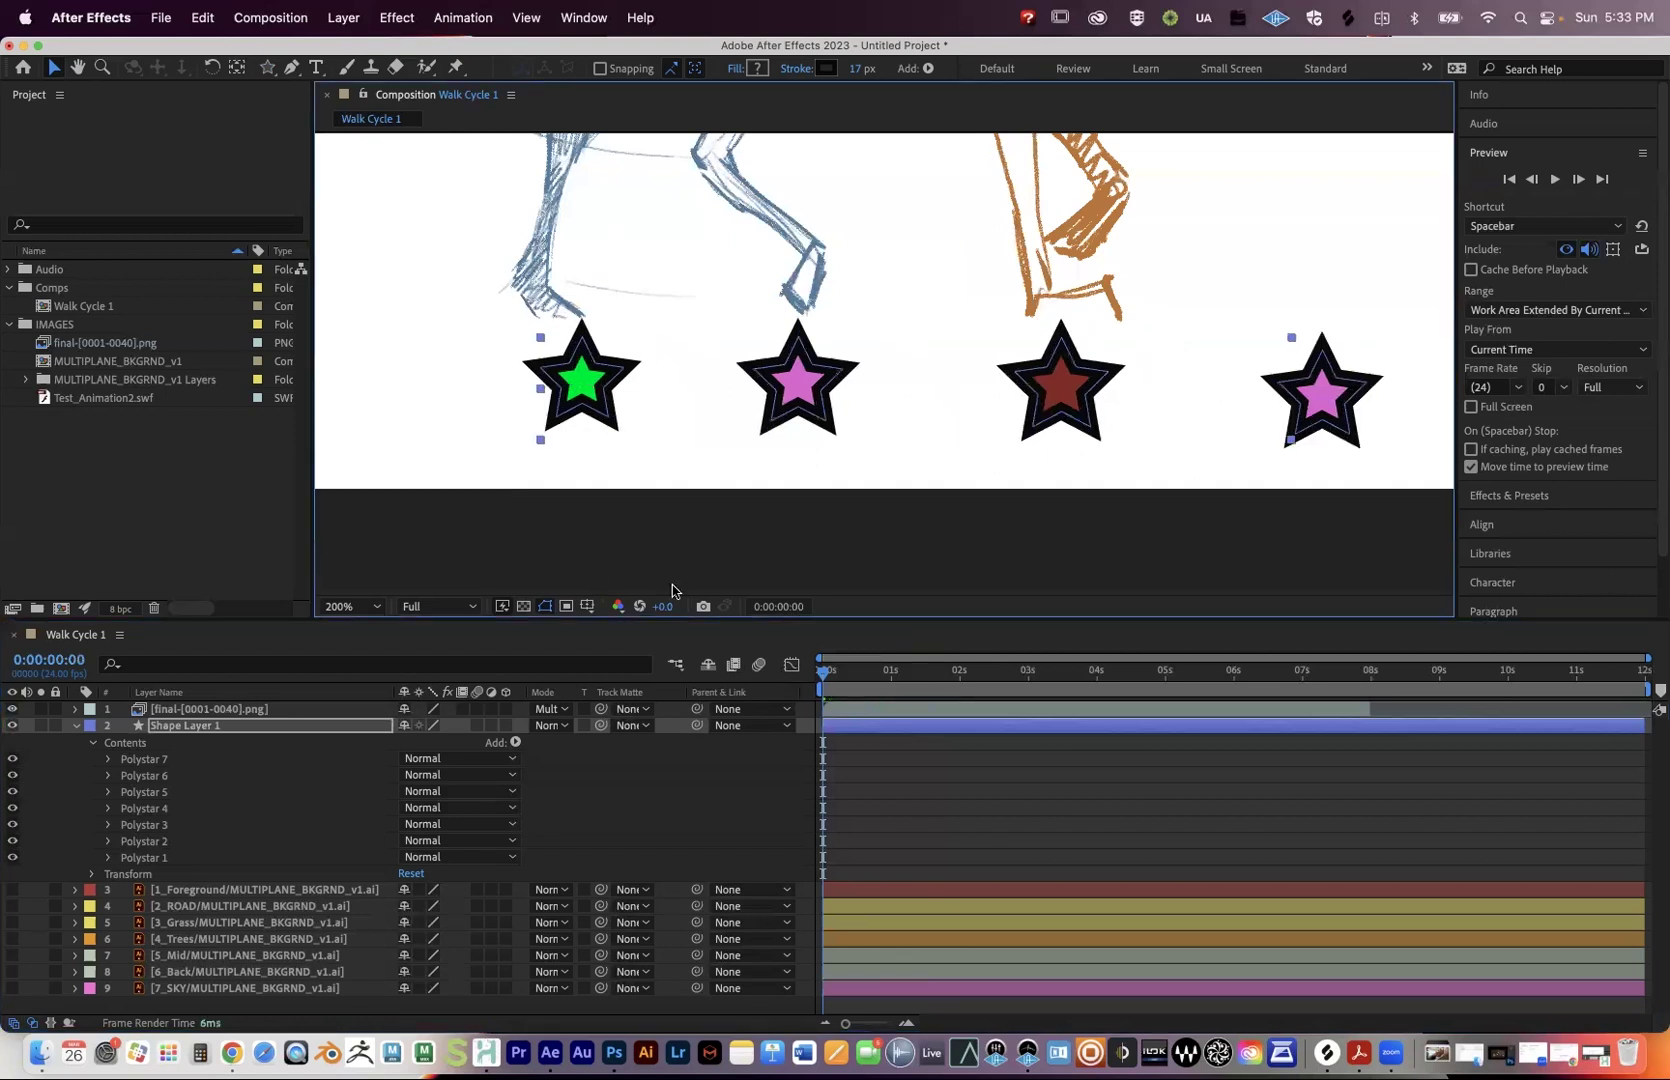
Reveal the transform properties of Shape Layer 1 and set its first Position keyframe at 0:00:00:00.
click(92, 744)
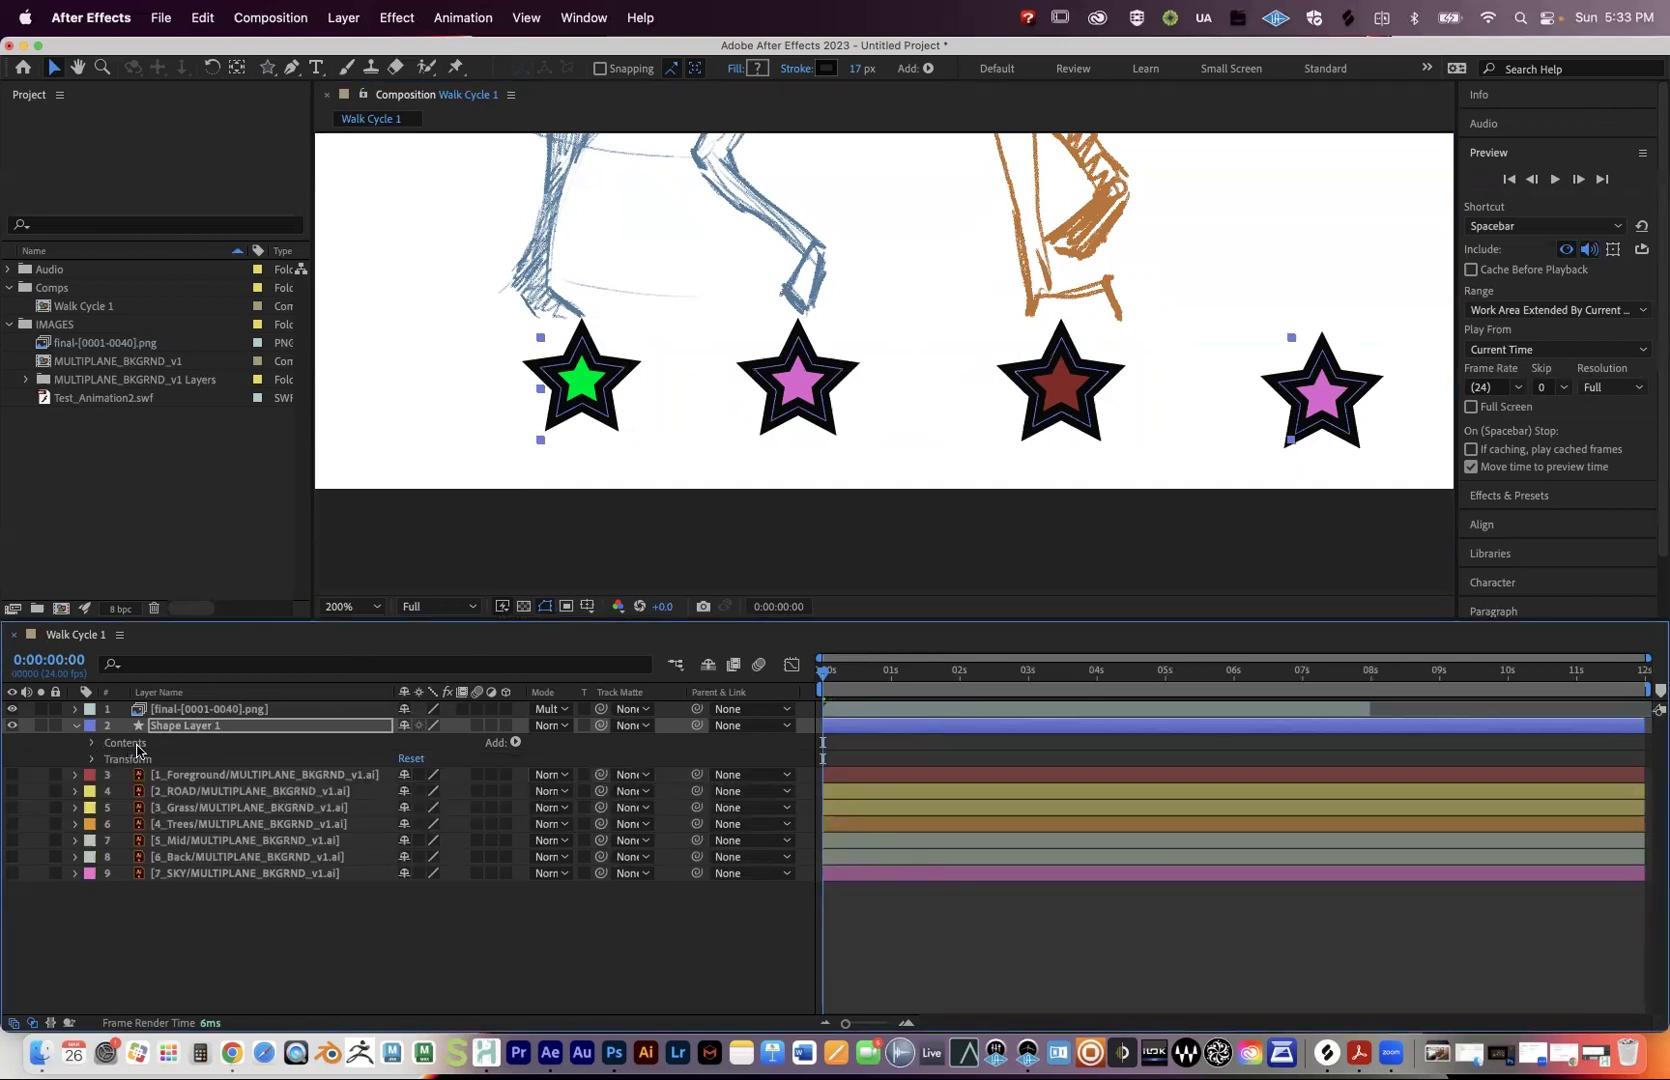
click(120, 762)
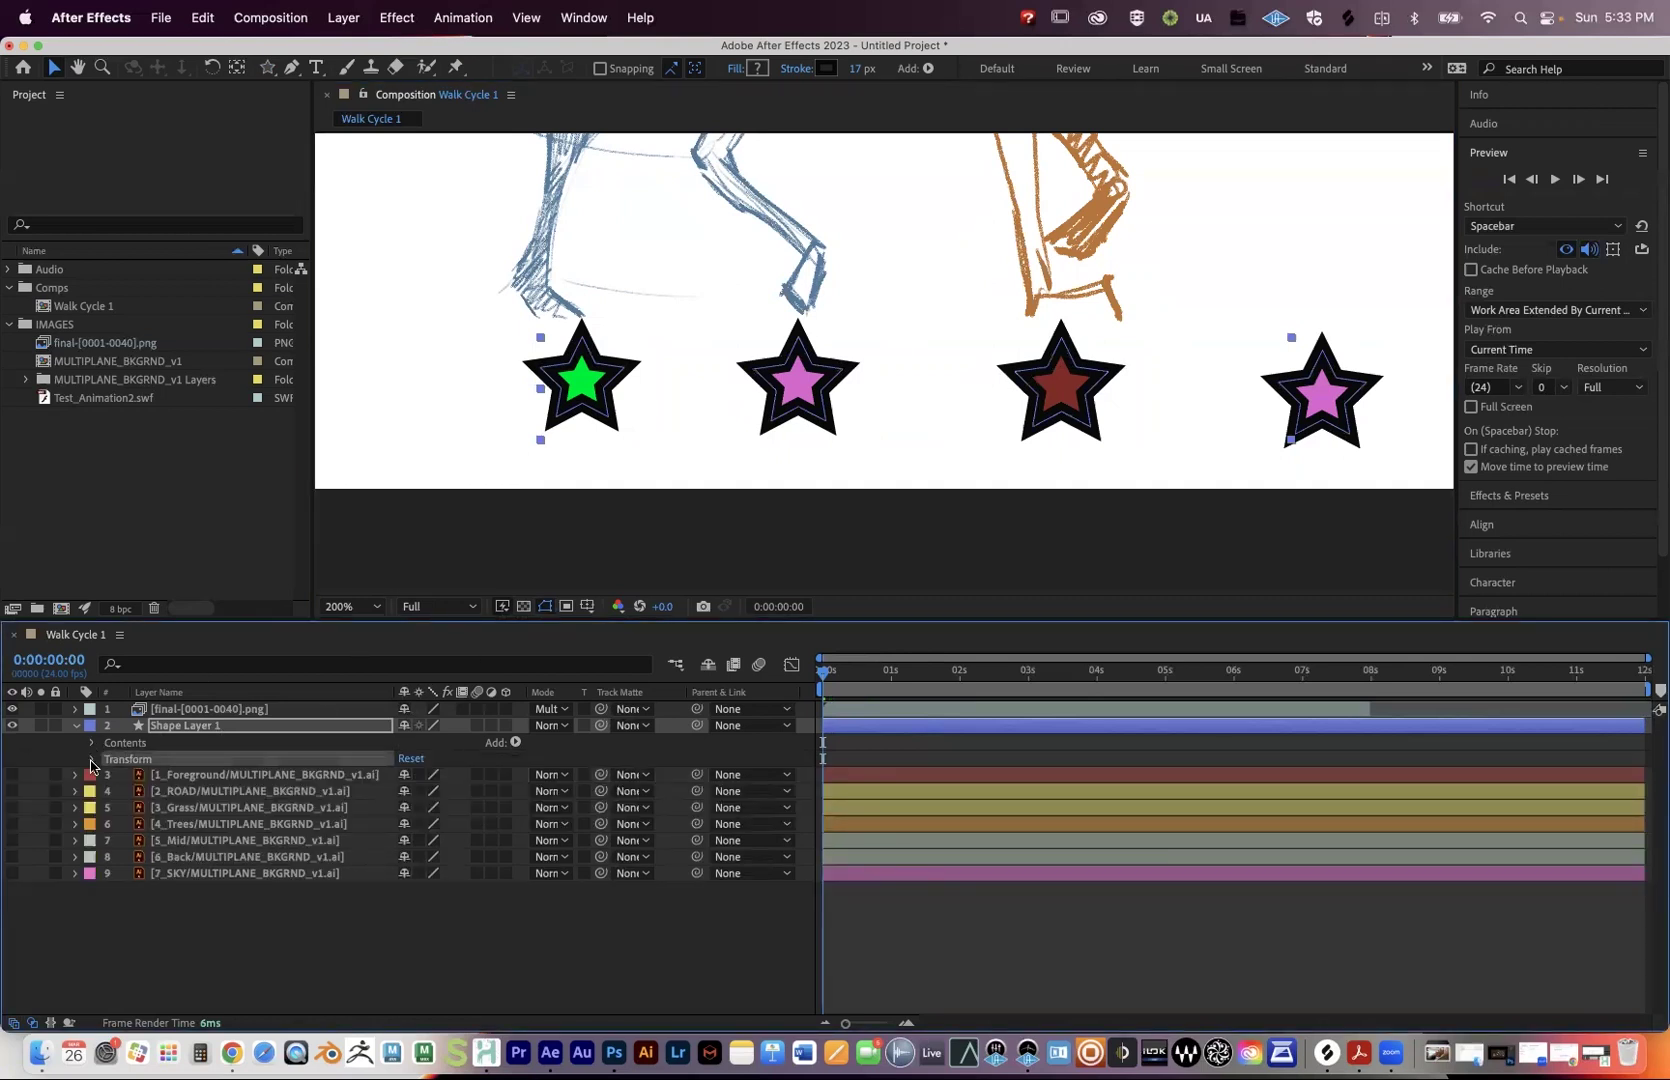
click(92, 760)
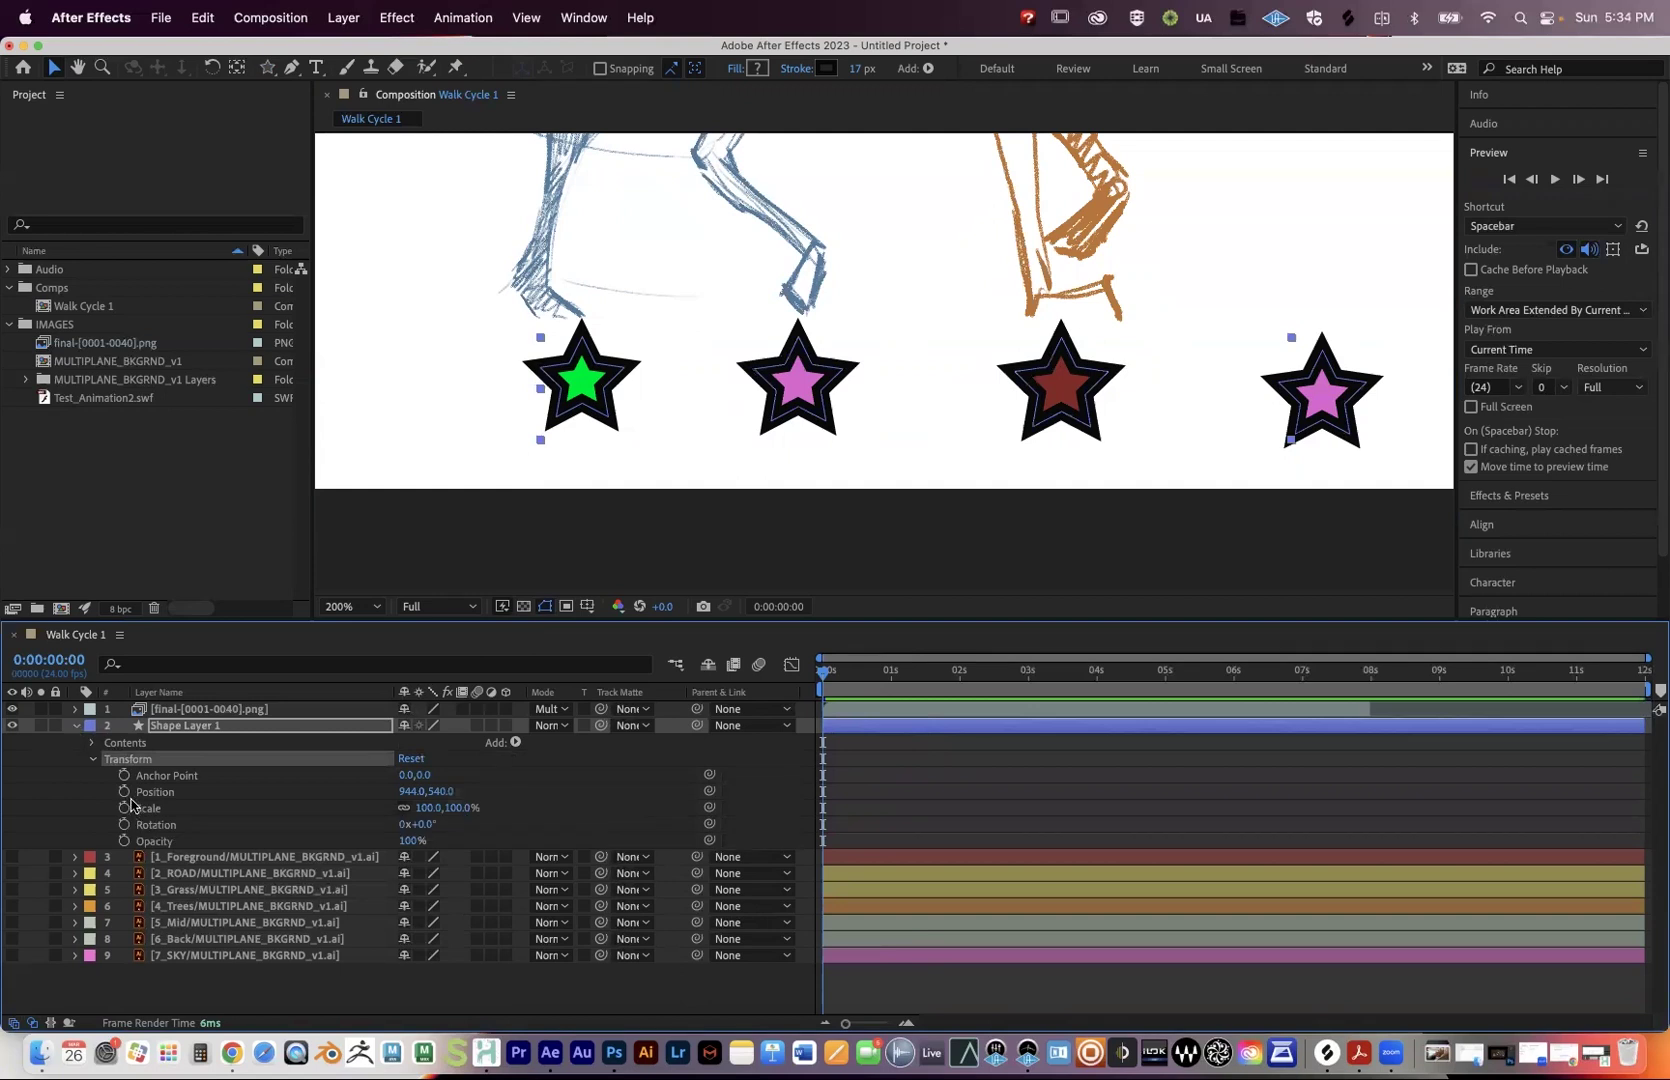
key(space)
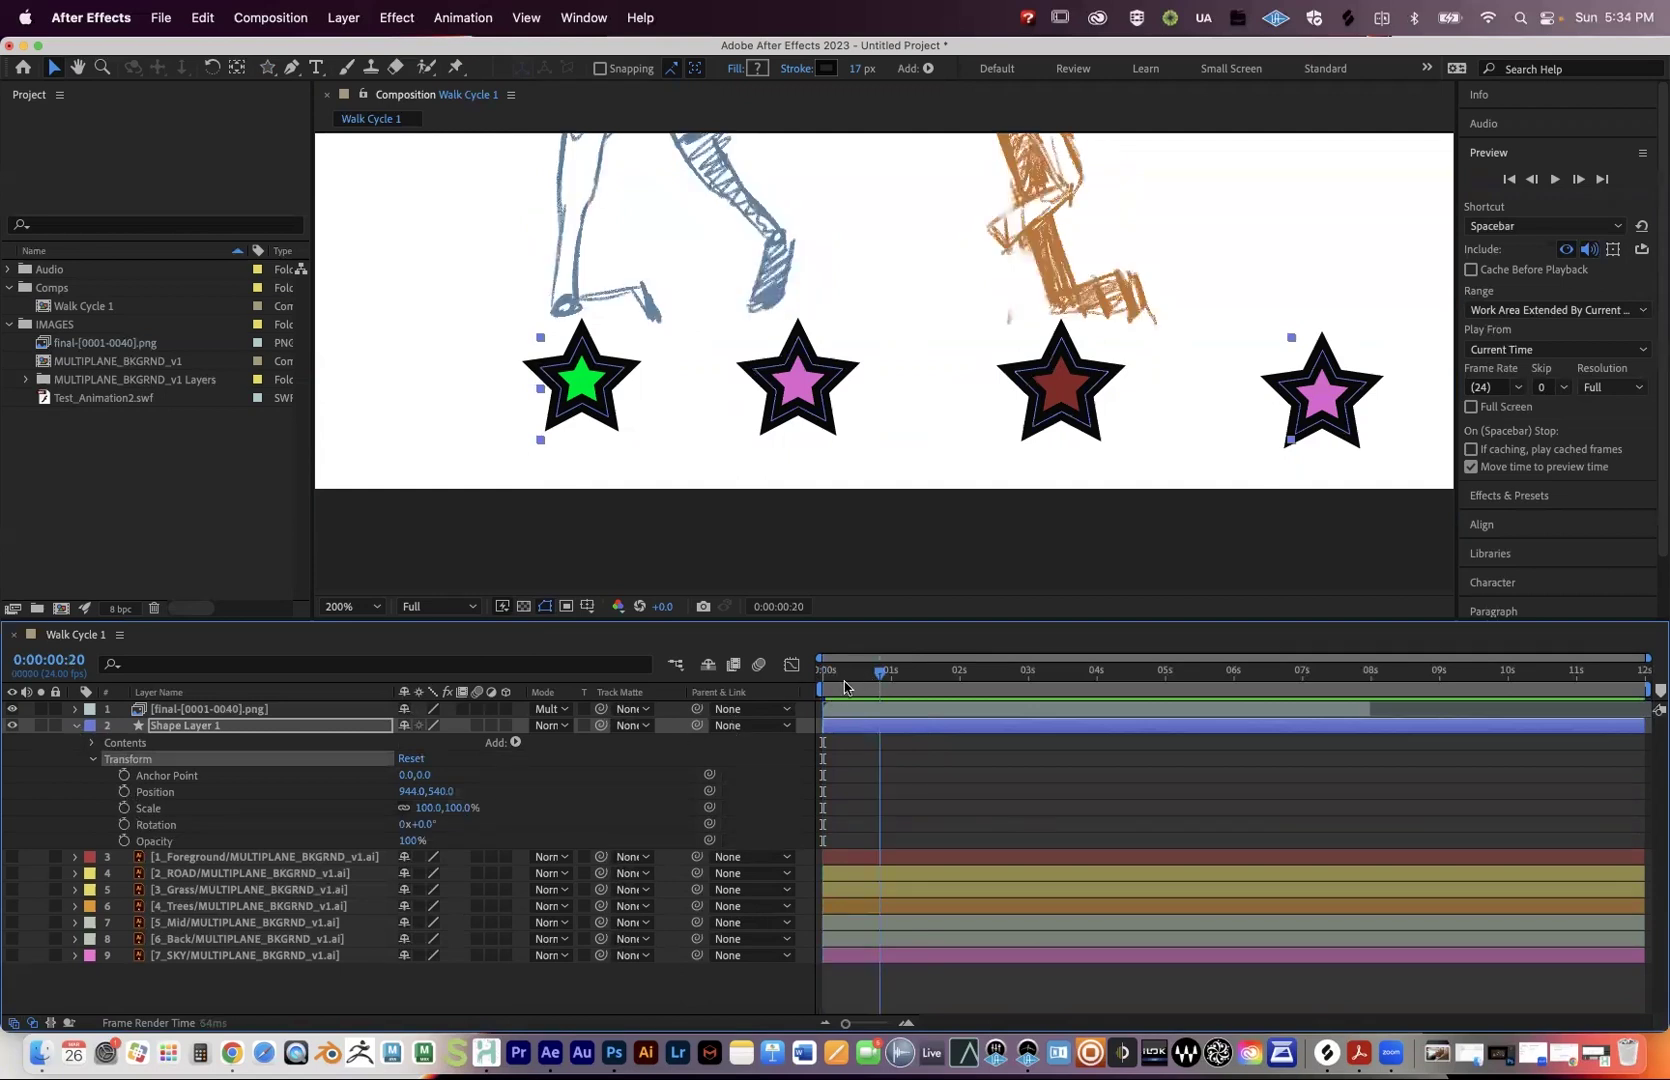
key(Home)
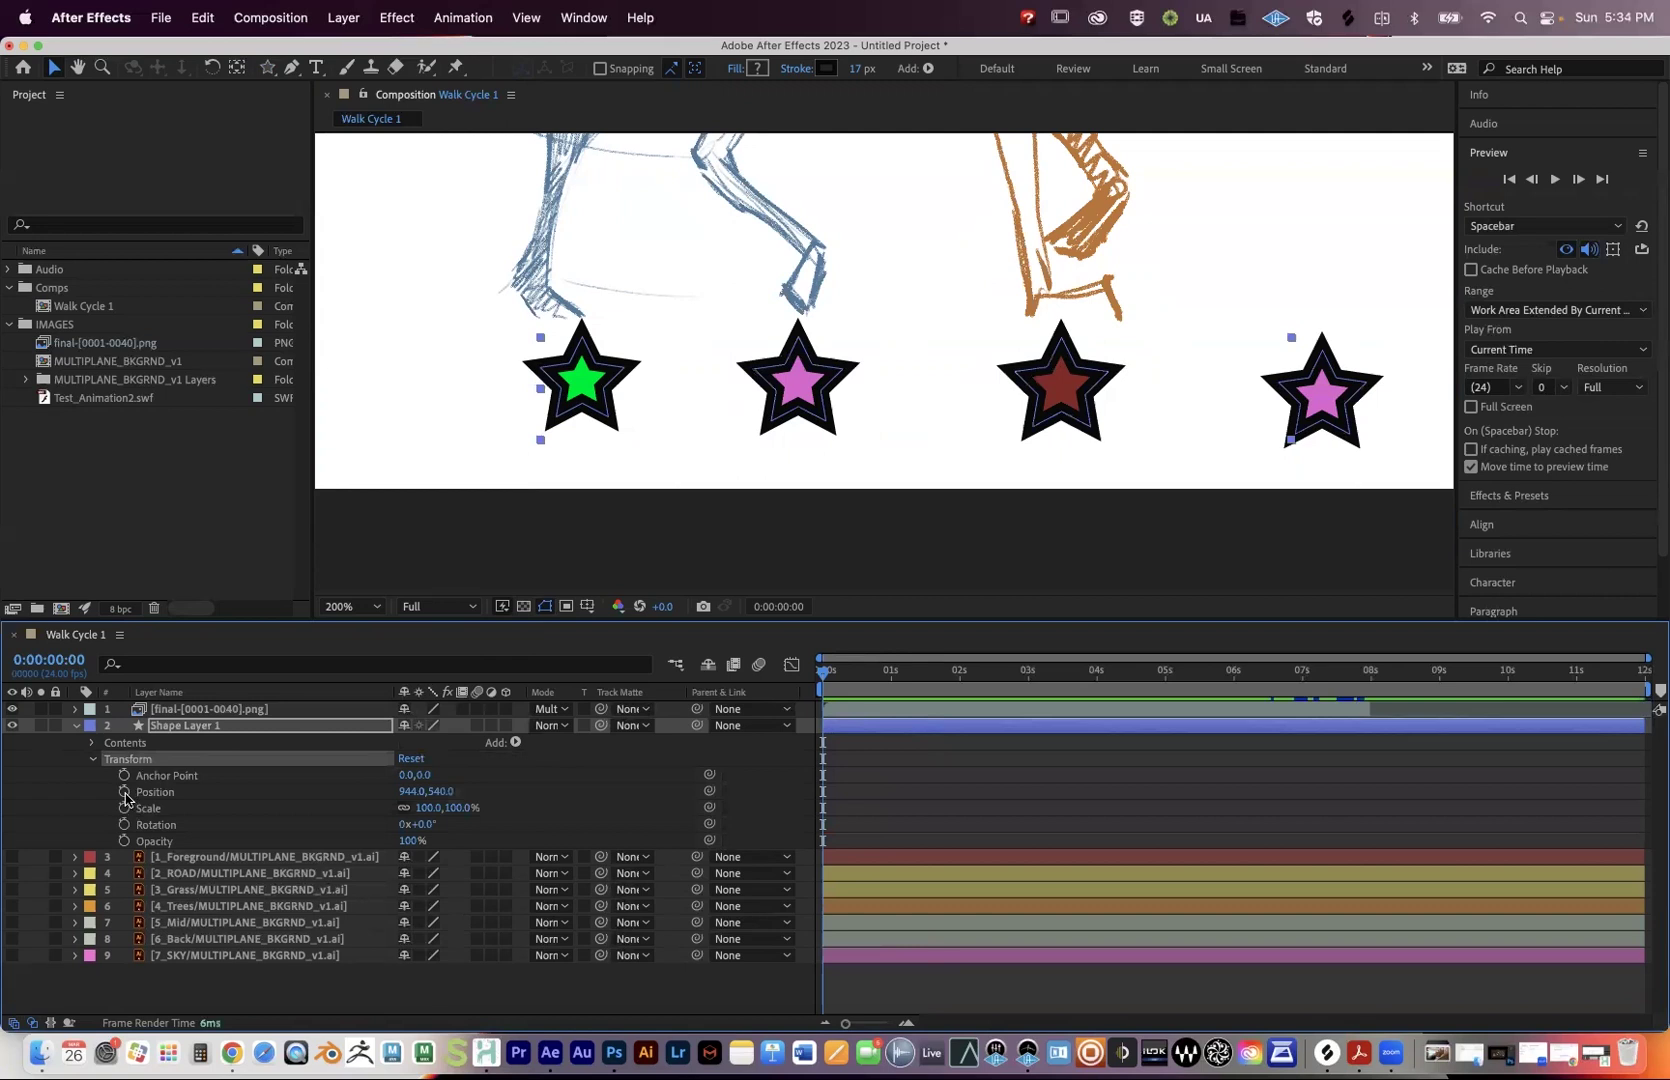
click(124, 791)
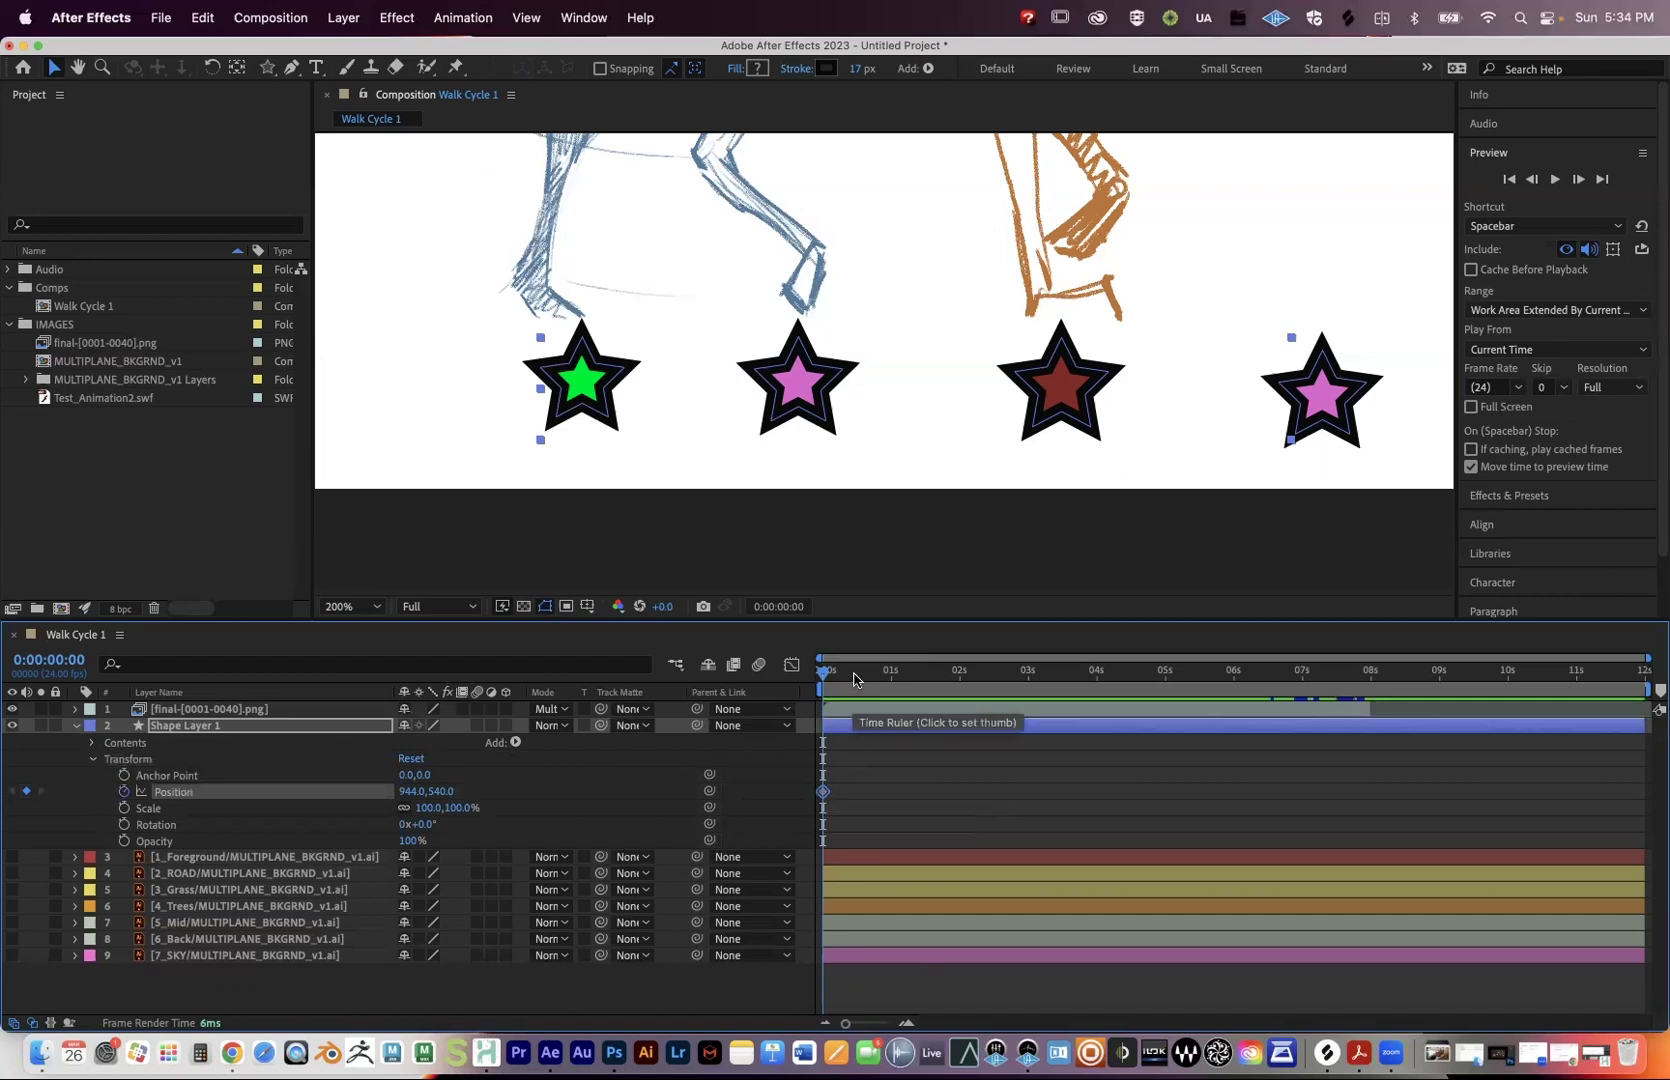
click(891, 680)
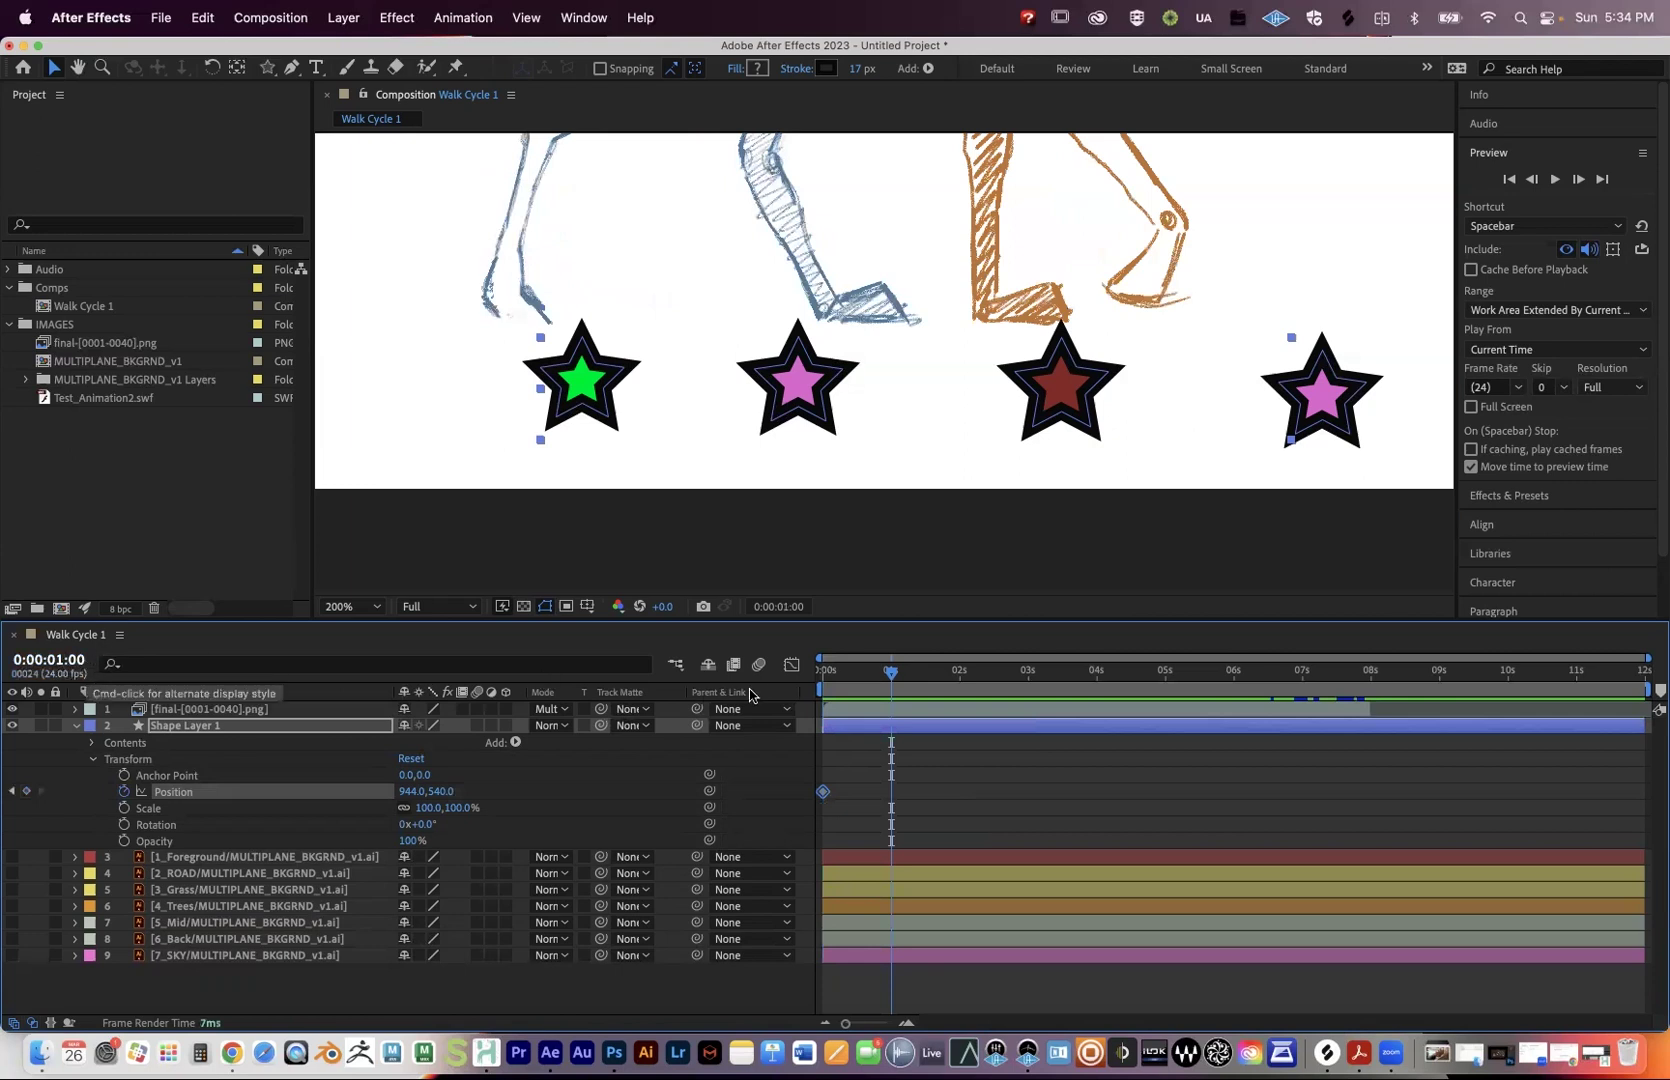
drag(850, 1022, 944, 1015)
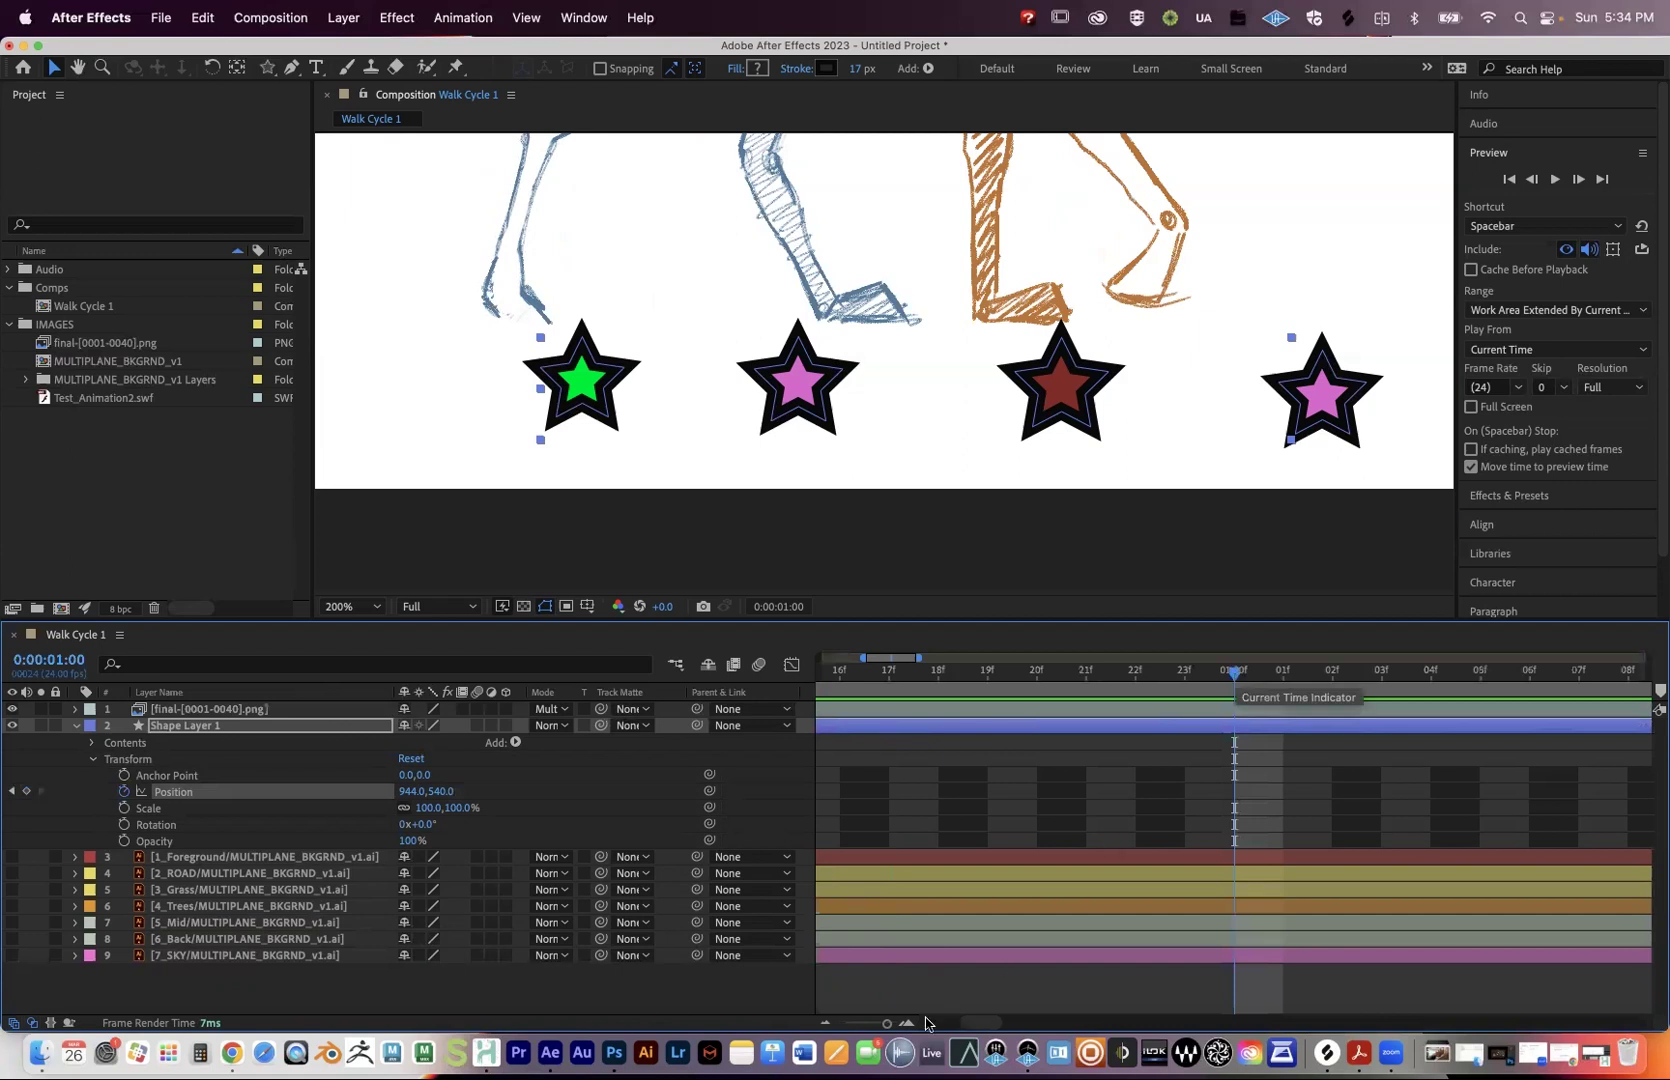
click(826, 1023)
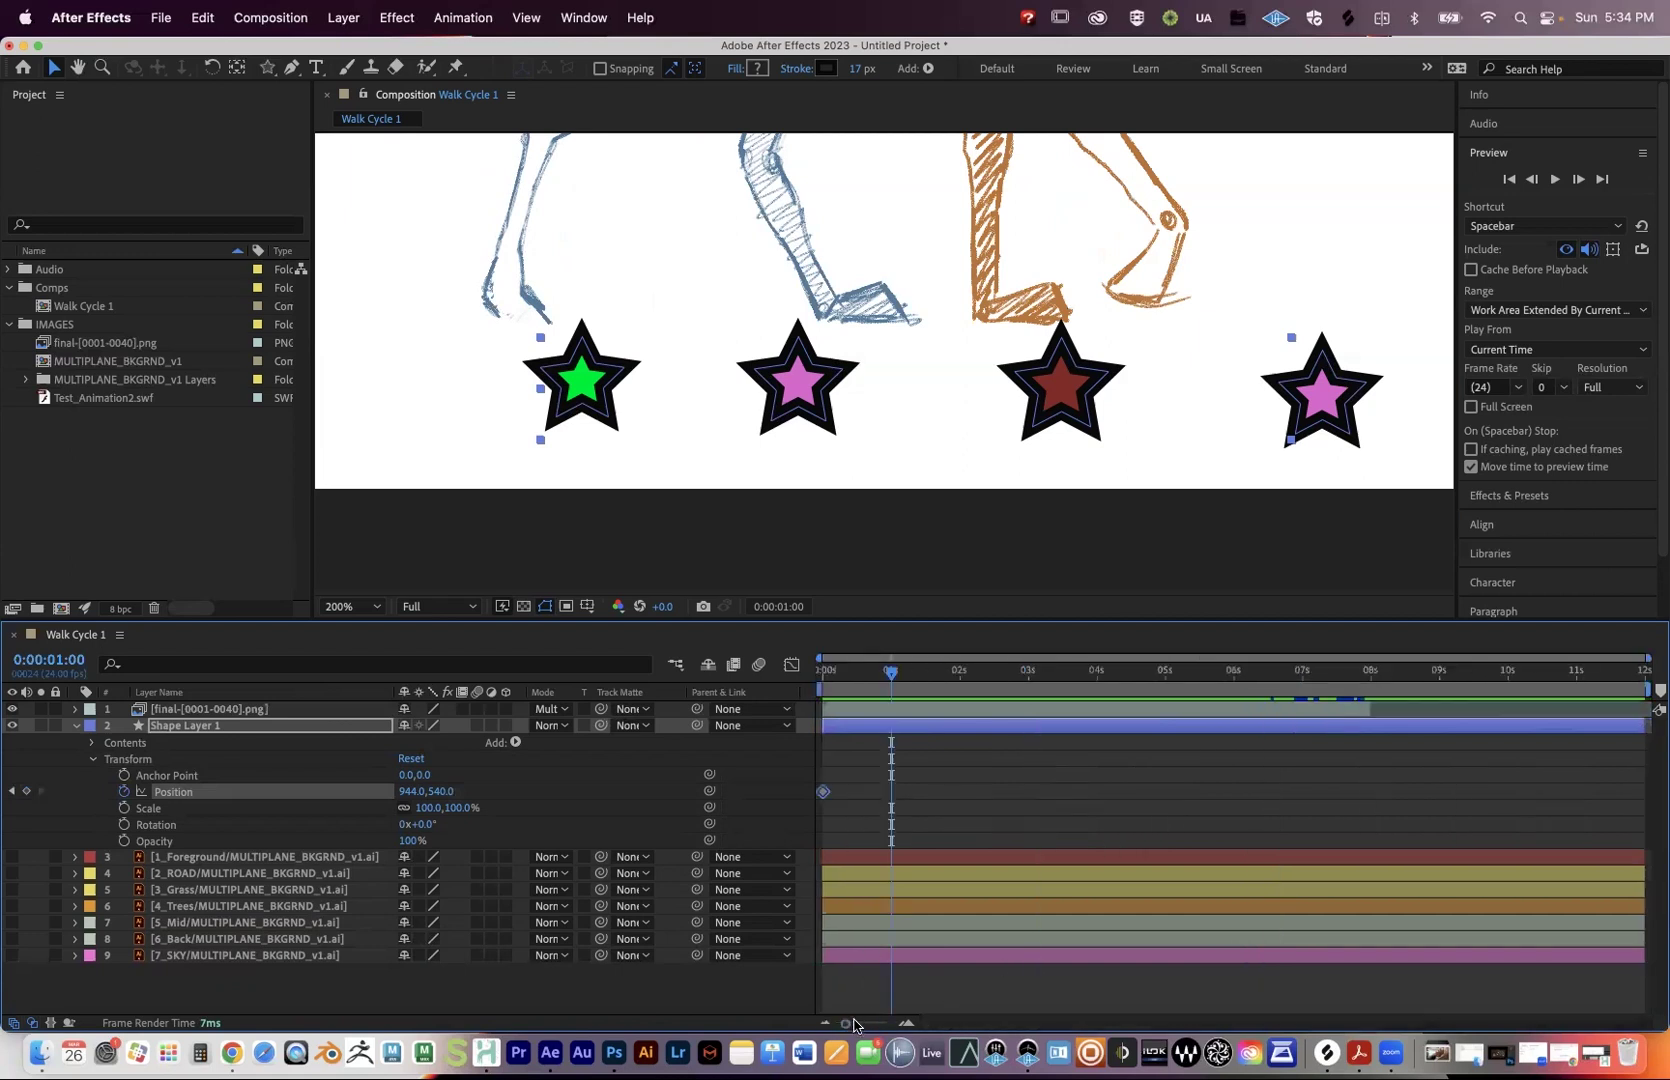
drag(876, 1023, 873, 1023)
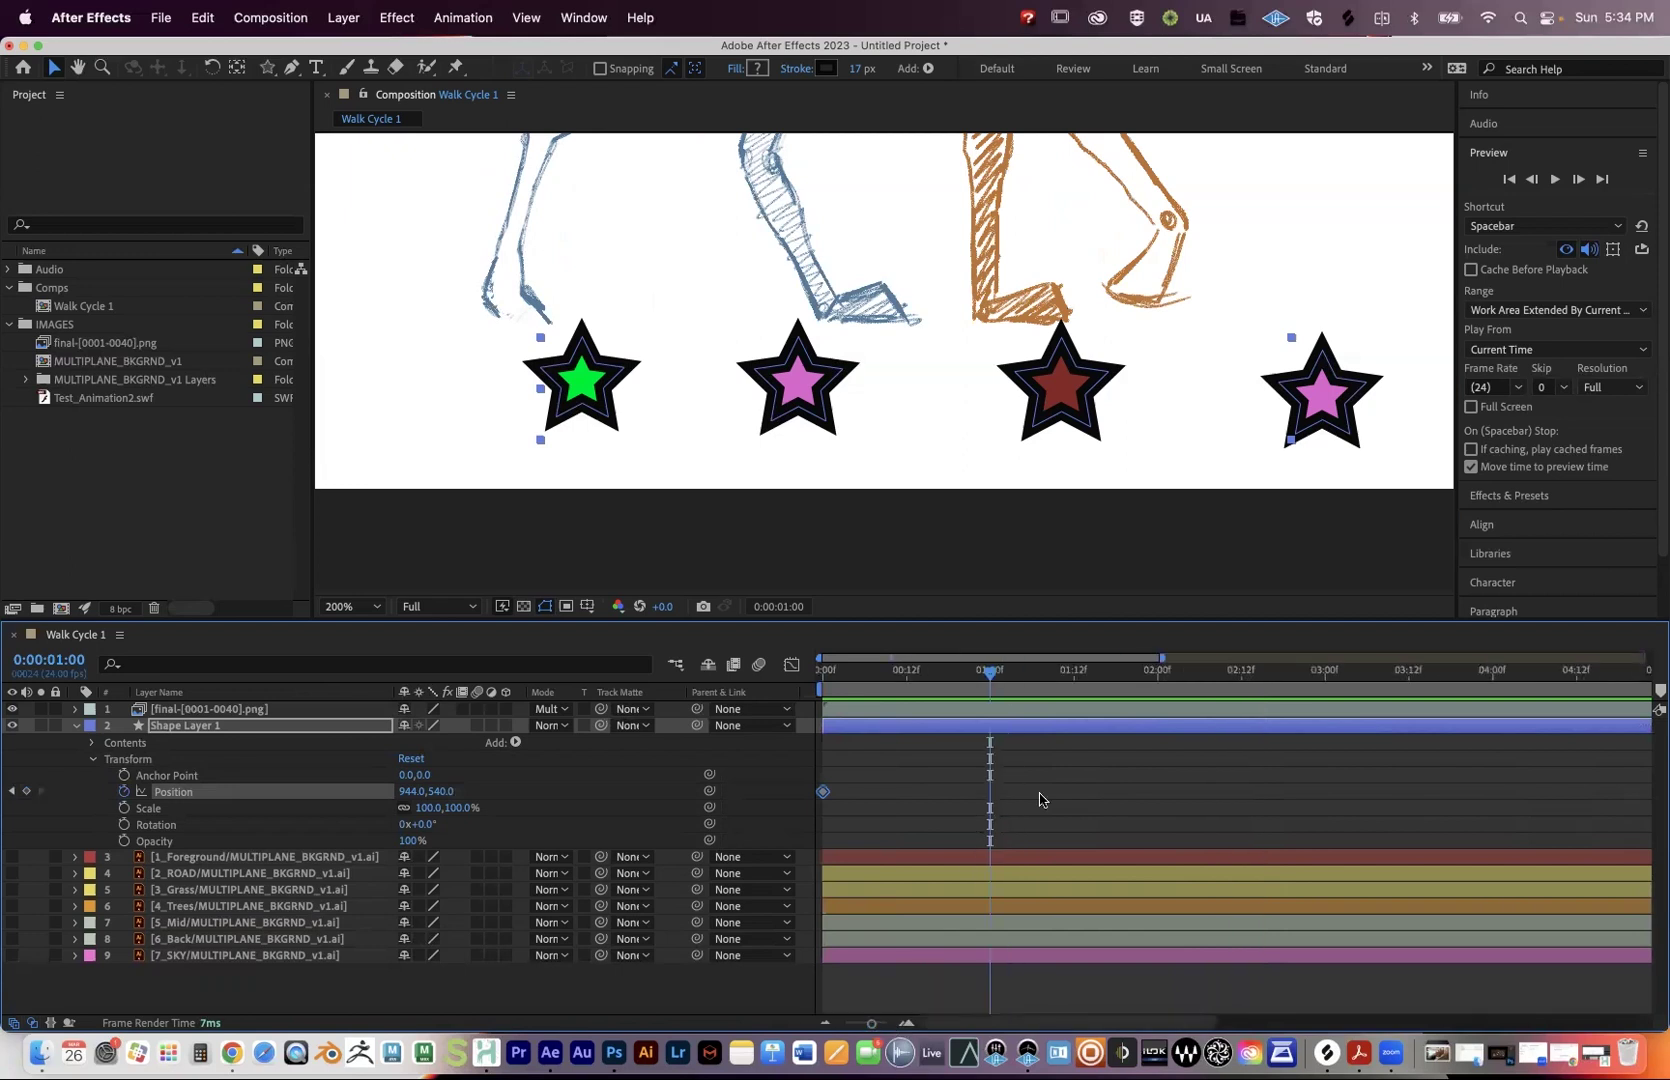
key(=)
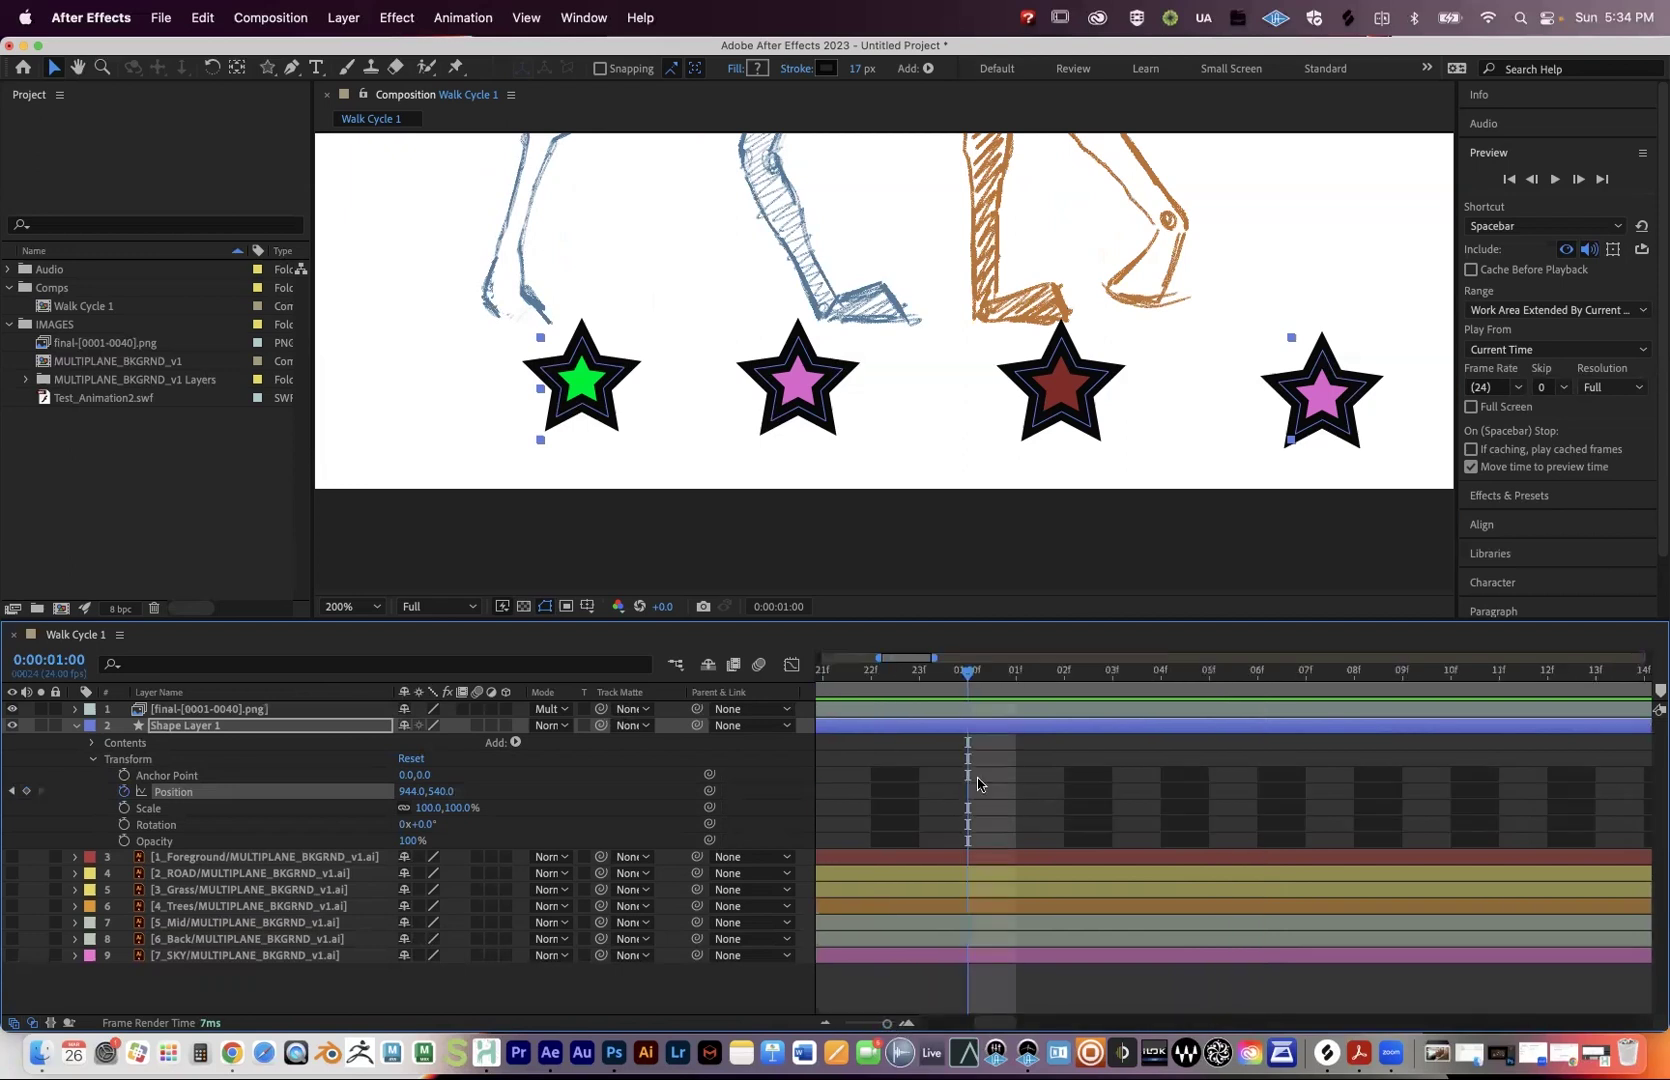
key(minus)
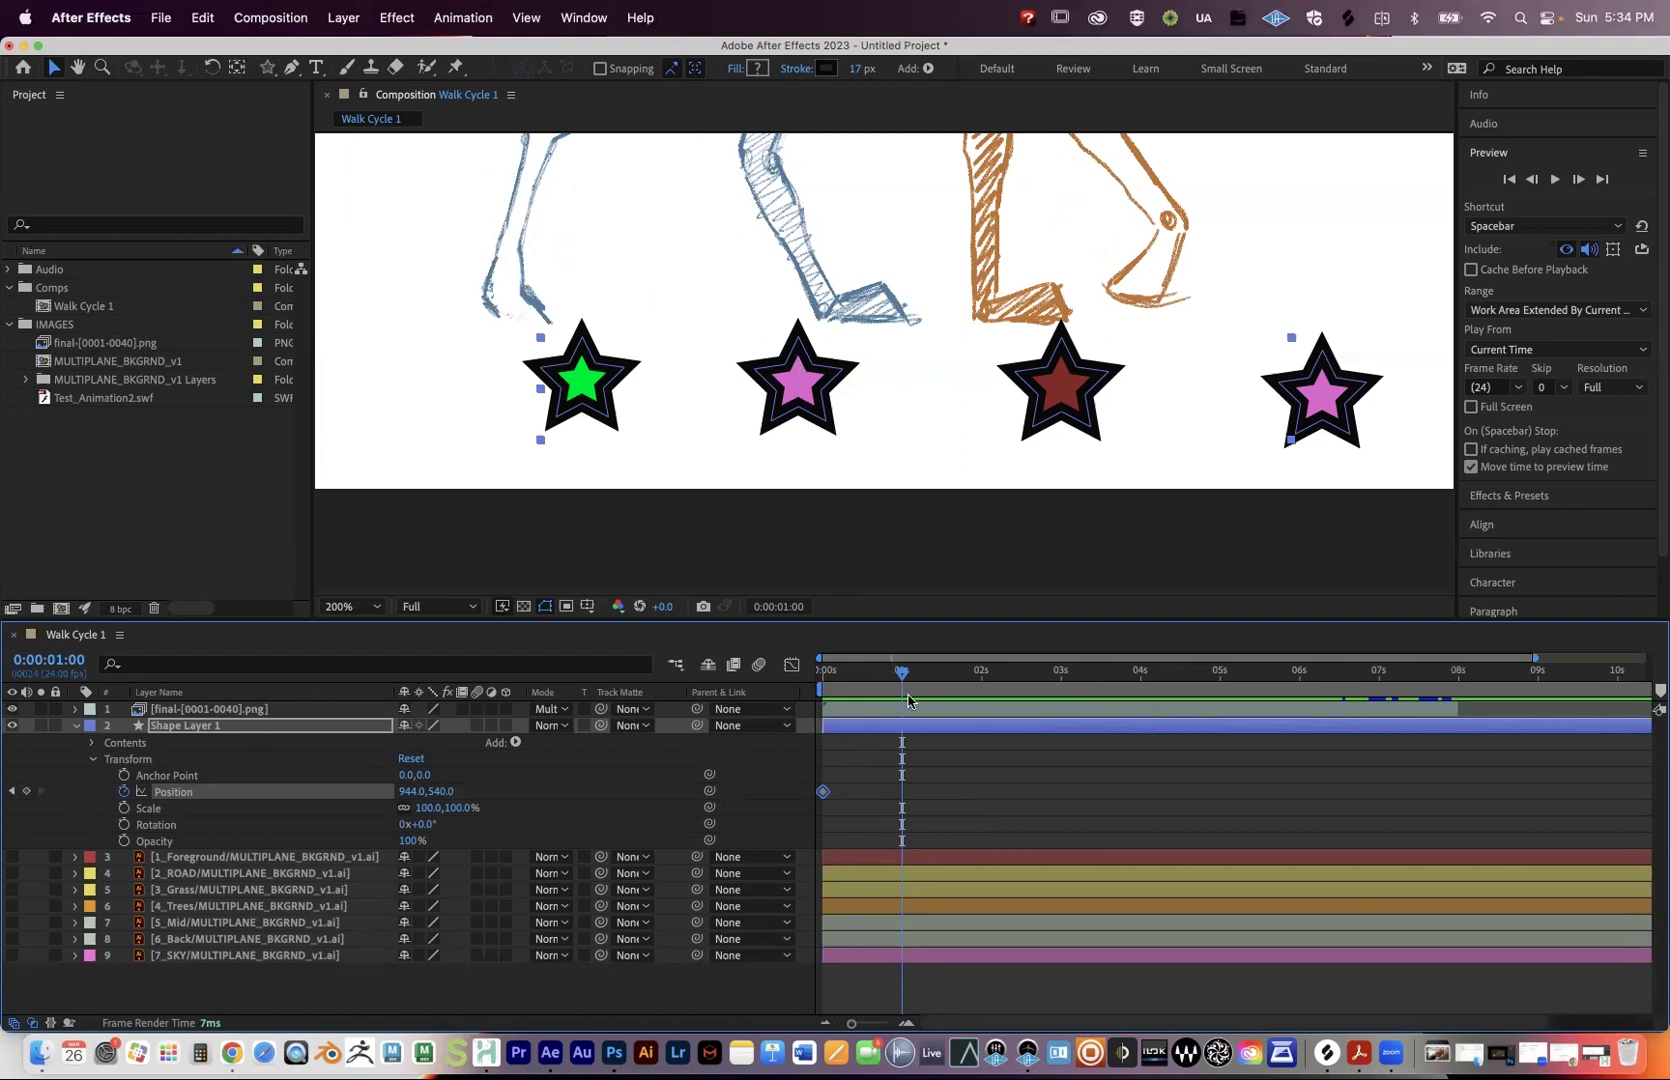
Follow the feet from the first frame to 0:00:01:00 and set the star layer's X position there to 664.0.
drag(885, 693, 785, 694)
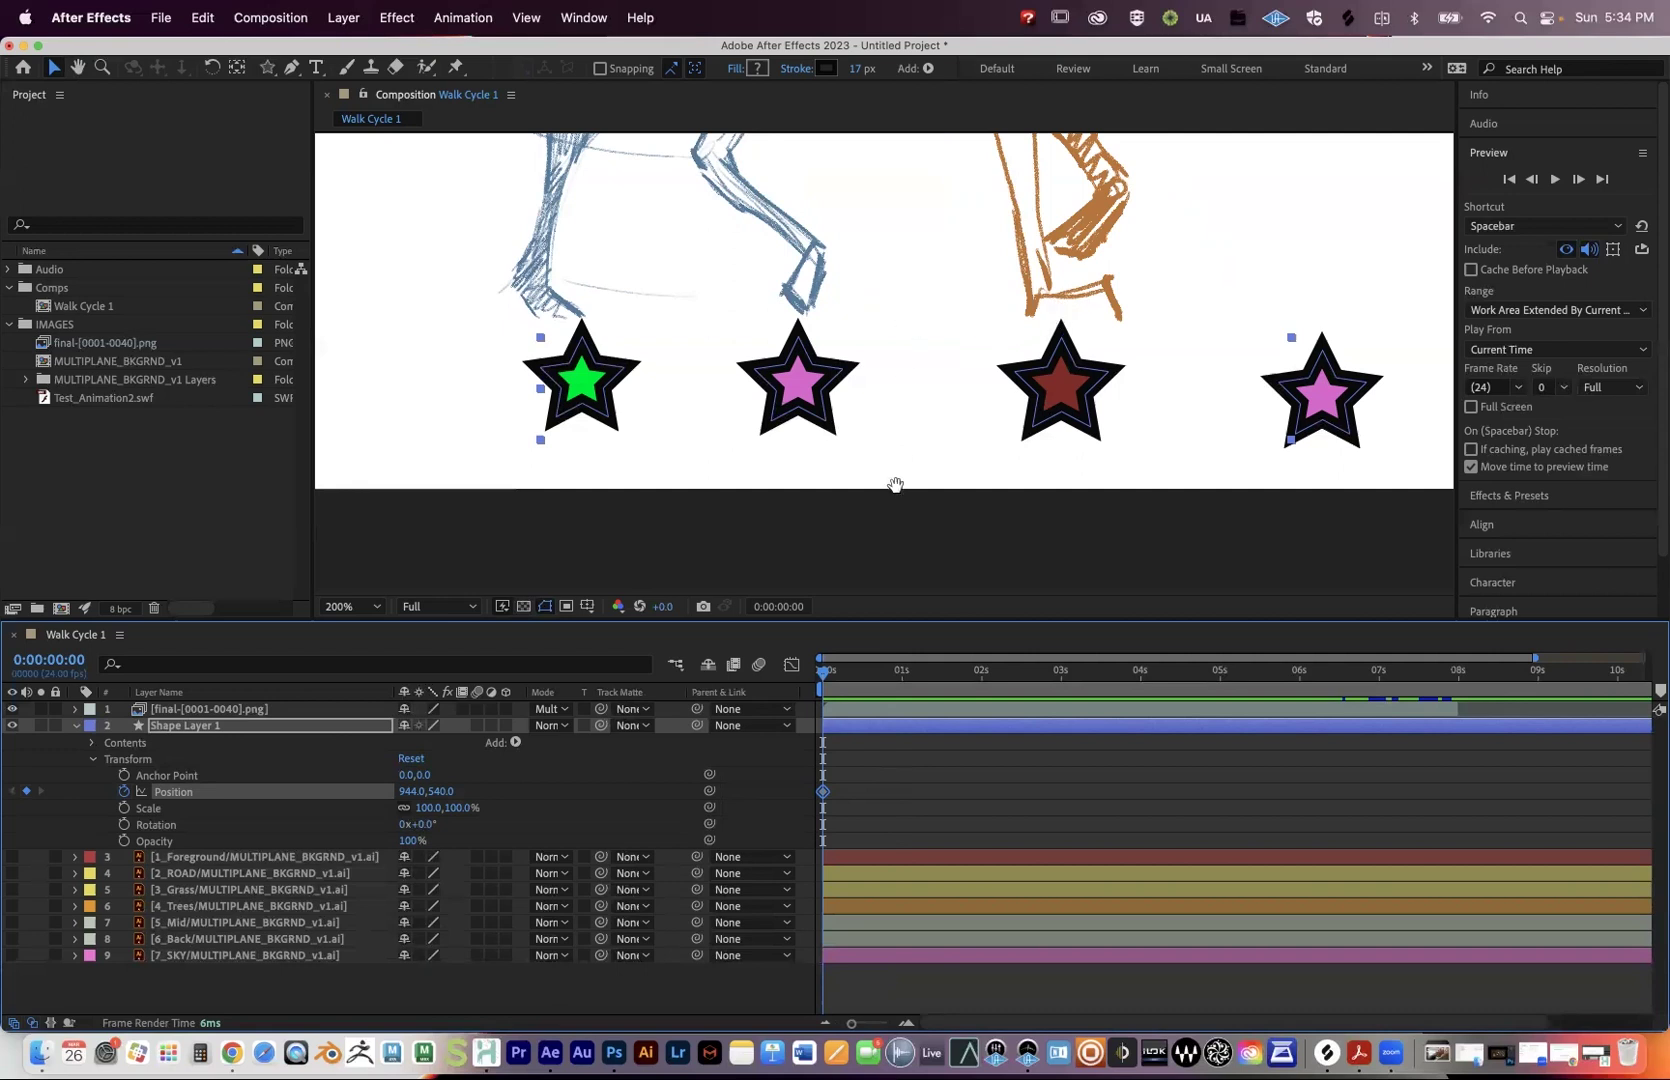
scroll(895, 484, up, 3)
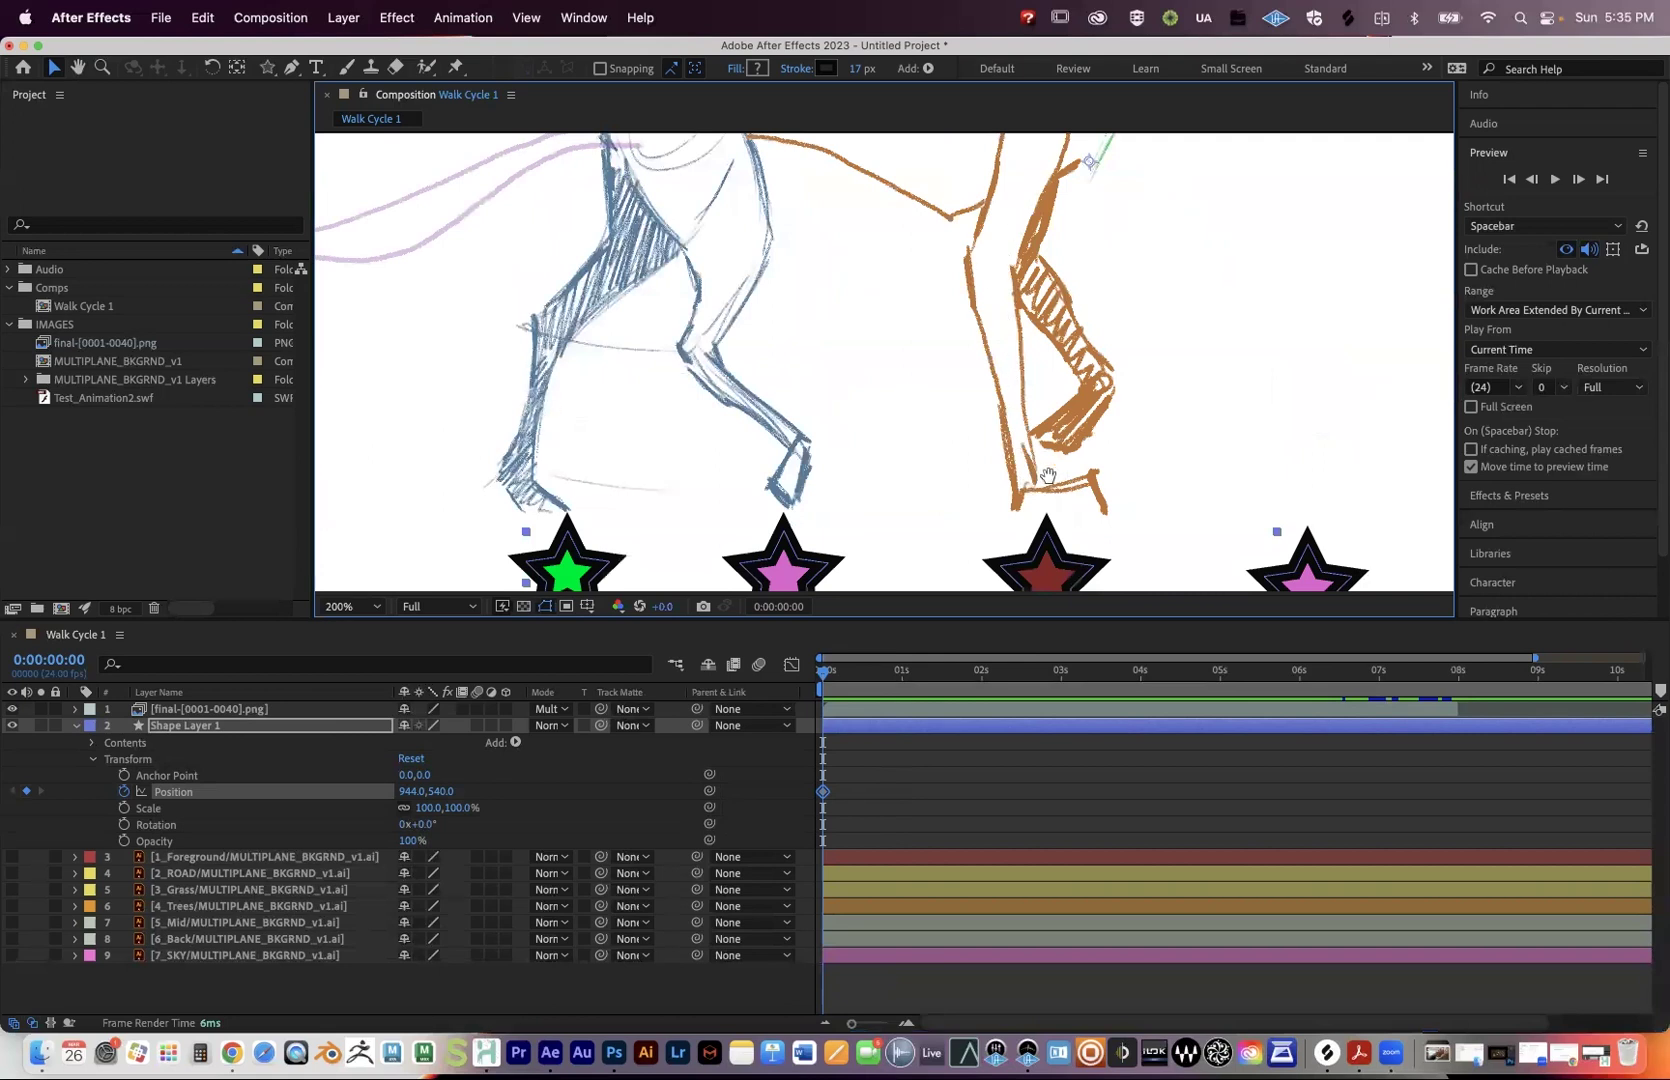
scroll(1050, 468, down, 2)
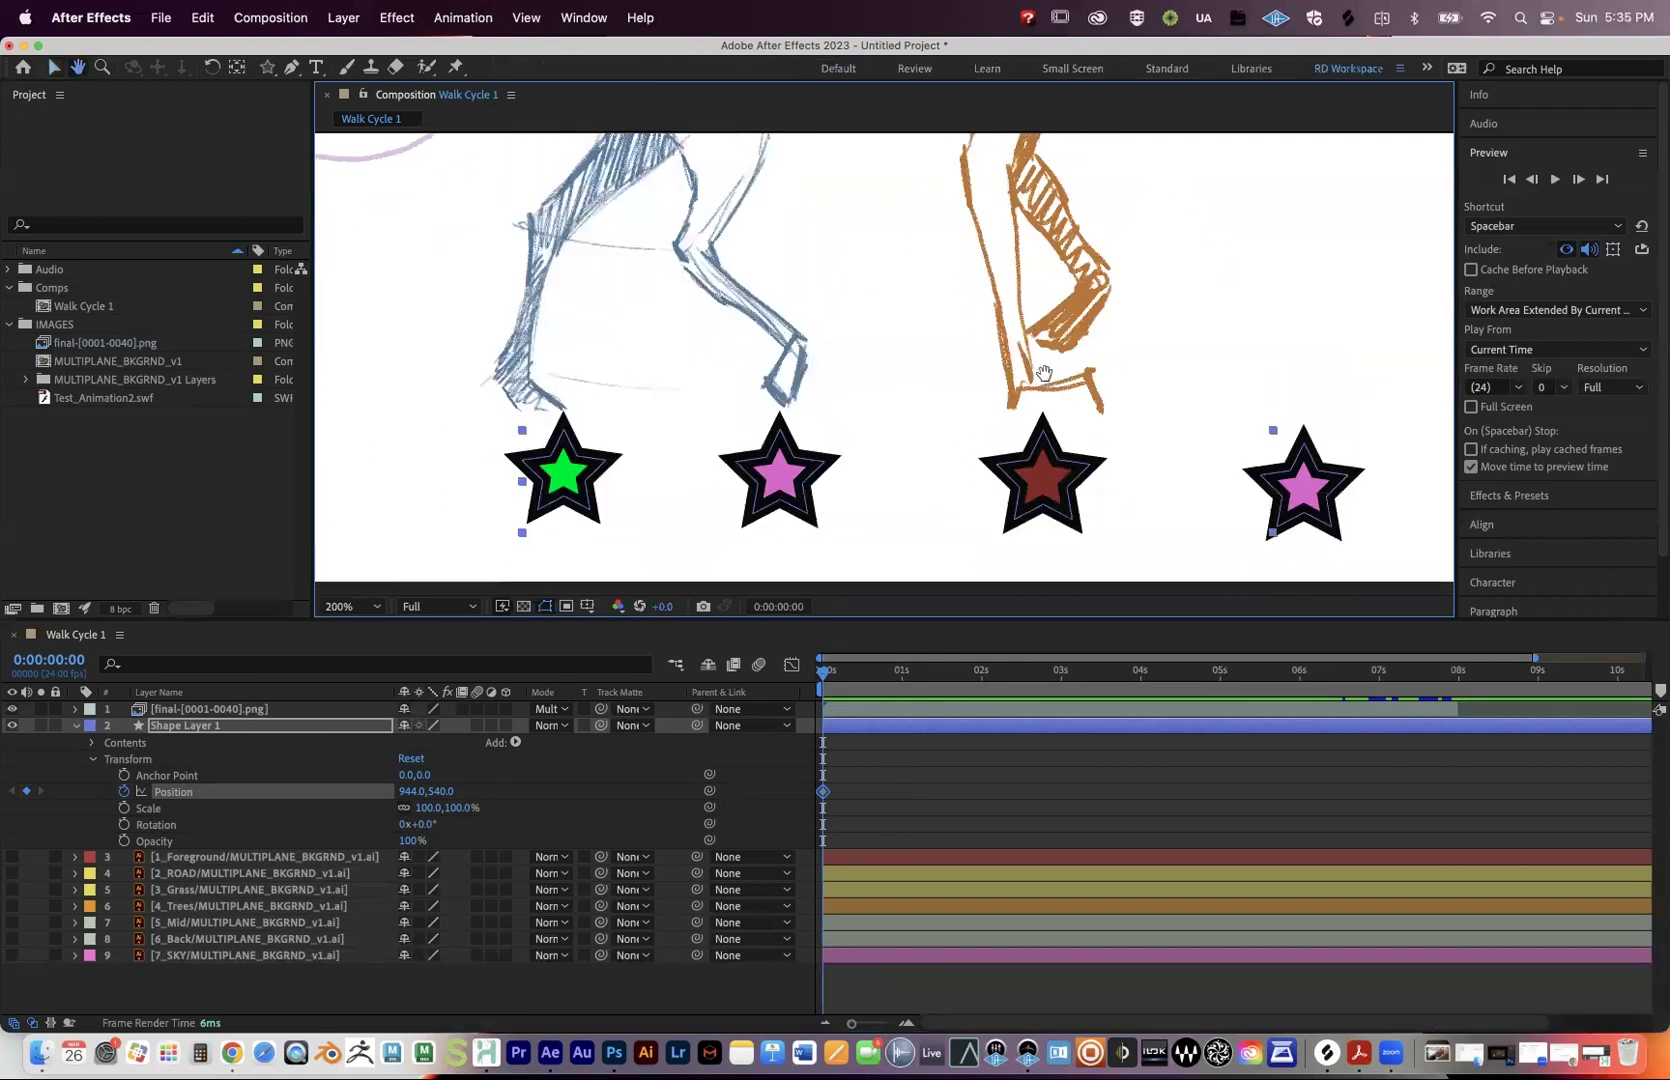
click(850, 681)
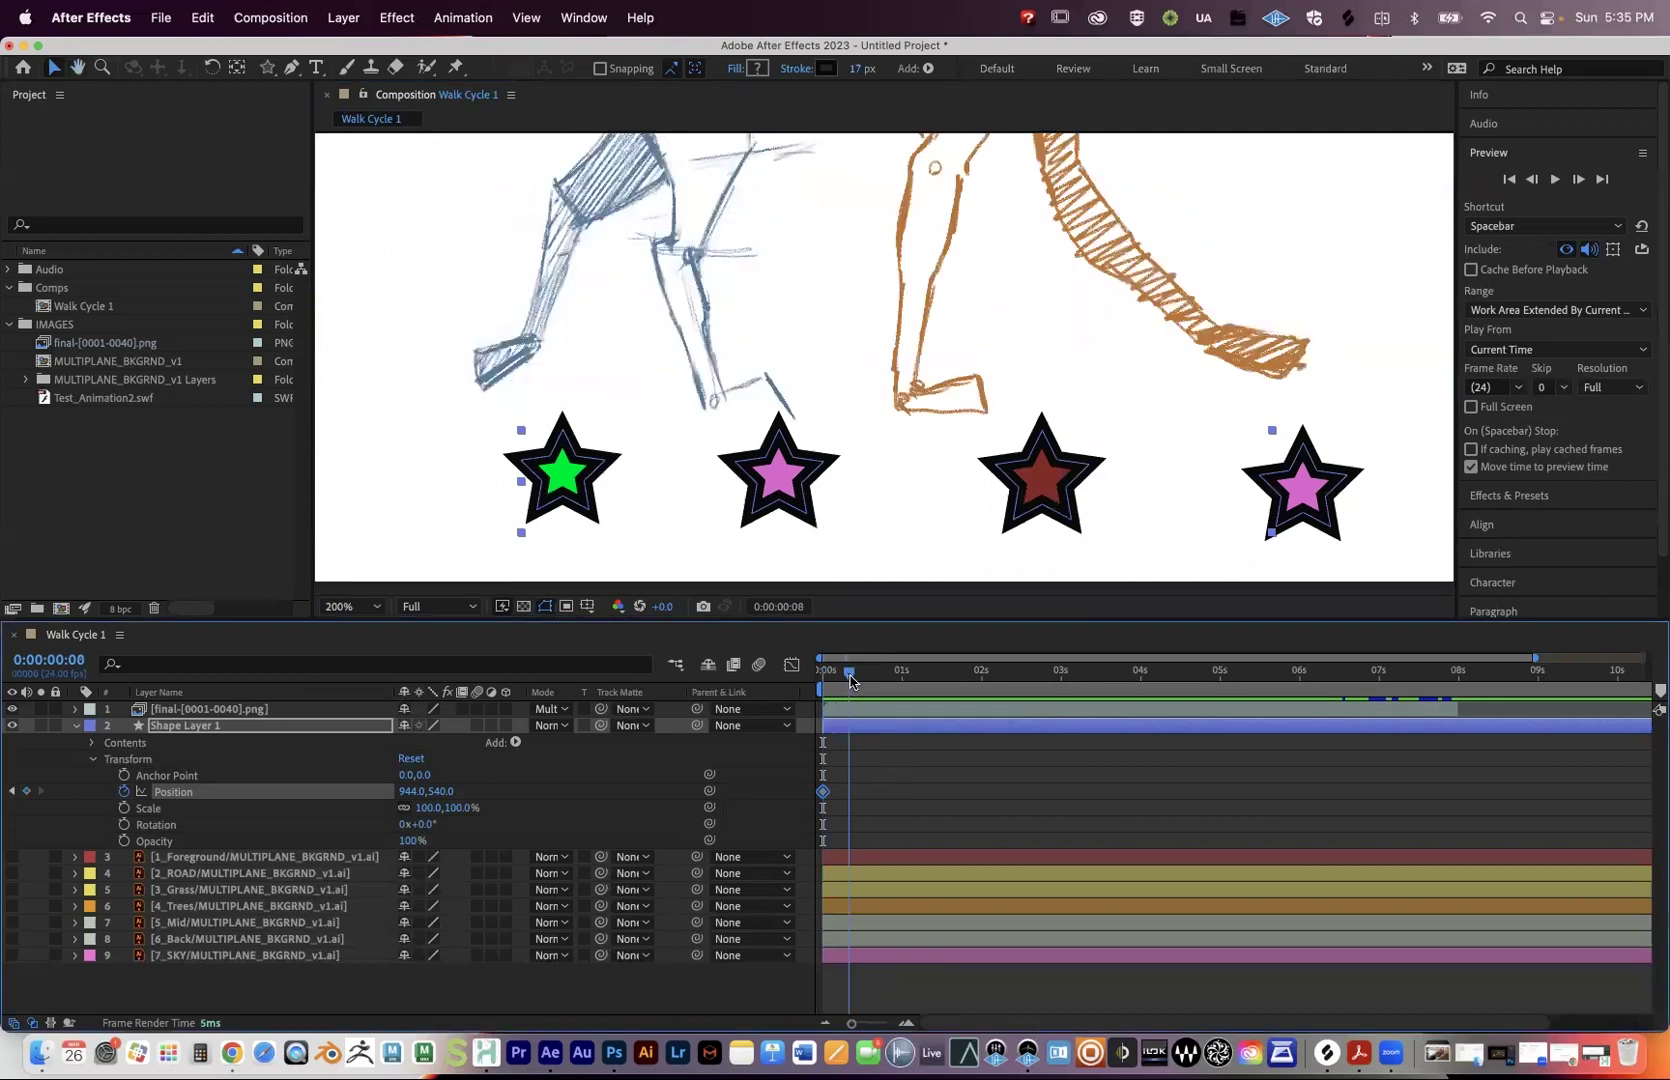
drag(852, 681, 866, 681)
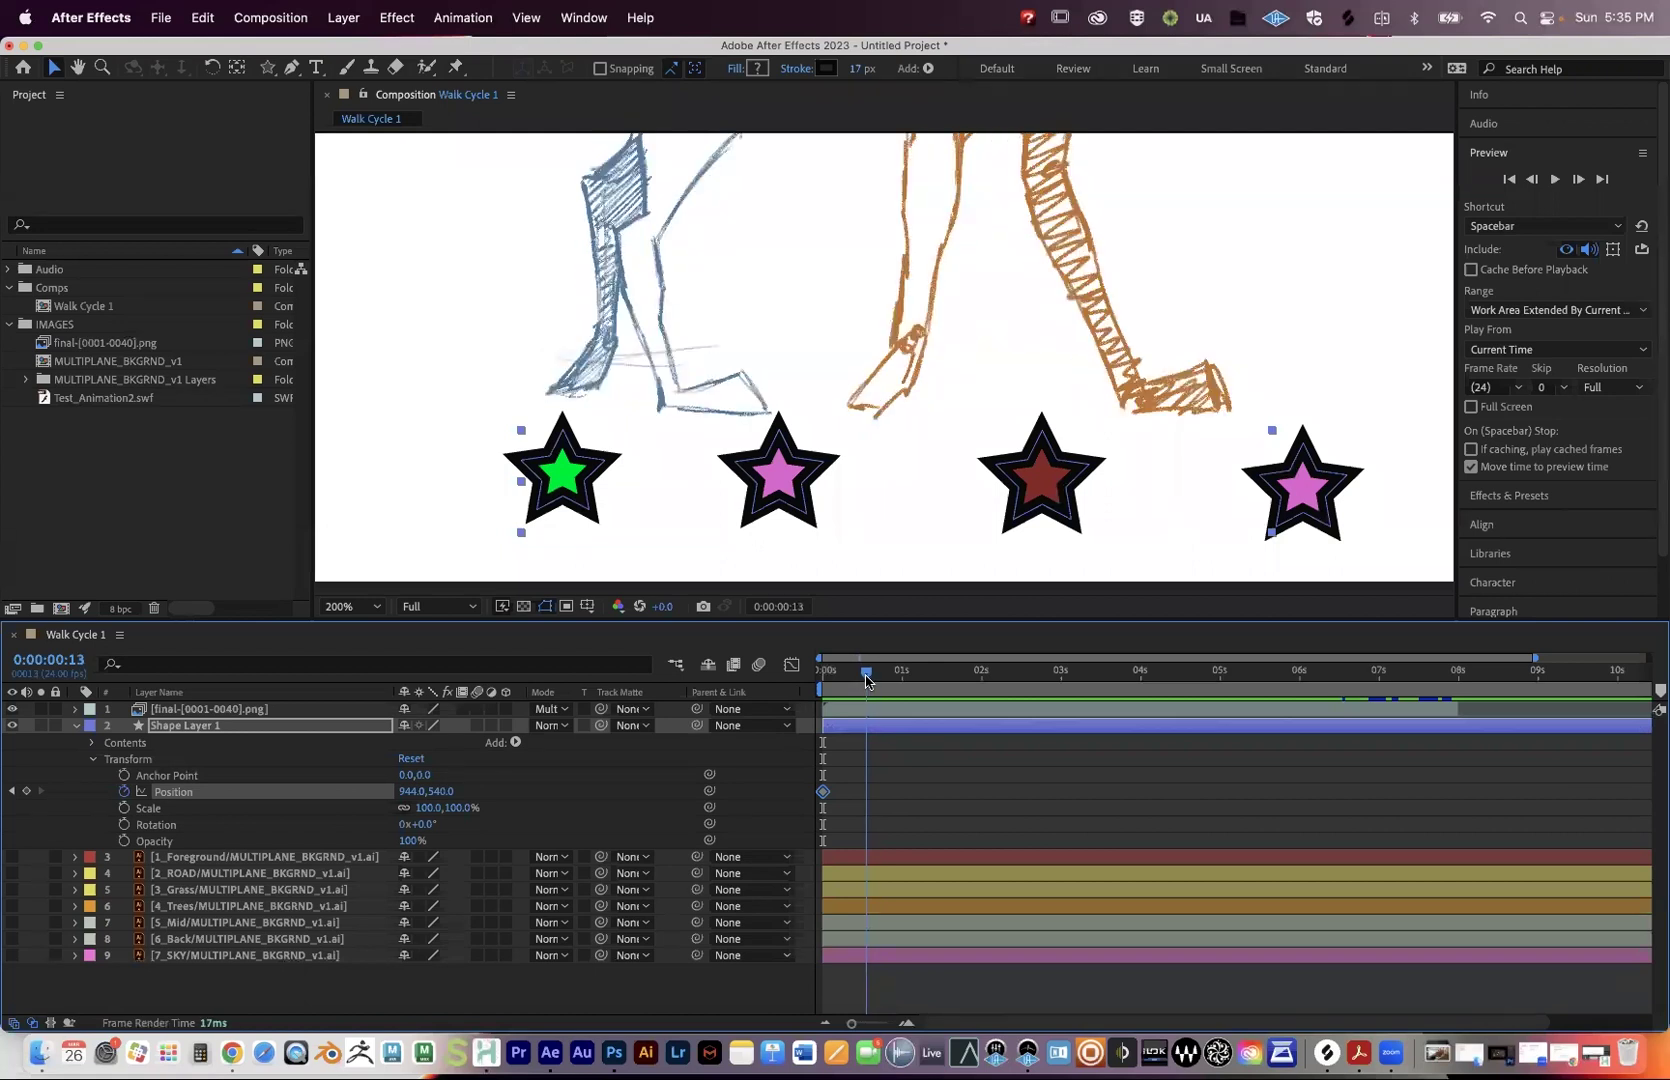
click(902, 681)
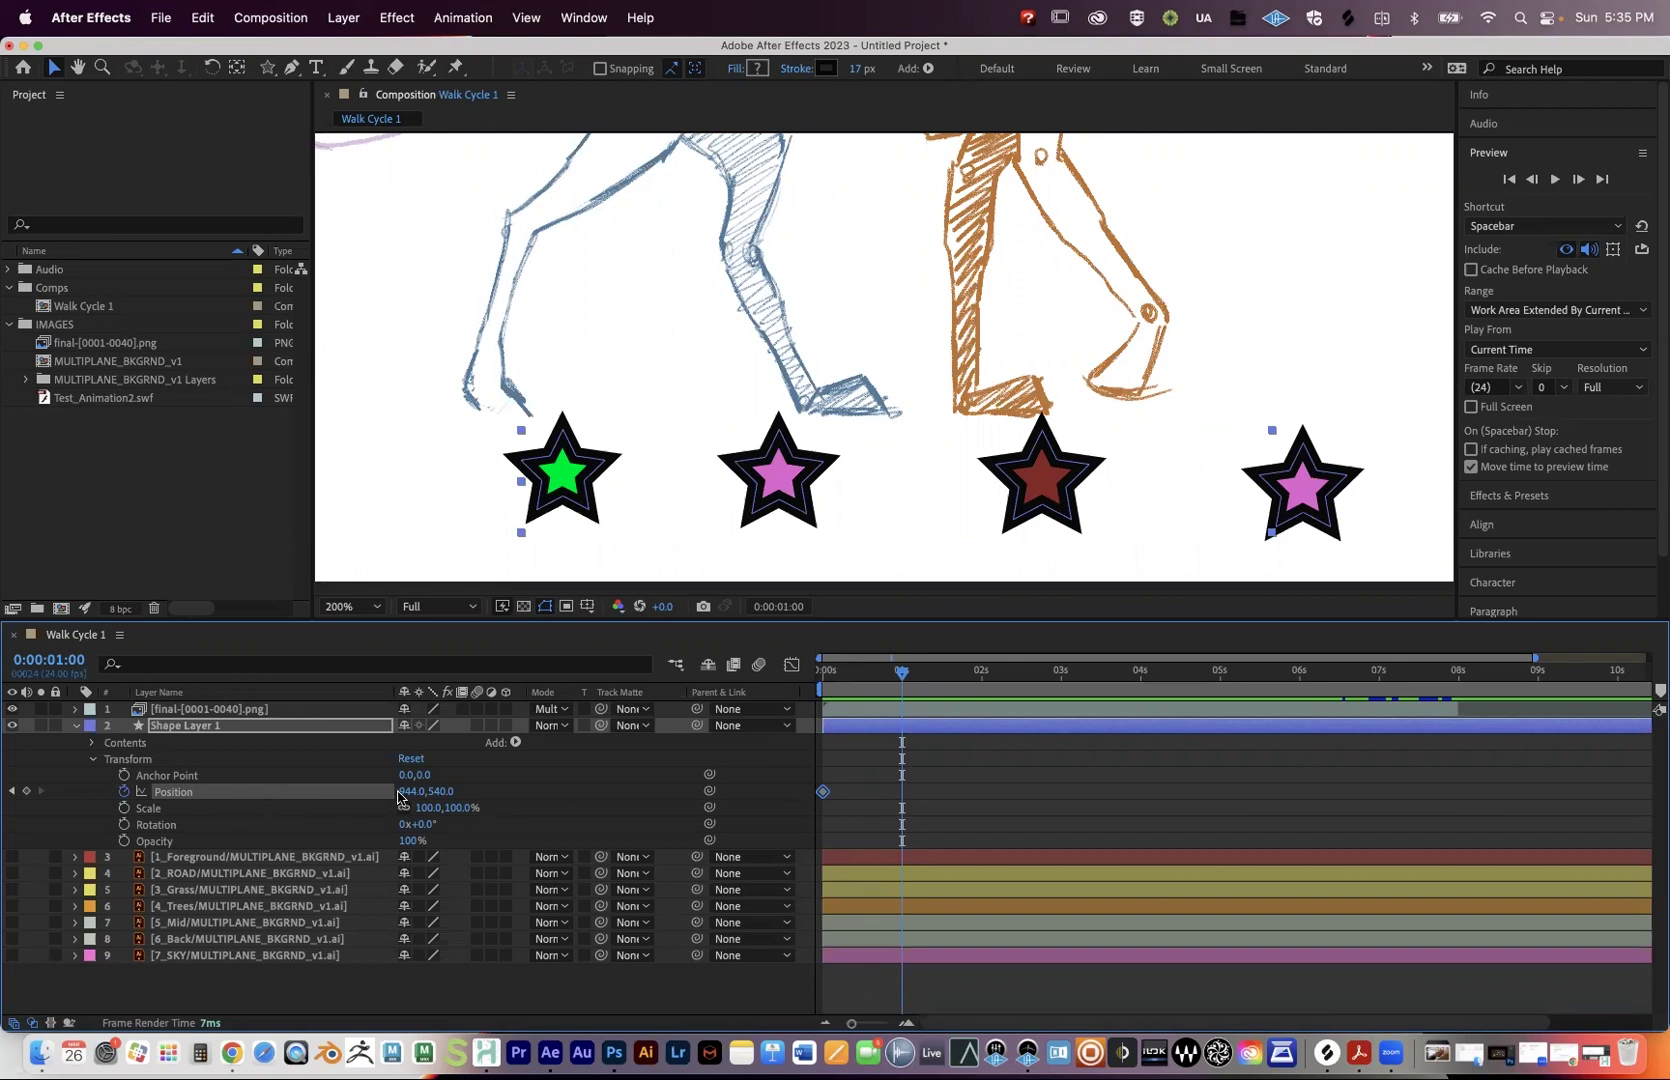
drag(406, 791, 402, 791)
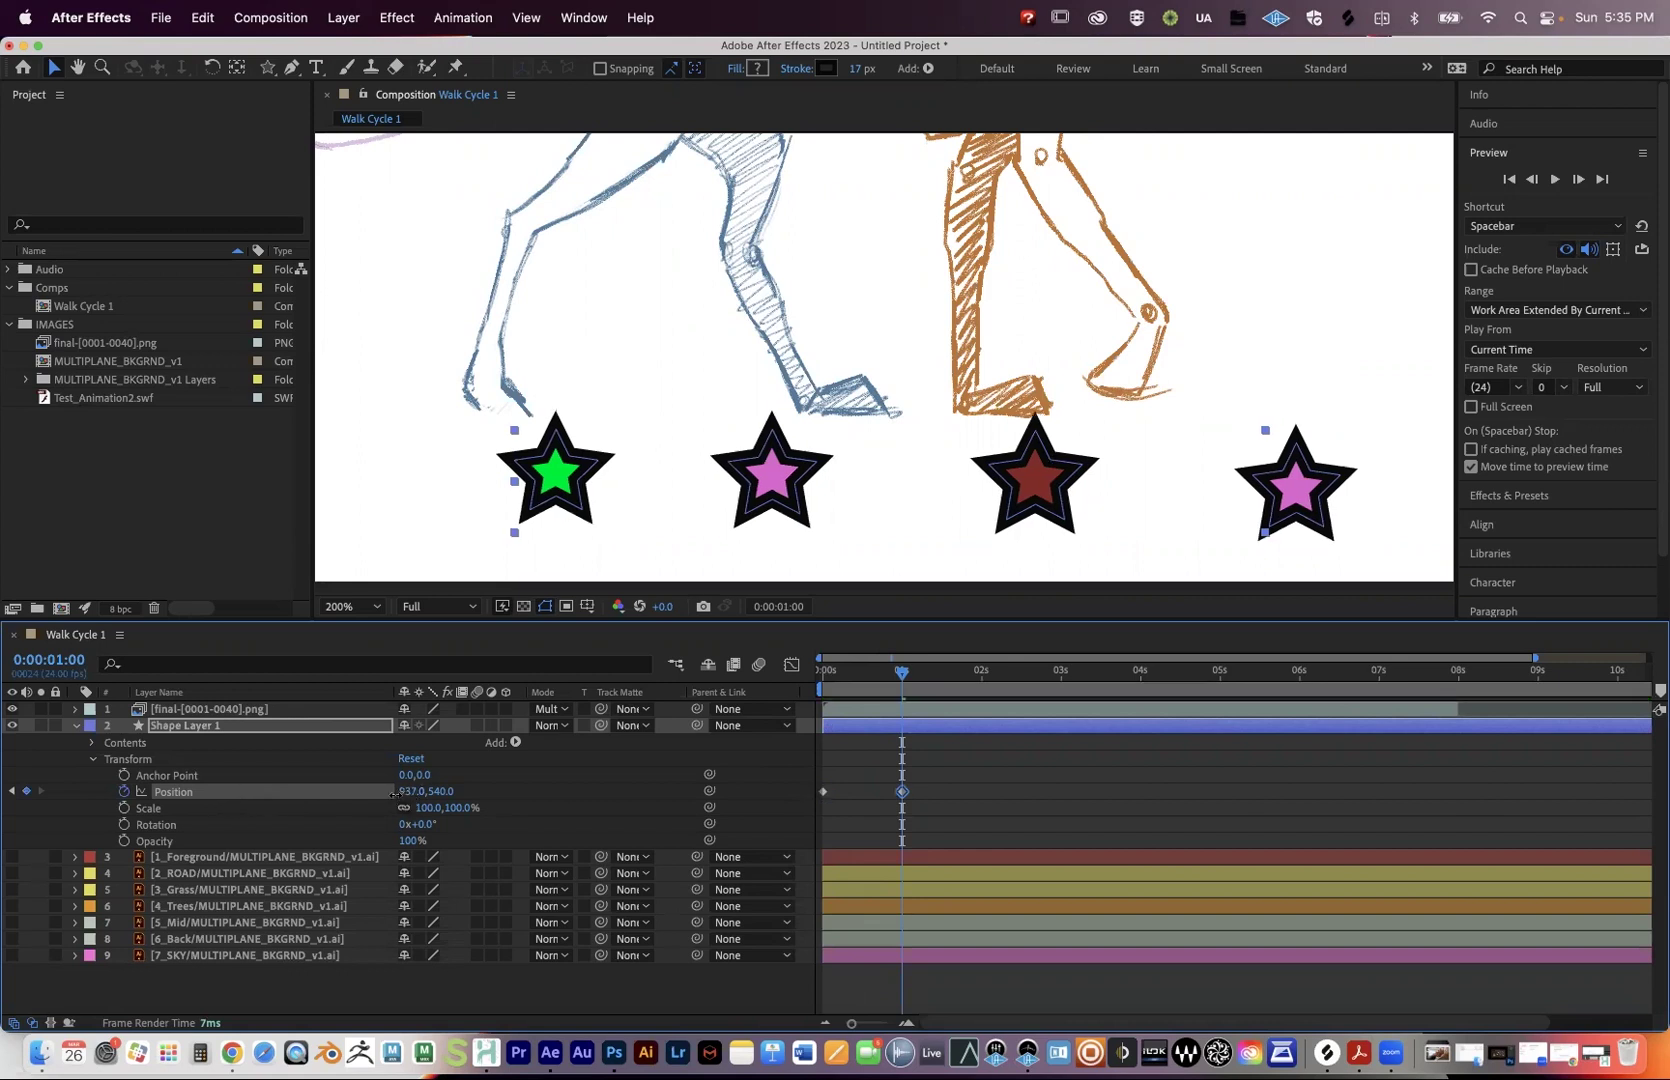
key(cmd+z)
drag(410, 794, 205, 806)
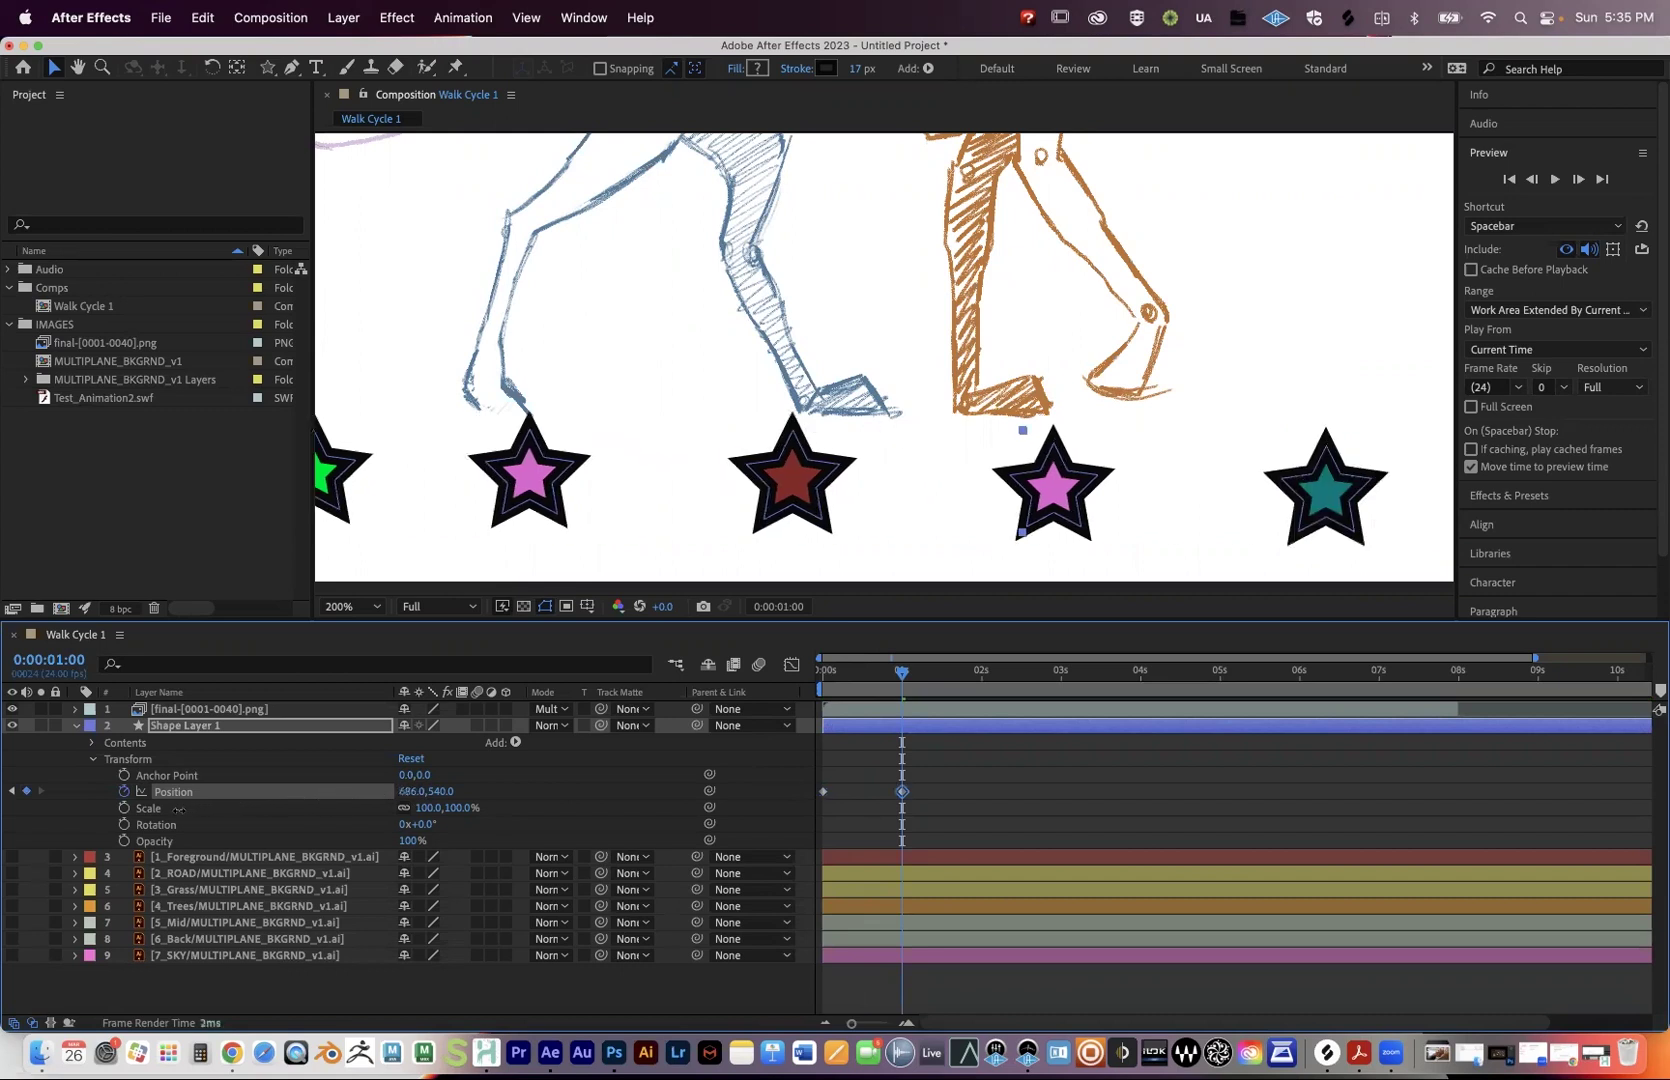
Scrub from the first frame to 0:00:01:02 to check the moving stars against the feet, and return to 0:00:01:00.
key(Home)
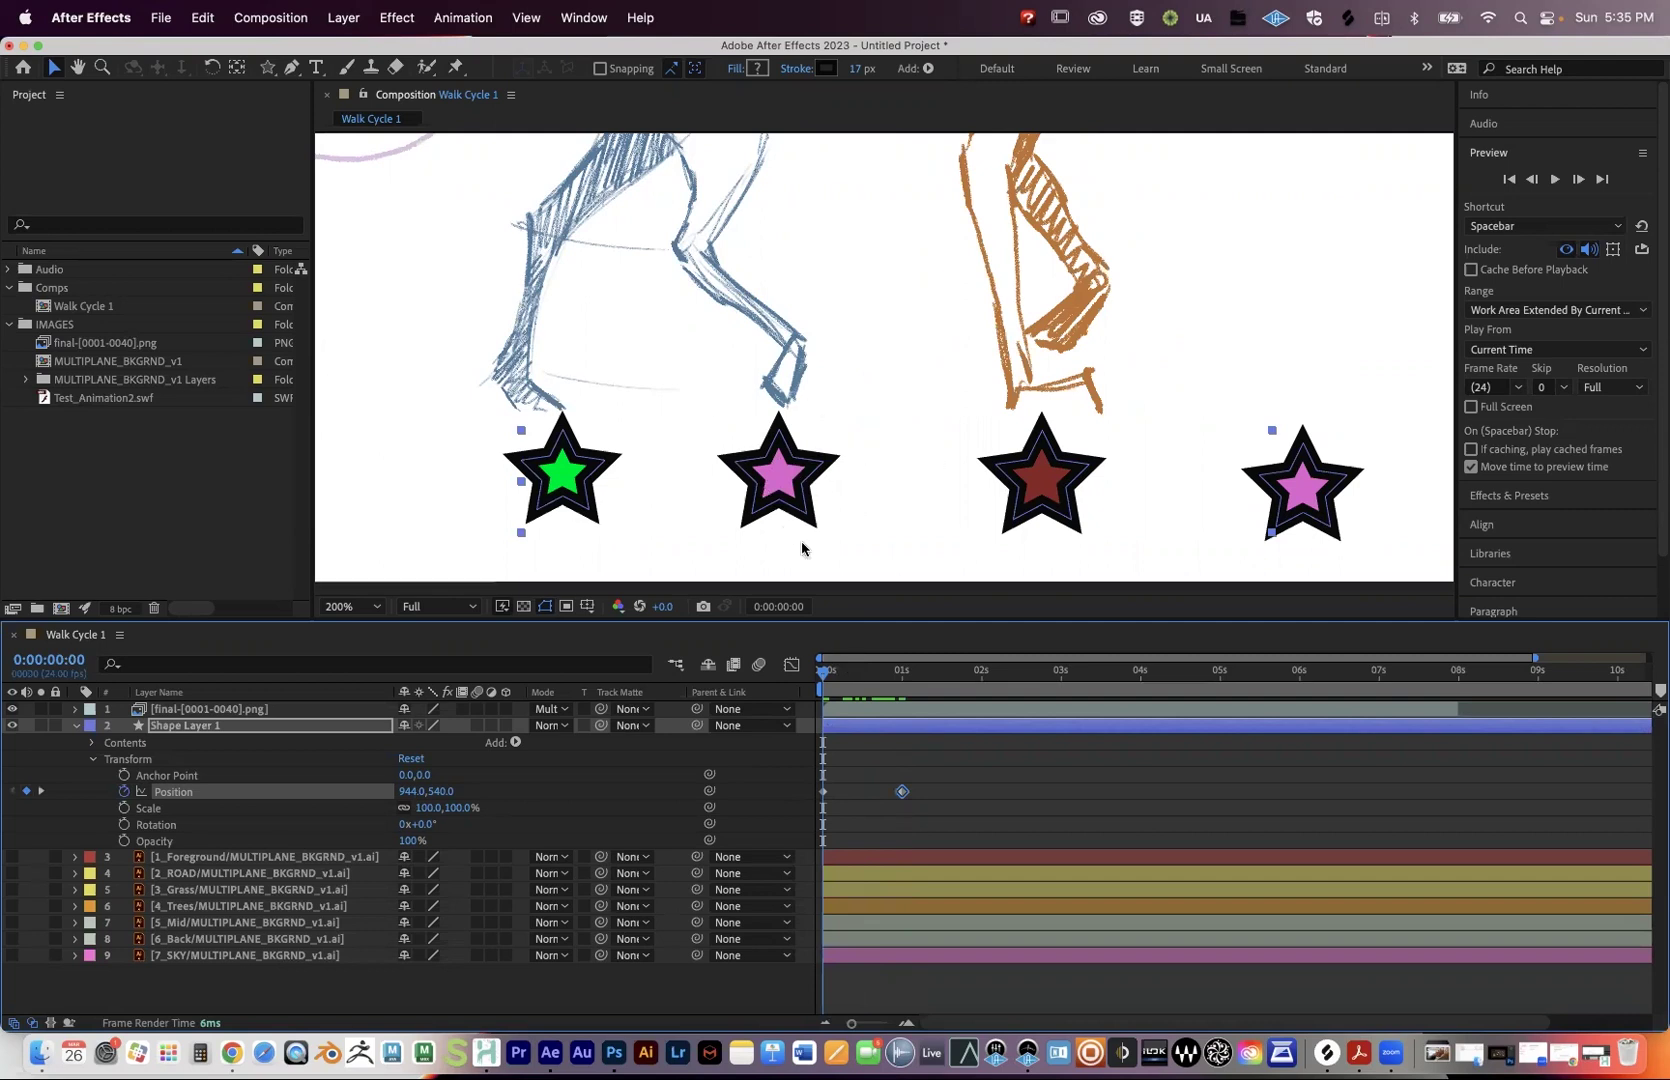
click(838, 678)
drag(843, 681, 849, 679)
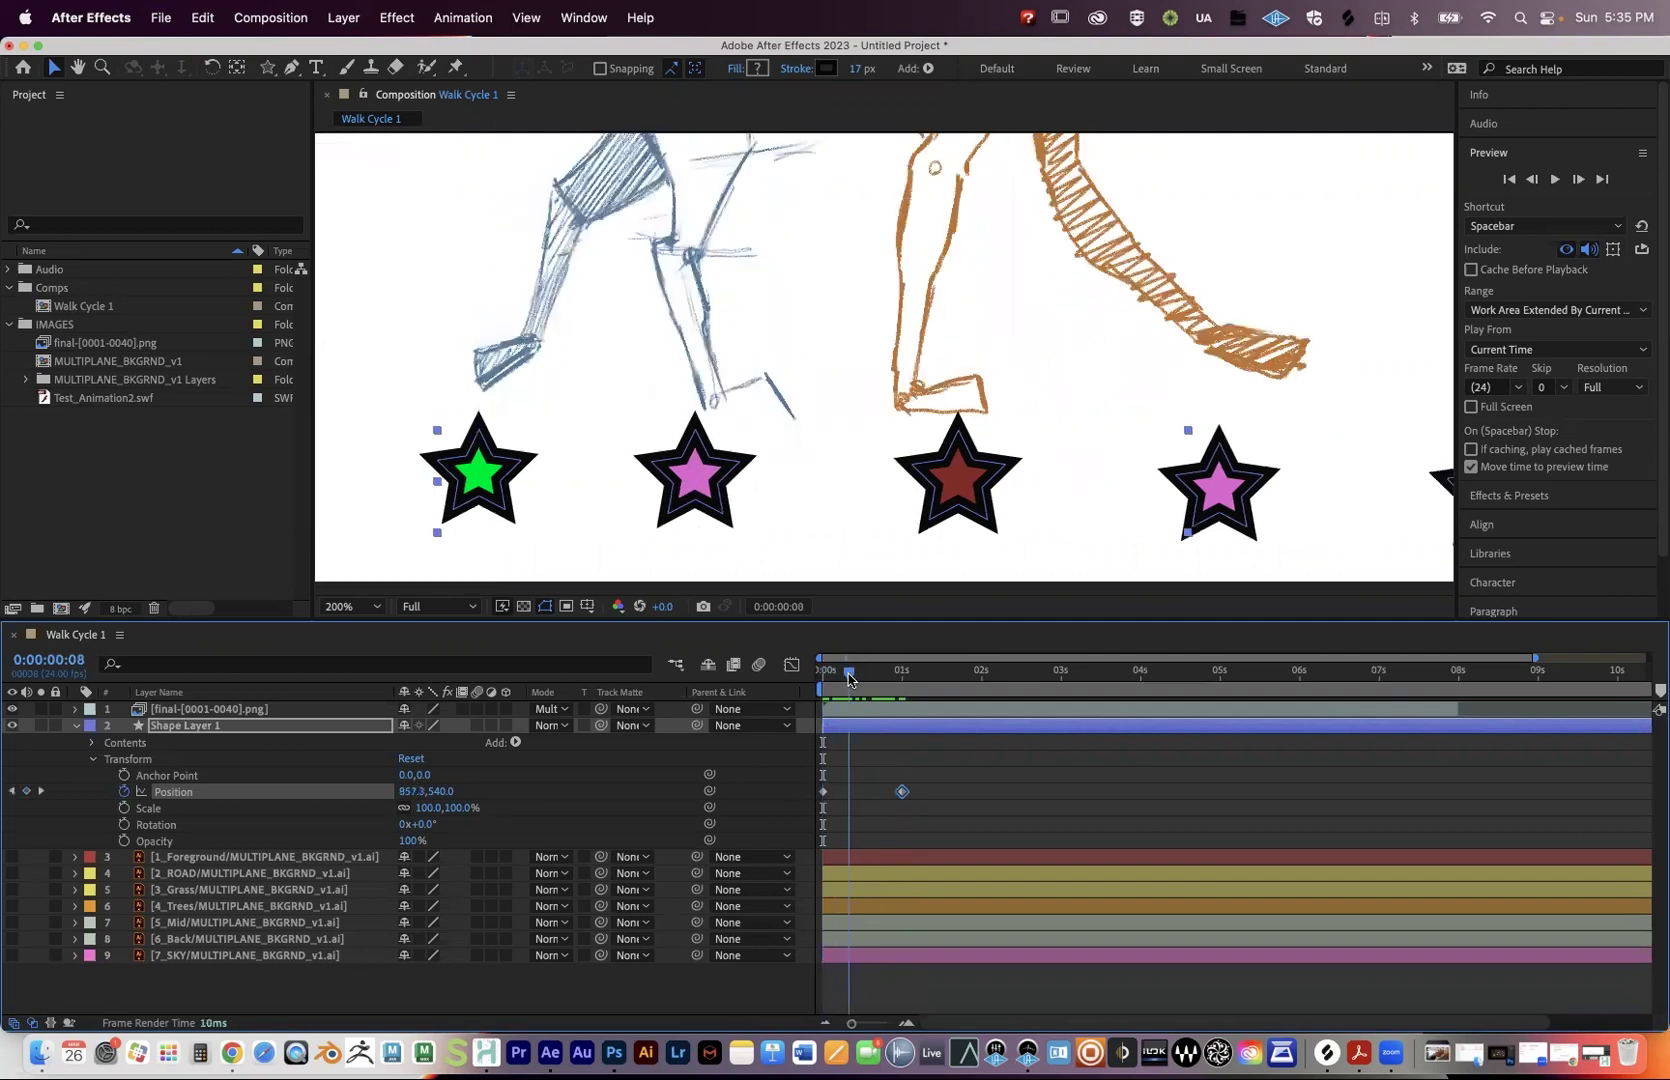
click(866, 678)
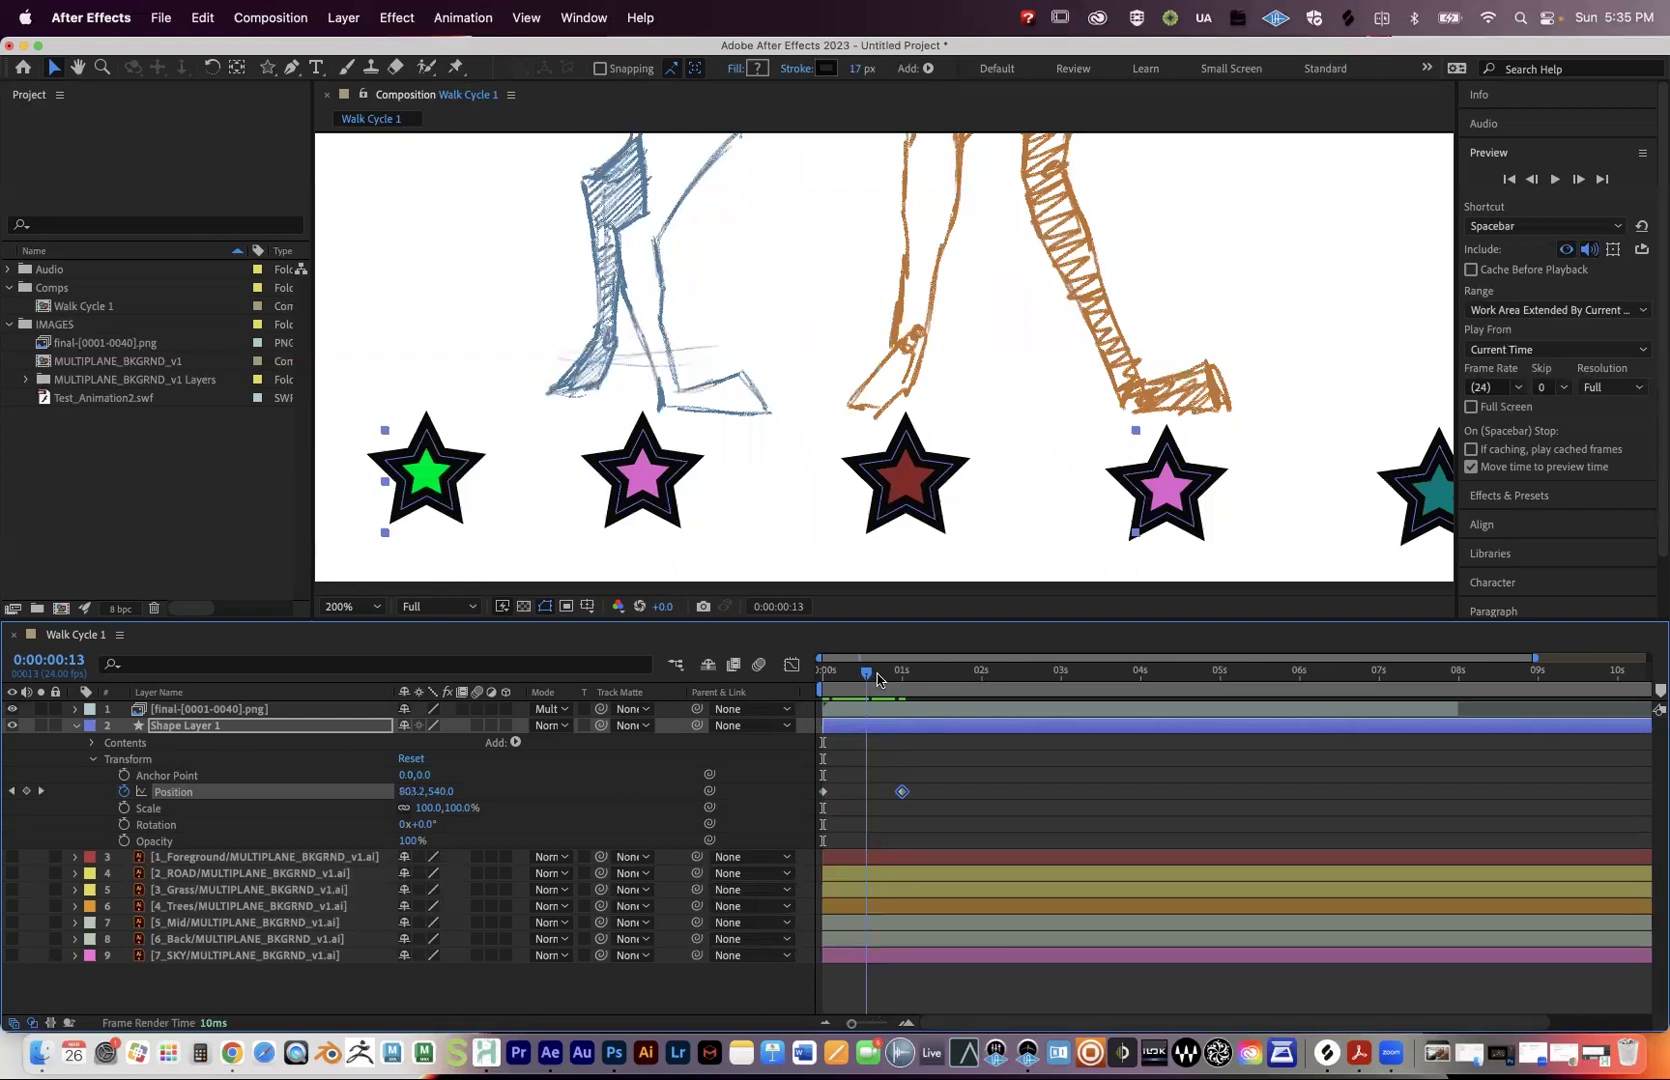
click(879, 678)
click(895, 678)
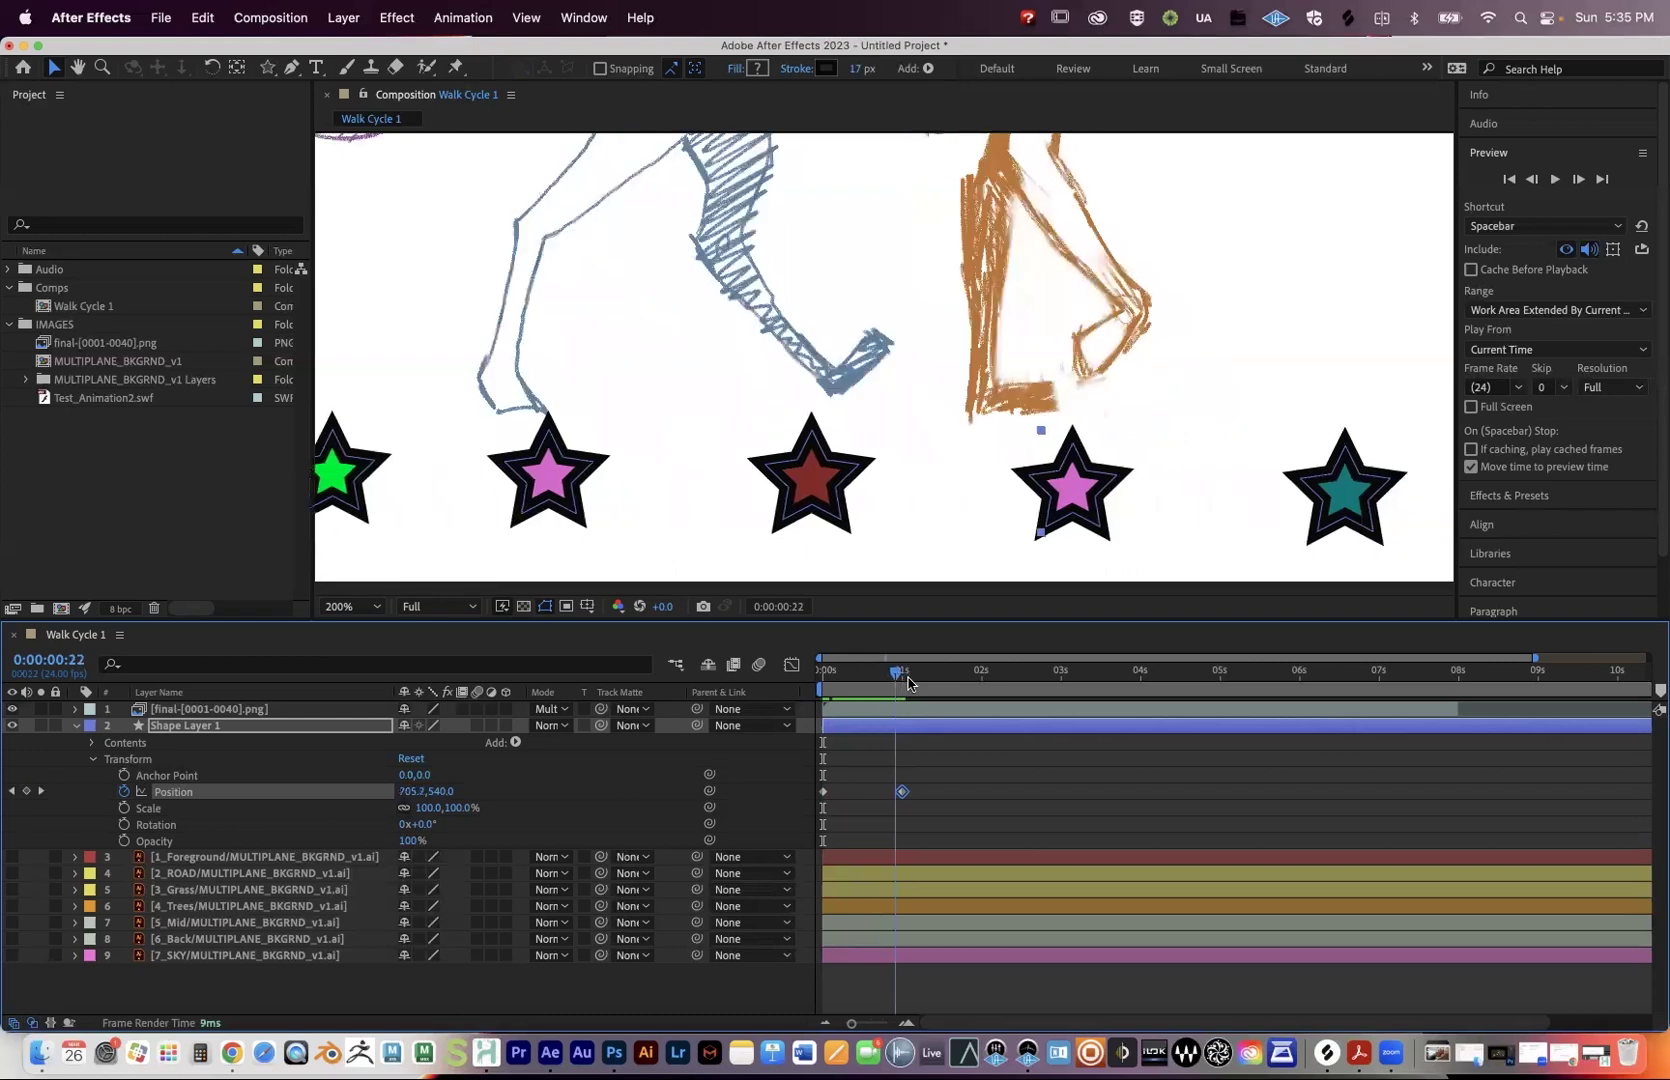
click(908, 678)
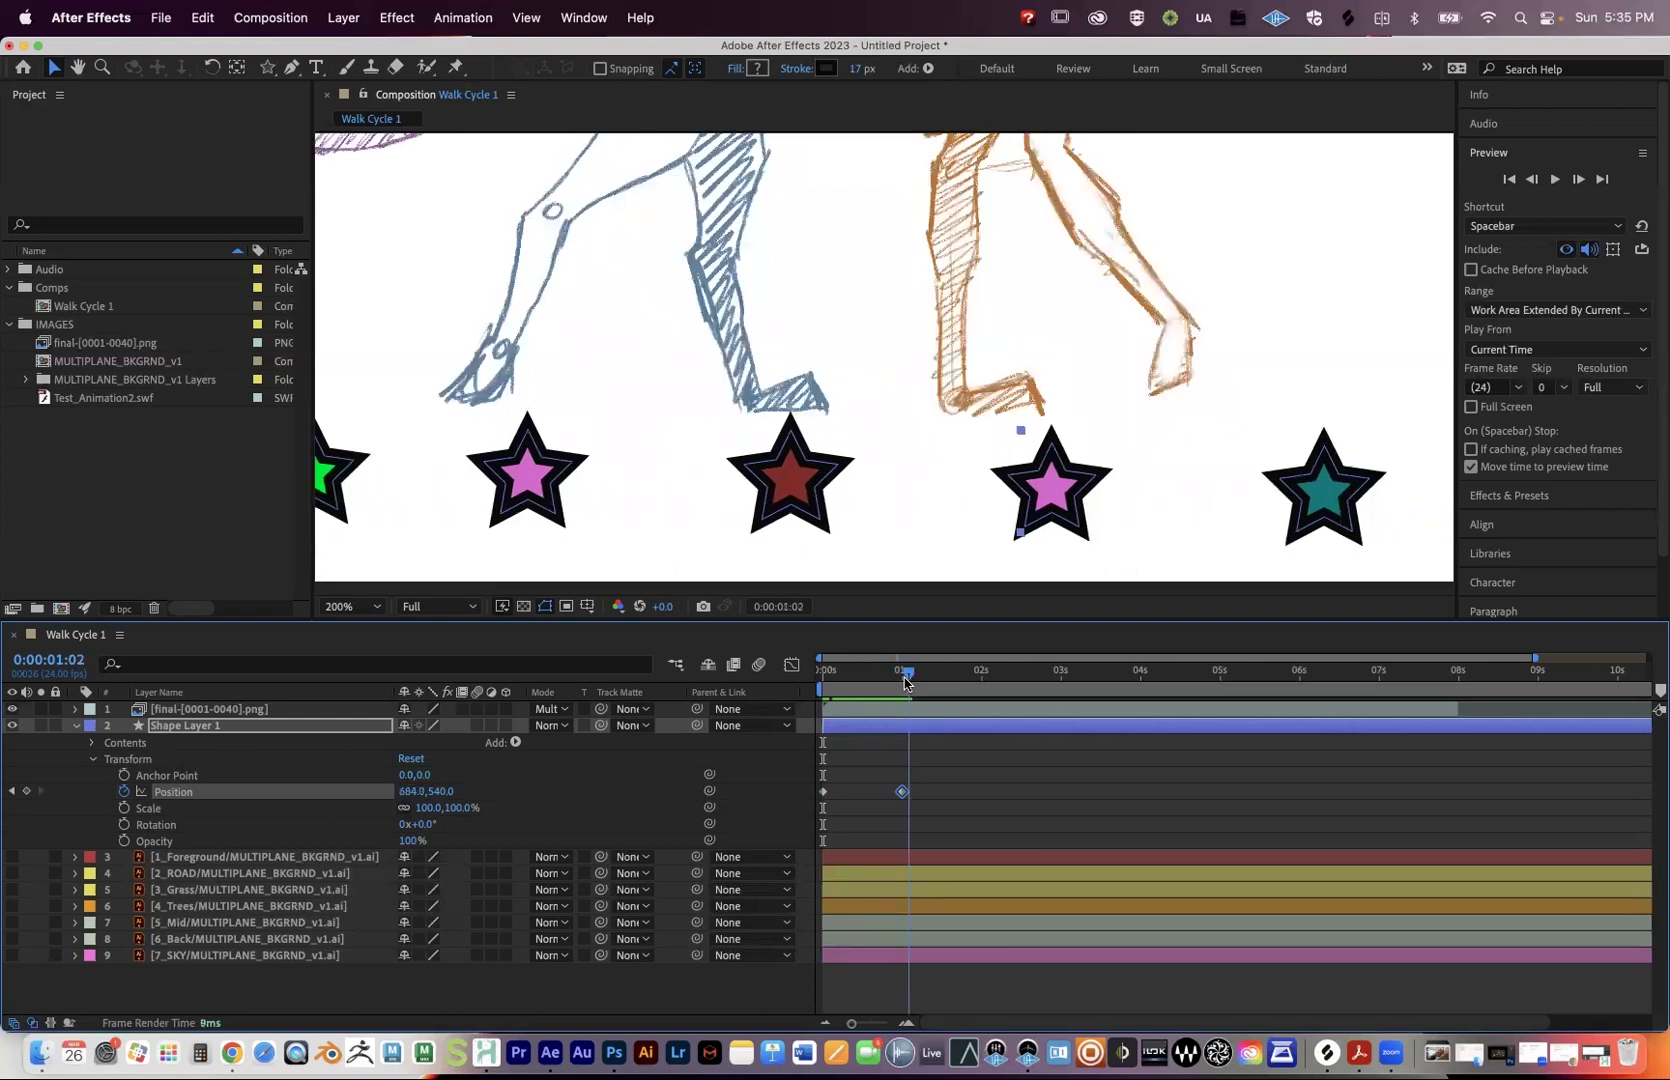
click(901, 680)
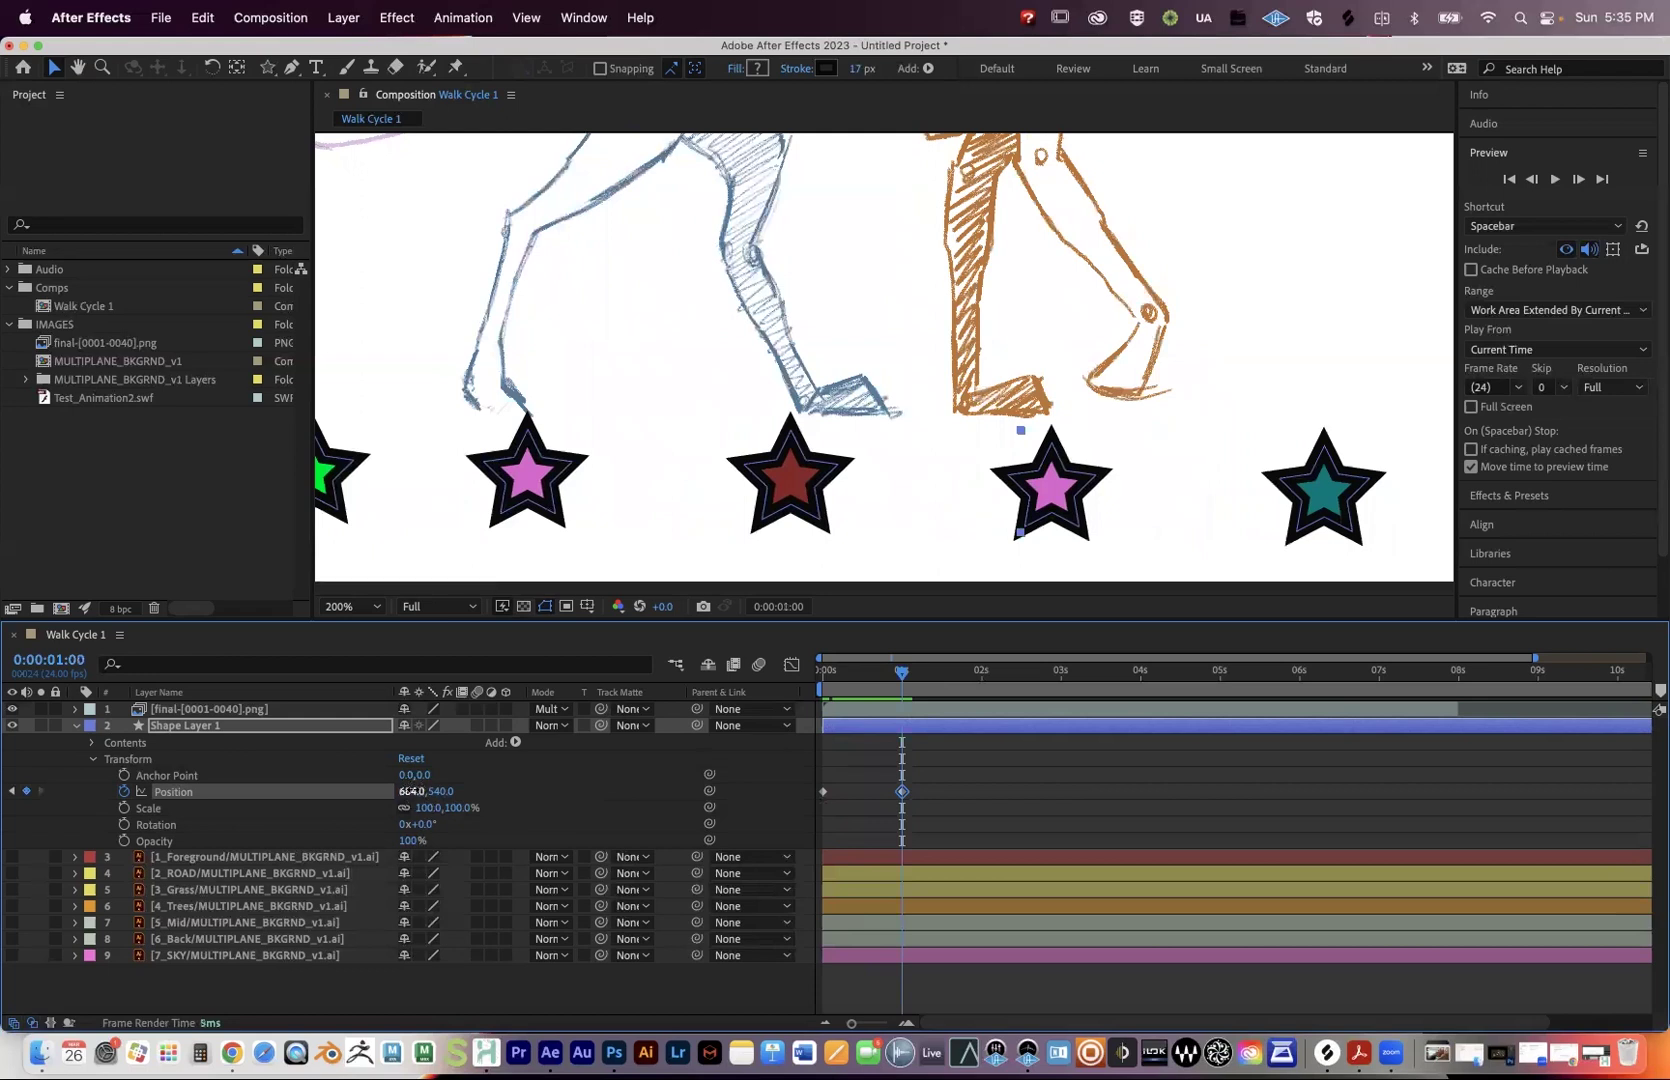
Set the star layer's X position at 0:00:01:00 to 637.0 and preview the motion from the first frame.
drag(380, 795, 333, 795)
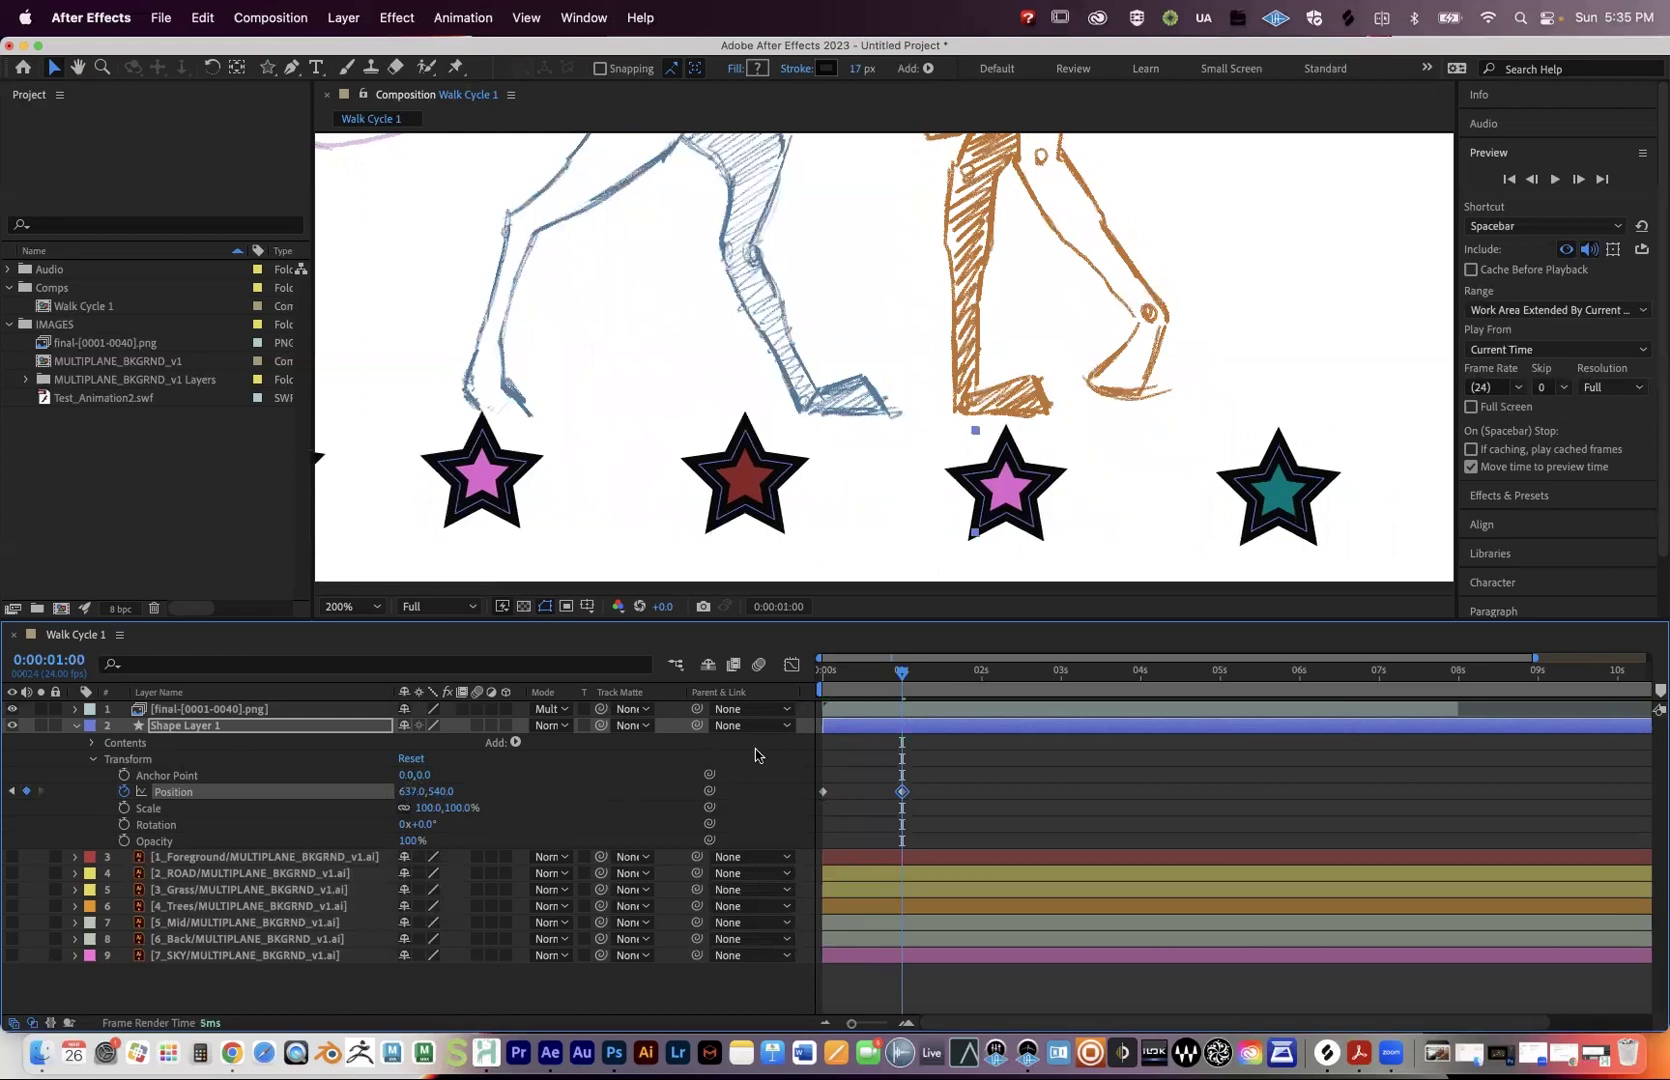
key(Home)
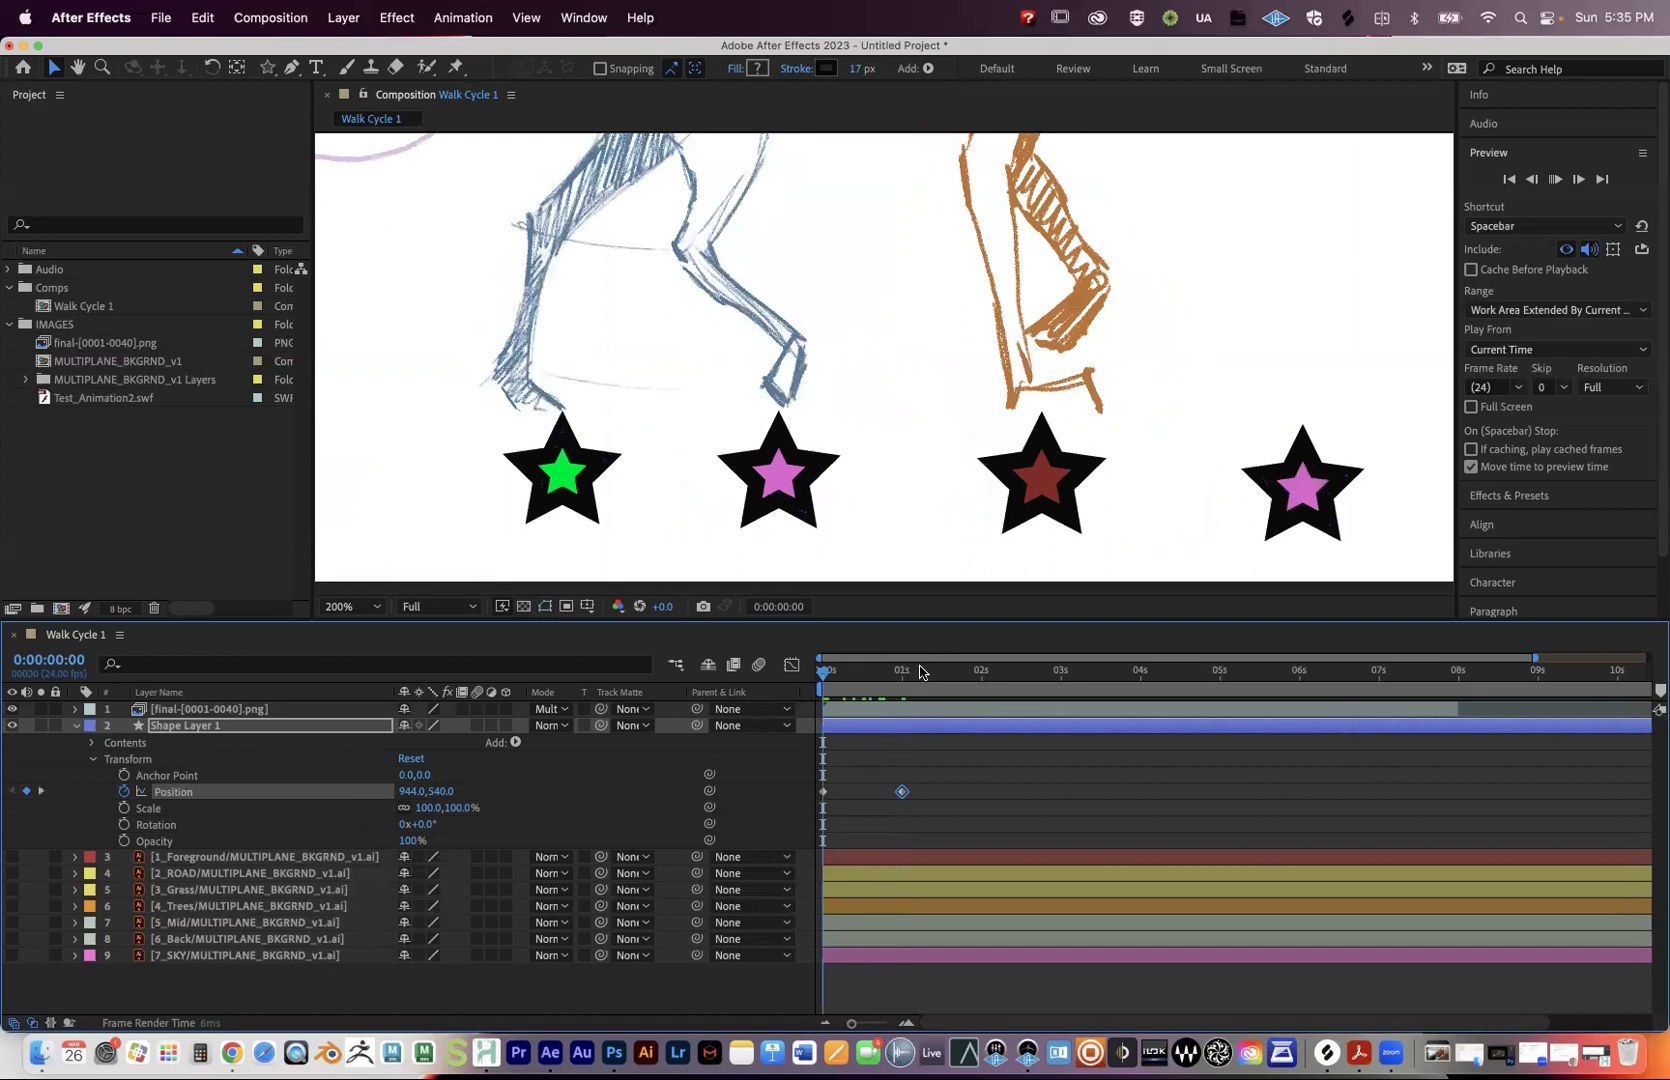
key(space)
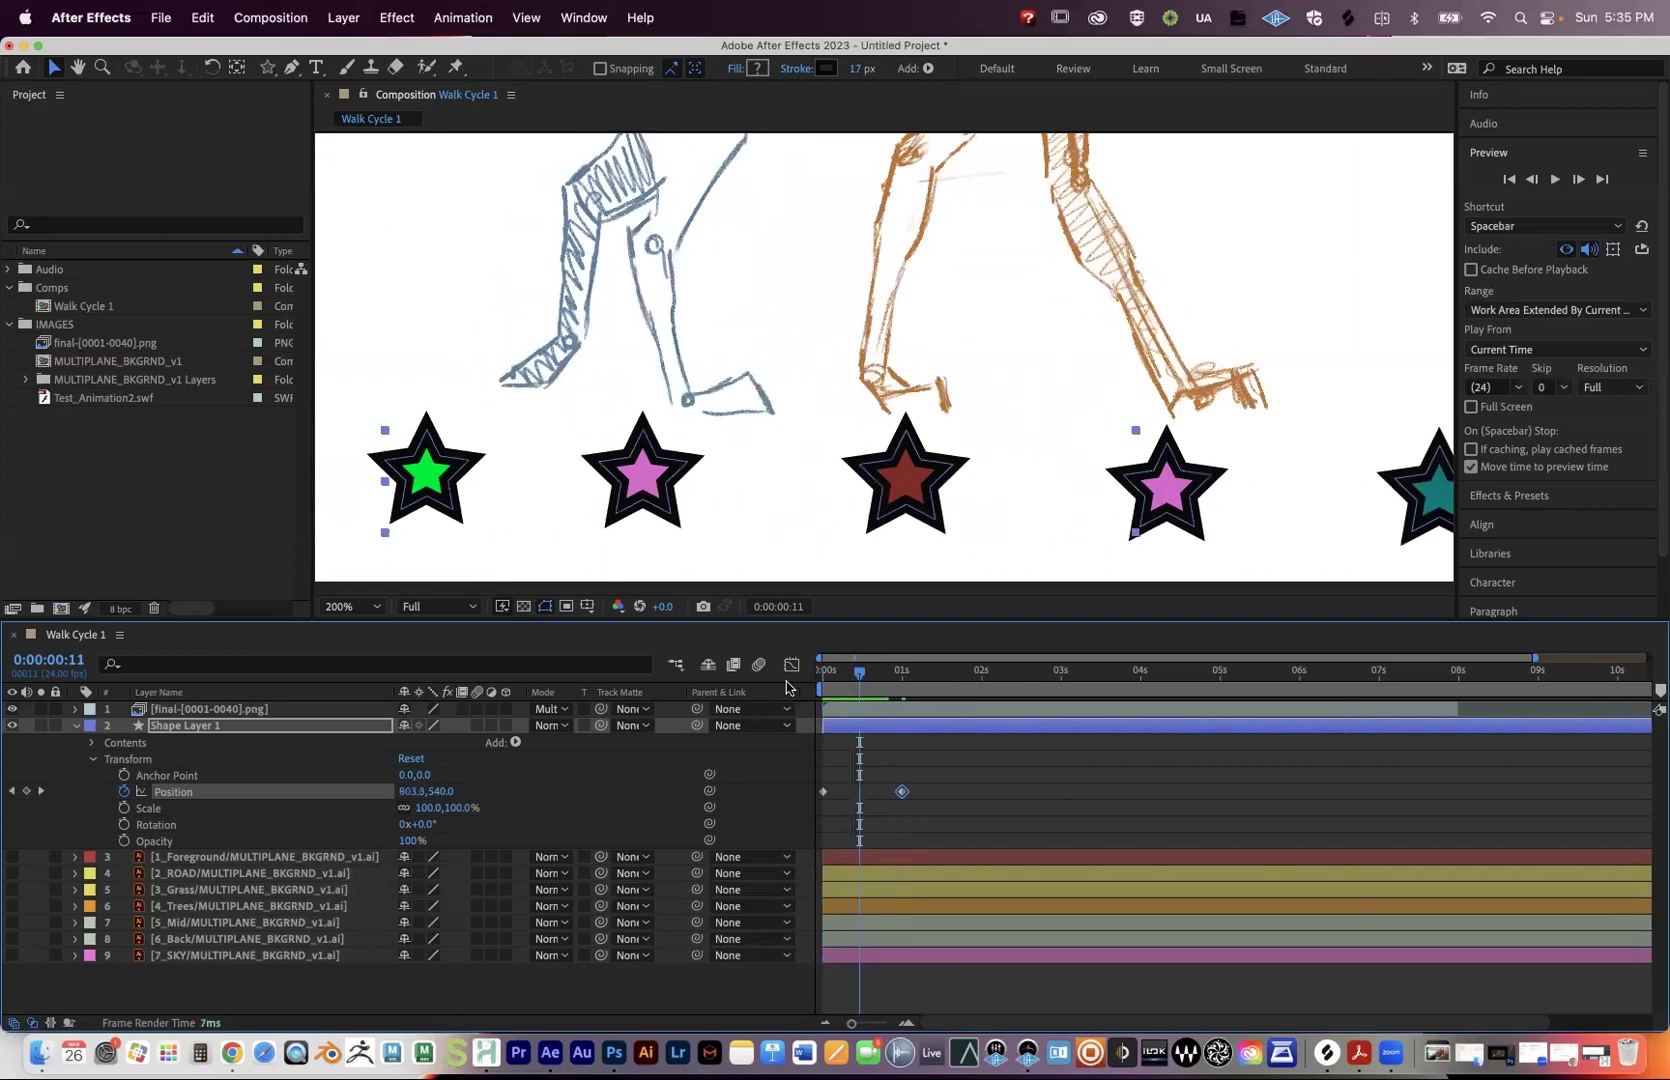
key(space)
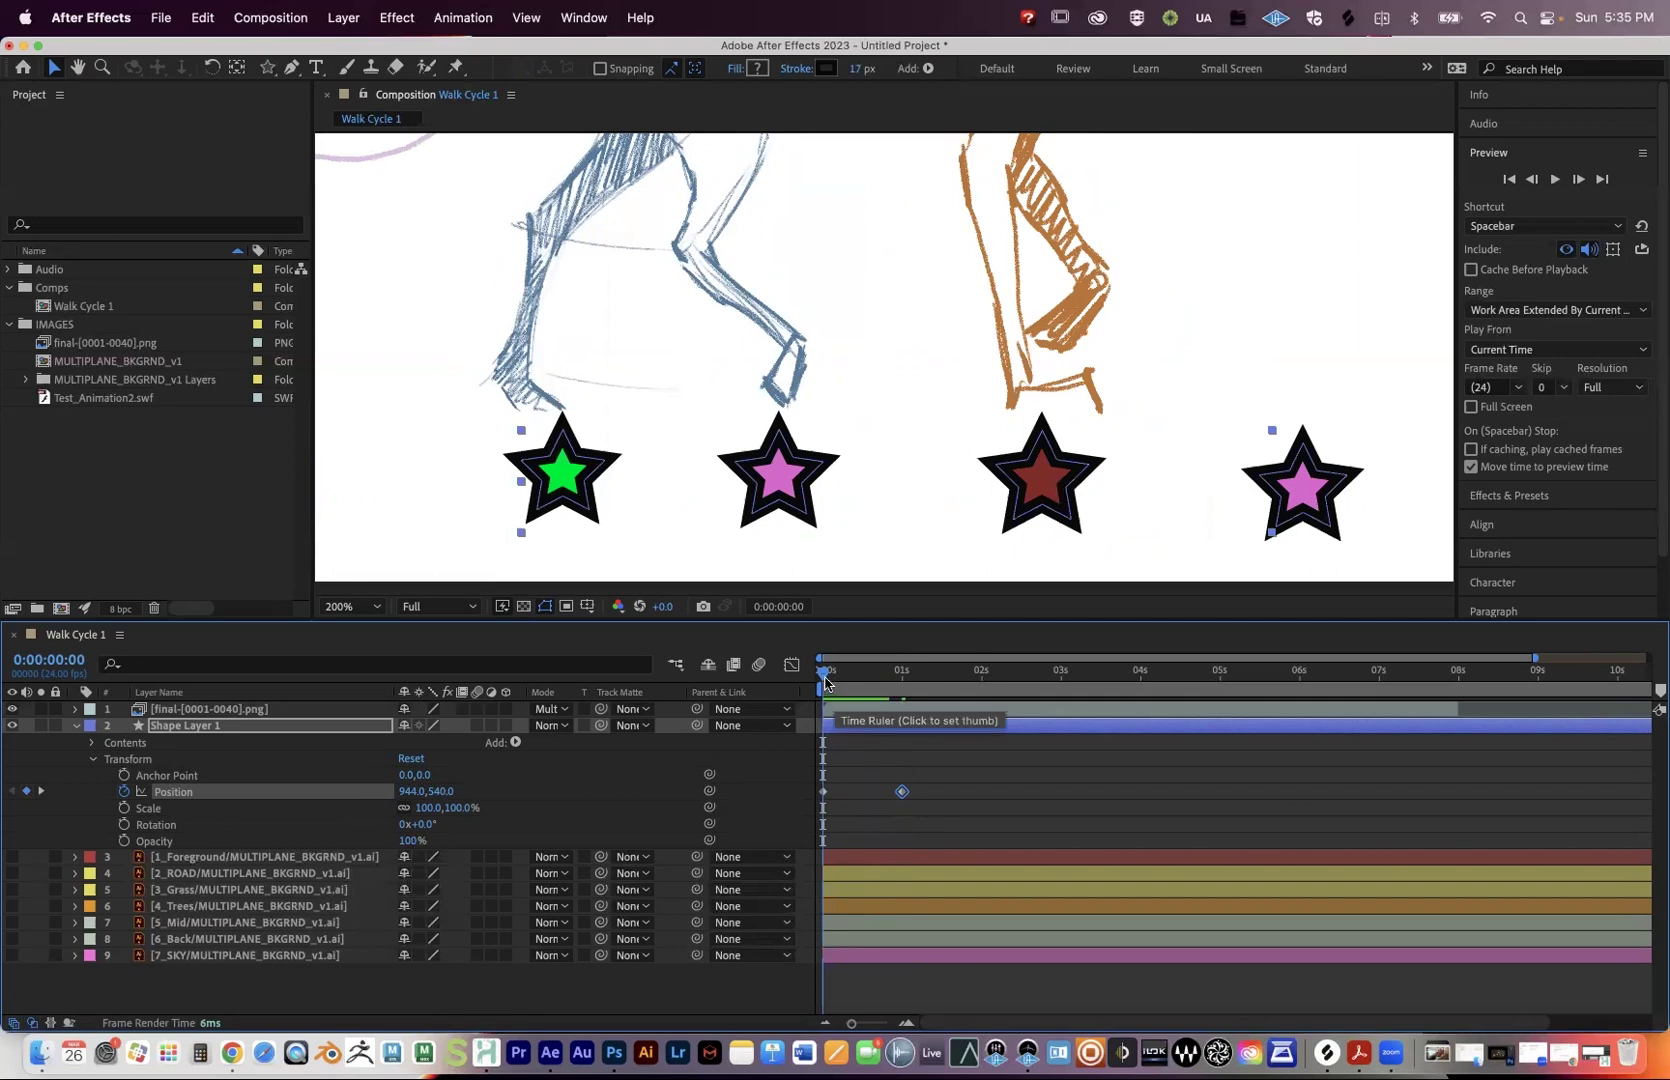
Scrub through the first second to compare the stars with the planted feet, and return to the first frame.
drag(836, 682, 879, 684)
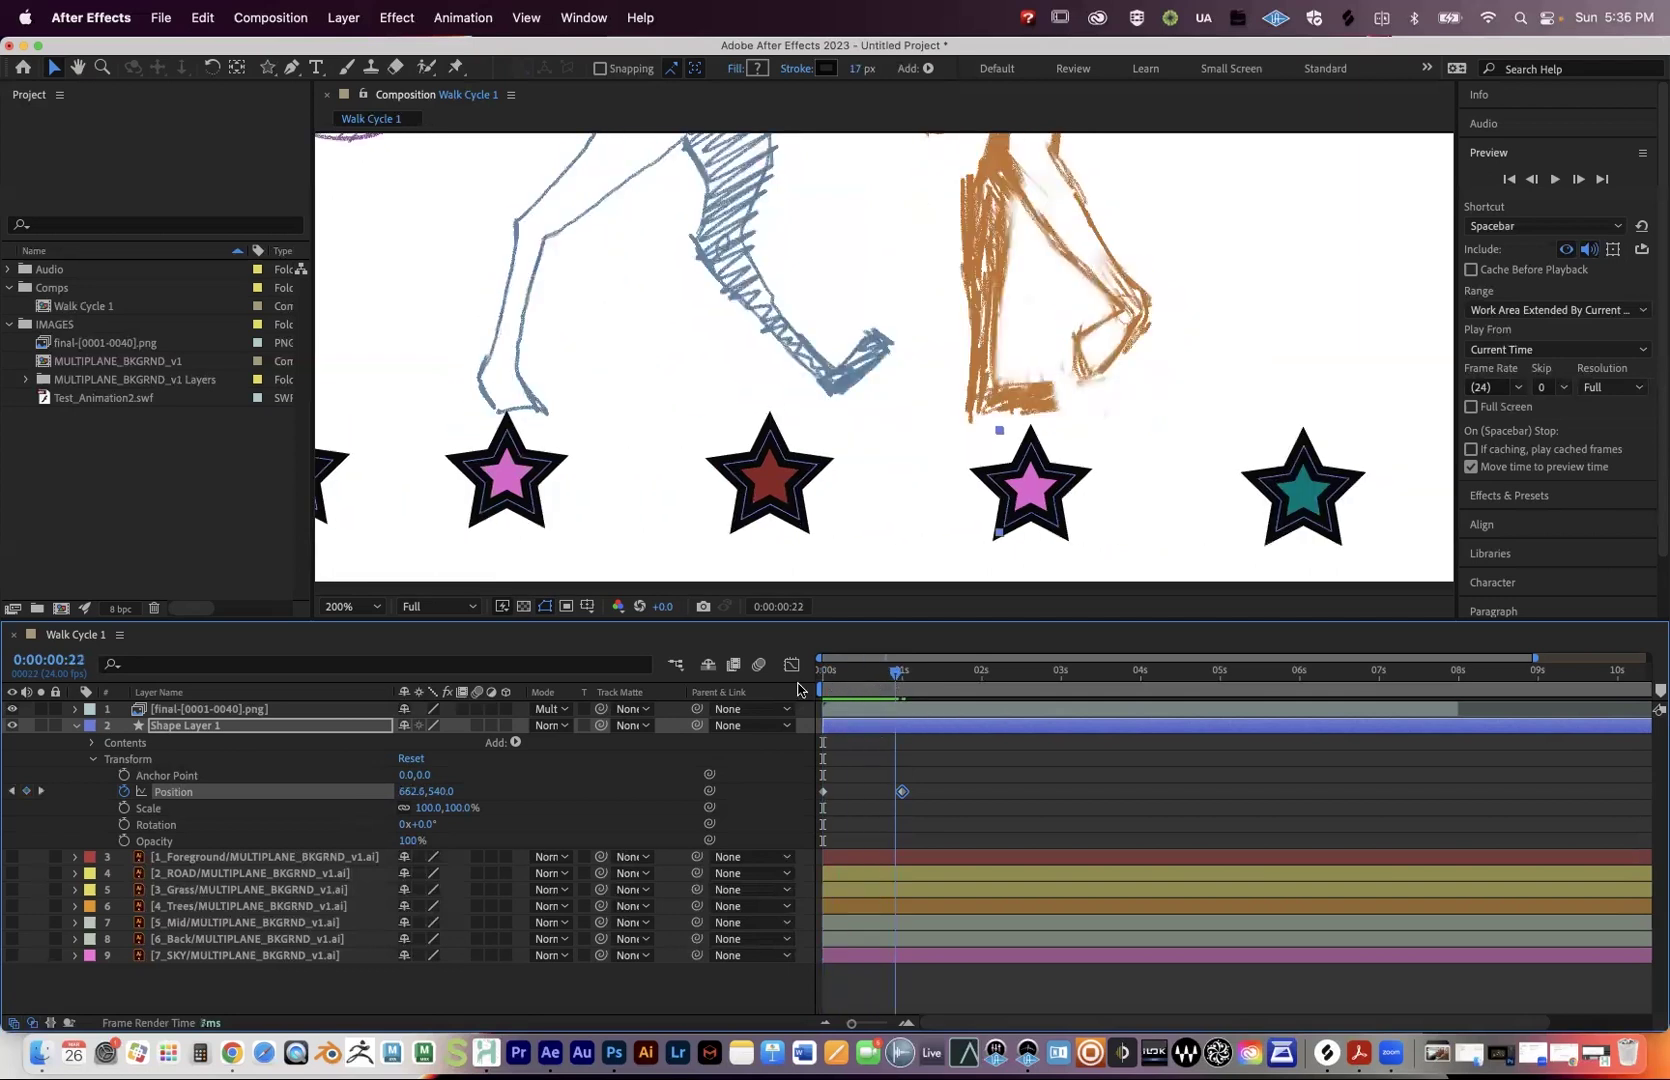
key(Home)
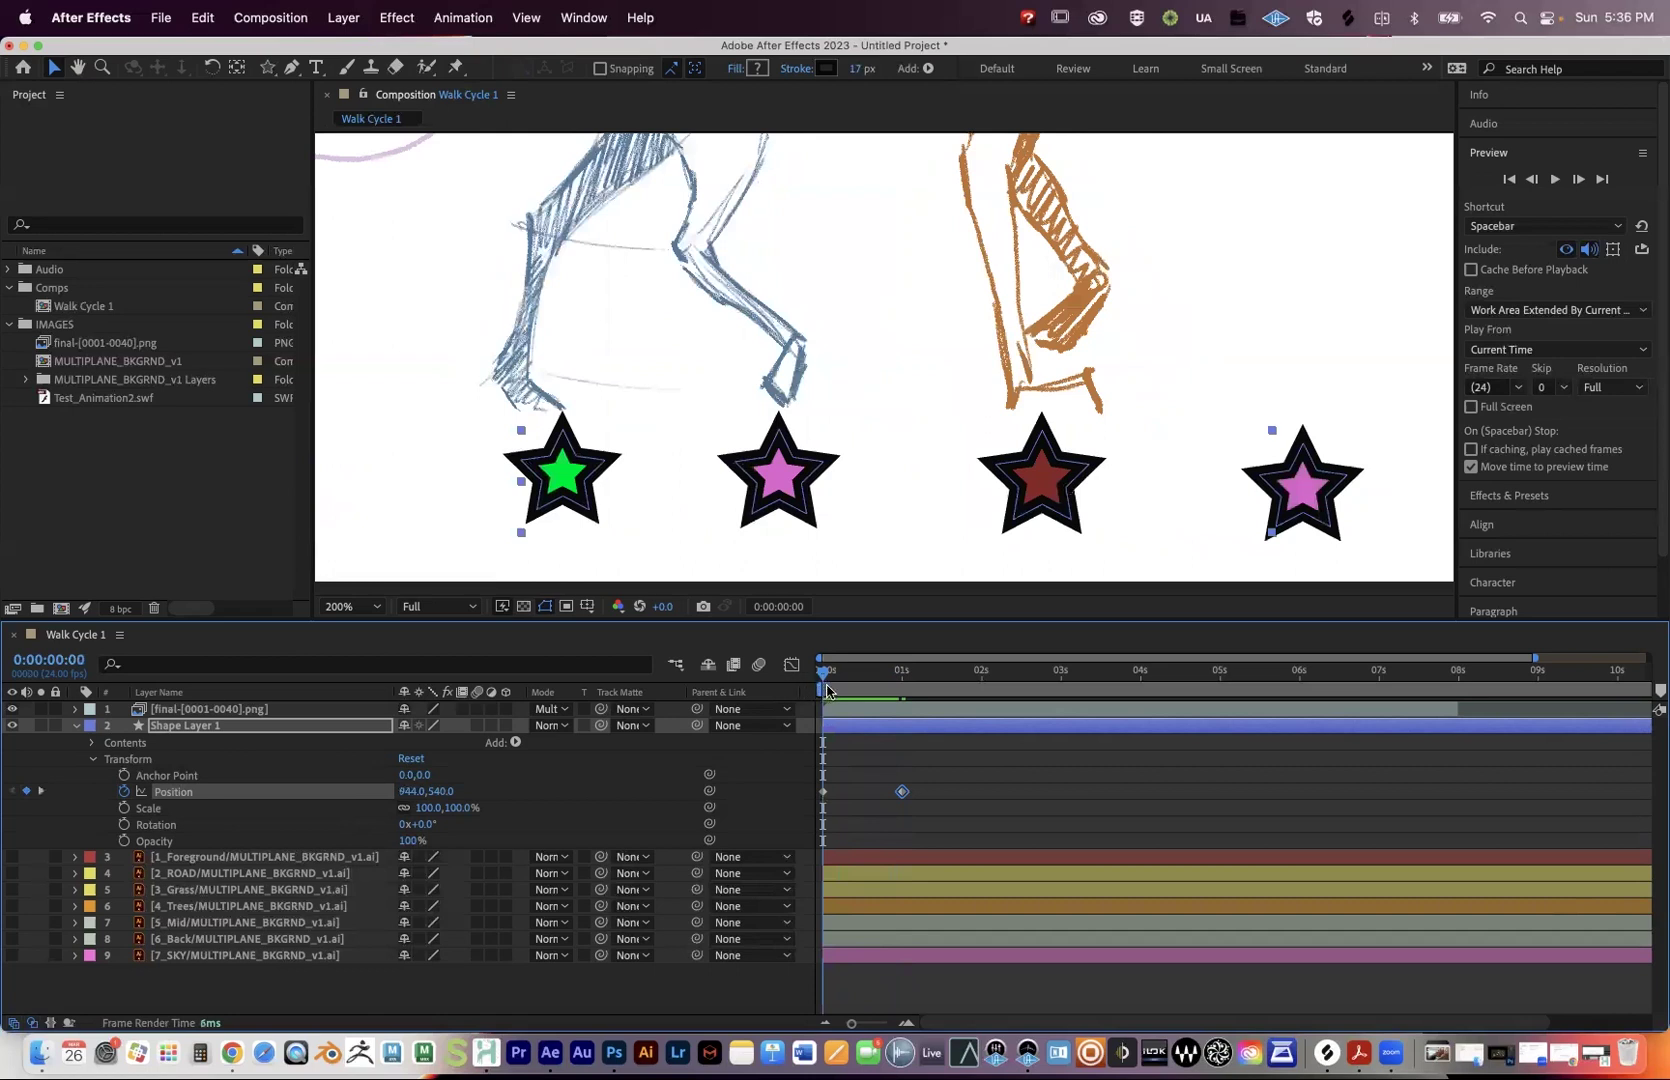
click(826, 688)
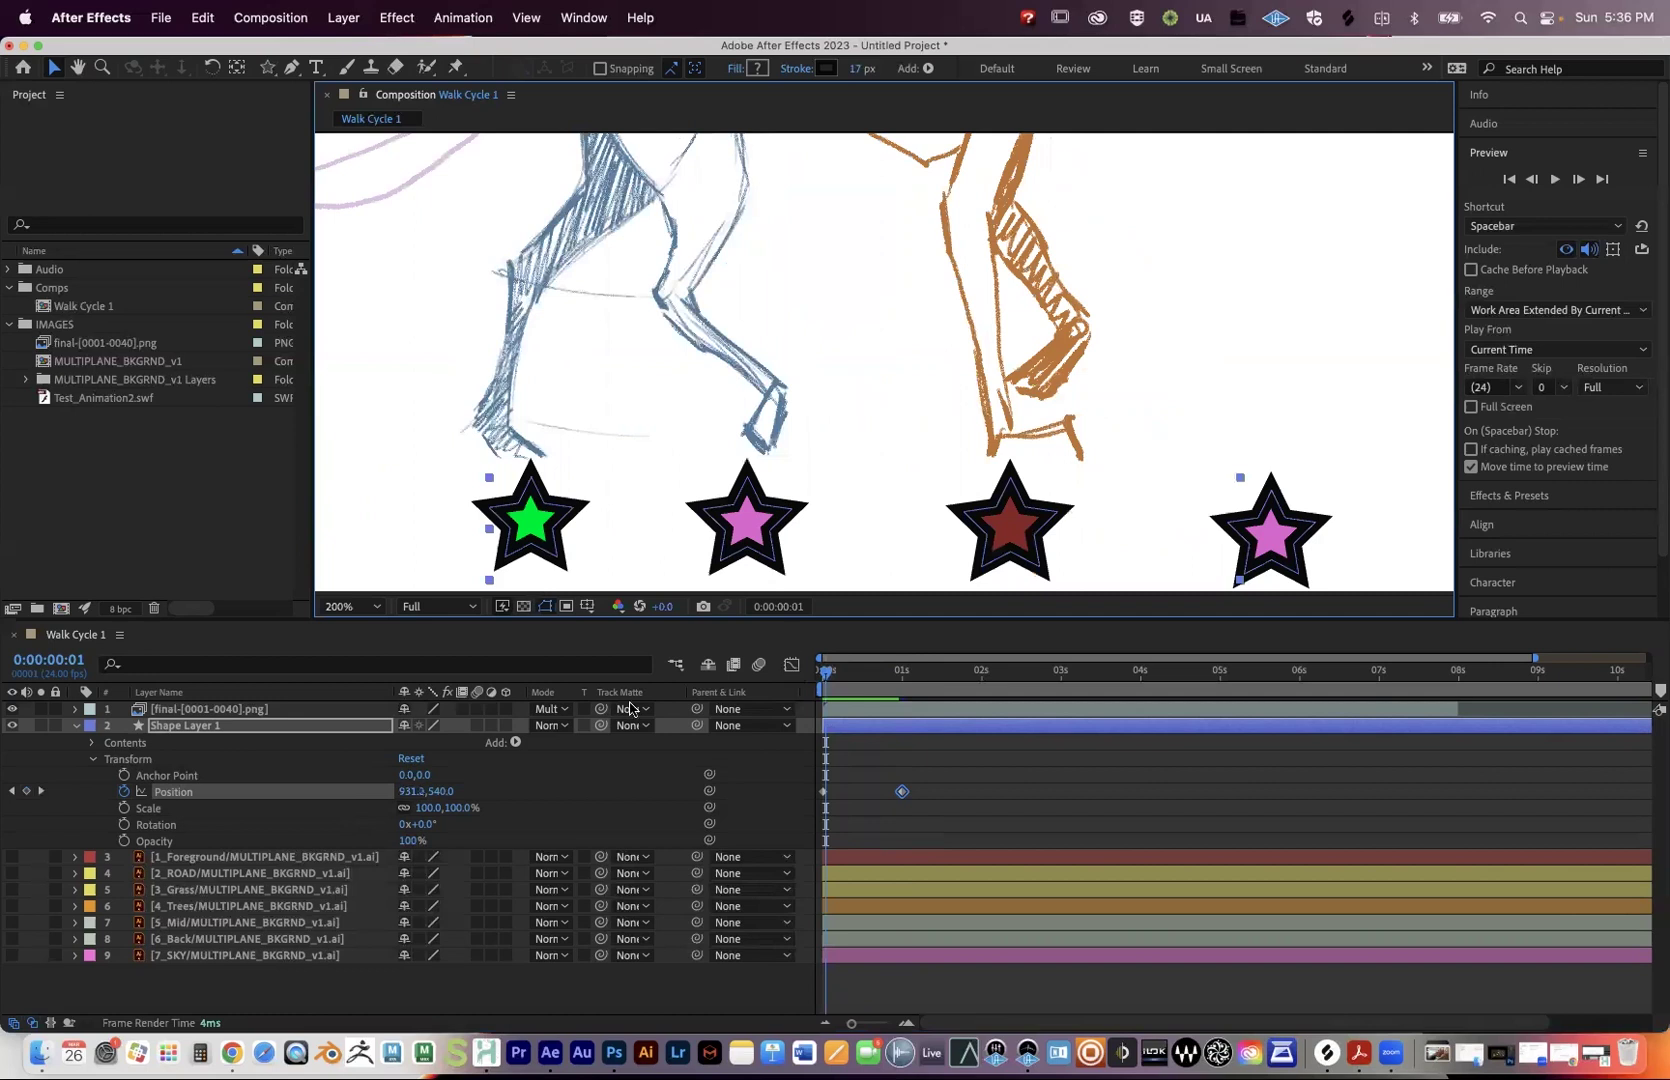
key(Home)
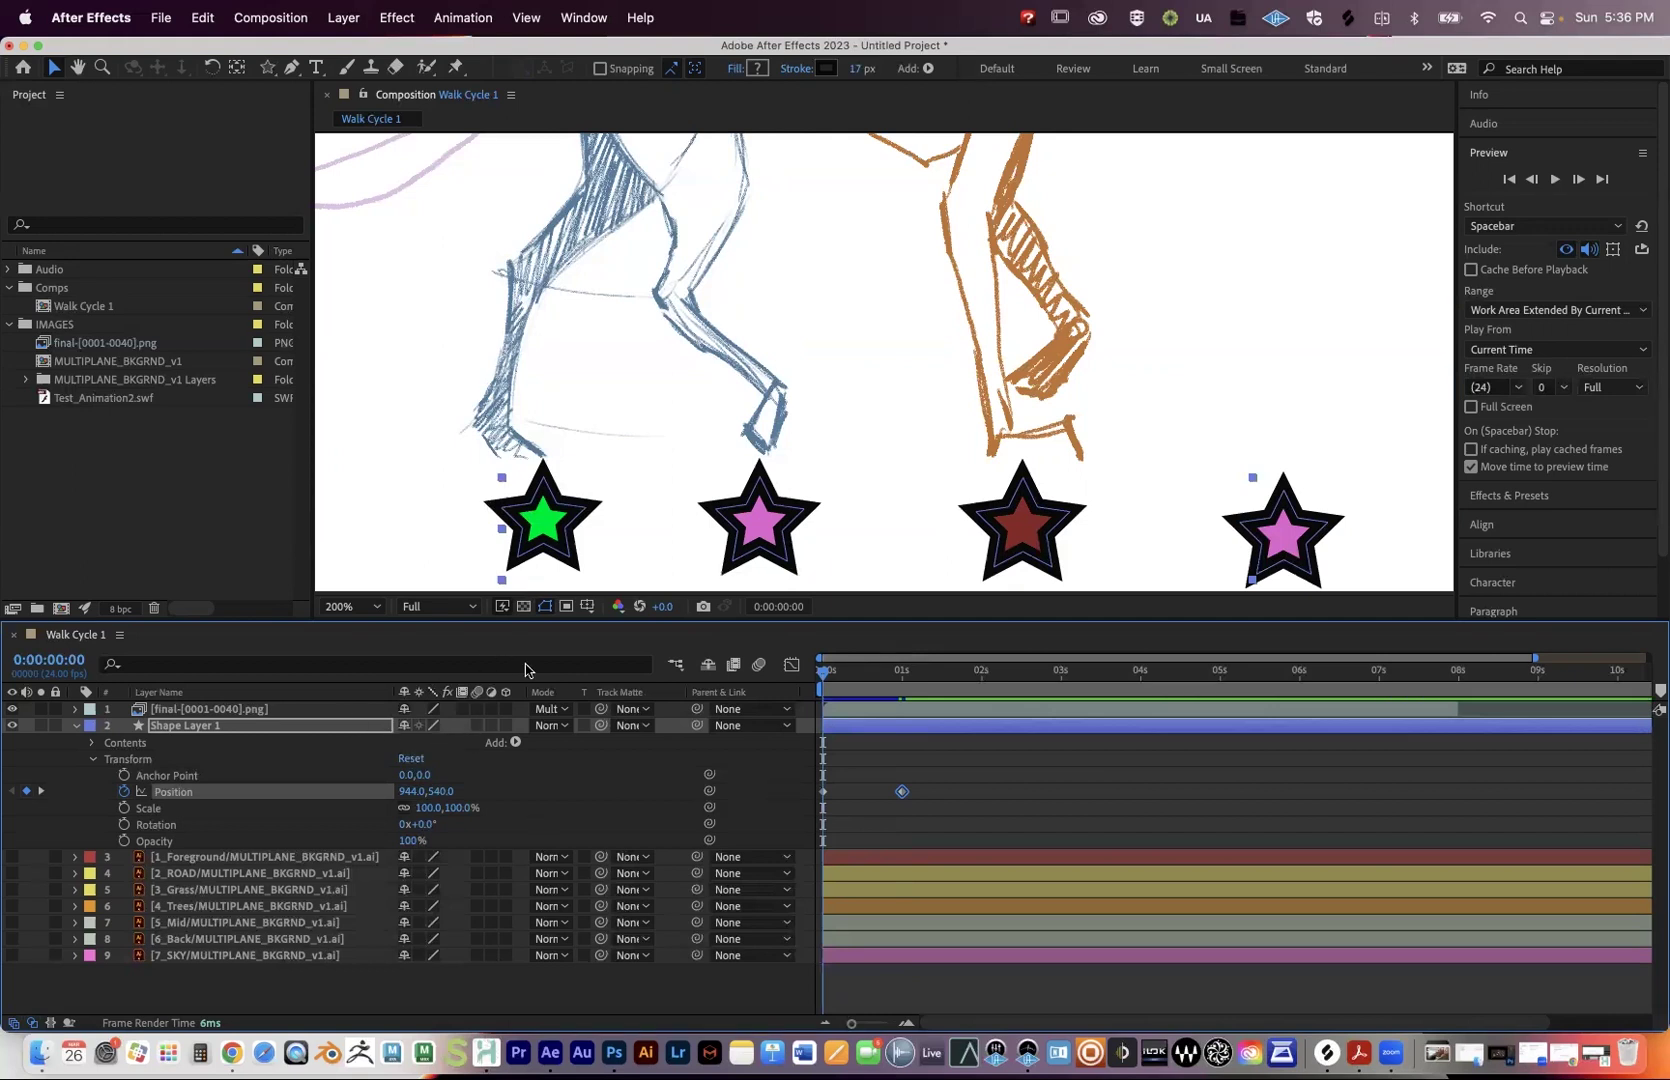
Add a new adjustment layer directly above Shape Layer 1.
click(219, 726)
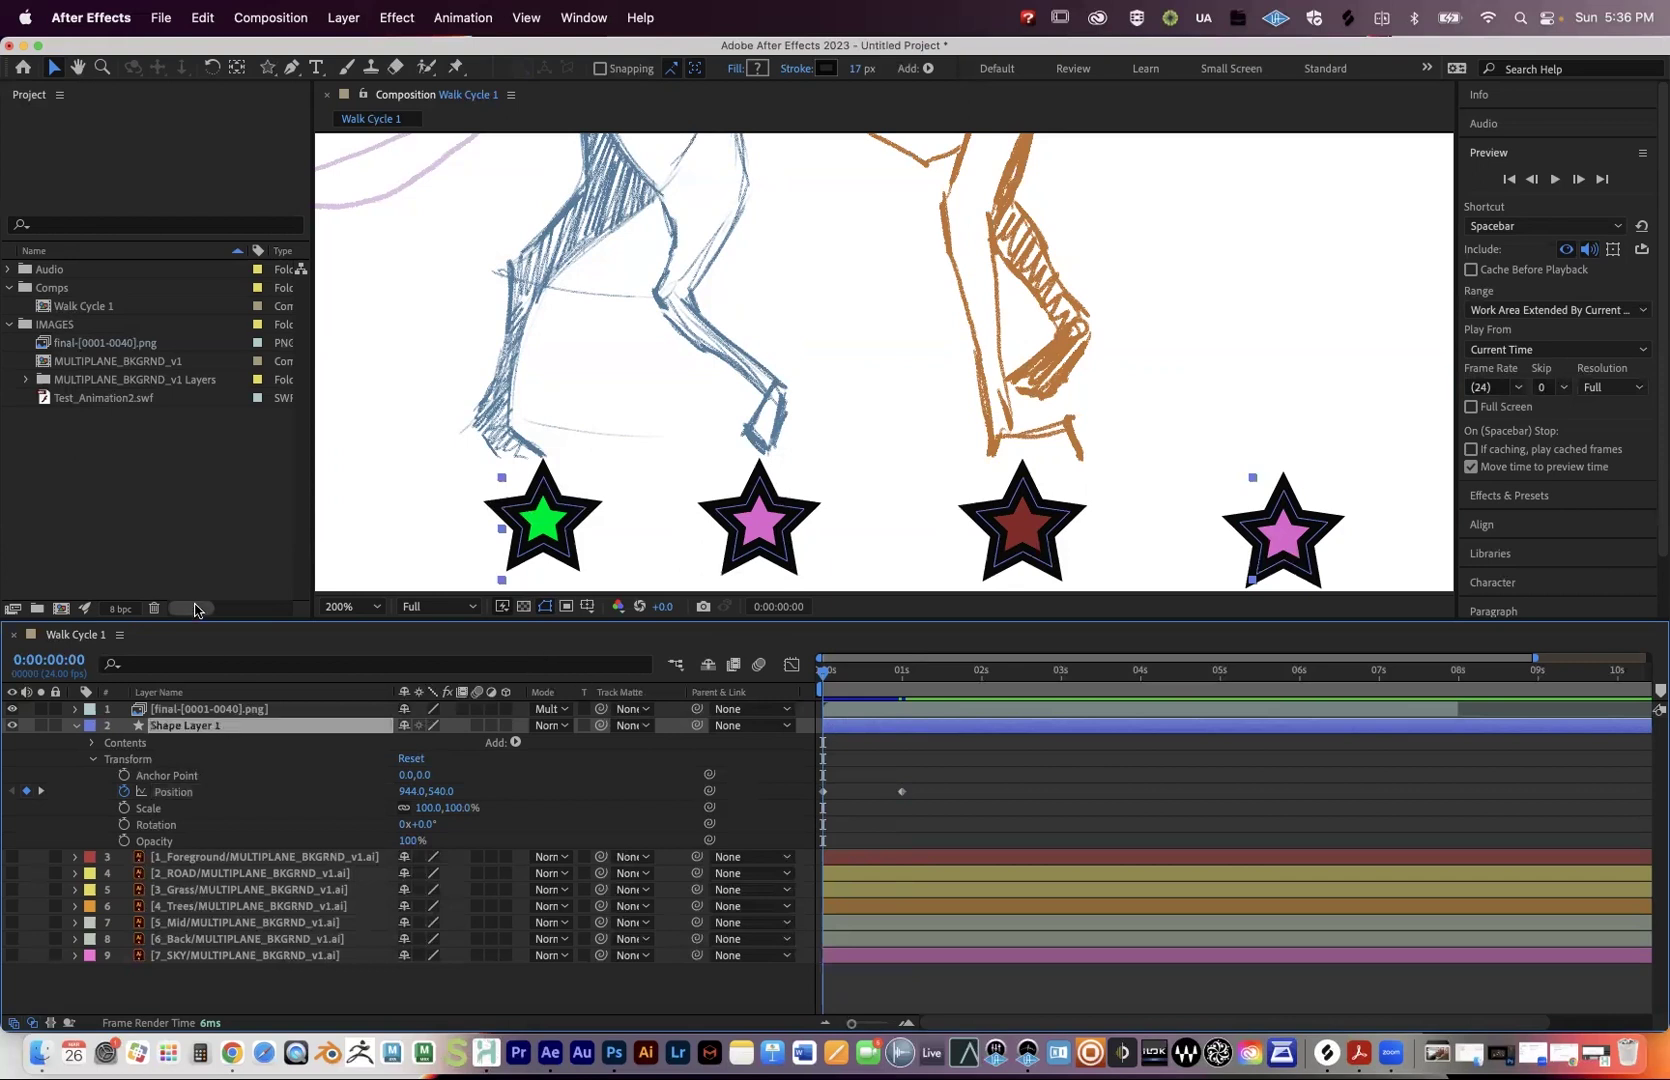
click(343, 18)
click(275, 727)
click(347, 22)
mouse_move(354, 52)
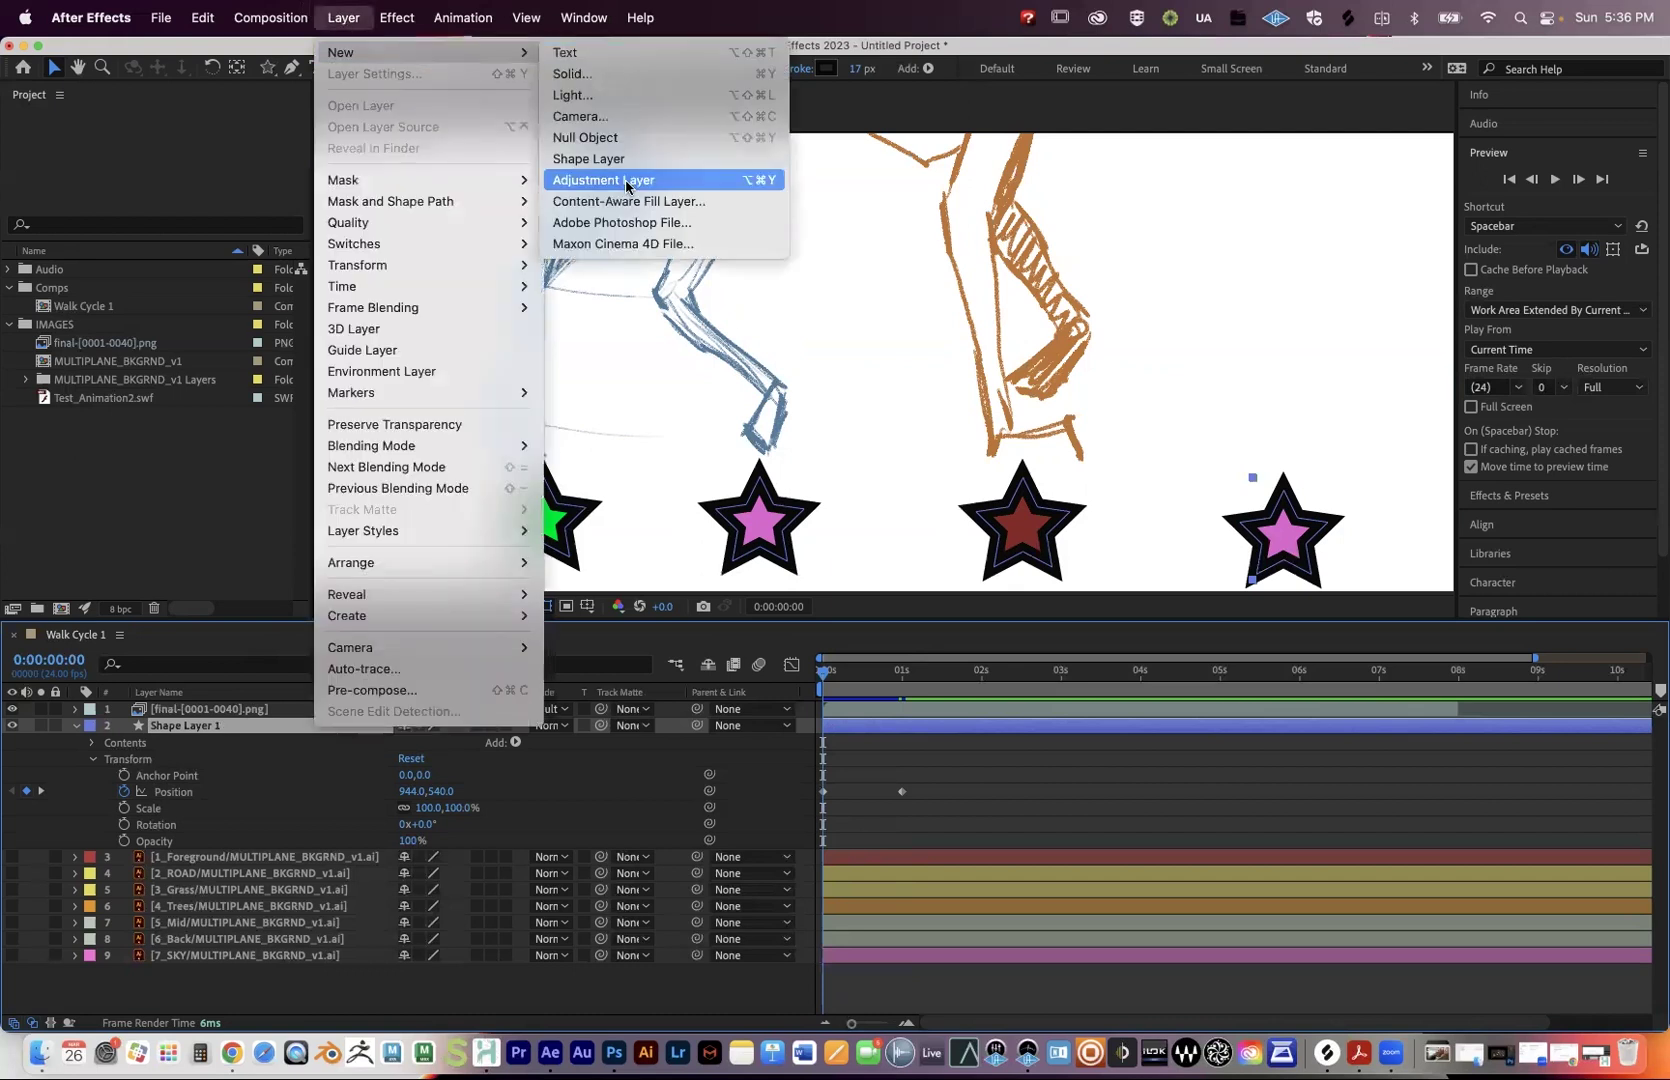
key(Return)
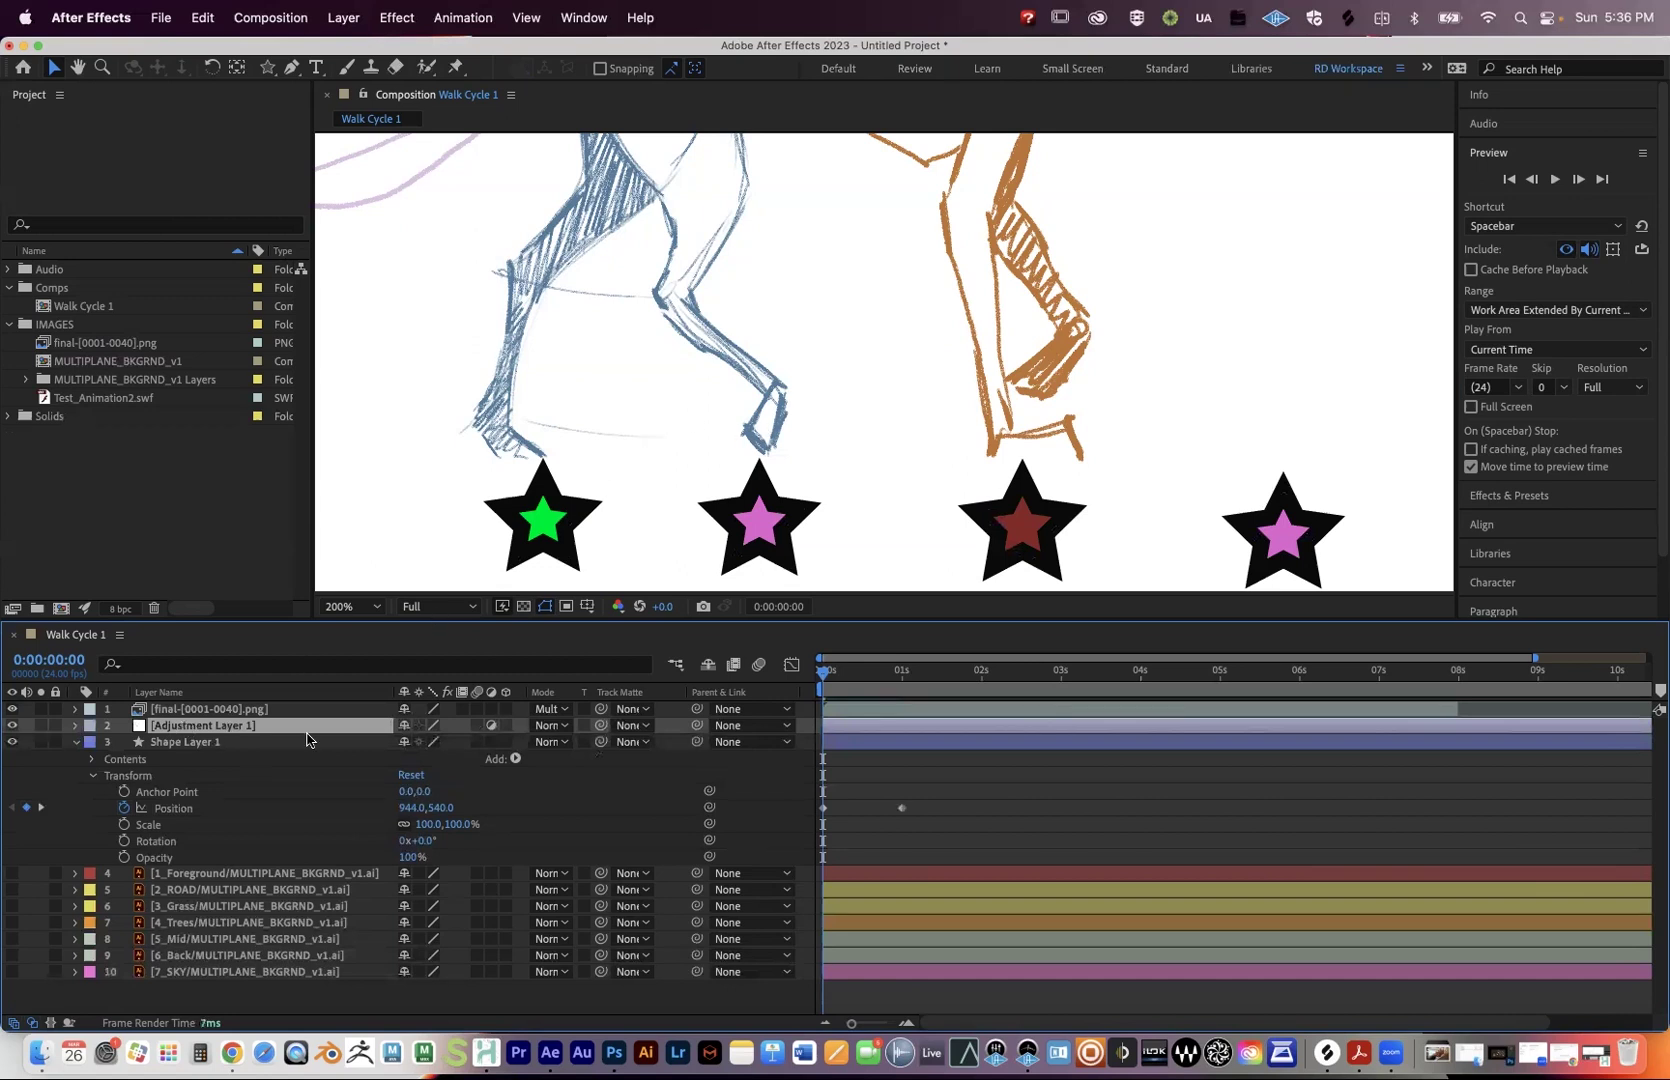
Rename the adjustment layer between the walk sketch and the star layer as Posterize Time.
key(comma)
key(comma)
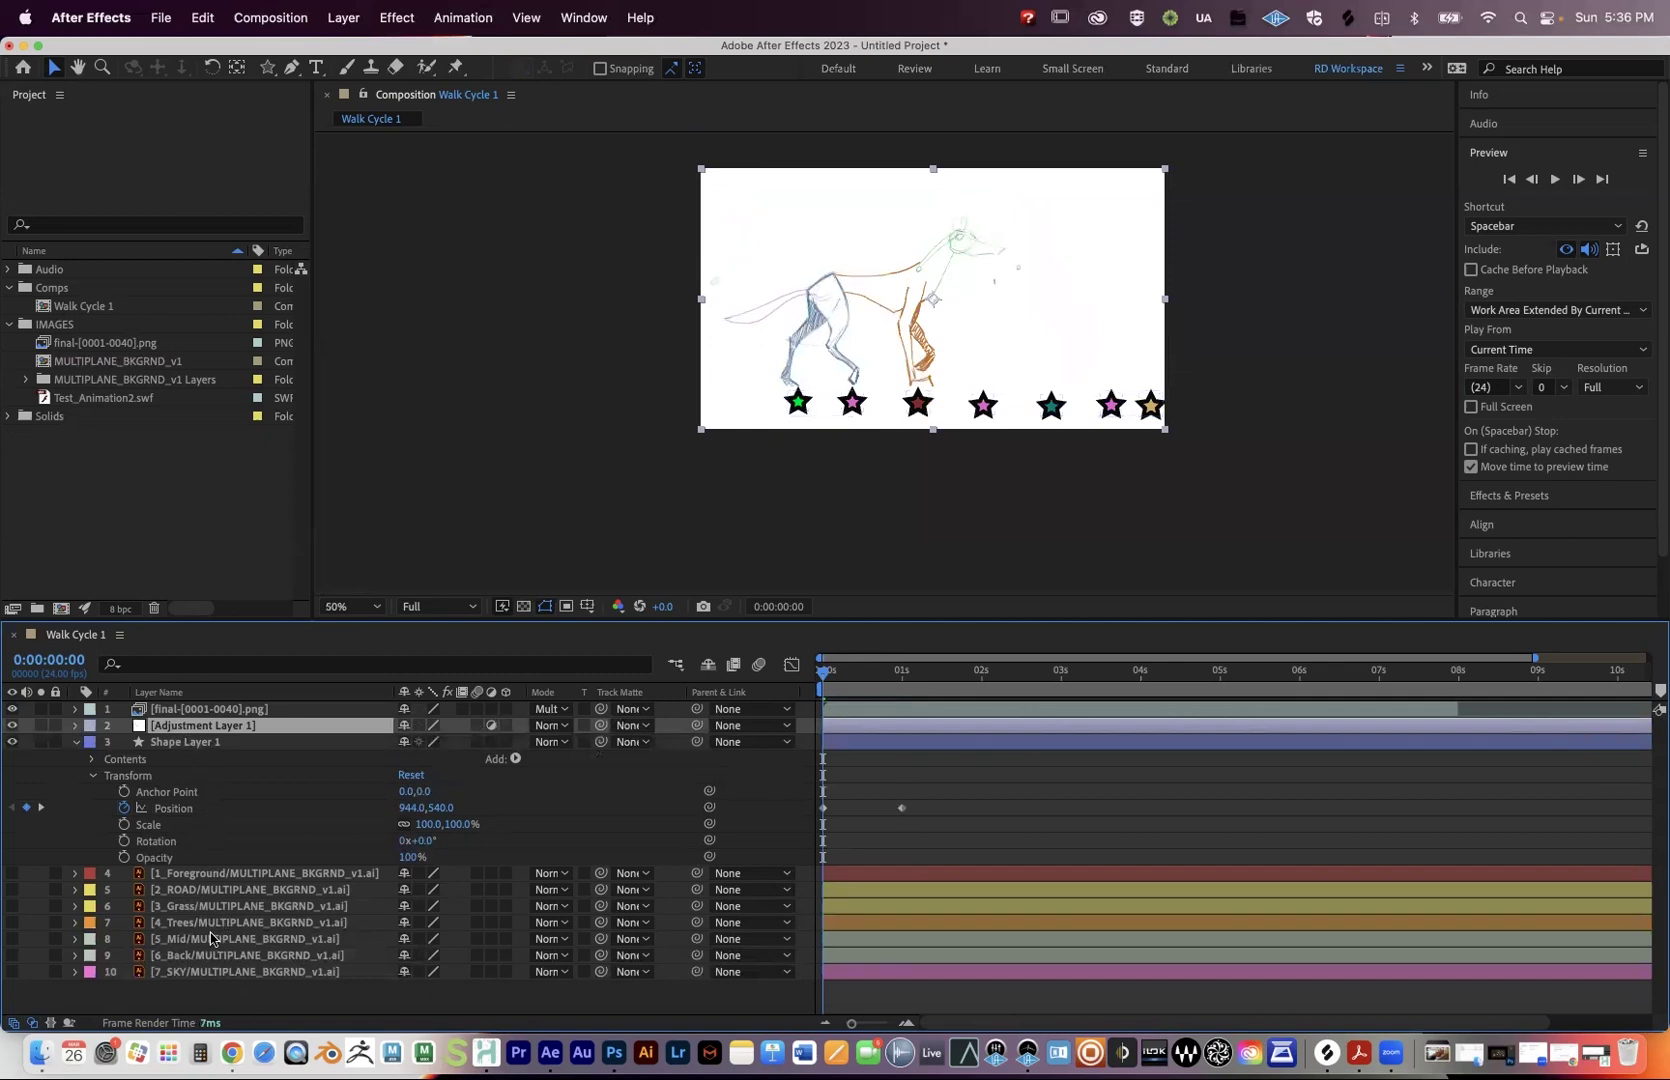
click(190, 711)
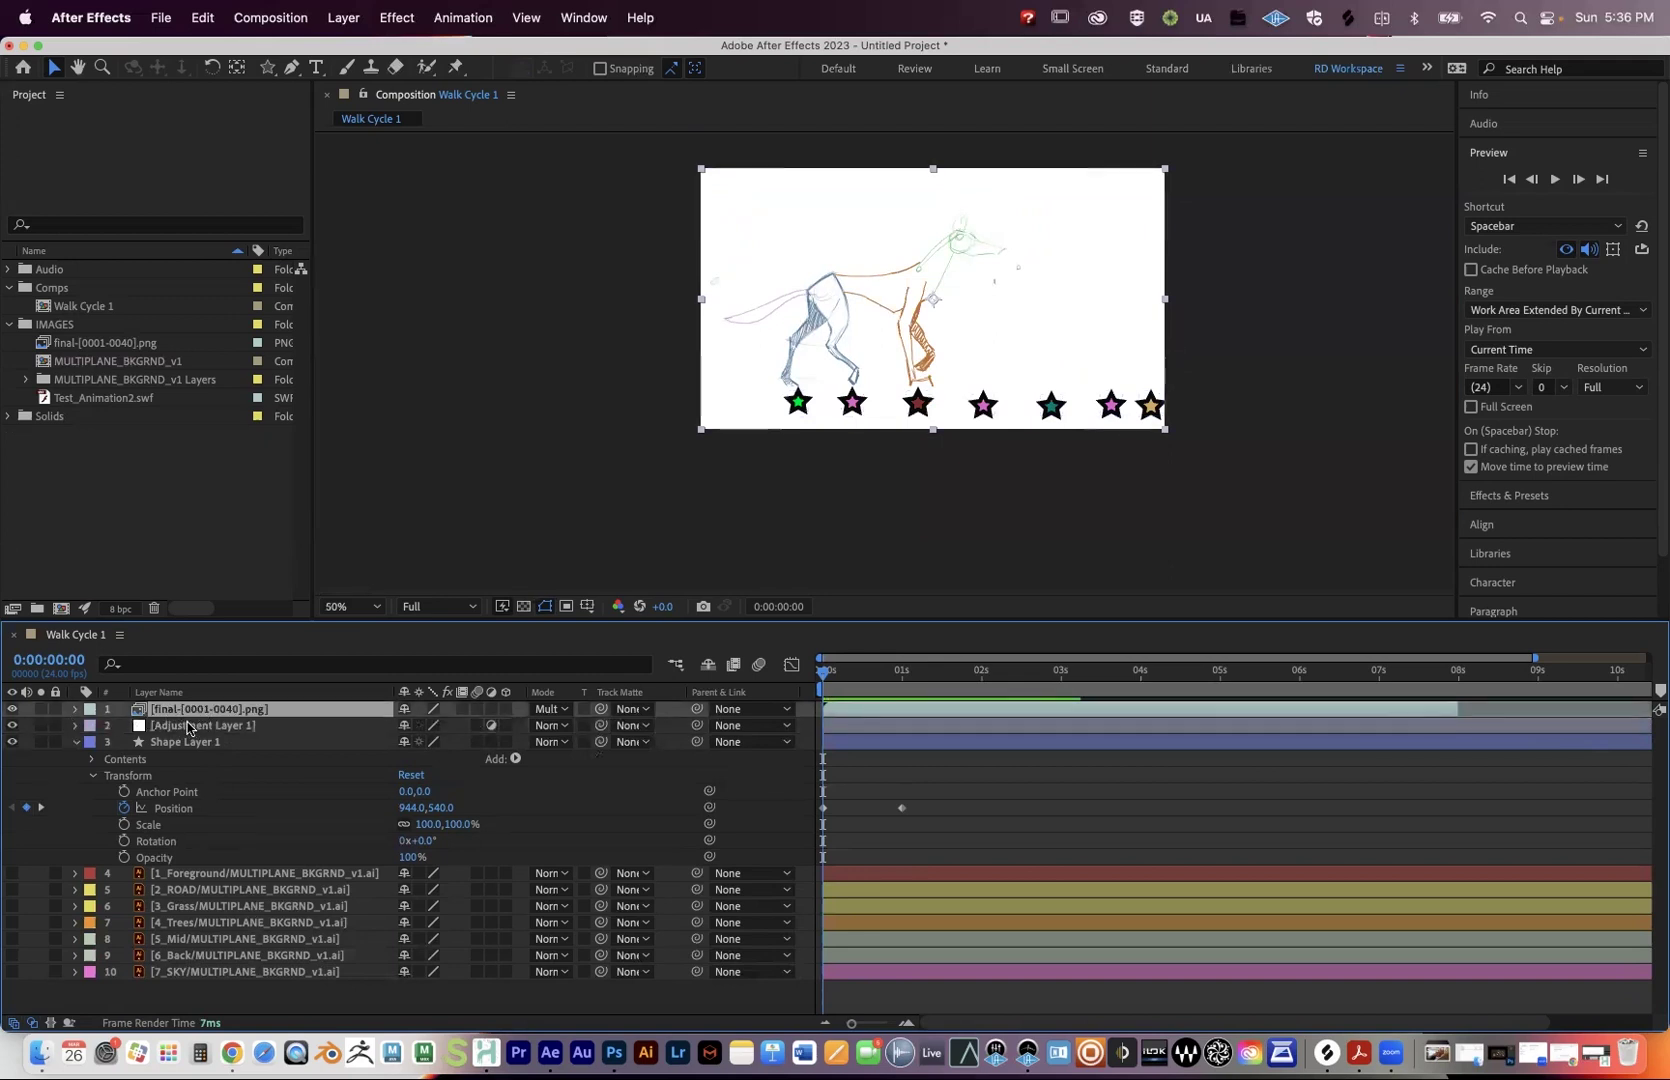
click(195, 726)
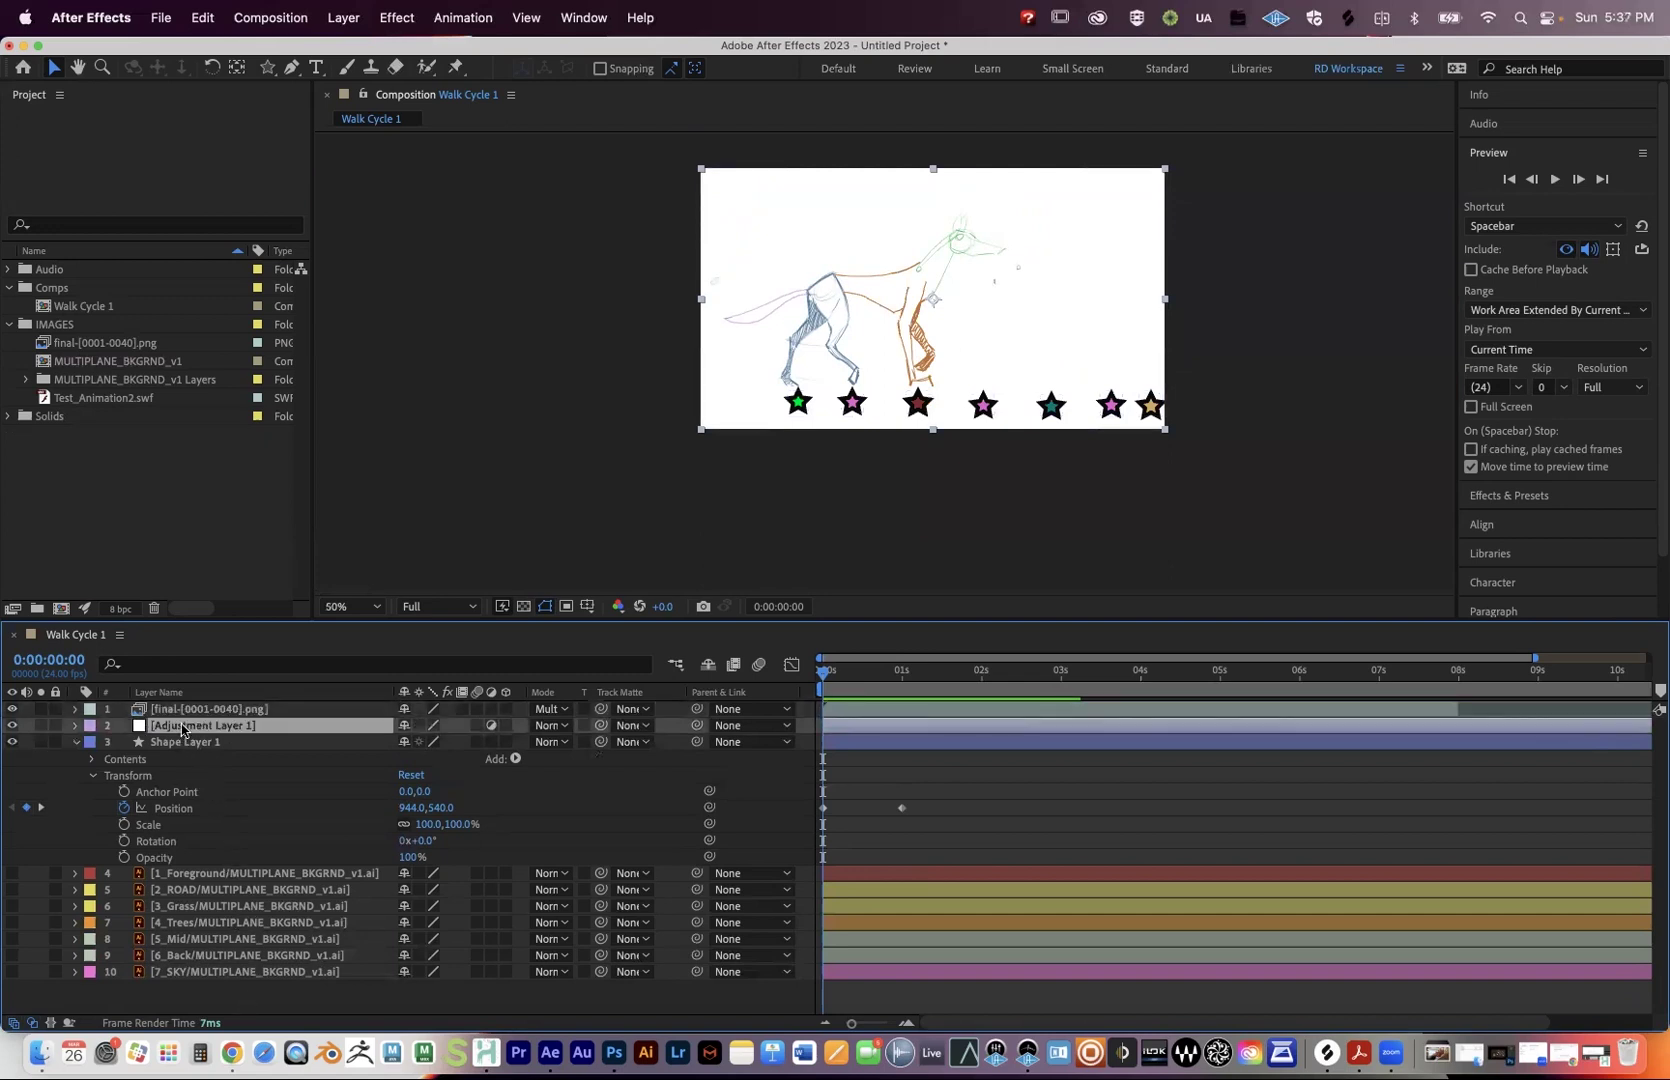
key(Return)
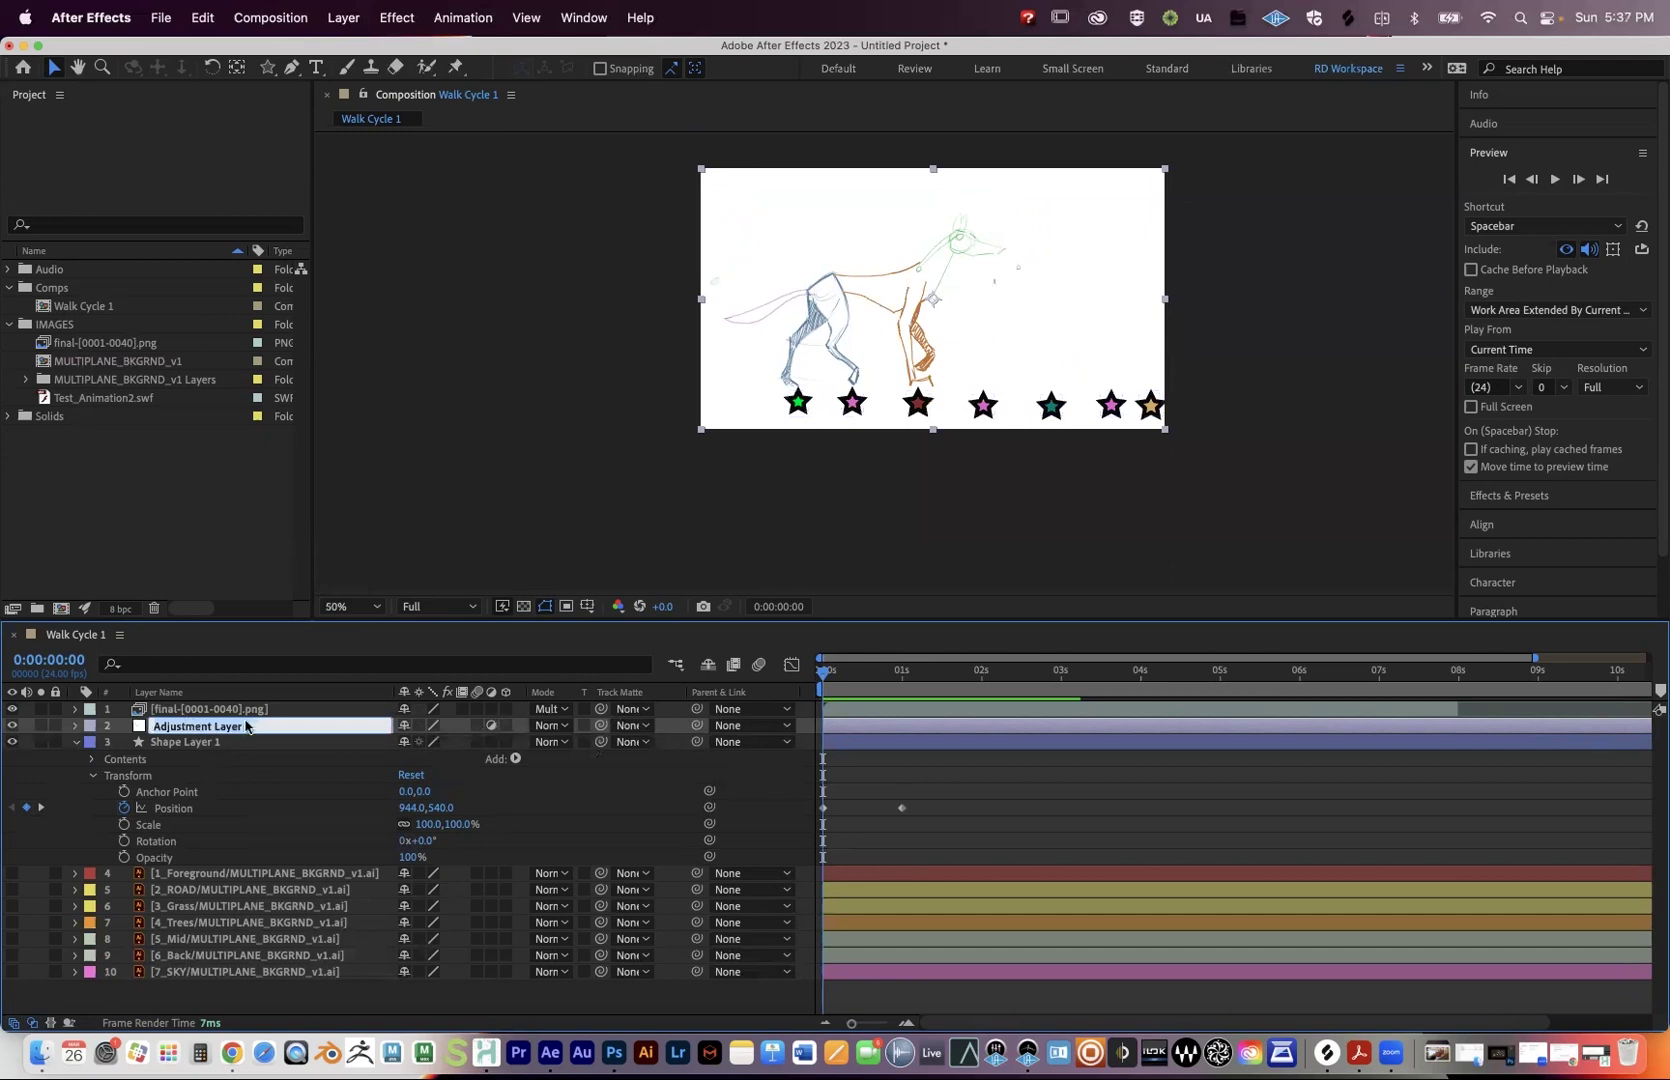
text(Posterize Time)
key(Return)
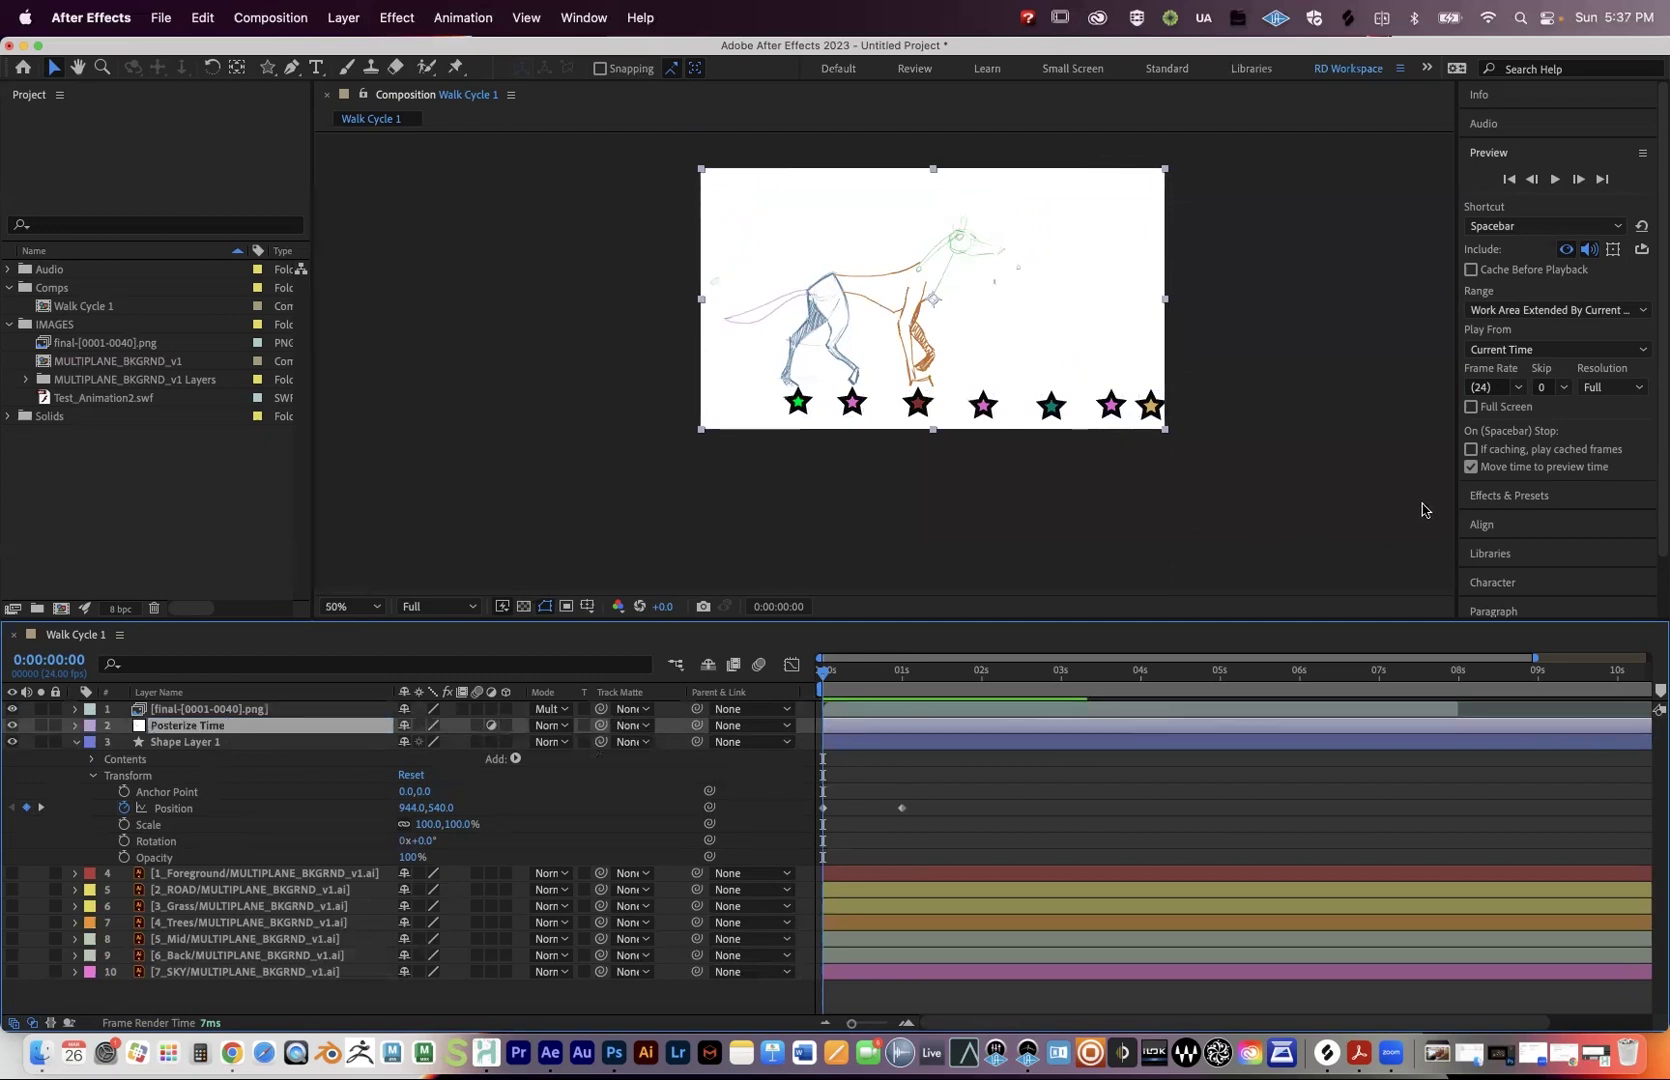
Bring up Effects & Presets and search it for "Posterize".
click(404, 19)
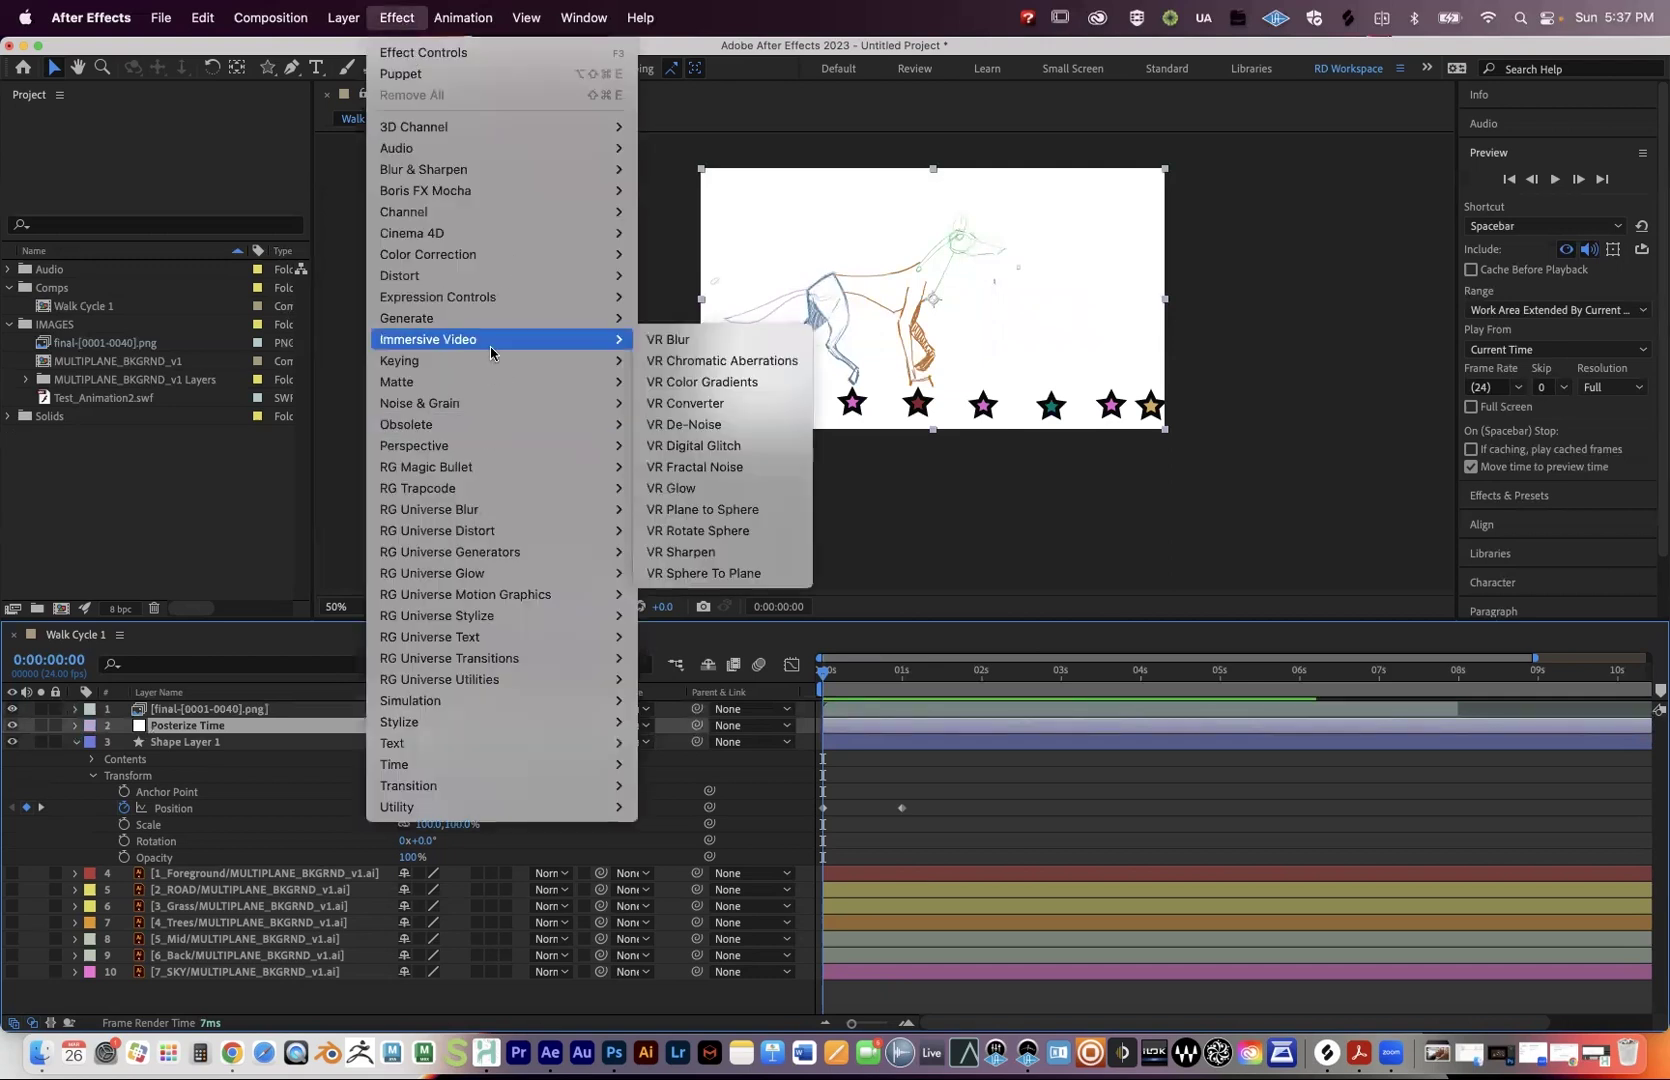
click(1452, 250)
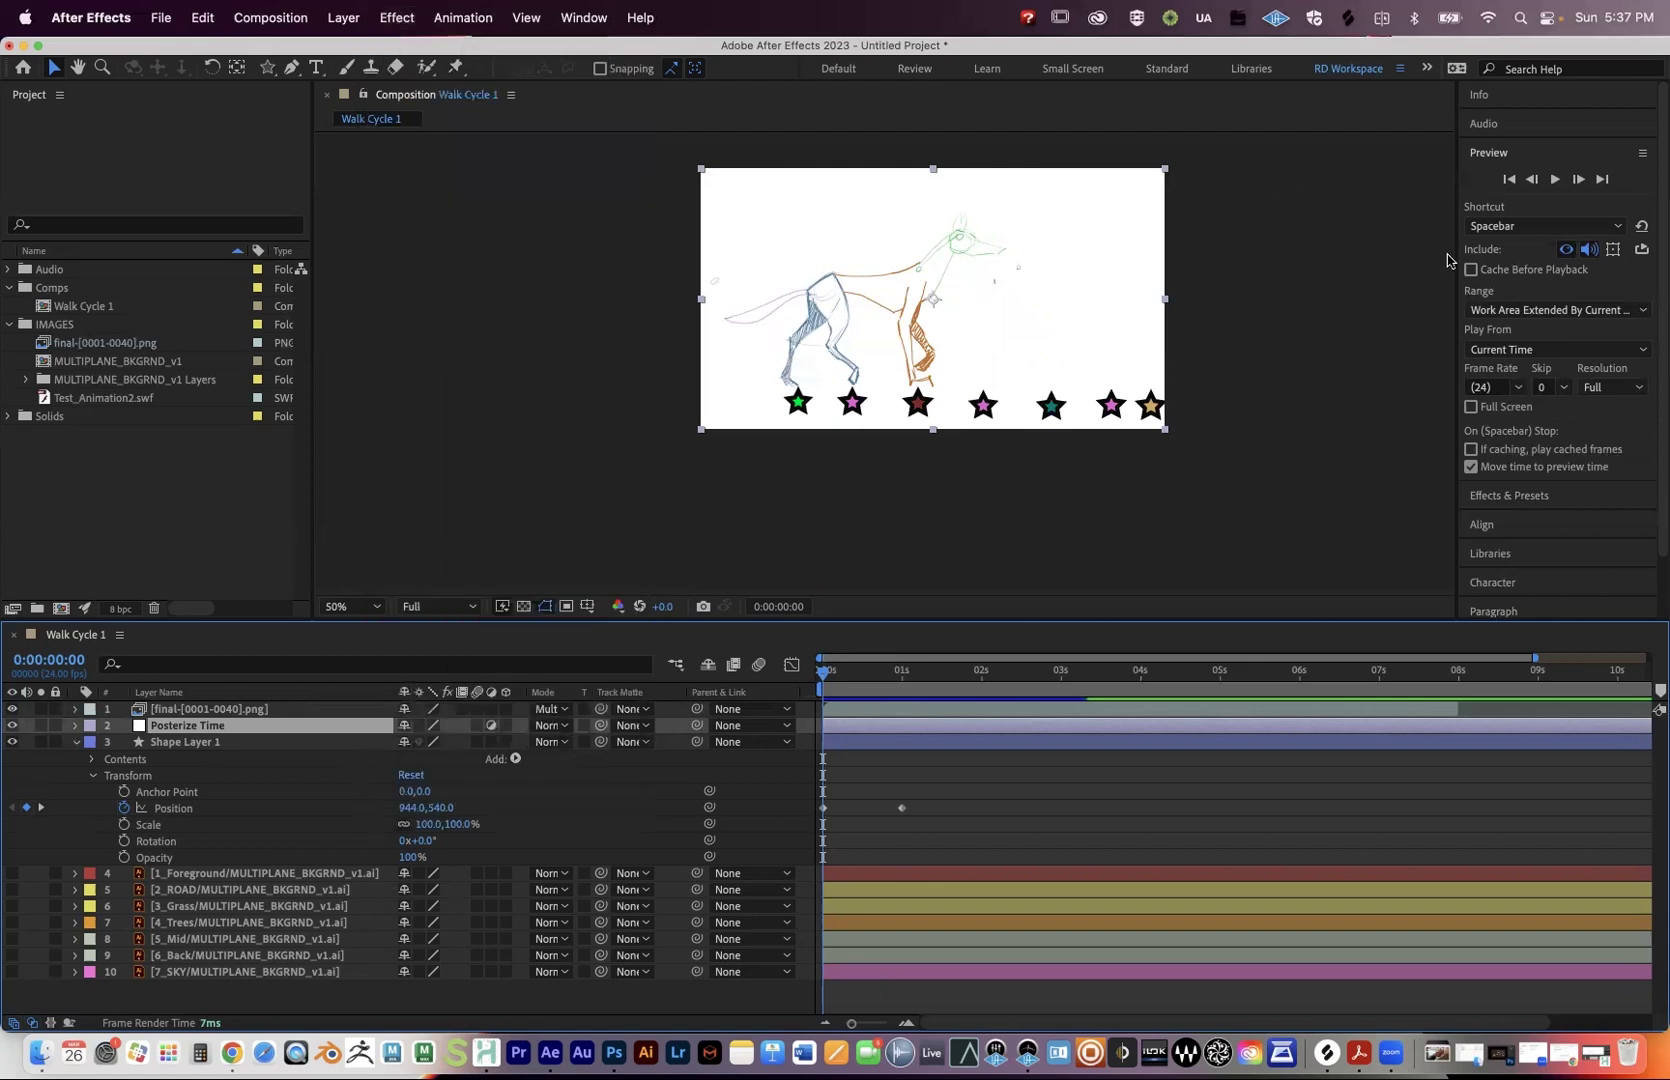
click(1522, 495)
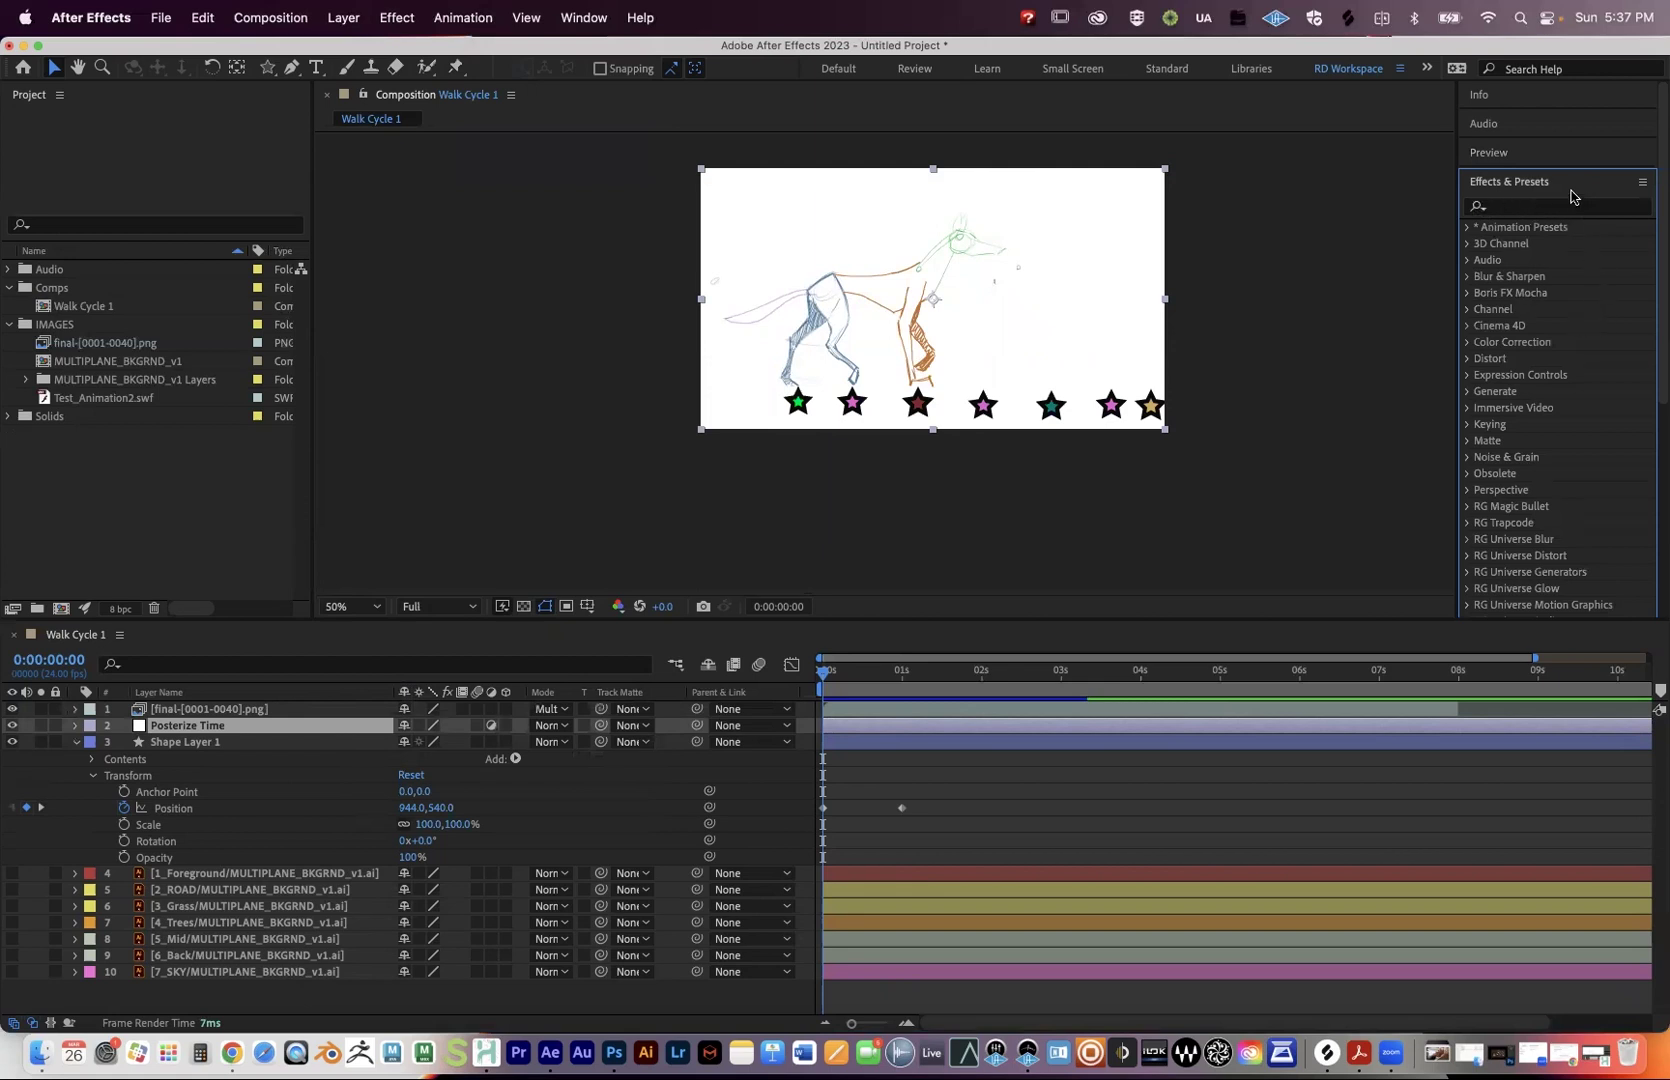
click(585, 18)
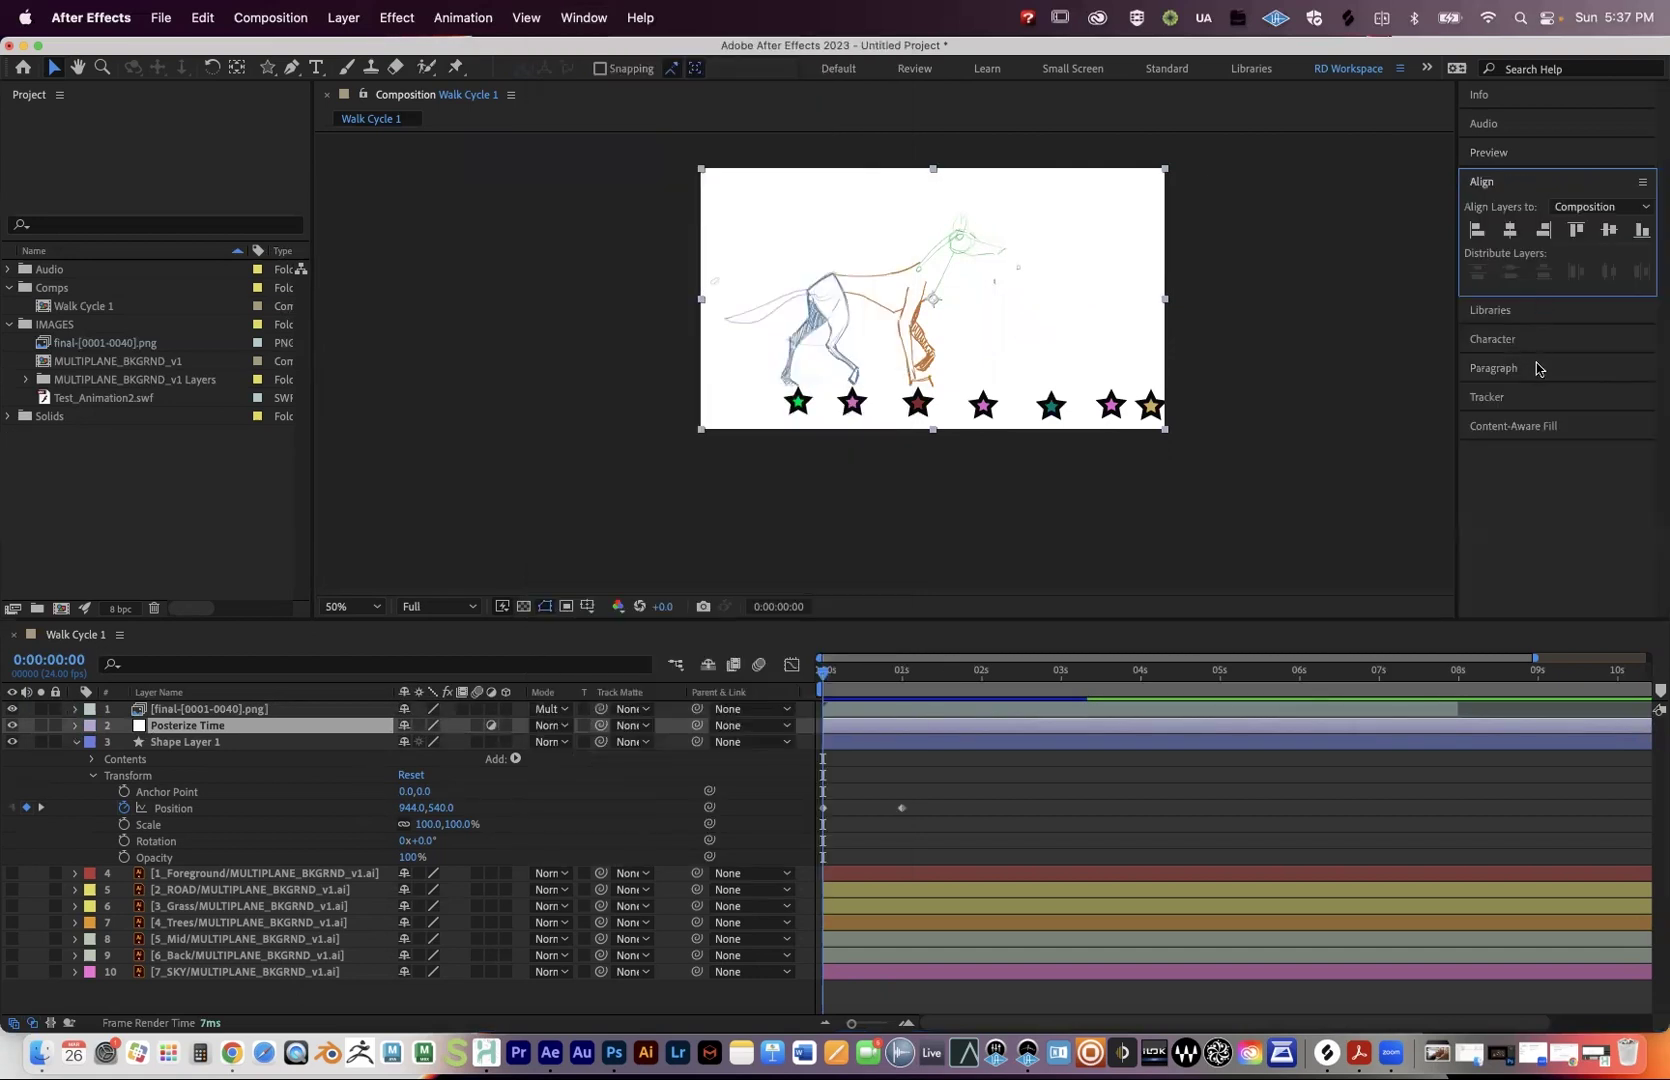
click(577, 17)
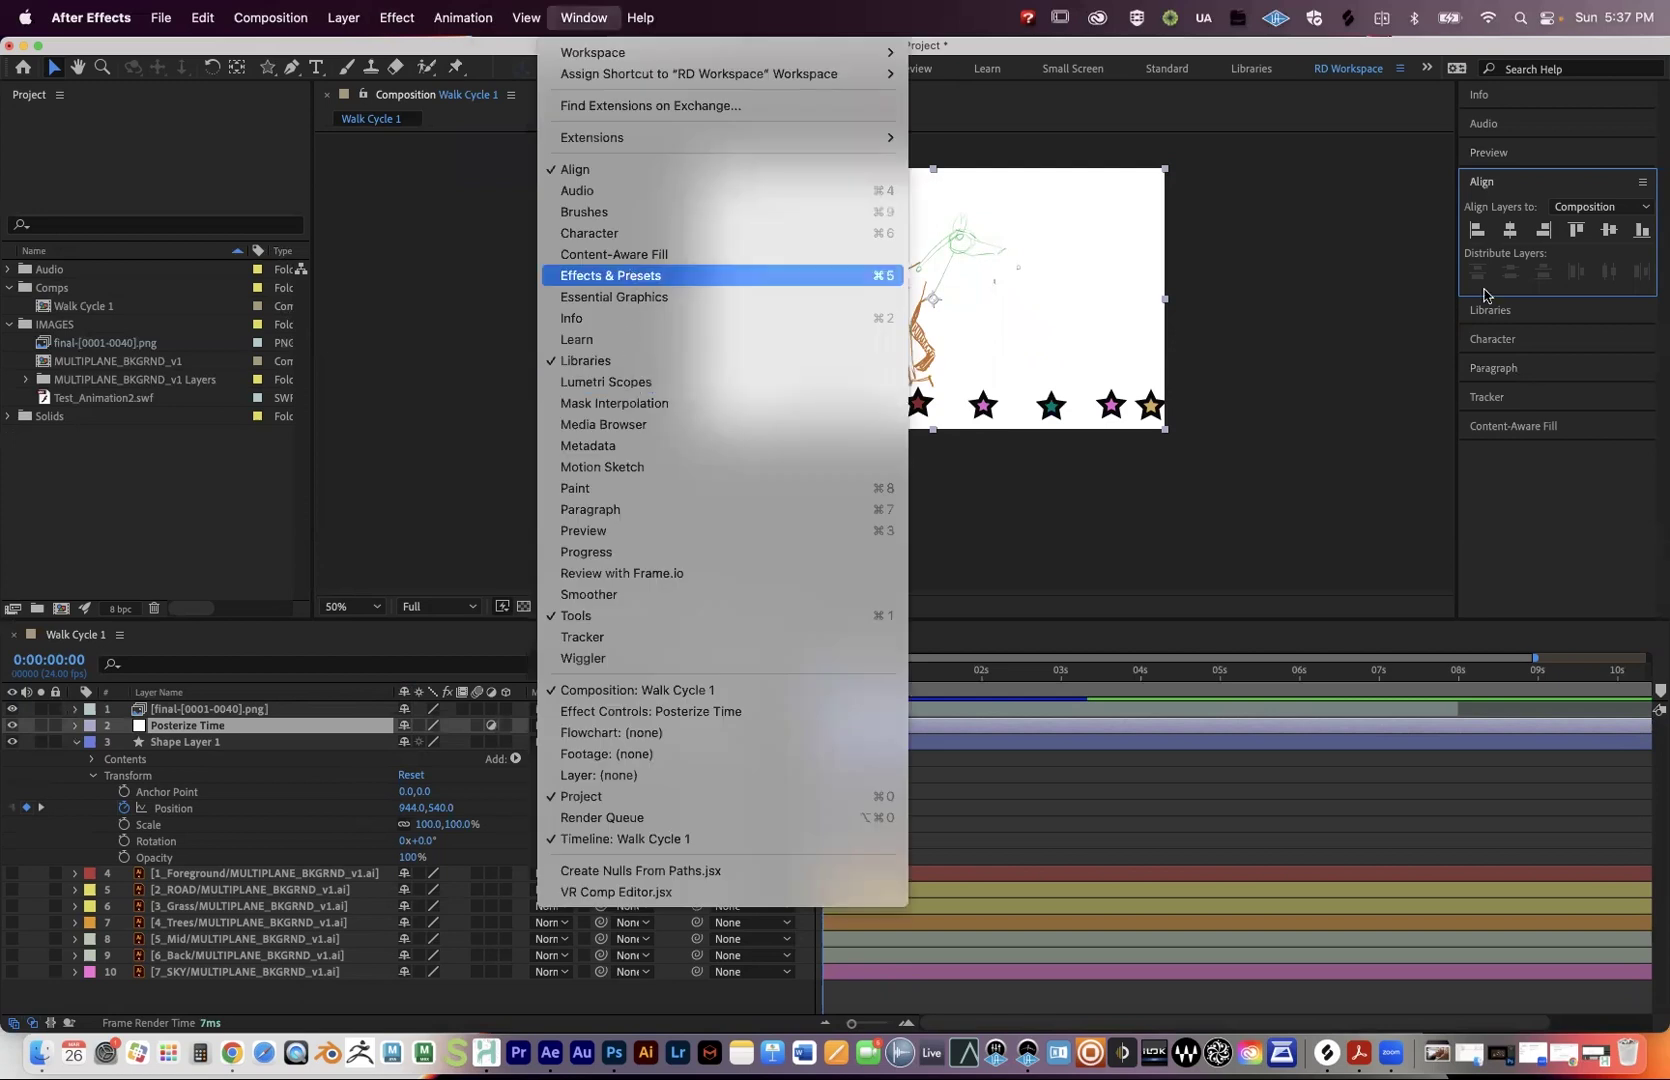
key(Return)
click(1507, 381)
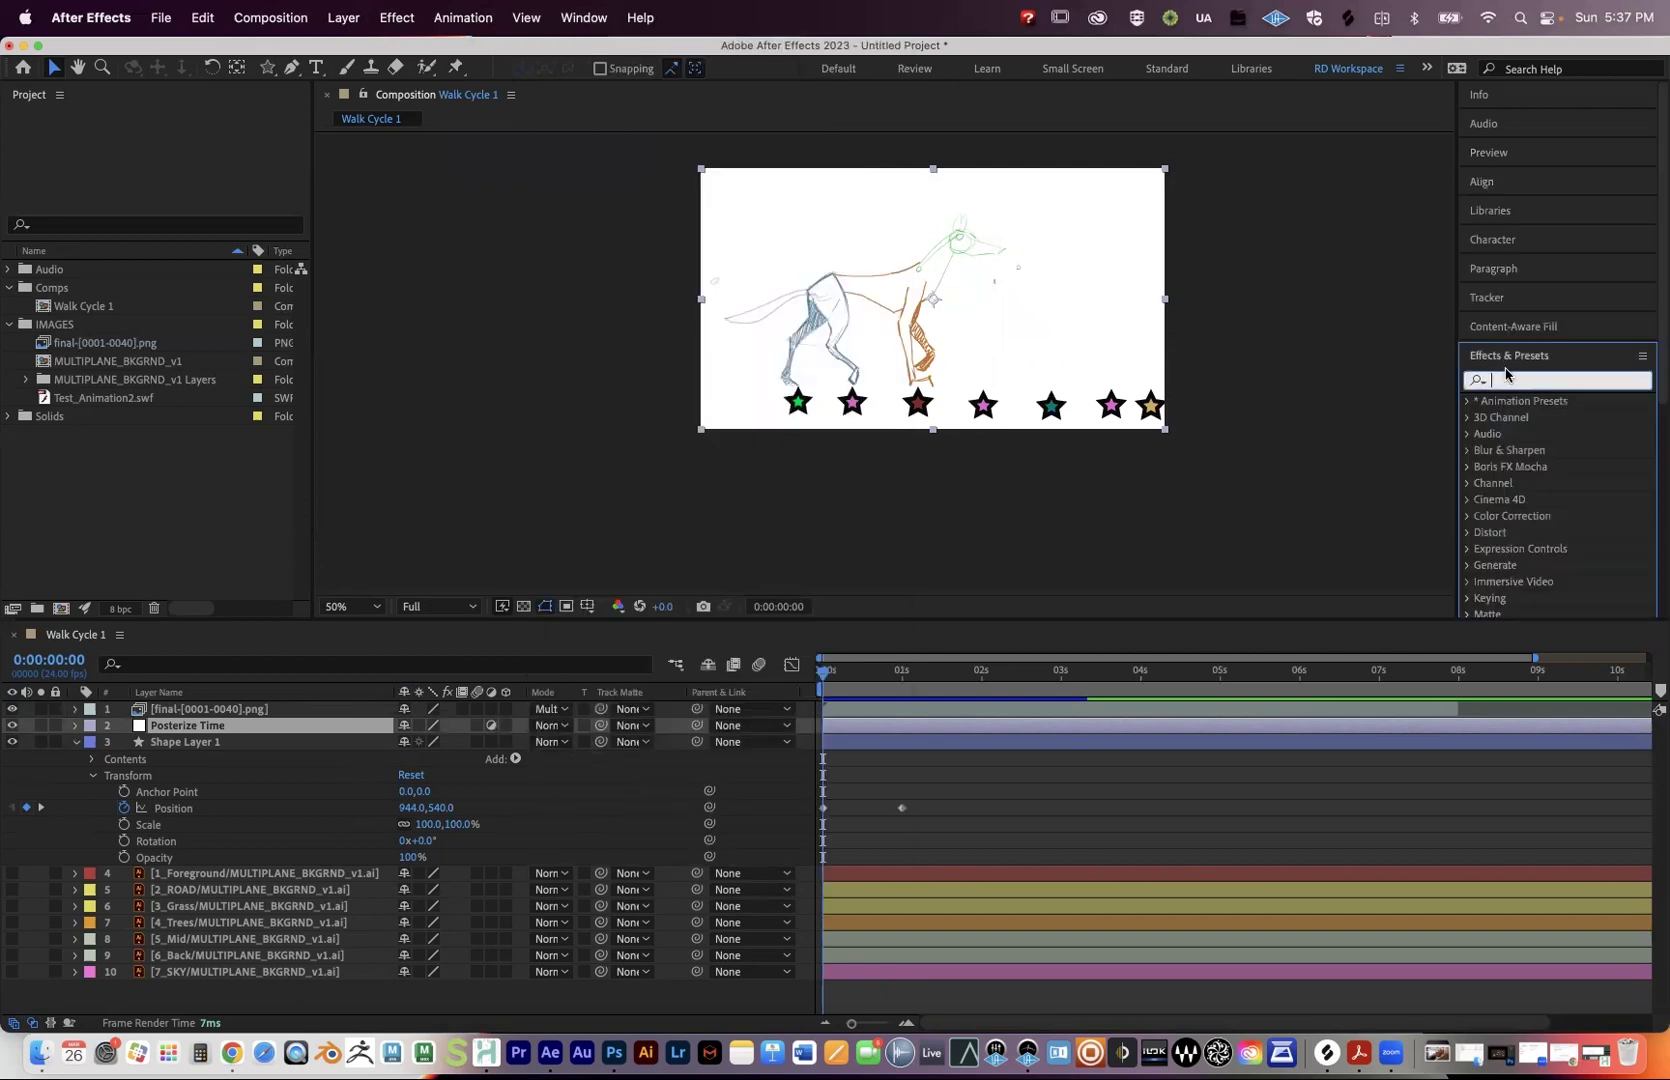
text(posterize)
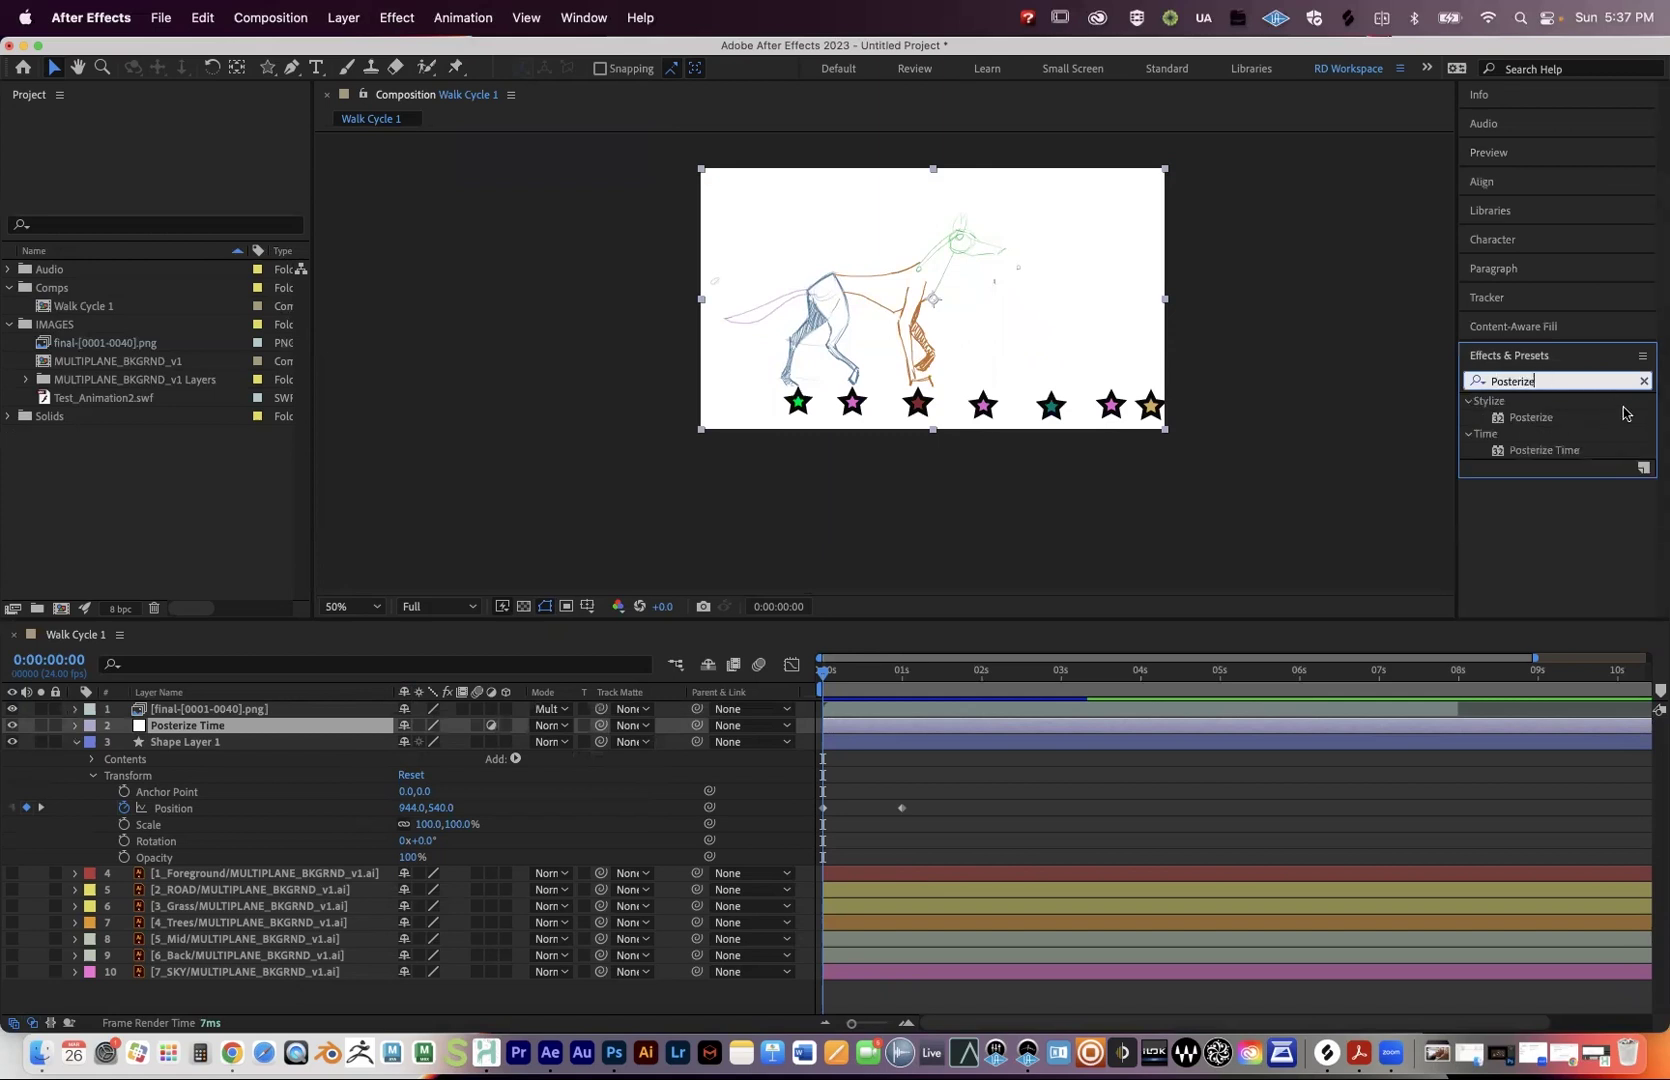
Apply the Posterize Time effect to the Posterize Time adjustment layer, then clear the effect search and collapse the effects list.
click(1534, 452)
drag(1537, 453, 200, 728)
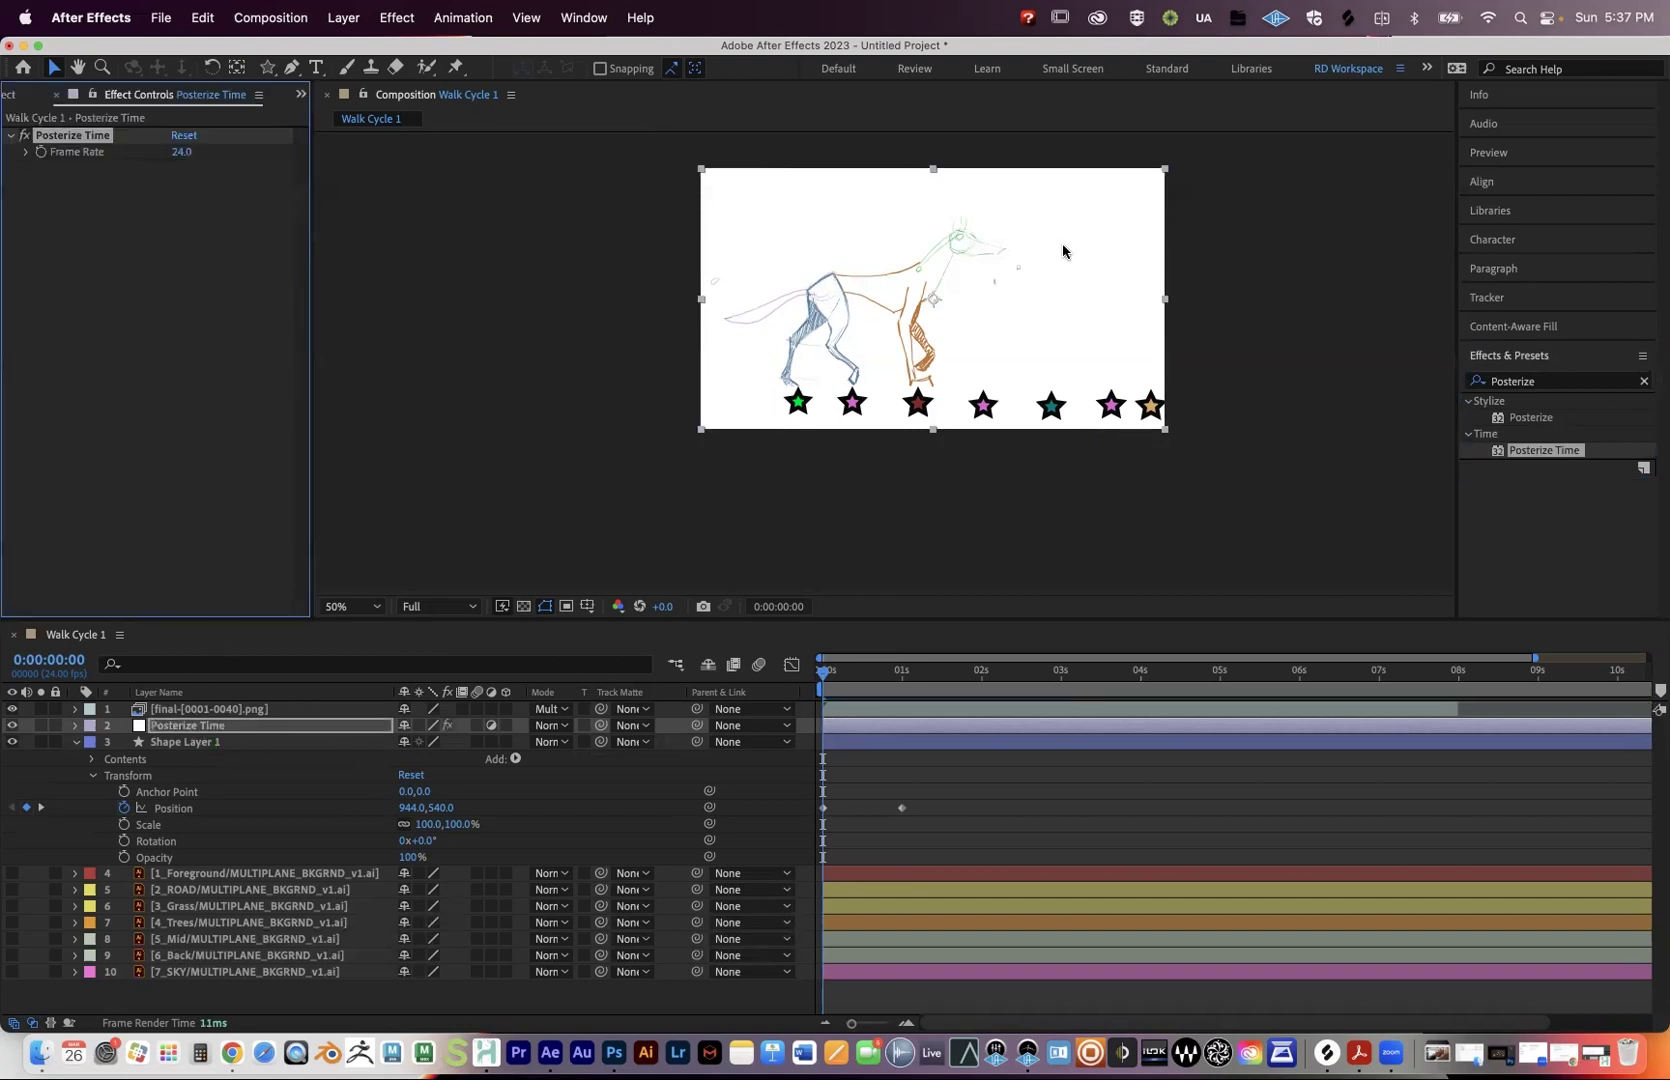
click(1643, 381)
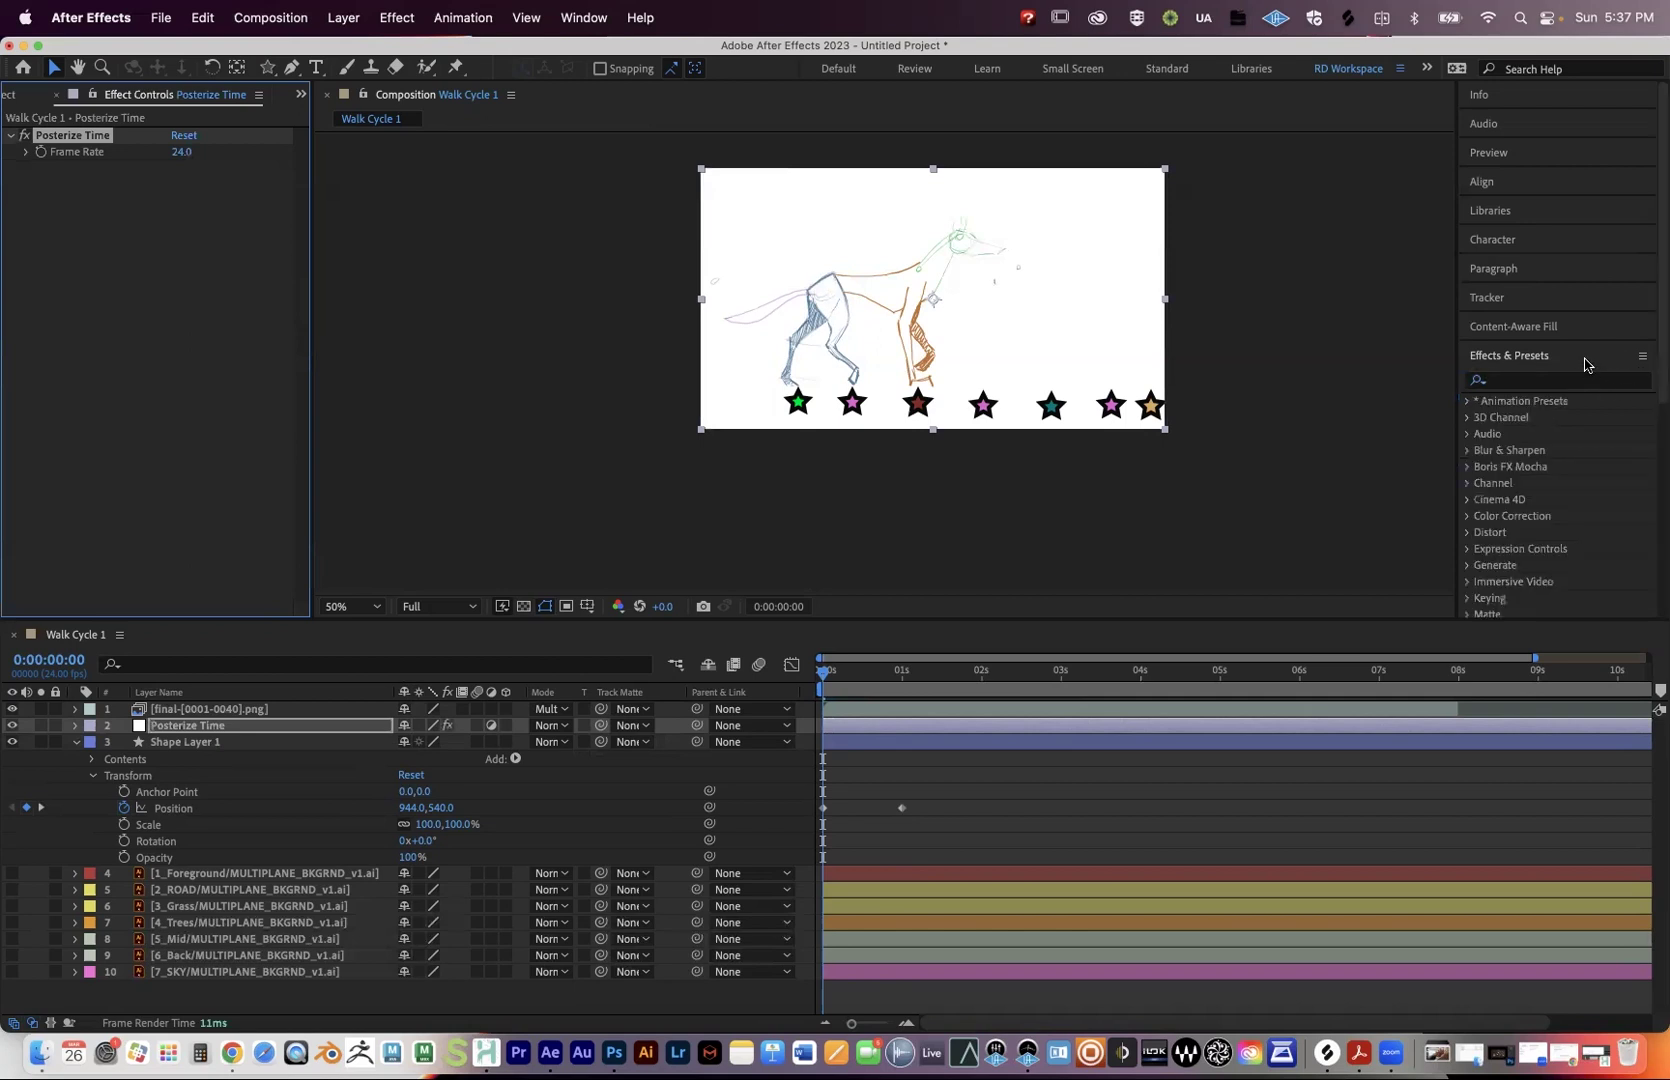
click(1580, 356)
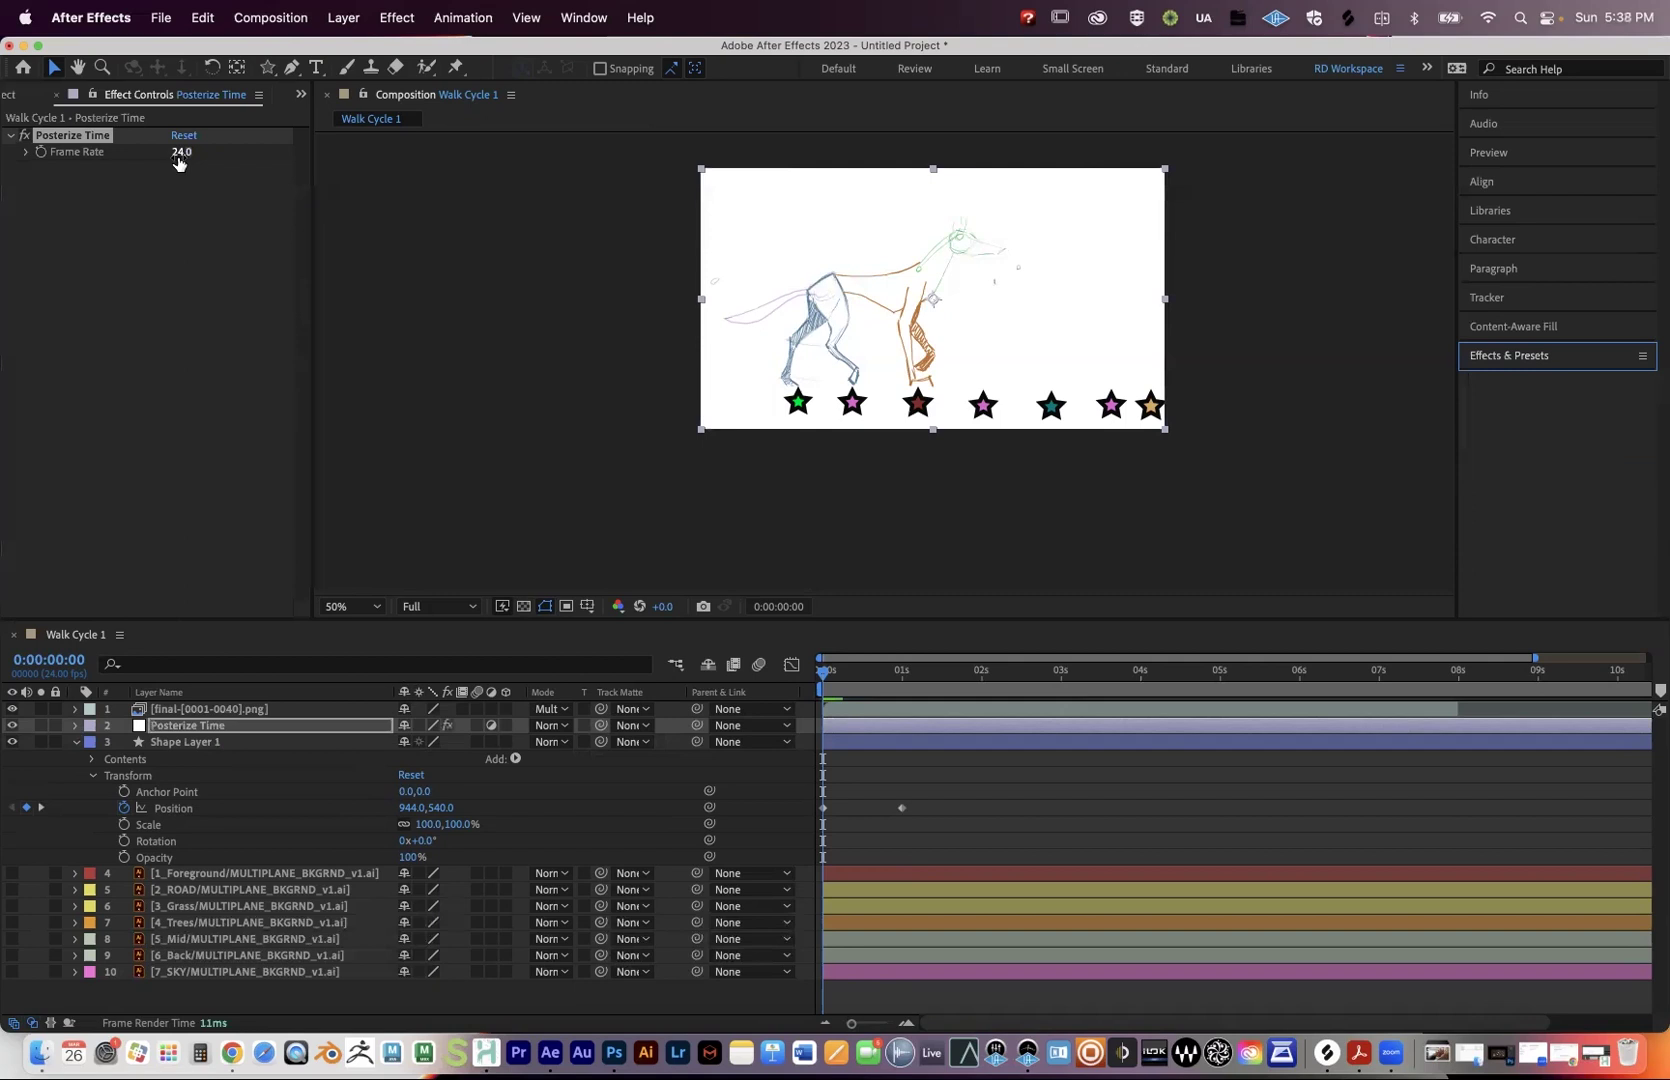
Hide the final-[0001-0040].png walk sketch layer and play the star motion on its own.
click(806, 688)
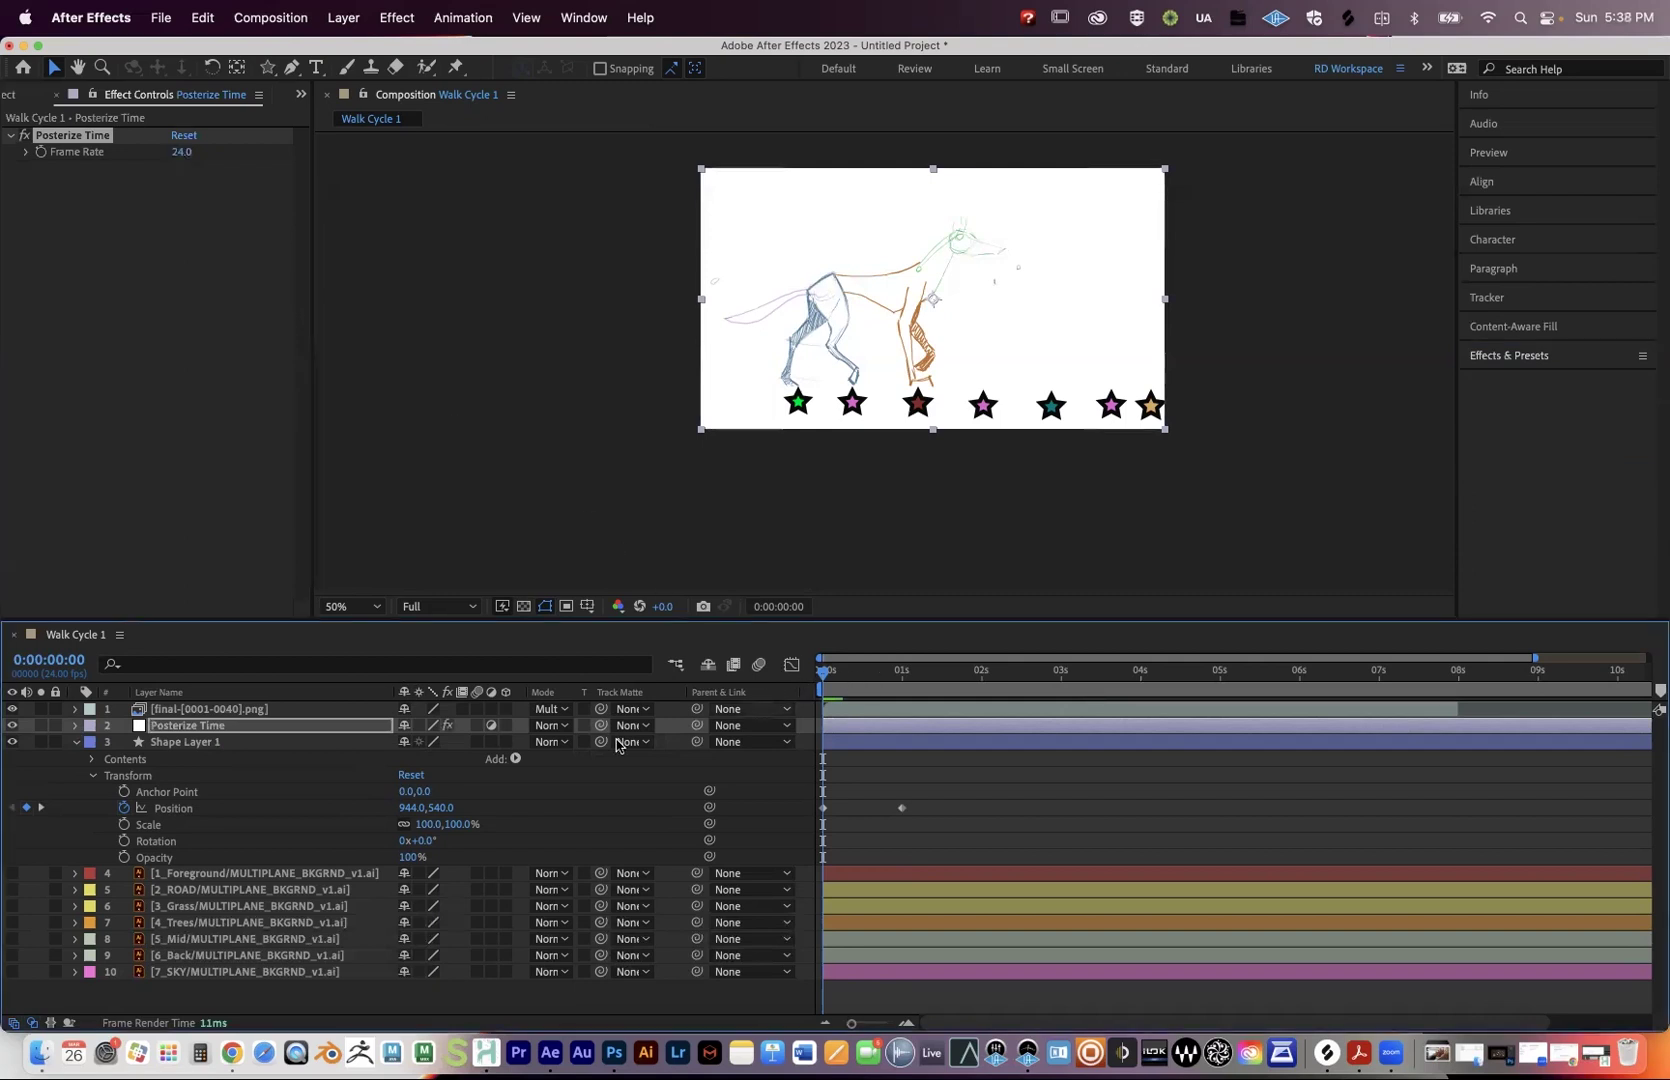
click(11, 709)
key(space)
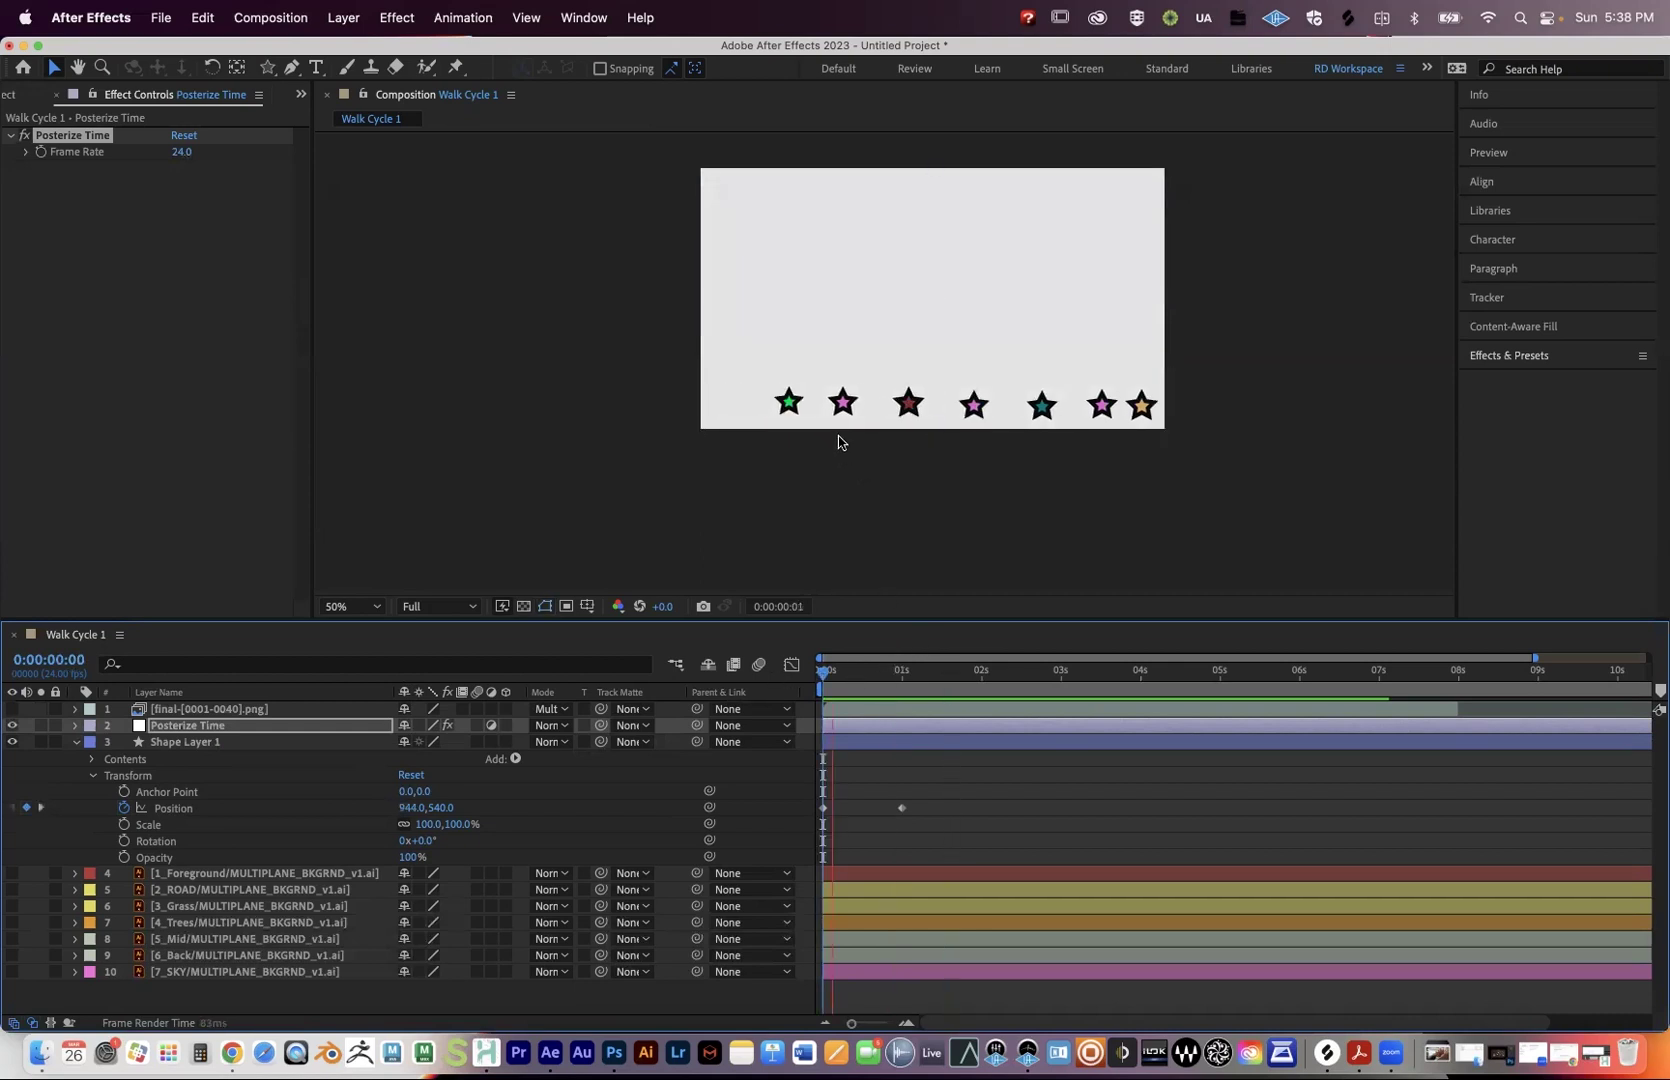
Set the Posterize Time frame rate to 12 and preview the star motion from the first frame.
click(181, 153)
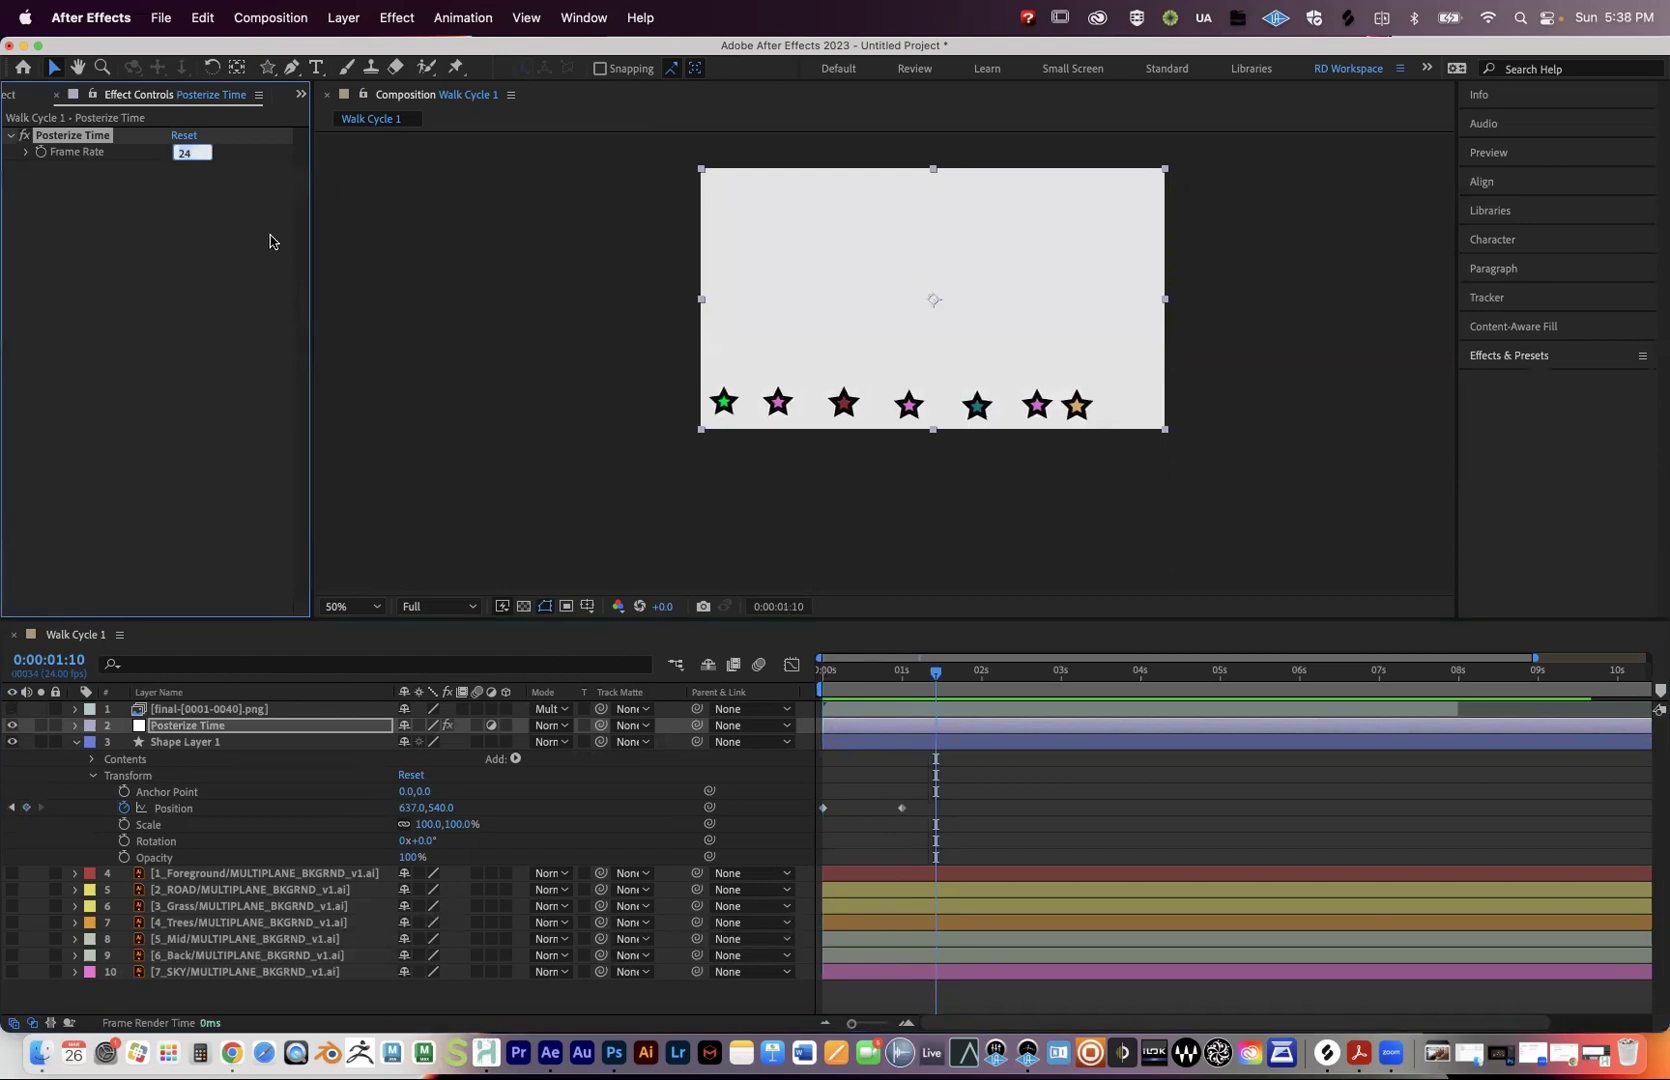
text(12)
key(Return)
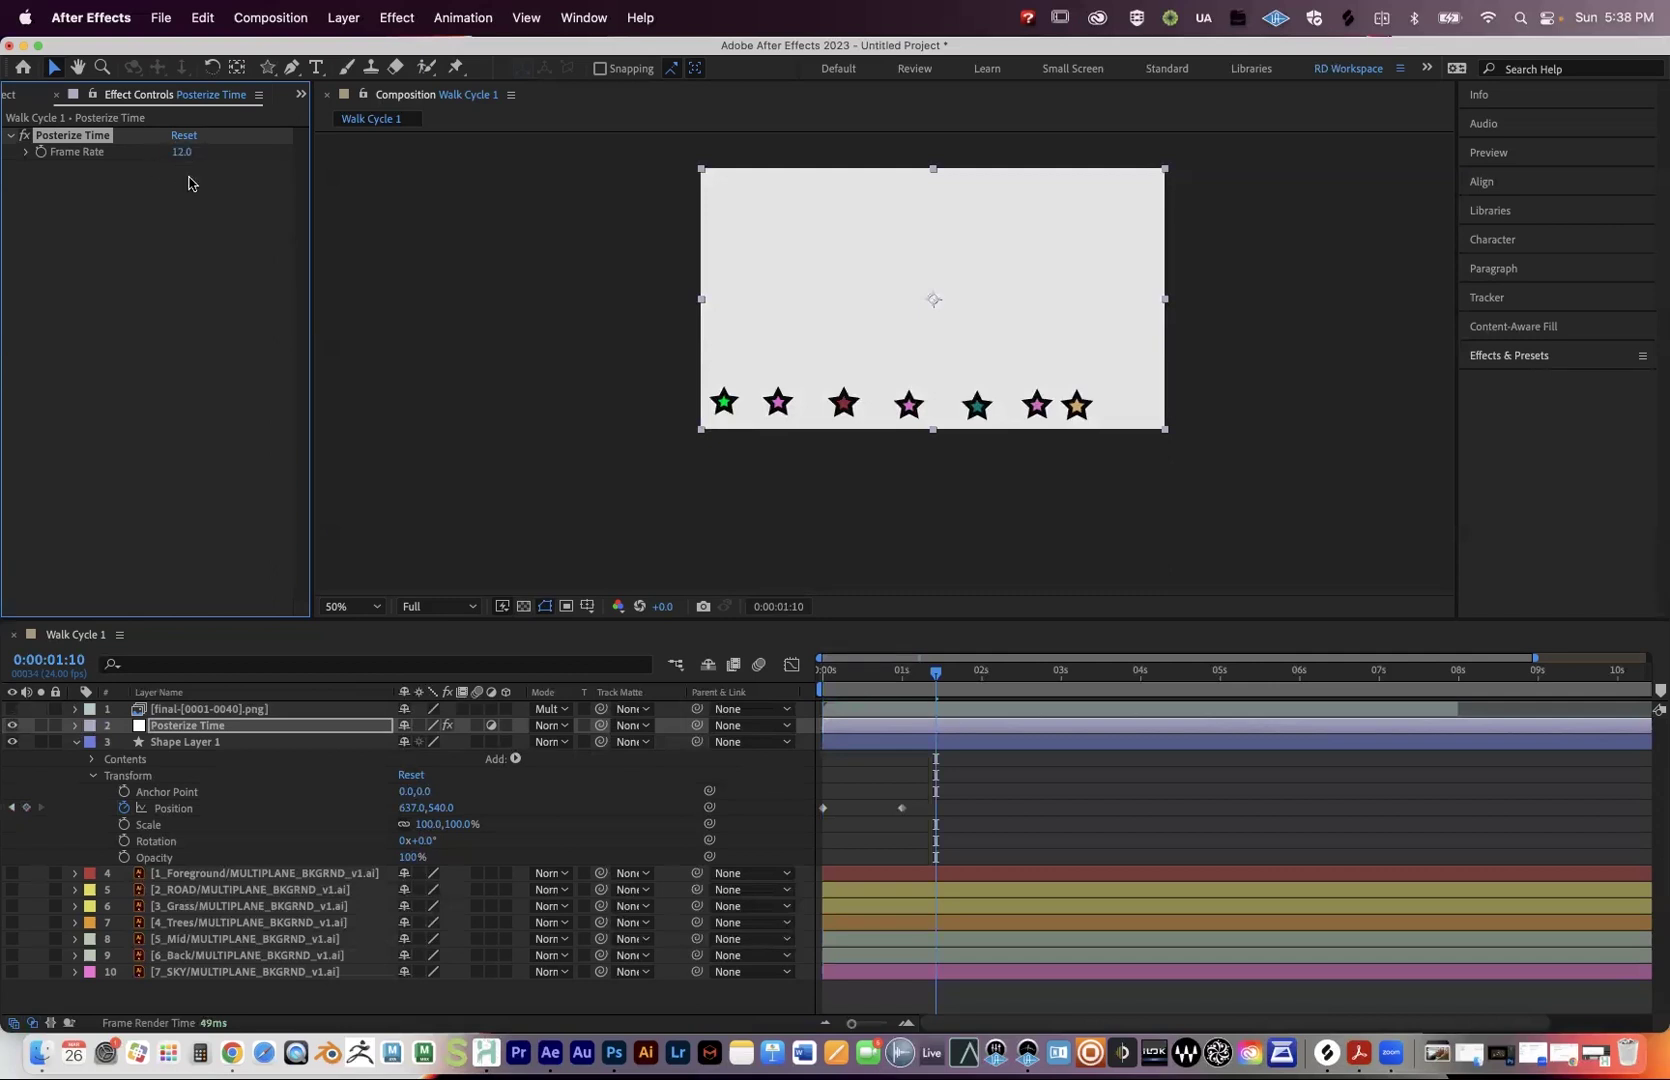
click(738, 694)
key(Home)
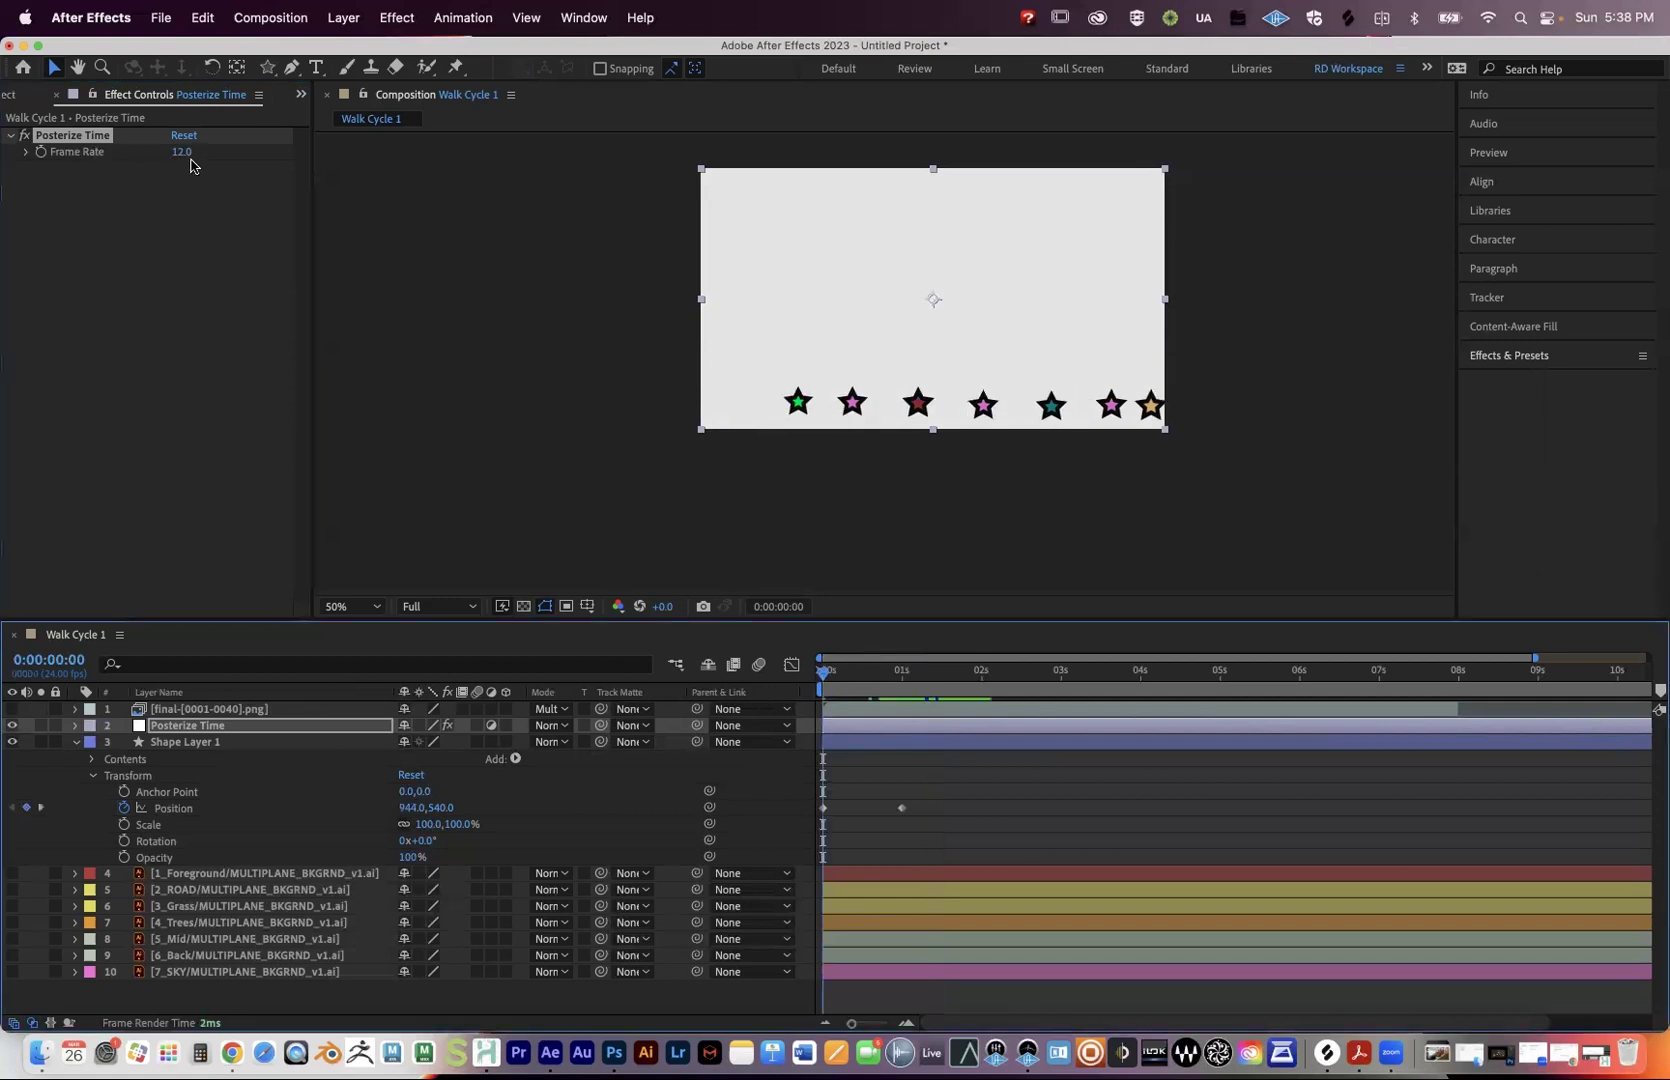
key(space)
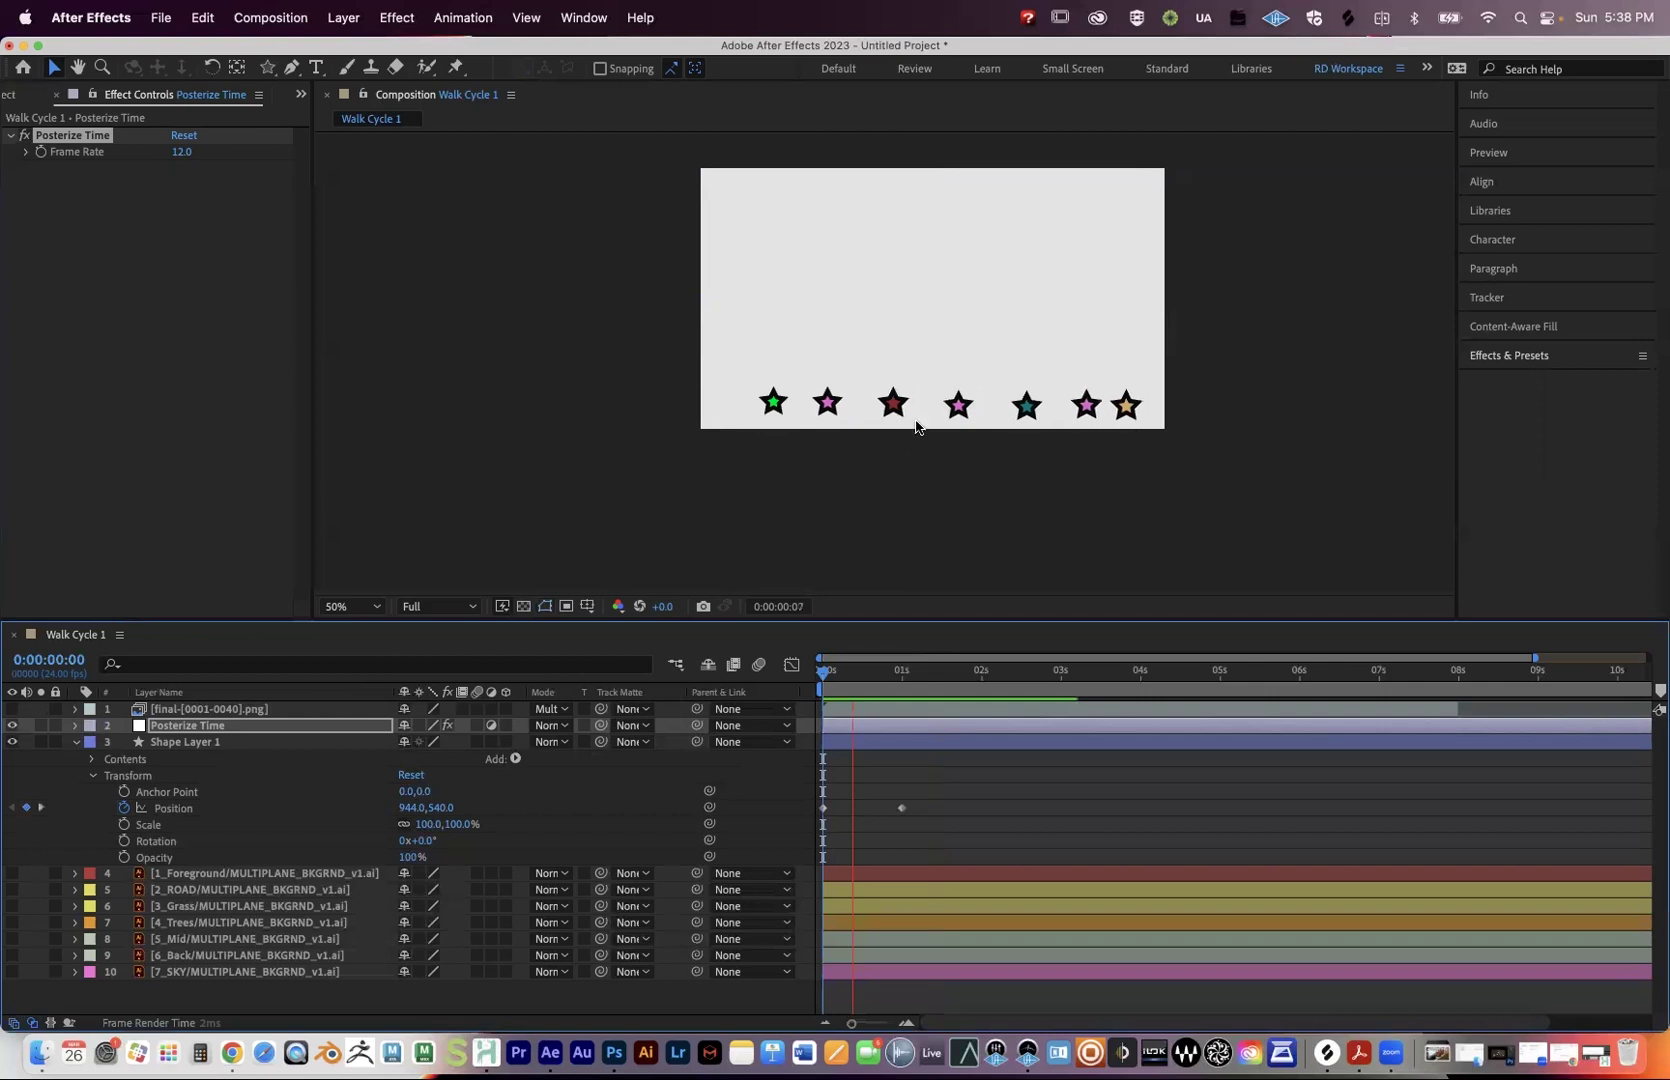
key(space)
key(space)
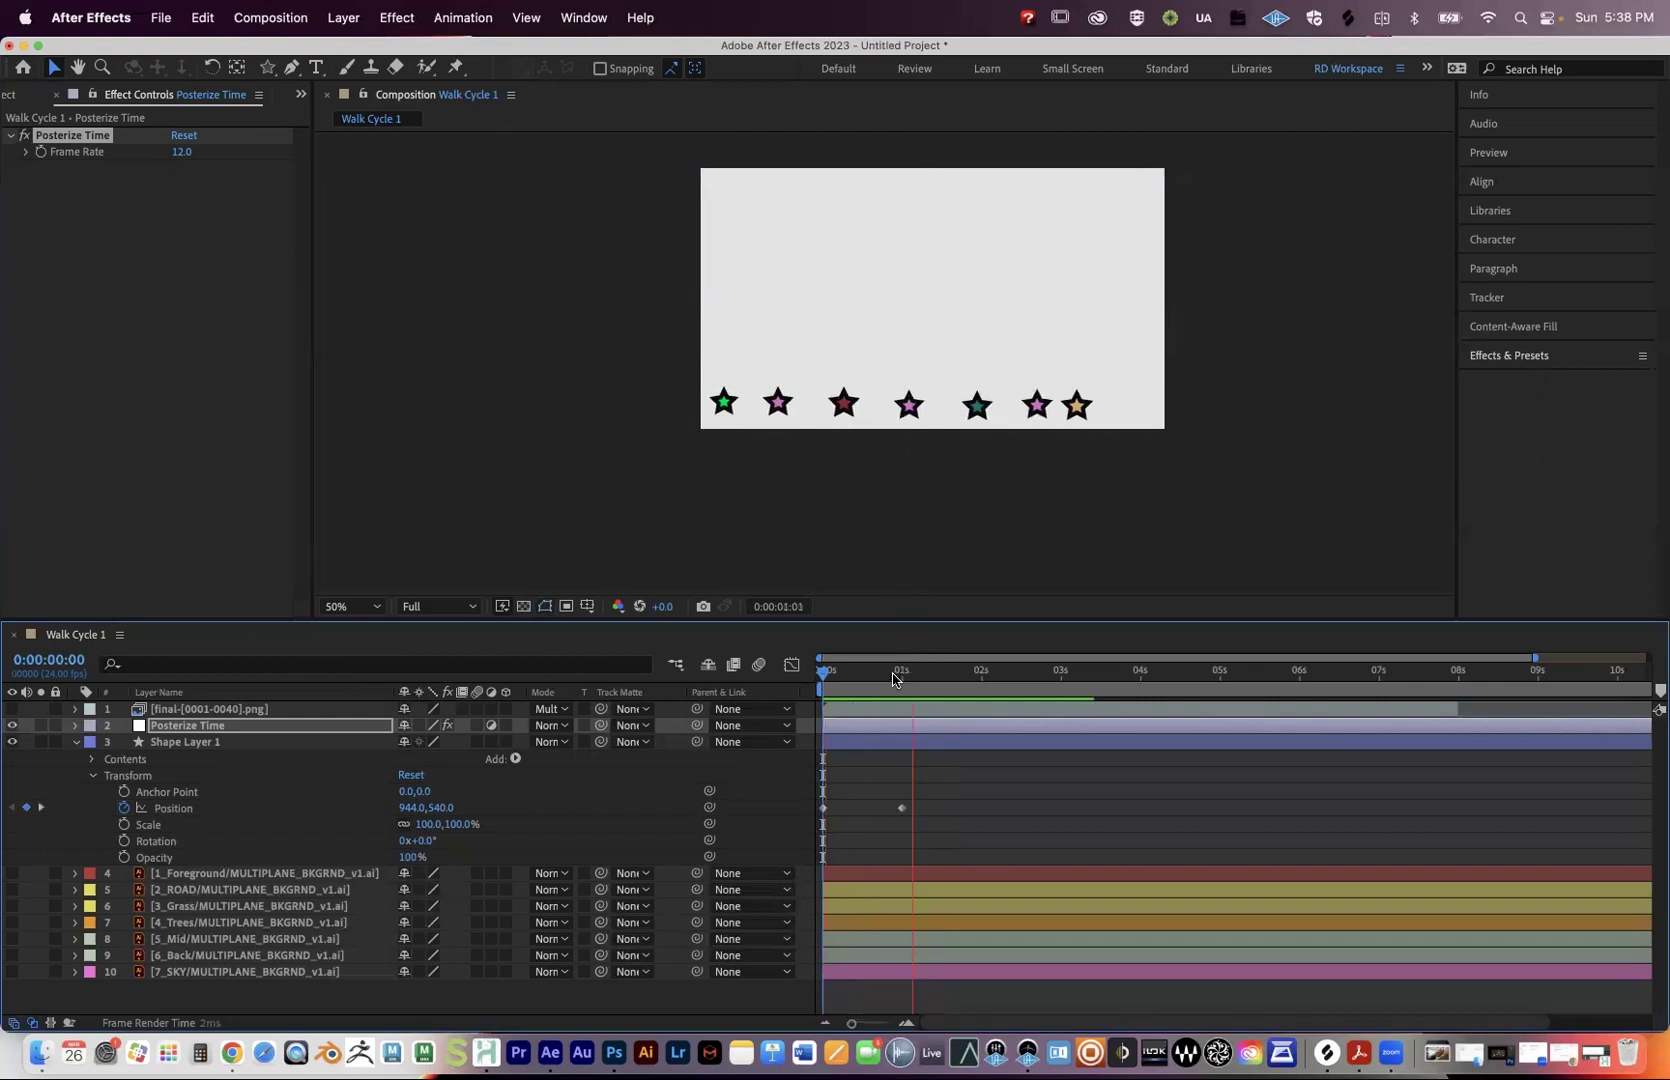
key(space)
Set the Posterize Time effect's frame rate to 8.
click(181, 153)
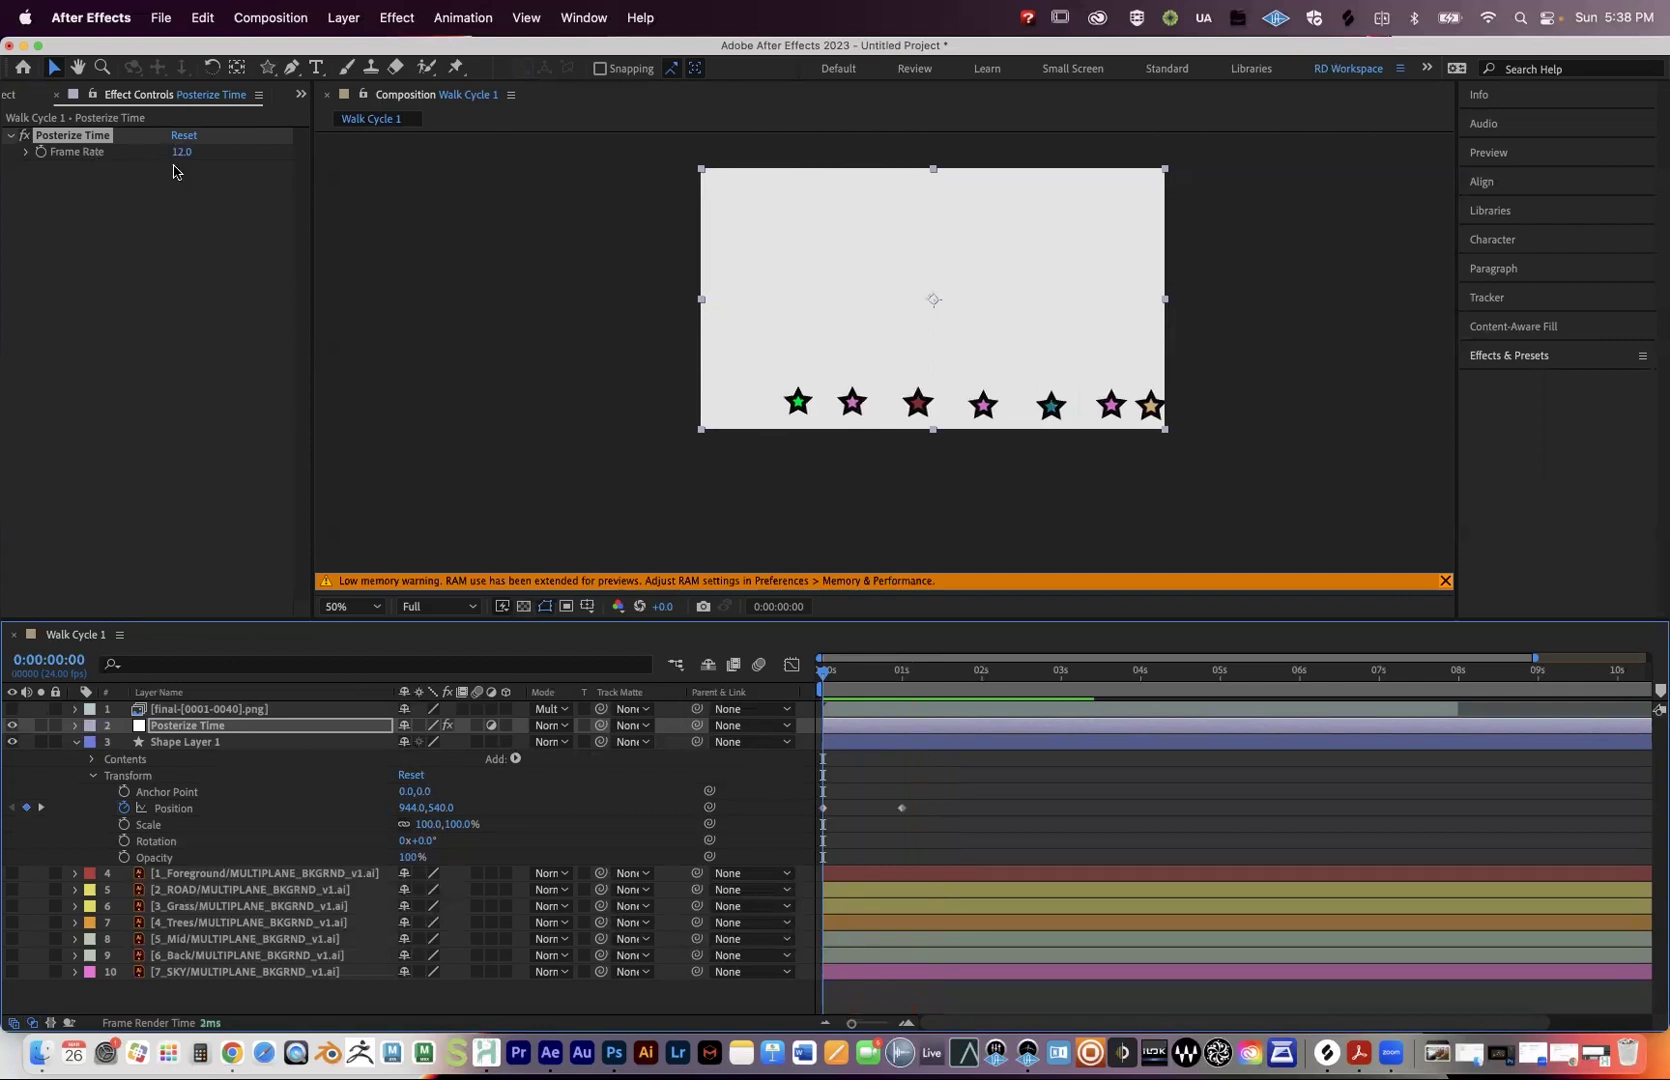
text(8)
key(Return)
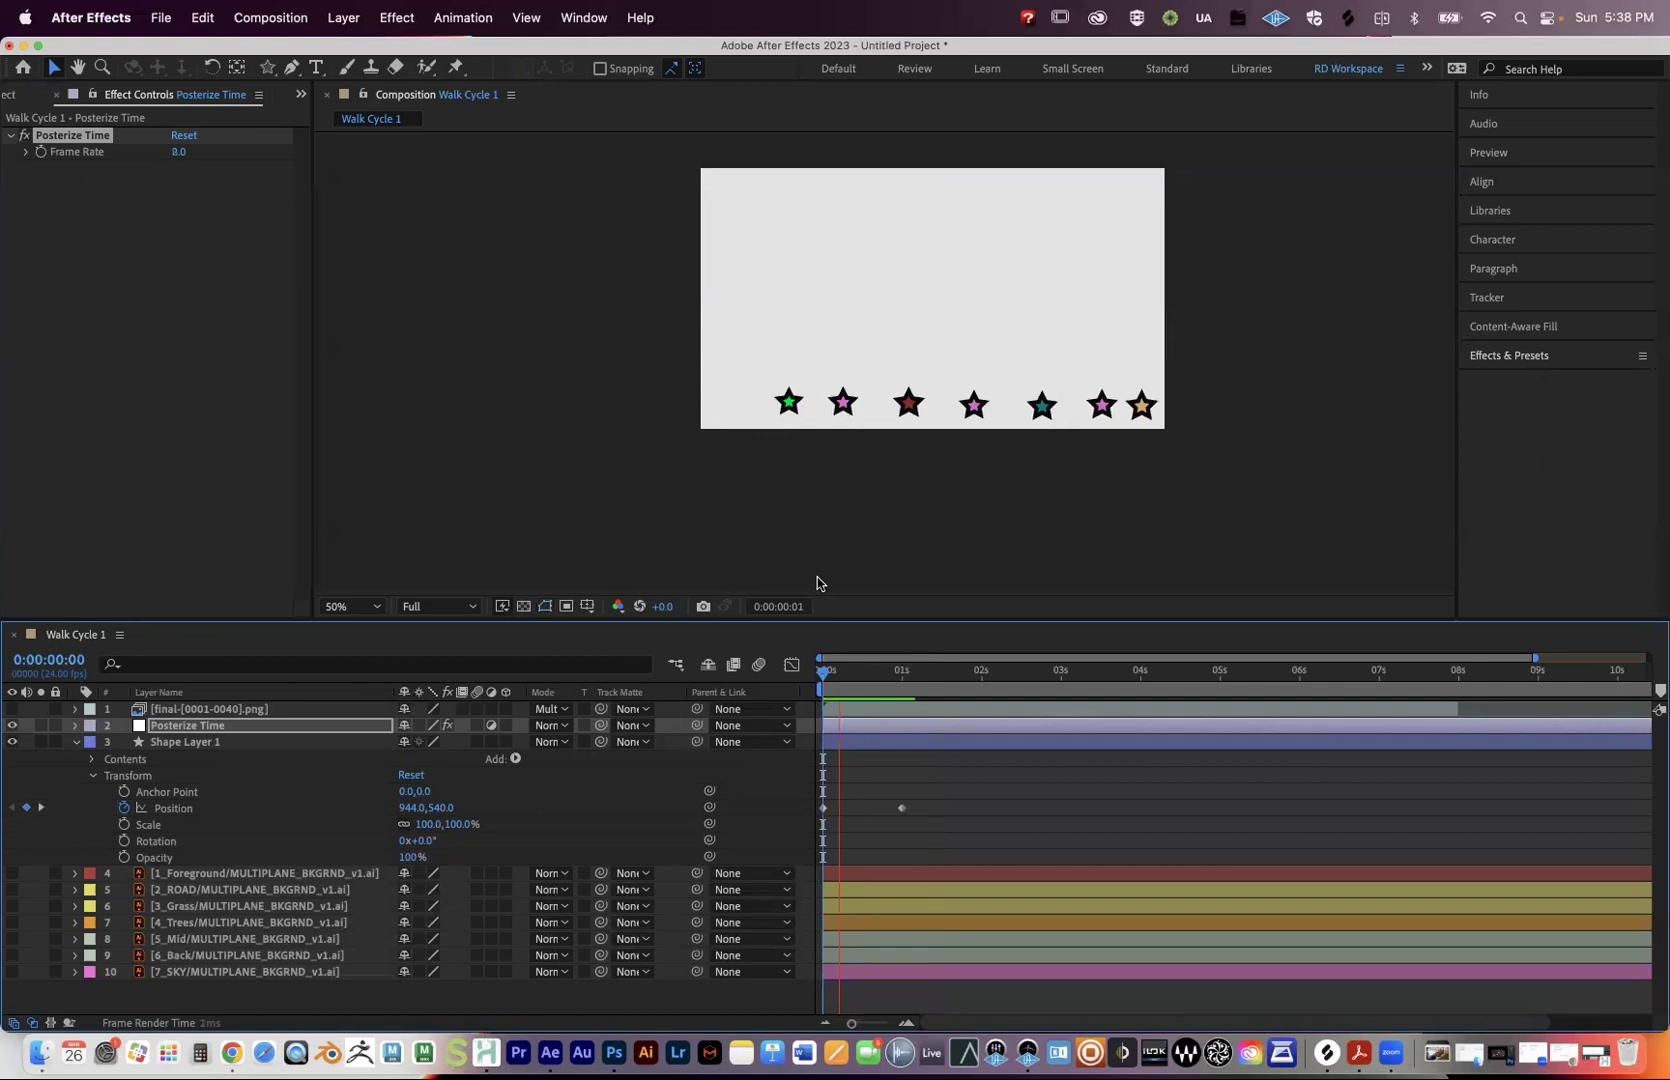
Set the Posterize Time frame rate to 6 and preview the star motion from the first frame.
key(space)
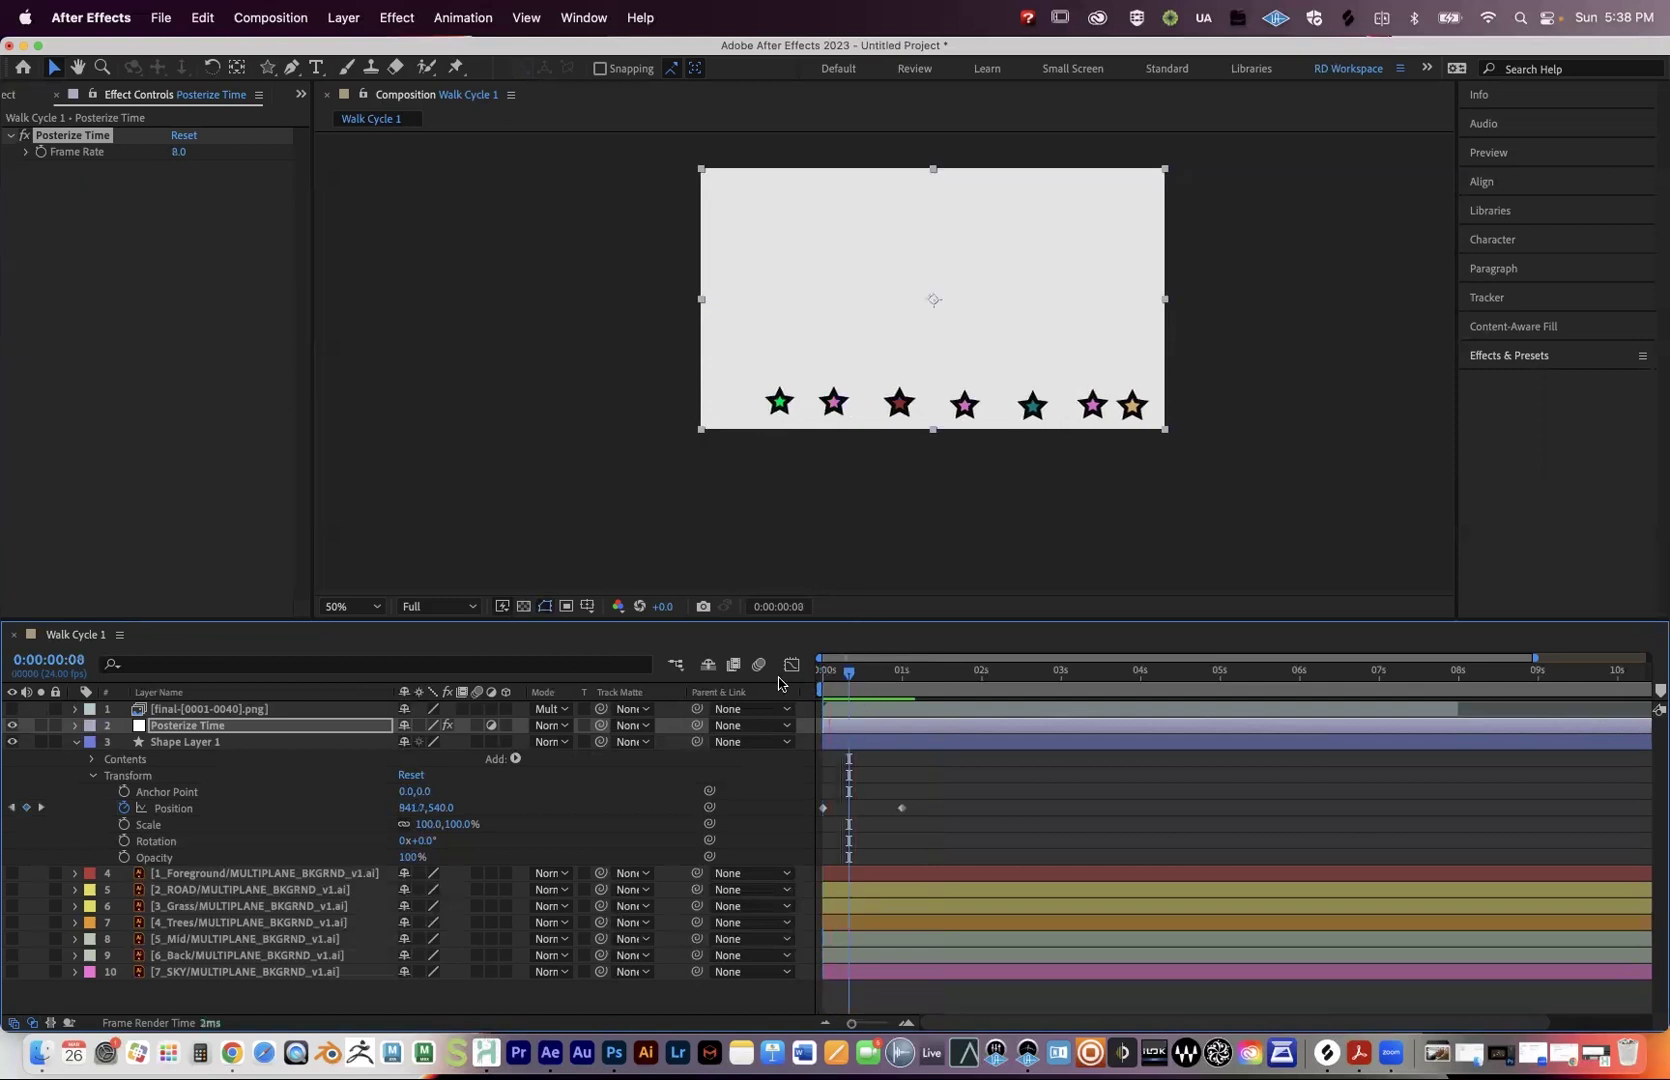
click(180, 152)
text(6)
key(Return)
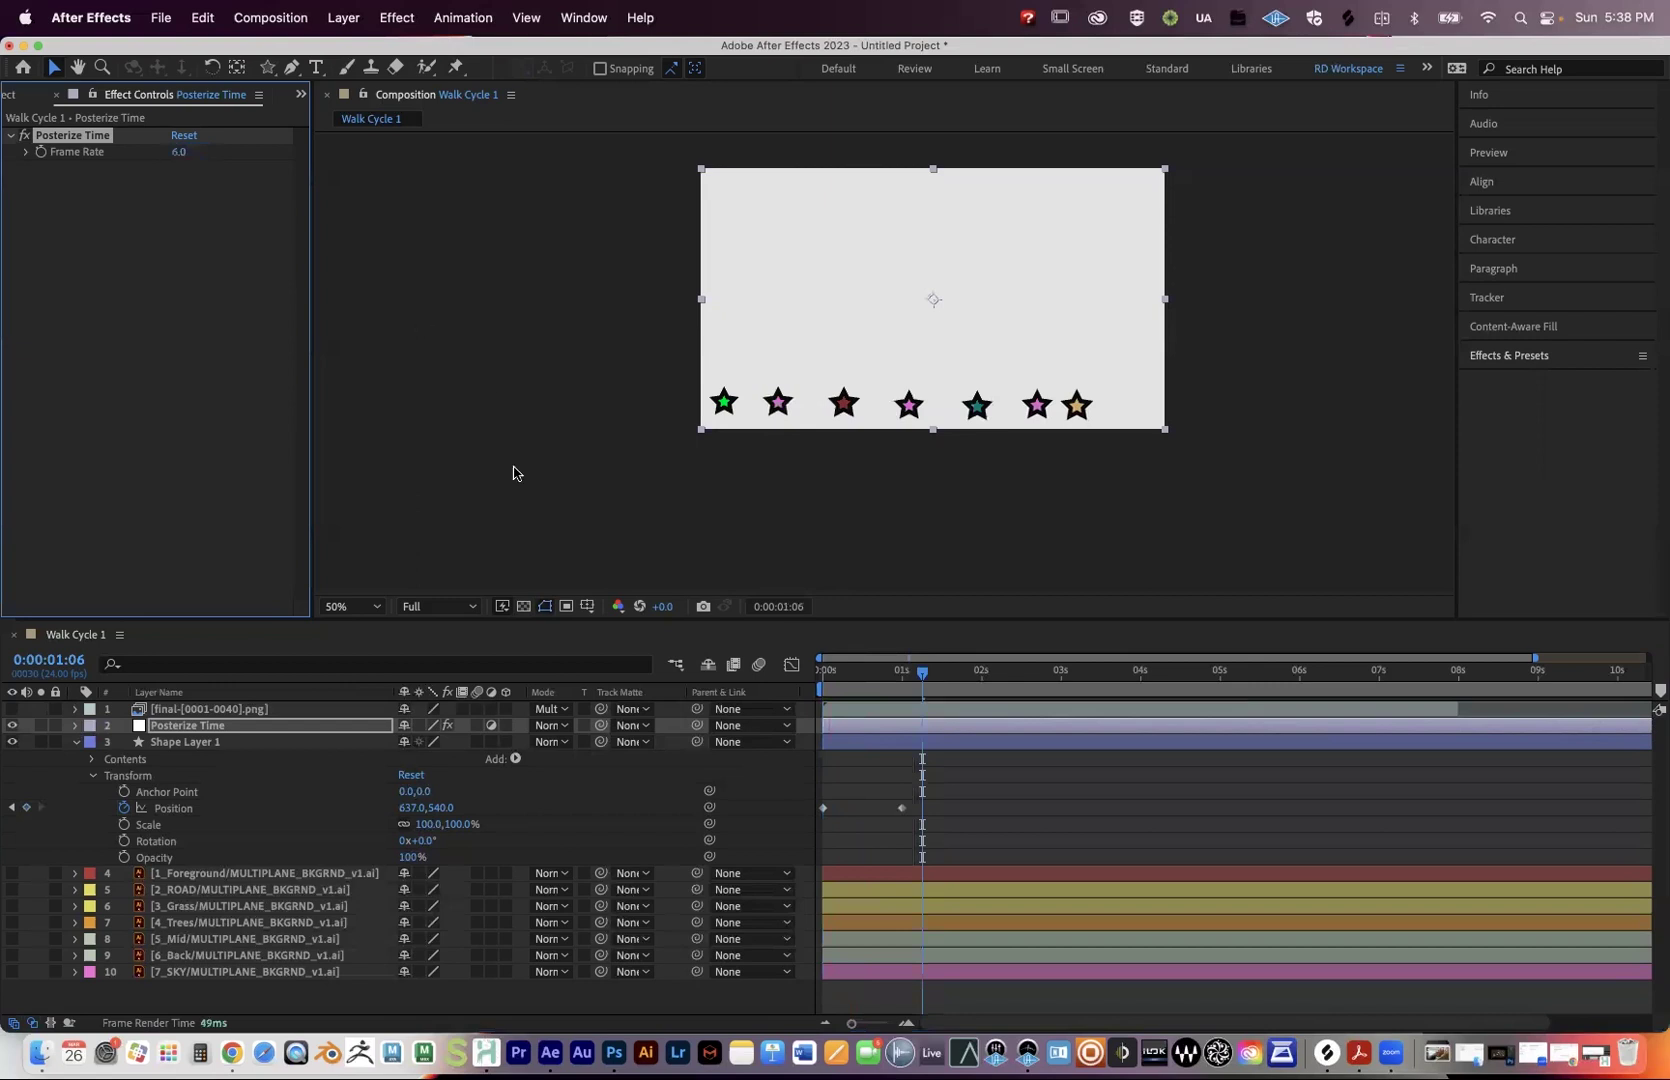
drag(887, 680, 716, 698)
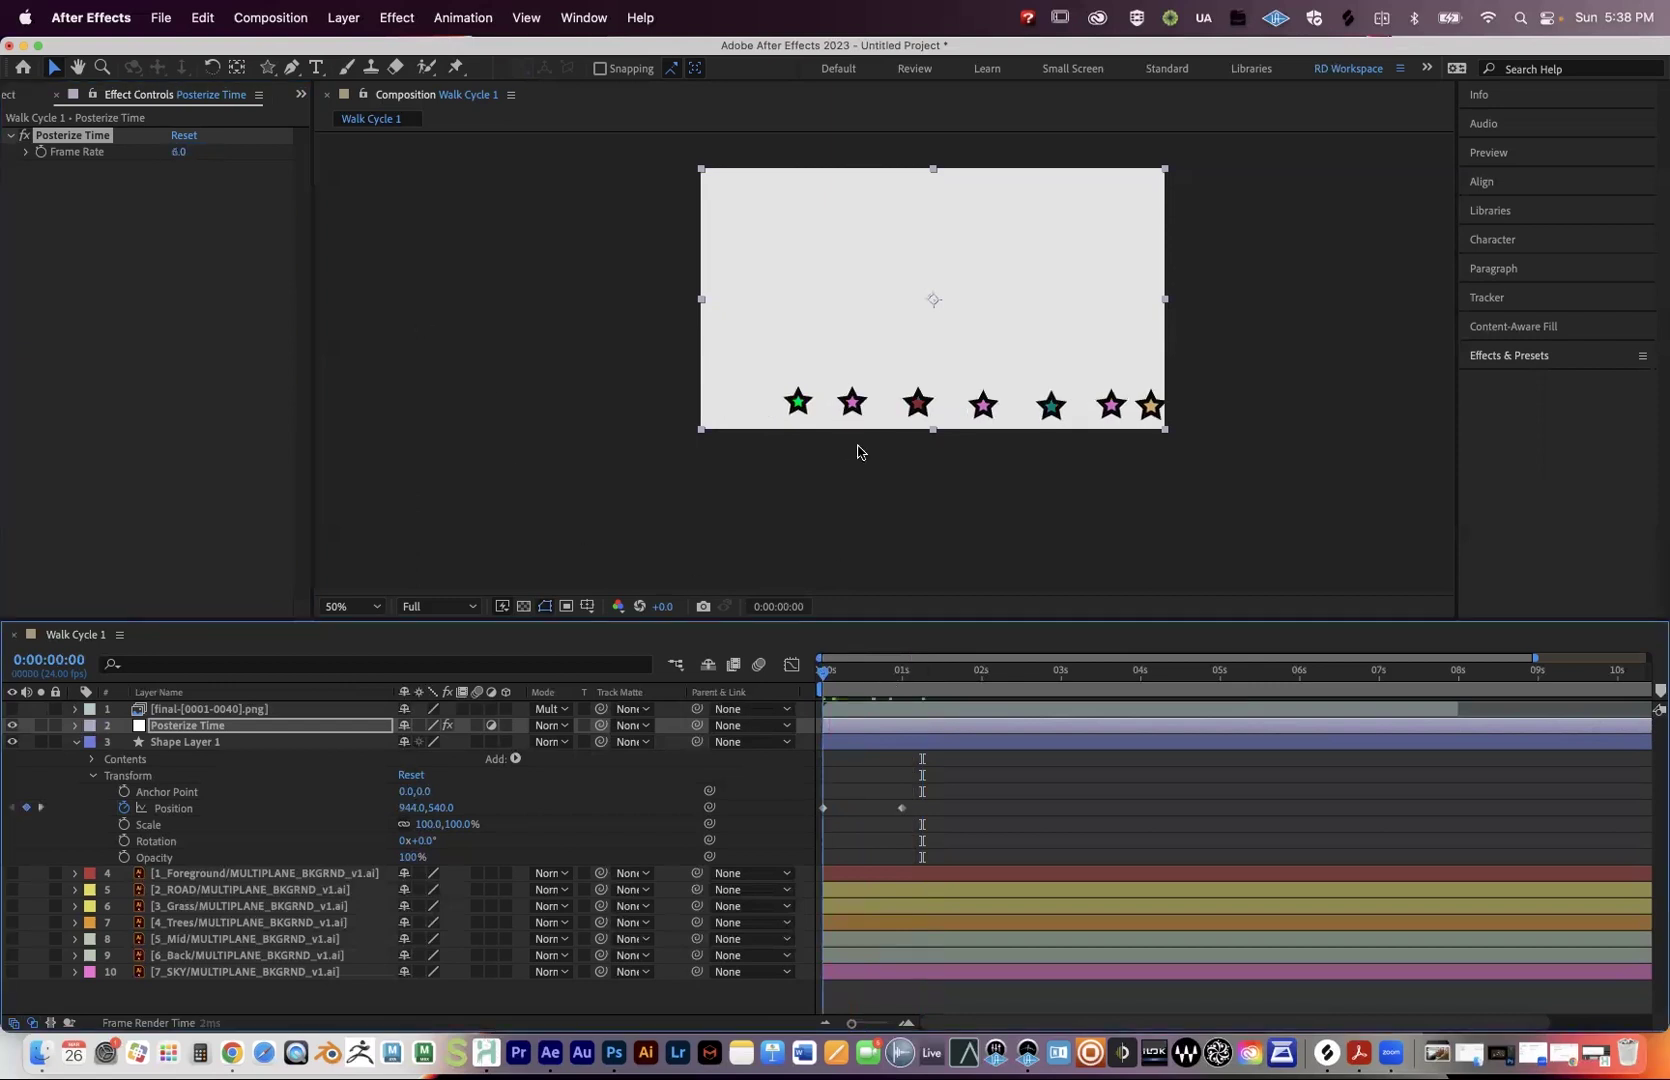
key(space)
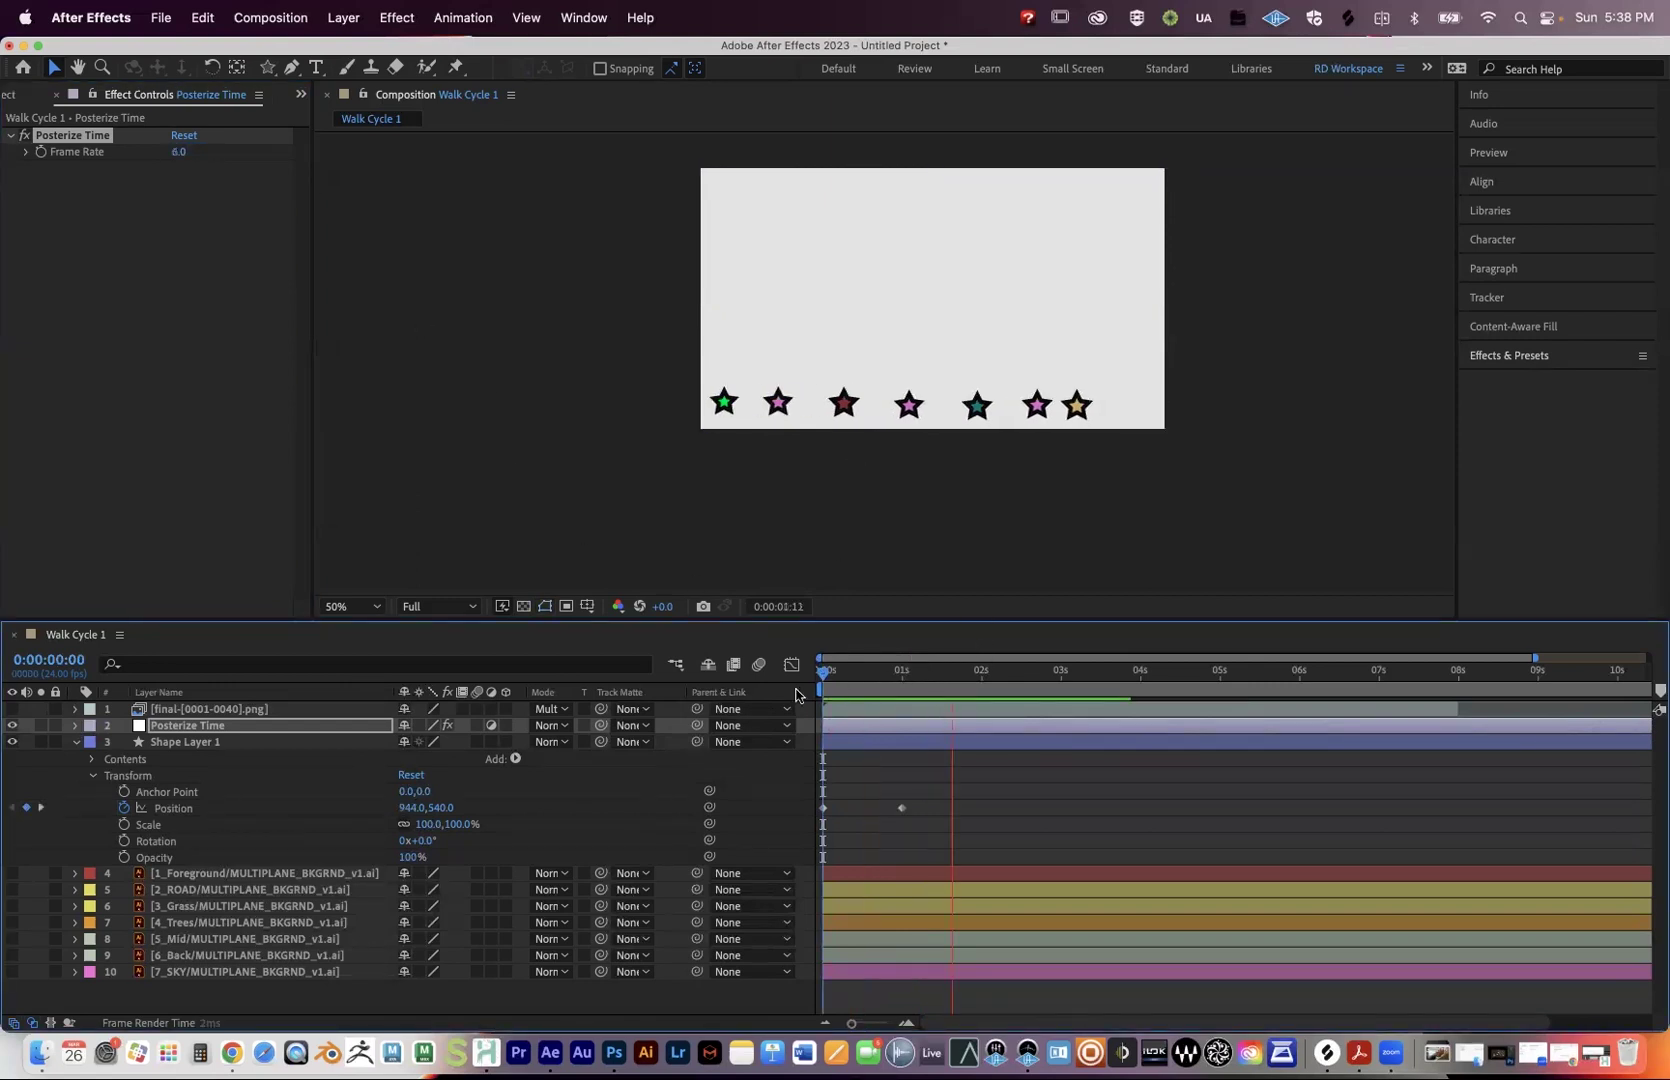
key(space)
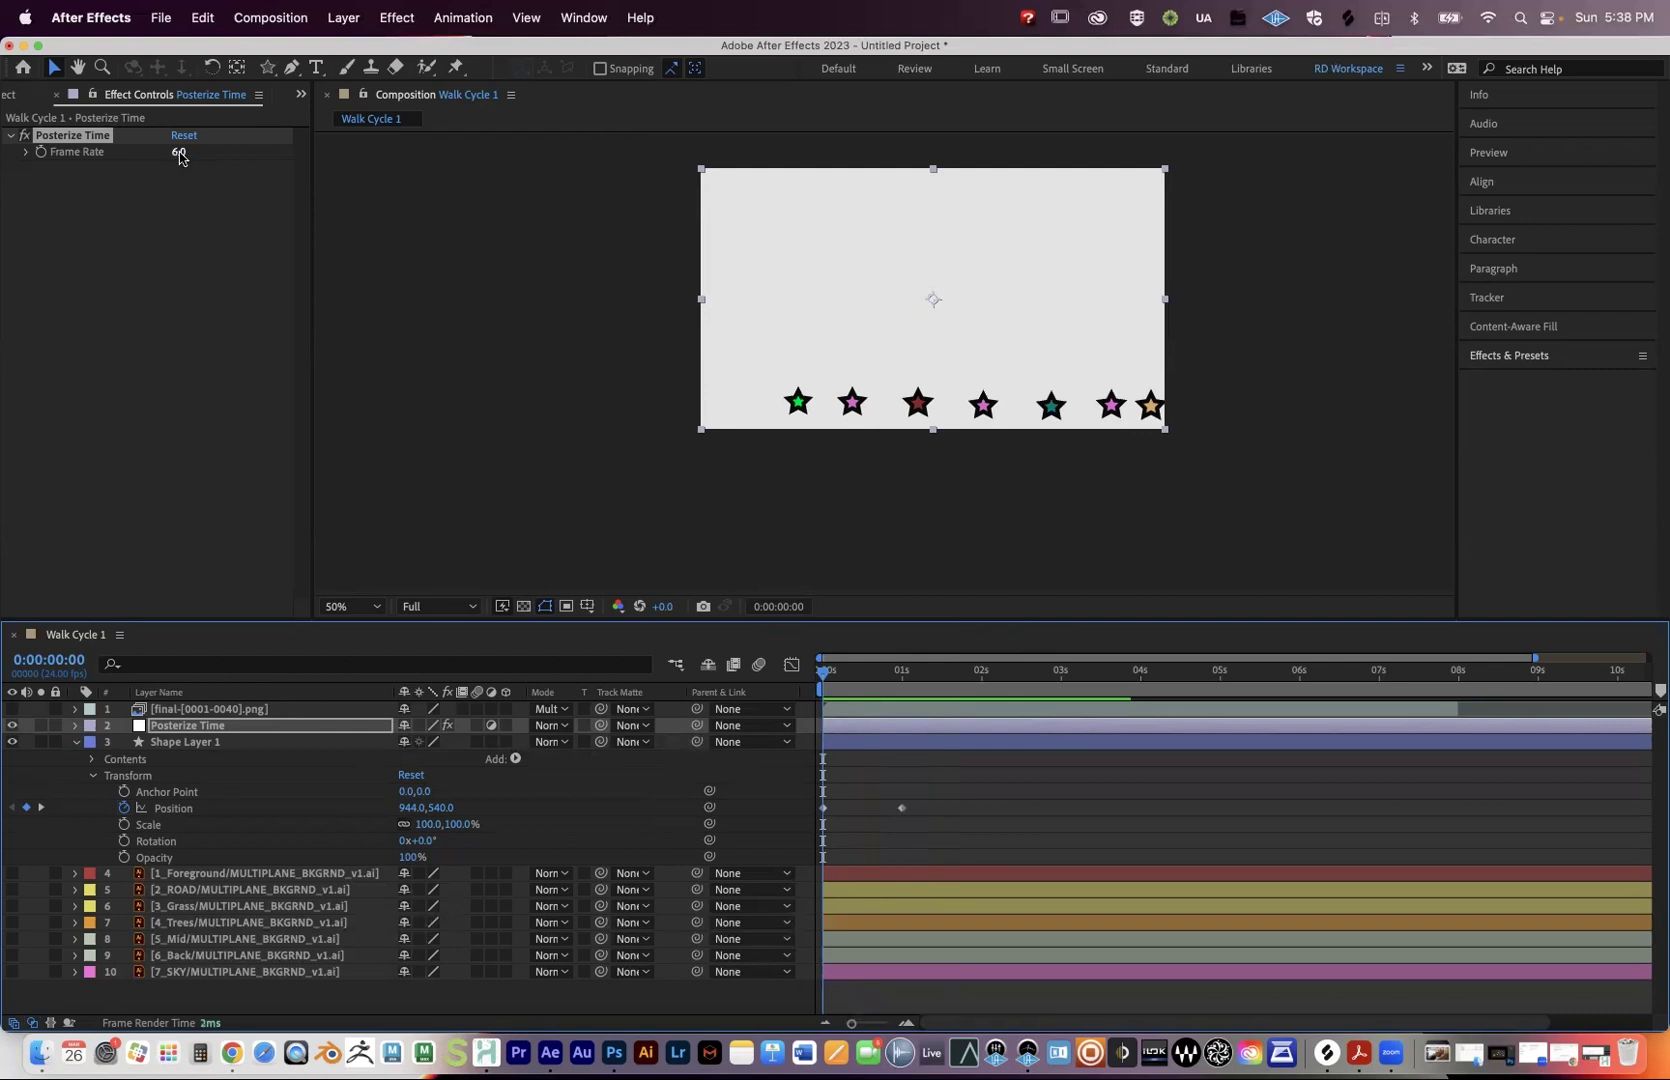
Set the Posterize Time layer's frame rate back to 12 and preview the star motion again.
click(197, 729)
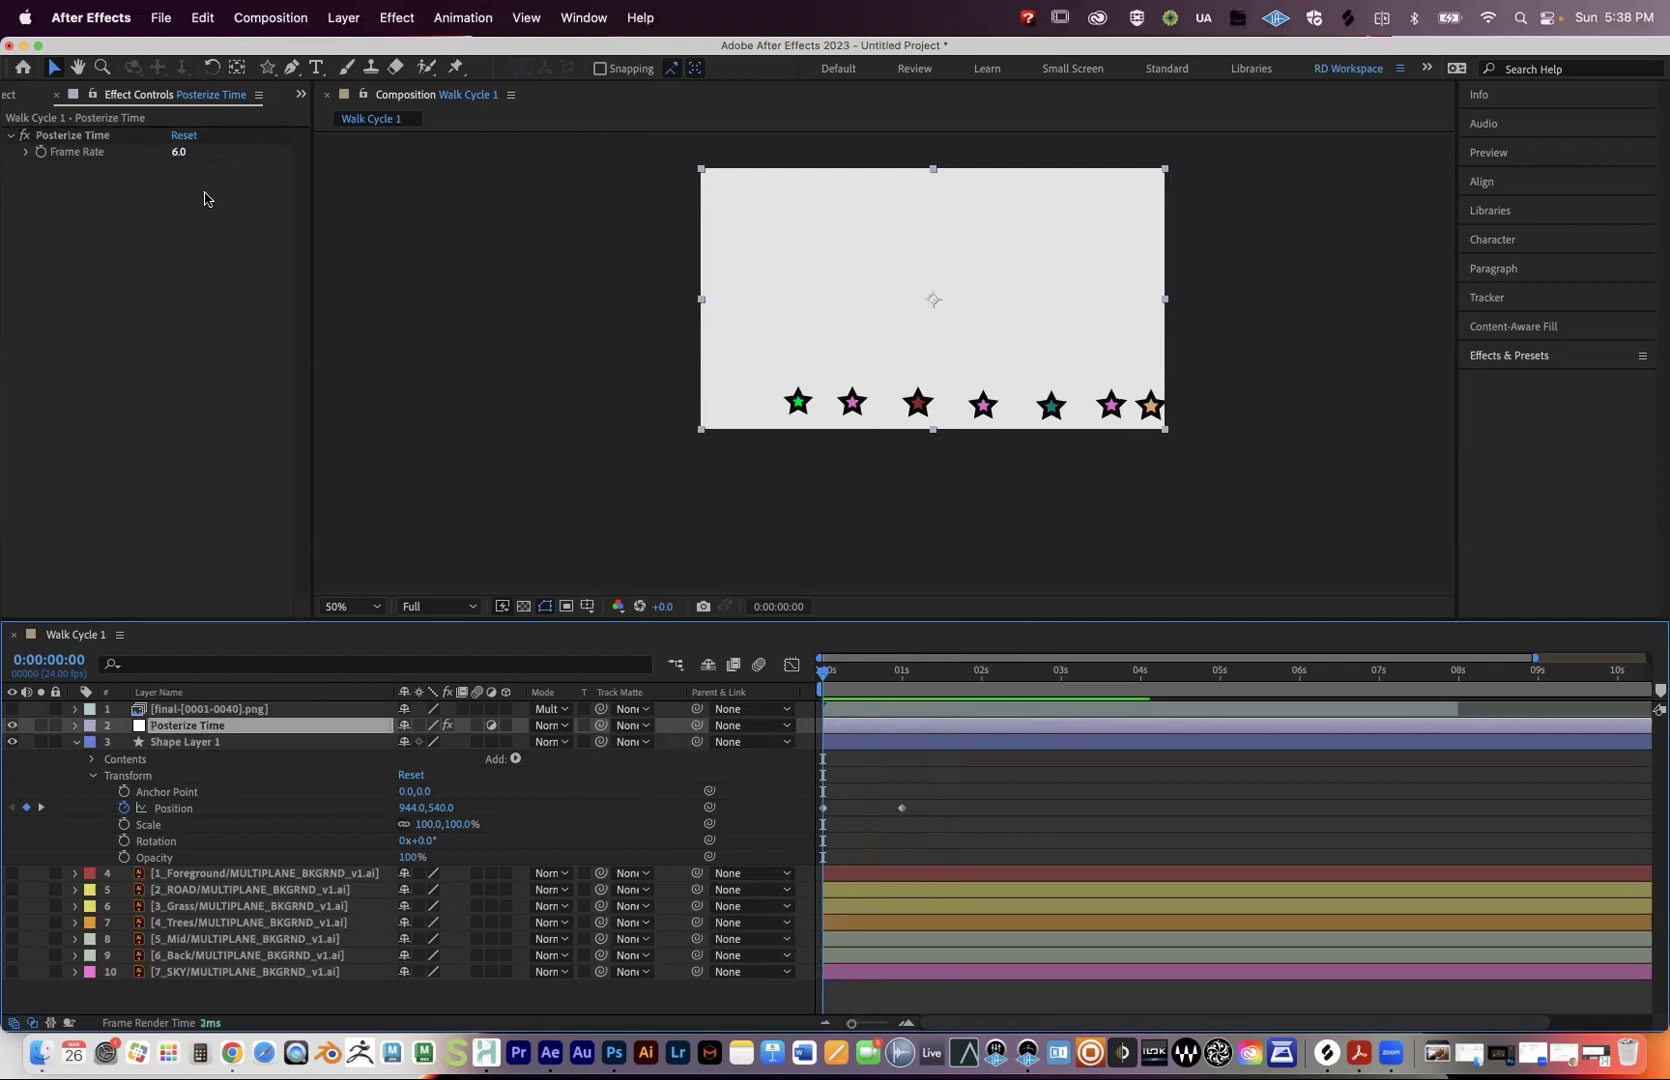
click(179, 152)
text(12)
key(Return)
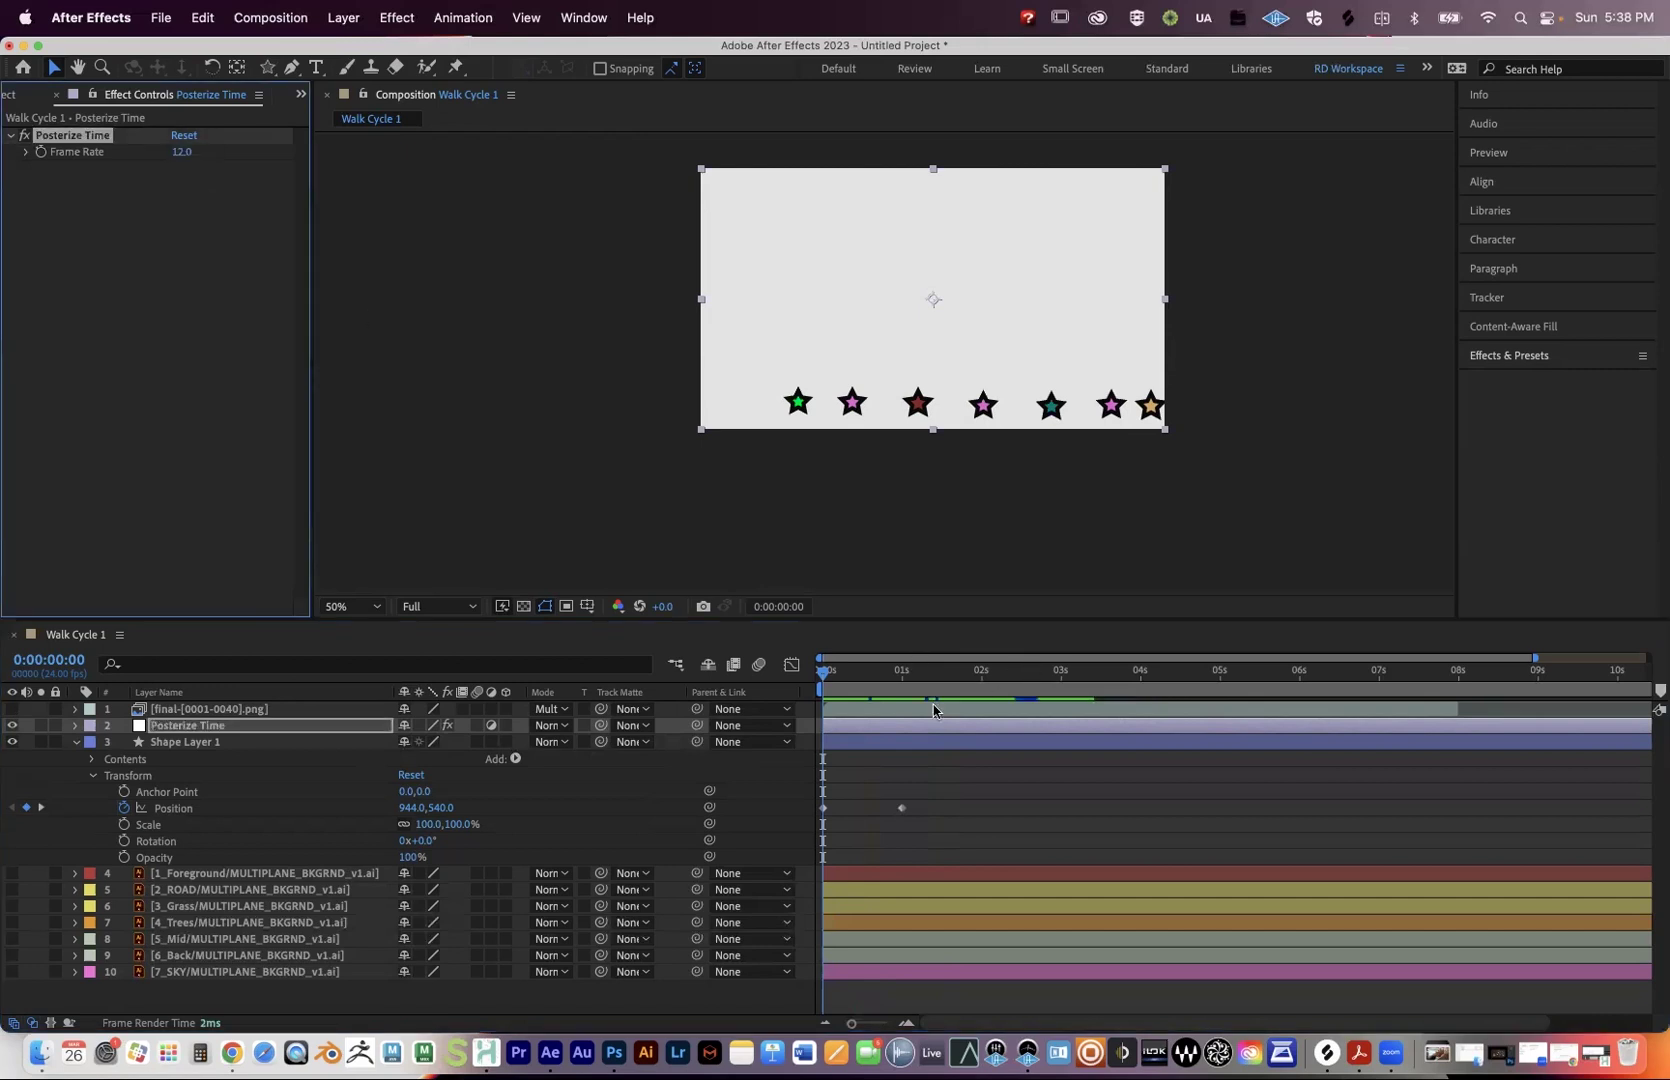
click(846, 672)
key(space)
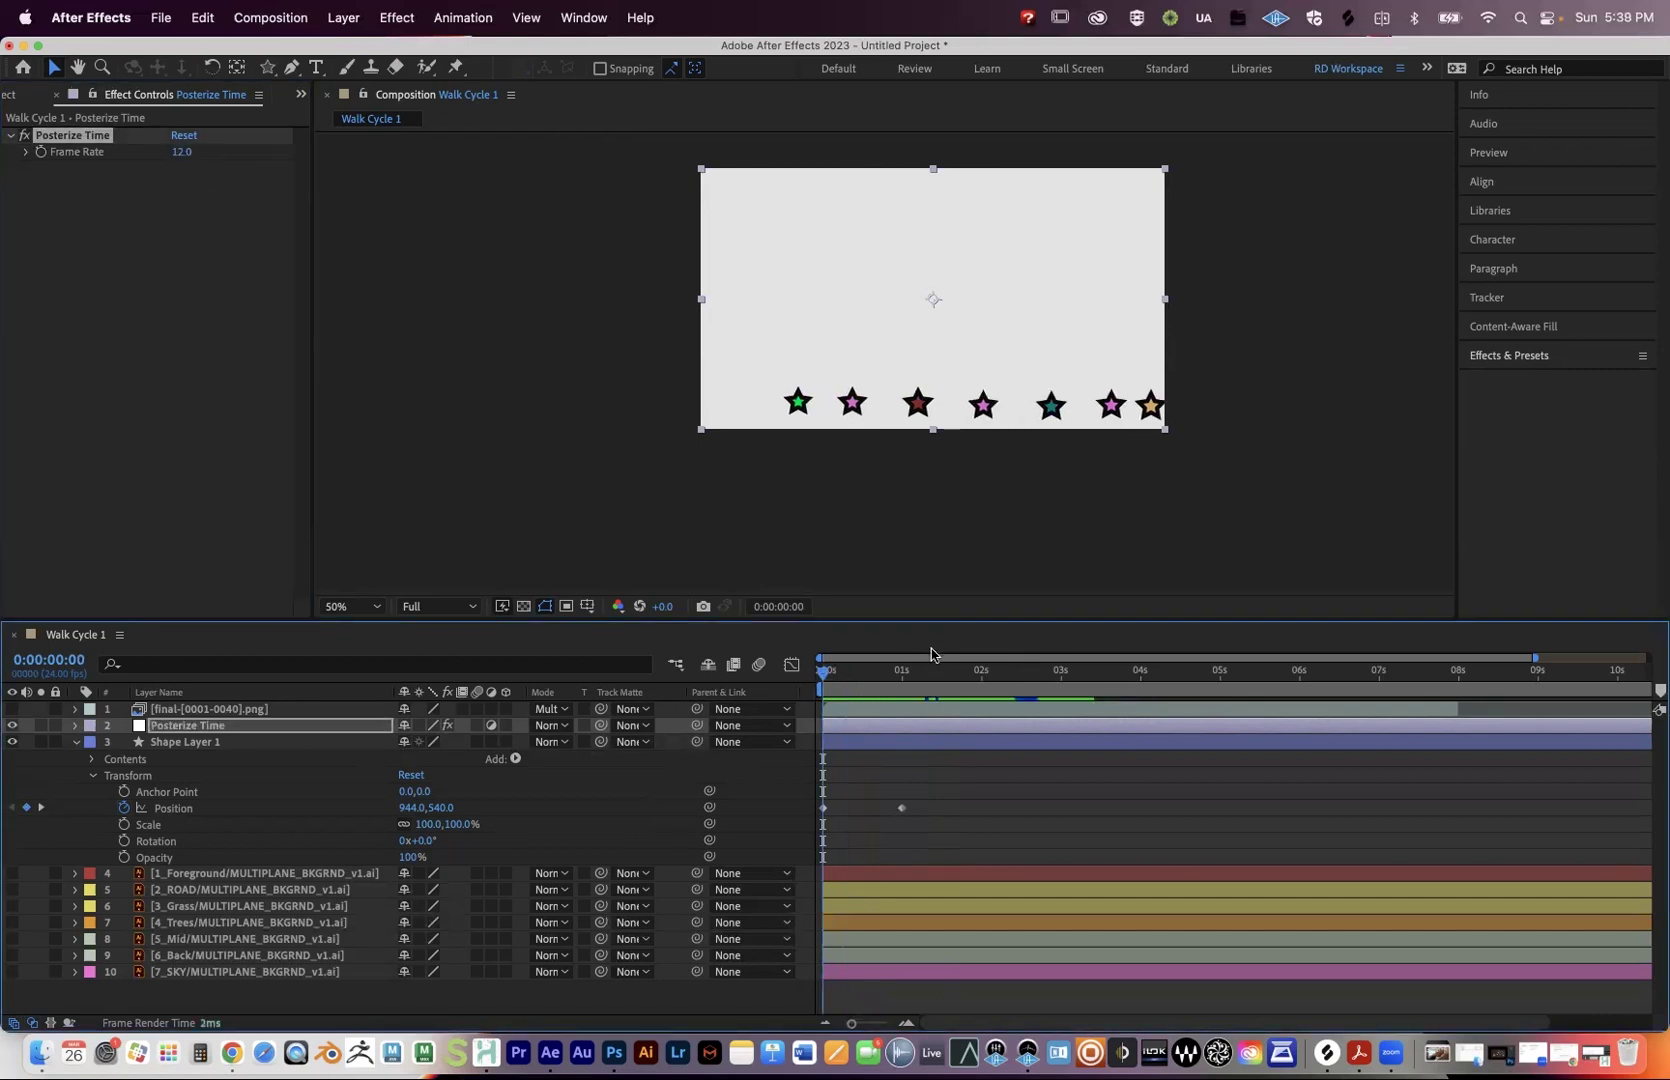
key(space)
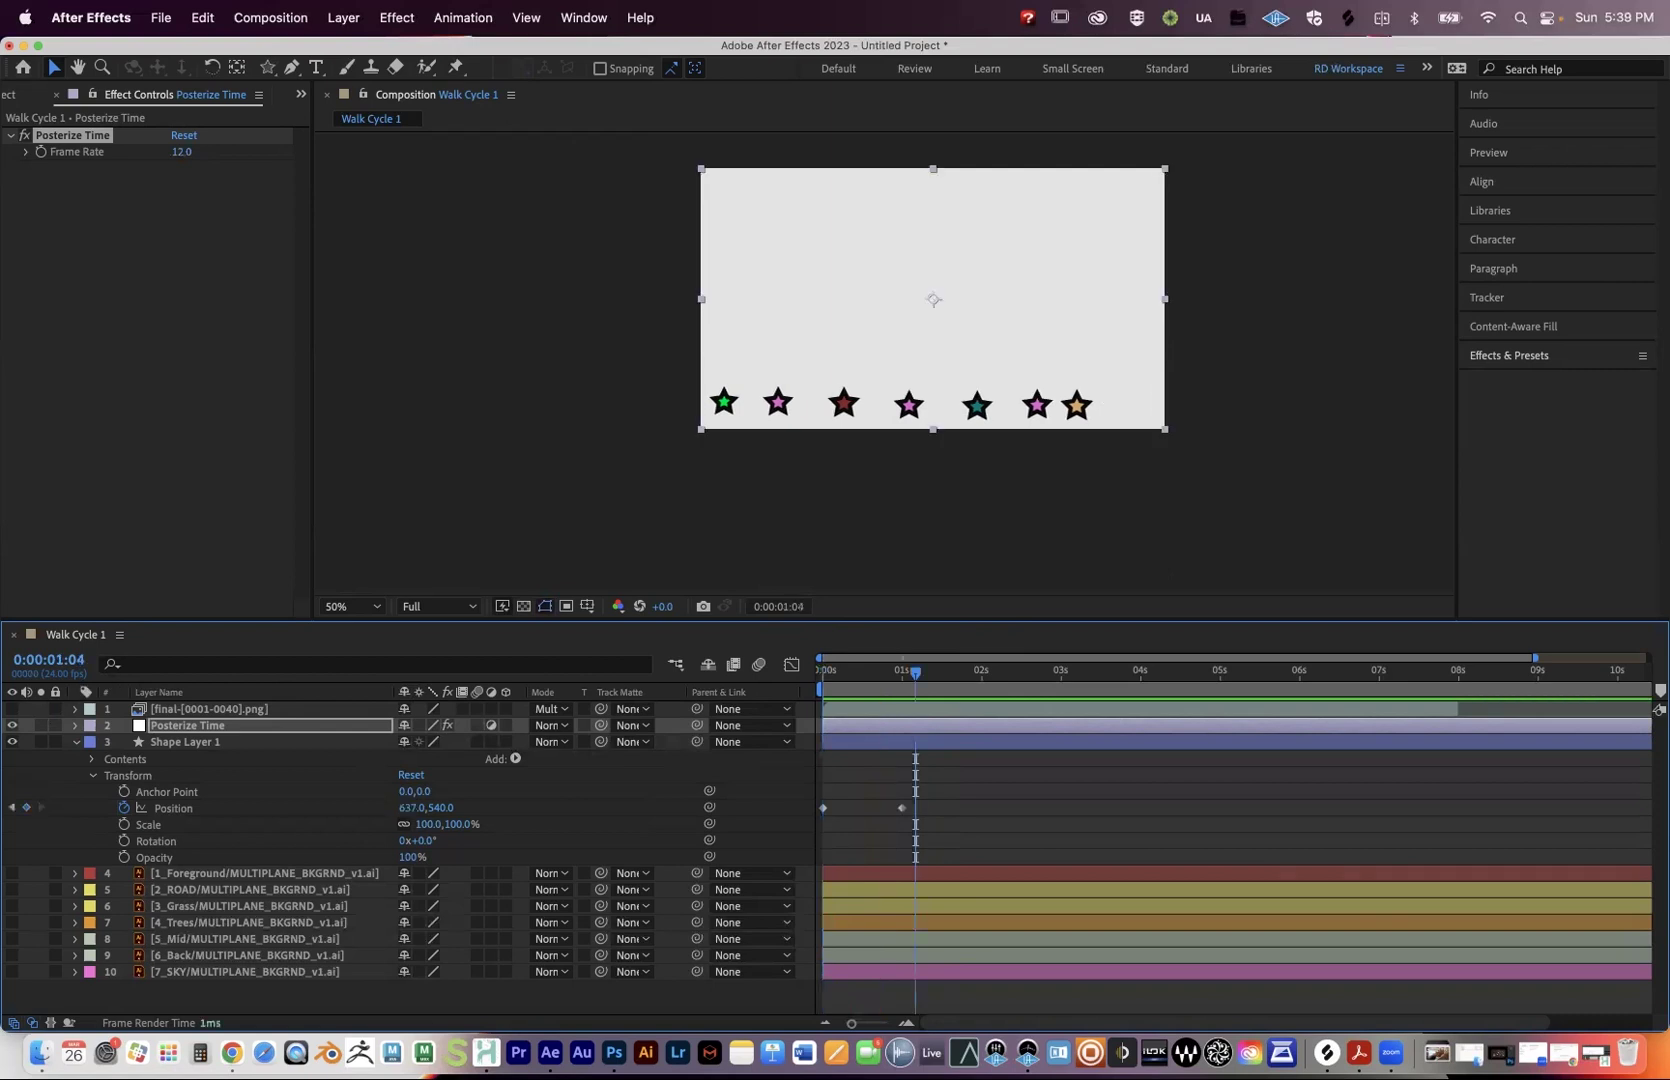
Show the final-[0001-0040].png walk sketch layer again and view the feet and stars at 200% on the first frame.
click(12, 708)
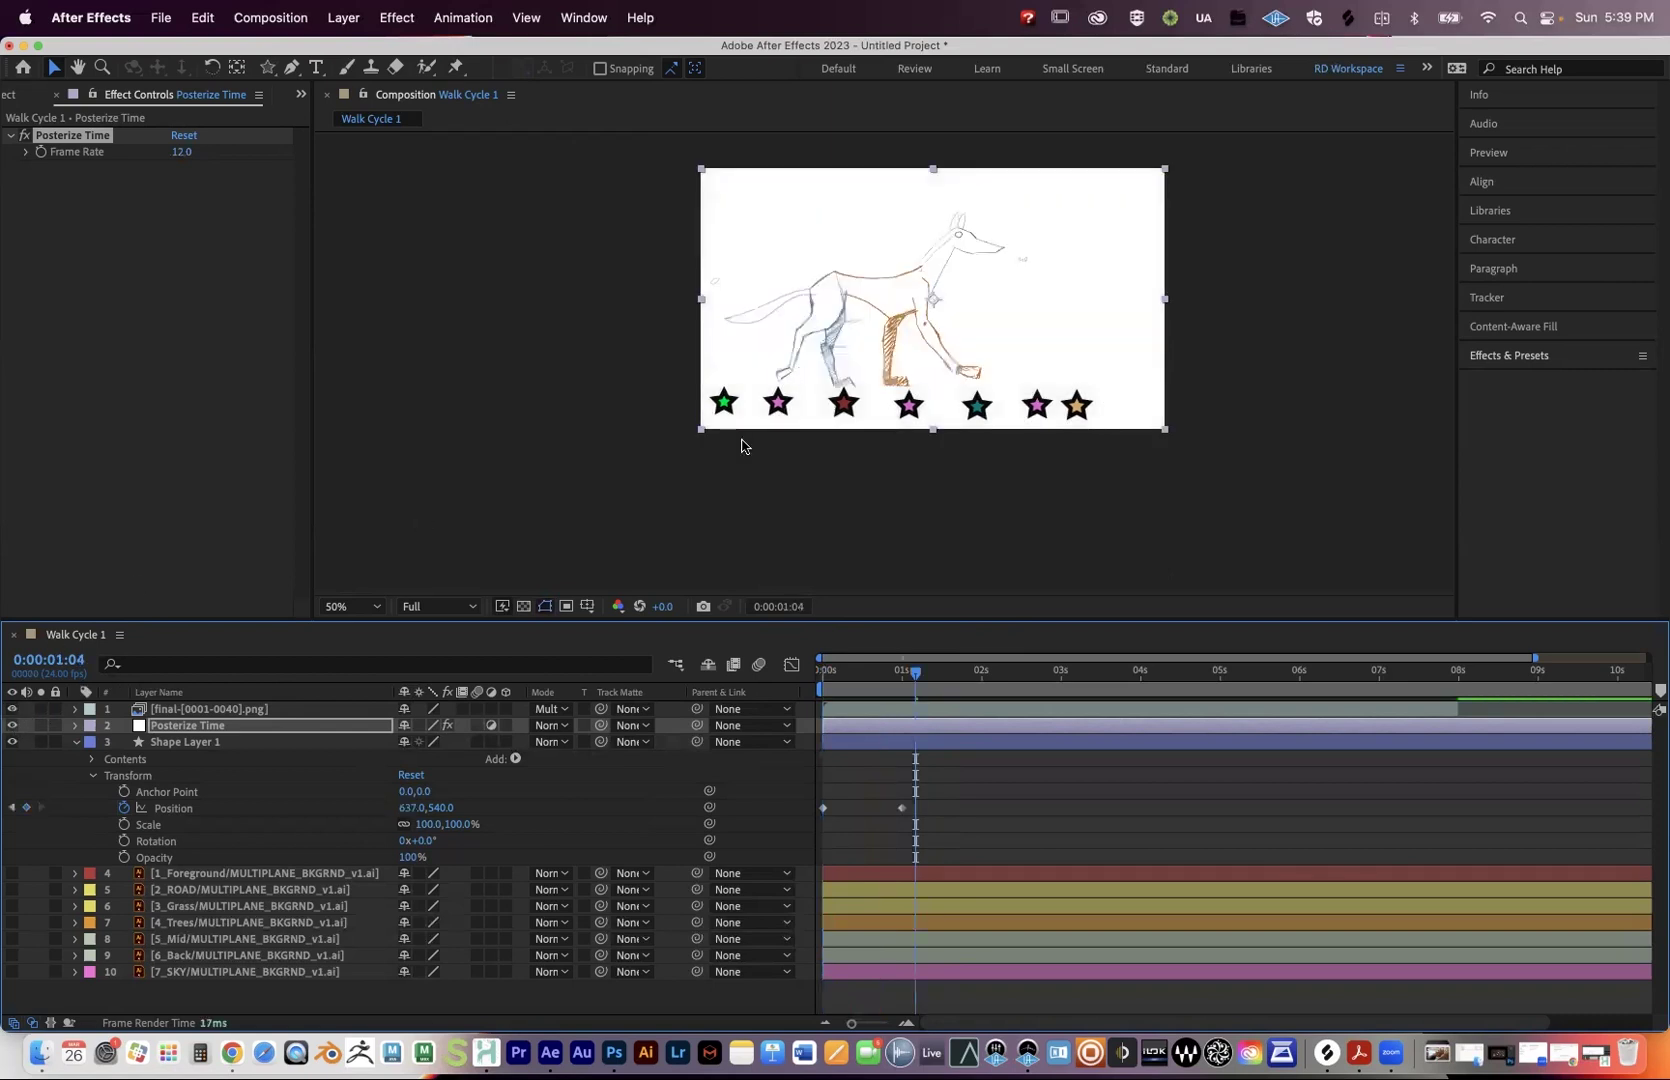
key(period)
key(period)
key(period)
key(period)
mouse_move(805, 673)
mouse_down()
mouse_move(870, 671)
mouse_move(820, 678)
mouse_up()
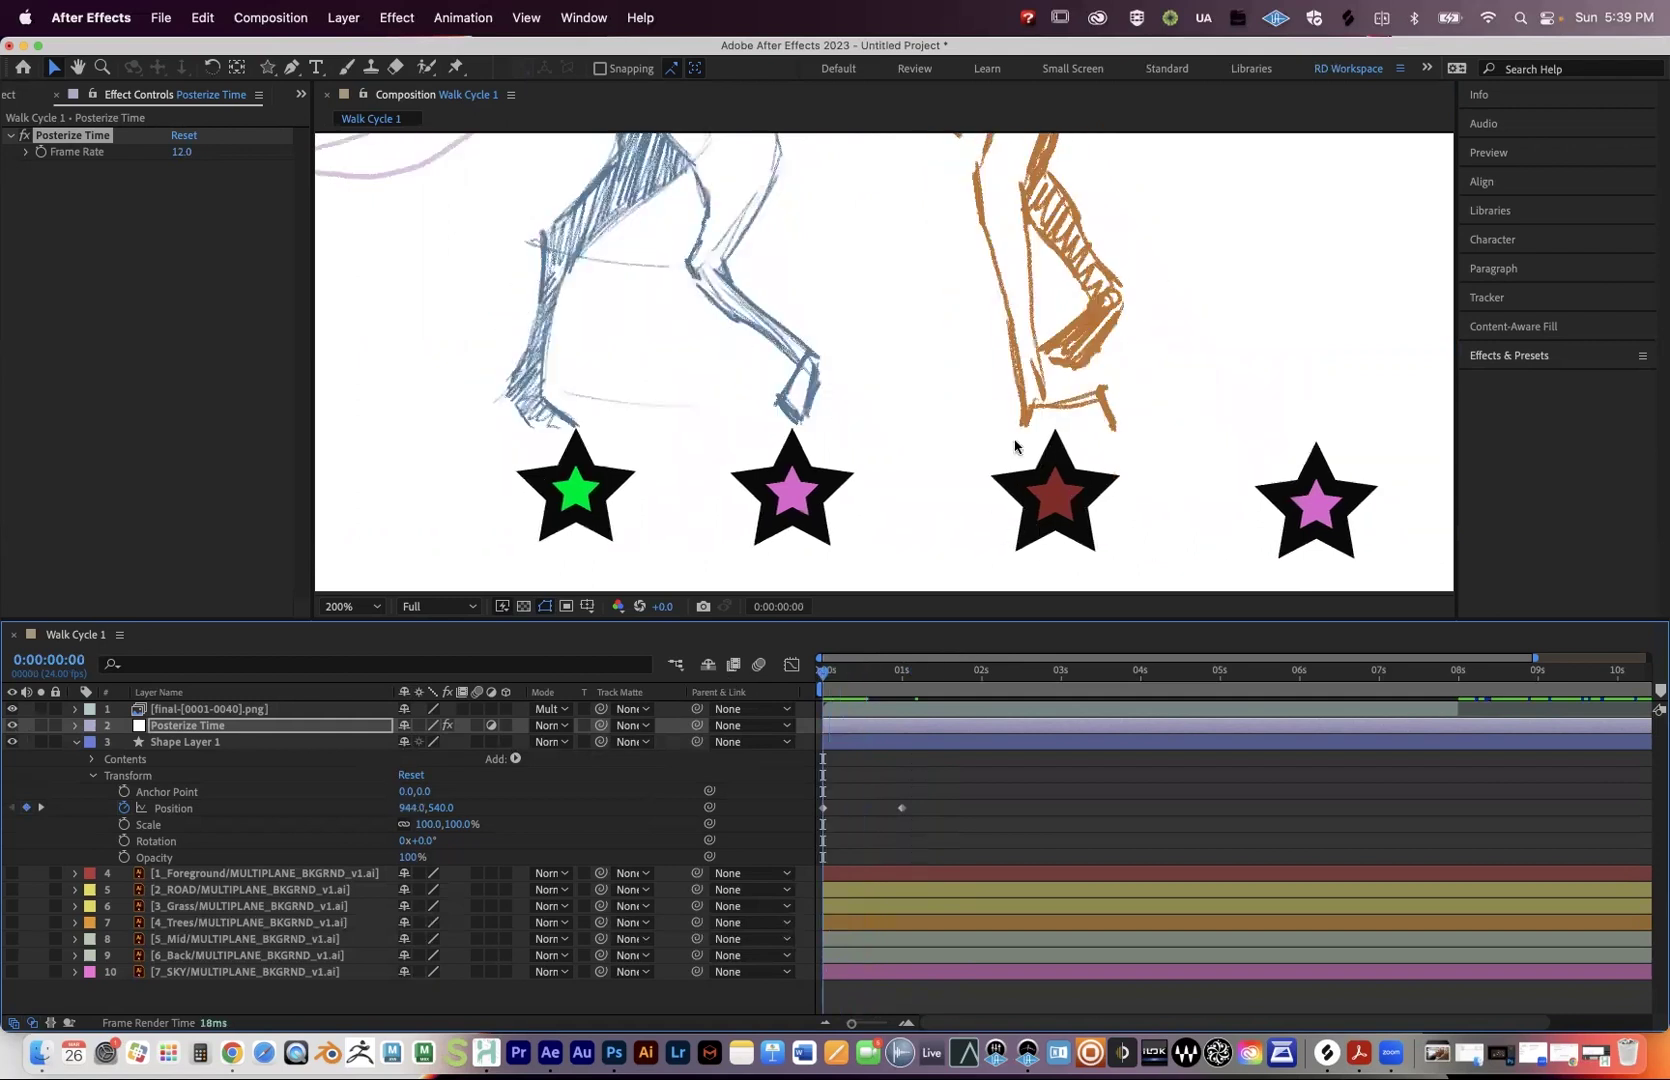
Compare the star movement with the animal's footsteps up to 0:00:01:00, hiding the Posterize Time layer temporarily and showing it again.
click(12, 726)
drag(827, 677, 850, 677)
click(812, 683)
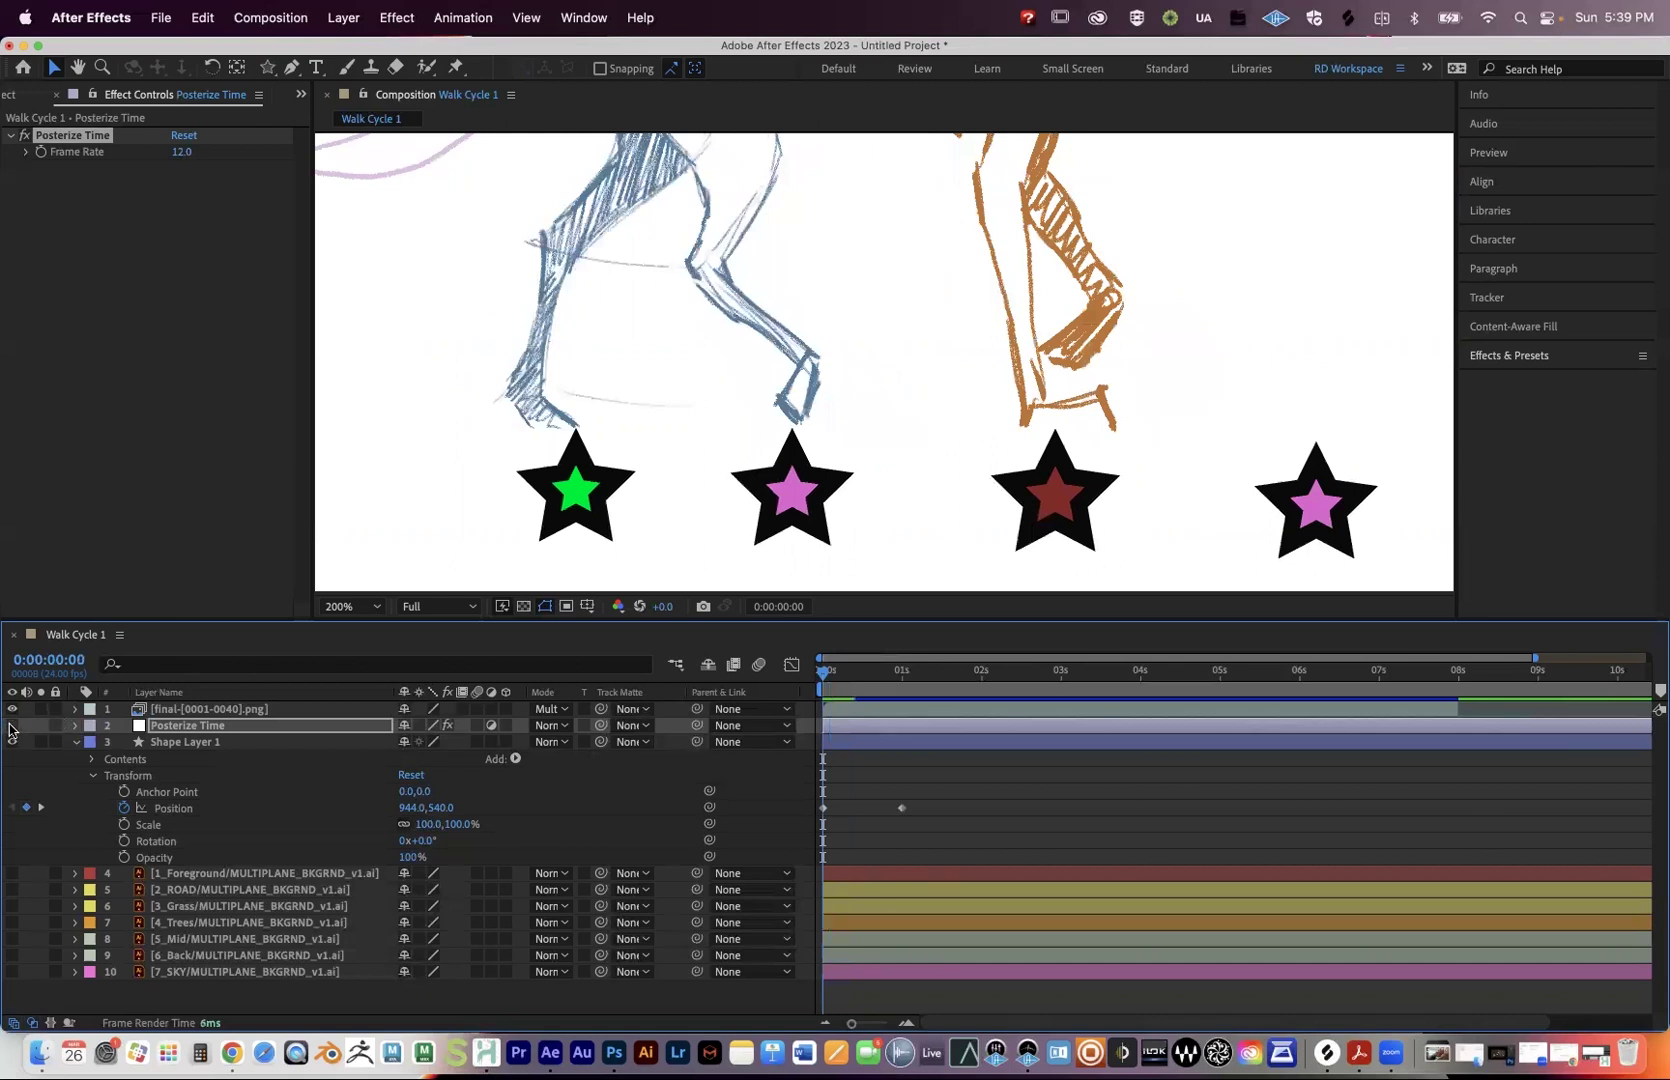
click(826, 679)
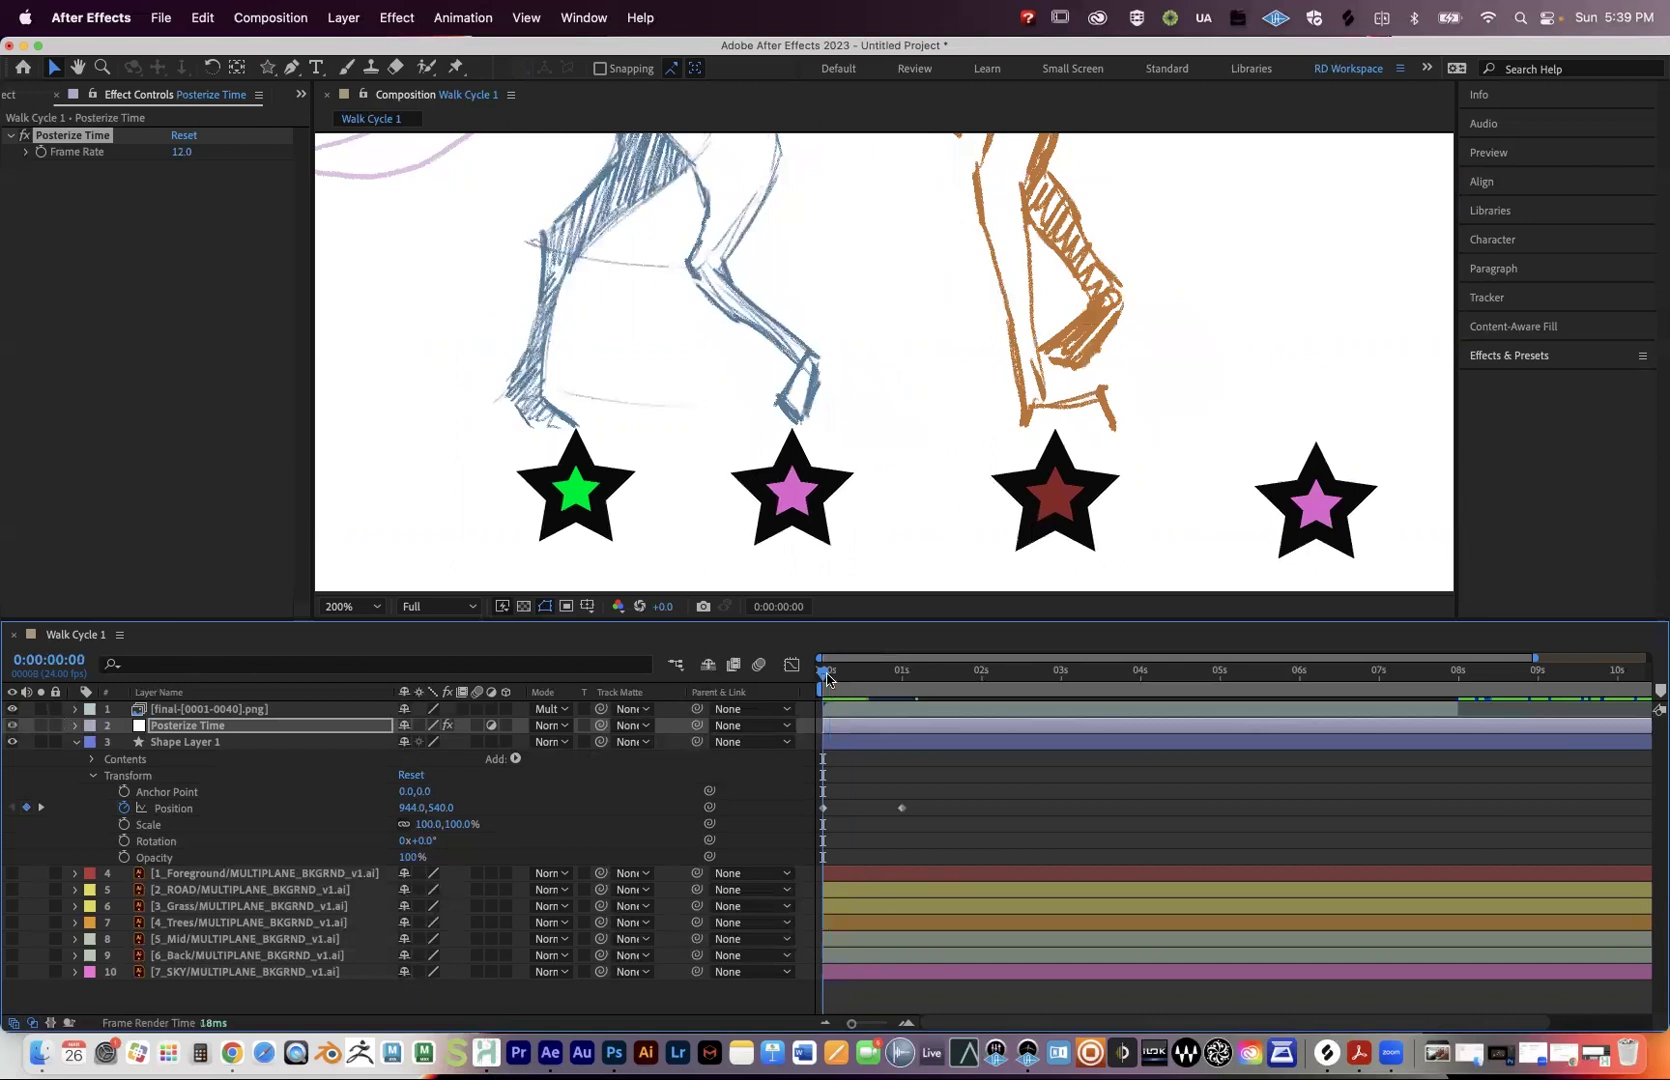
drag(833, 679, 800, 688)
click(1056, 440)
mouse_move(825, 676)
mouse_down()
mouse_move(882, 670)
mouse_move(822, 682)
mouse_up()
drag(828, 679, 901, 682)
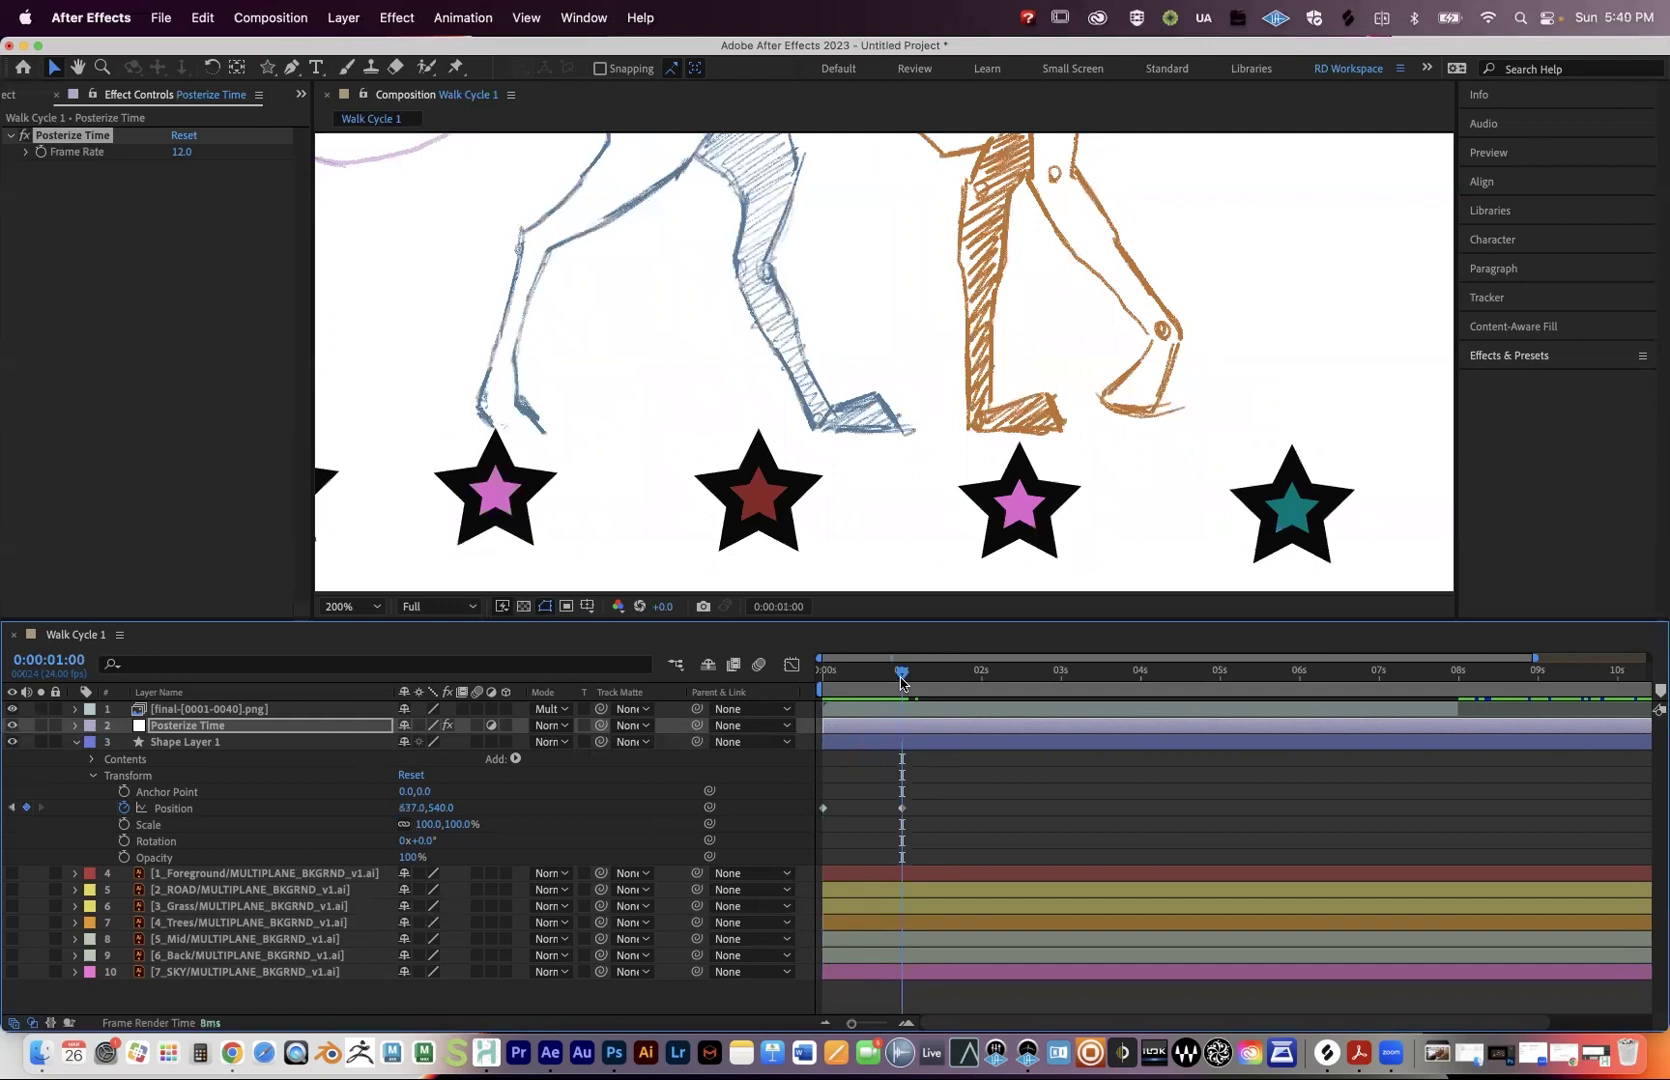
Set Shape Layer 1's X position at the one-second keyframe to 601 and preview the walk from the first frame.
click(902, 808)
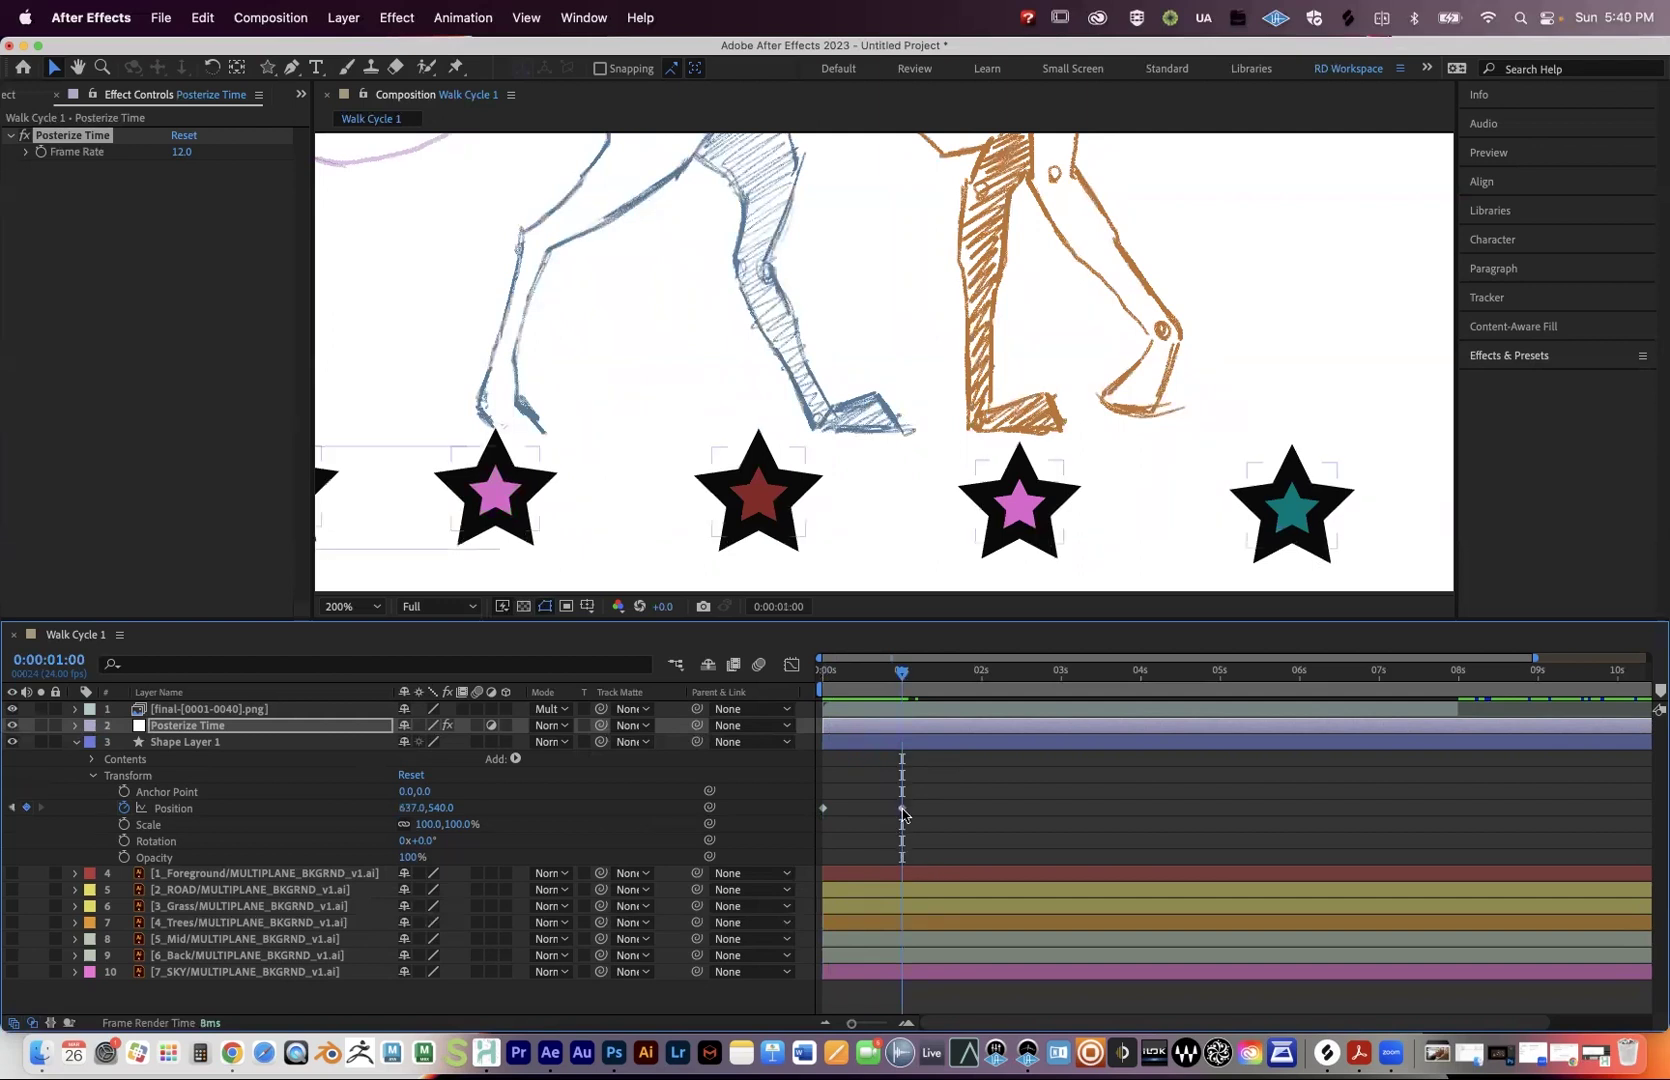
click(902, 808)
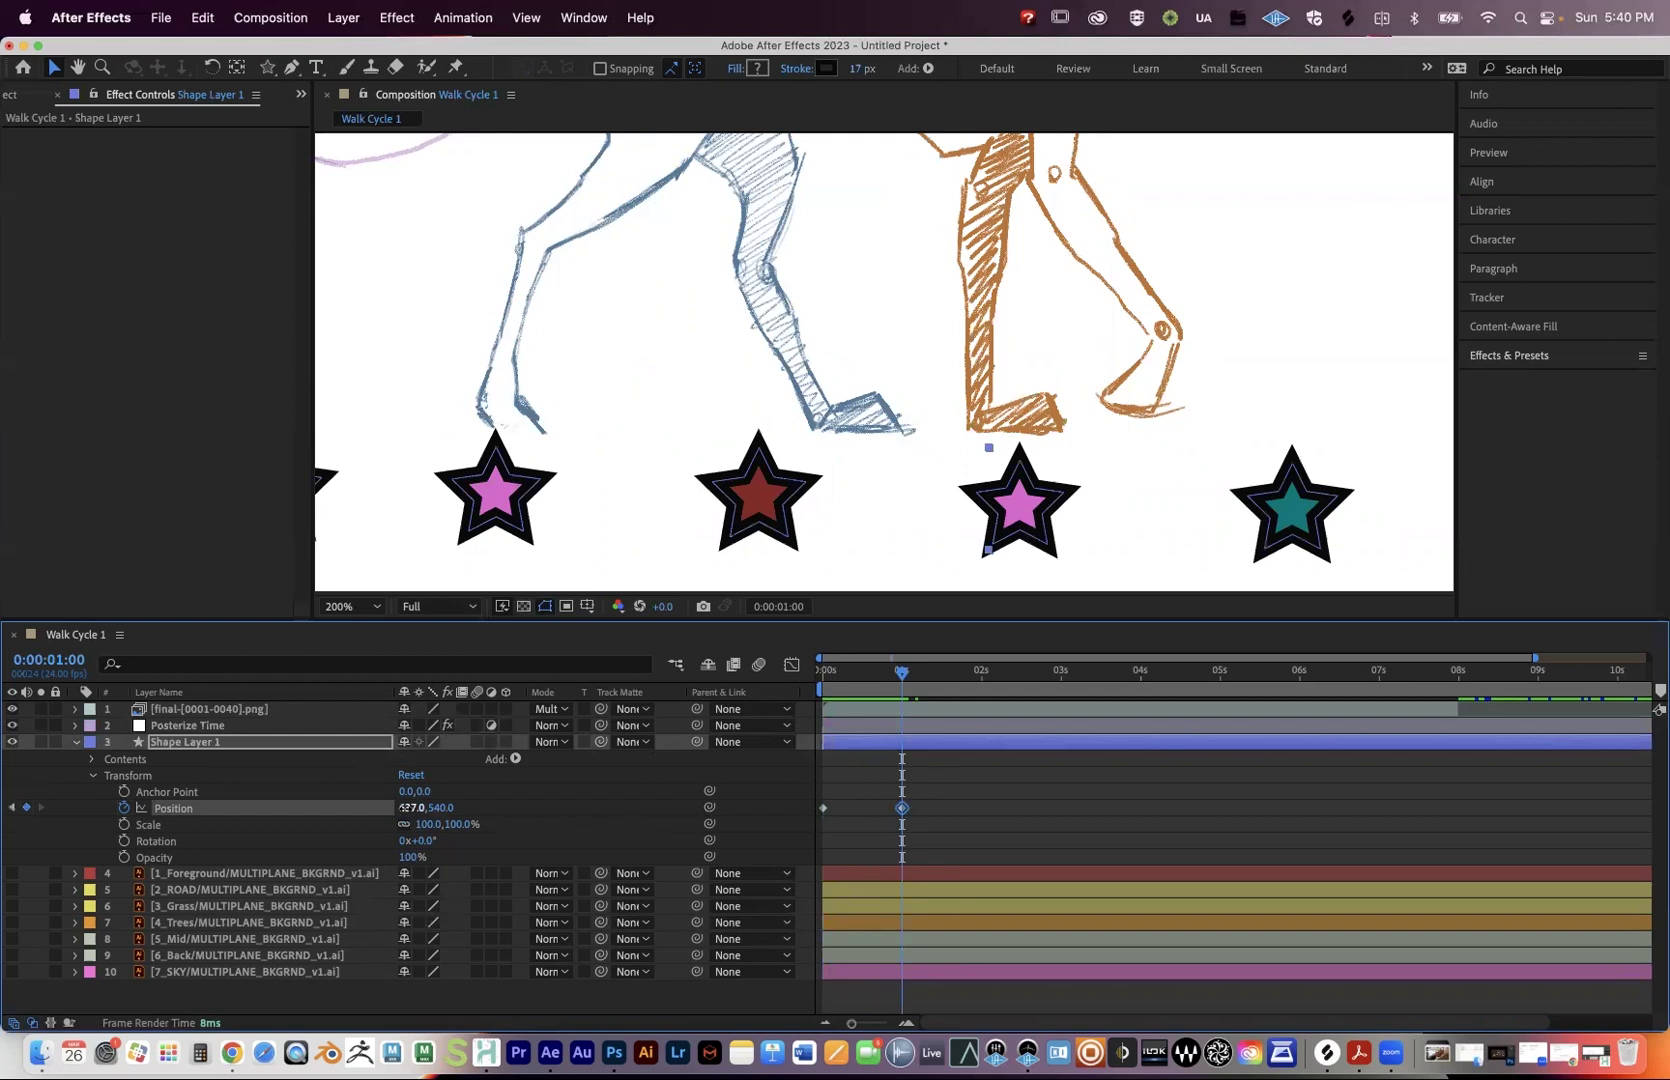
mouse_move(390, 812)
mouse_down()
mouse_move(343, 820)
mouse_move(386, 816)
mouse_up()
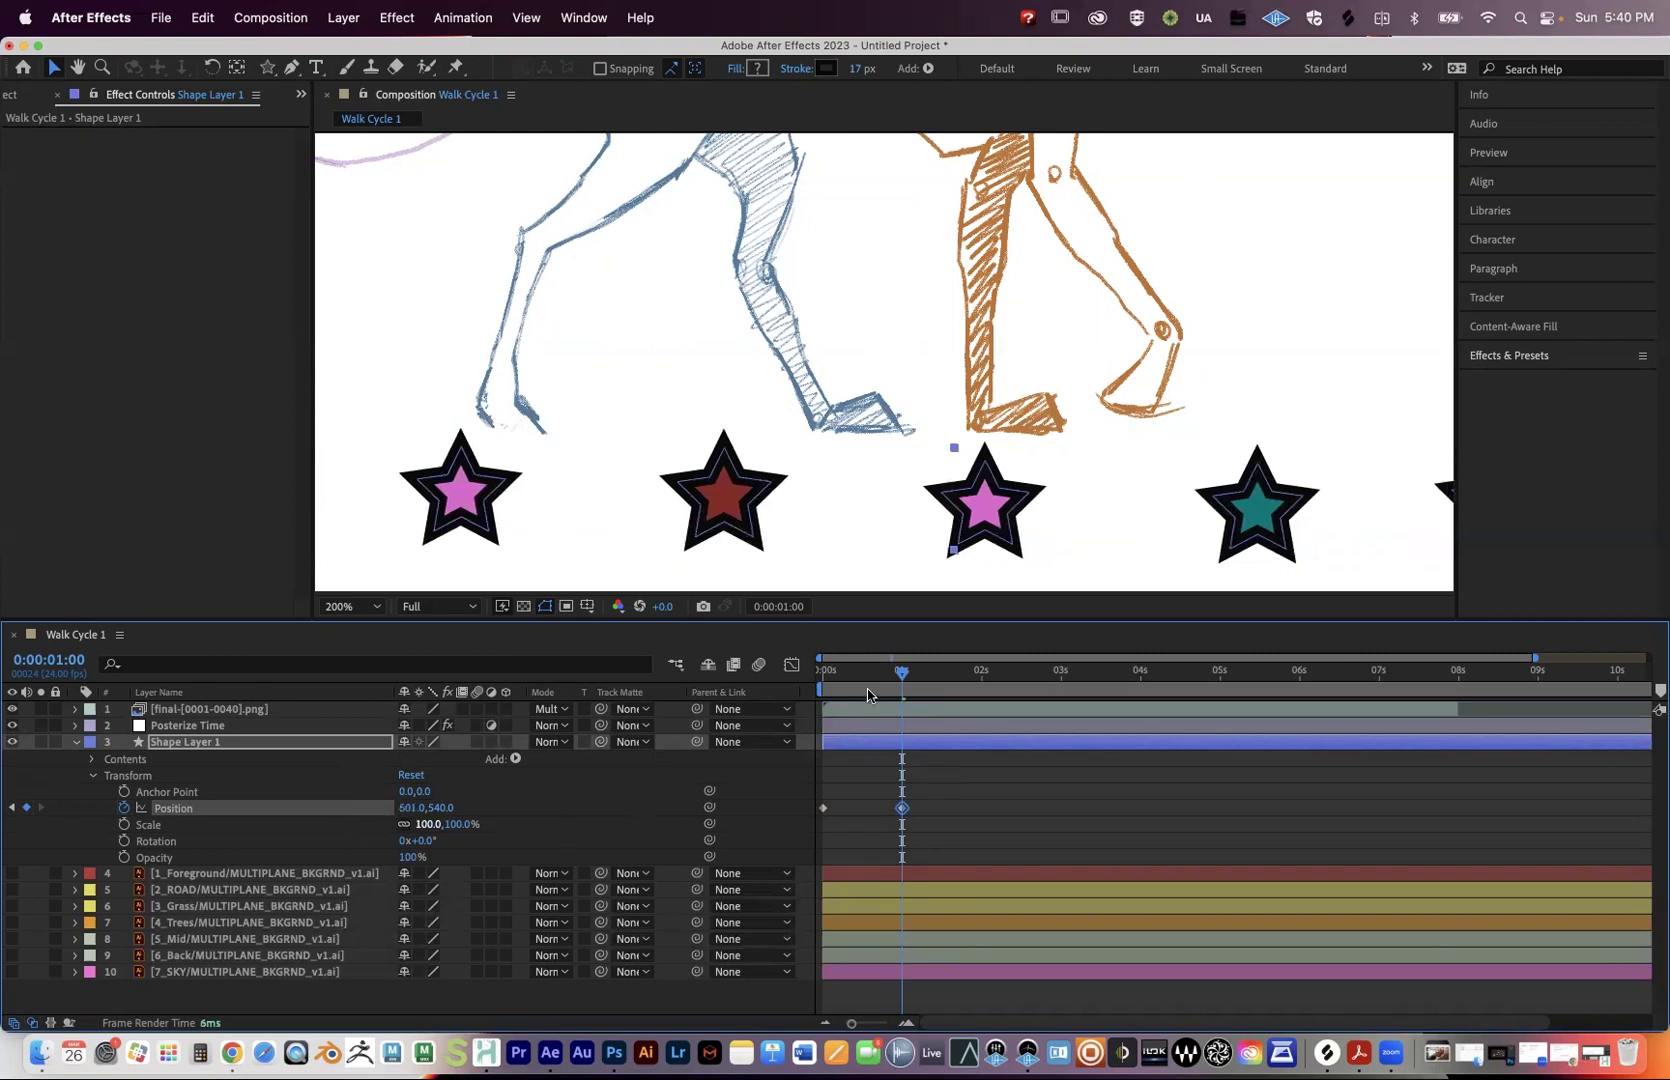
drag(901, 673, 820, 672)
key(space)
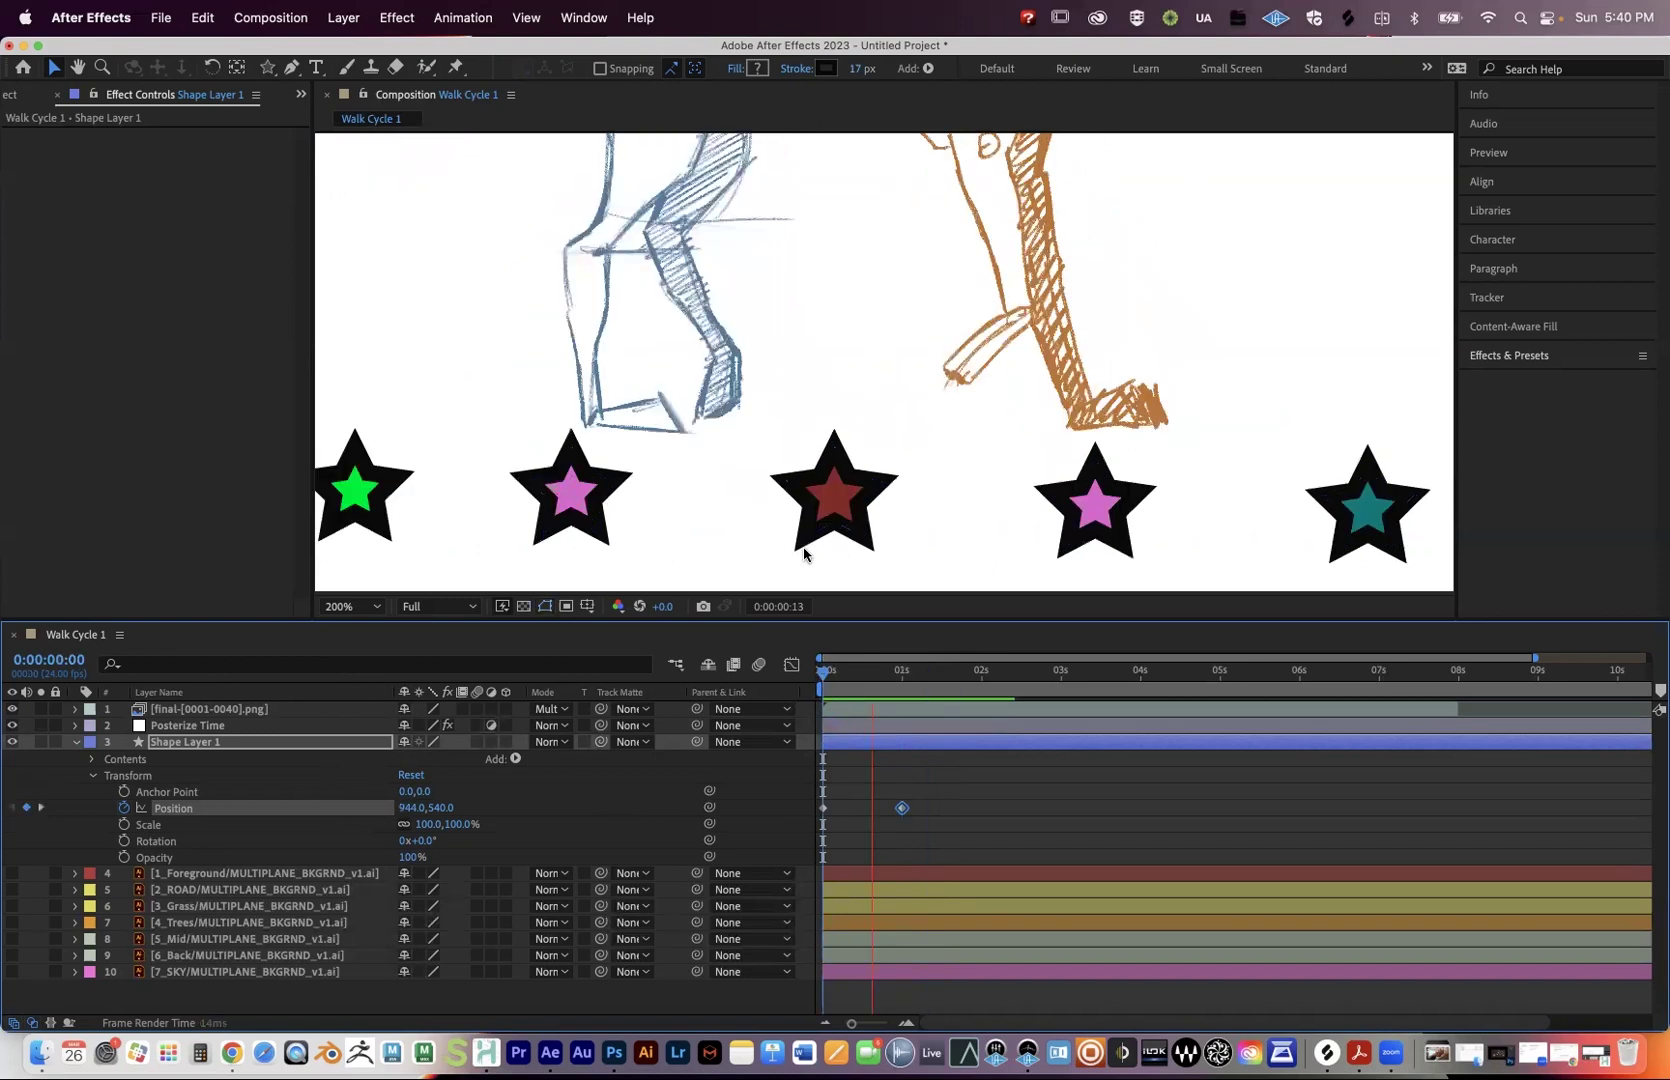
key(space)
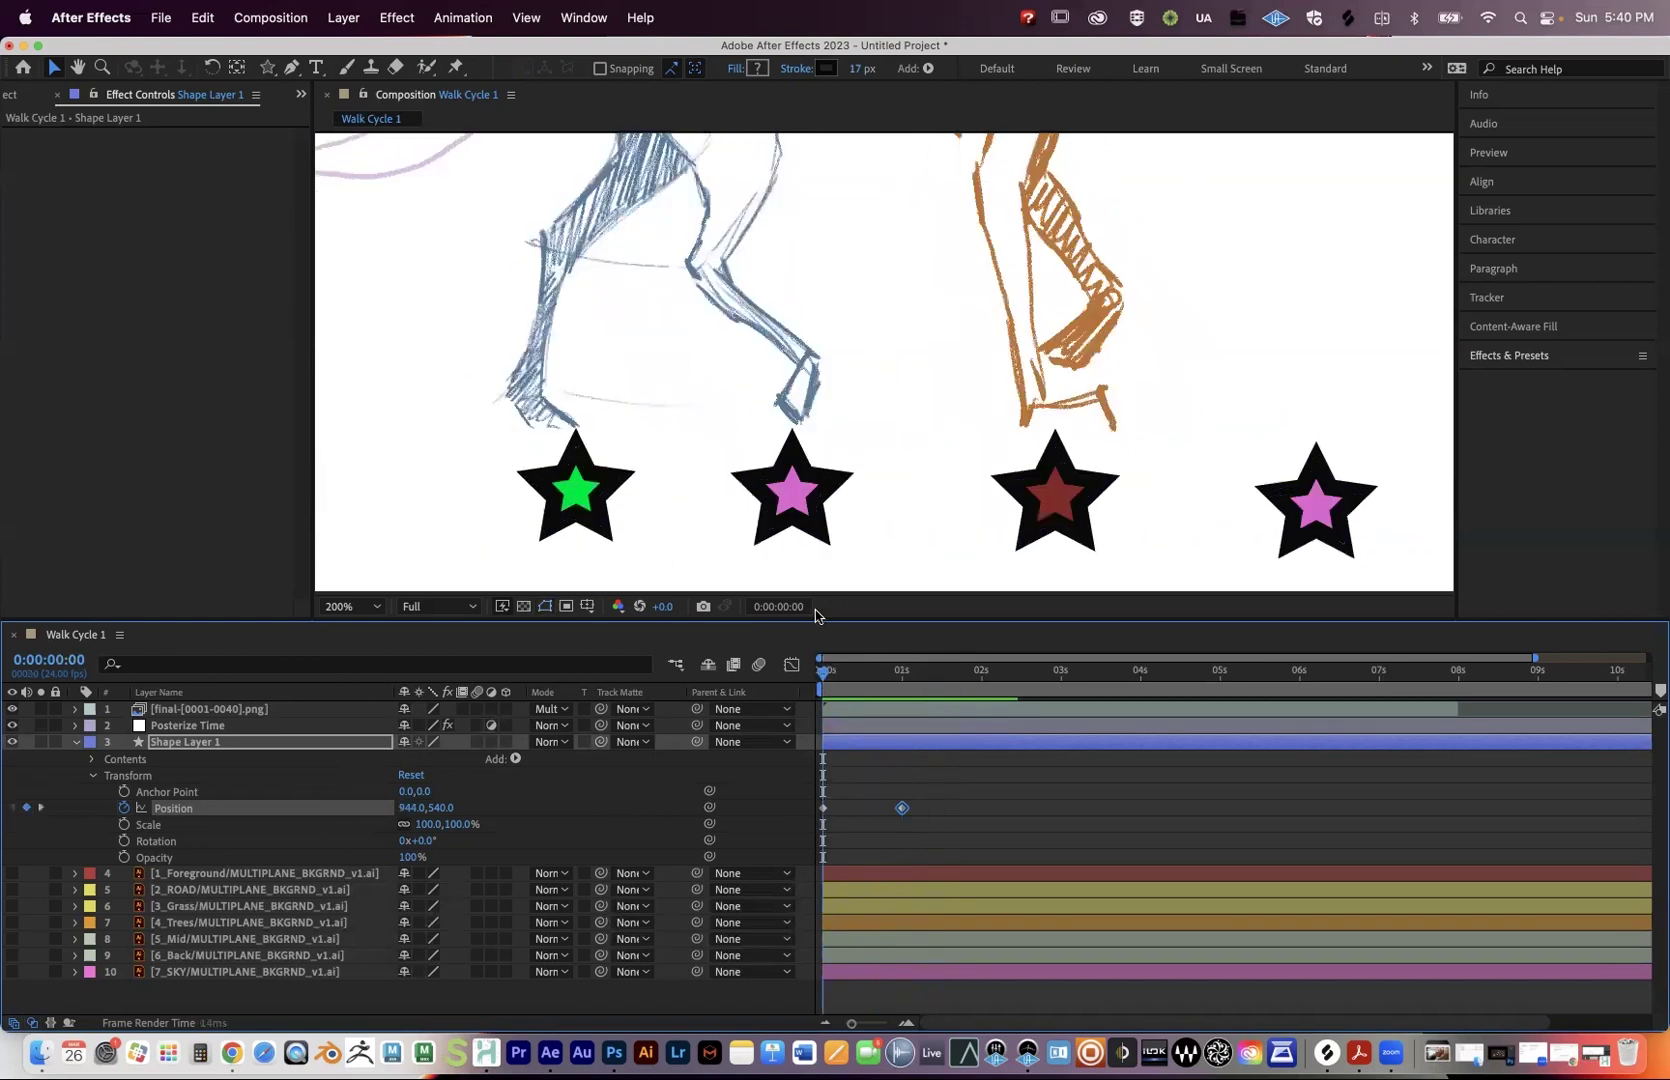
key(space)
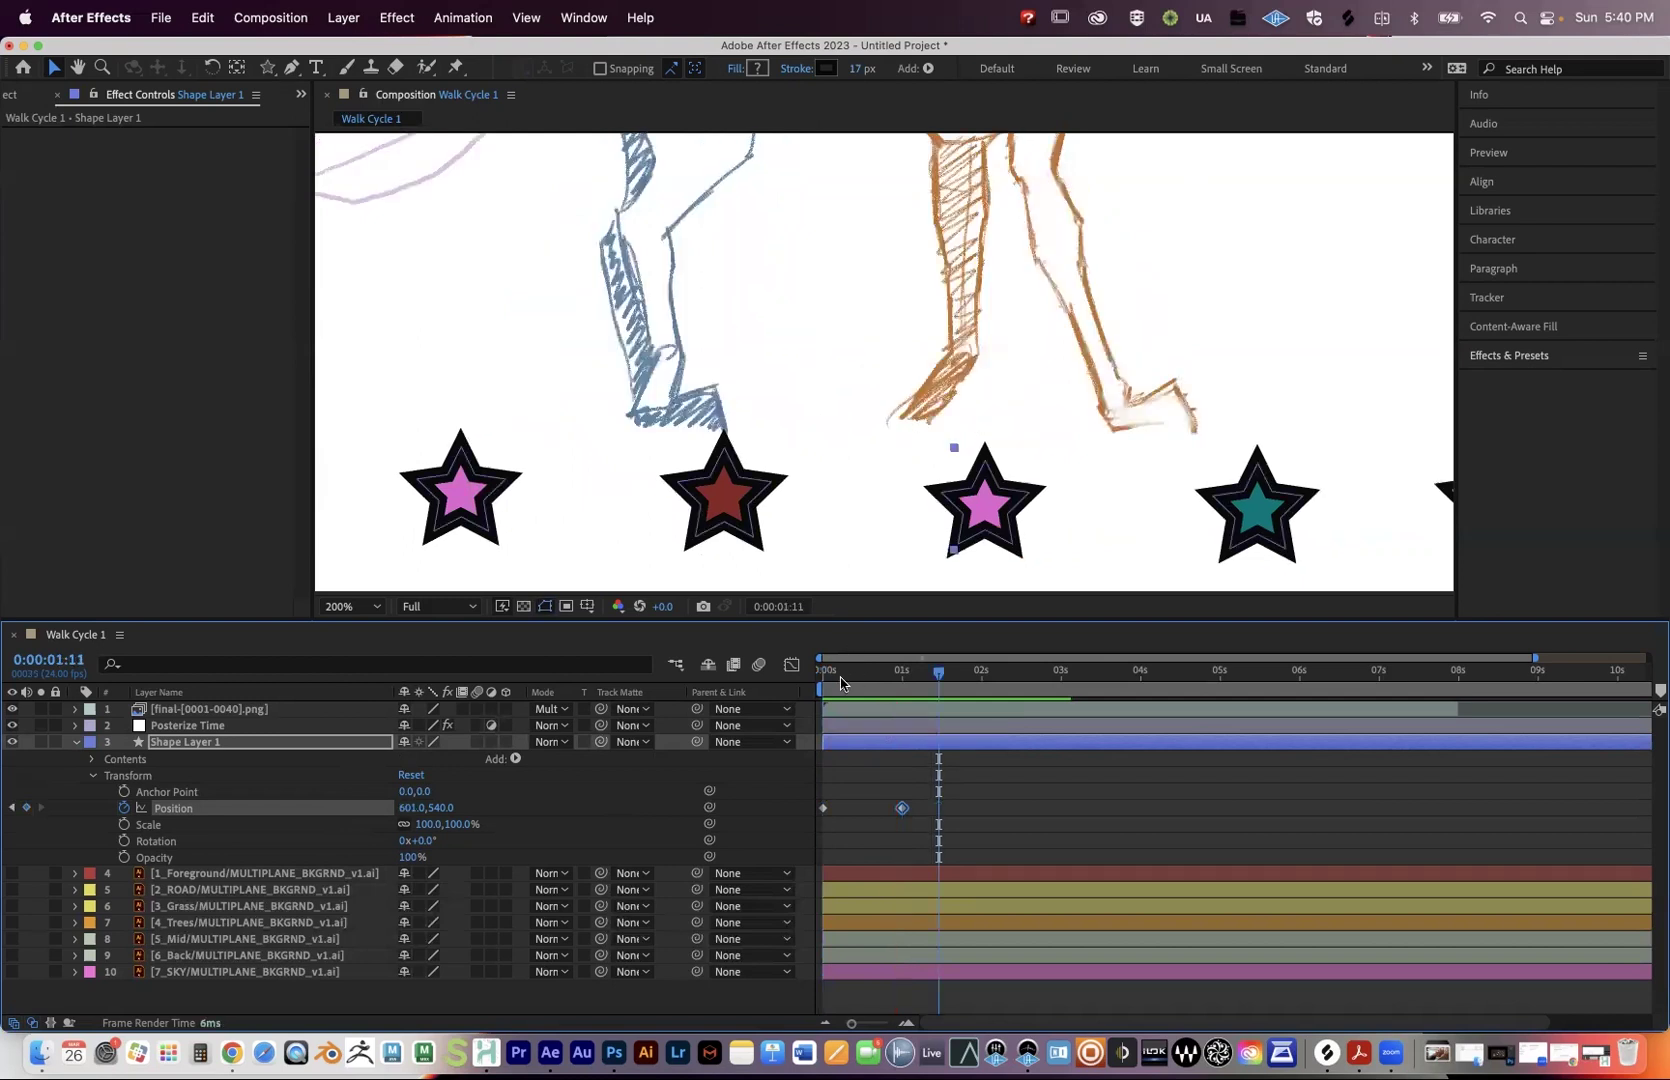
Scrub through the first second to examine how the stars track the planted feet, ending on the first frame.
click(836, 679)
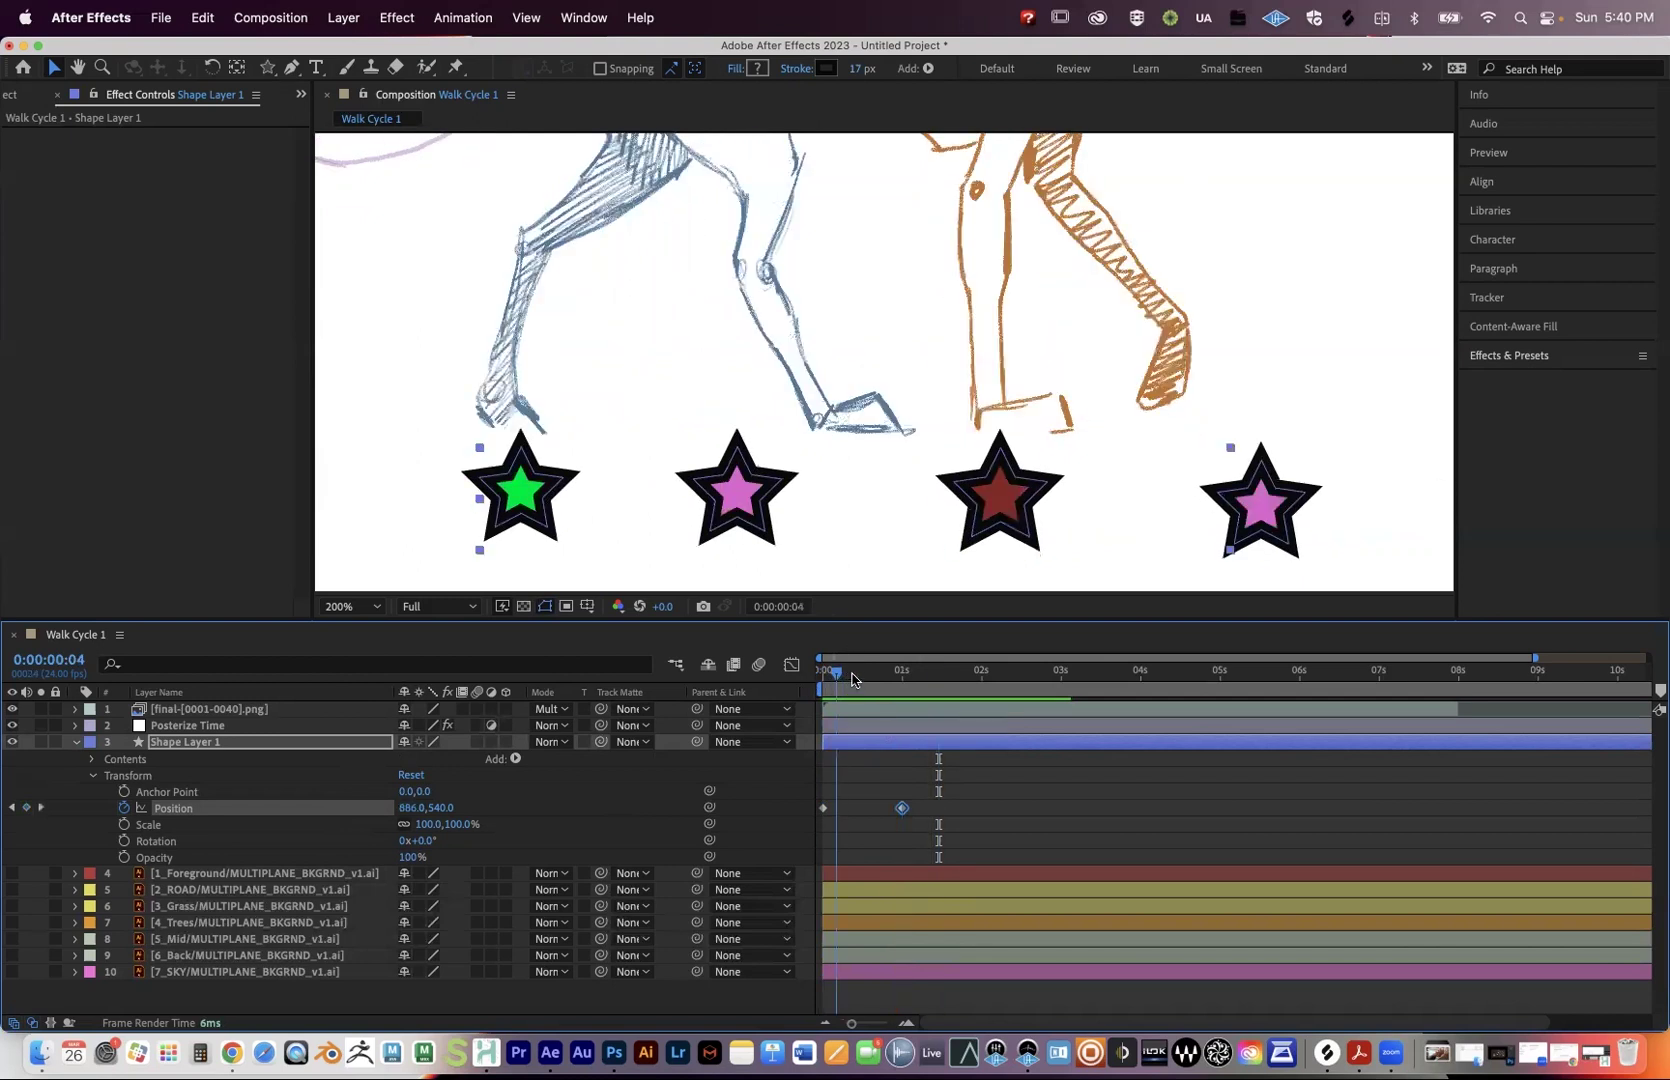
click(853, 679)
drag(860, 679, 866, 677)
click(821, 677)
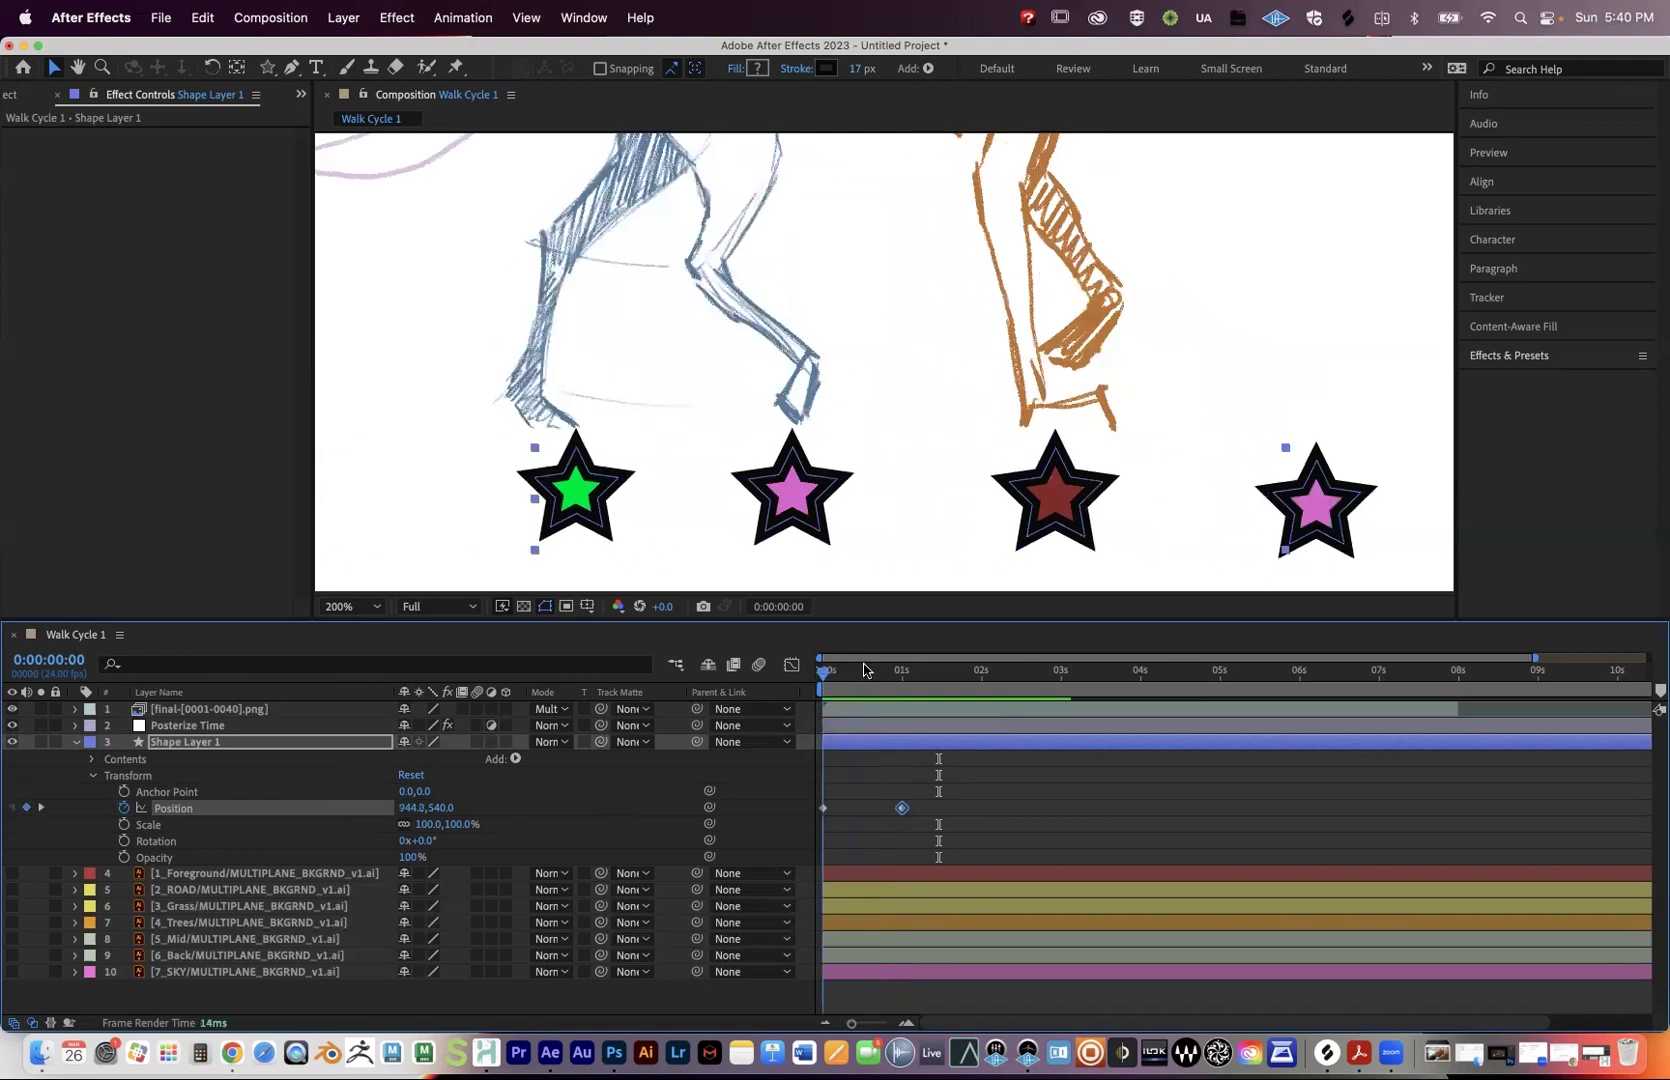
click(866, 671)
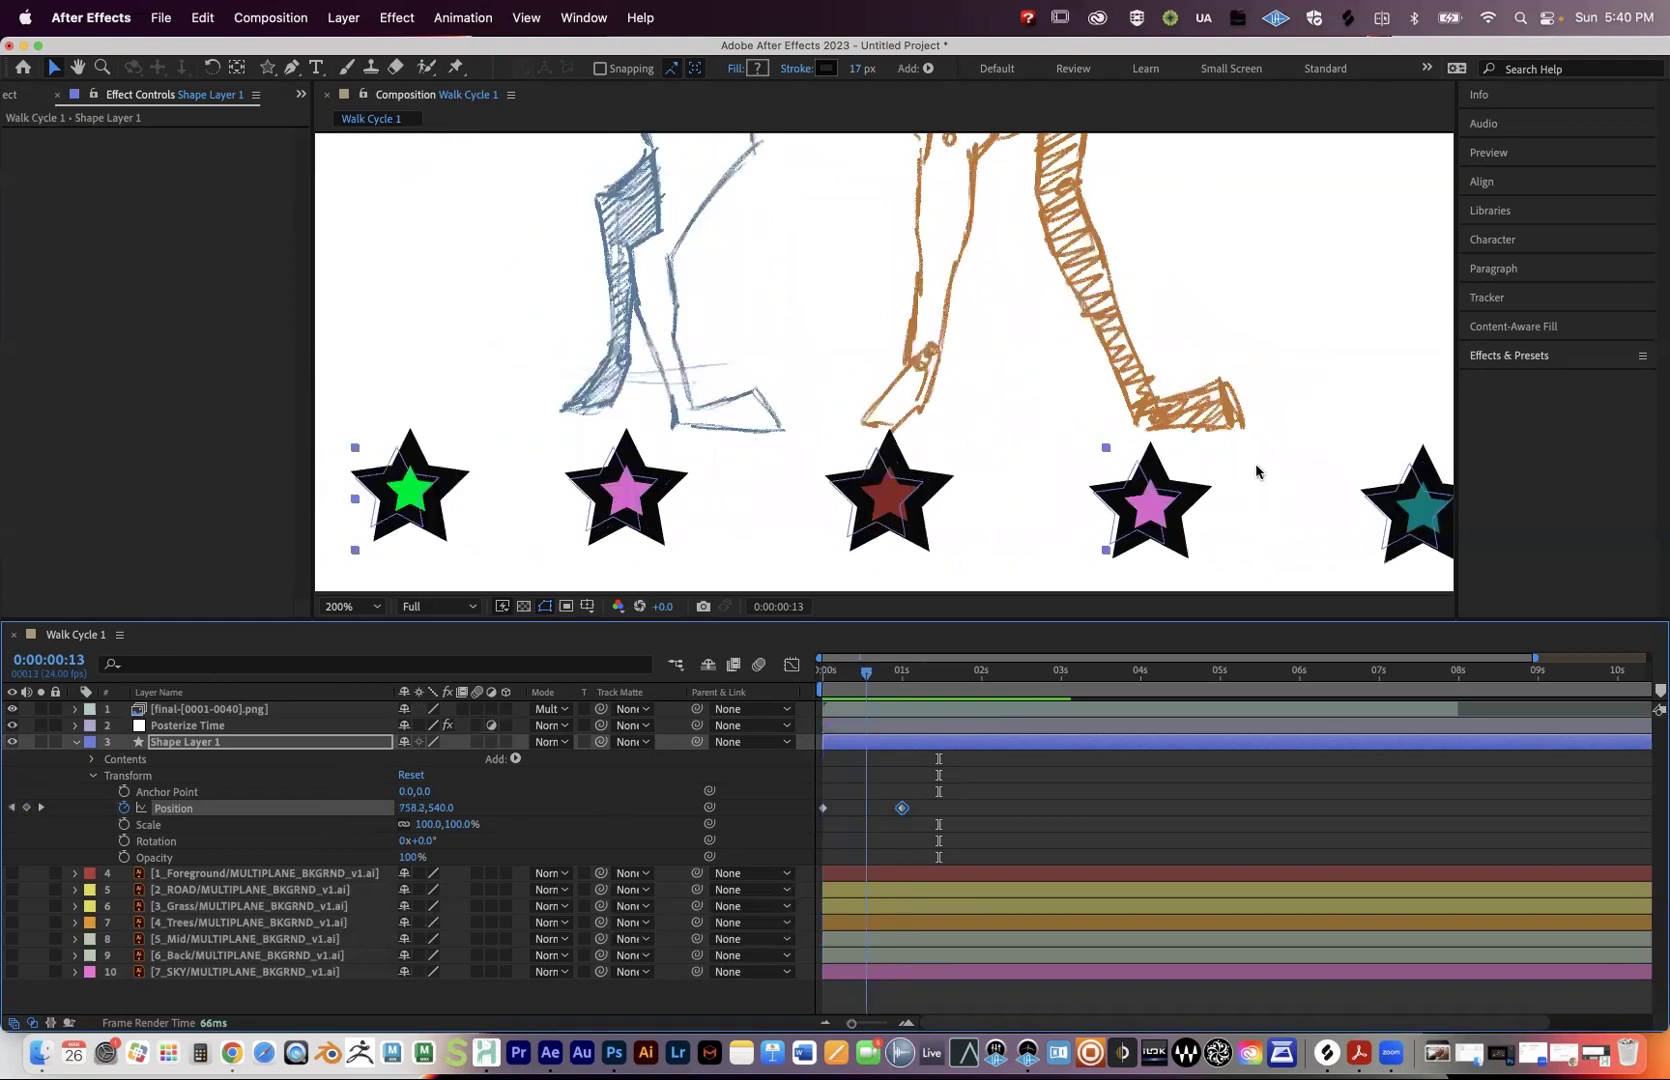
click(857, 677)
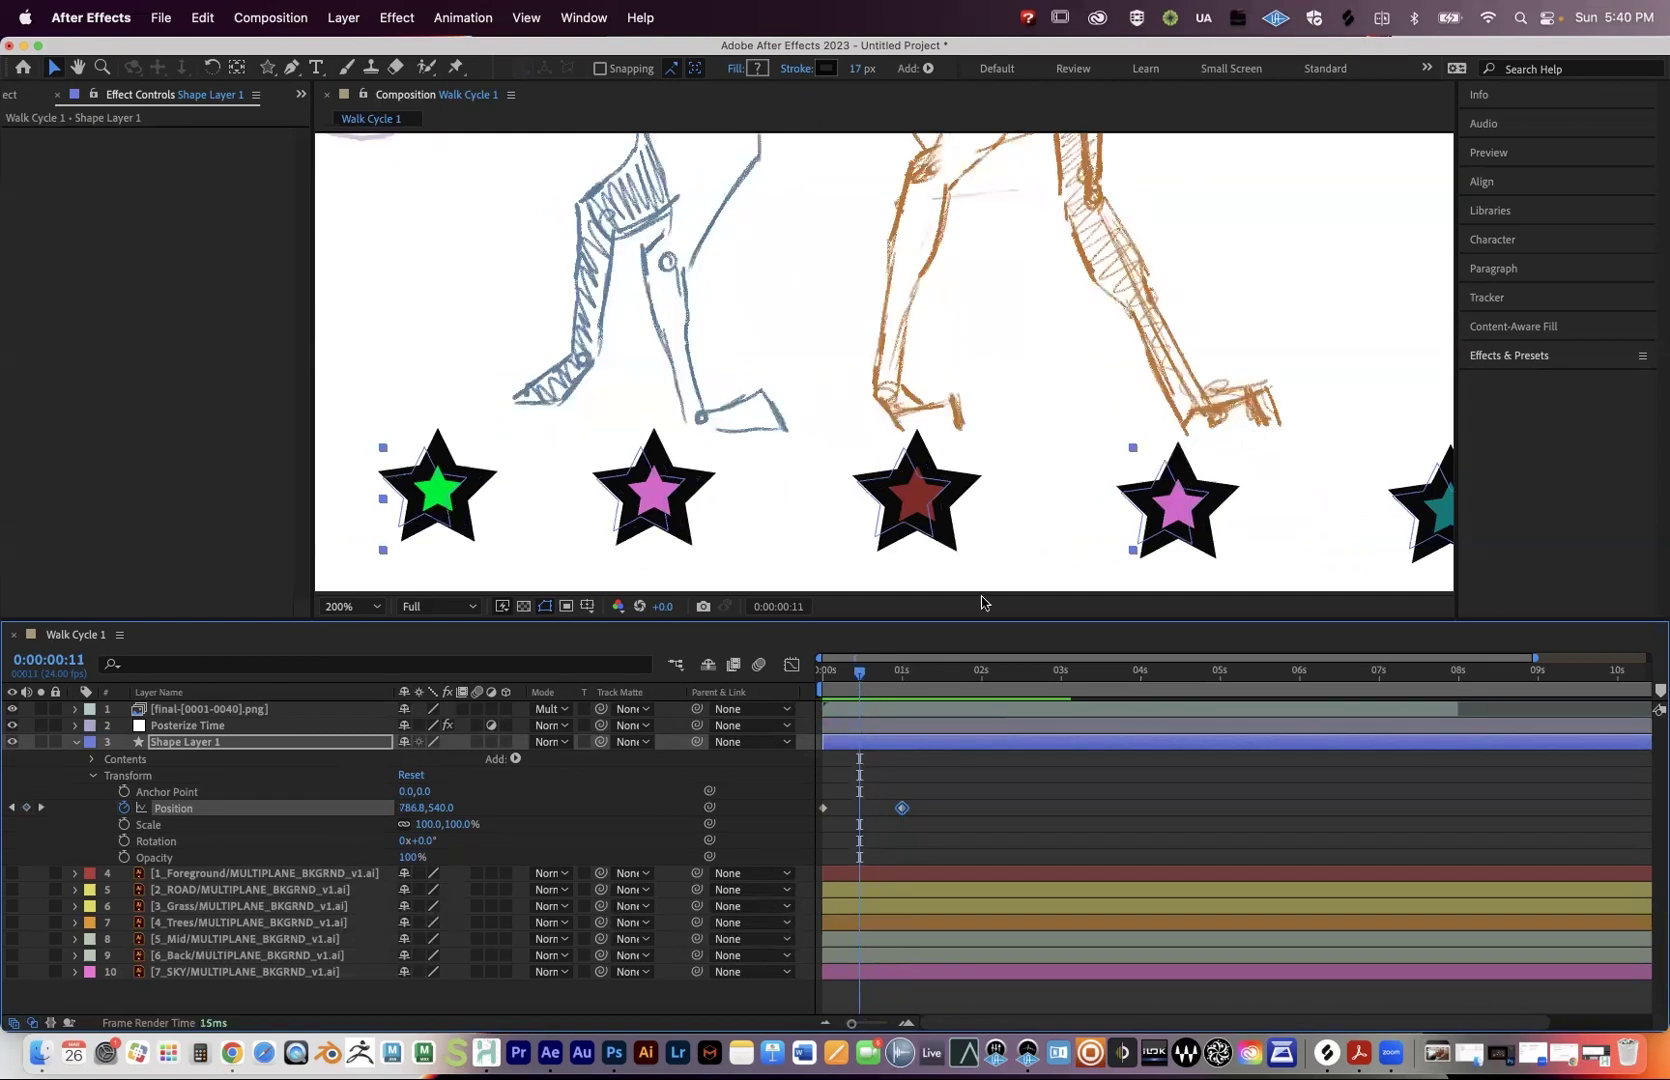
drag(866, 678, 879, 679)
mouse_move(885, 677)
mouse_down()
mouse_move(904, 680)
mouse_move(890, 677)
mouse_up()
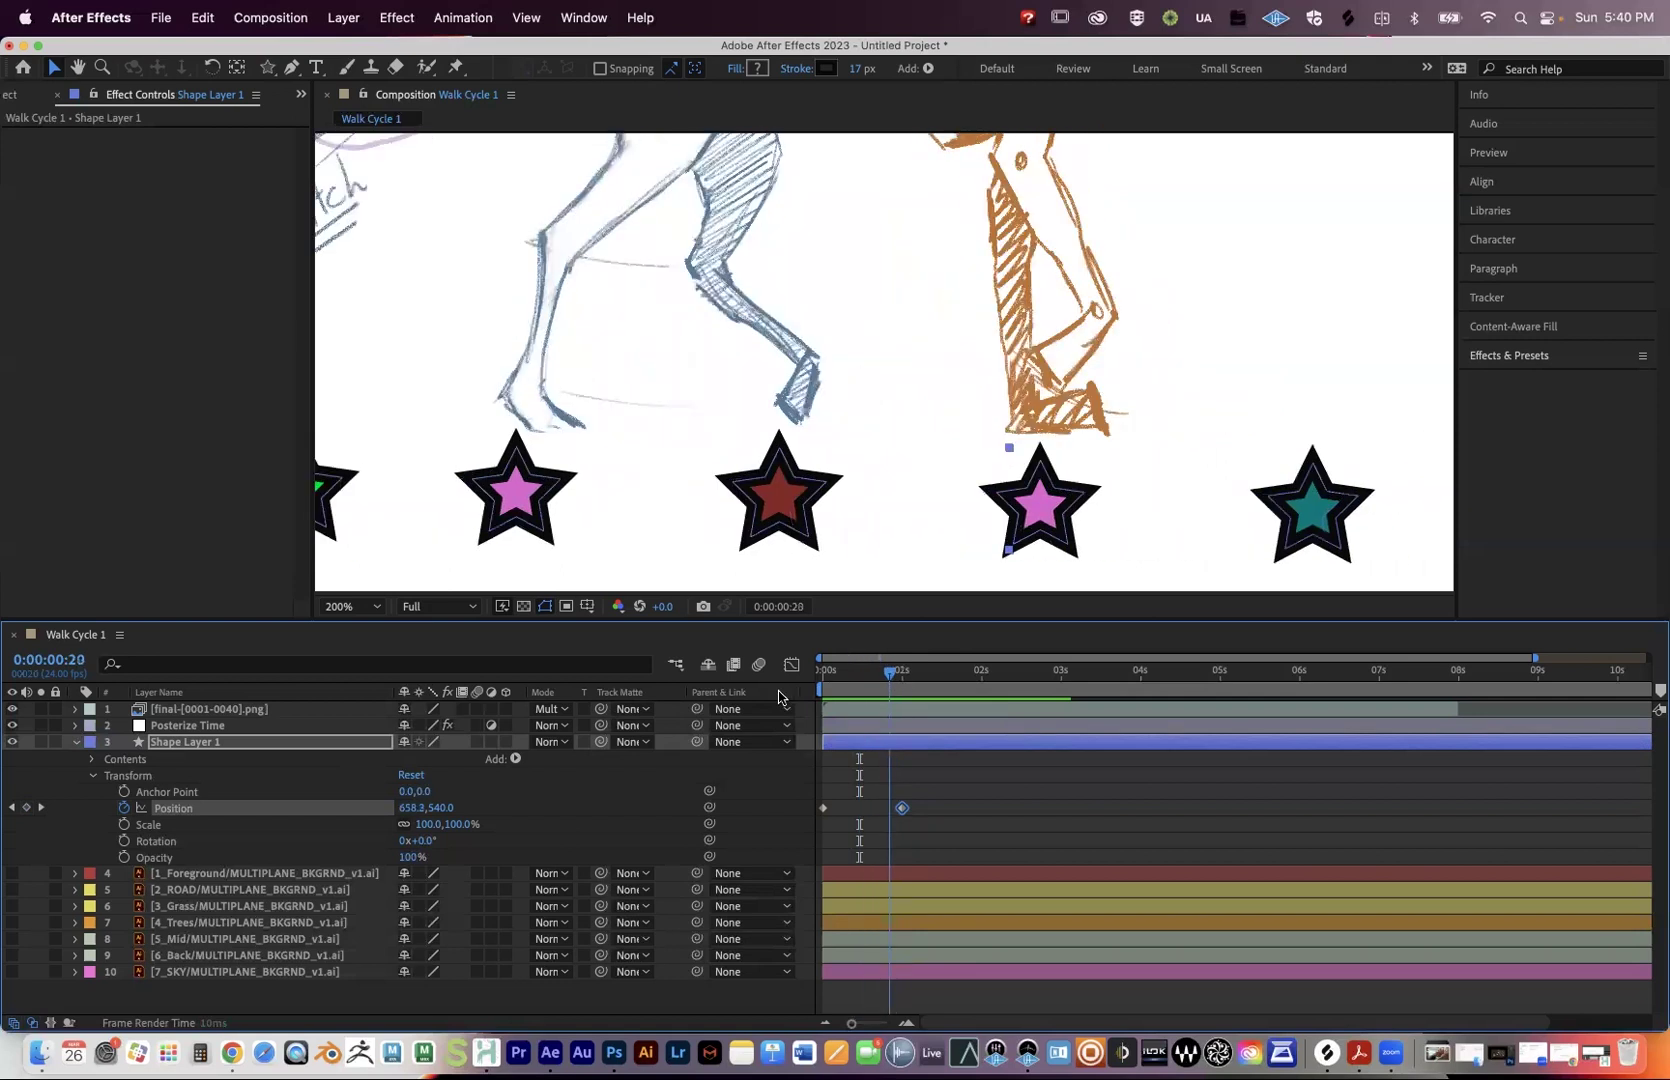
key(Home)
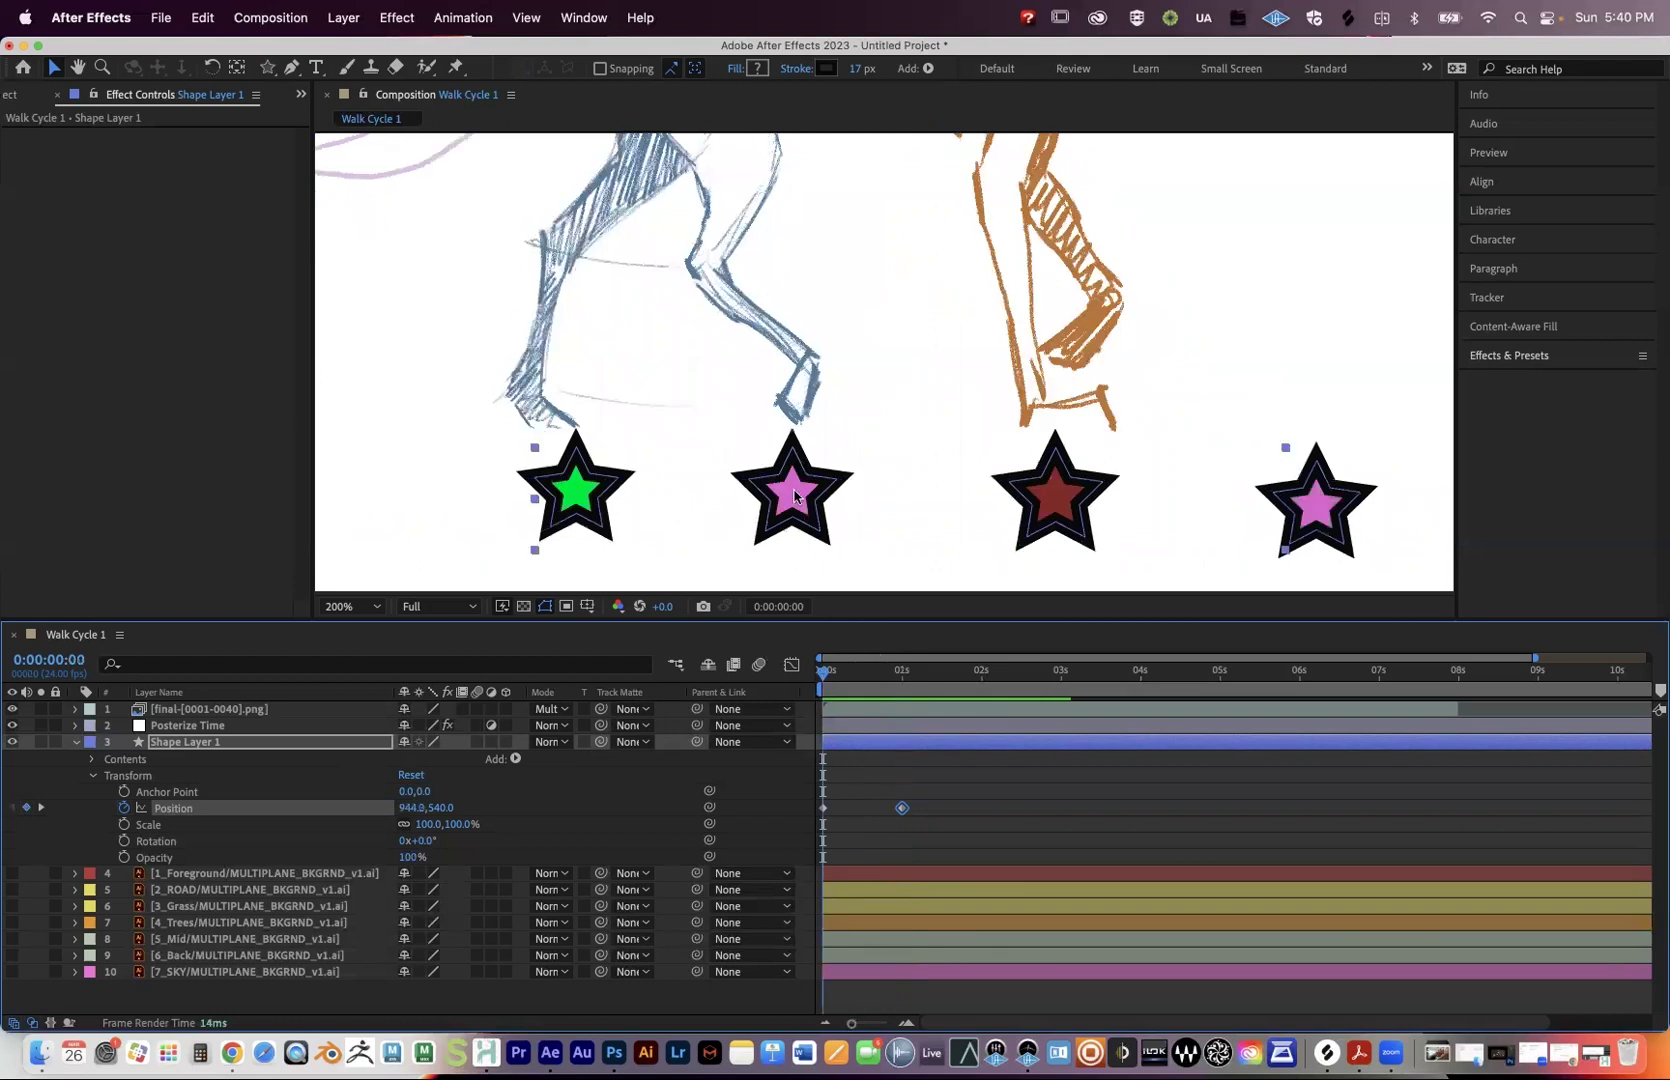
Set Shape Layer 1's X position at the 0:00:01:00 keyframe to 537 and preview the walk from the first frame.
drag(831, 677, 903, 678)
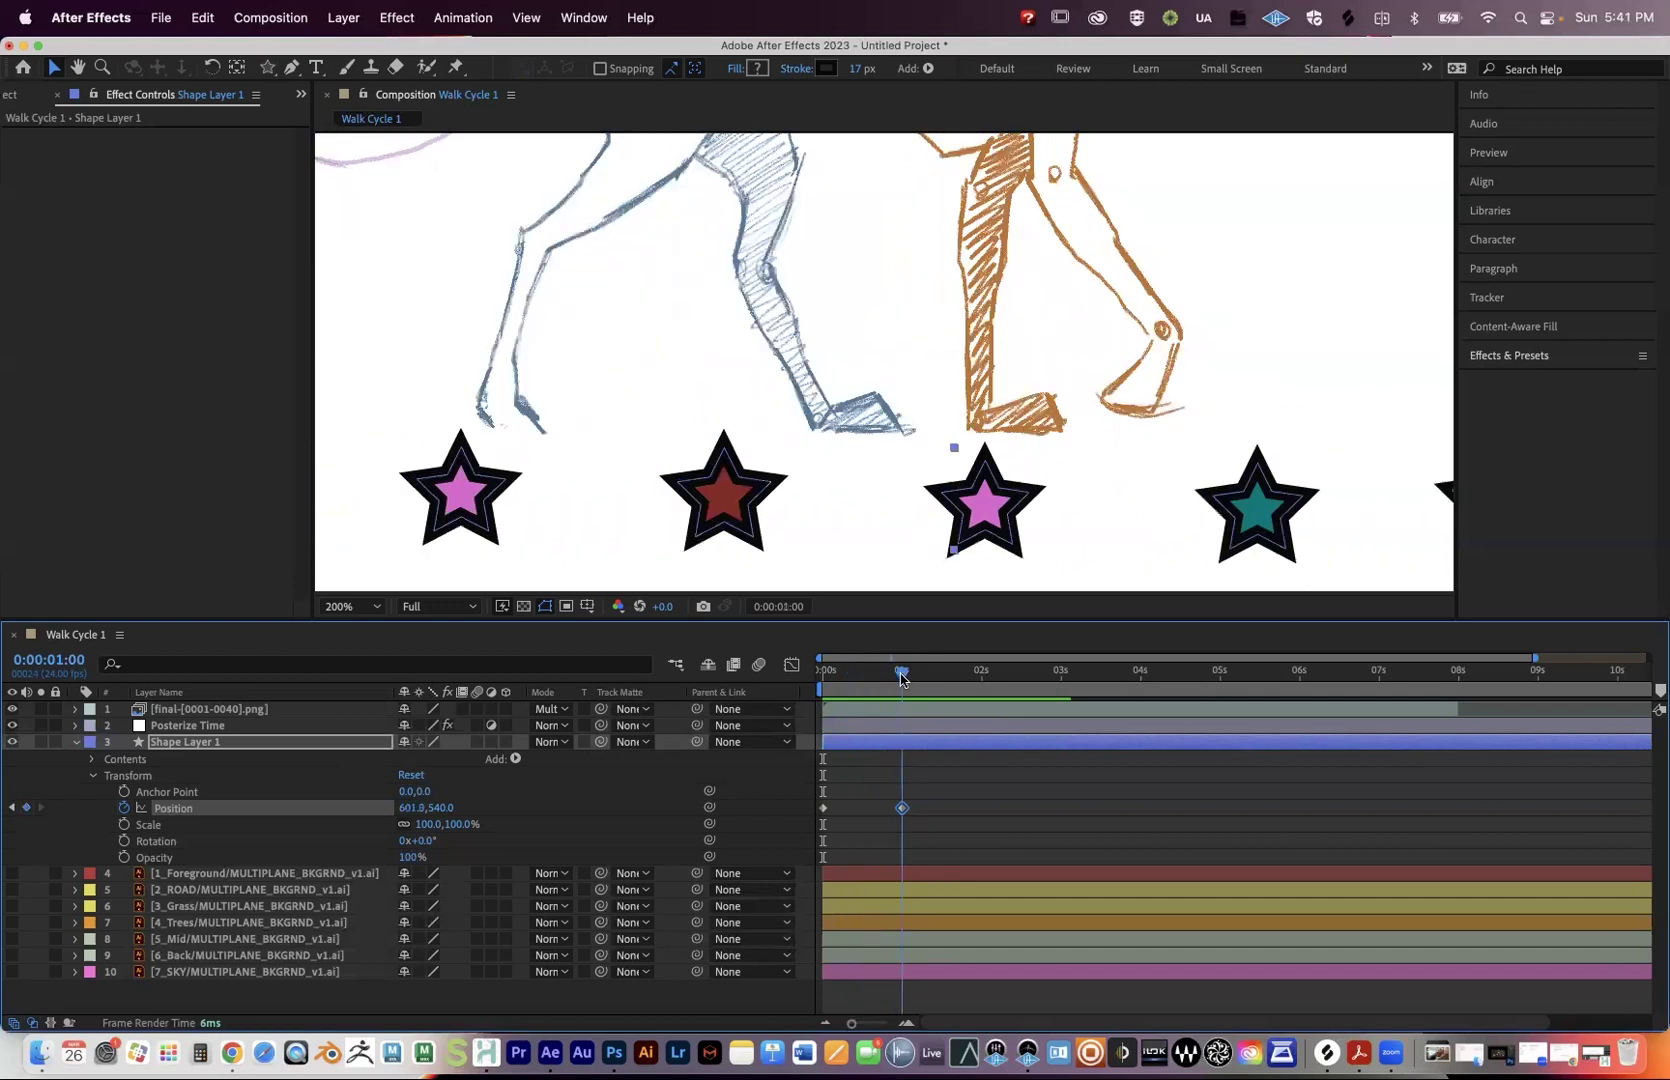
click(411, 807)
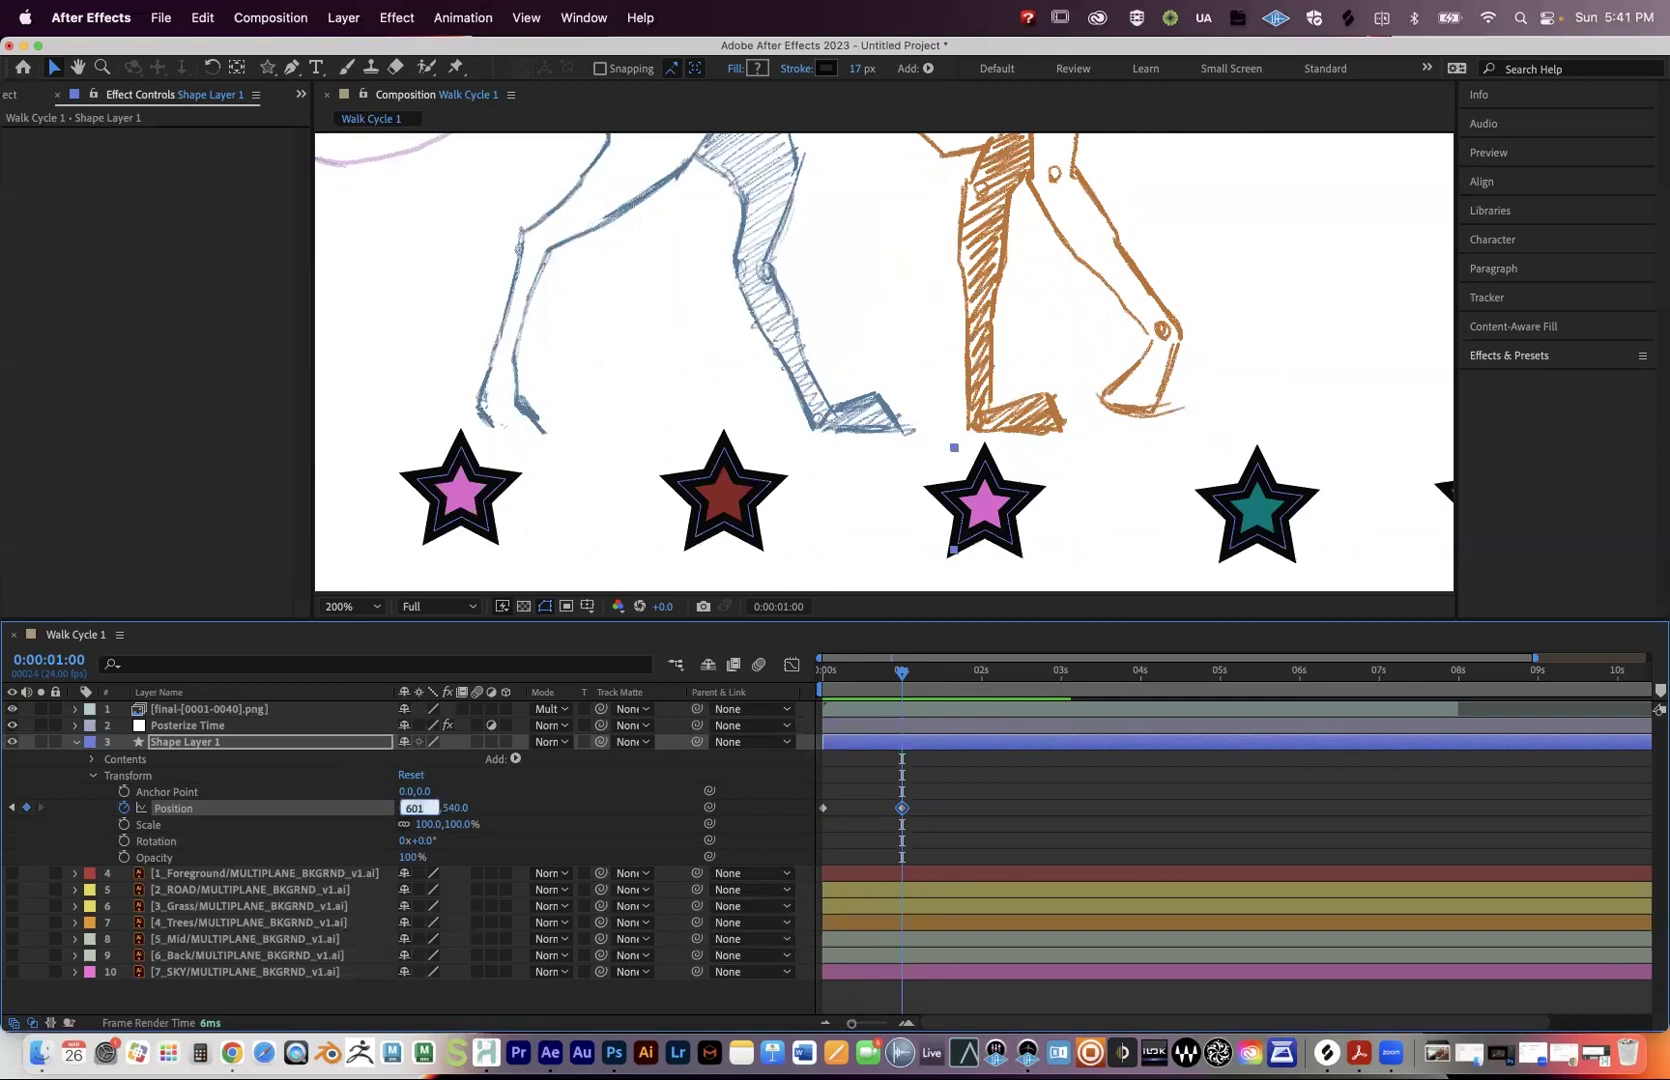
key(Return)
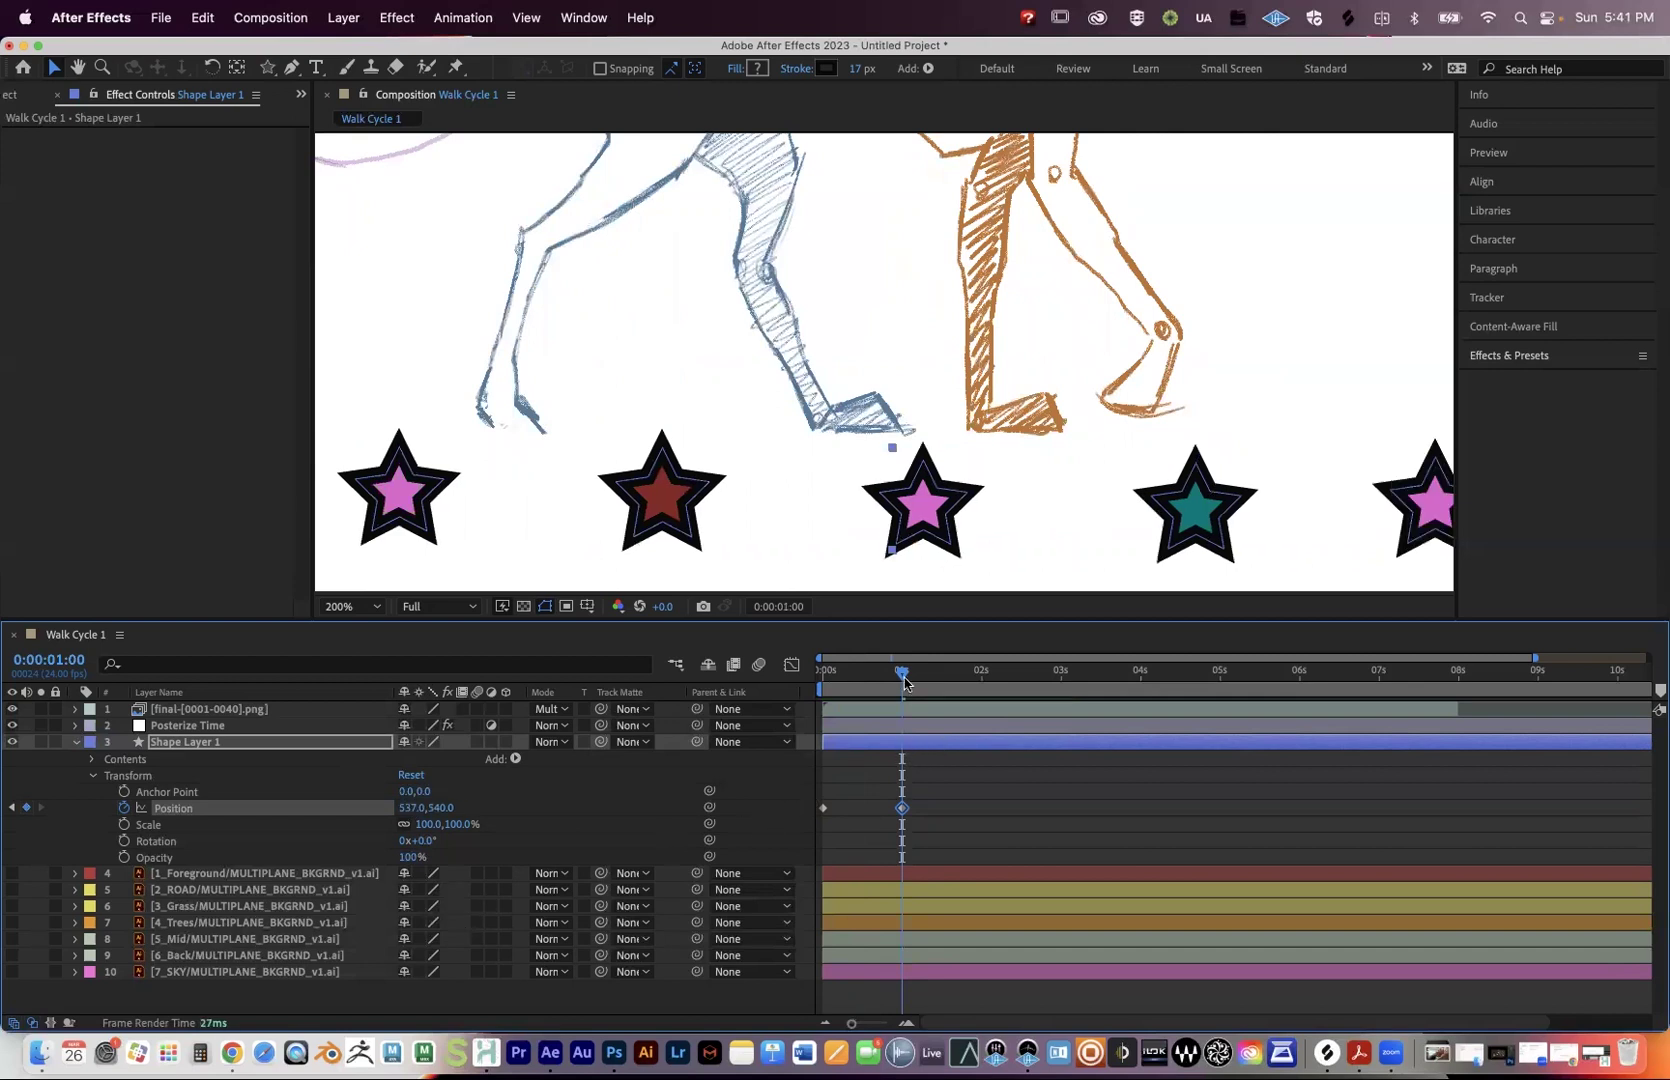
drag(903, 680, 737, 687)
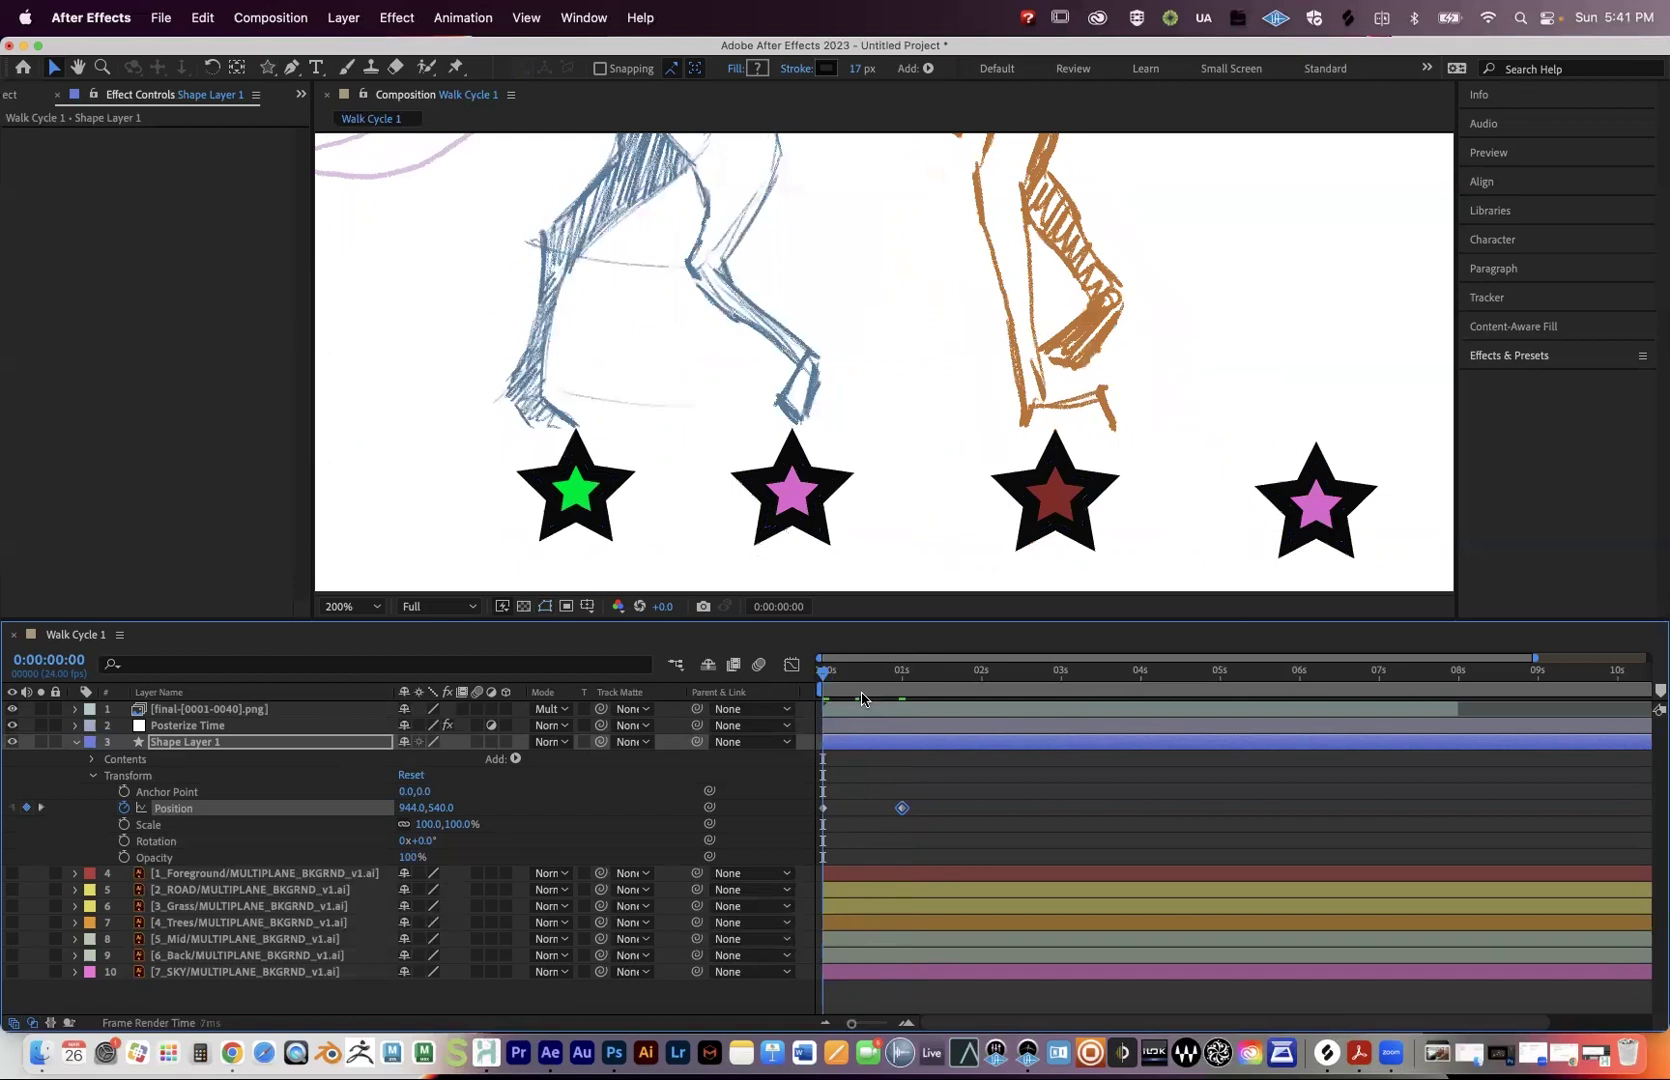
key(space)
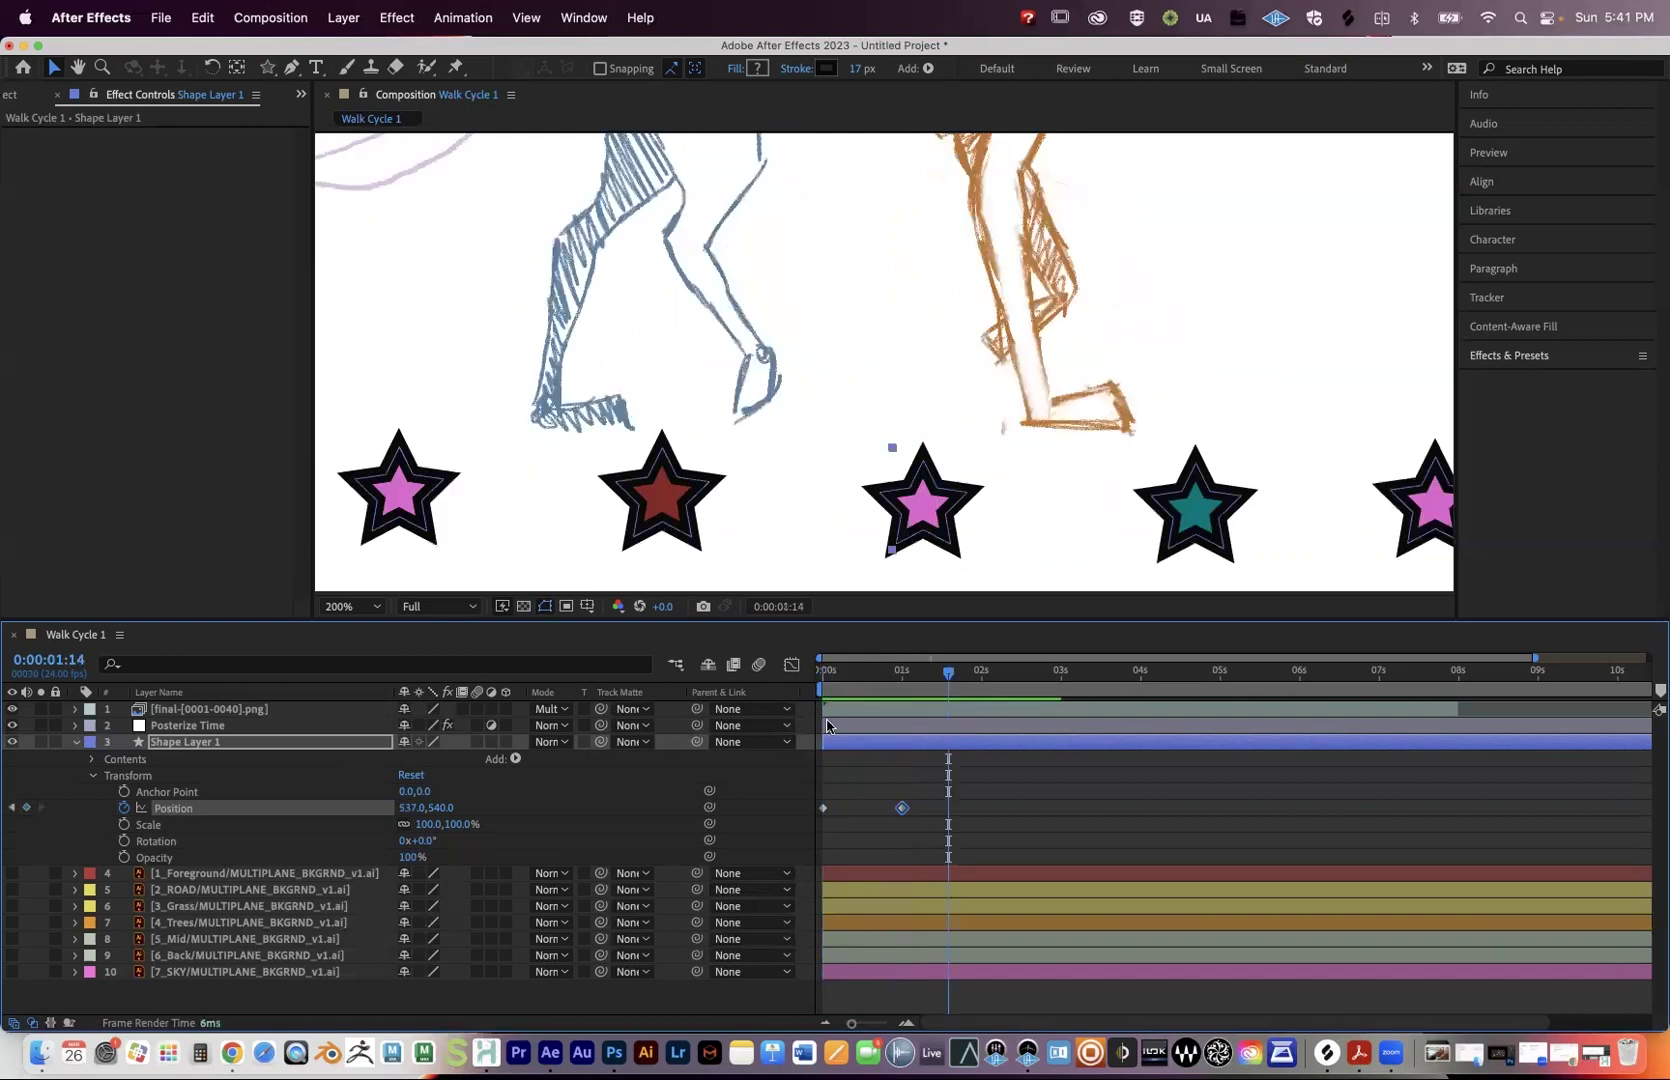
key(space)
key(space)
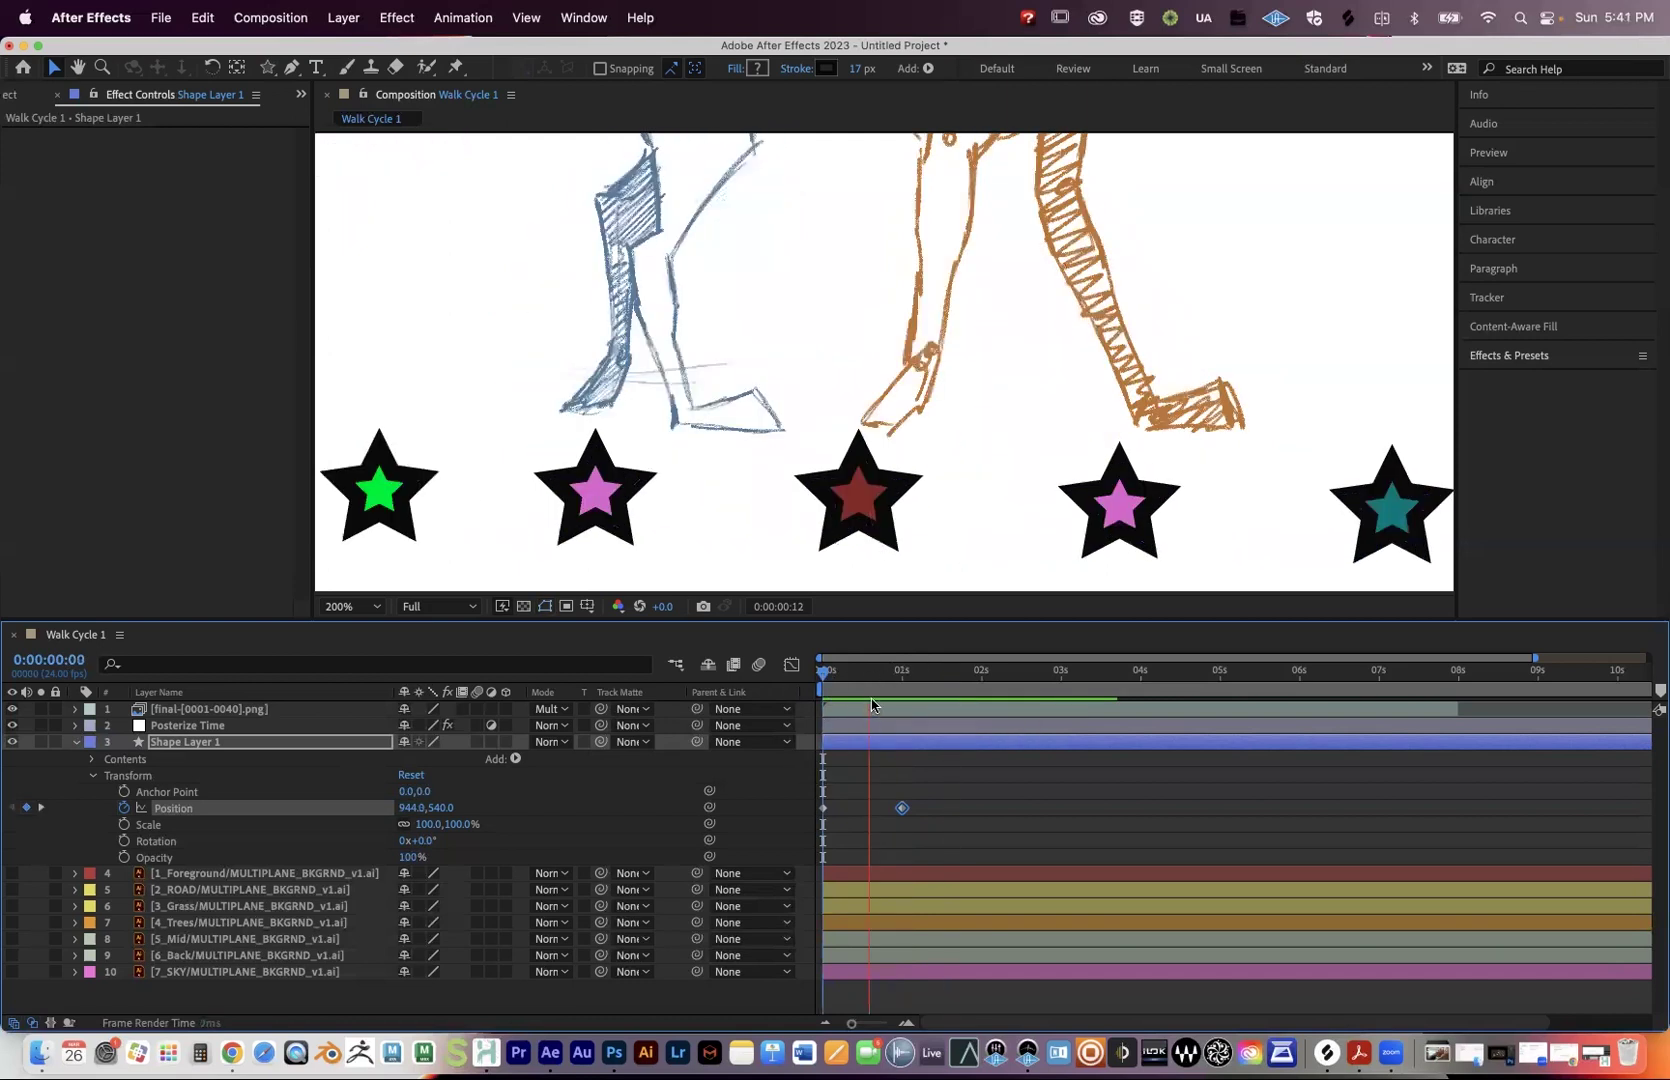
Set Shape Layer 1's X position to 545 at the 1-second keyframe.
key(space)
drag(831, 677, 790, 672)
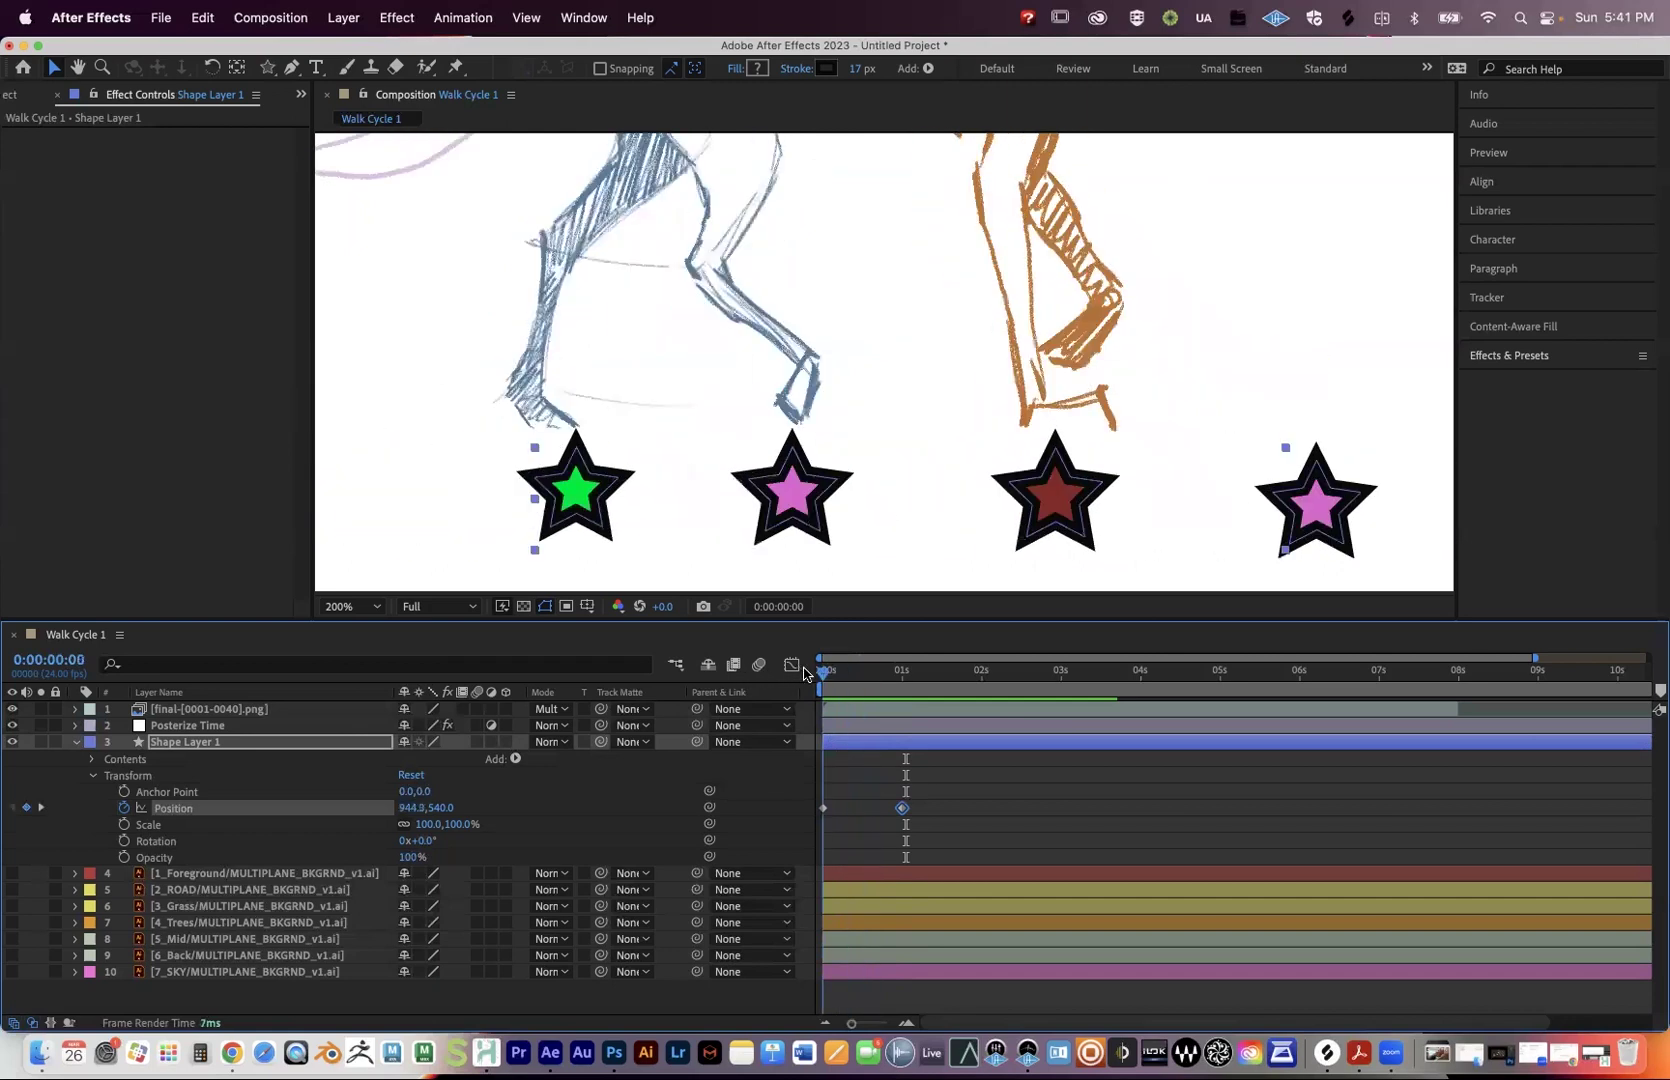
drag(828, 674, 905, 668)
click(896, 667)
click(418, 808)
text(4)
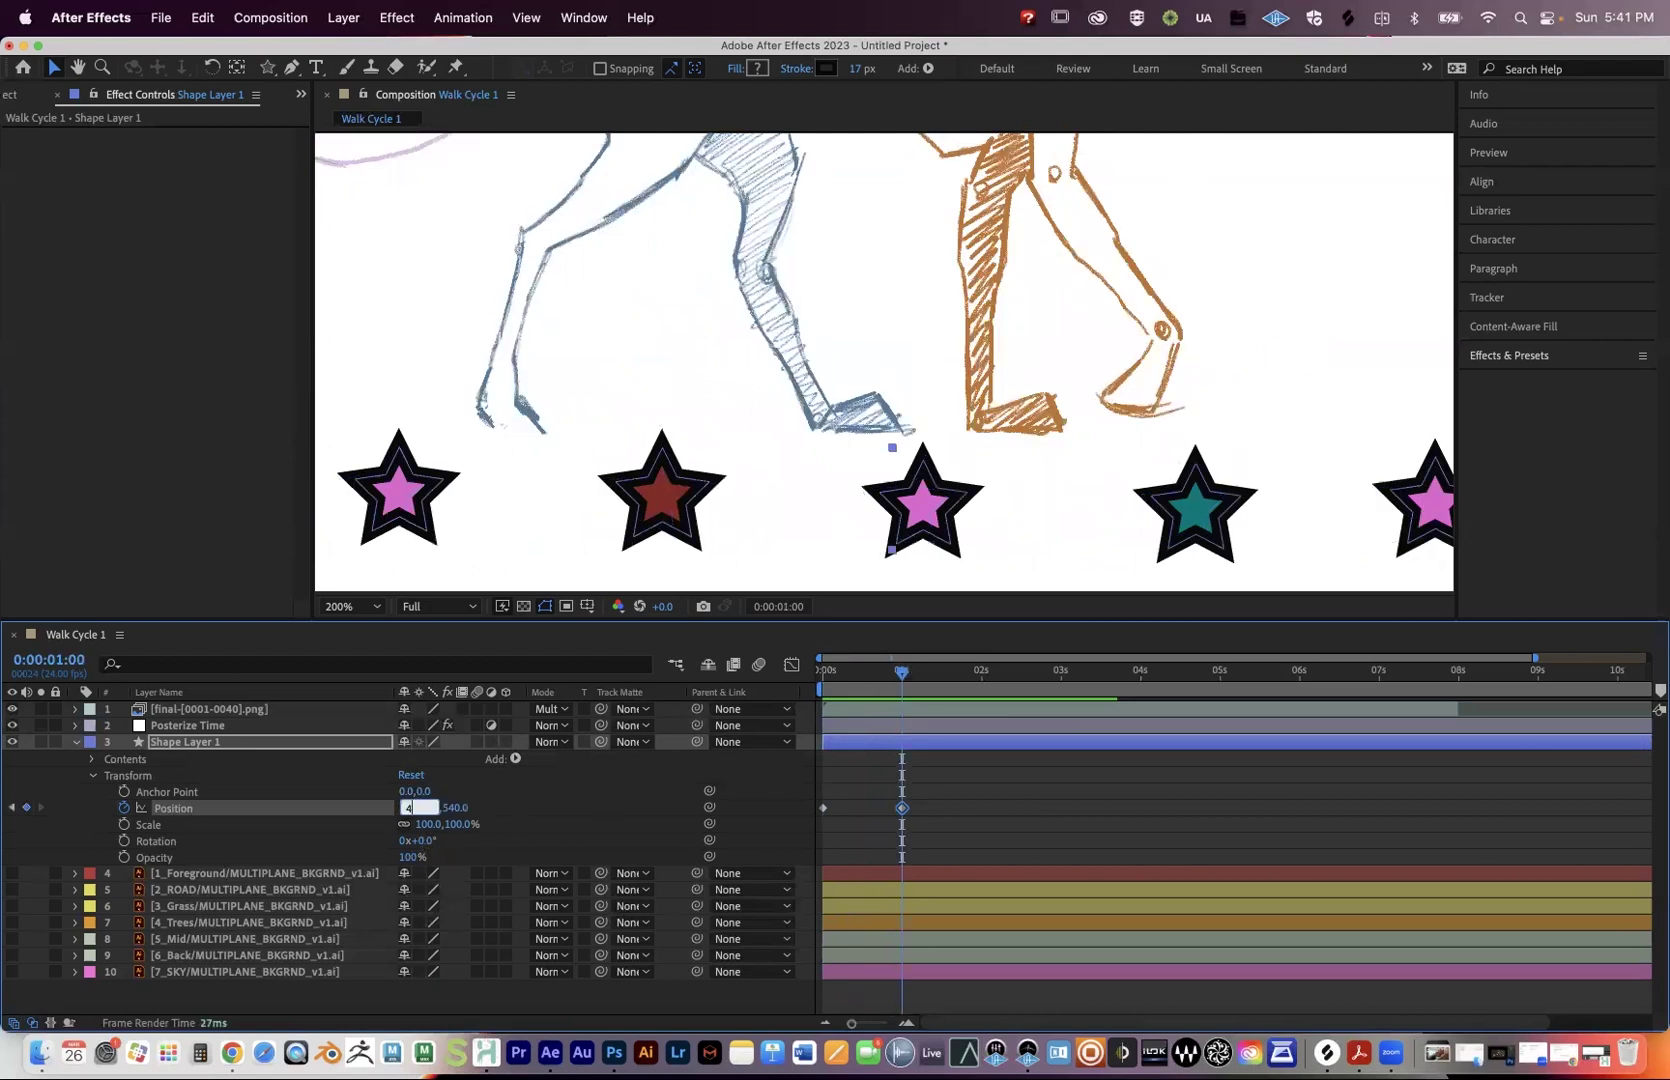
text(54)
click(558, 792)
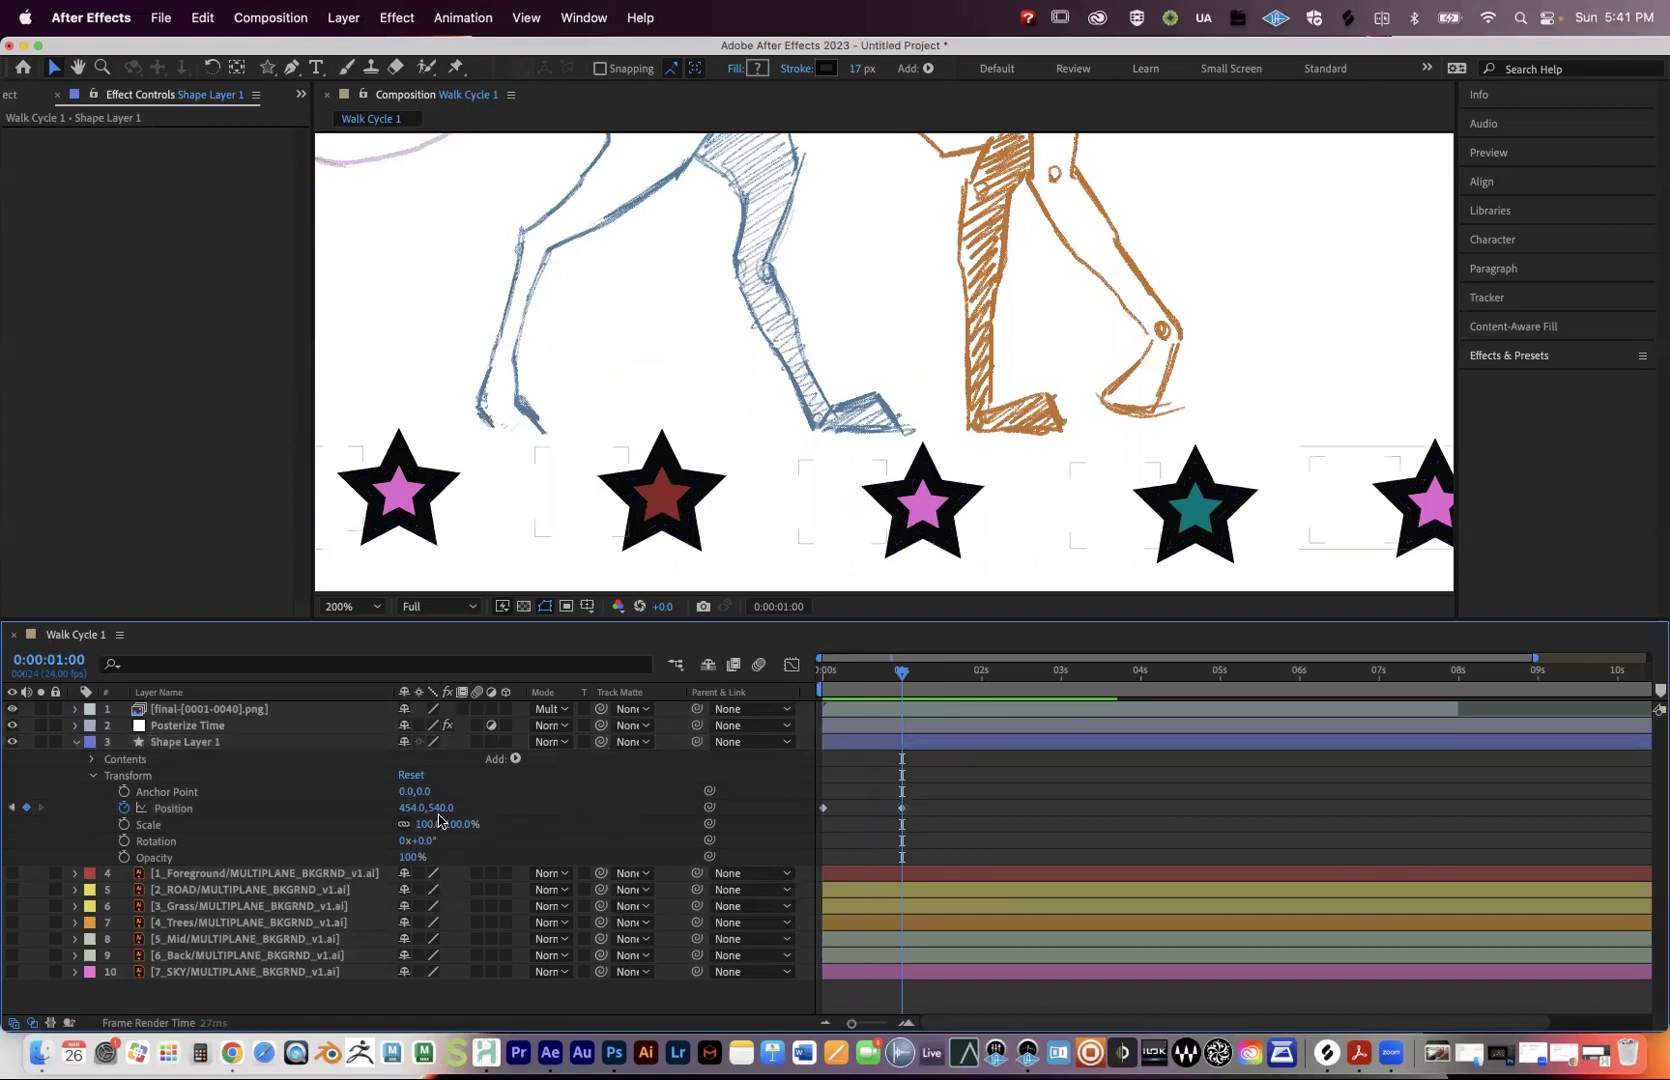
click(410, 808)
text(5)
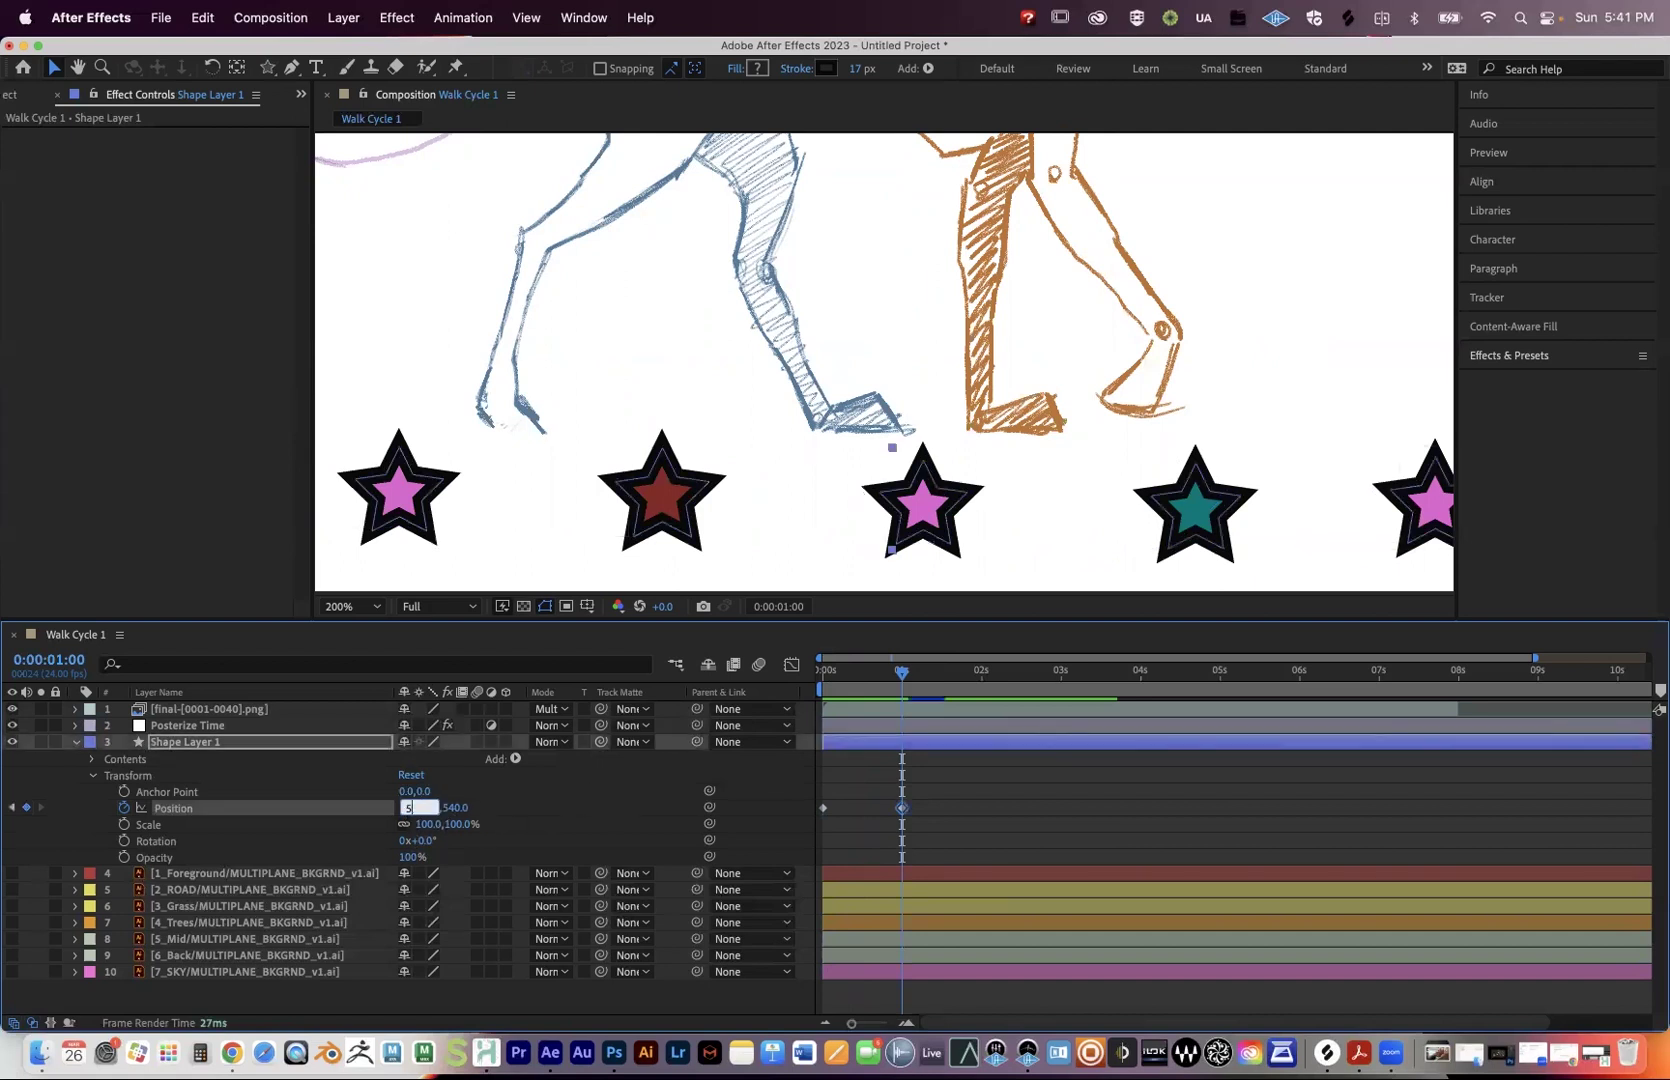
text(45)
key(Return)
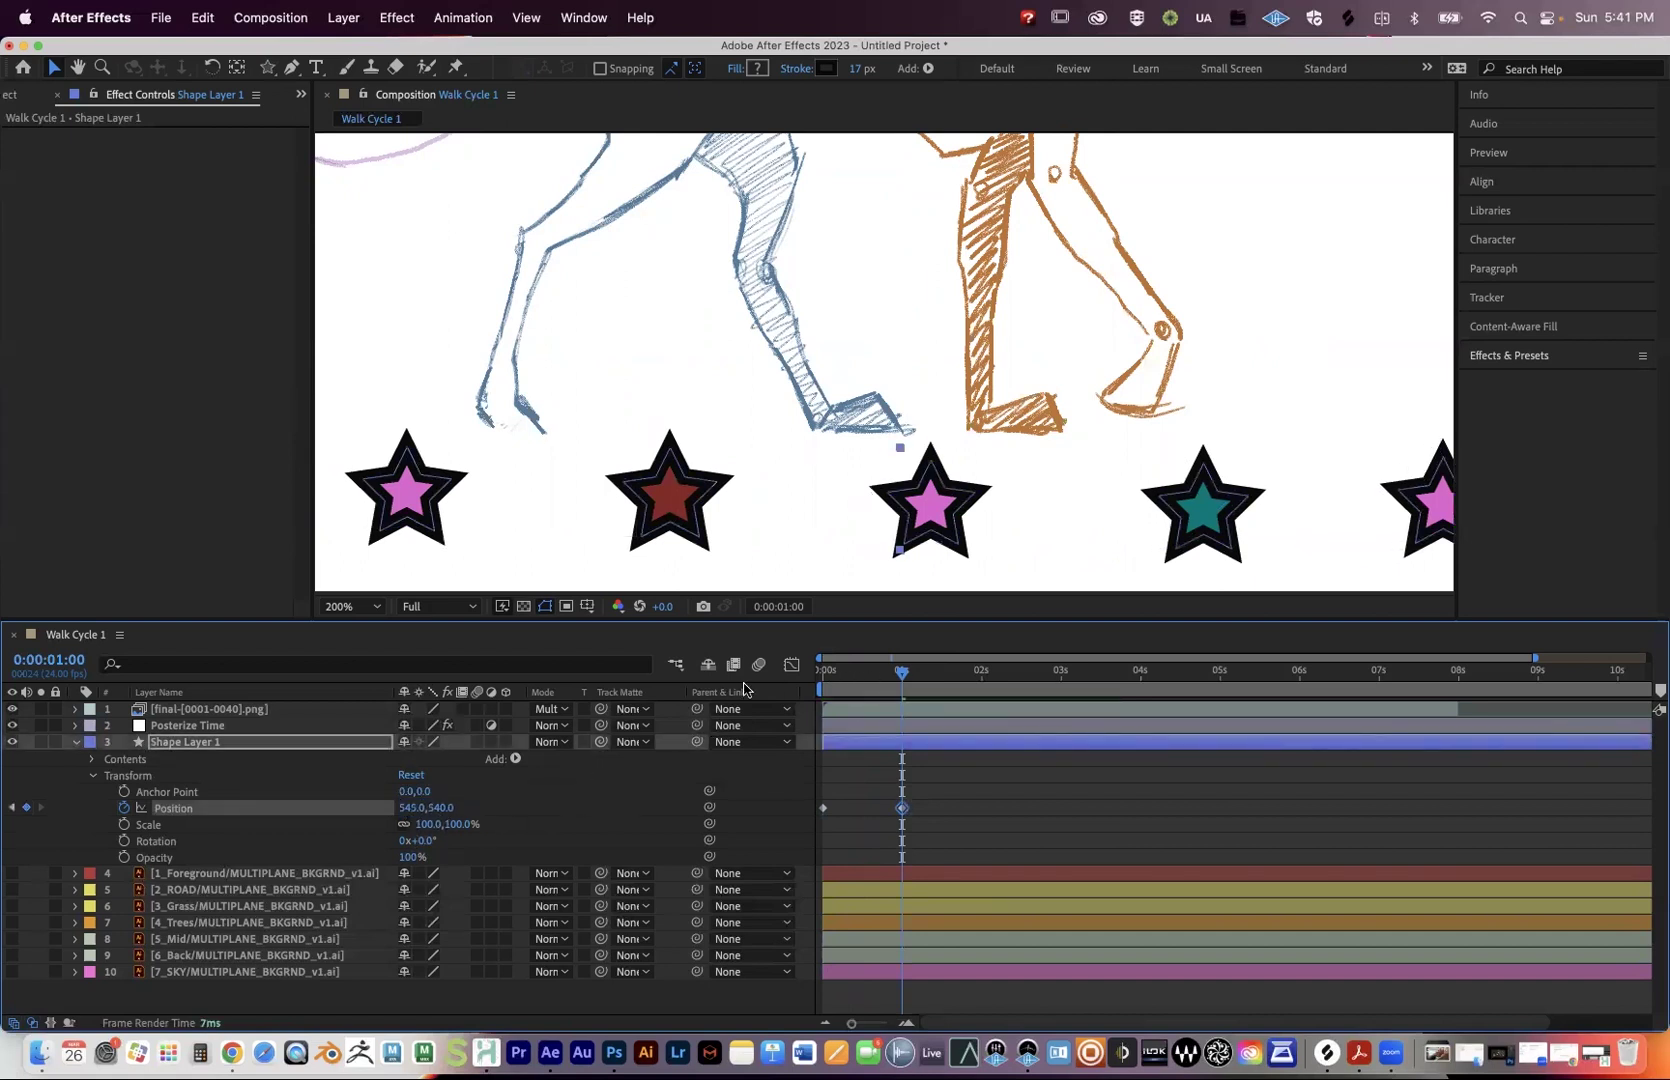
Preview the walk cycle and check how the feet line up with the stars around the 1-second keyframe.
key(space)
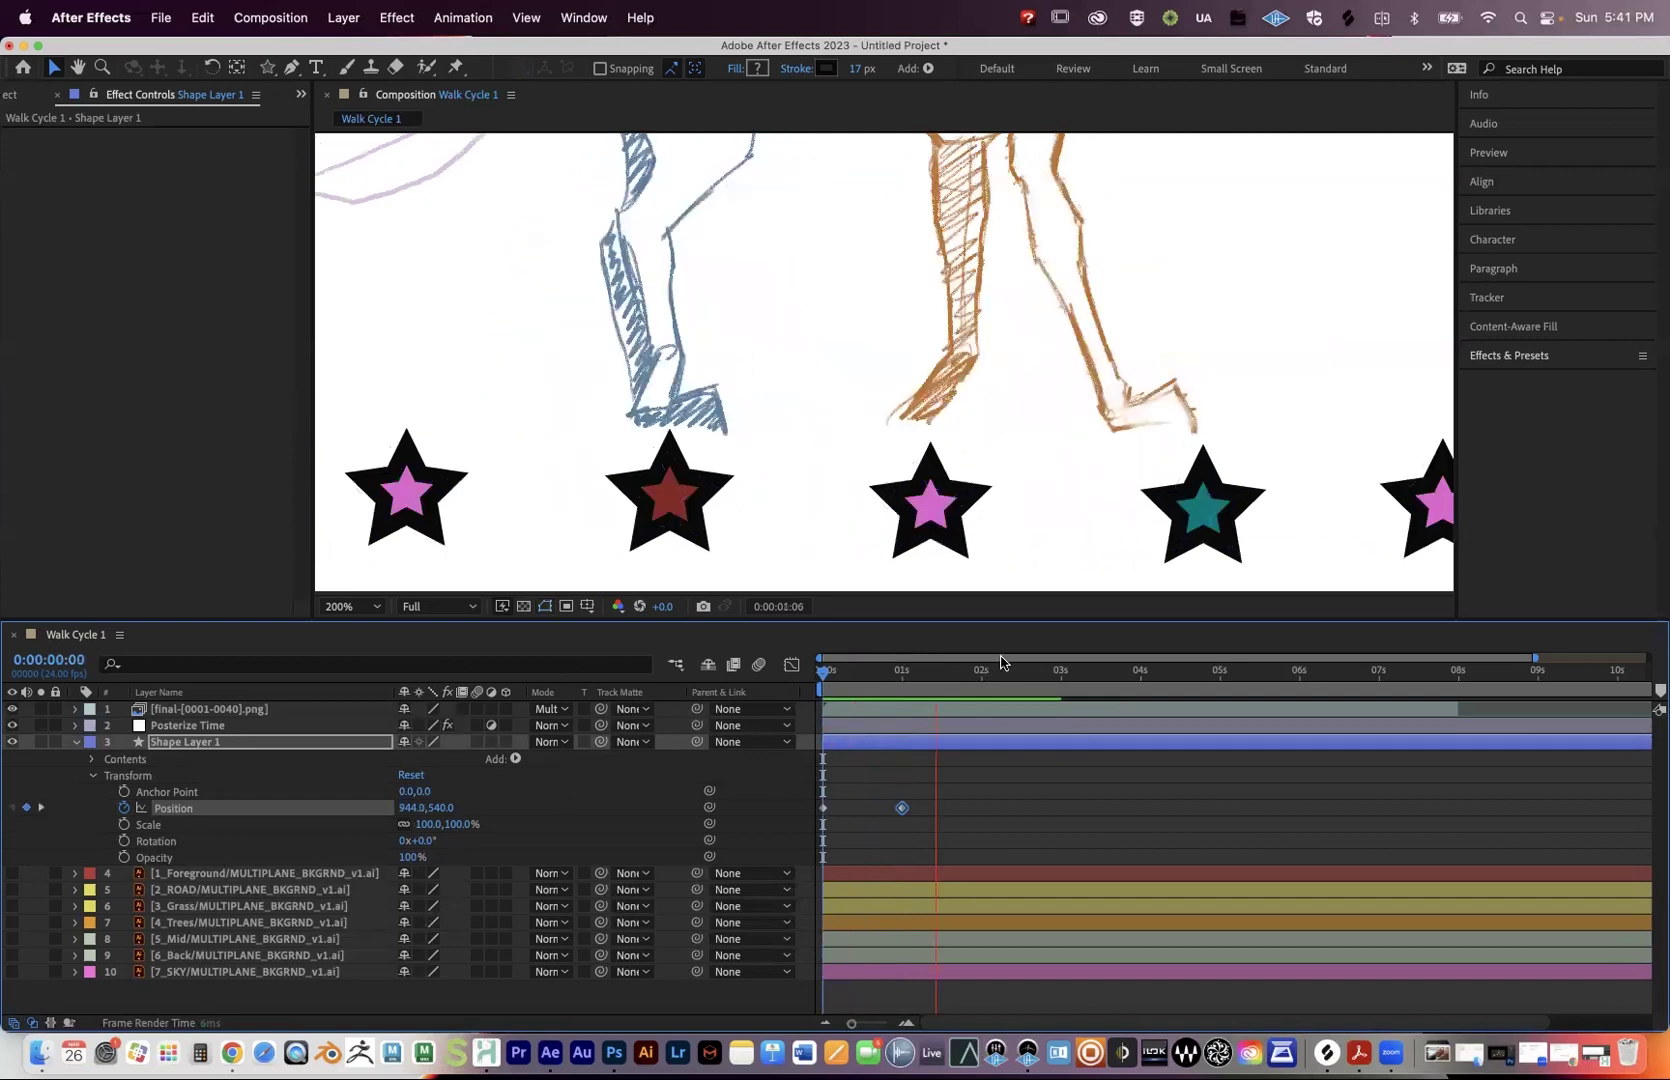
key(space)
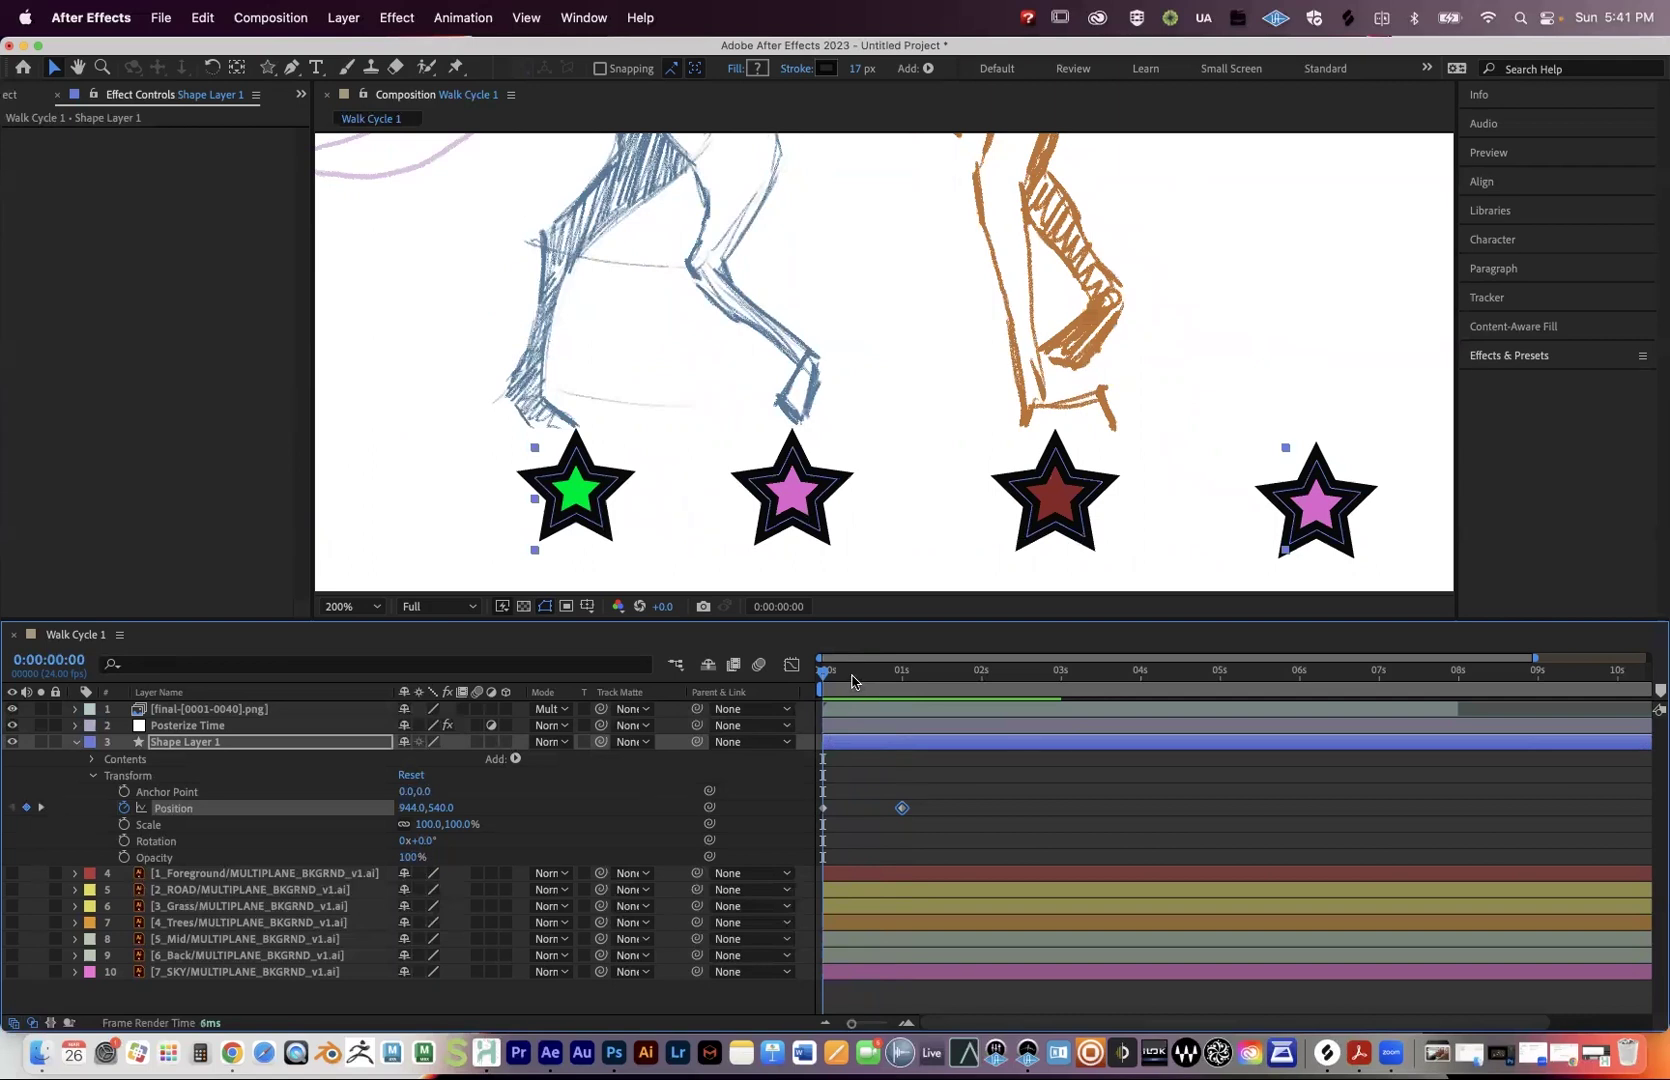
click(893, 676)
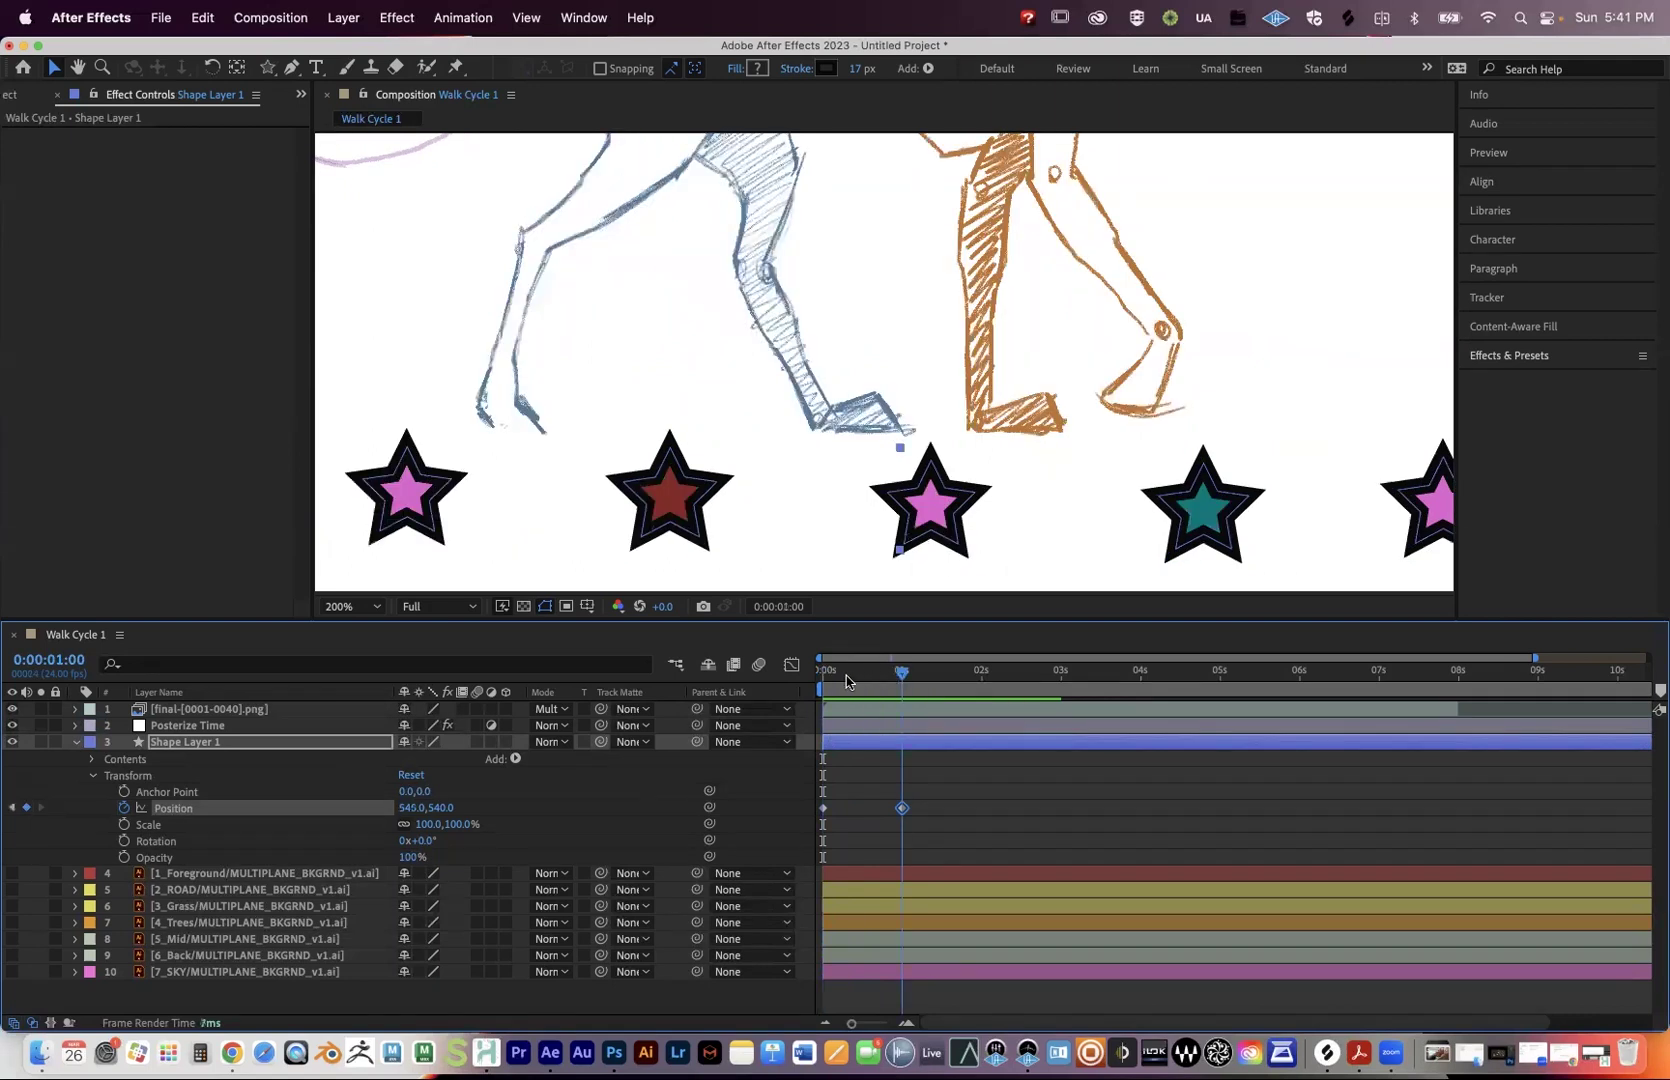
click(869, 676)
click(903, 670)
click(908, 675)
click(896, 679)
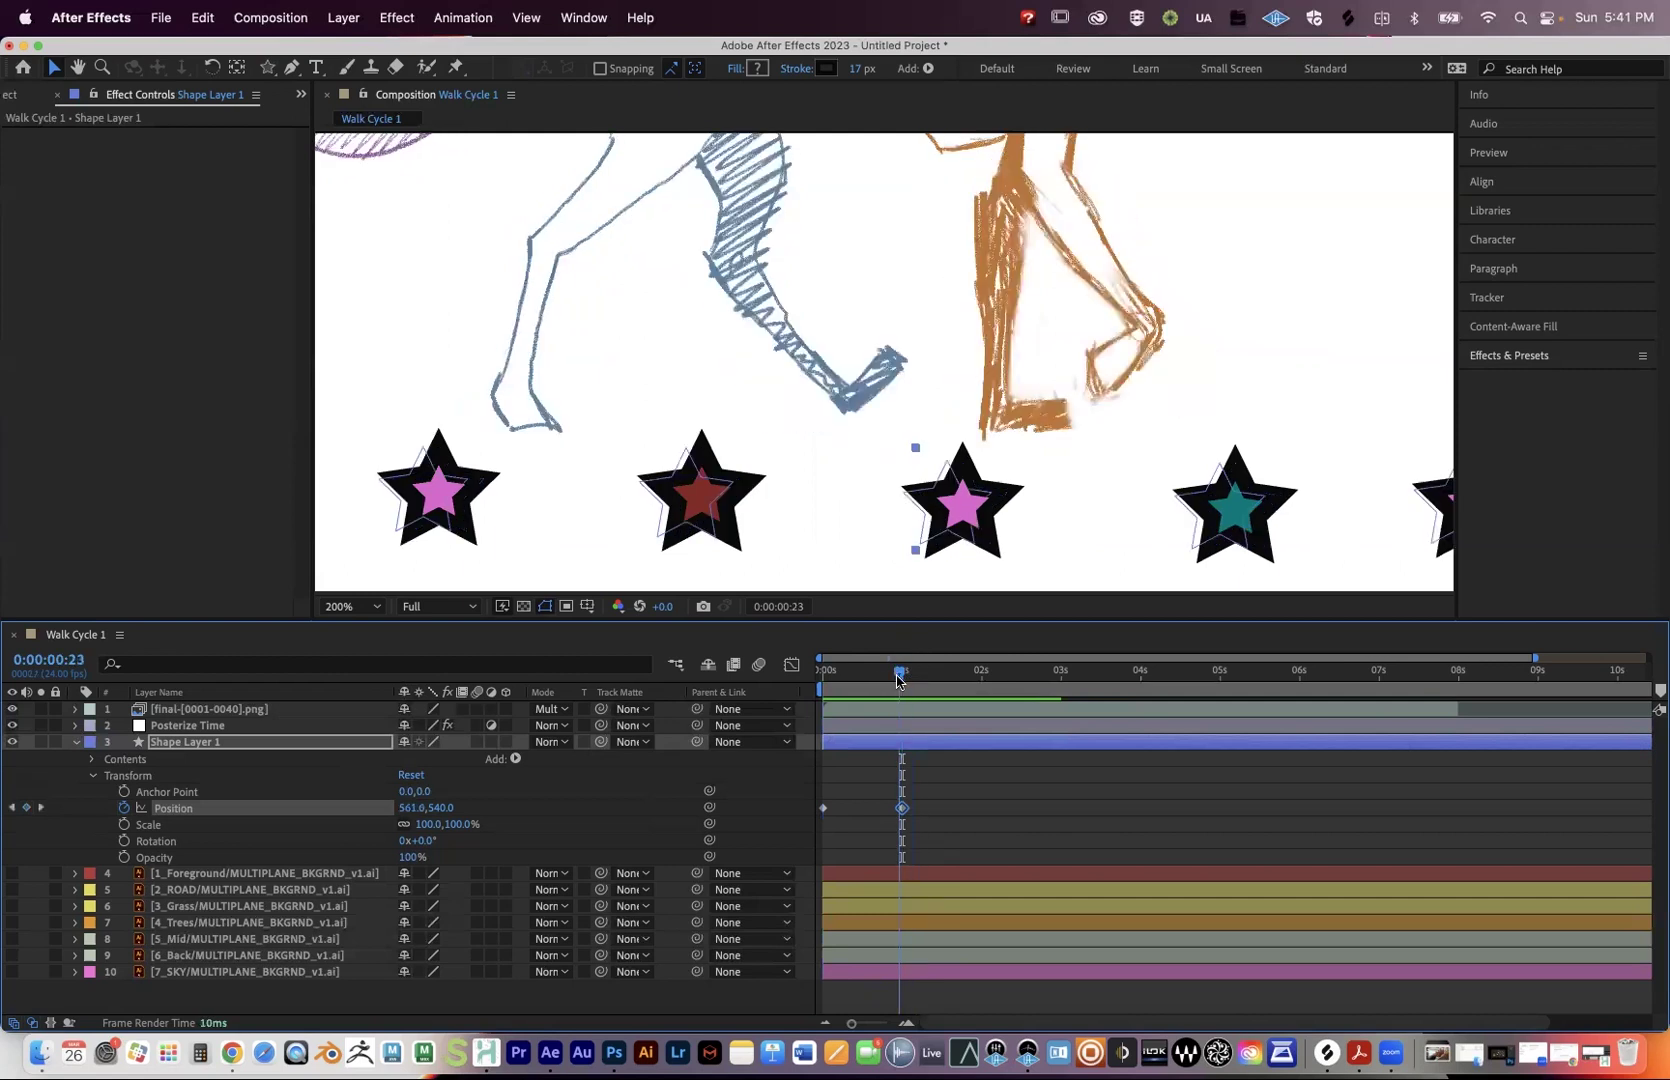
key(Page_Down)
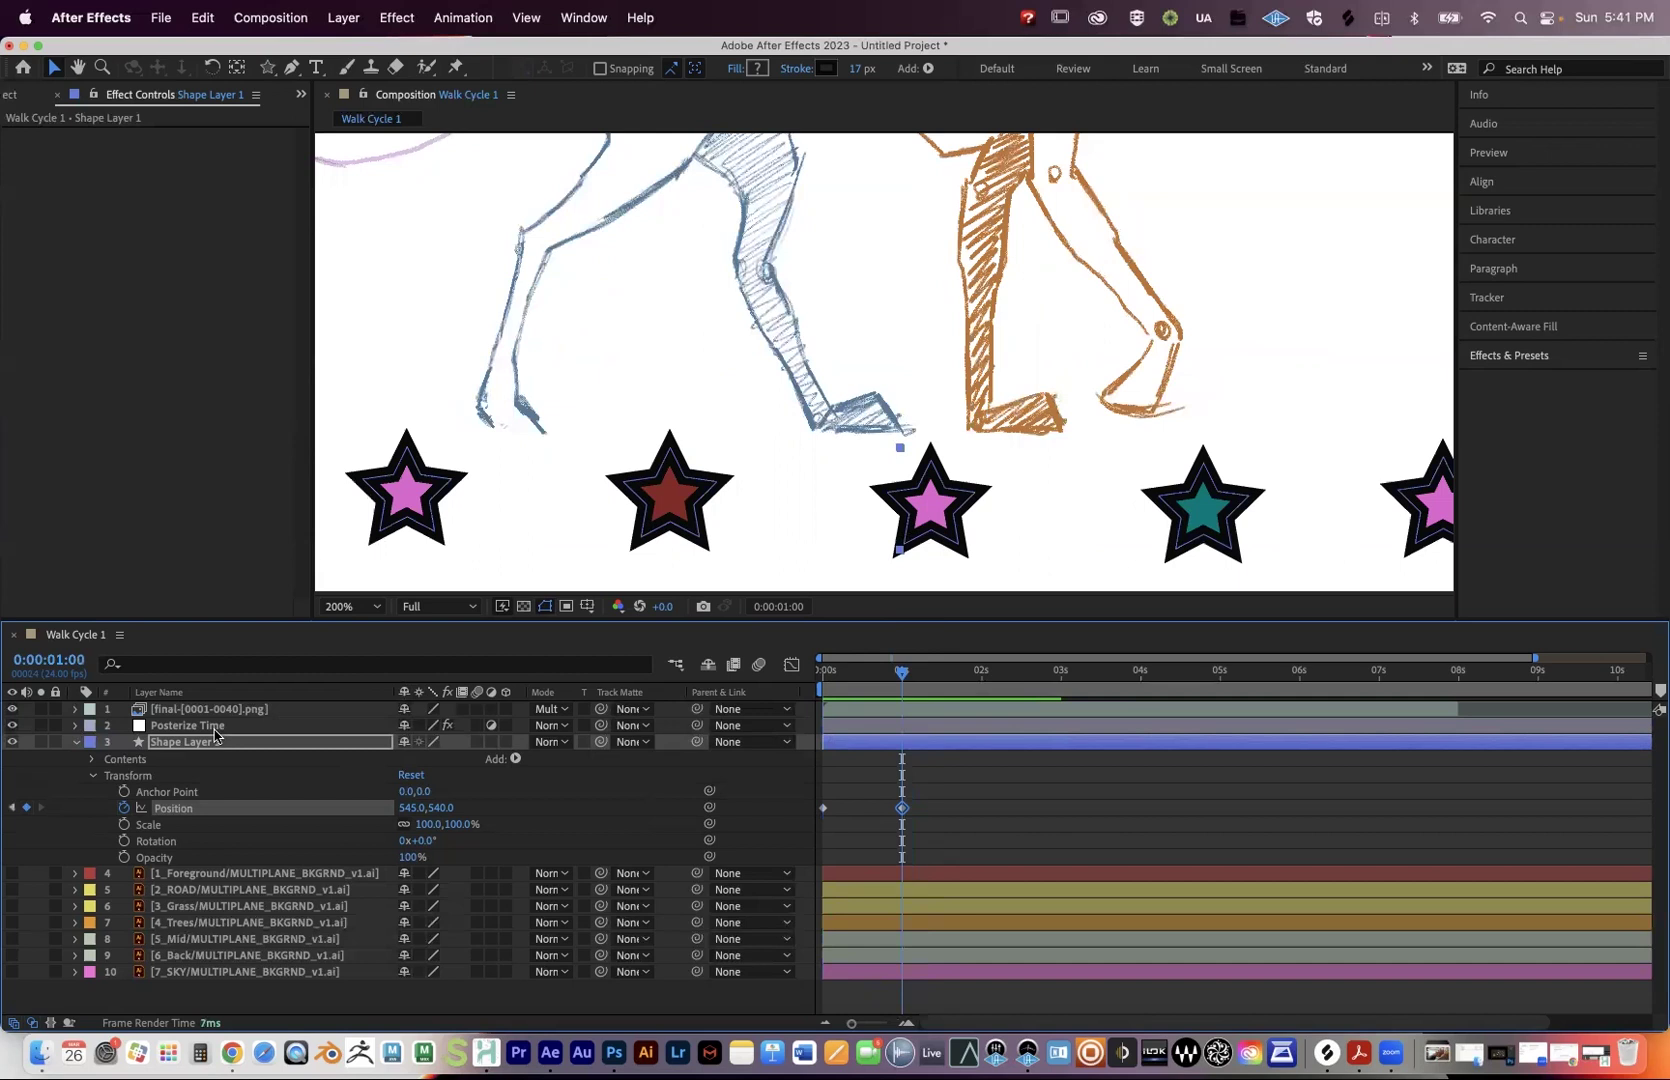
Try hiding the Posterize Time layer.
click(101, 726)
click(11, 726)
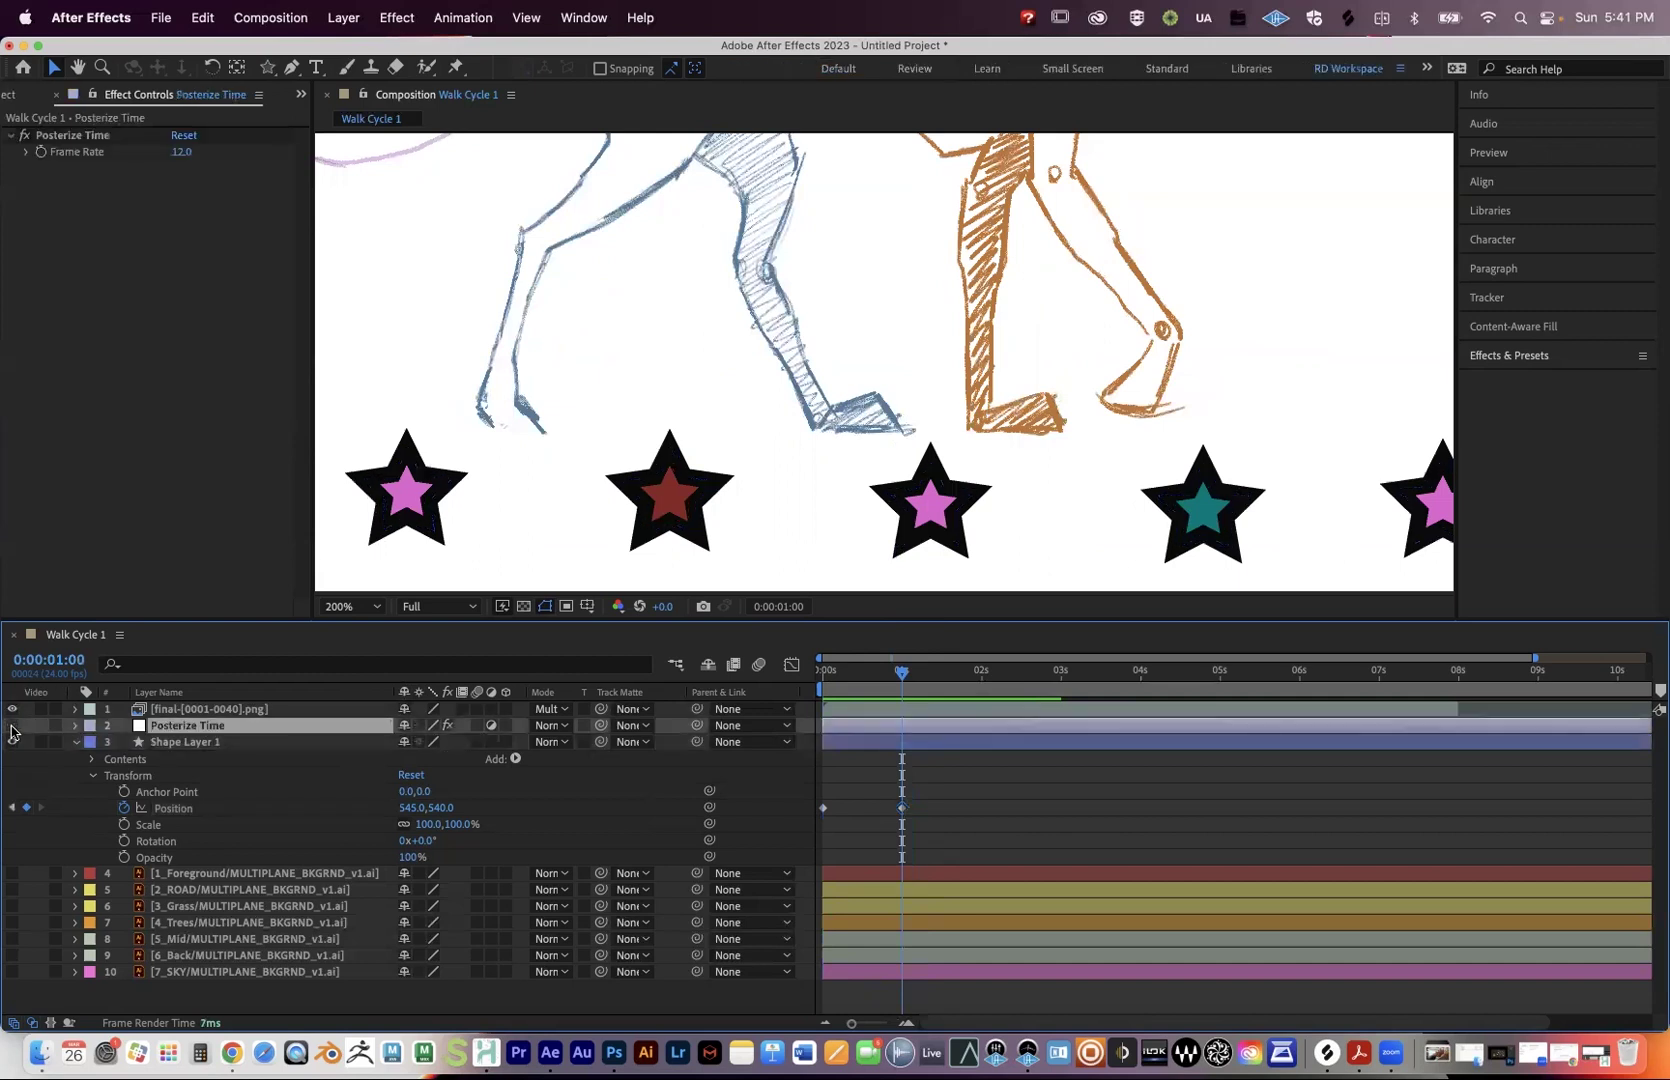
key(super+z)
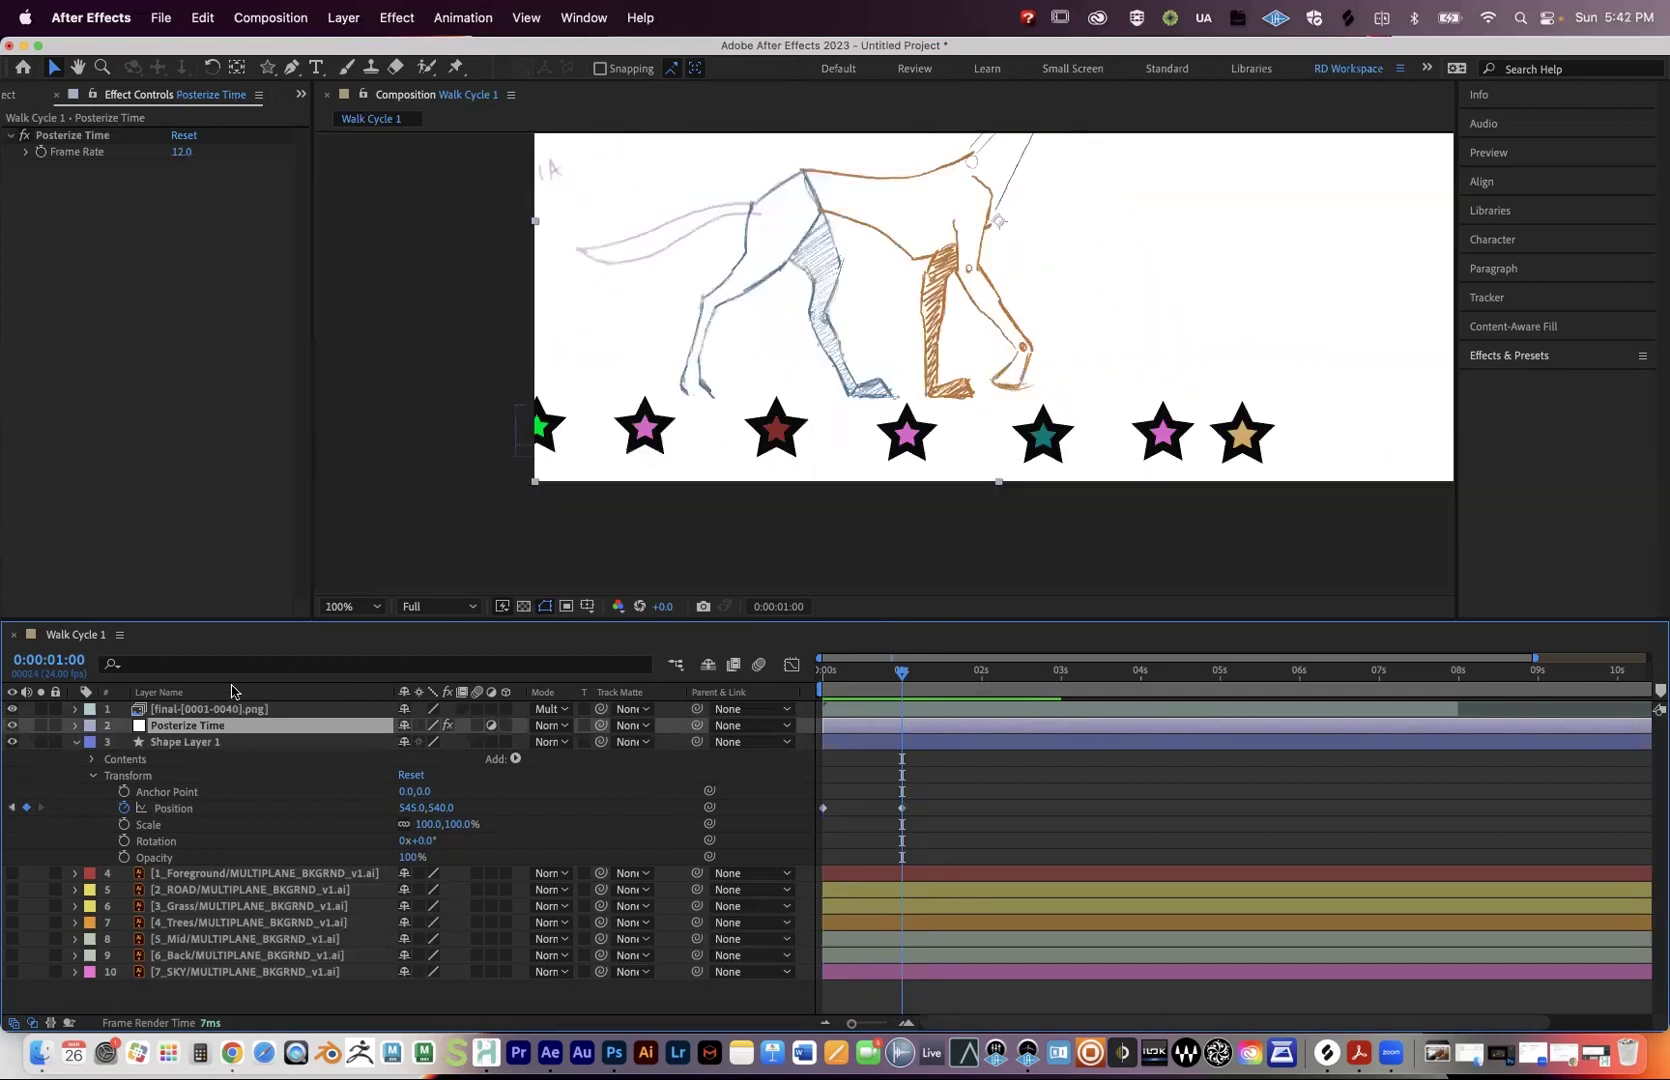
Compare Shape Layer 1's Position keyframes at 0 seconds and 1 second.
click(203, 746)
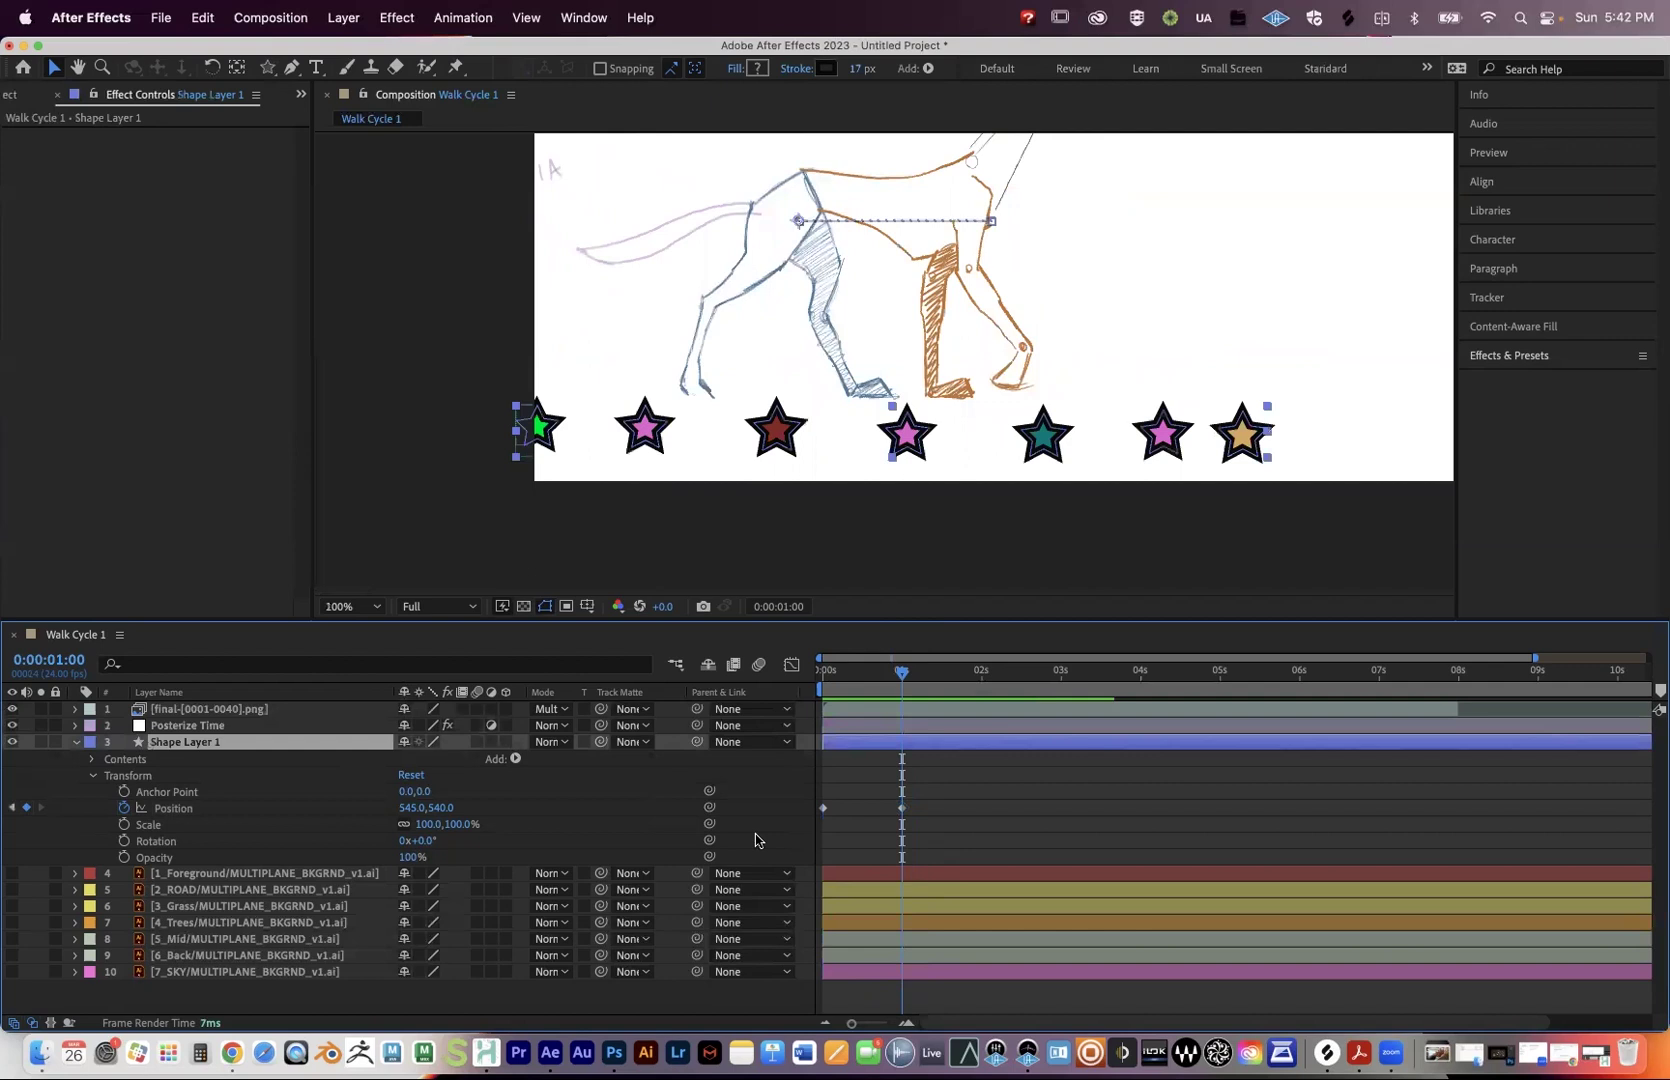
key(Home)
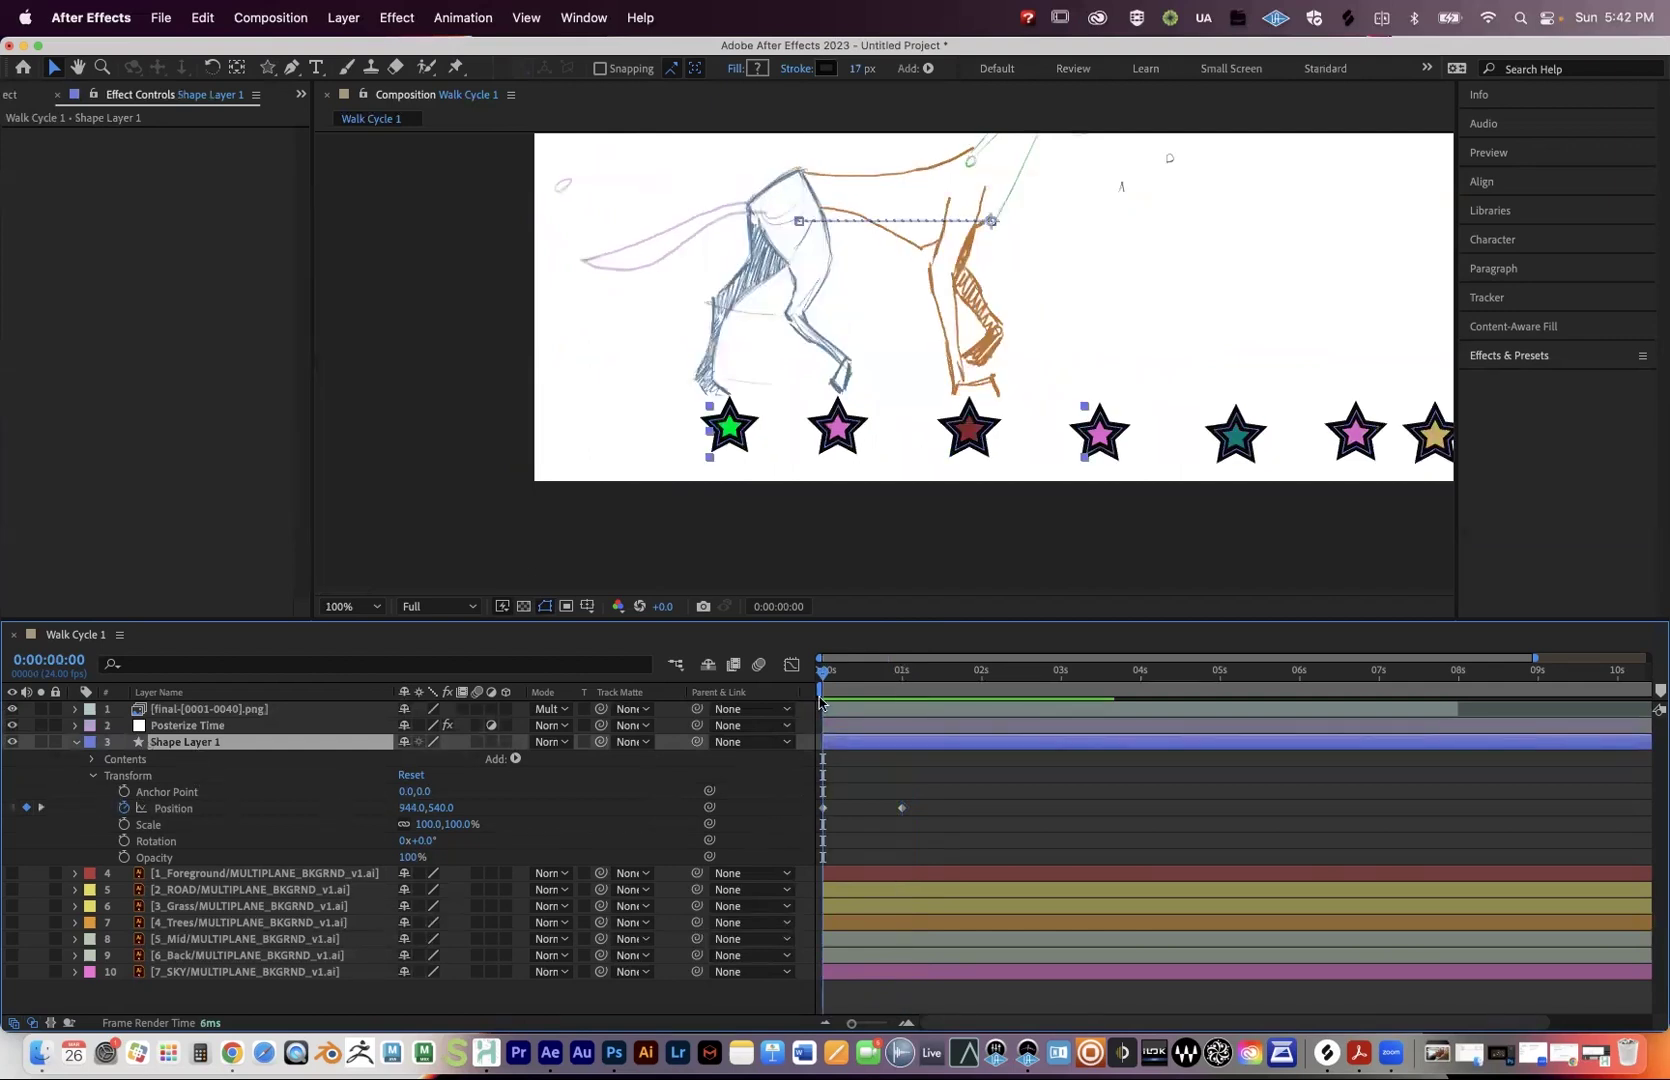
click(823, 808)
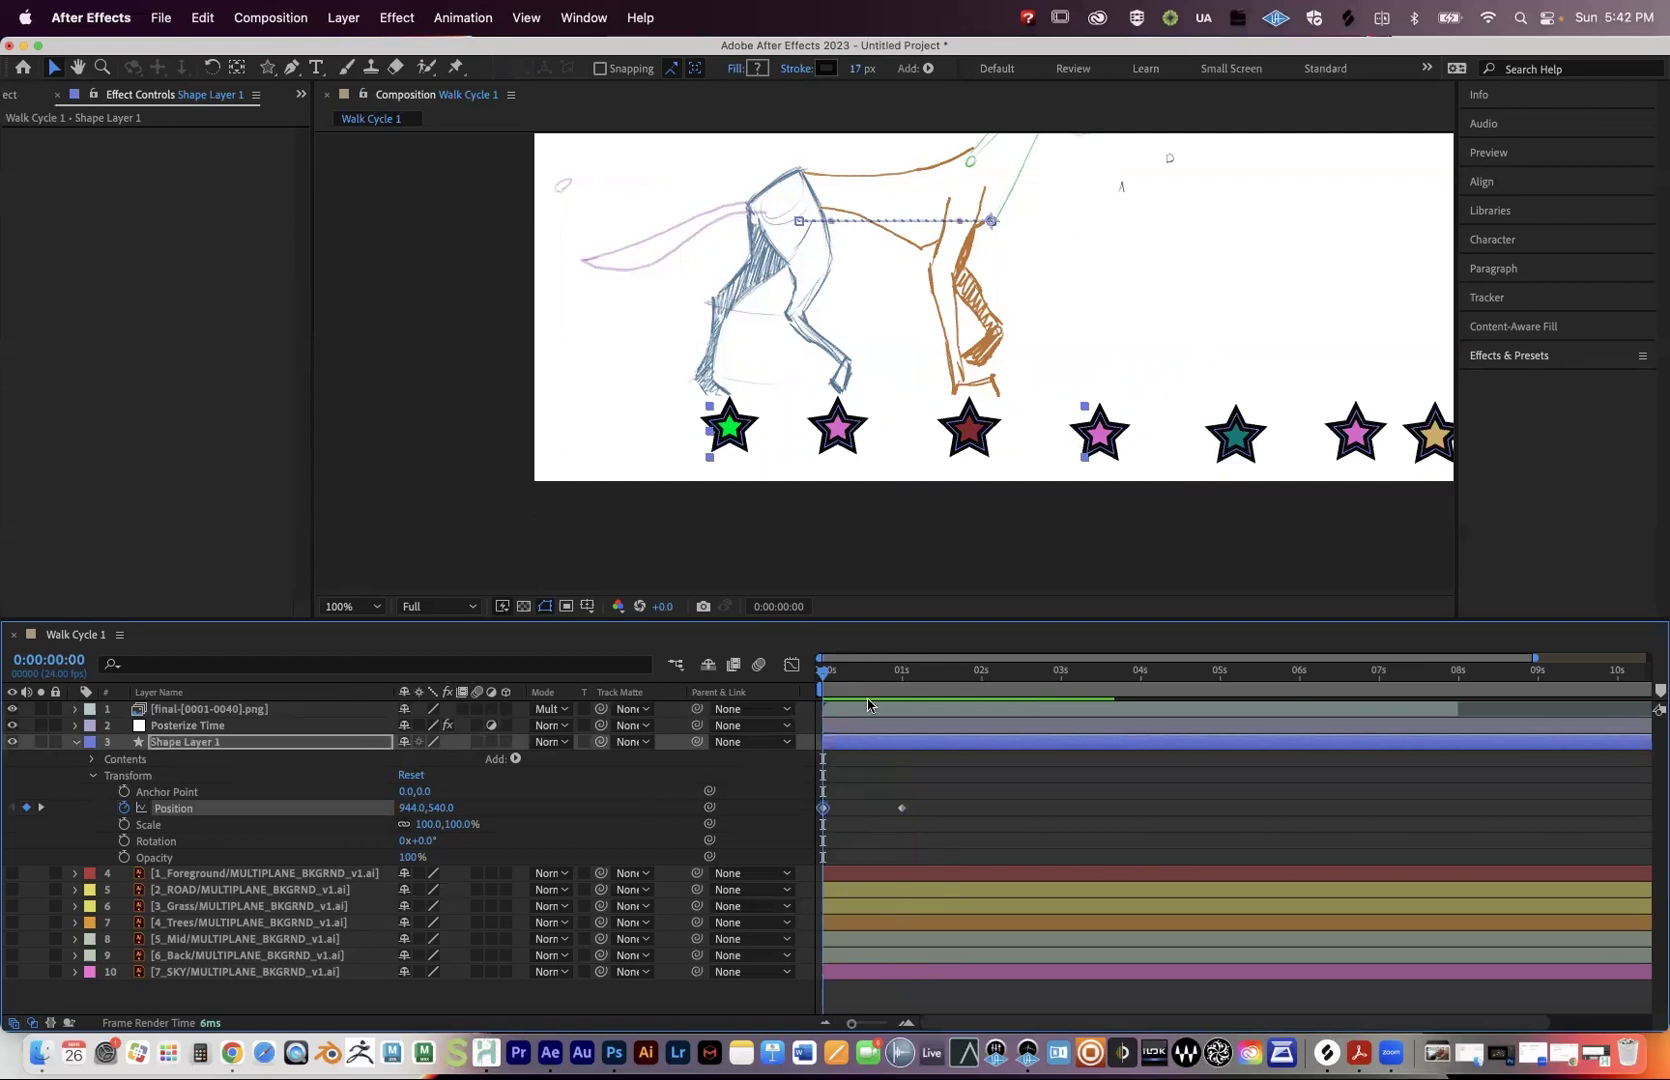
drag(840, 673, 899, 668)
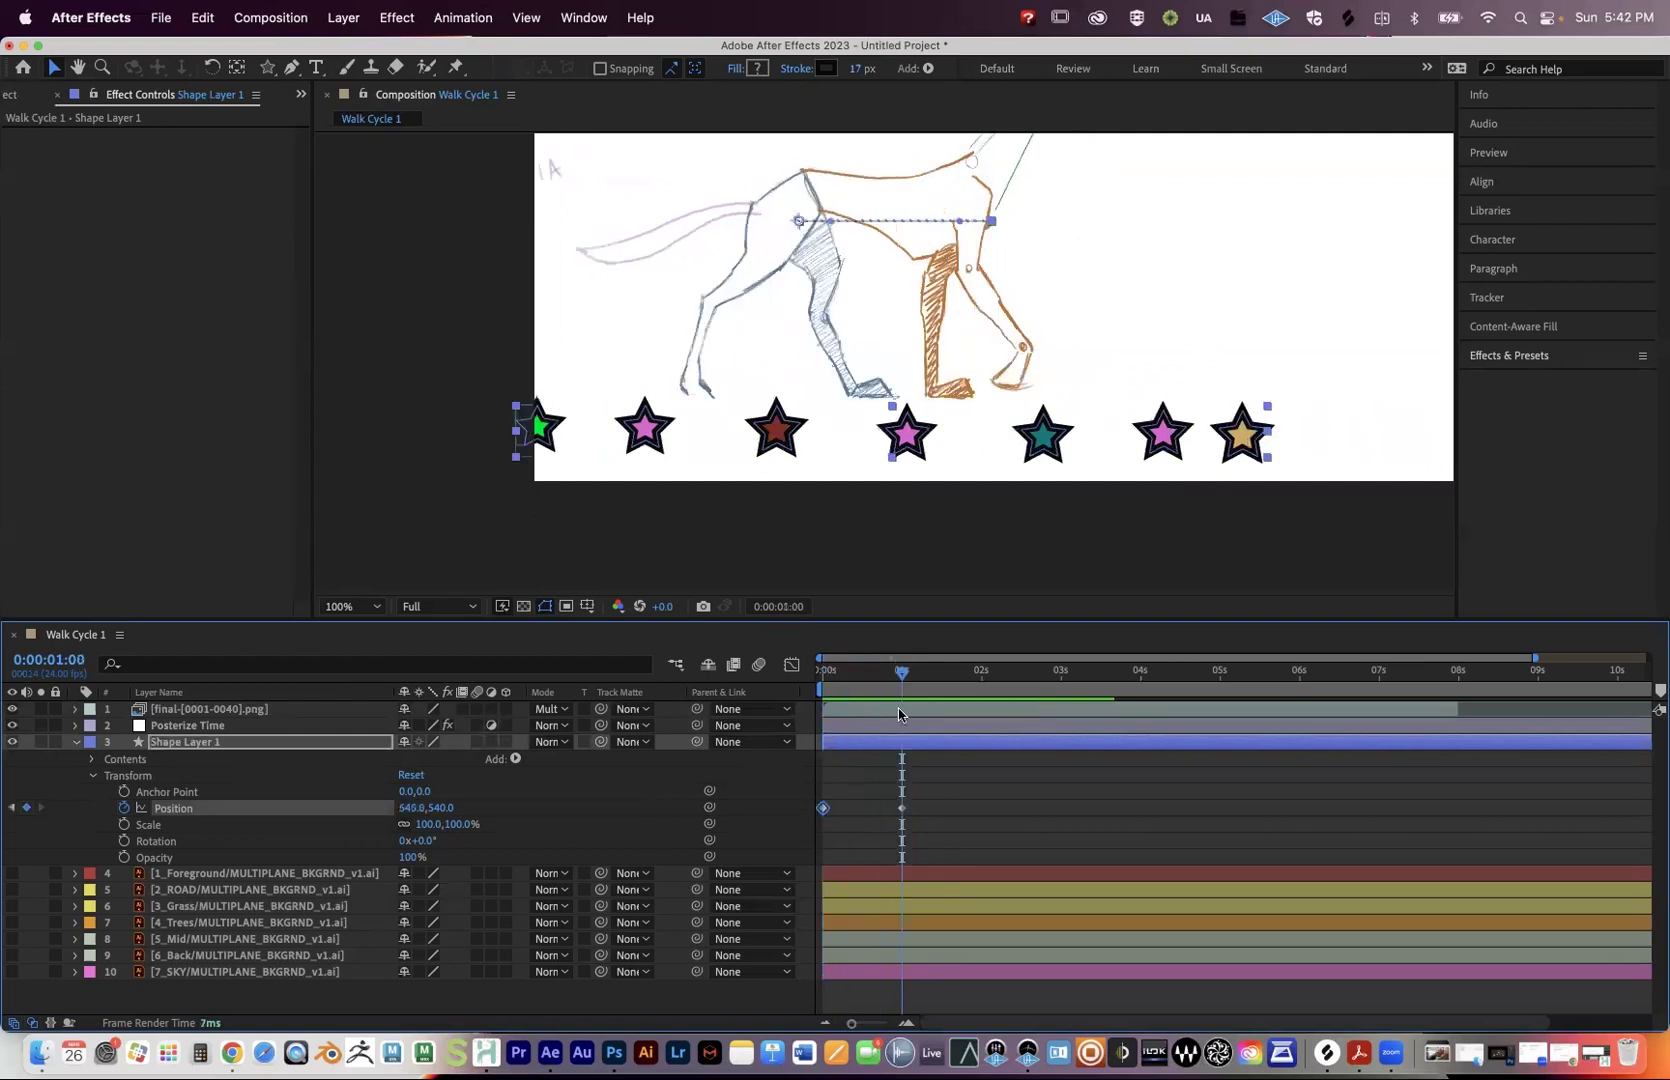
click(903, 809)
key(Home)
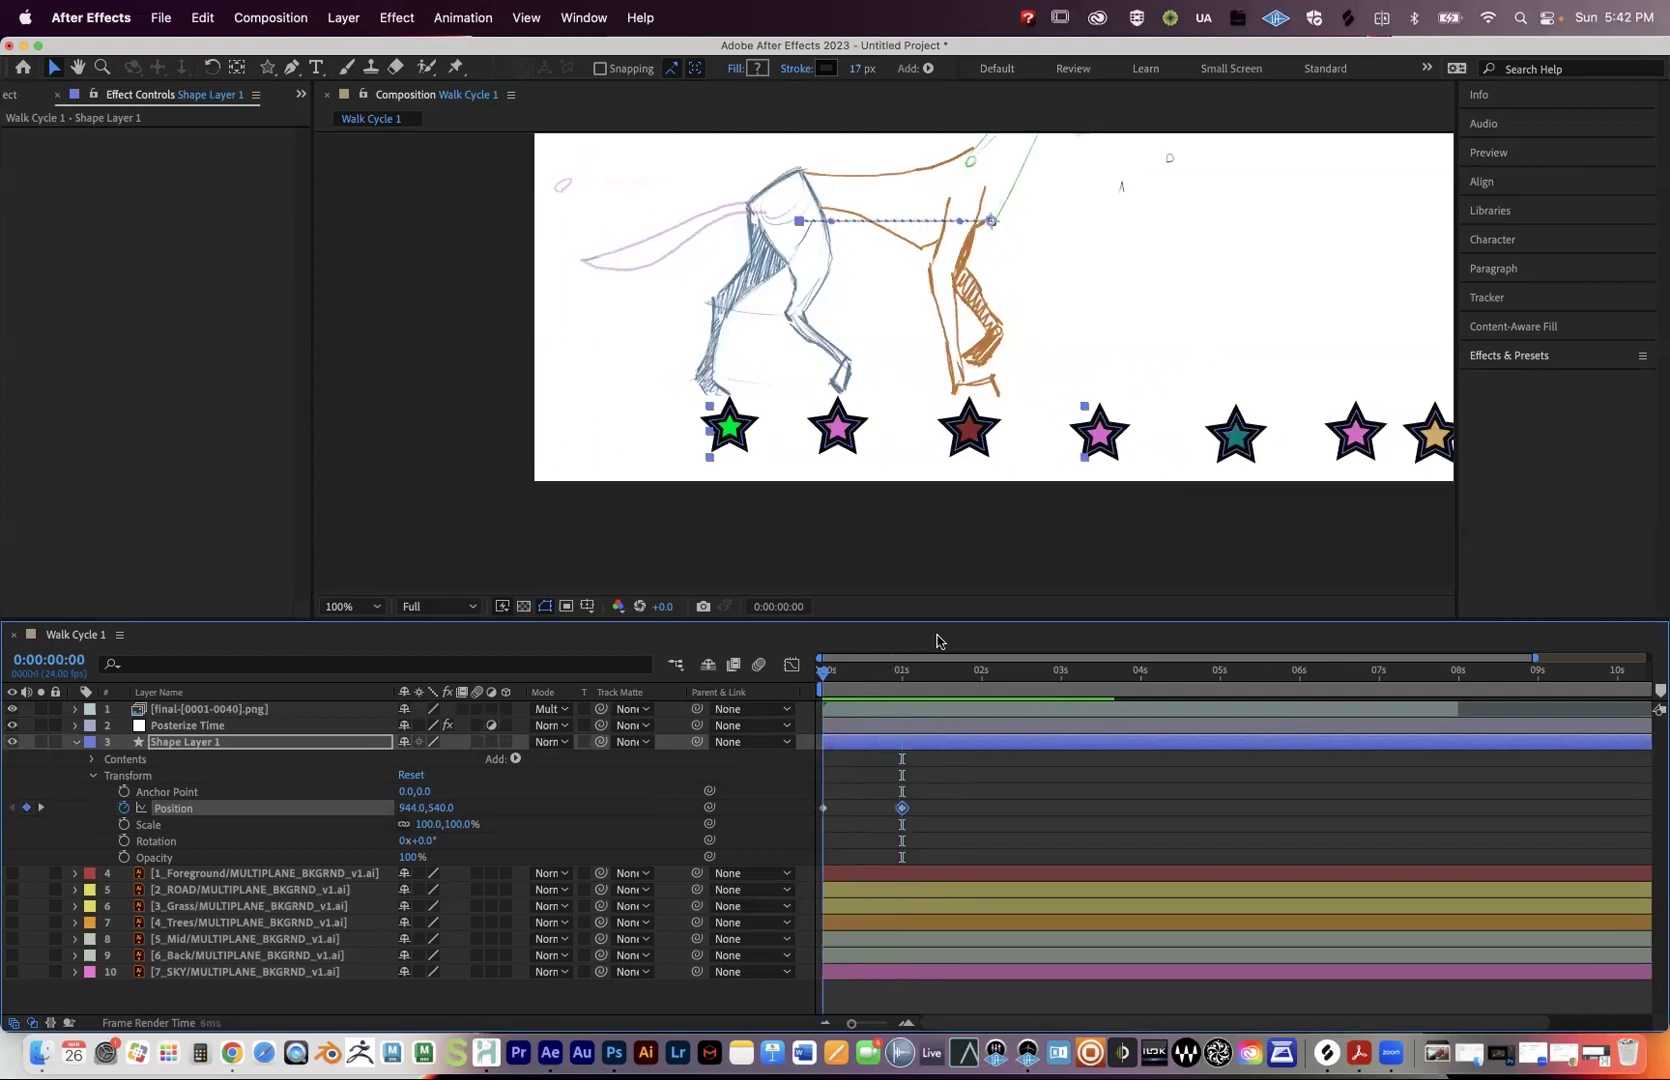
Play the walk cycle from the start and inspect the star movement over the first second.
key(space)
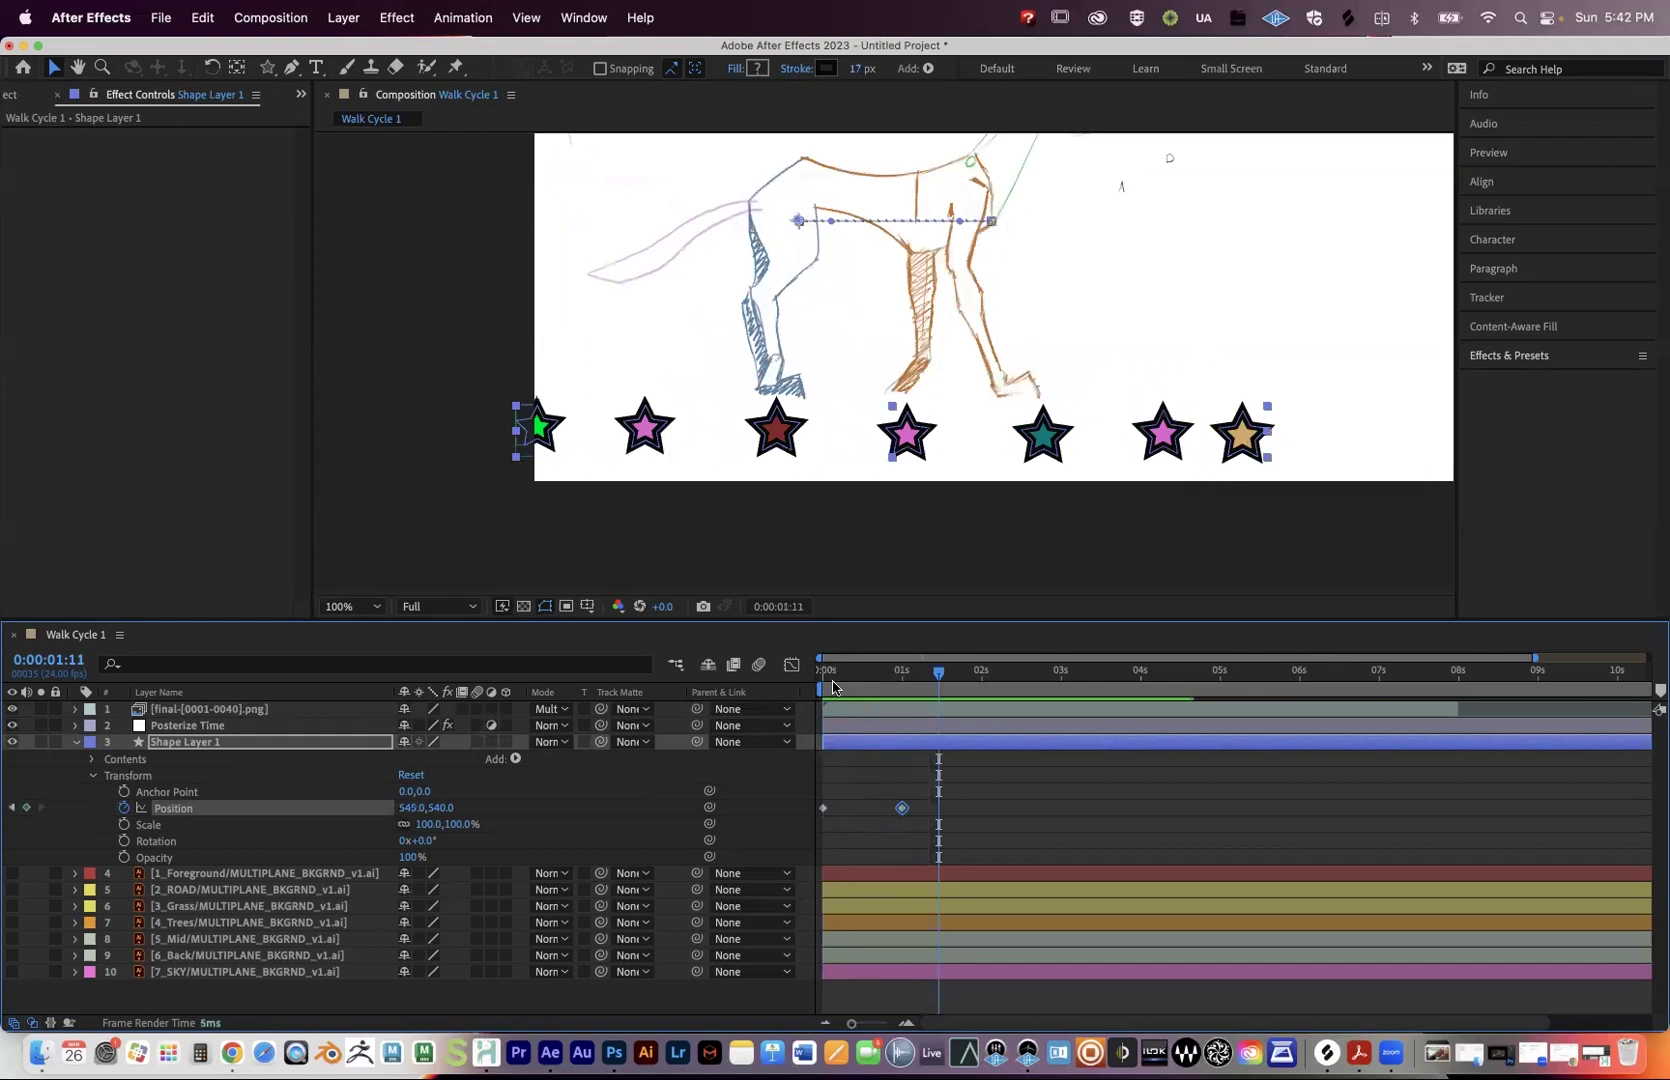
key(space)
key(space)
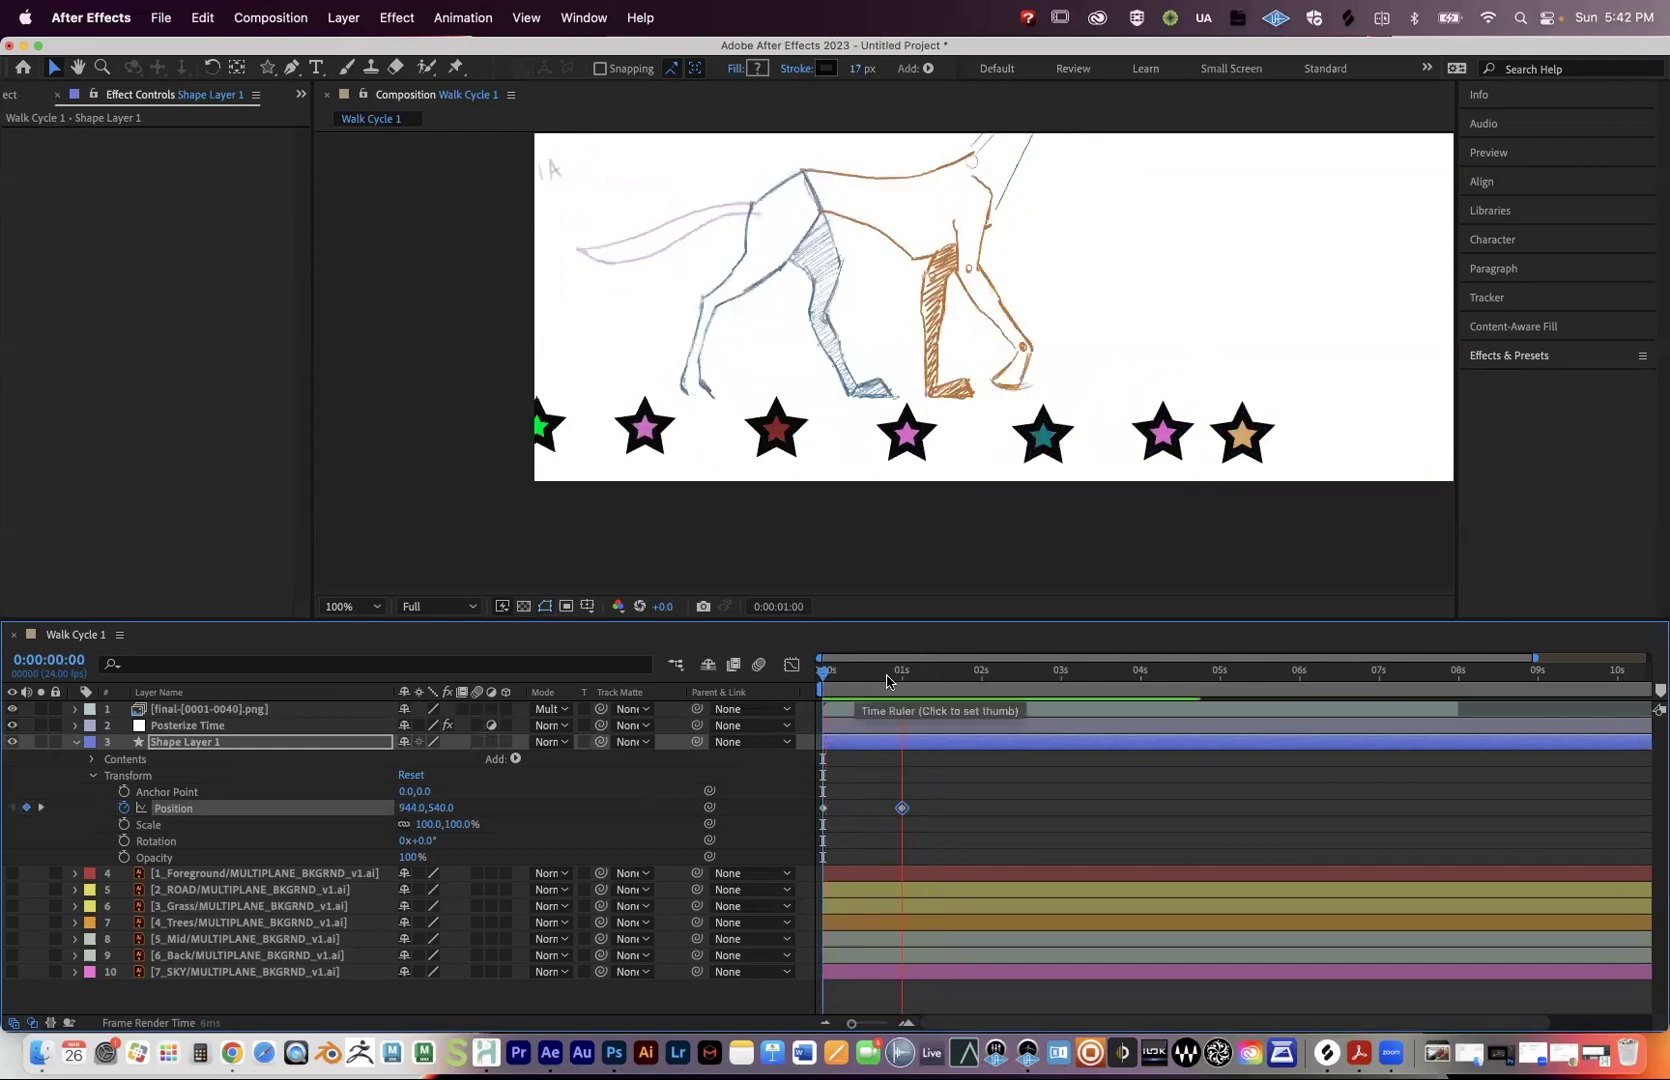
click(821, 680)
click(905, 672)
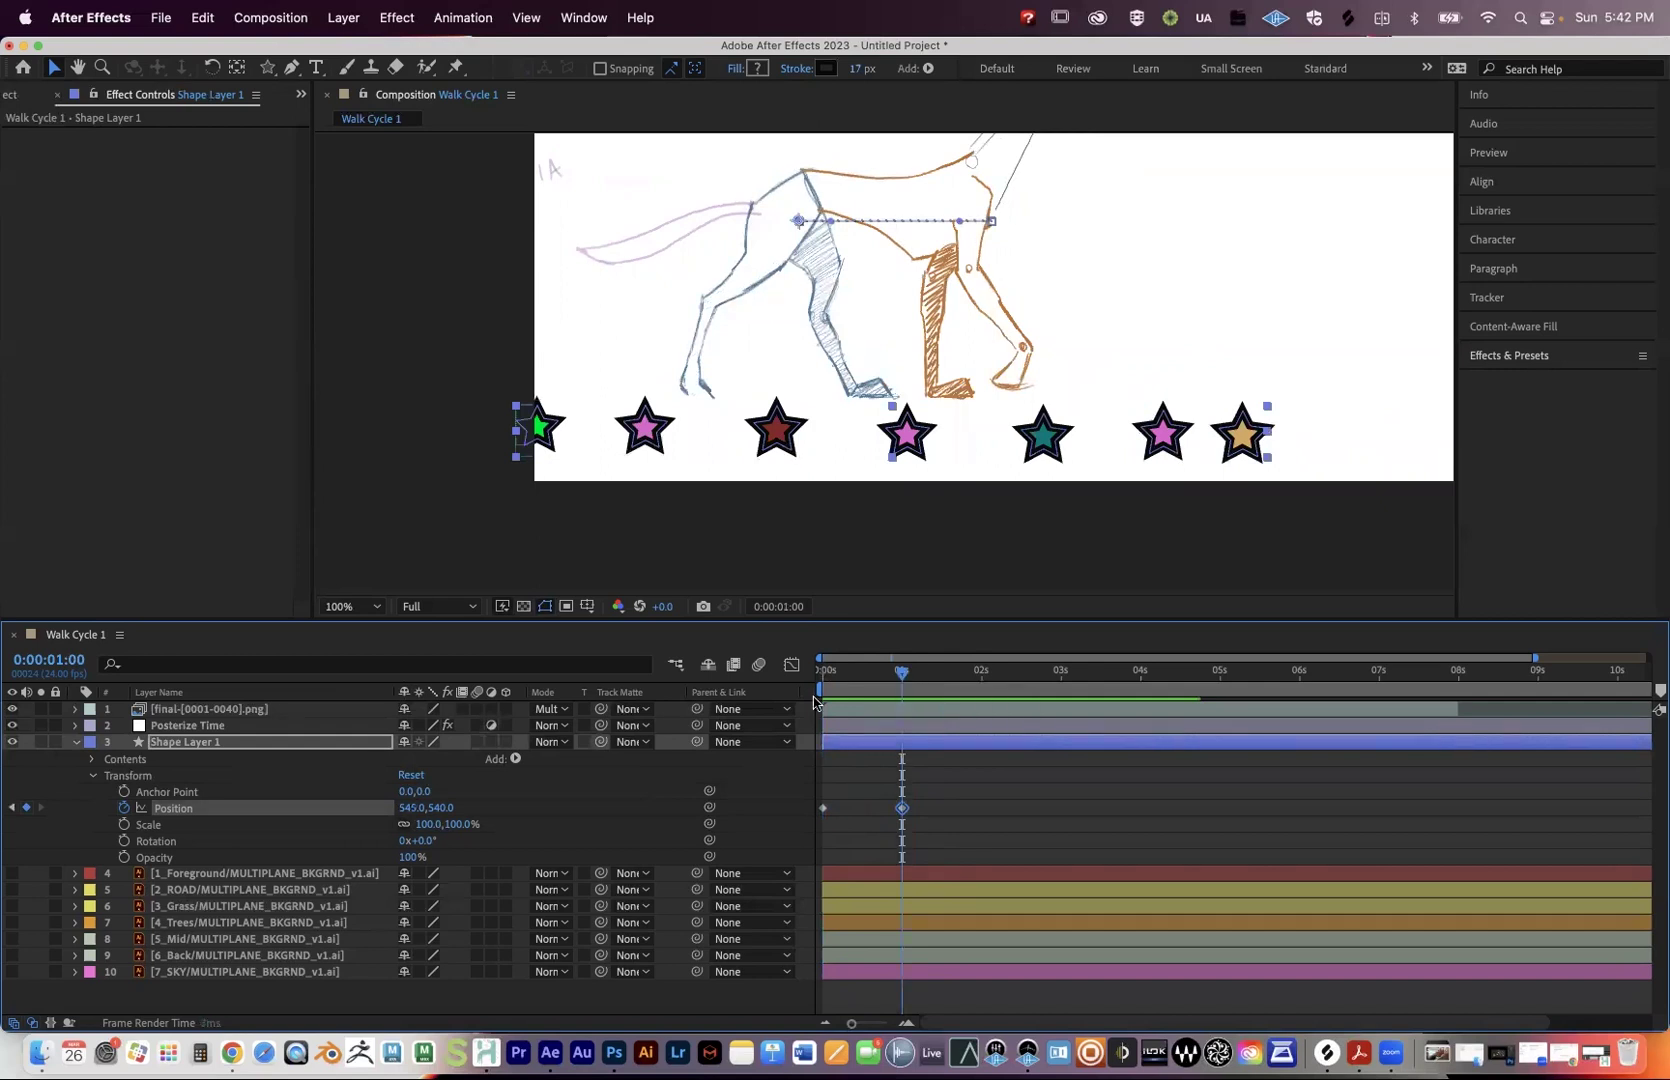
Switch to Calculator and enter 944, the star layer's X position at the first keyframe.
key(Home)
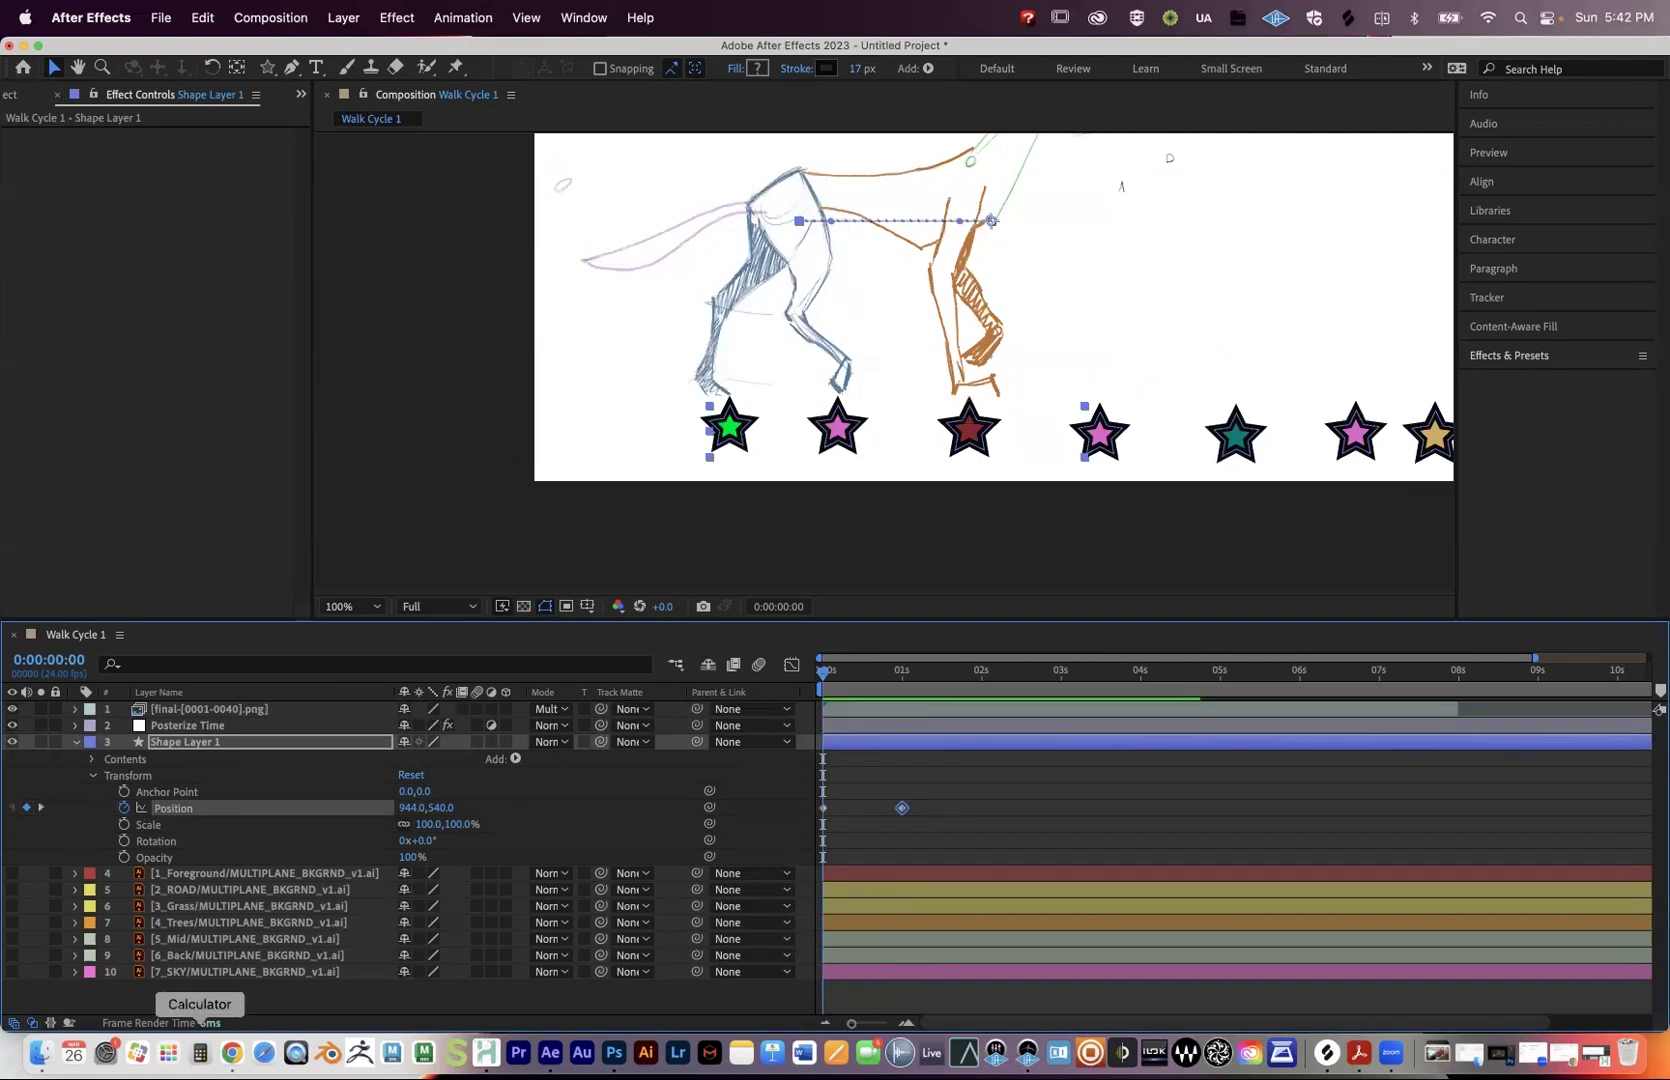
click(200, 1053)
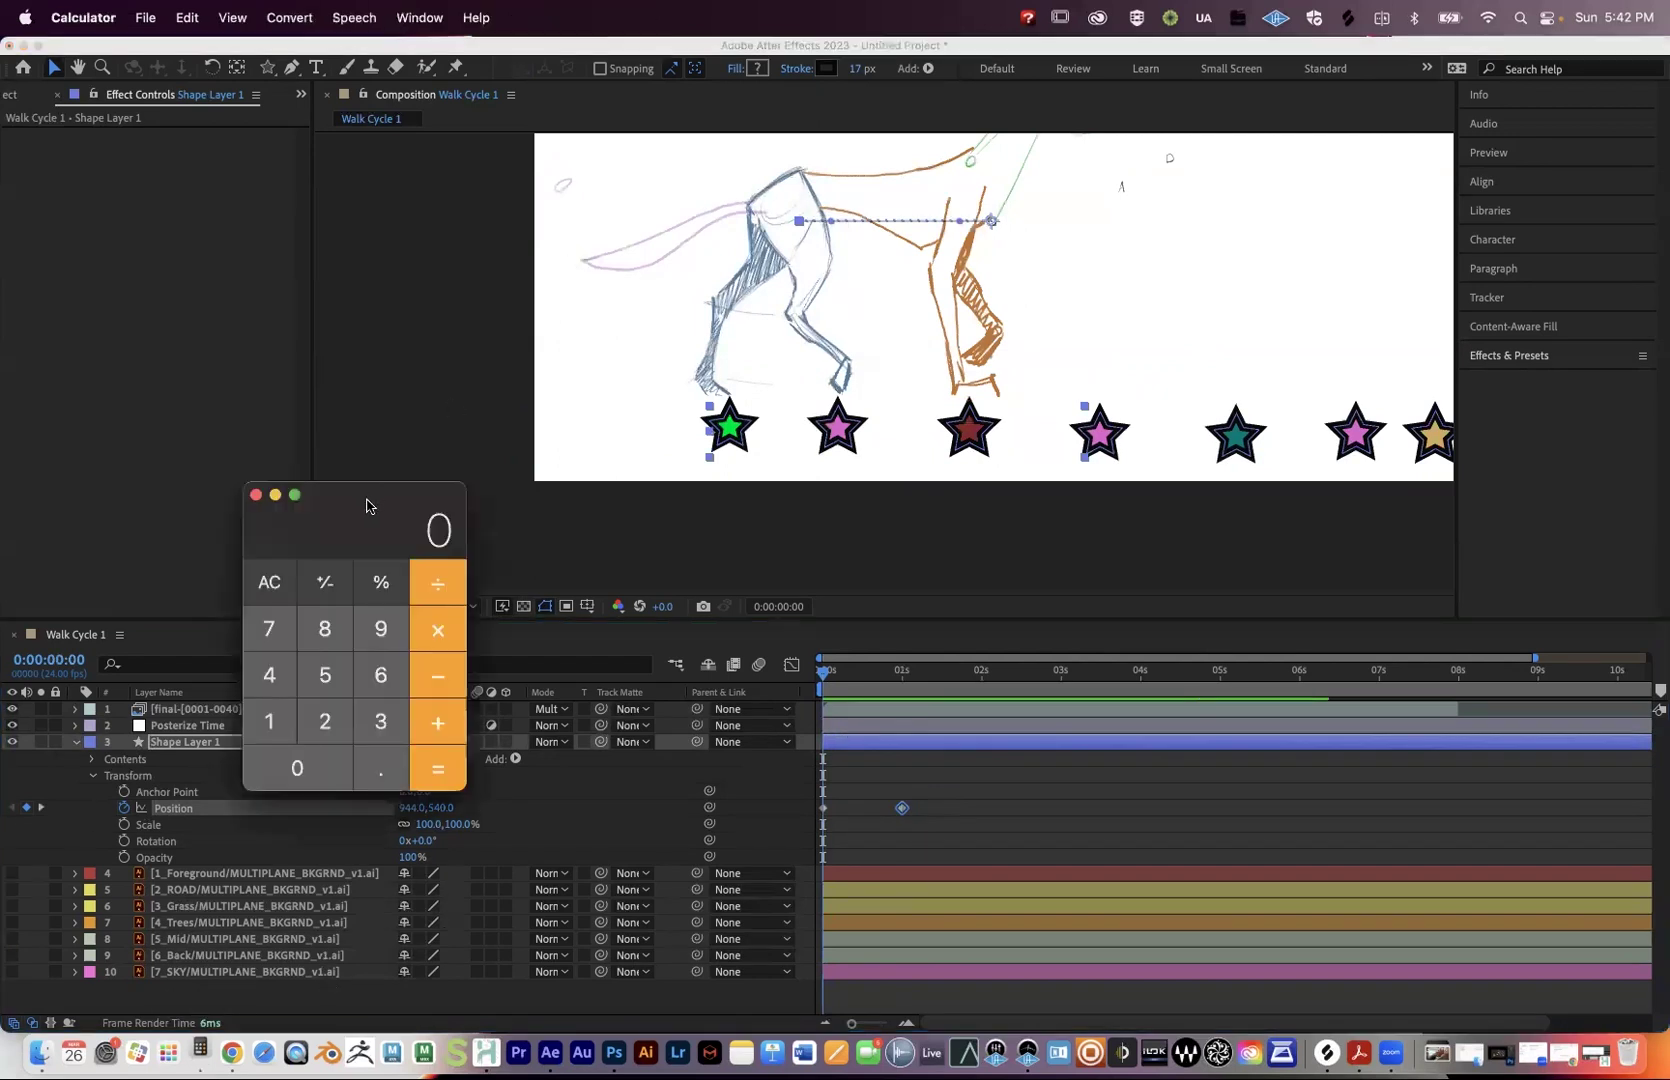
drag(366, 506, 297, 508)
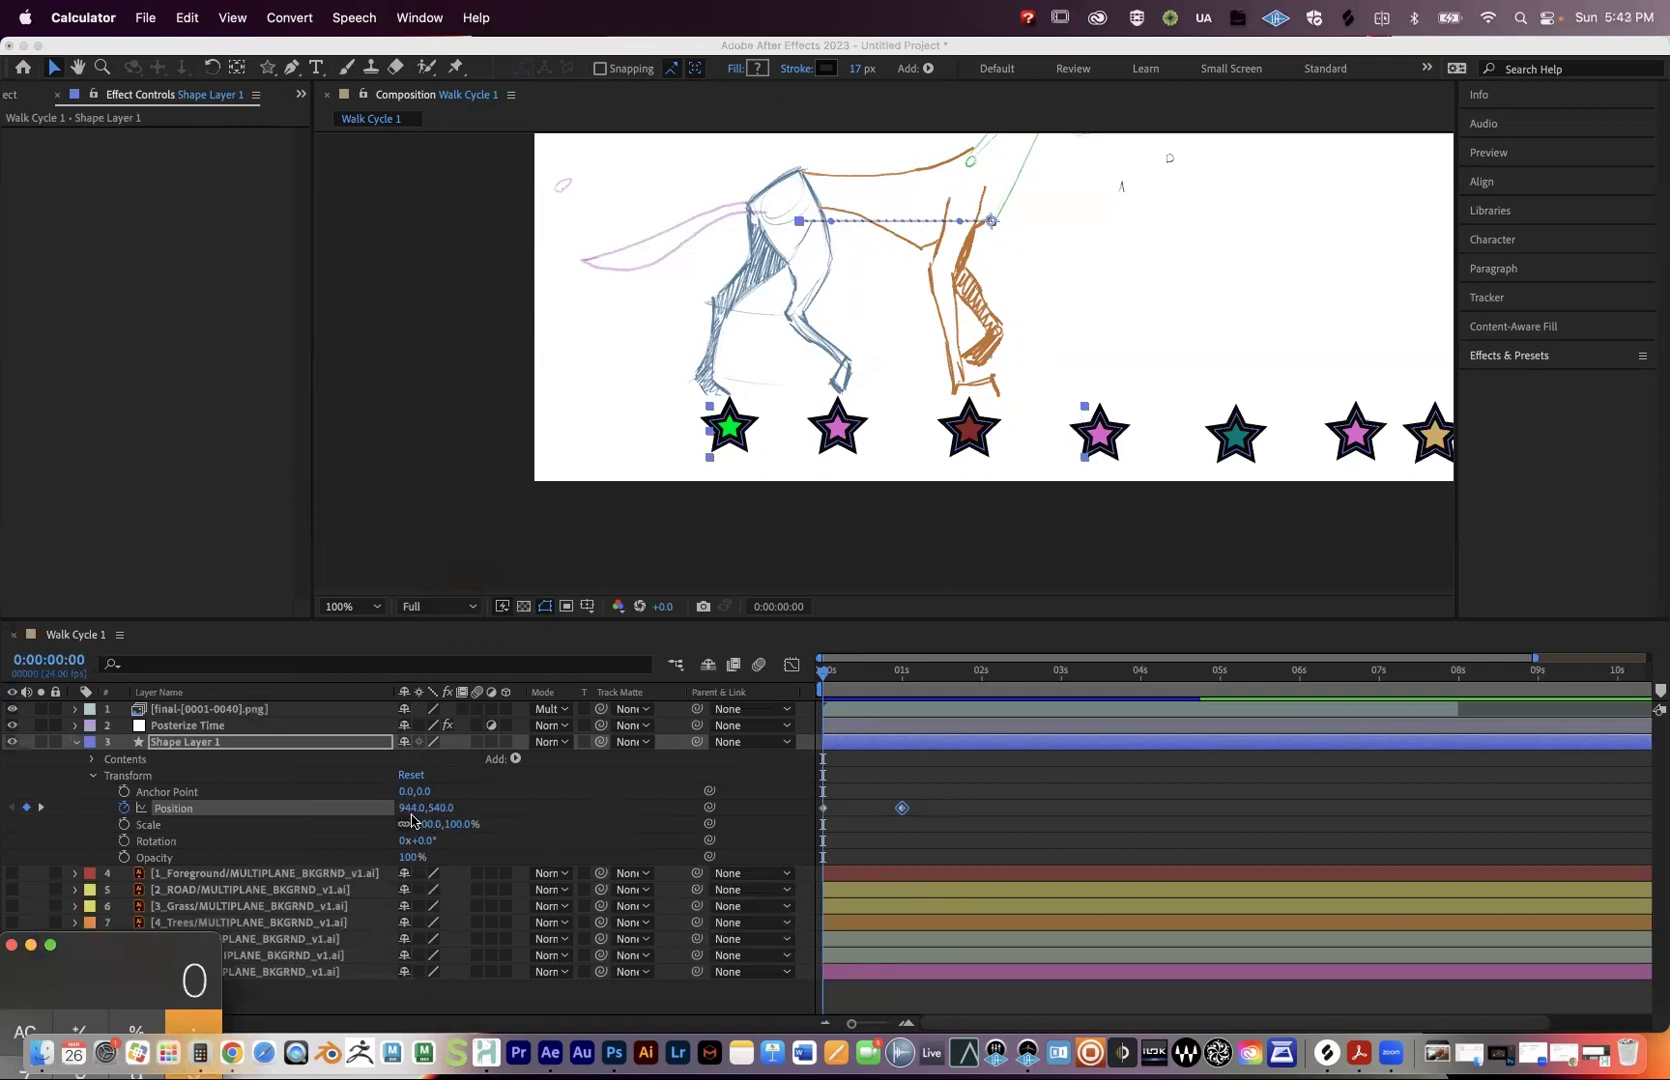
click(866, 672)
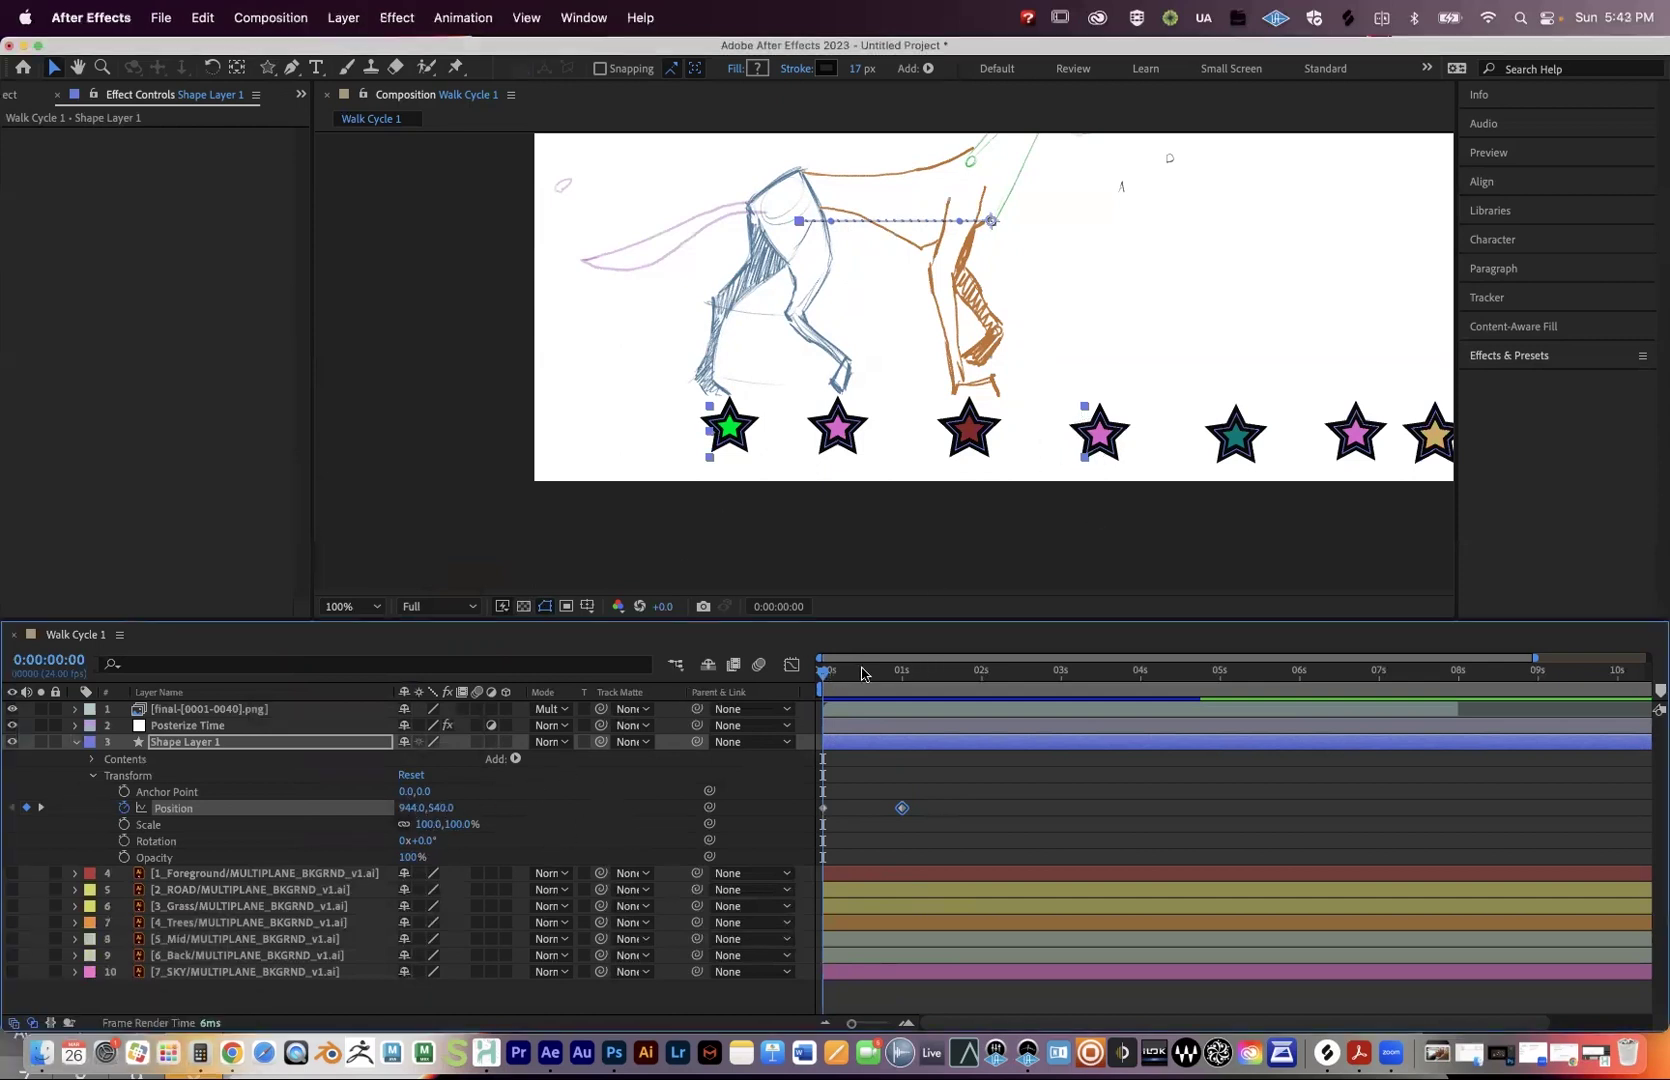
click(892, 676)
key(Home)
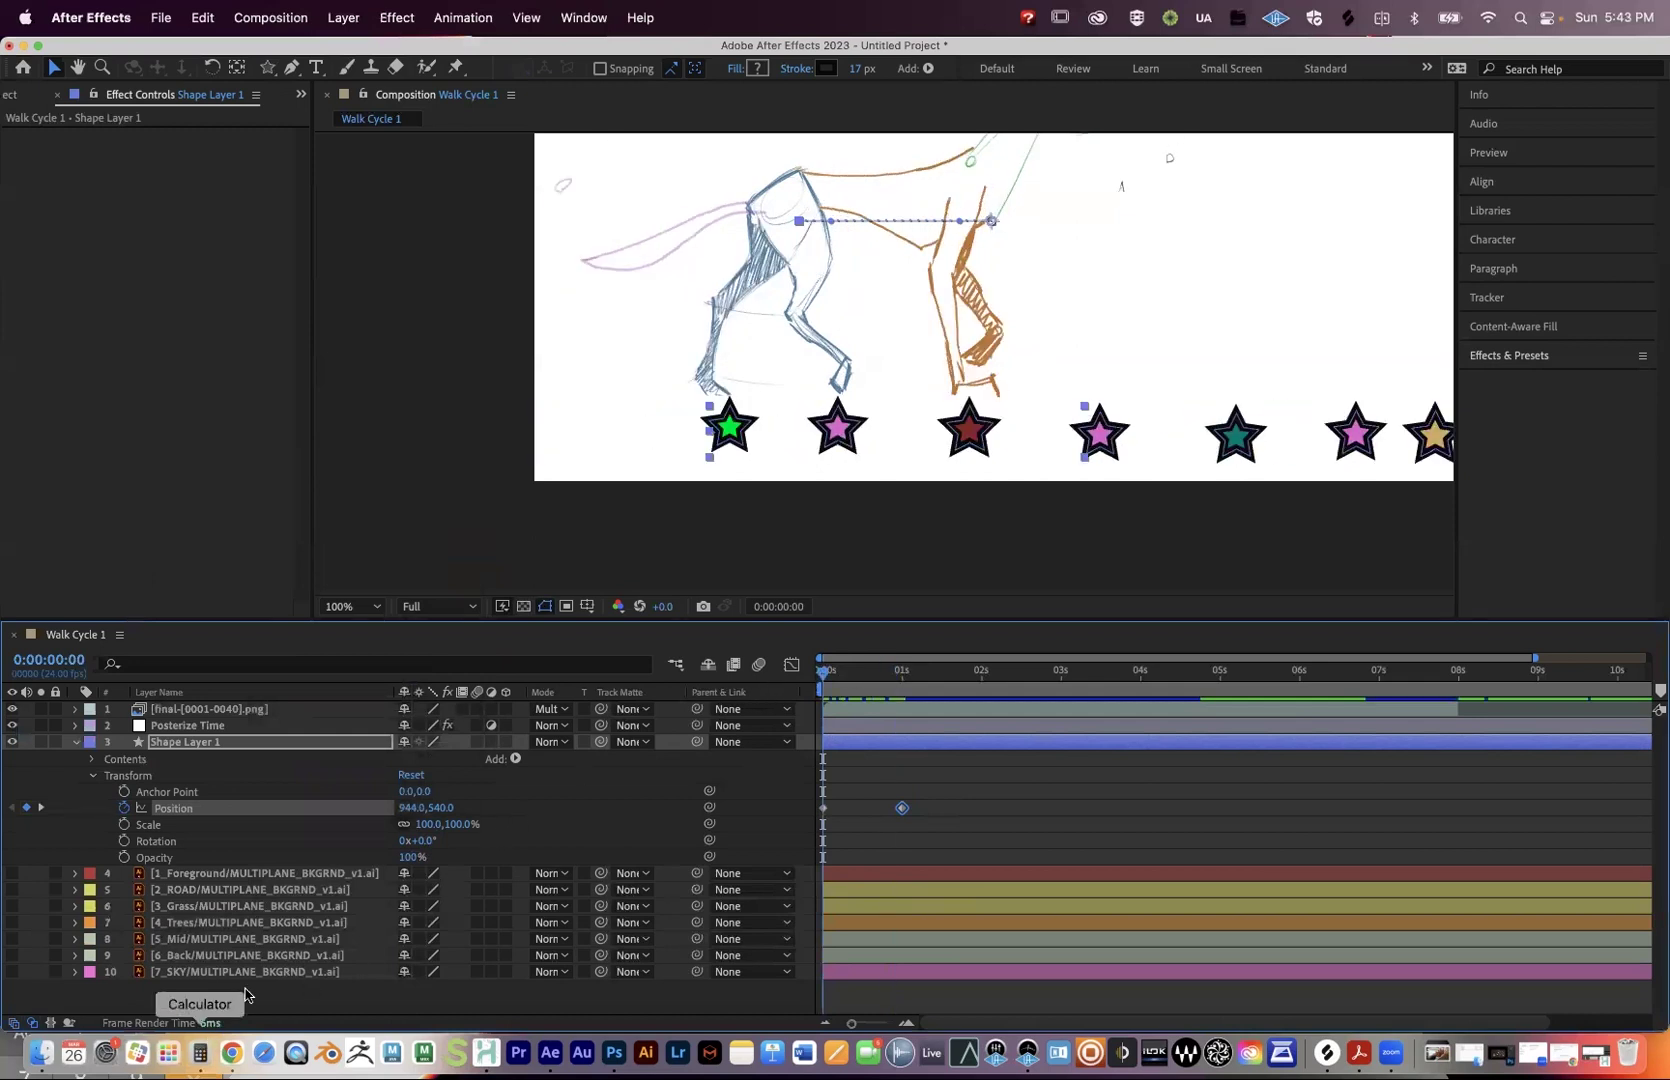
click(200, 1052)
click(387, 538)
click(300, 575)
key(4)
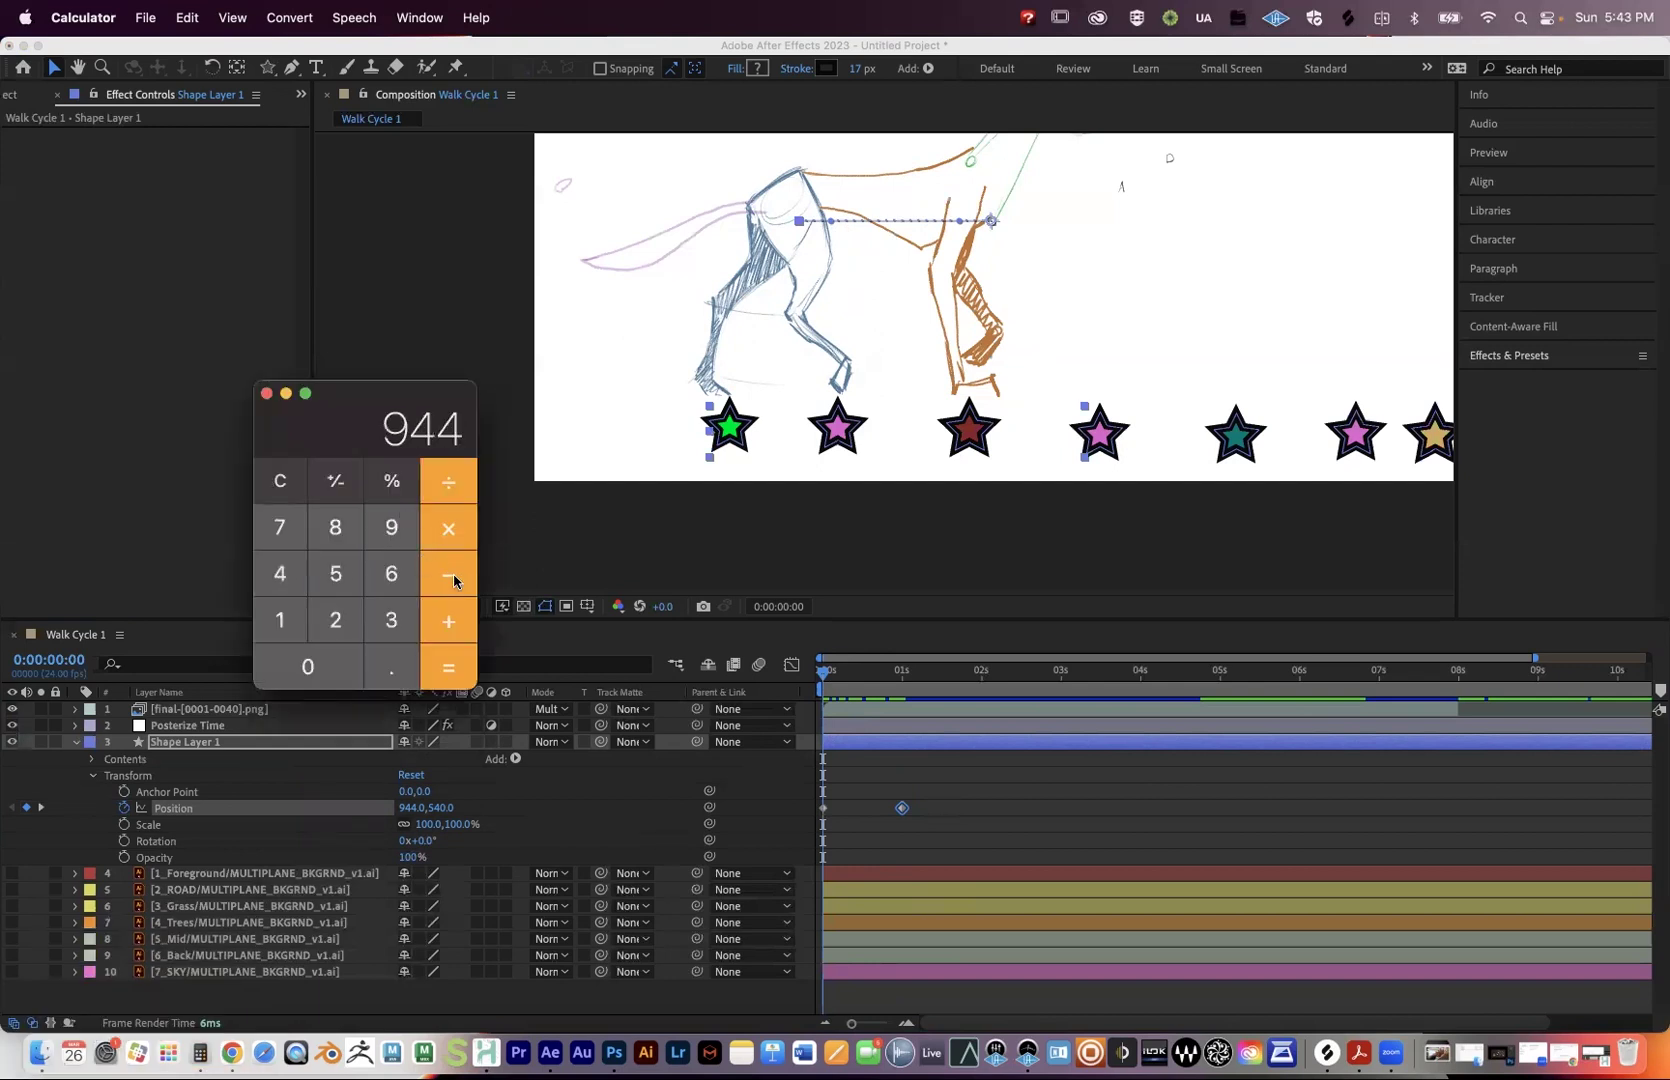
Check the layer's X position at 1 second and subtract that value, 545, from 944 in Calculator.
drag(380, 400, 156, 789)
click(862, 677)
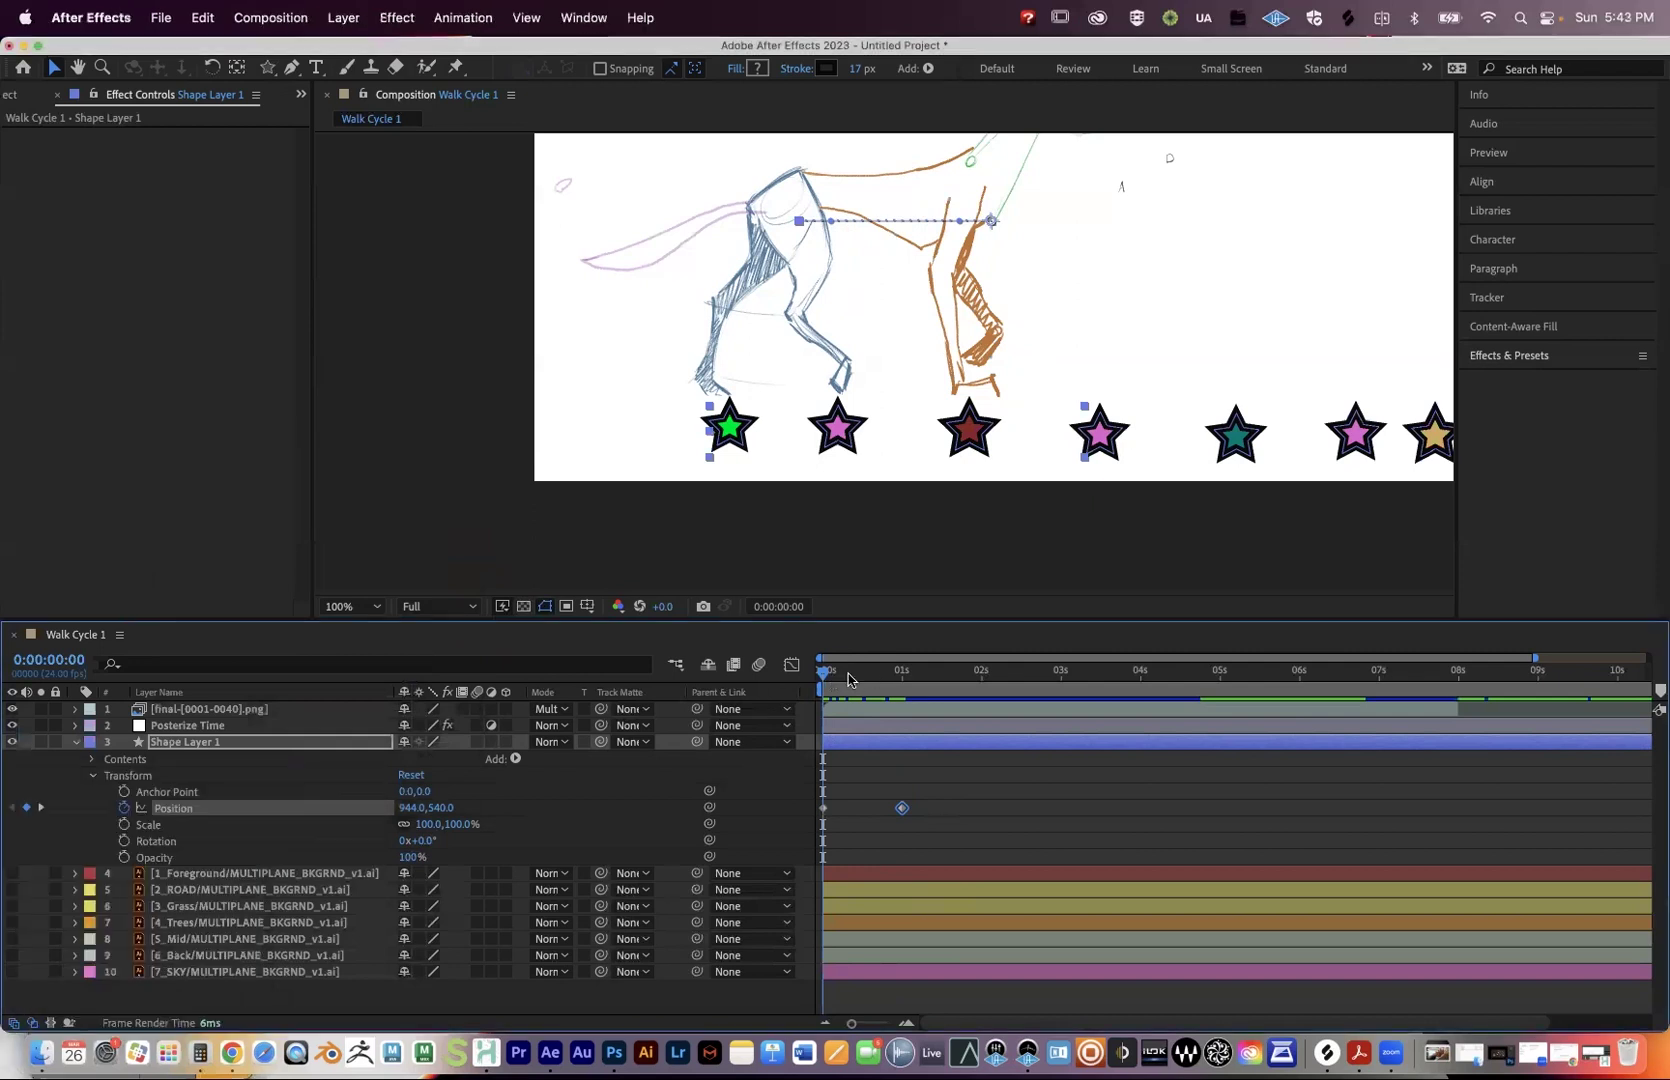
click(901, 672)
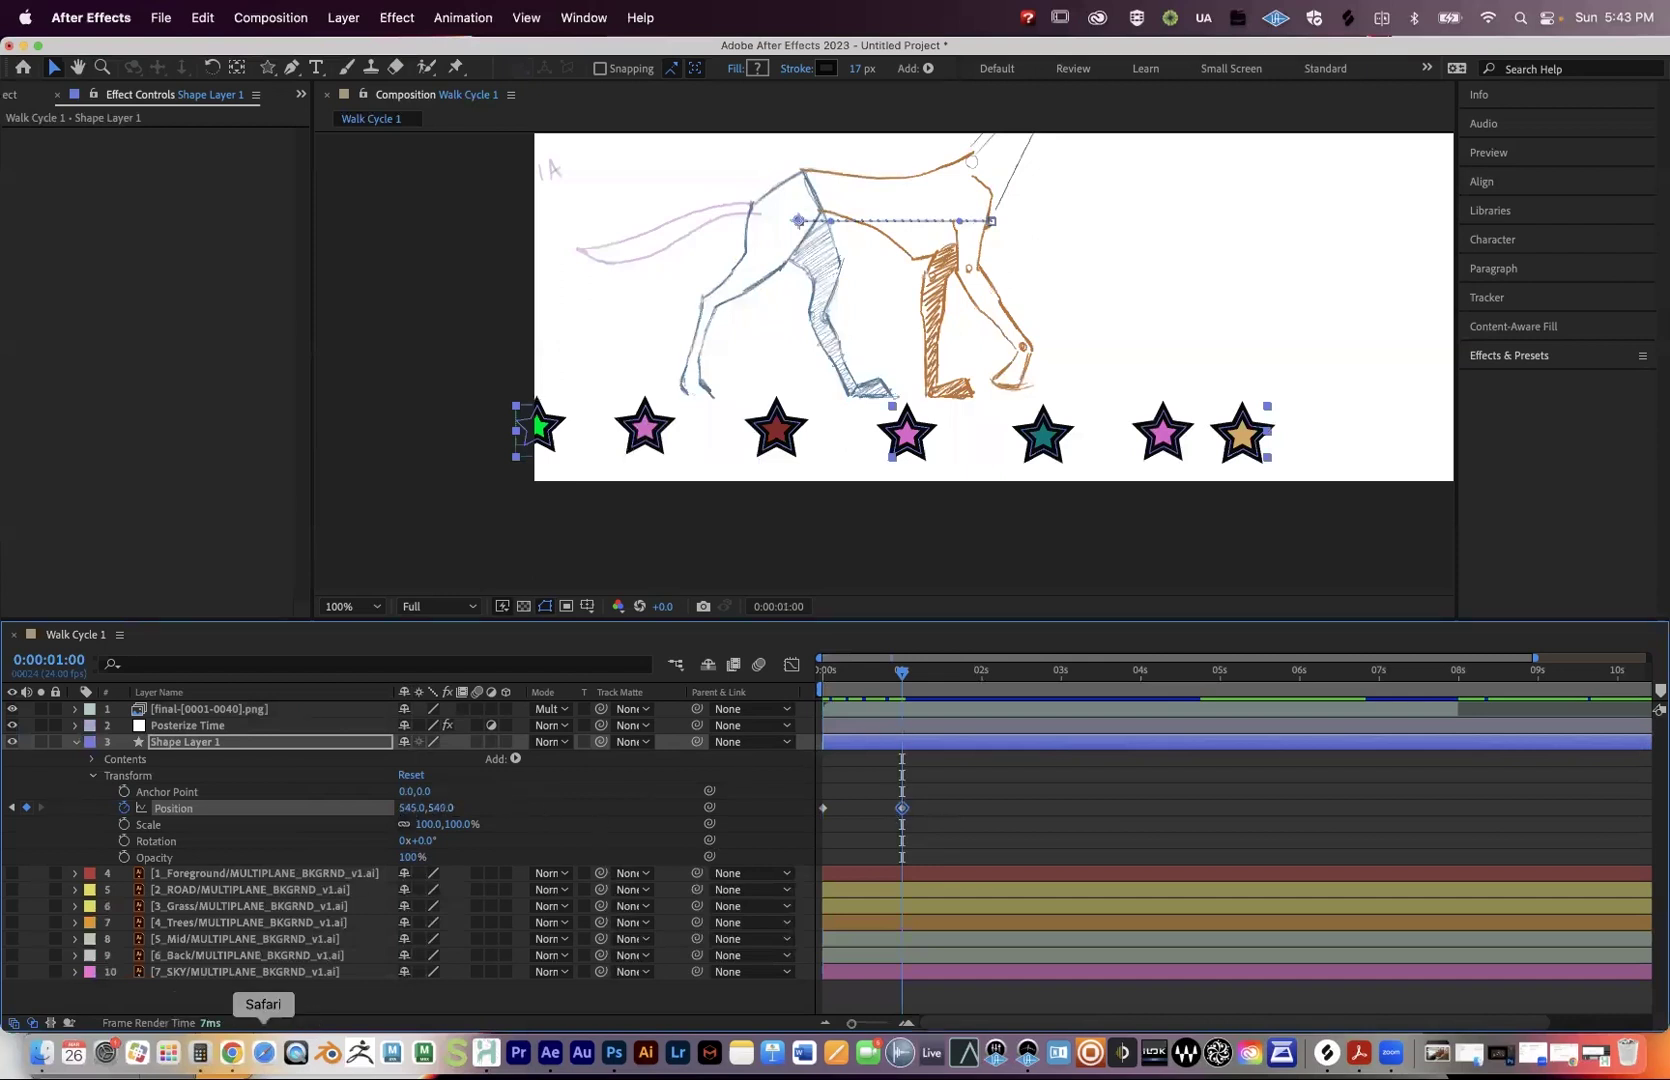
click(200, 1052)
drag(176, 770, 463, 370)
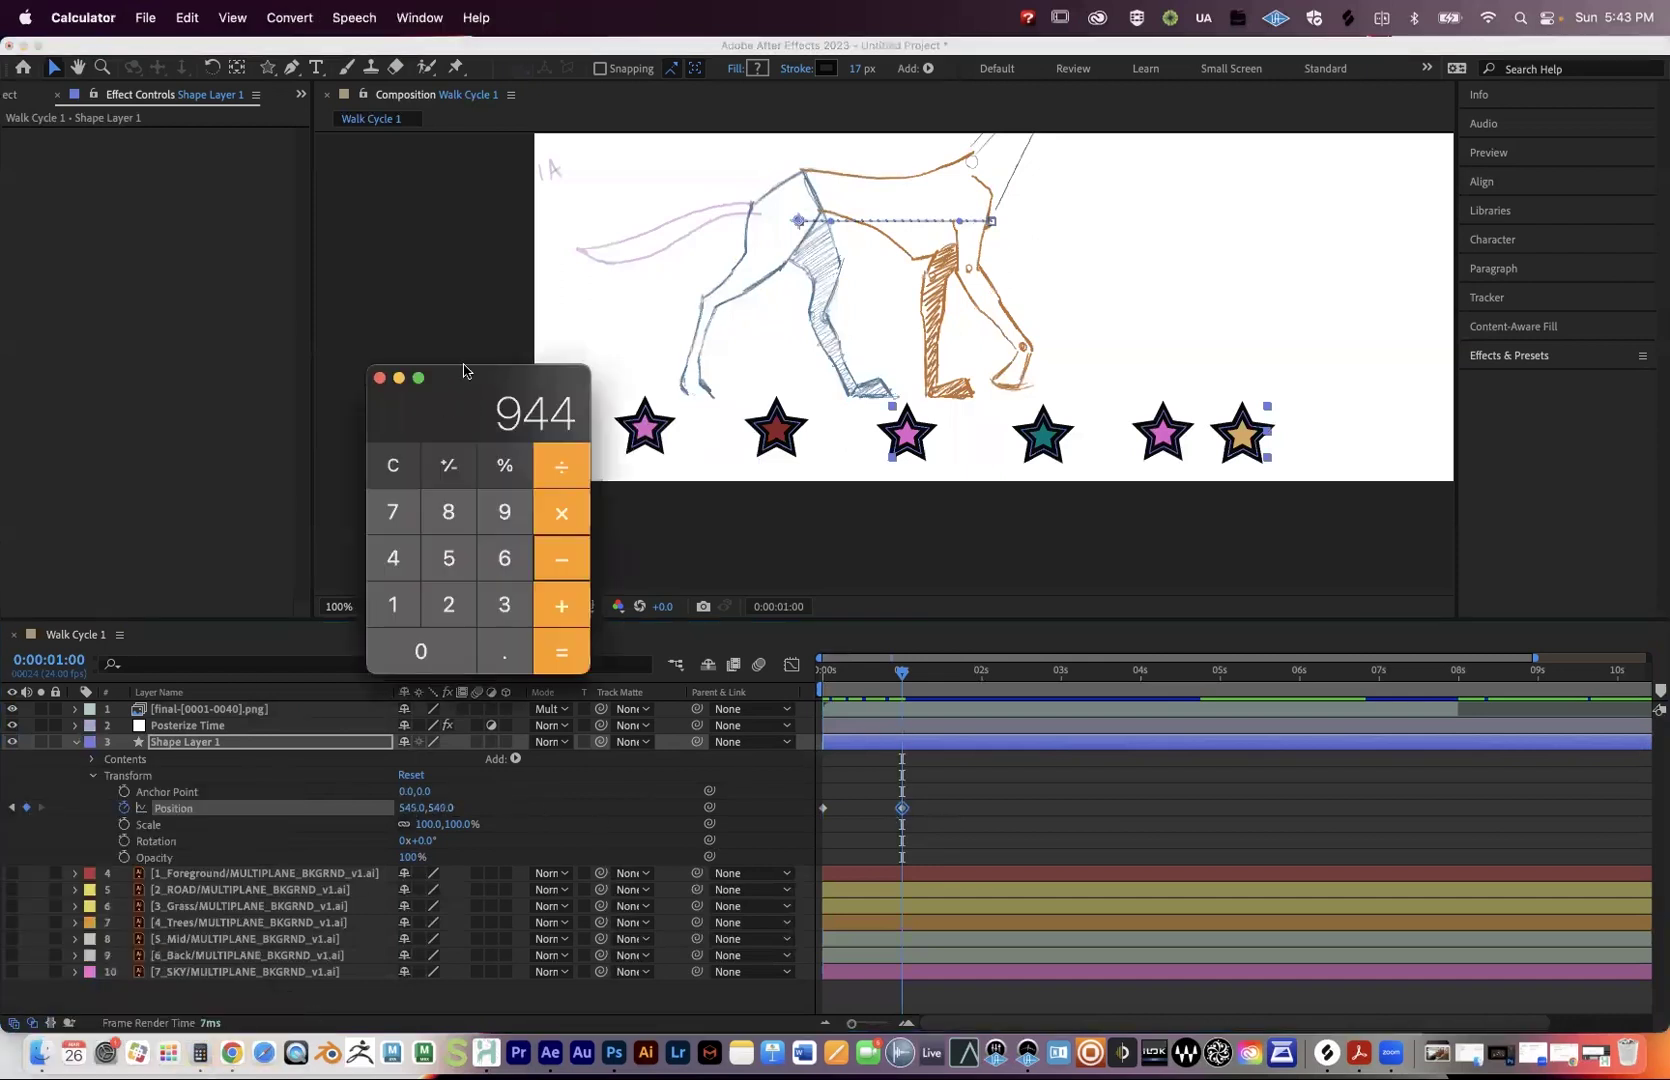
click(530, 545)
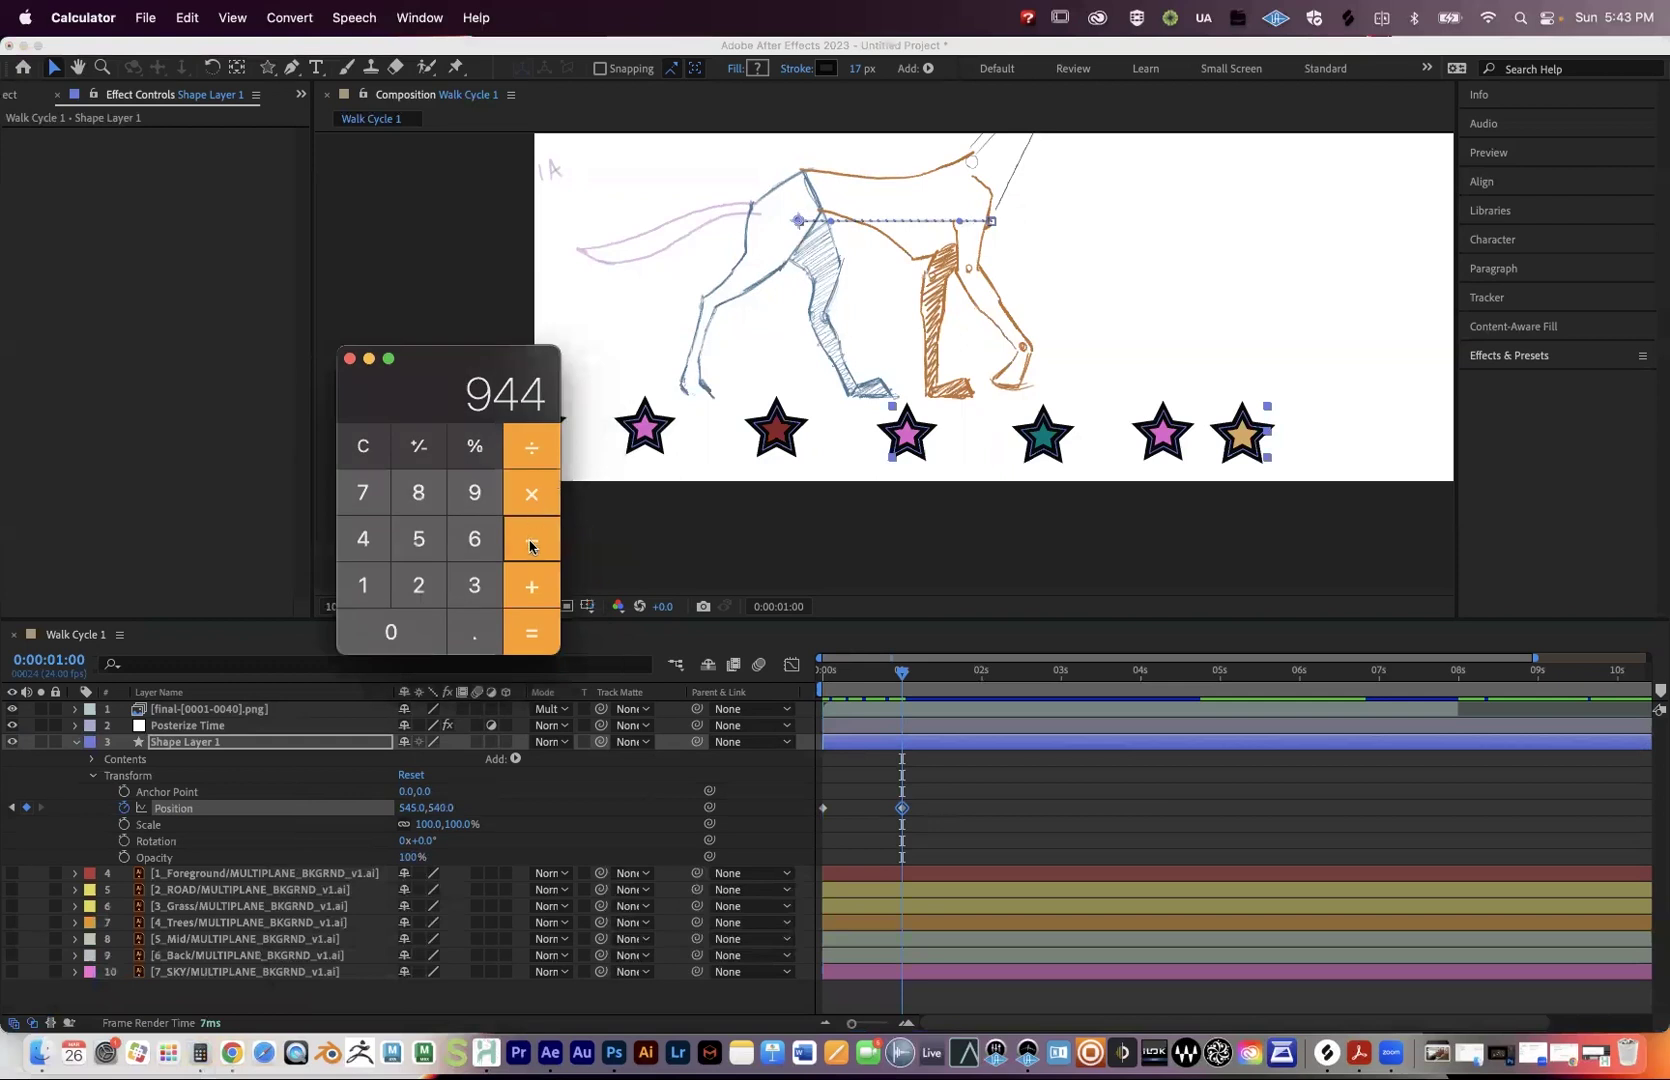
click(430, 548)
text(45)
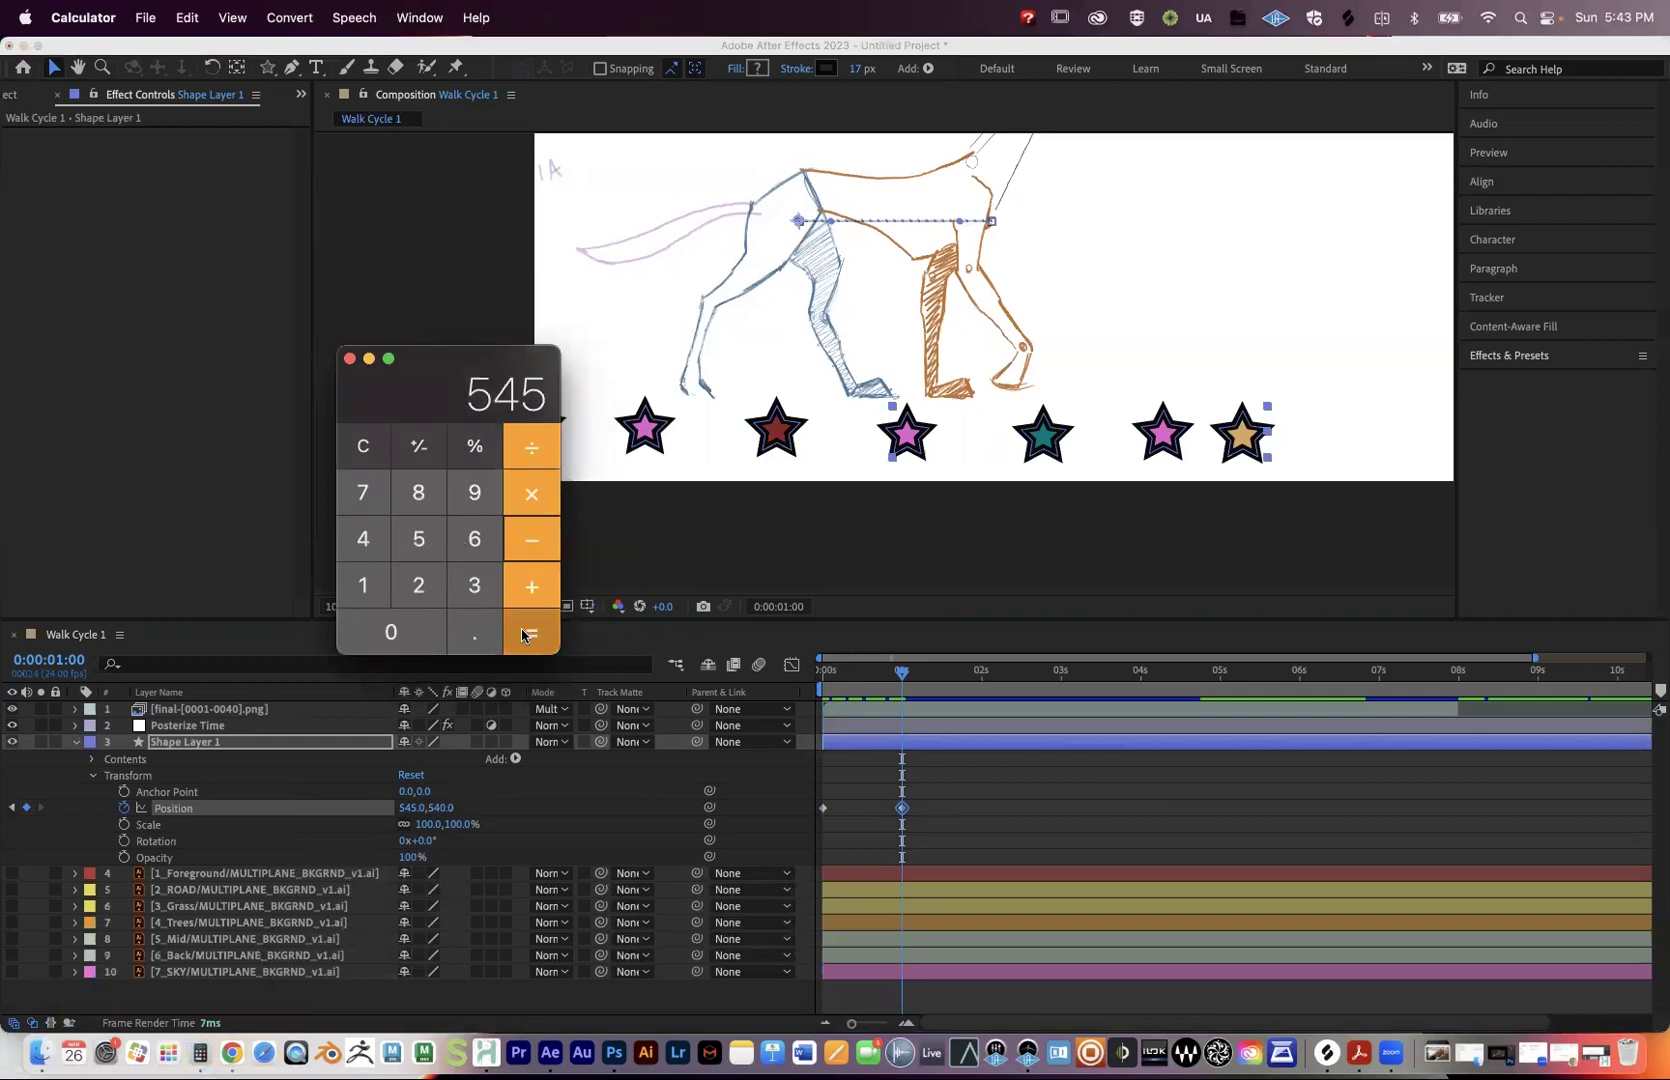
key(Return)
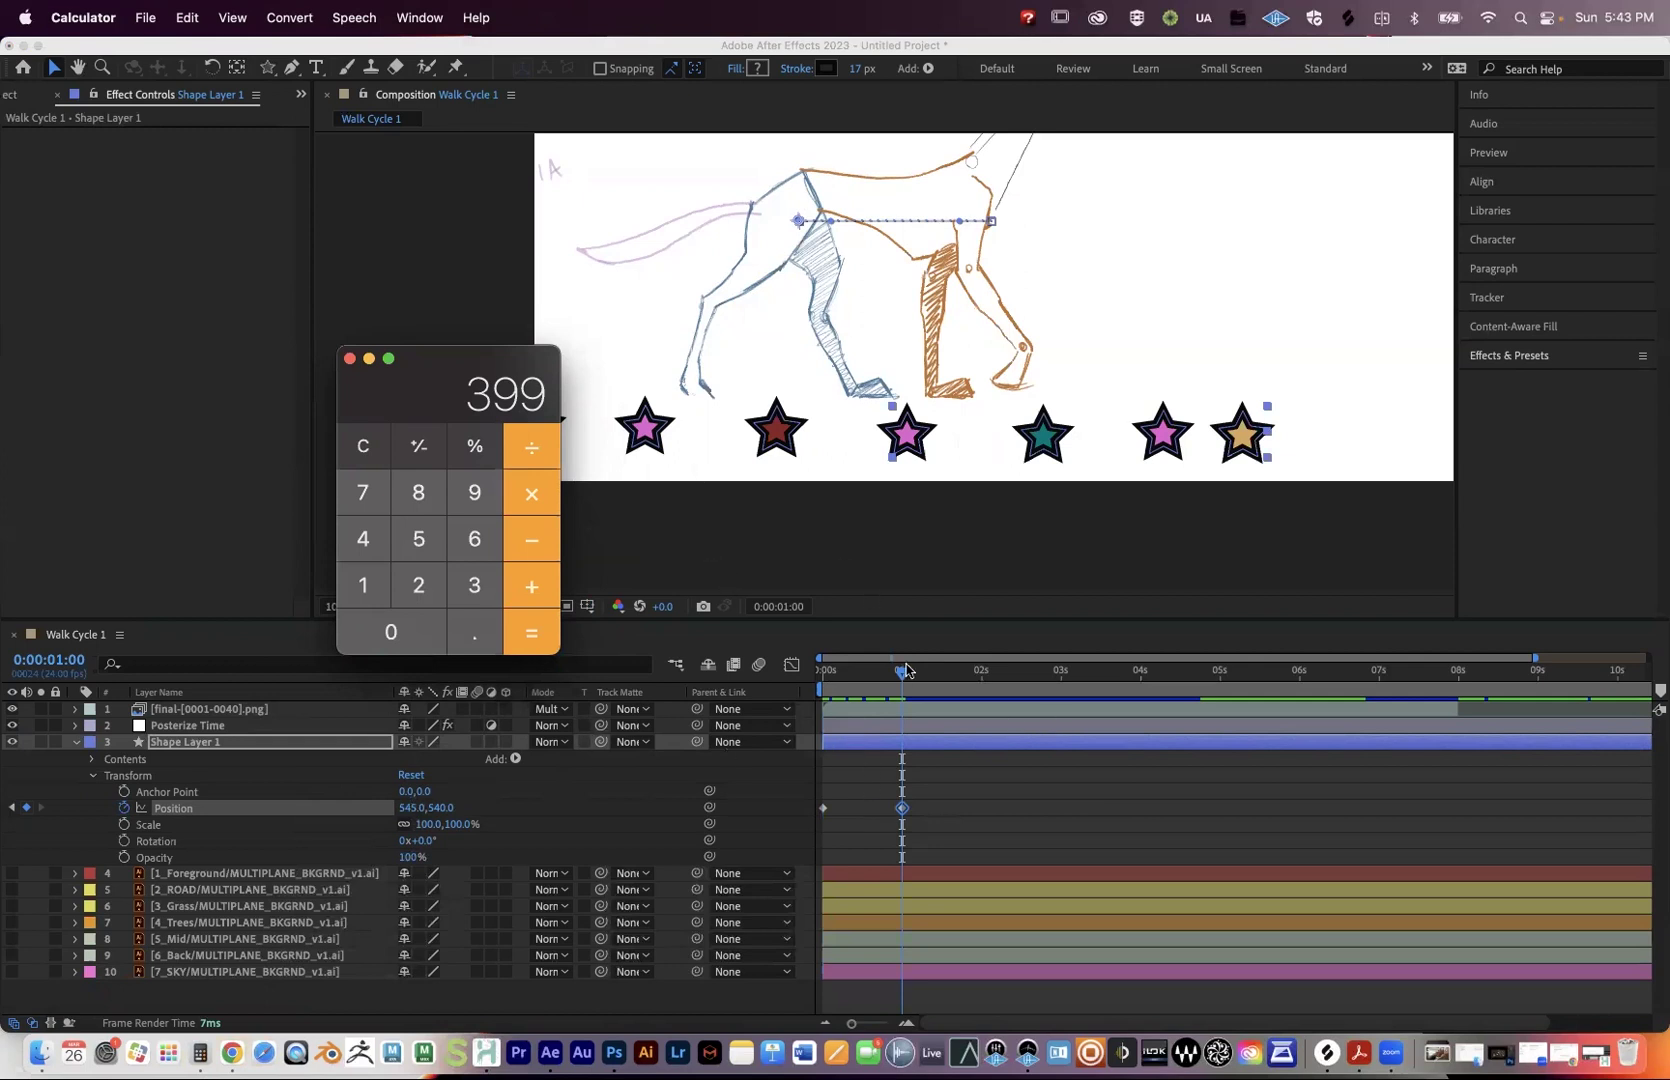
Scrub through the walk cycle and go to its last frame at 0:00:07:23.
click(841, 683)
drag(873, 680, 1137, 675)
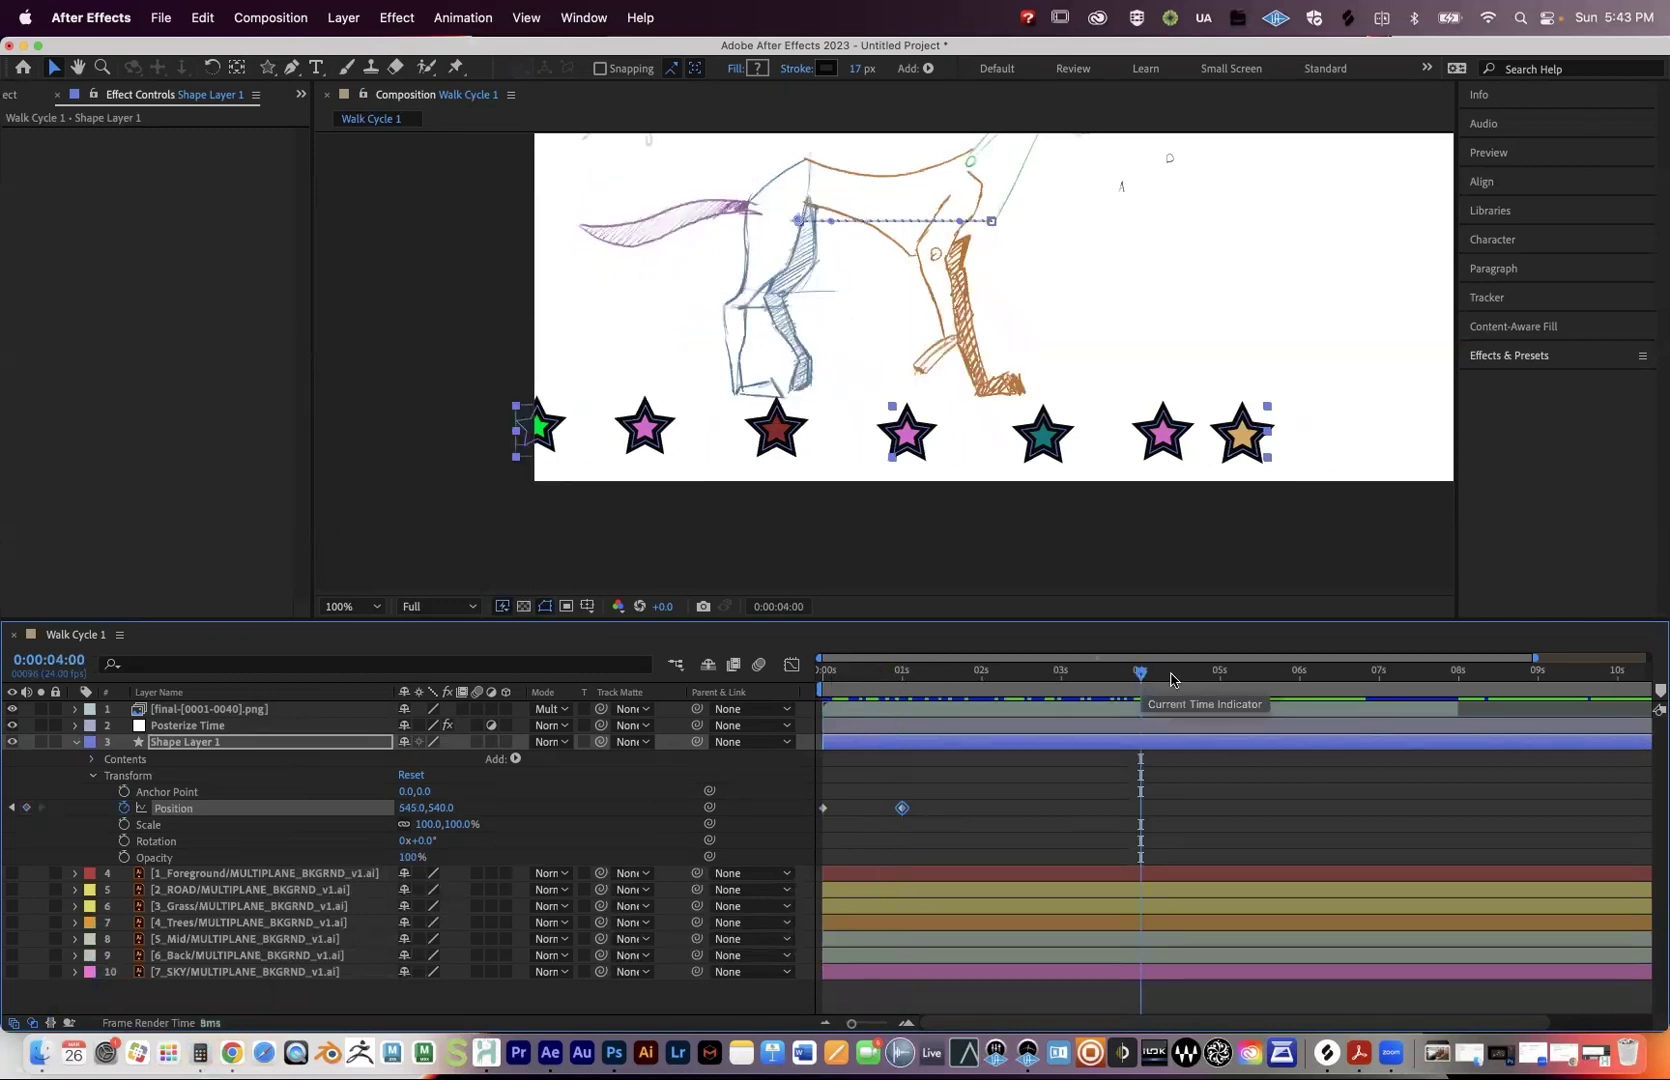
click(1220, 673)
click(1399, 682)
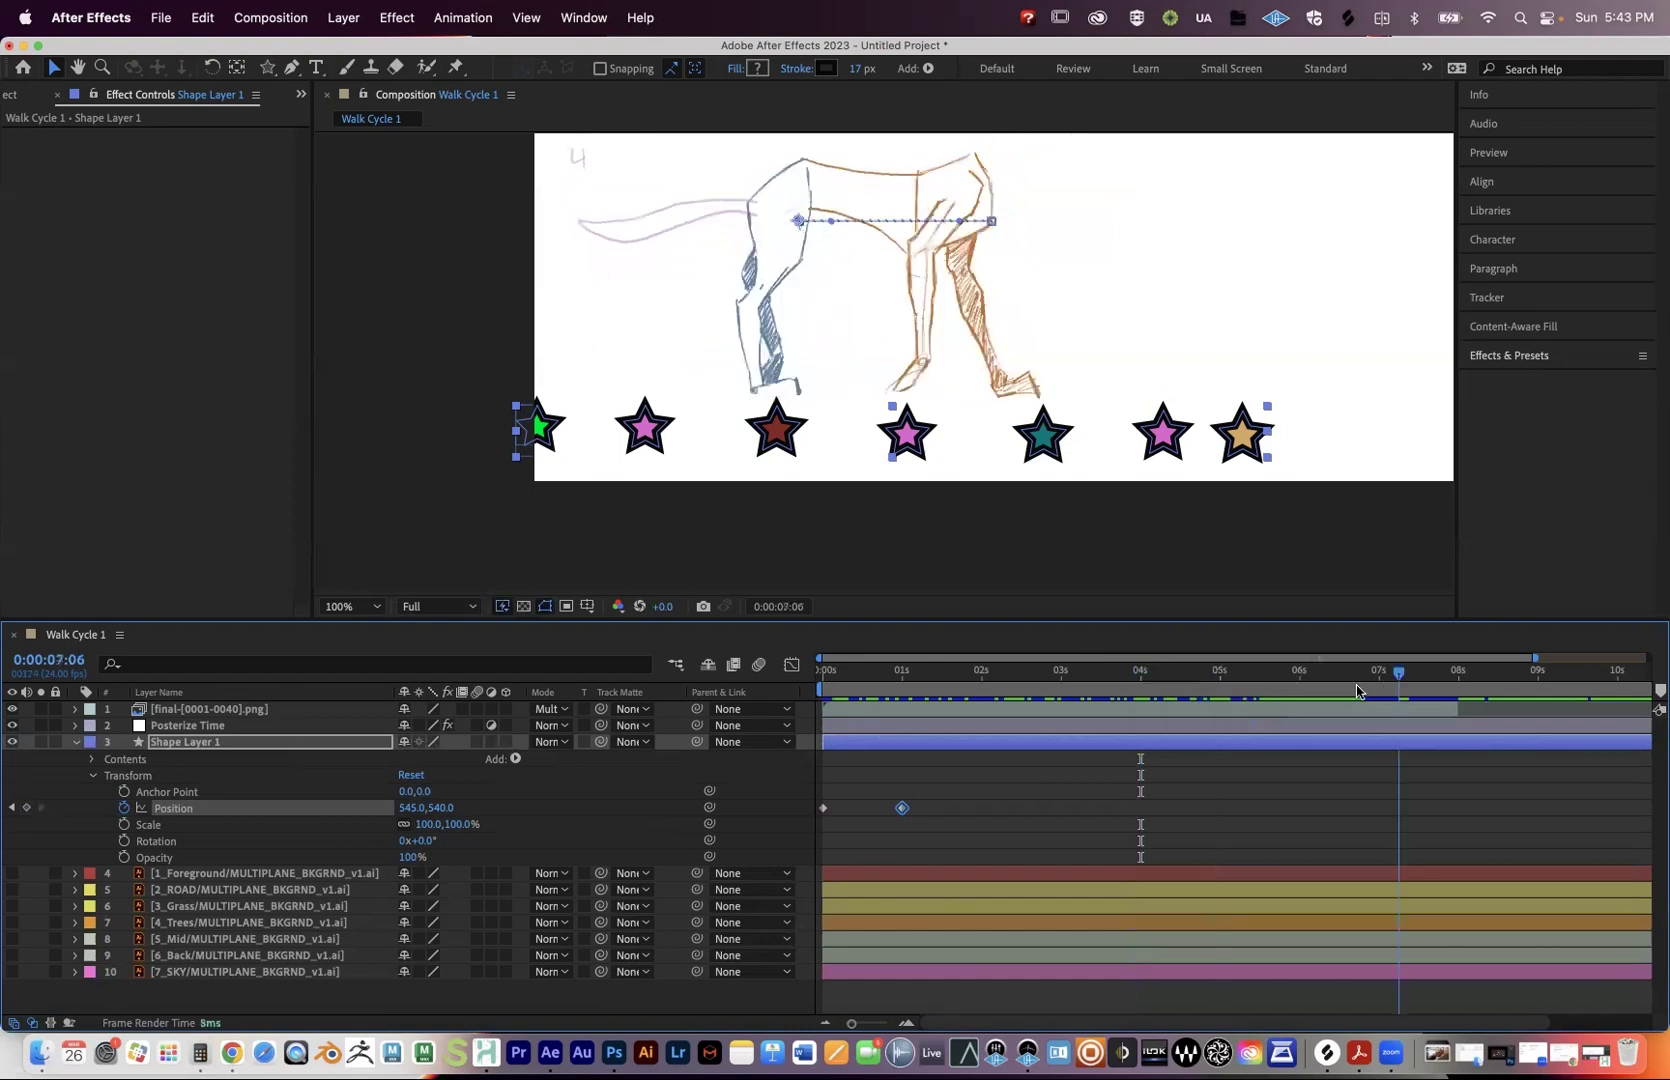
click(1375, 690)
click(1404, 686)
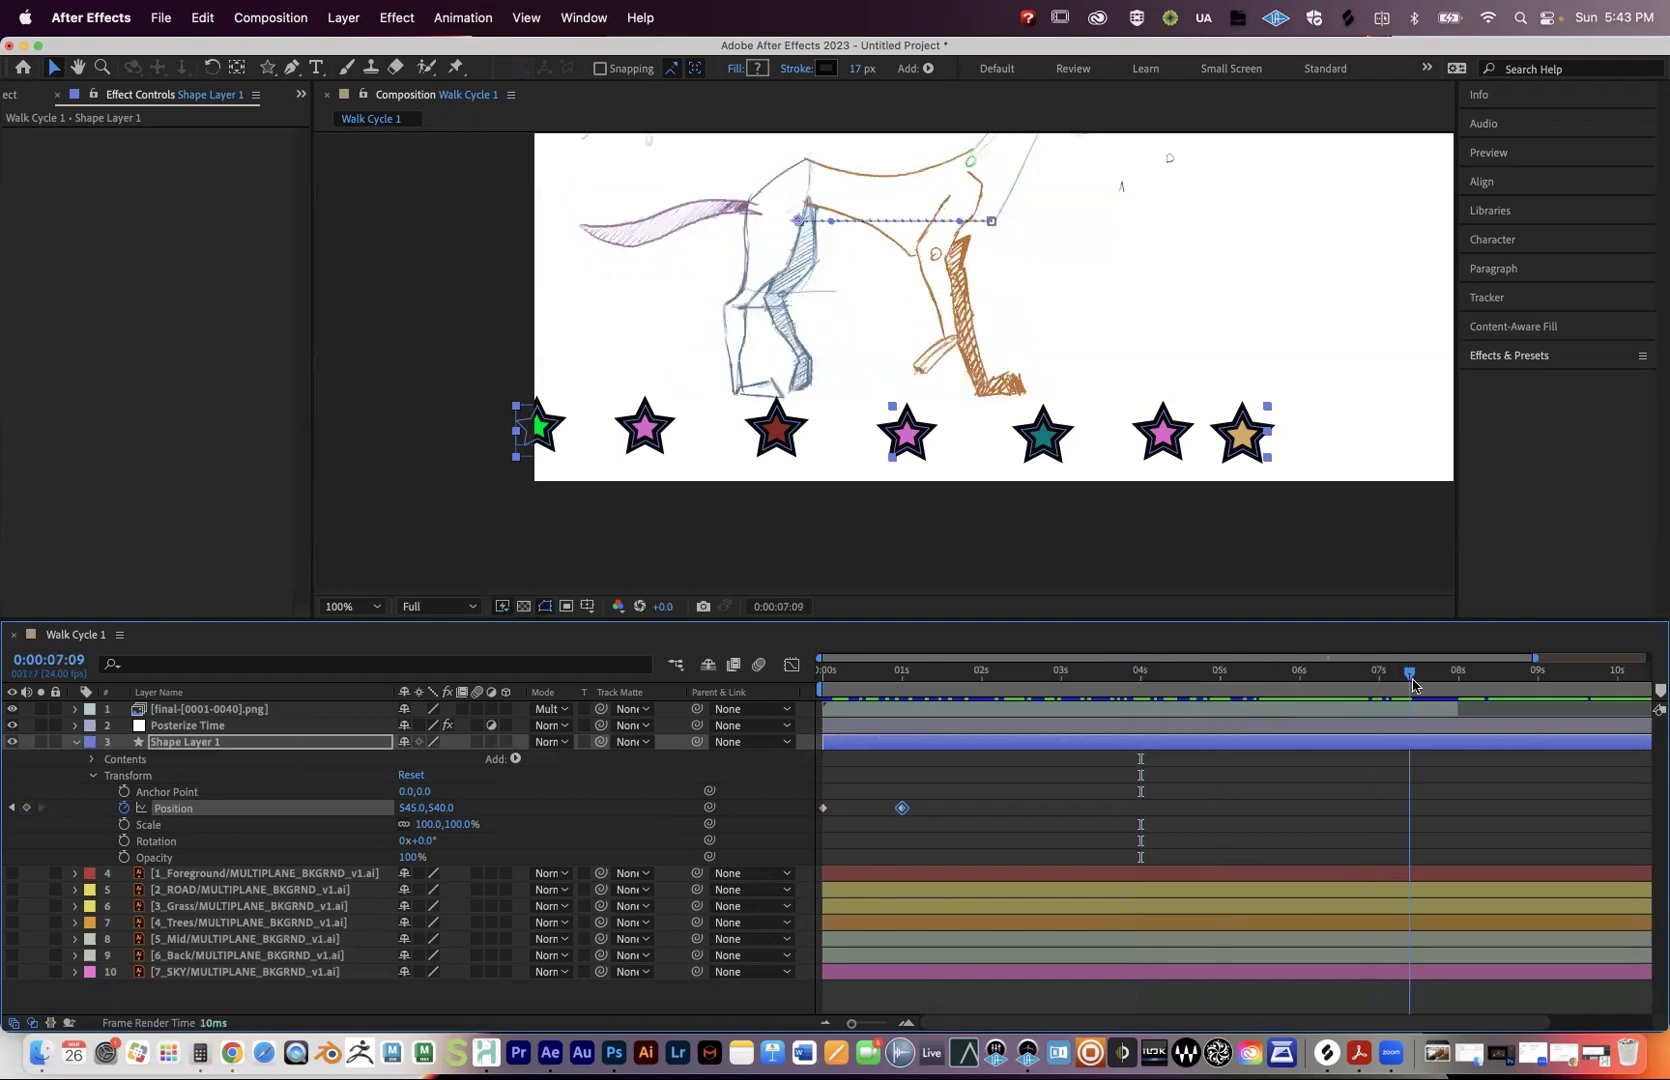
click(1455, 682)
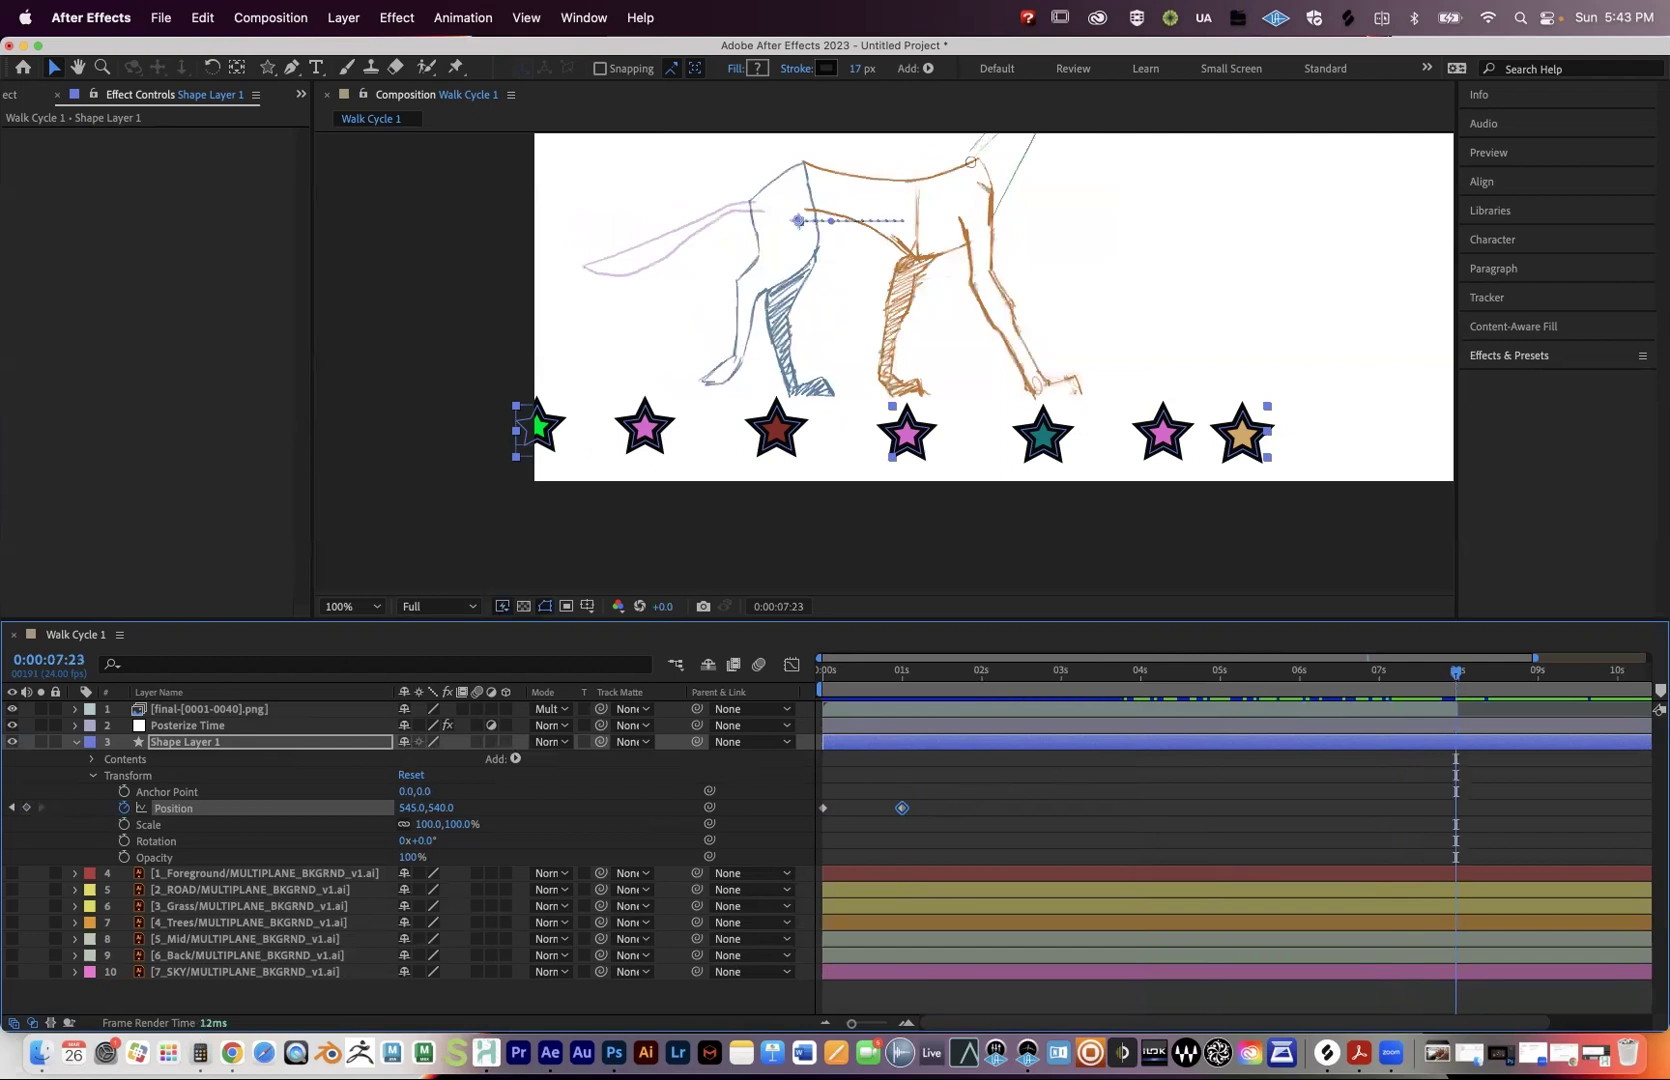
Switch to Calculator and multiply the one-second travel of 399 by 8 seconds.
click(200, 1052)
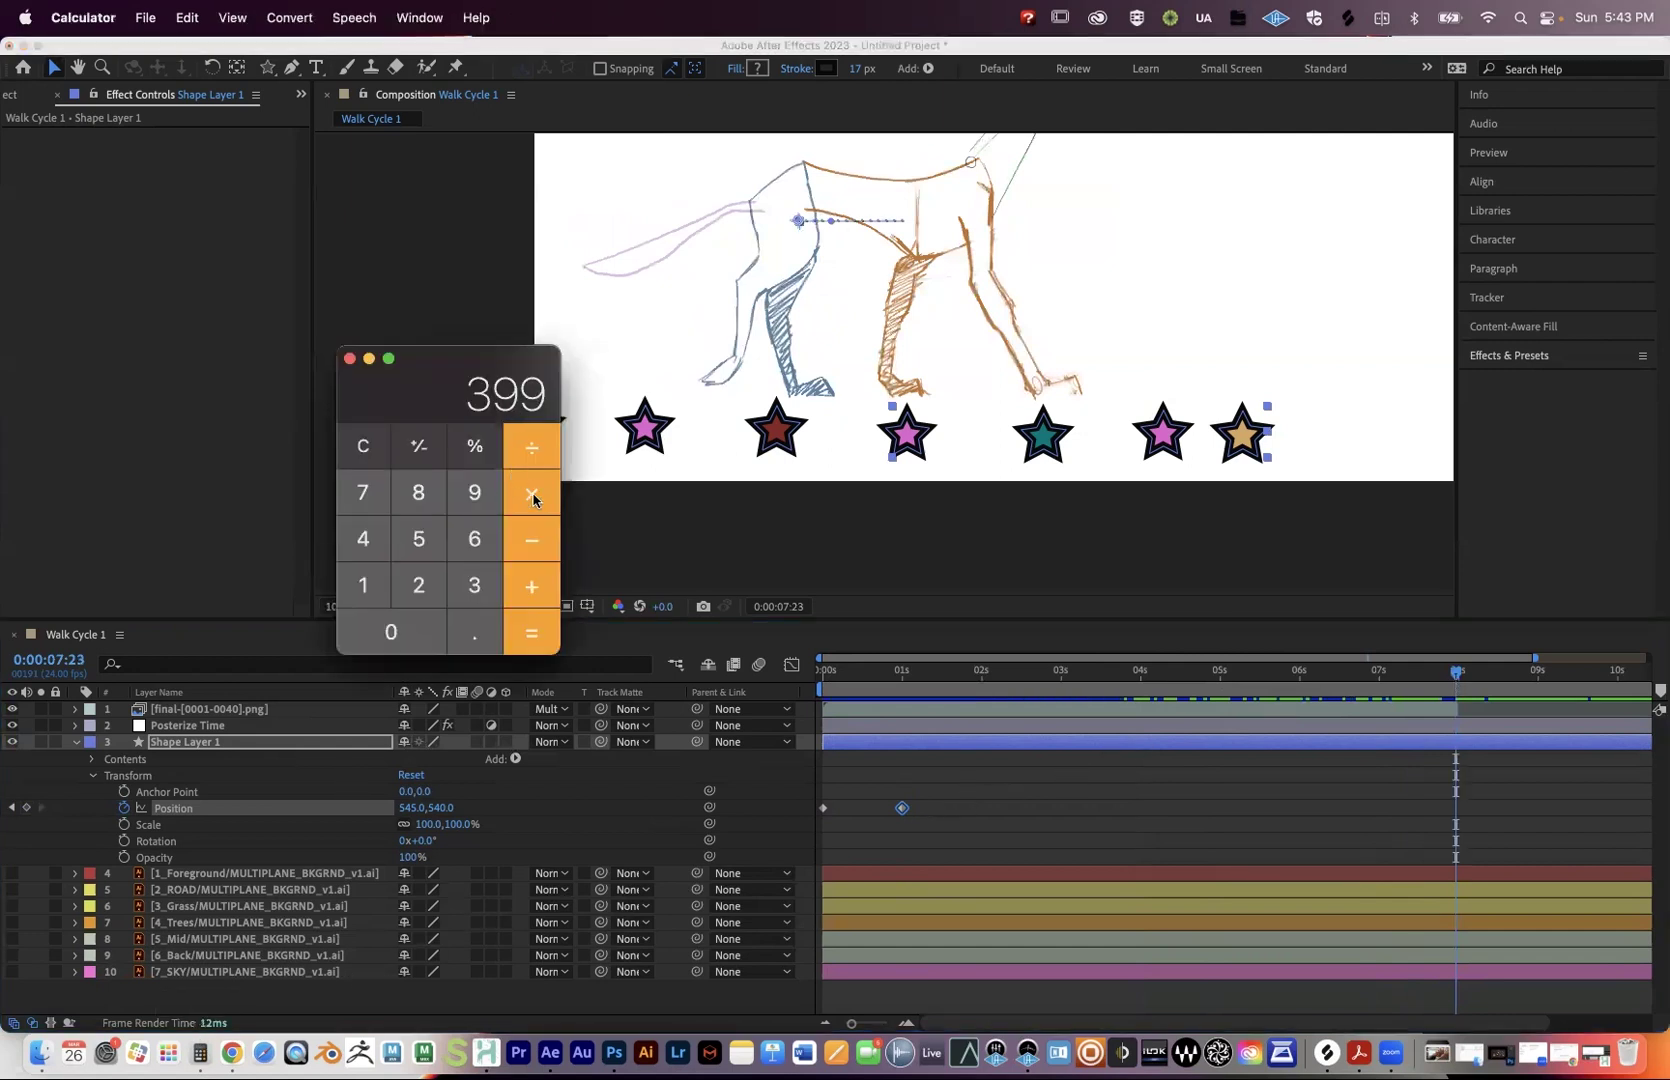
click(531, 492)
key(8)
click(553, 638)
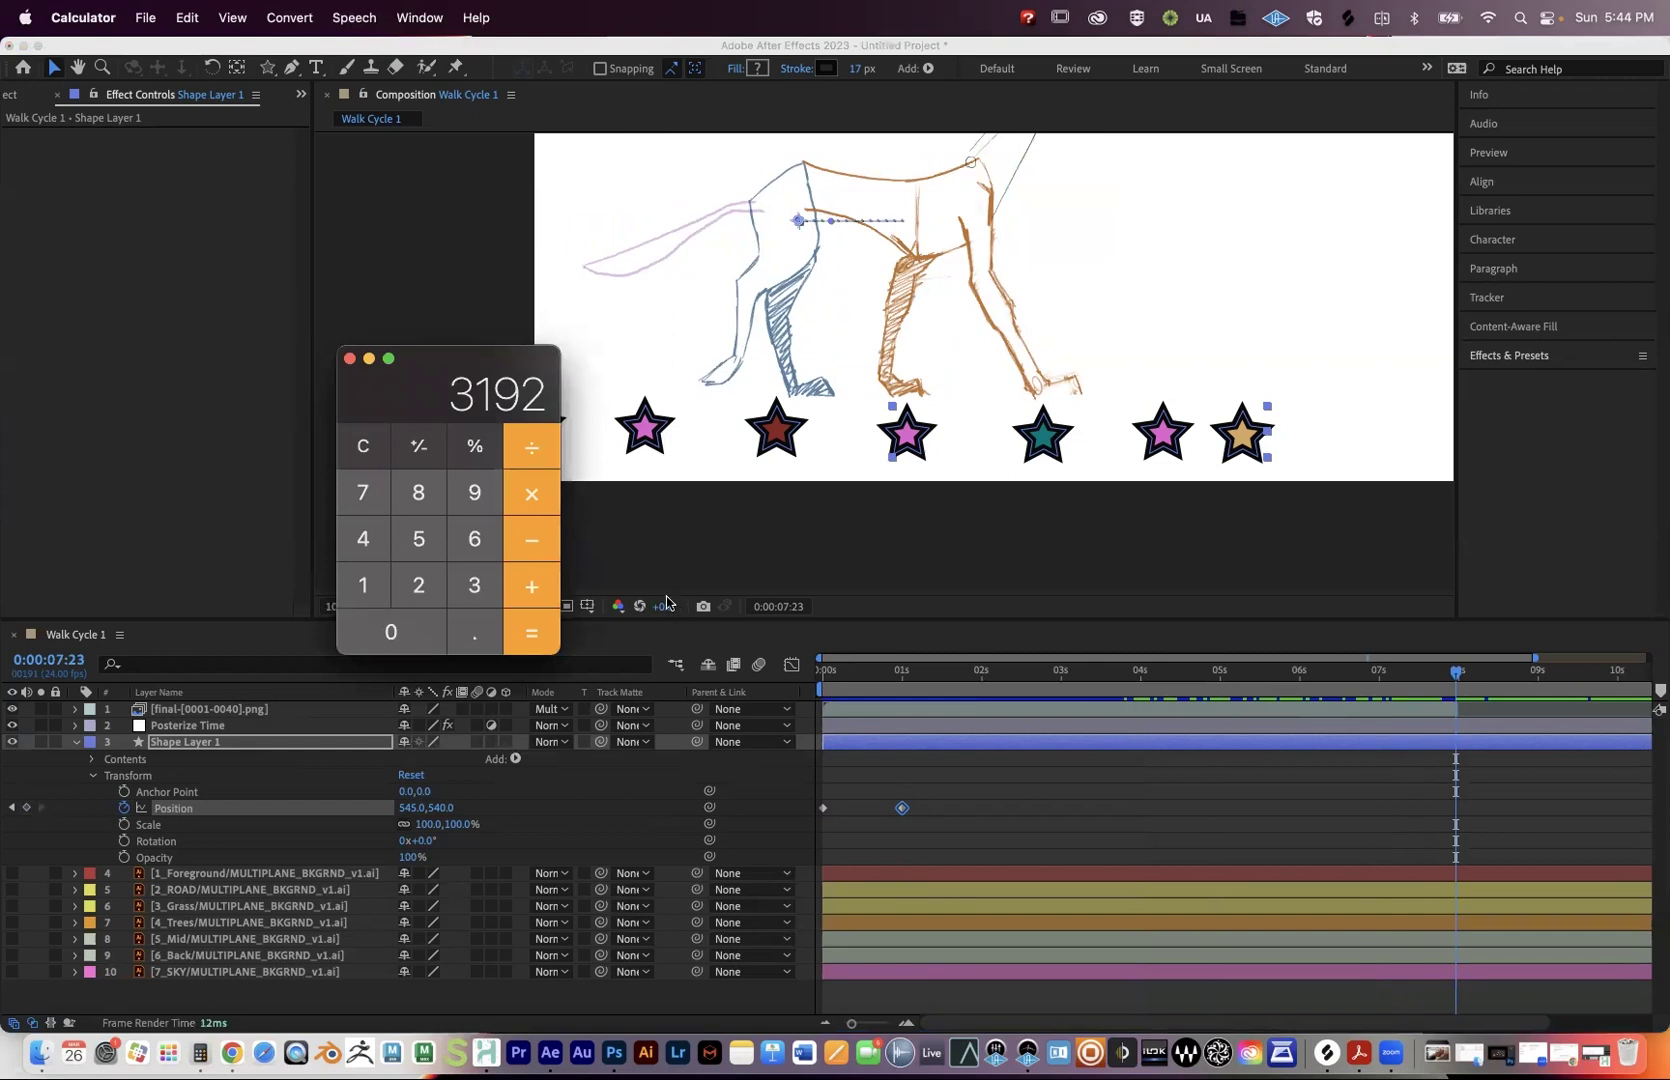
Check Shape Layer 1's starting X position at 0 seconds and subtract 3142 from 944 in Calculator.
drag(1049, 669, 788, 672)
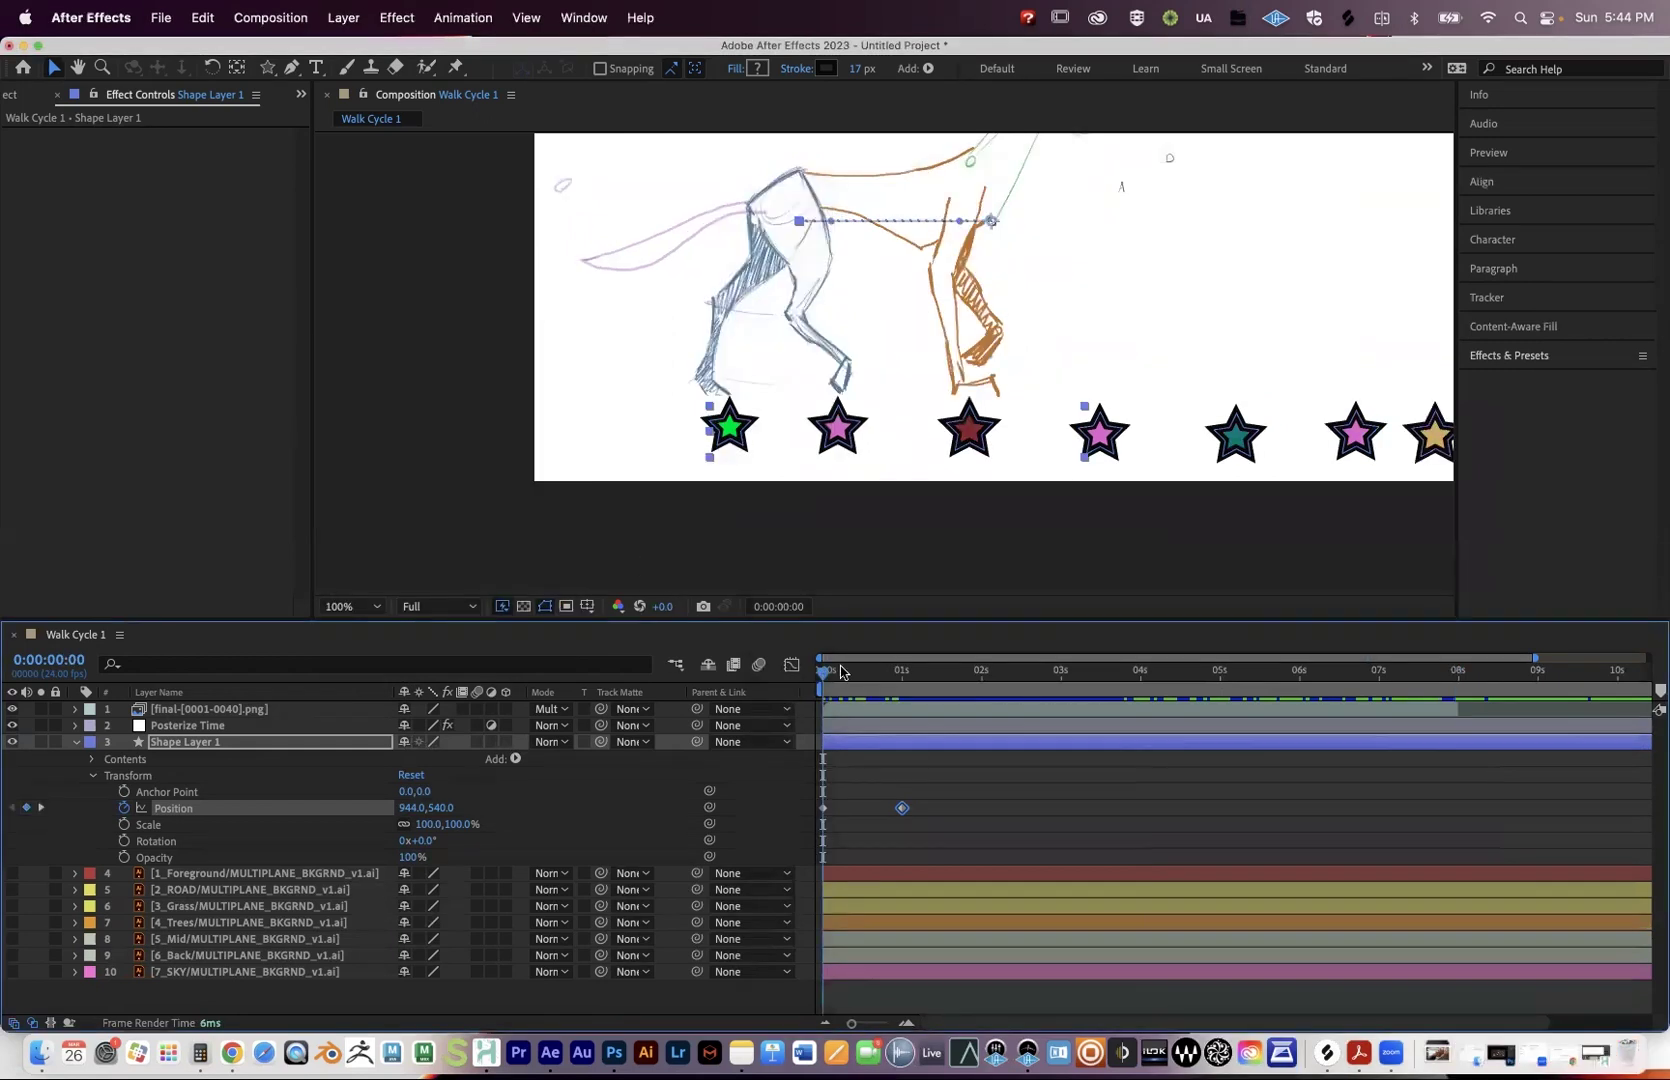
click(891, 671)
click(855, 671)
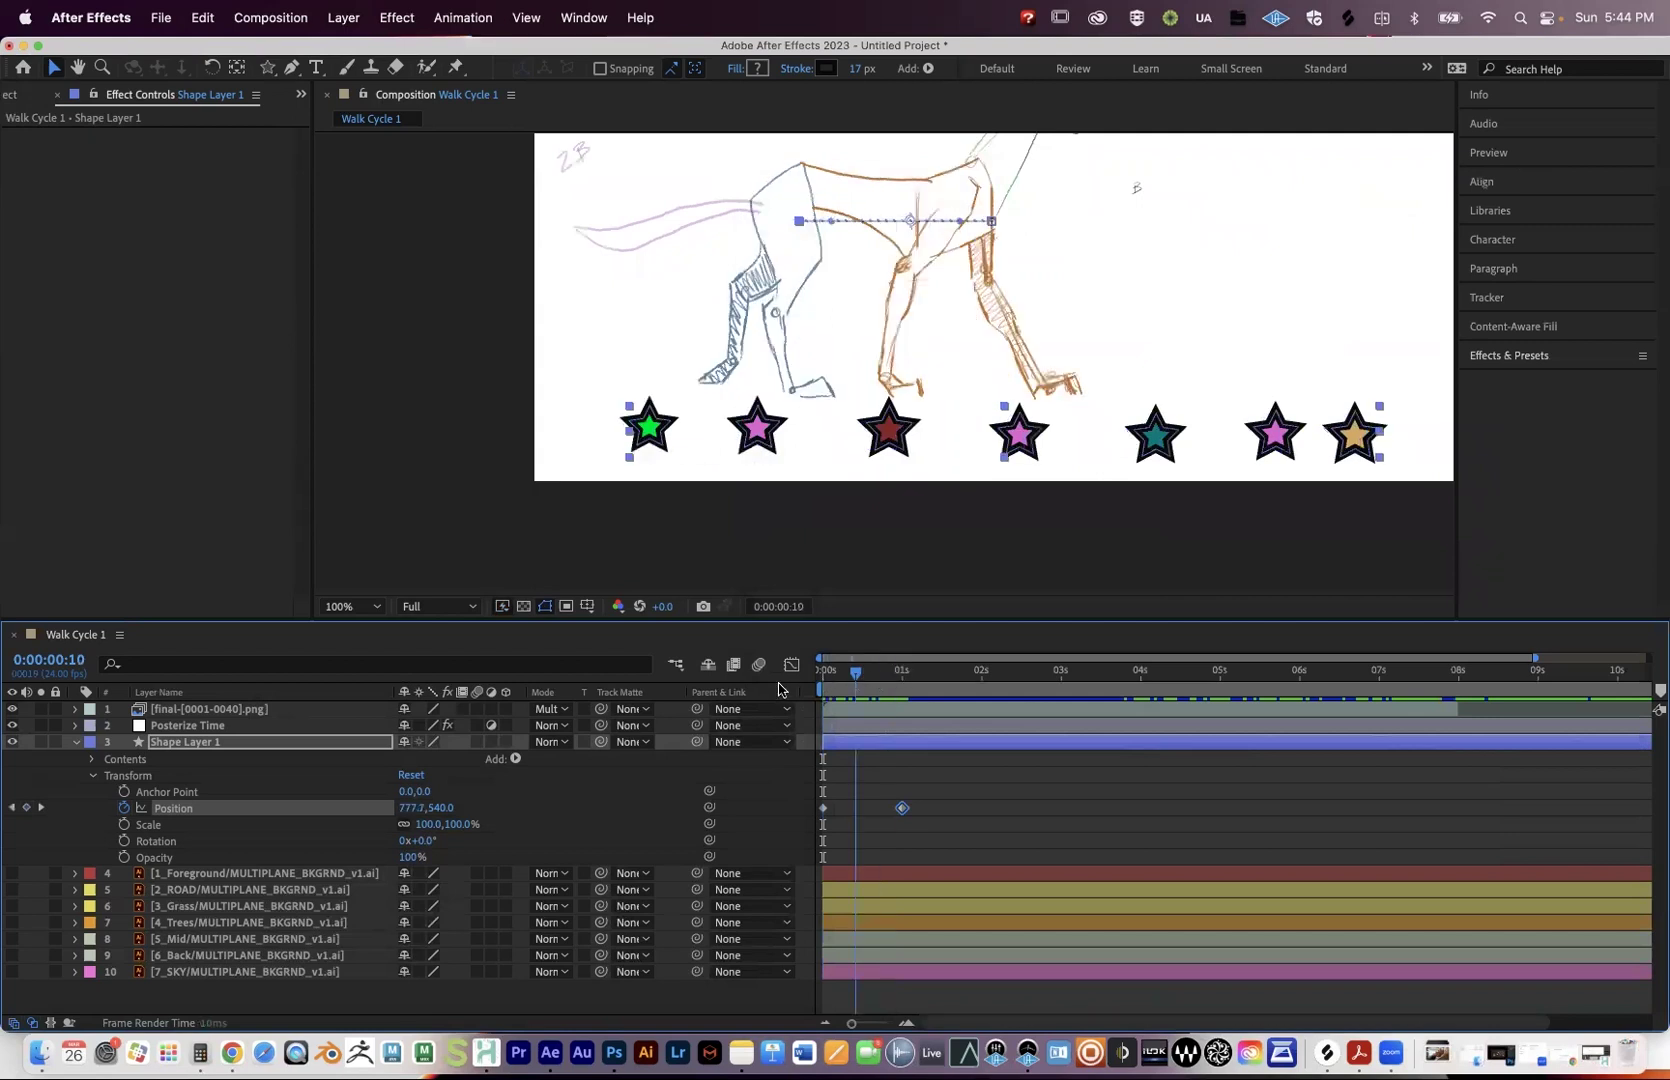
key(Home)
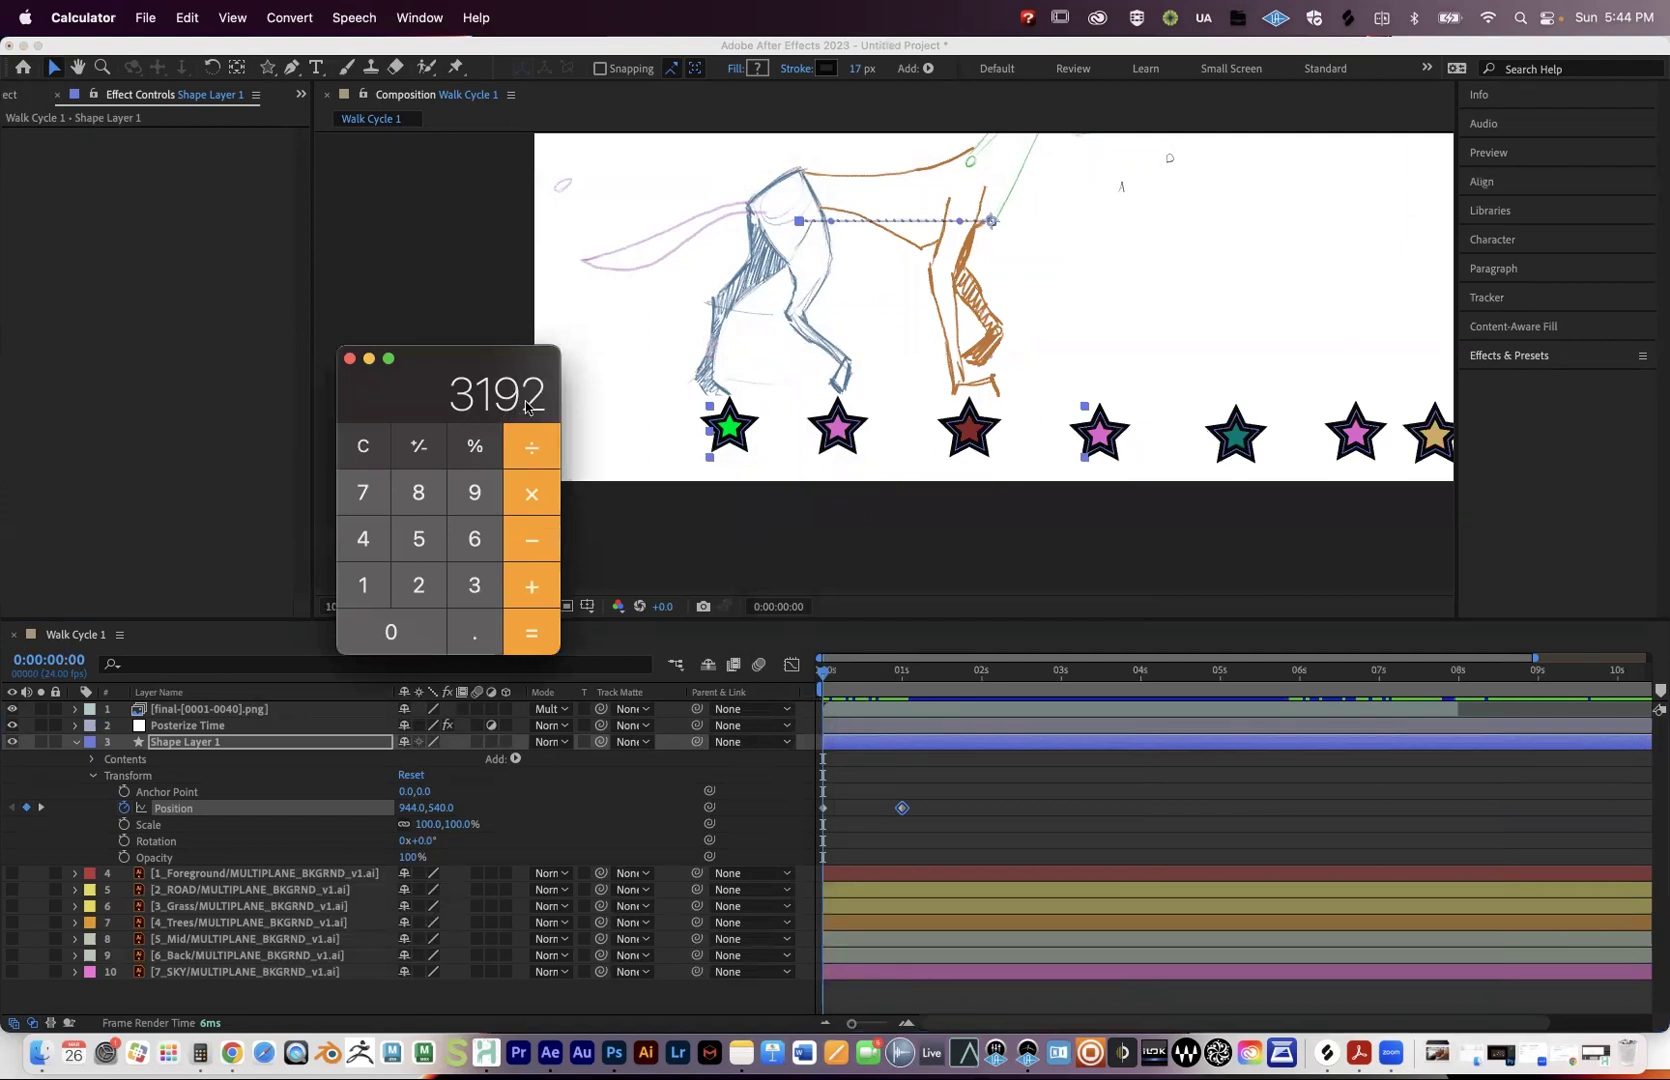
click(476, 503)
double_click(370, 544)
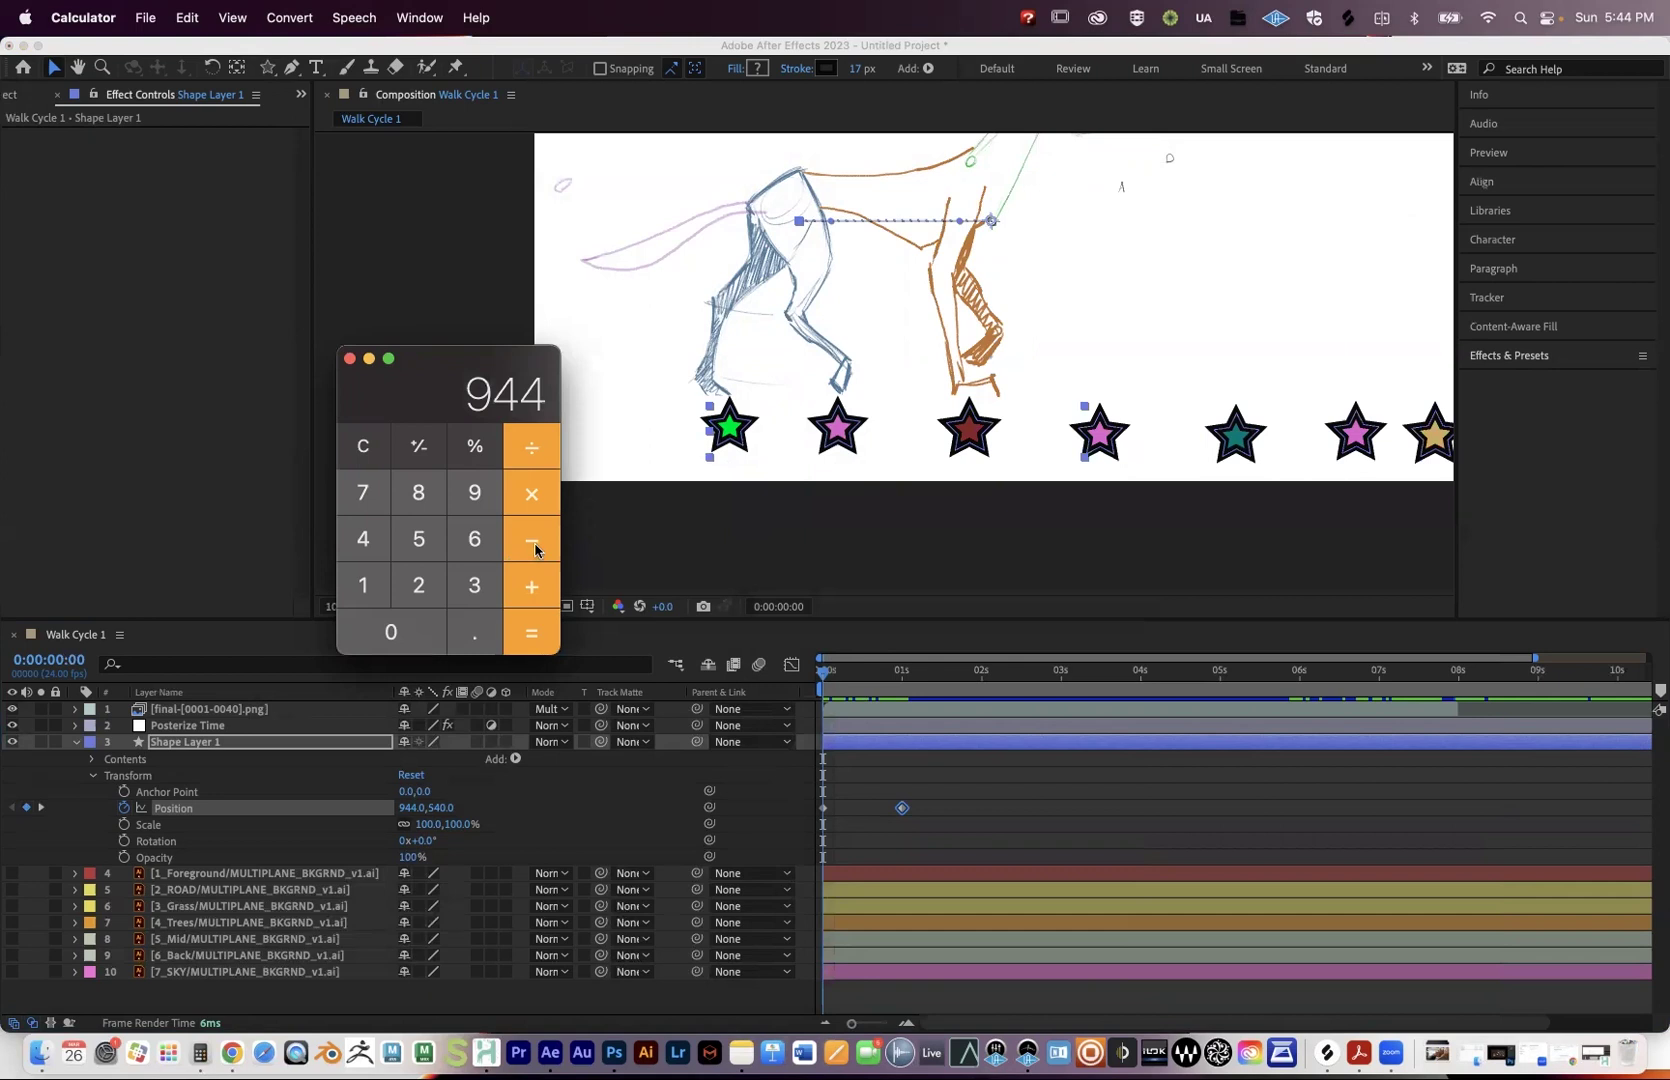
click(452, 597)
click(370, 588)
click(375, 546)
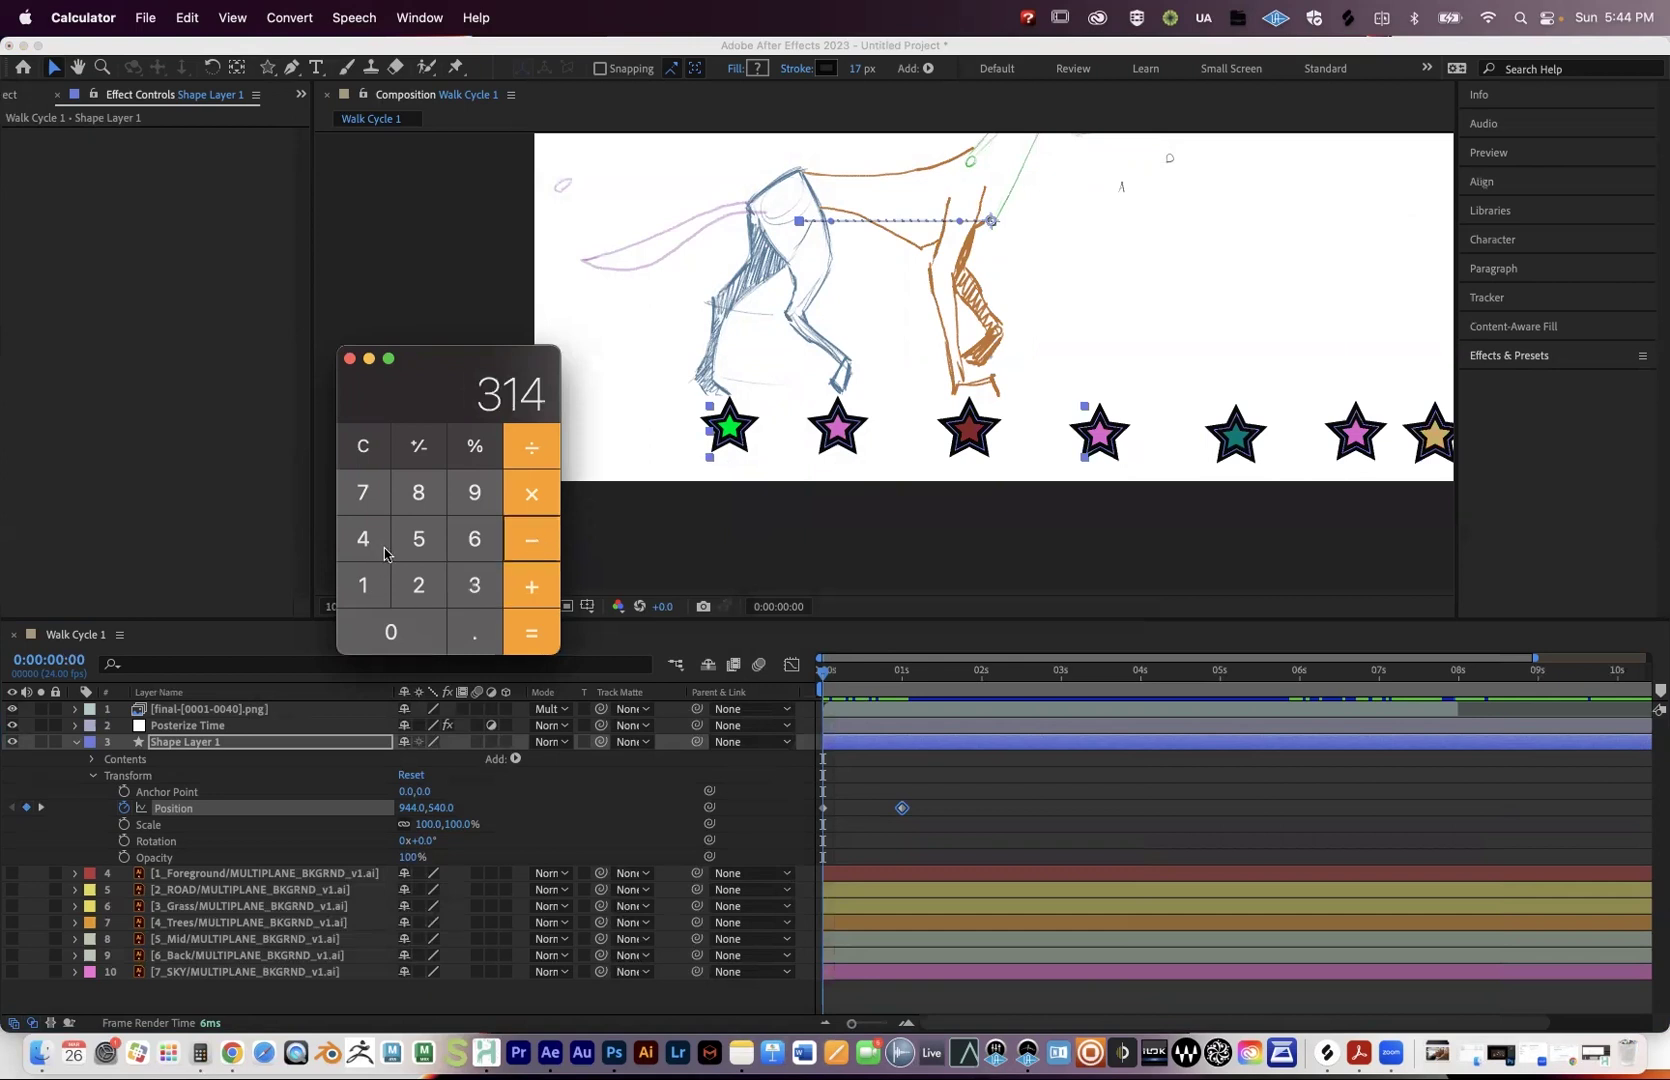
click(520, 644)
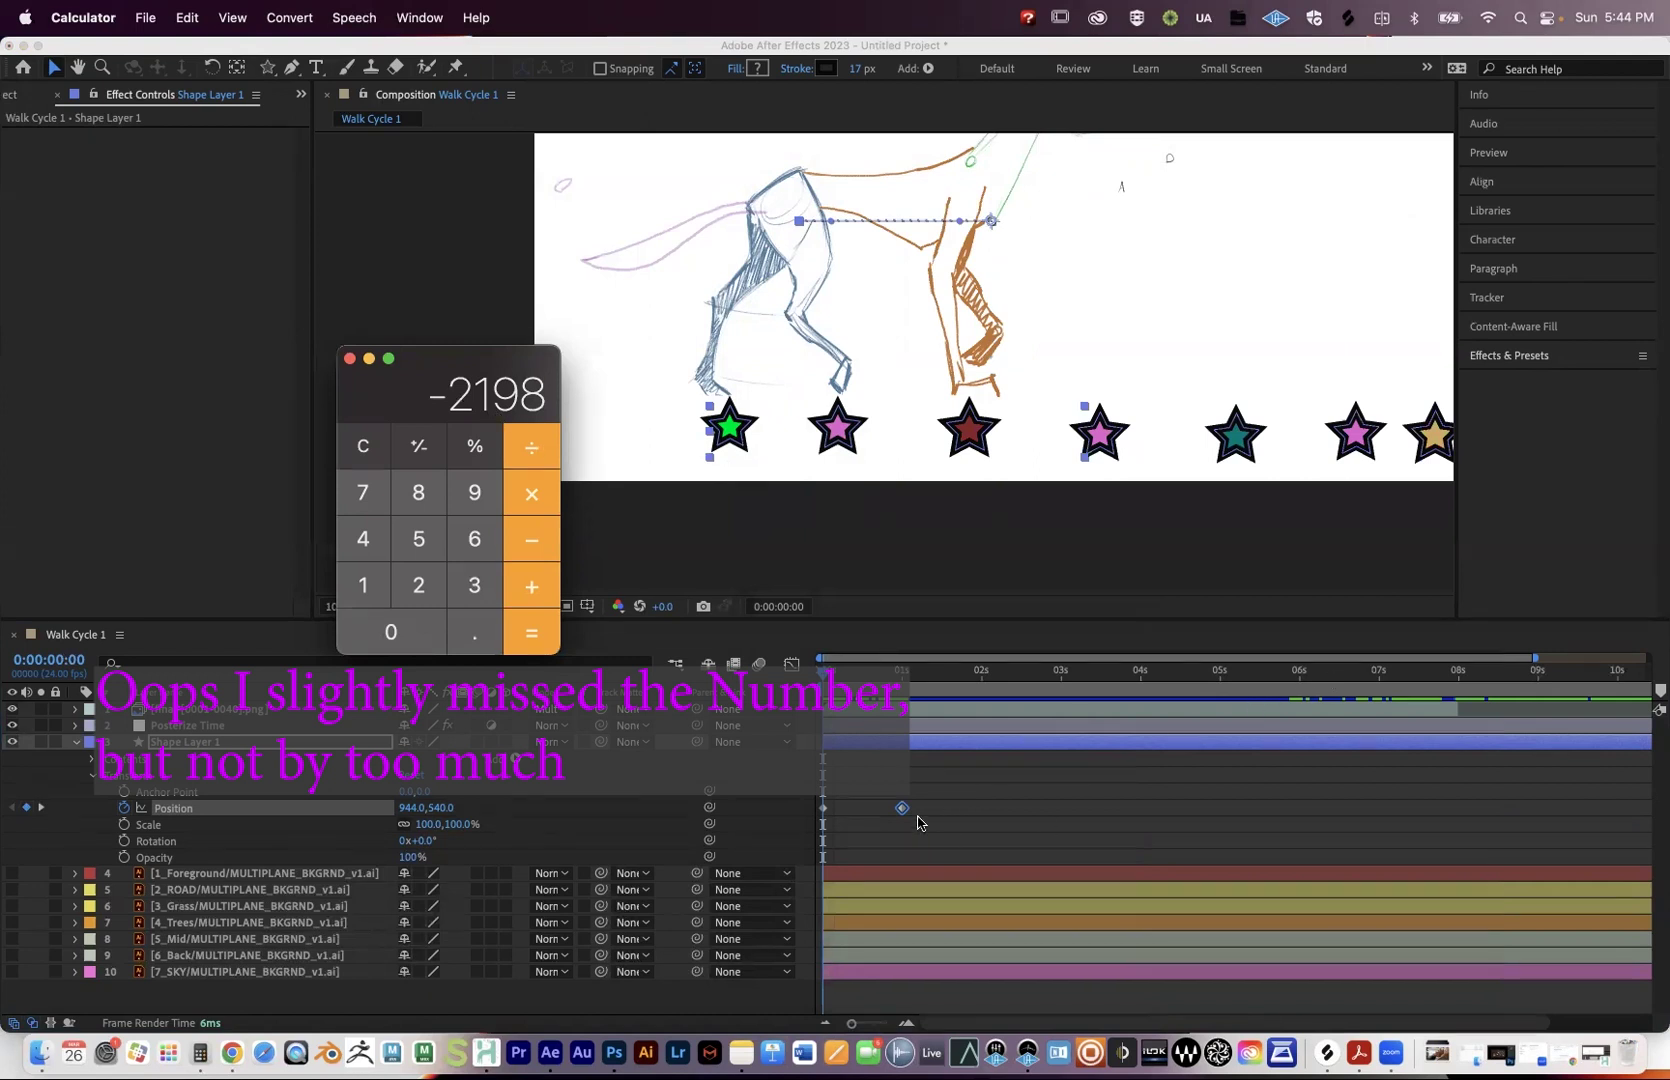
Move Shape Layer 1's second Position keyframe to the walk cycle's last frame at 0:00:07:23.
click(902, 812)
drag(902, 810, 1455, 812)
click(1455, 683)
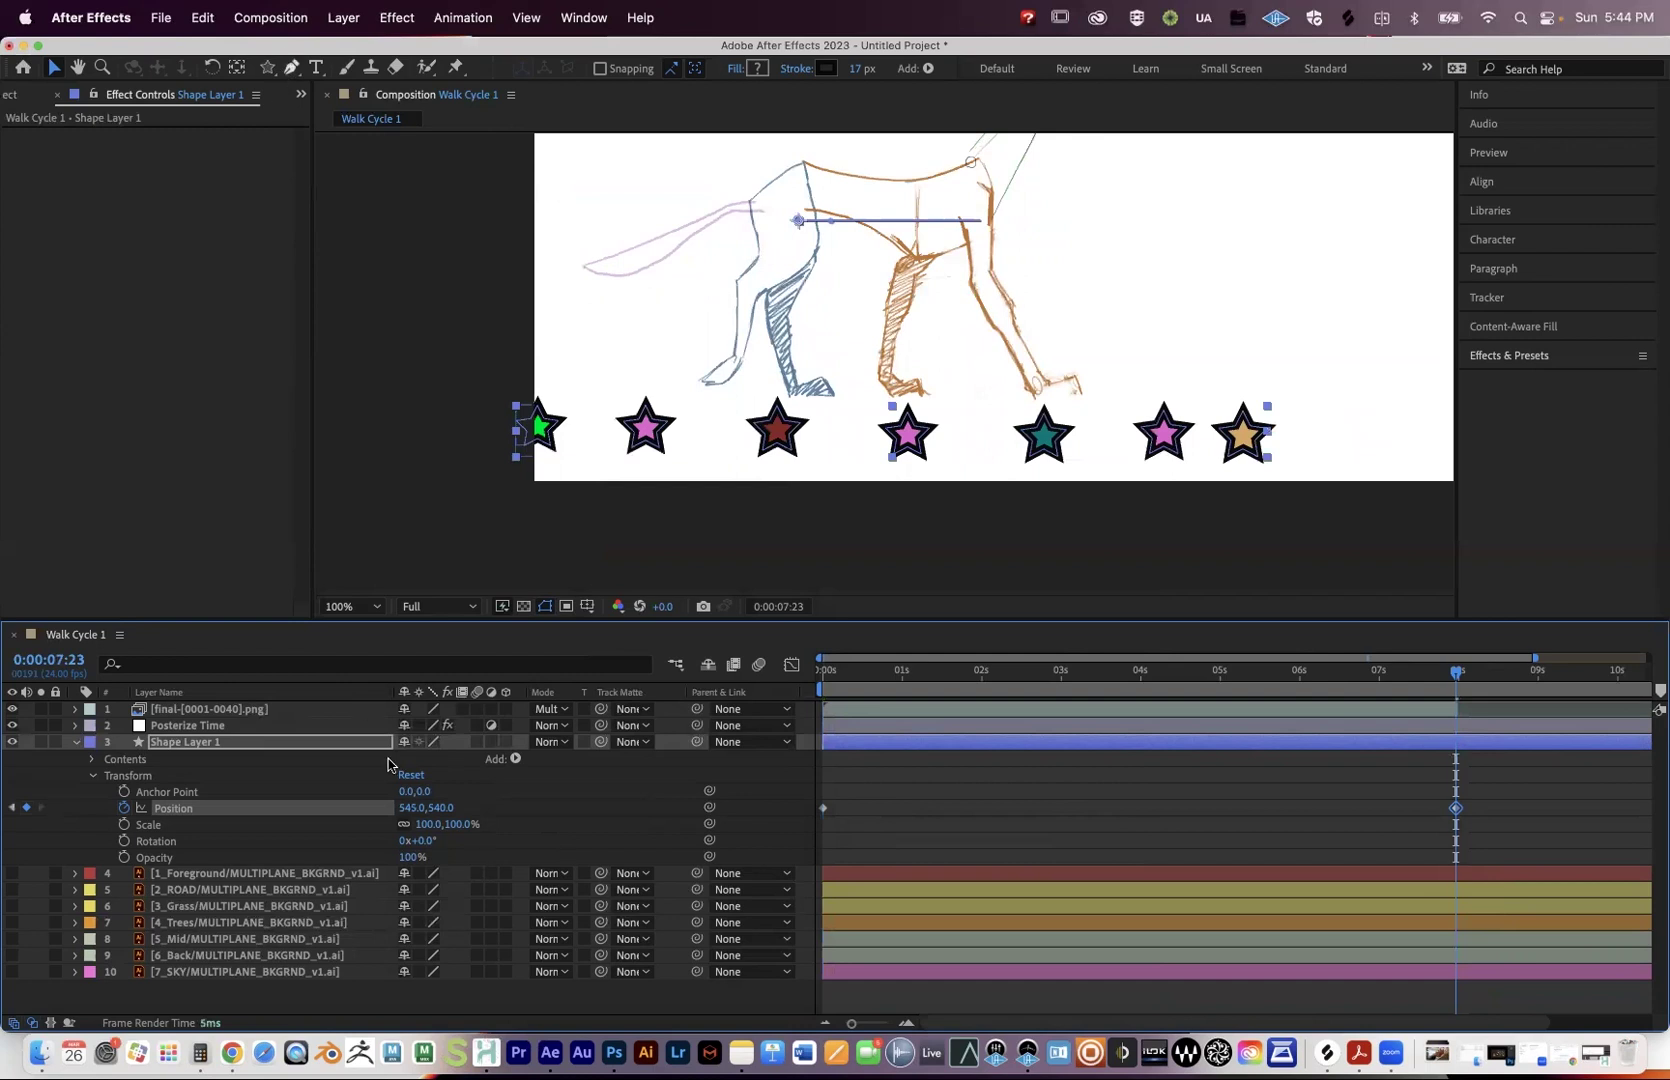
Set Shape Layer 1's X position at the last keyframe to -2198.
click(411, 807)
drag(335, 766, 163, 8)
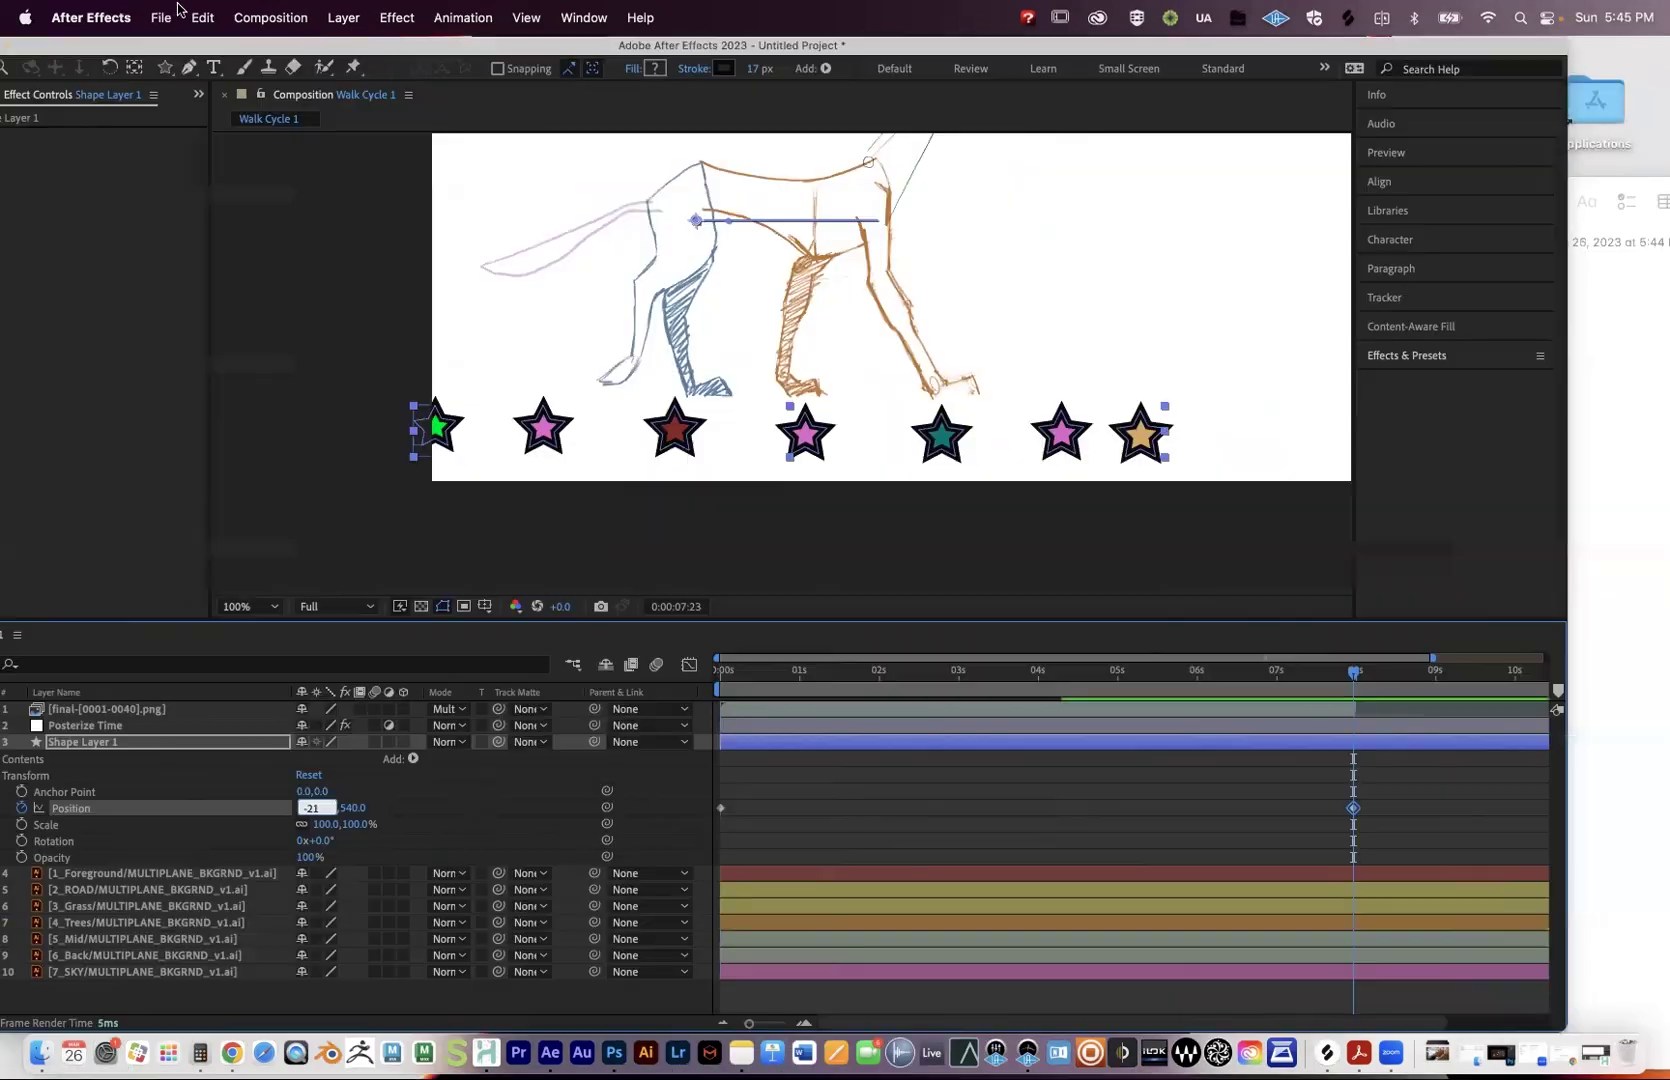
text(99)
key(BackSpace)
text(8)
key(Return)
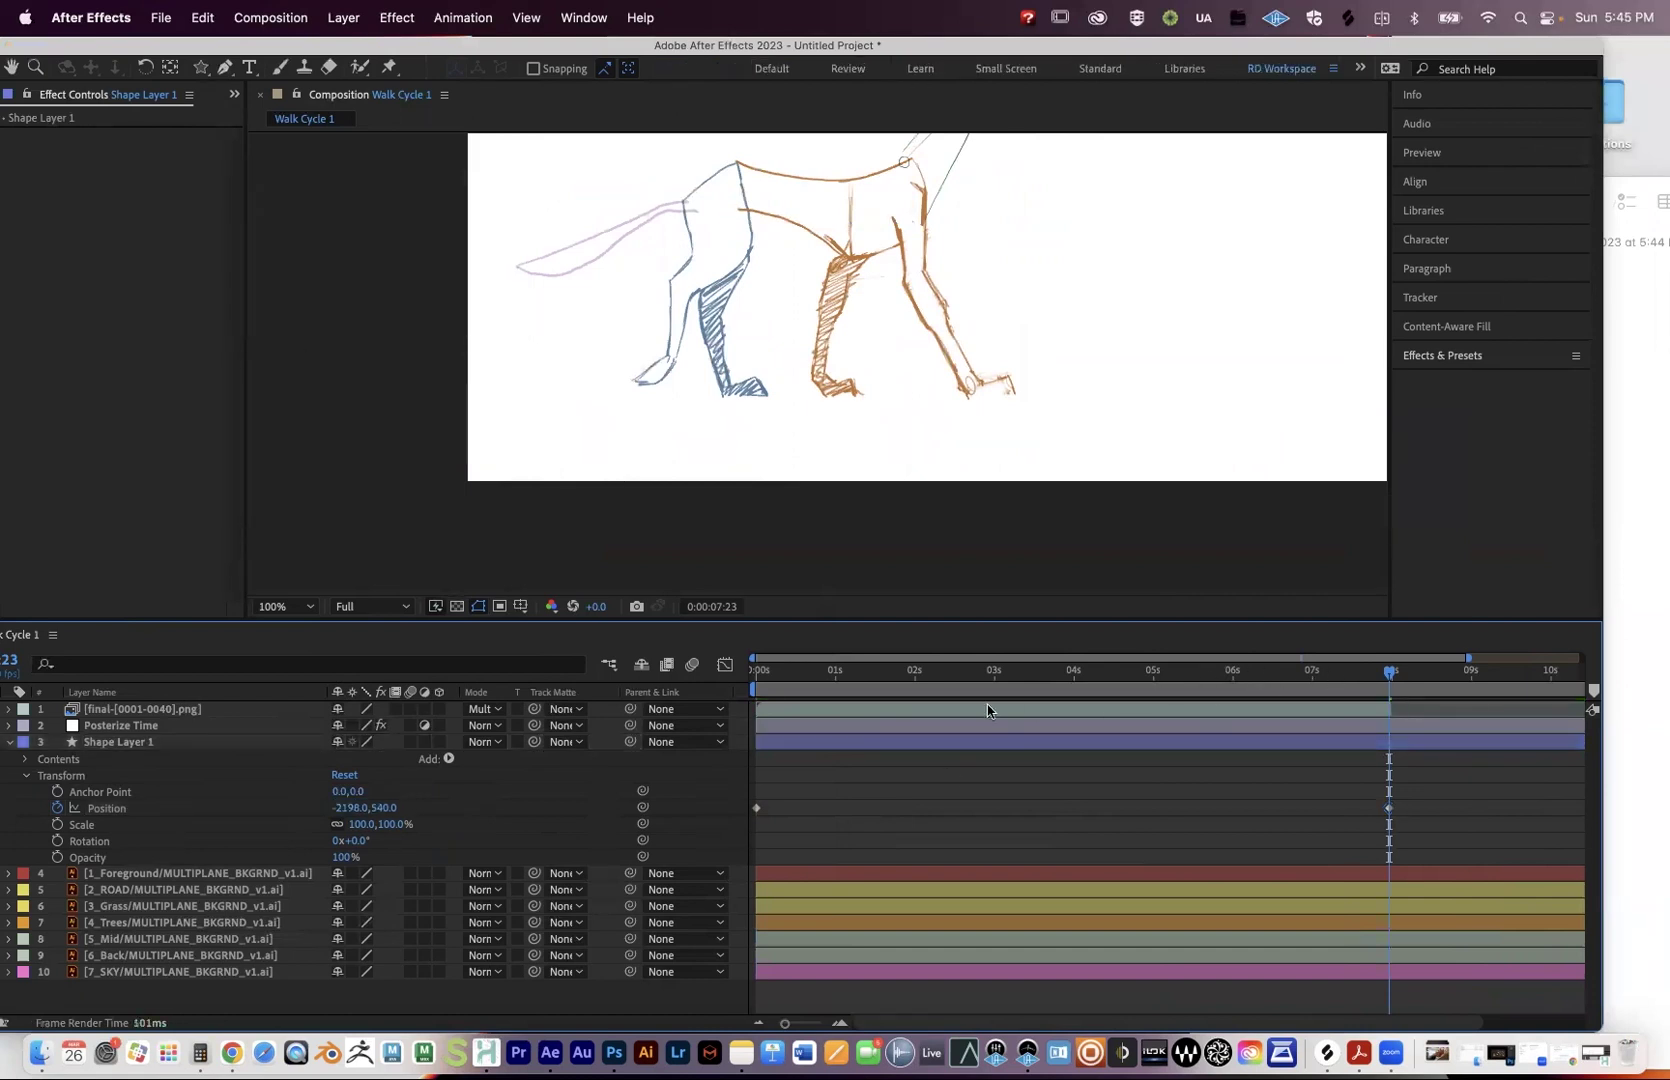
Draw three more stars on Shape Layer 1 at 0:00:02:13, continuing the row ahead of the animal.
key(space)
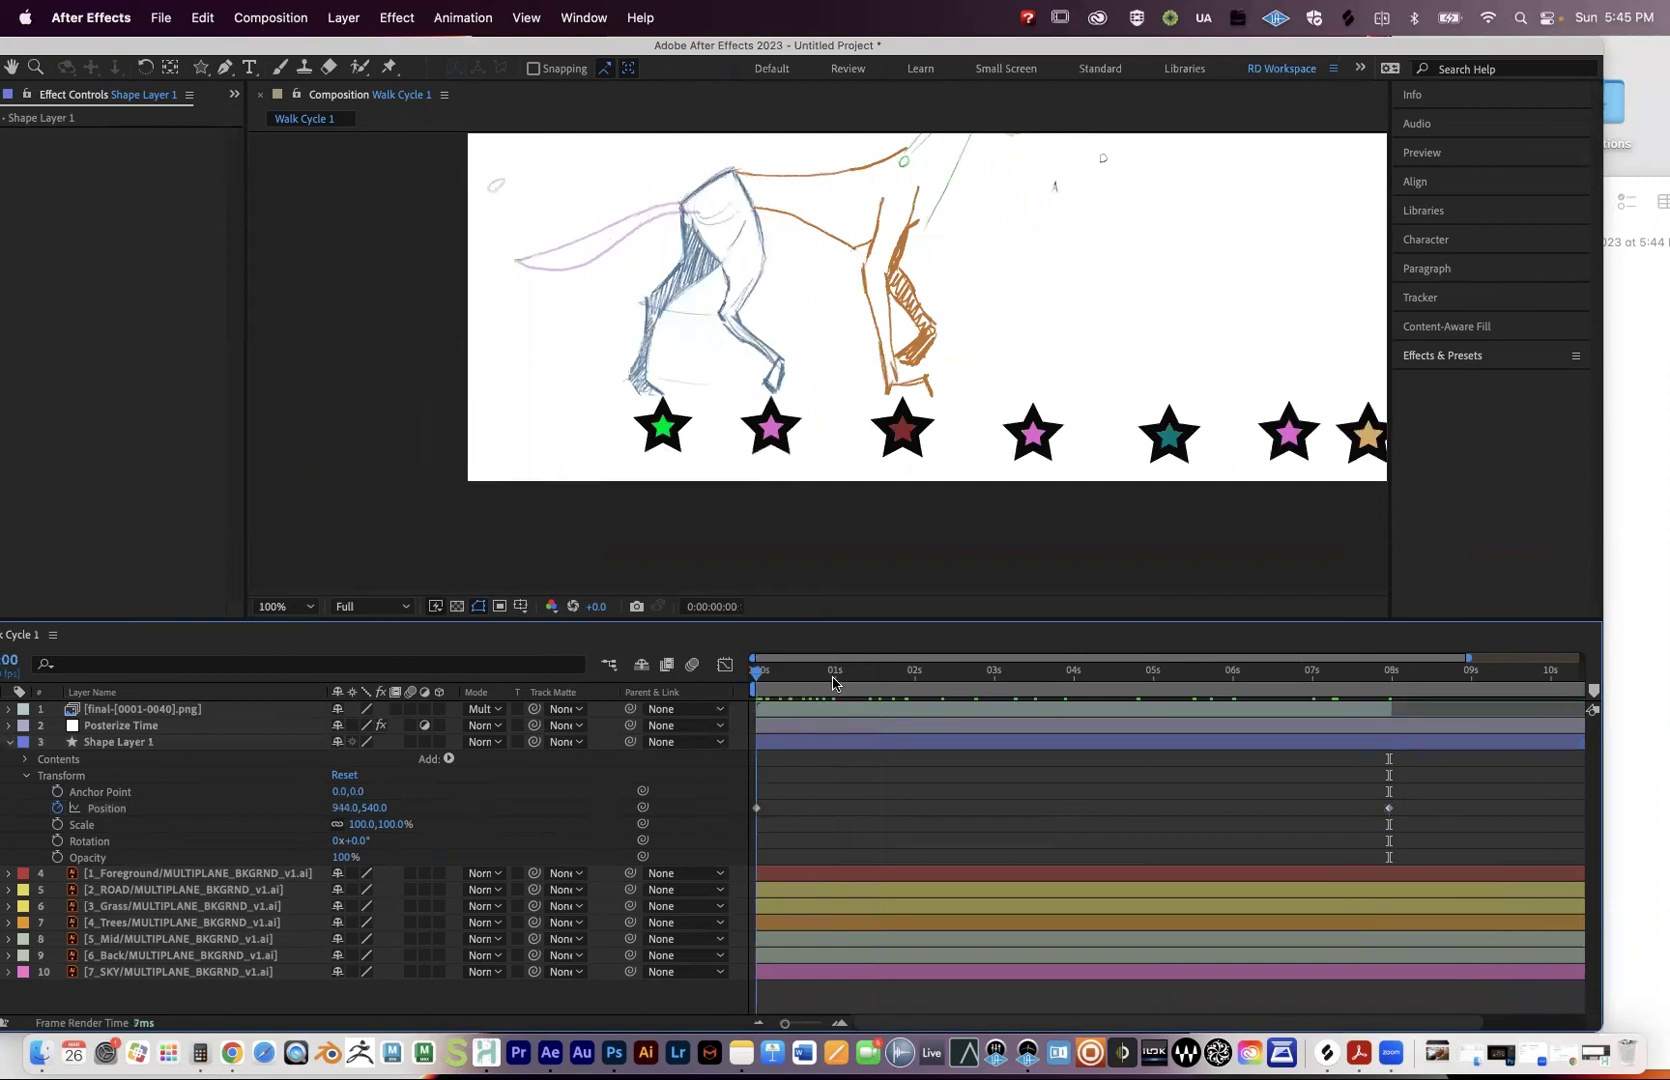
click(872, 678)
click(956, 683)
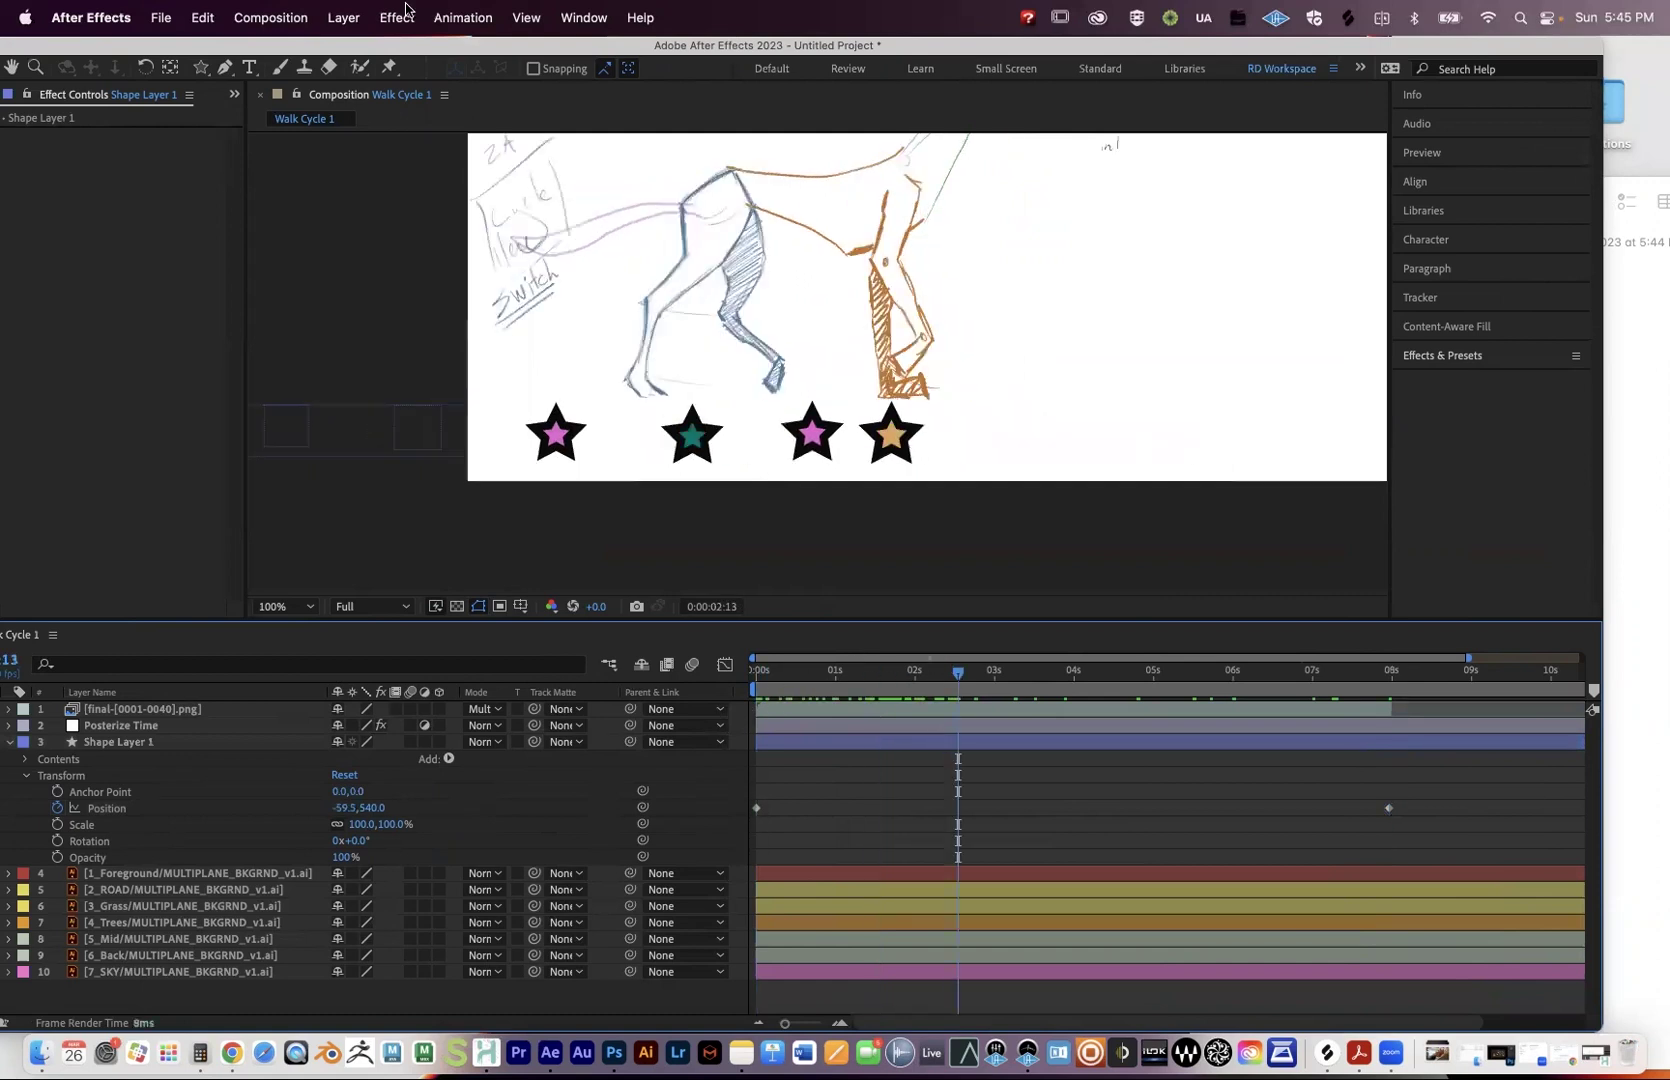
click(201, 67)
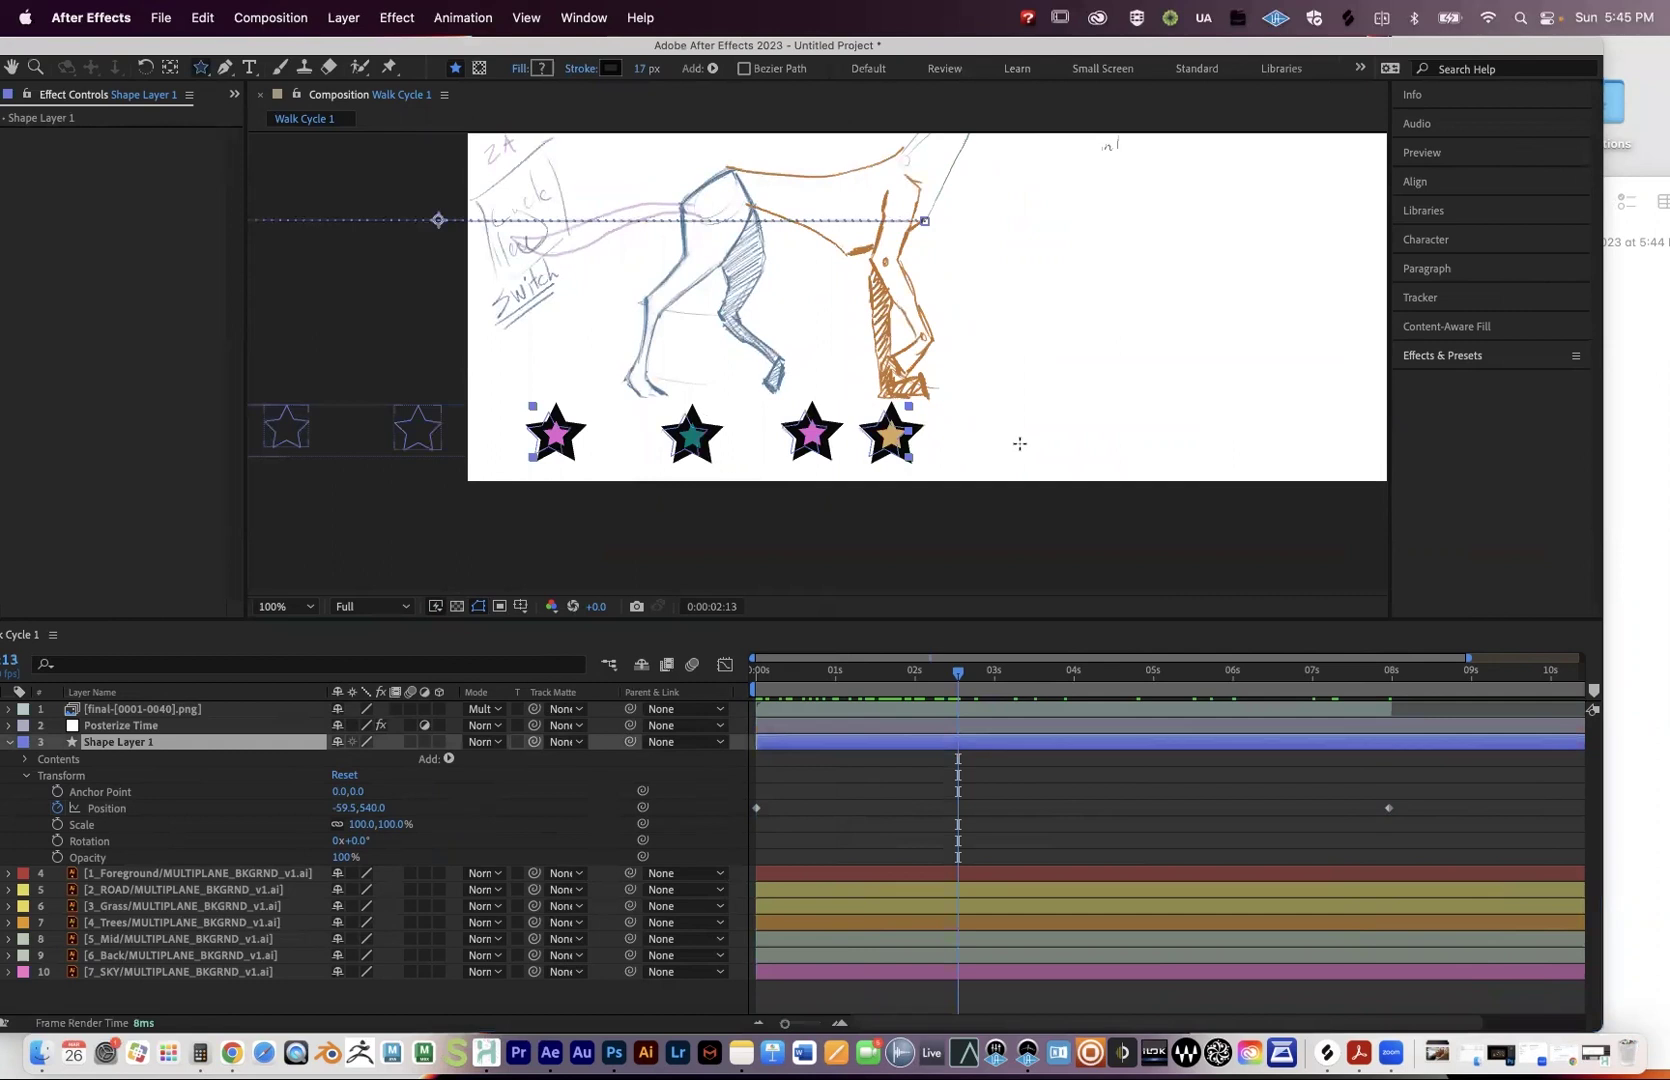
drag(1013, 433, 1030, 458)
drag(1157, 438, 1168, 455)
drag(1314, 437, 1324, 450)
Extend Shape Layer 1's star row with three further stars, drawing the last one at 0:00:08:01.
drag(1062, 679, 1187, 670)
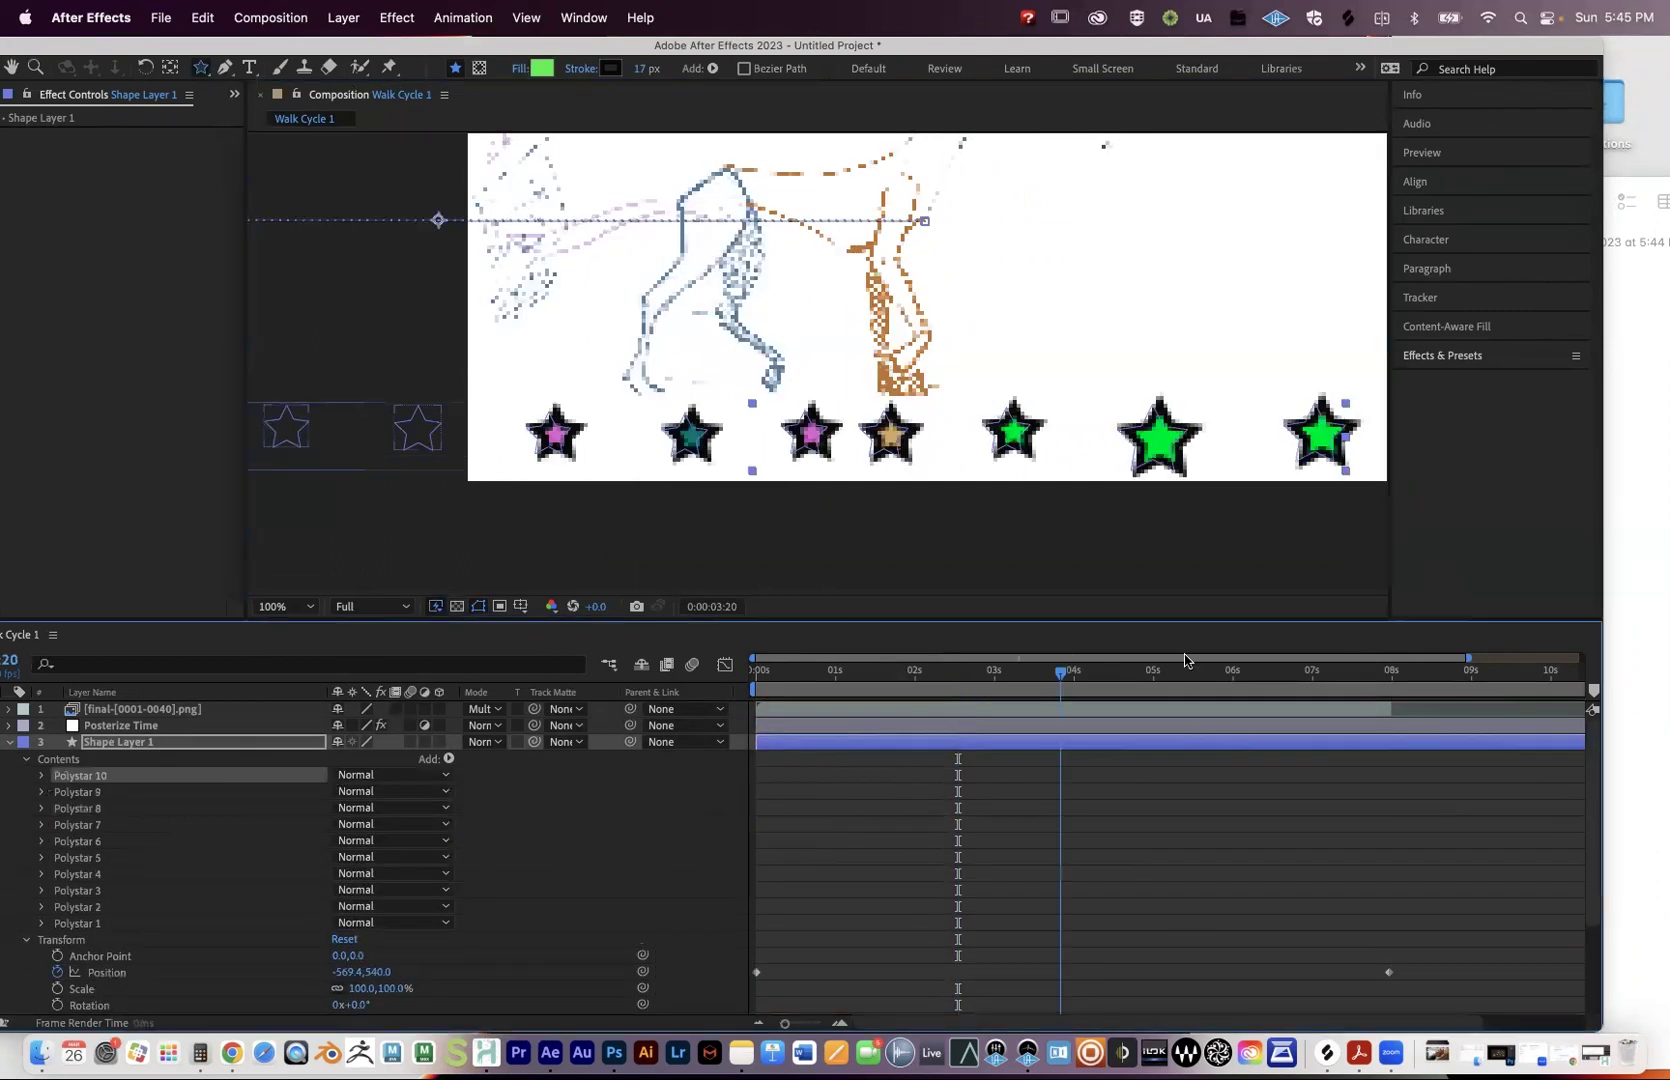
drag(1313, 438, 1336, 482)
click(1396, 693)
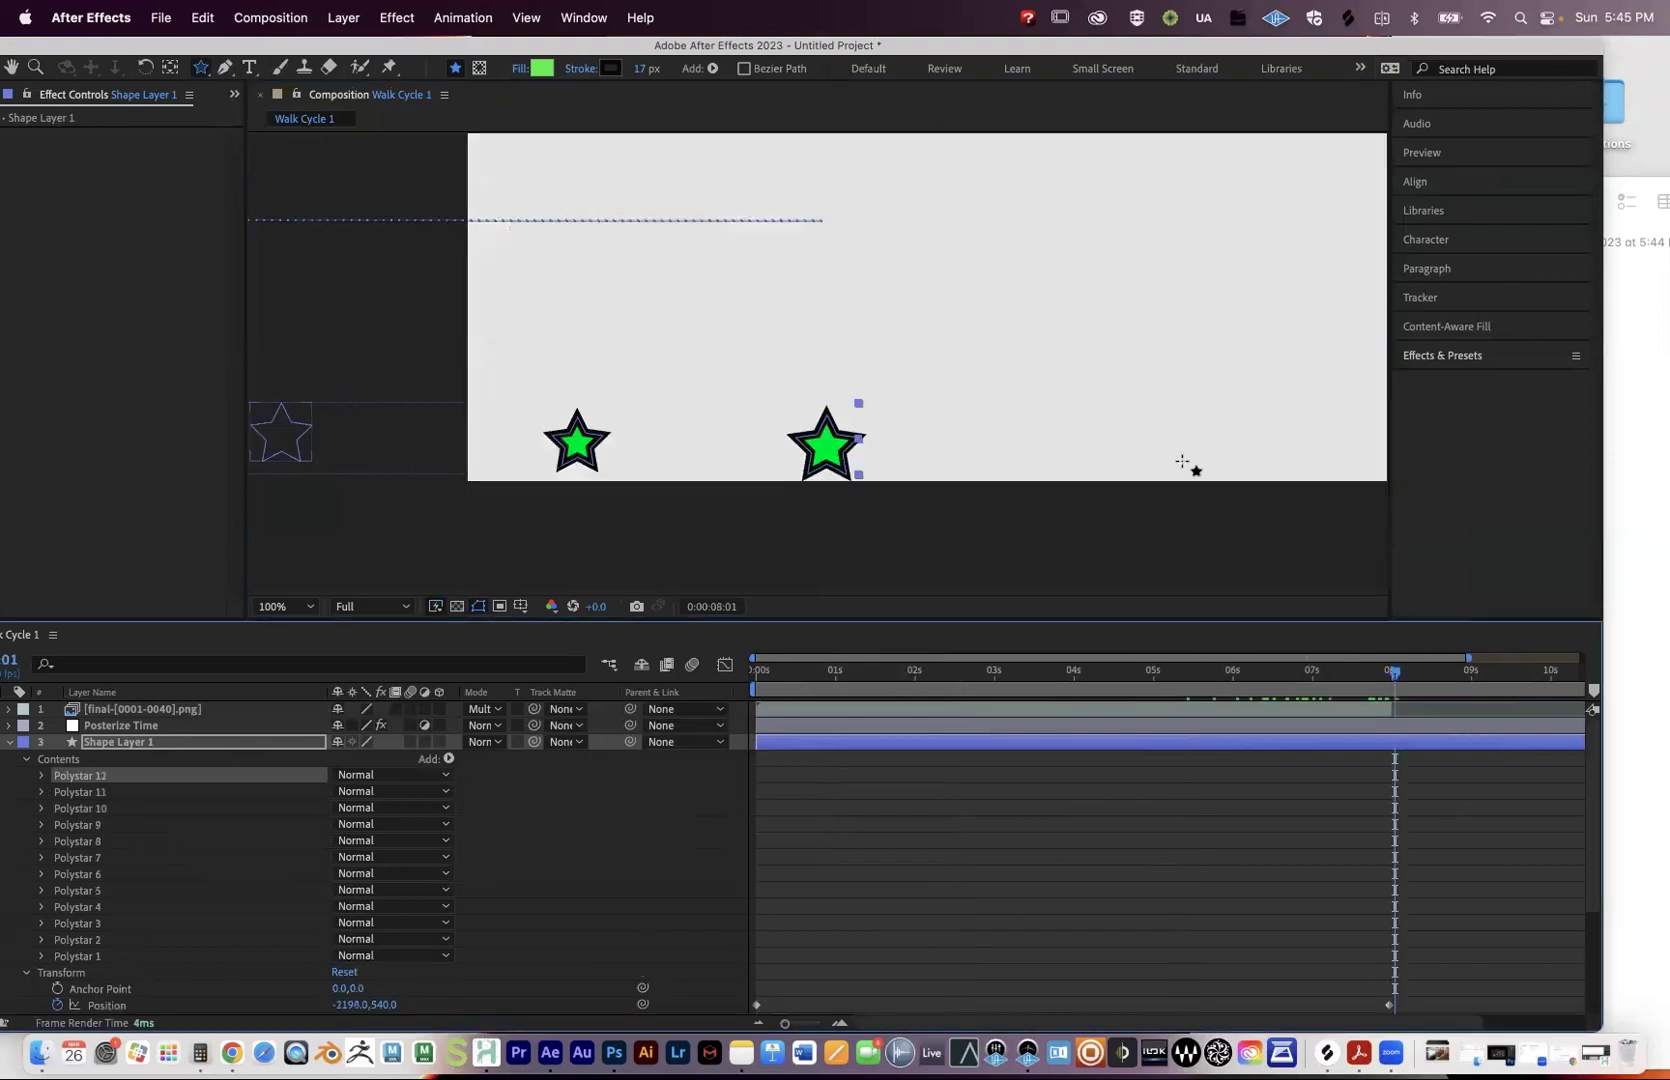
drag(1081, 457, 1091, 466)
Return to the first frame and play the extended star movement under the walking legs.
drag(1373, 676, 664, 673)
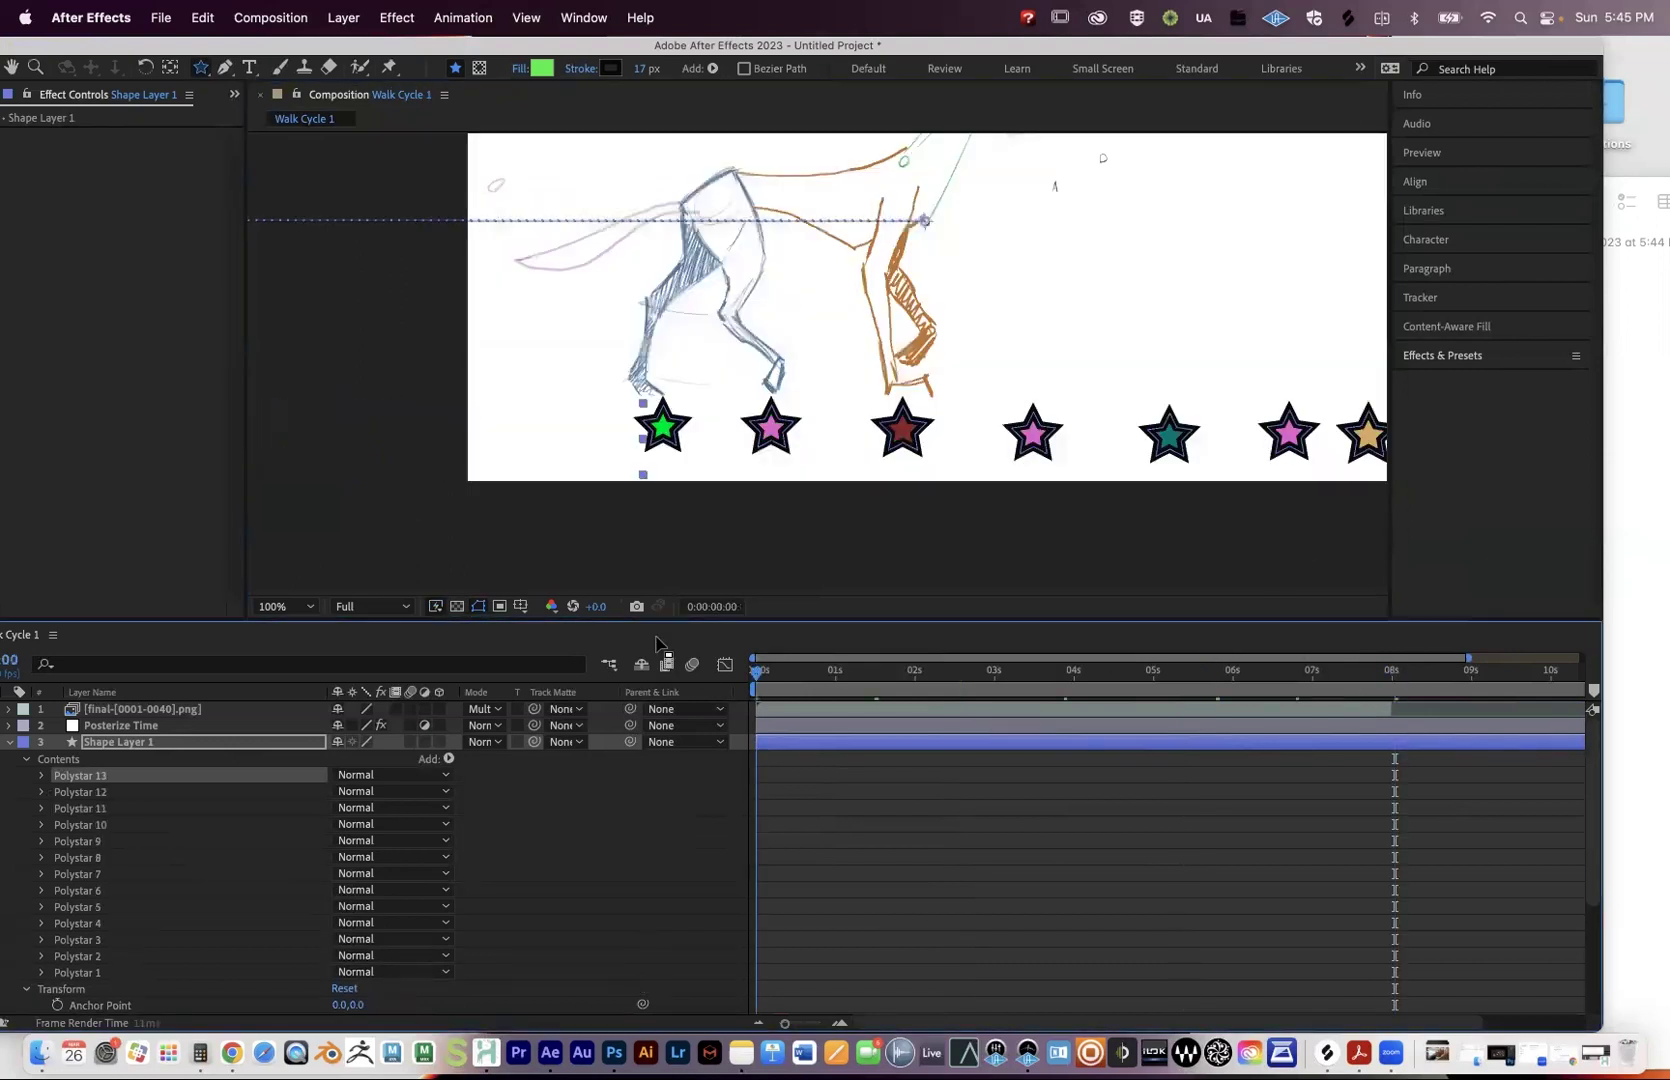
key(space)
key(space)
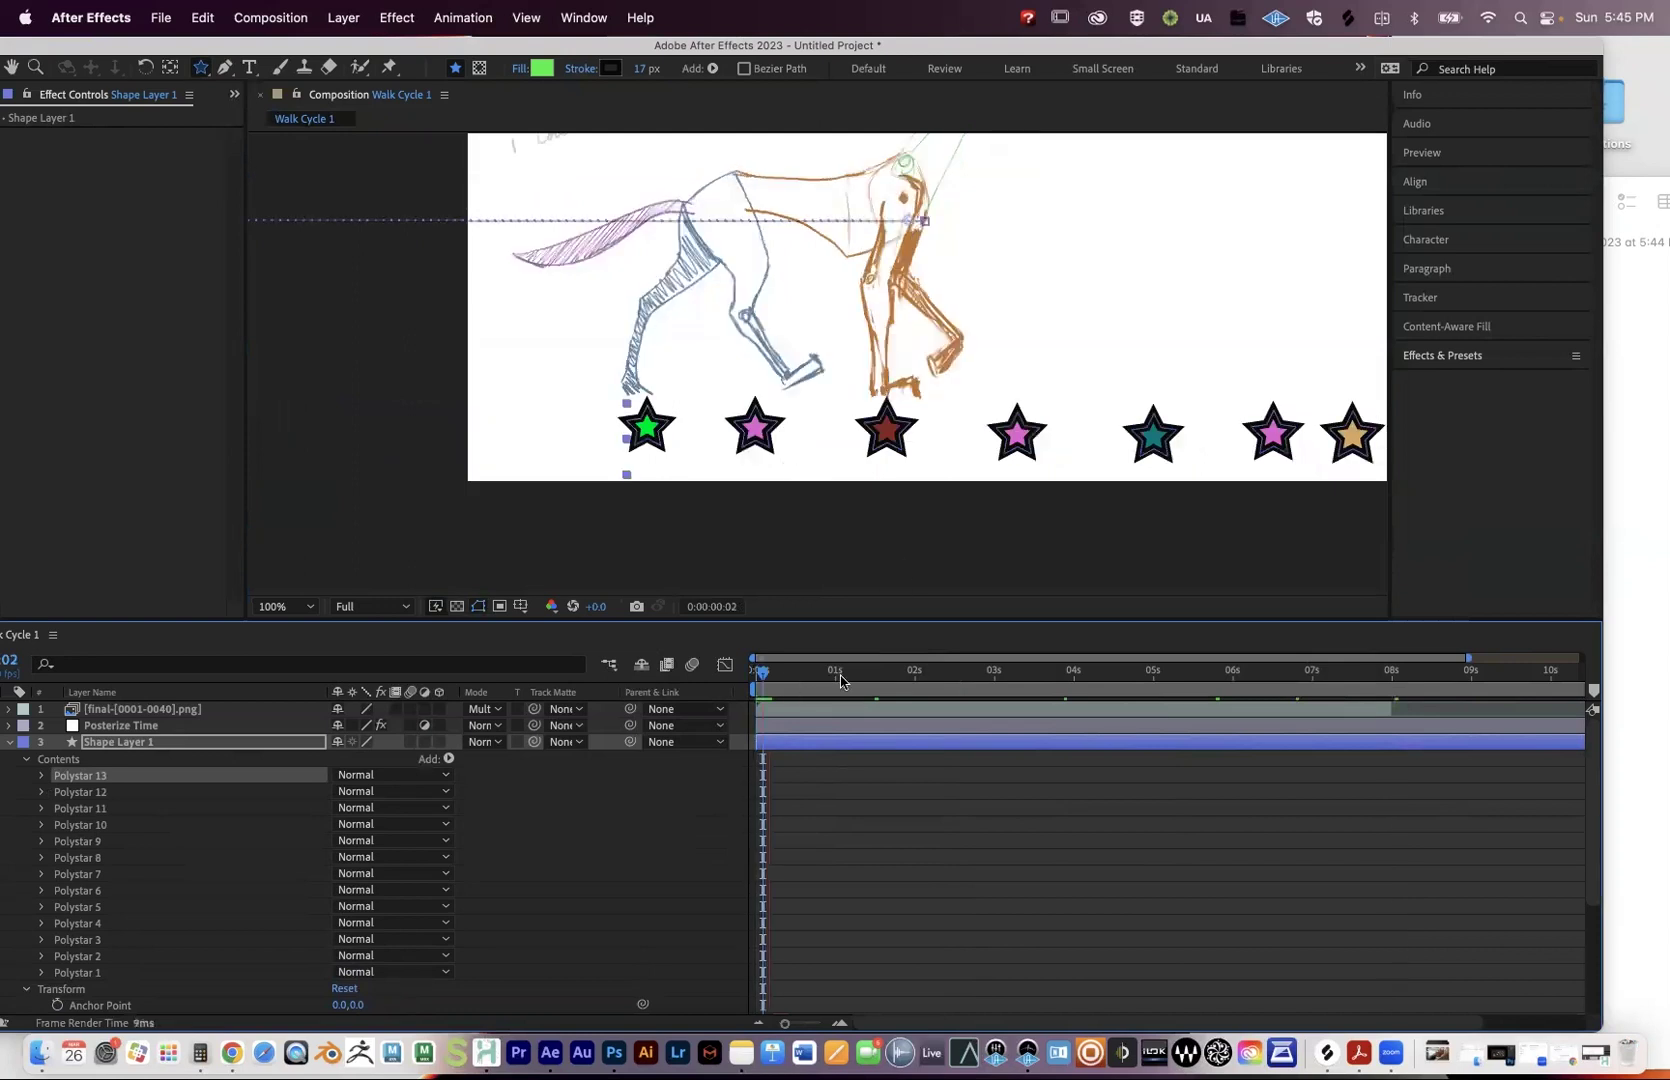
key(space)
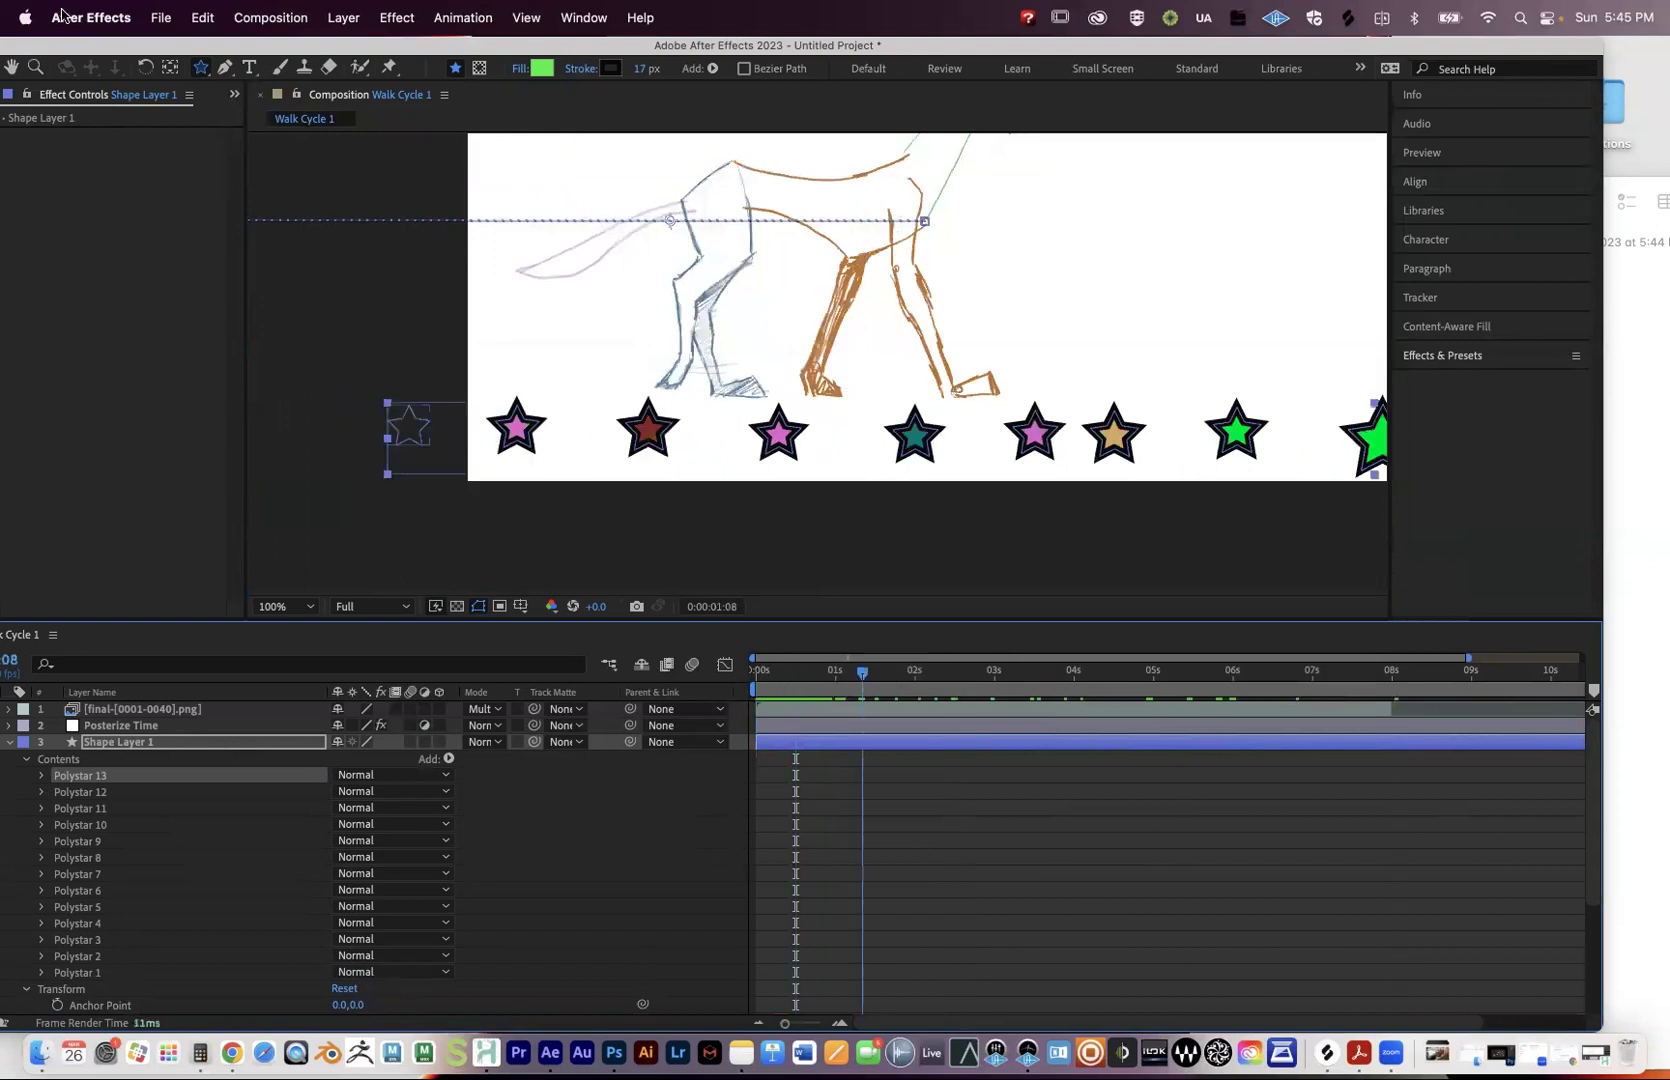
key(space)
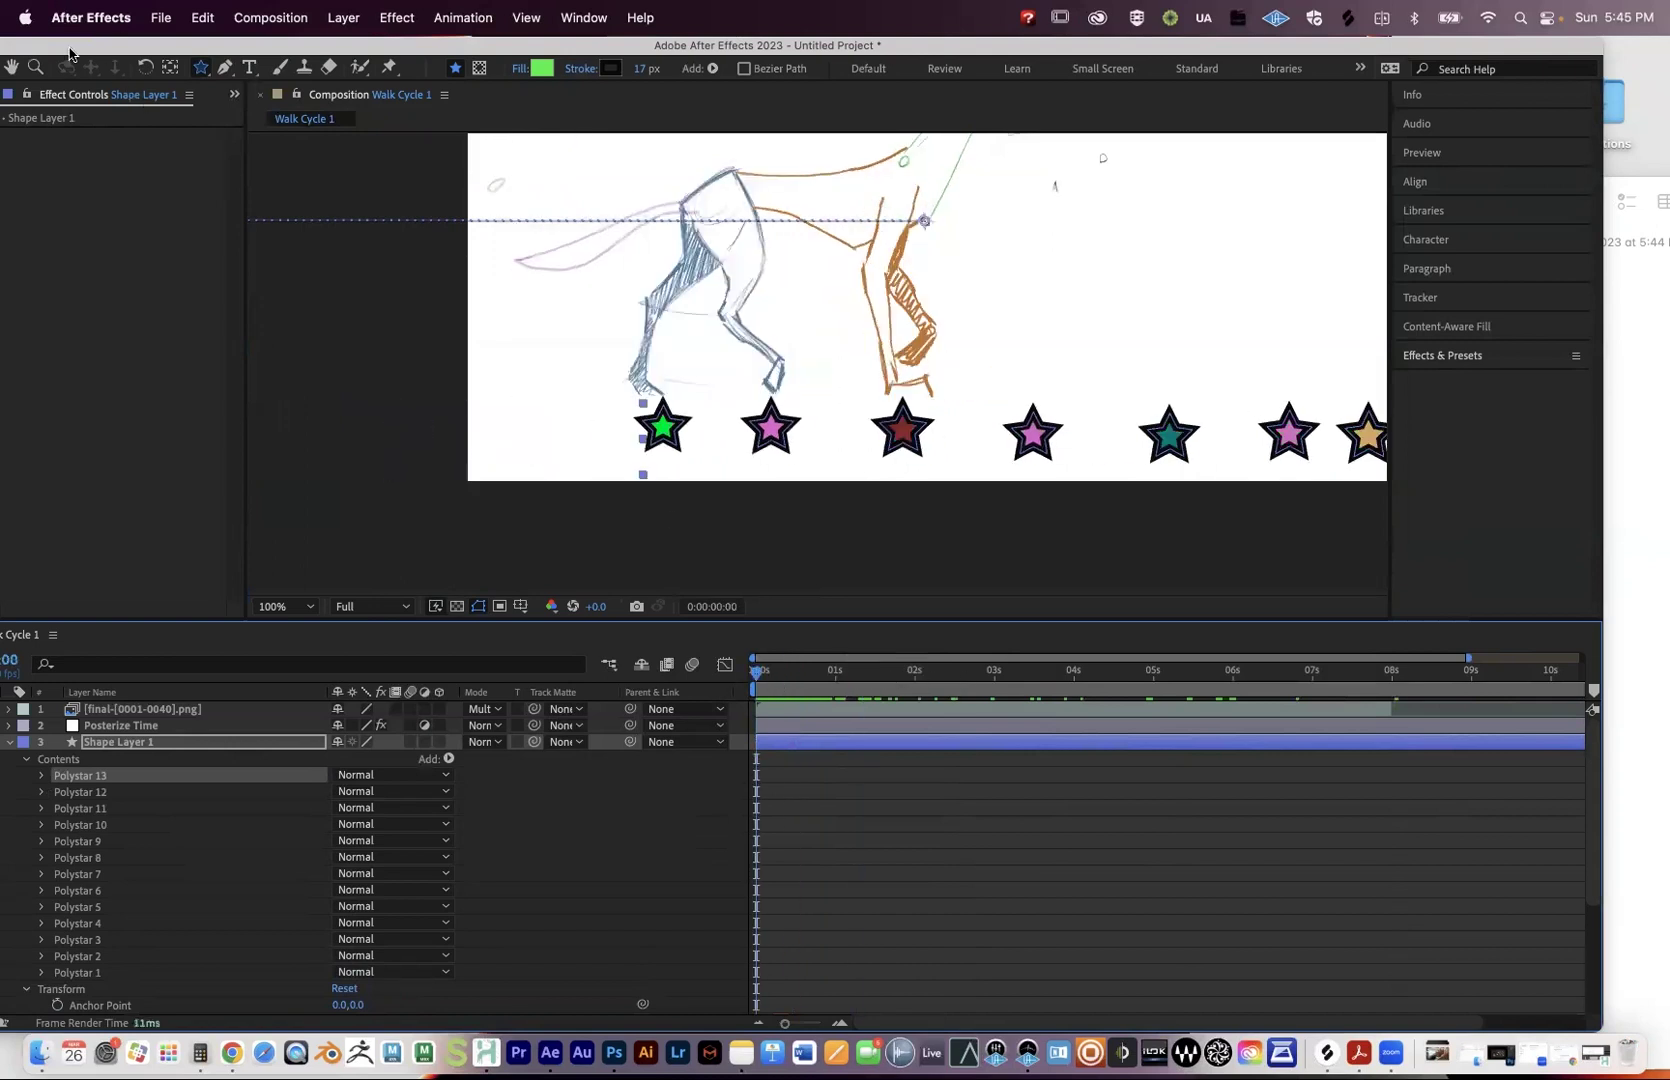
Enlarge the application window and replay the walk from the start, scrubbing through to about 8 seconds to check foot sliding.
double_click(176, 45)
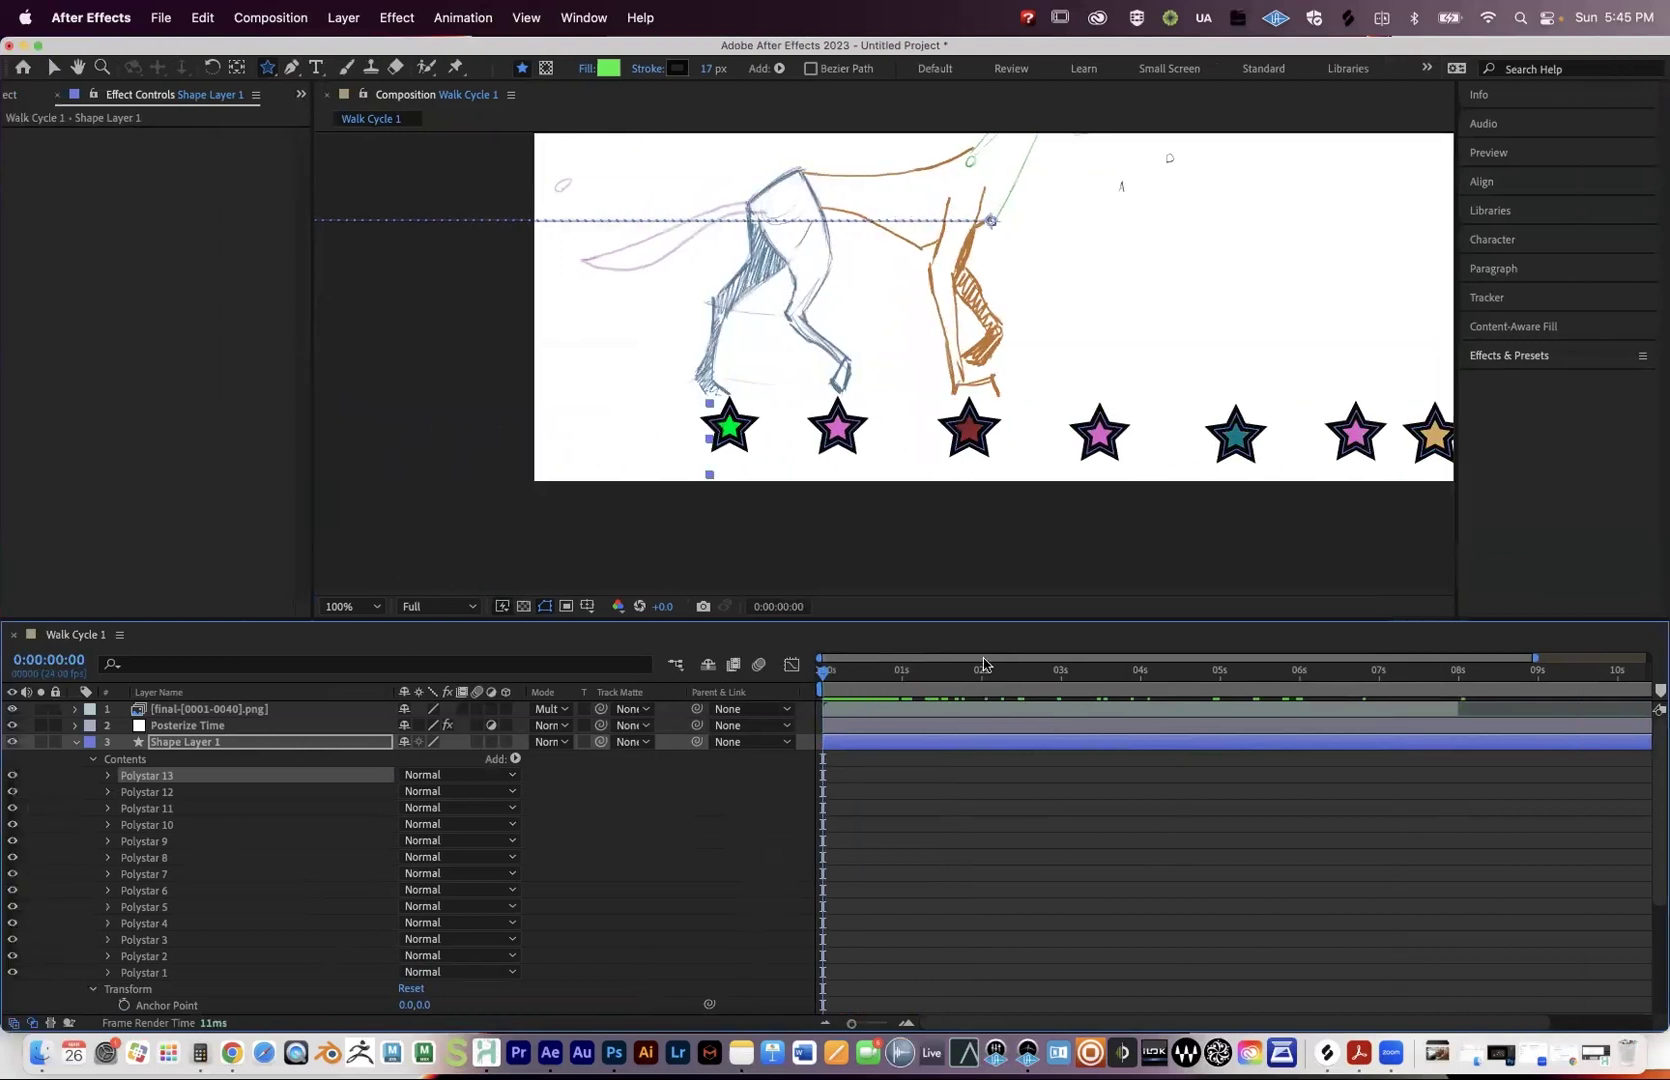
key(space)
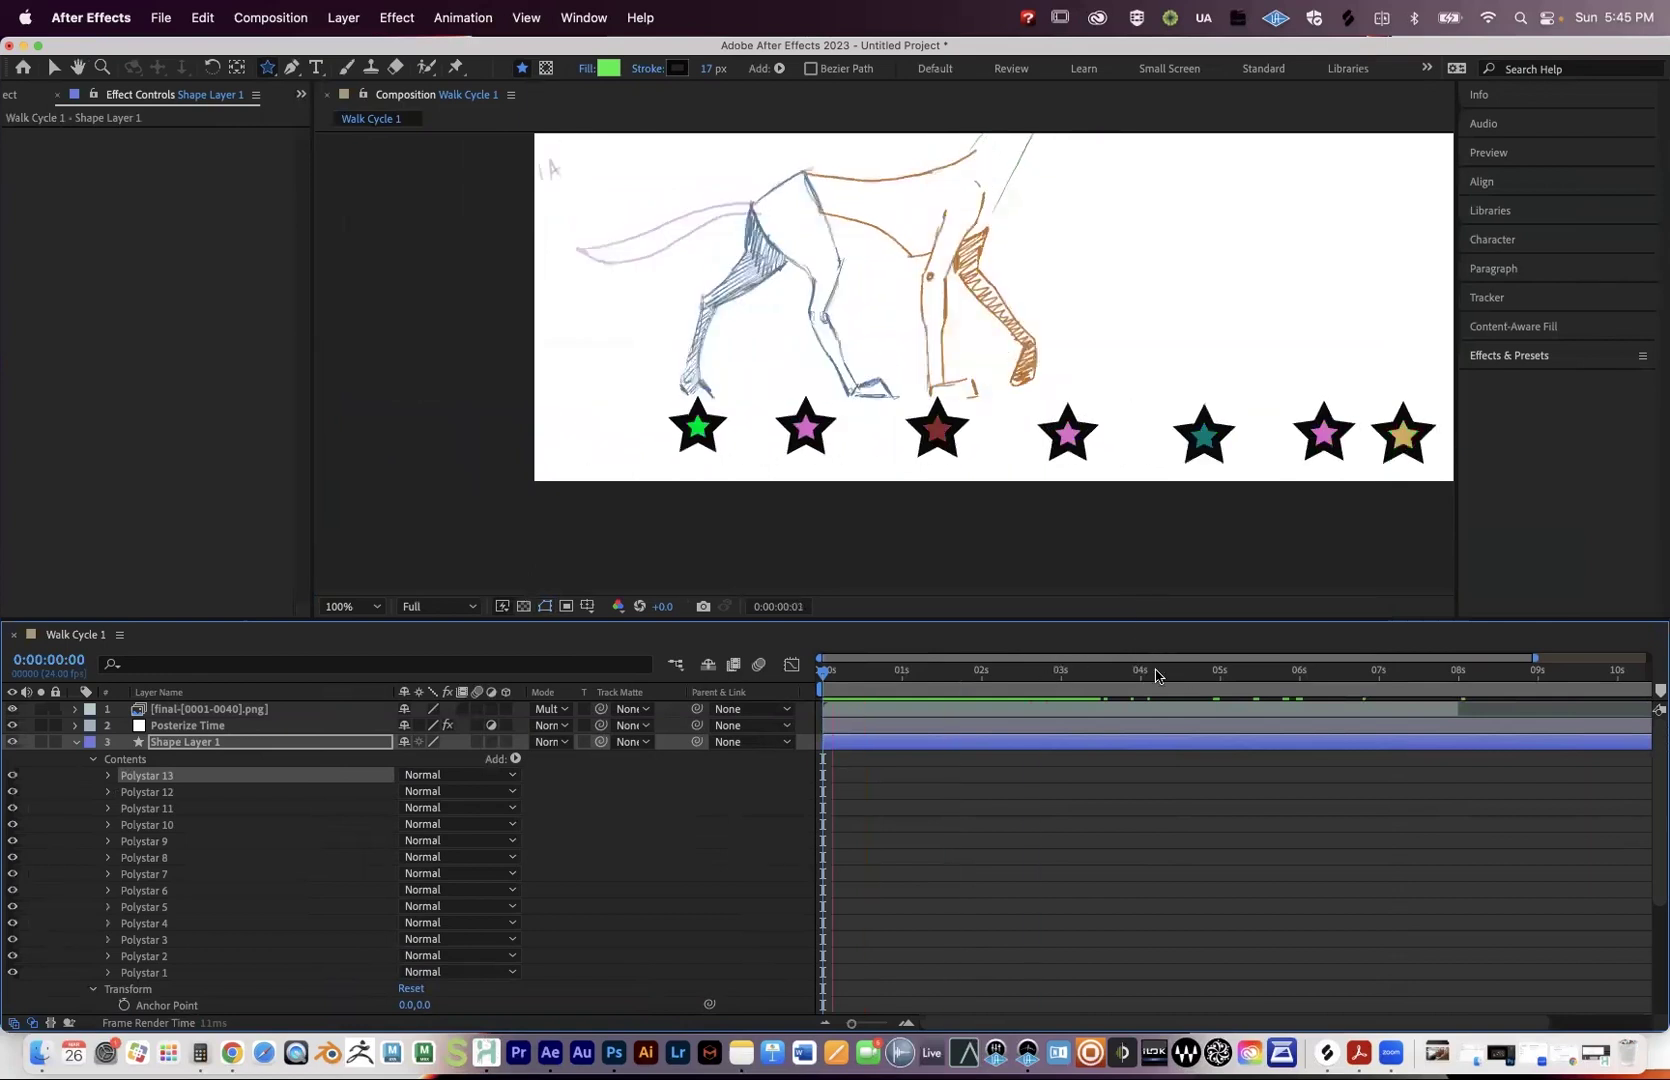
click(1143, 671)
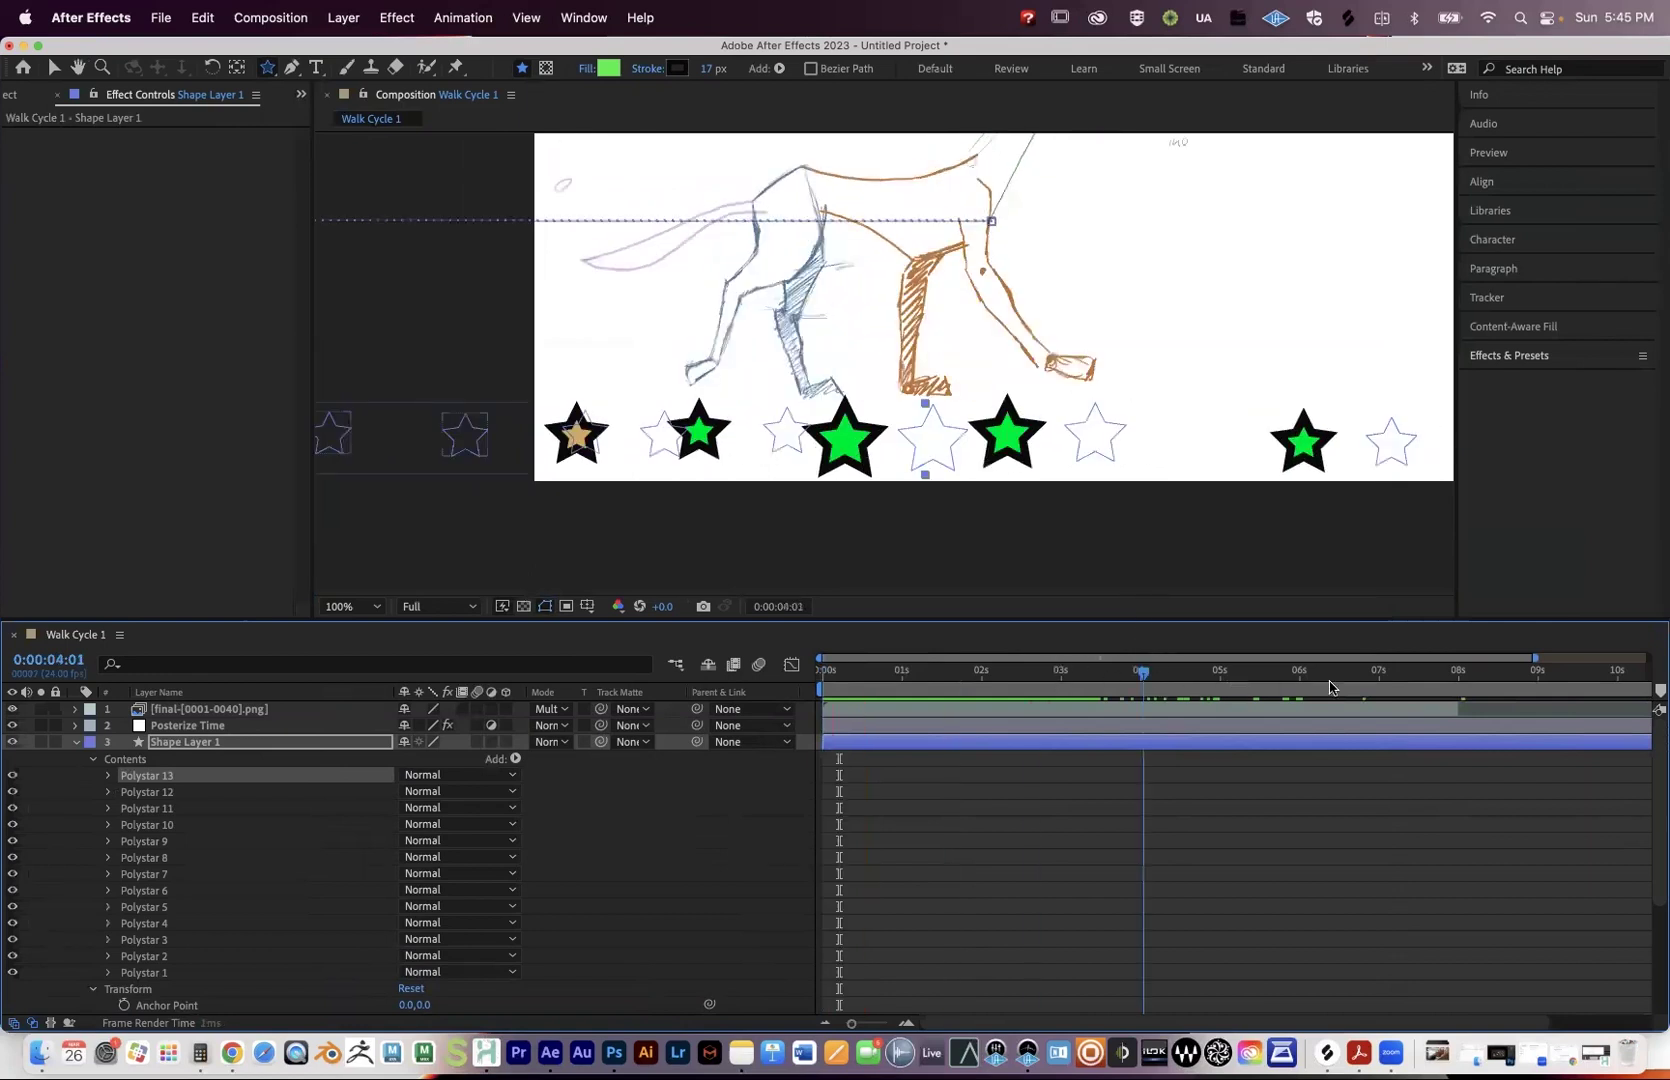
key(space)
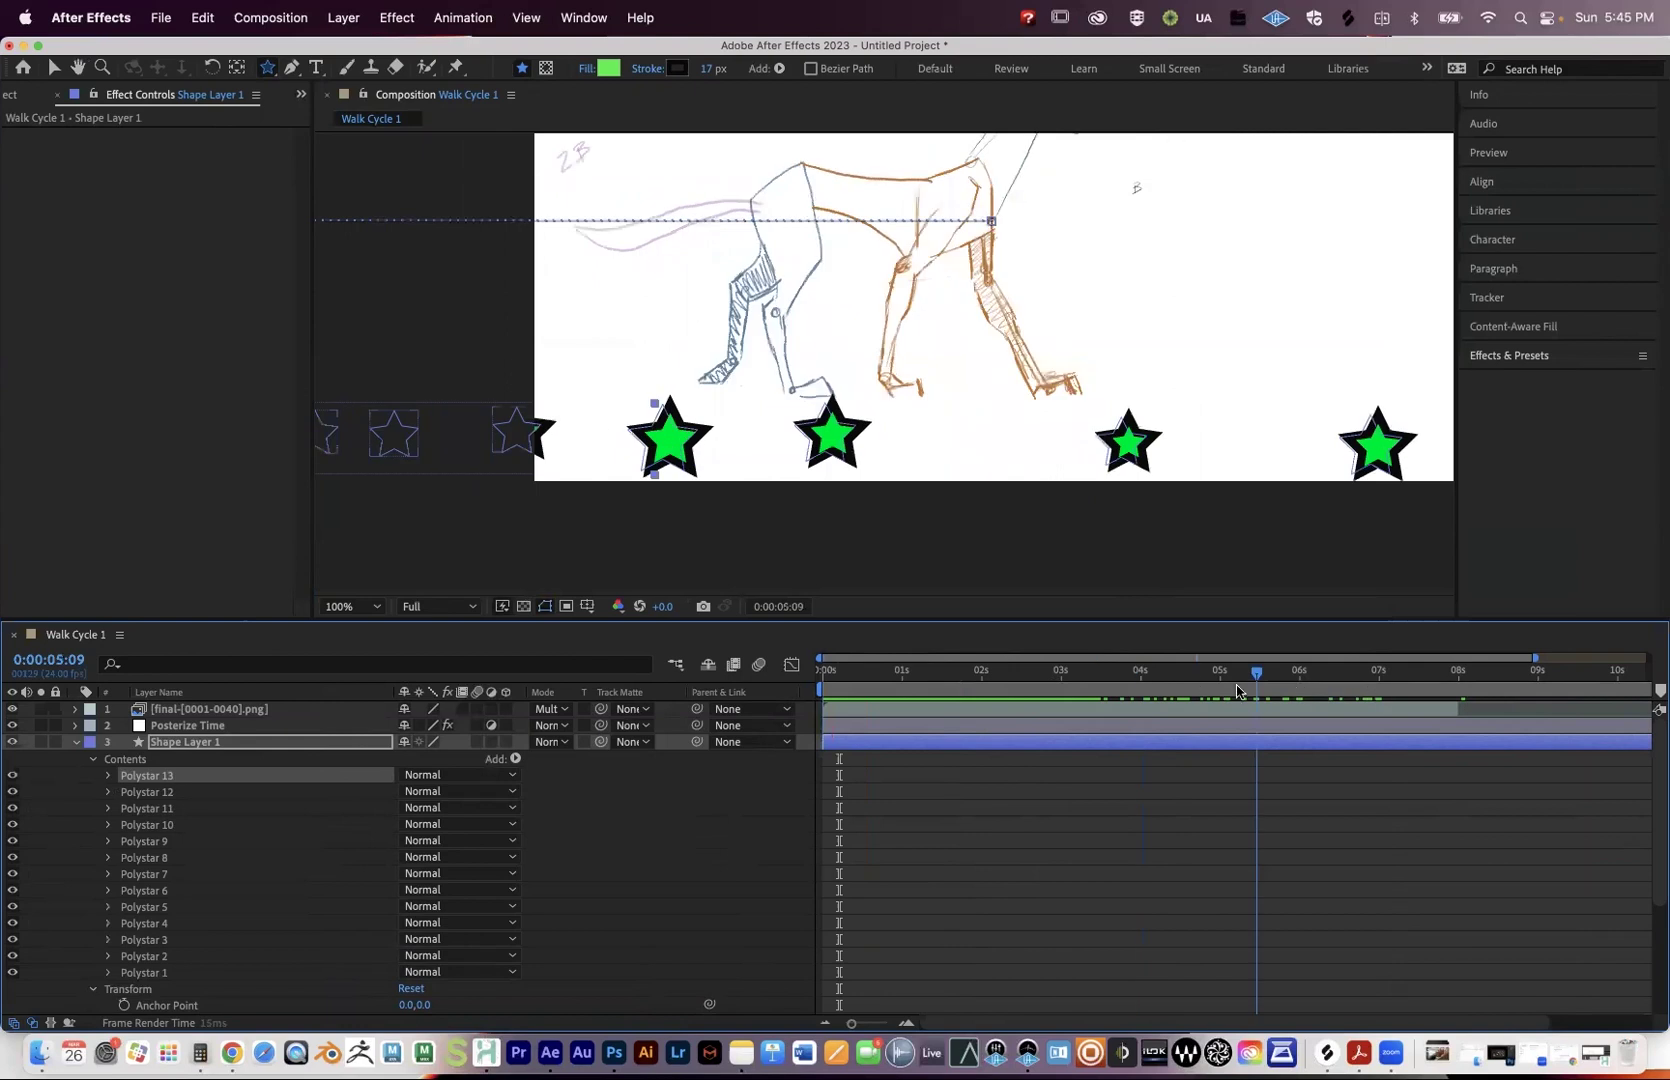
click(1041, 675)
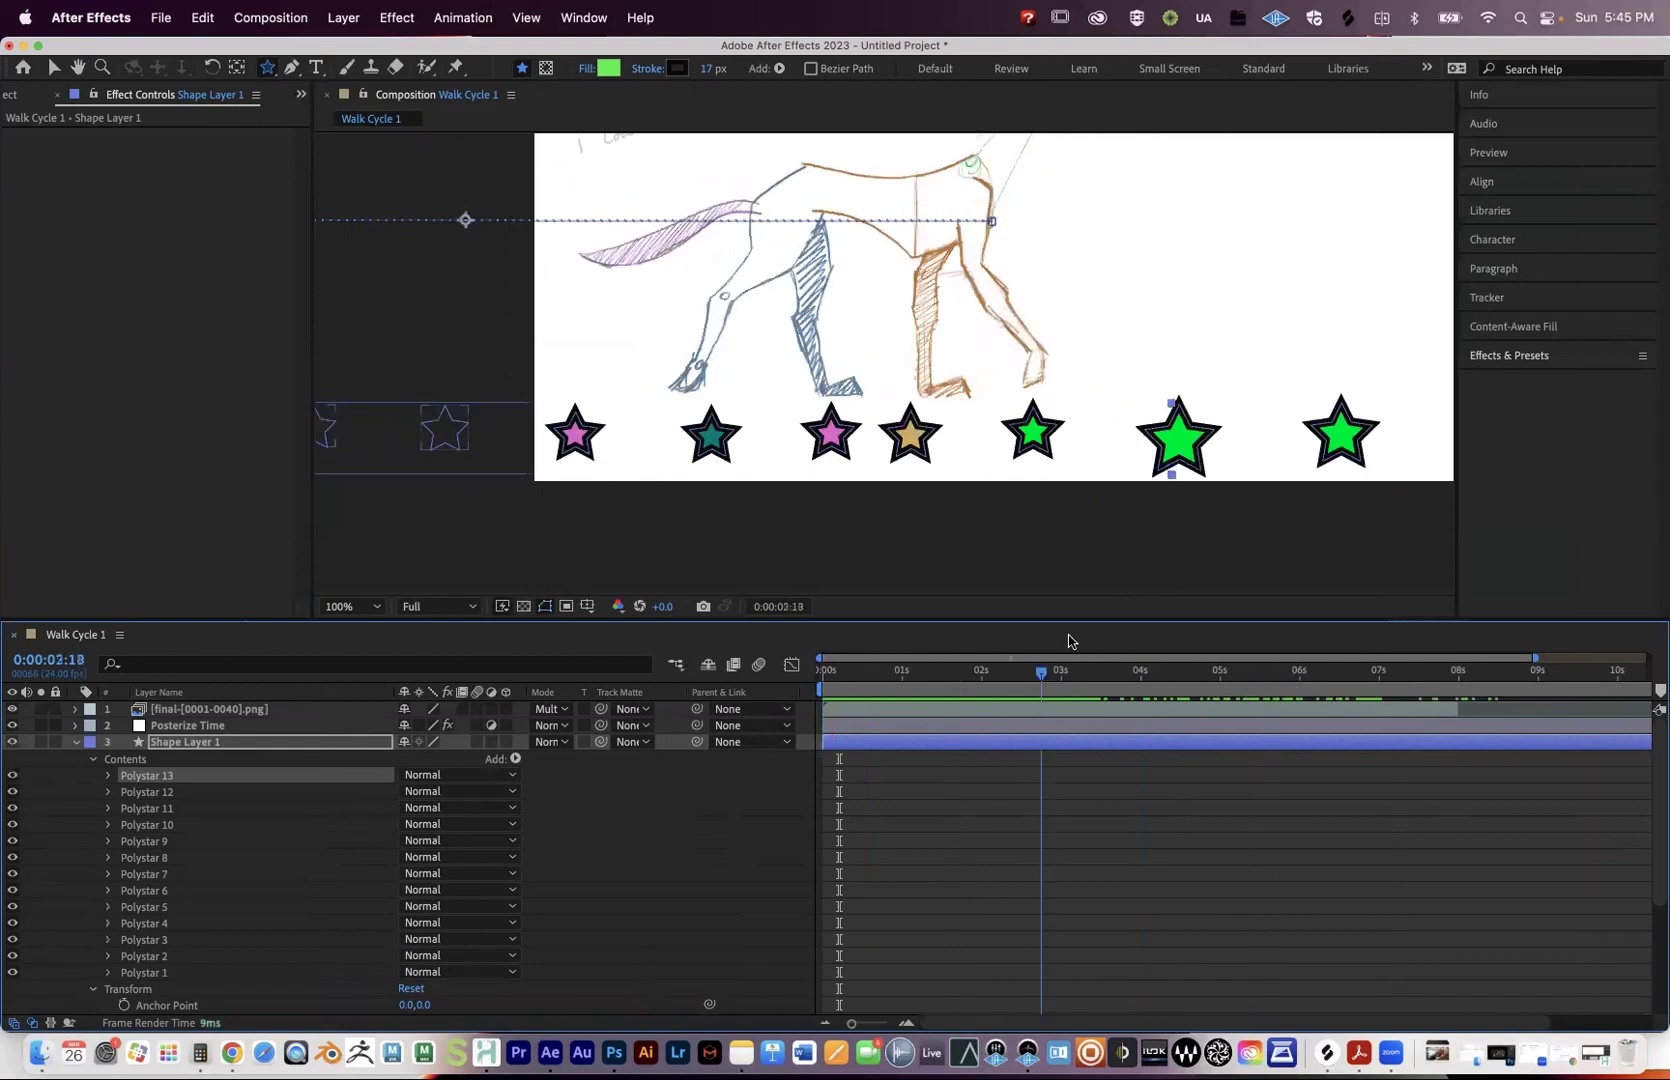
key(Home)
key(space)
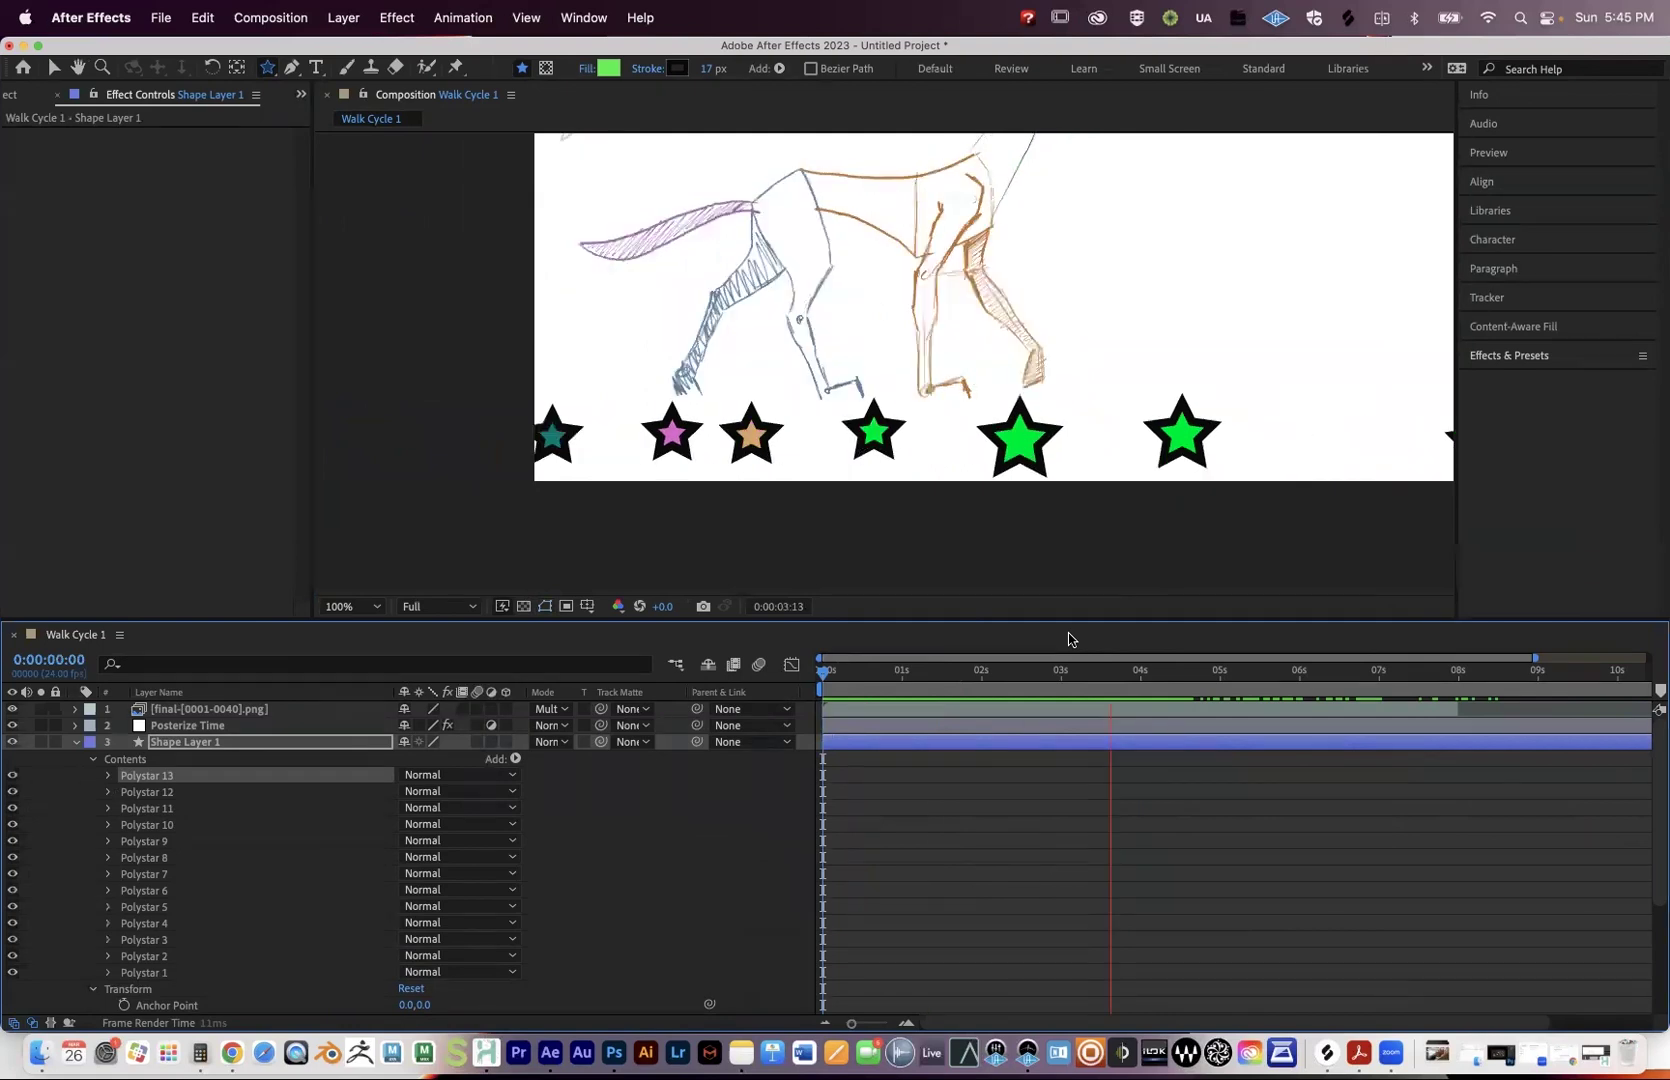
click(1187, 680)
drag(1338, 687, 1446, 694)
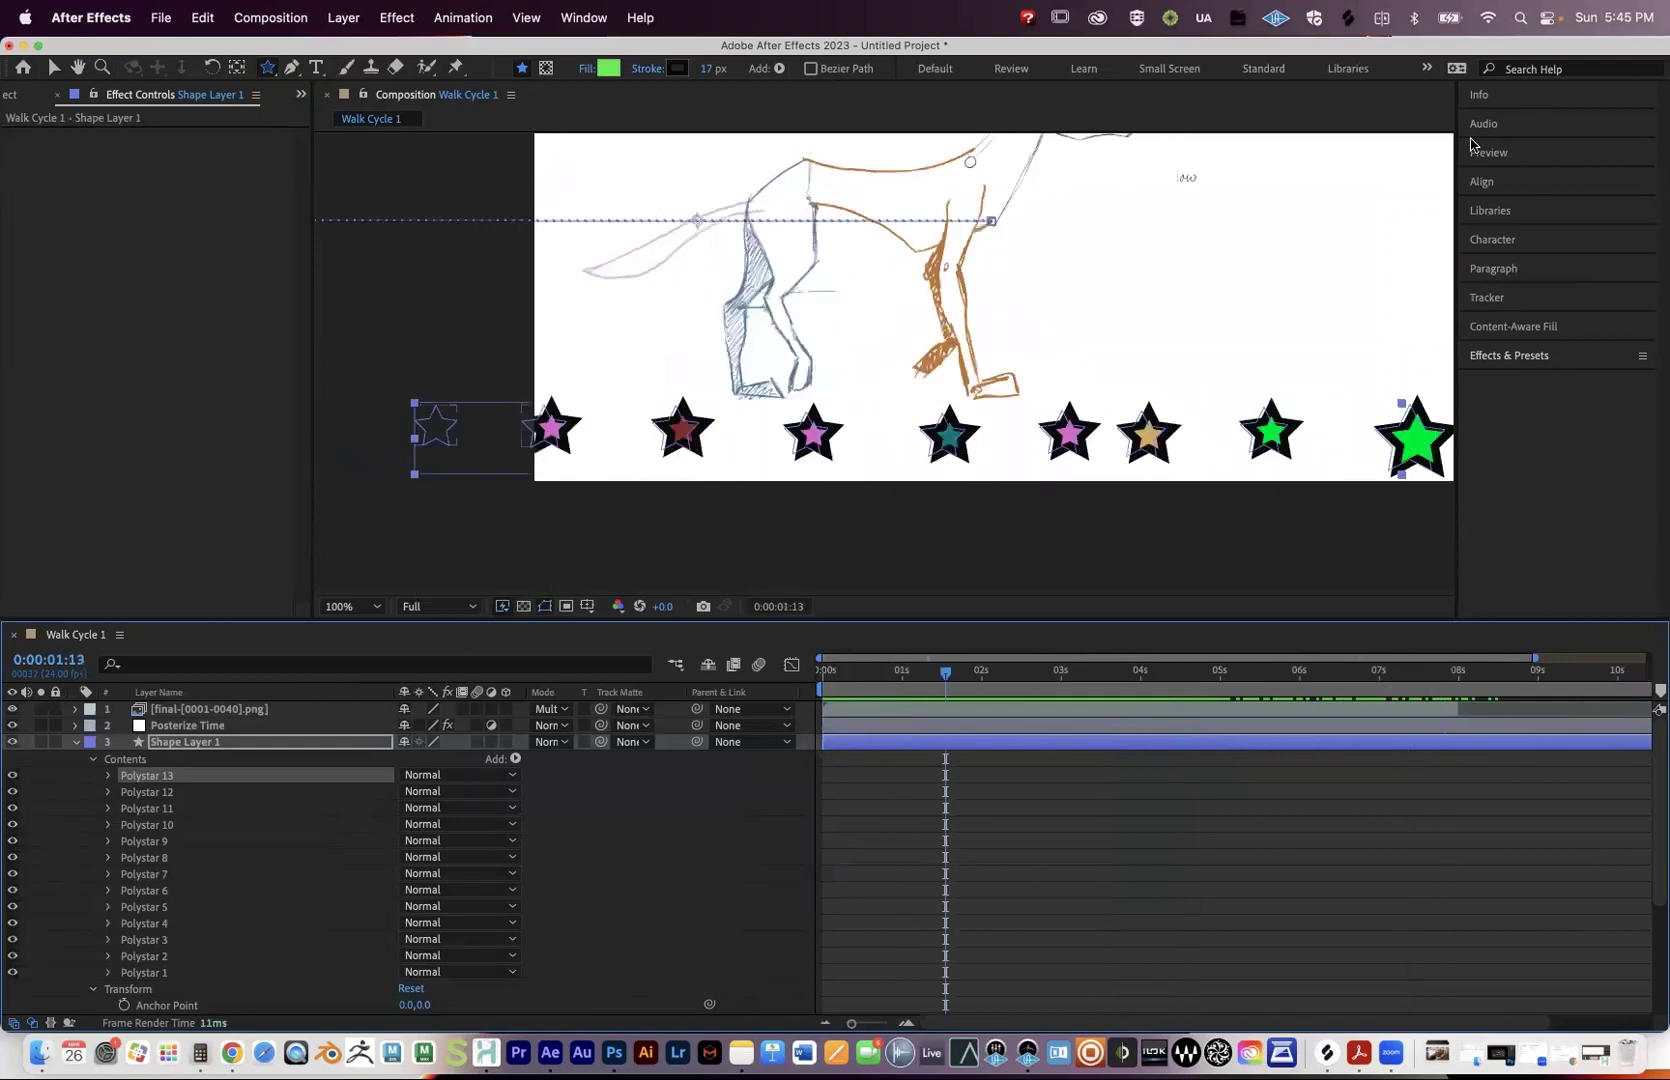
Show the preview playback controls, play and stop the walk cycle with them, and return to the first frame.
click(1488, 152)
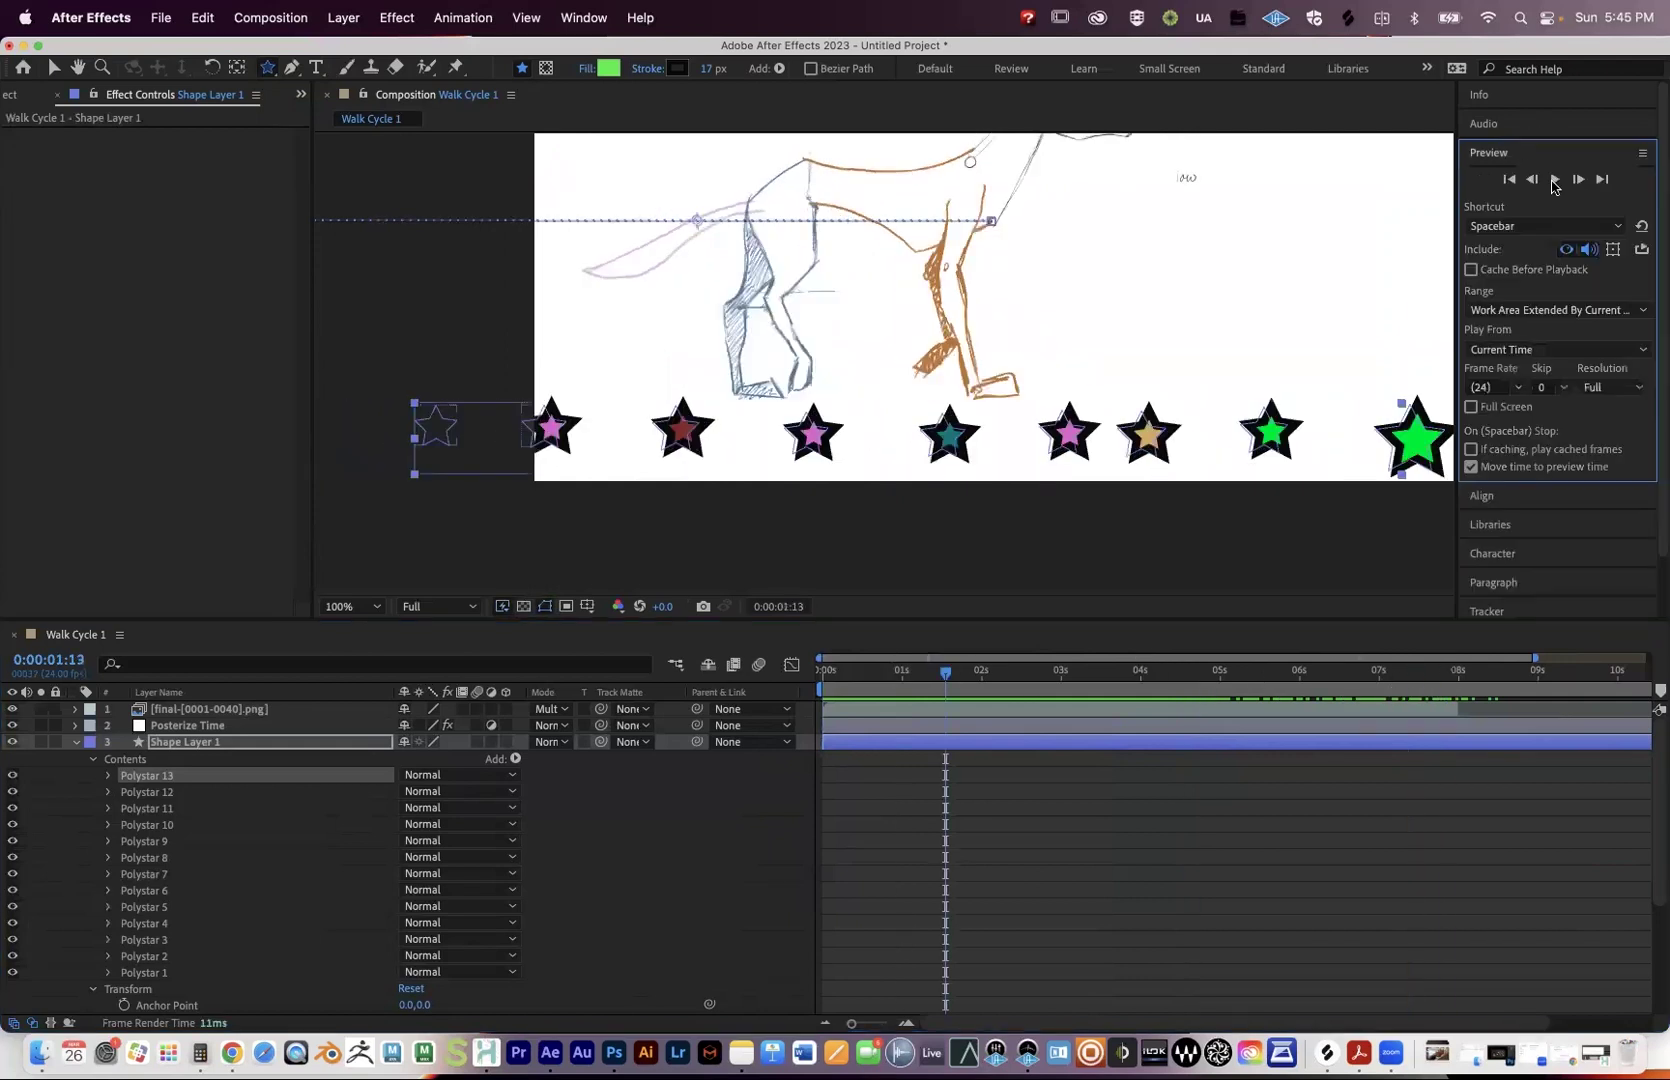
click(1554, 180)
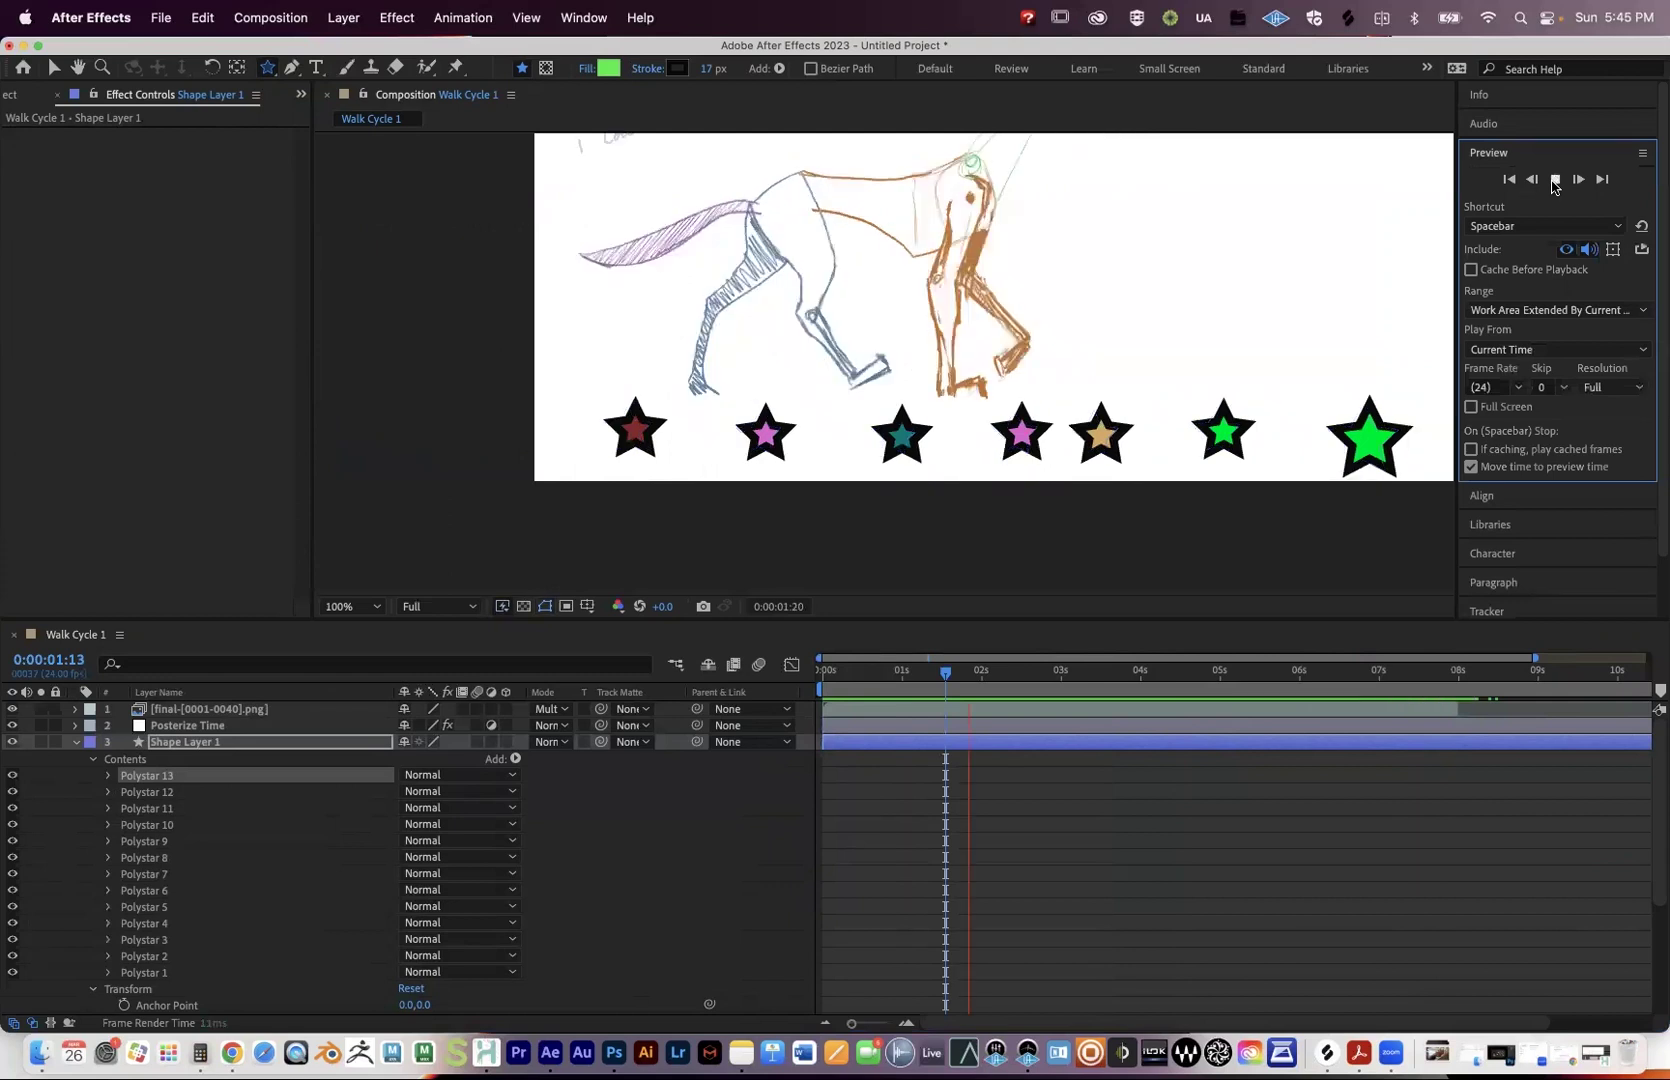
click(1554, 180)
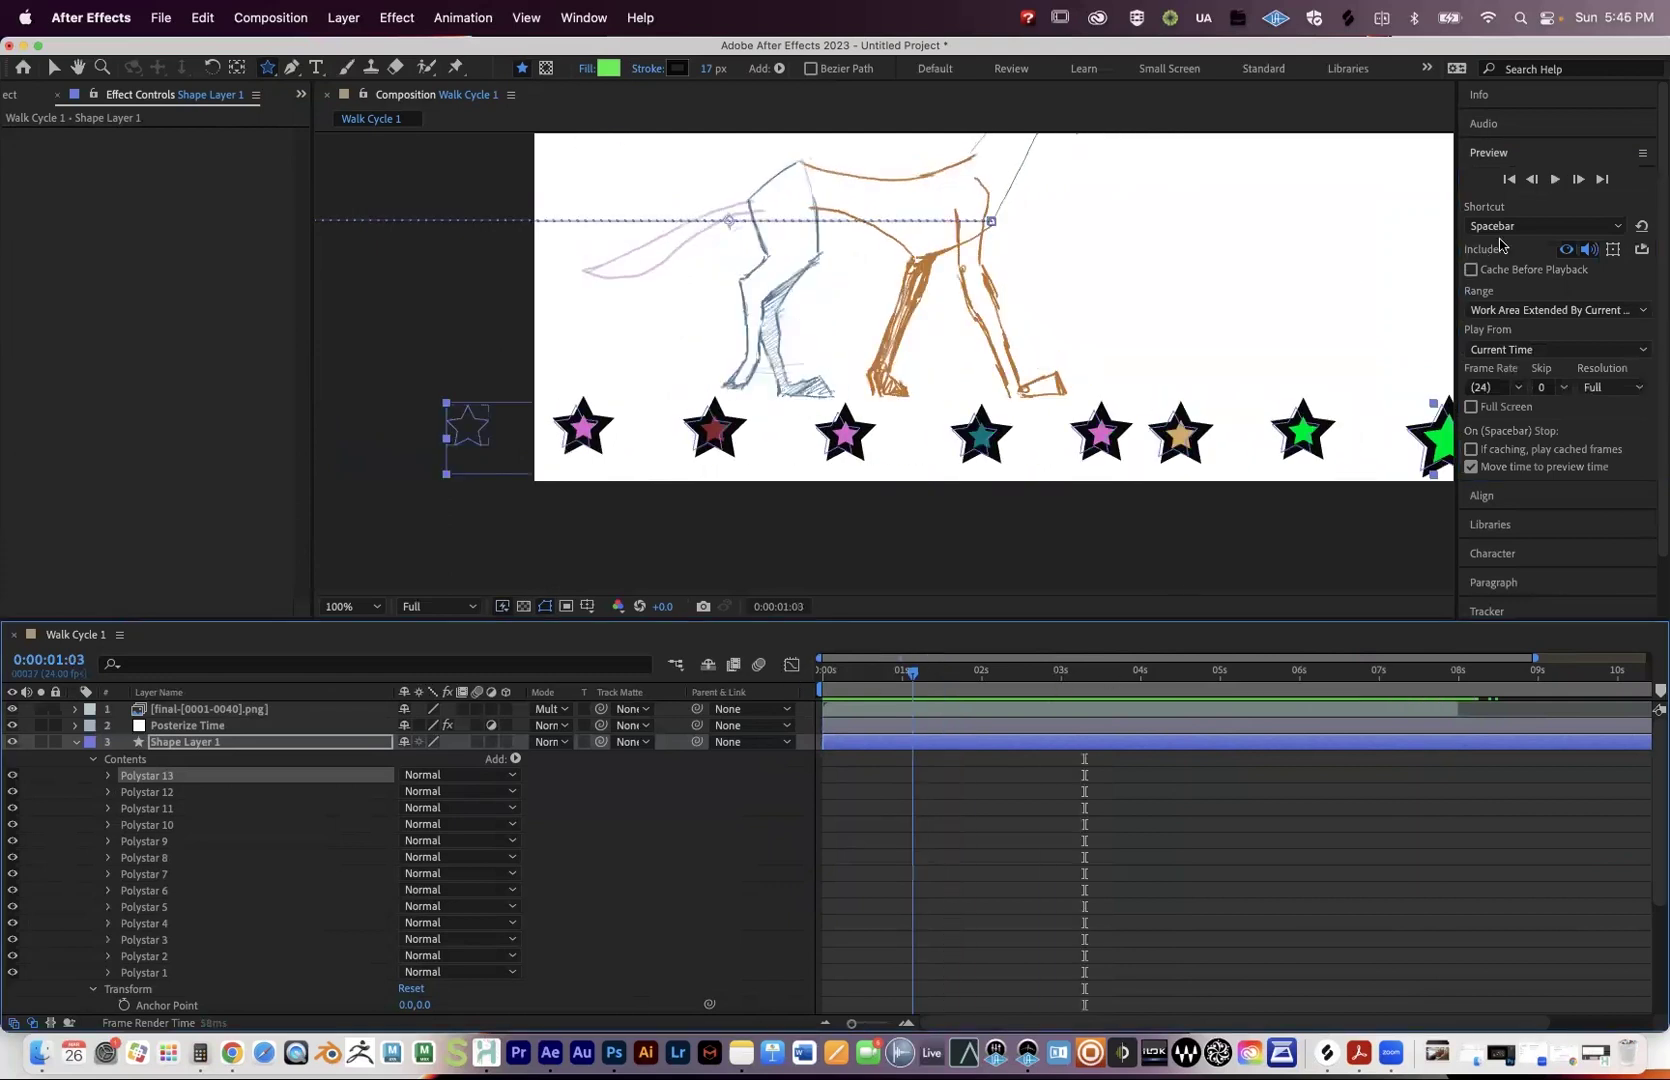
key(Home)
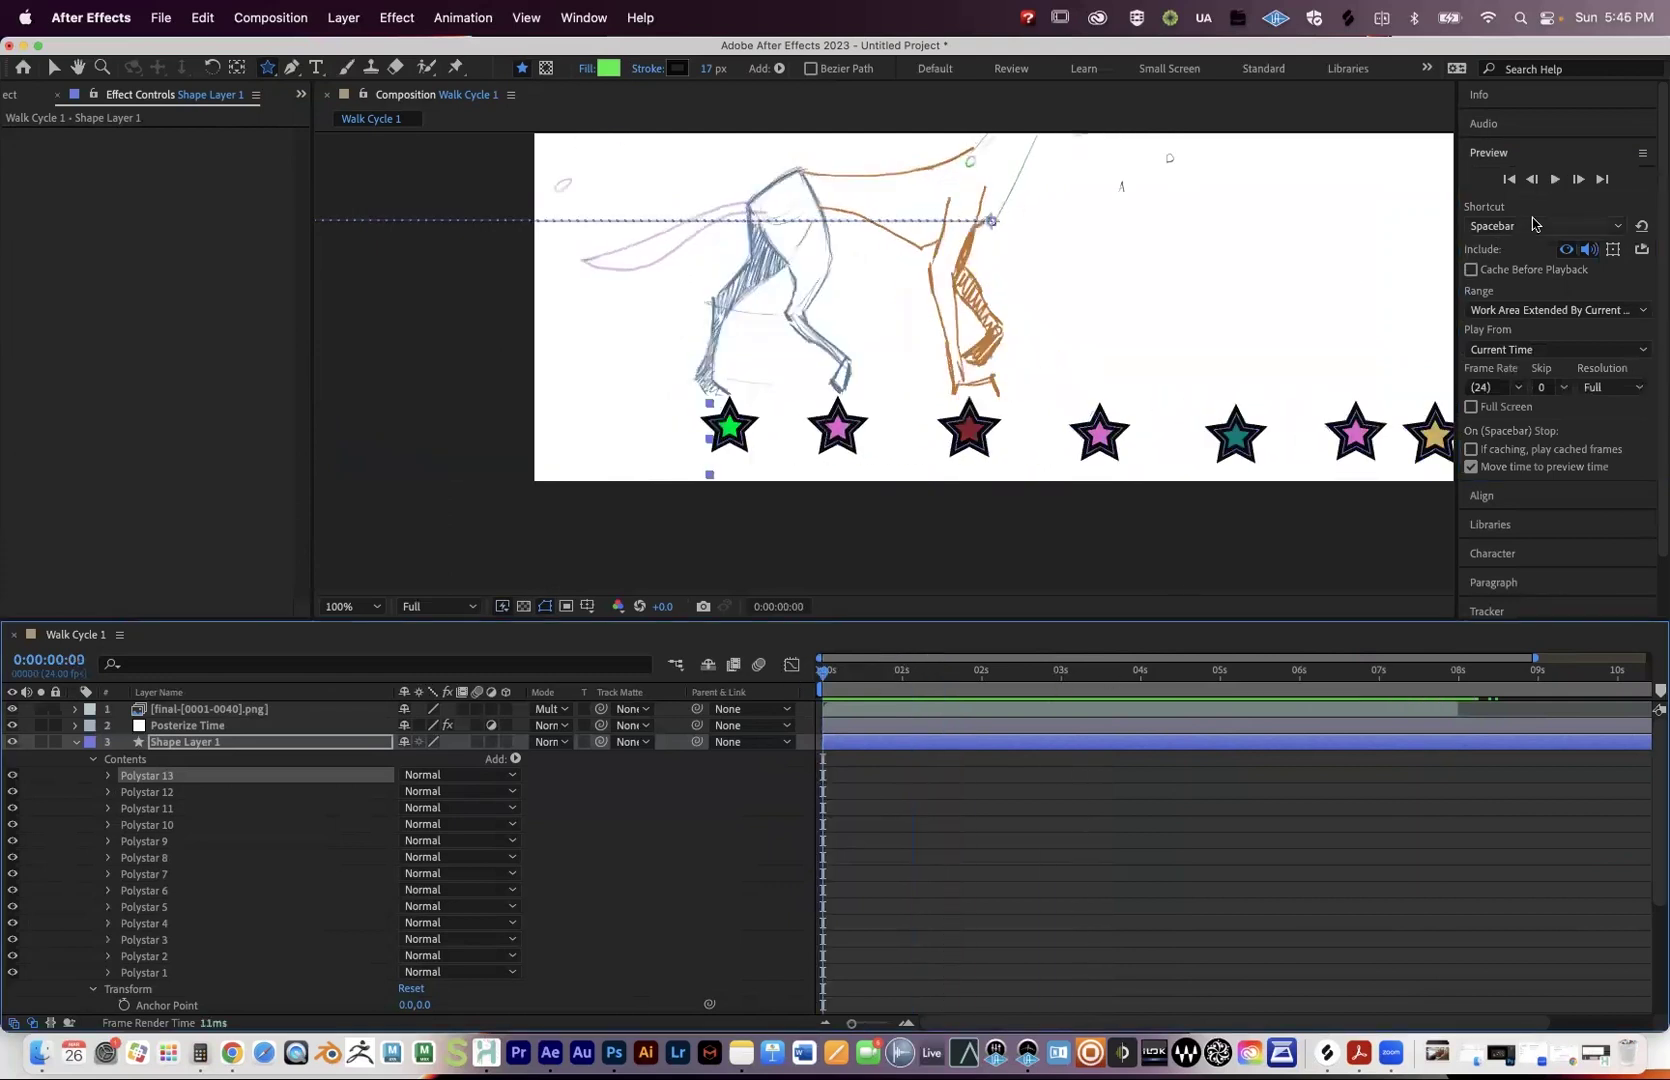
Play the walk cycle over the moving stars, check separate moments for foot sliding, and return to the first frame.
key(space)
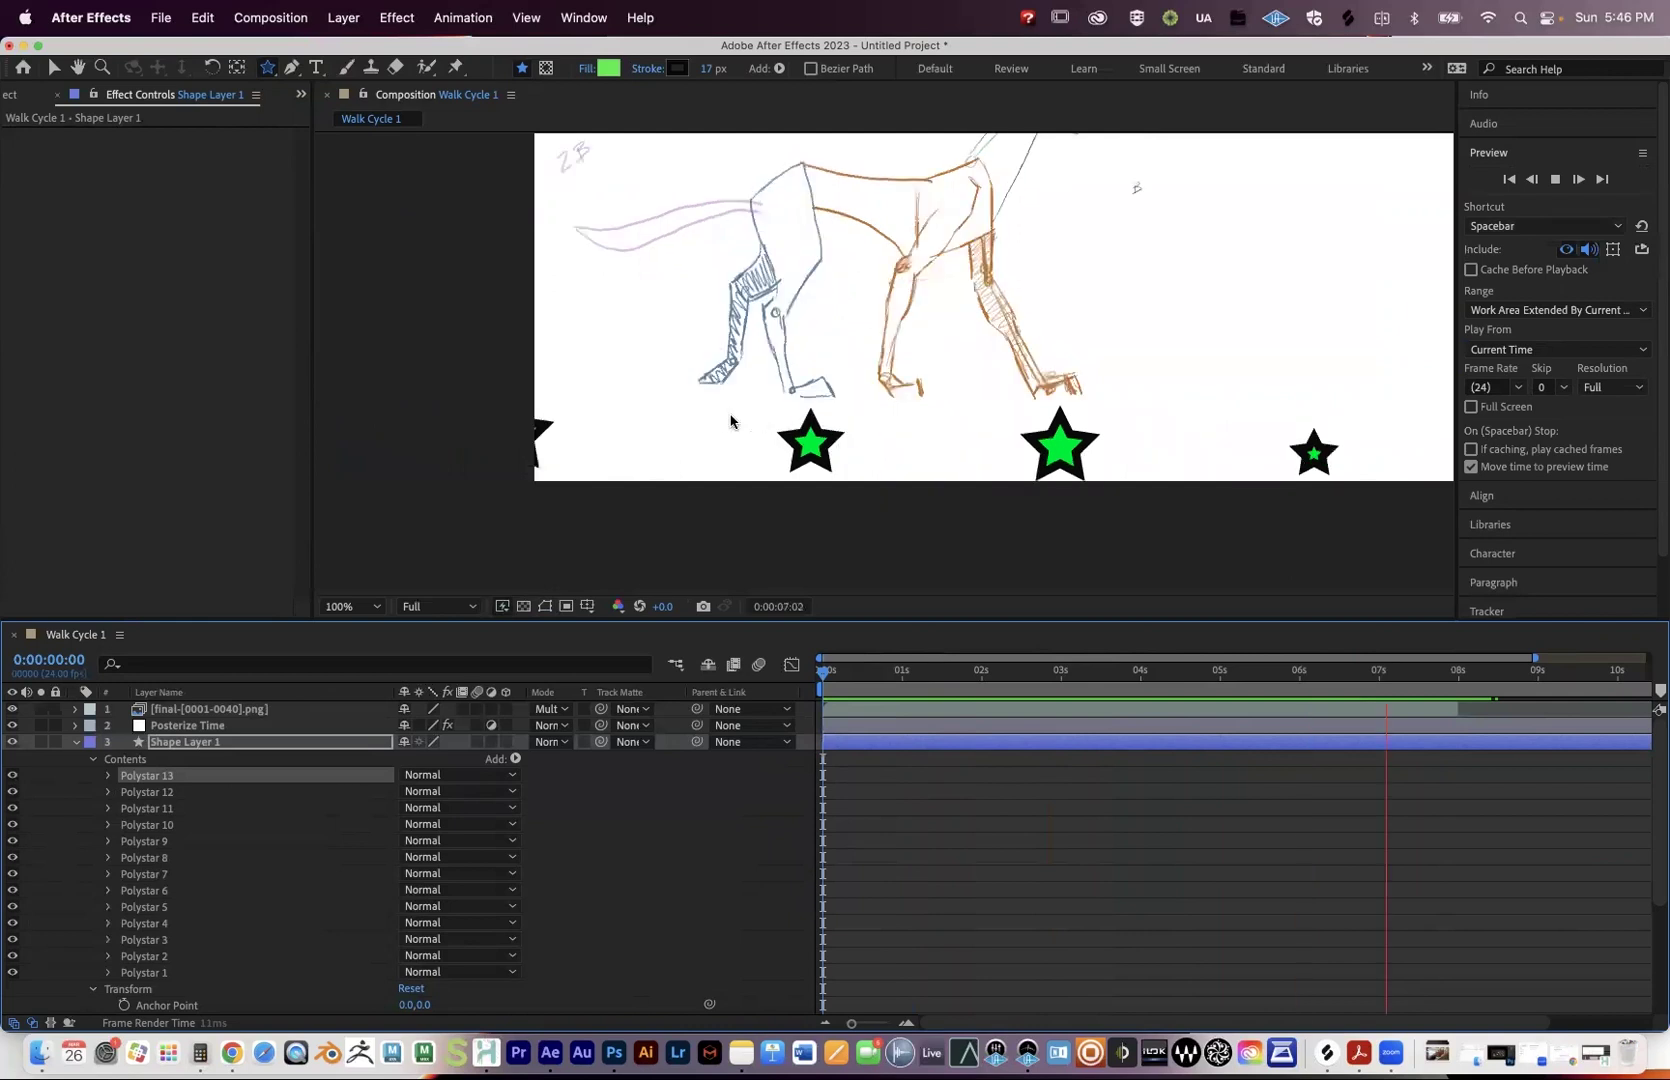
key(space)
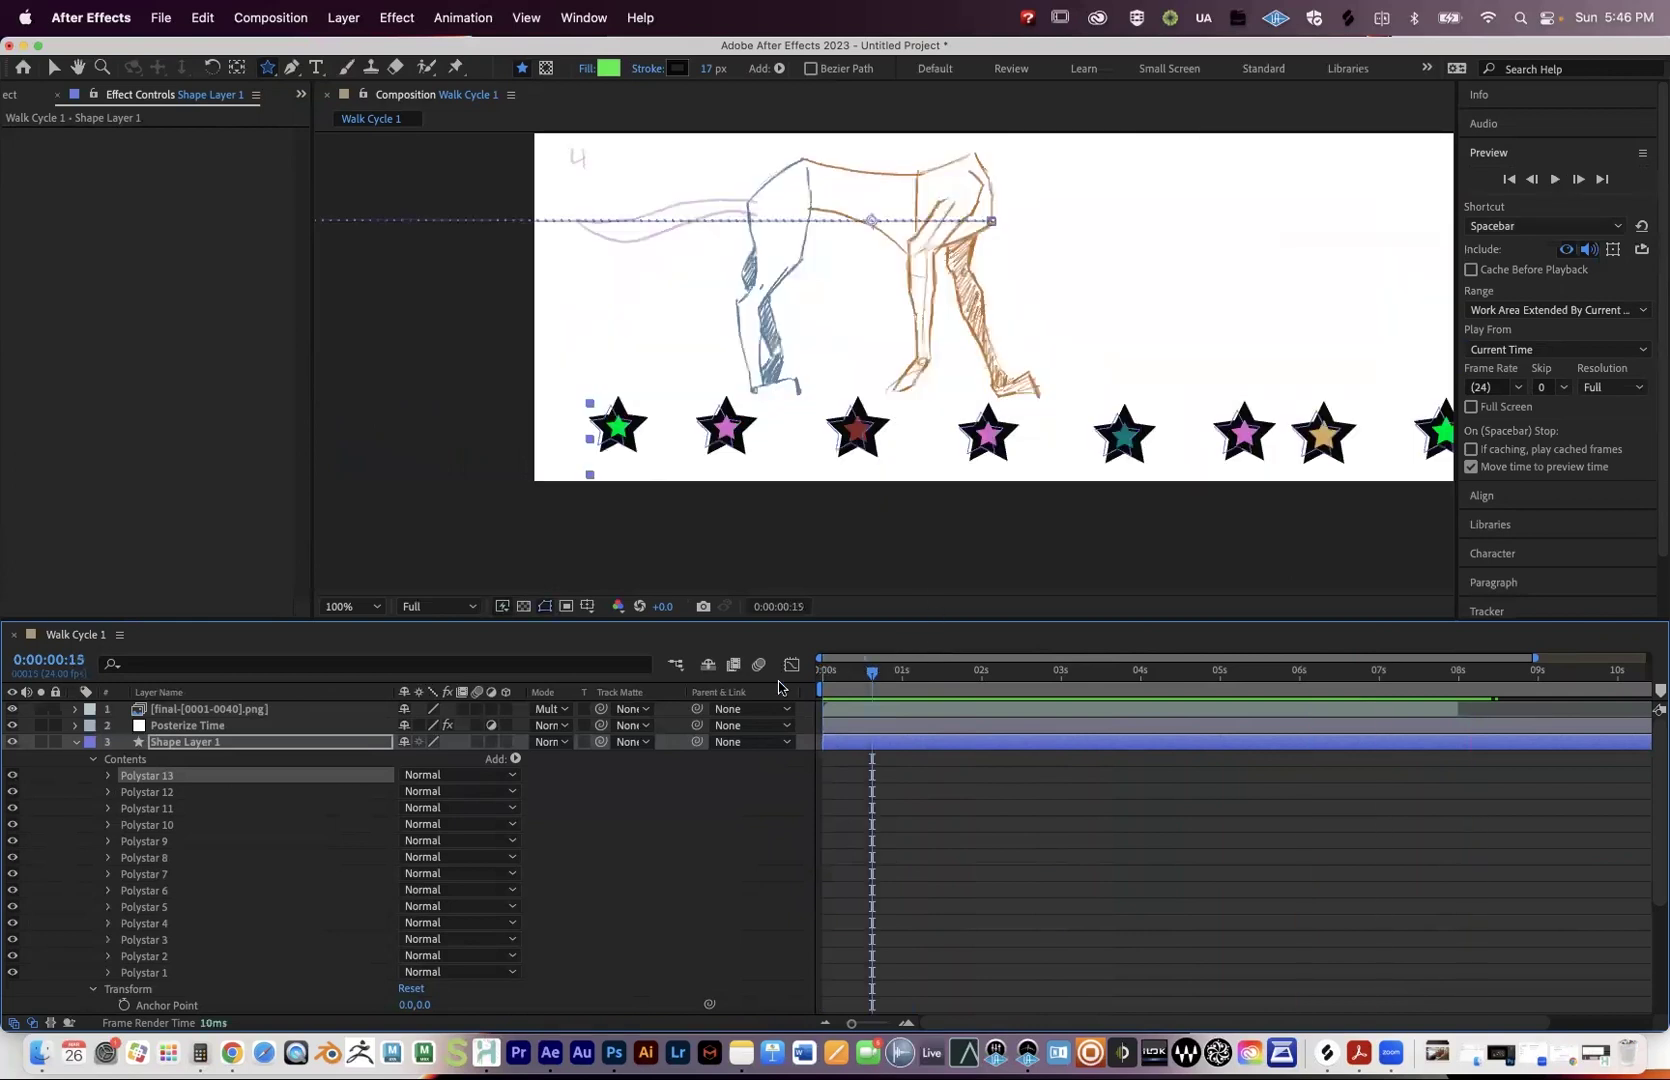
key(space)
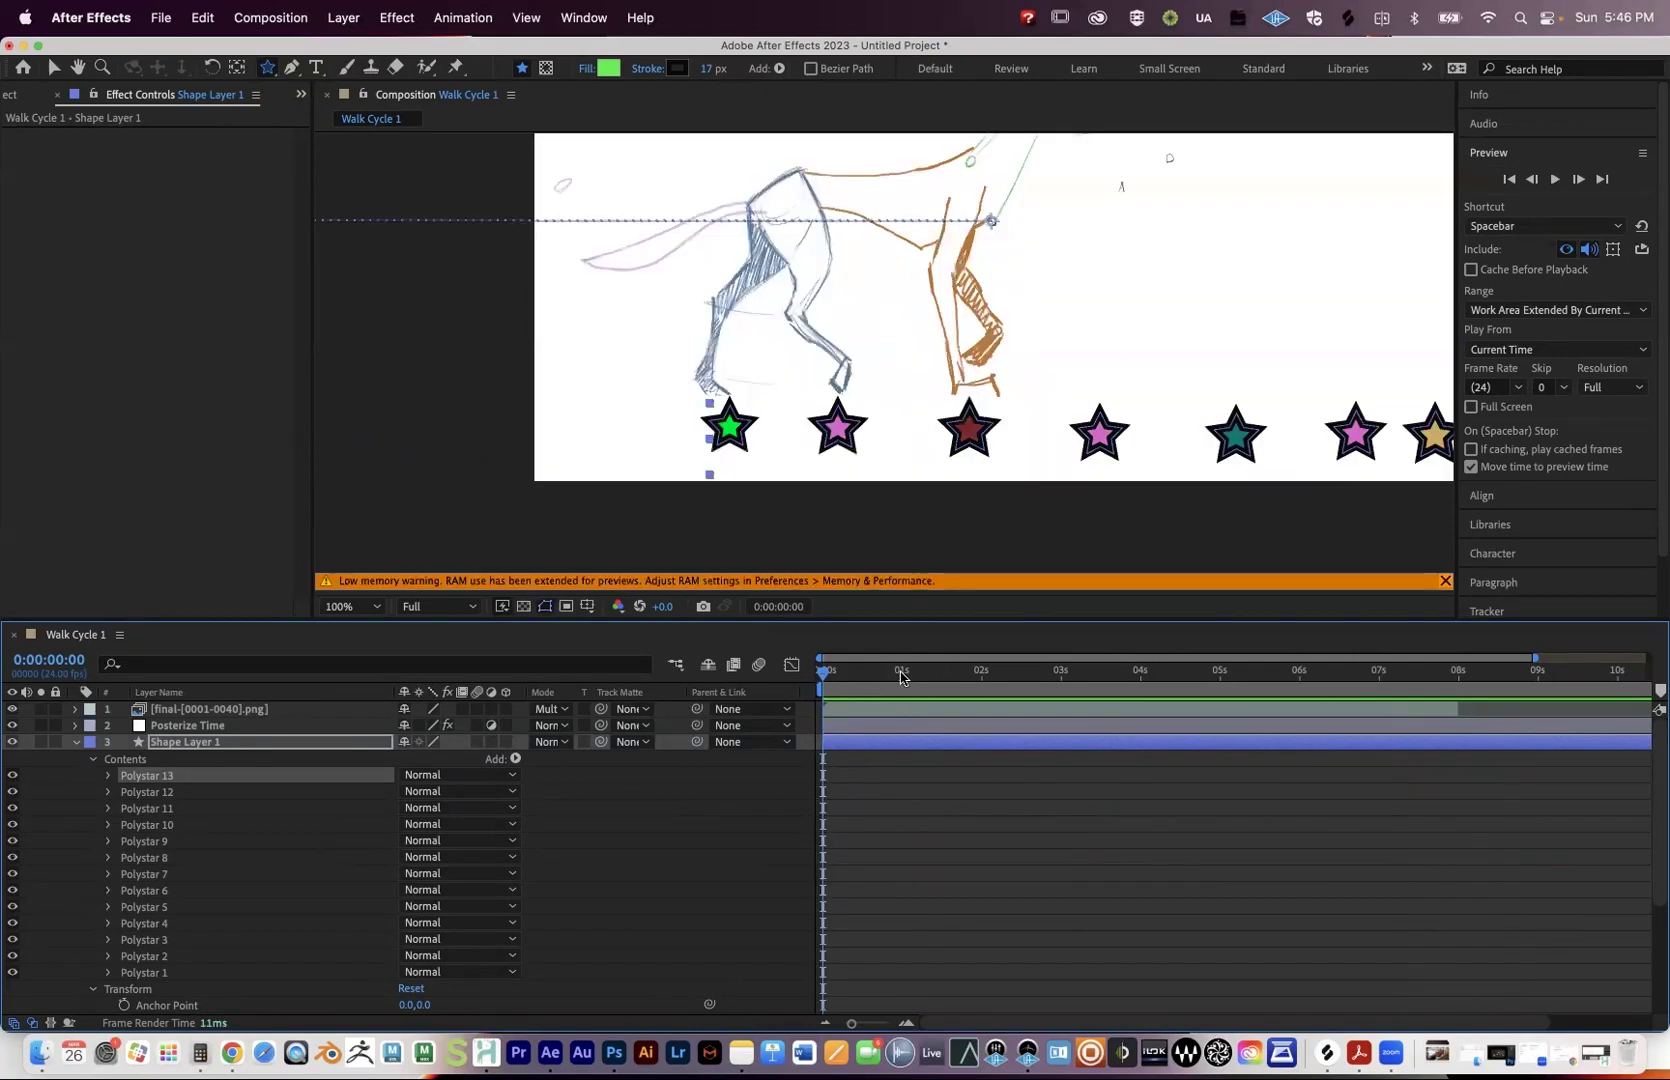
click(1111, 670)
click(903, 670)
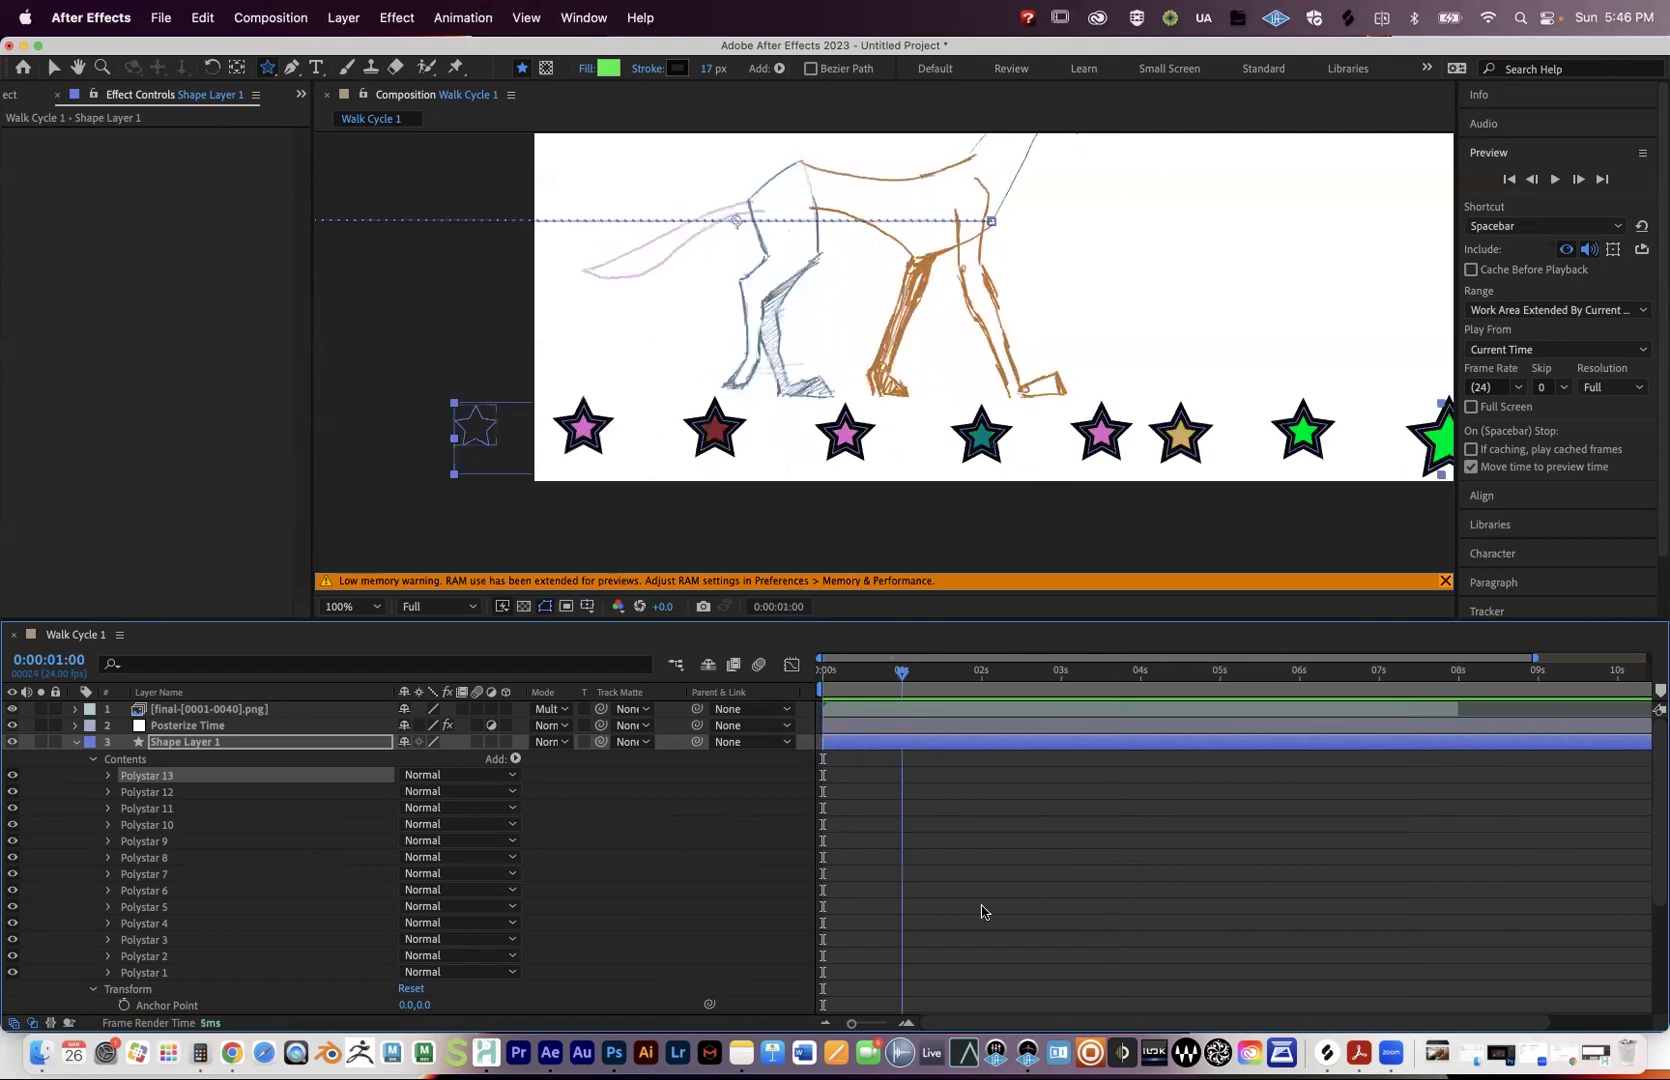
key(Home)
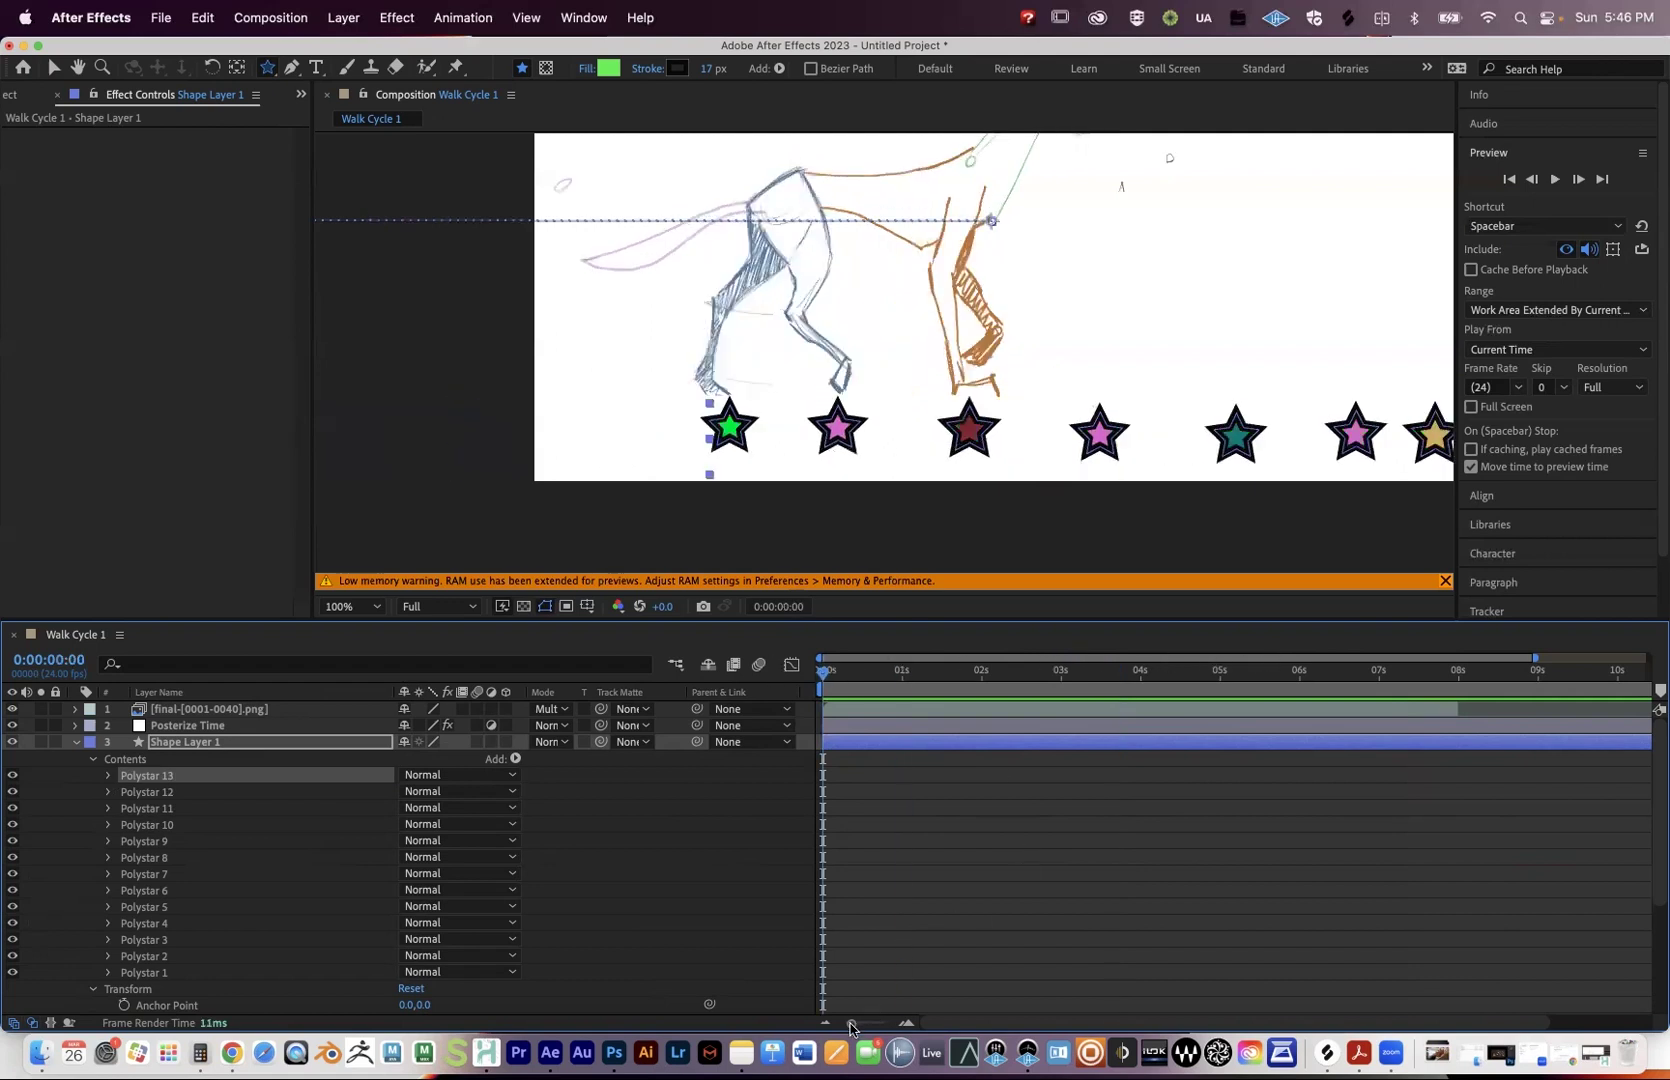
Show the full 12-second duration in the timeline, dismiss the low memory warning and switch to the Selection tool.
click(825, 1023)
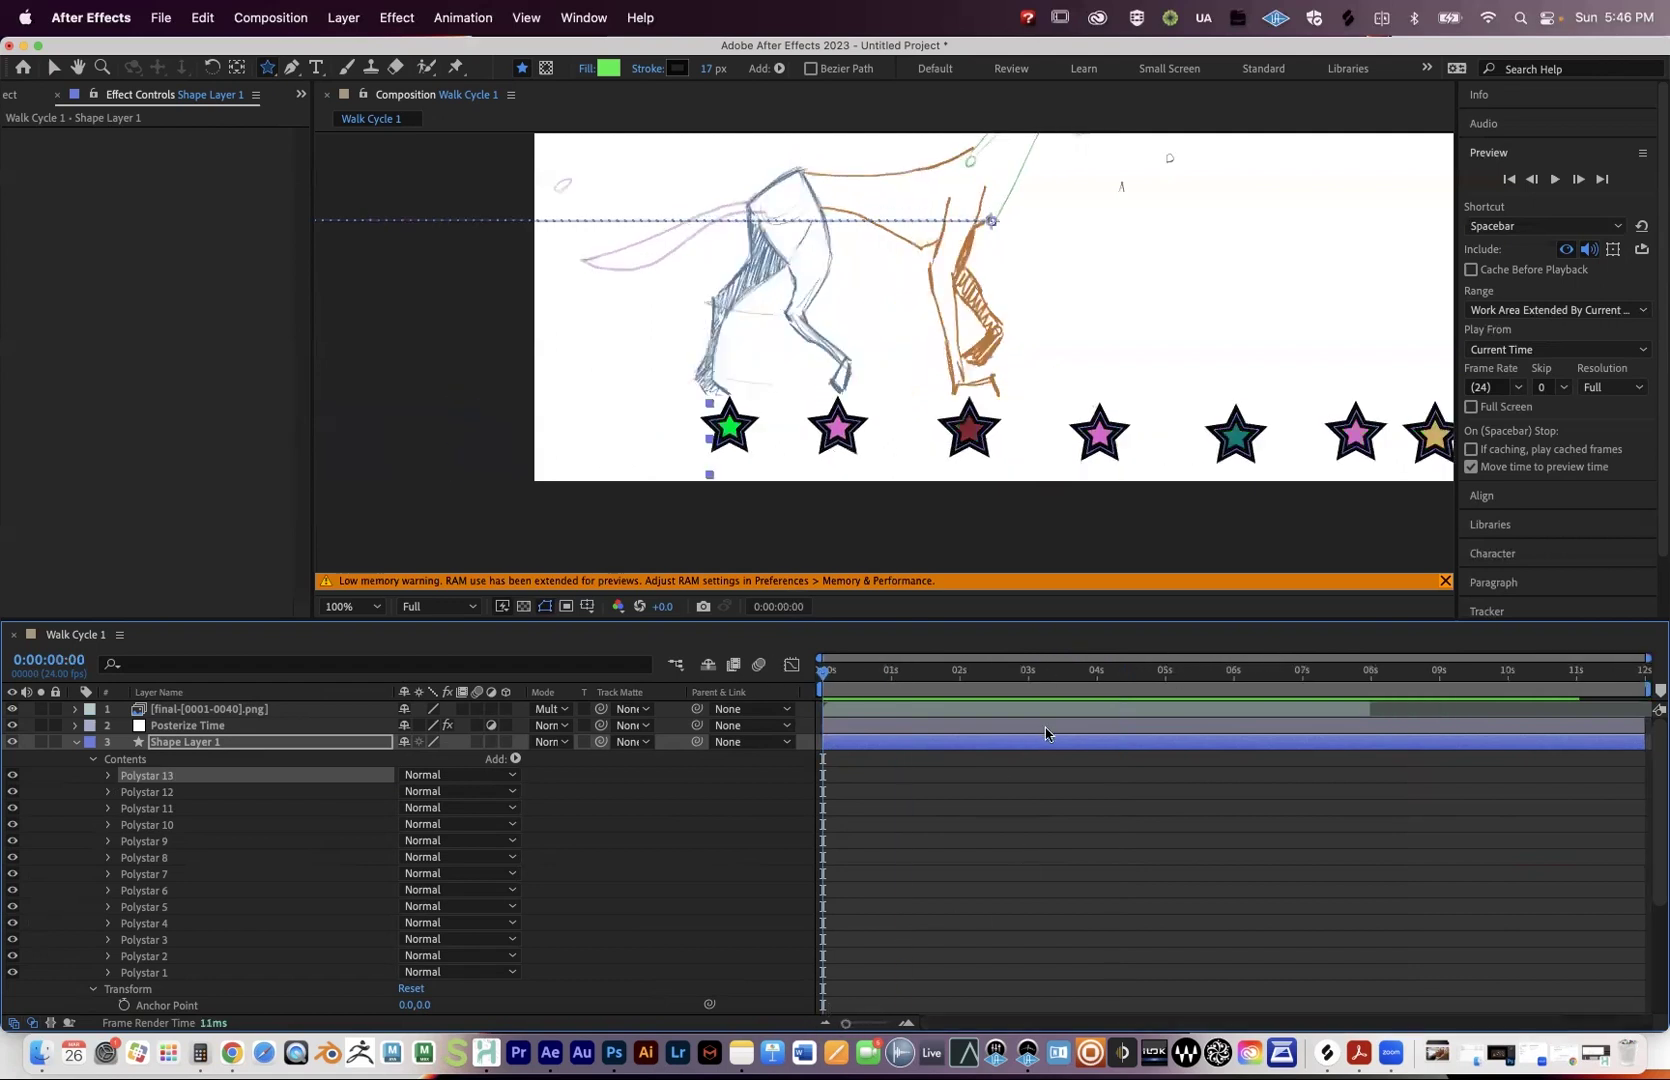
click(1443, 580)
key(v)
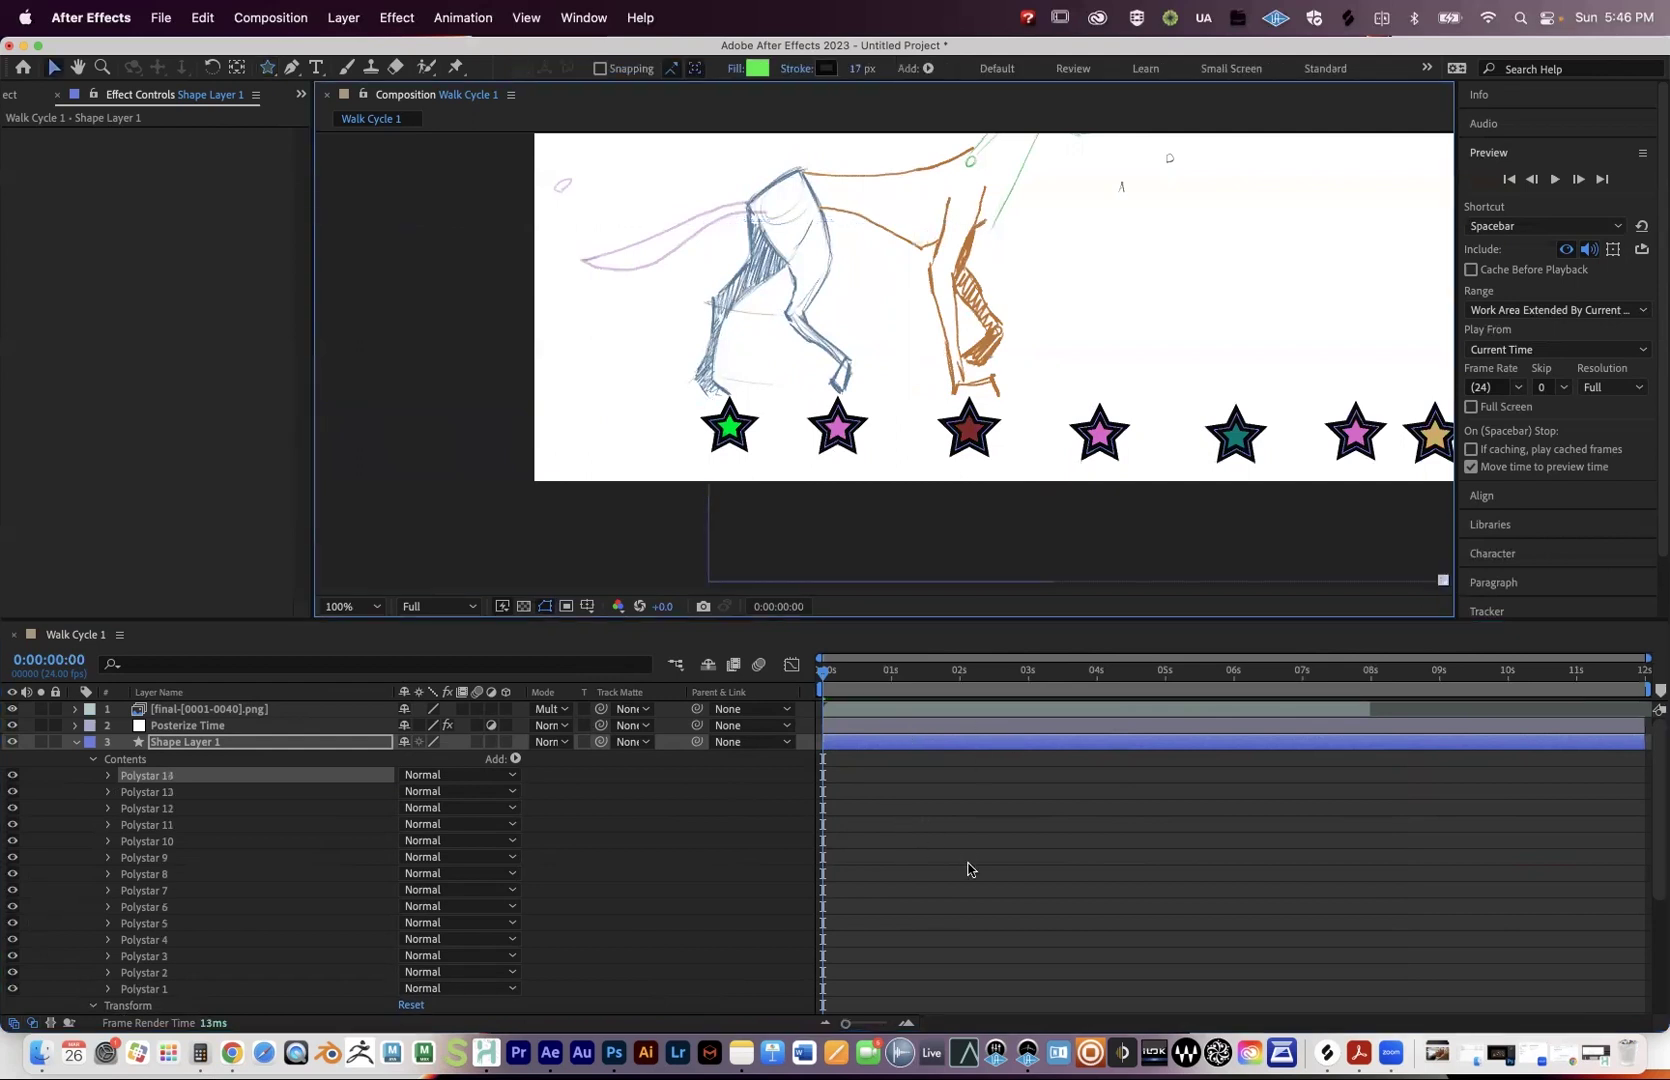
Scrub through Shape Layer 1's star movement, then collapse its properties and fit the whole composition in the viewer at the first frame.
scroll(988, 839, down, 4)
click(888, 678)
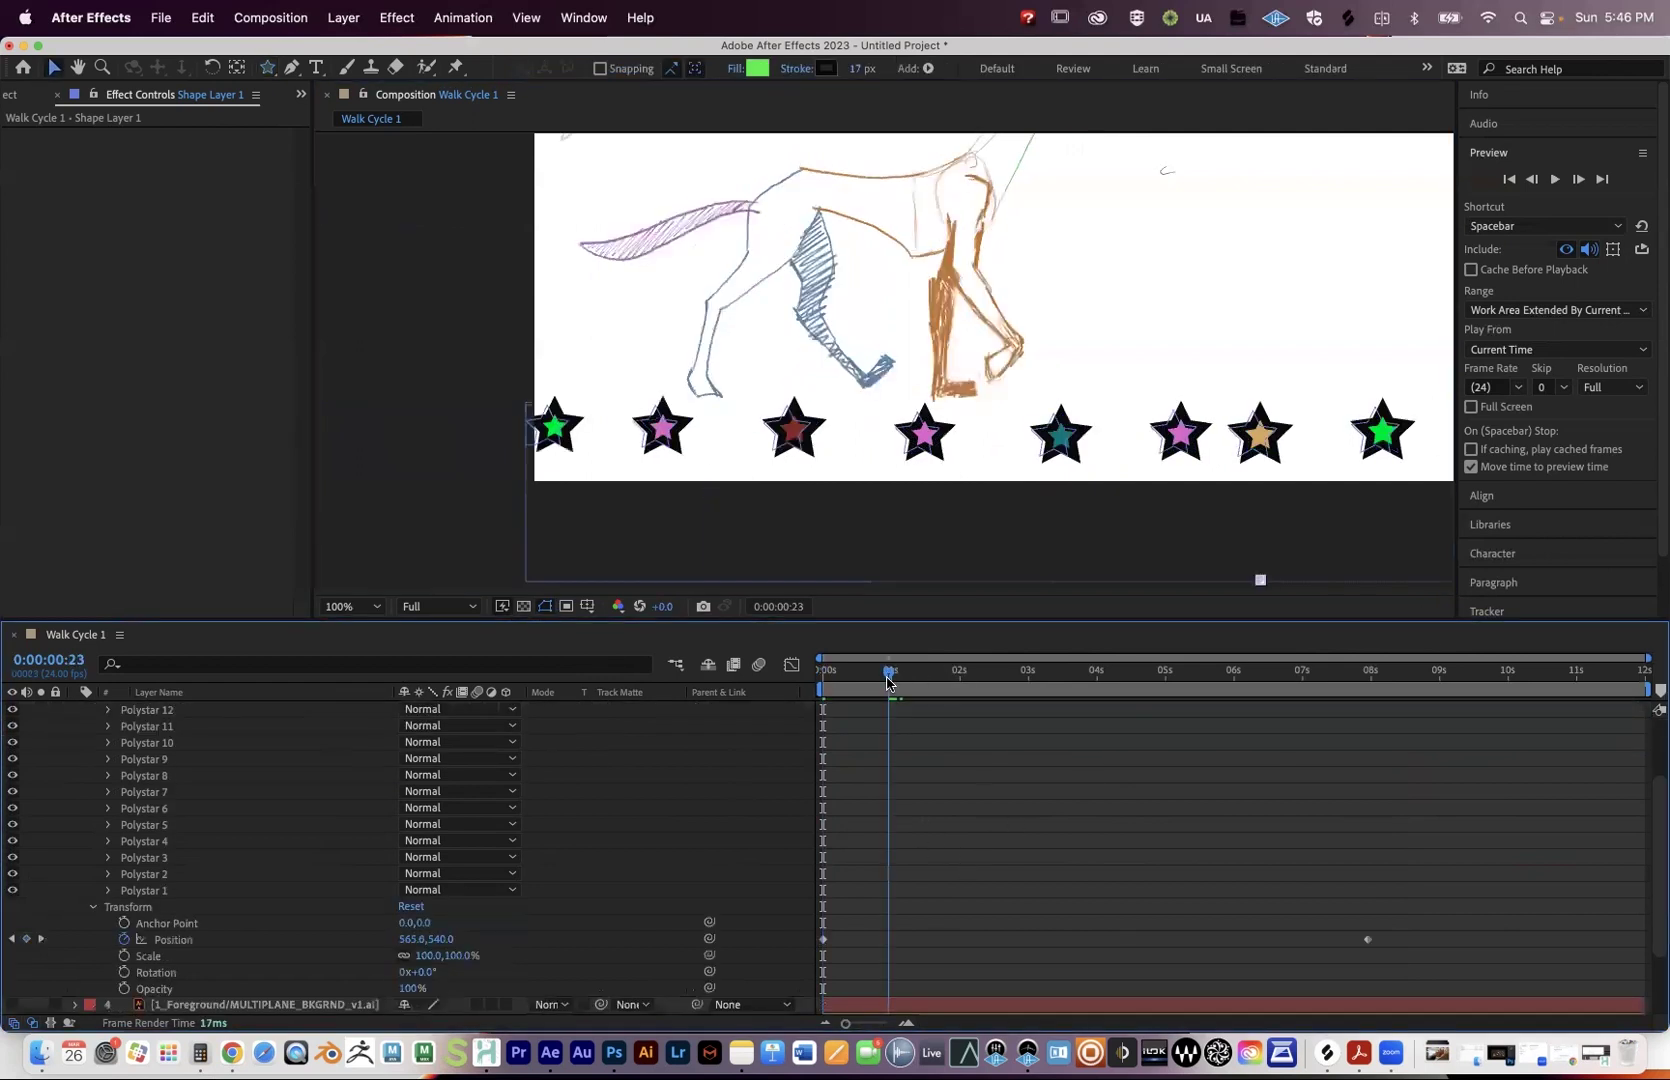
drag(926, 682, 1376, 697)
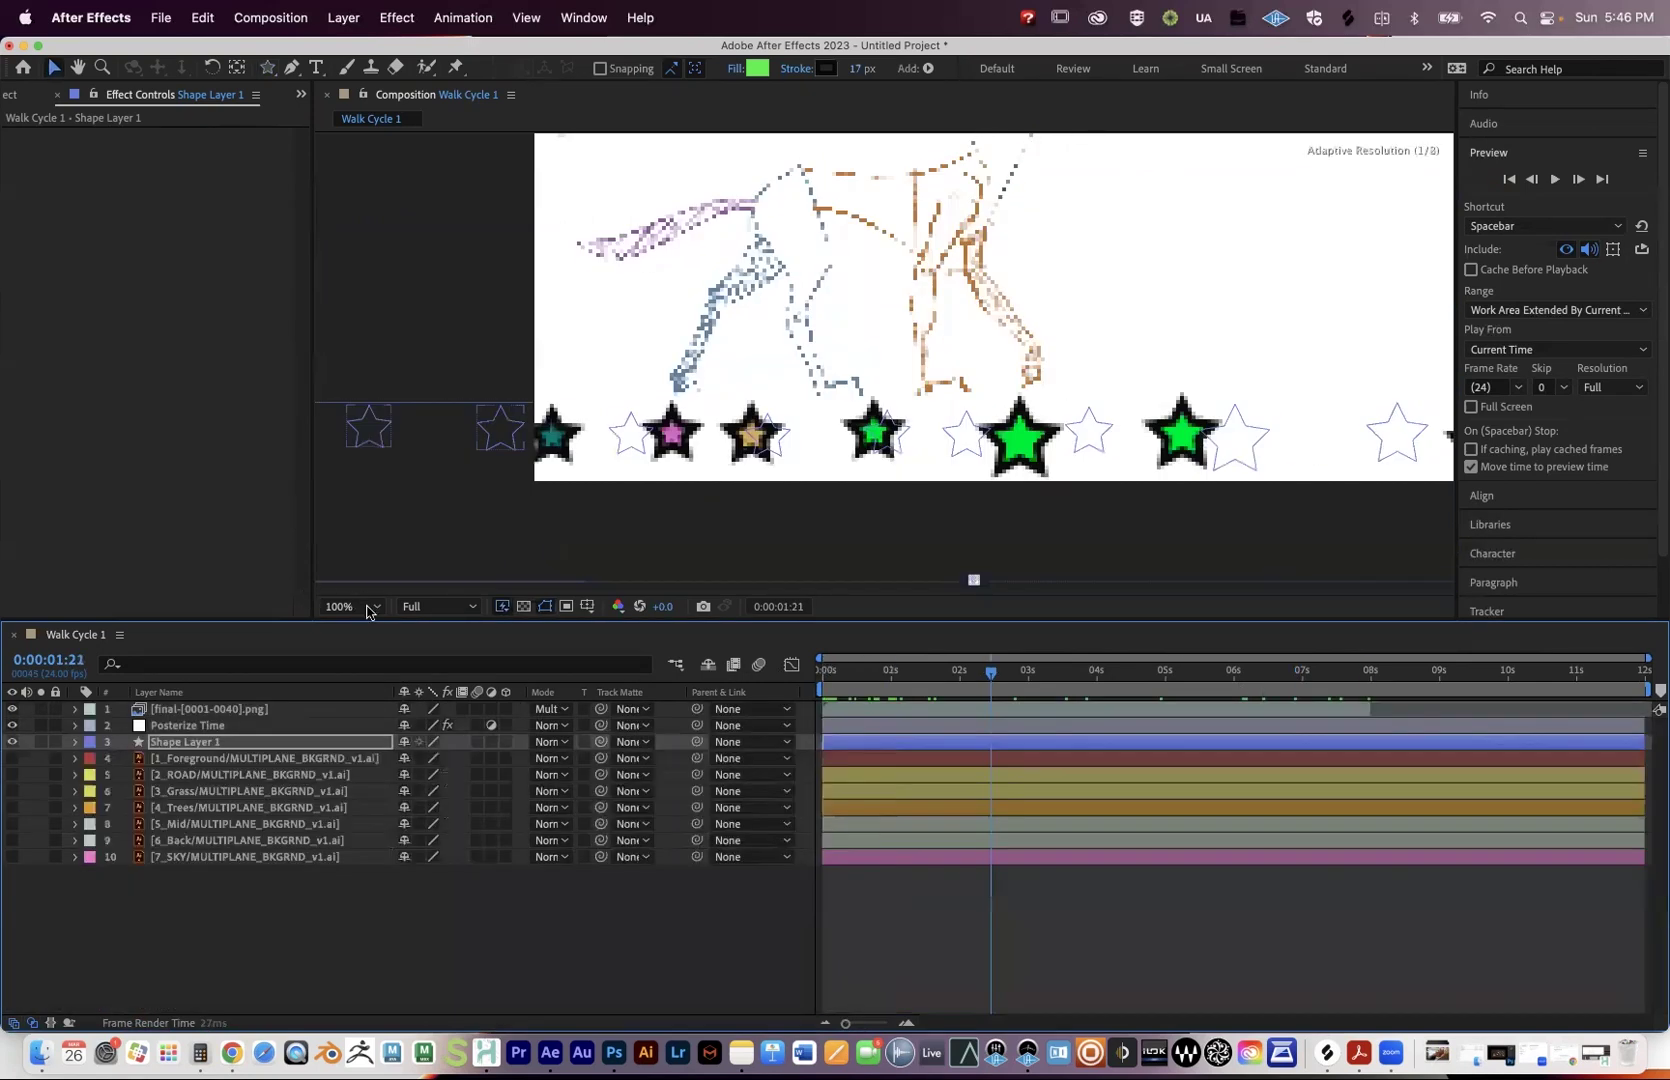
key(Home)
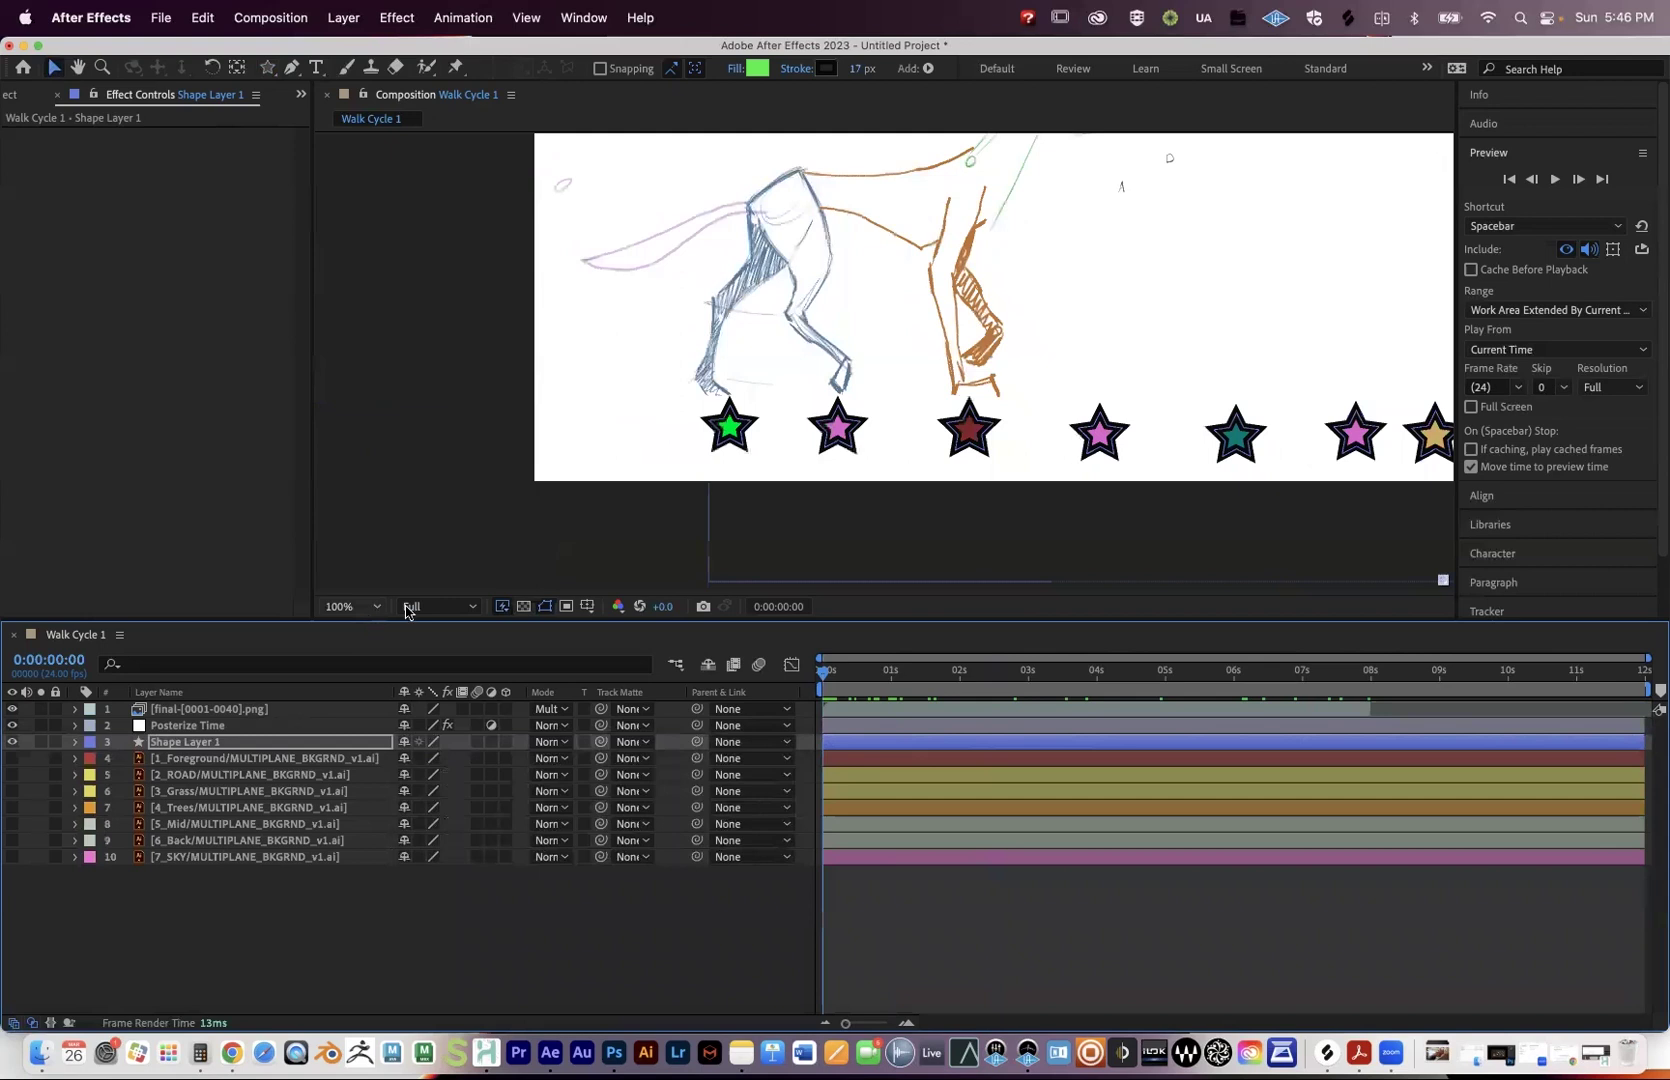
key(shift+slash)
drag(925, 672, 808, 670)
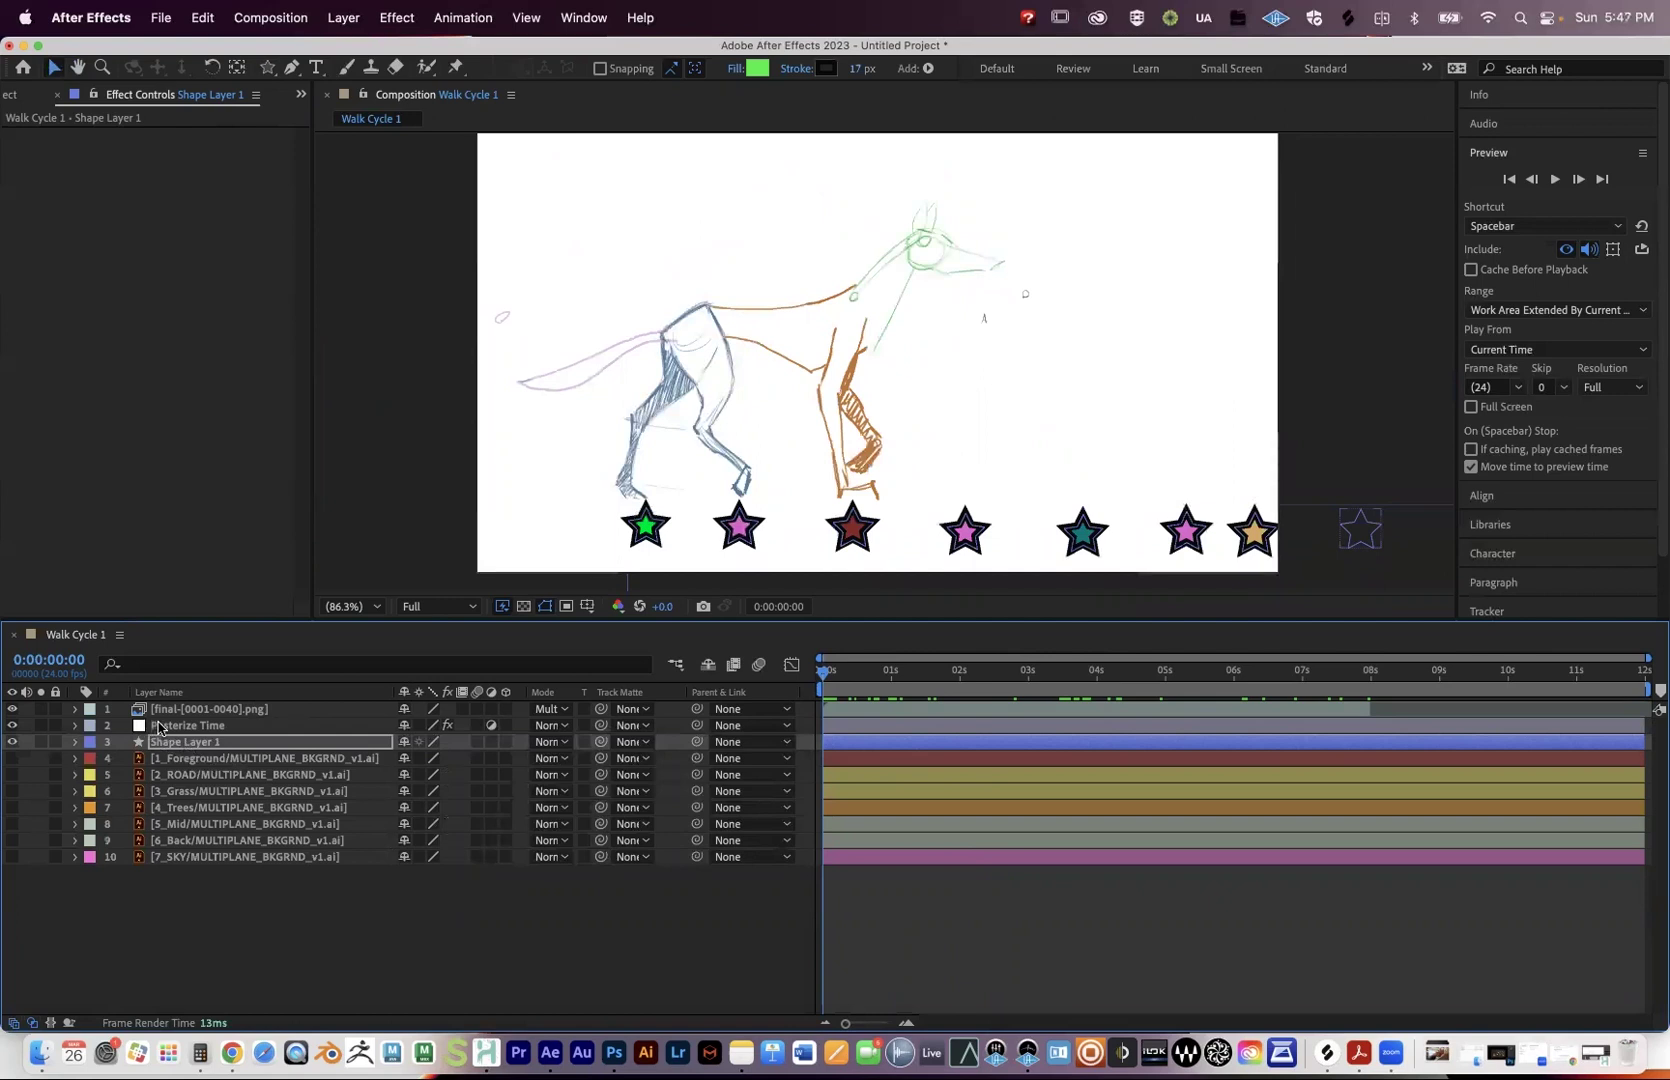
Turn on the visibility of the 2_ROAD and 3_Grass background layers and return to the first frame.
click(191, 745)
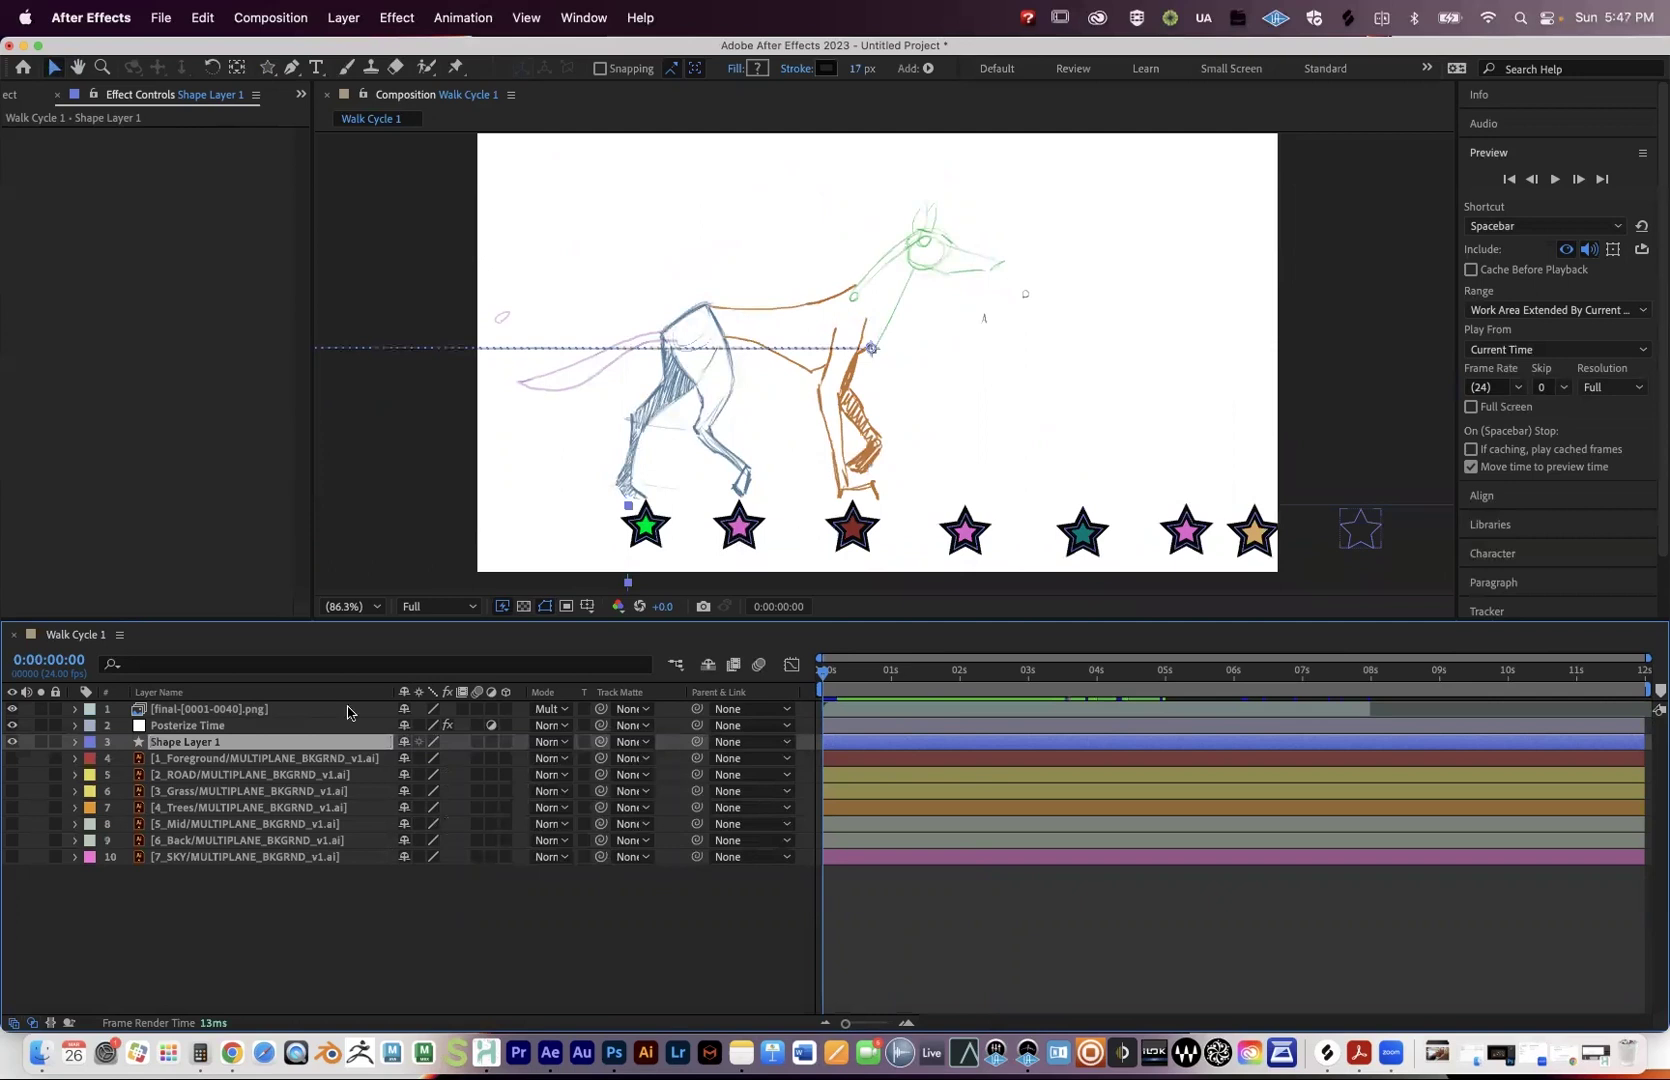
click(232, 791)
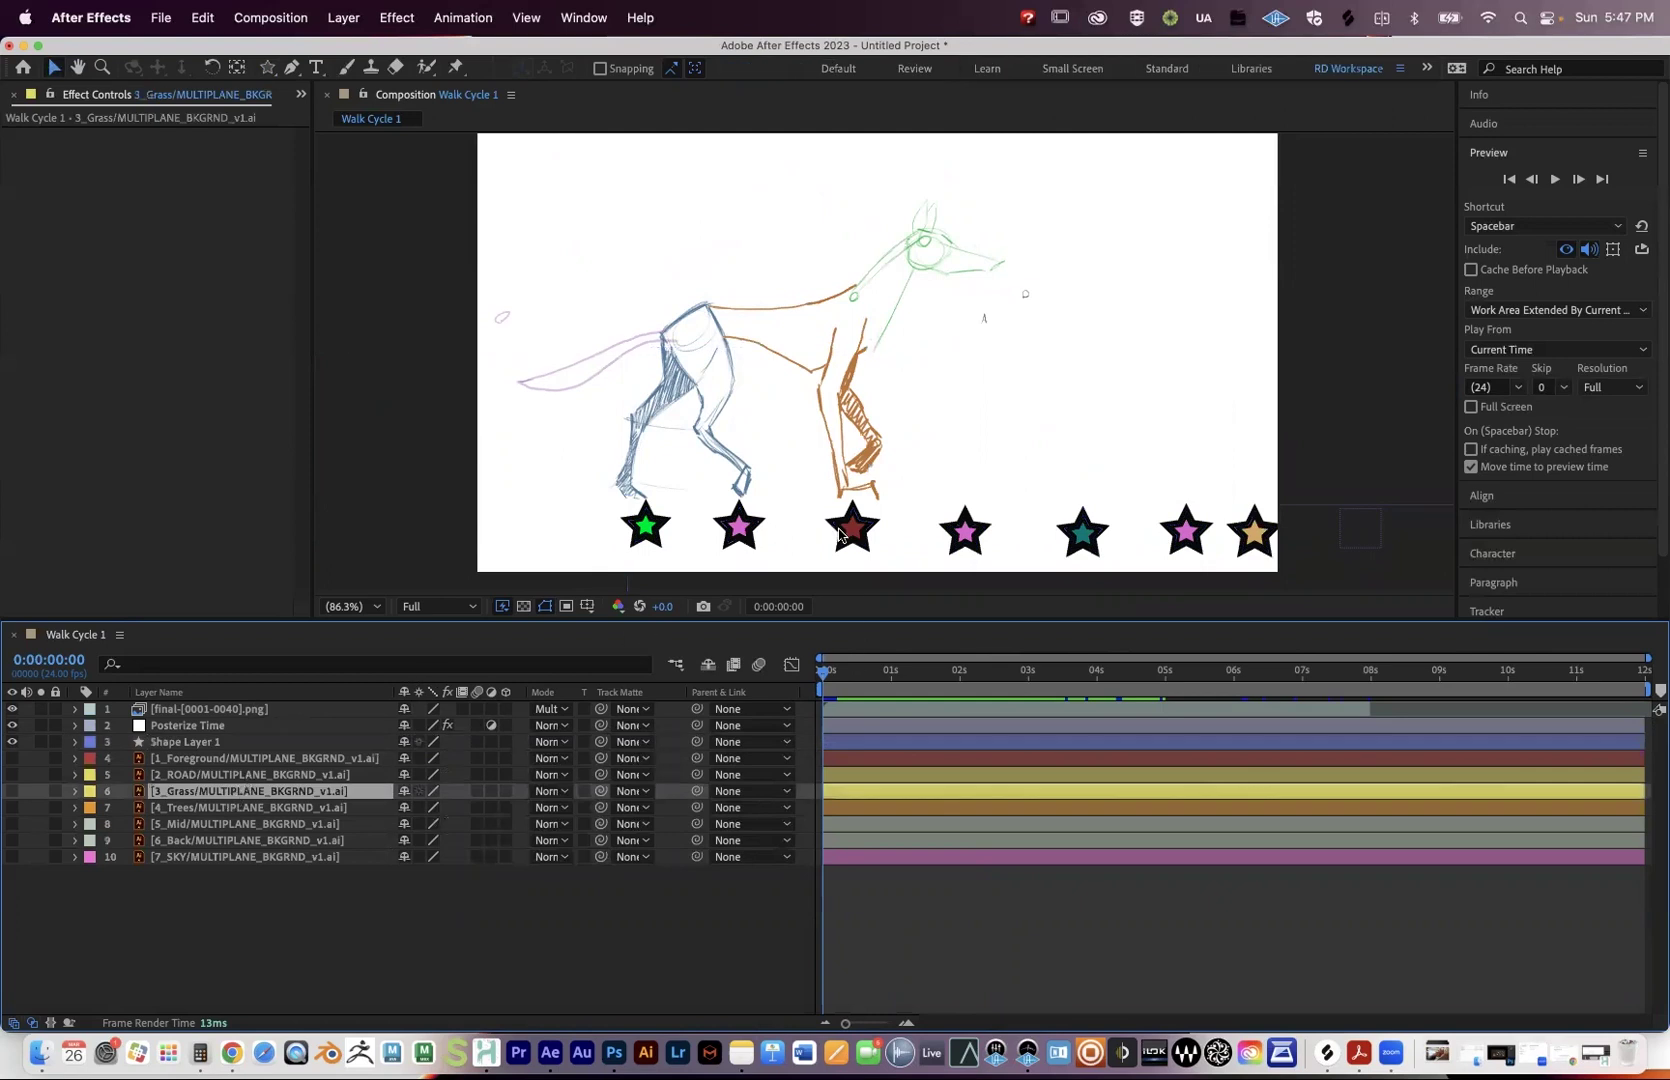
drag(824, 672, 882, 674)
key(space)
click(12, 791)
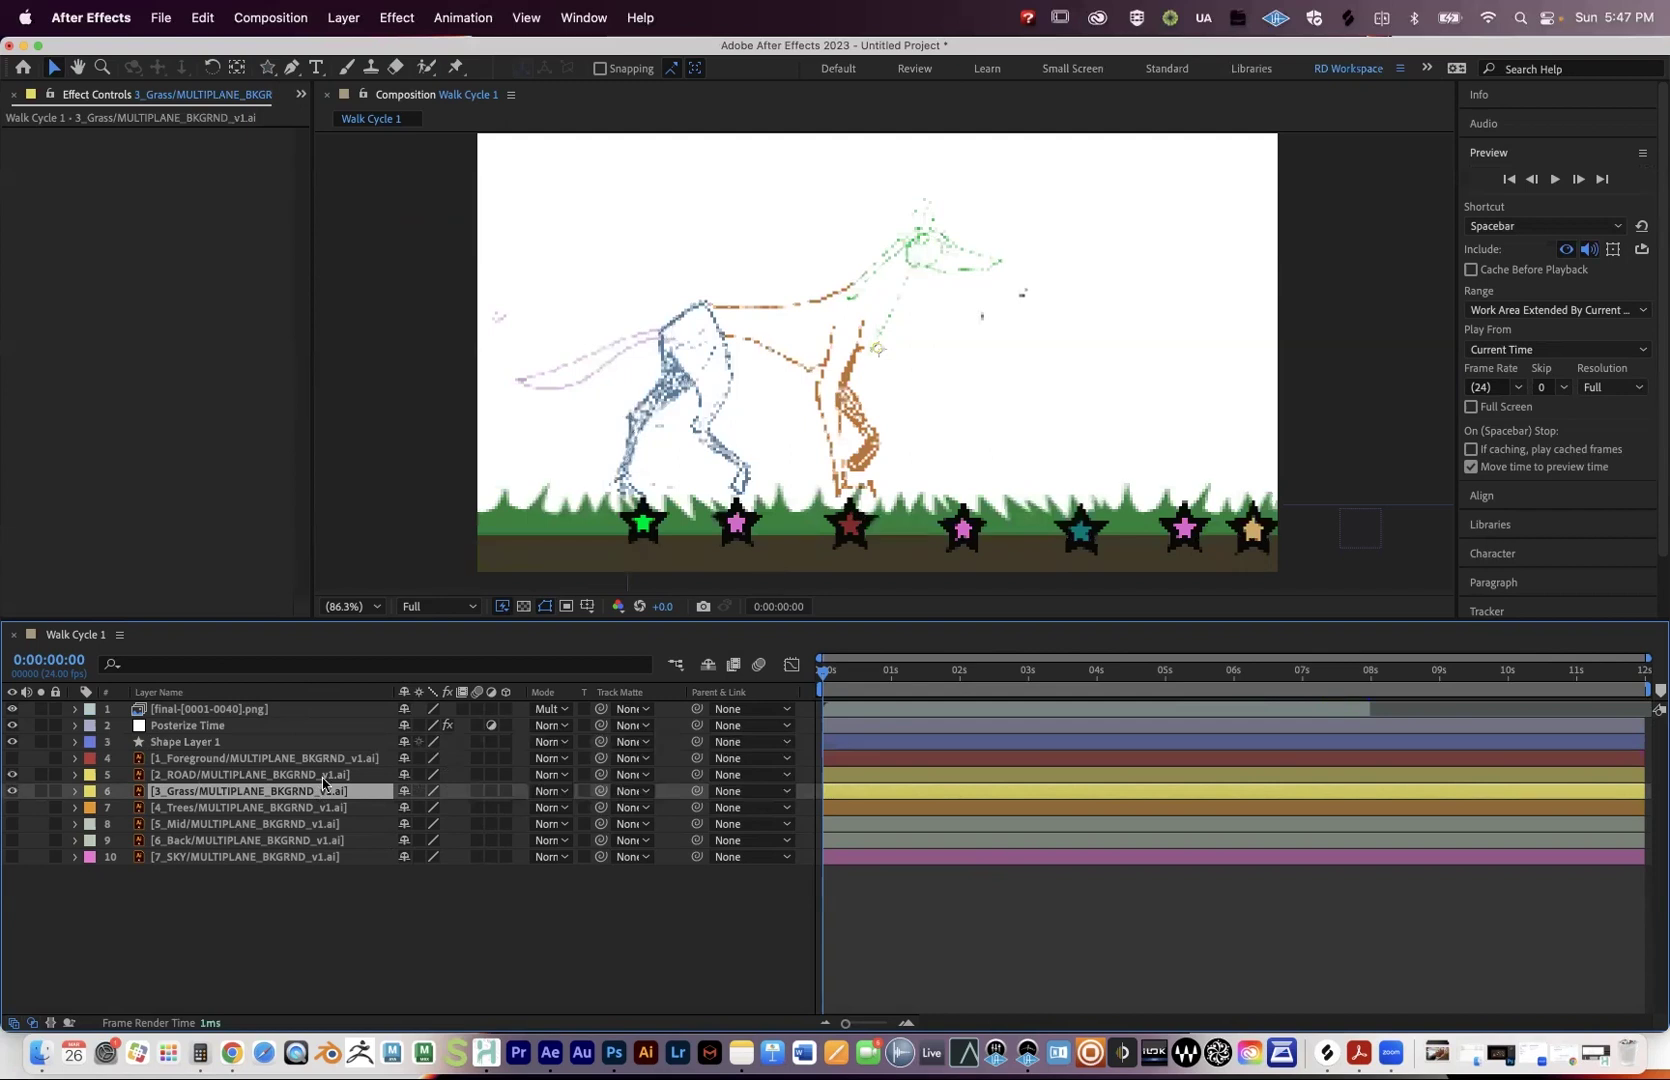
drag(858, 678, 742, 678)
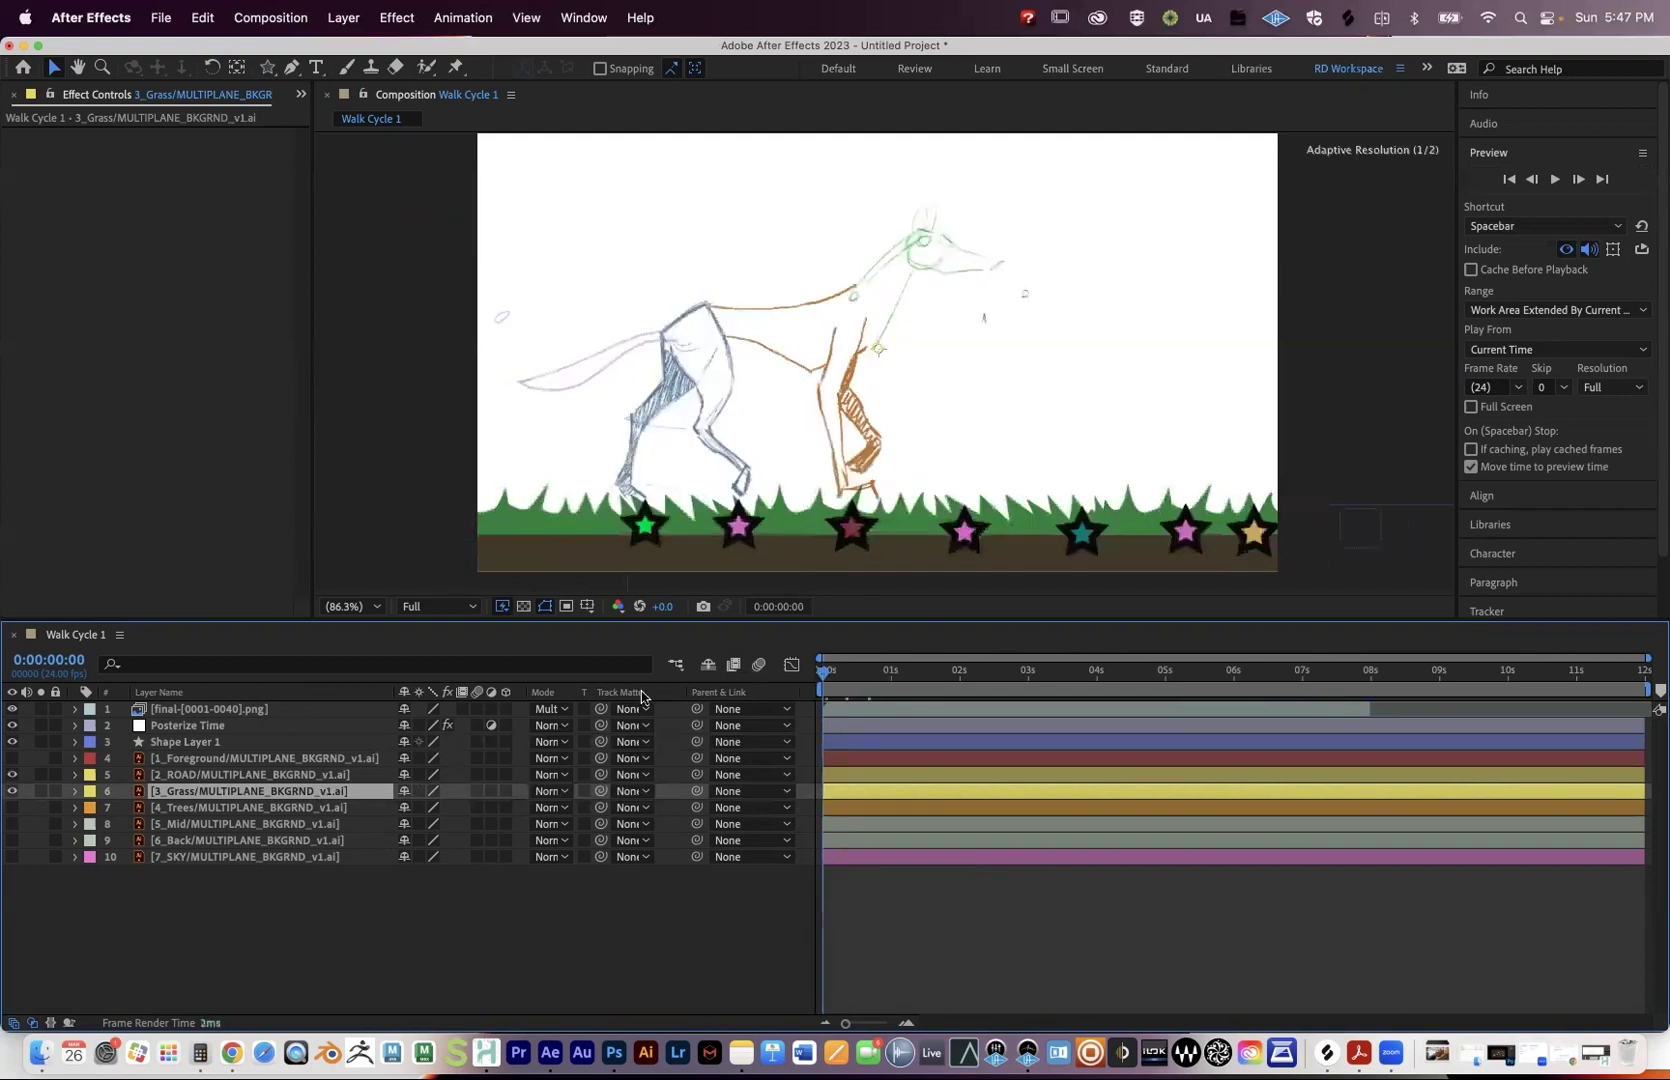
Solo the 2_ROAD and 3_Grass layers in turn to examine each layer's artwork, then turn soloing off.
click(216, 776)
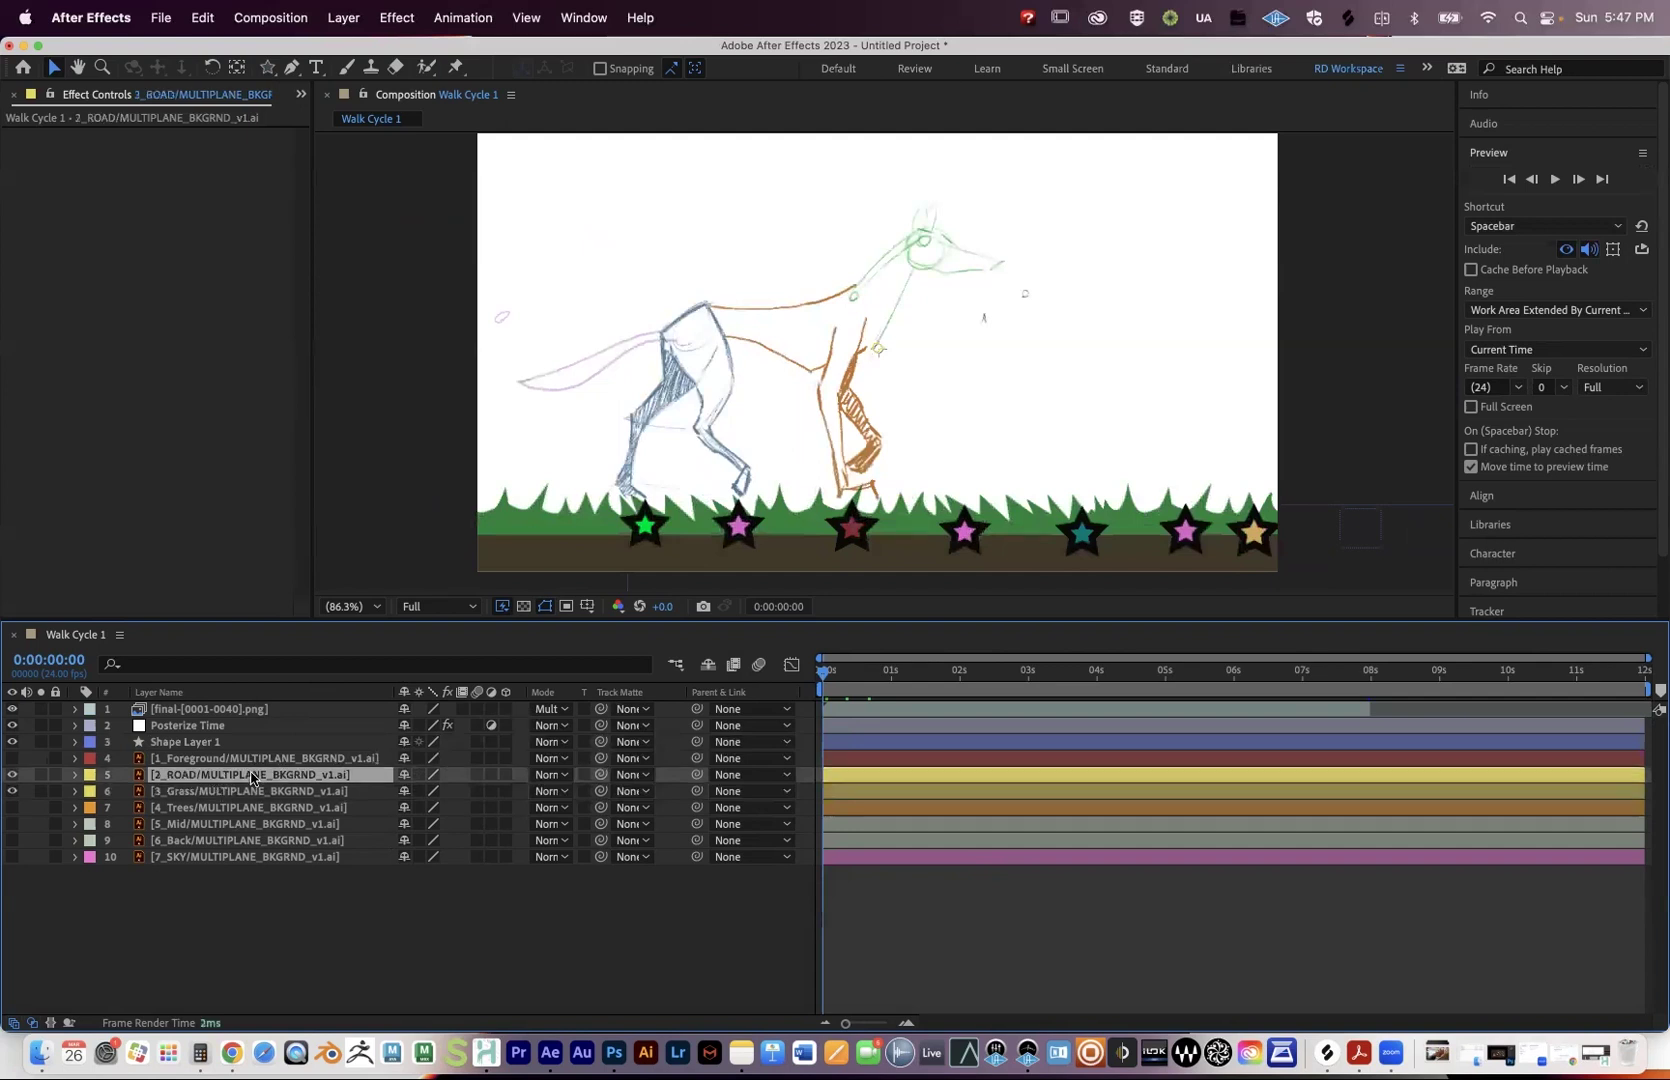
super+click(233, 792)
click(235, 794)
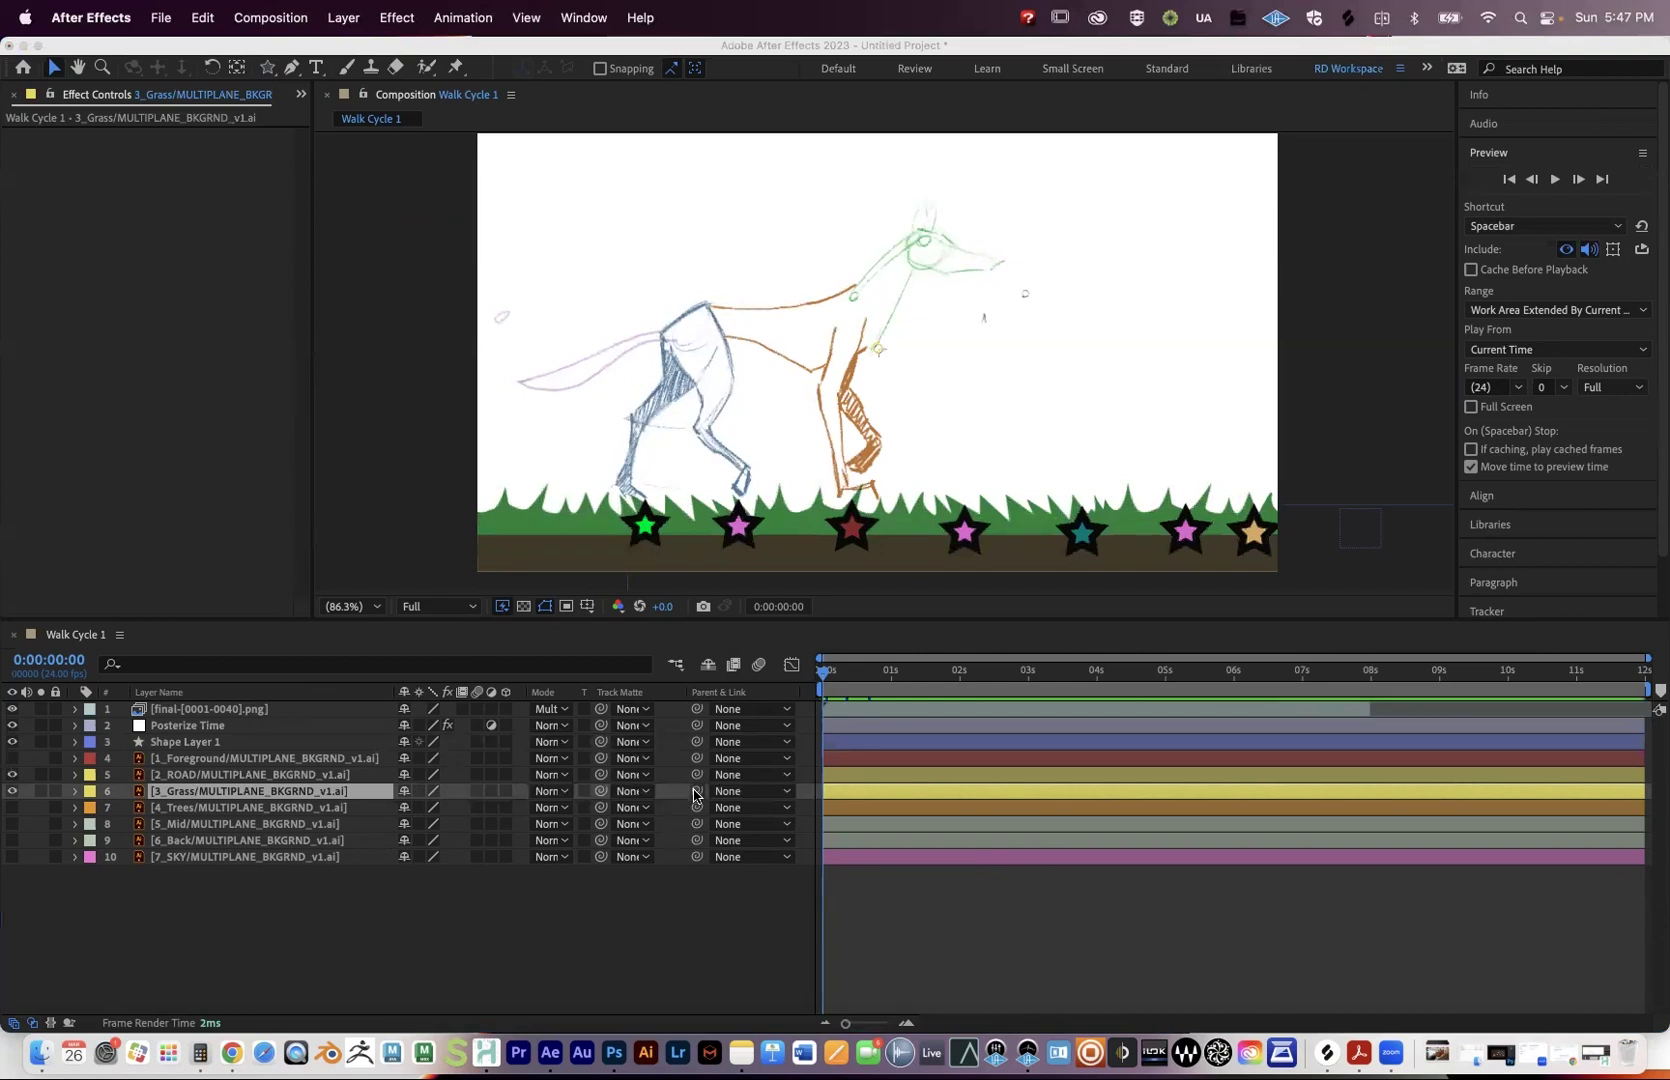
click(262, 777)
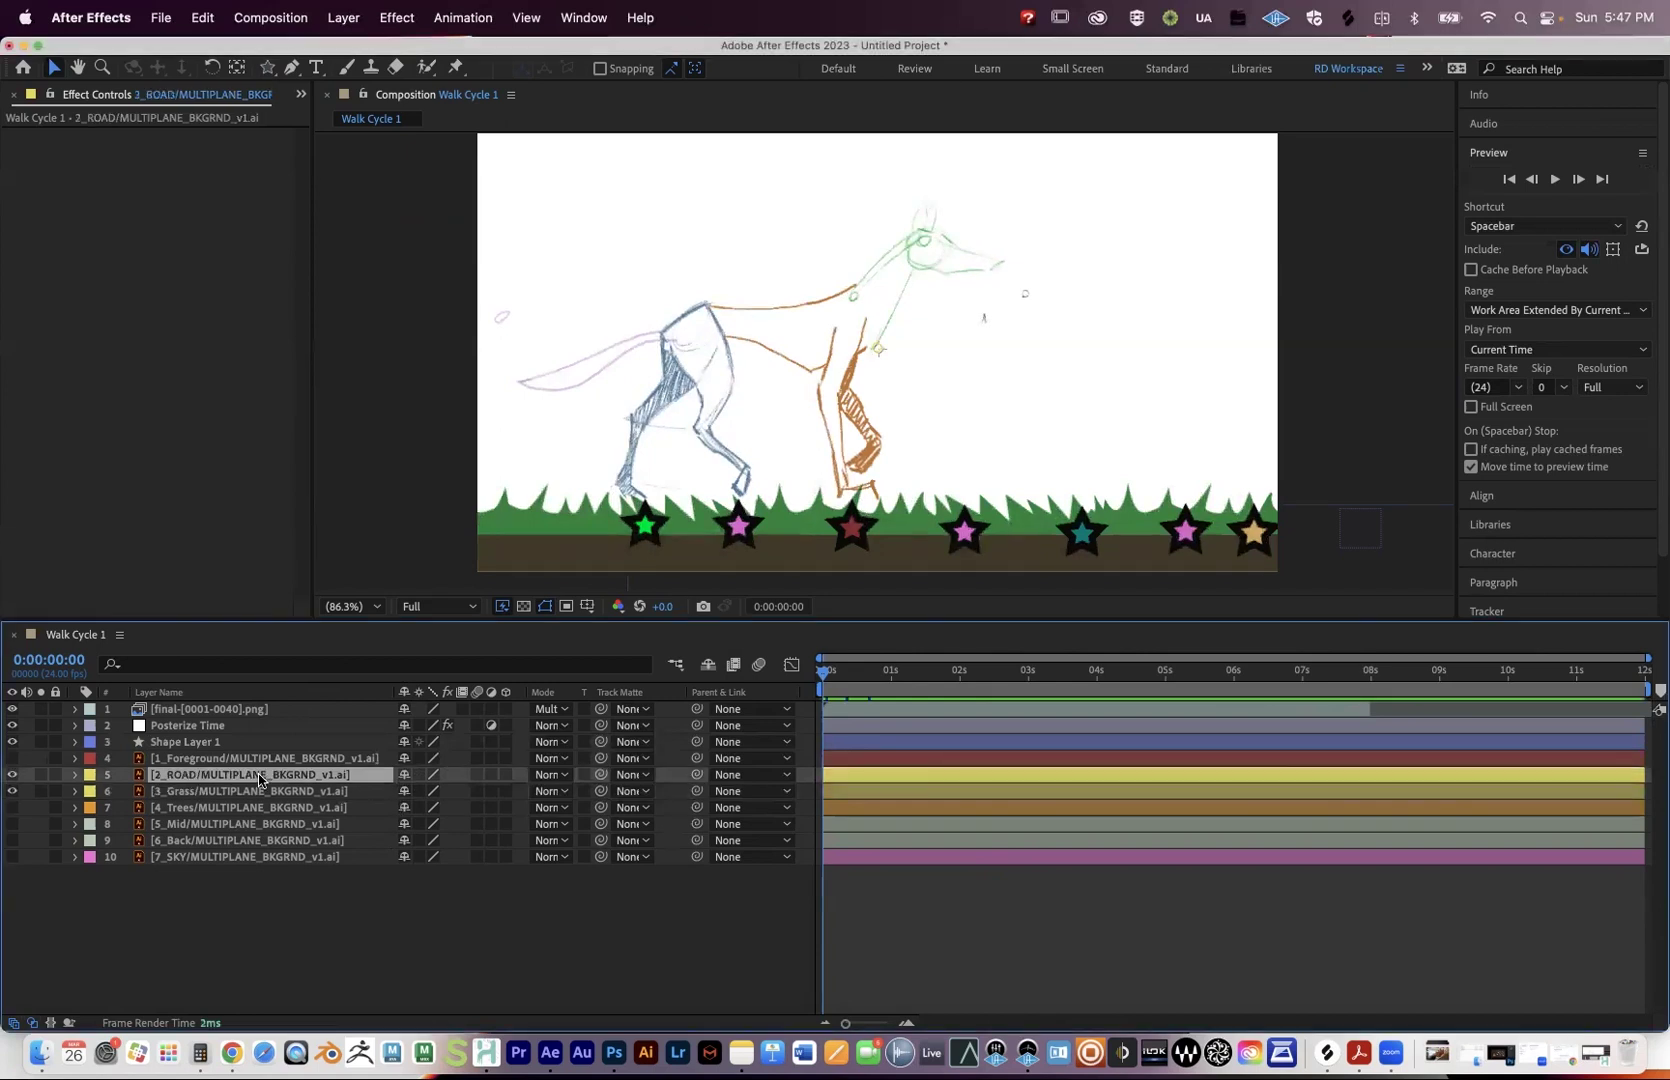
click(40, 776)
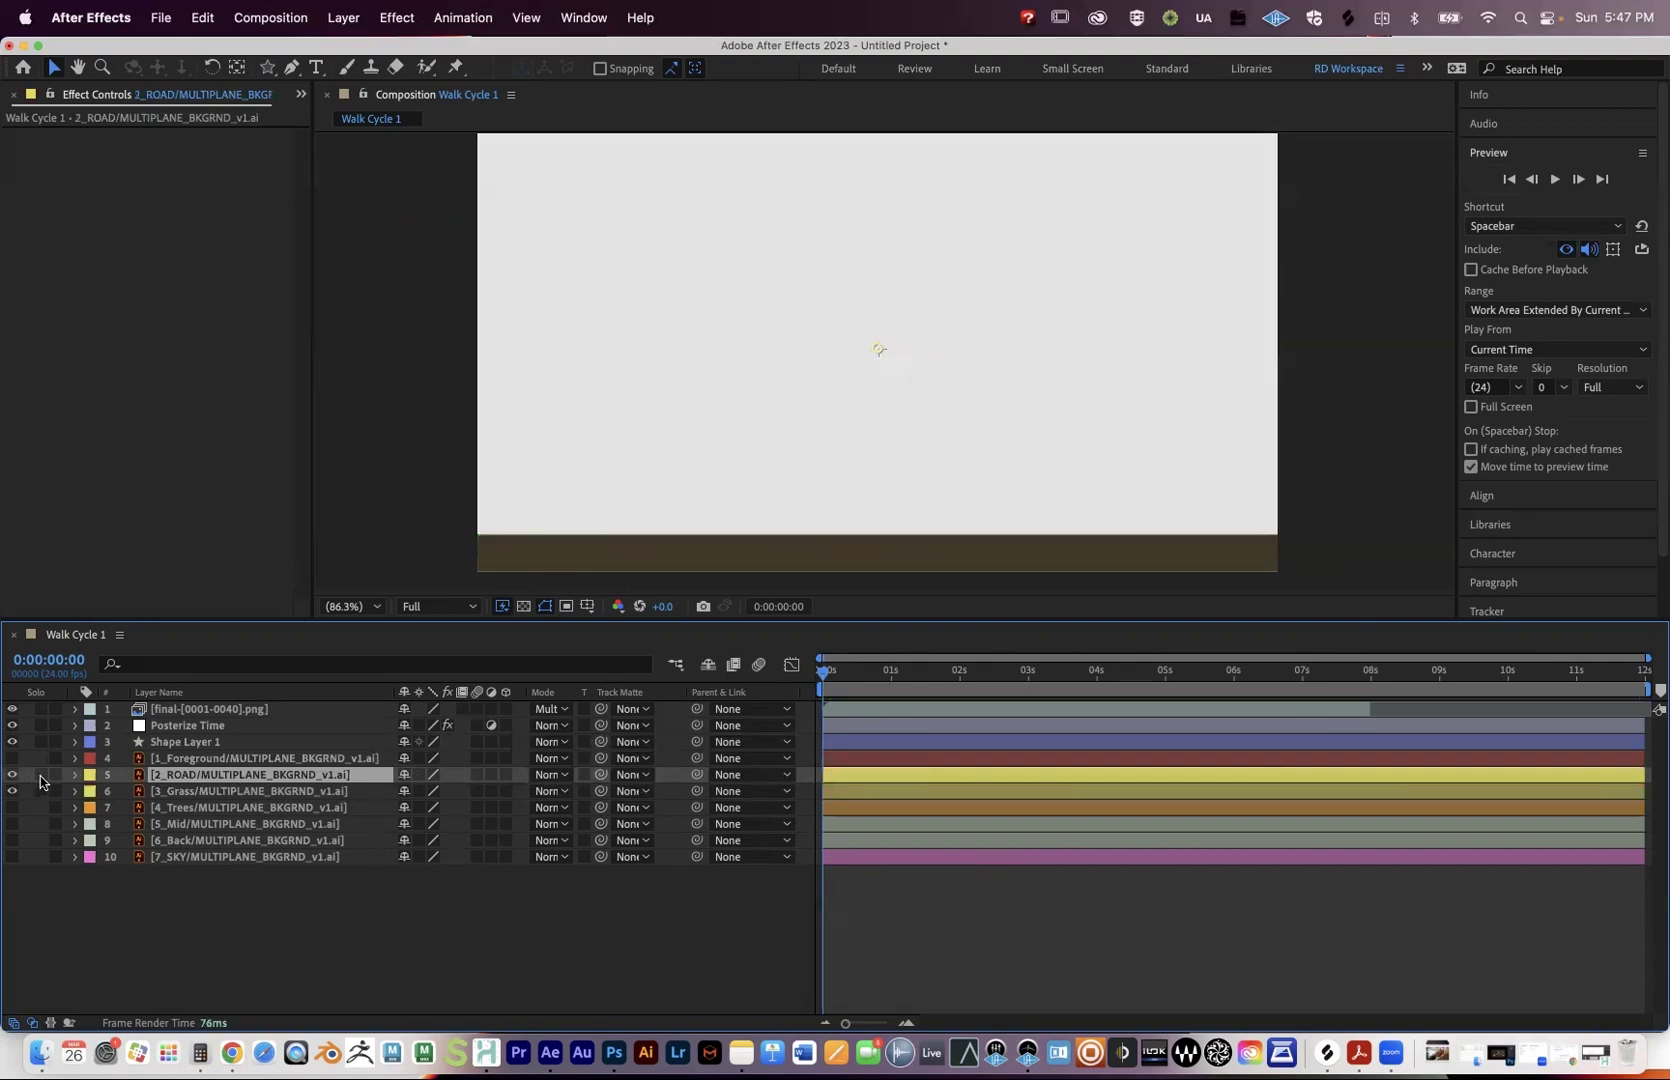
alt+click(40, 791)
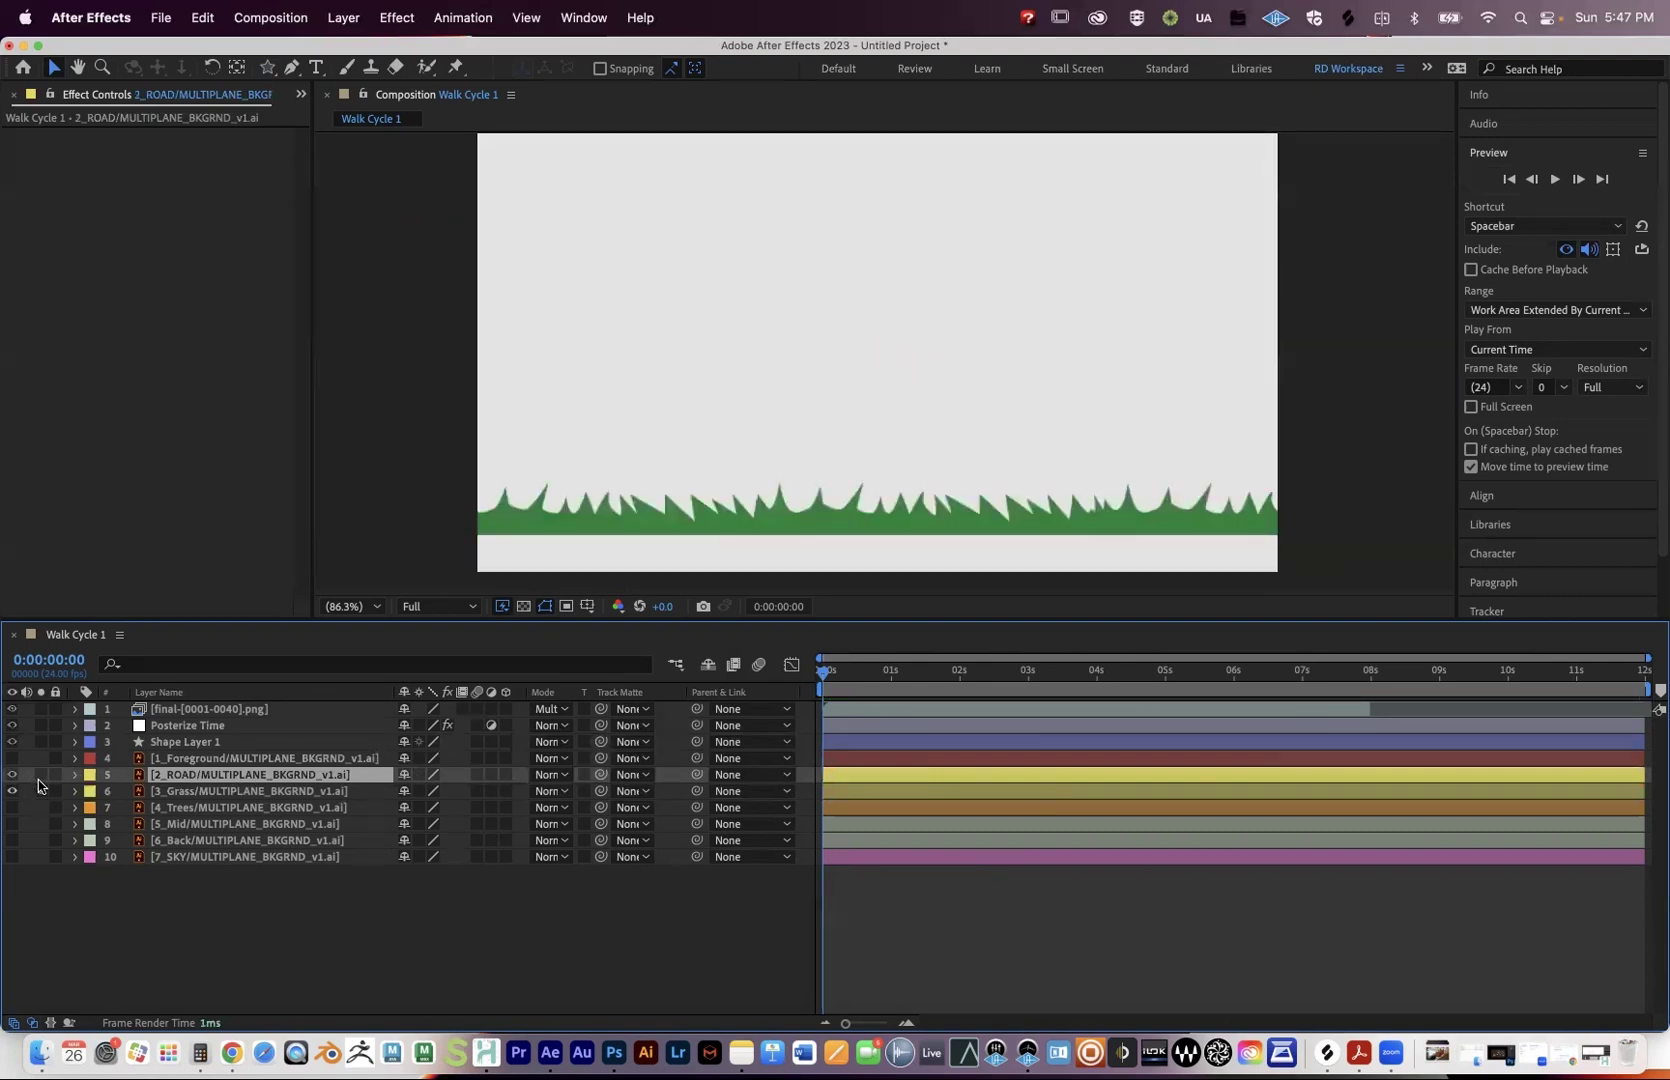
click(38, 784)
click(40, 776)
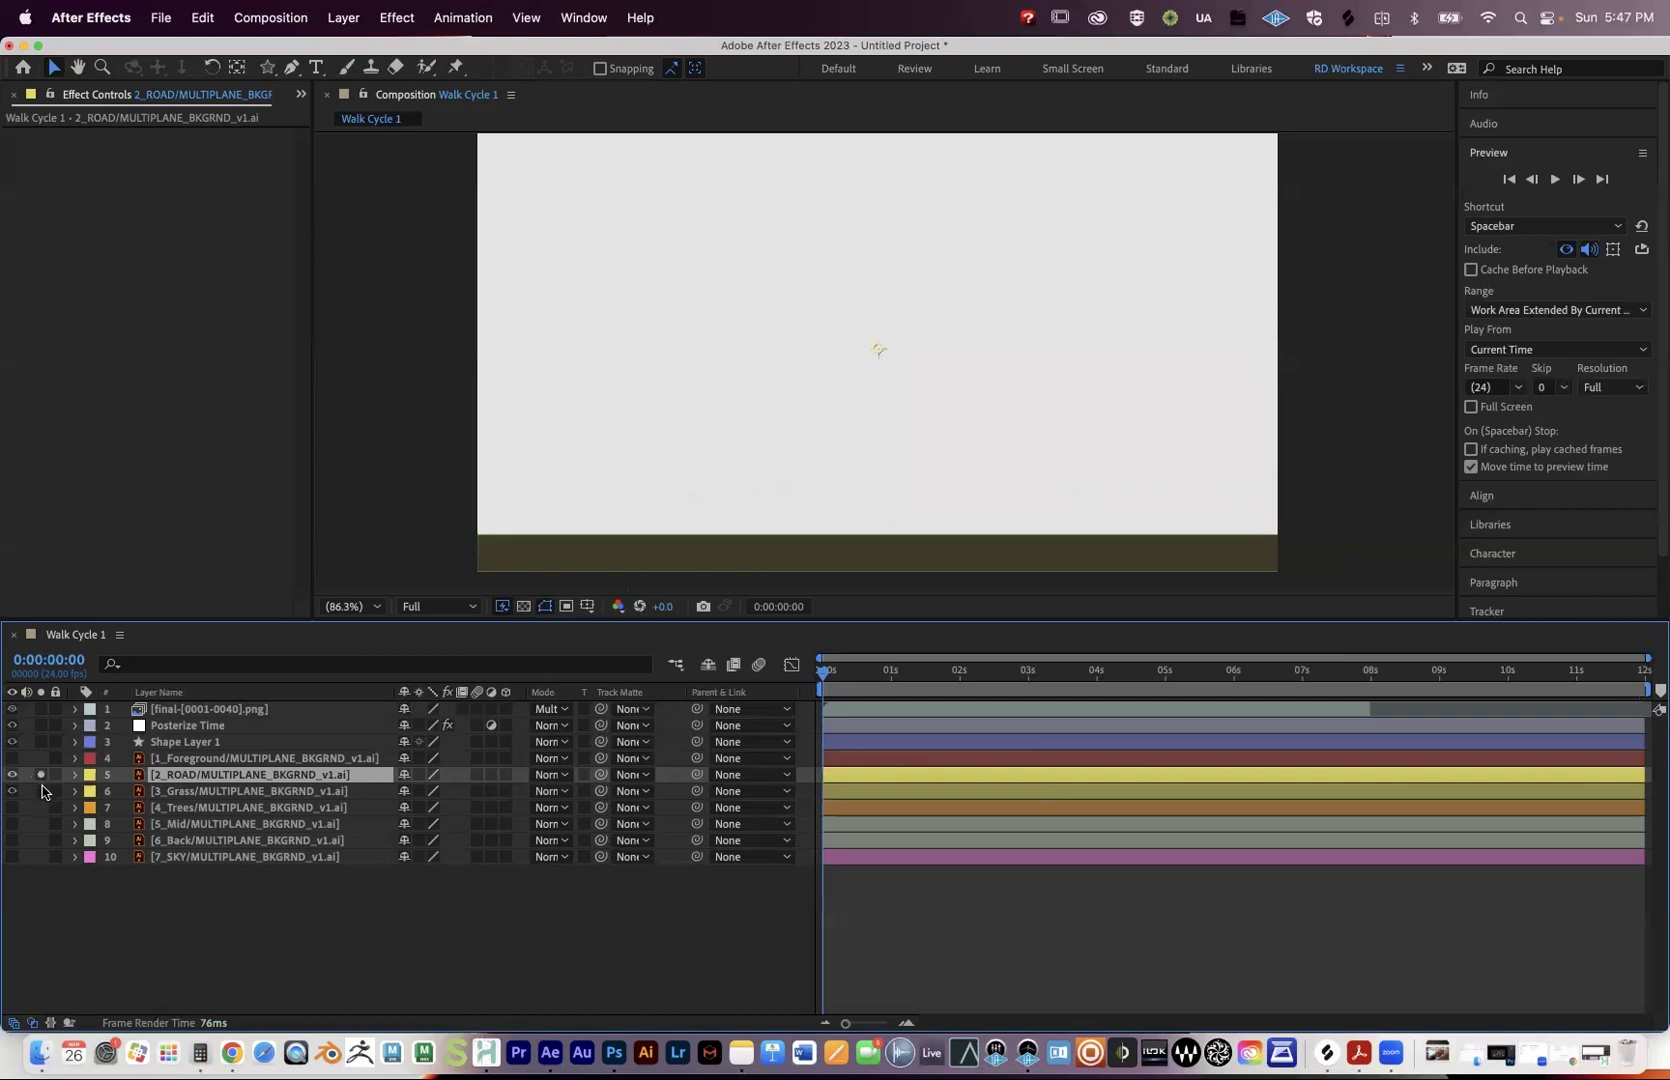
click(41, 786)
Parent 3_Grass to 2_ROAD, move the road to test the link, and undo both the move and the parenting.
click(272, 791)
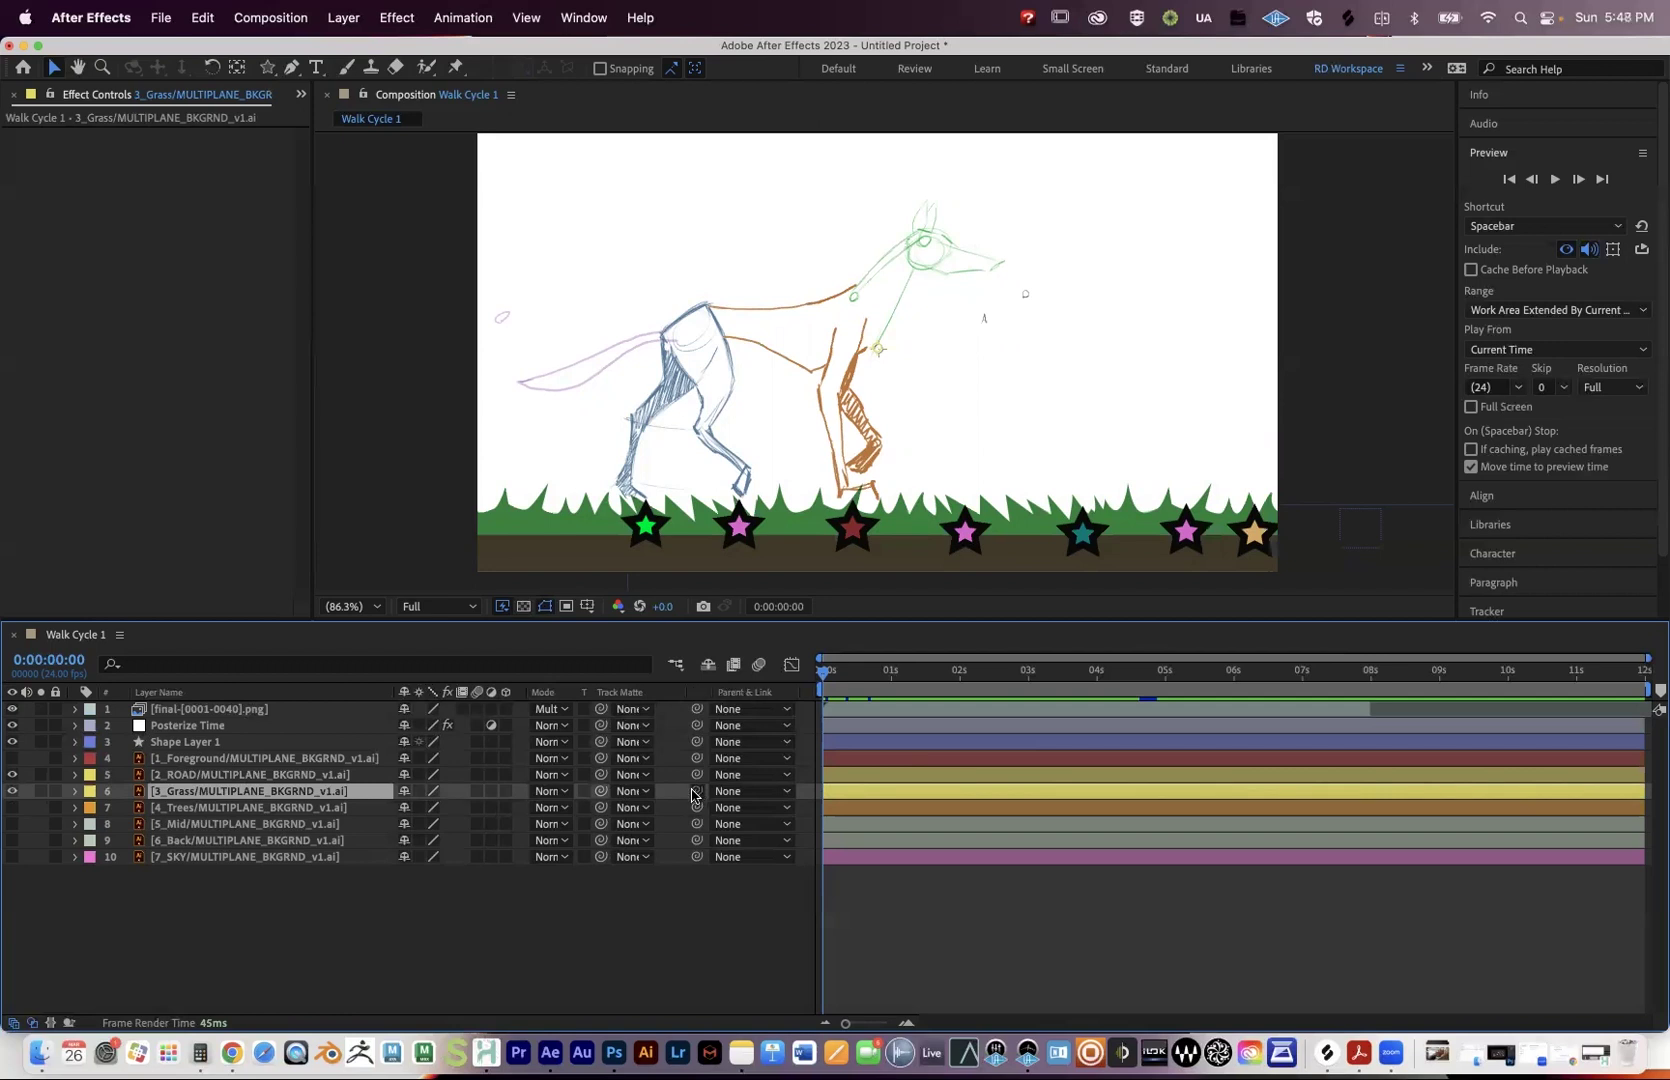
drag(692, 792, 259, 780)
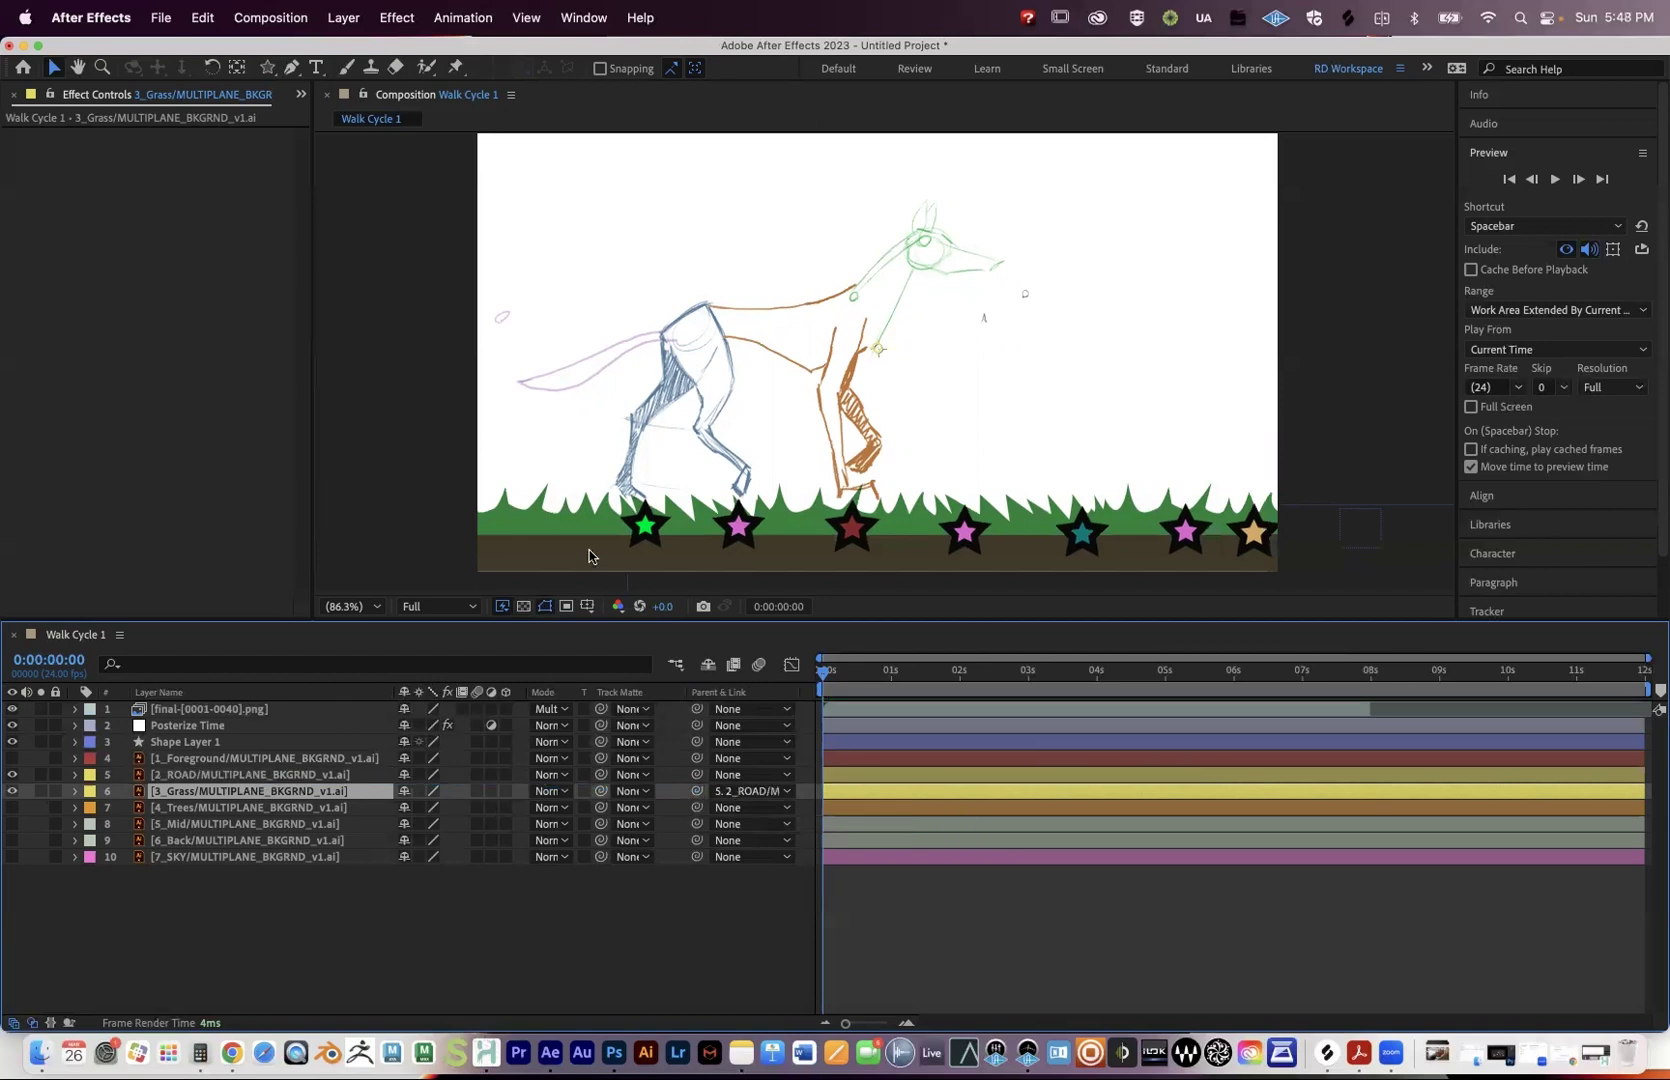
click(576, 552)
drag(762, 452, 762, 327)
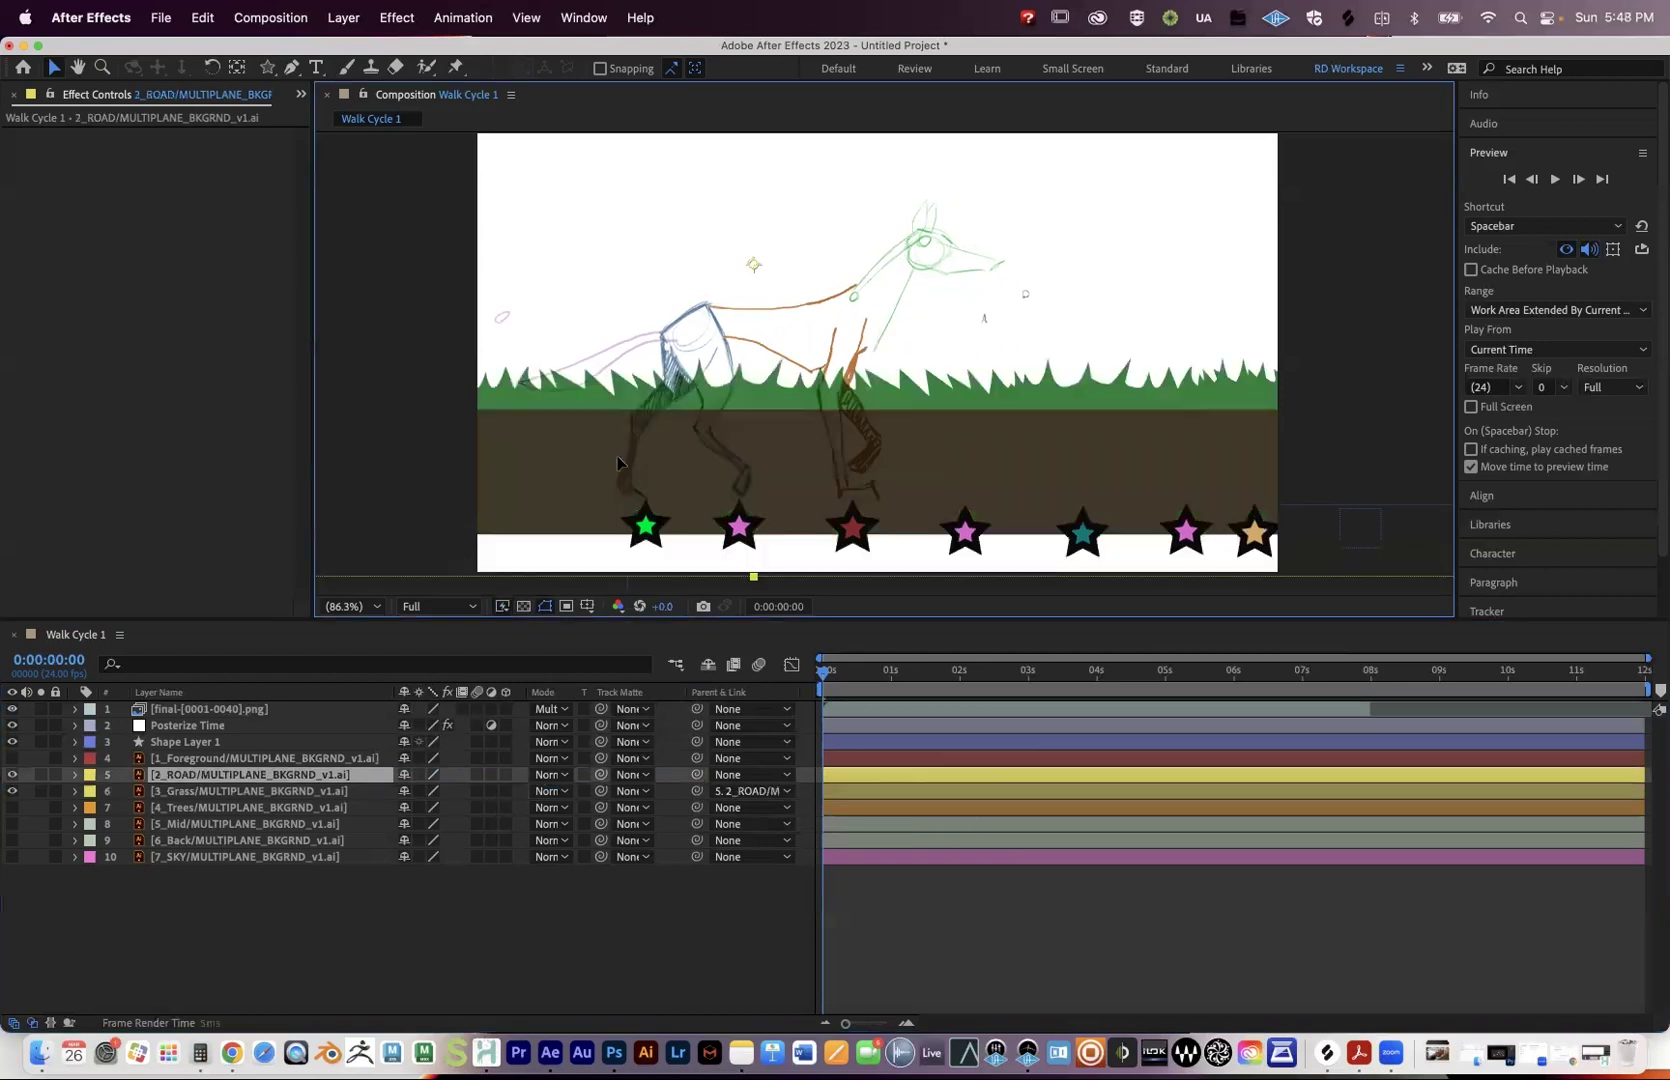
key(super+z)
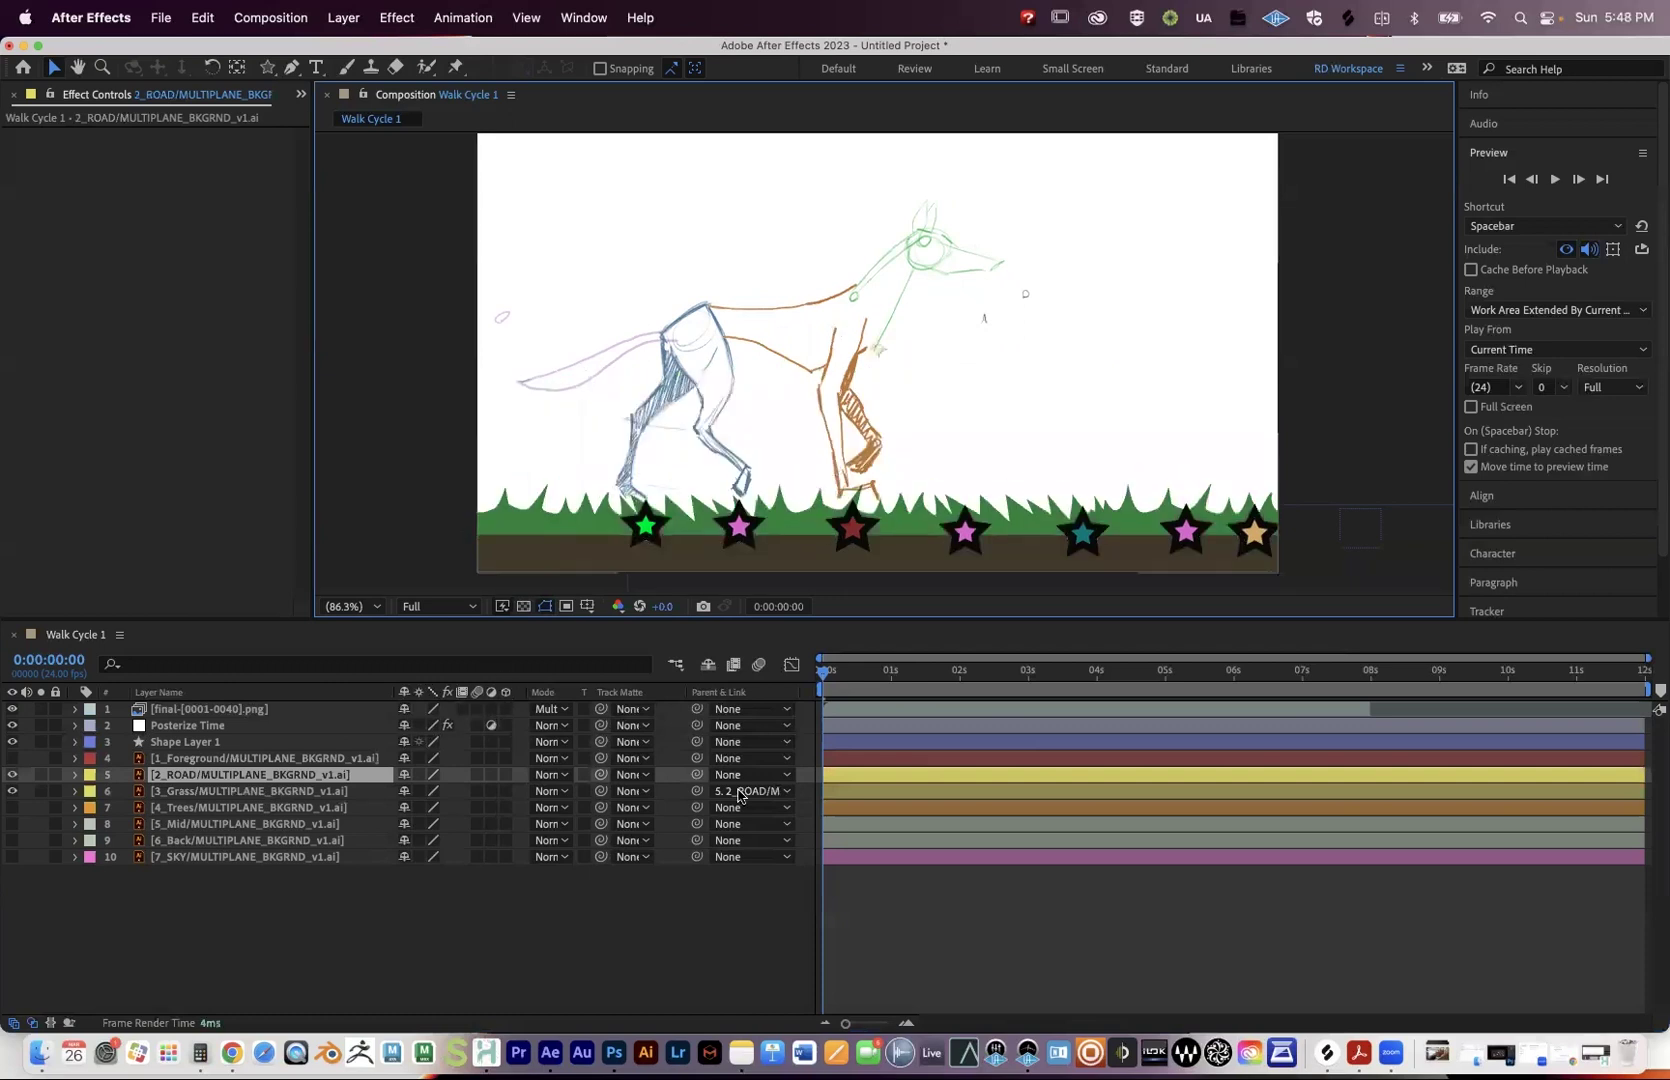
key(super+z)
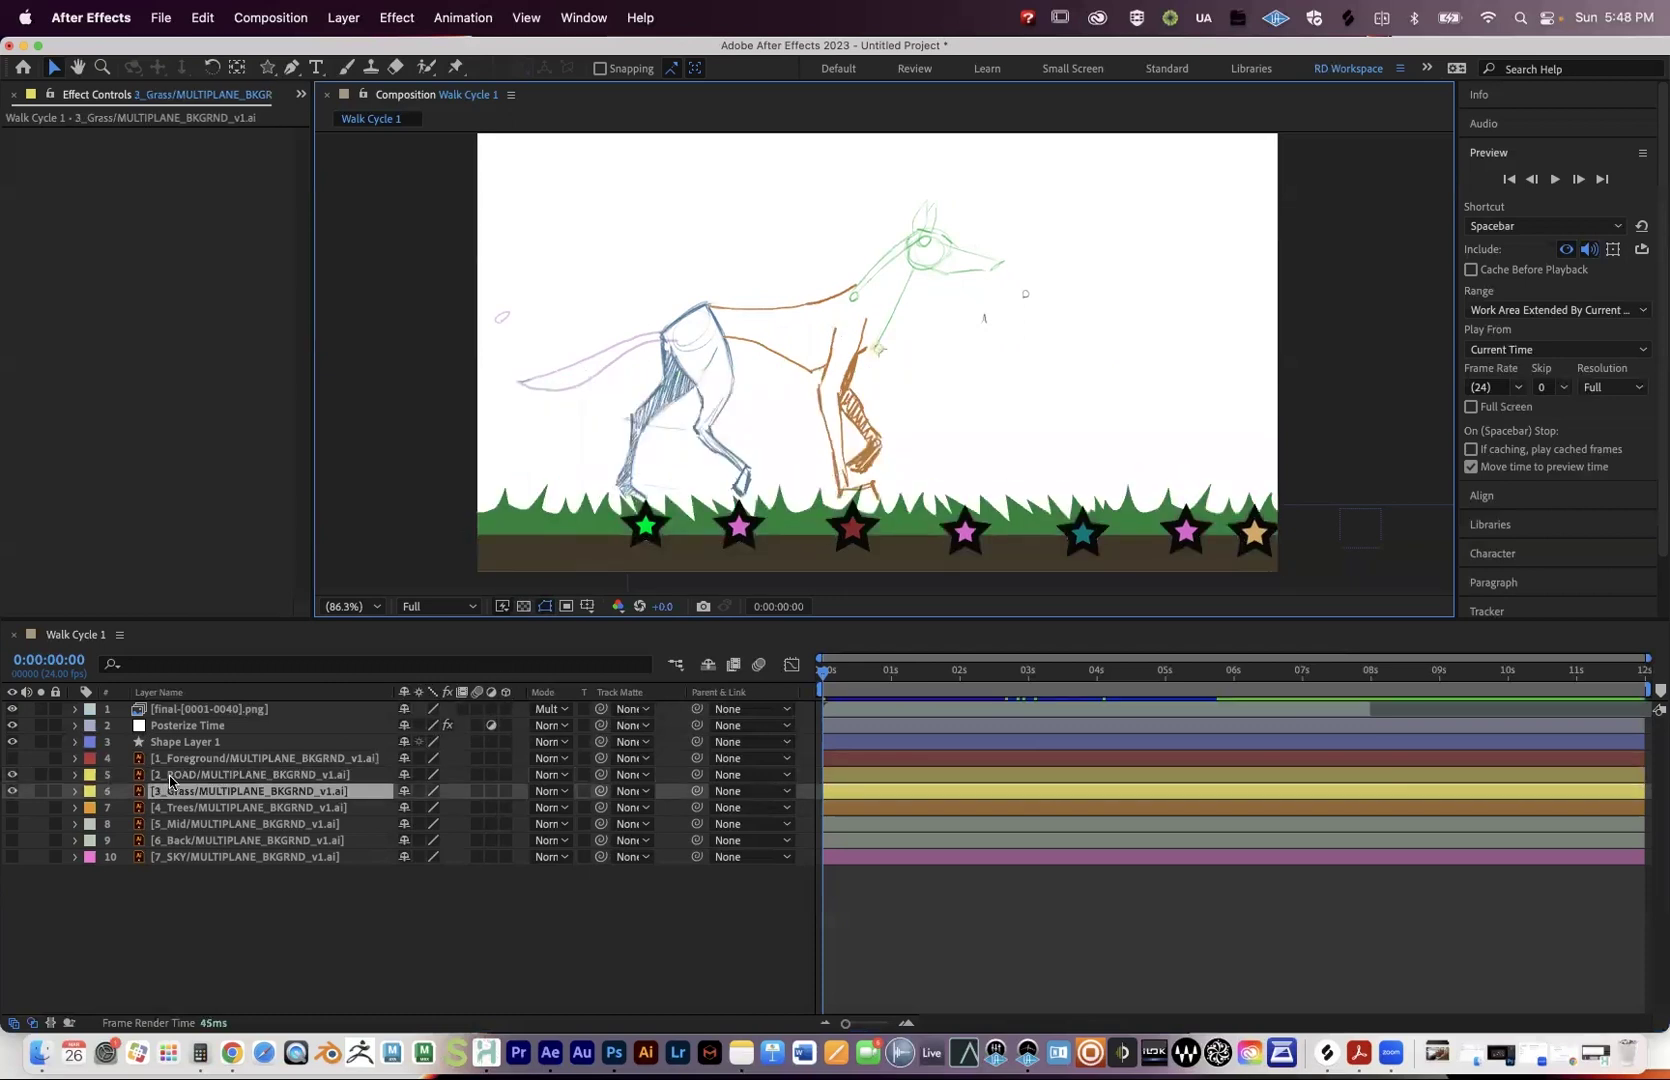
key(super+z)
Parent the 3_Grass layer to 2_ROAD, and parent 2_ROAD to Shape Layer 1.
drag(571, 556, 703, 543)
drag(697, 791, 190, 777)
click(725, 536)
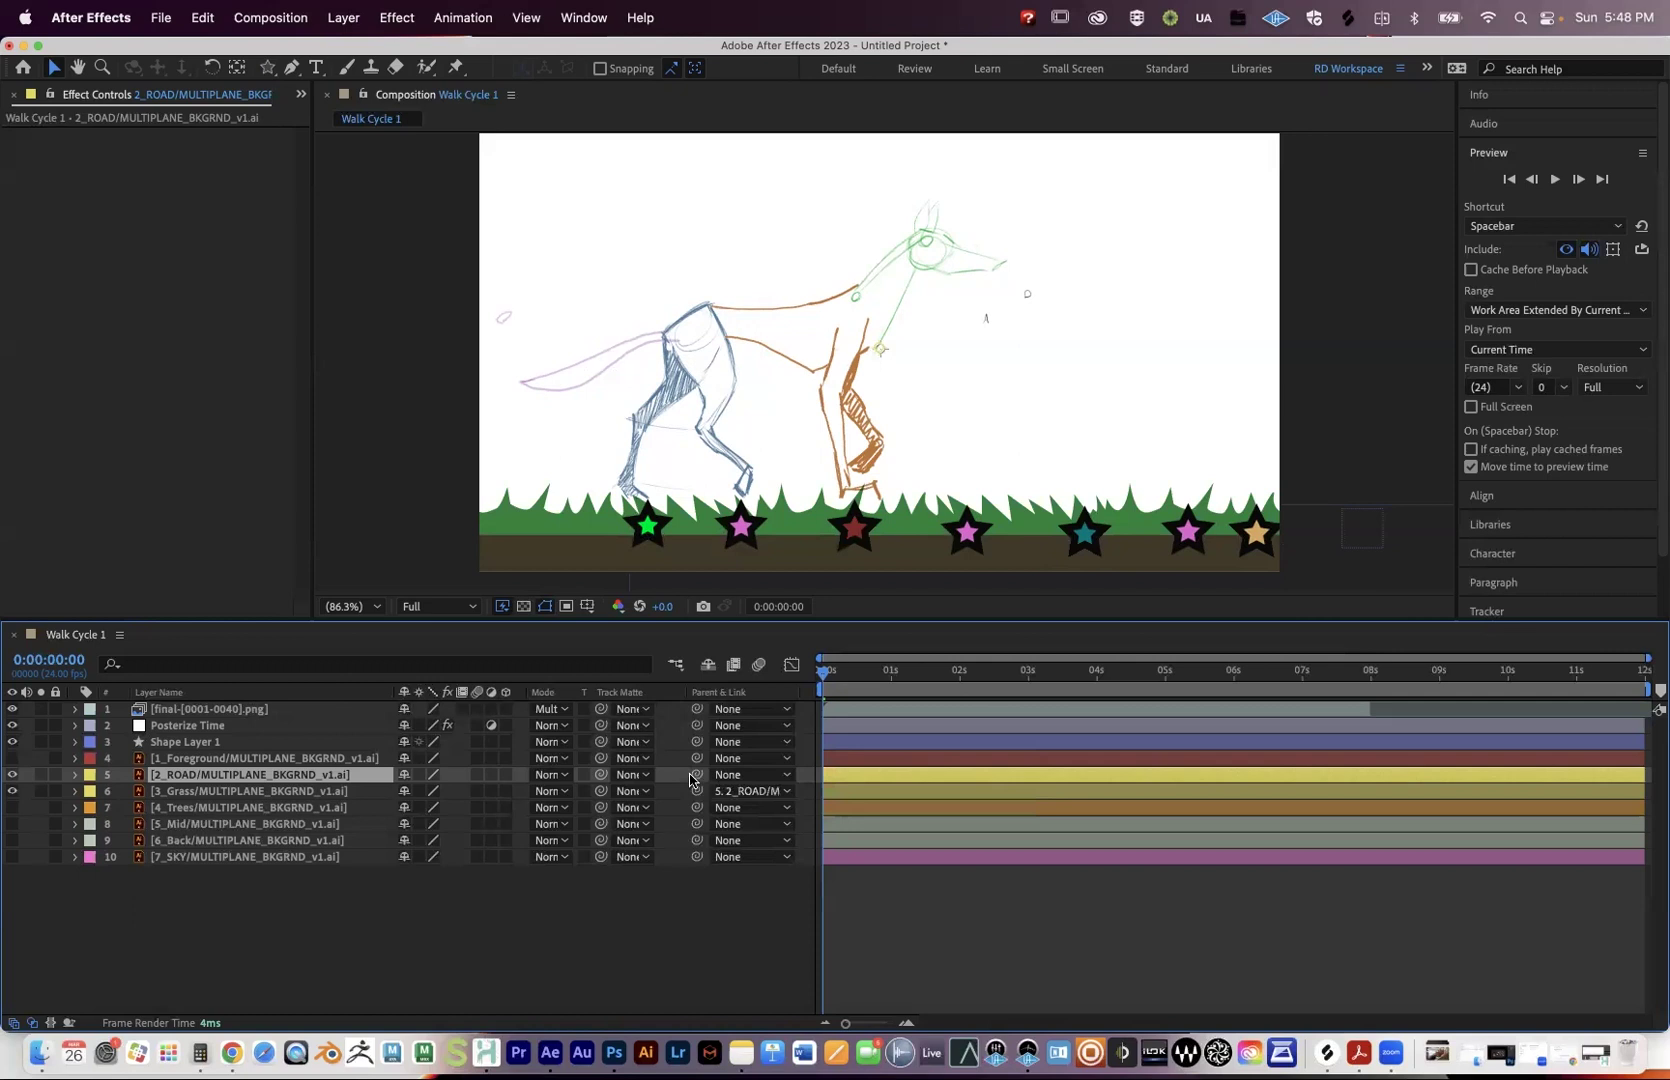
mouse_move(696, 776)
mouse_down()
mouse_move(224, 750)
mouse_move(706, 748)
mouse_up()
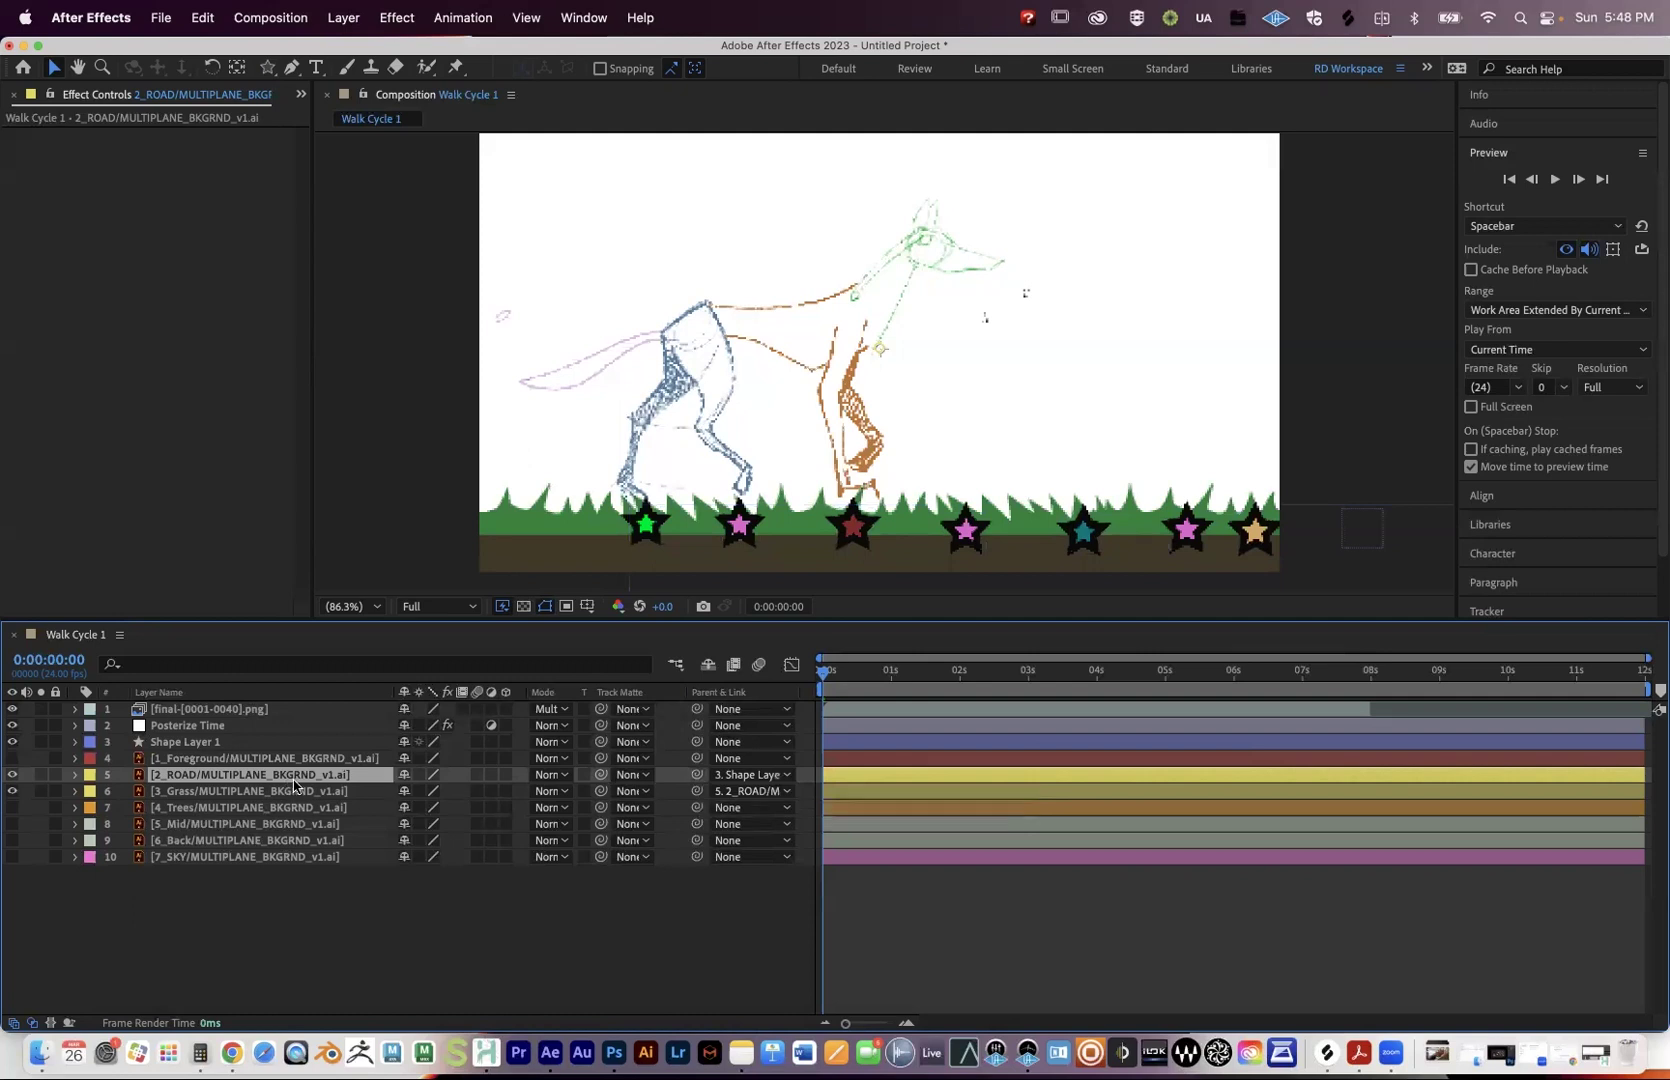
drag(696, 776, 183, 745)
Preview the road and grass moving with the stars under the walking animal, then return to the first frame.
key(space)
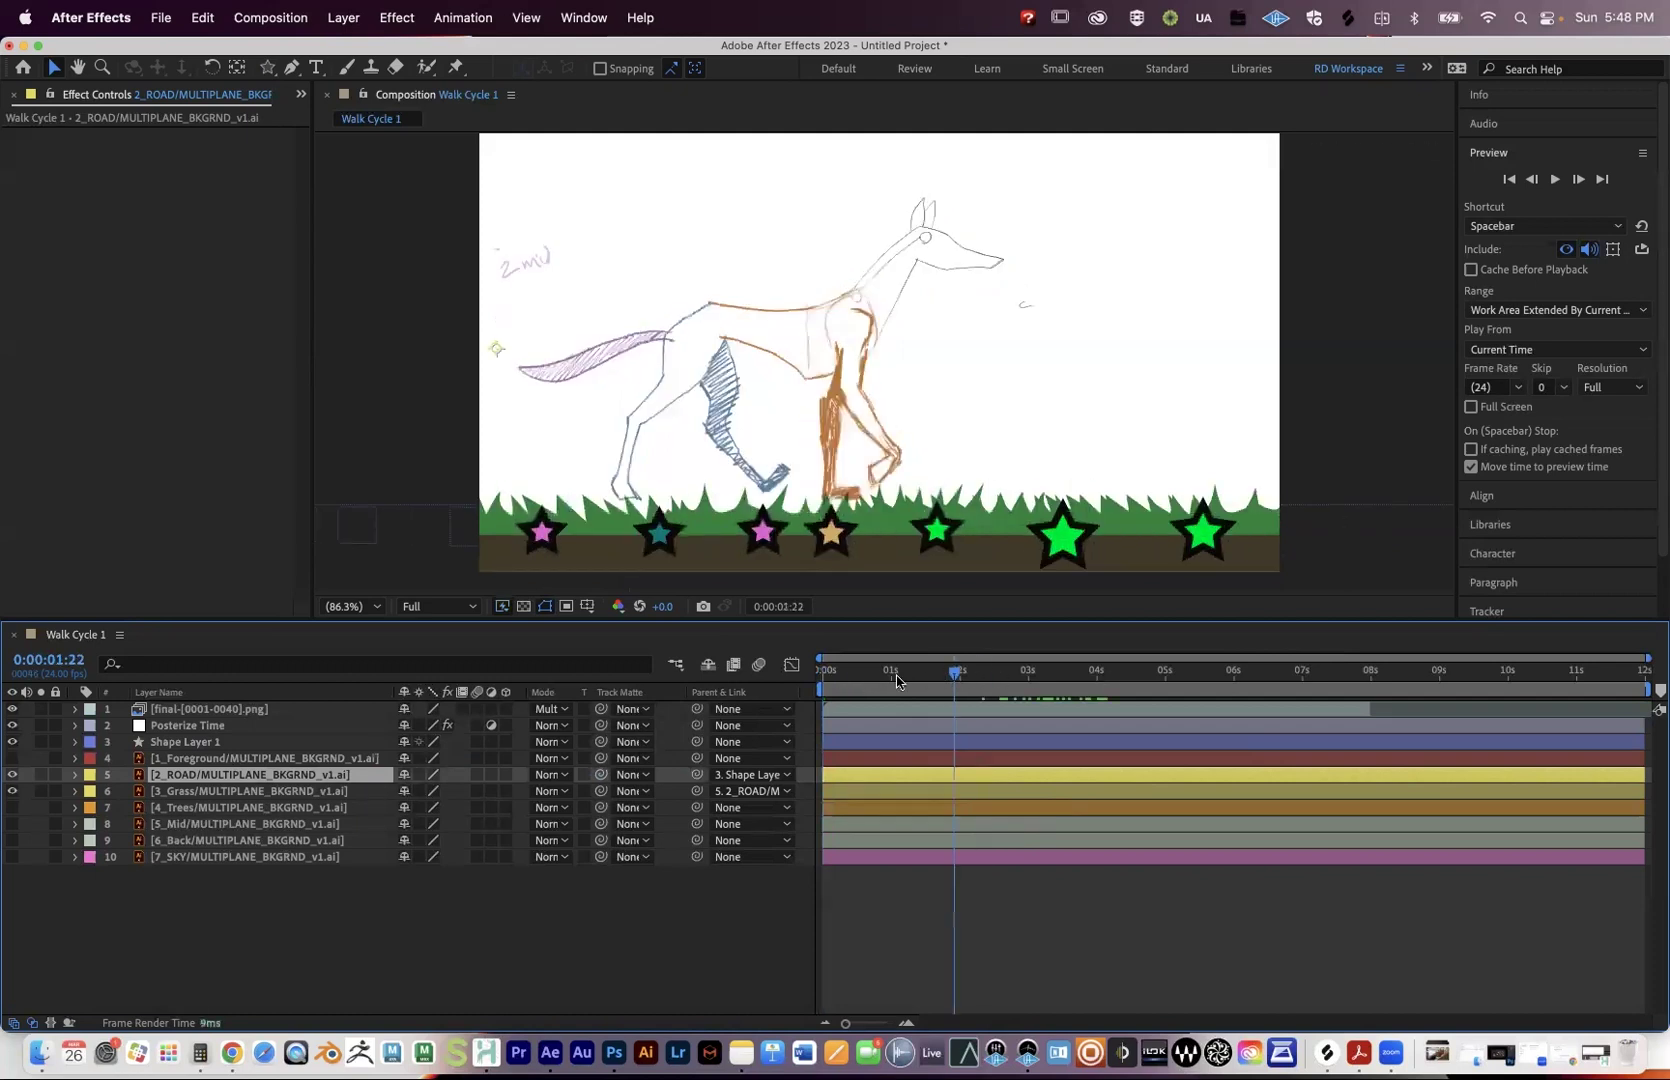
key(Home)
key(space)
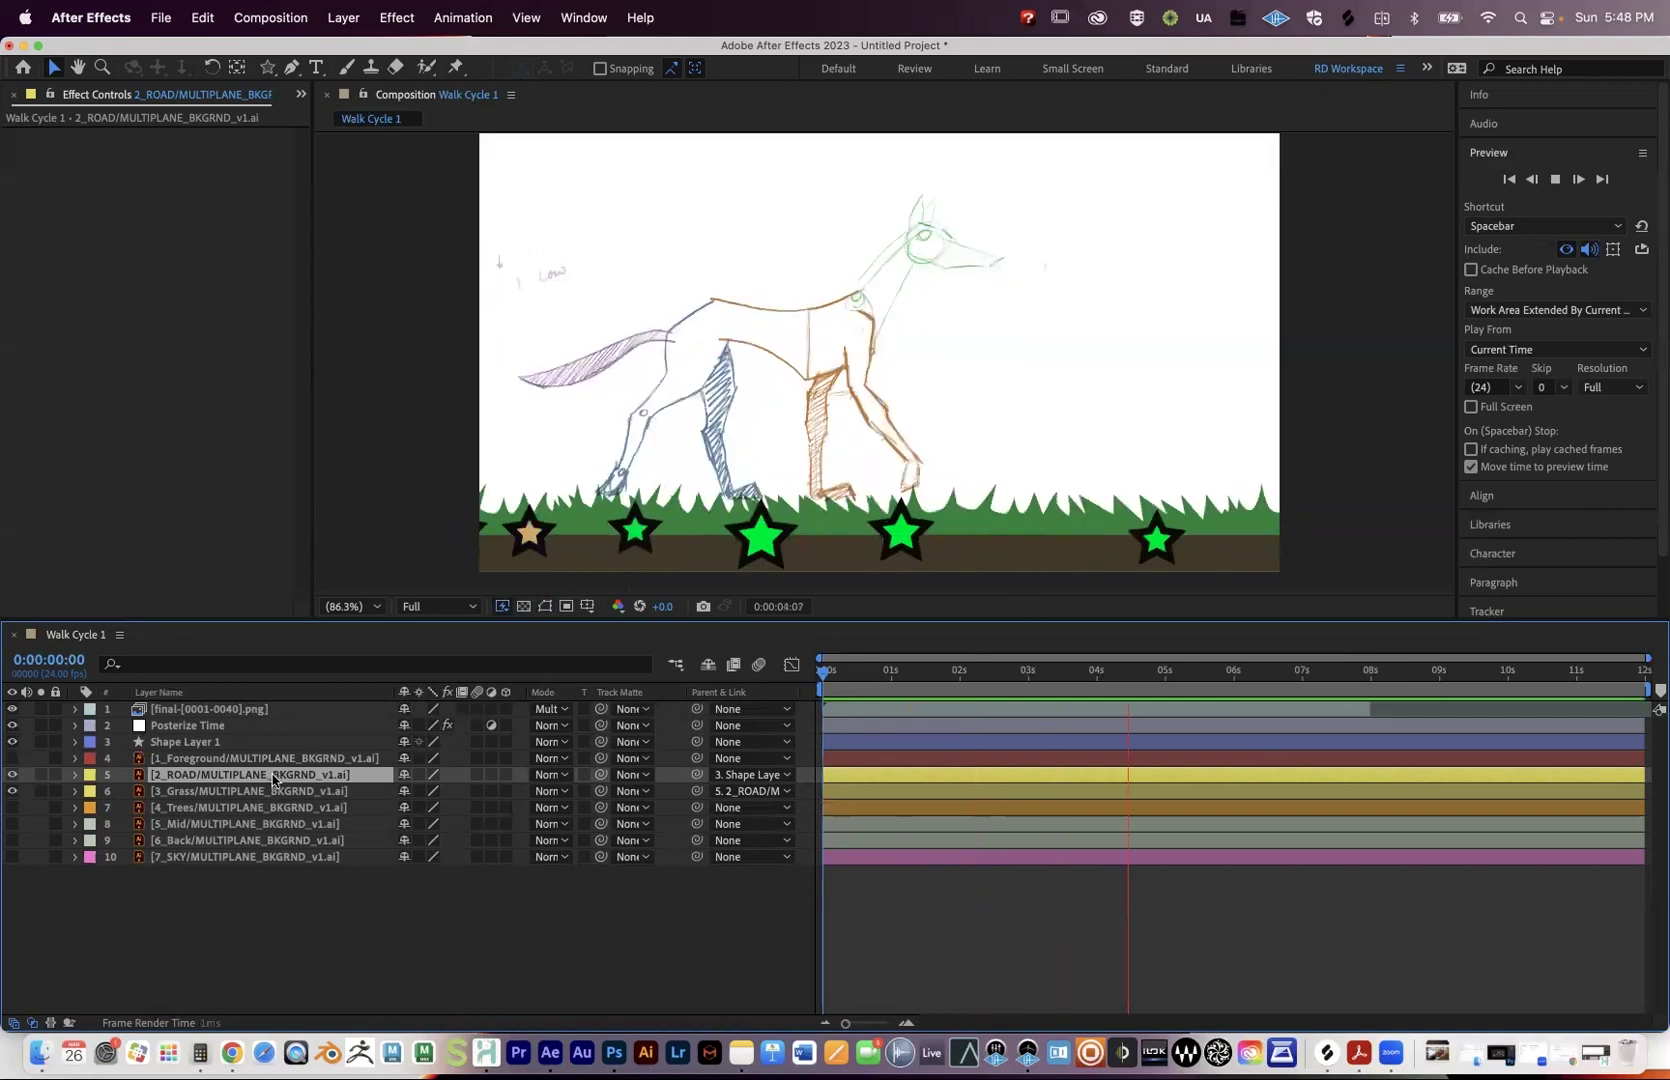
key(space)
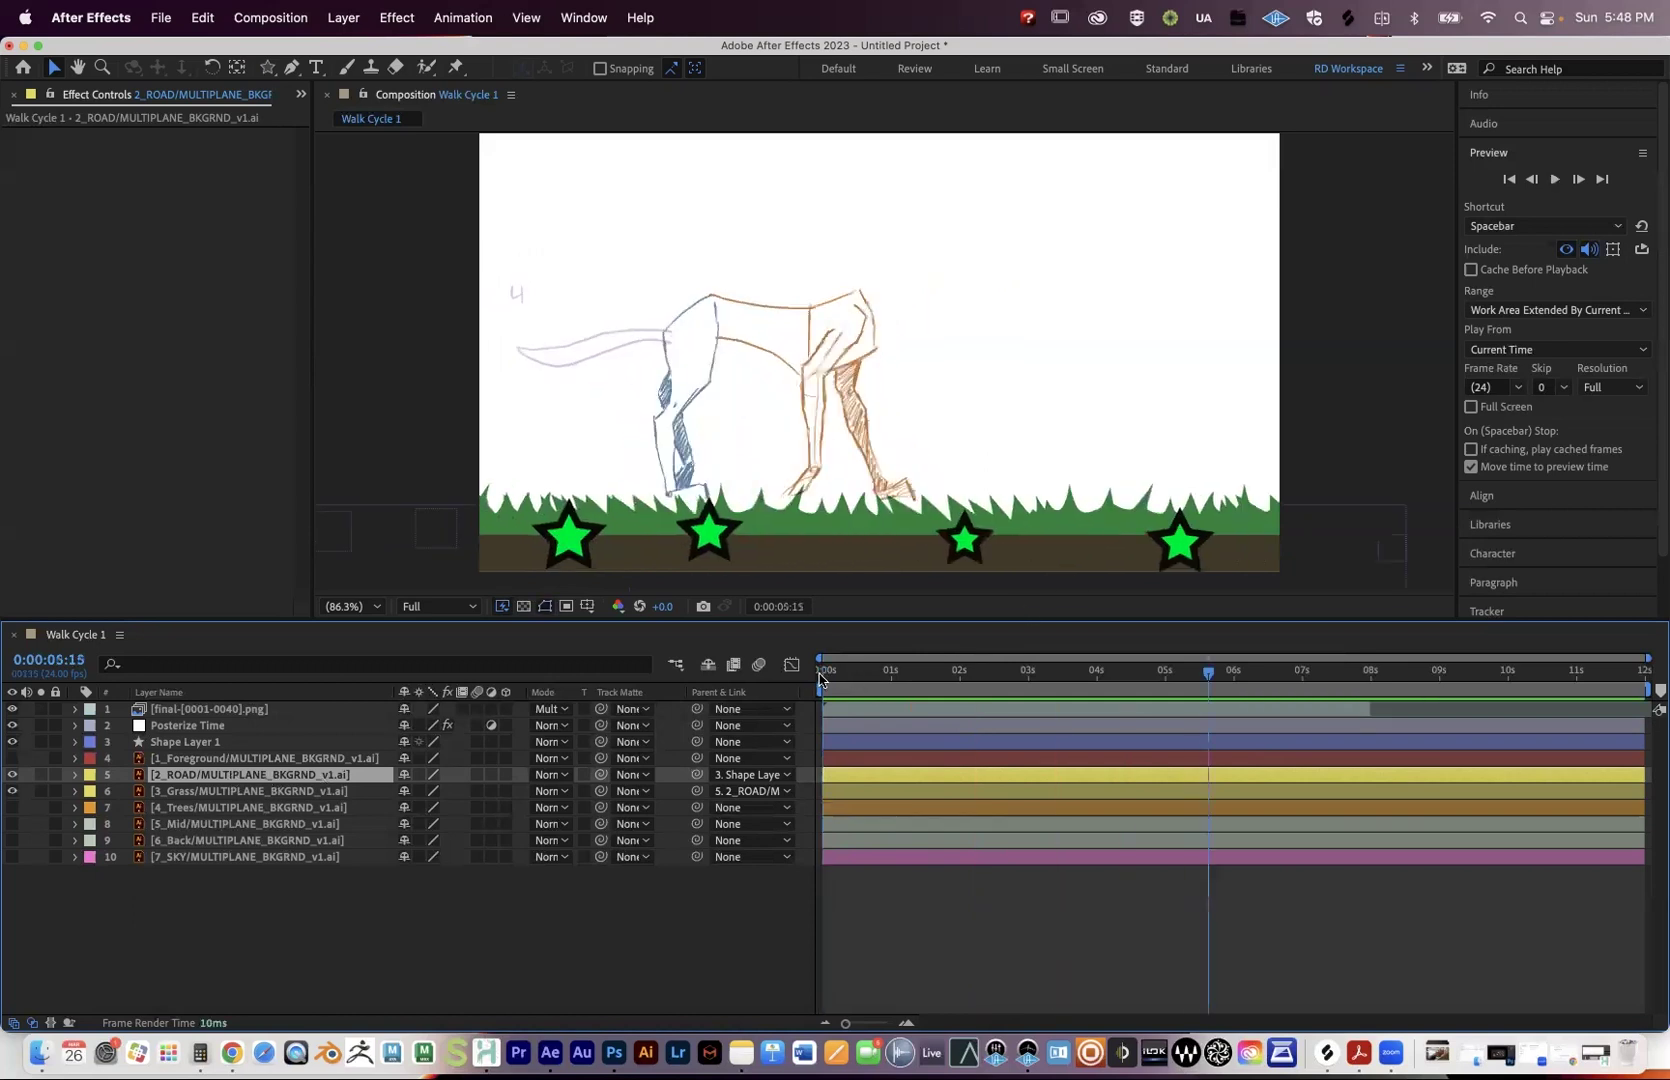
click(1025, 678)
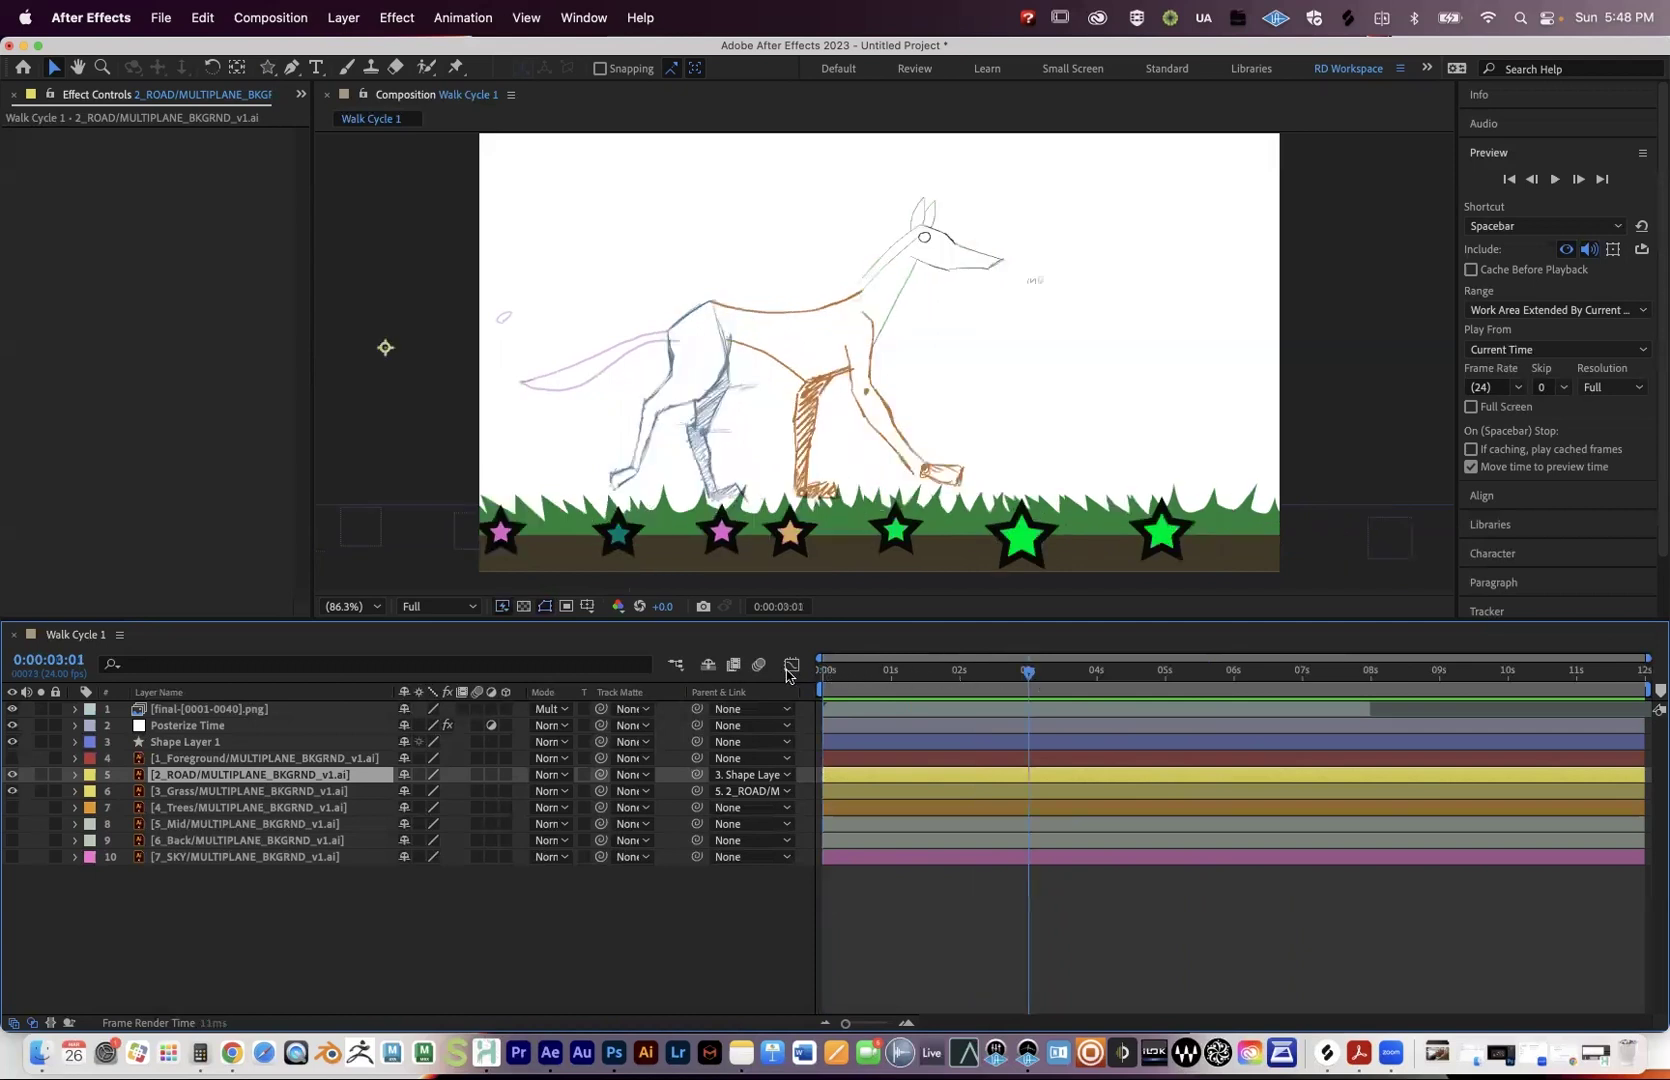
key(Home)
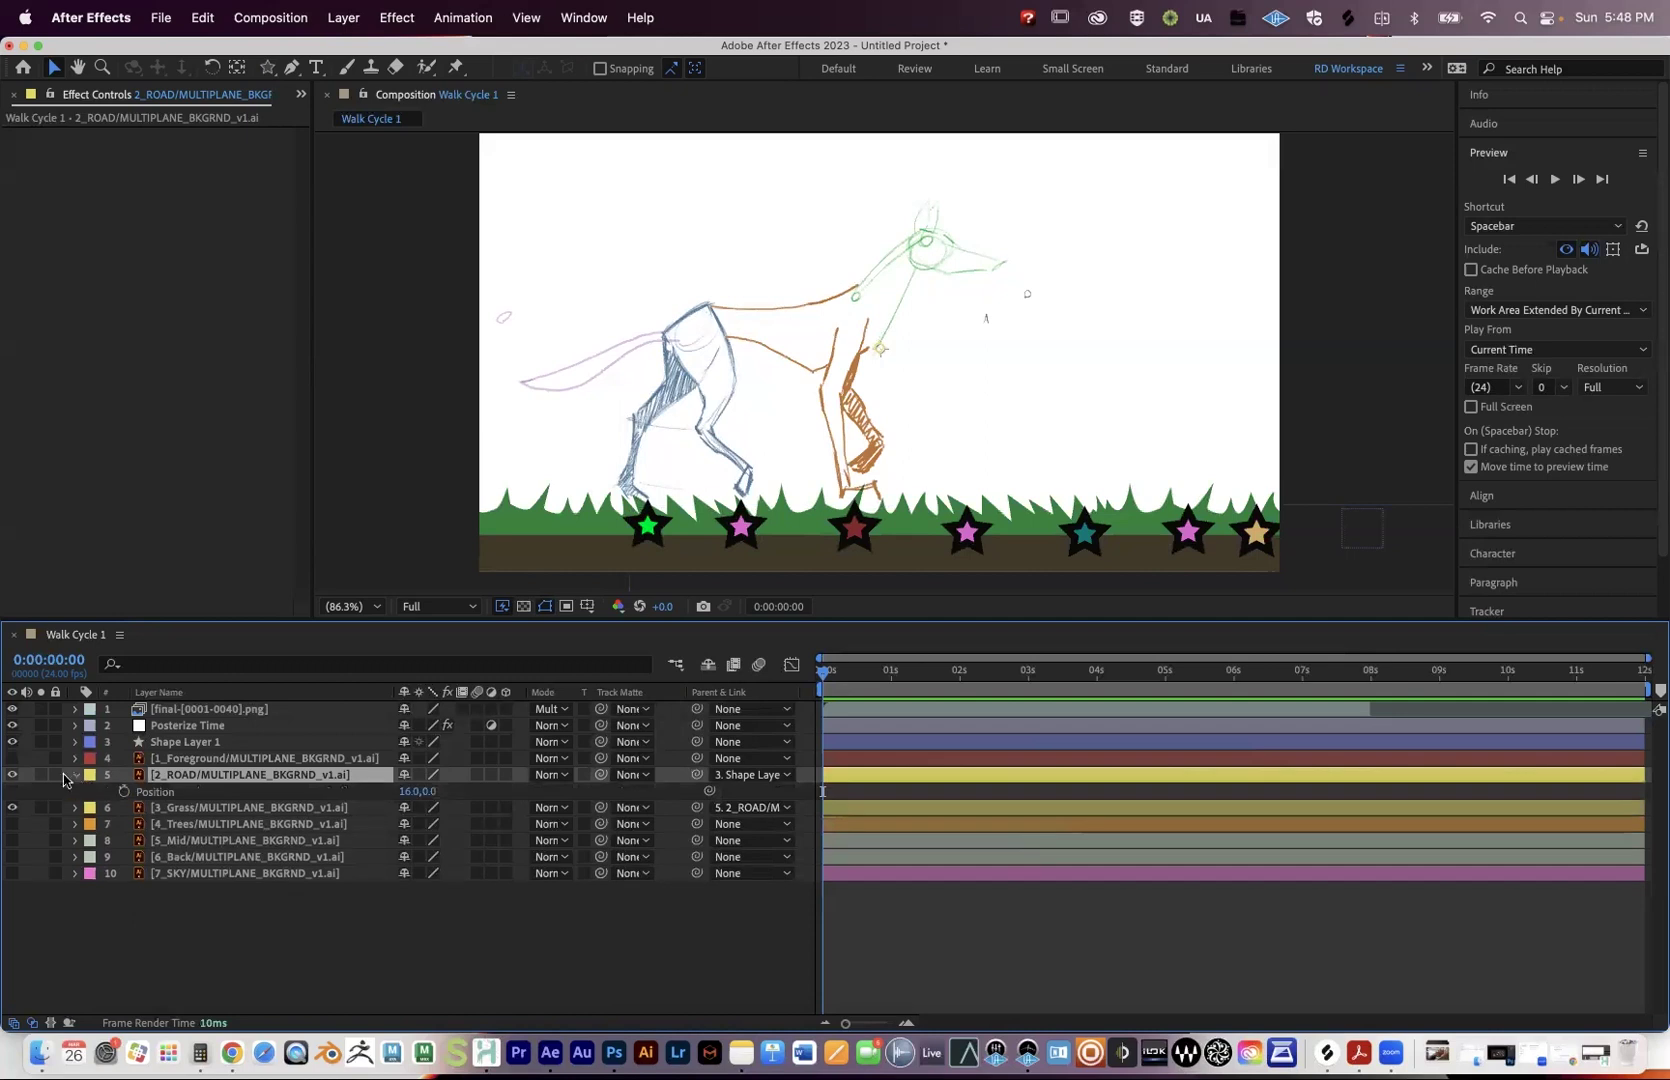
Raise the 2_ROAD layer in the composition to position 16.0, -90.4, with the grass linked to it.
key(super+grave)
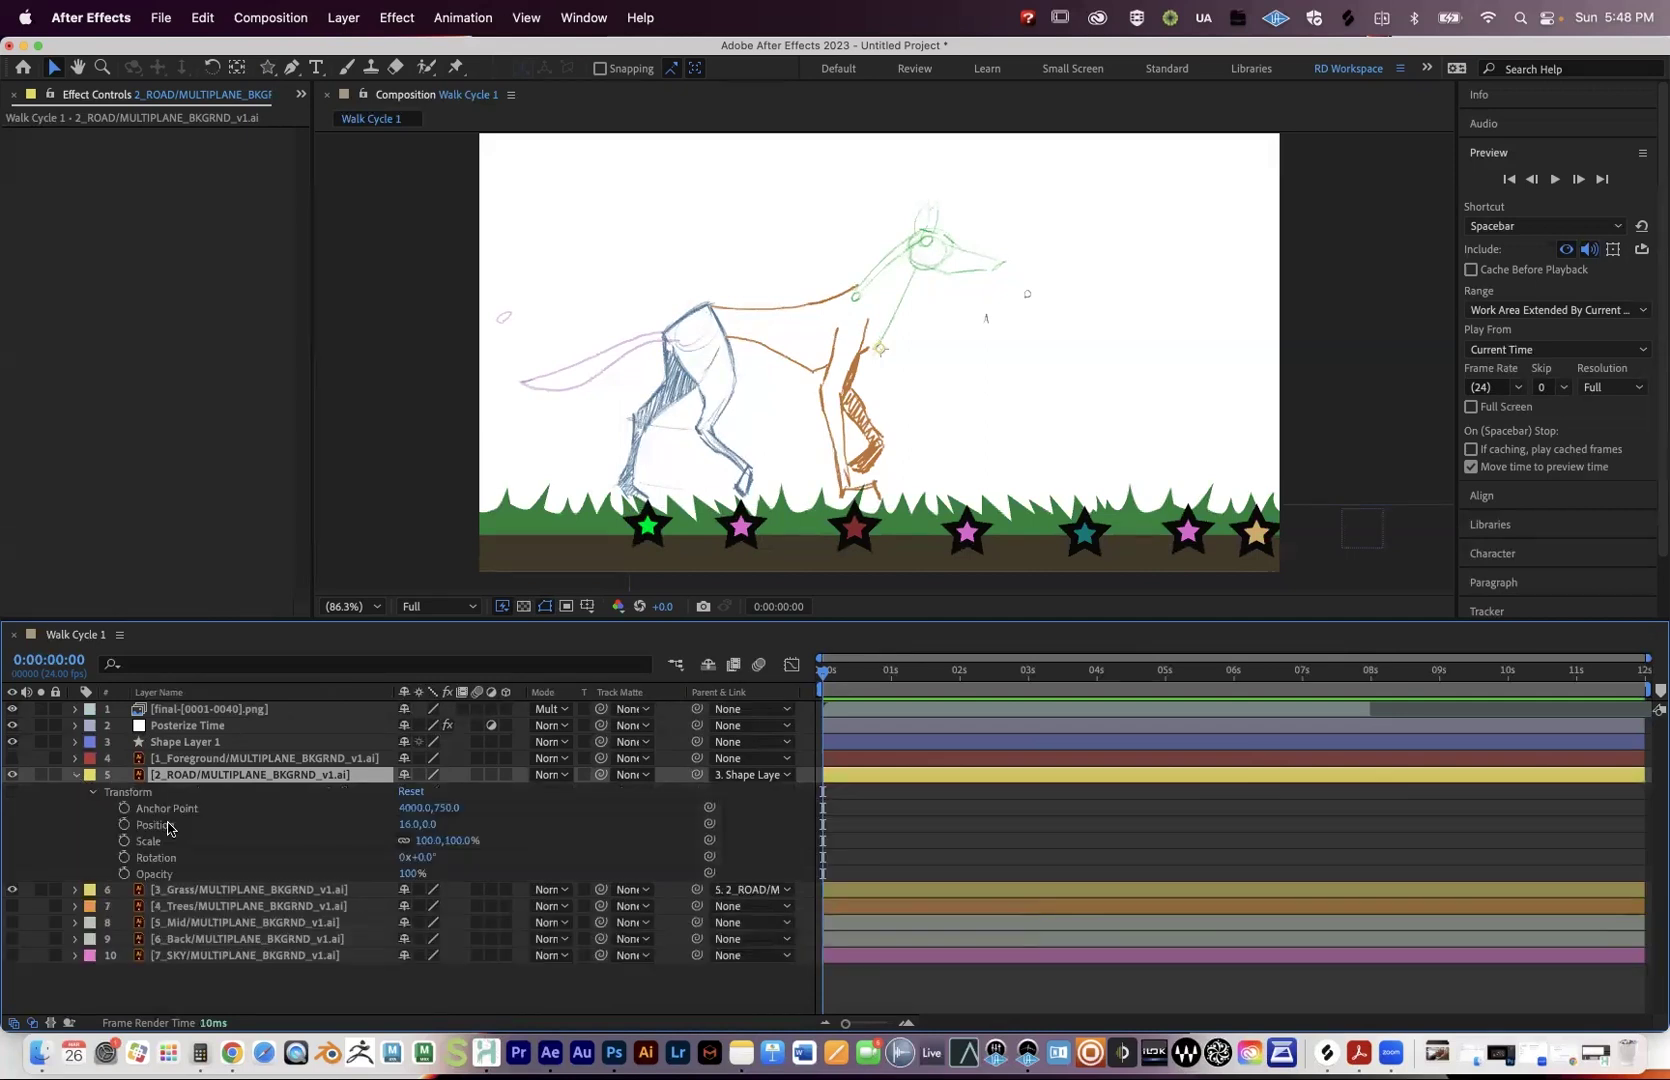
key(p)
click(573, 555)
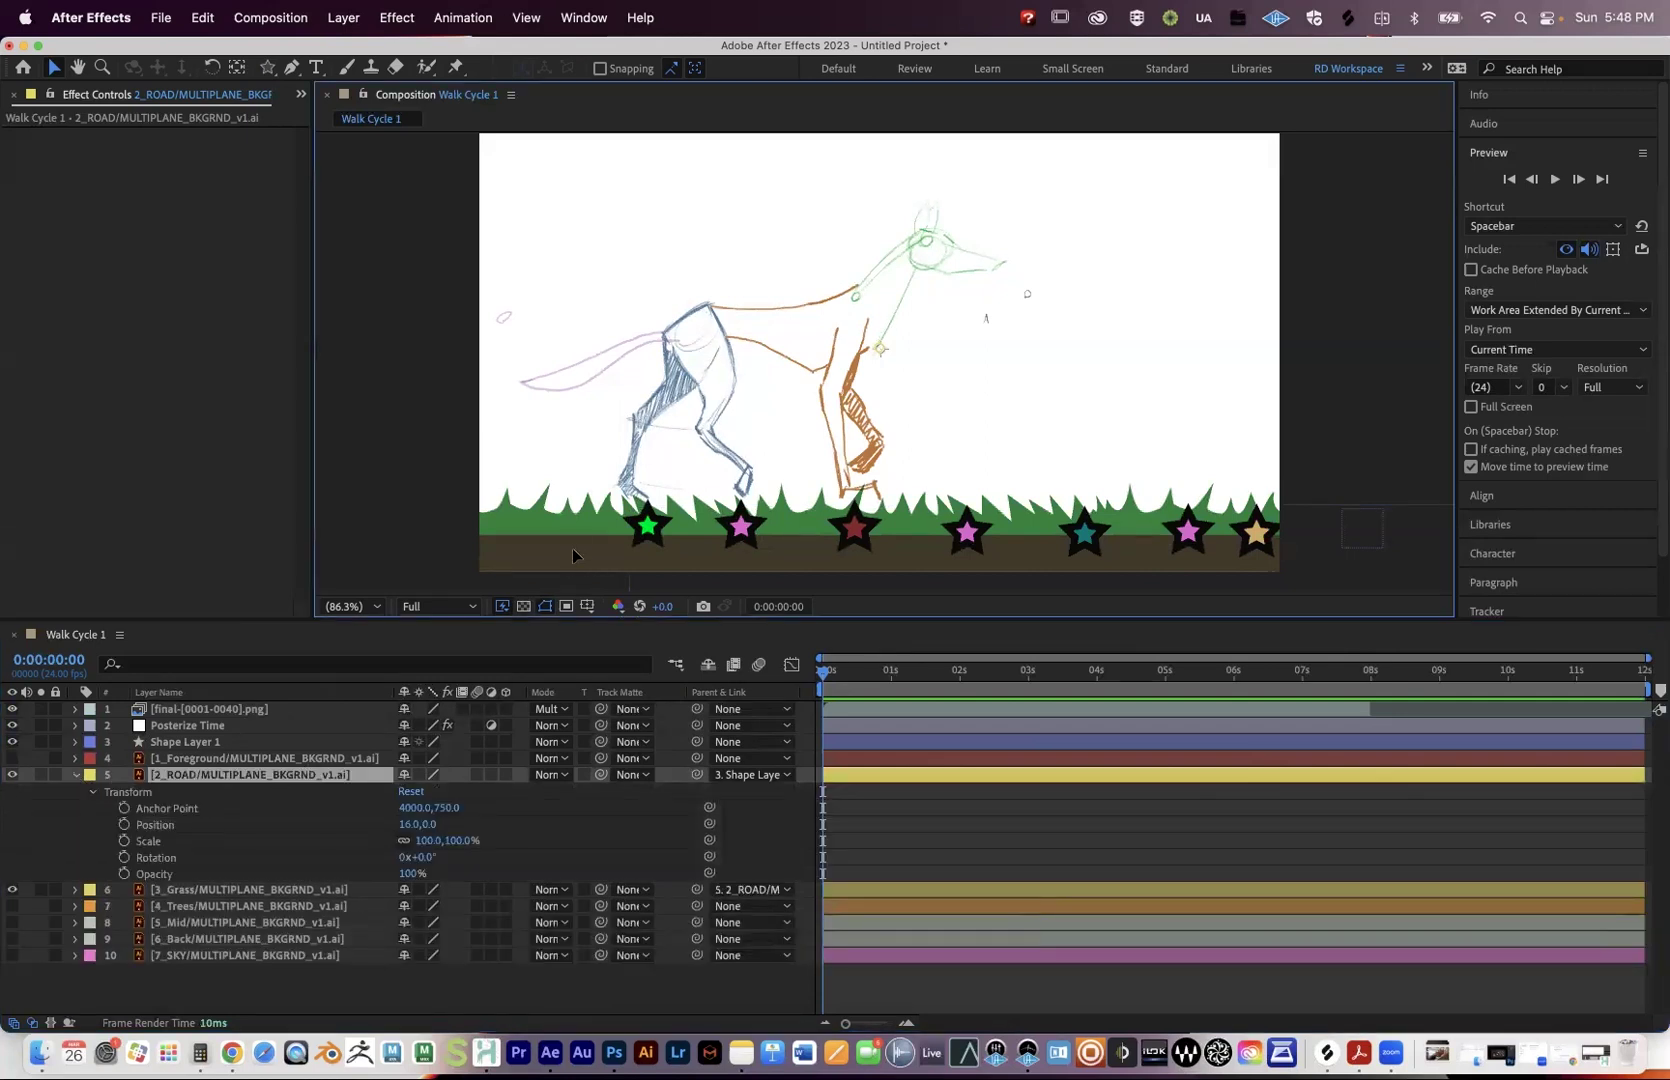
drag(577, 527, 577, 526)
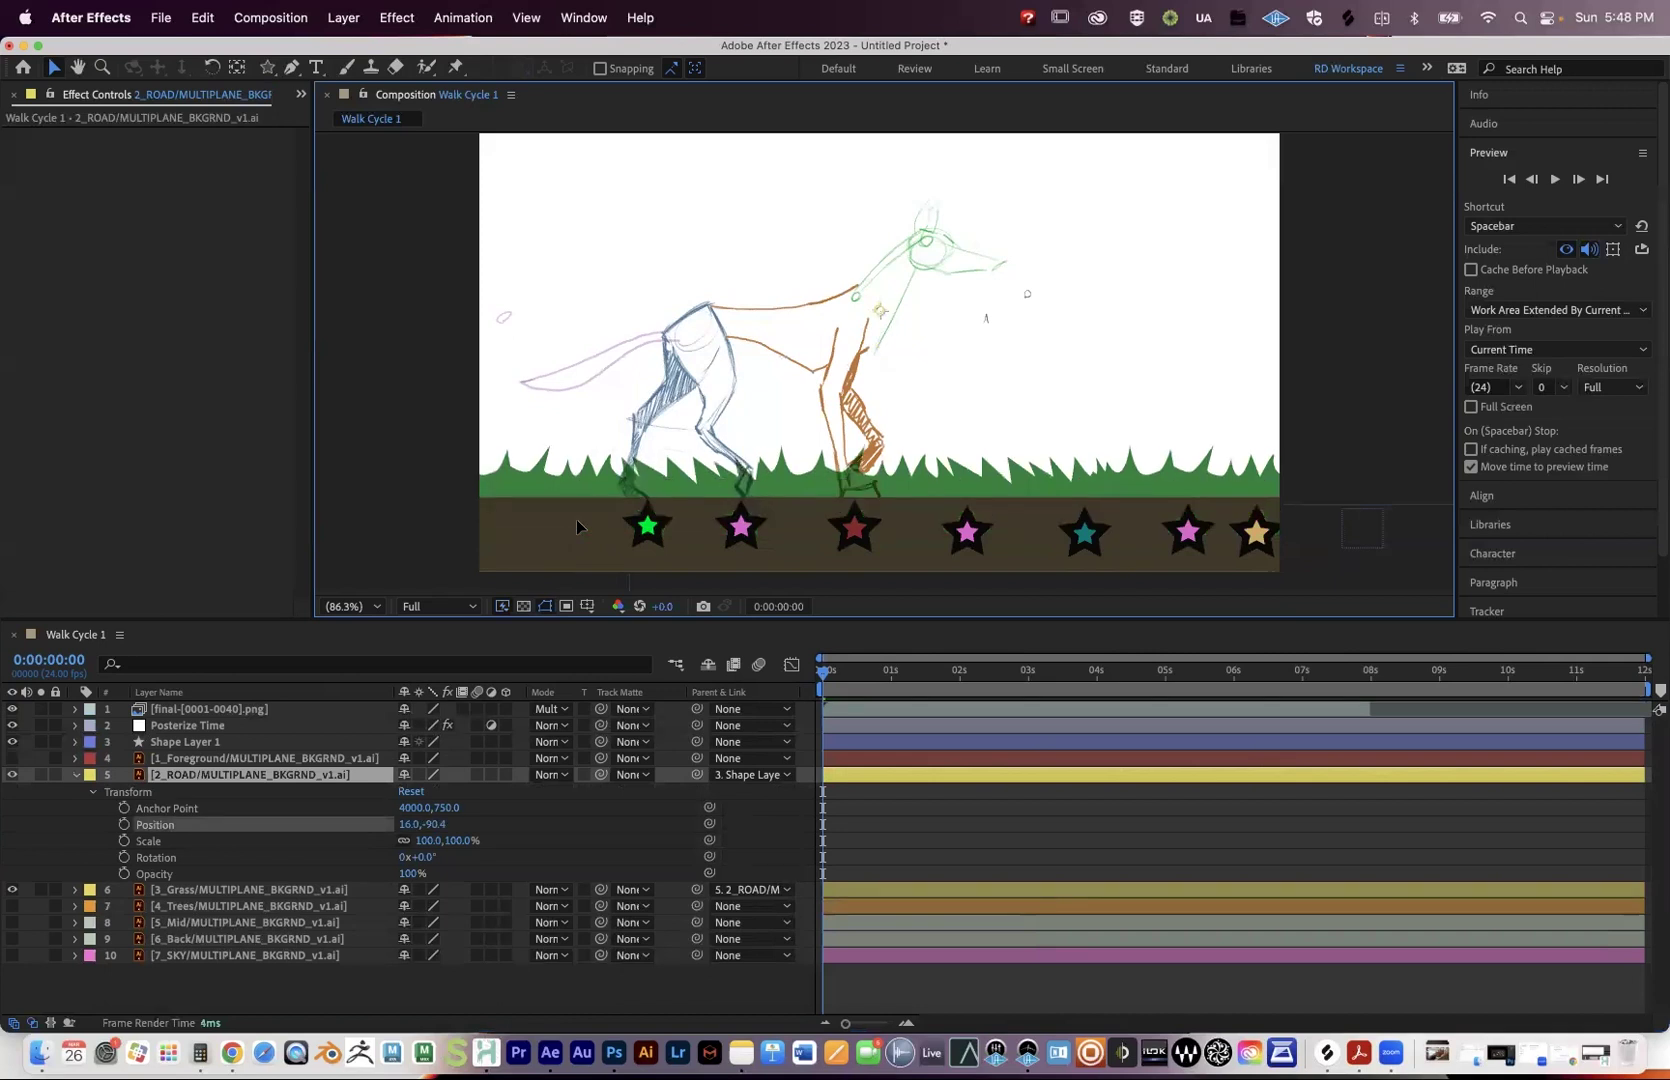
Scrub the timeline and preview the raised road and grass under the walking animal from the first frame.
drag(1072, 677, 731, 679)
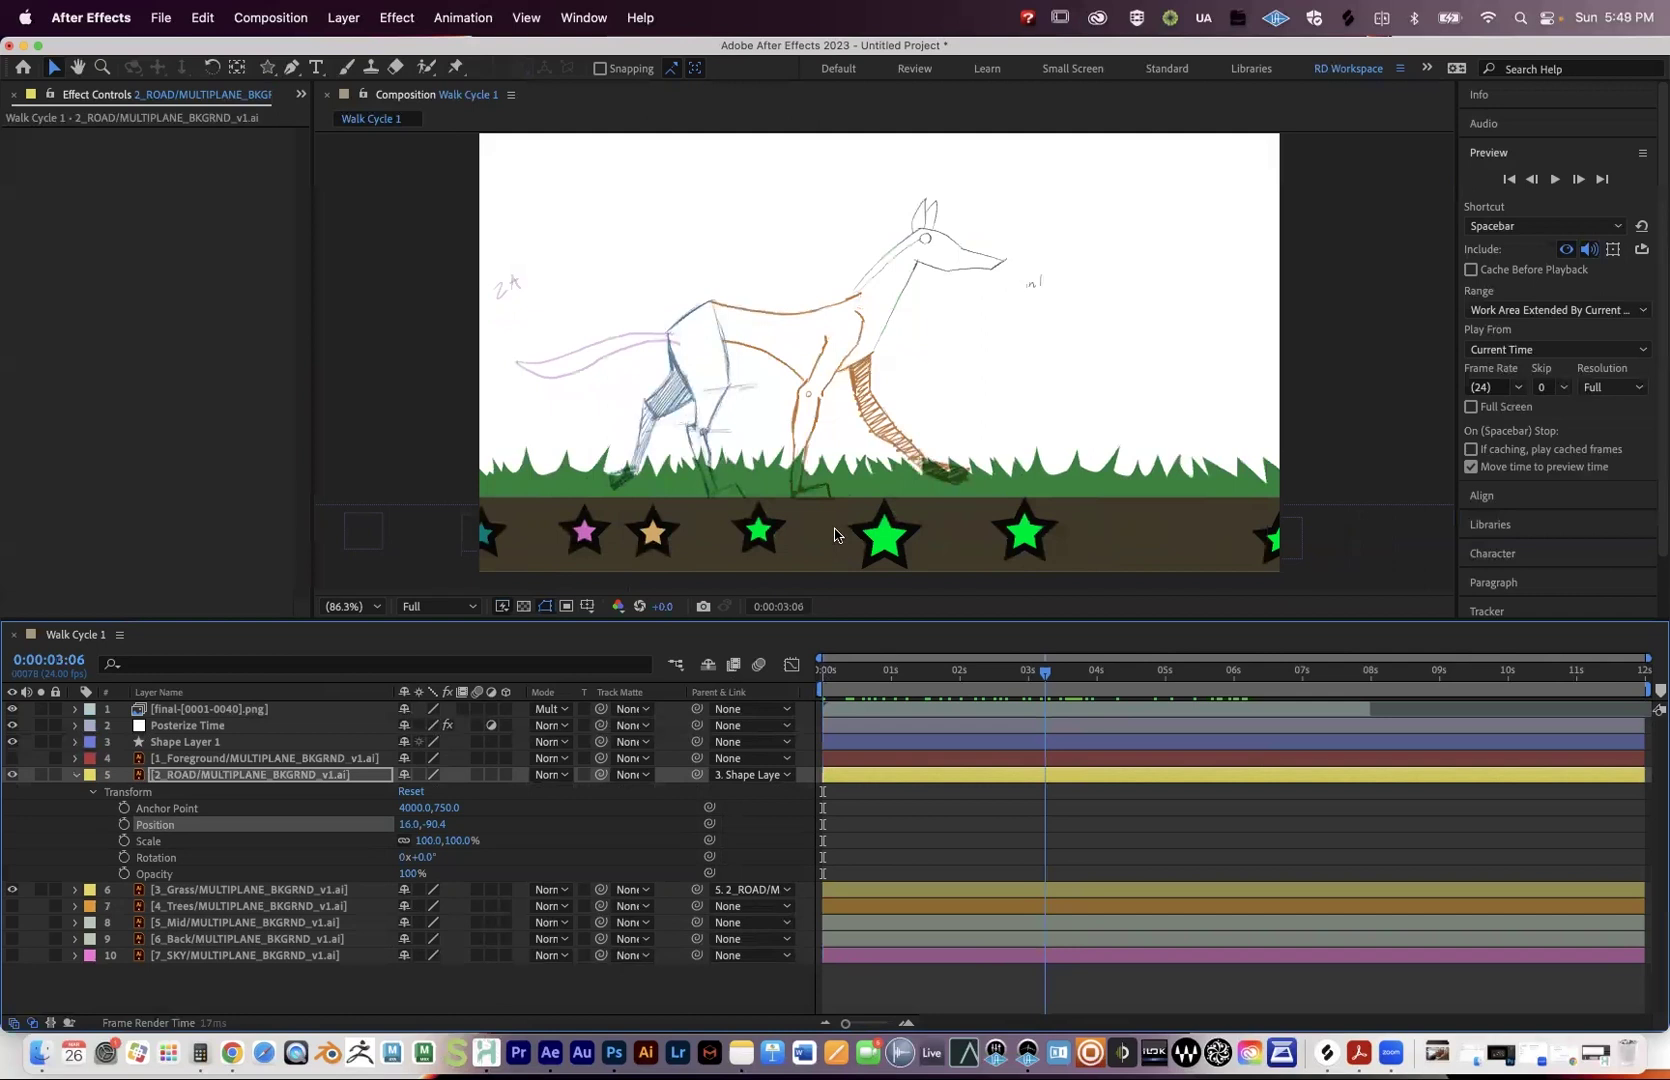
key(Home)
key(space)
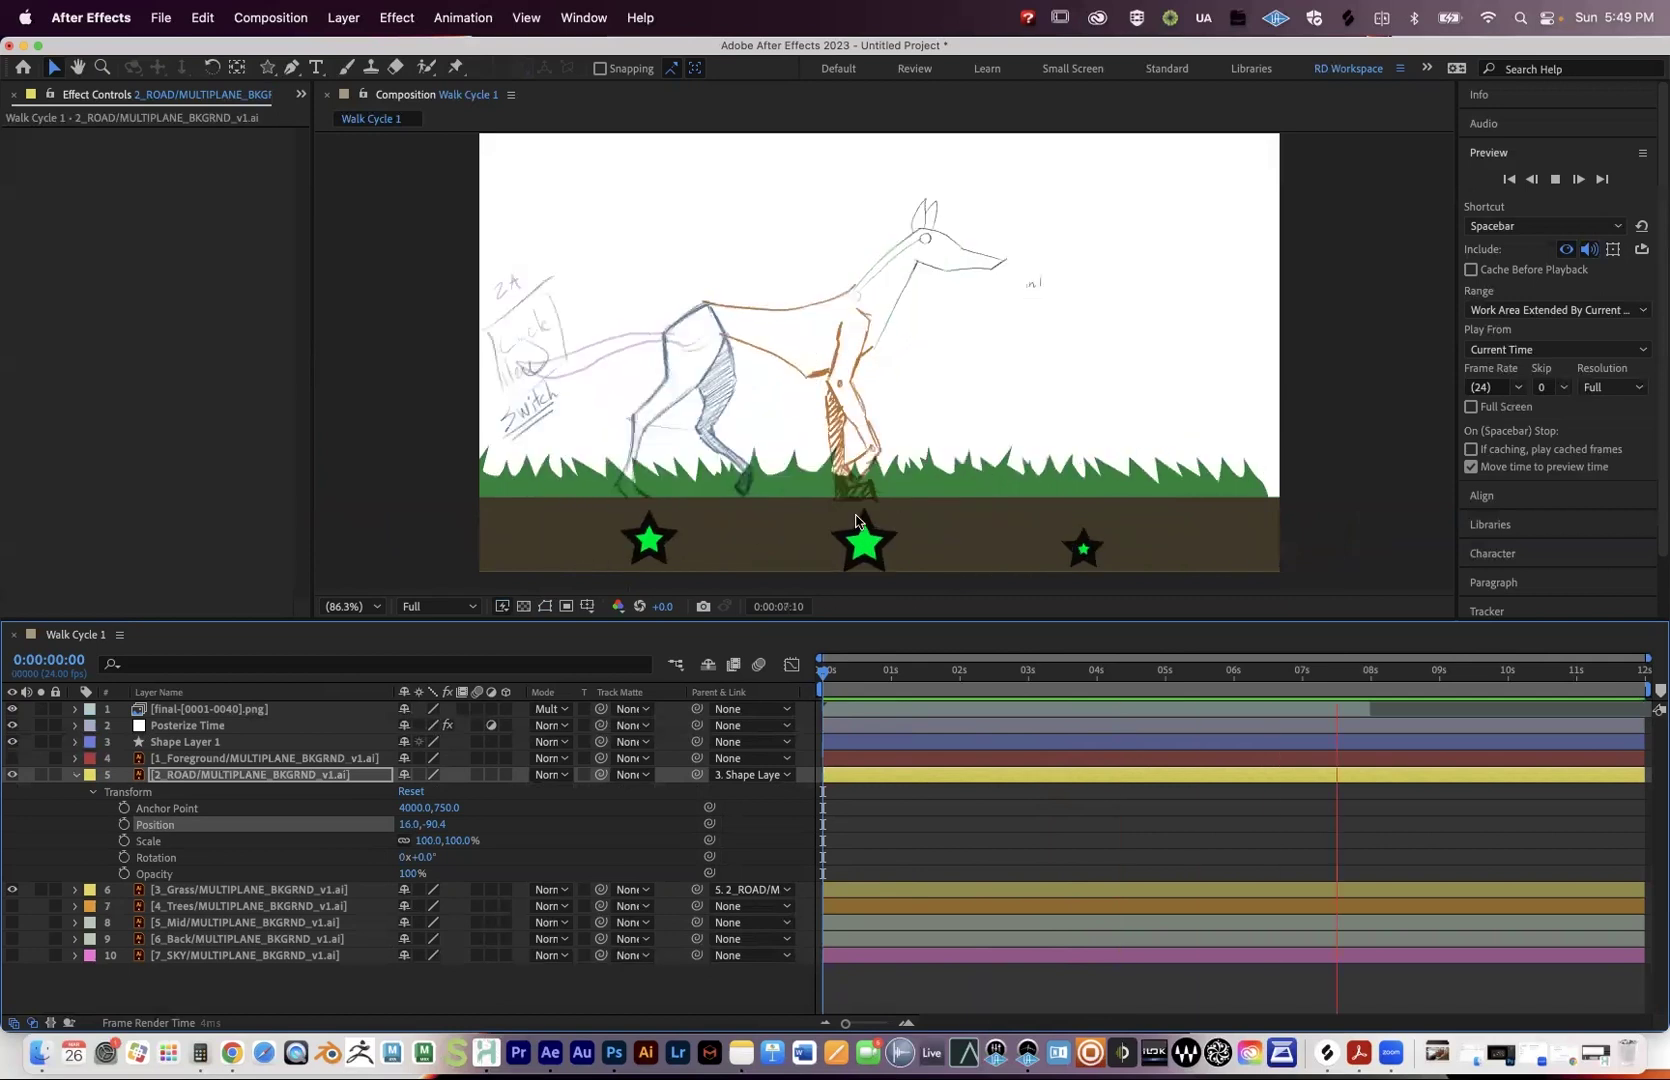
key(space)
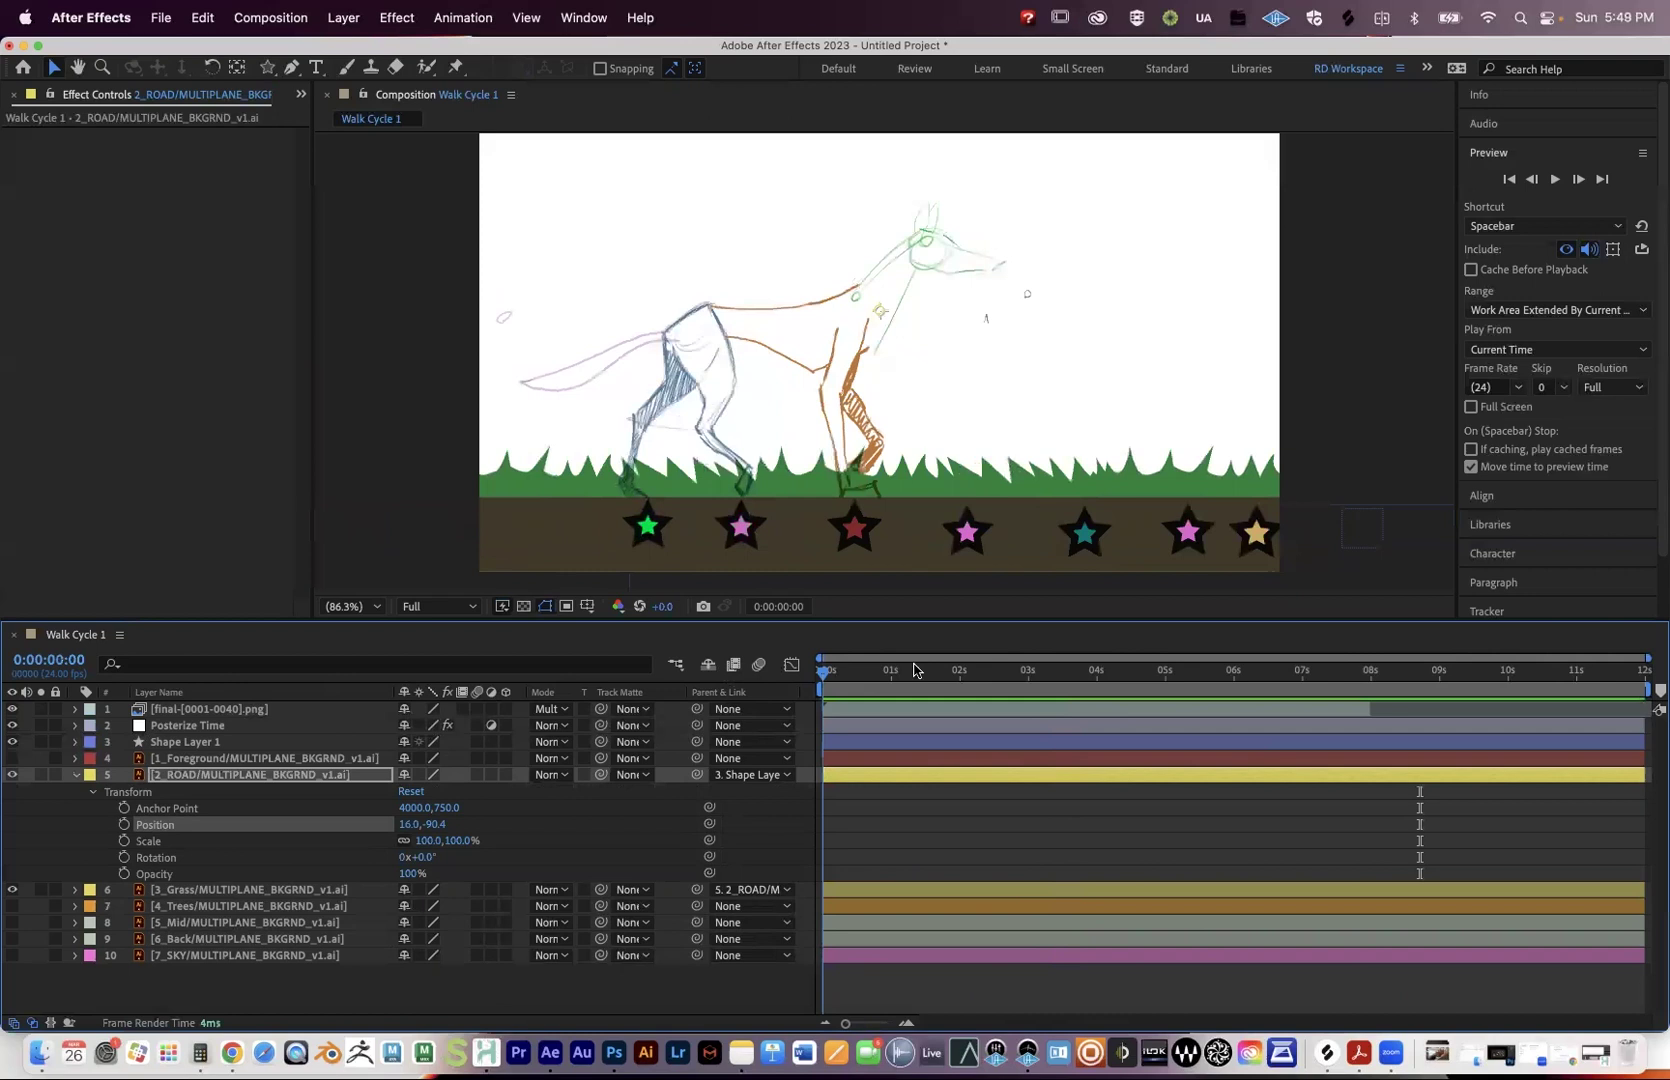
key(space)
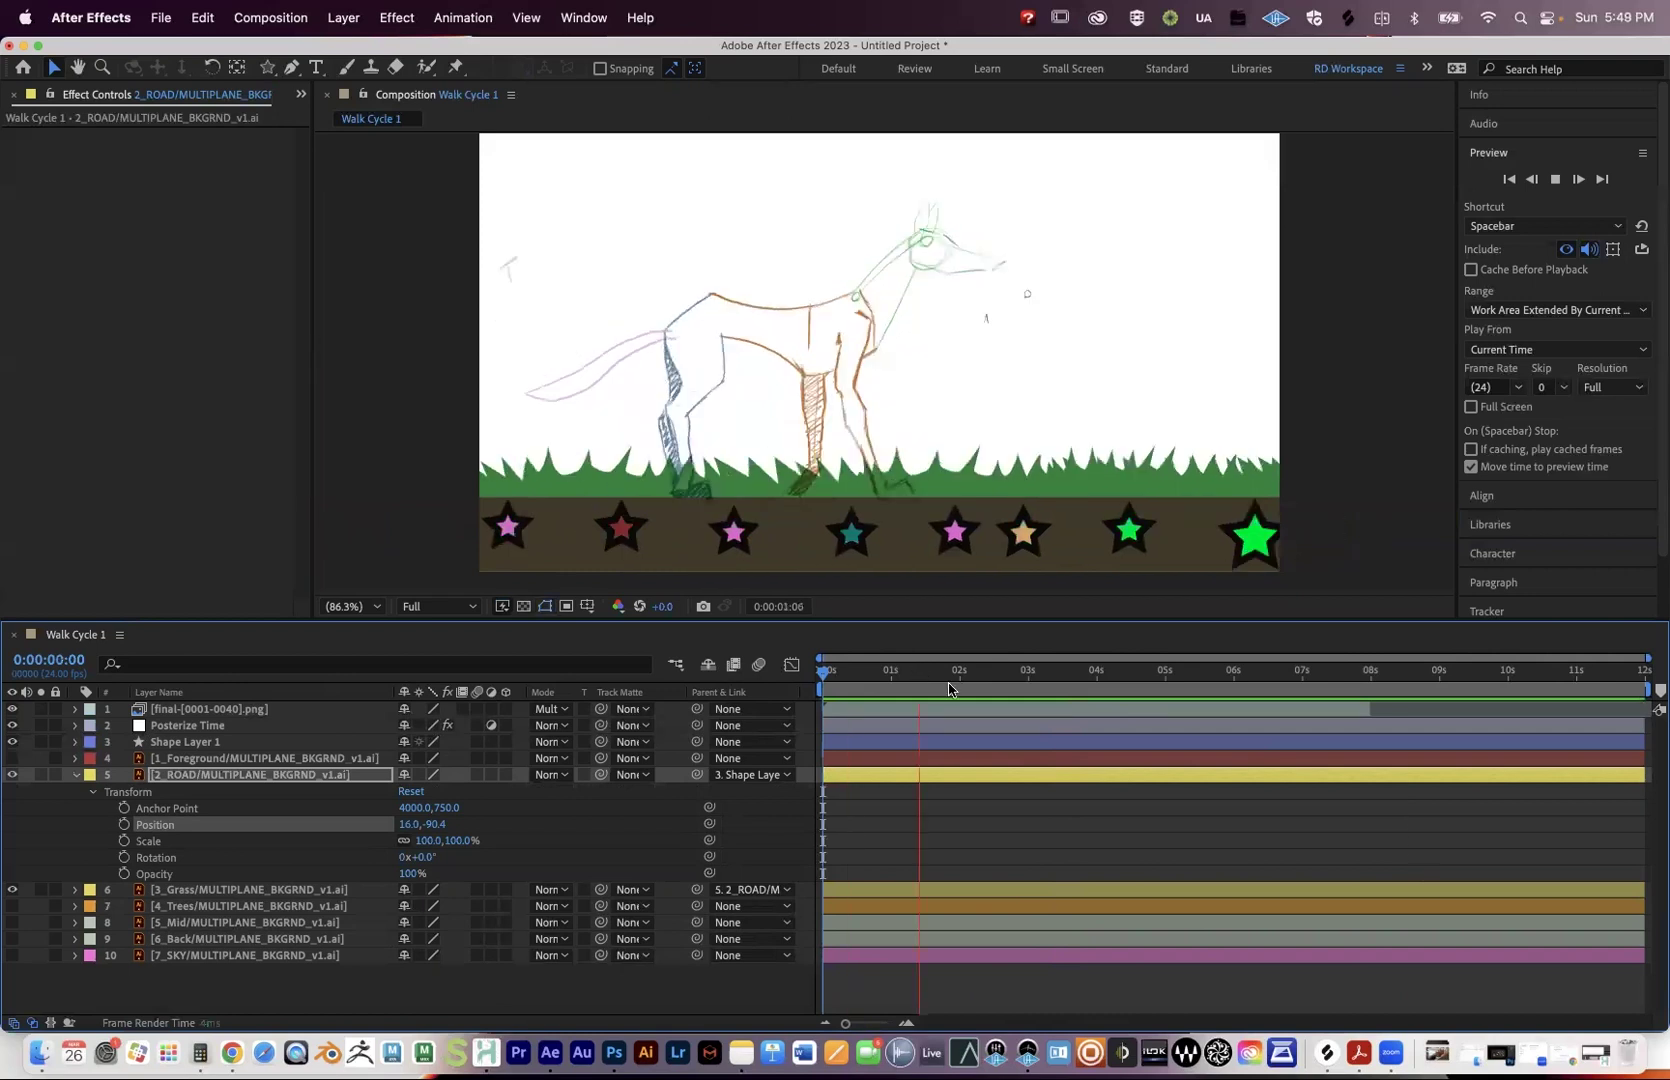
key(space)
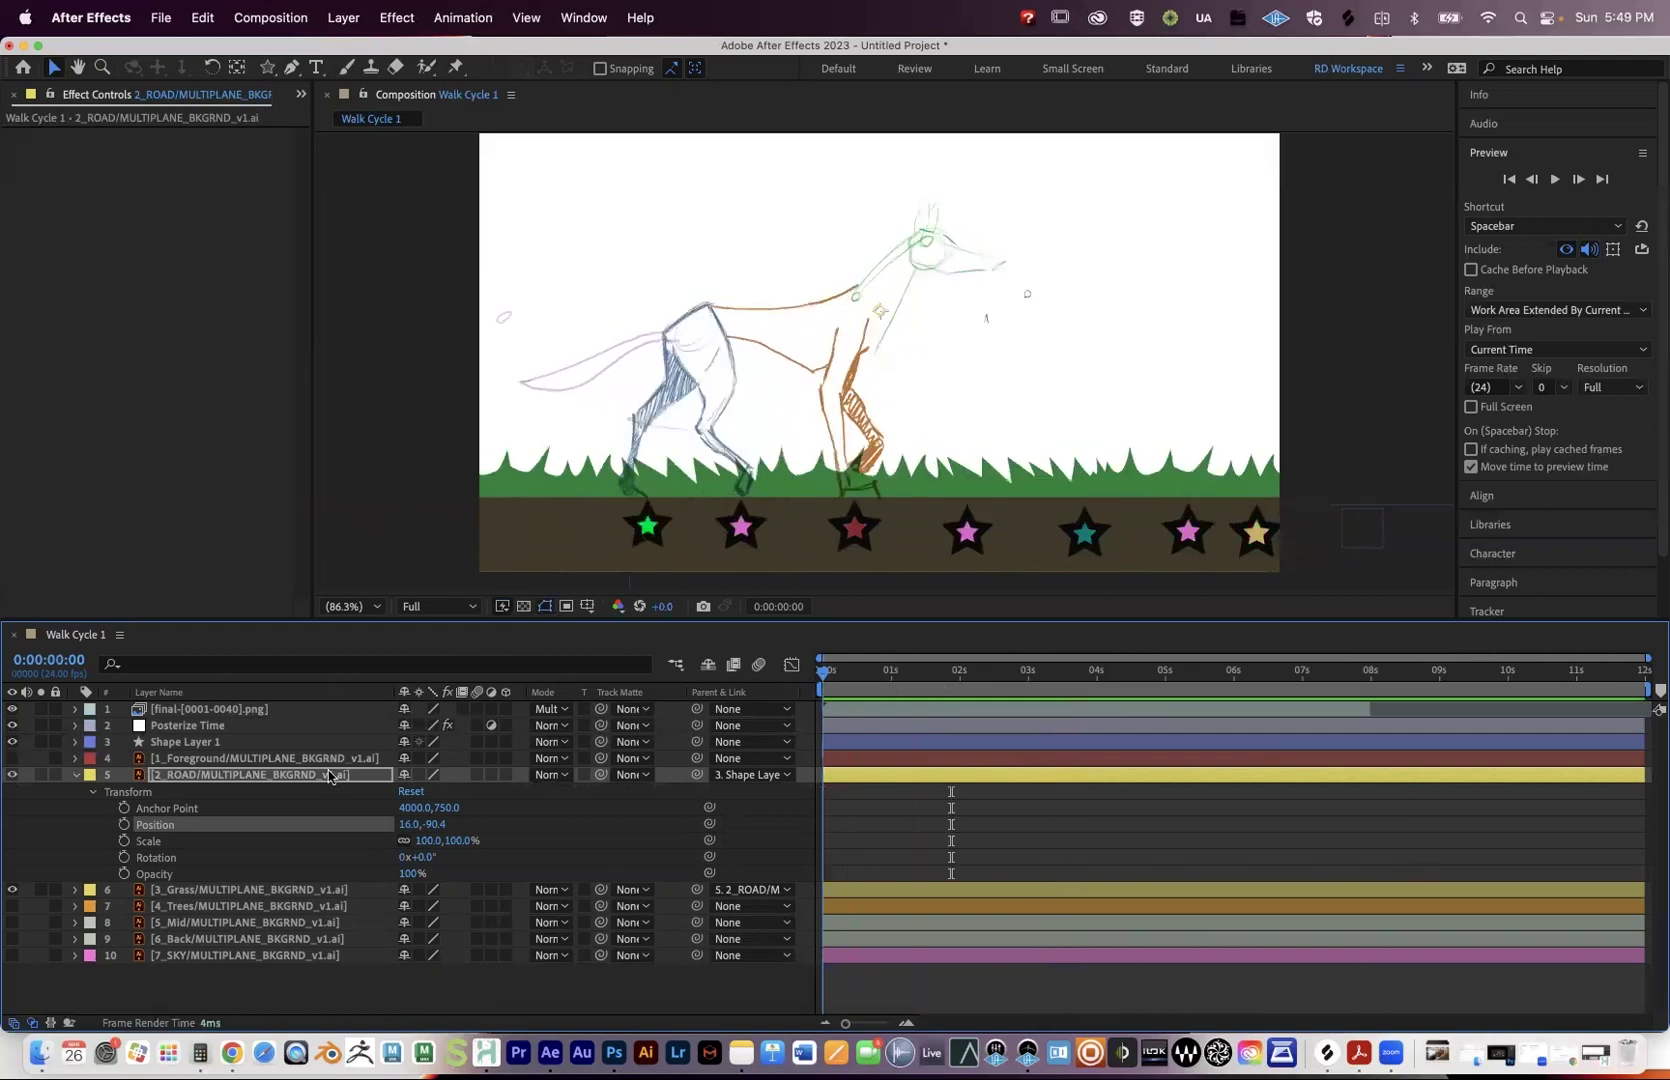
Collapse the 2_ROAD properties, hide Shape Layer 1, and rename it Shape NULL Object.
click(75, 774)
click(72, 741)
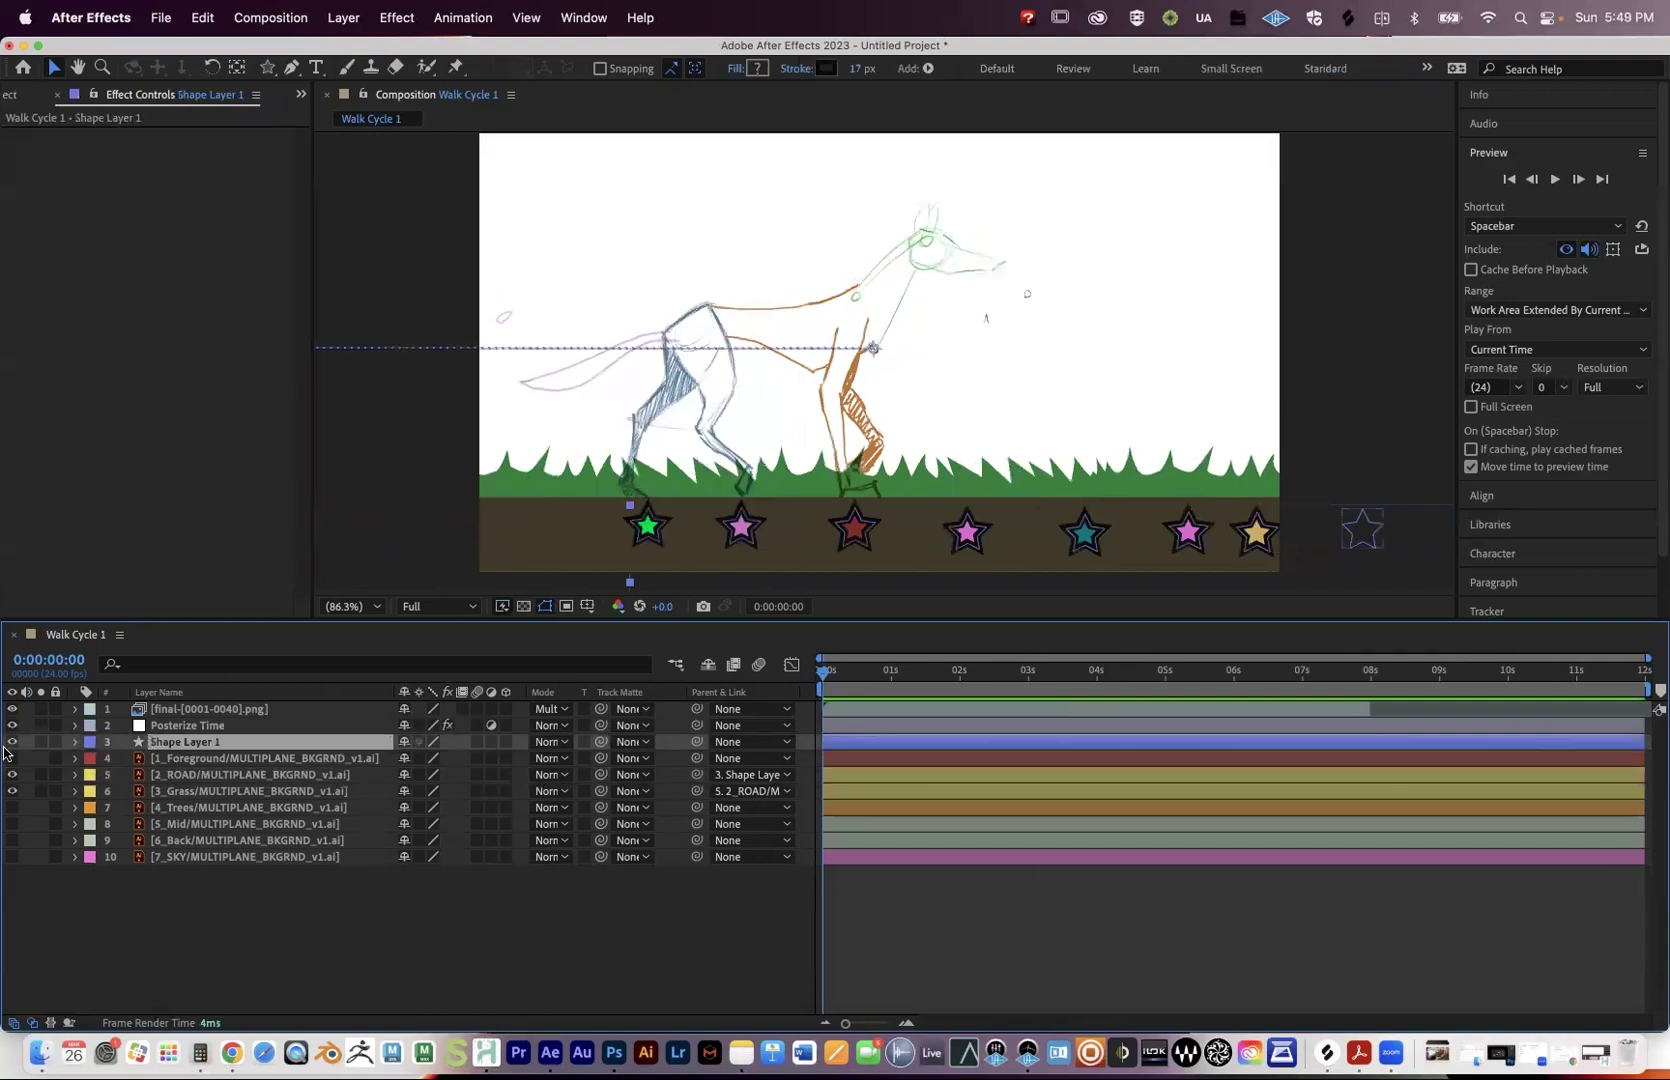
click(11, 742)
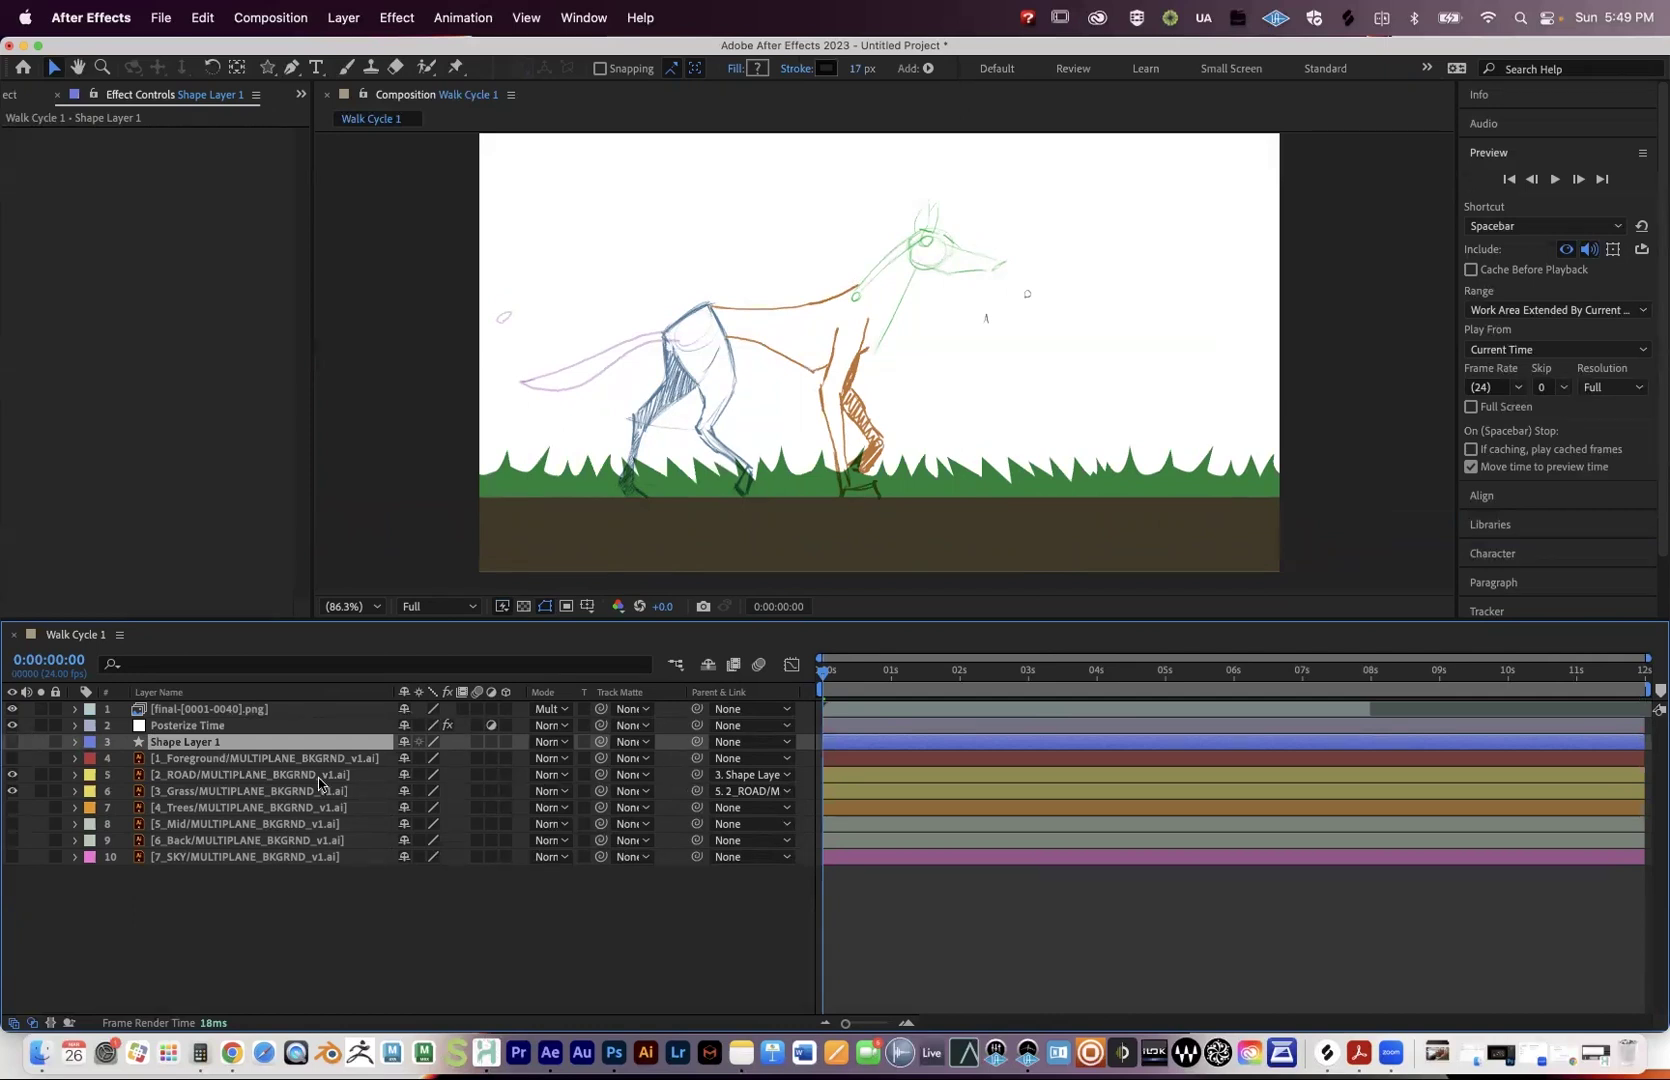
click(271, 770)
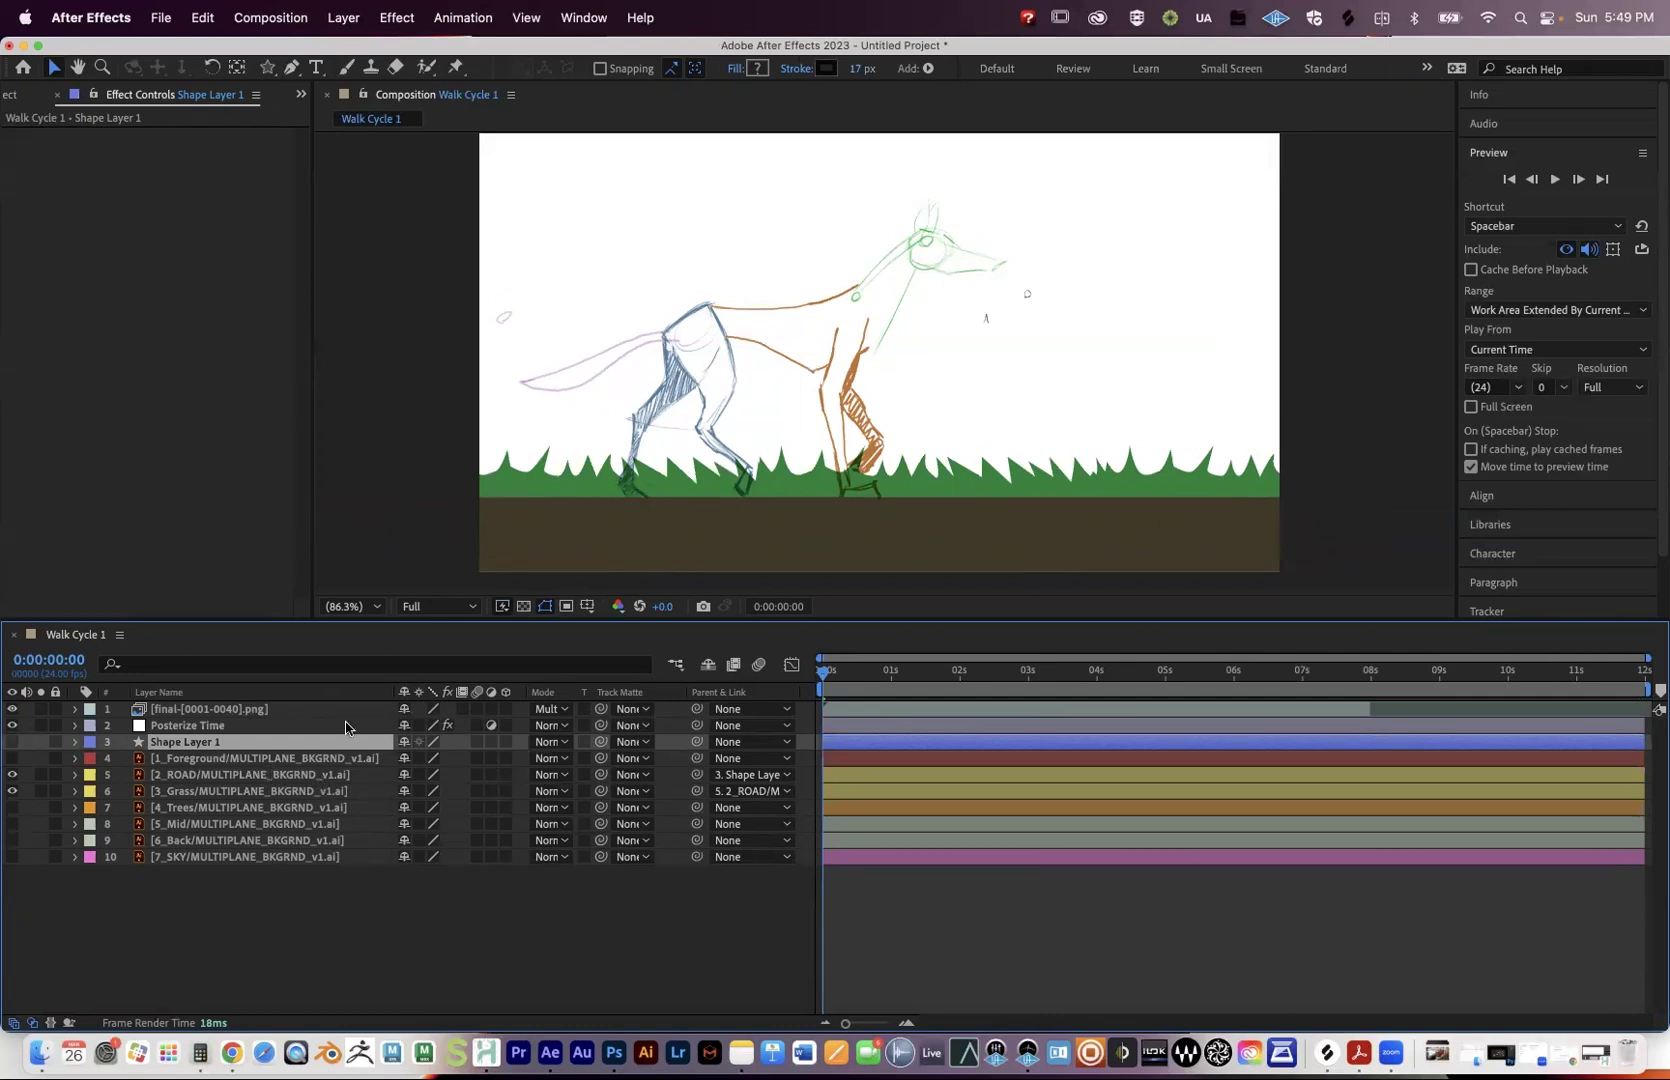
click(205, 744)
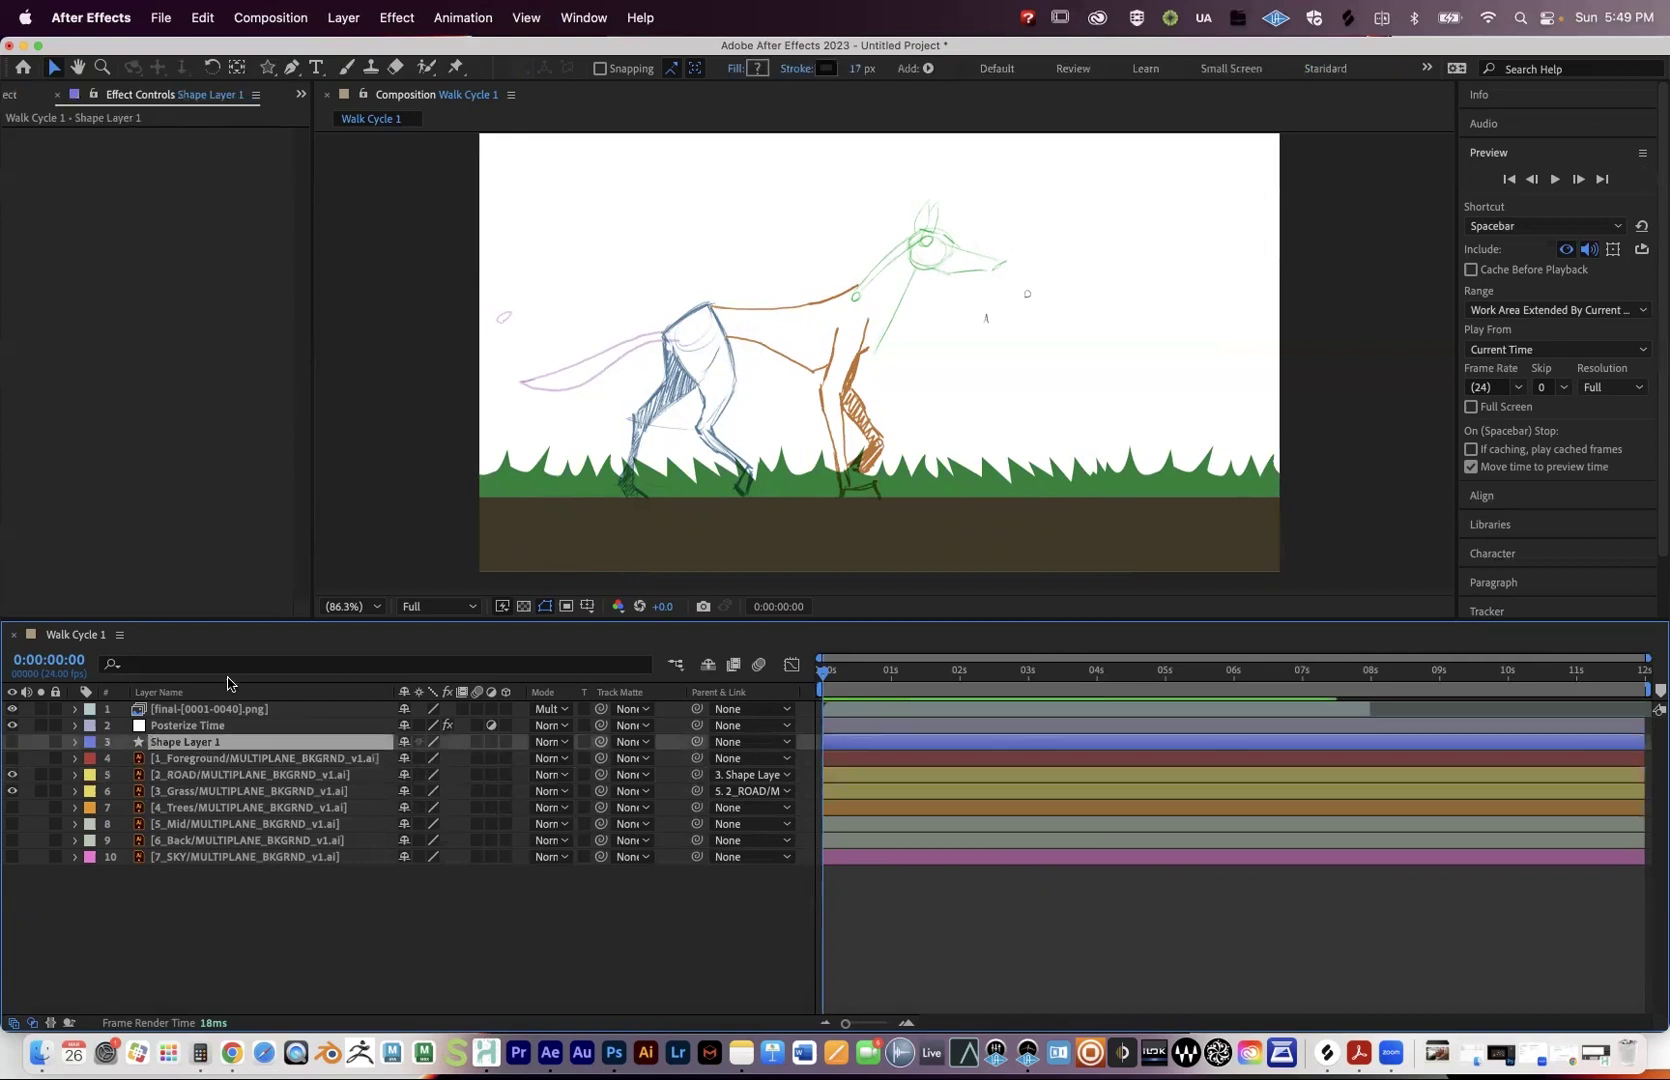
key(Return)
text(Shape NULL Object)
key(Return)
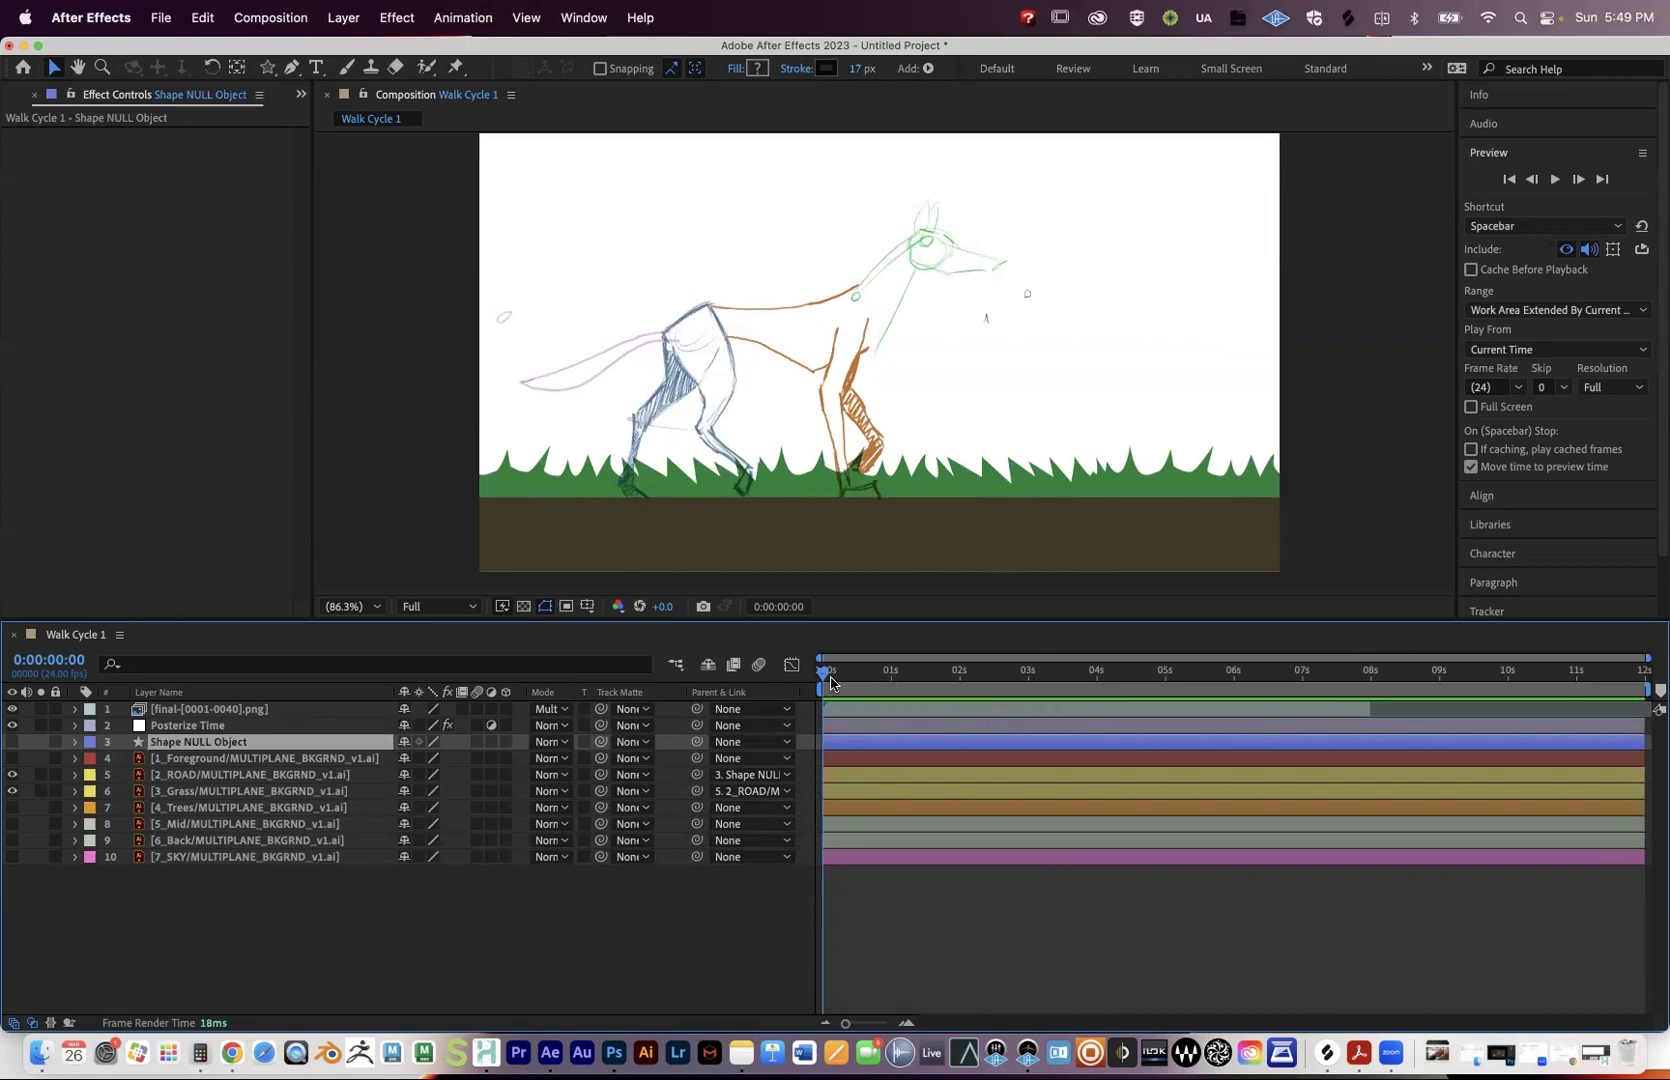
Preview the walk from the first frame with the stars hidden, stopping around two seconds.
click(1014, 678)
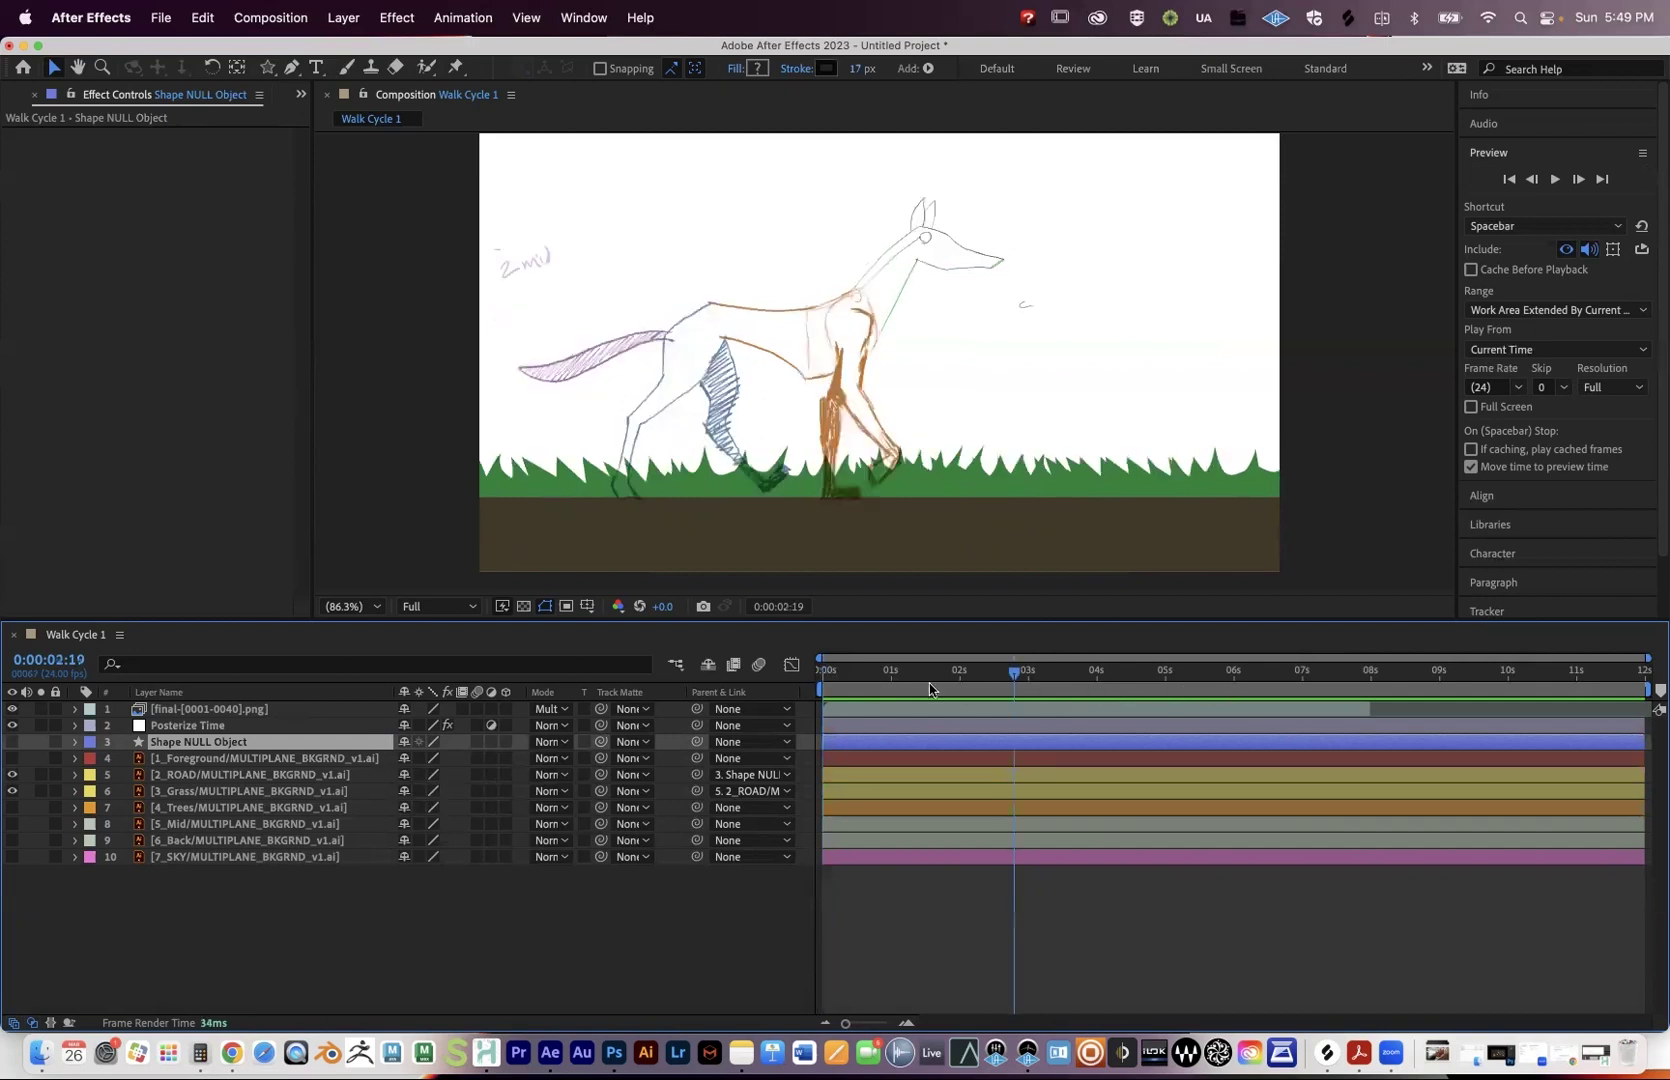
key(Home)
key(space)
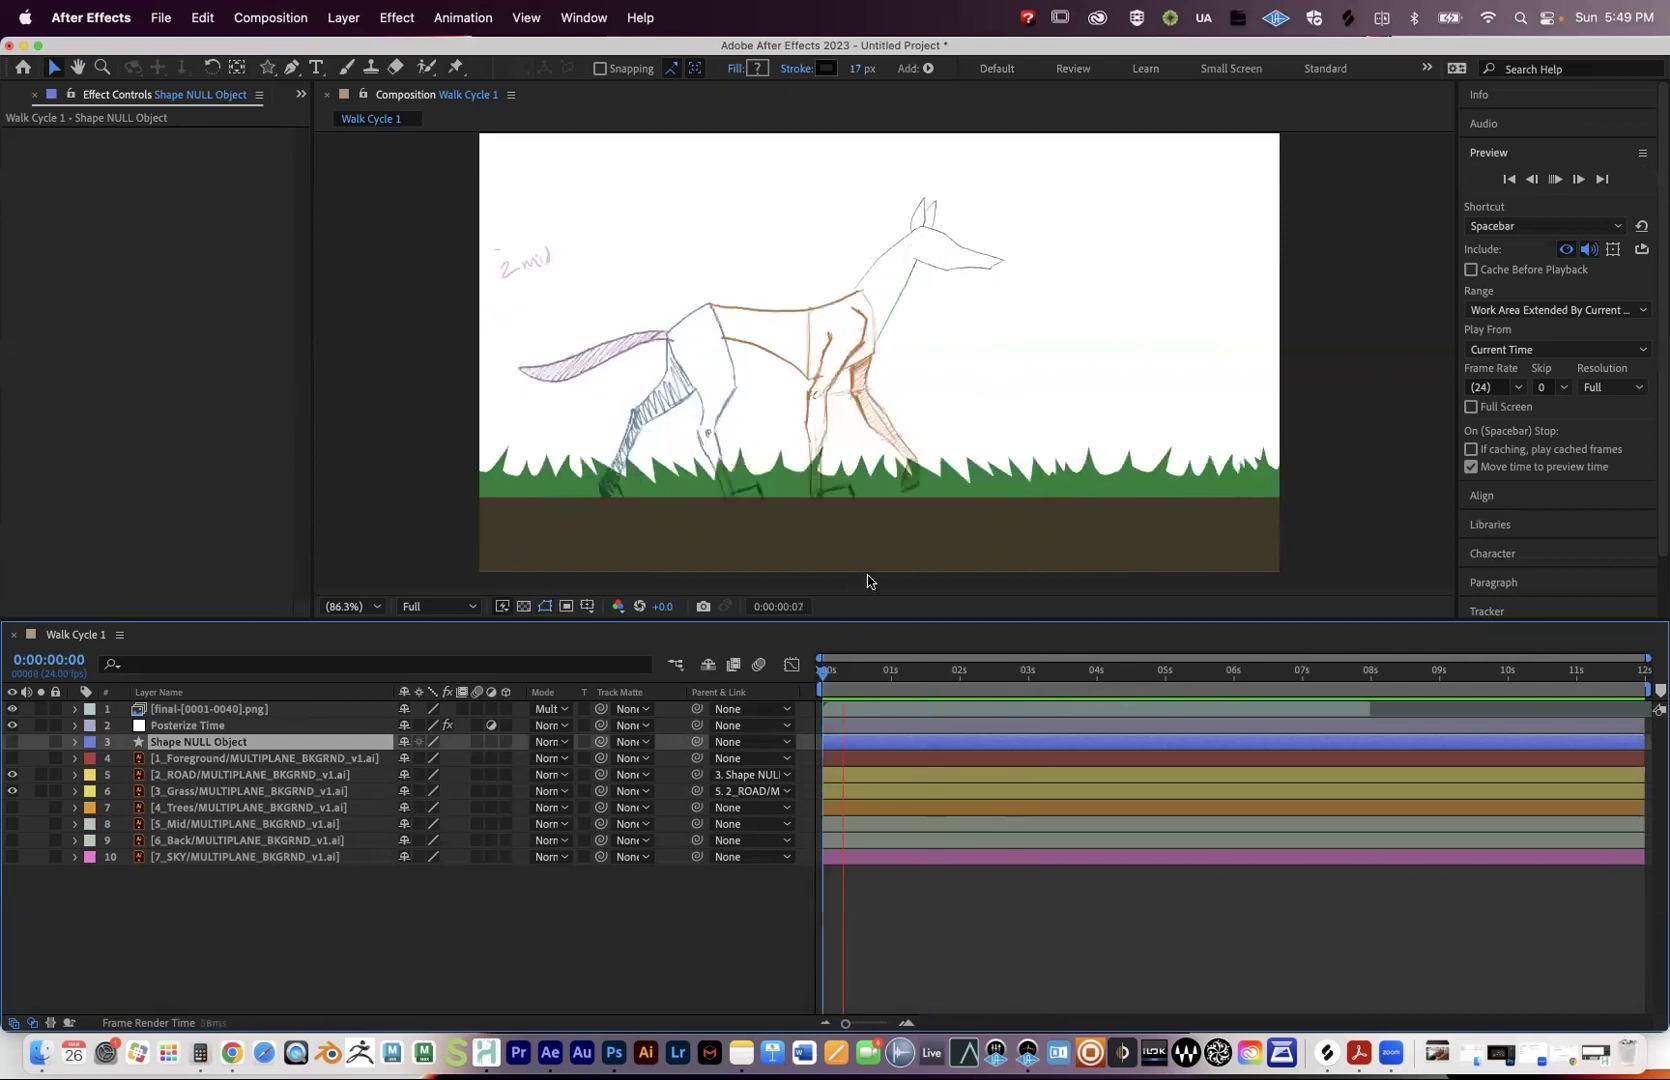
key(space)
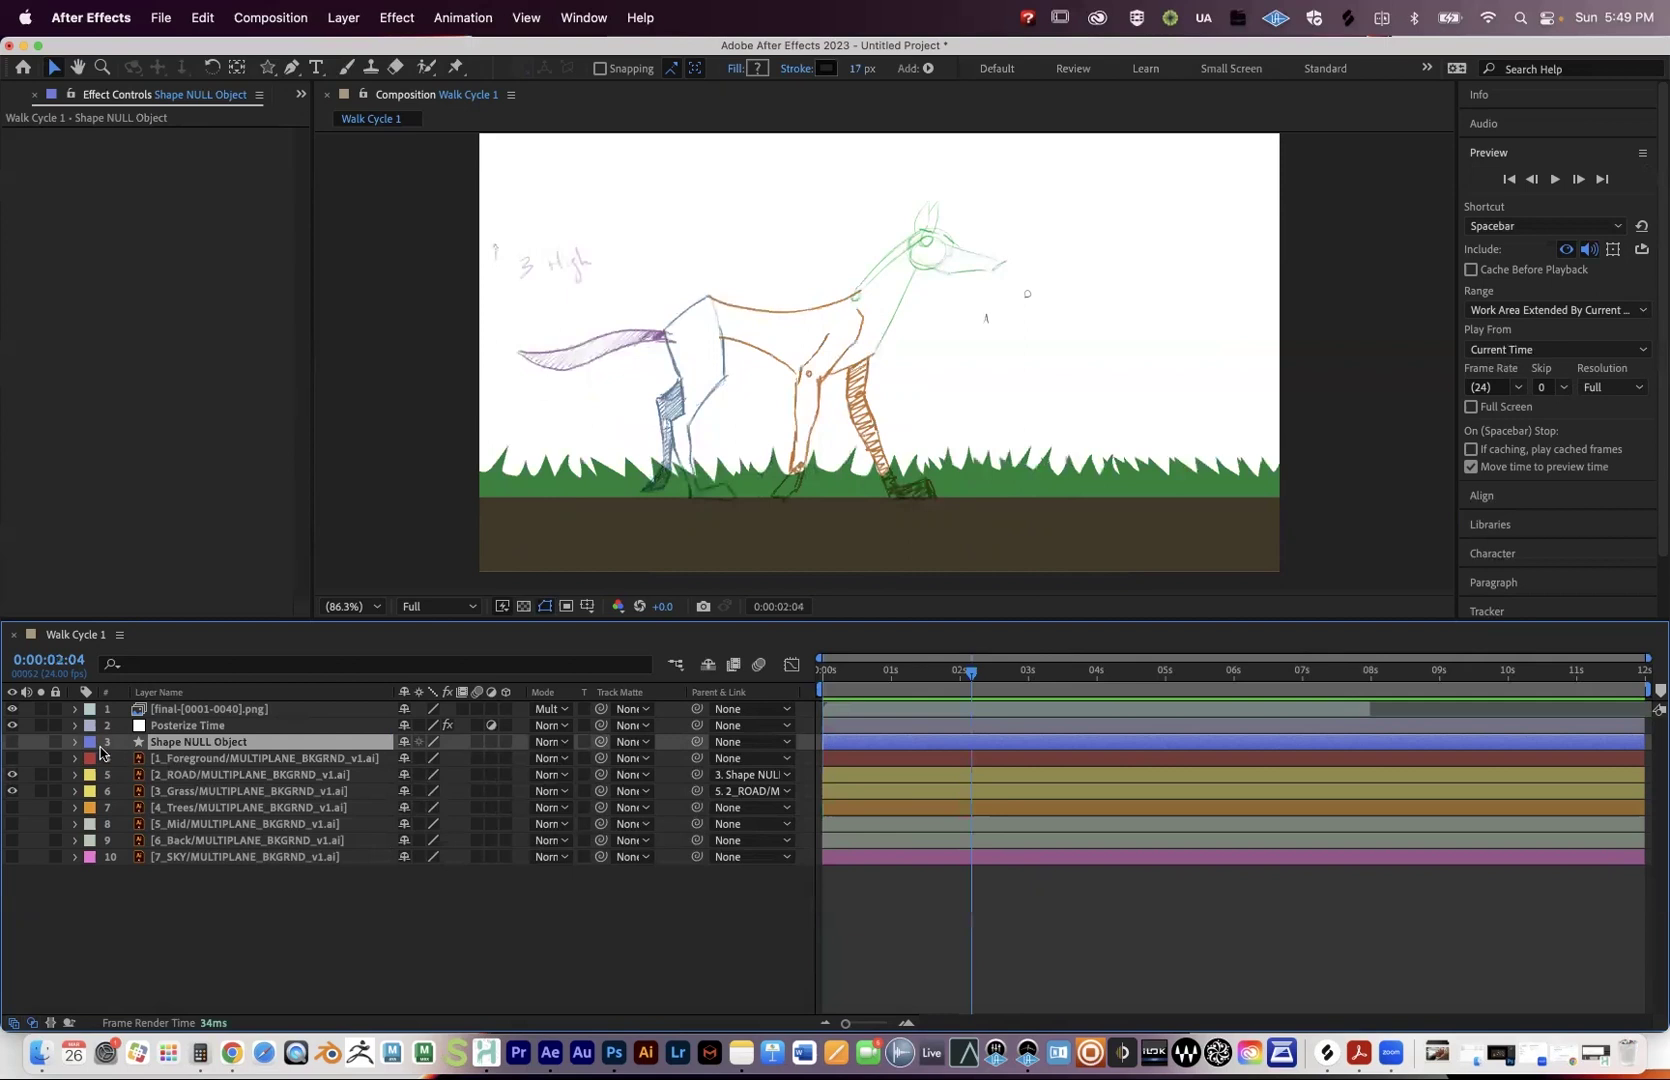
Show the 4_Trees layer temporarily to compare its extent with the road and grass layers near 8 seconds.
click(200, 808)
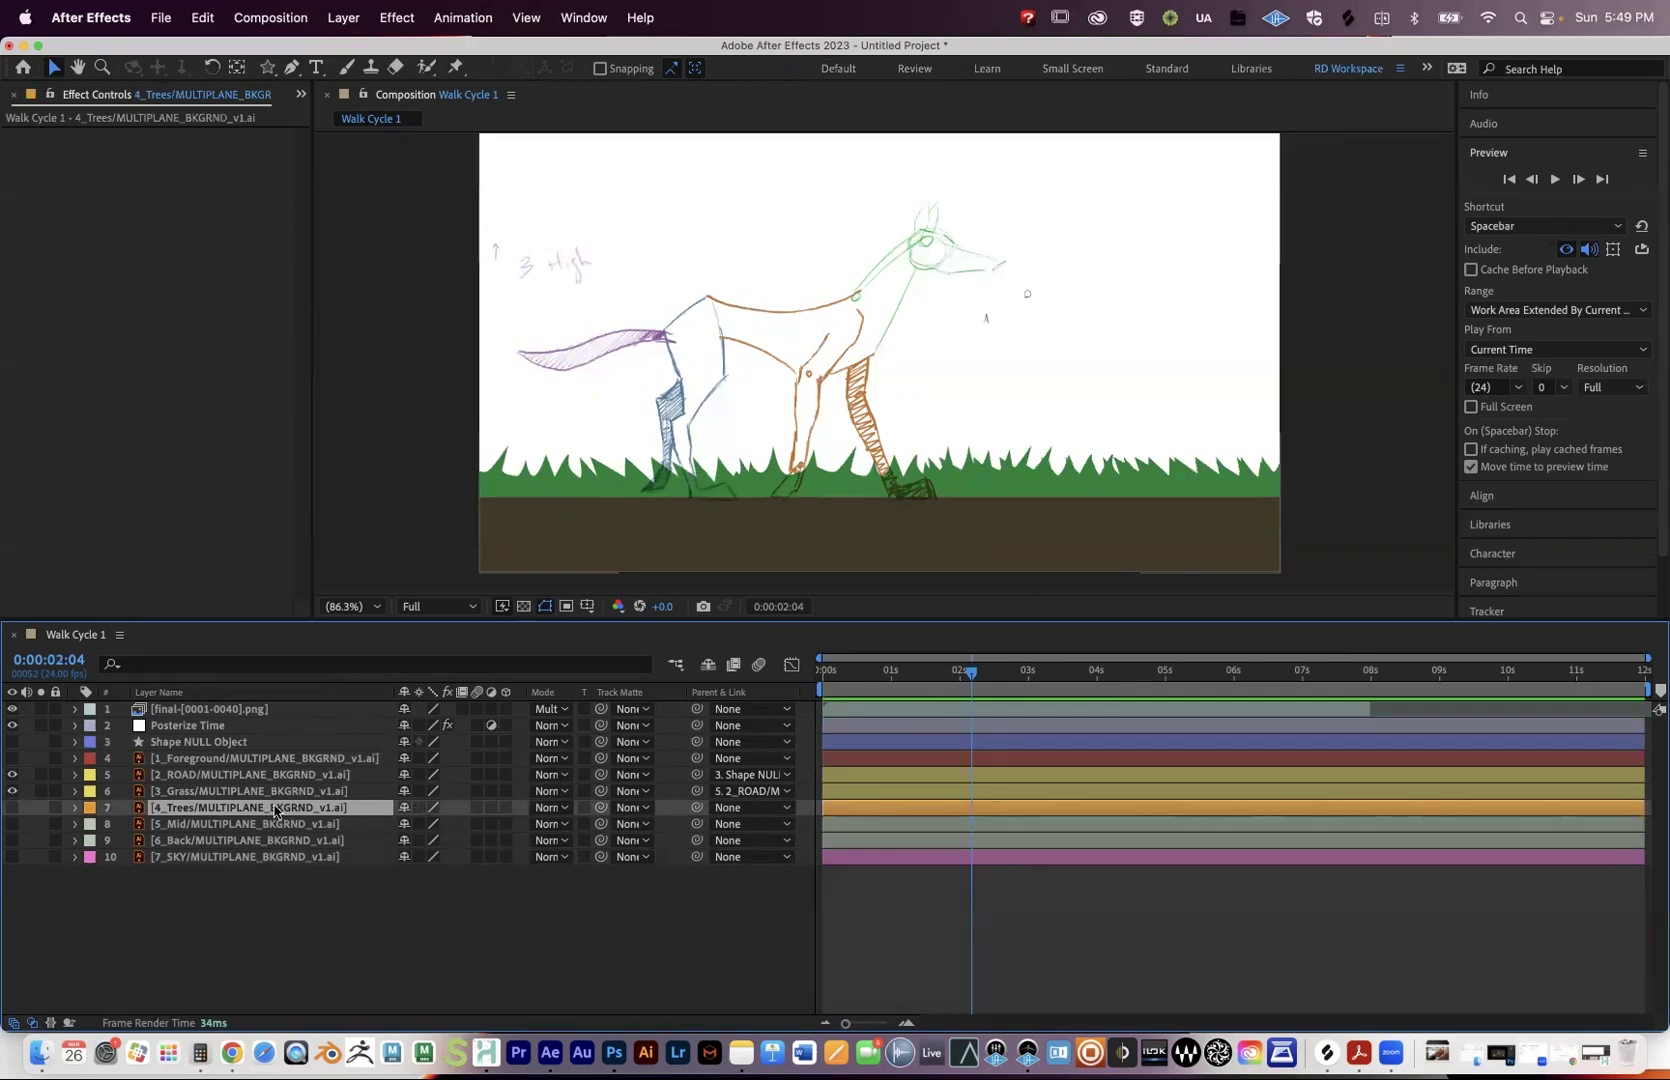
click(12, 808)
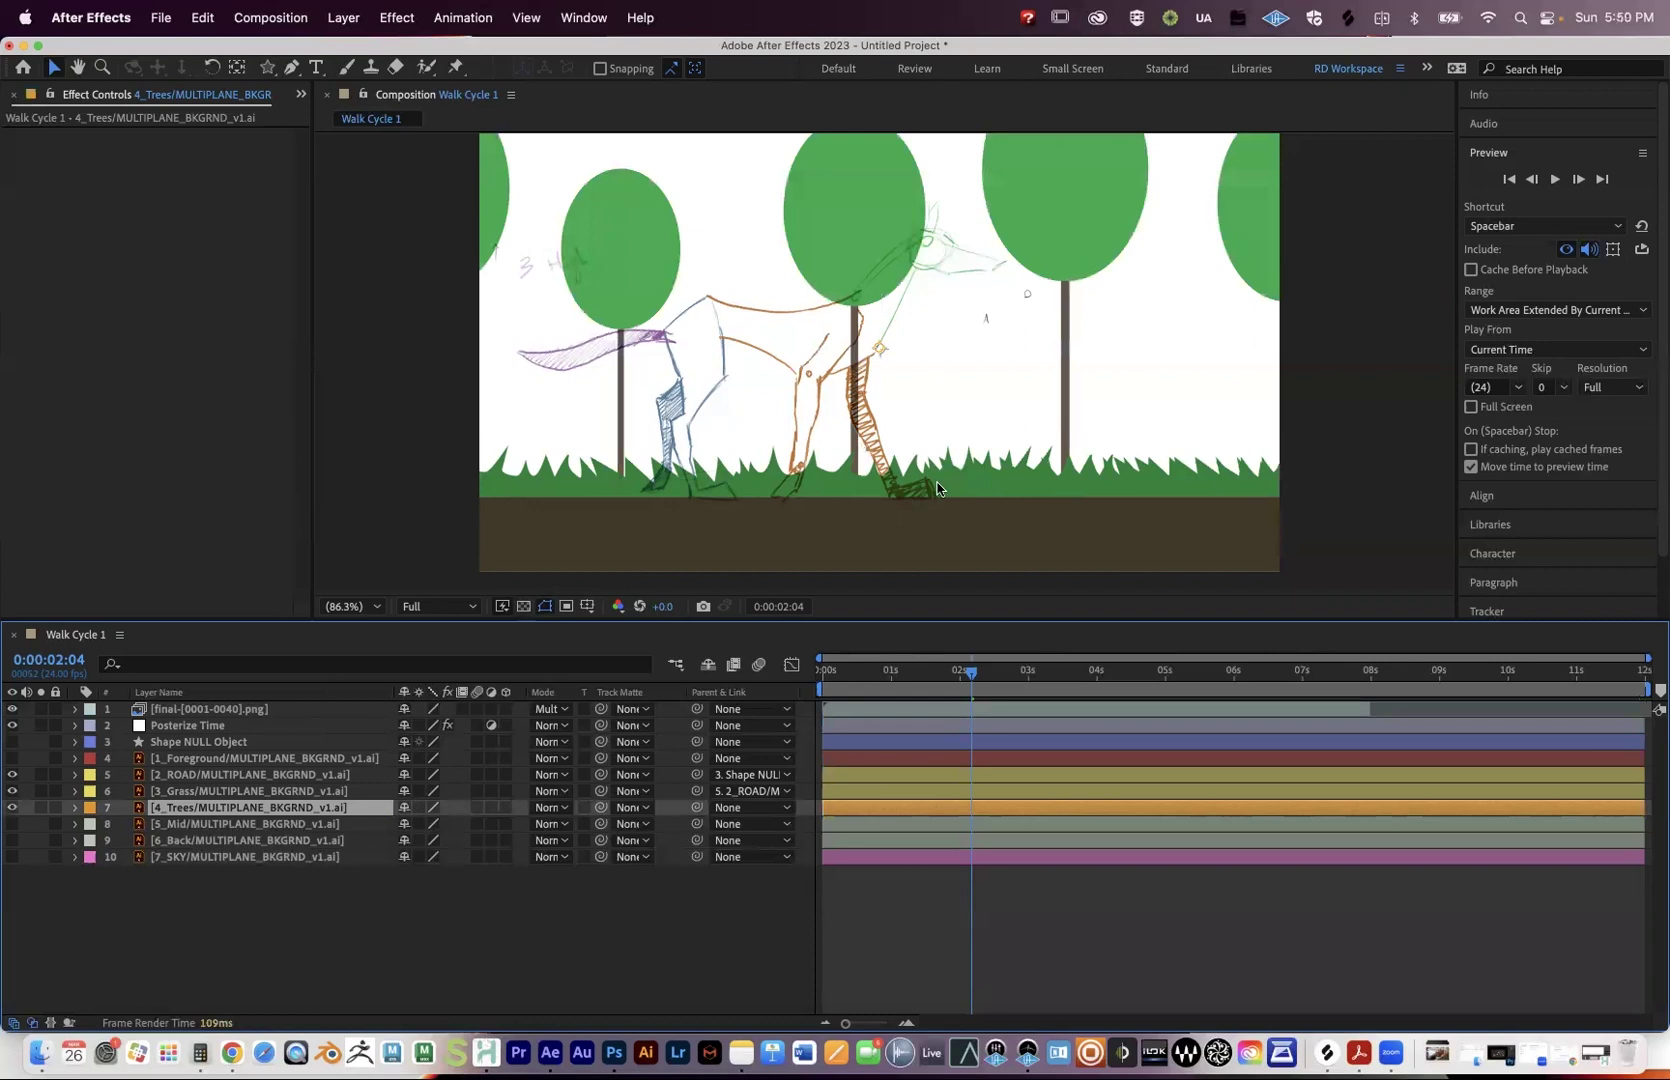
key(comma)
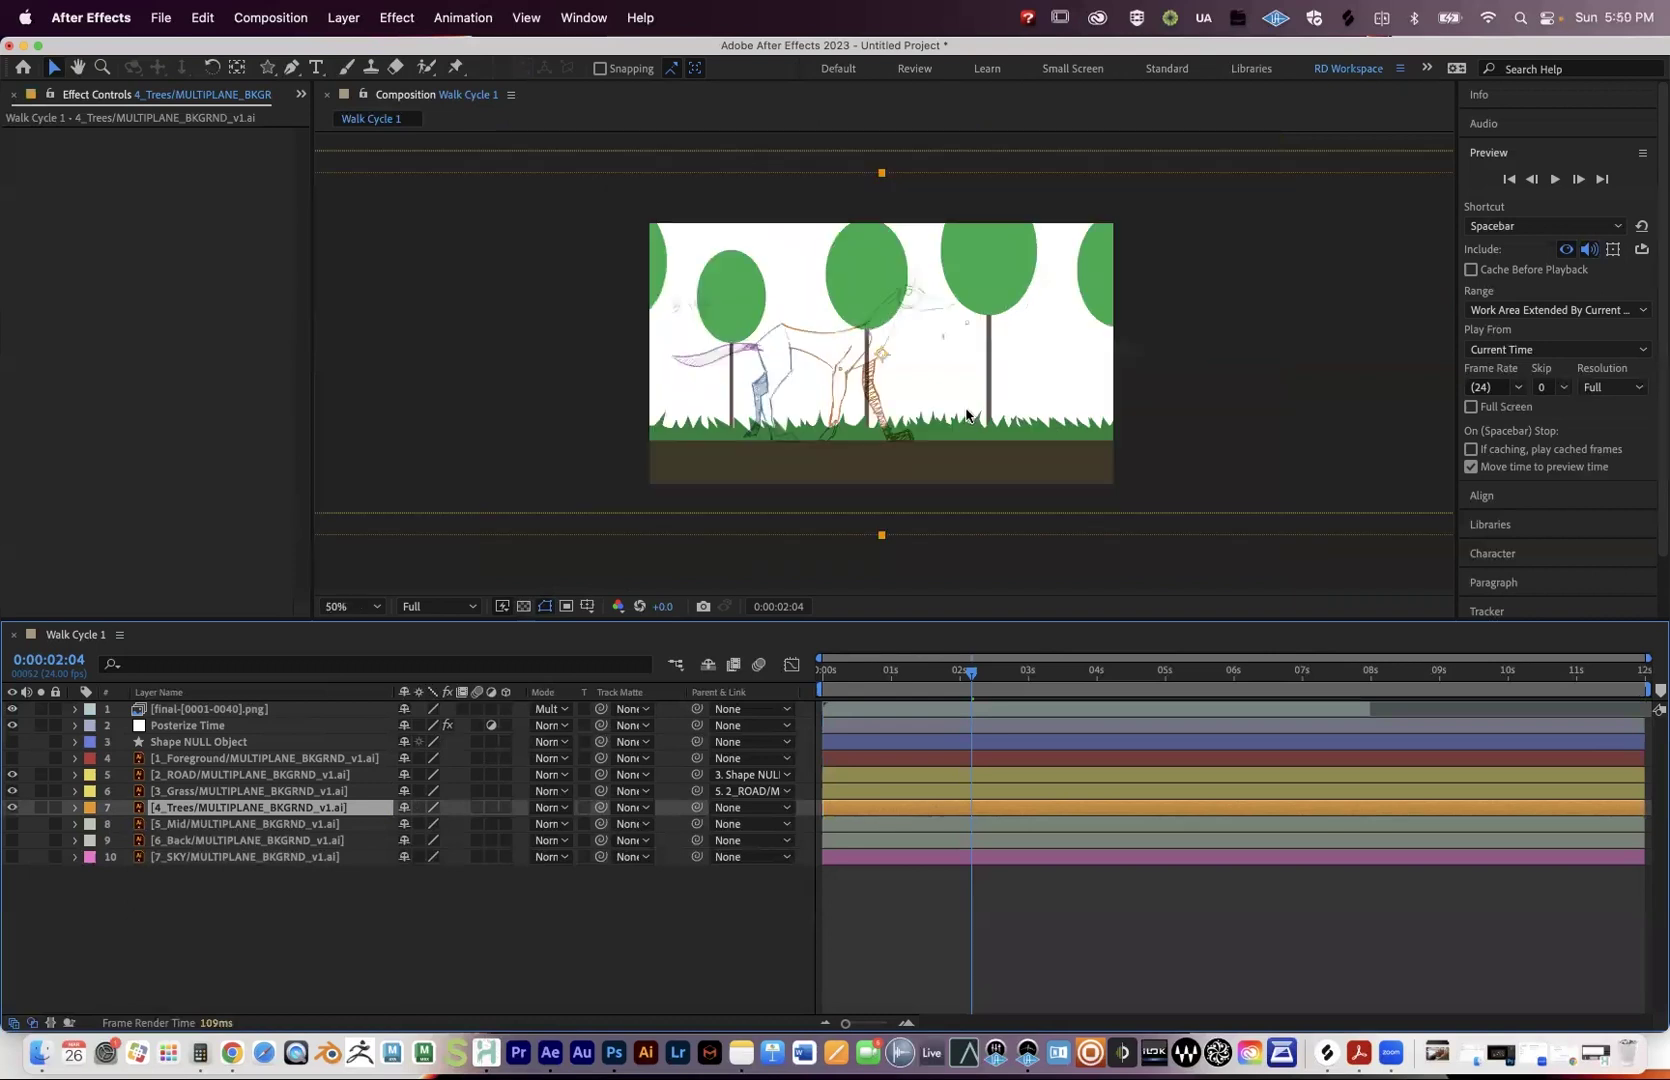
key(comma)
key(comma)
key(comma)
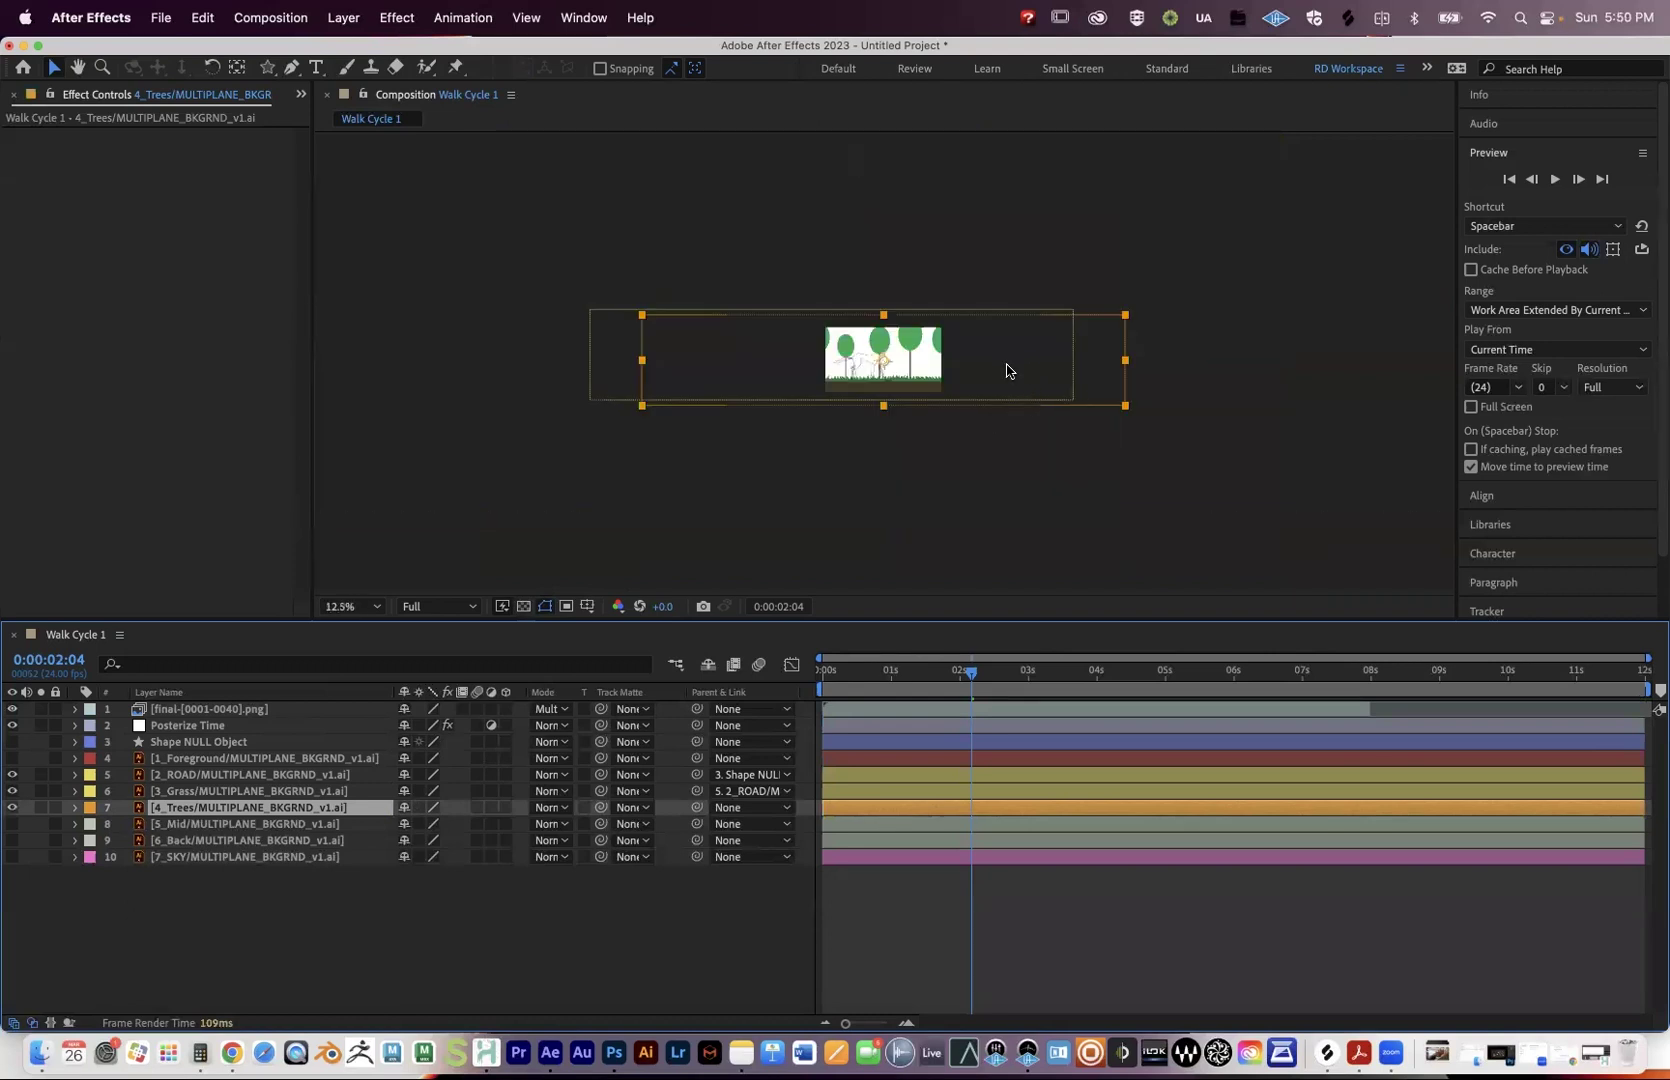
click(1098, 678)
click(1366, 683)
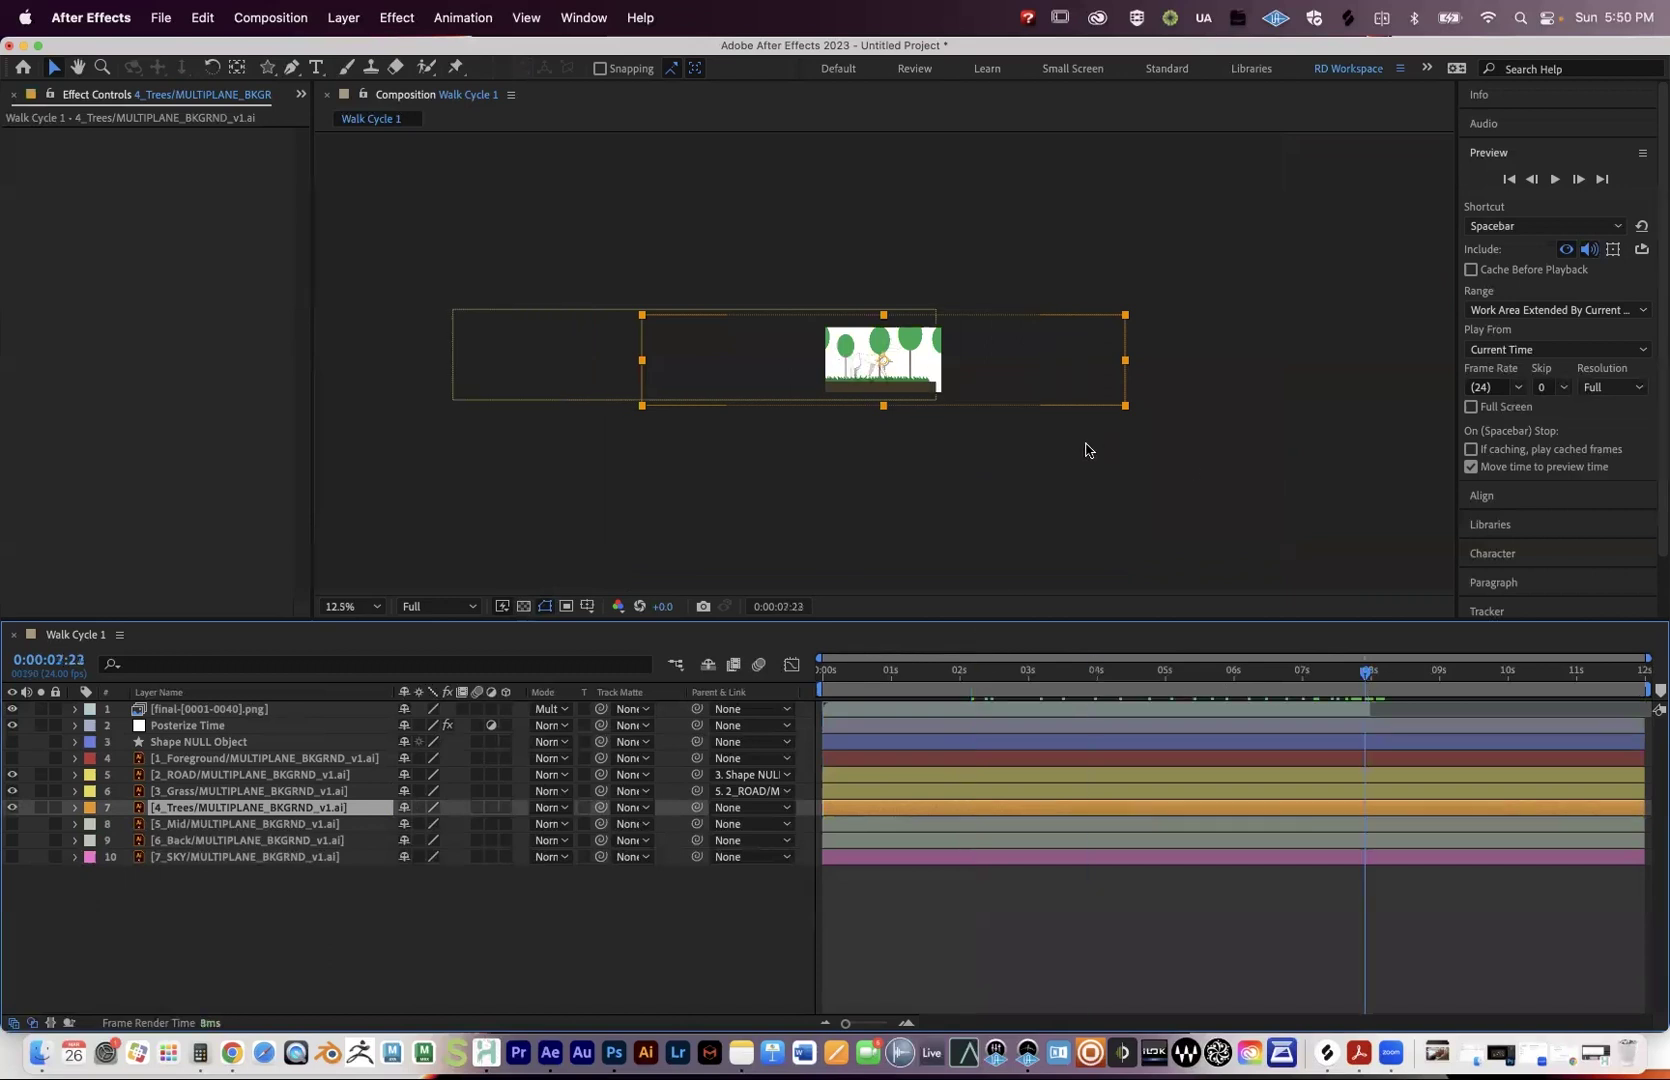
key(period)
key(period)
key(period)
key(Page_Up)
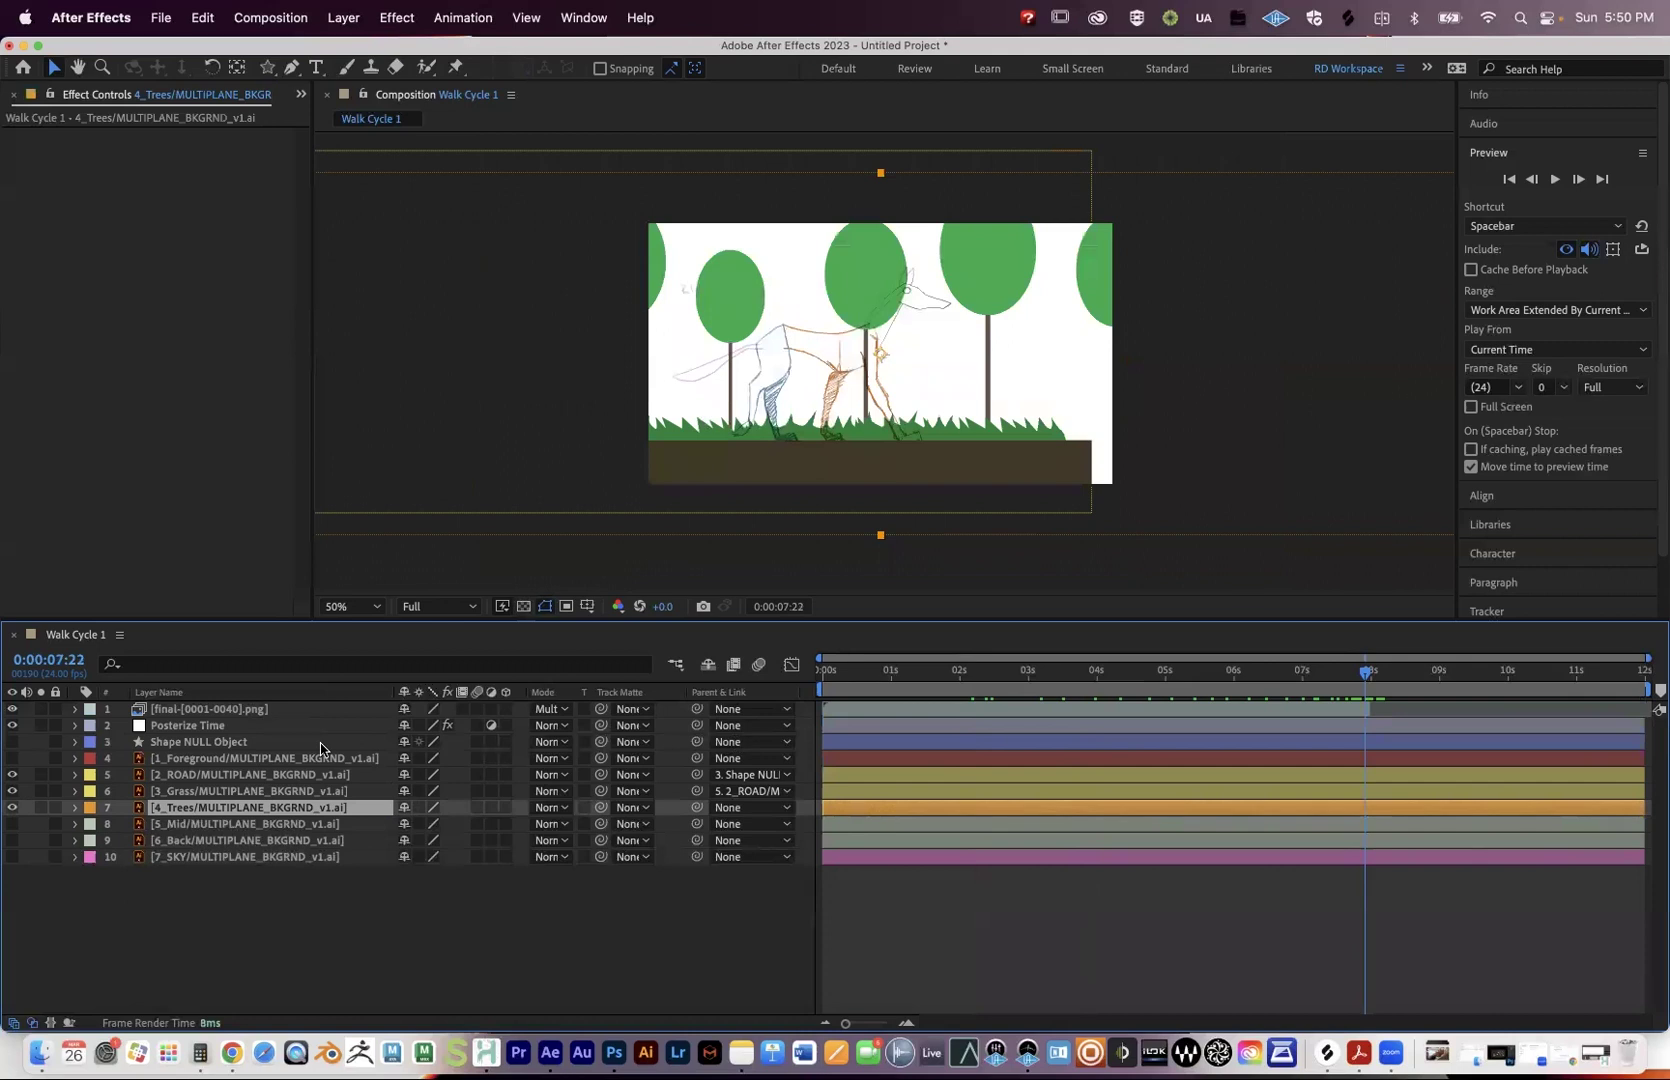
click(12, 807)
Shift the 2_ROAD layer to the right until the road and grass fill the frame through 0:00:07:23.
click(228, 791)
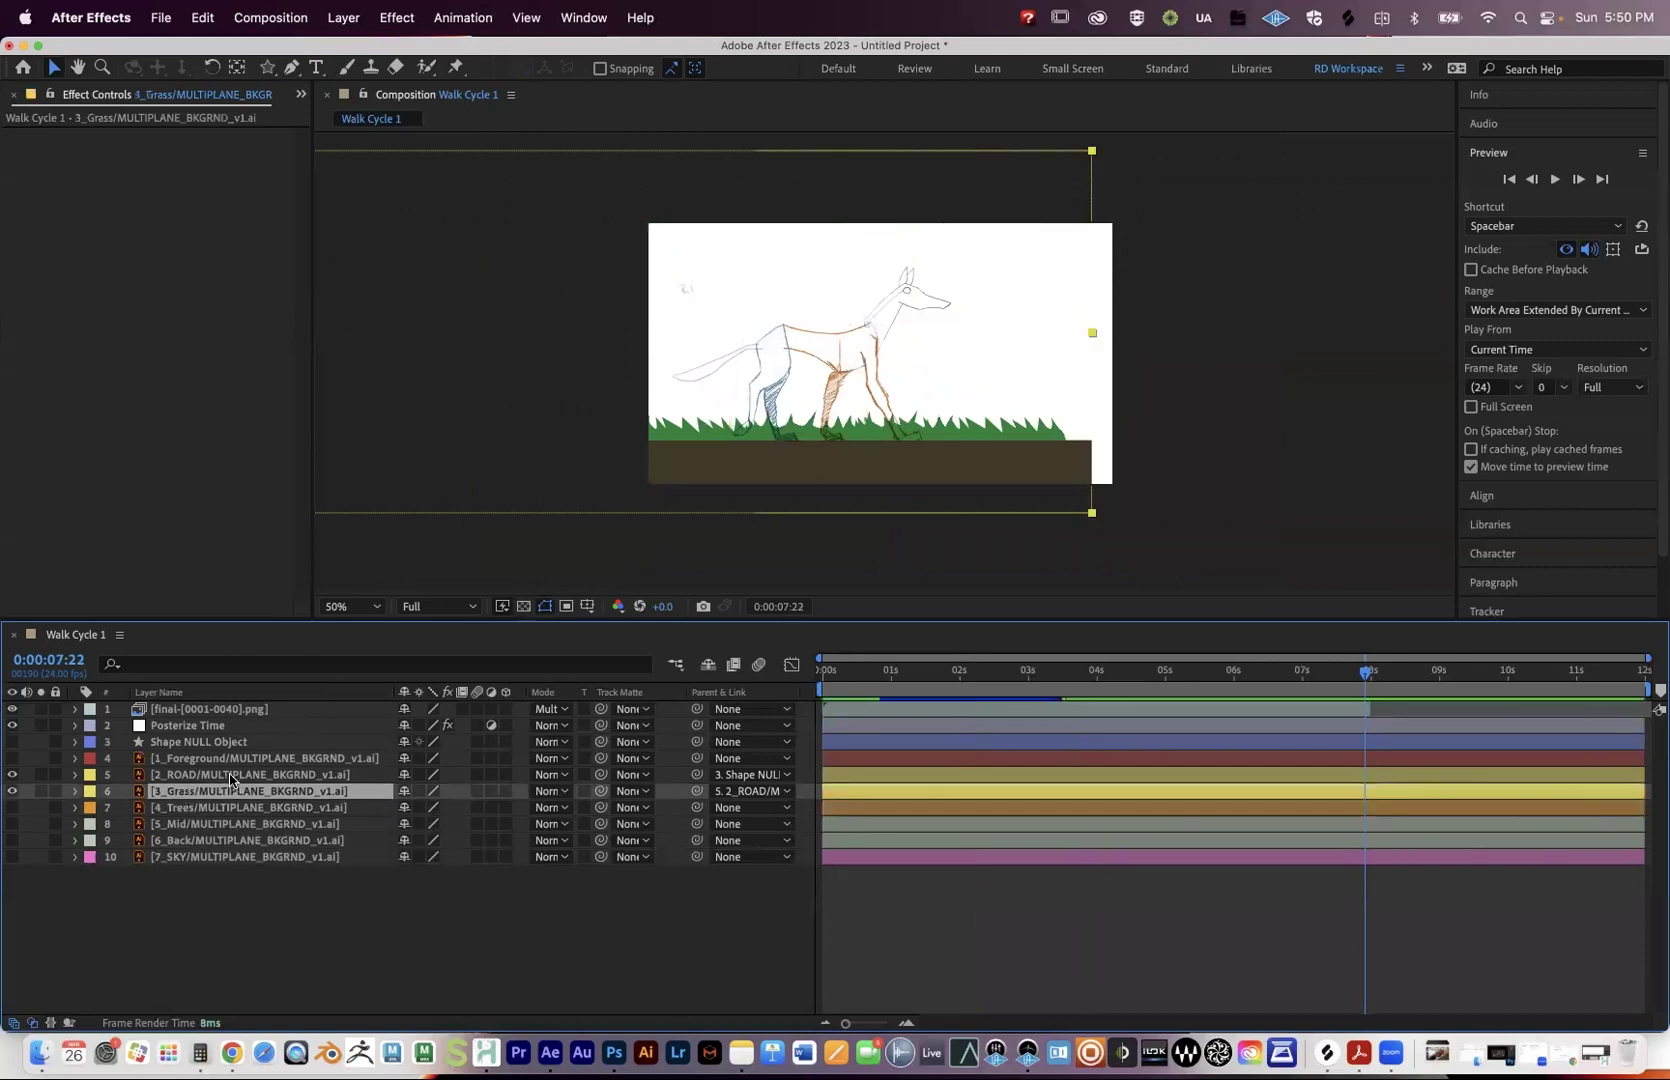
click(1060, 450)
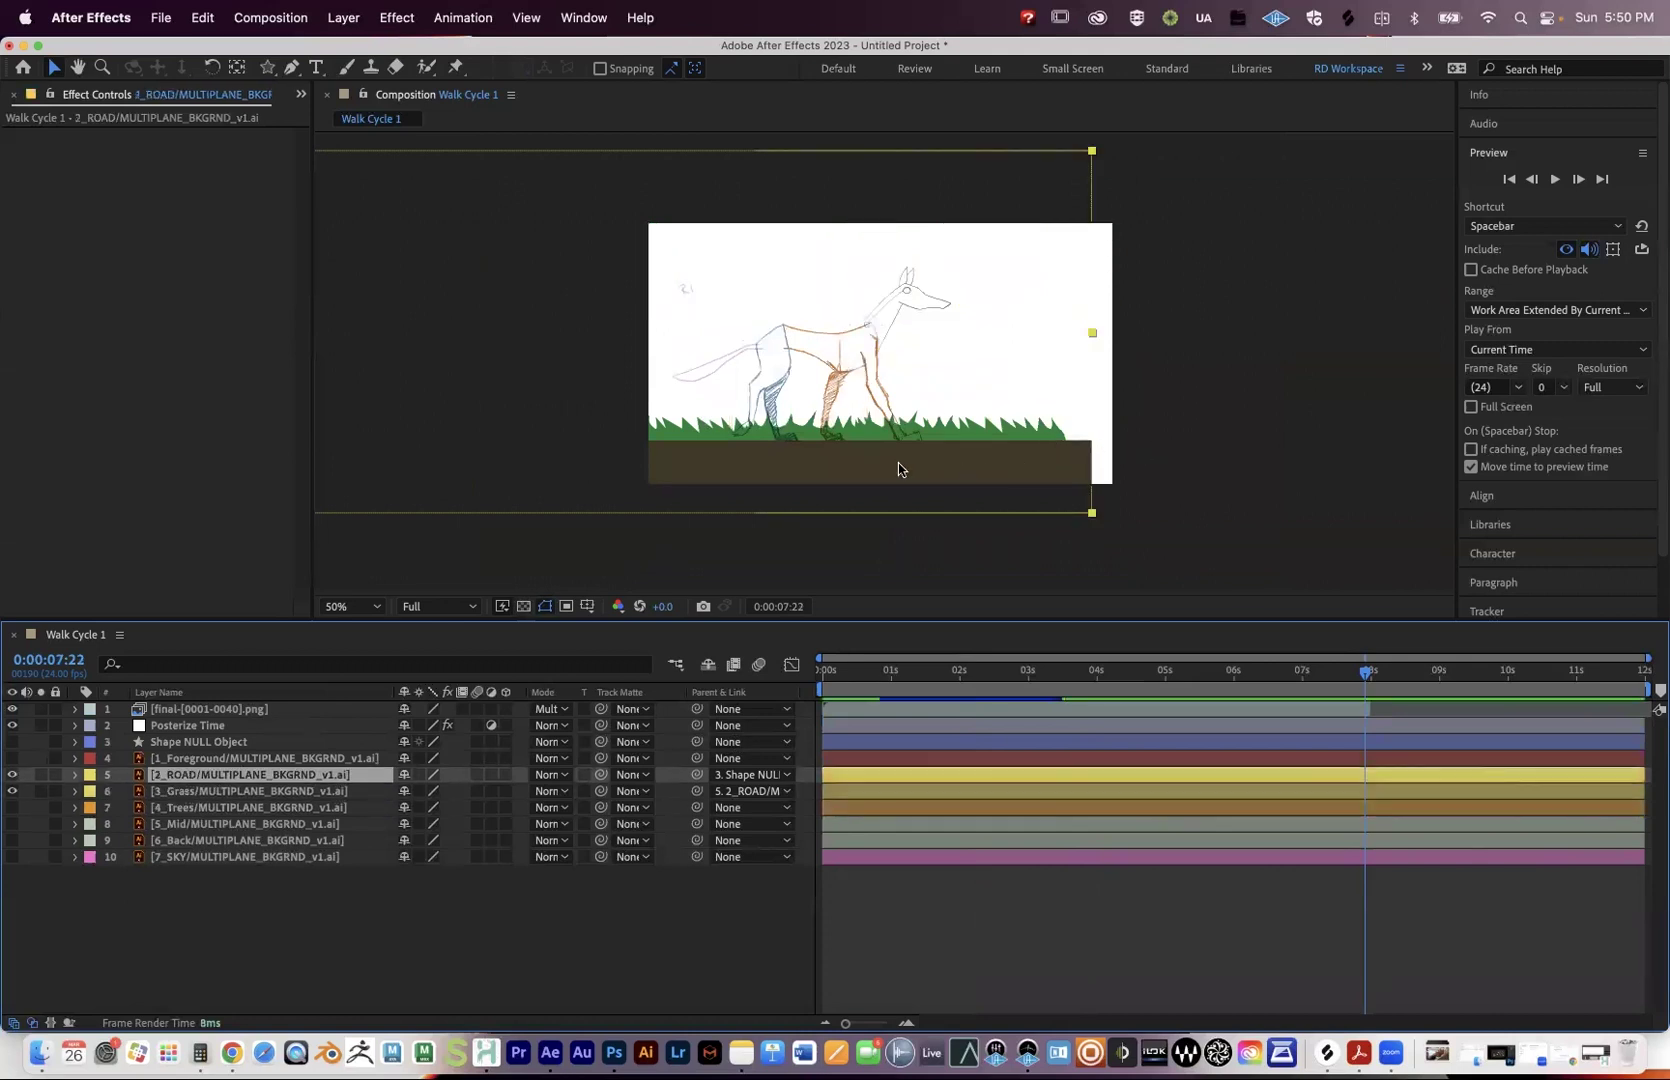
drag(922, 476, 1010, 478)
drag(1241, 480, 1257, 481)
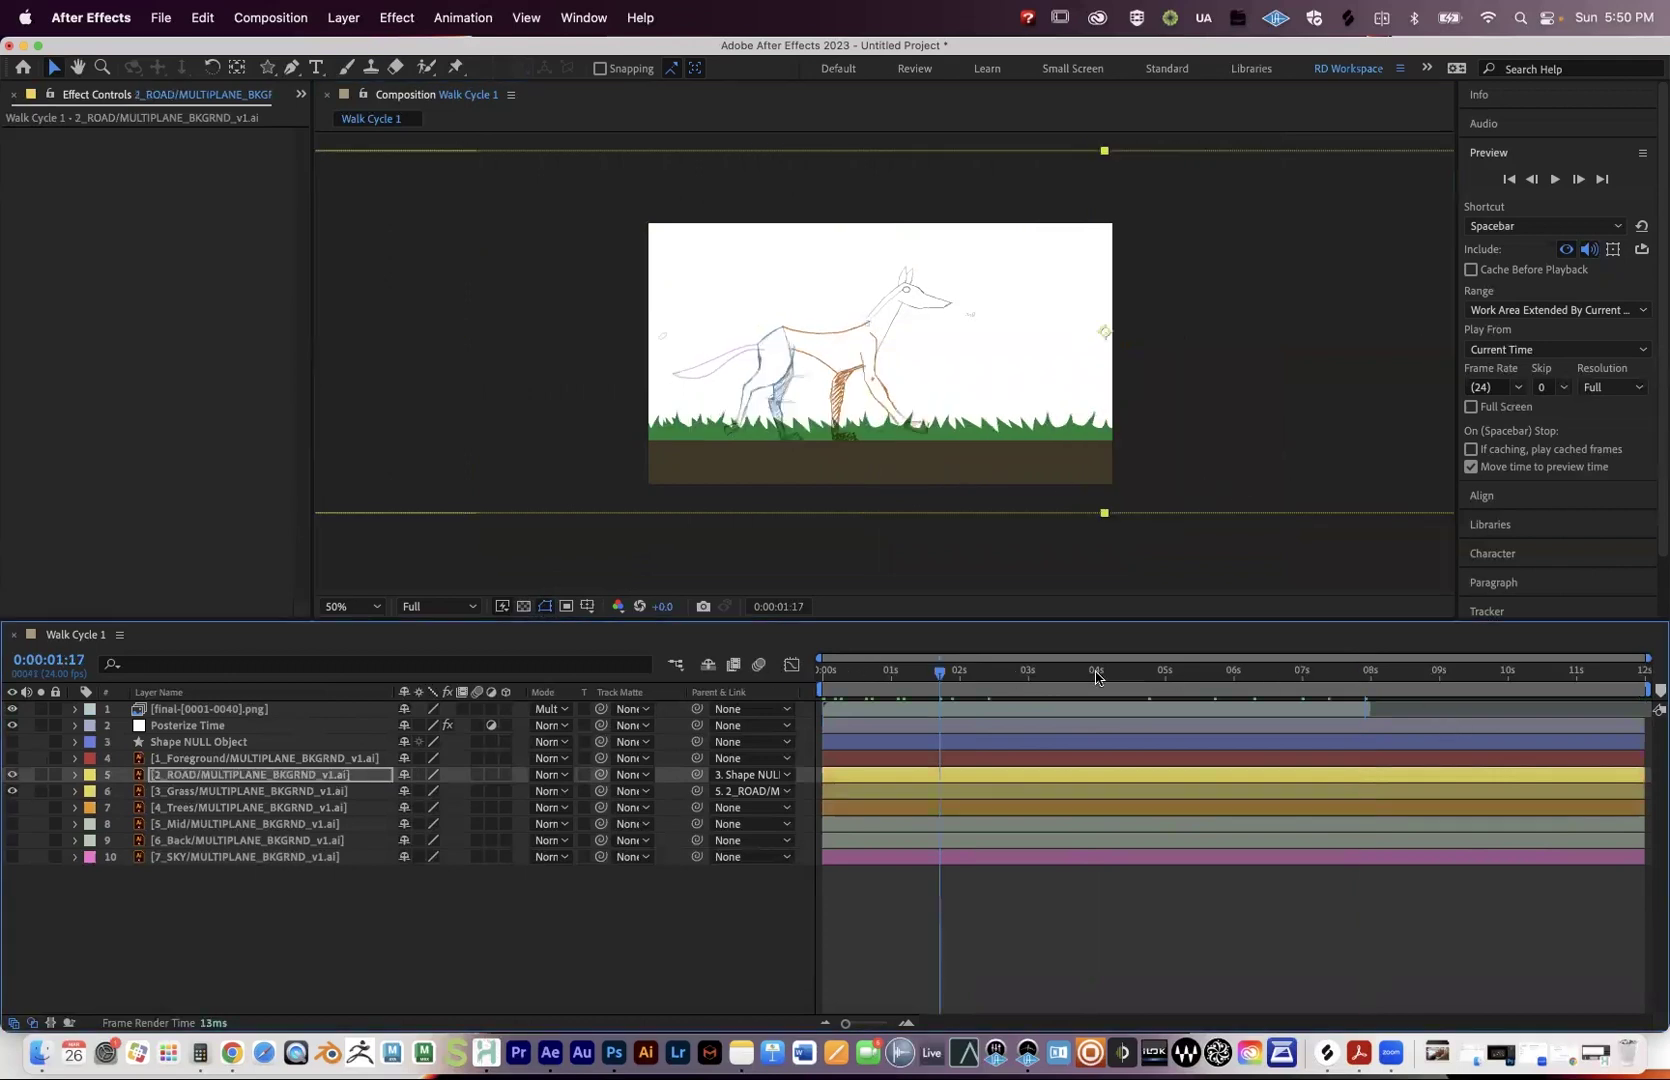
click(1355, 677)
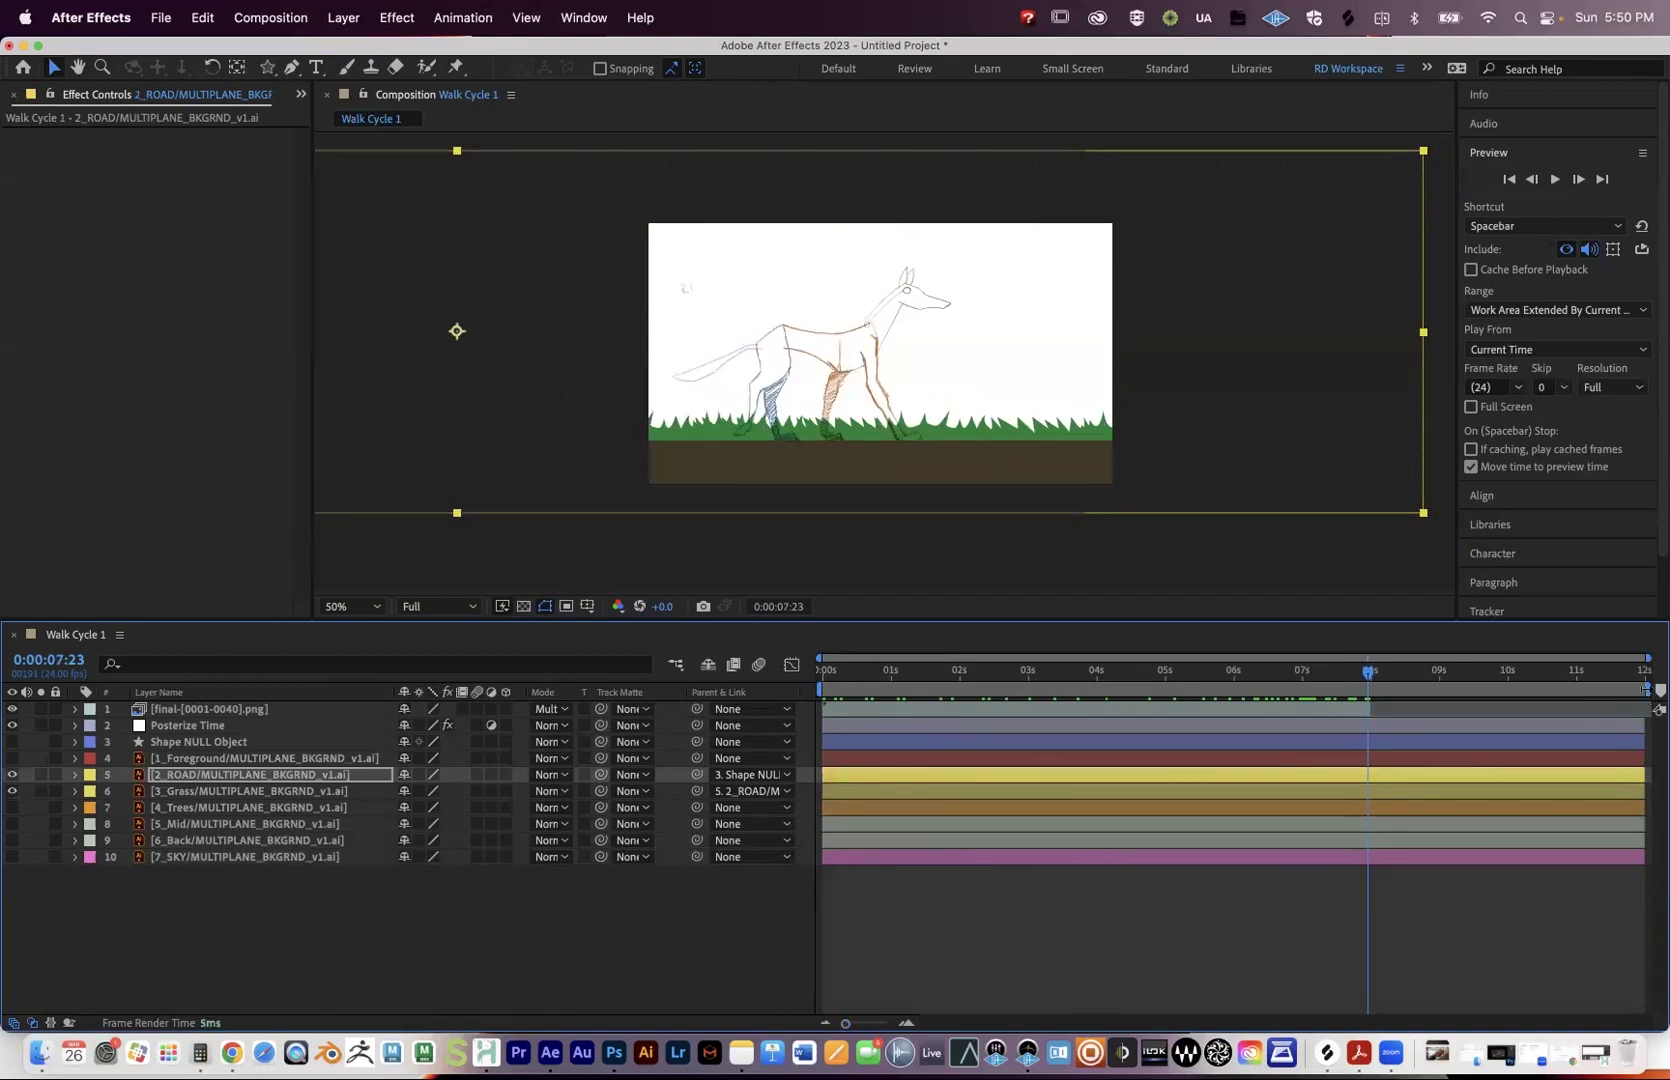
Shorten the work area to end at about 8 seconds and preview the walk within it.
drag(1637, 690, 1628, 690)
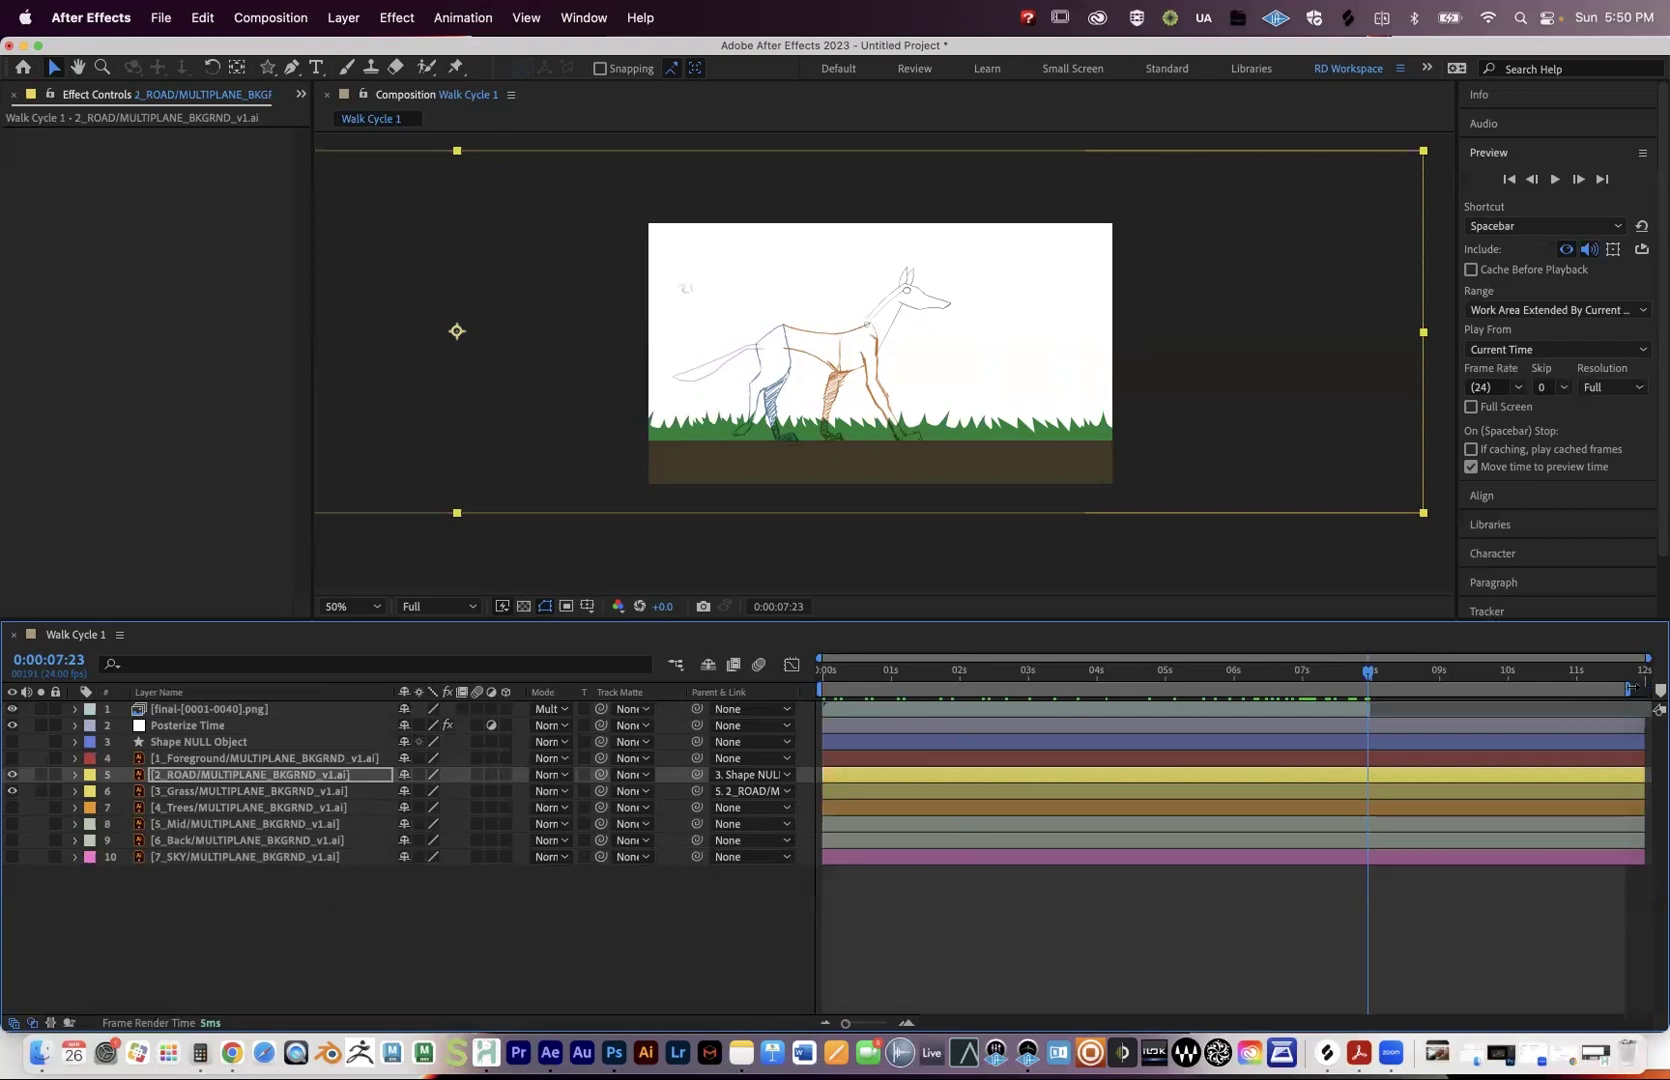
mouse_move(1524, 685)
mouse_down()
mouse_move(1377, 697)
mouse_move(1375, 672)
mouse_up()
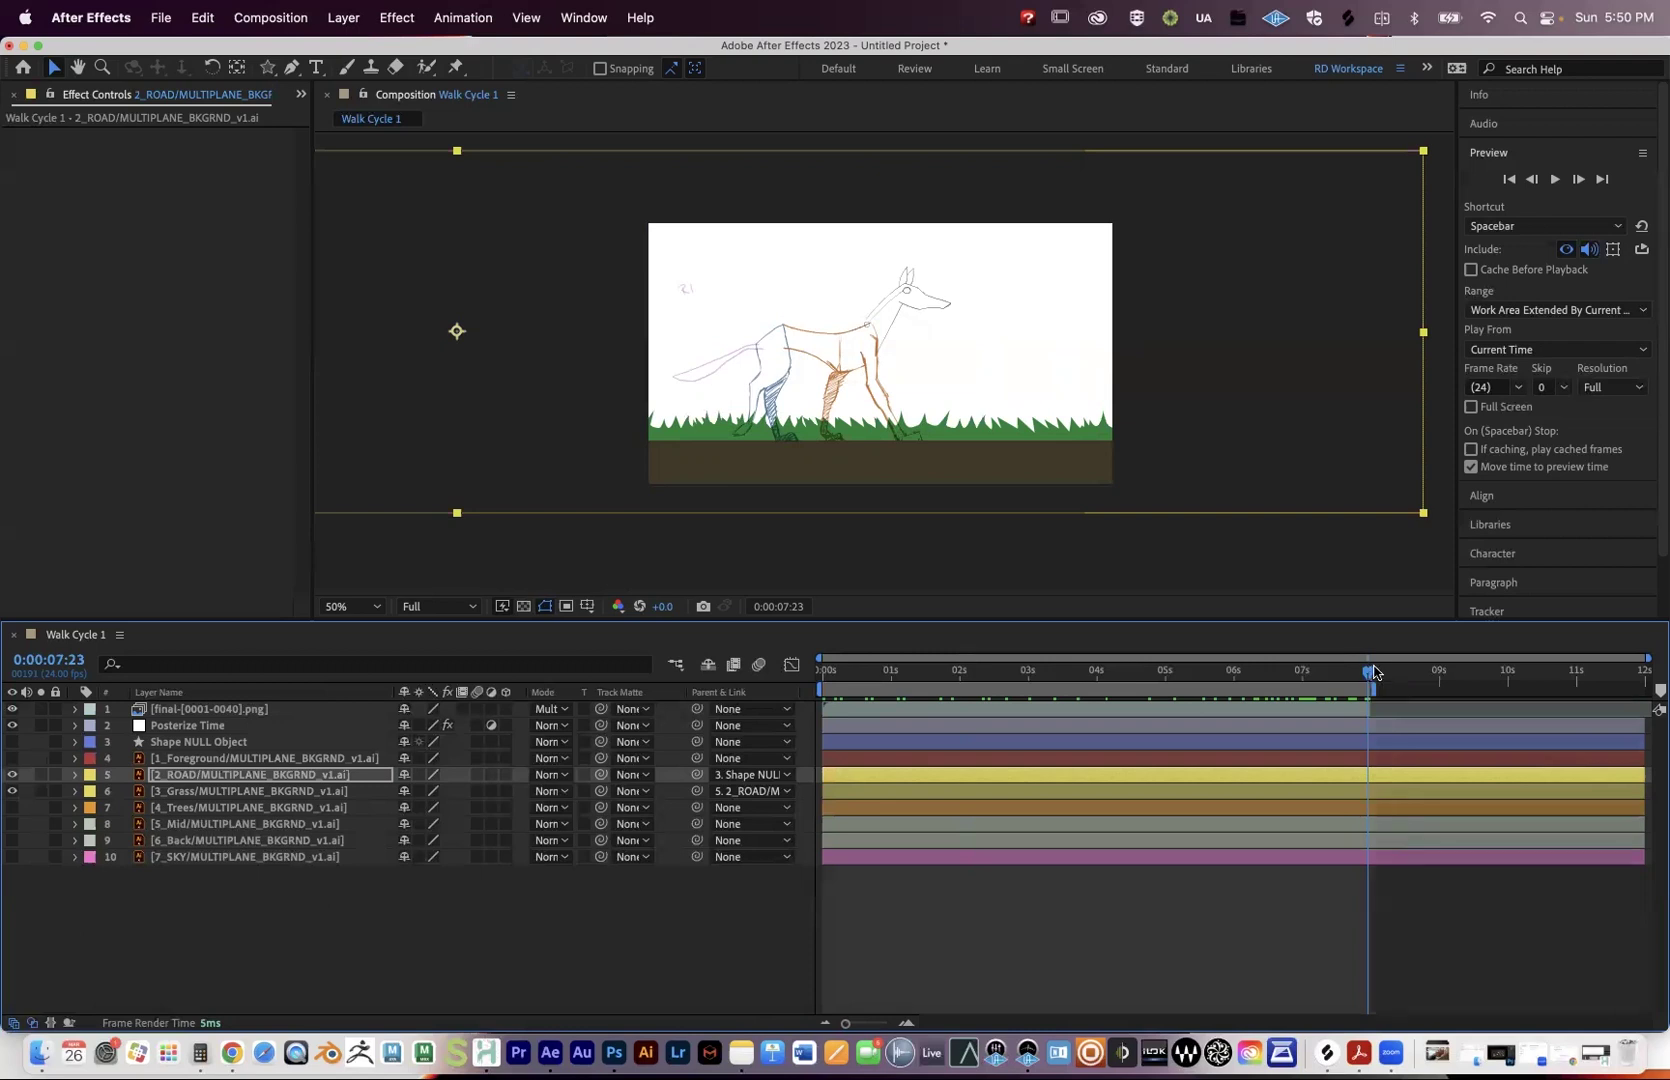
click(1318, 680)
key(space)
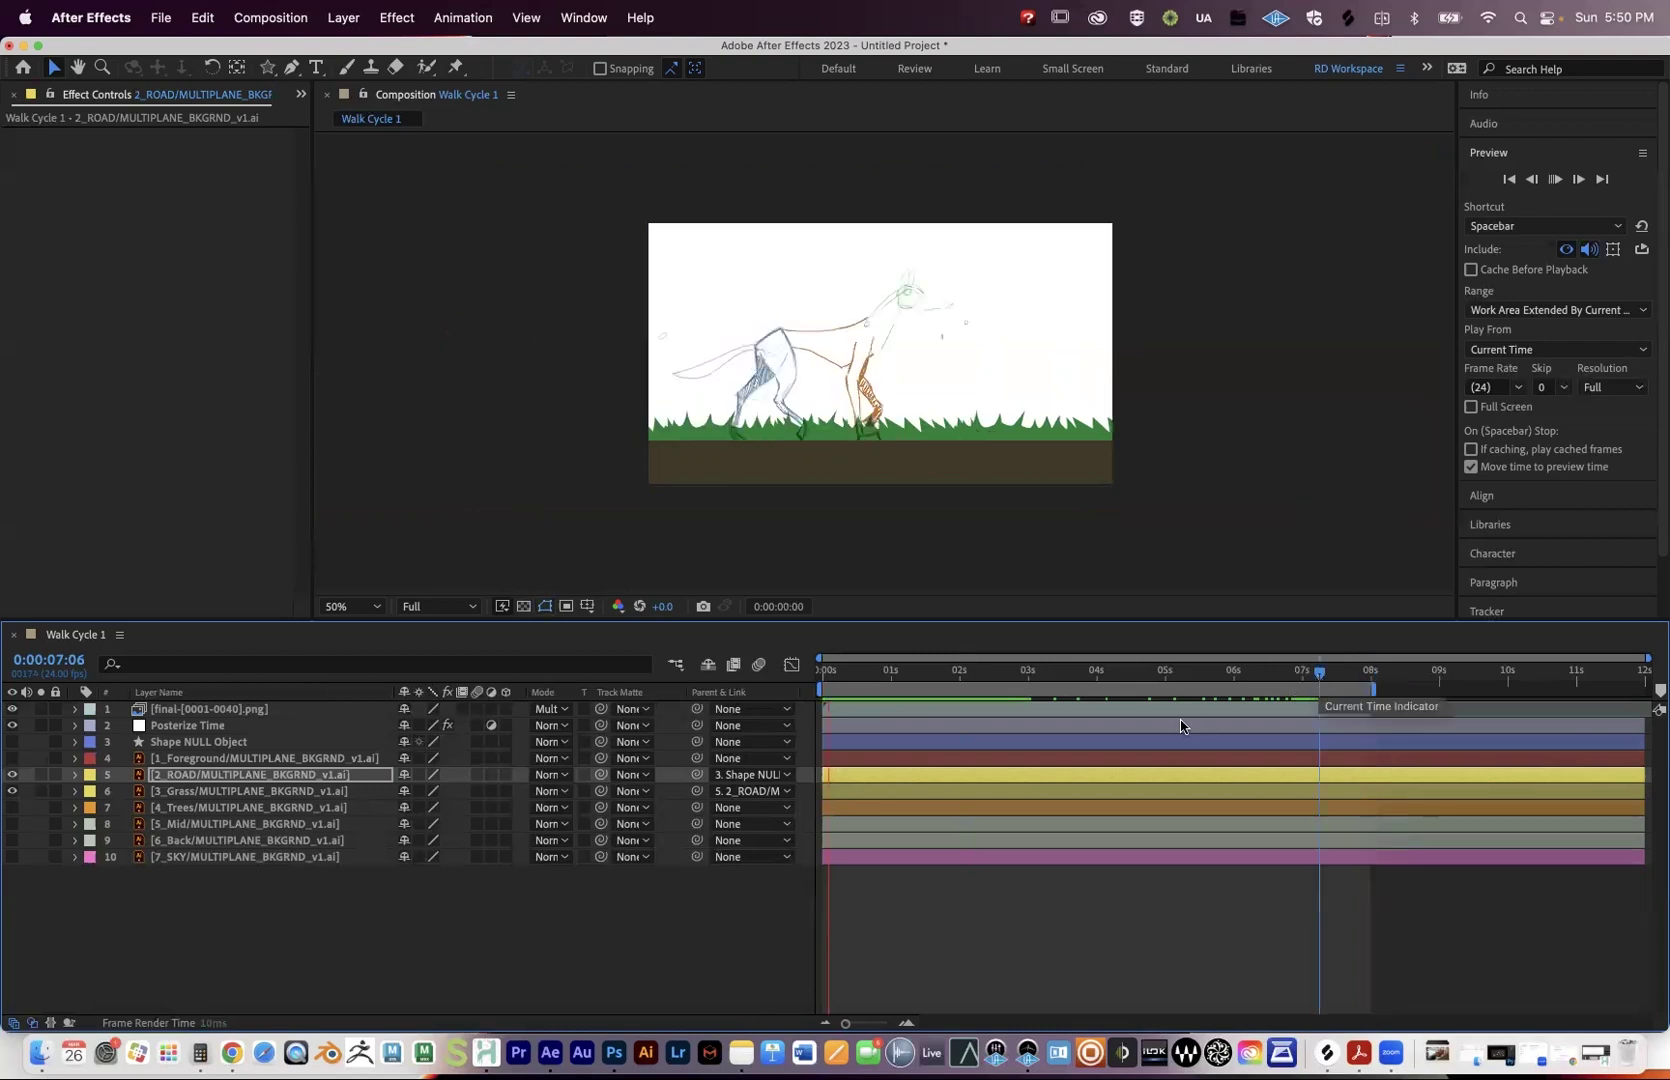
click(1313, 672)
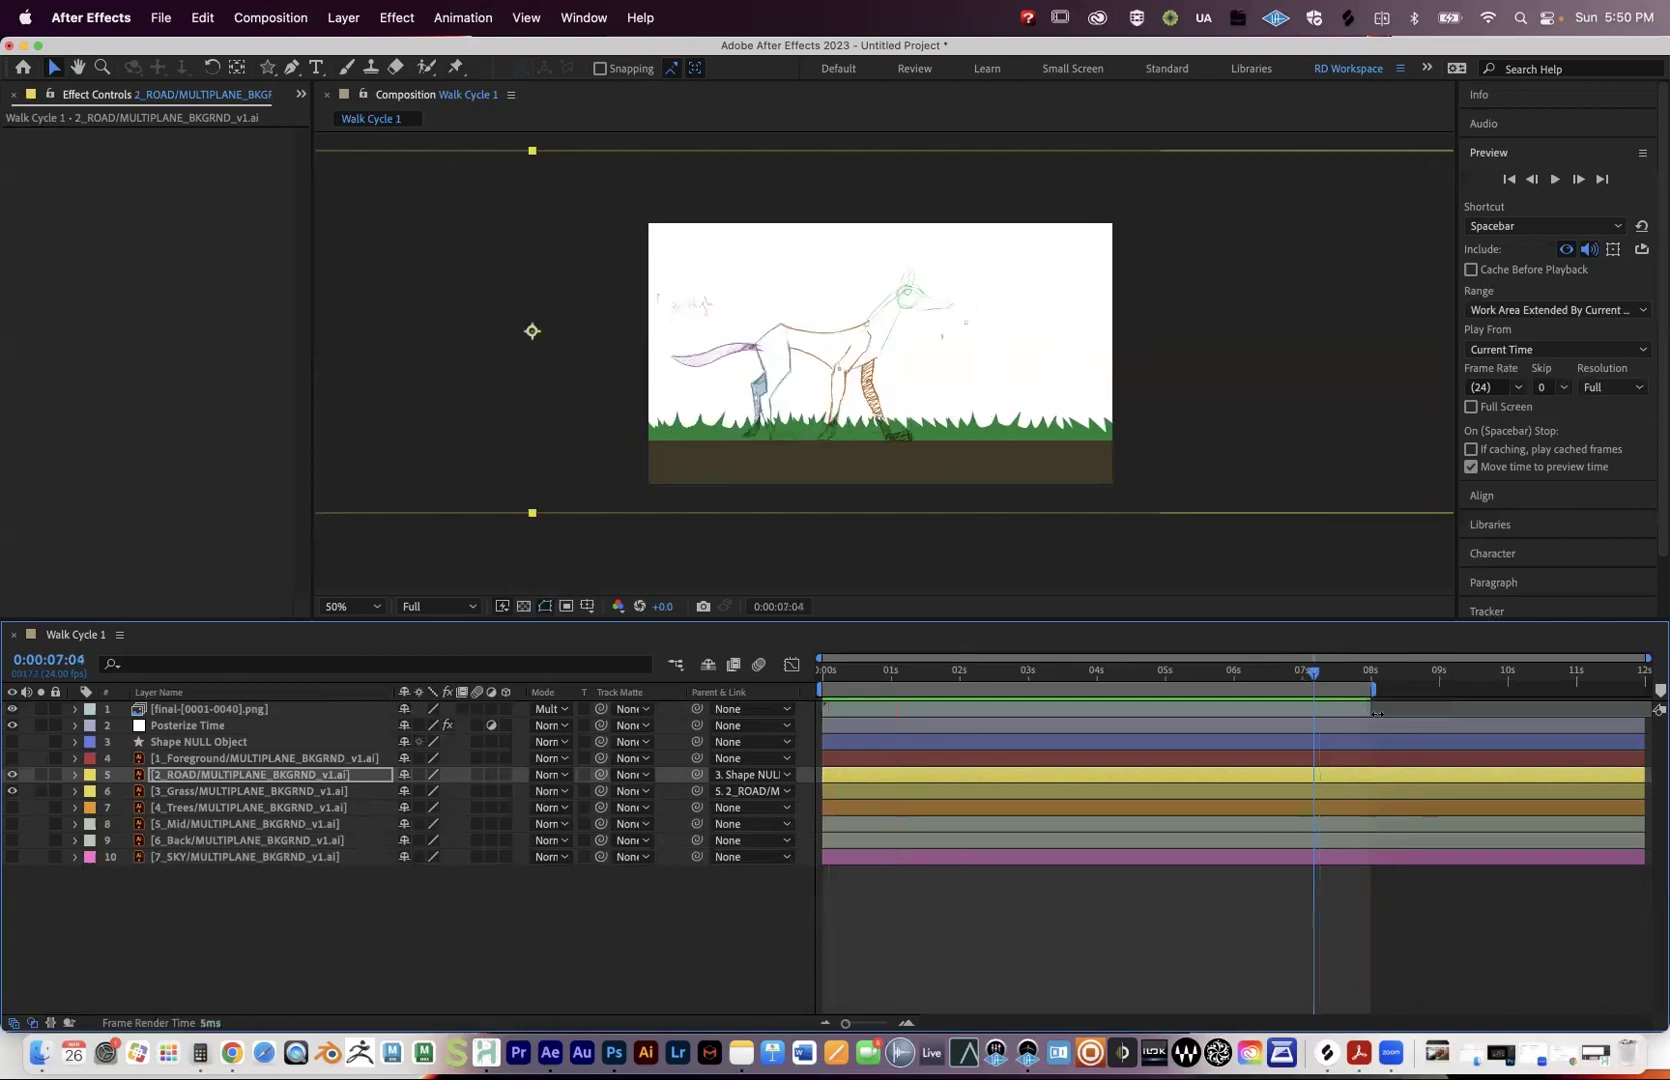
key(space)
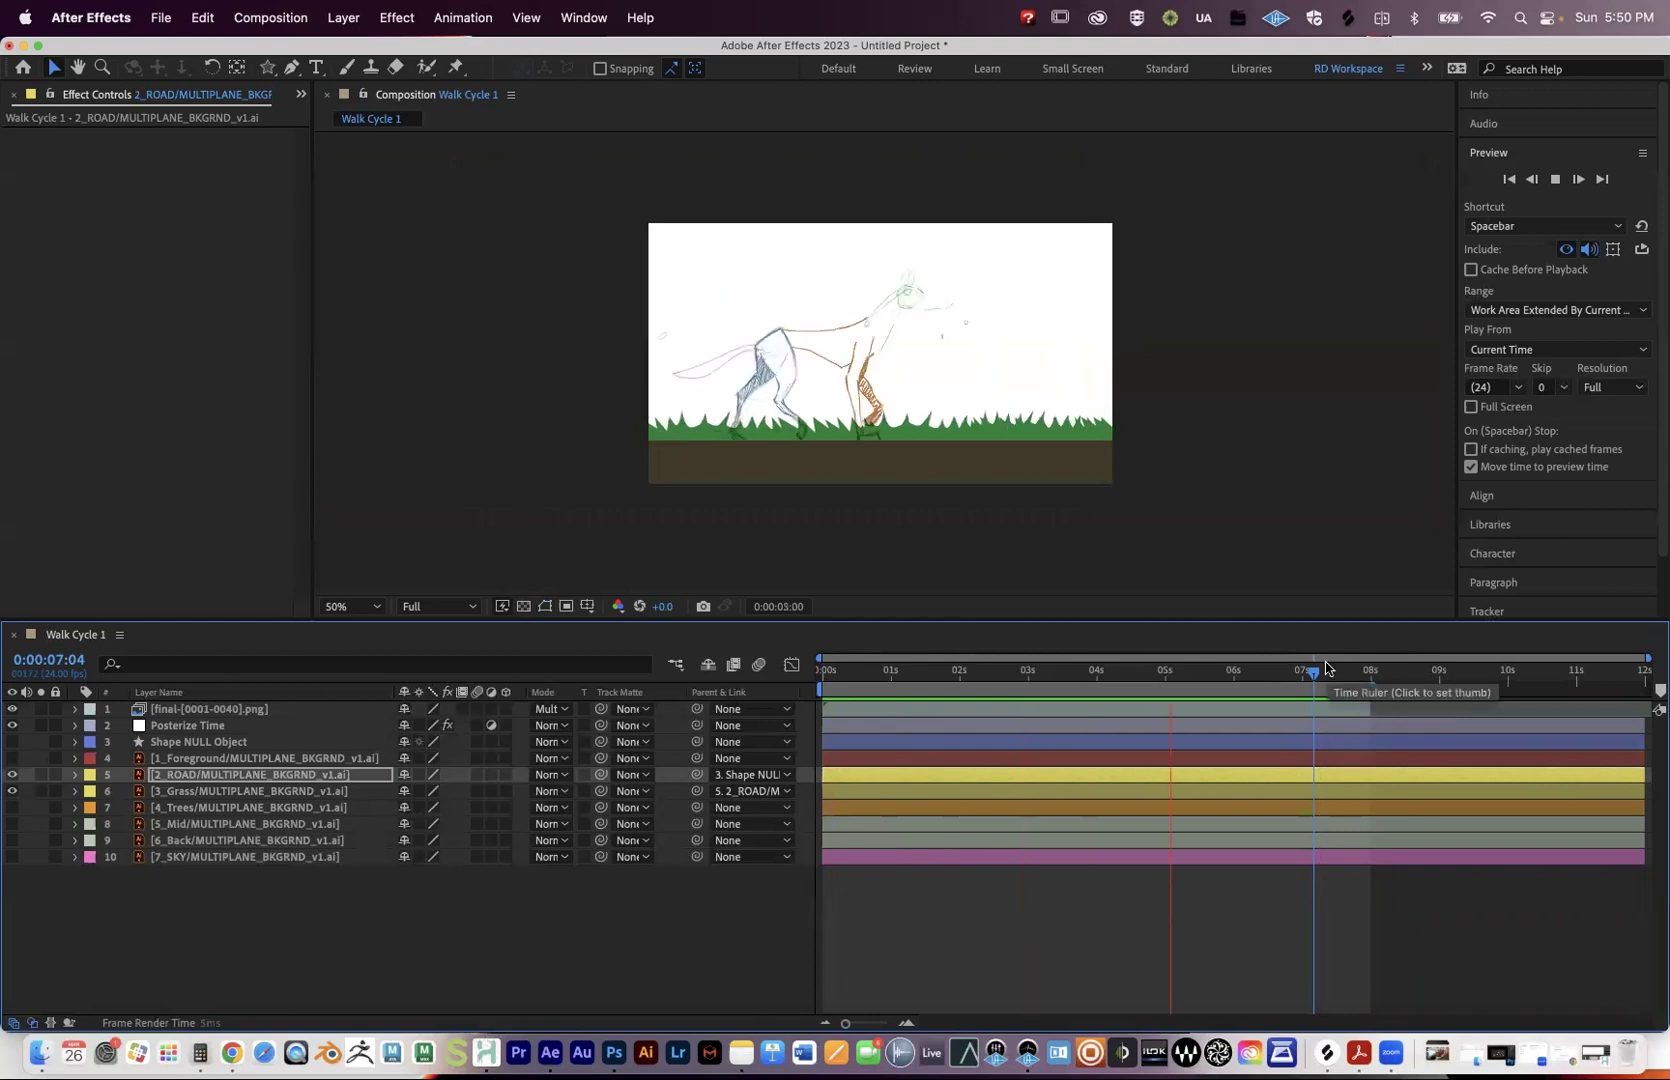
drag(1318, 688, 1352, 686)
click(1258, 687)
Make the 4_Trees layer visible behind the animal.
click(210, 807)
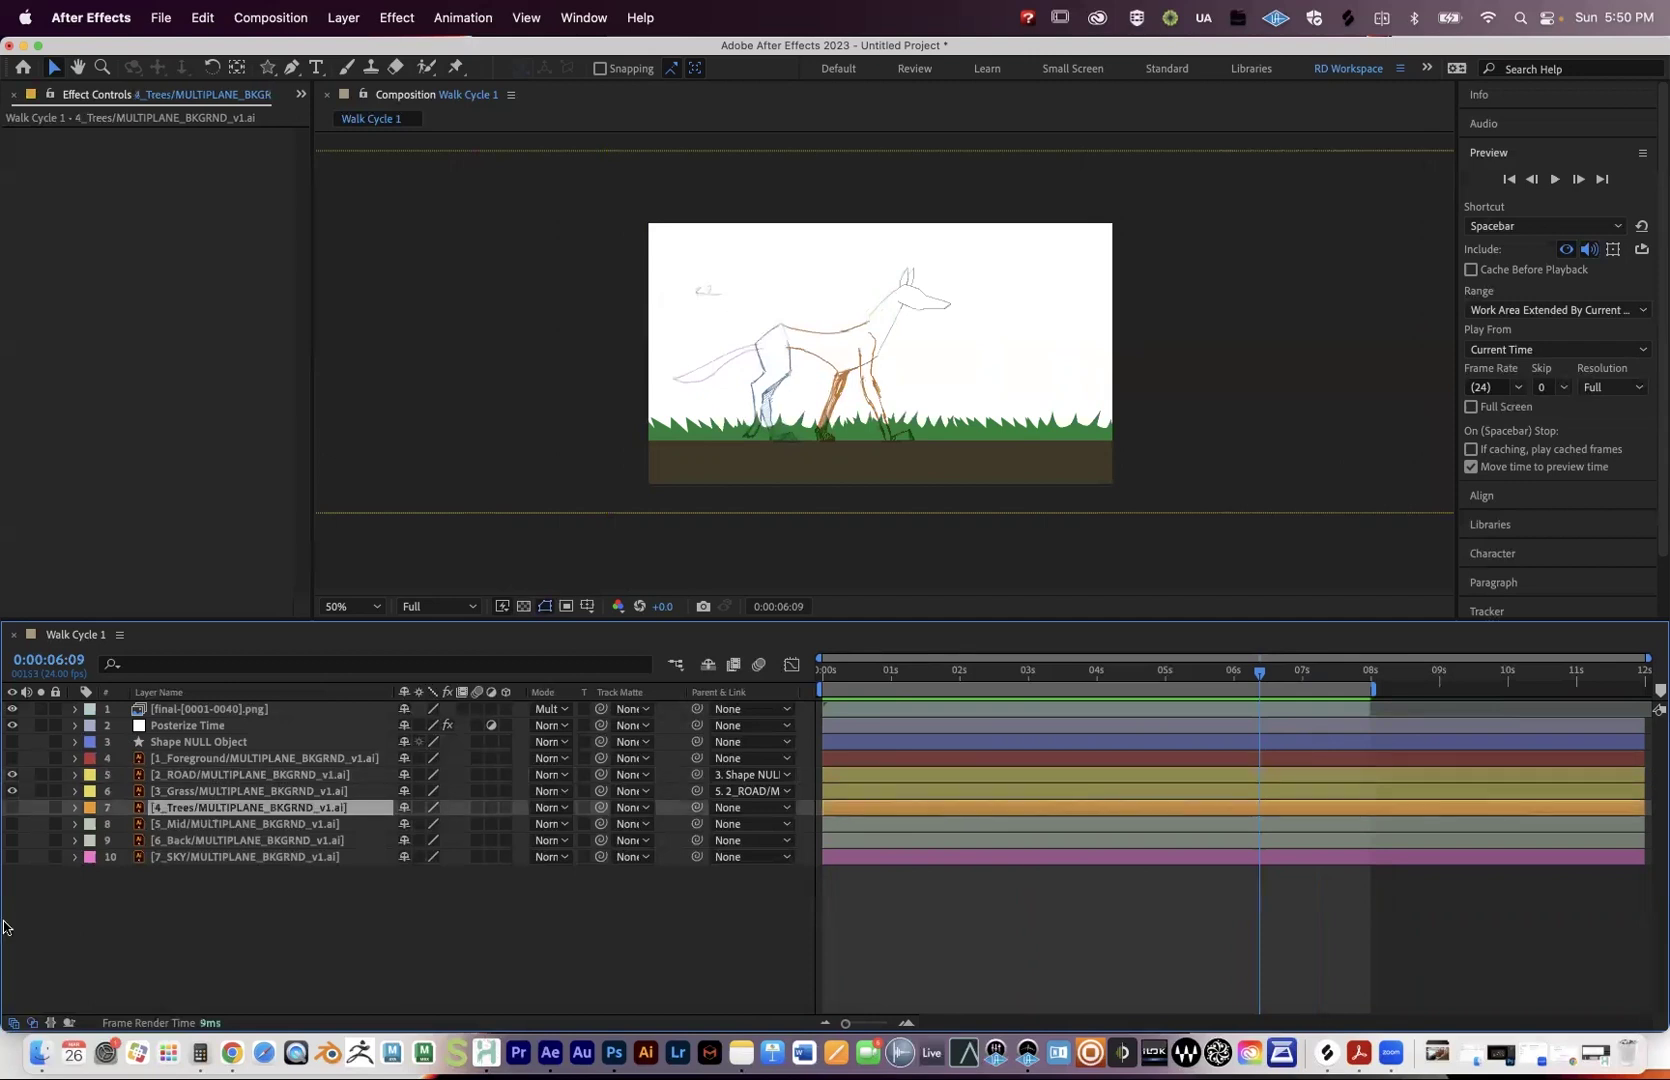
click(12, 807)
mouse_move(992, 297)
mouse_down()
mouse_move(994, 322)
mouse_move(993, 296)
mouse_up()
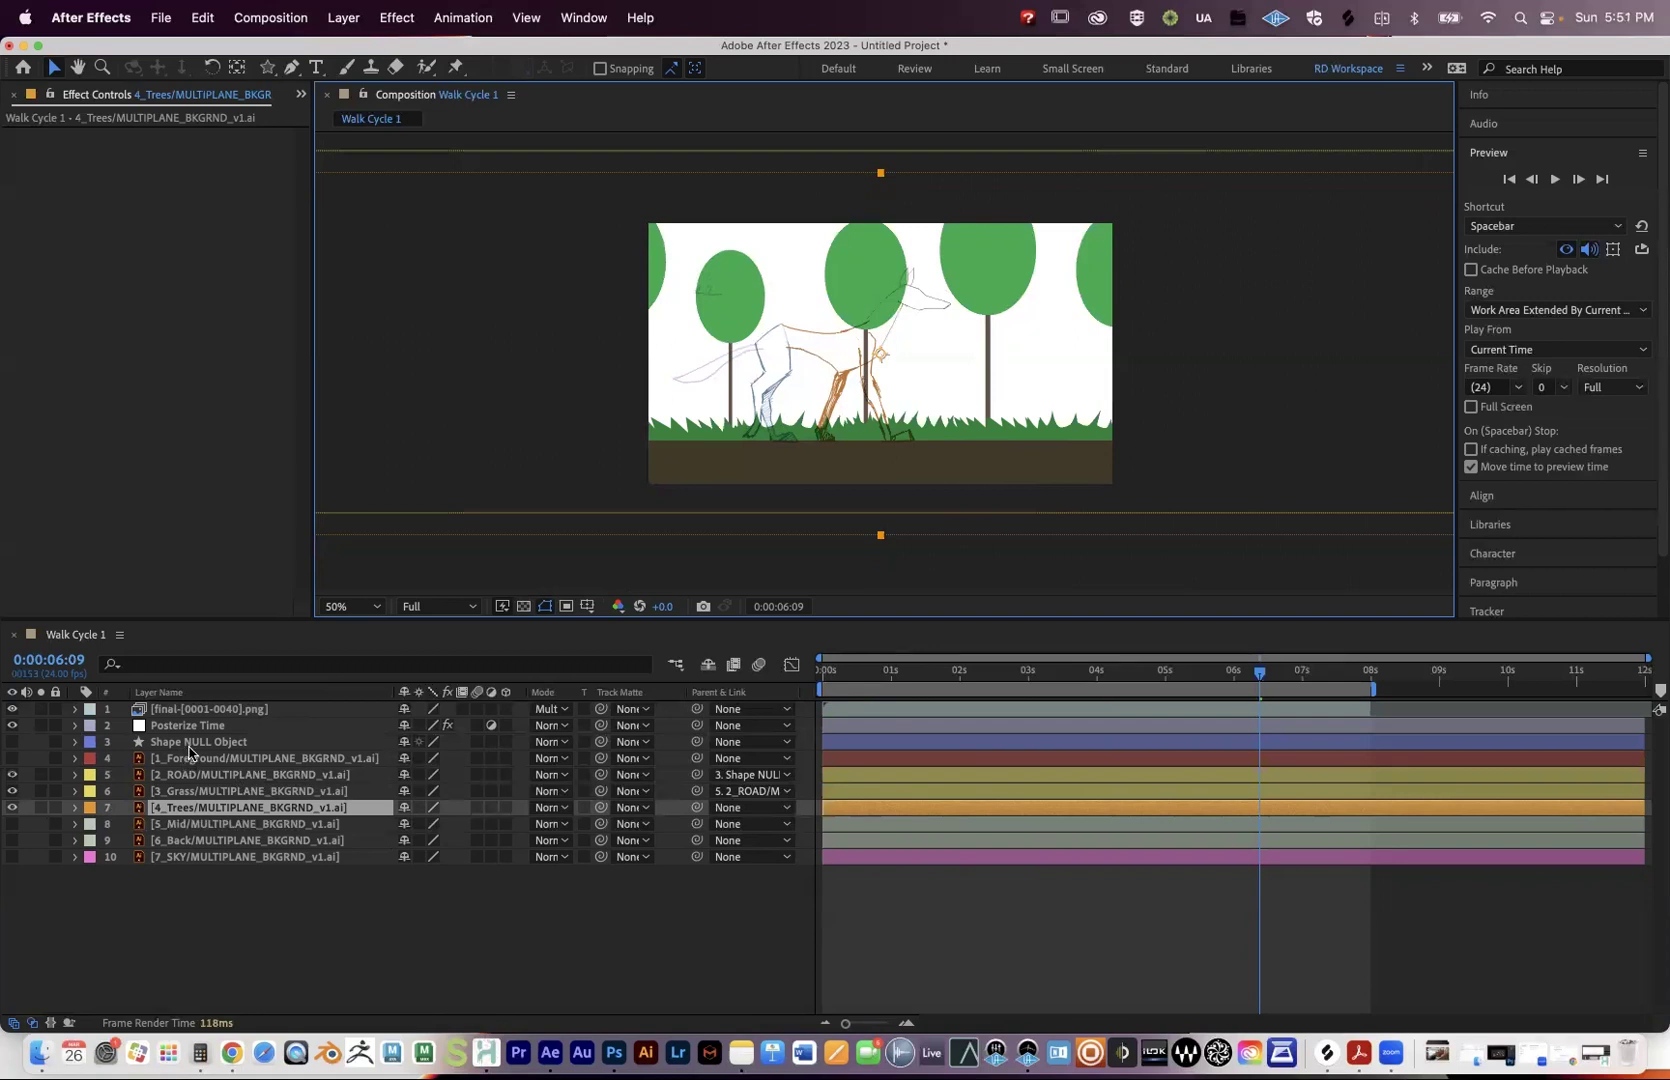
Collapse the Shape NULL Object layer's full property list and show only its Position property.
click(82, 742)
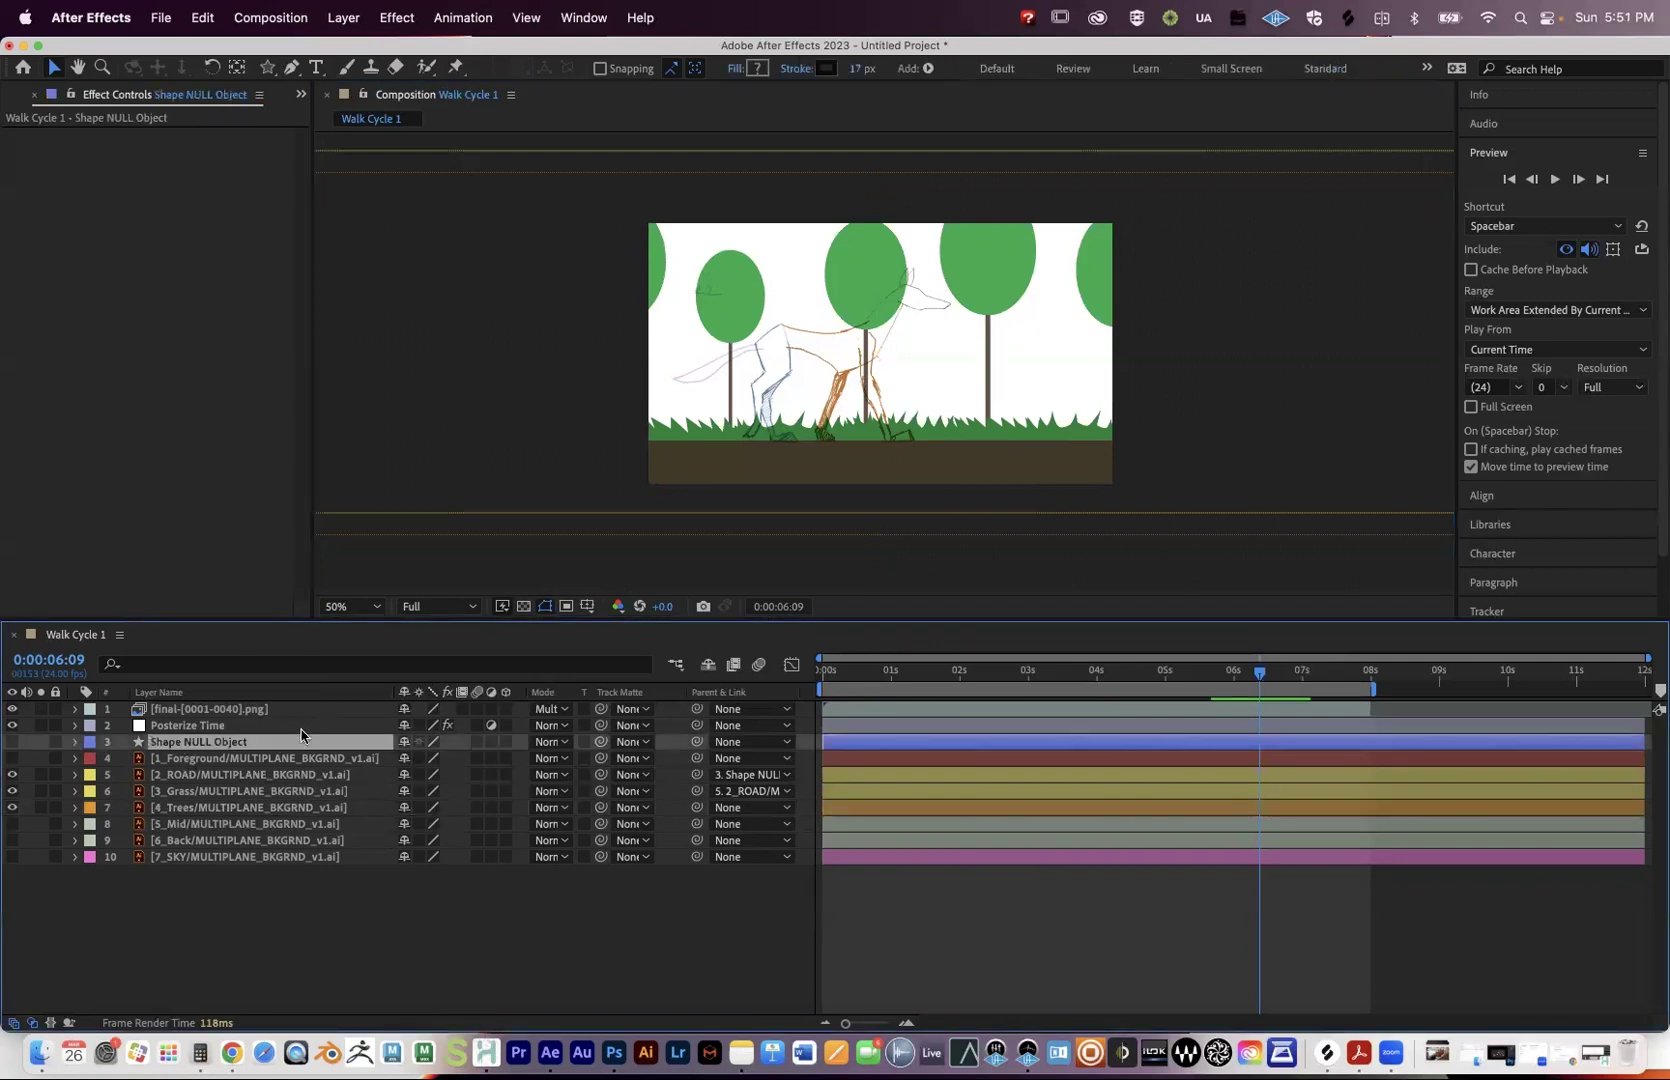
click(74, 743)
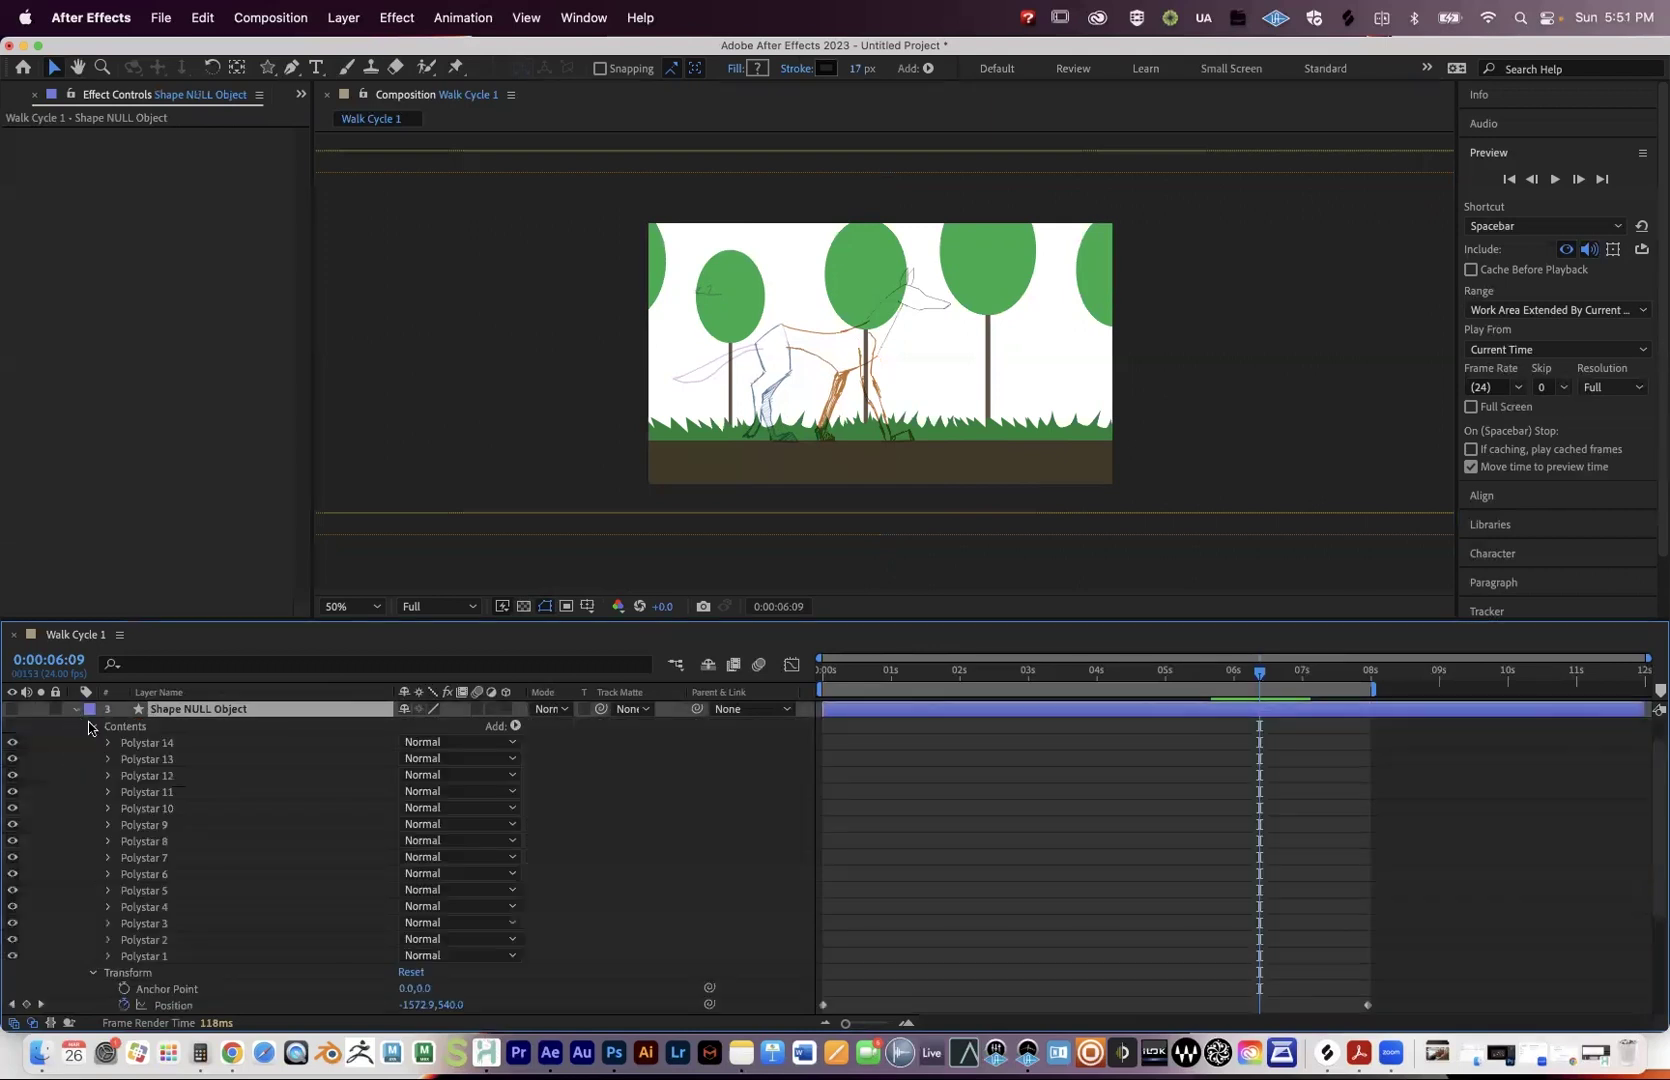
click(92, 726)
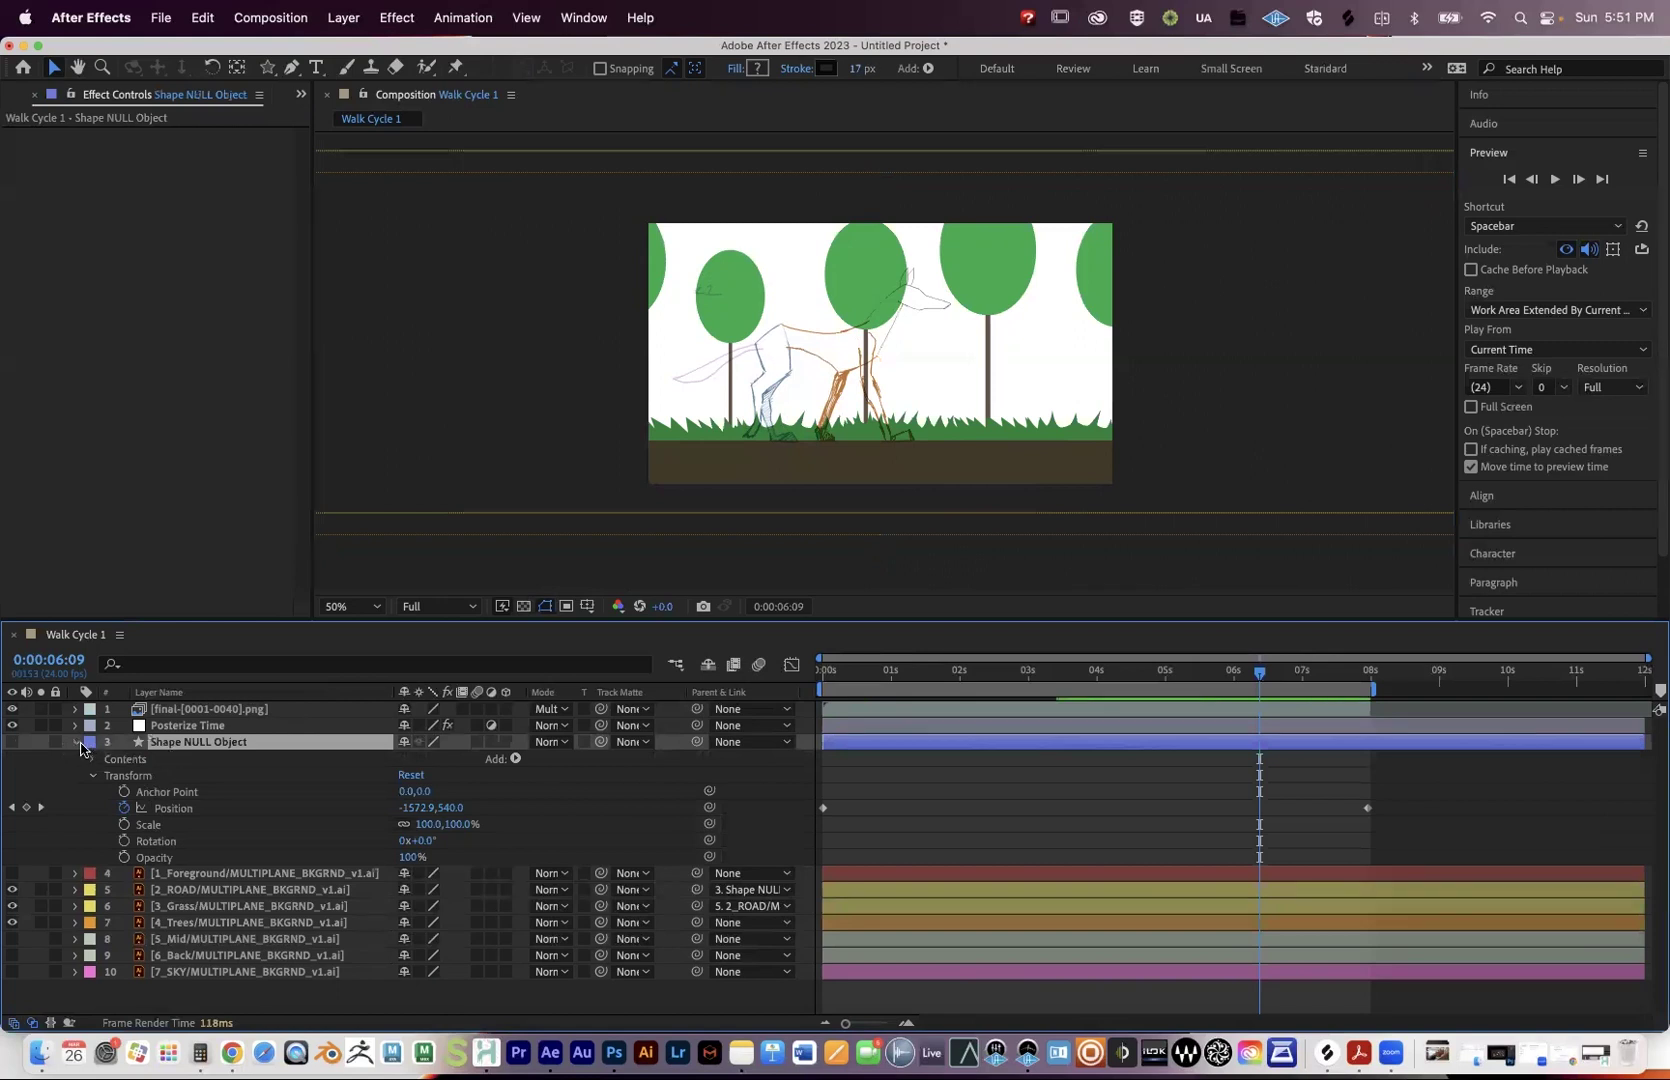
click(76, 742)
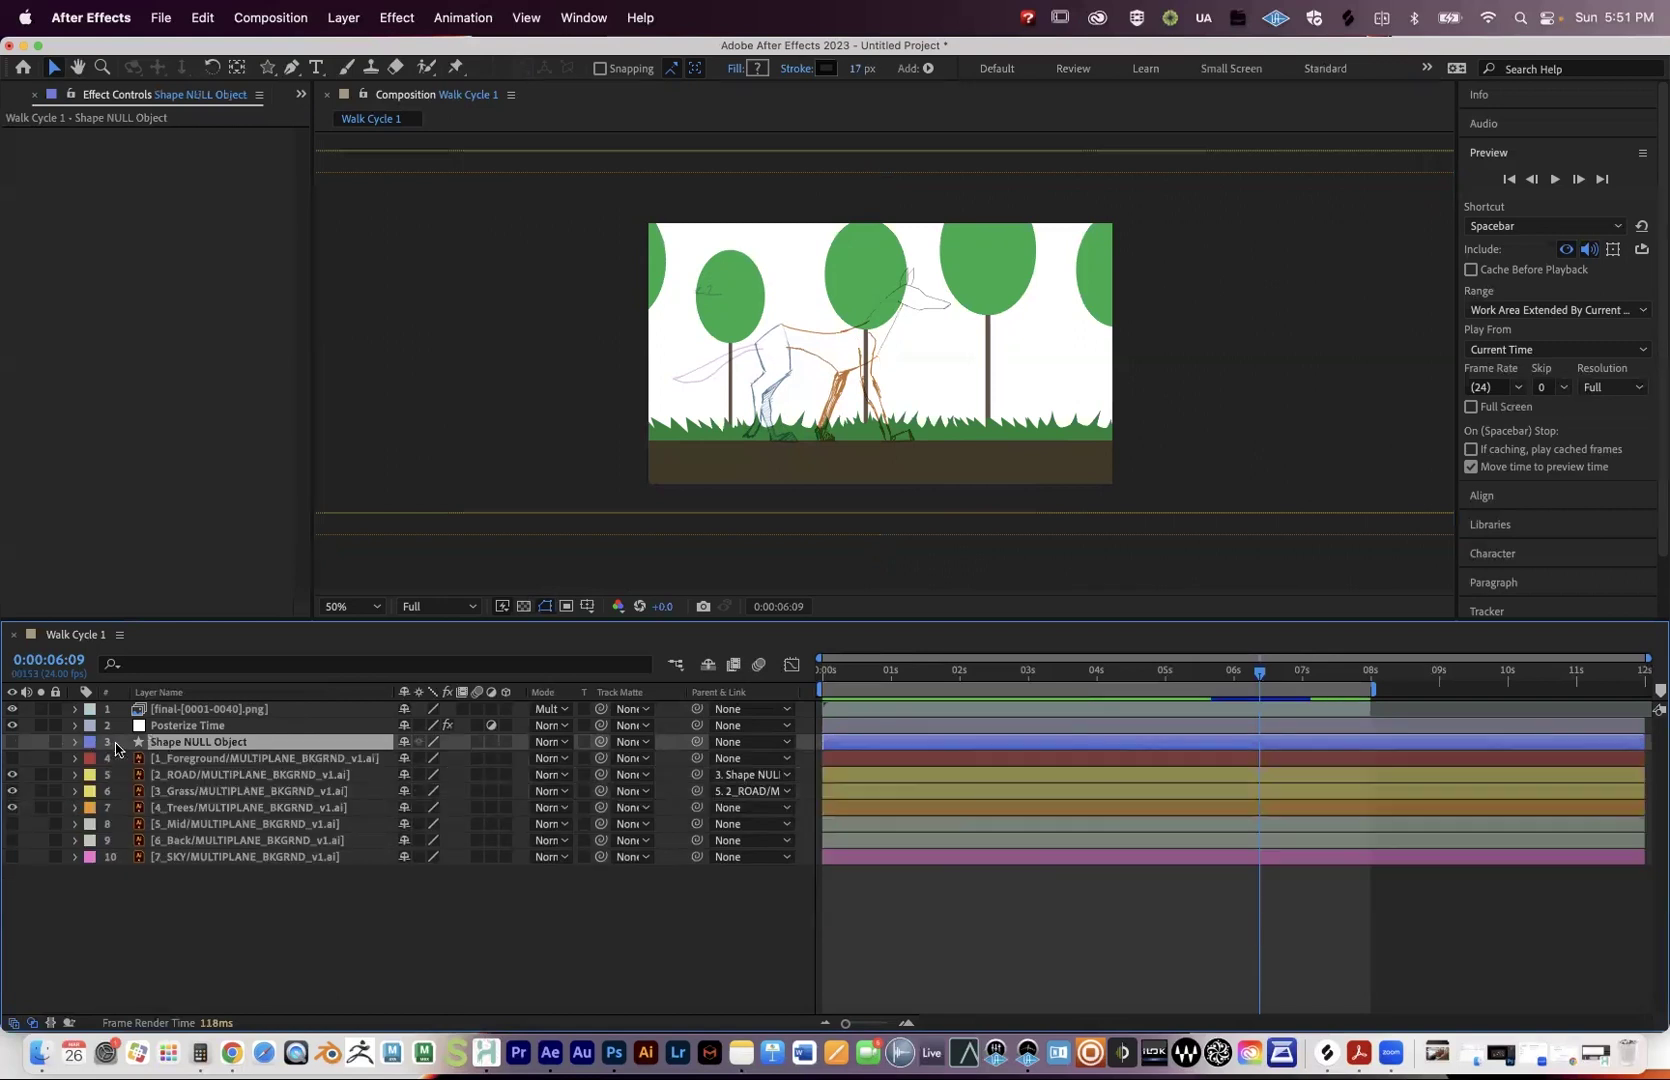
key(p)
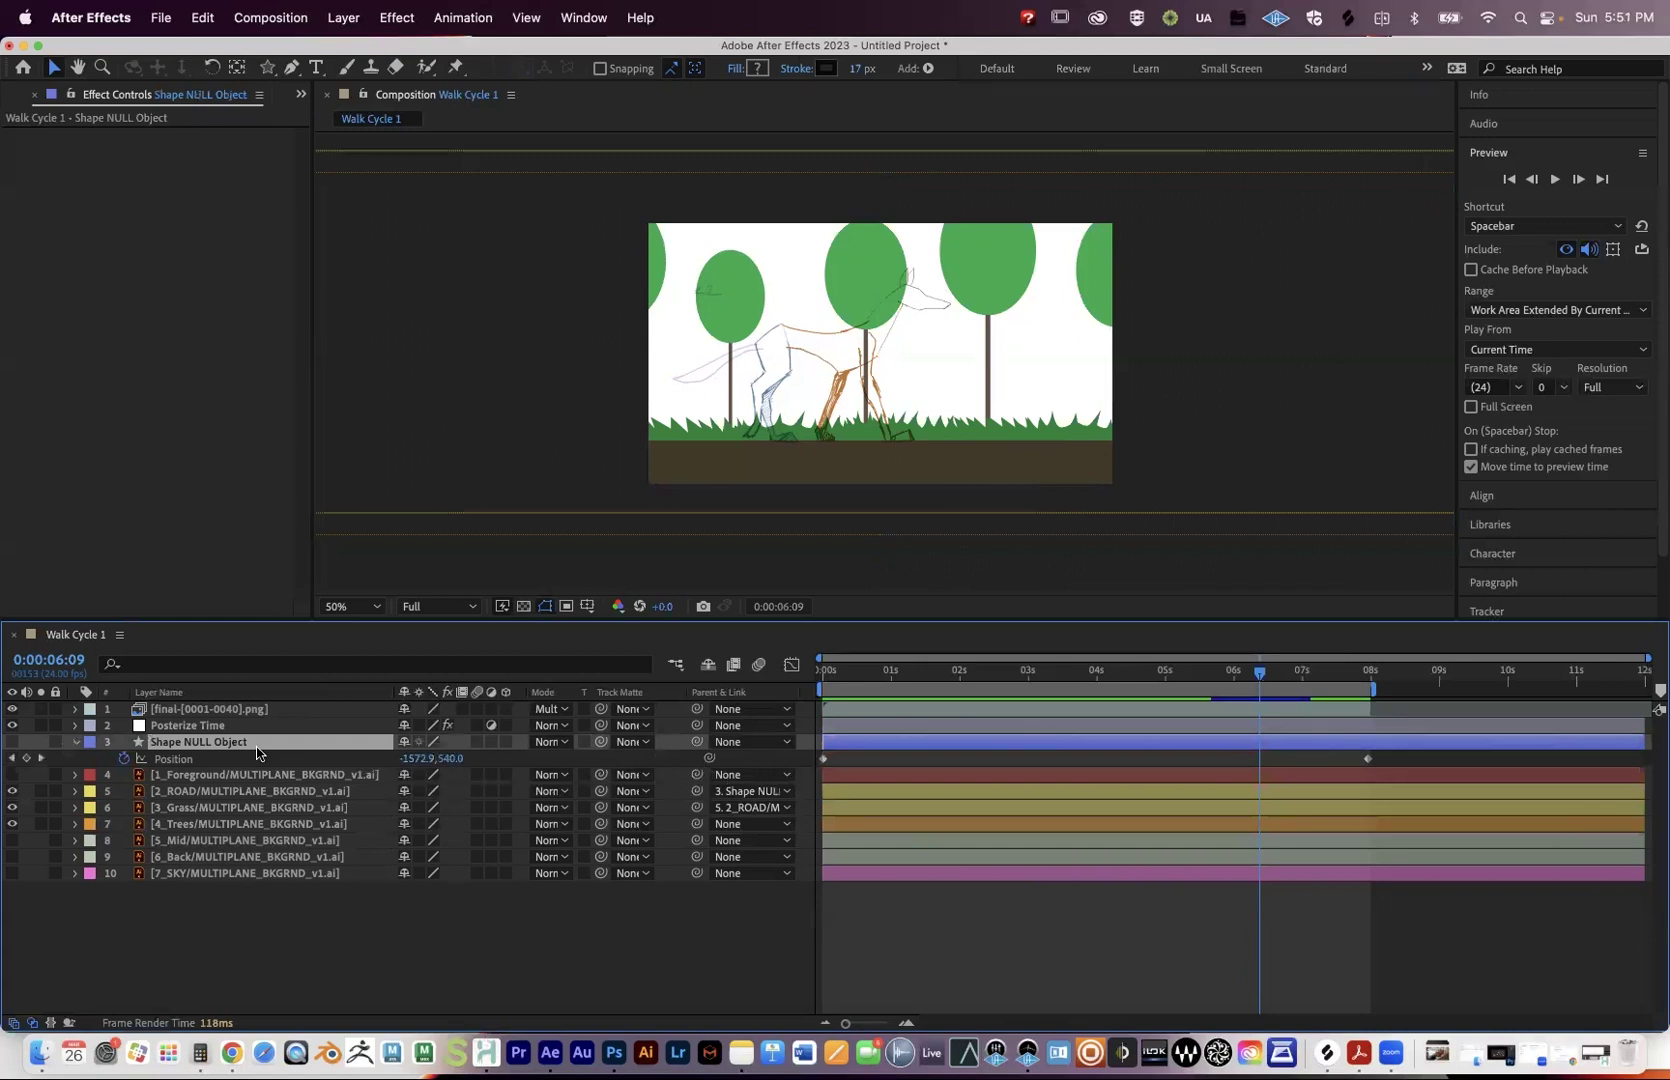
key(s)
key(t)
click(238, 775)
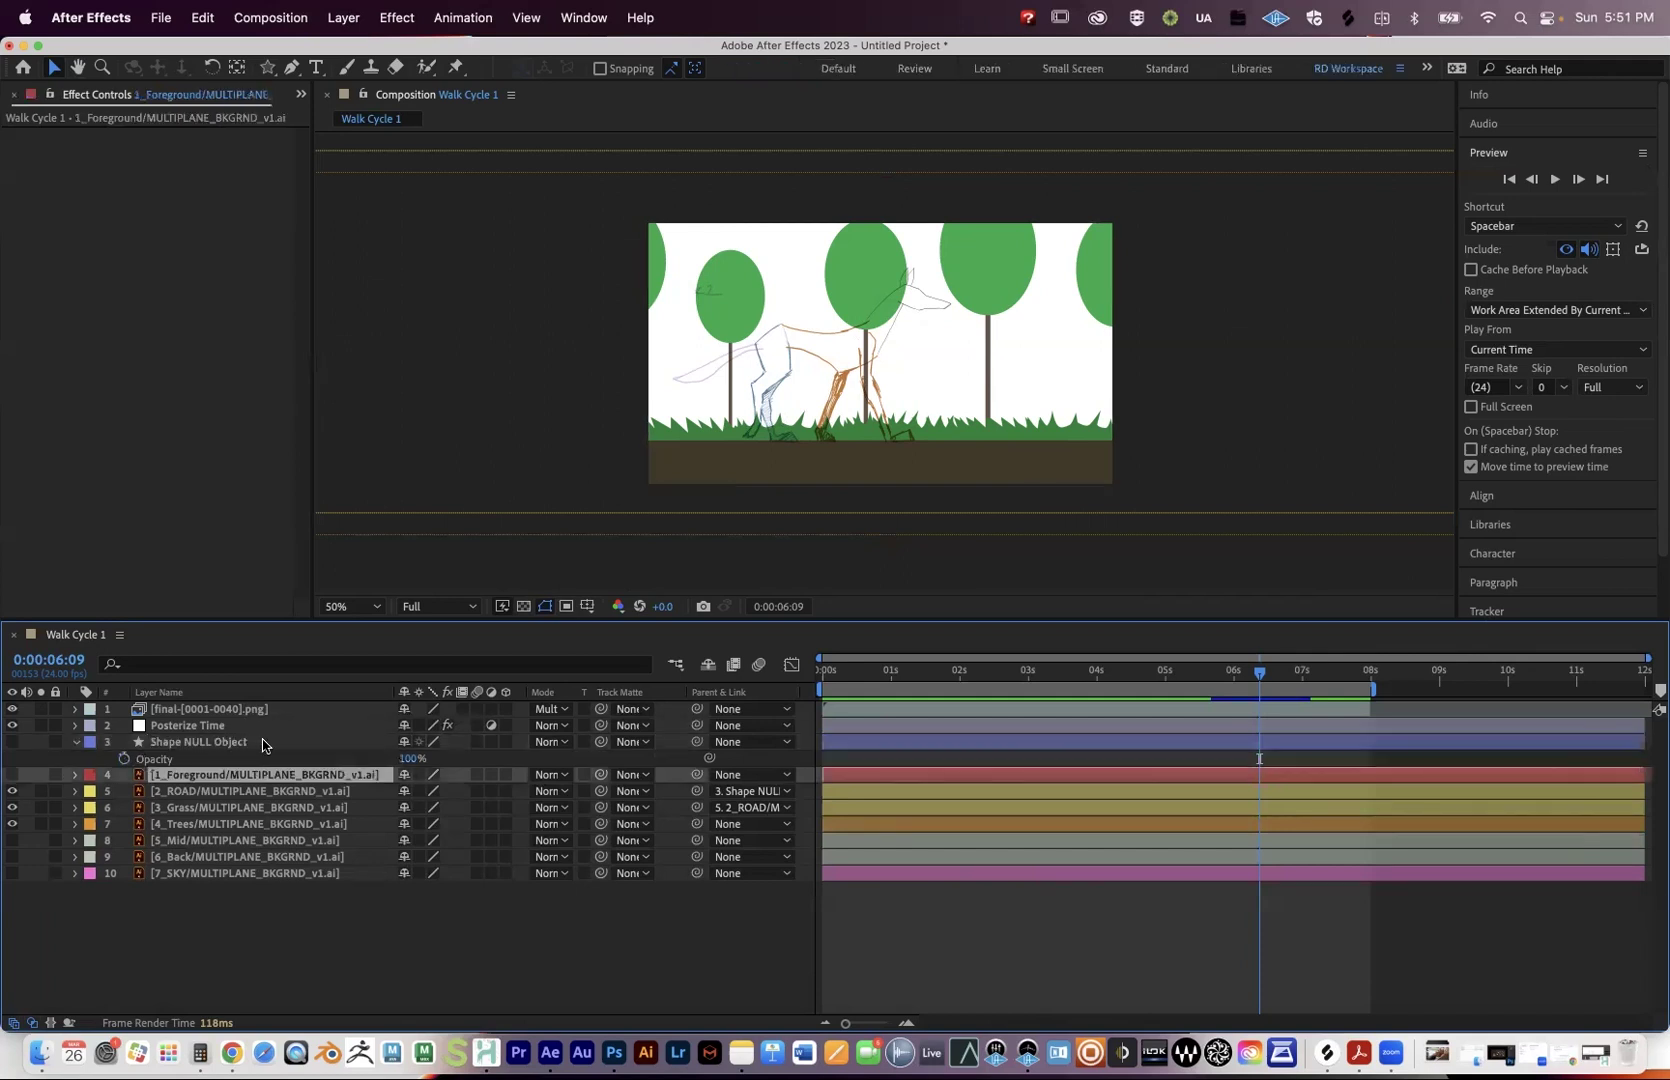
click(265, 745)
key(p)
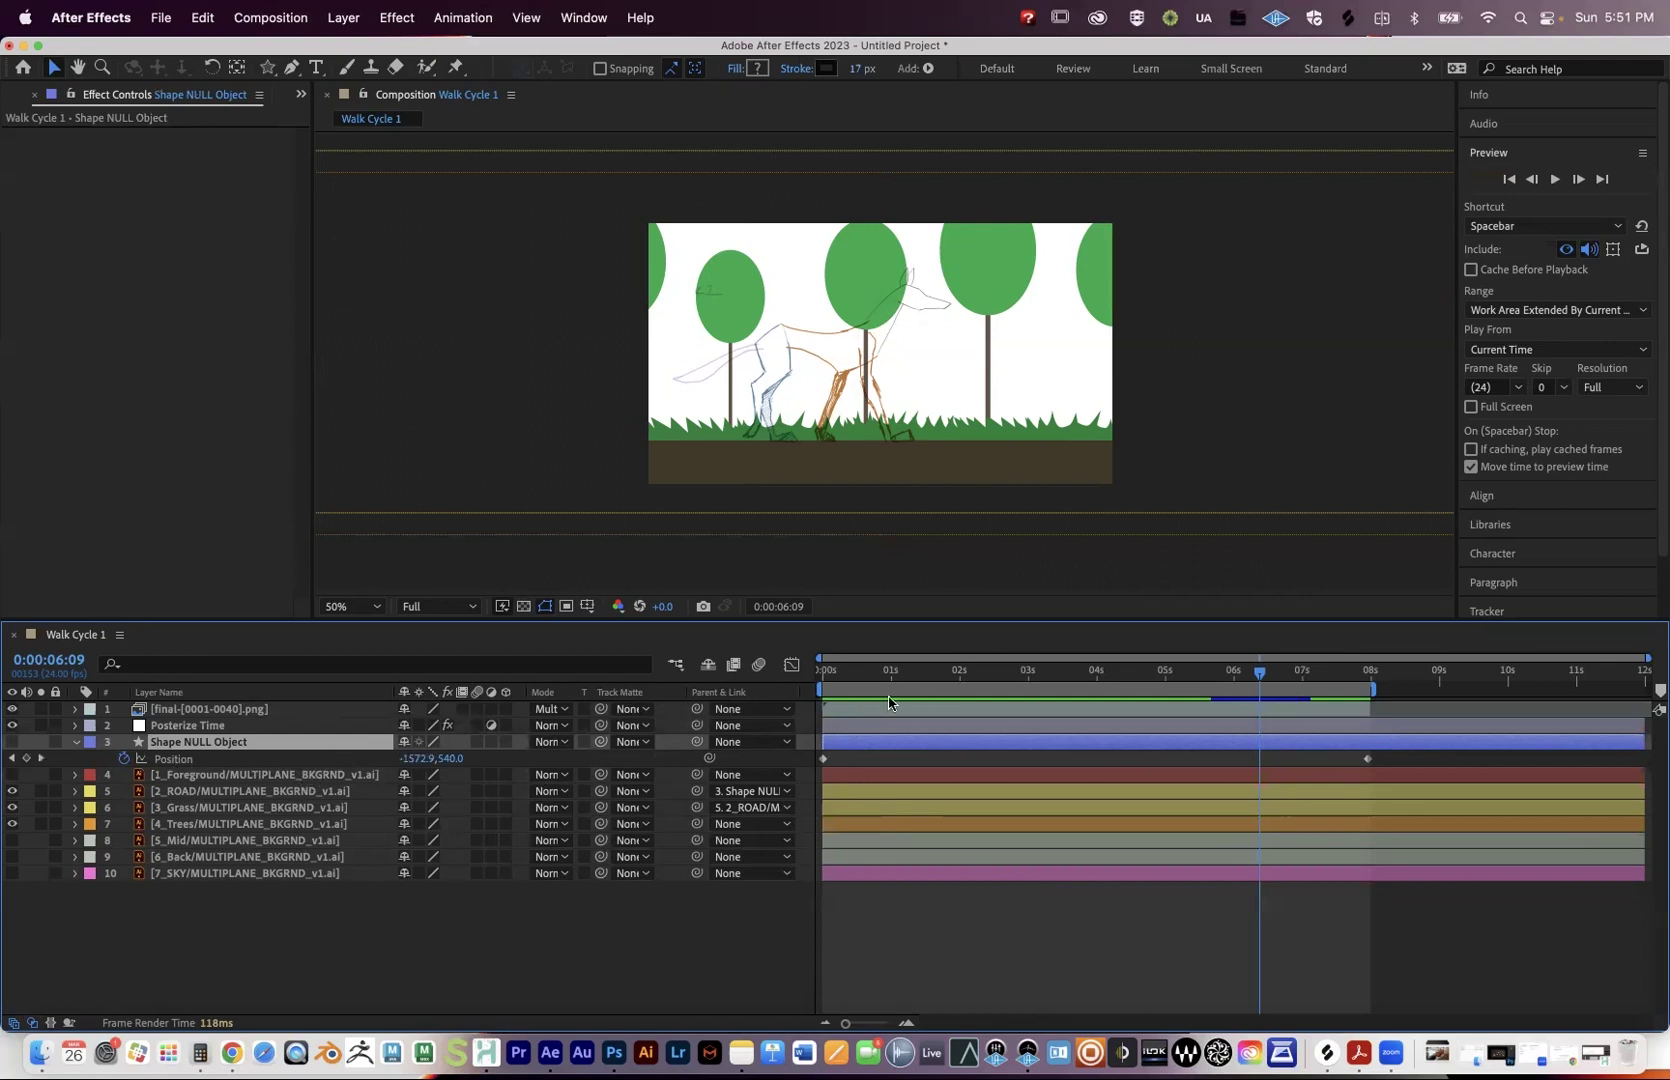
Copy both Position keyframes of the Shape NULL Object layer.
drag(1396, 757, 802, 721)
drag(1401, 765, 951, 816)
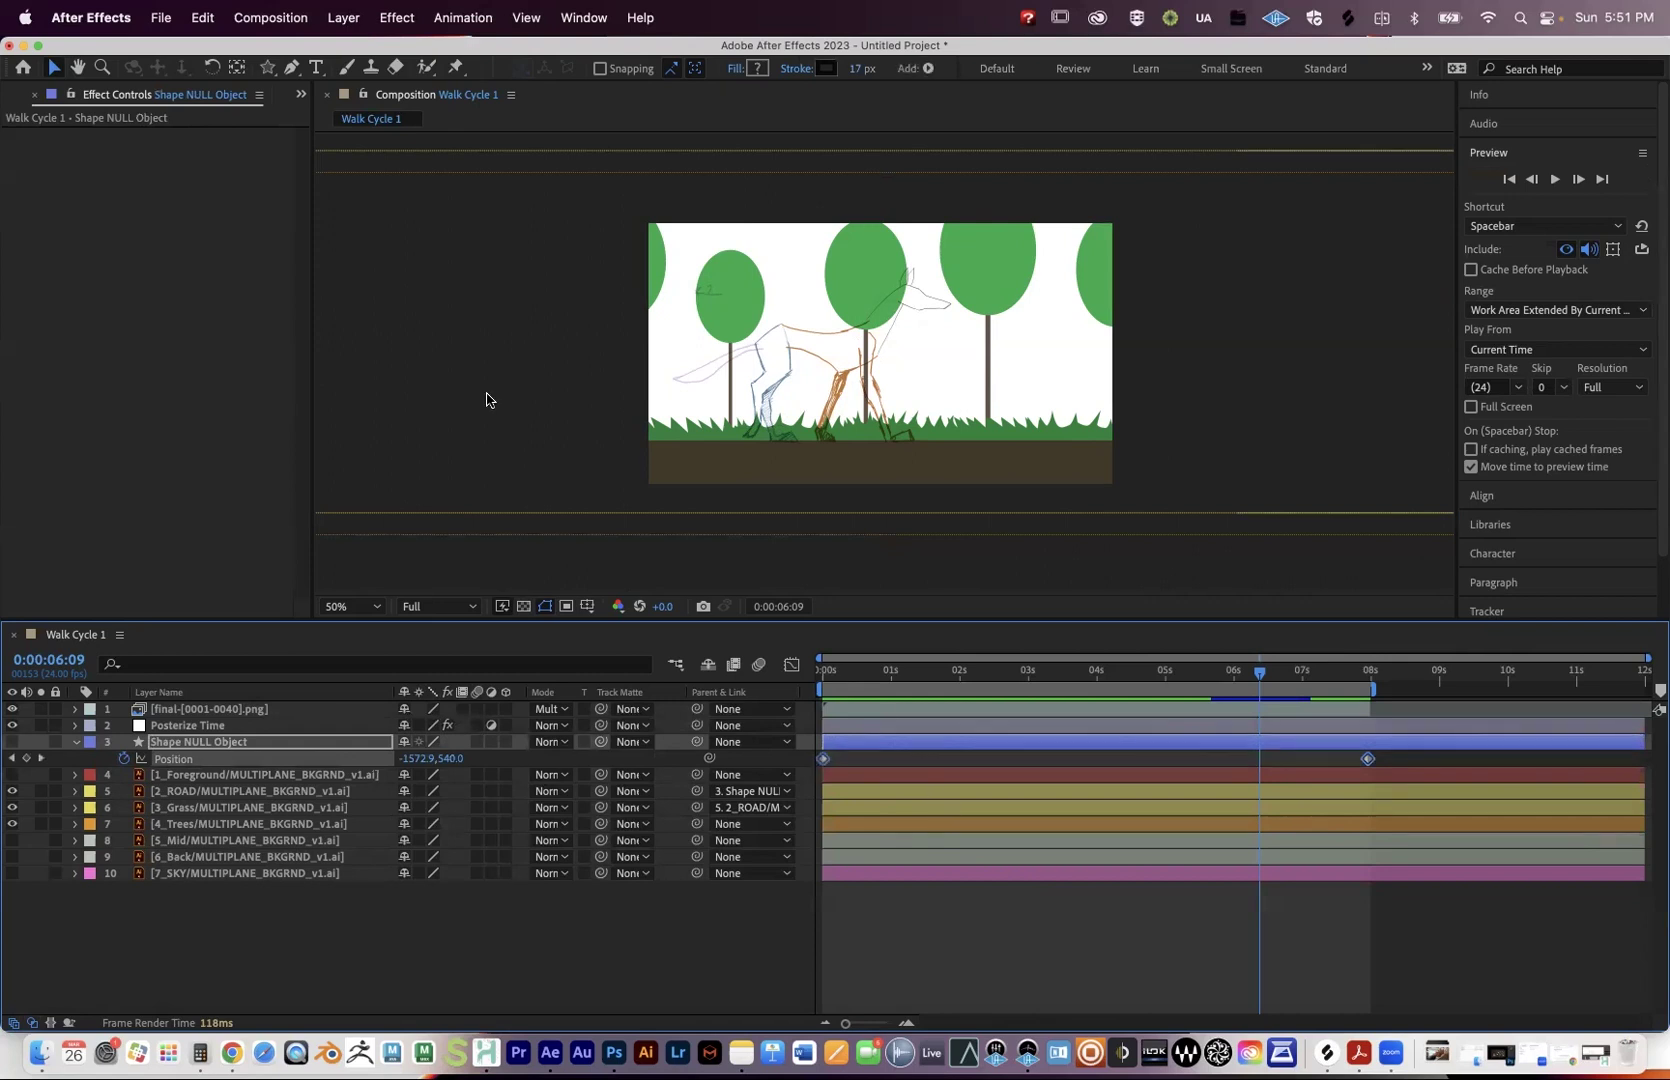
click(203, 18)
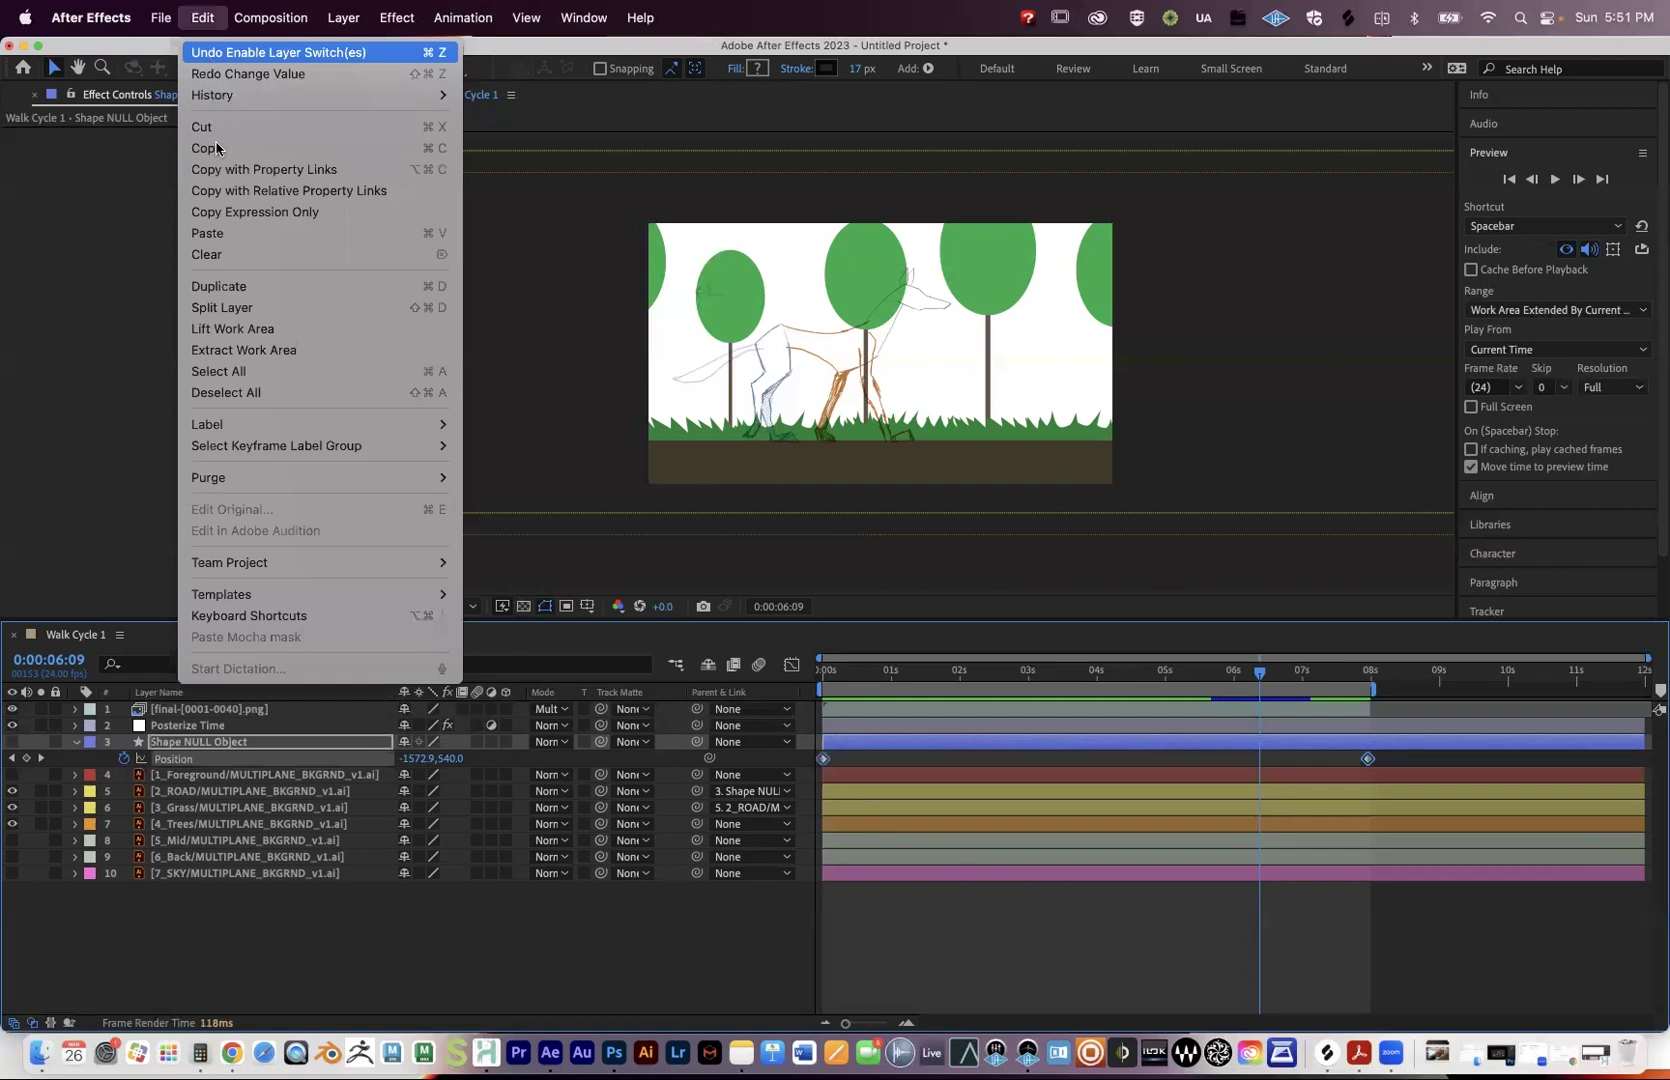
click(222, 149)
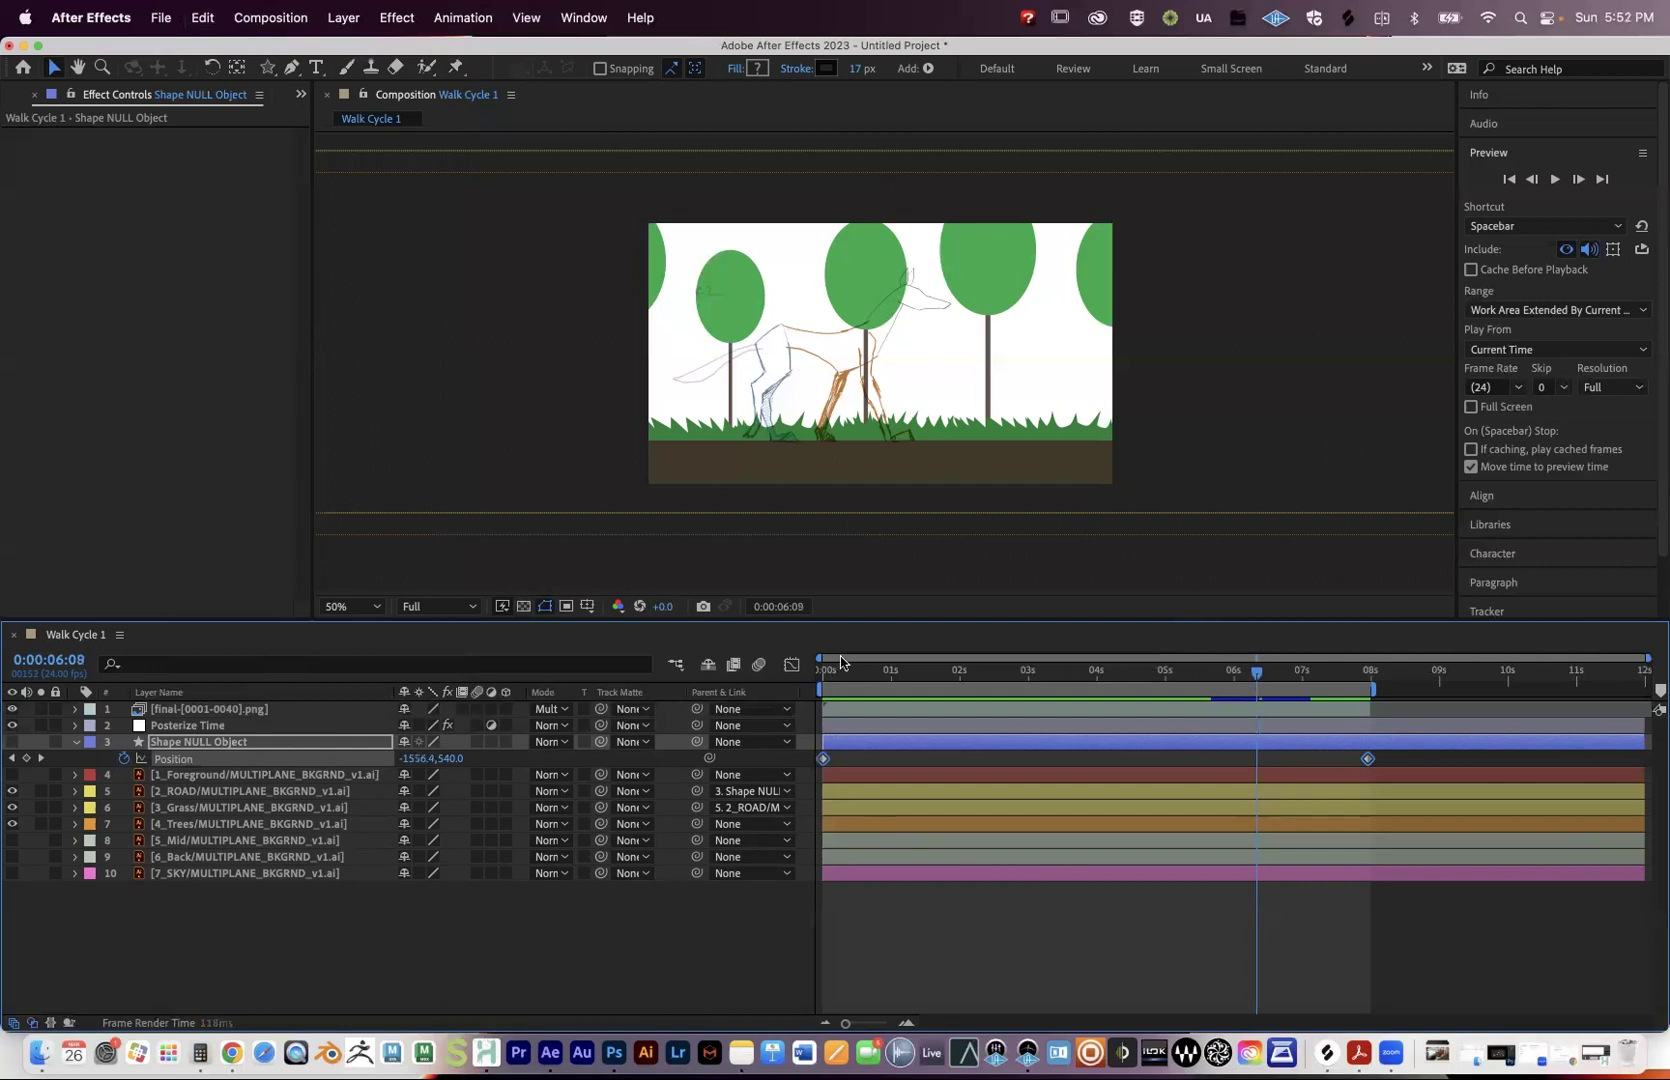
Paste the copied Position keyframes onto the 4_Trees layer's Position property, starting at 0:00:00:00.
key(Home)
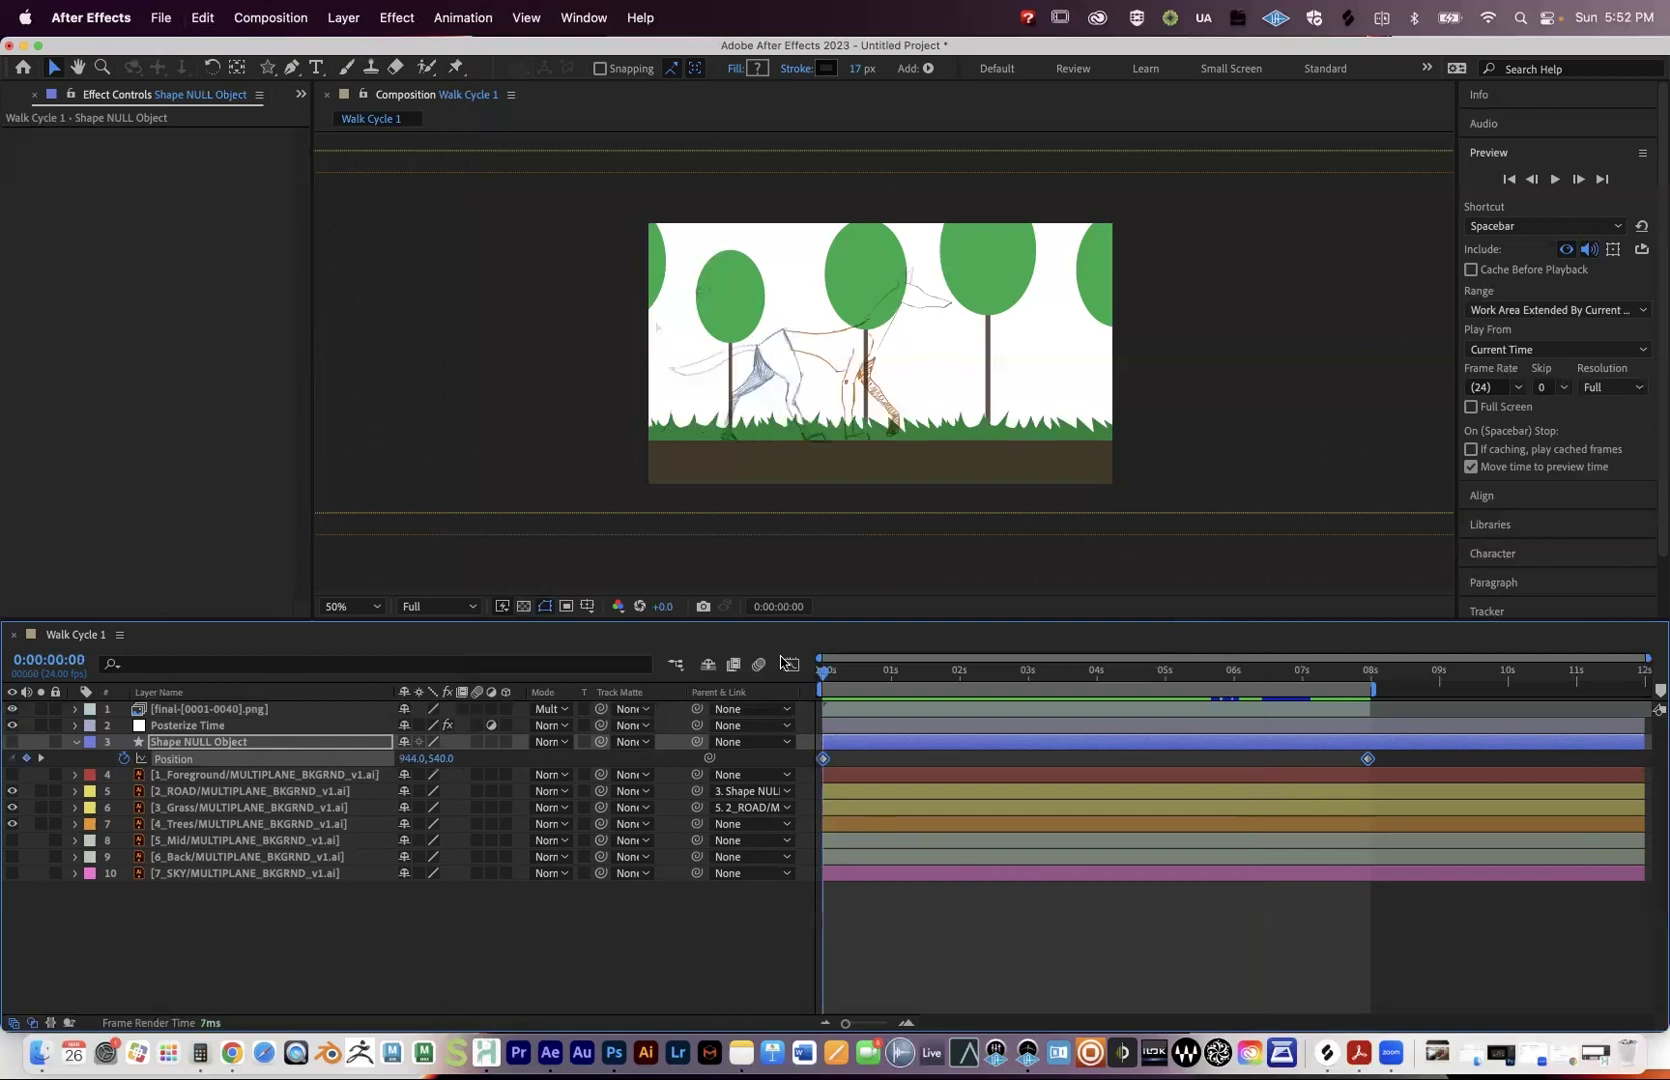
click(196, 829)
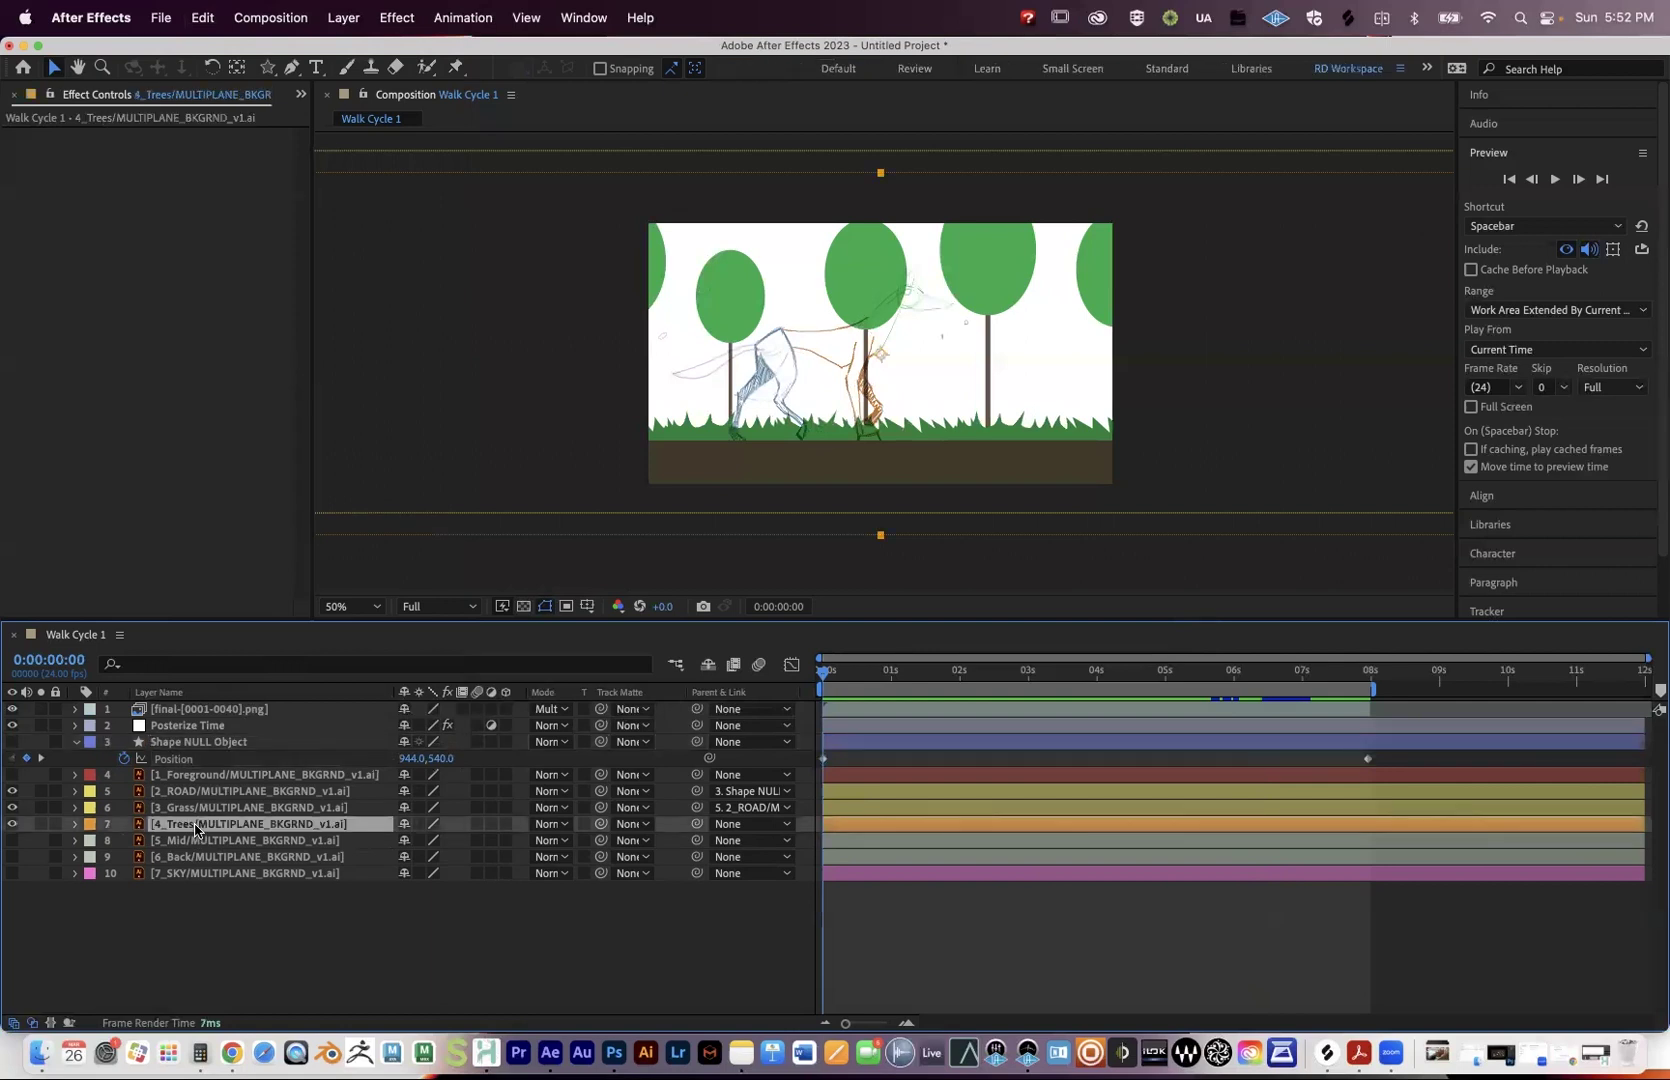
key(p)
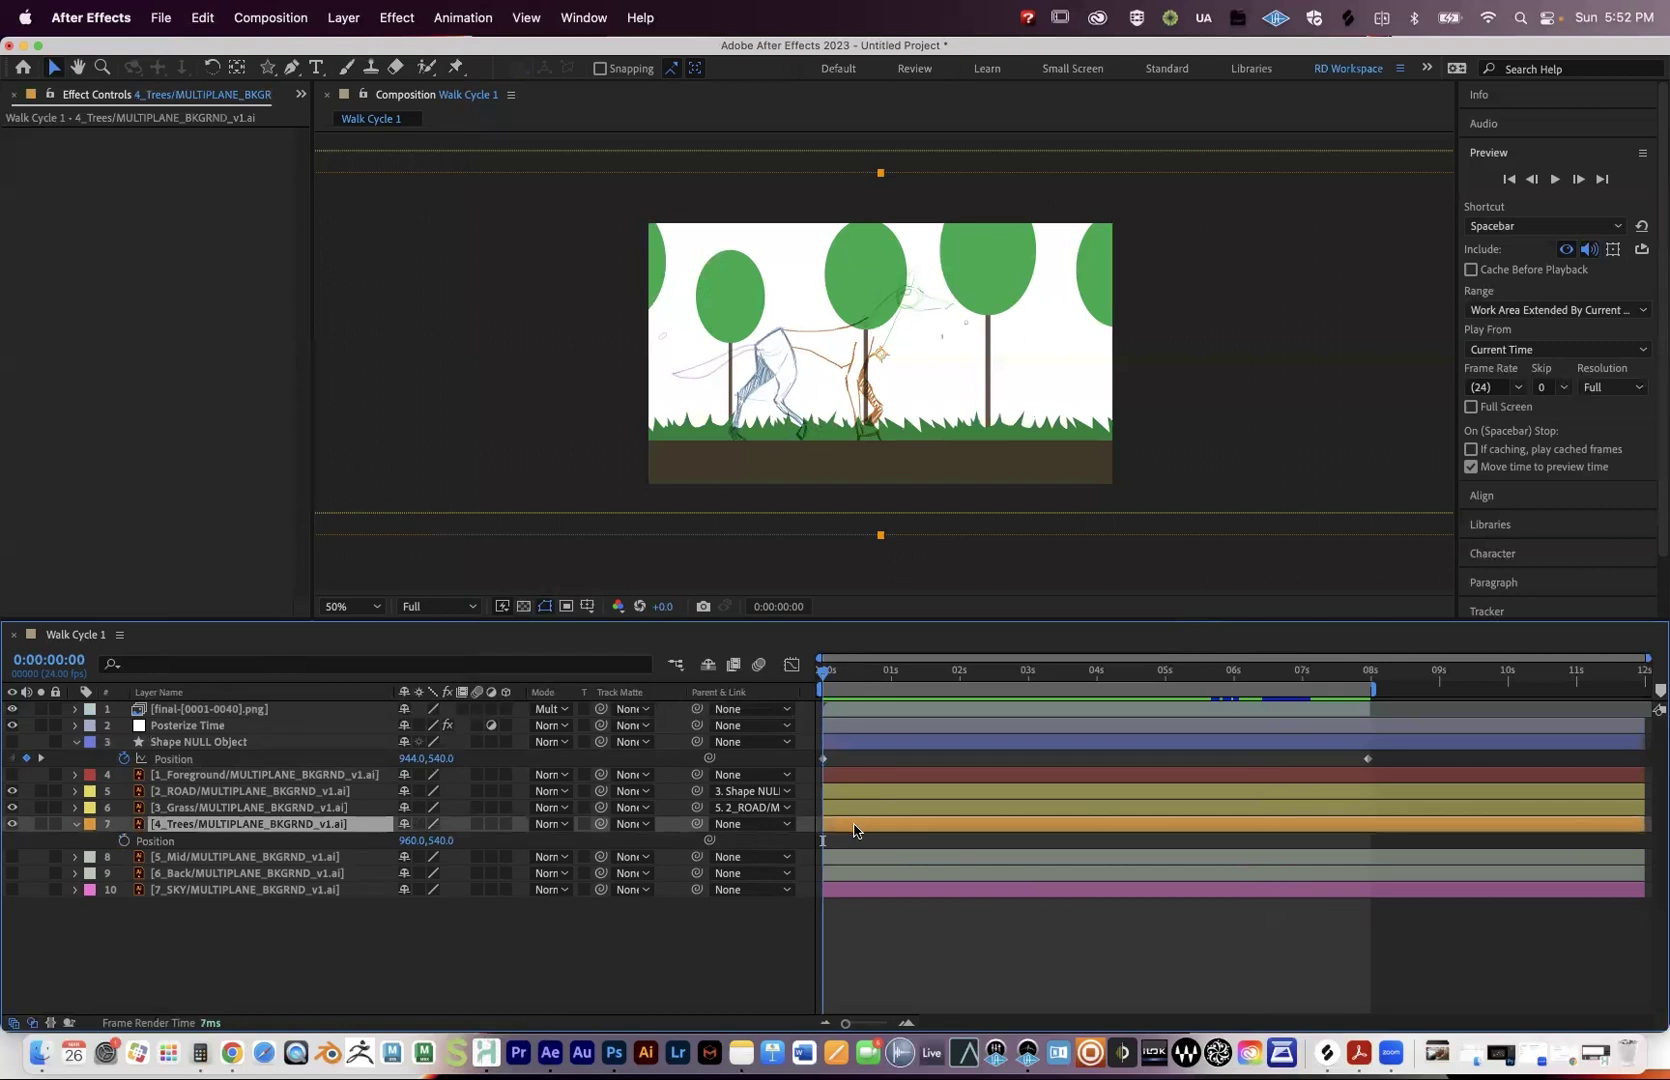
key(ctrl+v)
Scrub from the start to 0:00:07:23 to check how far the trees cover the frame.
drag(832, 683, 955, 672)
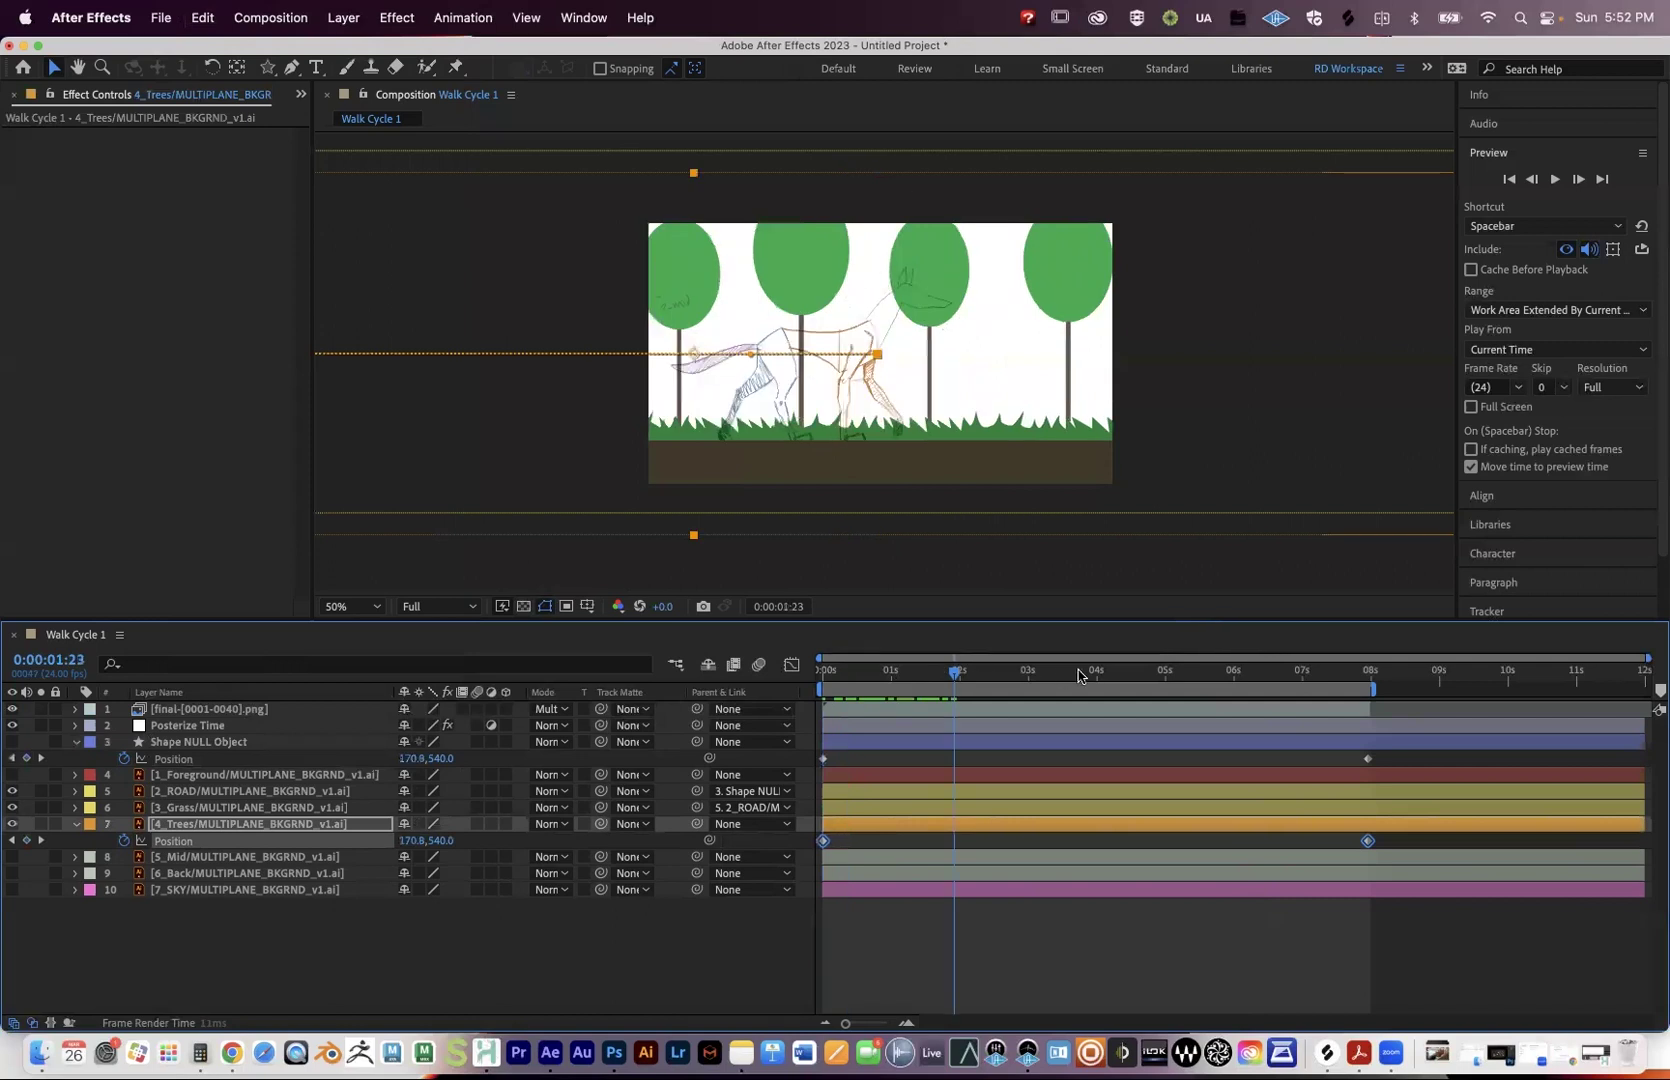
click(1262, 681)
click(1306, 685)
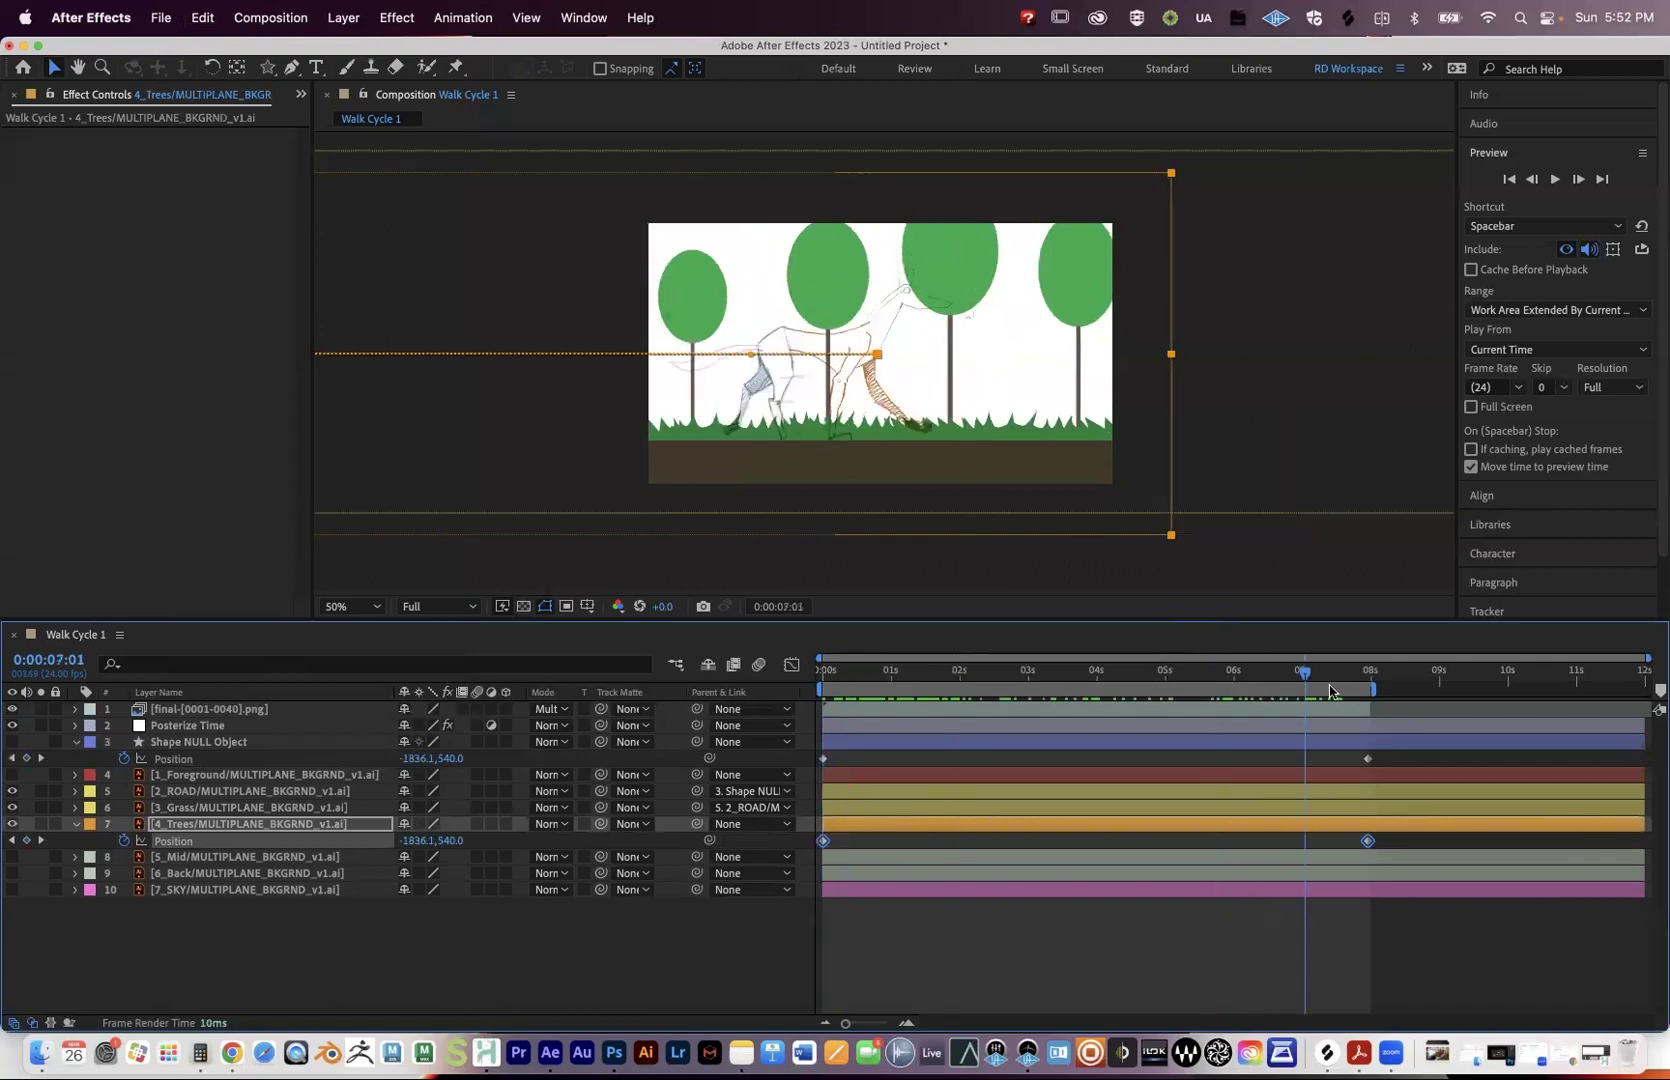
click(1367, 690)
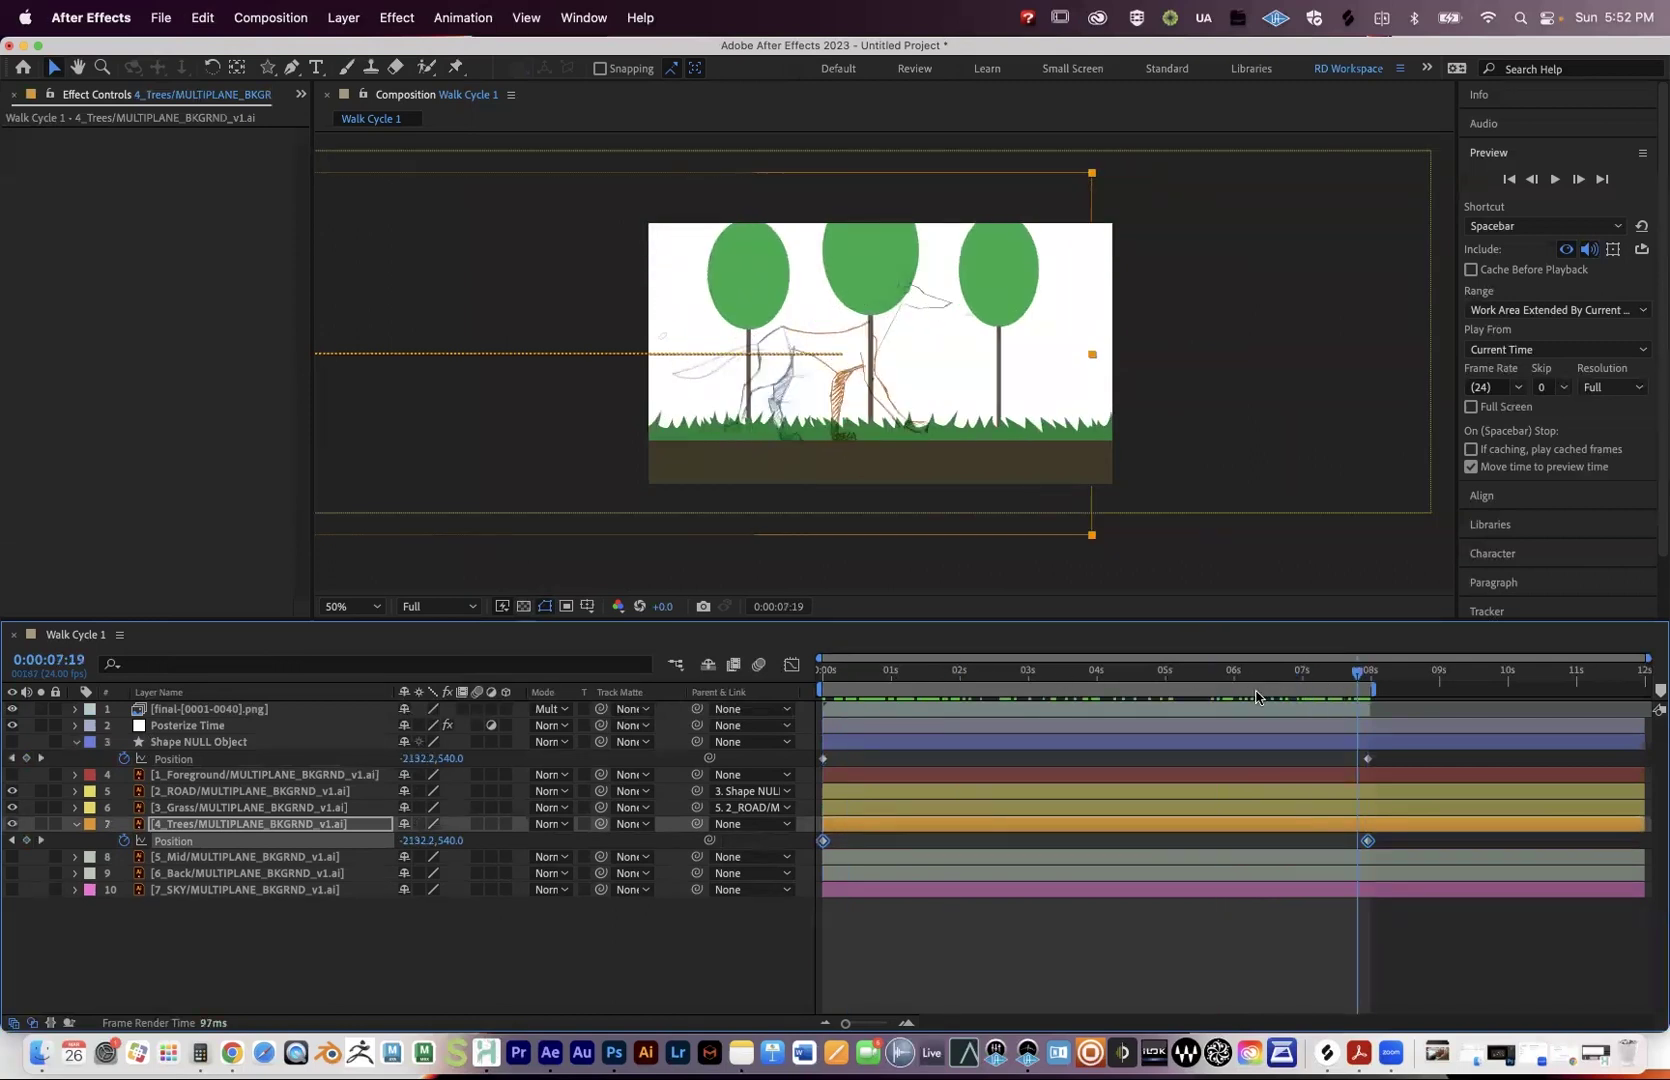
click(852, 688)
click(1062, 690)
click(1346, 690)
click(1372, 700)
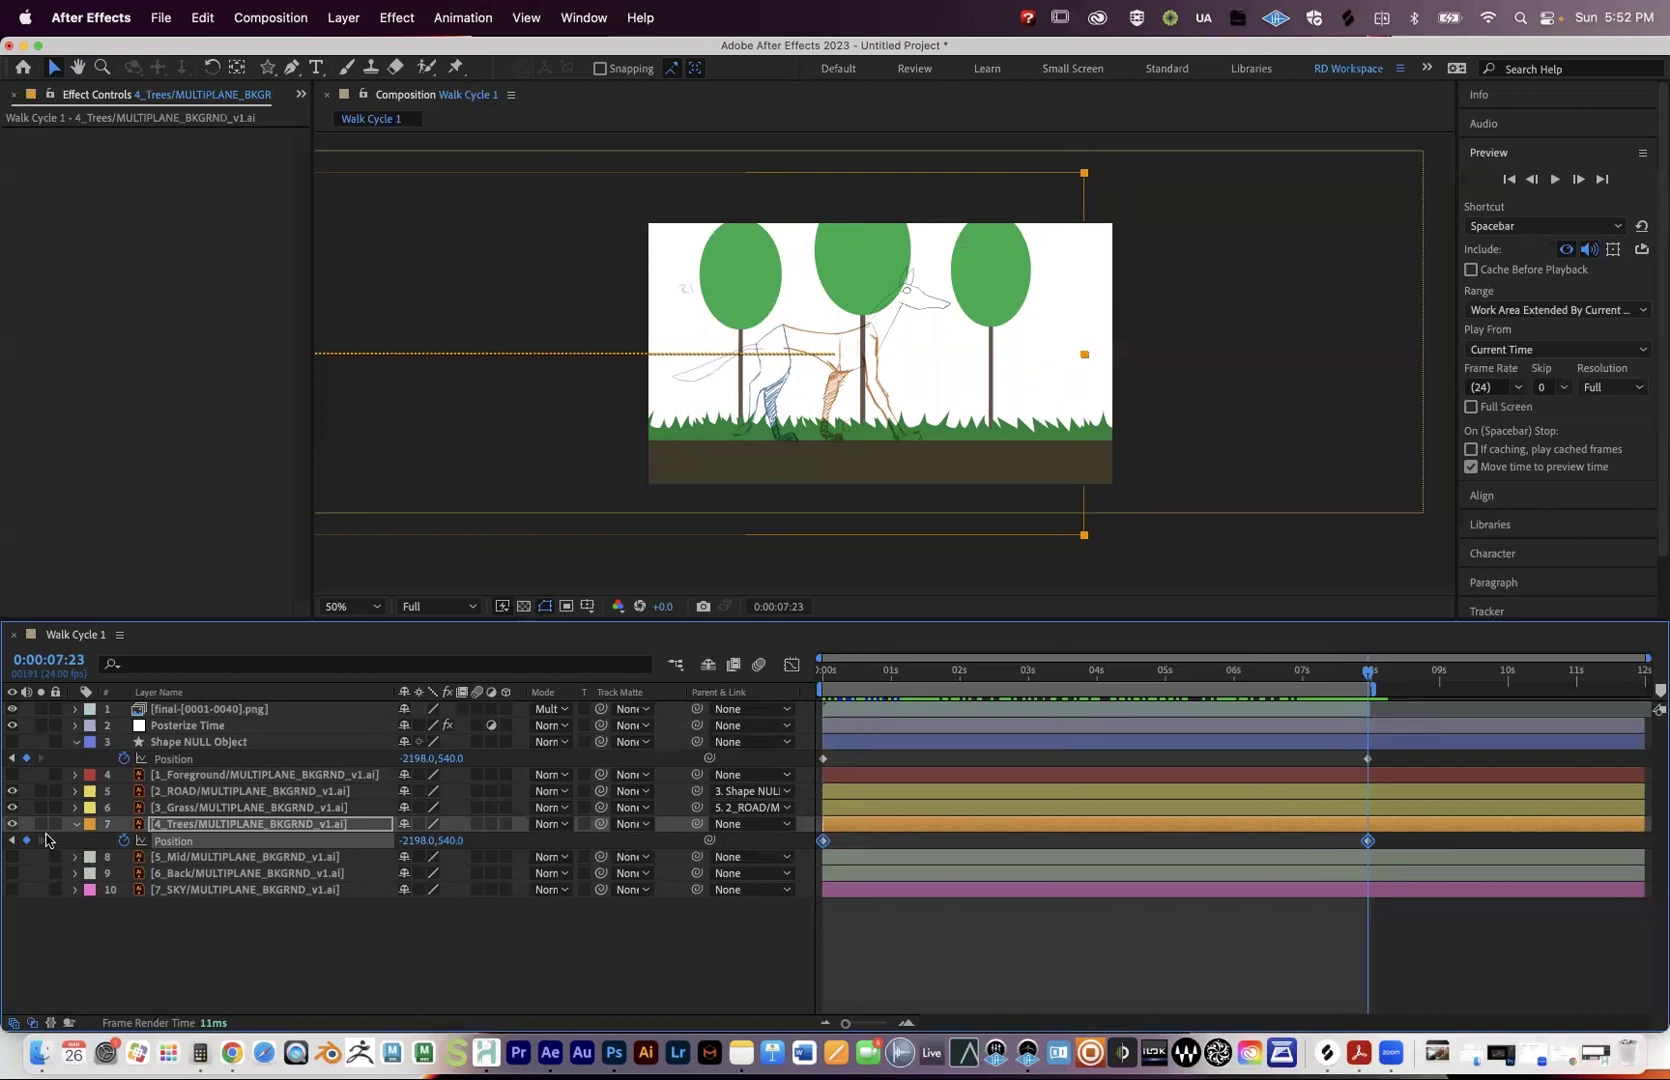
Set the 4_Trees layer's horizontal anchor point to 3122 at 0:00:07:23 so the trees fill the frame.
click(75, 824)
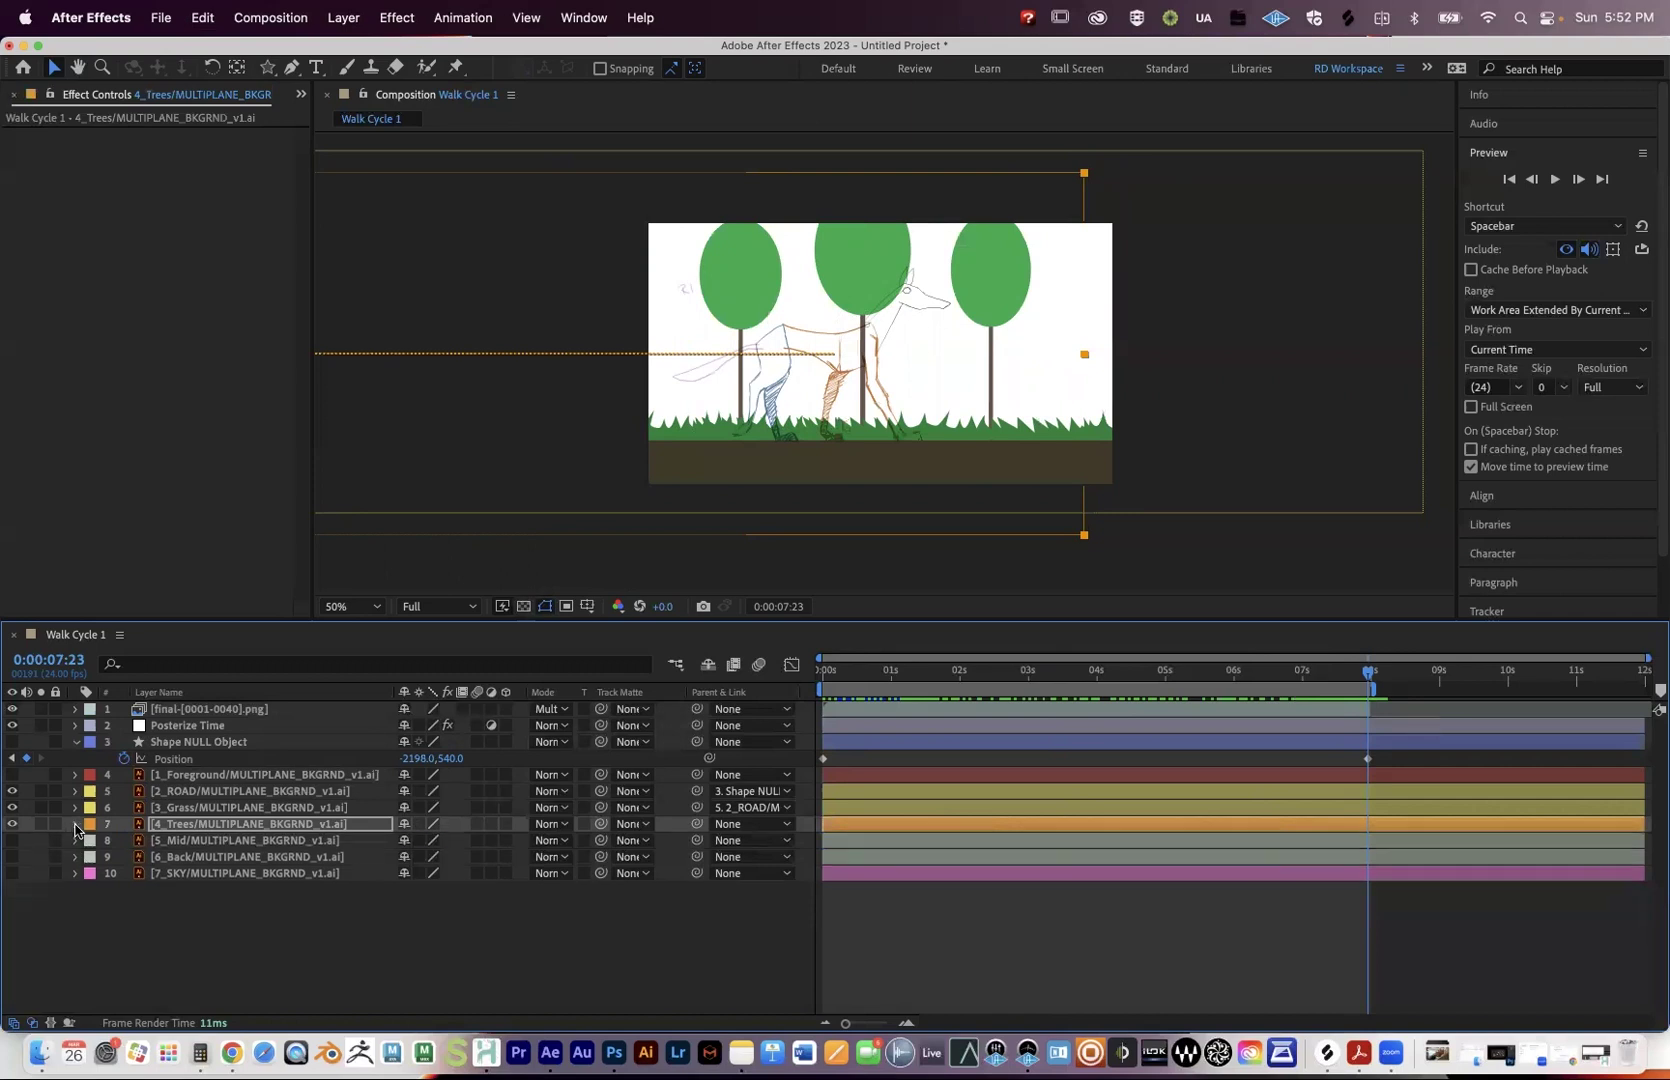
click(75, 824)
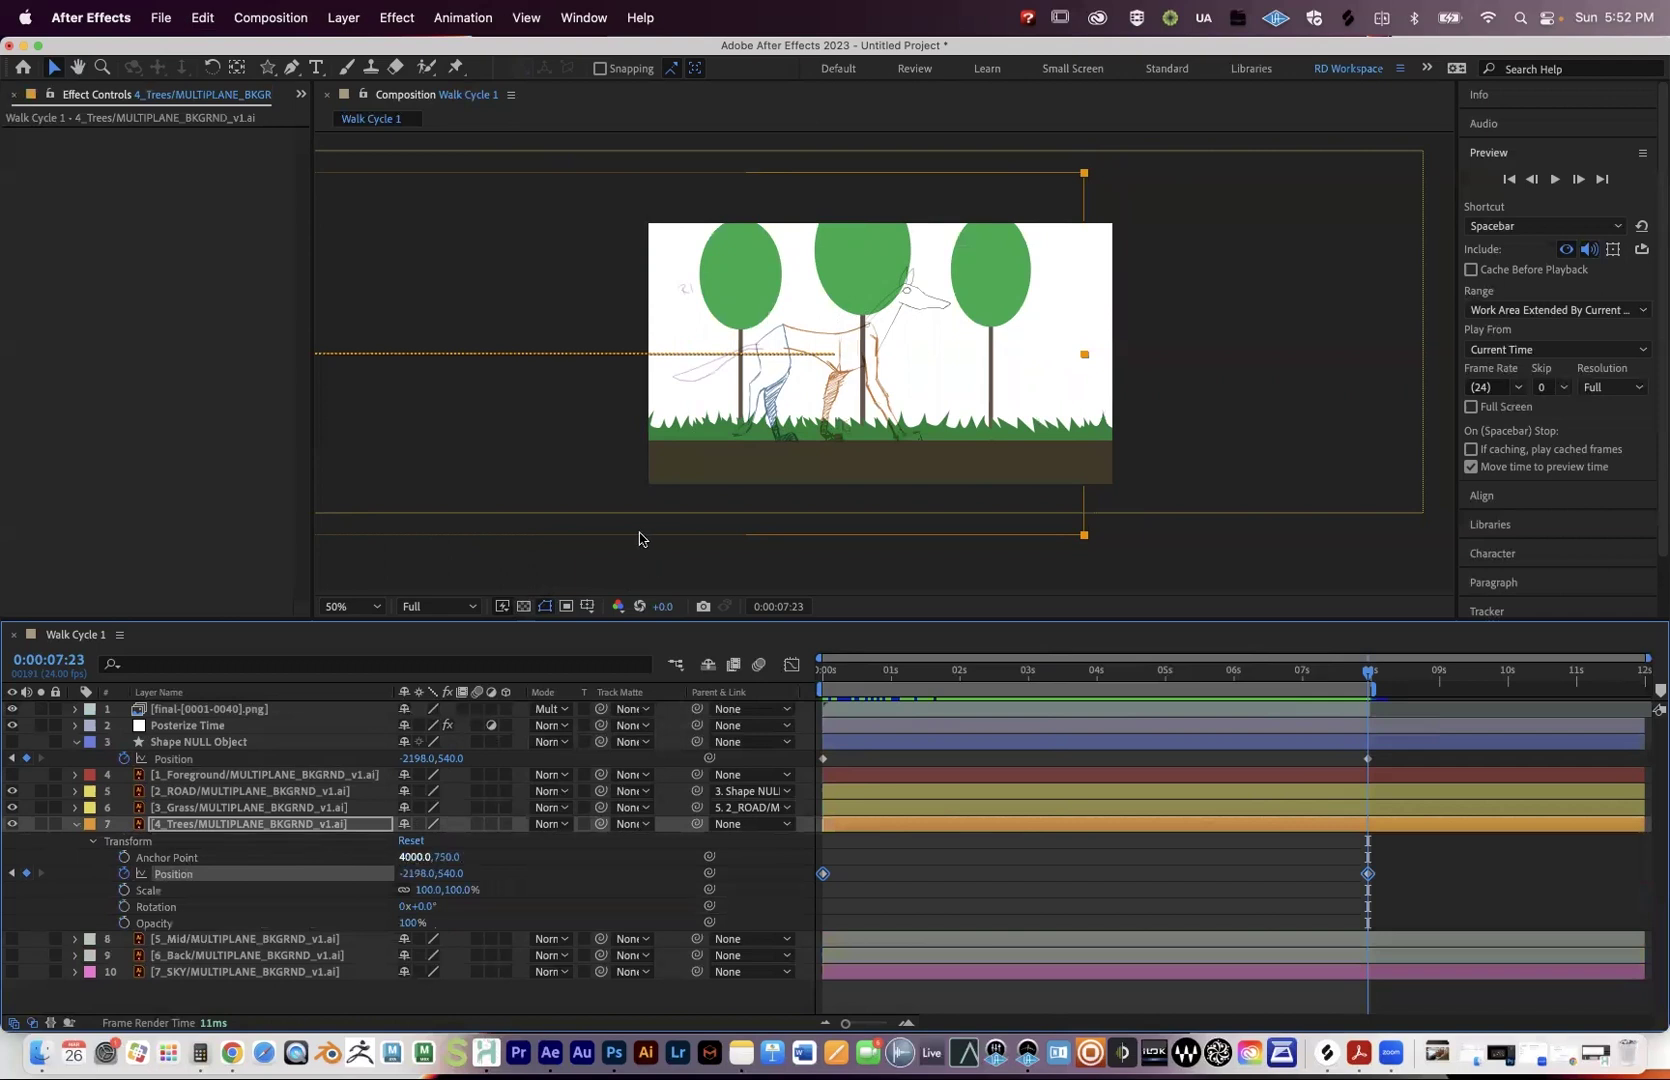
key(comma)
key(comma)
key(comma)
key(comma)
key(period)
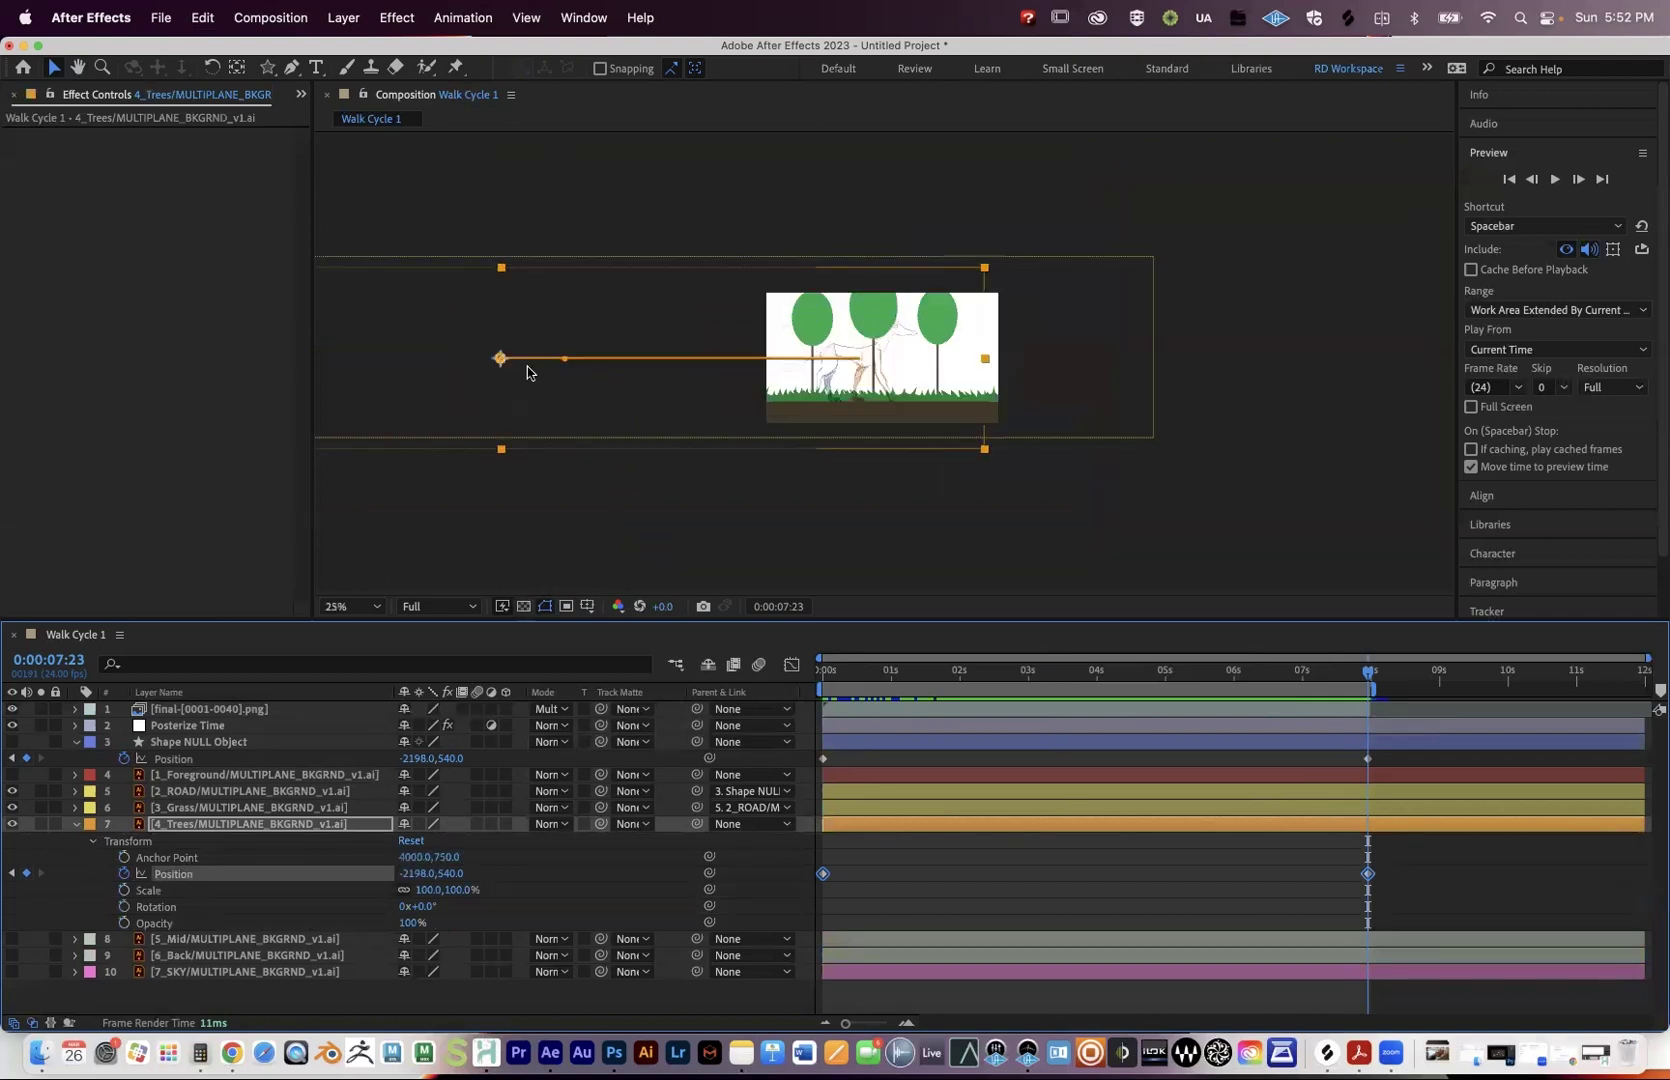
key(v)
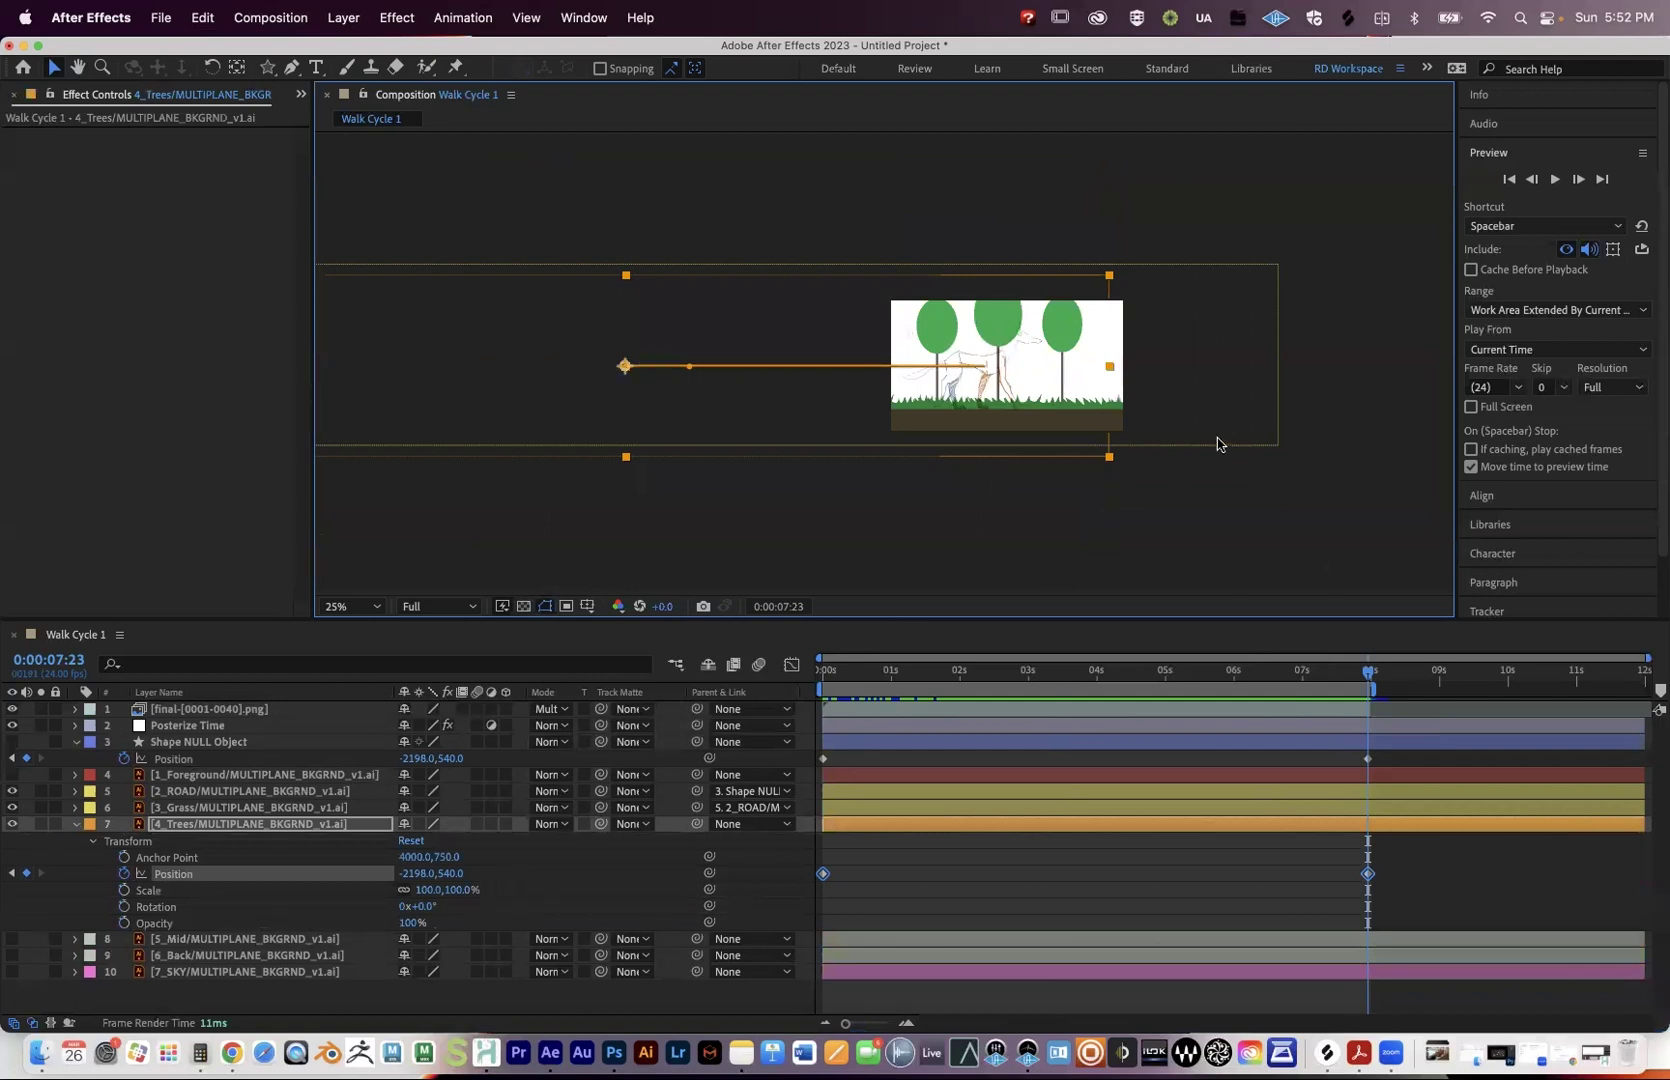
scroll(1001, 427, up, 1)
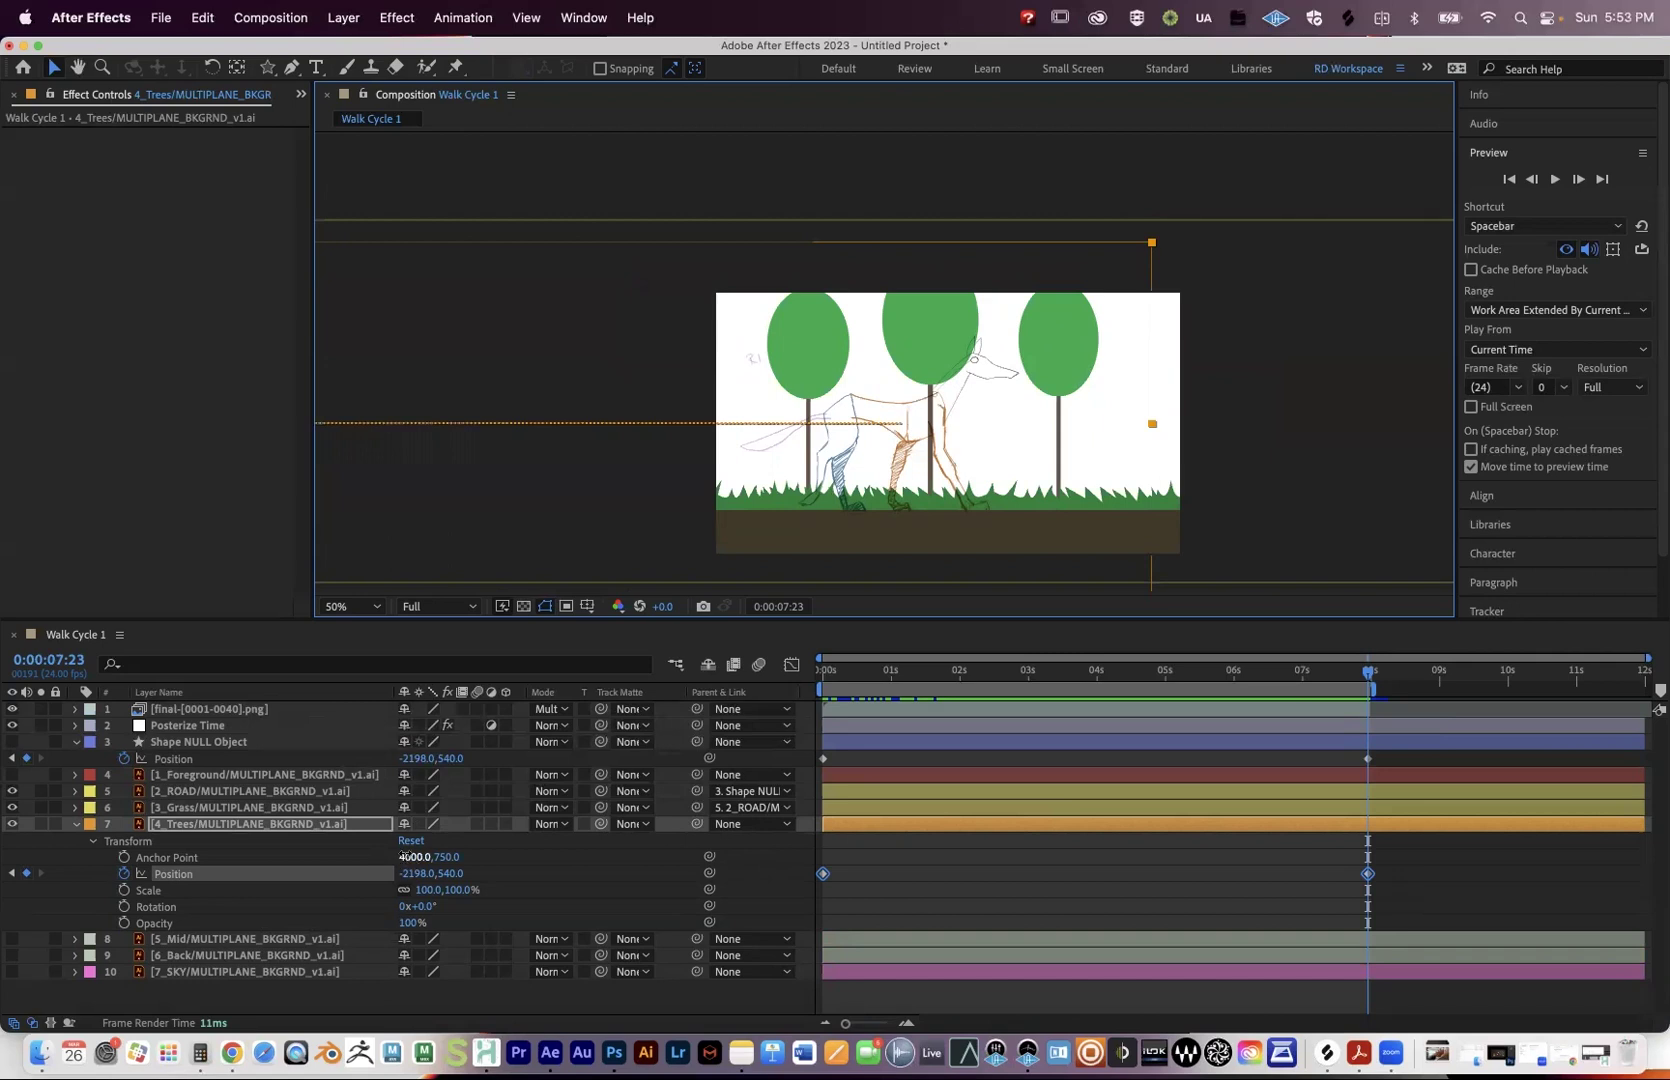
drag(437, 857, 360, 853)
drag(20, 850, 6, 834)
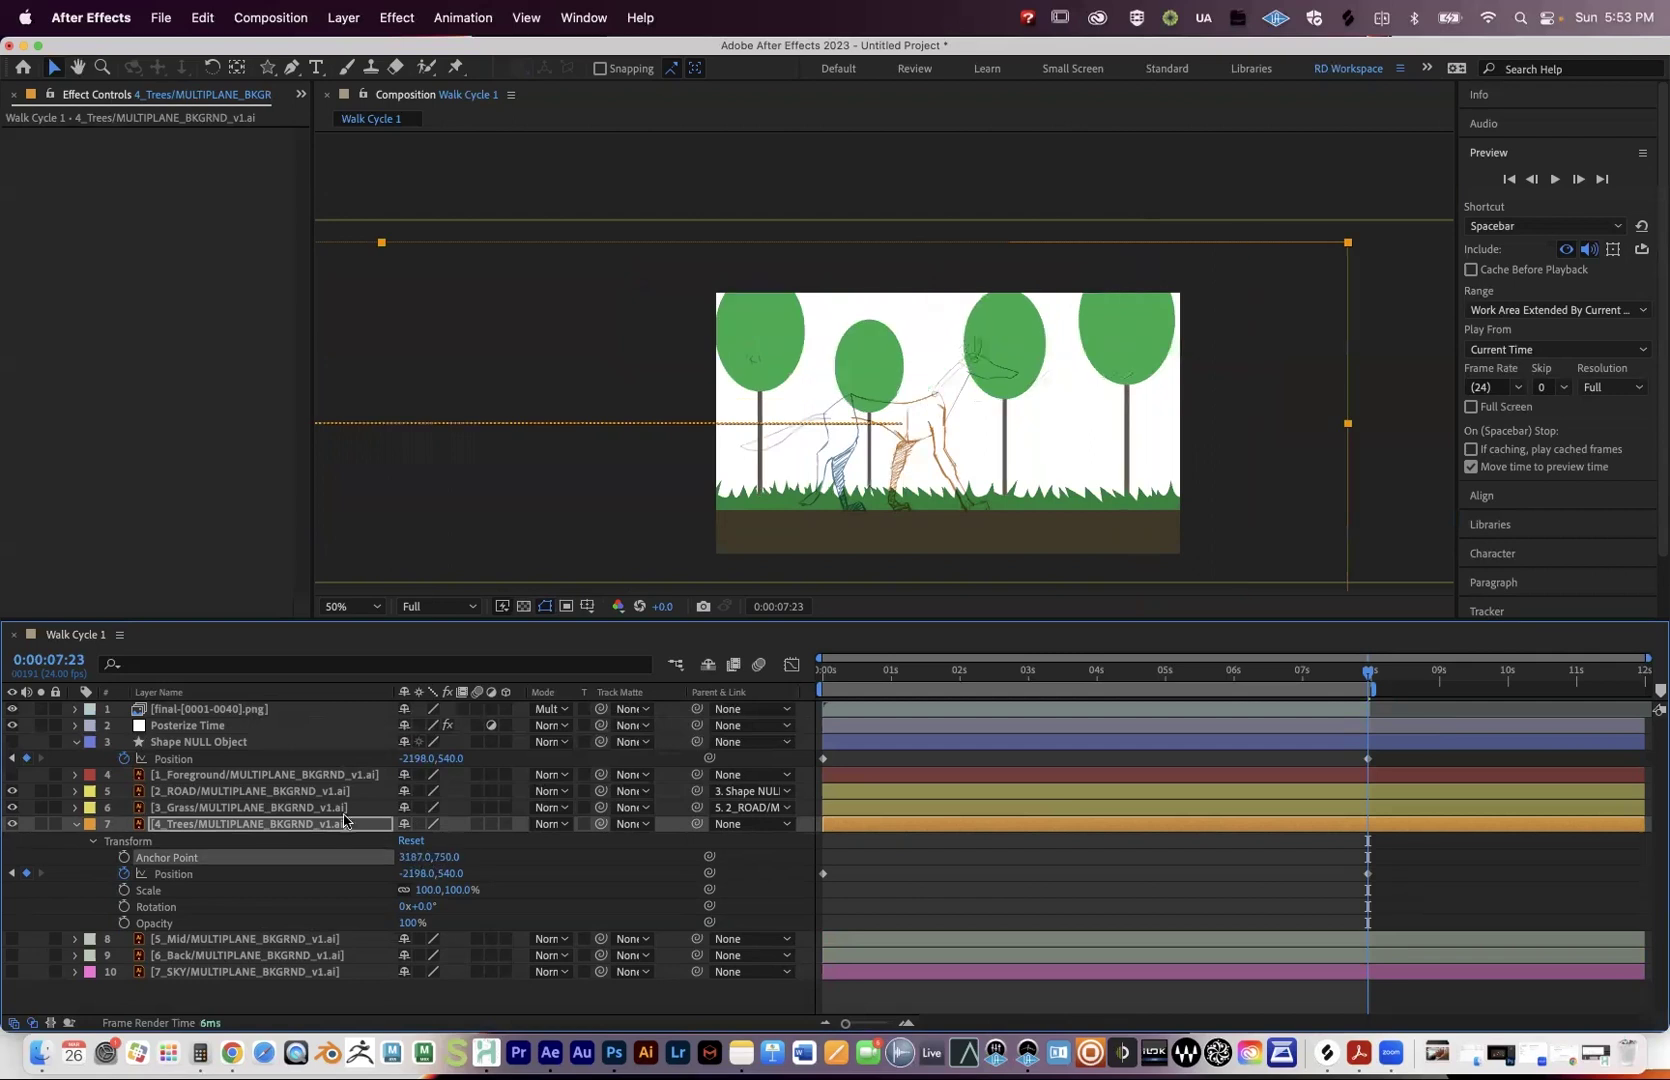
drag(371, 837, 358, 838)
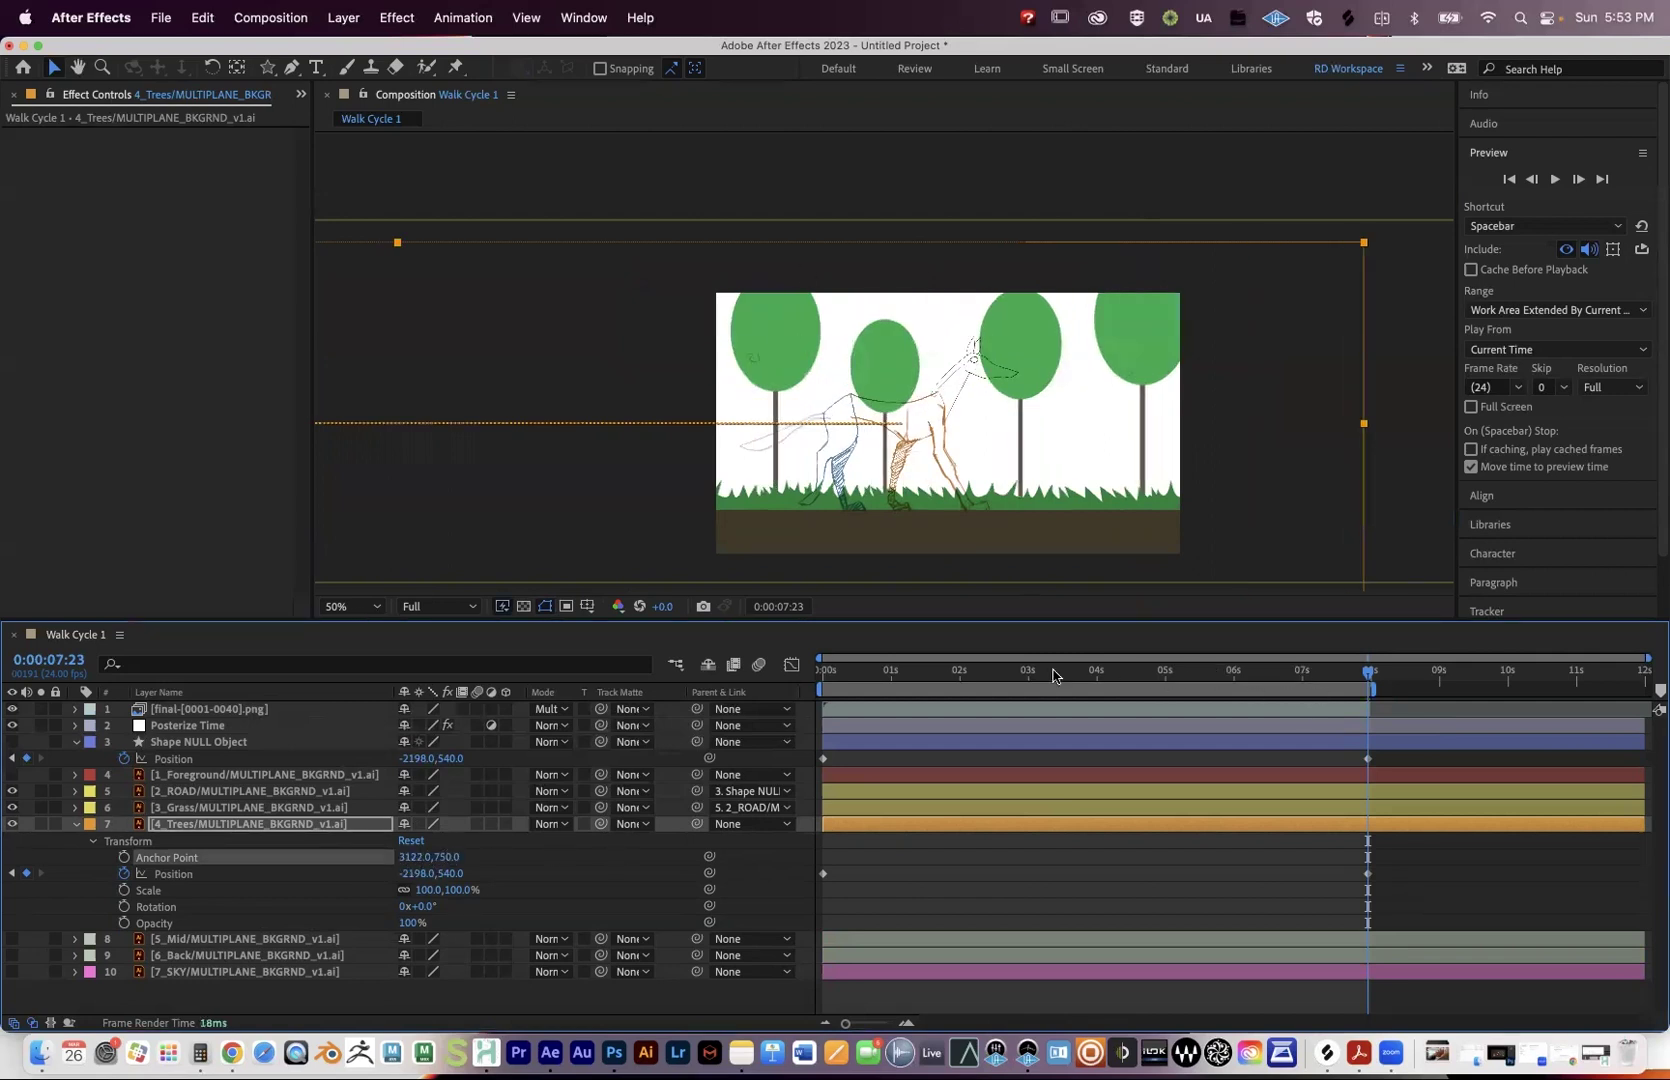
Check the trees' coverage at the start and near 8 seconds, and preview the walk with the moving trees.
click(815, 678)
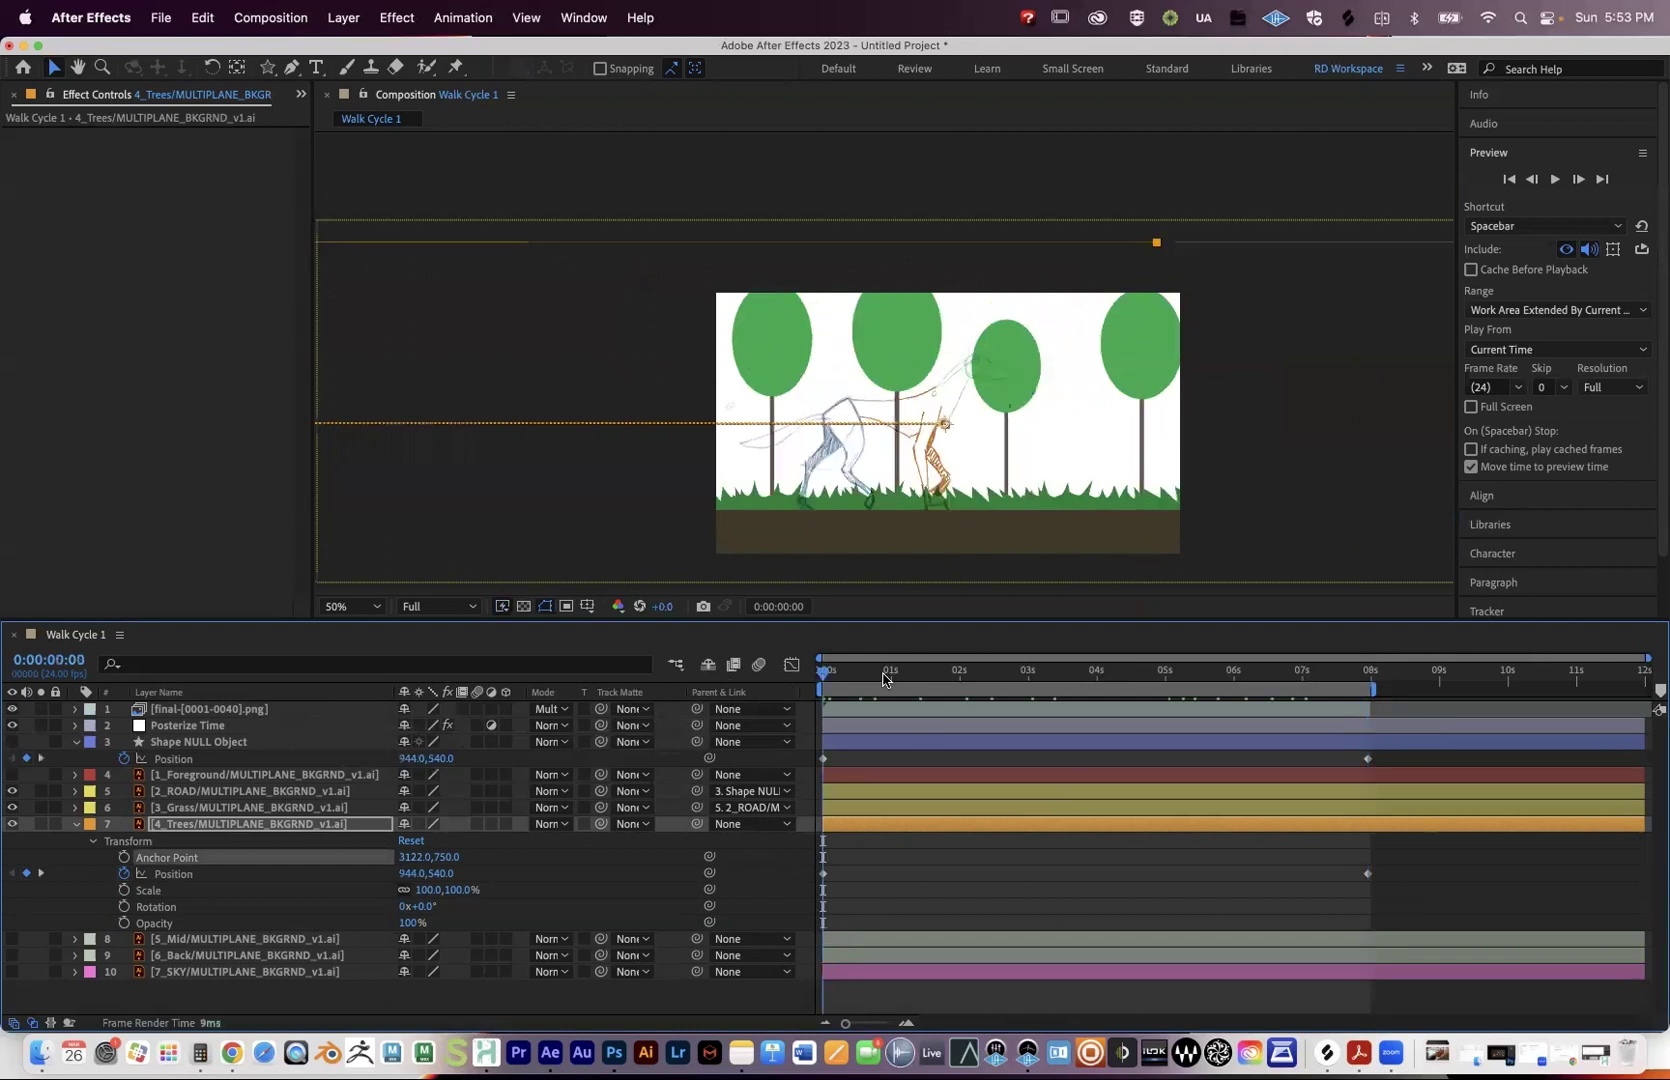
click(1312, 688)
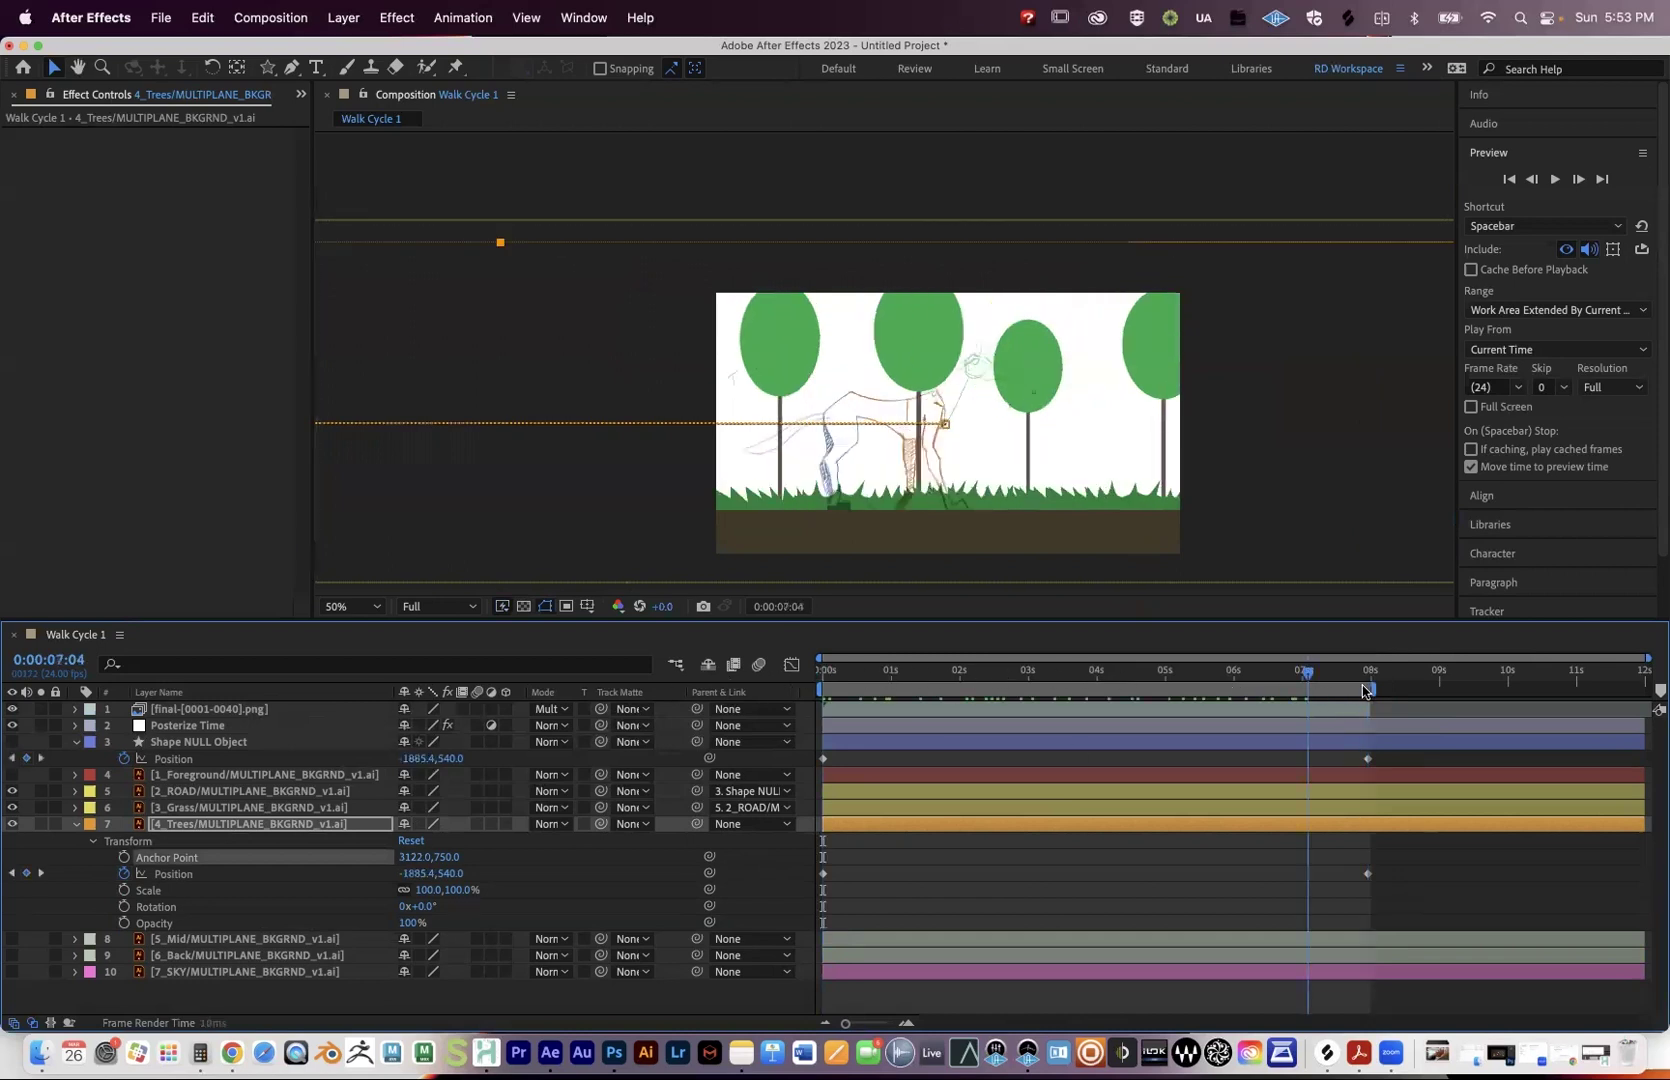
click(1366, 688)
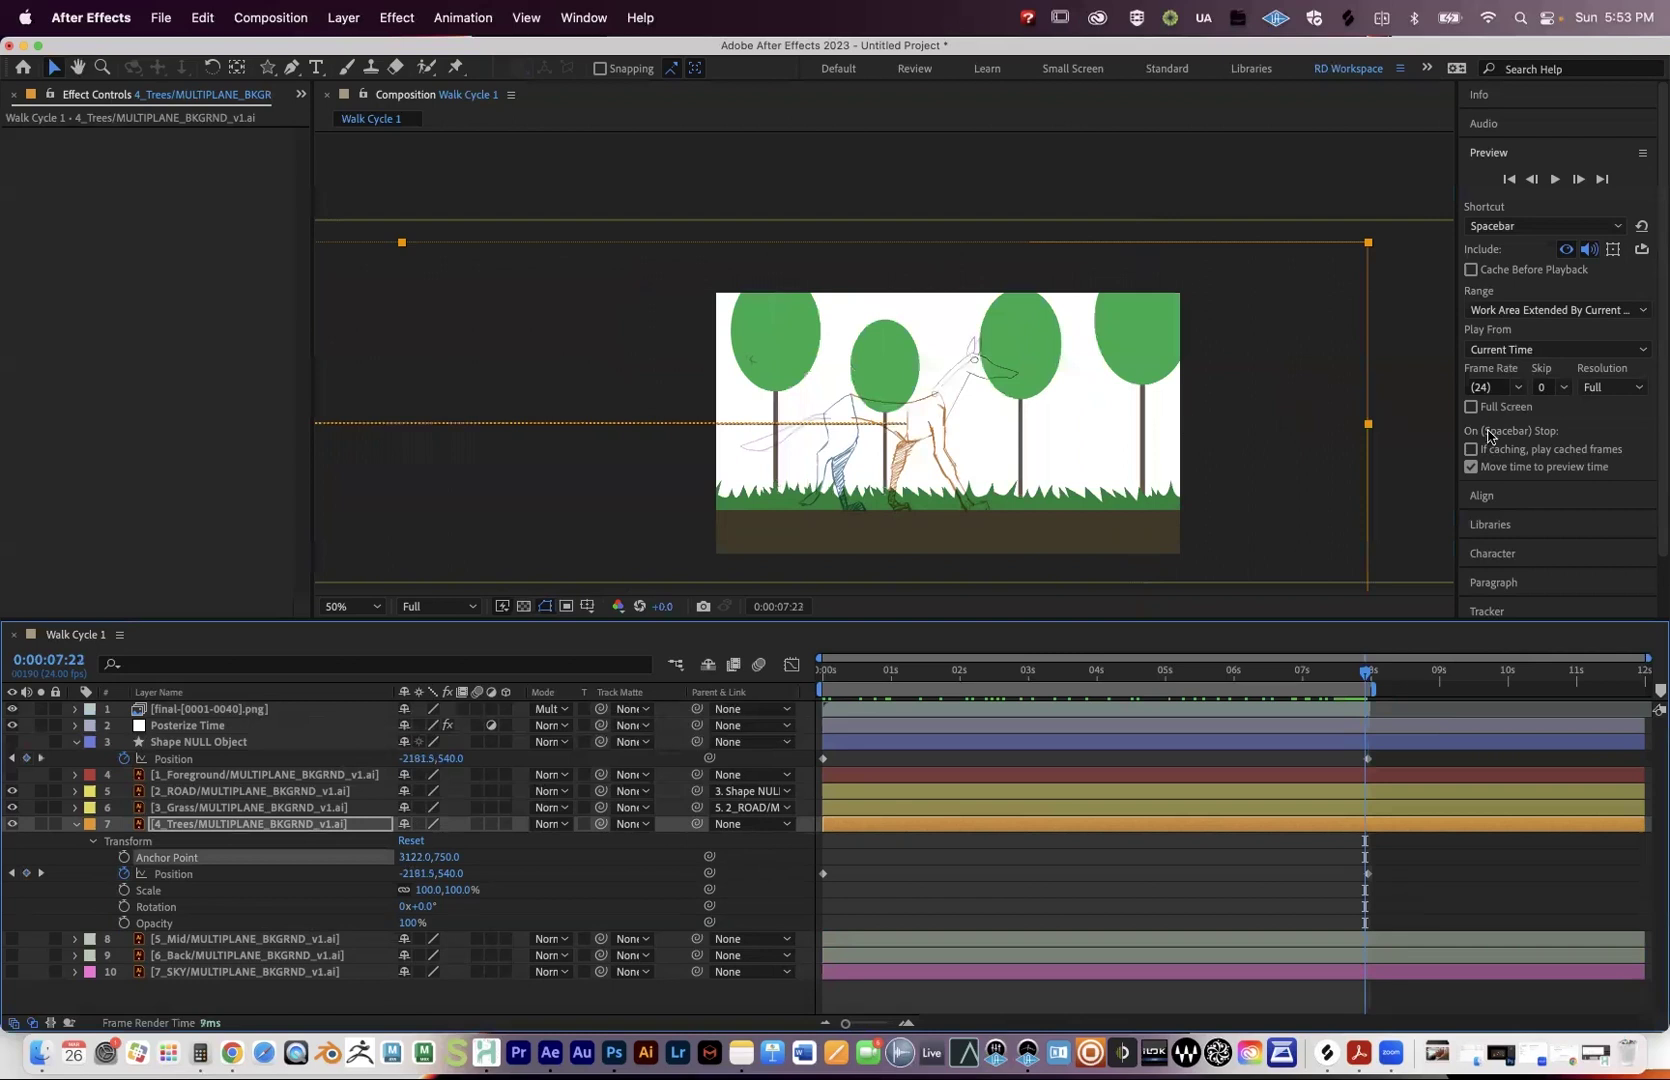
click(1326, 672)
click(1368, 670)
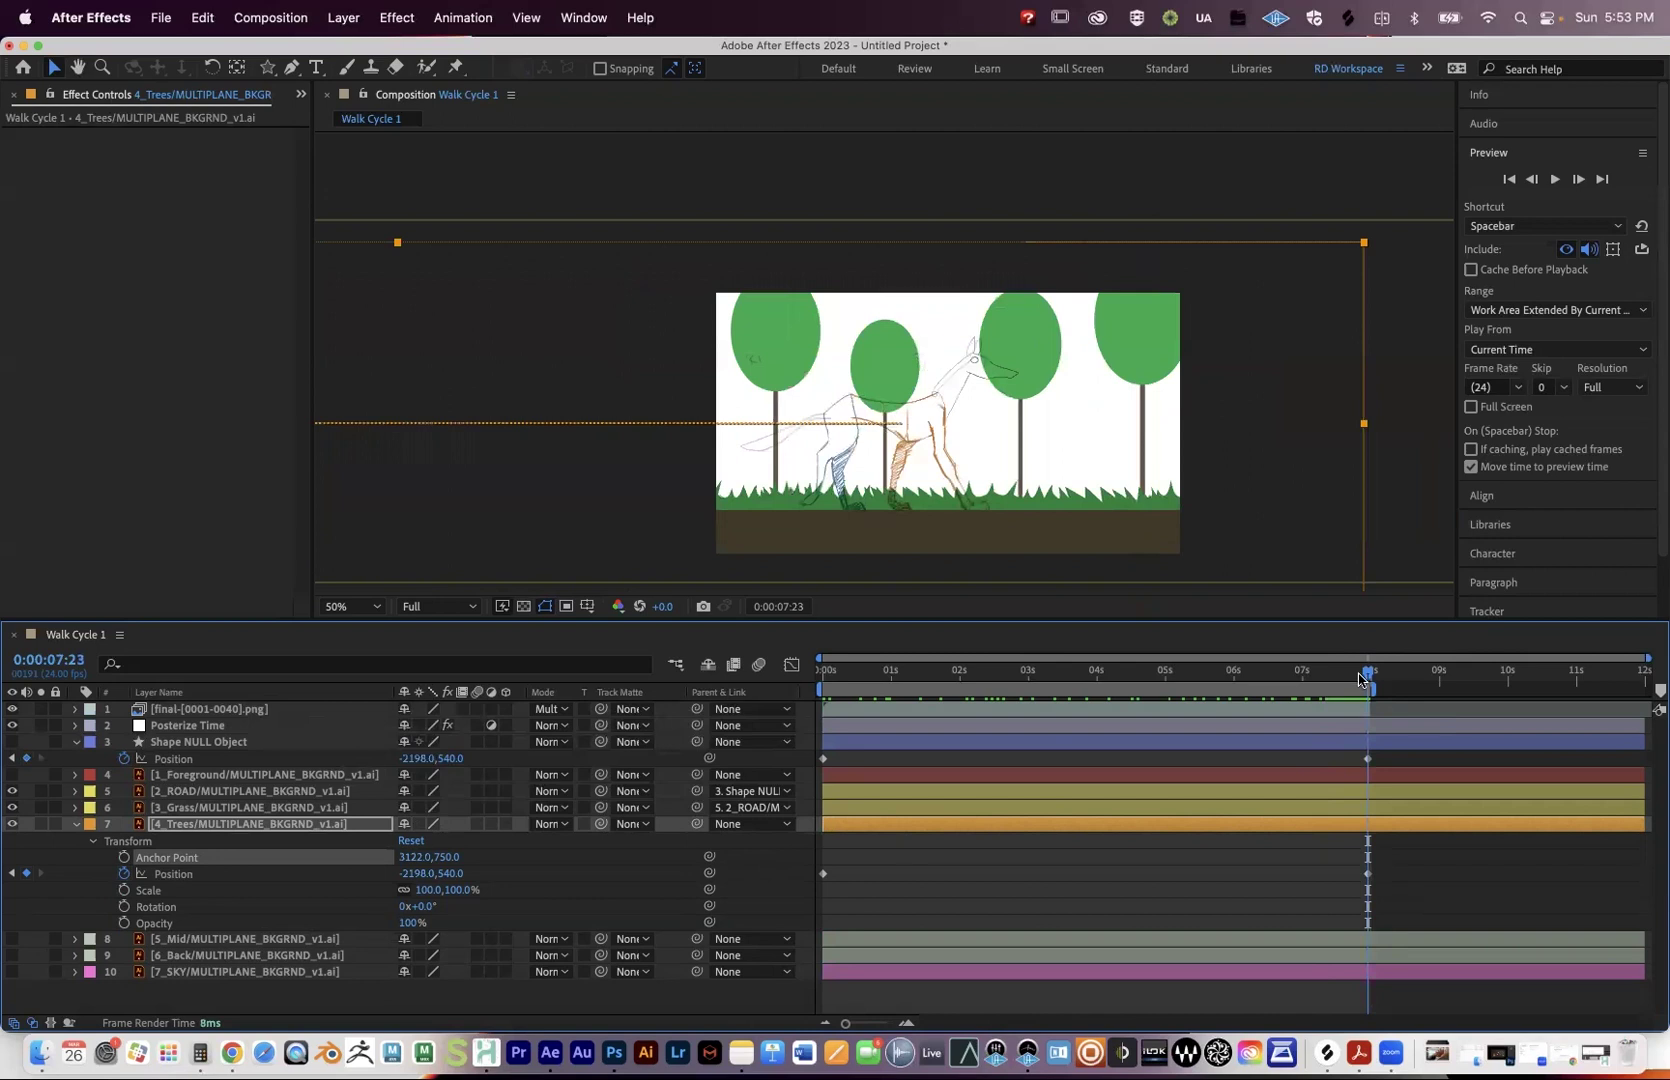
key(space)
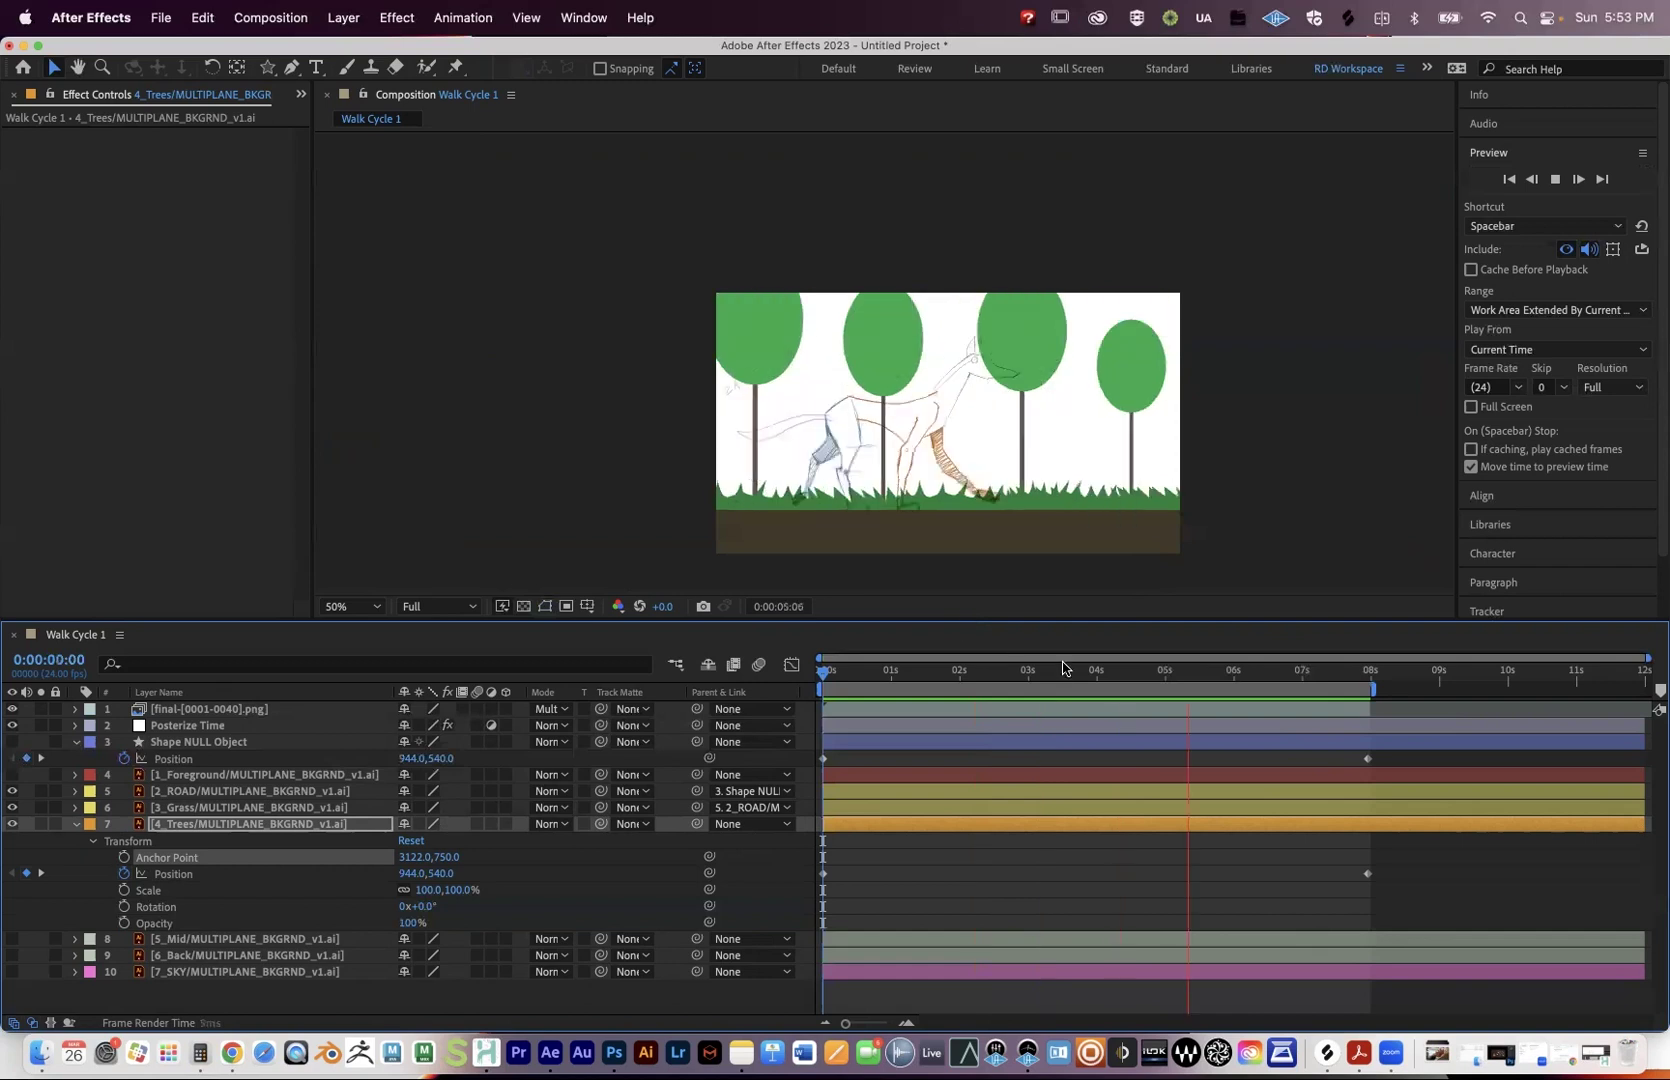
key(space)
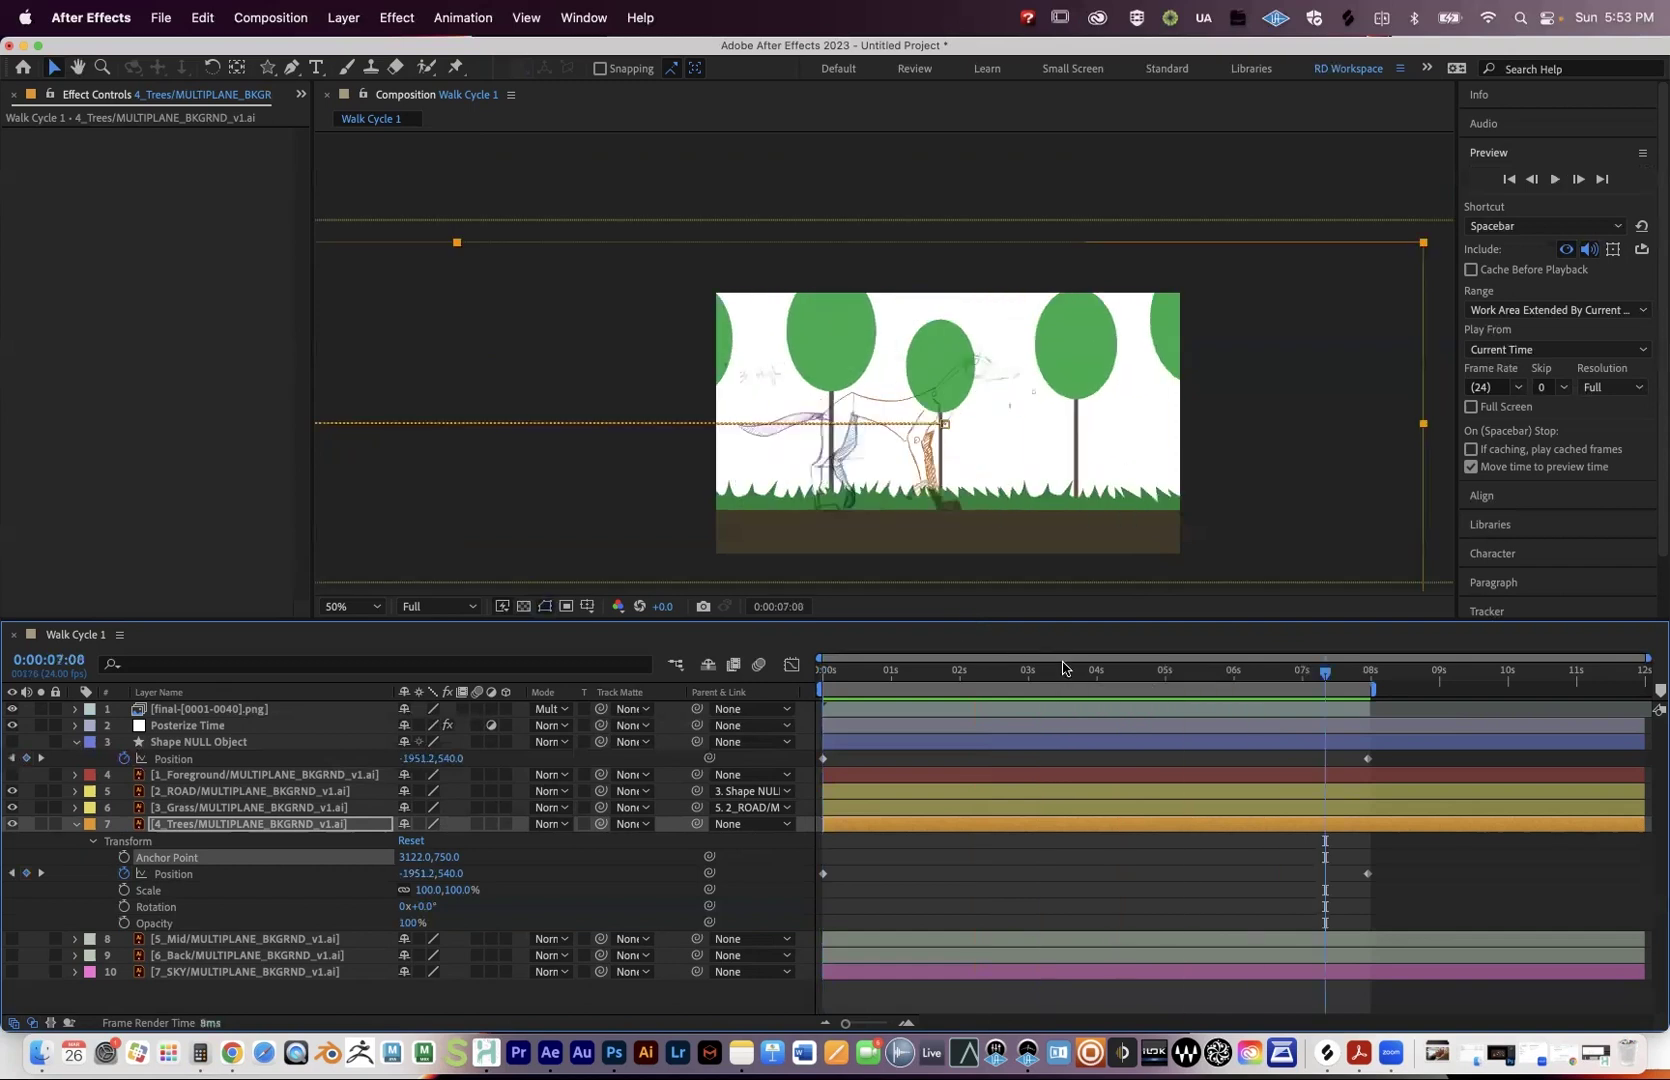
Examine the tree layer's placement at 0:00:07:23, at the start and at several points up to 0:00:07:00.
drag(1326, 679, 1357, 679)
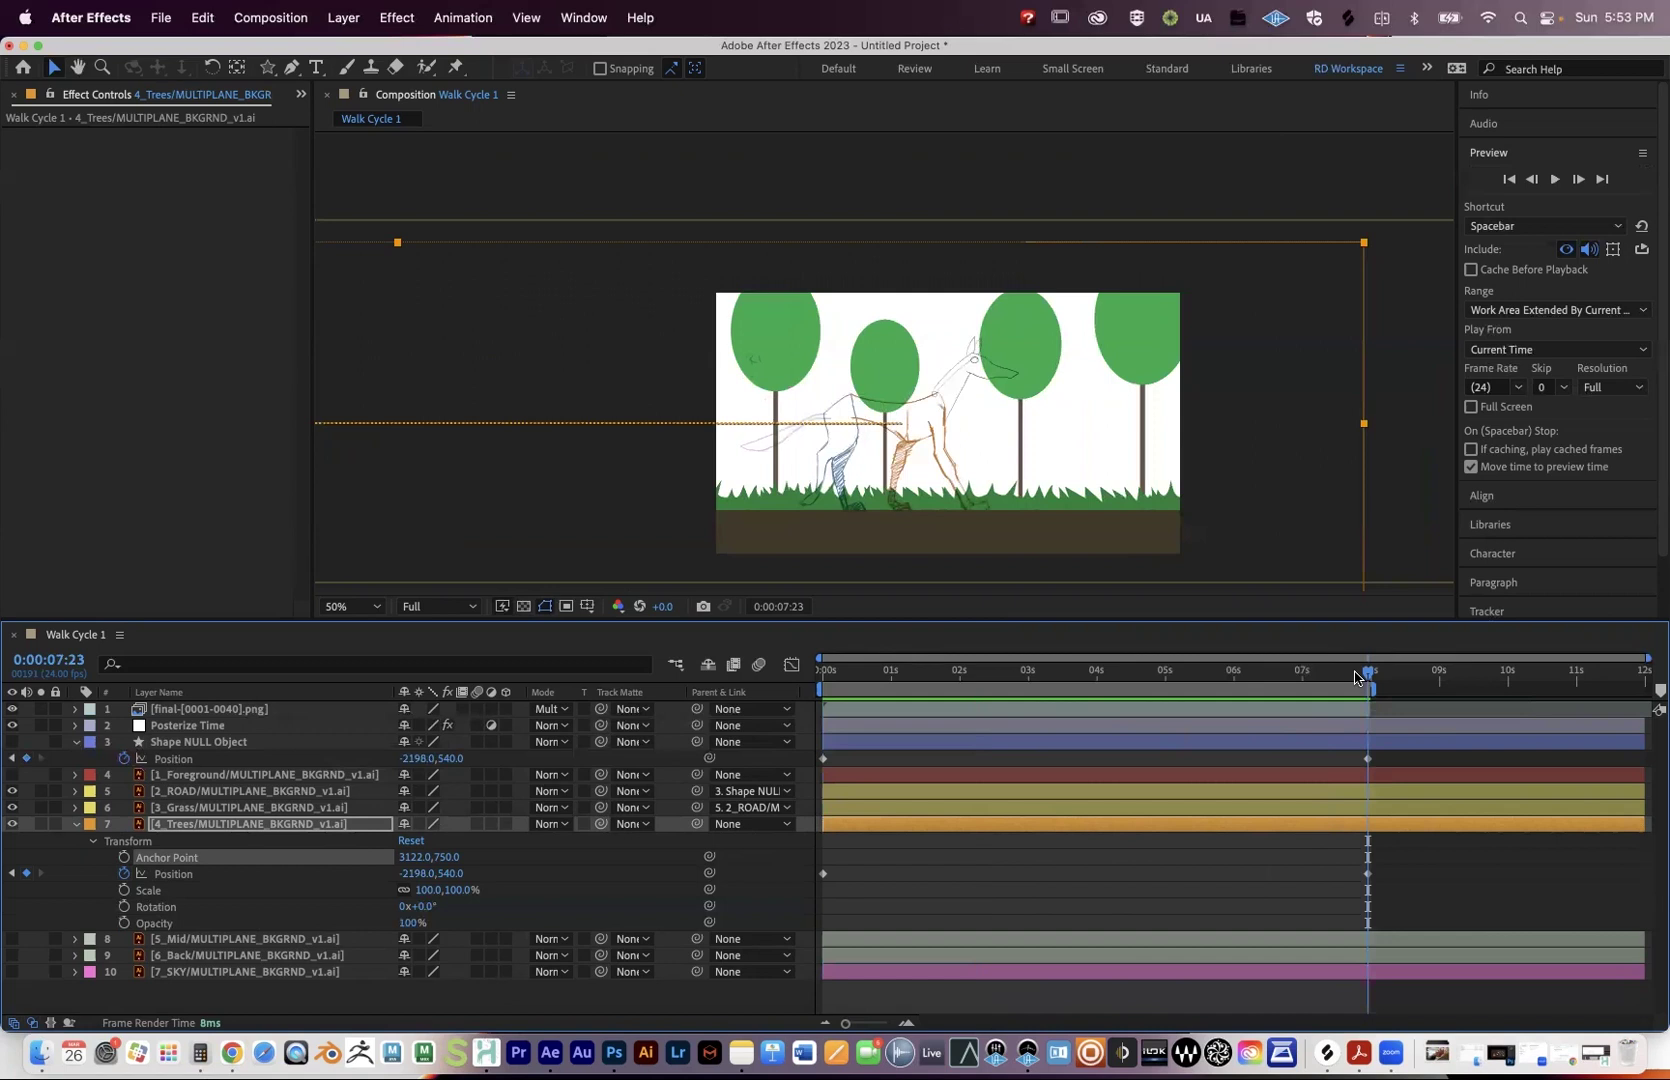
click(1108, 688)
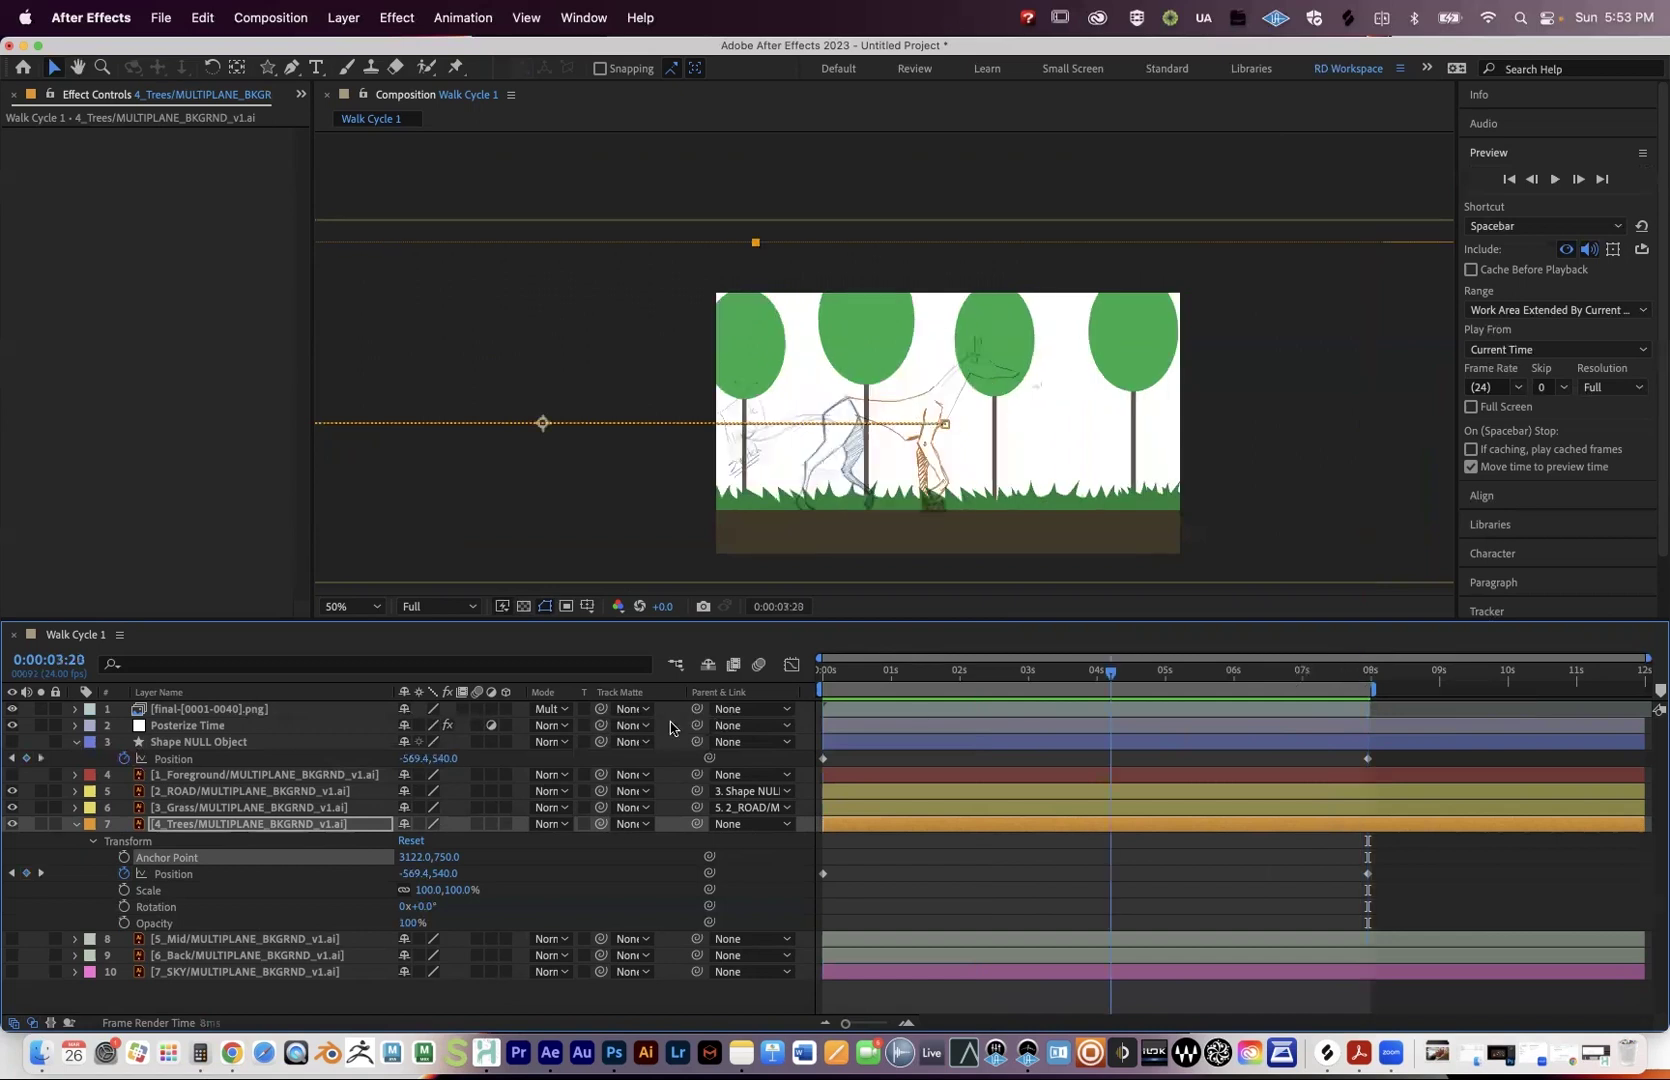
click(808, 674)
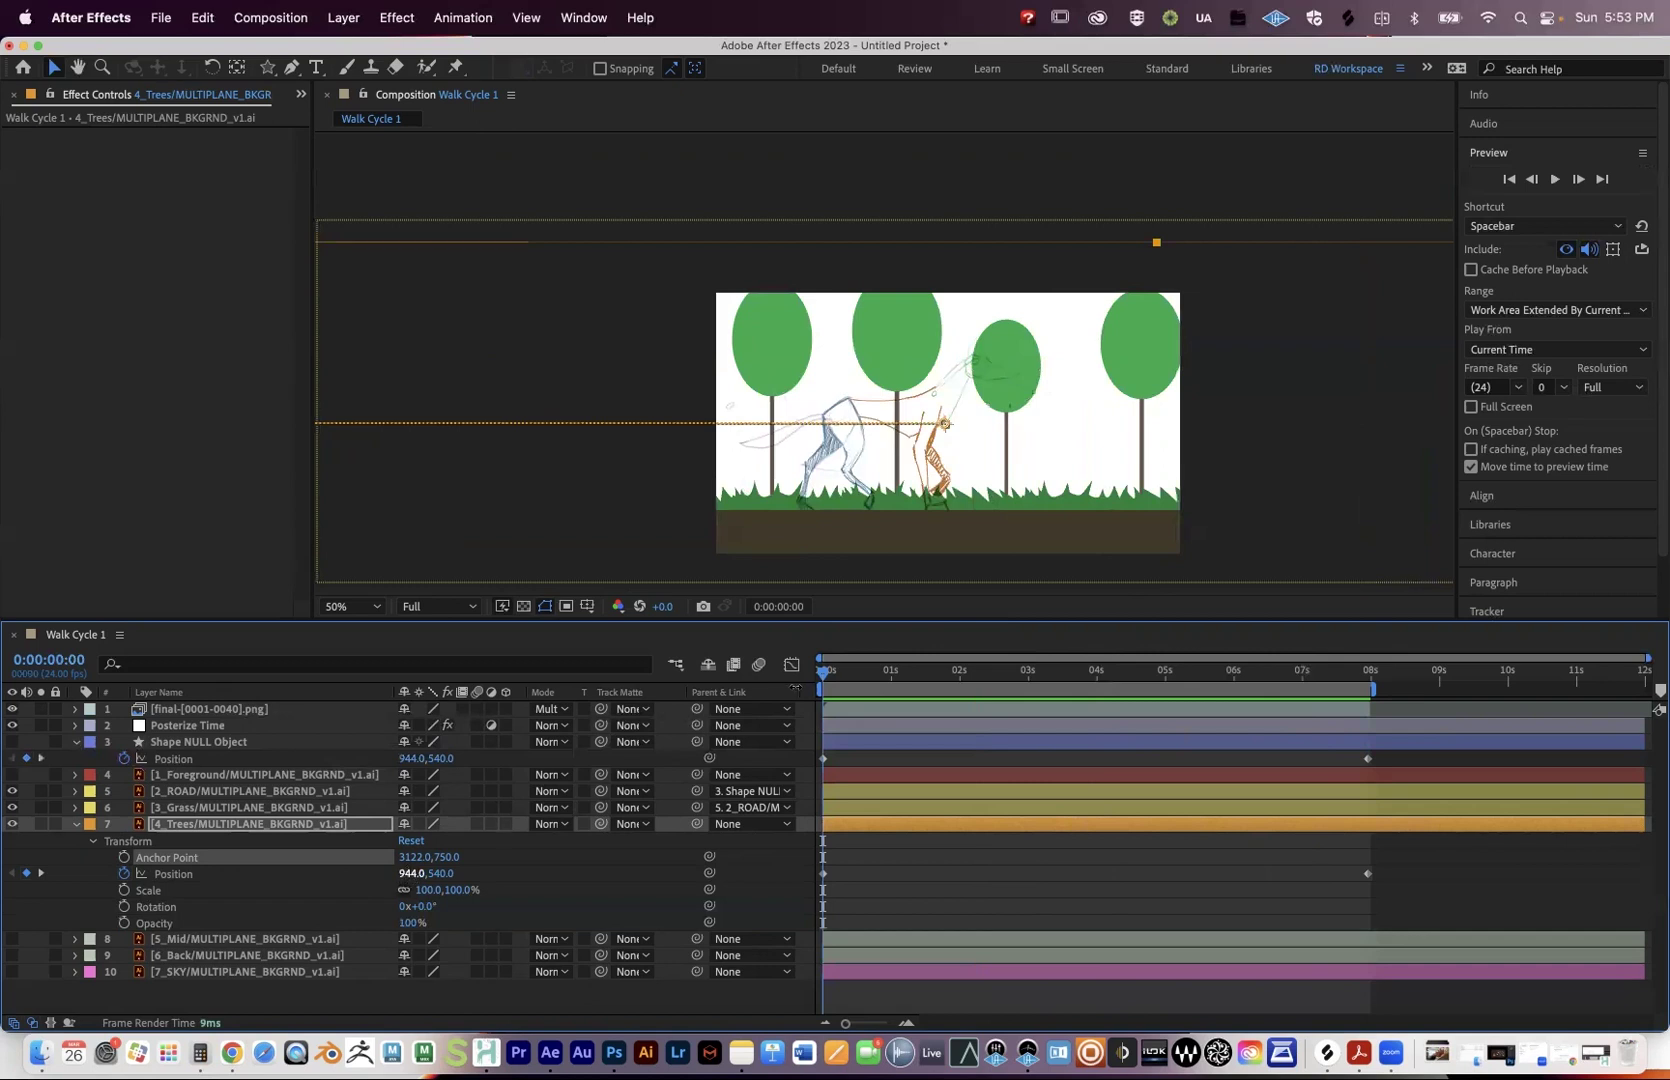
click(1021, 672)
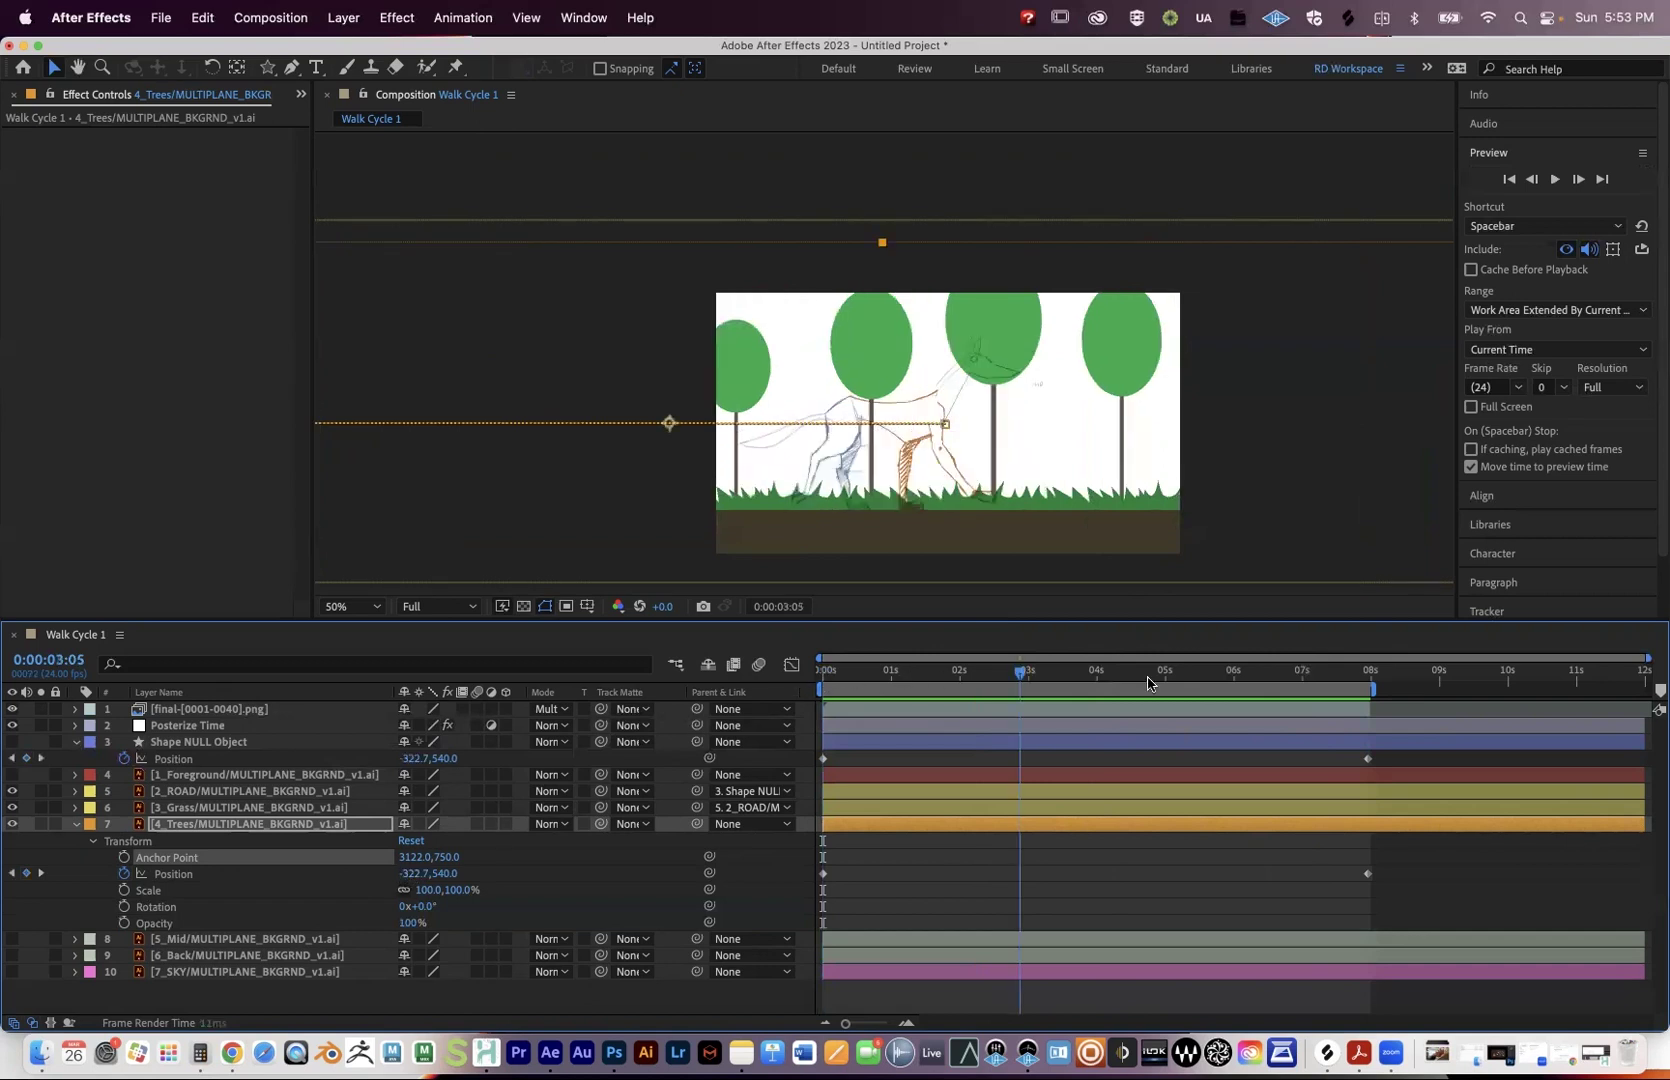
click(1163, 672)
click(1301, 671)
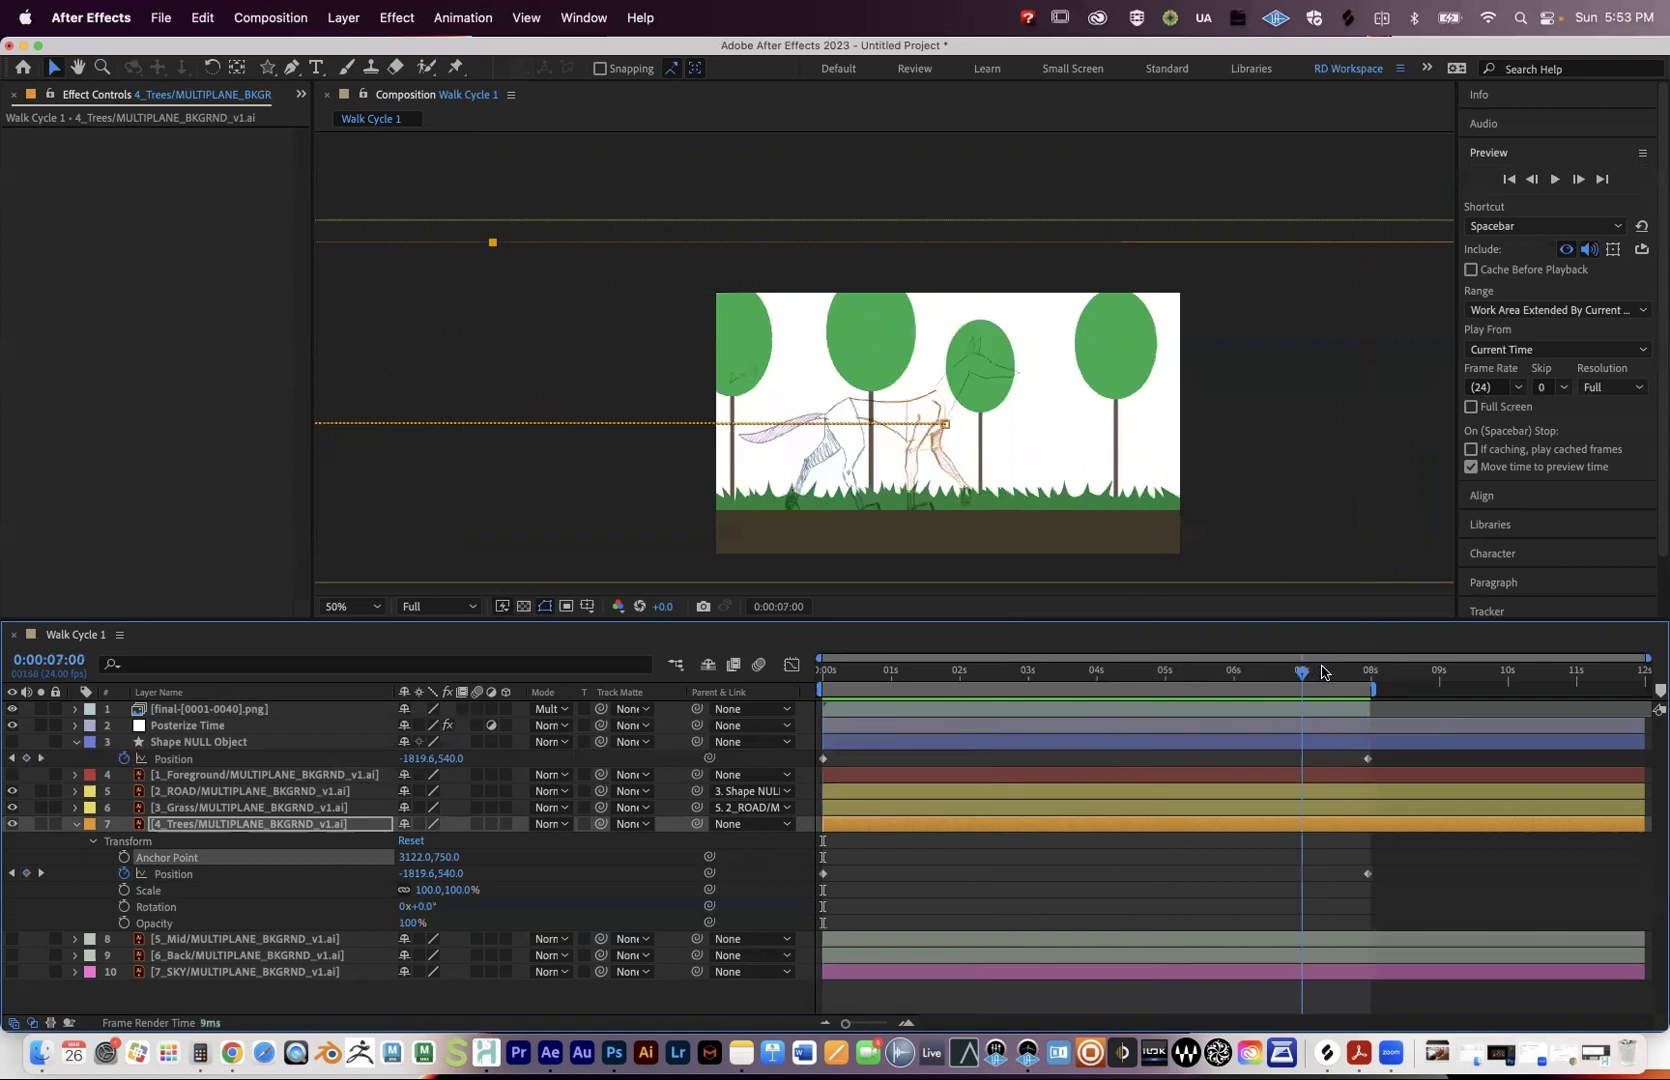
Set the 4_Trees layer's horizontal position keyframe at 0:00:07:23 to -1200 to slow the trees' movement.
click(1335, 667)
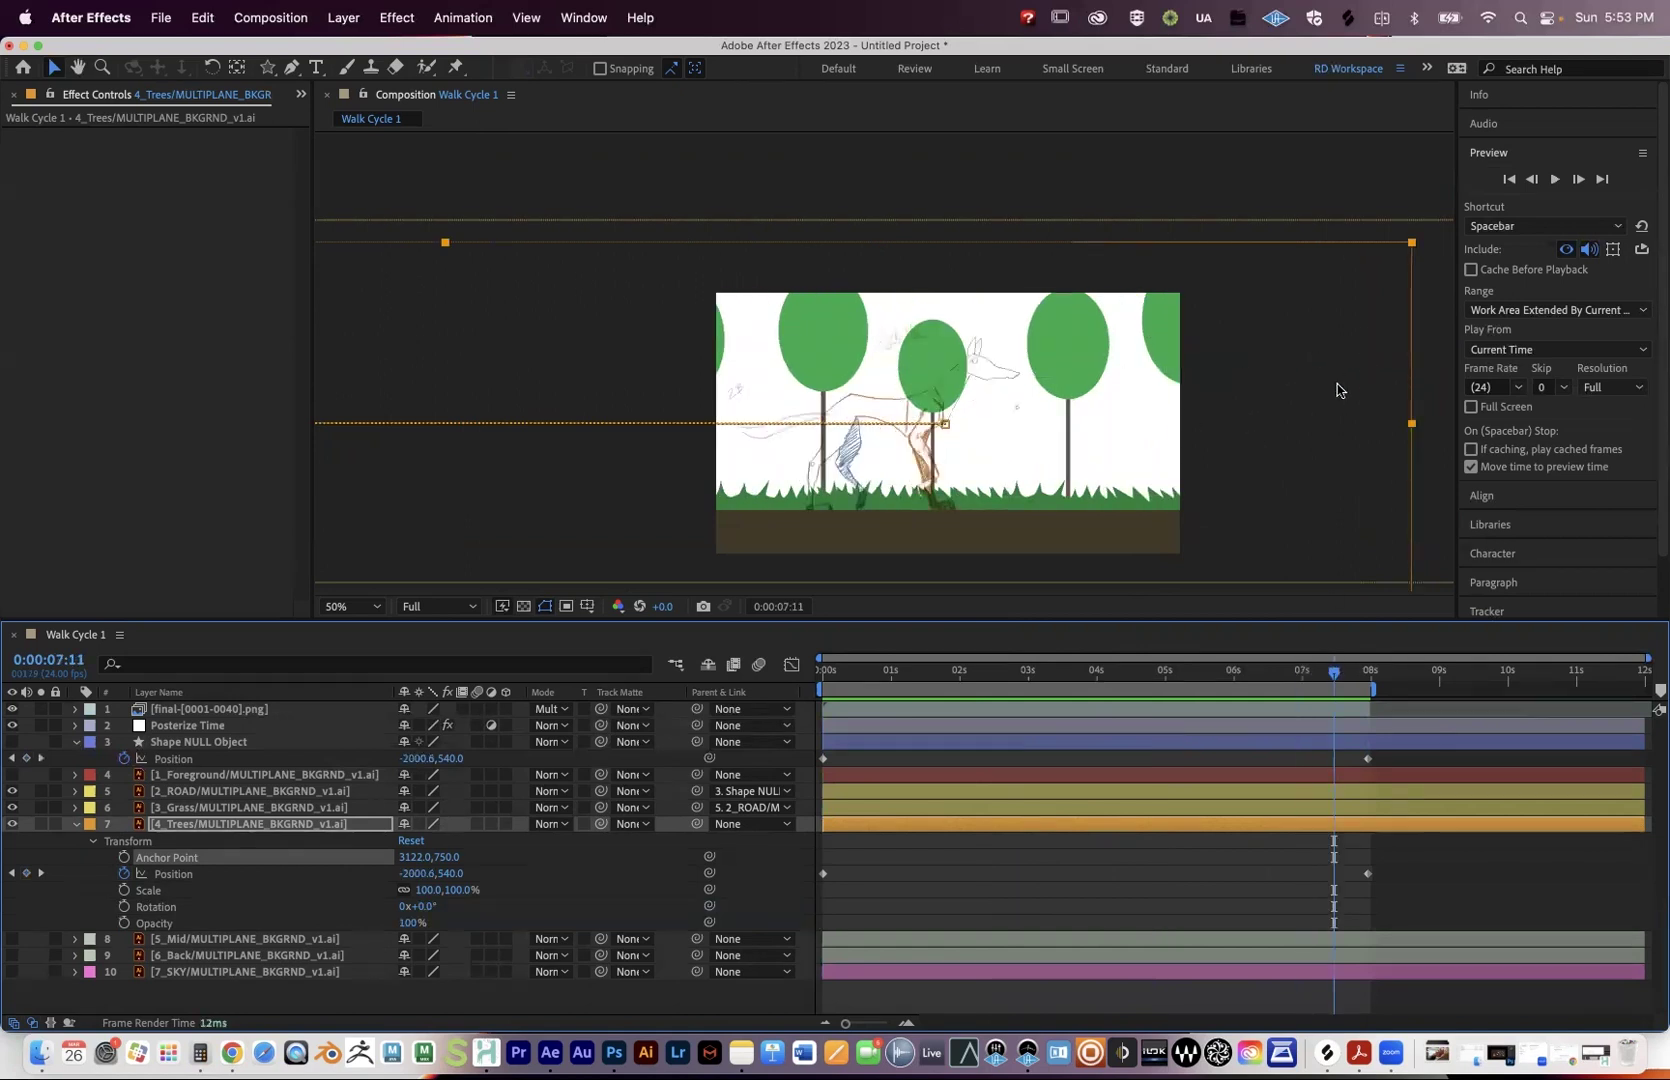
drag(1325, 675, 1368, 675)
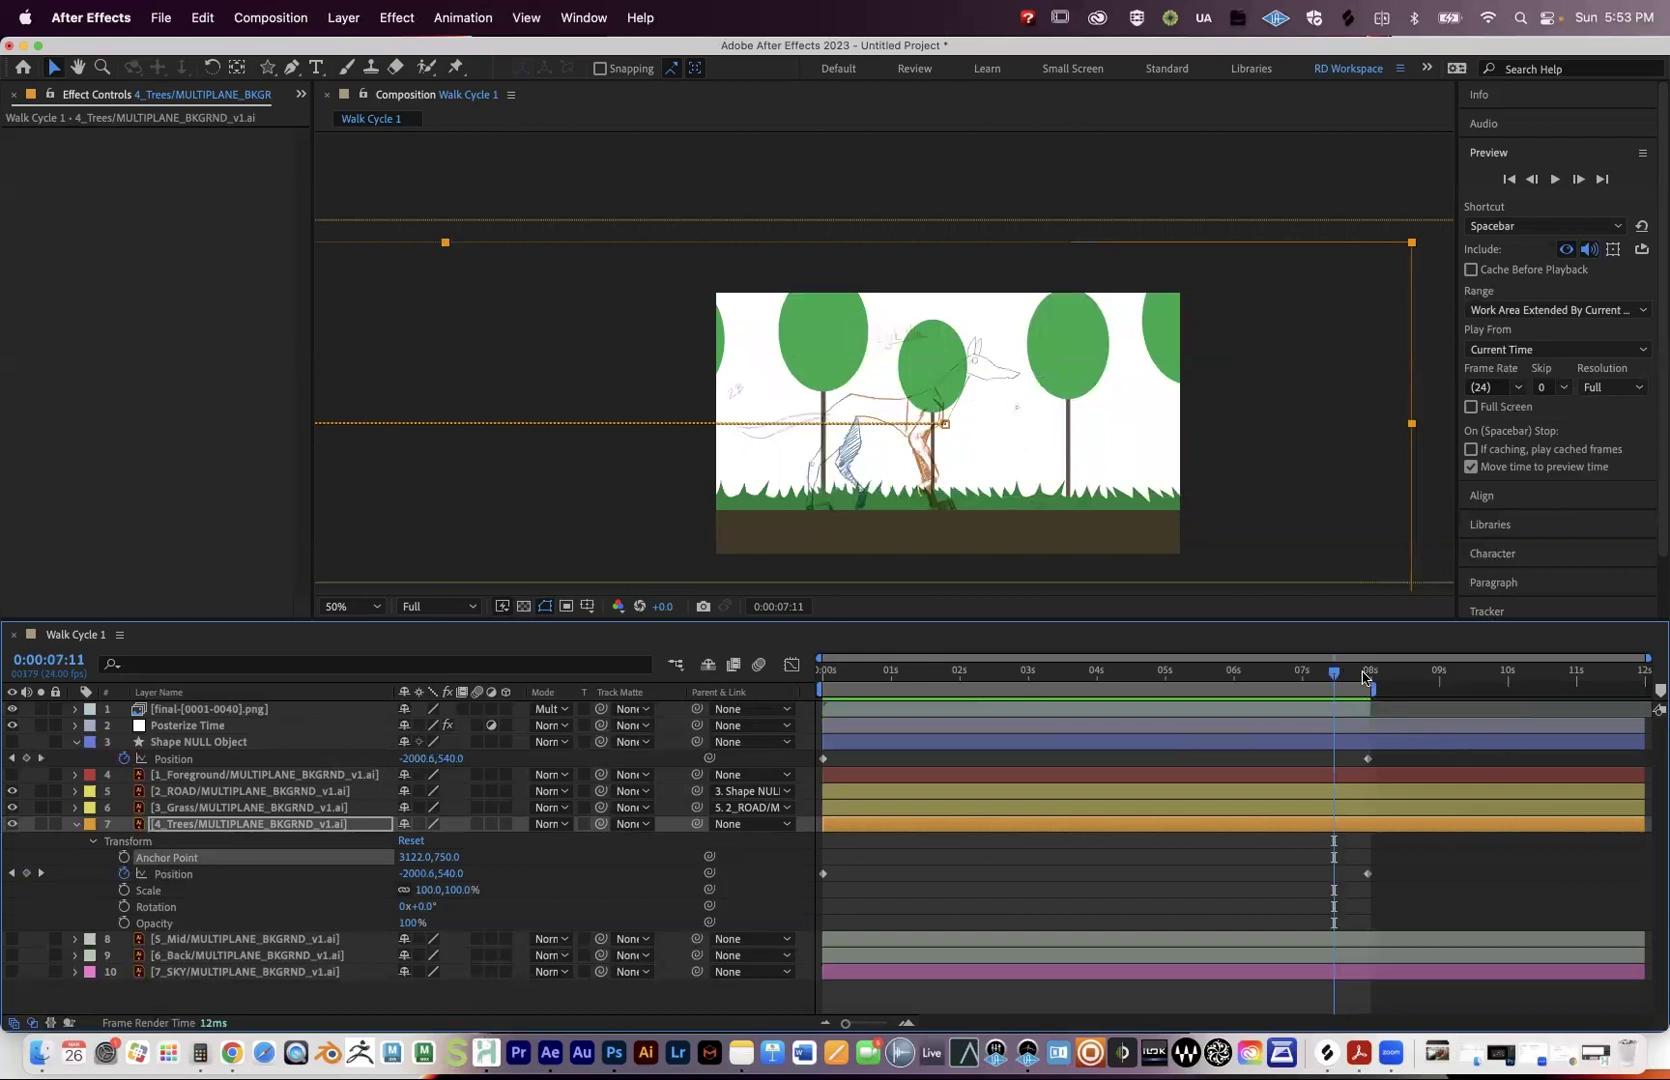
click(416, 874)
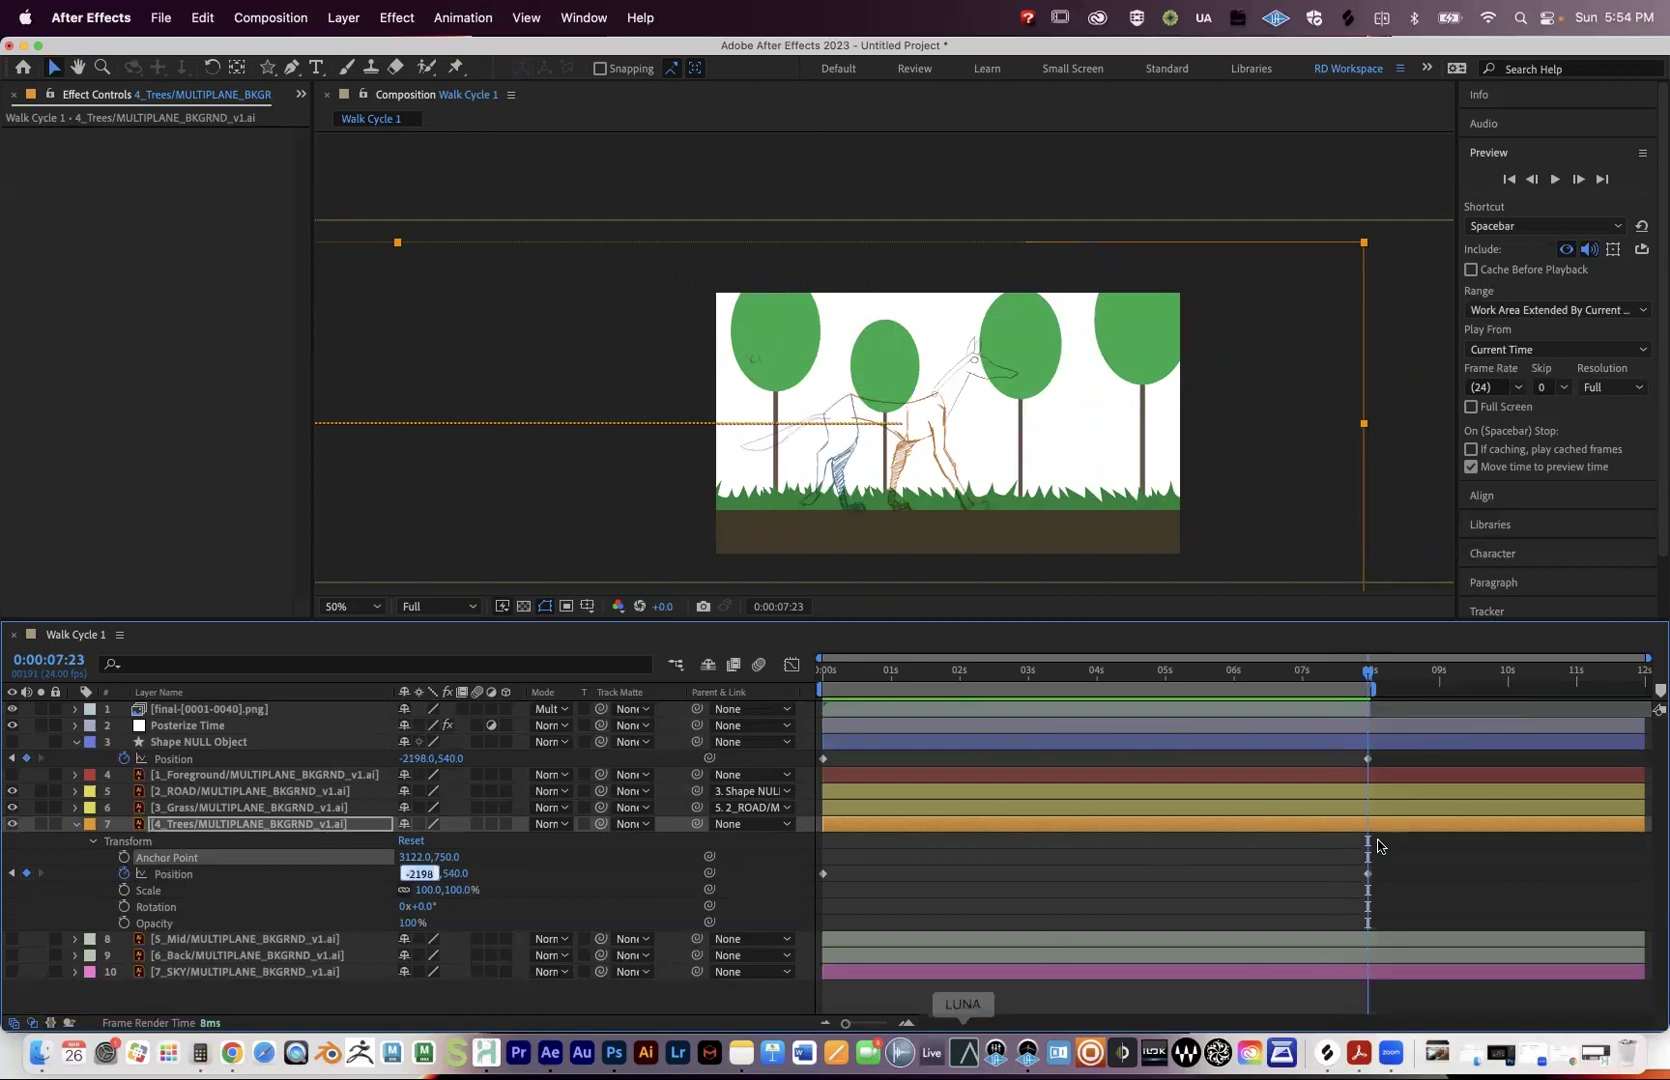
click(1363, 878)
click(1368, 873)
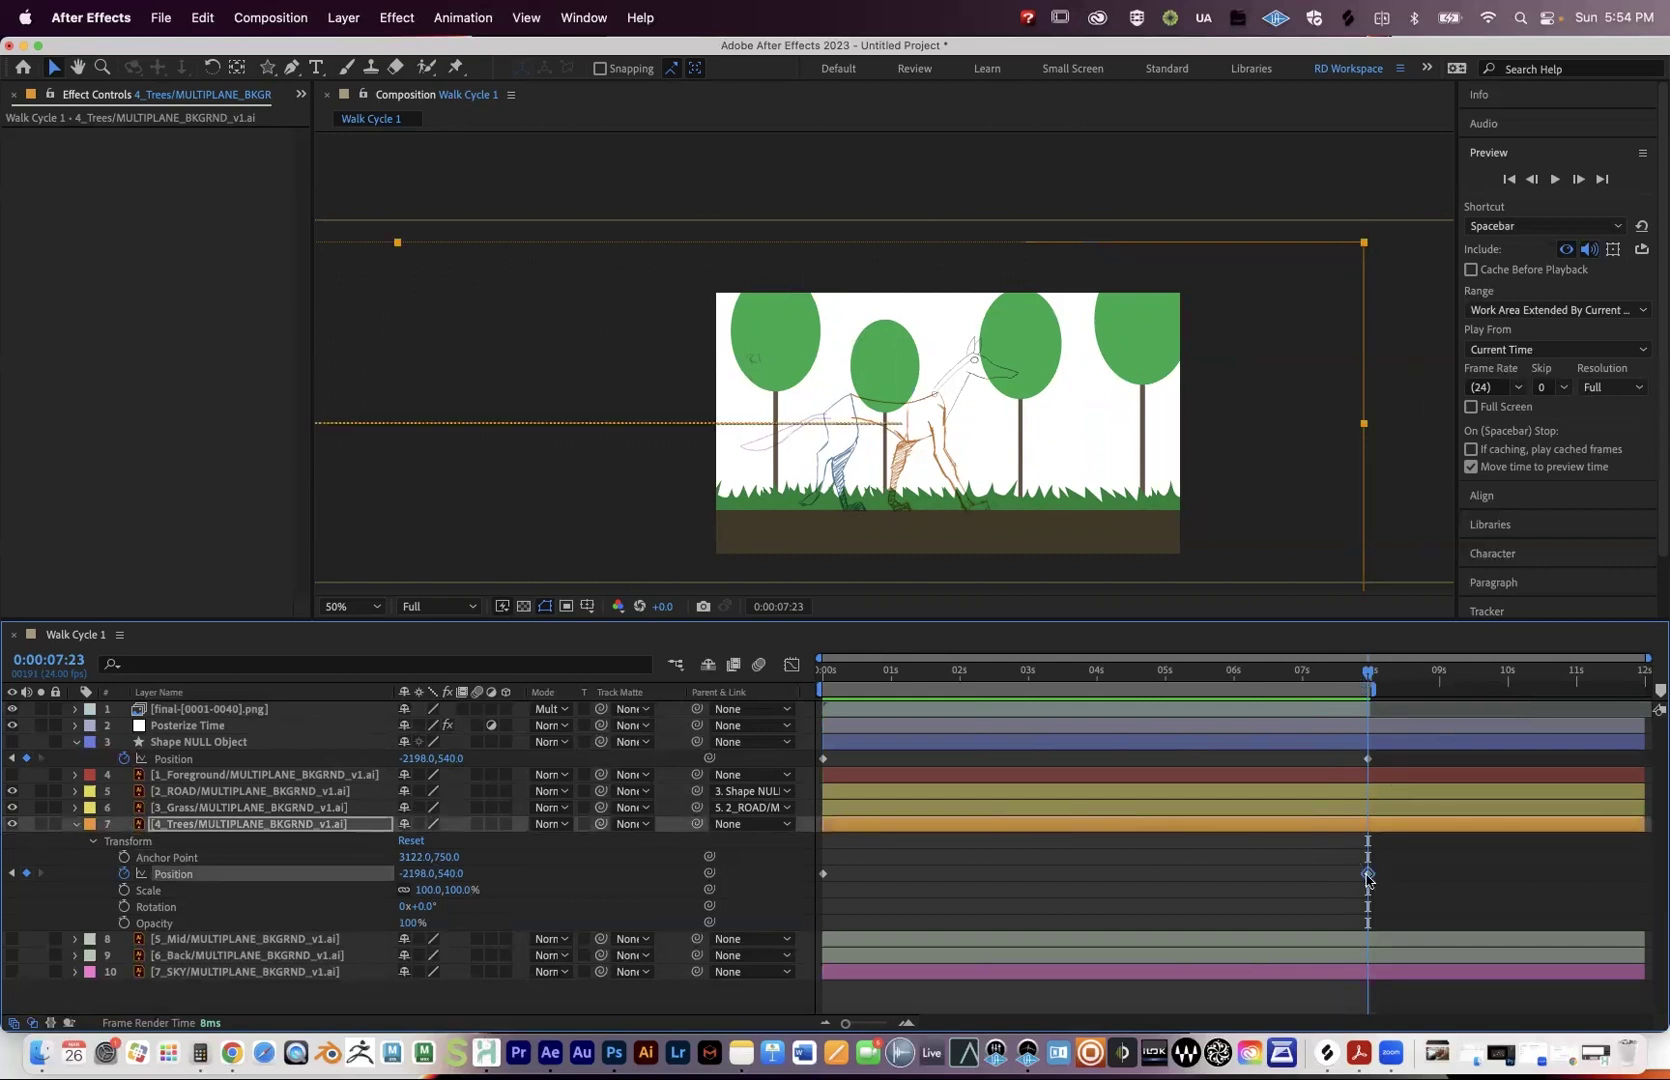
click(1362, 678)
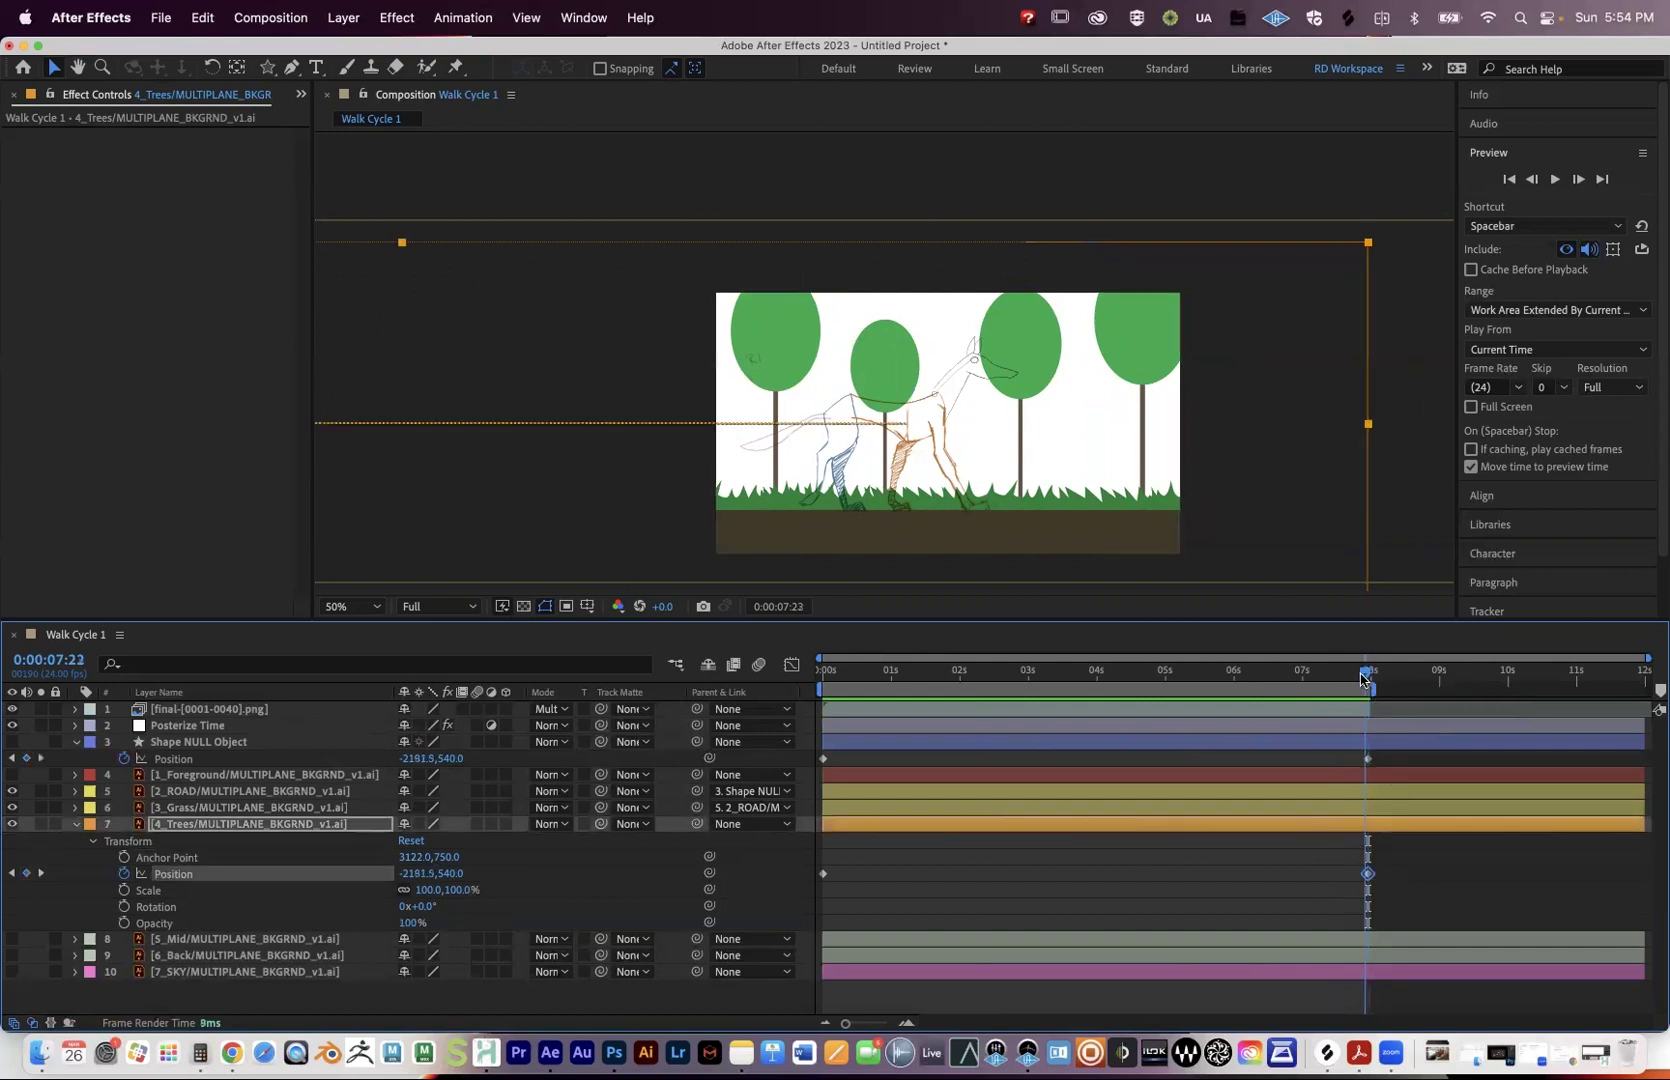
click(899, 1021)
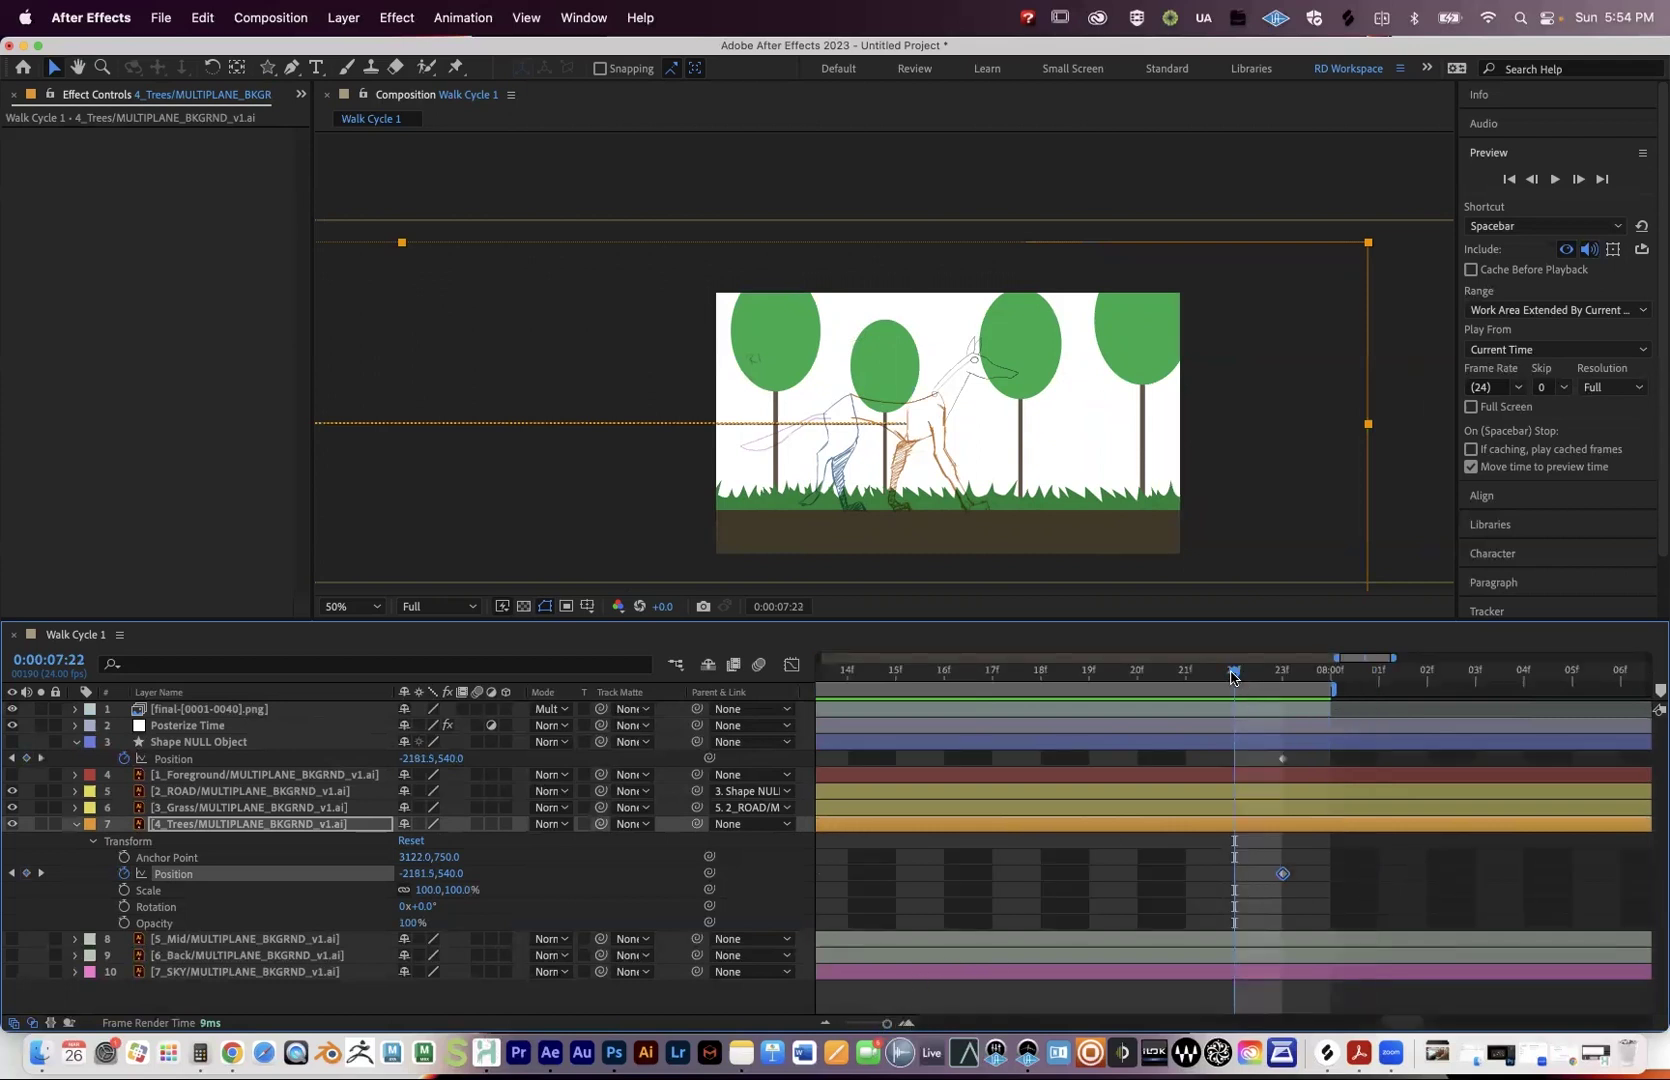
click(1280, 676)
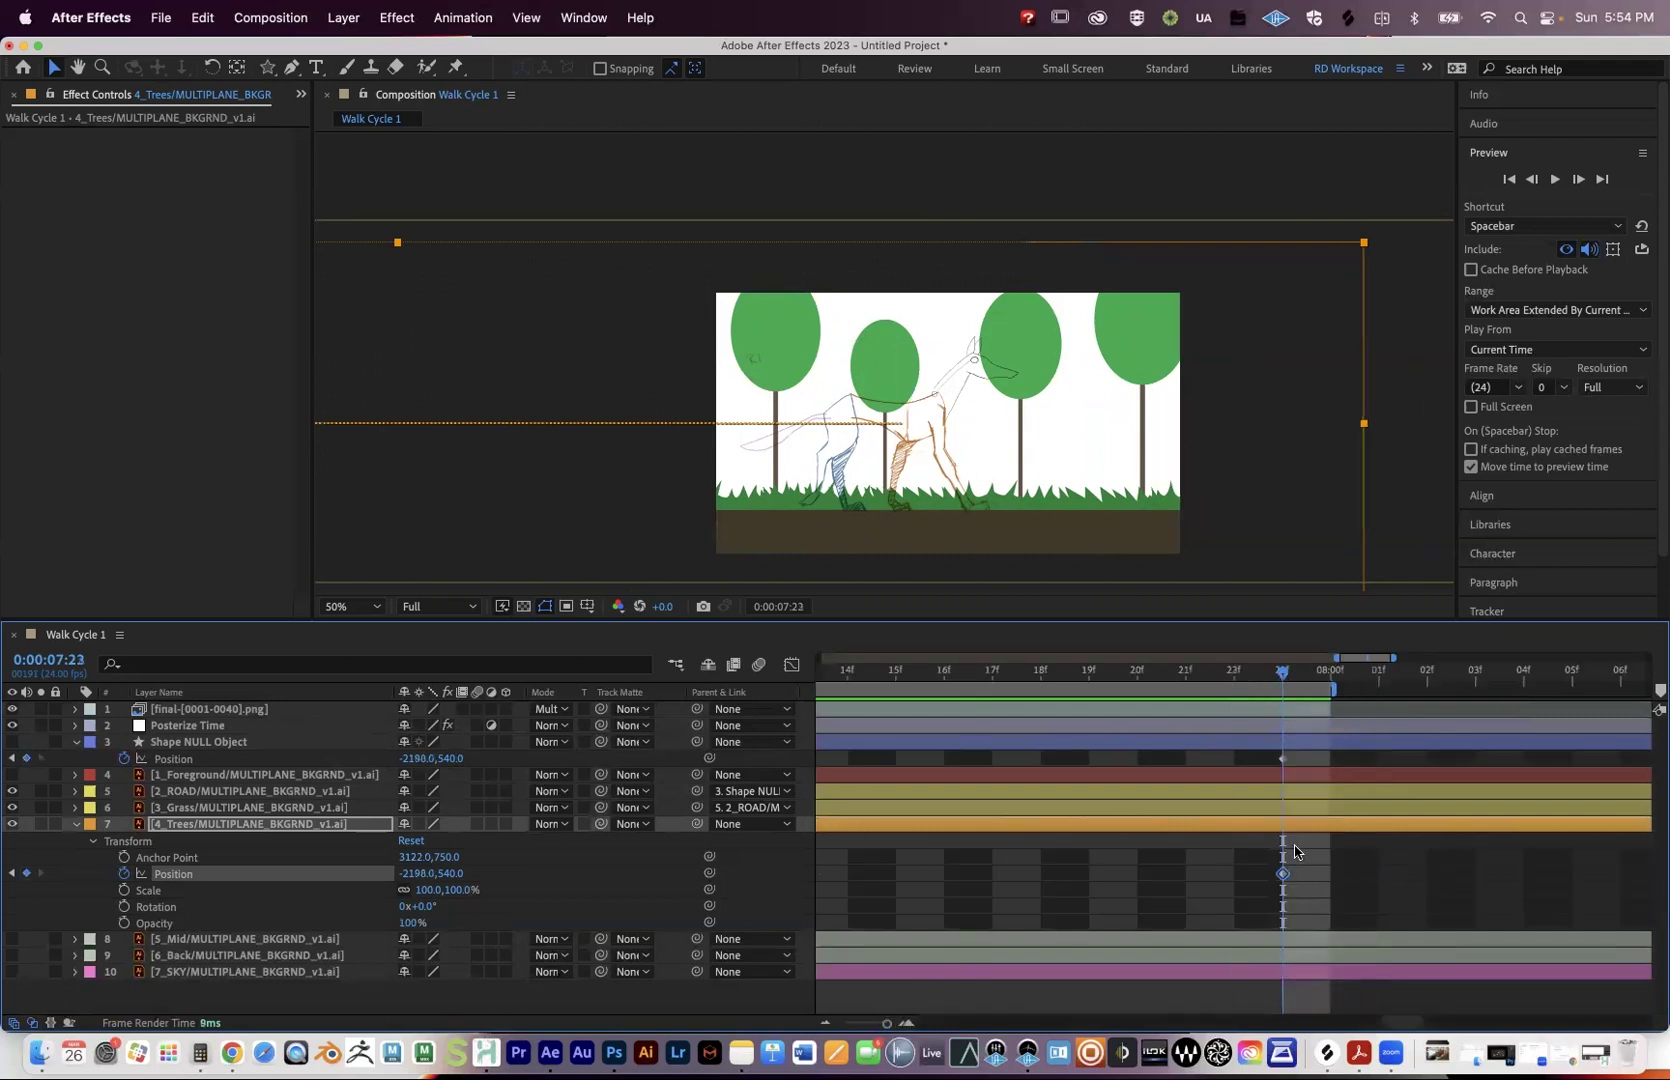
click(420, 873)
text(-1200)
click(1088, 918)
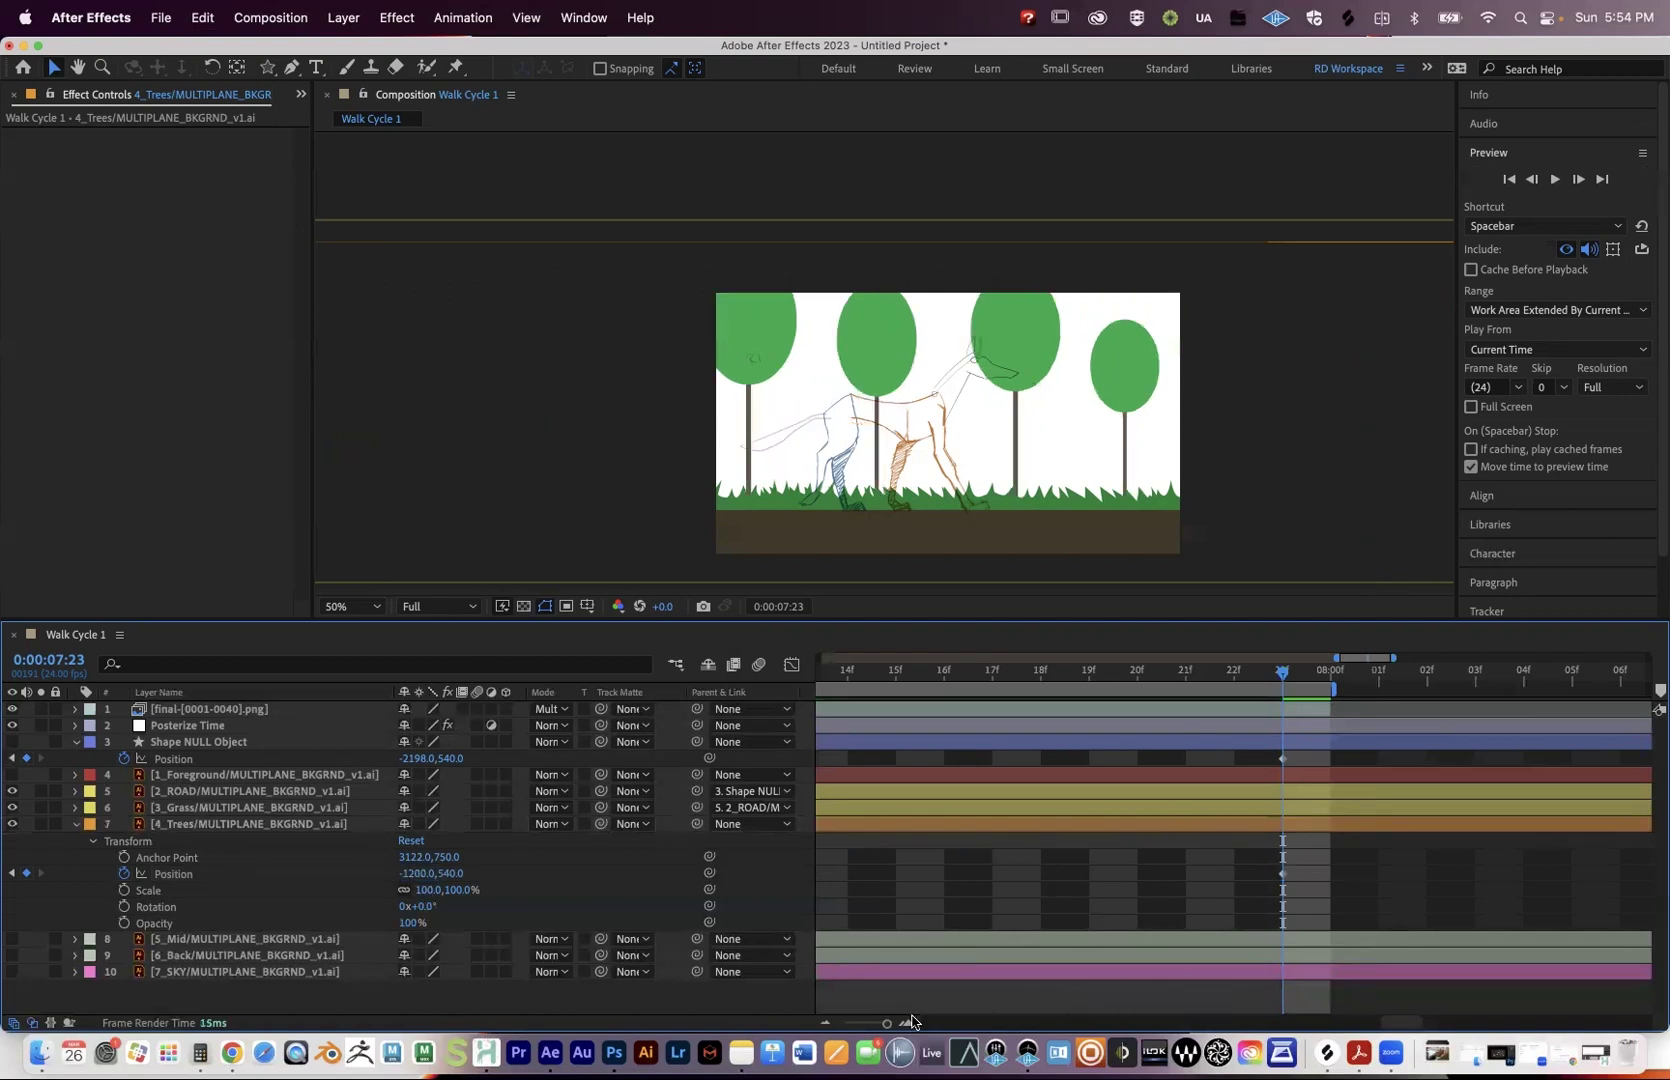
Check the trees' coverage at the start, near 2 seconds and at 0:00:07:23, and preview the walk from the start.
drag(884, 1025, 845, 1024)
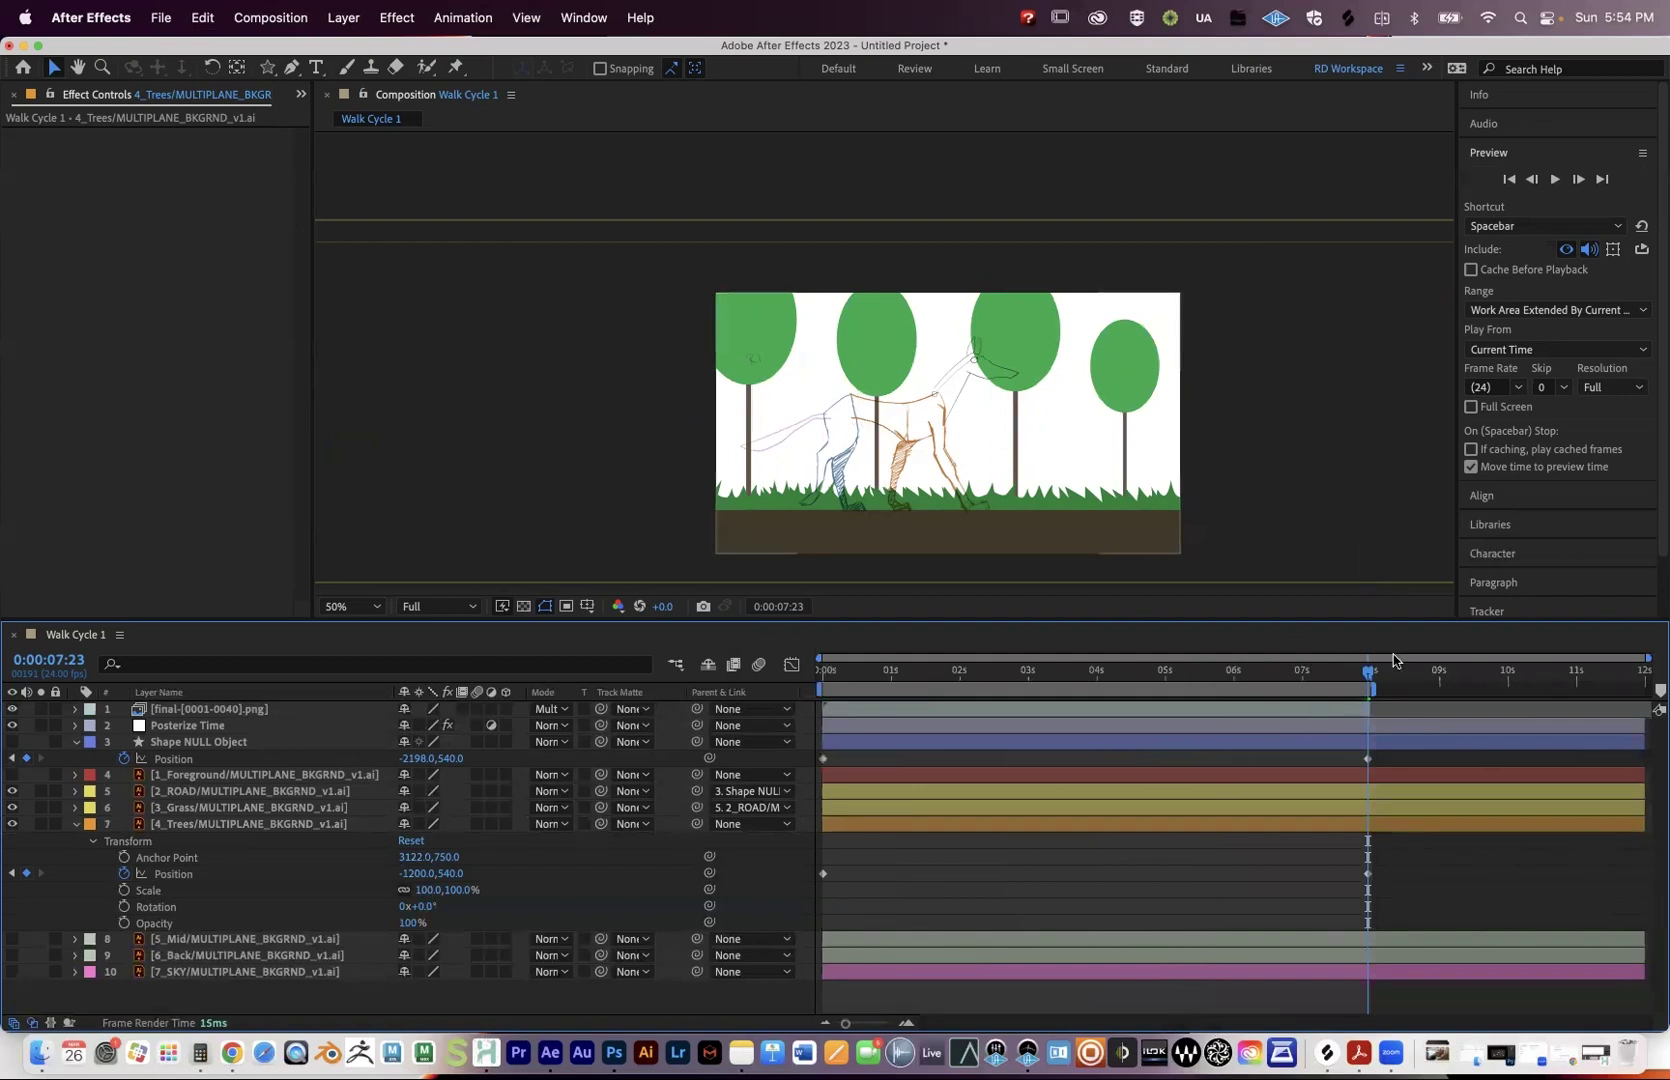
click(985, 680)
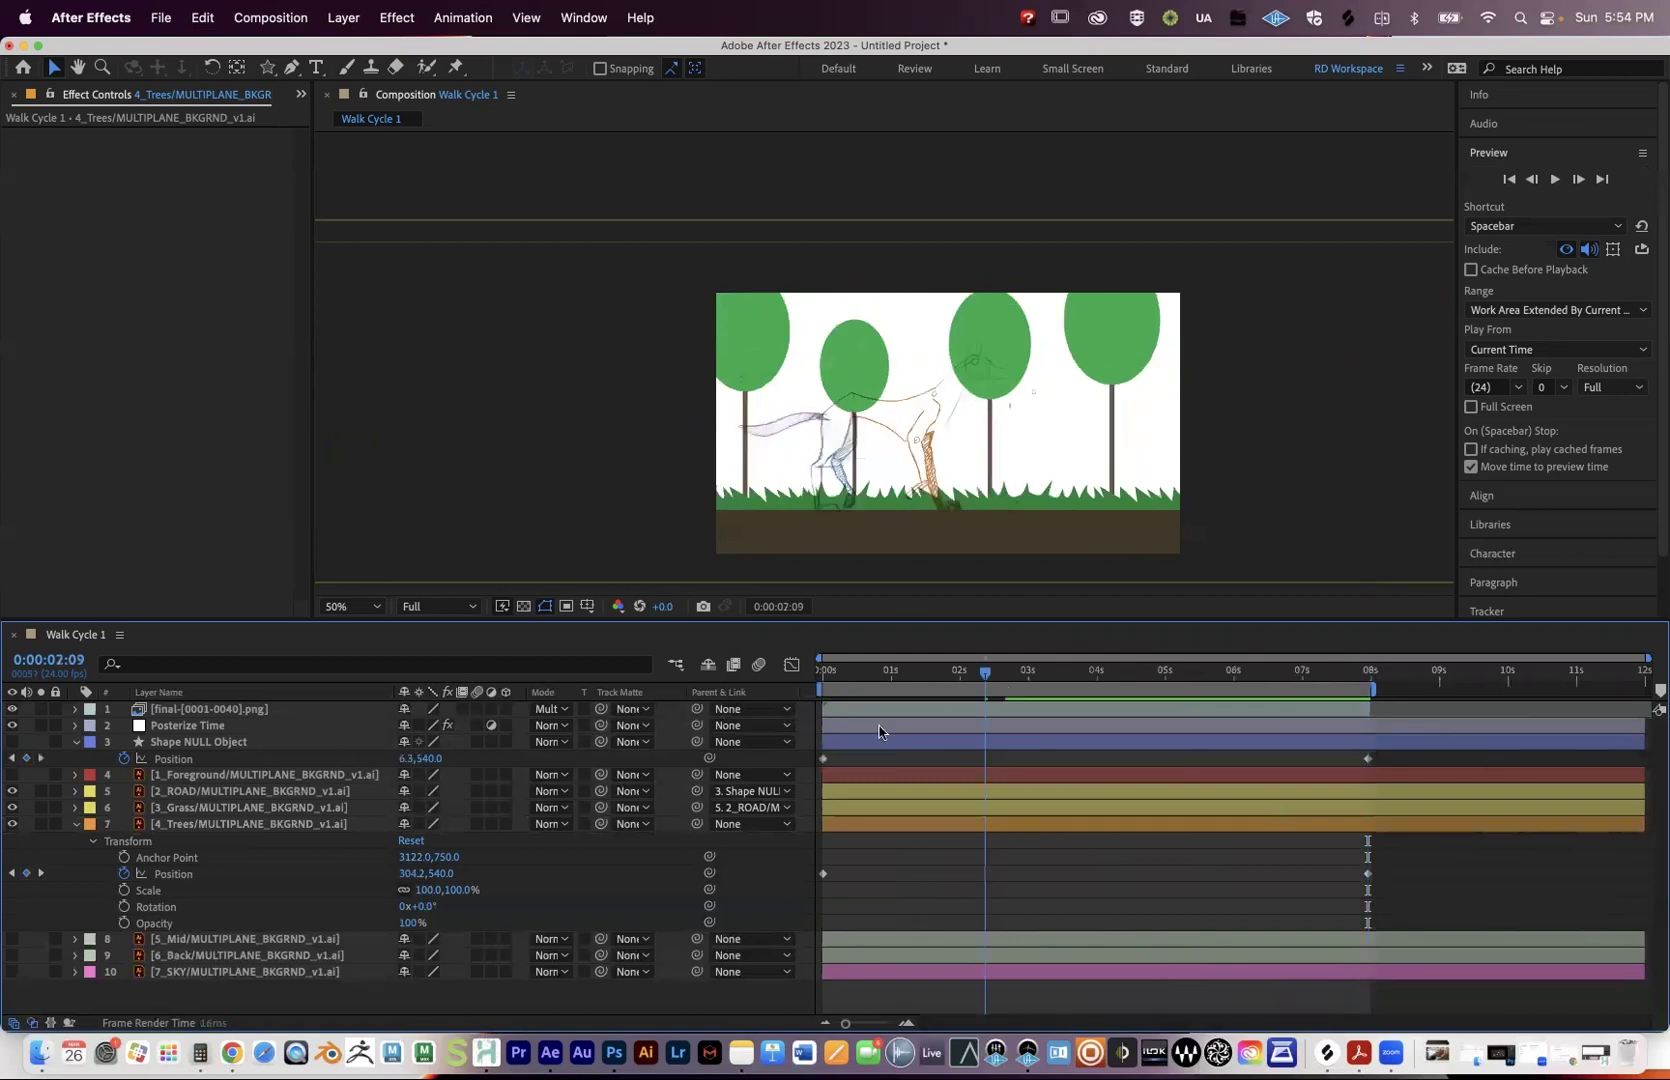
key(Home)
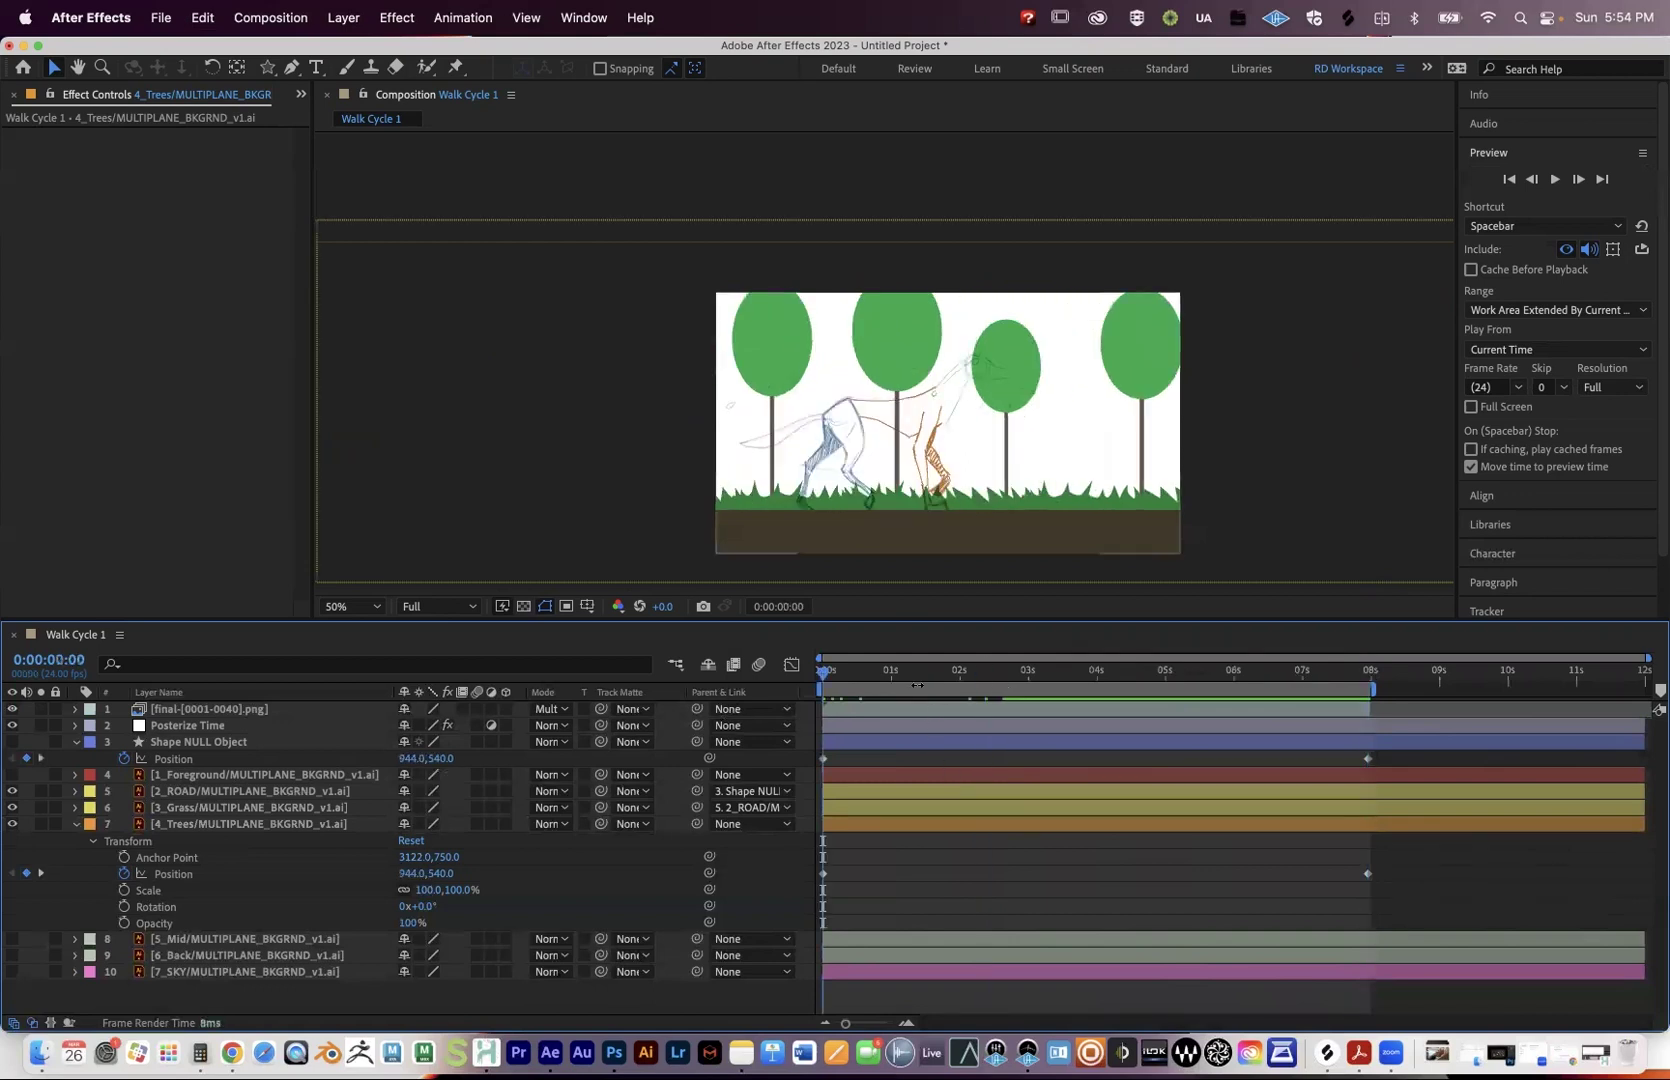
click(1362, 676)
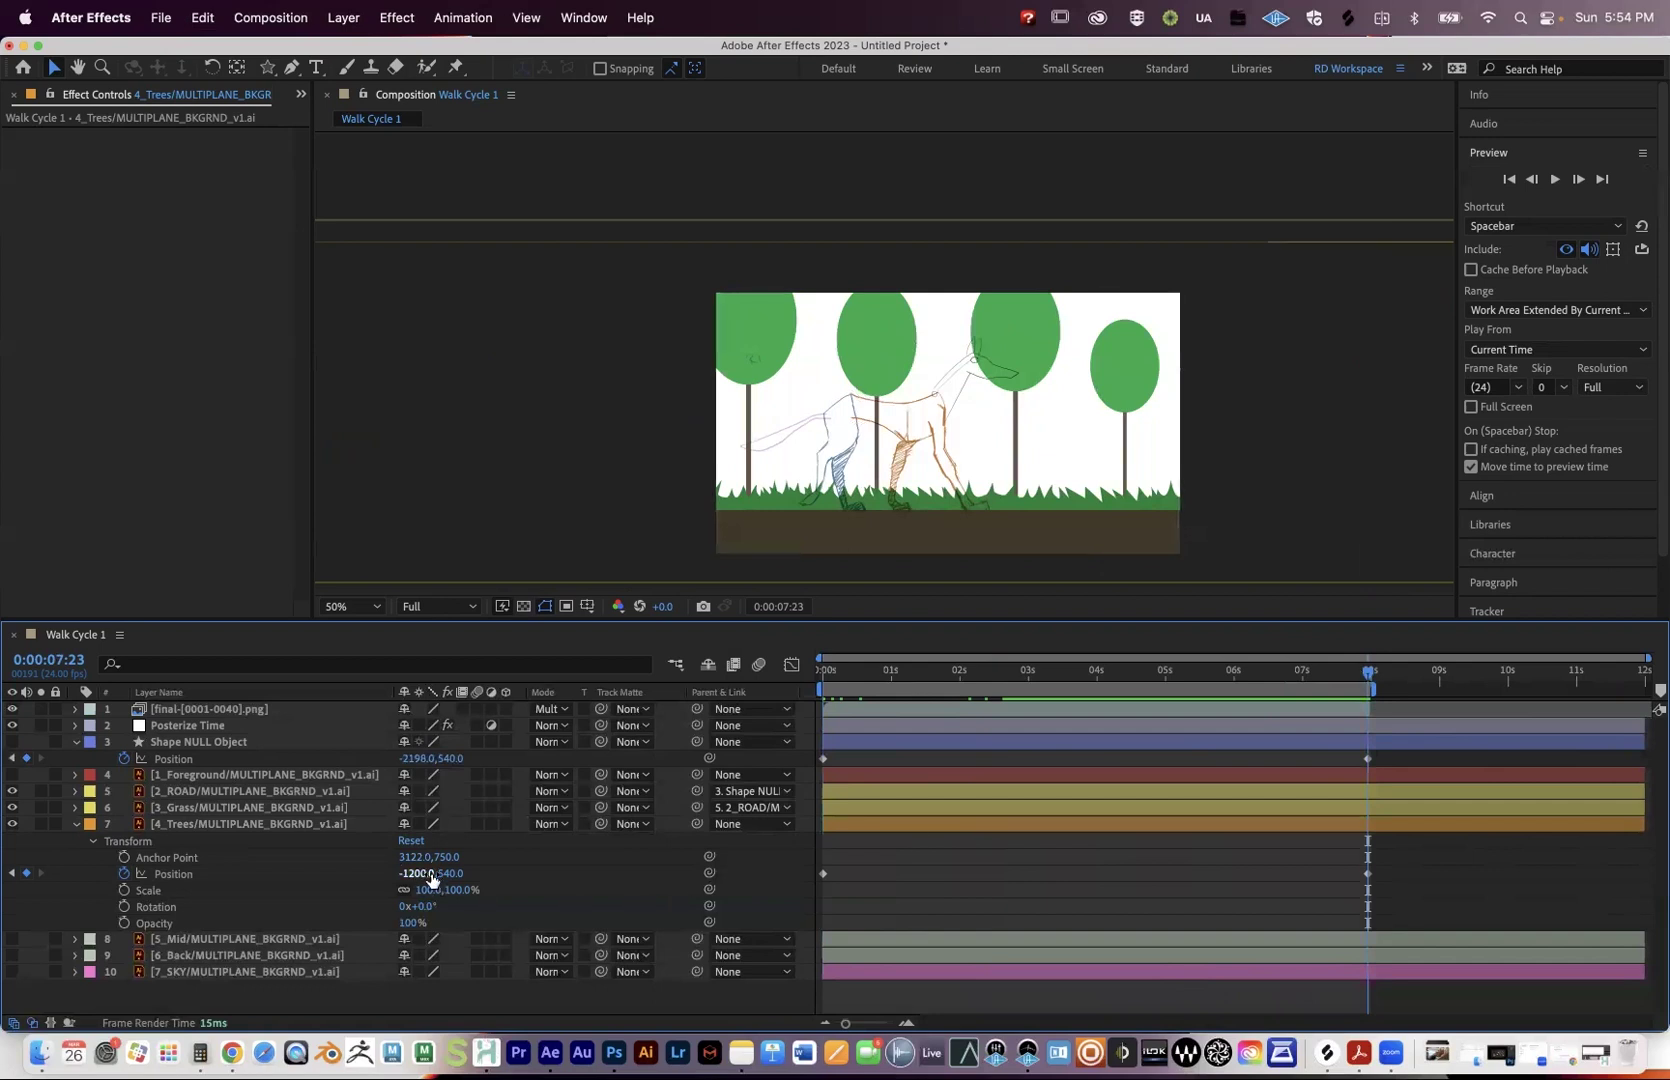
key(Home)
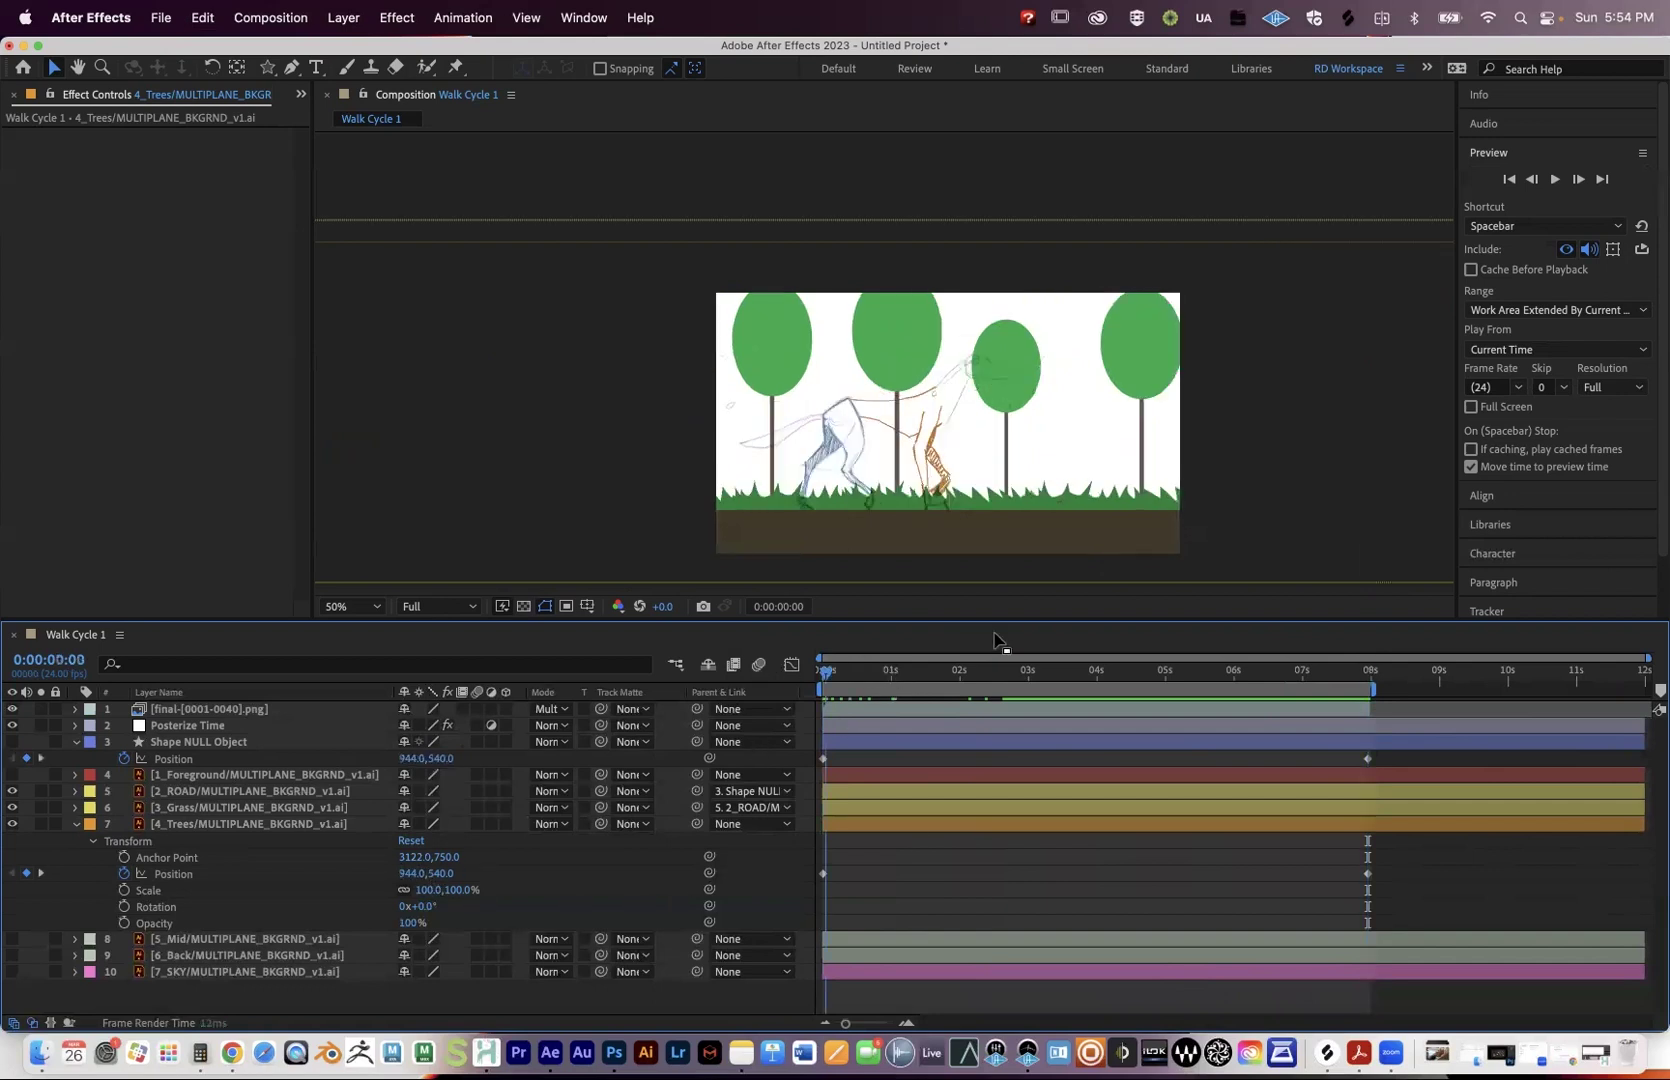
key(space)
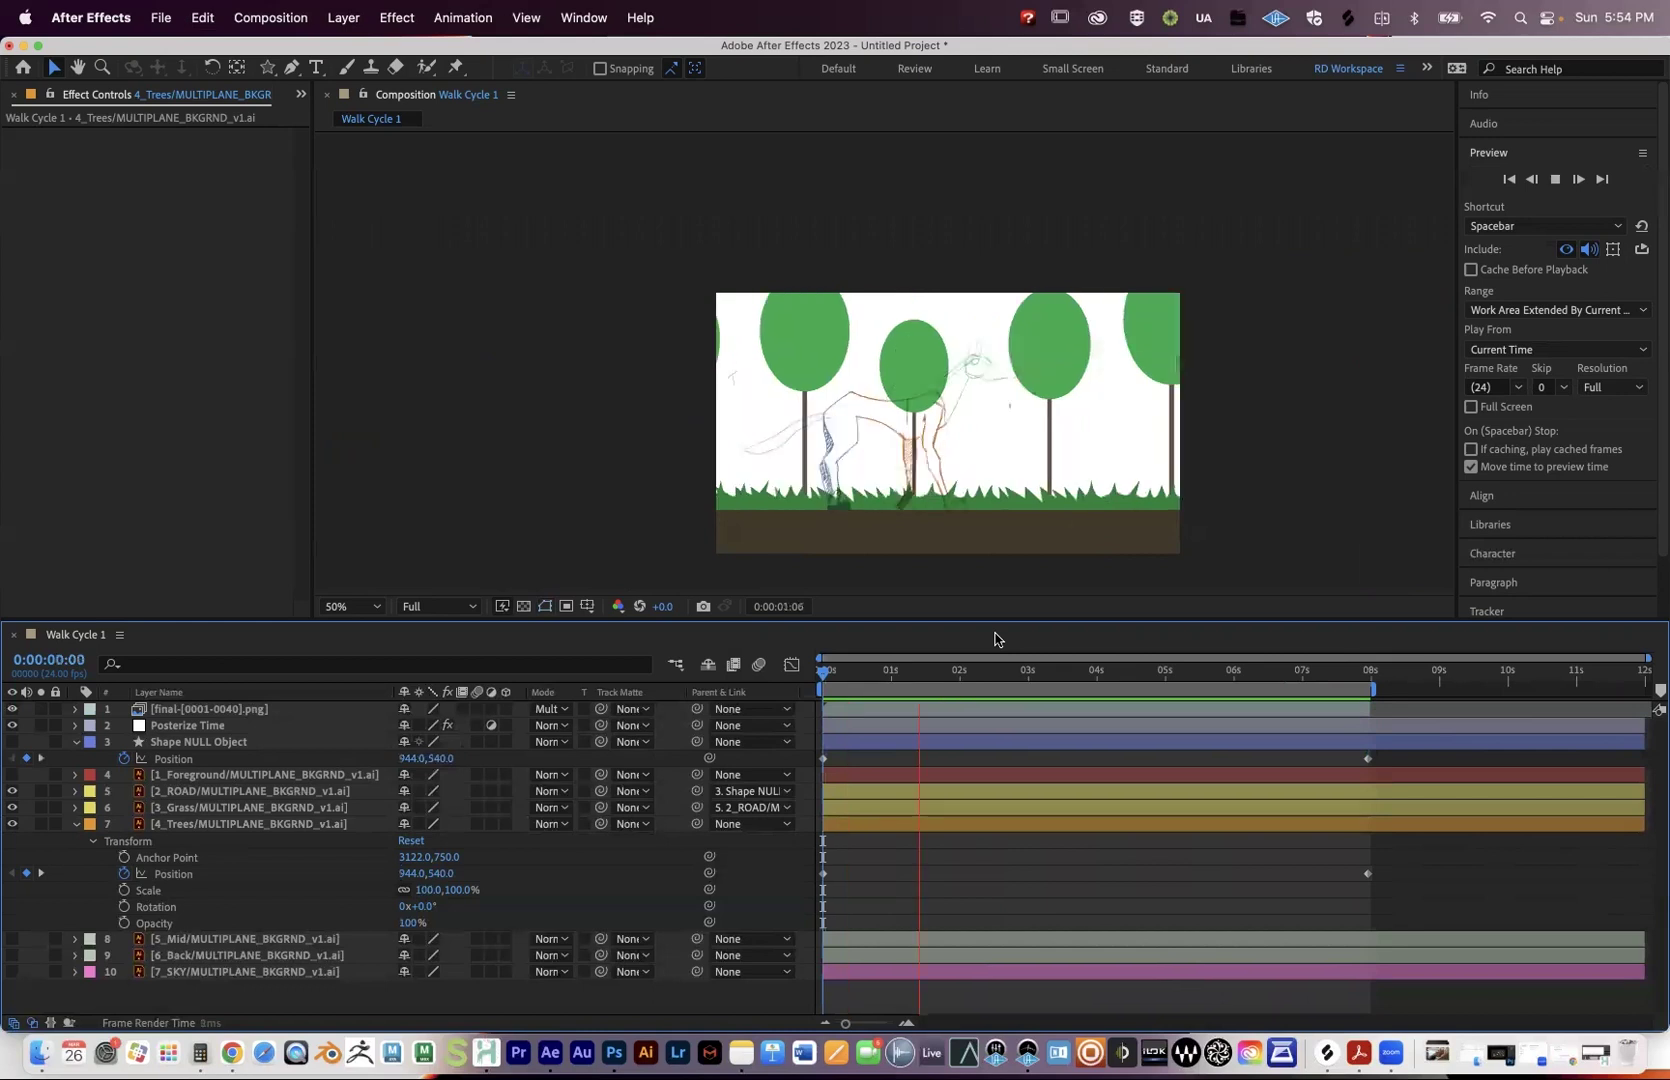
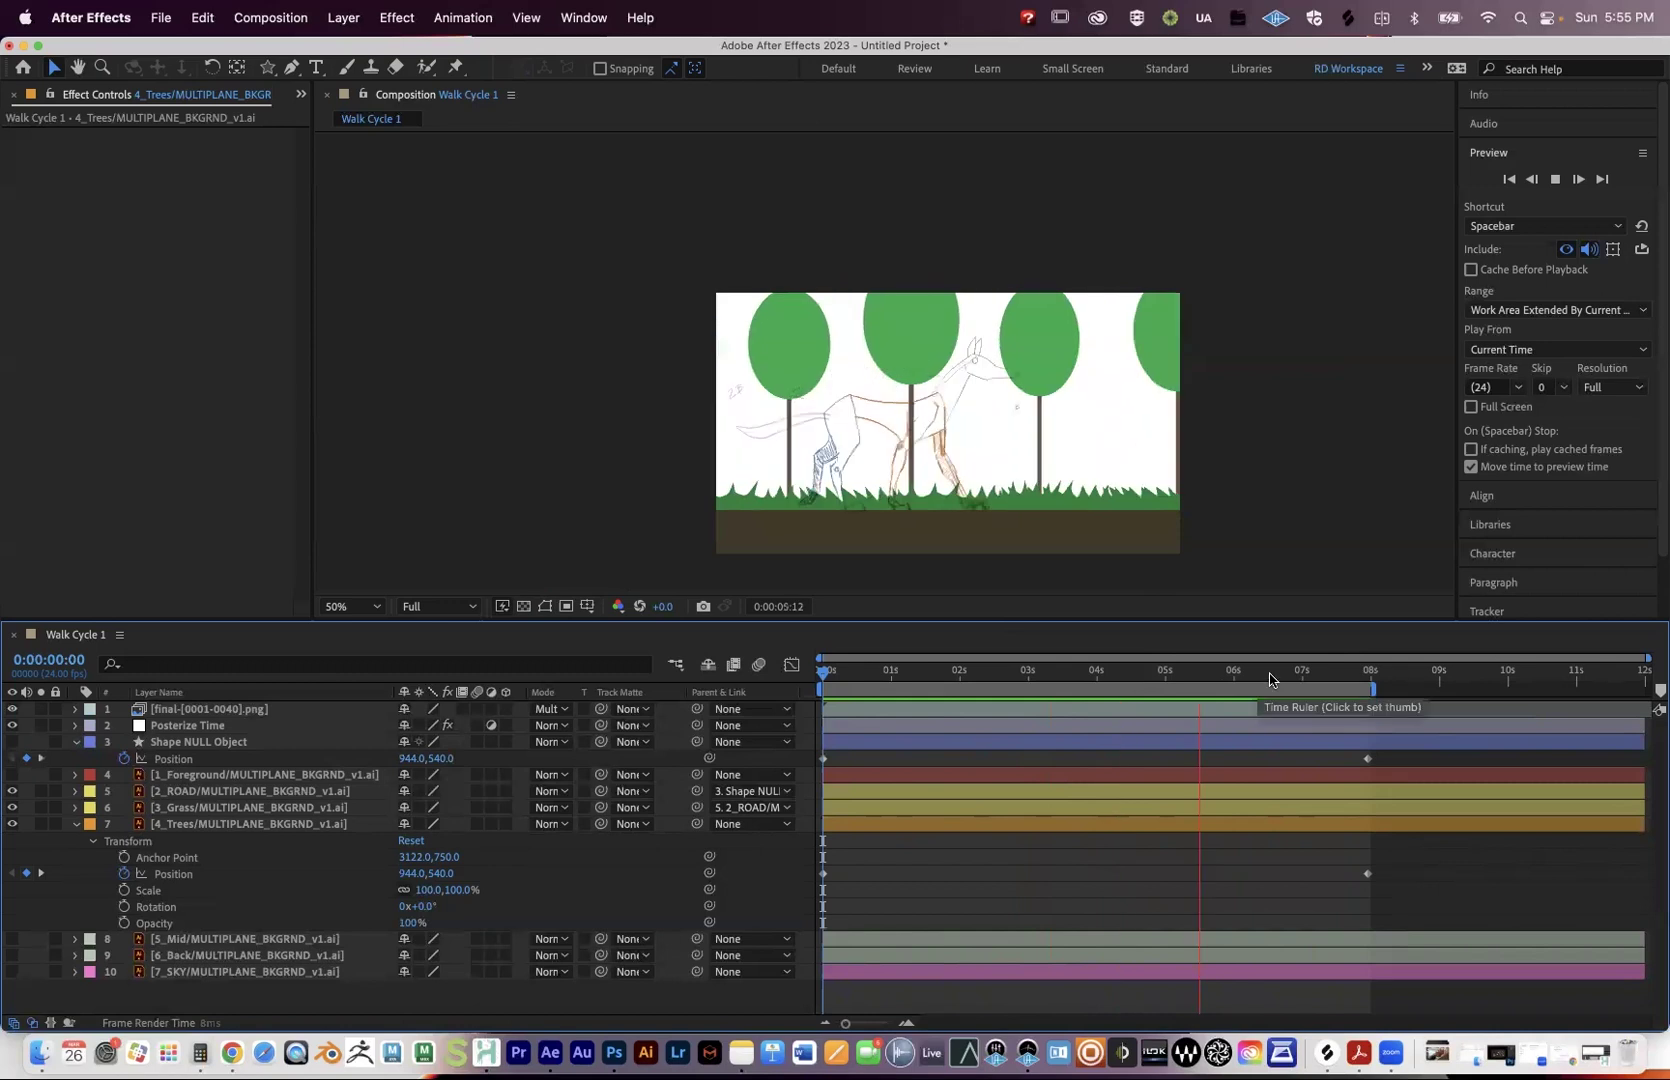
Compare the position keyframes of Shape NULL Object and 4_Trees, checking the frames at 0:00:06:23 and 0:00:07:23.
click(1357, 686)
key(k)
drag(1398, 751, 812, 768)
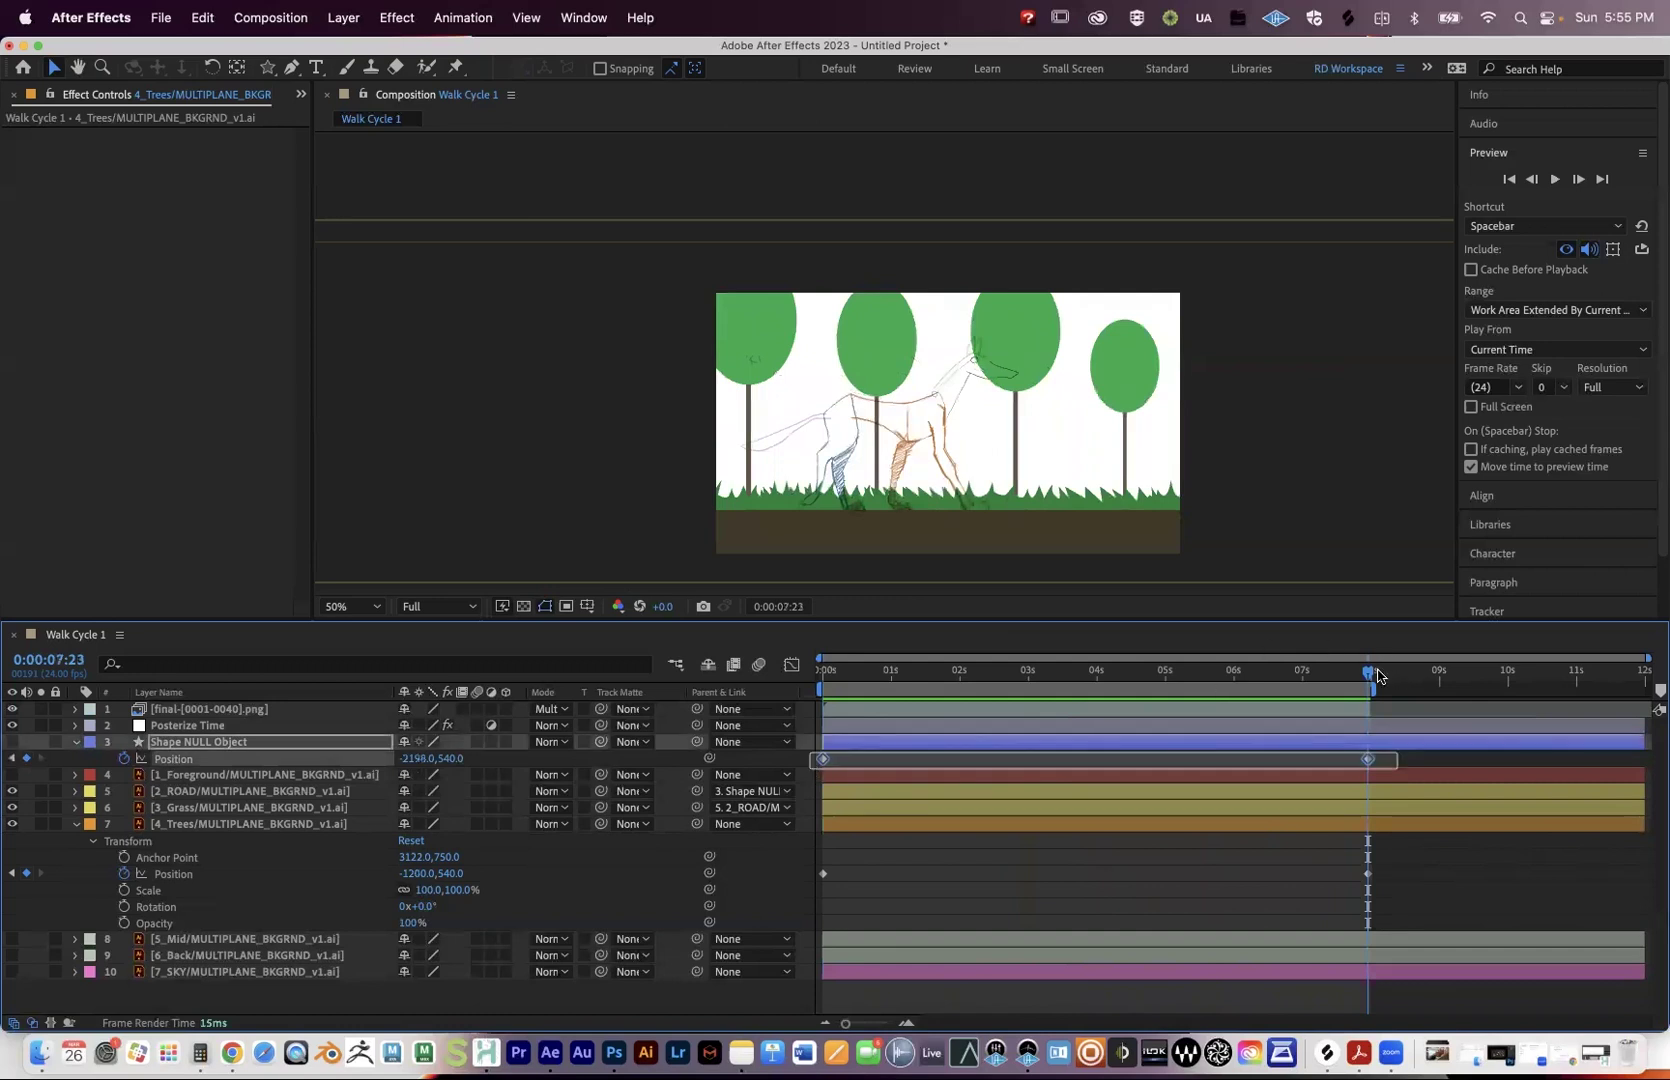
click(1299, 672)
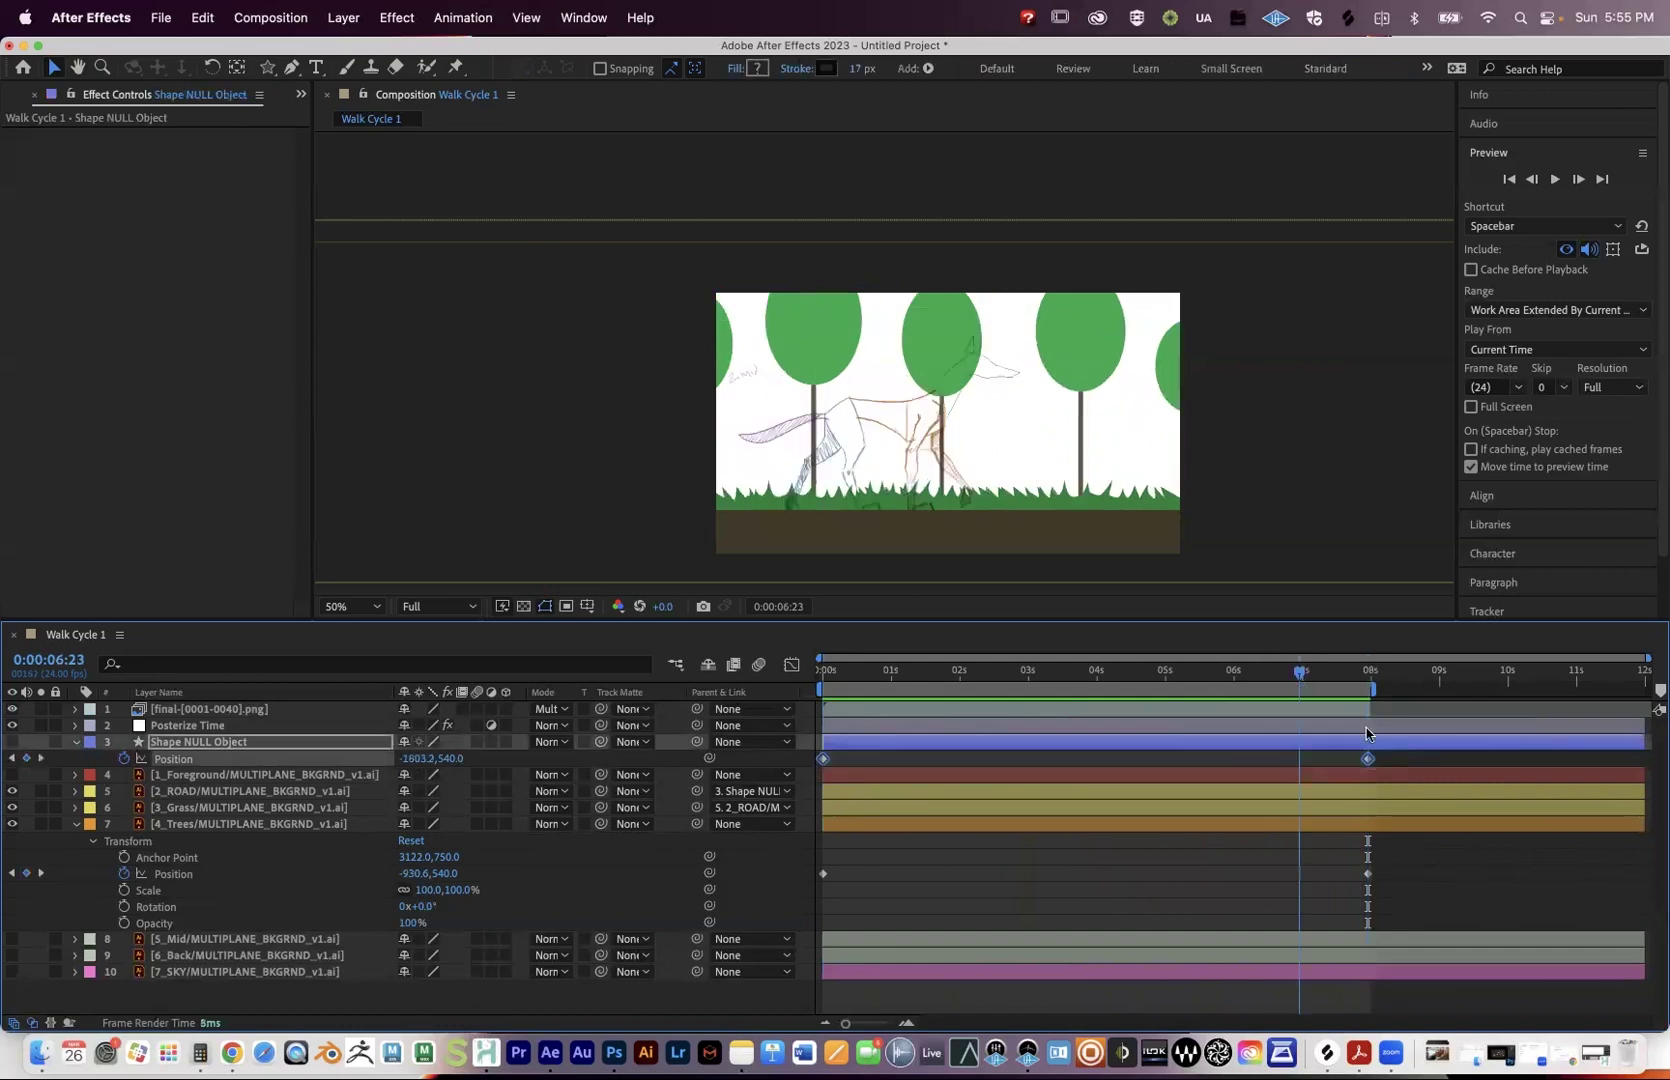
key(k)
click(1368, 874)
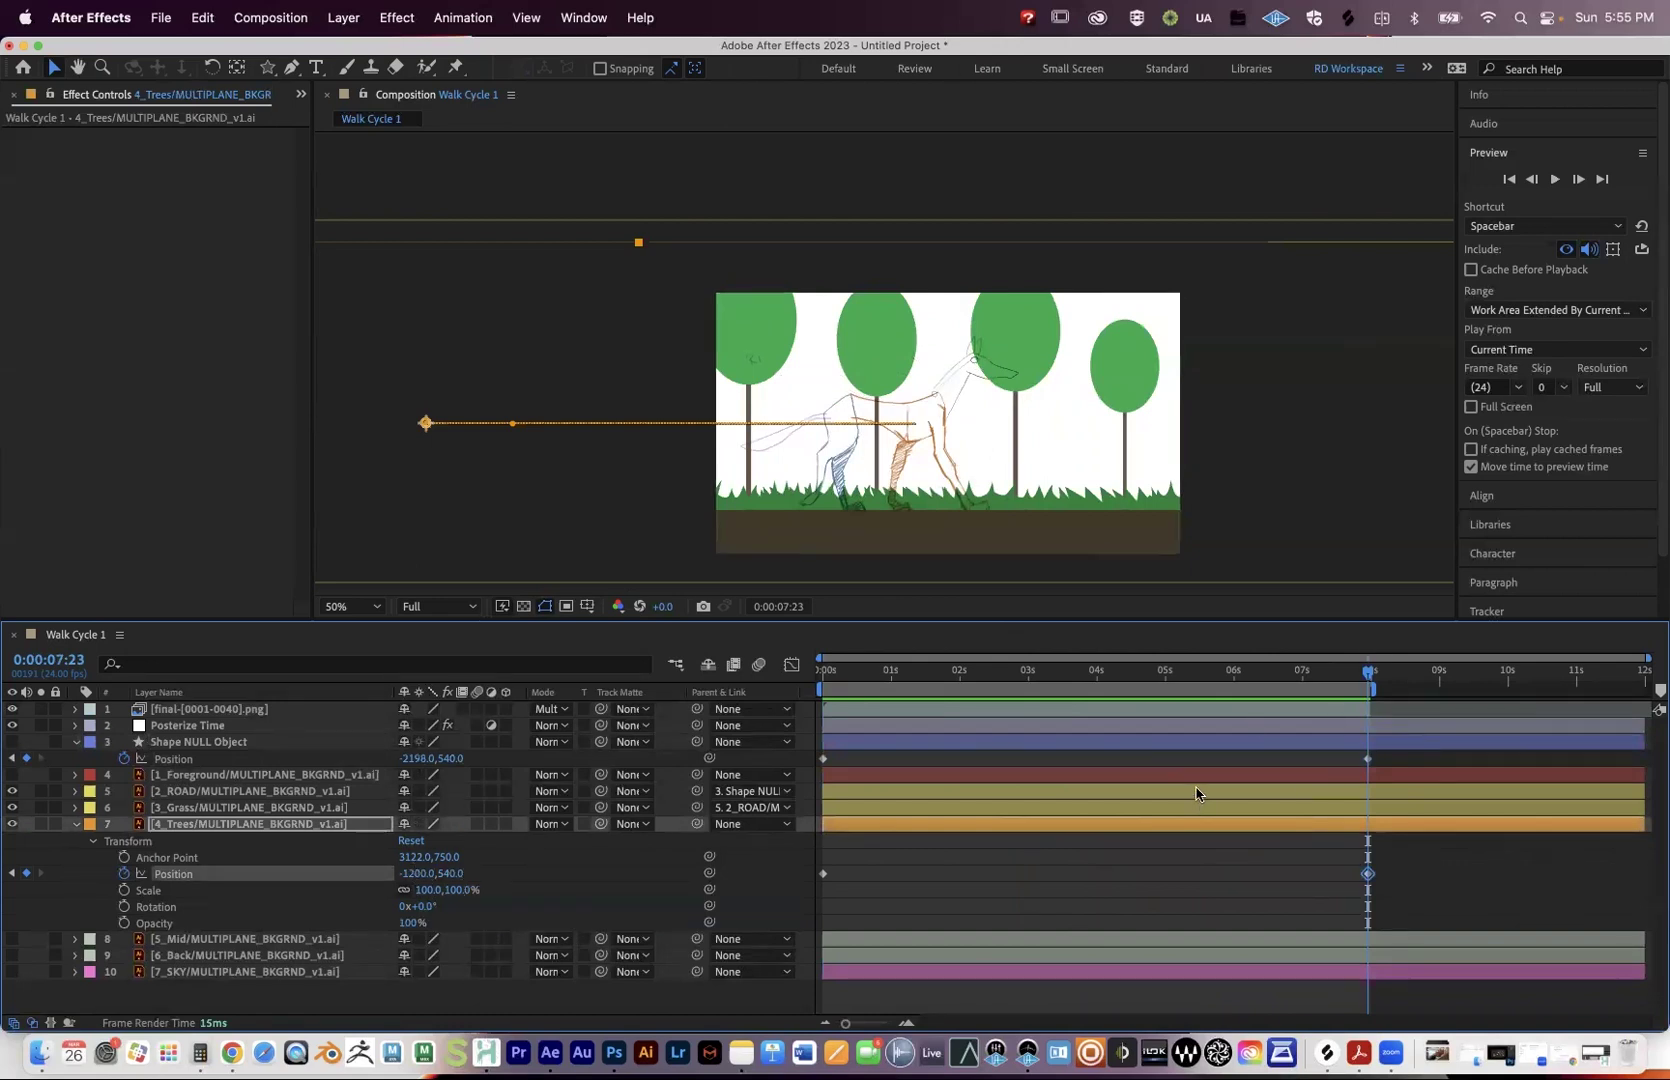
drag(1437, 898, 150, 928)
Make the 5_Mid and 6_Back hill layers visible and parent 6_Back to 5_Mid.
click(185, 944)
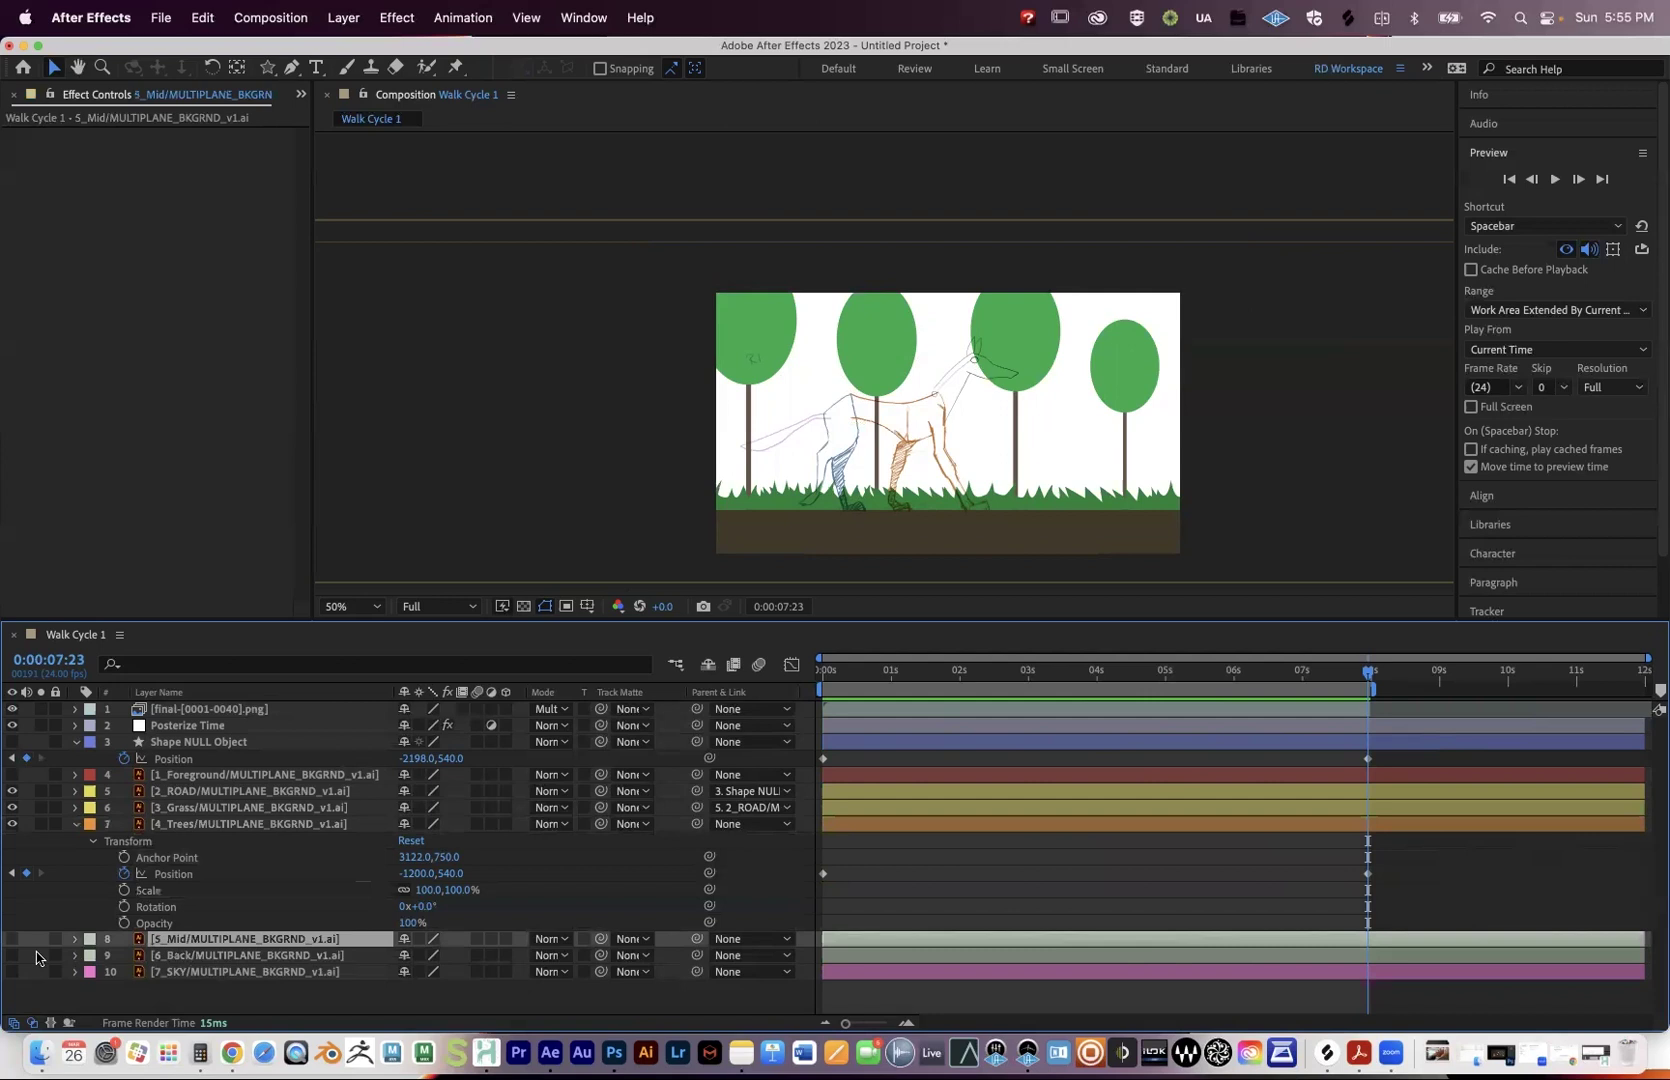
key(super+Down)
drag(12, 939, 12, 955)
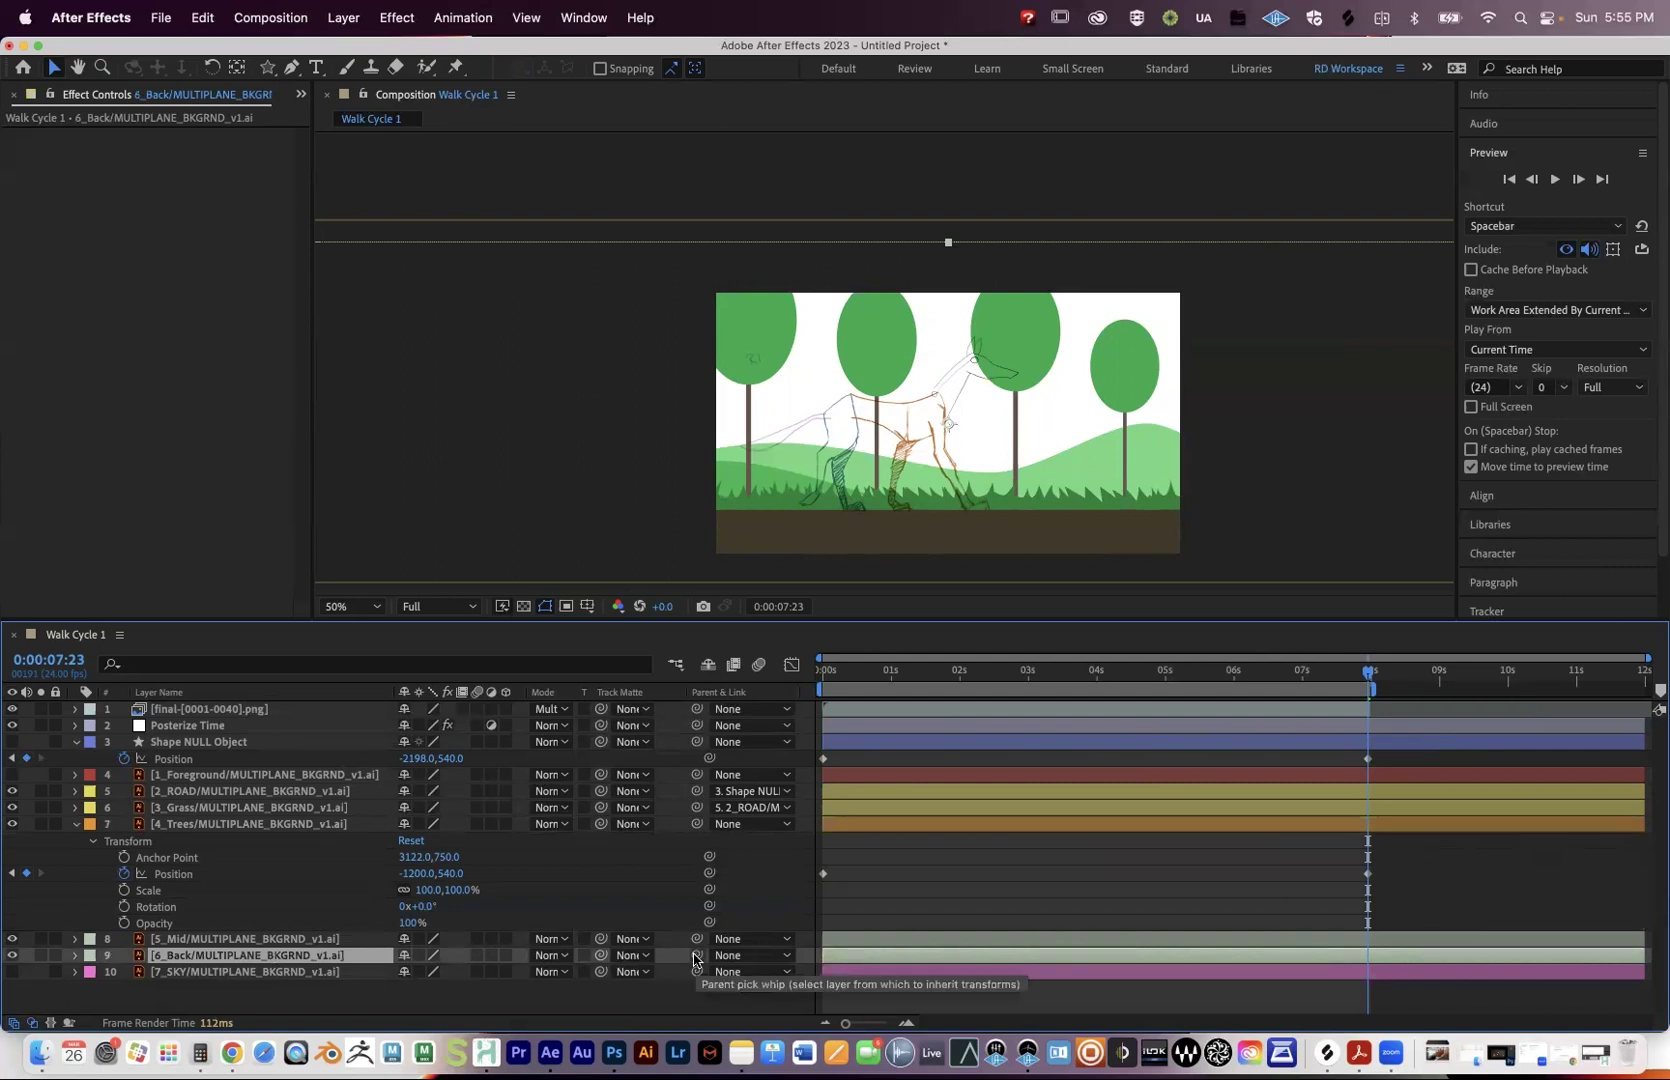
drag(697, 960, 217, 955)
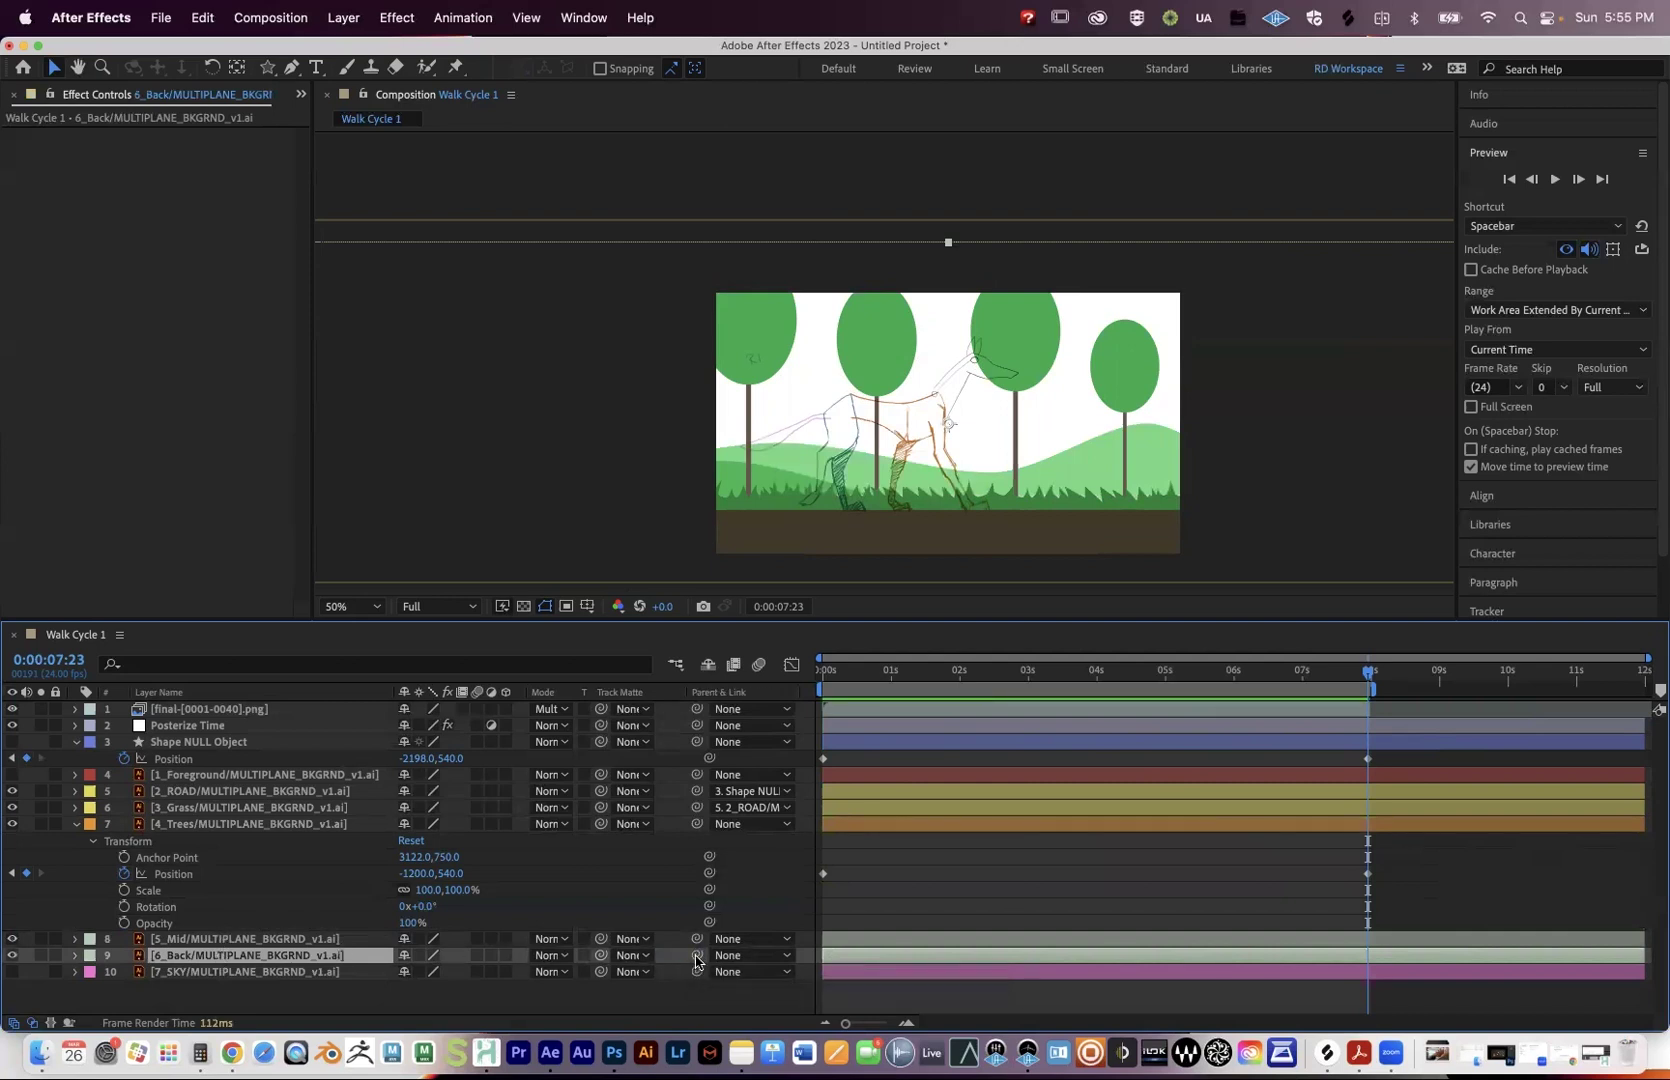
drag(699, 960, 231, 946)
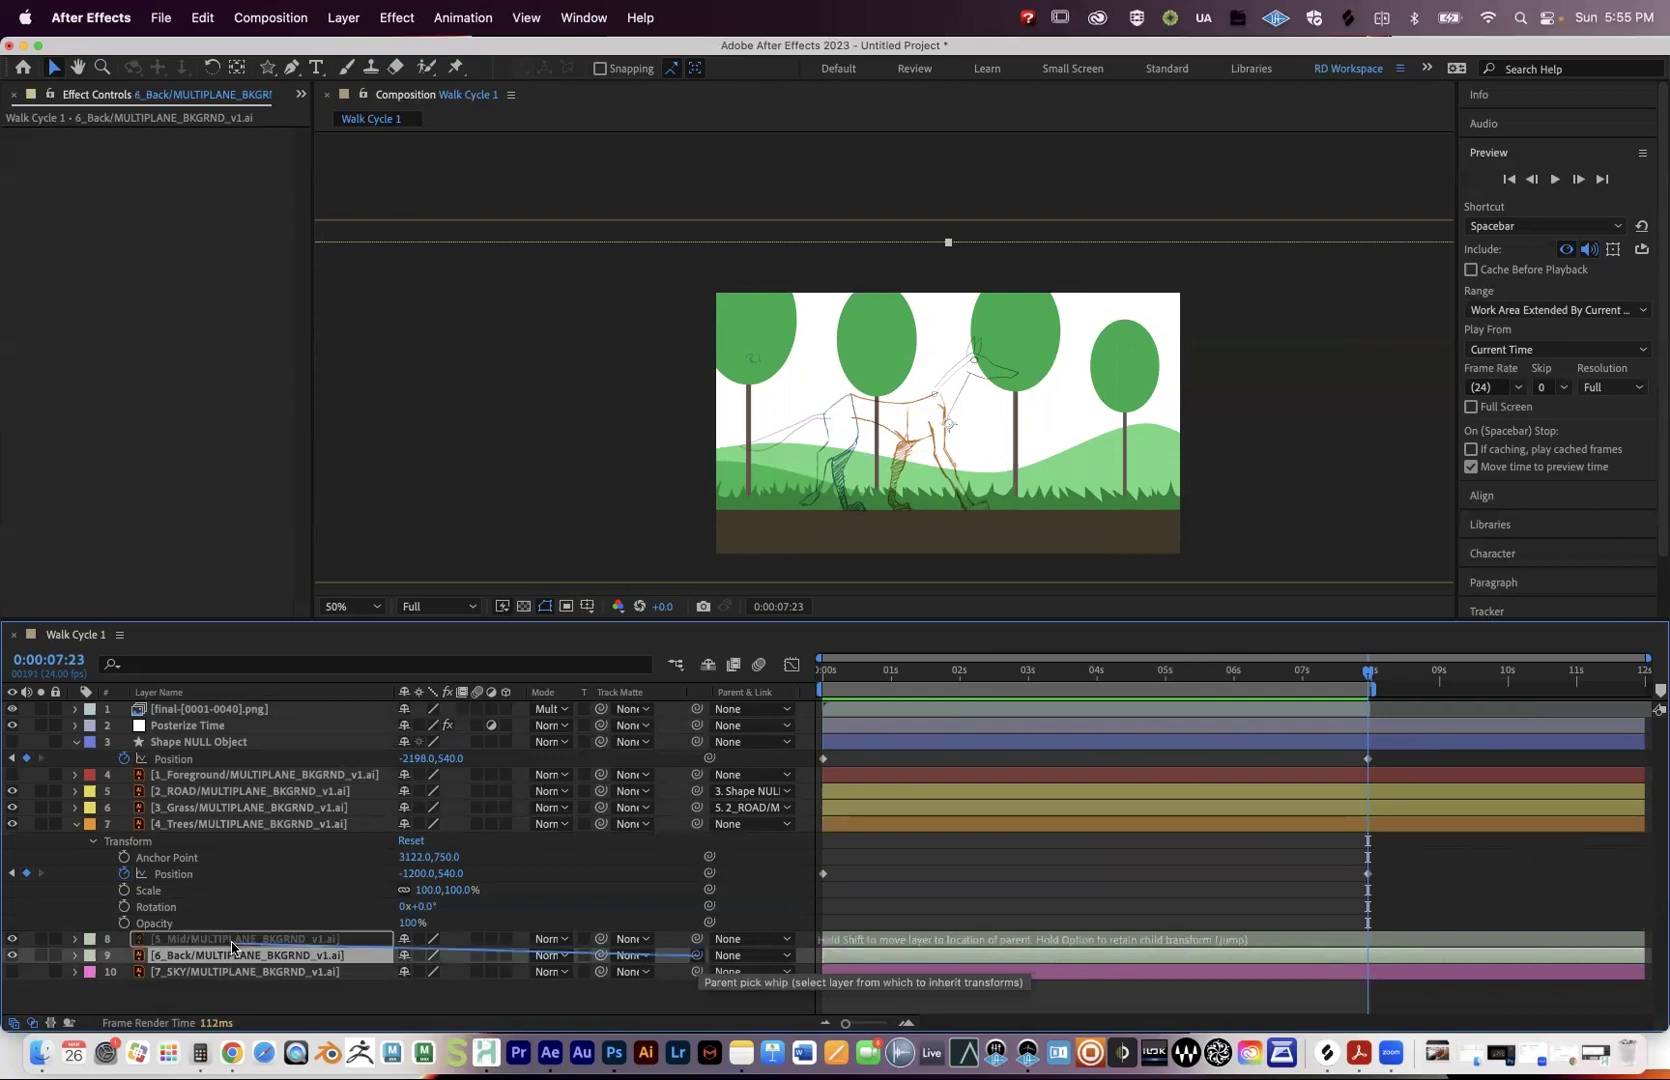
Copy both position keyframes of the 4_Trees layer and paste them onto the 5_Mid layer at 0:00:00:00.
mouse_move(231, 941)
mouse_down()
mouse_move(698, 957)
mouse_move(247, 946)
mouse_up()
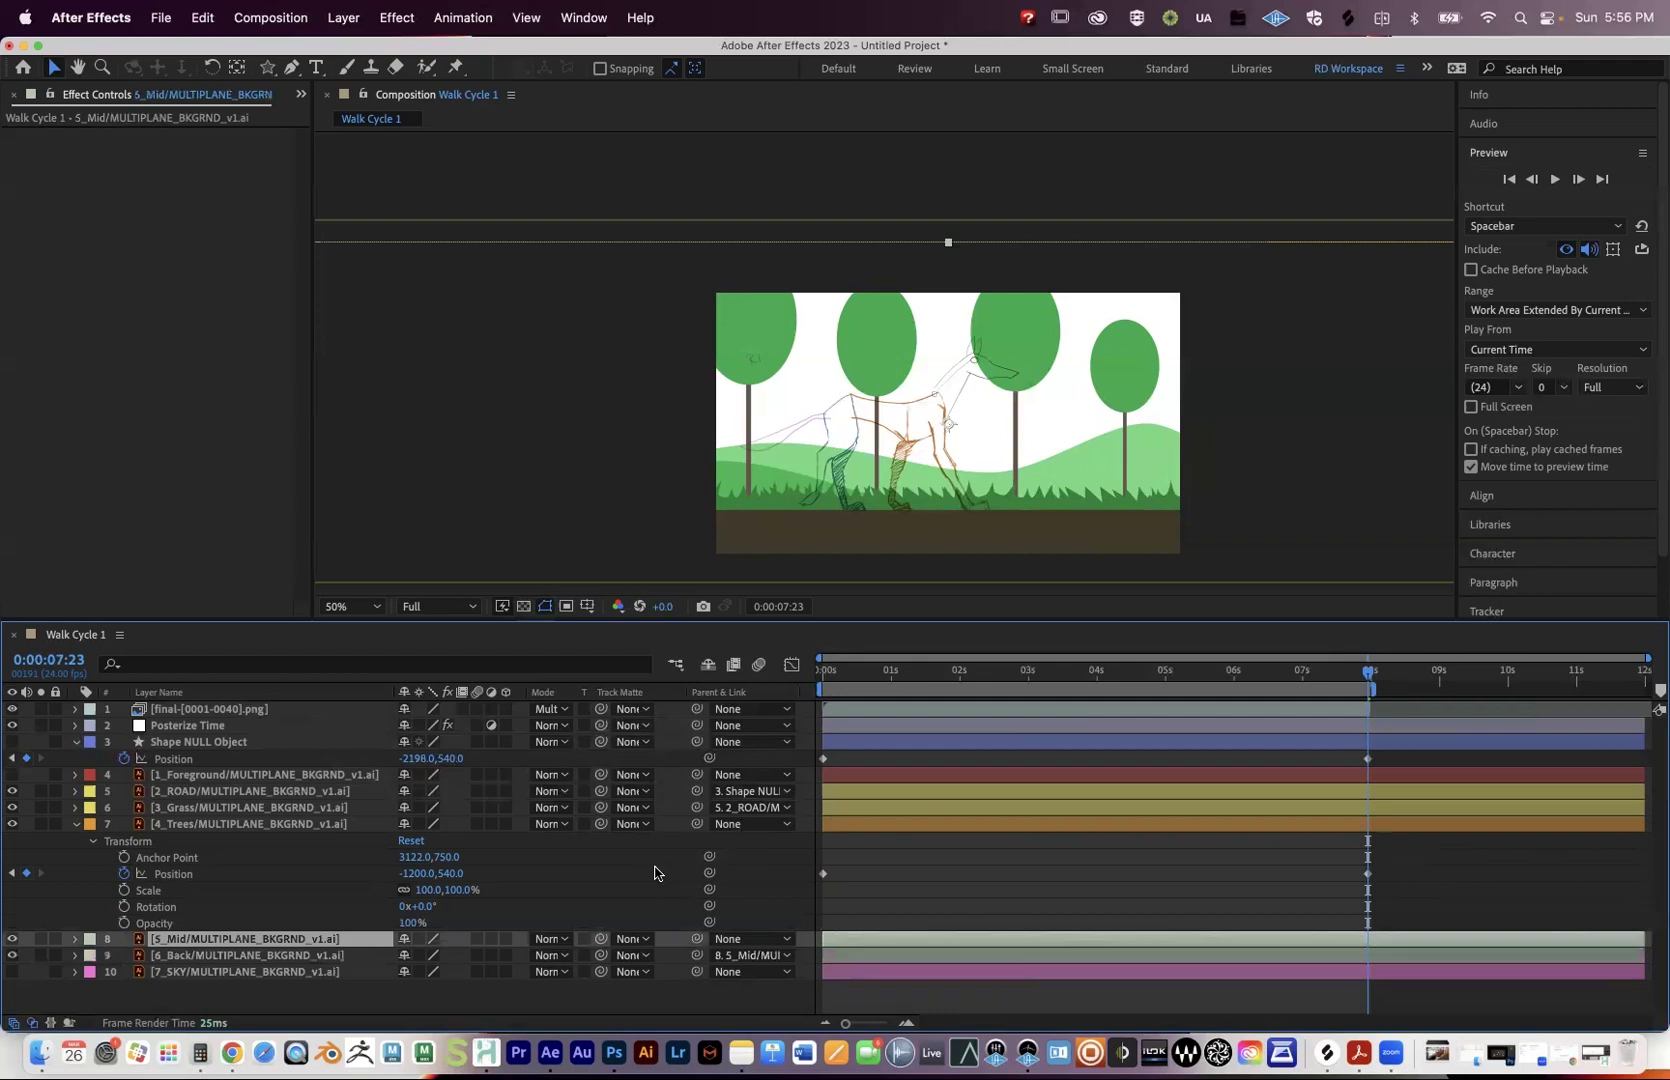
key(p)
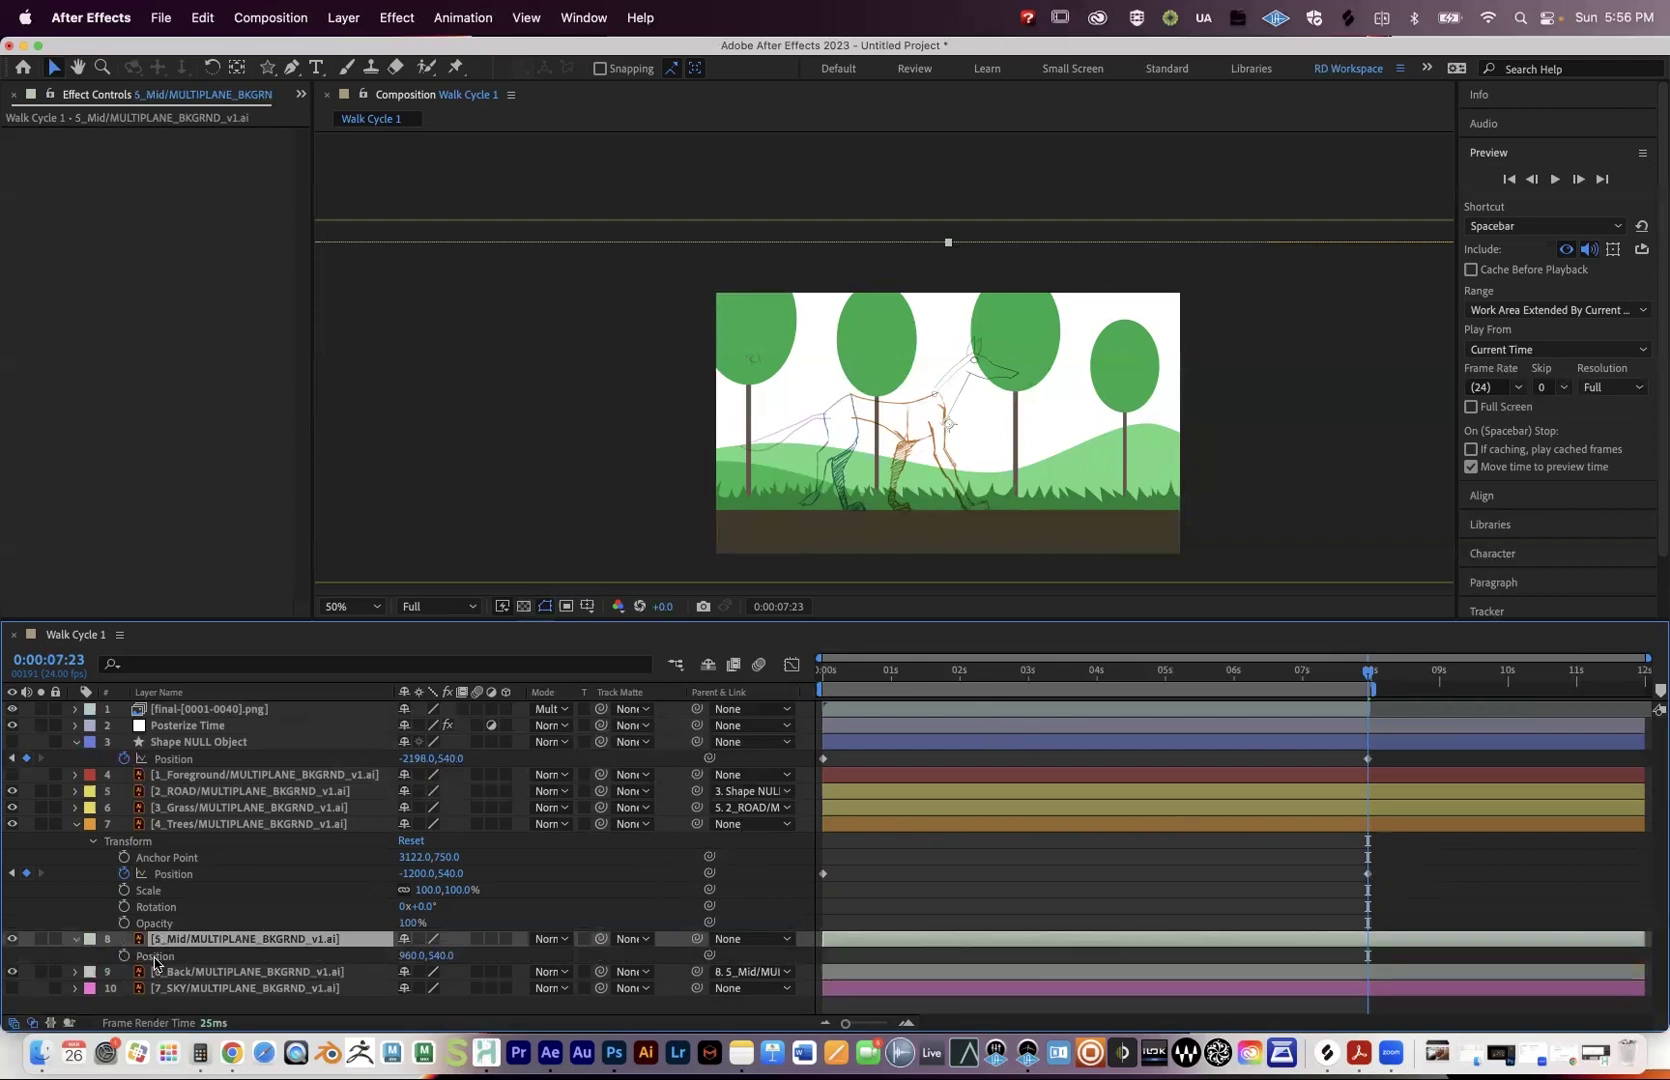
drag(1432, 904, 818, 862)
drag(1401, 869, 822, 878)
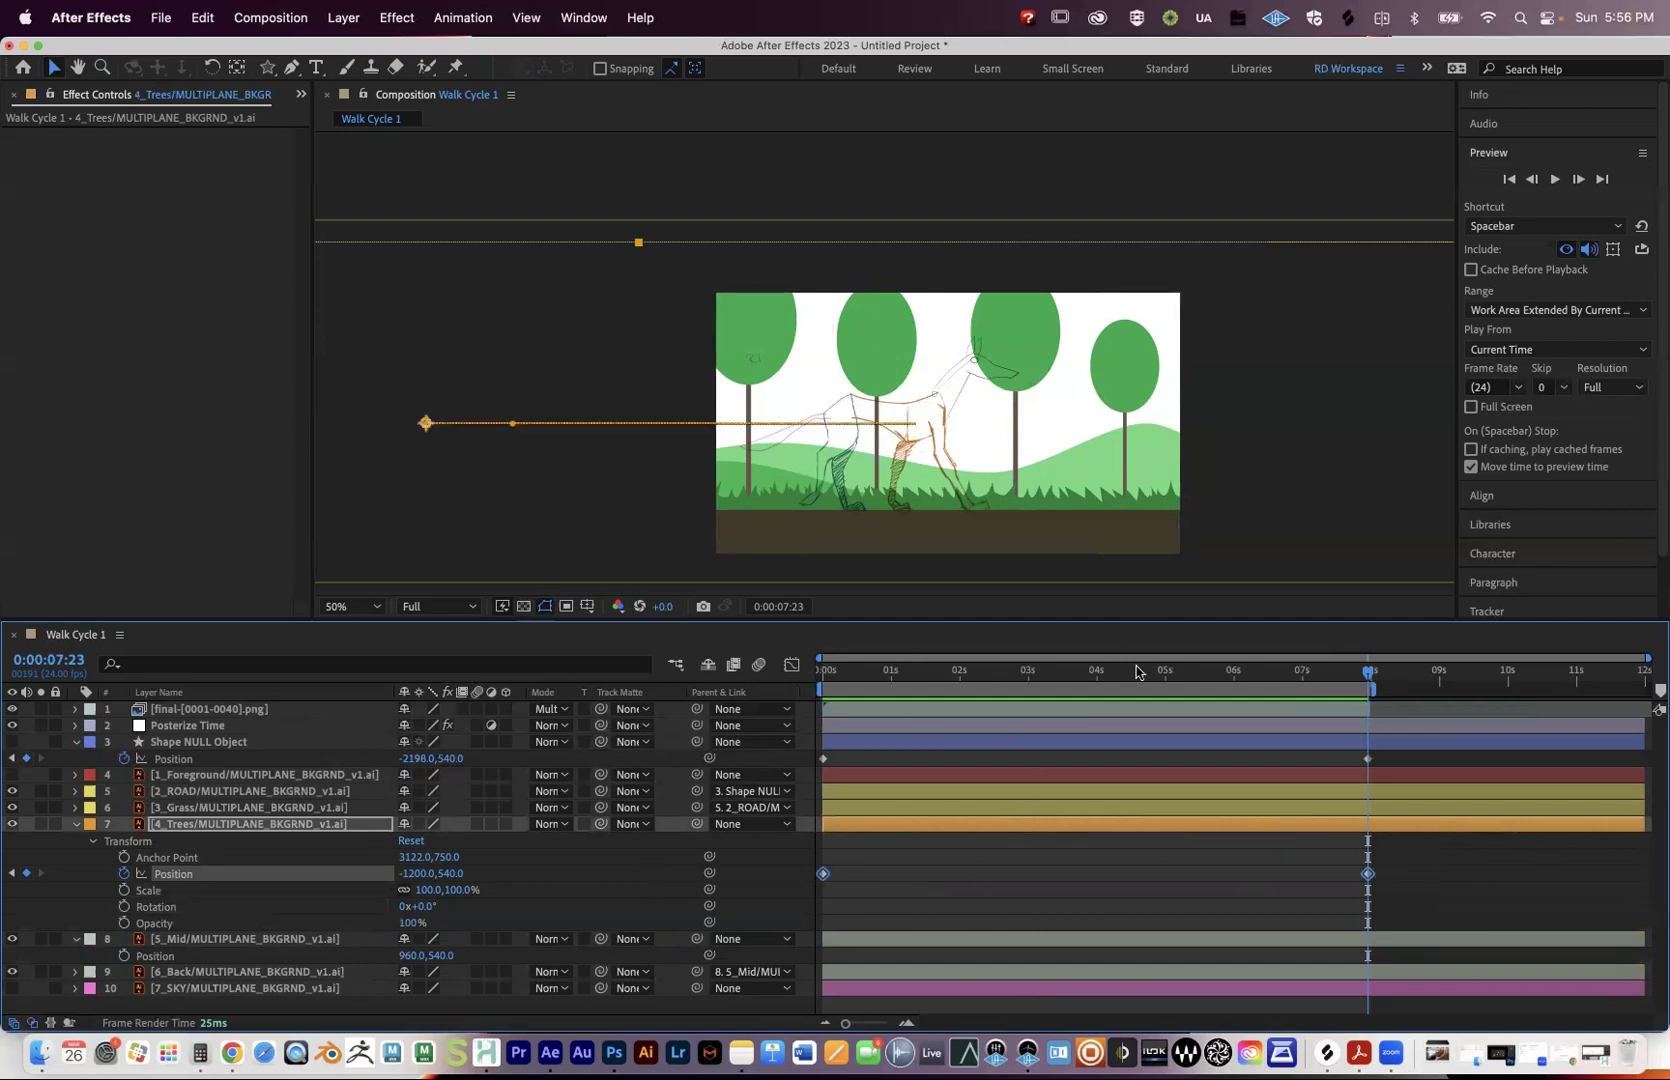
drag(1363, 673, 980, 672)
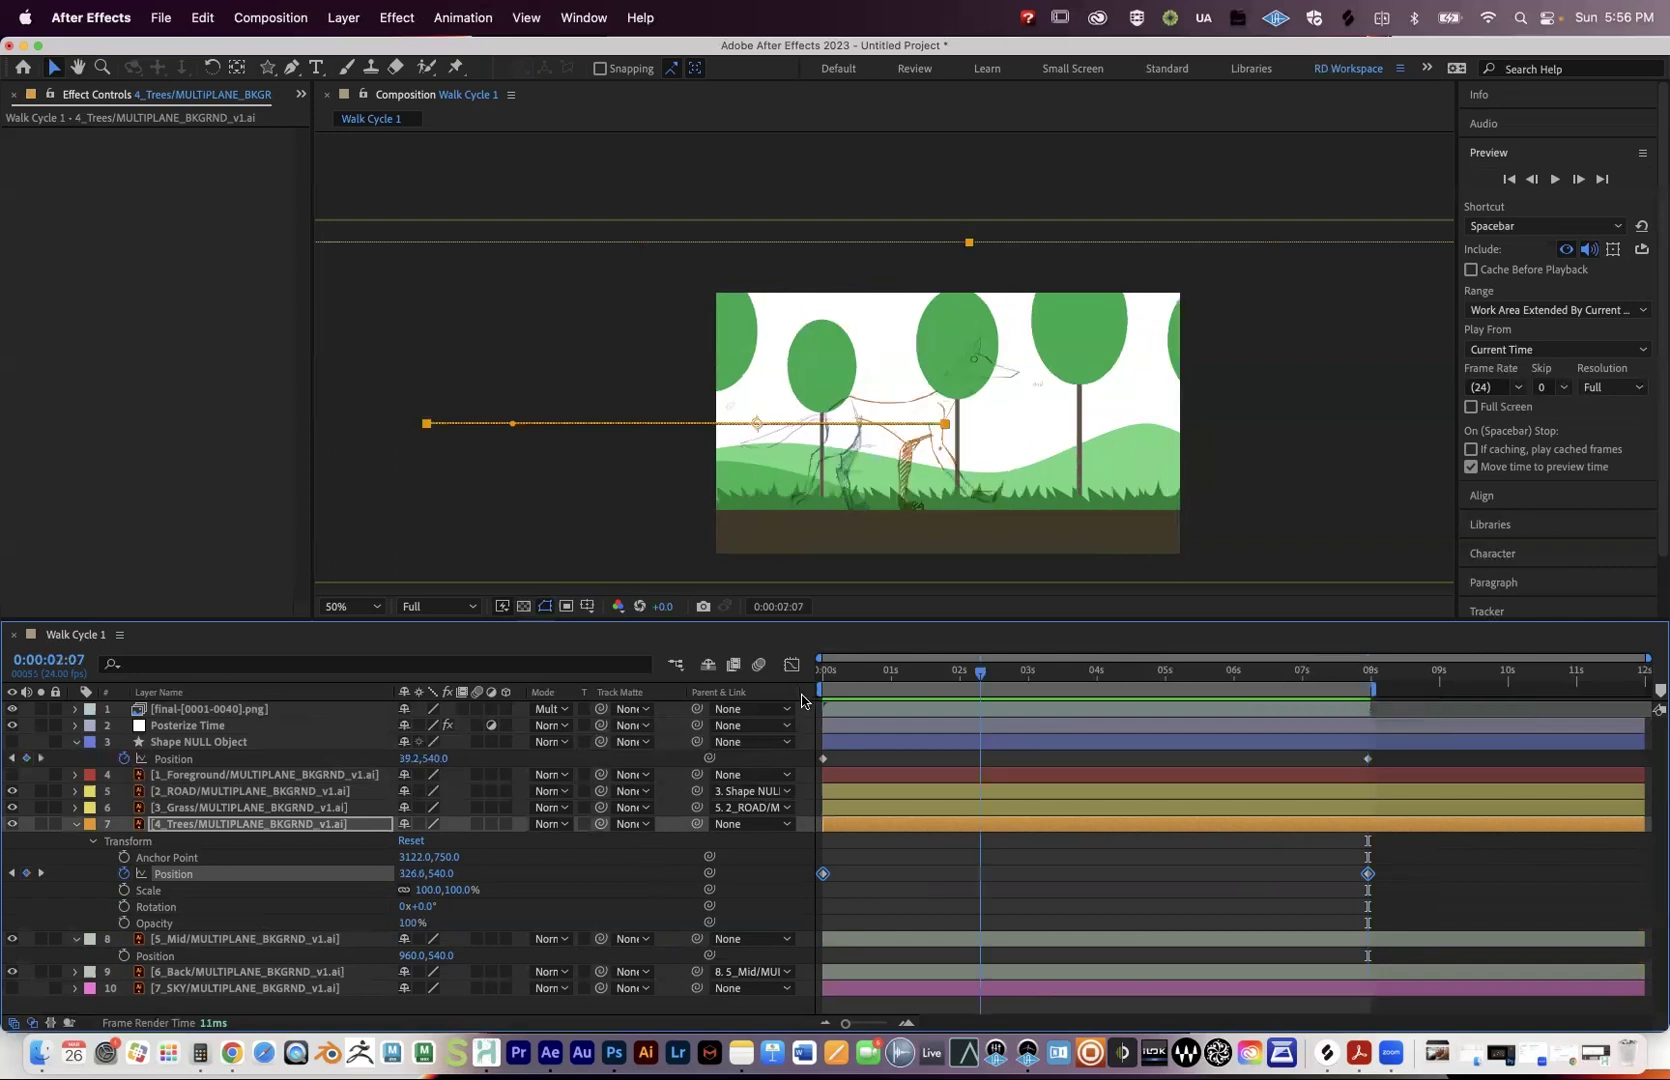
key(Home)
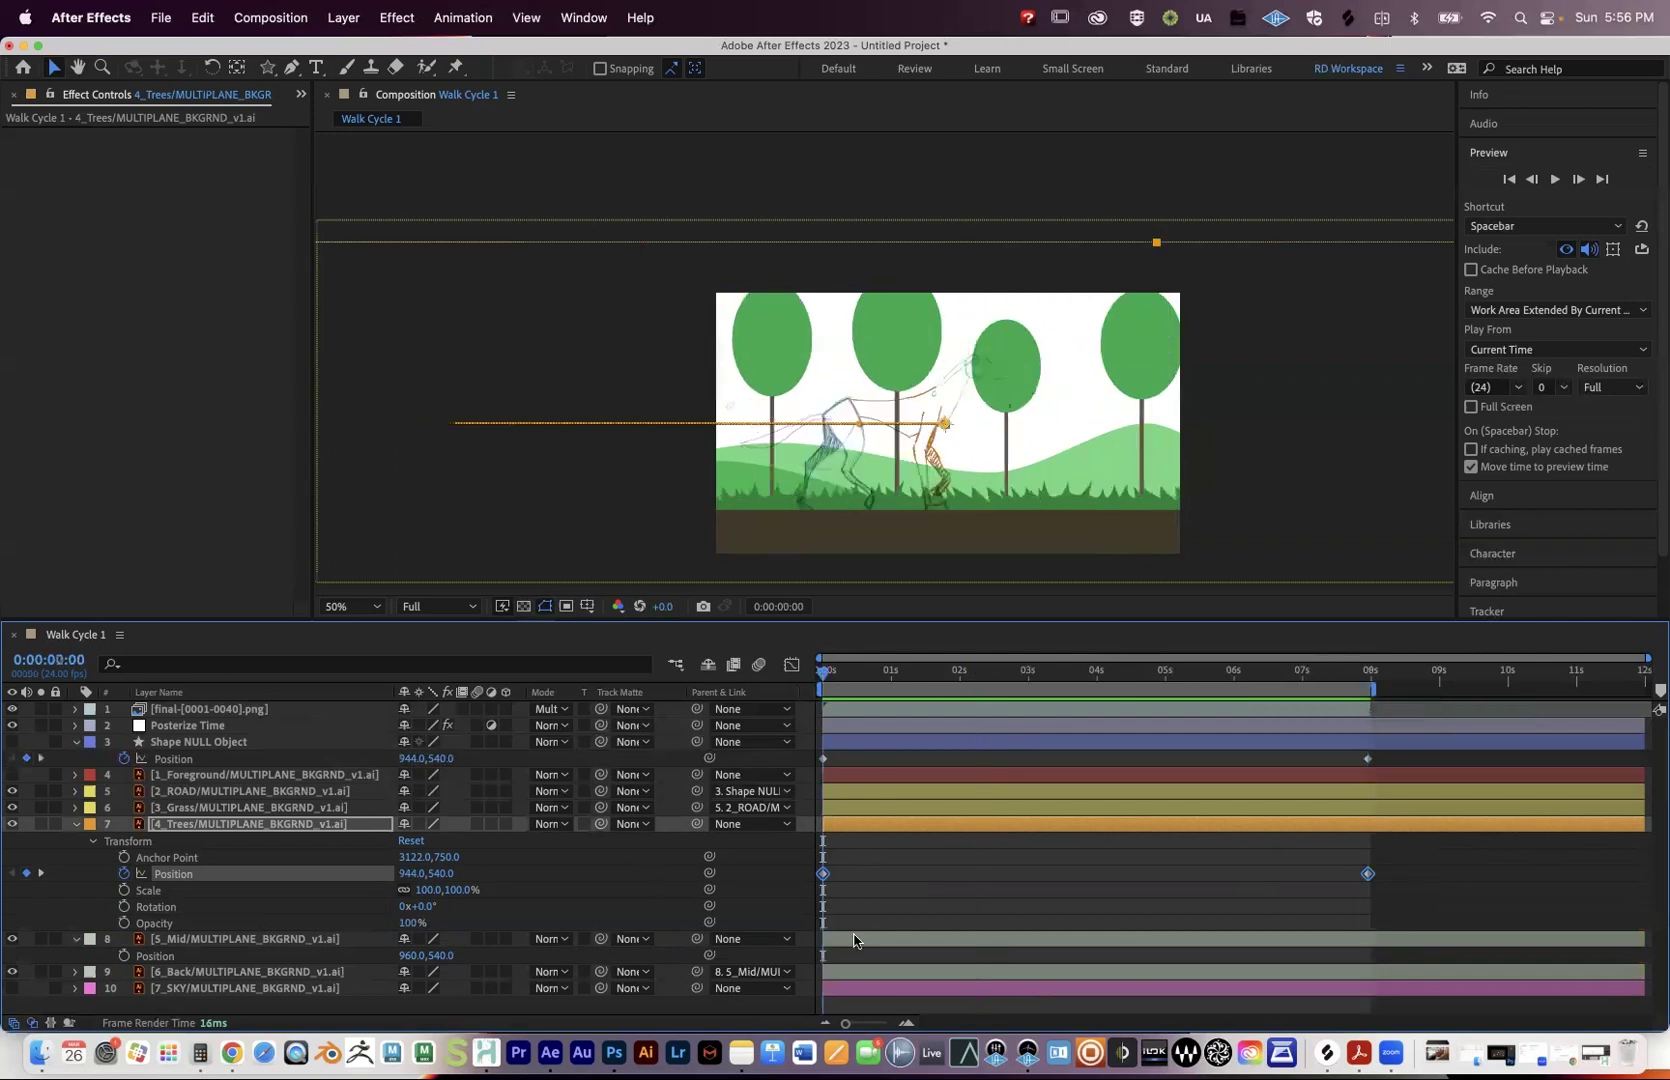
click(855, 940)
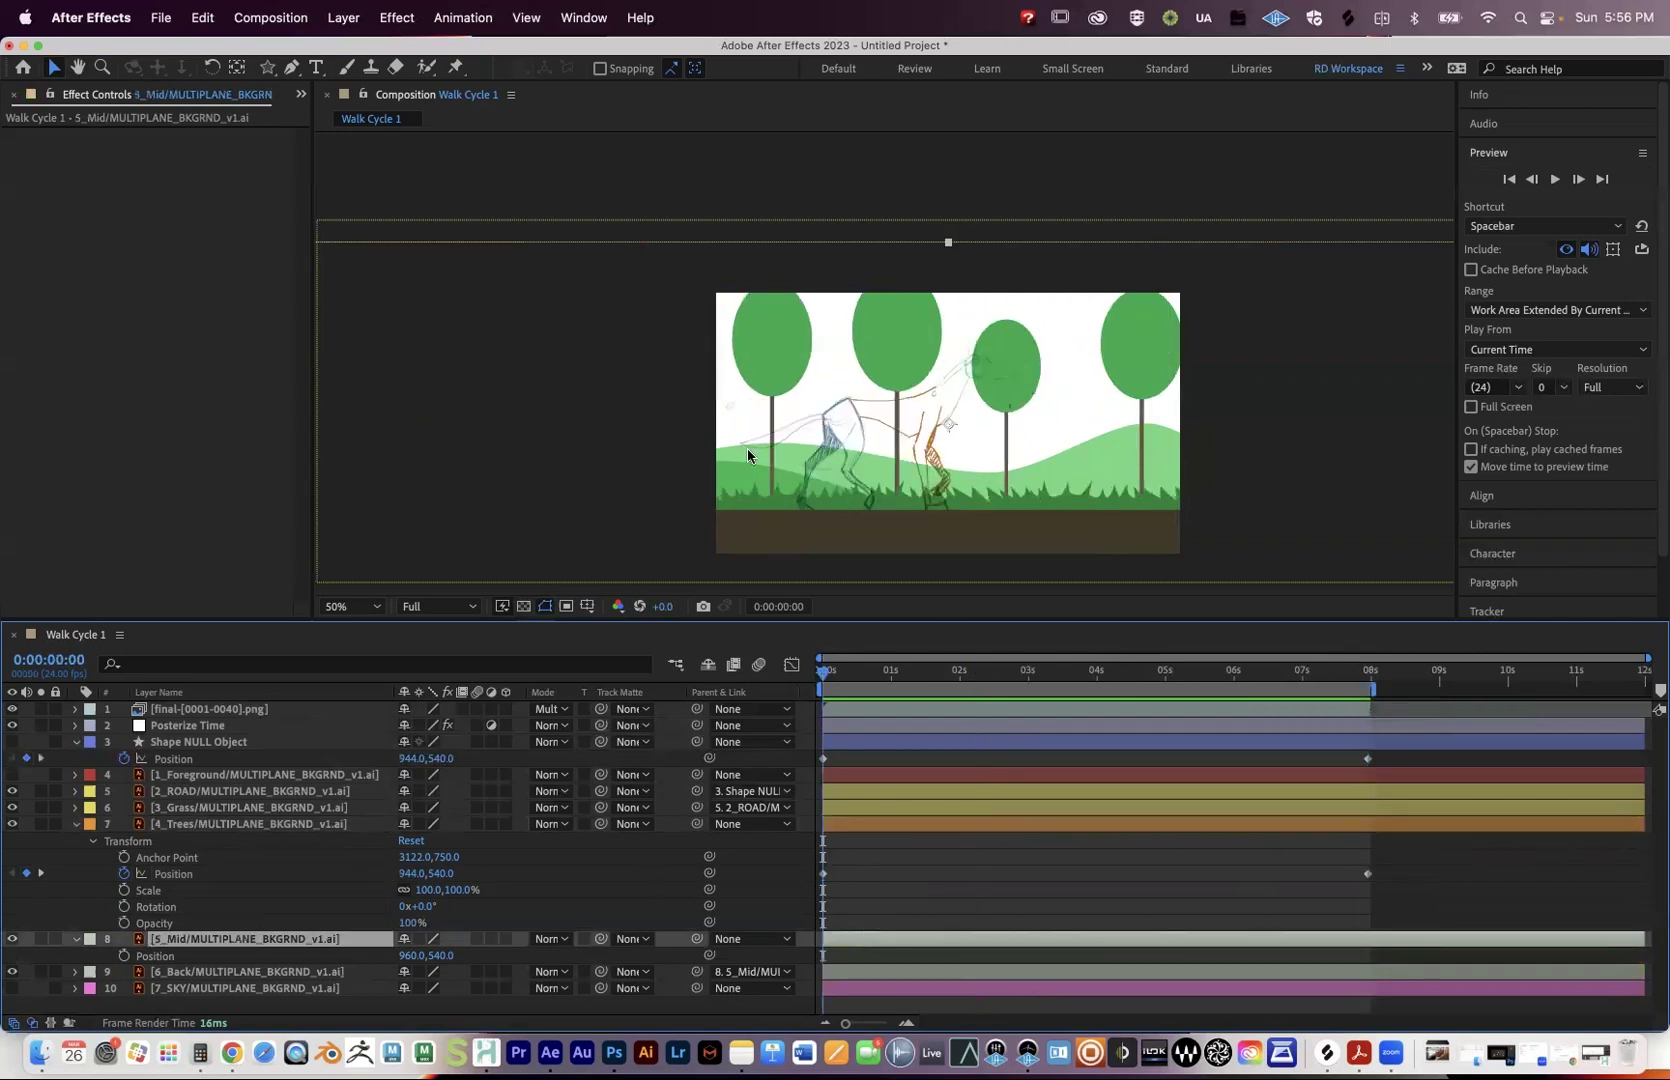
key(super+v)
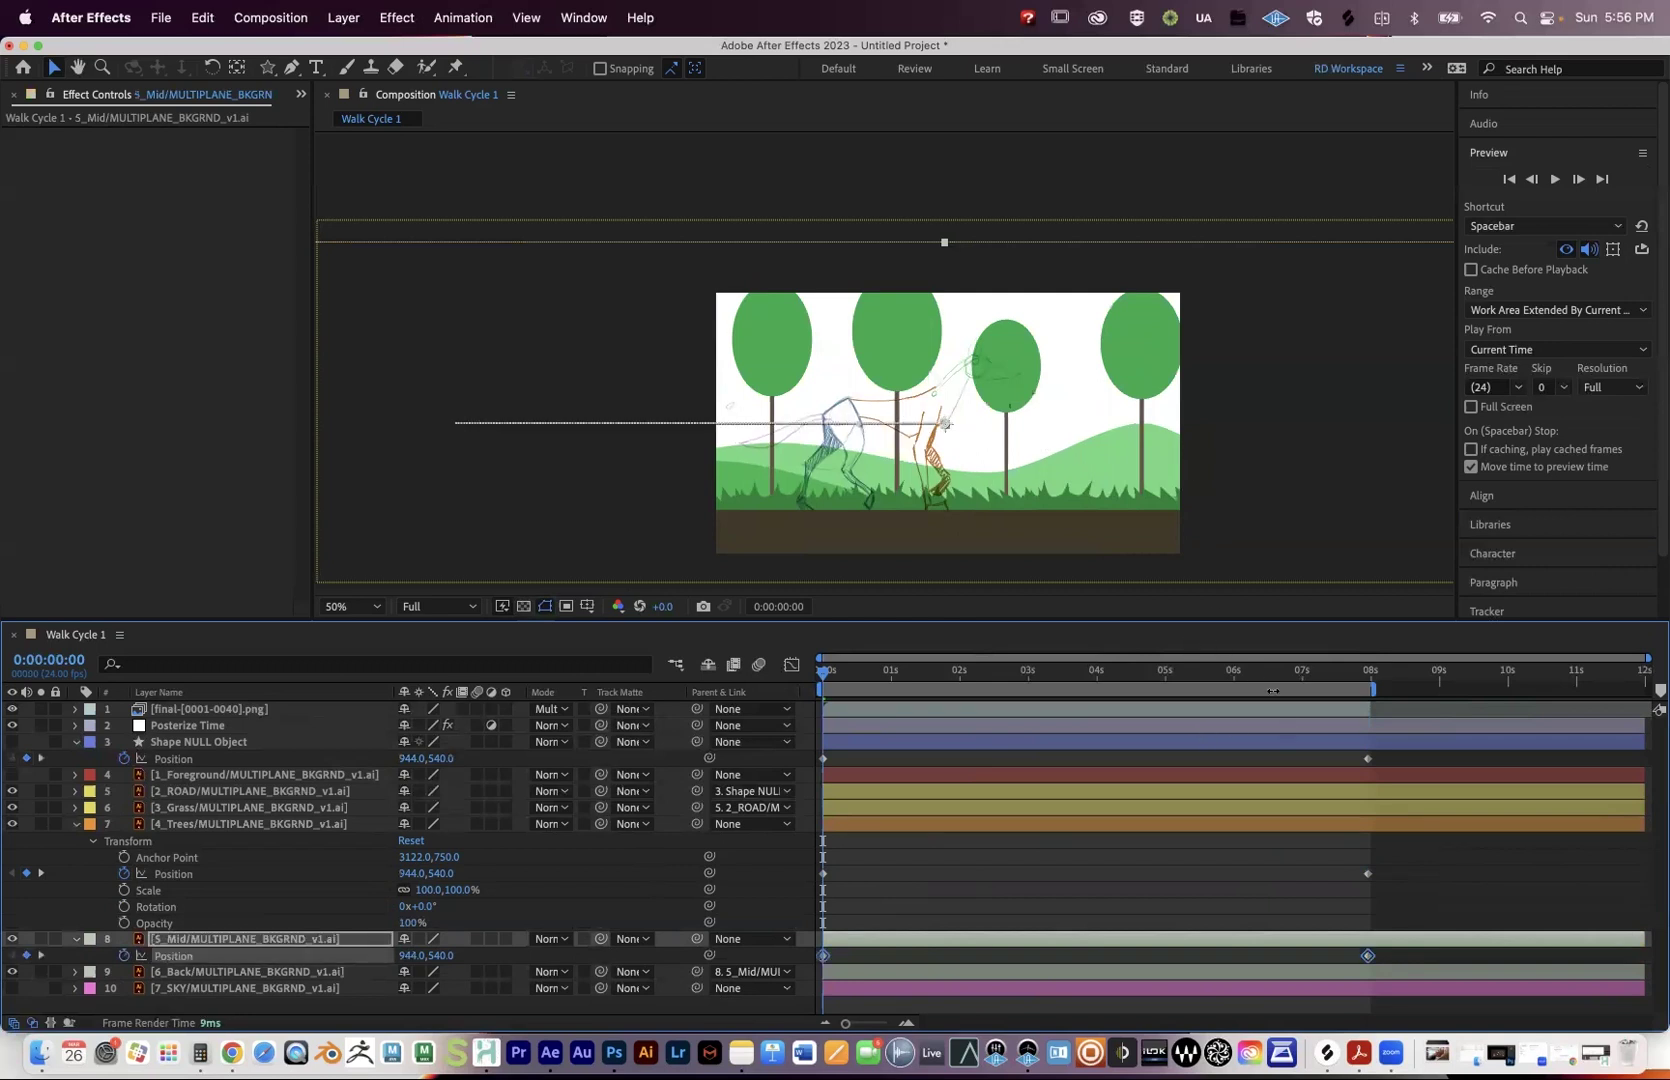
Scrub through the hills' movement to 0:00:07:23 and select the 5_Mid layer's position keyframe there.
click(1037, 673)
click(1293, 684)
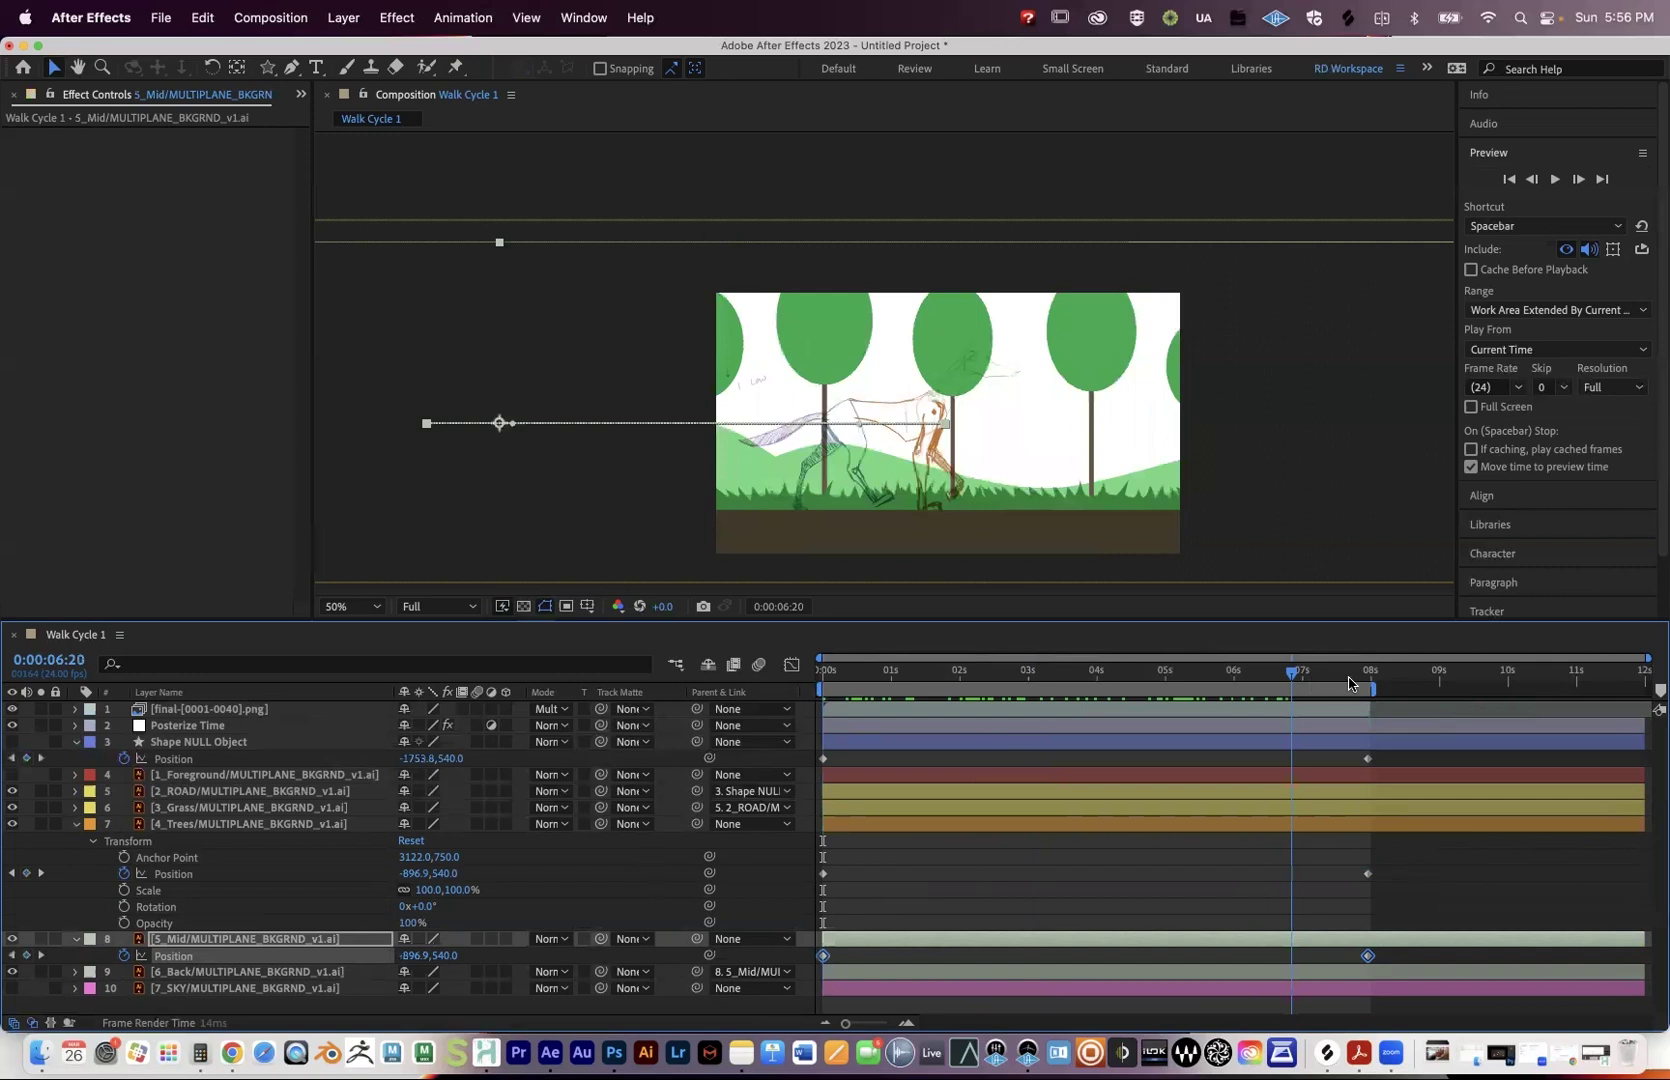
click(1349, 684)
key(k)
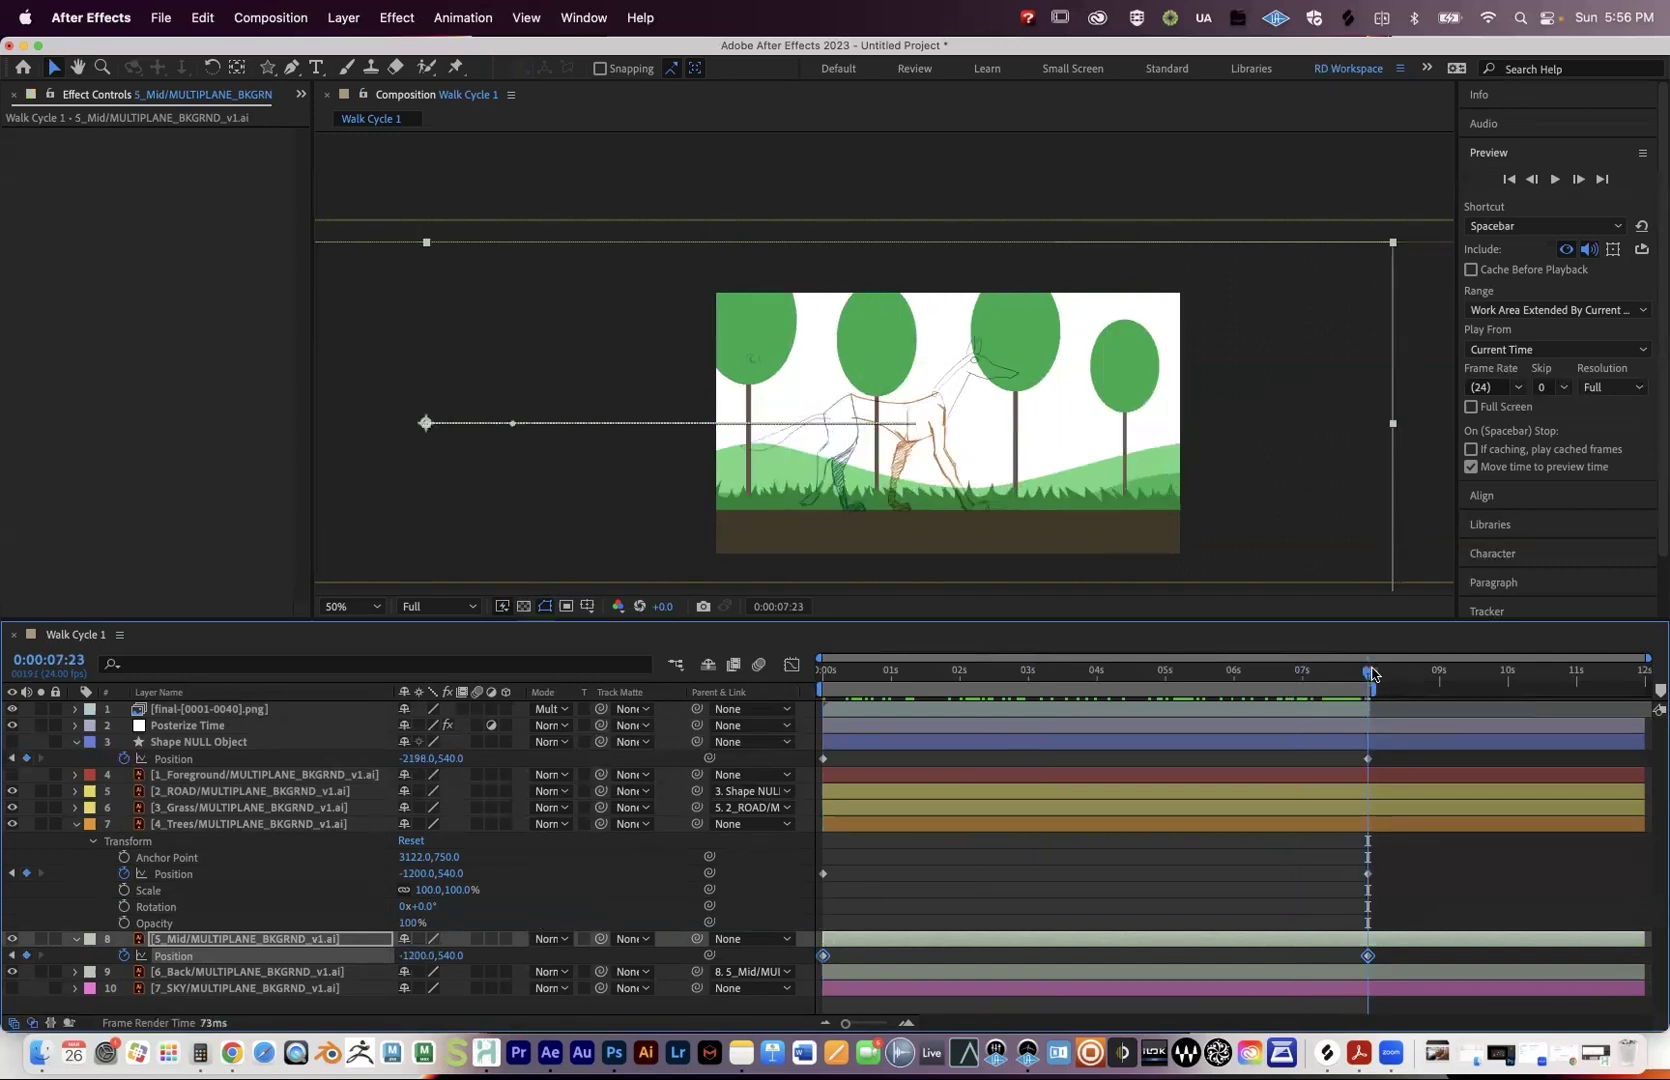
click(1366, 956)
key(Page_Up)
drag(1368, 681, 1371, 681)
click(420, 955)
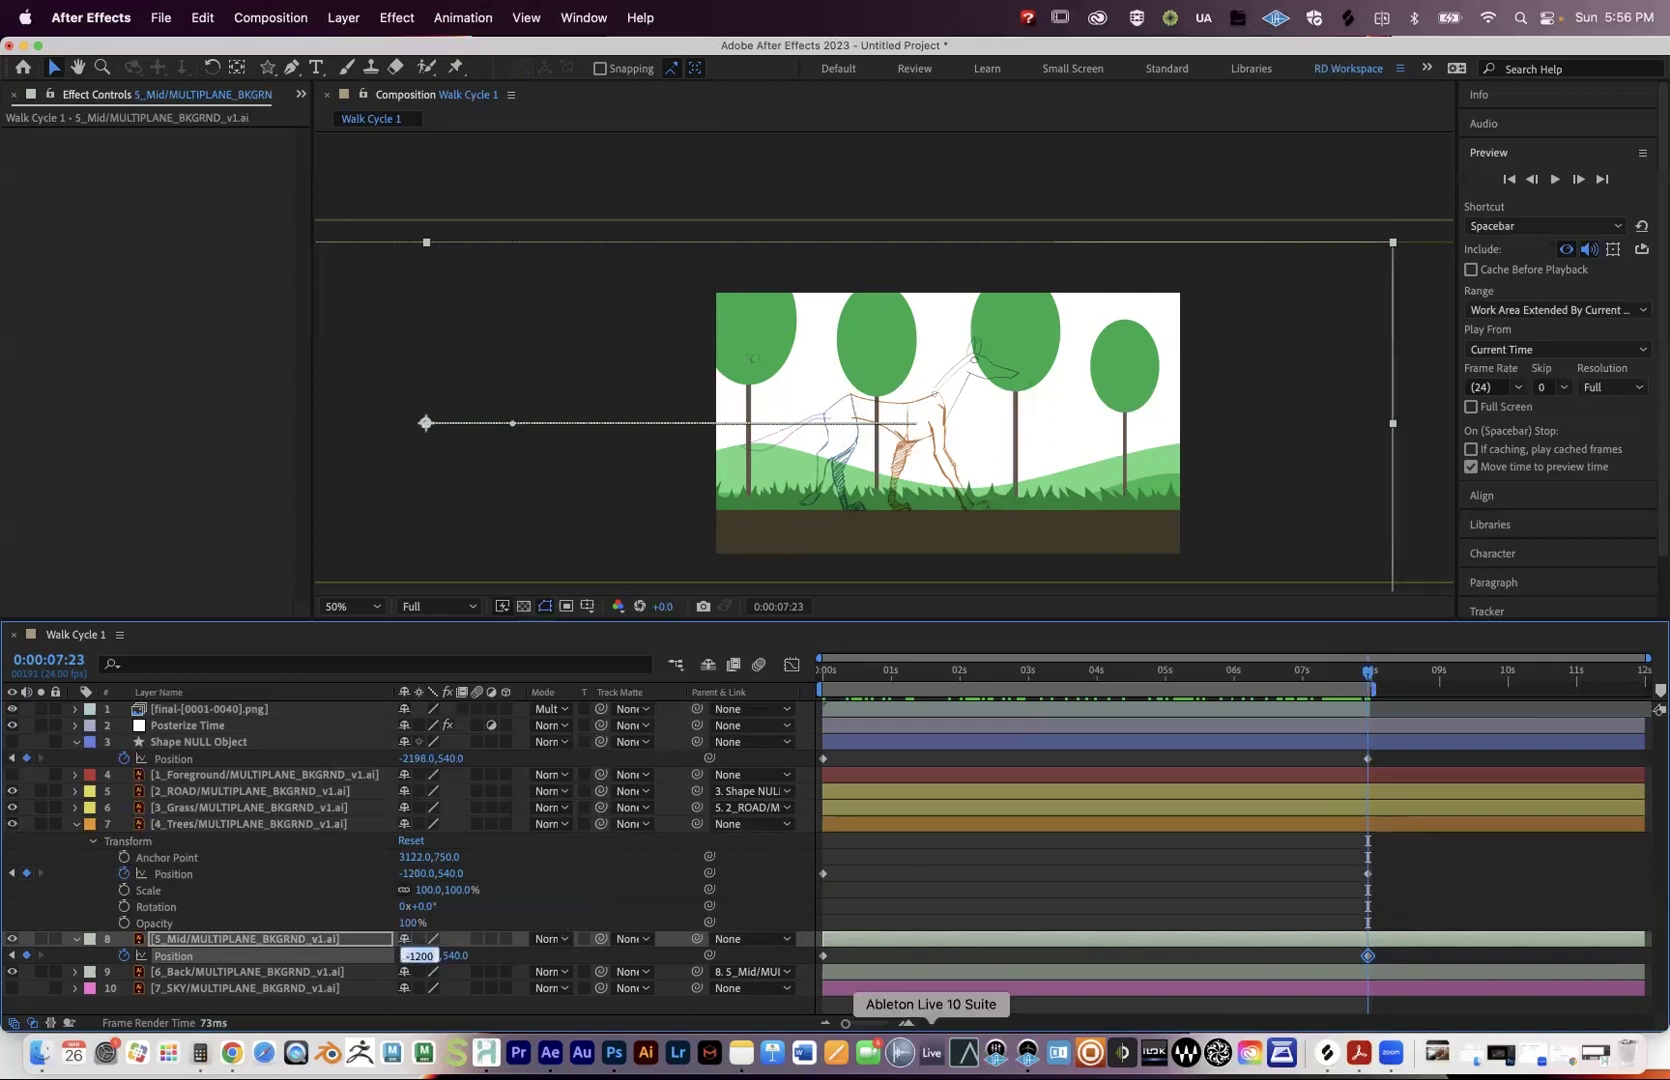
text(-55)
key(Return)
key(super+z)
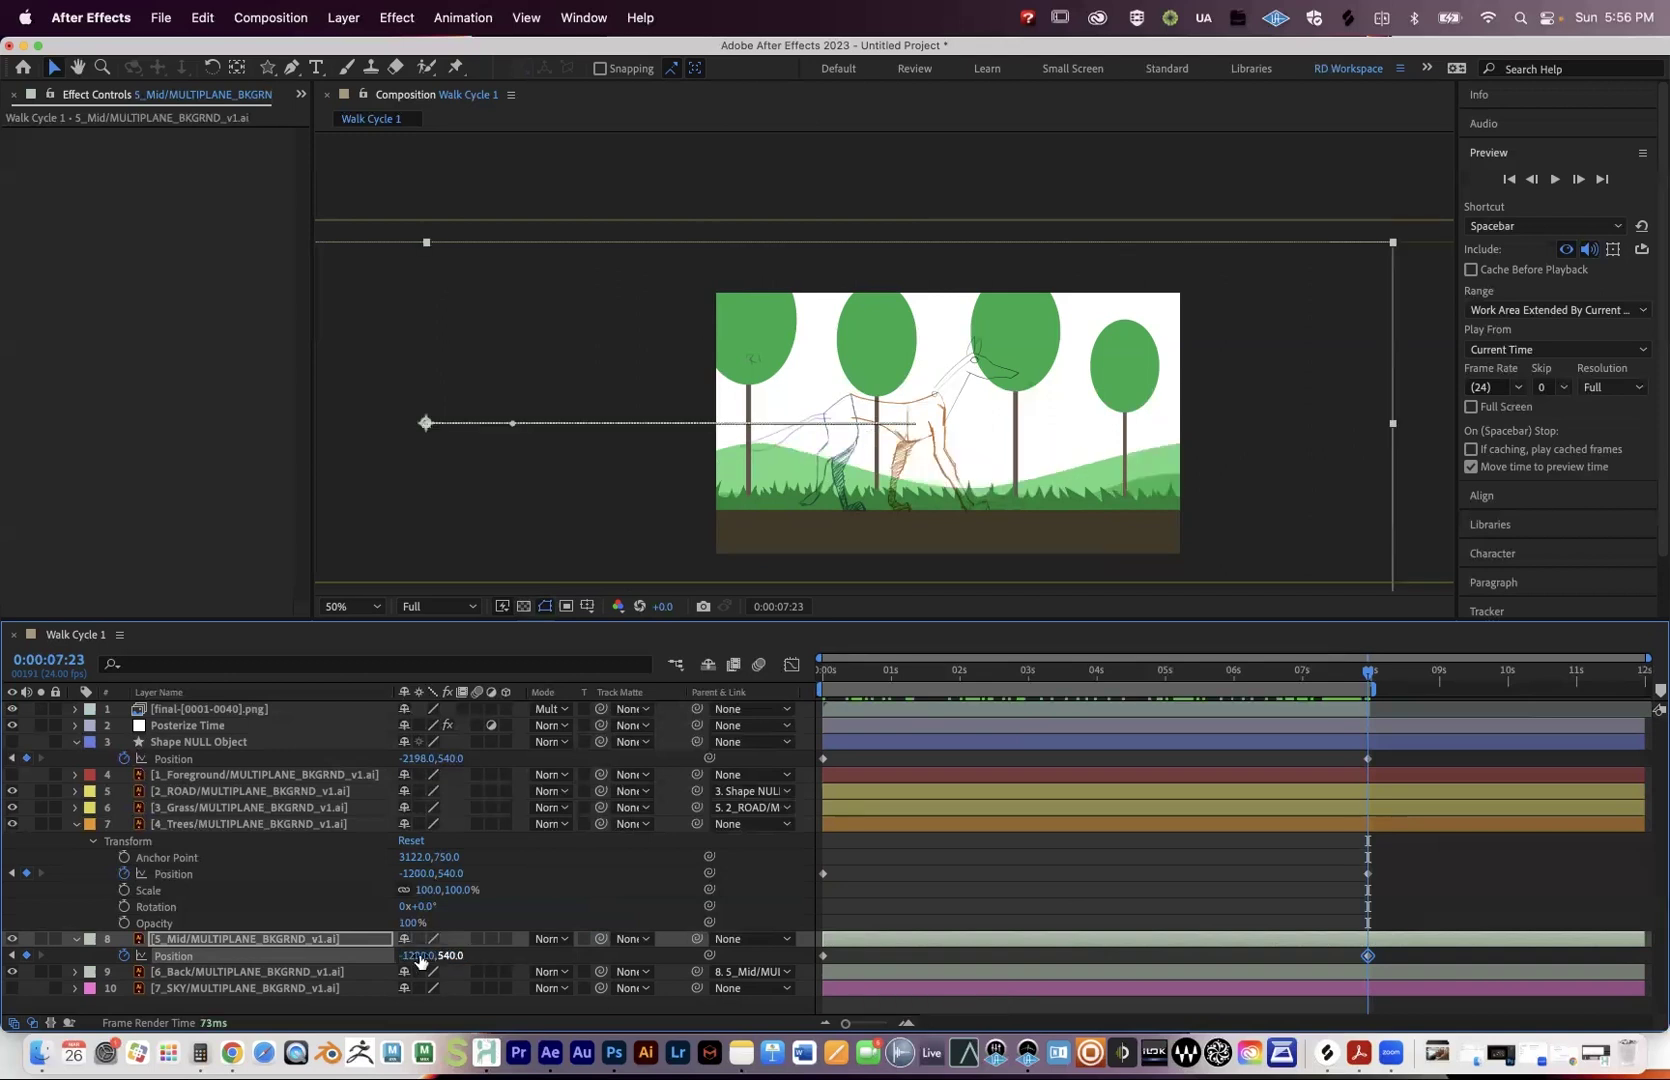
Set the 5_Mid layer's horizontal position at 0:00:07:23 to -500 and return to the start of the composition.
click(410, 957)
text(-500)
key(Return)
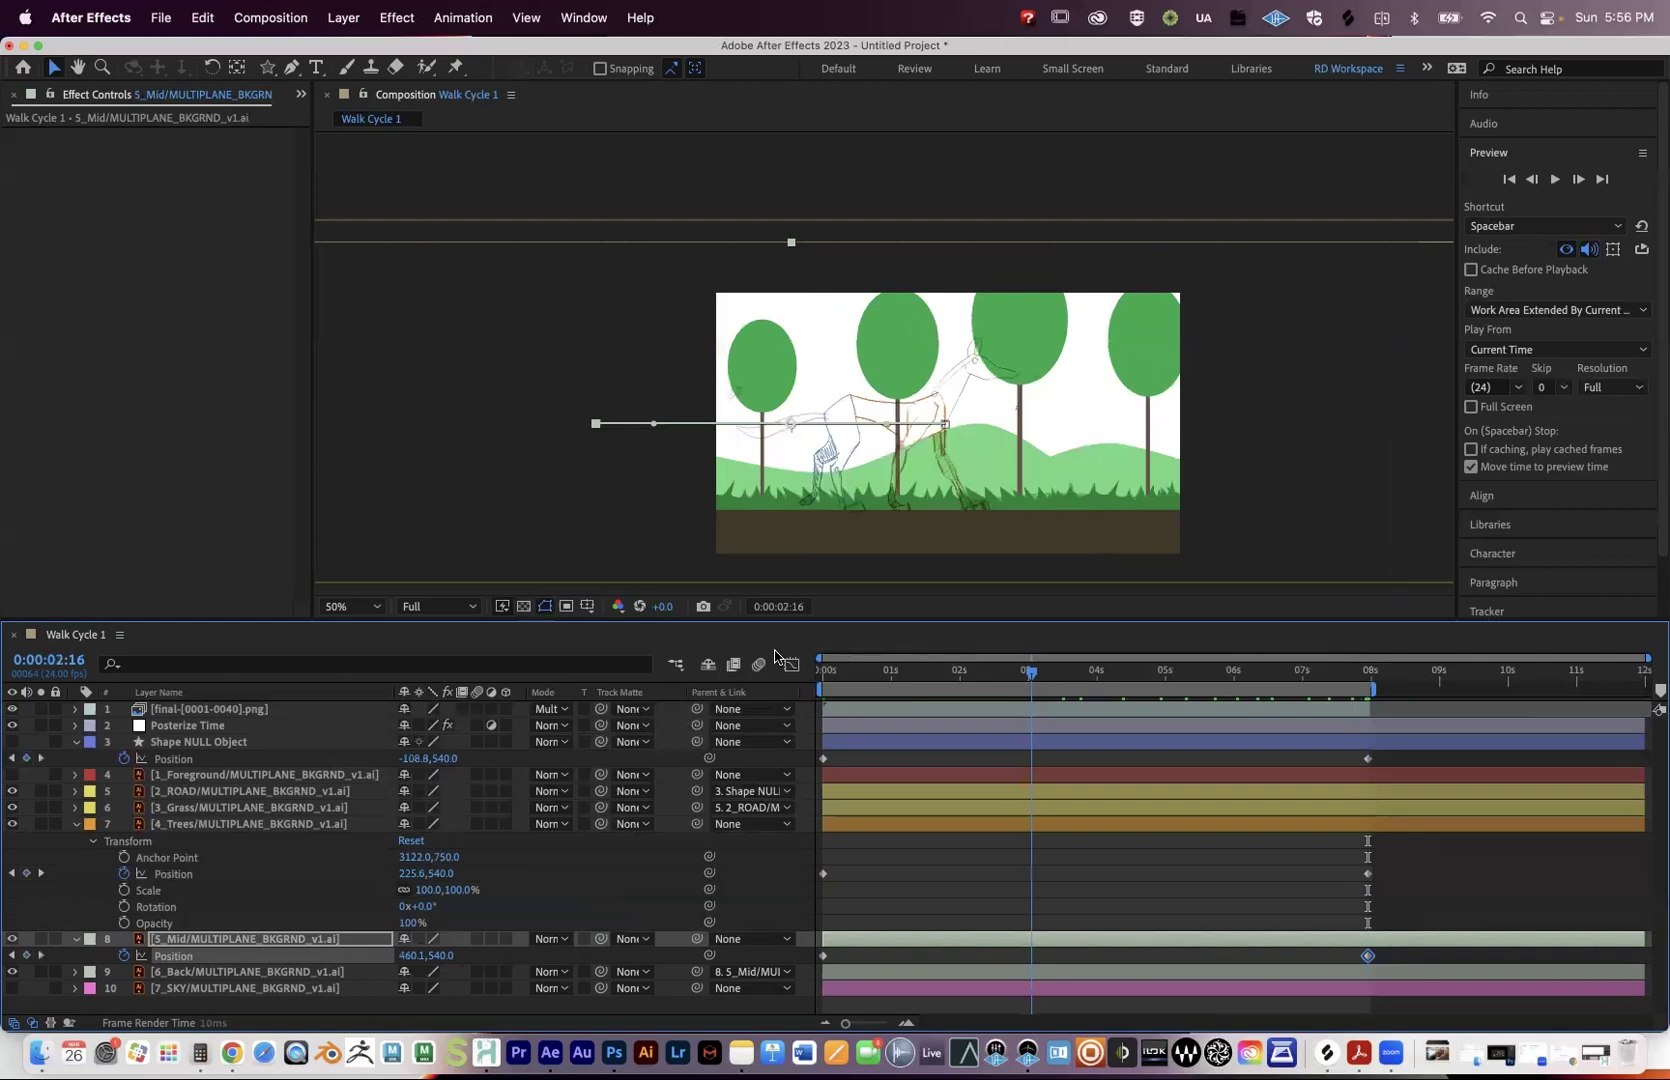
key(Home)
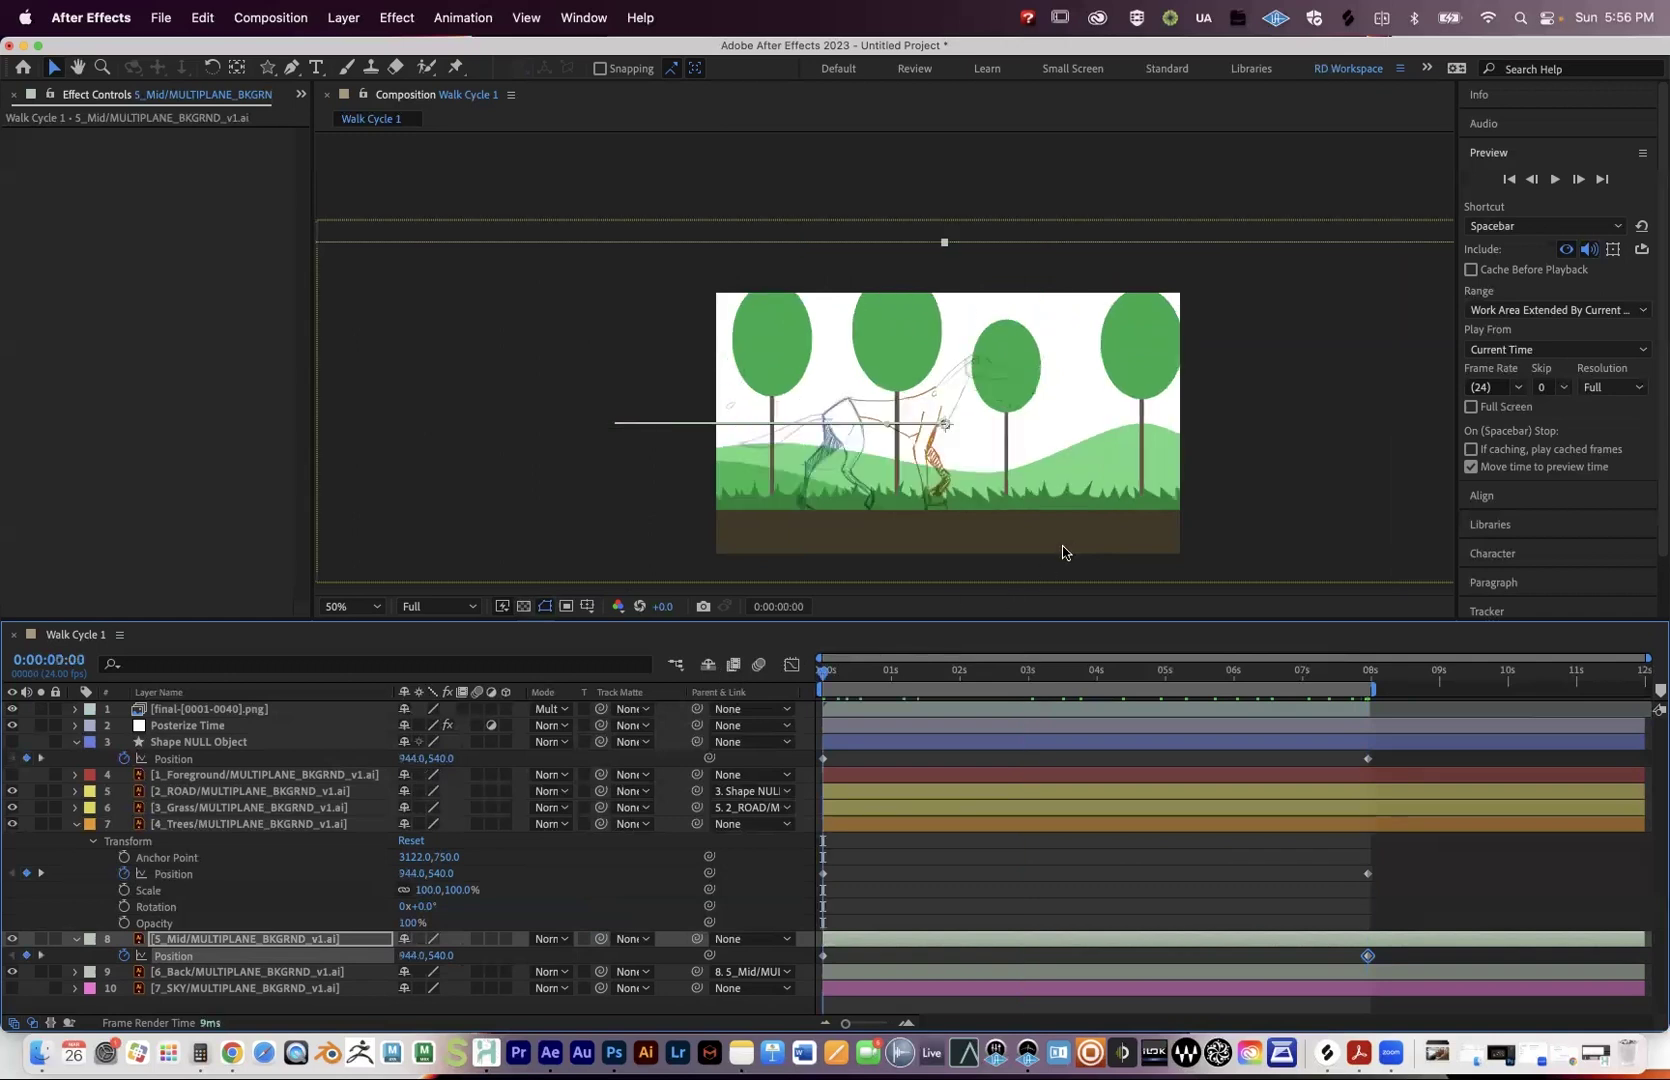
Preview the hill movement and reveal the position property of the 7_SKY layer.
key(space)
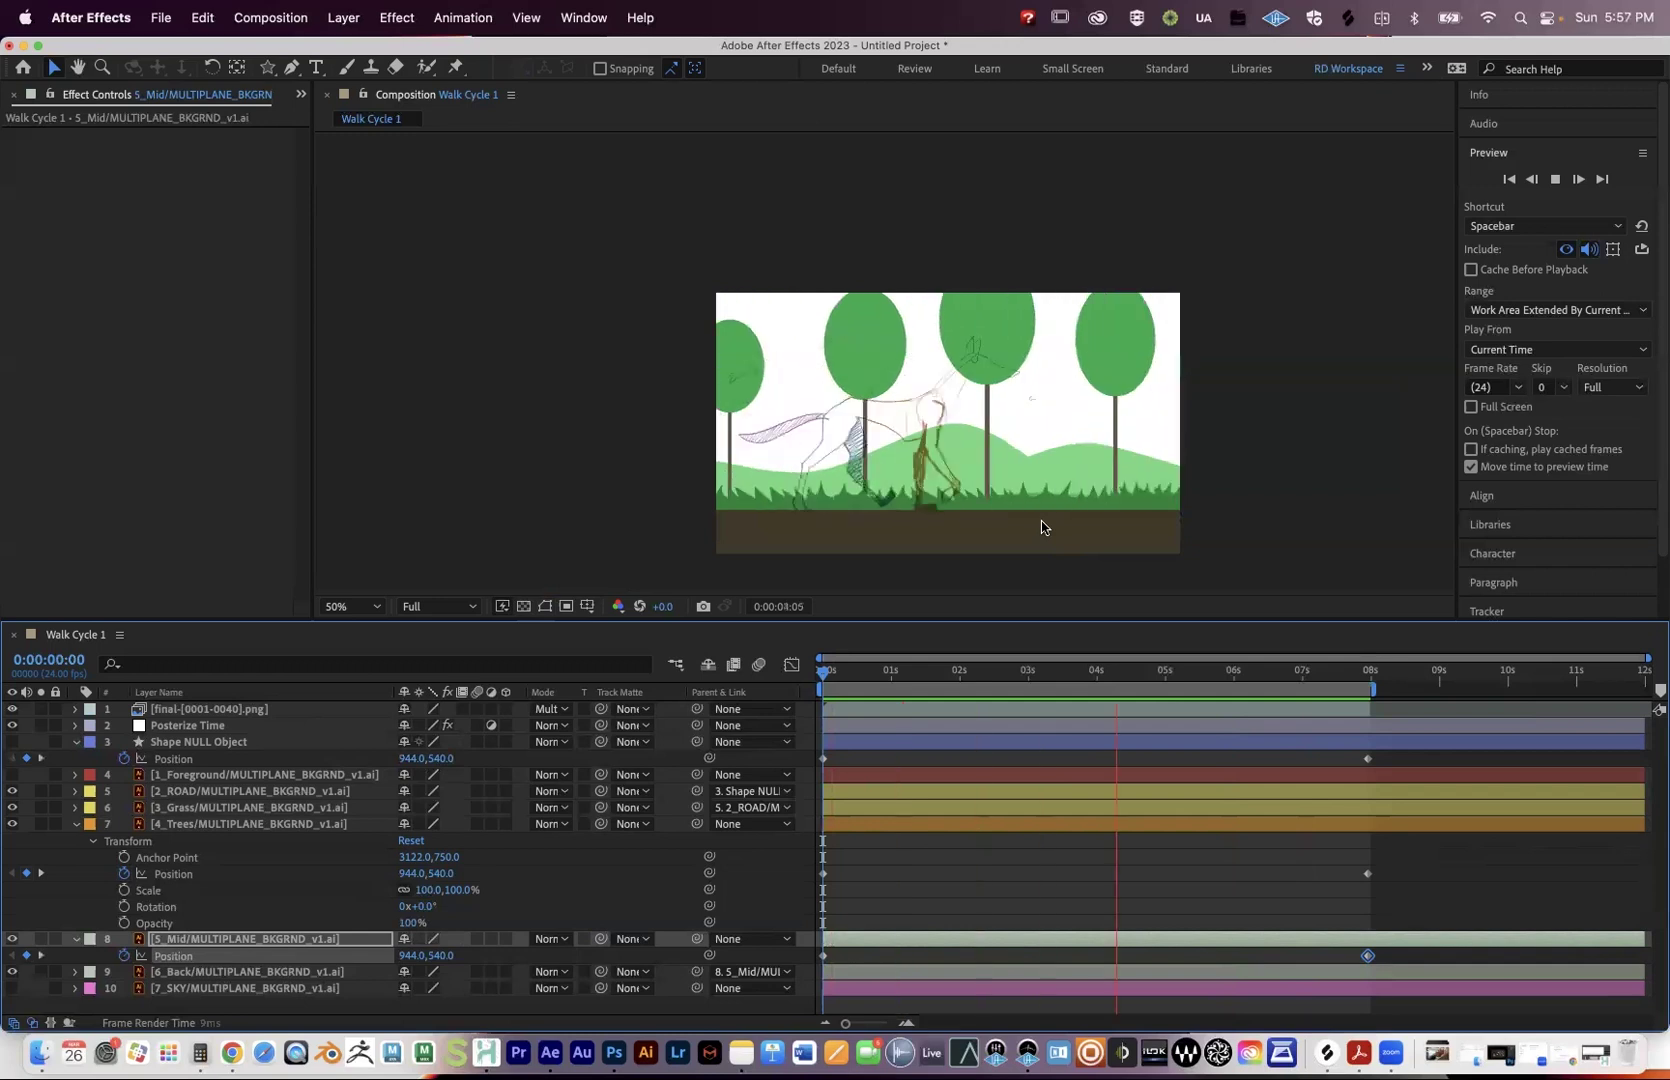
click(1208, 664)
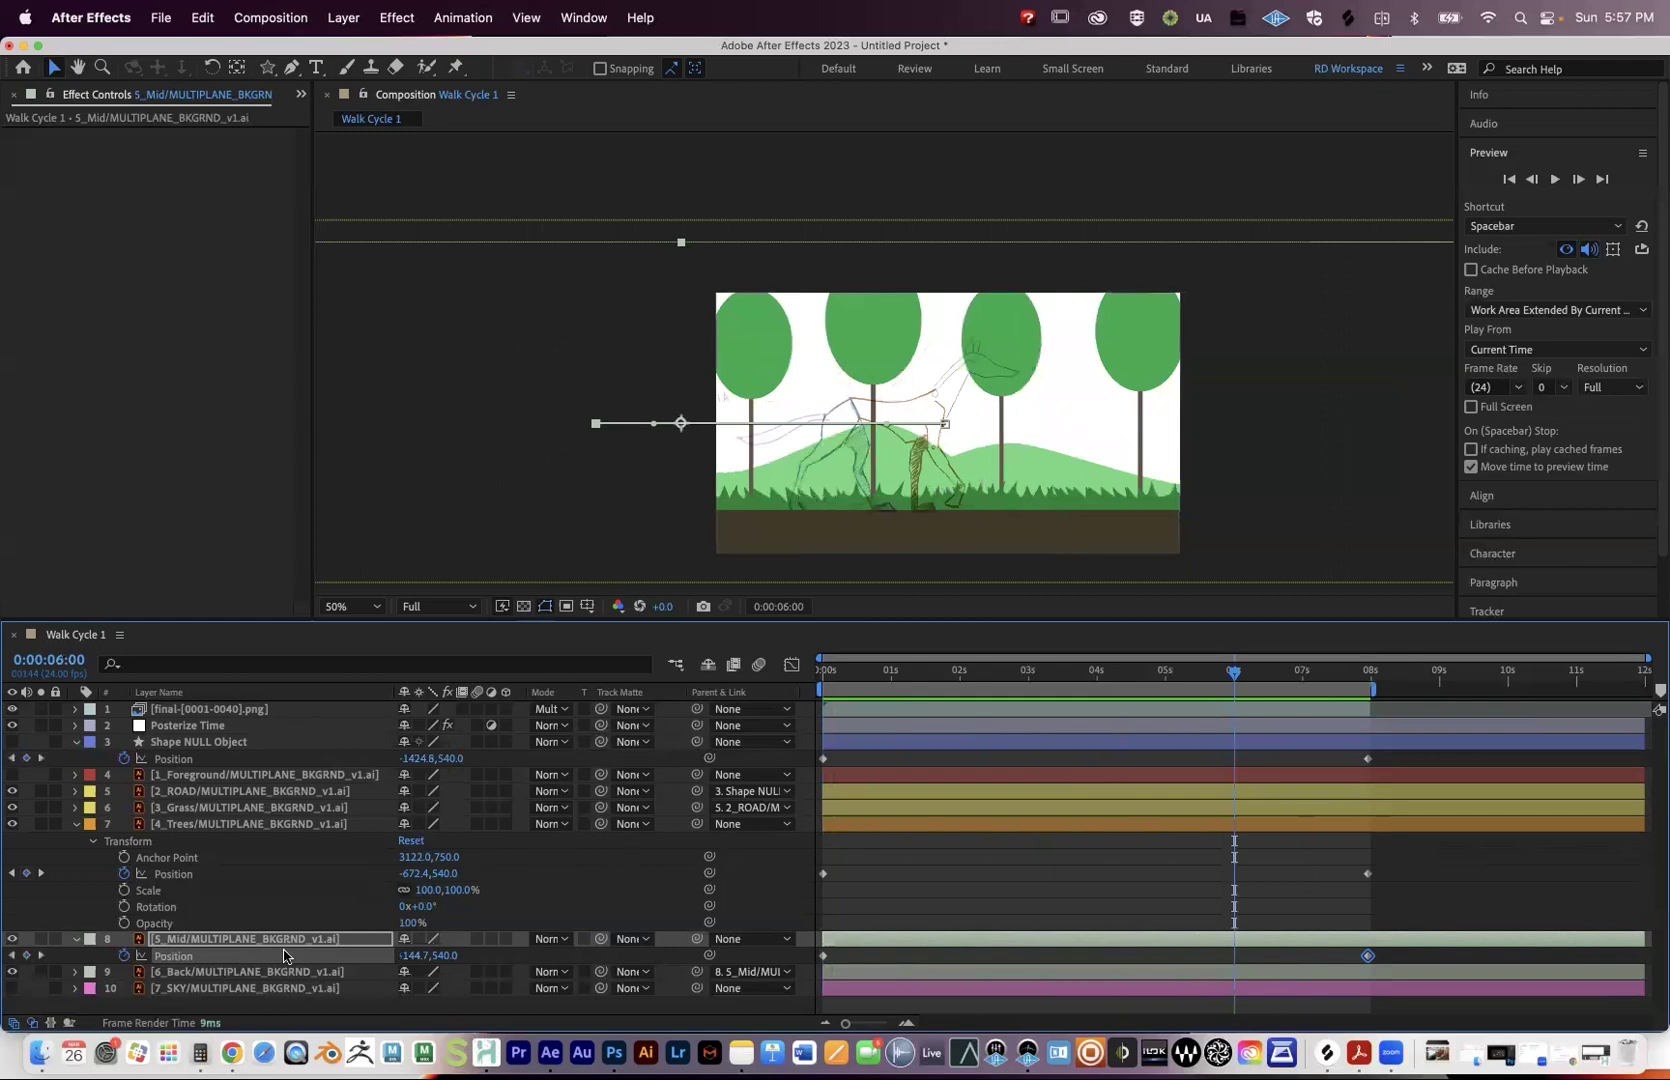
key(super+Down)
key(super+Down)
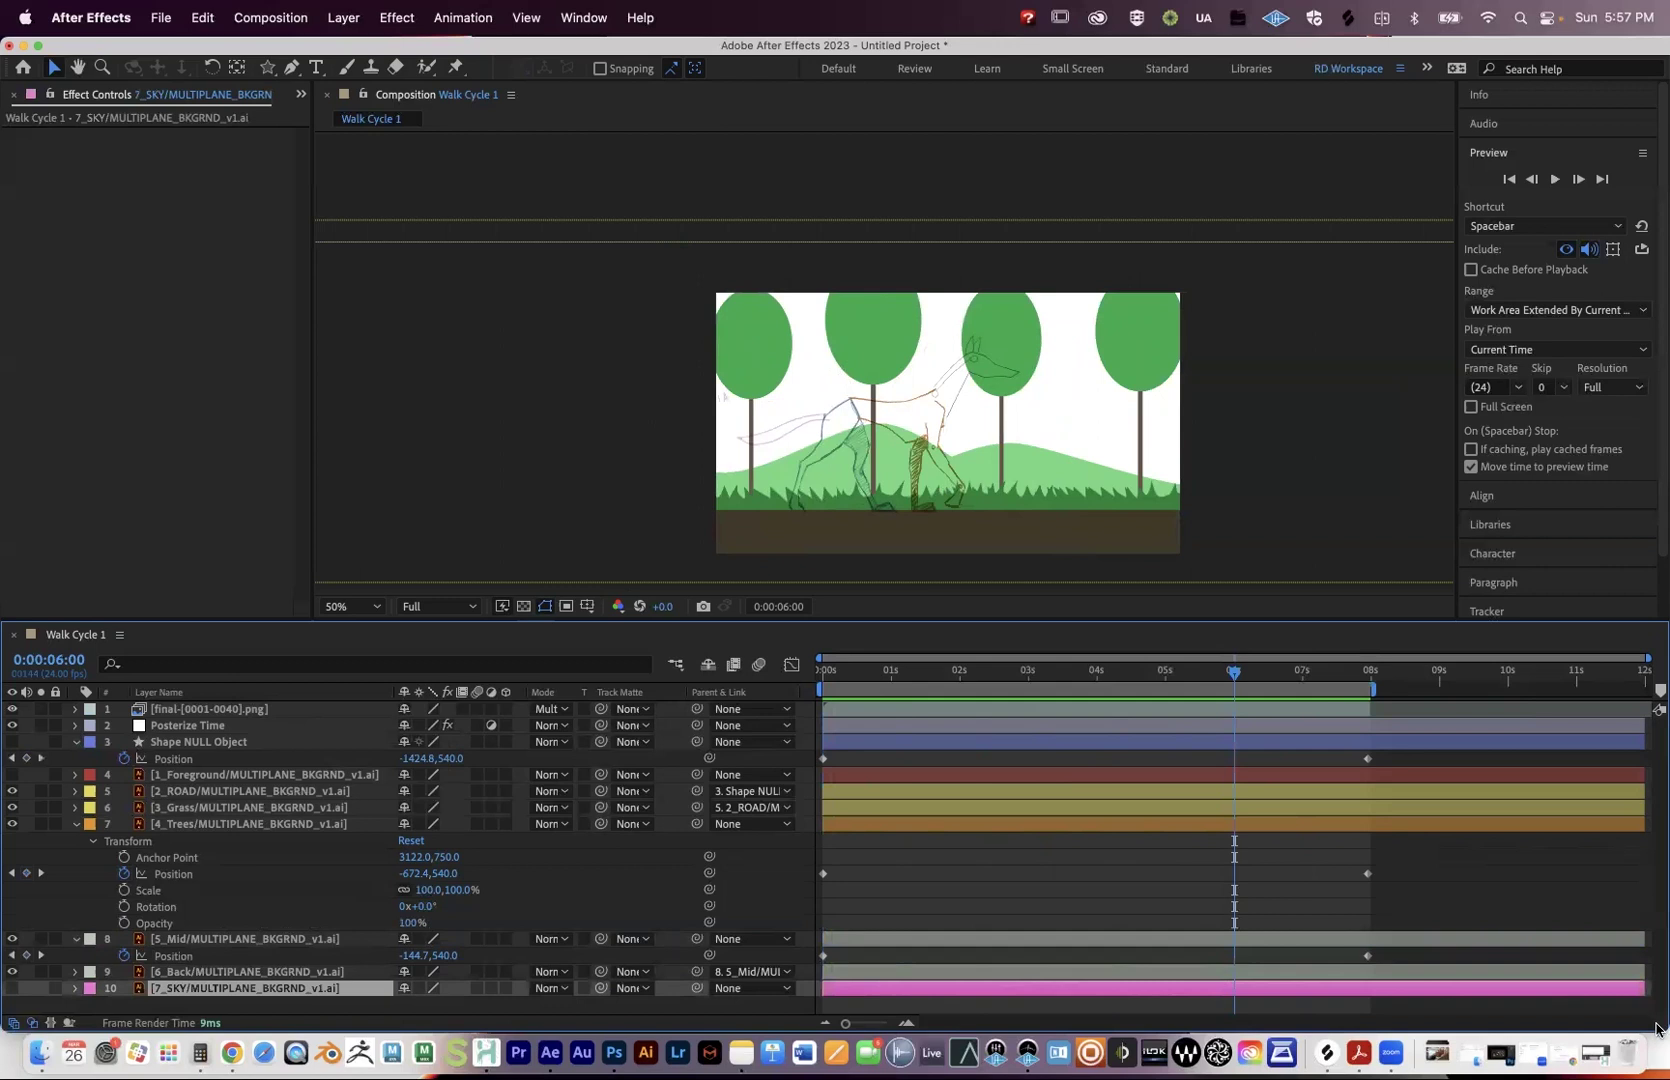
drag(1655, 1027, 1654, 1003)
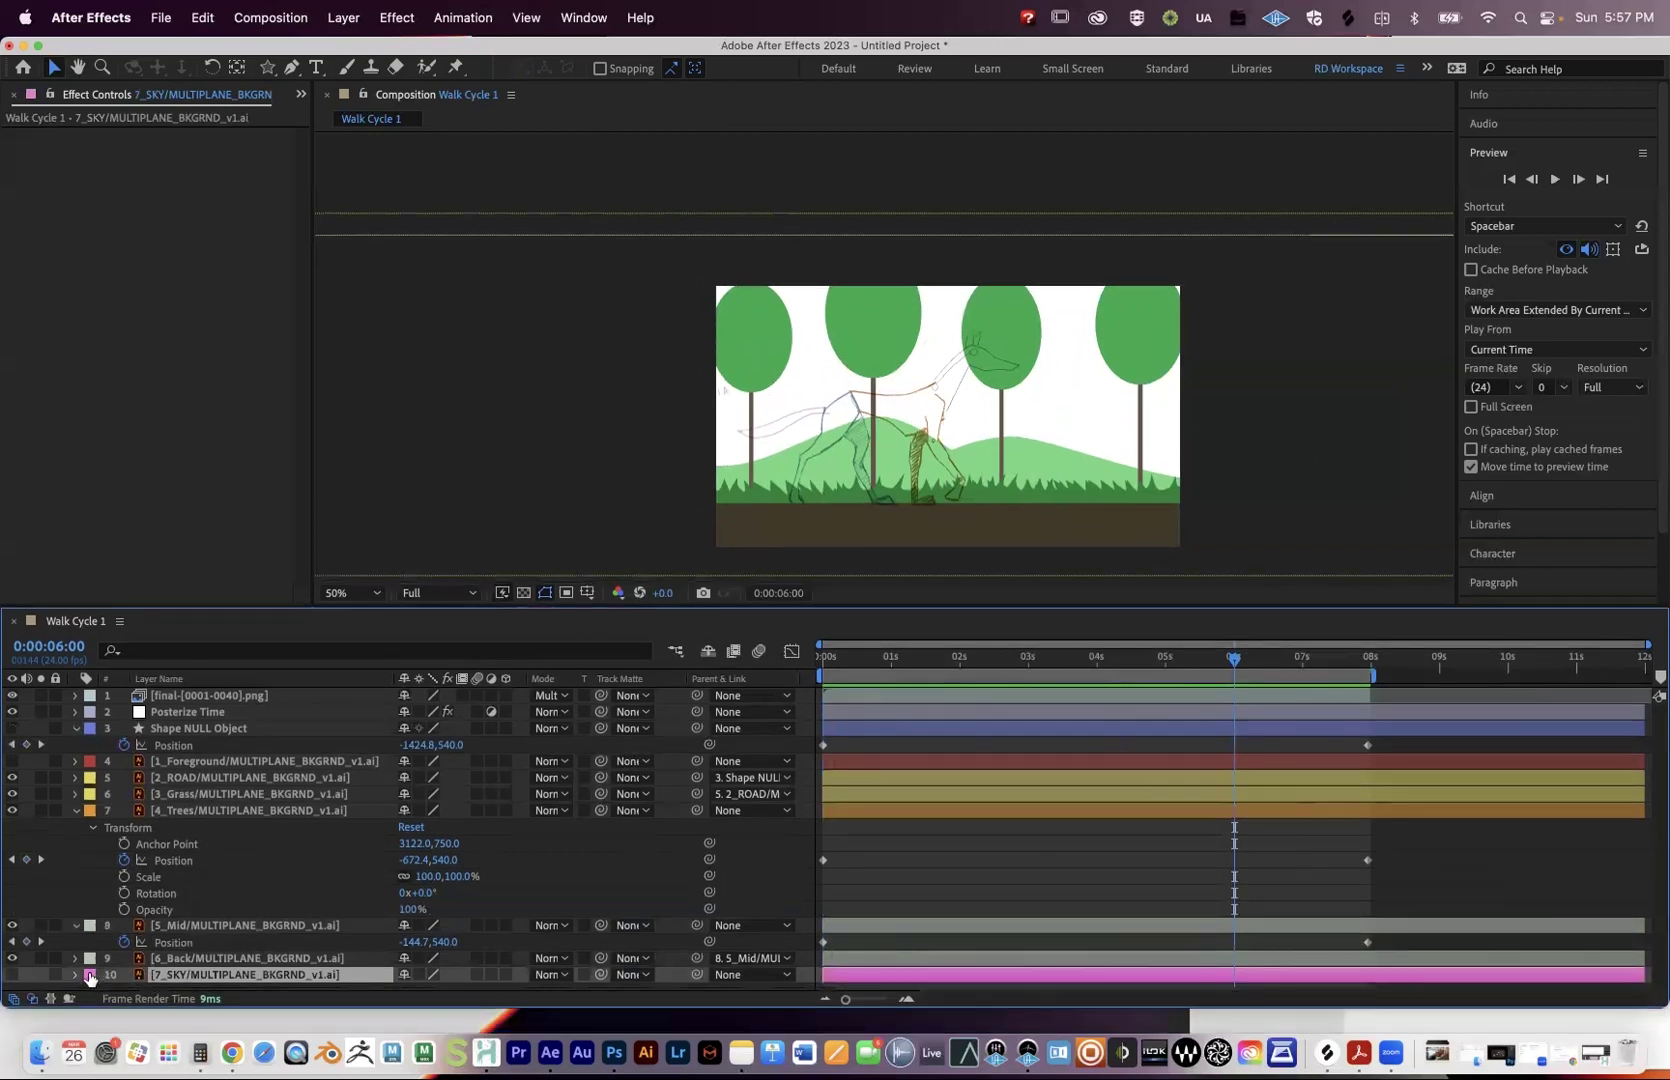
click(74, 975)
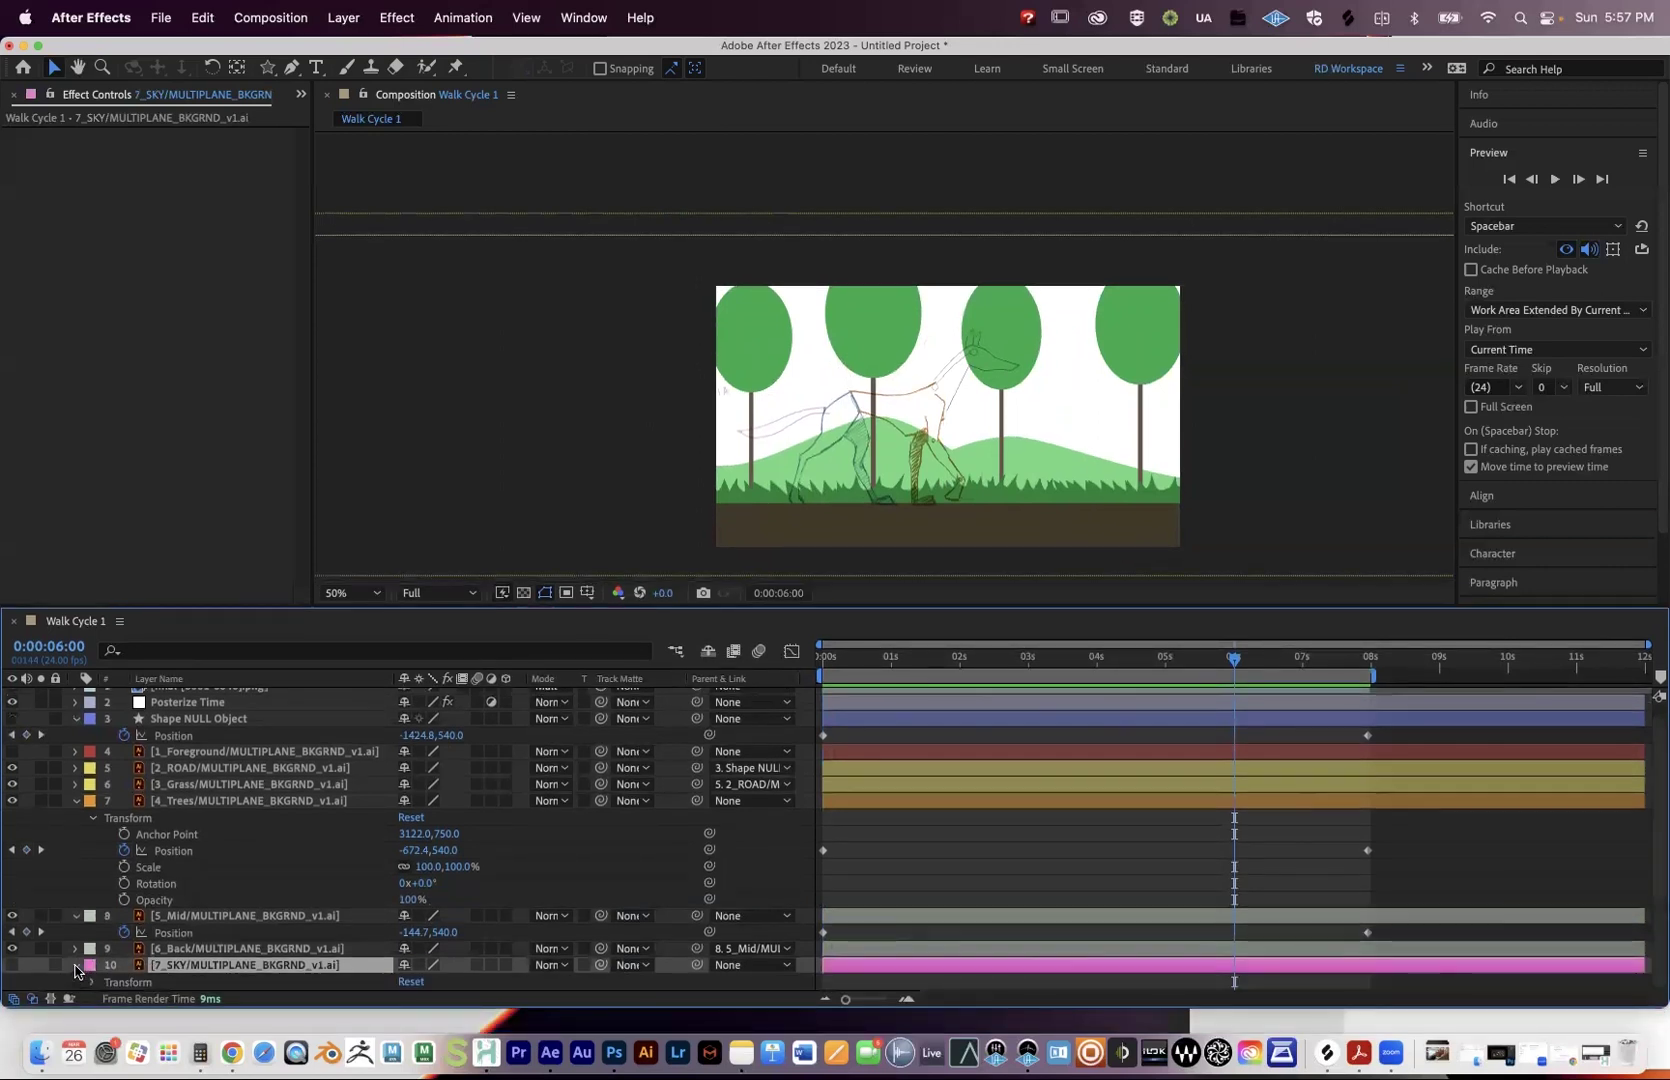
click(76, 966)
key(p)
Copy both position keyframes of the 5_Mid layer and select the 7_SKY layer as the target.
click(1405, 935)
click(819, 935)
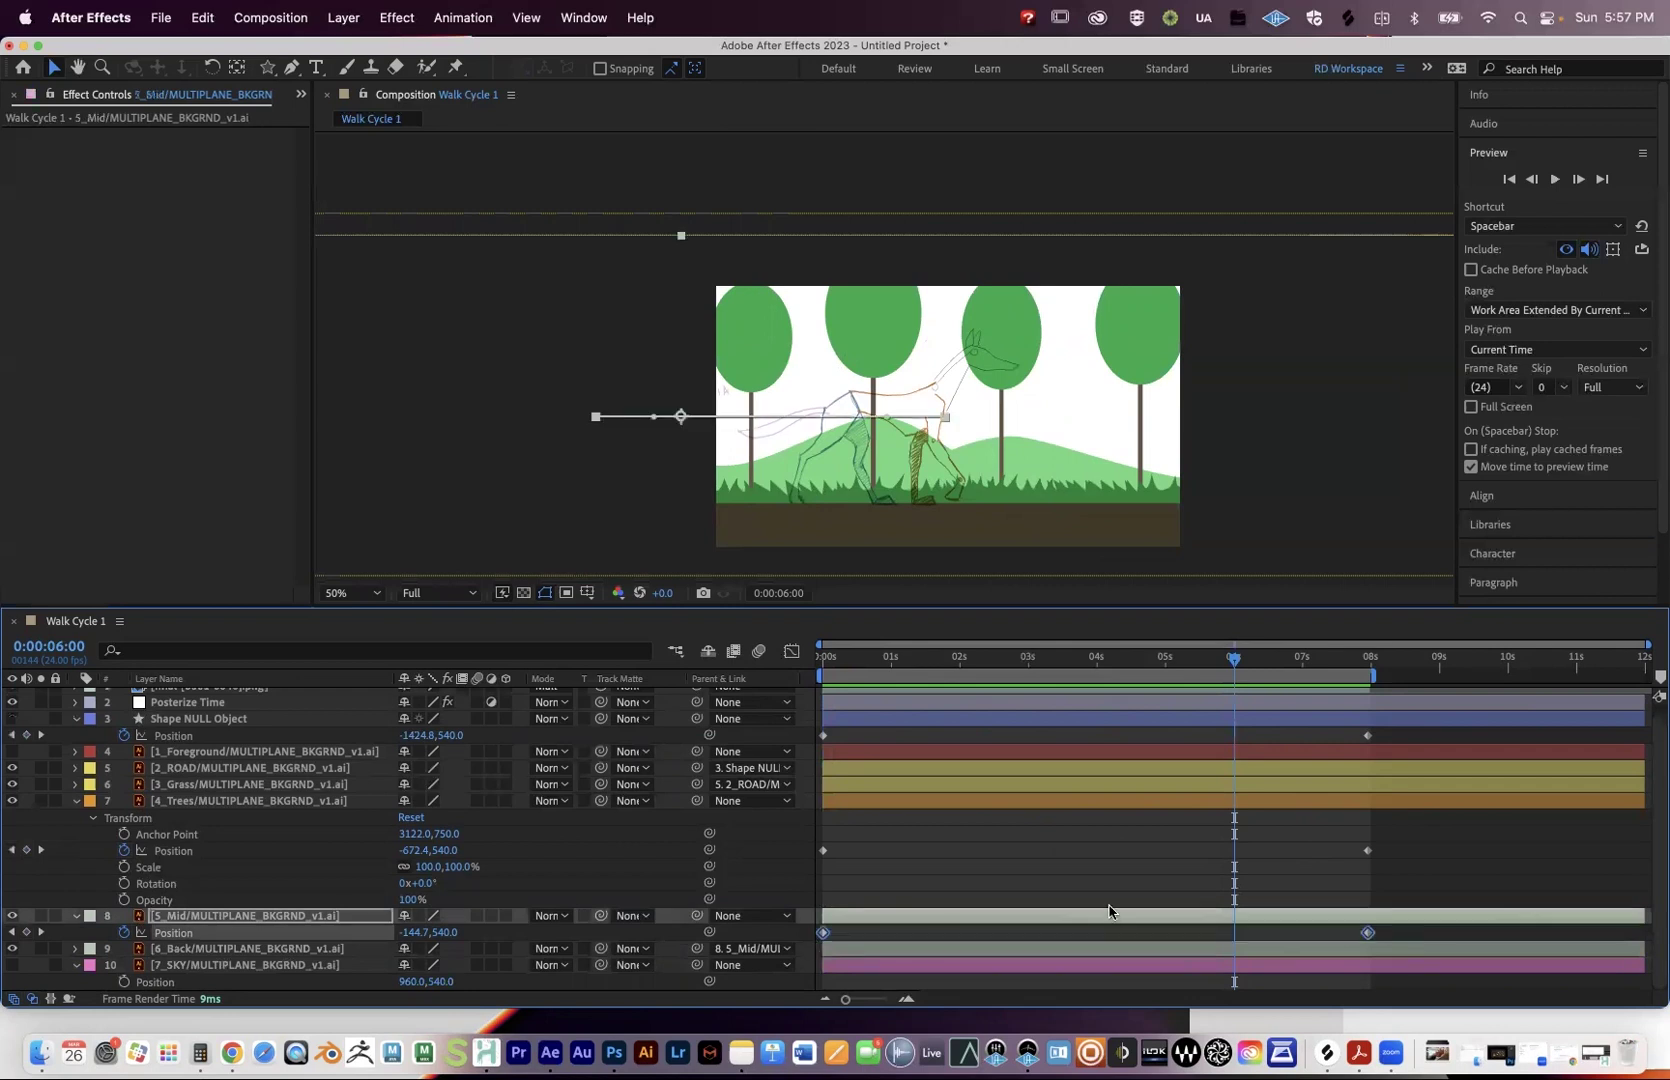
click(1049, 967)
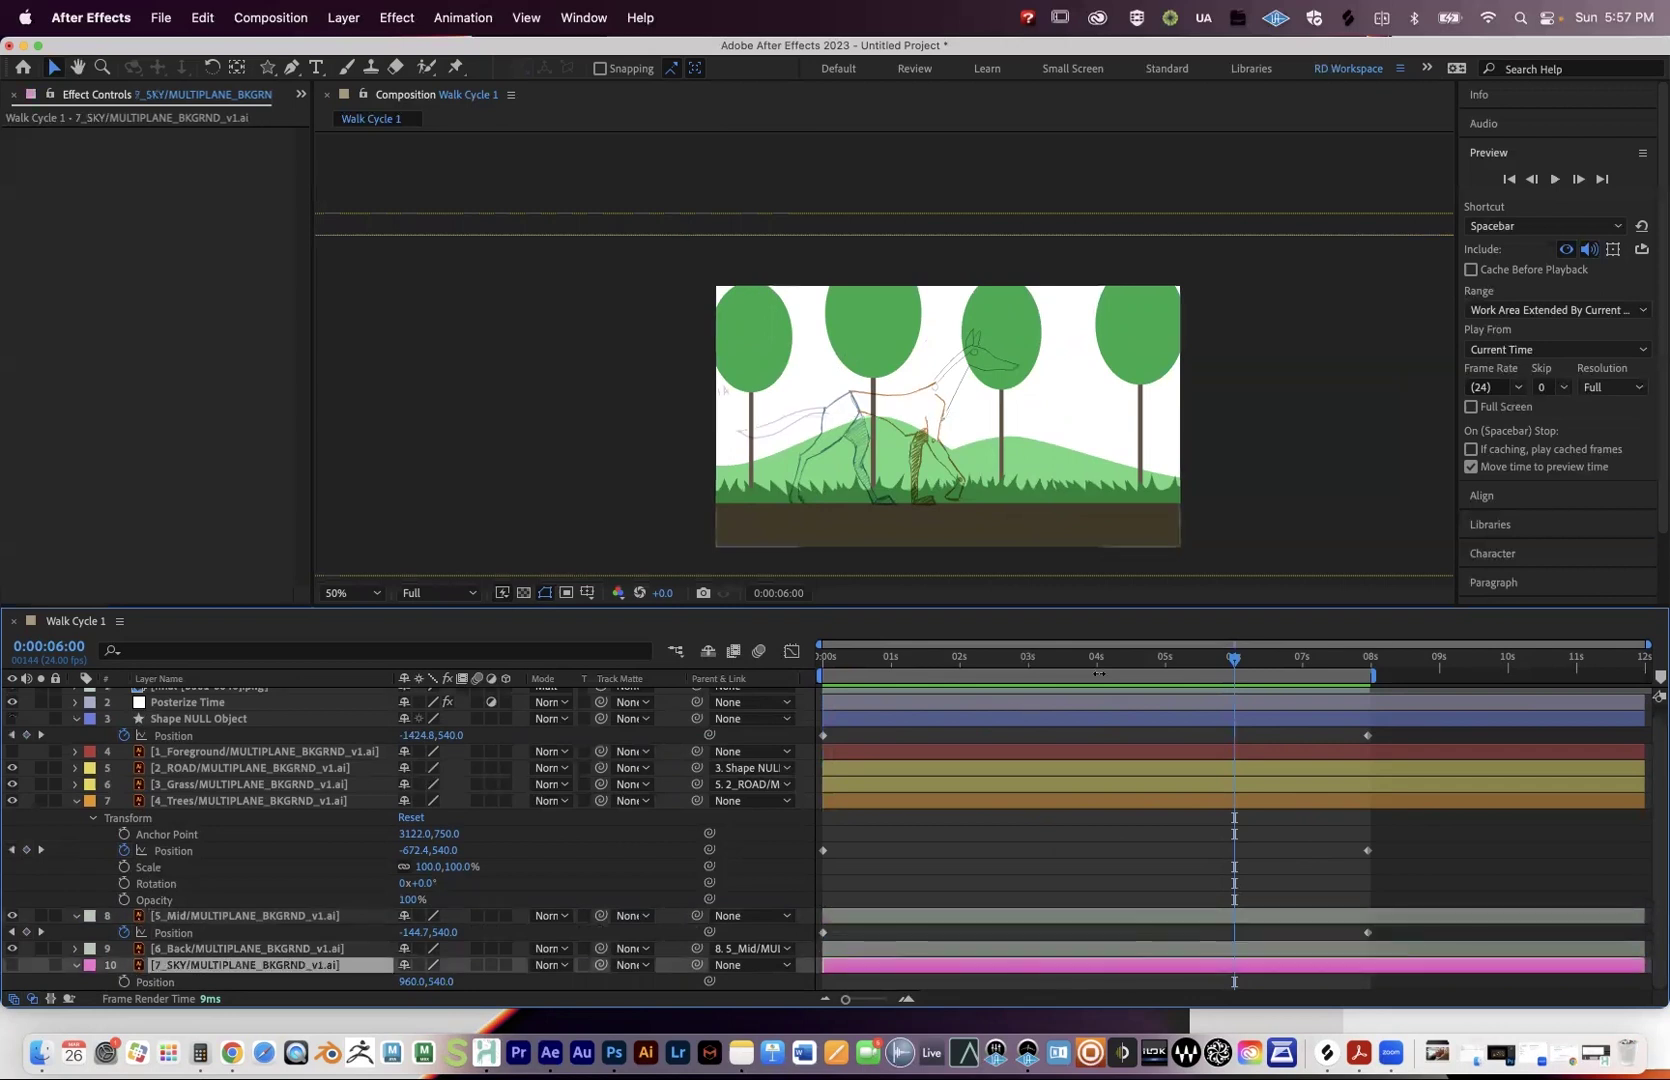
Try to paste the copied position keyframes onto the 7_SKY layer at 0:00:01:13.
click(1211, 665)
key(Home)
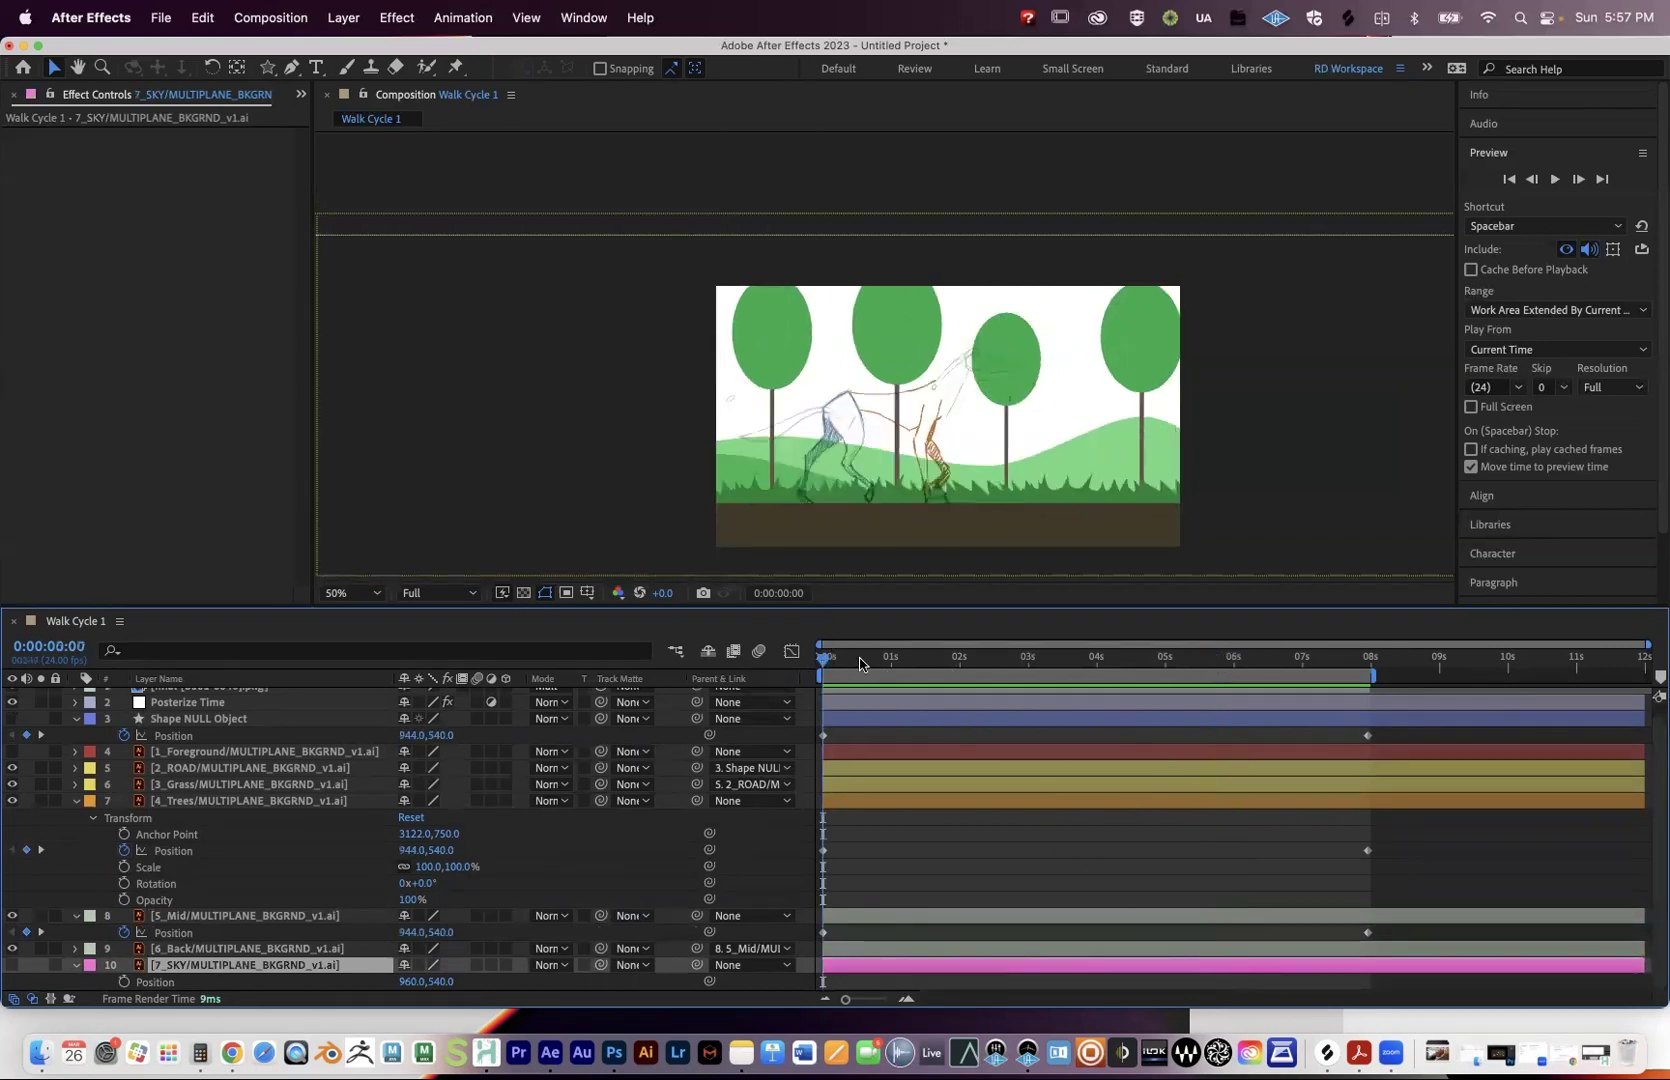
click(928, 664)
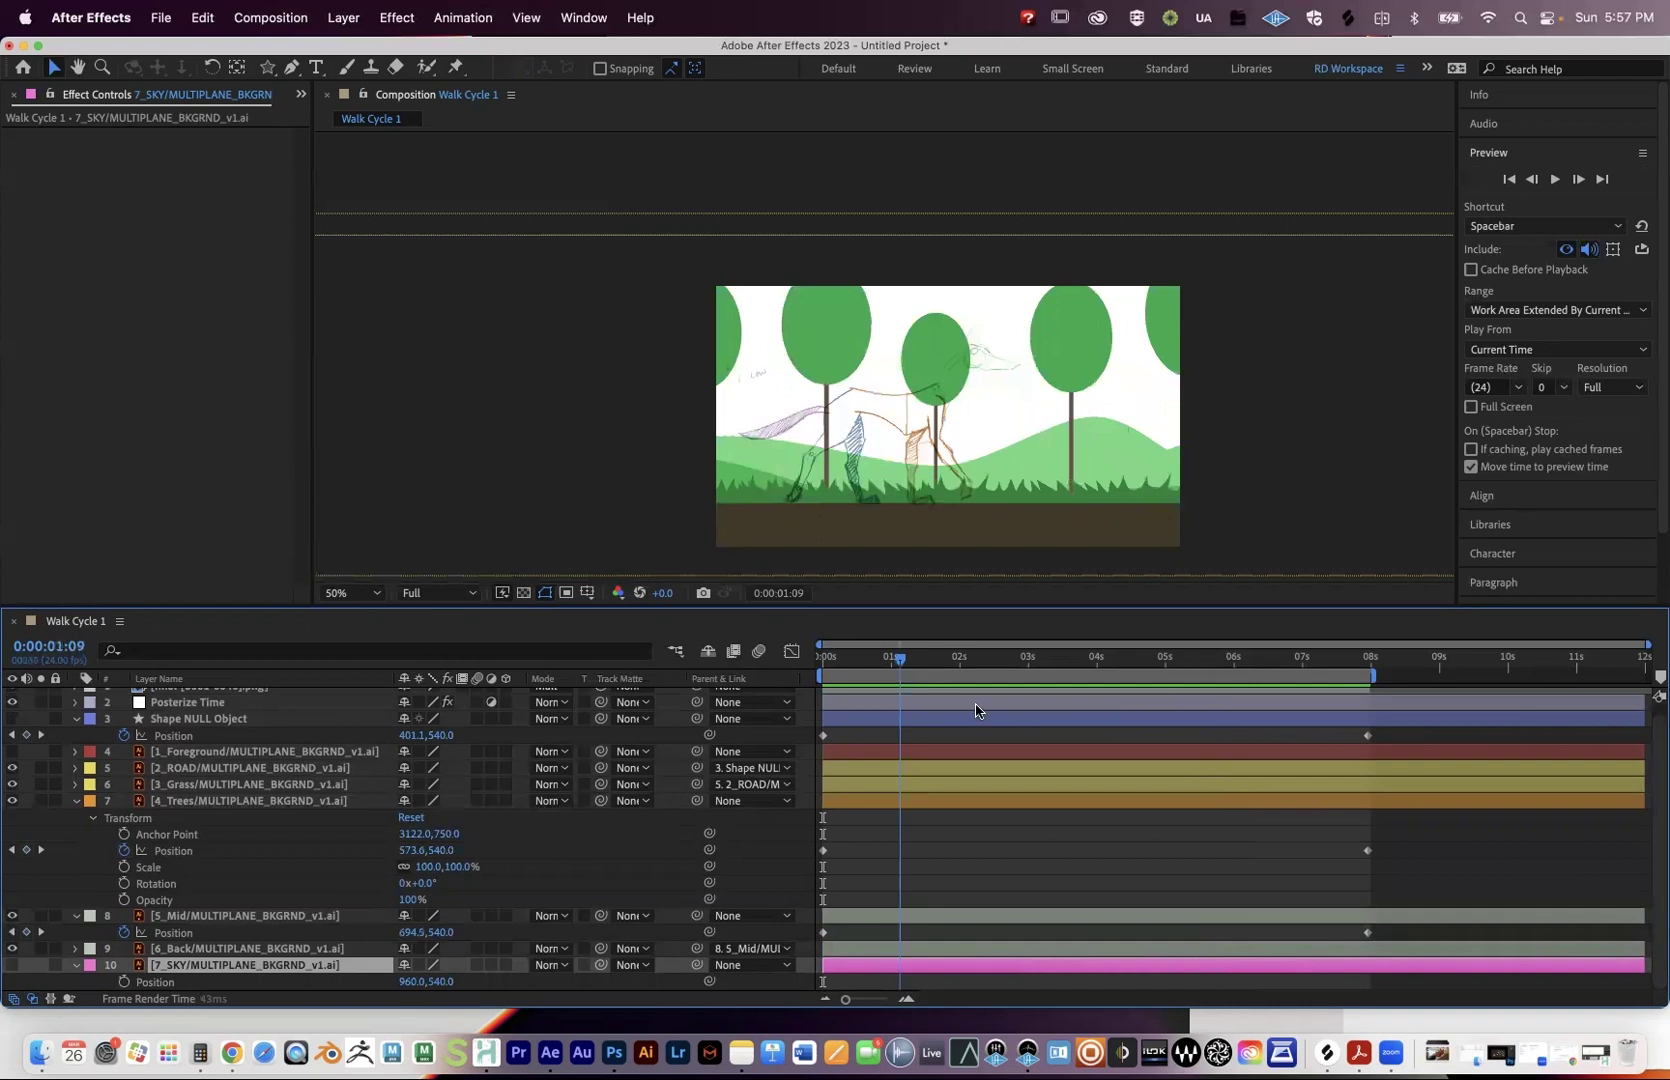
key(super+v)
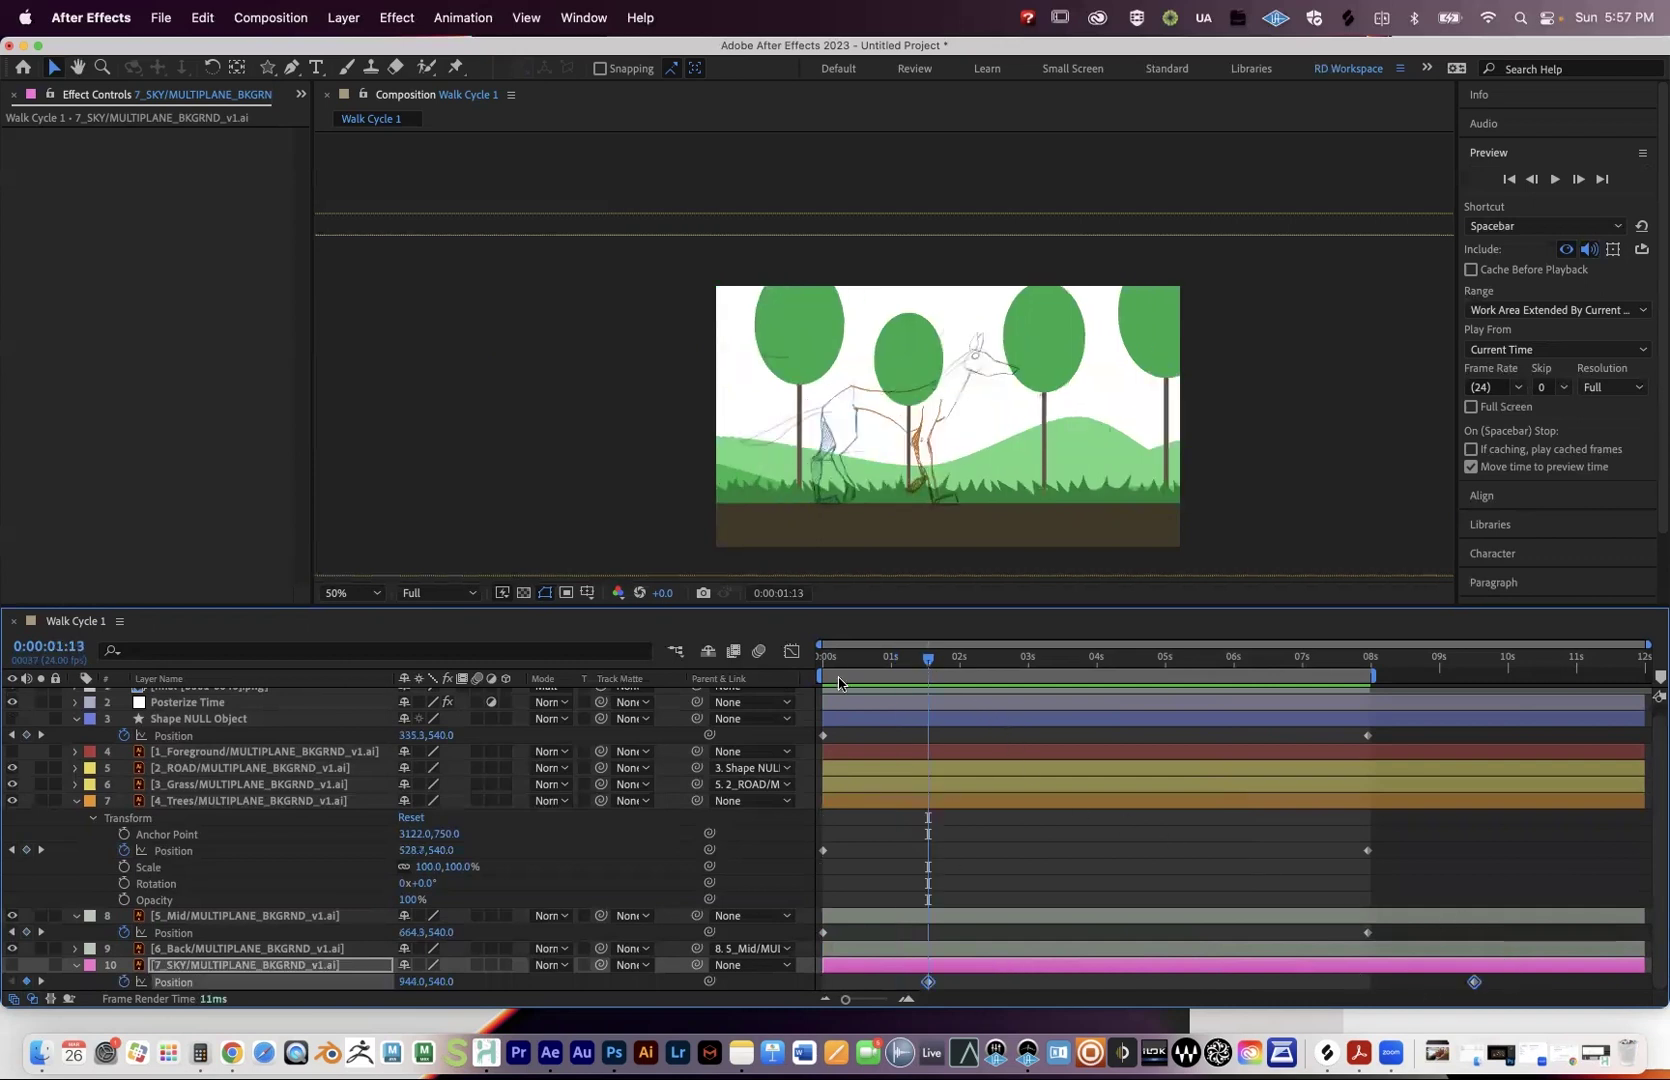
Scrub through the sky's movement and remove the position keyframes just pasted onto the 7_SKY layer.
click(886, 677)
click(894, 689)
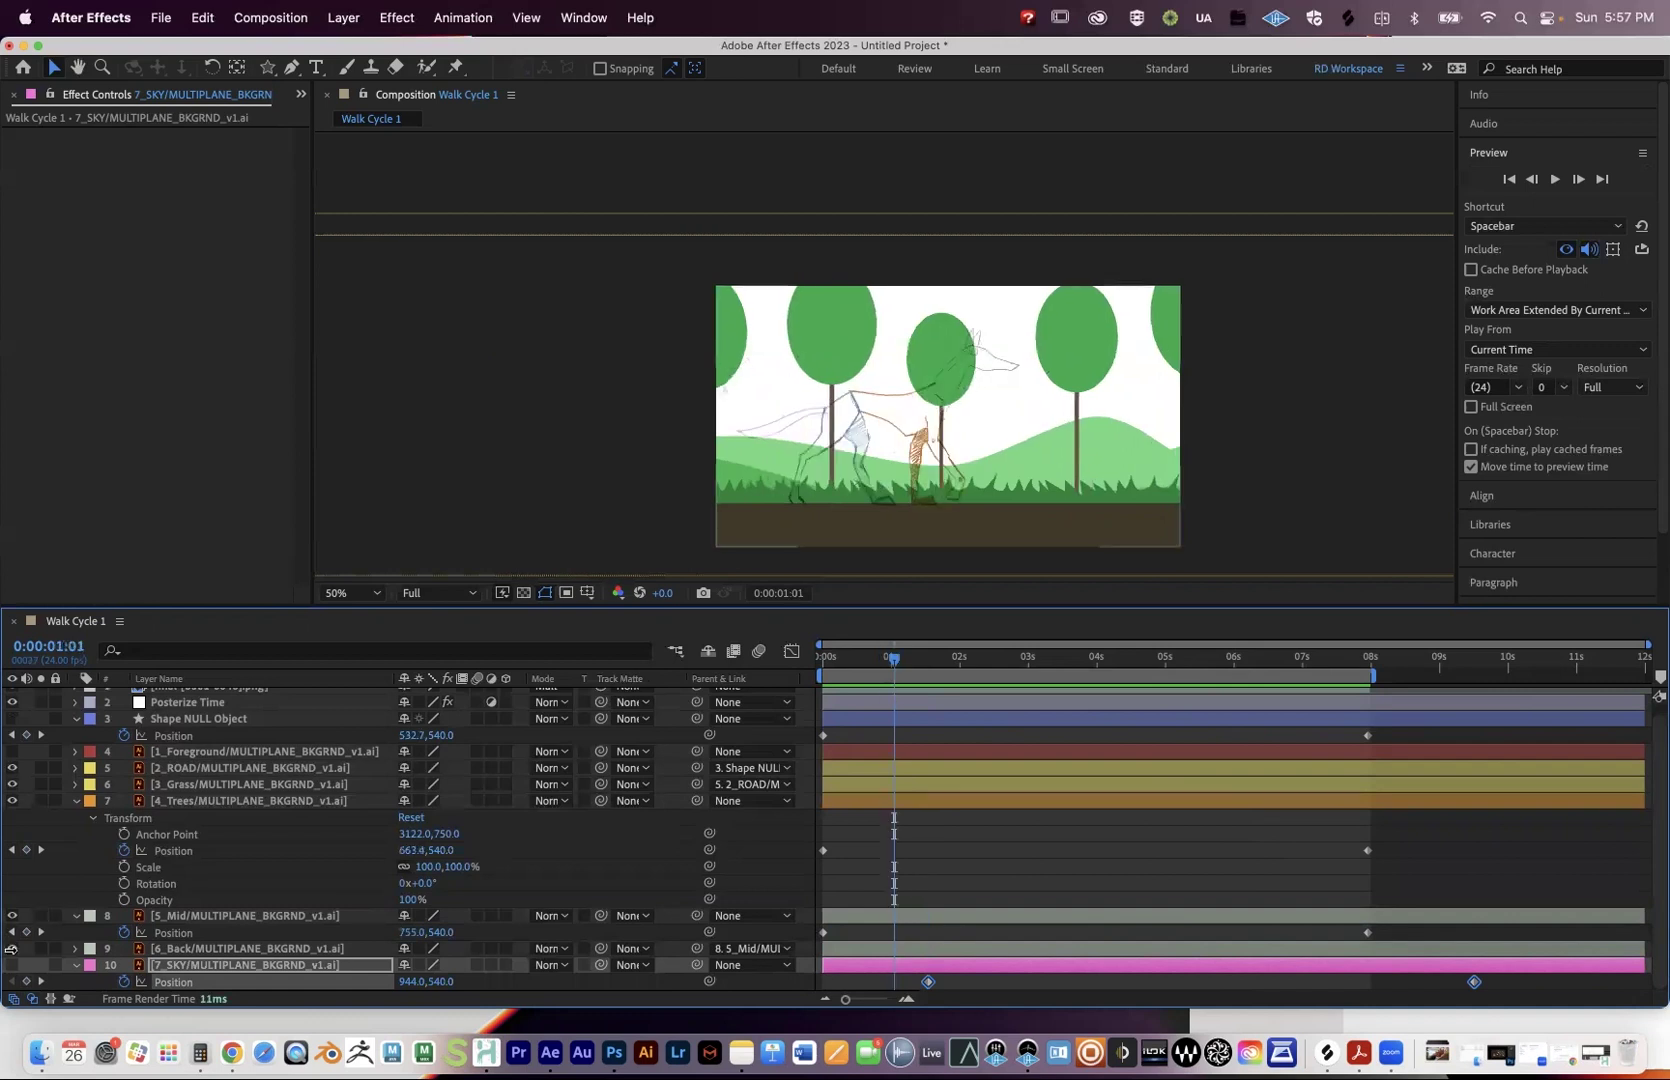
click(906, 668)
click(1106, 678)
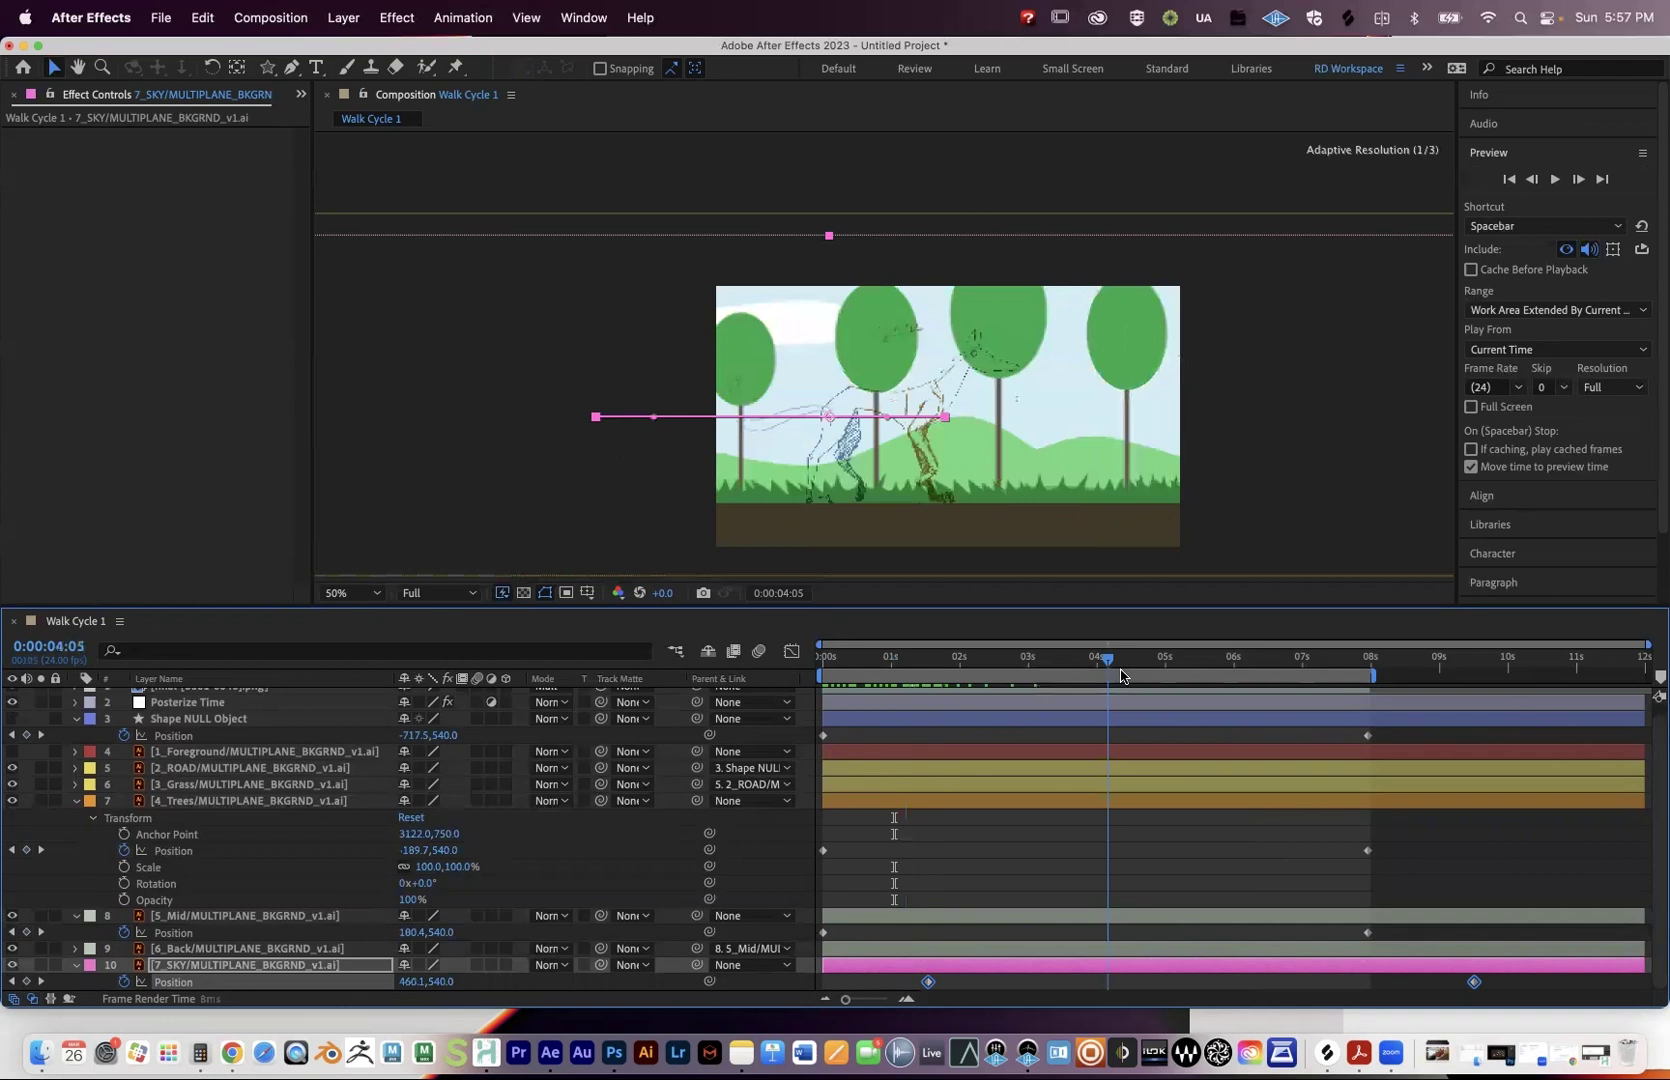
key(Delete)
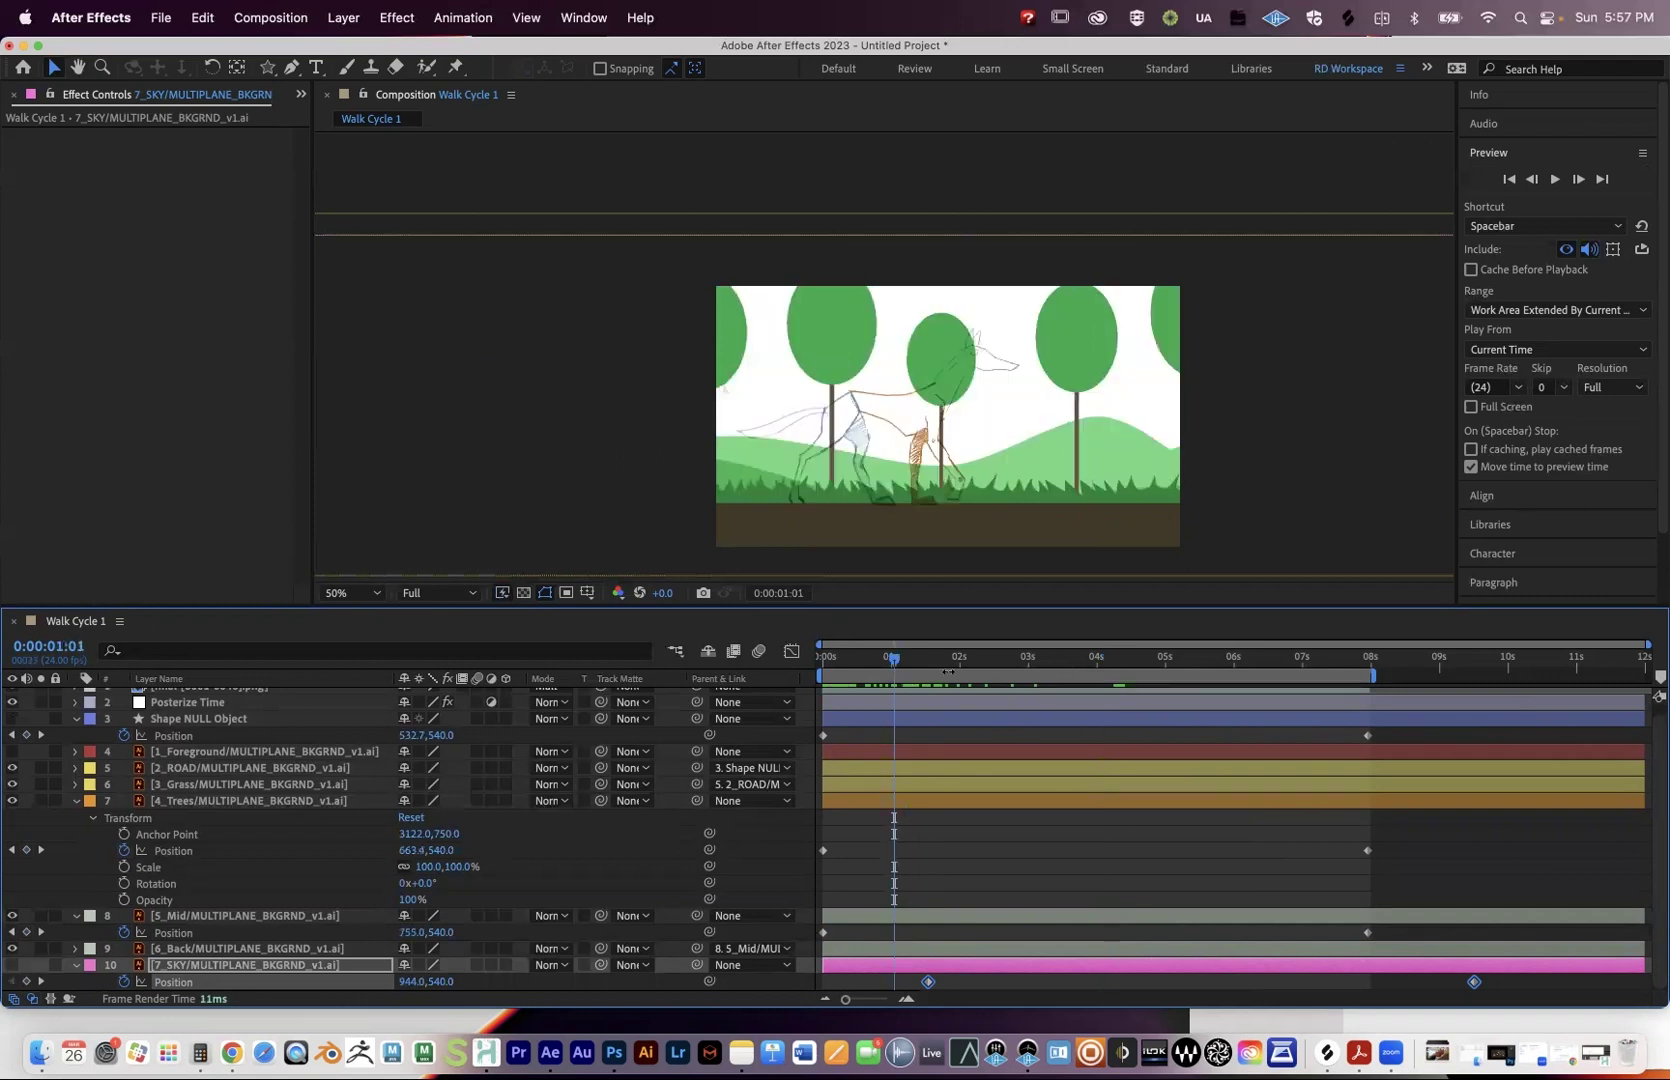
click(928, 663)
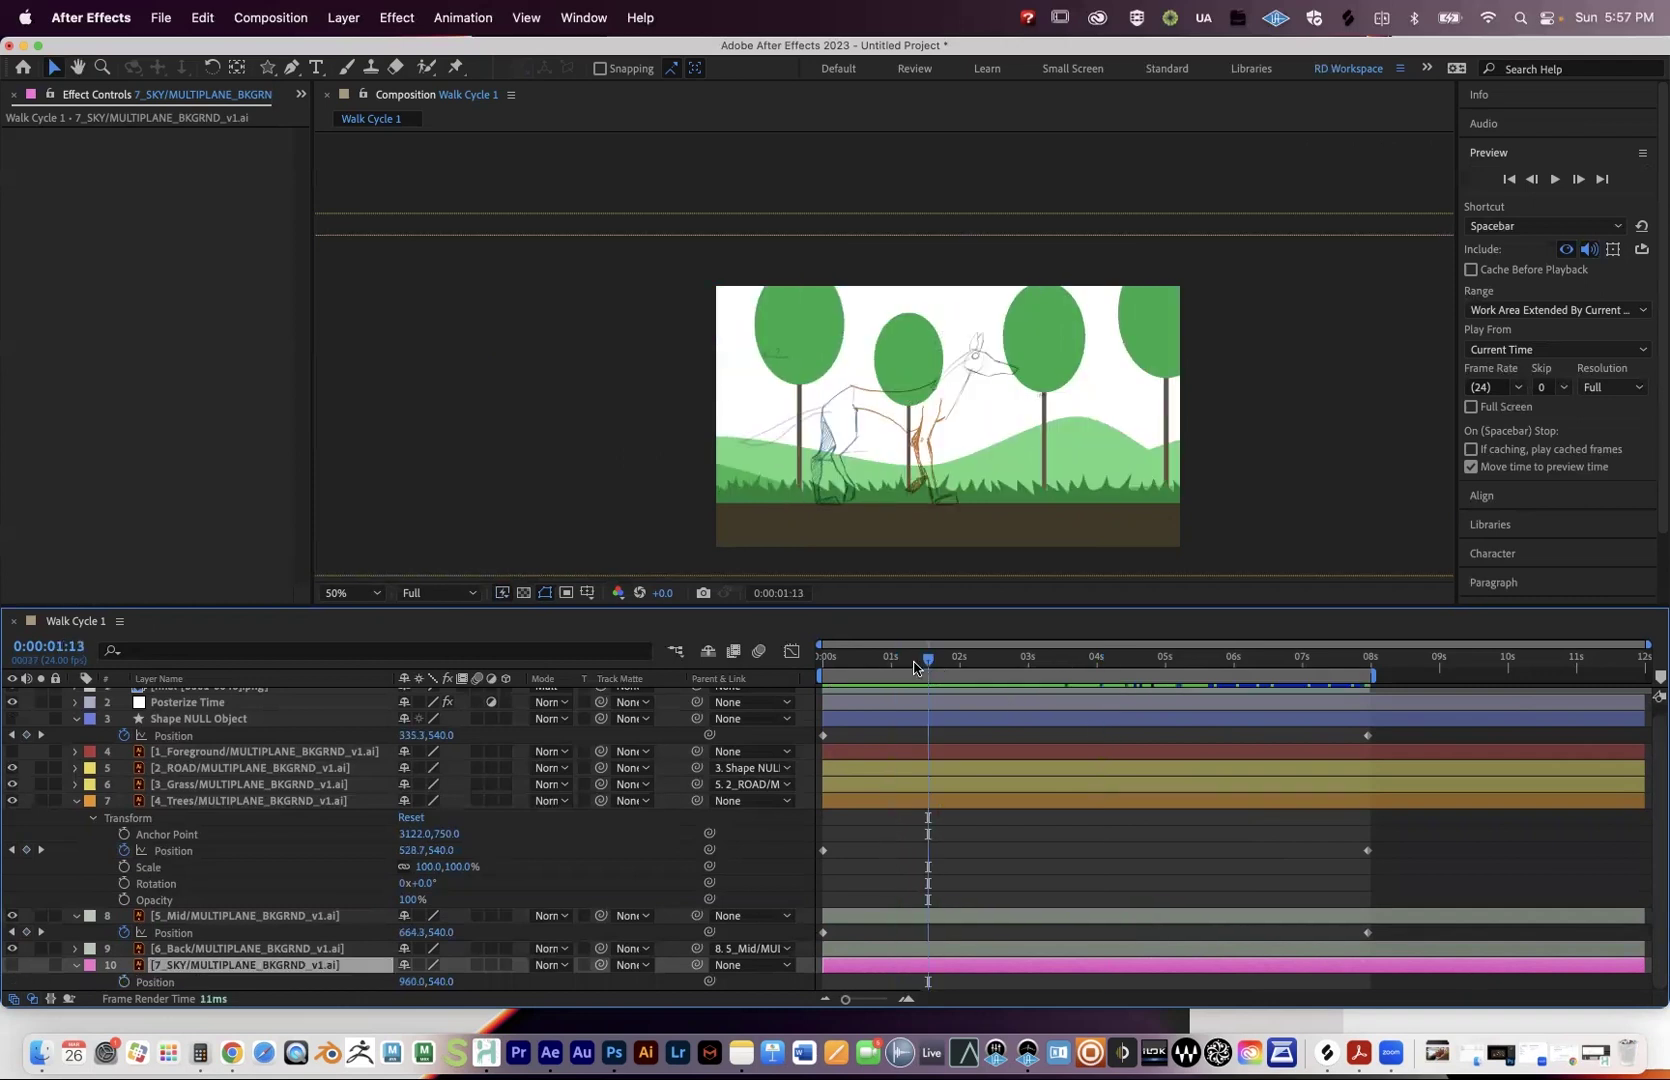
Paste the copied position keyframes onto the 7_SKY layer at 0:00:00:00, make the layer visible and scrub through its movement.
key(Home)
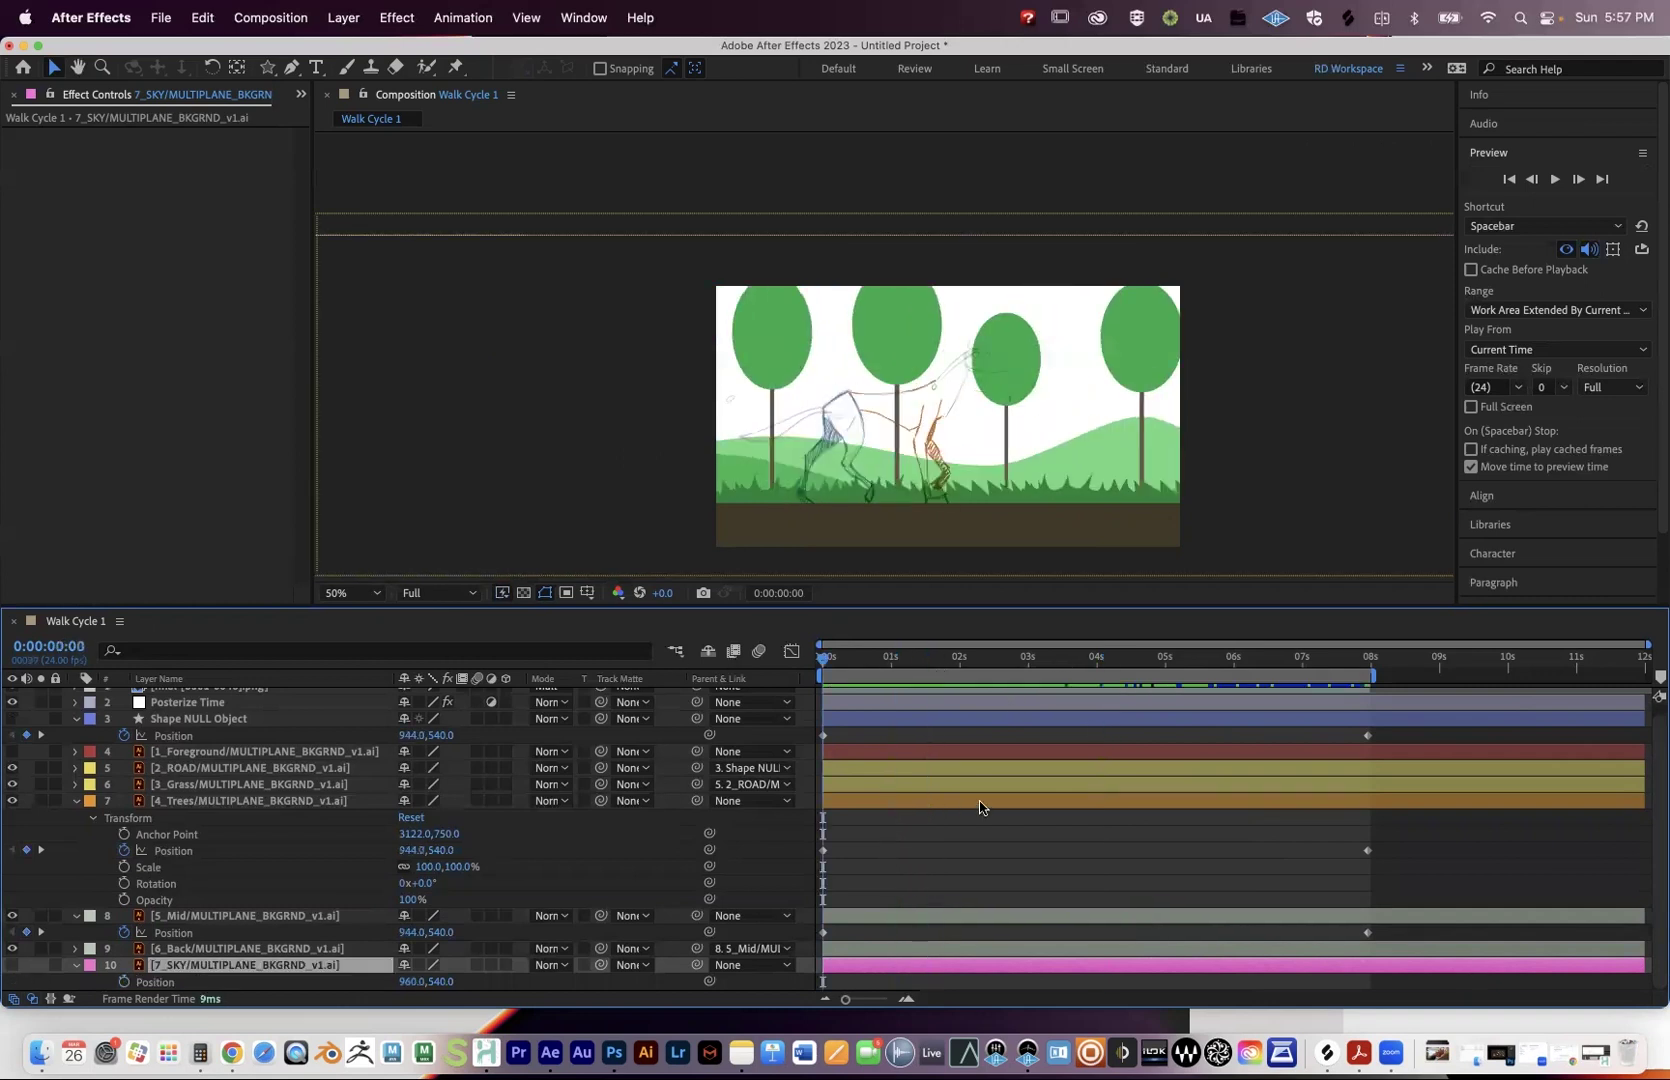
key(super+v)
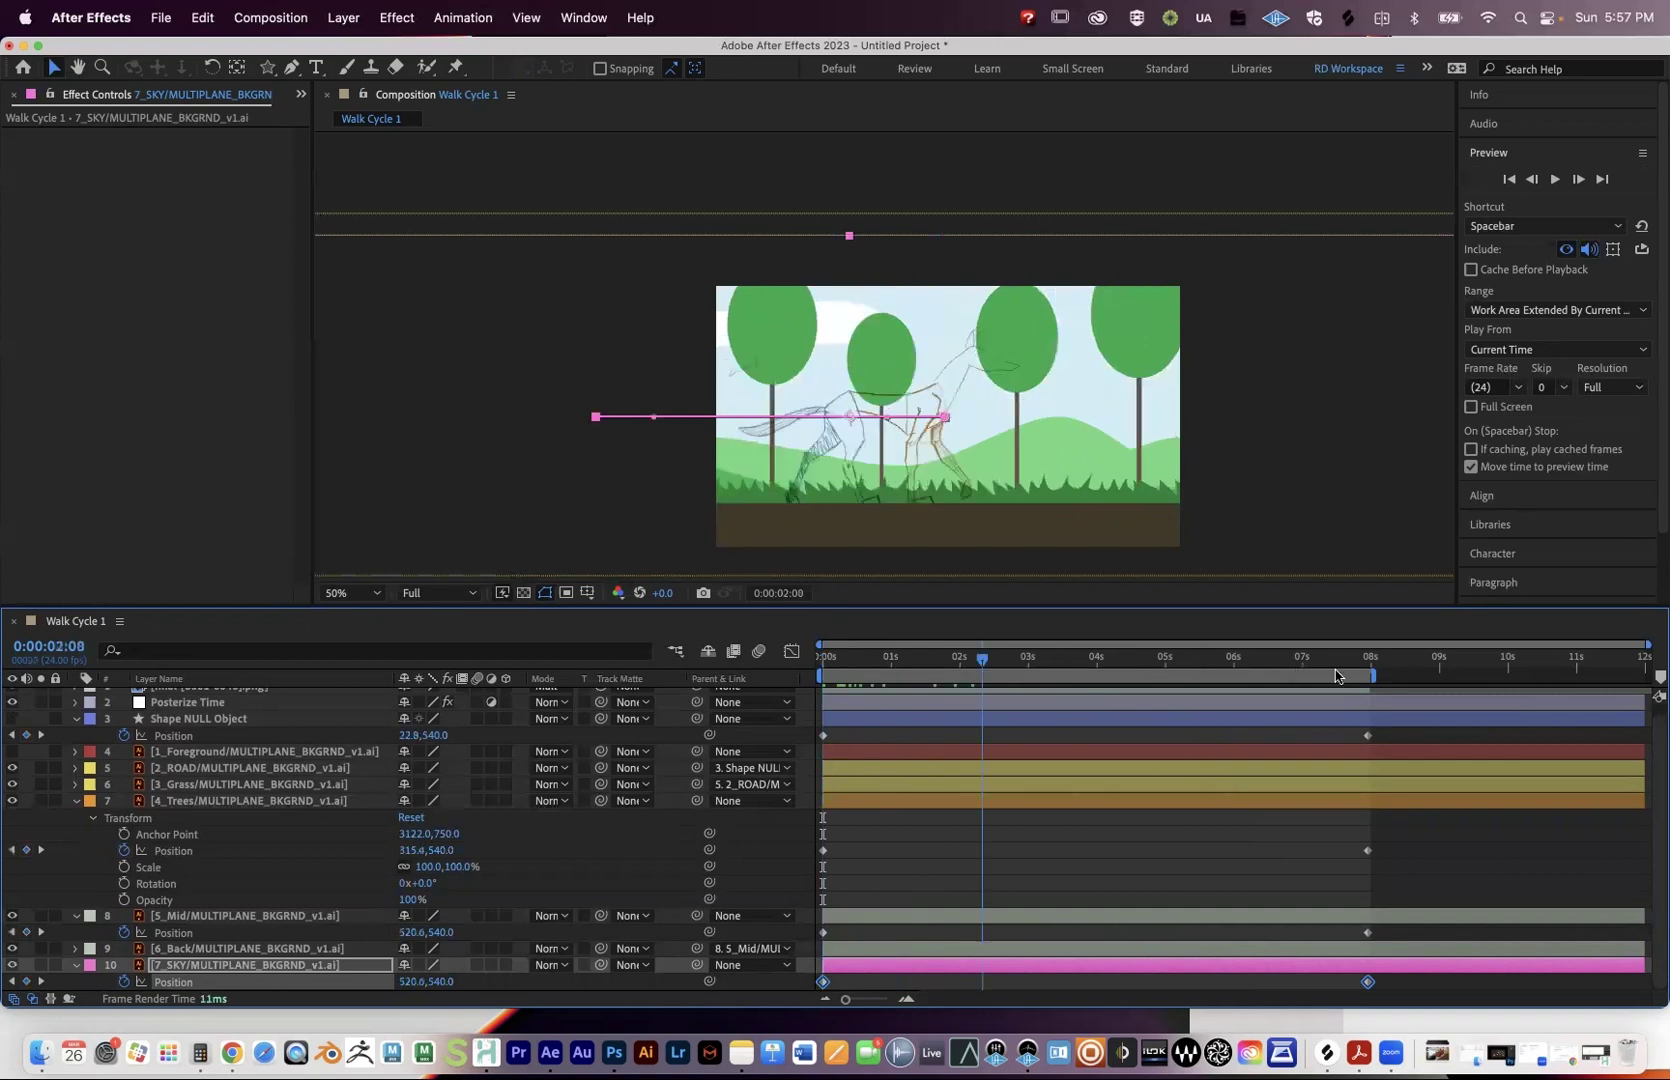
click(1382, 668)
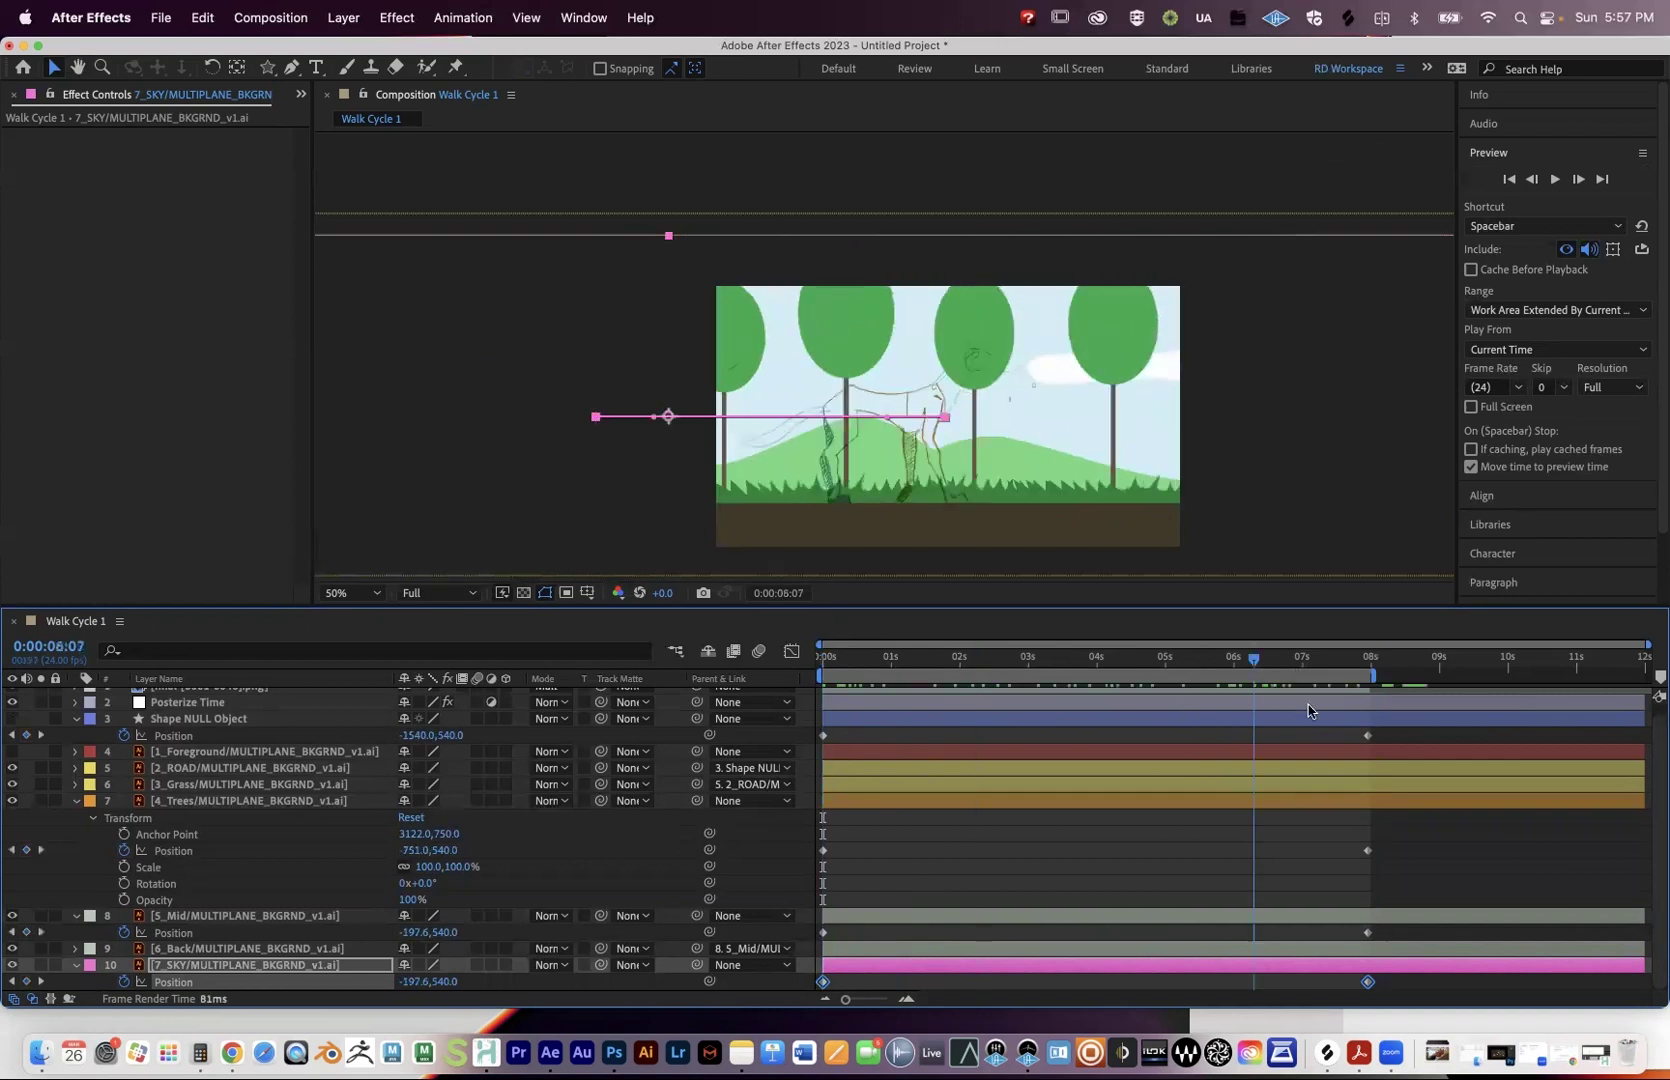
Set the 7_SKY layer's horizontal position at its 0:00:07:23 keyframe to 200.
key(shift+Page_Up)
key(Page_Down)
key(Page_Down)
key(Page_Down)
key(Page_Down)
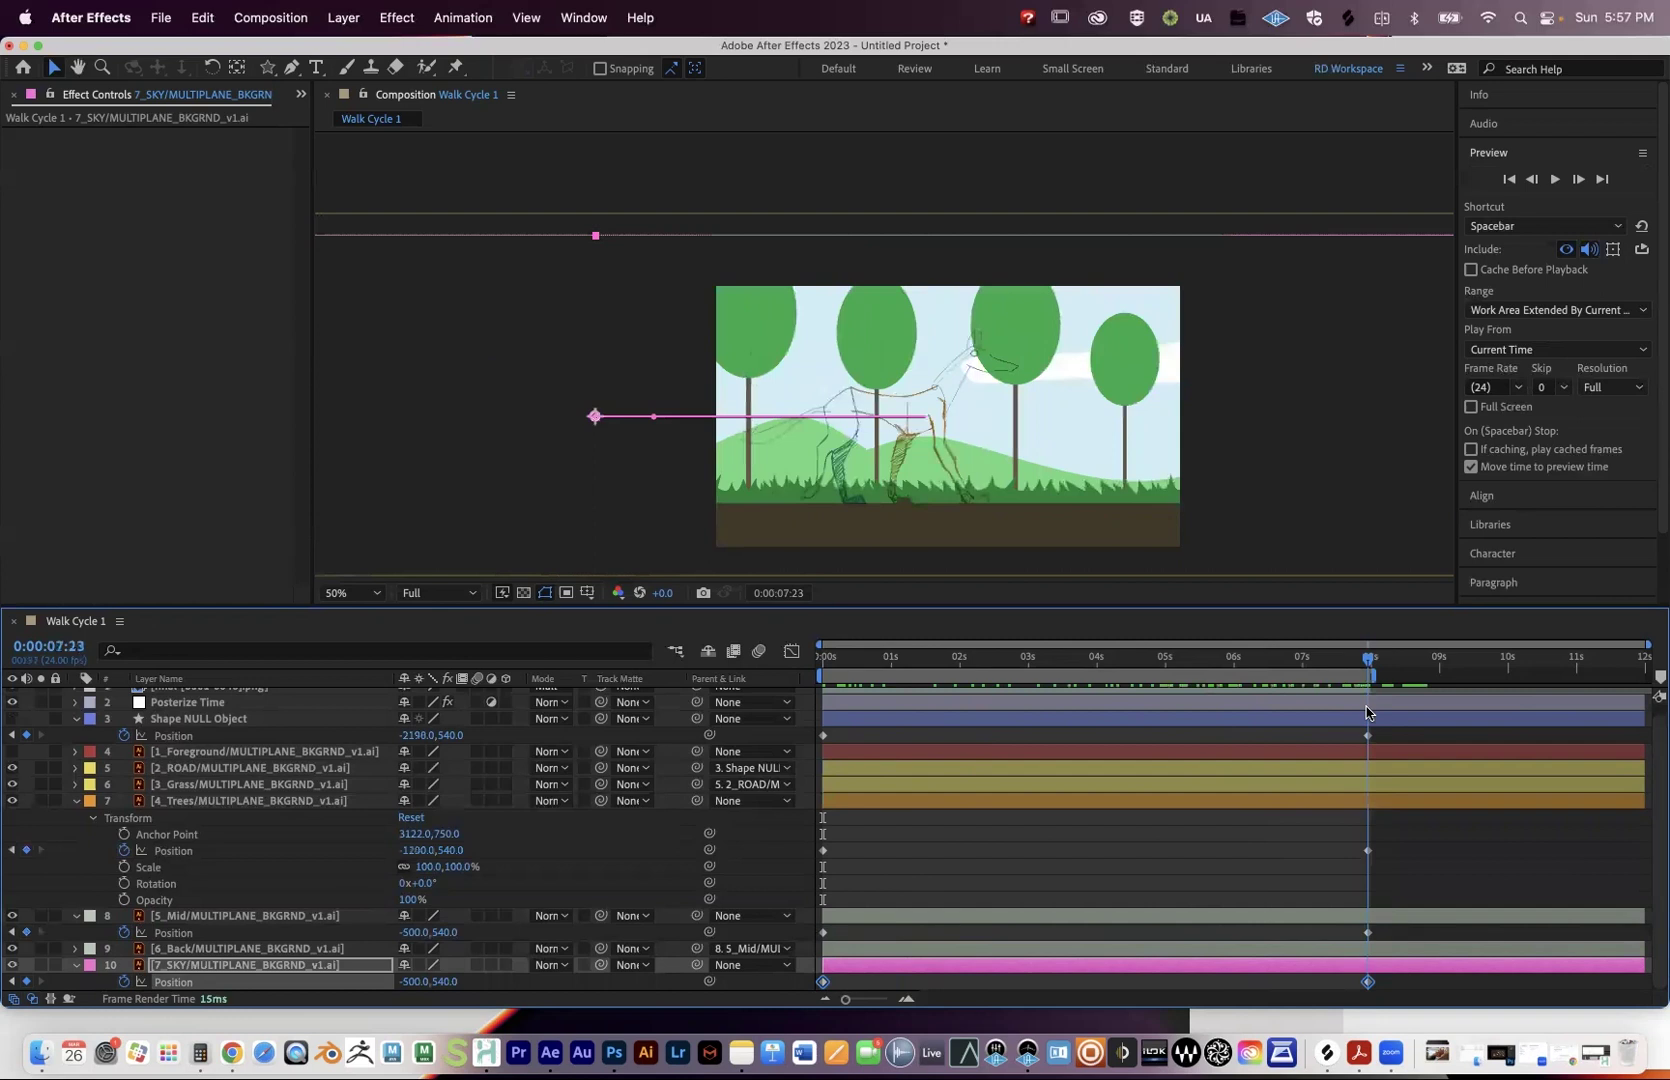
click(1381, 940)
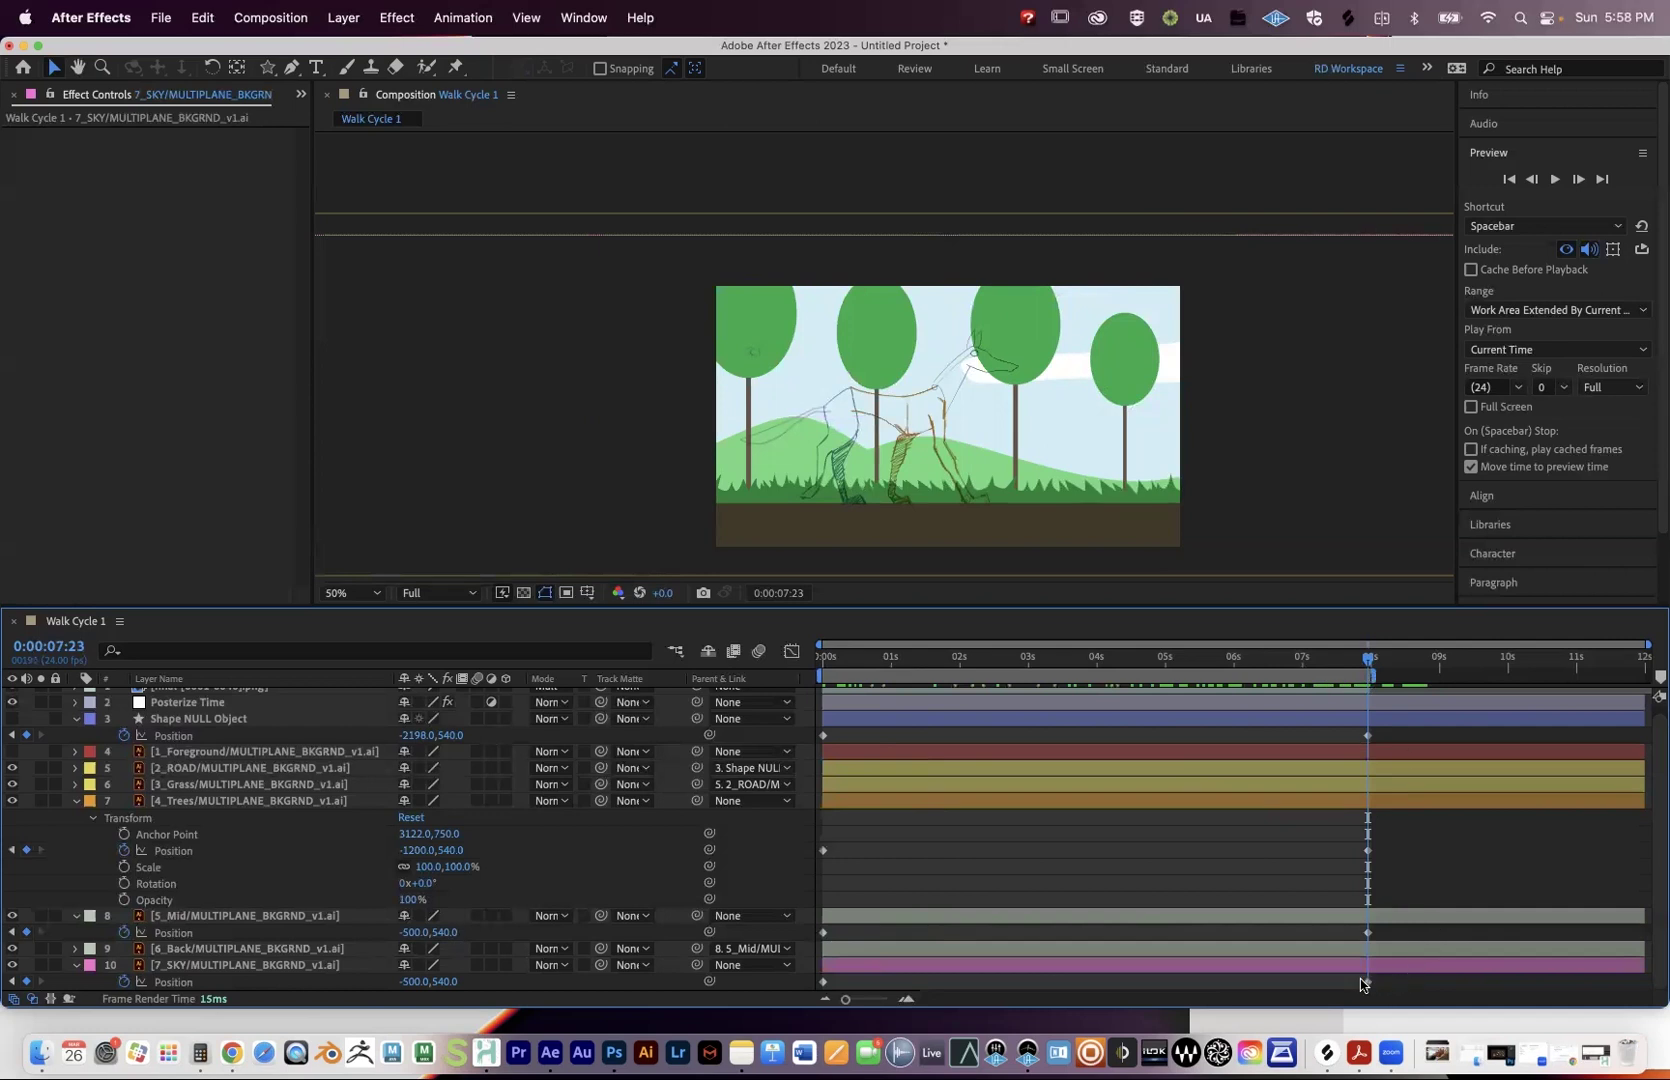
click(1368, 982)
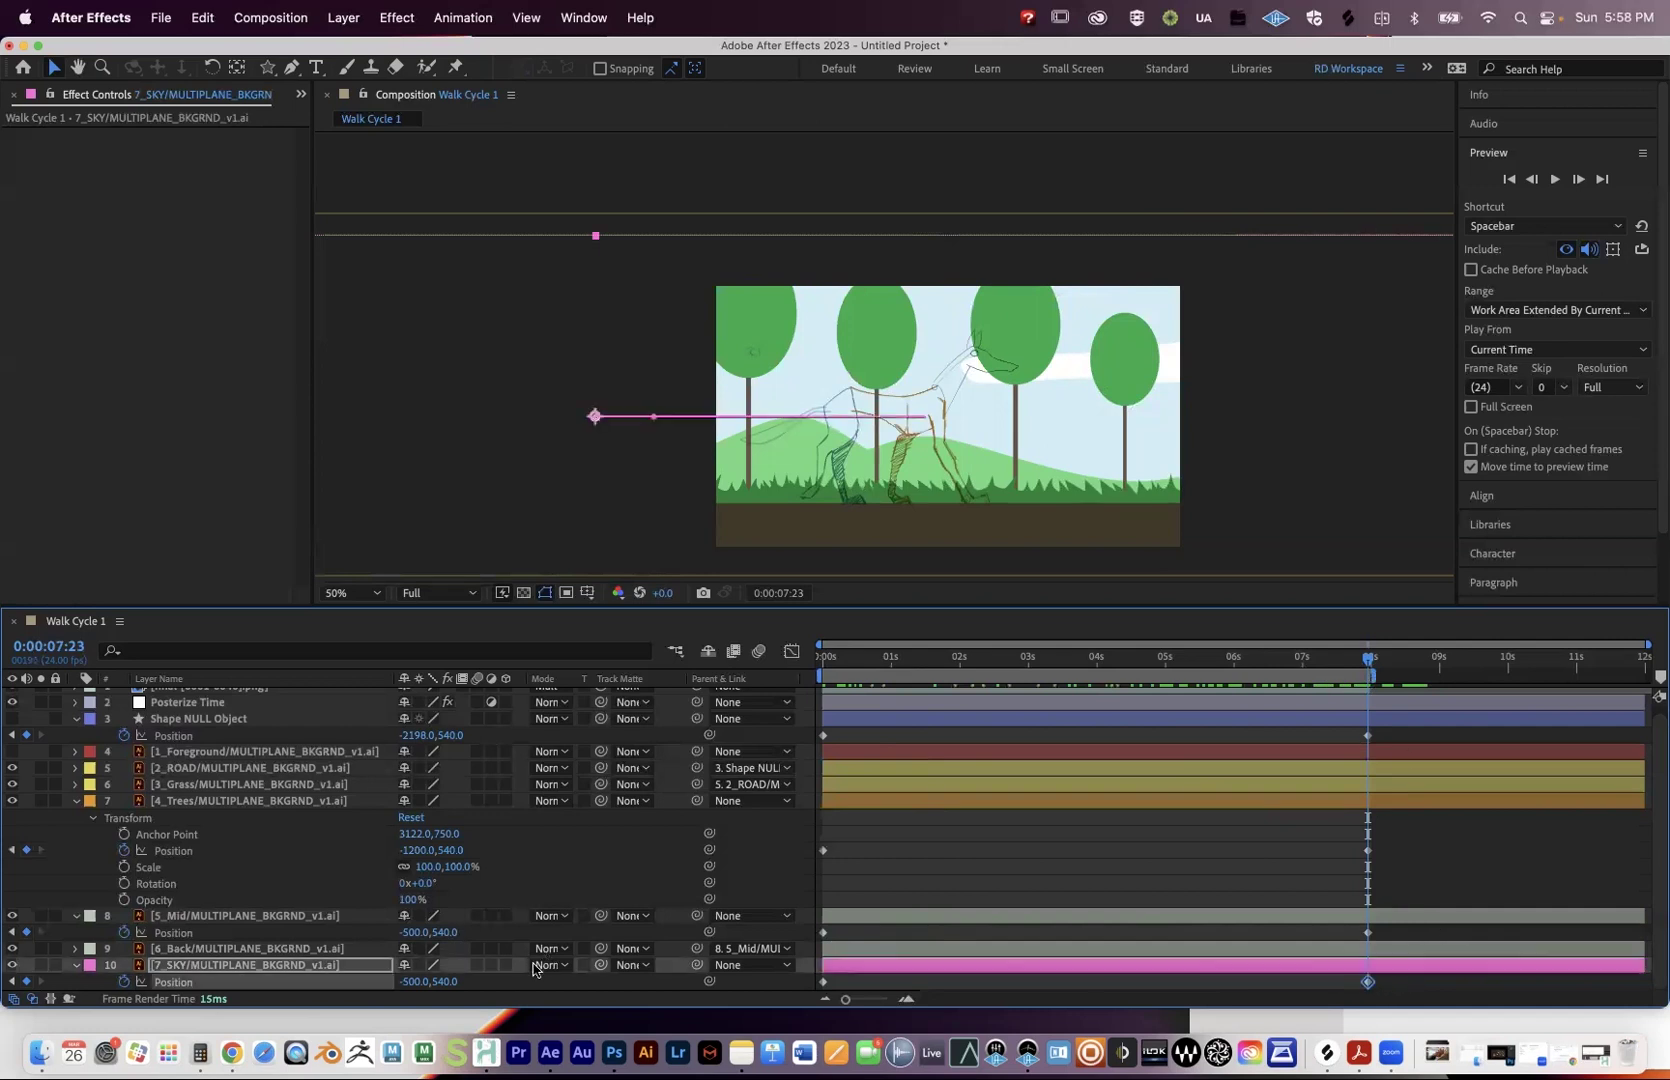
click(414, 981)
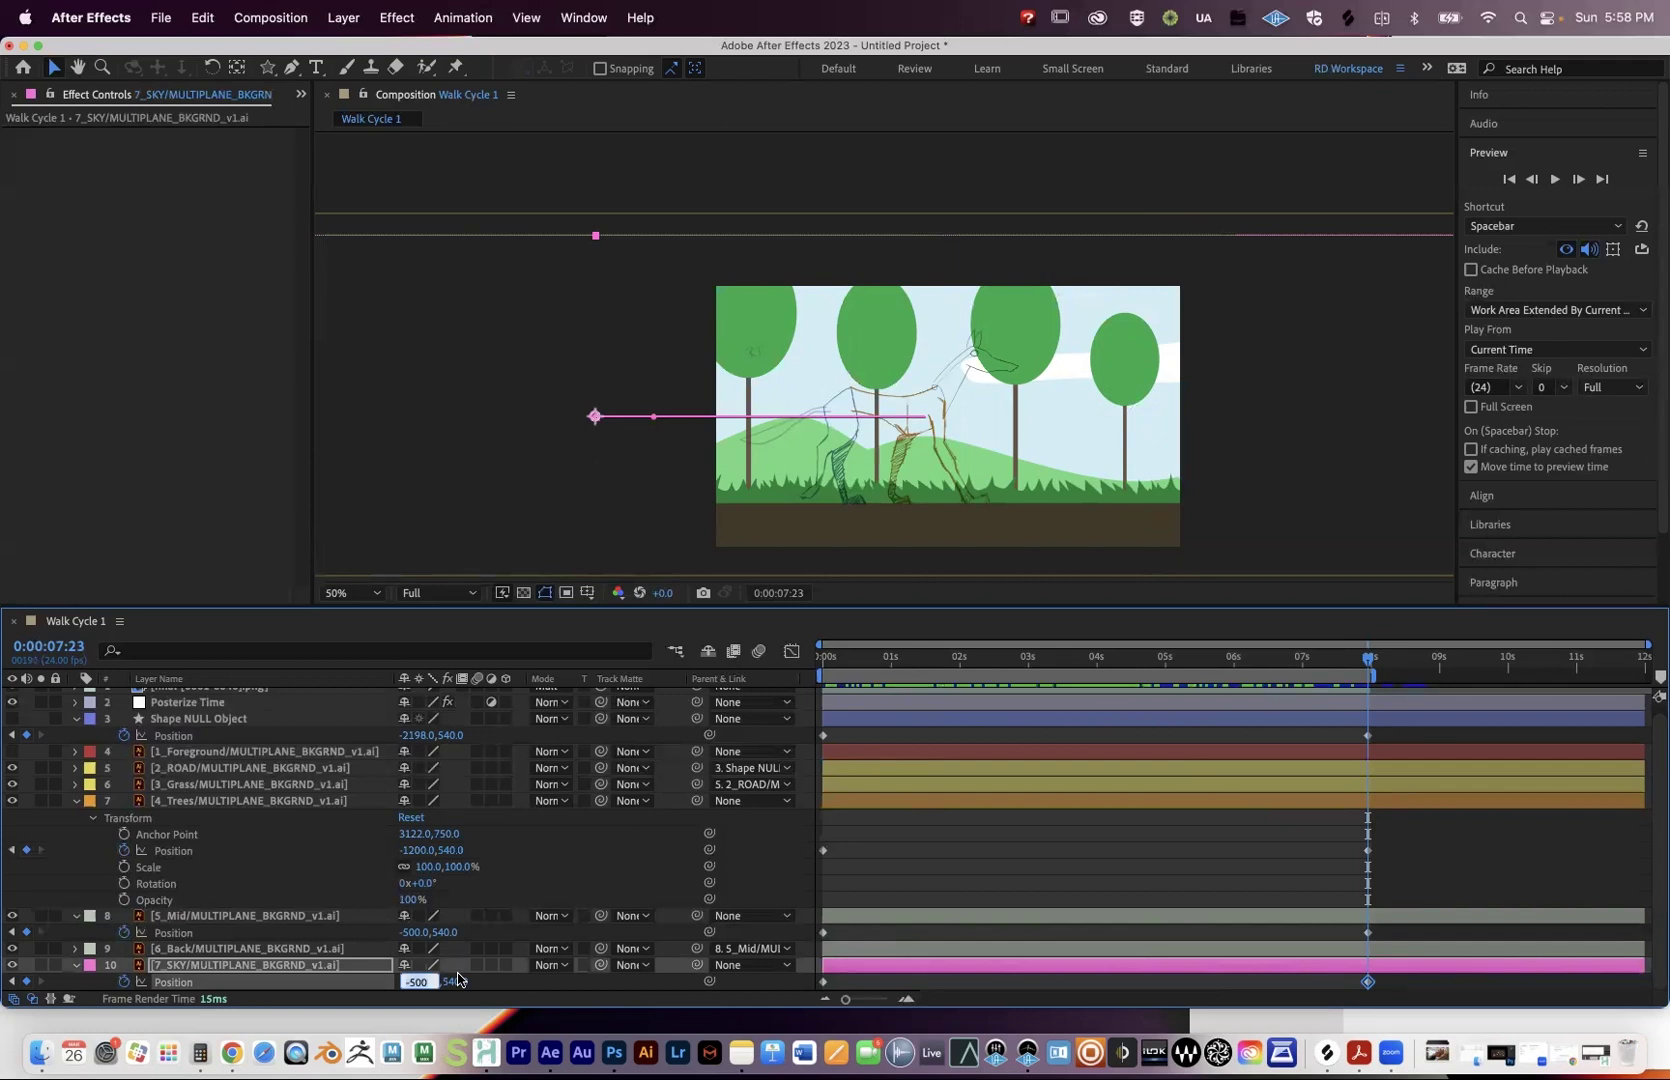
text(200)
key(Return)
Play the composition from the start to check the sky's slower movement against the hills and trees.
click(993, 659)
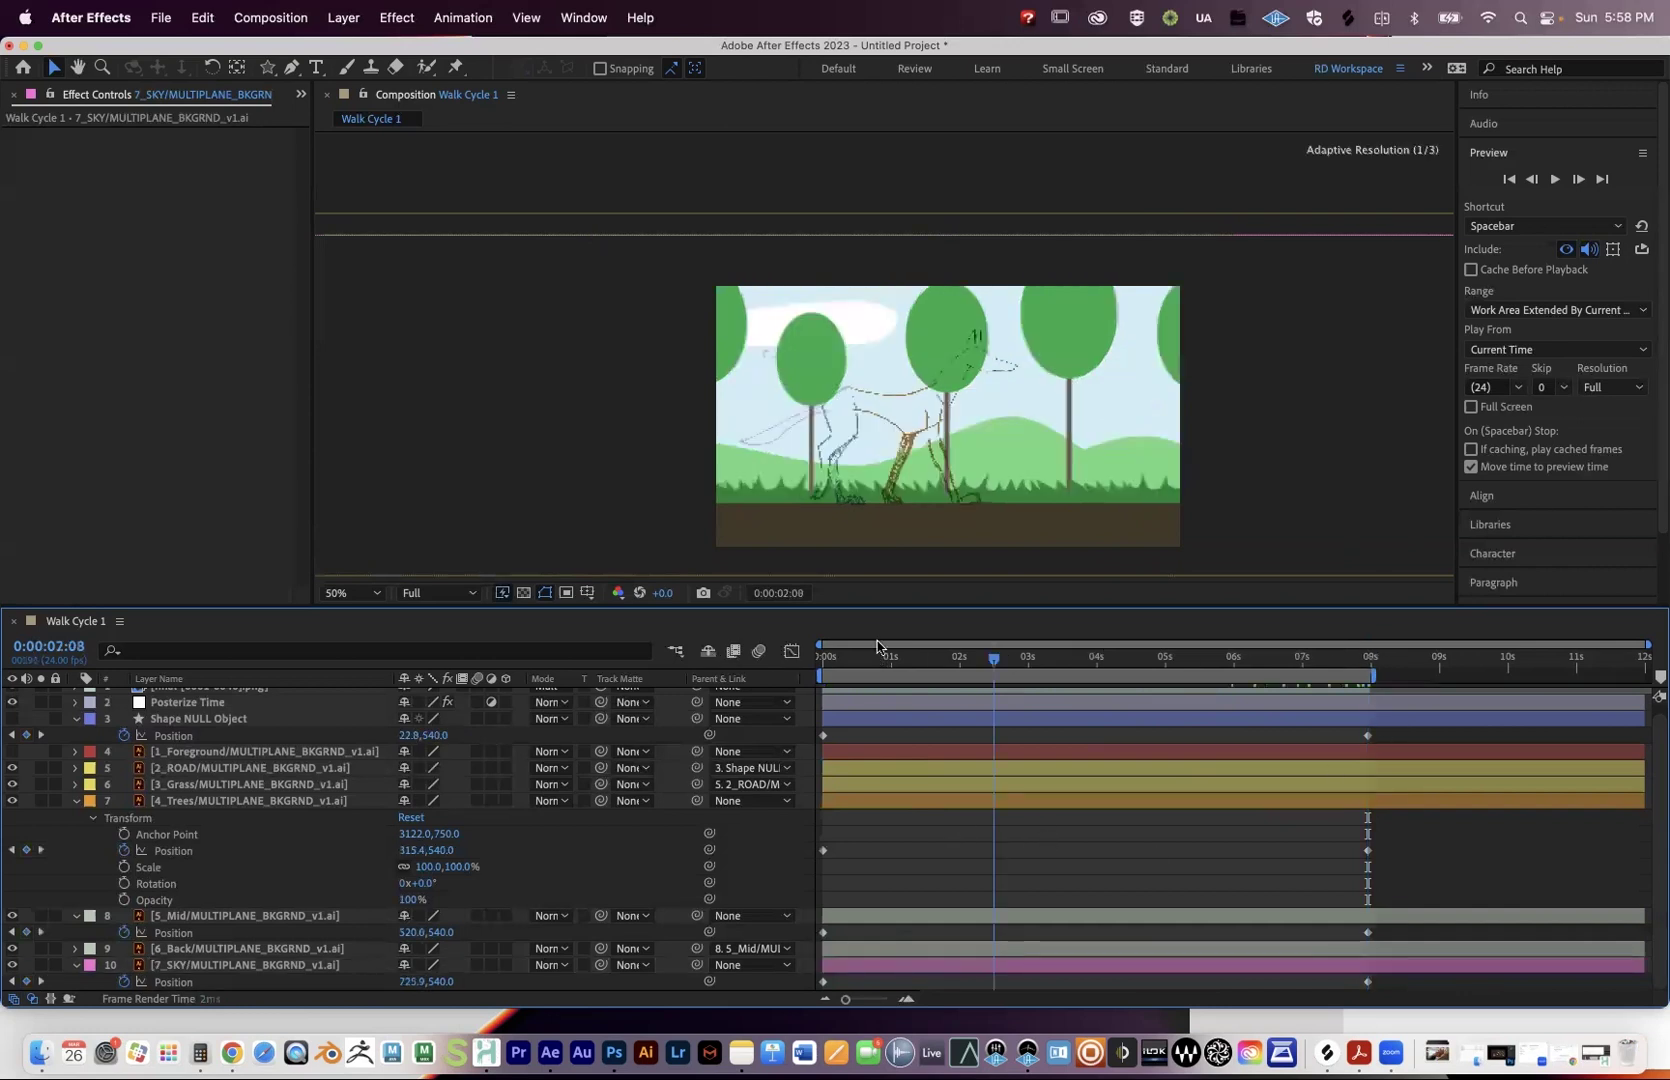
key(Home)
key(space)
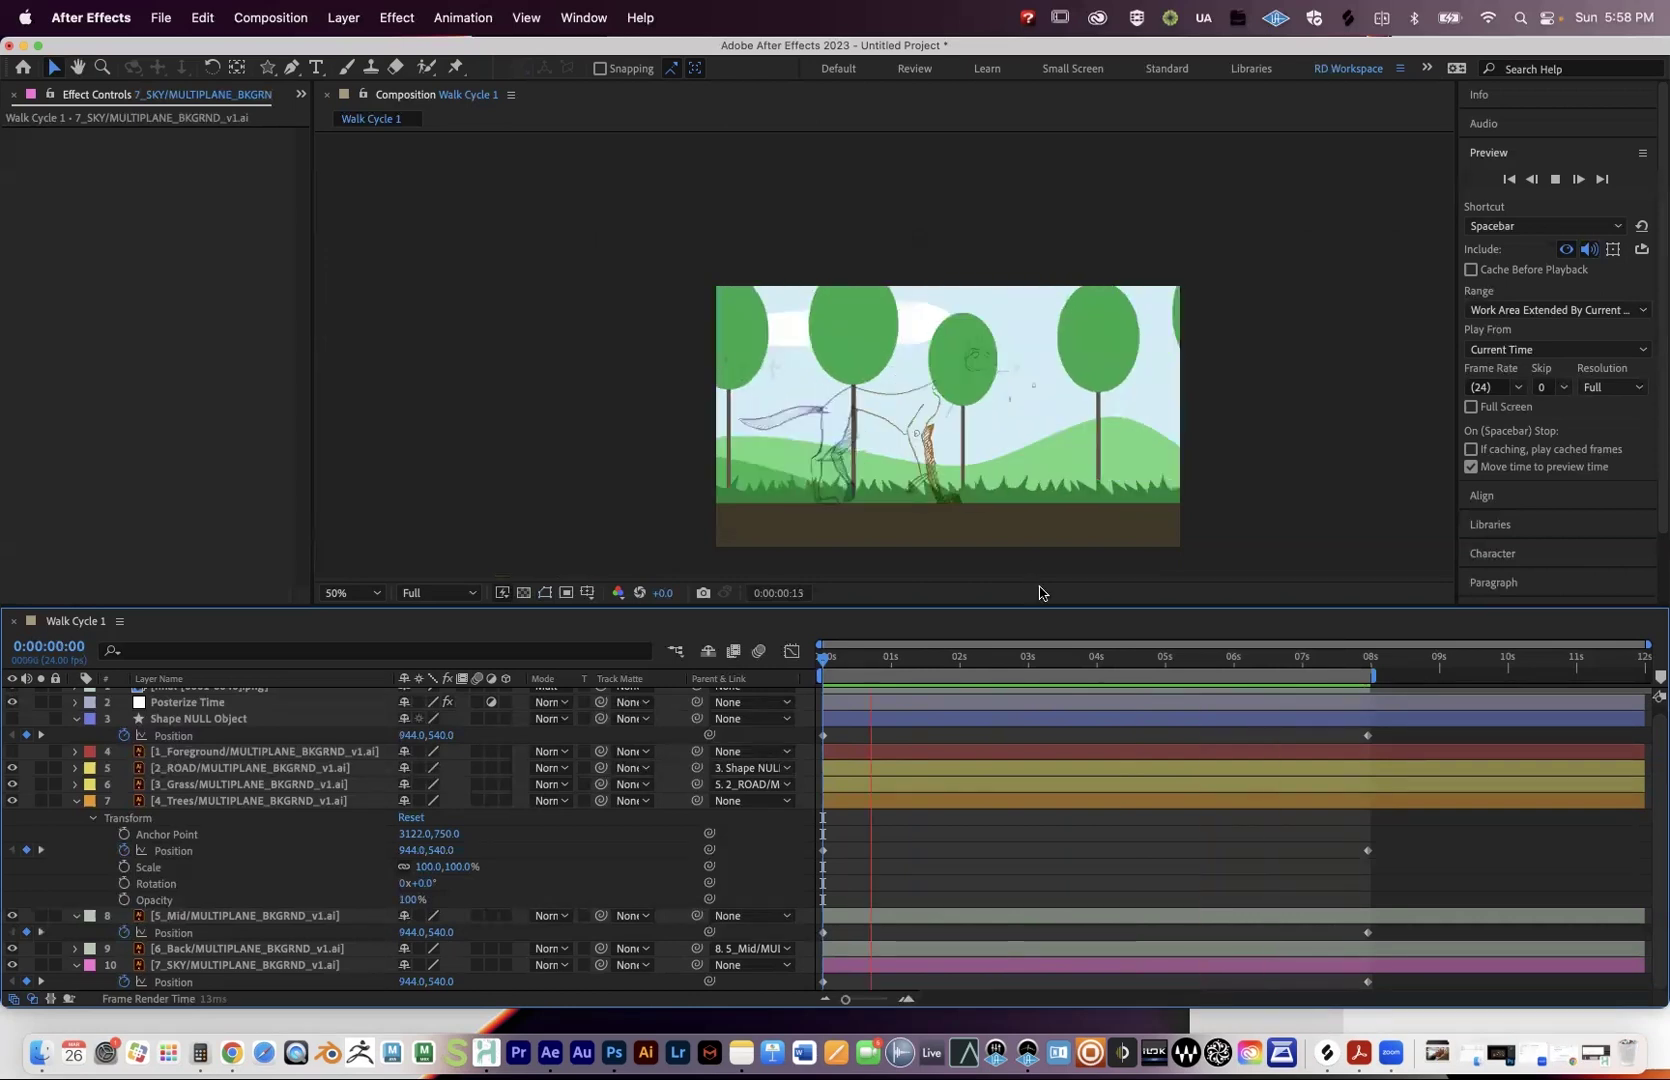
key(space)
key(space)
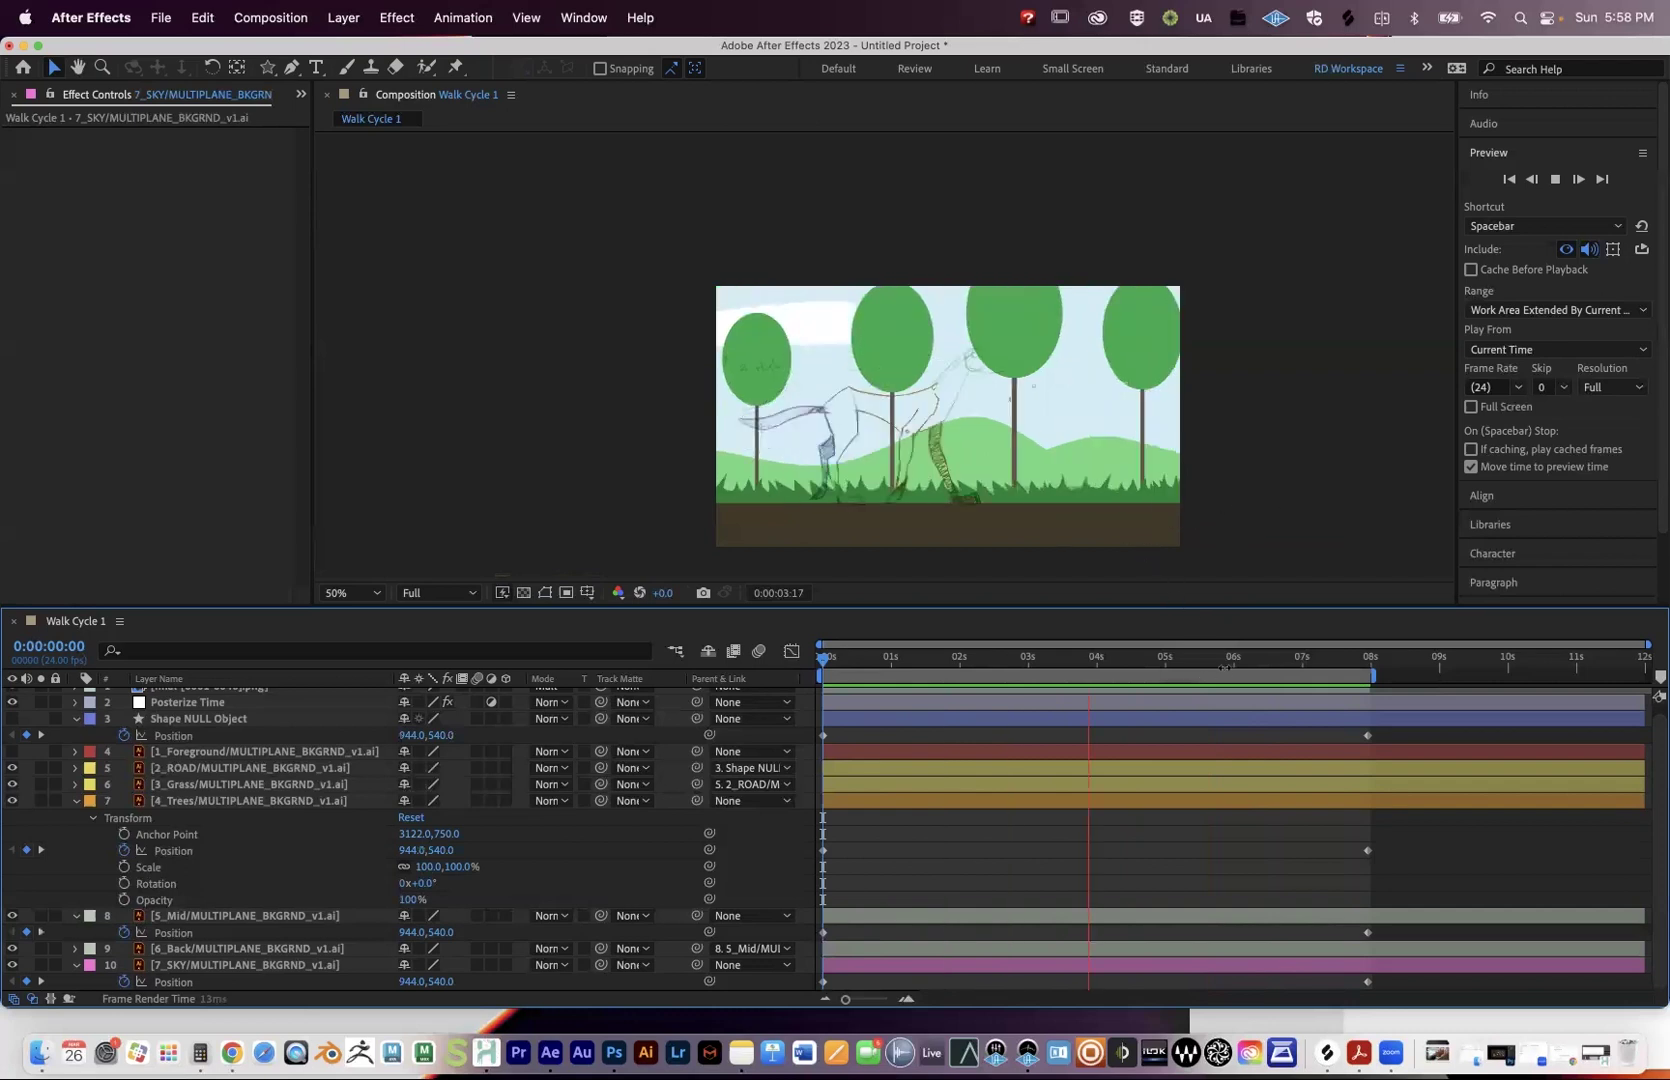
key(space)
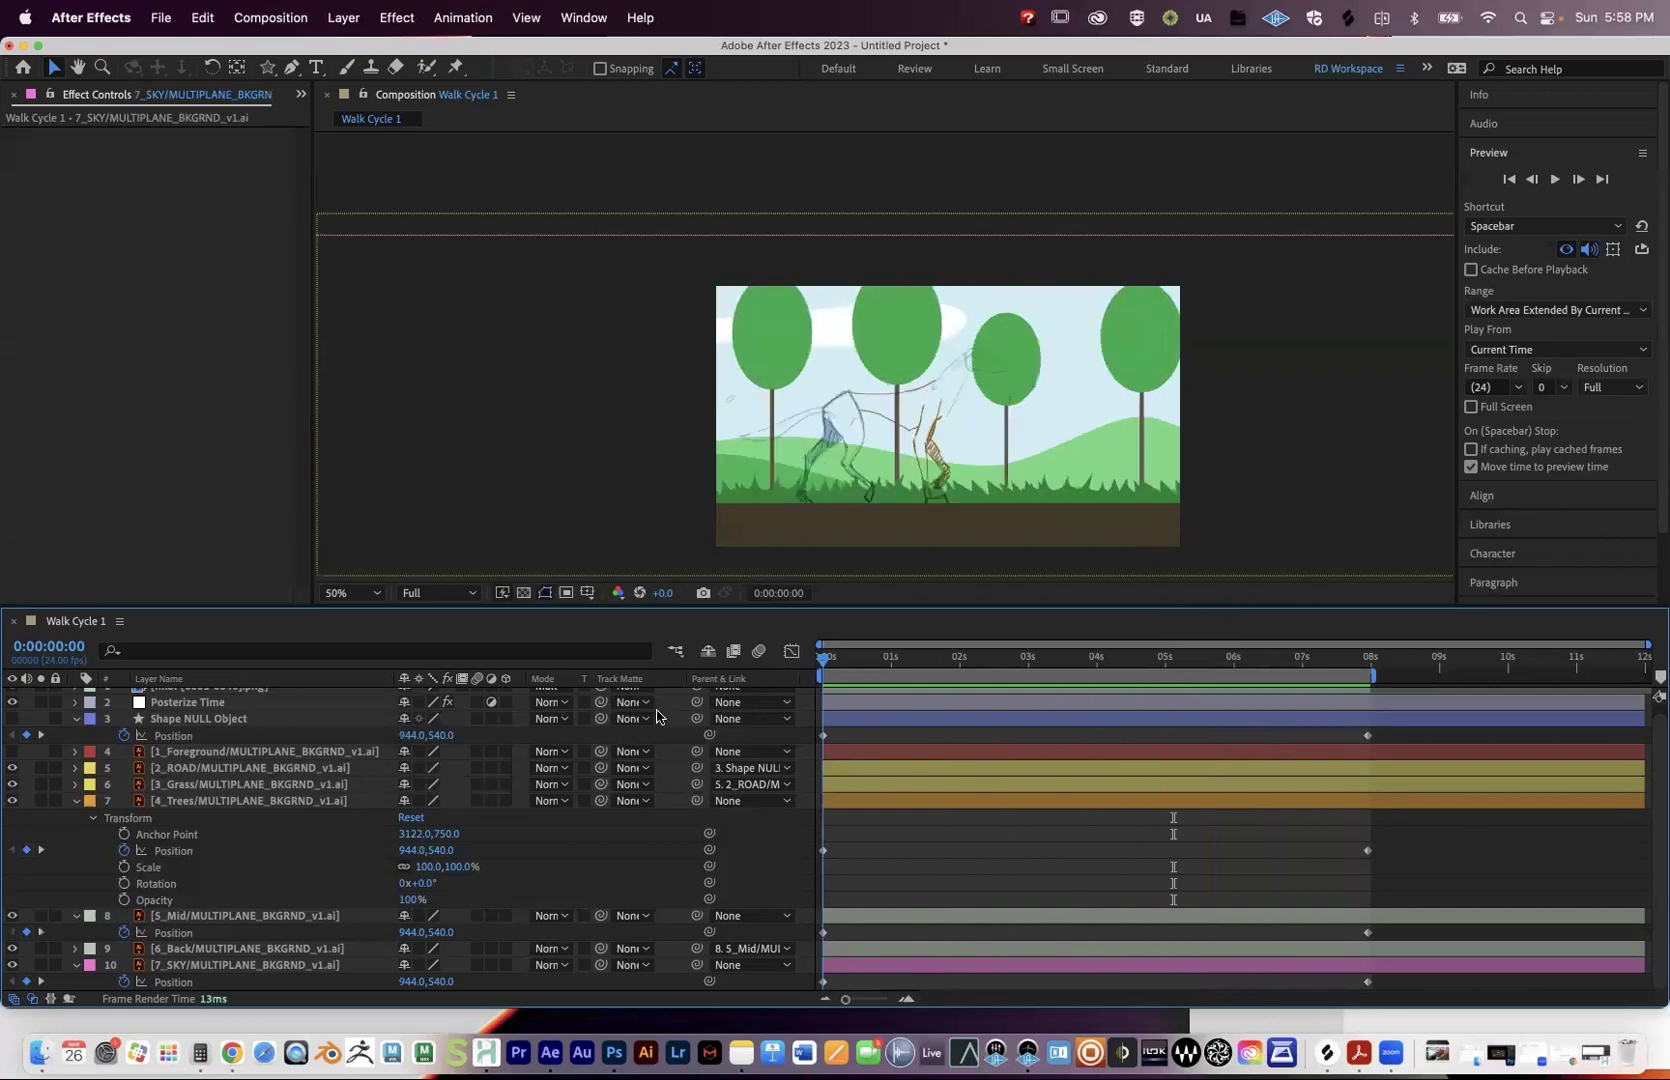
Make the 1_Foreground layer visible and slide it horizontally until its dark tree stands ahead of the walking animal in the frame.
click(236, 758)
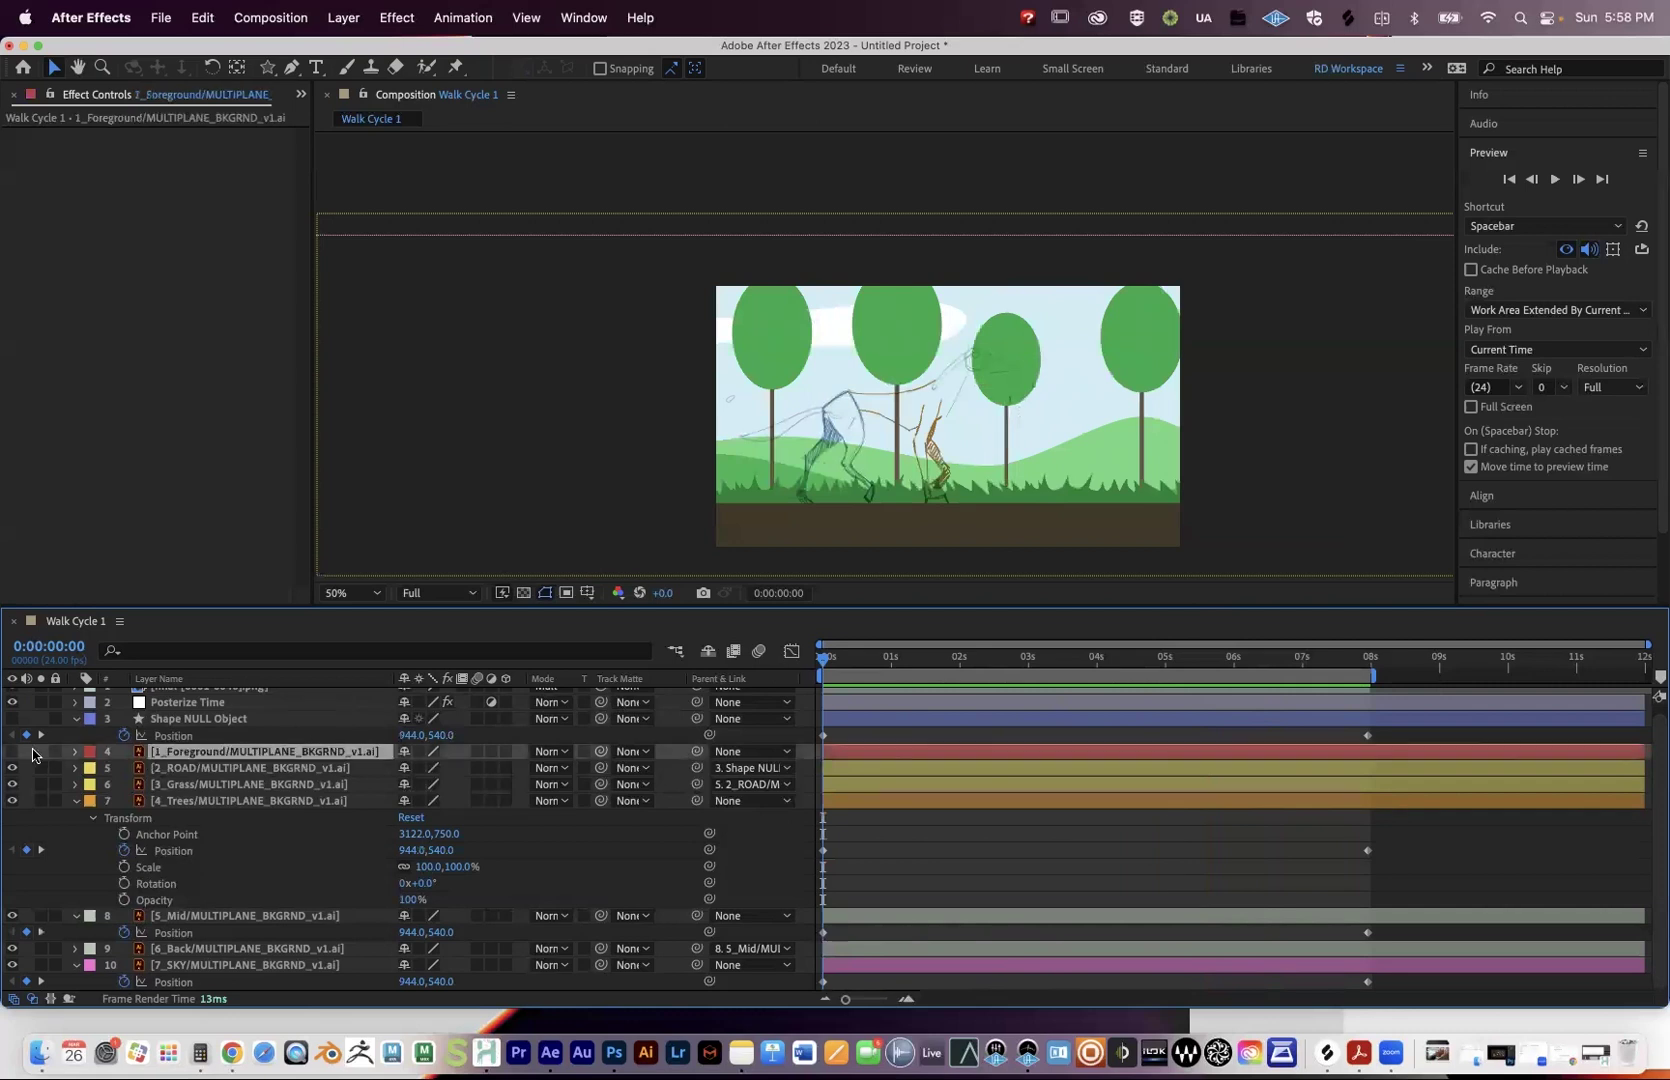
click(12, 753)
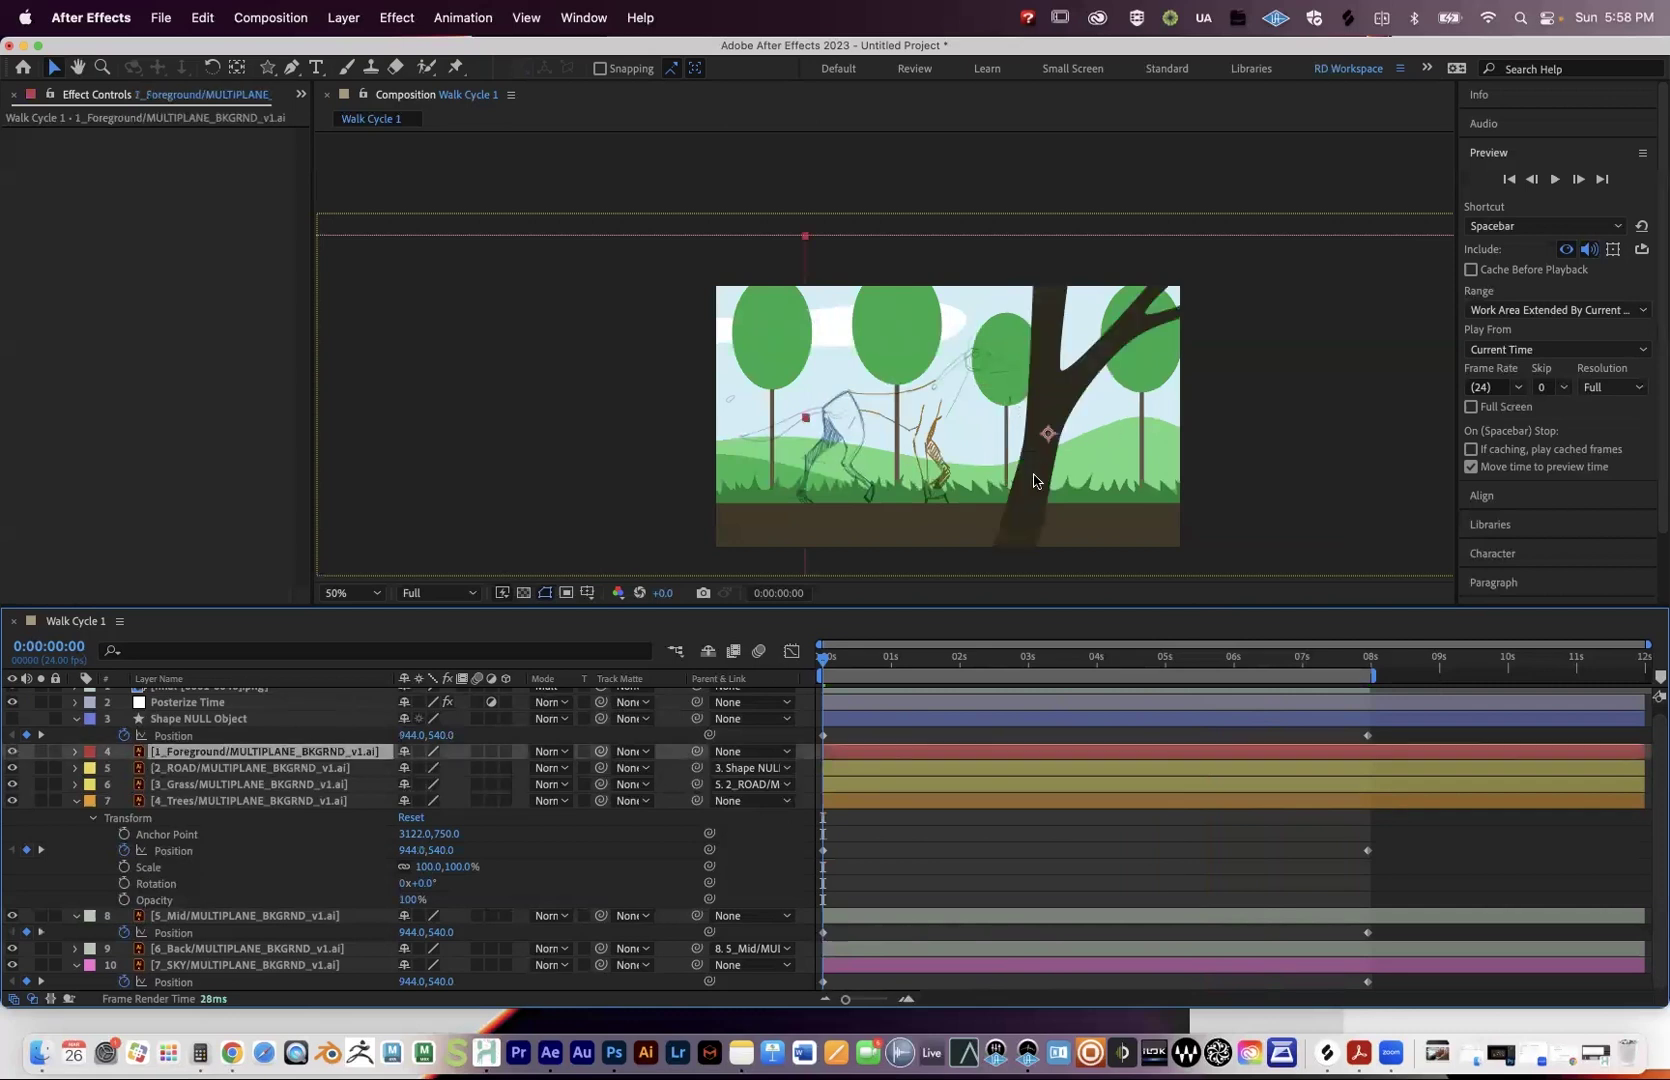
mouse_move(968, 463)
mouse_down()
mouse_move(614, 475)
mouse_move(943, 466)
mouse_up()
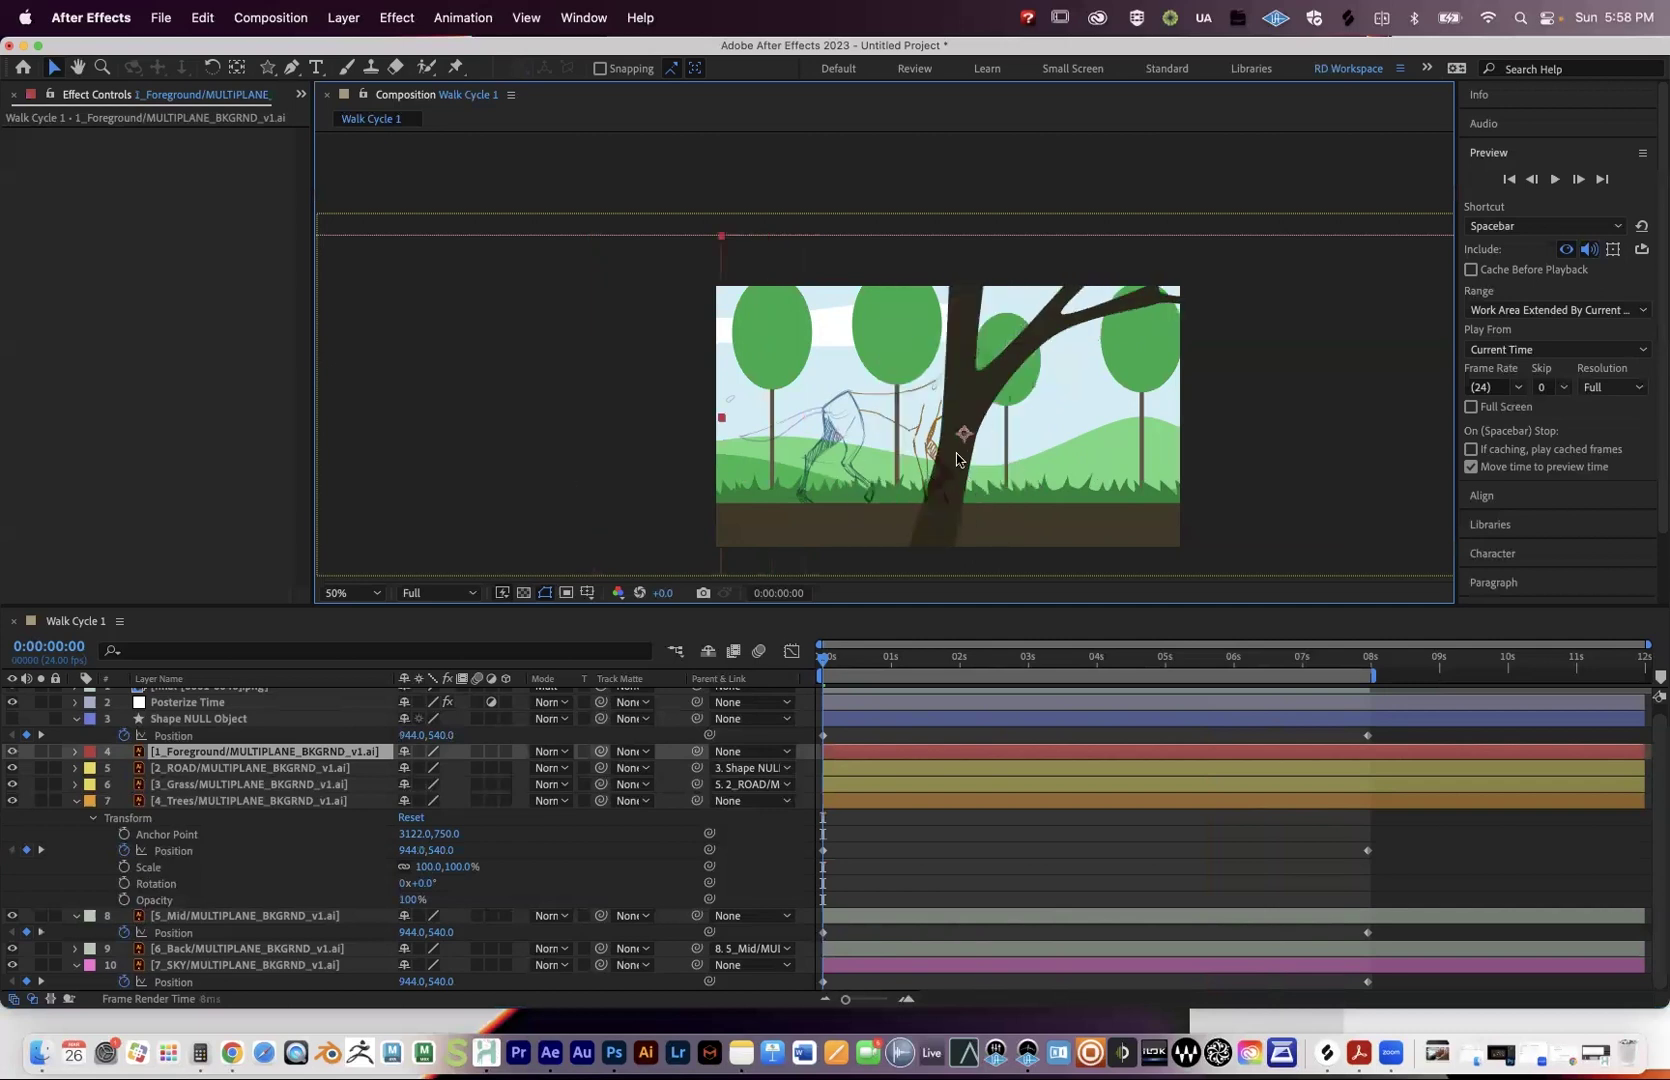
key(comma)
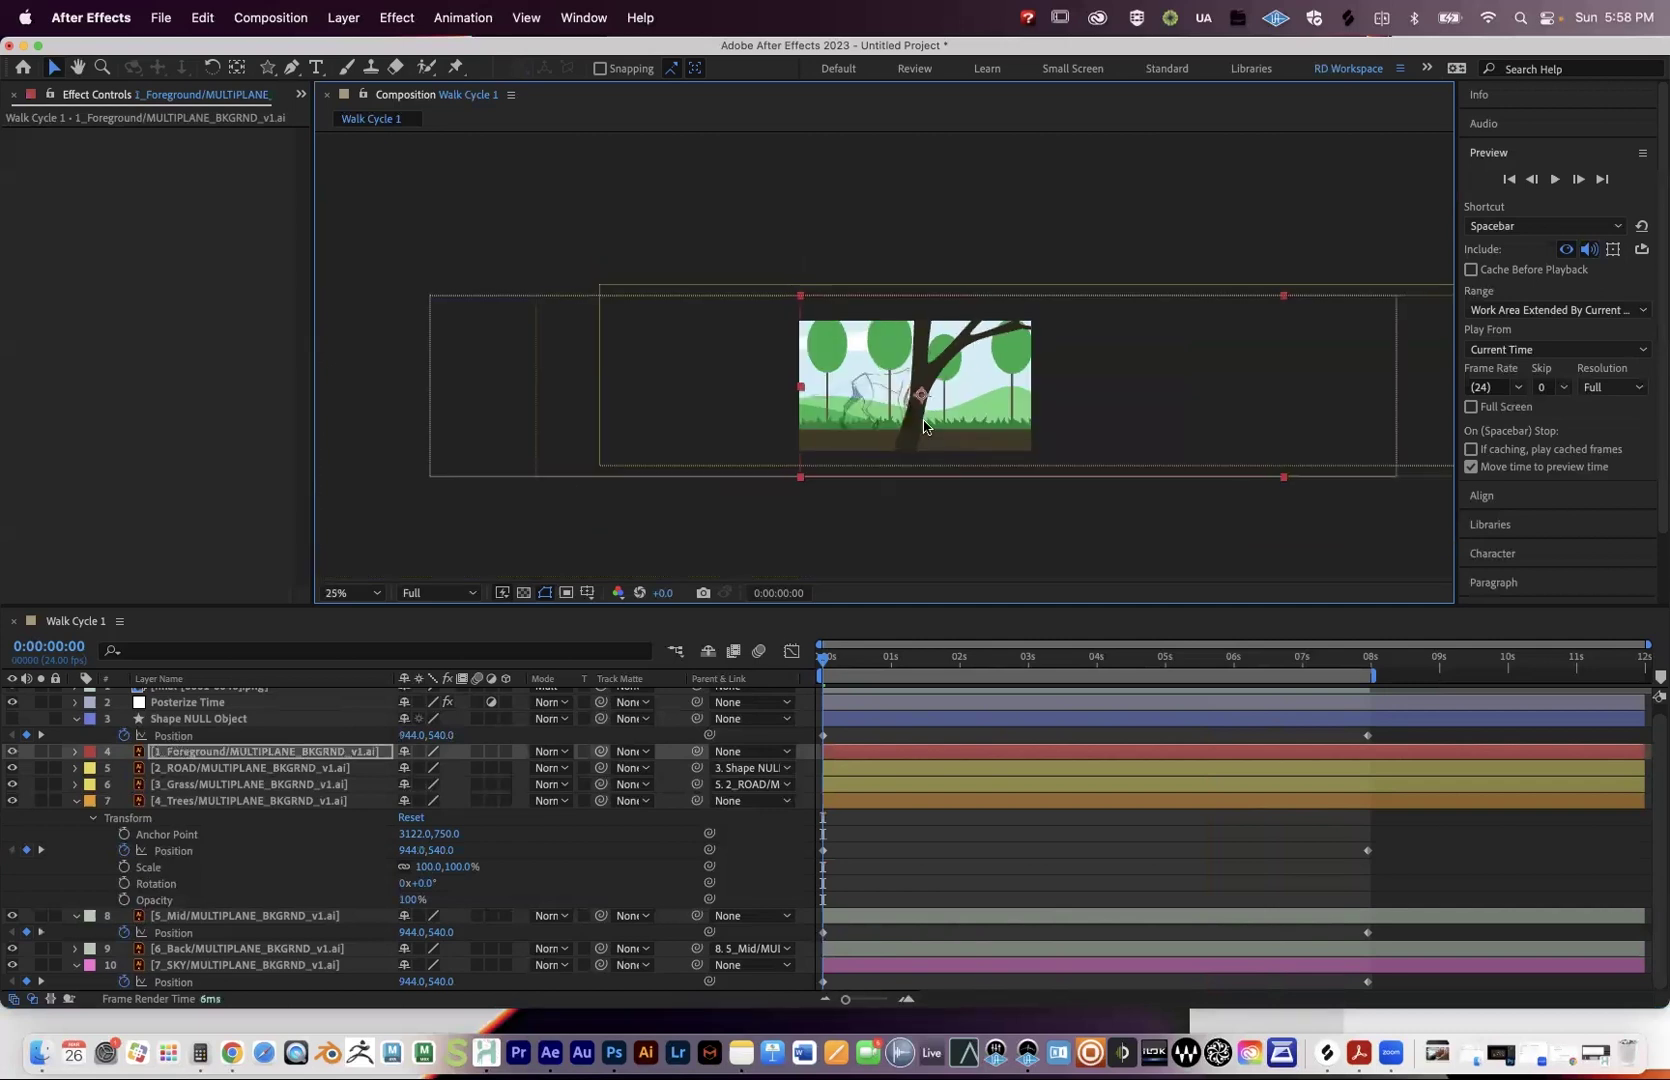
drag(832, 418, 312, 412)
drag(1037, 409, 936, 411)
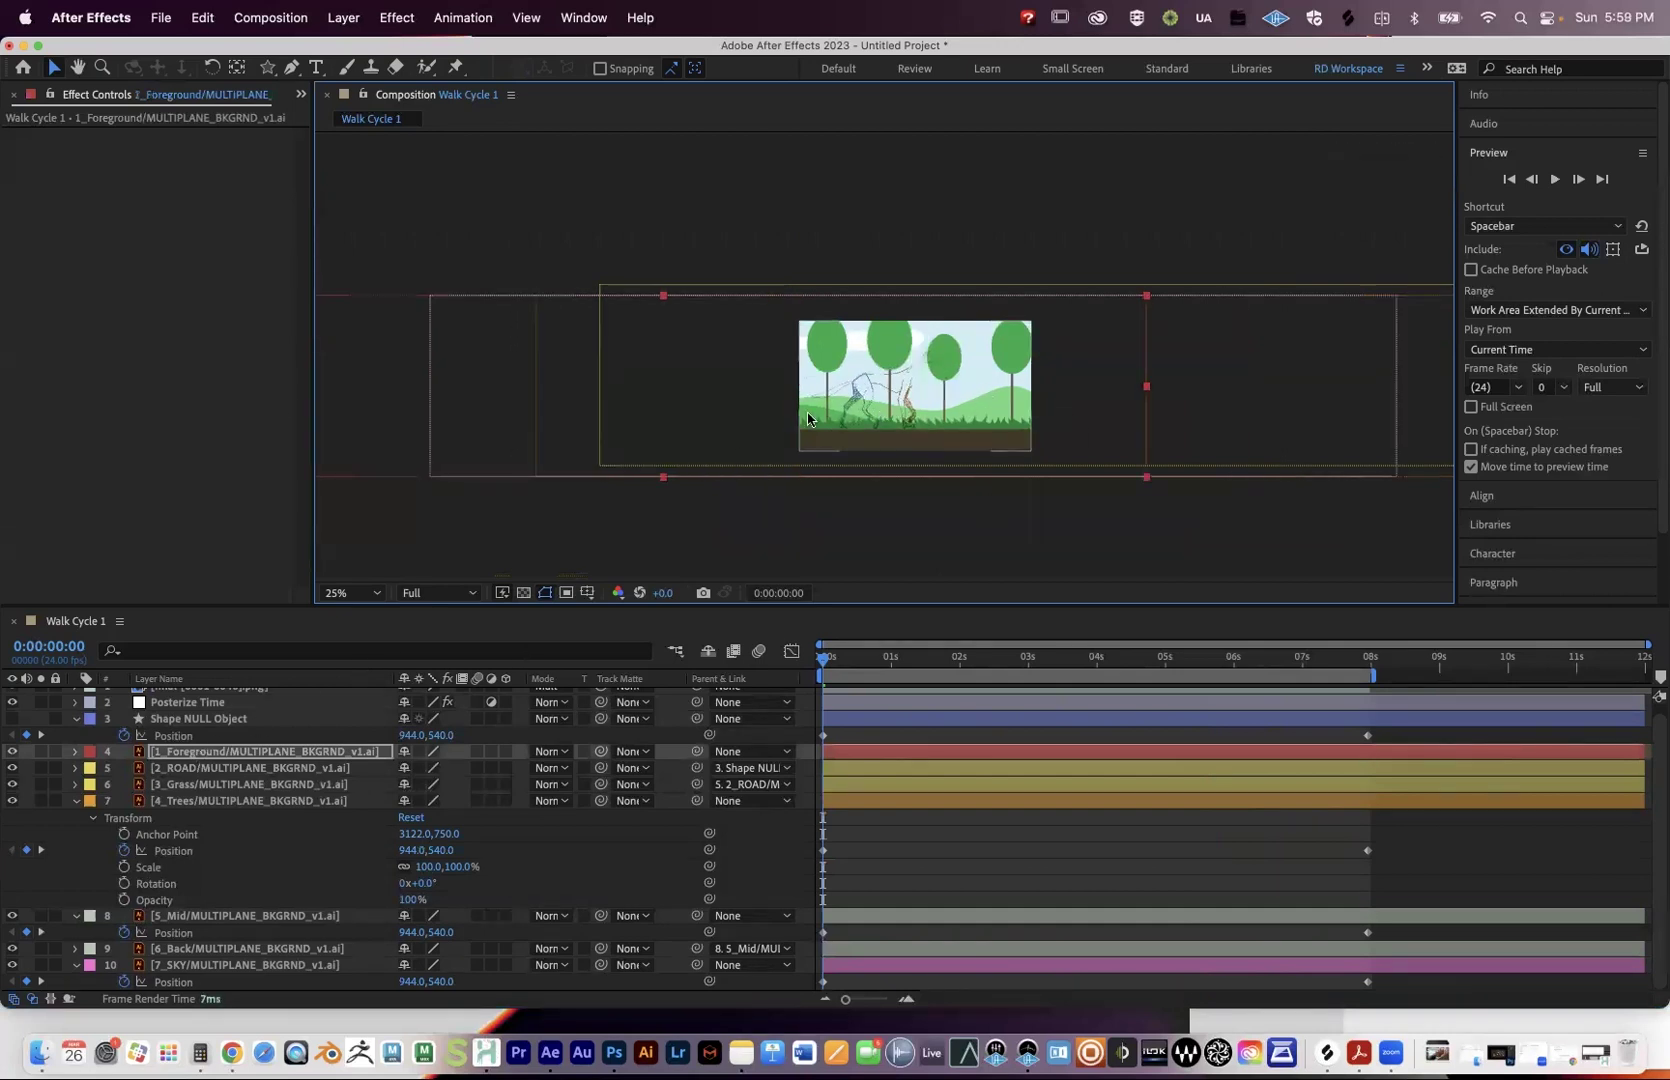
drag(1012, 418, 1184, 424)
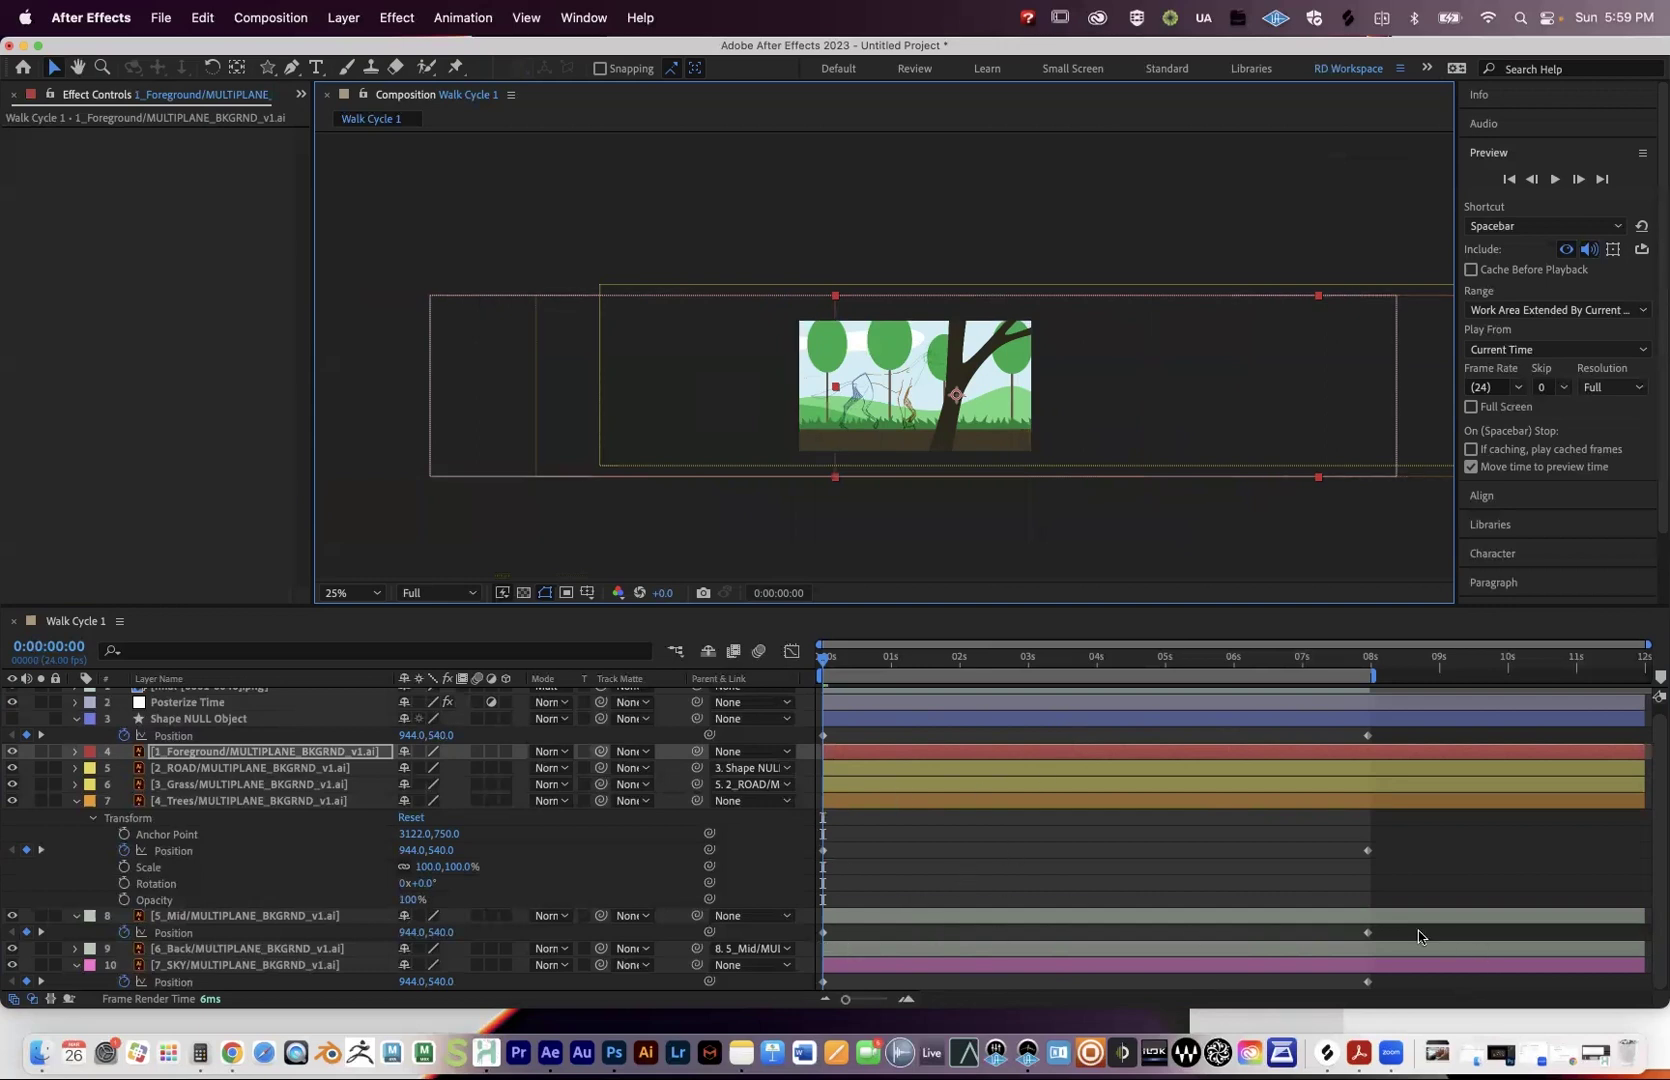
drag(943, 422, 980, 425)
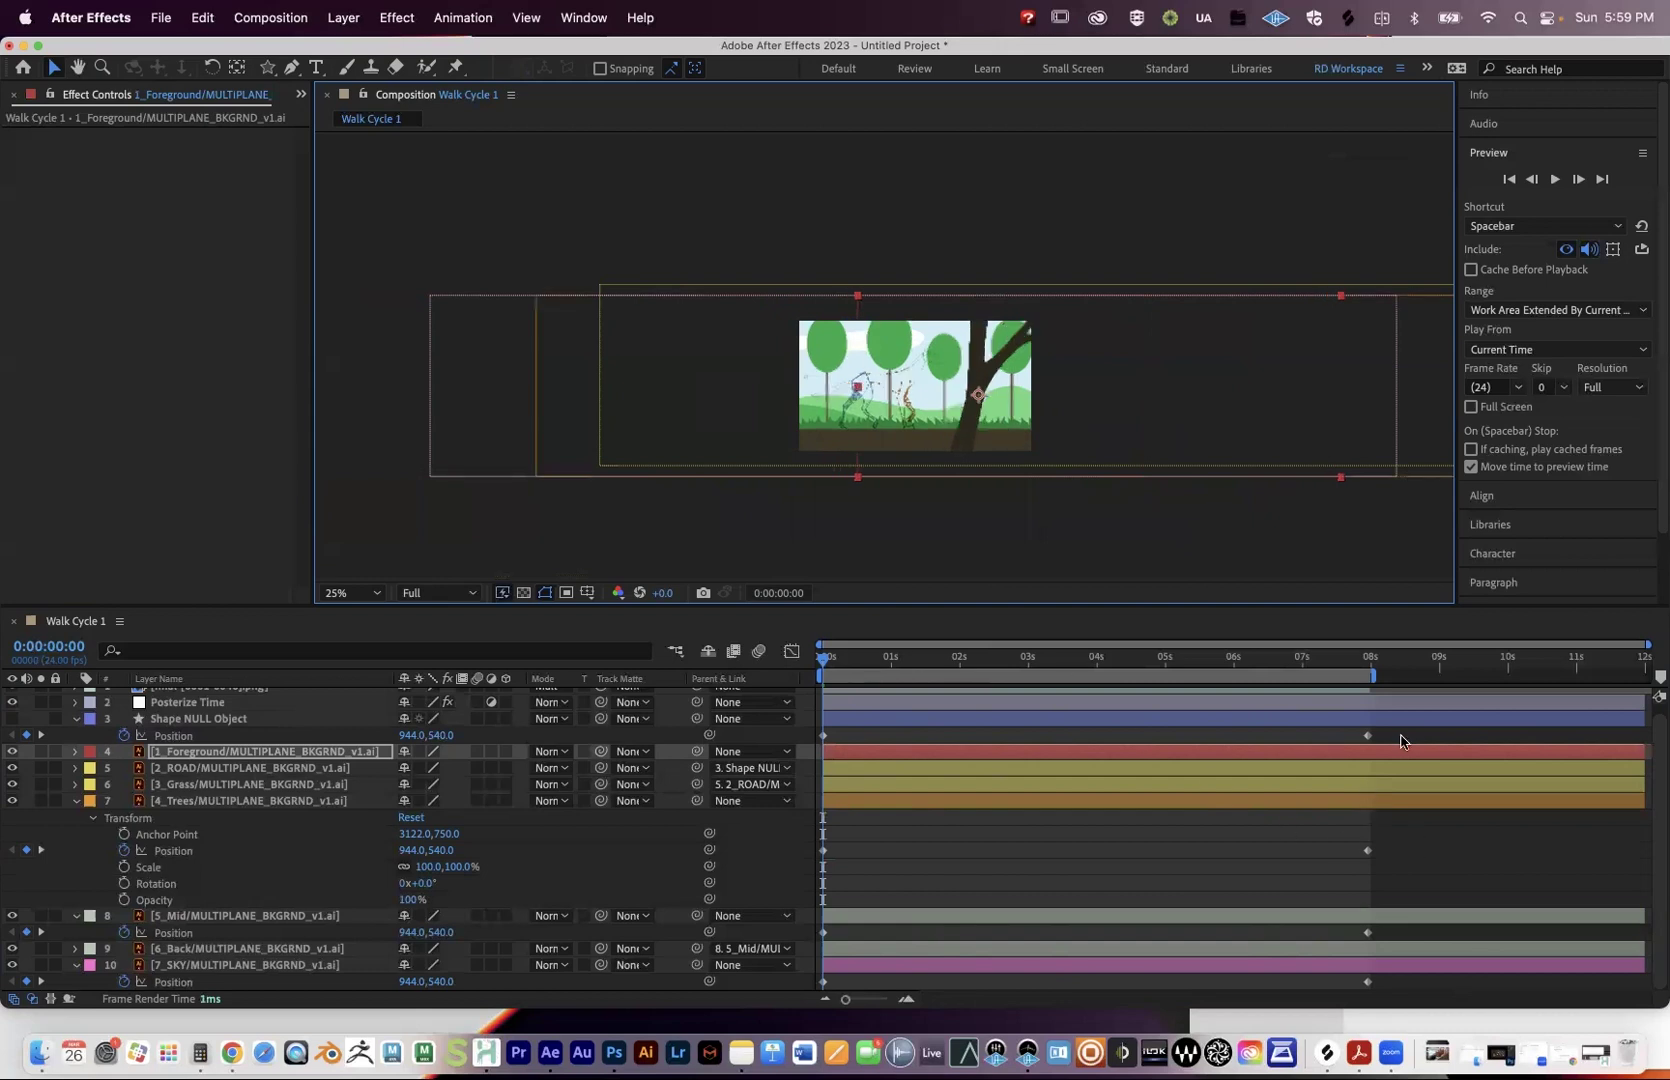
Copy the Shape NULL Object's two position keyframes onto the 1_Foreground layer at 0:00:00:00 and scrub through its movement.
drag(1399, 738, 927, 724)
drag(818, 738, 814, 742)
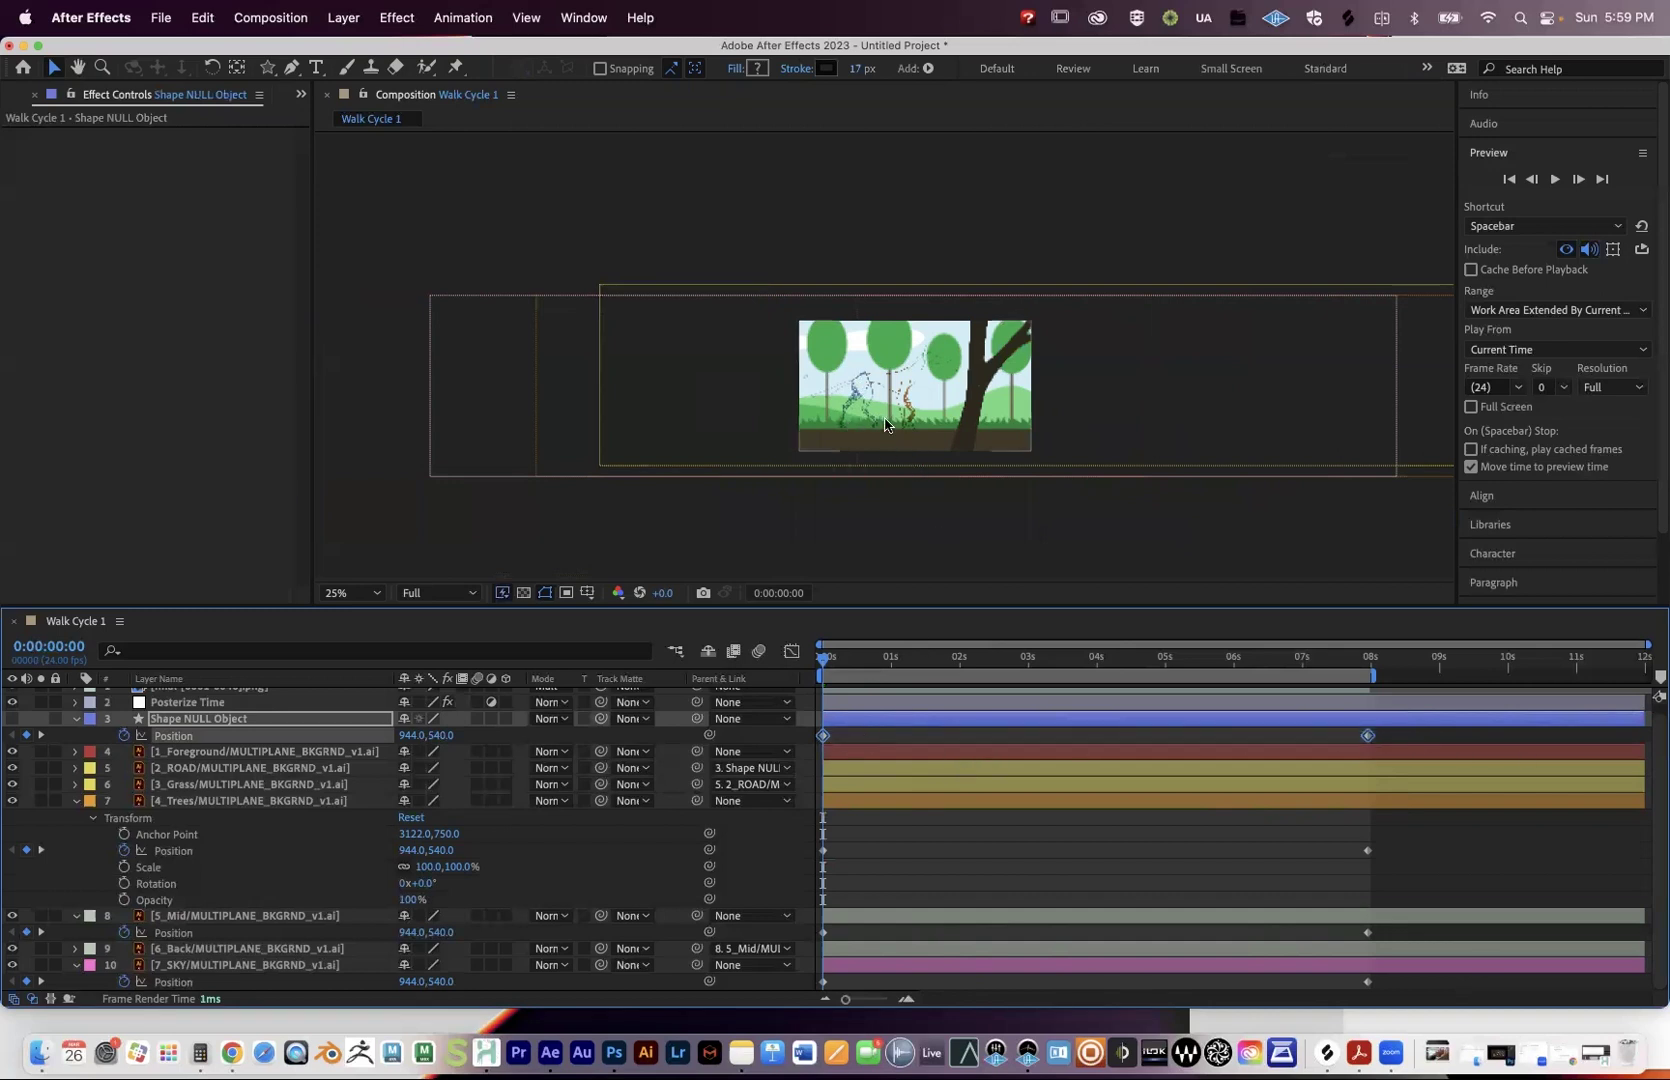
scroll(899, 432, up, 2)
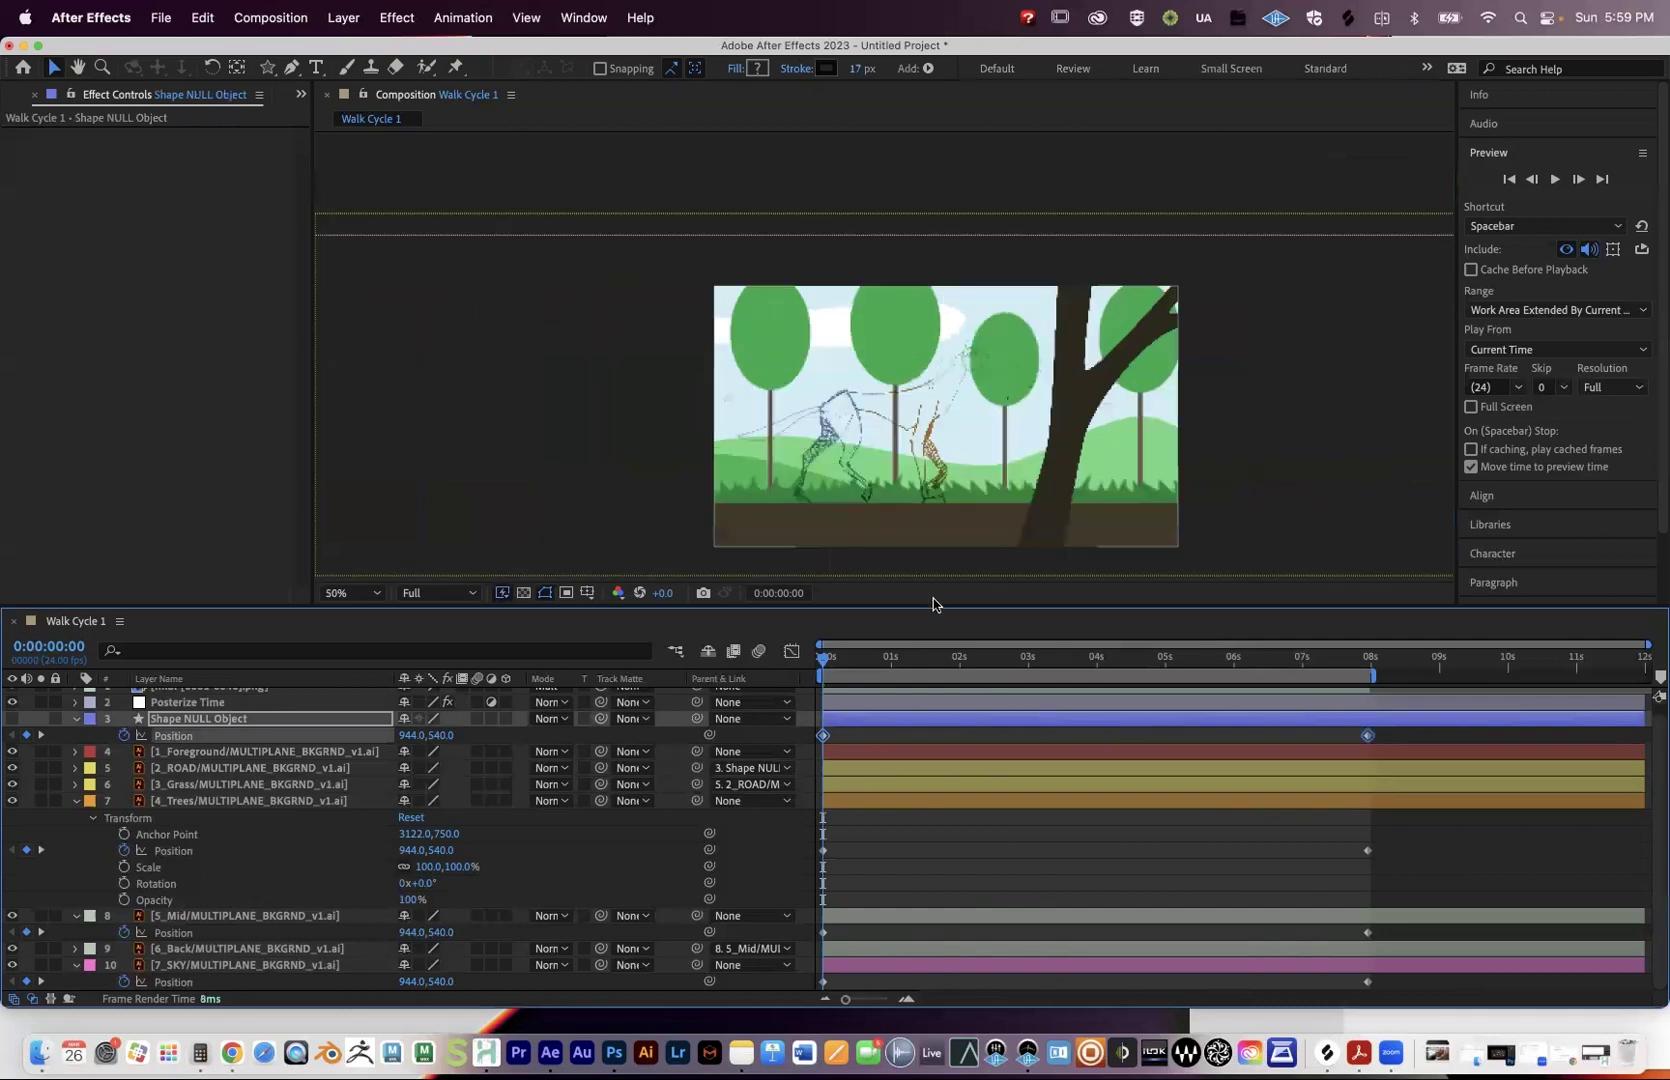
drag(1415, 740, 877, 738)
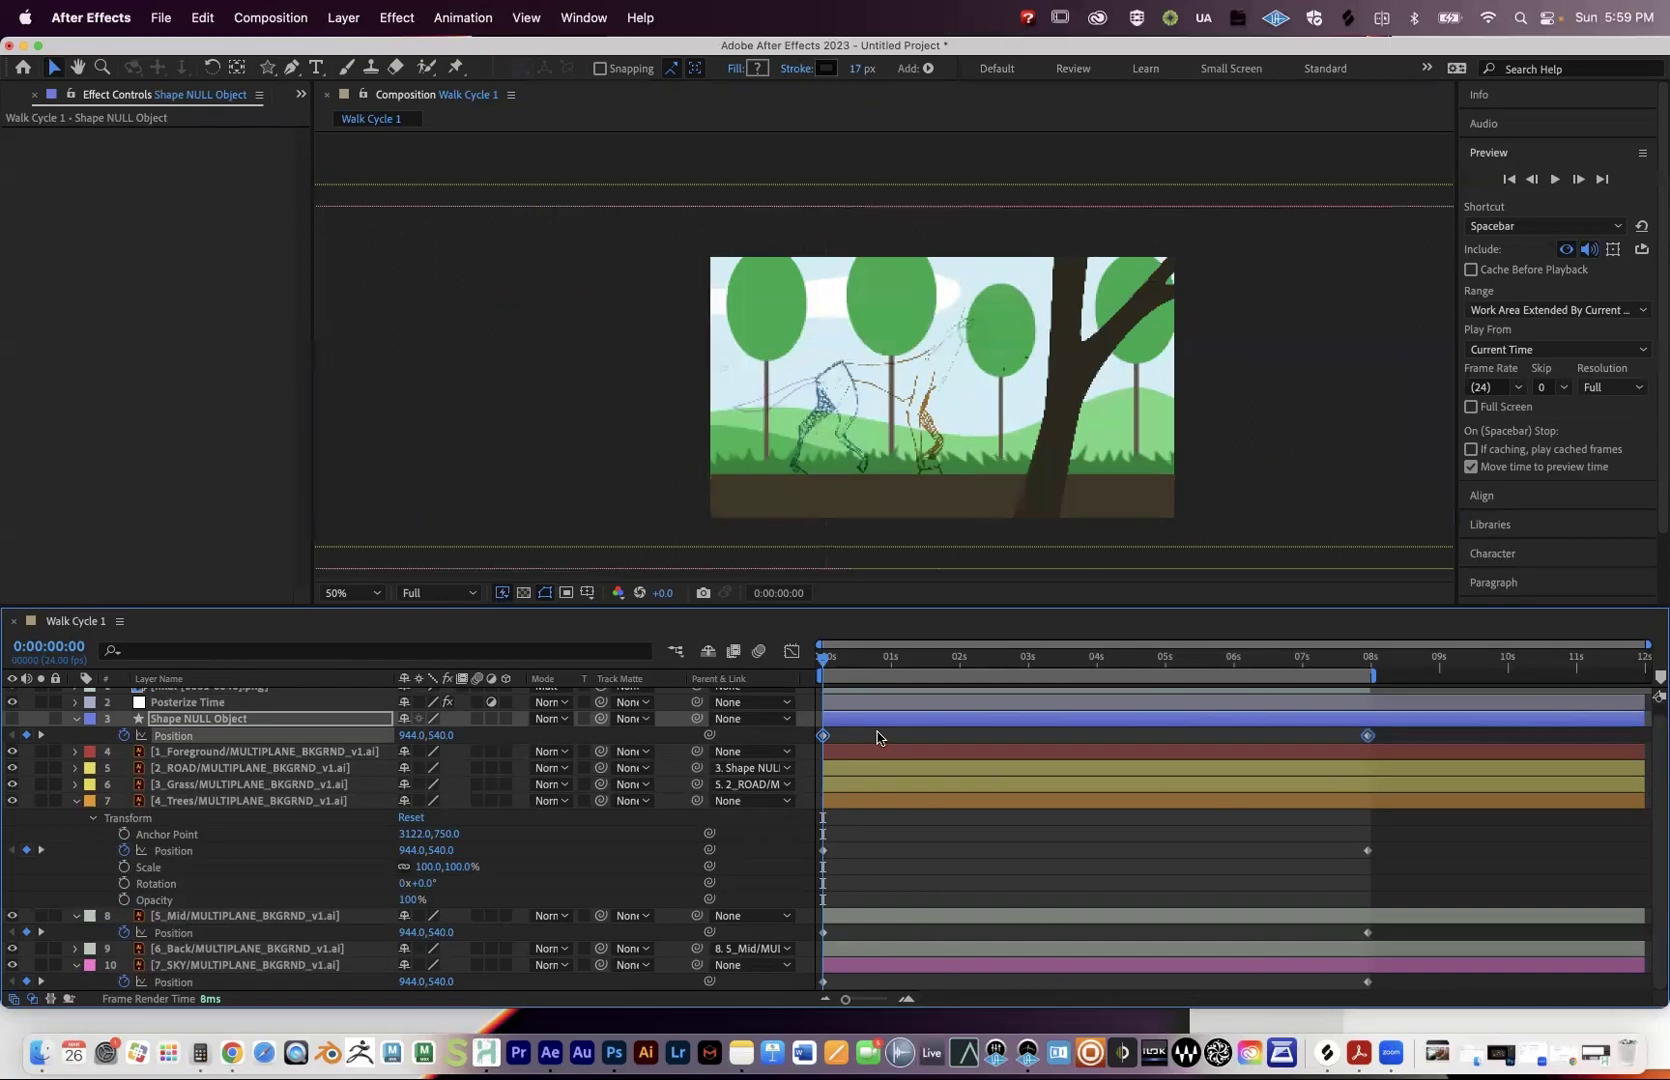
click(240, 754)
key(p)
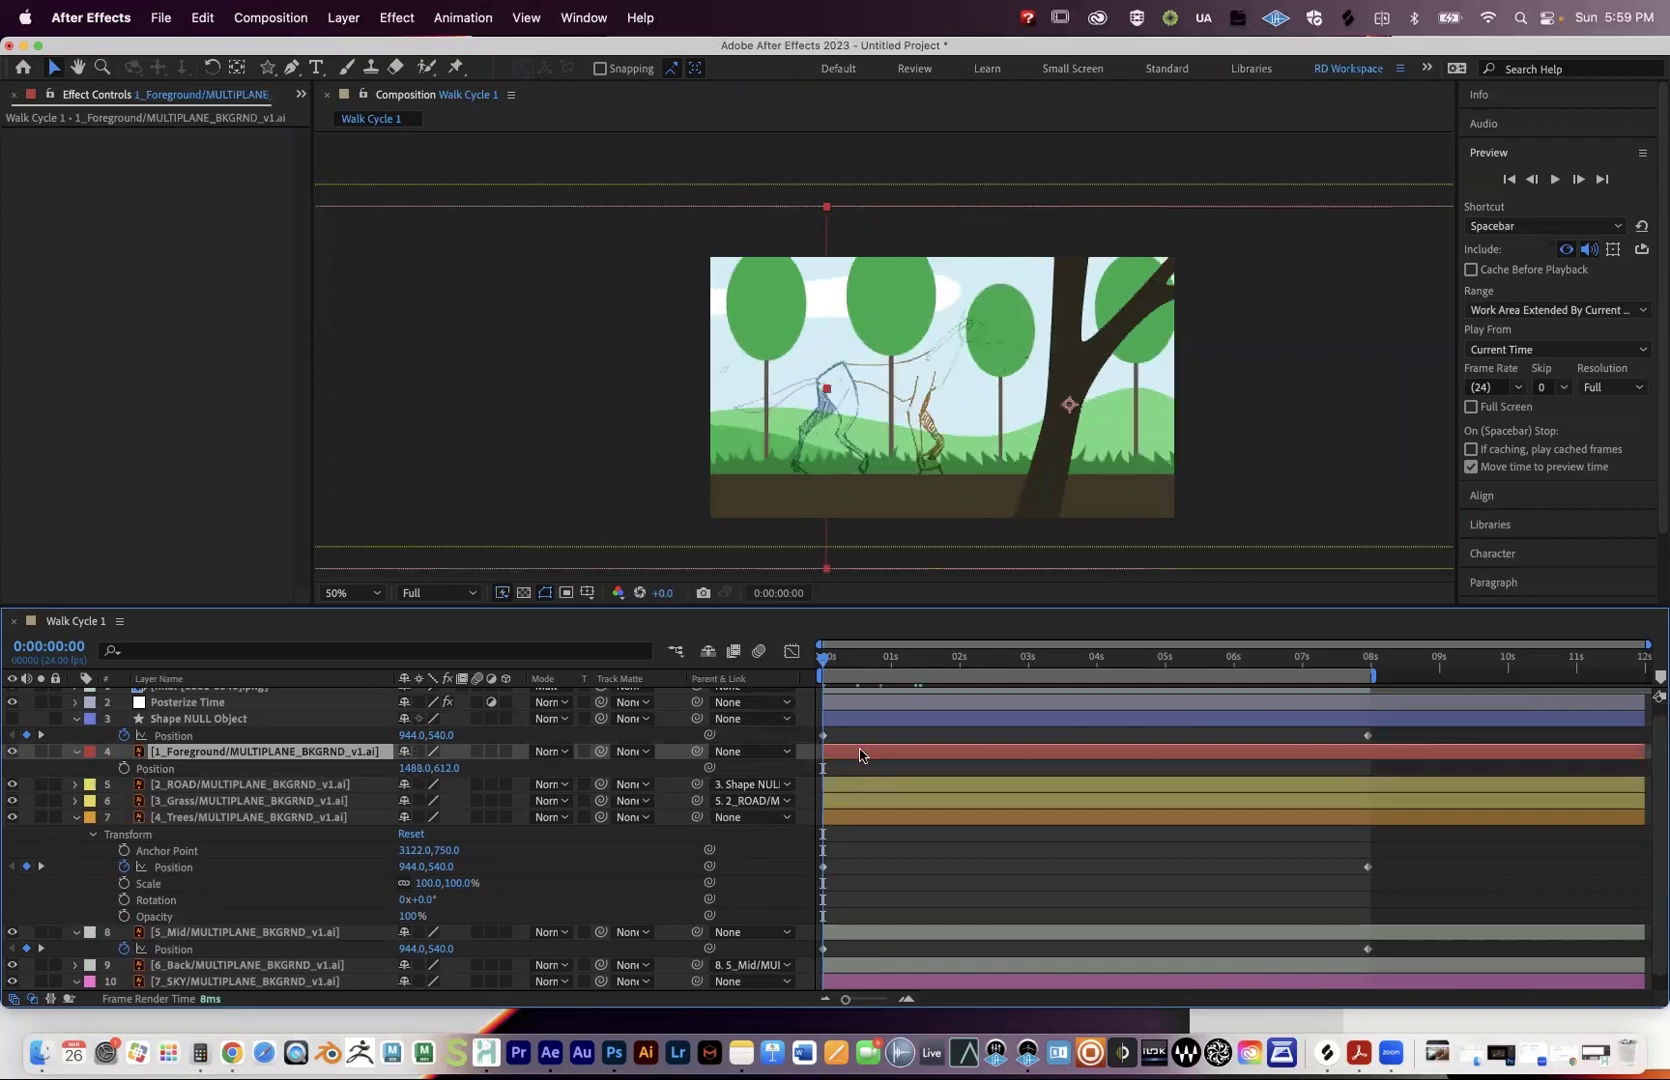
key(super+v)
drag(1341, 660, 793, 684)
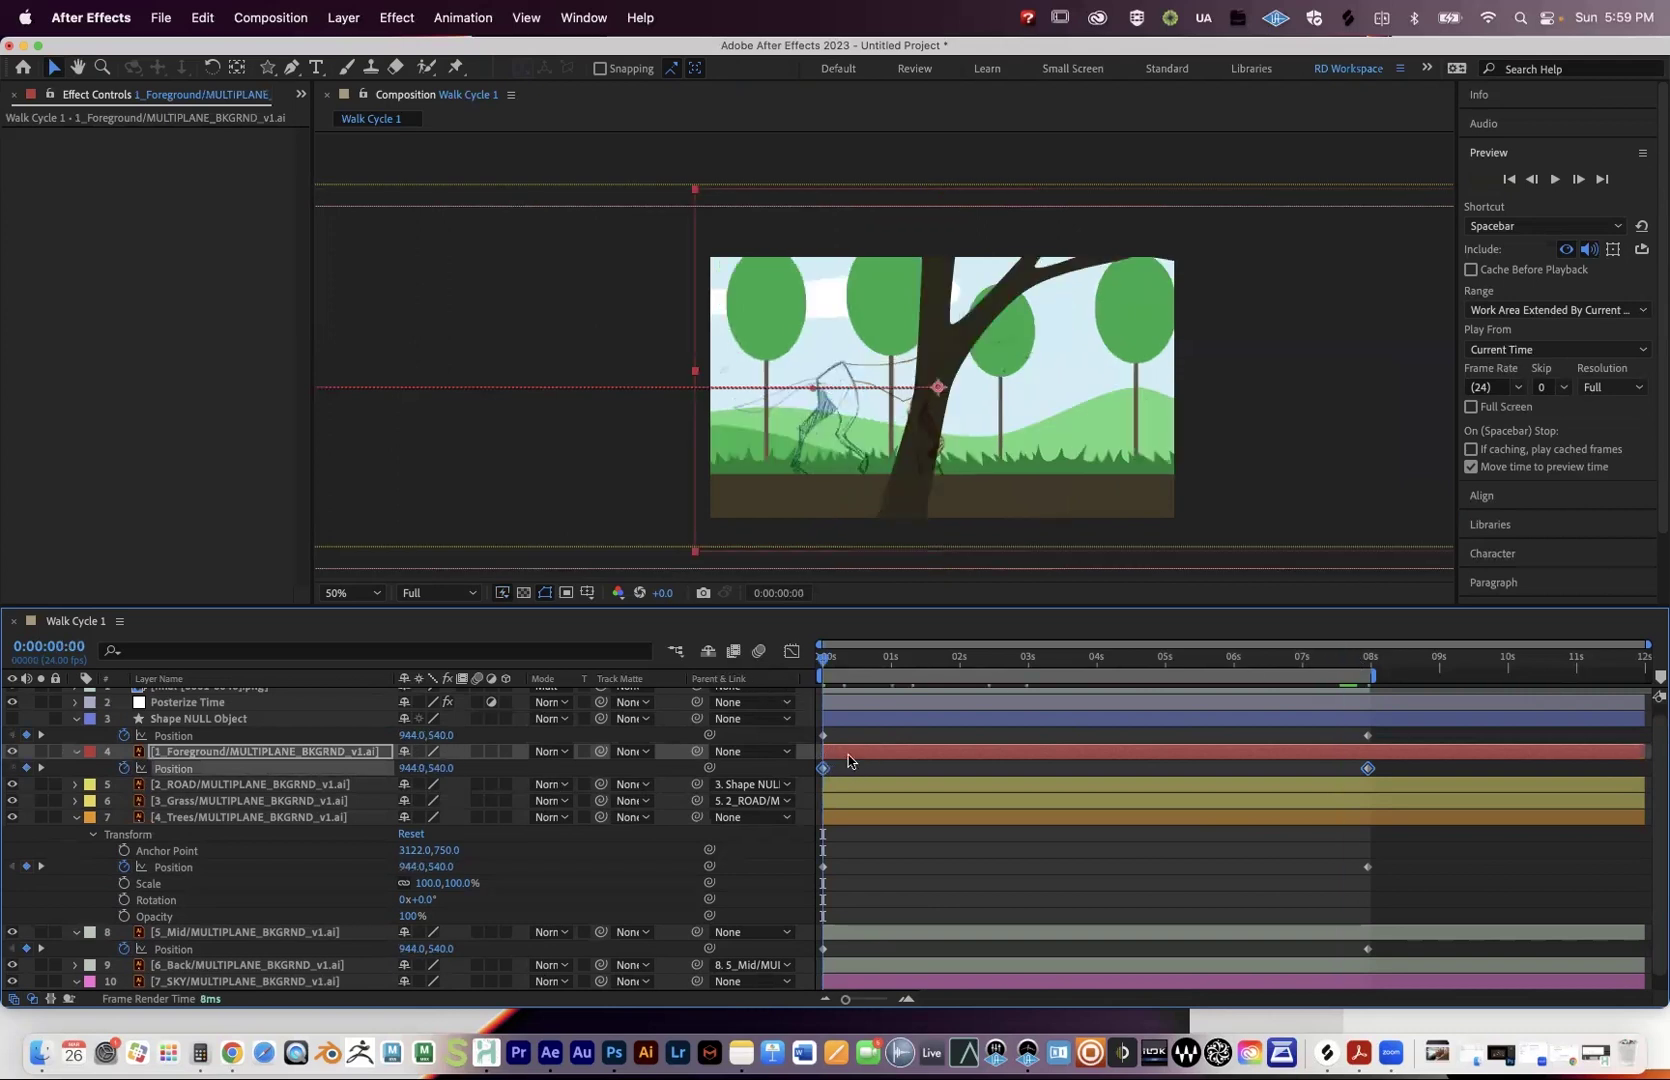
Set the 1_Foreground layer's horizontal anchor point to 315 so its dark tree starts ahead of the walking animal.
click(926, 772)
click(622, 750)
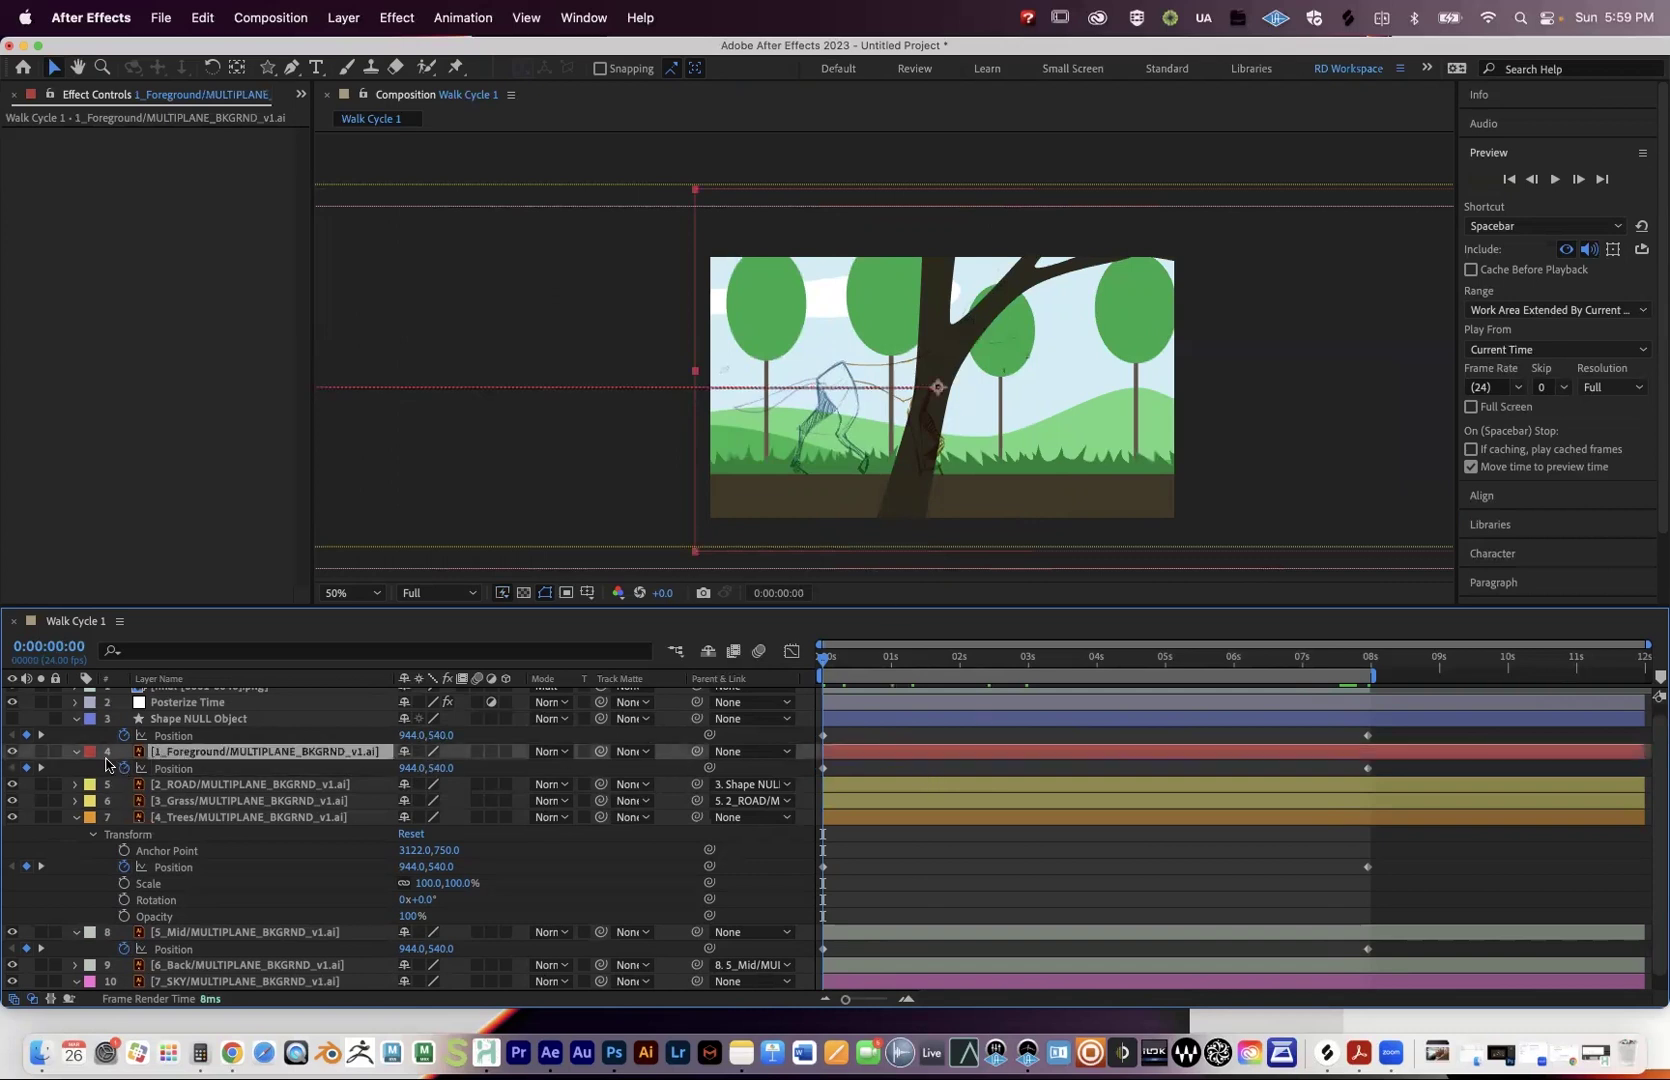
click(76, 752)
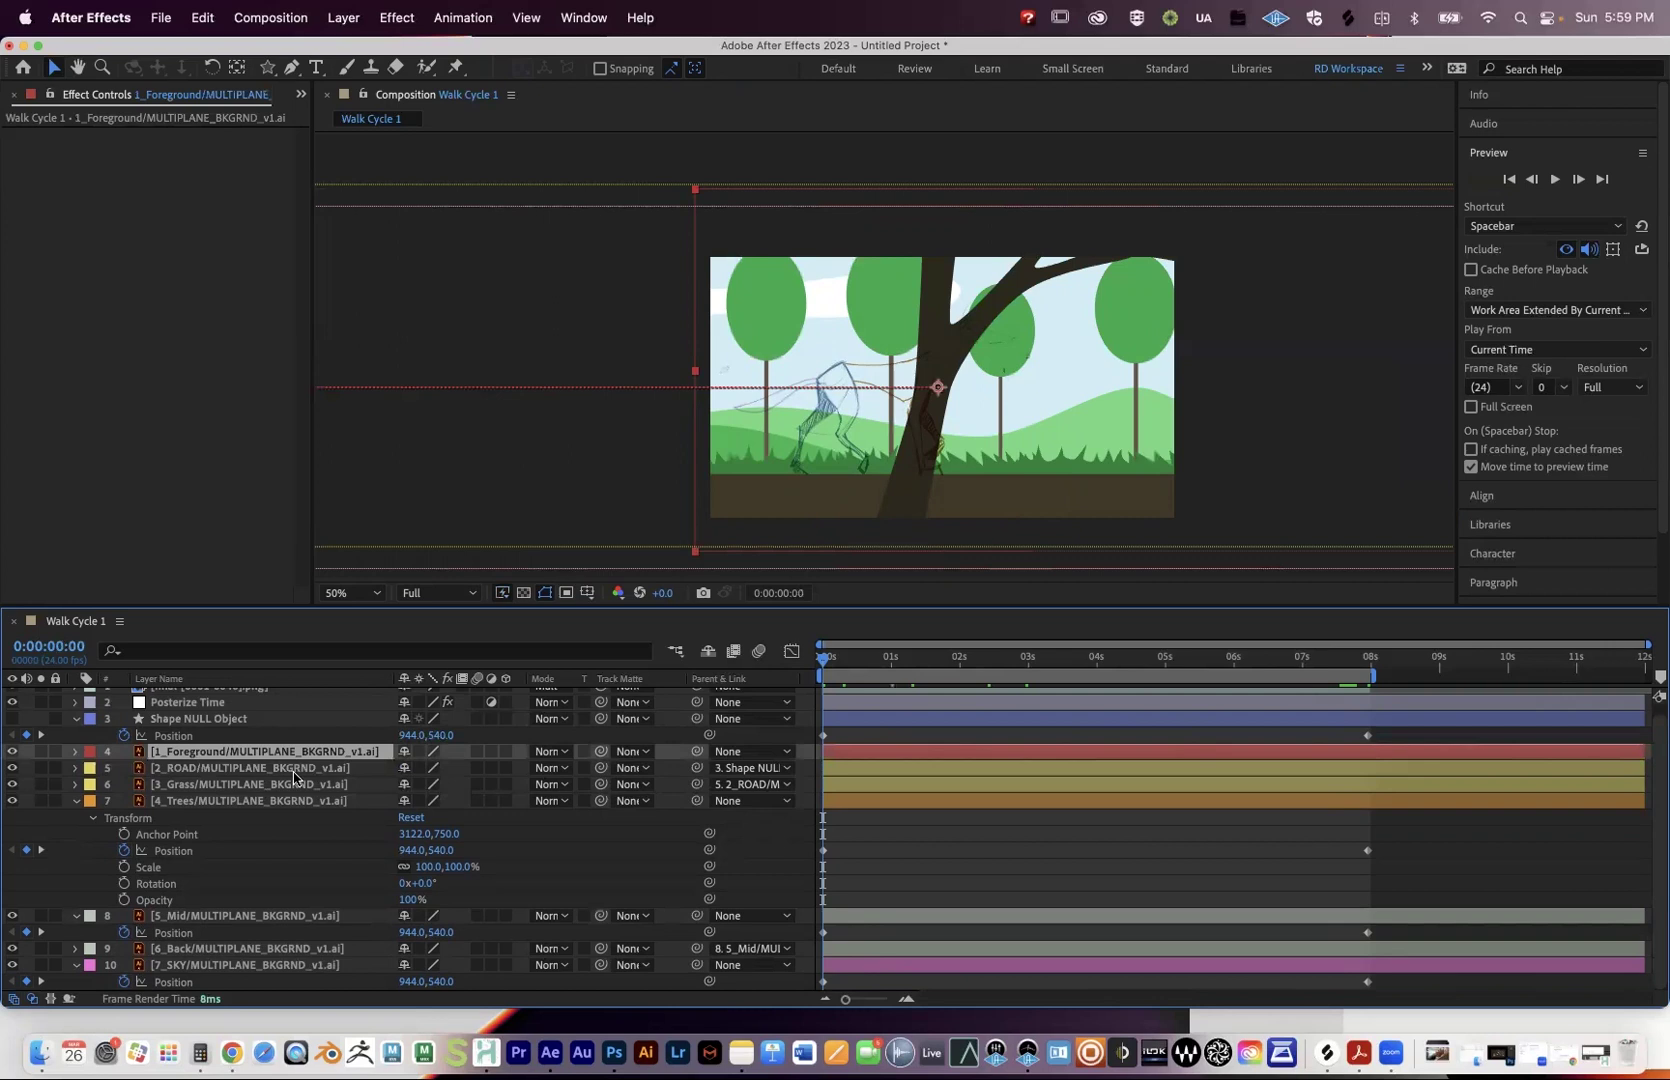
click(76, 752)
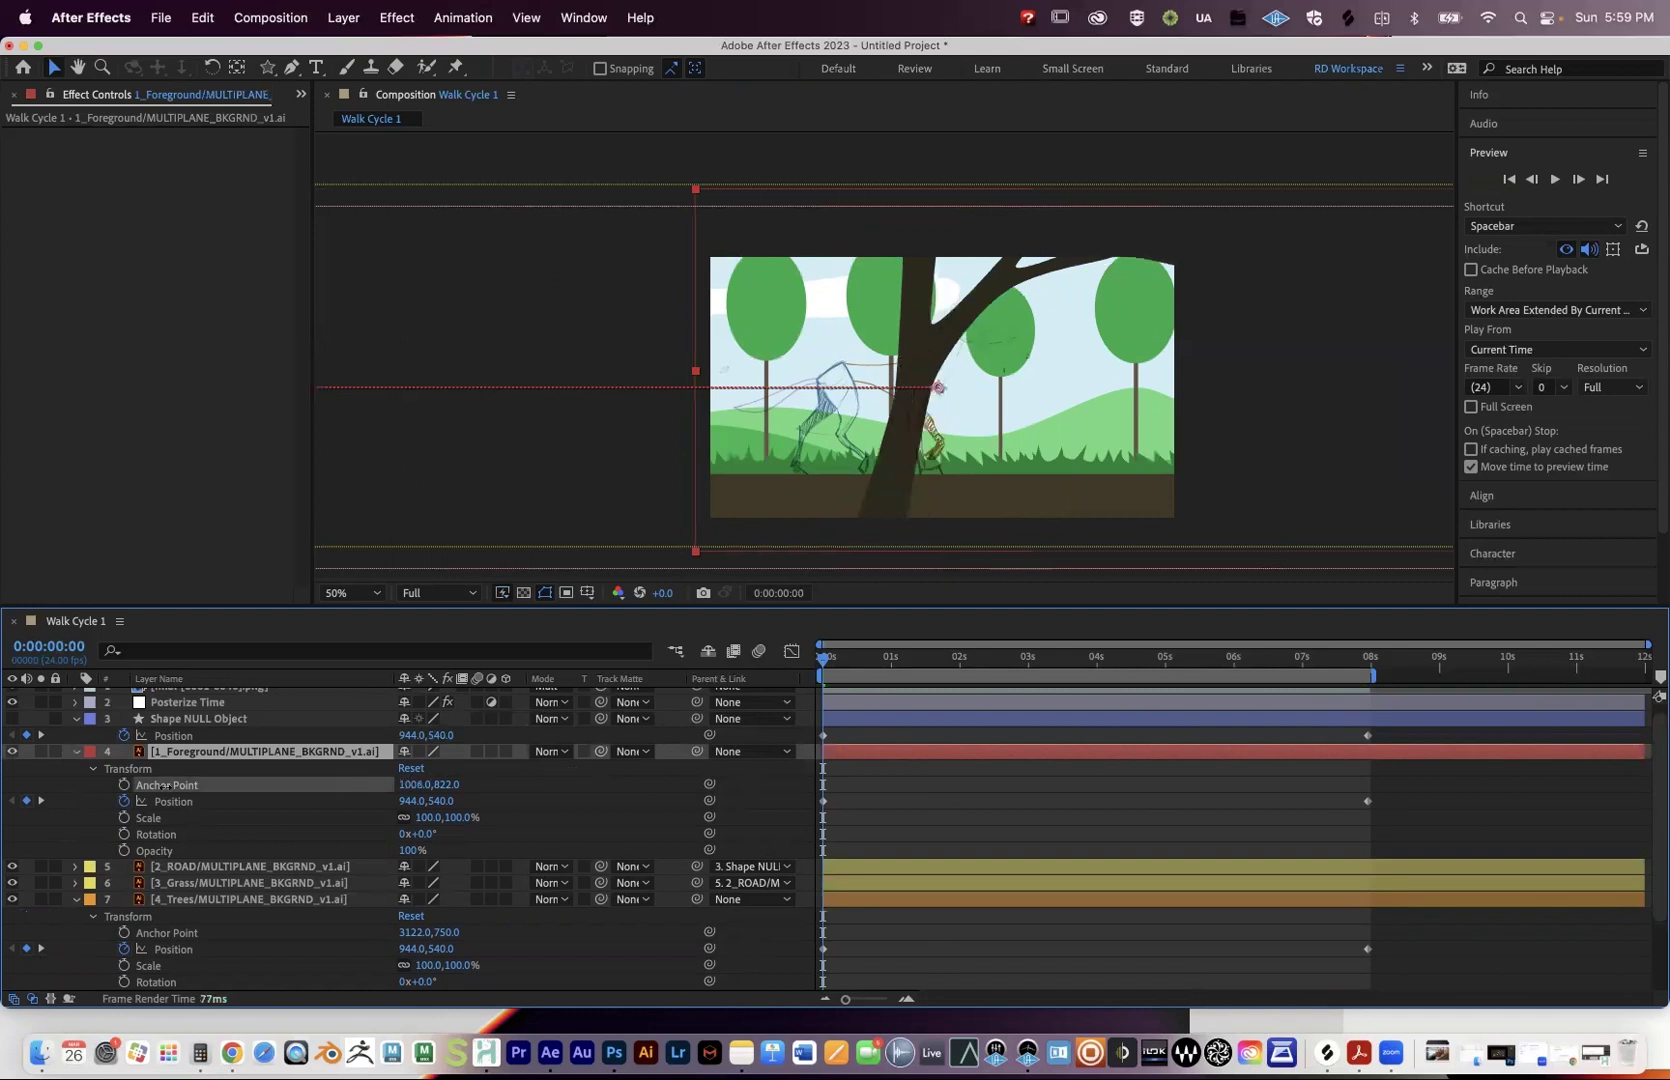
drag(404, 784, 410, 784)
drag(243, 782, 830, 808)
click(1505, 805)
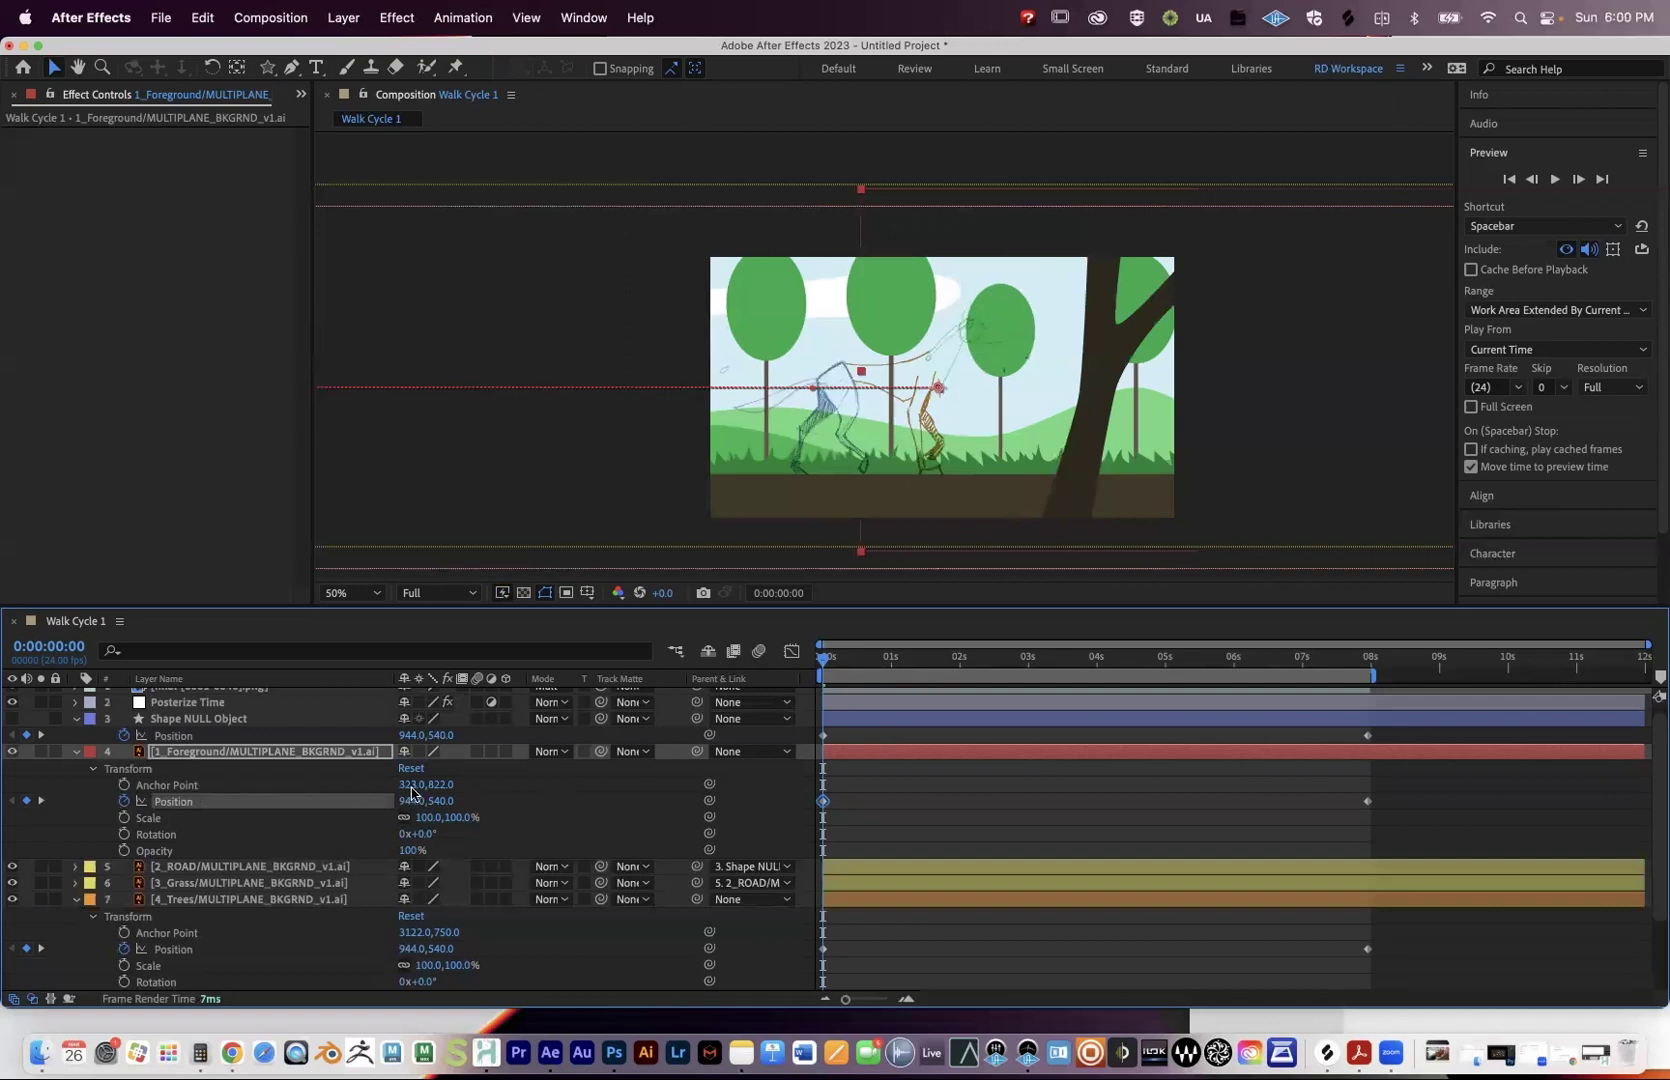
click(345, 786)
drag(187, 788, 250, 787)
drag(387, 785, 407, 785)
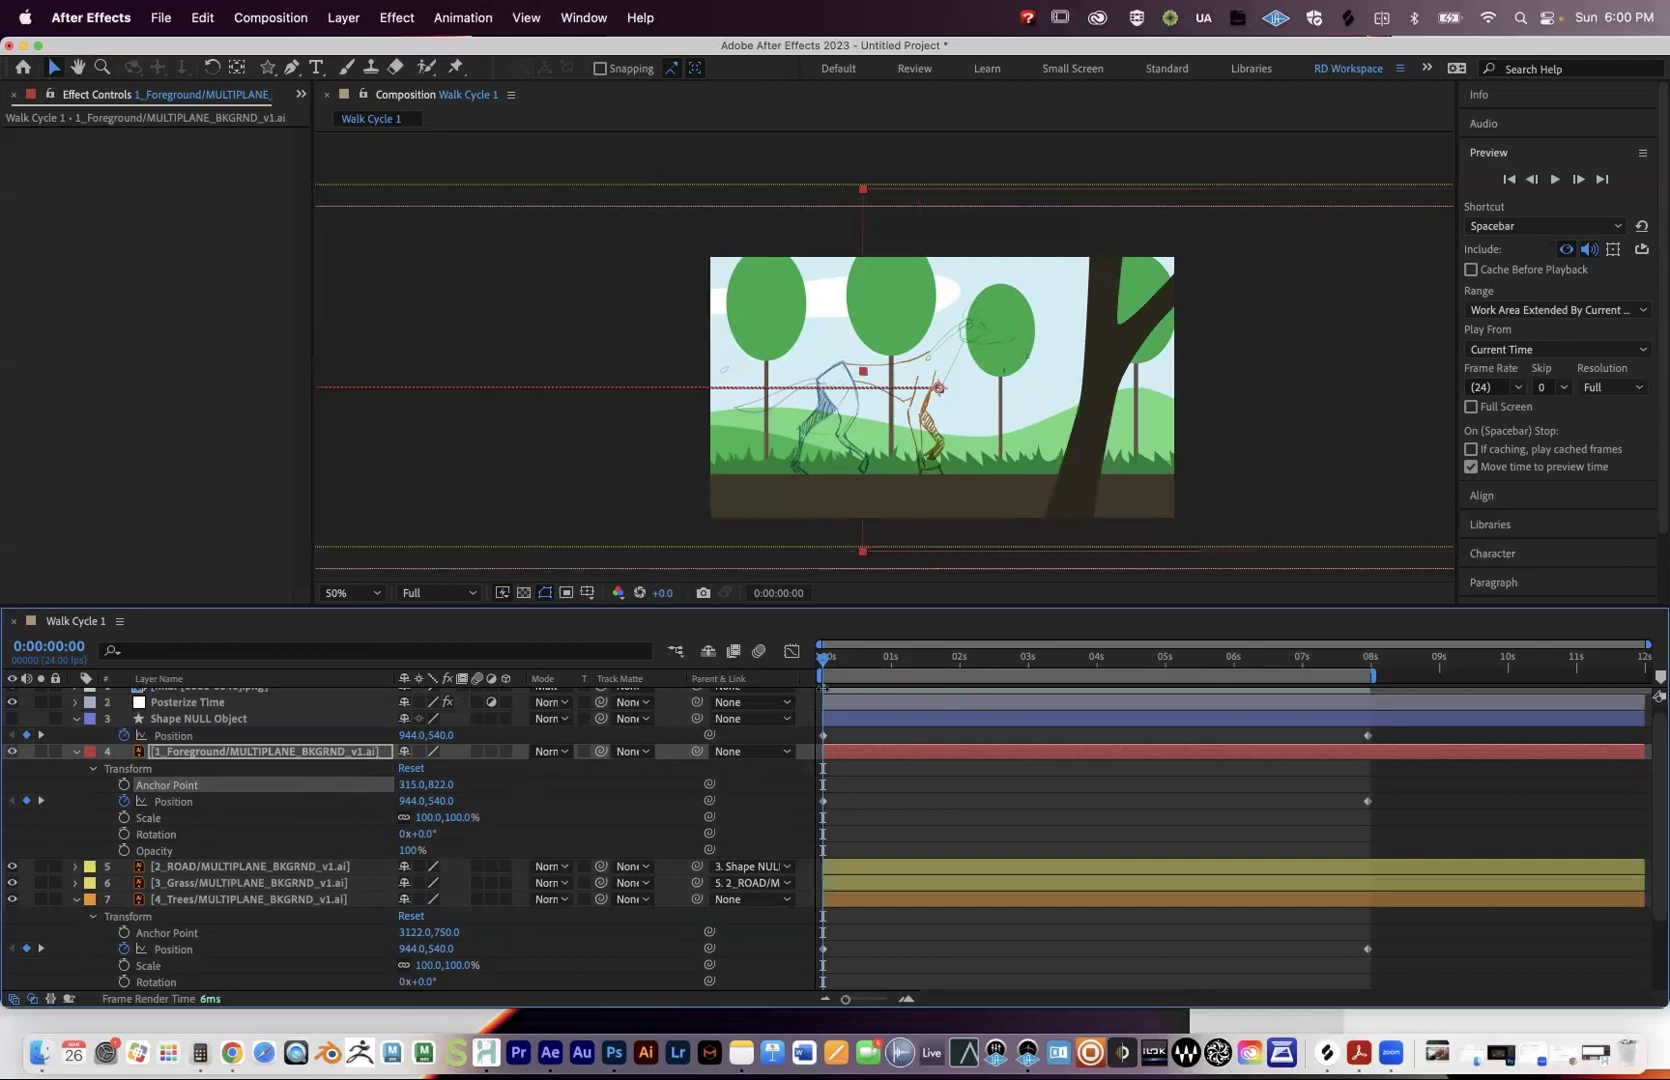
Set the 1_Foreground layer's horizontal position at its 0:00:07:23 keyframe to -3000 and play the movement back.
drag(826, 662, 716, 680)
drag(1099, 657, 1000, 643)
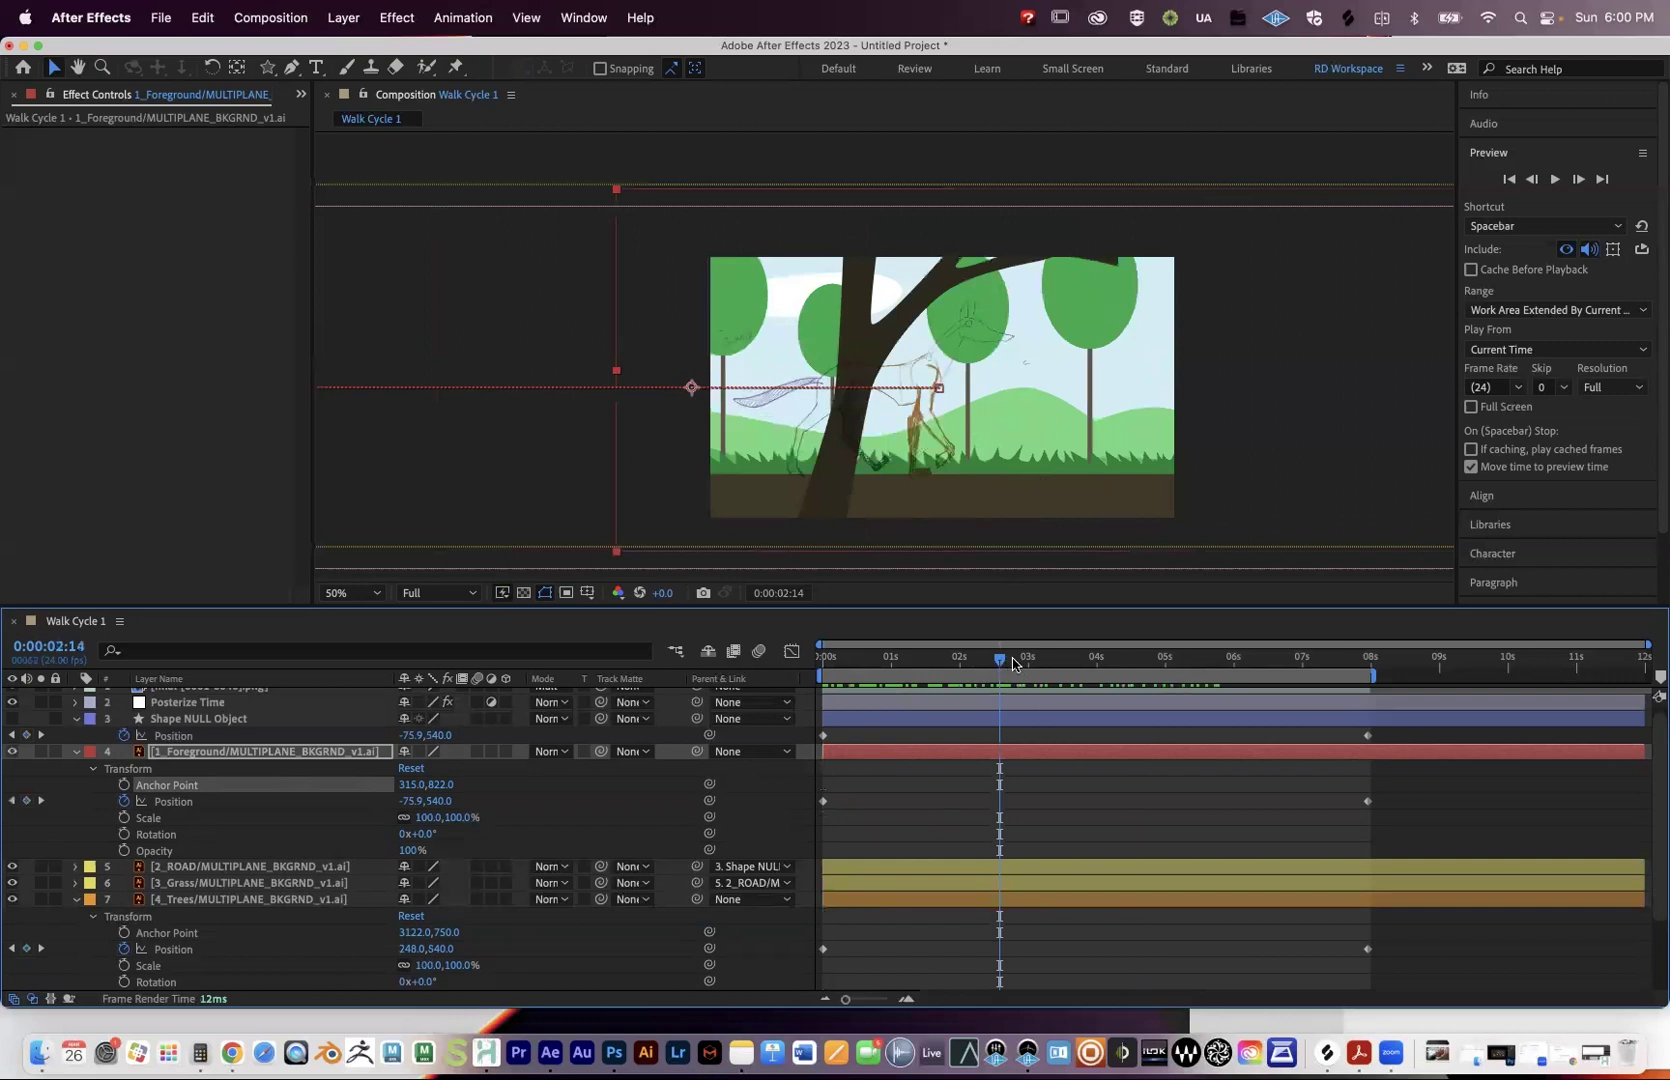
click(1371, 676)
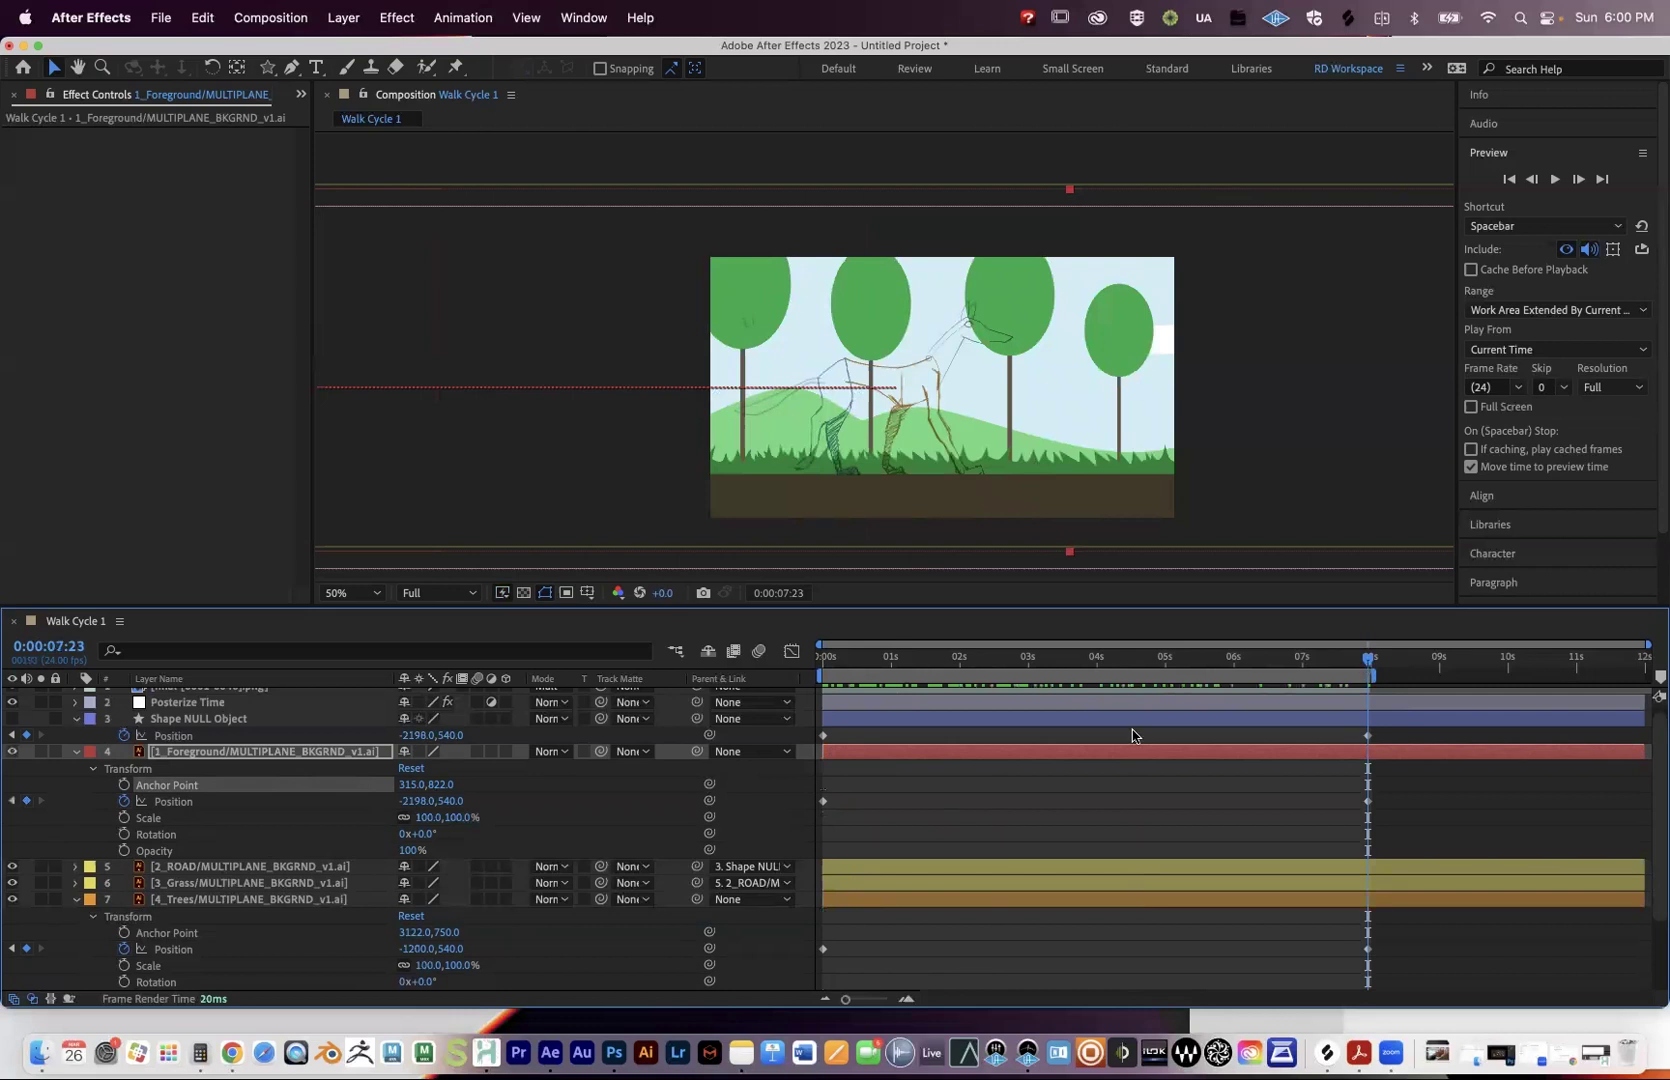
click(417, 801)
text(-)
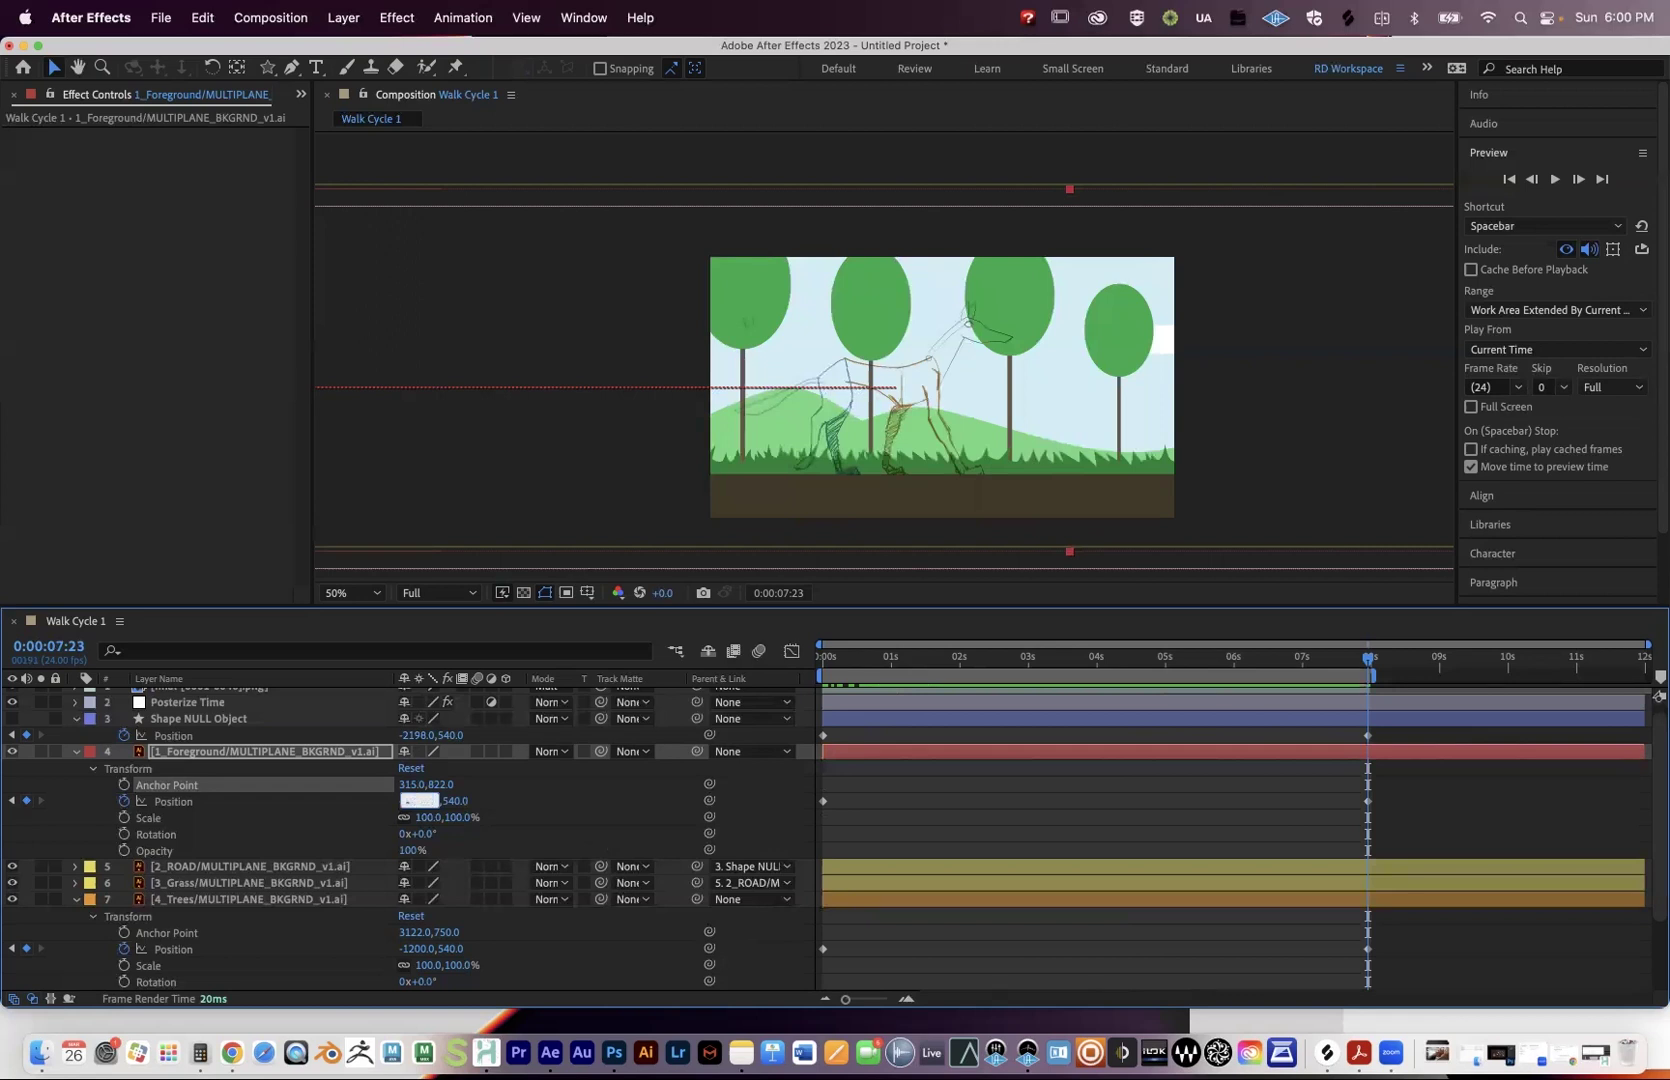
text(3000)
click(1366, 662)
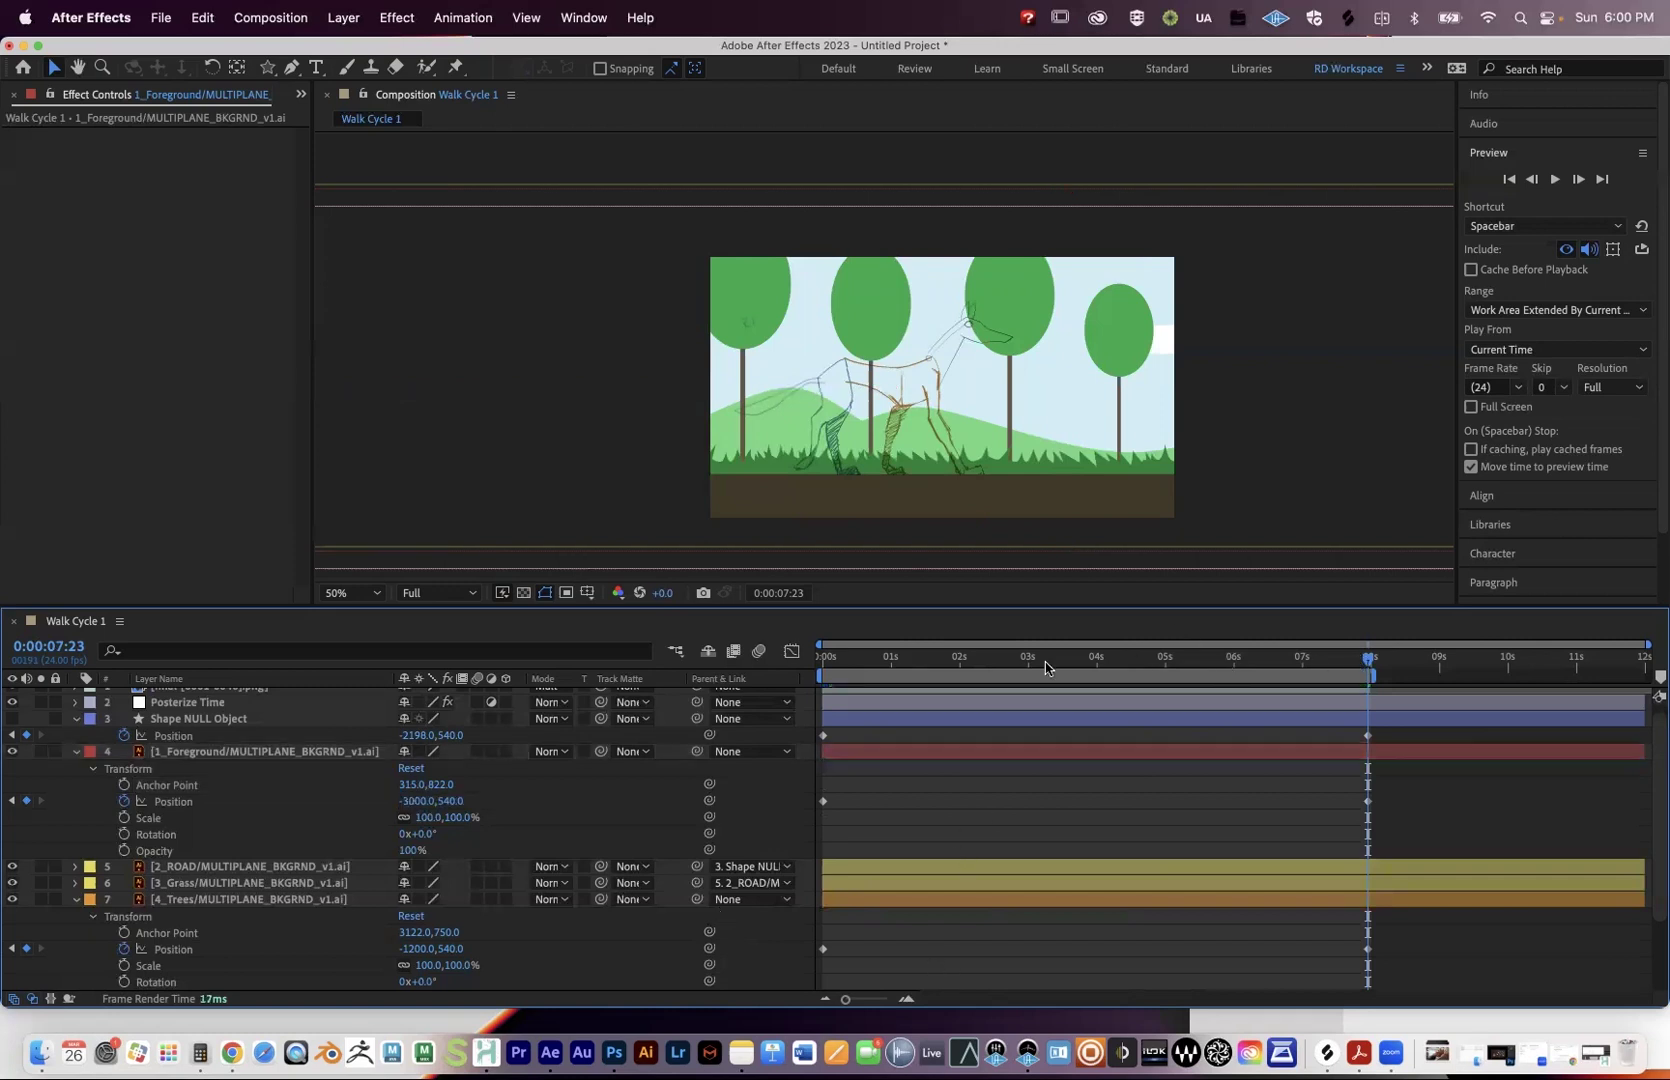
key(space)
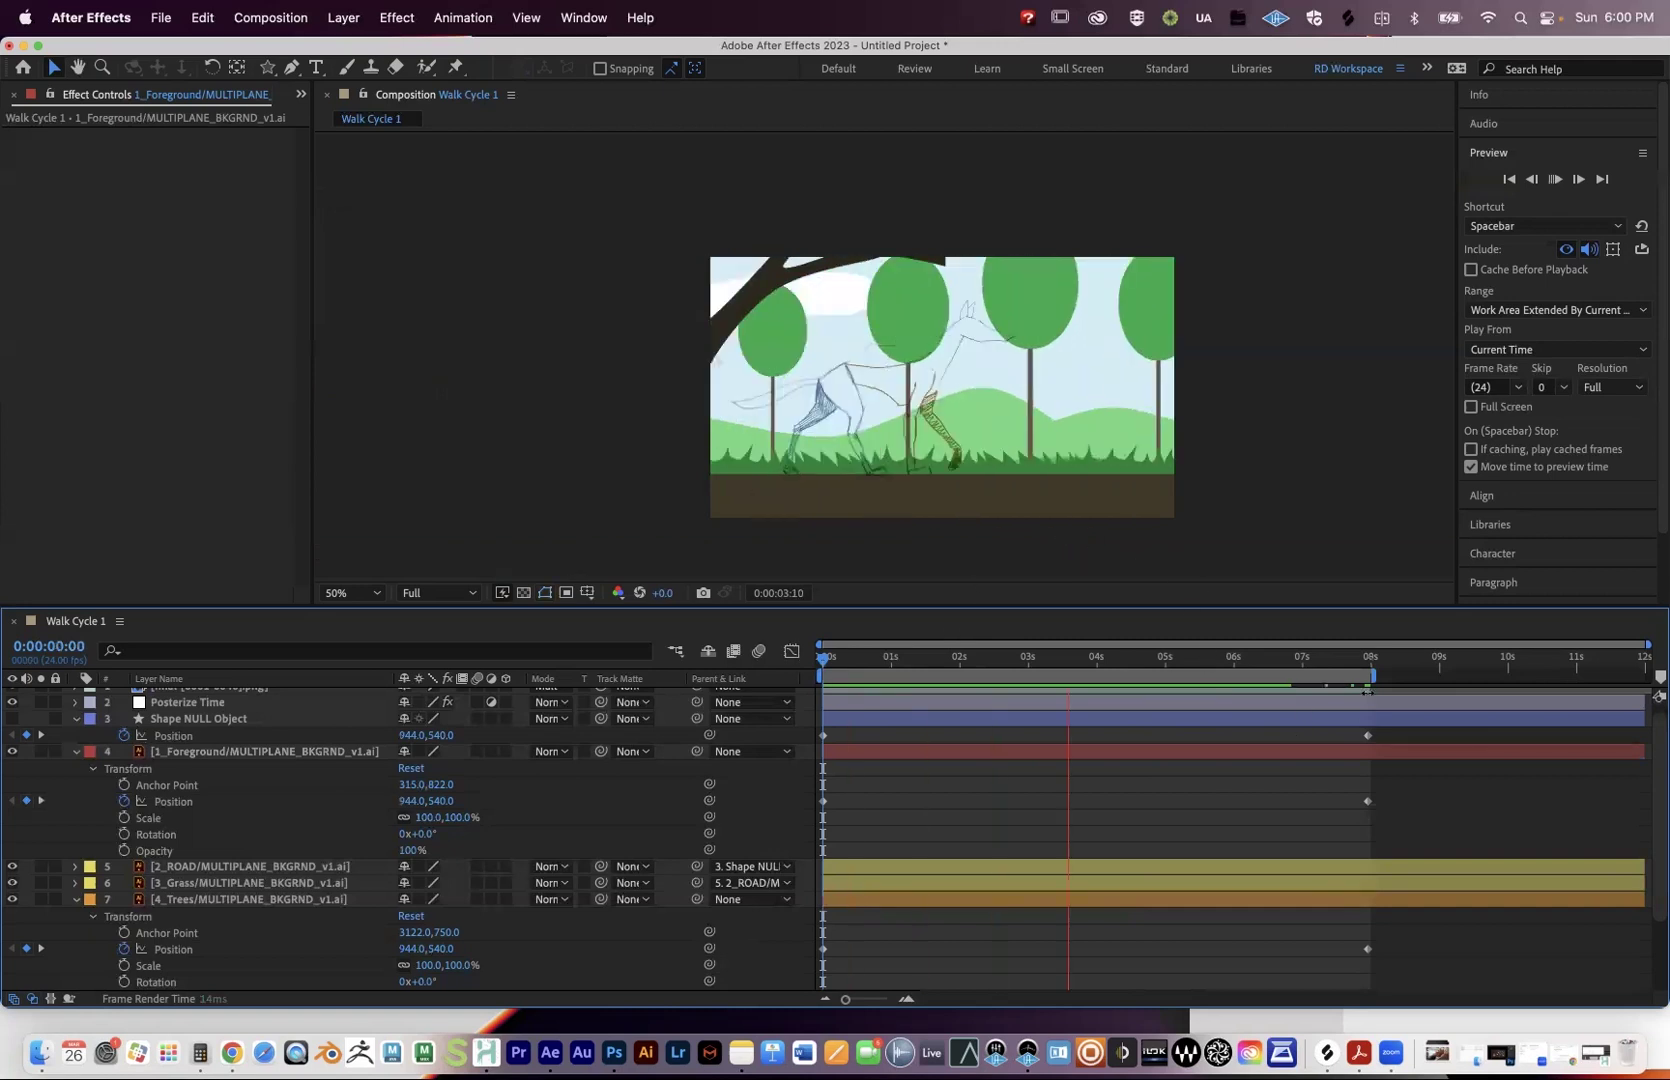
key(space)
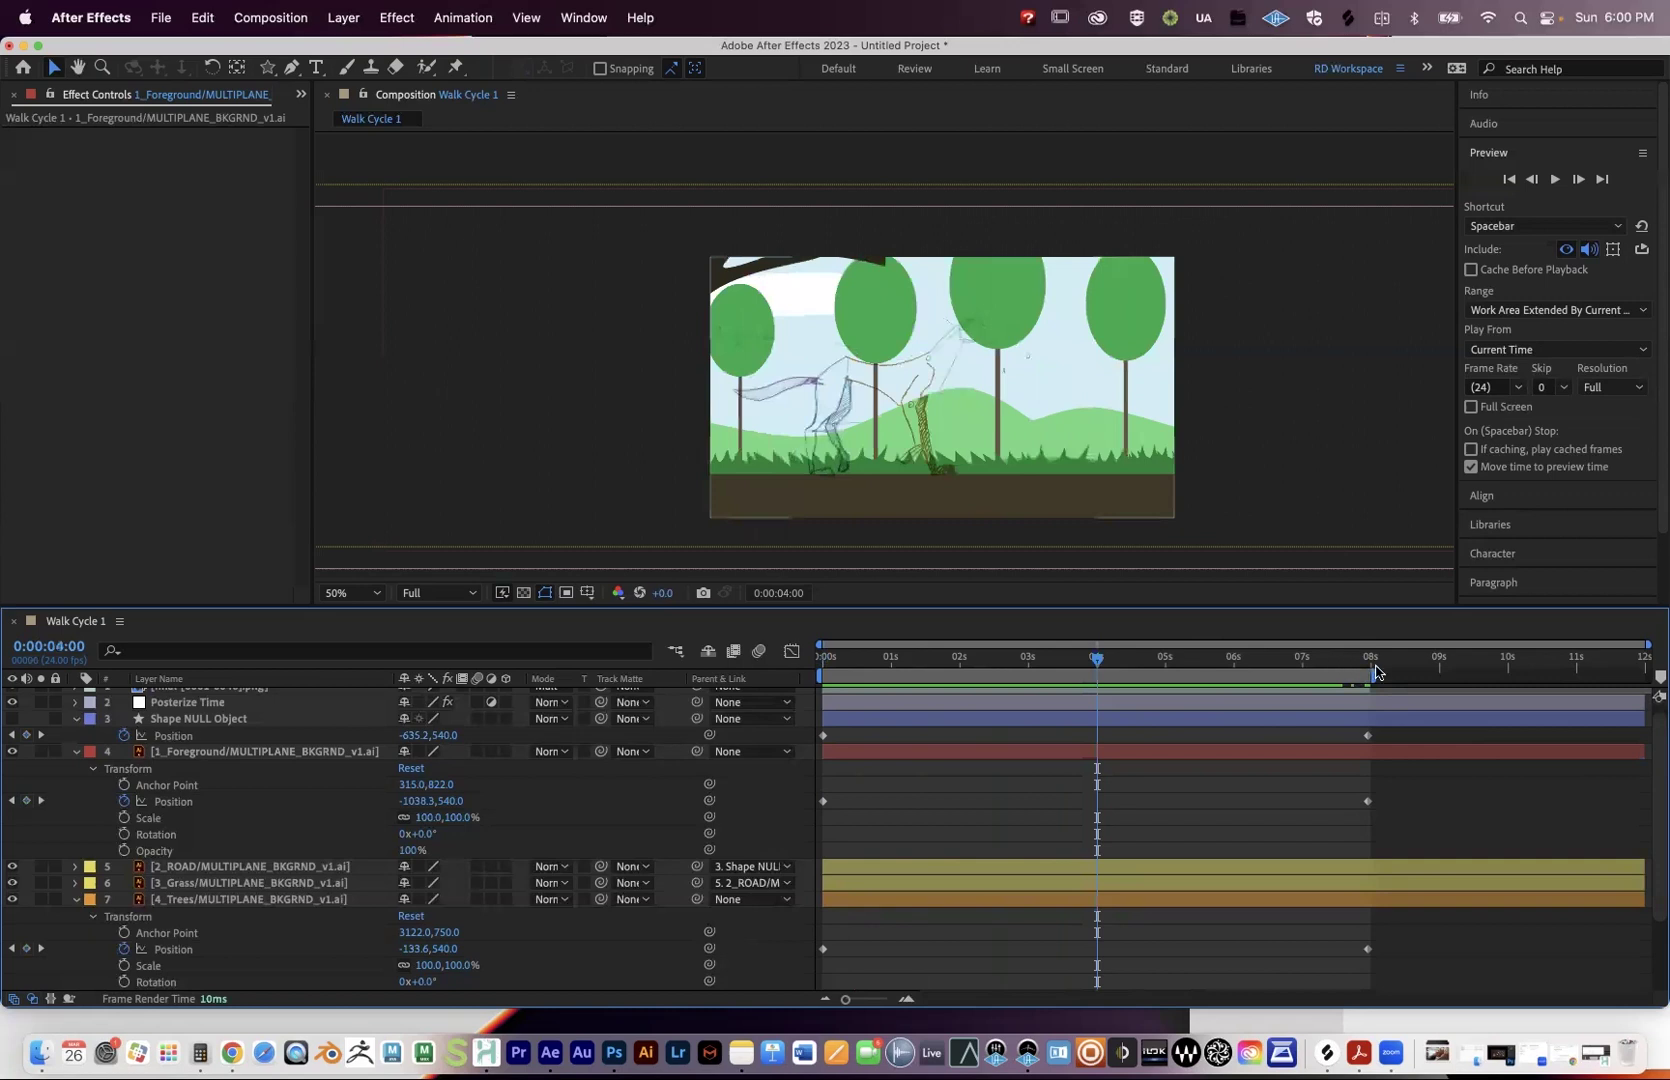
Set the 1_Foreground layer's horizontal position at its 0:00:07:23 keyframe to -4500.
click(1377, 668)
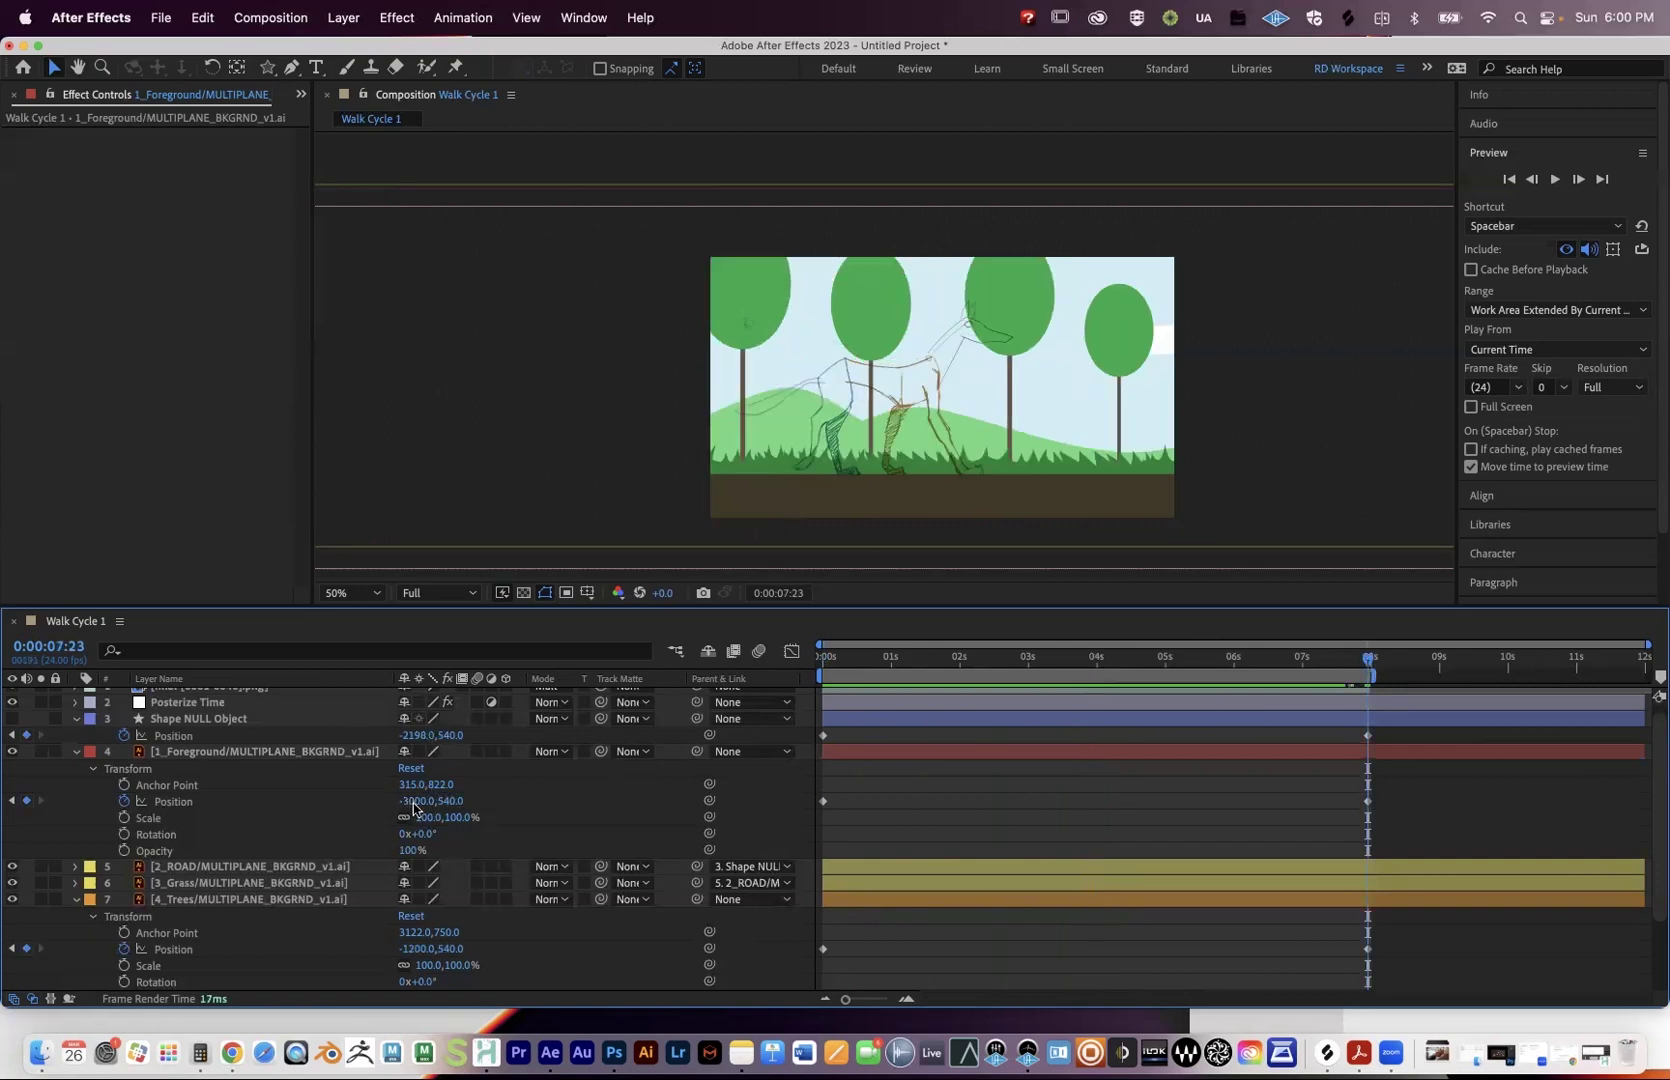
drag(415, 801, 275, 814)
drag(32, 828, 343, 810)
click(407, 801)
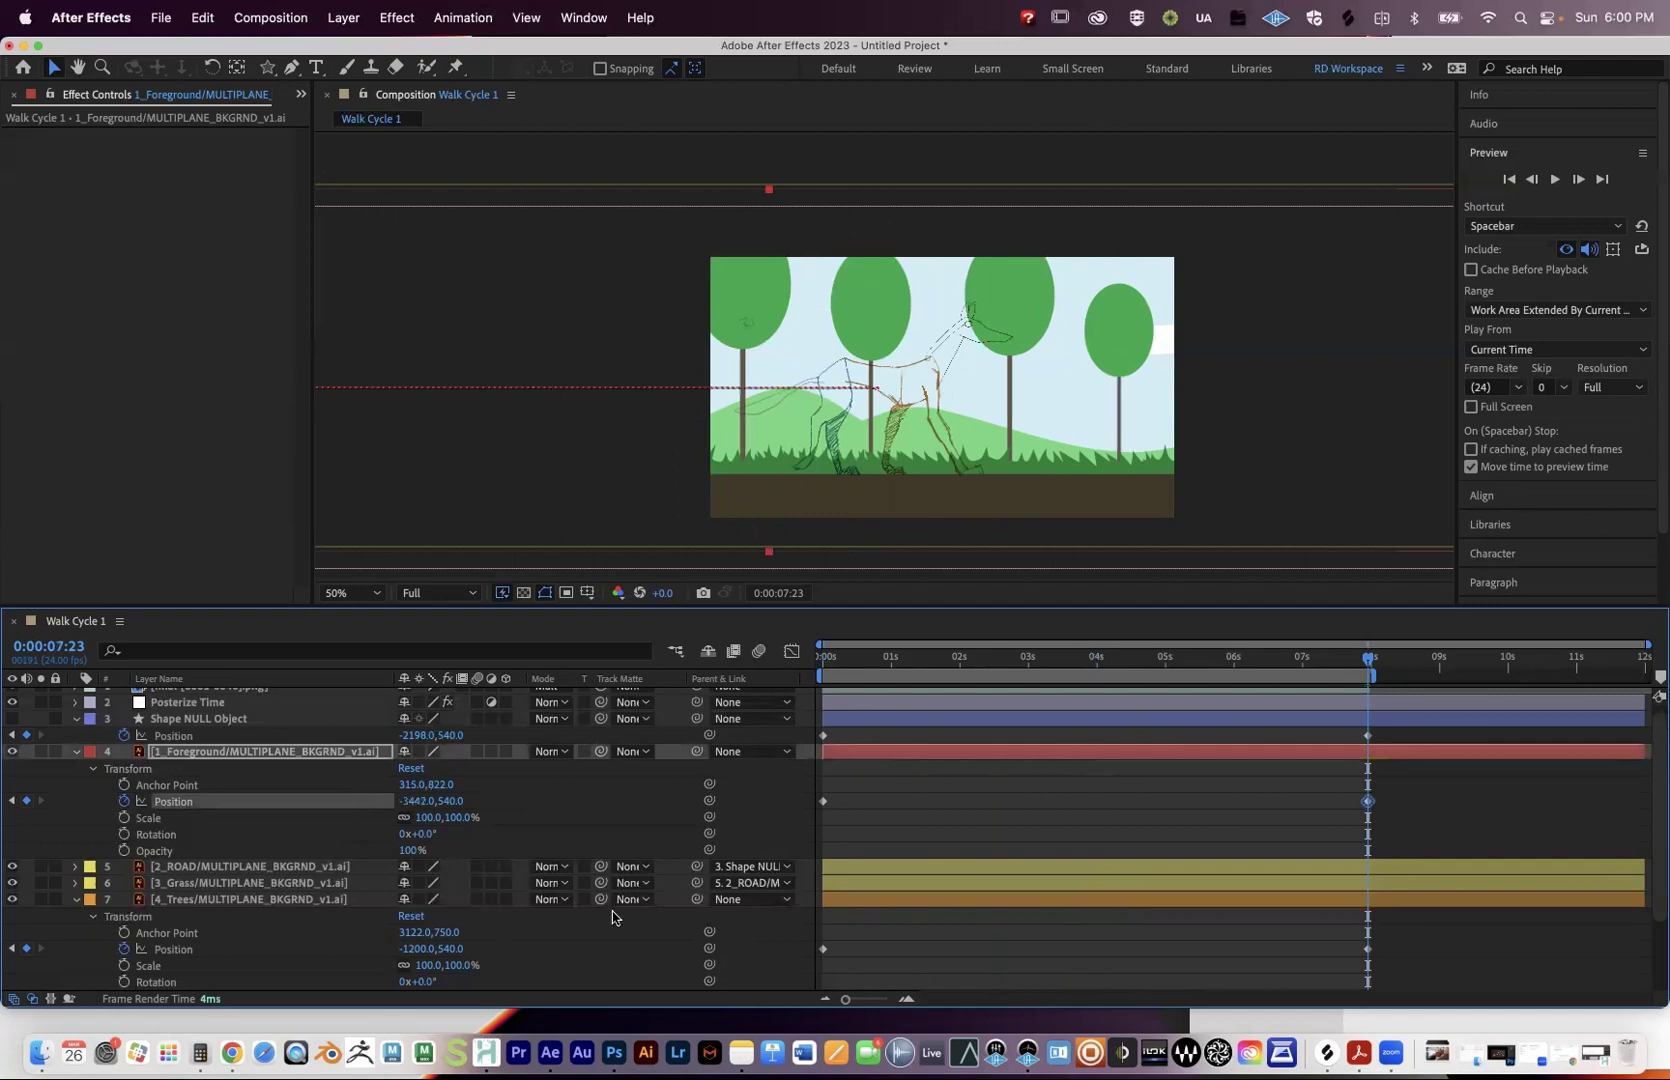
text(-4500)
key(Return)
Play the composition from the start to check the foreground tree's speed against the other layers.
key(space)
key(space)
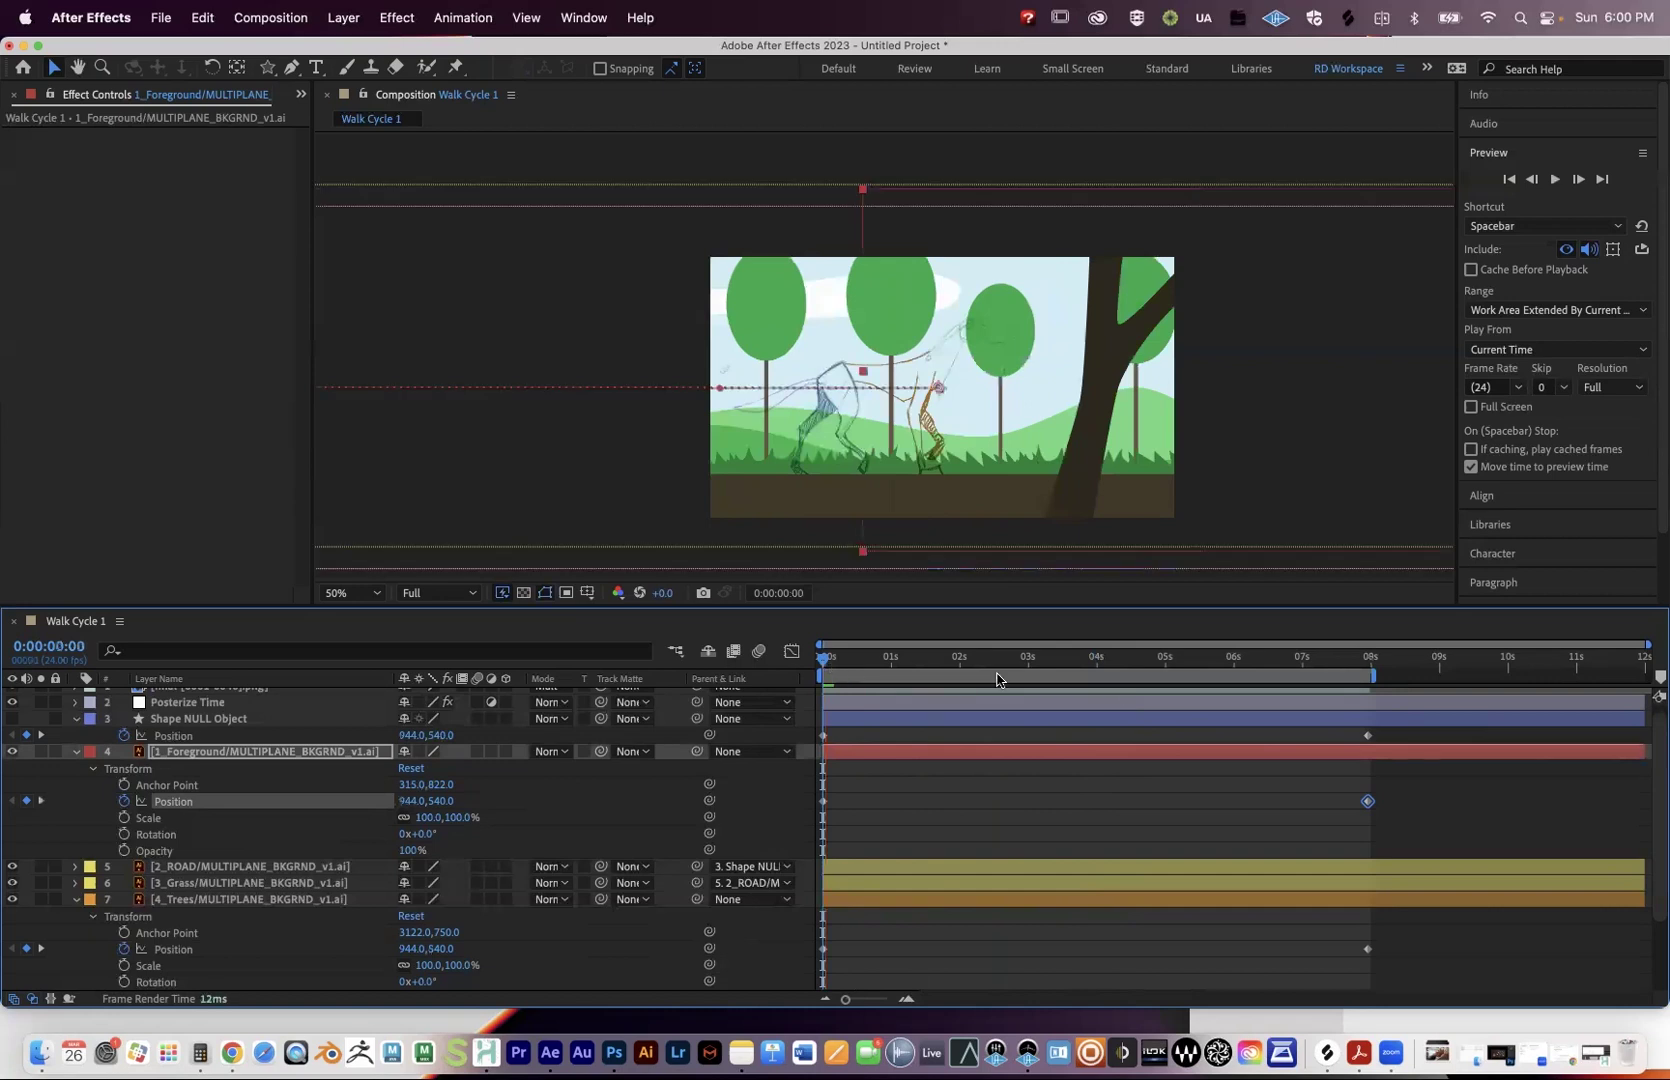
key(space)
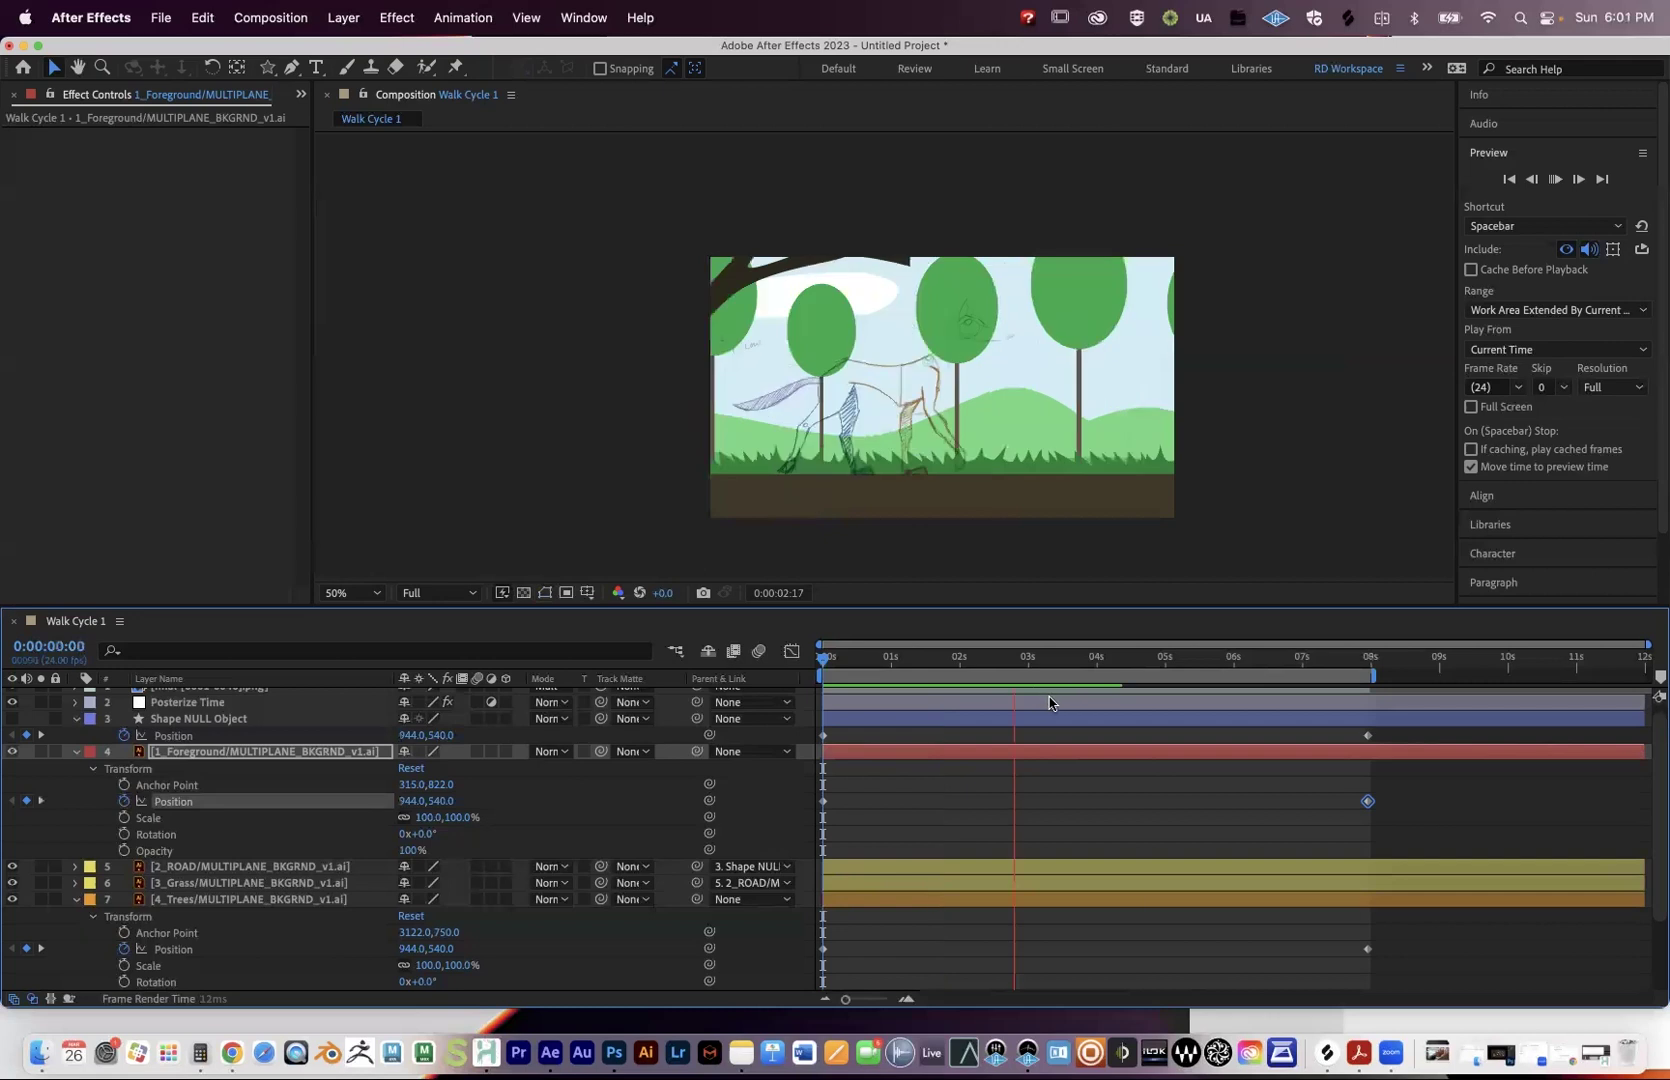
key(space)
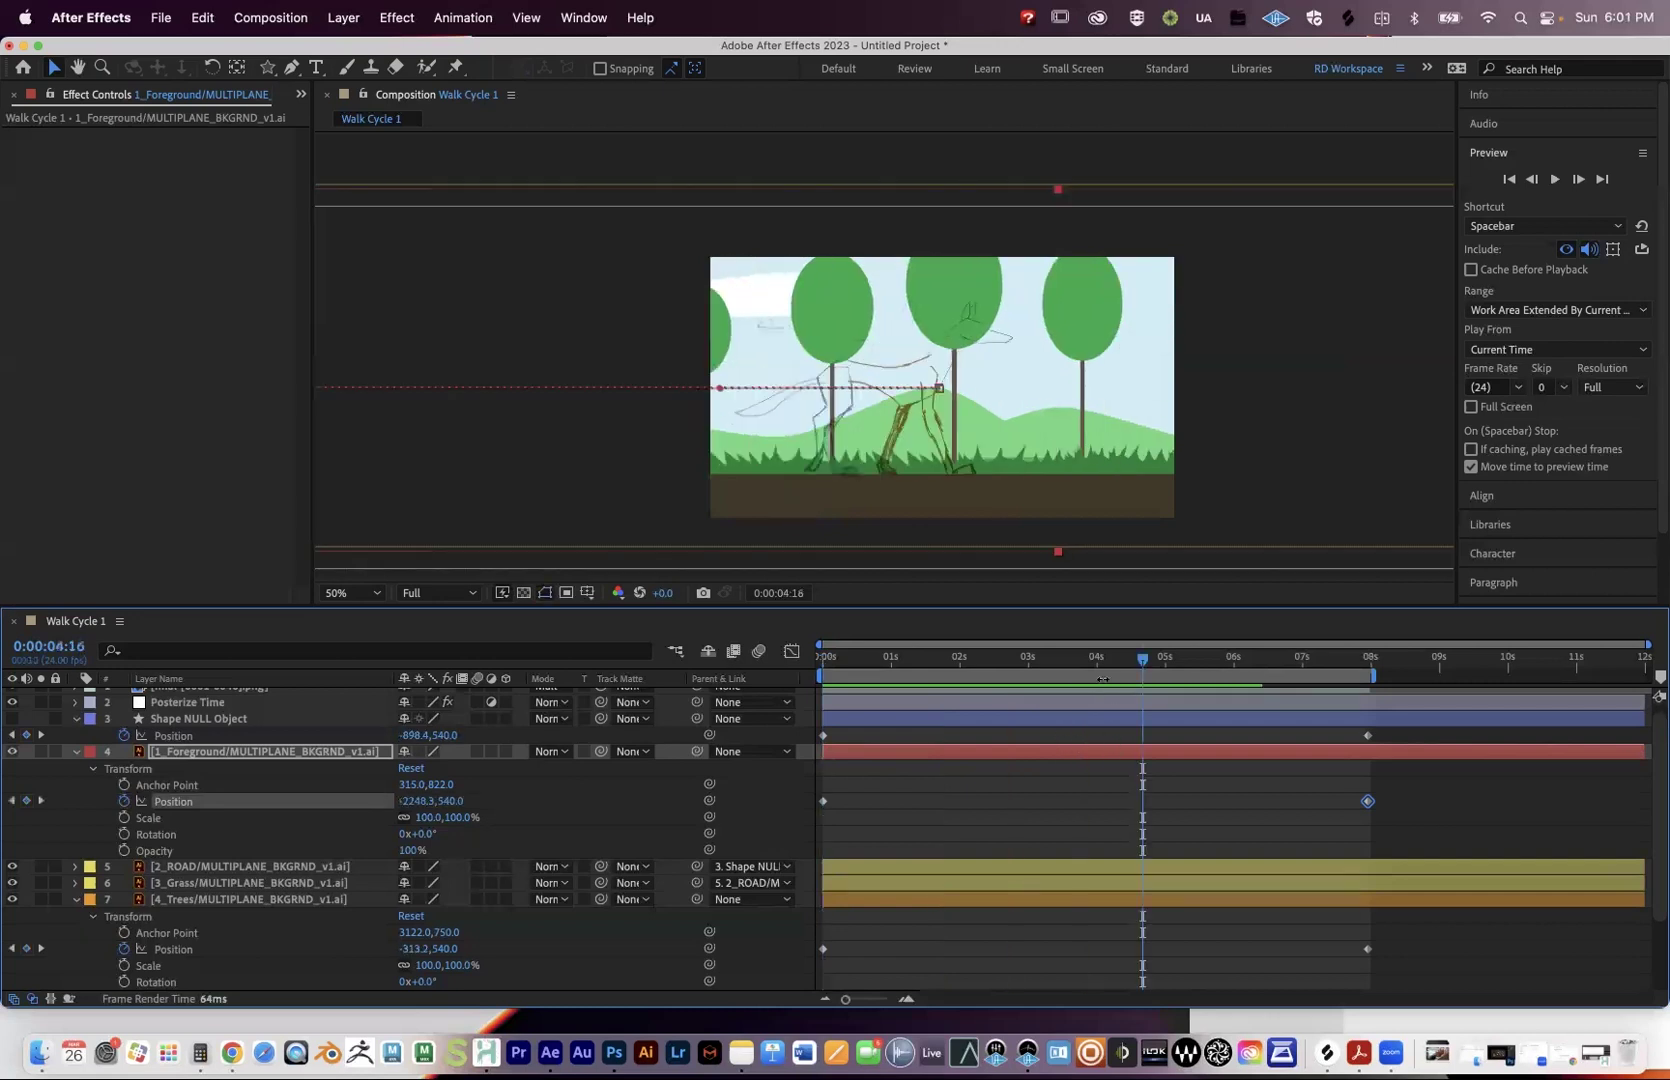
key(Home)
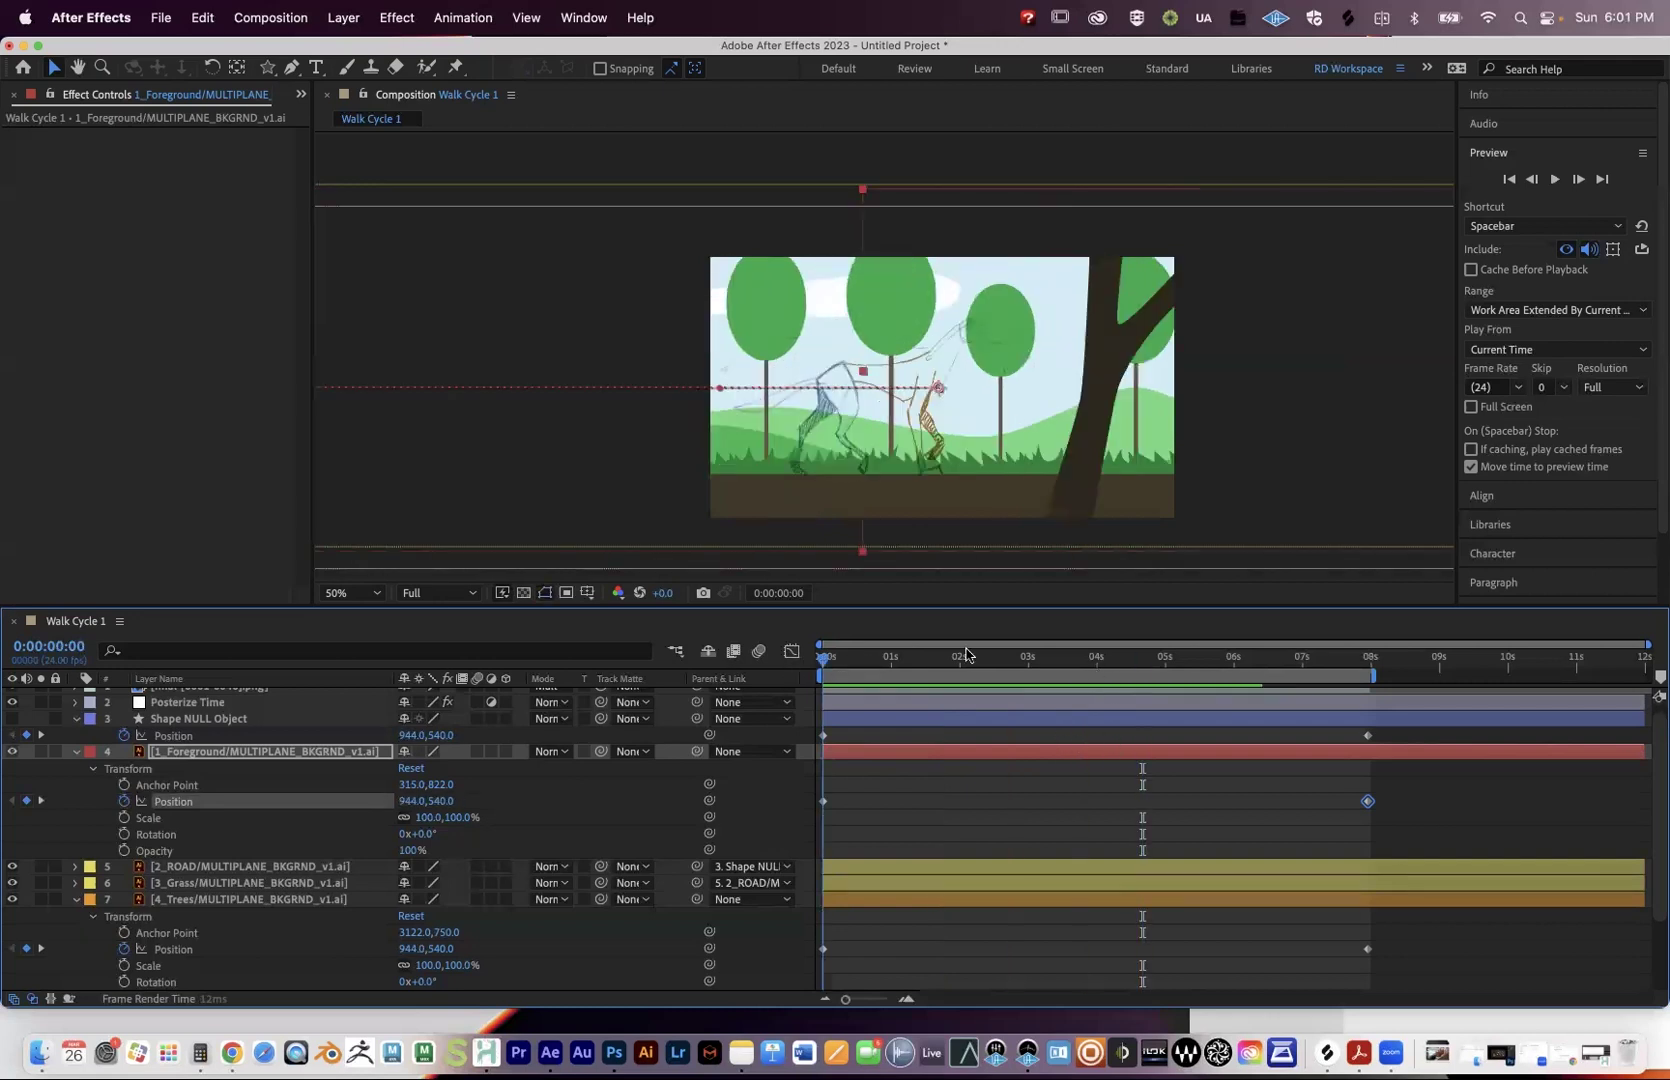
key(space)
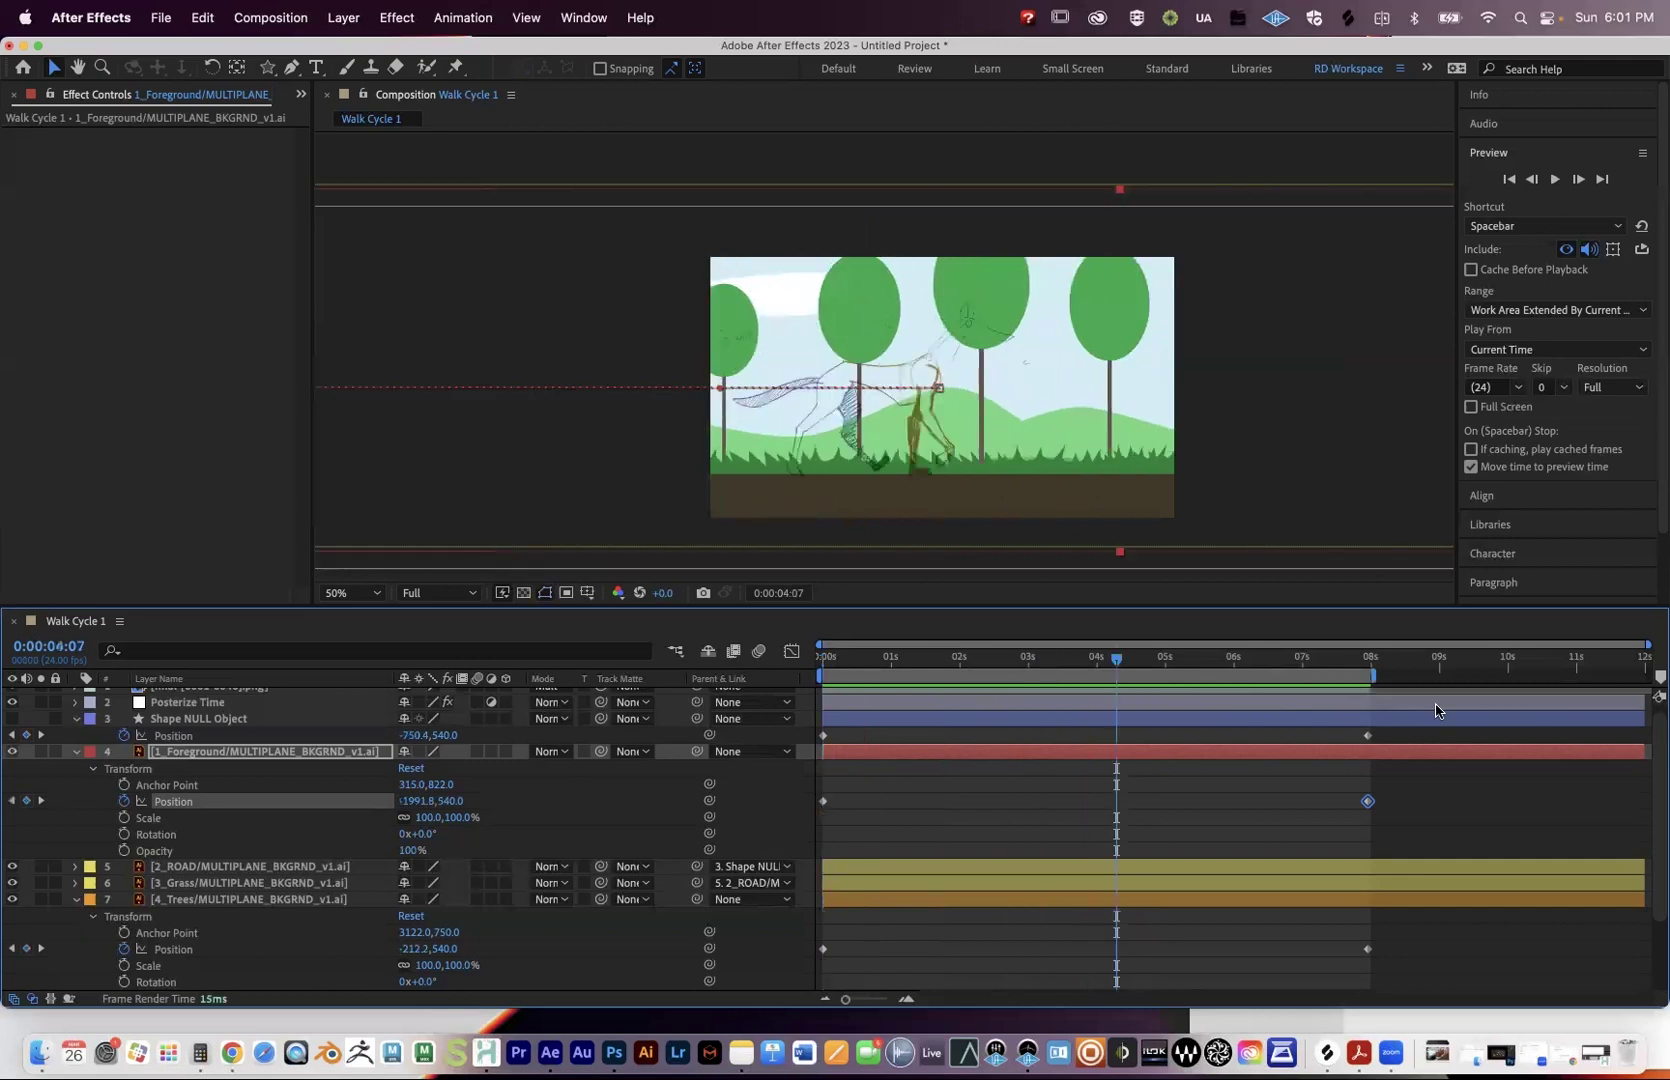
key(space)
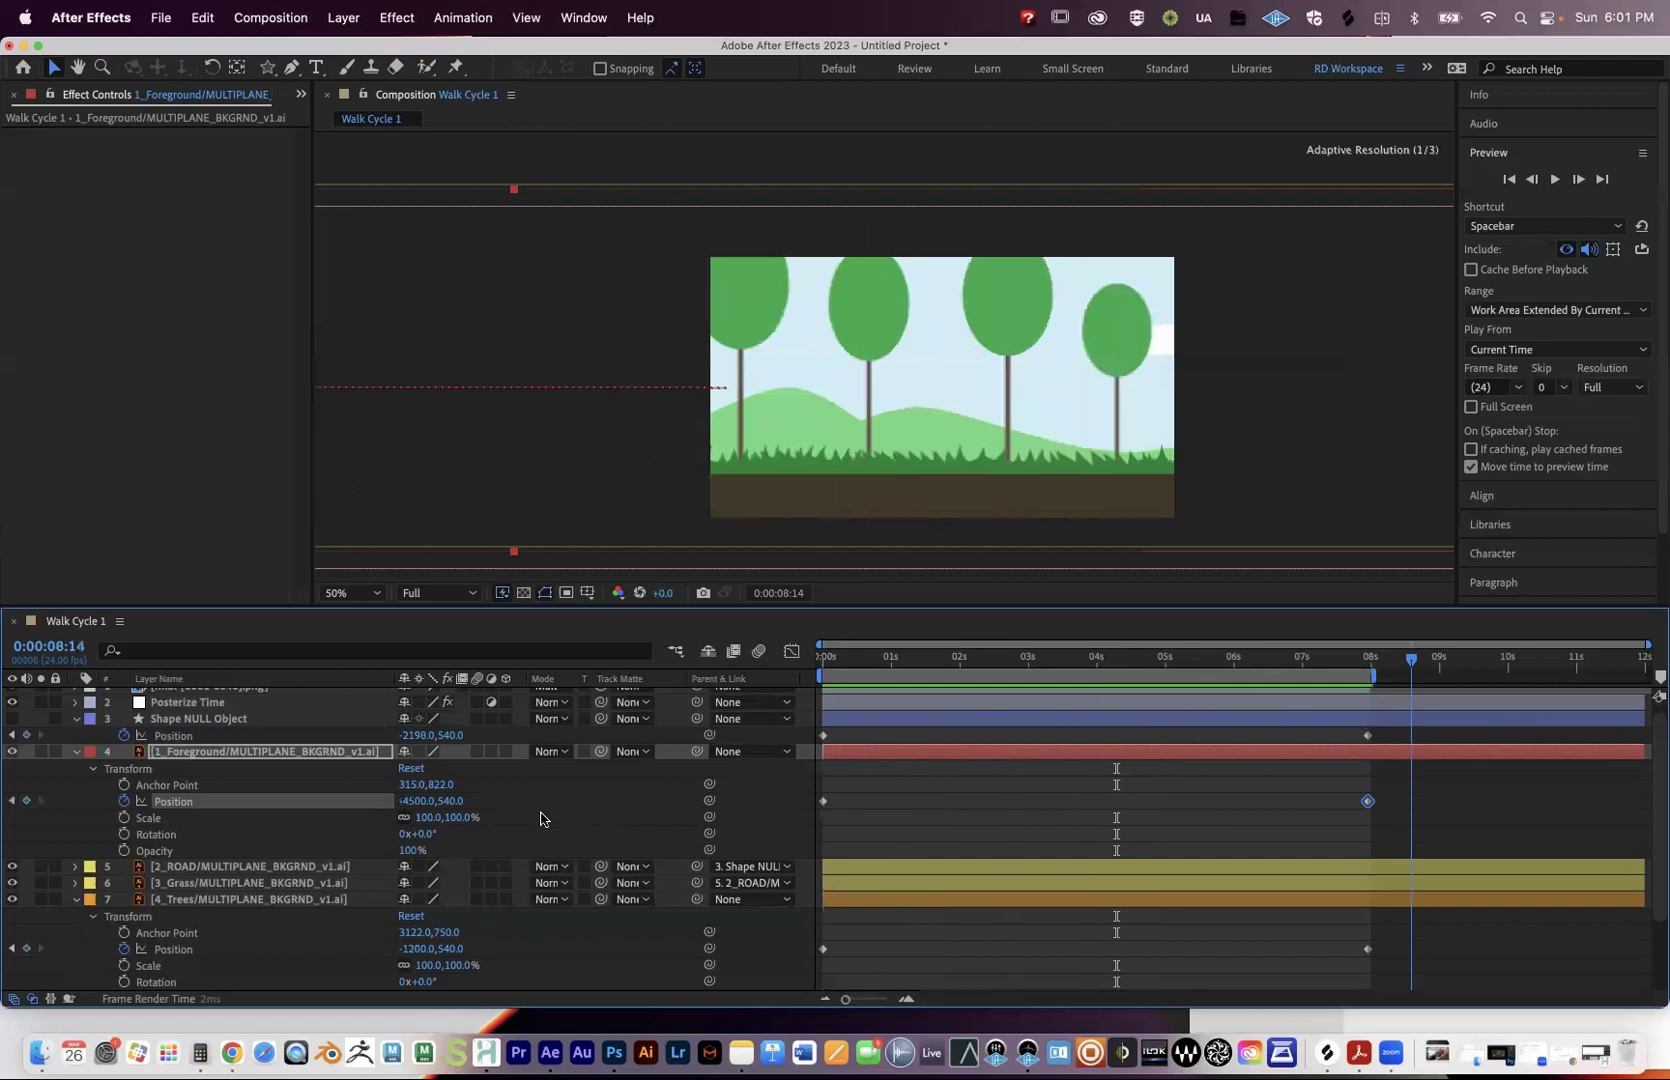
Set the 1_Foreground layer's horizontal position at its 0:00:07:23 keyframe to -8000 and play the result from the start.
key(j)
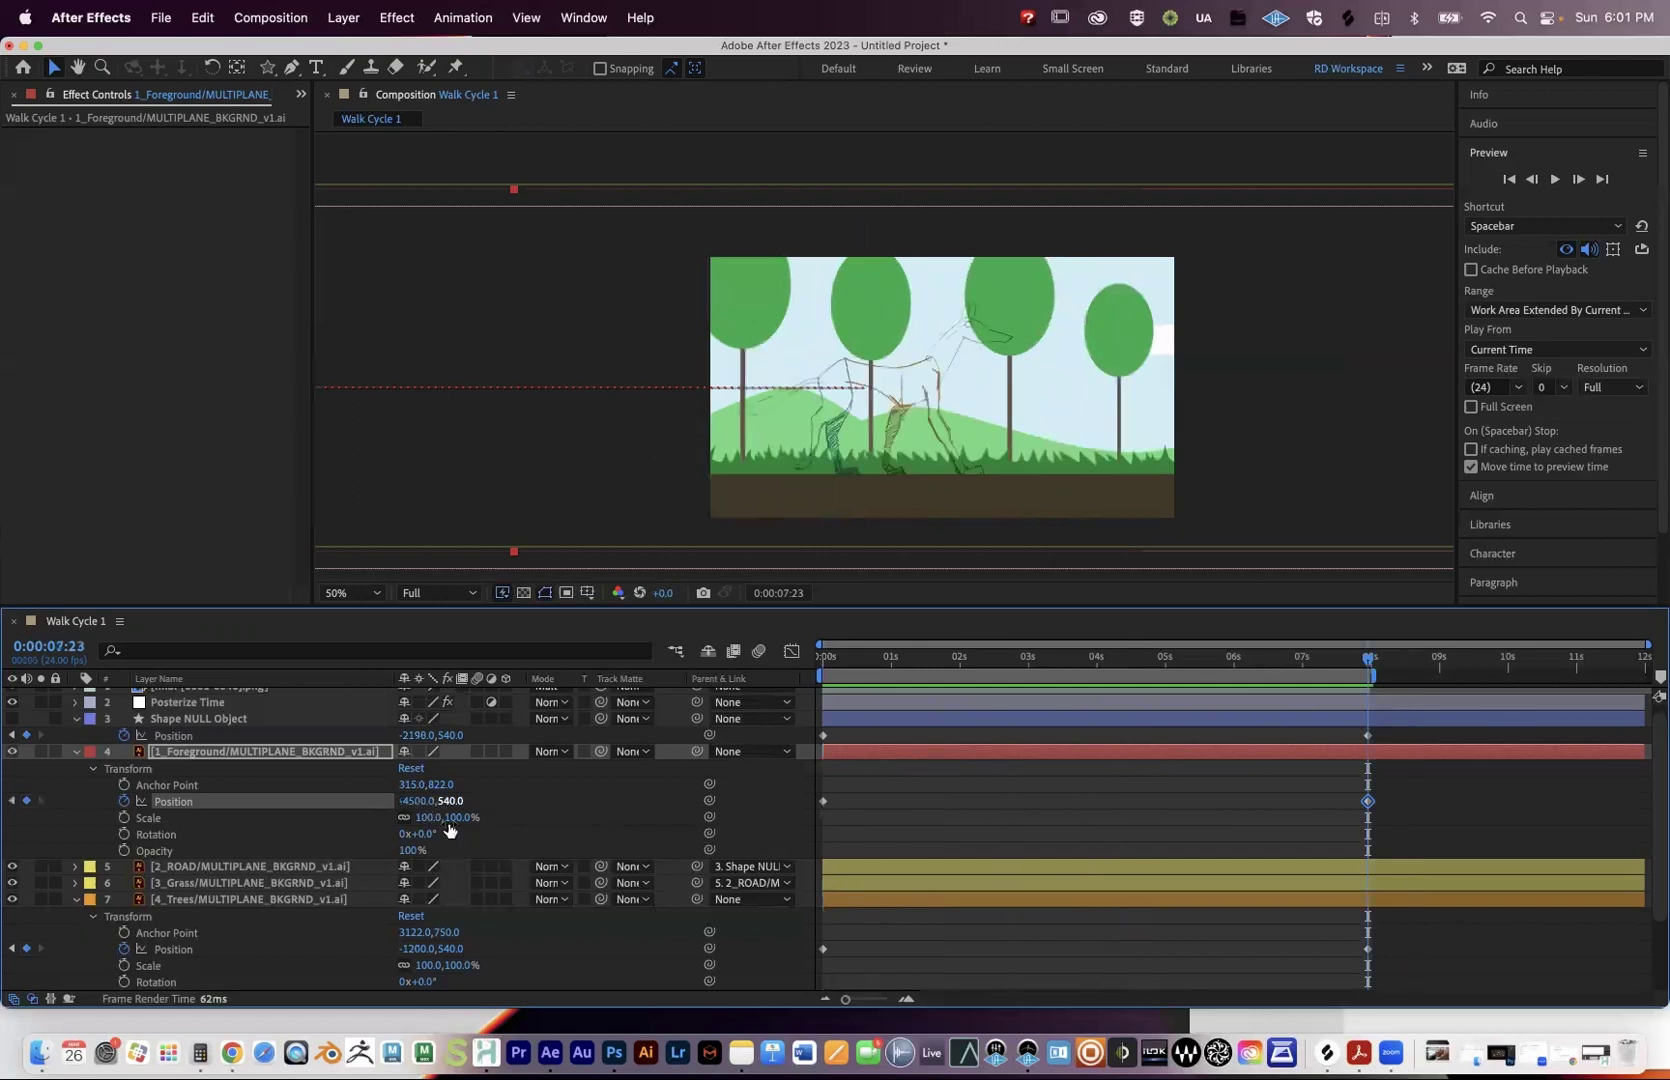
key(Tab)
text(-8000)
key(Return)
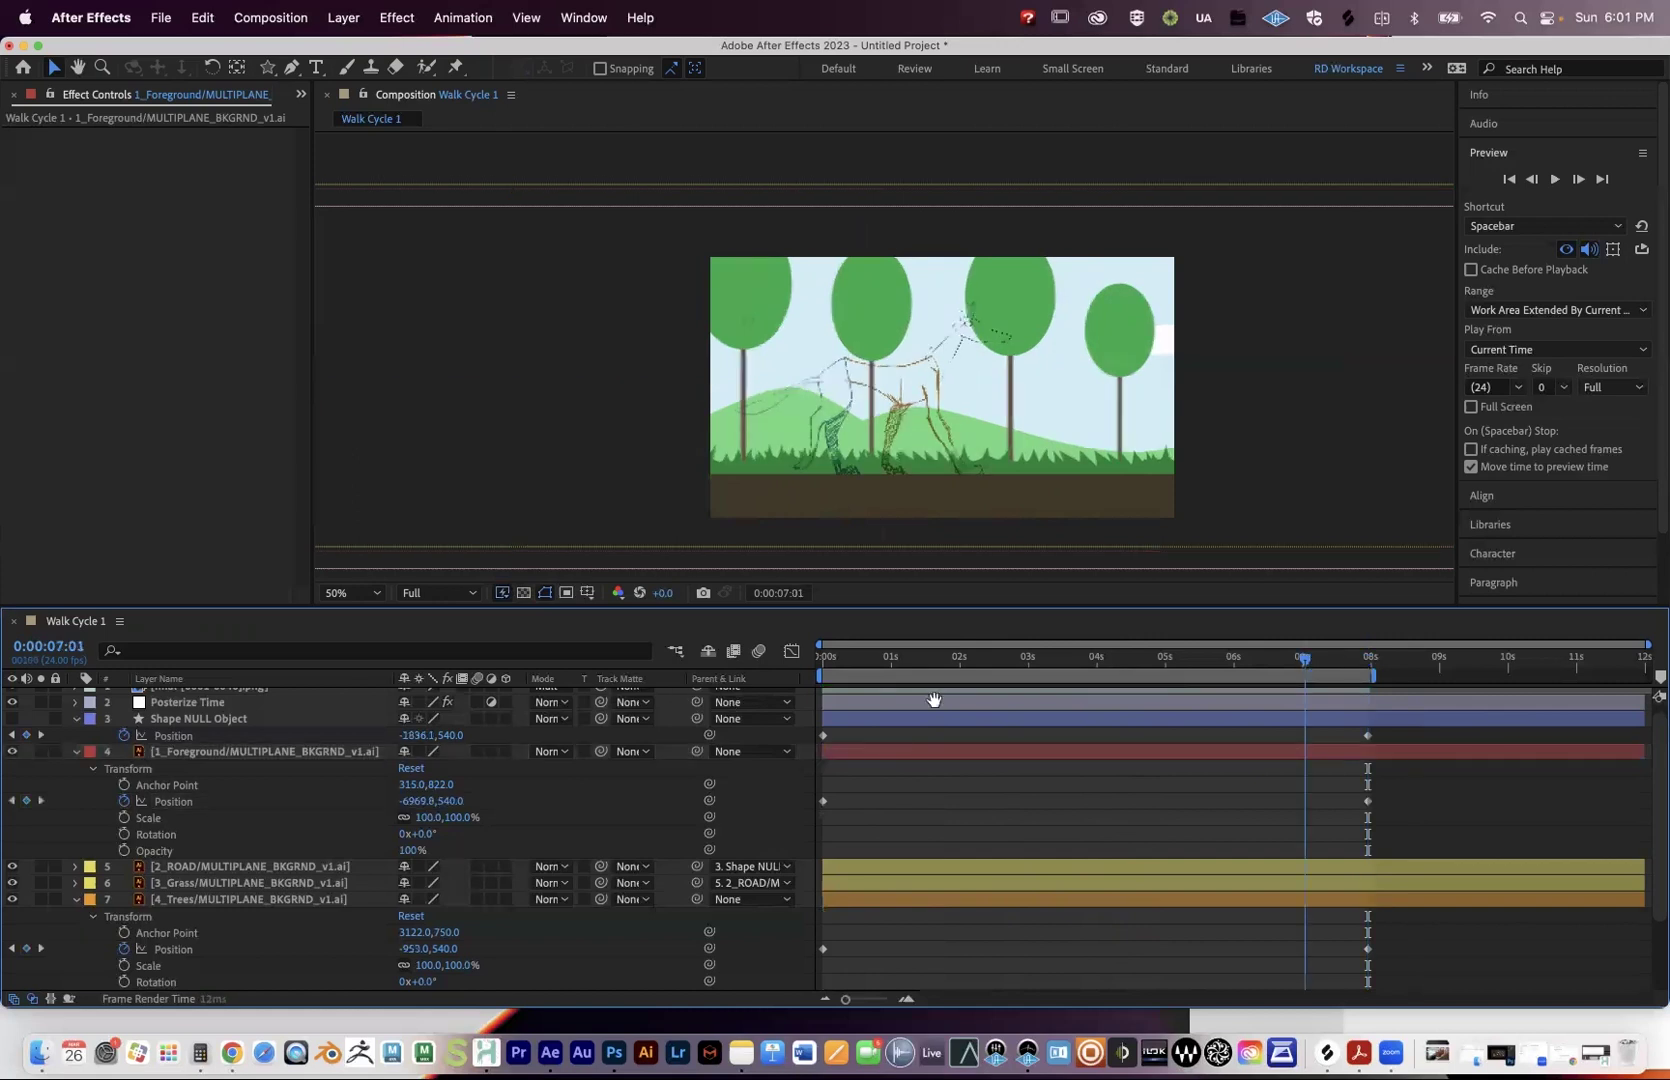
key(space)
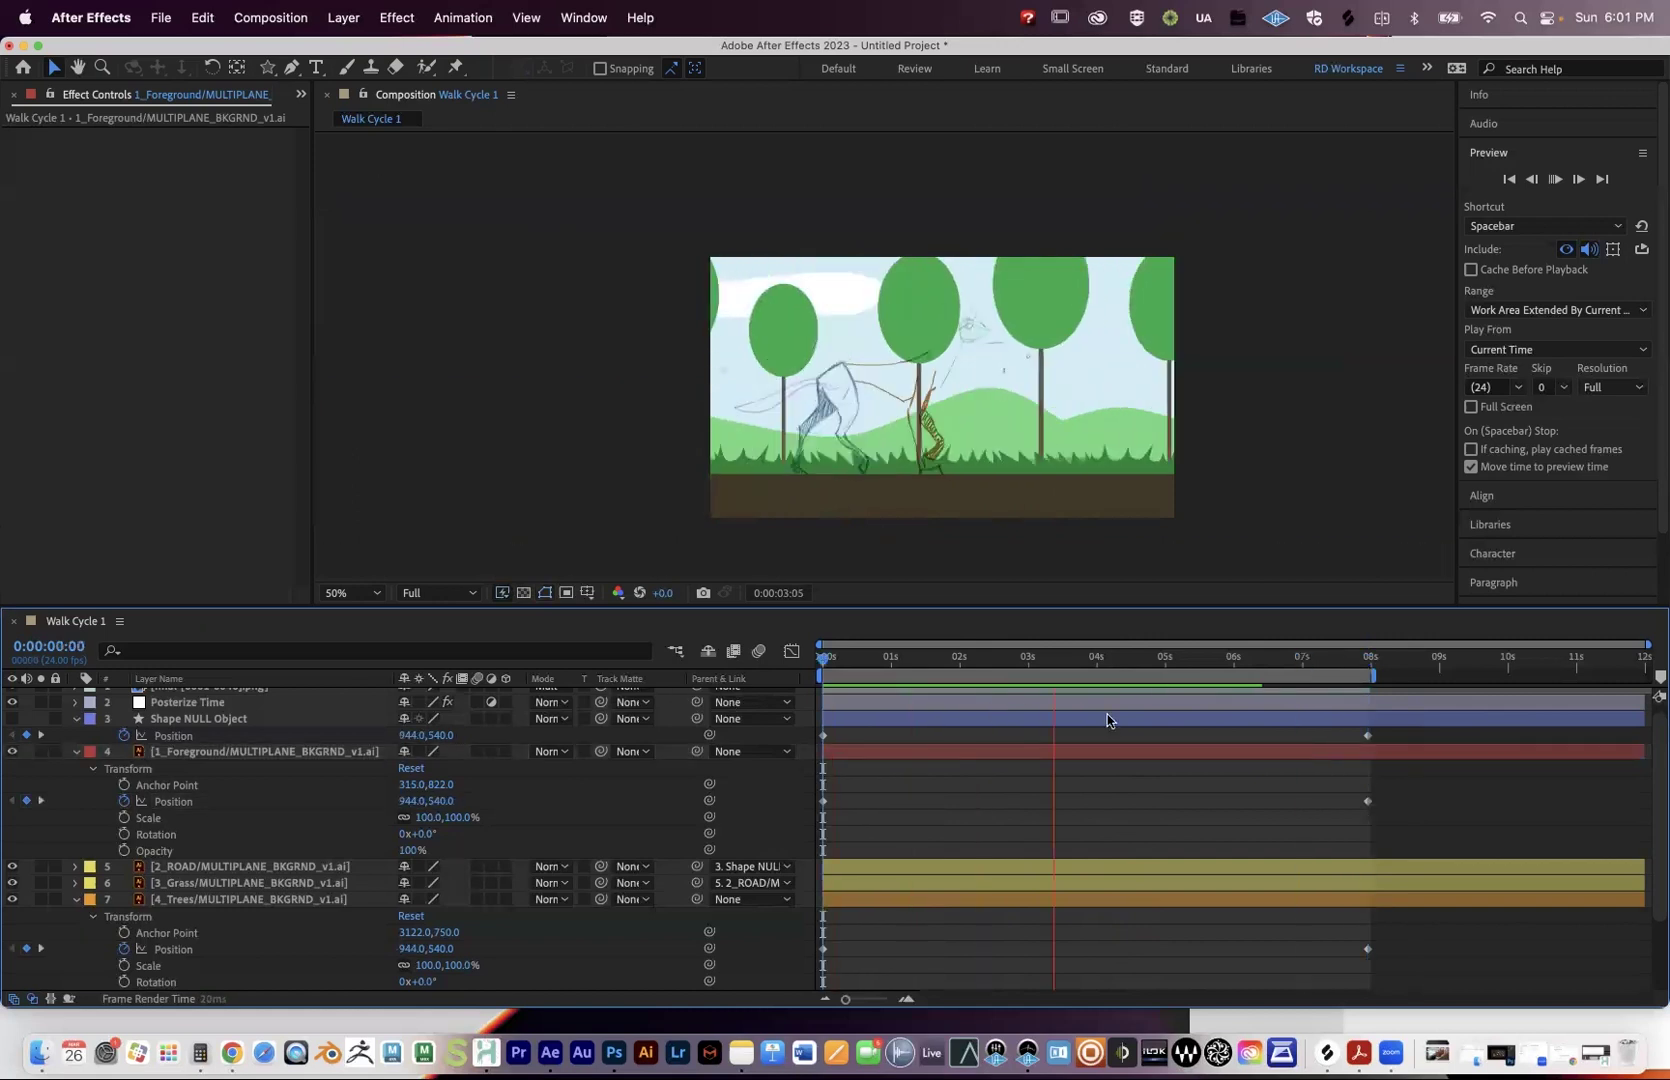
At 0:00:01:00, set the 1_Foreground layer's vertical anchor point to 893 and its scale to 121%.
click(891, 664)
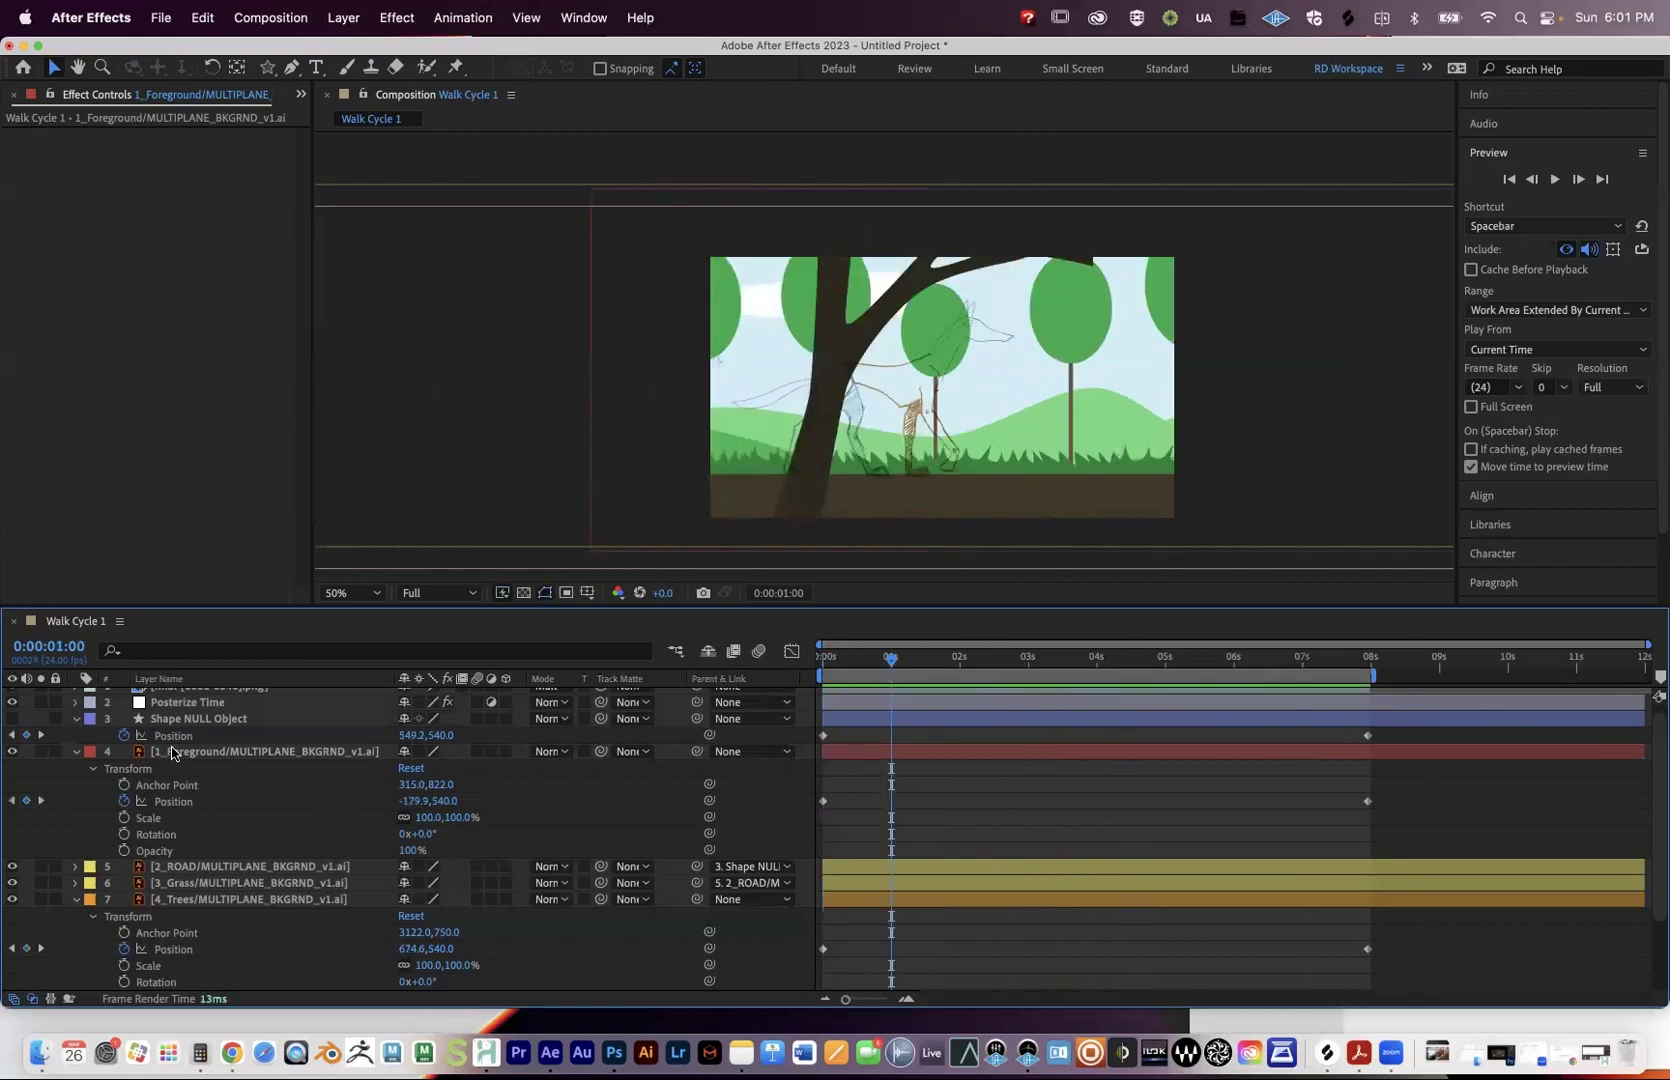
click(1040, 298)
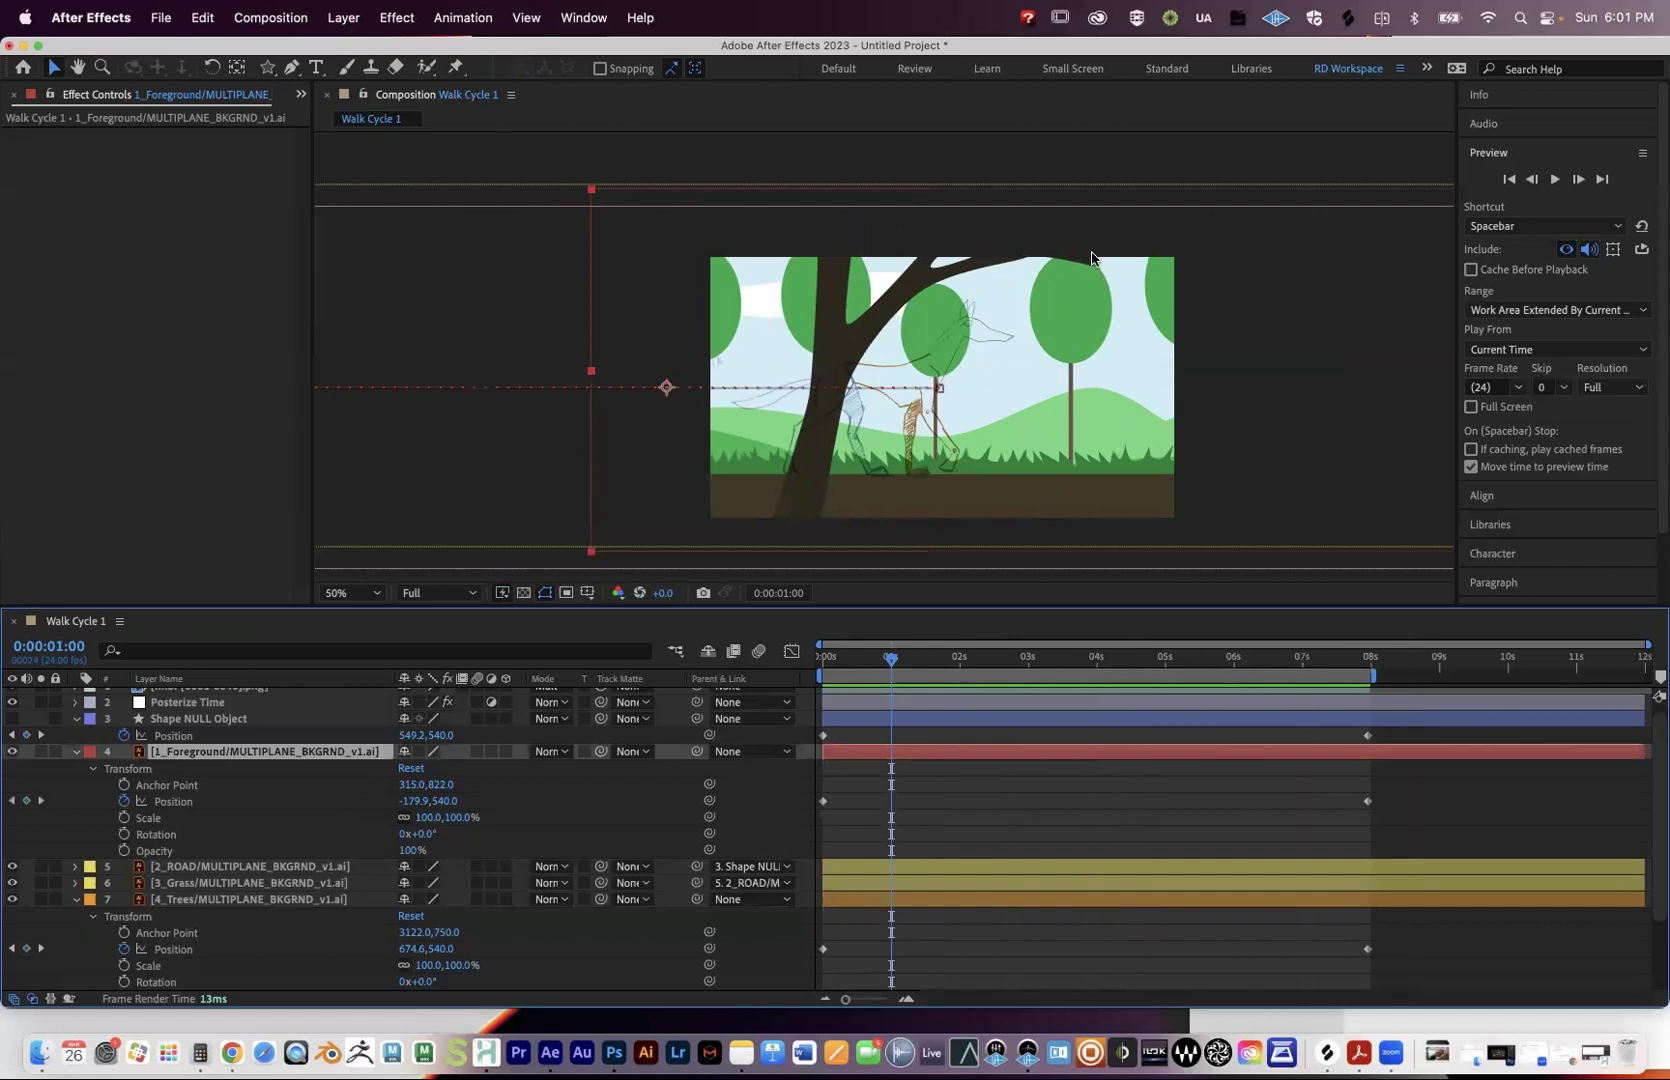
click(441, 785)
drag(381, 785, 533, 781)
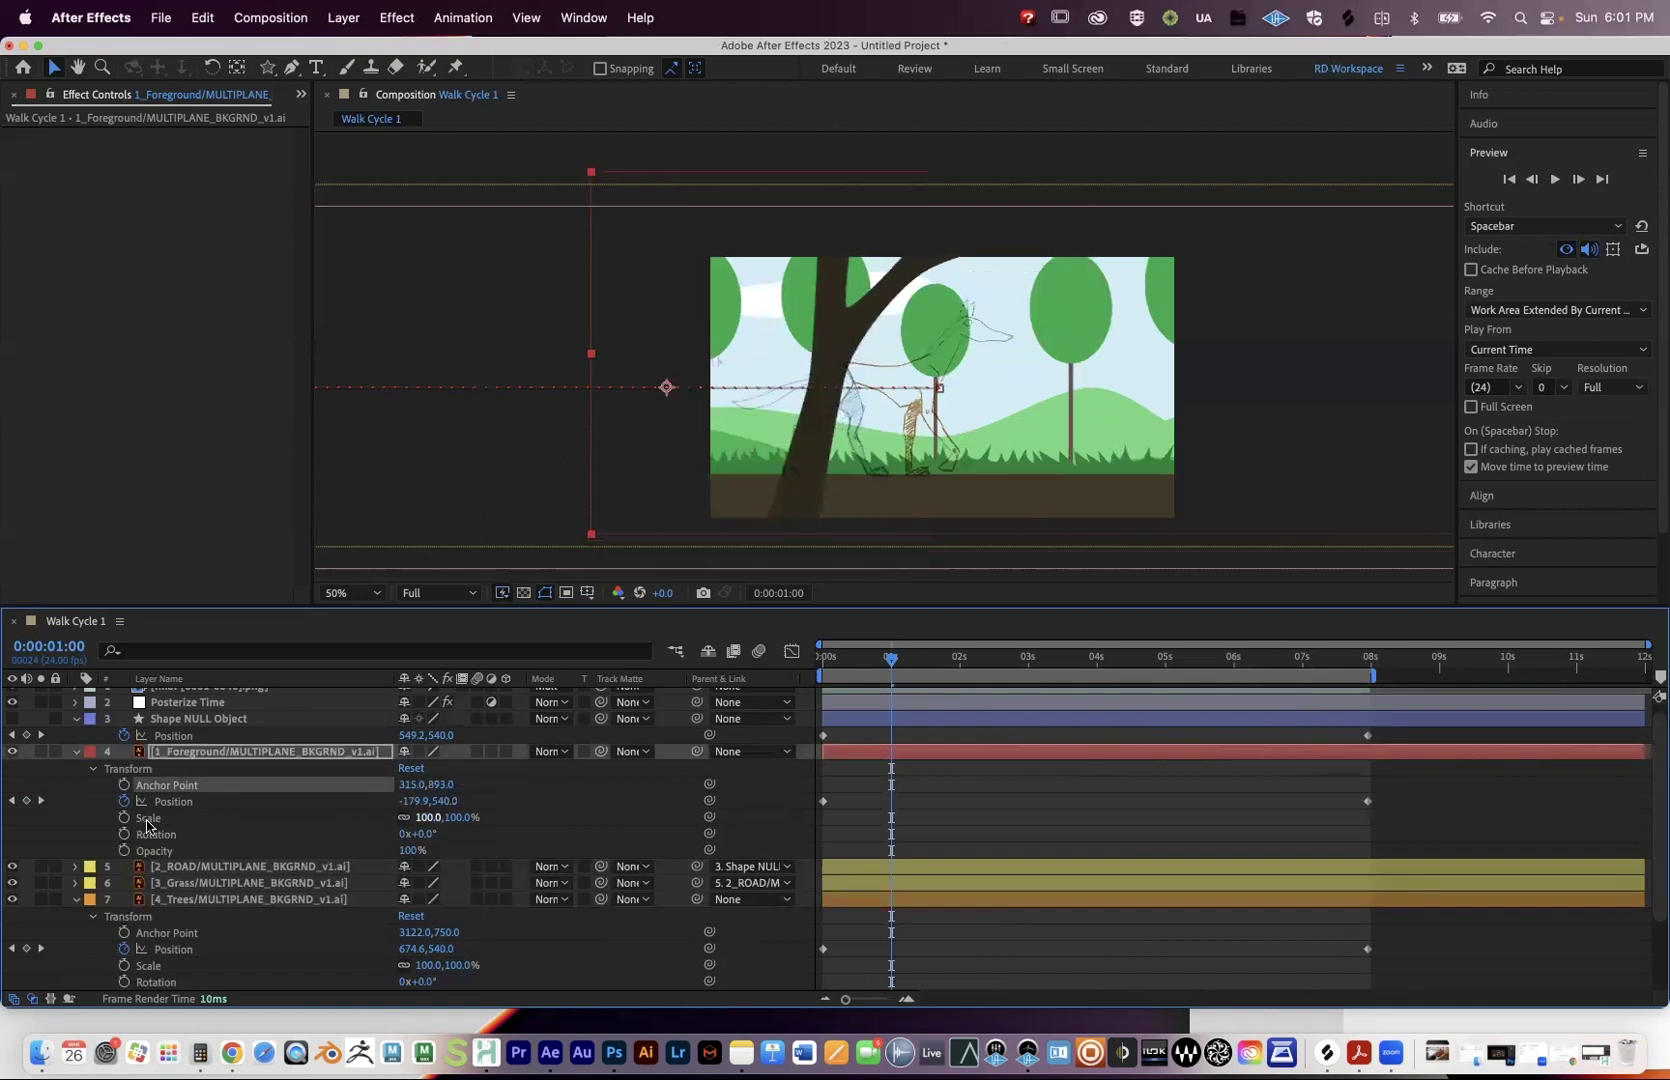
click(424, 820)
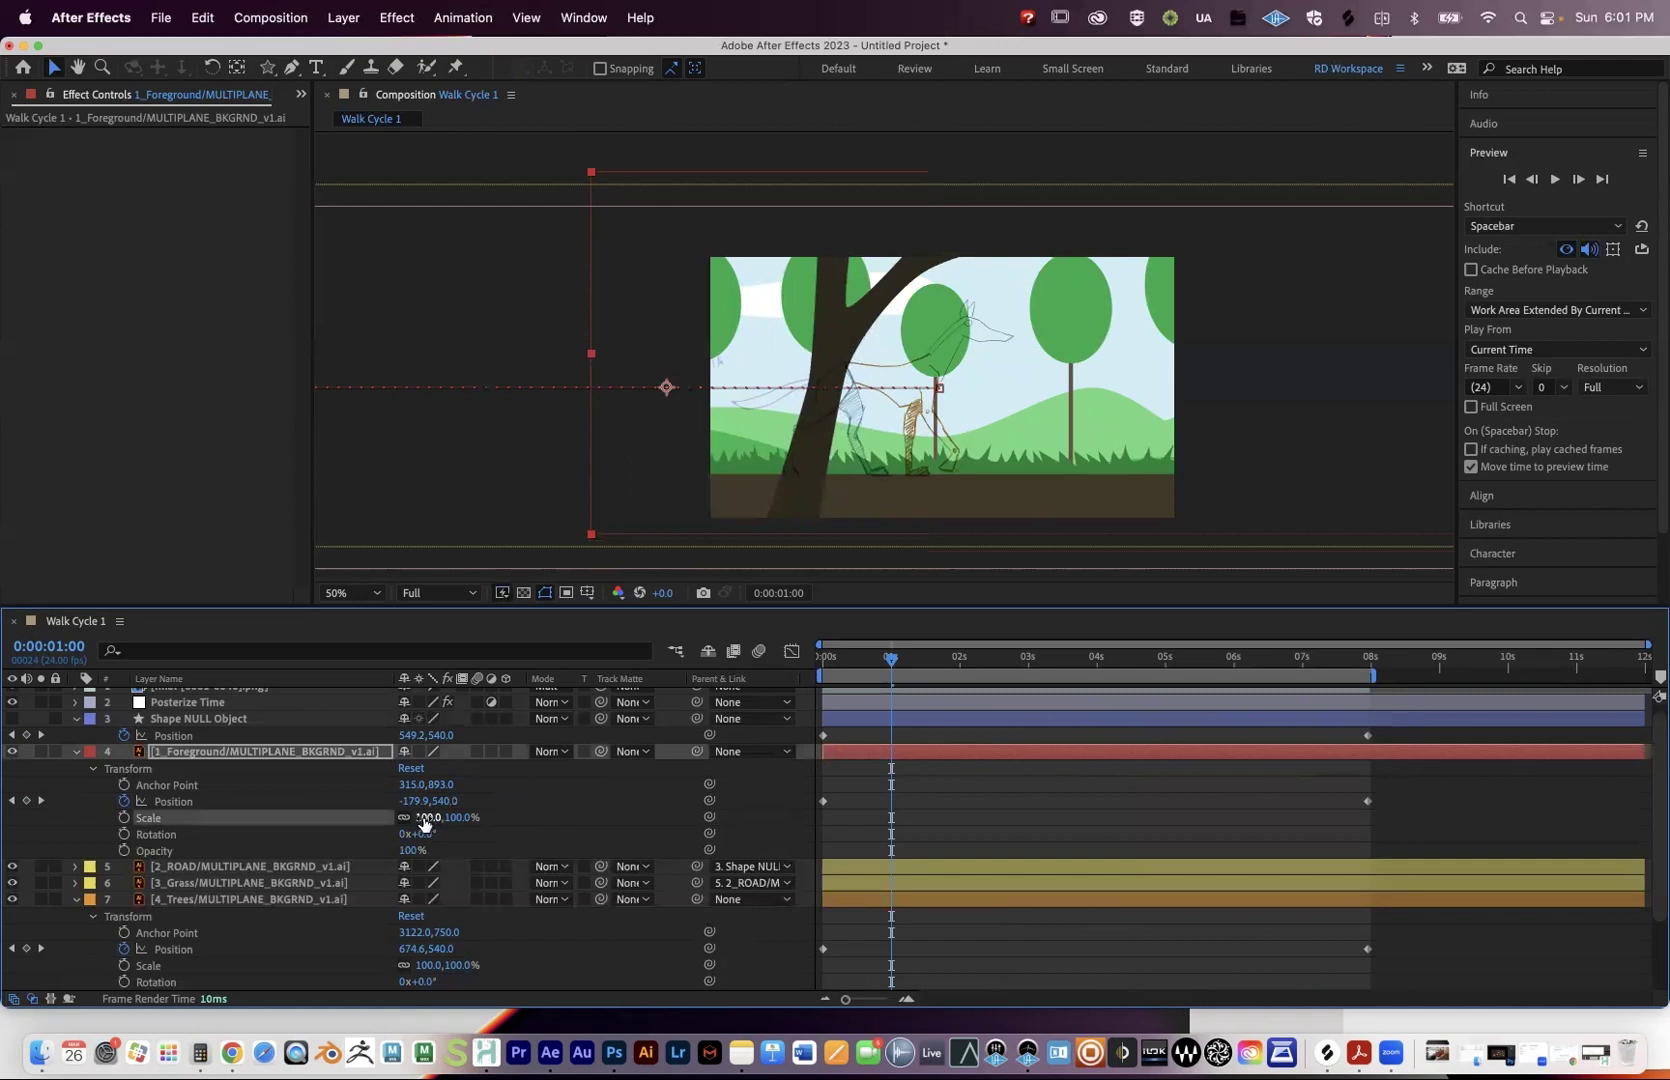
drag(448, 817, 438, 817)
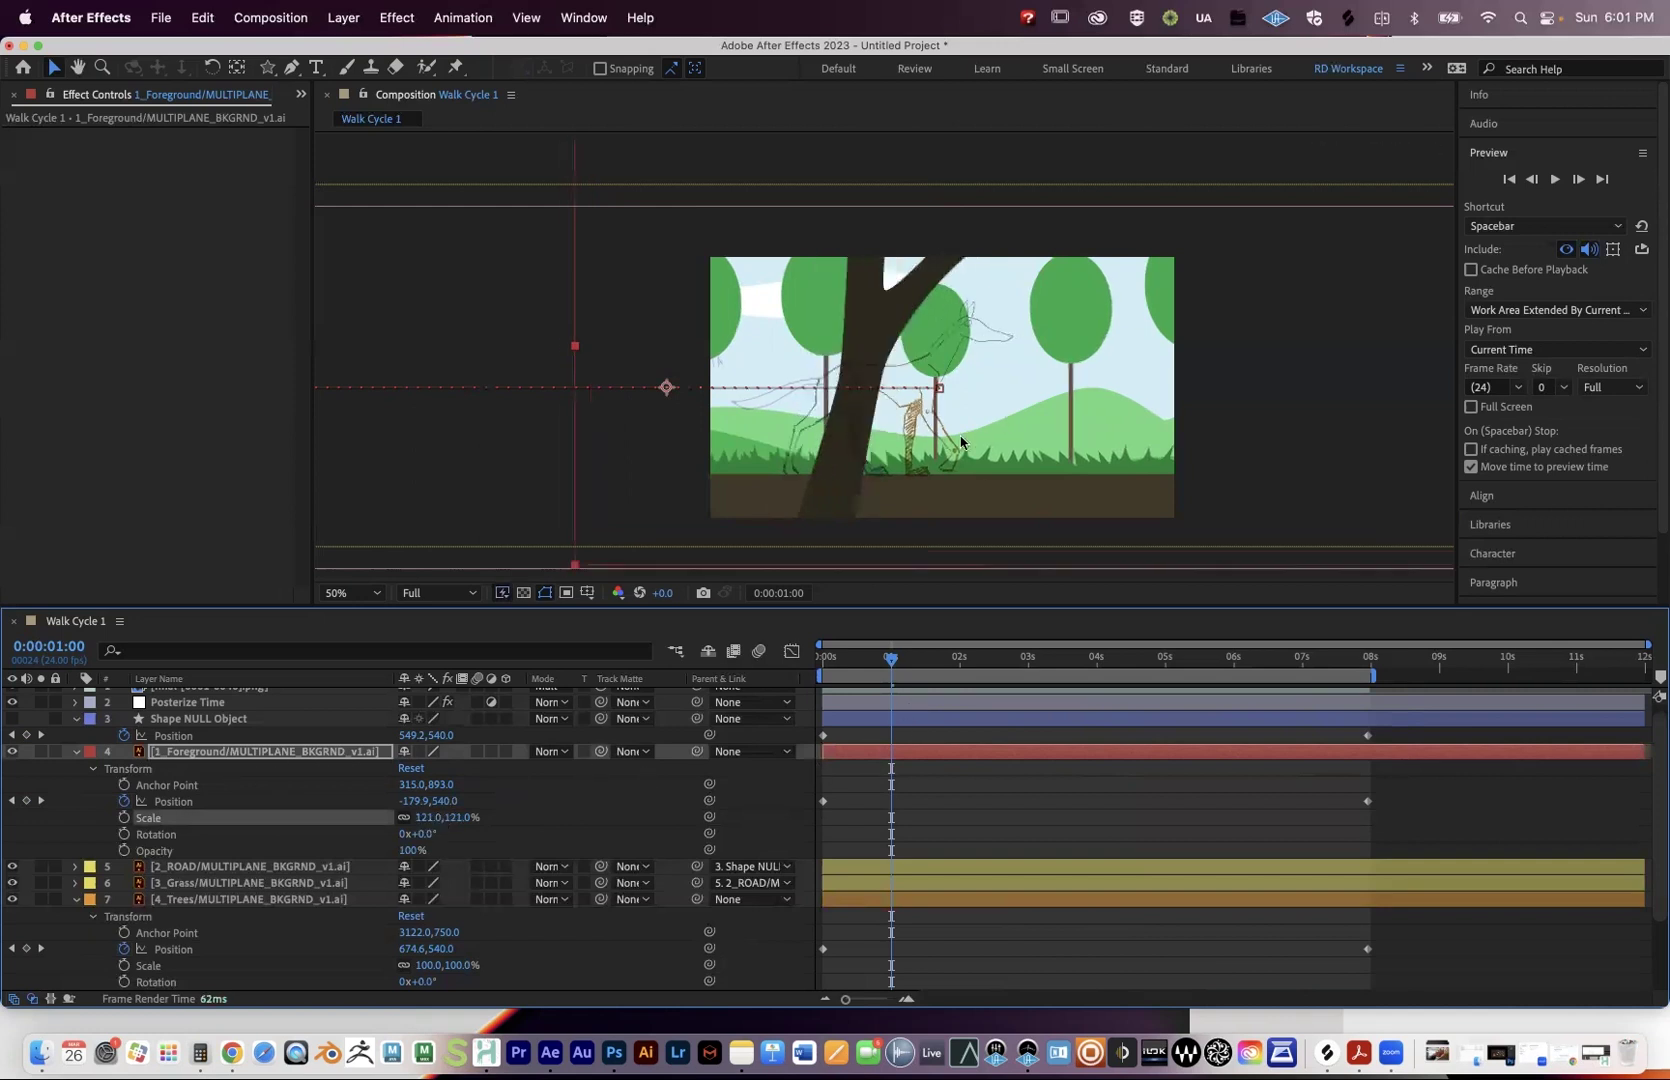
Move the 1_Foreground layer above the walk cycle image sequence and place the Posterize Time layer above all other layers.
key(period)
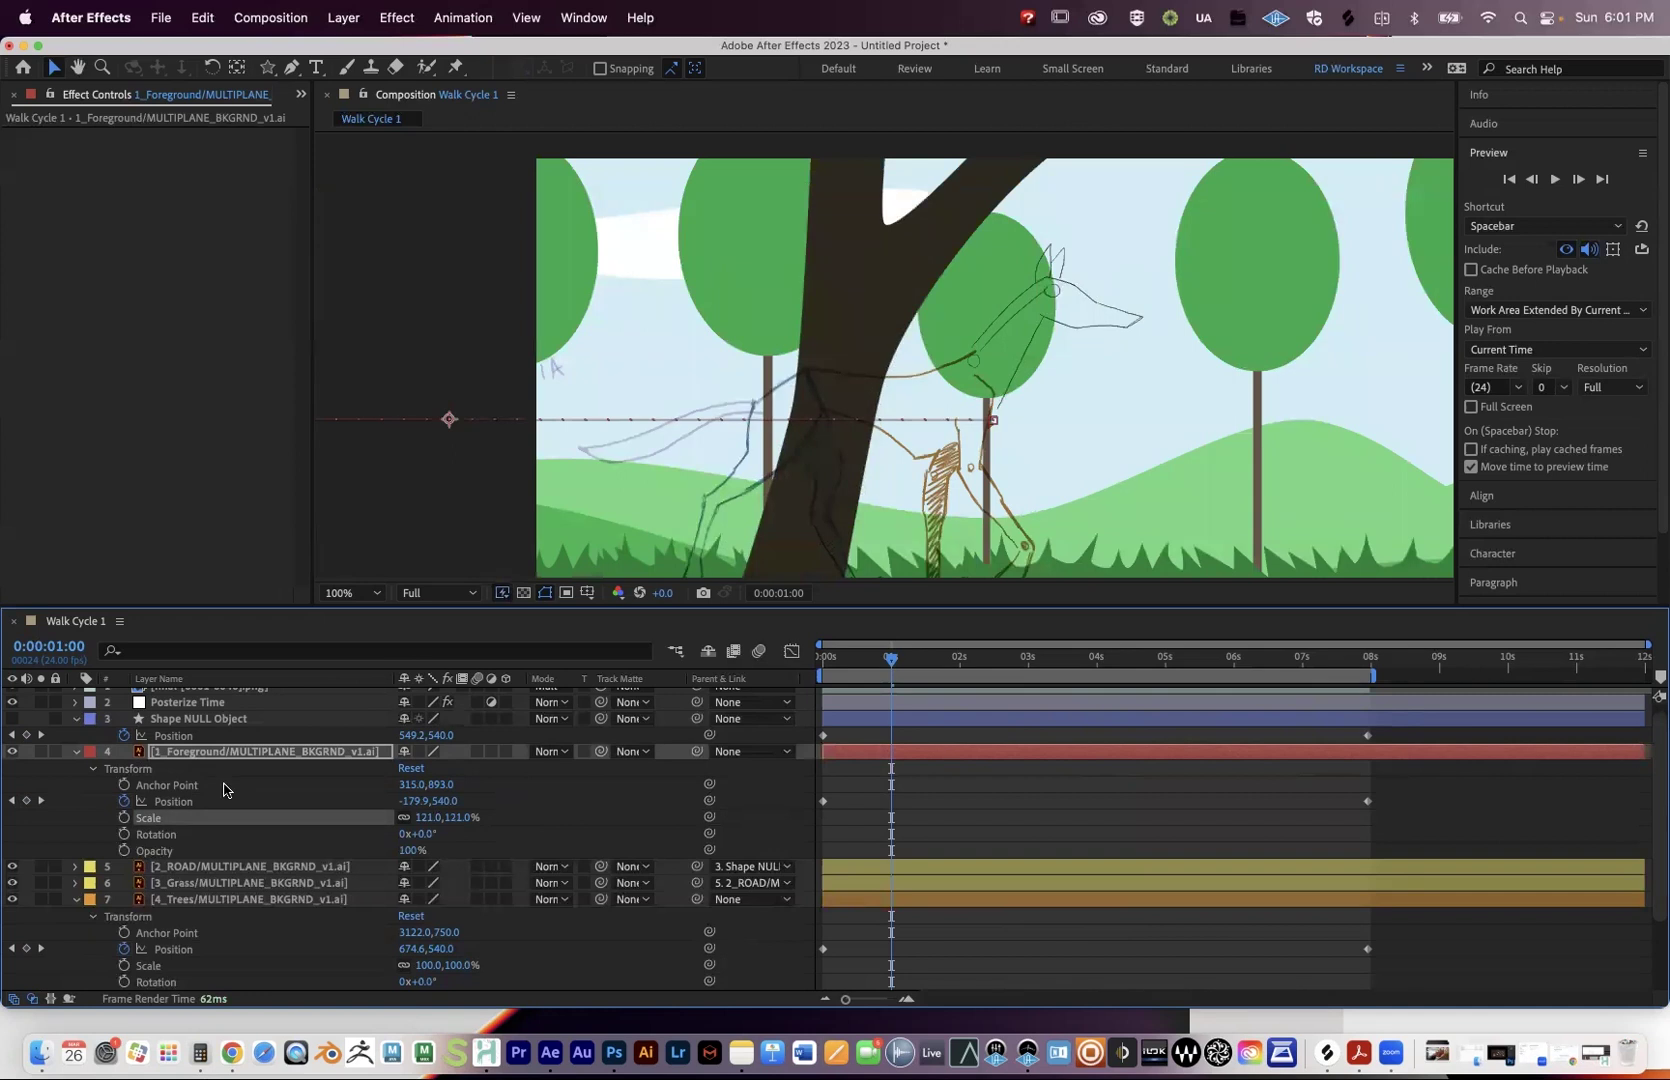
scroll(200, 772, up, 1)
drag(197, 764, 216, 695)
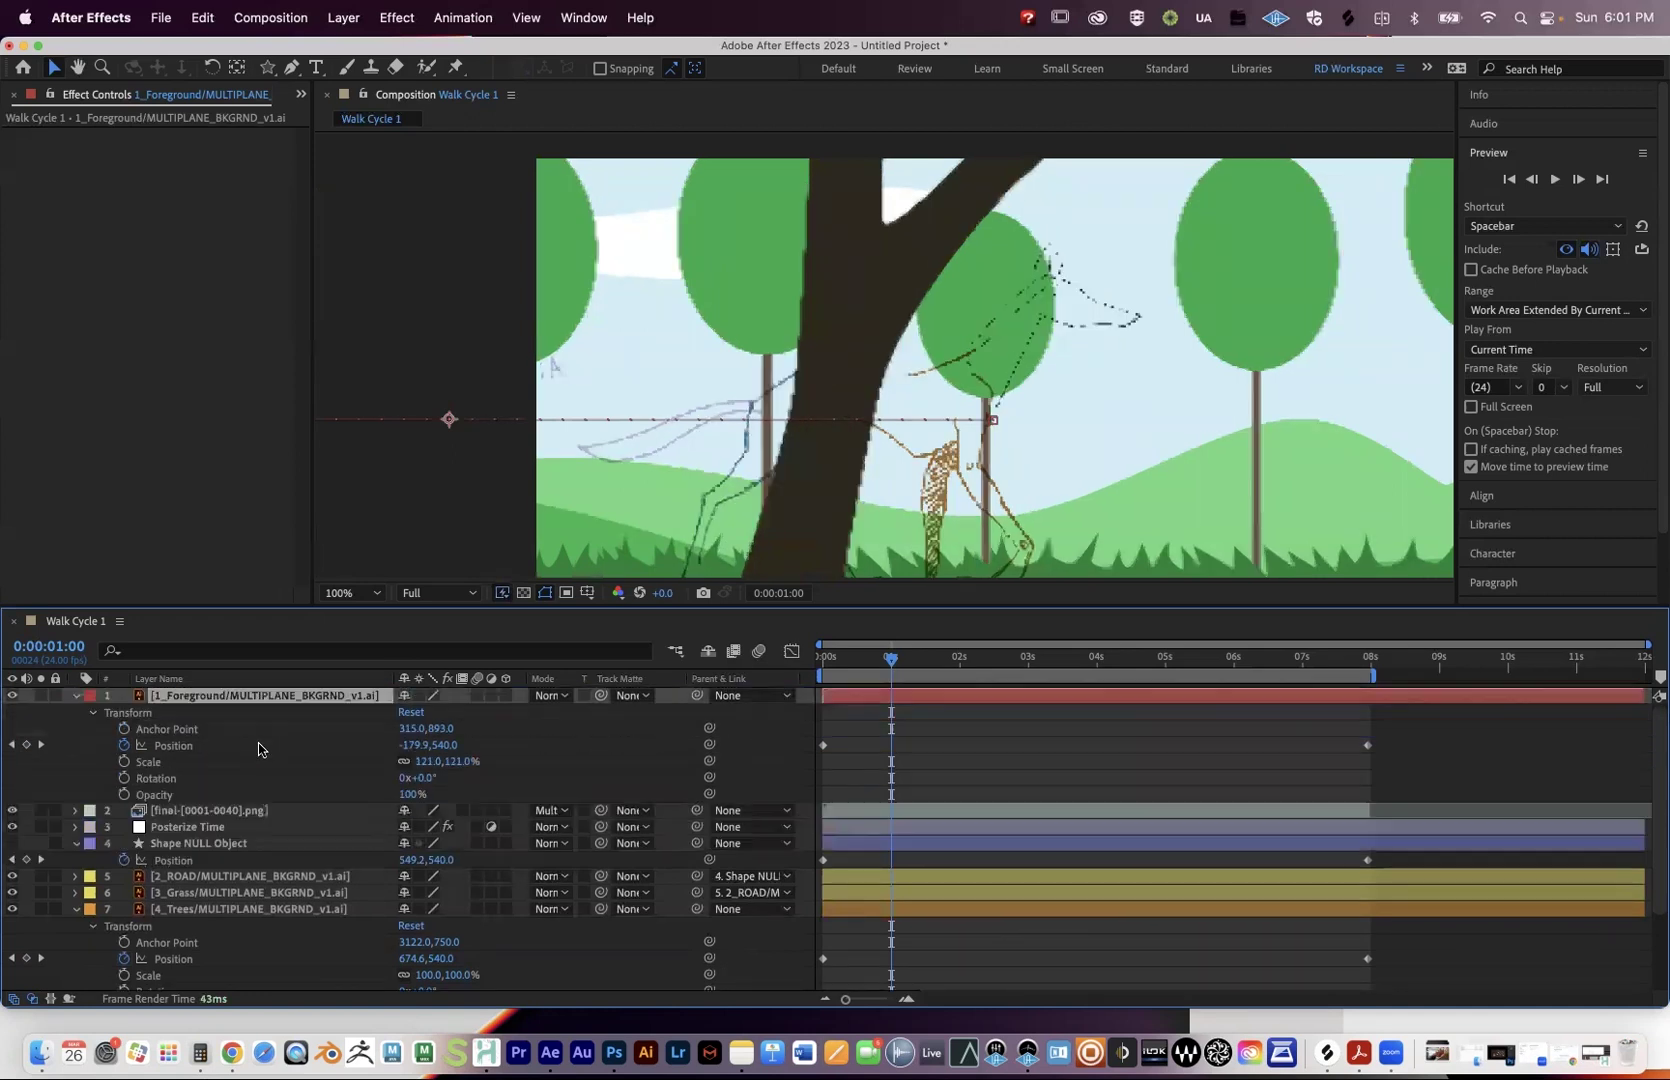
drag(193, 827, 833, 695)
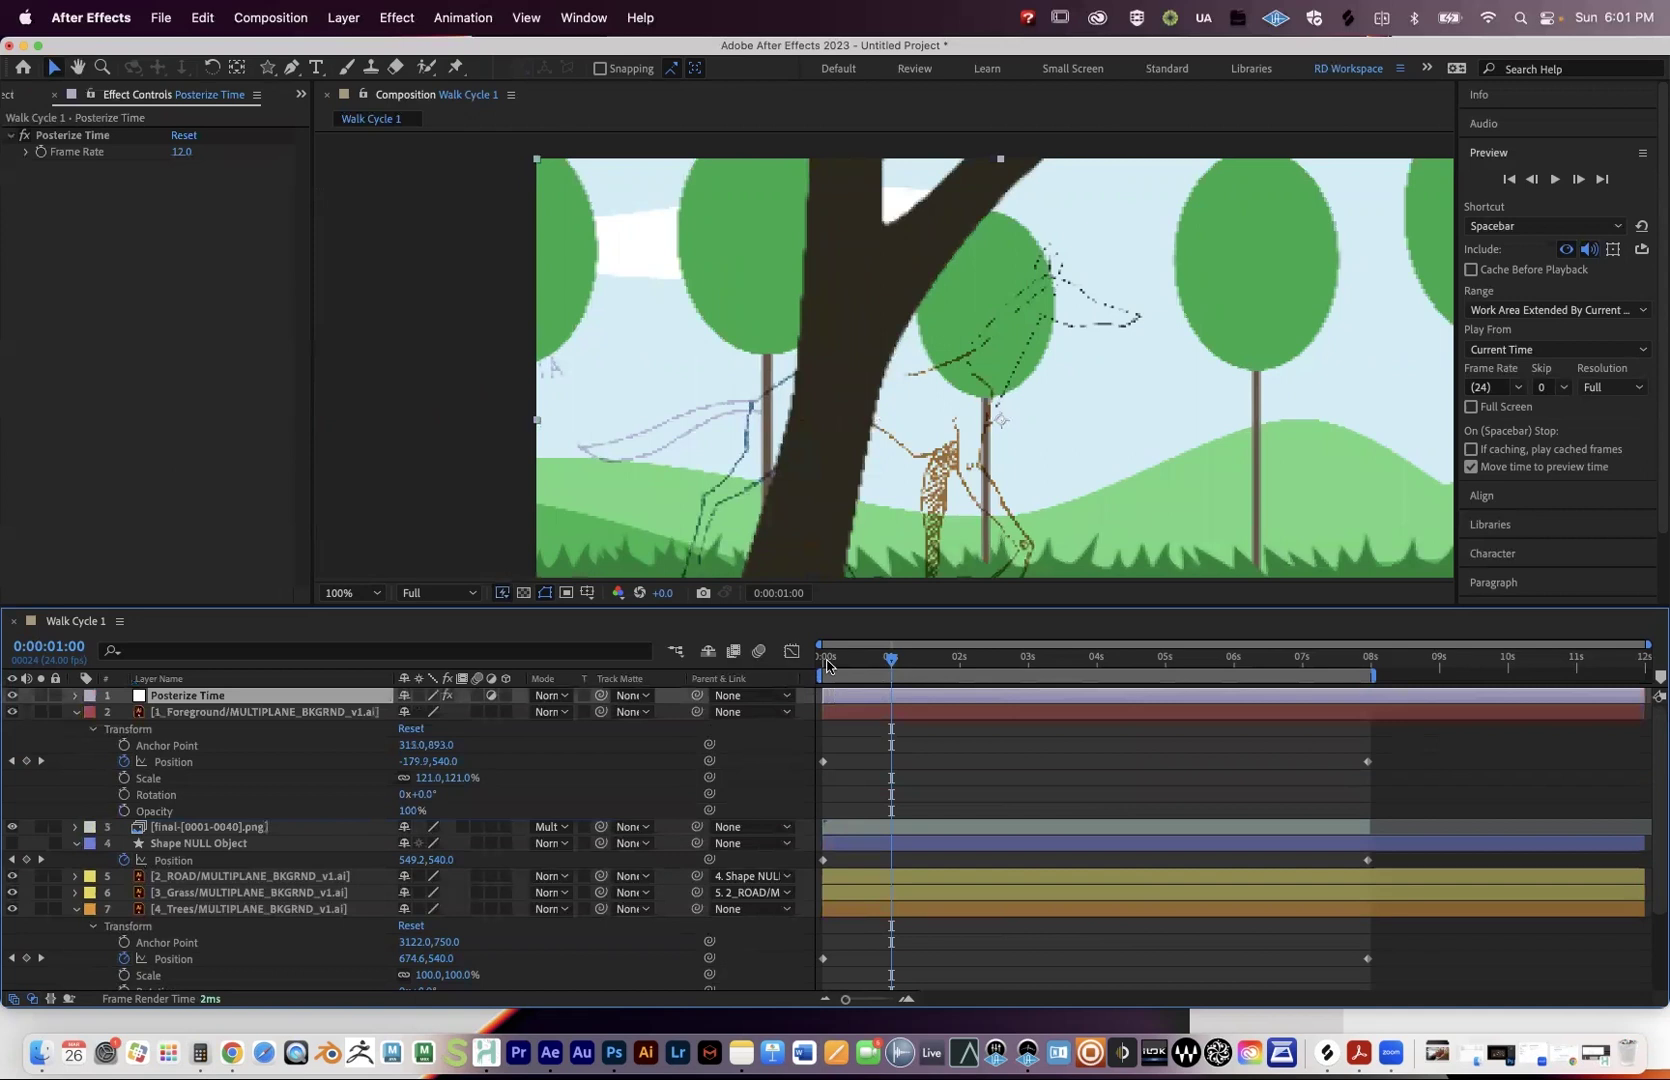
Play the composition from the start to check how the foreground tree passes before the animal under the Posterize Time layer.
key(Home)
scroll(920, 406, down, 2)
key(space)
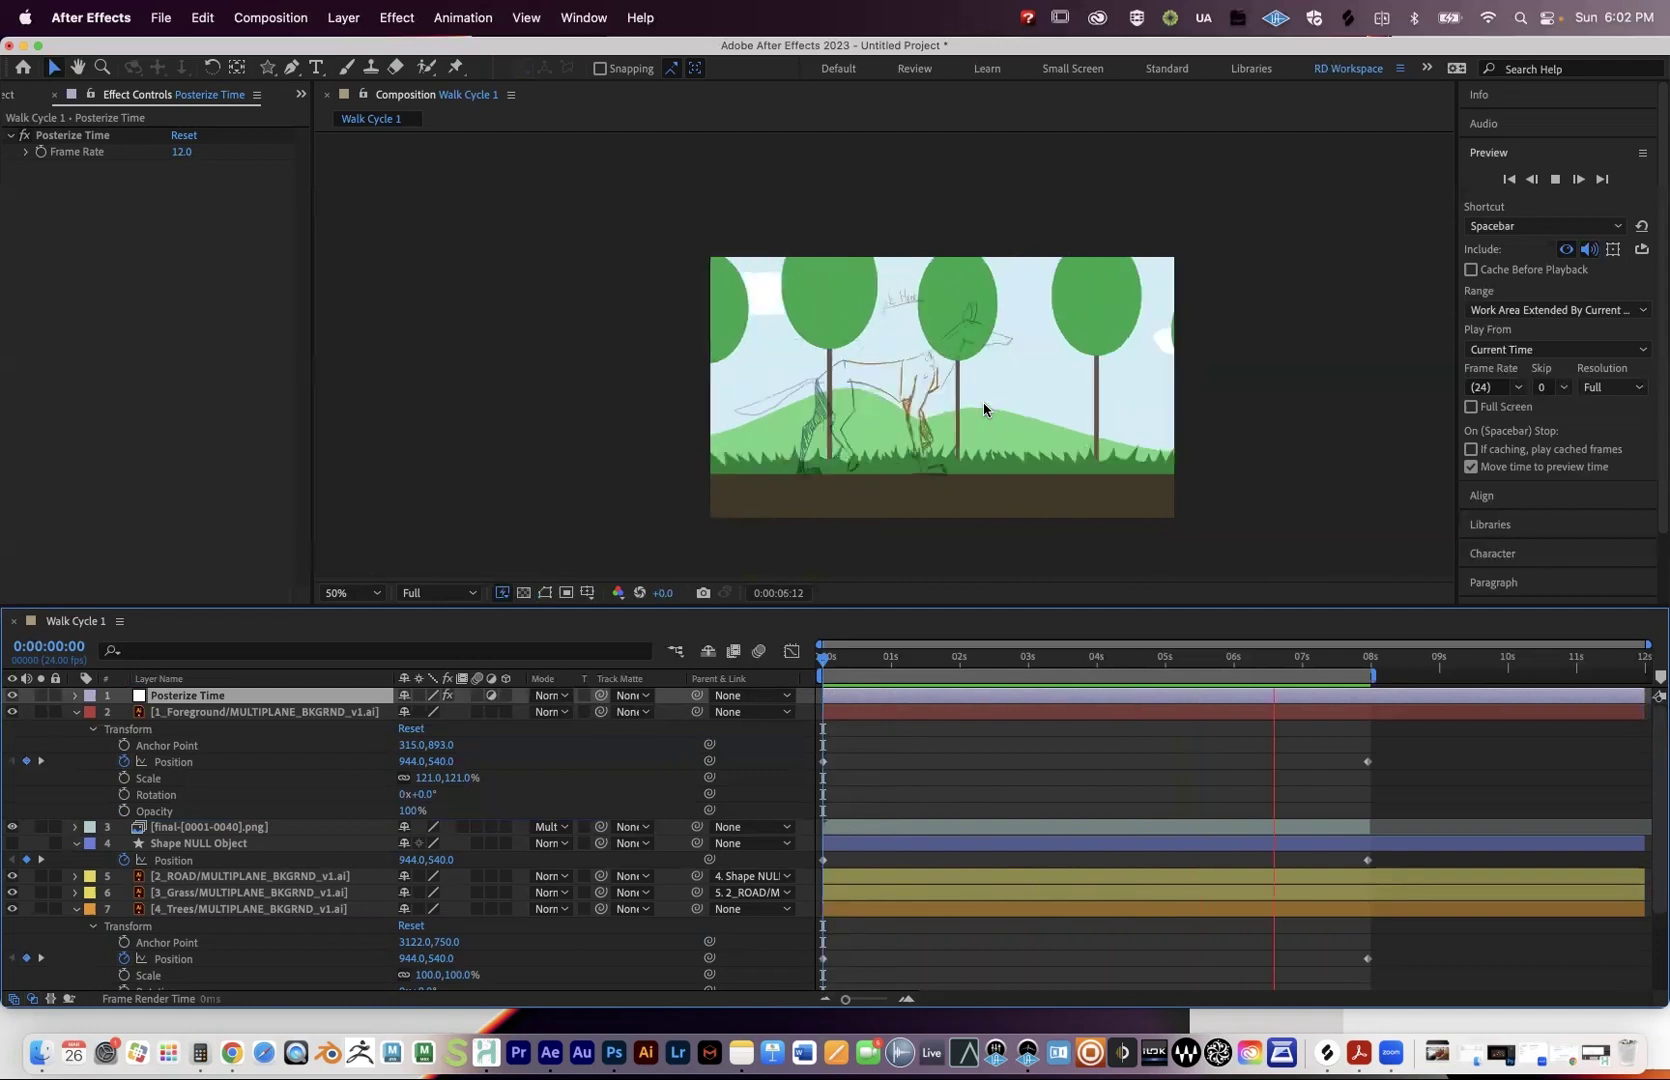
key(space)
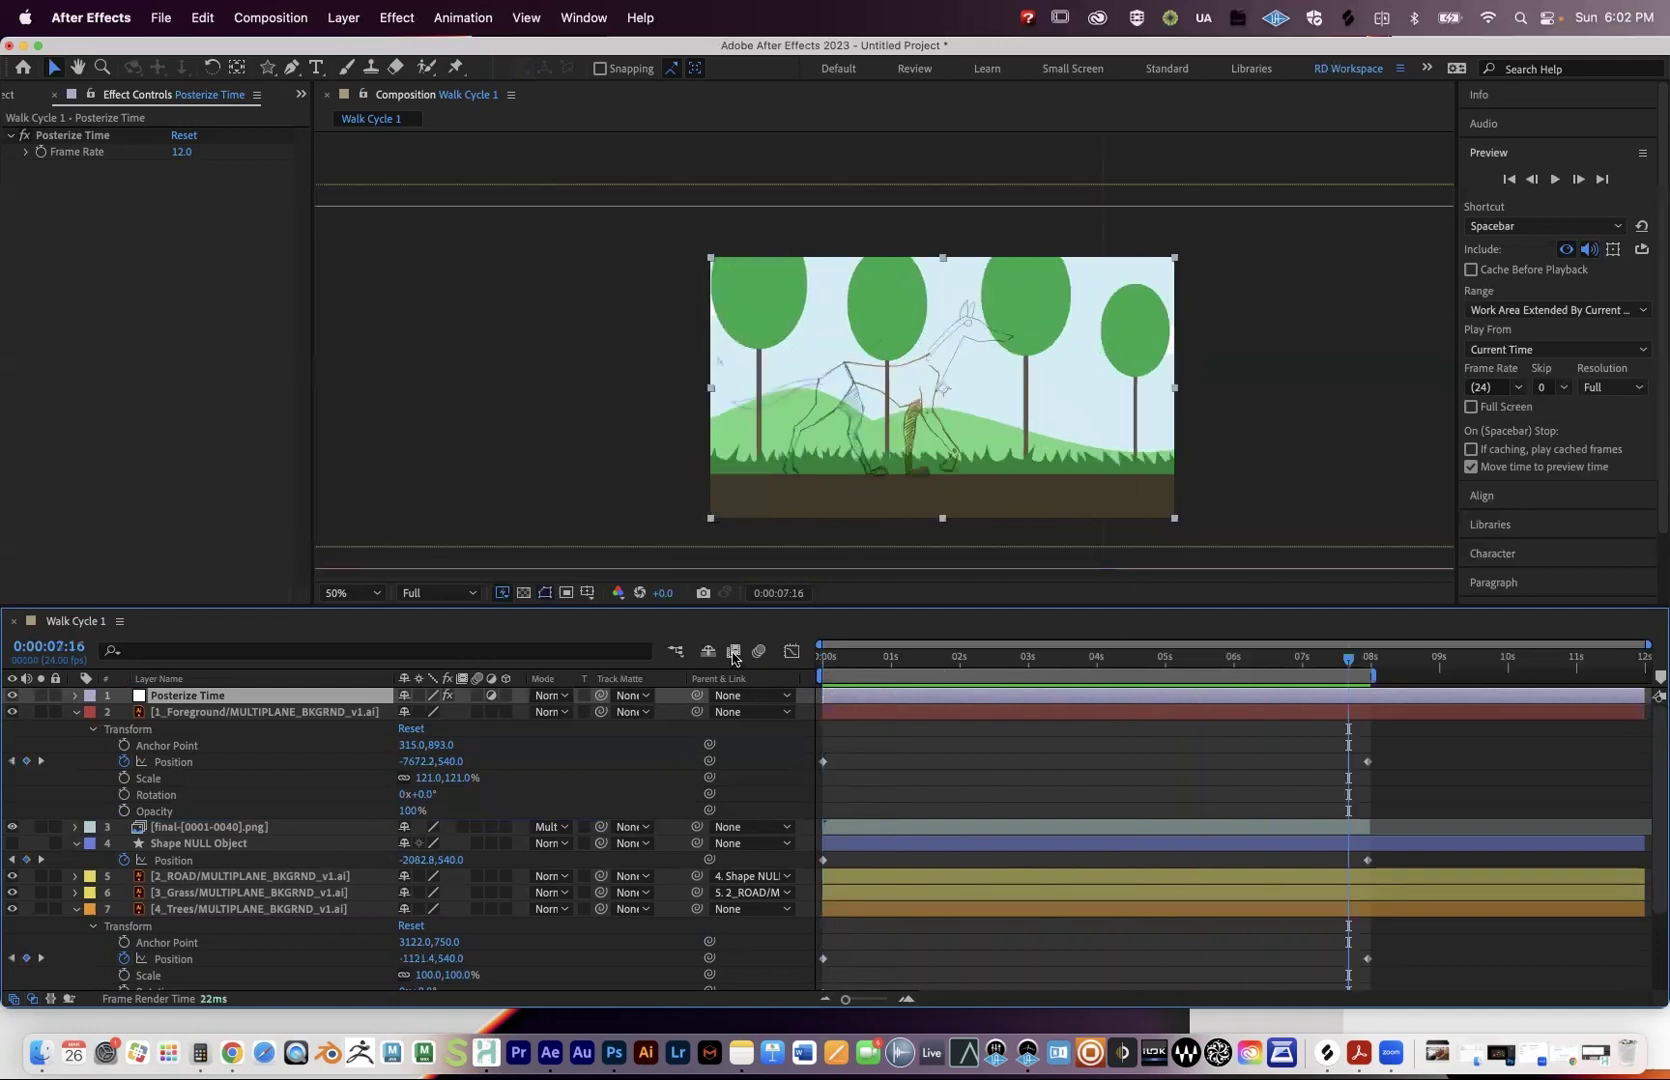
Move the Posterize Time layer directly below the walk cycle image sequence.
click(818, 658)
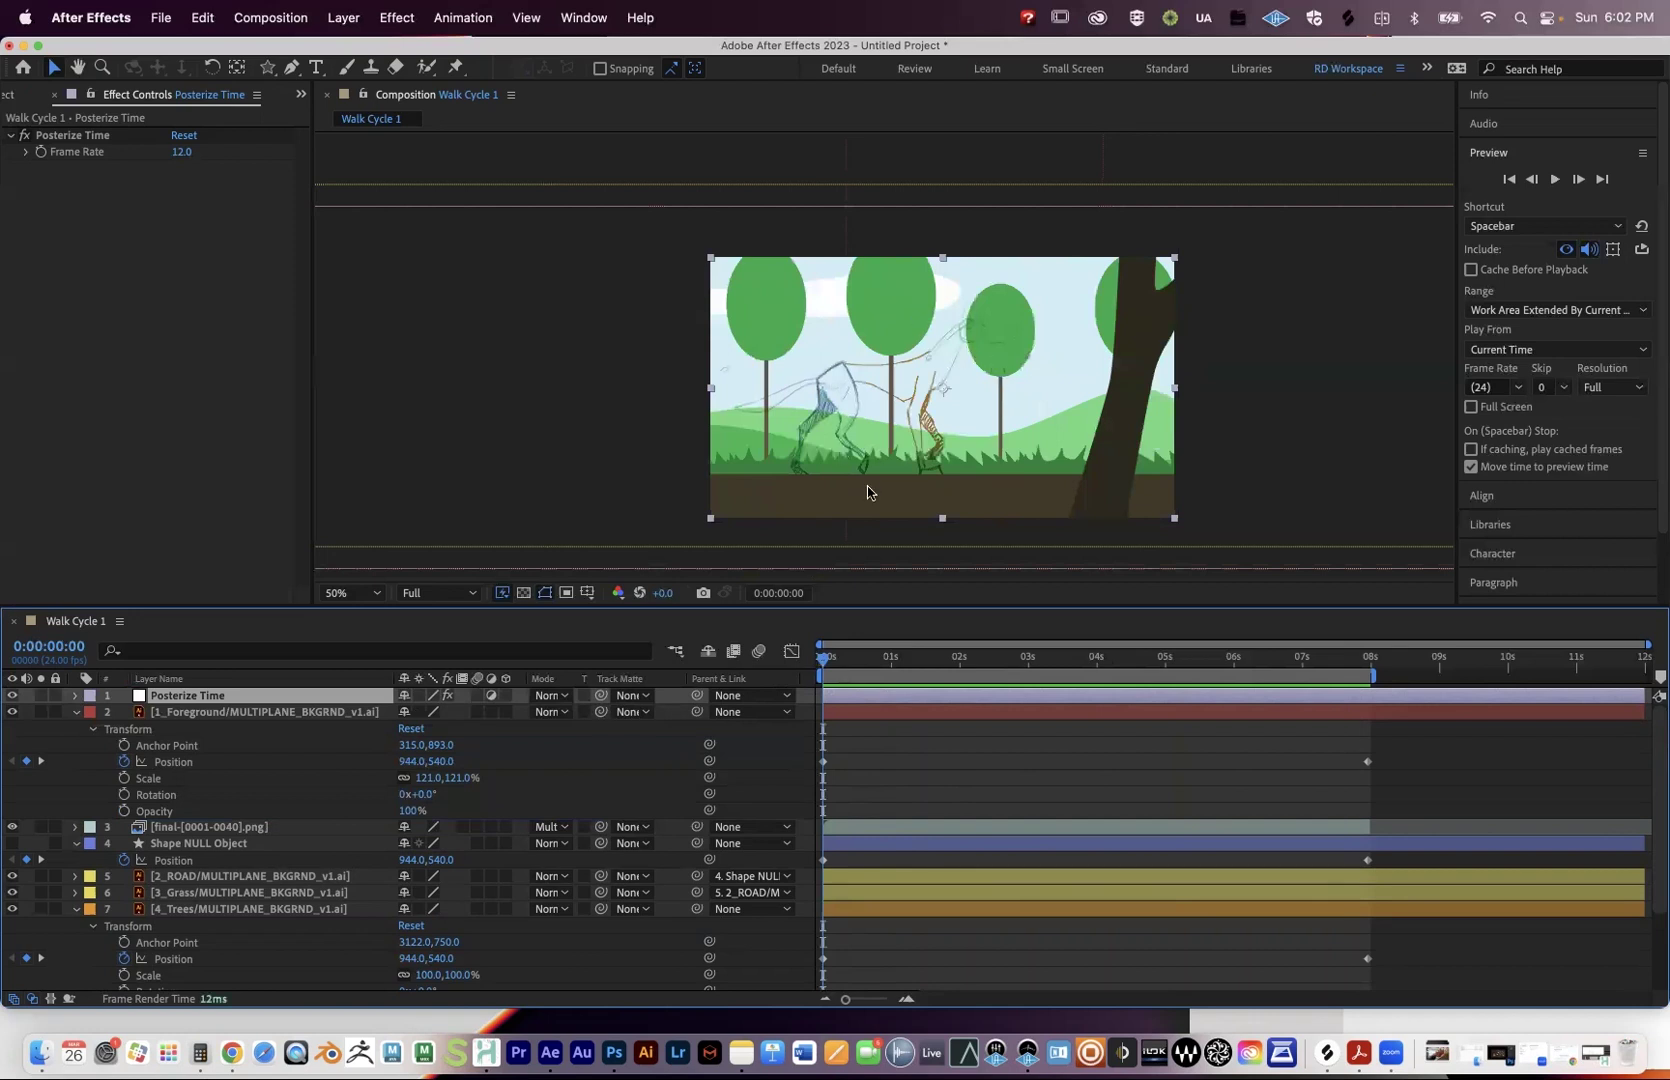
drag(190, 704, 204, 845)
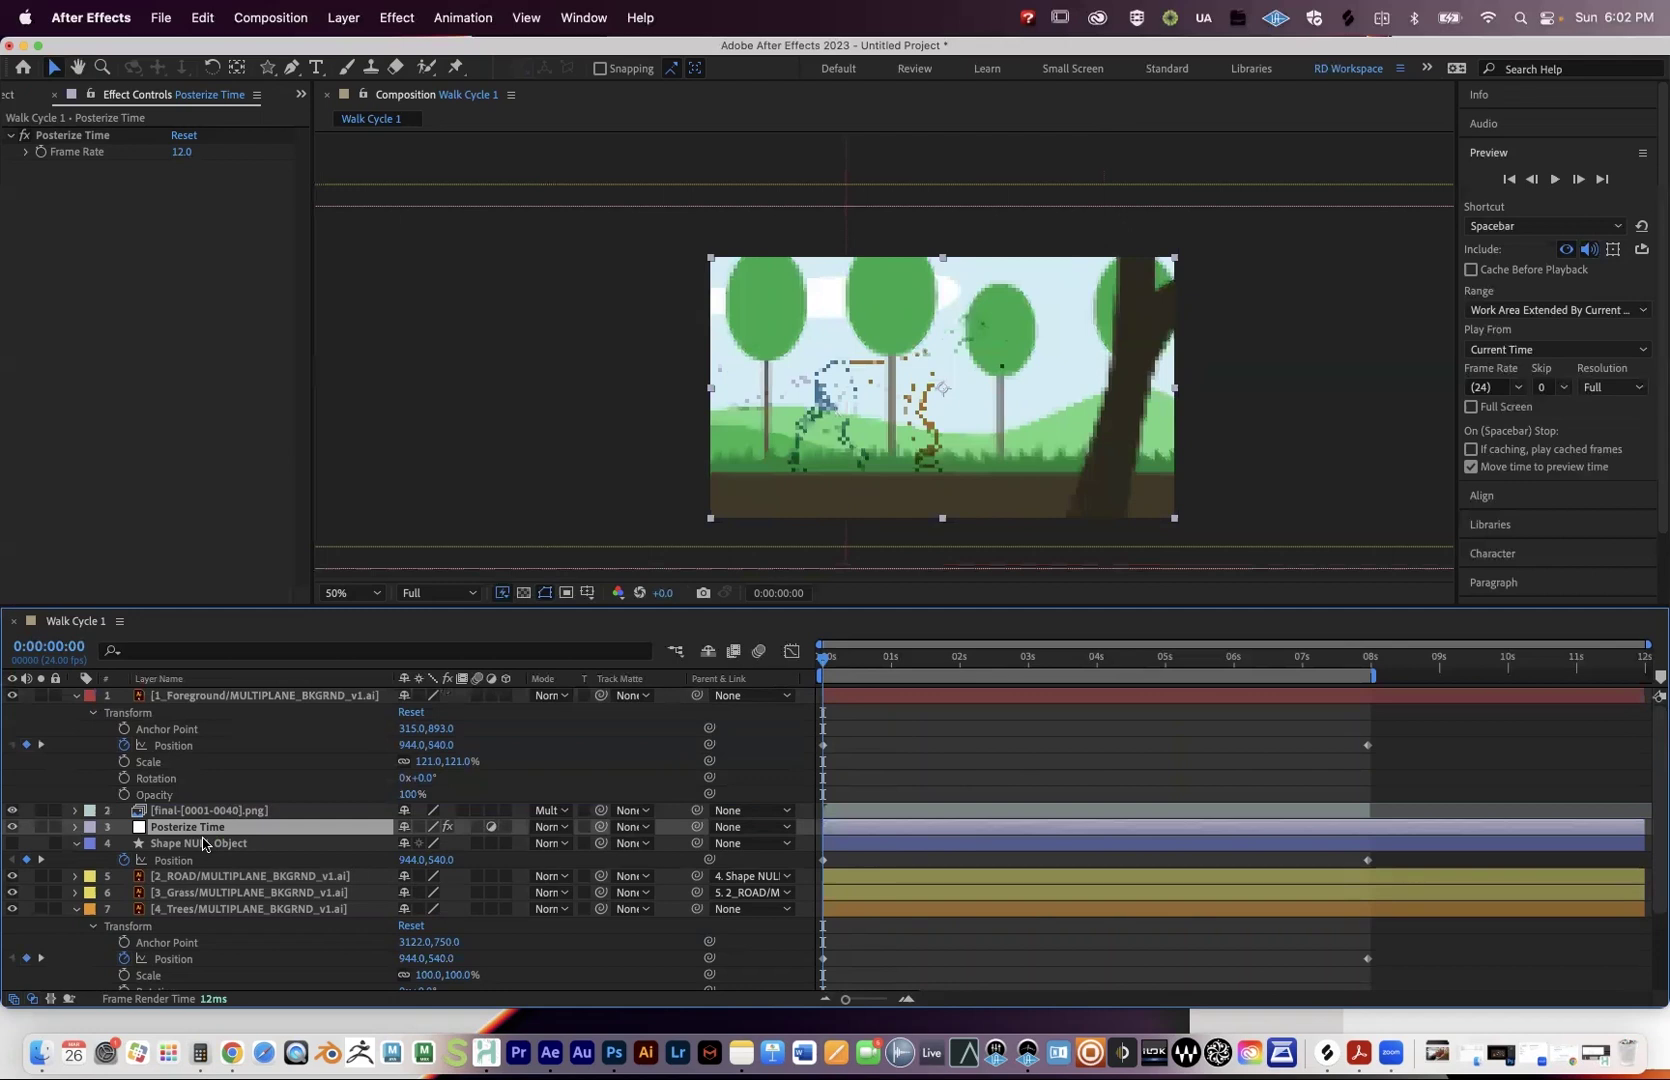
drag(110, 50, 128, 52)
click(33, 103)
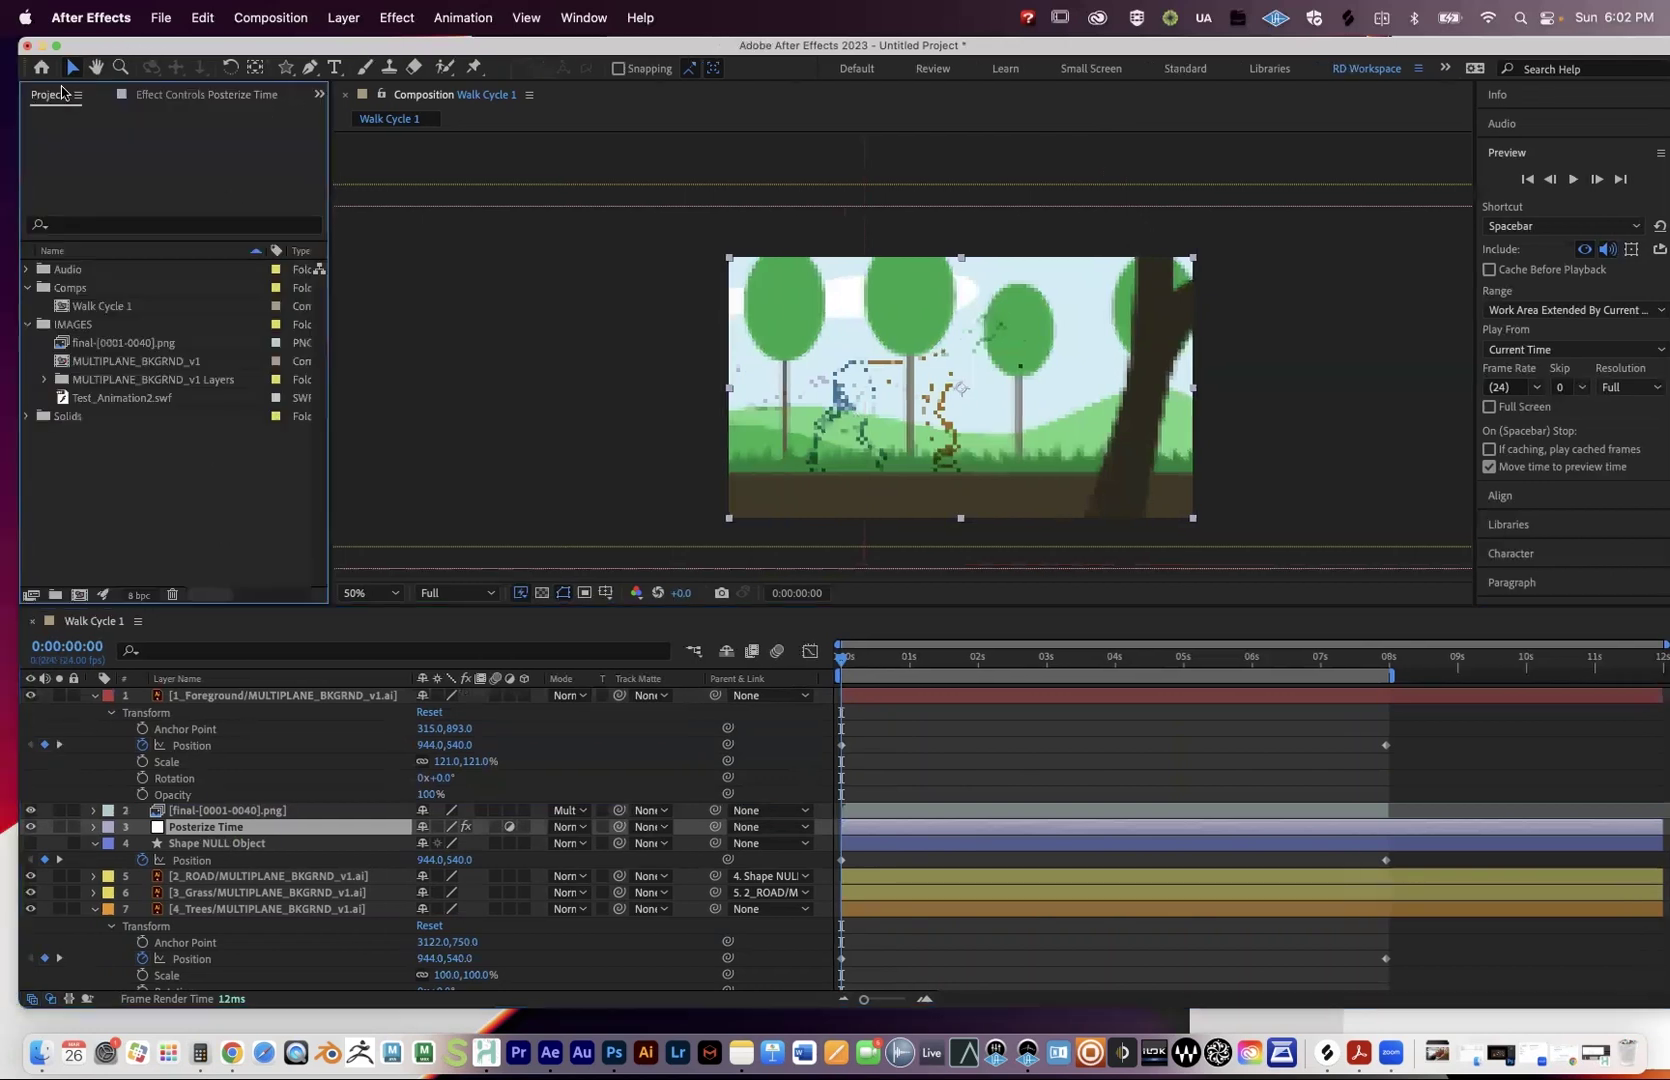
Copy the Posterize Time effect with its 12 frame rate from the Posterize Time layer onto the 1_Foreground layer.
click(197, 97)
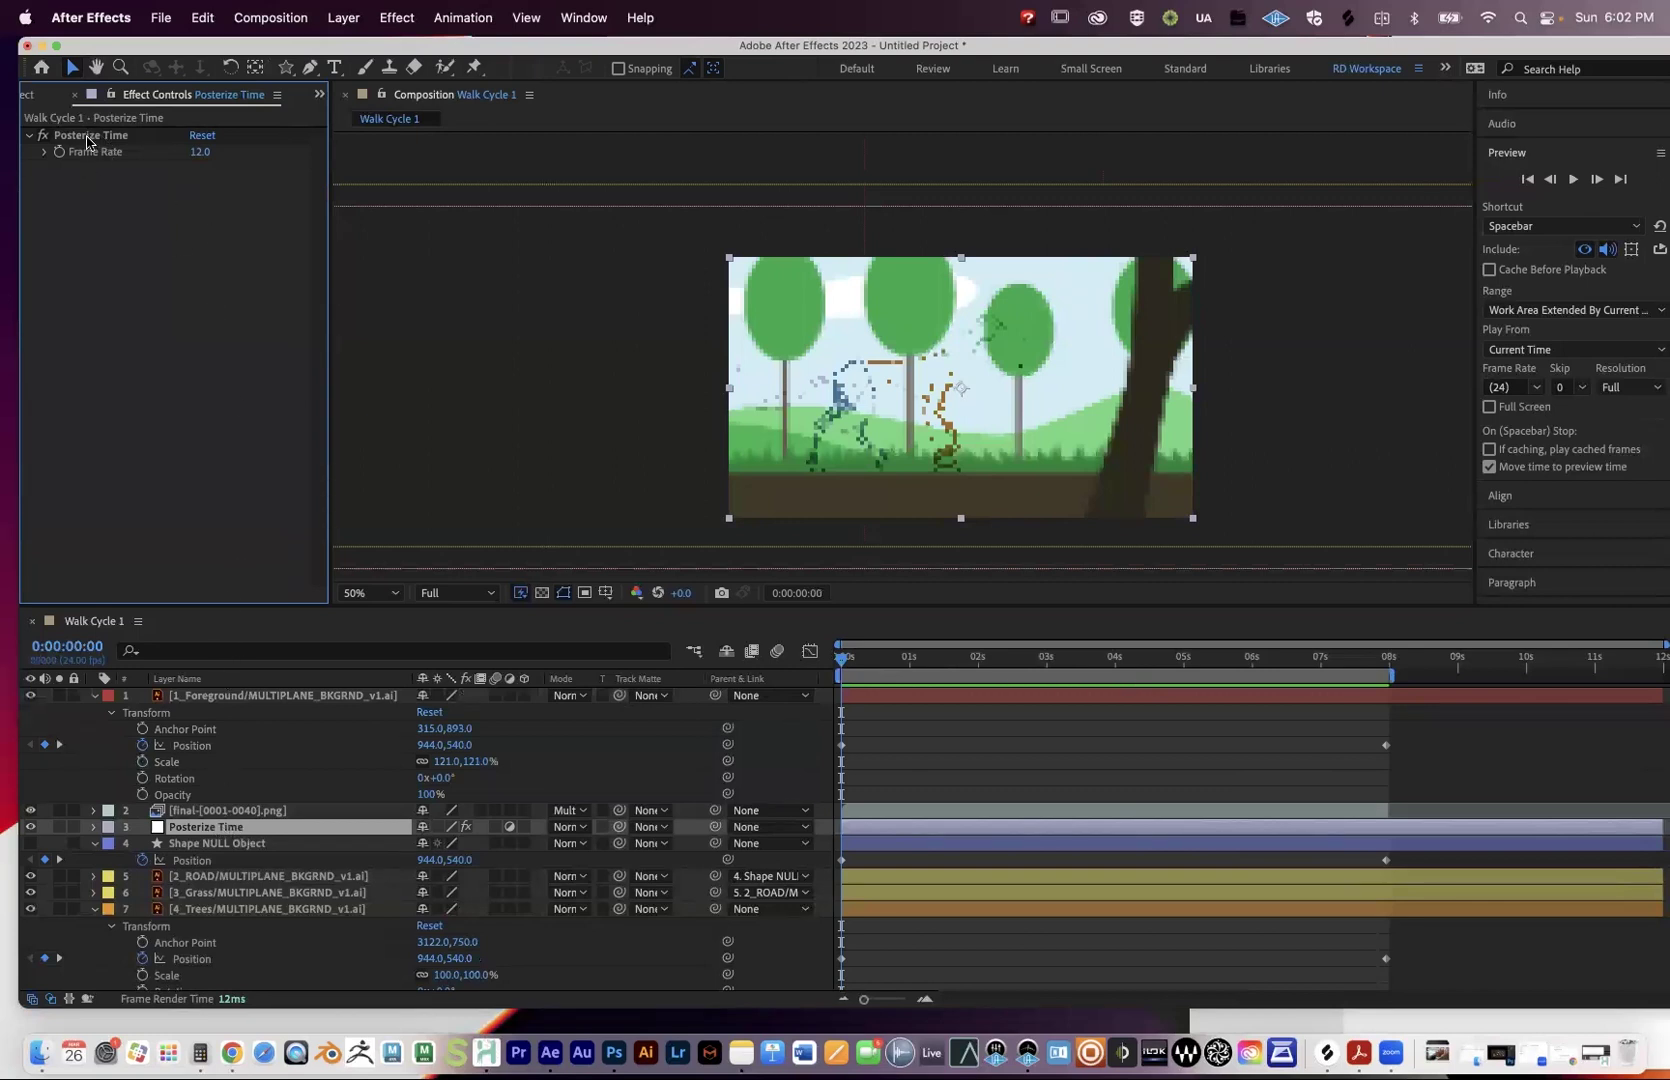
click(113, 178)
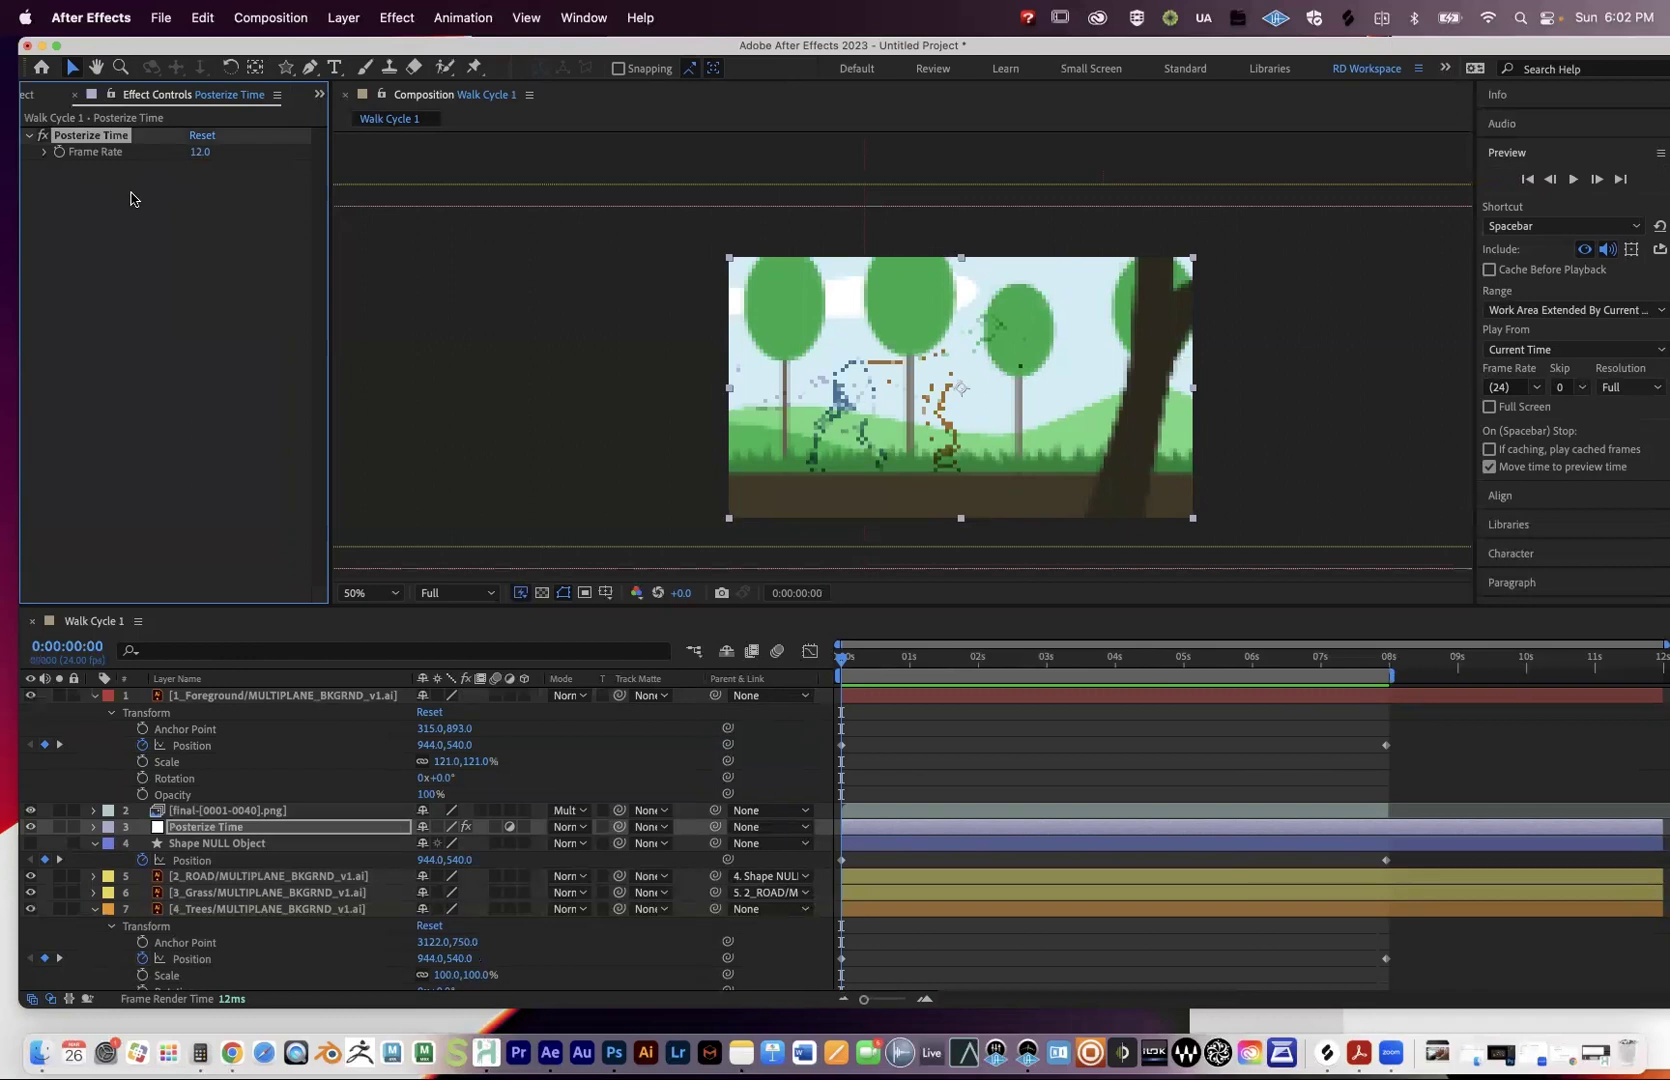
click(222, 698)
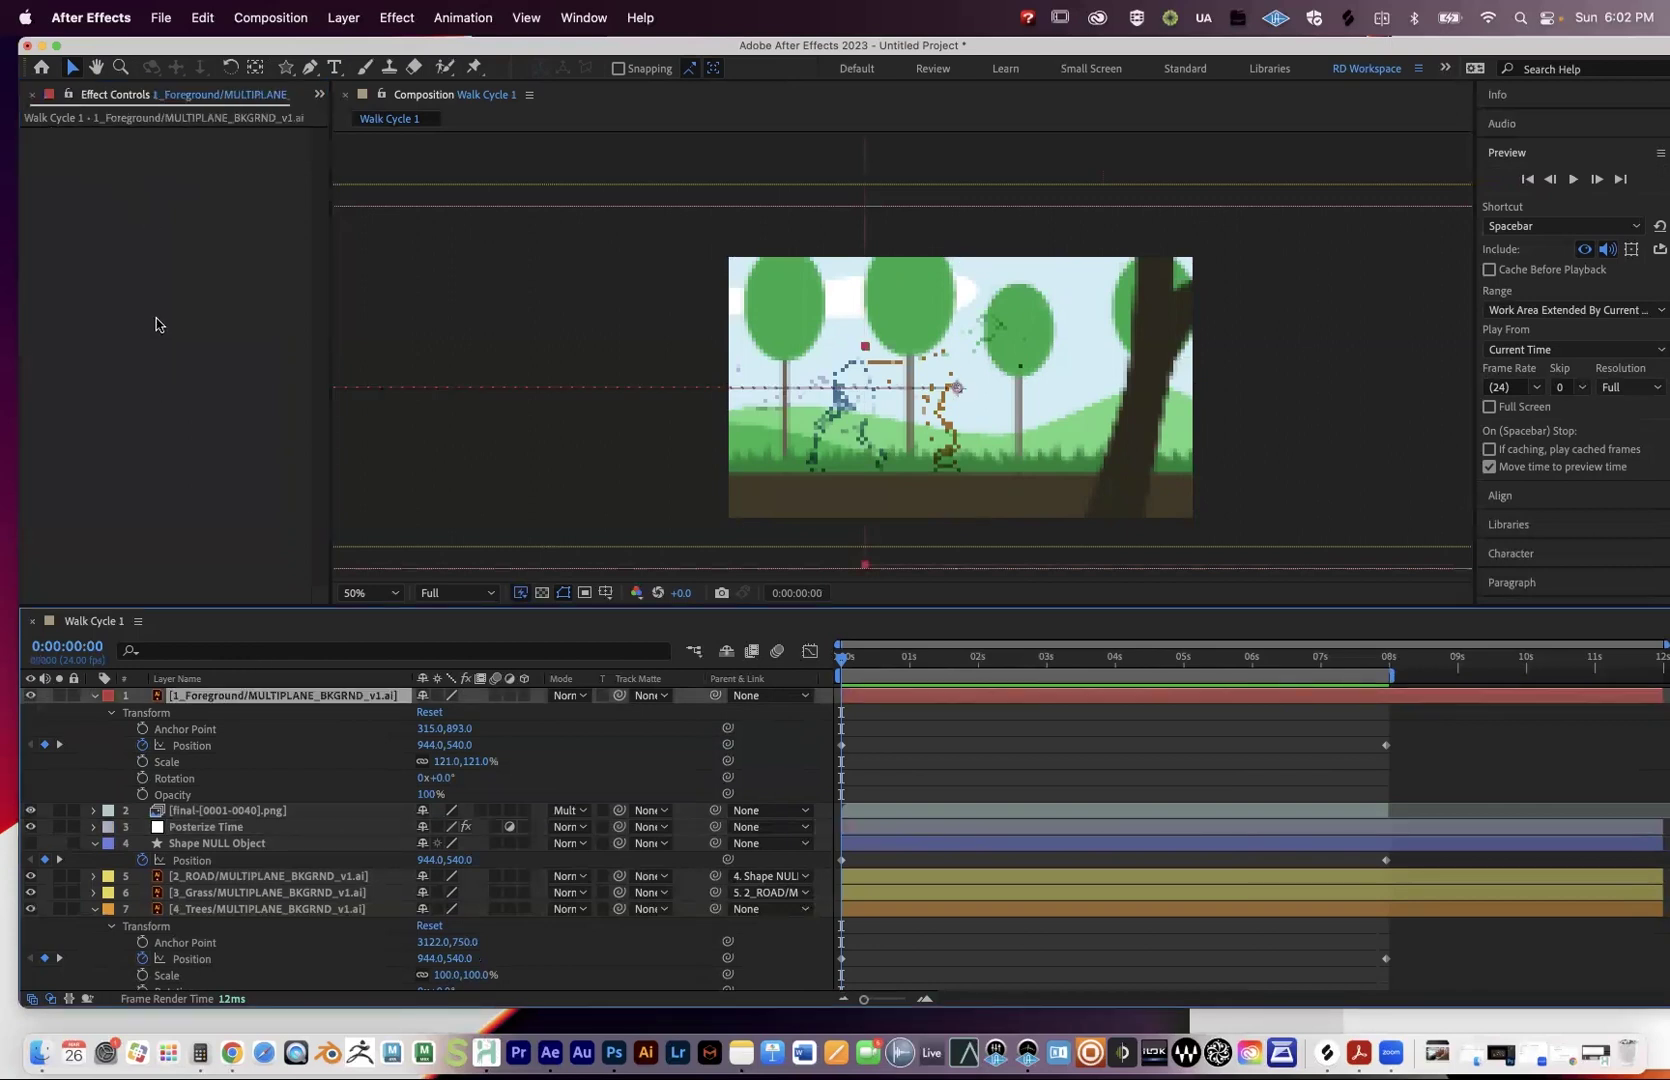
click(140, 204)
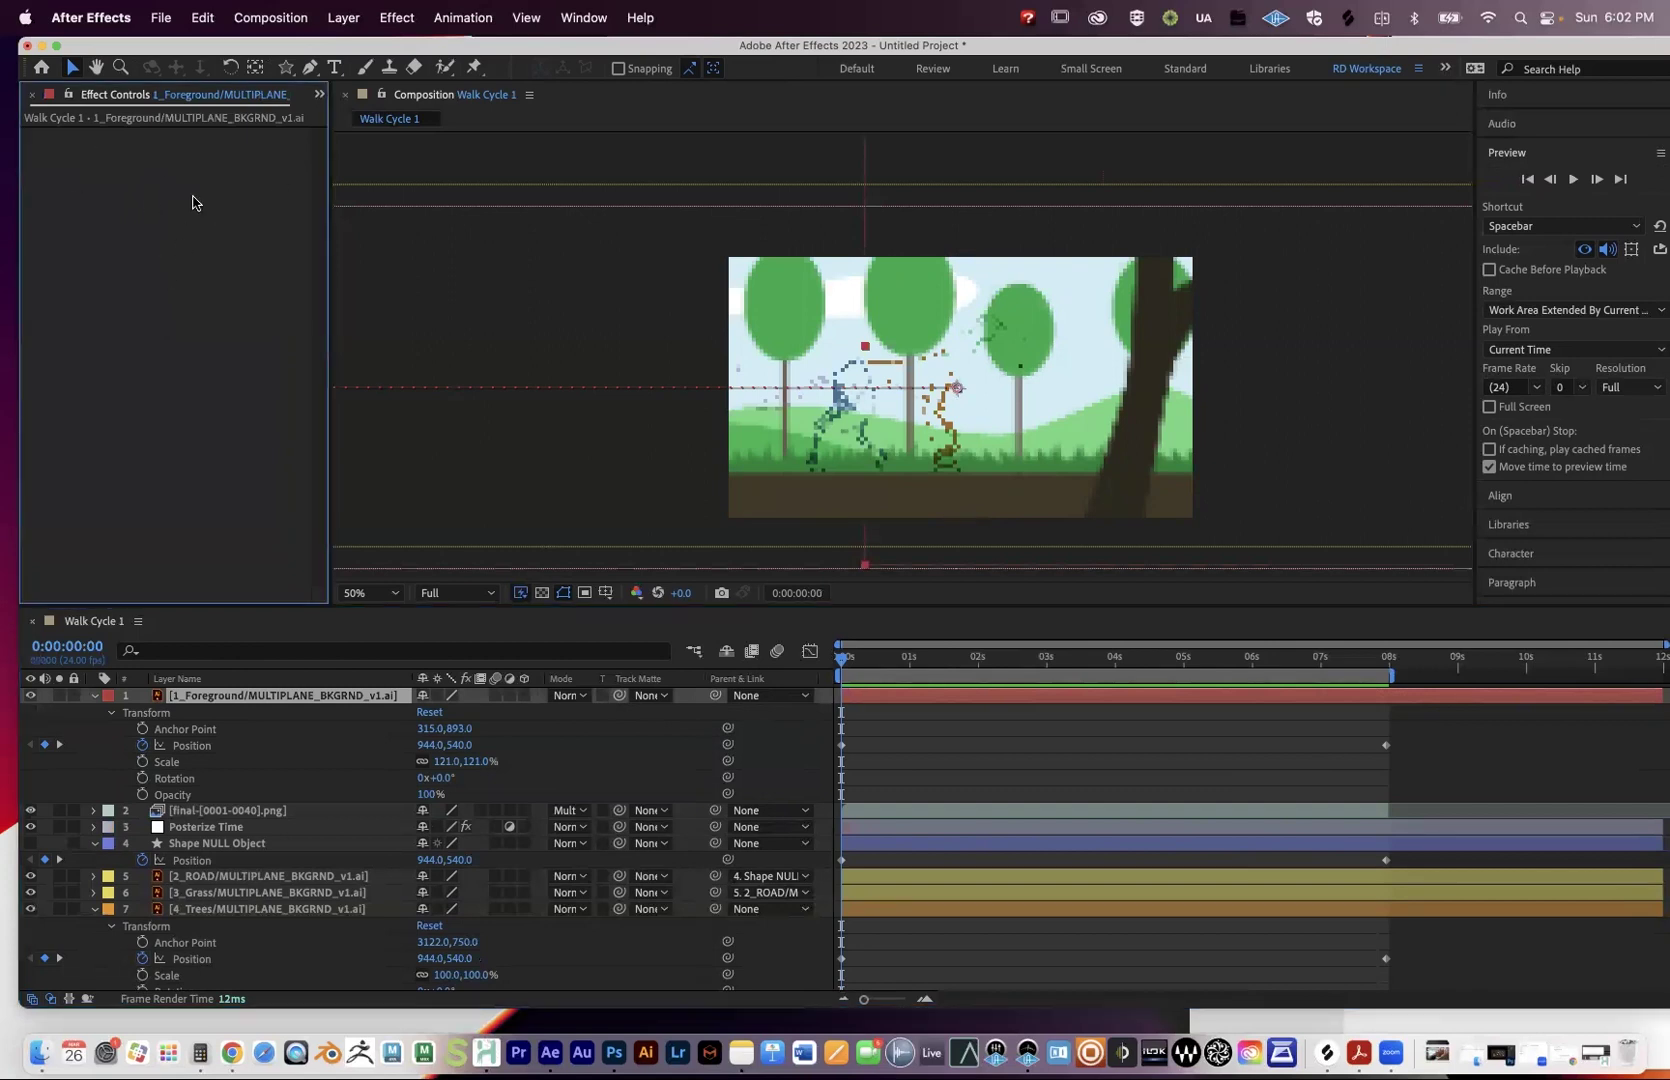
key(super+v)
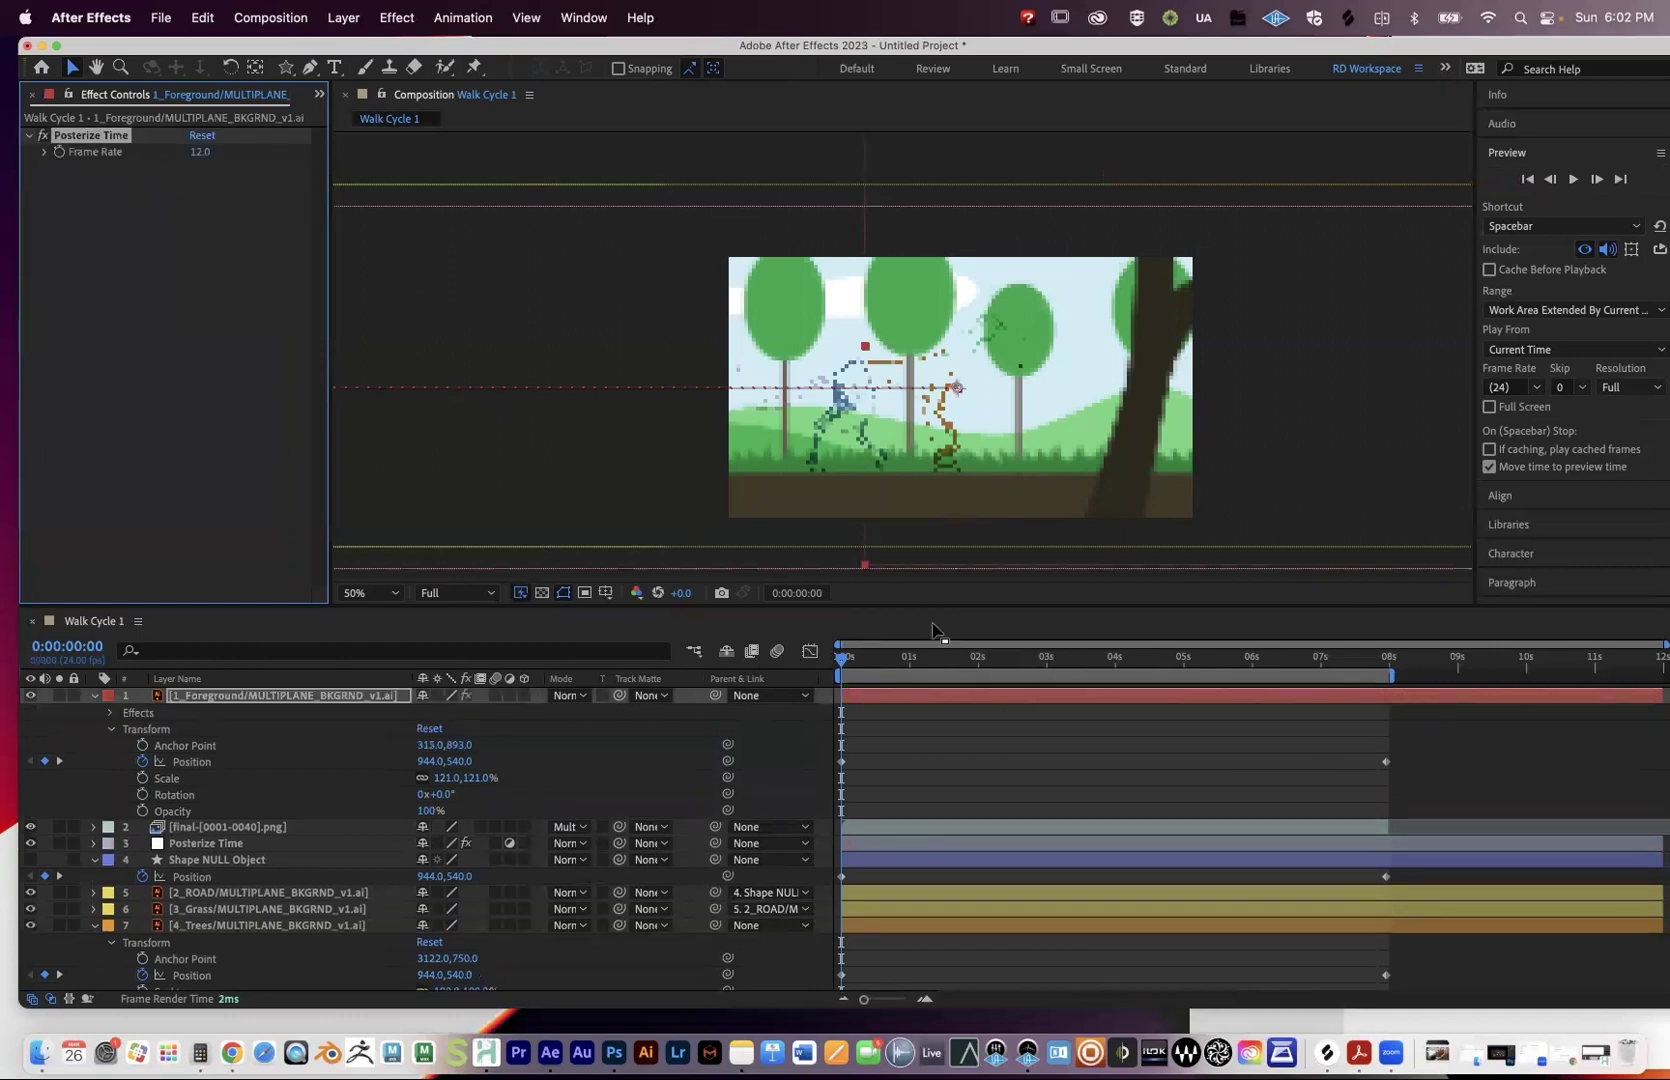
Play and scrub the composition to examine the motion with Posterize Time applied separately to the foreground and background.
key(space)
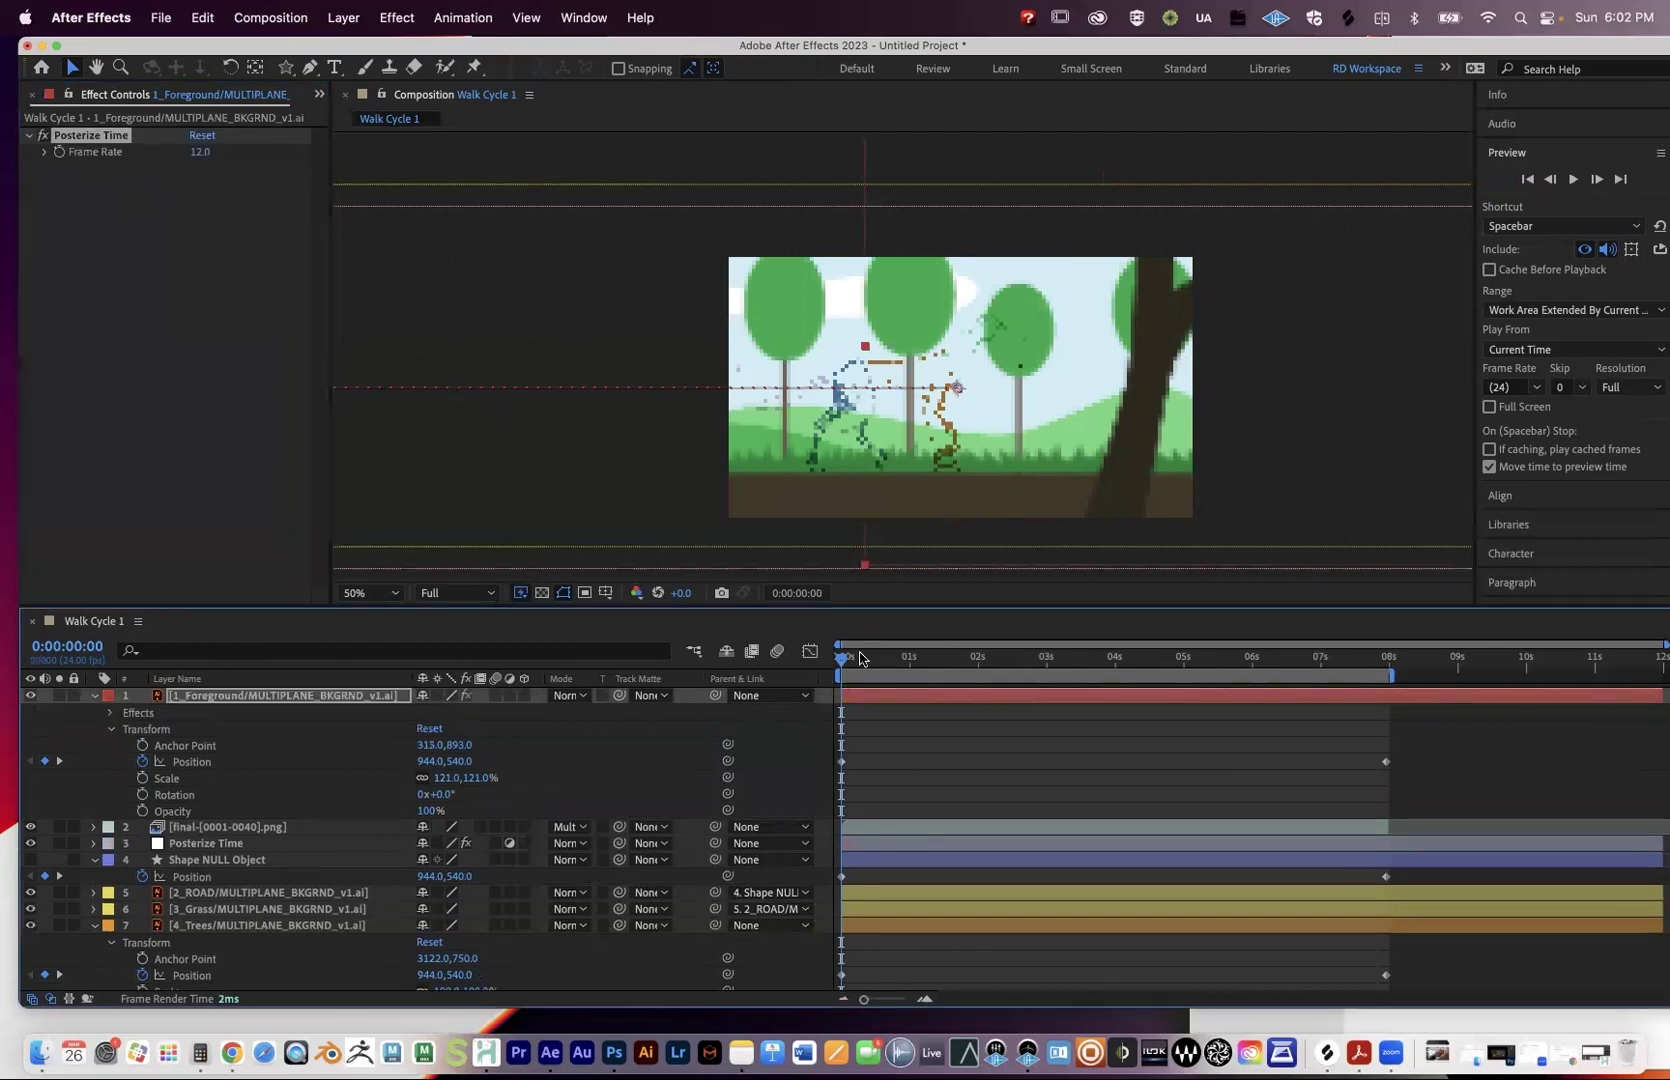
key(space)
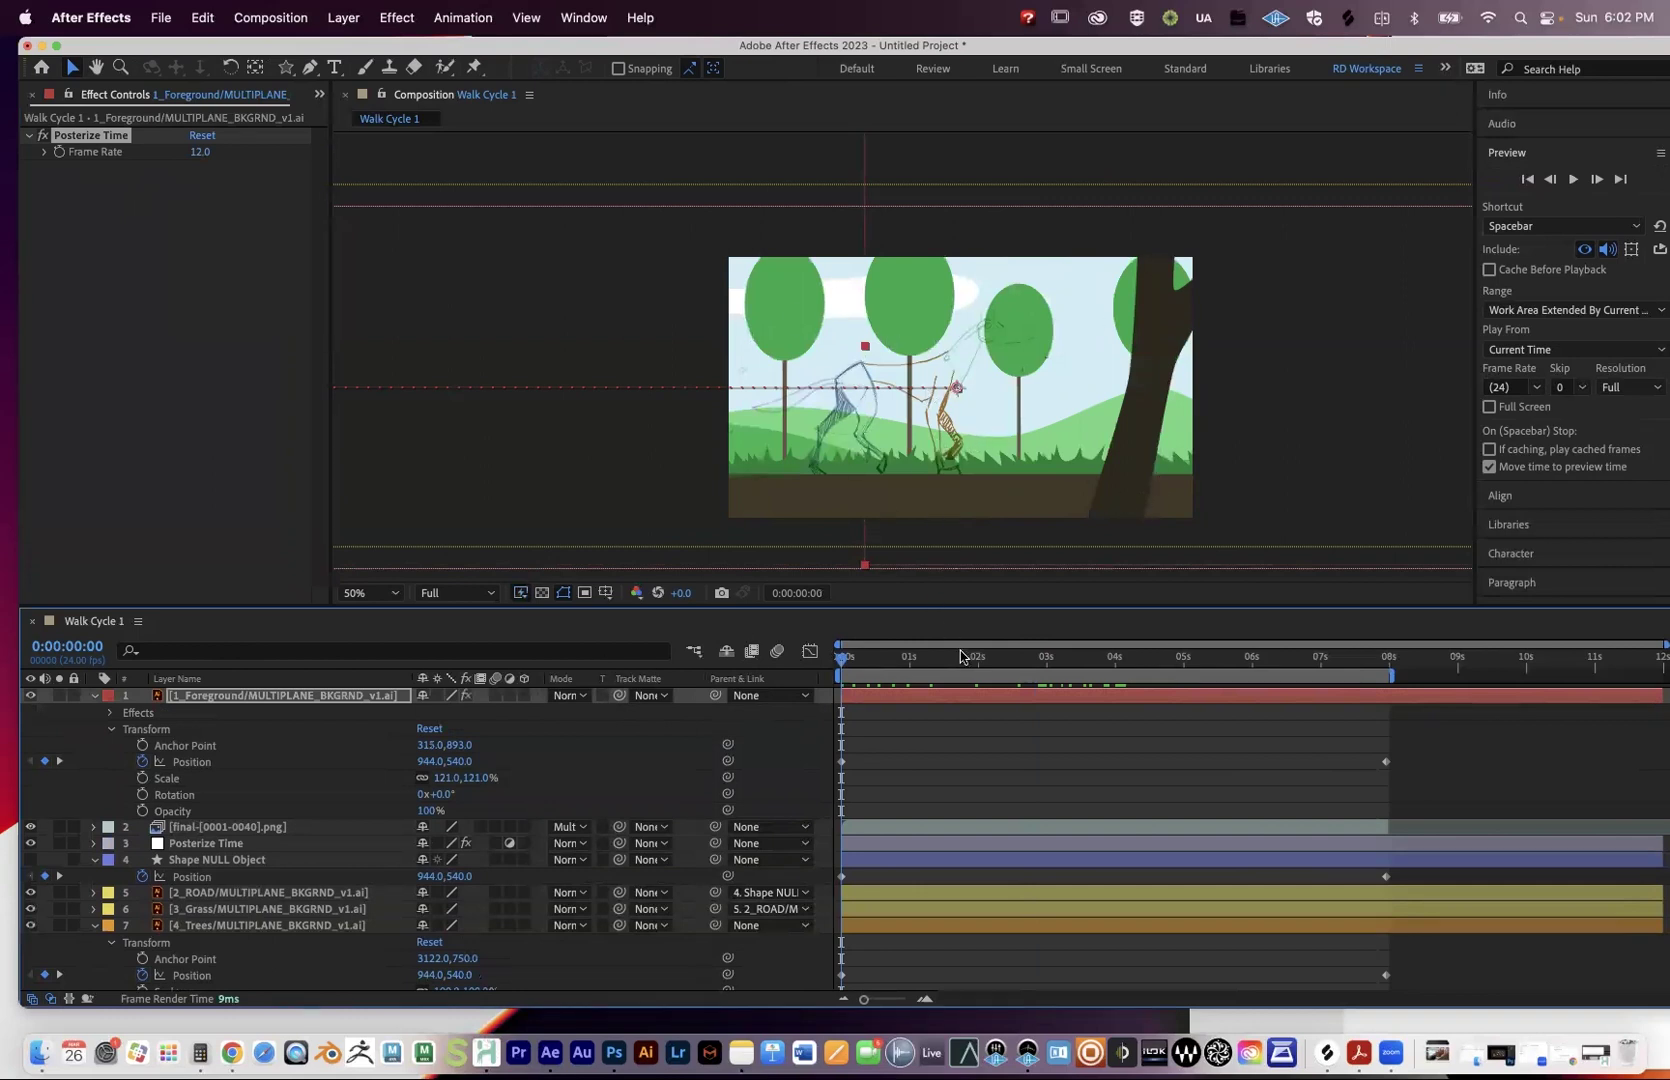
click(889, 657)
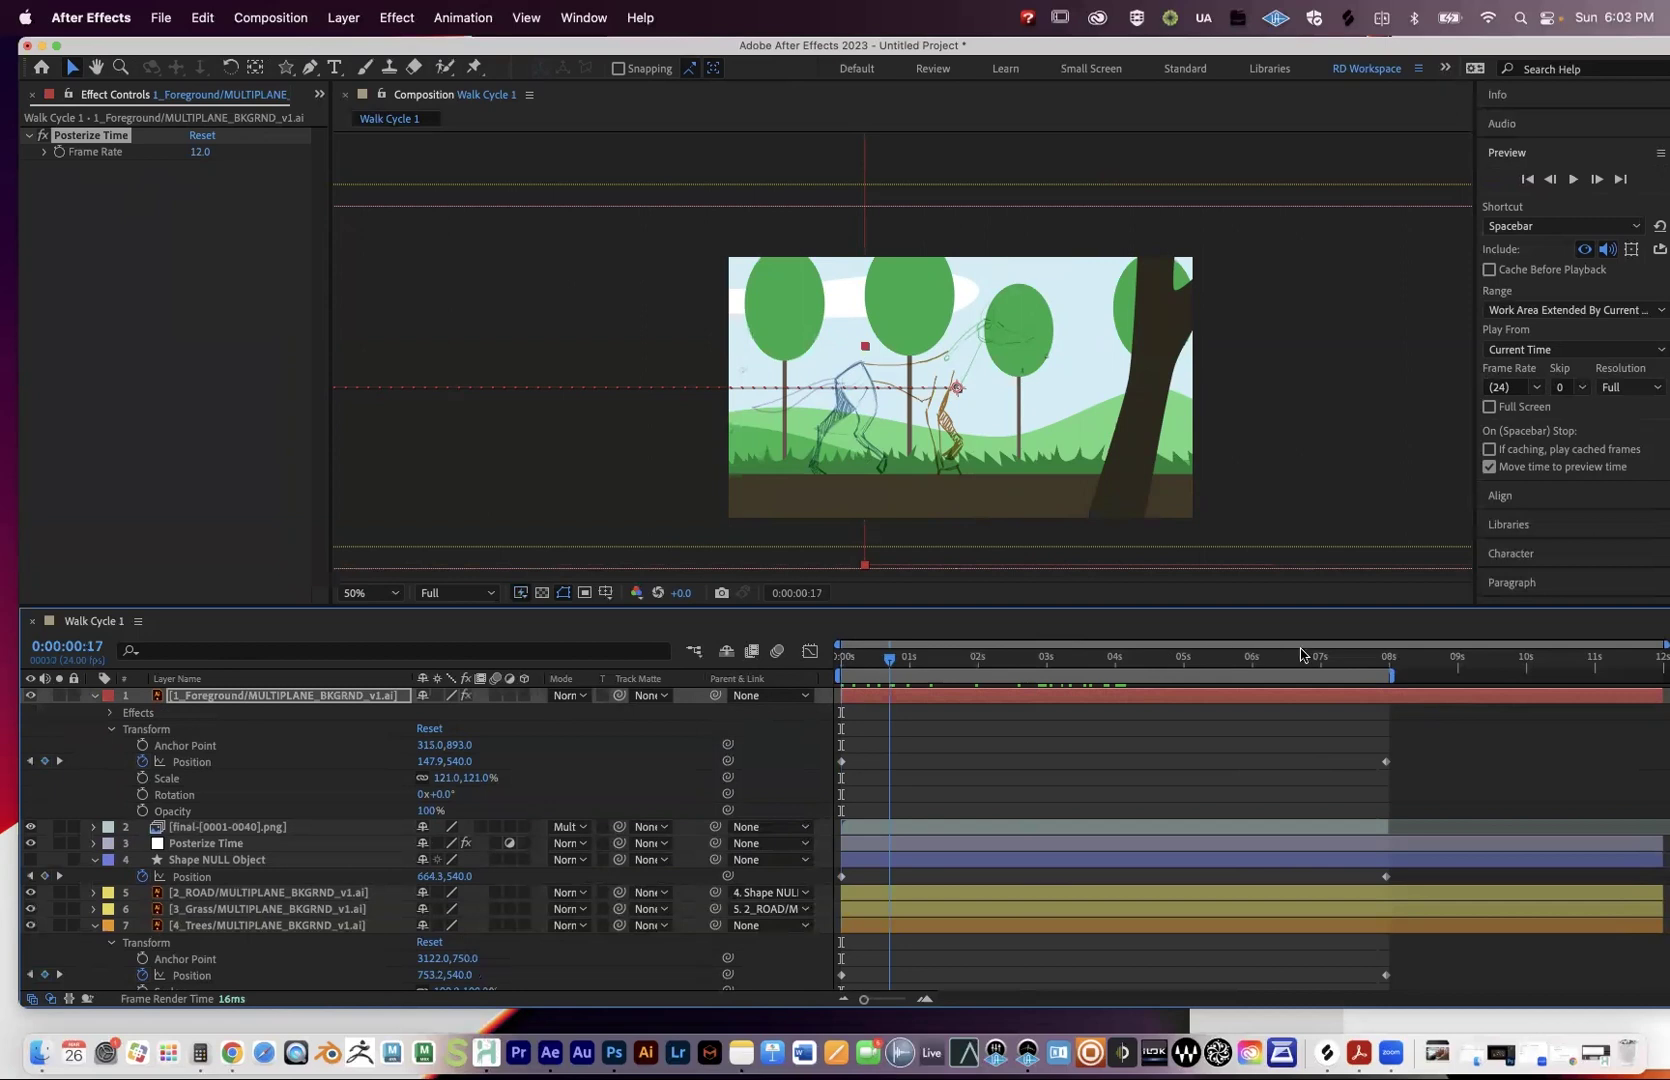
key(Home)
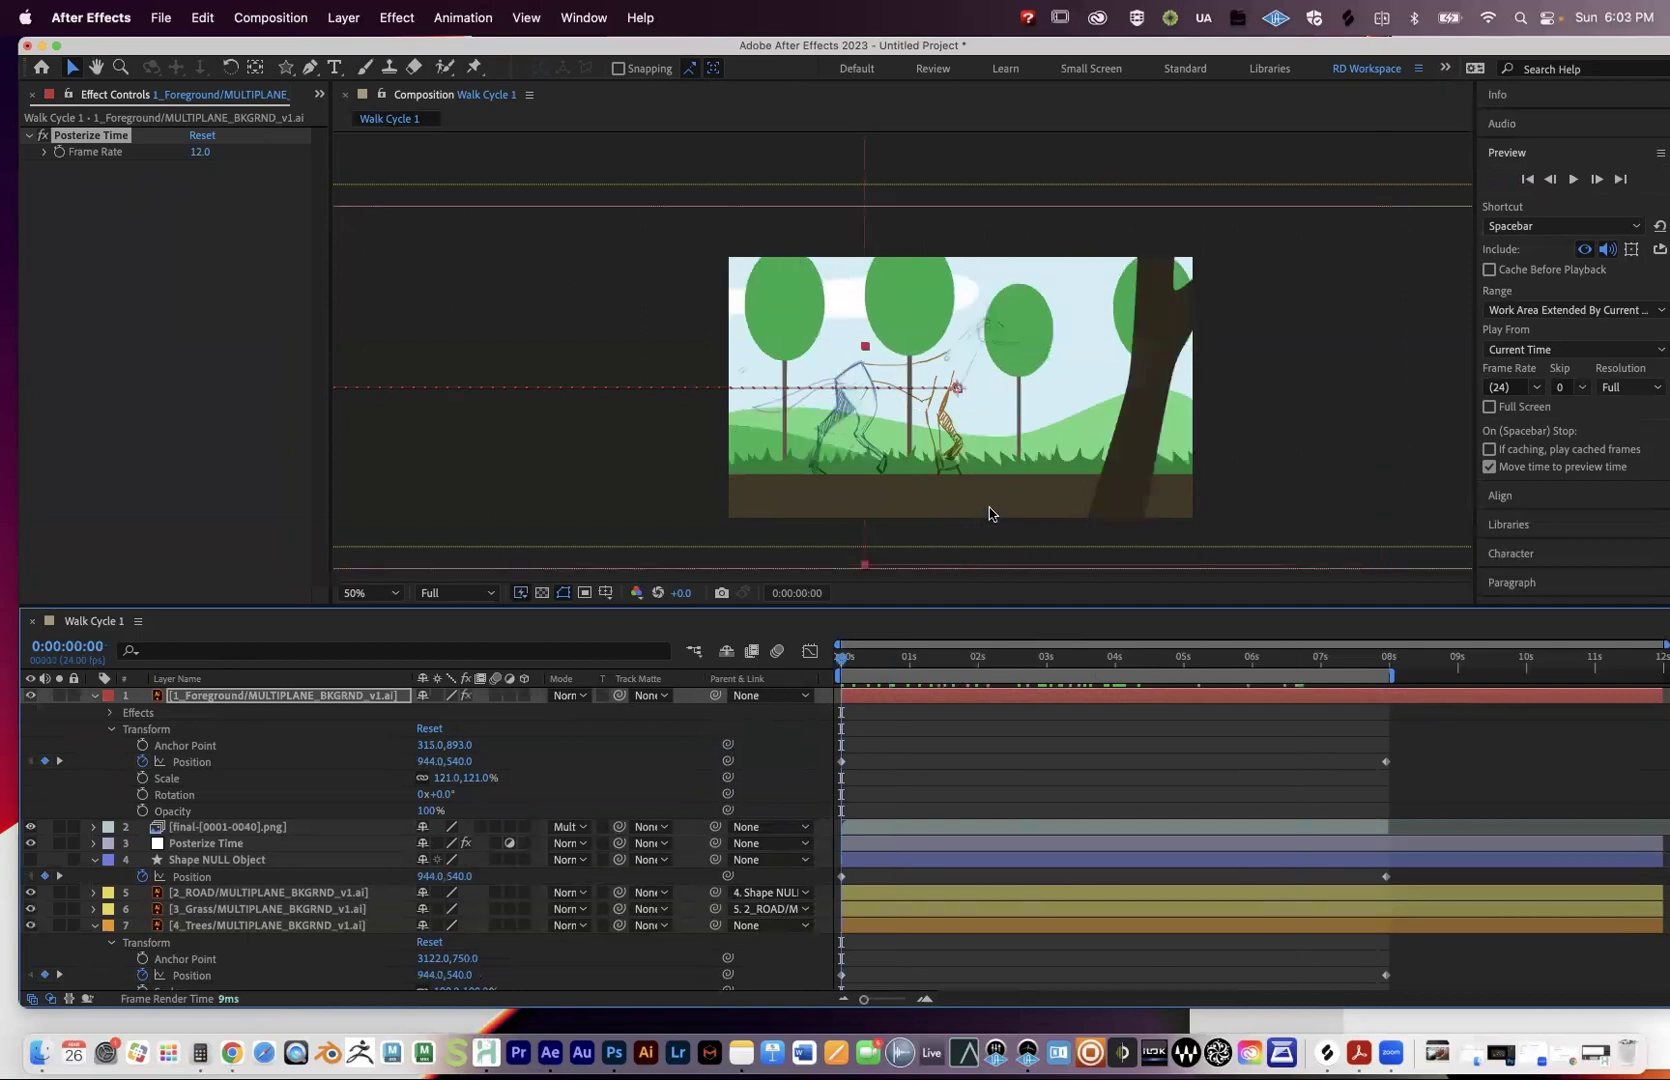
key(space)
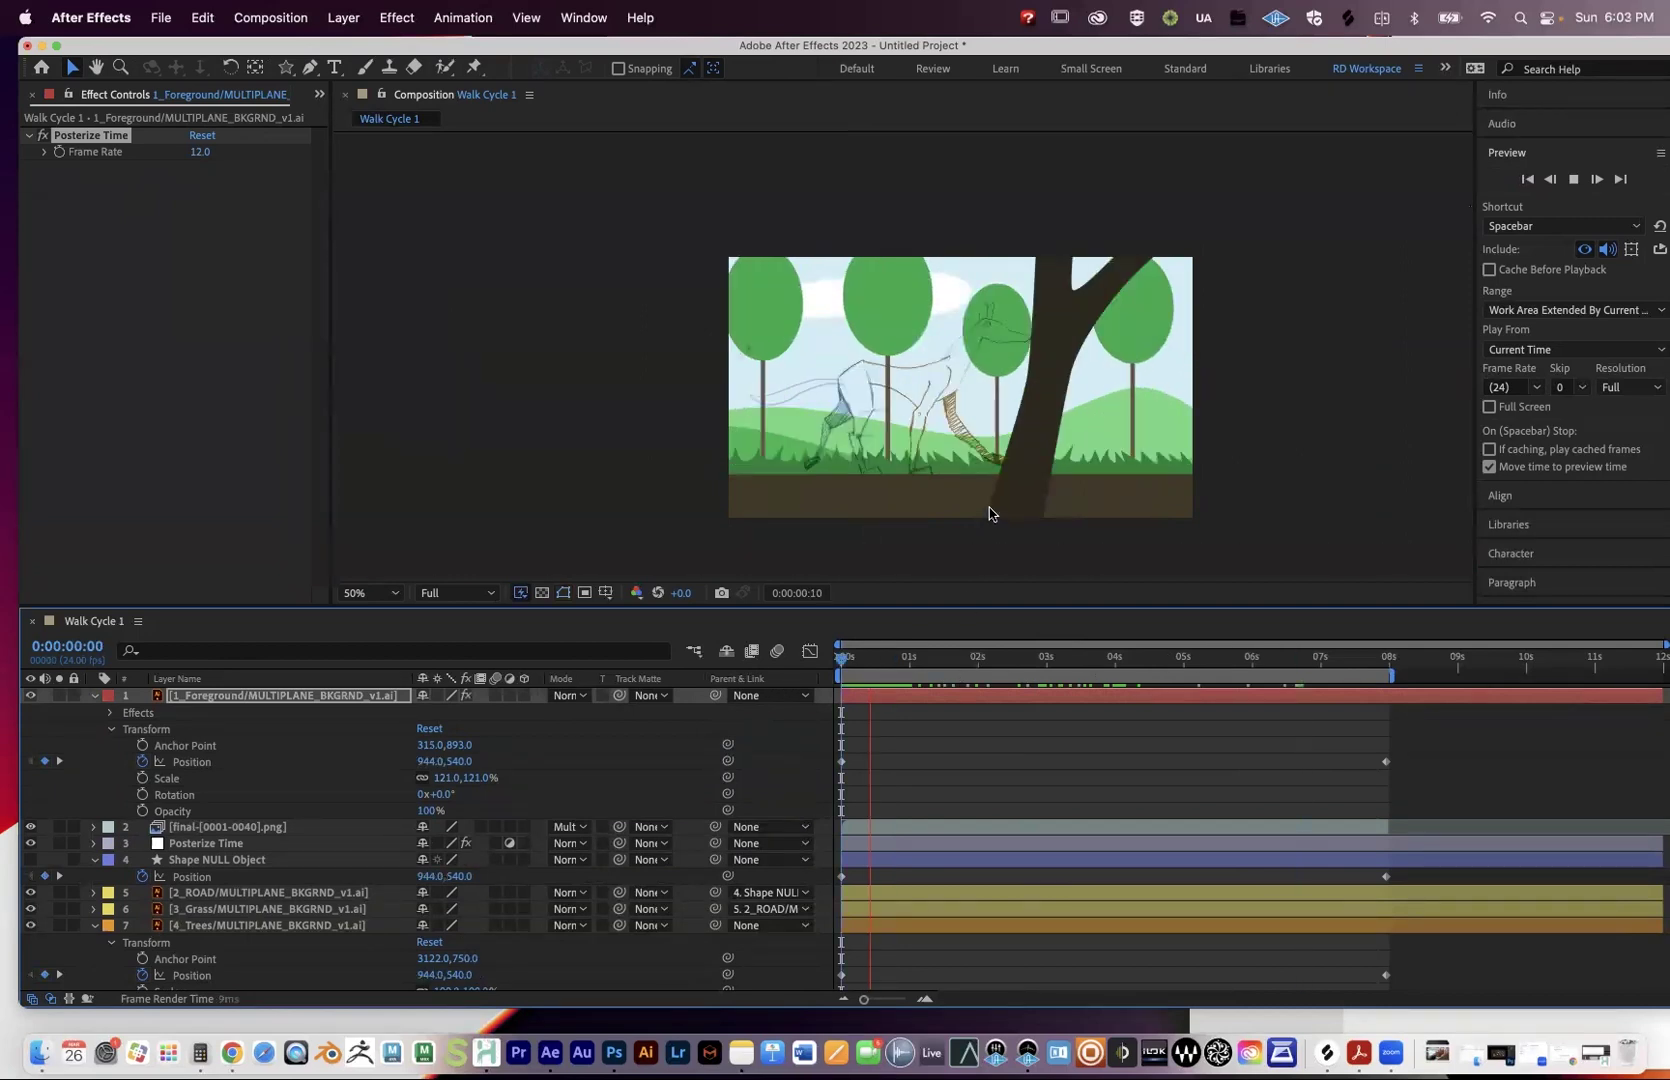
drag(884, 660, 835, 682)
key(space)
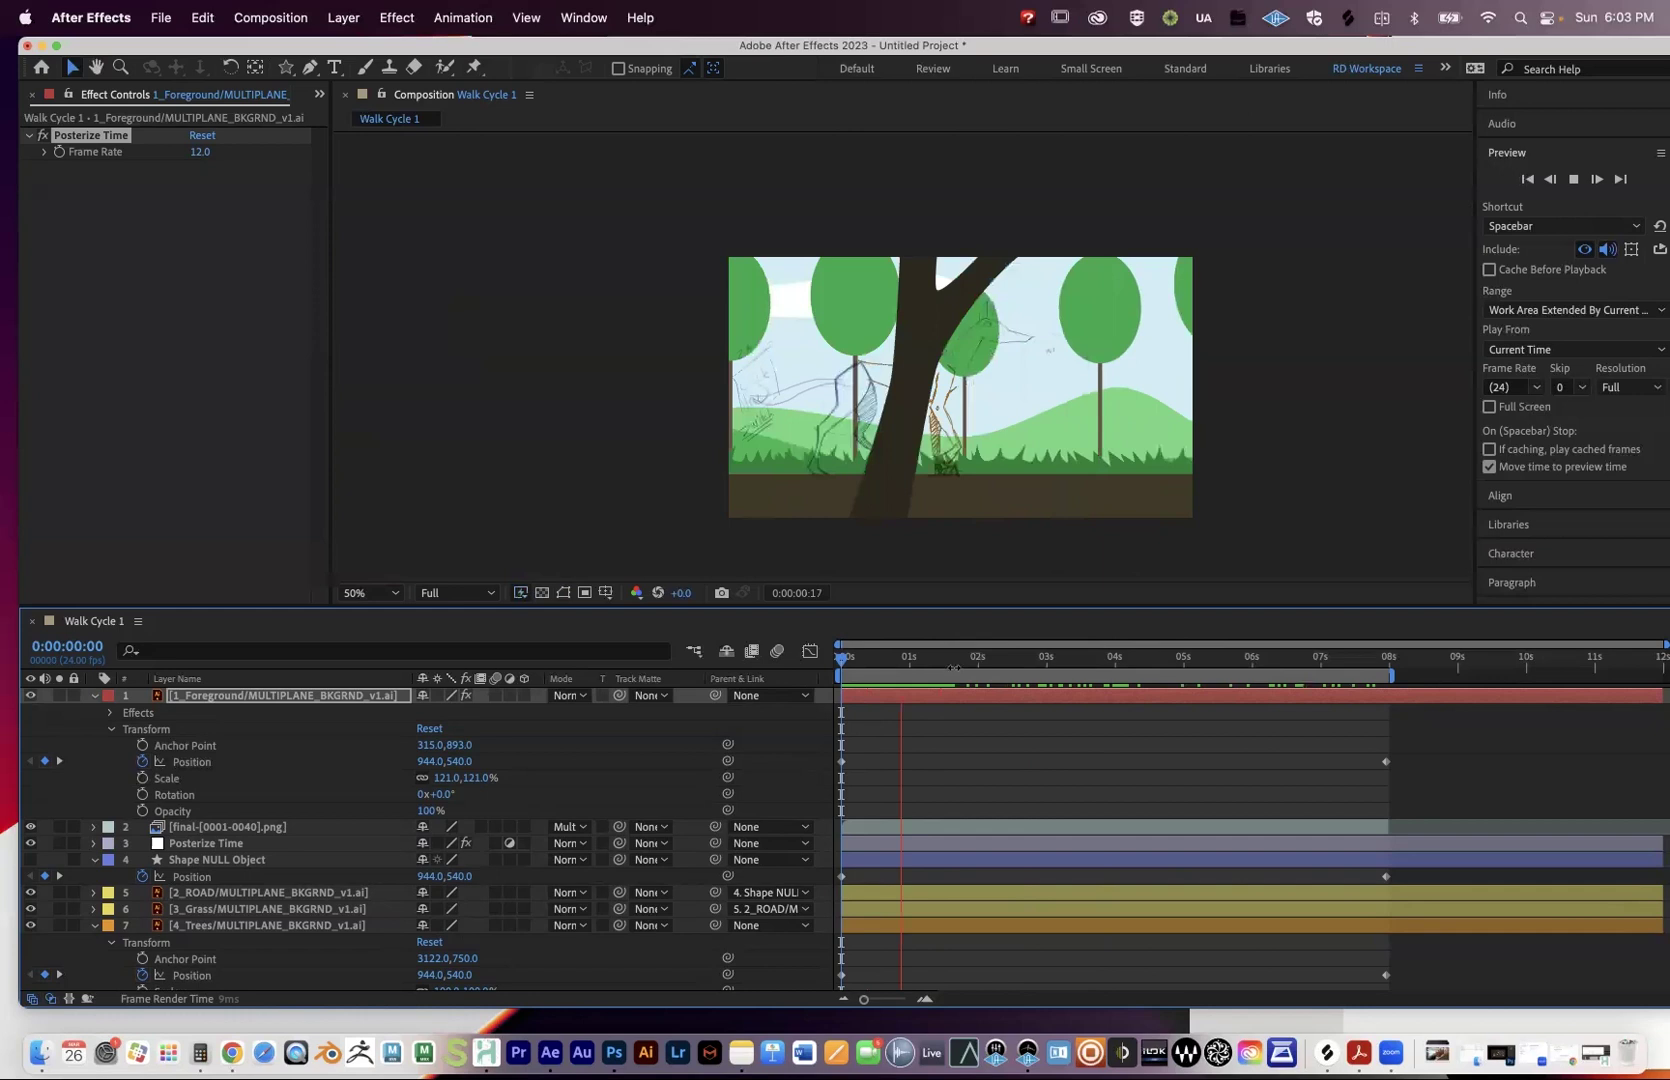
click(953, 660)
drag(962, 658, 1085, 658)
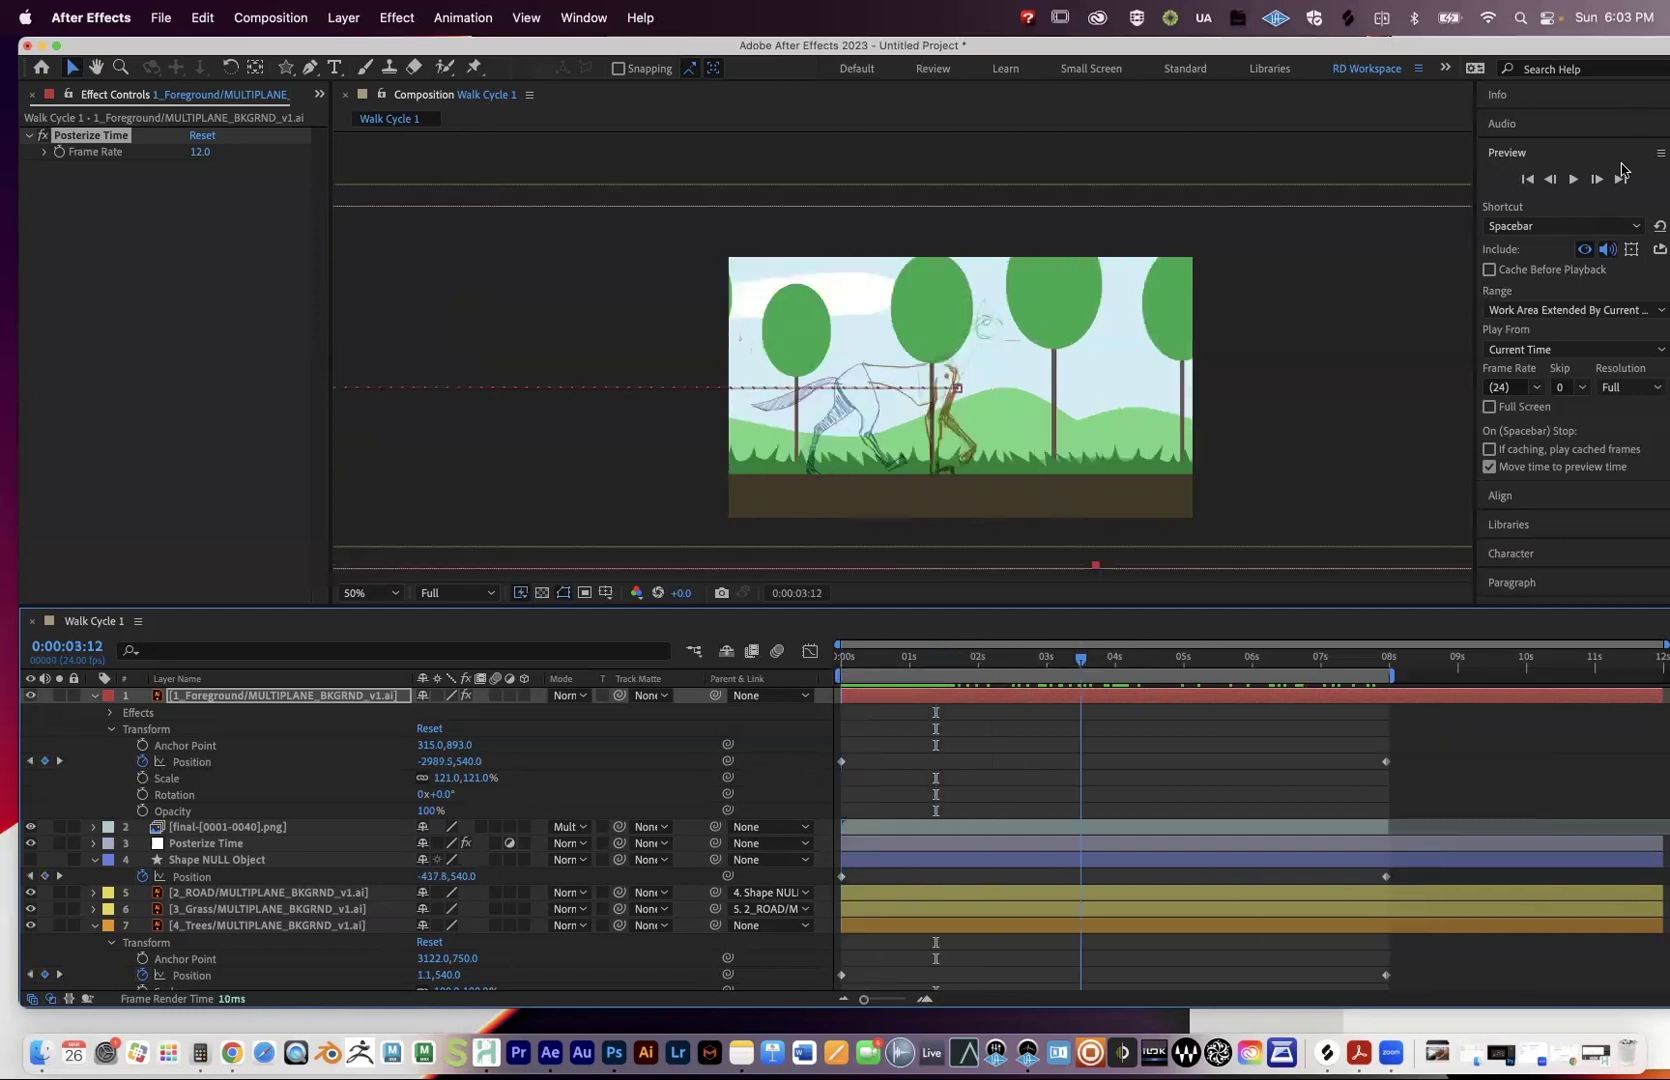
click(1572, 180)
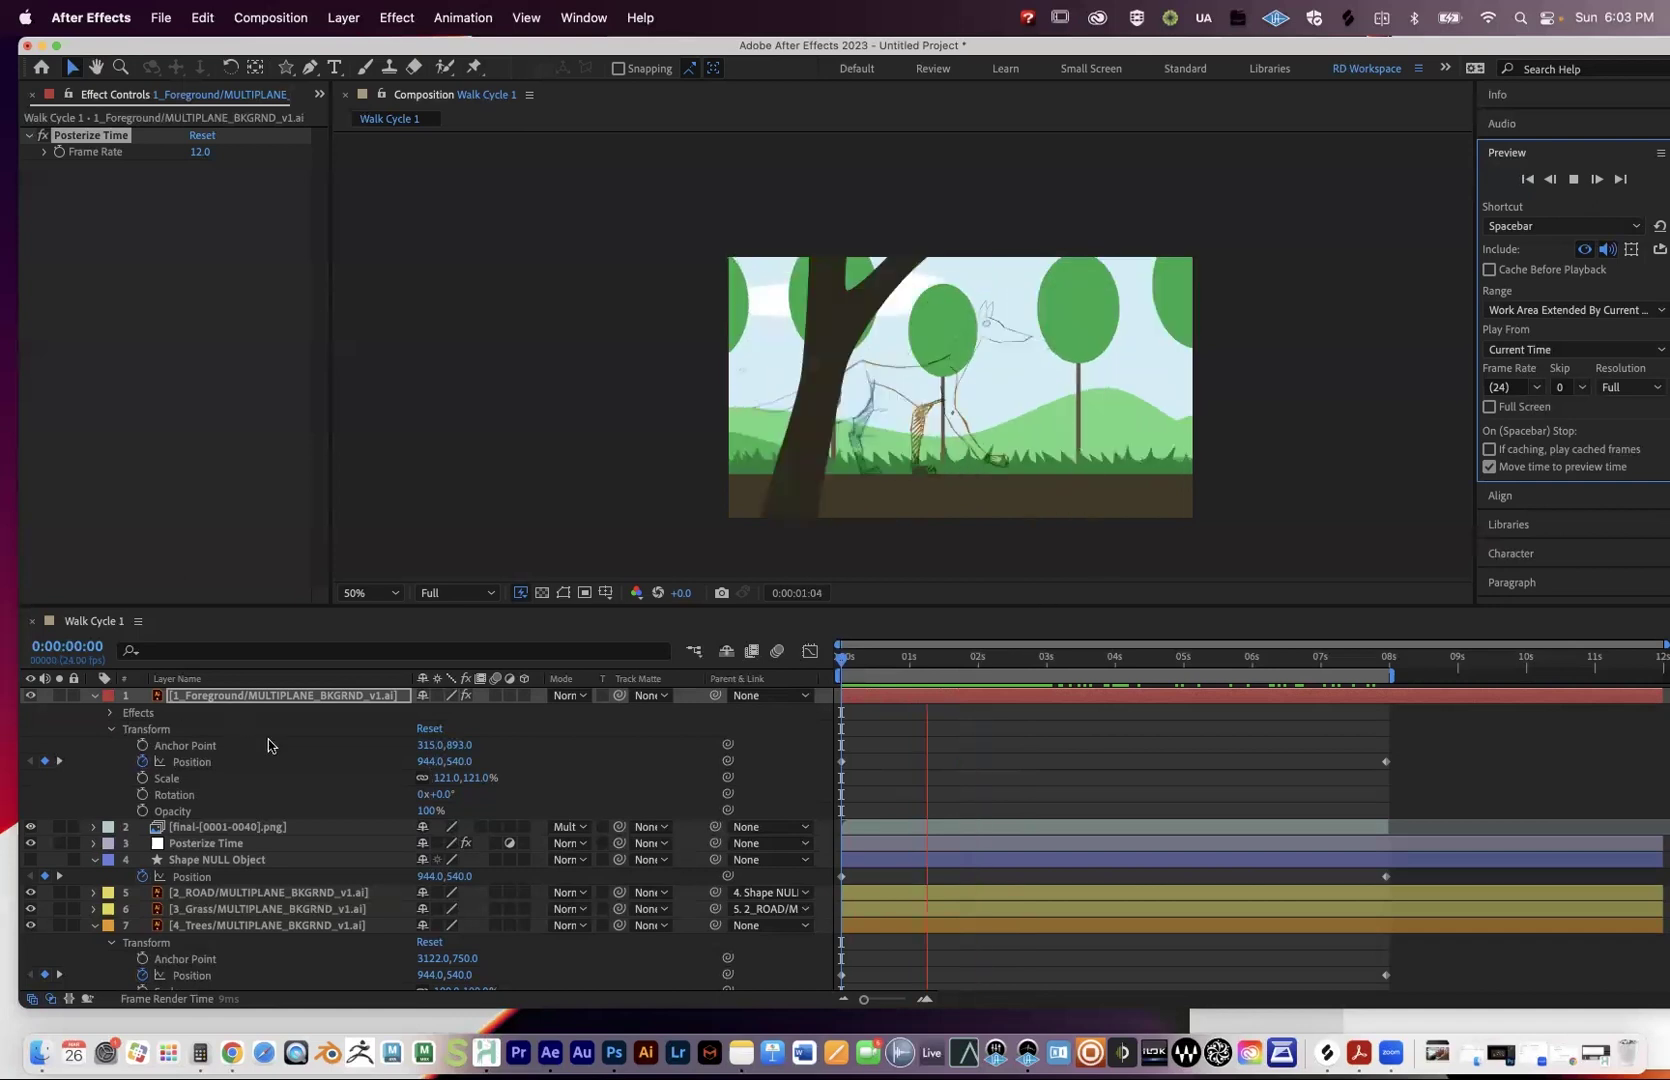
key(space)
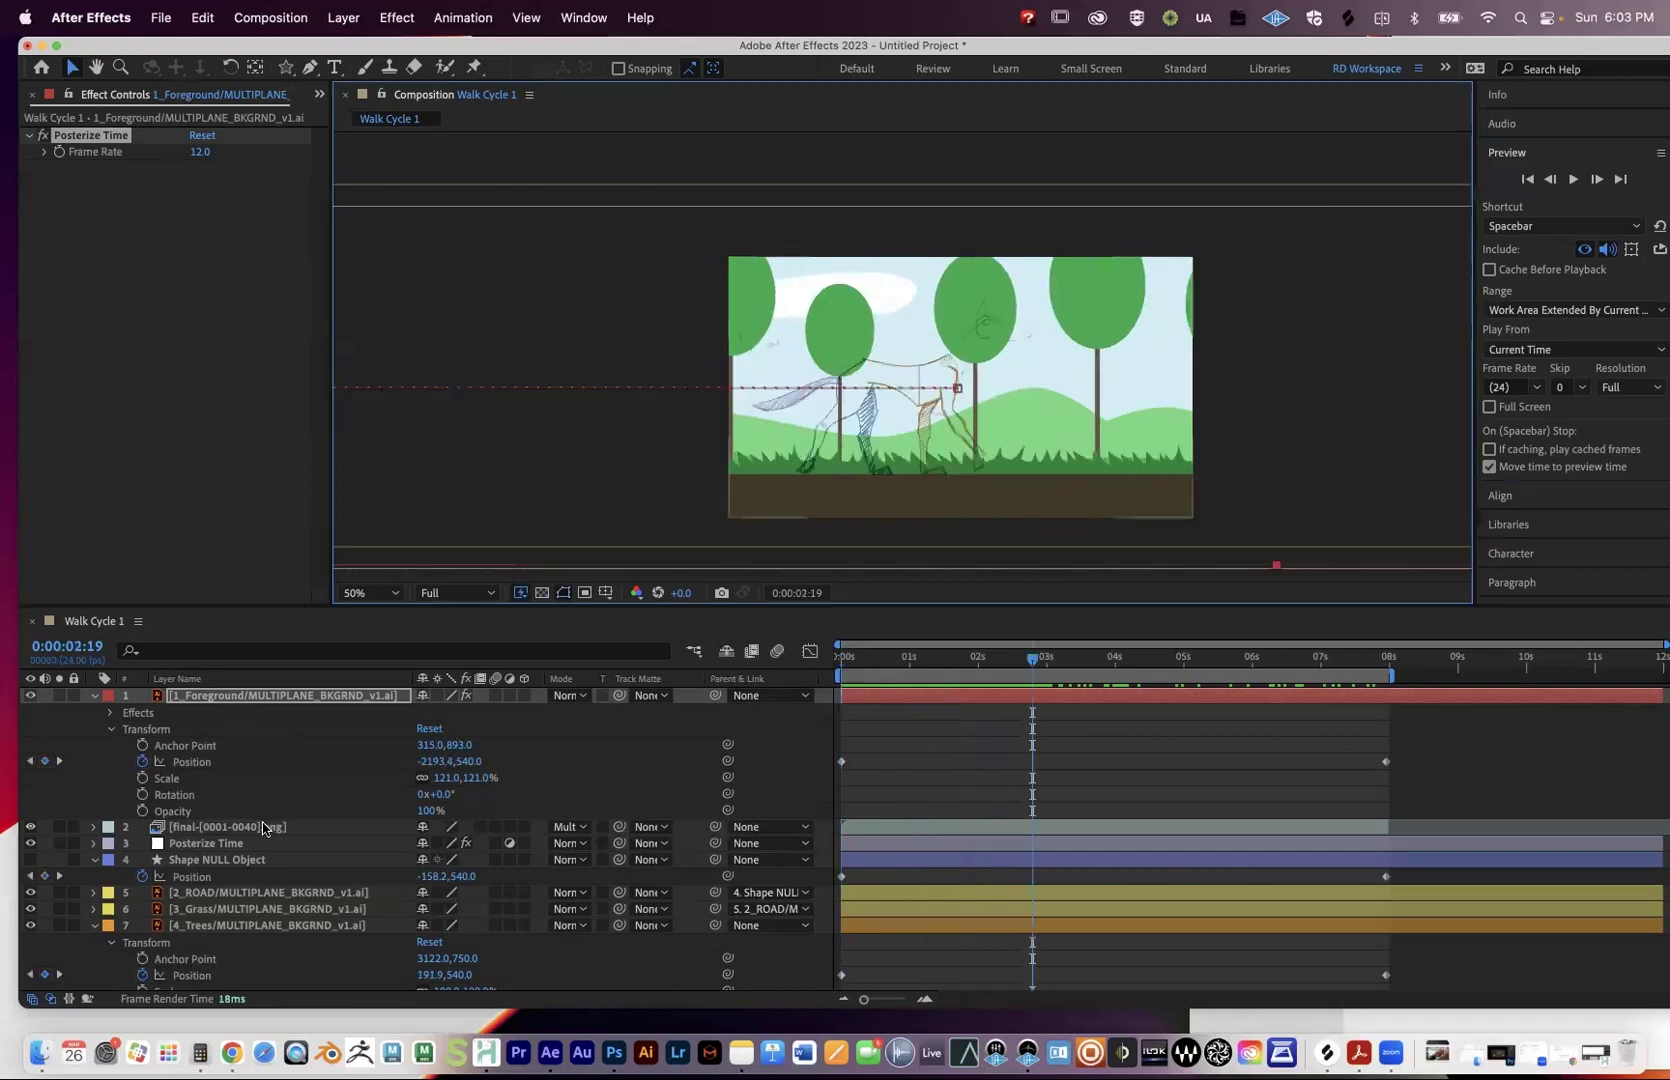
Hide the Posterize Time layer and disable the Posterize Time effect on the 1_Foreground layer.
click(260, 830)
key(cmd+Down)
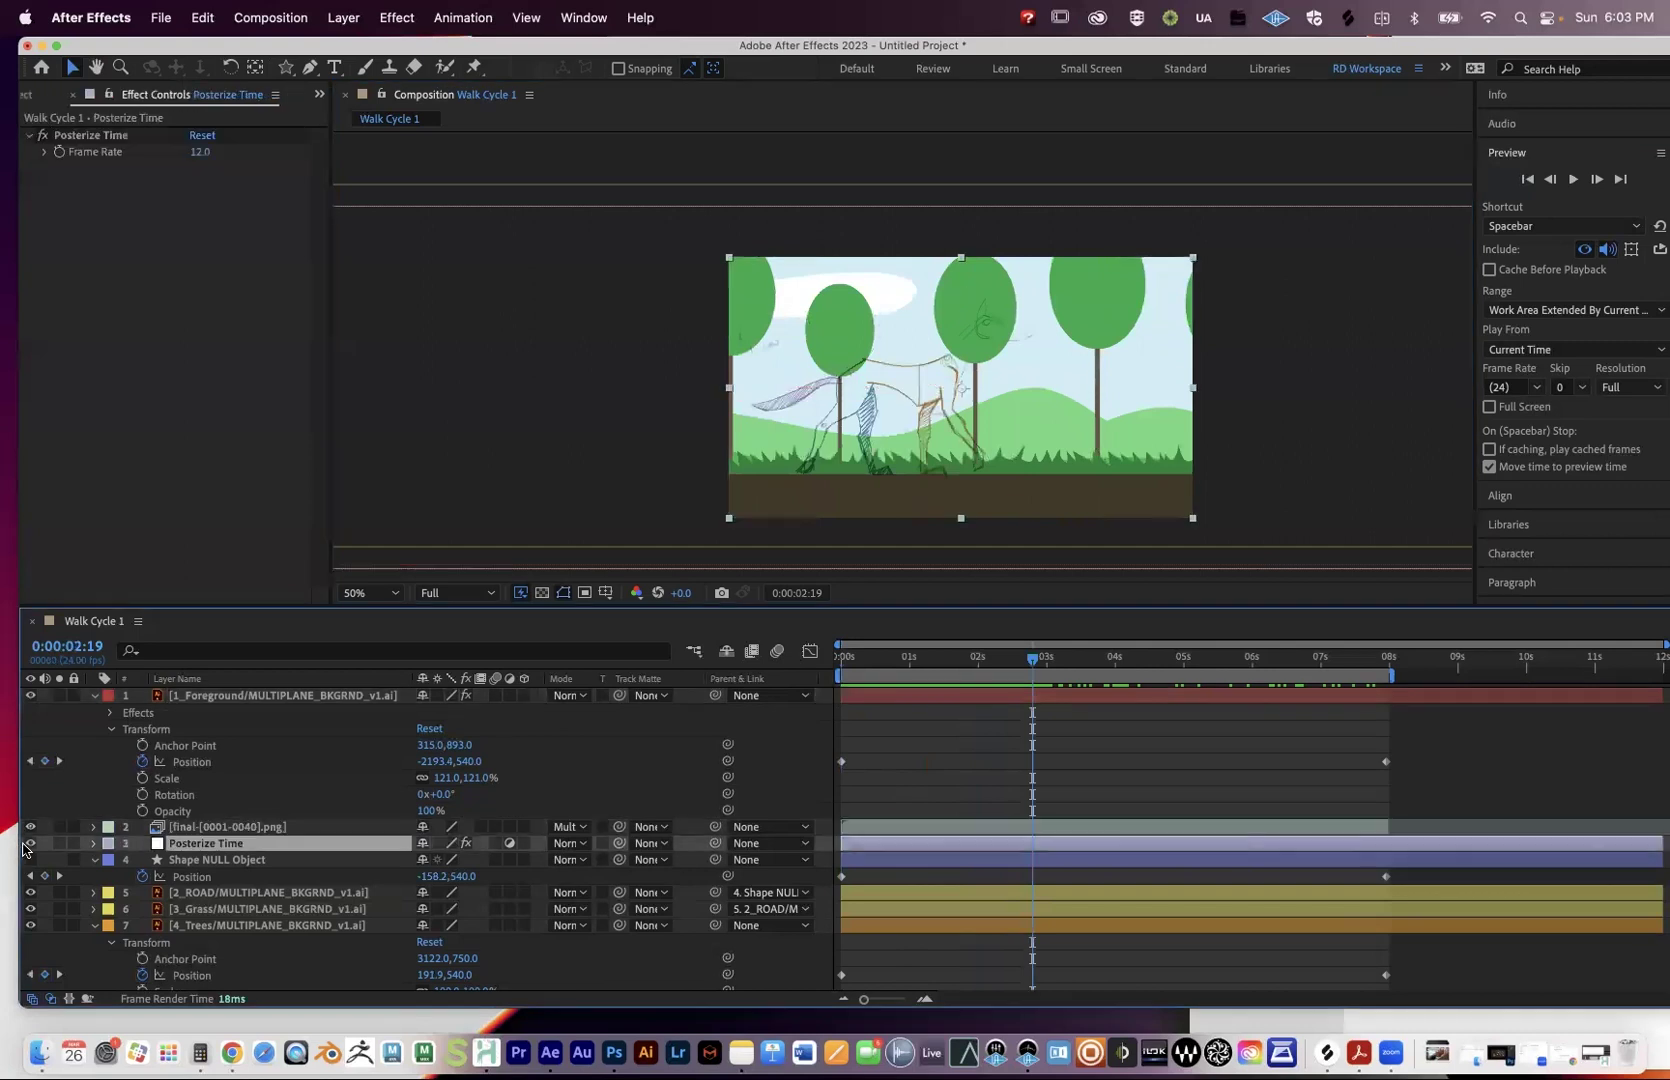
click(29, 843)
key(super+Up)
key(super+Up)
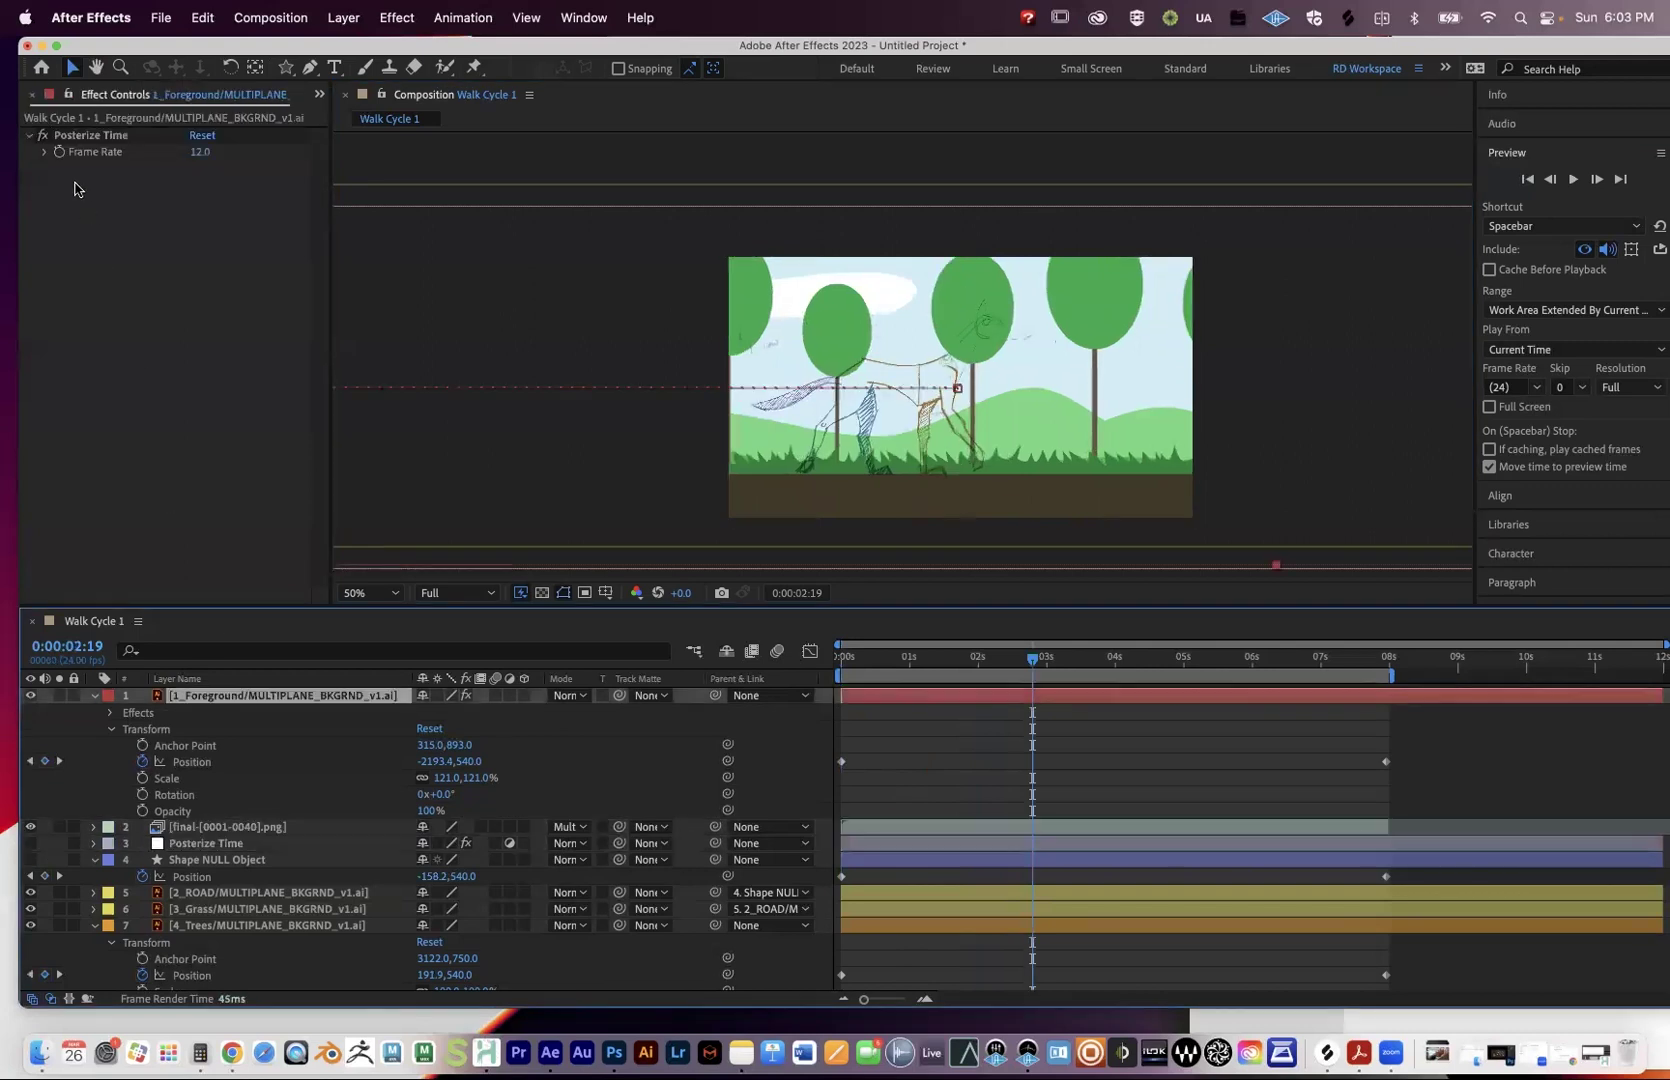
click(43, 136)
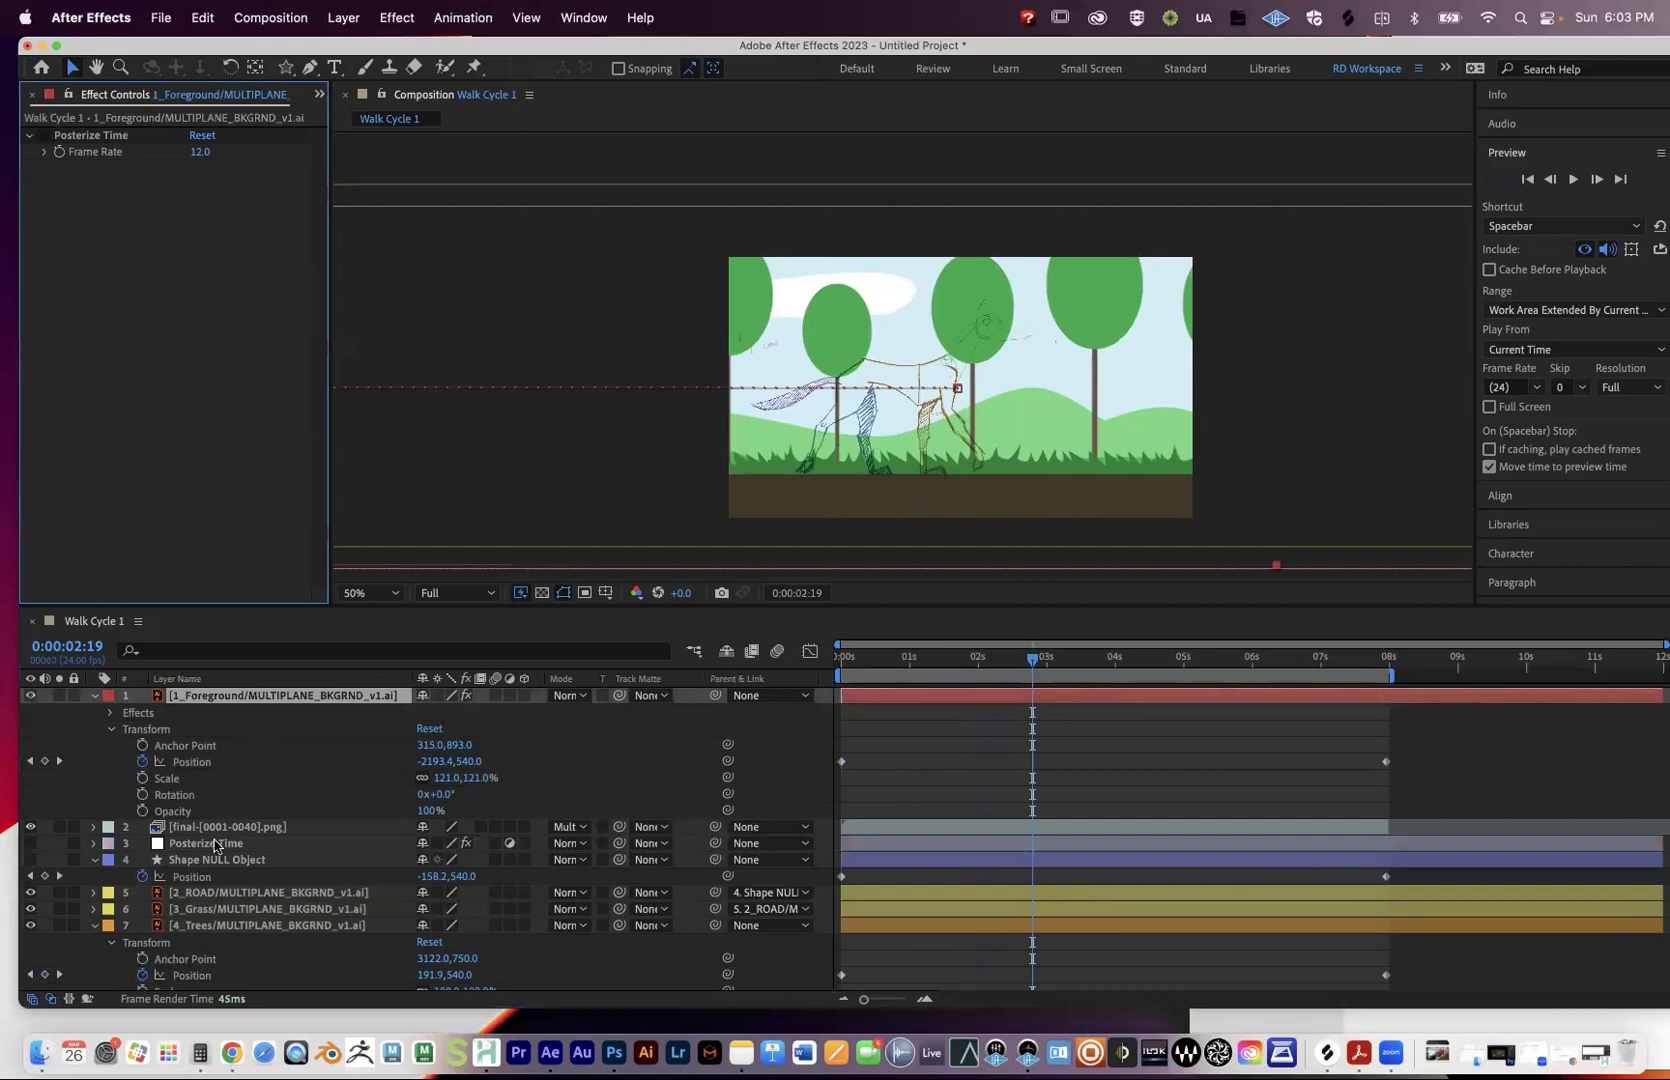
key(super+Down)
key(super+Down)
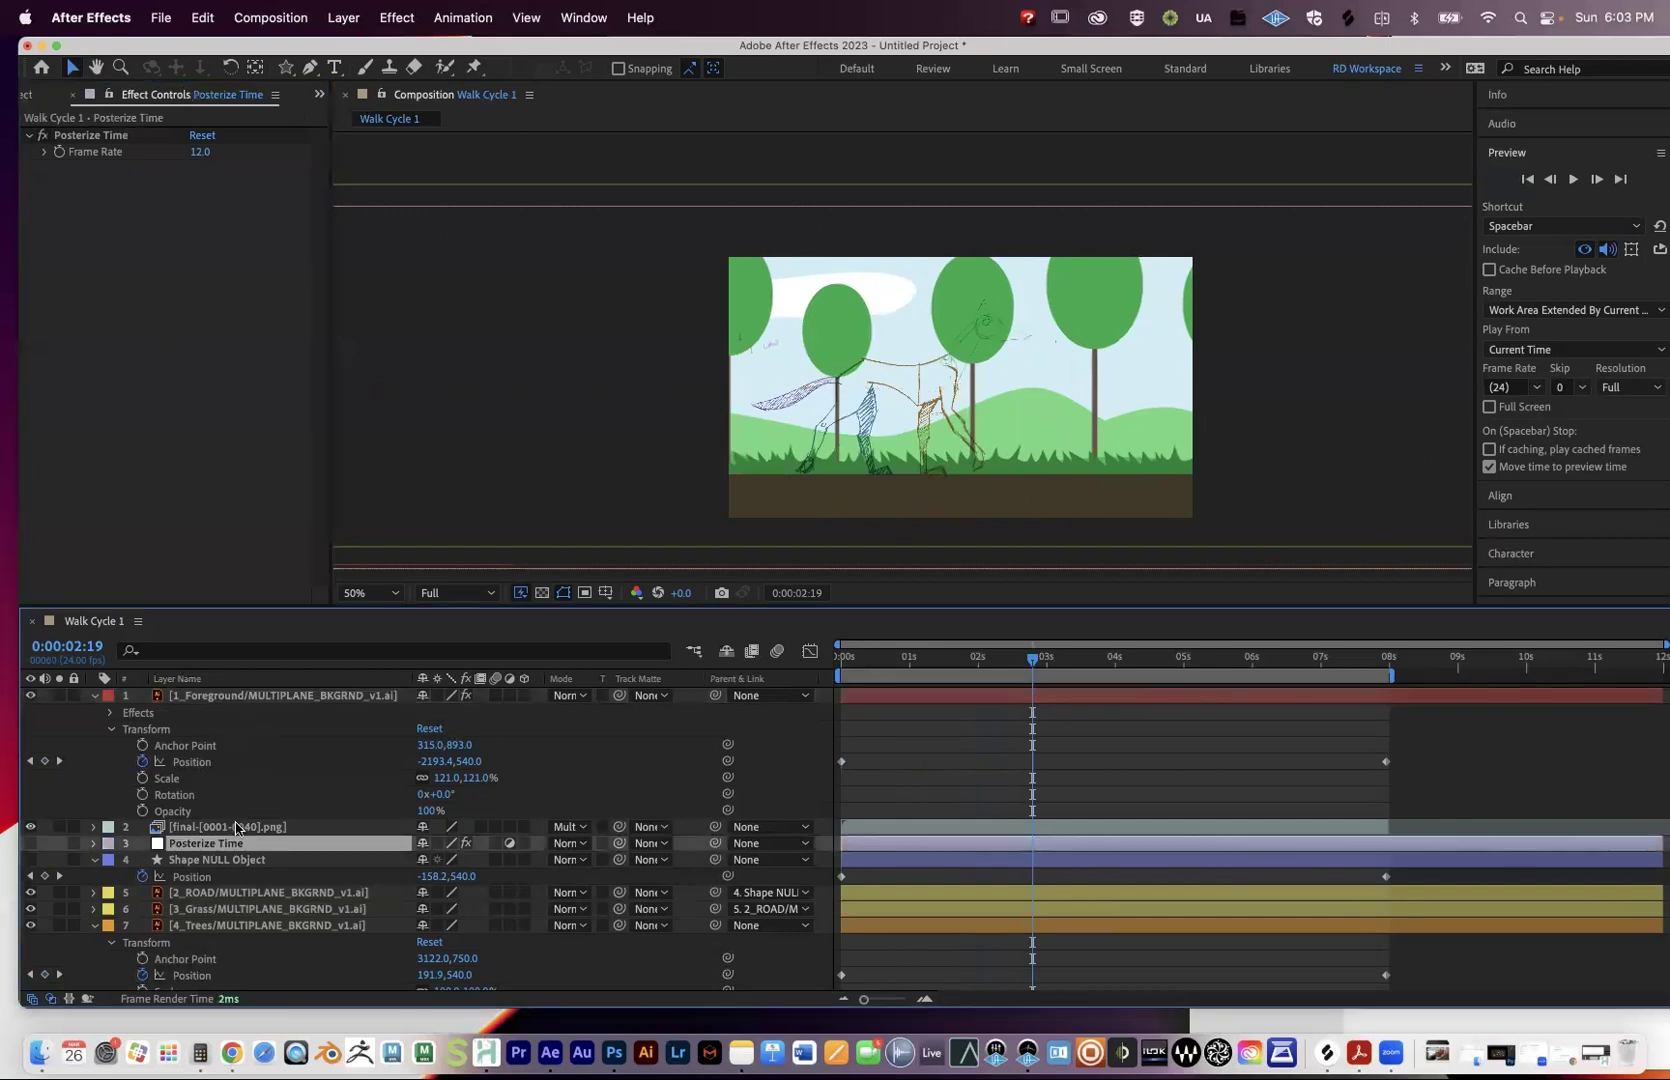
Scrub and replay the composition from the start to examine how smoothly the layers move with Posterize Time disabled.
click(236, 827)
click(915, 660)
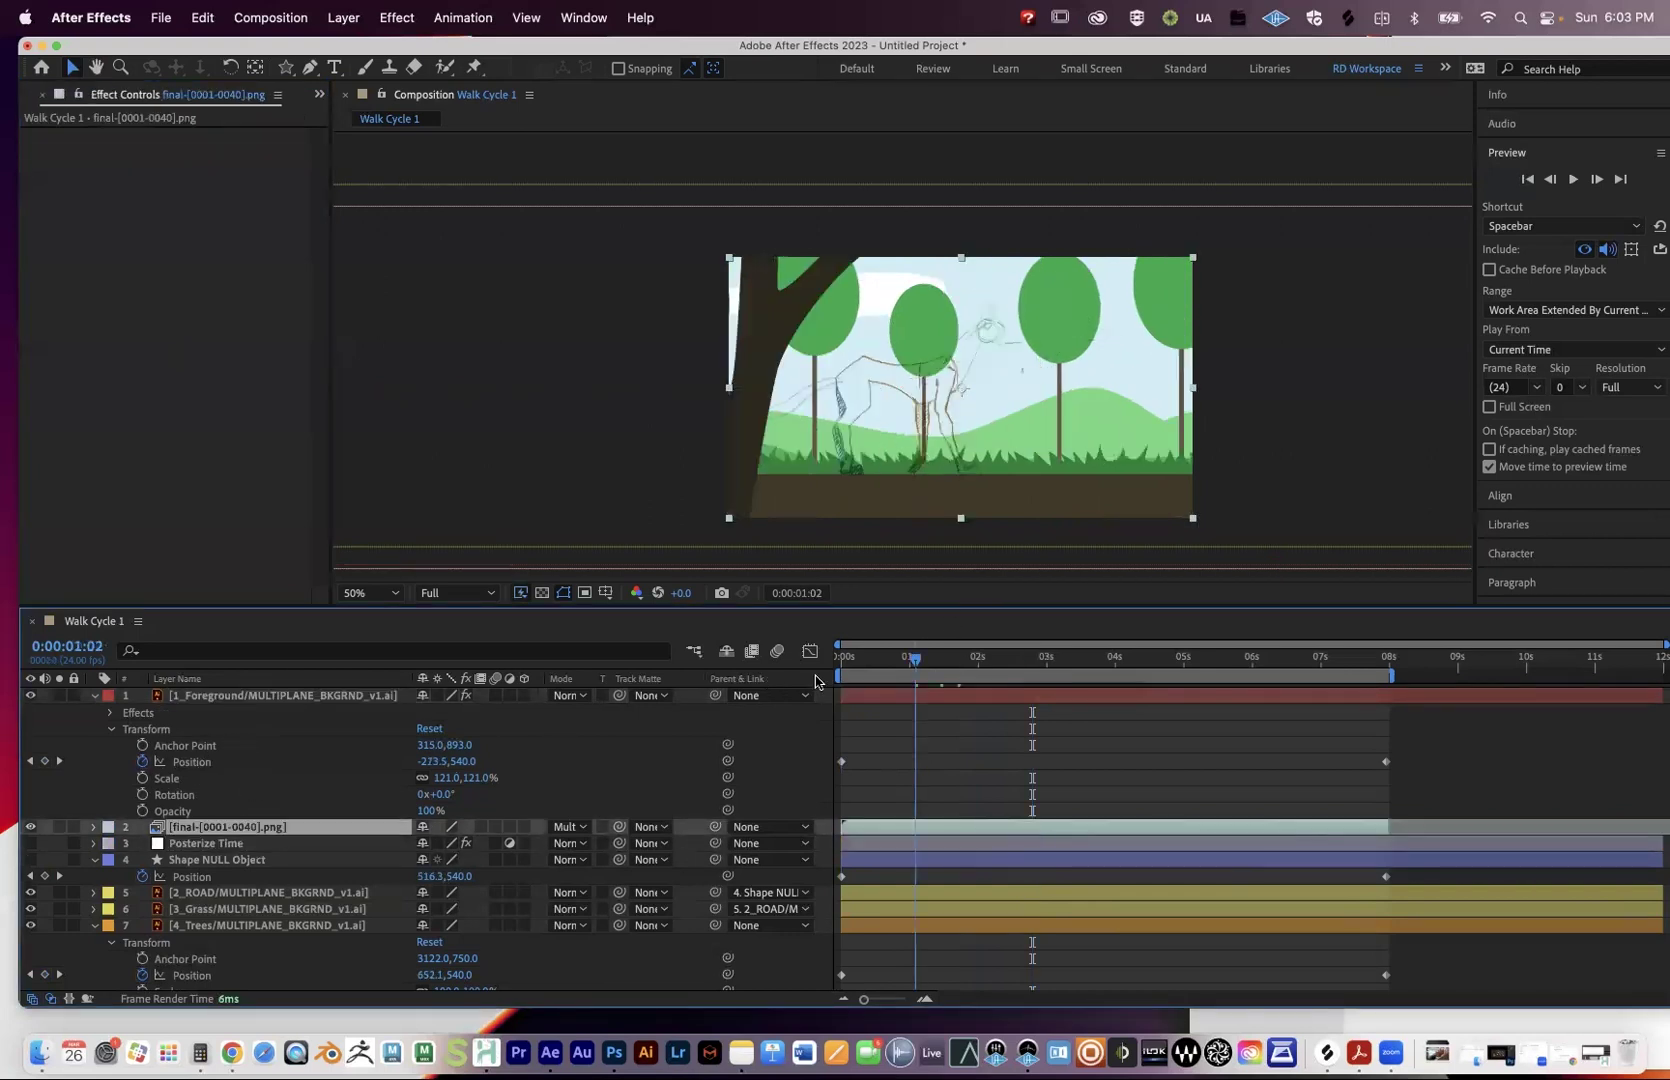
click(865, 660)
click(1032, 660)
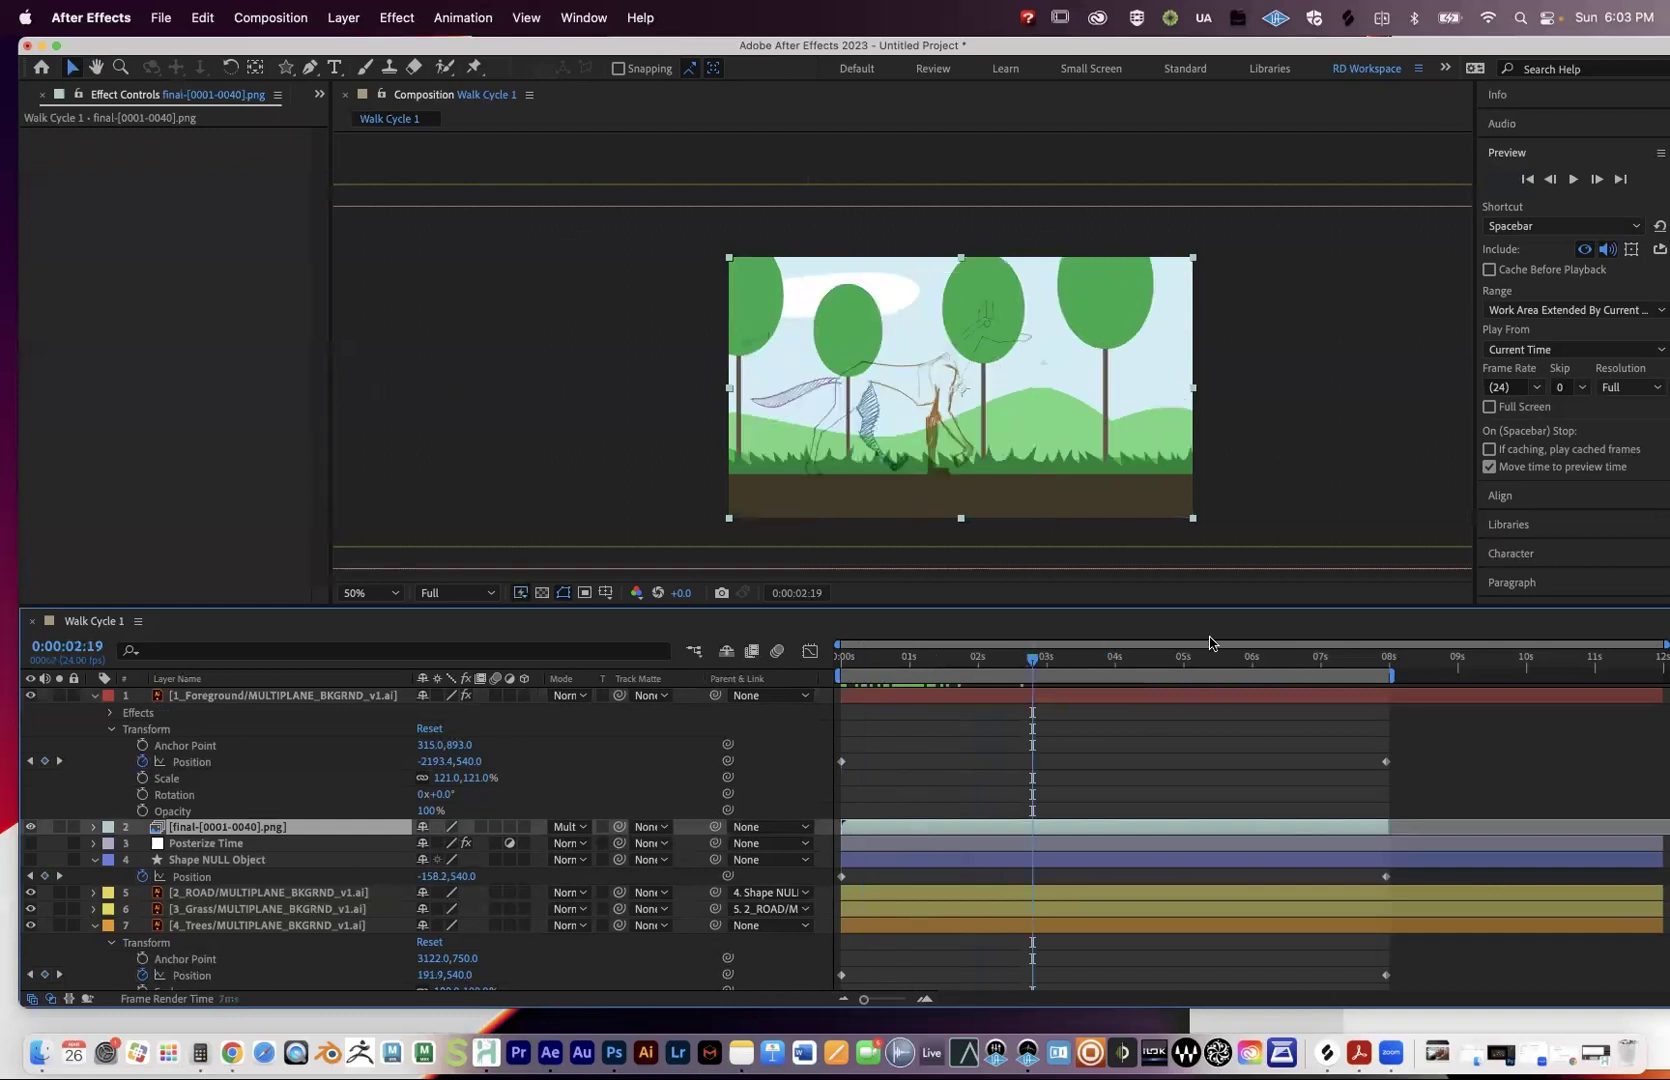
click(1006, 660)
key(Home)
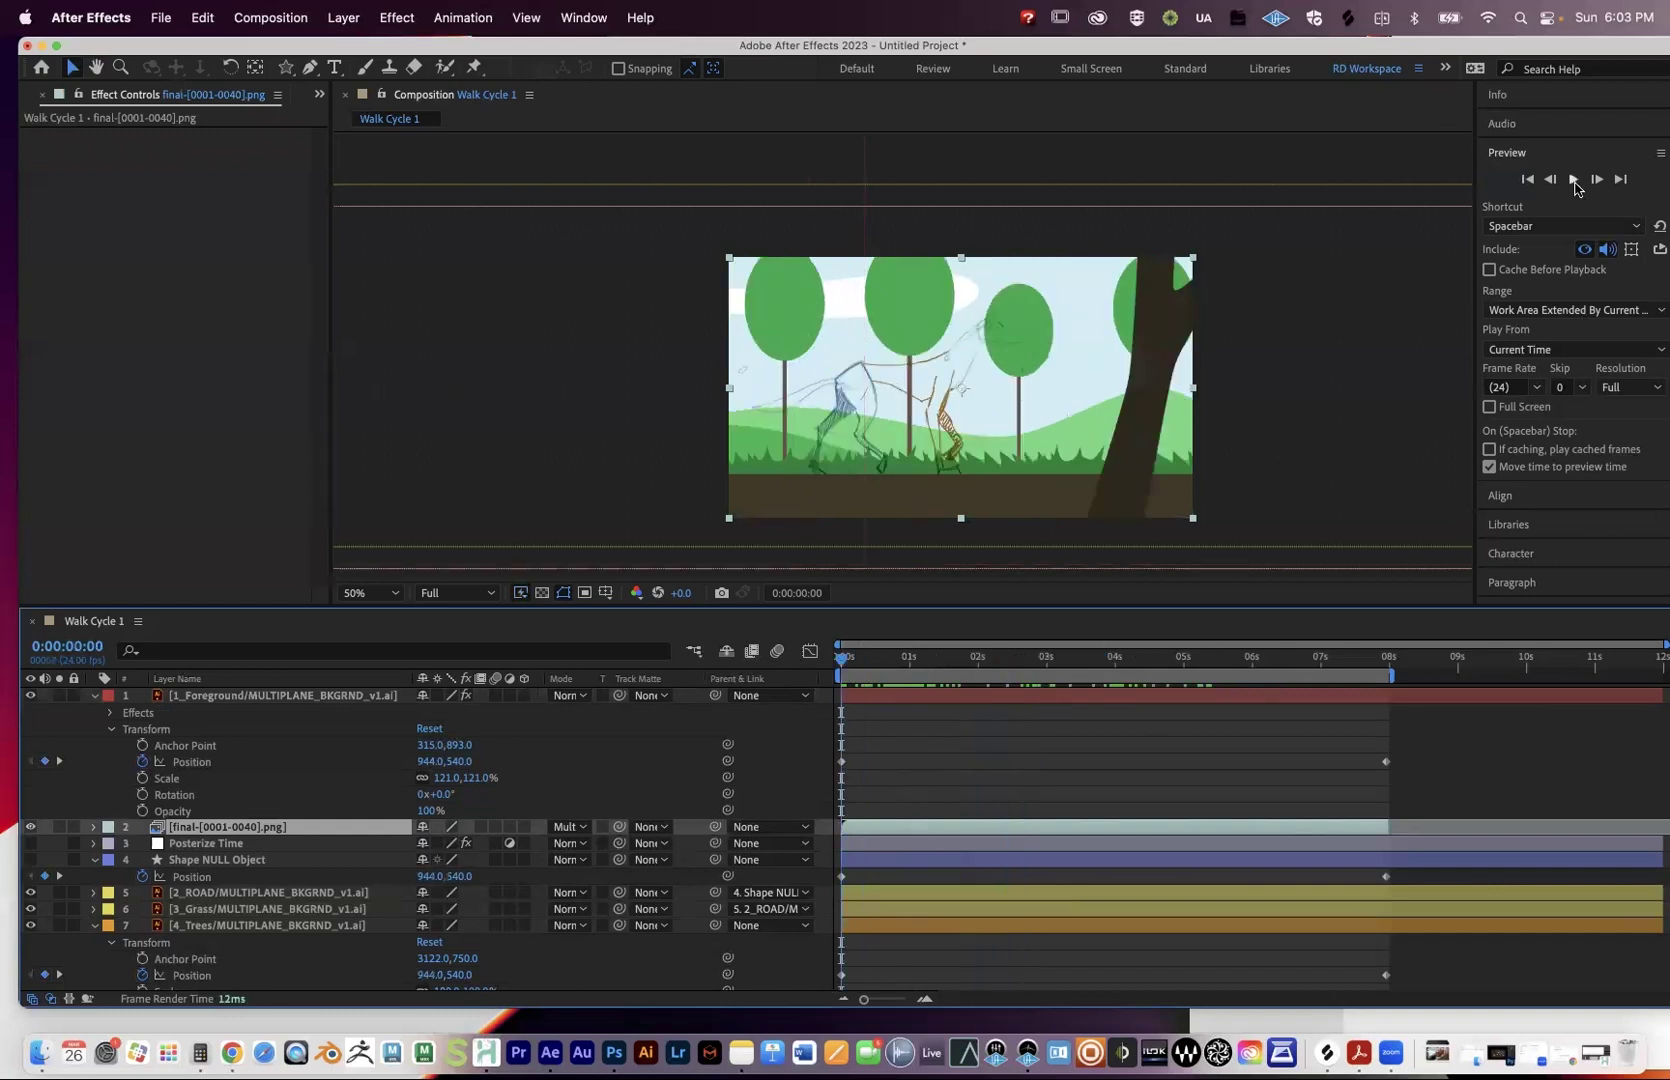
click(1574, 187)
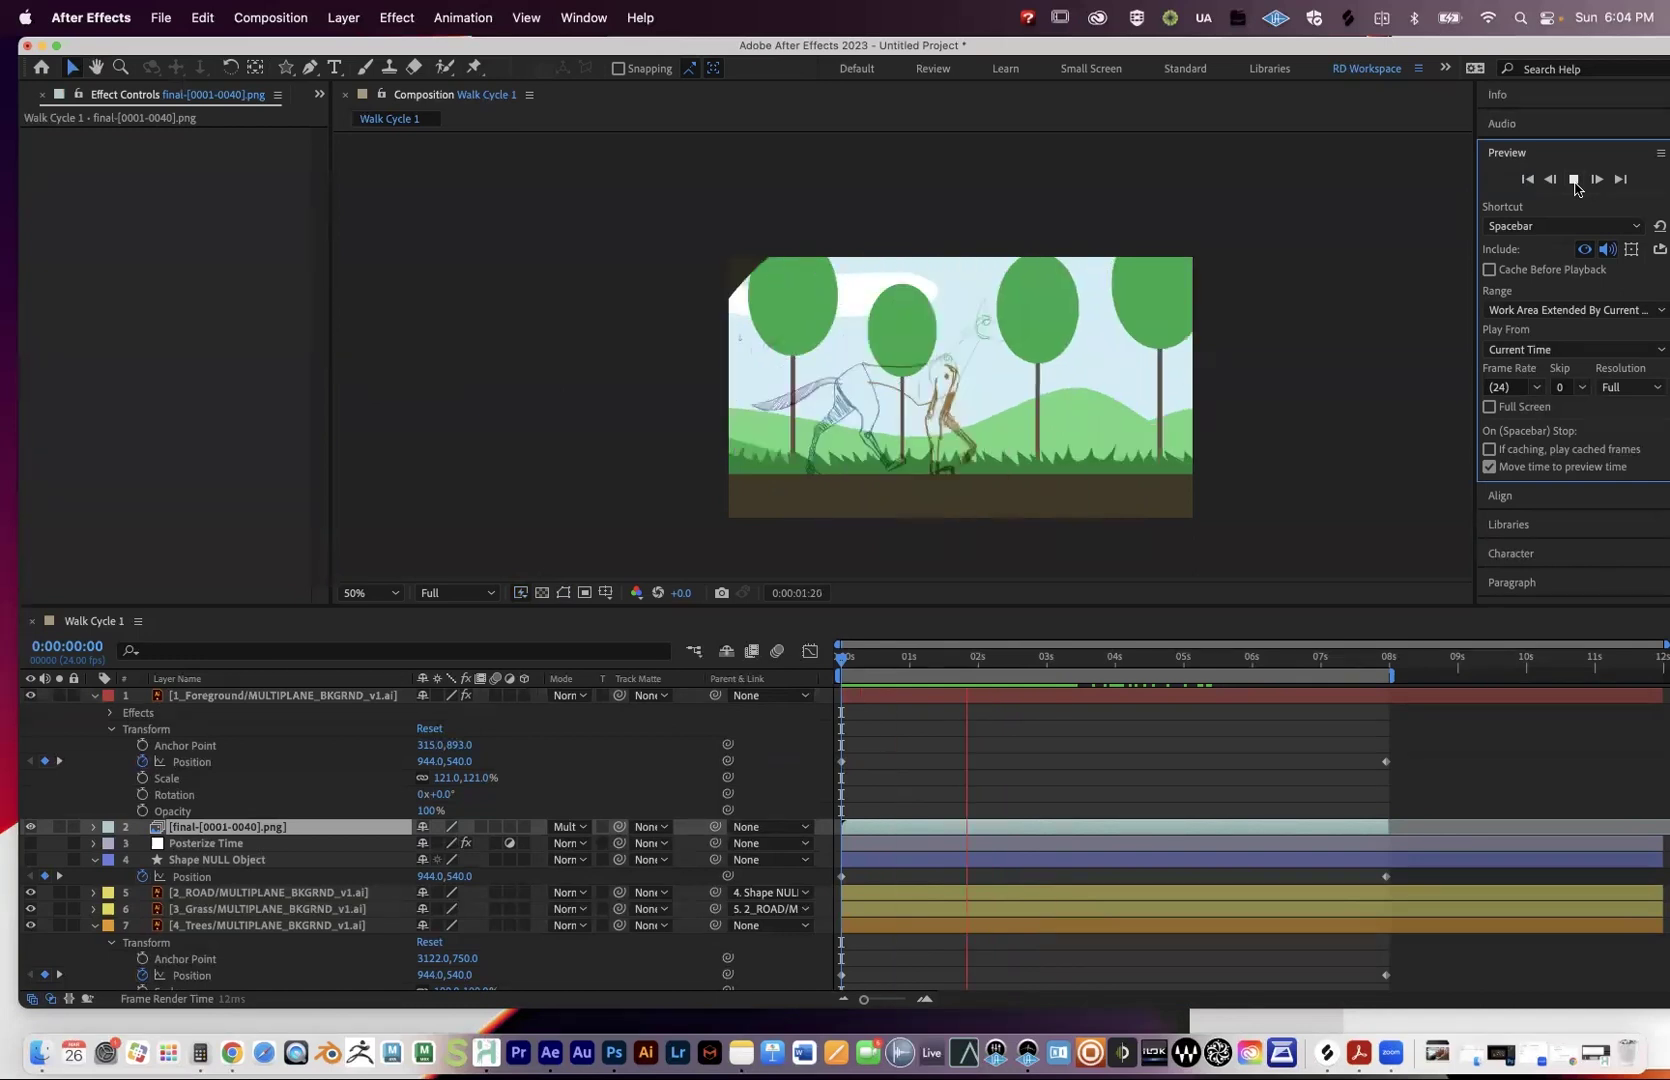
click(1574, 188)
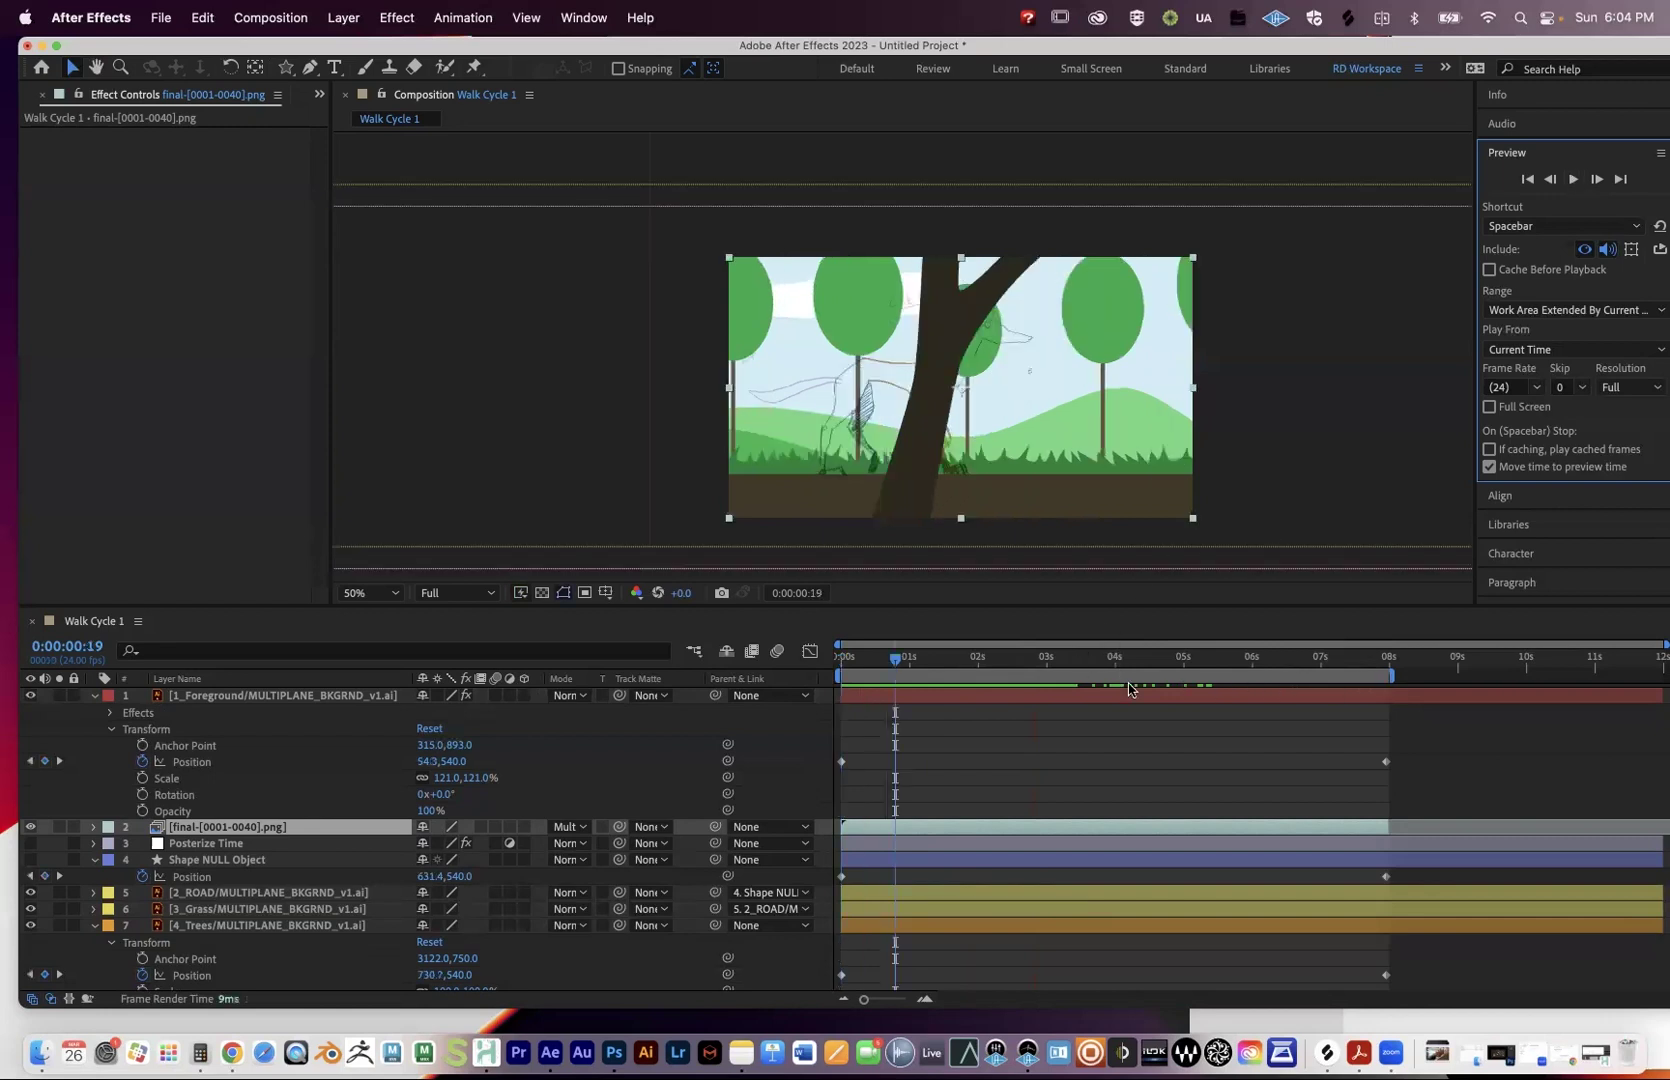
click(1363, 678)
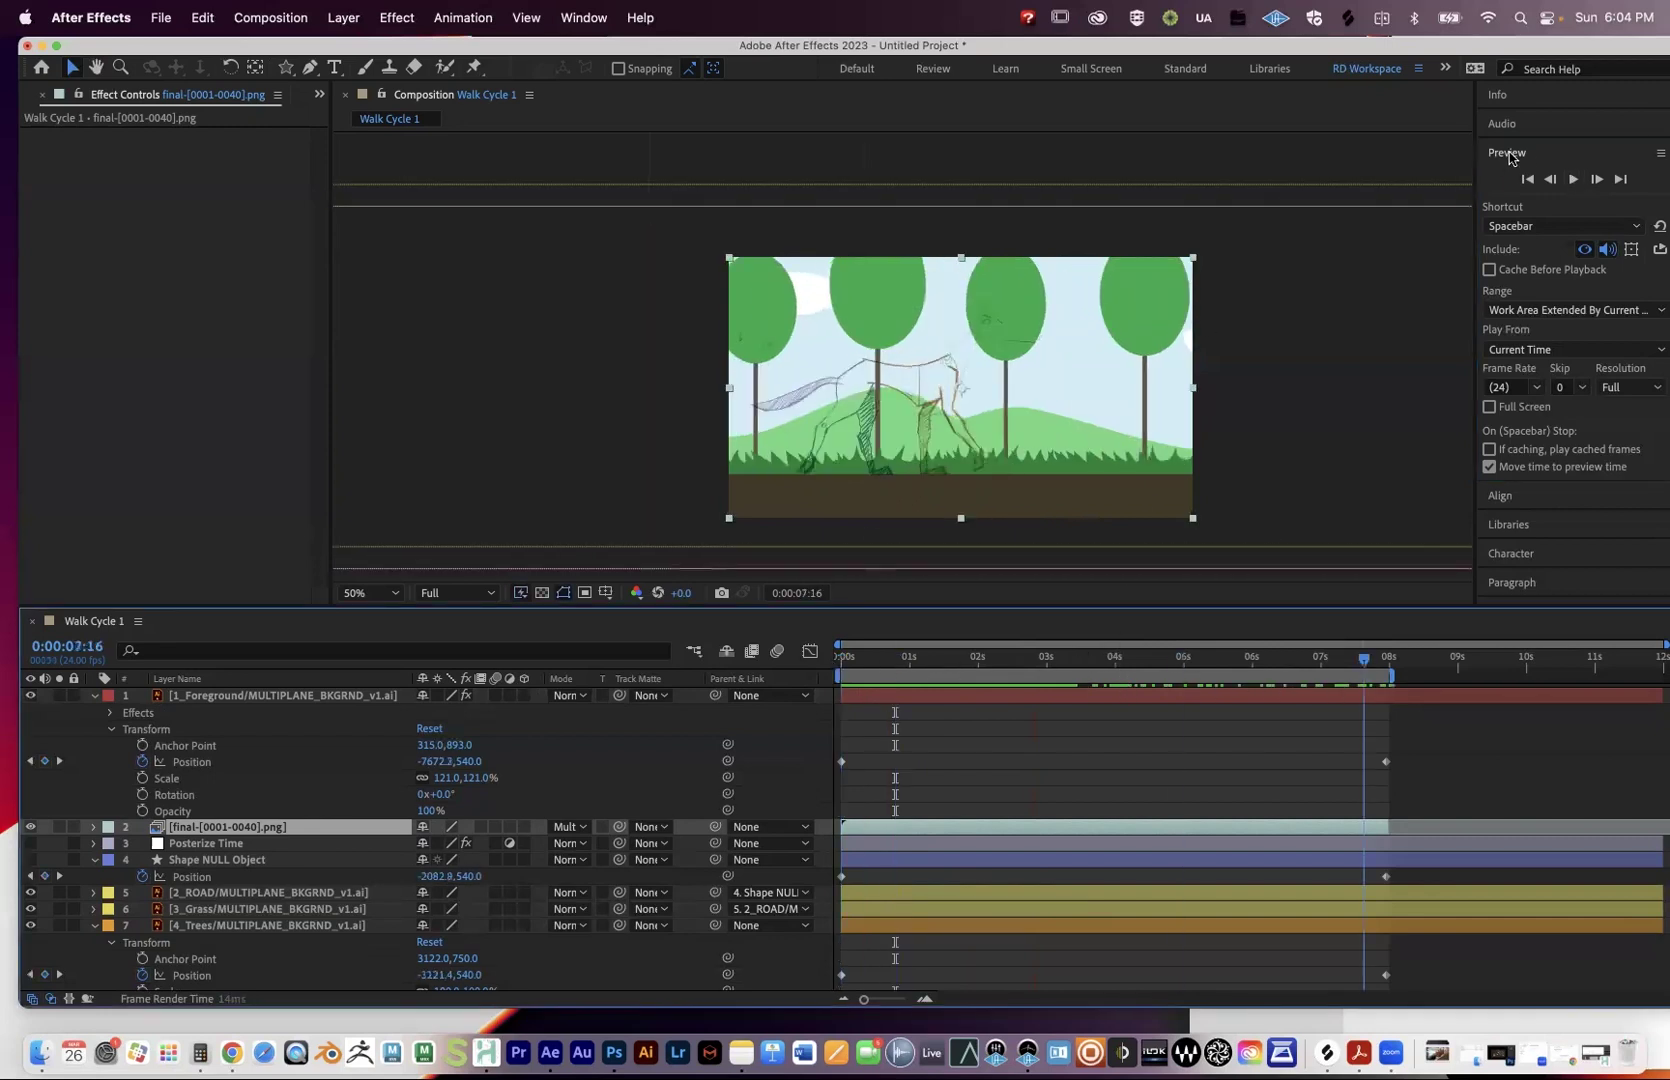
click(1573, 180)
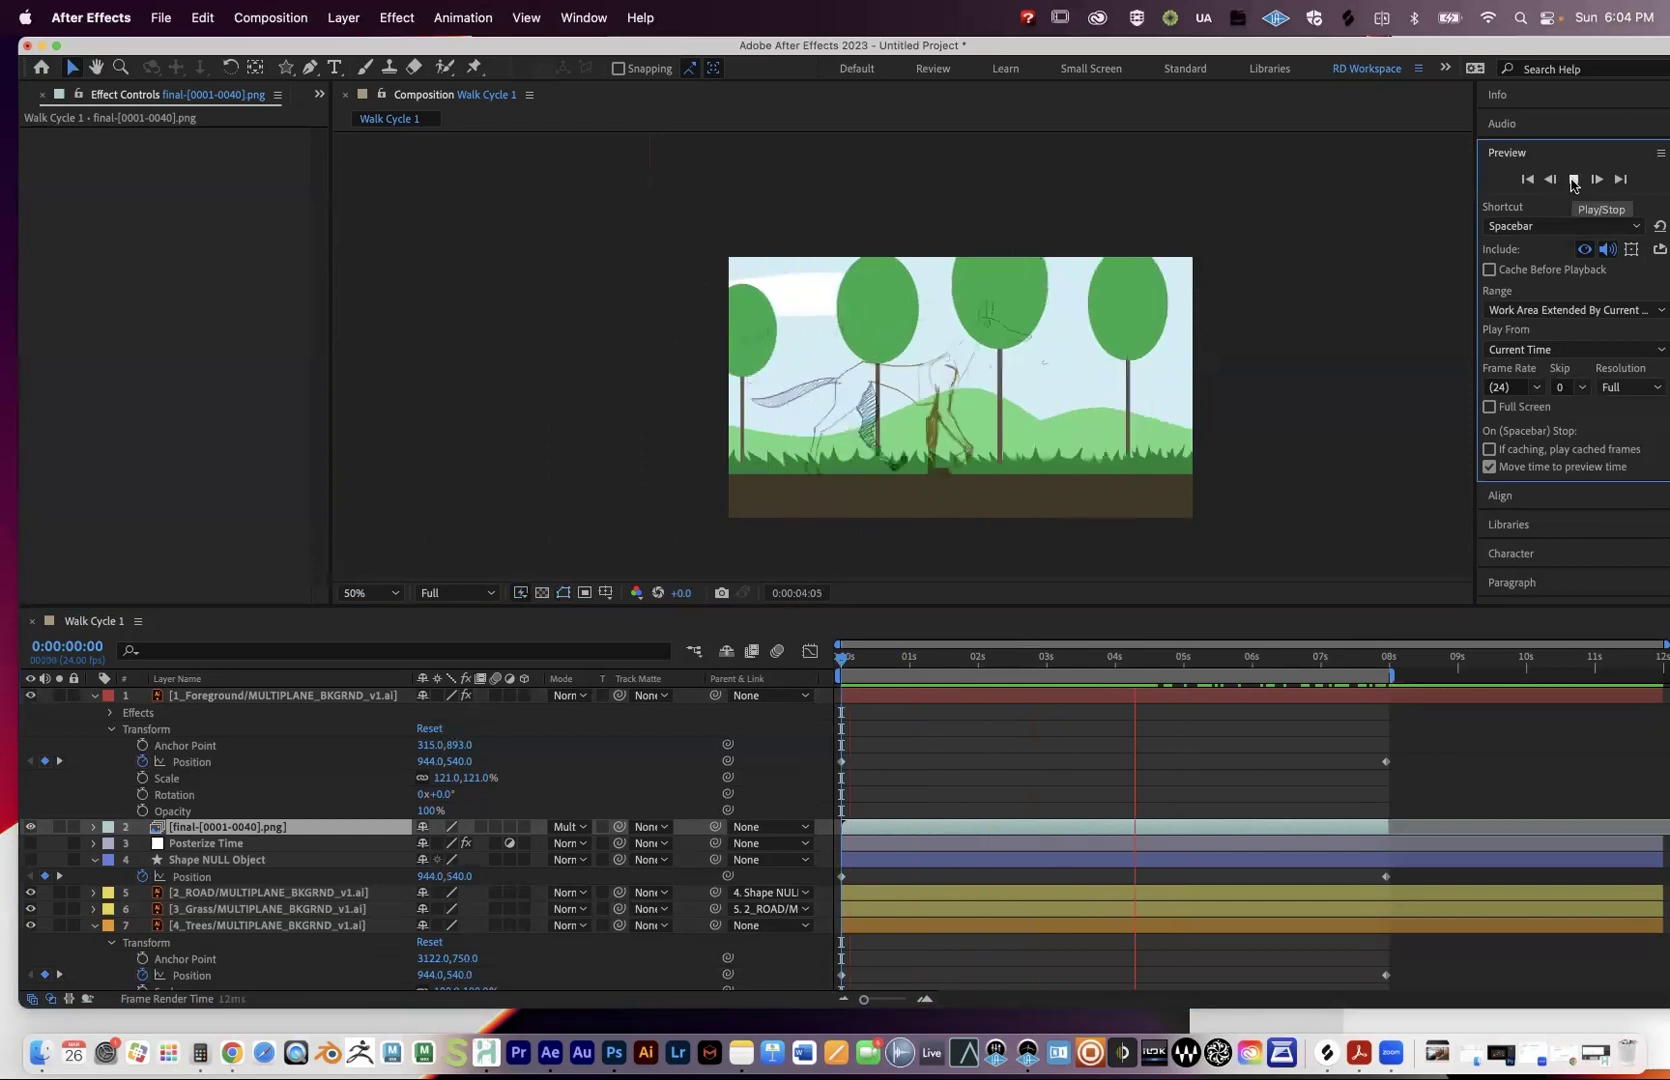
double_click(1573, 181)
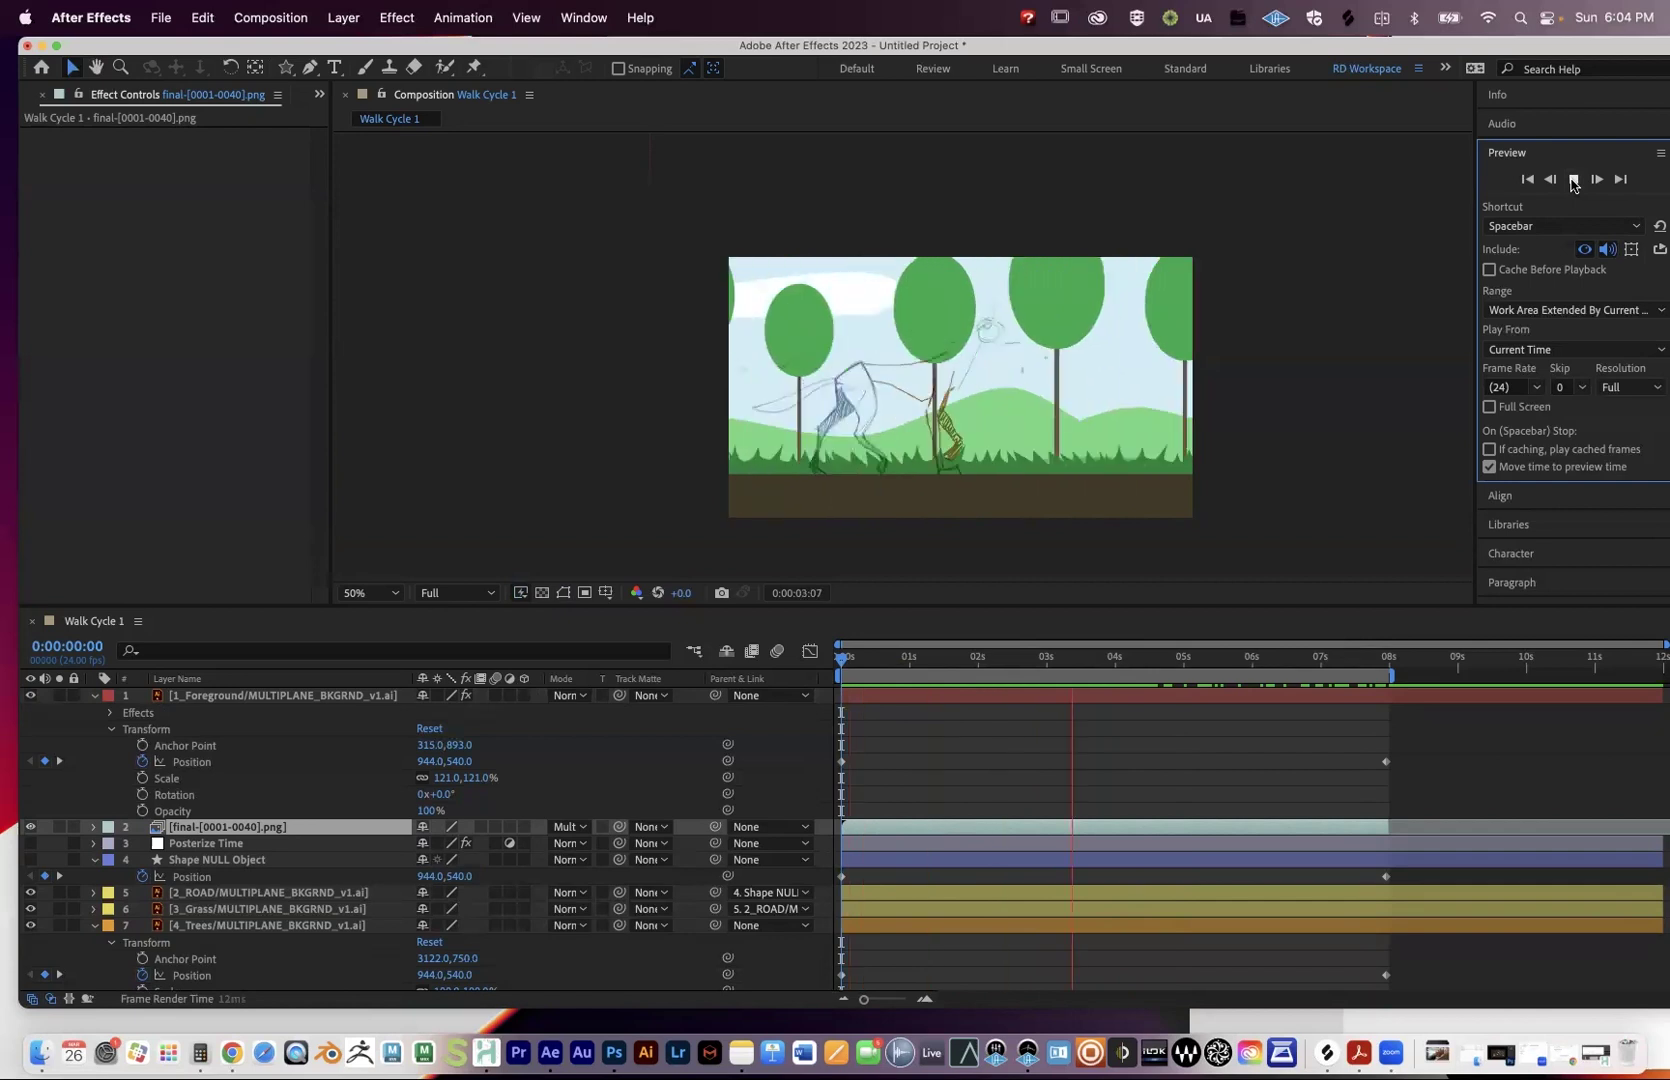
double_click(1573, 183)
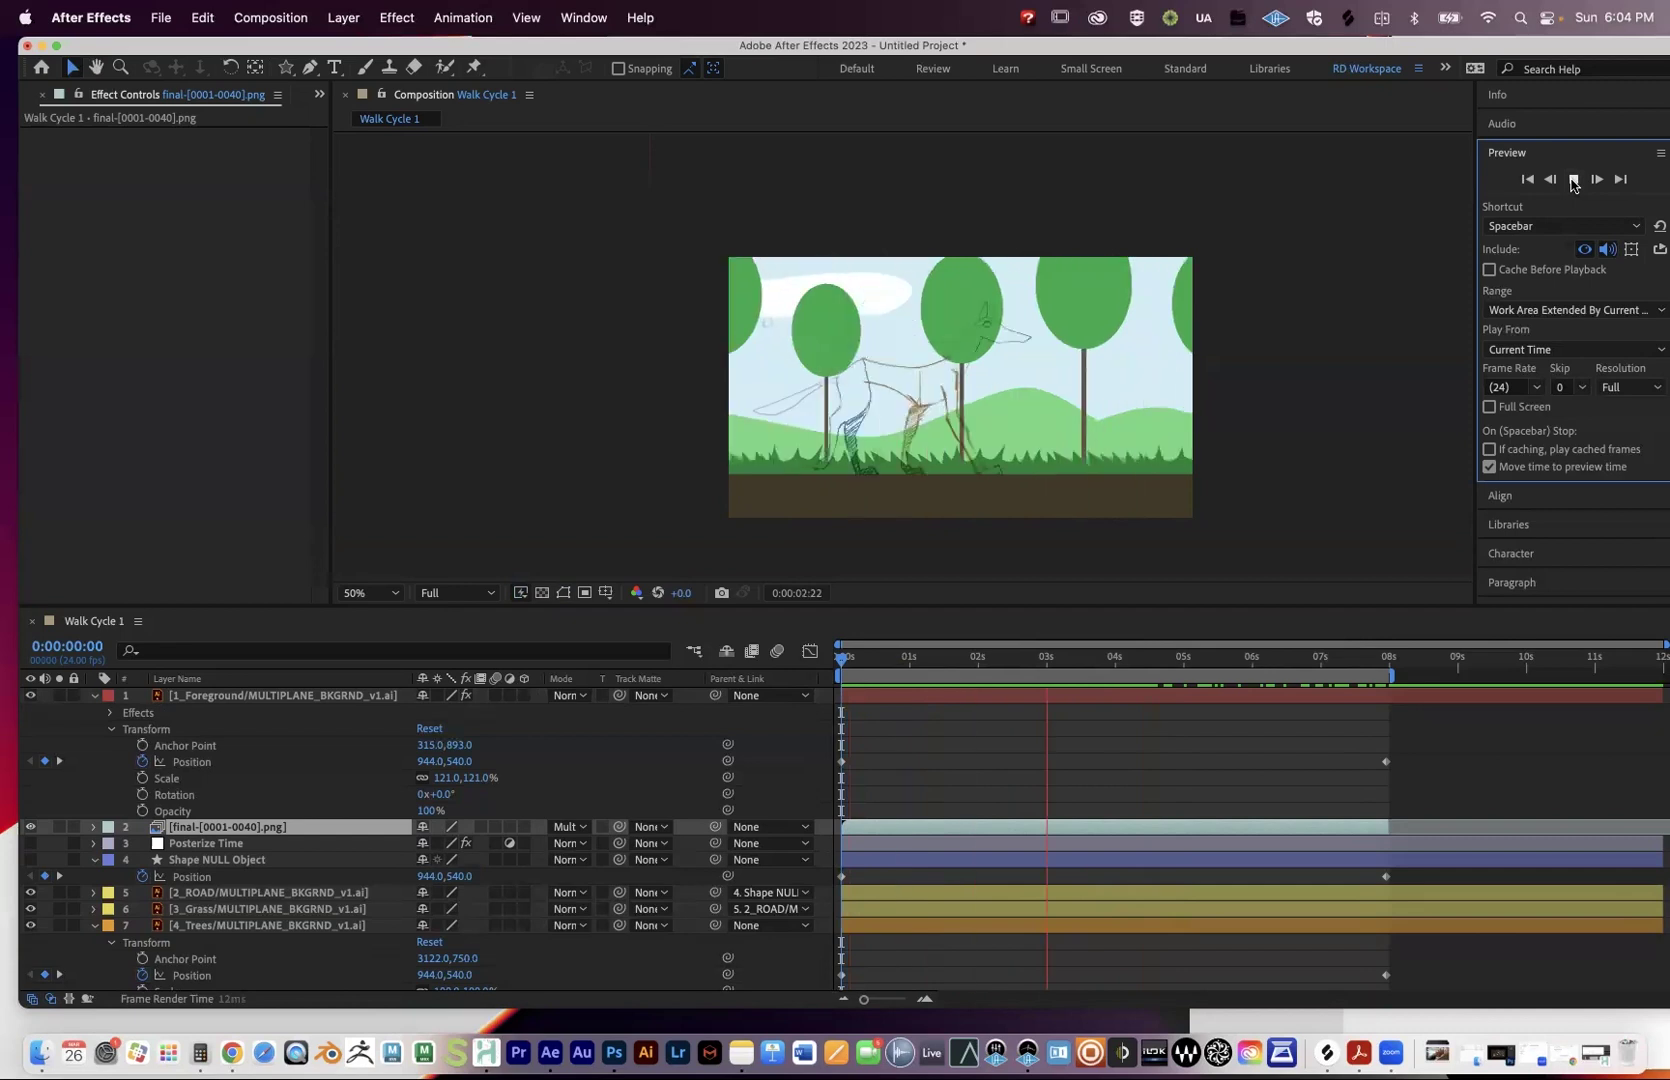
double_click(1573, 183)
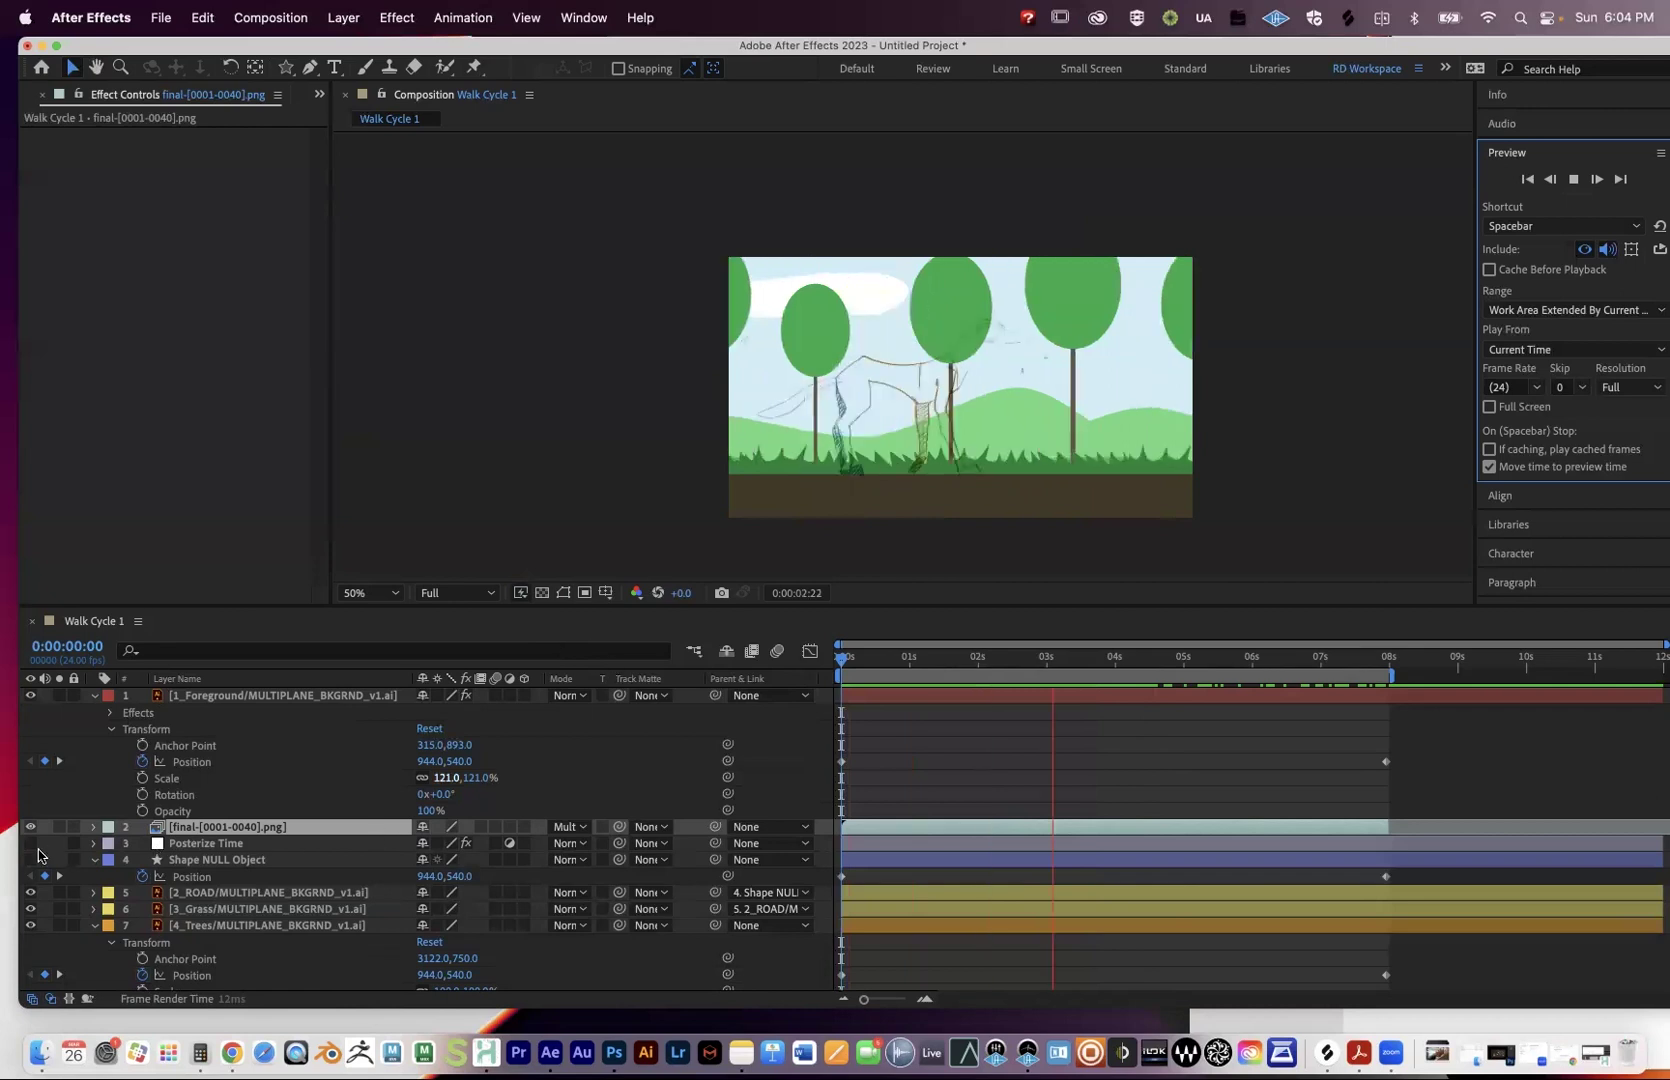
Stop playback, turn the Posterize Time layer and the 1_Foreground layer's effect back on, and return to the start.
key(space)
click(234, 697)
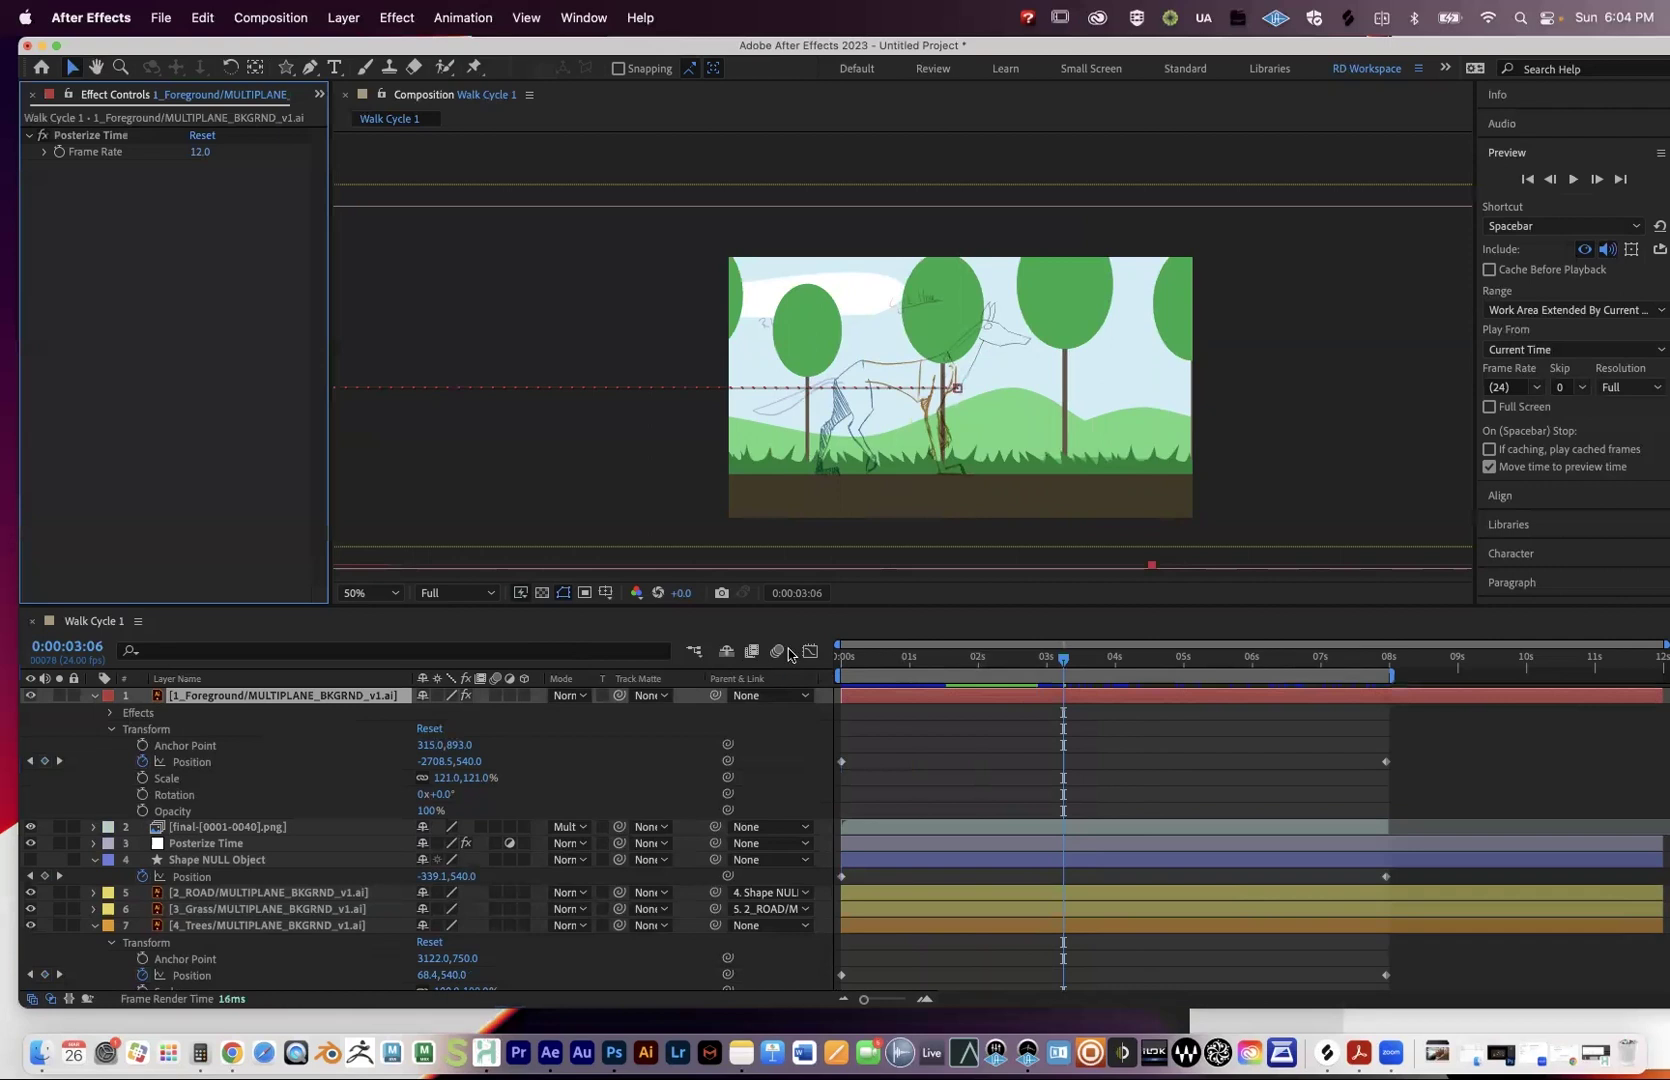
key(Home)
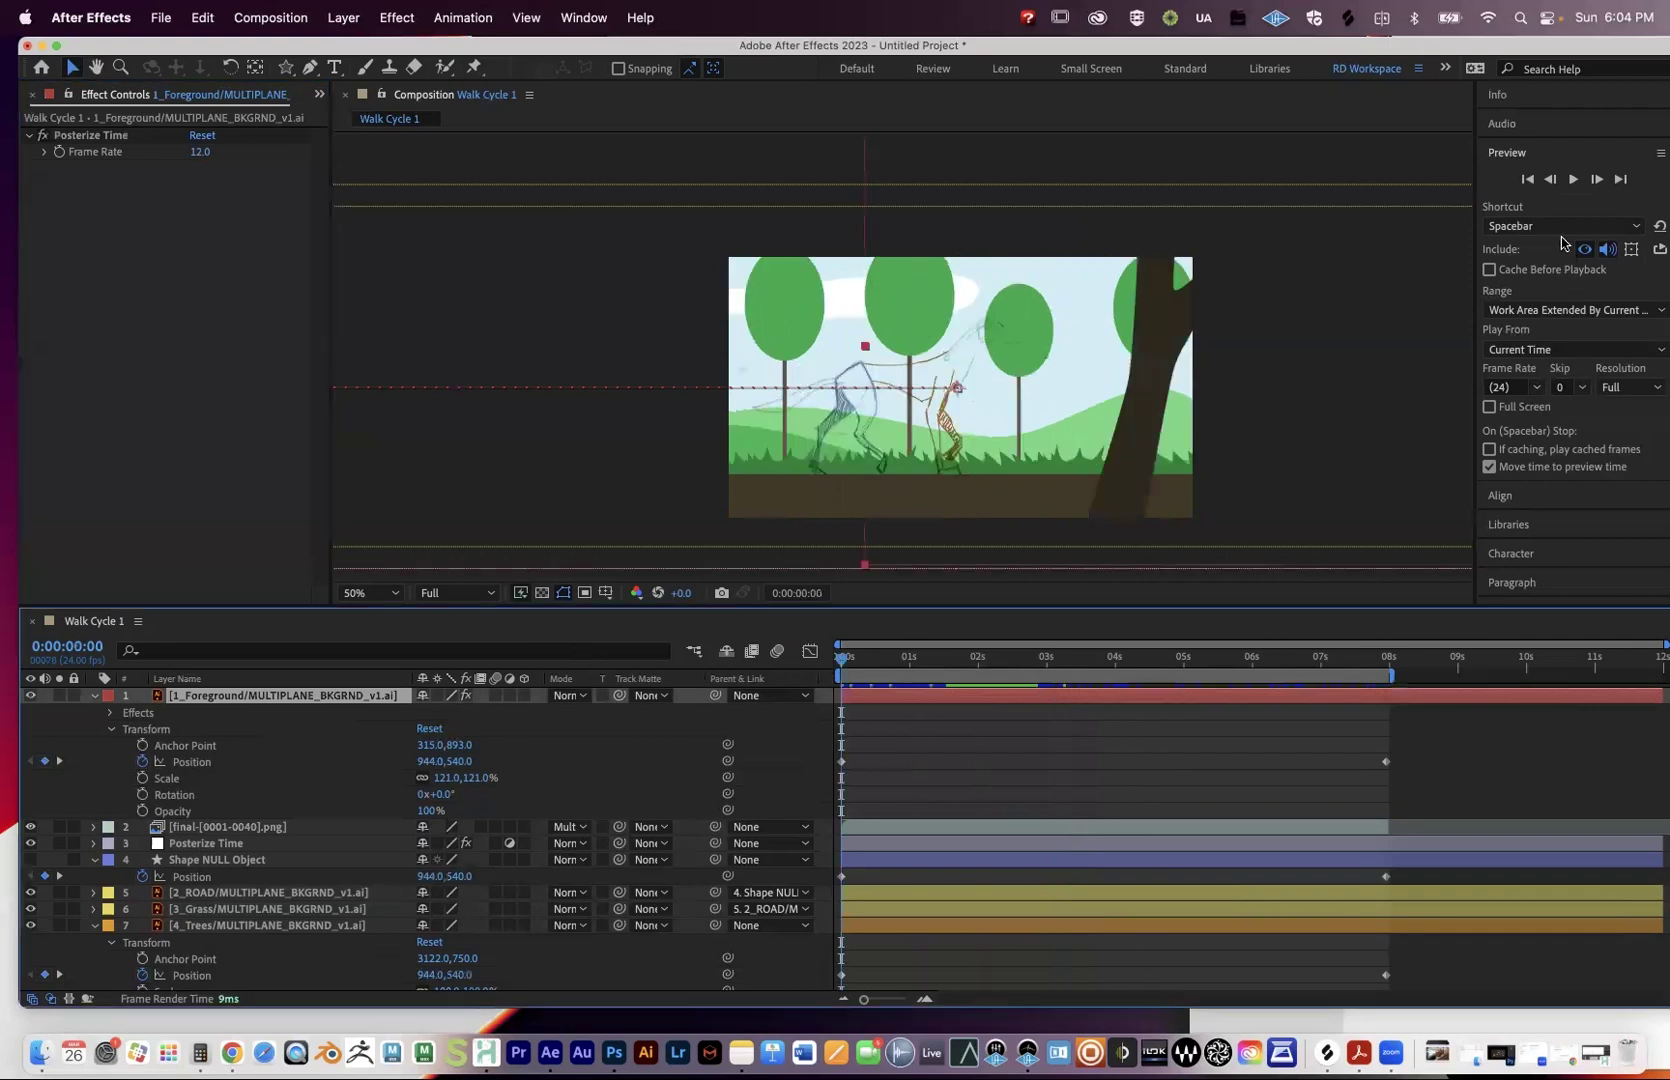
Play and scrub the composition from the start several times to examine the foreground and background motion with both Posterize Time effects enabled.
click(1573, 179)
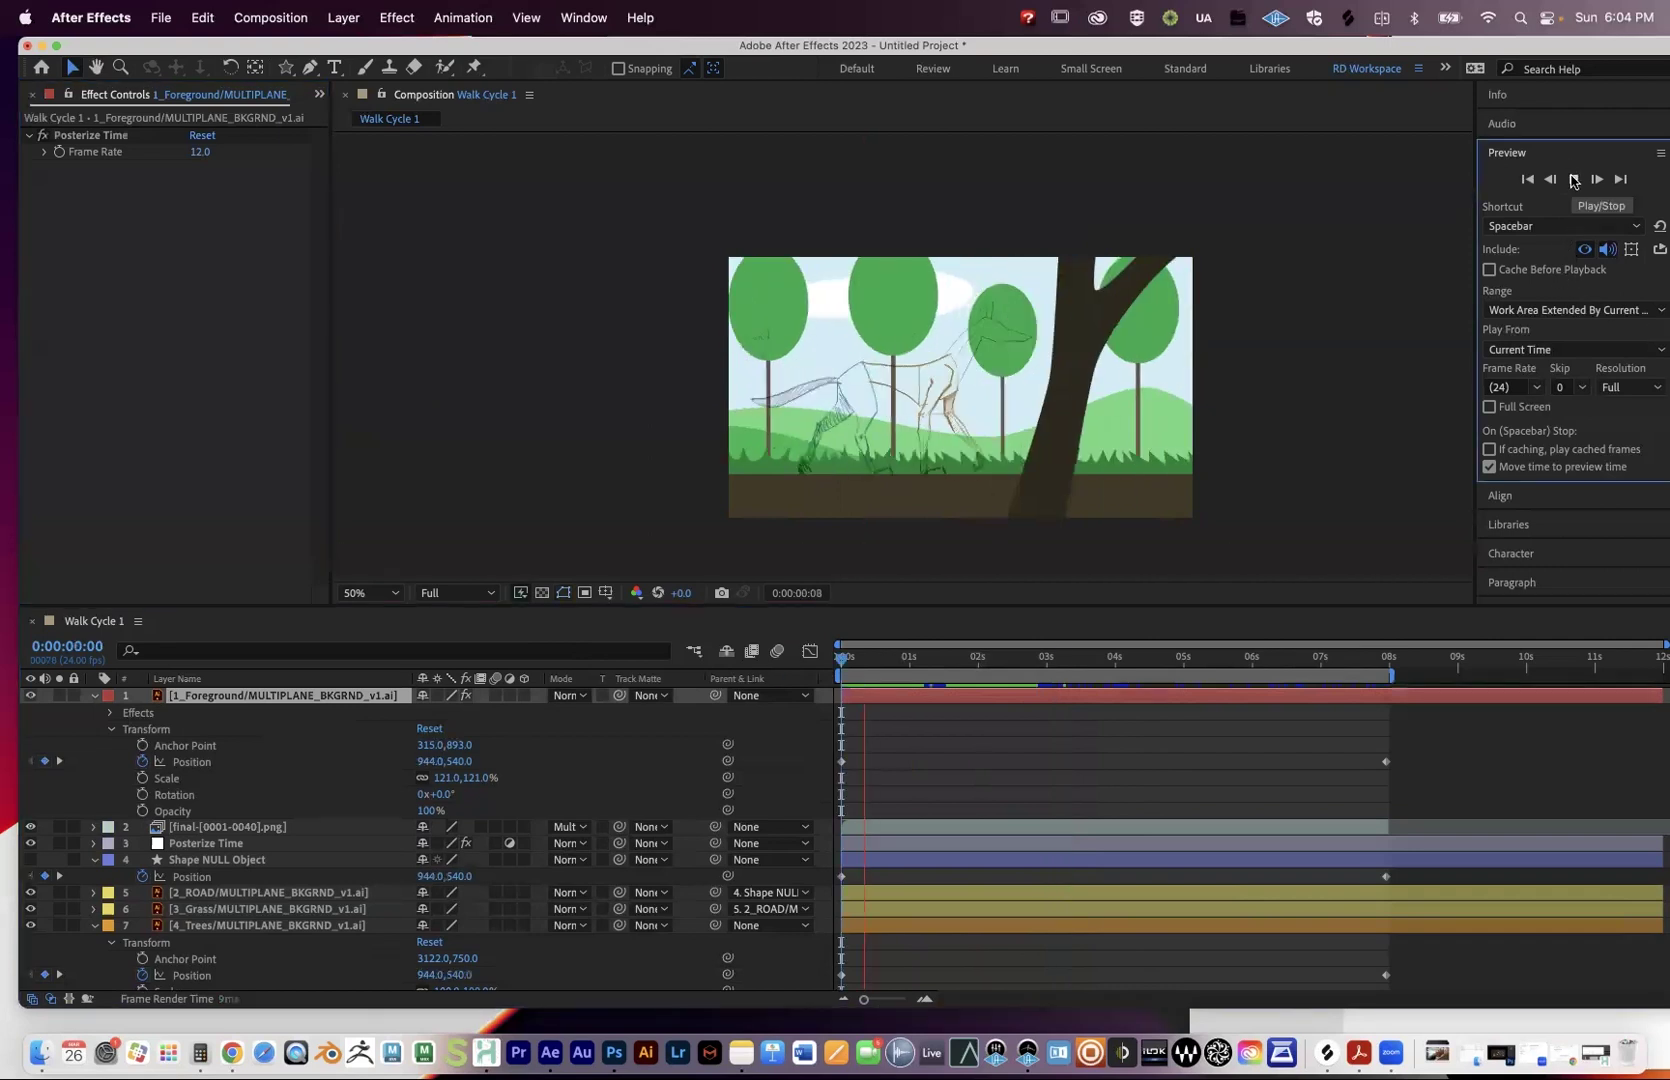
key(space)
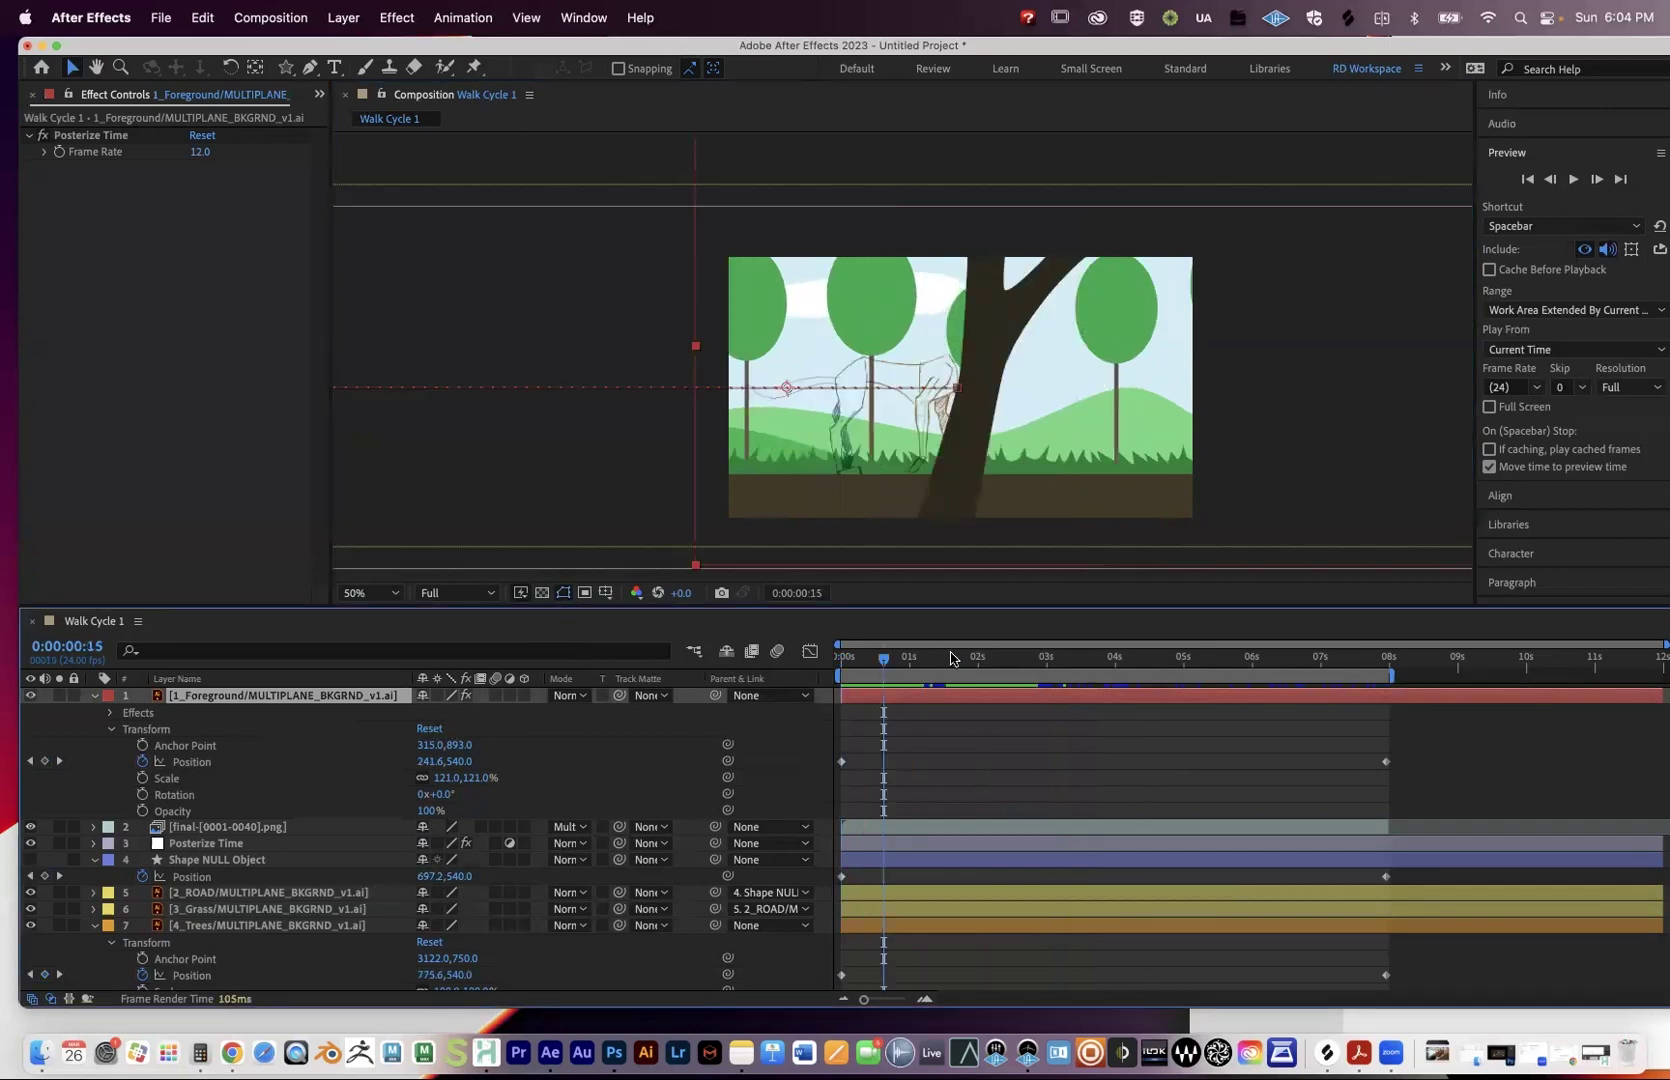
click(1329, 660)
key(Home)
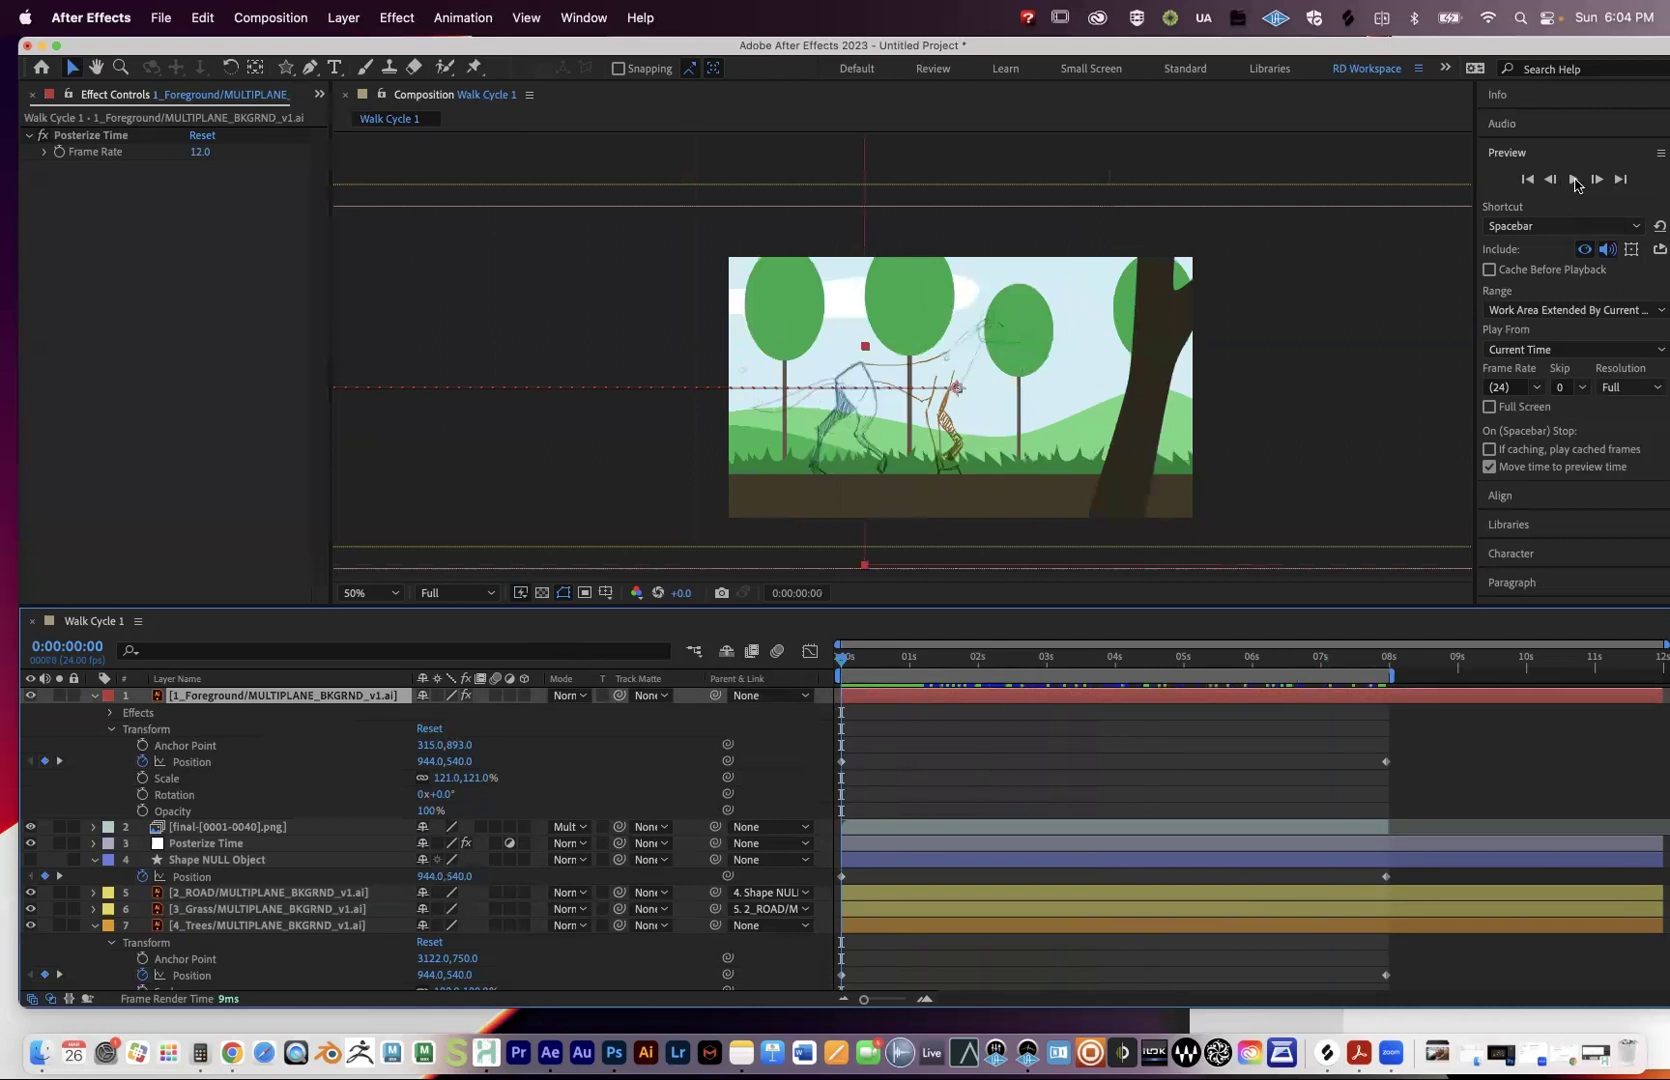
click(1574, 180)
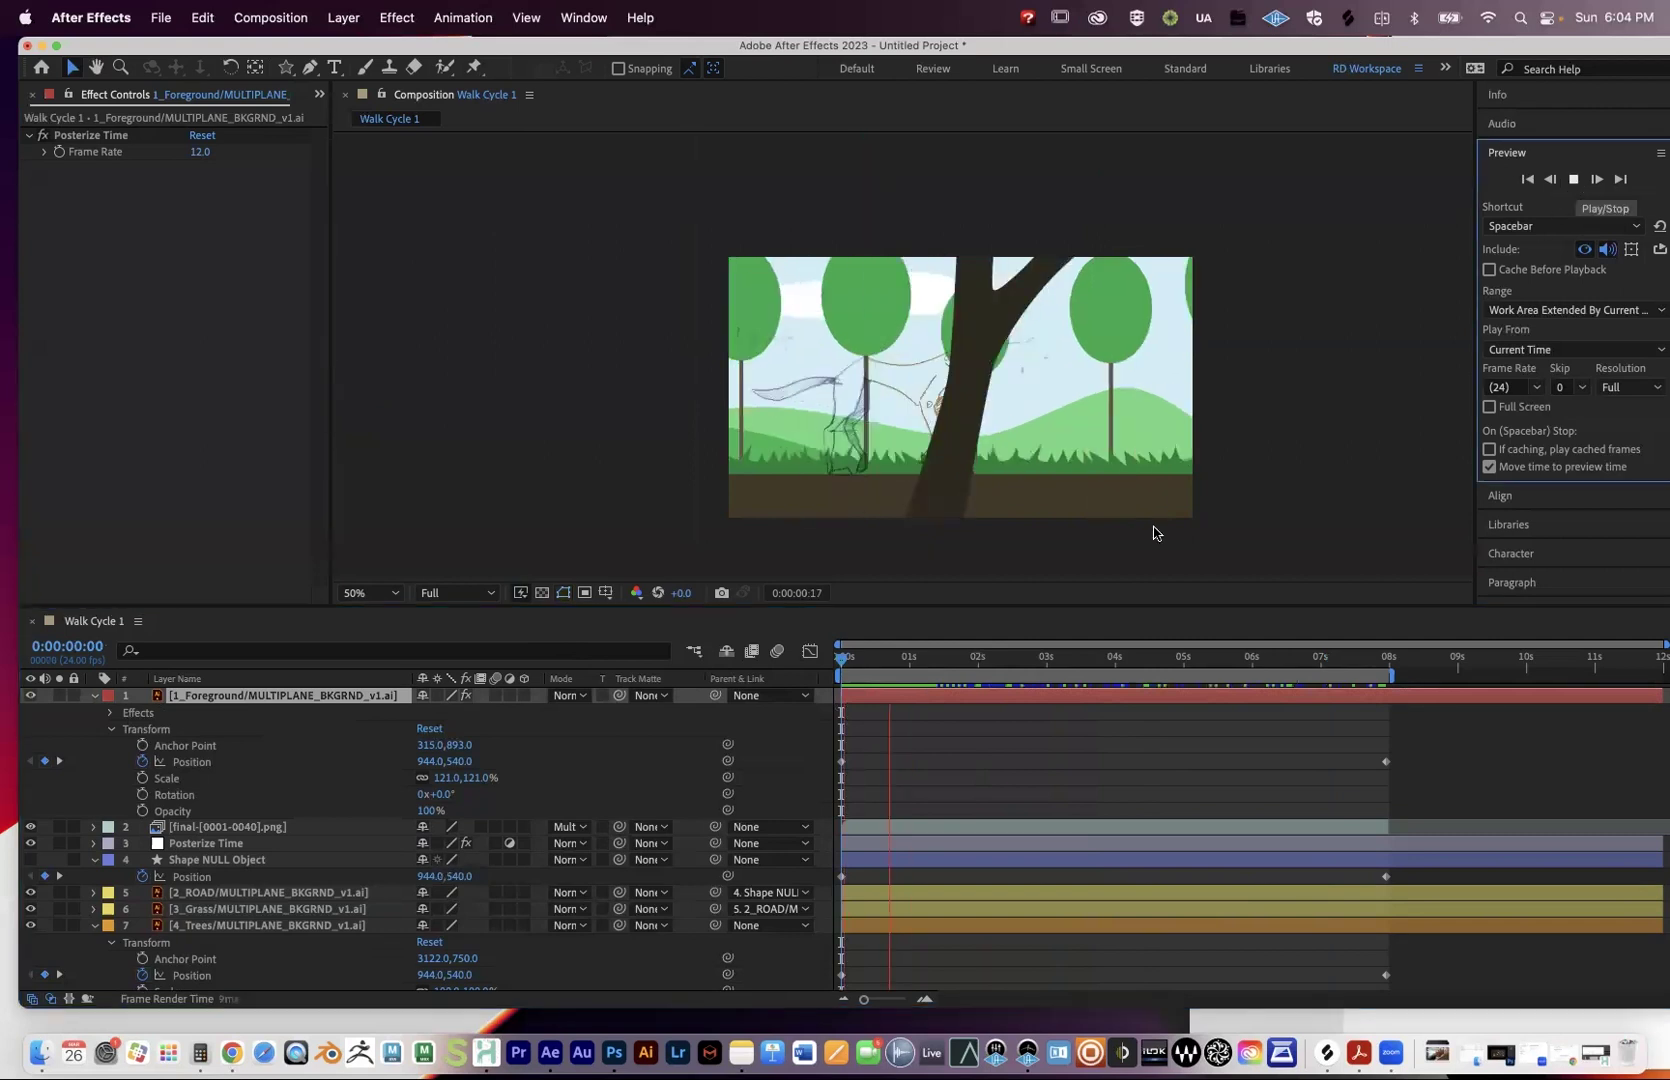
click(1170, 662)
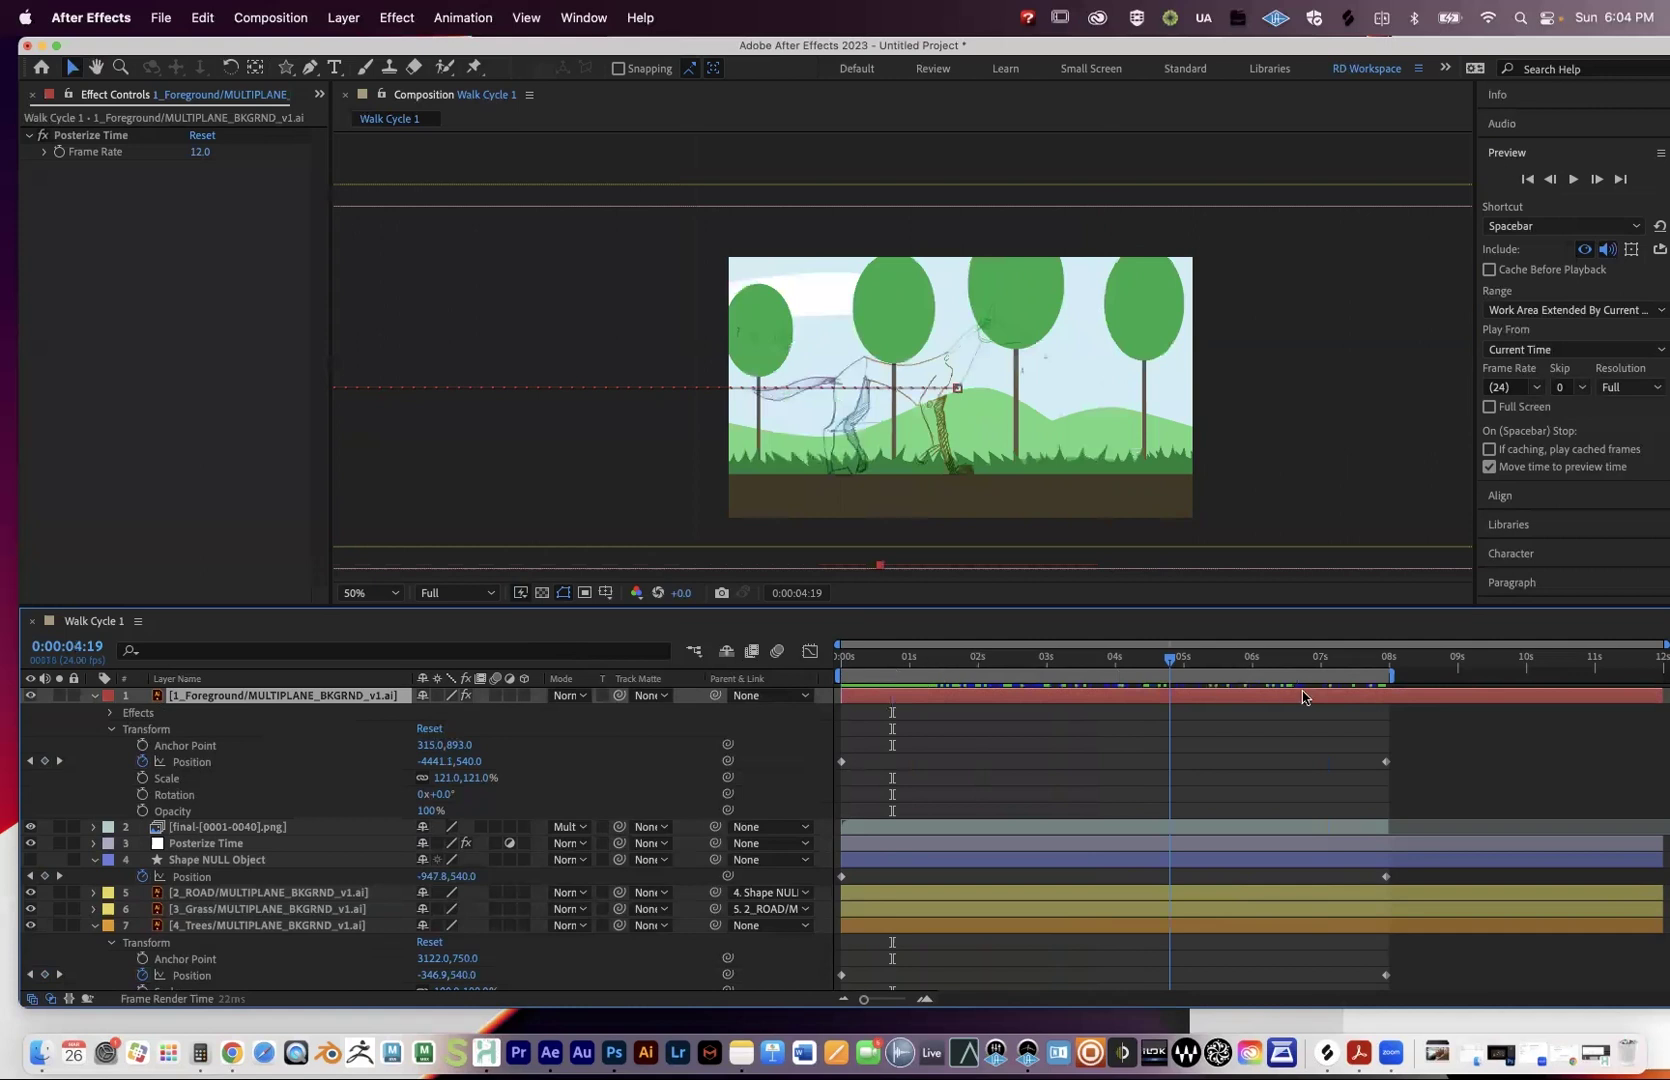
key(Home)
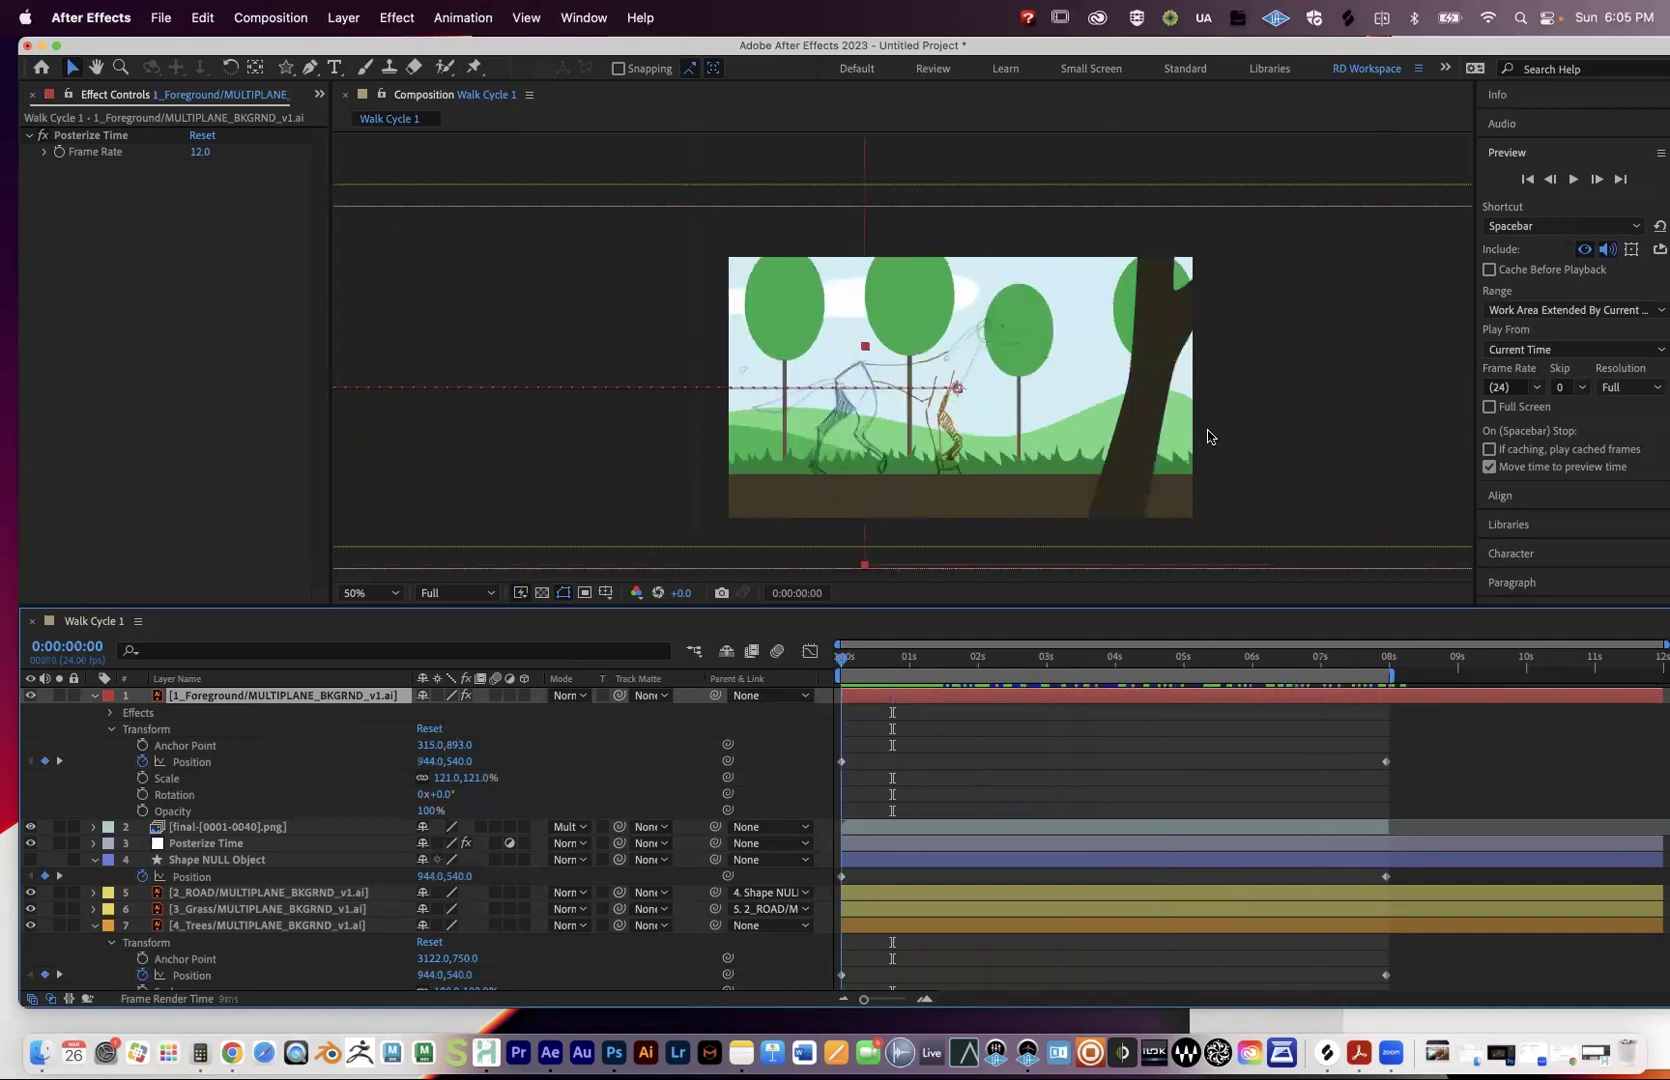
key(space)
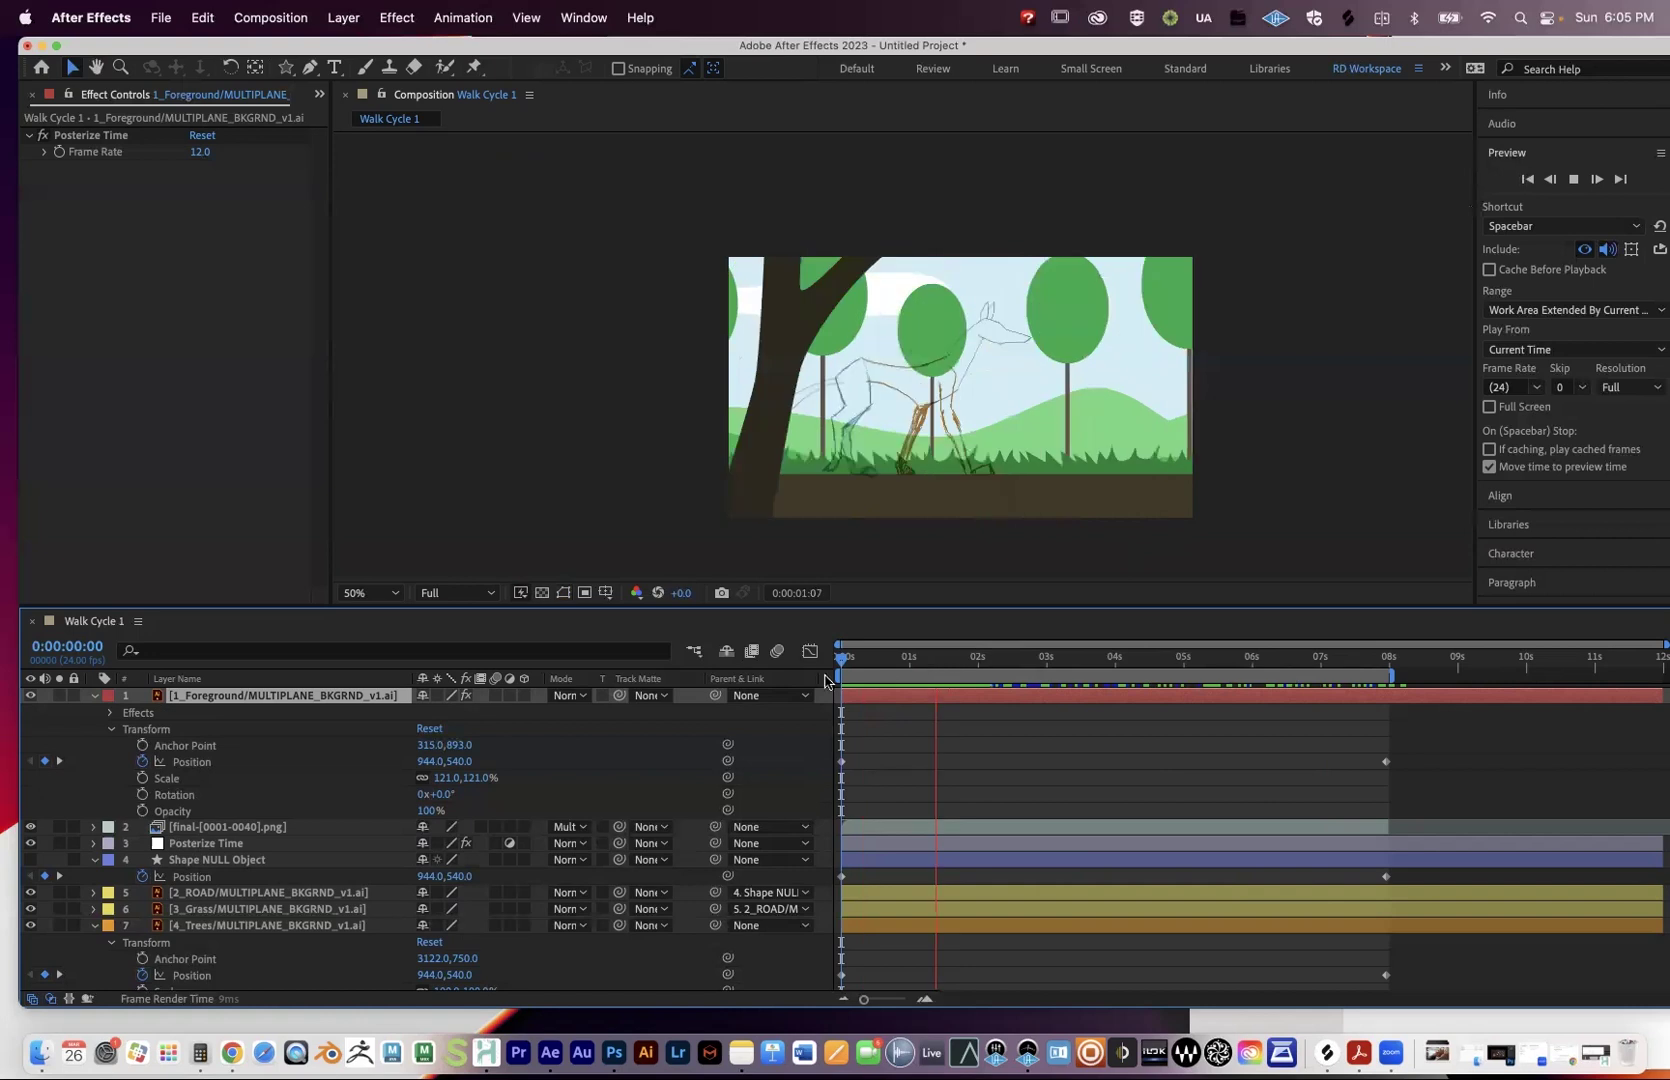
key(space)
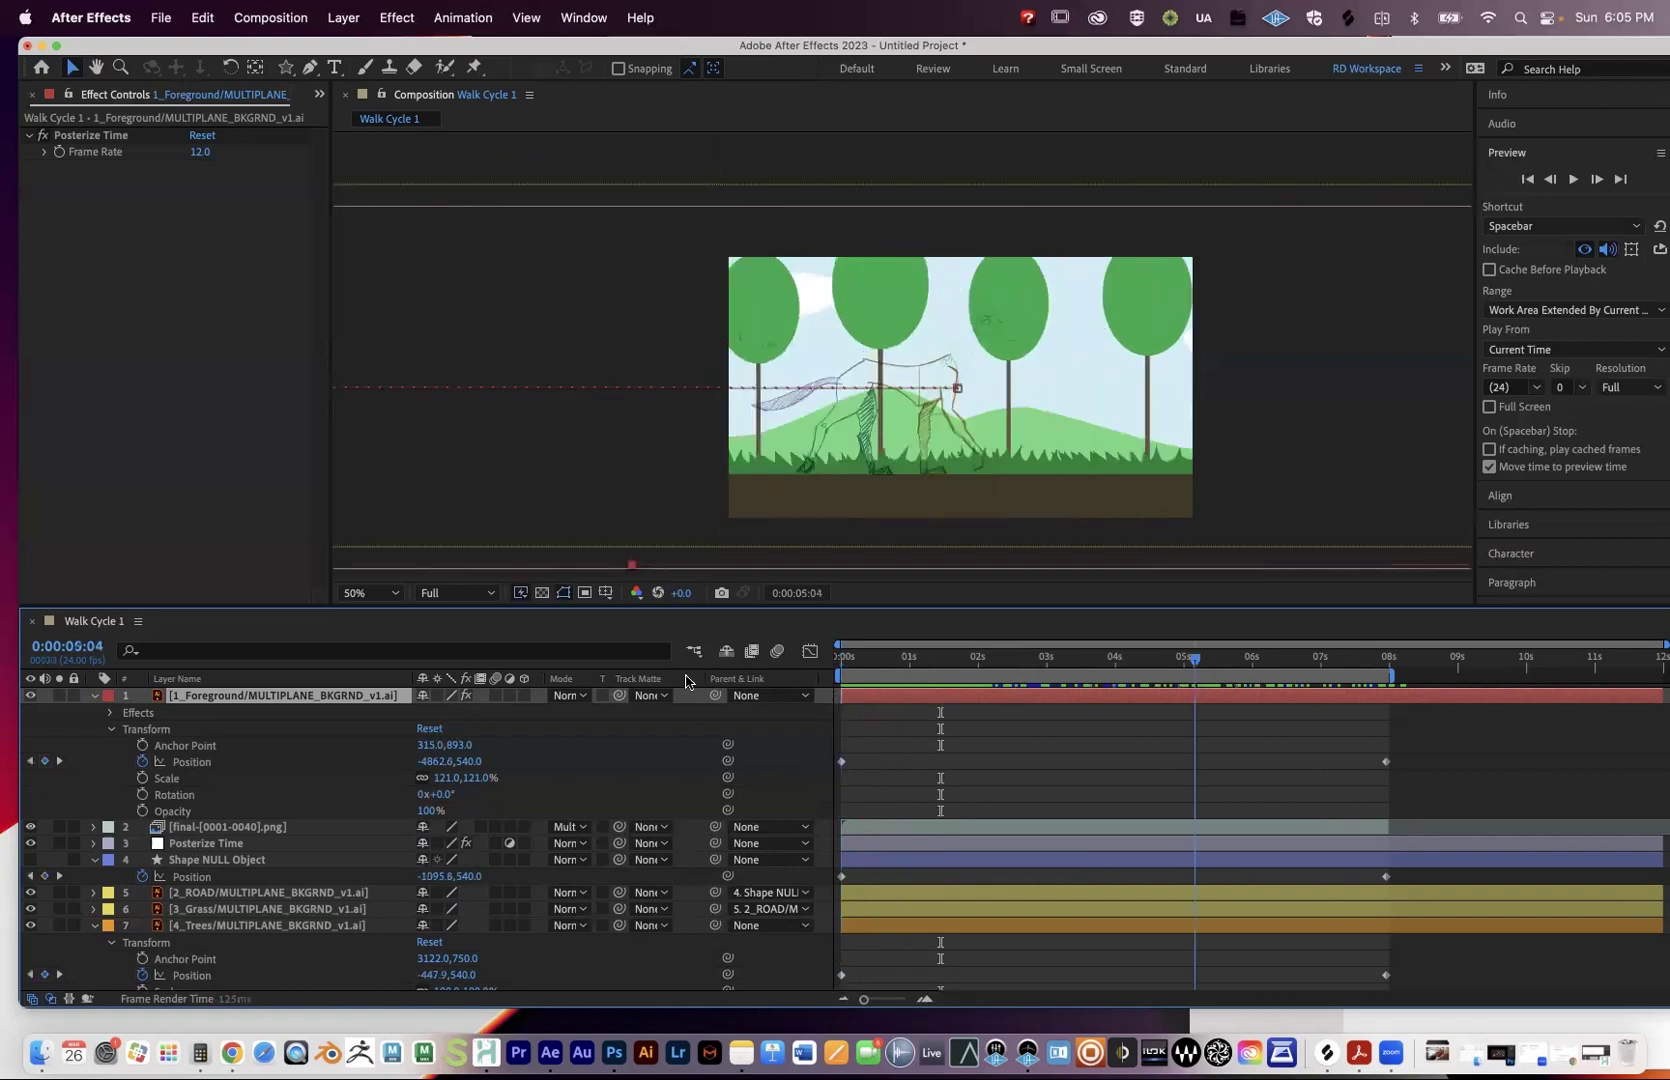
key(Home)
Collapse the expanded properties of the 4_Trees and 5_Mid layers and select the 2_ROAD layer.
click(245, 846)
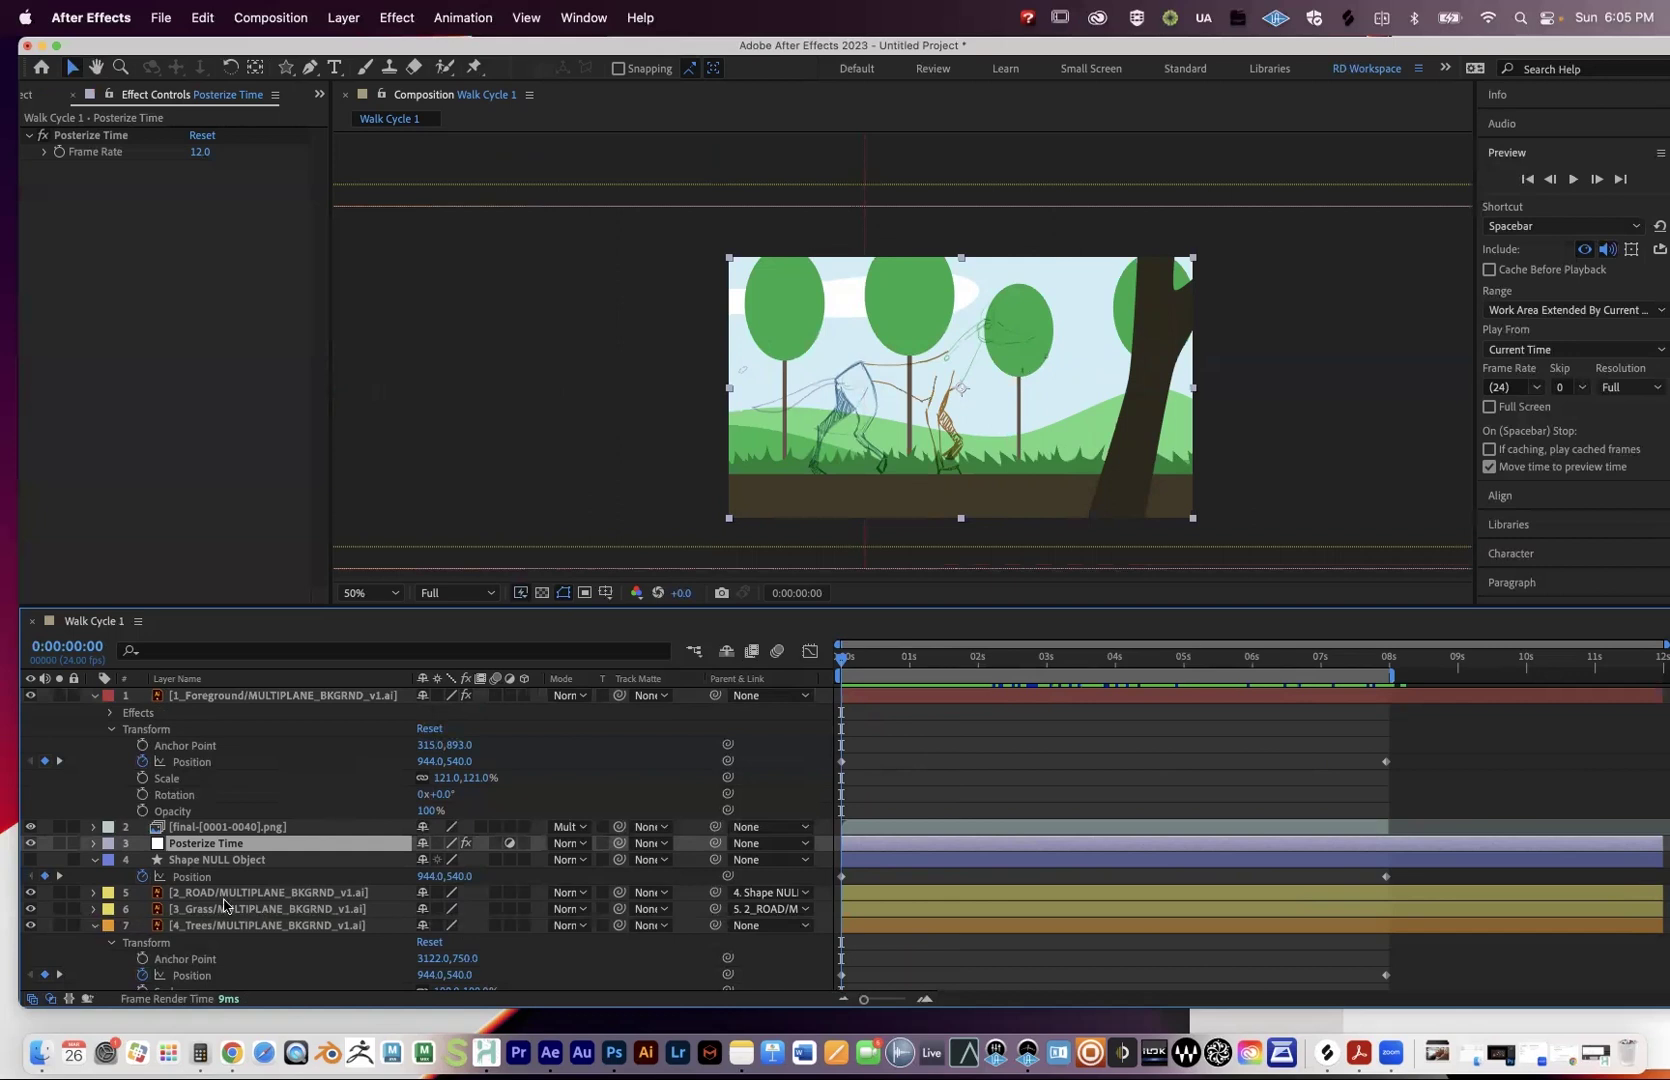
click(94, 925)
click(94, 944)
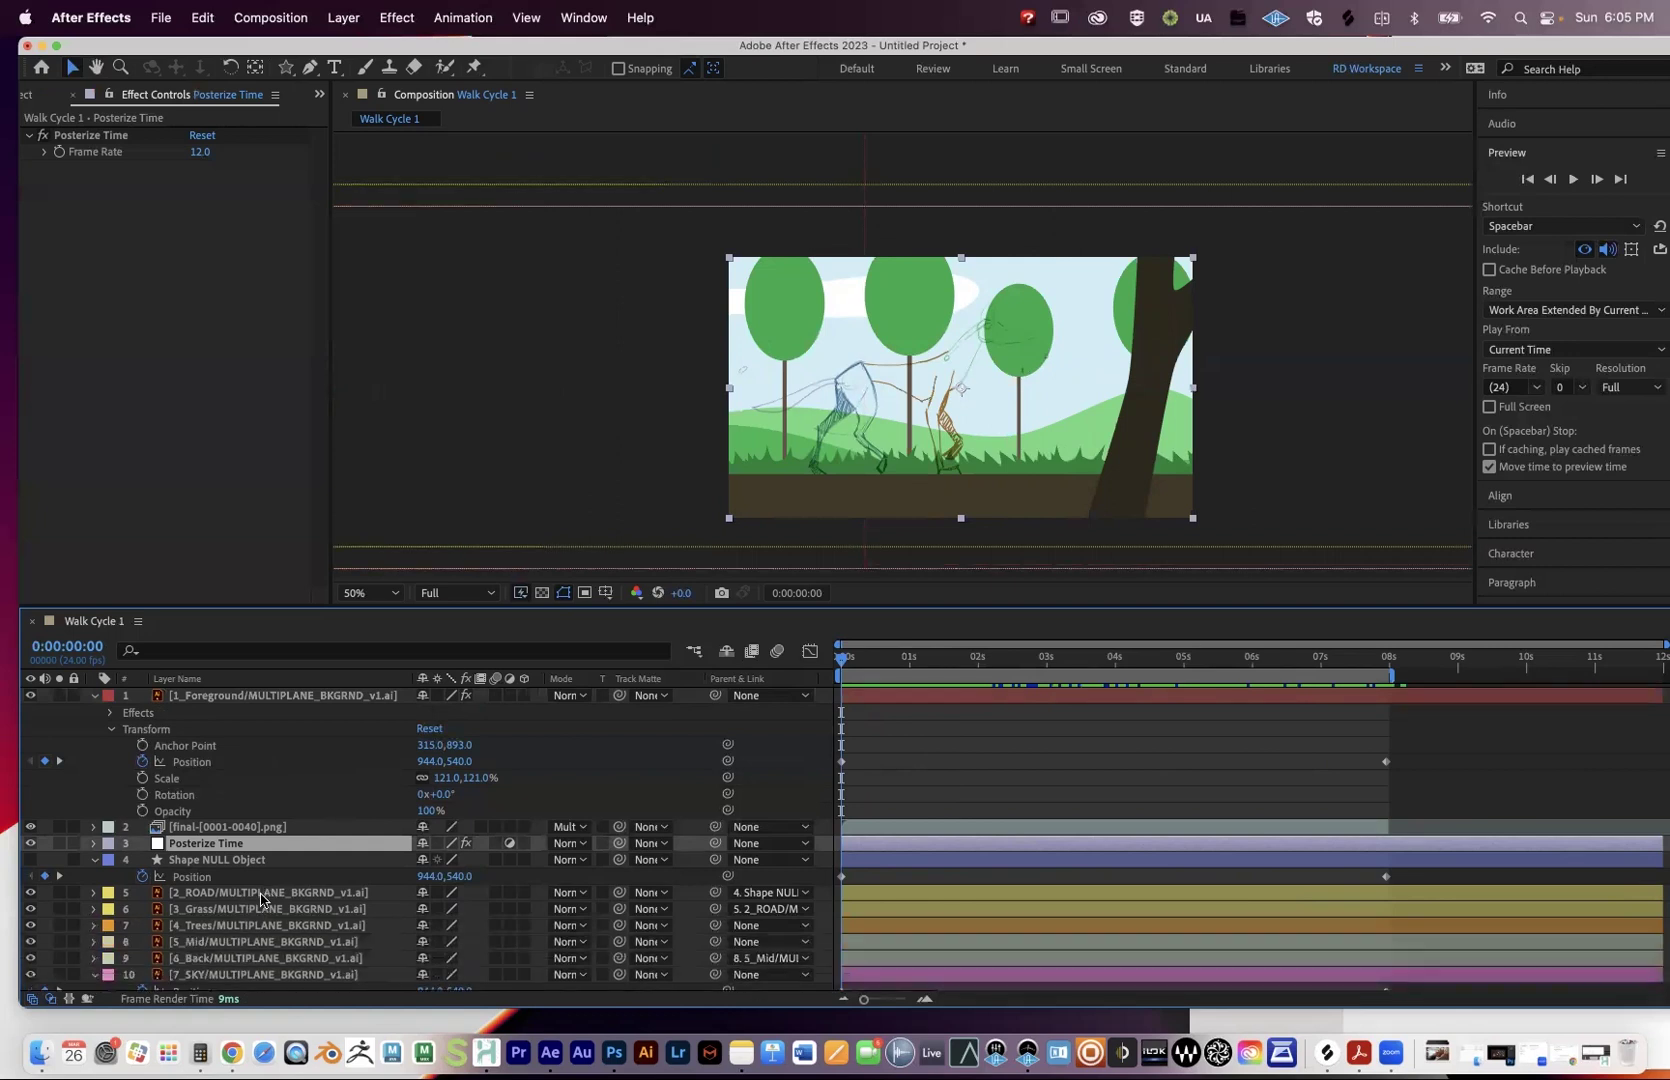
click(260, 893)
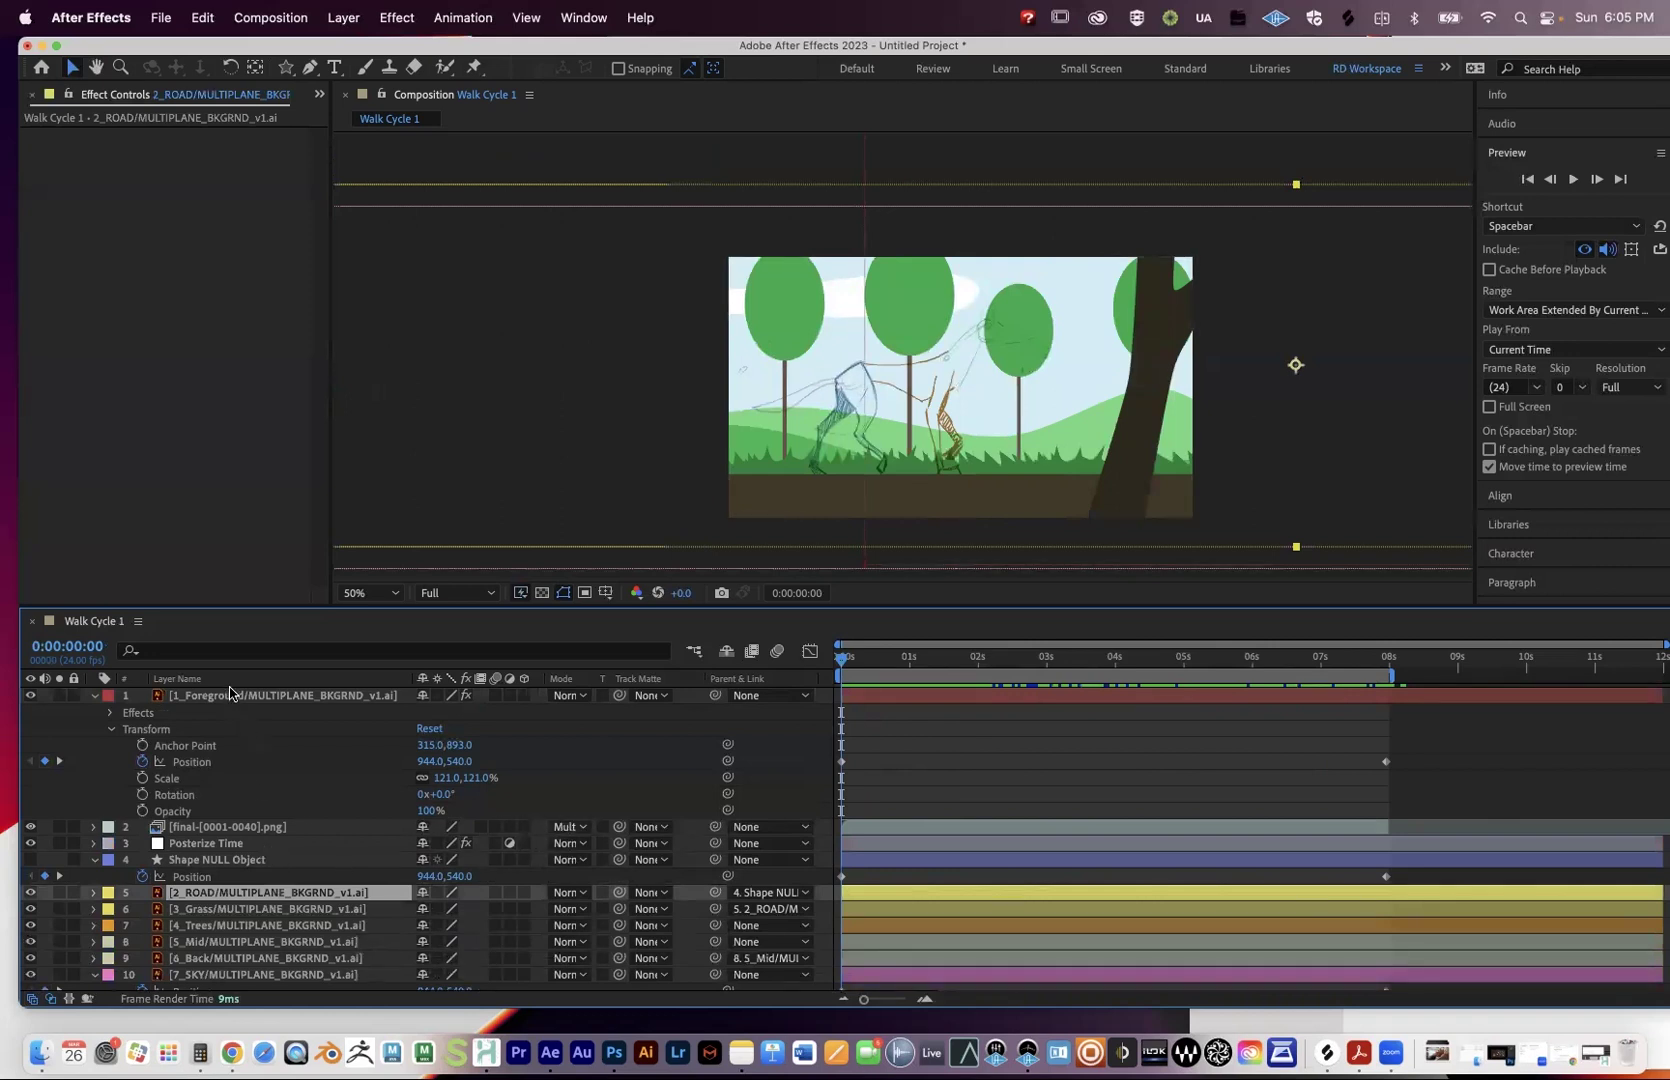
Hide the 1_Foreground layer to check what it contains, and restore its visibility.
click(272, 700)
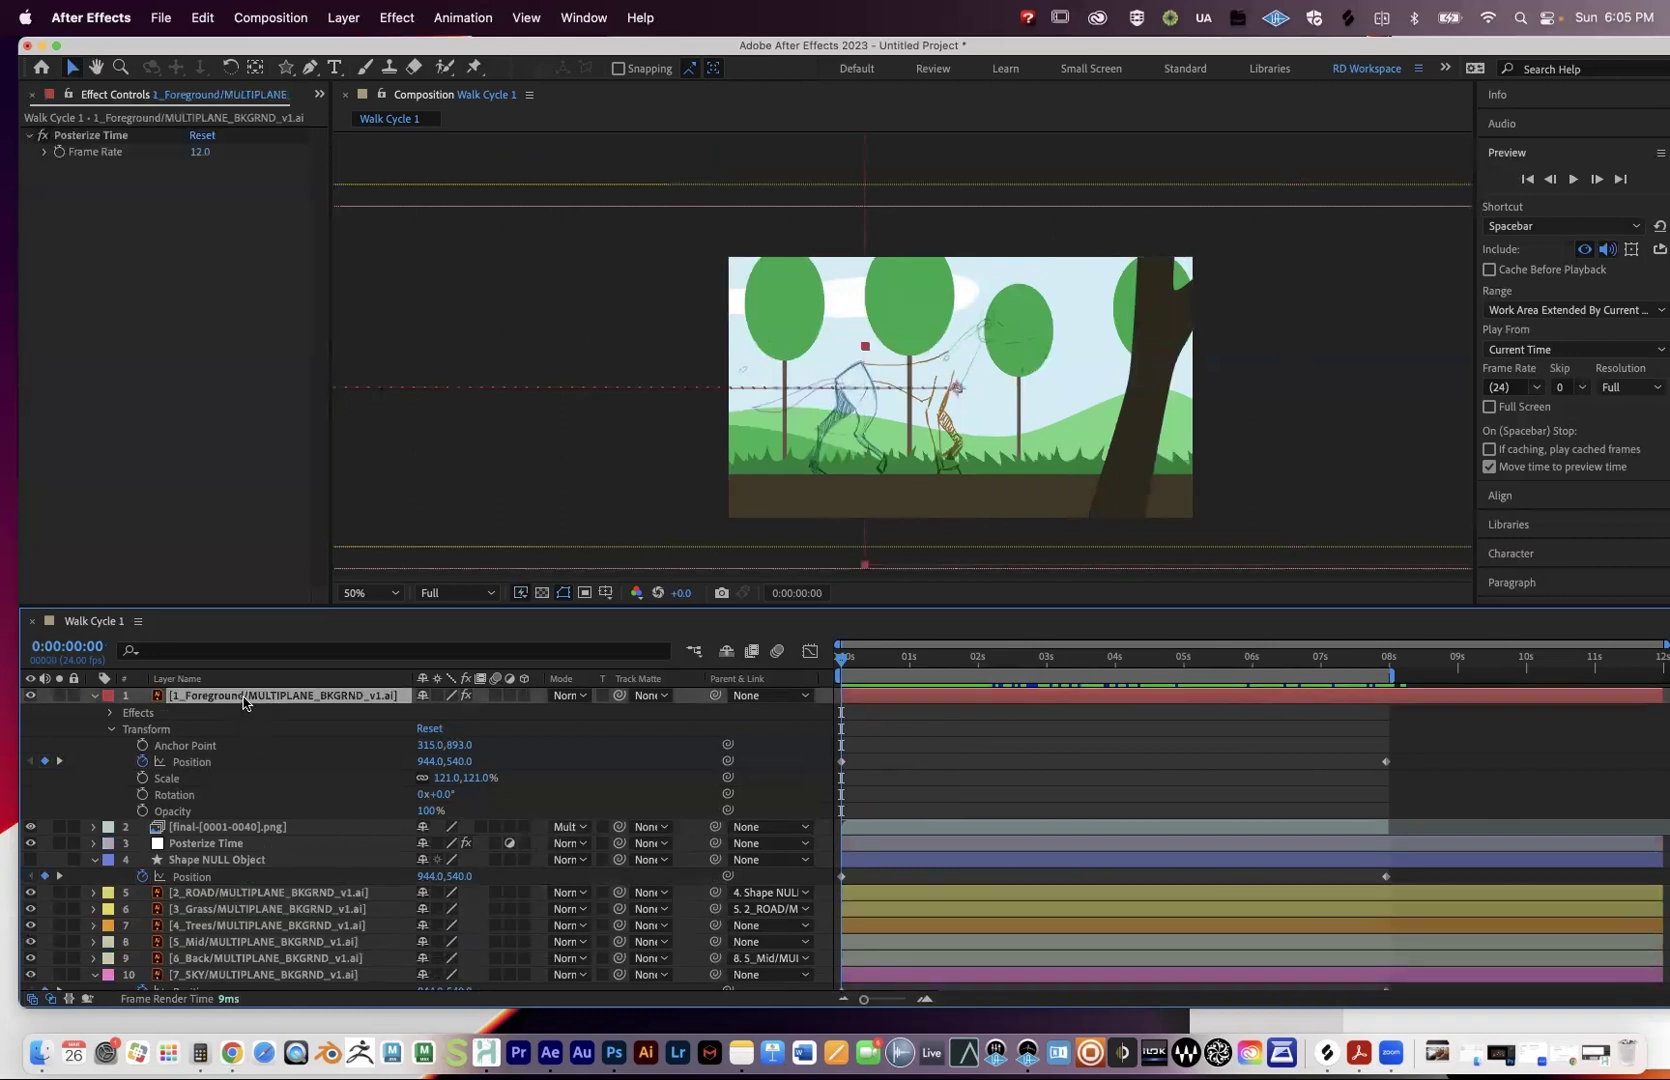
key(F2)
click(30, 698)
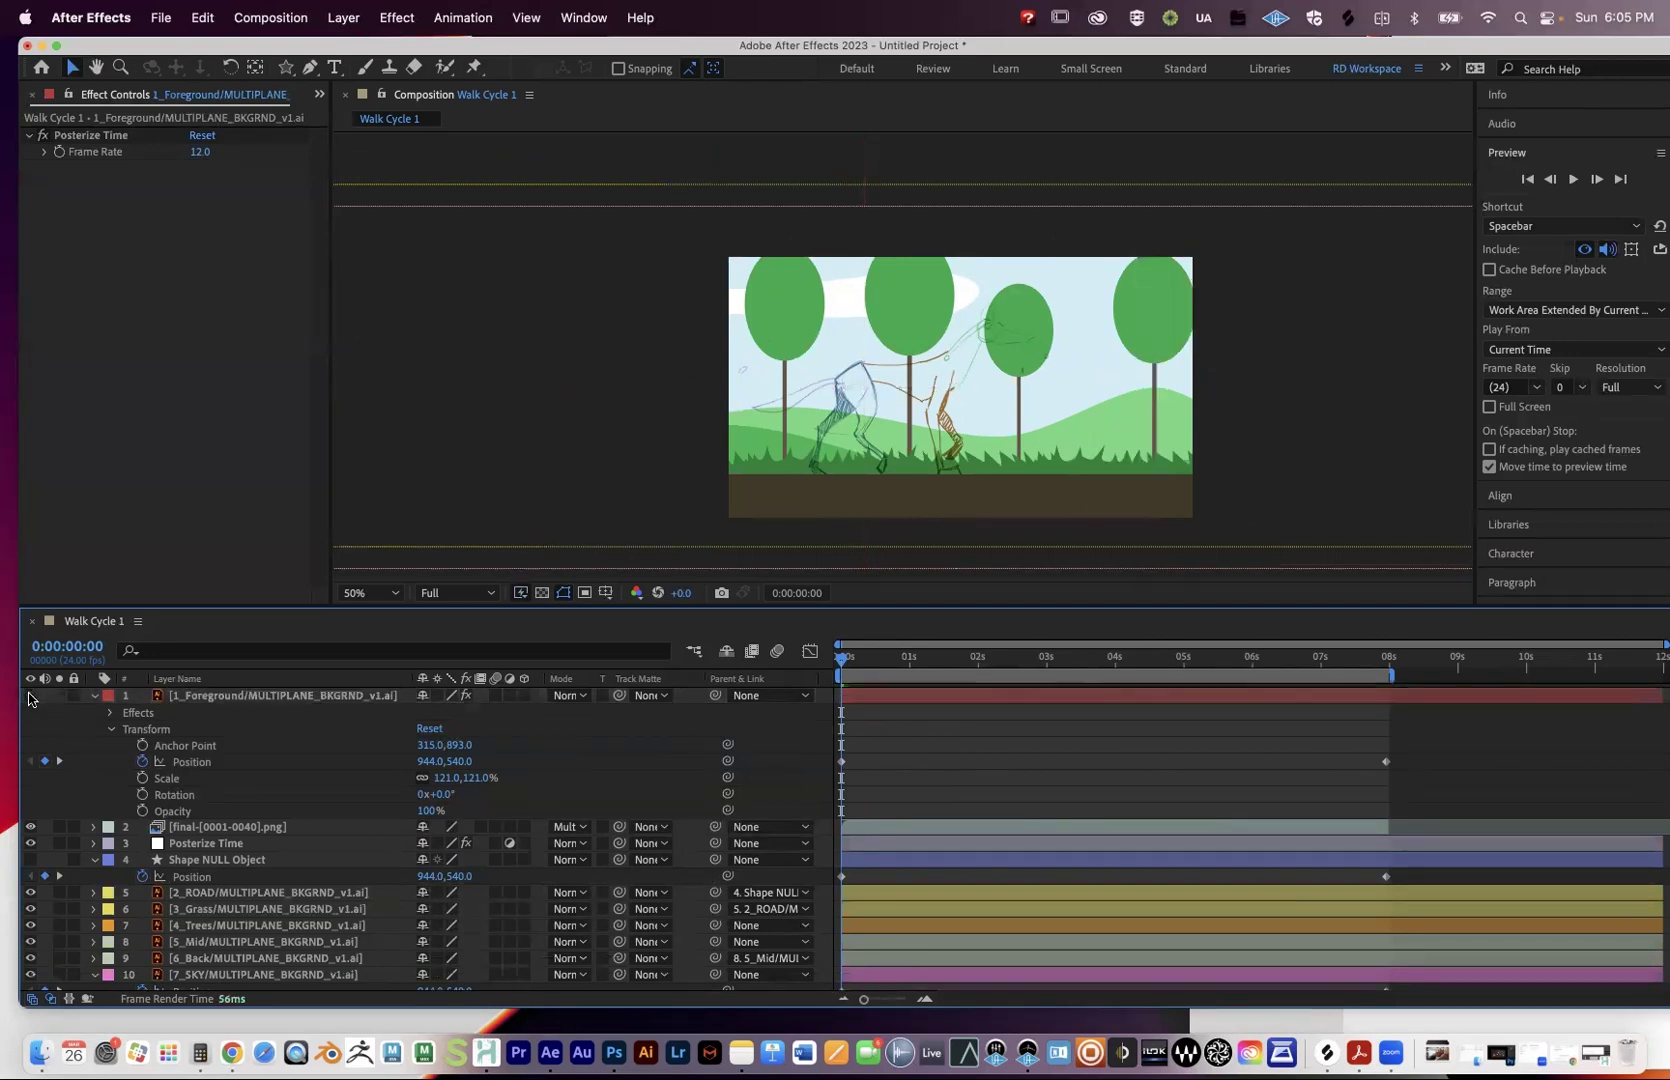
key(super+z)
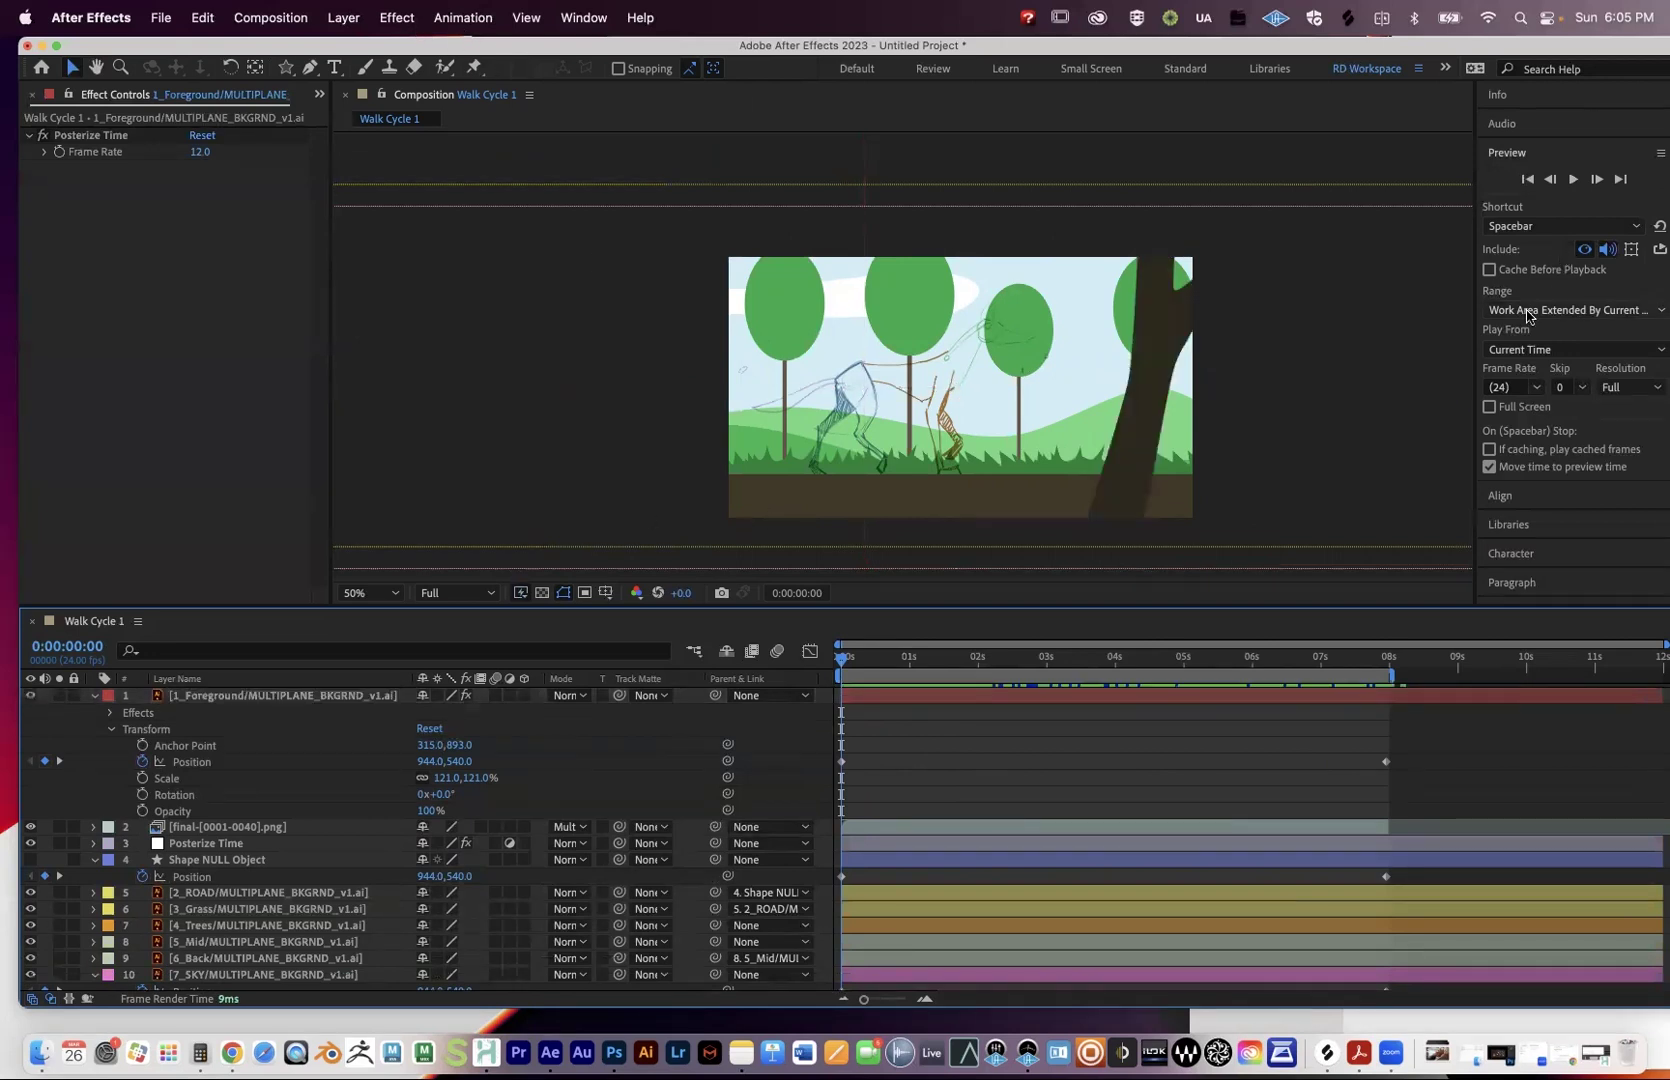
Apply the Levels effect to the 1_Foreground layer, undo the first gamma adjustment, and widen the effect settings to show the whole histogram.
click(1518, 160)
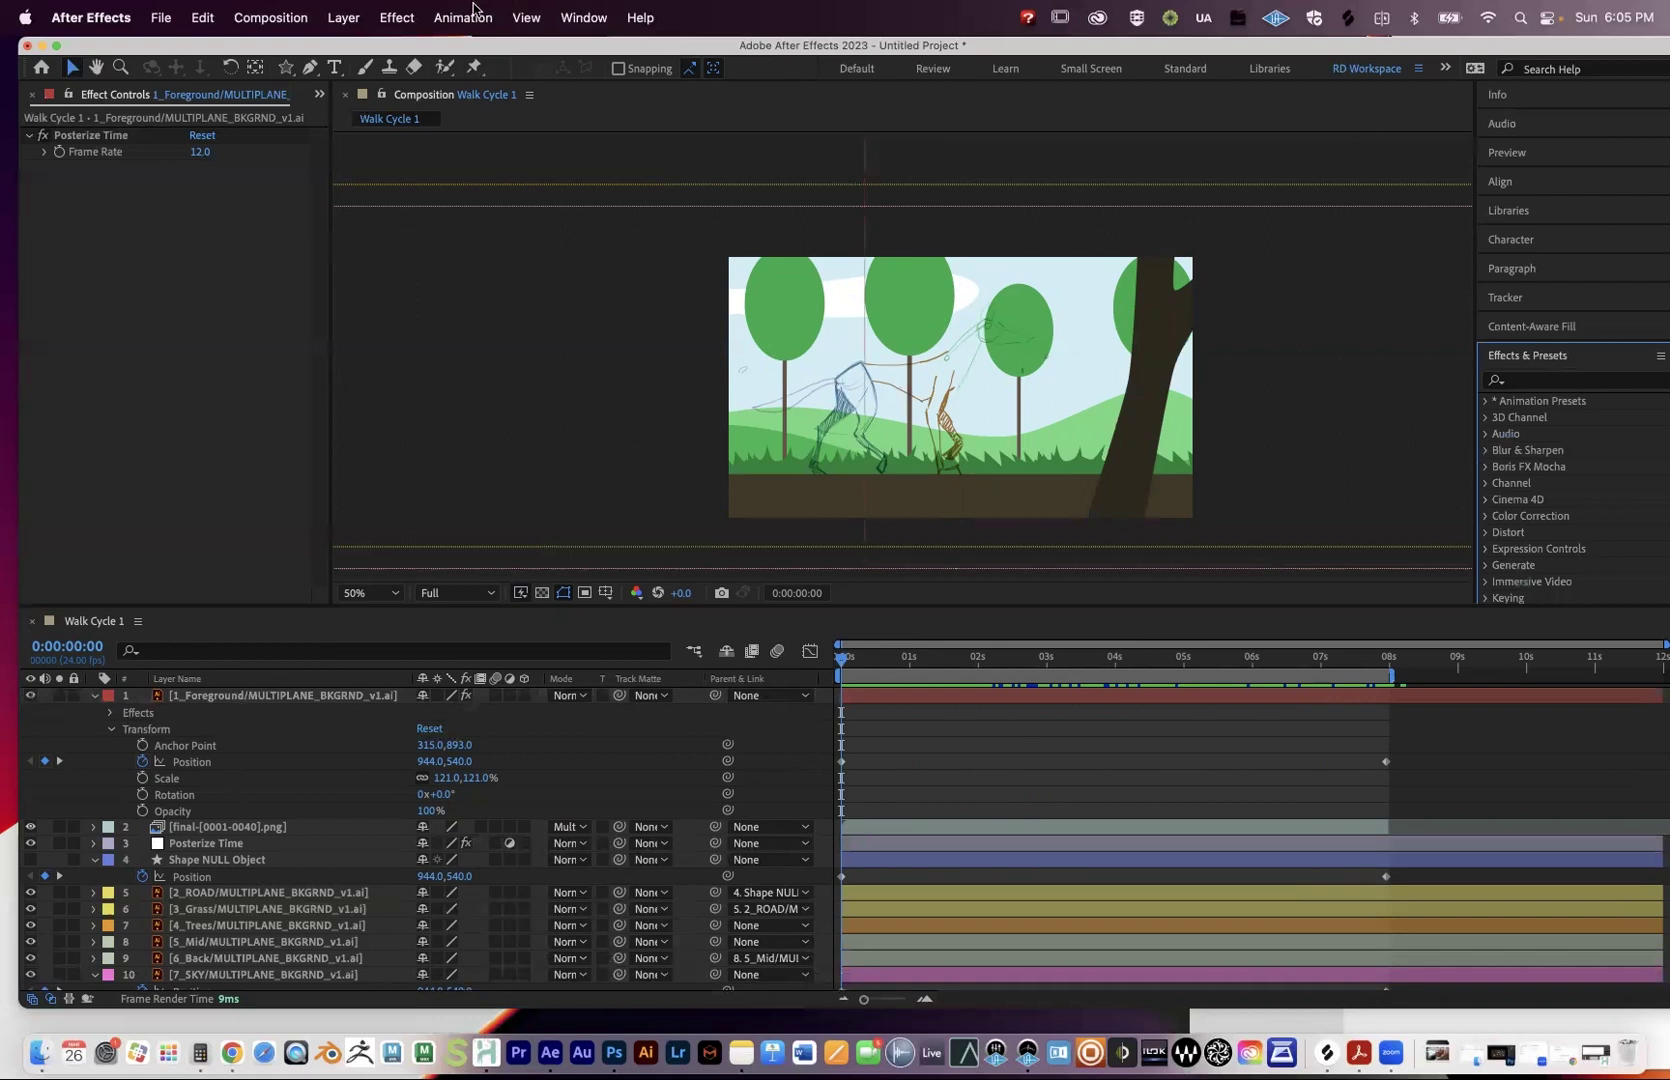
mouse_move(438, 212)
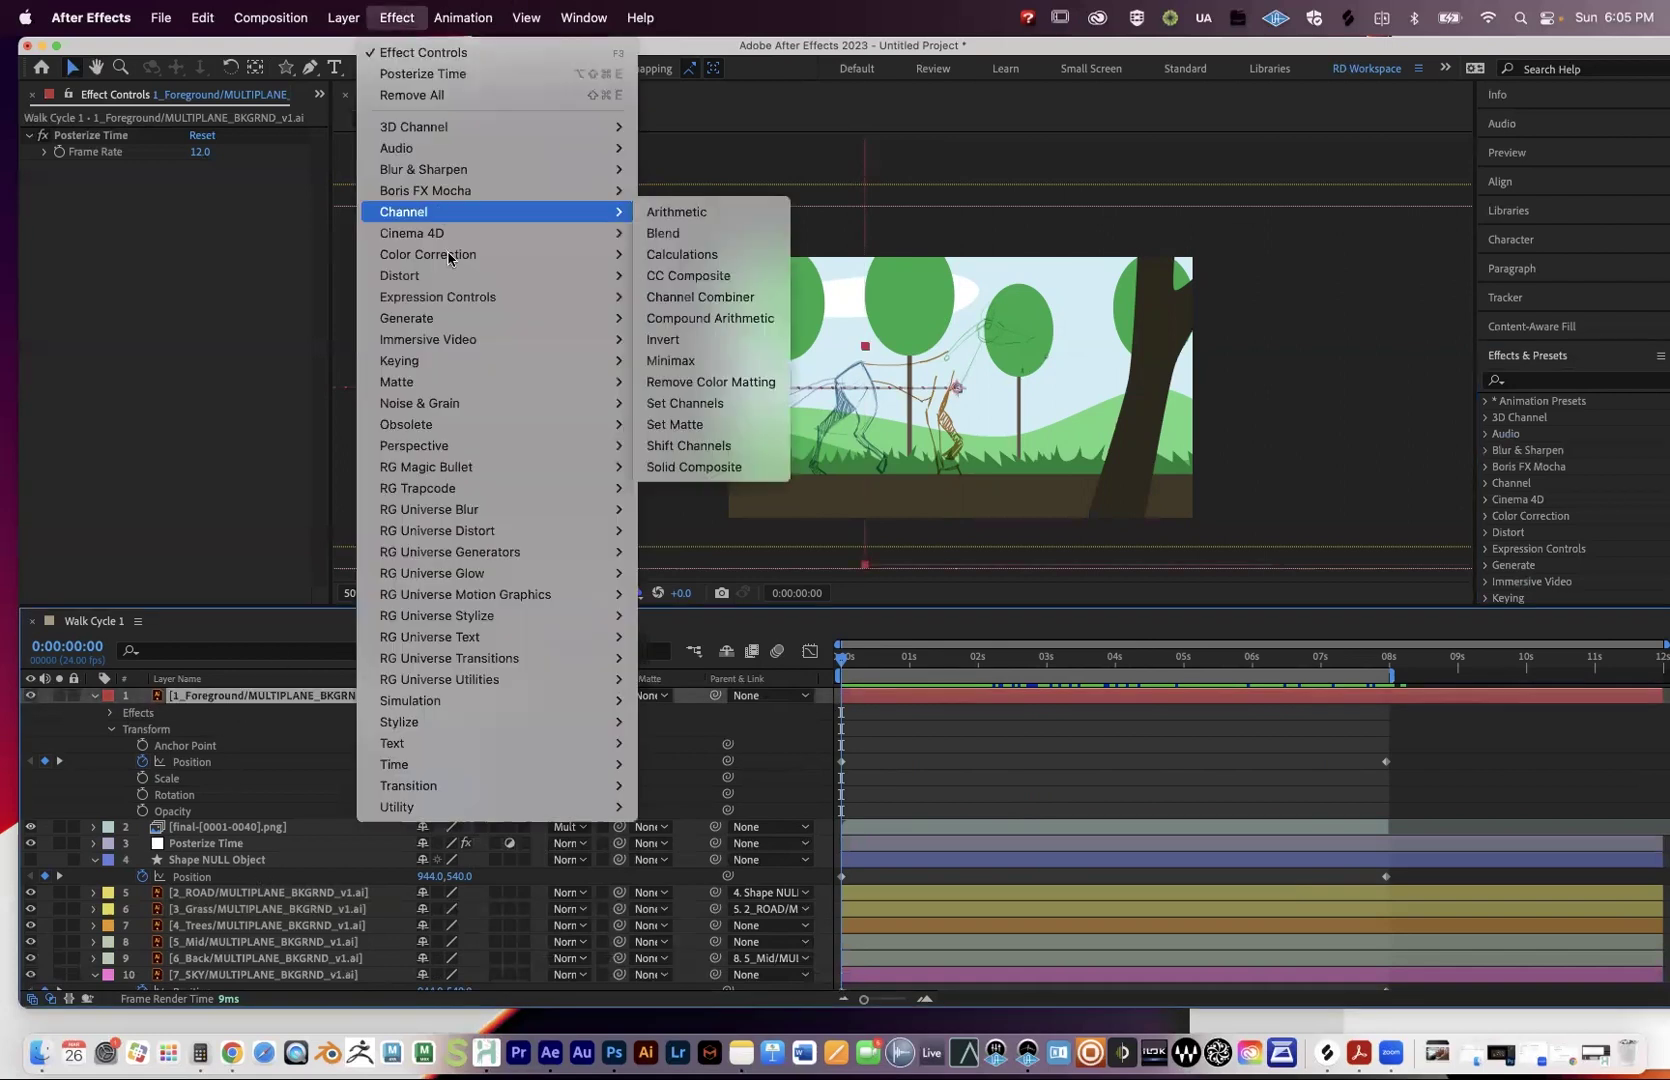
mouse_move(450, 258)
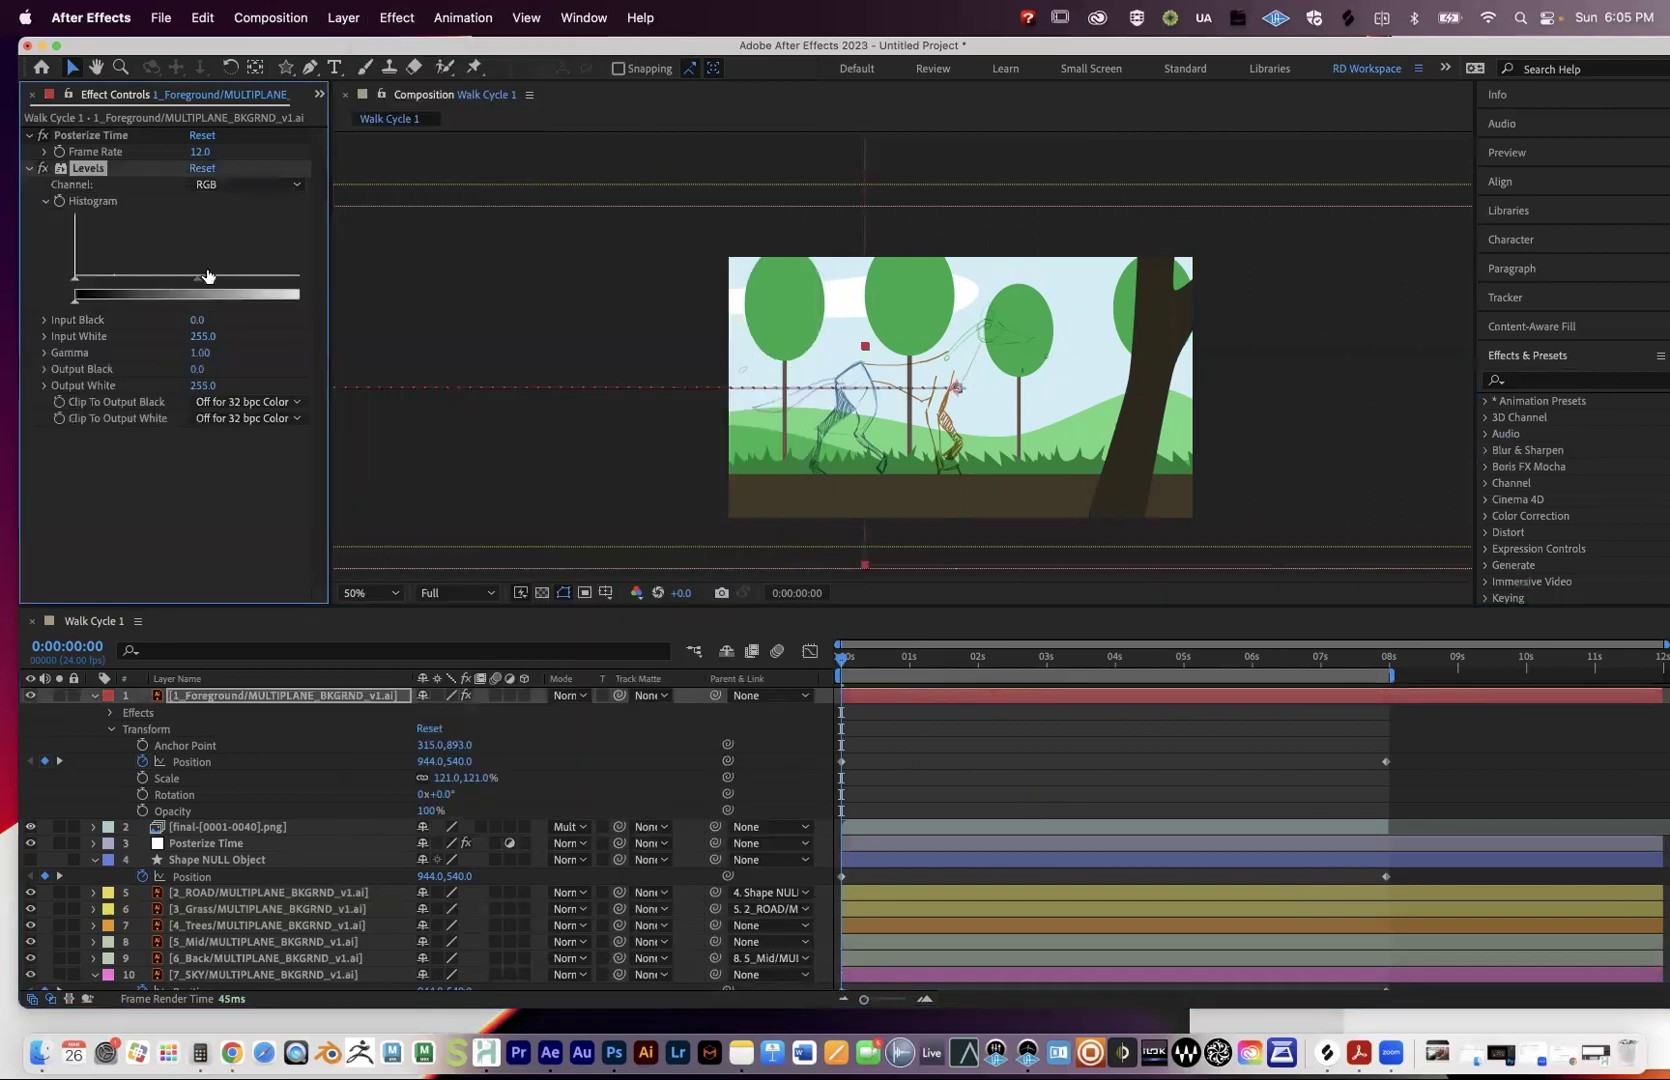
mouse_move(199, 283)
mouse_down()
mouse_move(72, 285)
mouse_move(246, 286)
mouse_move(223, 291)
mouse_up()
key(super+z)
drag(517, 250, 515, 250)
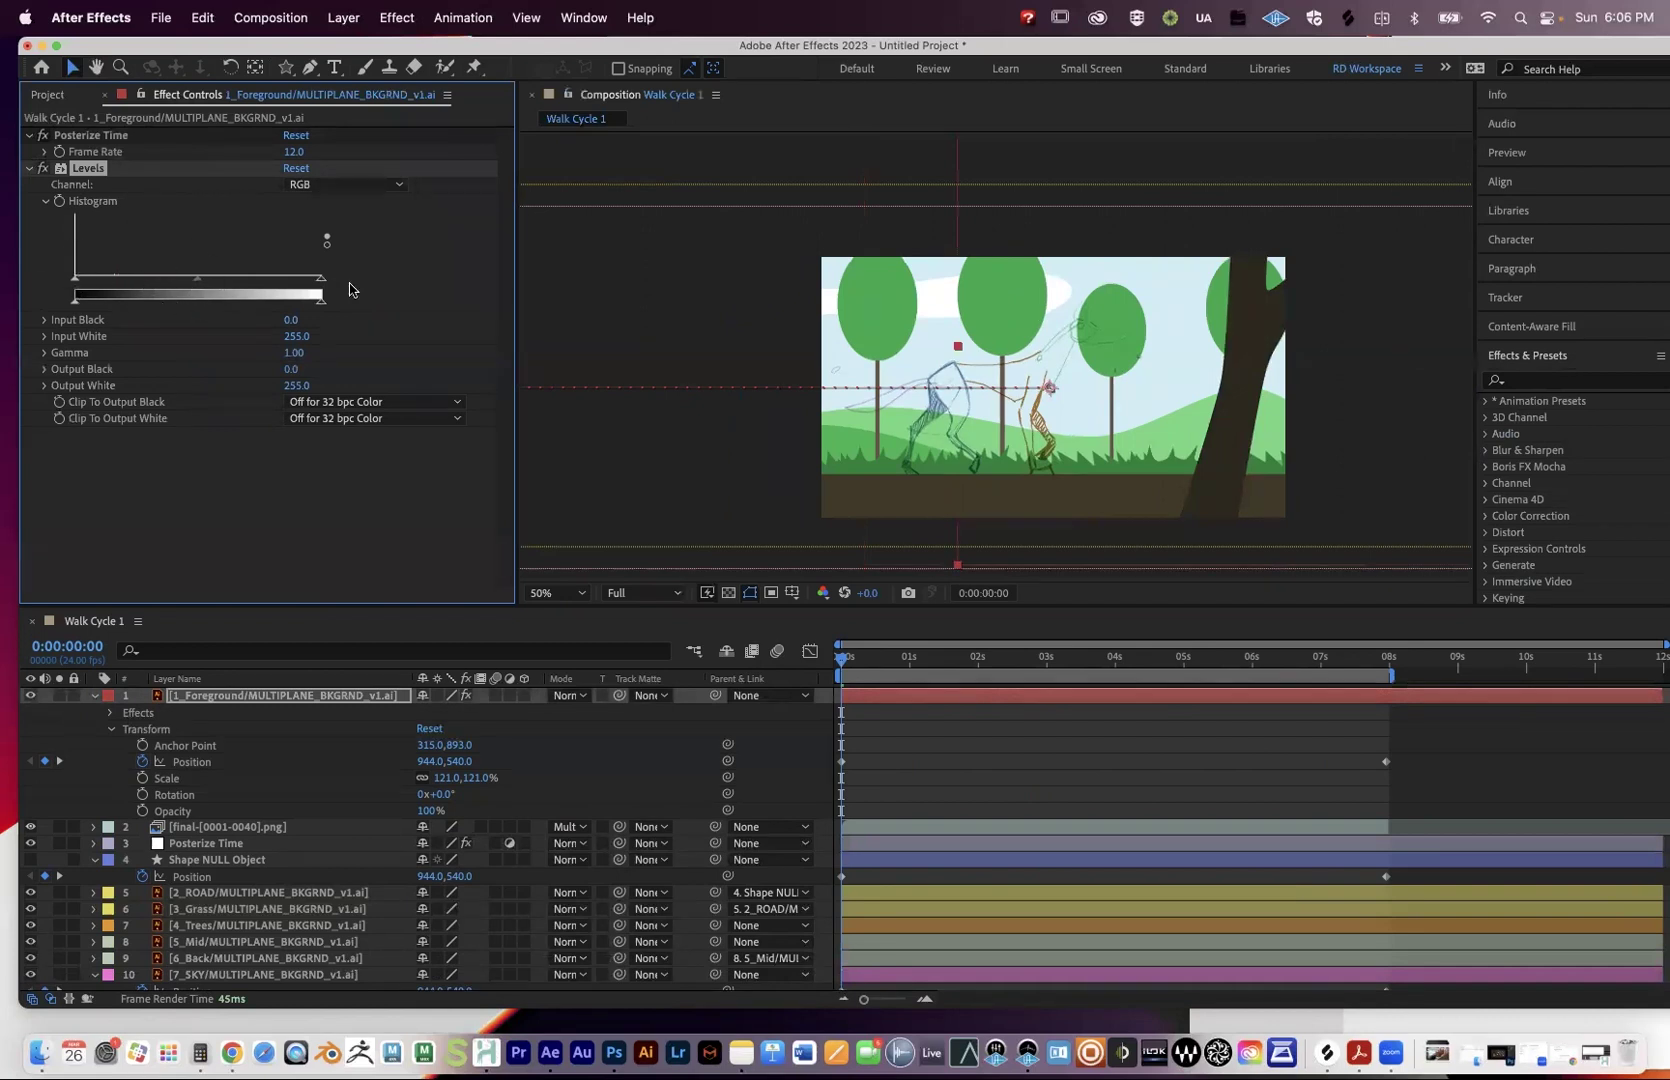
Darken the foreground tree by setting the Levels gamma to 0.82.
drag(321, 277, 371, 285)
mouse_move(78, 283)
mouse_down()
mouse_move(272, 279)
mouse_move(20, 283)
mouse_up()
mouse_move(197, 284)
mouse_down()
mouse_move(246, 281)
mouse_move(131, 281)
mouse_move(251, 288)
mouse_move(122, 294)
mouse_move(219, 287)
mouse_up()
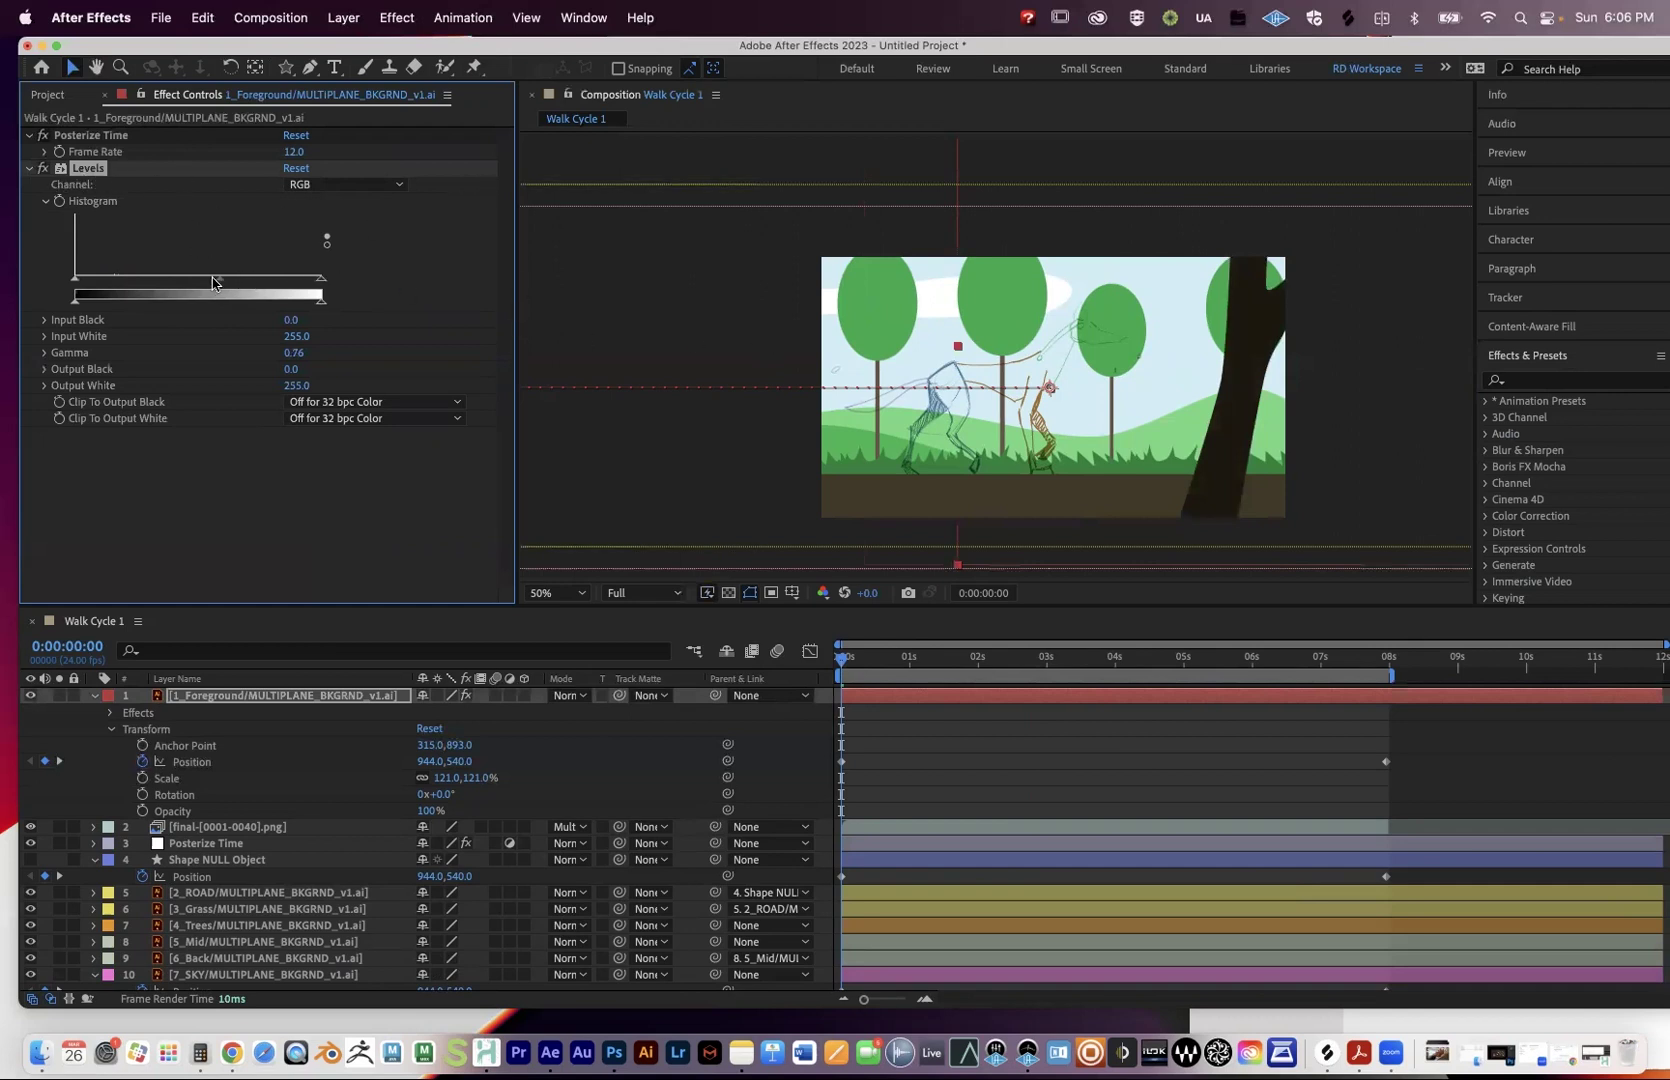
drag(212, 287, 211, 287)
Try a Glow effect with a radius of about 304 on the 7_SKY layer, and delete the effect.
scroll(245, 880, down, 1)
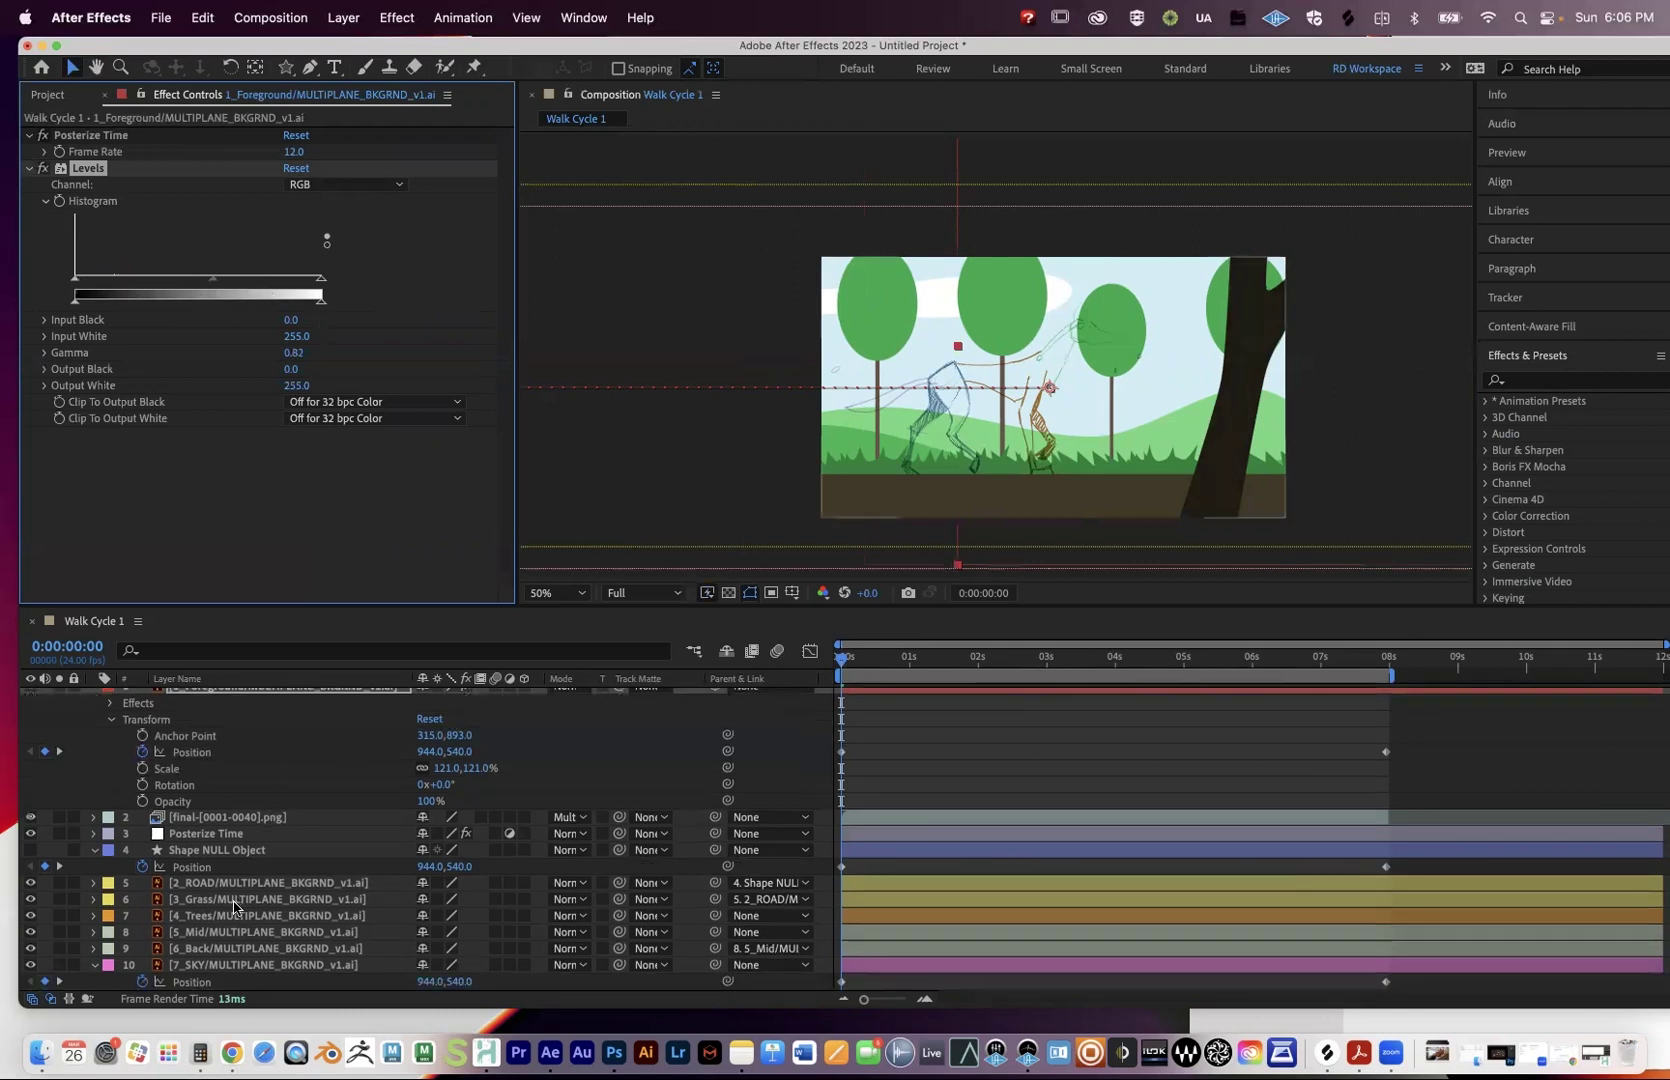
click(237, 966)
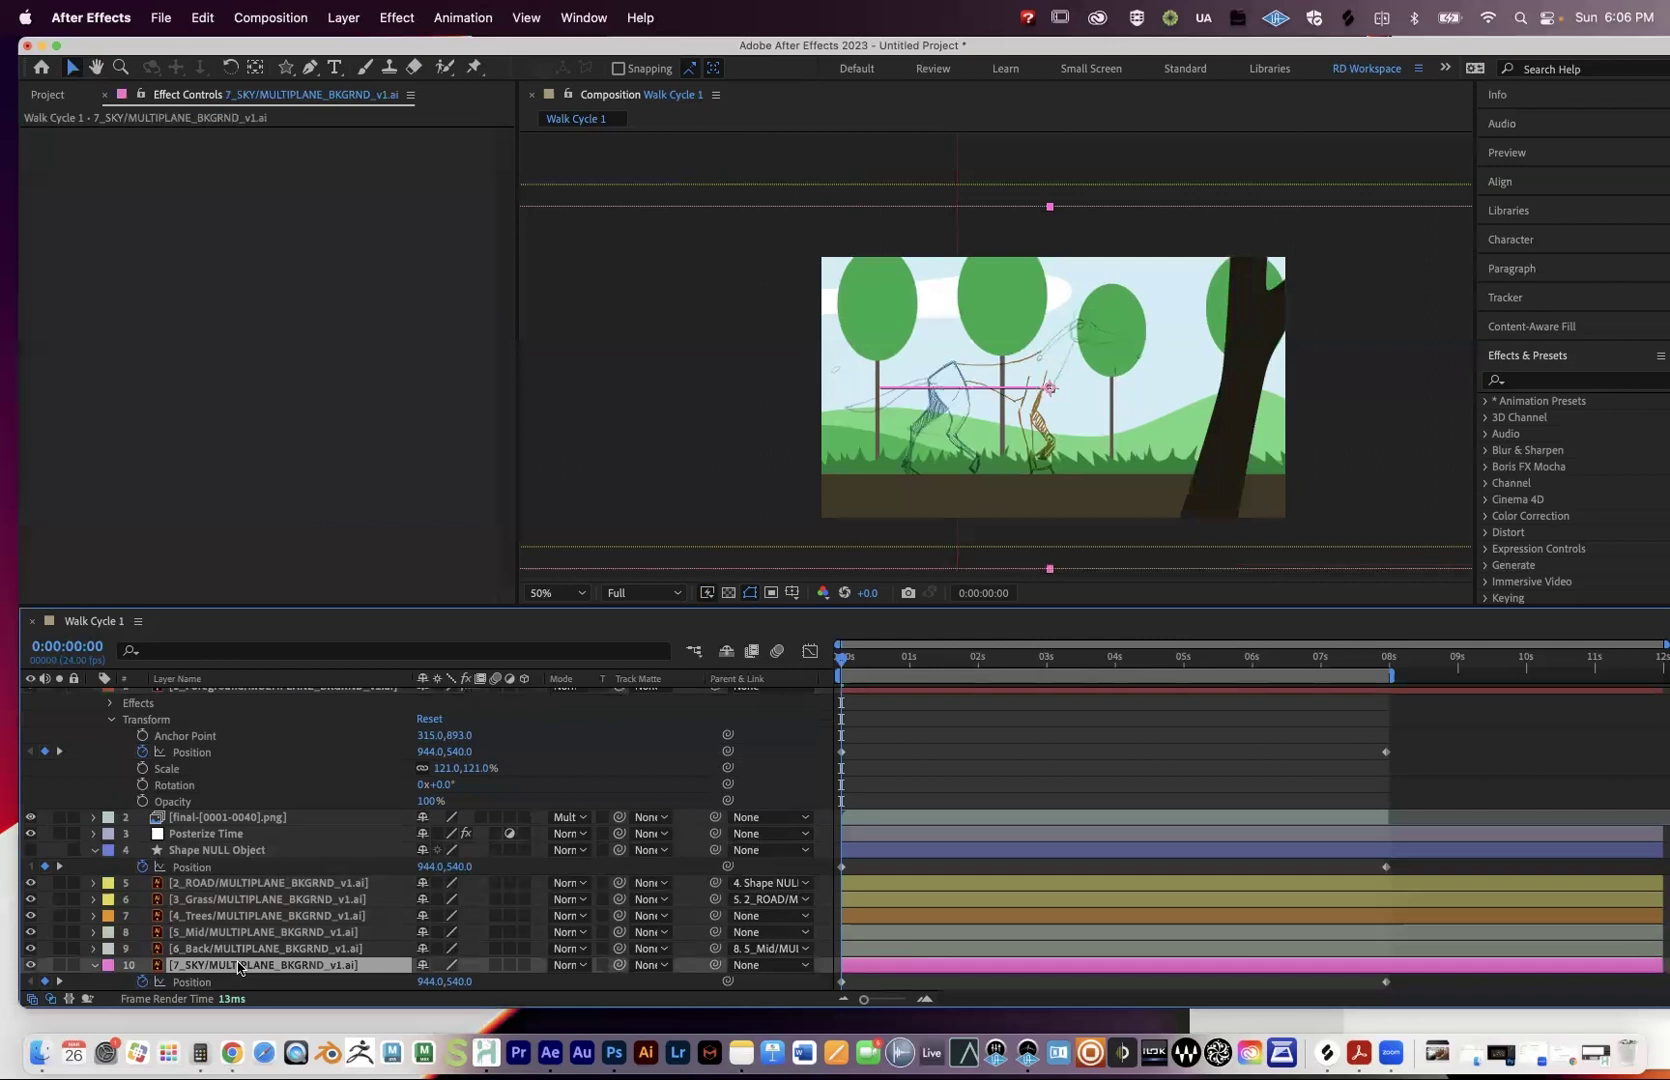
click(397, 17)
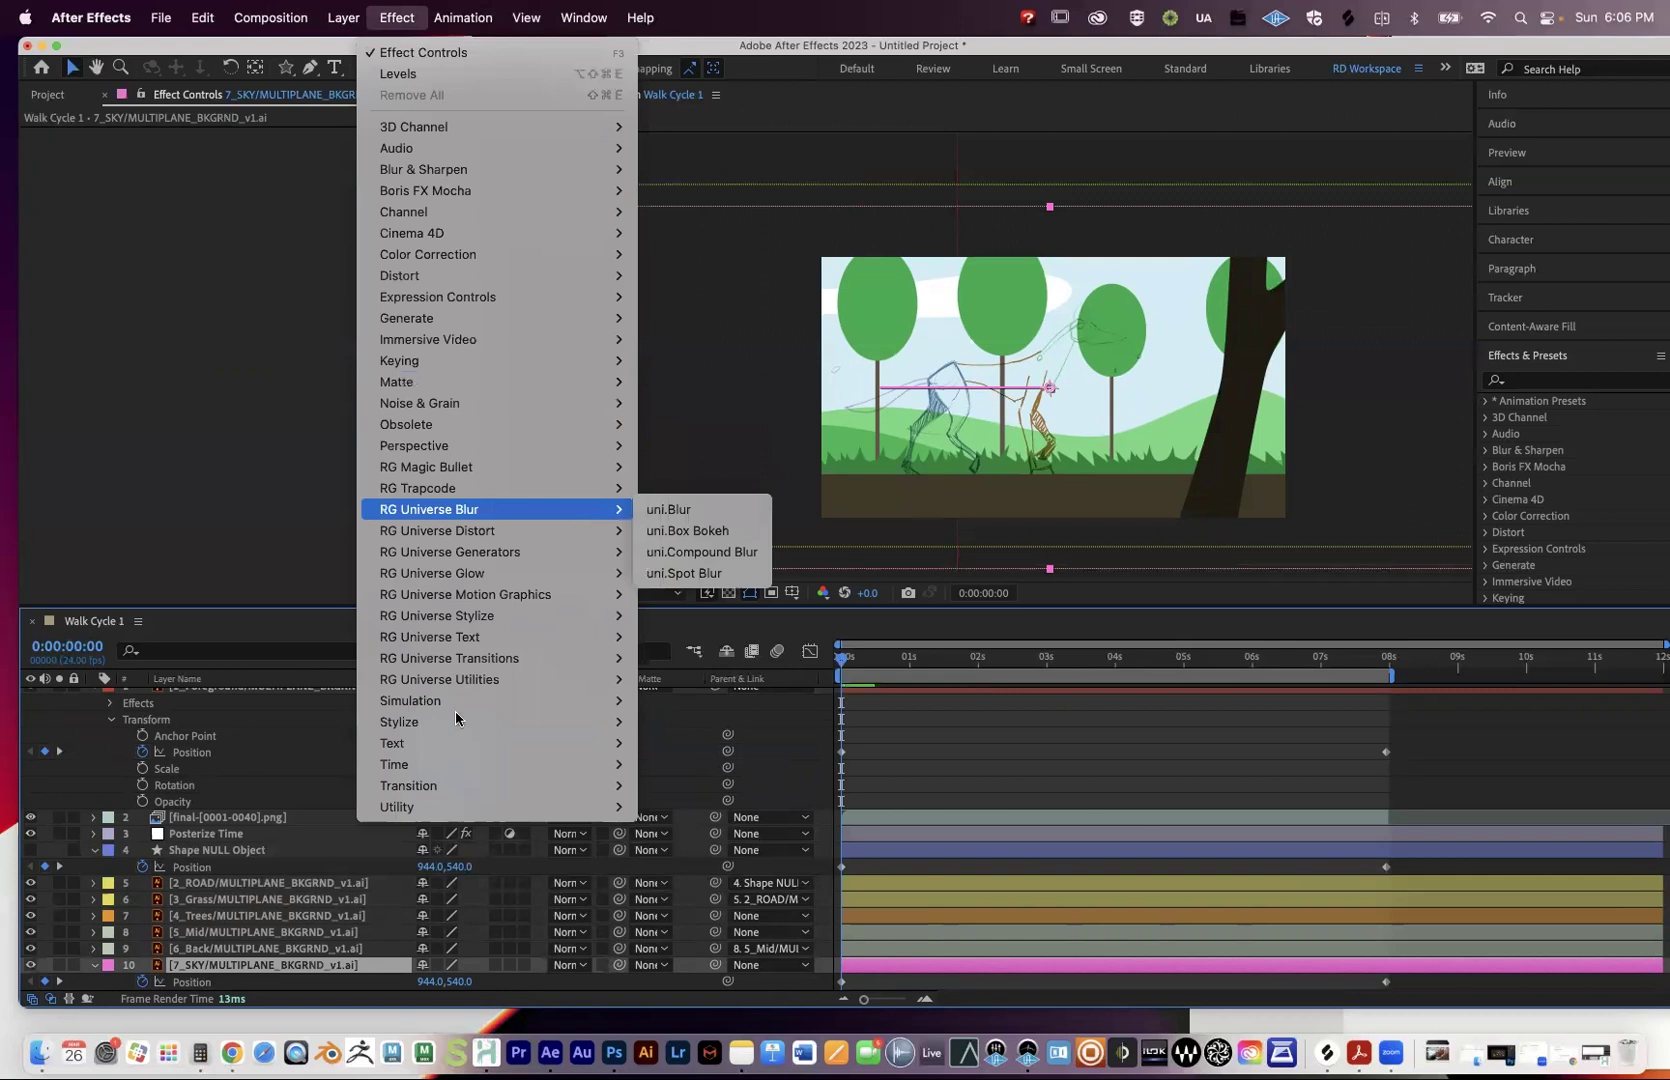
mouse_move(452, 724)
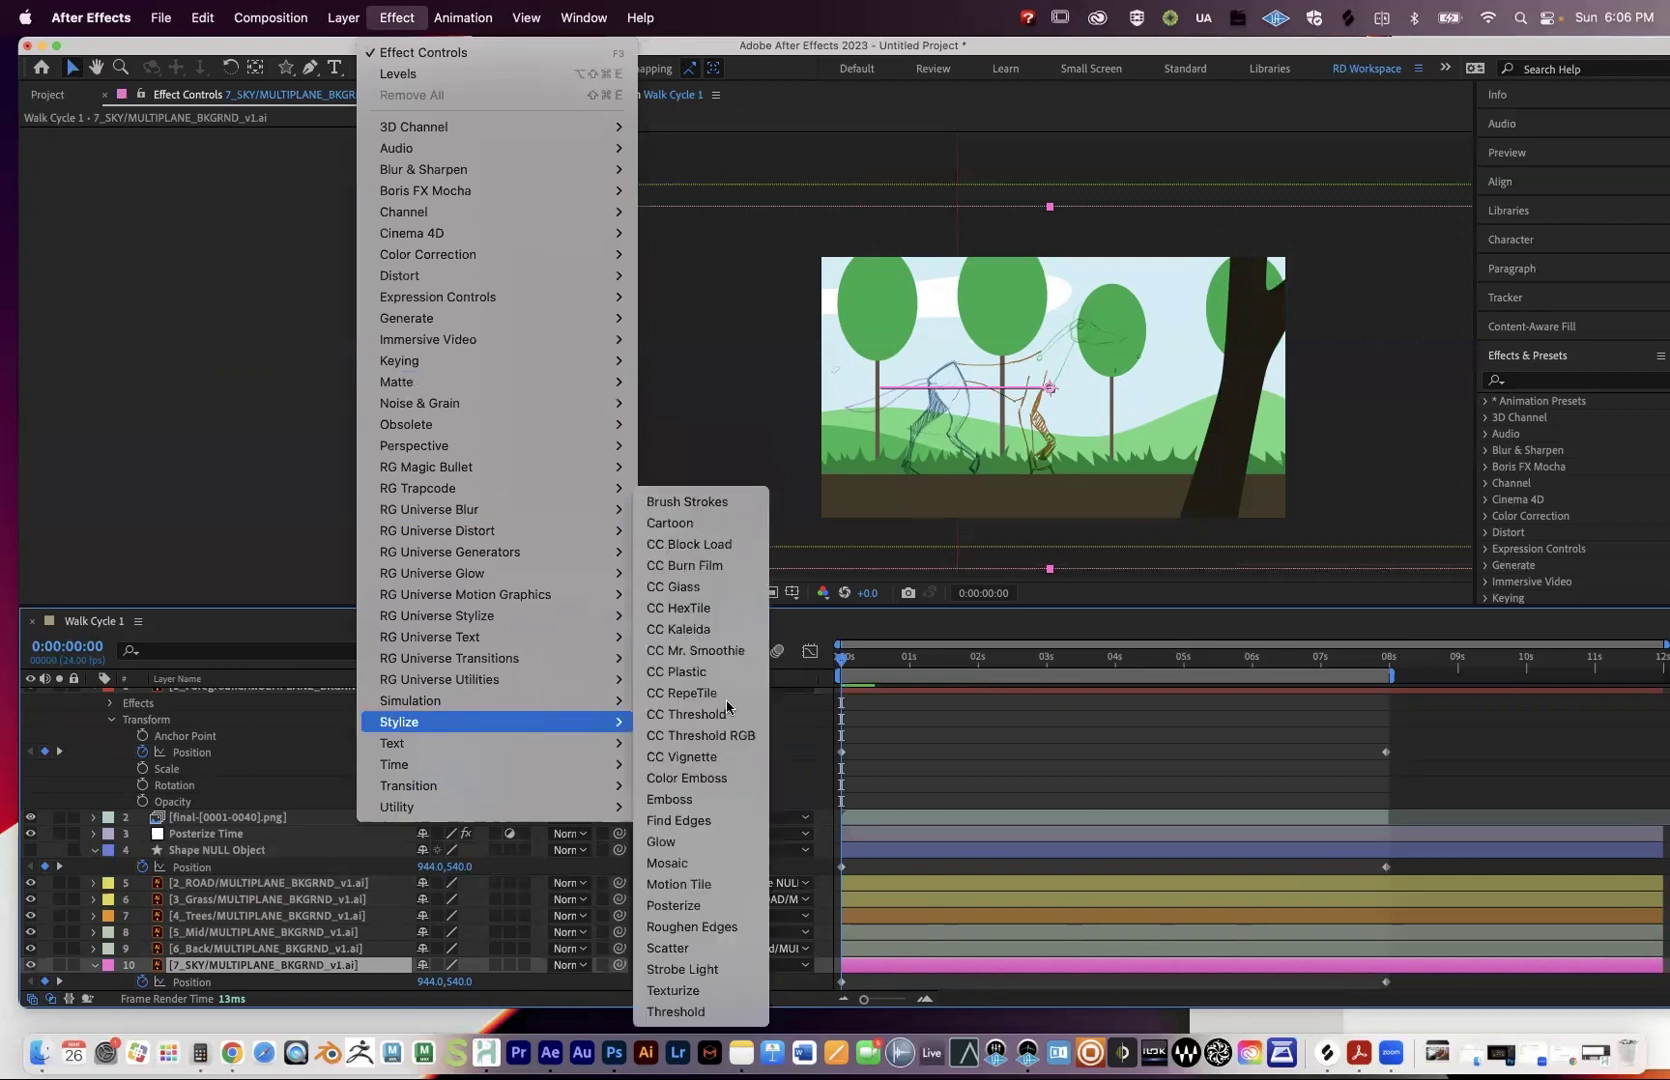
click(705, 841)
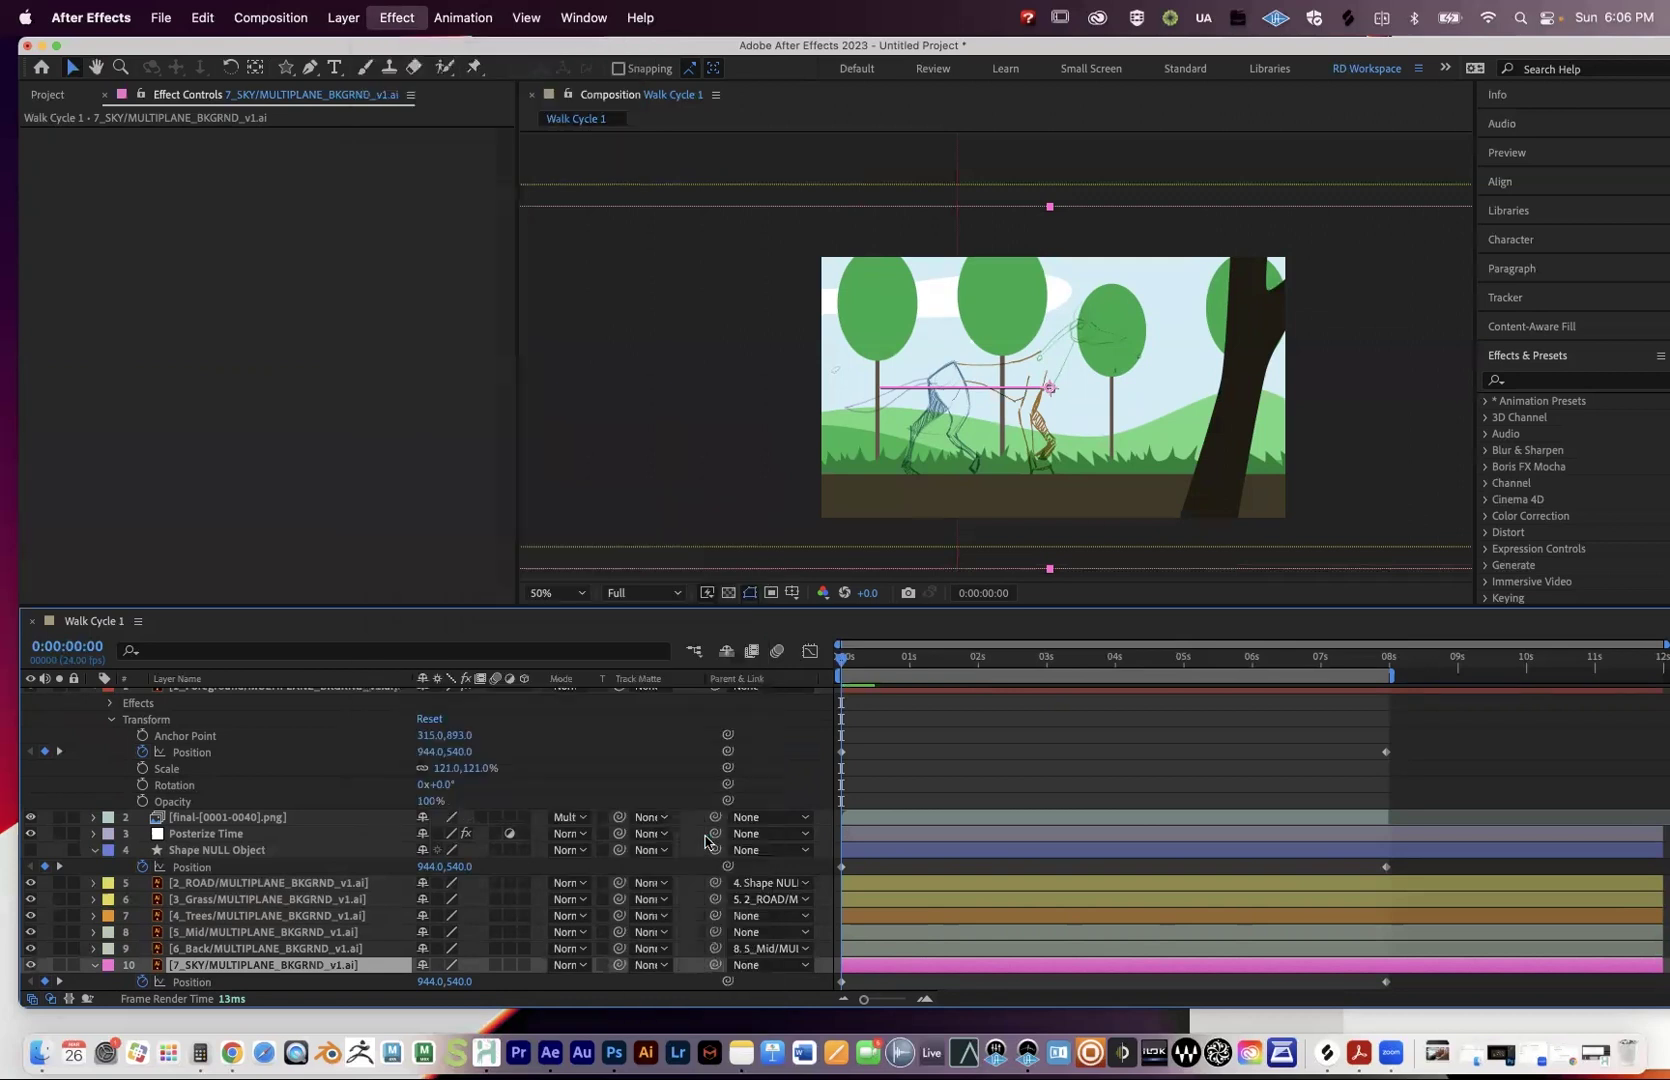
click(294, 185)
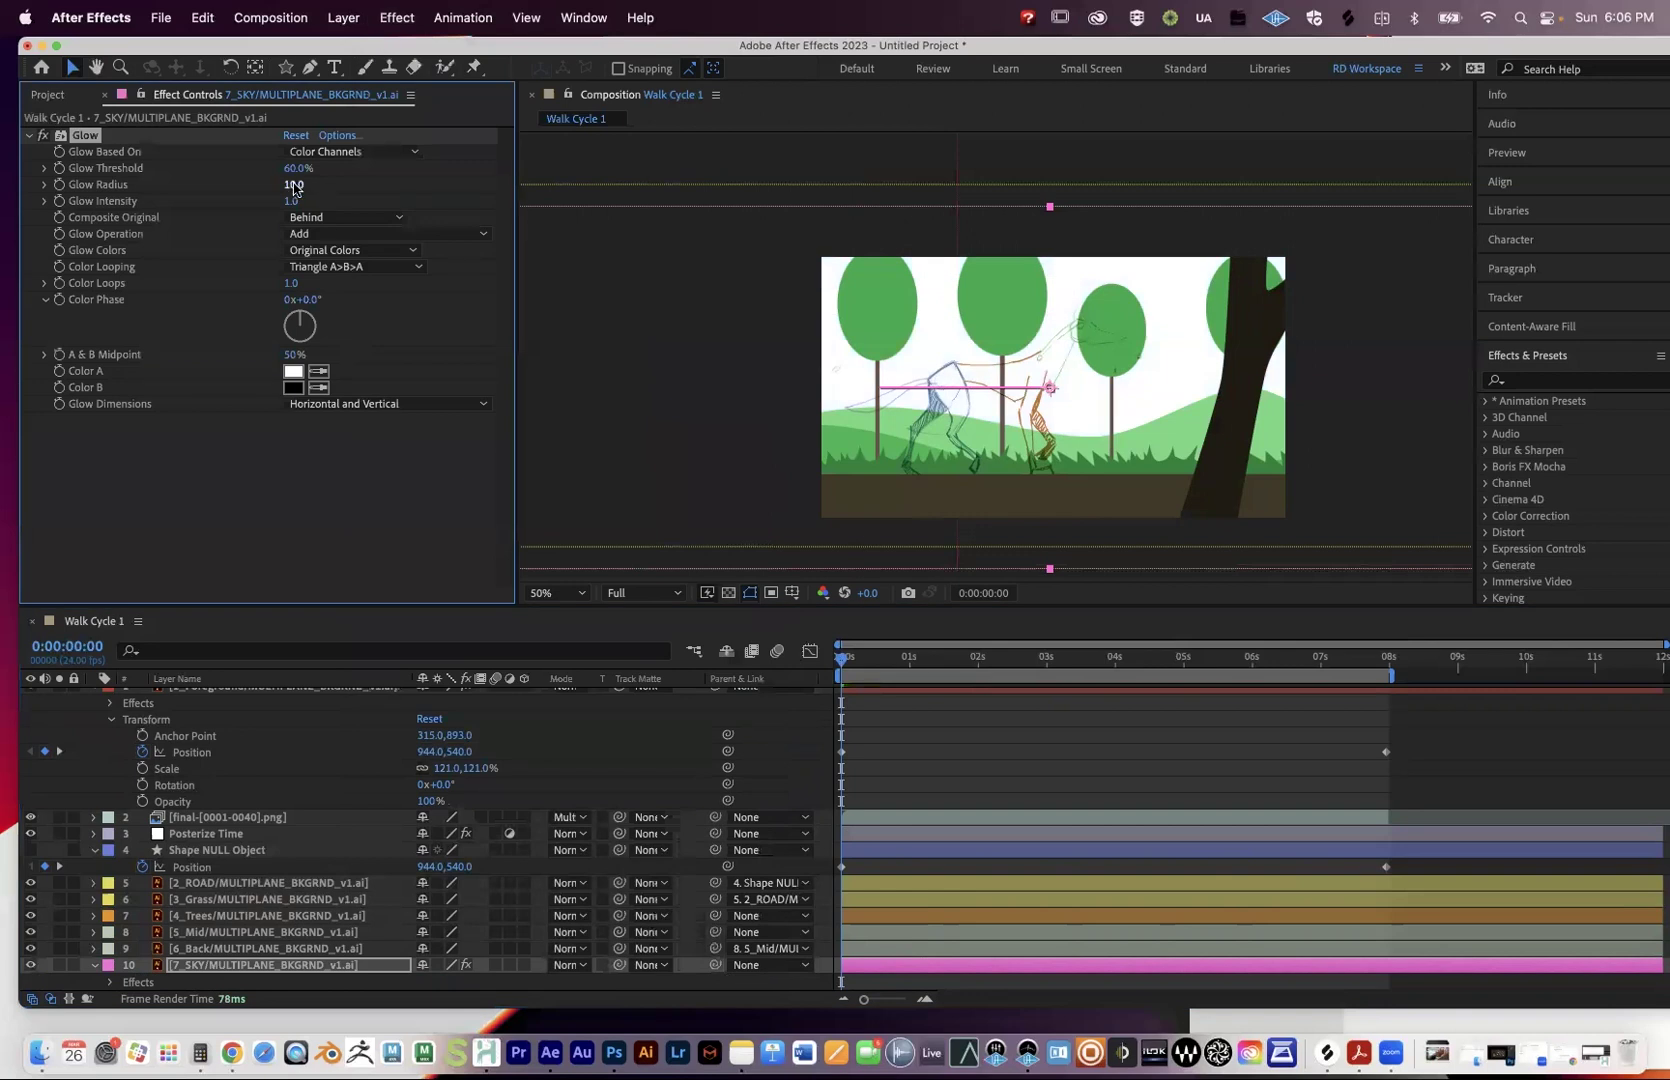
drag(418, 190, 486, 194)
drag(300, 187, 241, 188)
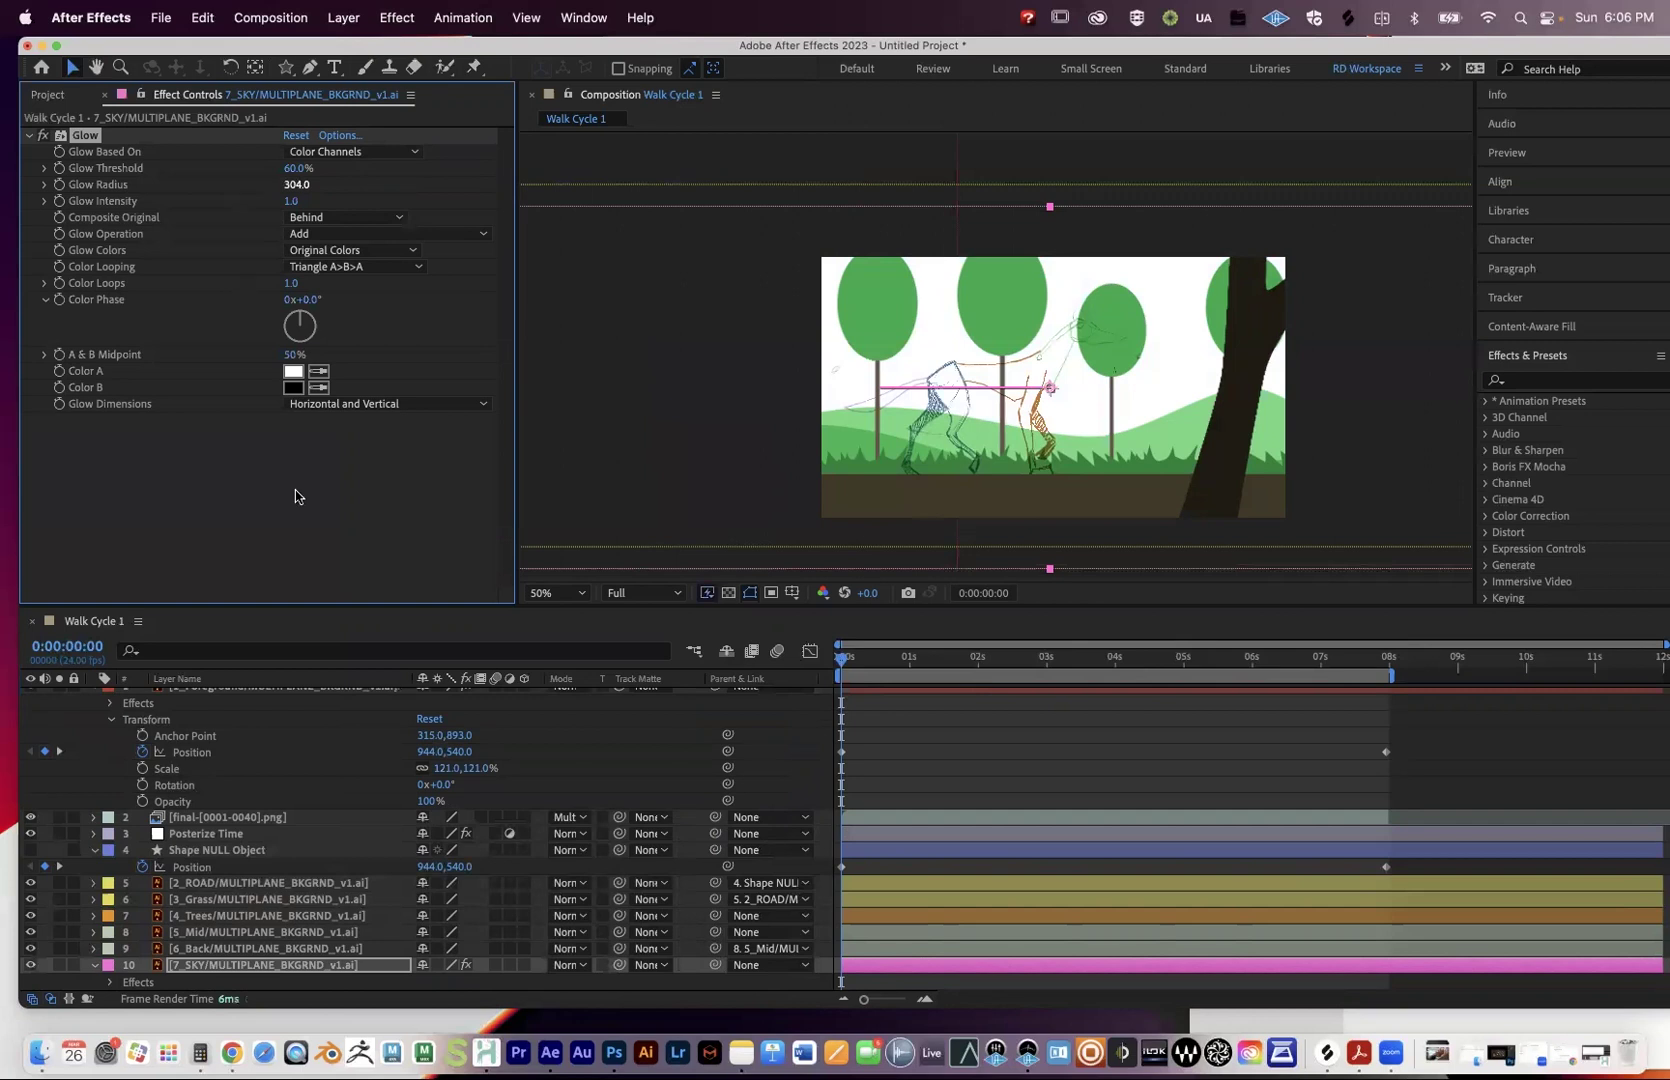
click(92, 140)
click(100, 496)
key(Delete)
Apply the Stylize Glow effect to the Posterize Time adjustment layer.
click(258, 932)
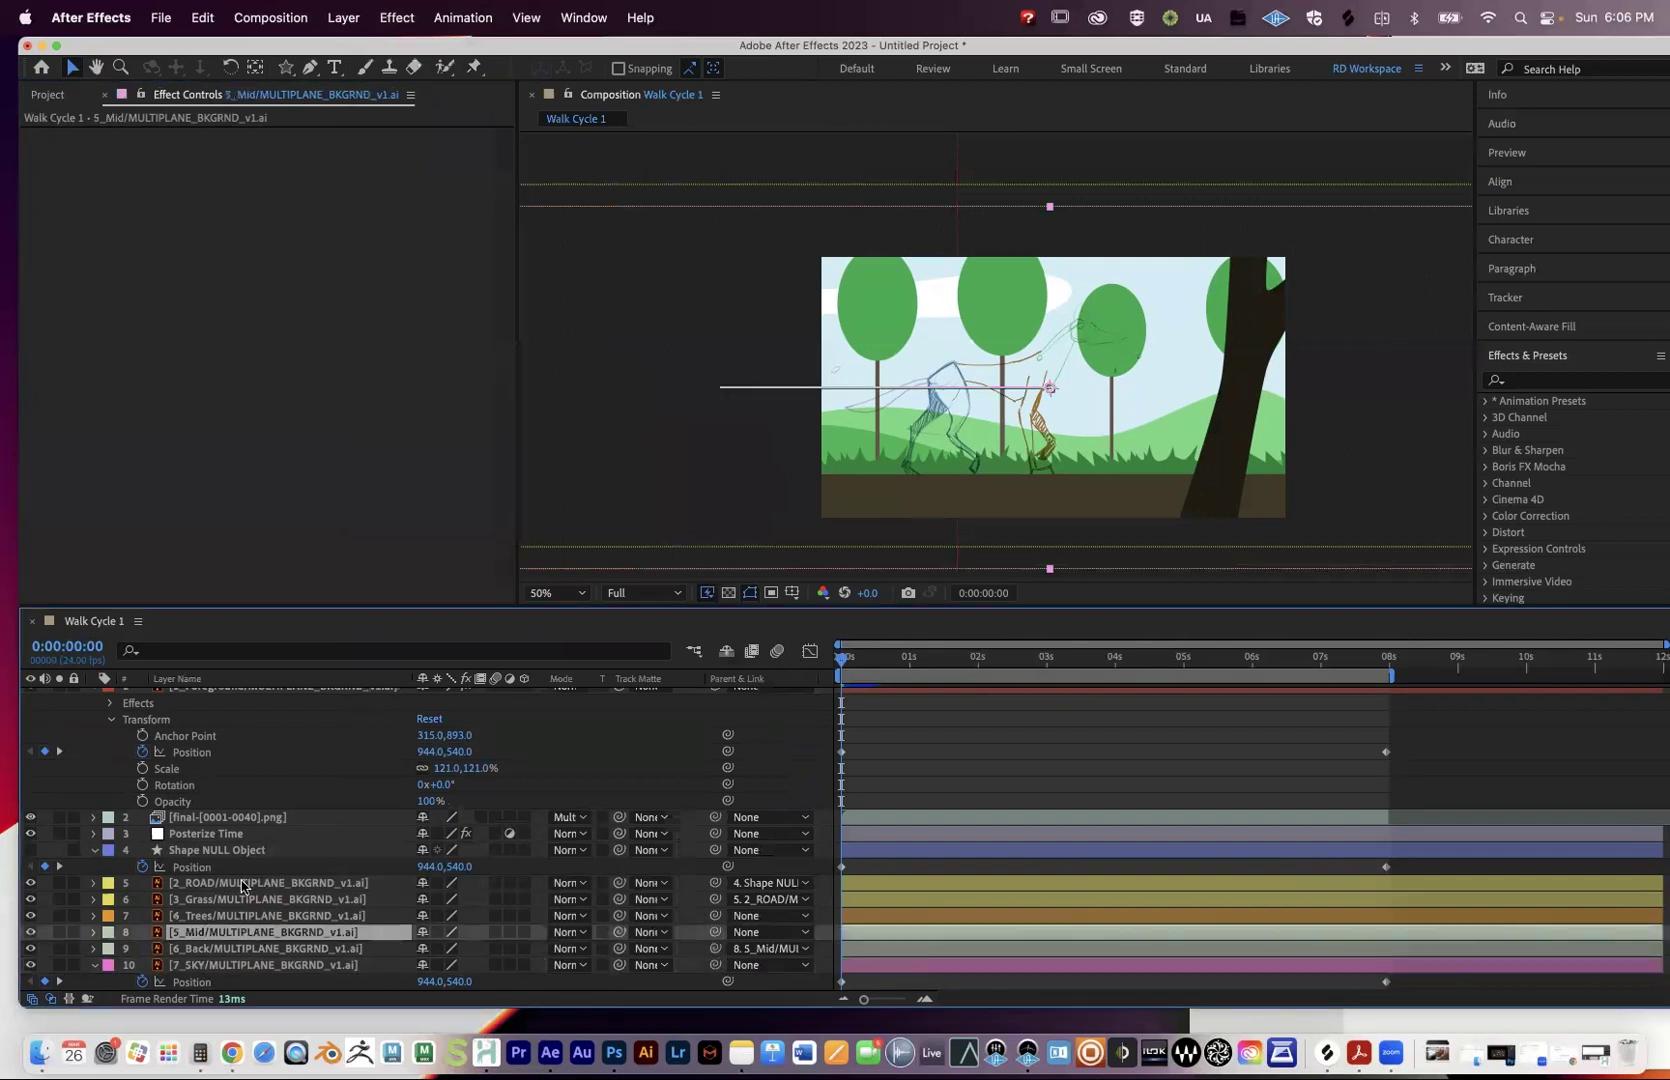
click(225, 833)
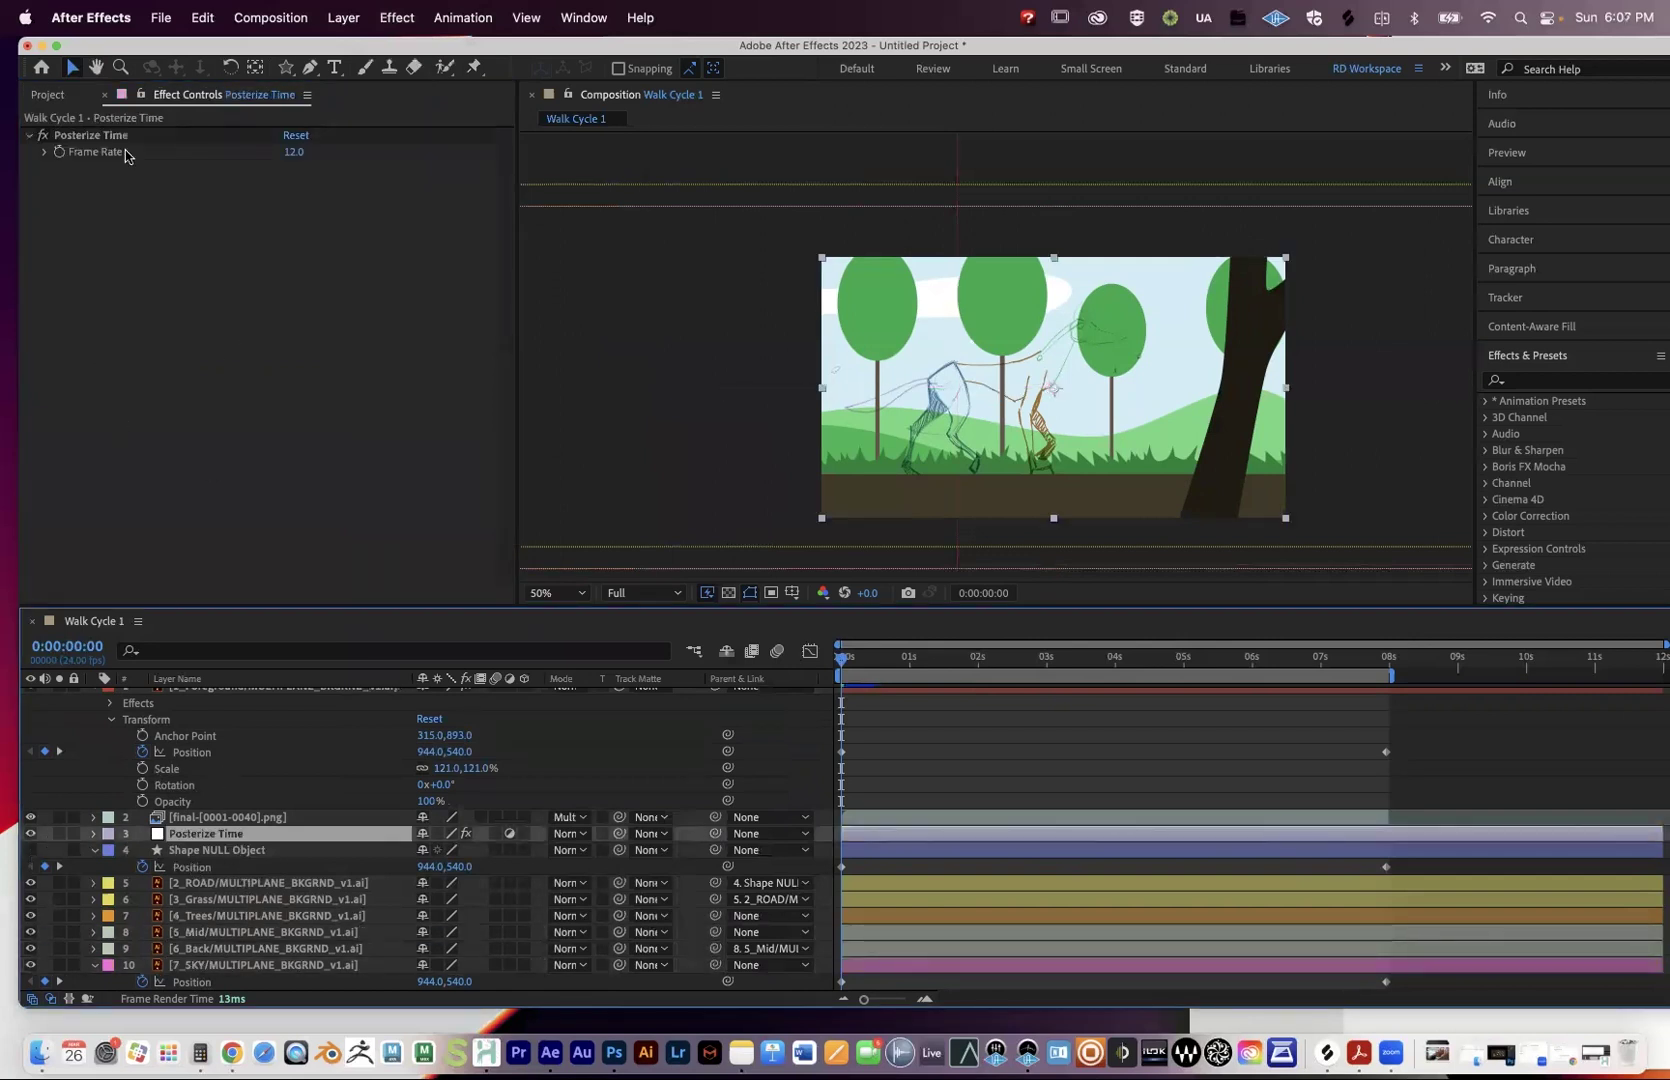
click(400, 20)
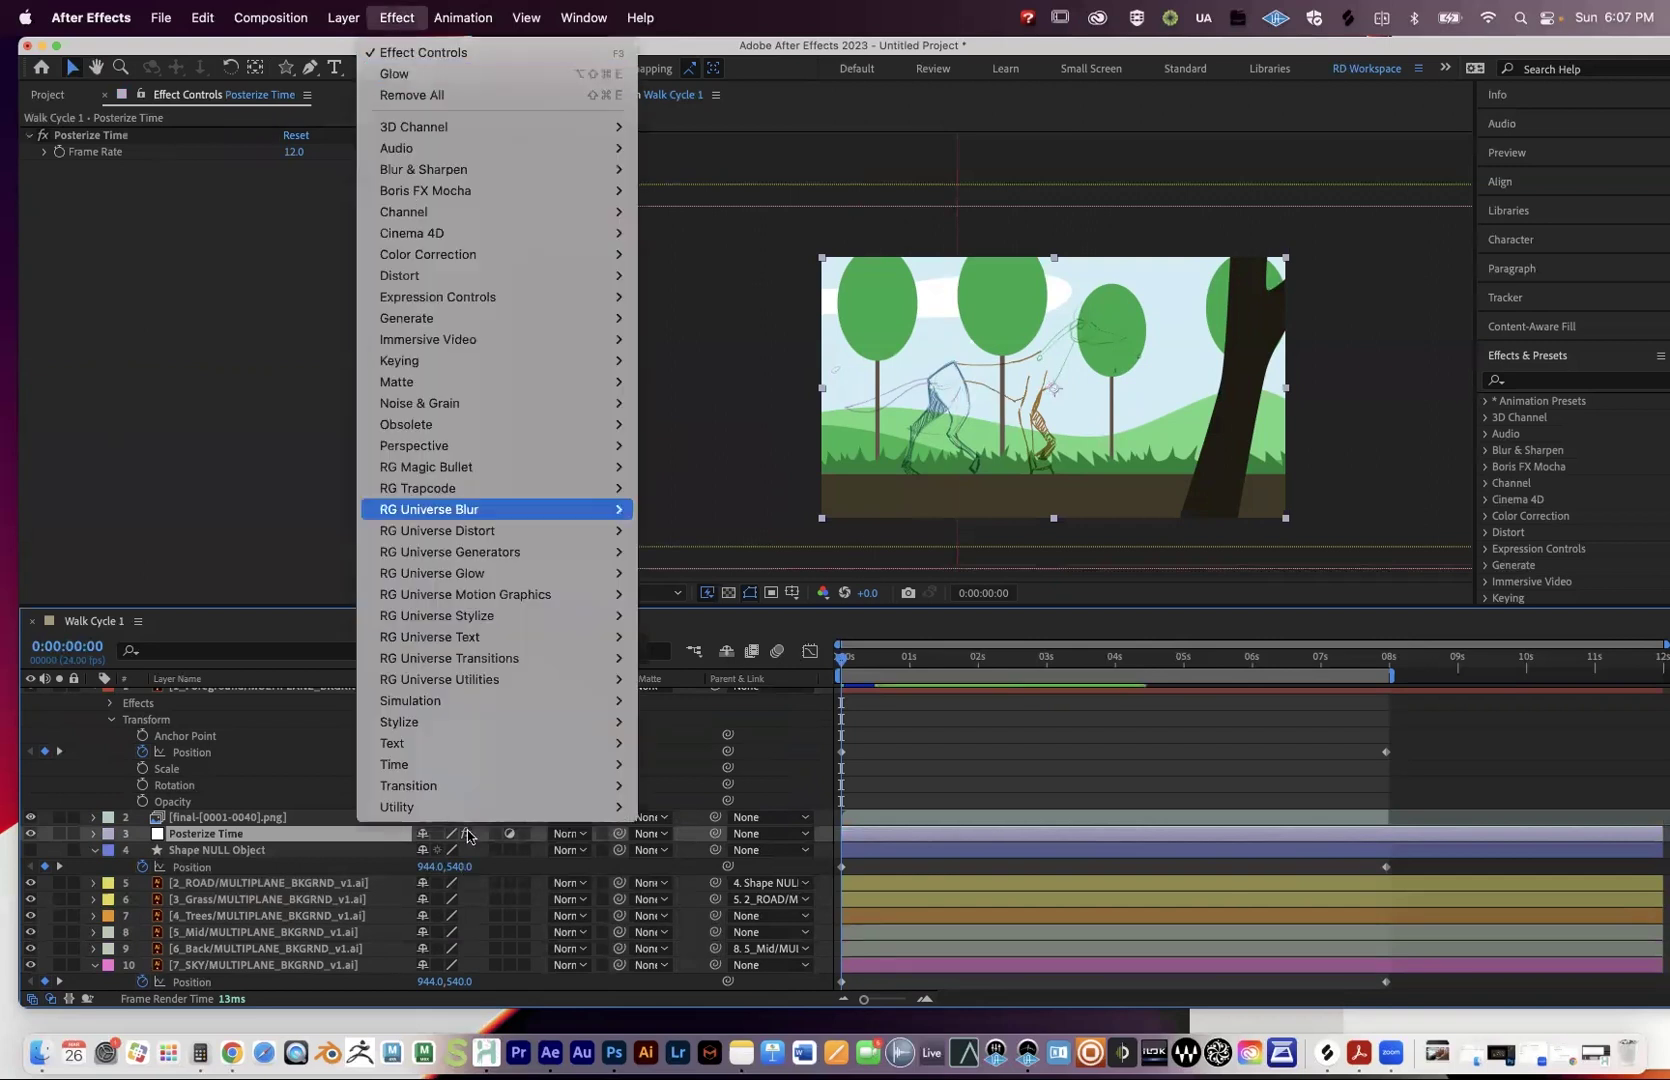
mouse_move(458, 726)
click(684, 846)
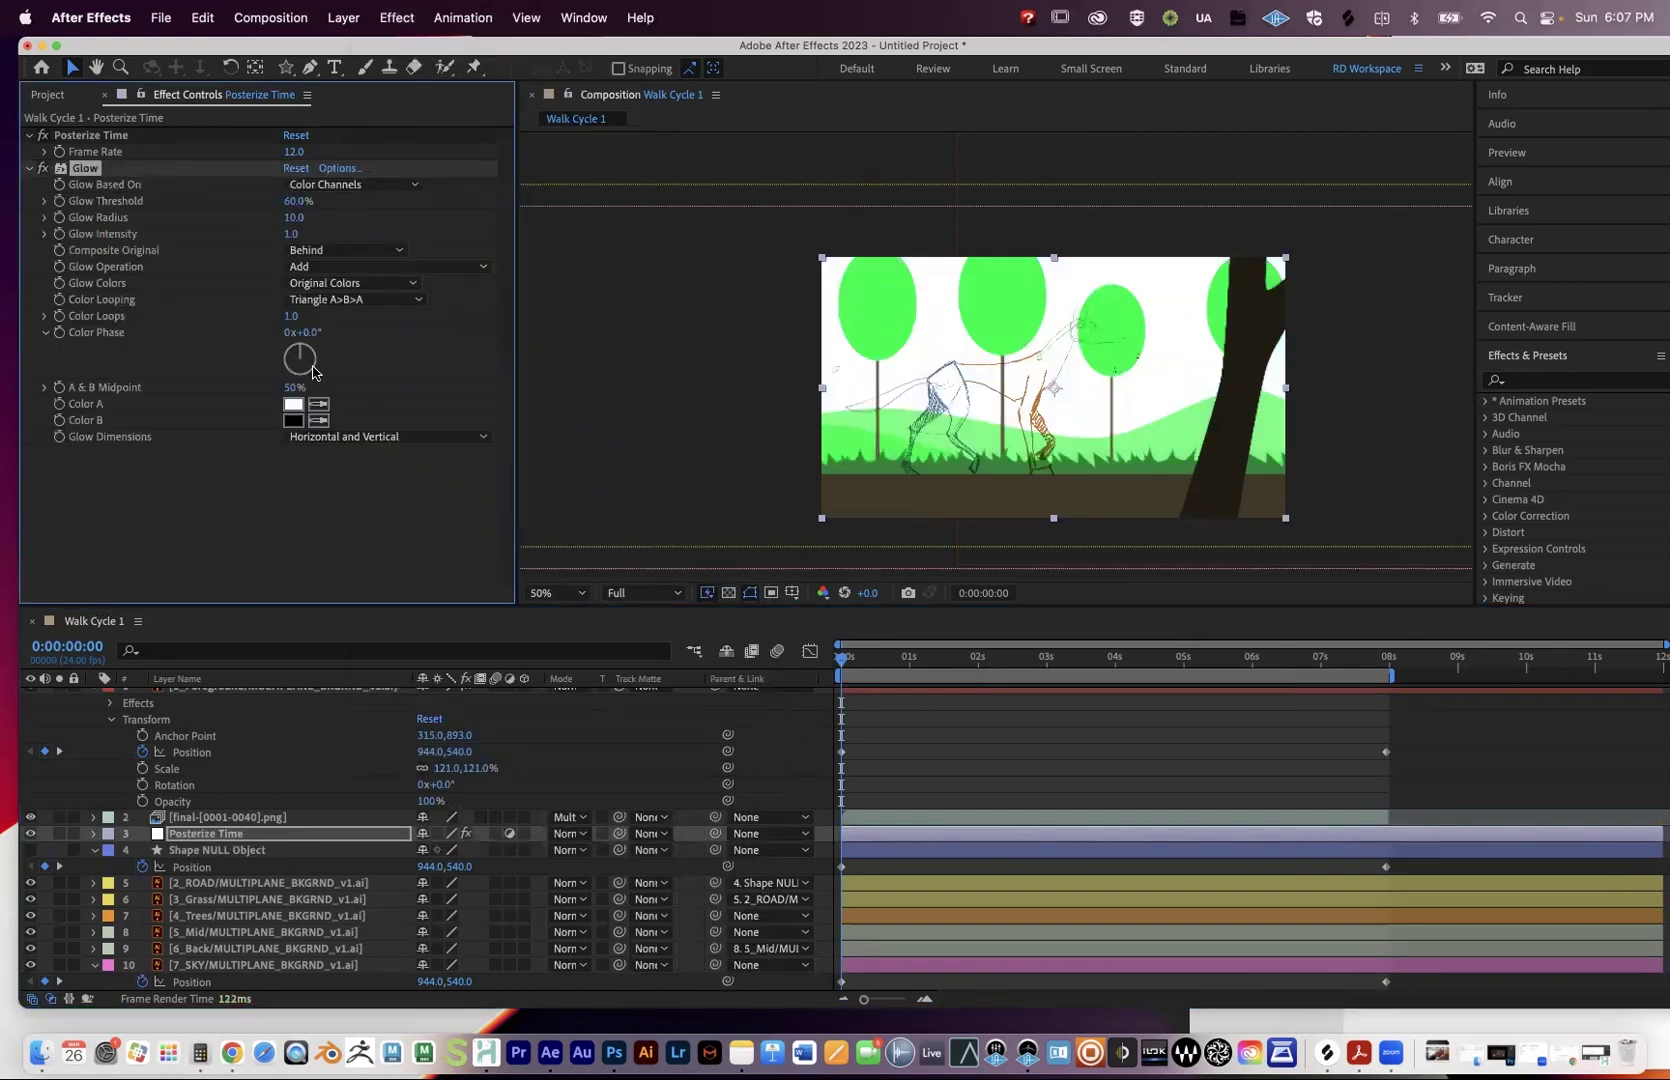
Set the Glow Radius on the Posterize Time layer to 148.
click(293, 218)
key(Return)
click(292, 219)
mouse_move(306, 217)
mouse_down()
mouse_move(368, 215)
mouse_move(325, 217)
mouse_up()
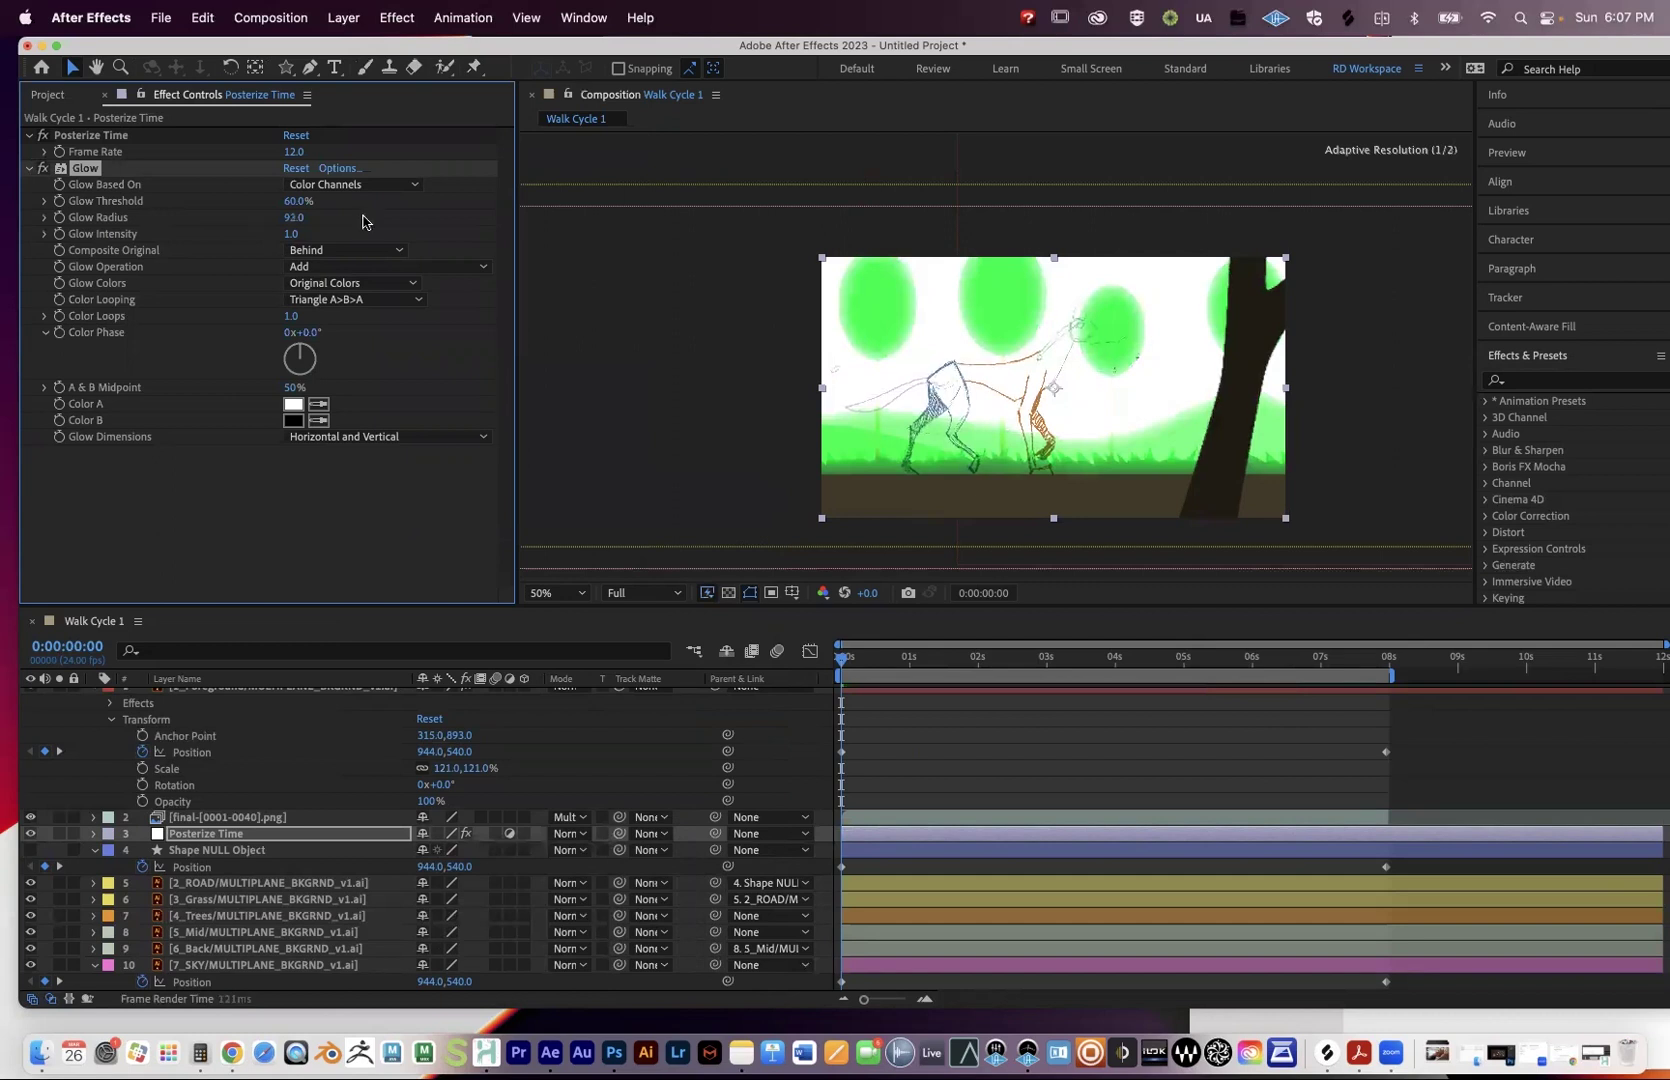
drag(436, 217, 330, 222)
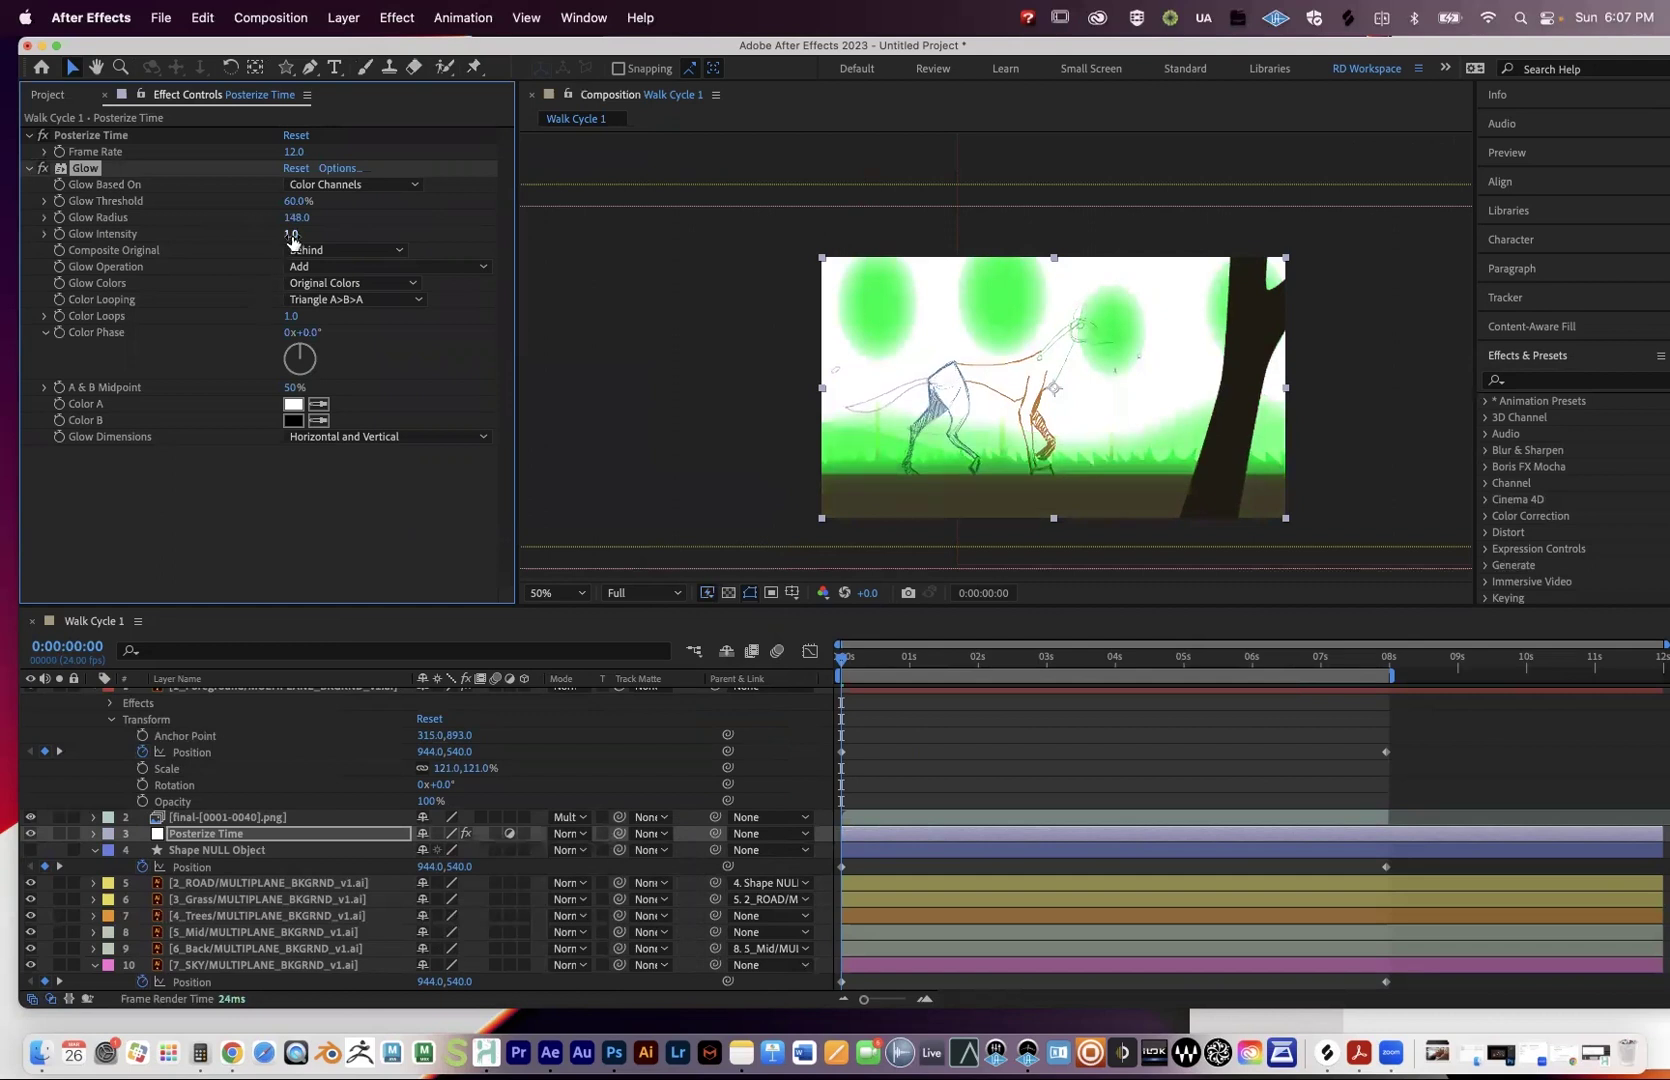
Set the Glow Intensity to 0.1 and switch the Glow effect off on the Posterize Time layer.
drag(267, 204, 225, 246)
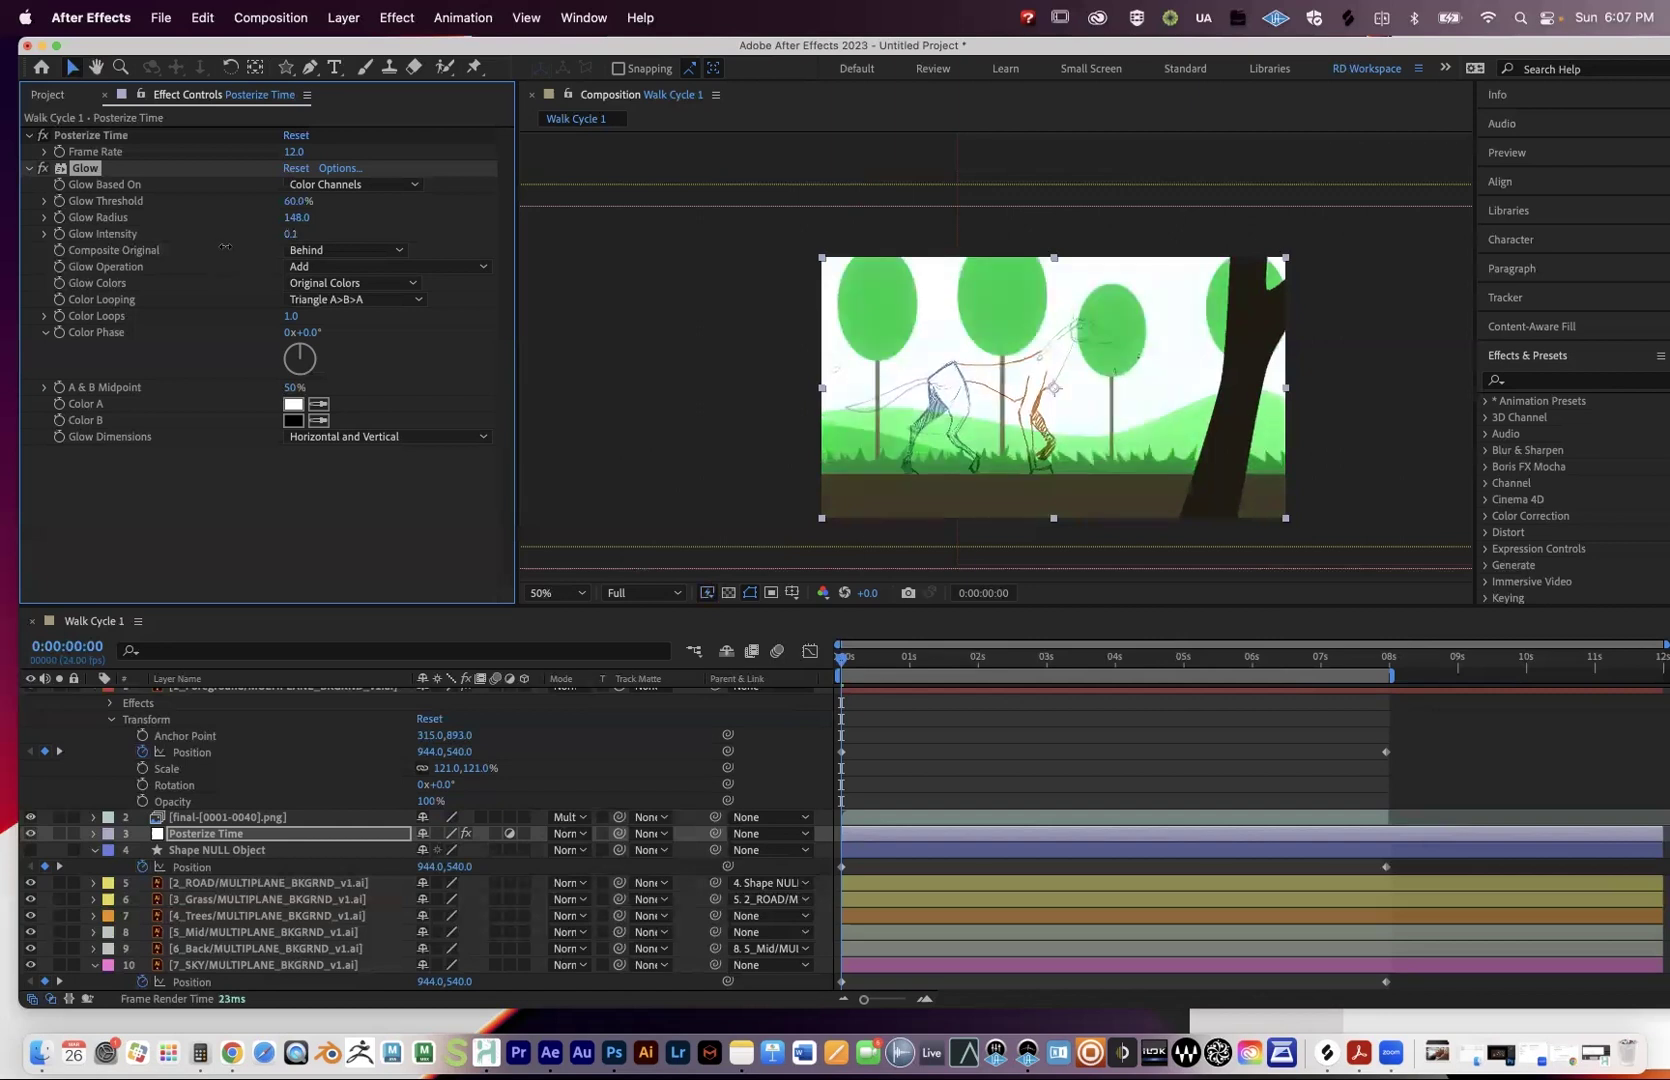
drag(223, 246, 229, 251)
click(295, 240)
key(Return)
click(43, 169)
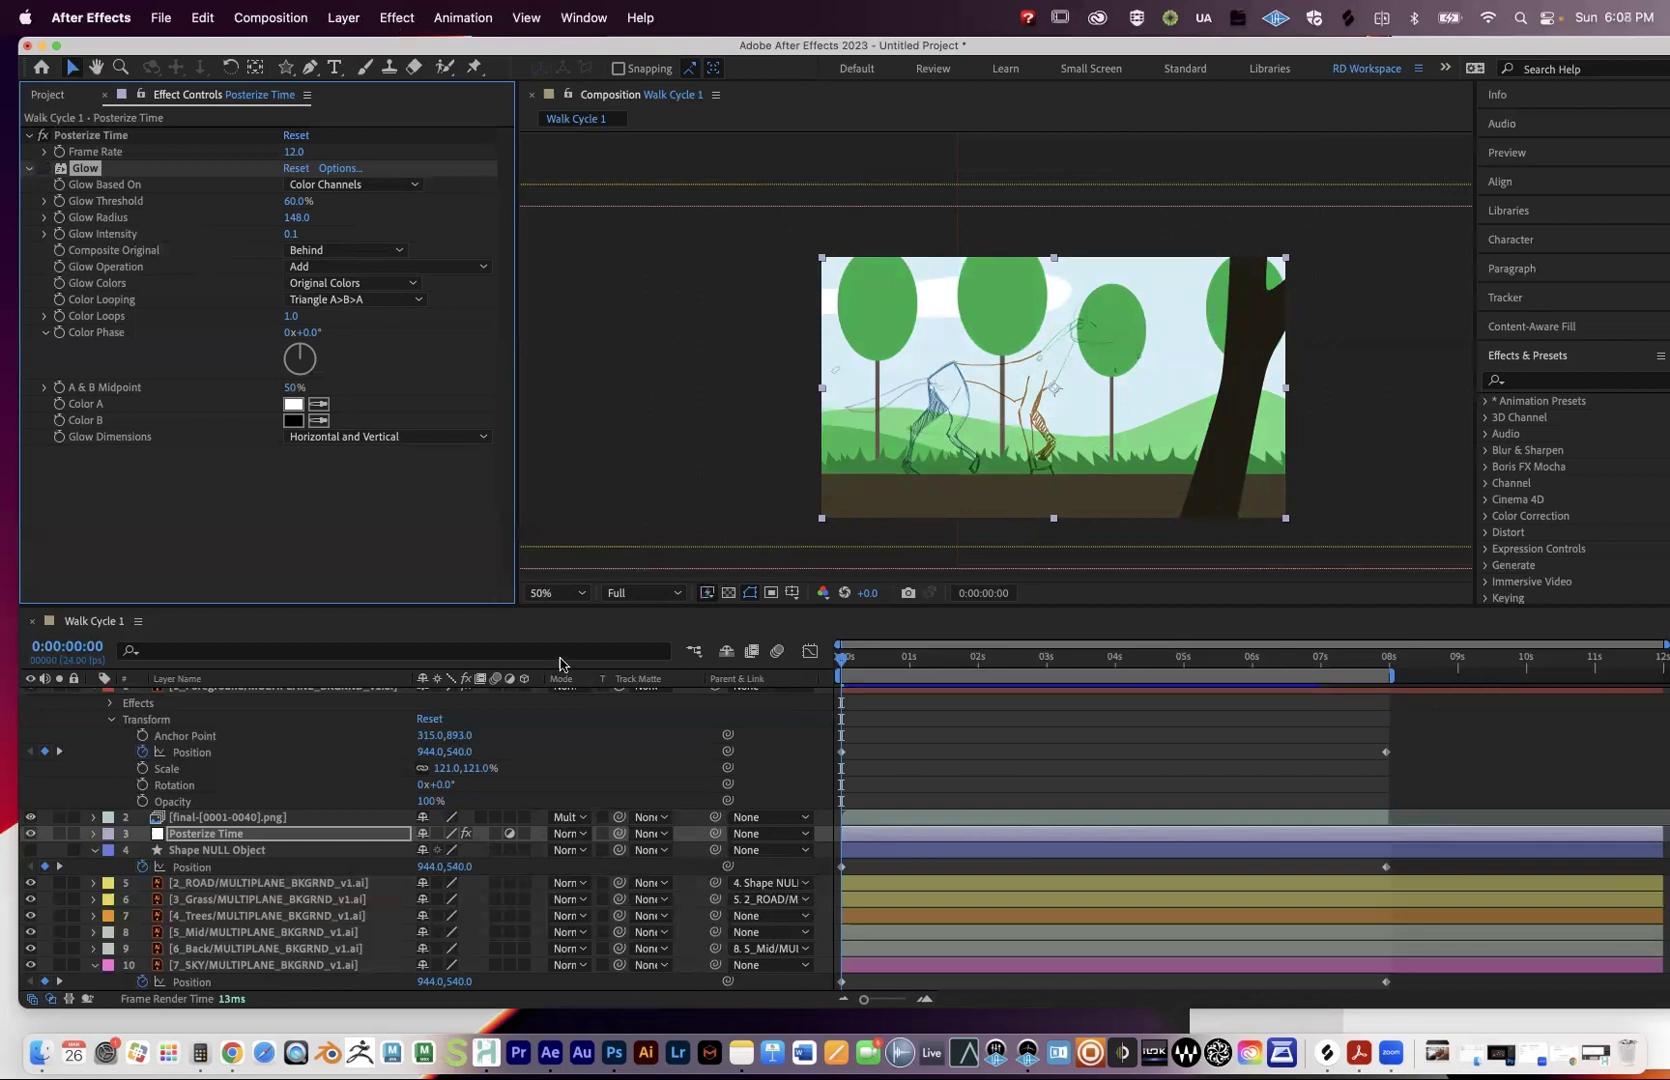
click(397, 17)
mouse_move(500, 658)
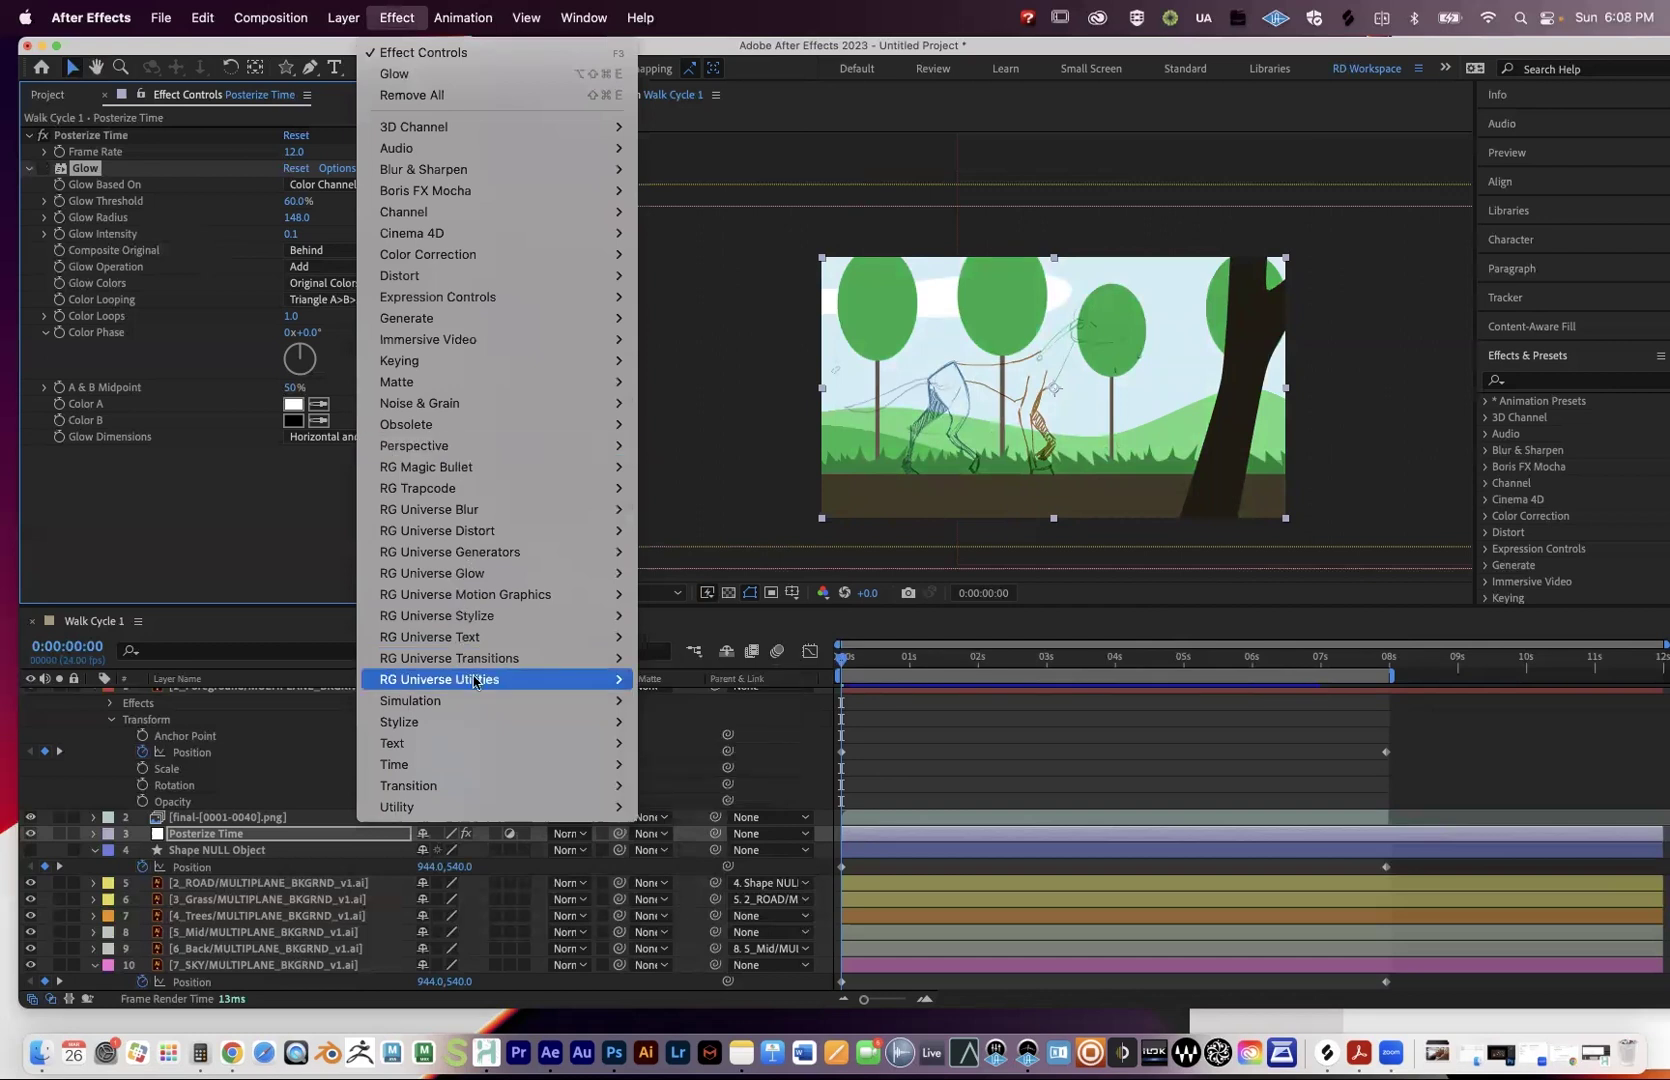
mouse_move(474, 681)
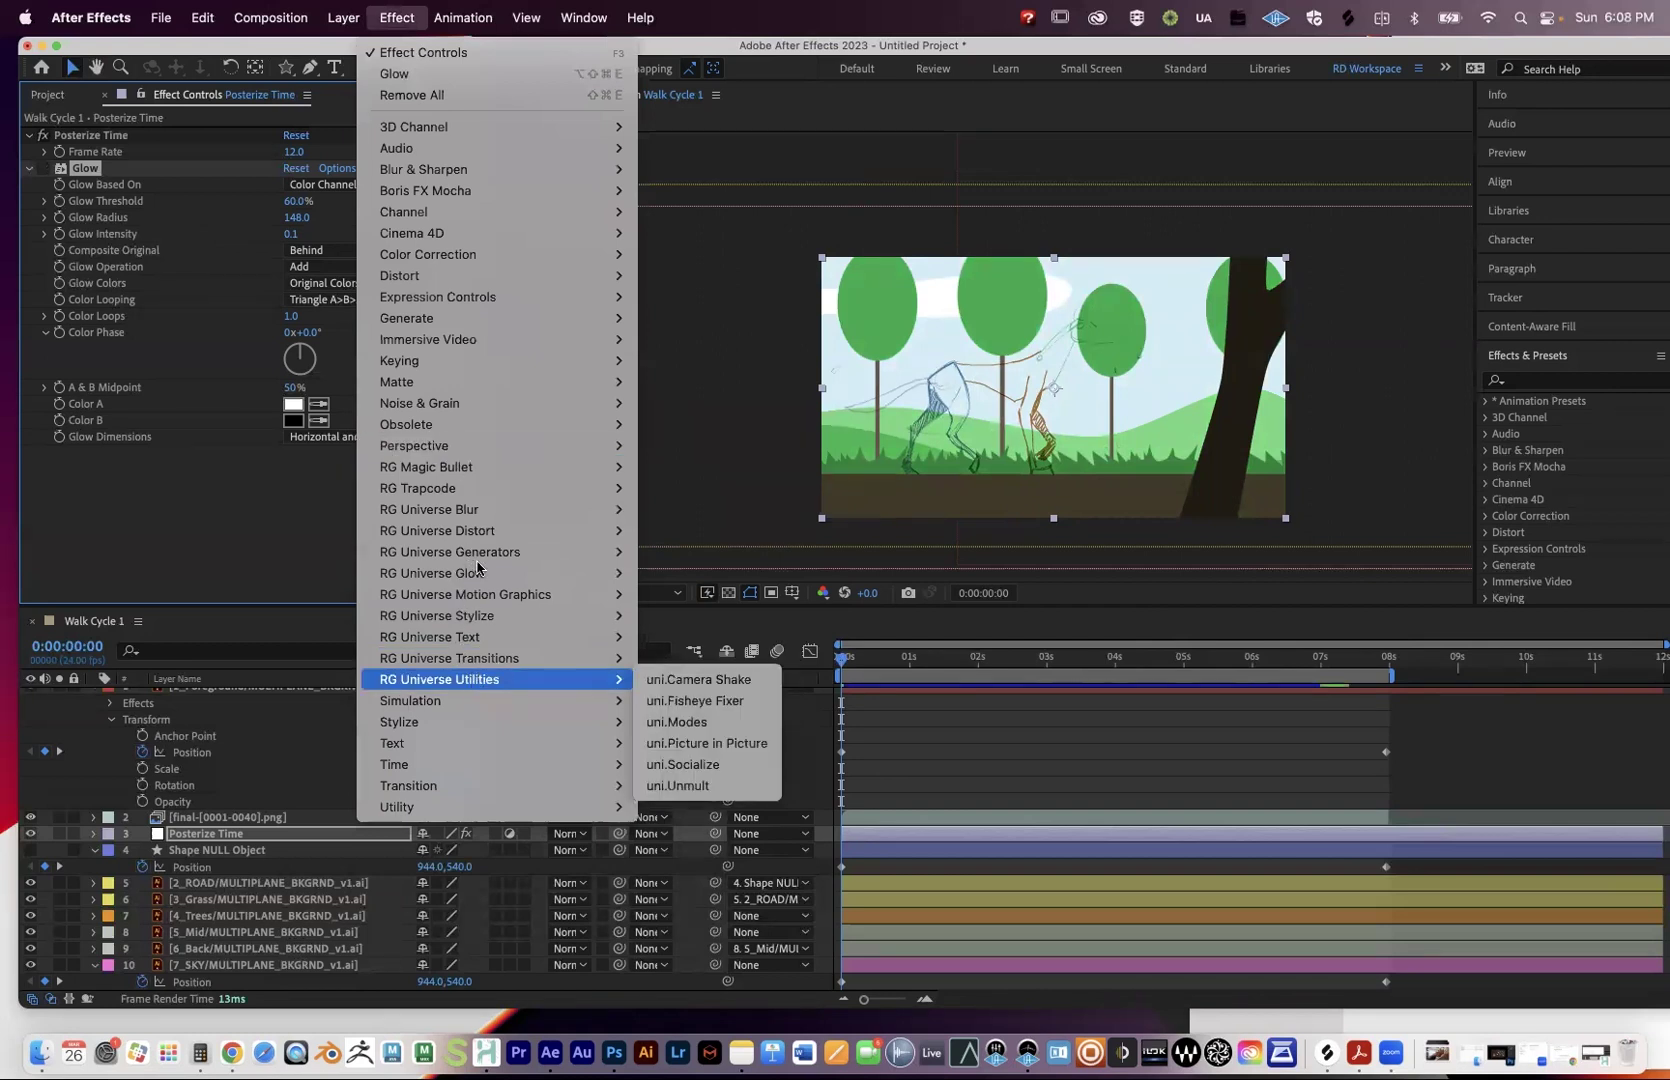
mouse_move(480, 552)
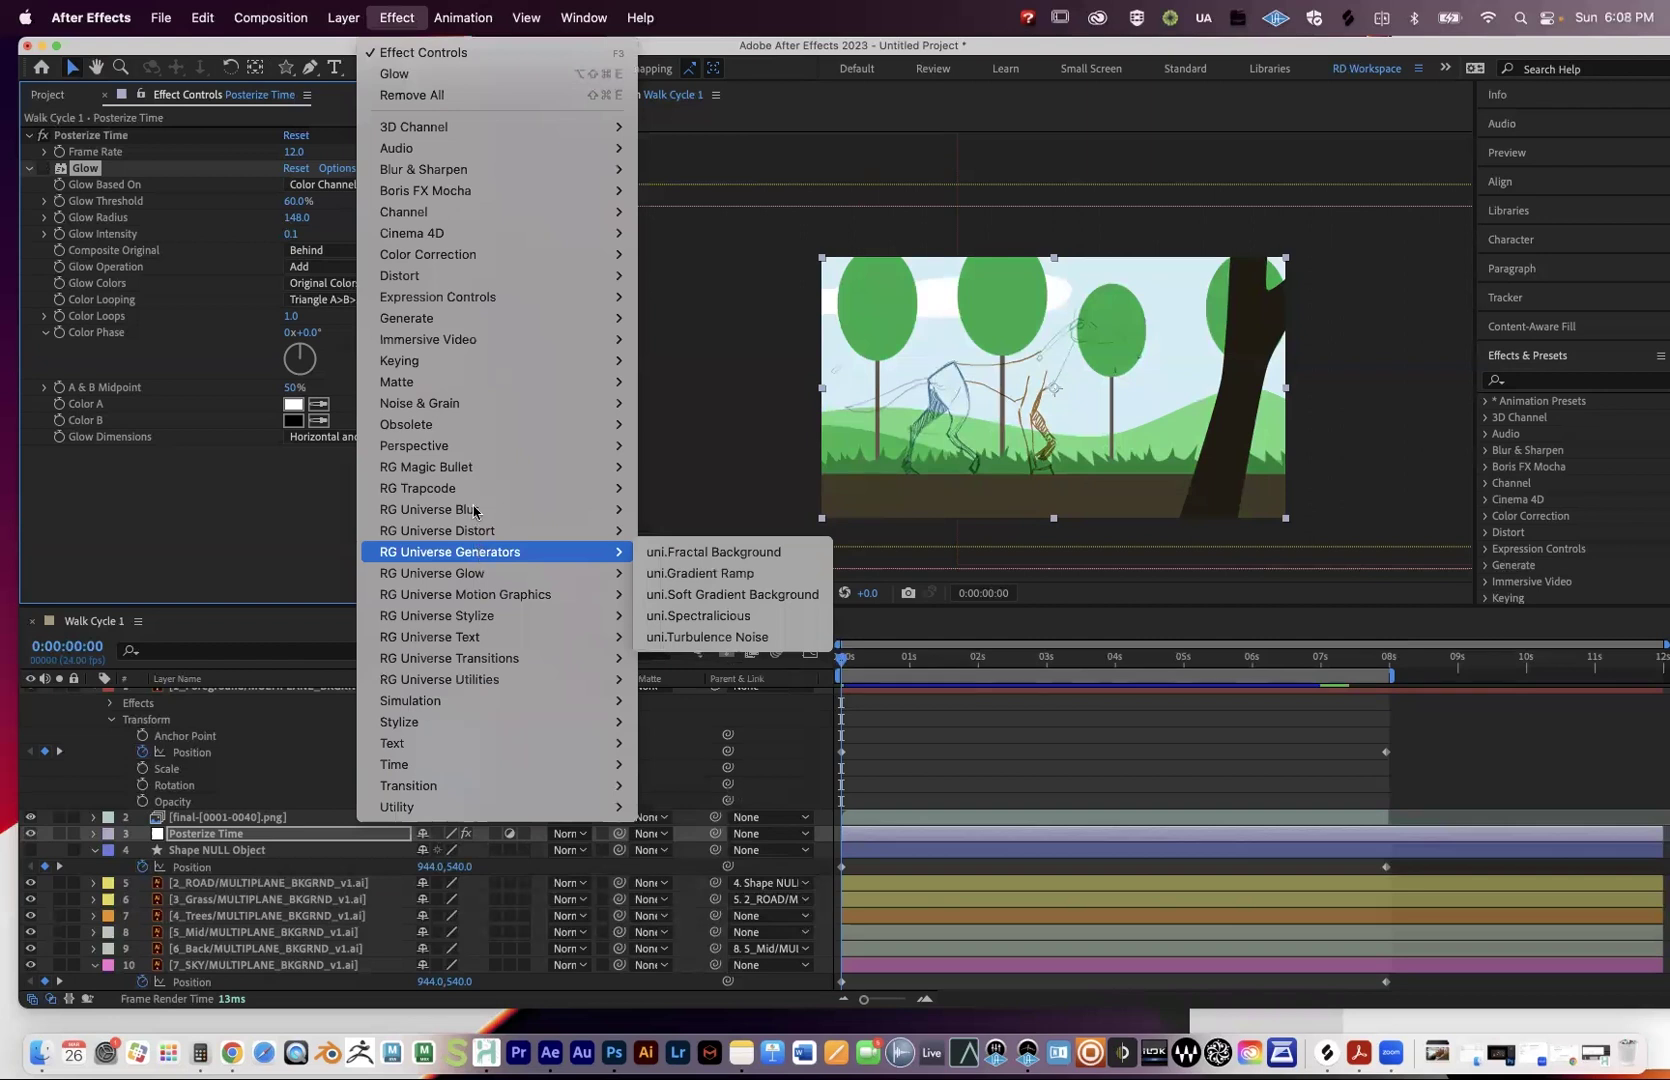
mouse_move(471, 494)
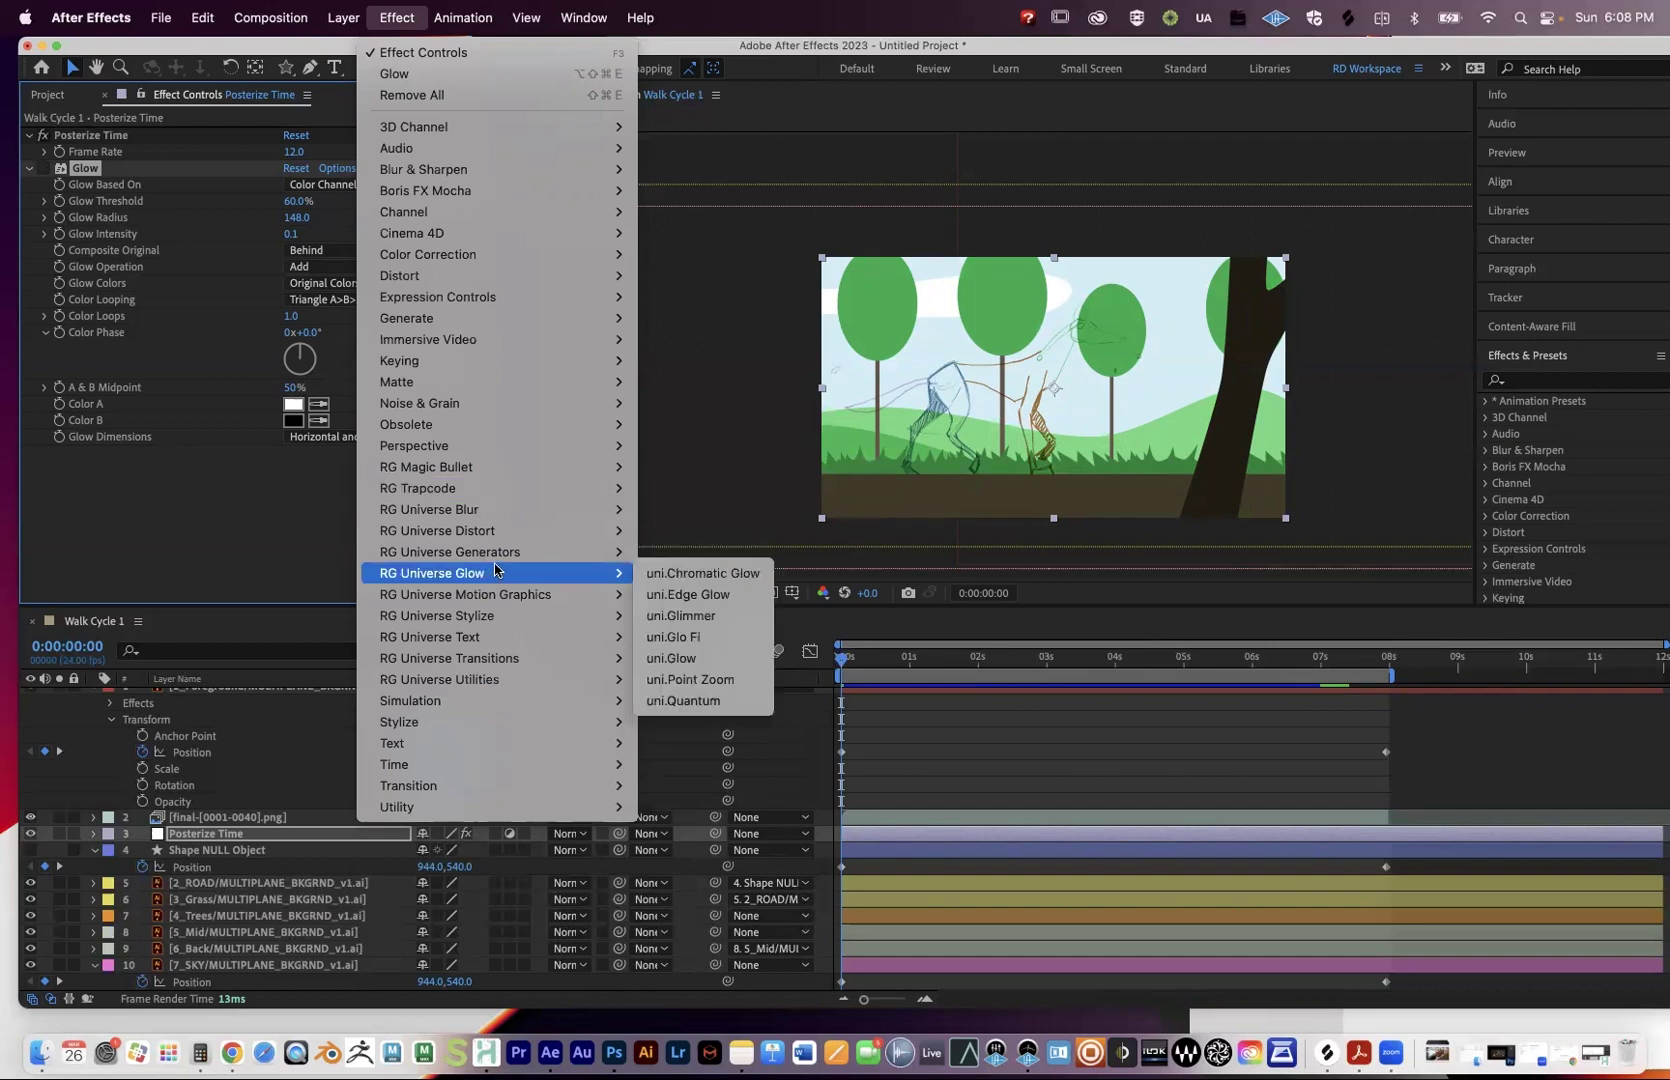
click(967, 673)
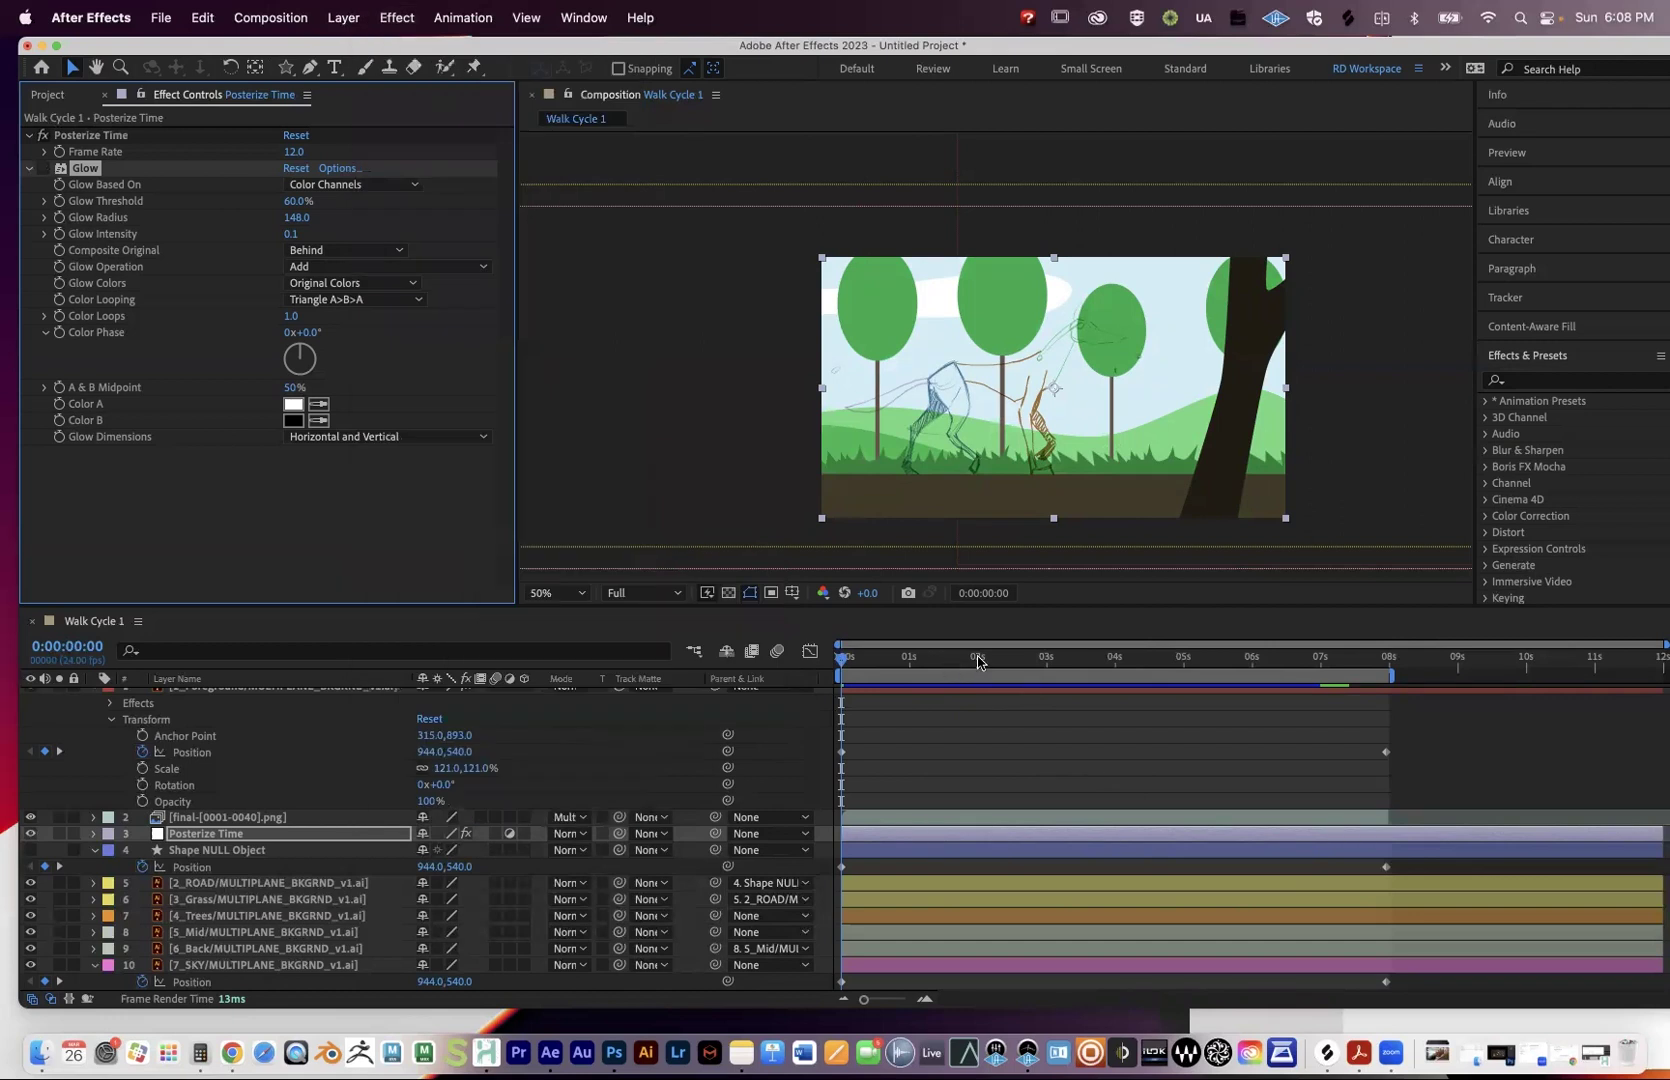
Move the current time to 0:00:07:13 to check the scene near the end of the walk cycle.
click(1312, 658)
click(1358, 658)
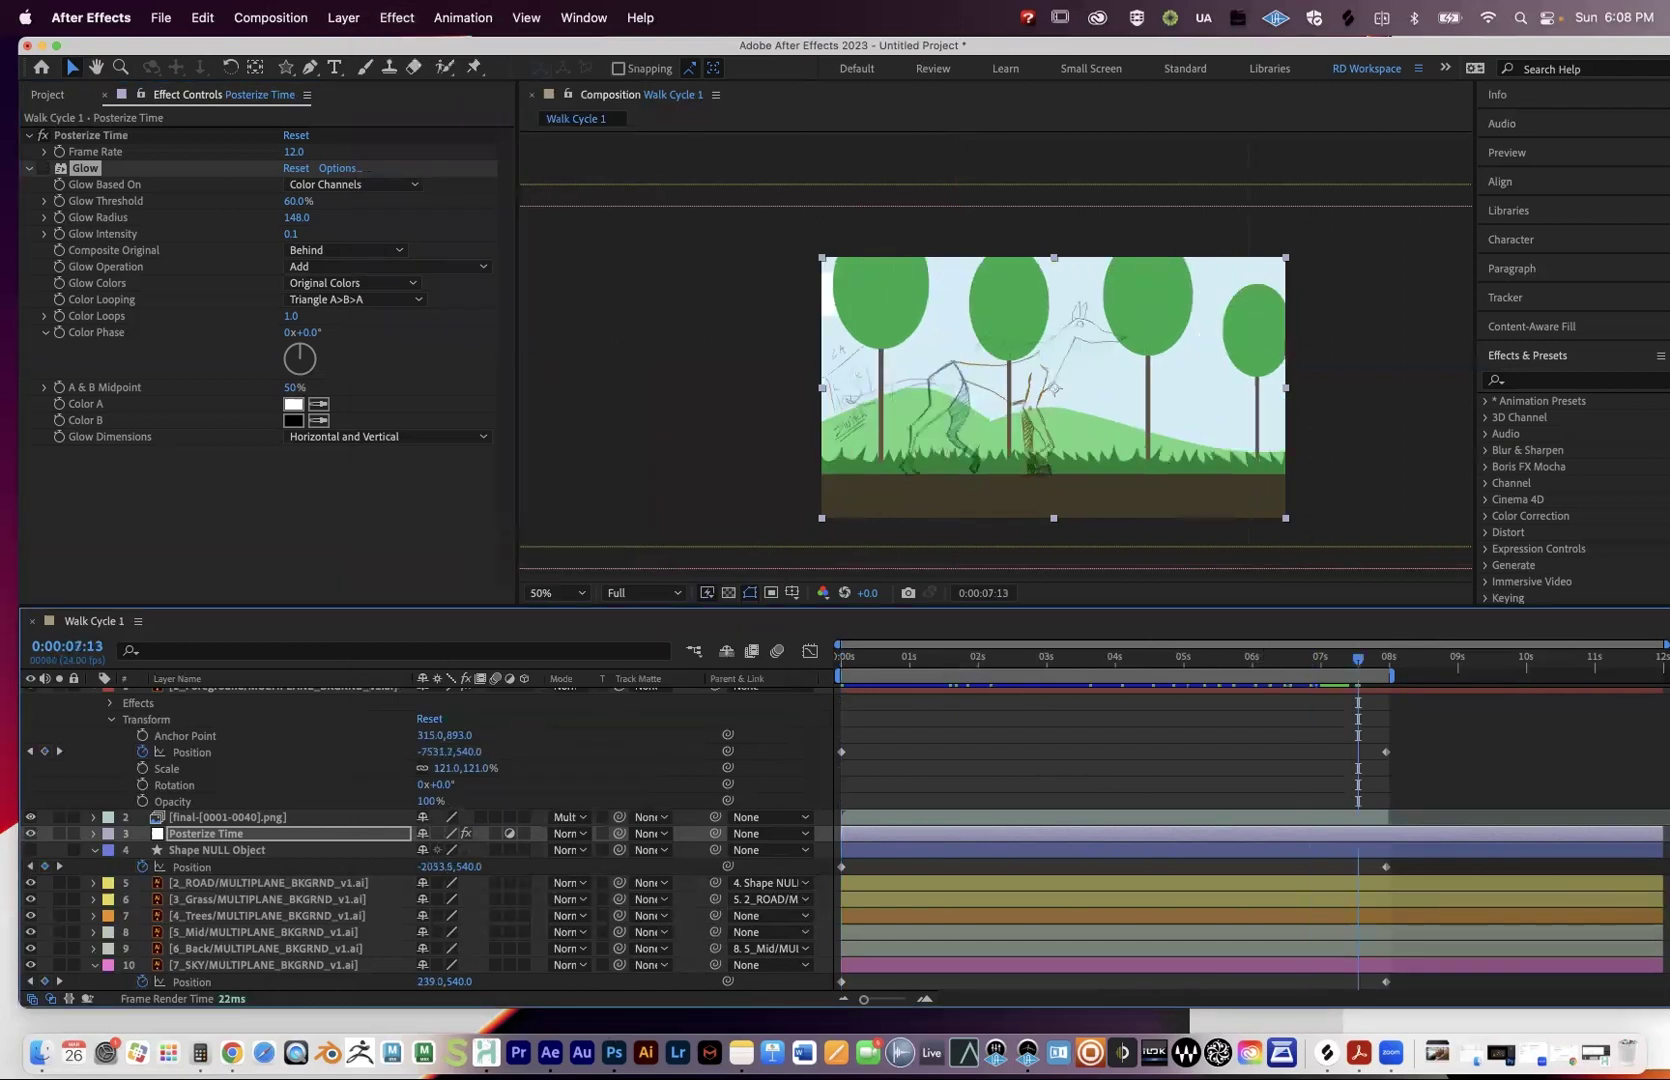